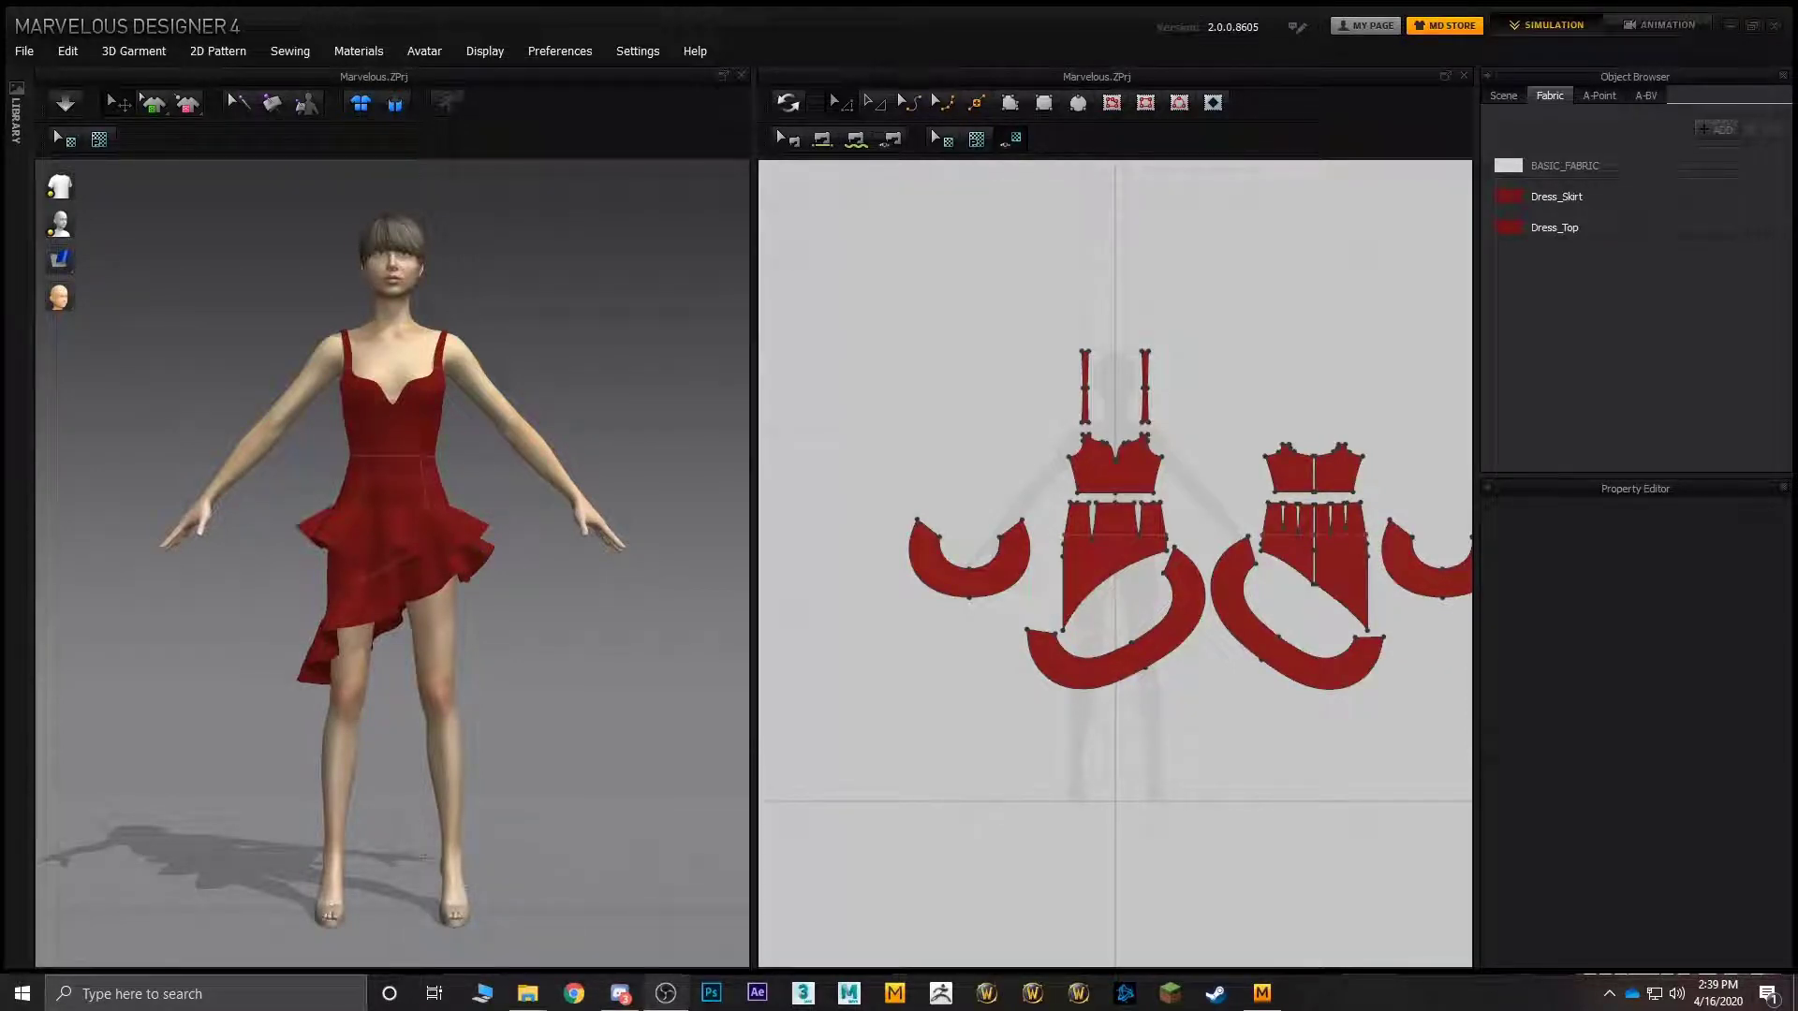
- Clear all avatars and delete every pattern piece of the red dress to empty the workspace
scroll(1043, 322, down, 3)
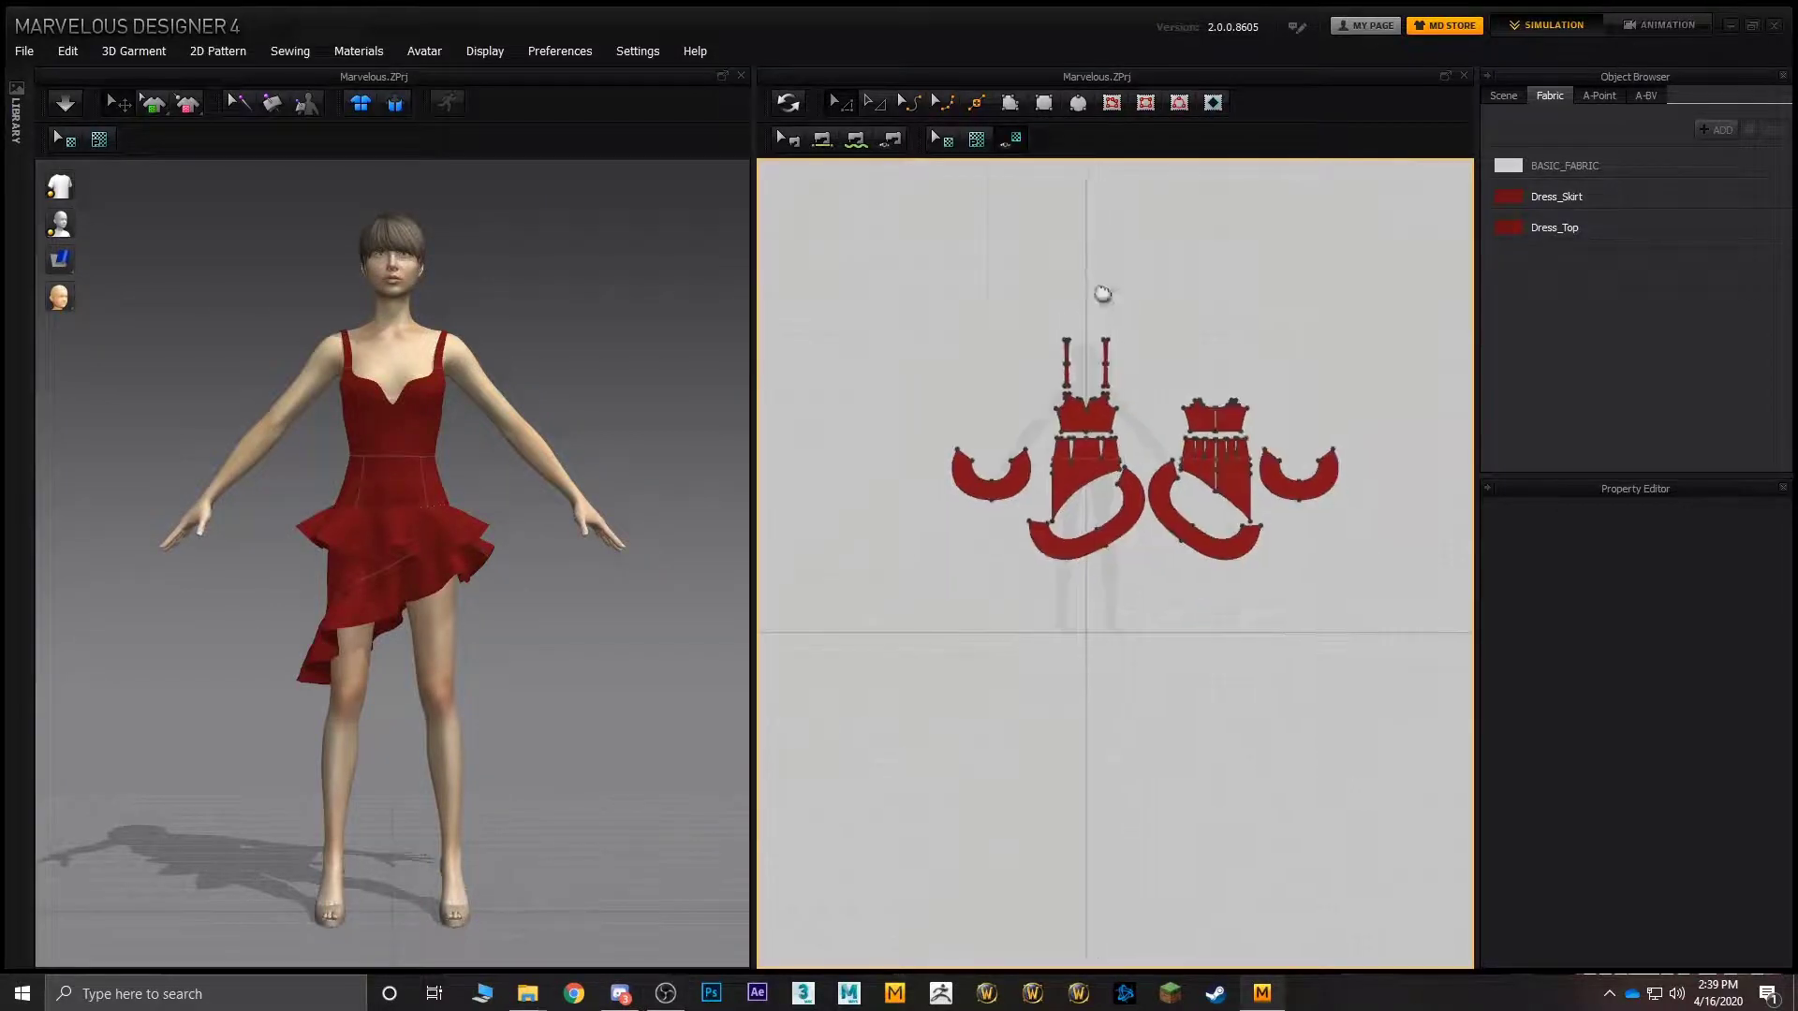
click(420, 54)
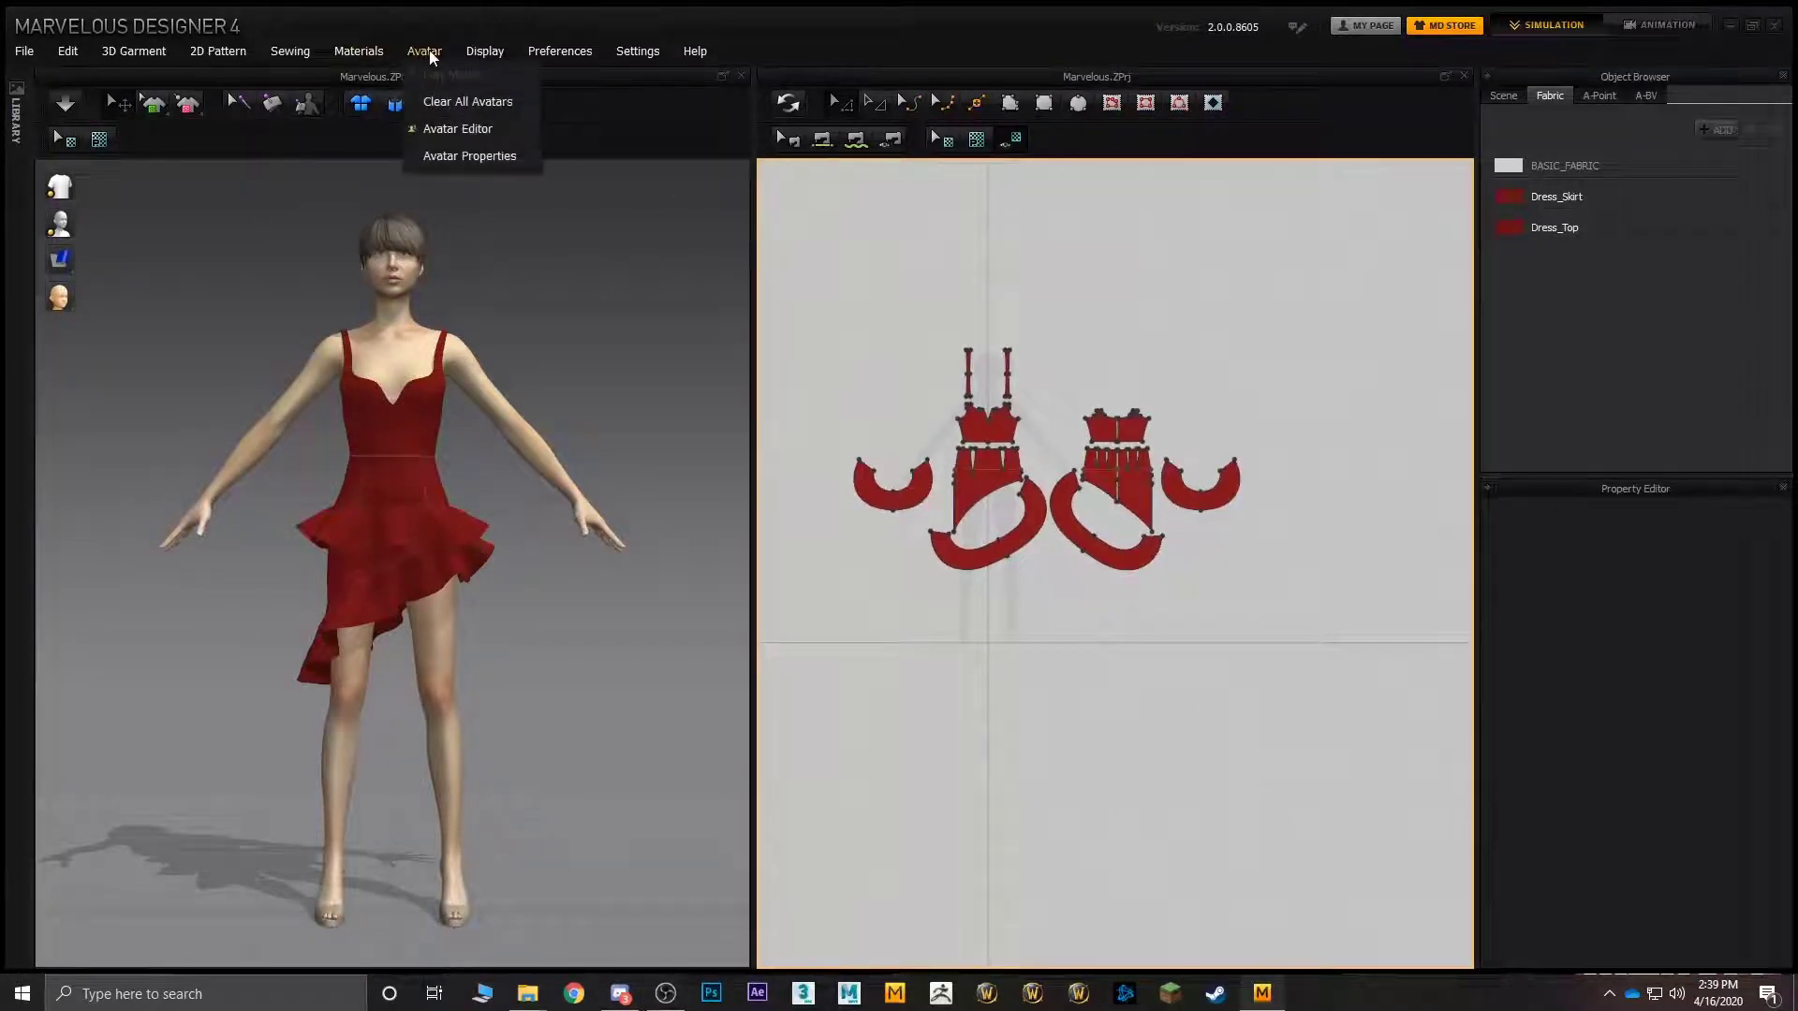
click(447, 103)
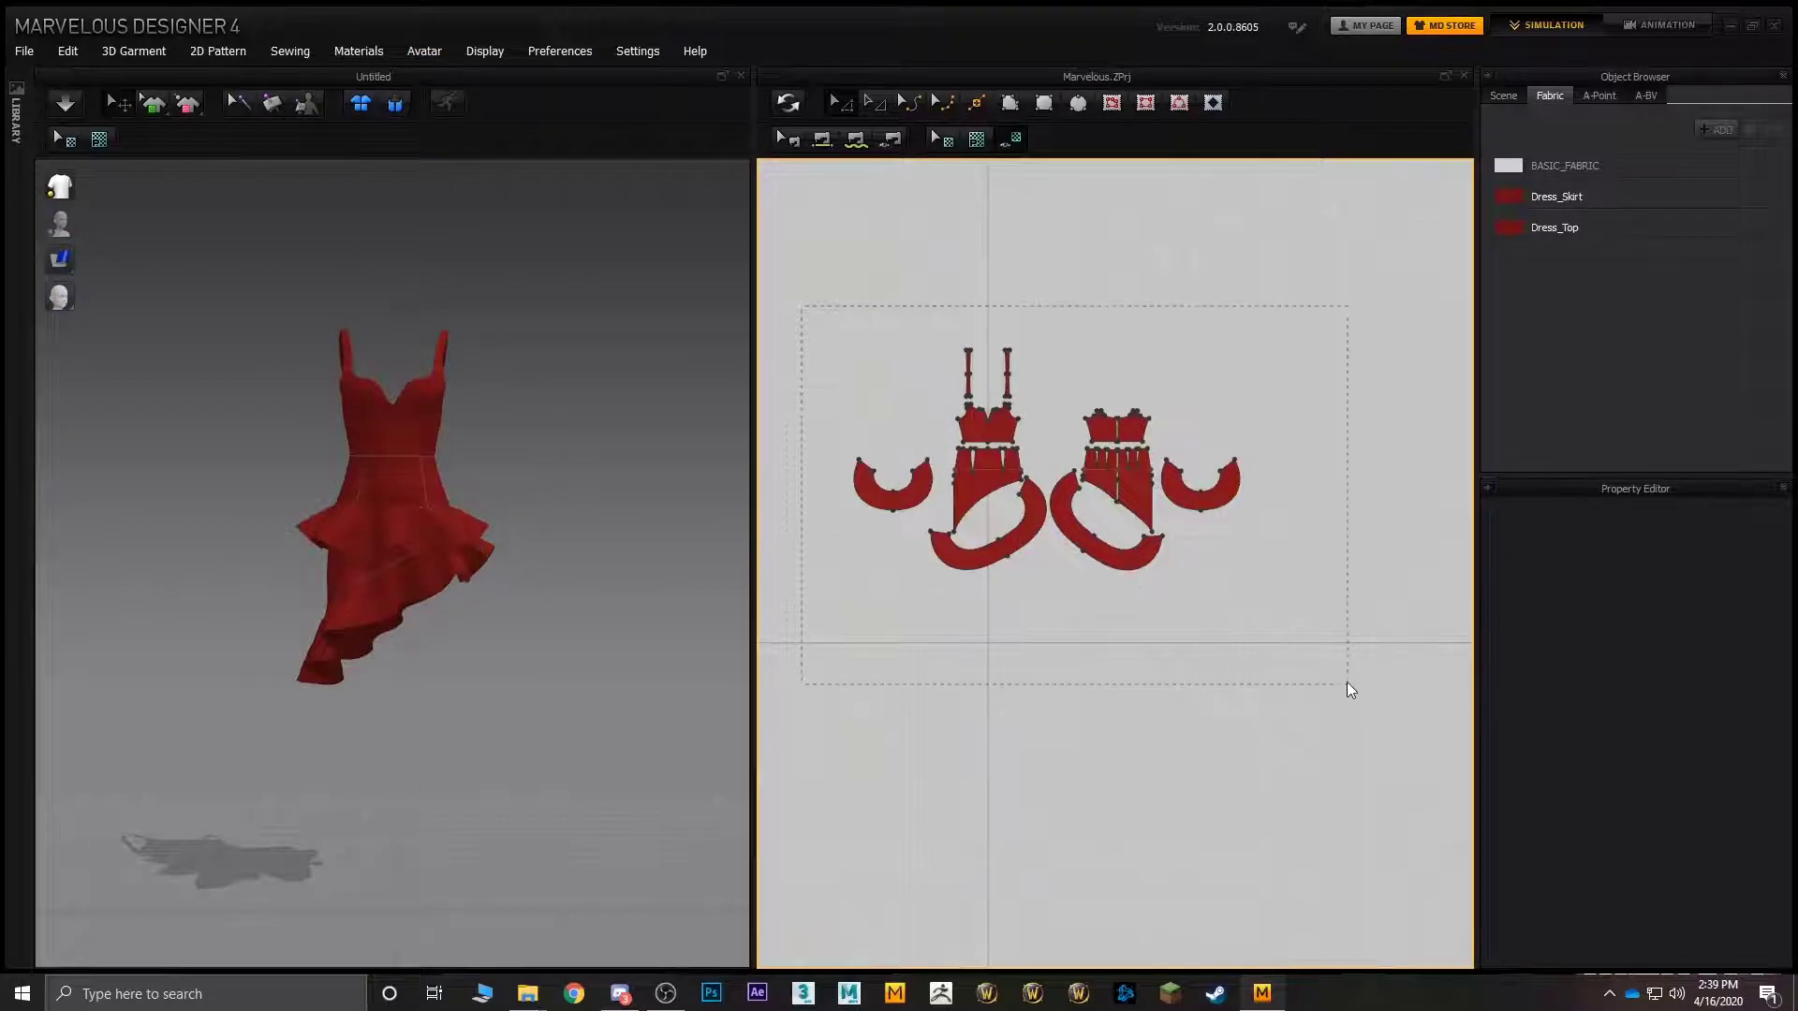
drag(1348, 682, 1348, 684)
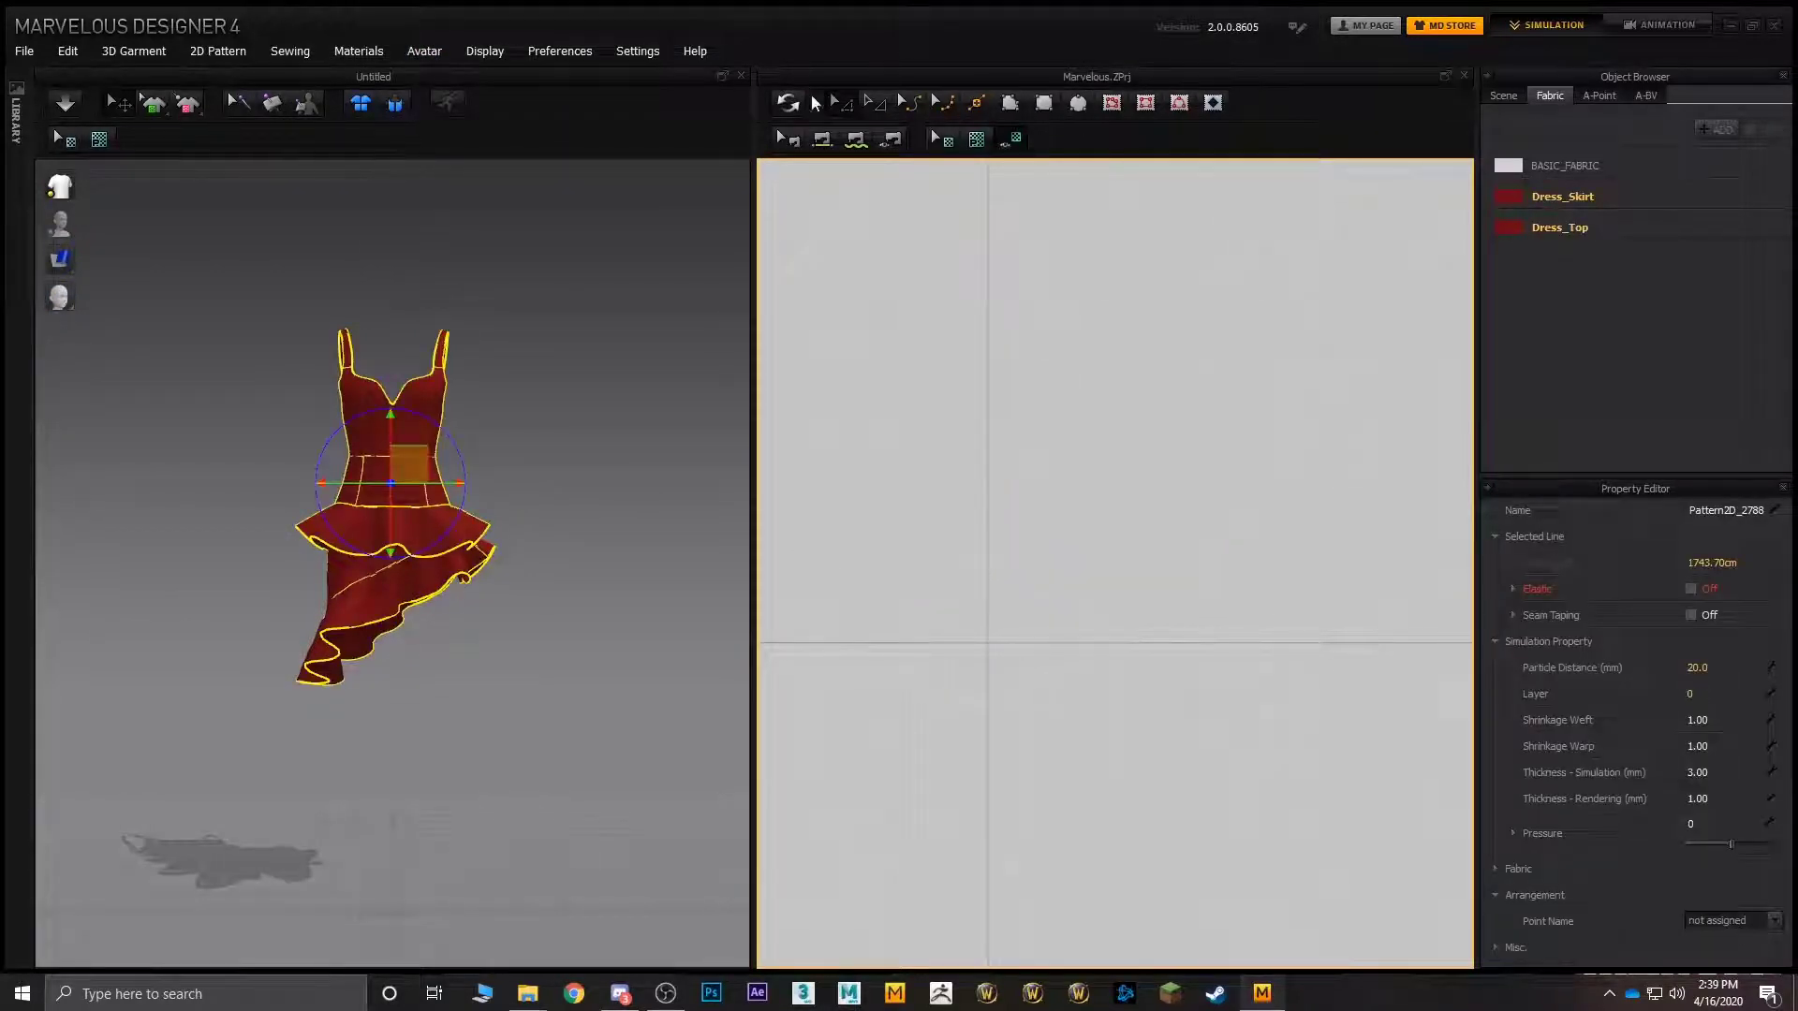
key(Delete)
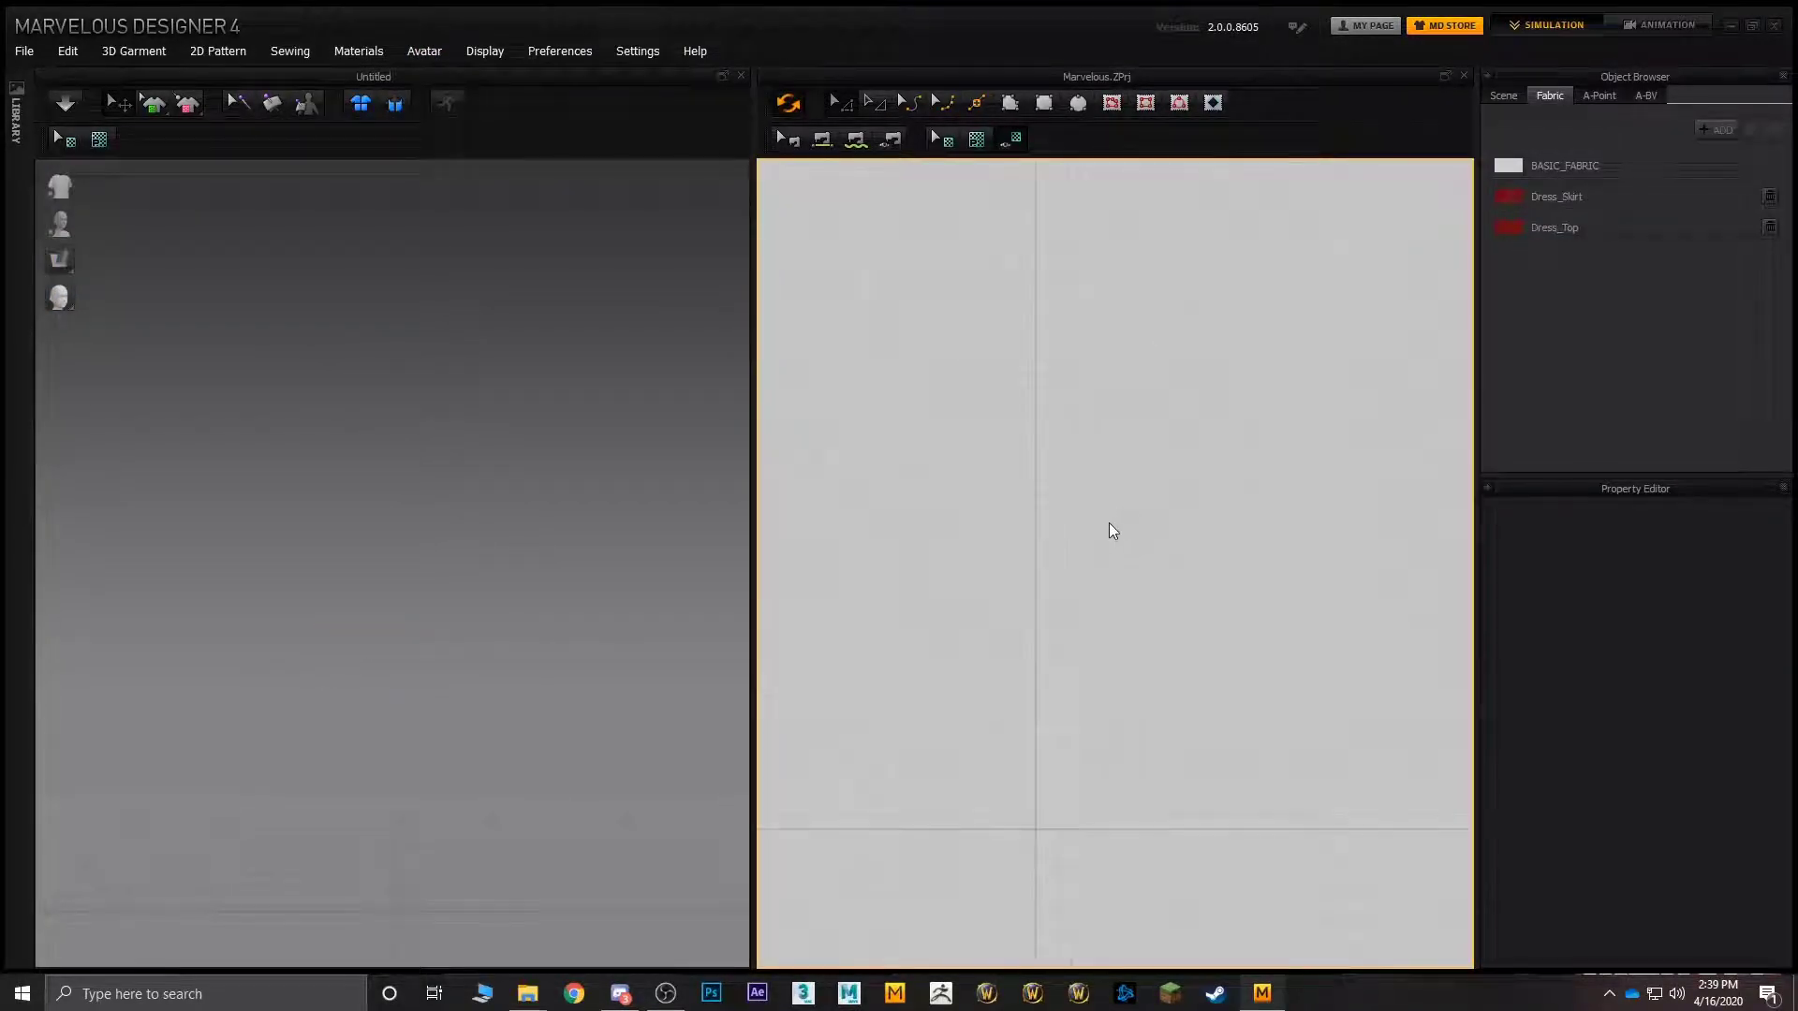
- Import the OBJ file "Female Base mesh Resized" as an avatar with Auto Scale on
scroll(1112, 531, down, 3)
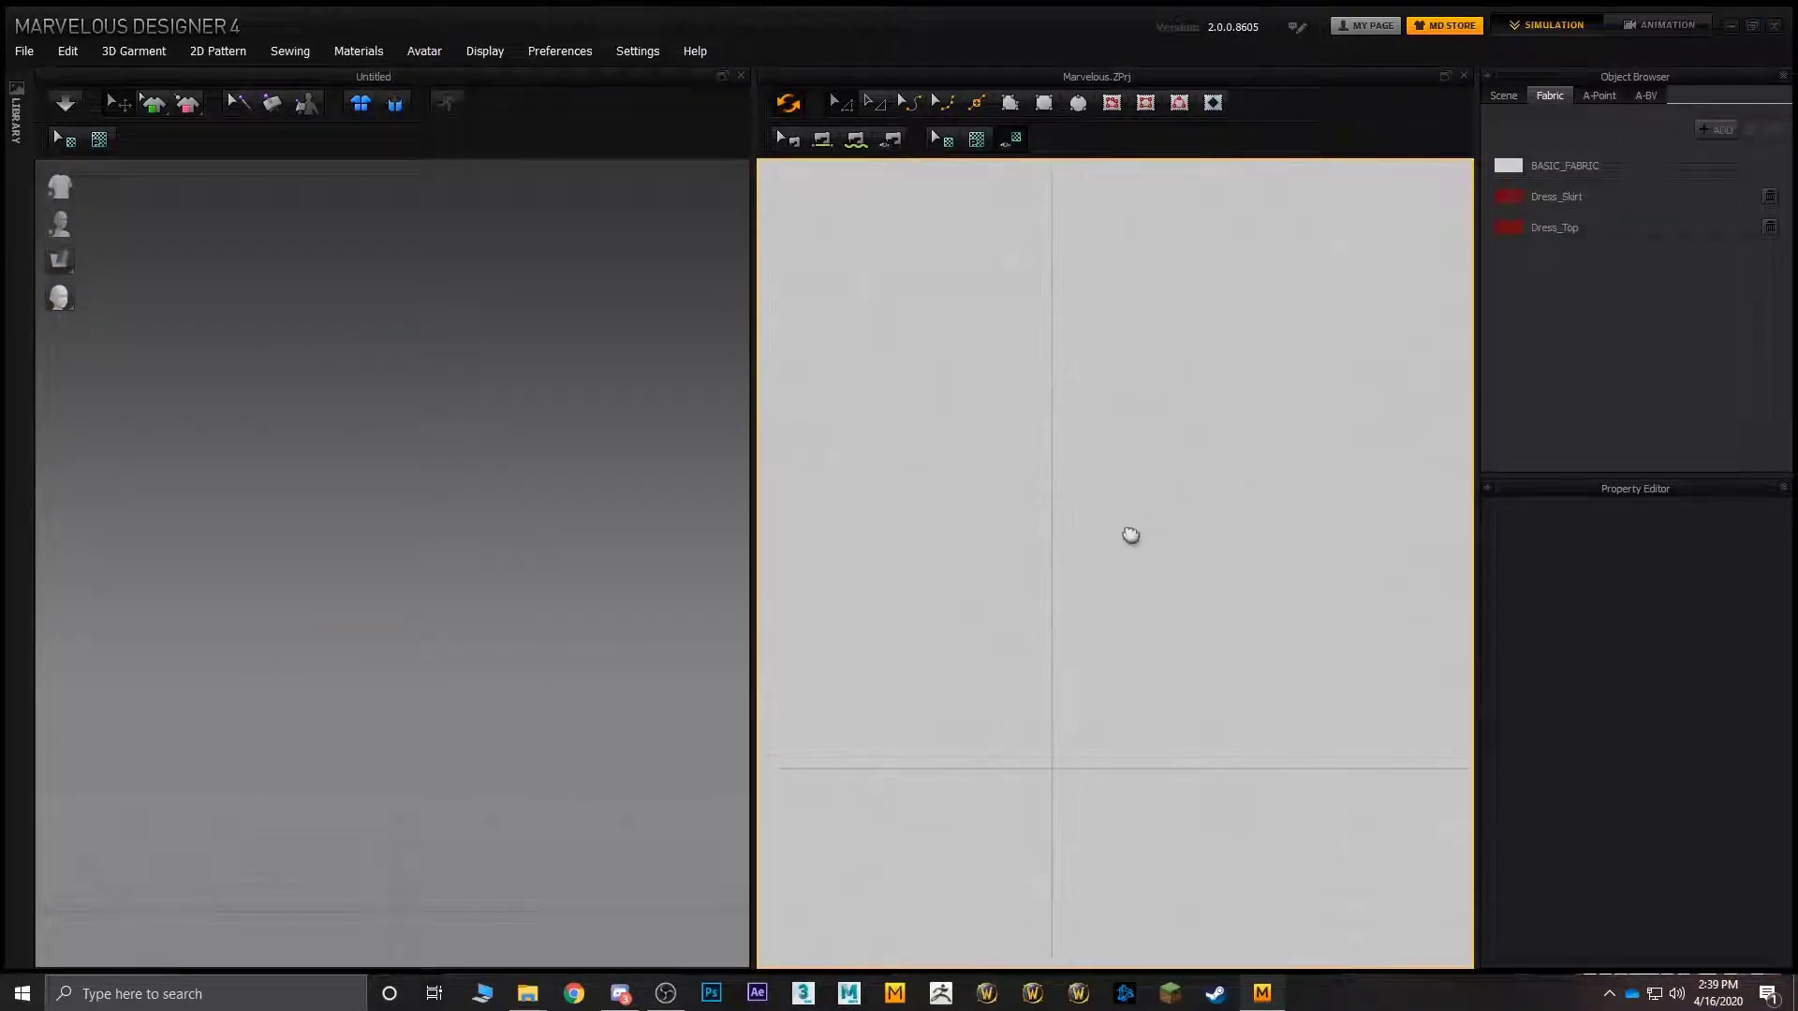
click(24, 52)
mouse_move(105, 212)
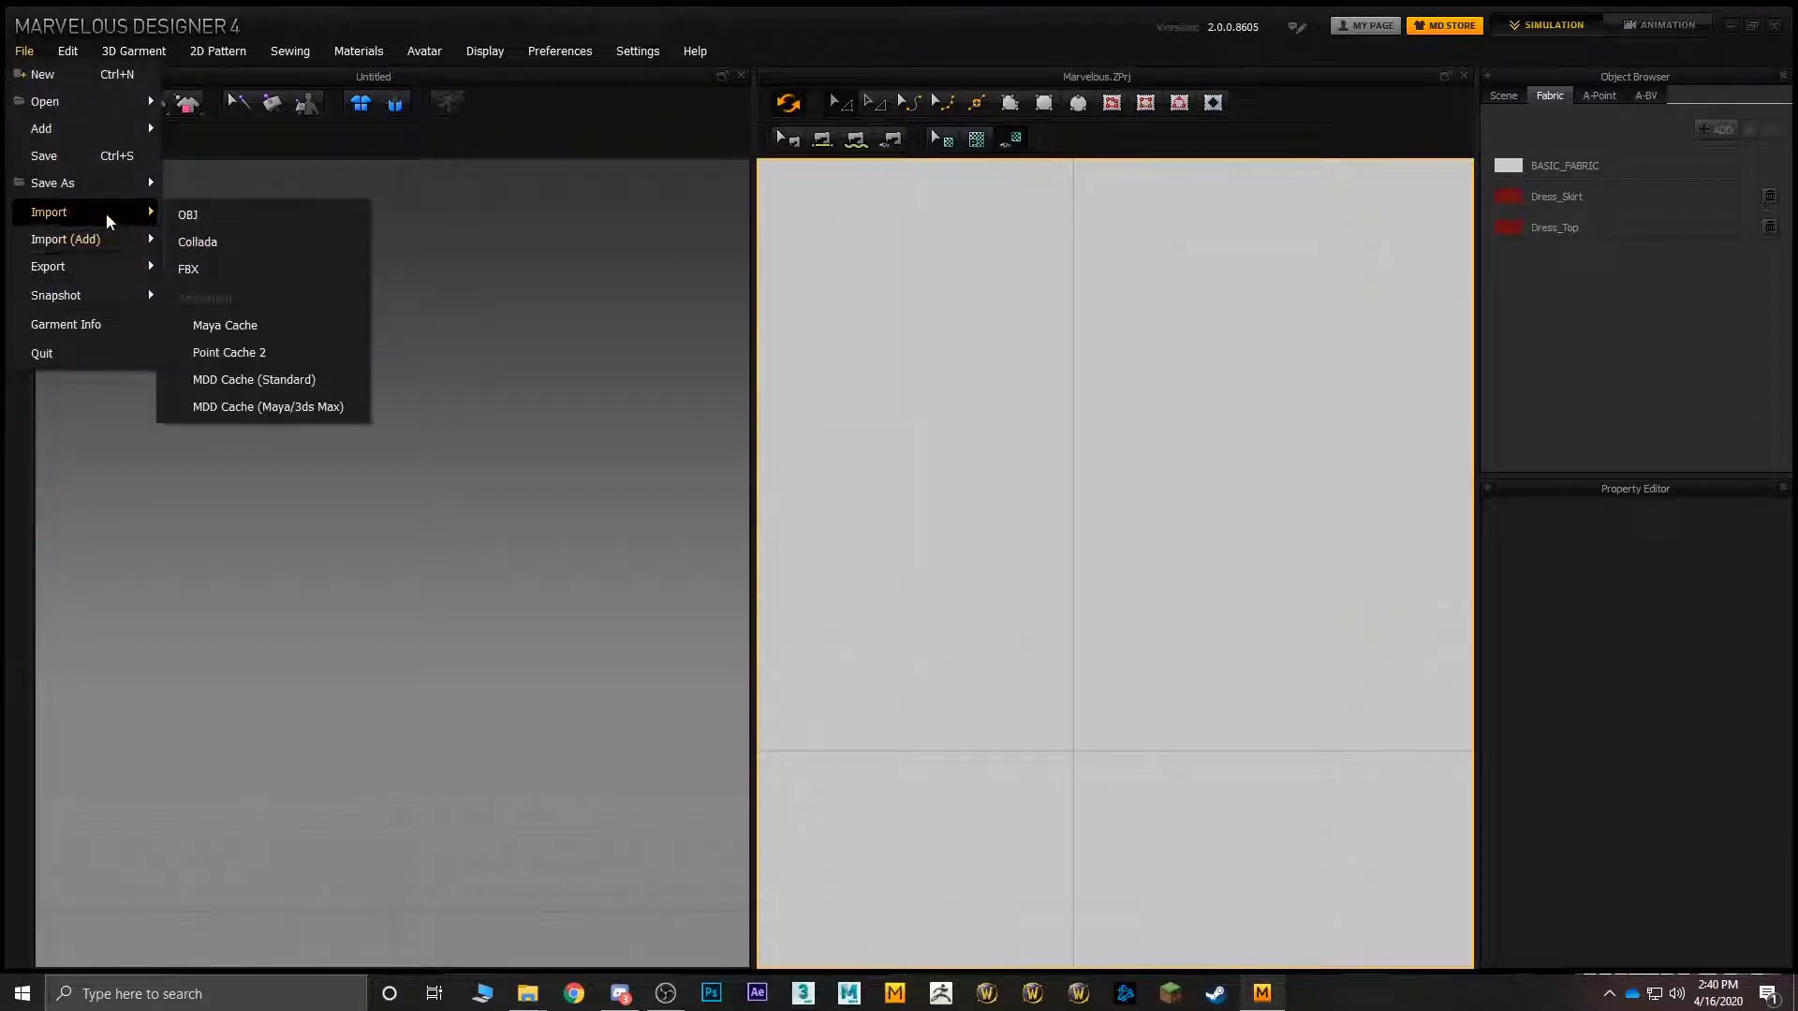
click(240, 219)
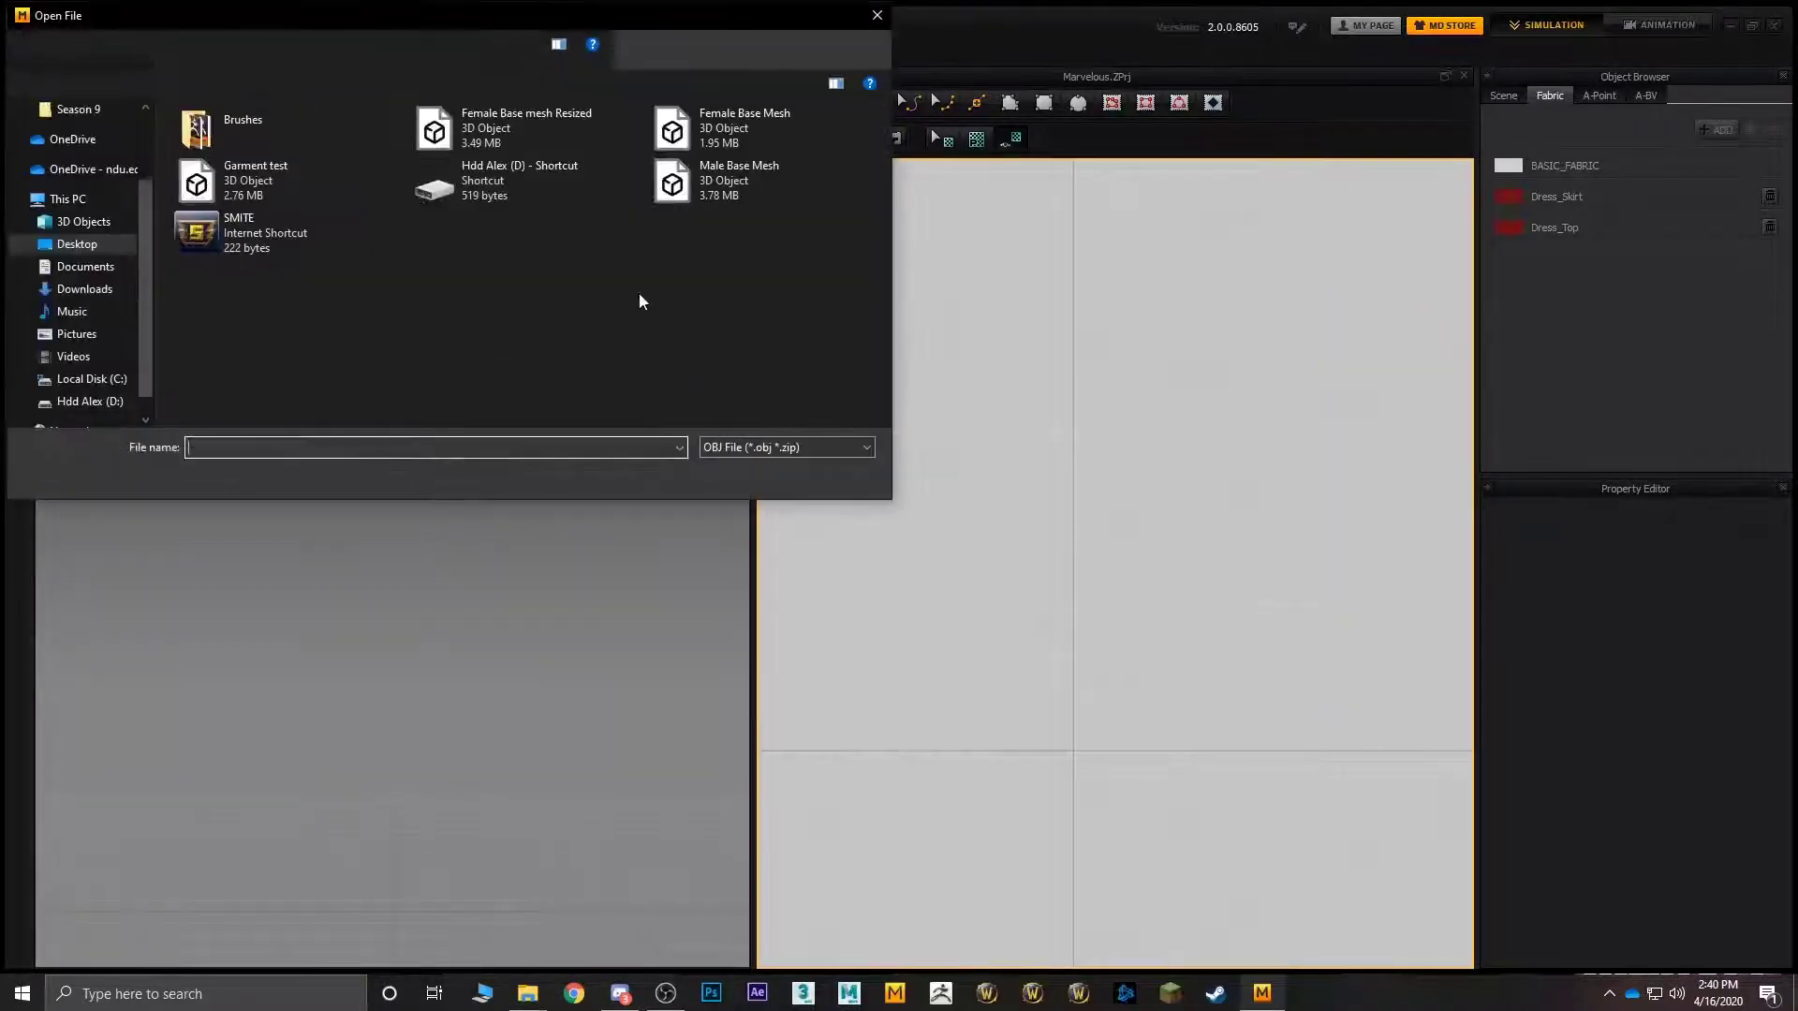
click(542, 137)
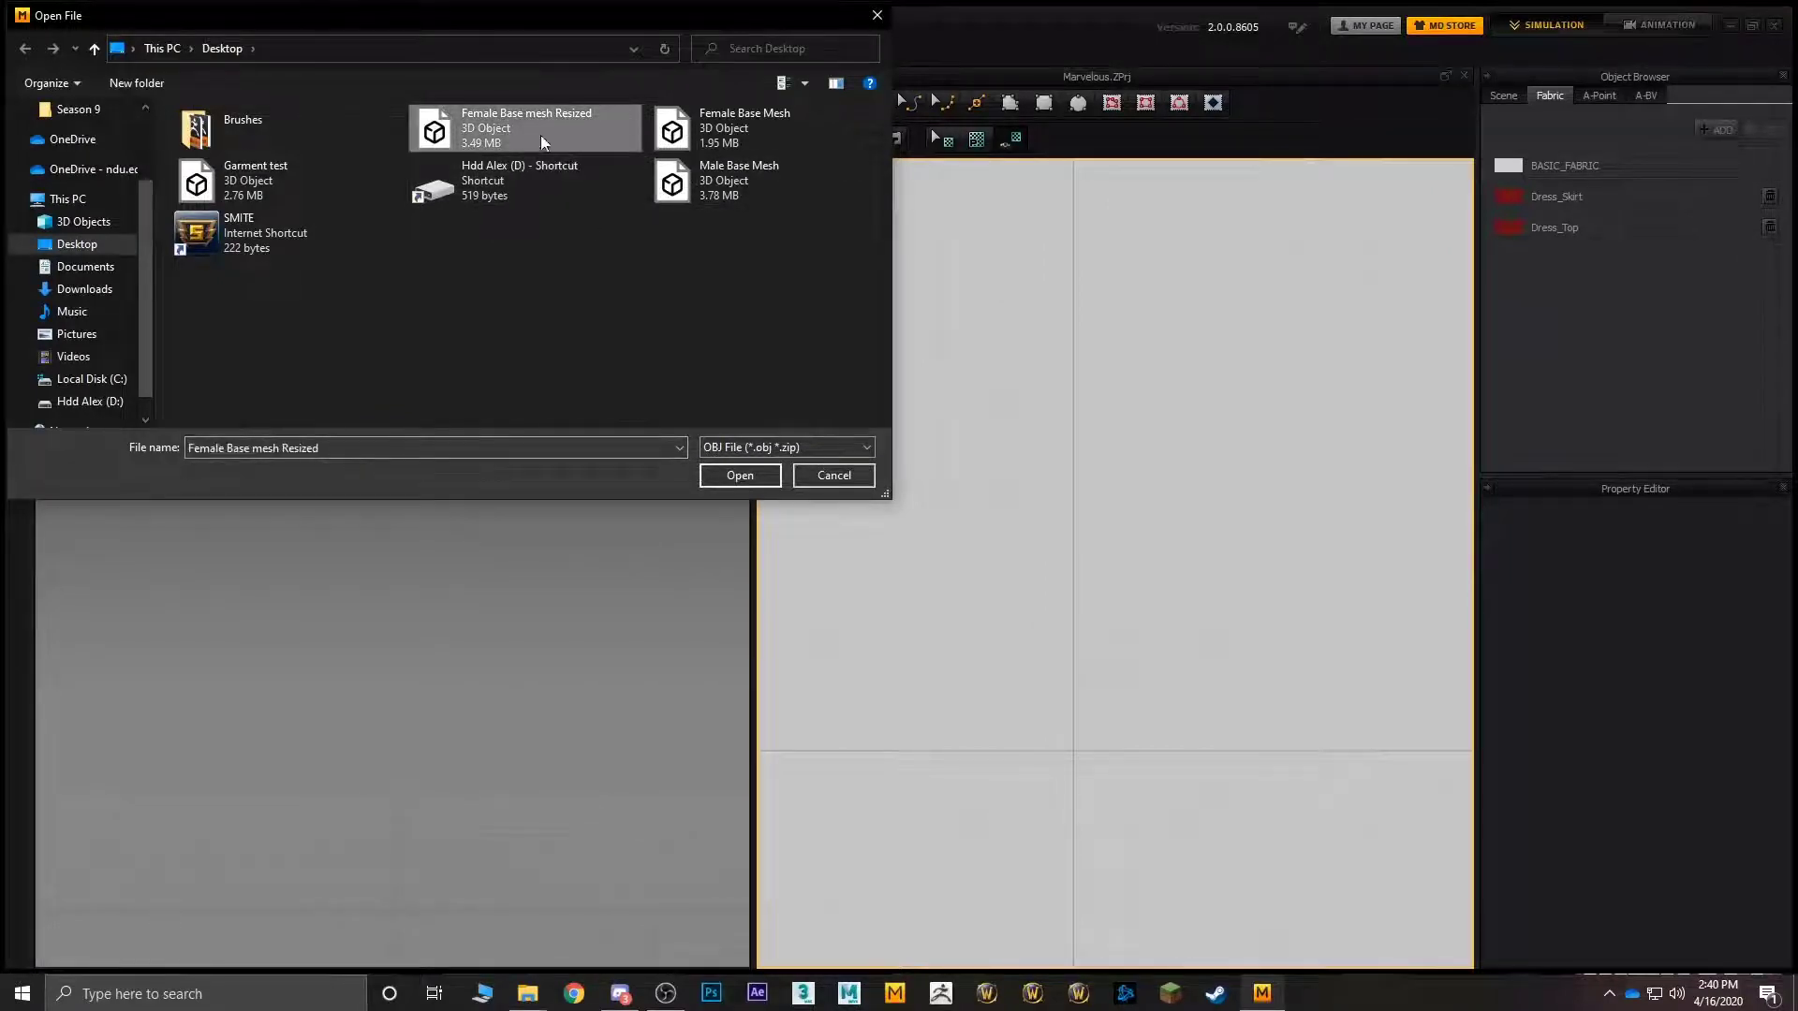
click(740, 476)
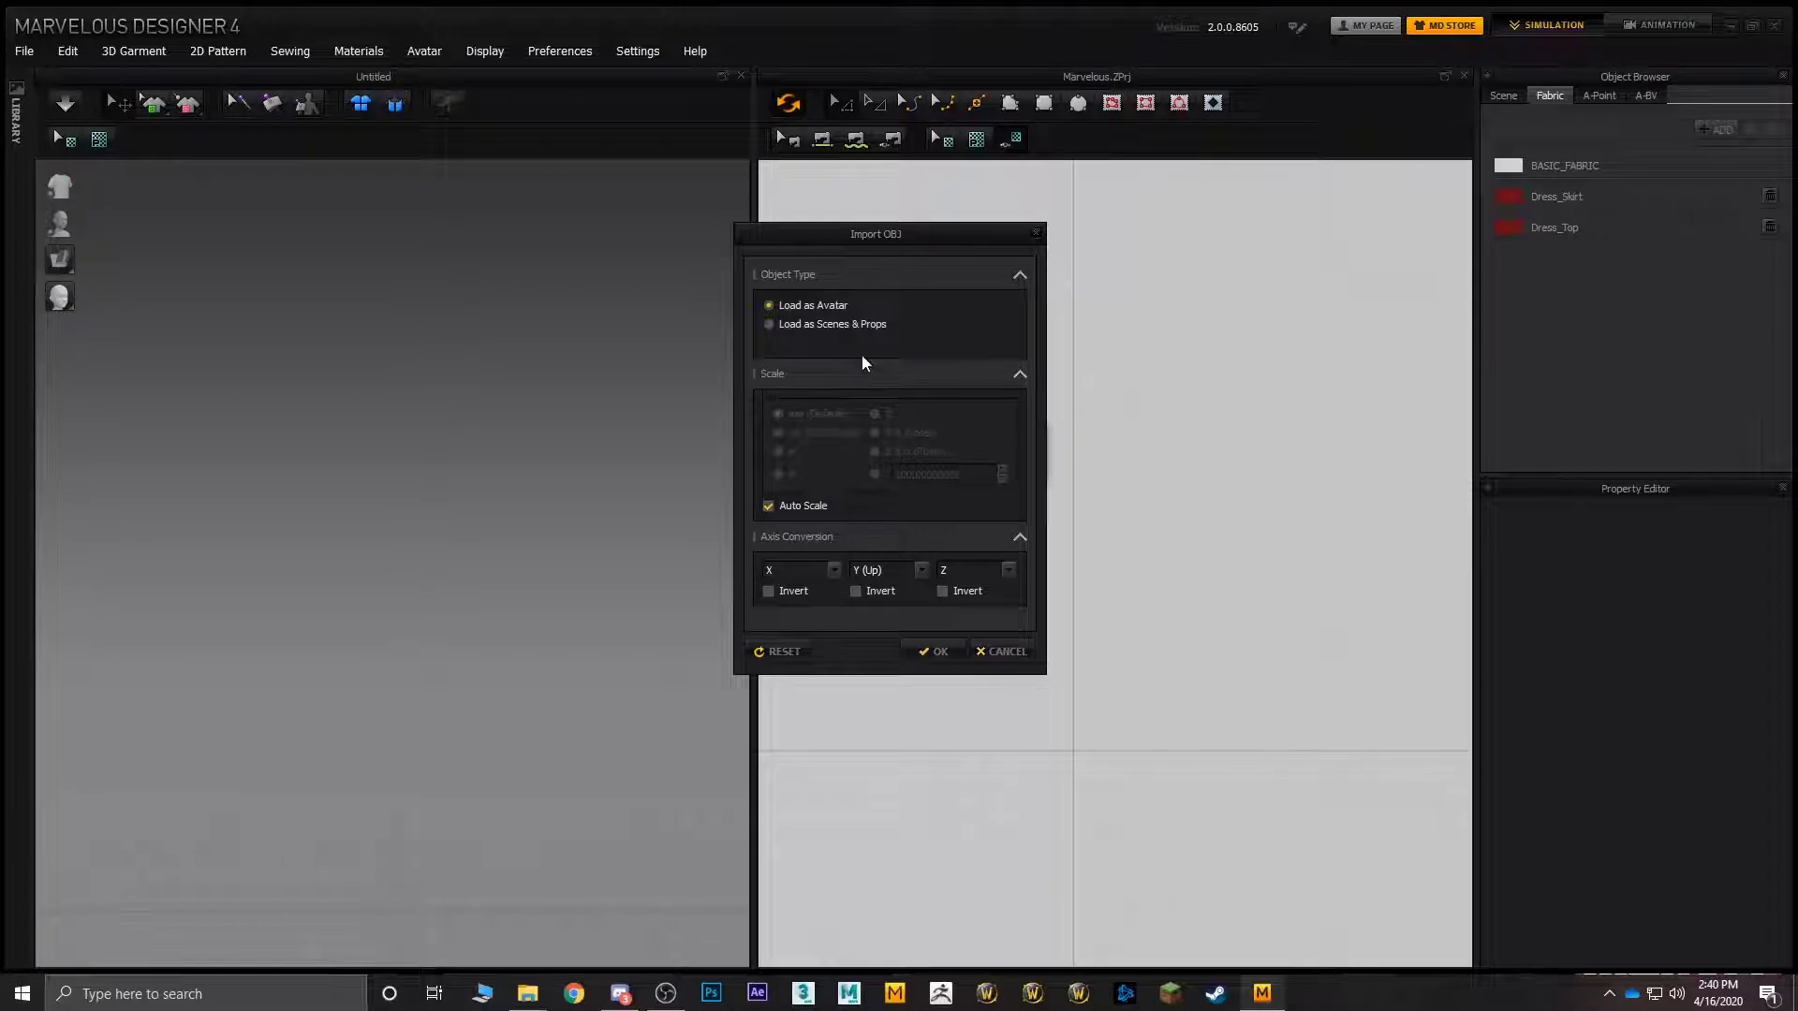
click(769, 507)
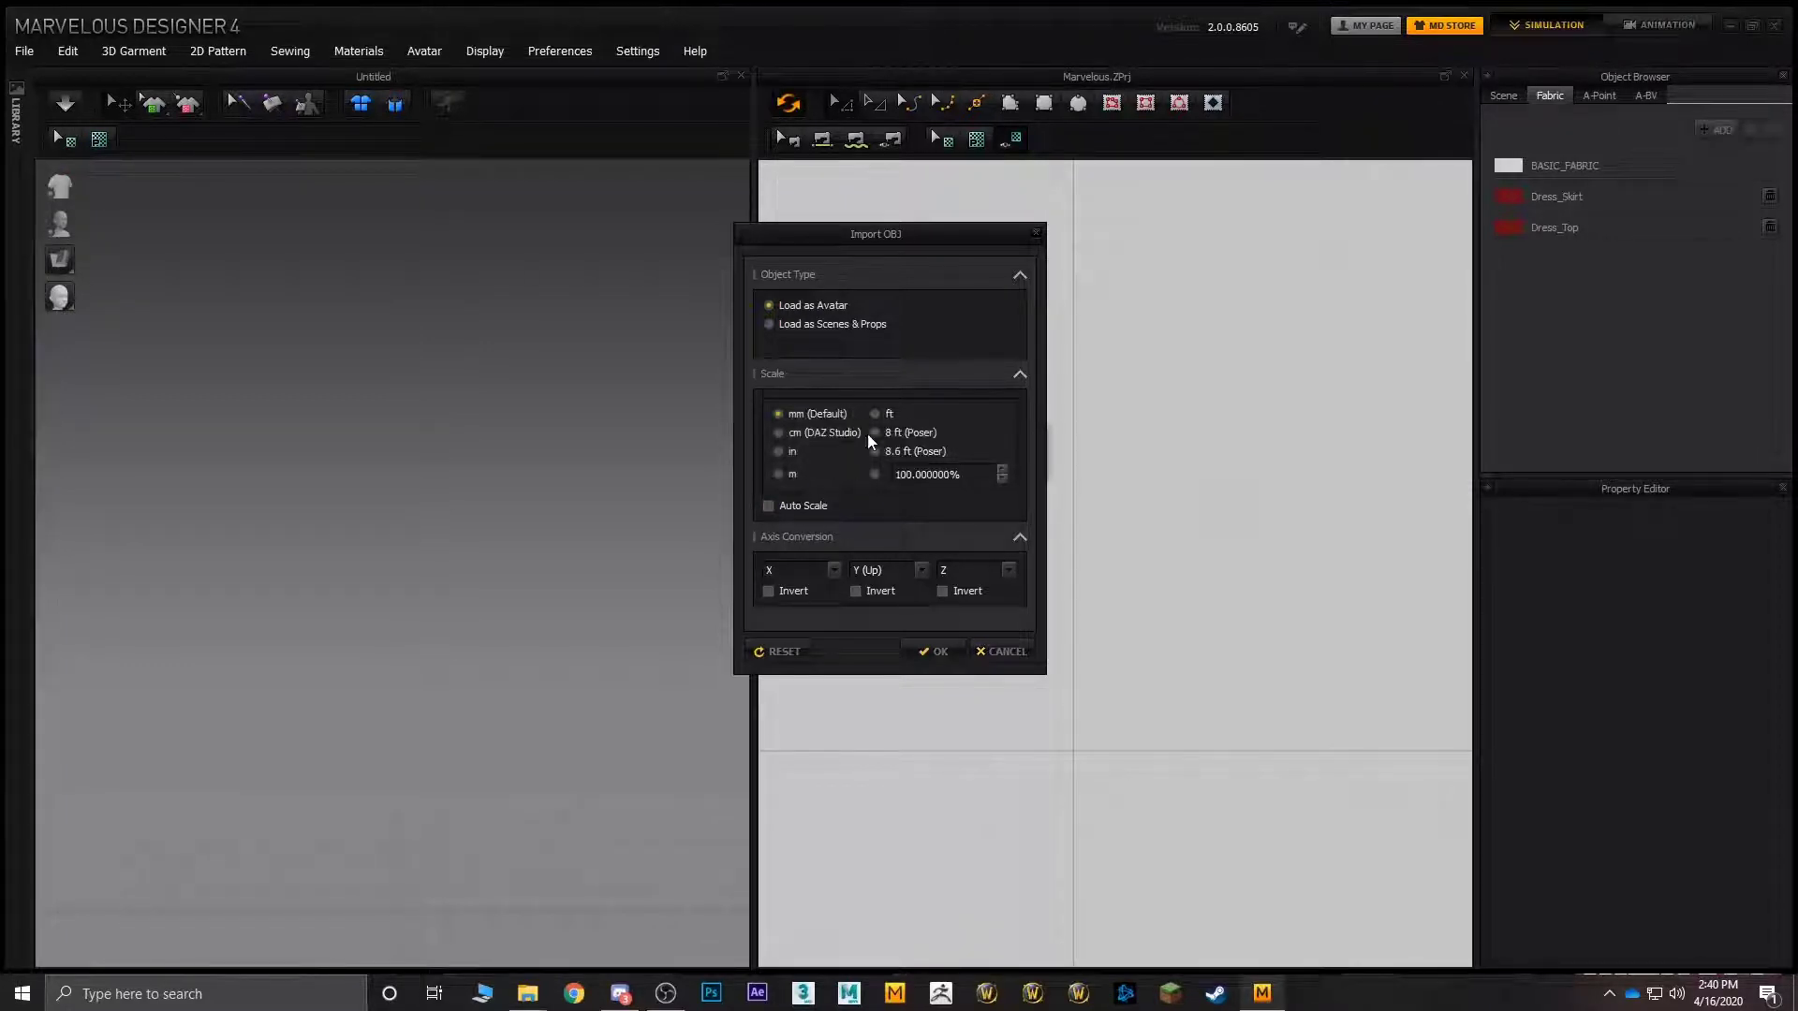
click(769, 506)
click(939, 651)
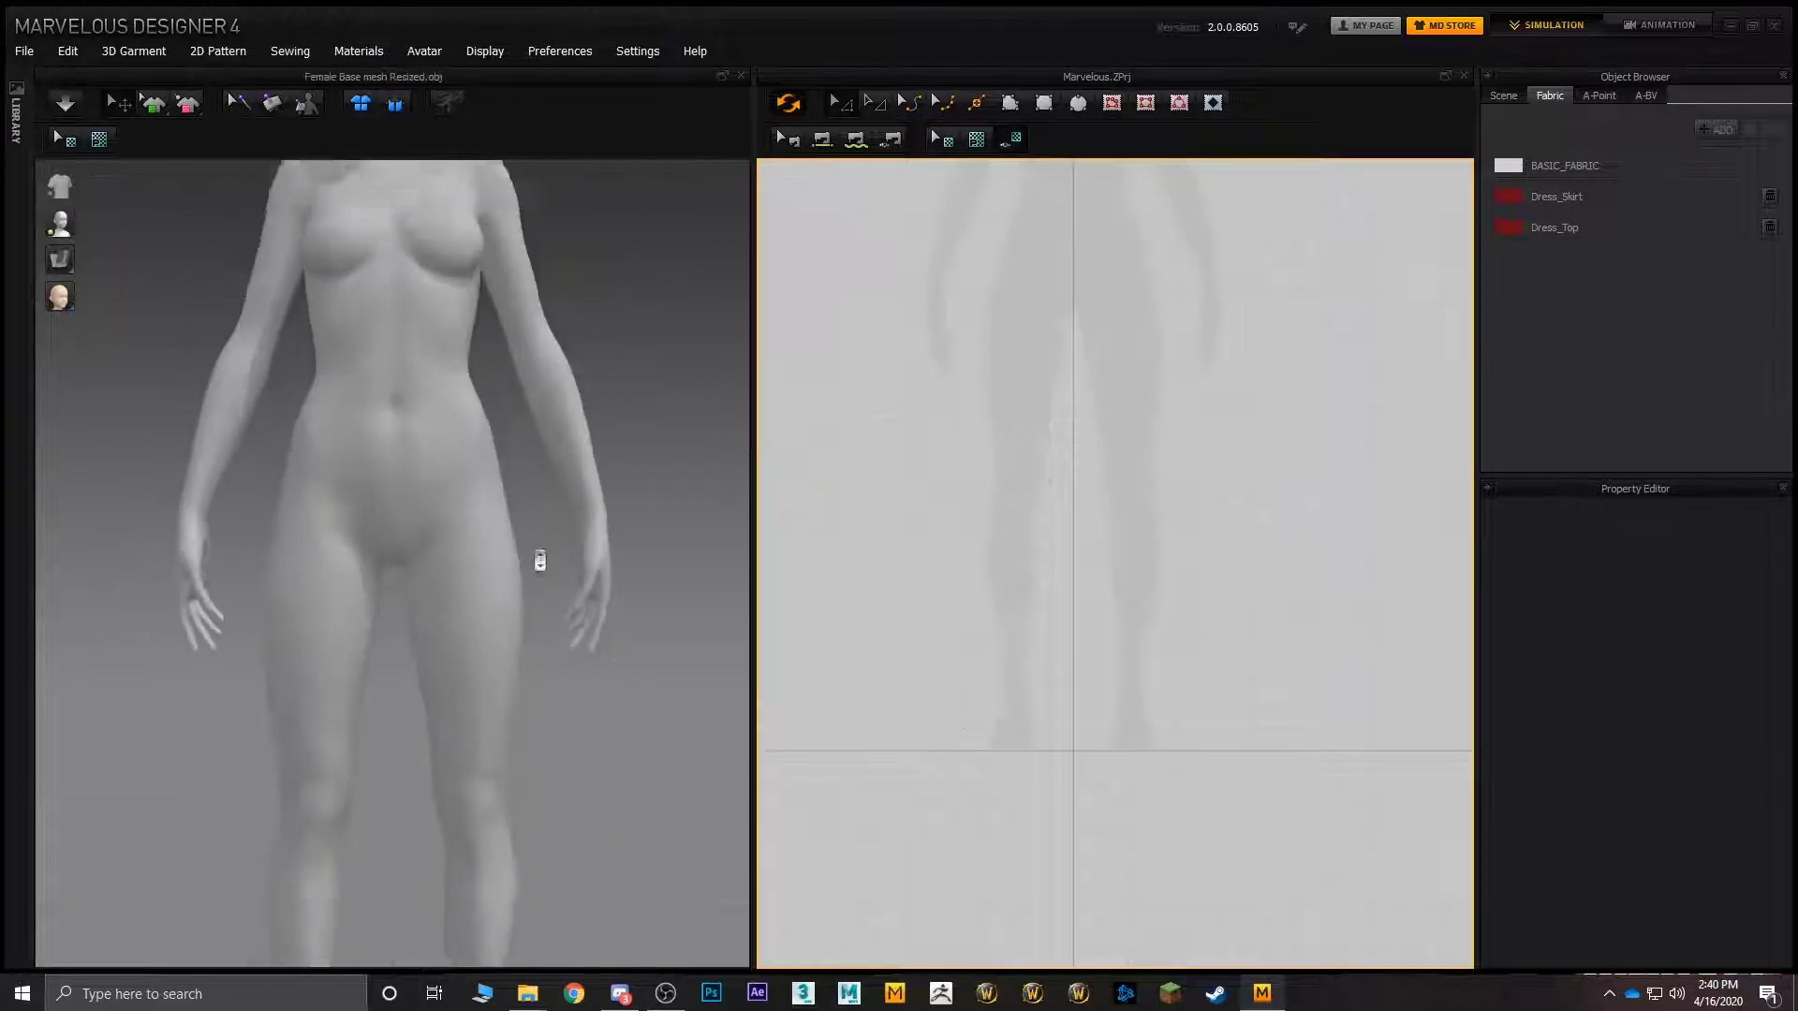
- Draw a closed polygon half-shirt pattern over one side of the avatar silhouette, with a short sleeve, slanted neckline and straight edge on the centre line
scroll(539, 560, down, 5)
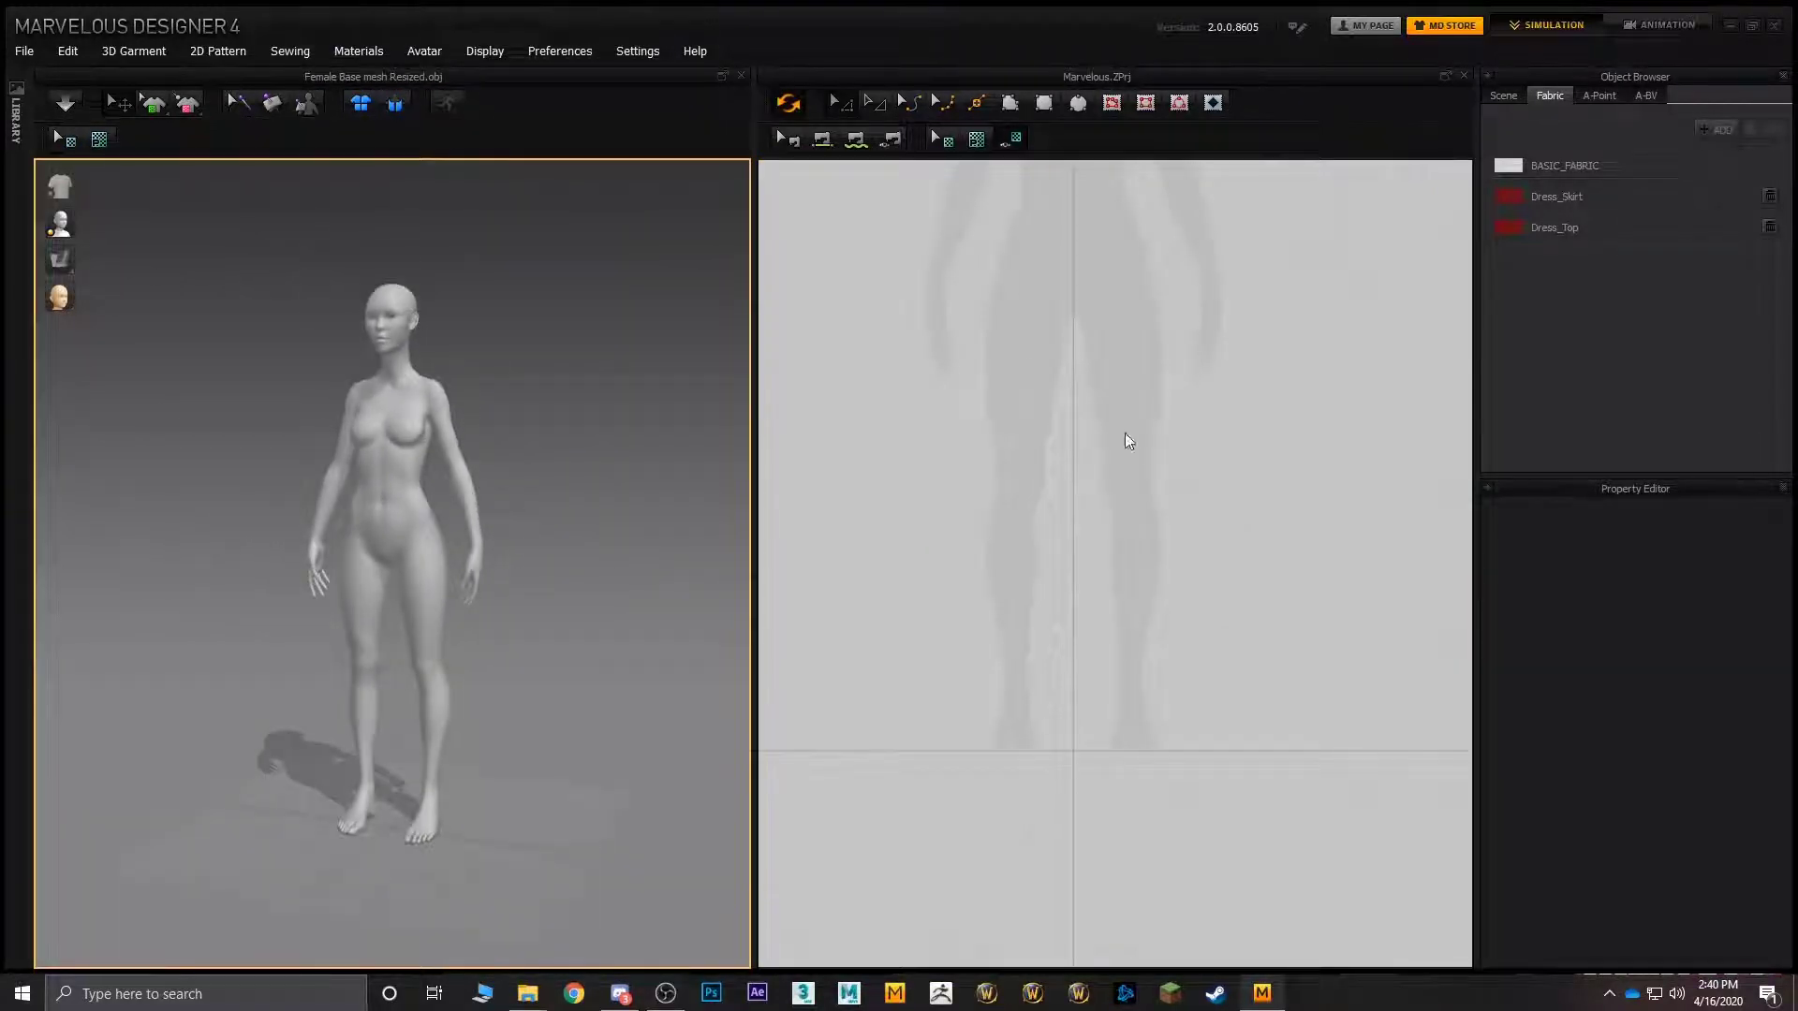
scroll(1120, 611, down, 5)
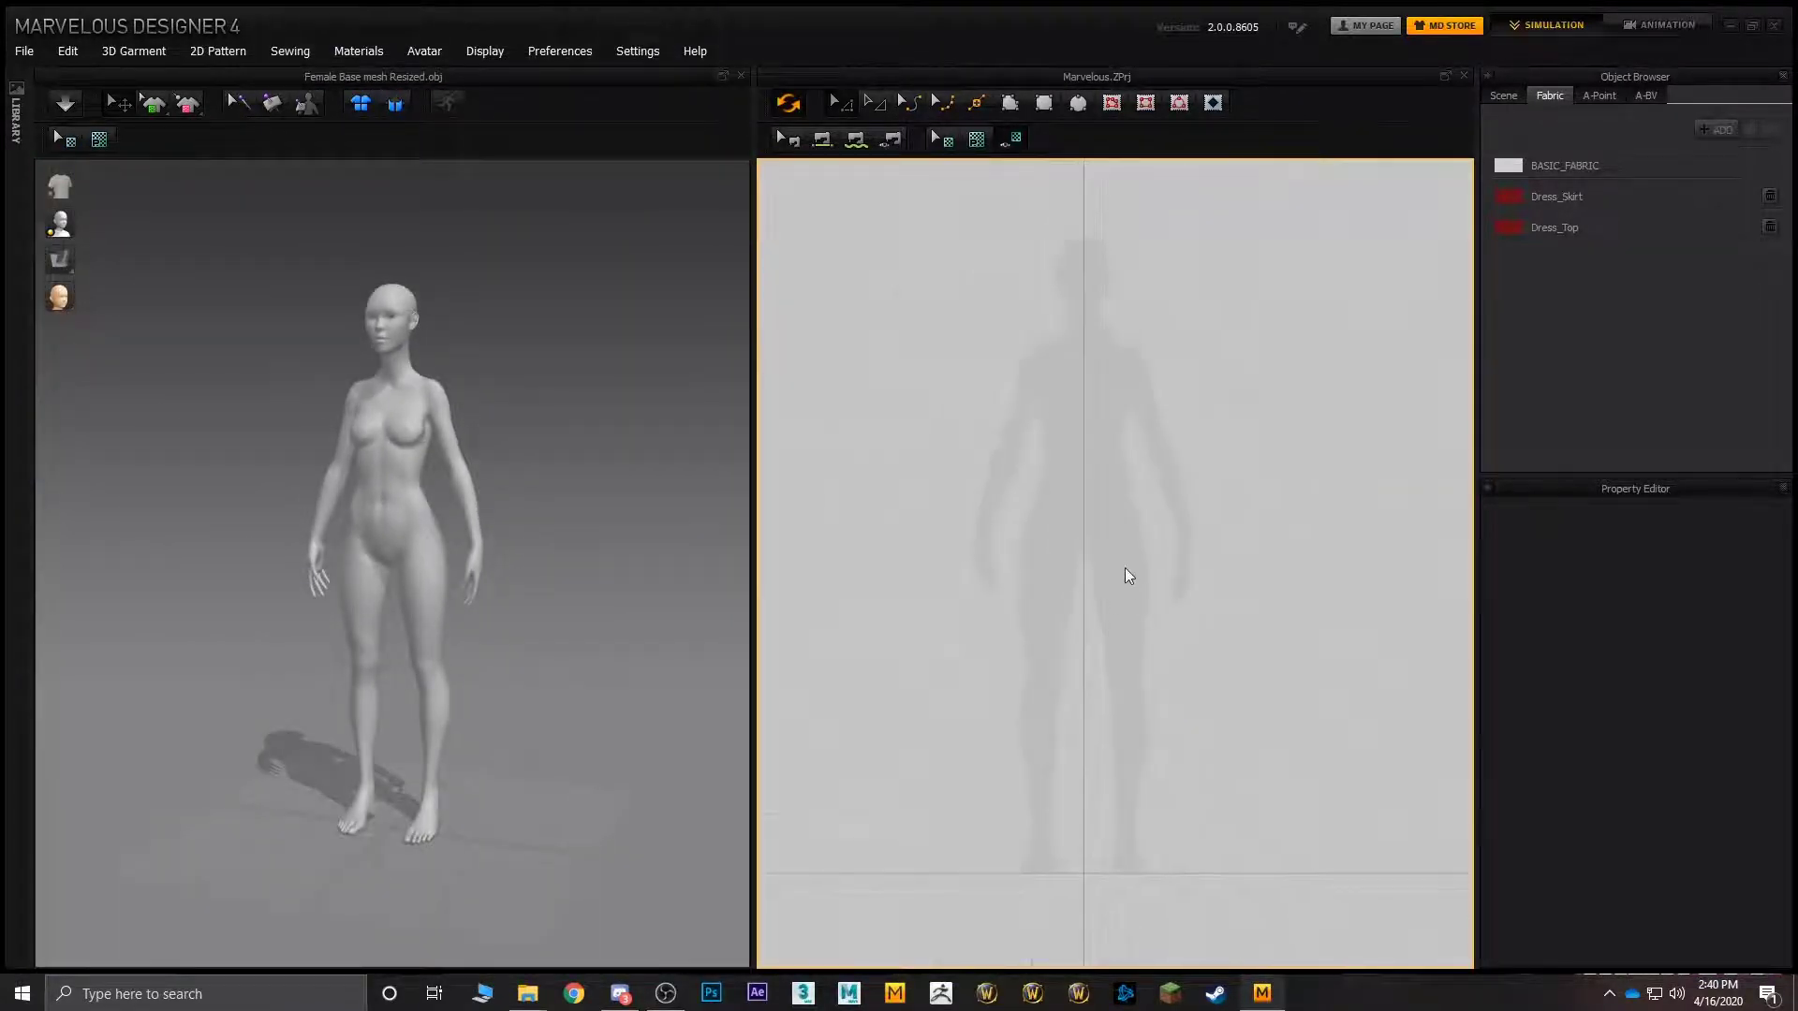
scroll(1105, 538, up, 3)
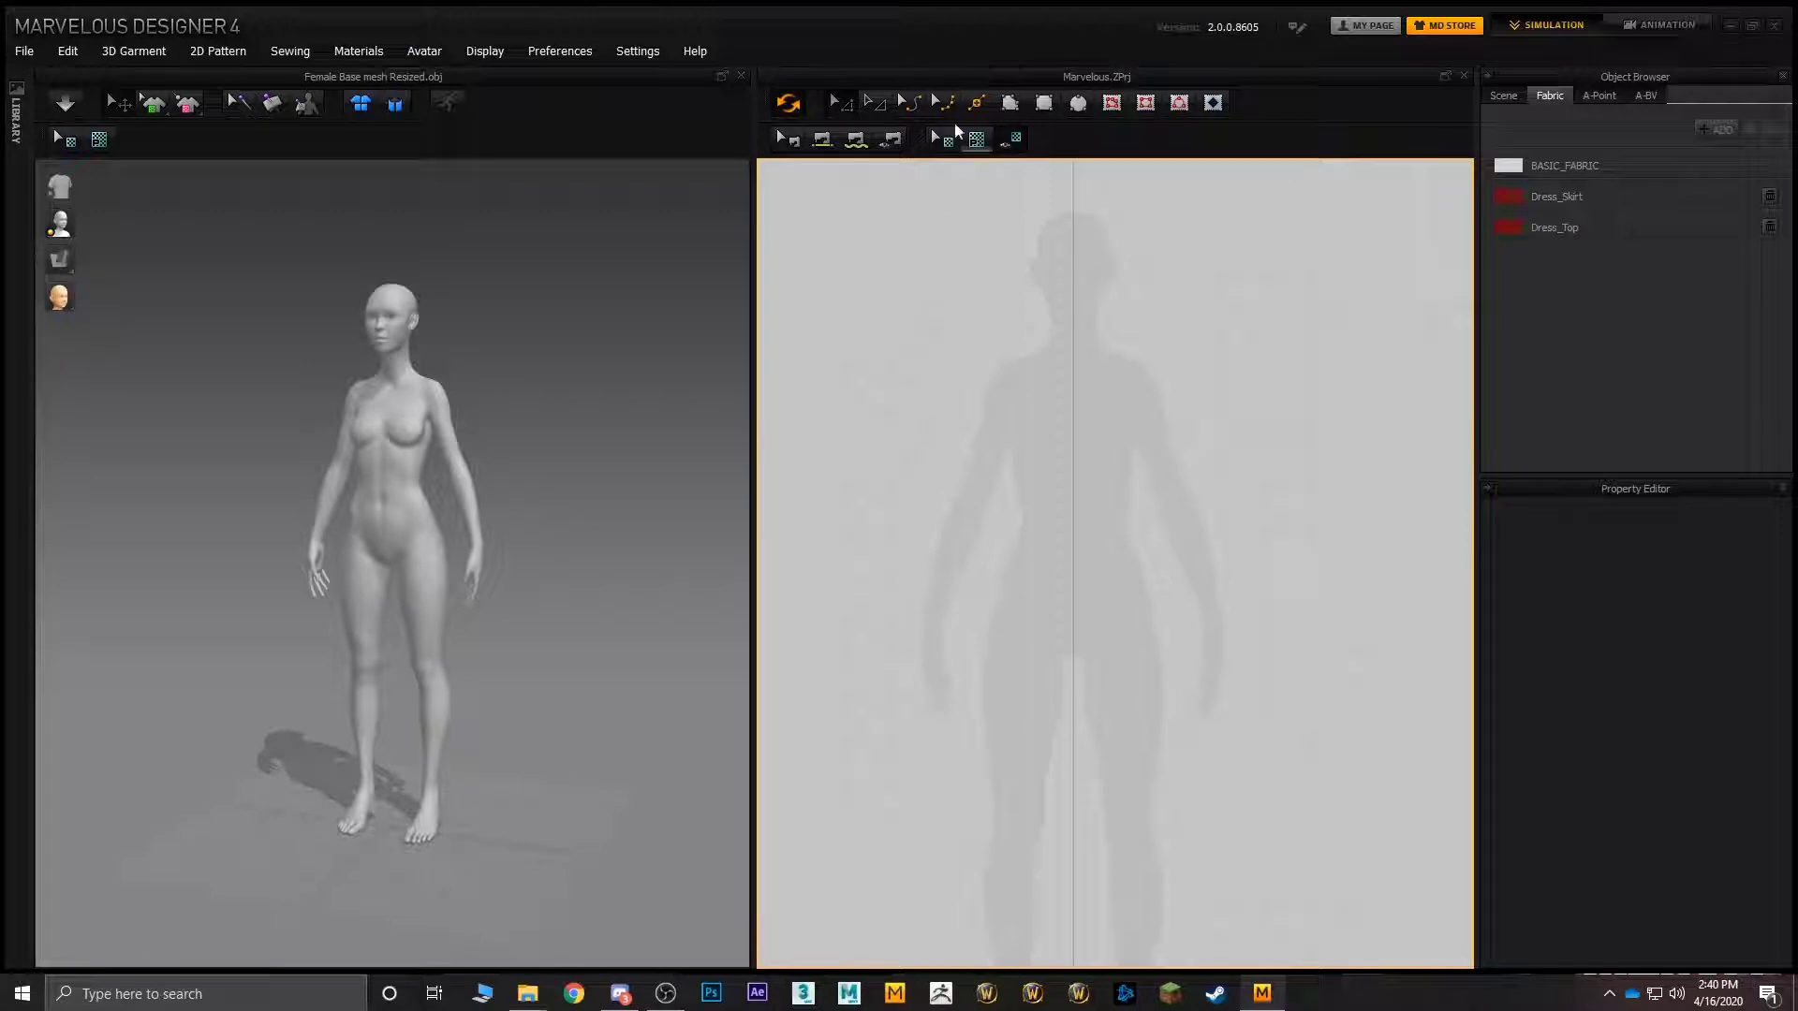
click(1010, 102)
scroll(1040, 338, up, 1)
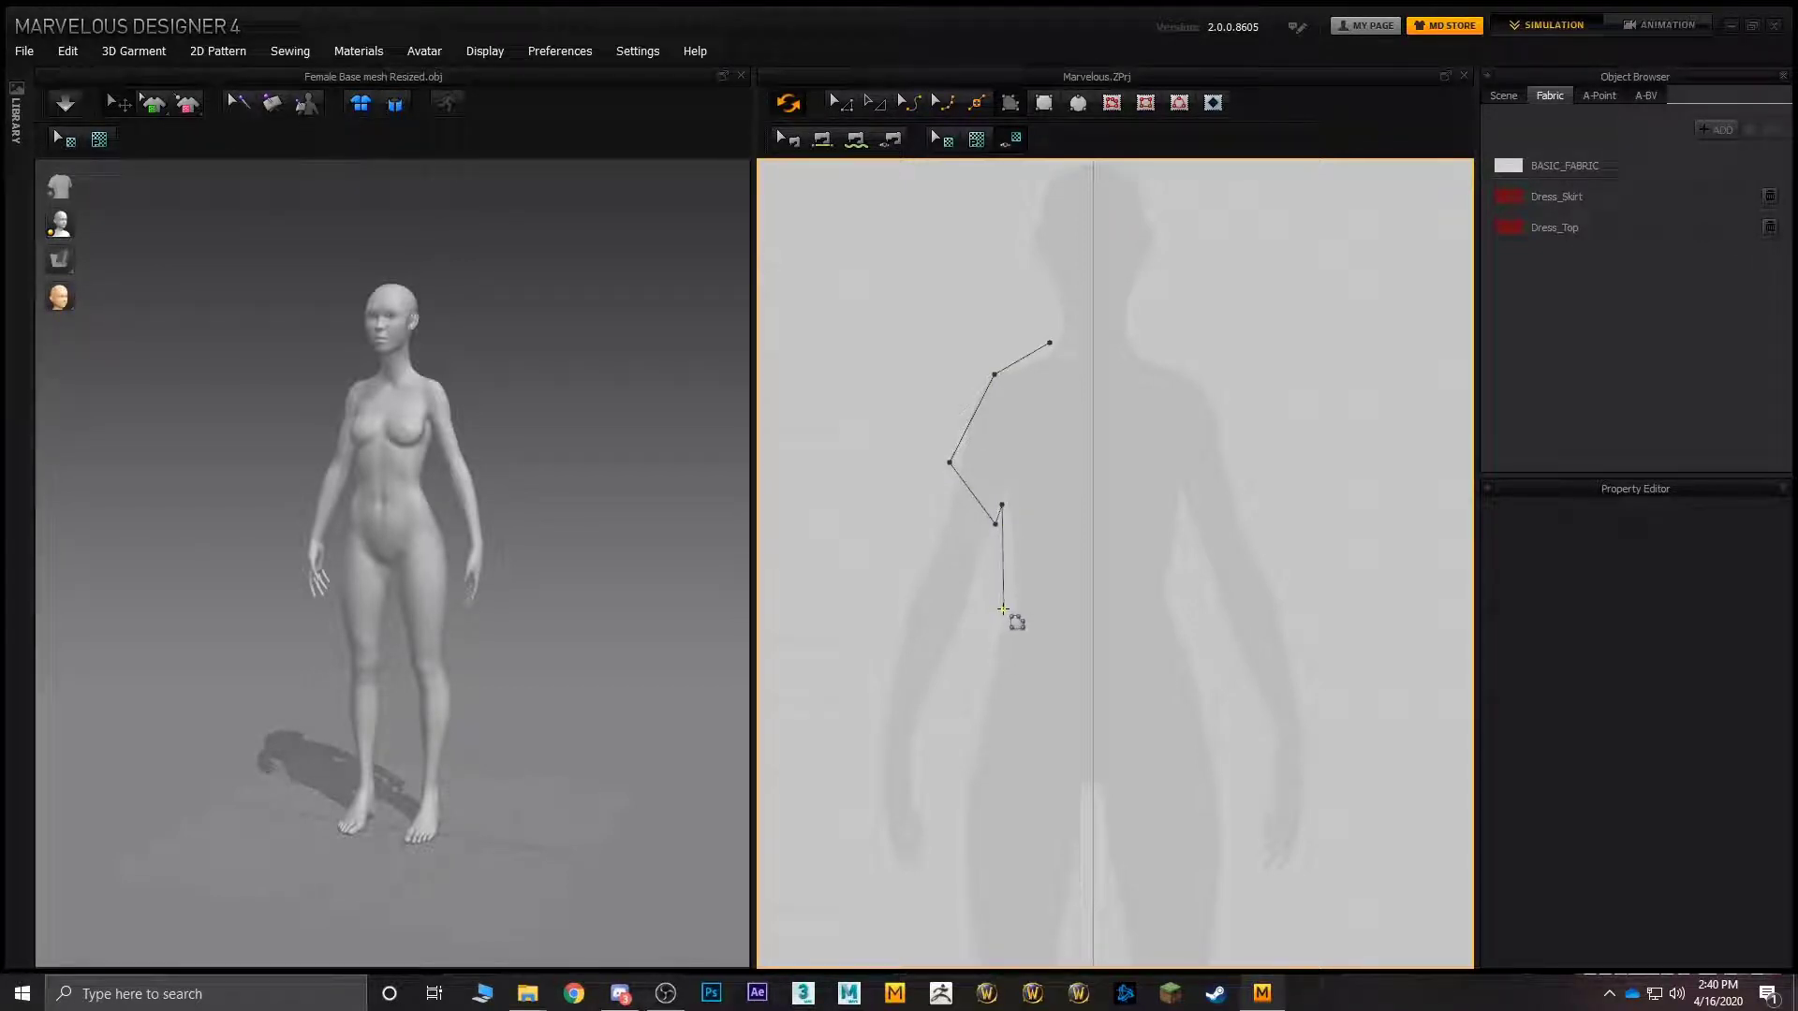
click(1004, 609)
click(1090, 609)
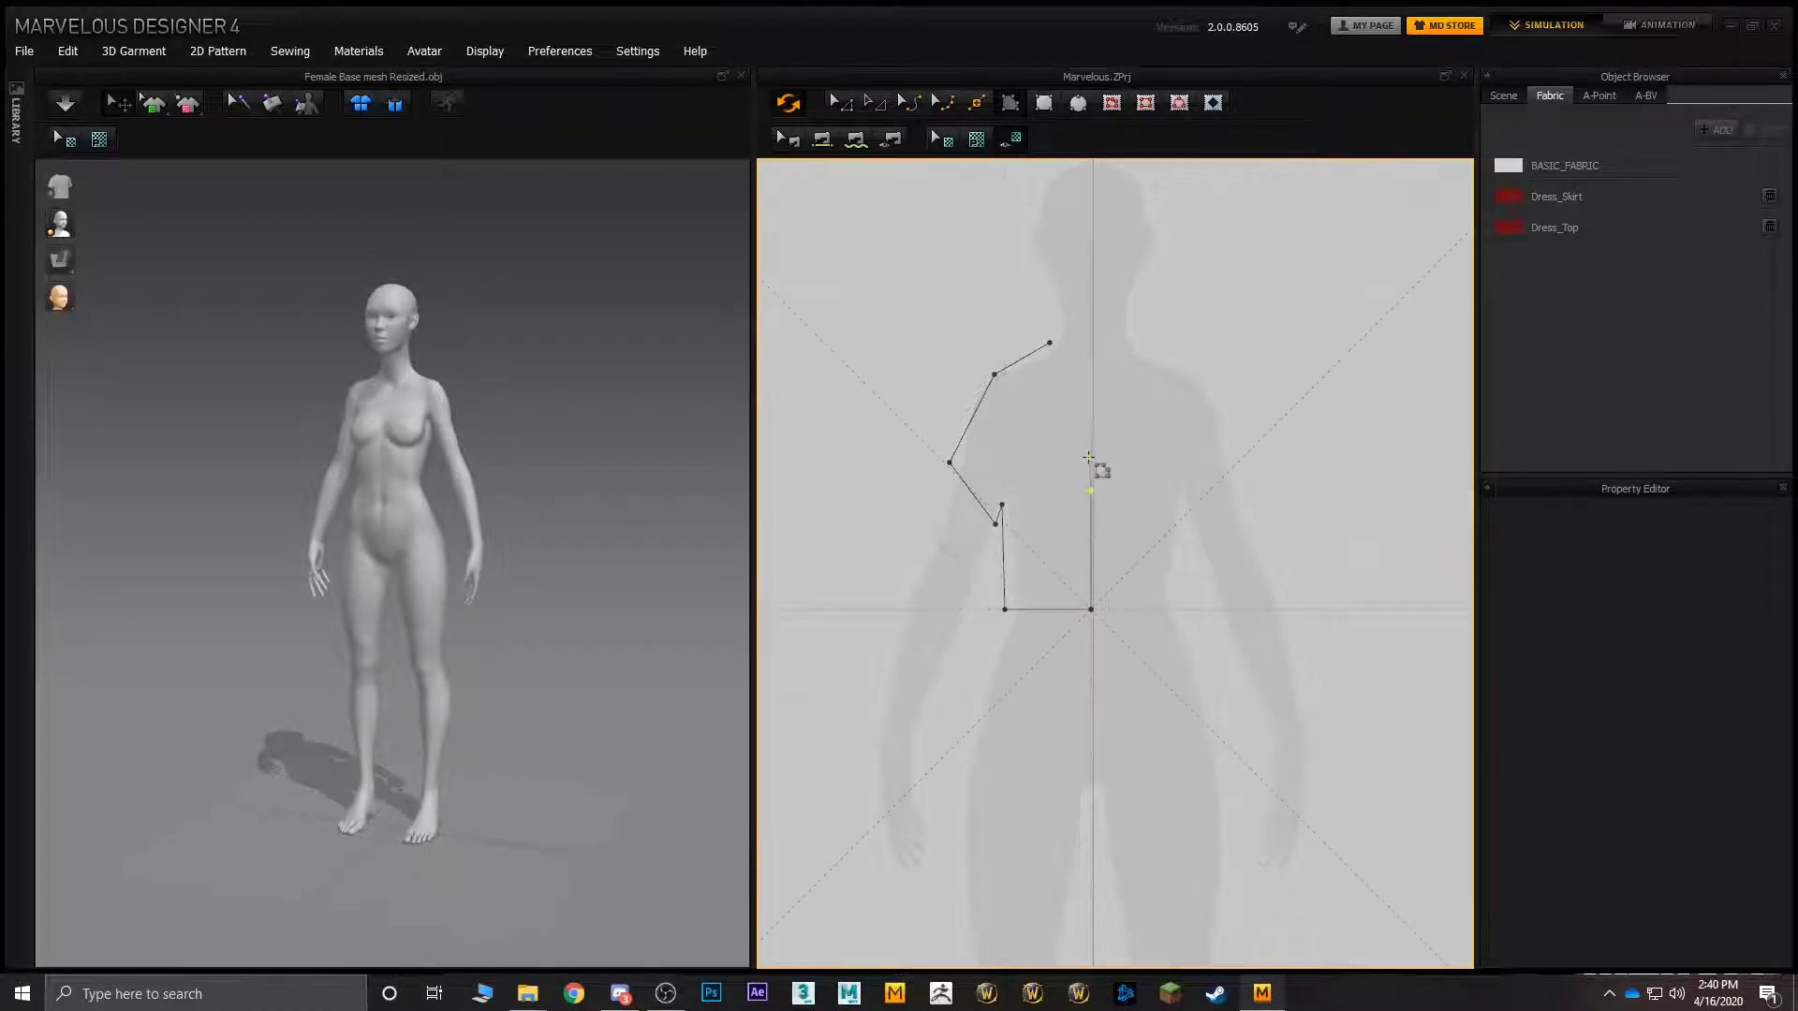
click(1091, 420)
click(1049, 343)
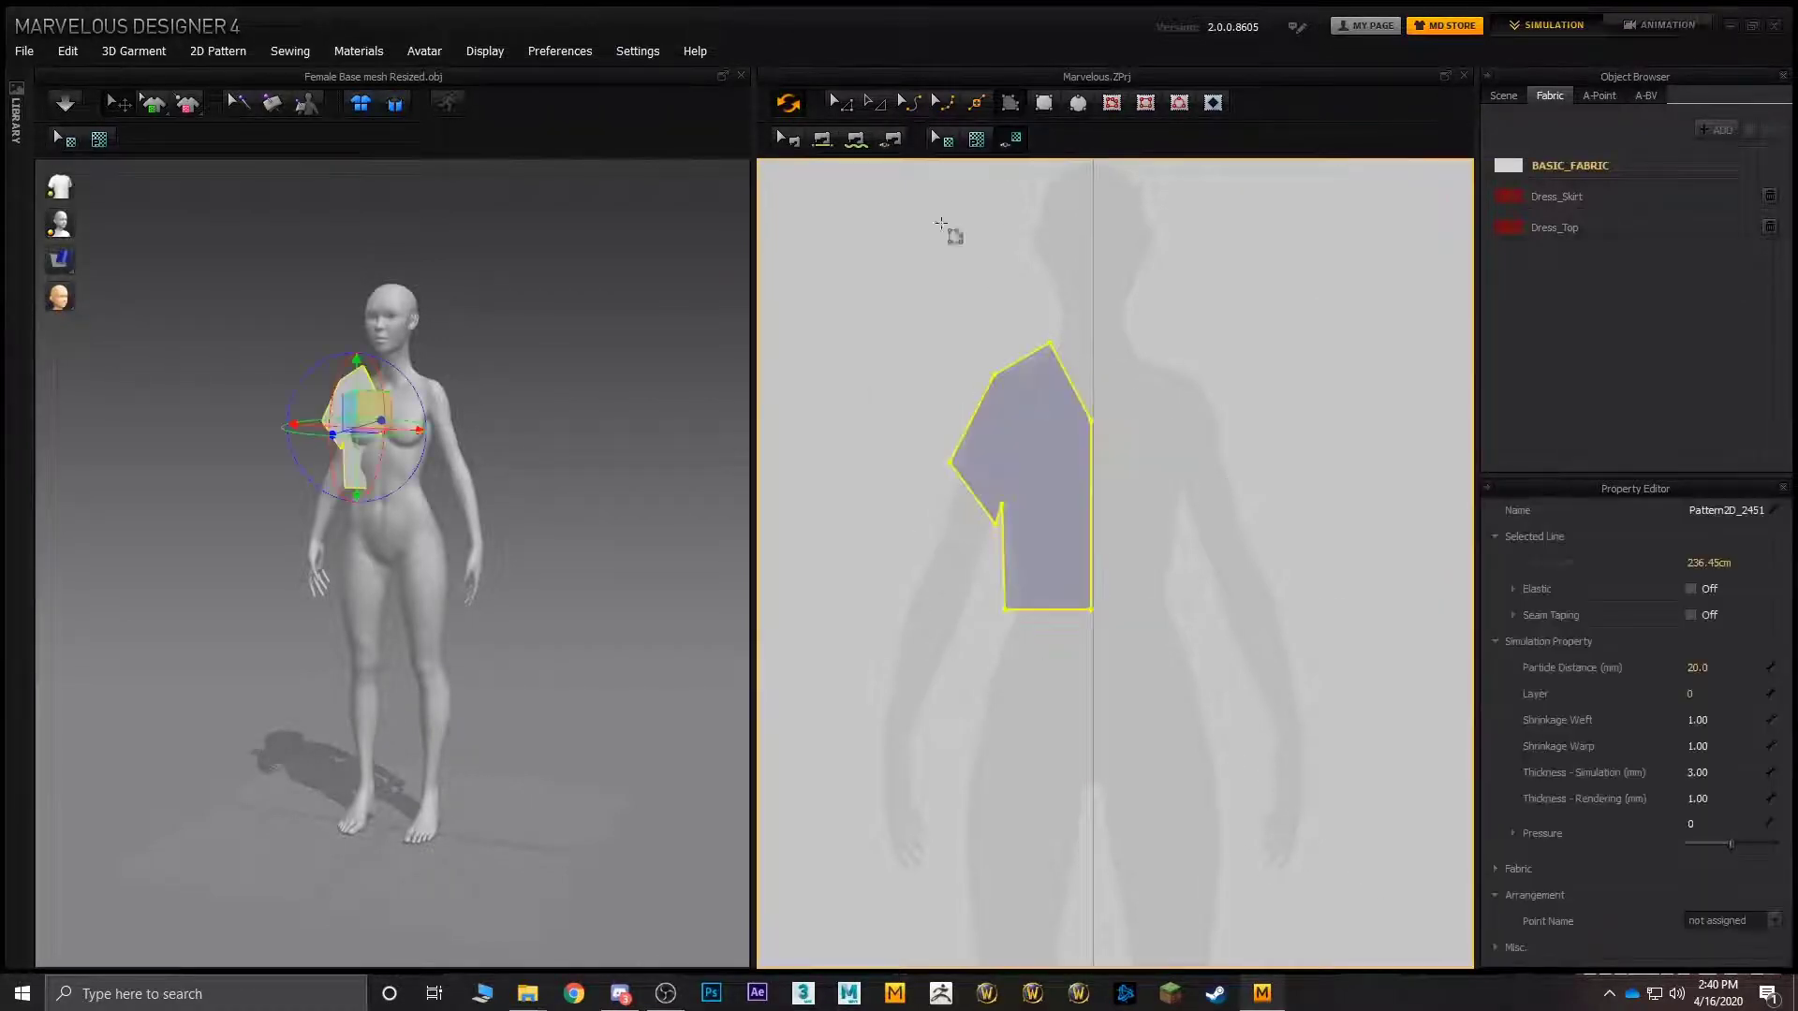
- Unfold the half-shirt pattern along its straight centre edge into a full V-neck shirt piece
click(849, 107)
click(1092, 477)
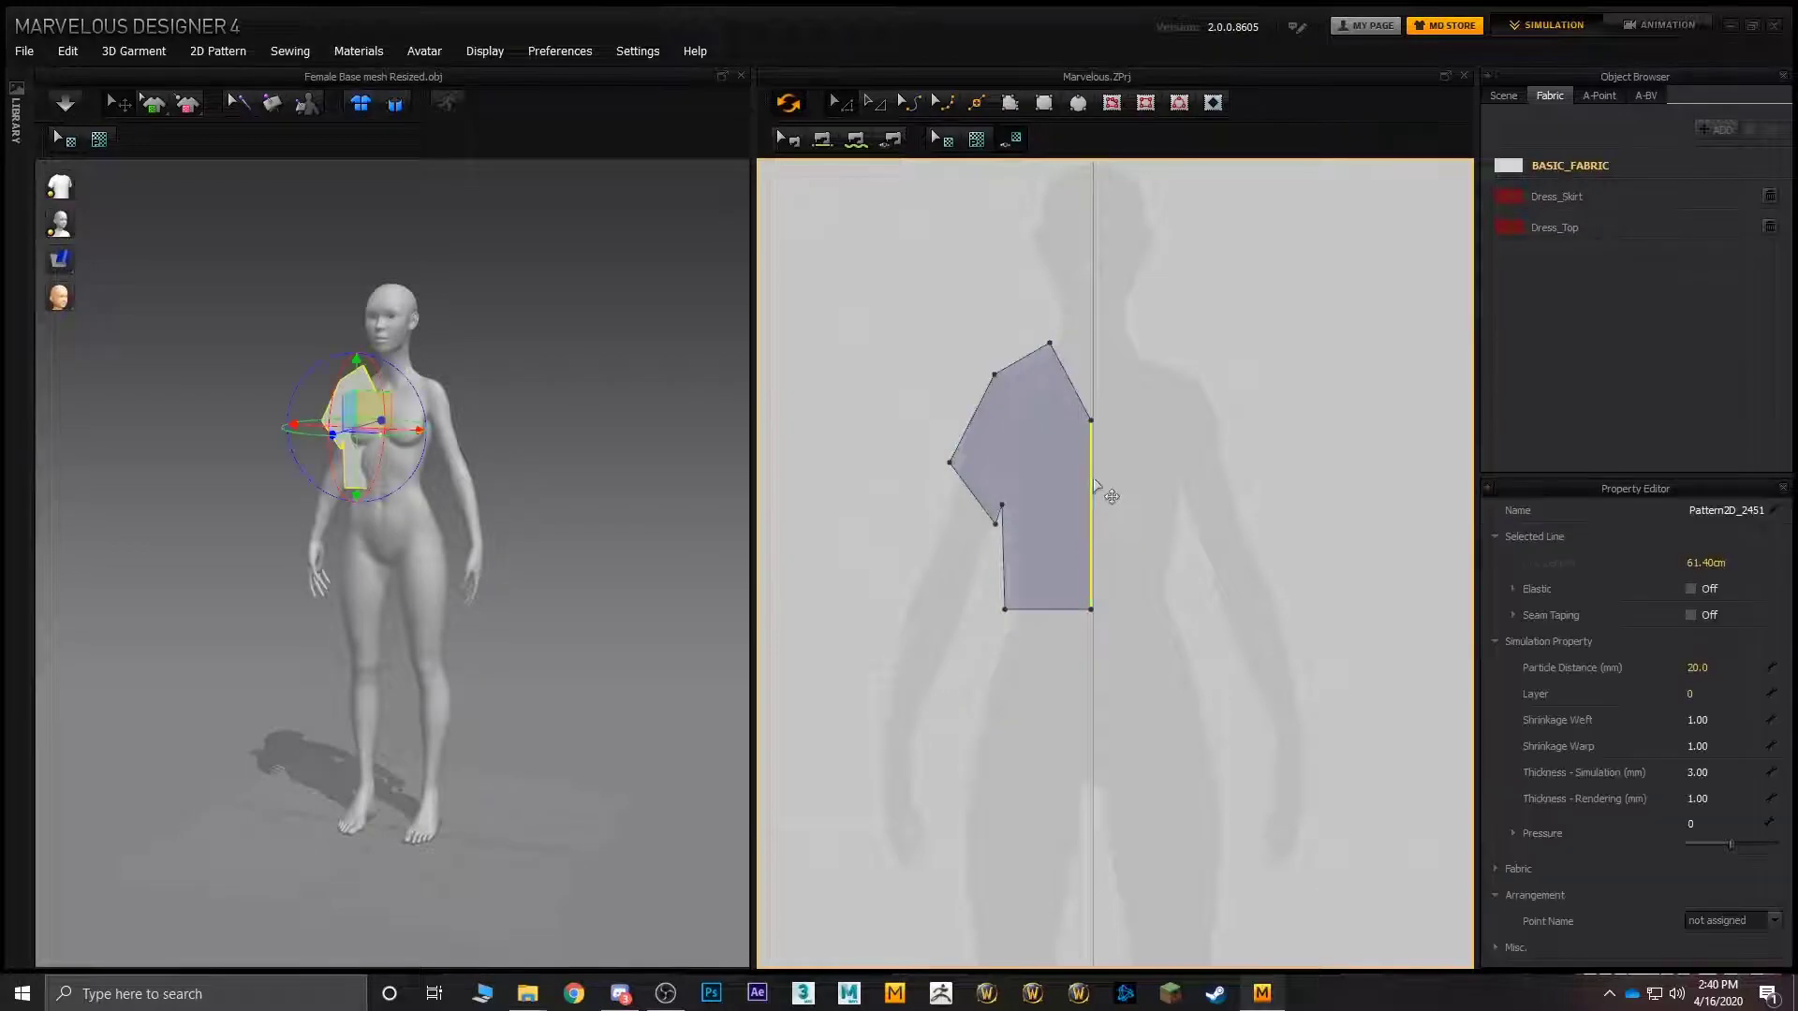
right_click(1091, 503)
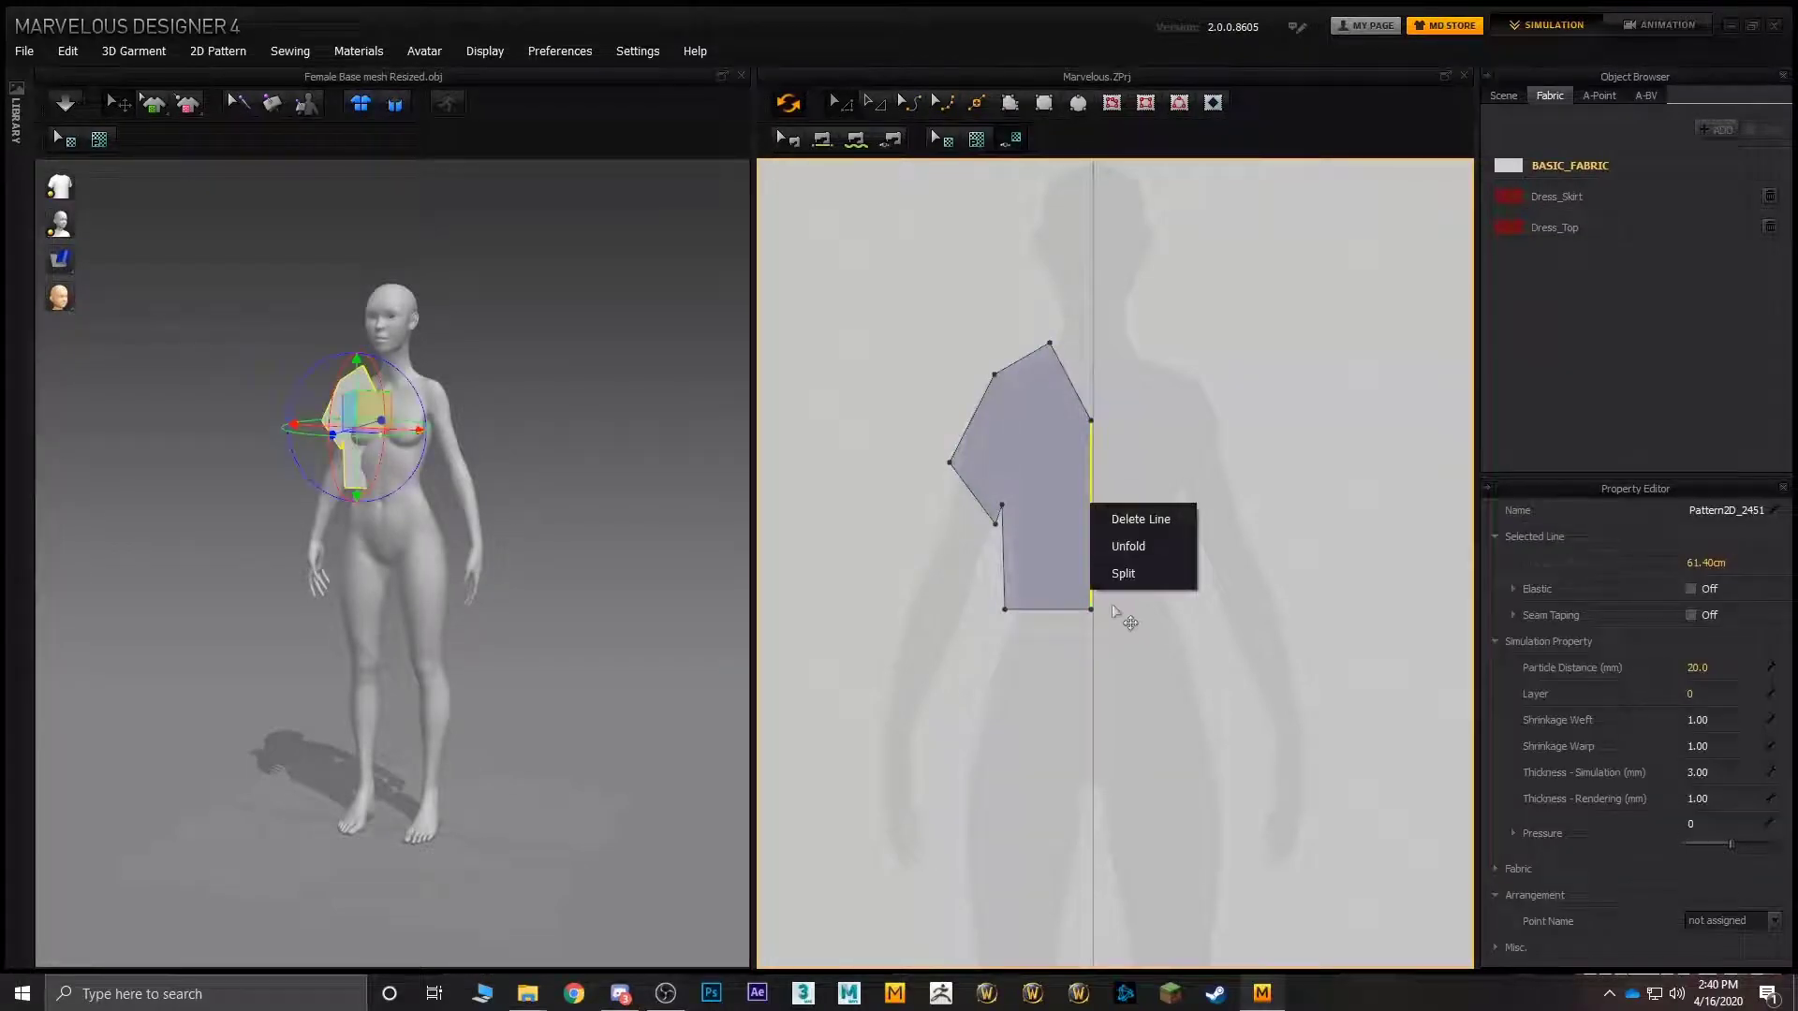
click(1126, 544)
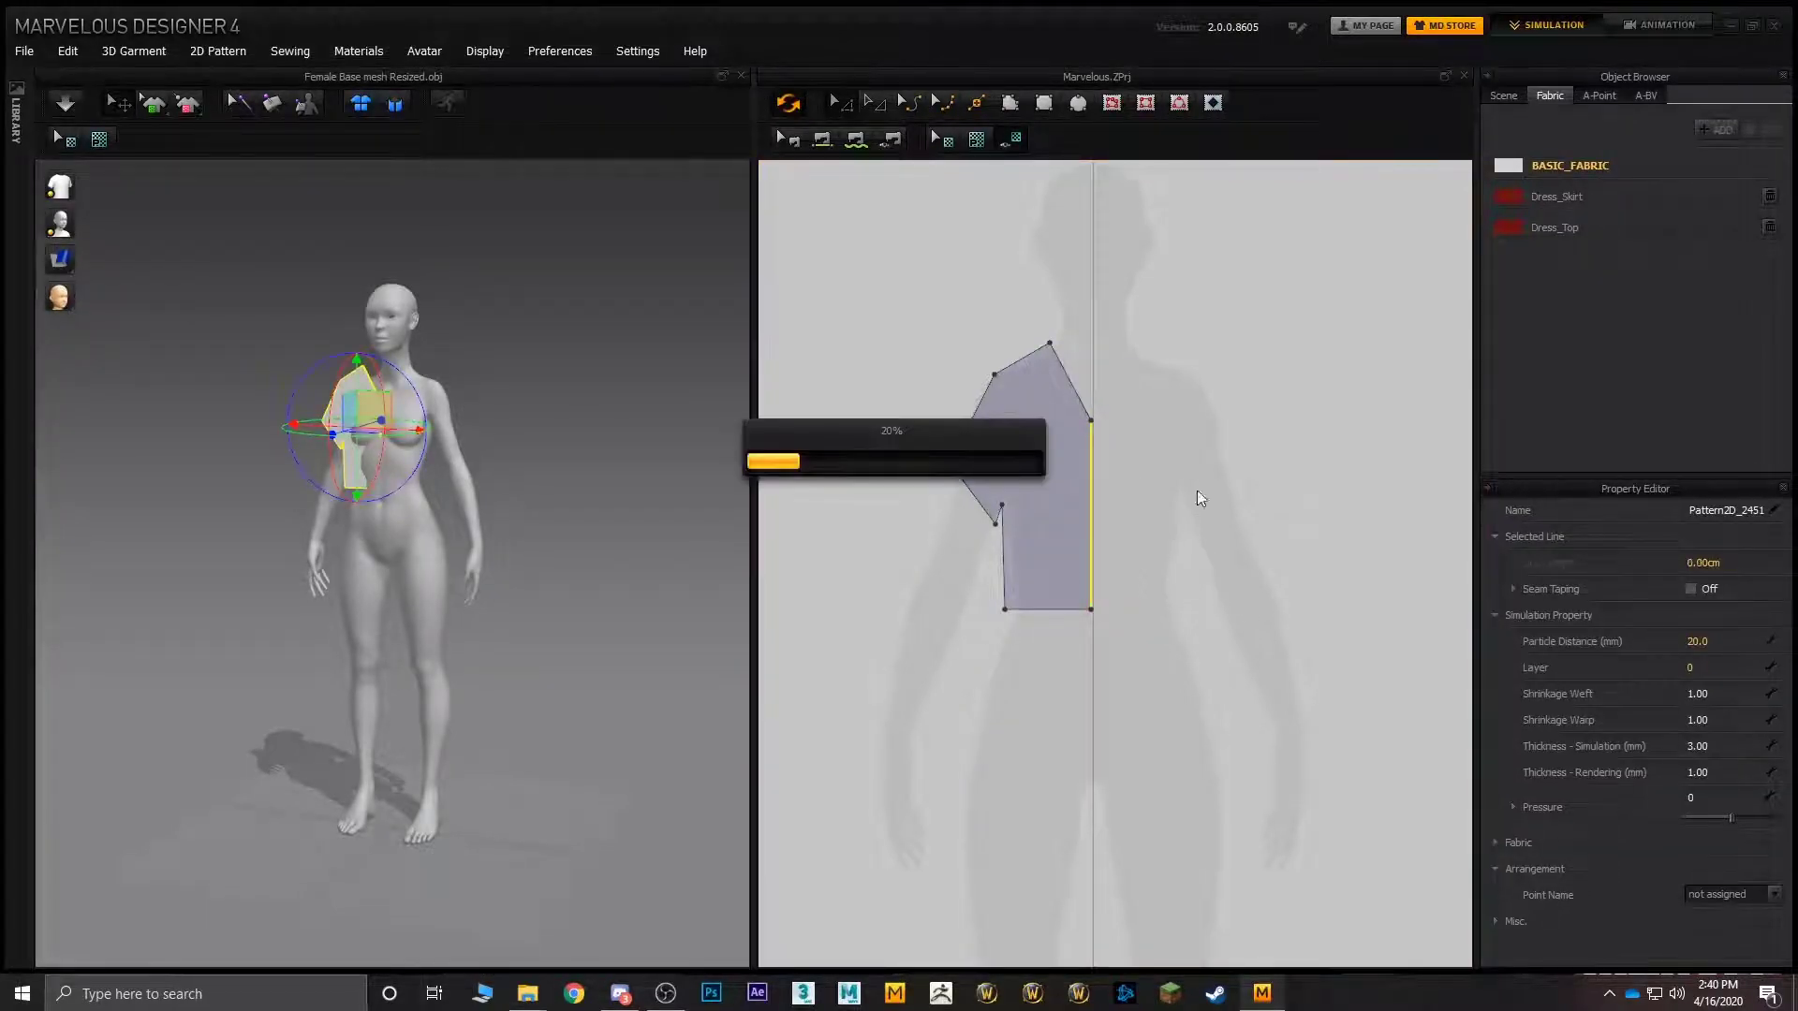
click(1099, 476)
- Copy the full shirt pattern and place a Symmetric Paste copy beside the original as the back piece
scroll(1166, 507, down, 3)
middle_drag(1304, 428, 1165, 407)
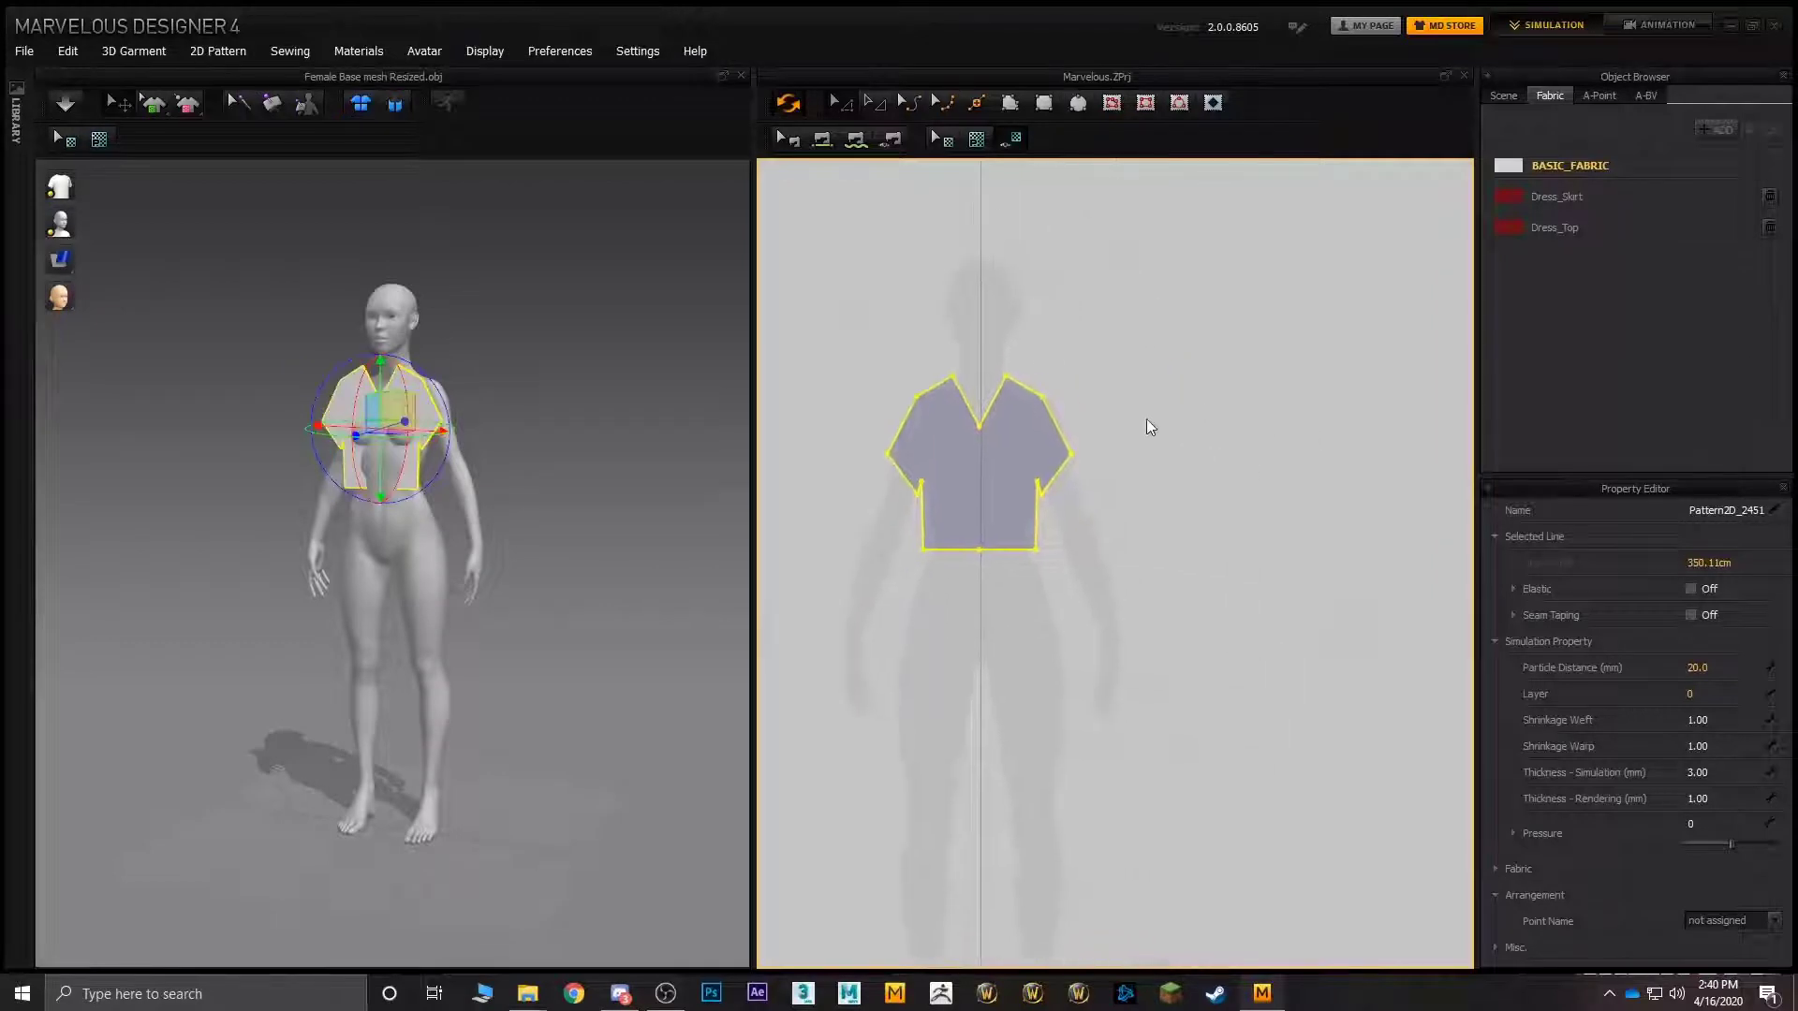
key(ctrl+c)
key(ctrl+v)
key(Escape)
right_click(1127, 483)
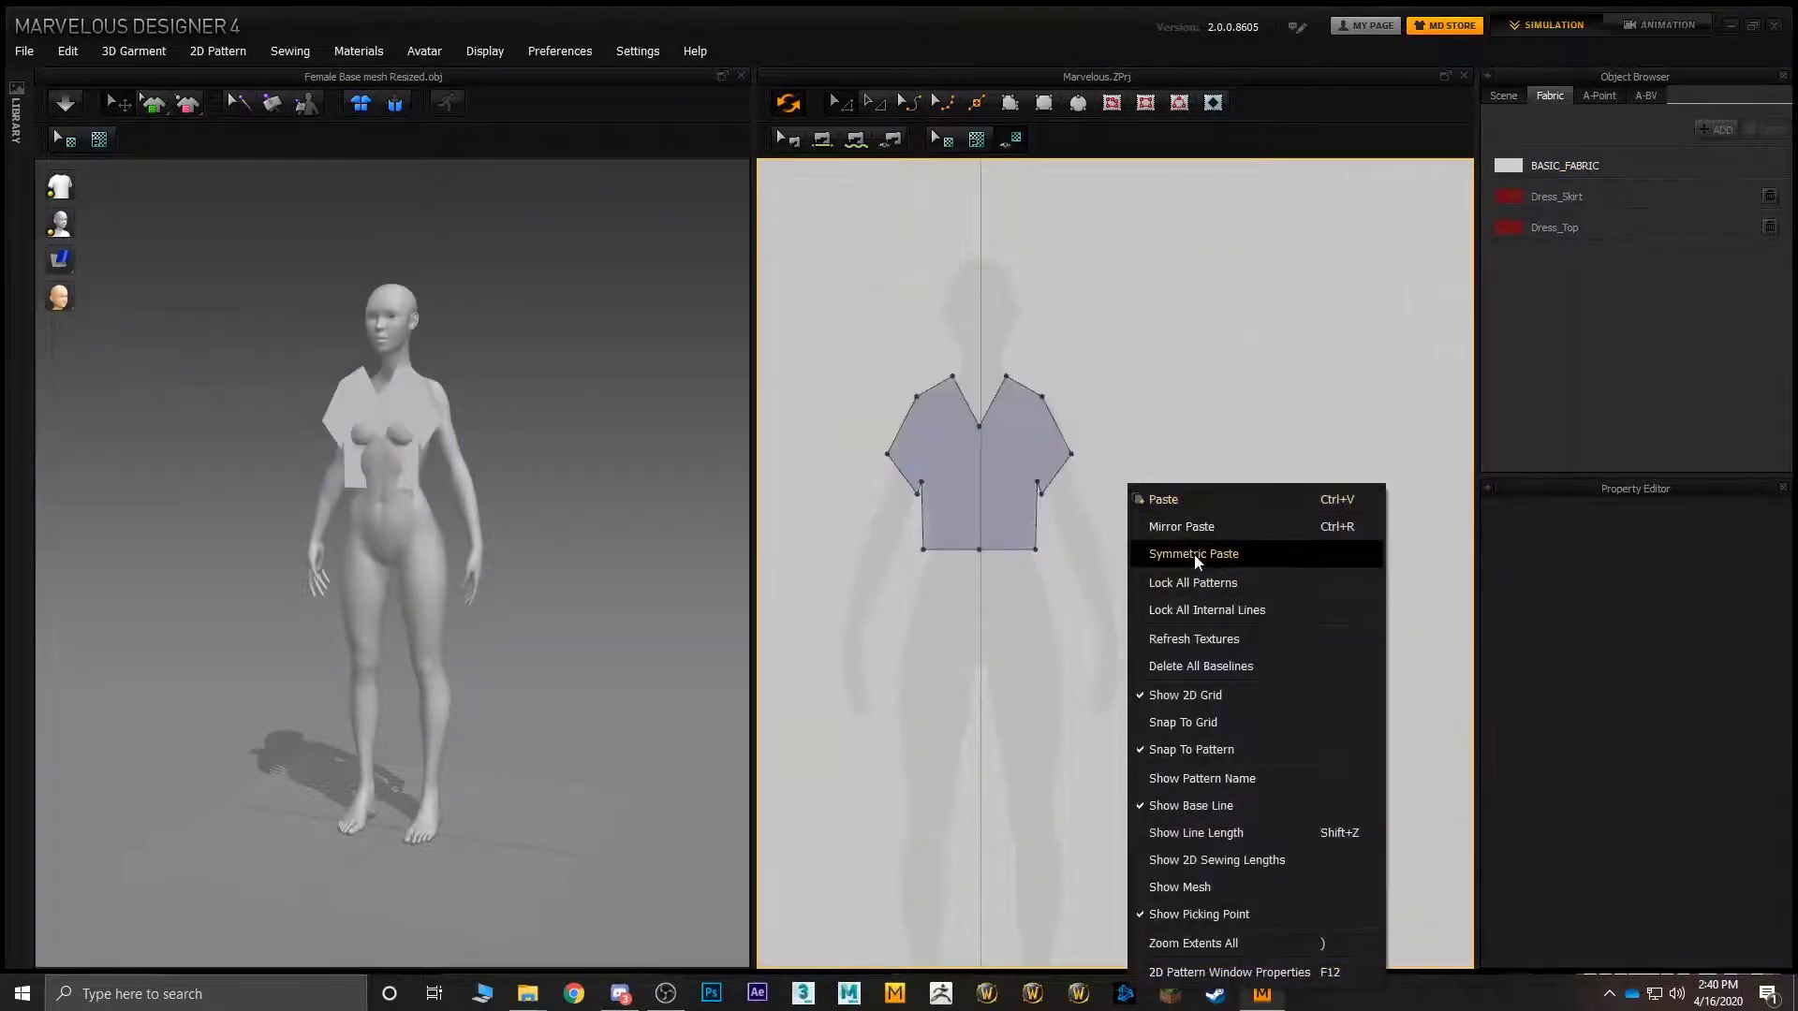
click(1194, 555)
click(1210, 459)
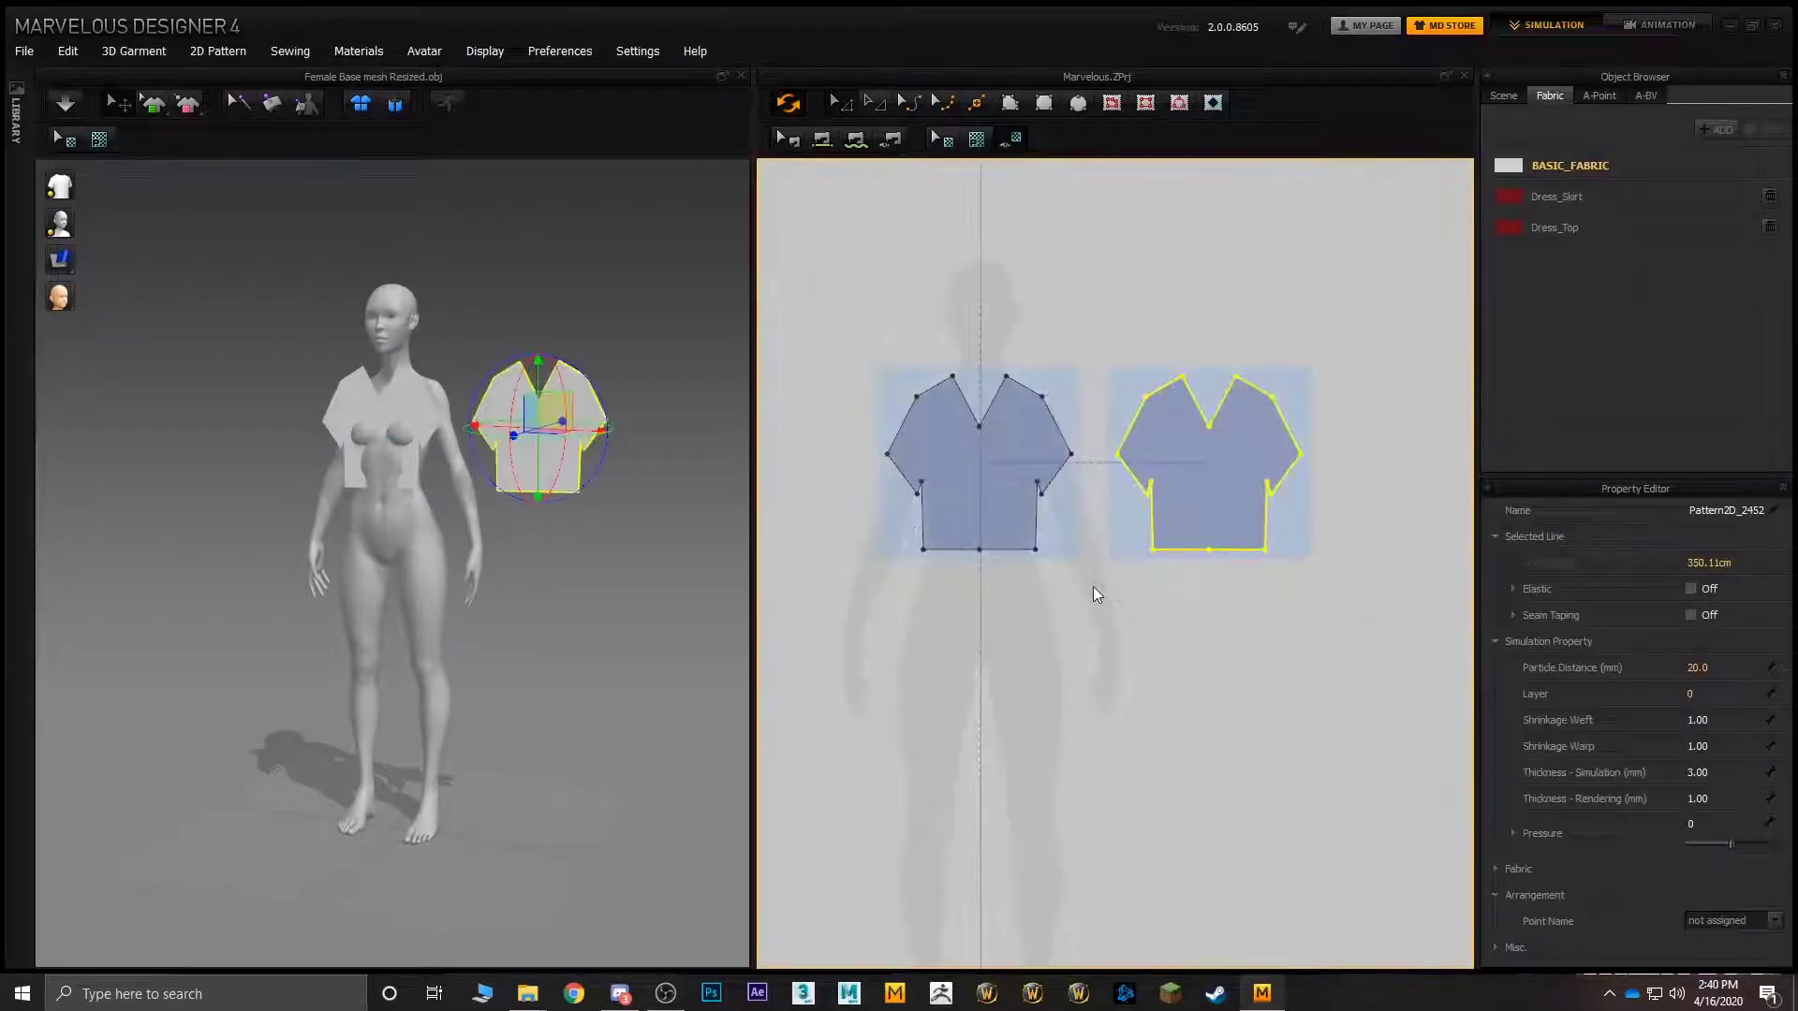
- Move the copied shirt piece behind the avatar and centre it on the upper back
right_drag(650, 413, 474, 515)
drag(458, 488, 552, 432)
right_drag(552, 432, 395, 507)
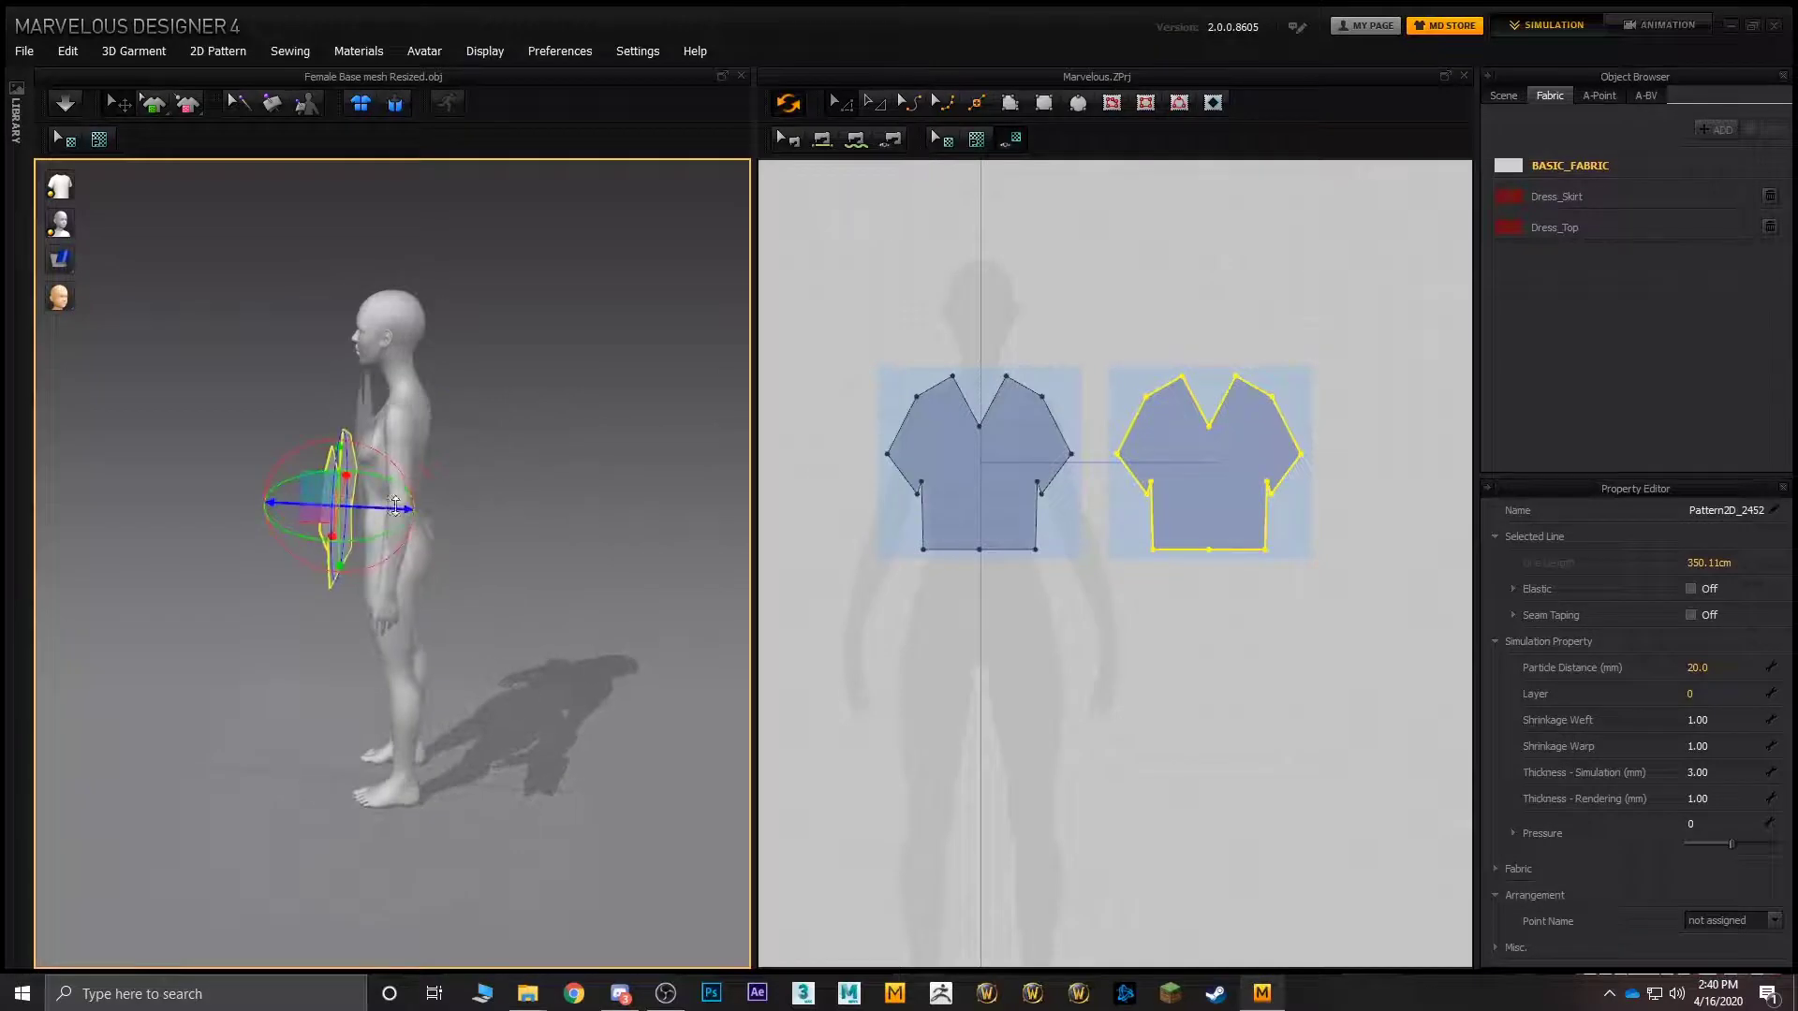
drag(392, 506, 482, 510)
right_drag(481, 510, 369, 470)
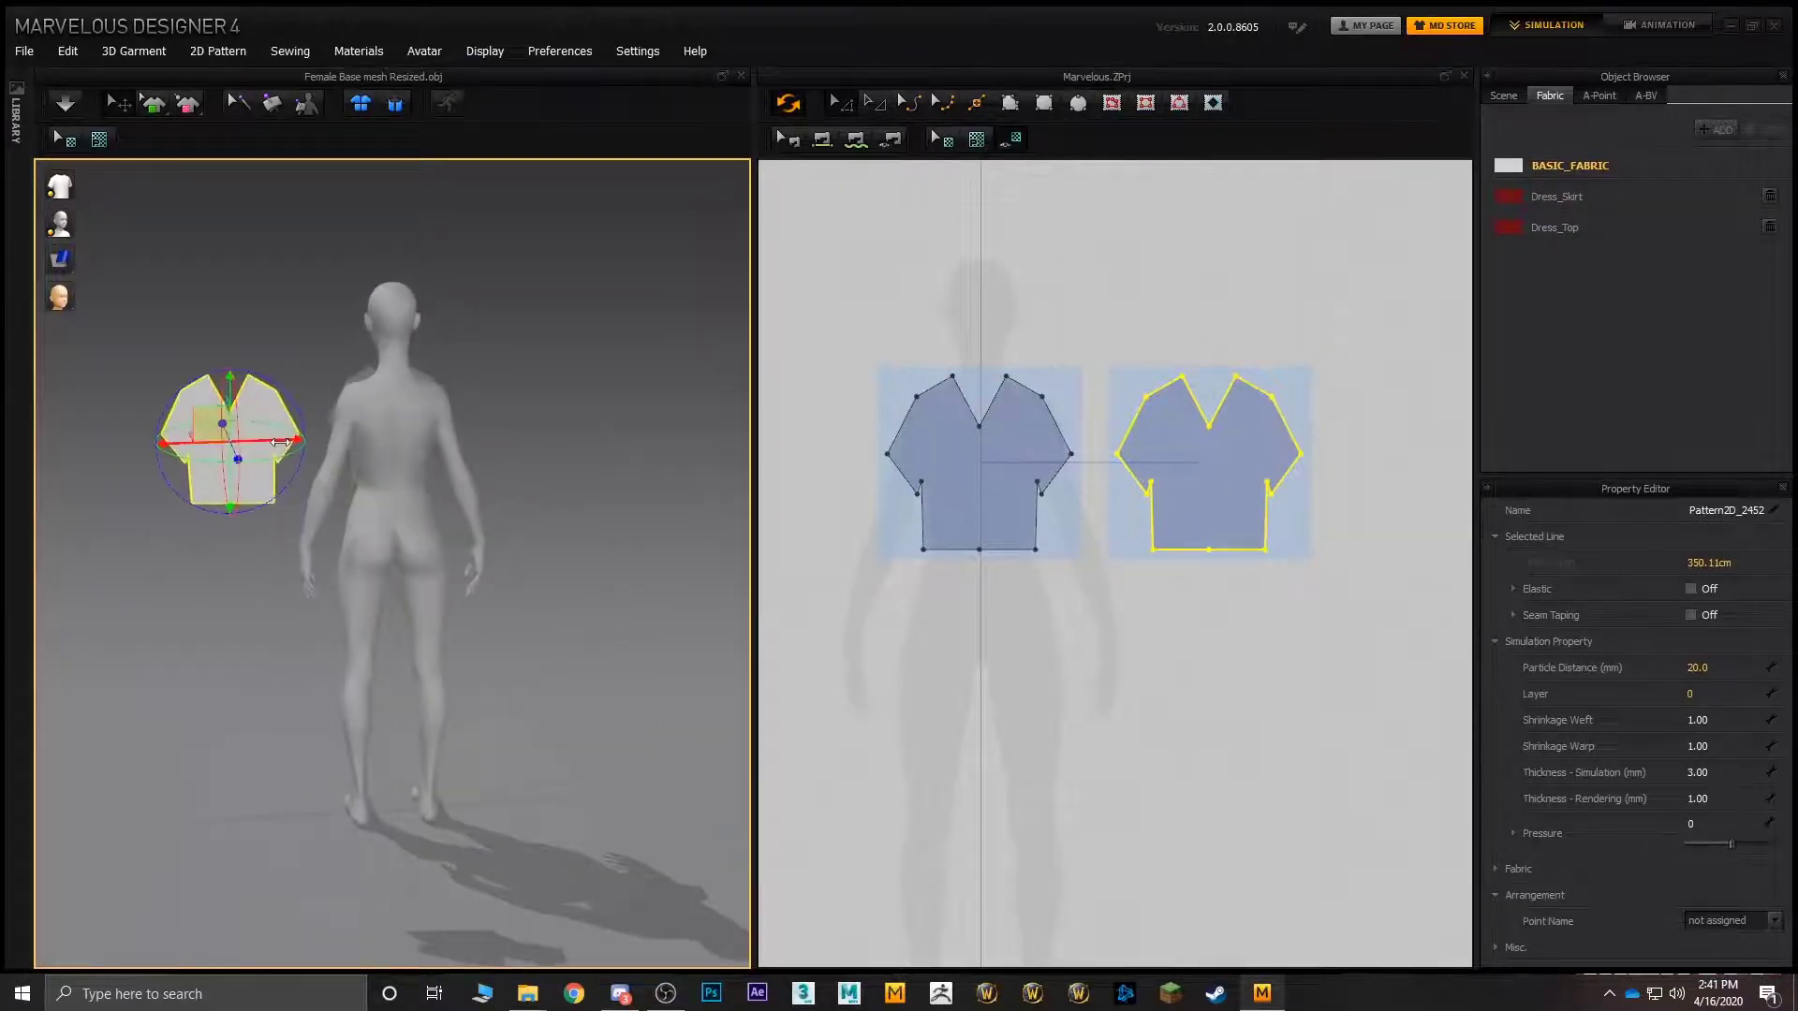
drag(278, 441, 438, 437)
- Tilt the front and back shirt pieces around the avatar so their upper edges lean in toward the neck
scroll(437, 438, down, 2)
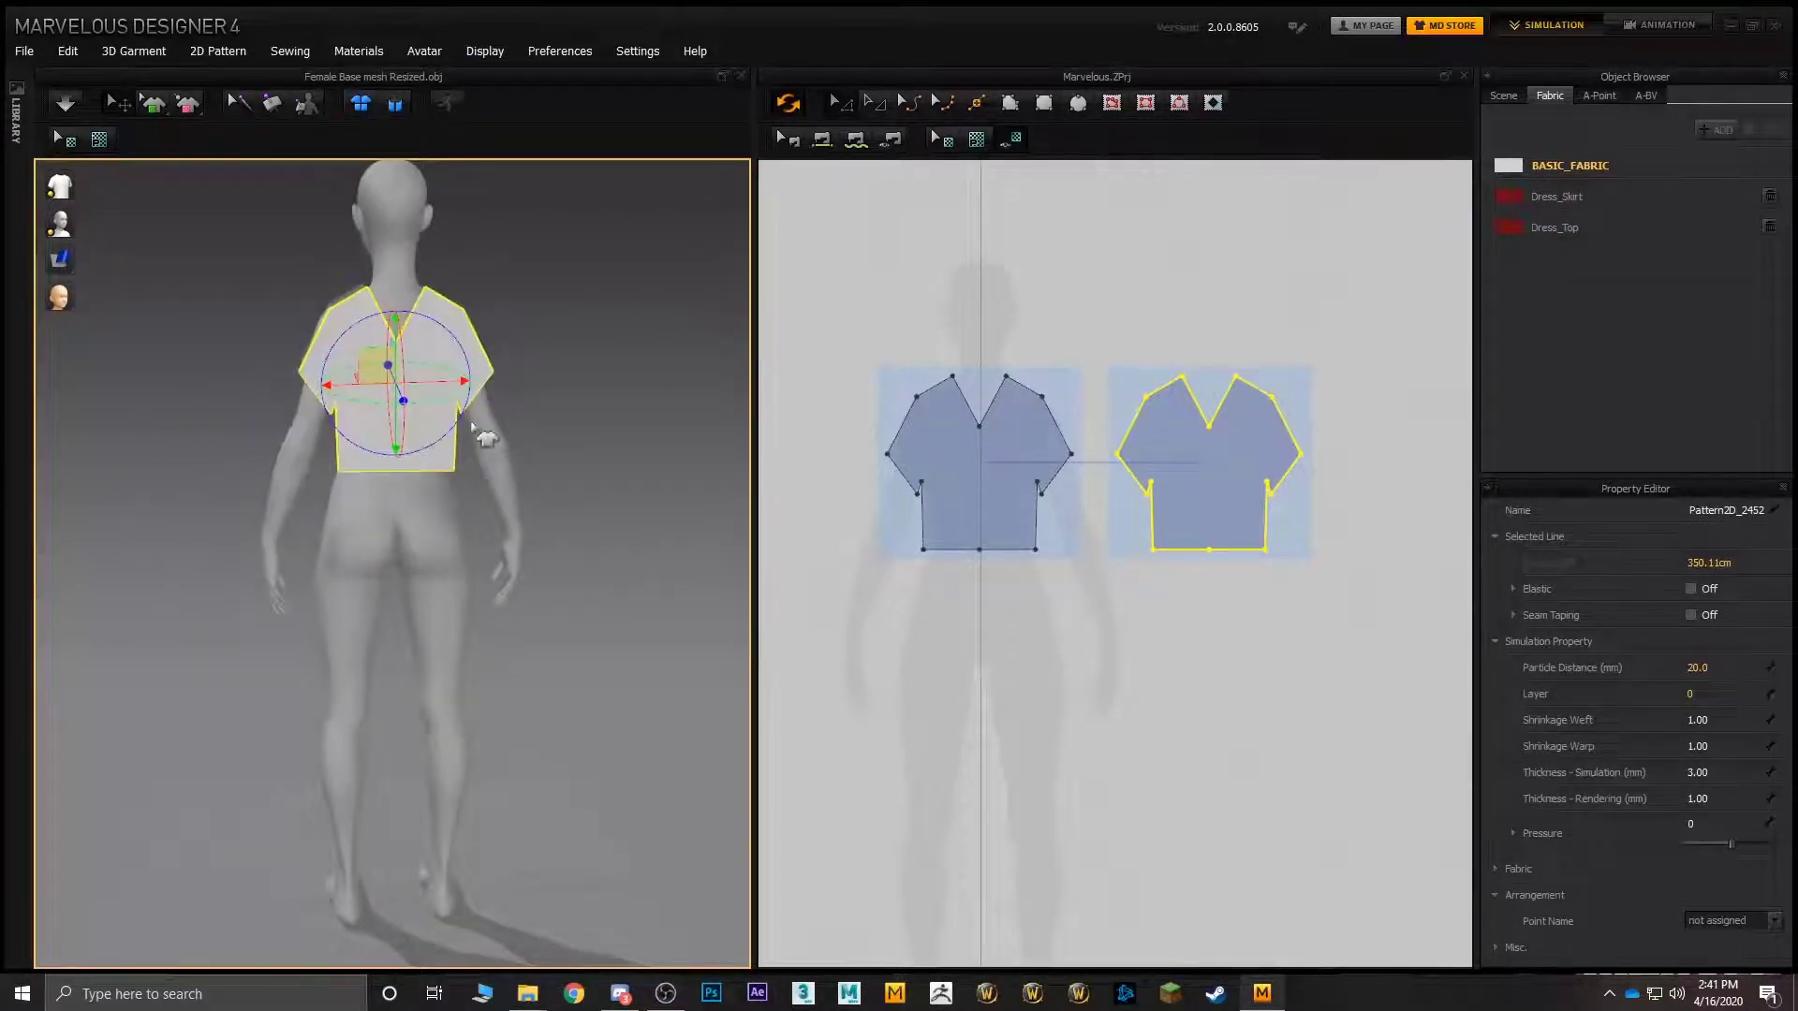
right_drag(482, 437, 593, 437)
middle_drag(536, 372, 558, 486)
scroll(527, 481, down, 2)
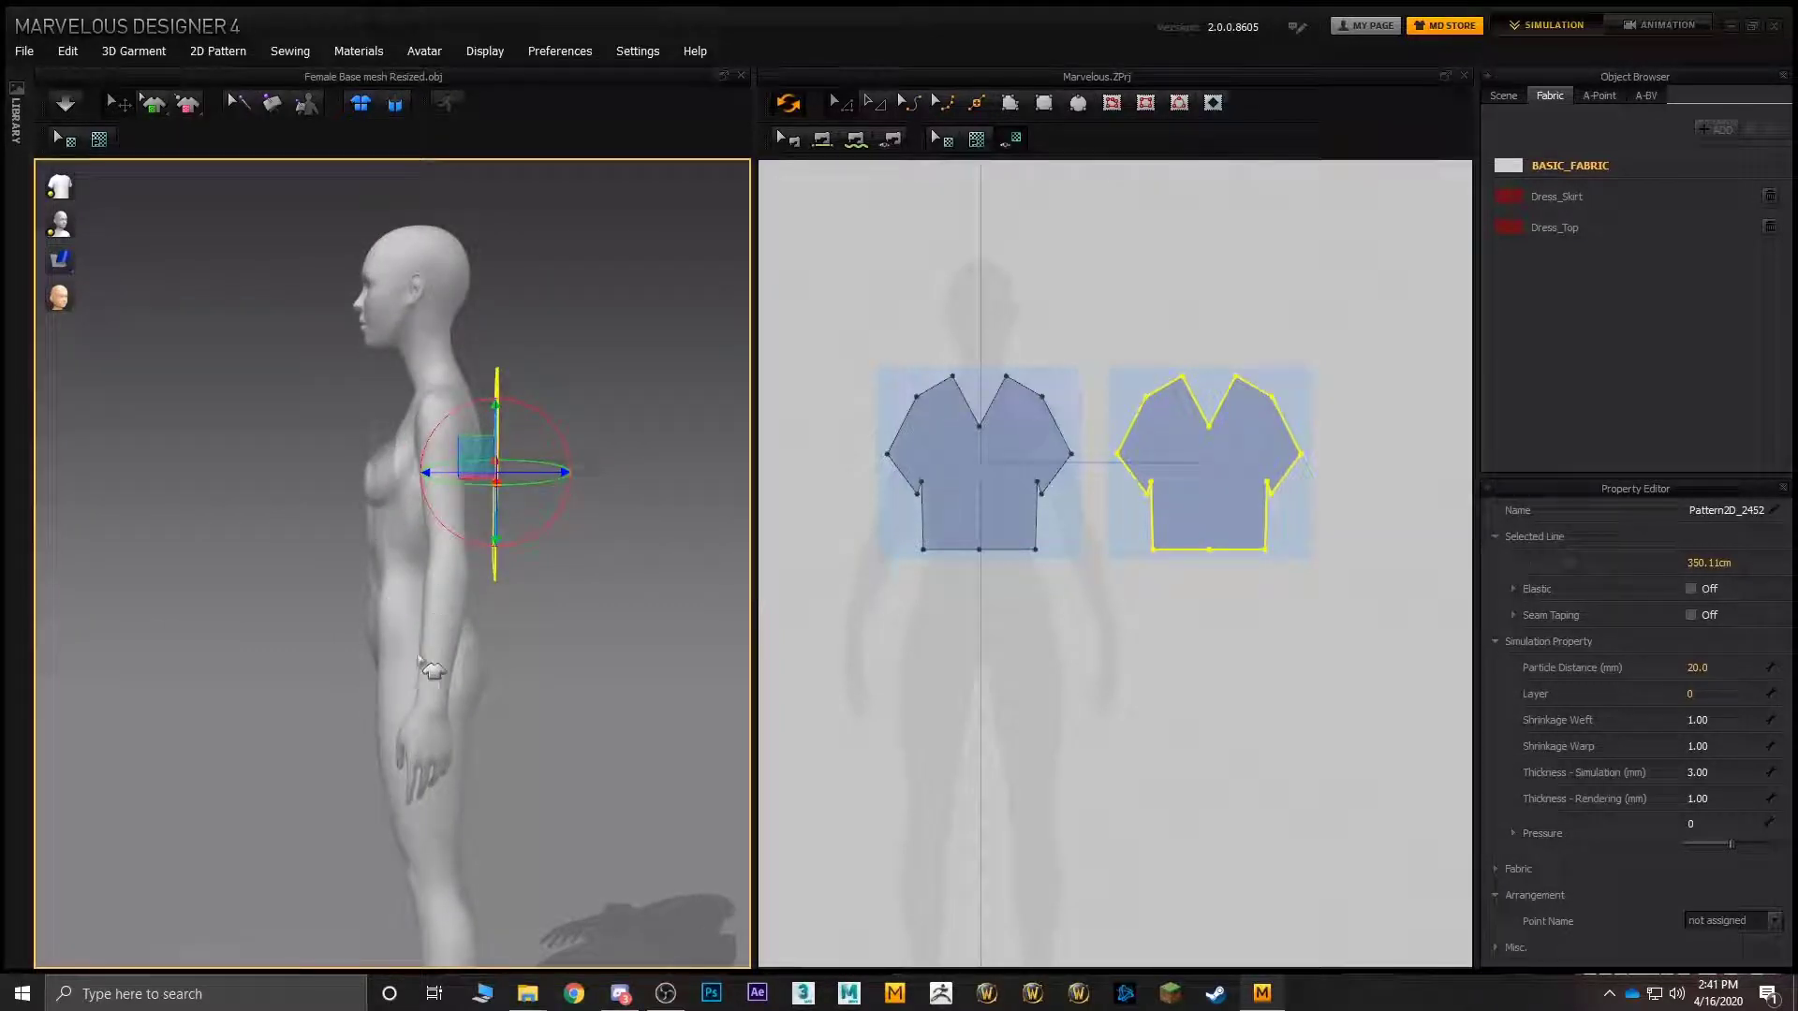
drag(532, 402, 624, 413)
click(373, 426)
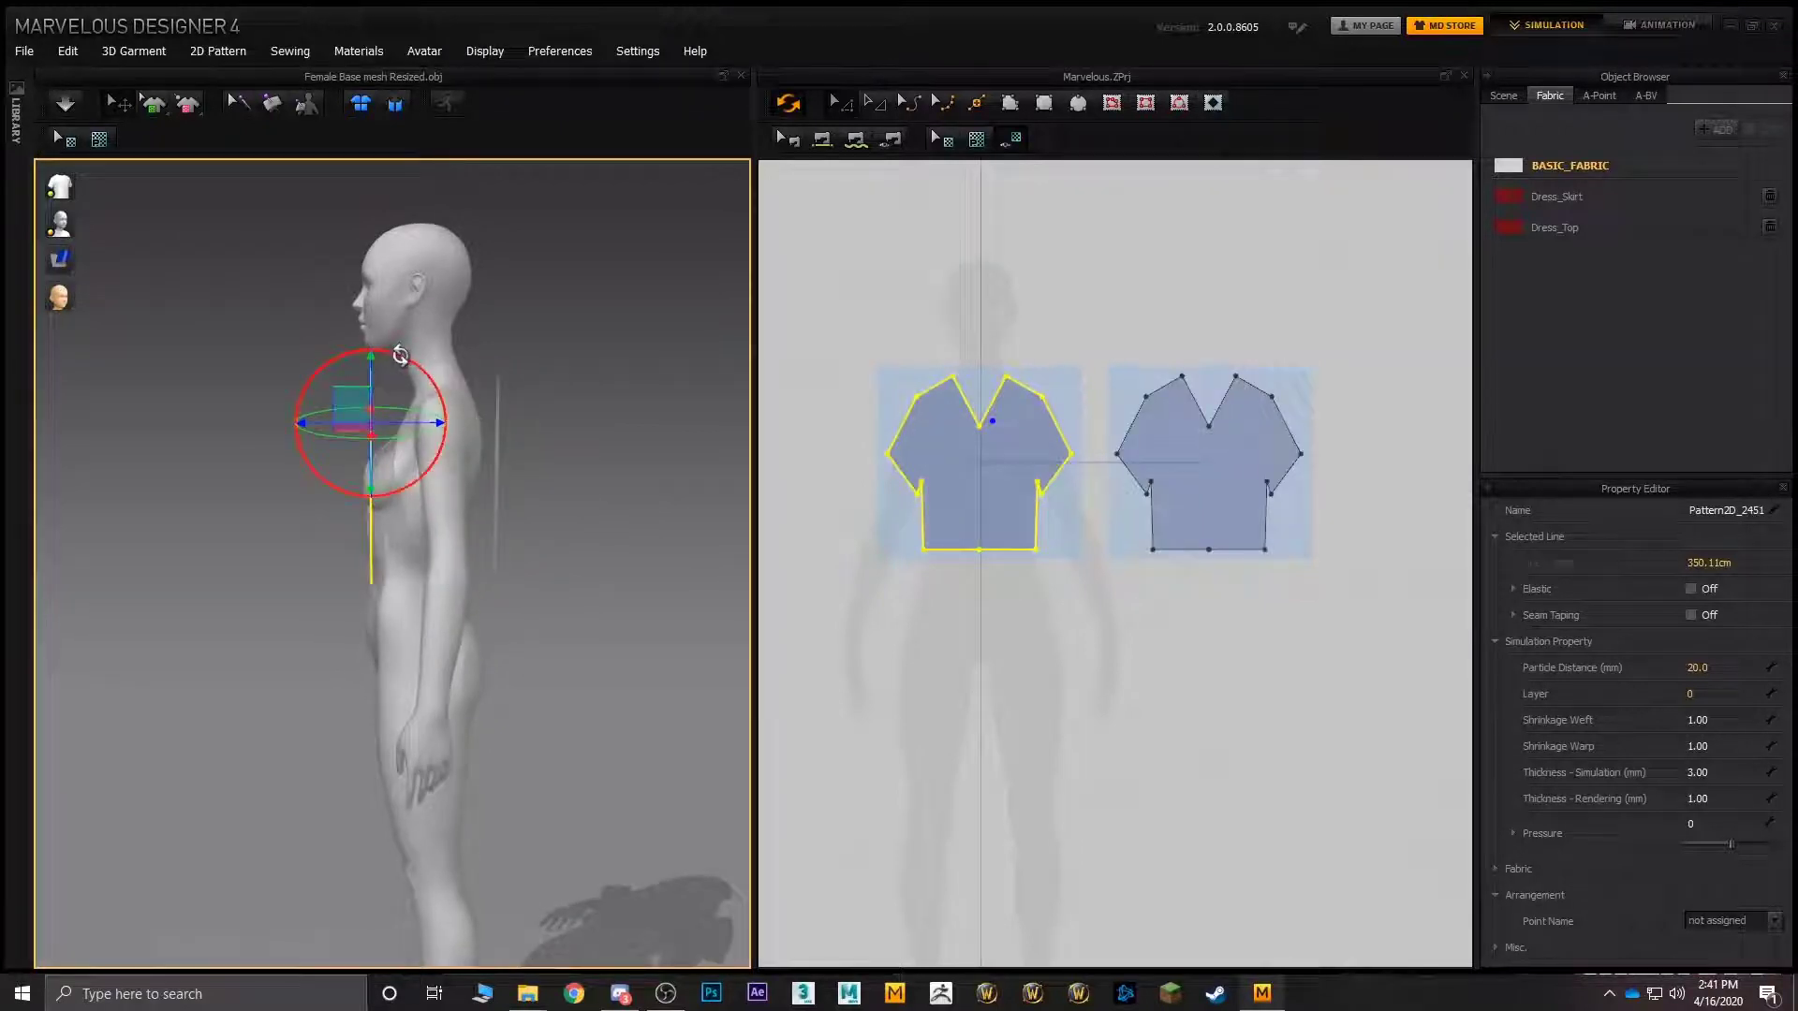
drag(403, 356, 434, 363)
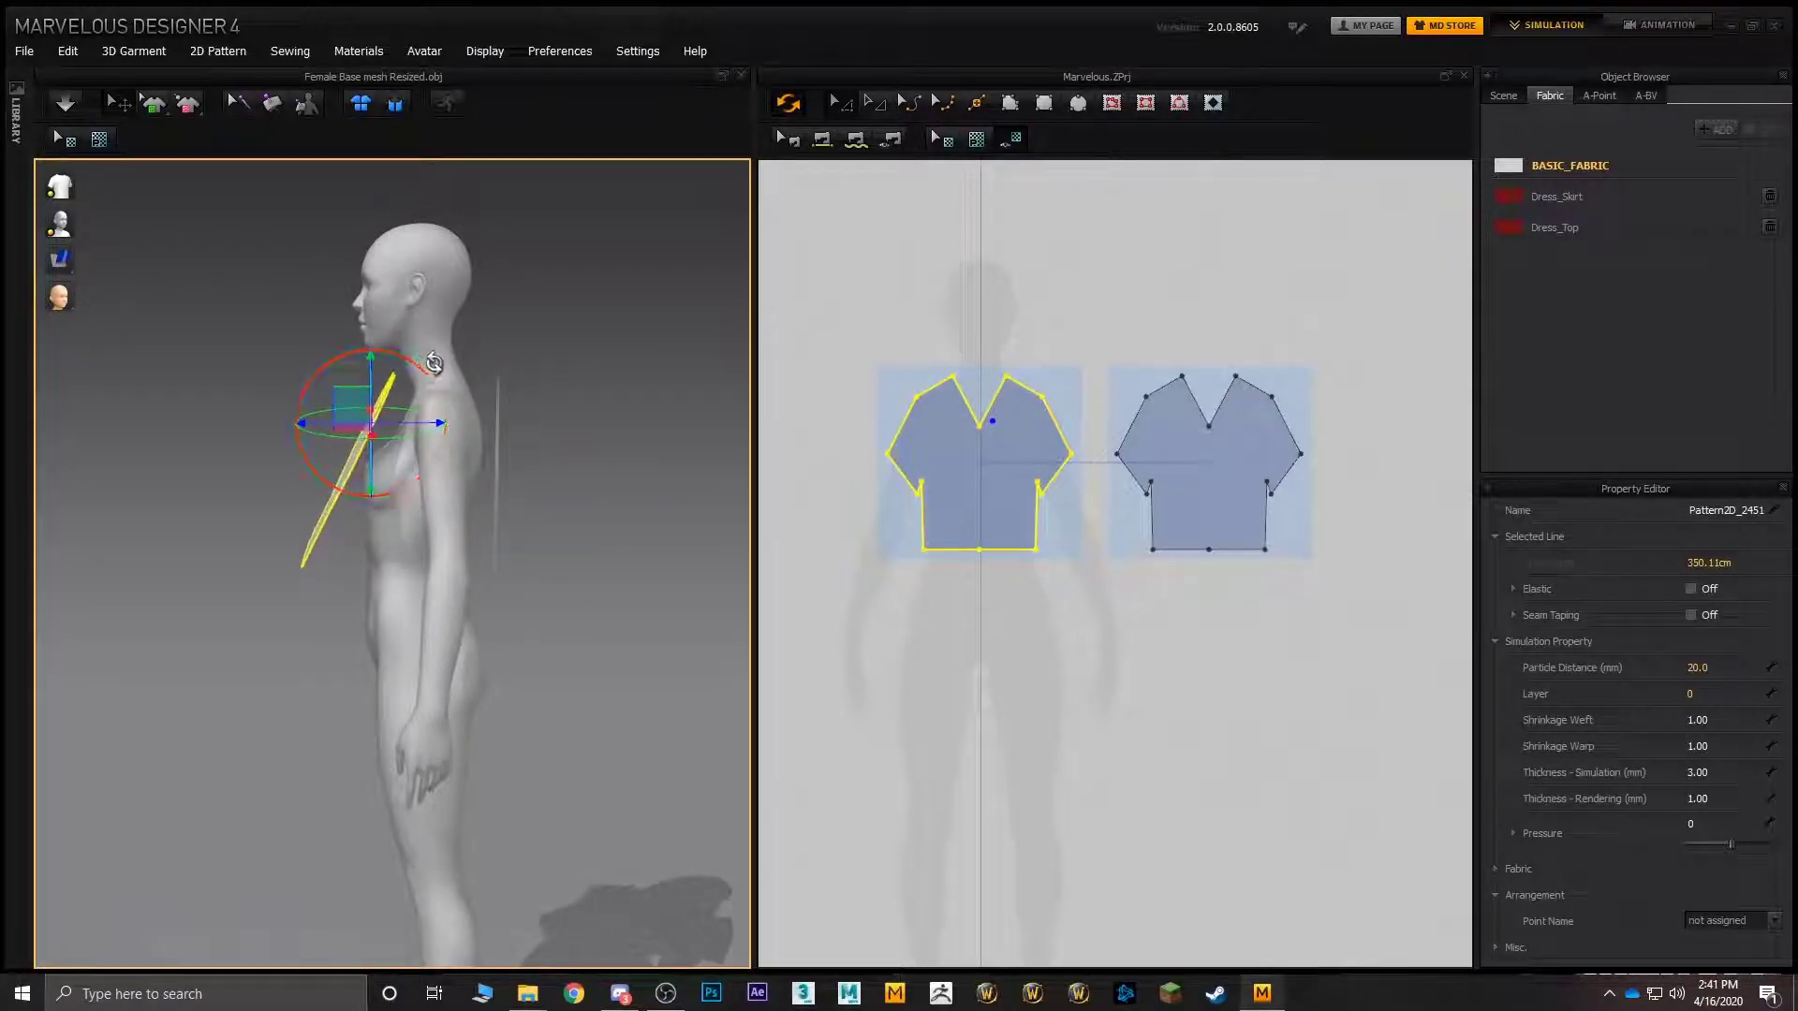
click(496, 422)
click(558, 367)
right_click(546, 357)
click(498, 417)
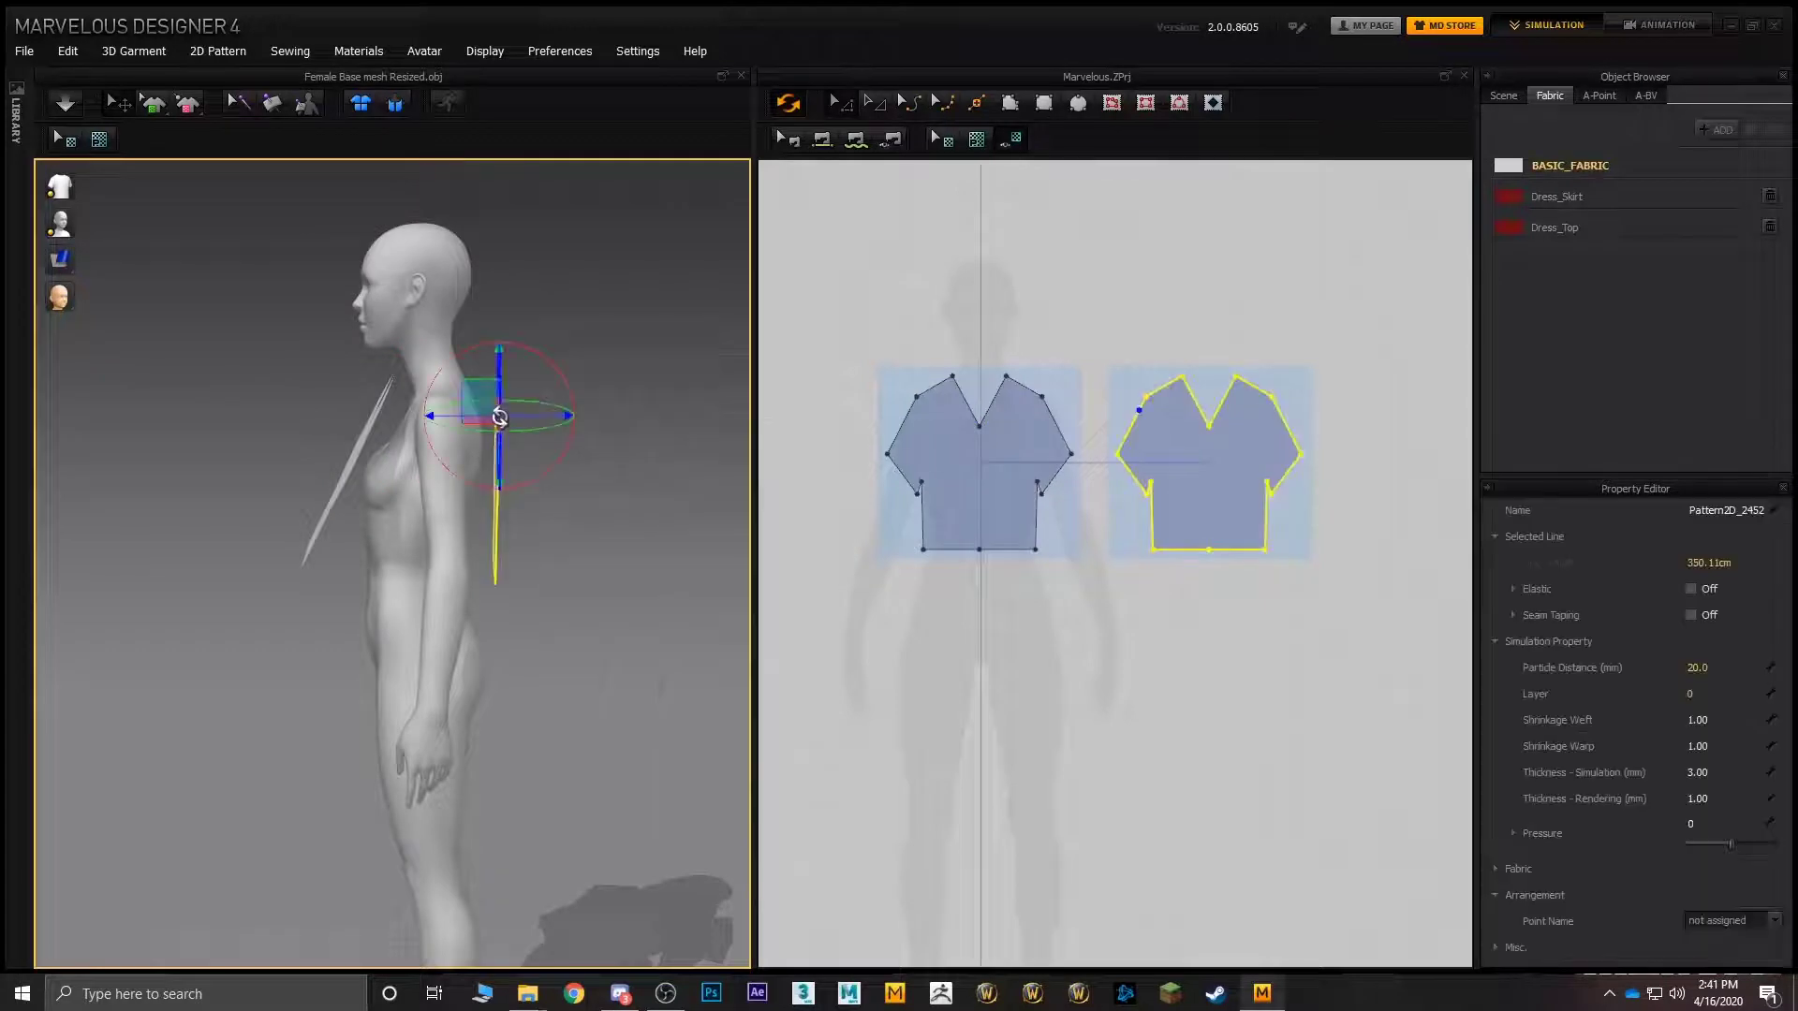
drag(556, 374, 518, 346)
- Sew both shoulder edges of the front shirt piece to the opposite-side shoulder edges of the back piece using Segment Sewing
right_drag(609, 352, 667, 281)
click(669, 282)
scroll(869, 418, down, 3)
right_drag(614, 409, 709, 410)
click(826, 139)
scroll(944, 345, up, 4)
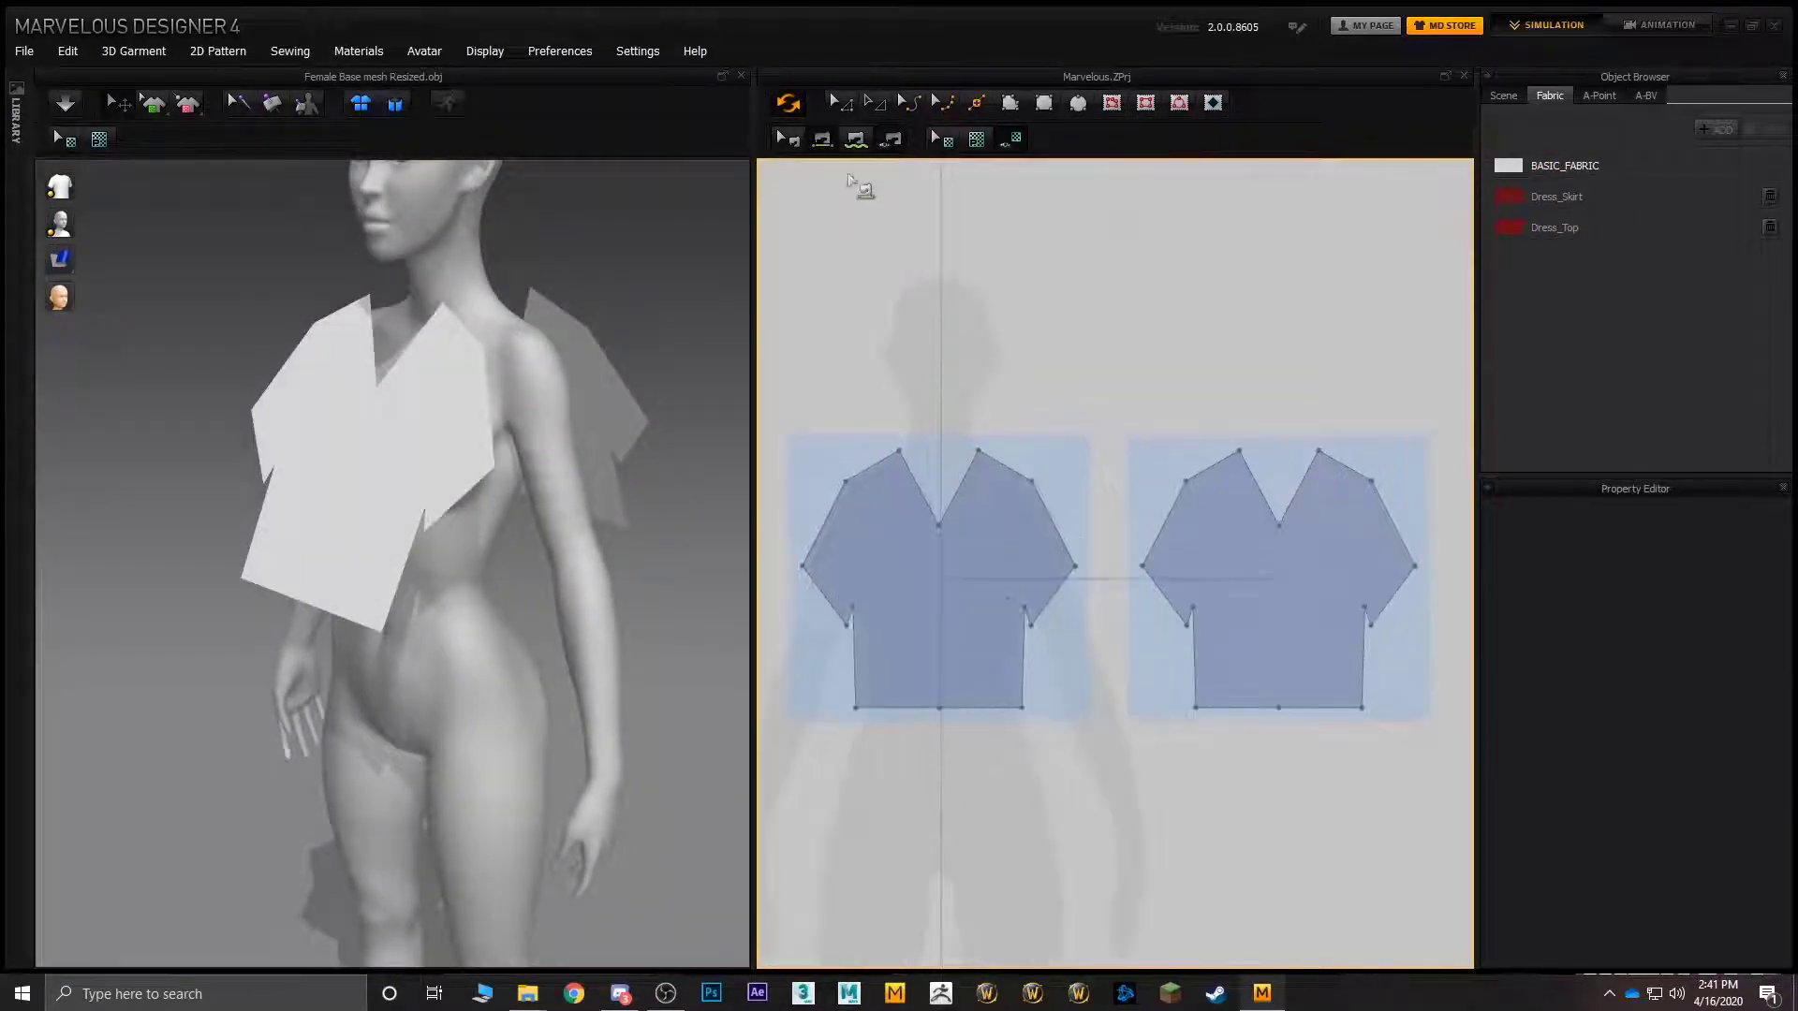
middle_drag(947, 264, 959, 177)
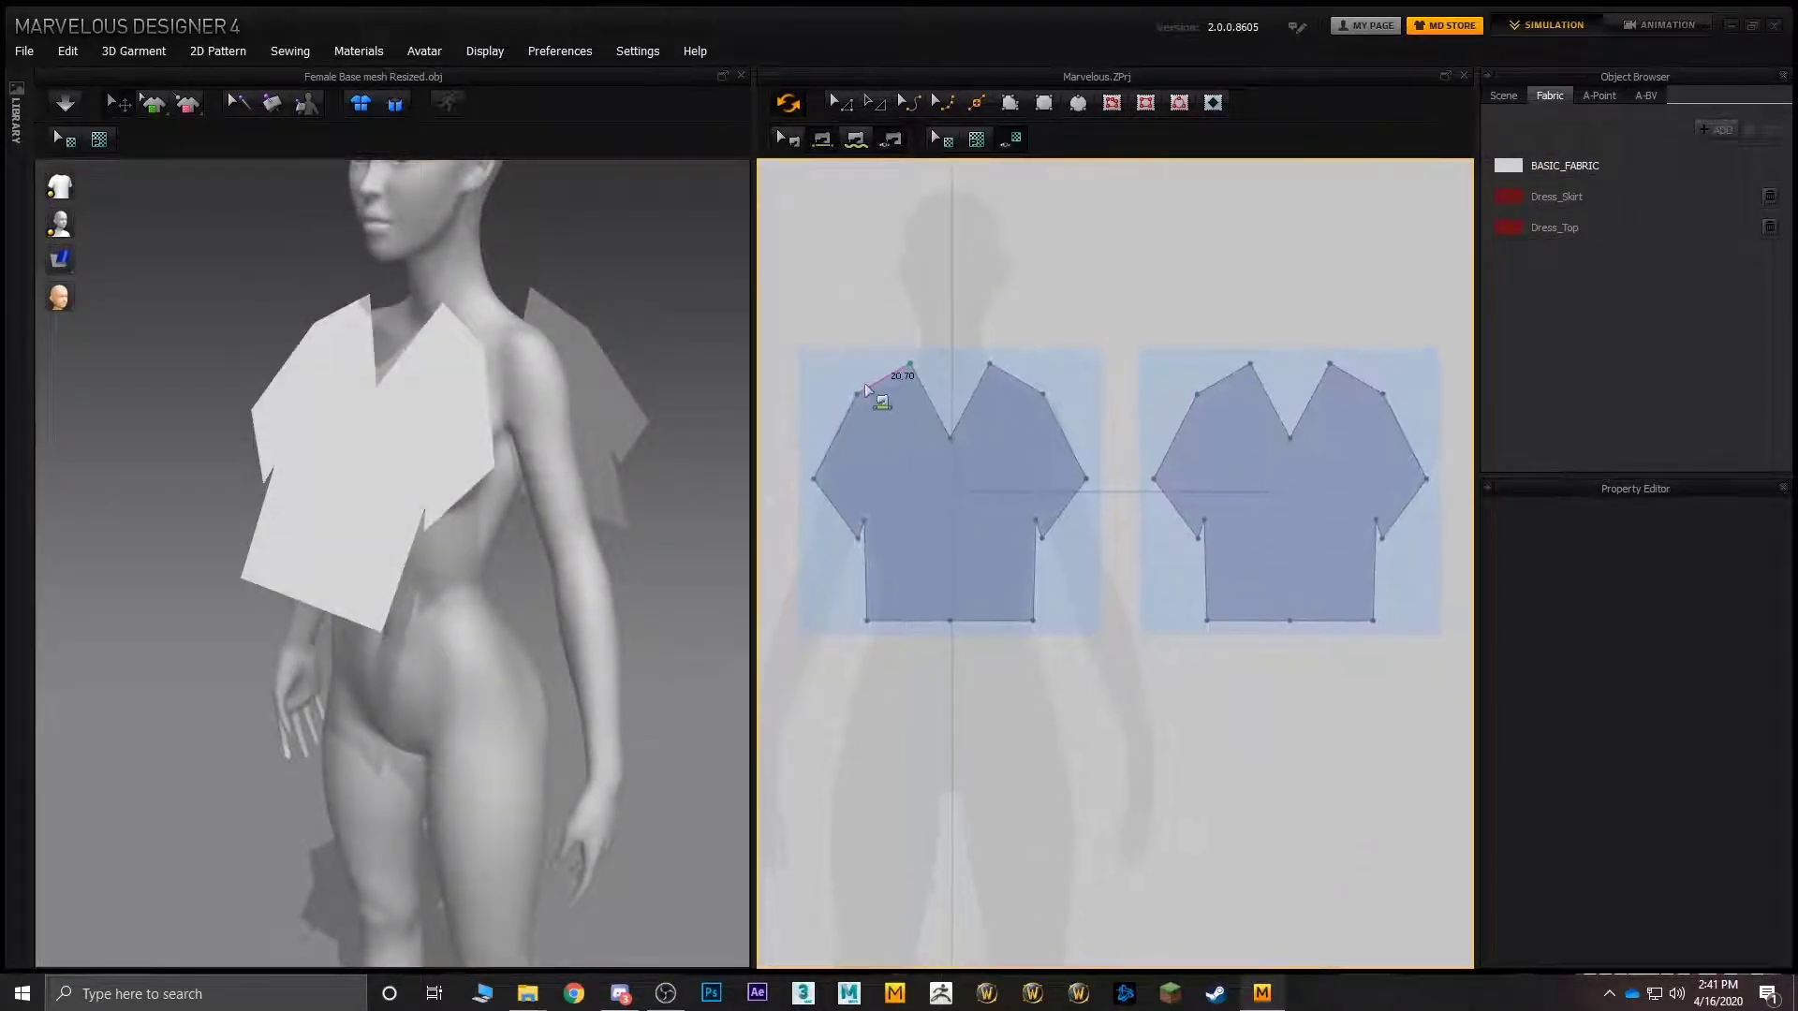
click(865, 385)
click(1359, 385)
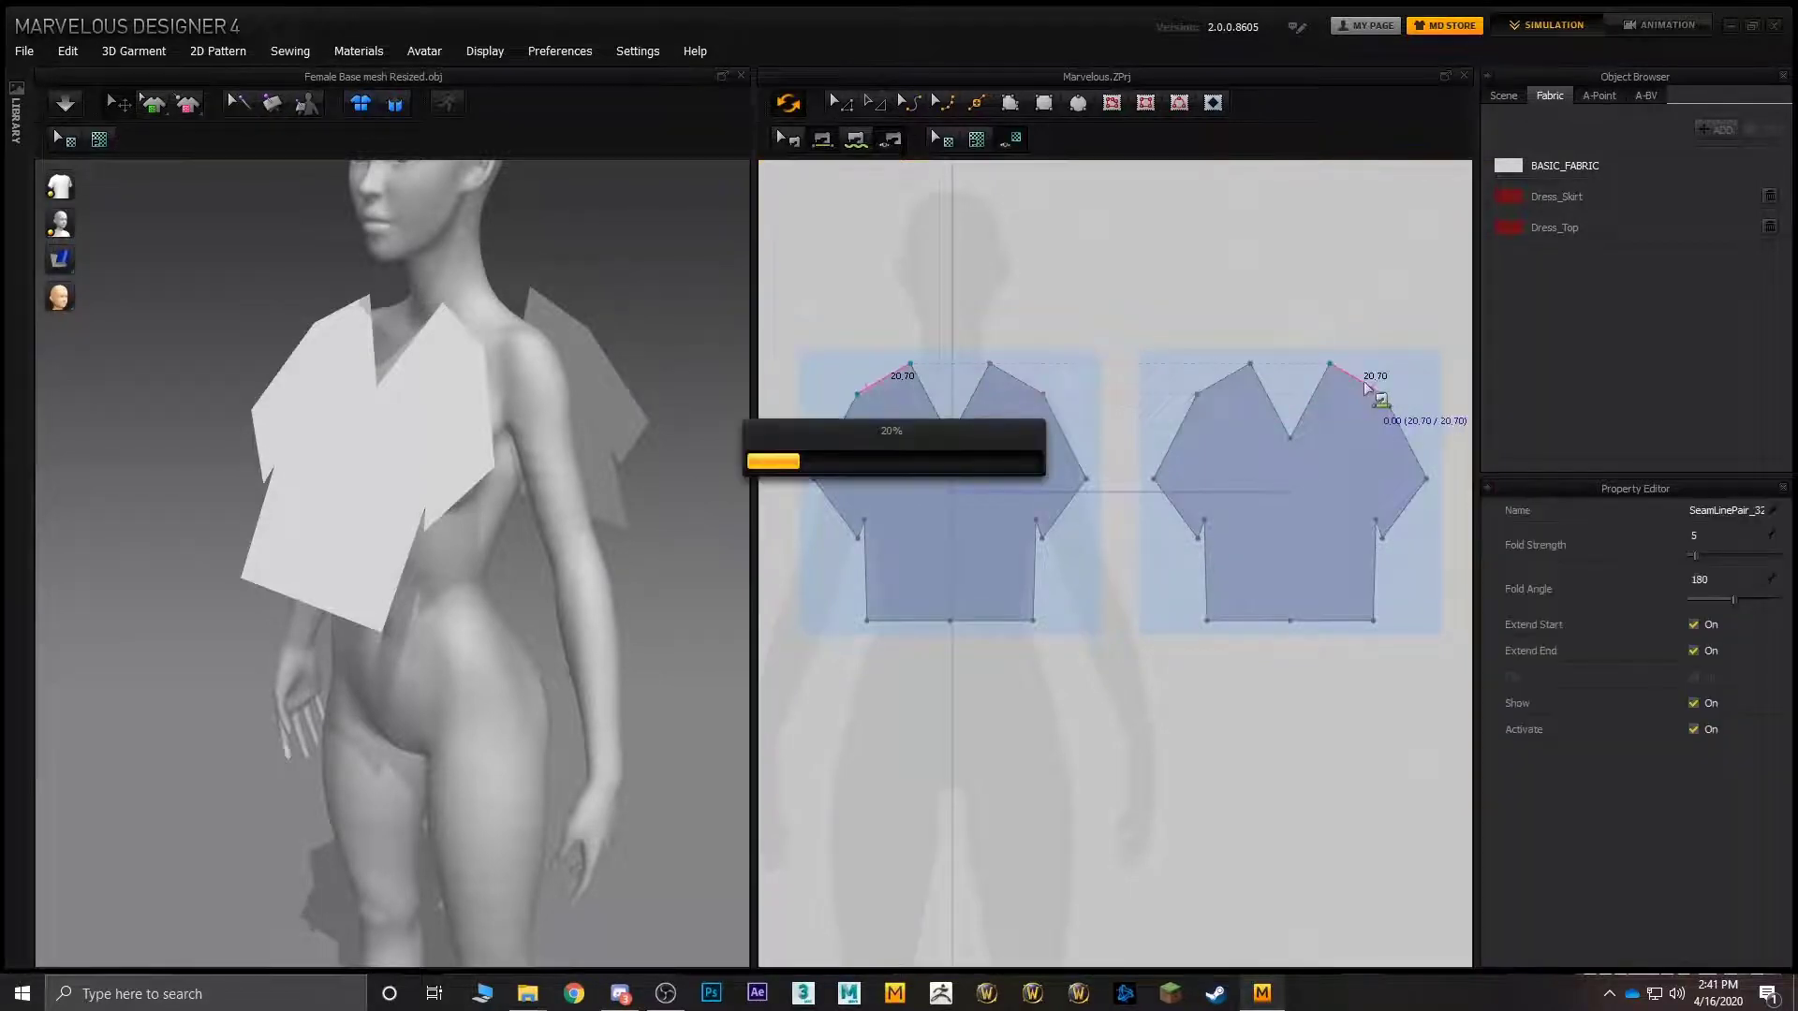
click(1202, 394)
click(1023, 387)
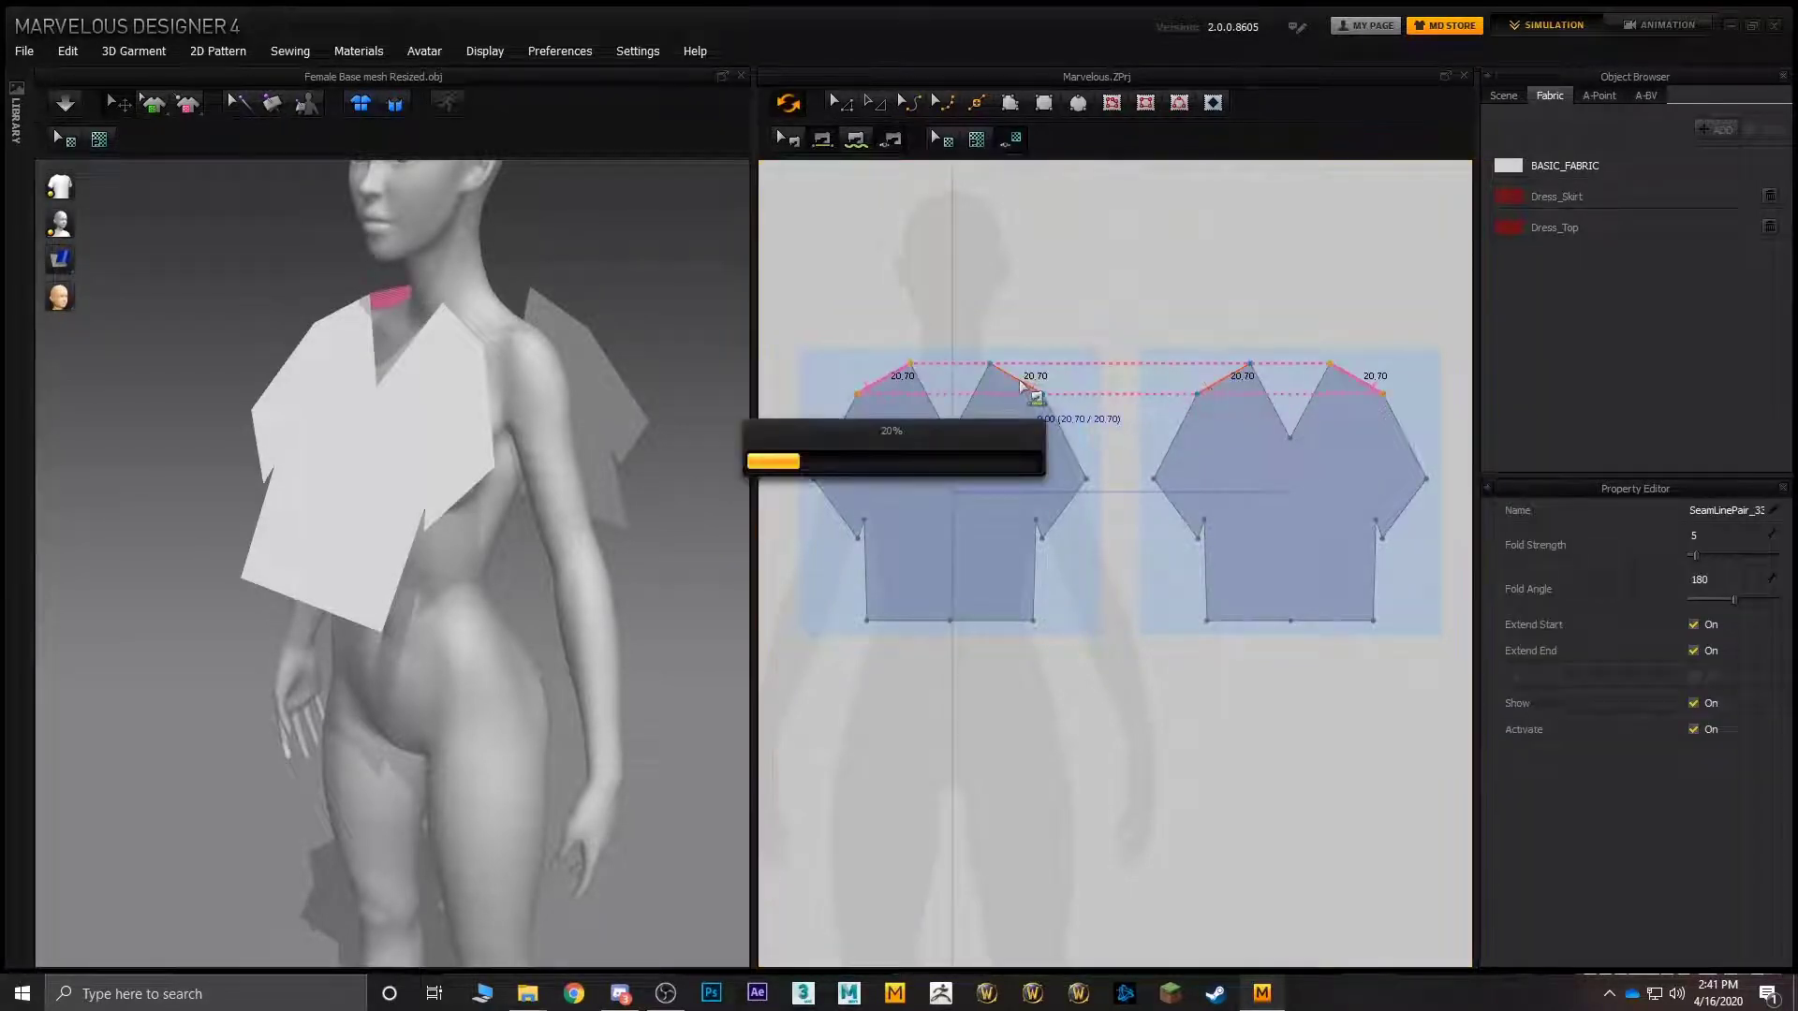
- Sew both upper sleeve edges of the front shirt piece to the matching sleeve edges of the back piece
click(1398, 431)
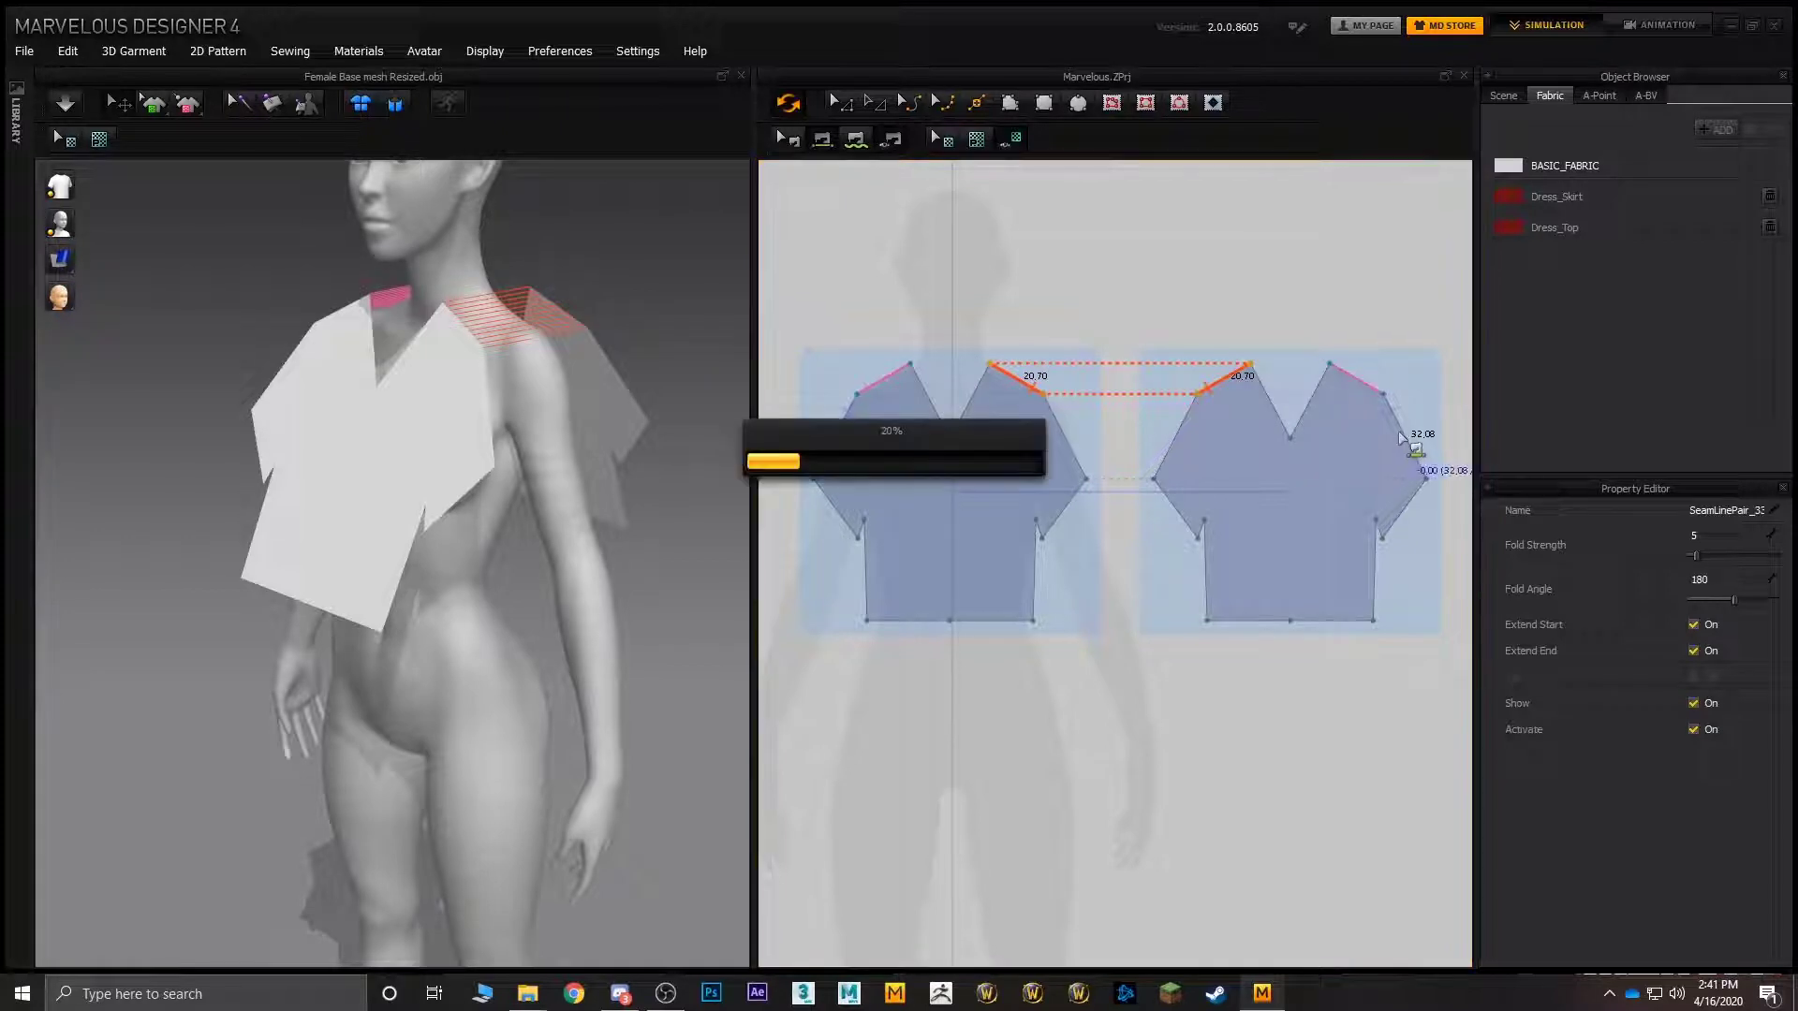
click(1060, 442)
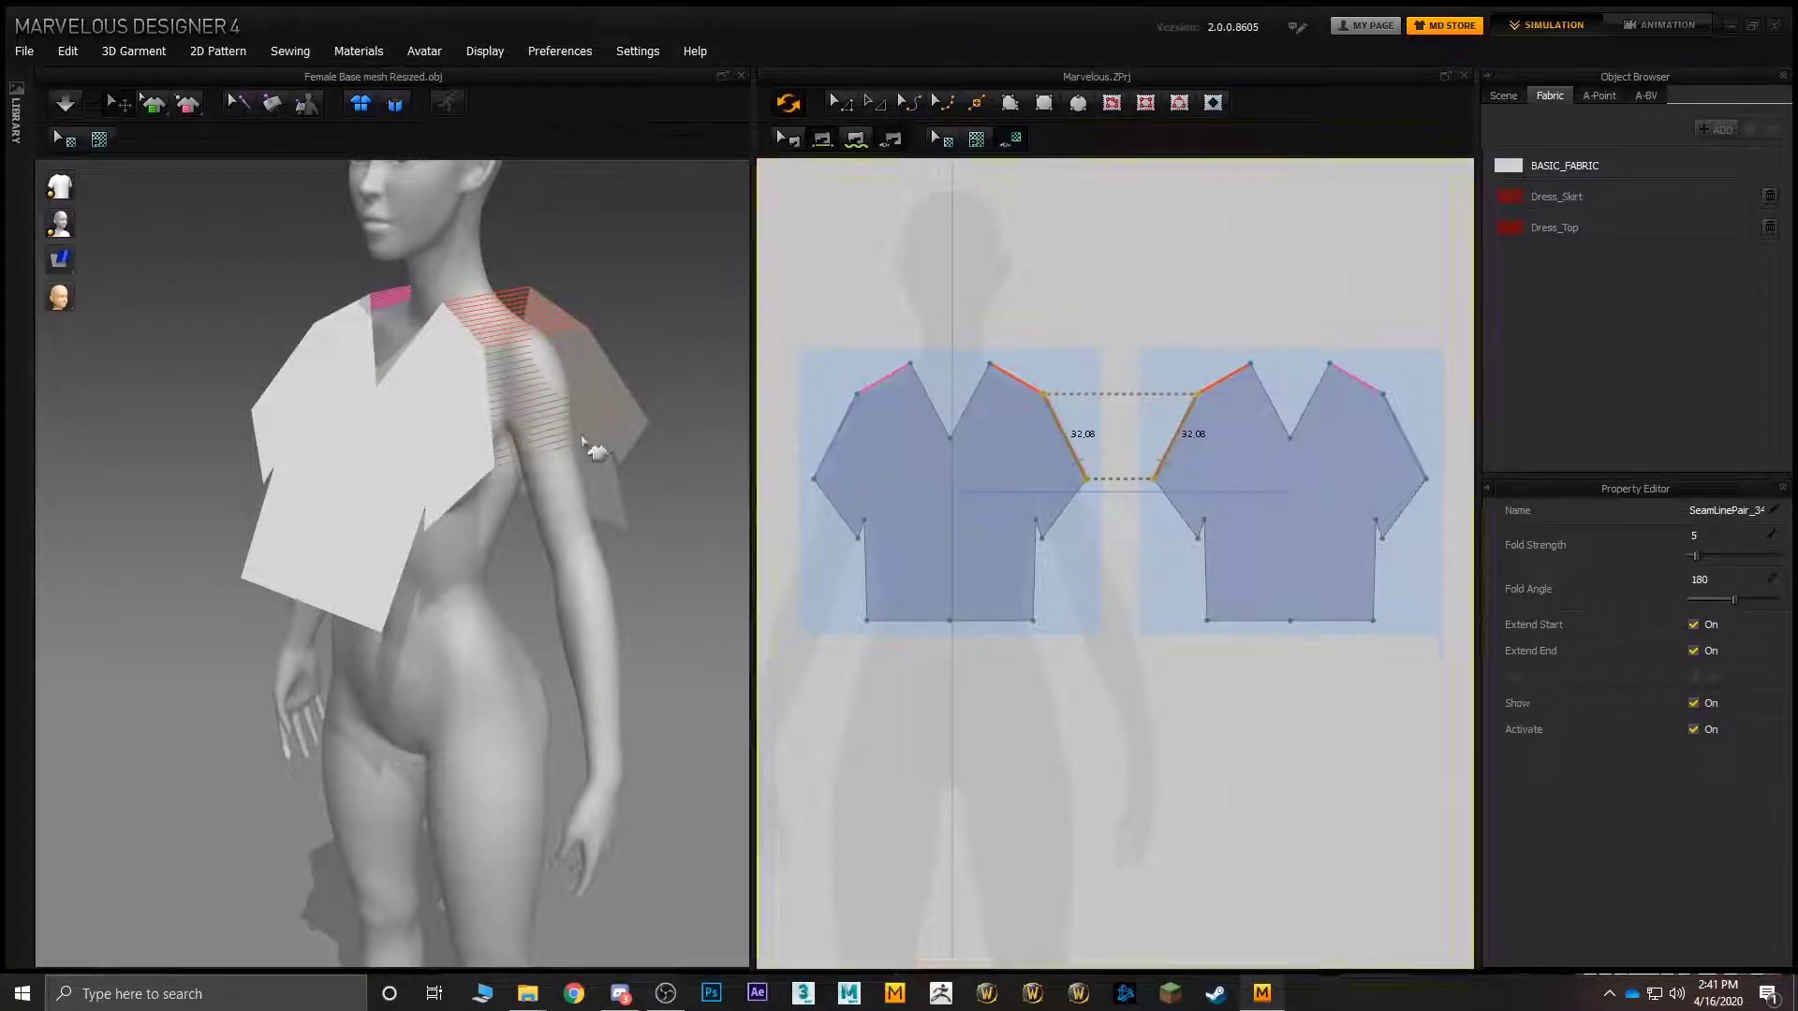
- Sew the short underarm edges beneath both sleeves of the front piece to the matching edges of the back piece
right_drag(583, 438, 599, 409)
scroll(903, 512, up, 5)
scroll(830, 533, down, 3)
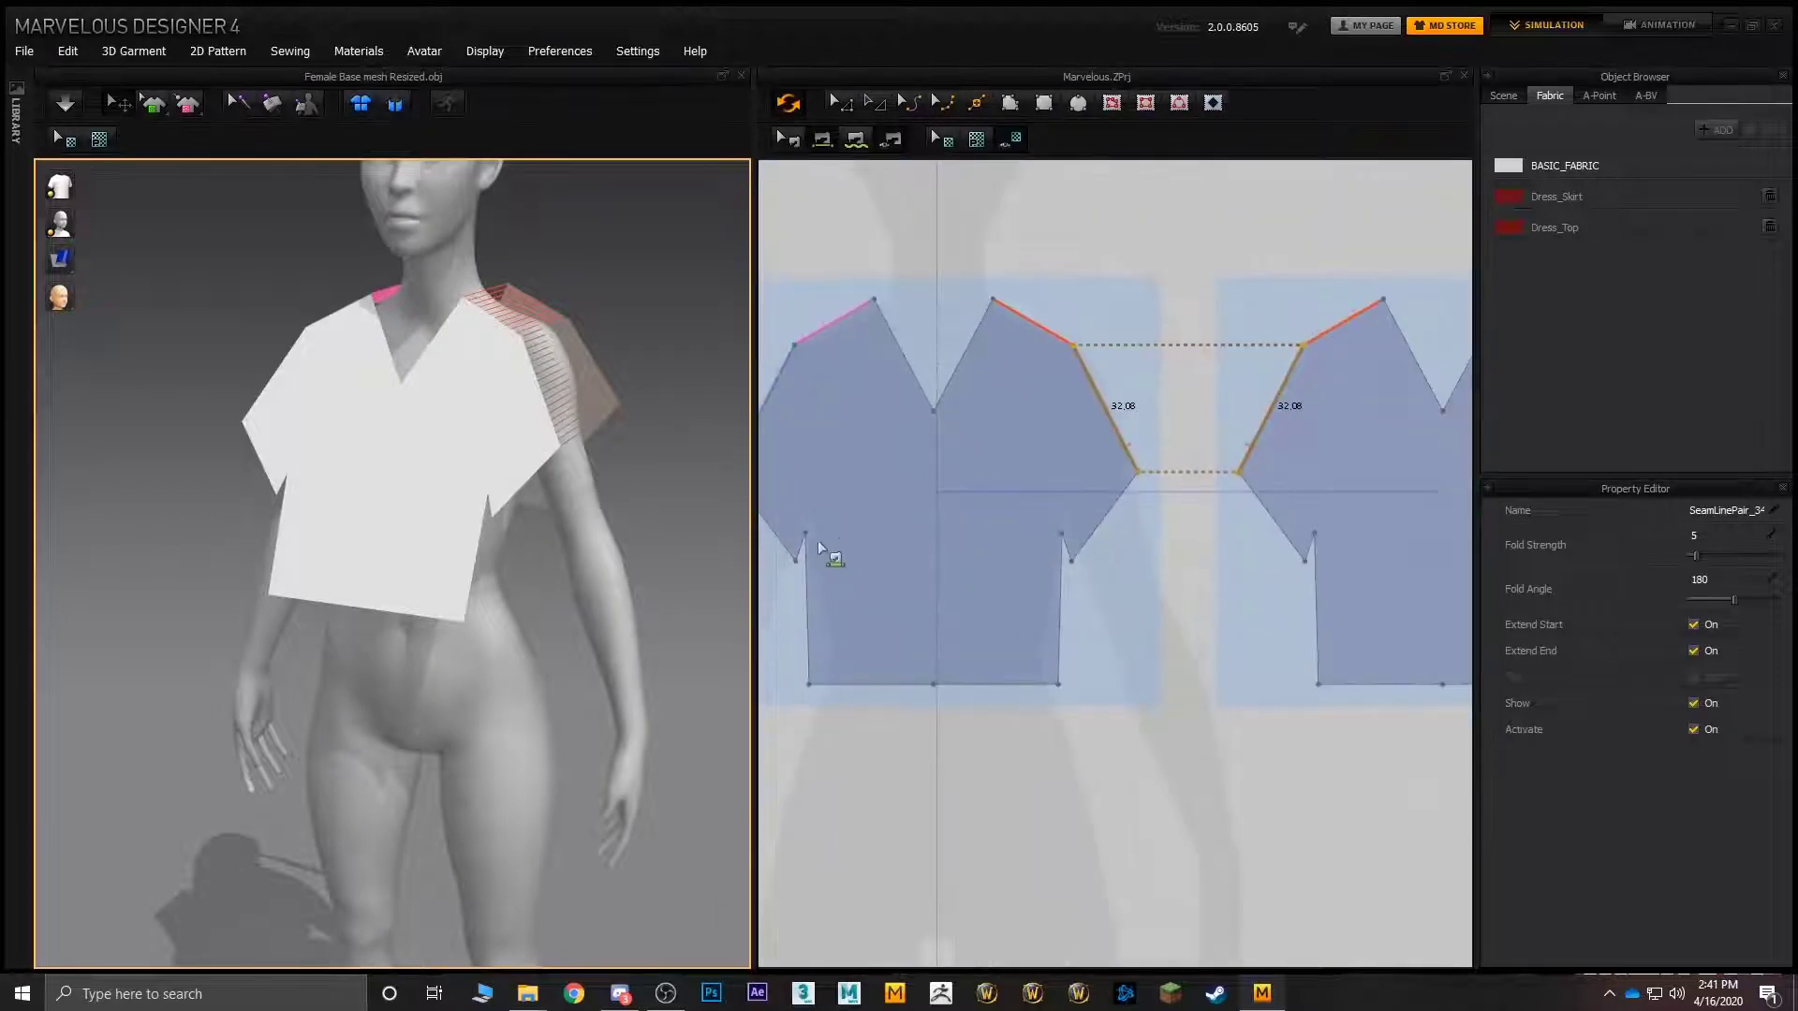
click(797, 550)
middle_drag(1159, 524, 990, 532)
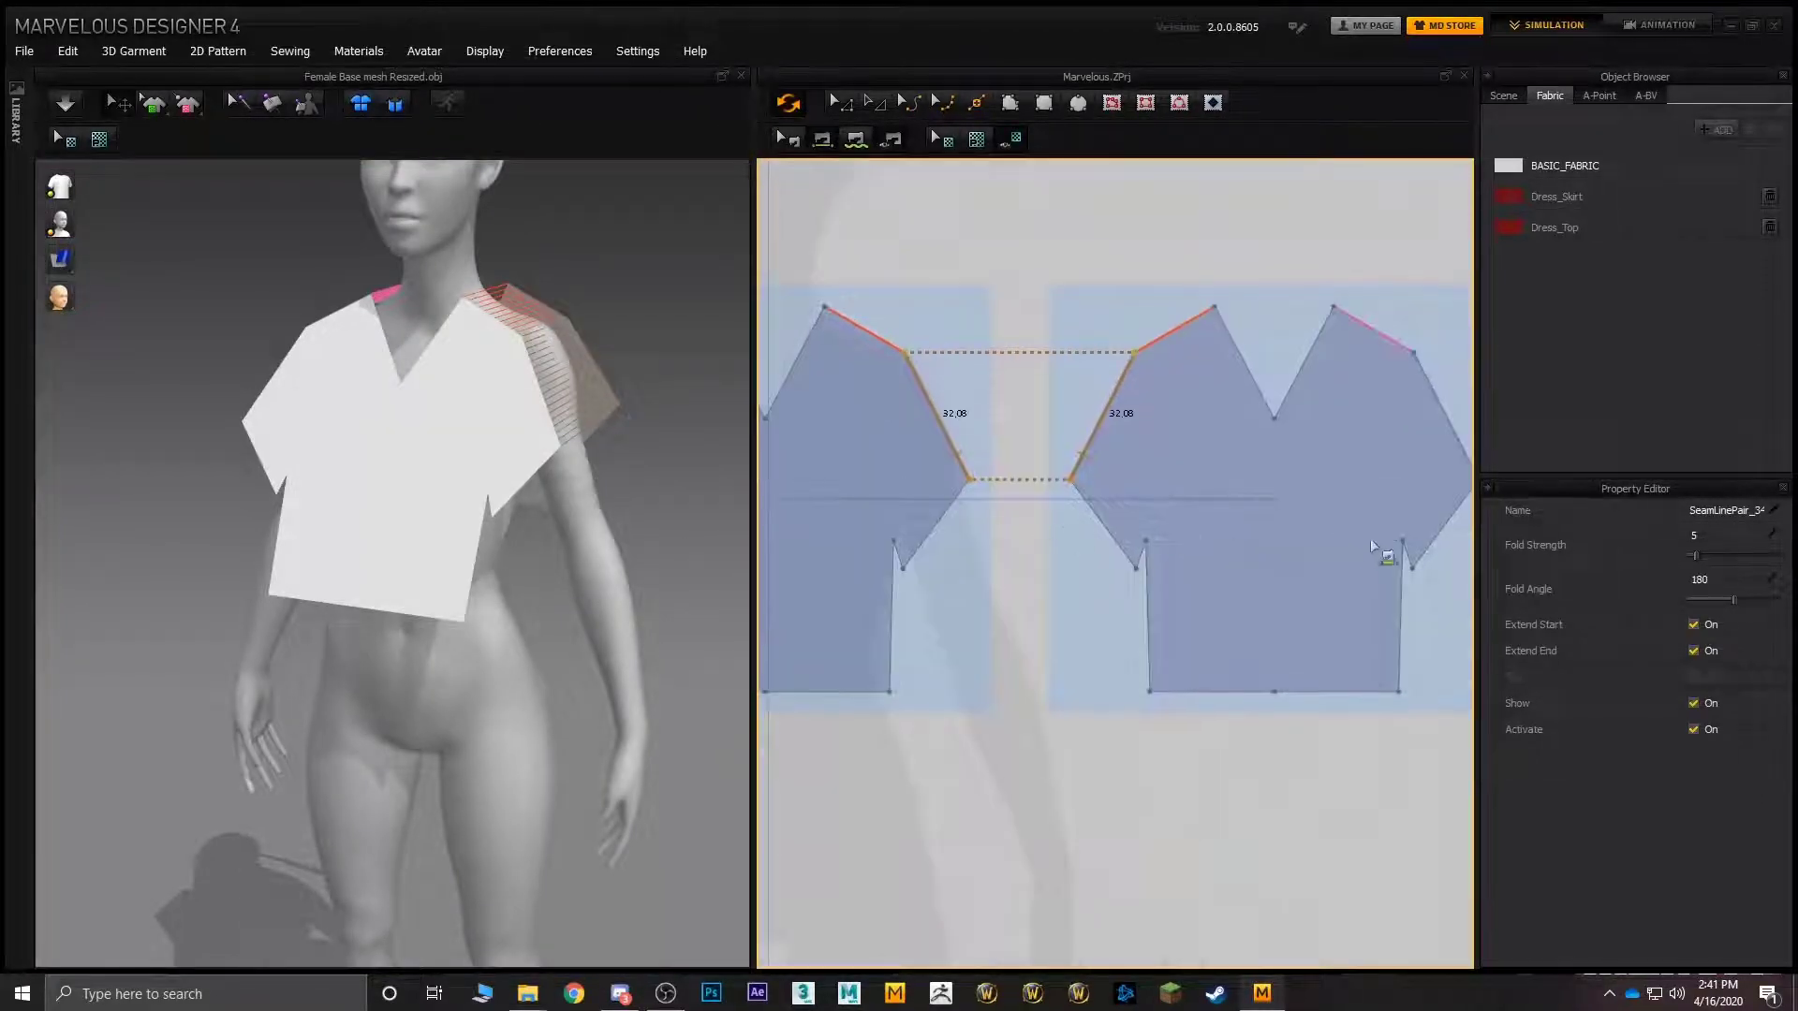
click(1404, 564)
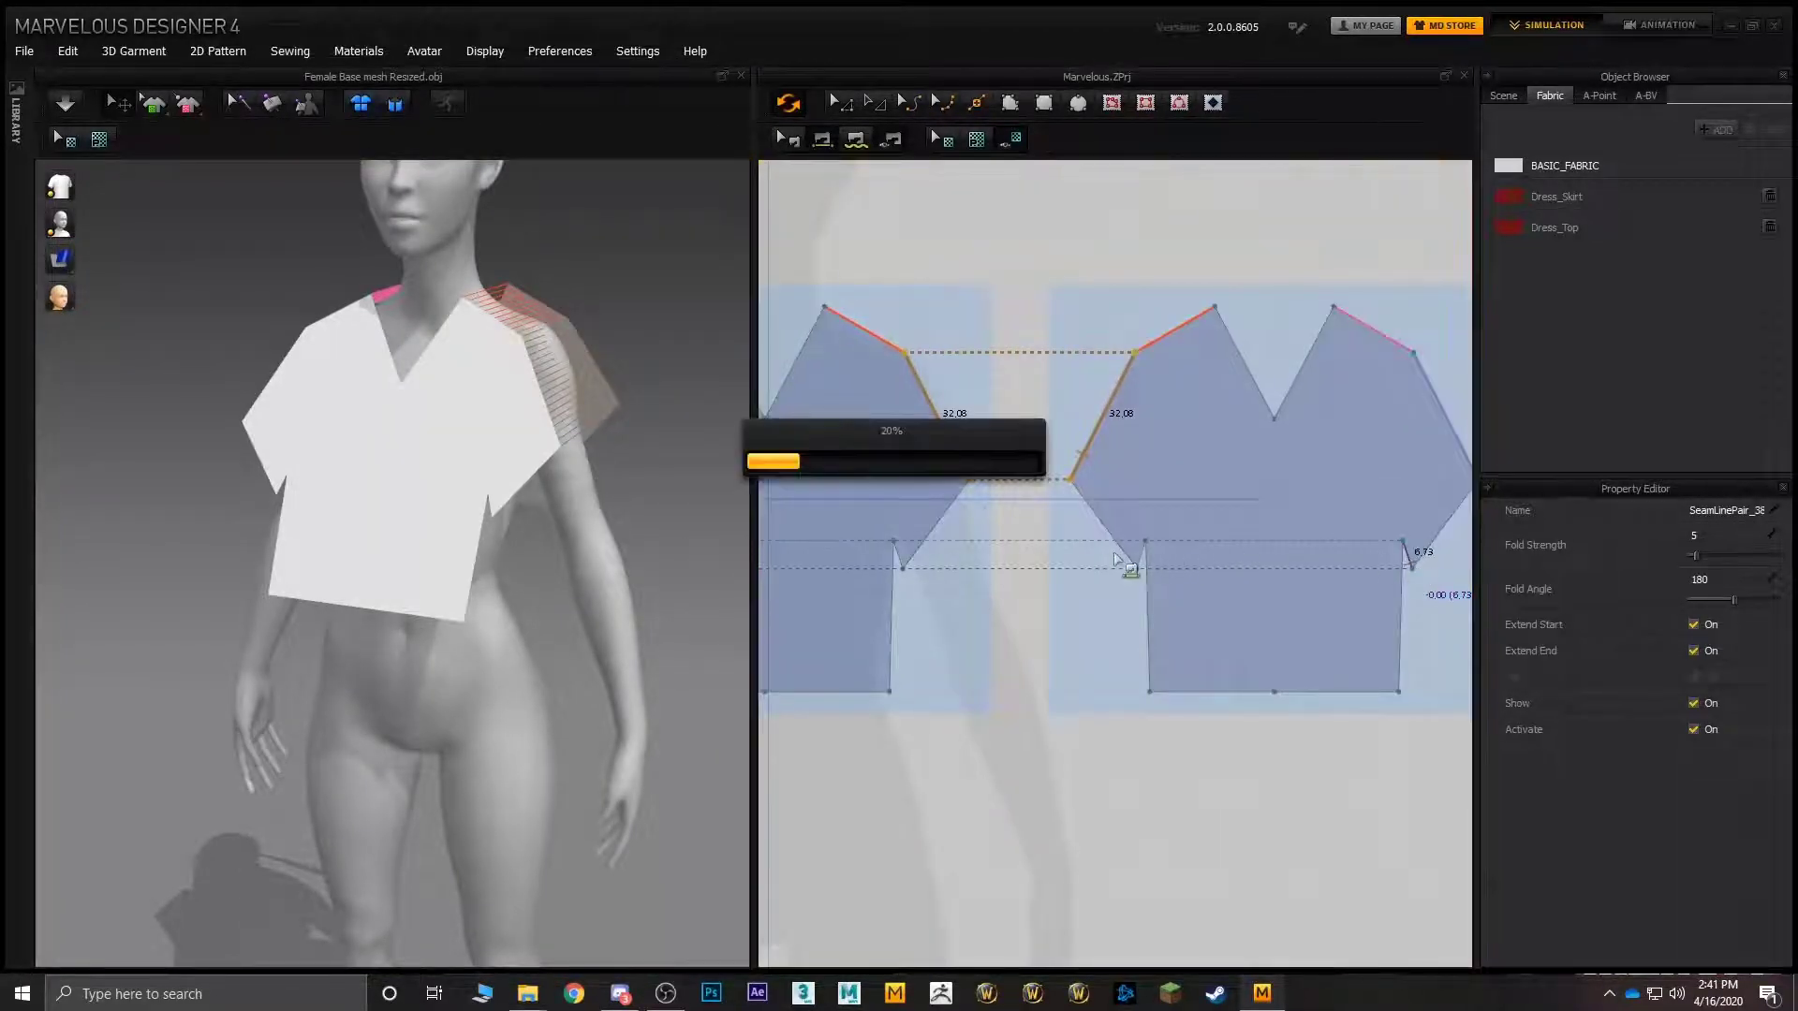
click(1138, 554)
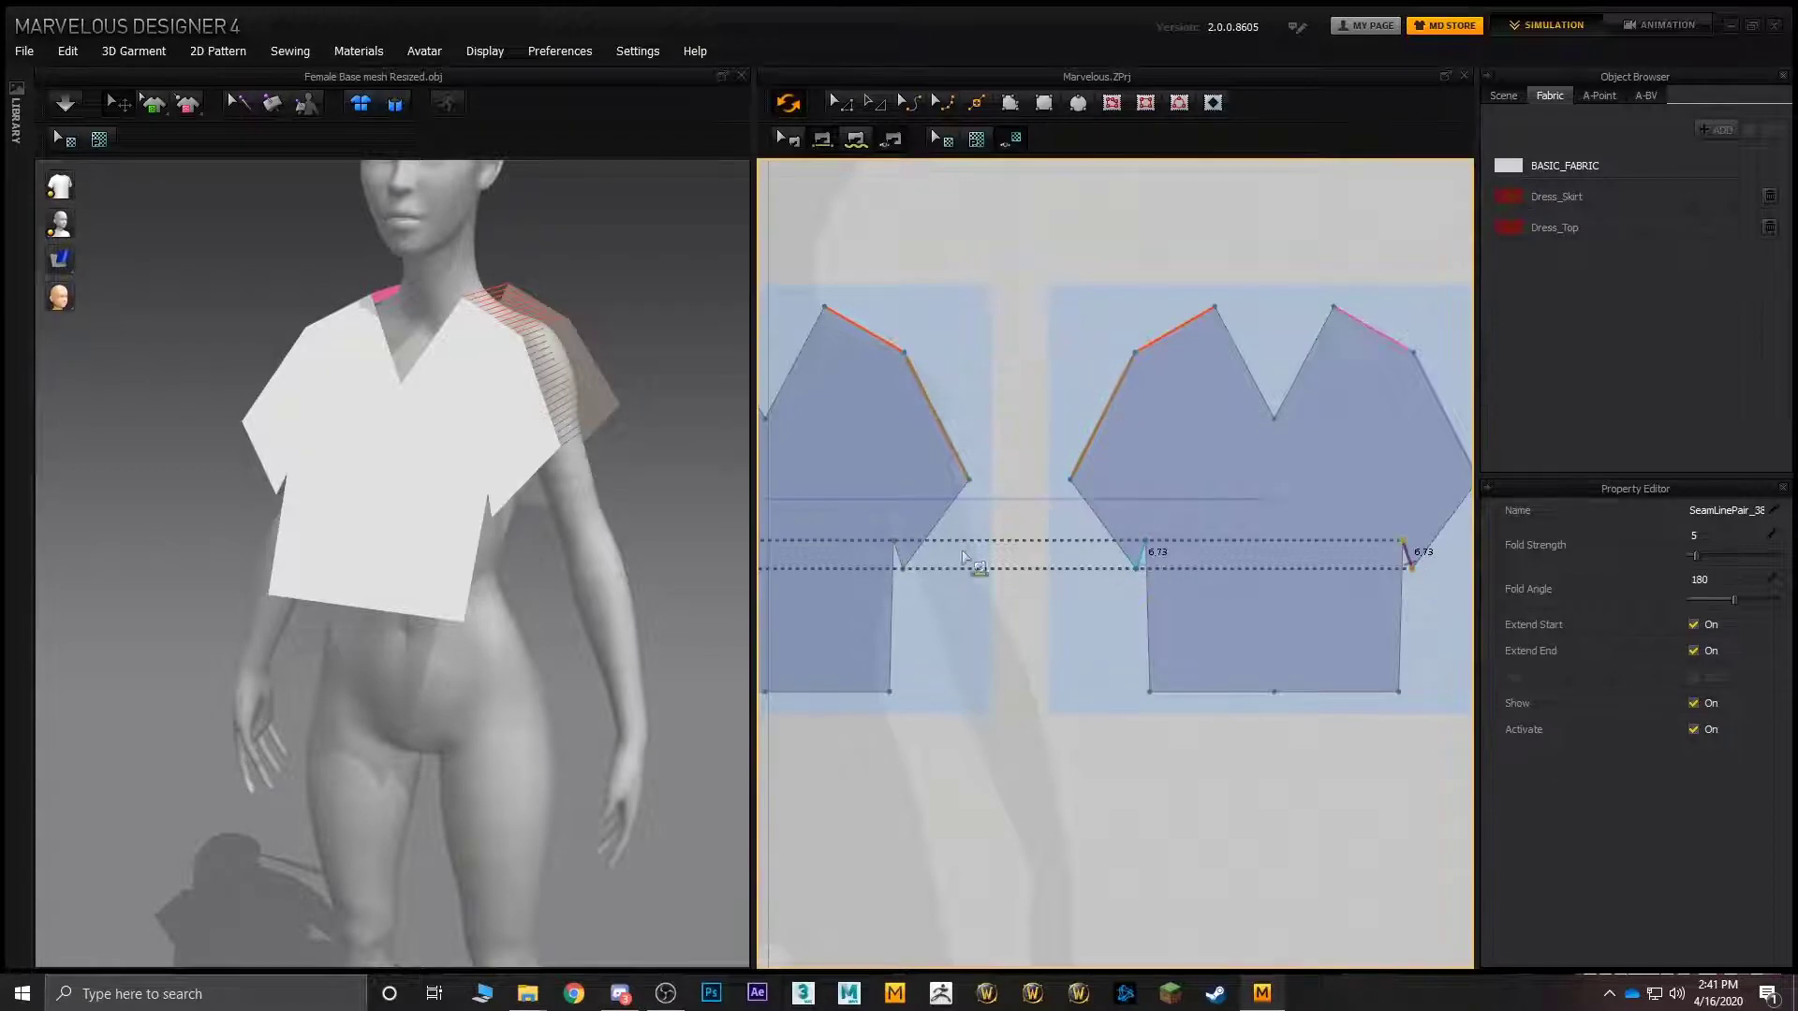
click(897, 559)
- Run the cloth simulation to drape the sewn shirt onto the avatar
scroll(940, 567, down, 2)
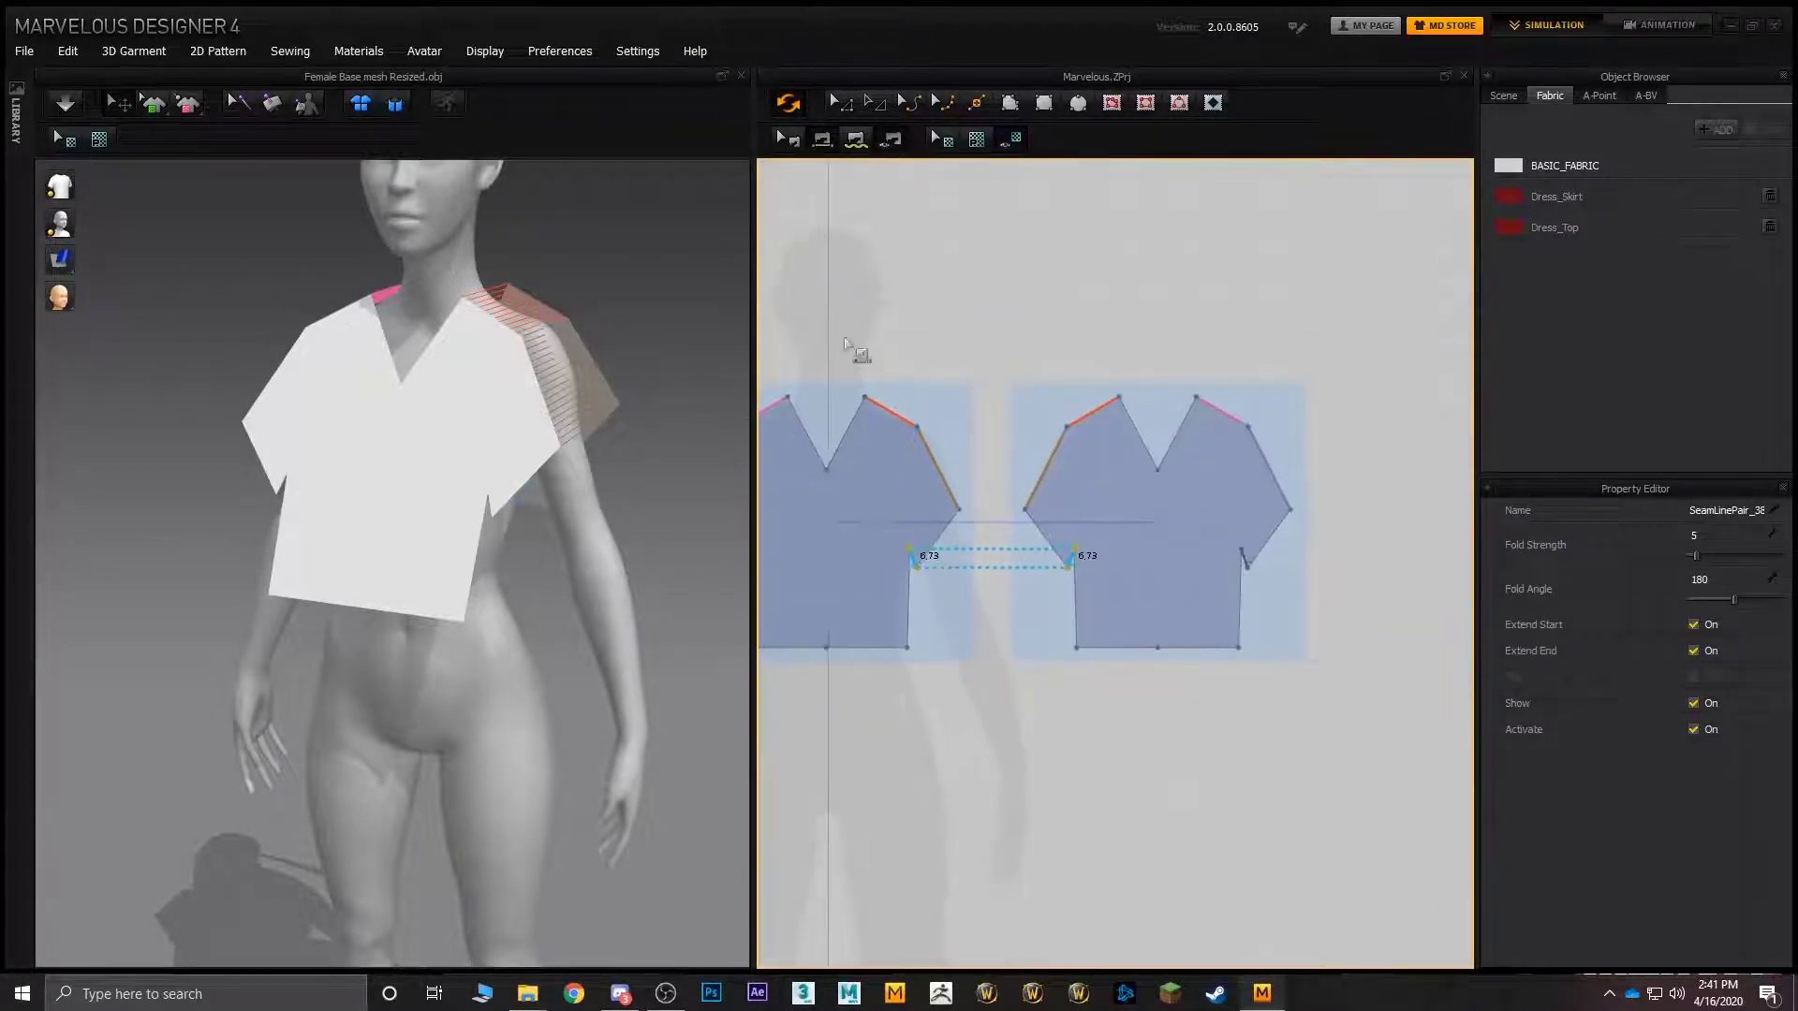
middle_drag(896, 375, 1029, 312)
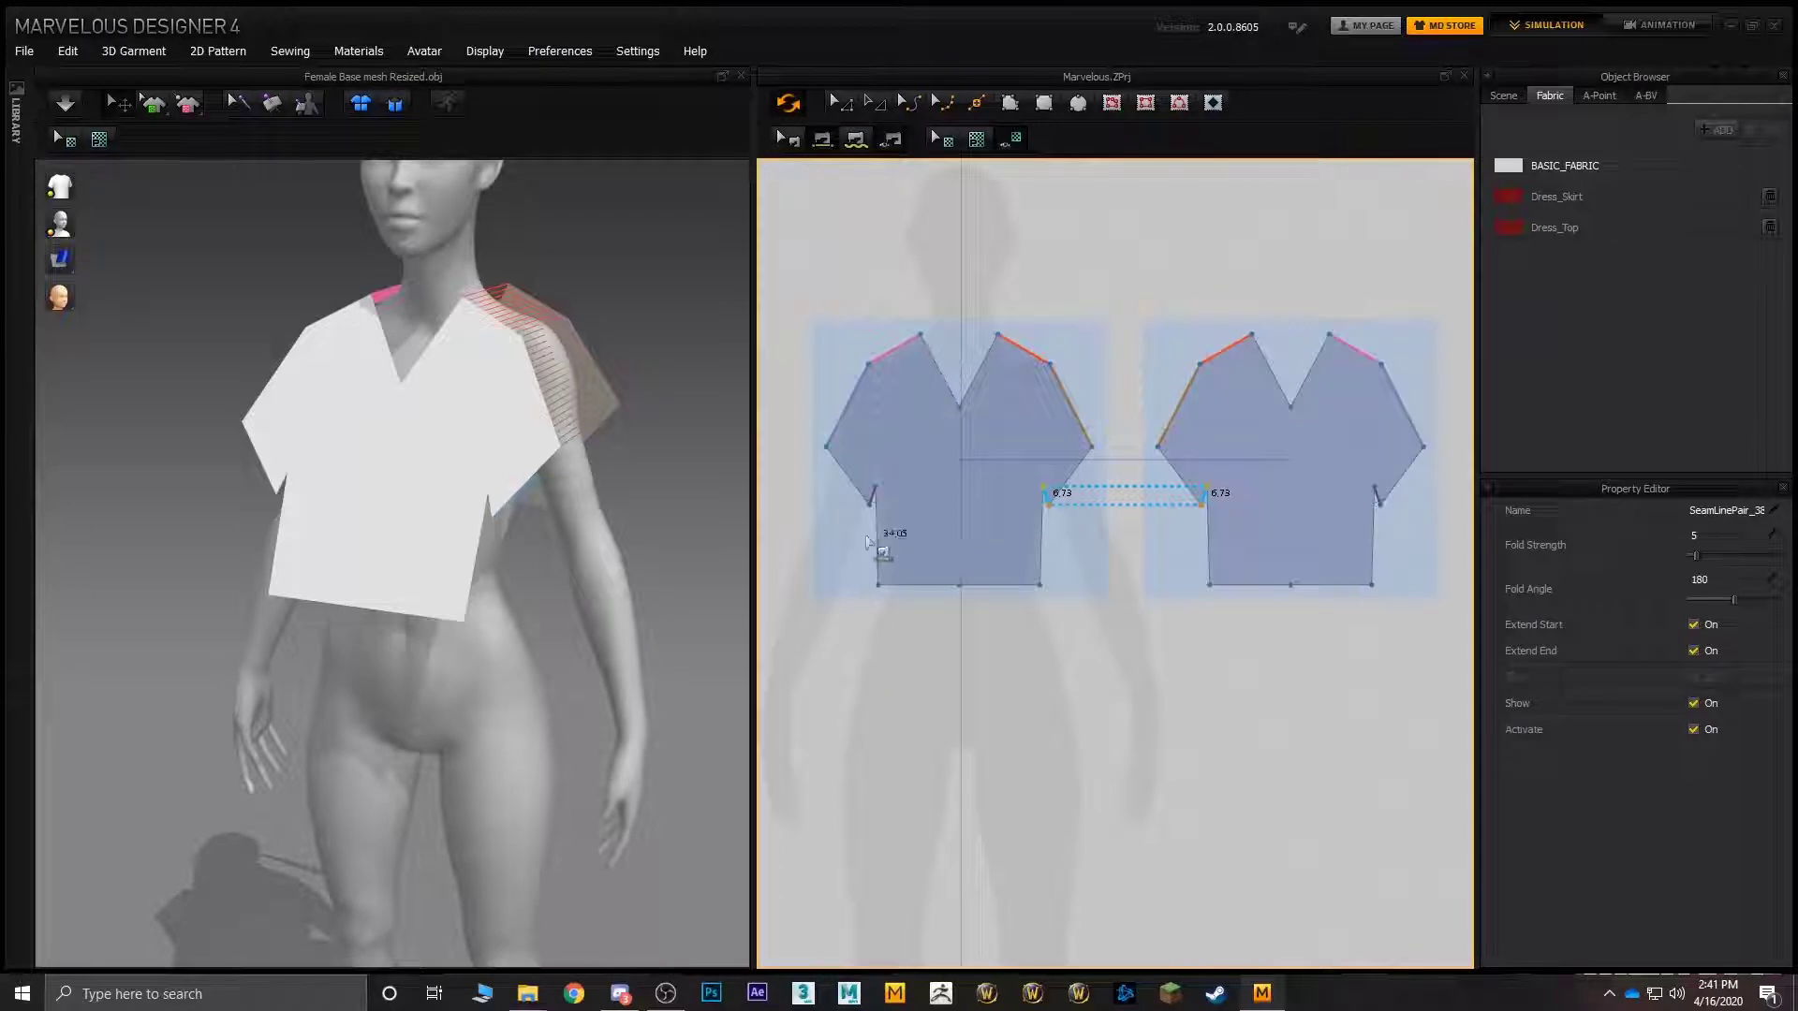
scroll(1143, 350, up, 2)
middle_drag(1143, 350, 1144, 288)
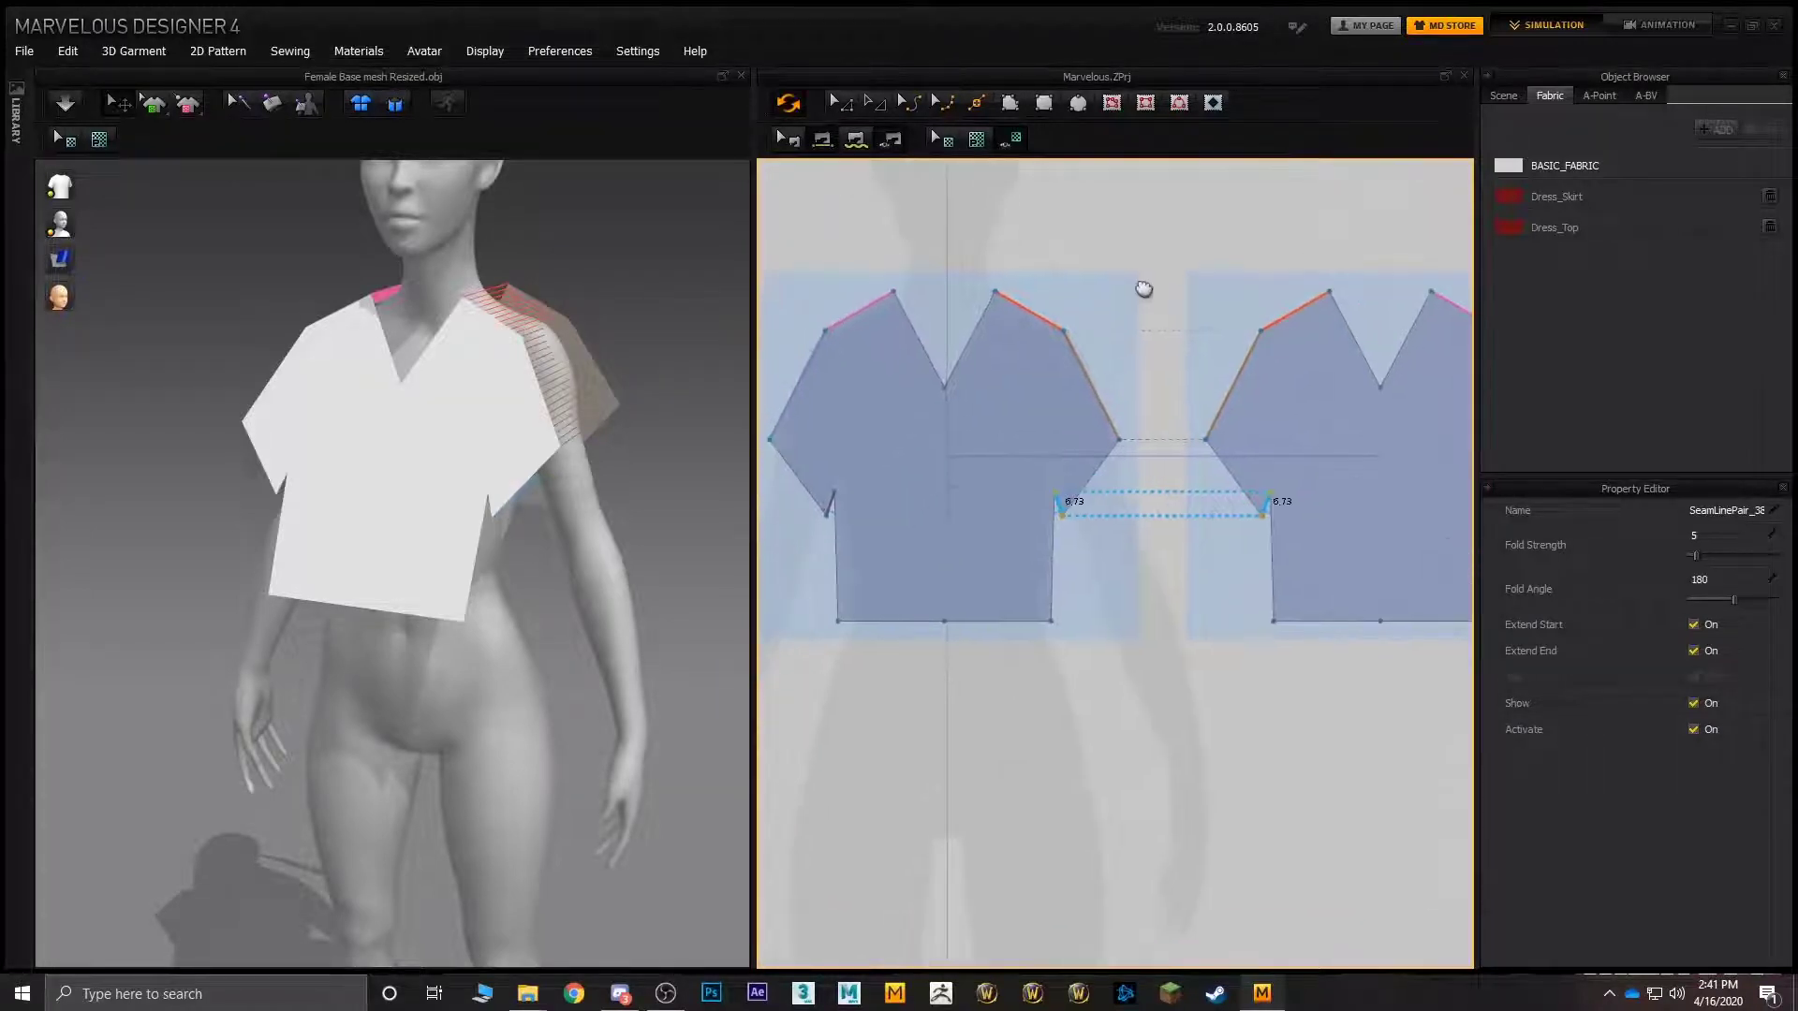
click(75, 111)
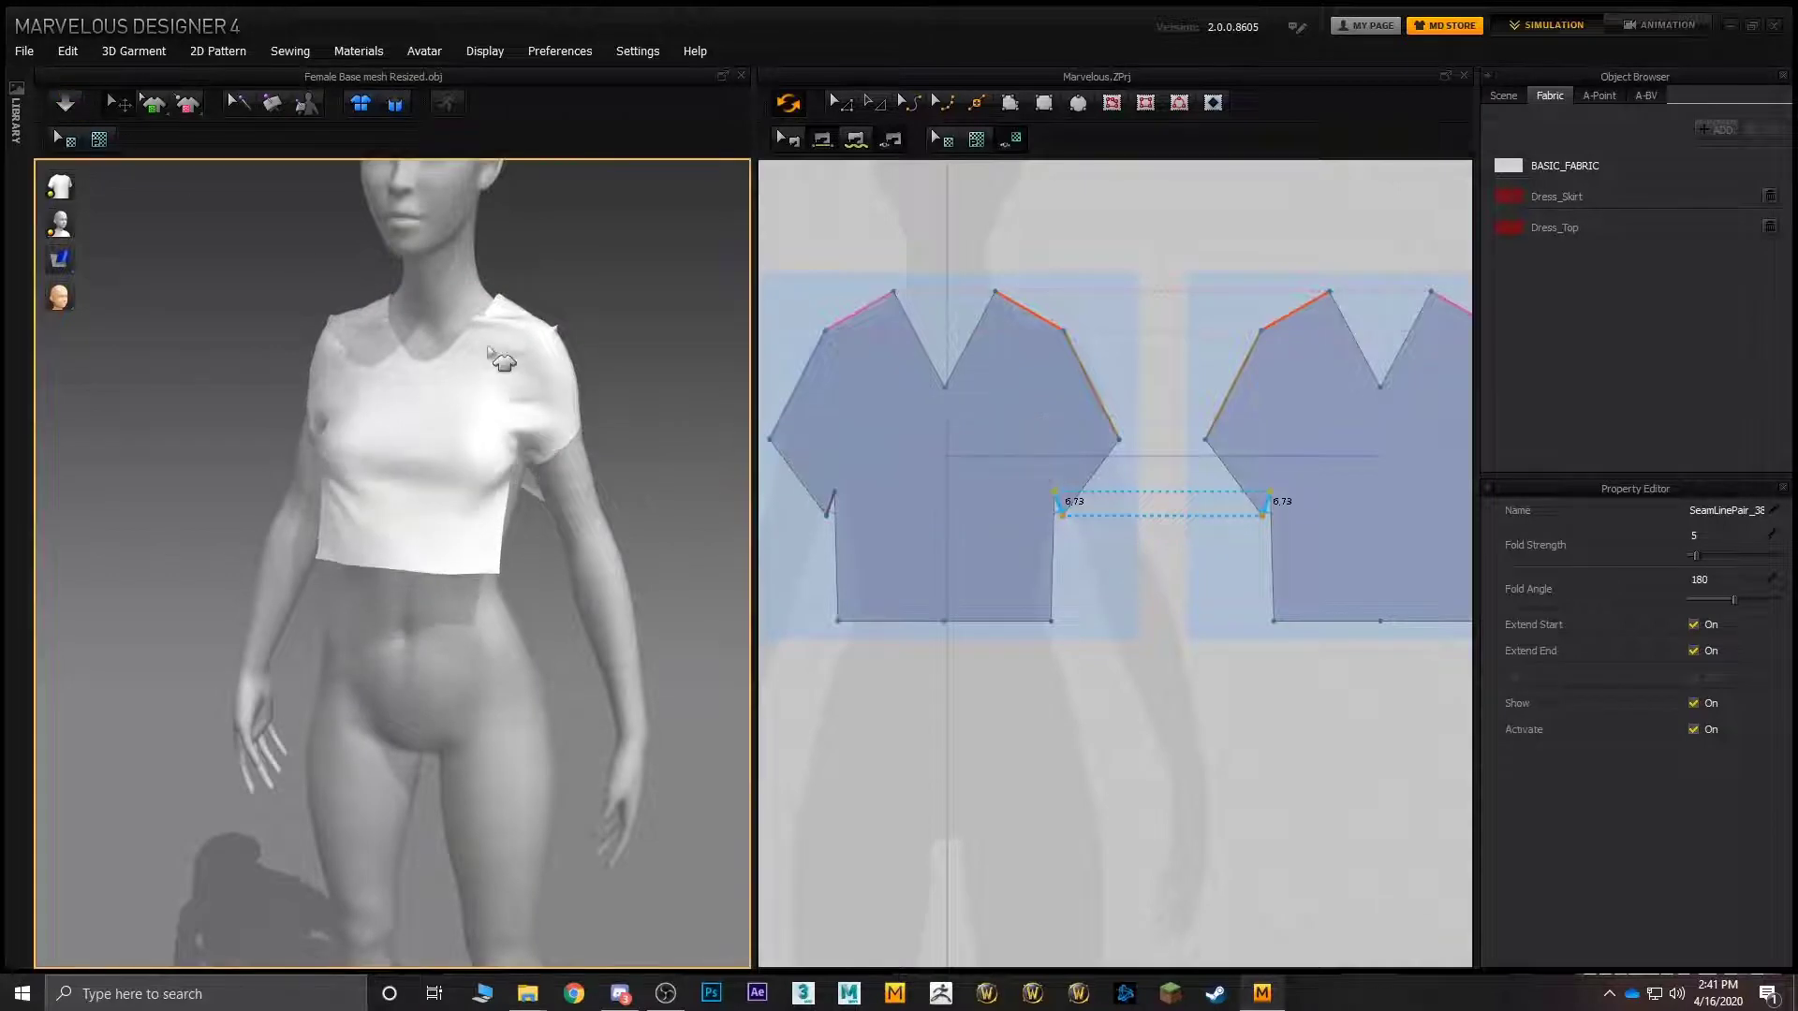
click(590, 422)
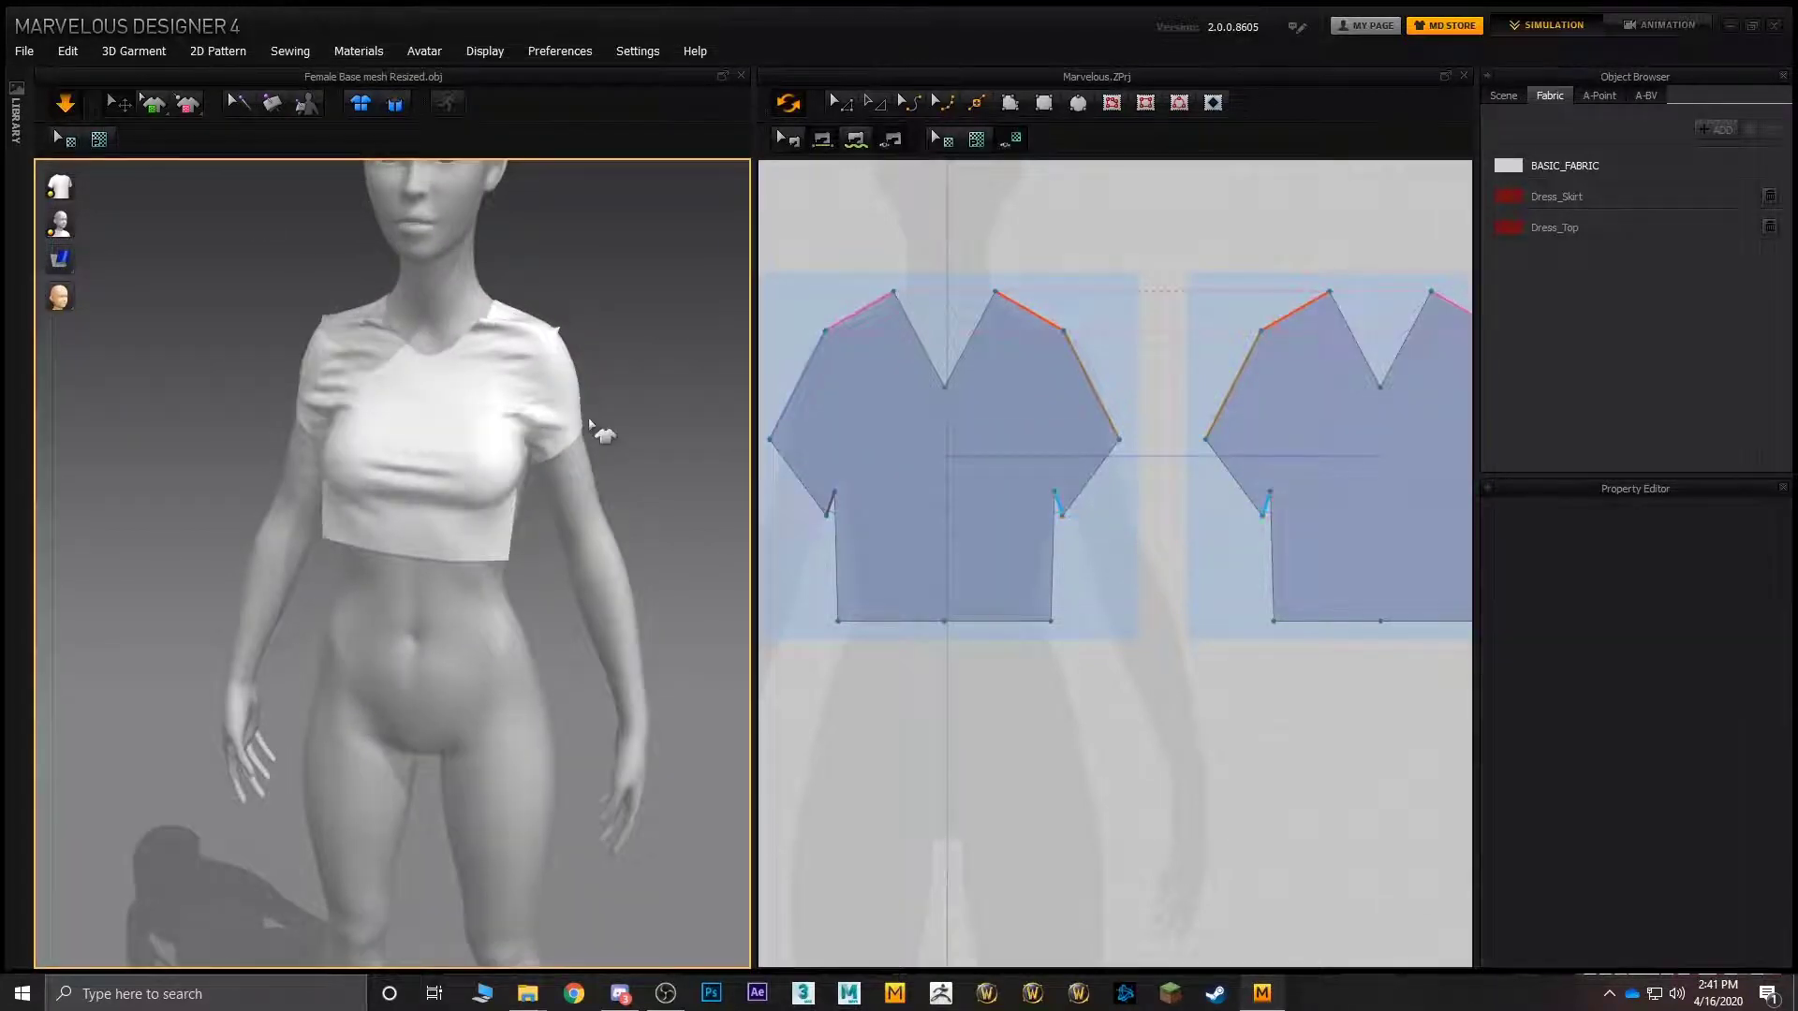
click(625, 431)
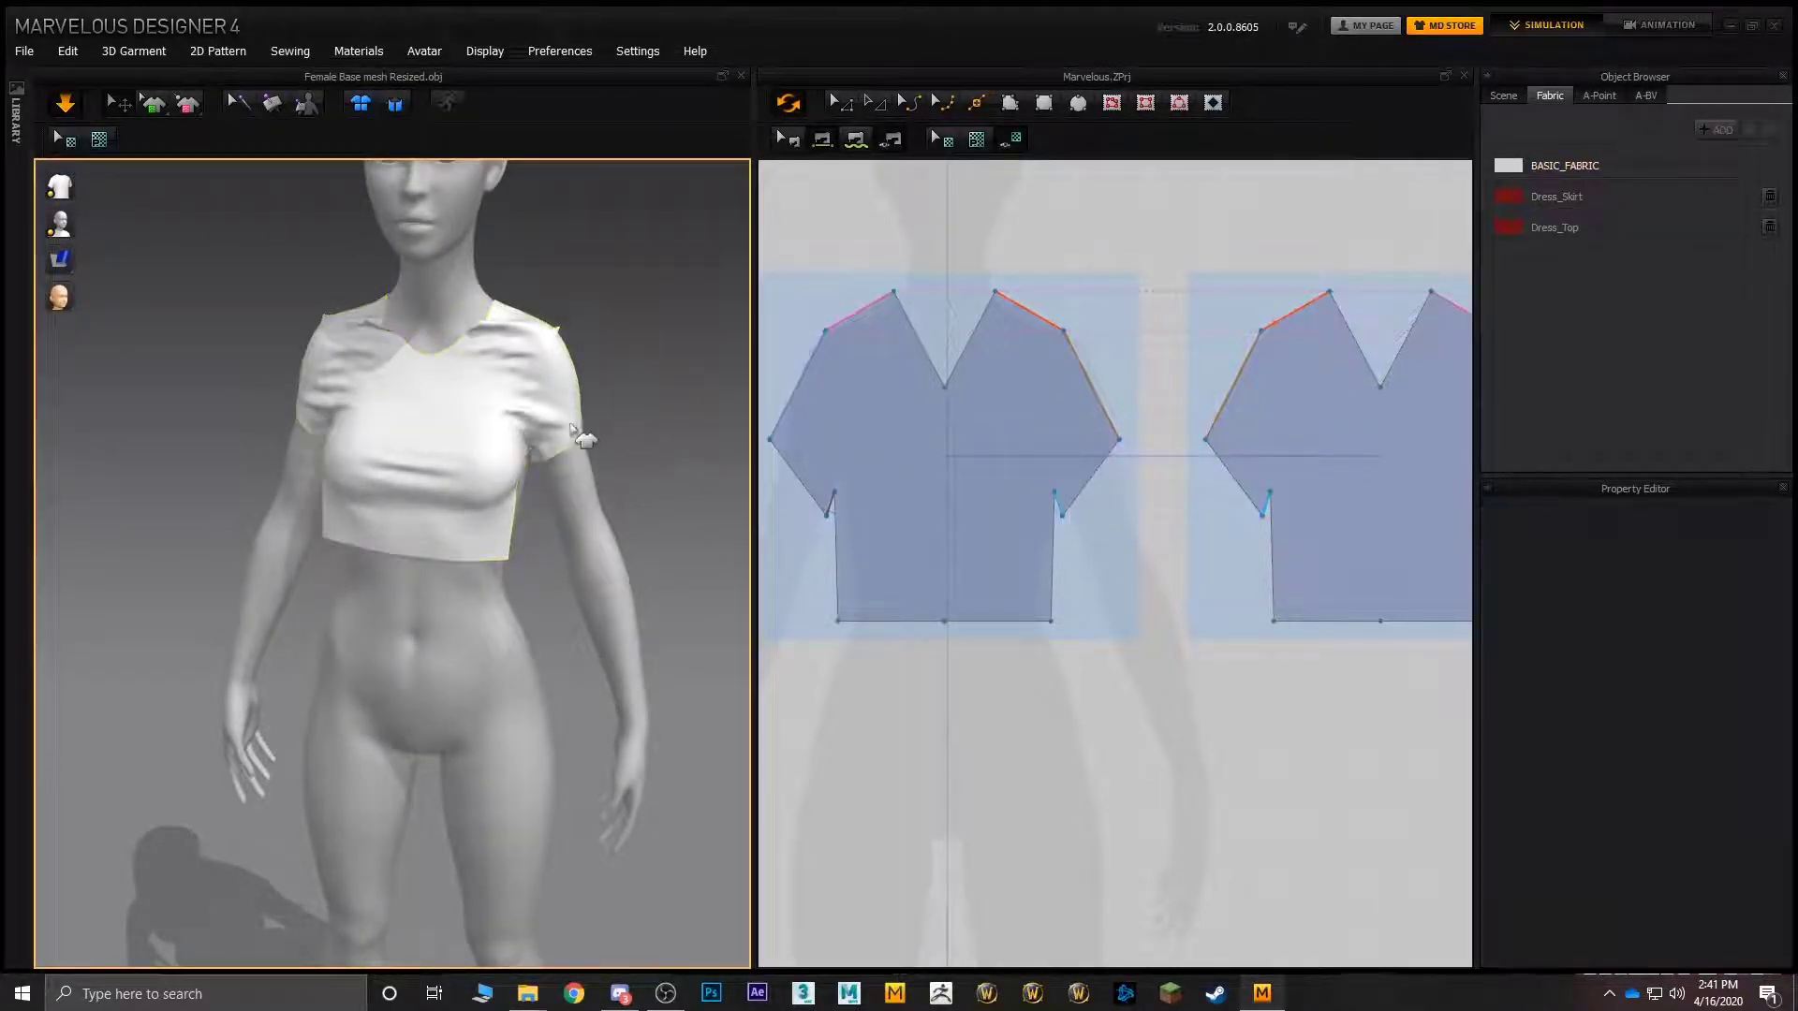
- Pull the sleeves of the front and back pieces outward around both arms while the simulation is running
drag(569, 423, 640, 430)
right_drag(401, 345, 477, 348)
drag(288, 438, 131, 436)
drag(312, 448, 150, 417)
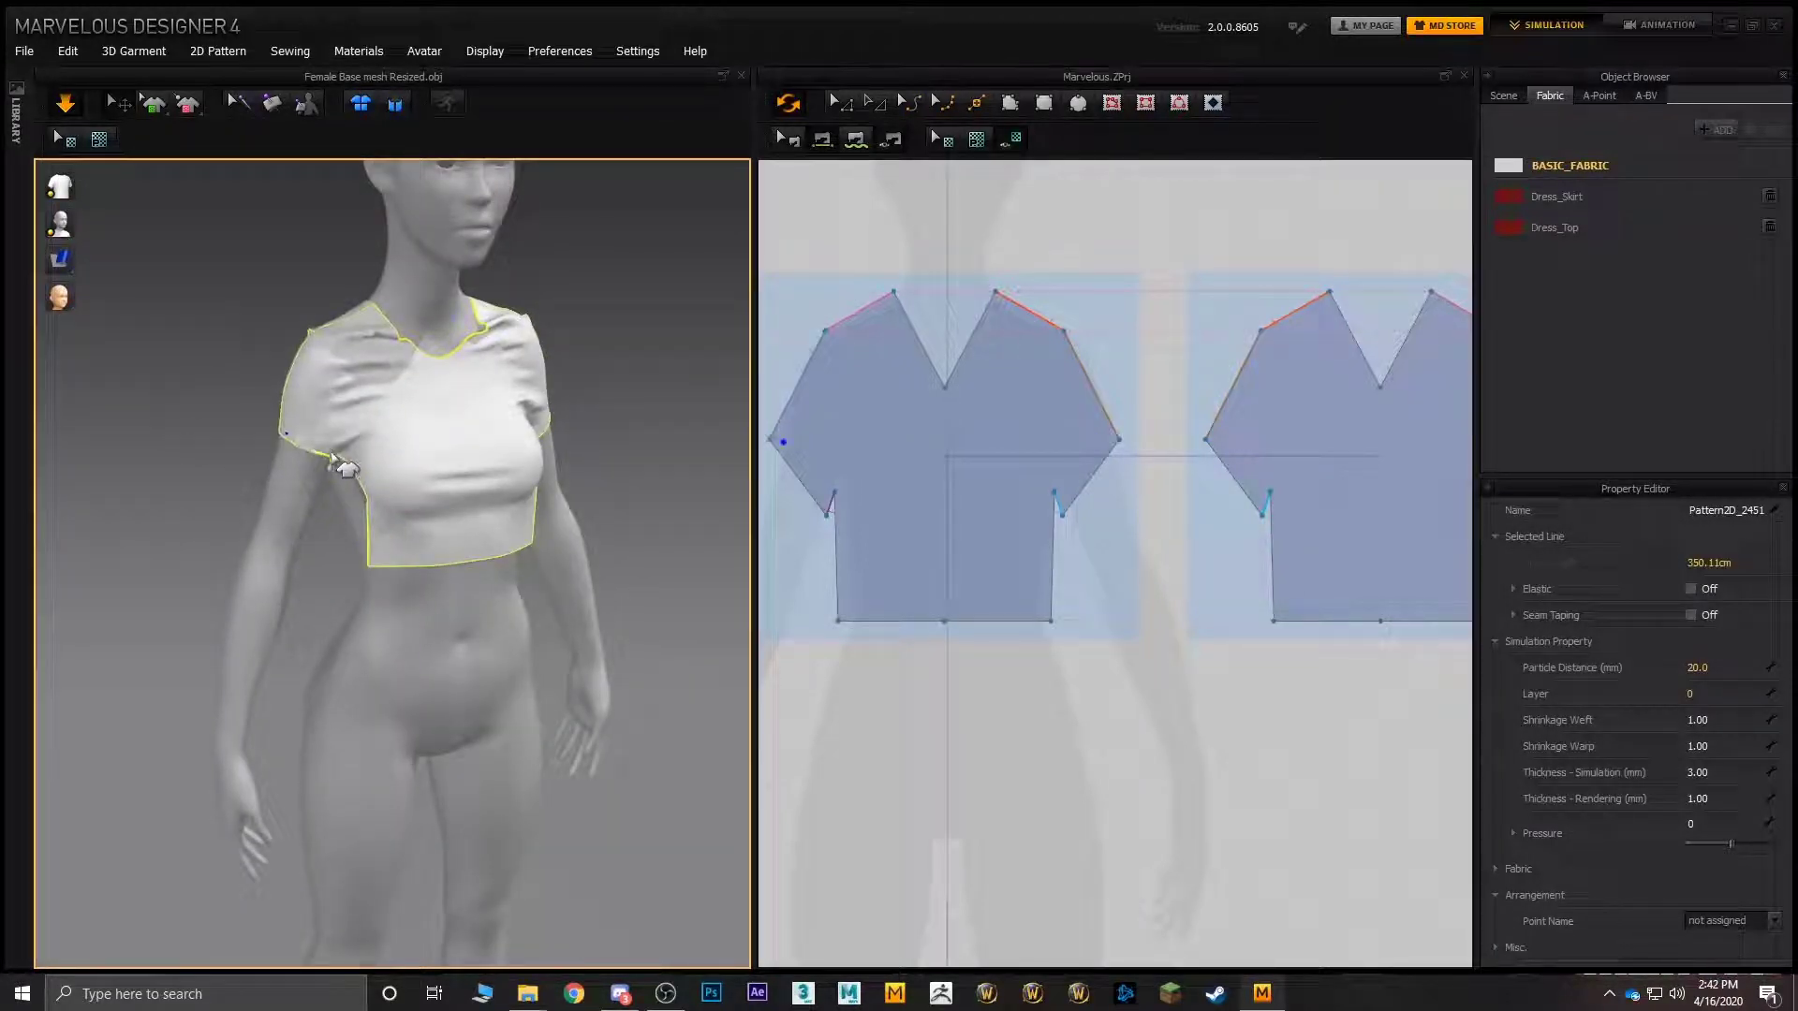
scroll(328, 465, up, 3)
scroll(281, 465, down, 2)
right_drag(433, 420, 513, 472)
drag(534, 444, 618, 435)
right_drag(568, 484, 522, 465)
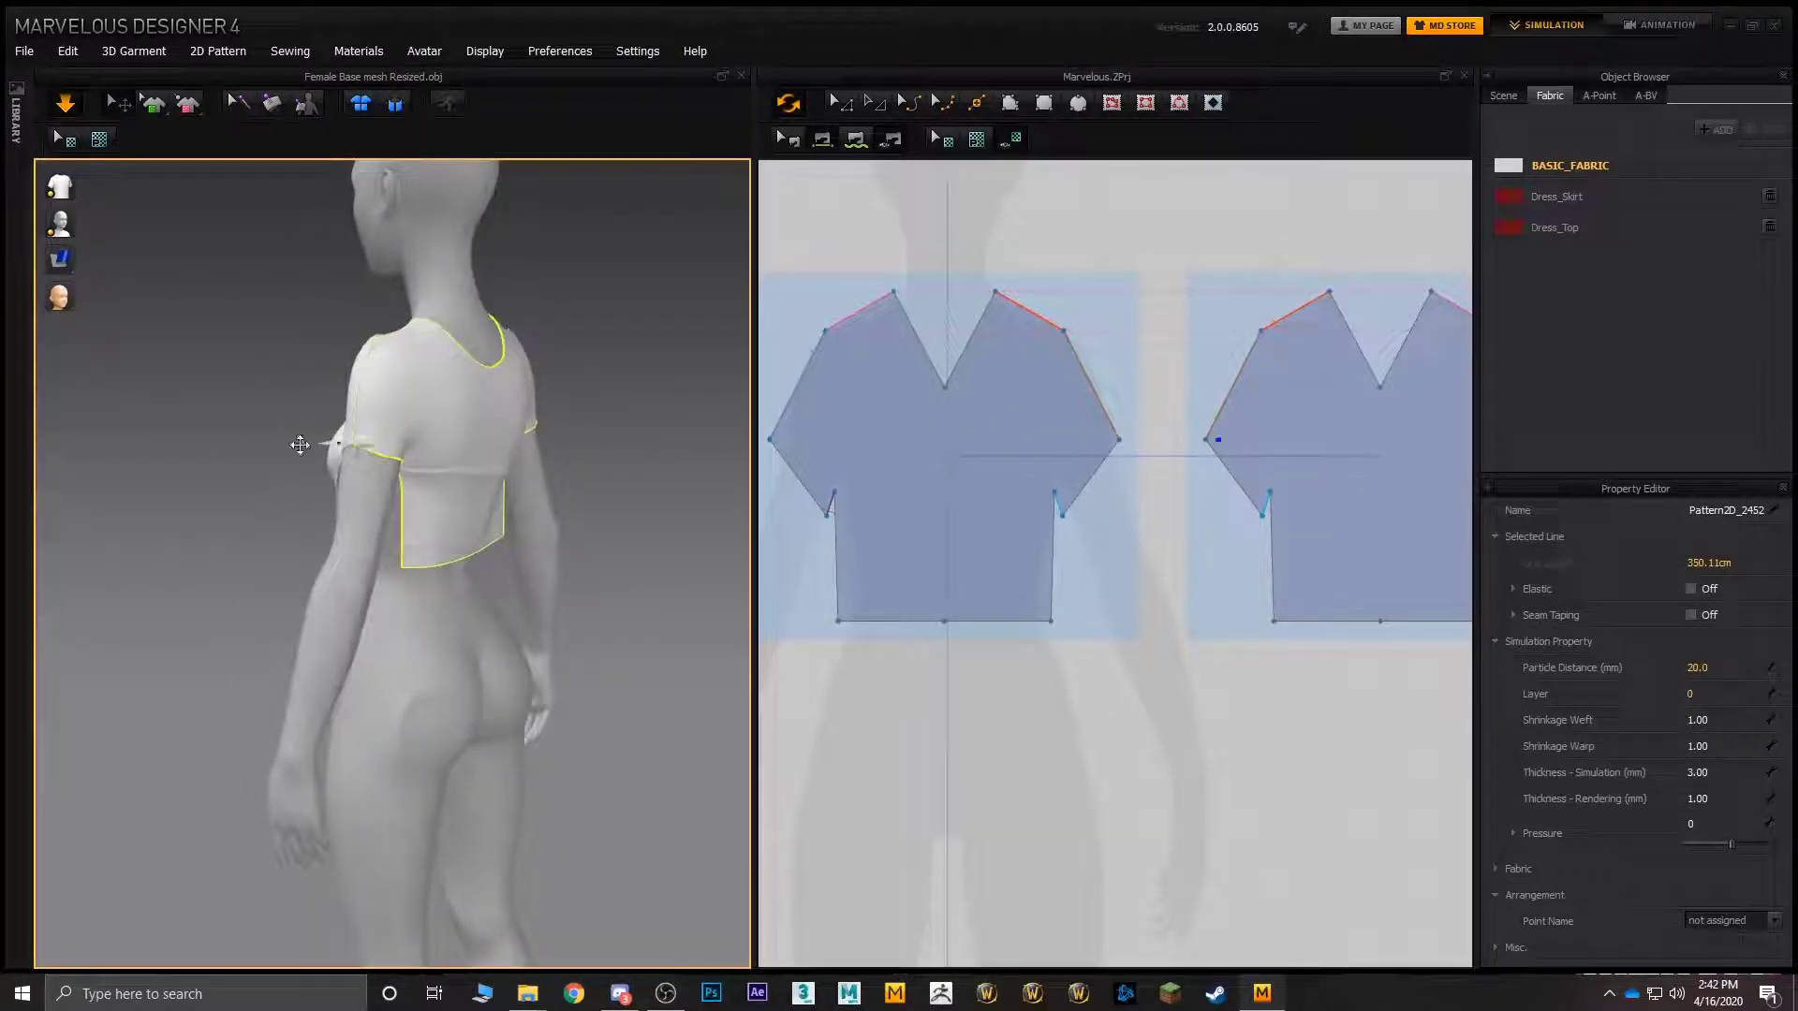
right_drag(389, 478, 582, 421)
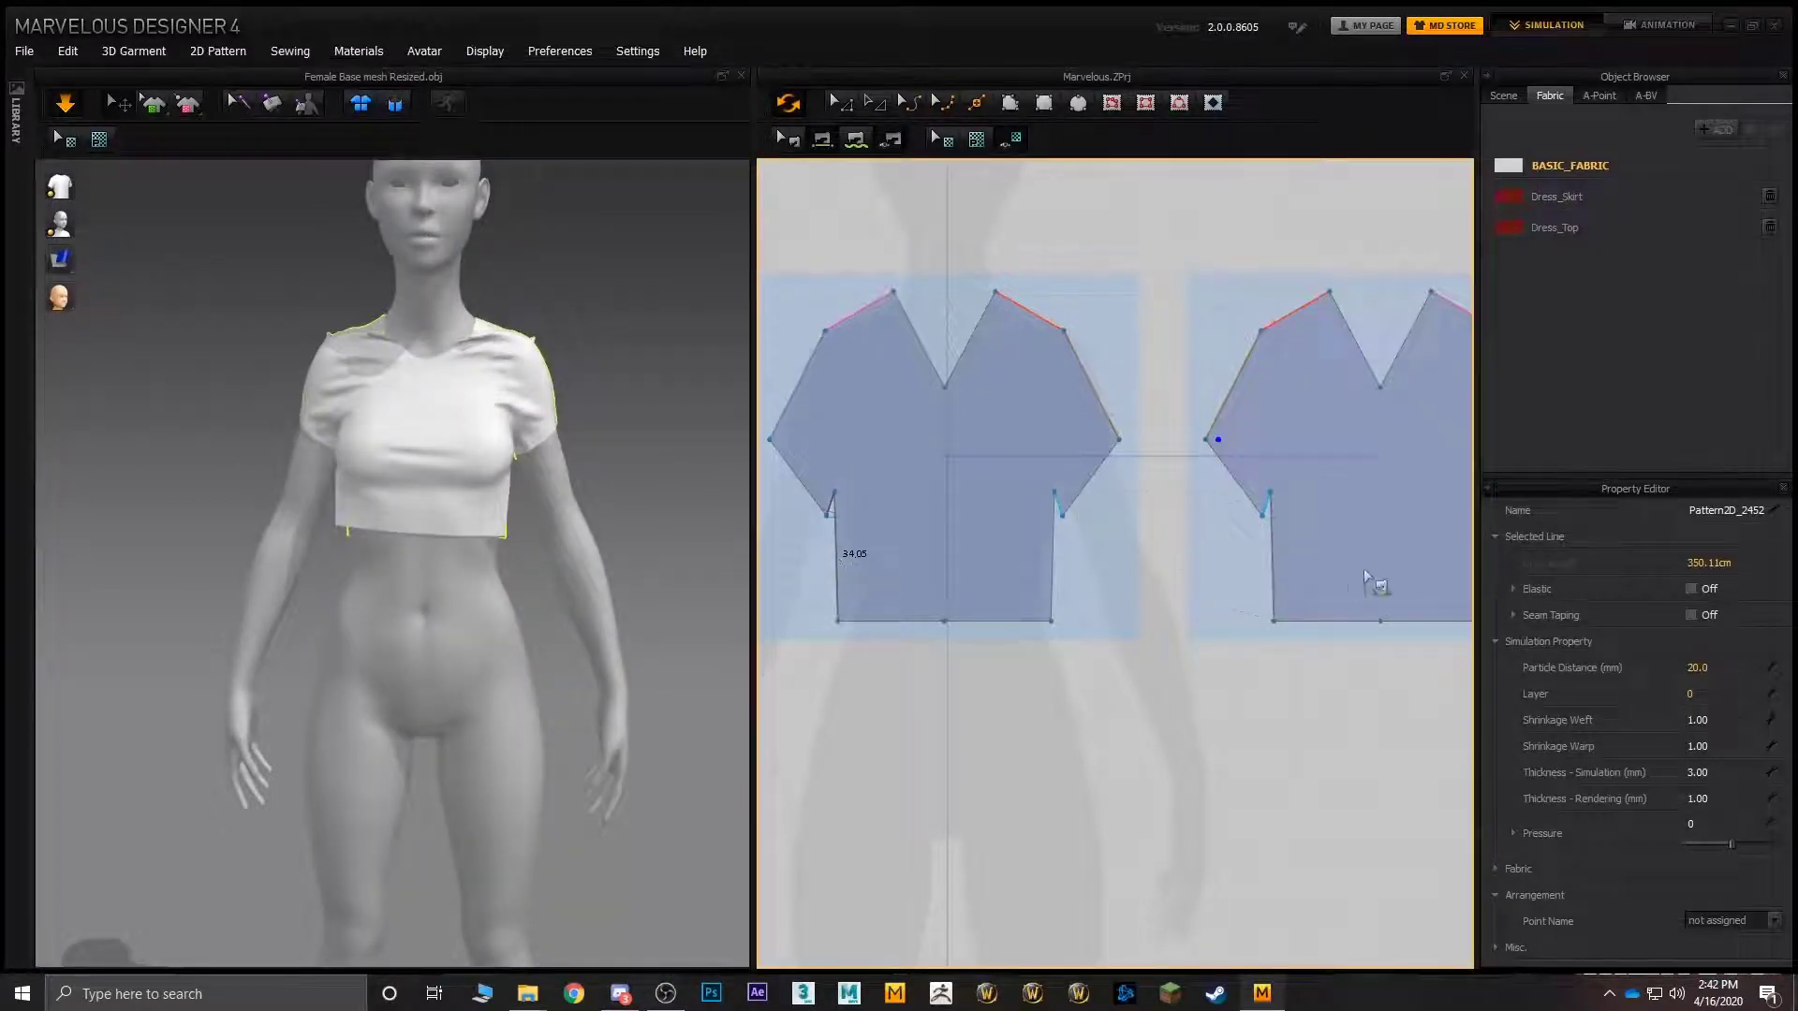
- Sew both vertical side edges of the front piece to the matching side edges of the back piece
right_drag(1364, 570, 1265, 573)
click(1391, 562)
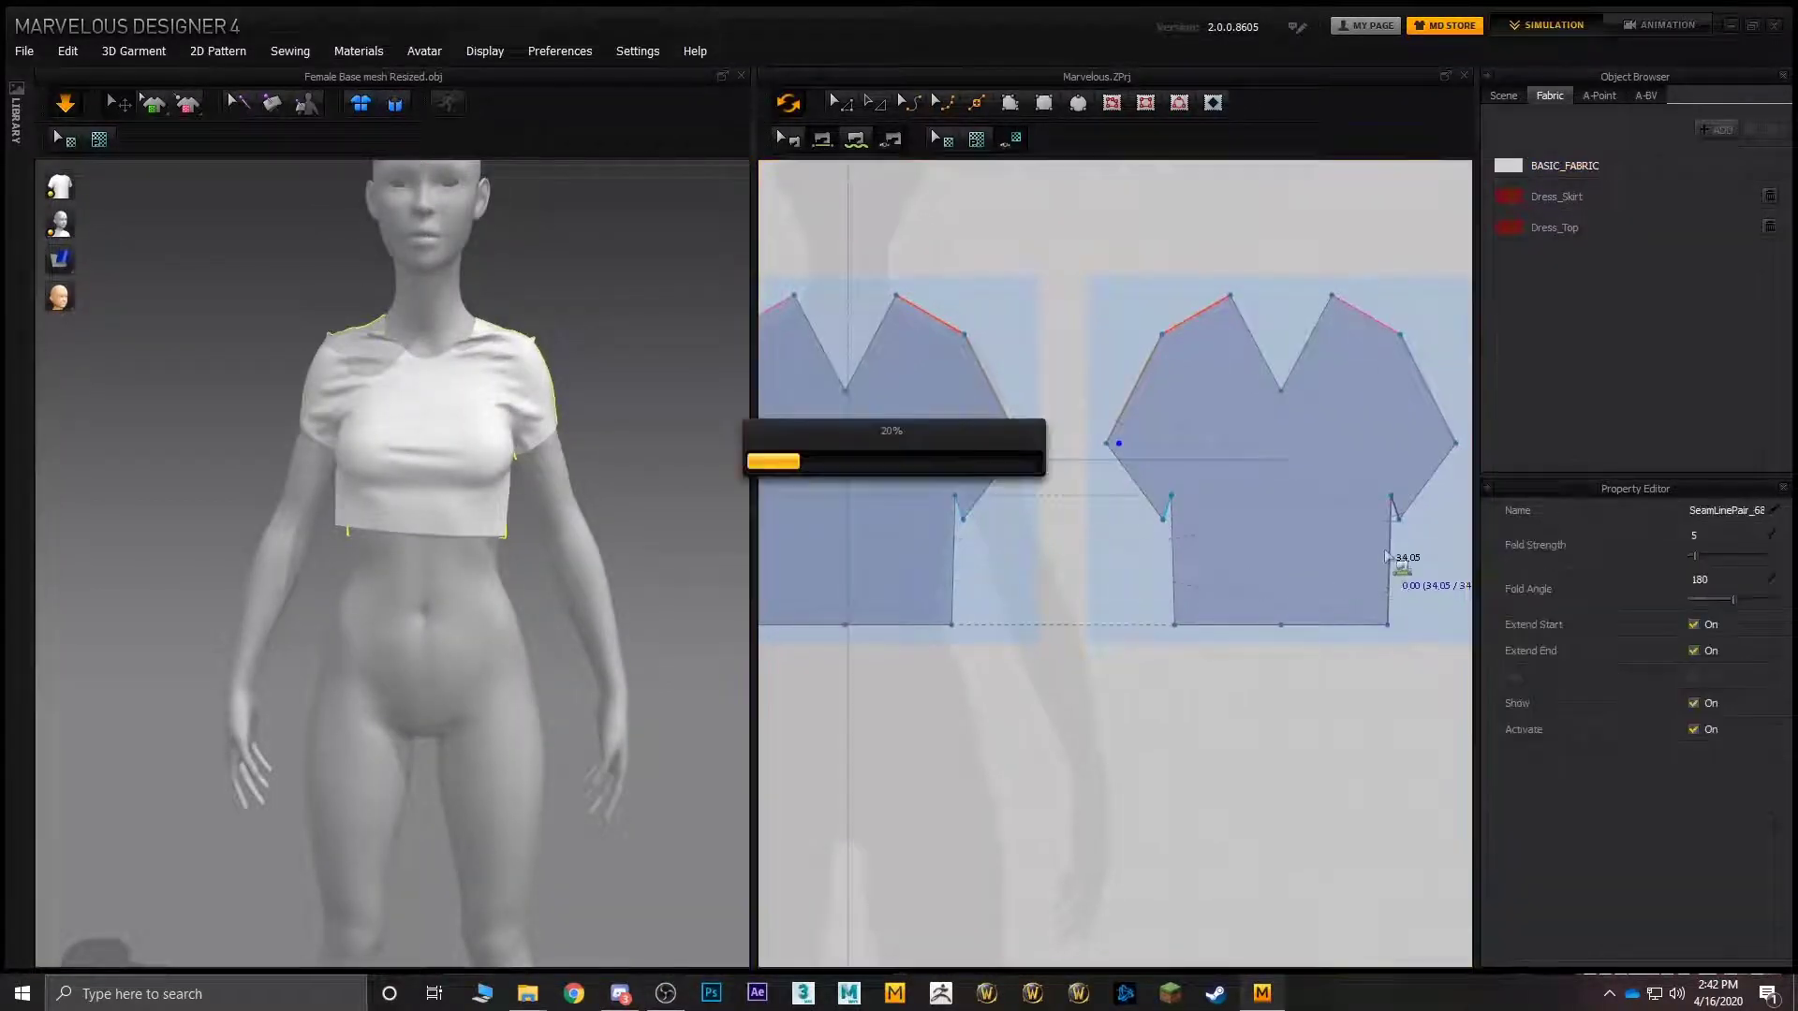
click(1177, 573)
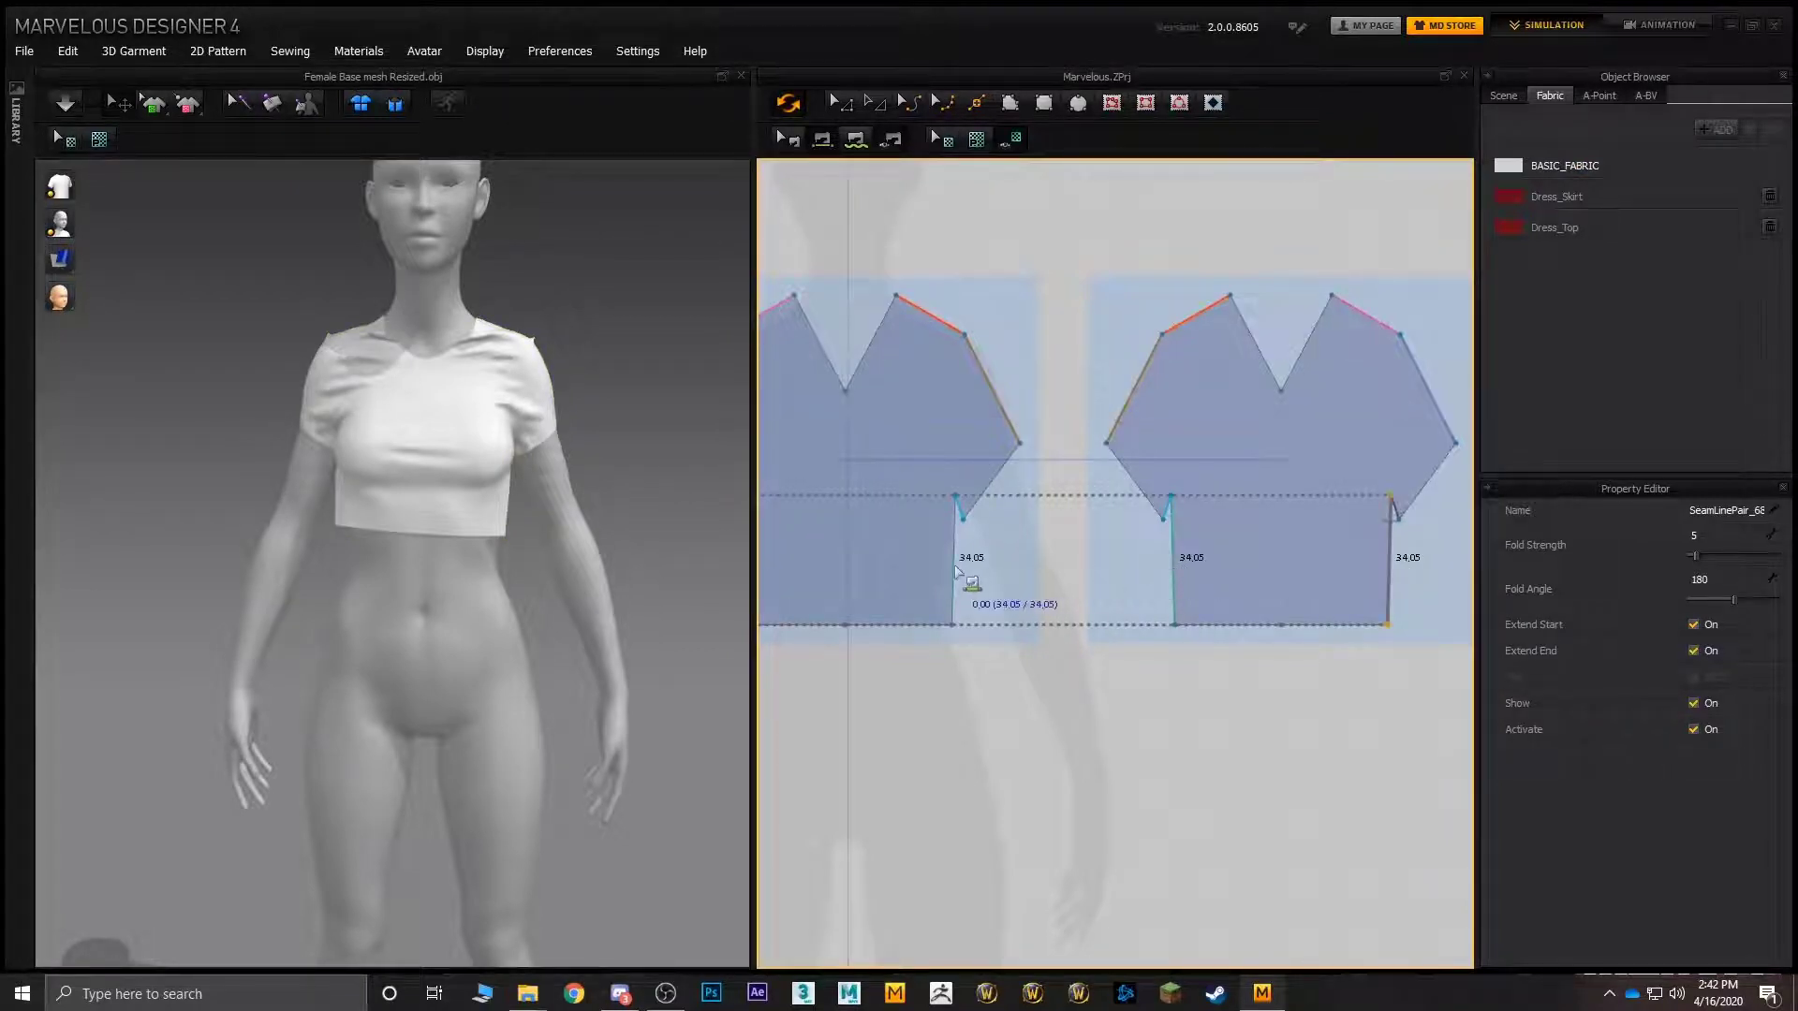
click(954, 576)
- Simulate the shirt again with the closed side seams and check the drape around the shoulders and sleeves
key(space)
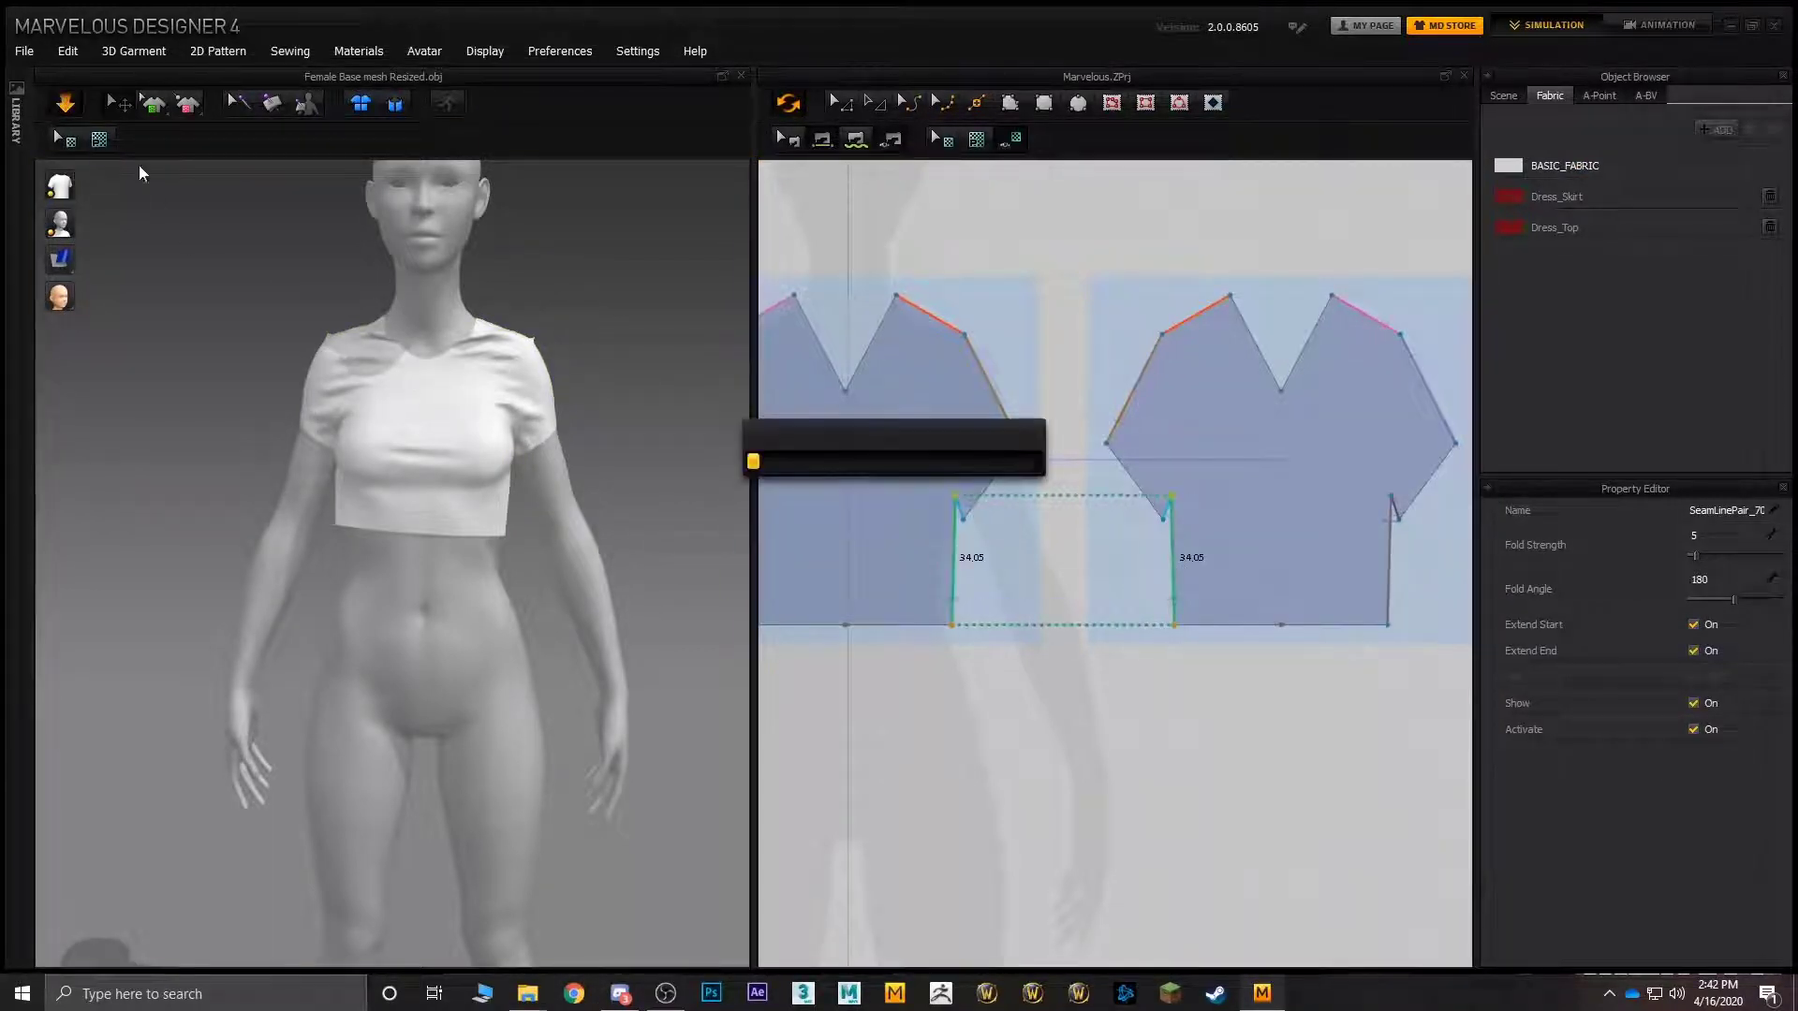
right_drag(381, 309, 369, 349)
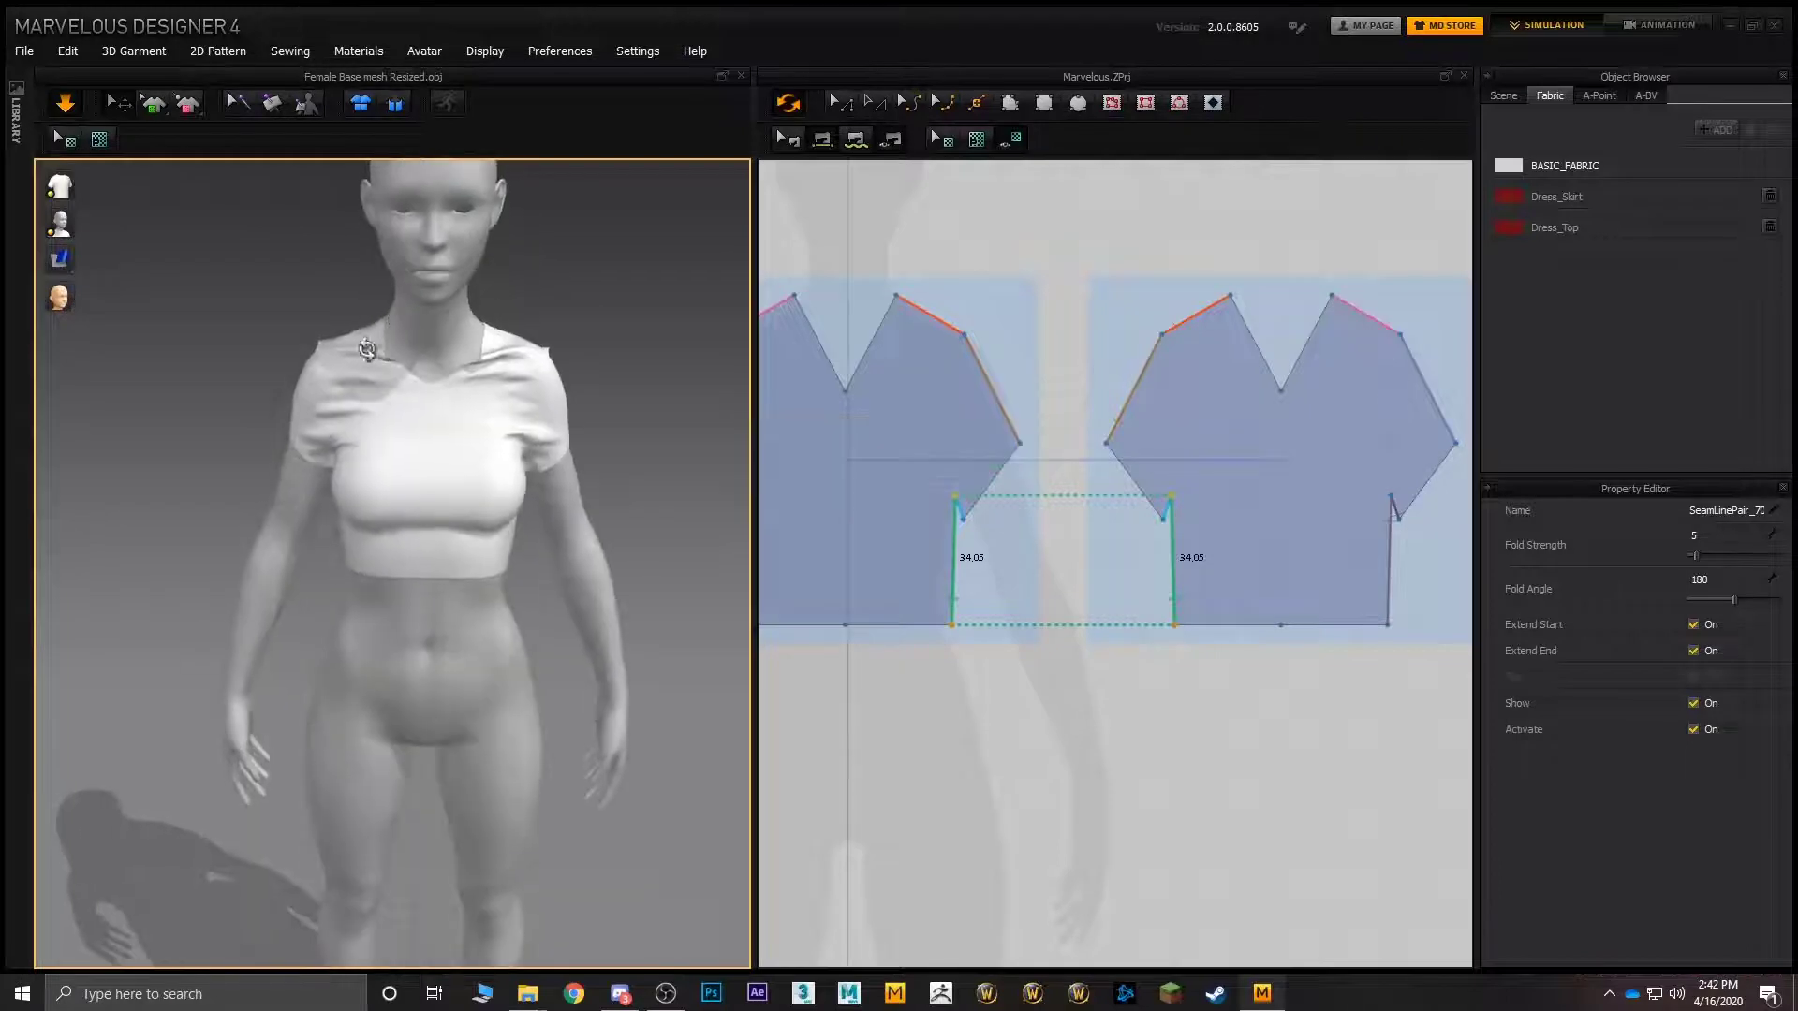
click(371, 348)
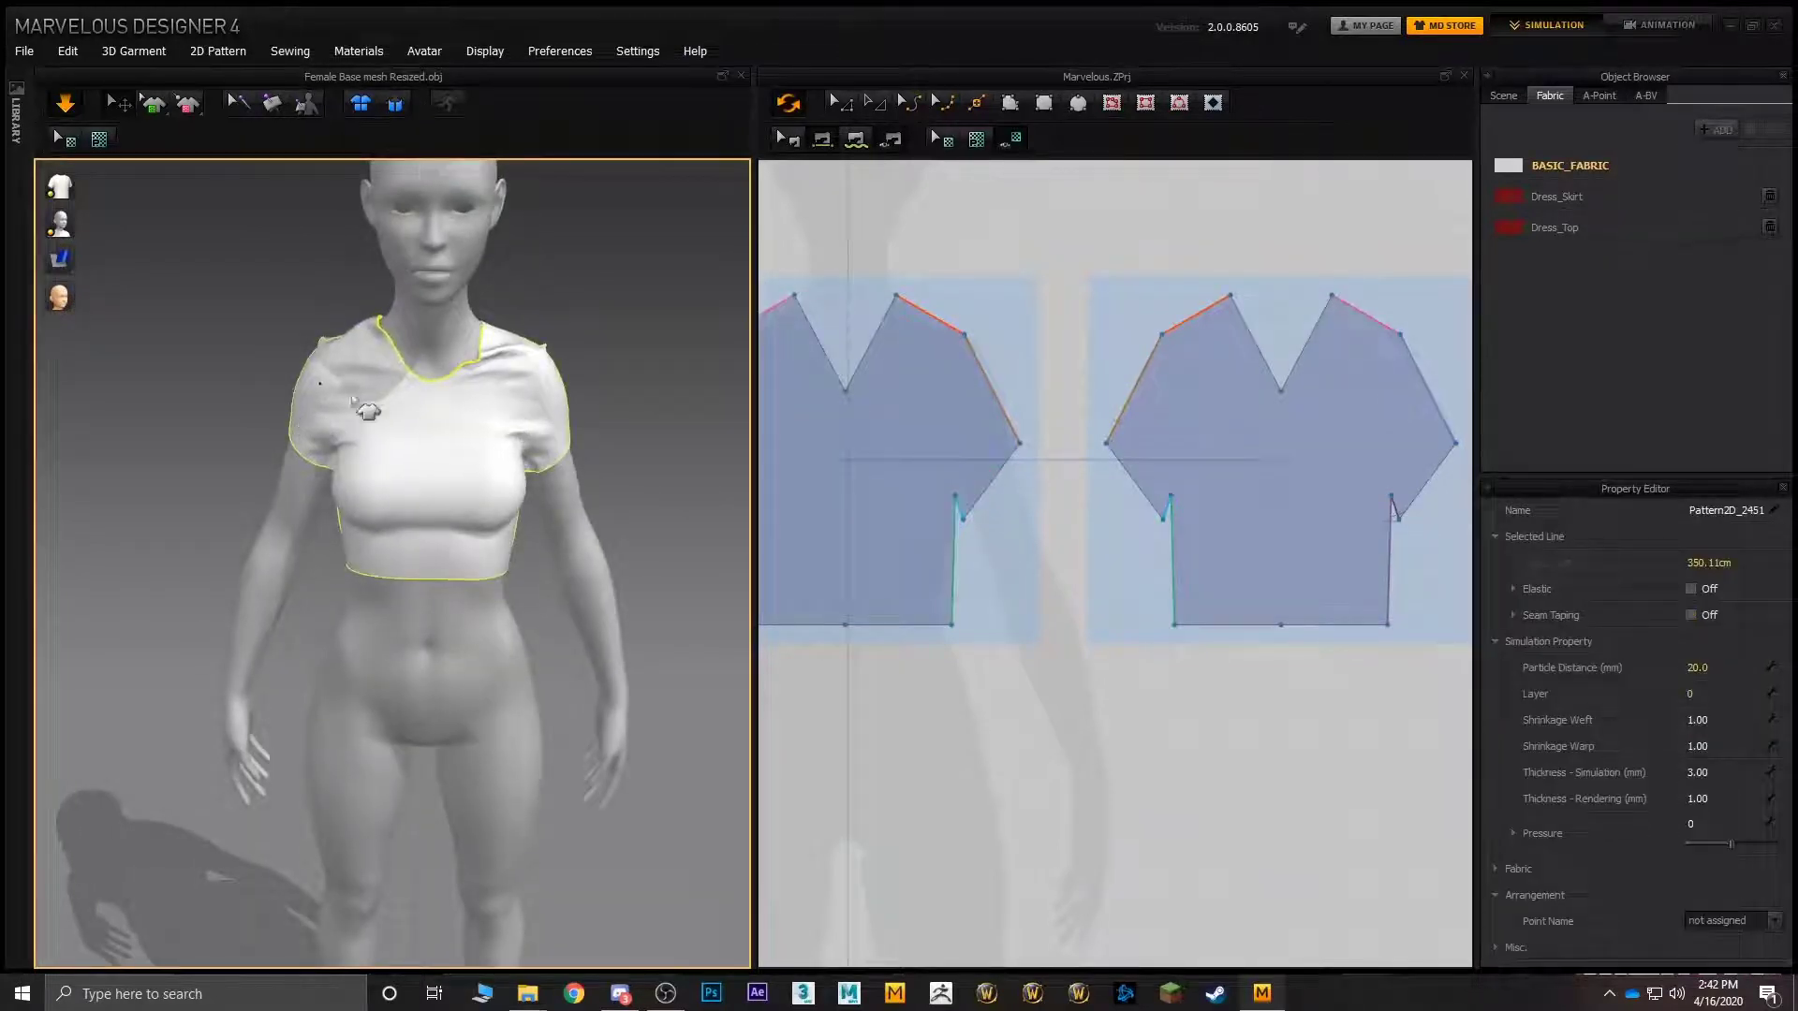
scroll(386, 375, up, 2)
right_drag(428, 415, 632, 360)
middle_drag(935, 324, 1077, 363)
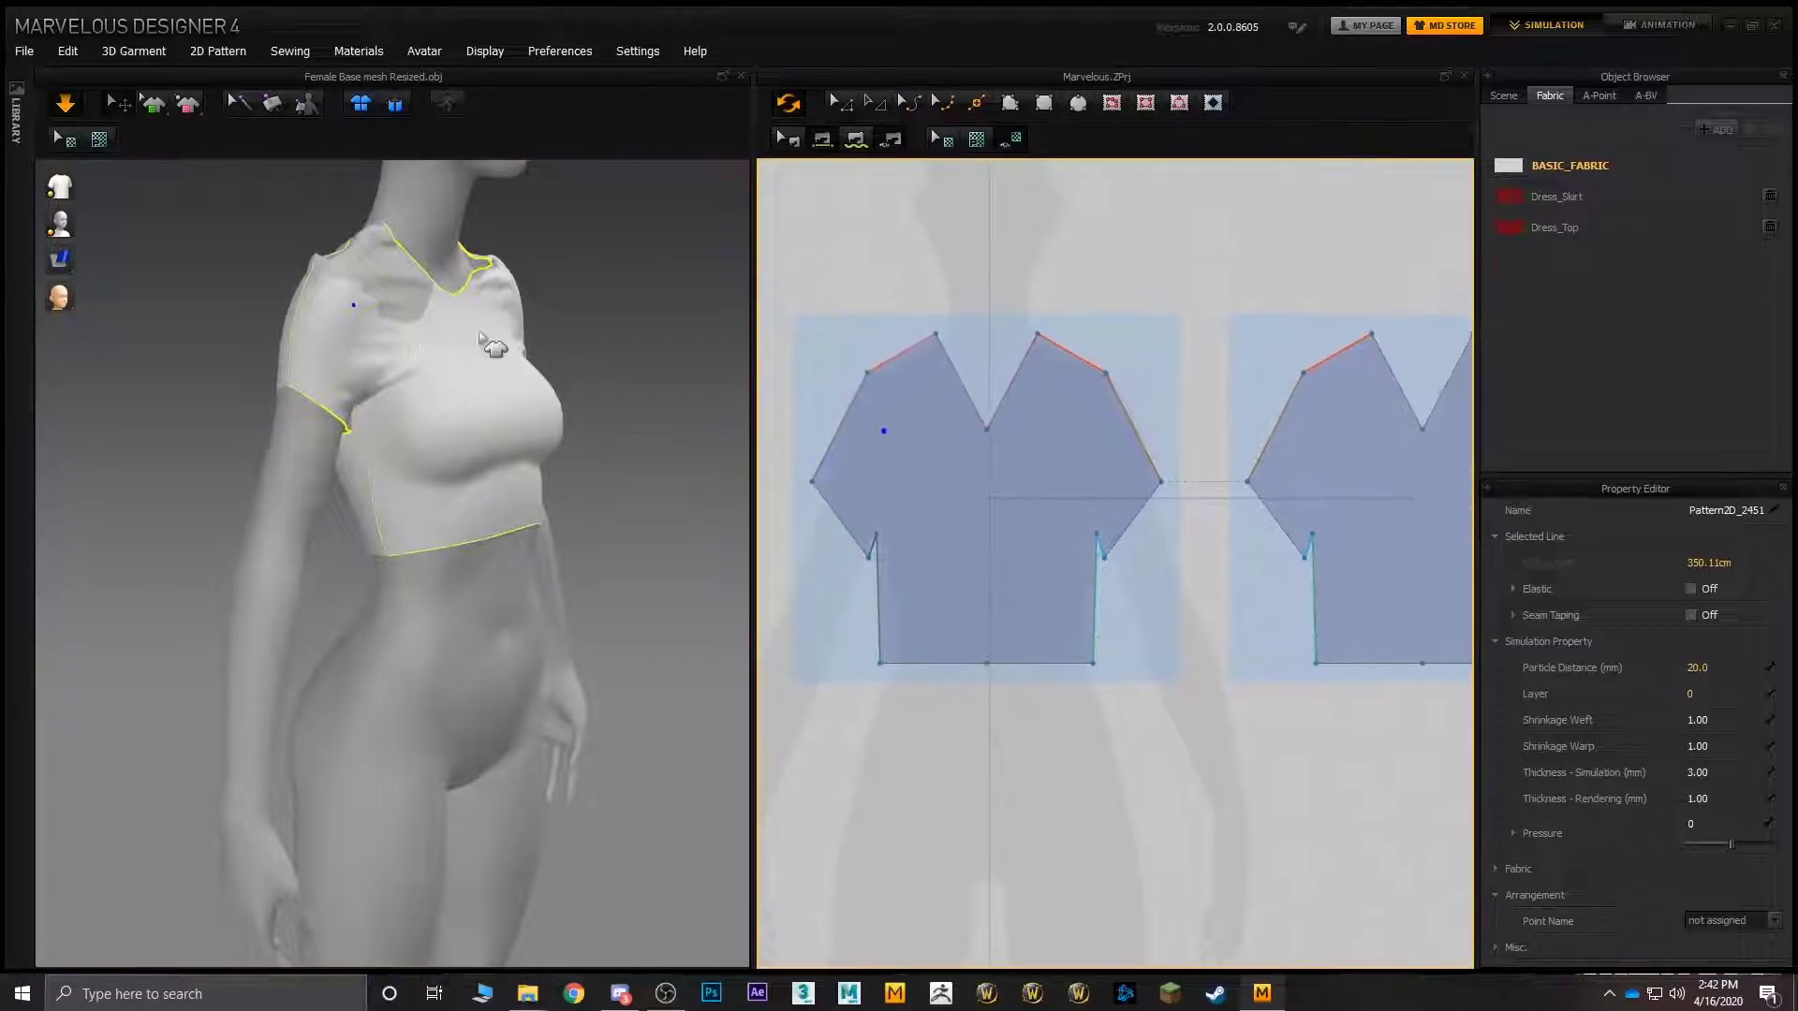
right_drag(492, 345, 374, 286)
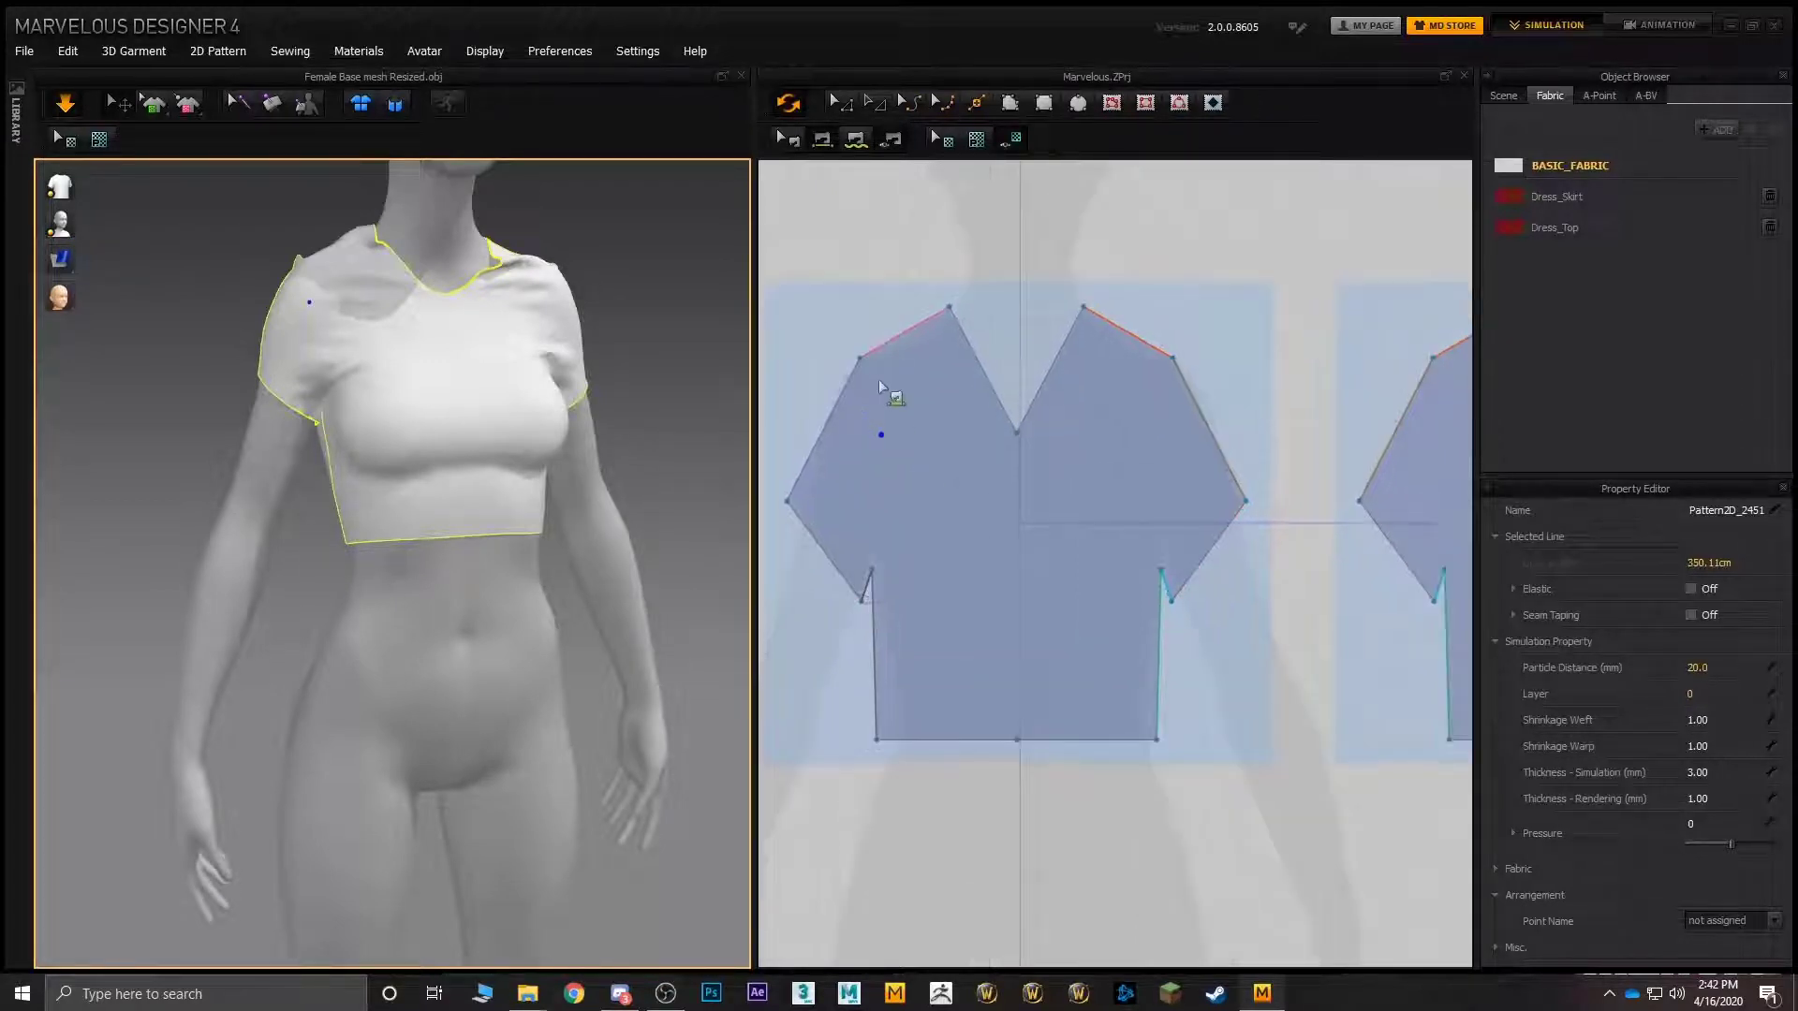
- Convert the outer shoulder corner points on both sides of the front piece into smooth curves
scroll(843, 241, up, 2)
click(843, 113)
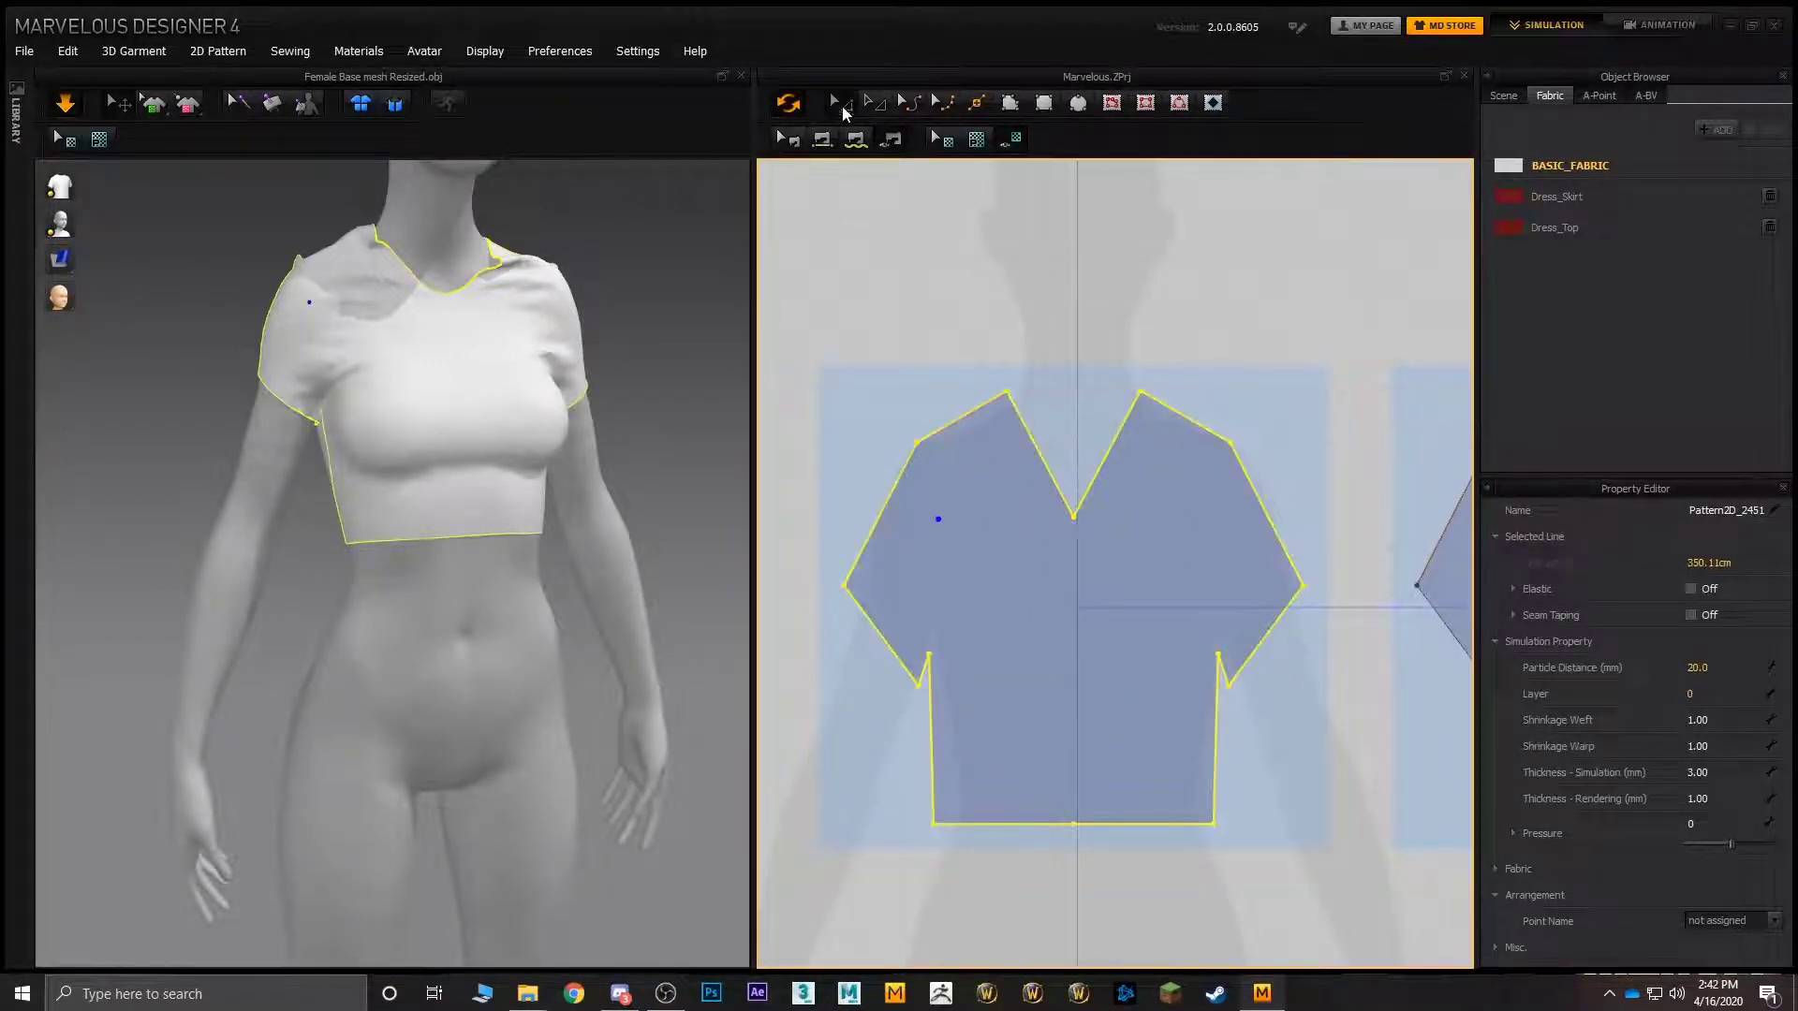
scroll(907, 384, up, 2)
click(908, 384)
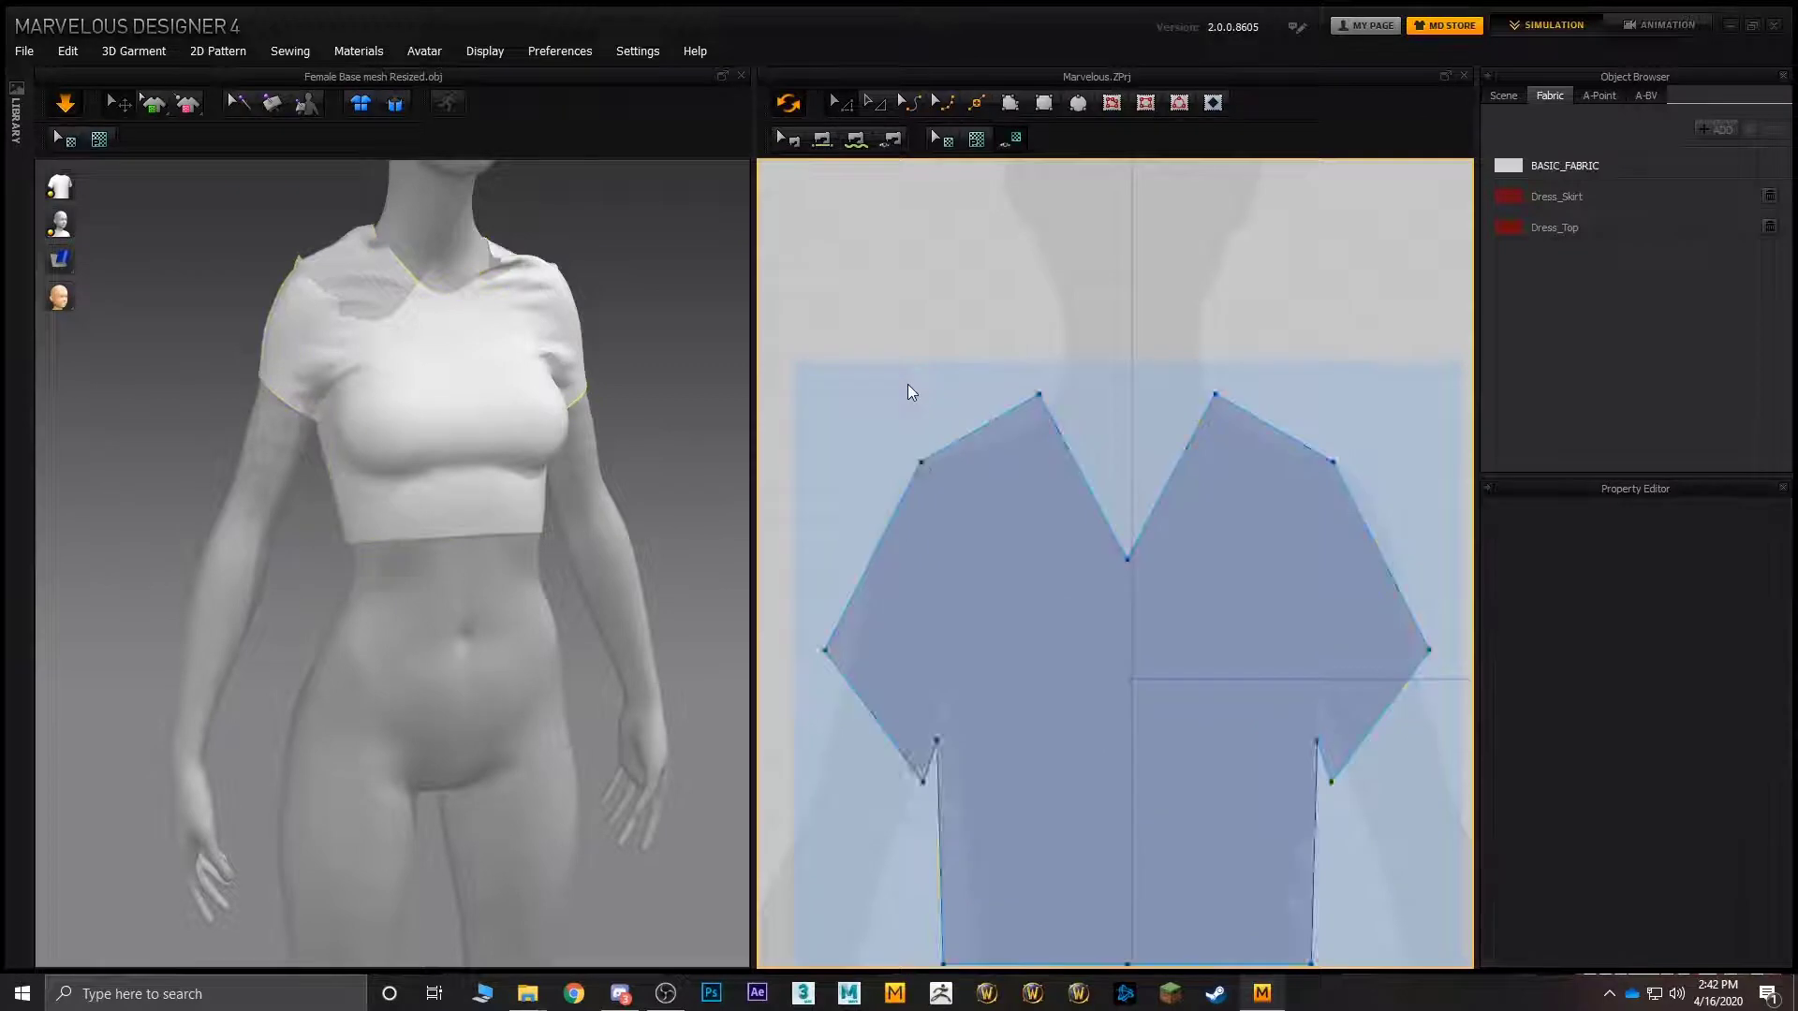
click(919, 463)
click(1336, 462)
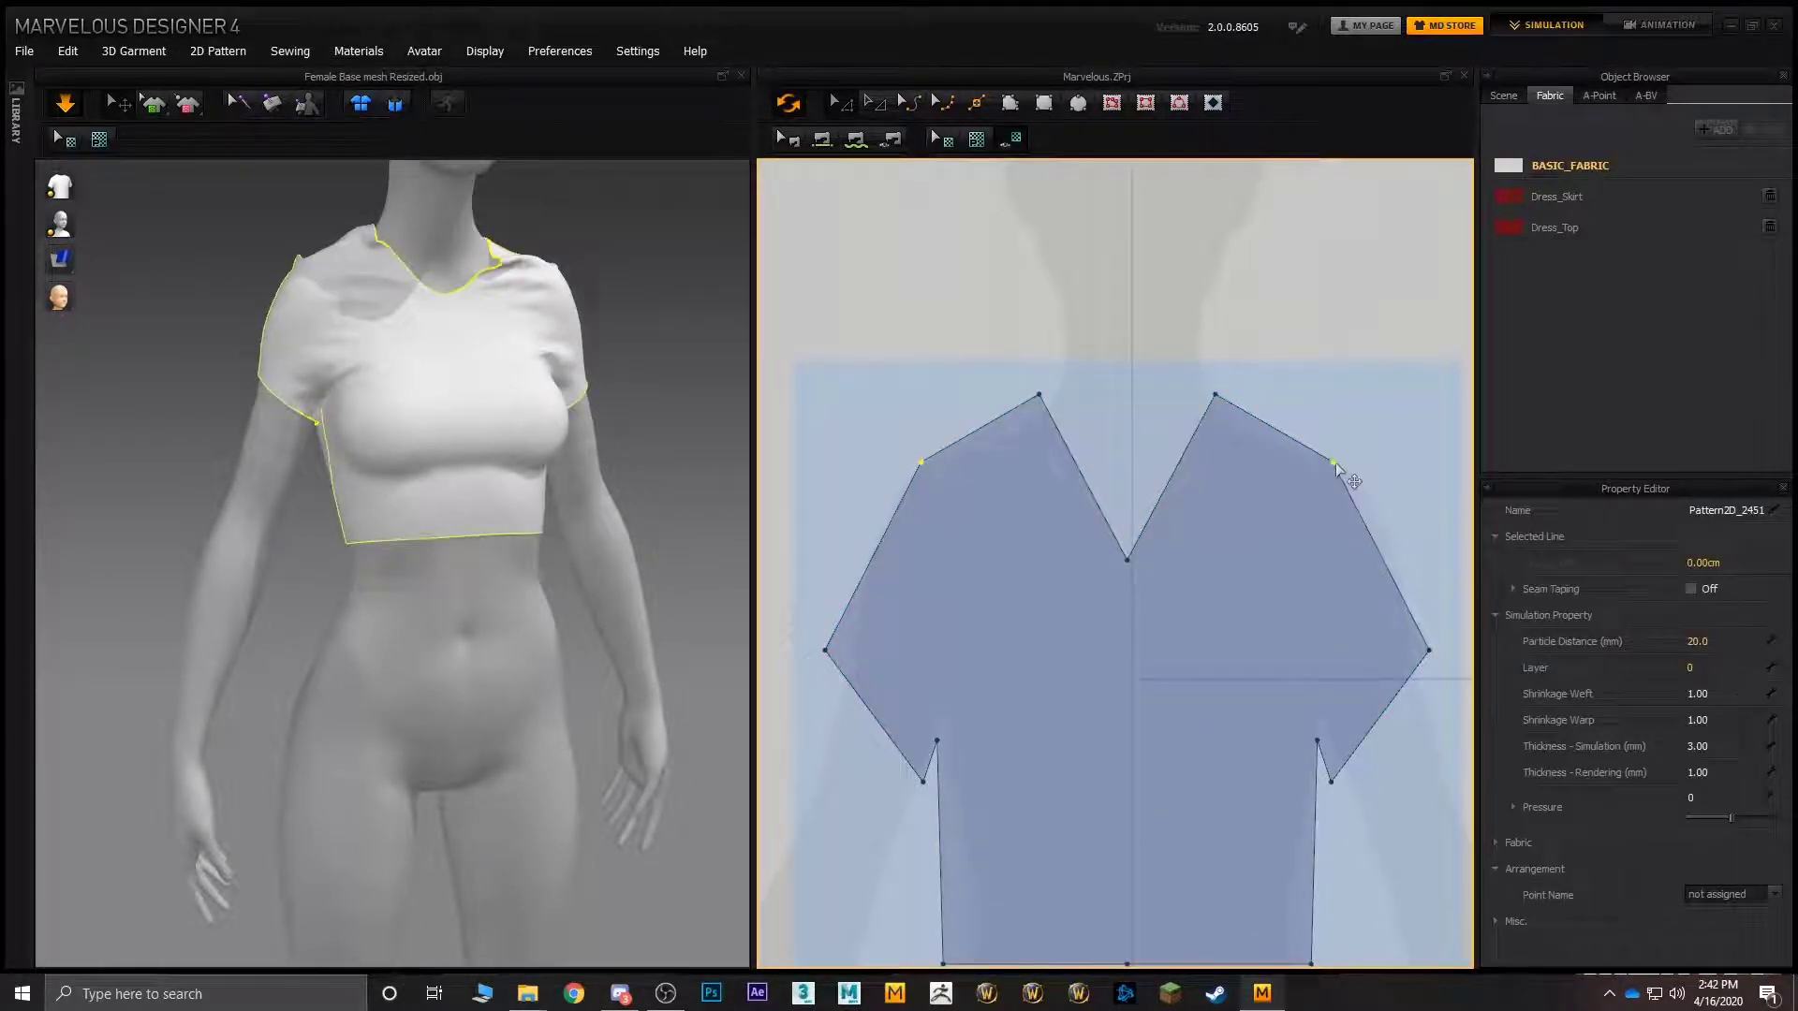
middle_drag(1255, 378, 798, 369)
shift+click(1221, 455)
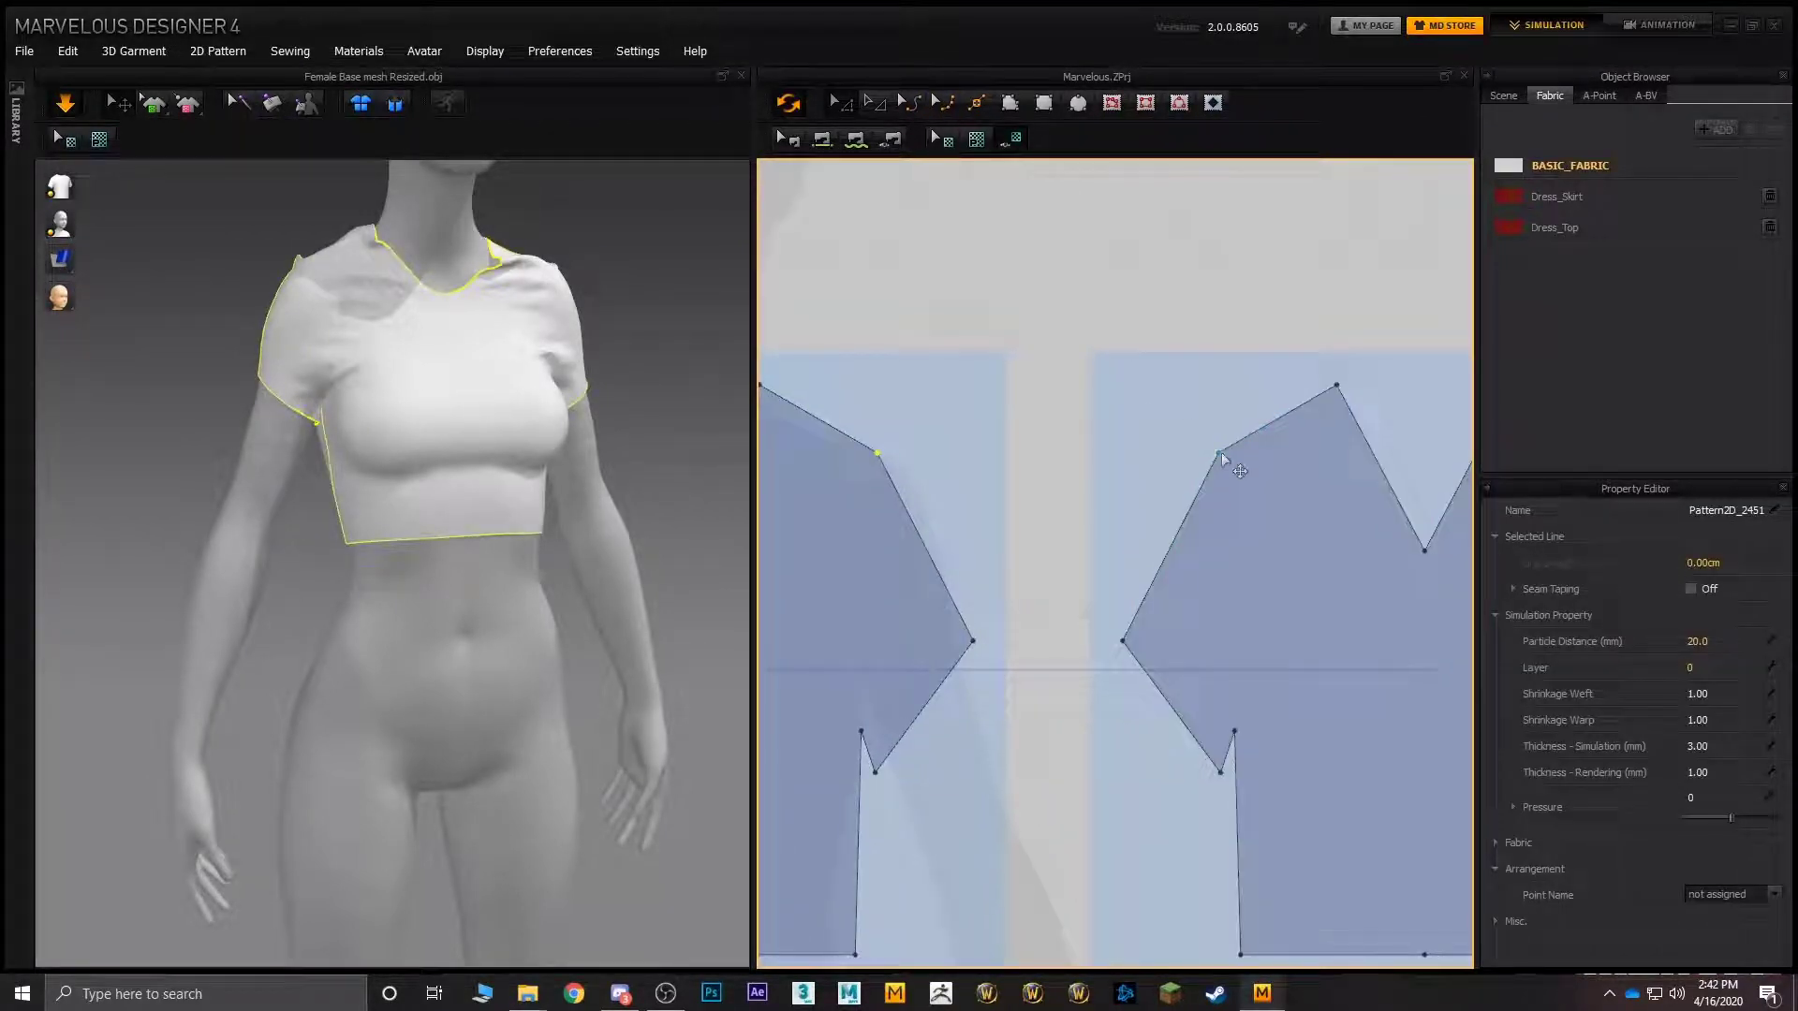
click(893, 511)
right_drag(1209, 459, 813, 437)
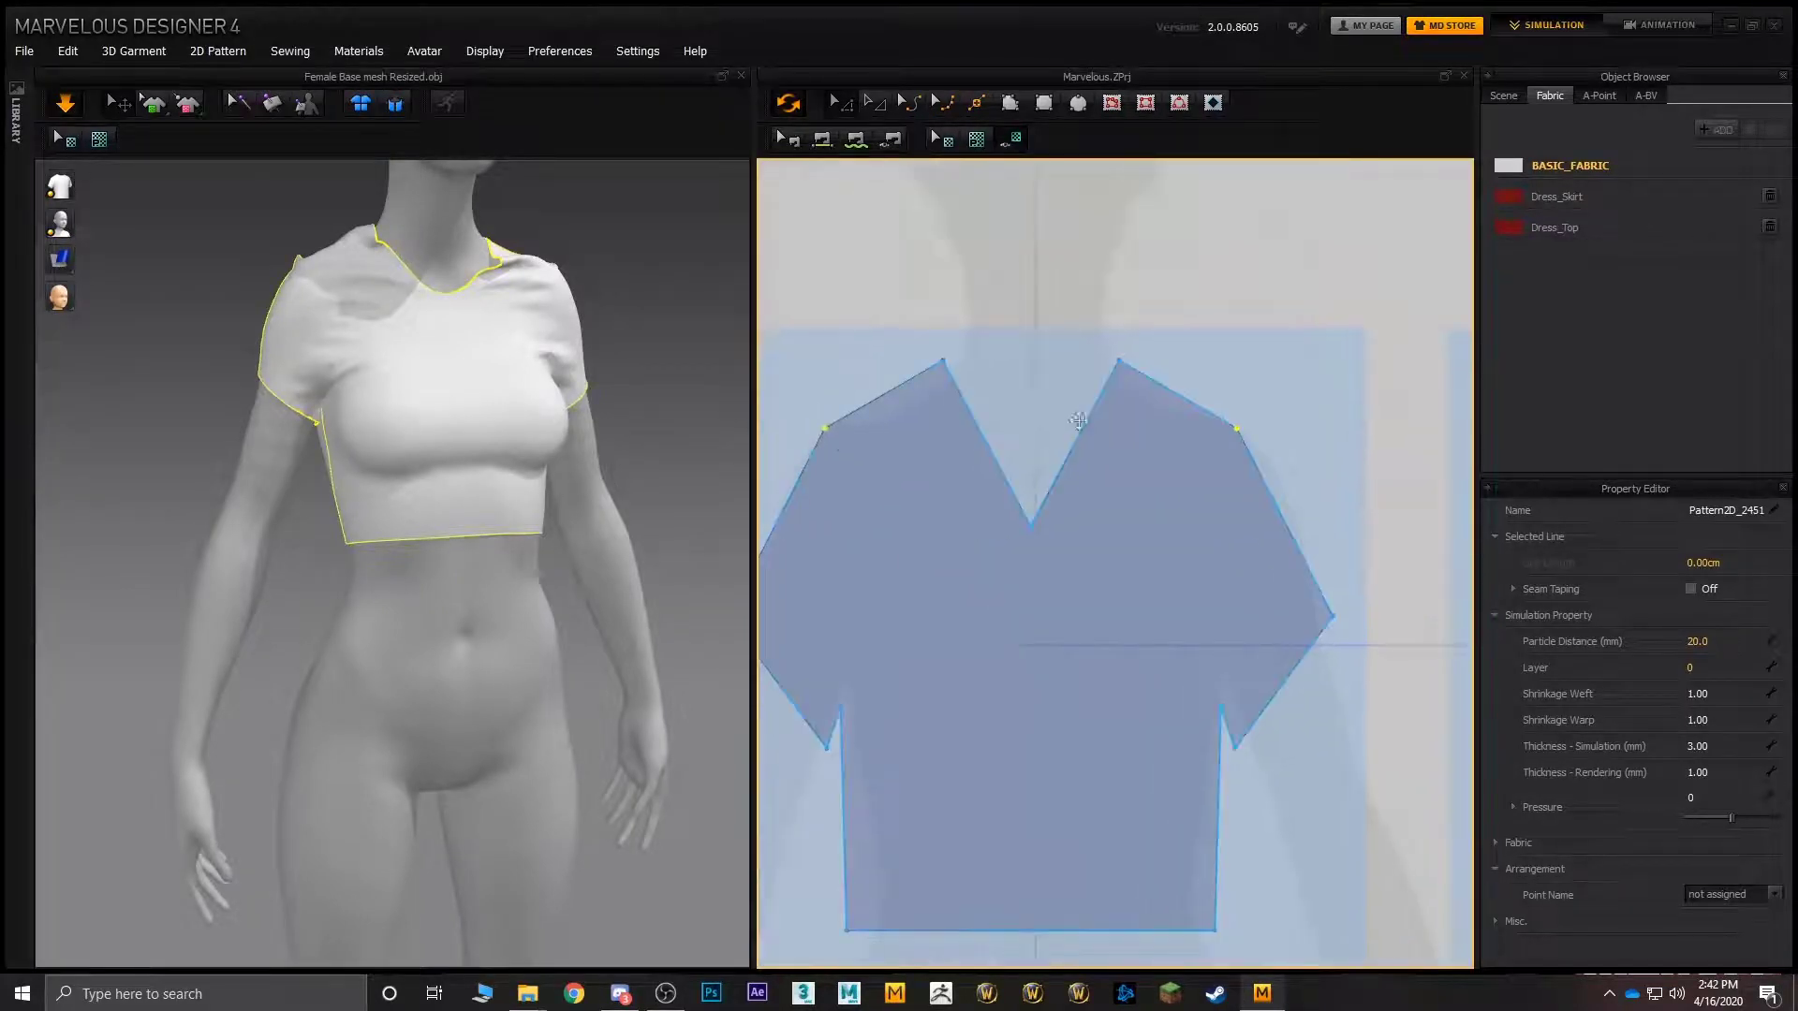
right_click(827, 435)
click(913, 473)
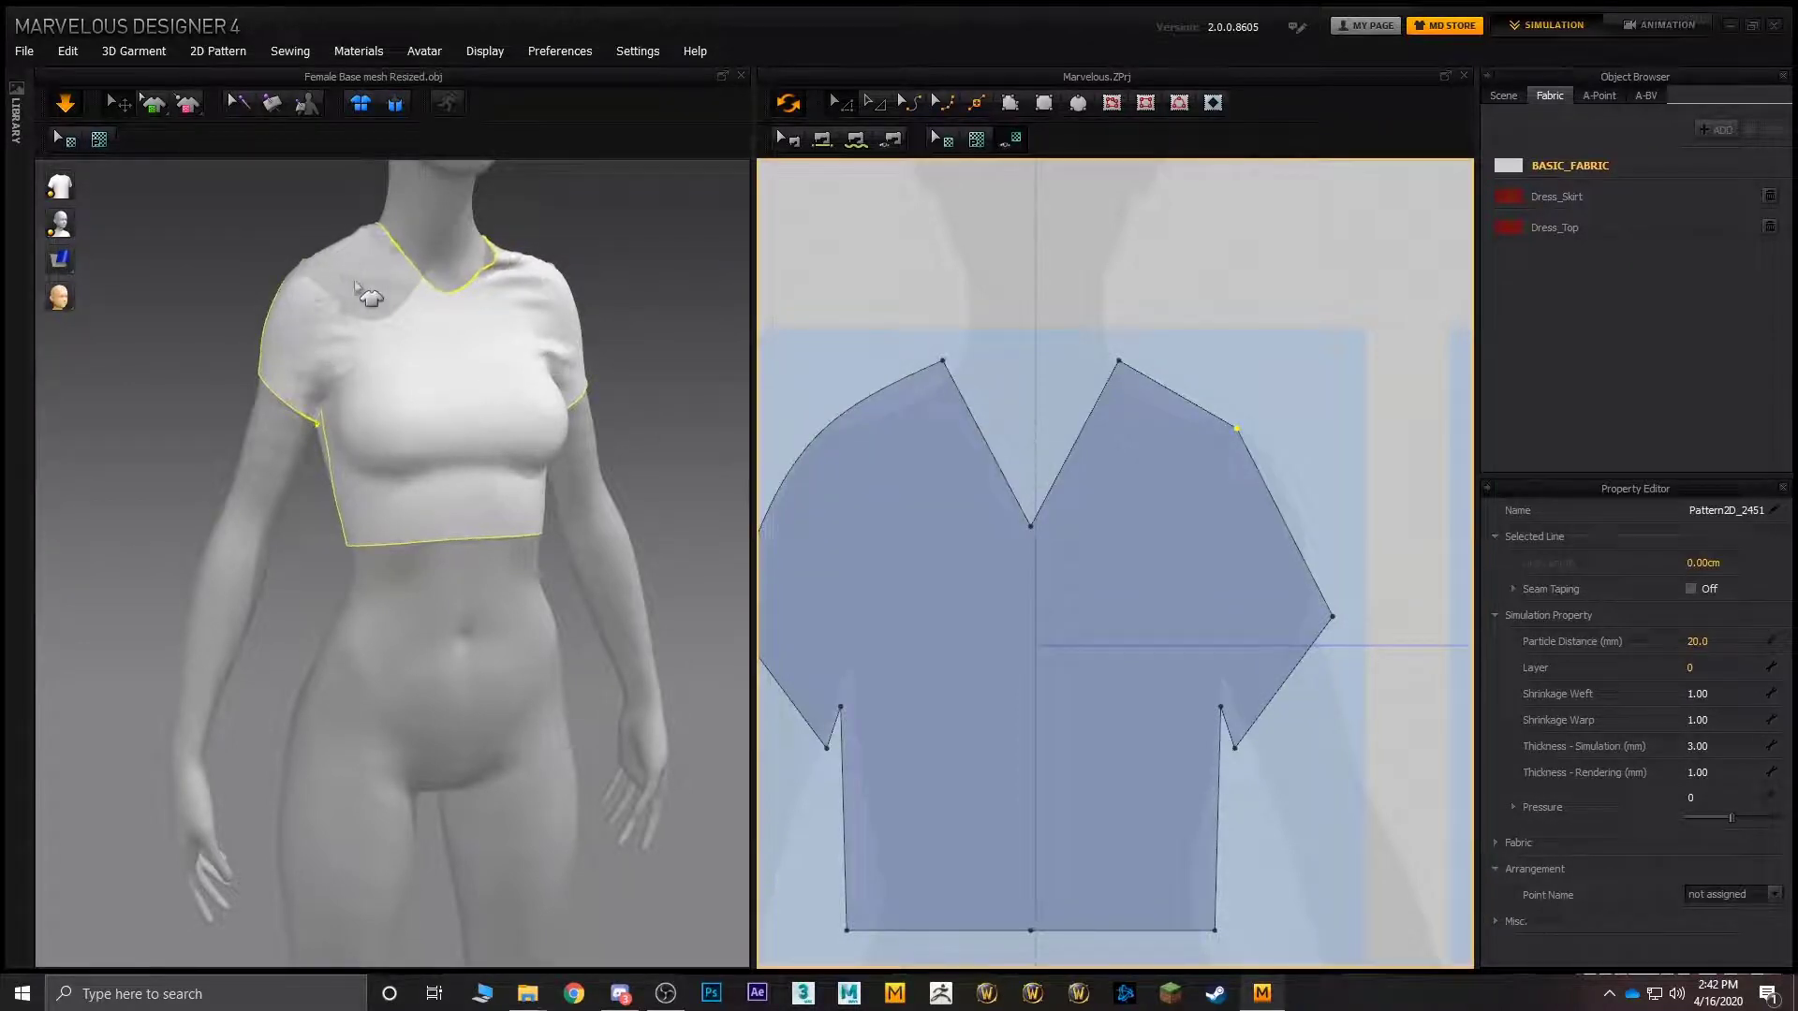
right_click(1236, 429)
click(1305, 472)
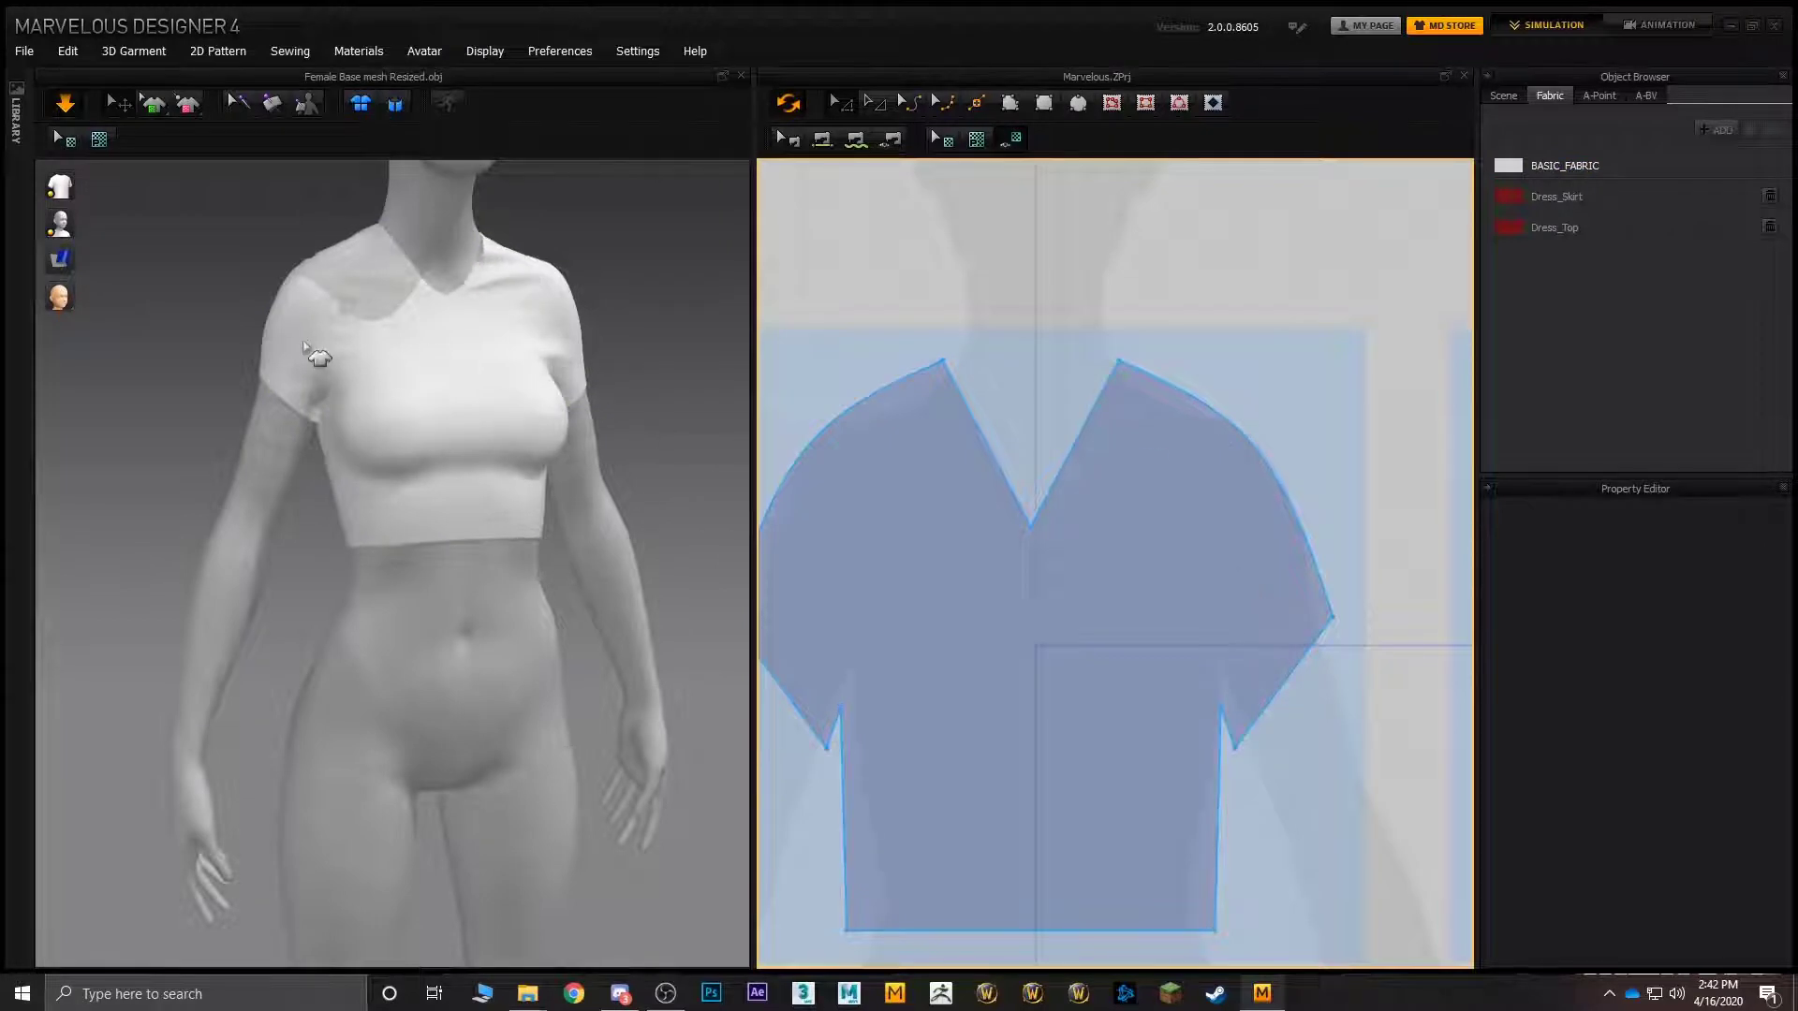
- Pull the front piece's sleeve hem outward and down along the avatar's arm during simulation
click(296, 372)
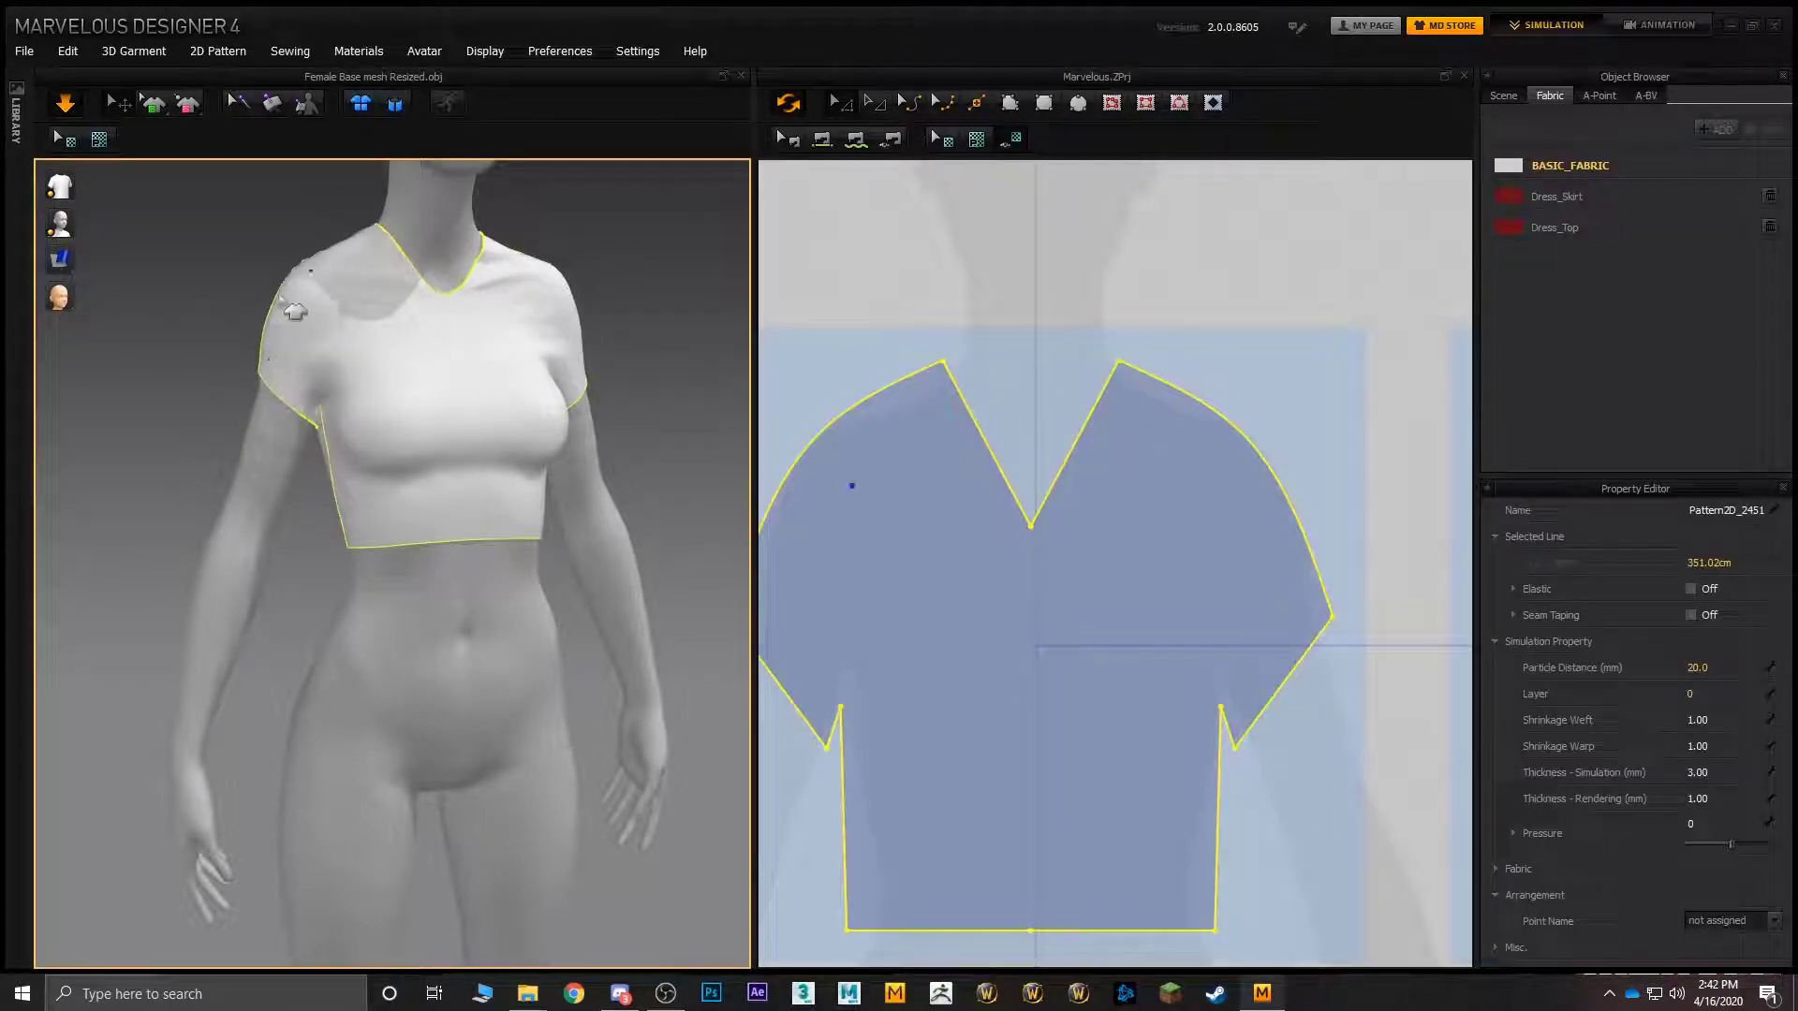
click(210, 325)
drag(260, 364, 187, 453)
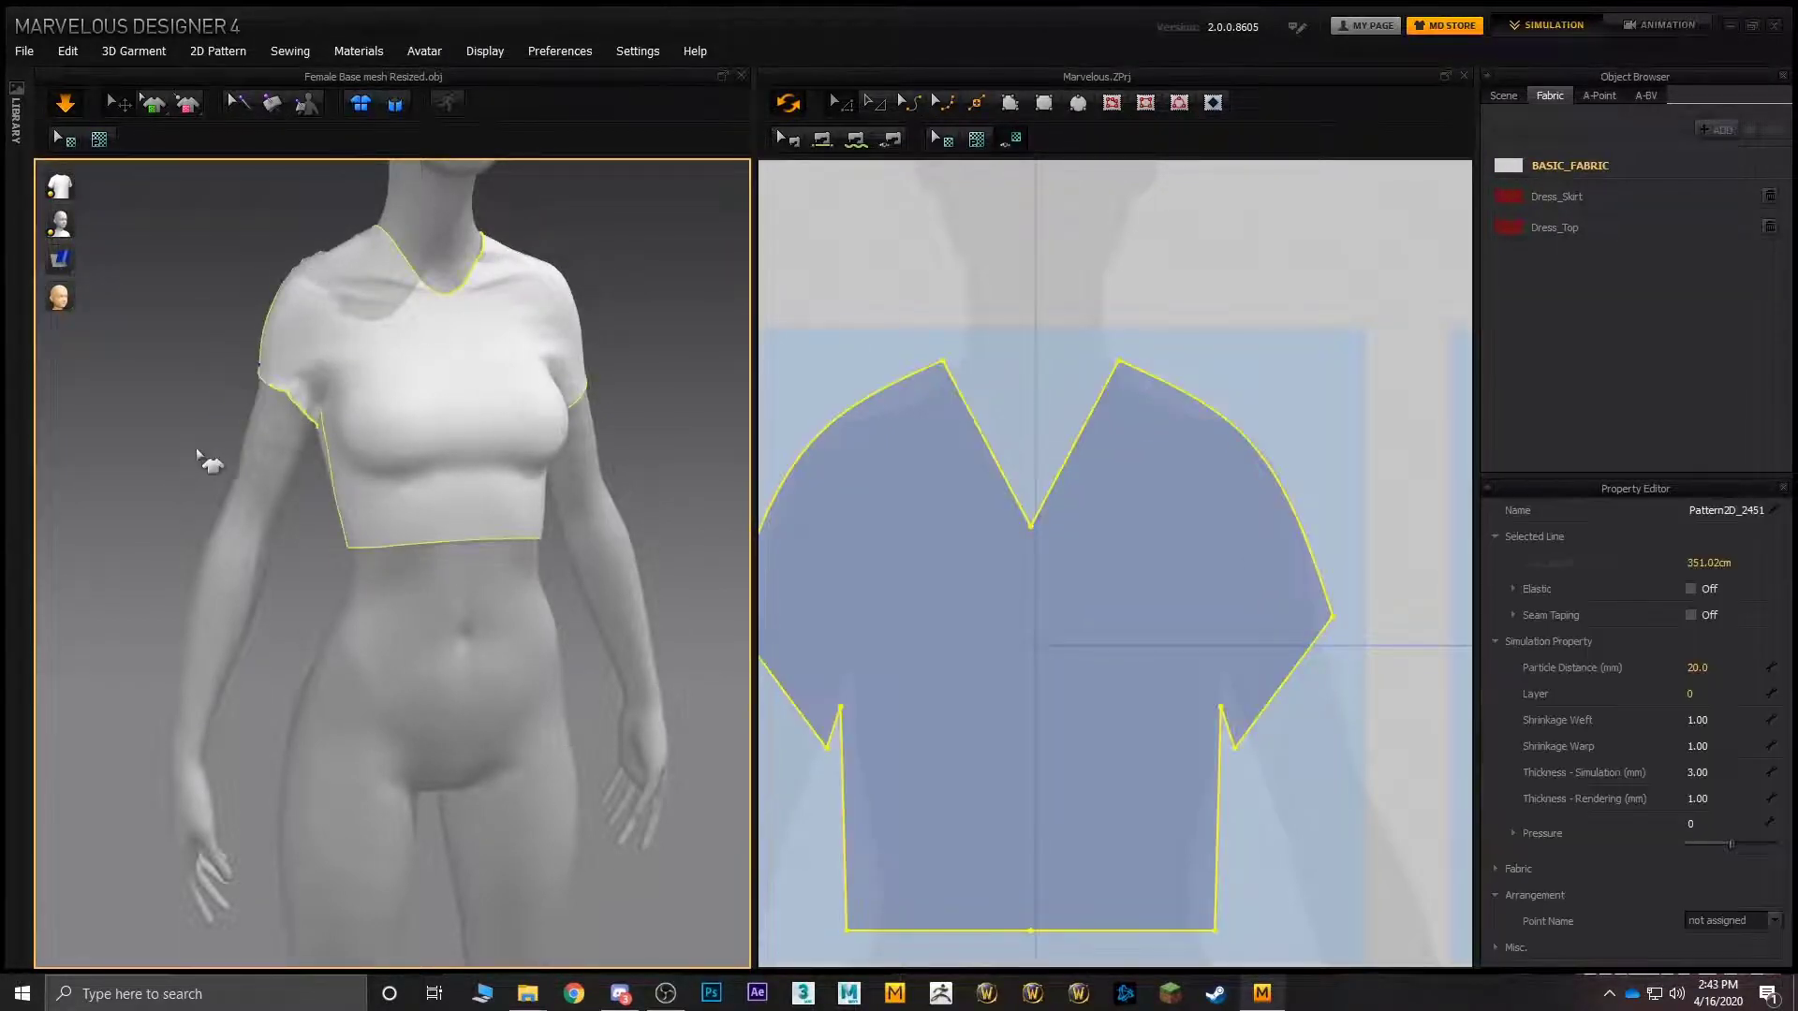
click(221, 395)
middle_drag(921, 316, 1071, 287)
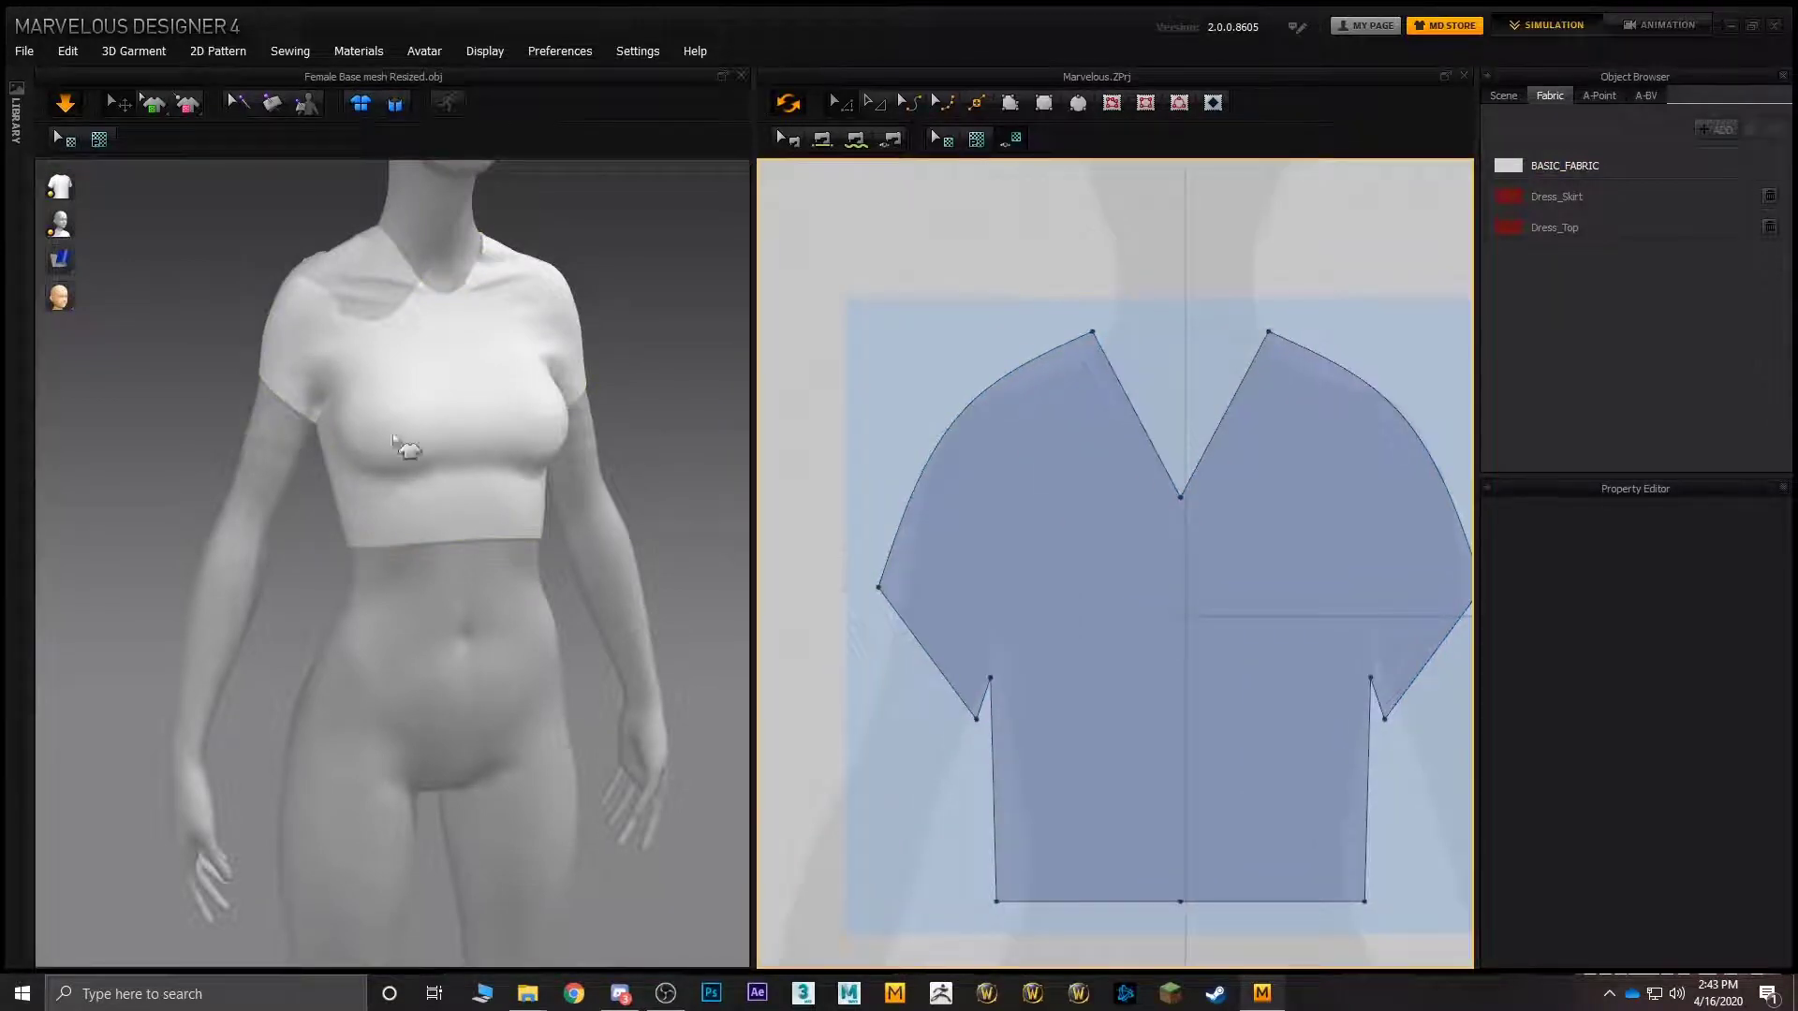
click(279, 384)
click(886, 359)
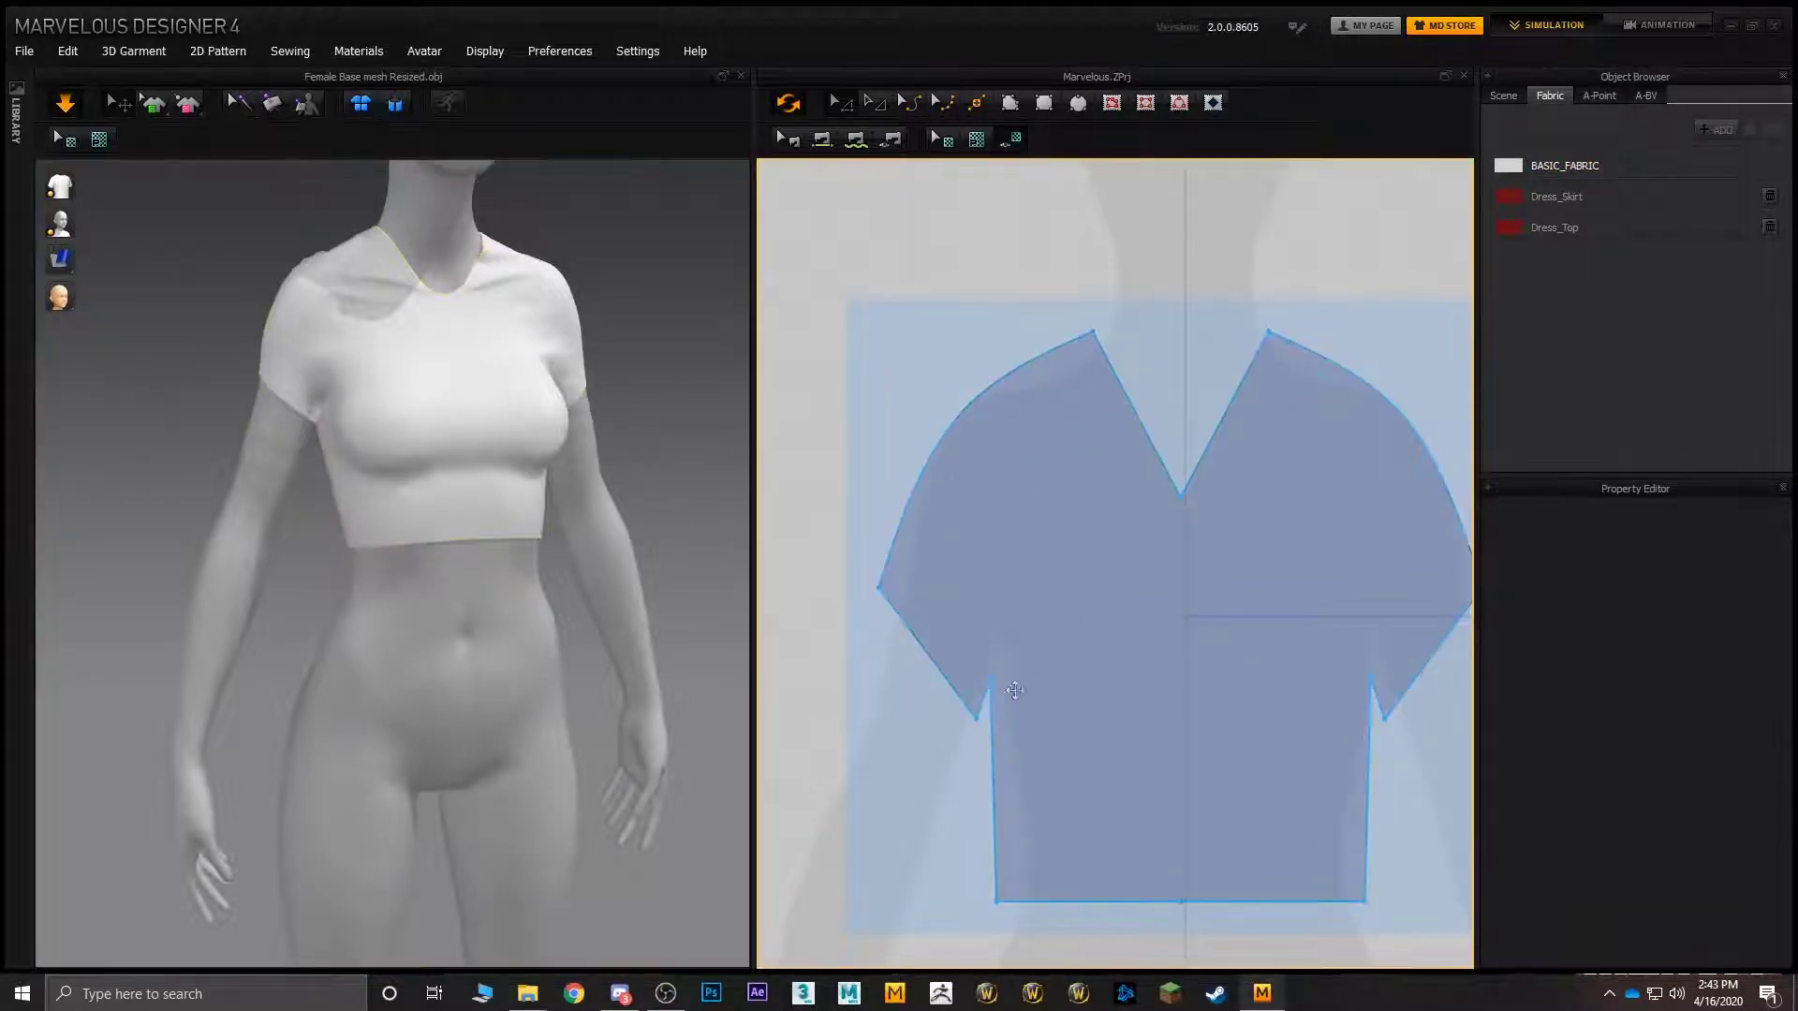
scroll(915, 345, up, 3)
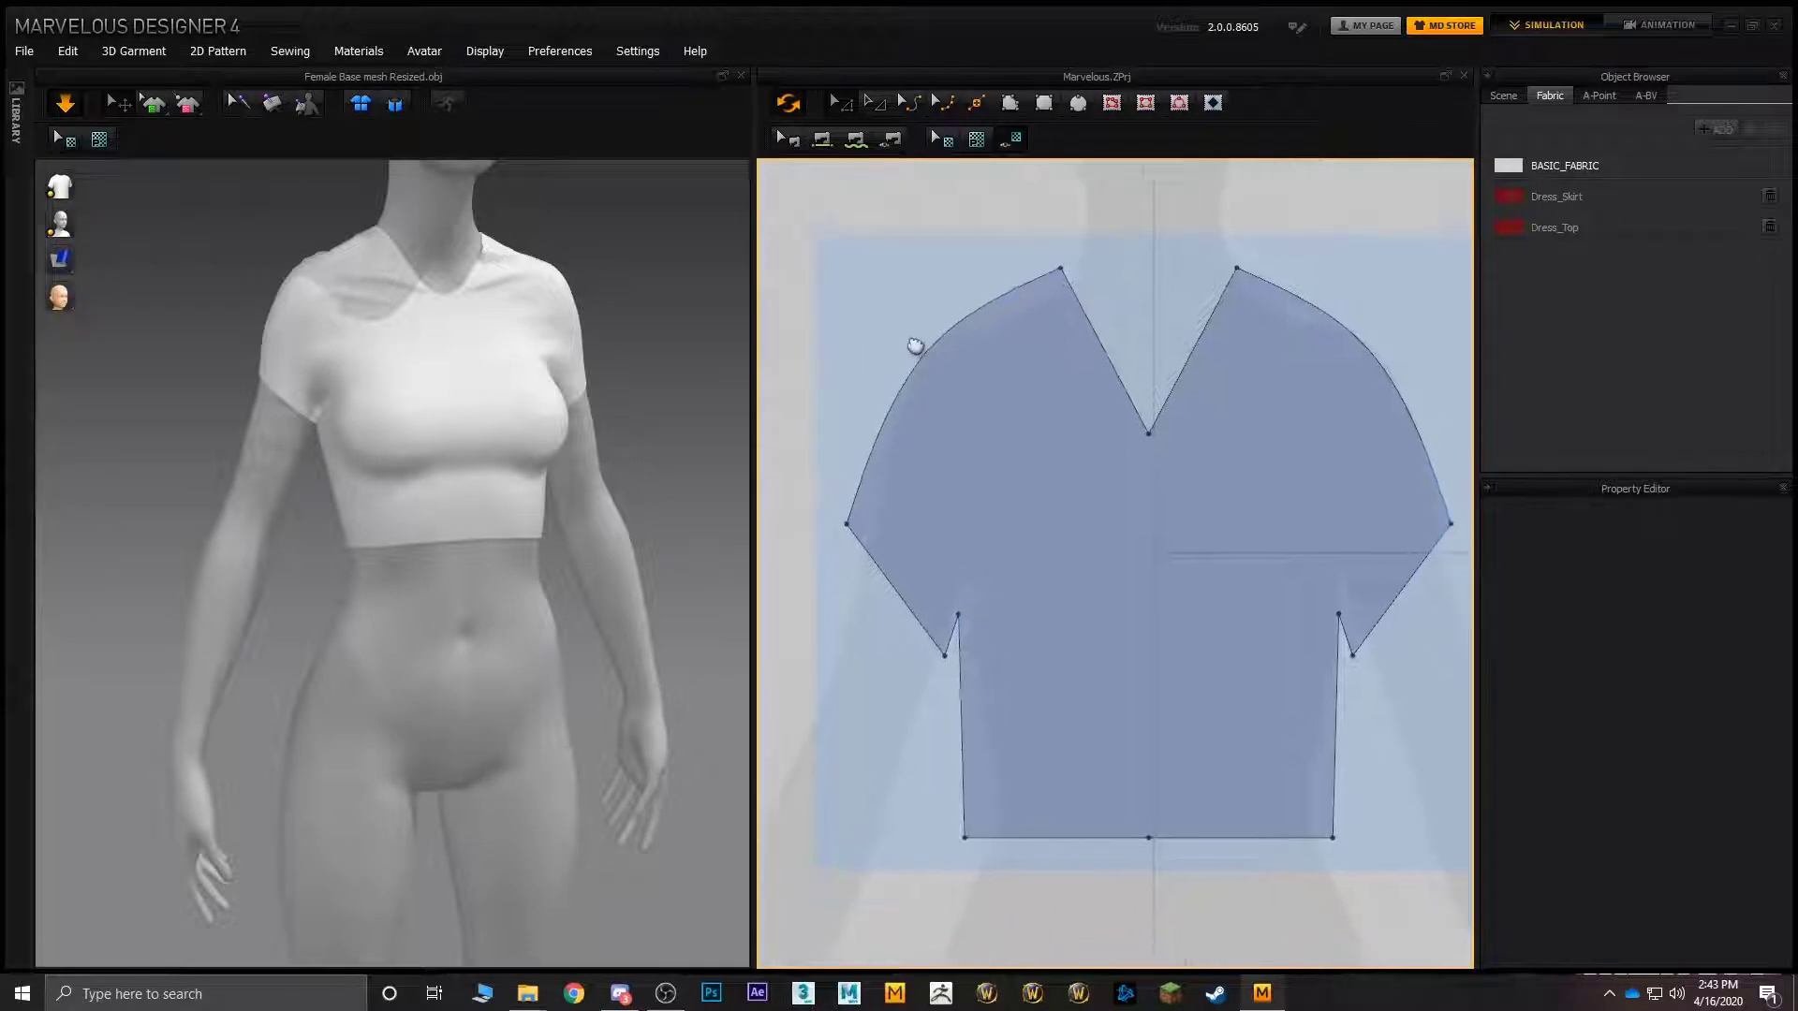
scroll(1030, 281, down, 3)
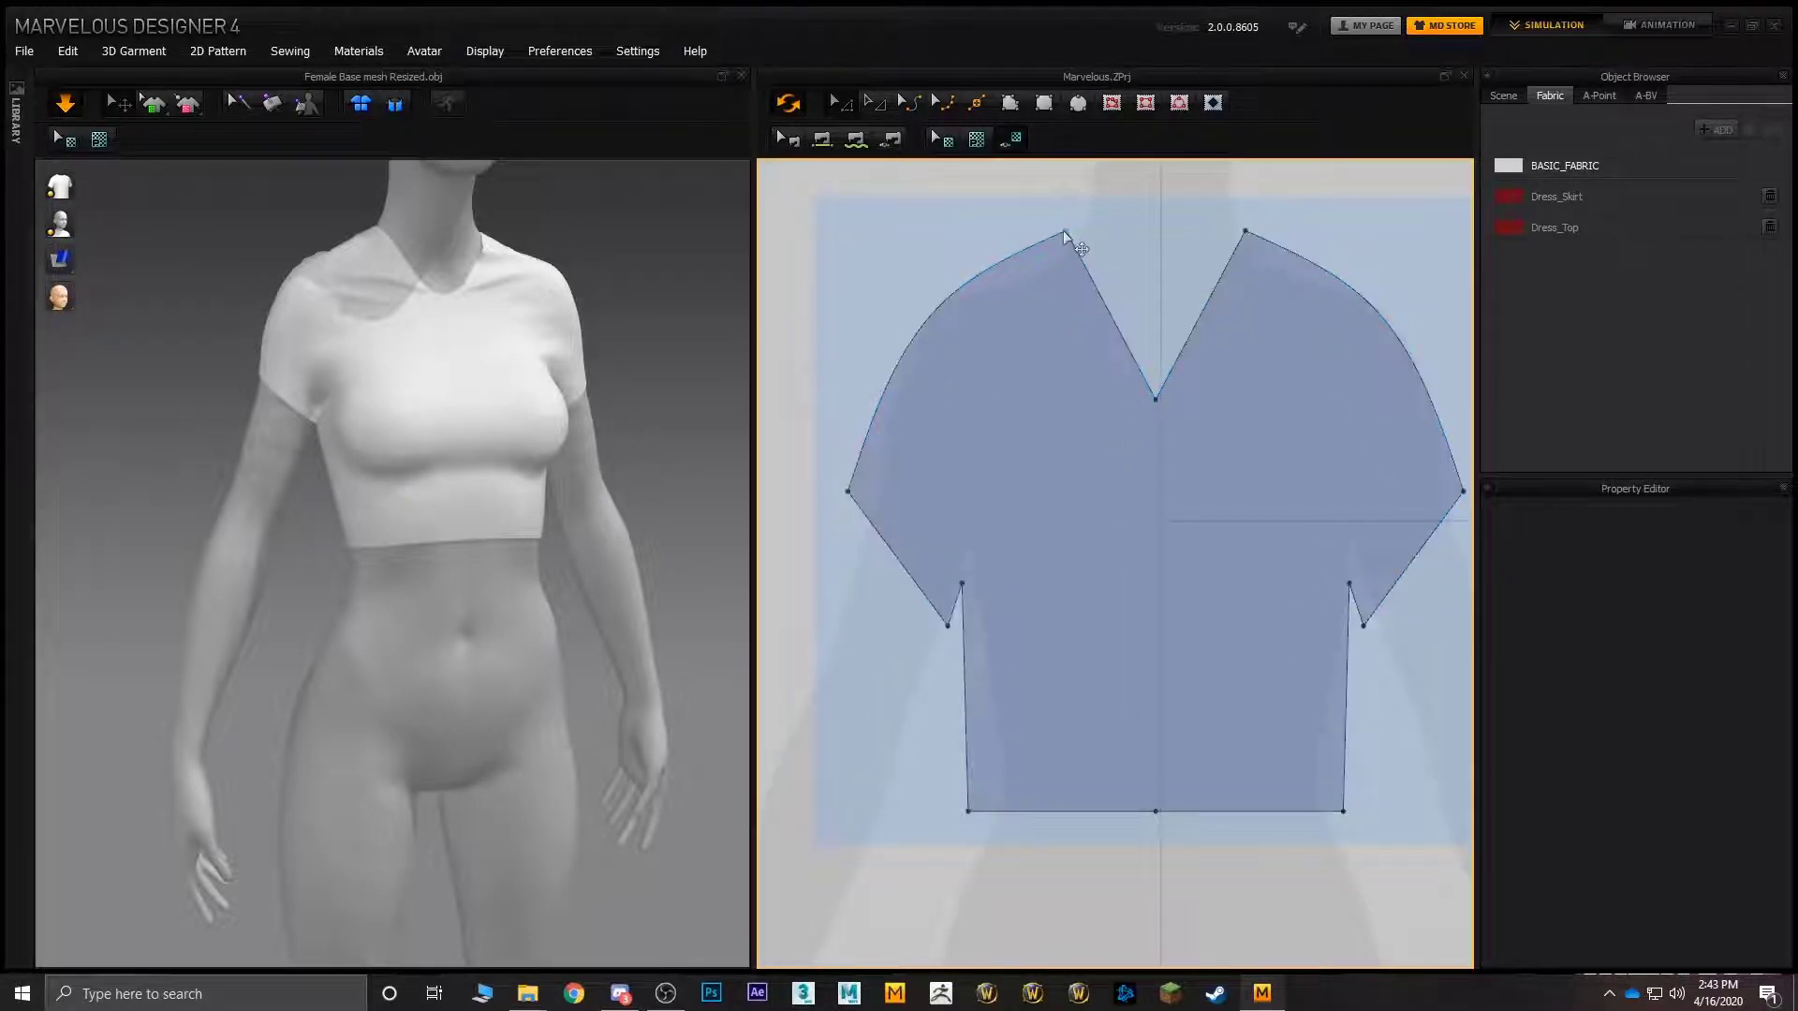
- Move both upper neck points of the front shirt piece outward and down to widen the V-neckline
drag(1065, 230, 1013, 269)
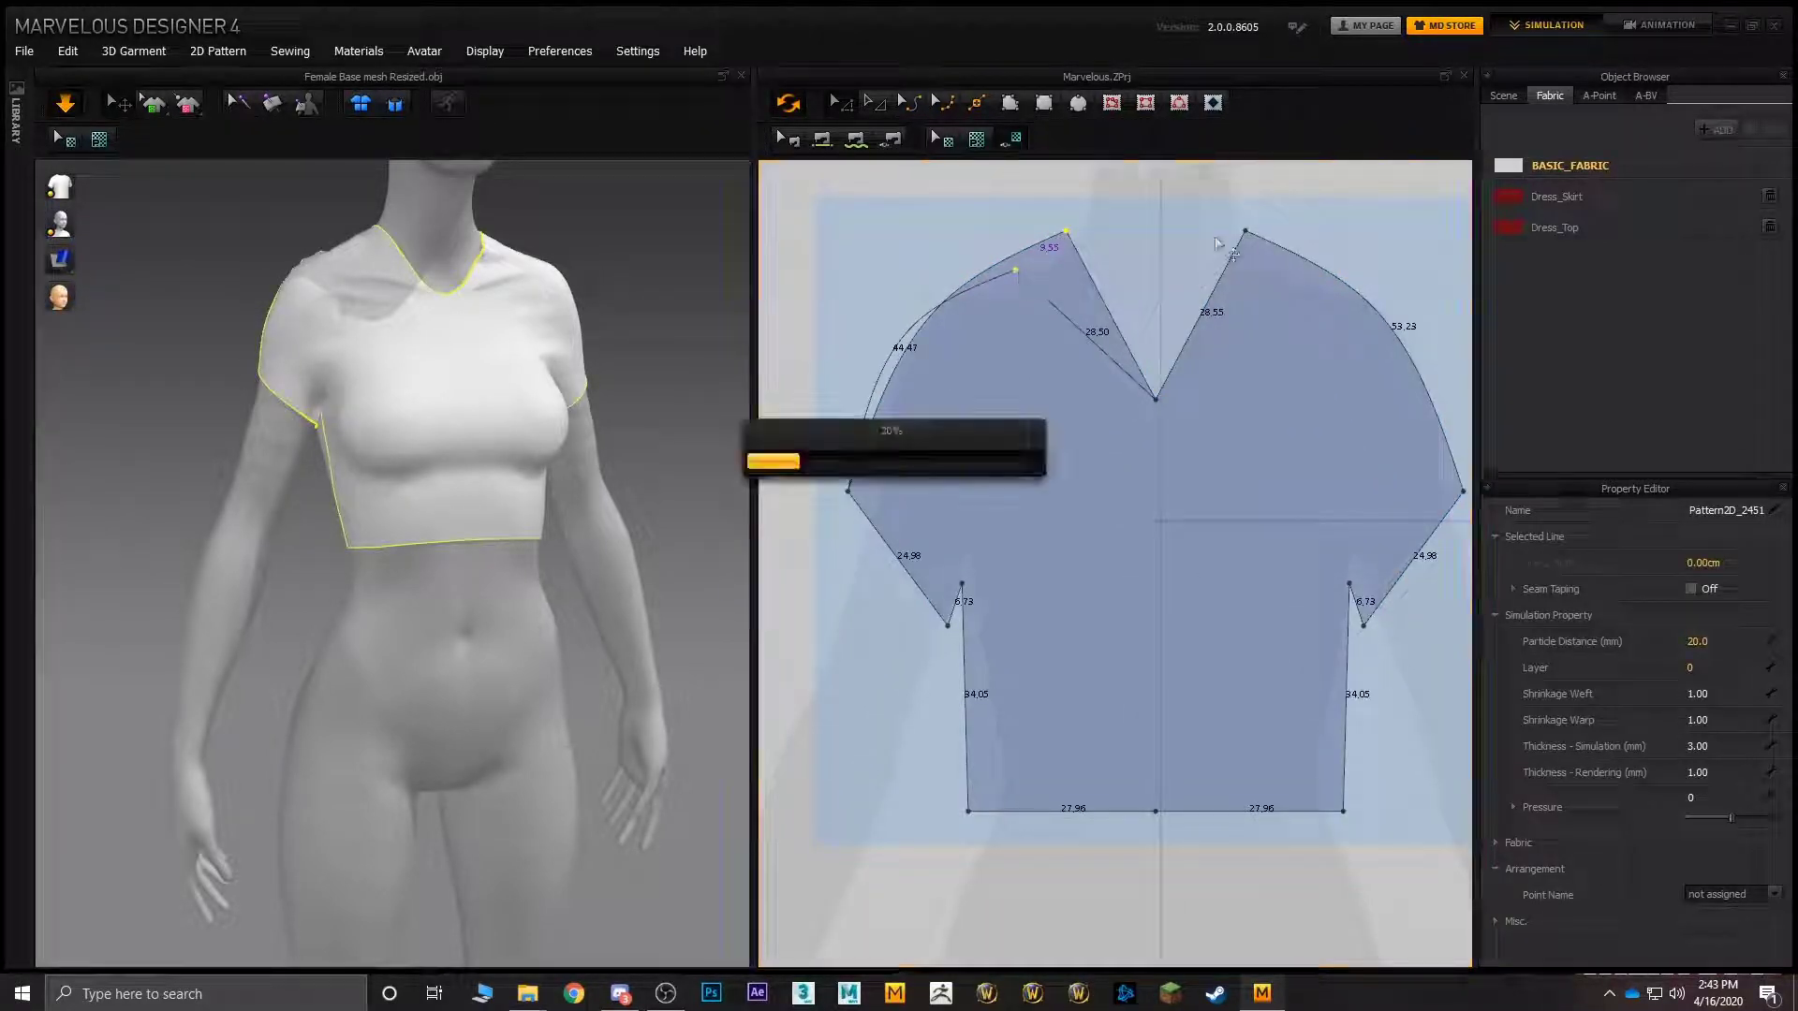
drag(1246, 231, 1293, 263)
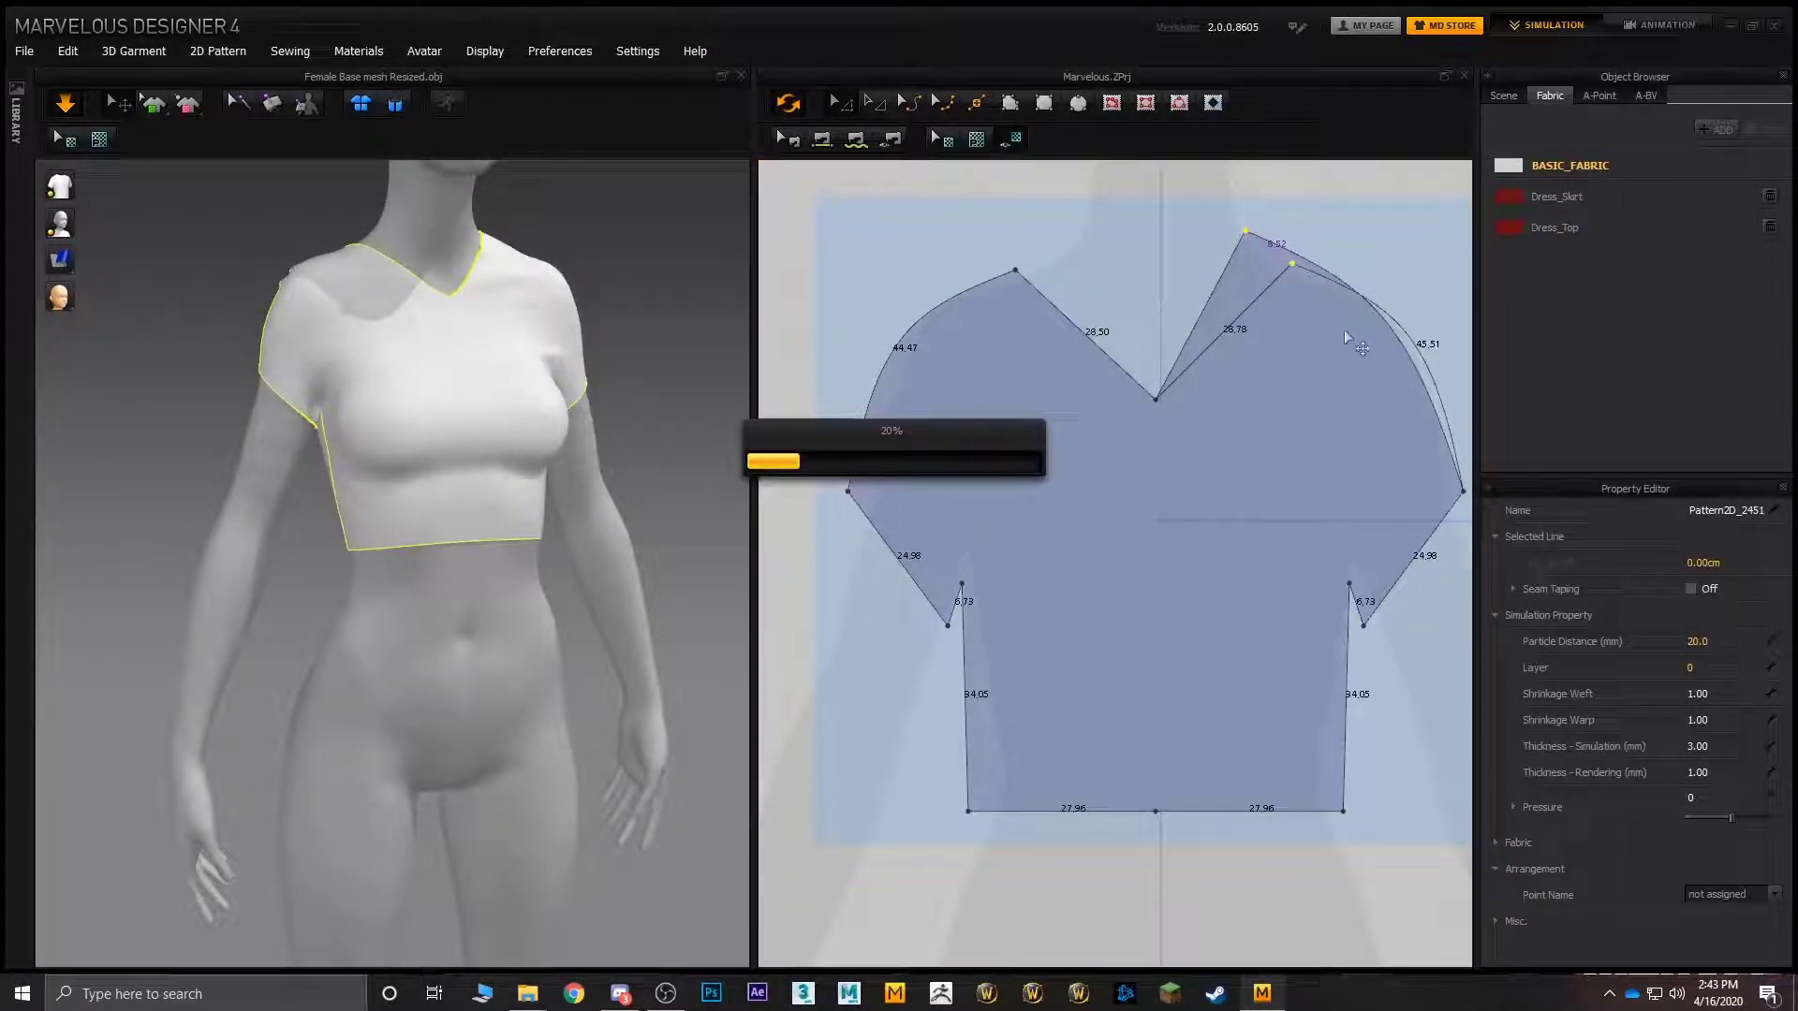
click(1166, 373)
scroll(473, 392, down, 1)
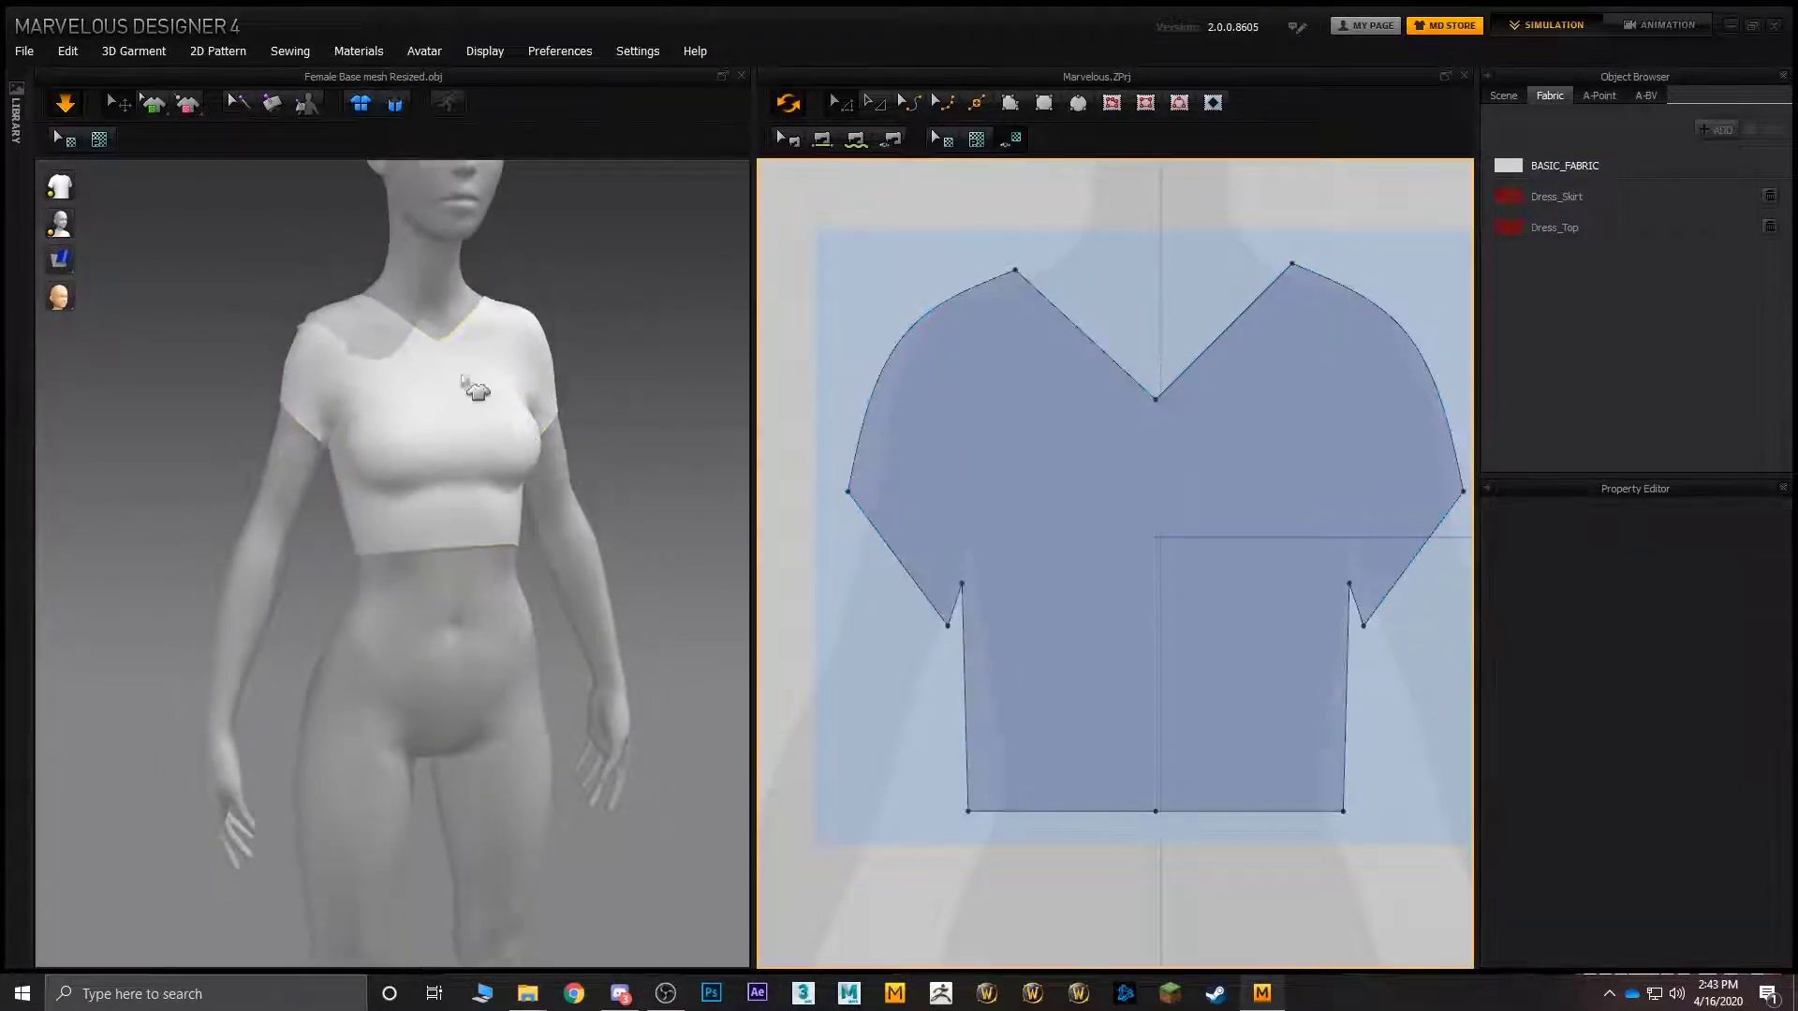
- Pull the front piece's sleeve hem down along the avatar's arm during simulation
drag(305, 385, 265, 453)
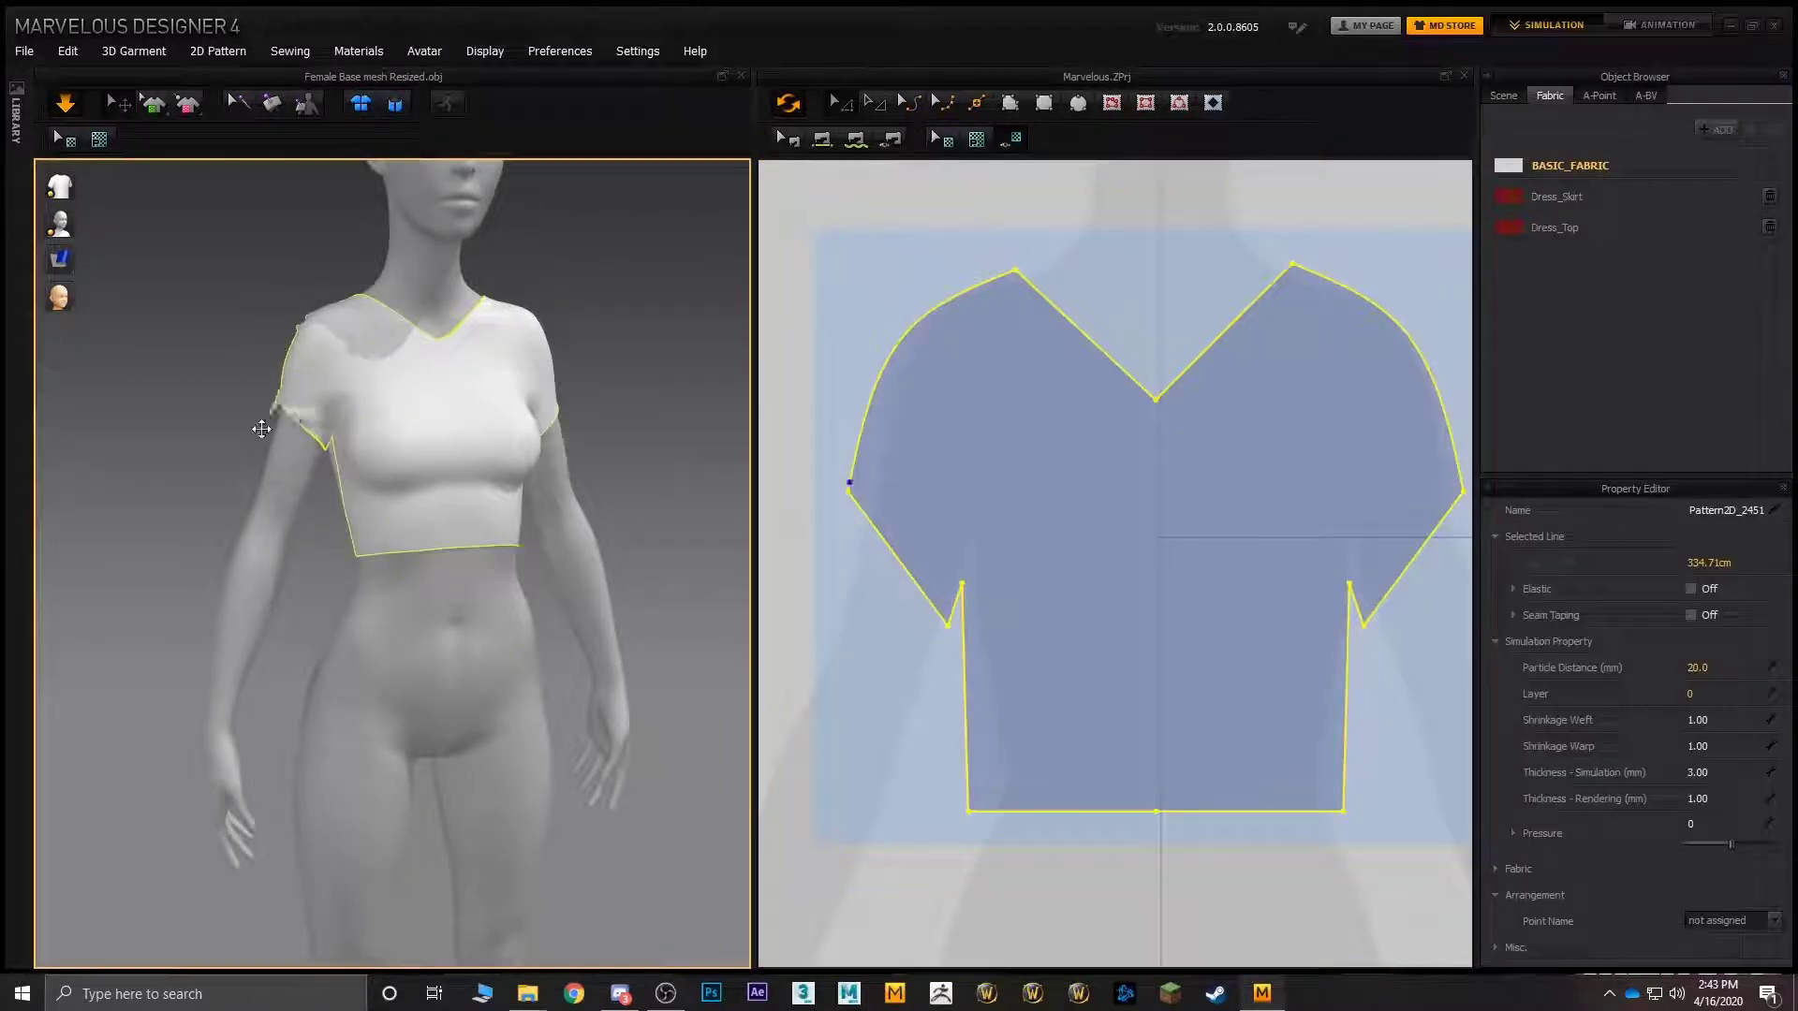
scroll(299, 317, up, 1)
middle_drag(298, 286, 319, 447)
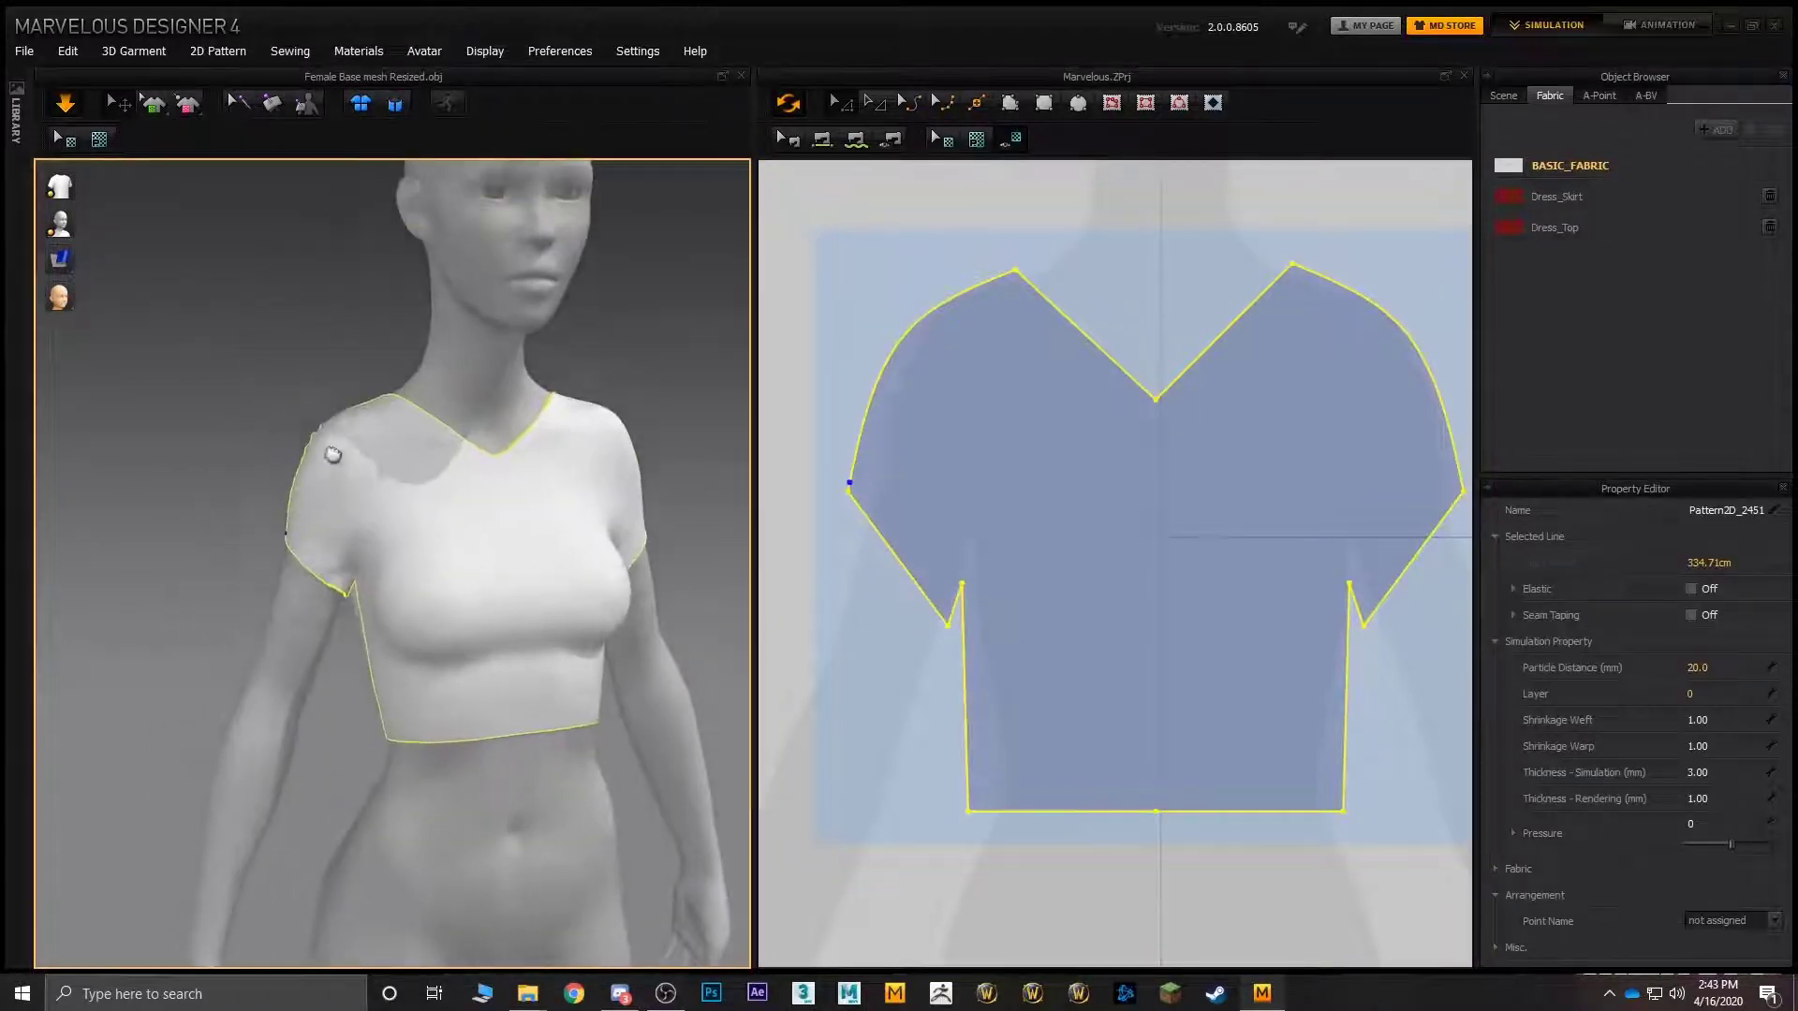
- Remove the symmetry link between the back shirt piece and the front piece
right_drag(319, 446, 522, 440)
middle_drag(523, 440, 516, 437)
middle_drag(1076, 426, 952, 457)
scroll(953, 457, down, 3)
middle_drag(1205, 418, 911, 450)
click(1104, 497)
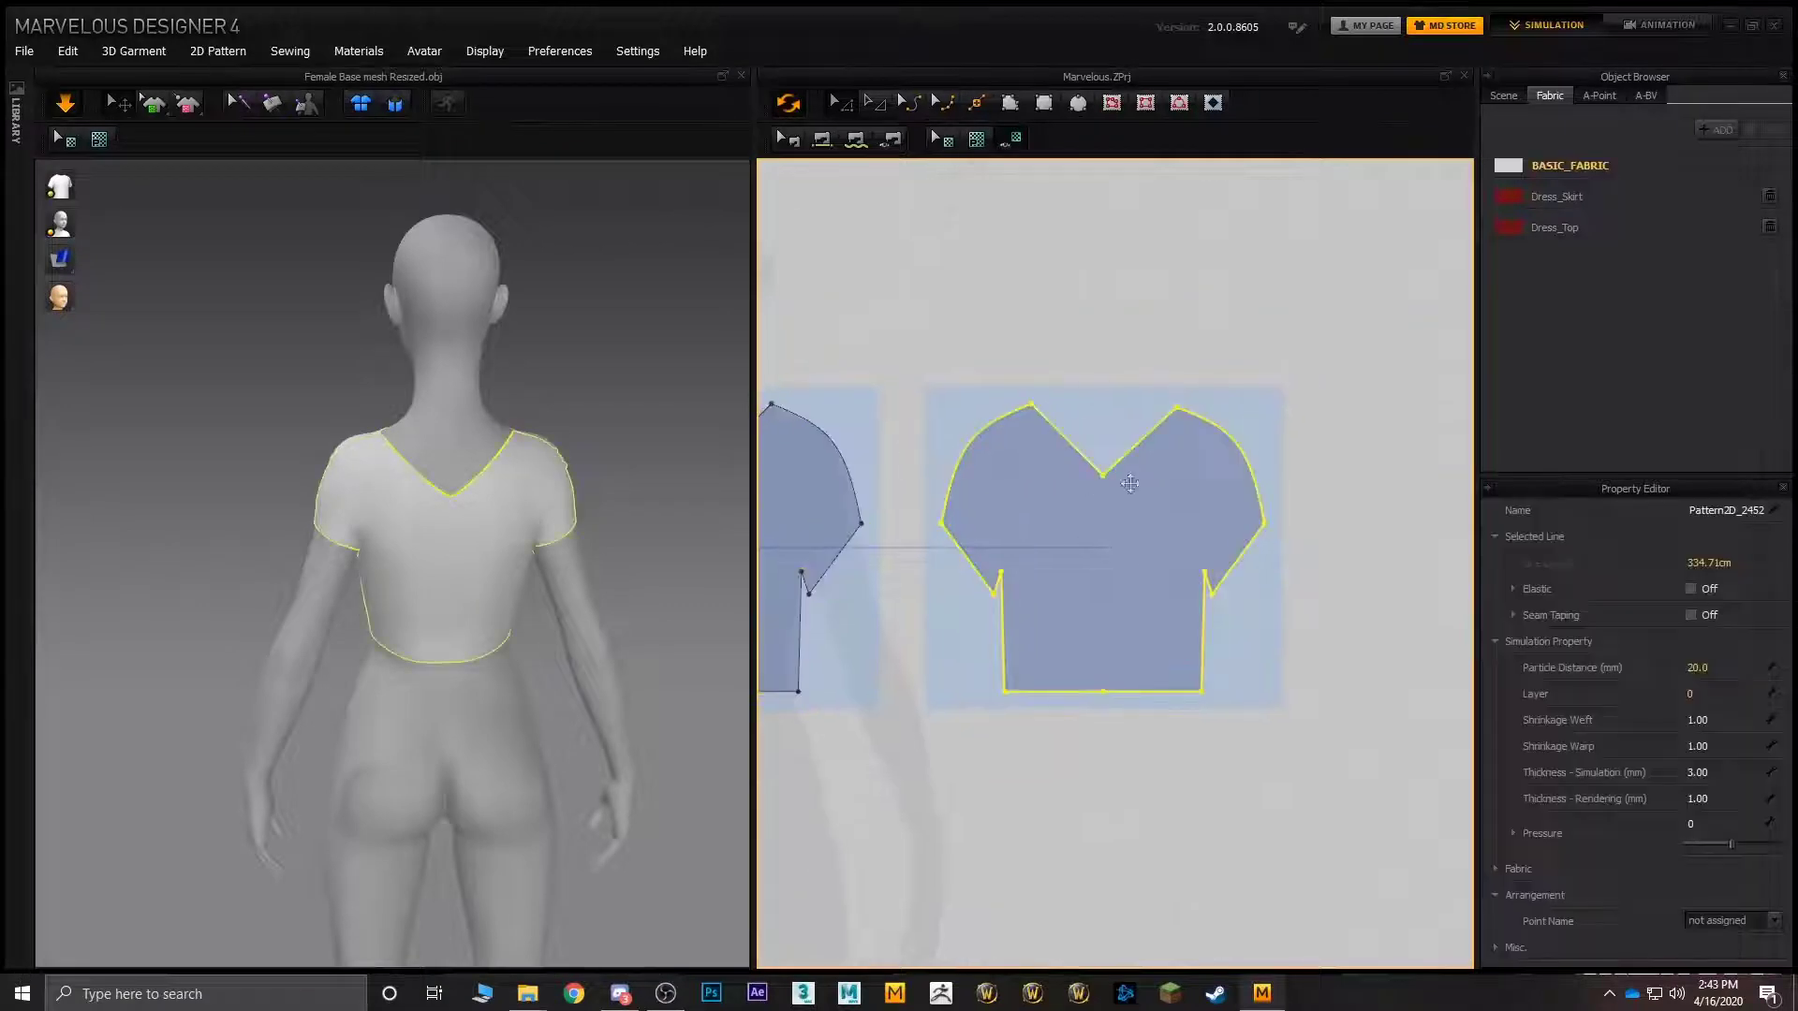
middle_drag(1020, 386, 1108, 362)
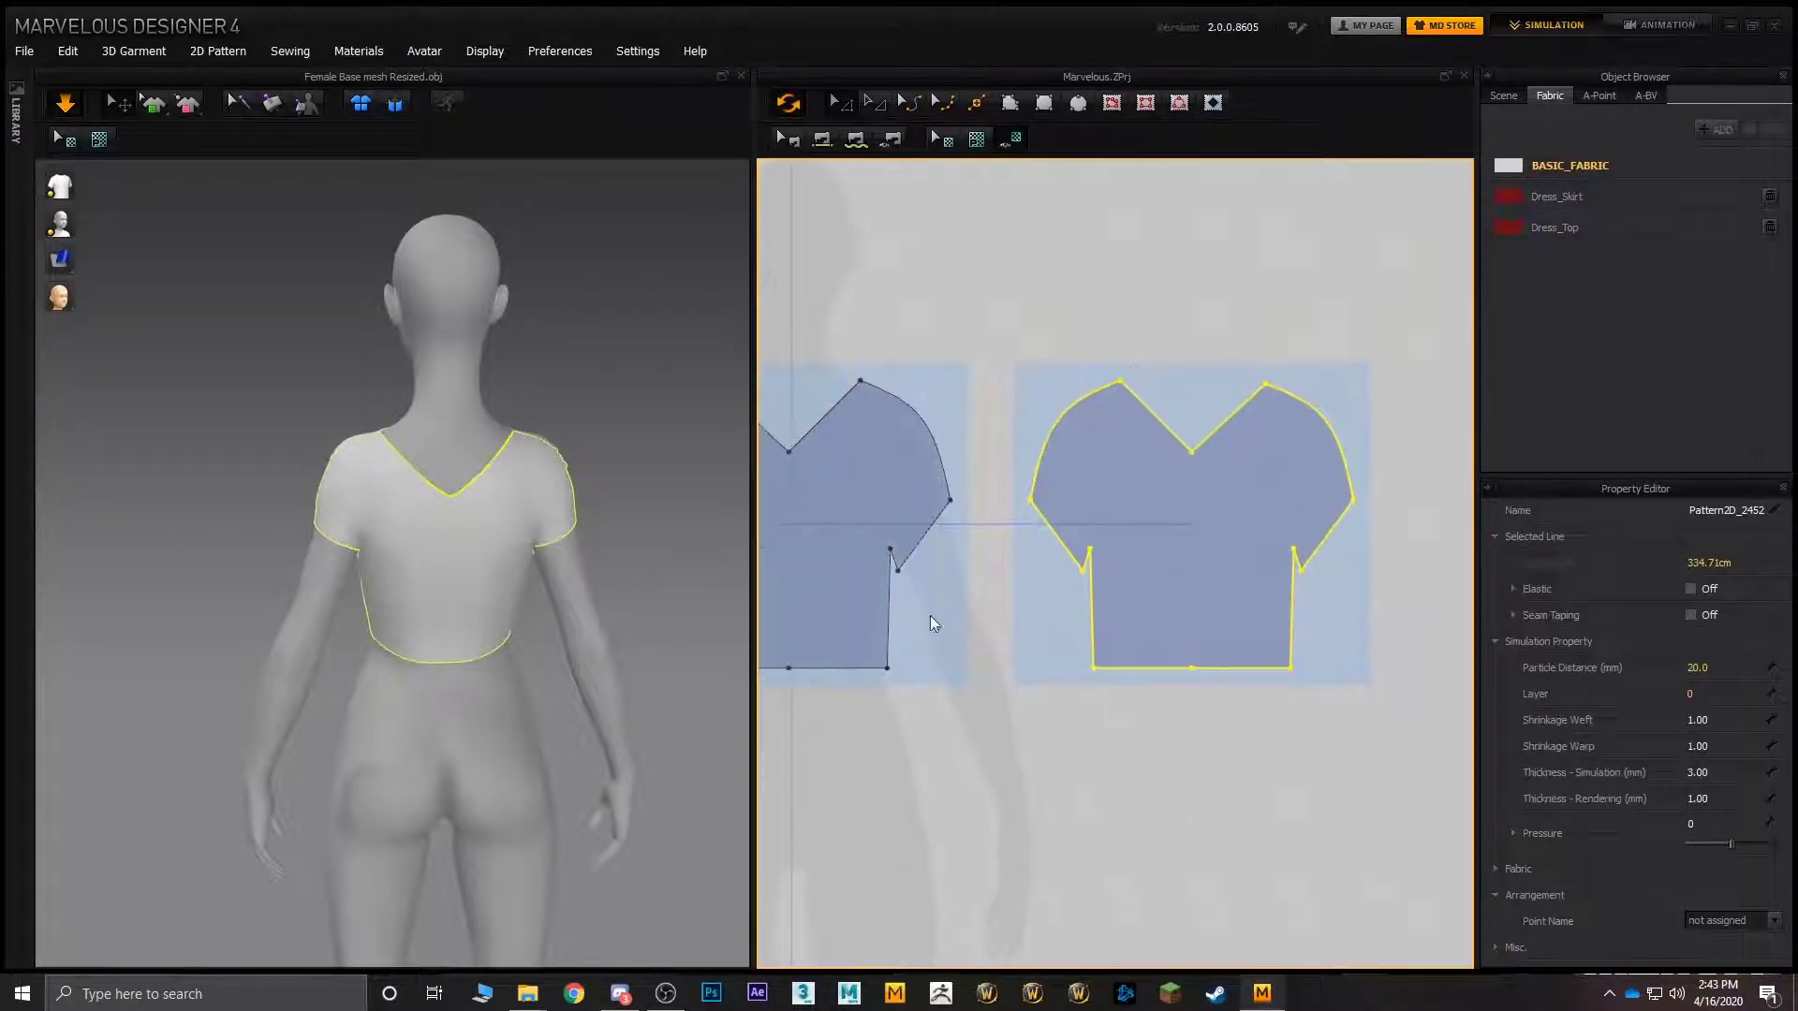
right_click(1196, 510)
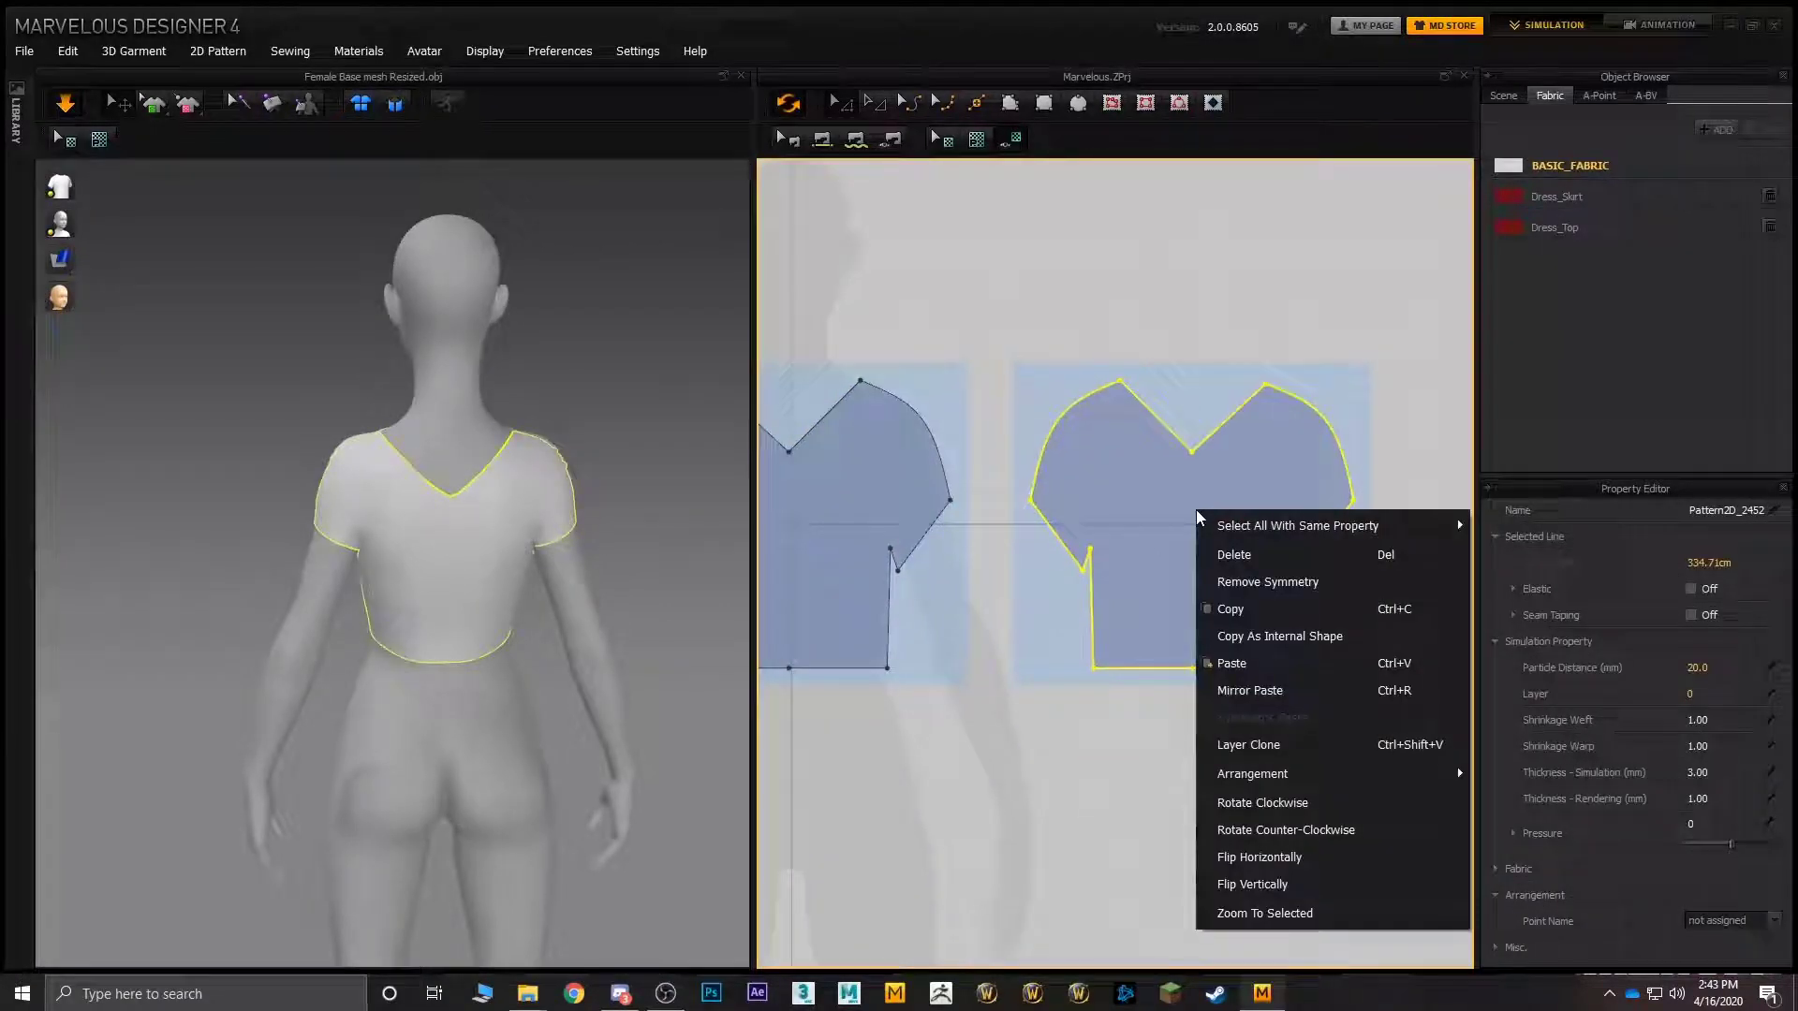
click(1268, 582)
click(1126, 330)
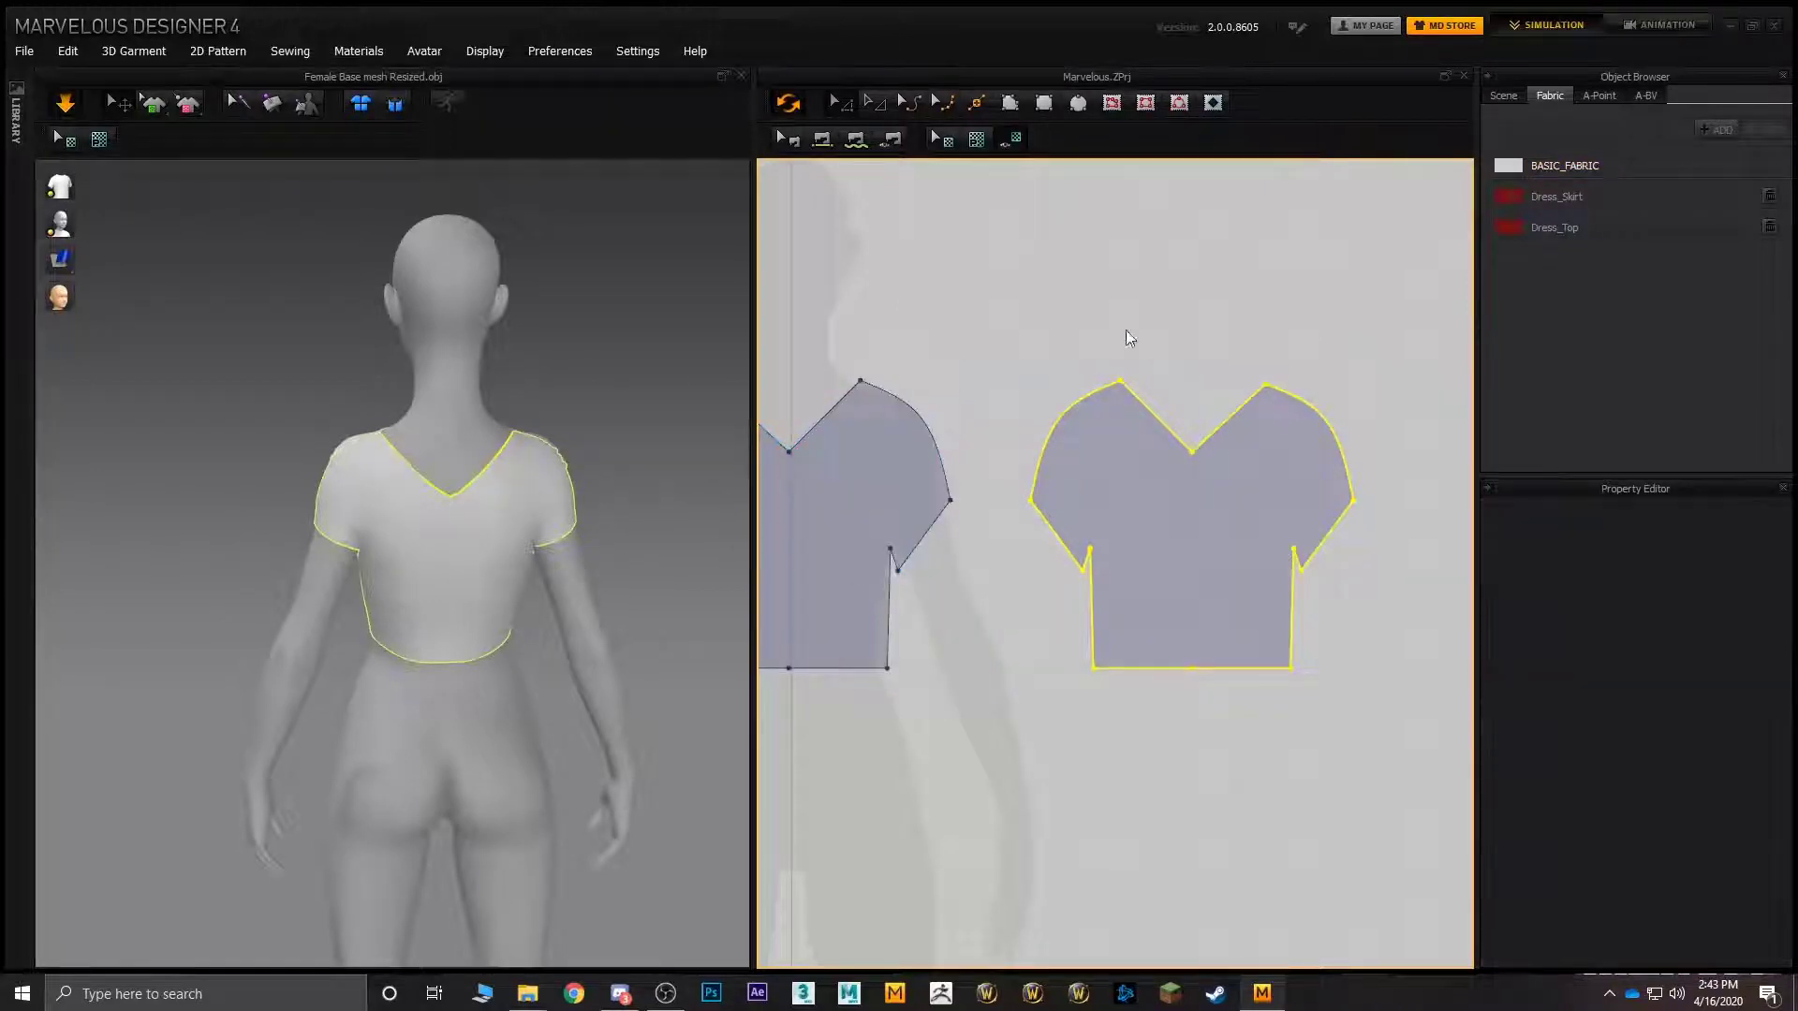
- Try to convert the back neckline's low center point into a smooth curve at its current depth
click(1193, 453)
right_click(1194, 453)
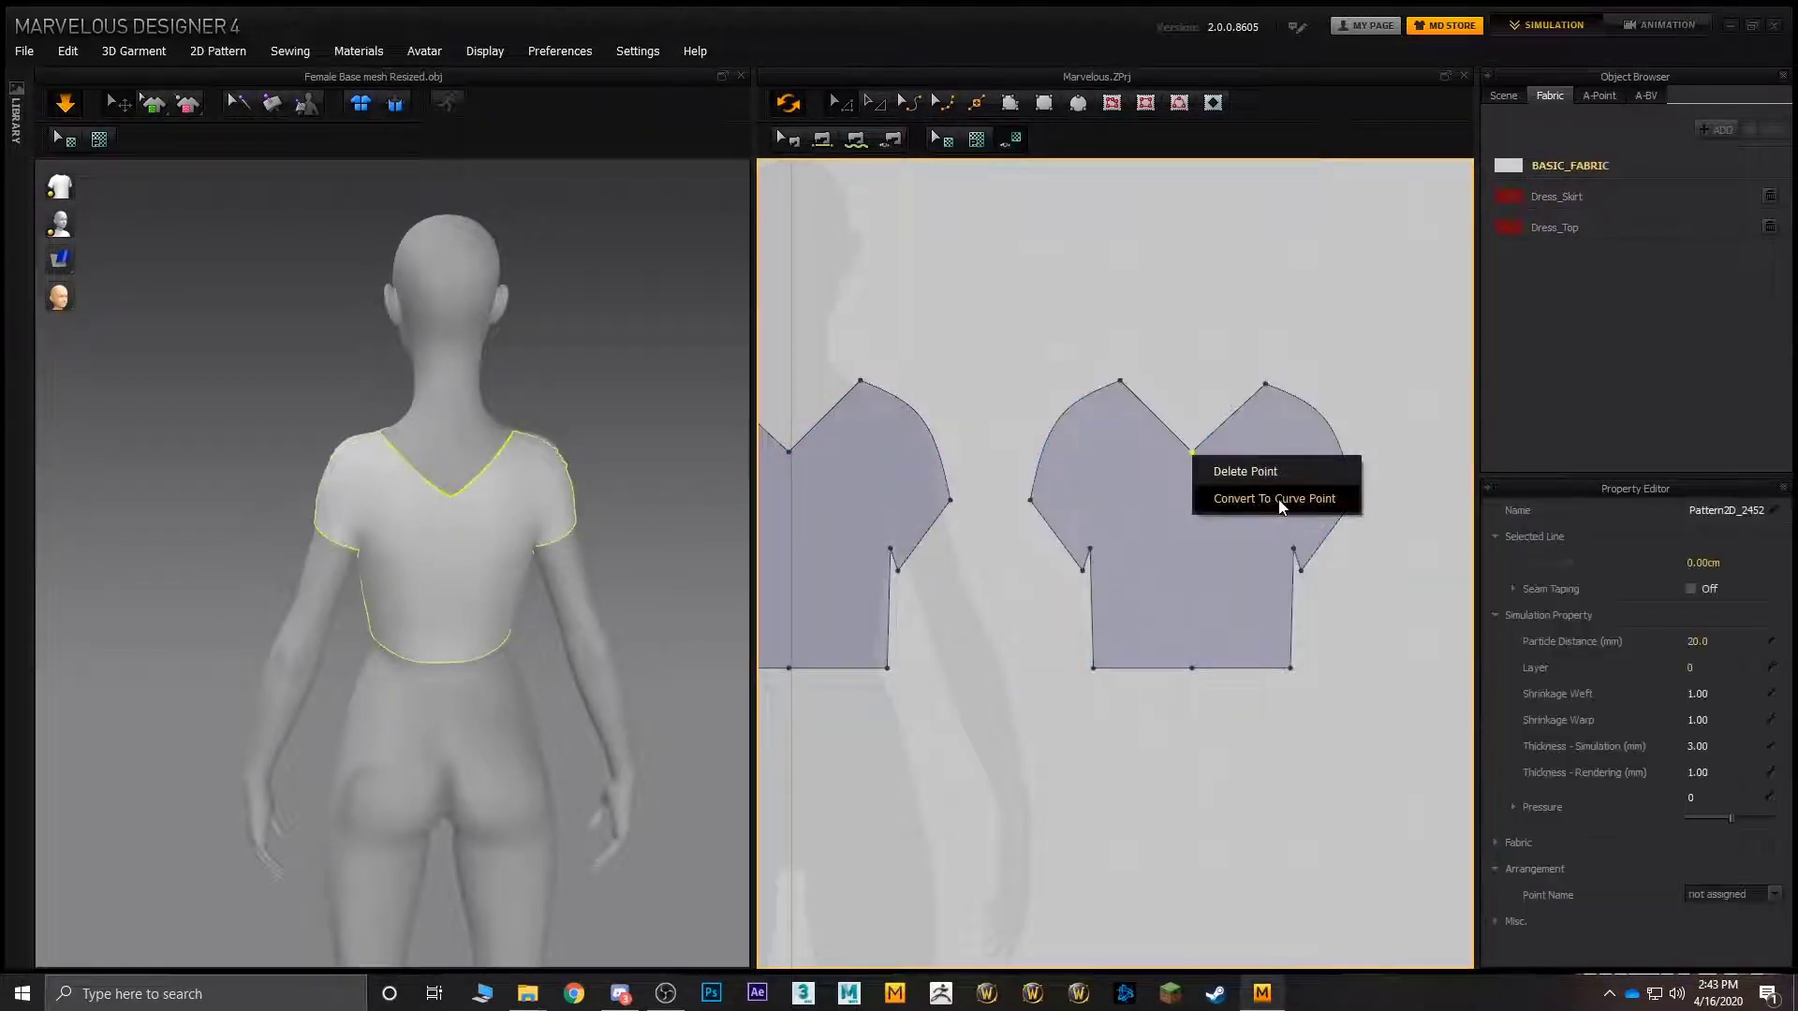
click(1259, 504)
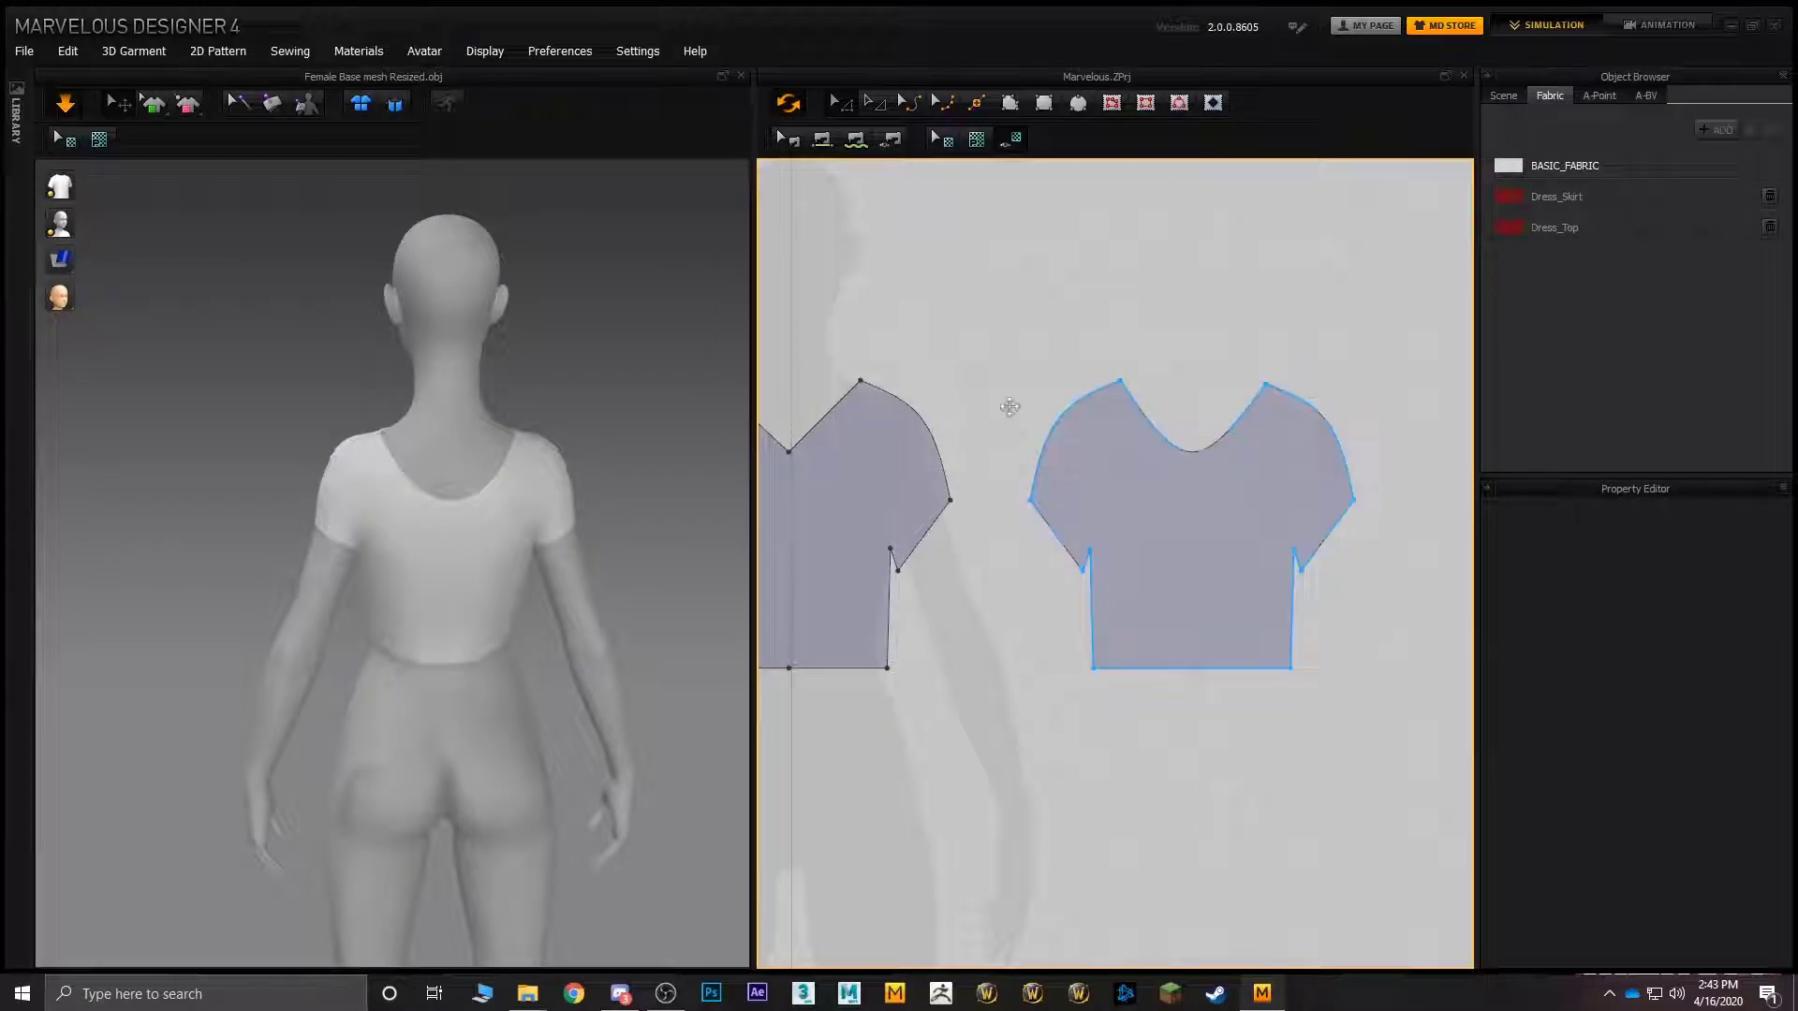
click(1102, 401)
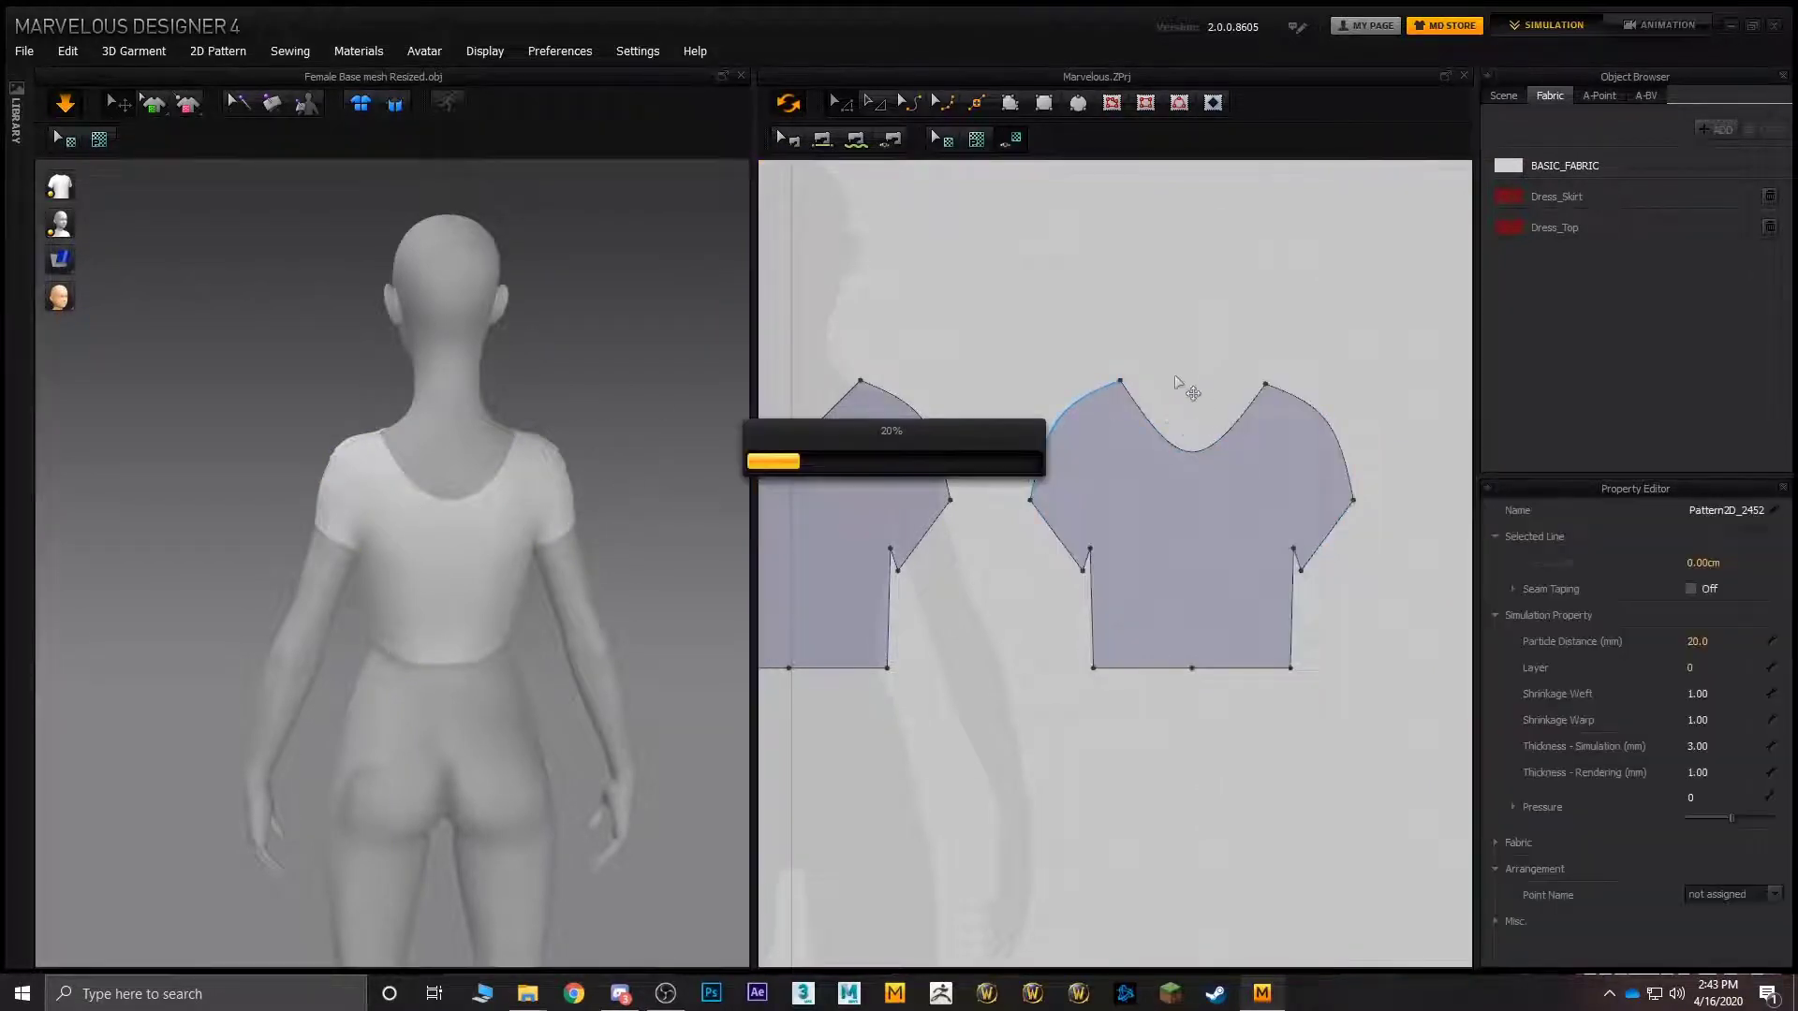
click(1186, 458)
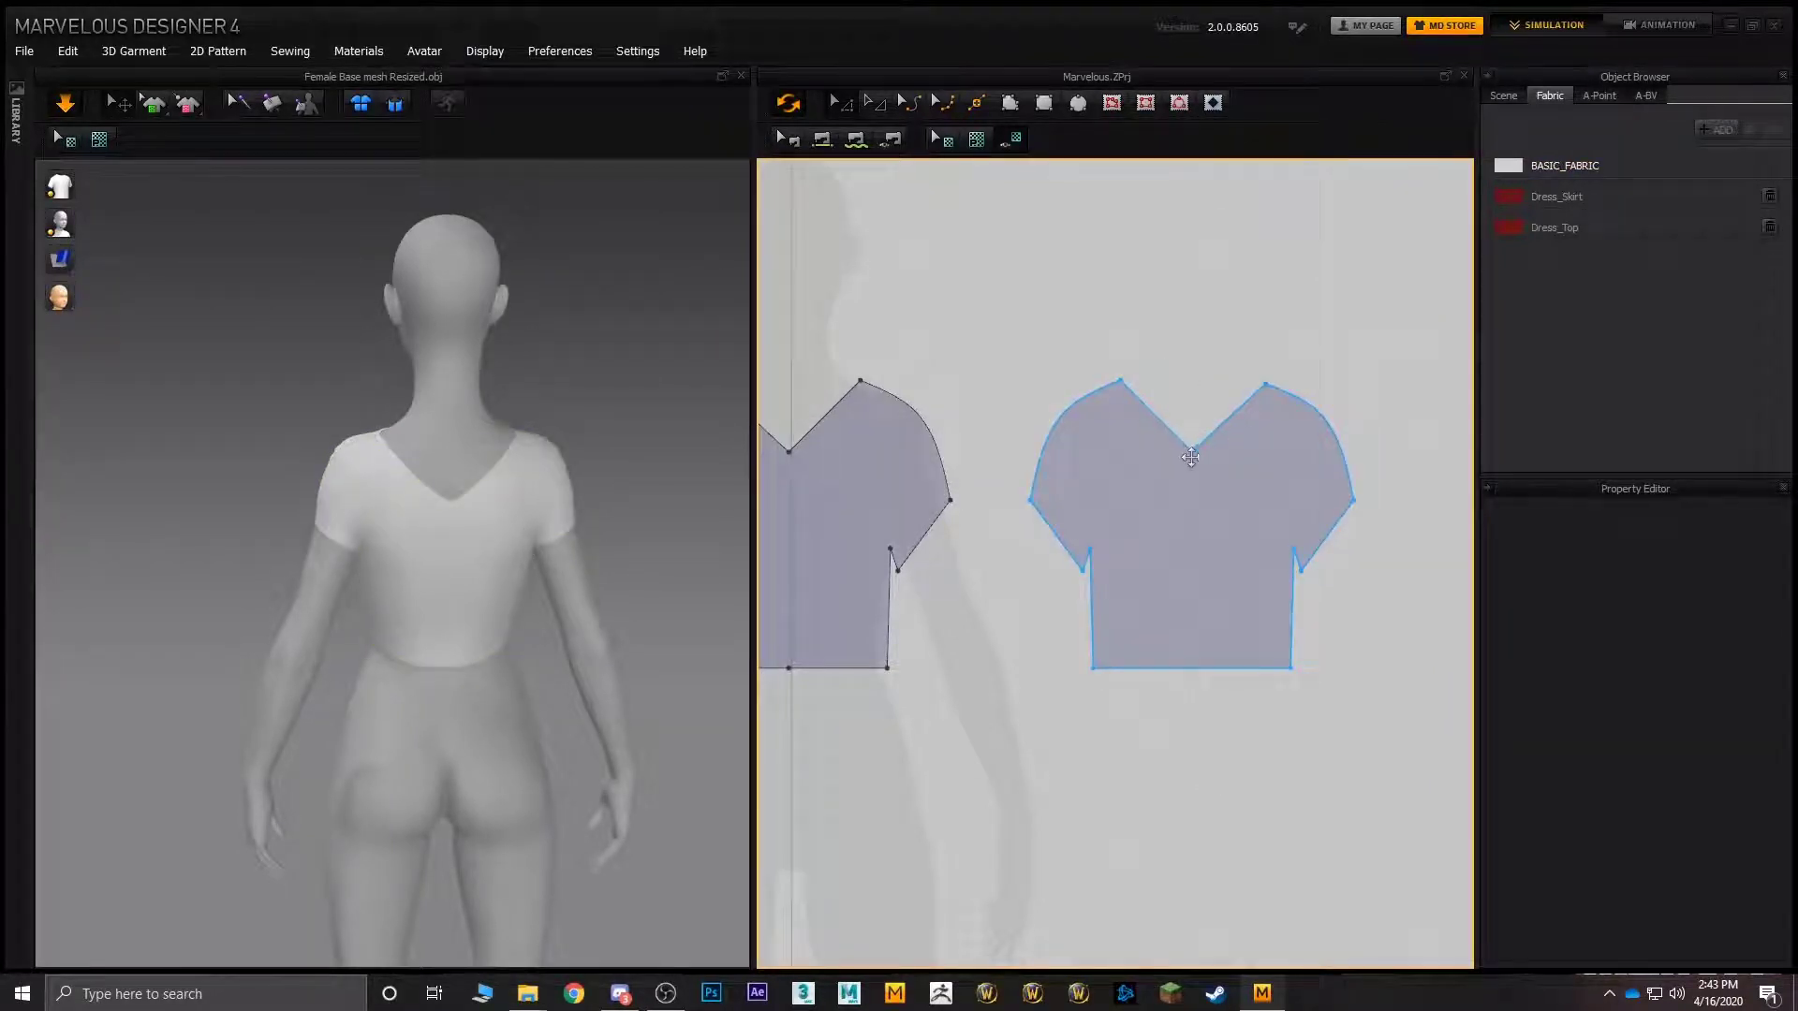
- Raise the back neckline's center point straight up and convert it to a curve point for a shallow rounded neckline
drag(1189, 457, 1188, 412)
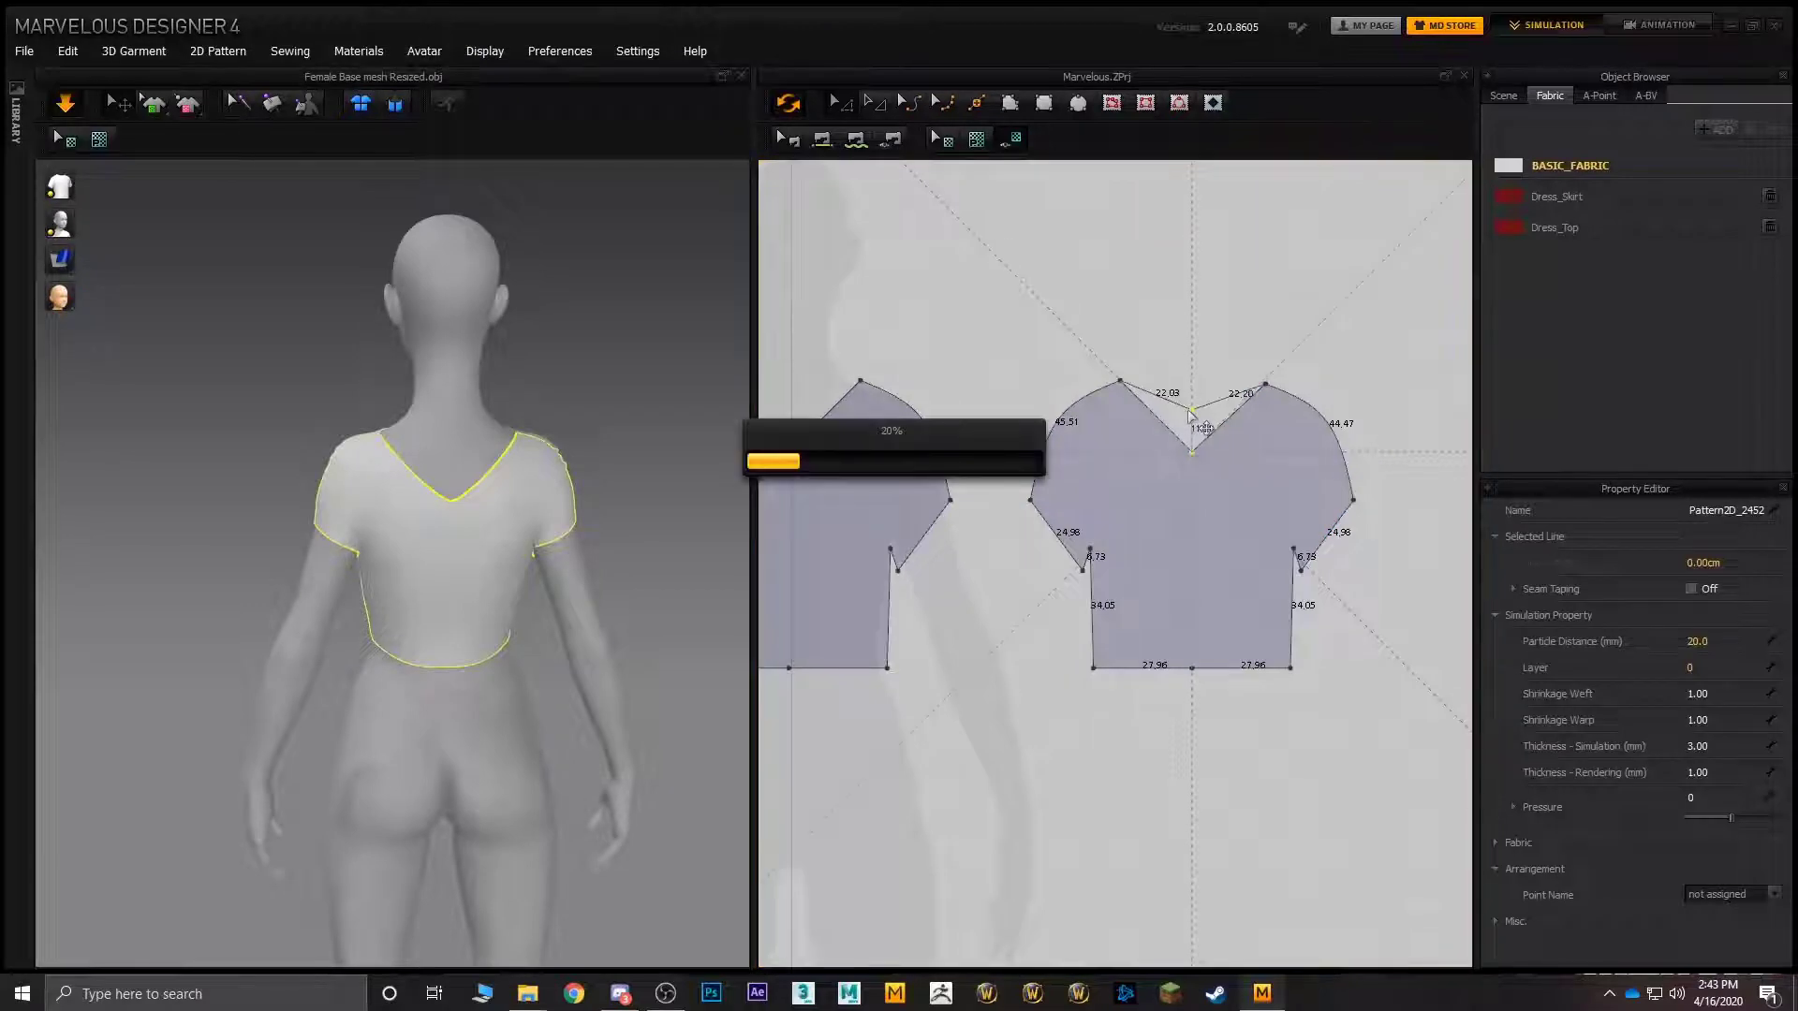
right_click(1189, 408)
click(1193, 407)
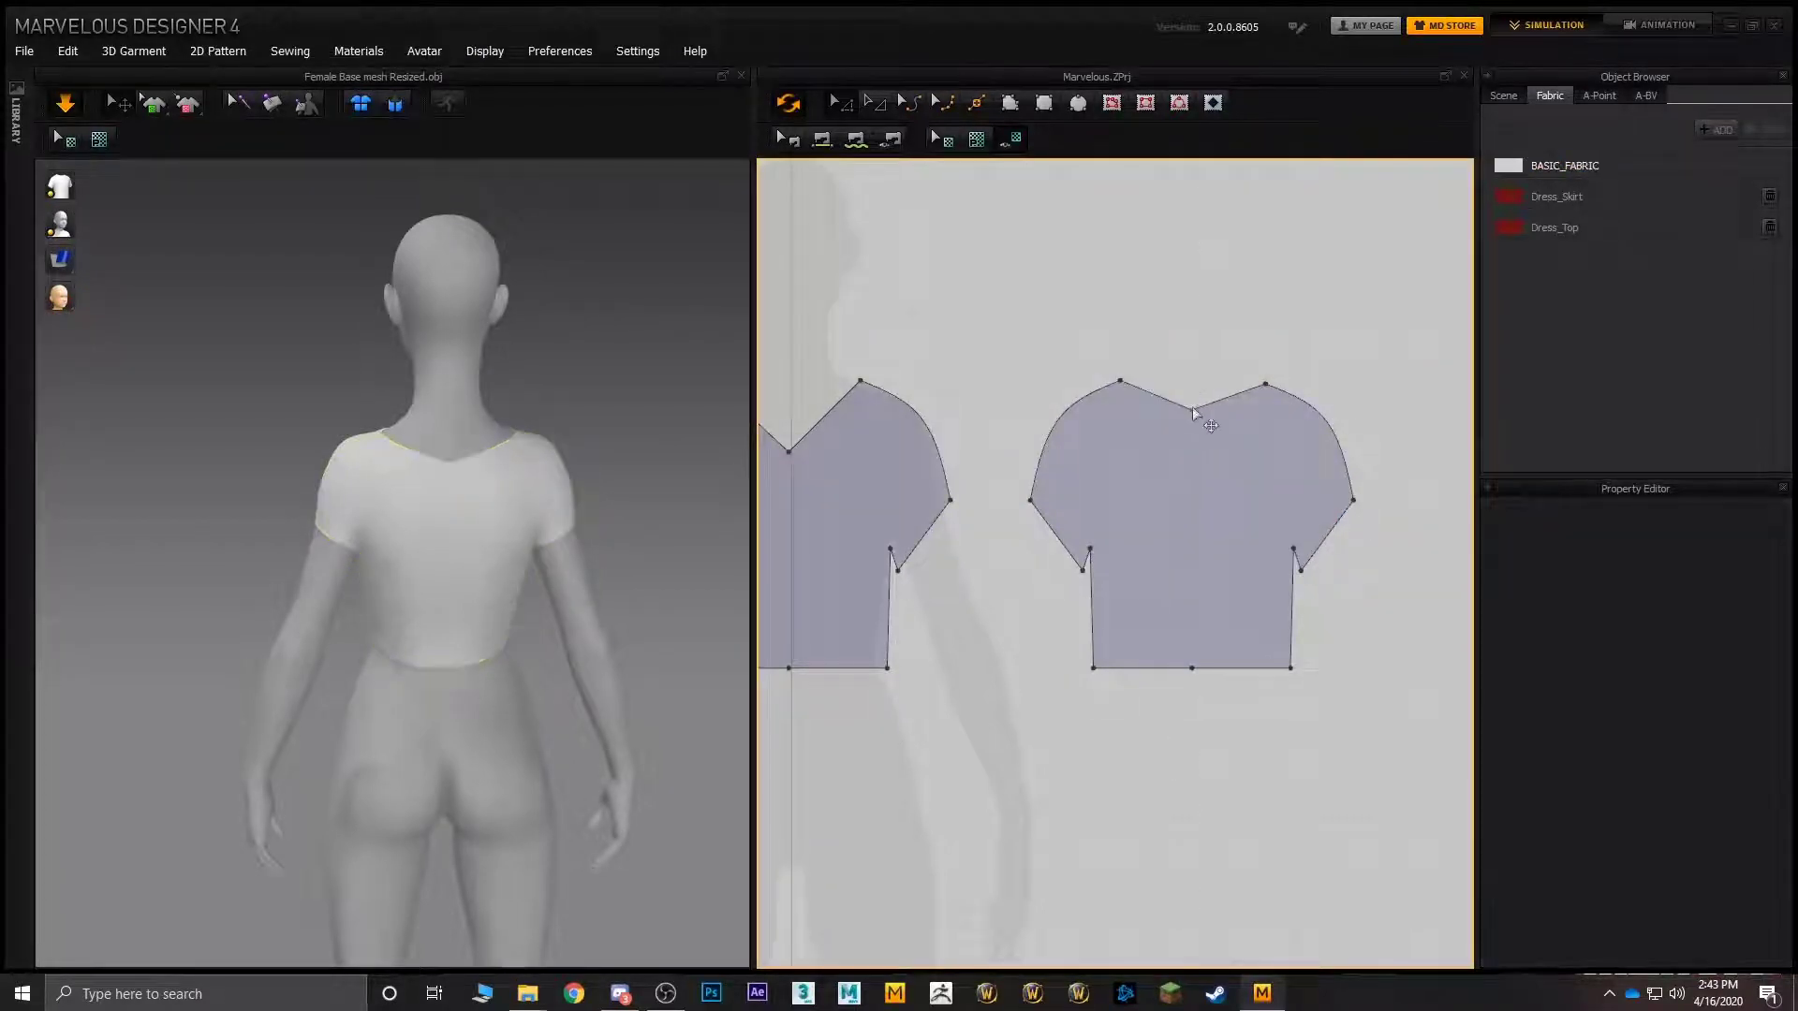
click(1193, 409)
right_click(1193, 408)
click(1236, 450)
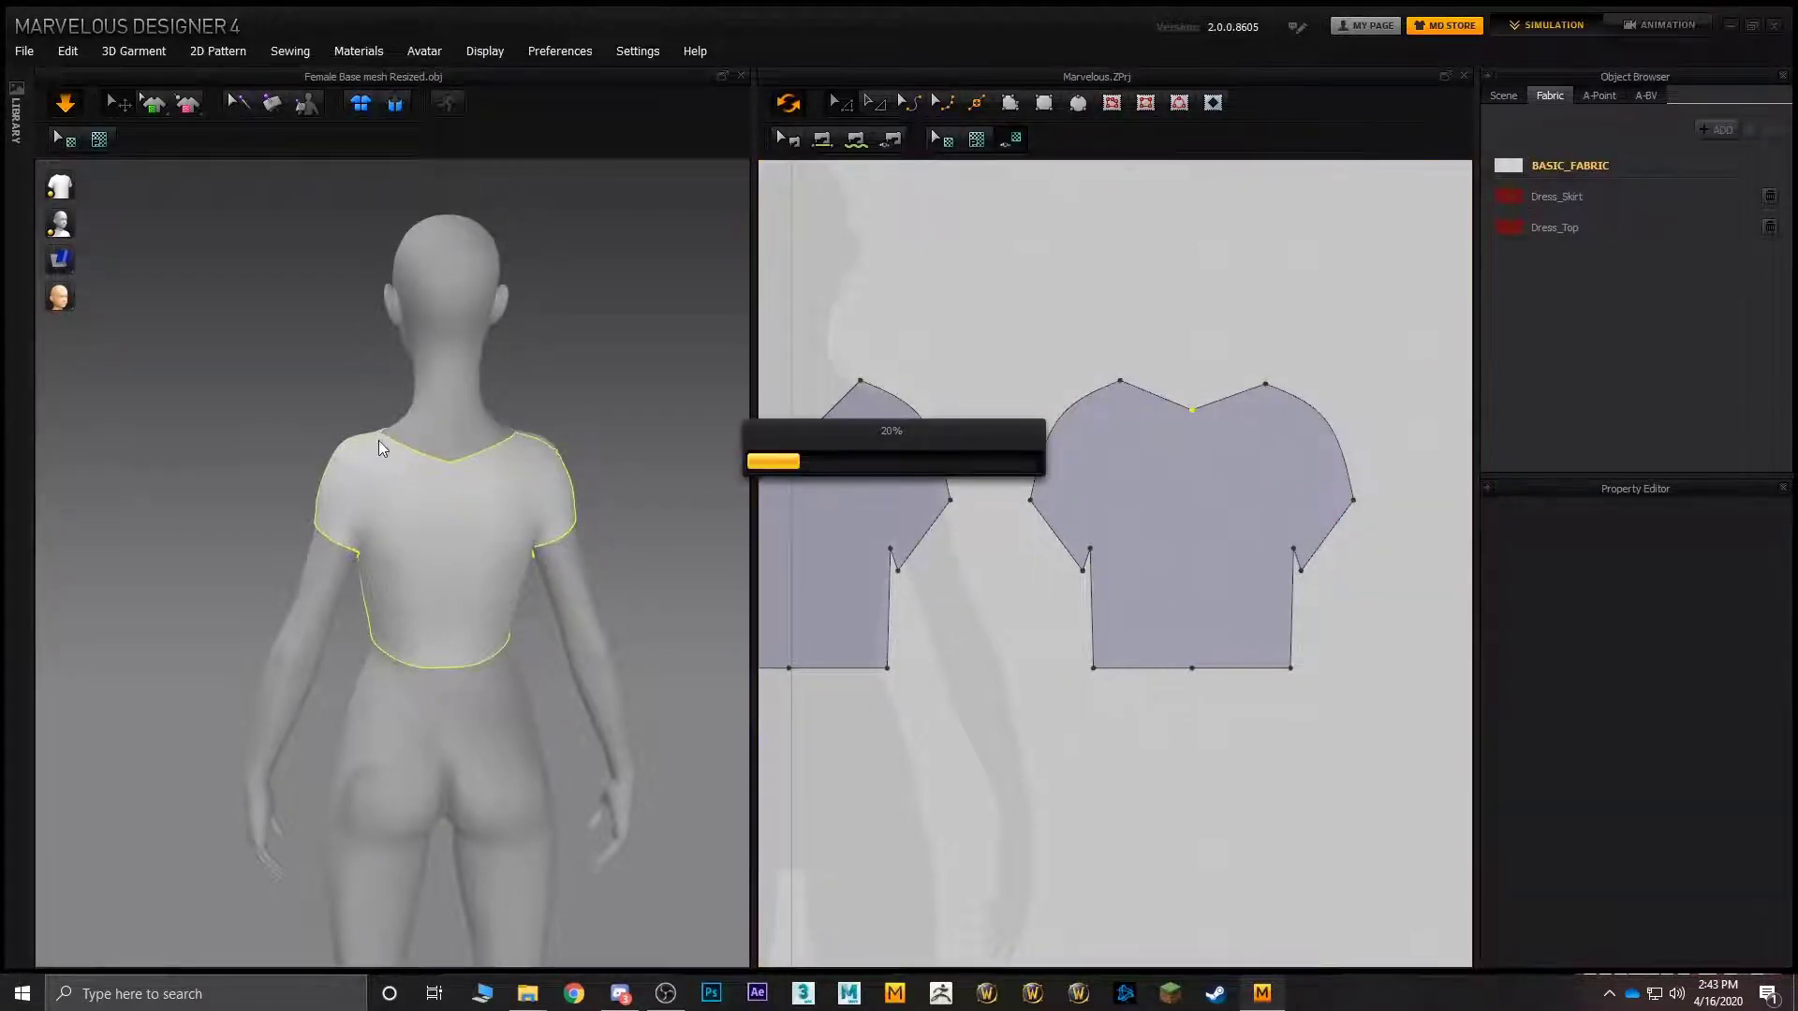
- Draw a closed half-shorts polygon below the front shirt piece, from the waist to the thigh, ending at the silhouette's center line
right_drag(462, 454, 589, 375)
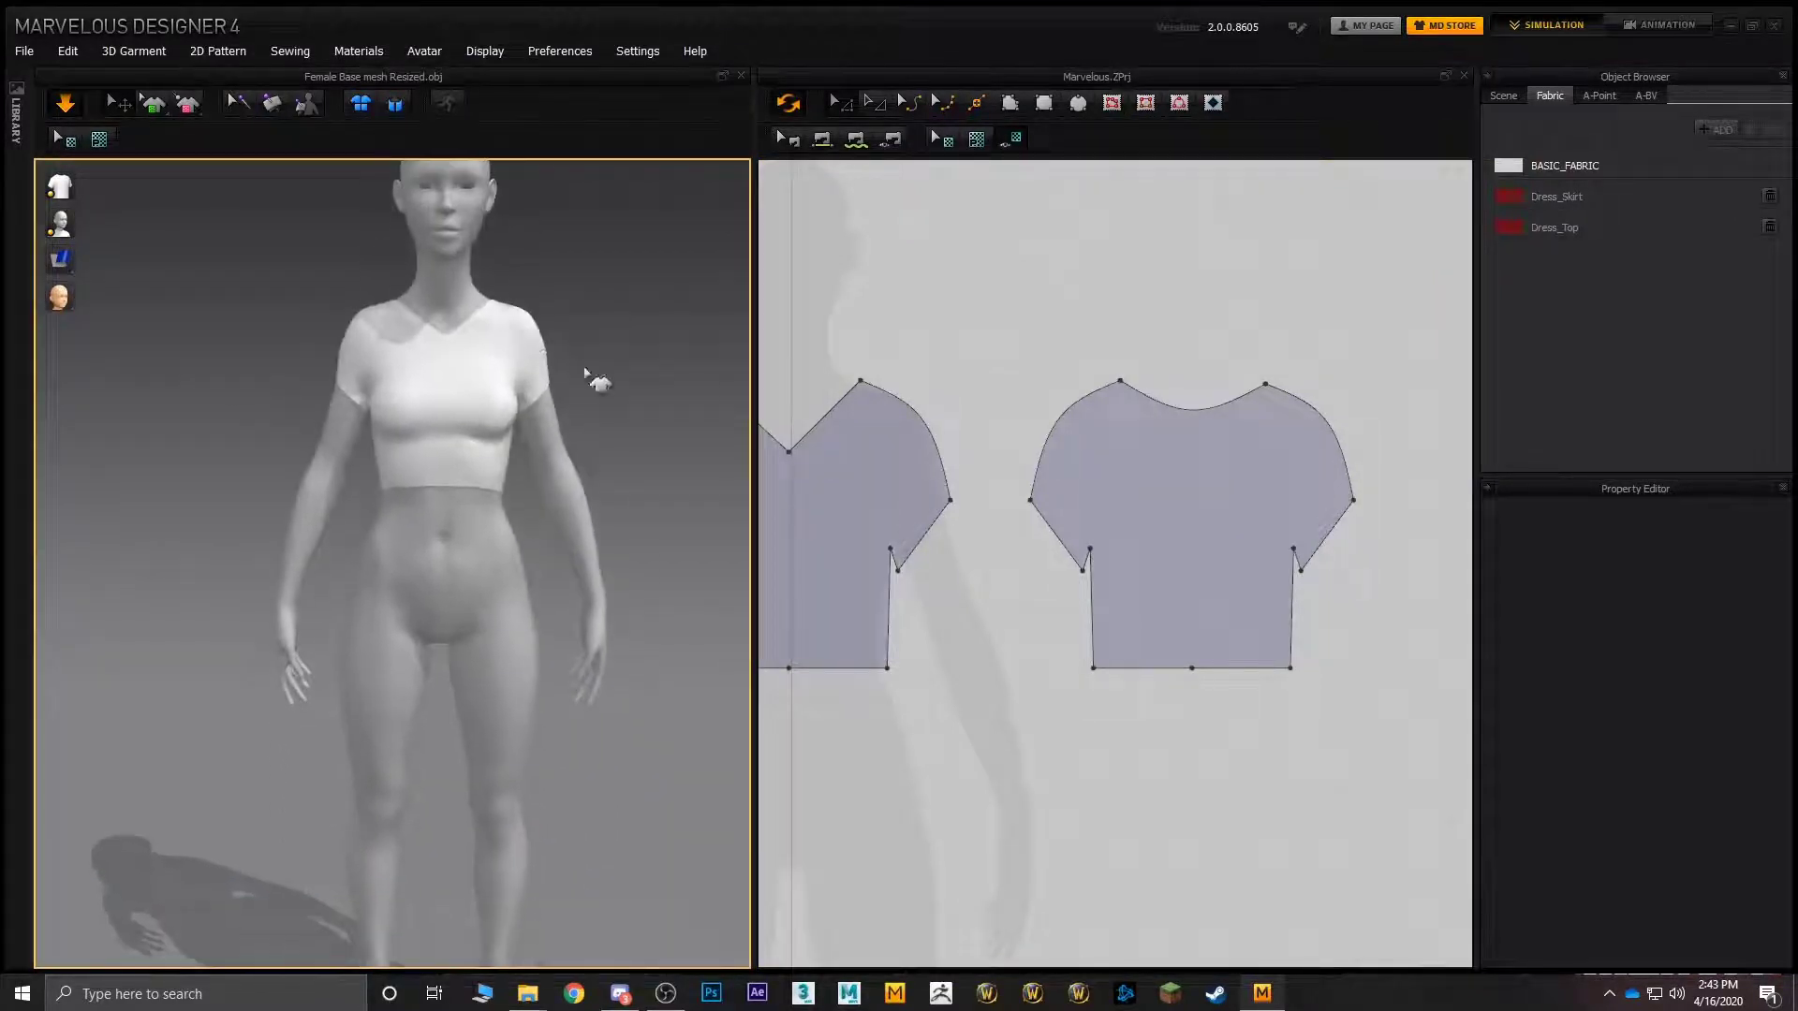
middle_drag(941, 356, 1030, 281)
scroll(1048, 349, up, 3)
middle_drag(1085, 360, 1157, 344)
scroll(1158, 345, down, 5)
middle_drag(1049, 464, 1110, 360)
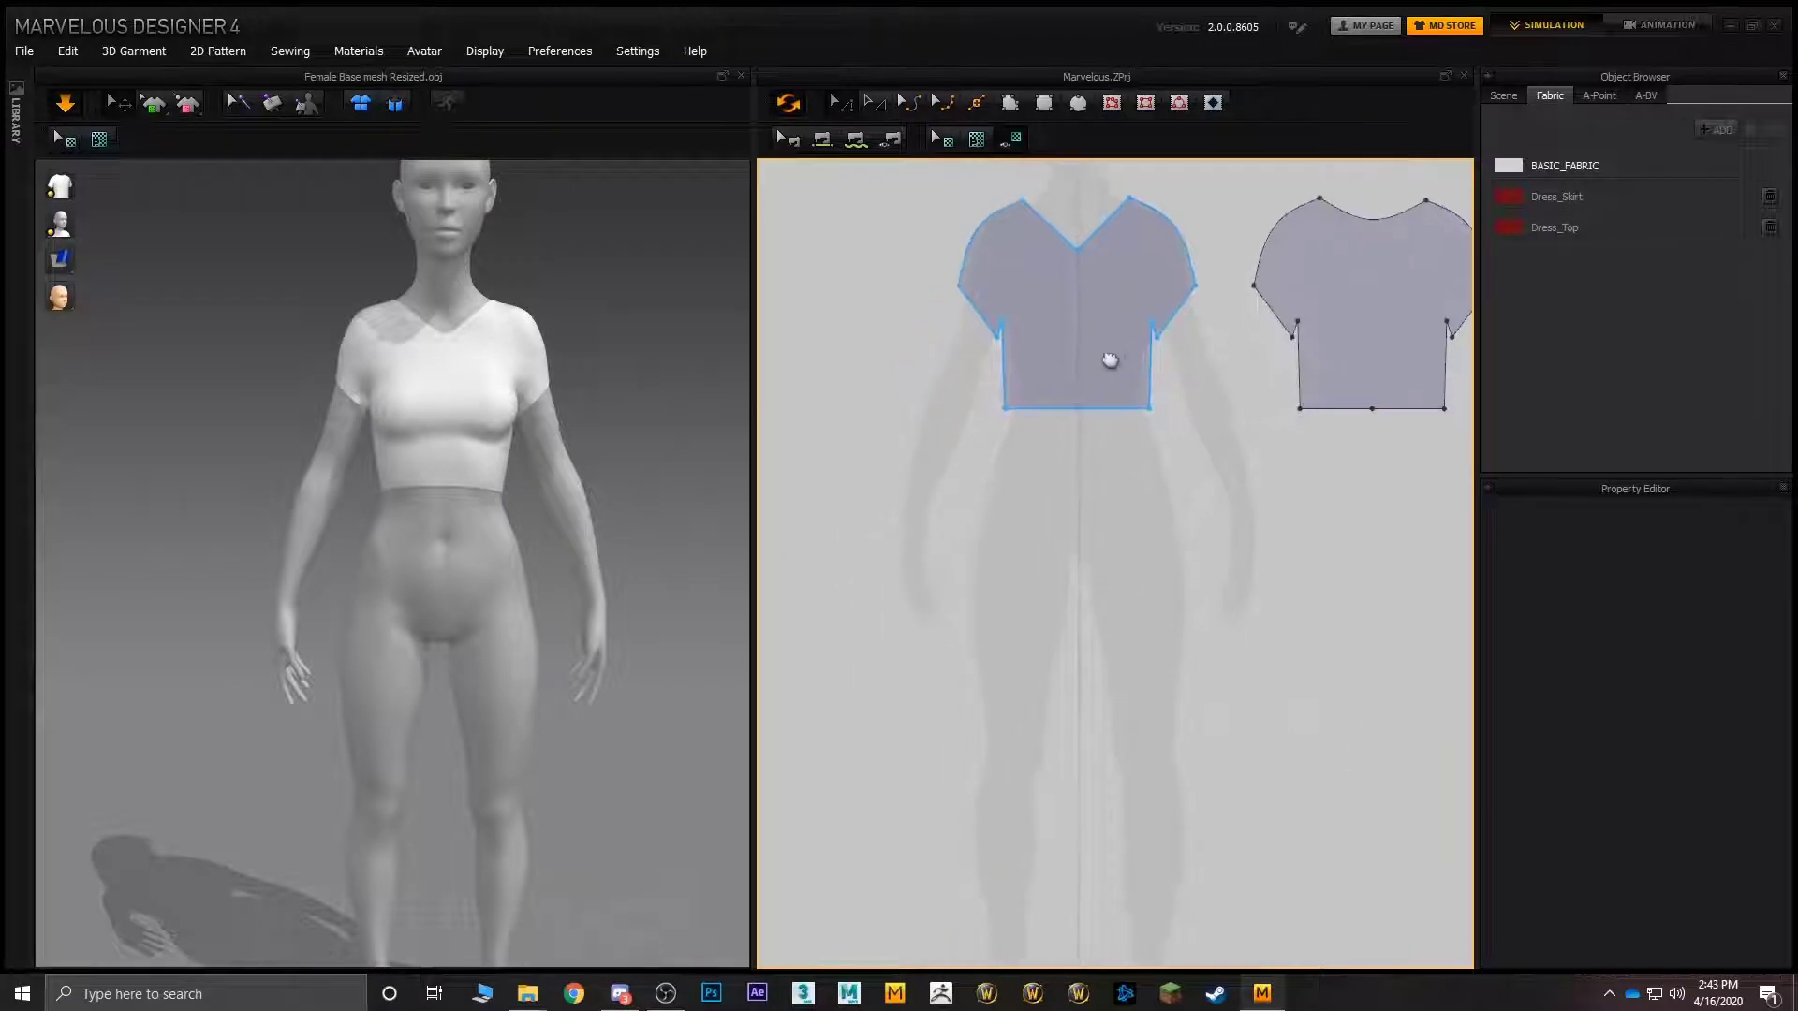
scroll(1100, 412, down, 2)
scroll(1107, 459, up, 5)
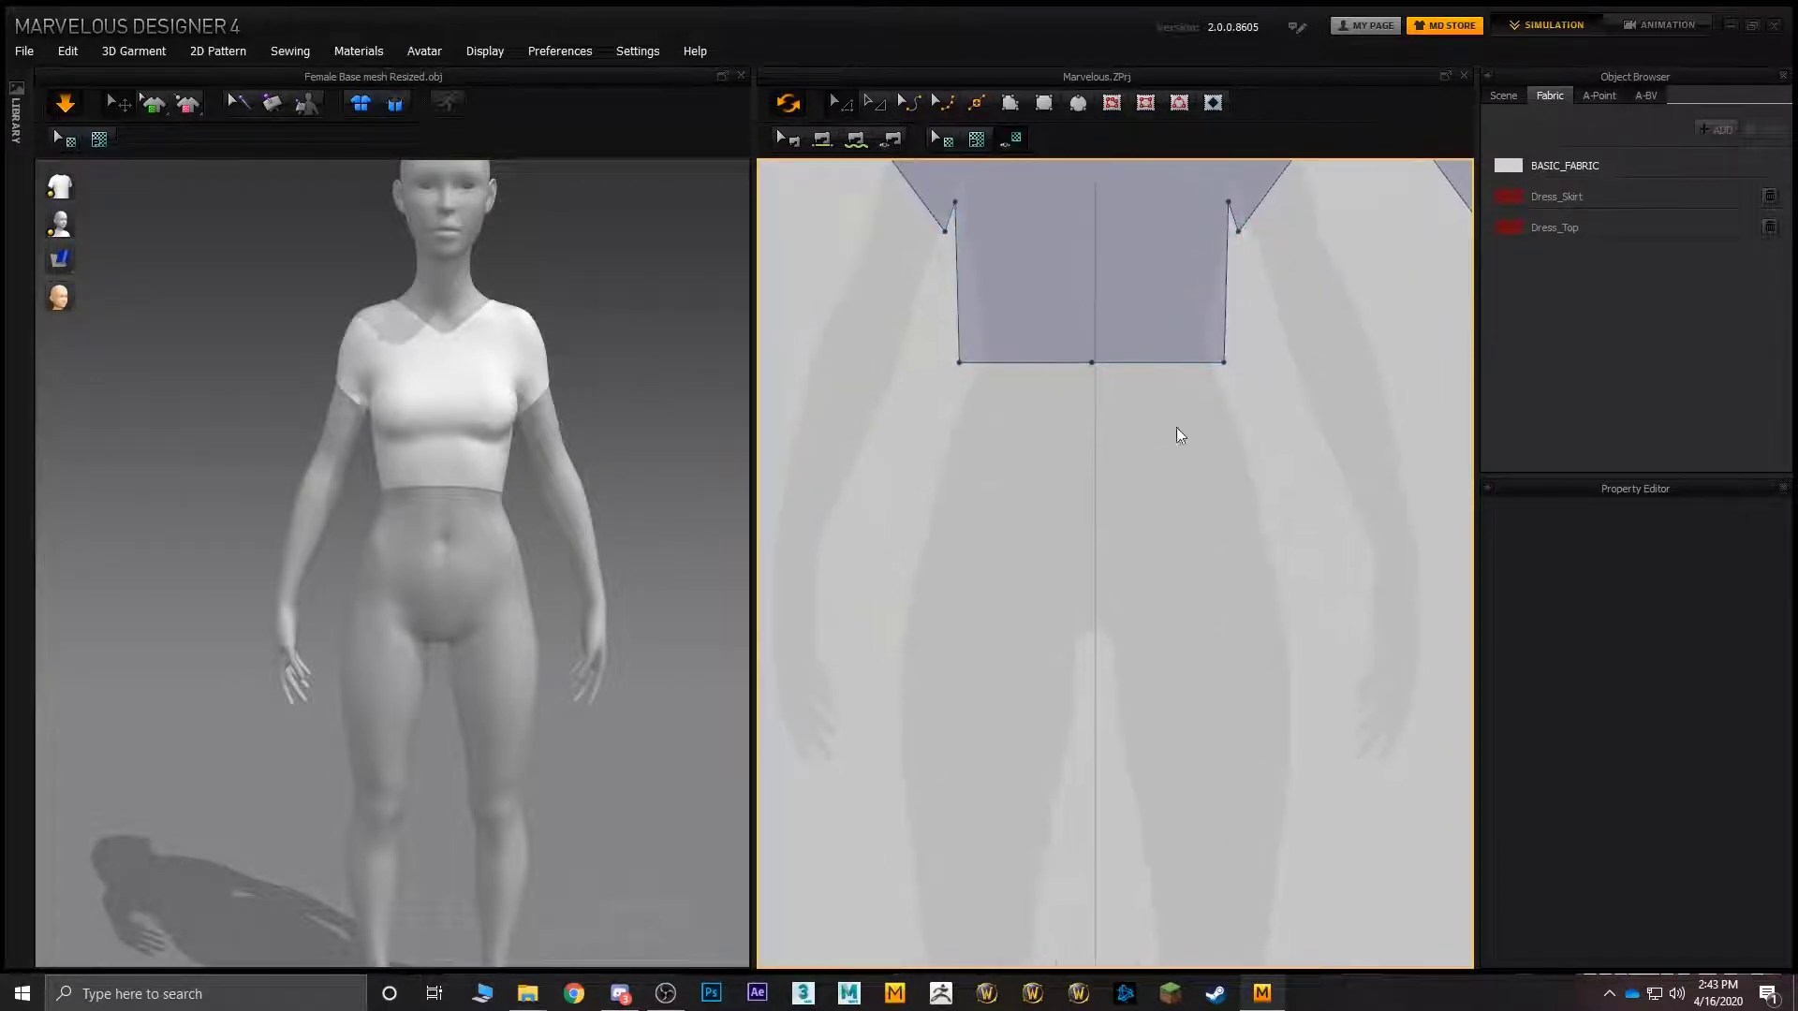
middle_drag(1176, 427, 1129, 525)
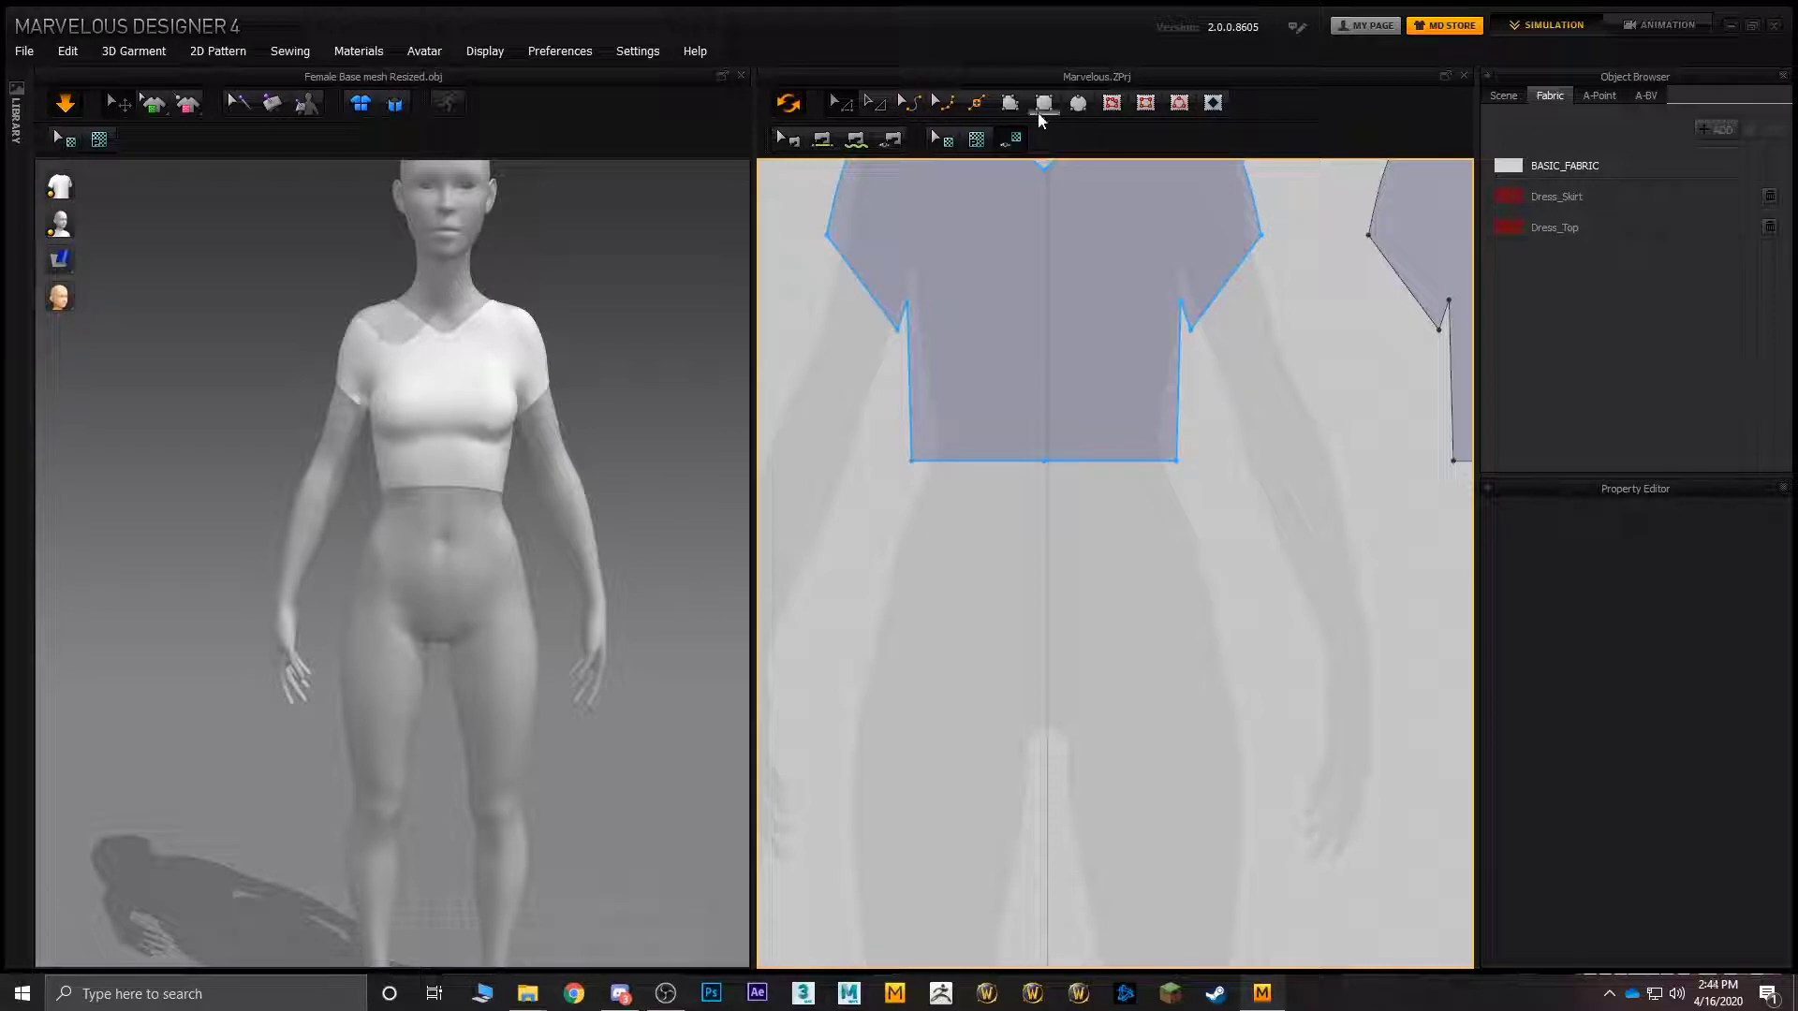
click(1012, 106)
middle_drag(1028, 519, 1075, 449)
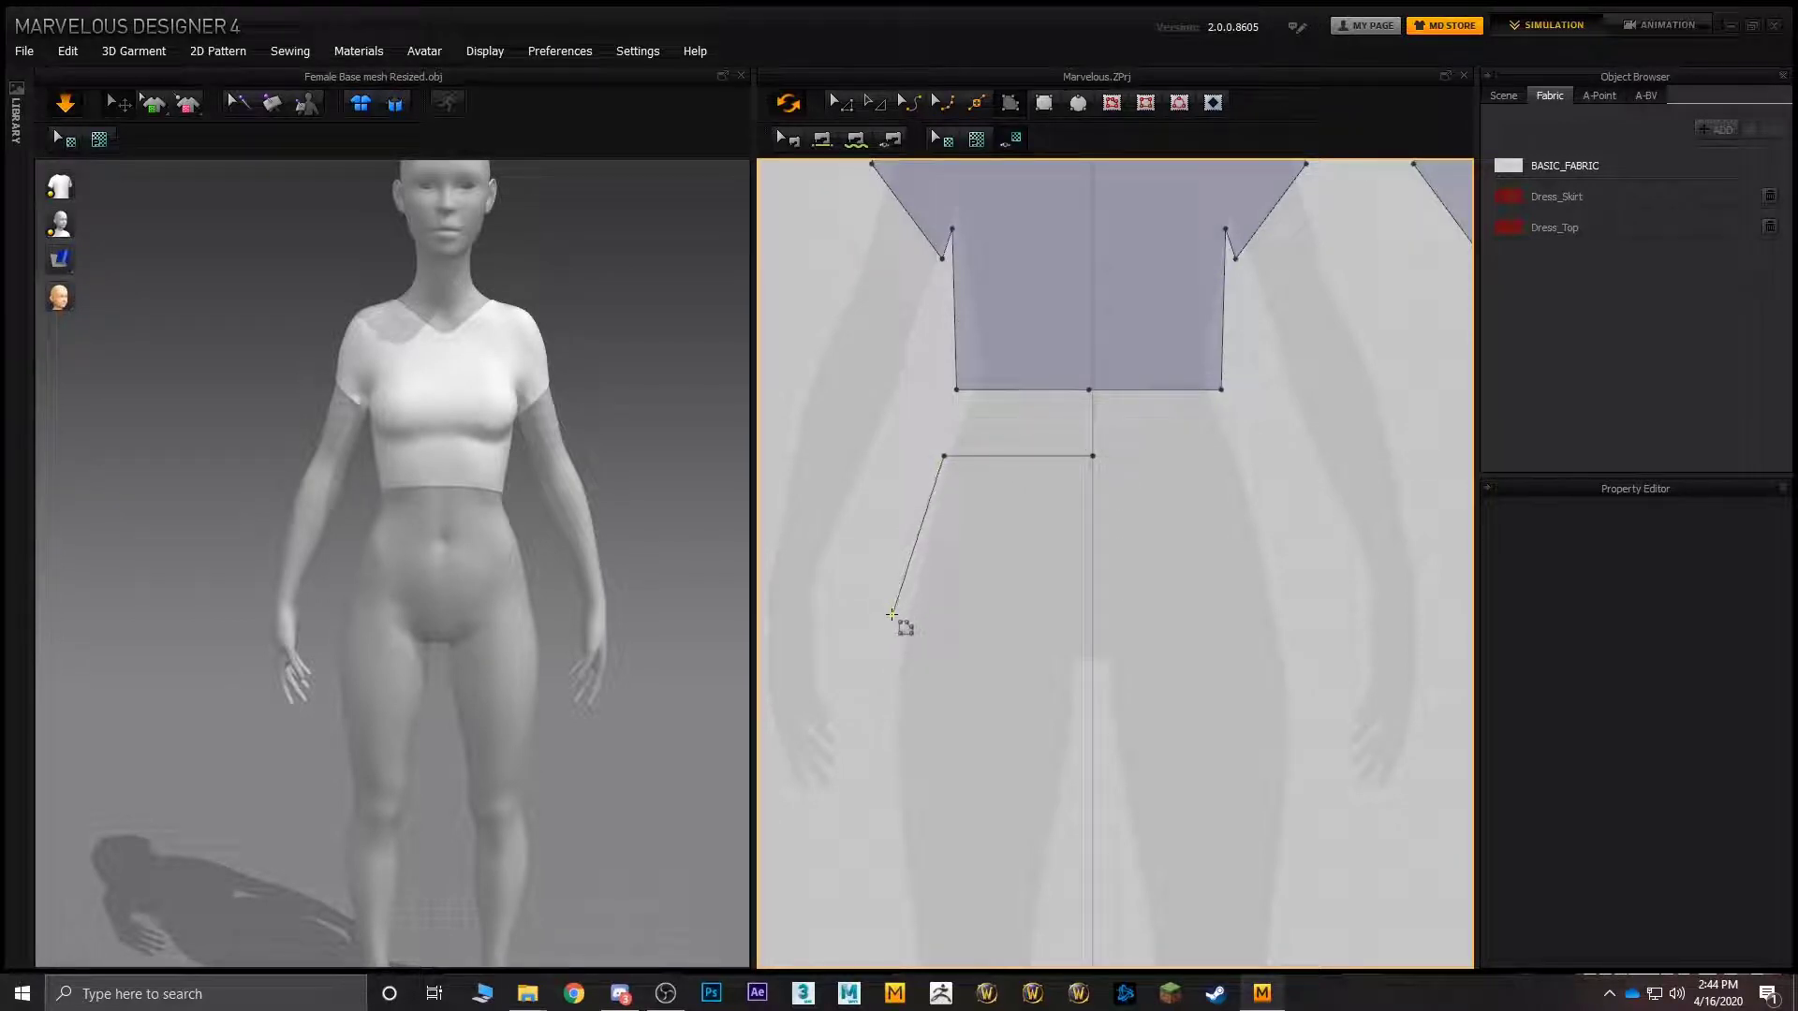
click(889, 661)
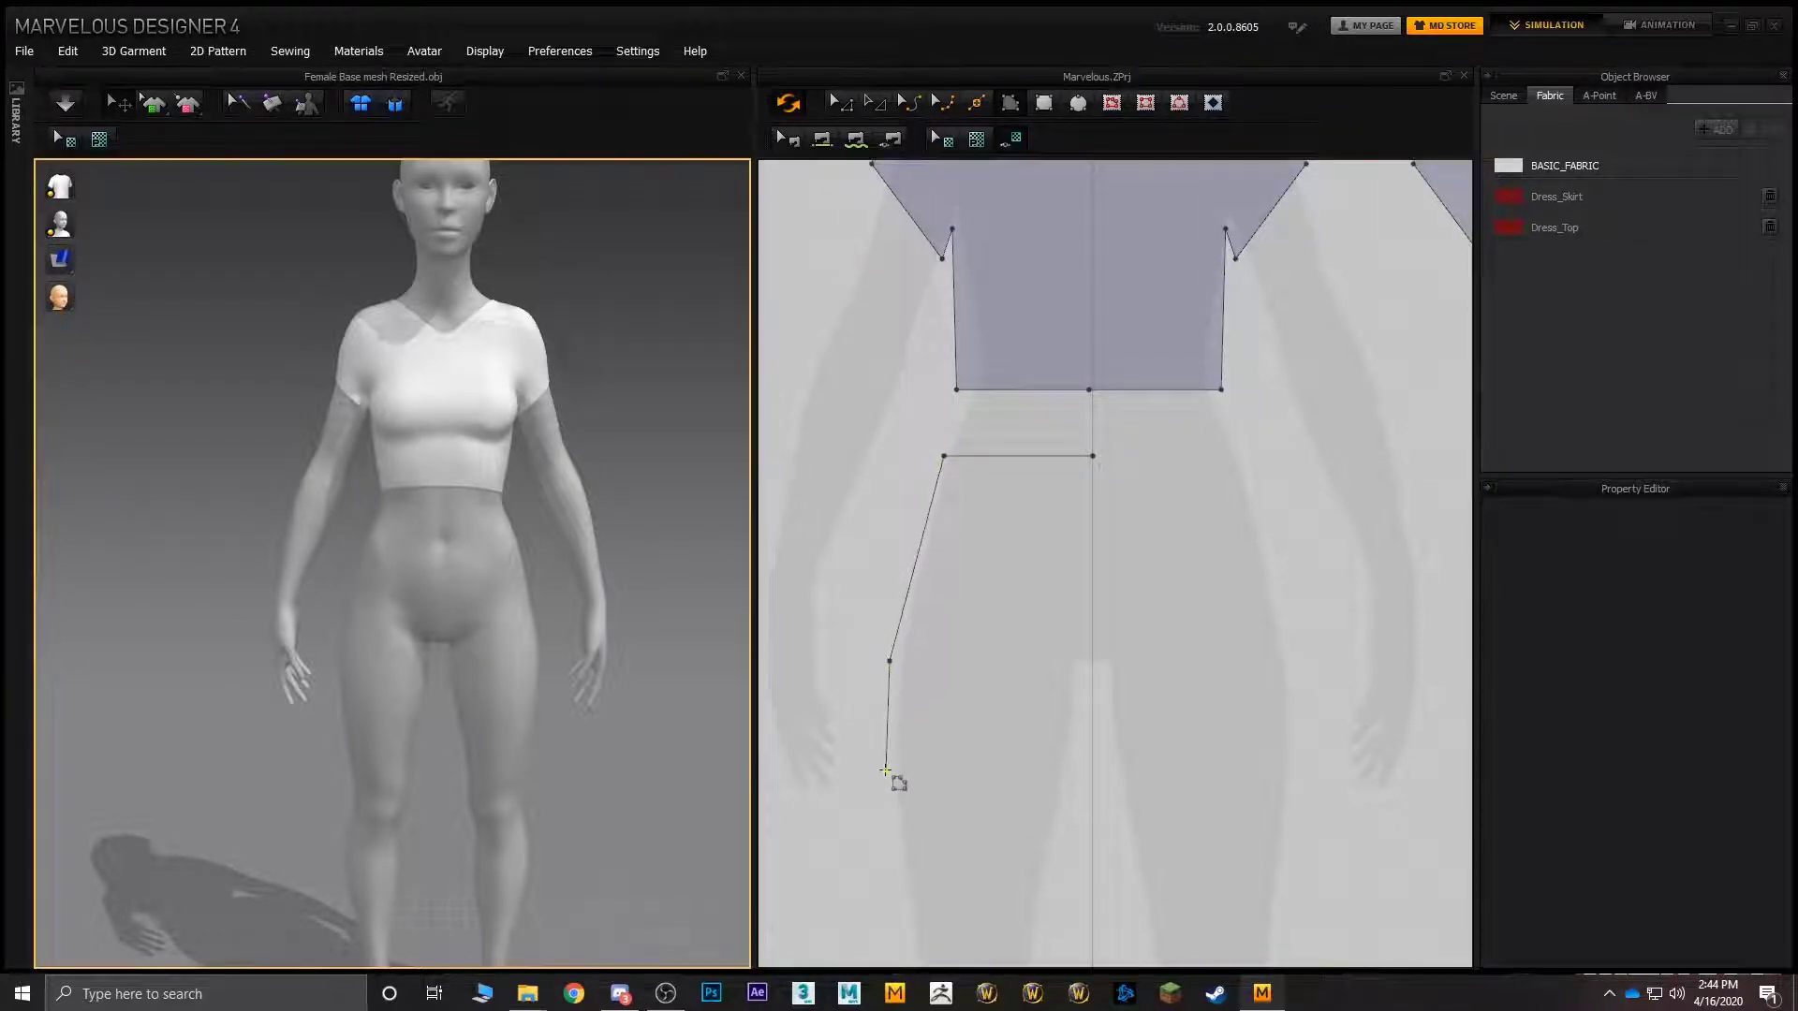
click(893, 882)
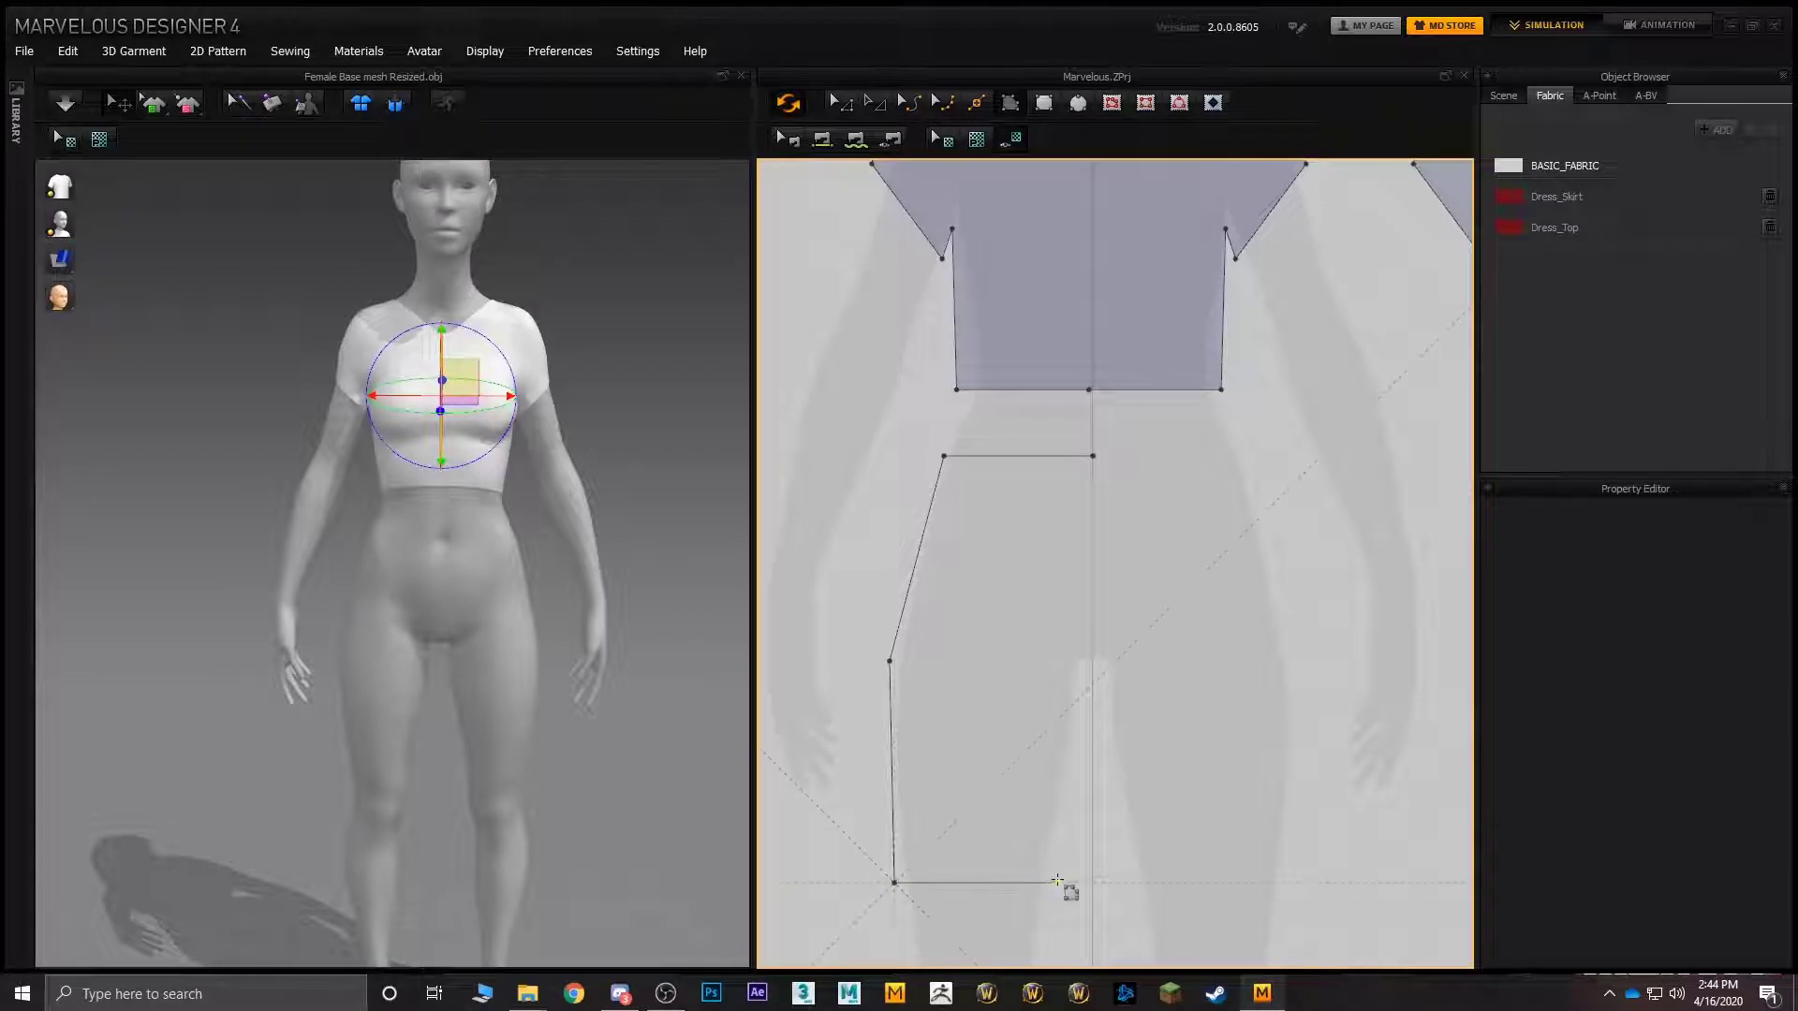
click(1049, 883)
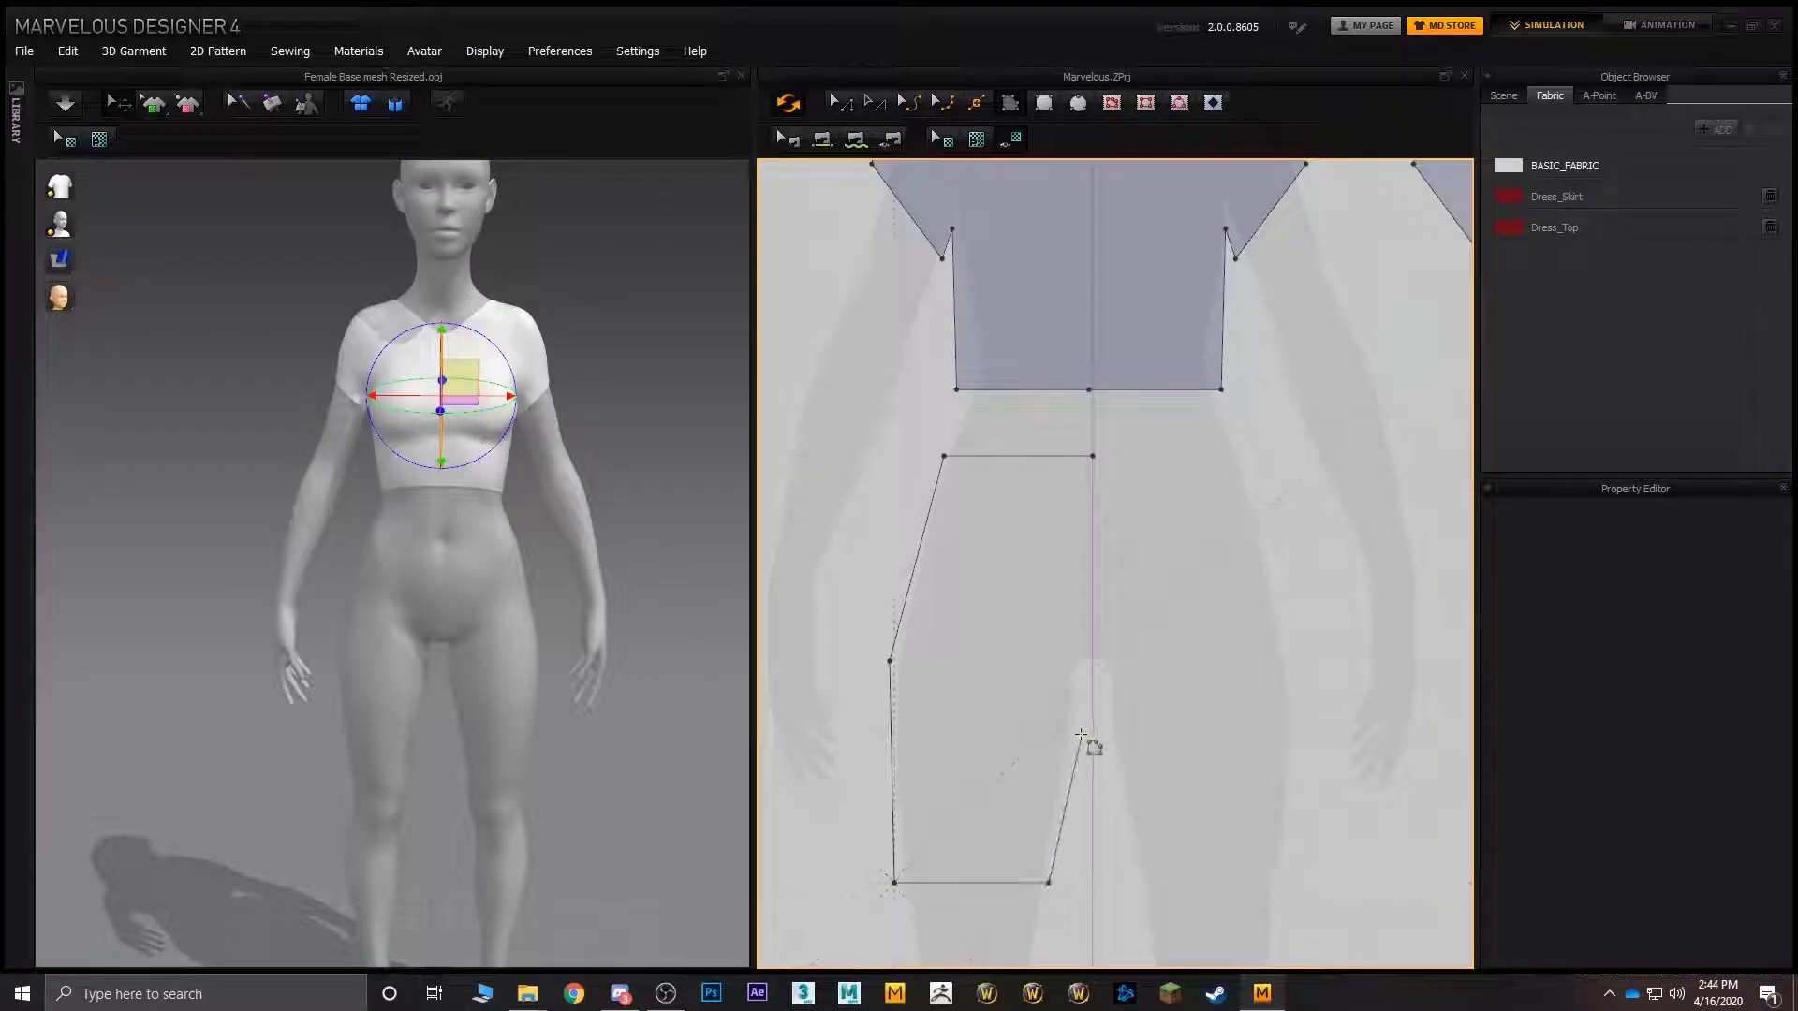
click(1093, 456)
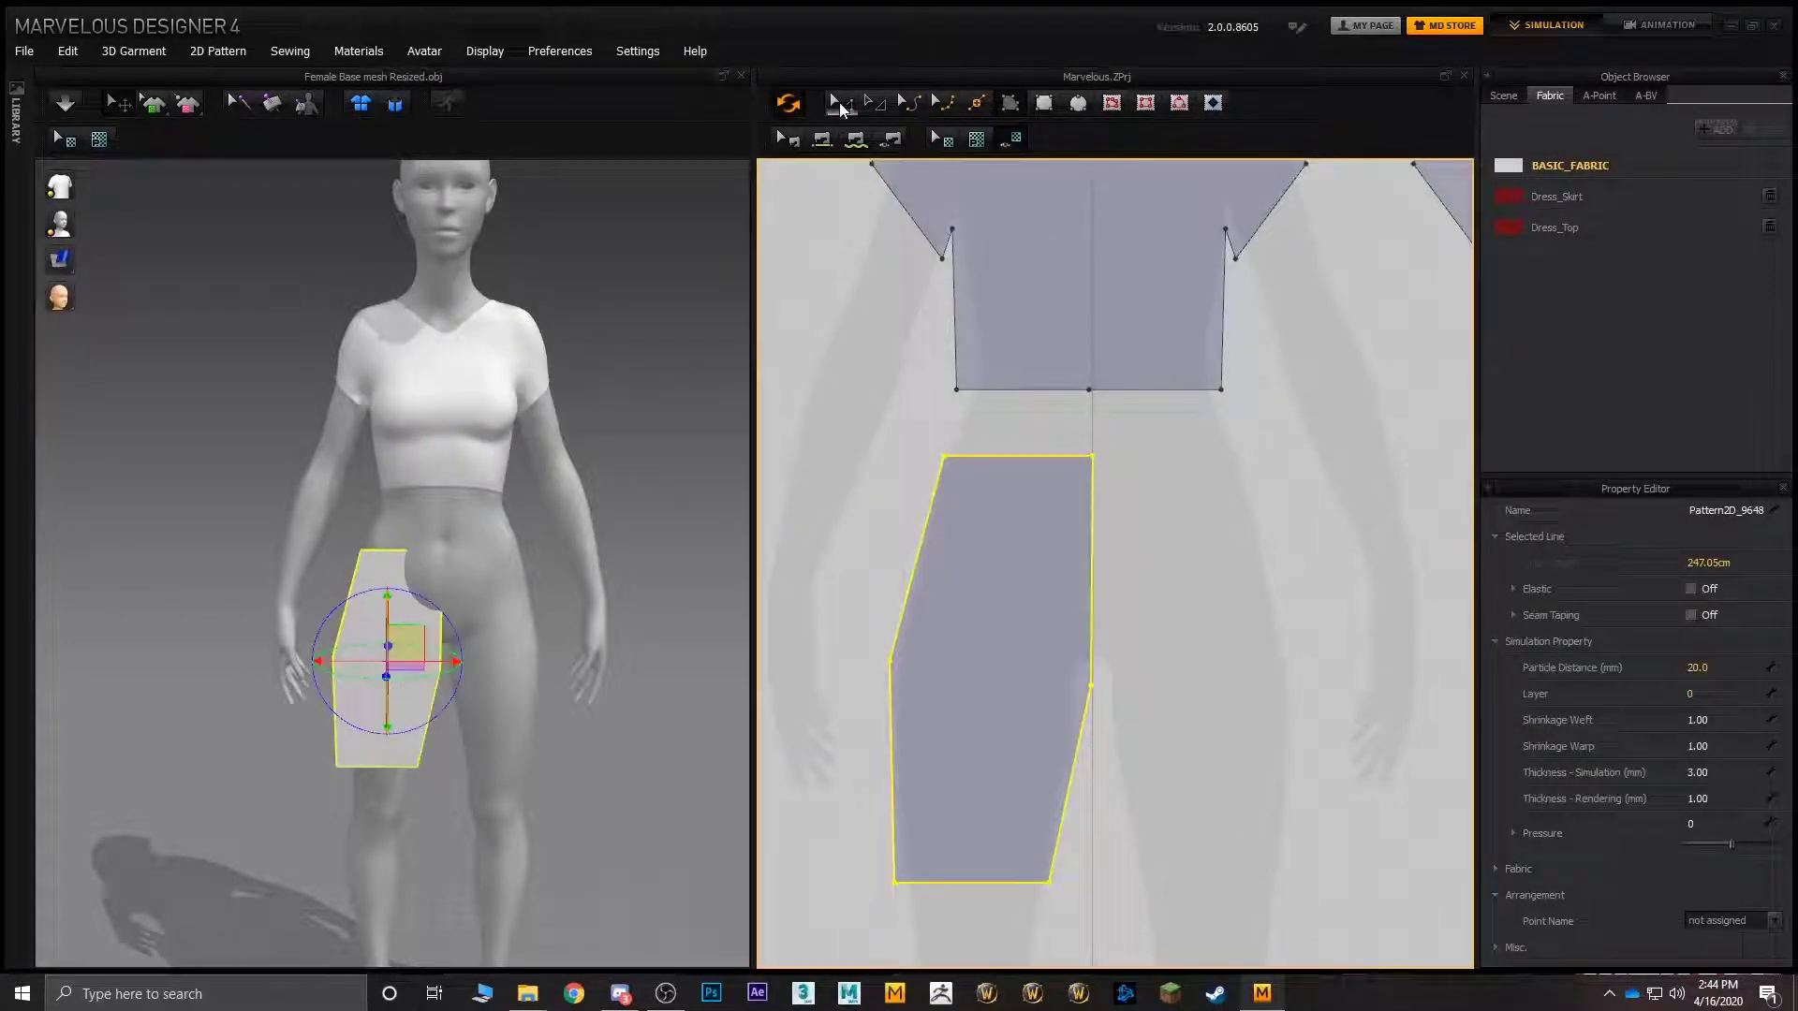
- Unfold the half-shorts piece along its vertical center edge to form the full front piece
click(831, 93)
click(1138, 476)
click(1092, 526)
right_click(1094, 523)
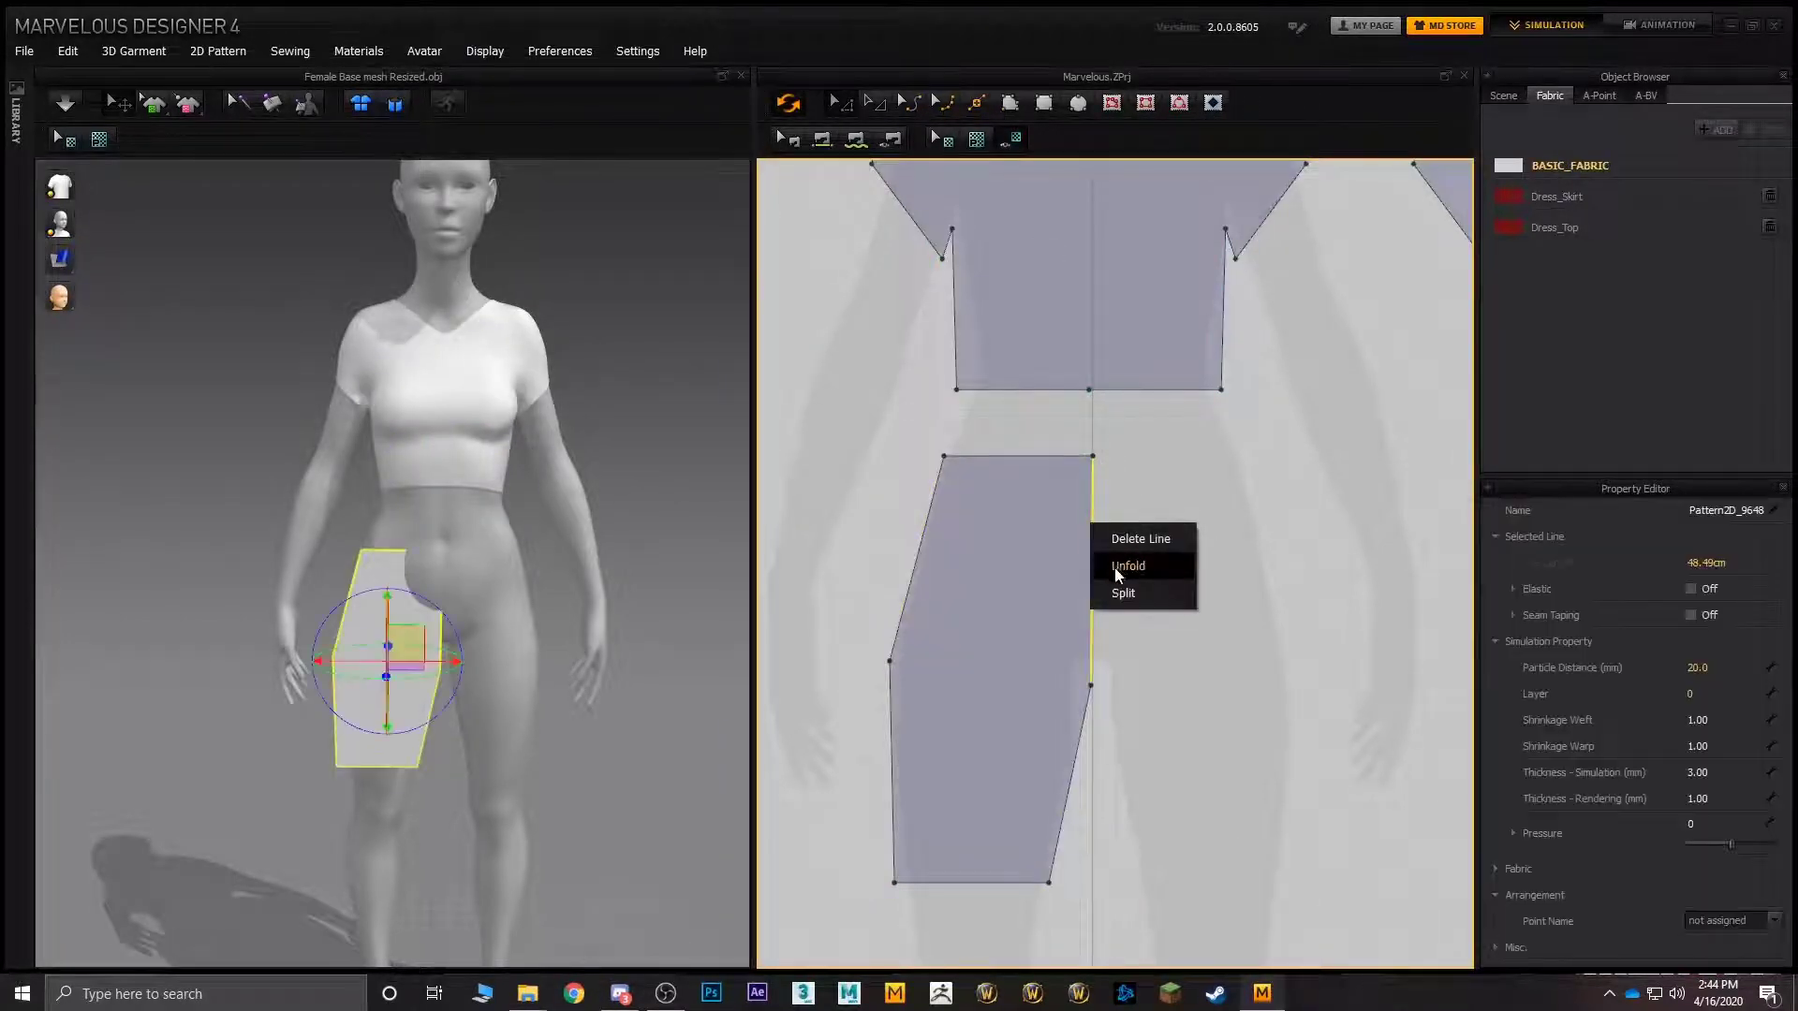
click(1133, 596)
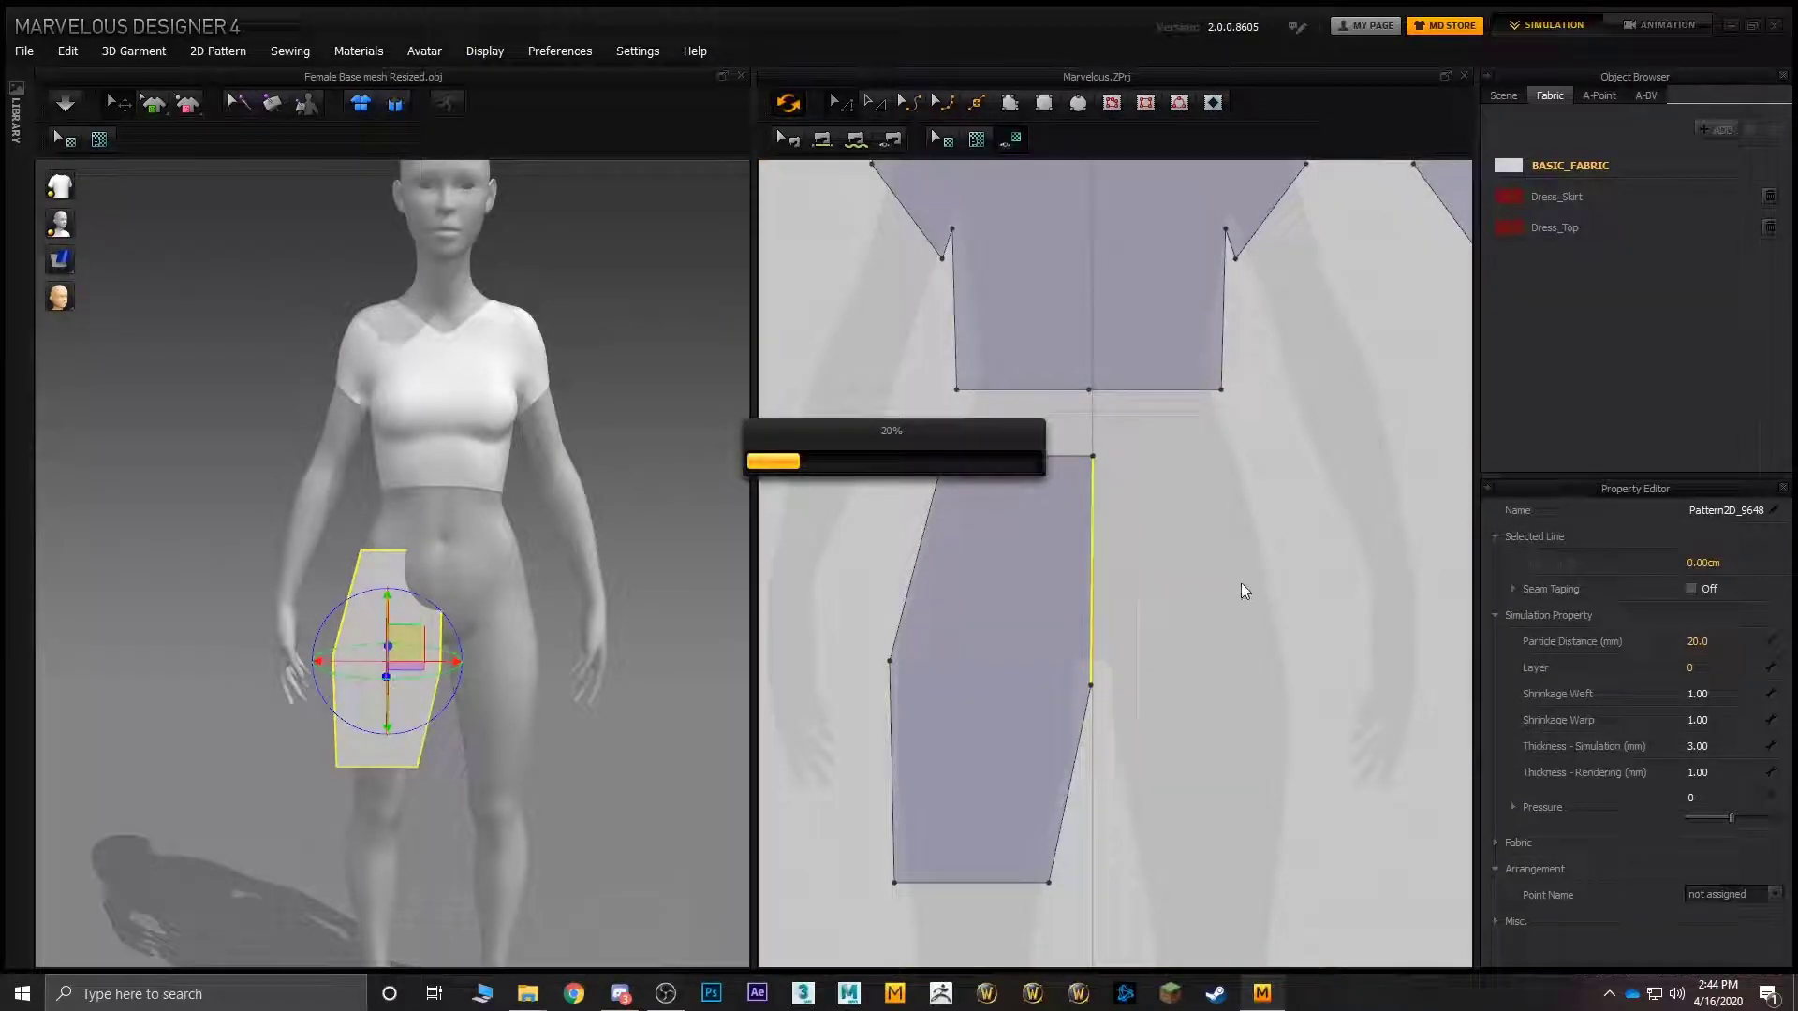
scroll(1111, 569, down, 3)
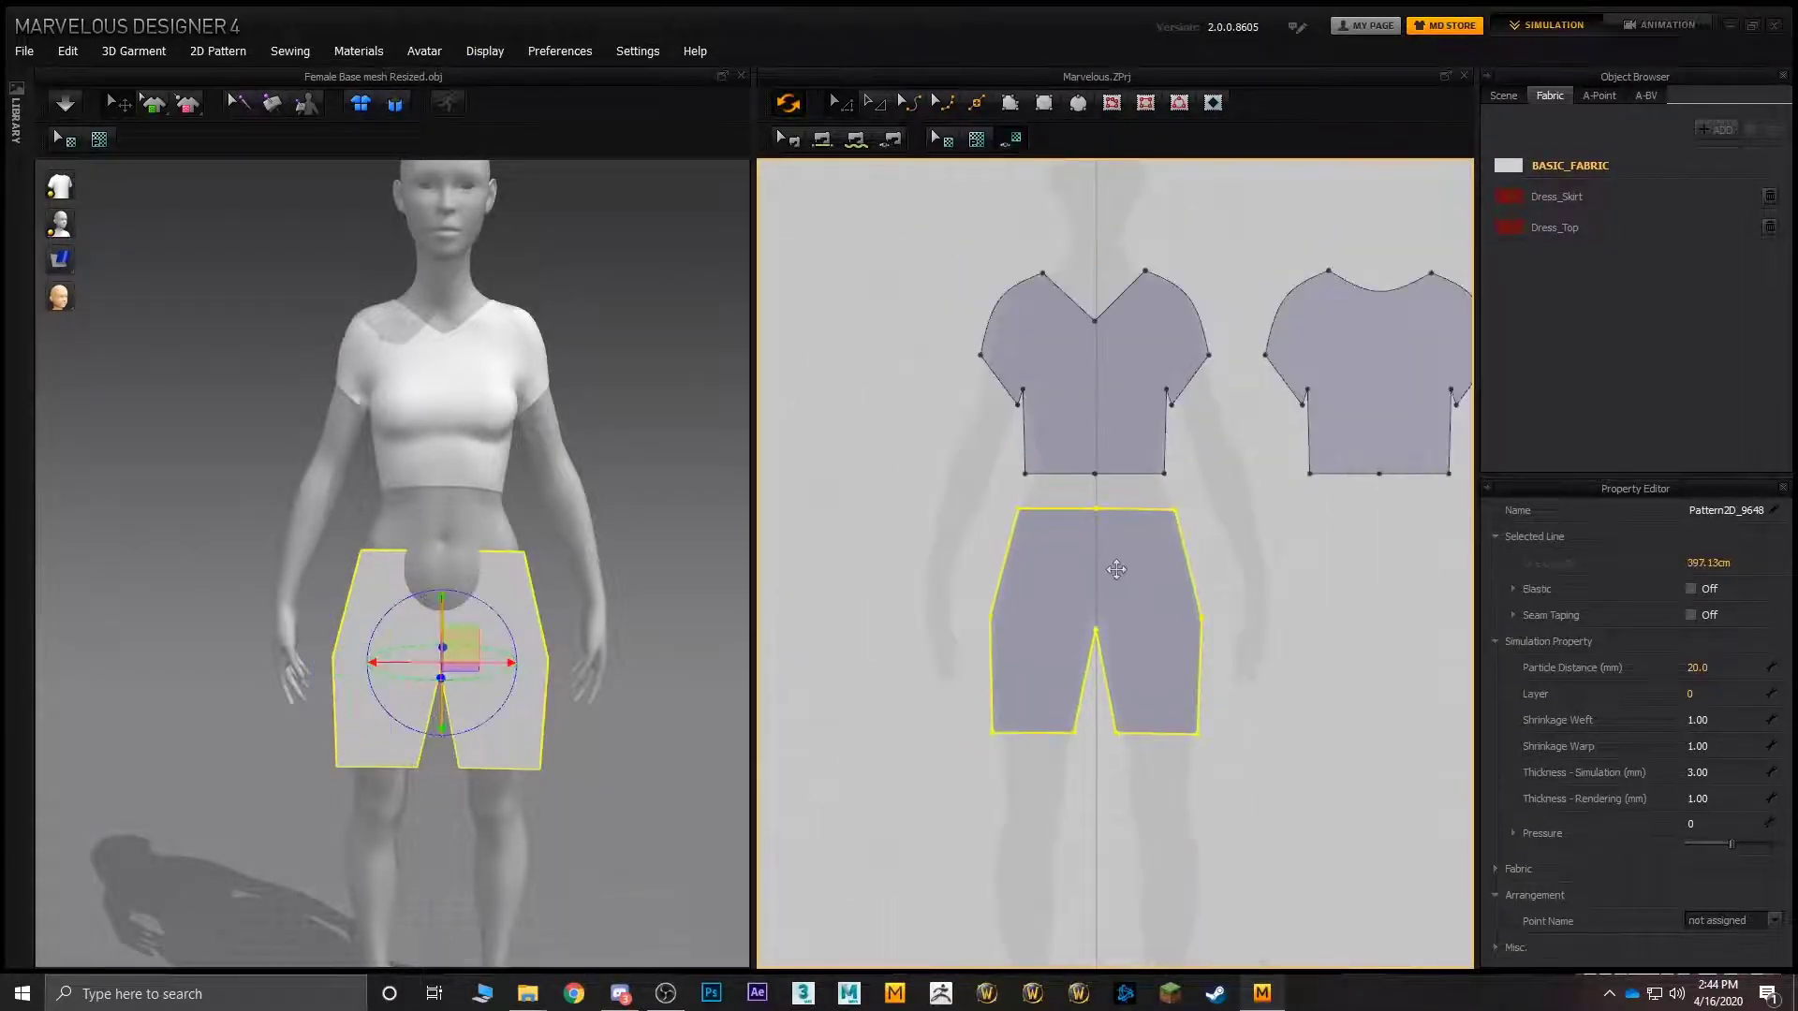
- Paste a linked copy of the front shorts piece beside the original, below the shirt's back piece
right_click(1288, 611)
click(1349, 167)
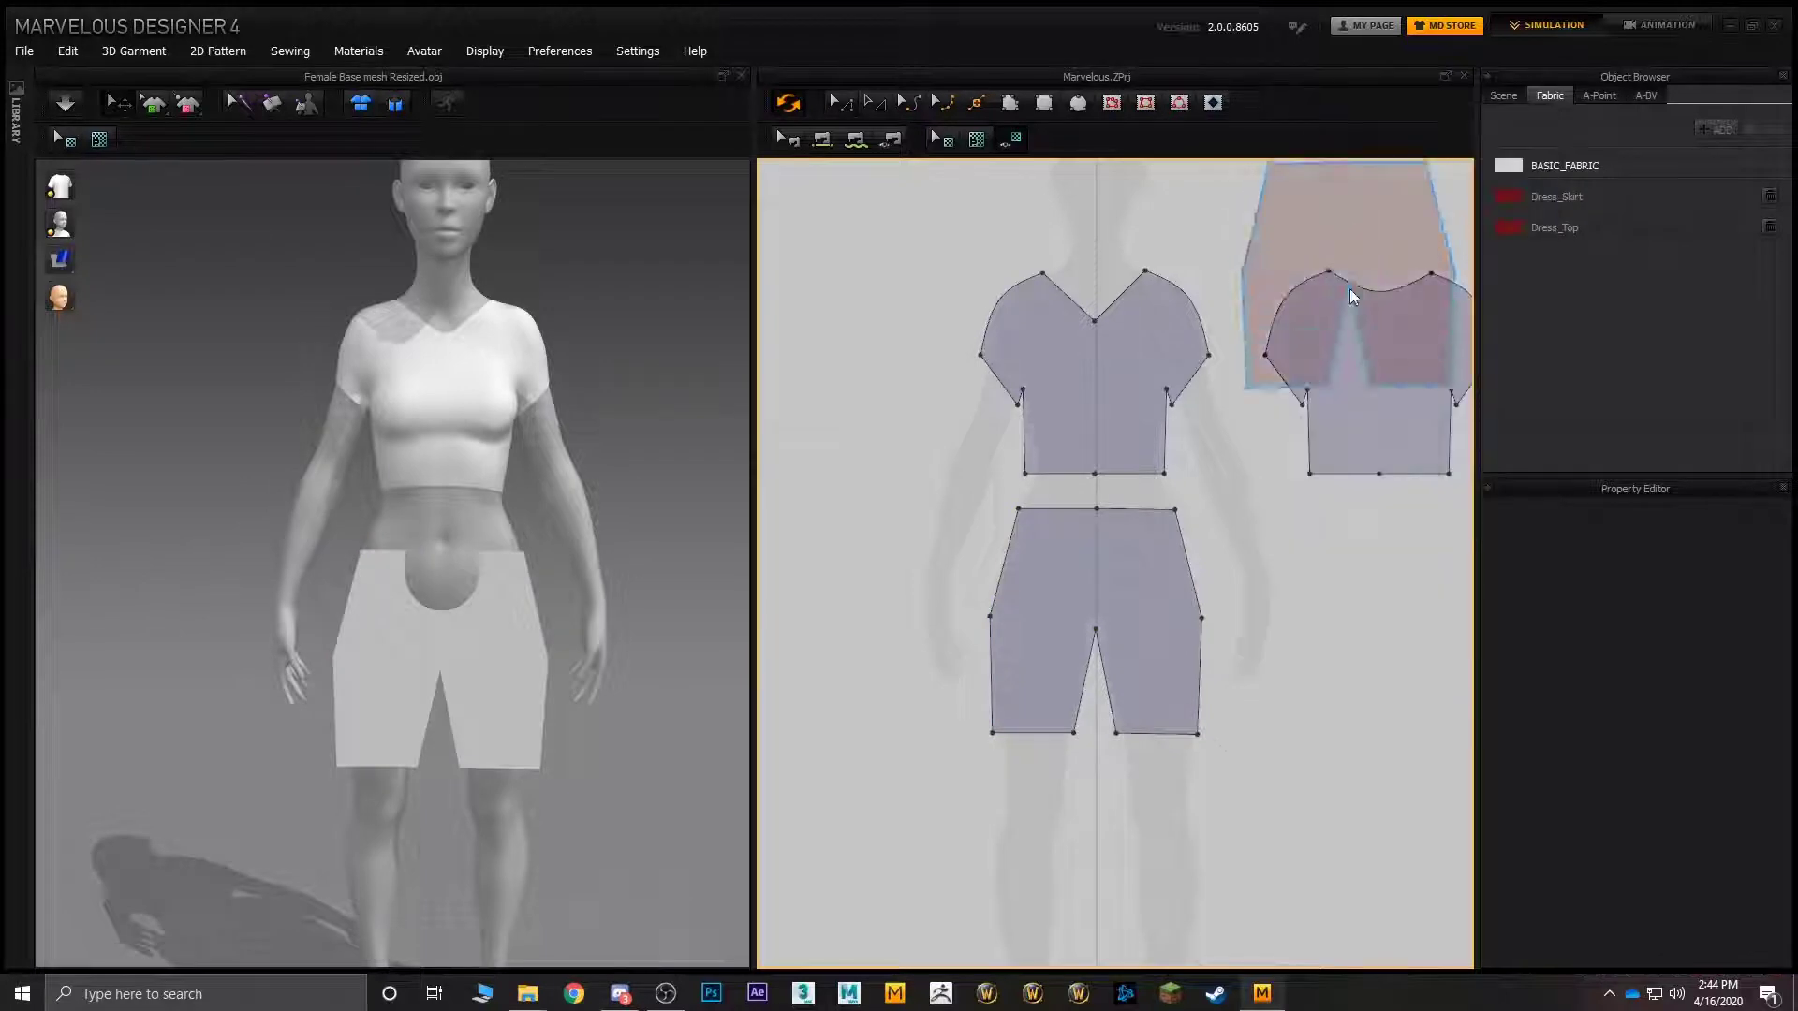
click(1352, 593)
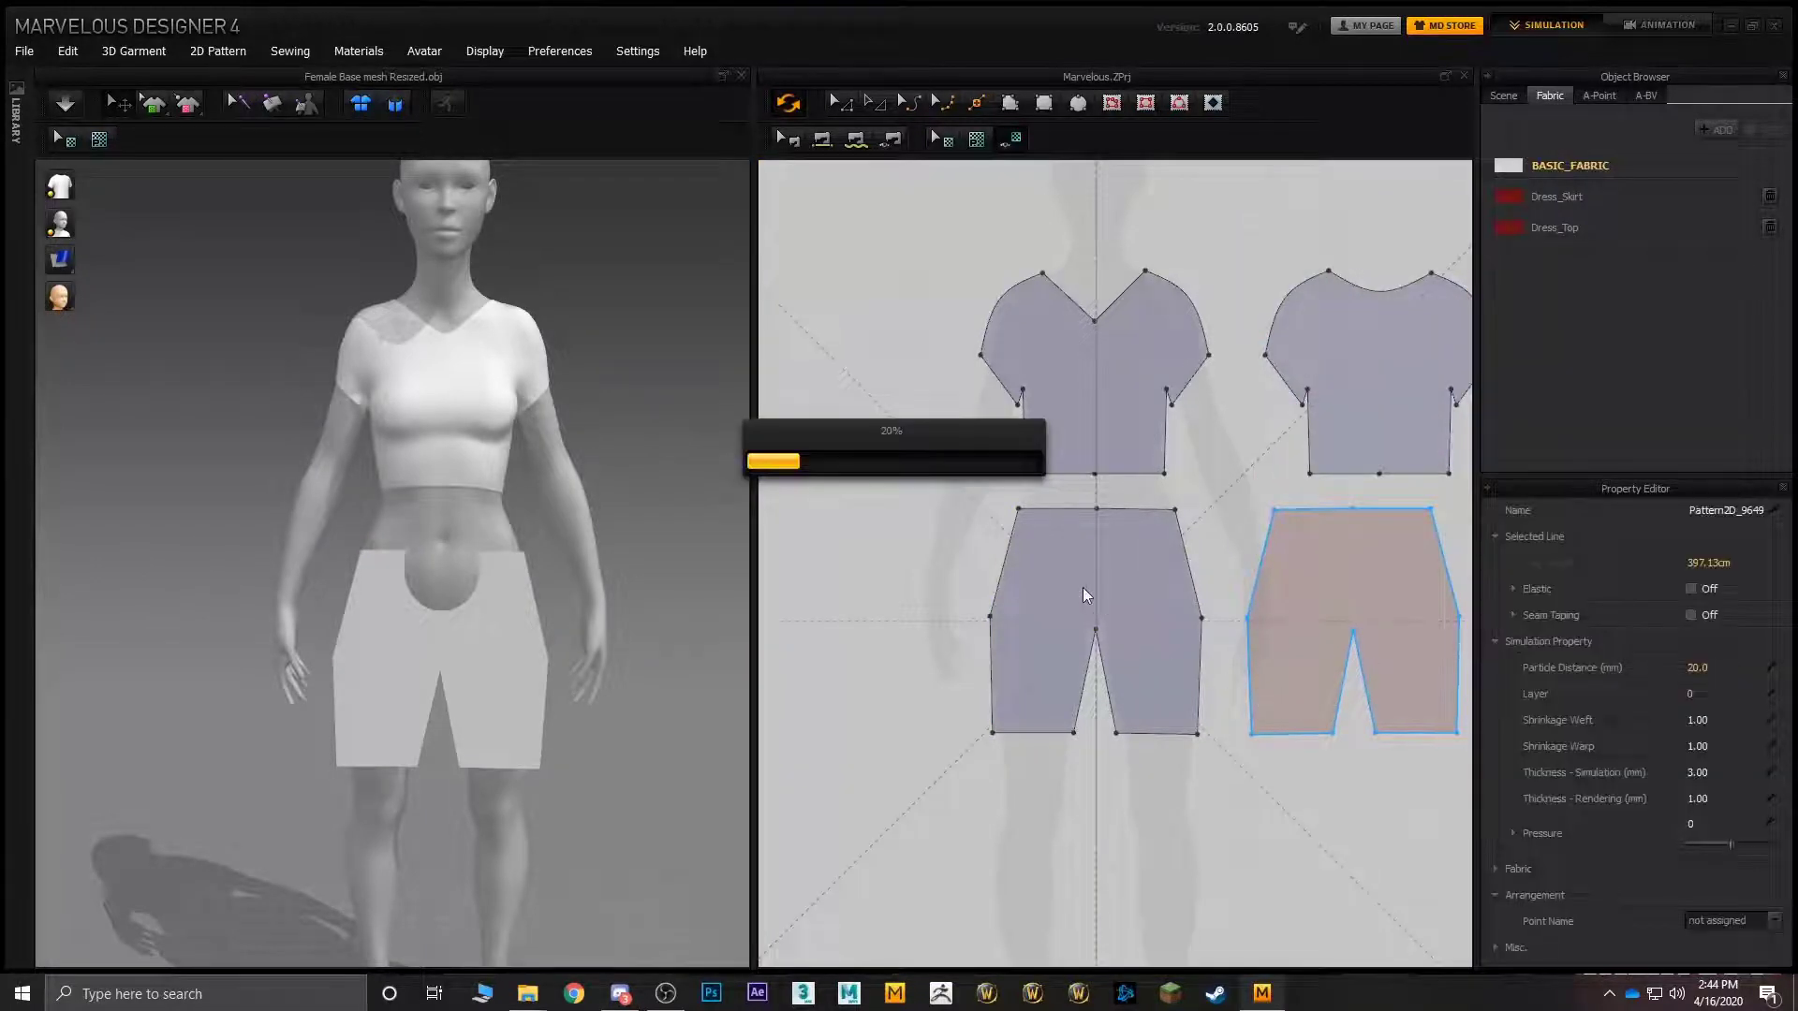
- Rotate the copied shorts piece about its vertical axis in the 3D view
middle_drag(655, 515, 529, 421)
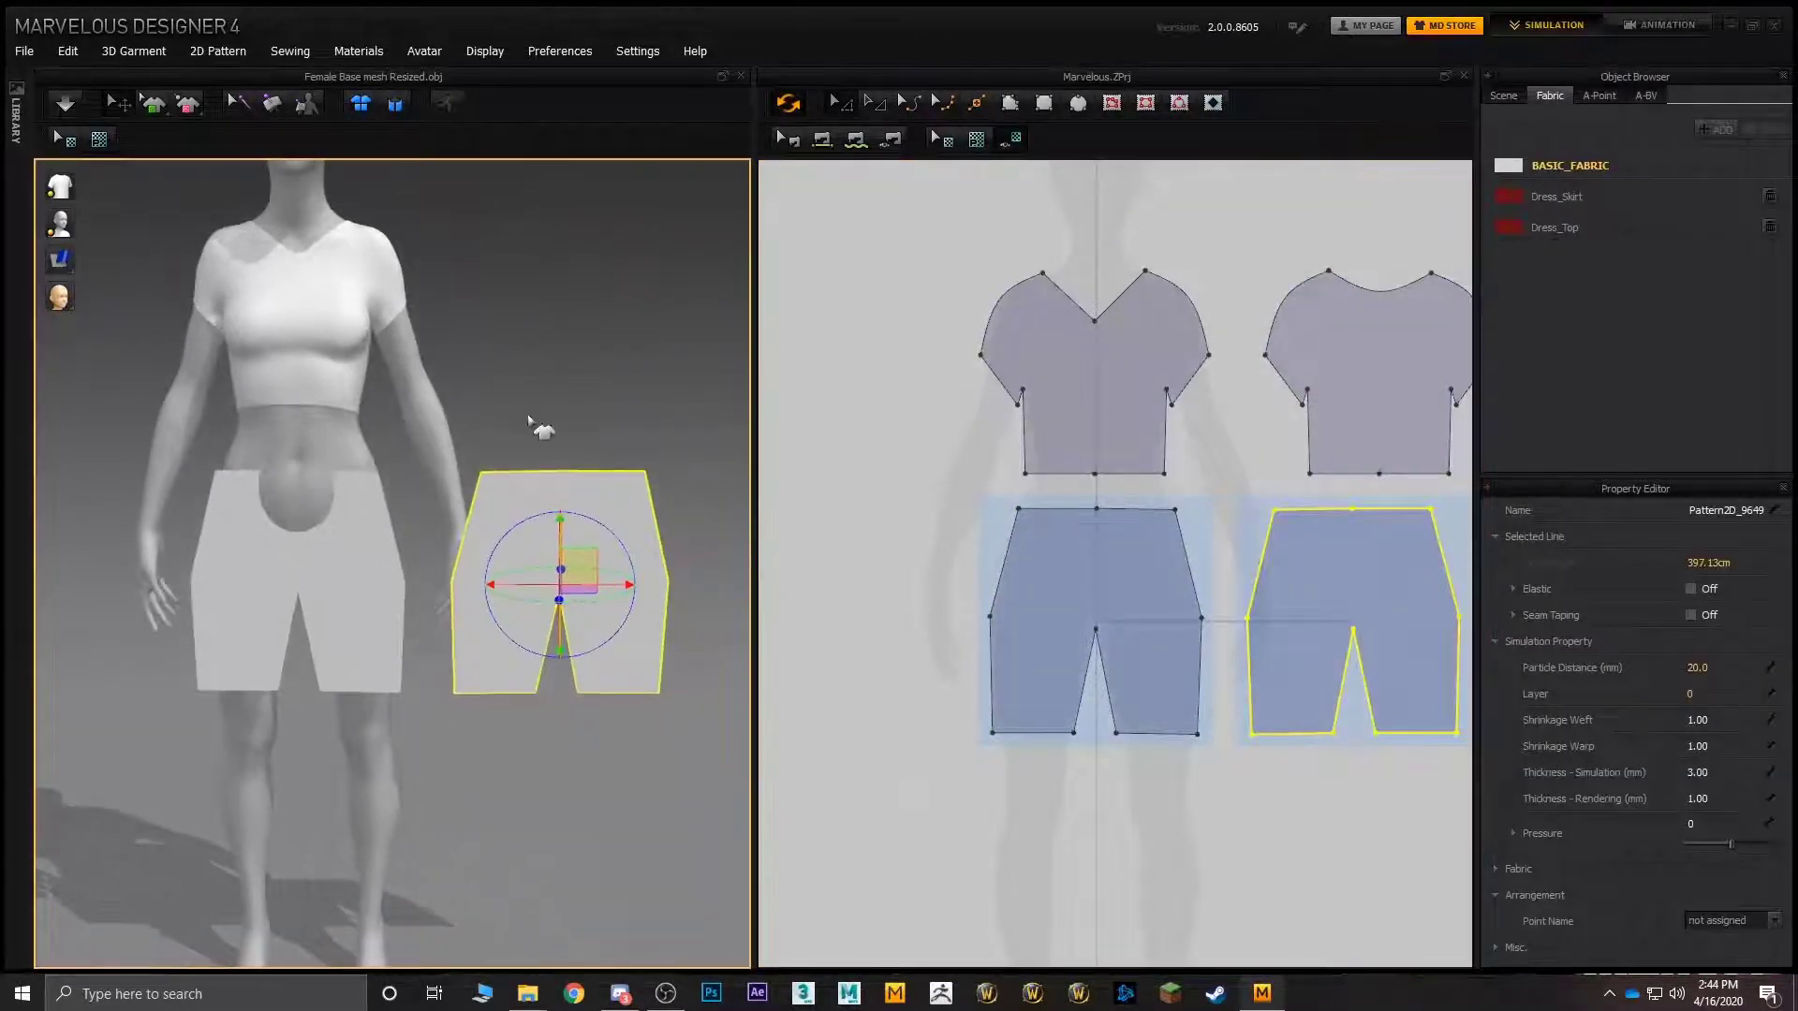
click(338, 487)
right_drag(401, 422, 267, 481)
drag(267, 480, 298, 536)
click(386, 626)
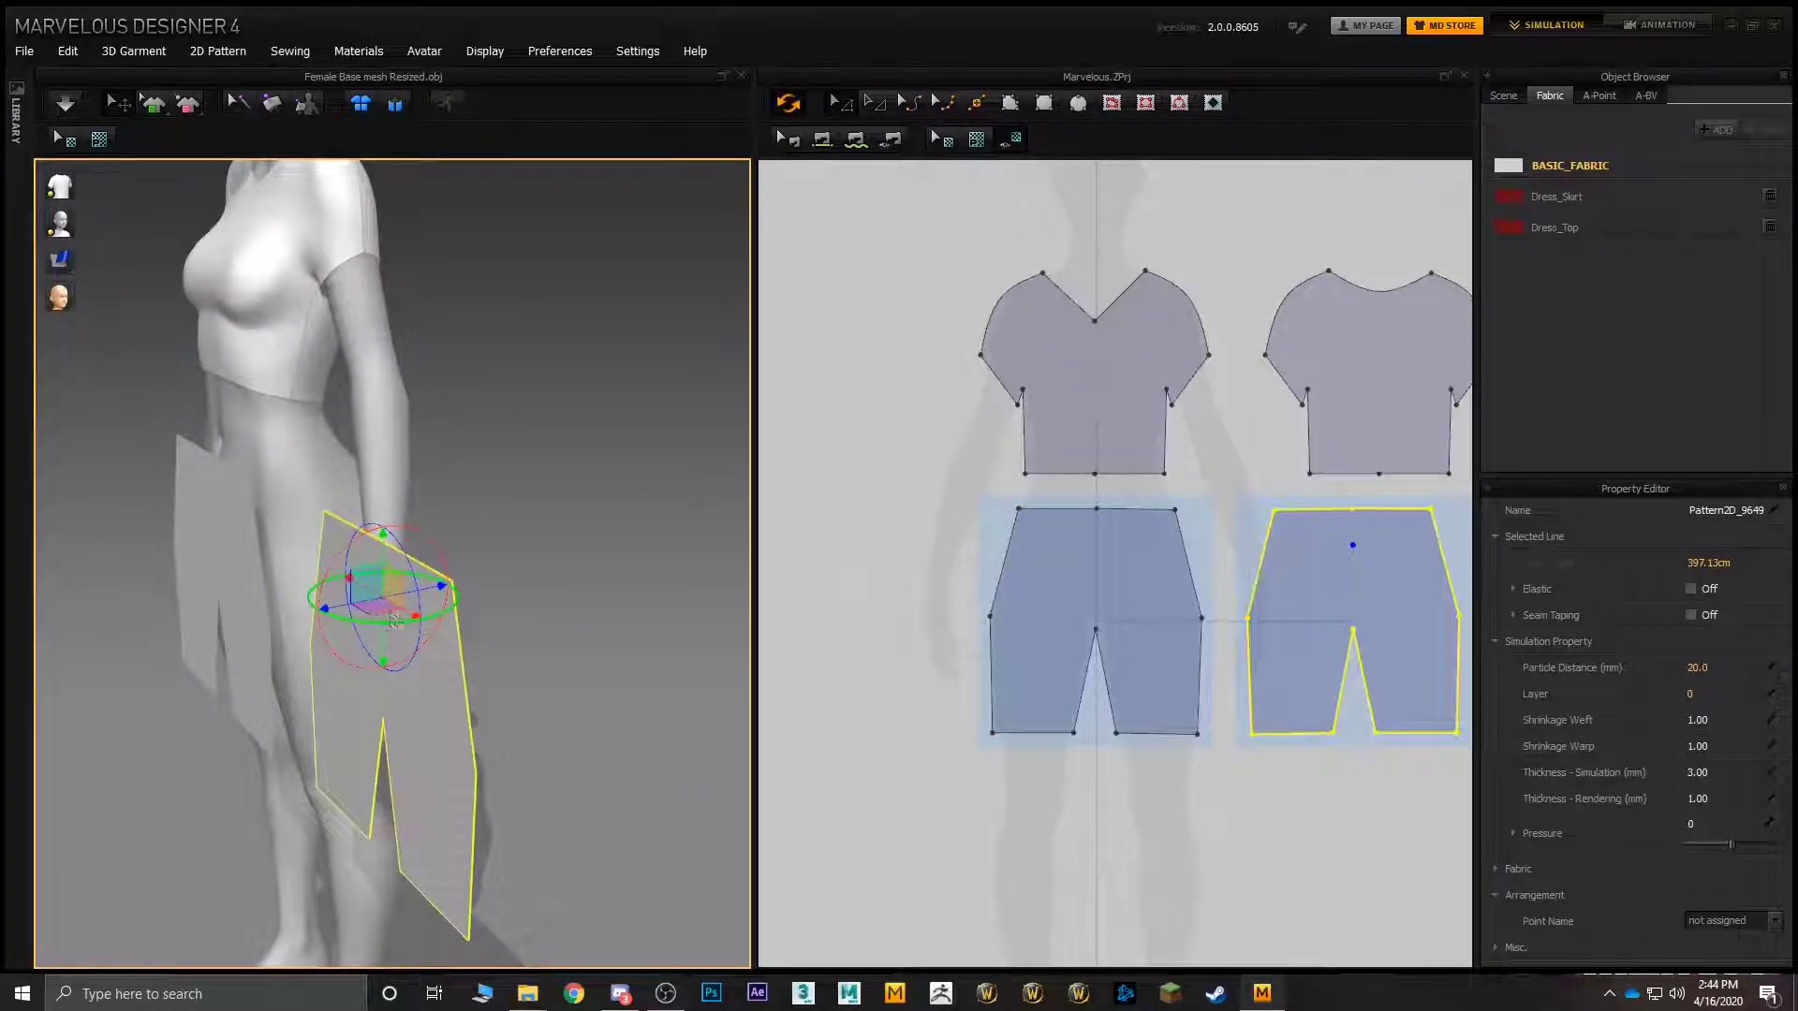
drag(395, 620, 365, 529)
- Move the copied shorts piece behind the avatar's hips and center it opposite the front shorts piece
right_drag(409, 530, 386, 532)
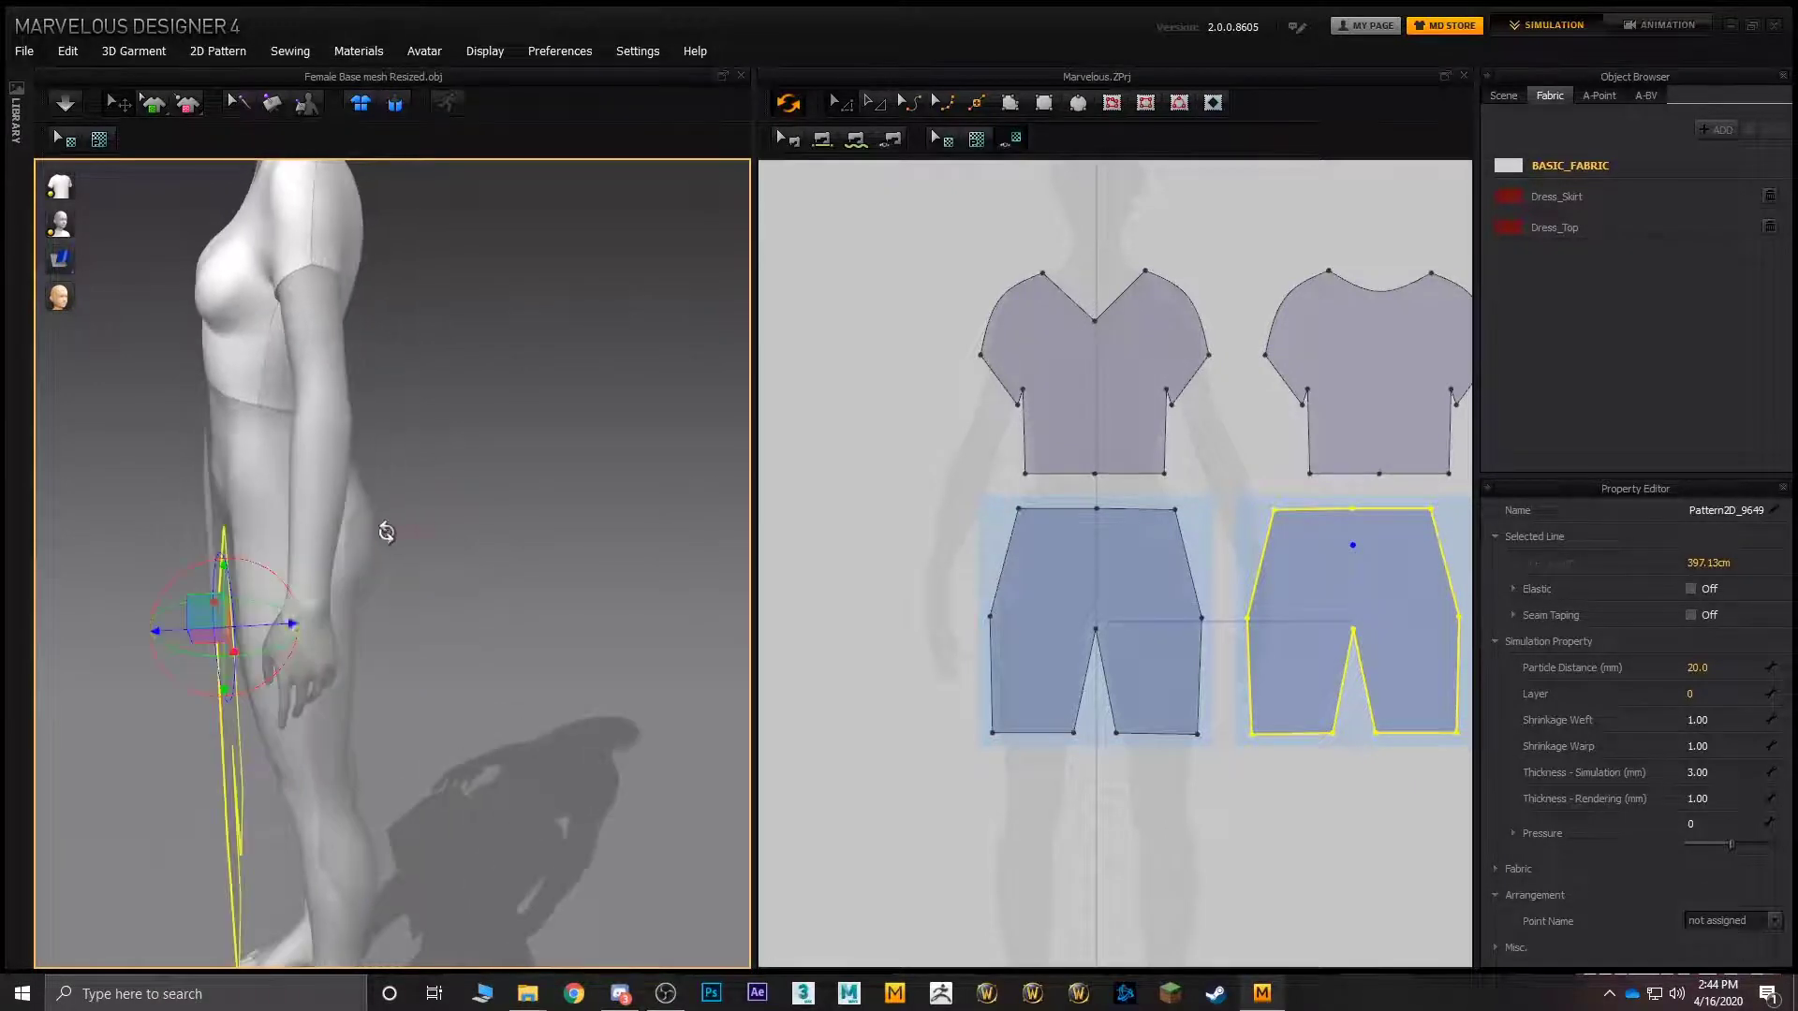
drag(266, 623, 455, 609)
right_drag(450, 604, 187, 567)
drag(188, 560, 482, 511)
right_drag(483, 511, 570, 494)
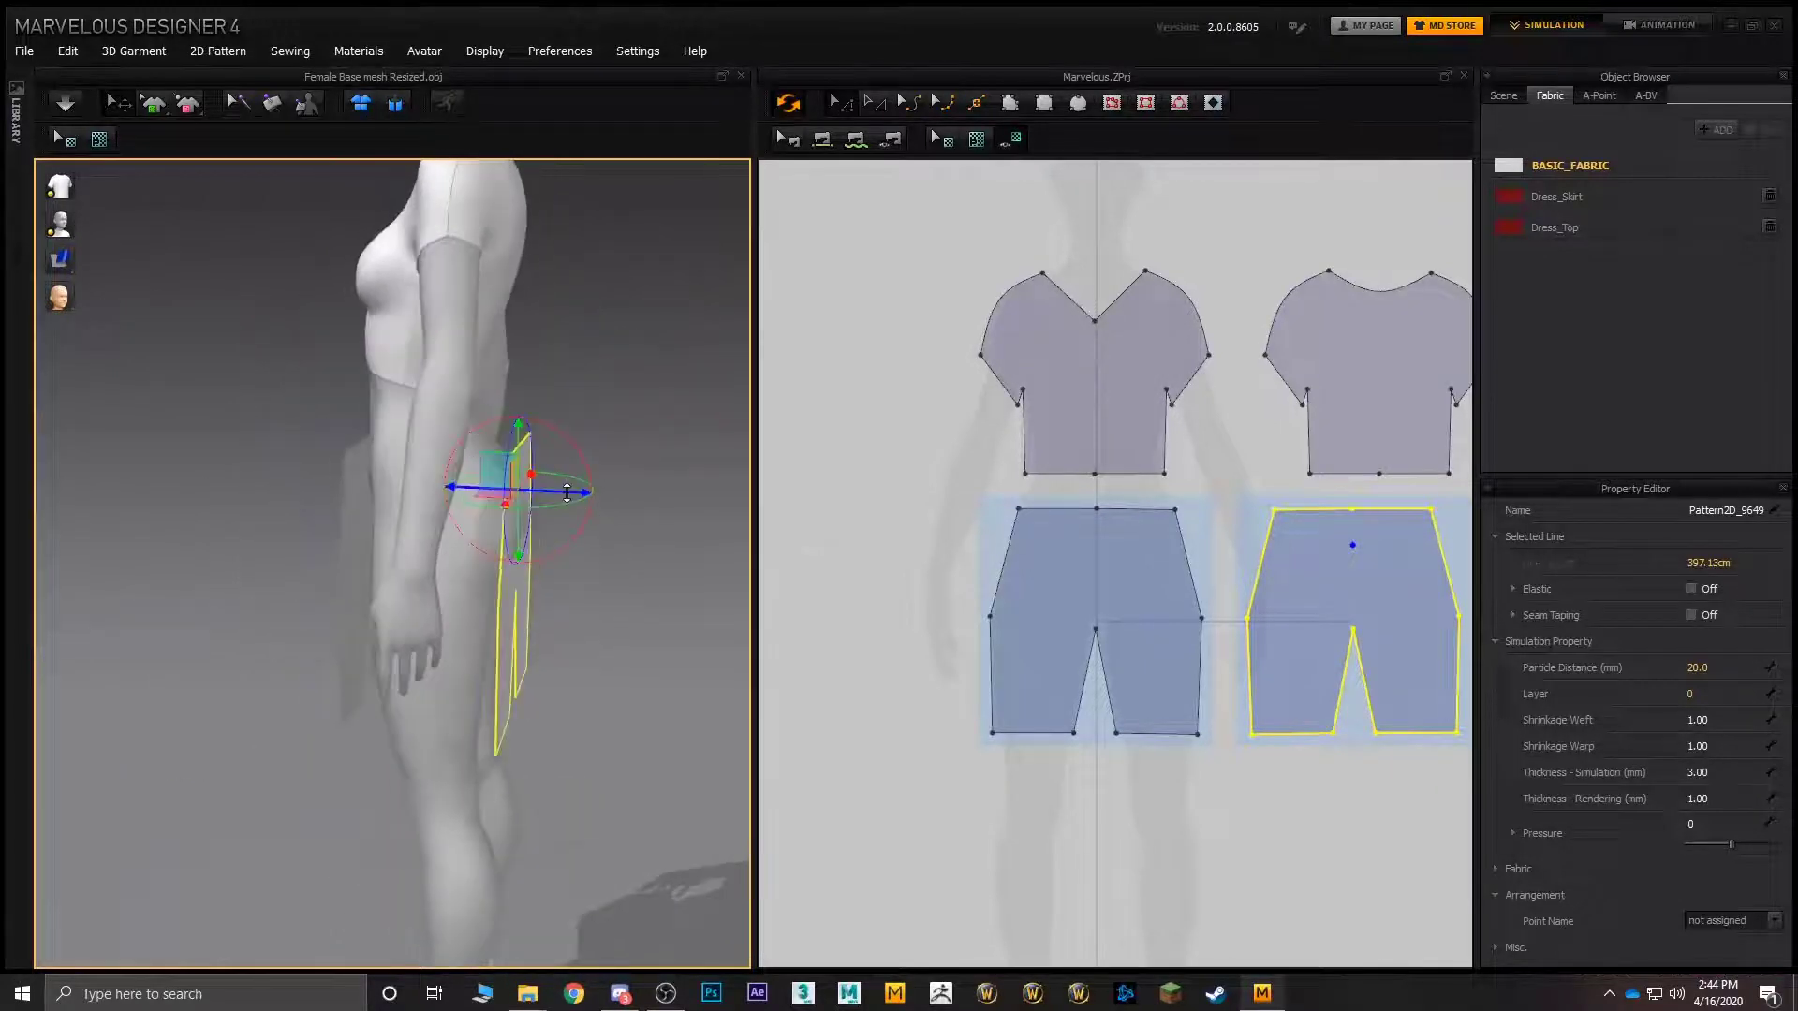
drag(585, 493, 563, 419)
right_drag(403, 473, 468, 463)
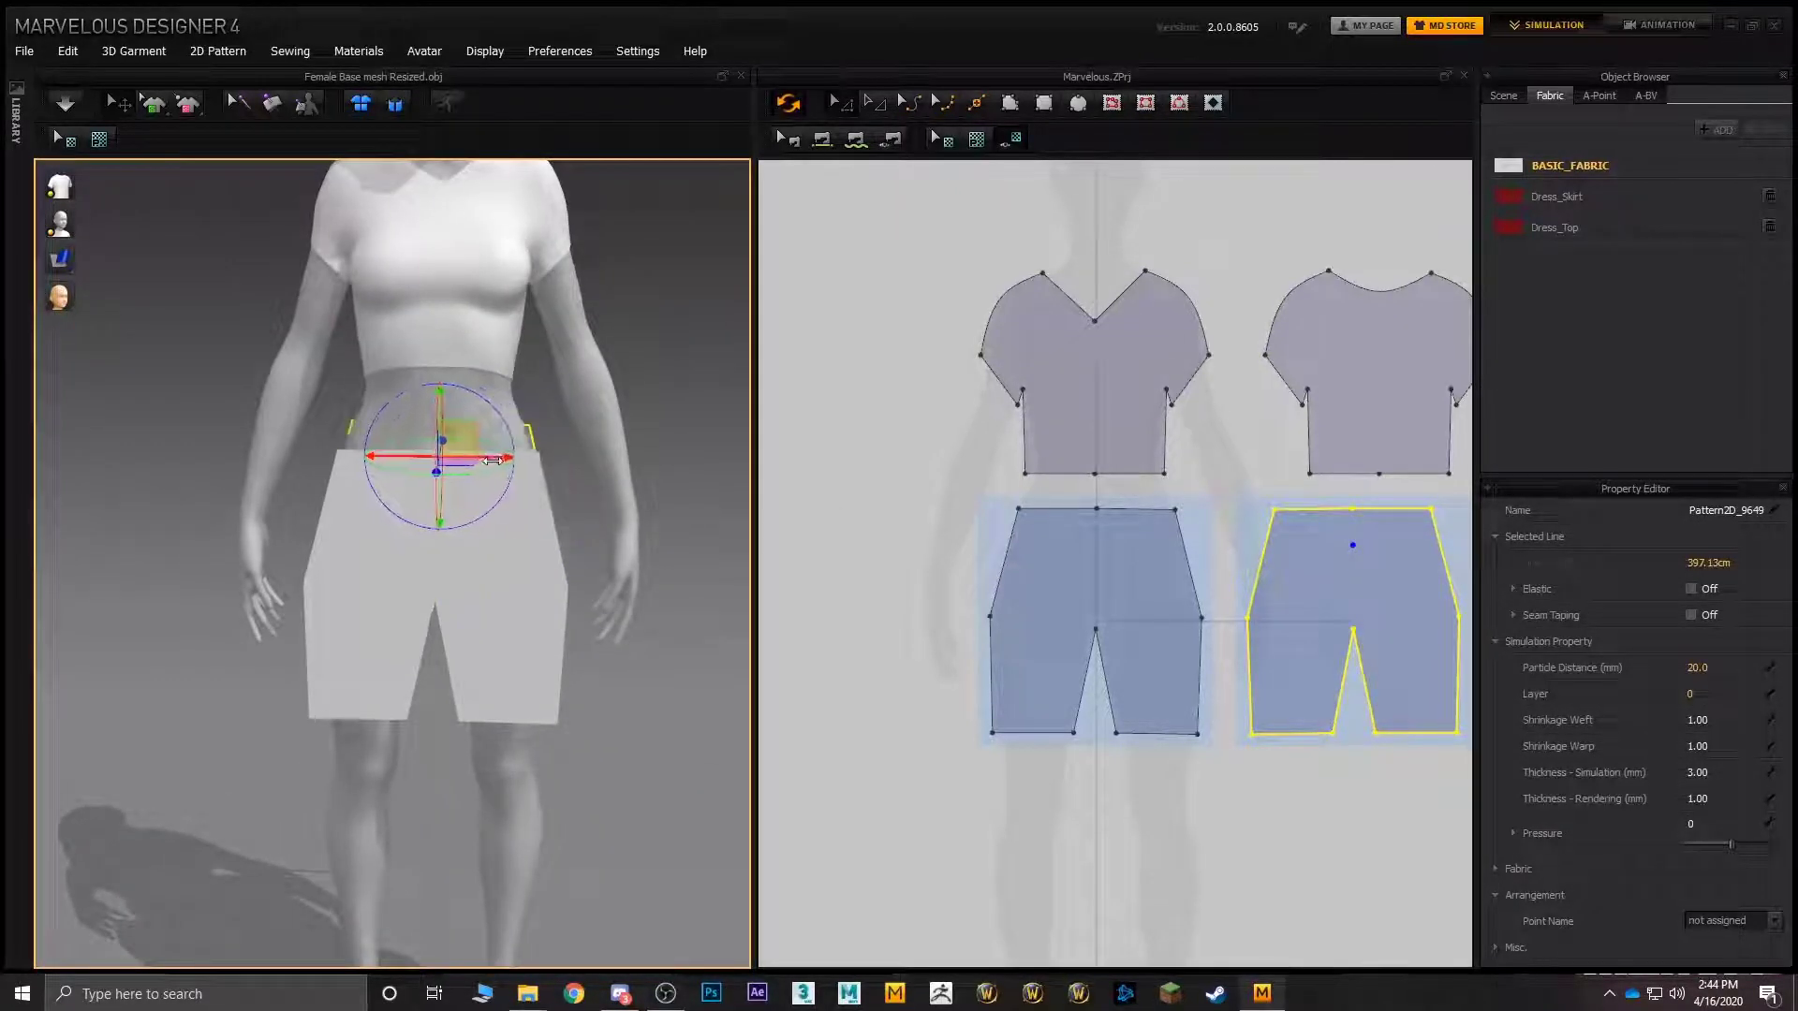
- Sew the upper side edges of the front shorts piece to the matching edges of the back piece on both sides
click(905, 204)
click(823, 140)
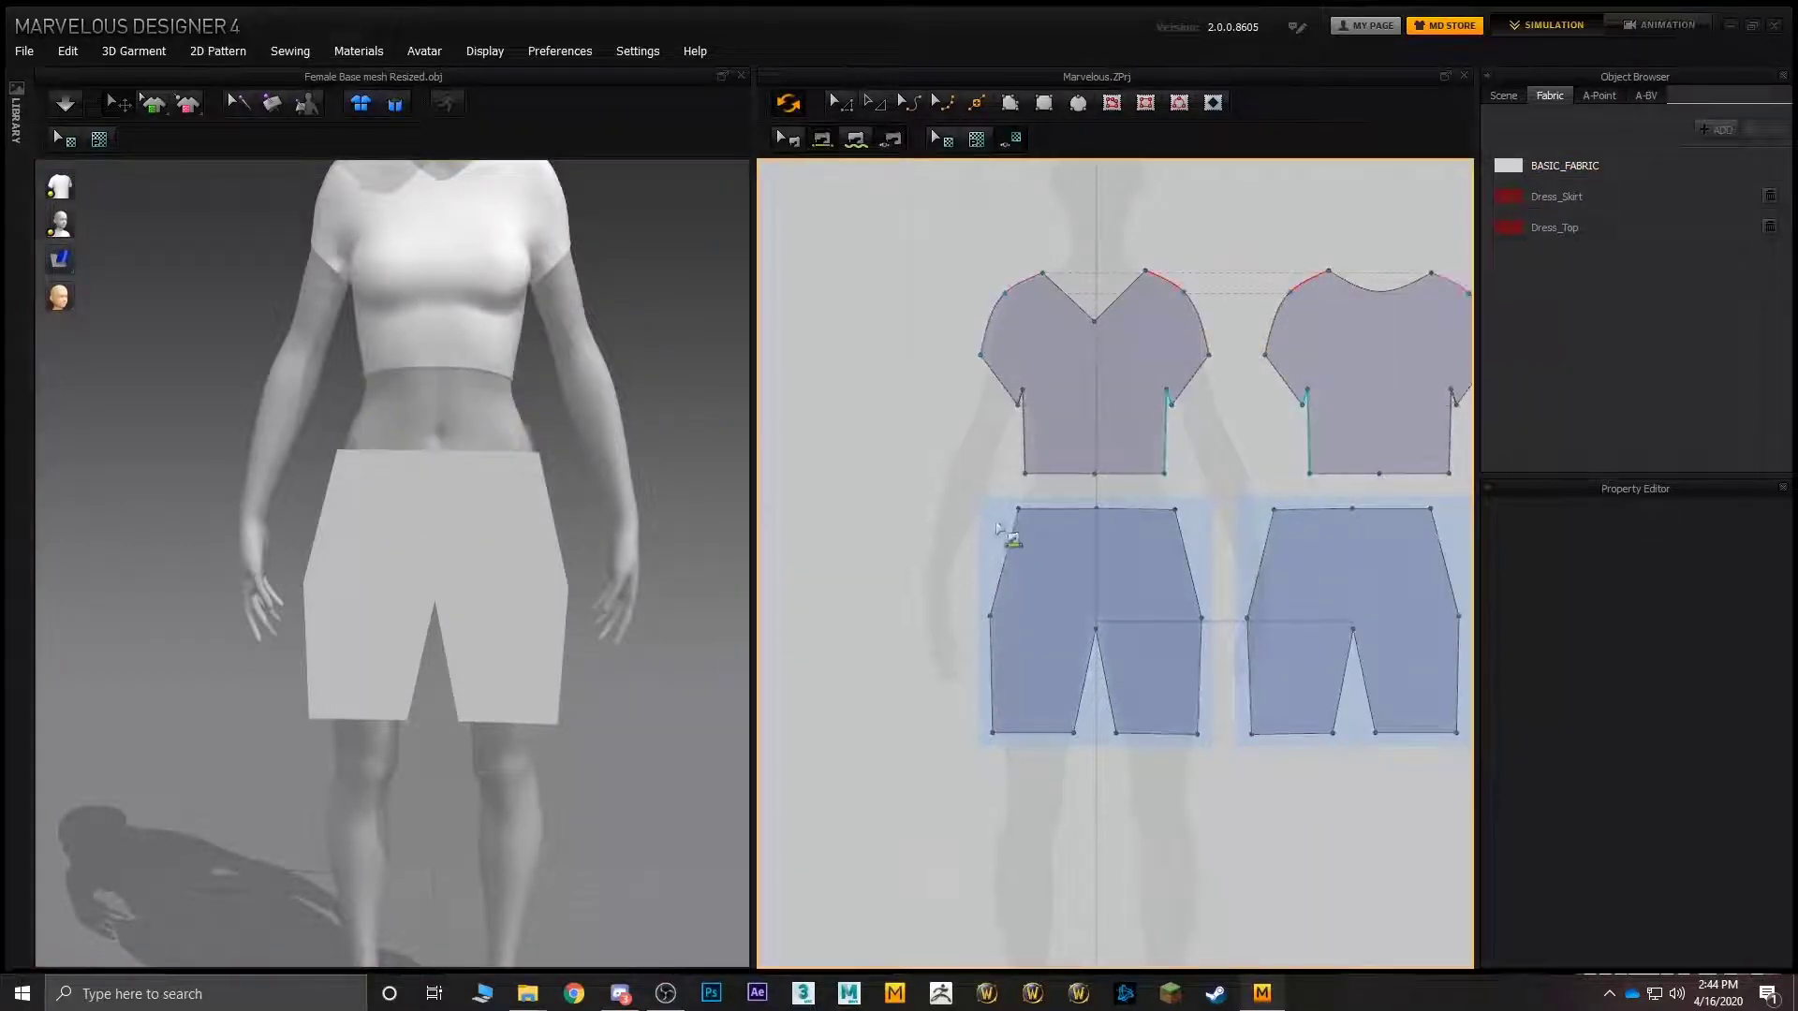
scroll(1015, 525, up, 2)
middle_drag(1021, 530, 934, 481)
scroll(1016, 508, down, 2)
click(1070, 507)
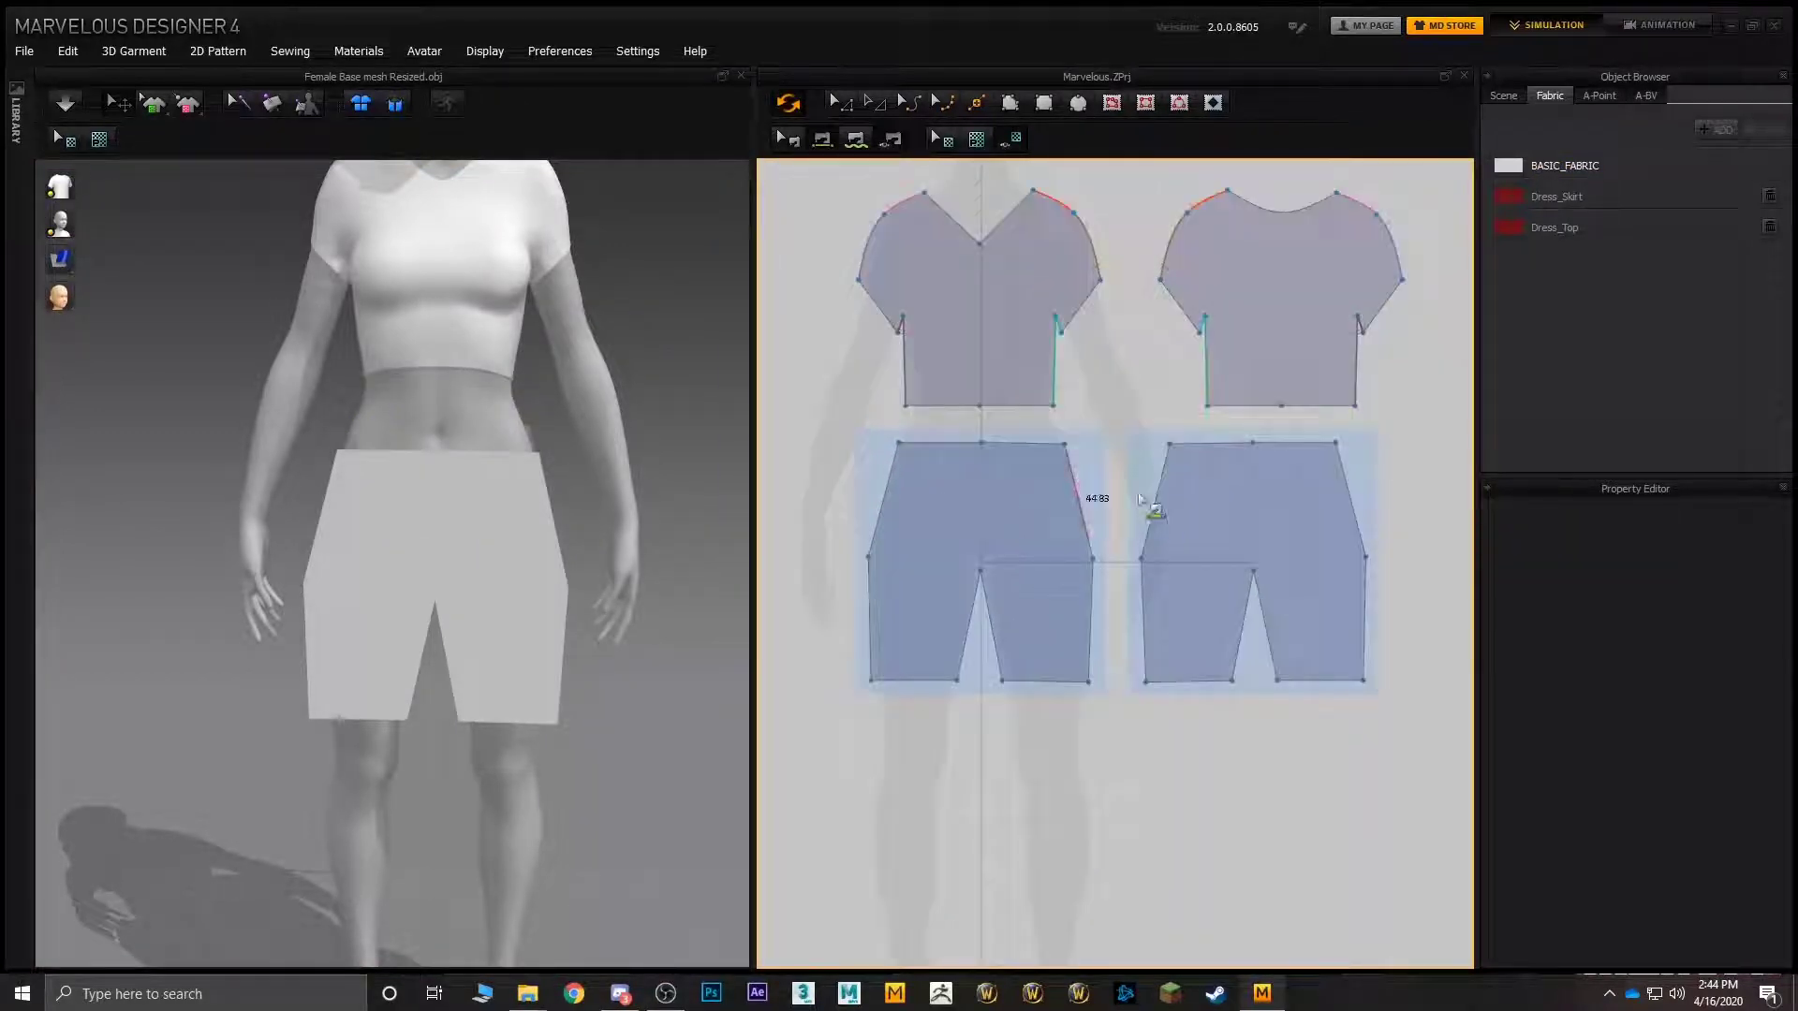
click(1153, 525)
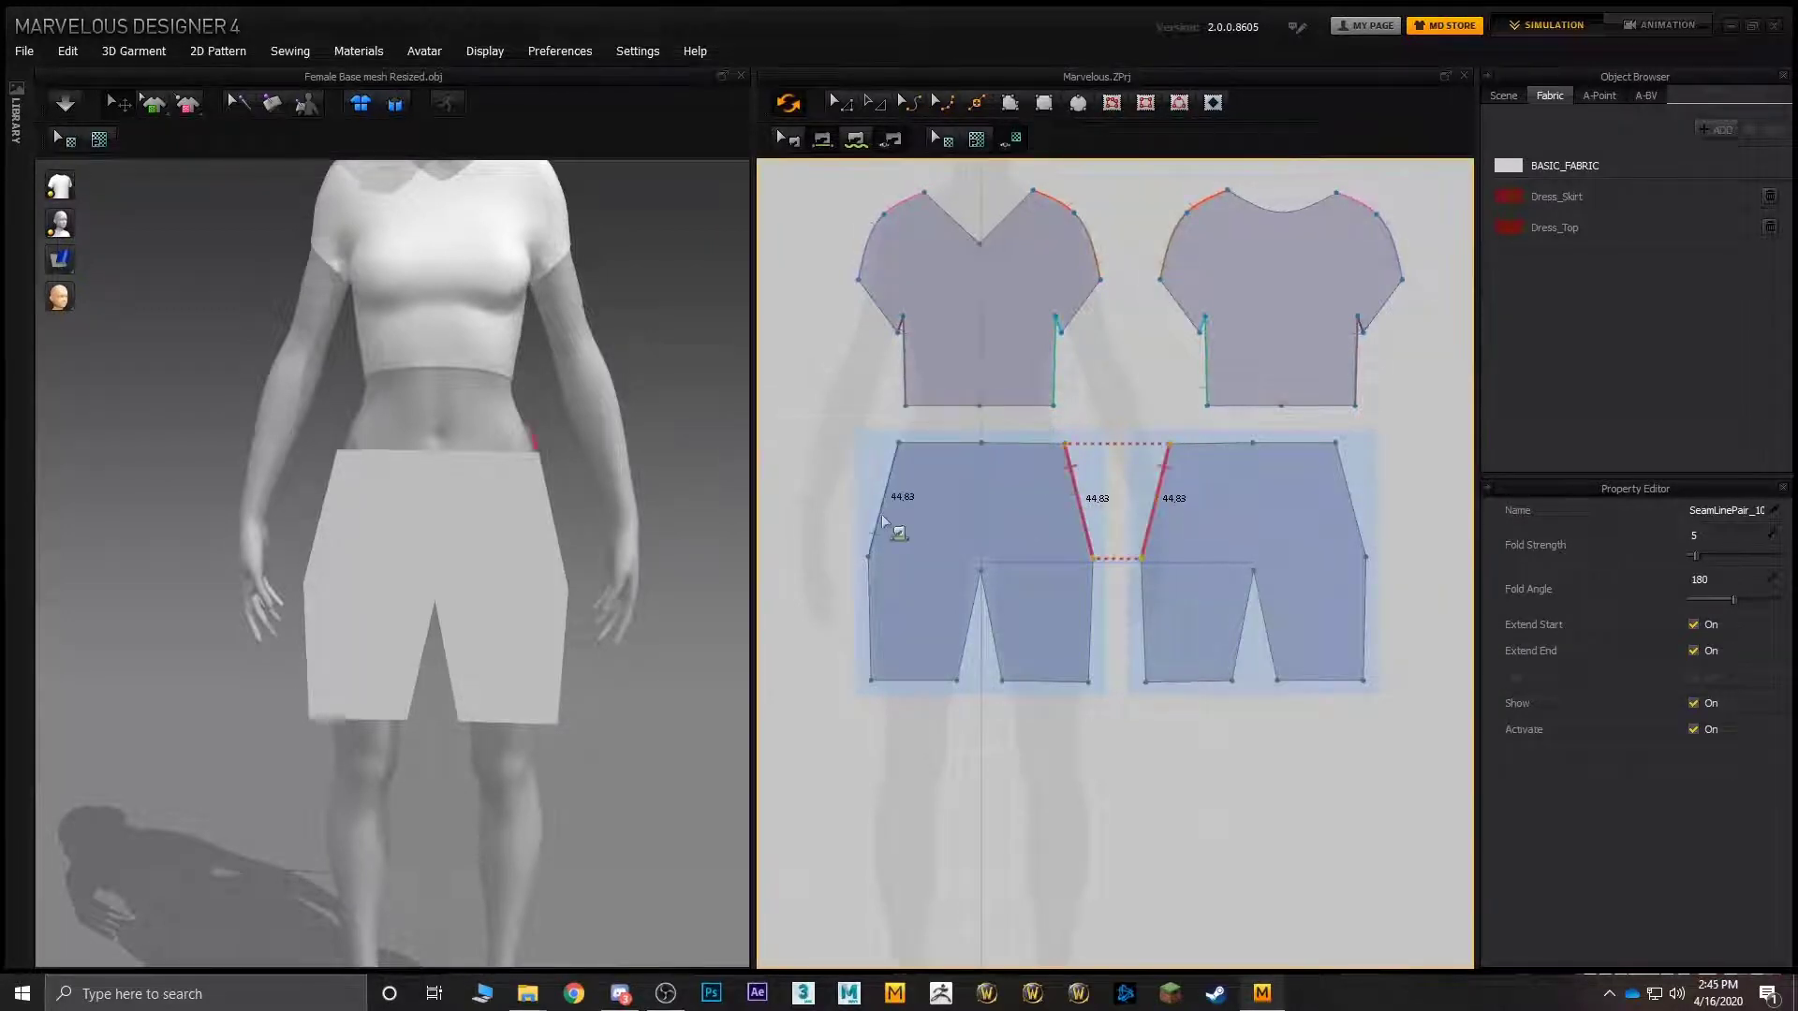
click(1360, 516)
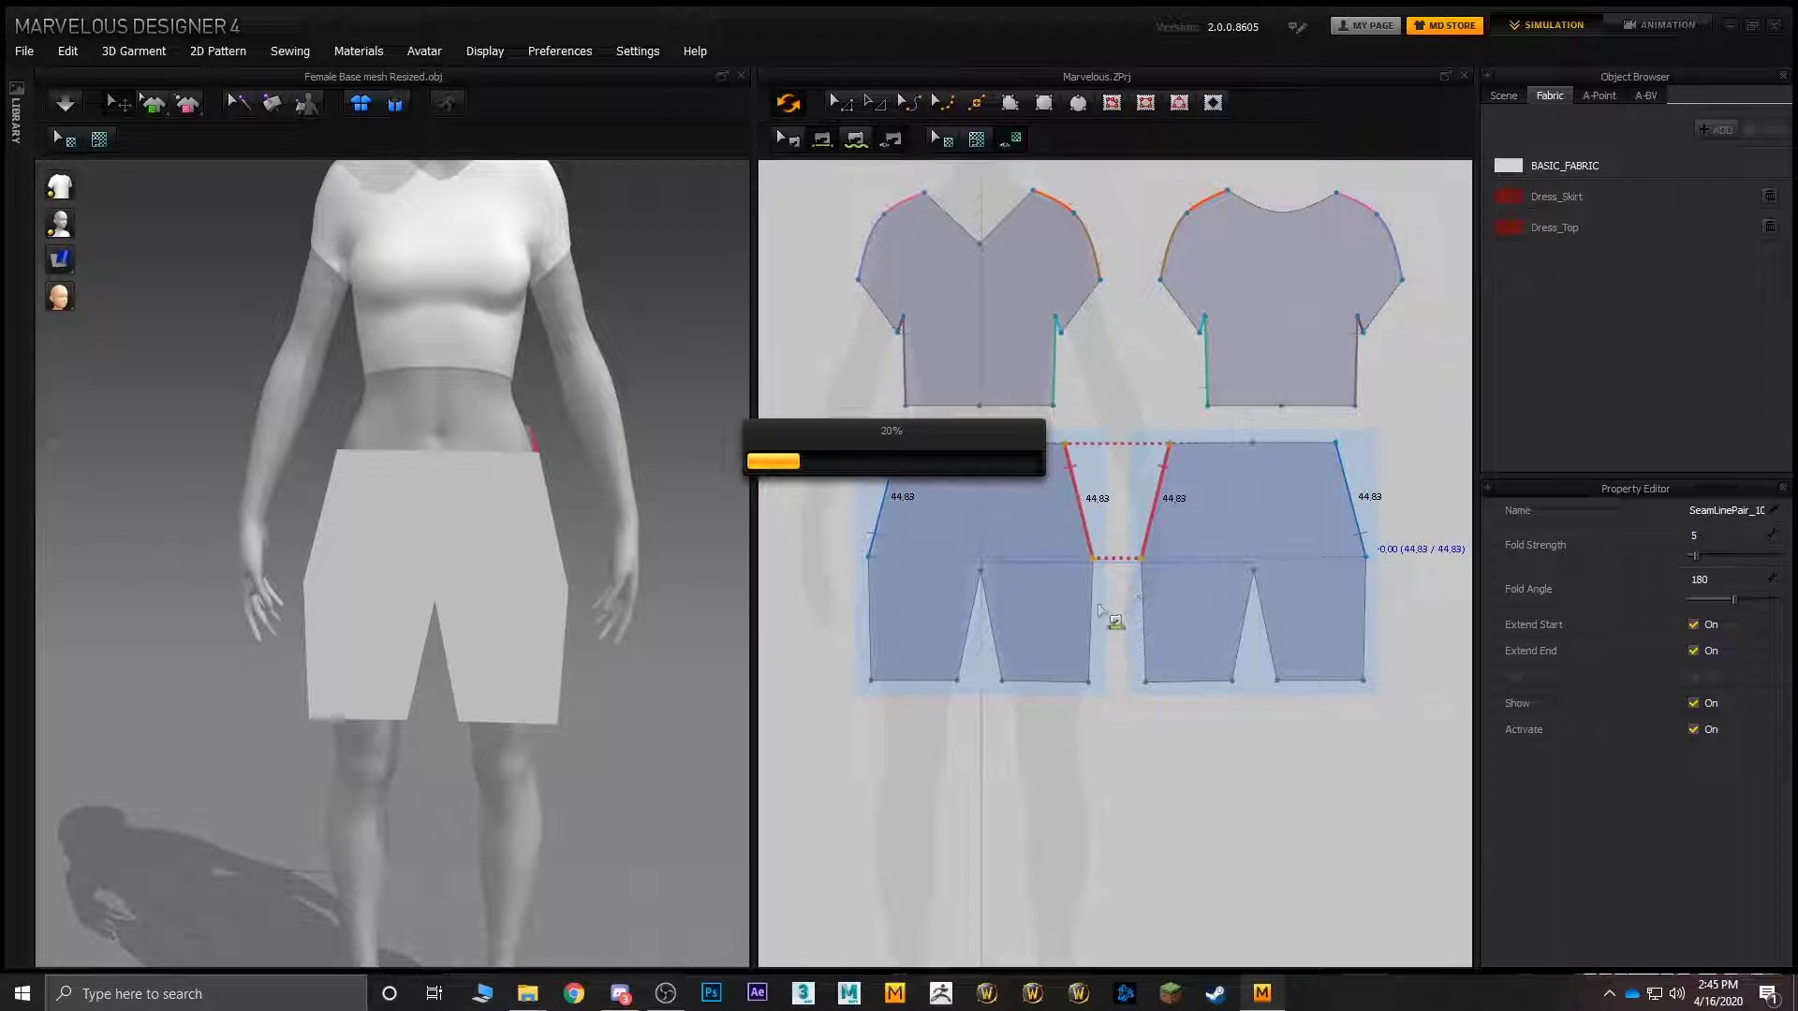
- Sew the lower side edges and the inner leg edges of the front and back shorts pieces together
click(1138, 607)
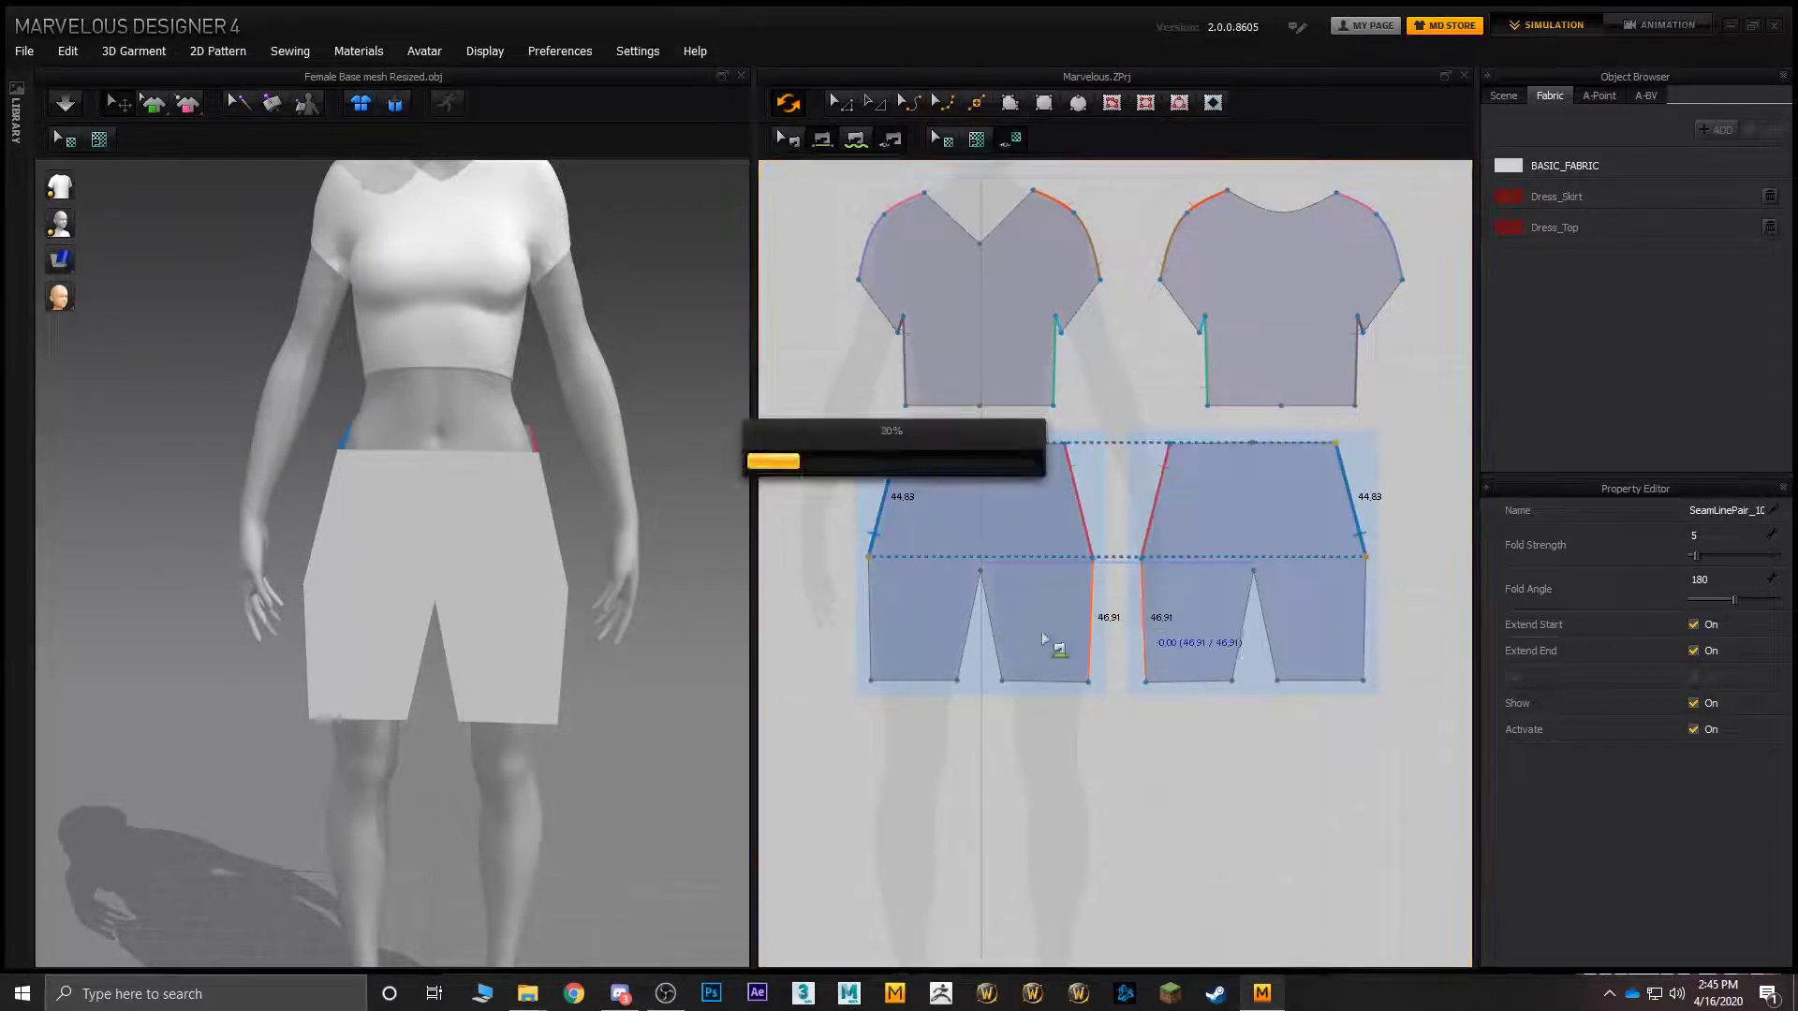
click(867, 621)
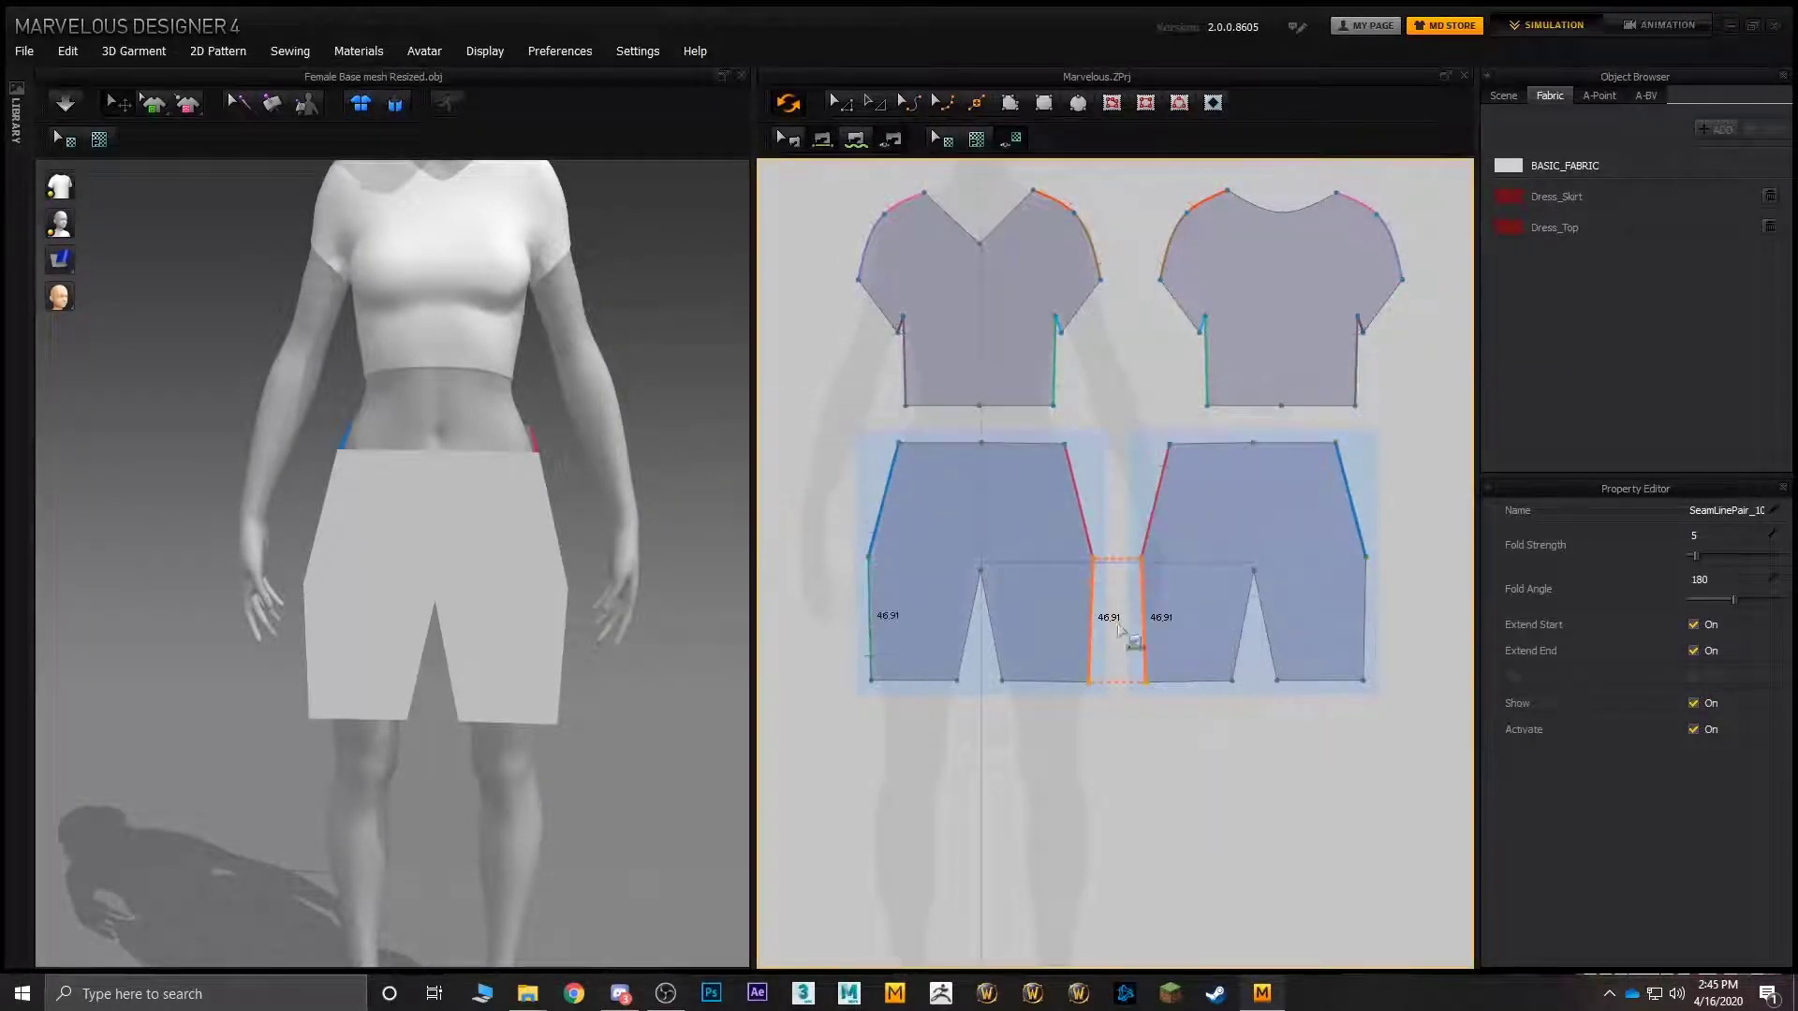
click(1360, 637)
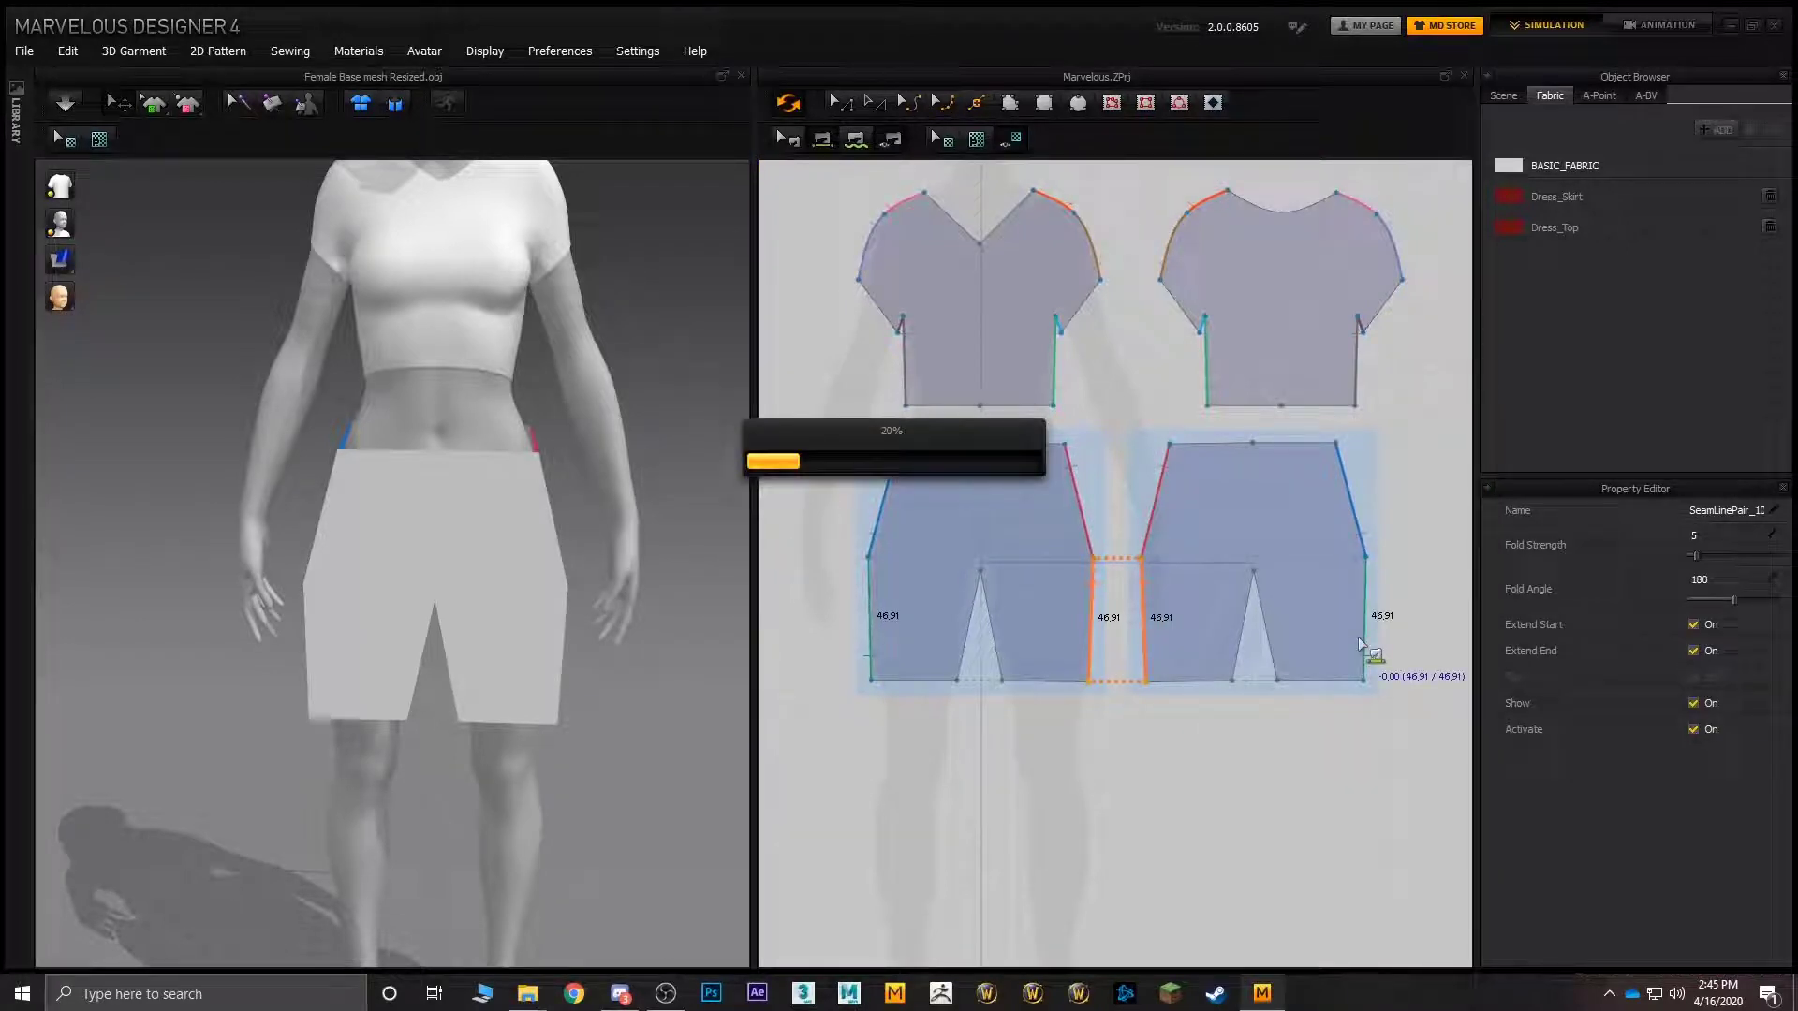
click(979, 637)
click(1265, 623)
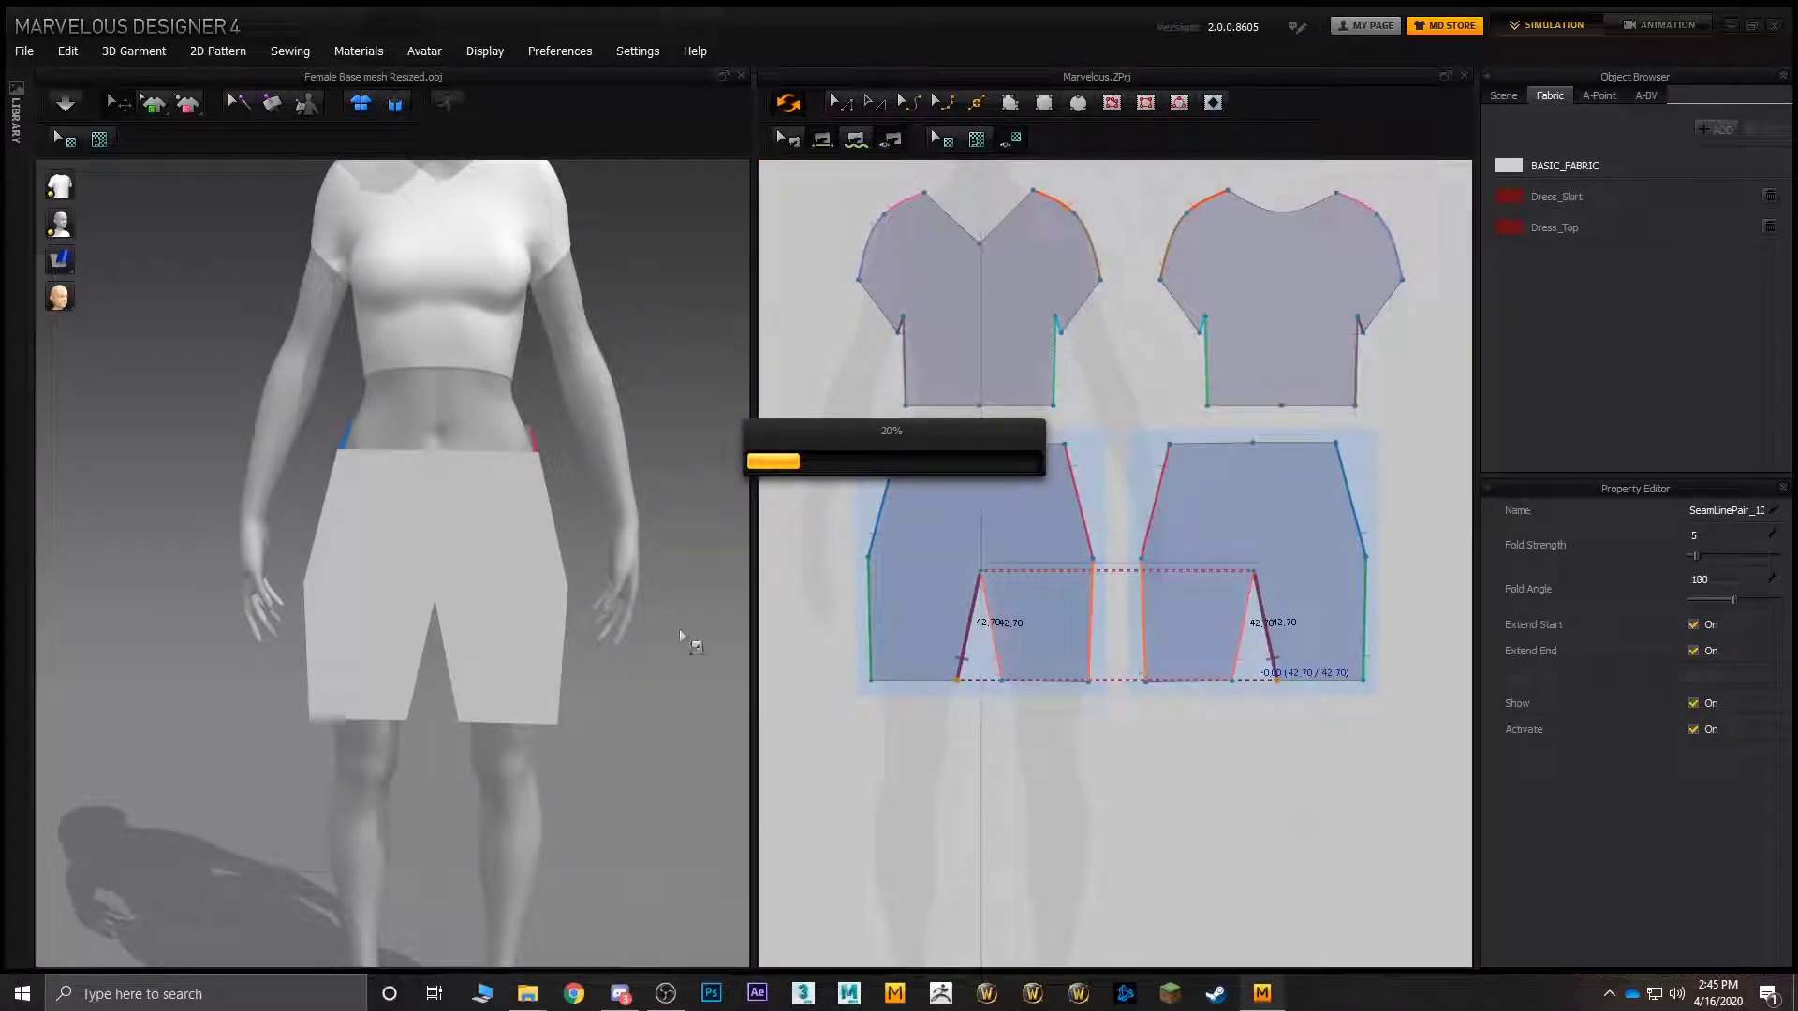
- Simulate the sewn shorts on the avatar and check the drape from the front and back
mouse_move(600, 638)
right_down()
mouse_move(534, 541)
mouse_move(664, 580)
mouse_move(625, 646)
right_up()
click(63, 106)
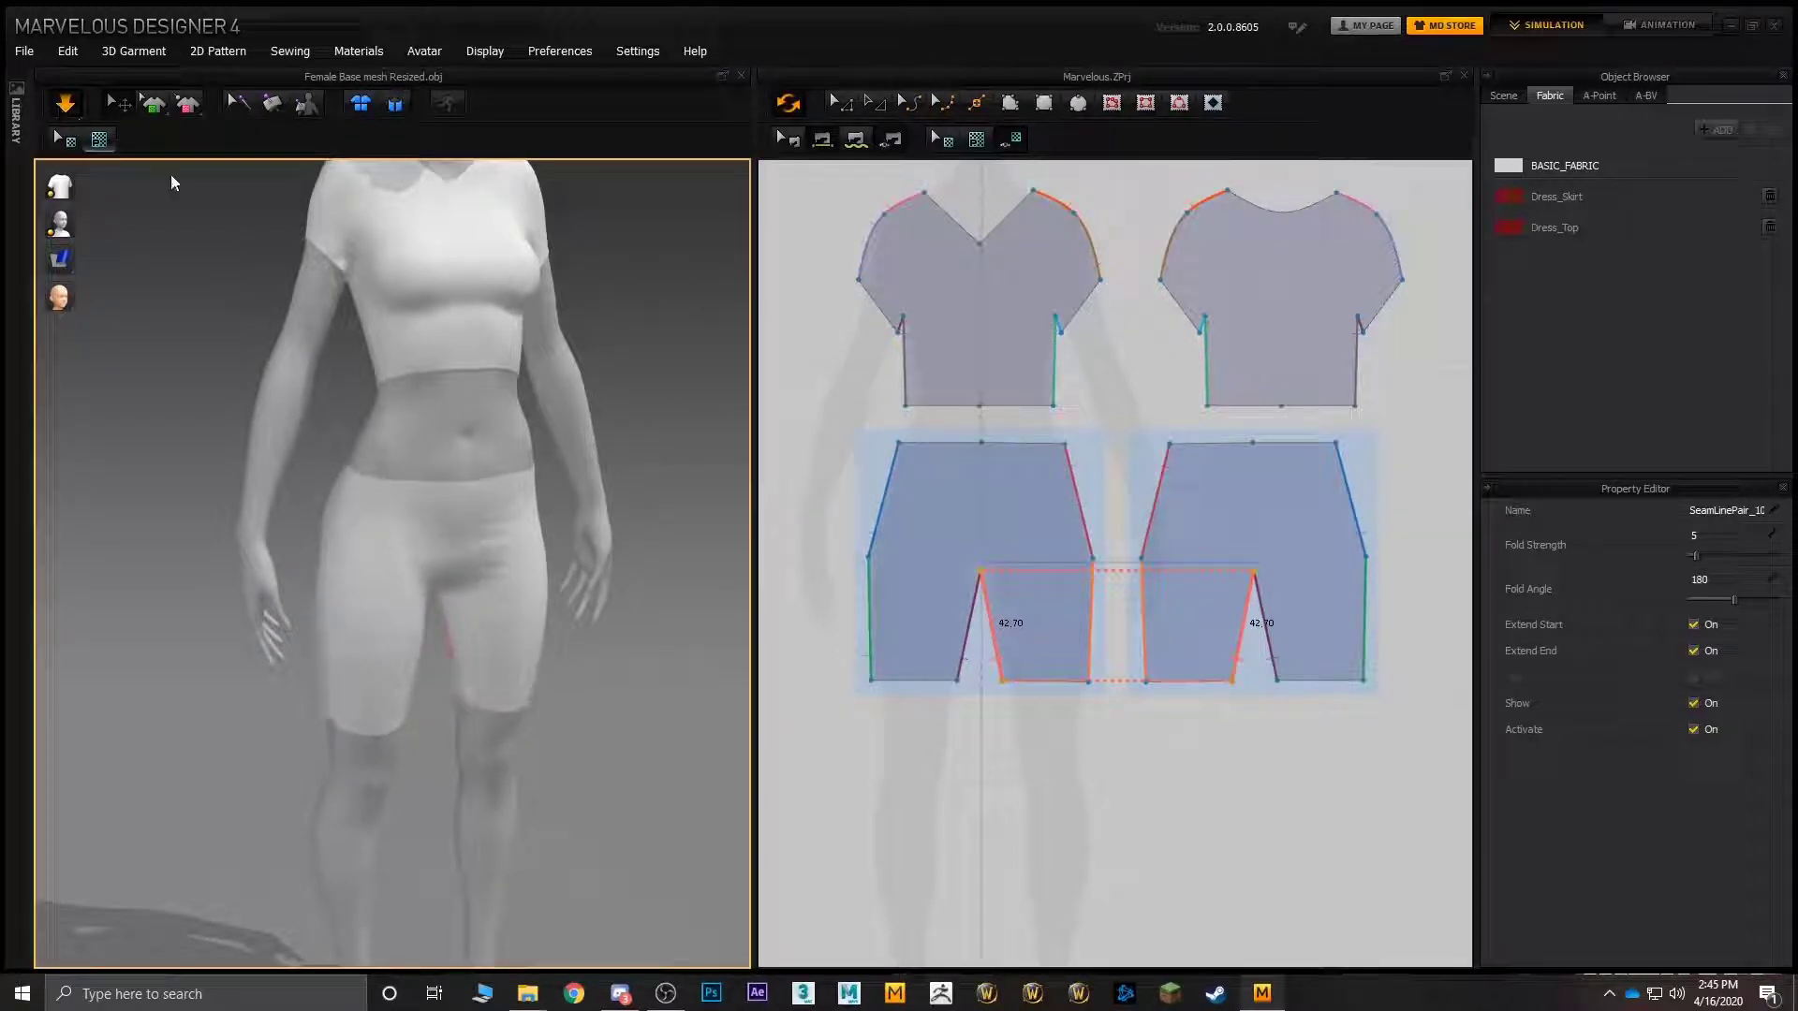
right_drag(171, 174, 655, 314)
right_drag(384, 462, 347, 515)
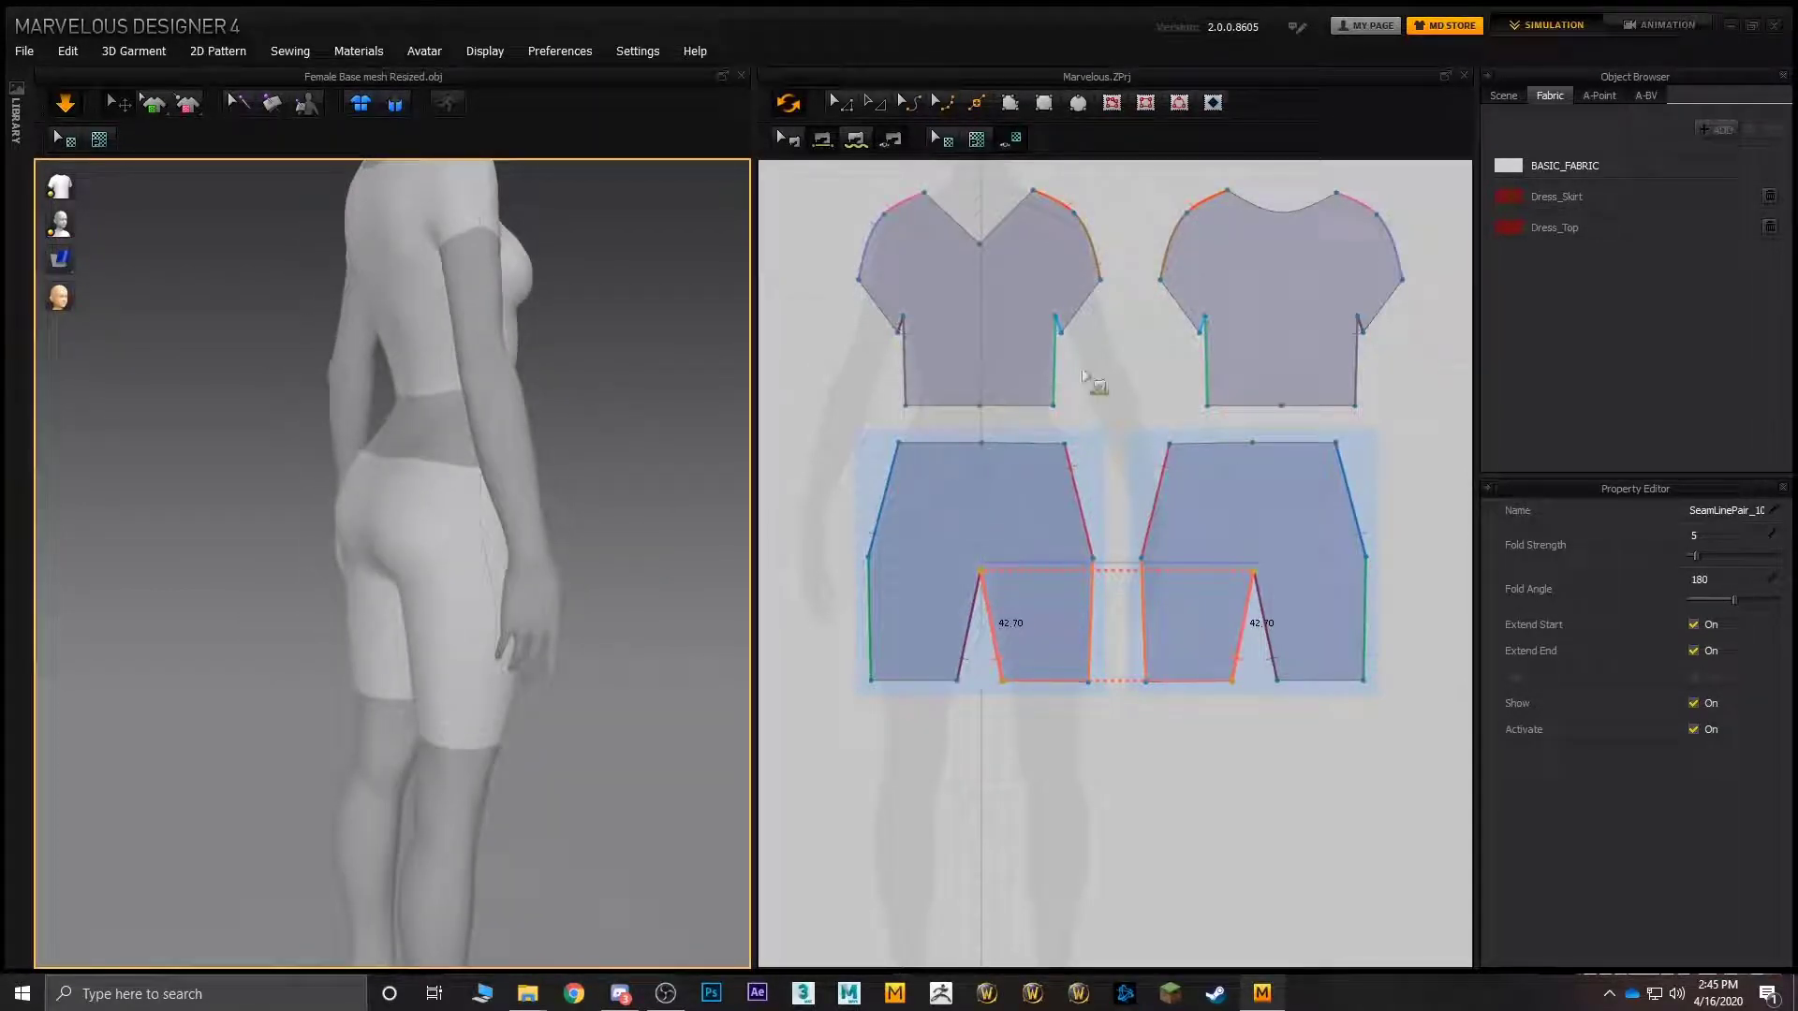
- Unlink the back shorts piece from the front piece and move it lower in the 2D pattern layout
click(1167, 347)
click(1255, 482)
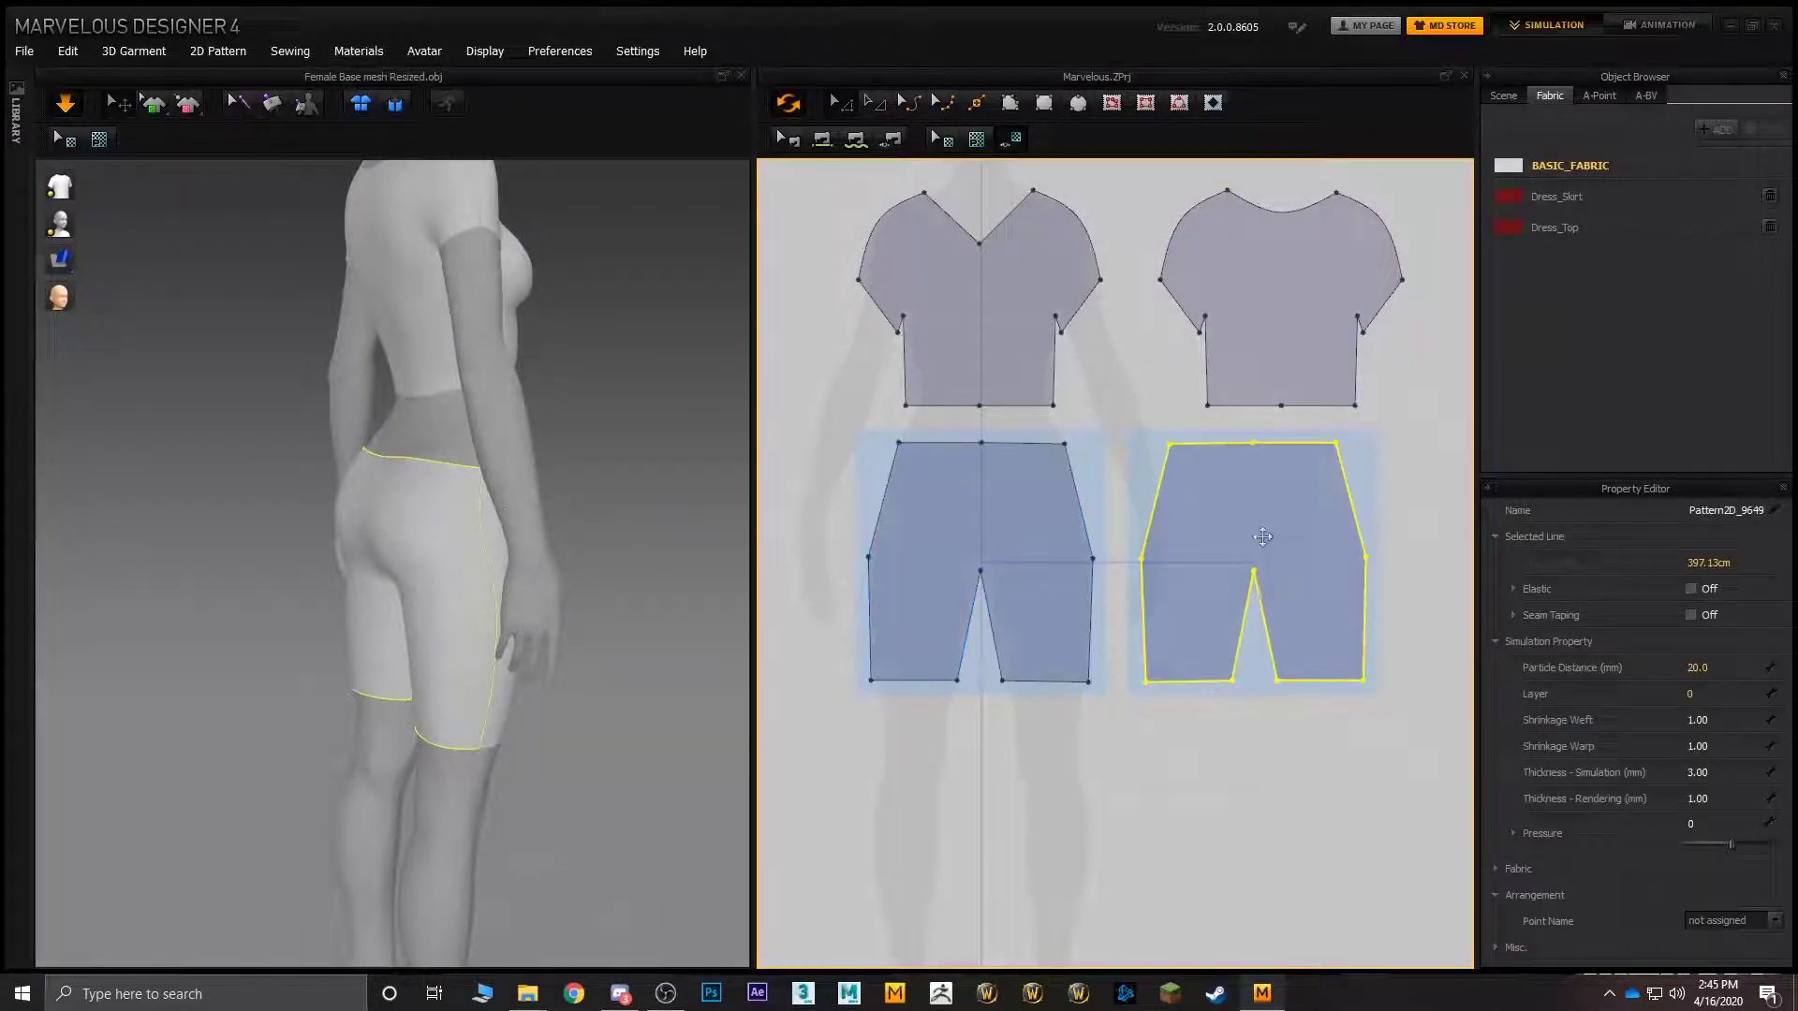
right_click(1253, 517)
click(1329, 596)
drag(1239, 517, 1243, 569)
- Raise the waist edge of the back shorts piece by about 5.8 cm and check the fit from the front
click(1205, 490)
click(1205, 499)
click(1227, 491)
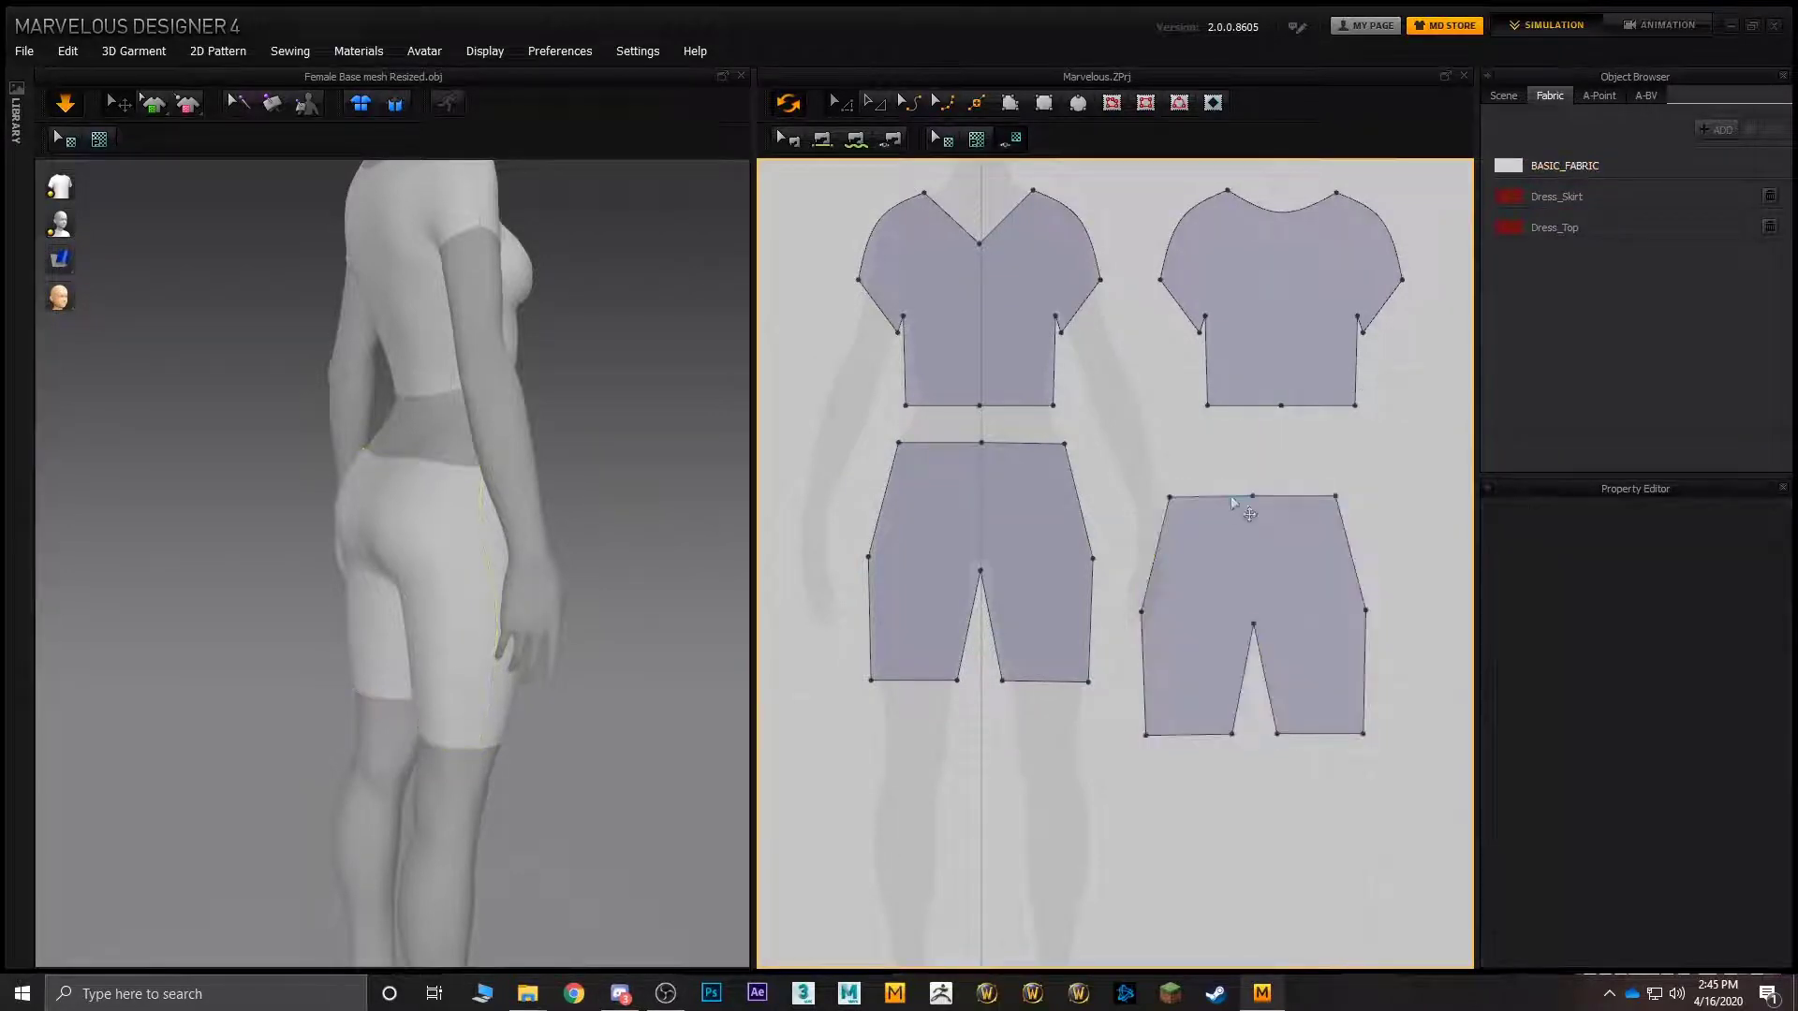
click(1220, 495)
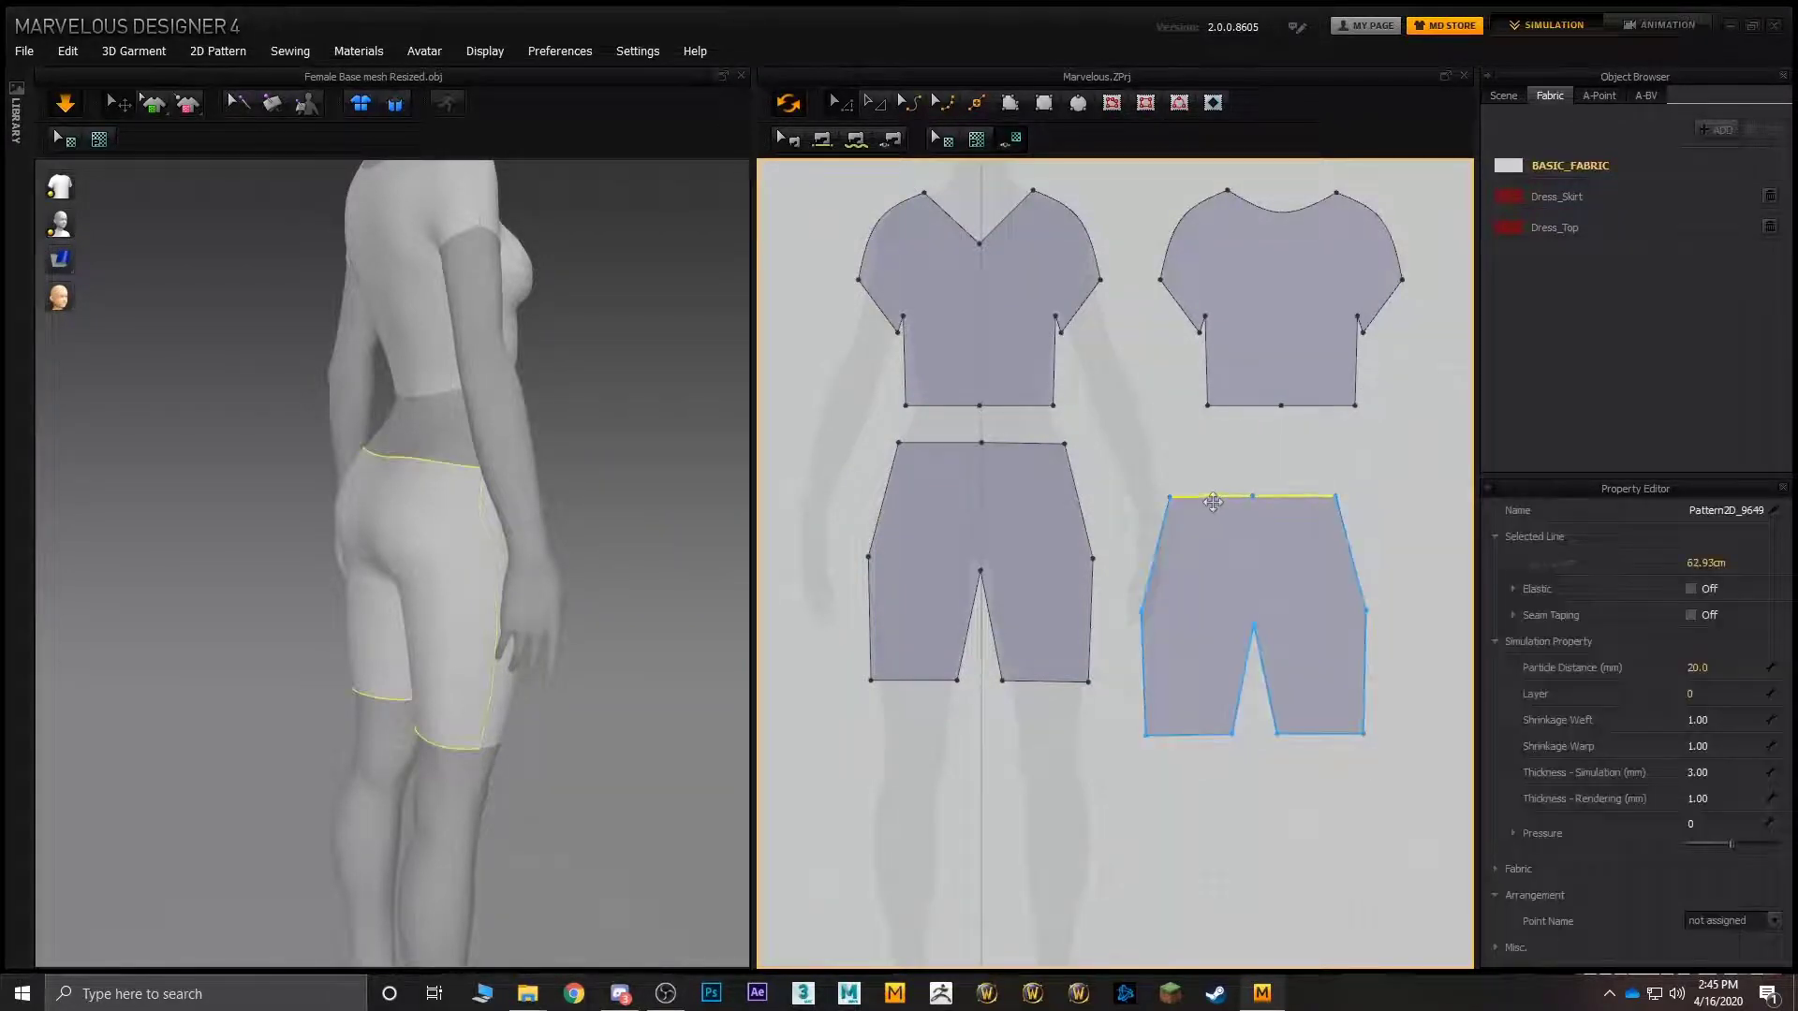
drag(1213, 502, 1209, 492)
drag(1207, 483, 1205, 483)
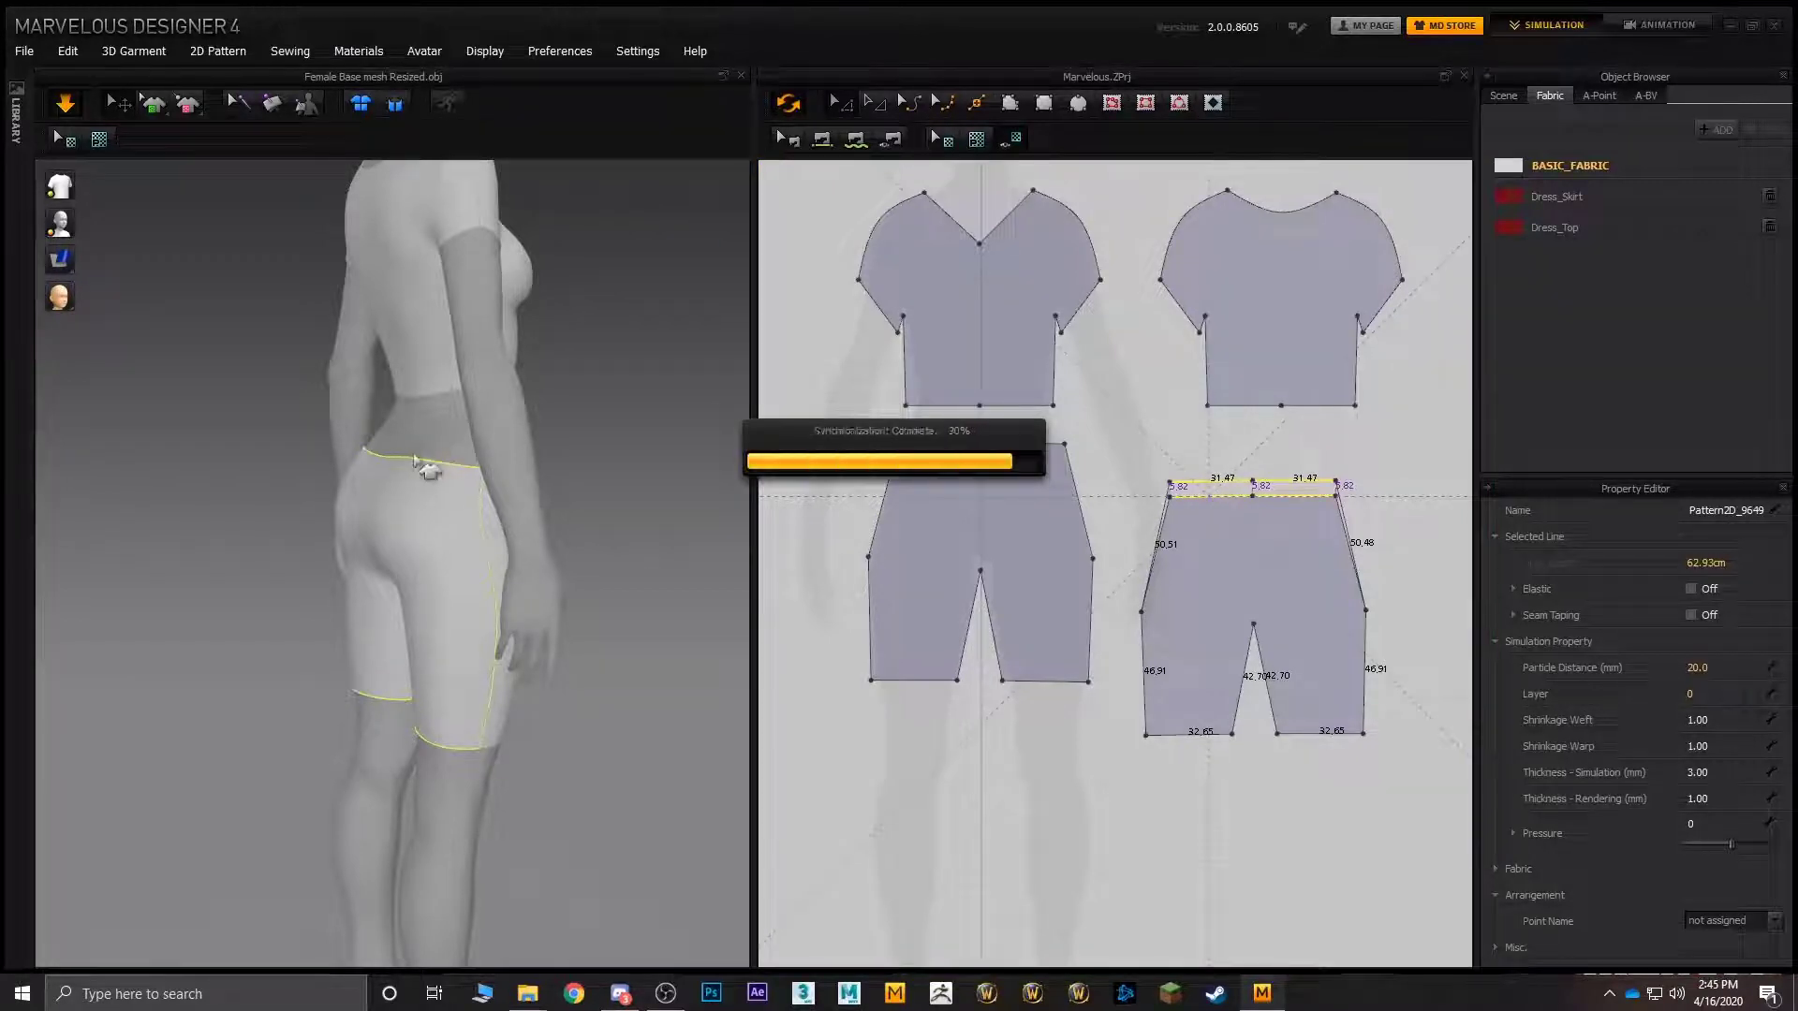
right_drag(403, 455, 597, 443)
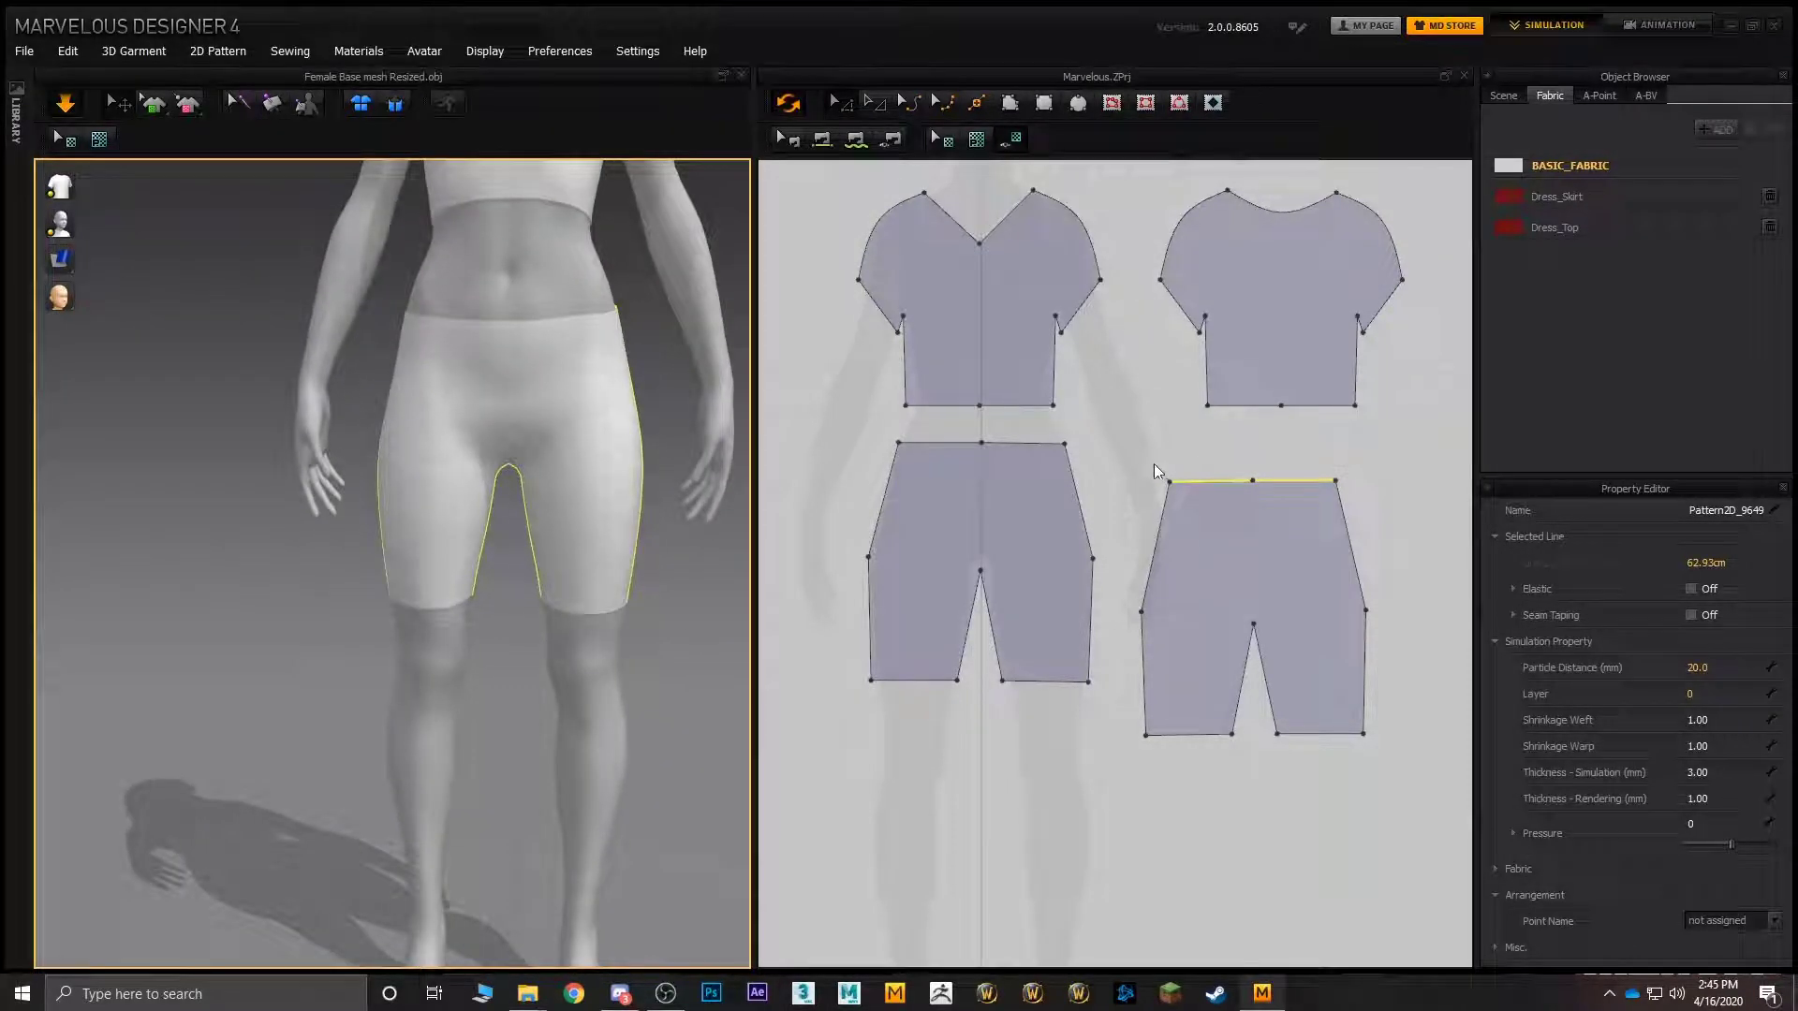
- Raise the crotch point slightly on both the front and back shorts pieces
click(991, 573)
click(1275, 618)
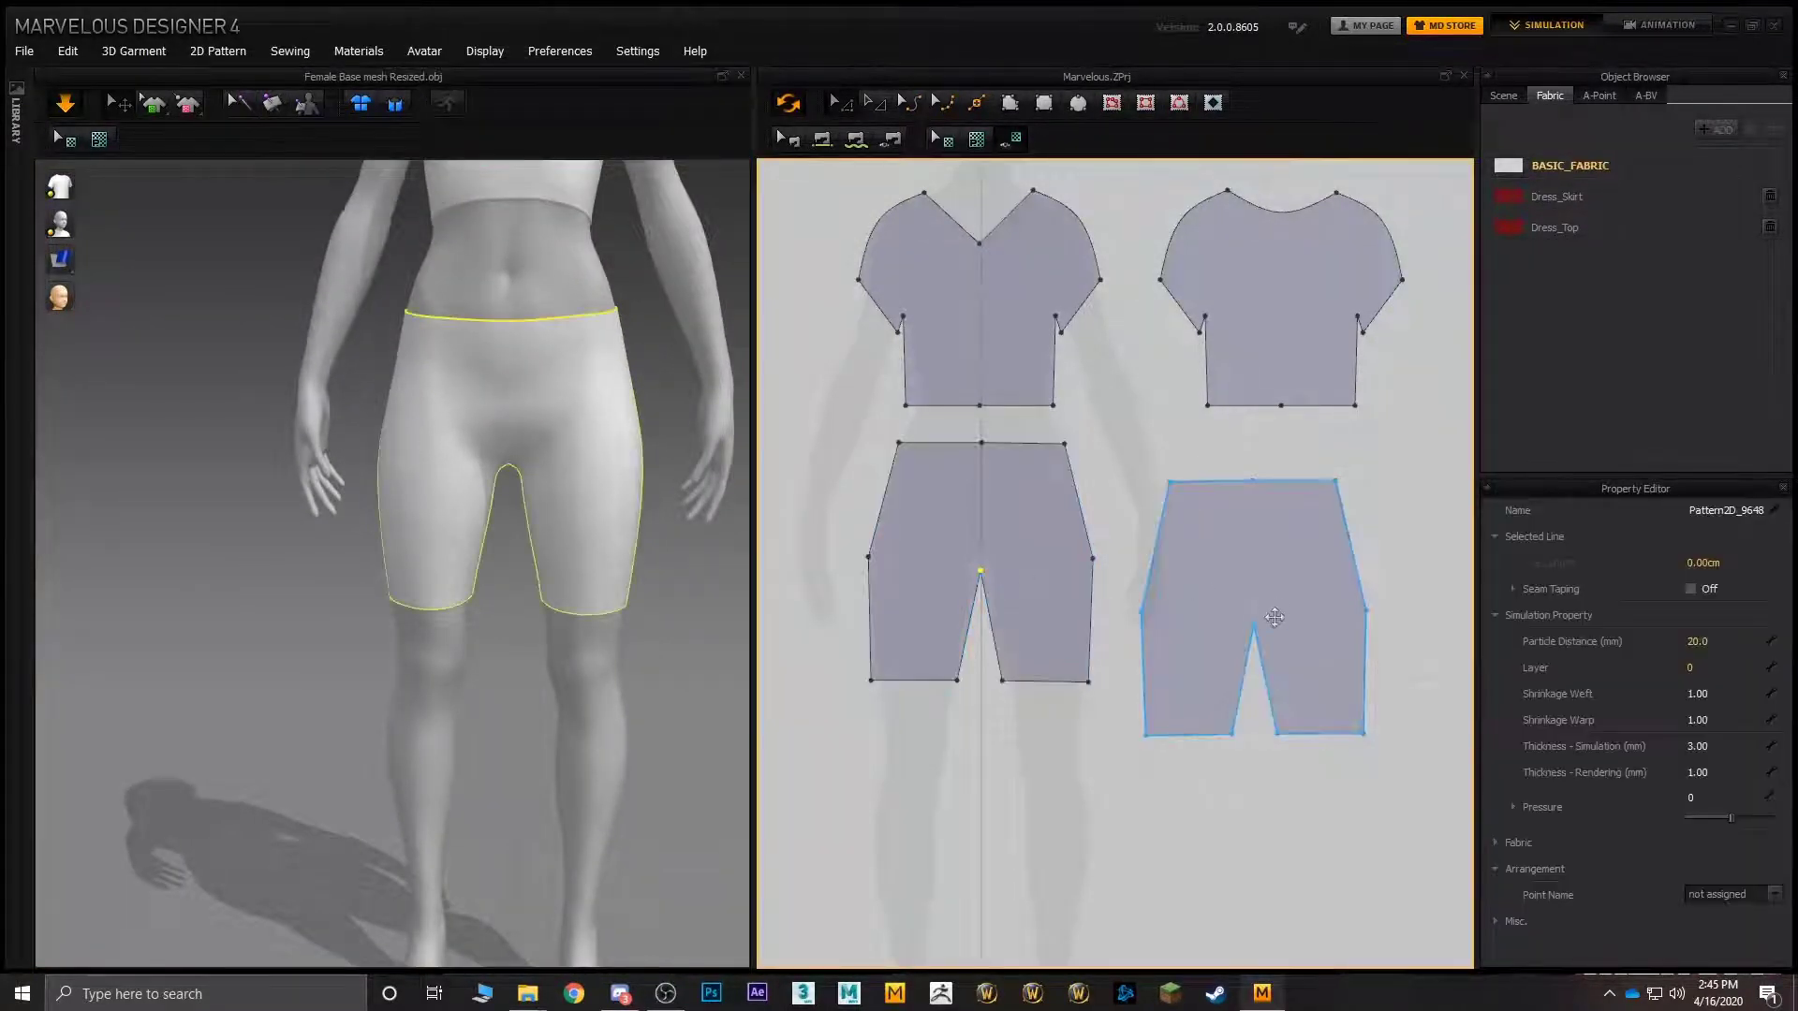
click(1256, 622)
drag(1258, 602, 1255, 604)
click(1253, 604)
click(1255, 660)
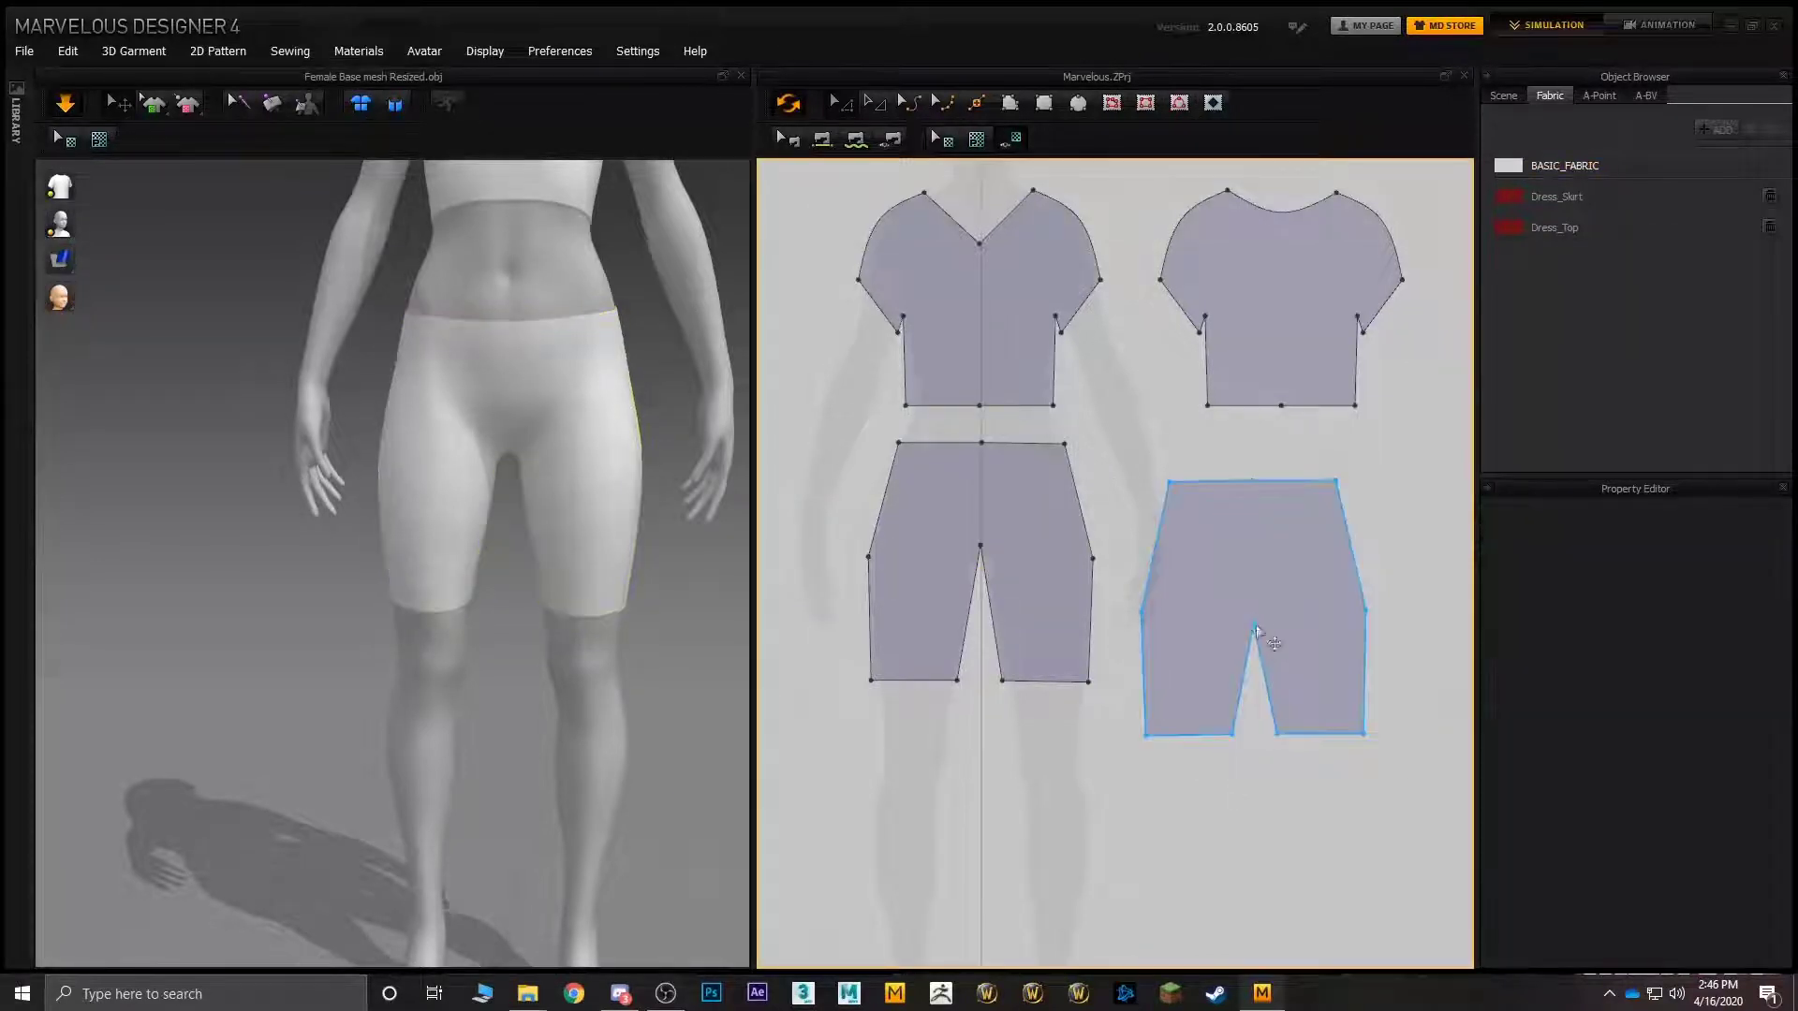
drag(1255, 622, 1257, 604)
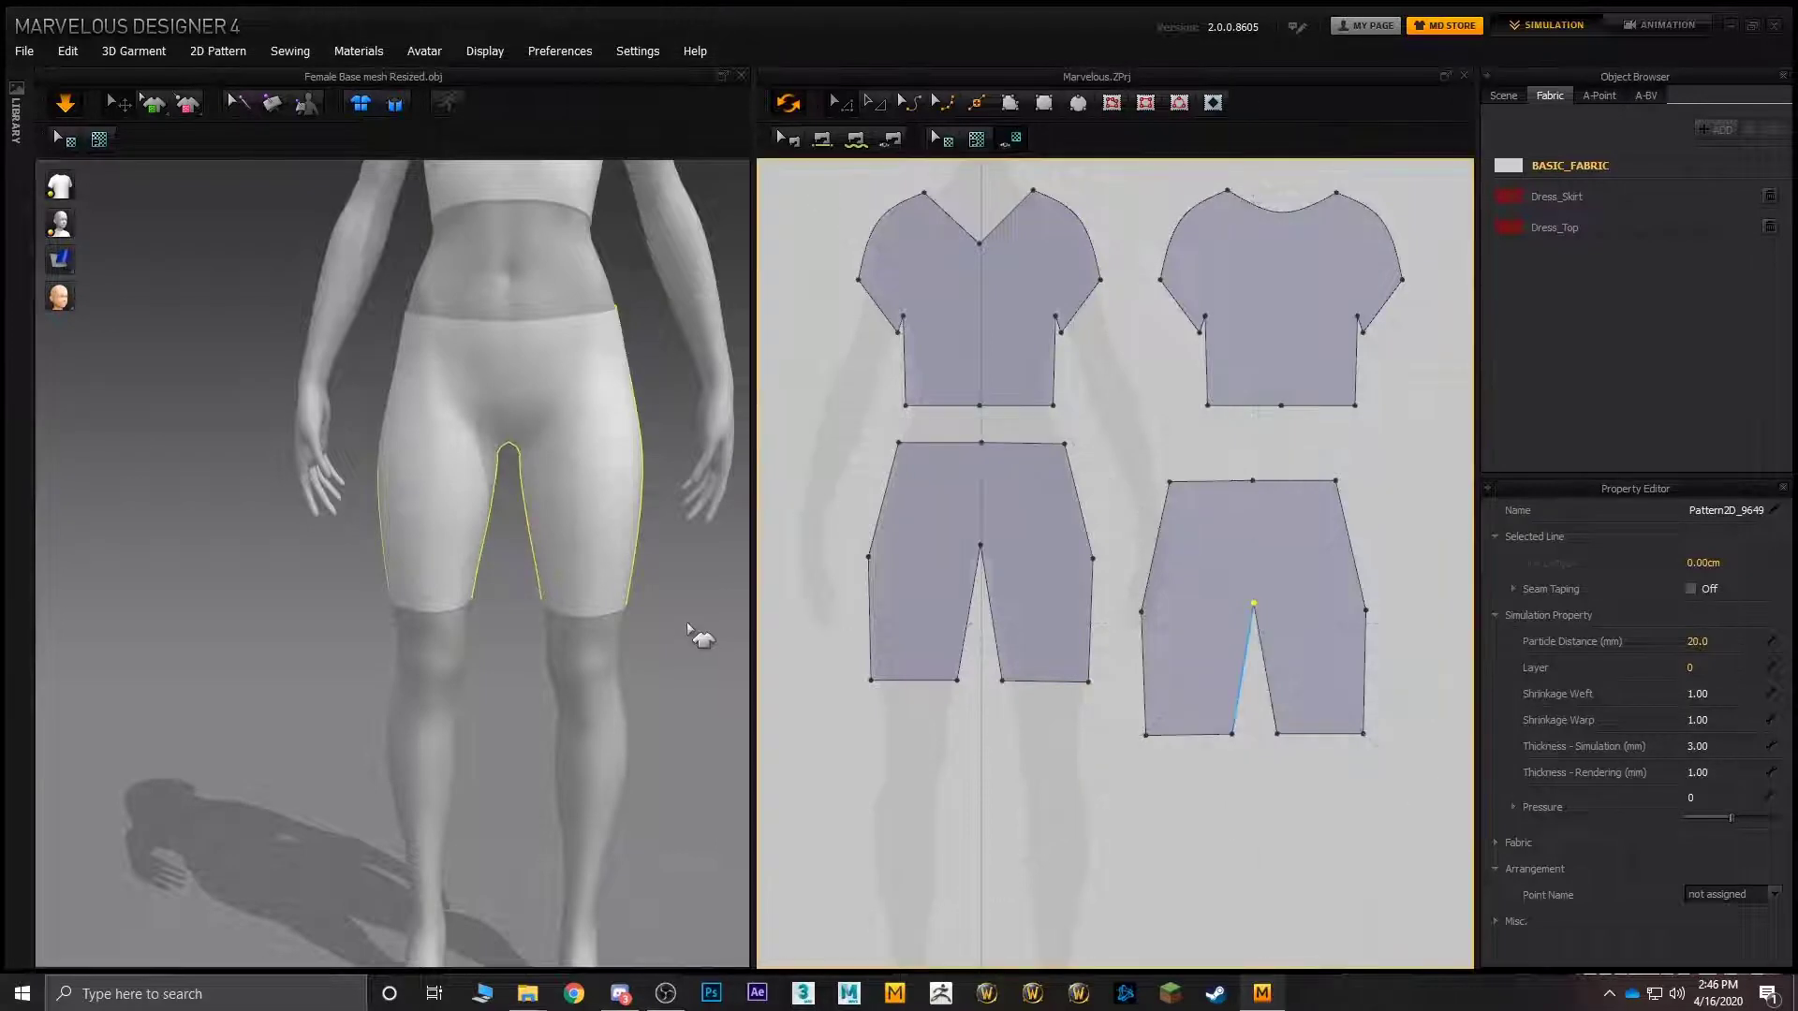
- Draw a tall rectangular piece, about 343 cm in perimeter, over the avatar's right lower leg, just below the front shorts piece
right_drag(694, 630, 596, 535)
scroll(436, 553, down, 3)
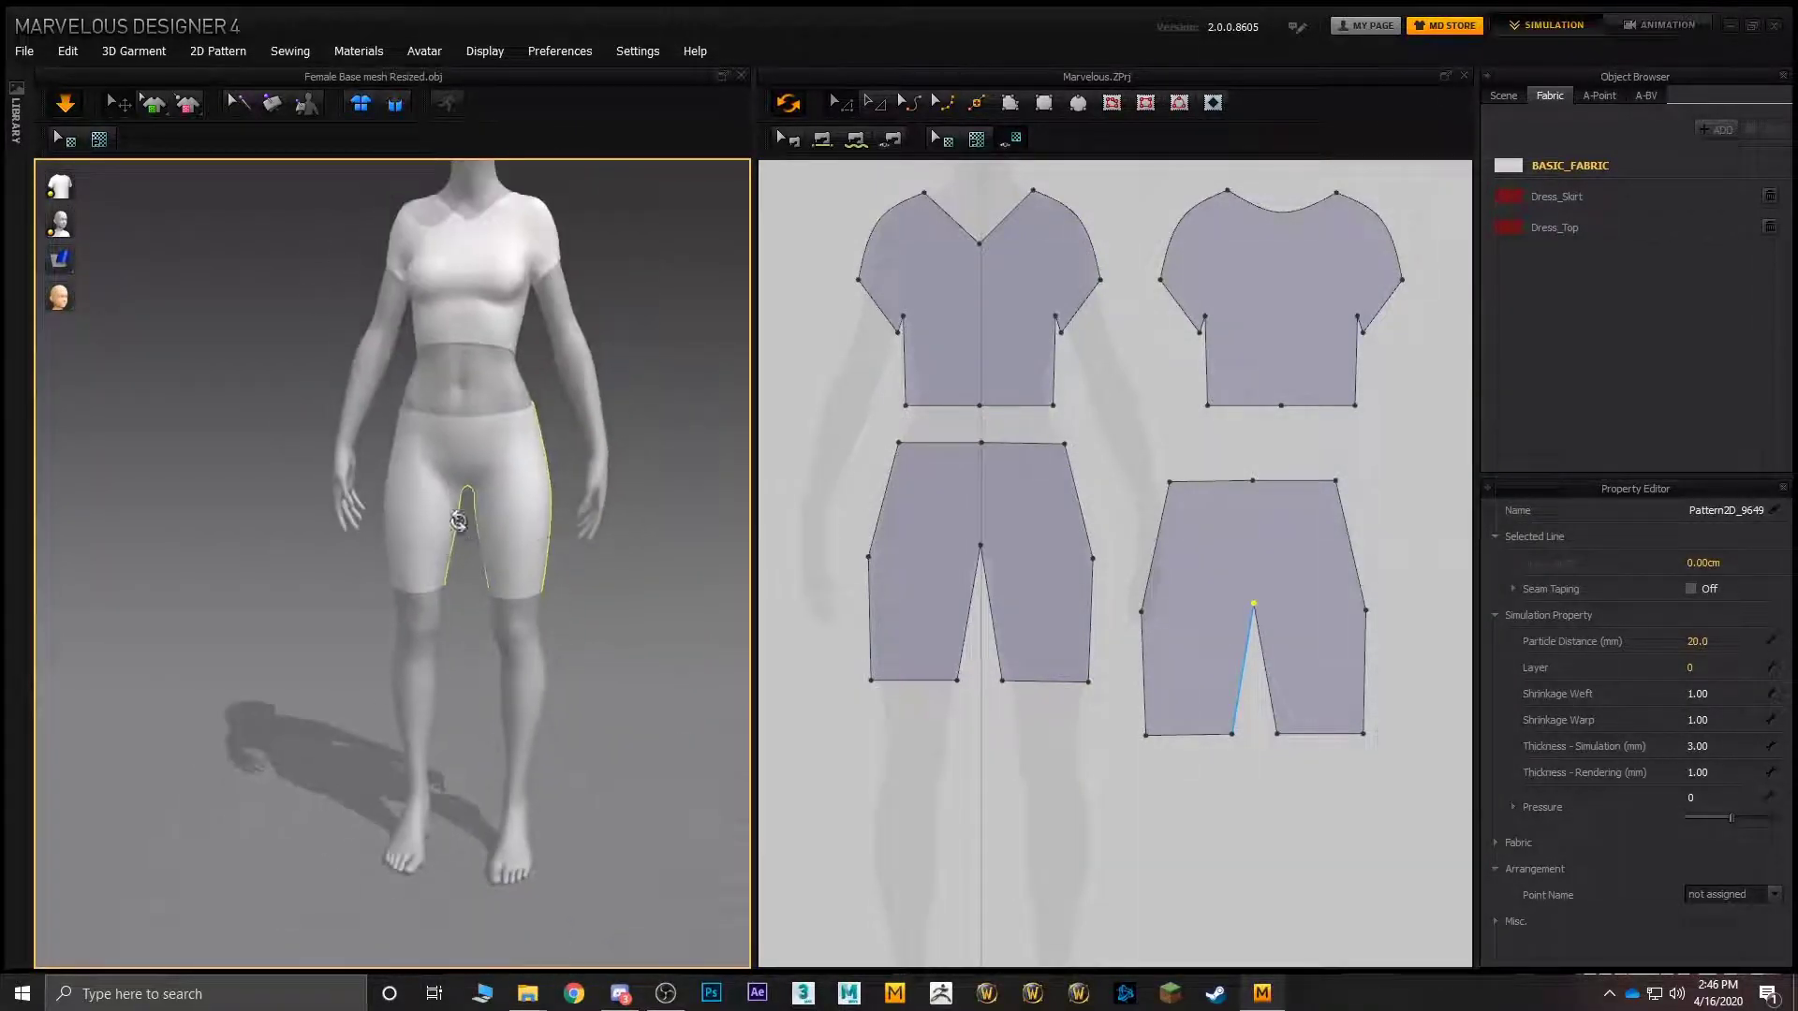
scroll(468, 515, up, 4)
right_drag(491, 596, 510, 572)
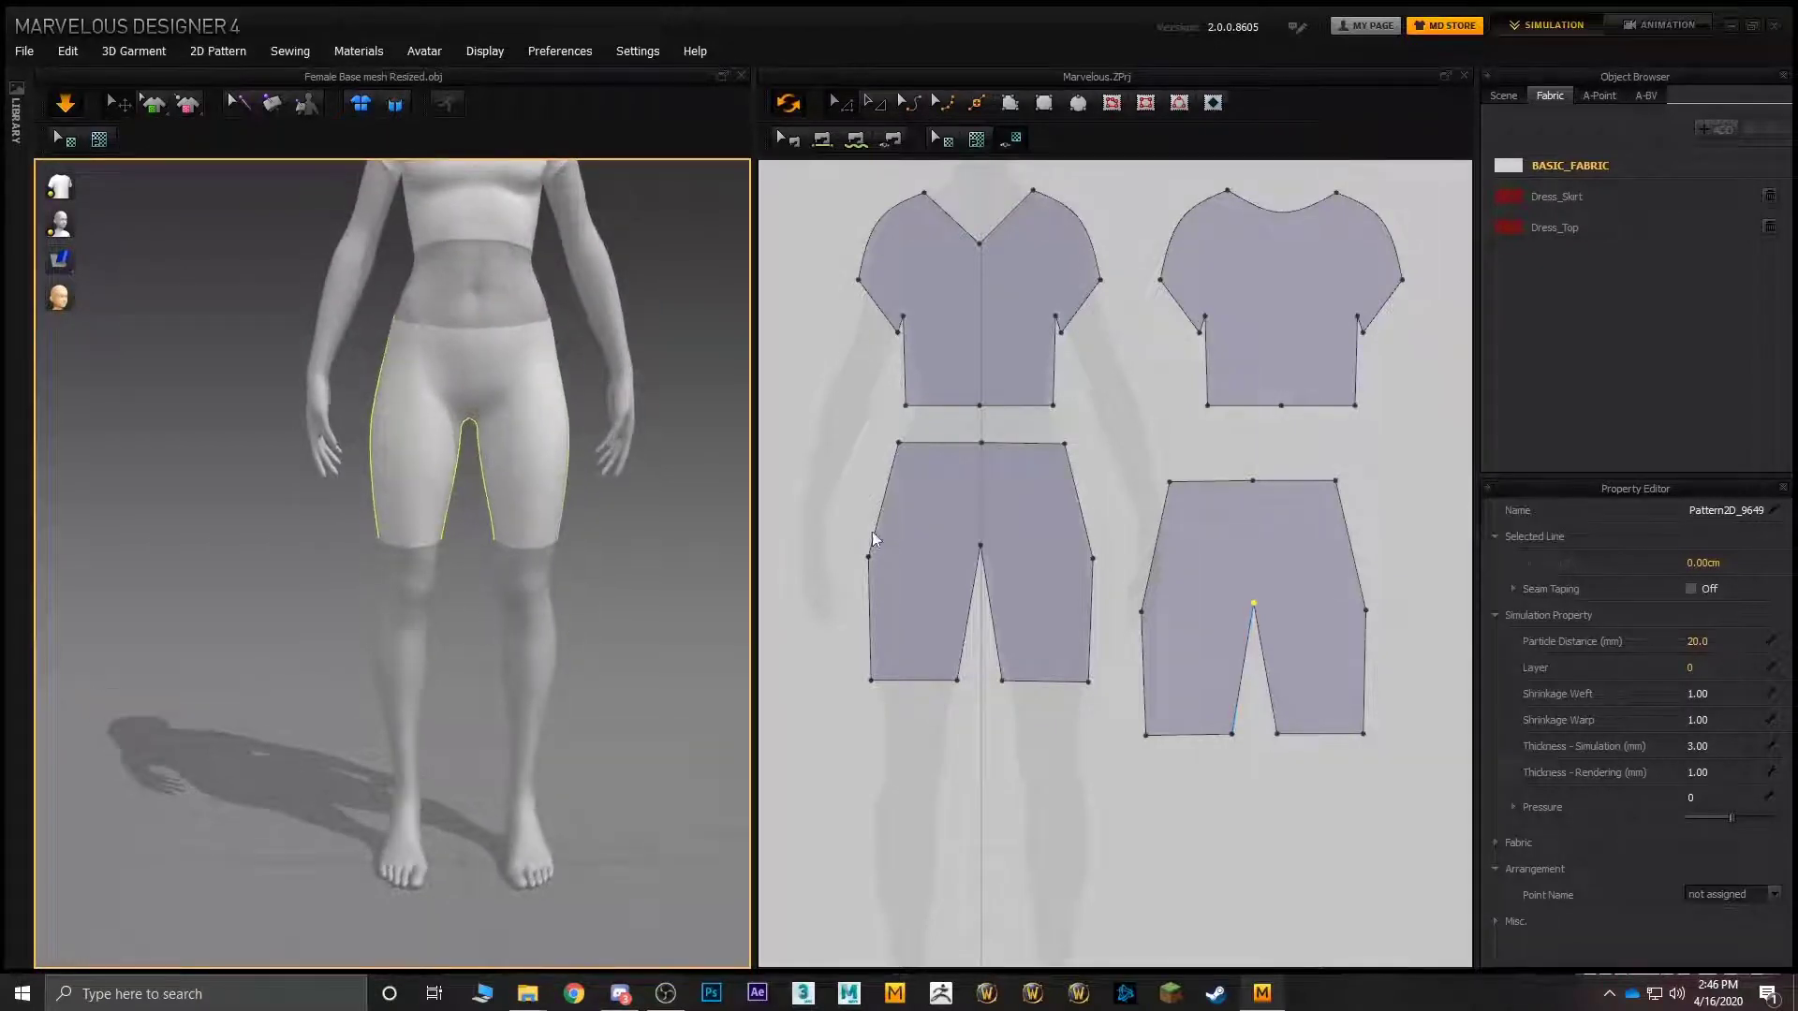
middle_drag(956, 466, 993, 287)
click(1108, 639)
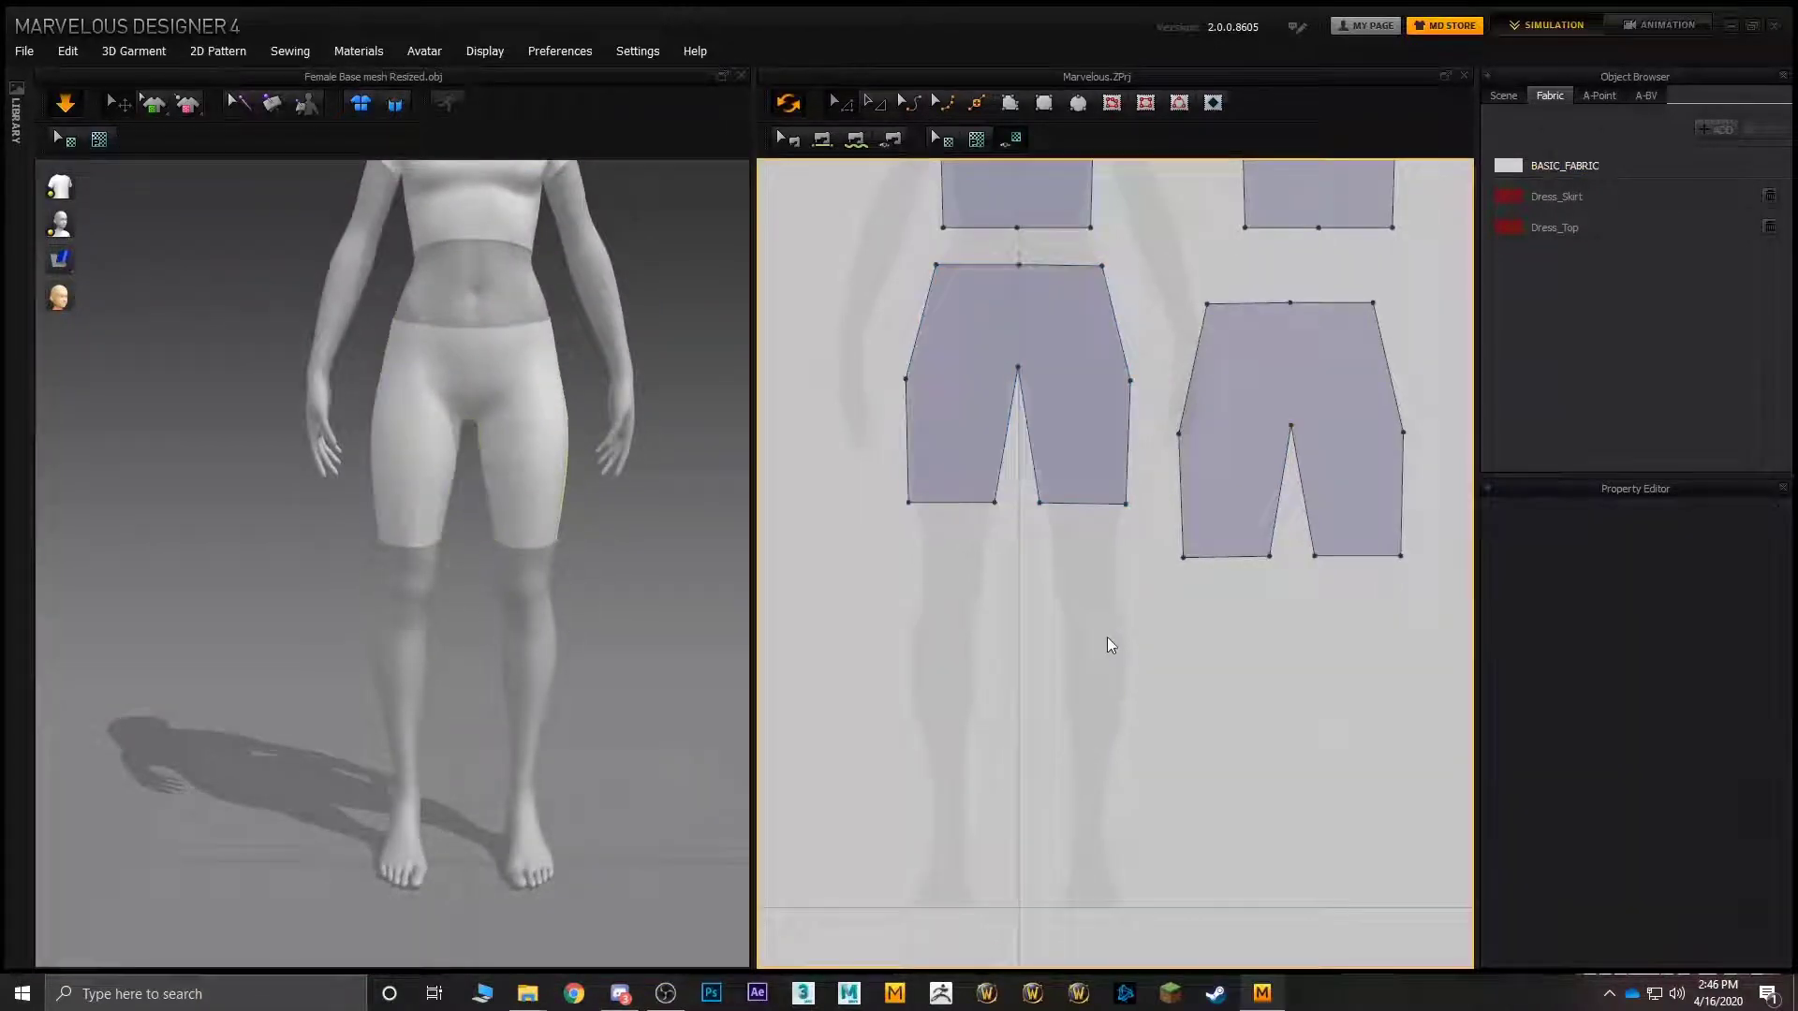
click(1044, 102)
drag(908, 512, 1001, 871)
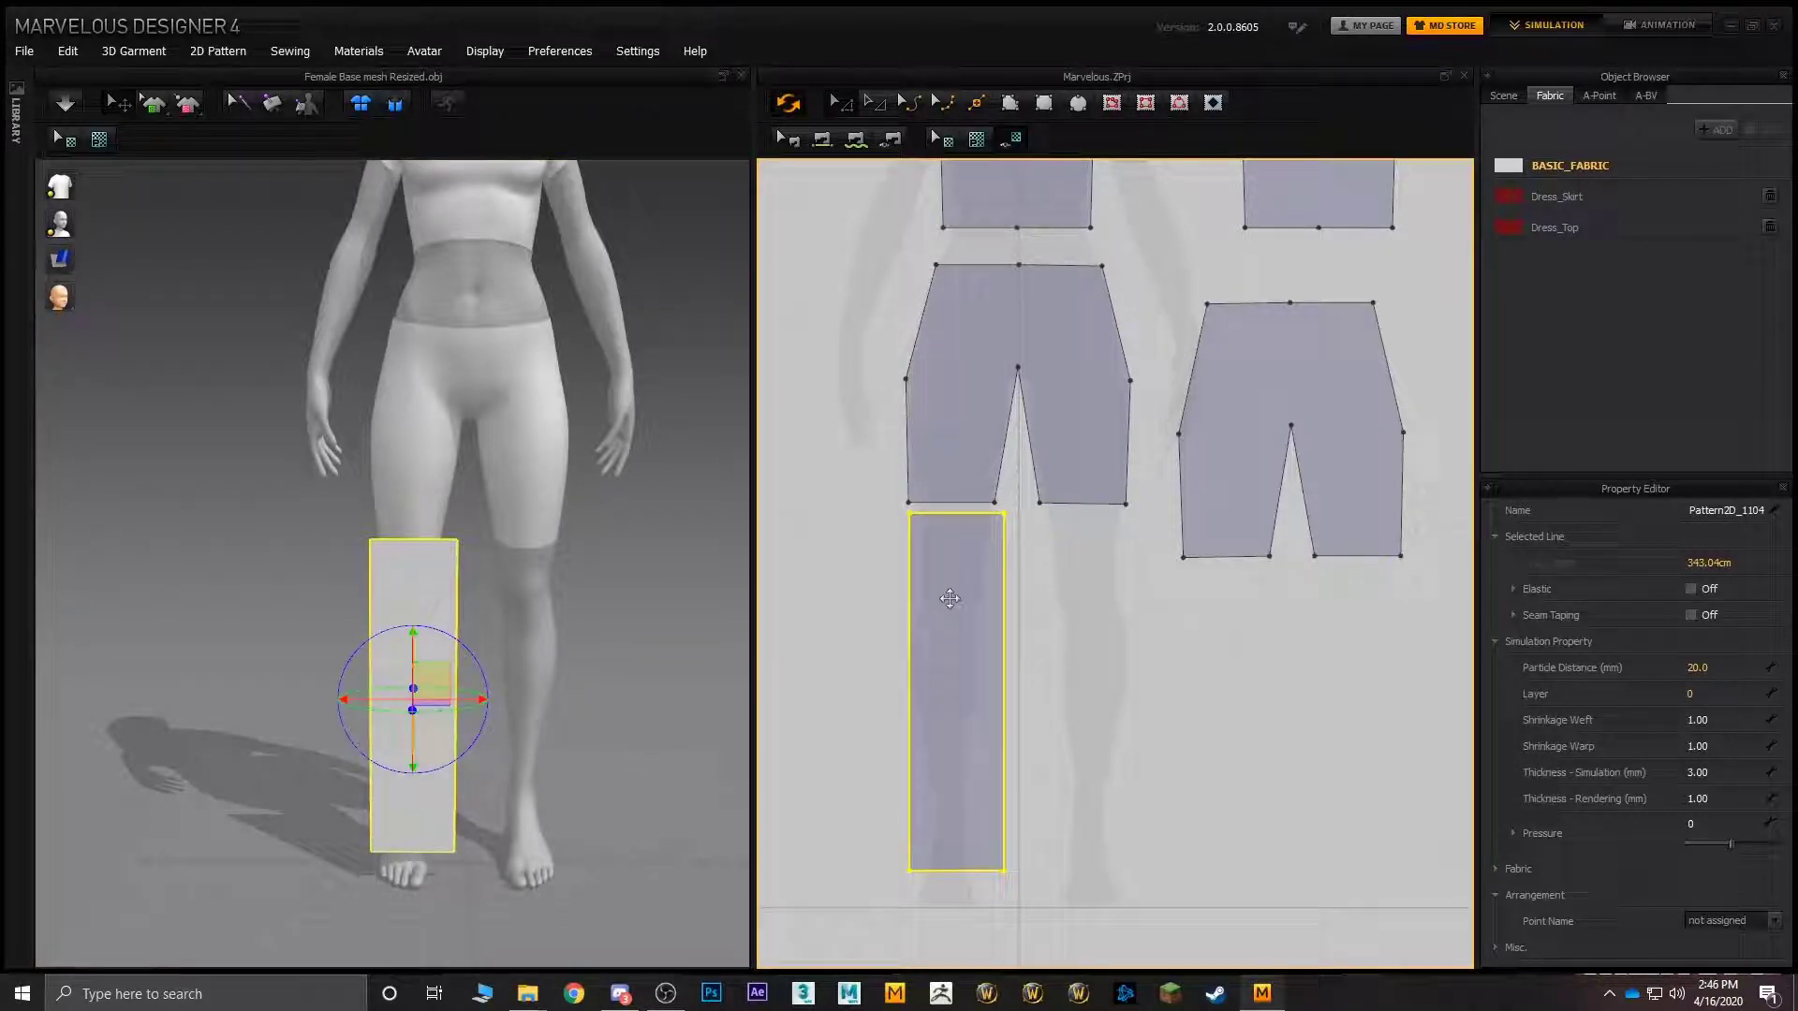
key(ctrl+v)
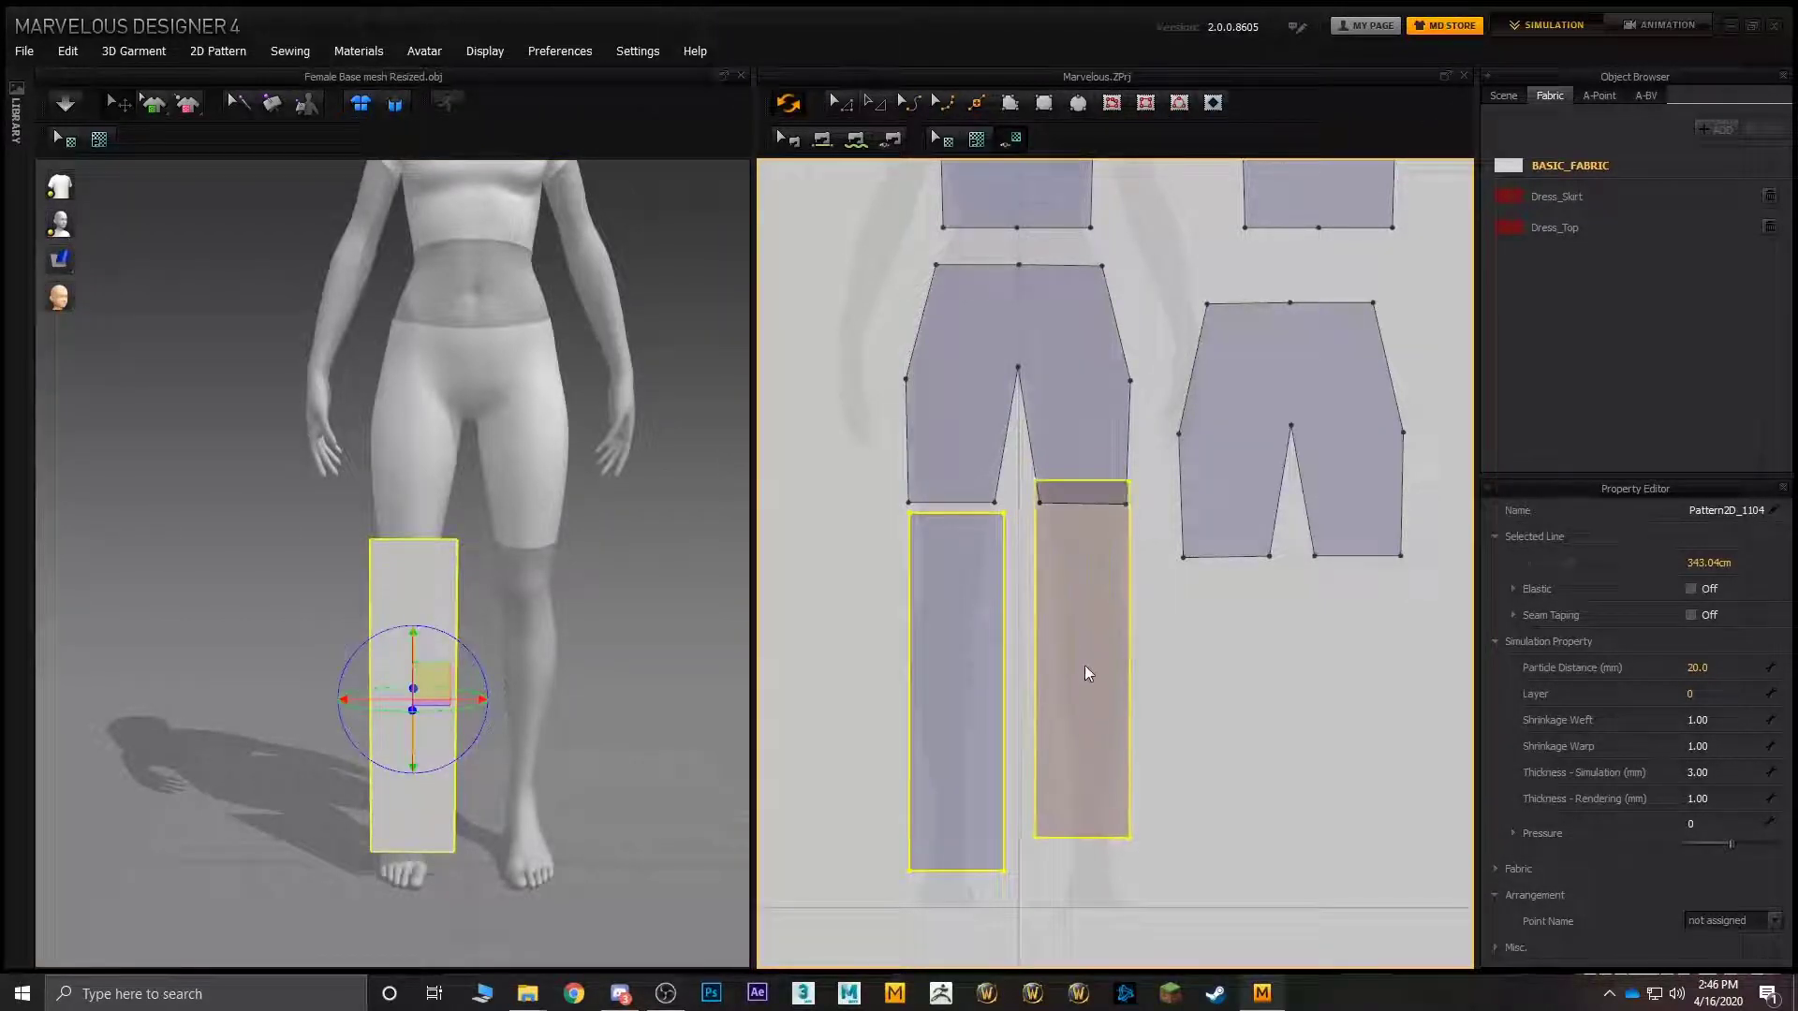
click(1082, 687)
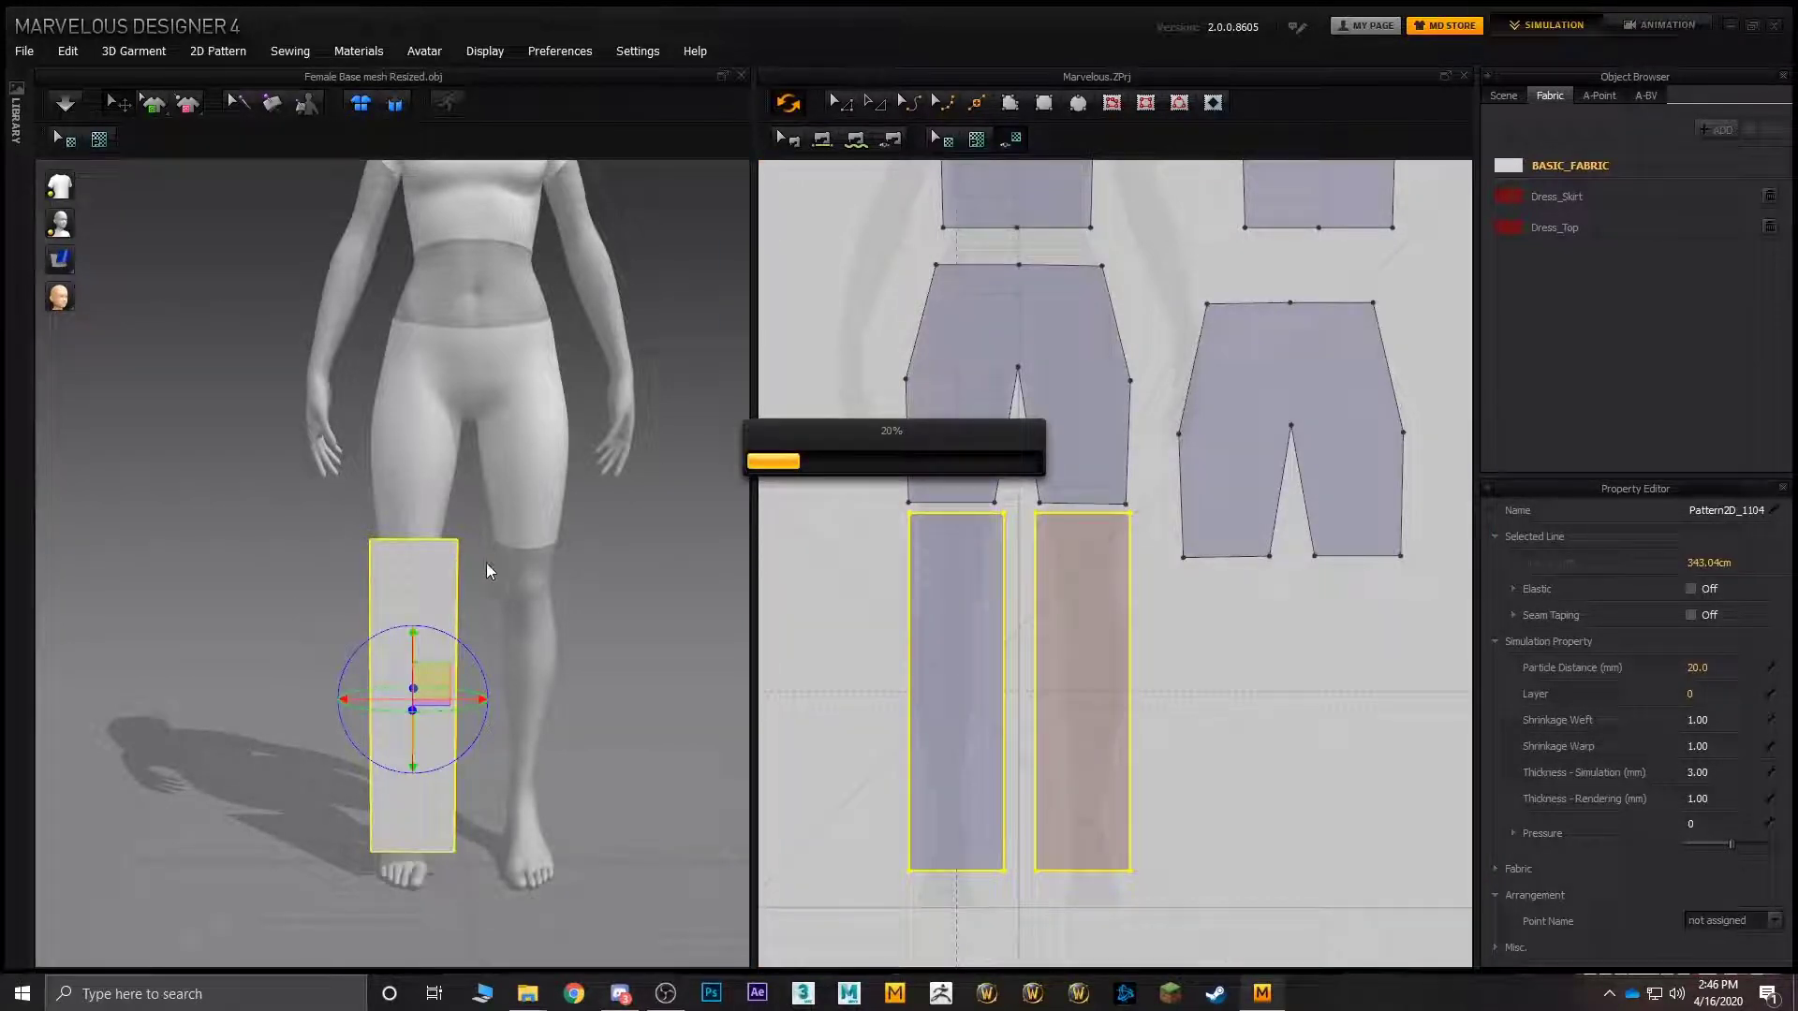
right_drag(525, 576, 697, 590)
shift+click(964, 637)
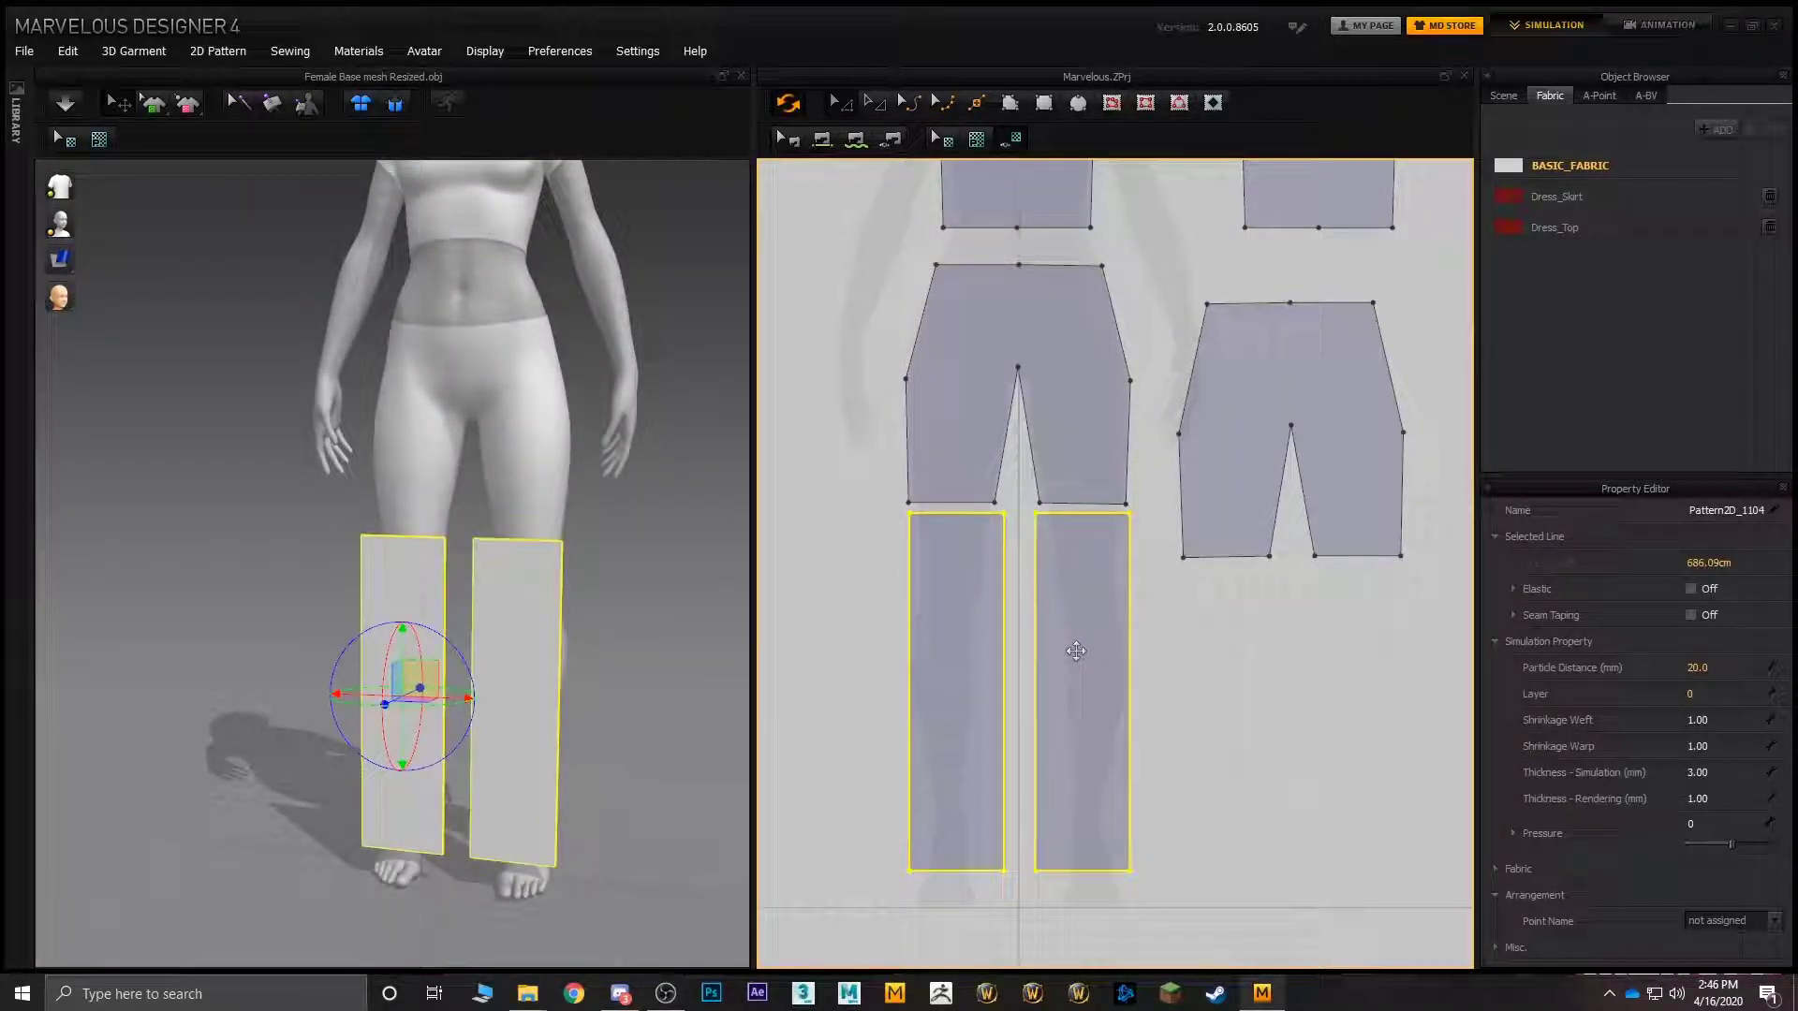
click(1079, 653)
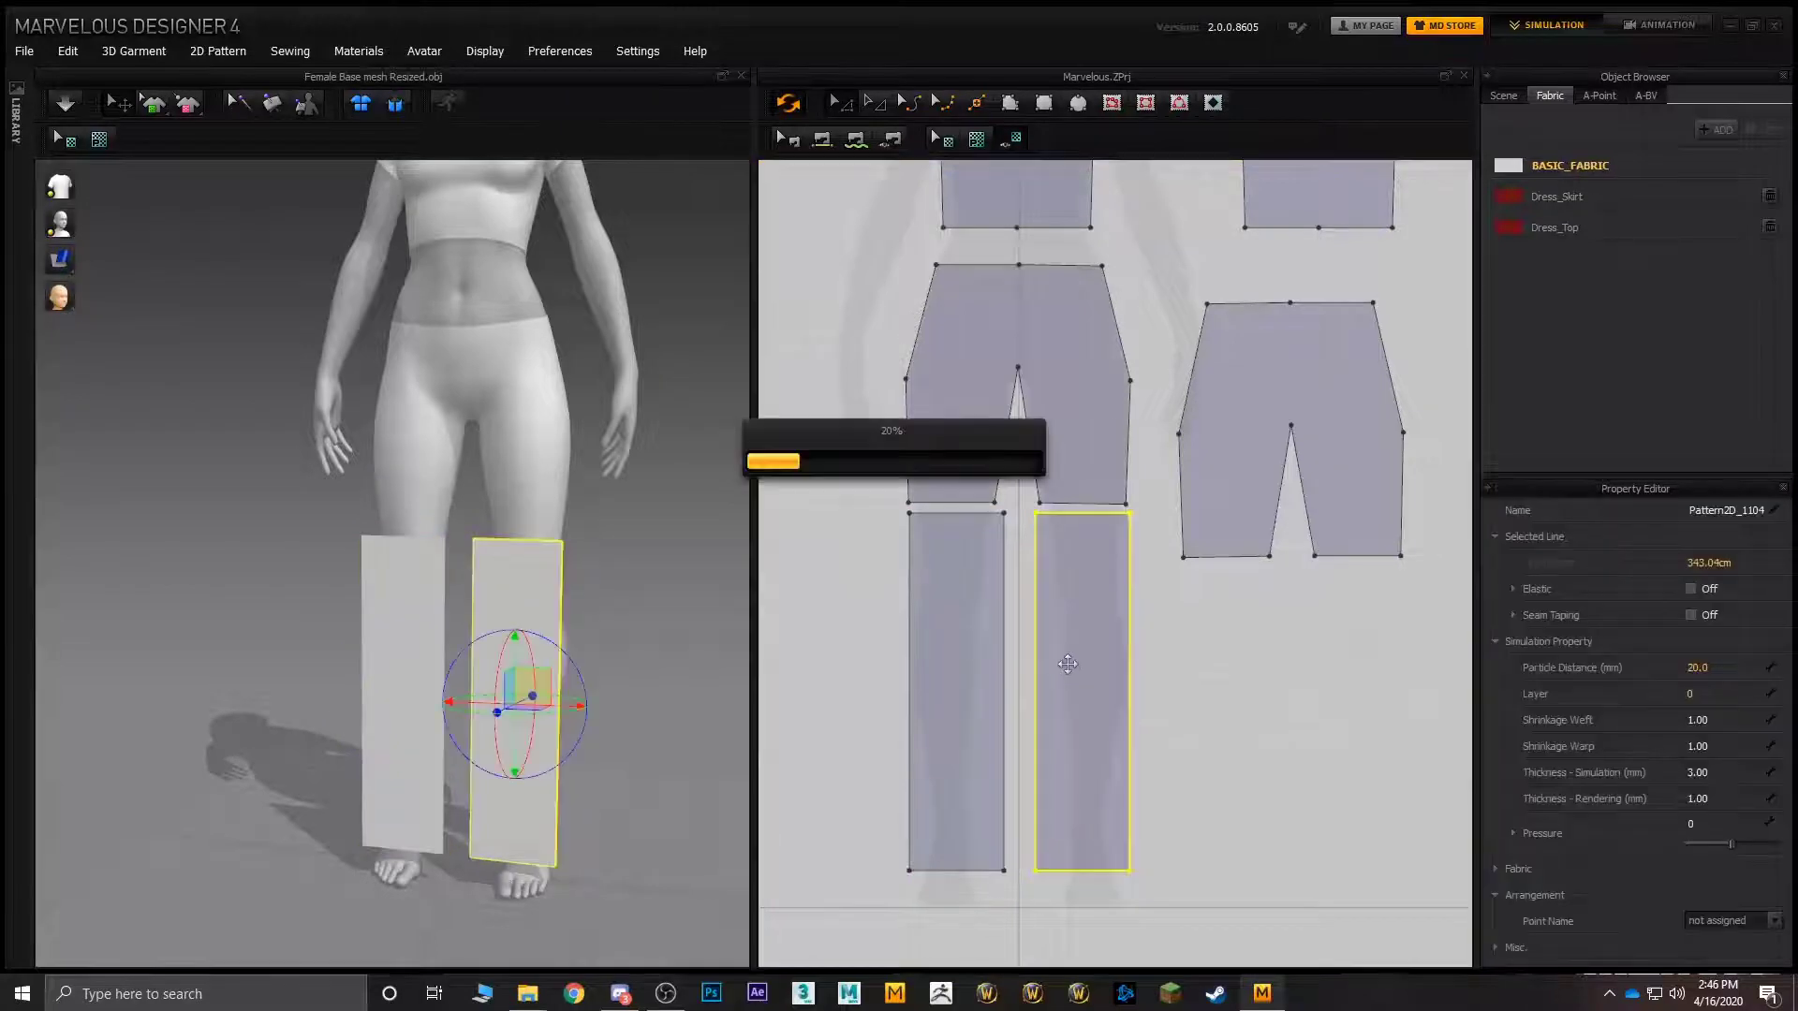
- Paste a linked copy of the leg rectangle over the avatar's left lower leg, level with the original
click(949, 652)
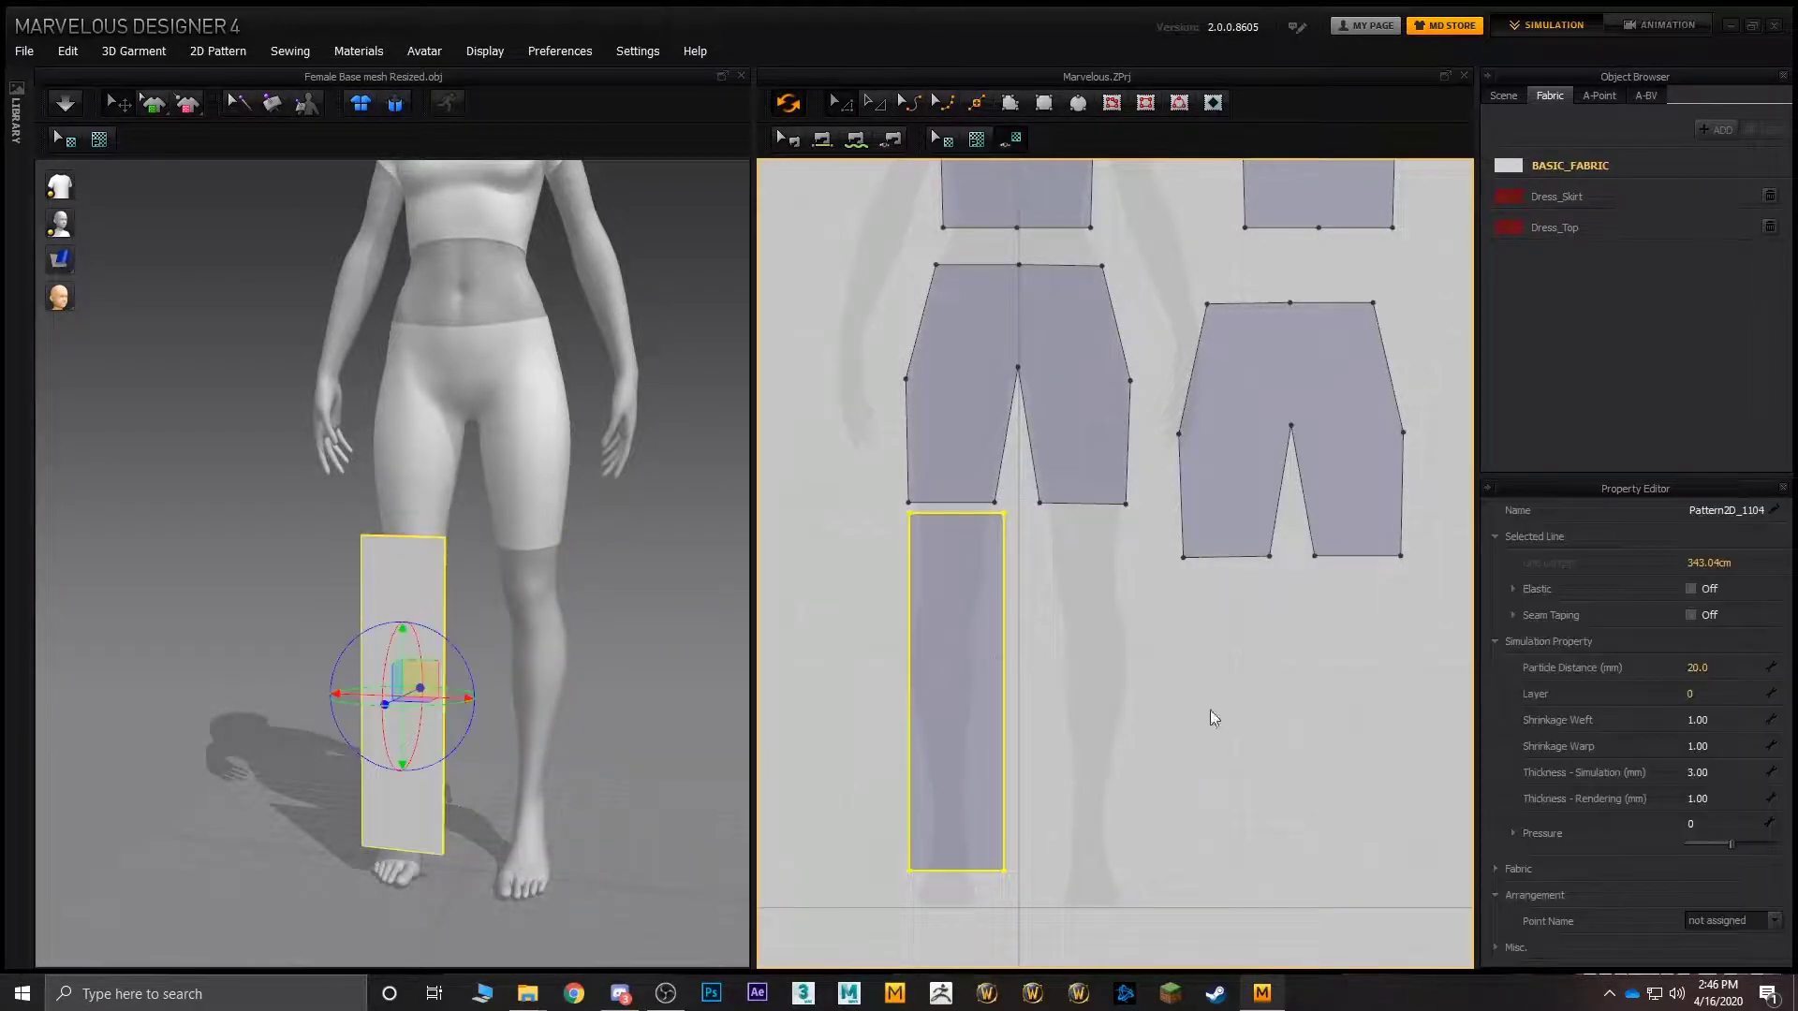
right_click(1210, 717)
click(1236, 274)
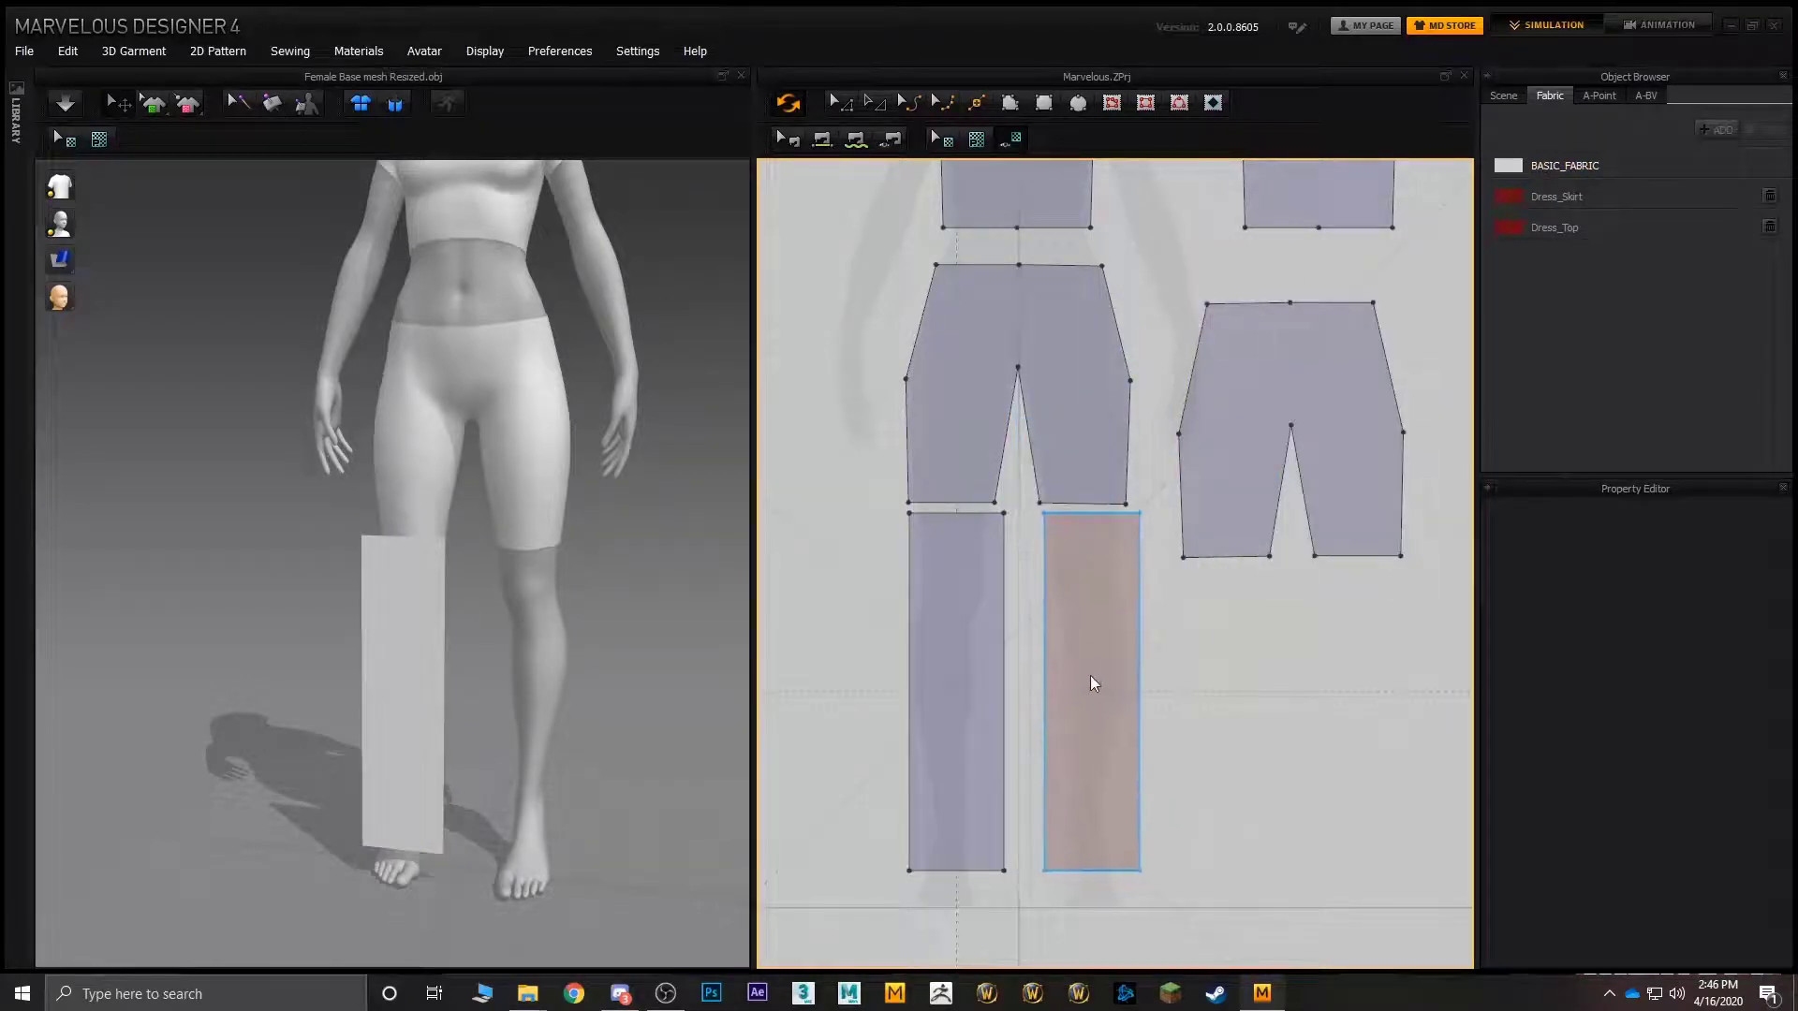
click(1082, 671)
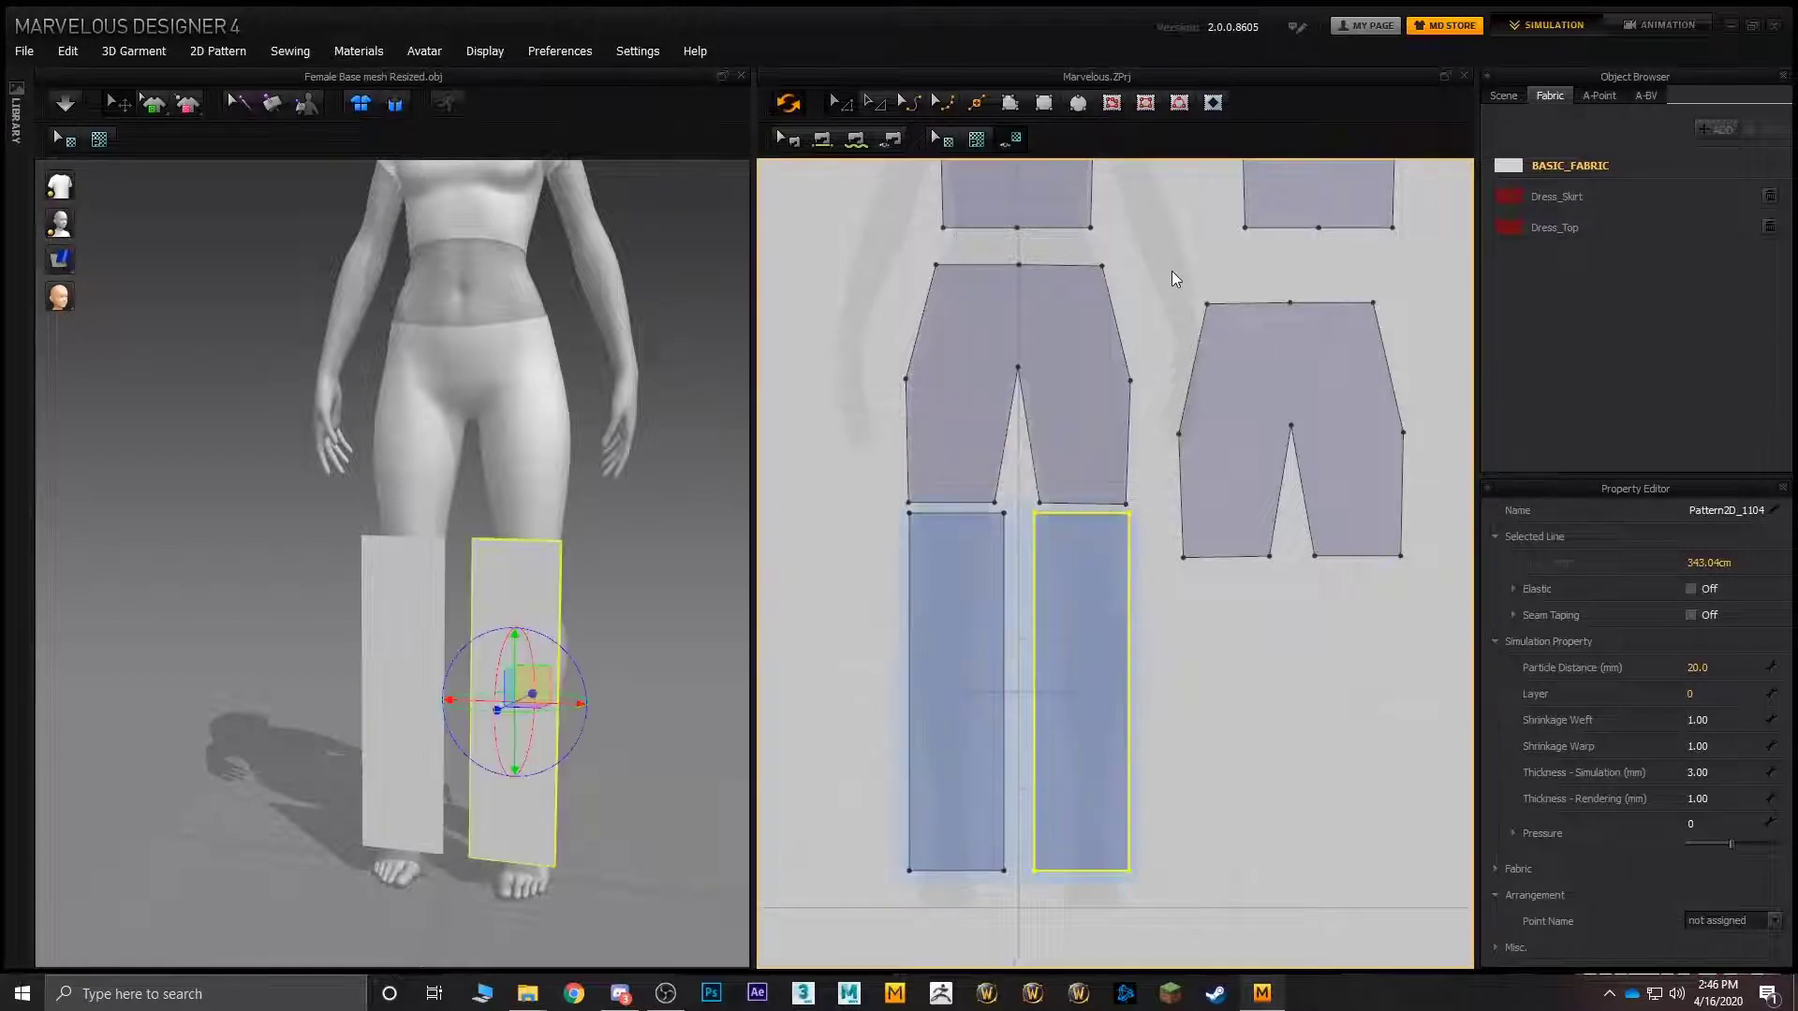
- Move the back shorts piece up so it sits level beside the front shorts piece
right_drag(1171, 271, 1047, 330)
click(1143, 452)
drag(1144, 452, 1143, 418)
click(957, 712)
click(831, 712)
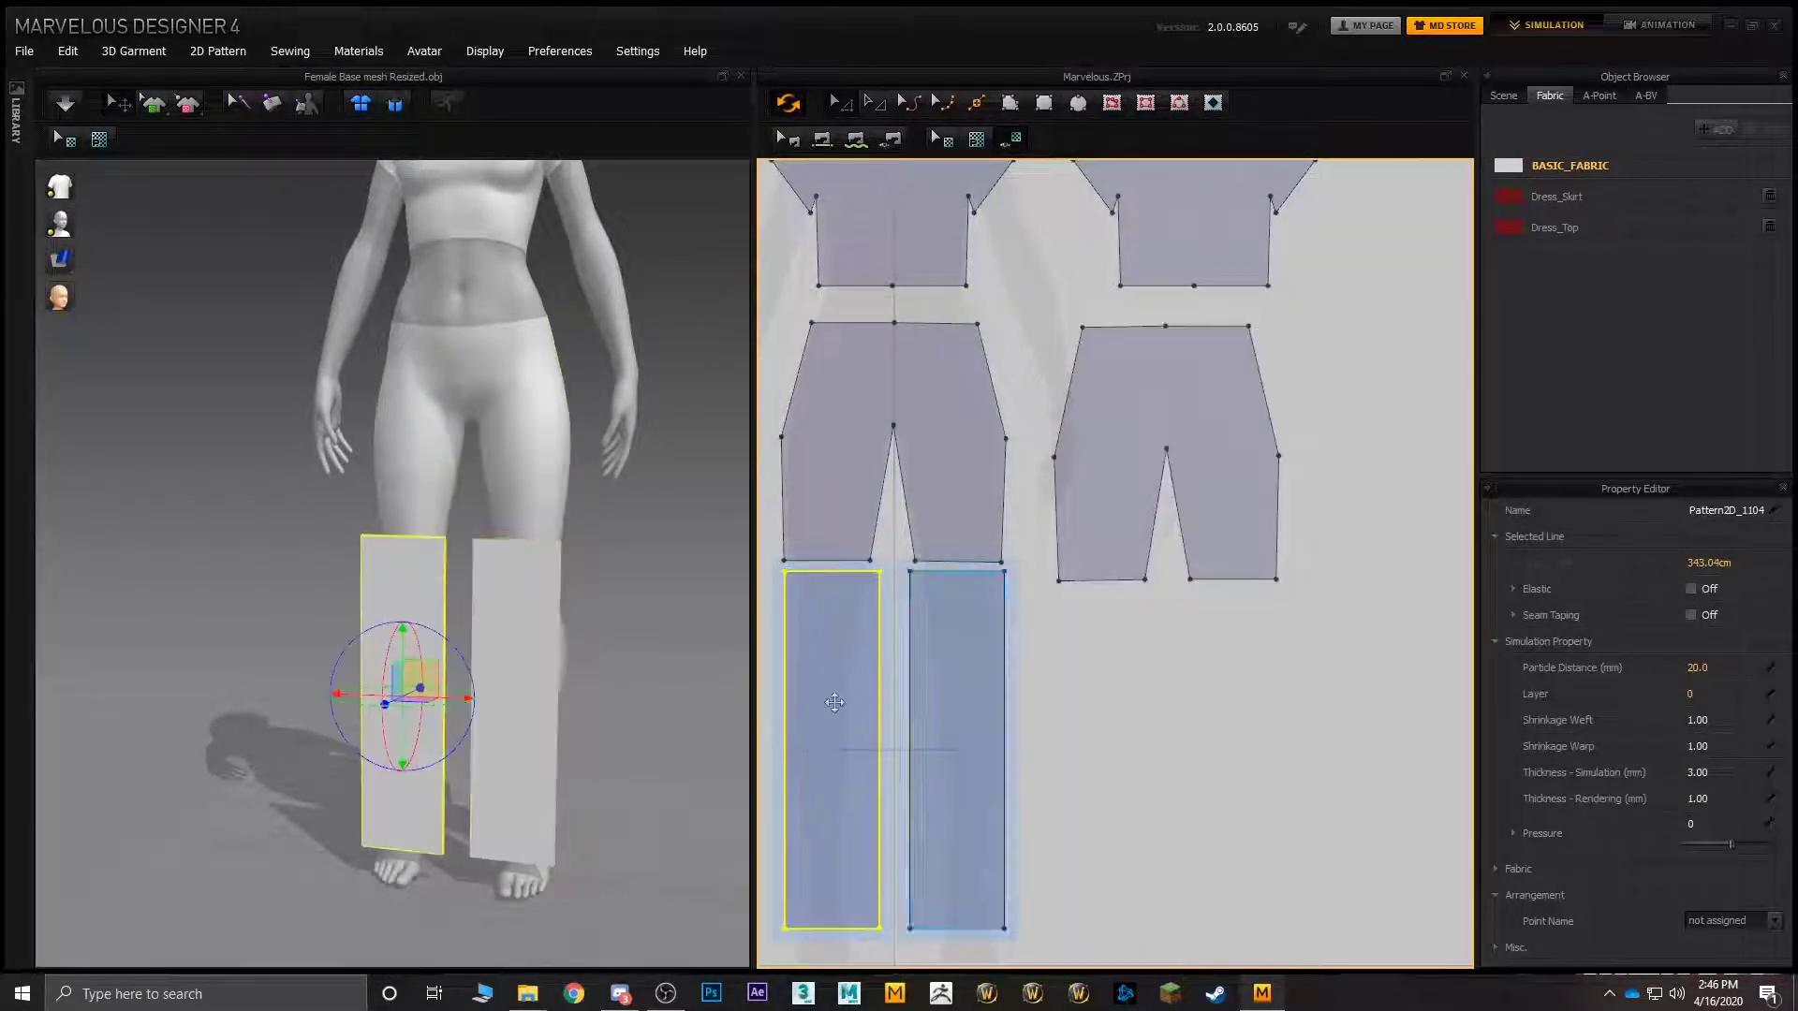
shift+click(960, 714)
right_click(1151, 718)
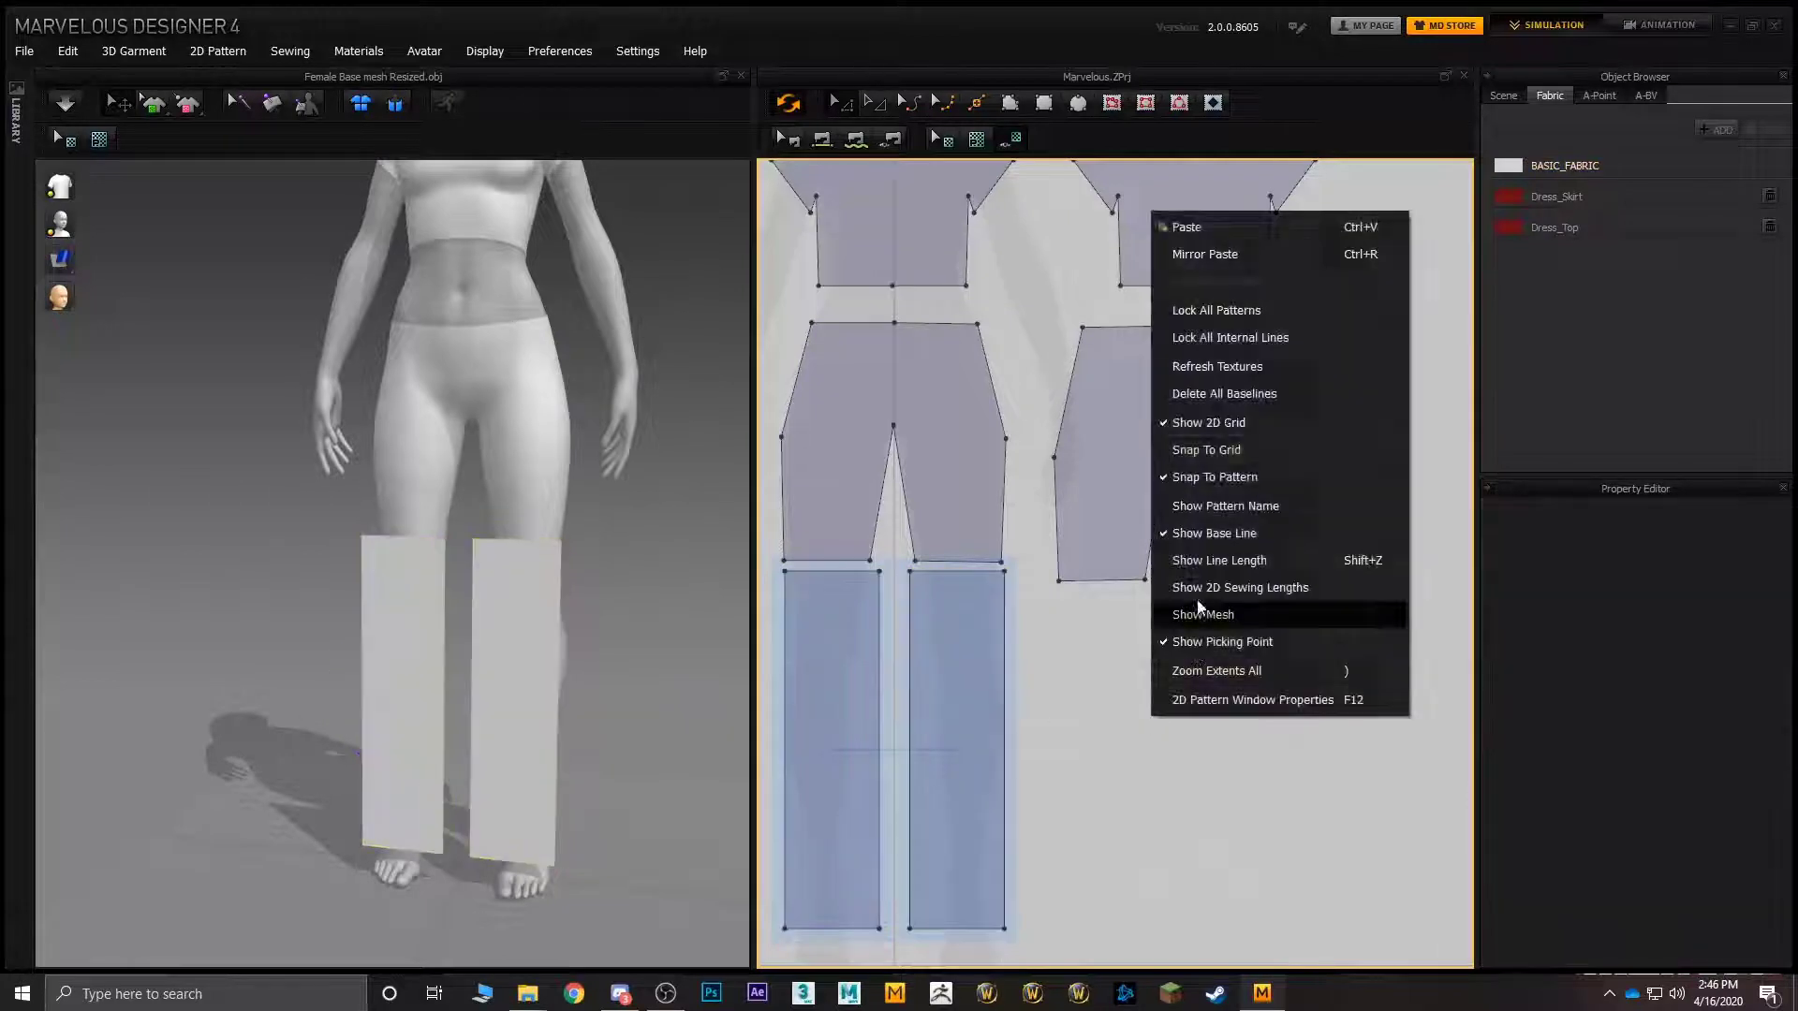
click(1105, 503)
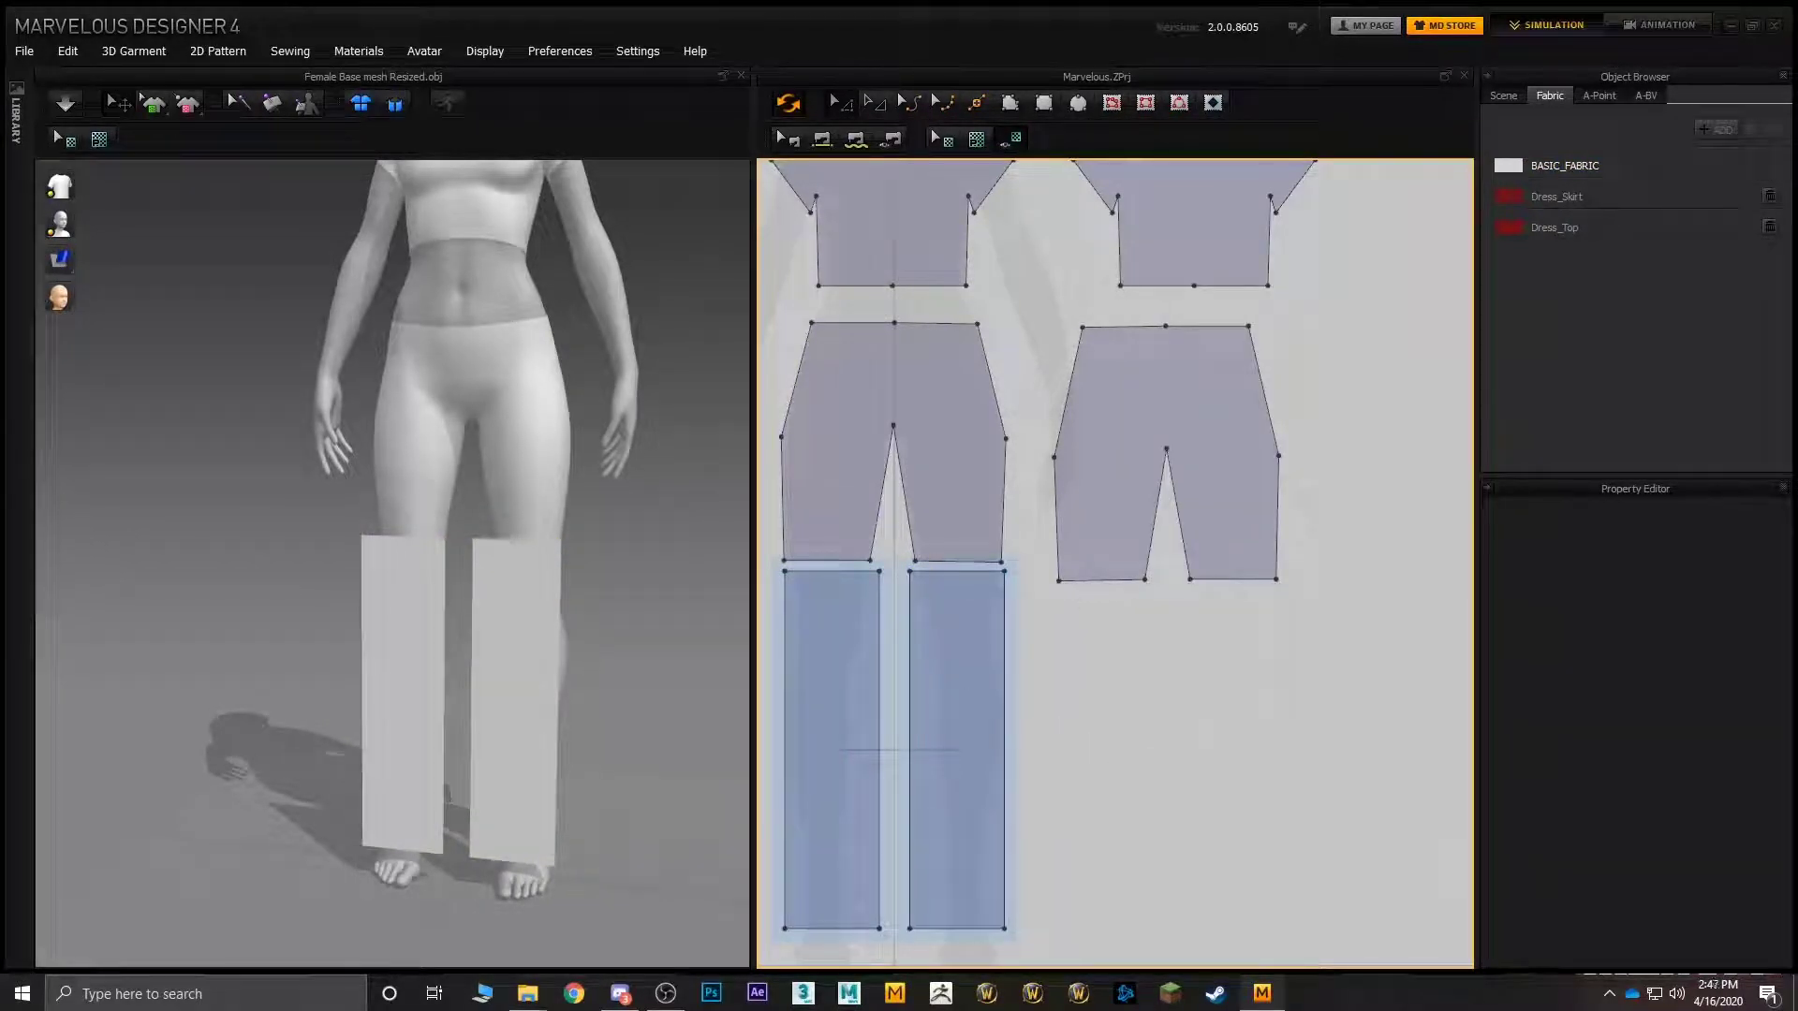
- Paste a copy of both leg rectangles below the back shorts piece, level with the originals
click(957, 712)
click(832, 711)
shift+click(957, 712)
key(ctrl+v)
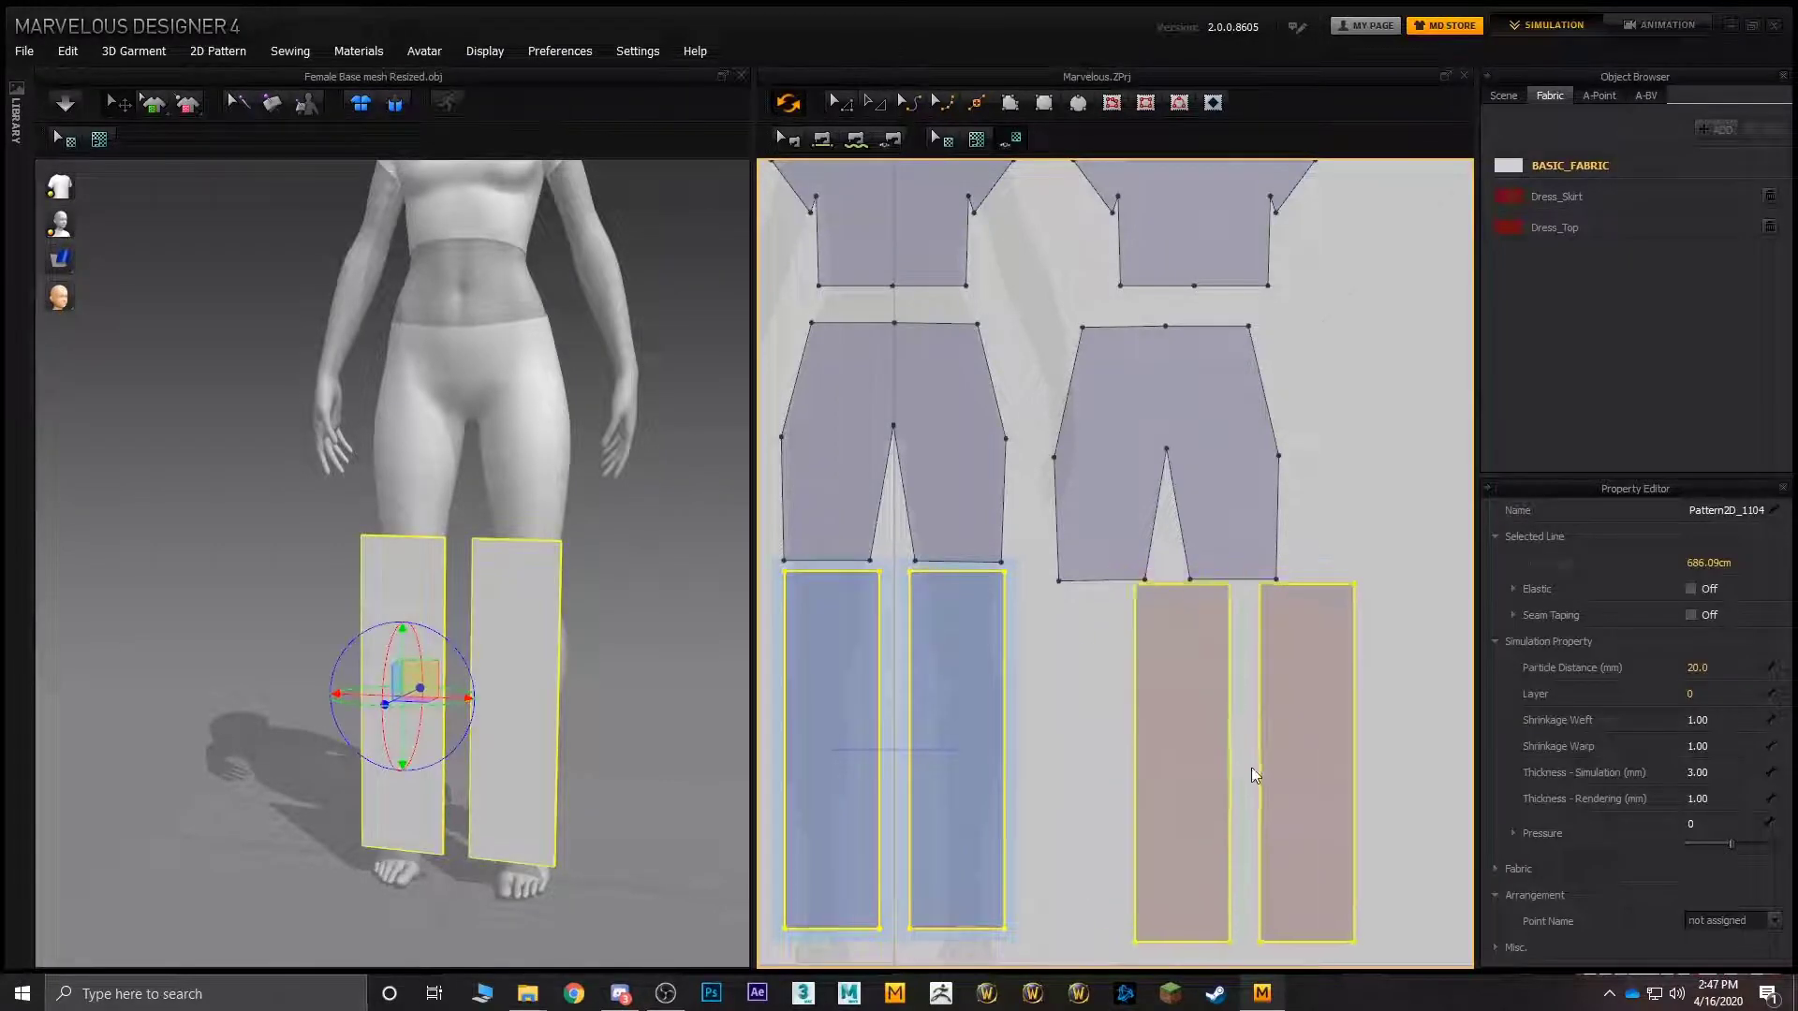
click(1166, 809)
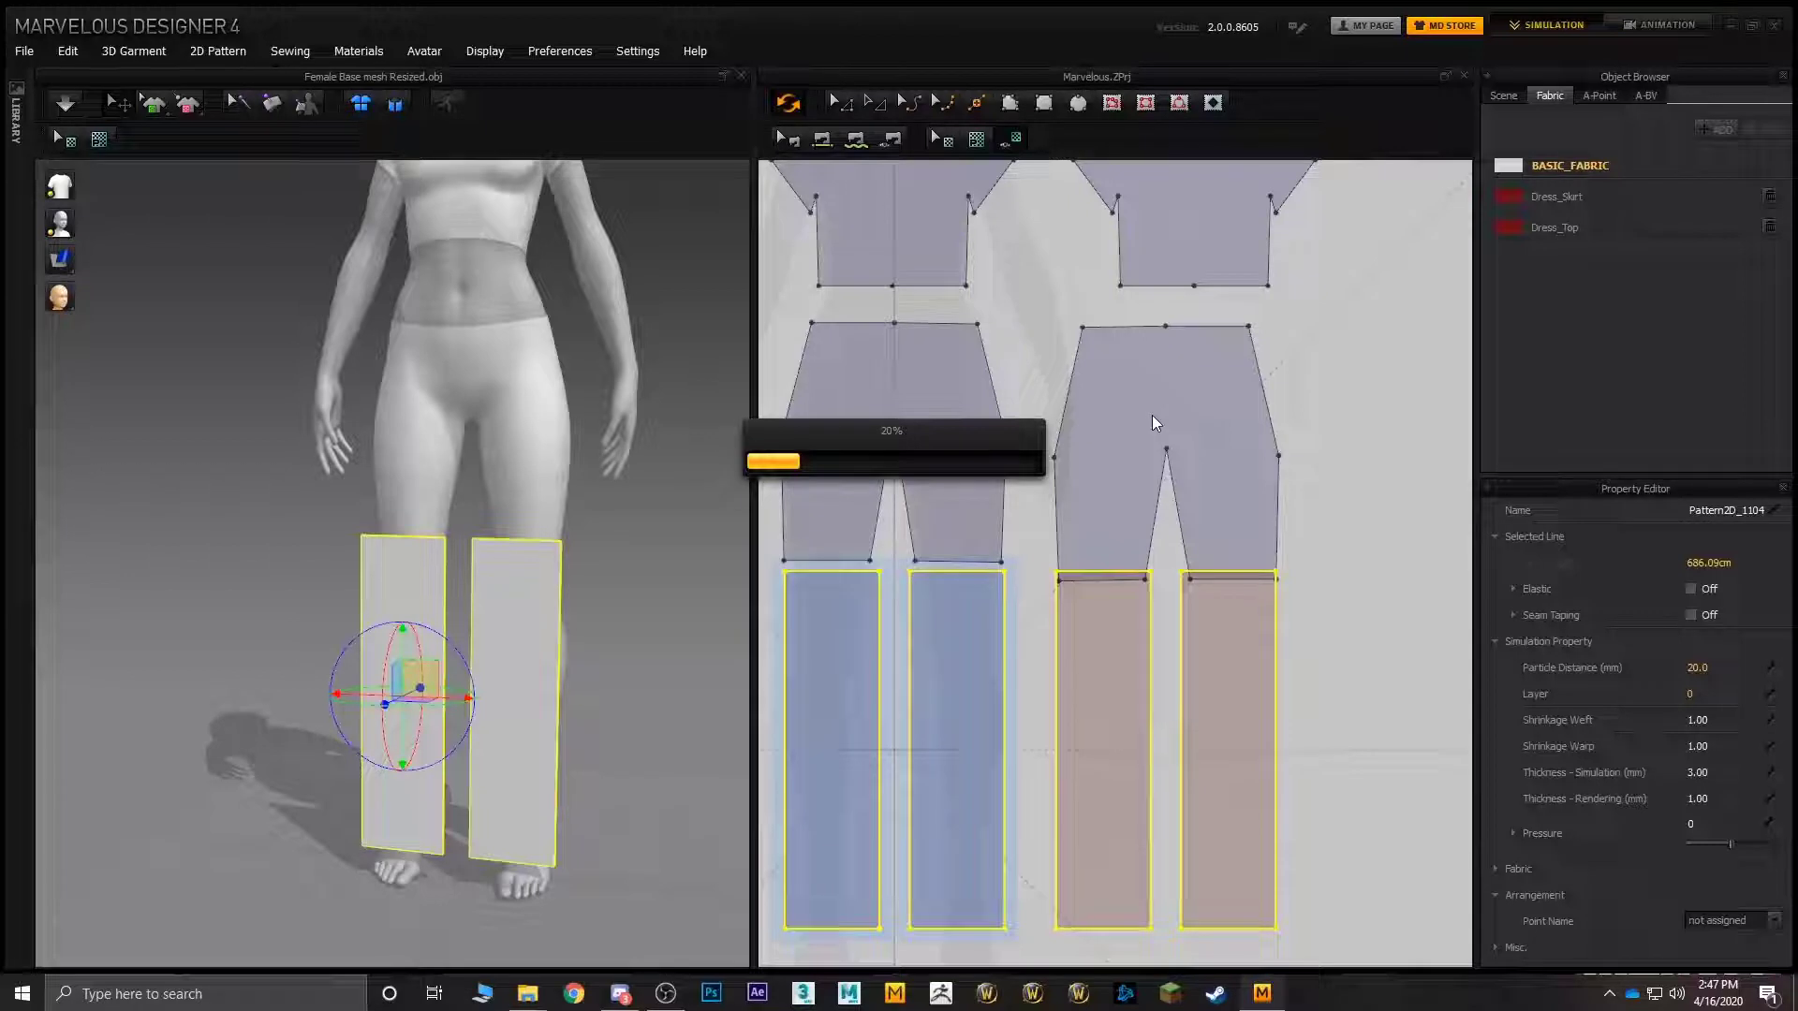
scroll(1152, 414, down, 5)
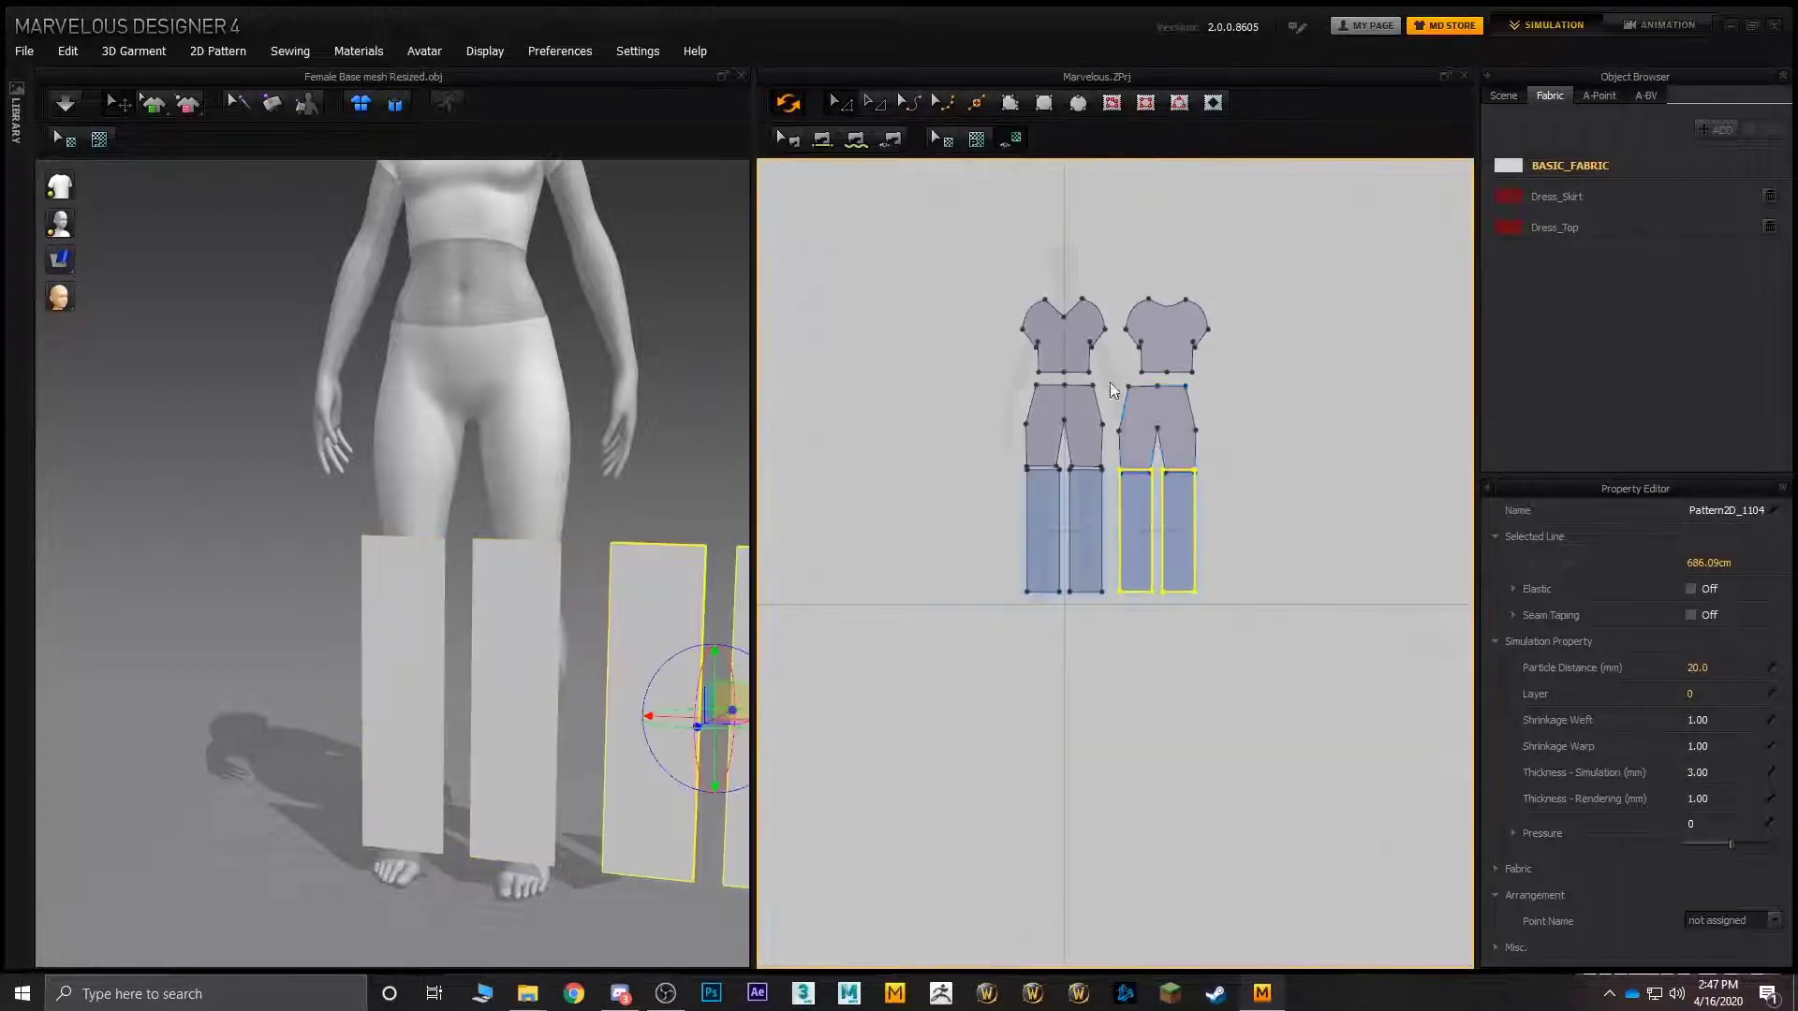
- Move the four shirt and shorts pieces together sideways, clear of the avatar silhouette and the leg rectangles
click(1108, 349)
shift+click(1161, 342)
shift+click(1160, 402)
shift+click(1046, 407)
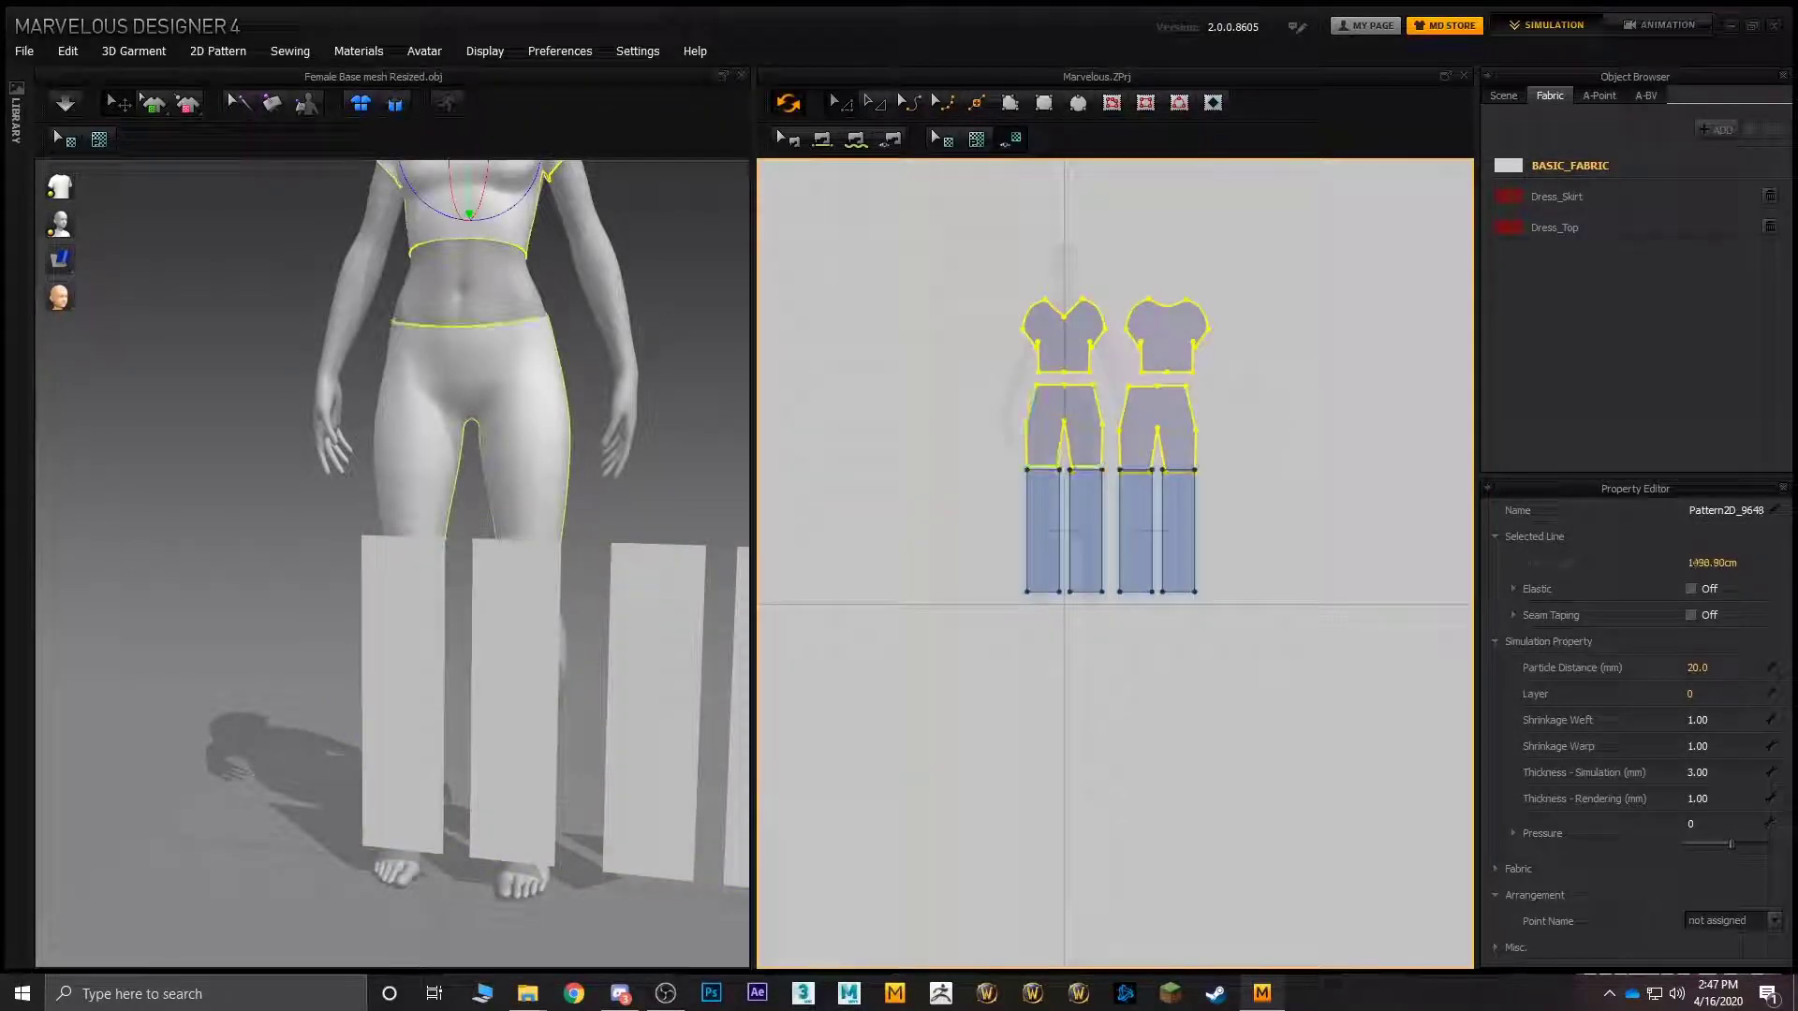
shift+drag(1046, 408, 1229, 408)
click(1117, 446)
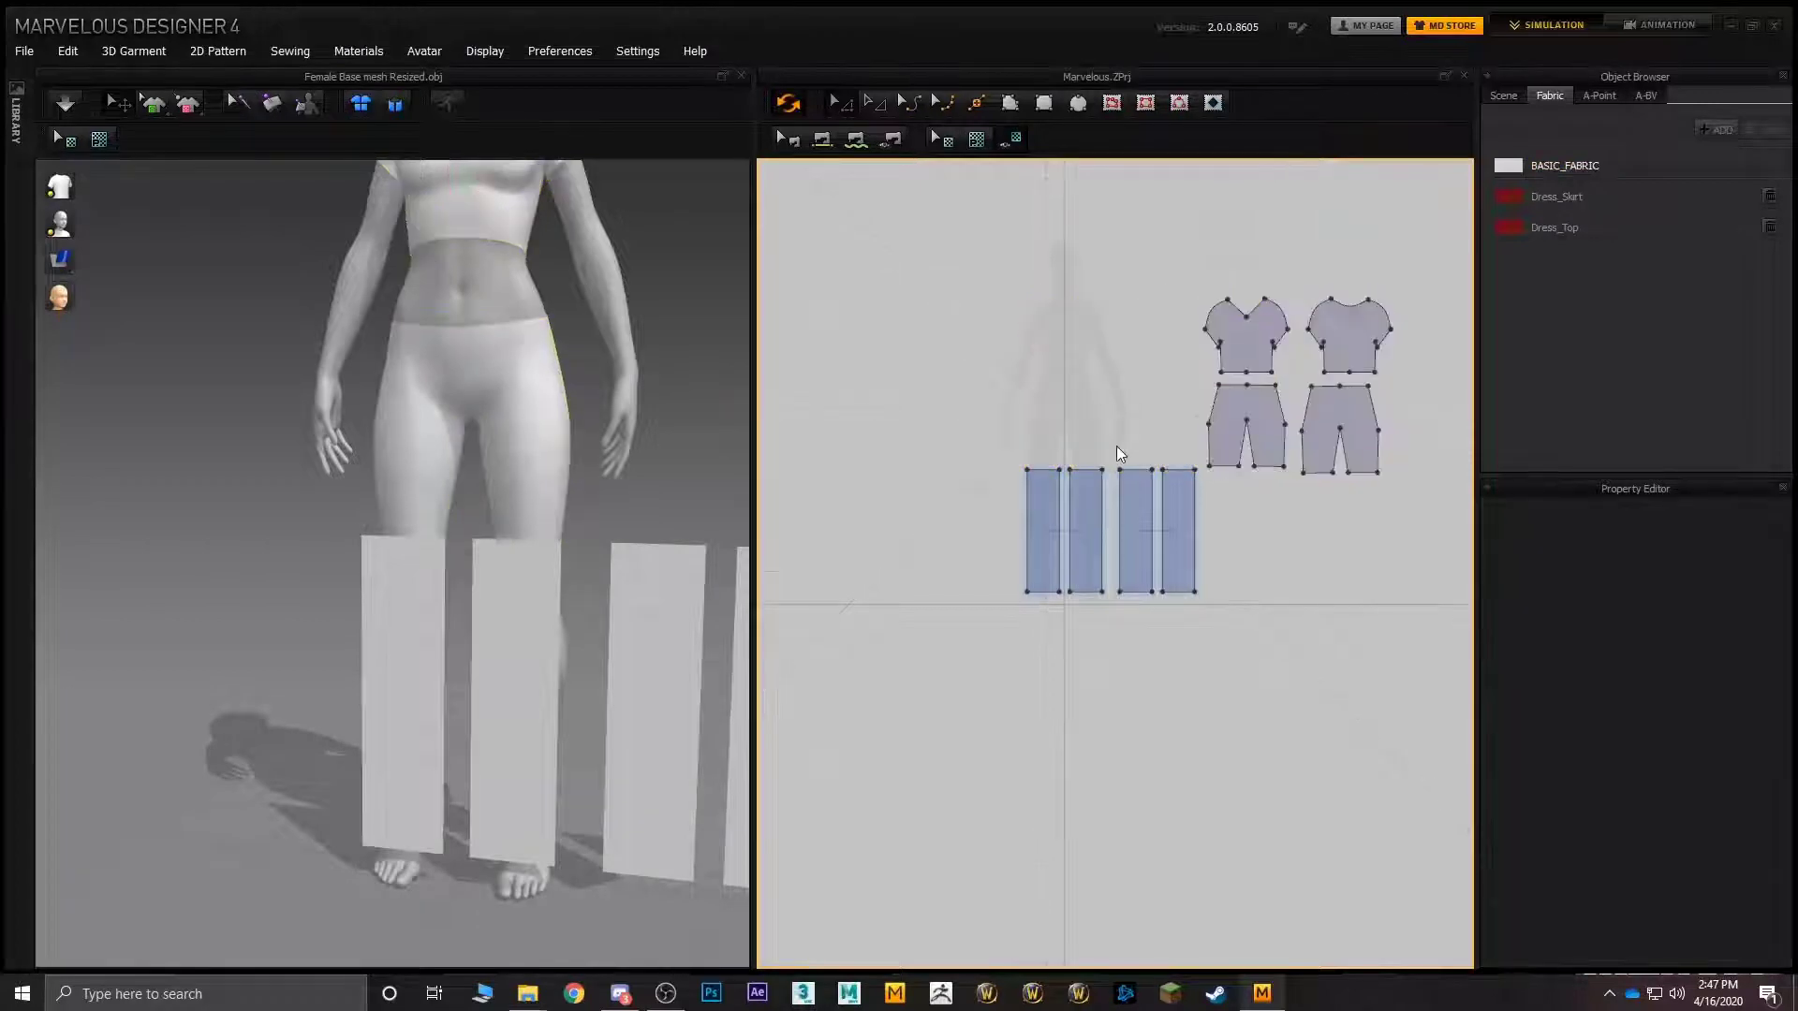
- Move the two back leg rectangles behind the avatar in the 3D scene
scroll(1105, 445, up, 5)
scroll(1068, 351, up, 3)
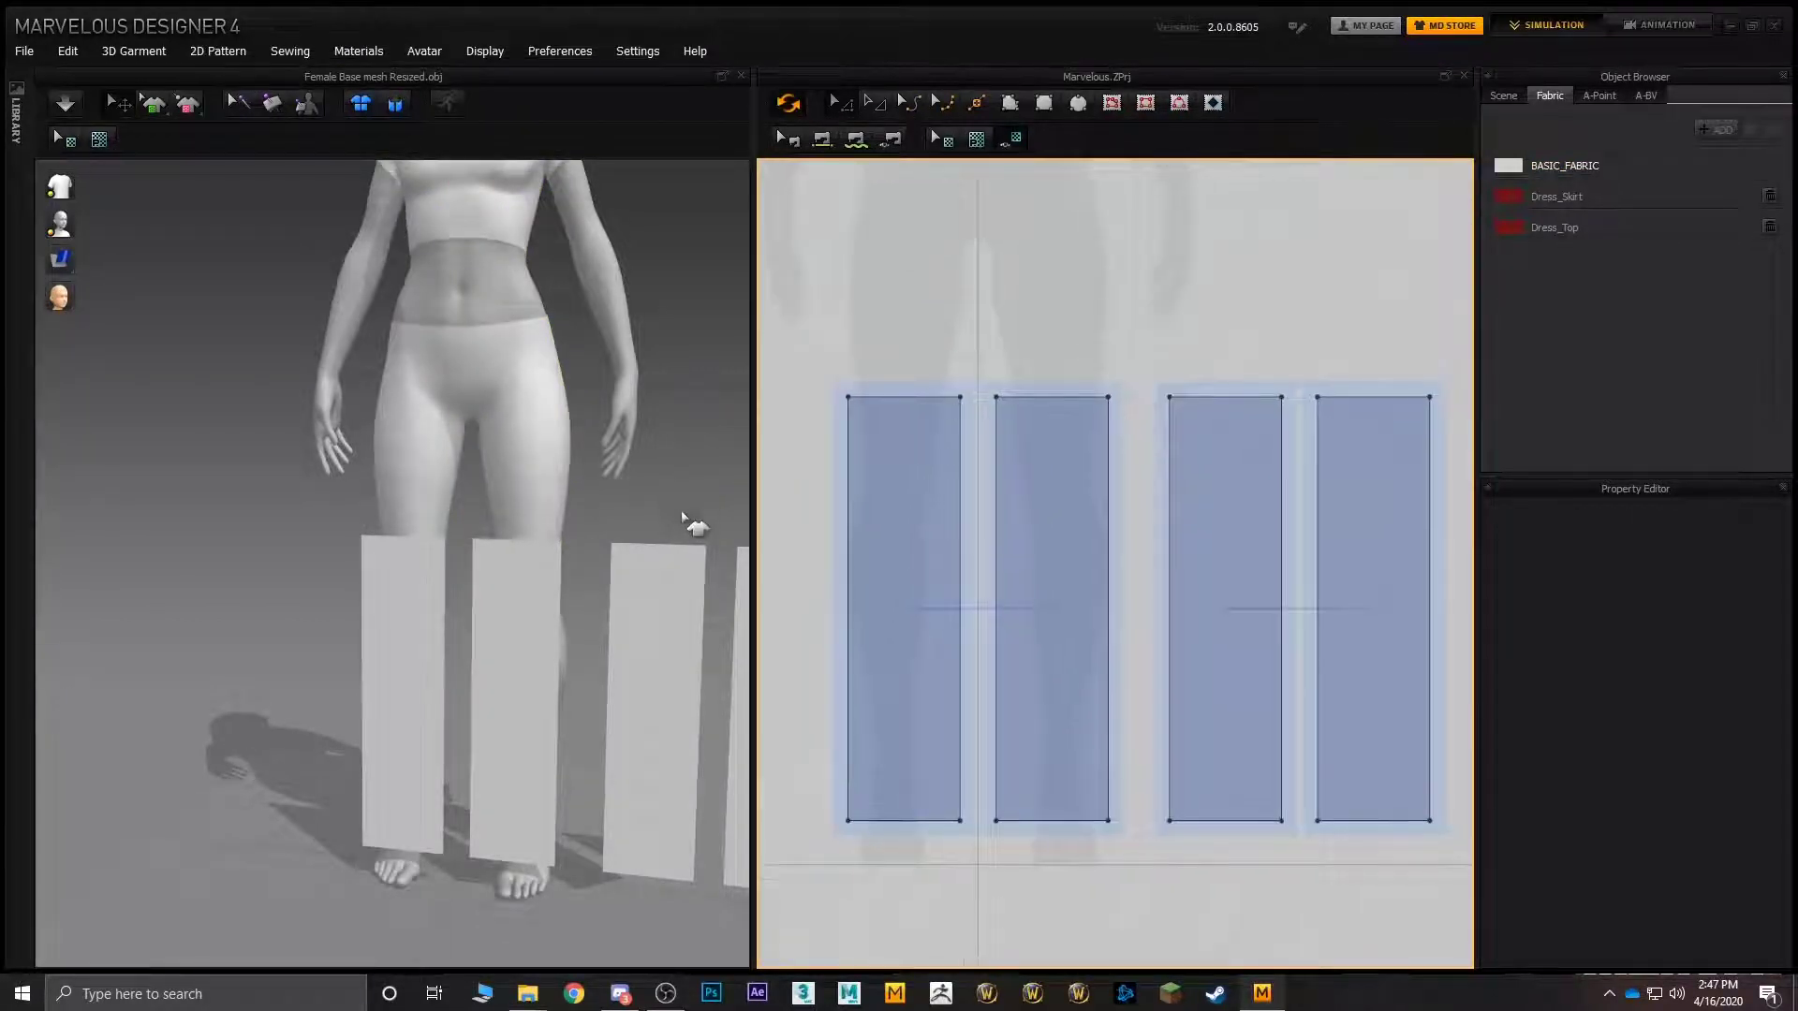
click(655, 607)
shift+click(747, 679)
middle_drag(748, 679, 521, 540)
right_drag(601, 615, 546, 685)
drag(546, 682, 581, 650)
right_drag(581, 650, 503, 630)
- Turn the two back leg rectangles around their vertical axis to face backward and slide them behind the avatar's lower legs
click(502, 632)
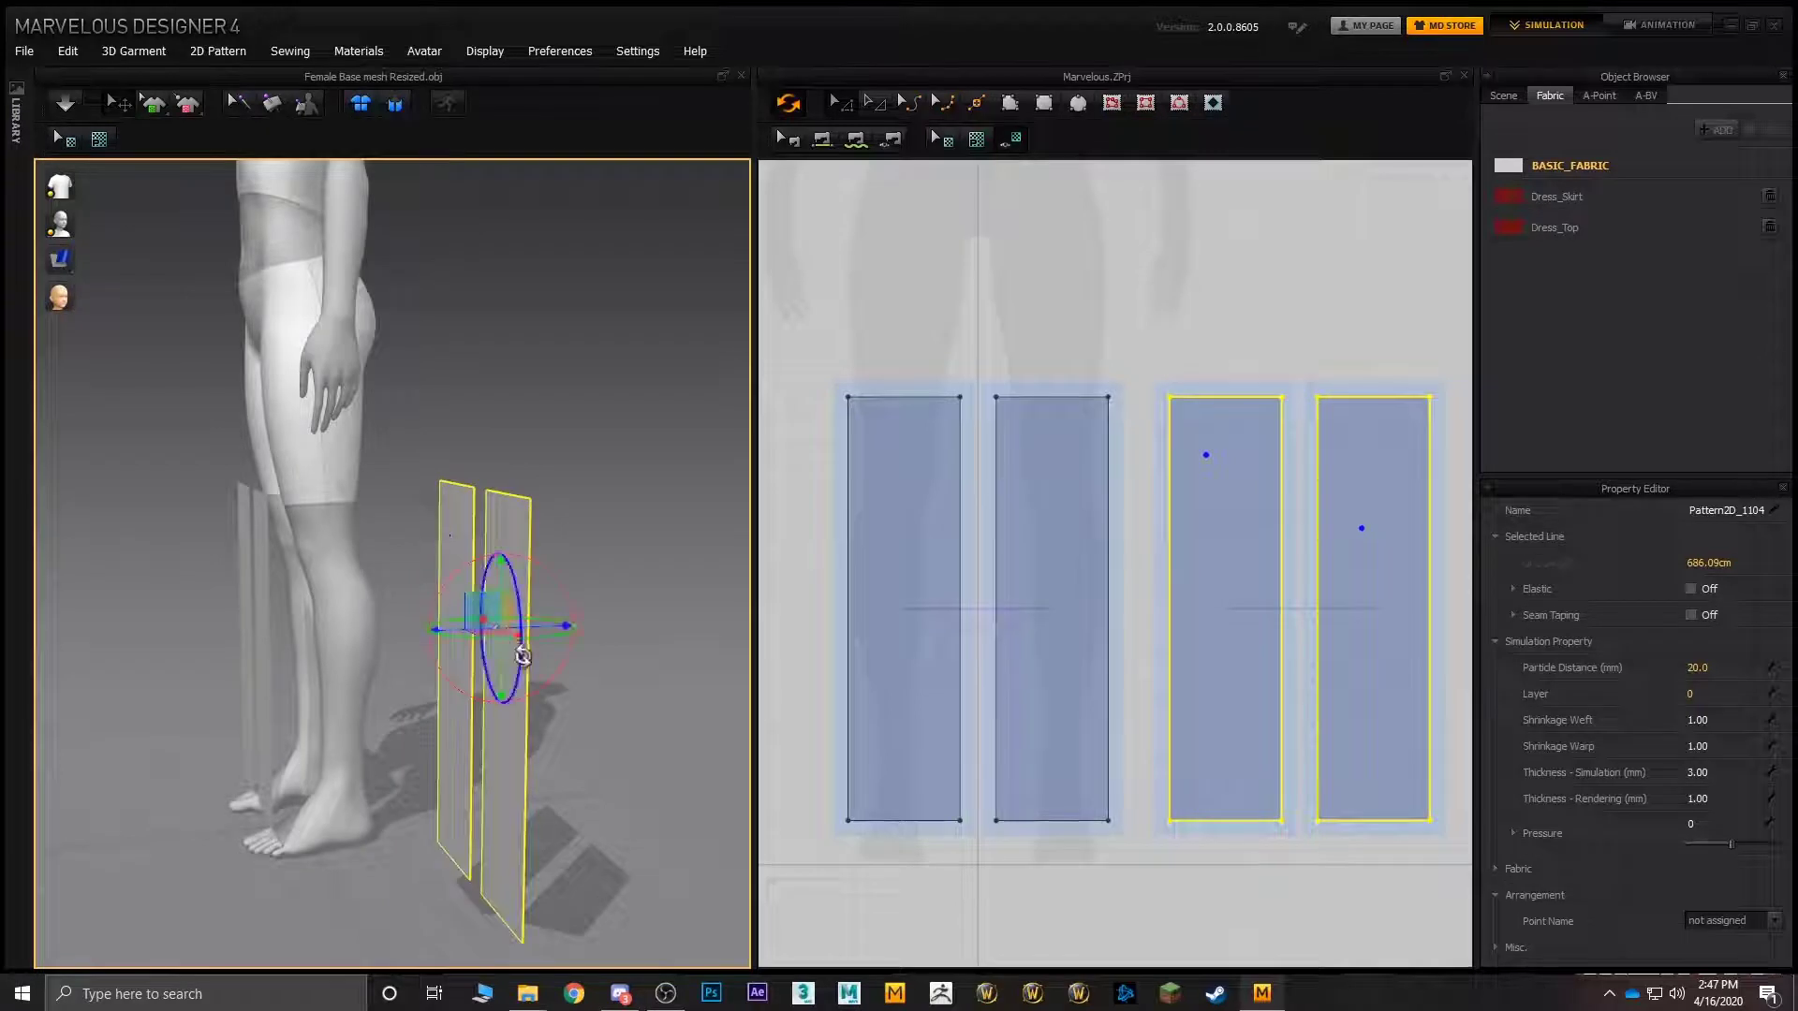
drag(489, 641, 551, 596)
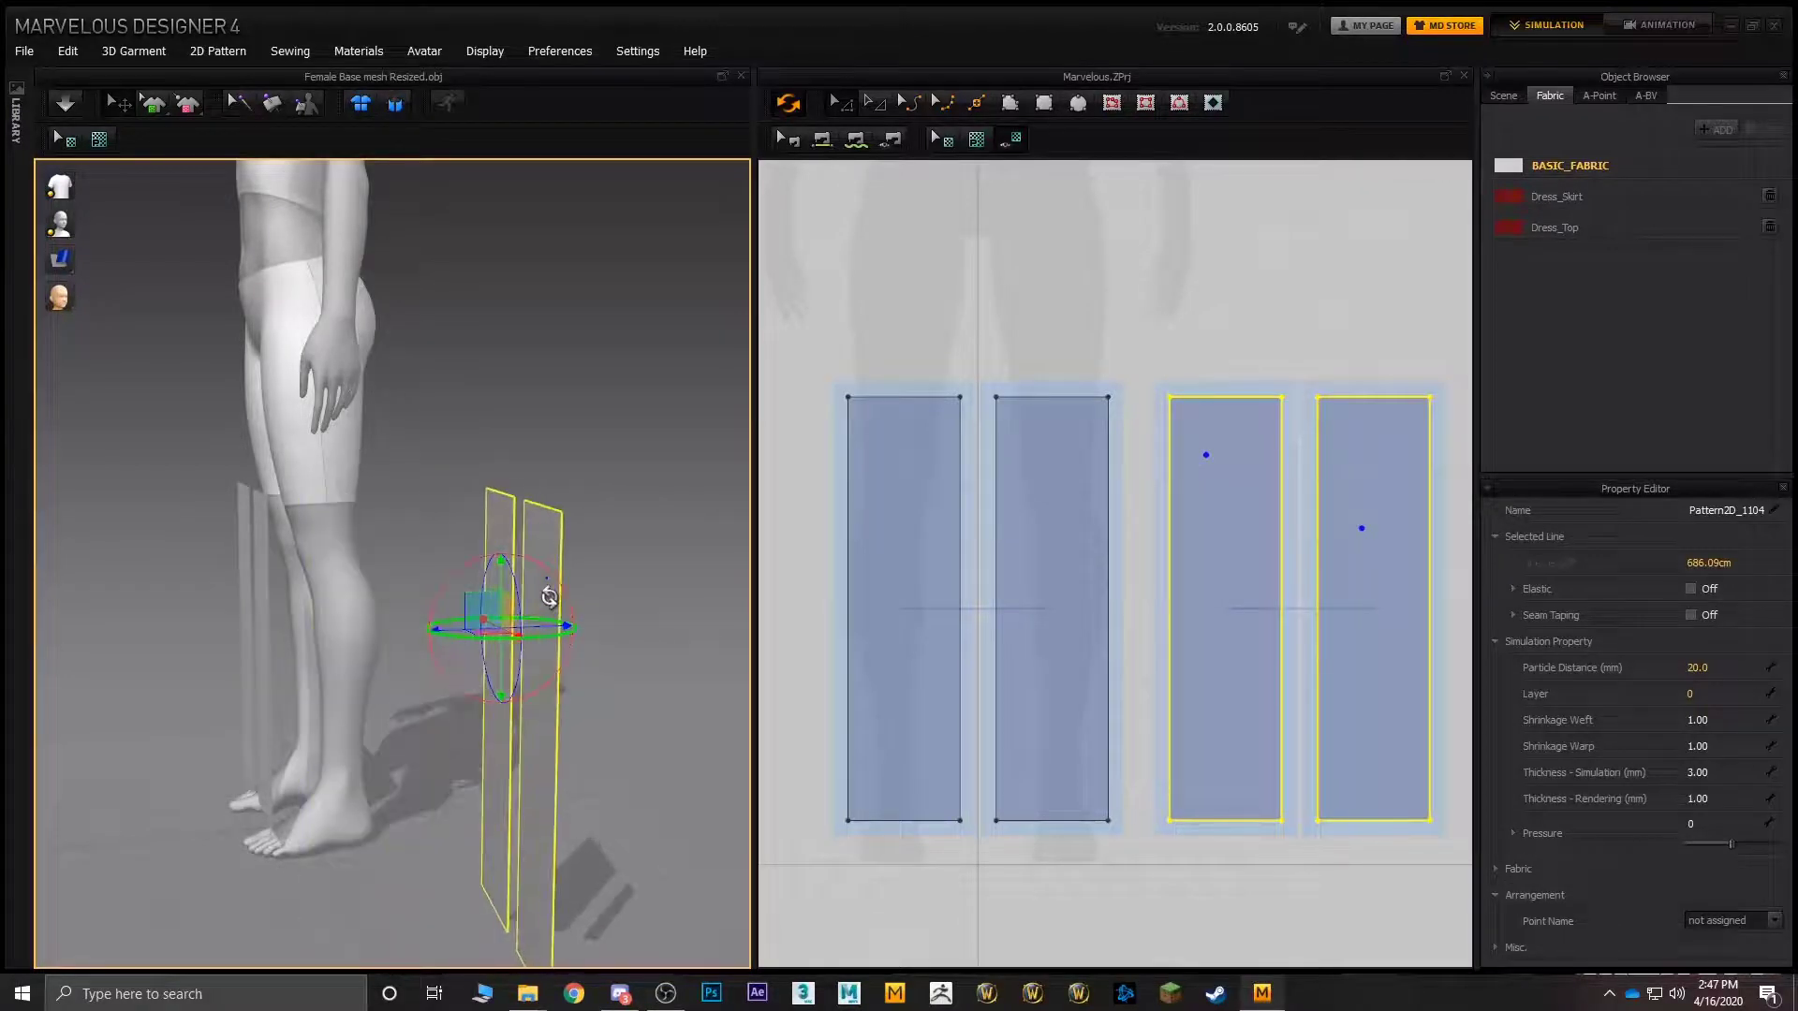
right_drag(548, 594, 436, 614)
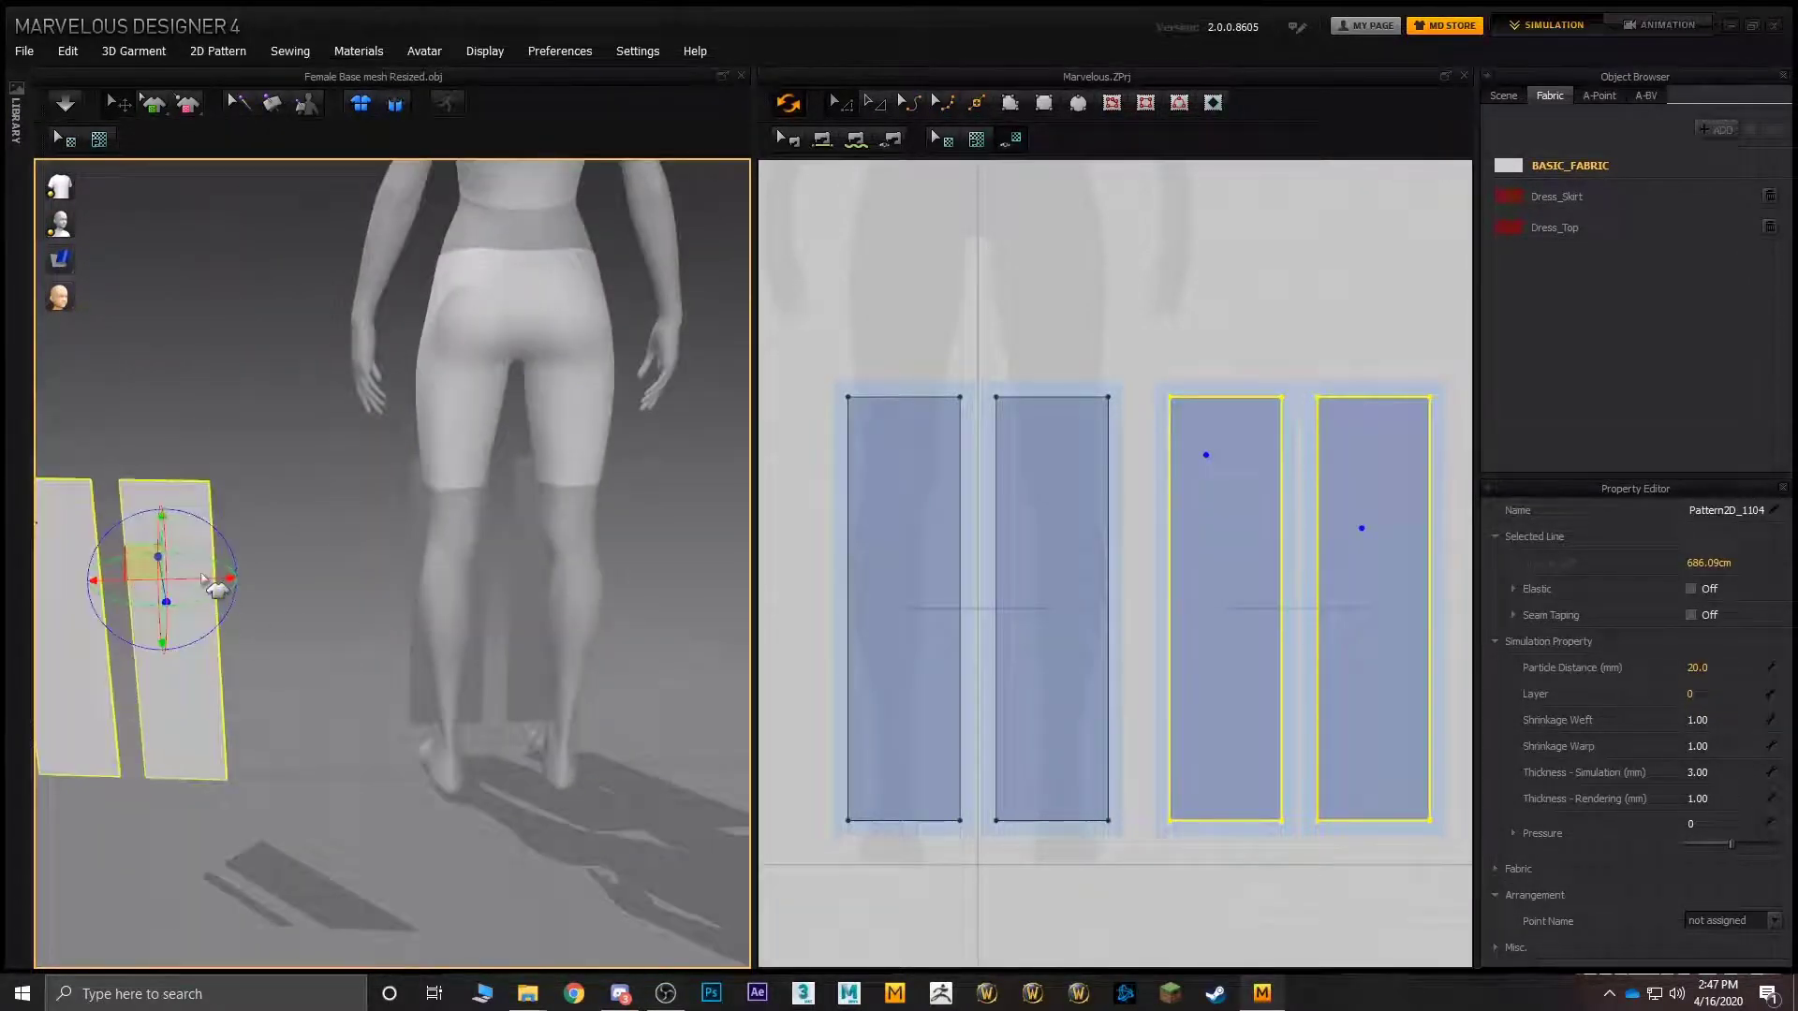
drag(208, 590, 601, 586)
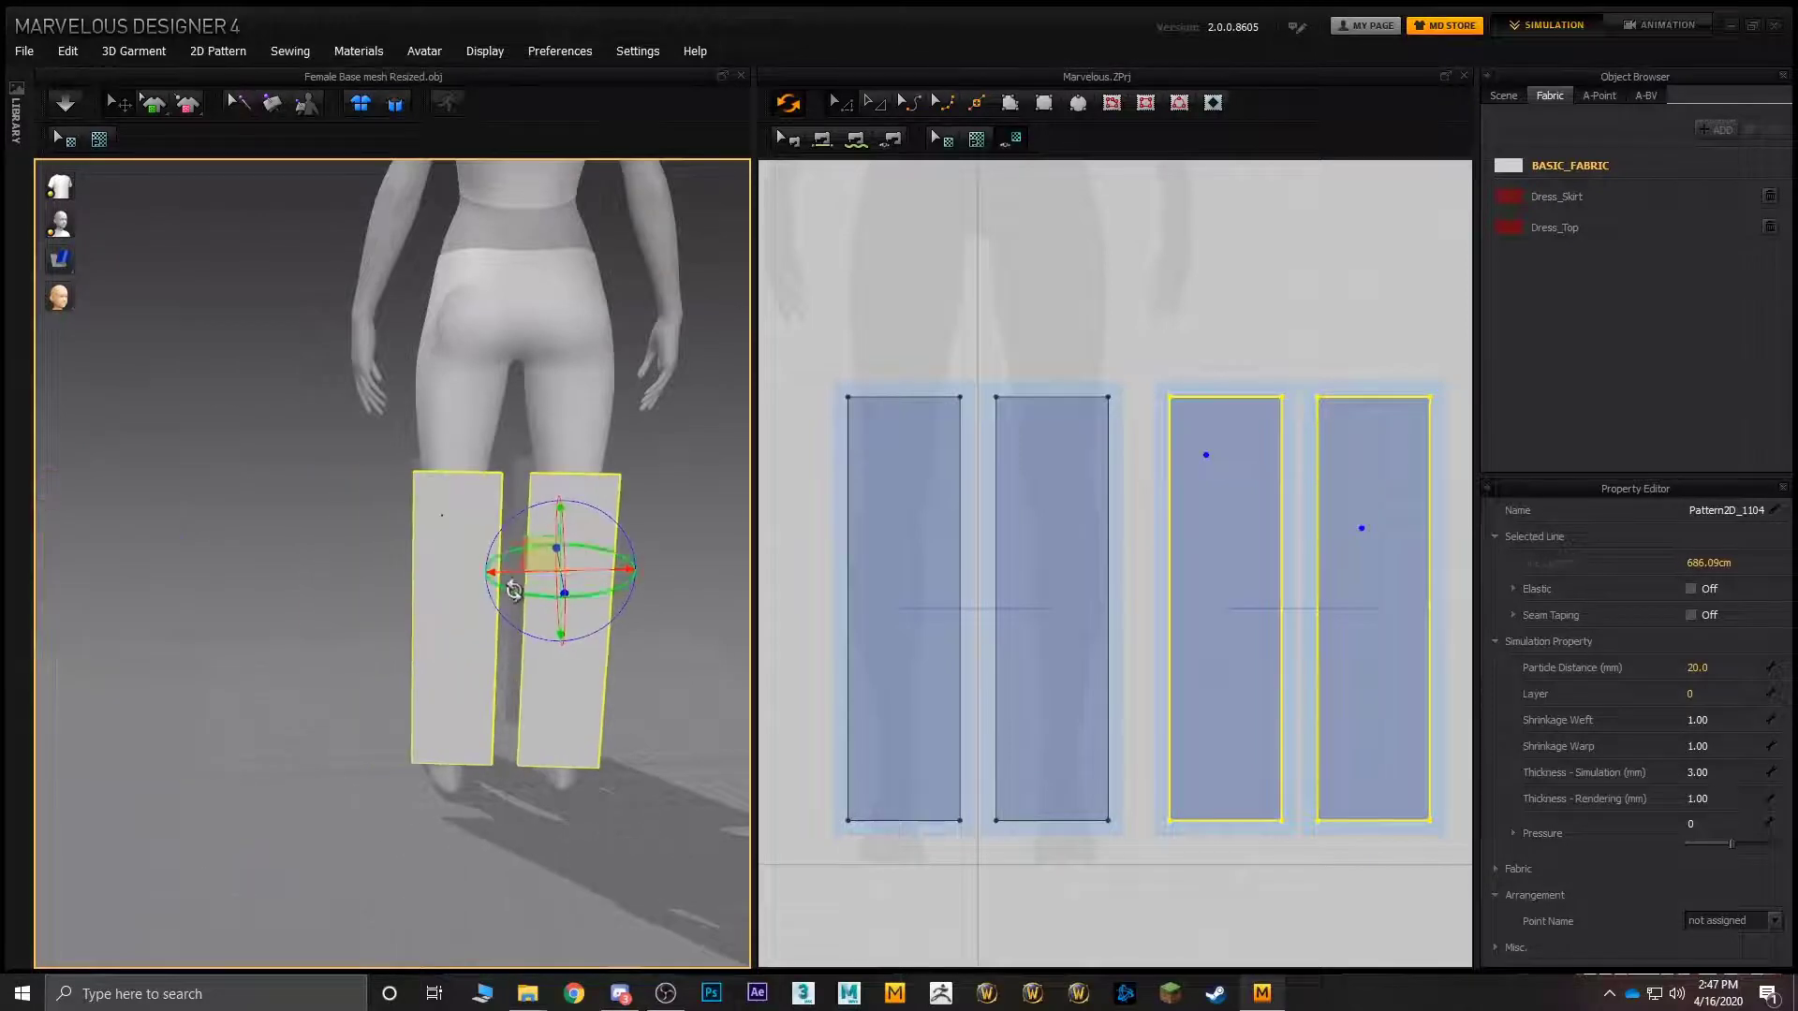
right_drag(601, 587, 822, 553)
- Try to select the bottom edges of the symmetric leg rectangles together
click(813, 442)
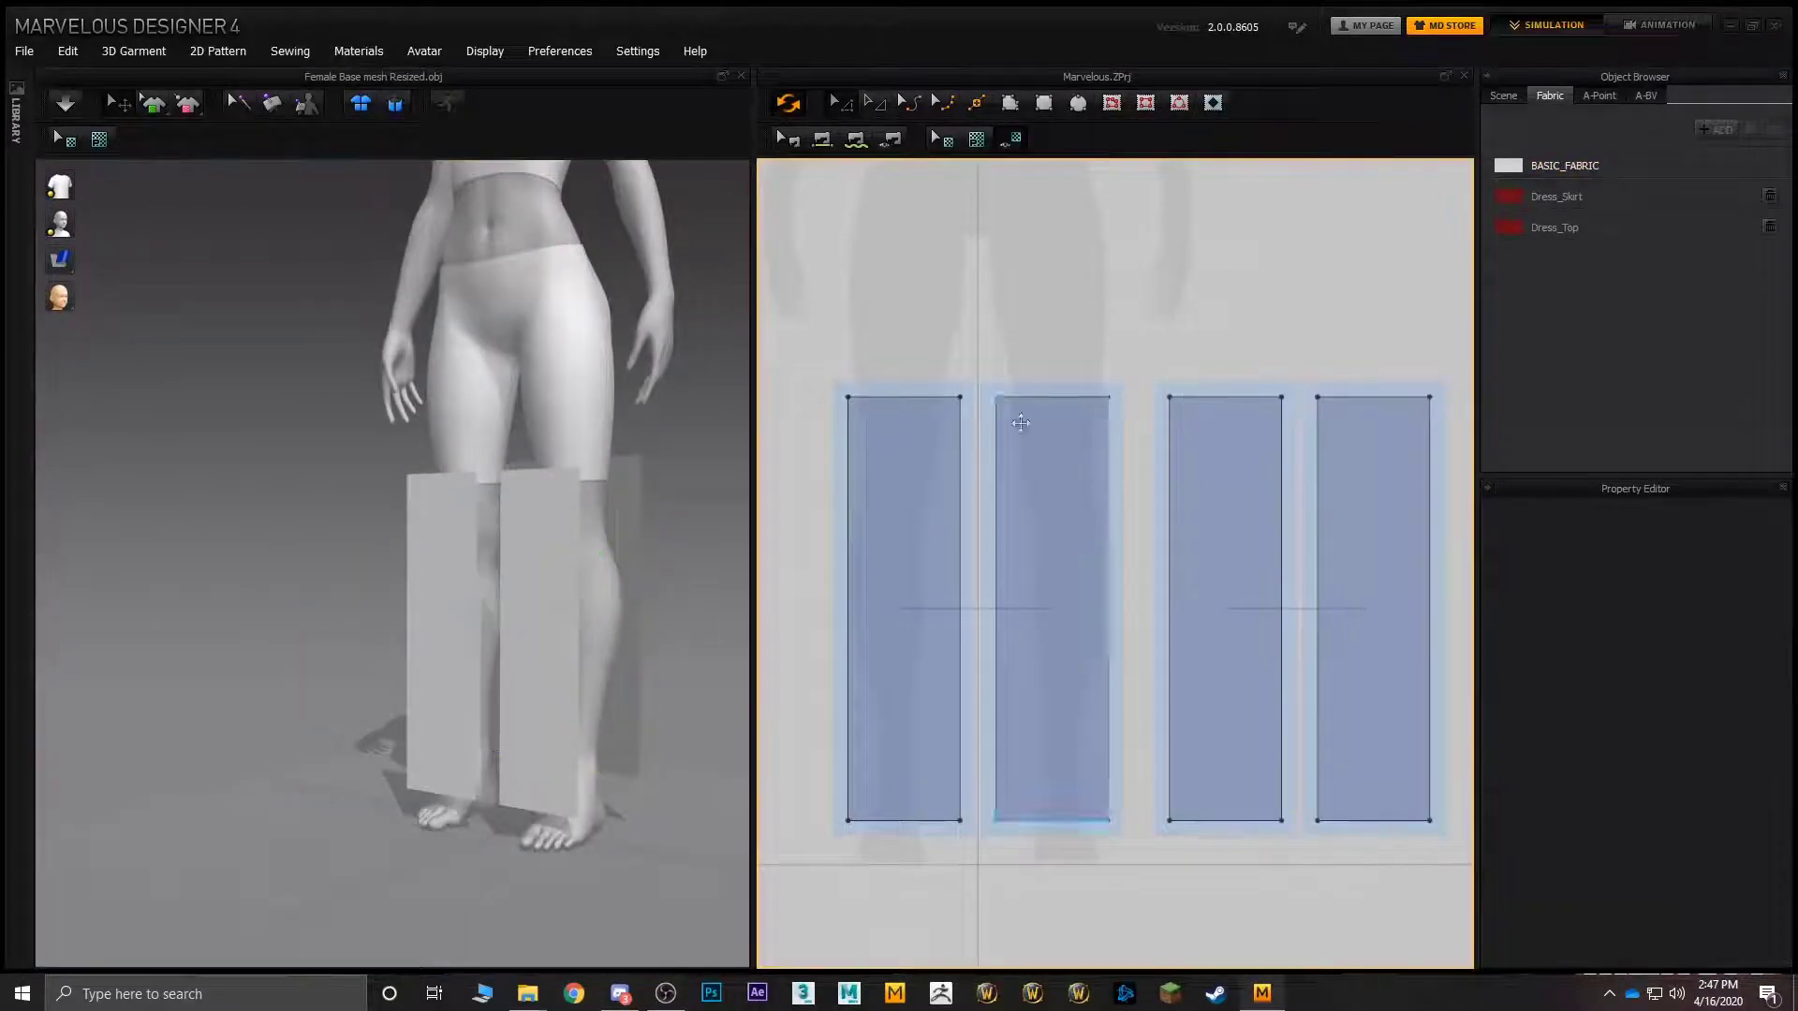
drag(796, 783, 1451, 913)
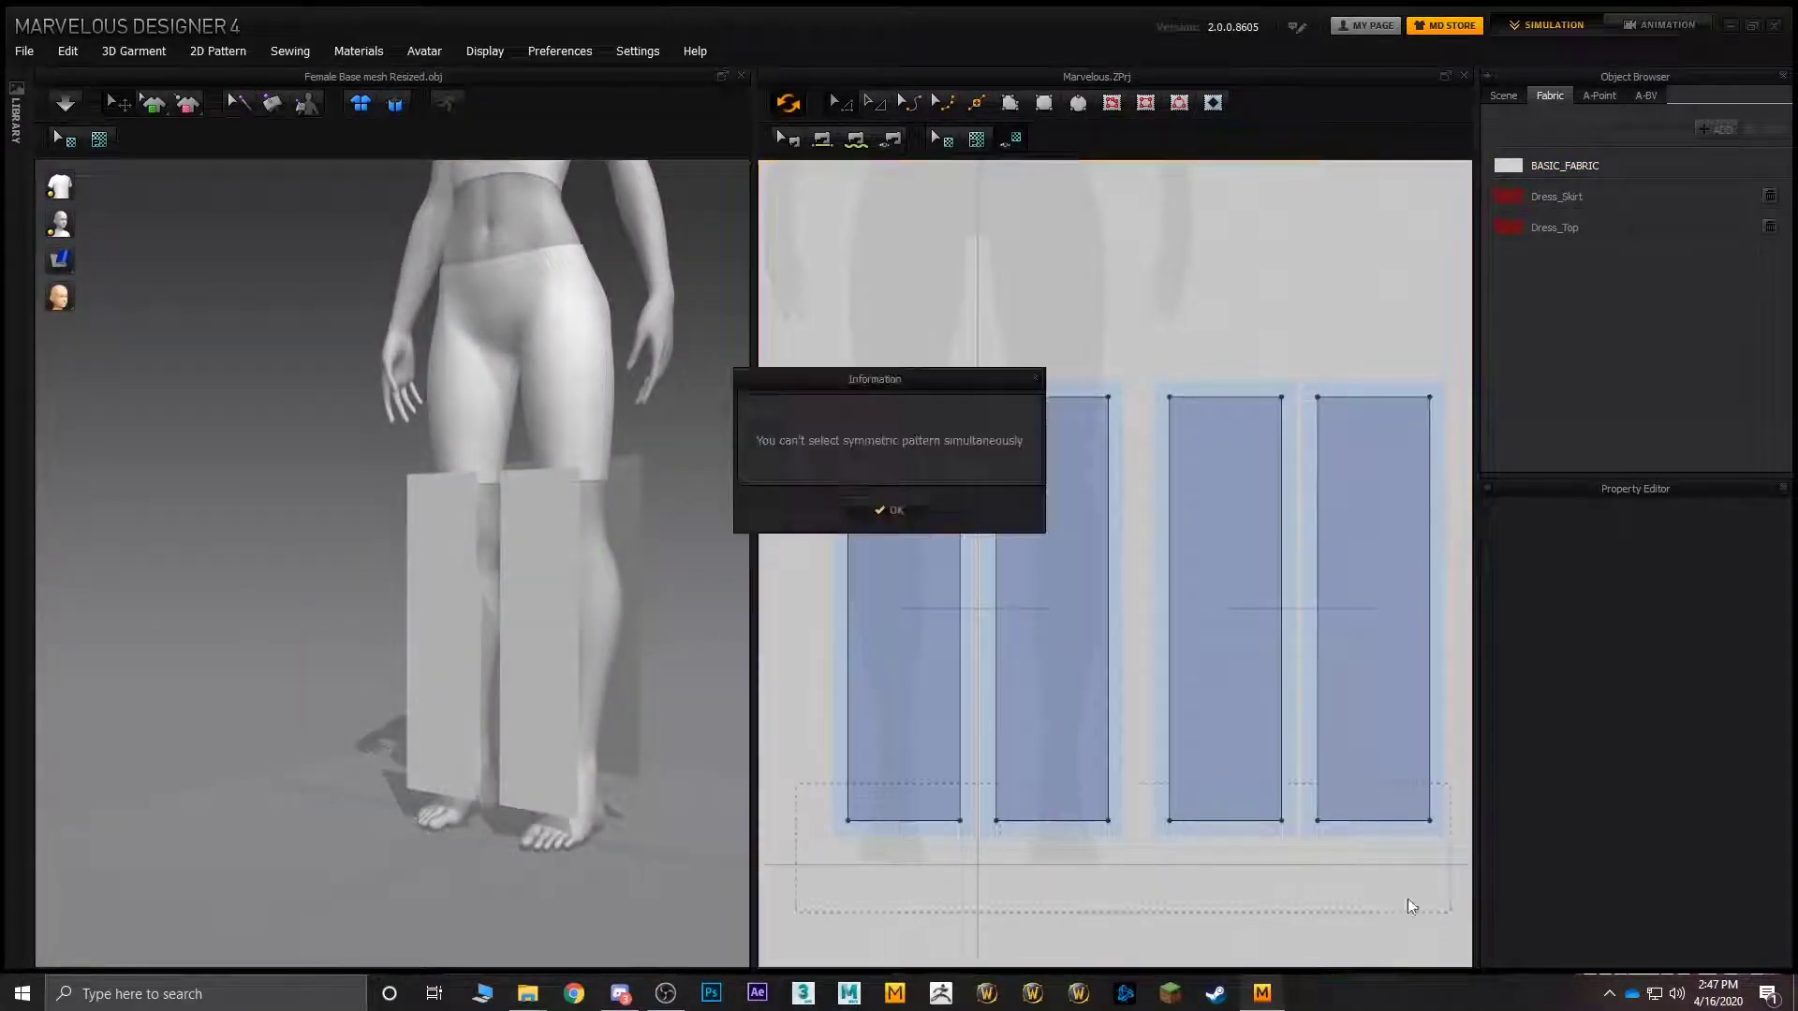
click(885, 510)
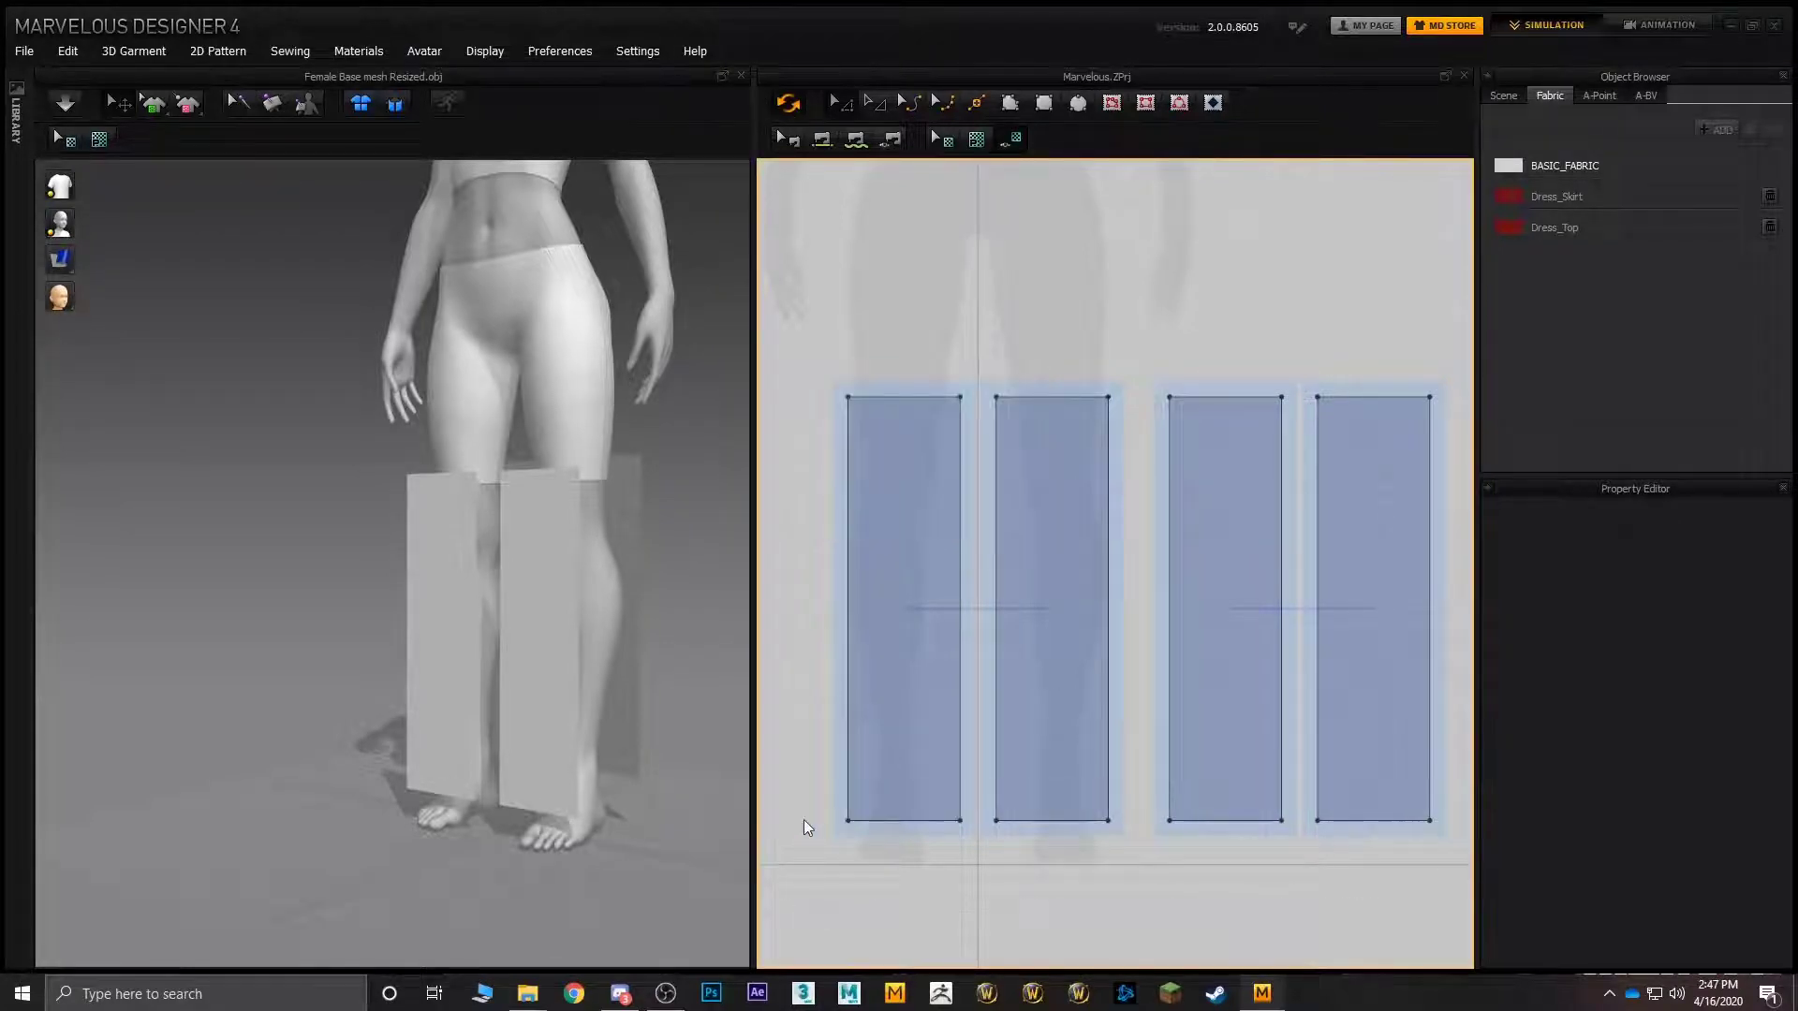
drag(1103, 857, 1099, 858)
click(890, 510)
- Shorten the front and back leg rectangles by raising their bottom edges about 7 cm
click(913, 820)
drag(904, 819, 912, 802)
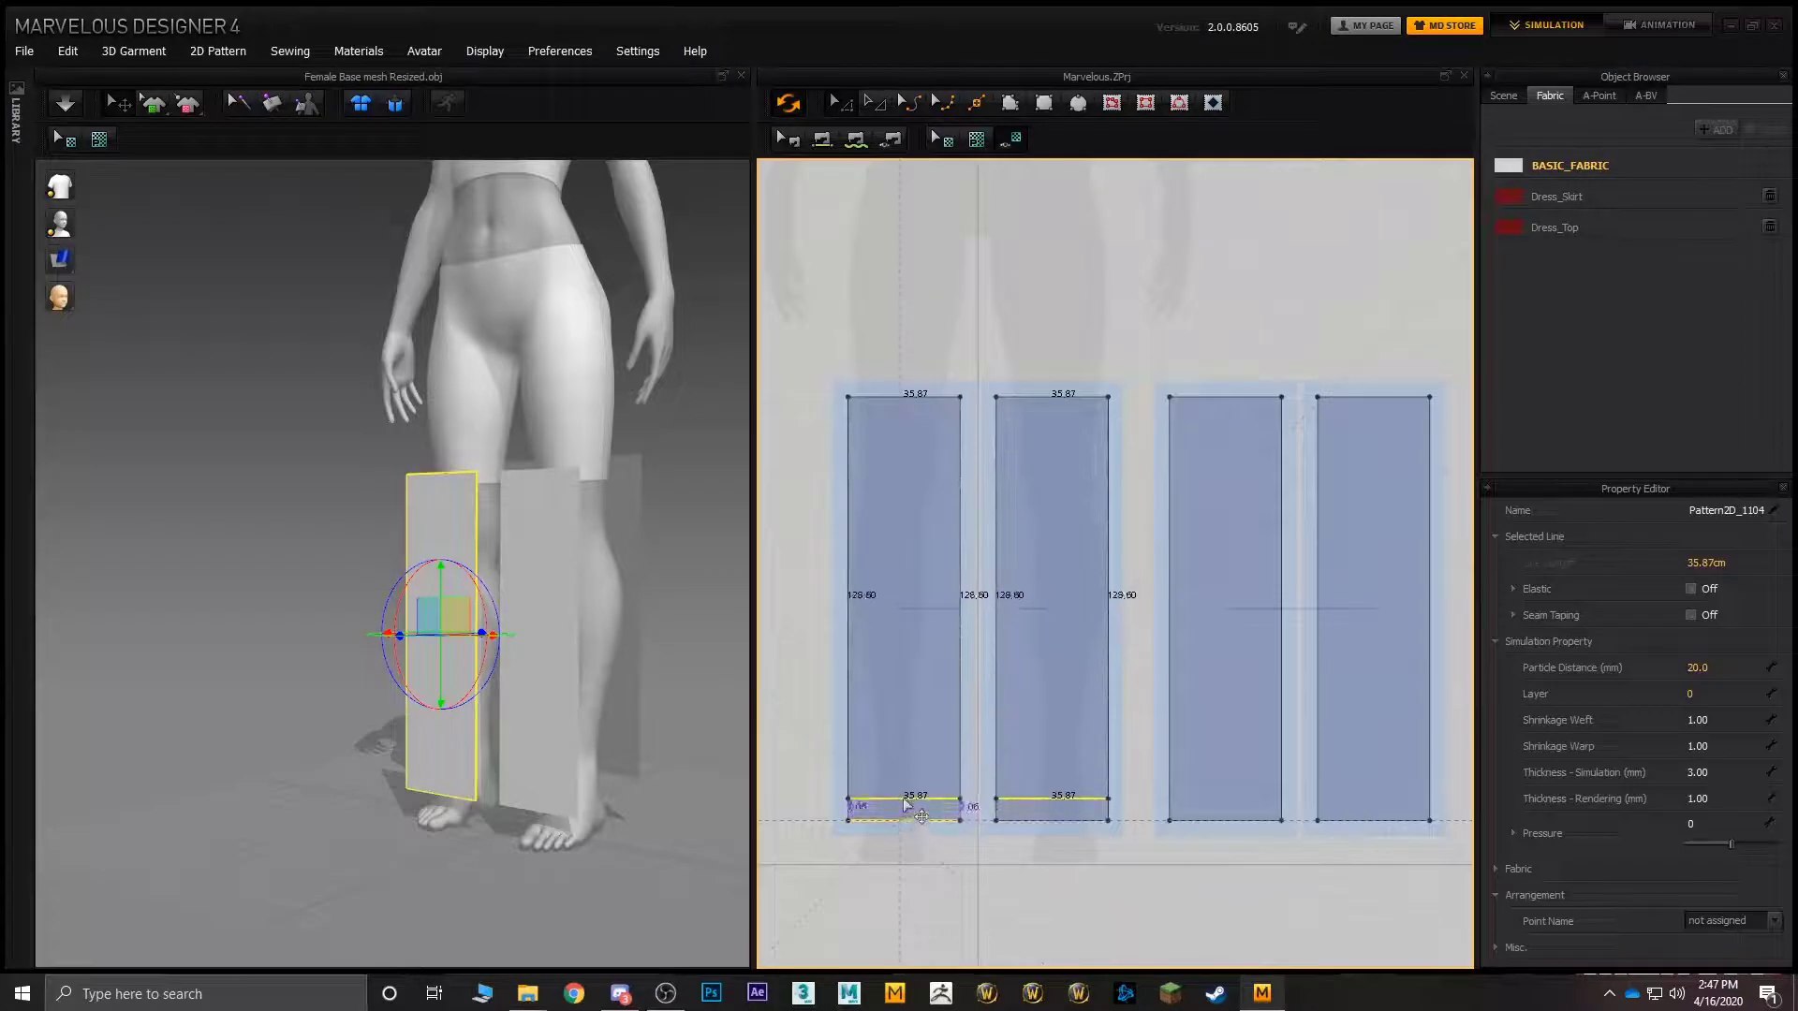
click(1229, 820)
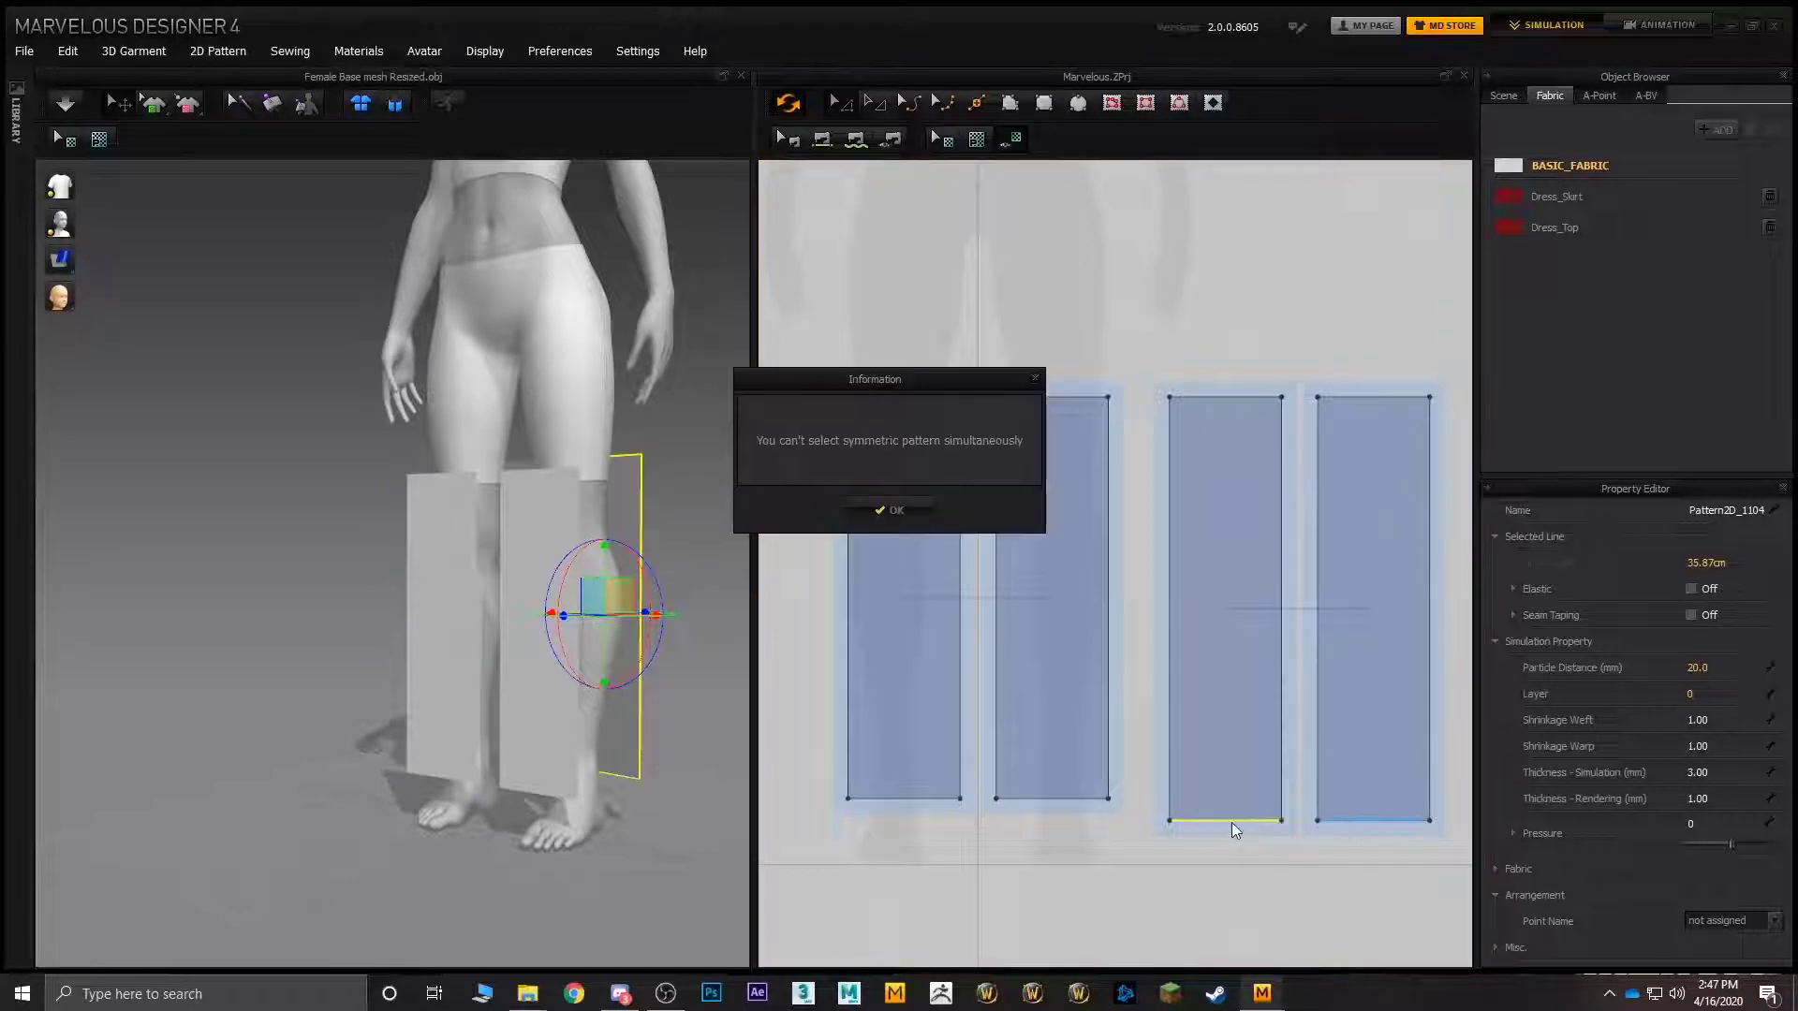
key(Return)
drag(1233, 822, 1215, 803)
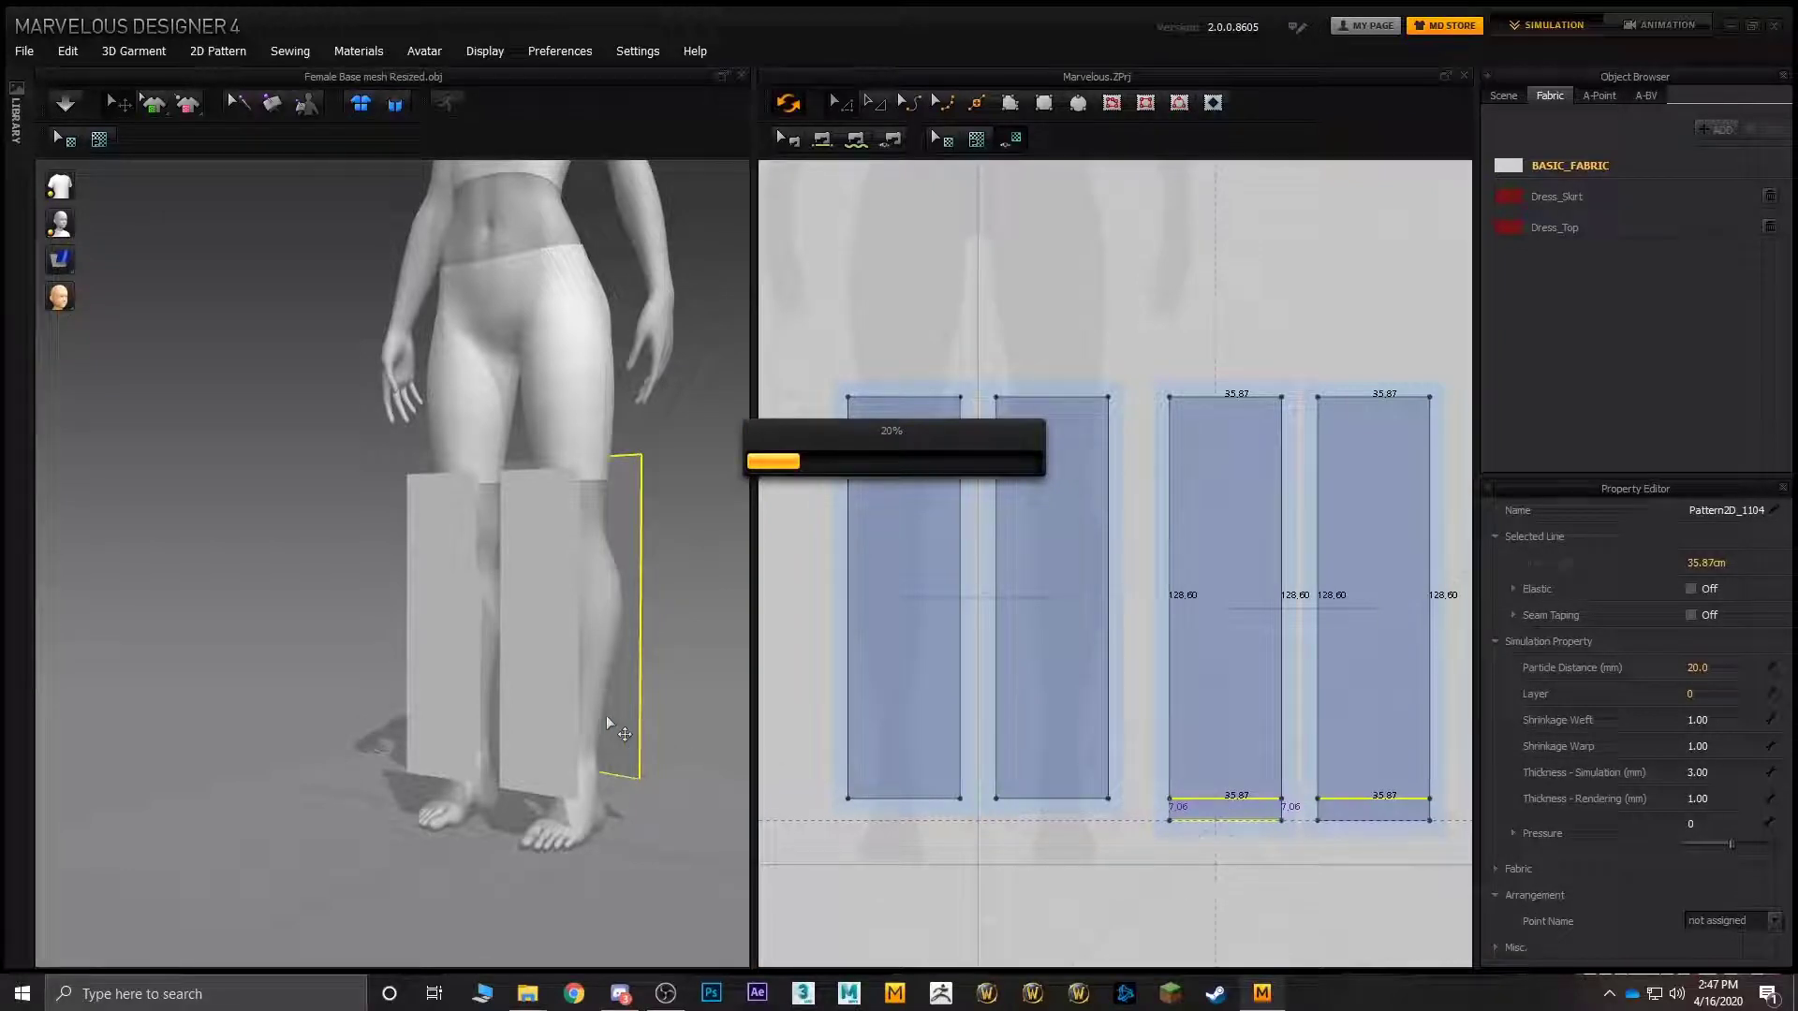
- Sew the outer side edges of the front leg rectangles to the matching outer edges of the back leg rectangles
click(824, 146)
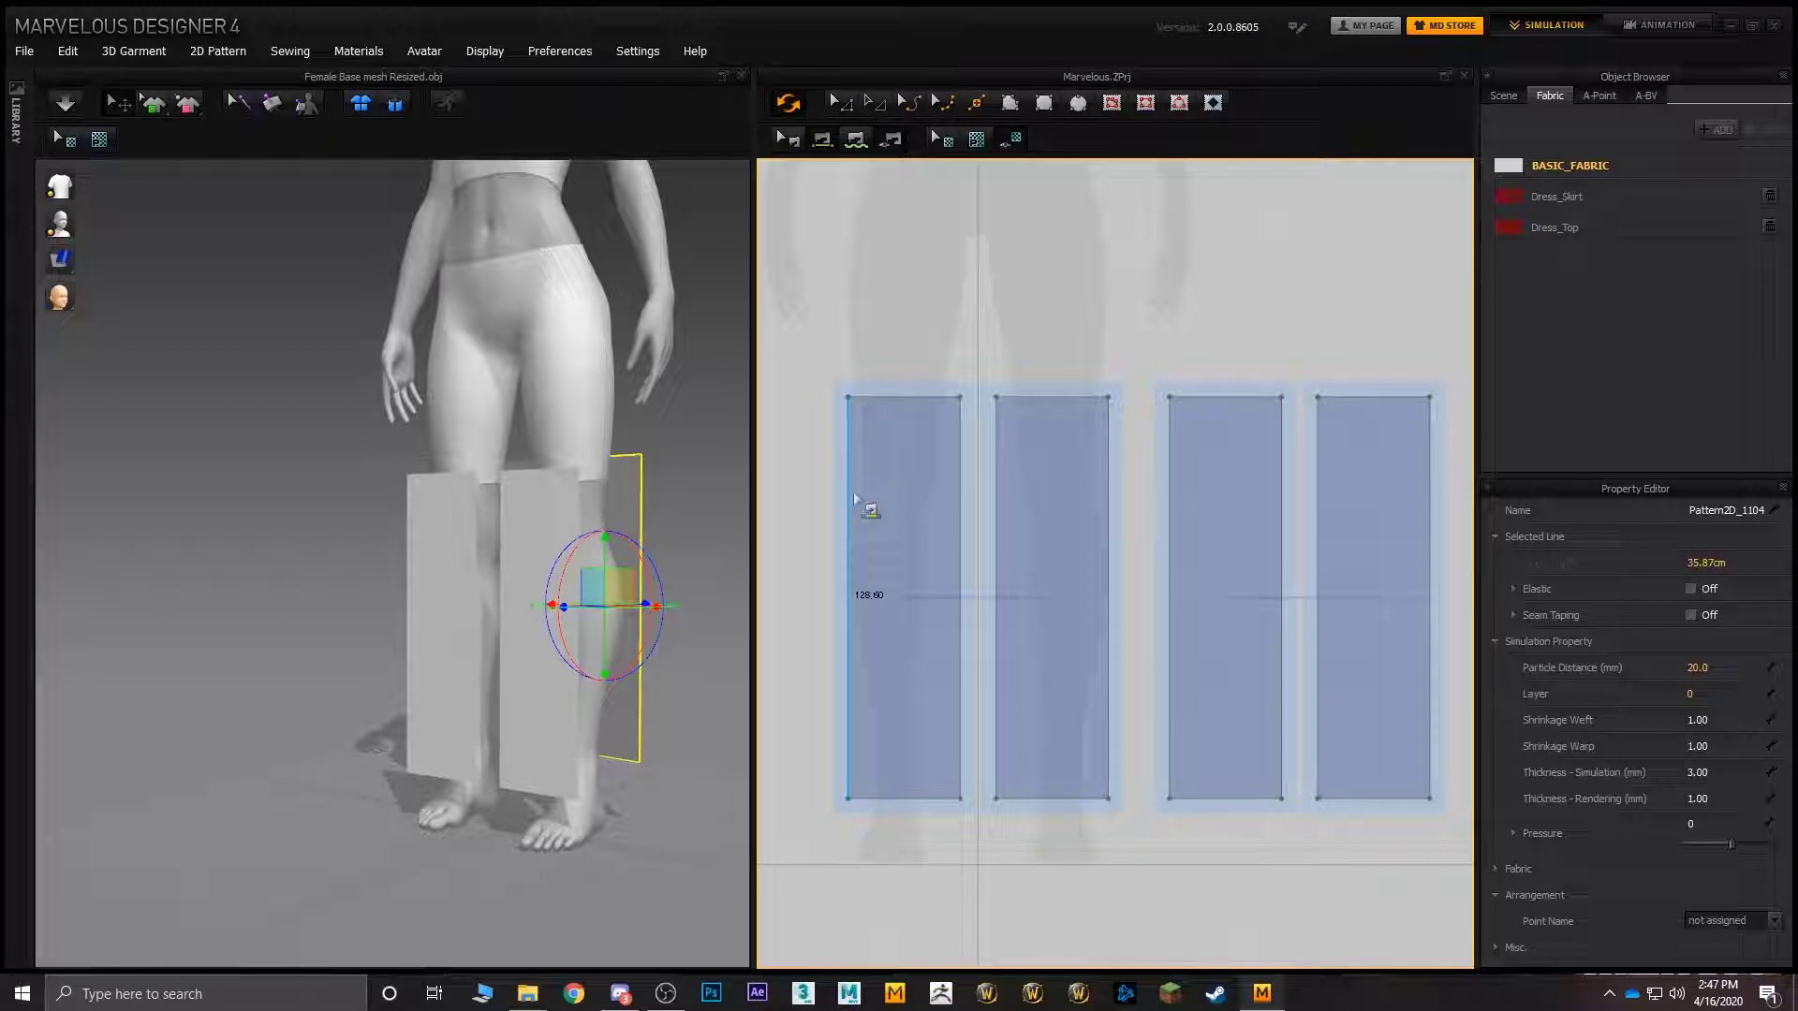
click(1430, 532)
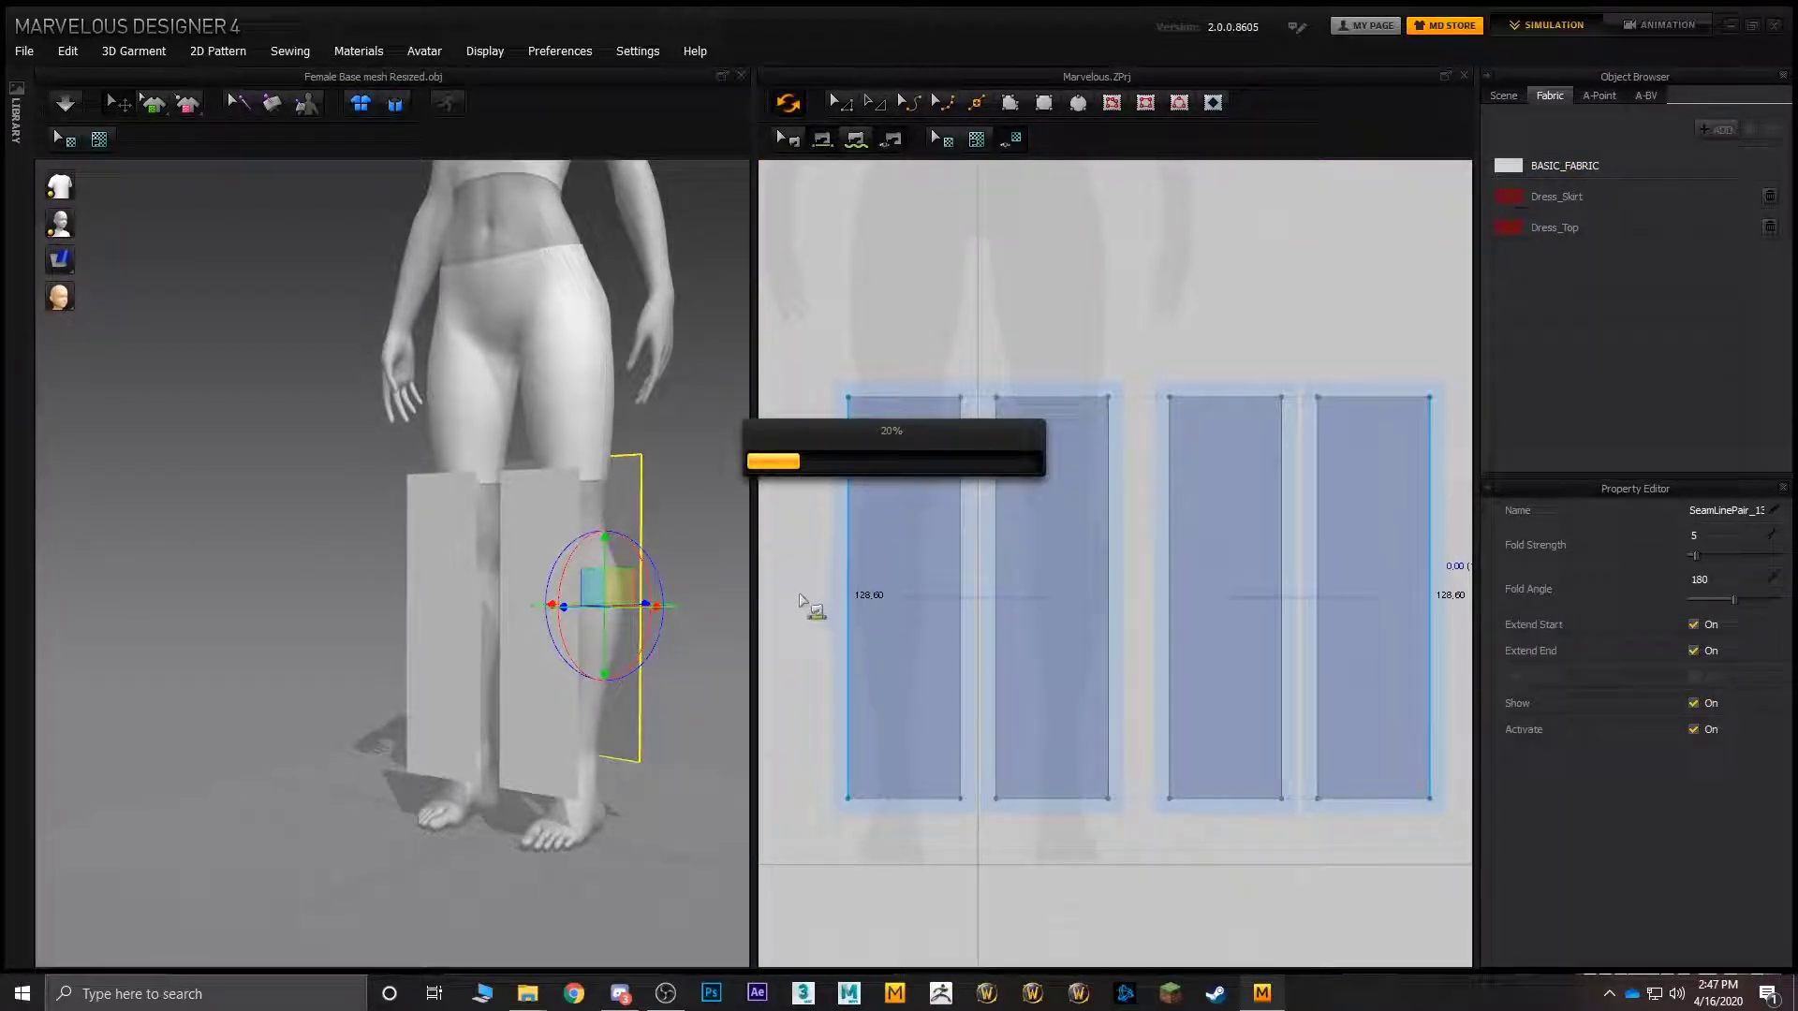
right_drag(585, 593, 637, 577)
click(1107, 575)
click(1169, 565)
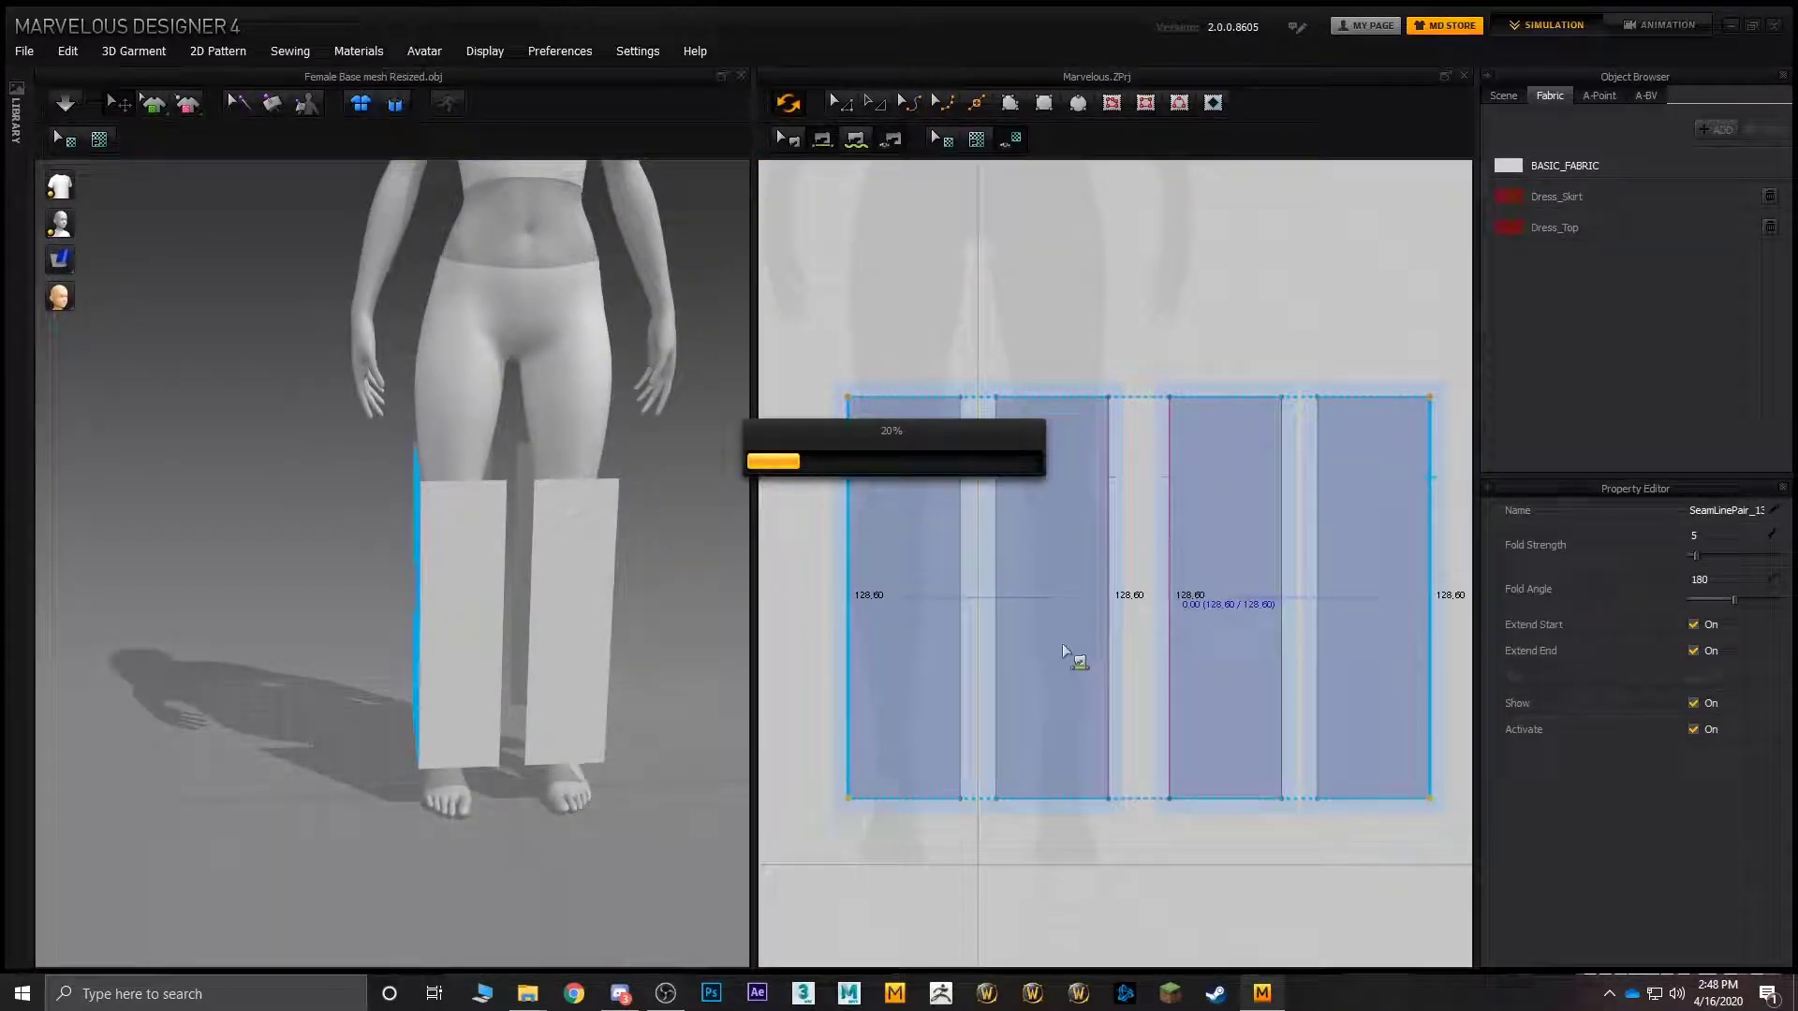
- Sew the inner side edges of the front leg rectangles to the matching inner edges of the back leg rectangles
click(960, 625)
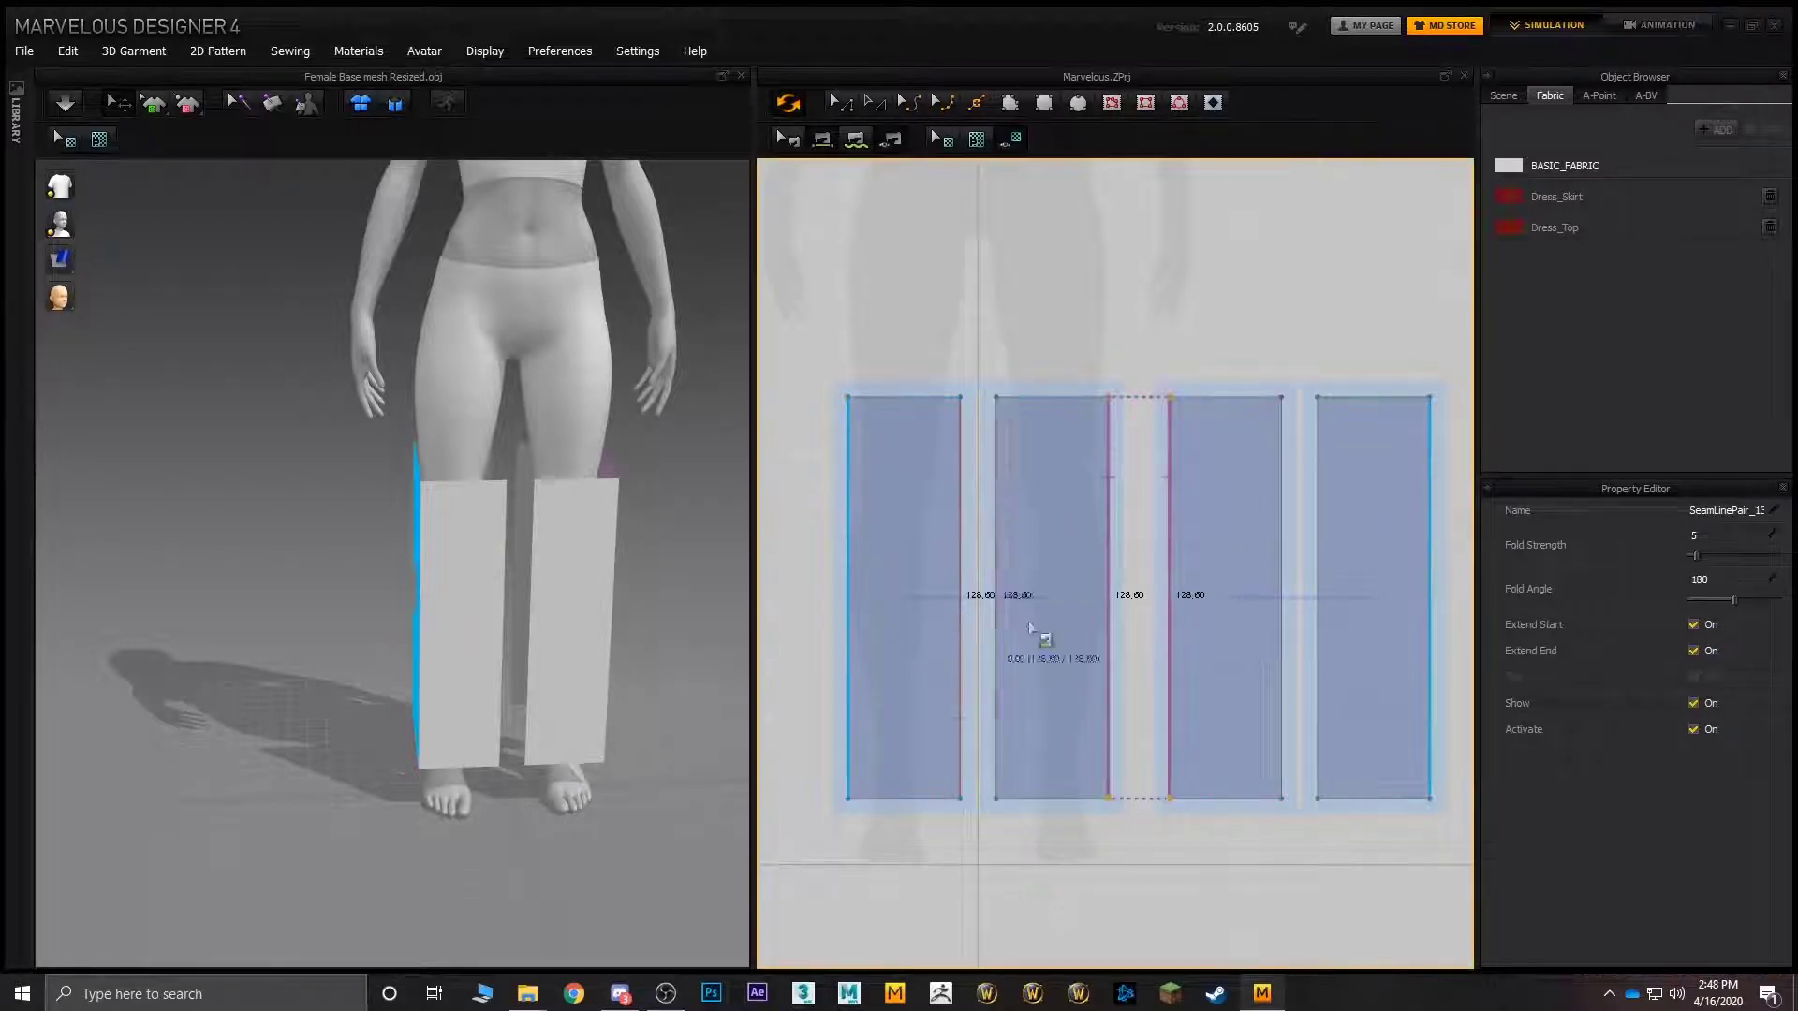
click(1315, 629)
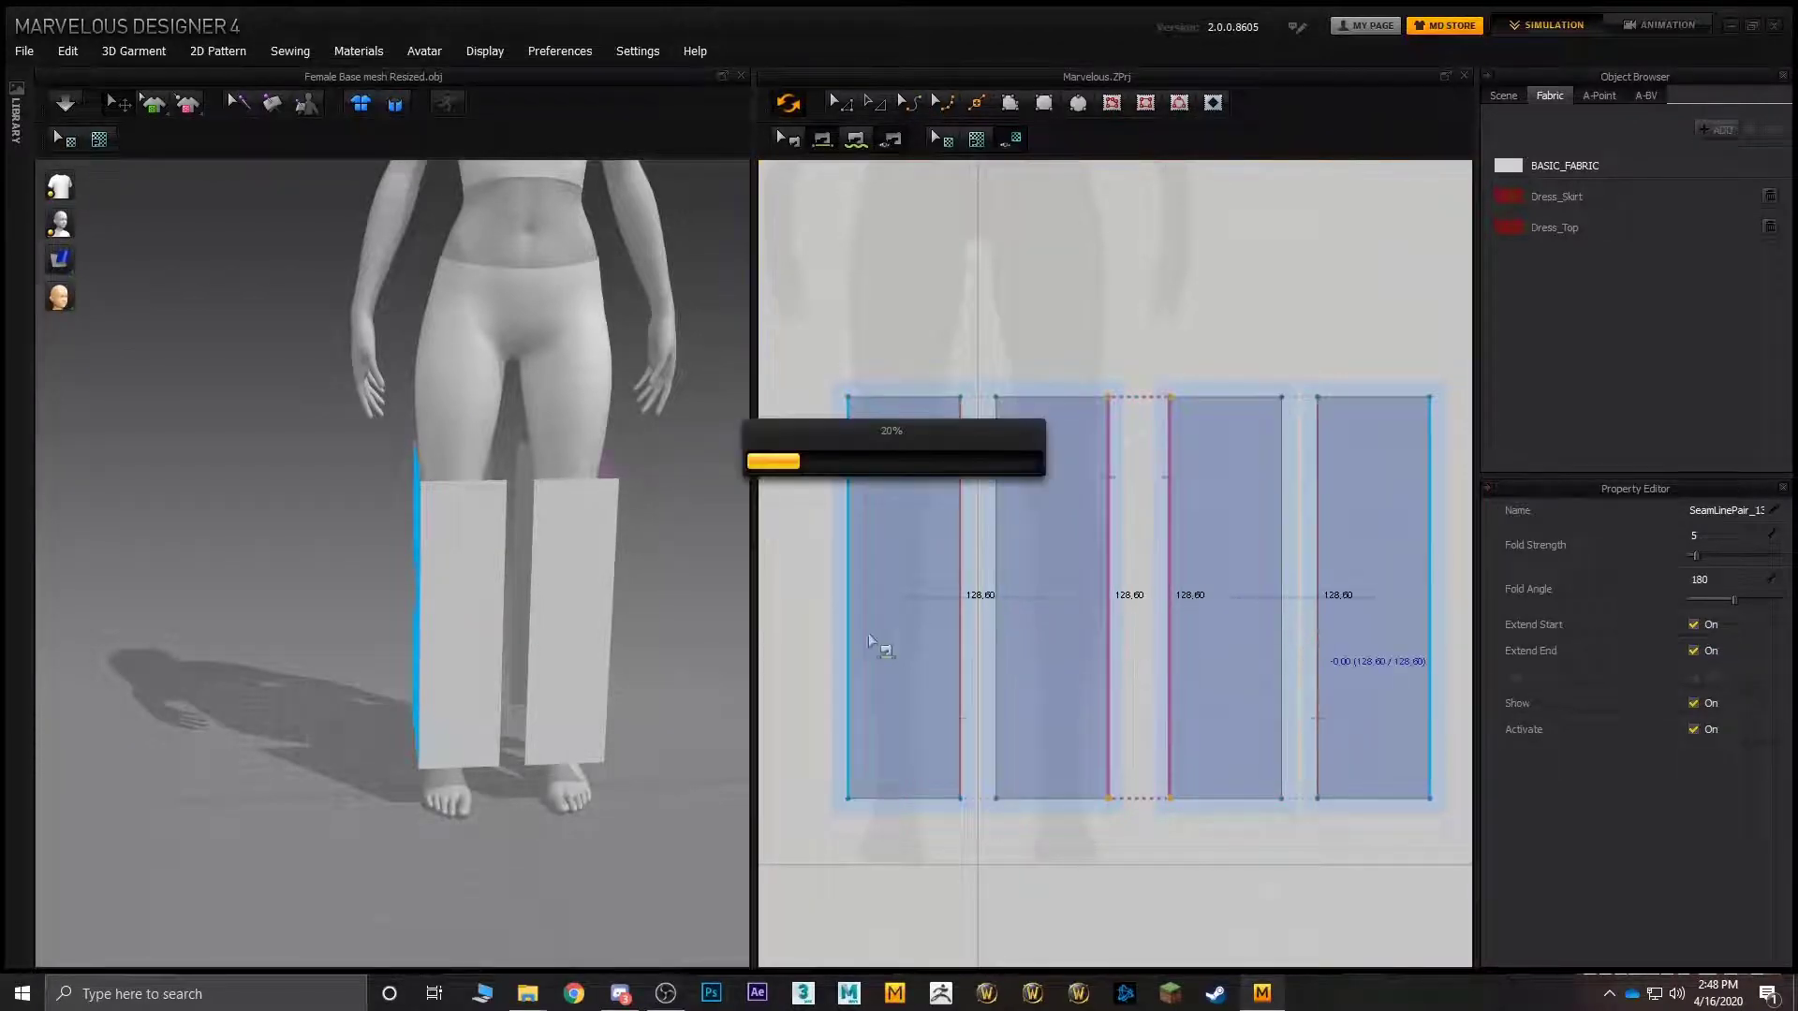
click(995, 621)
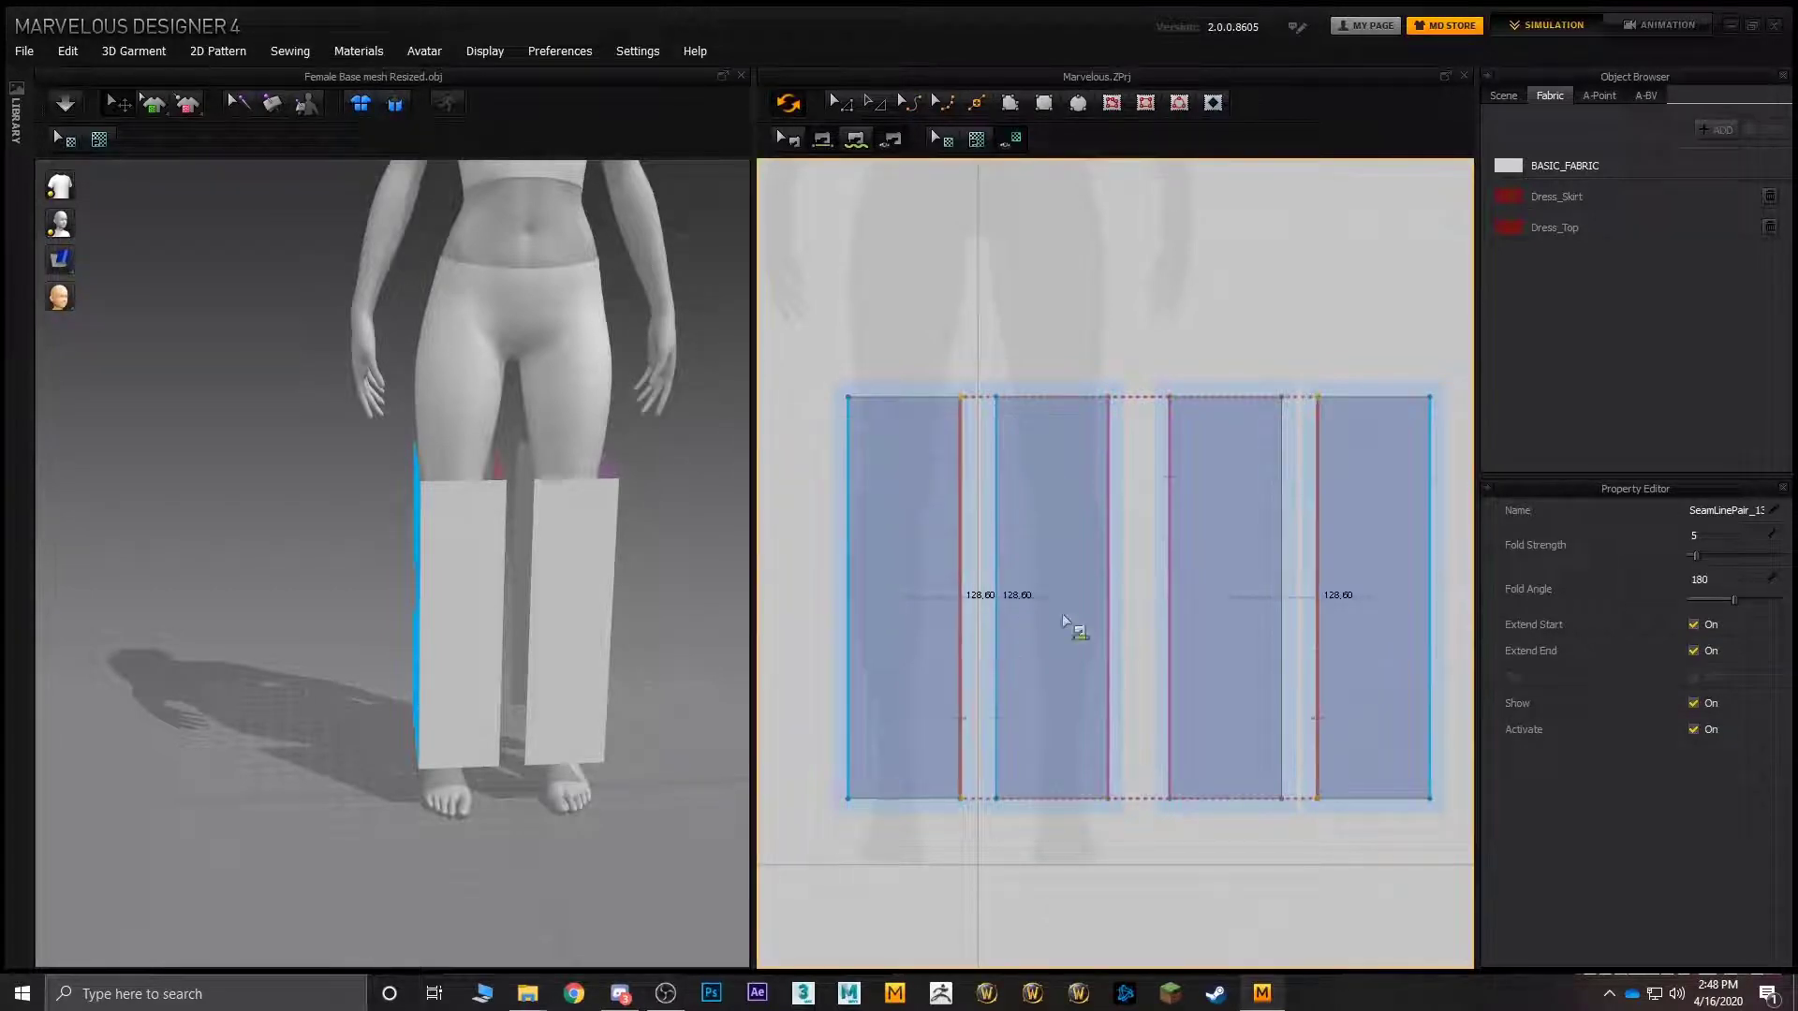
click(1284, 610)
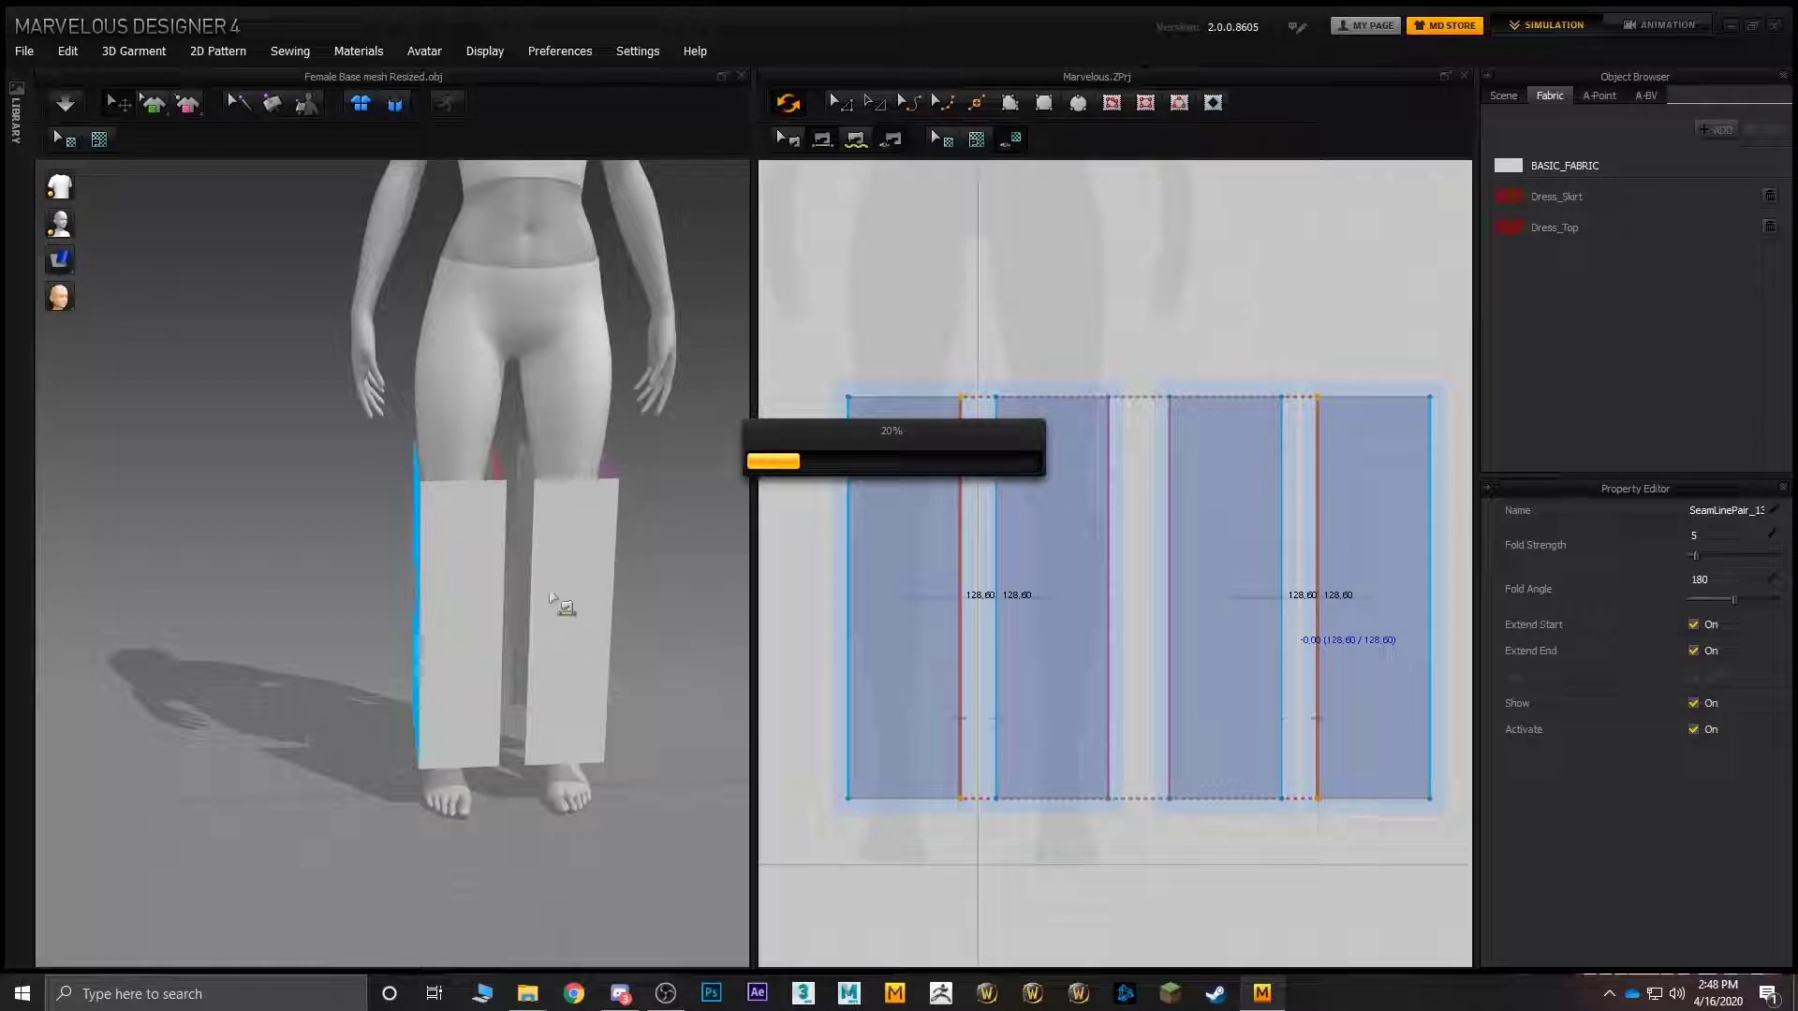
right_drag(538, 571, 547, 557)
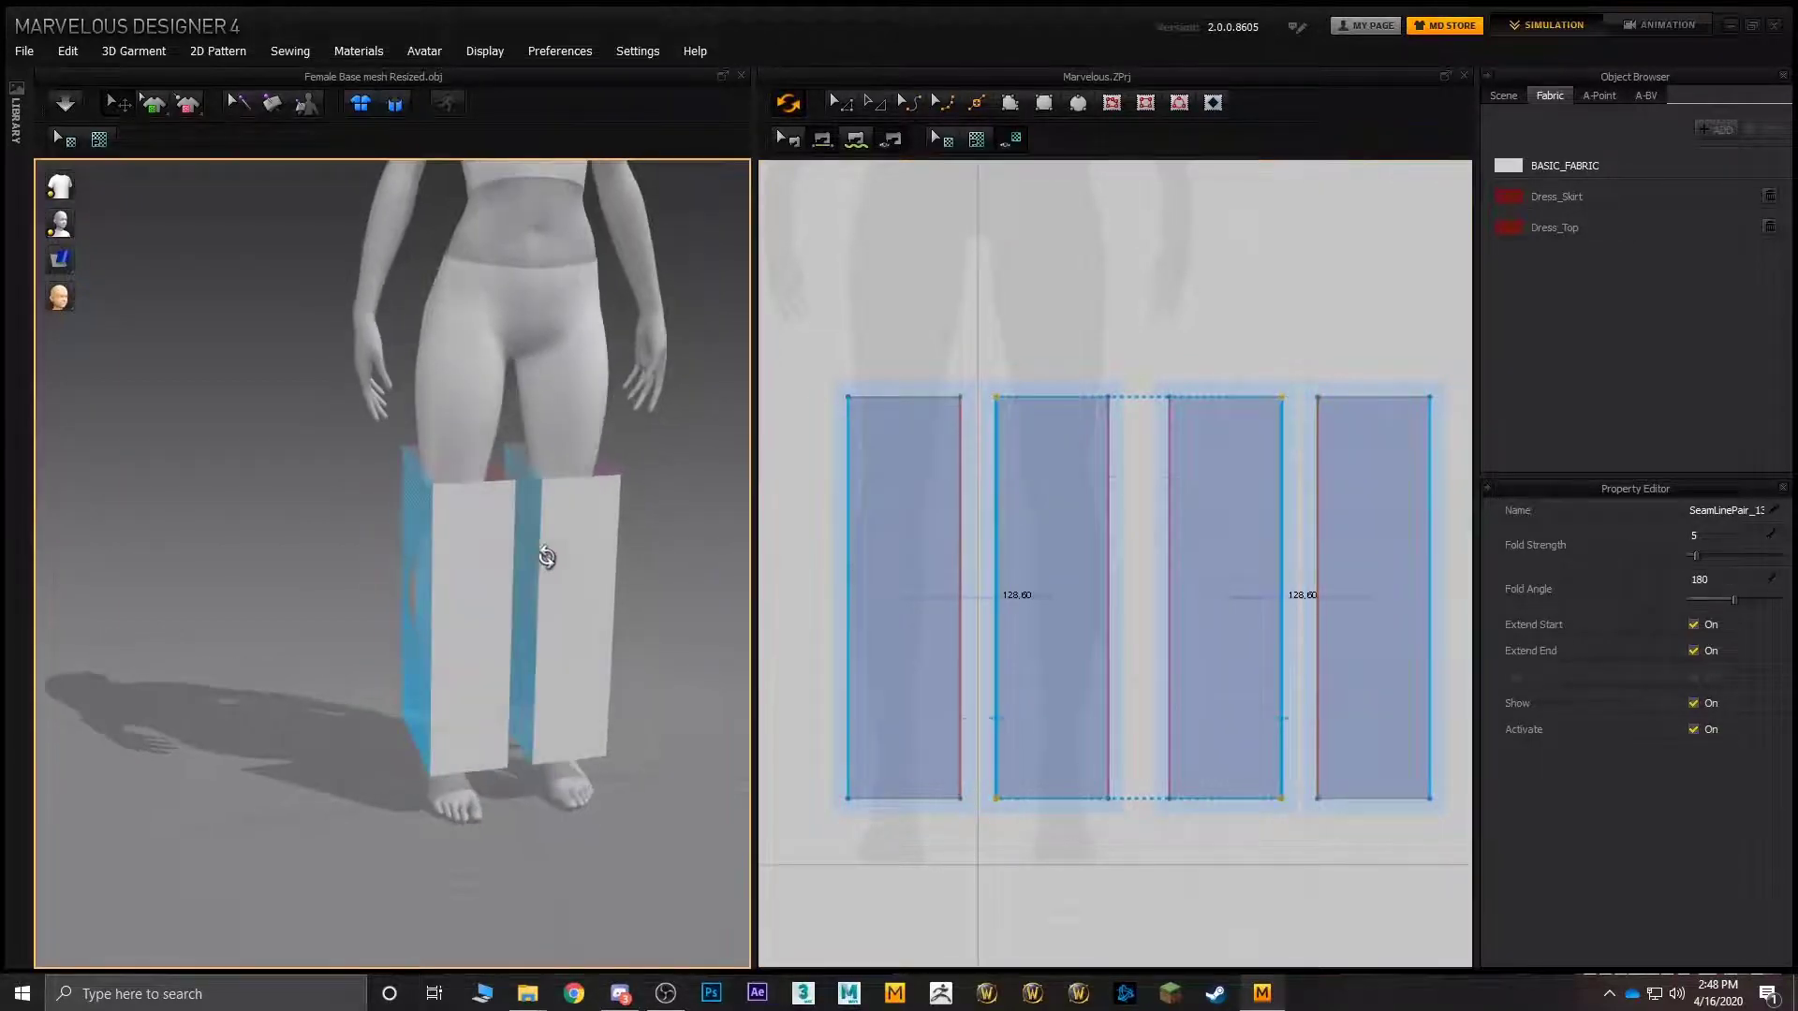
click(462, 510)
right_drag(462, 510, 707, 535)
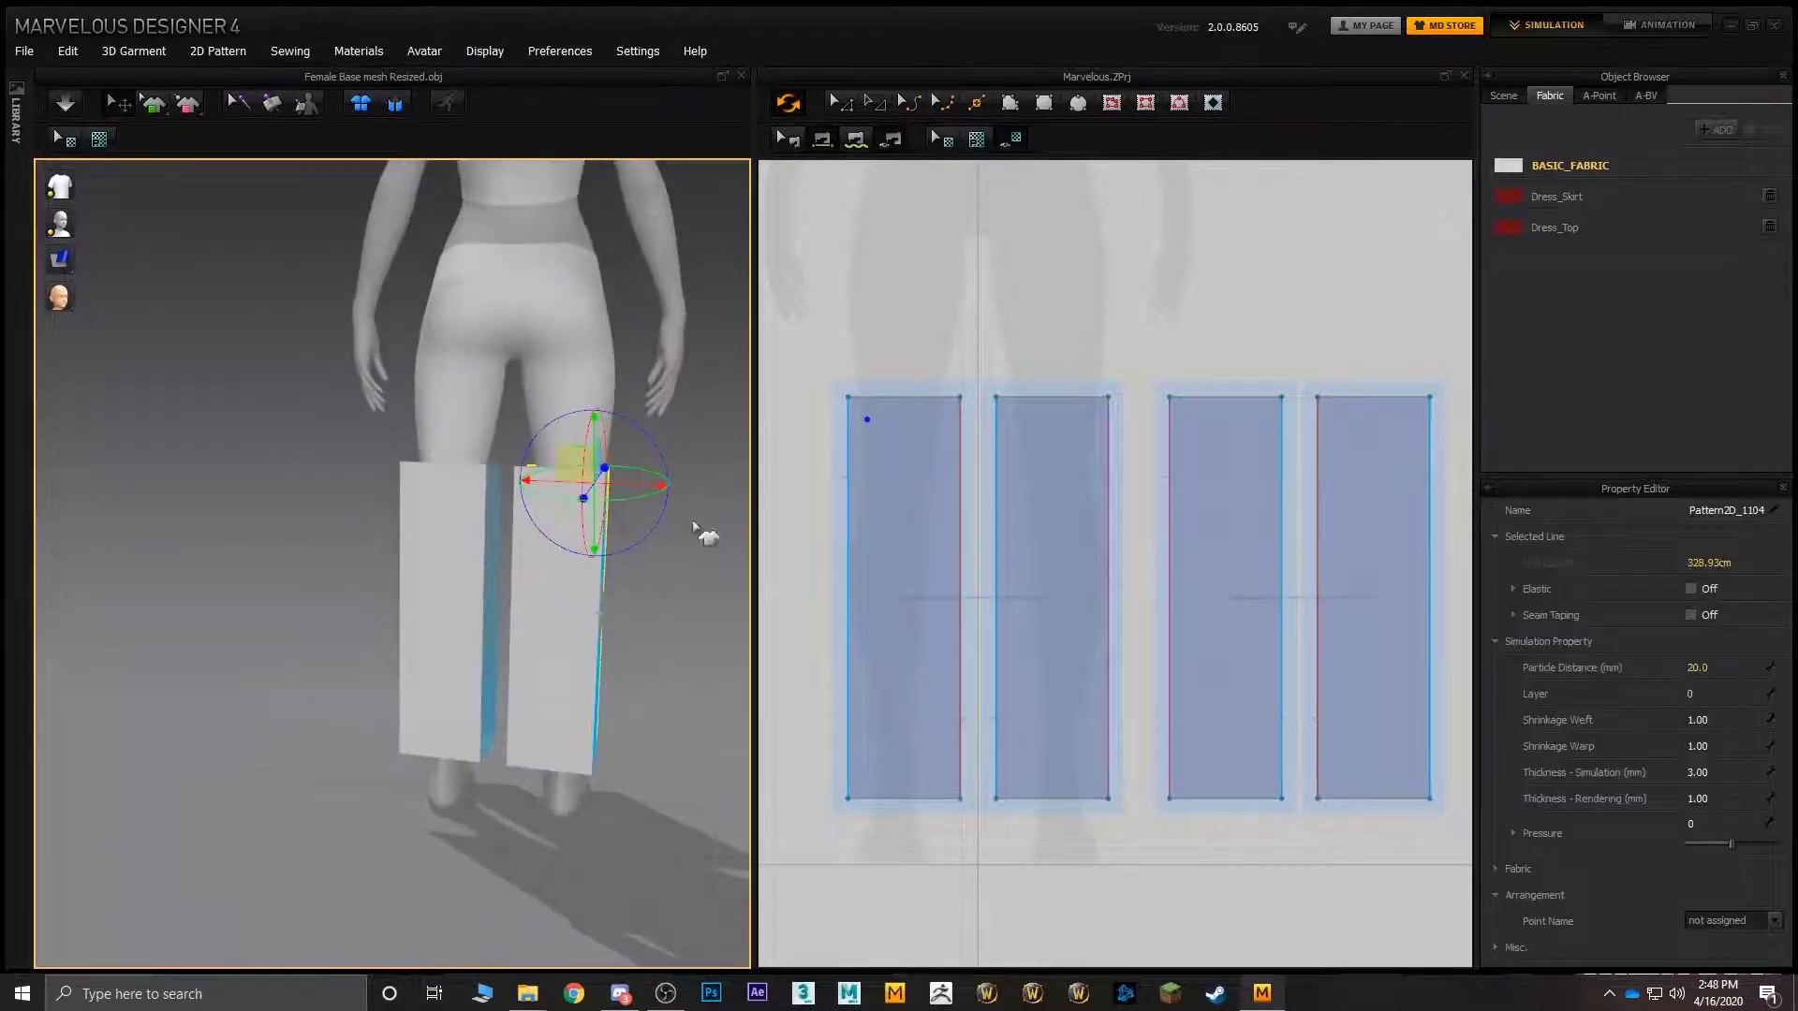
click(590, 527)
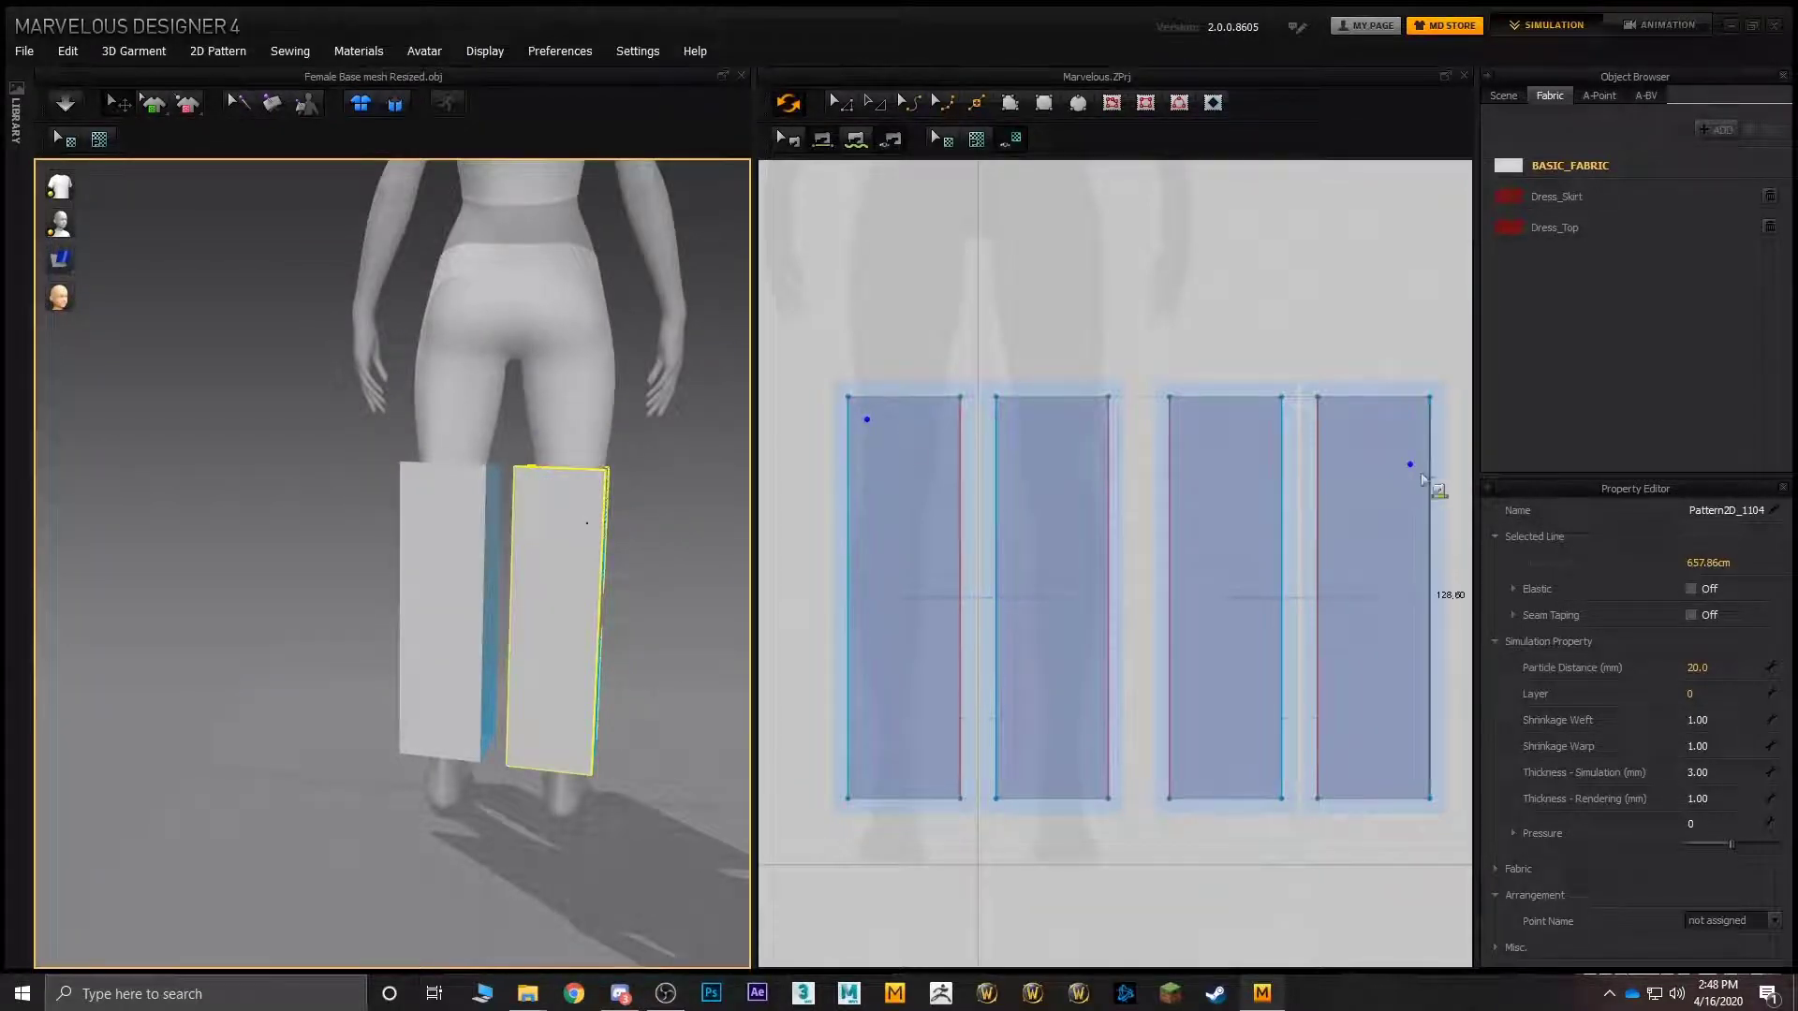
right_click(956, 302)
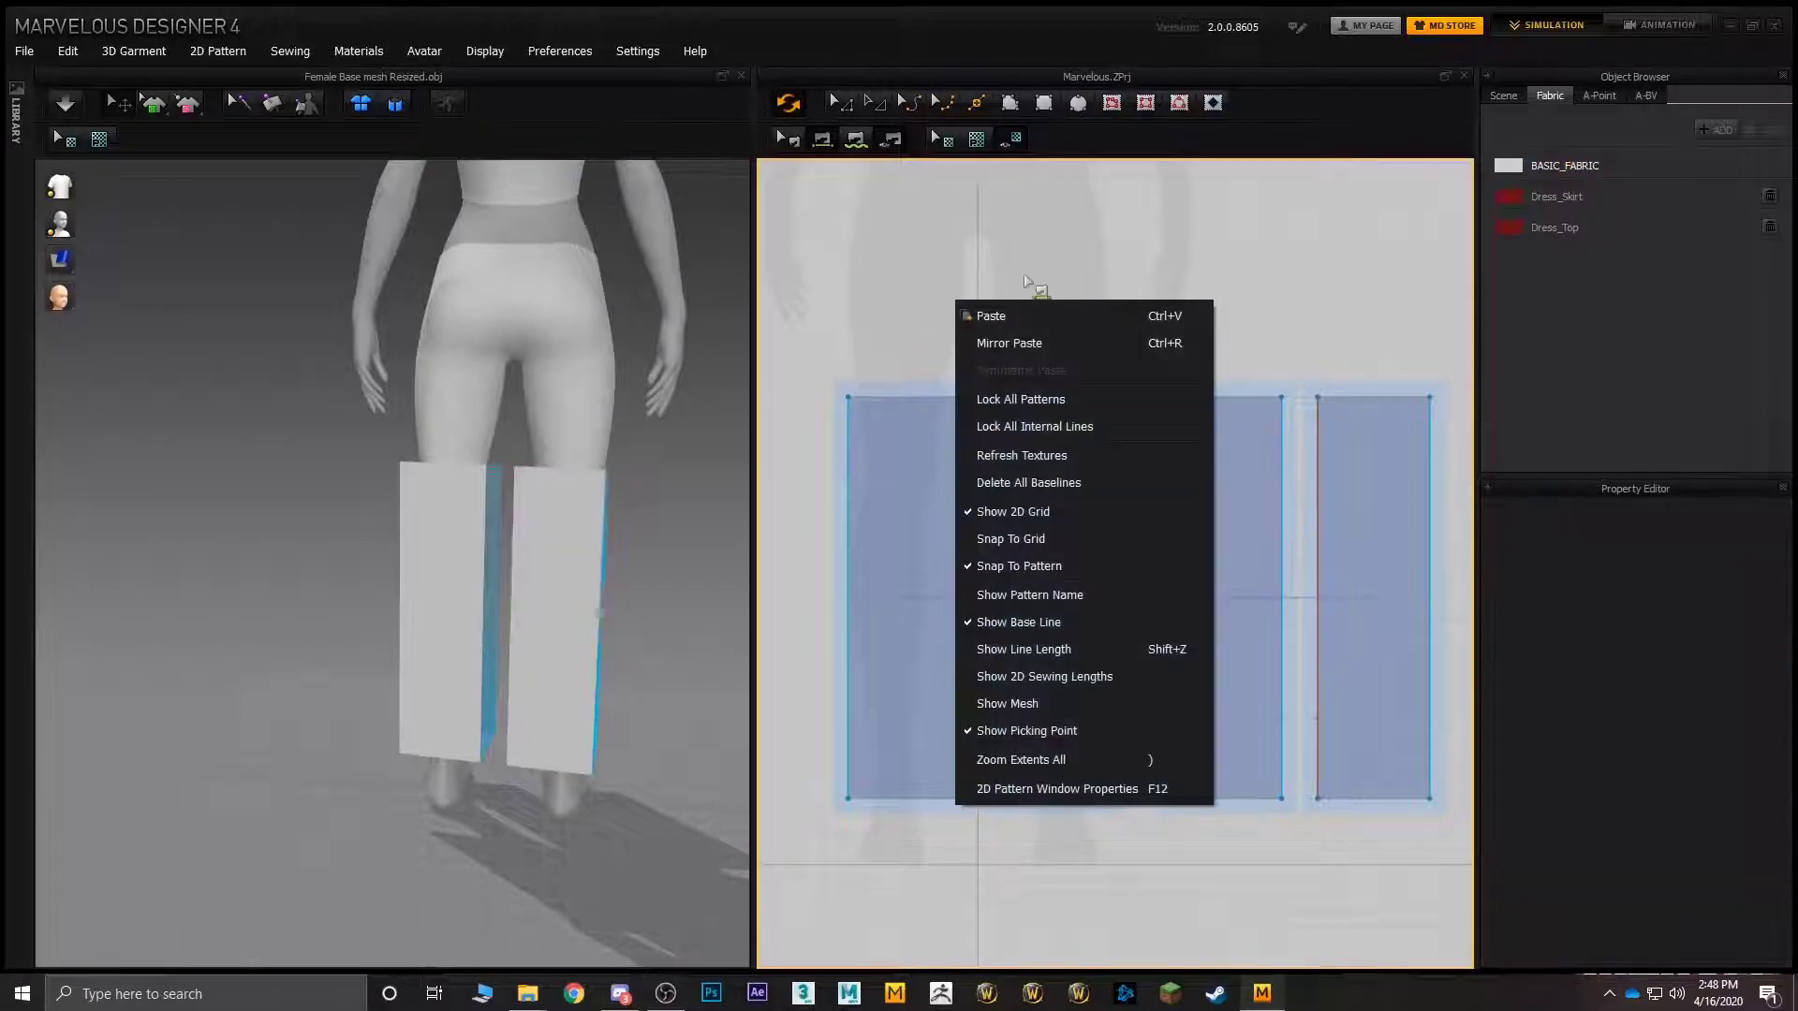
- Sew the top edges of both front leg rectangles to the matching leg hems of the front shorts piece
scroll(1039, 258, down, 5)
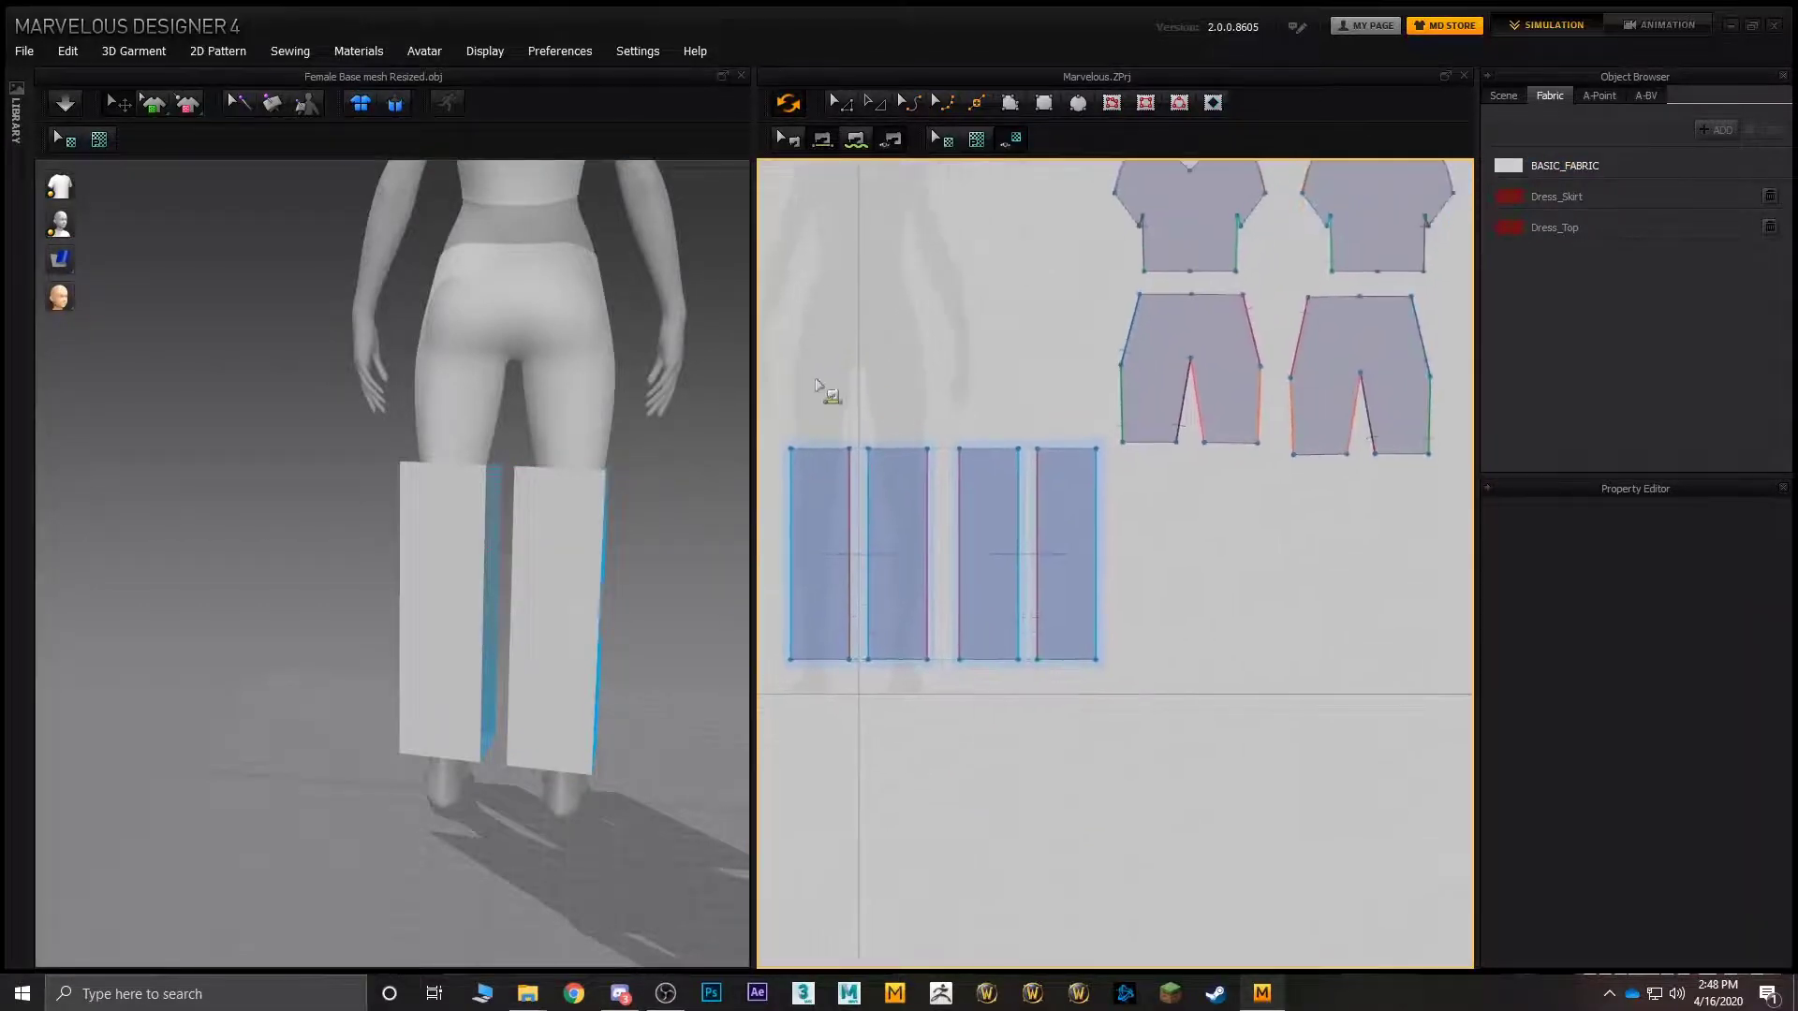
right_drag(619, 452, 277, 461)
click(502, 522)
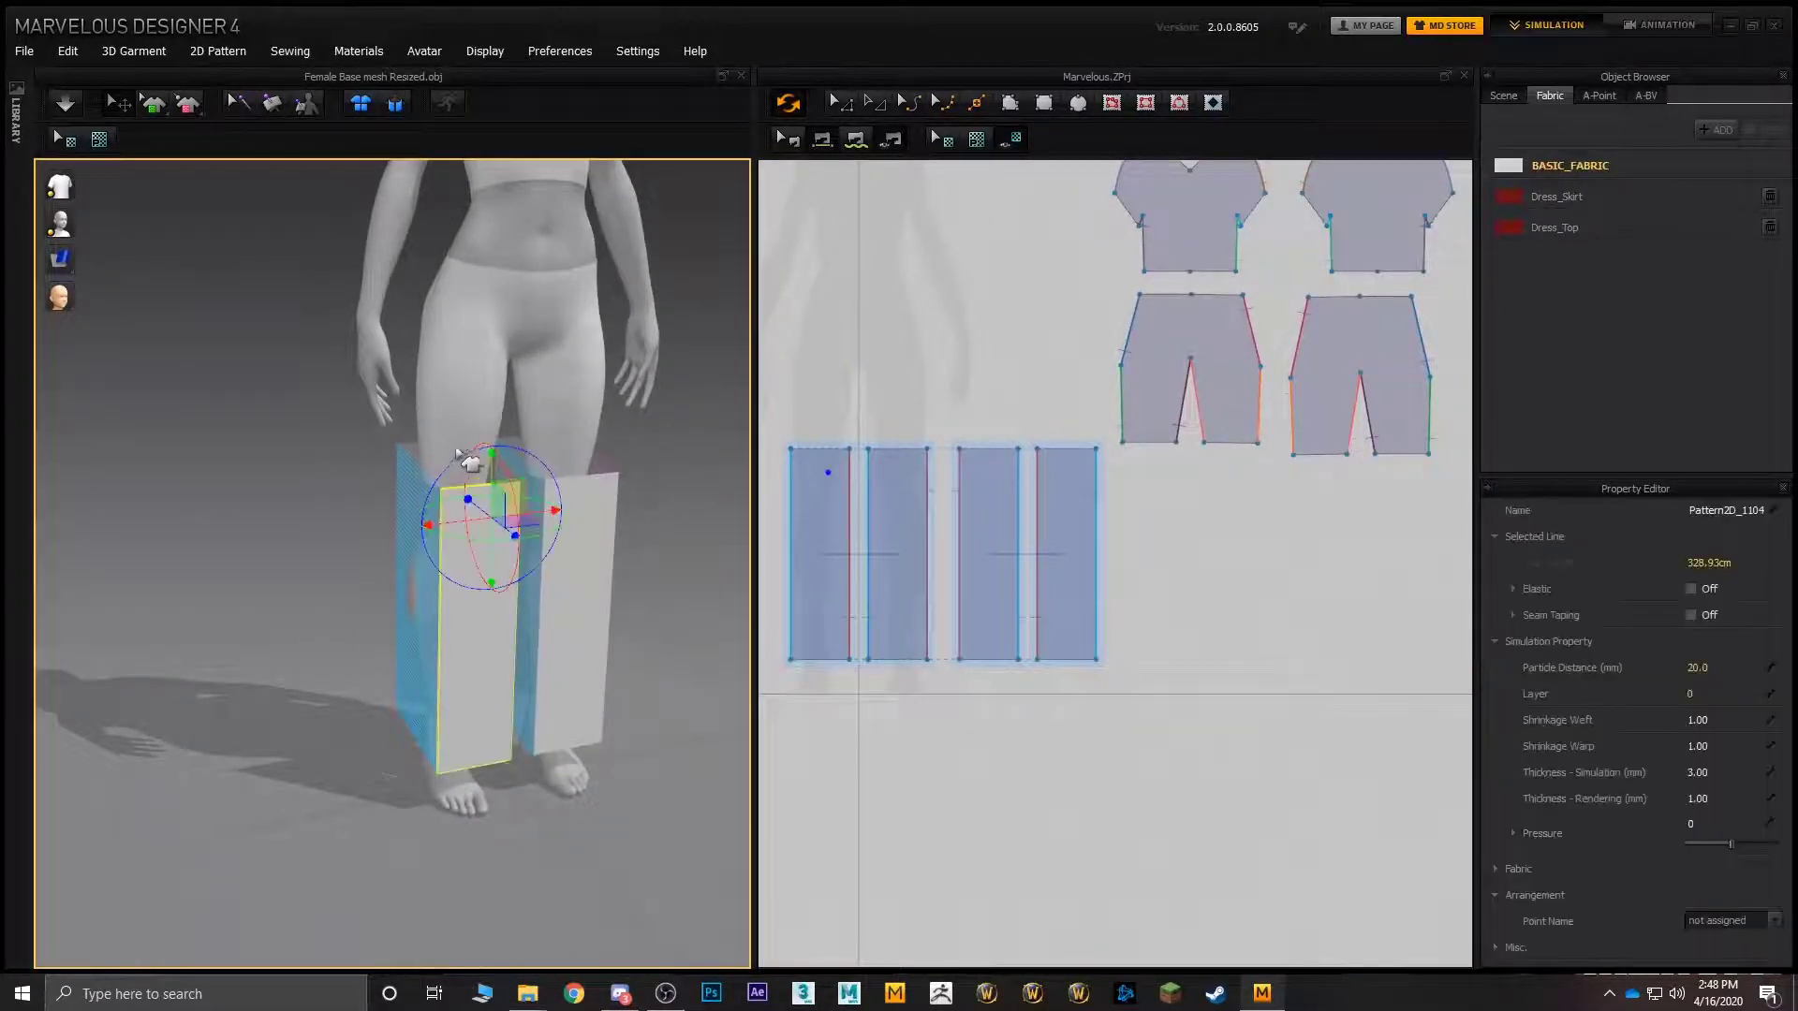
click(1139, 442)
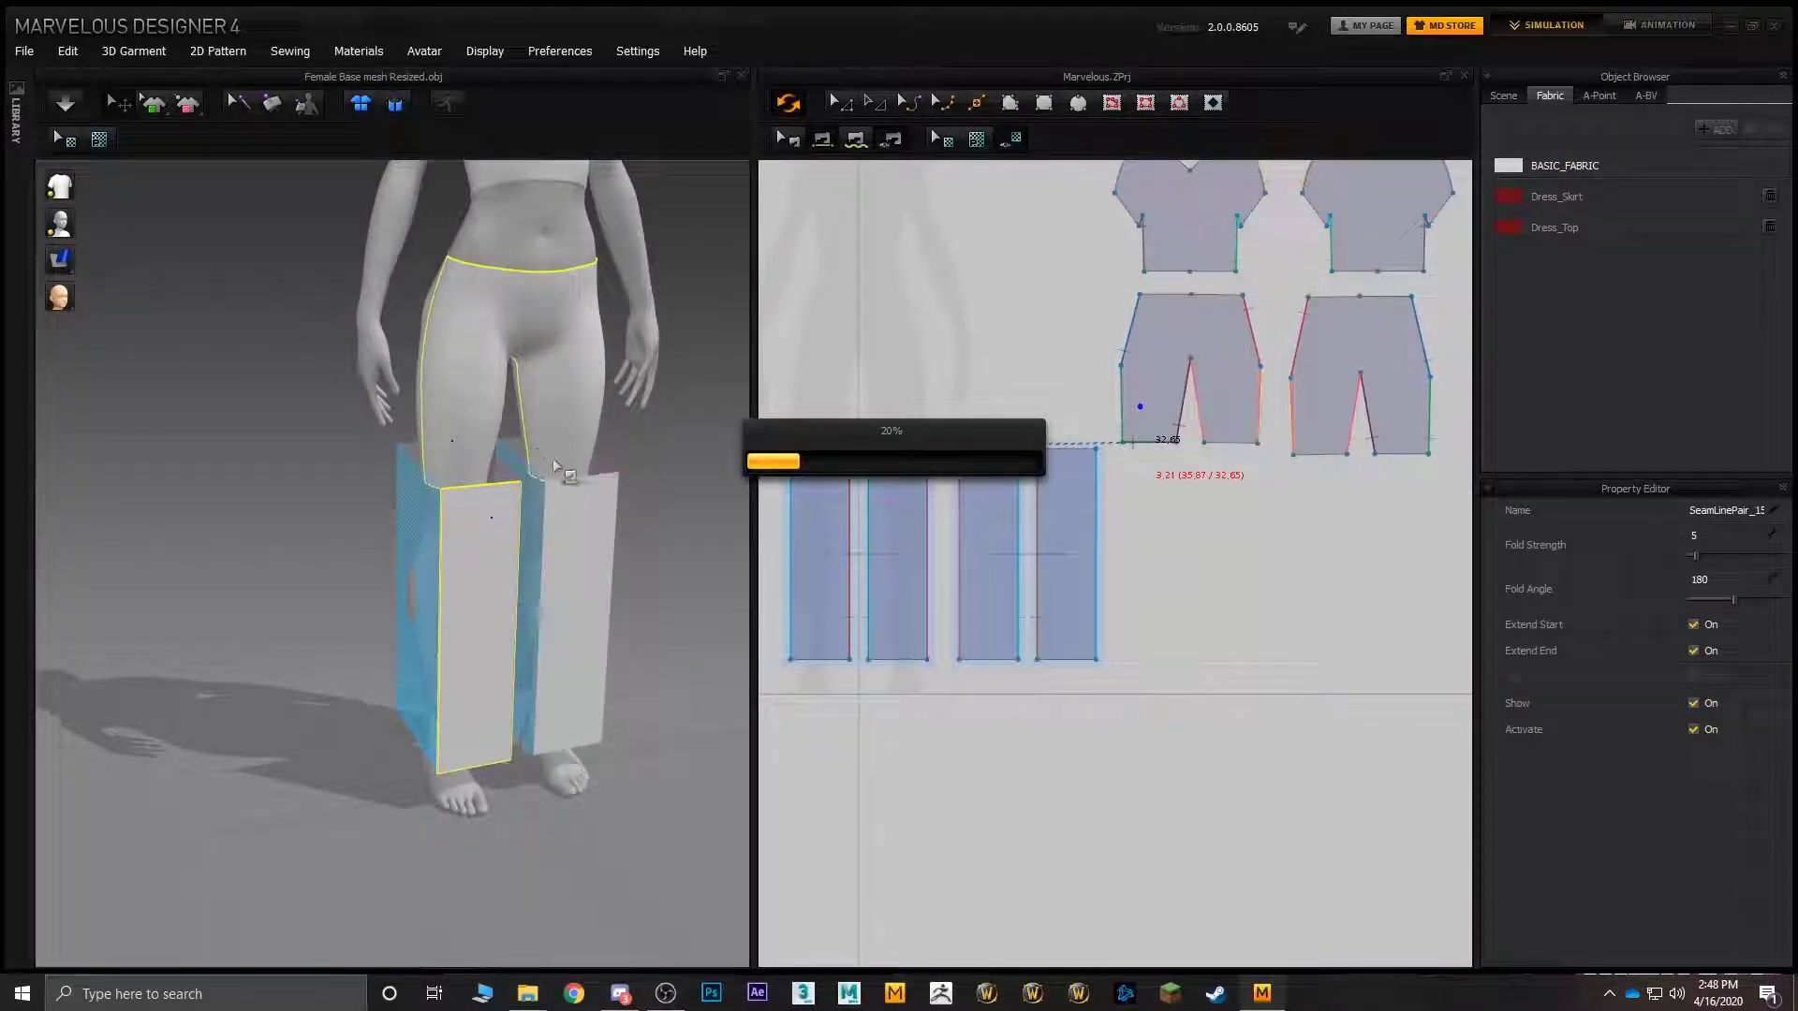
mouse_move(571, 506)
right_down()
mouse_move(534, 581)
mouse_move(545, 565)
right_up()
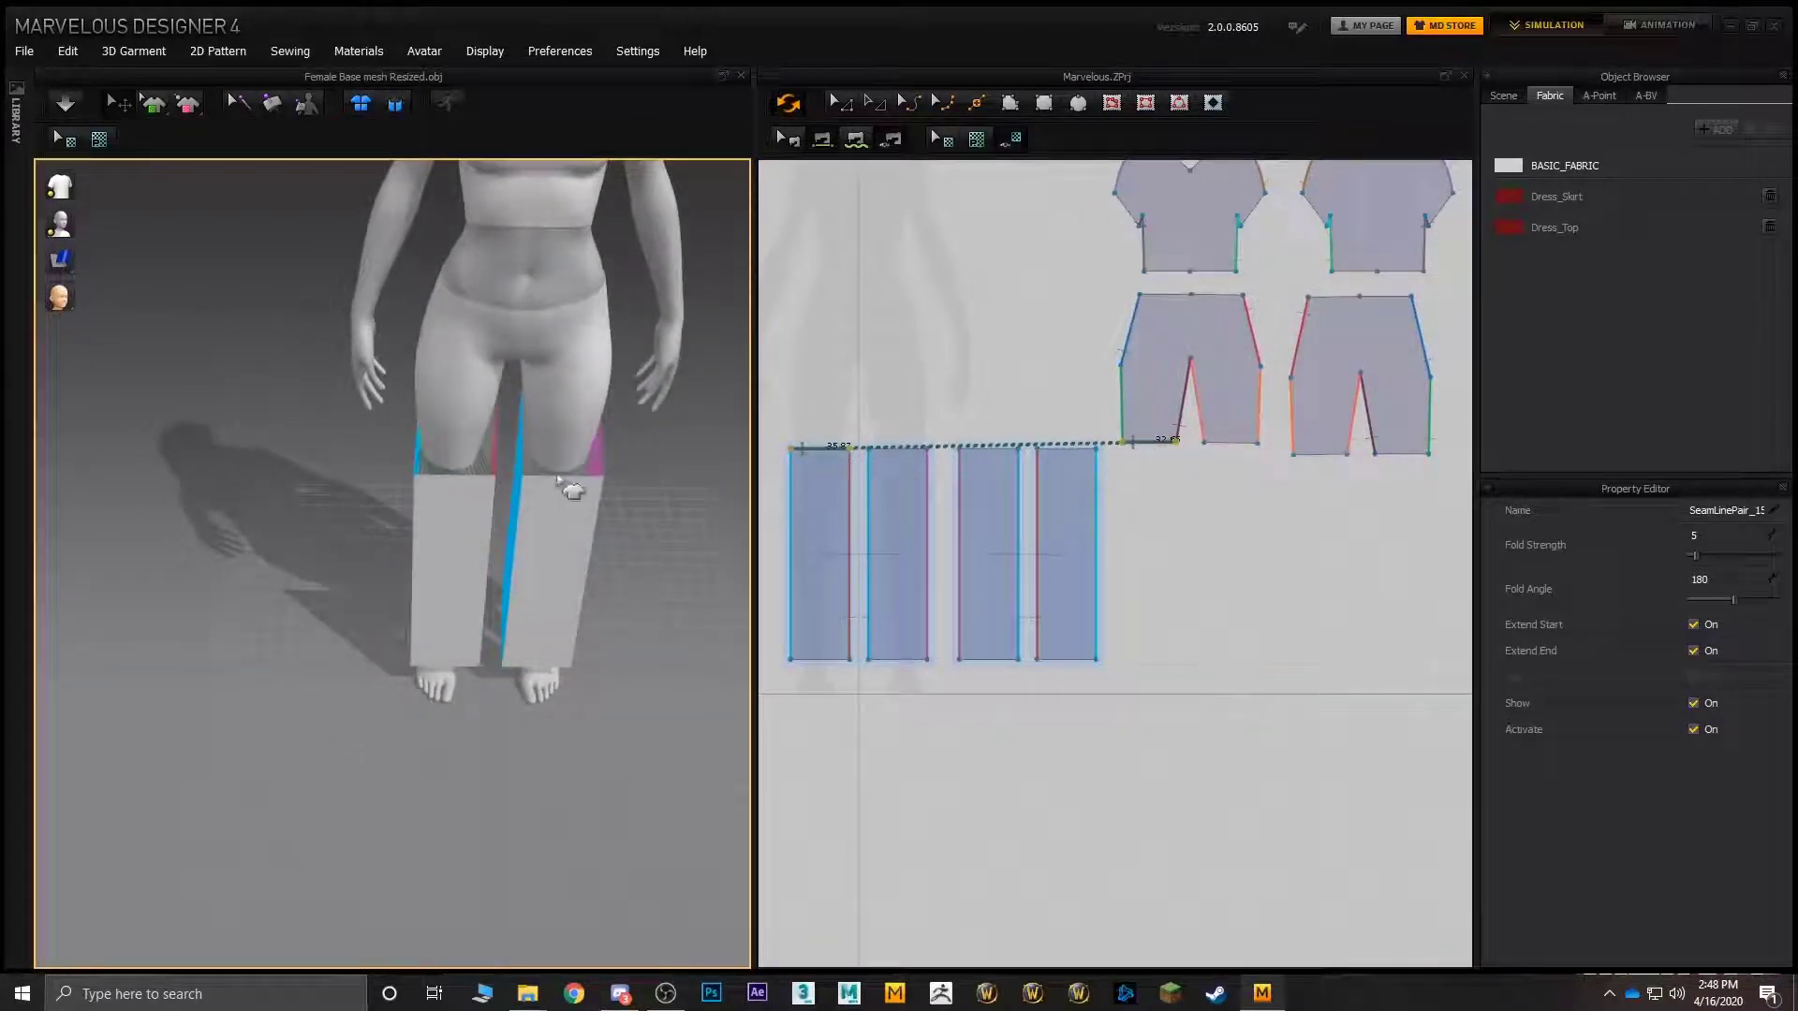
click(890, 452)
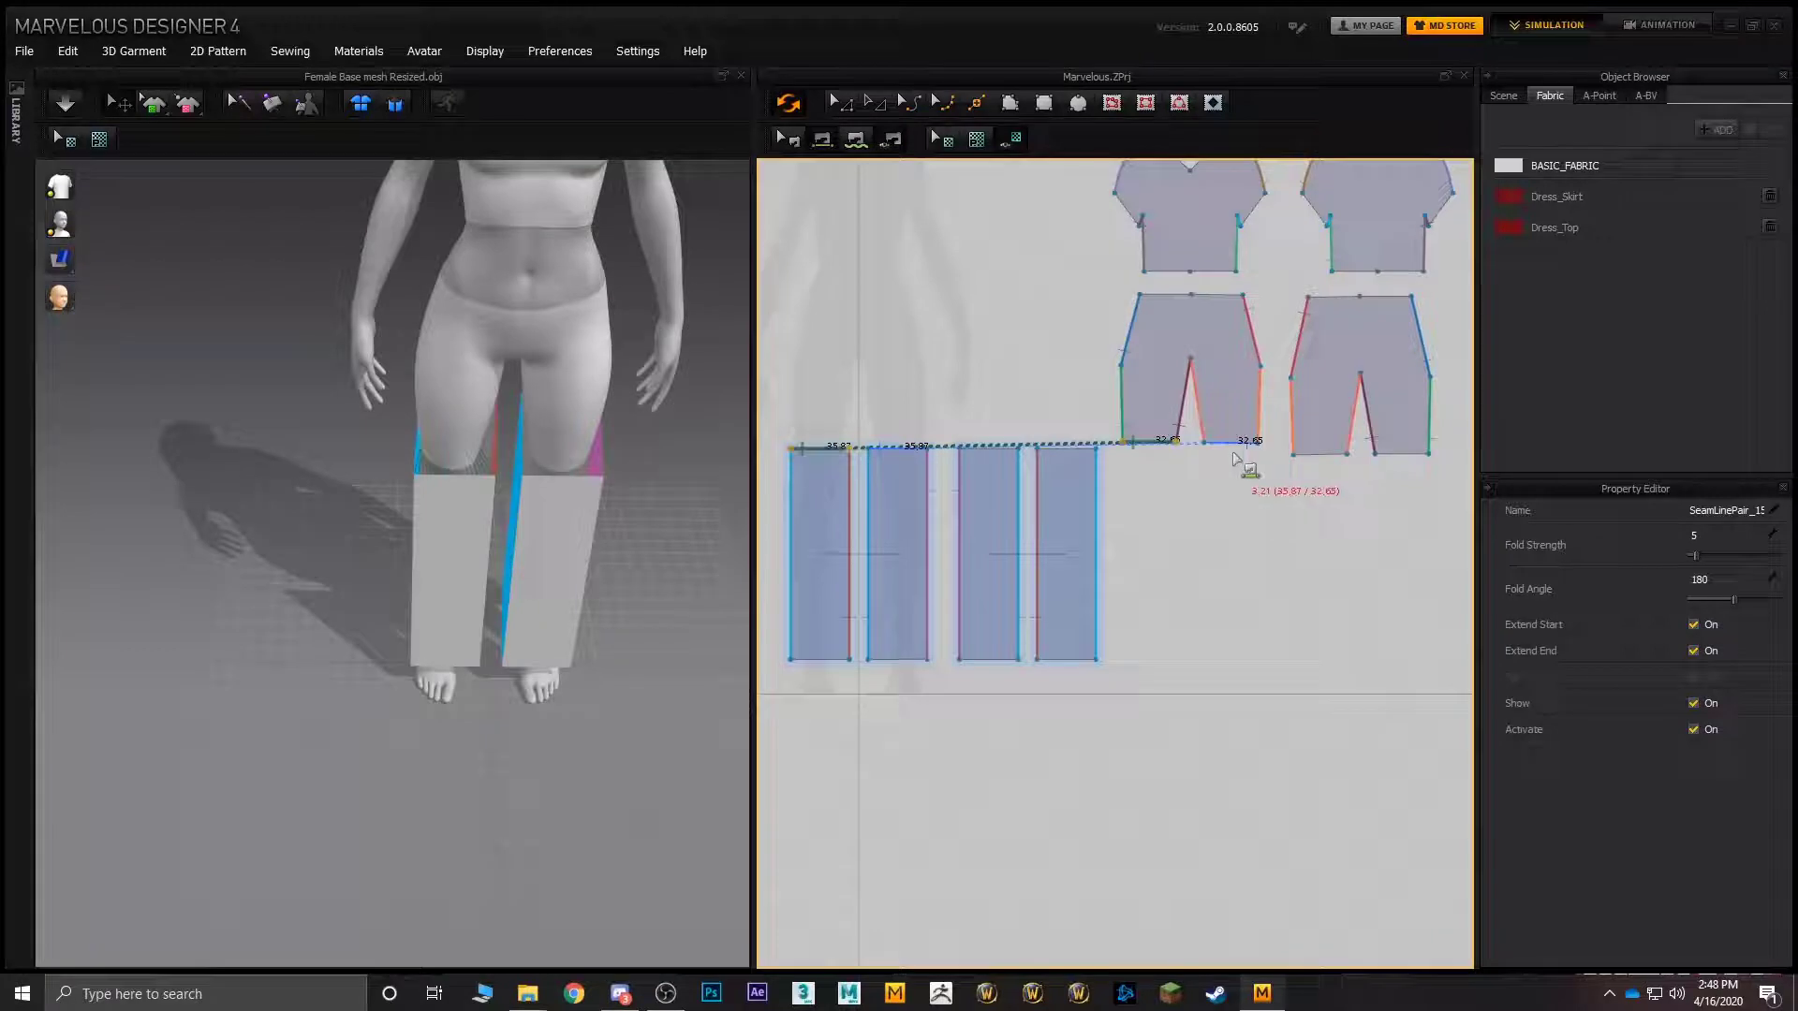
click(1235, 458)
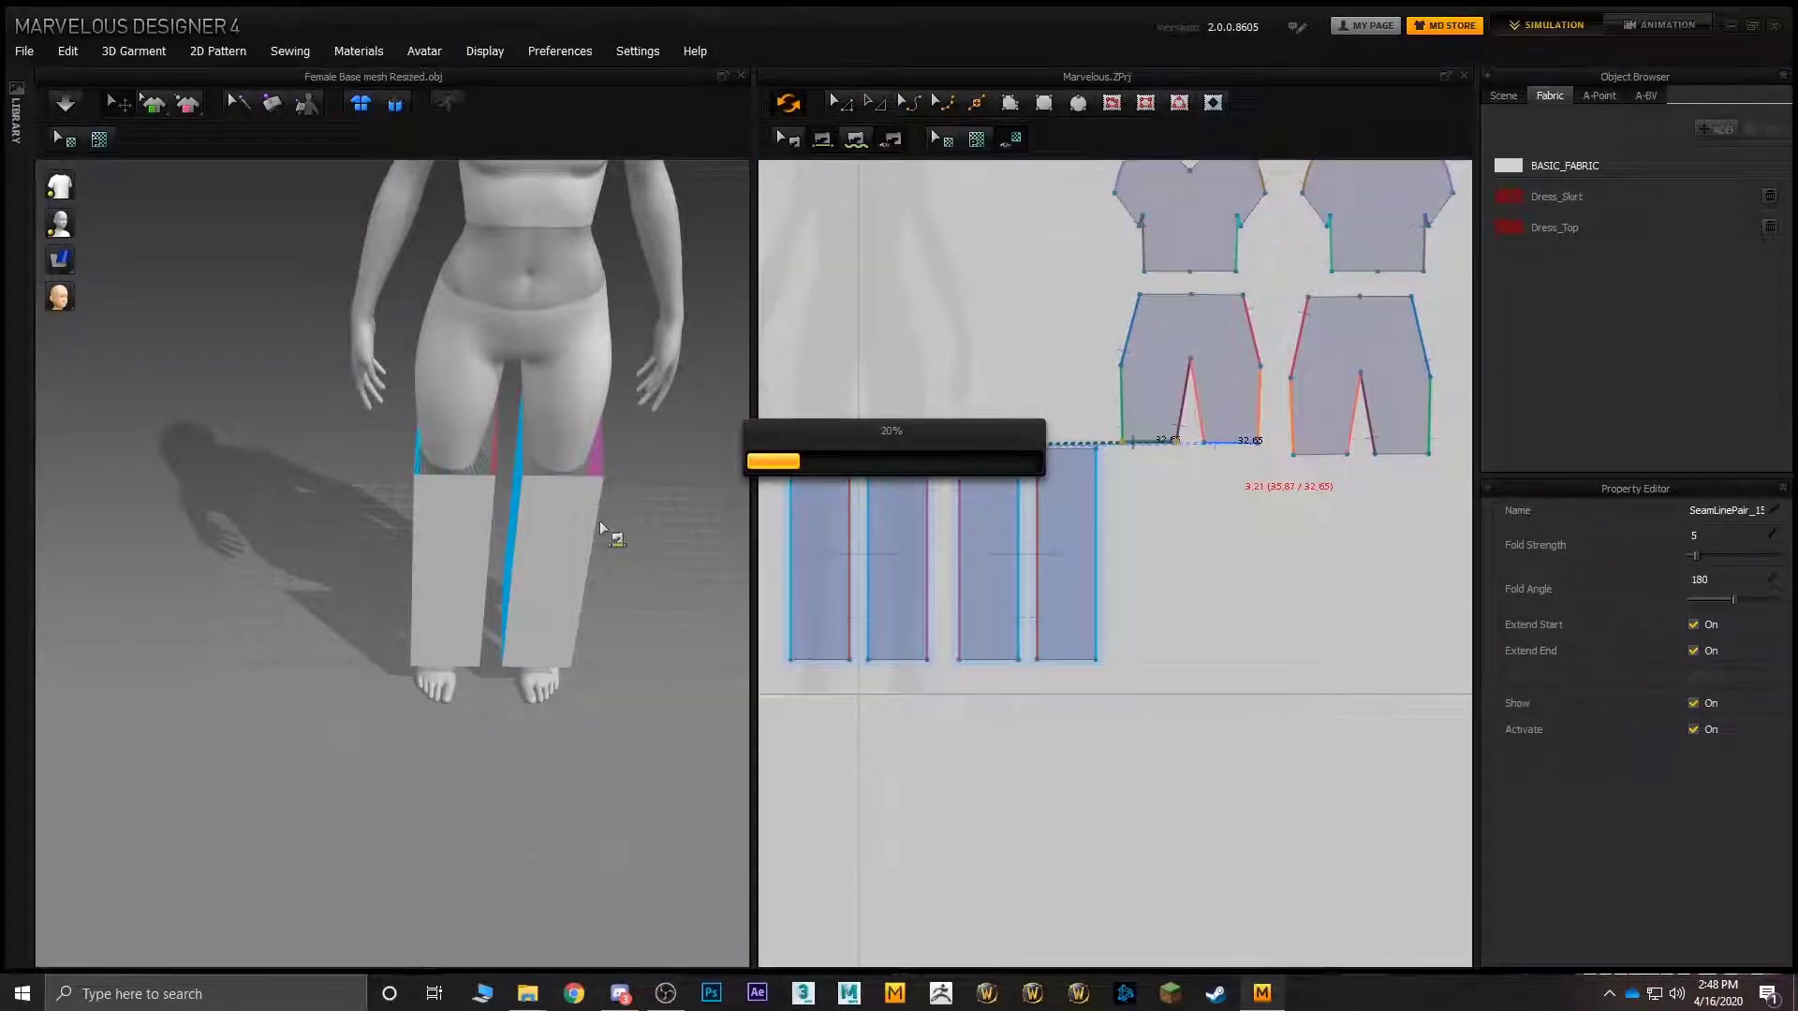
- Sew the top edges of both back leg rectangles to the matching leg hems of the back shorts piece
right_drag(604, 530, 281, 450)
click(542, 506)
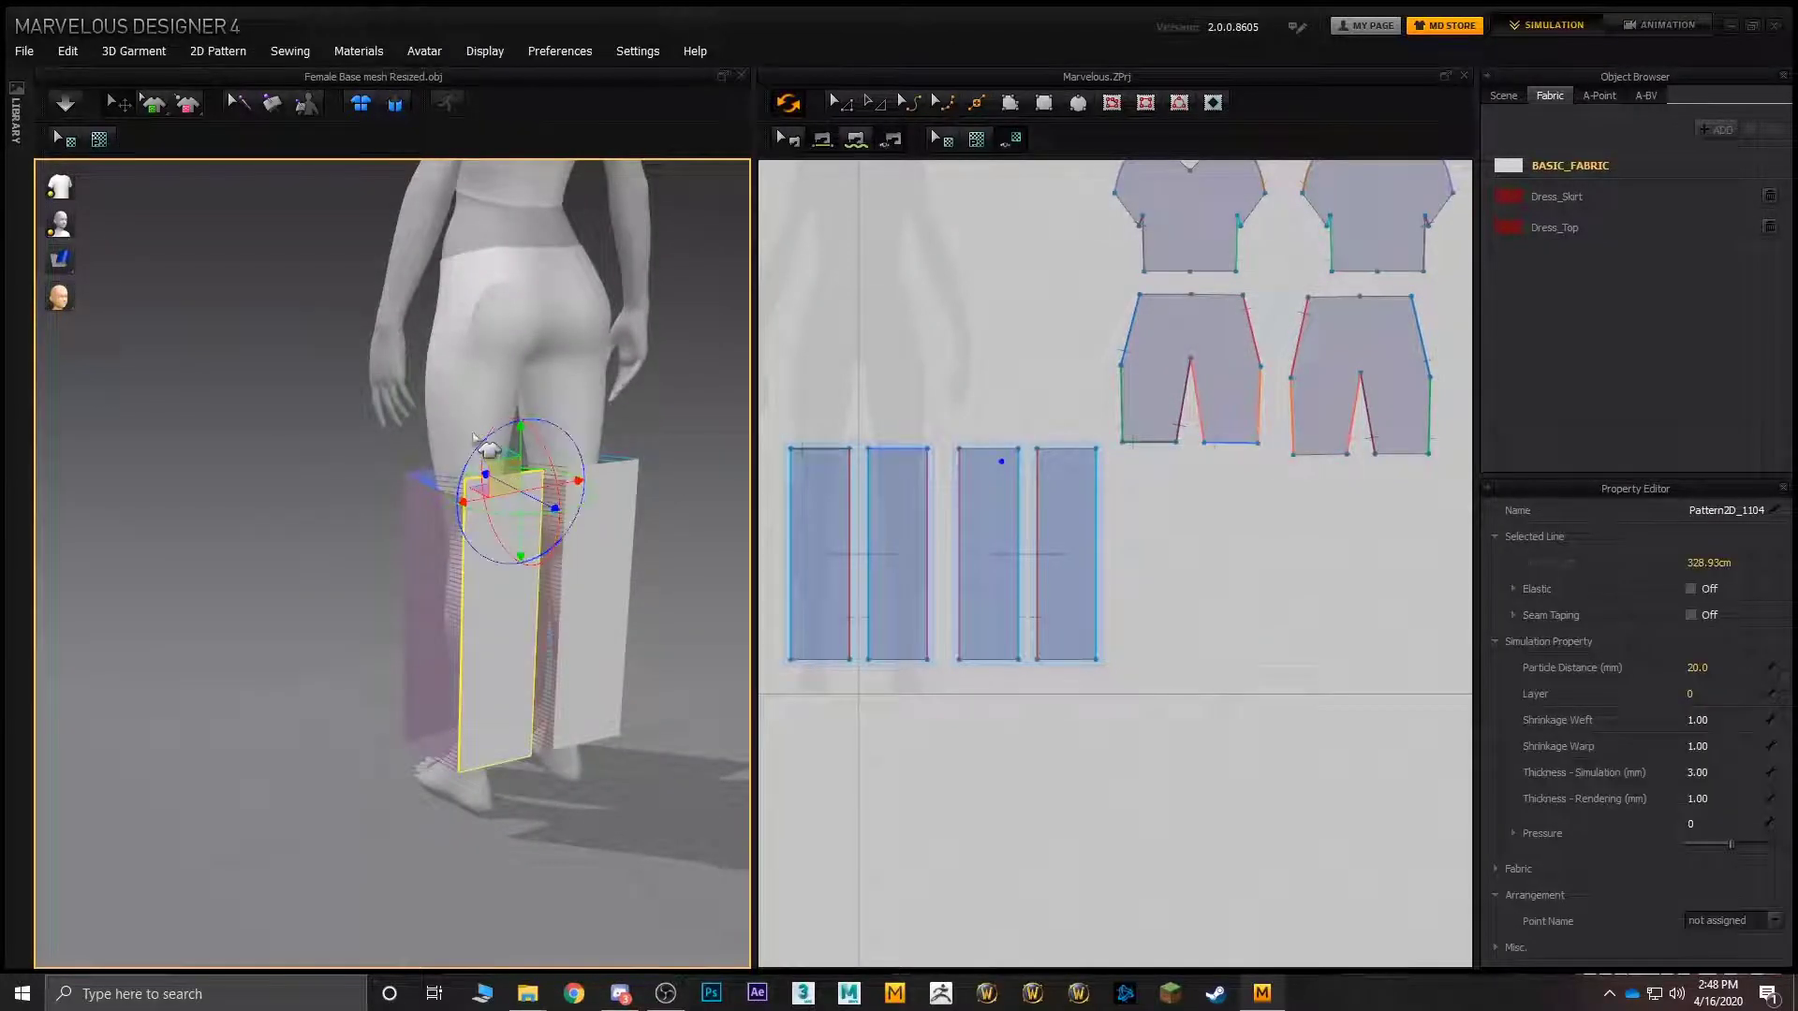
shift+click(473, 434)
click(979, 452)
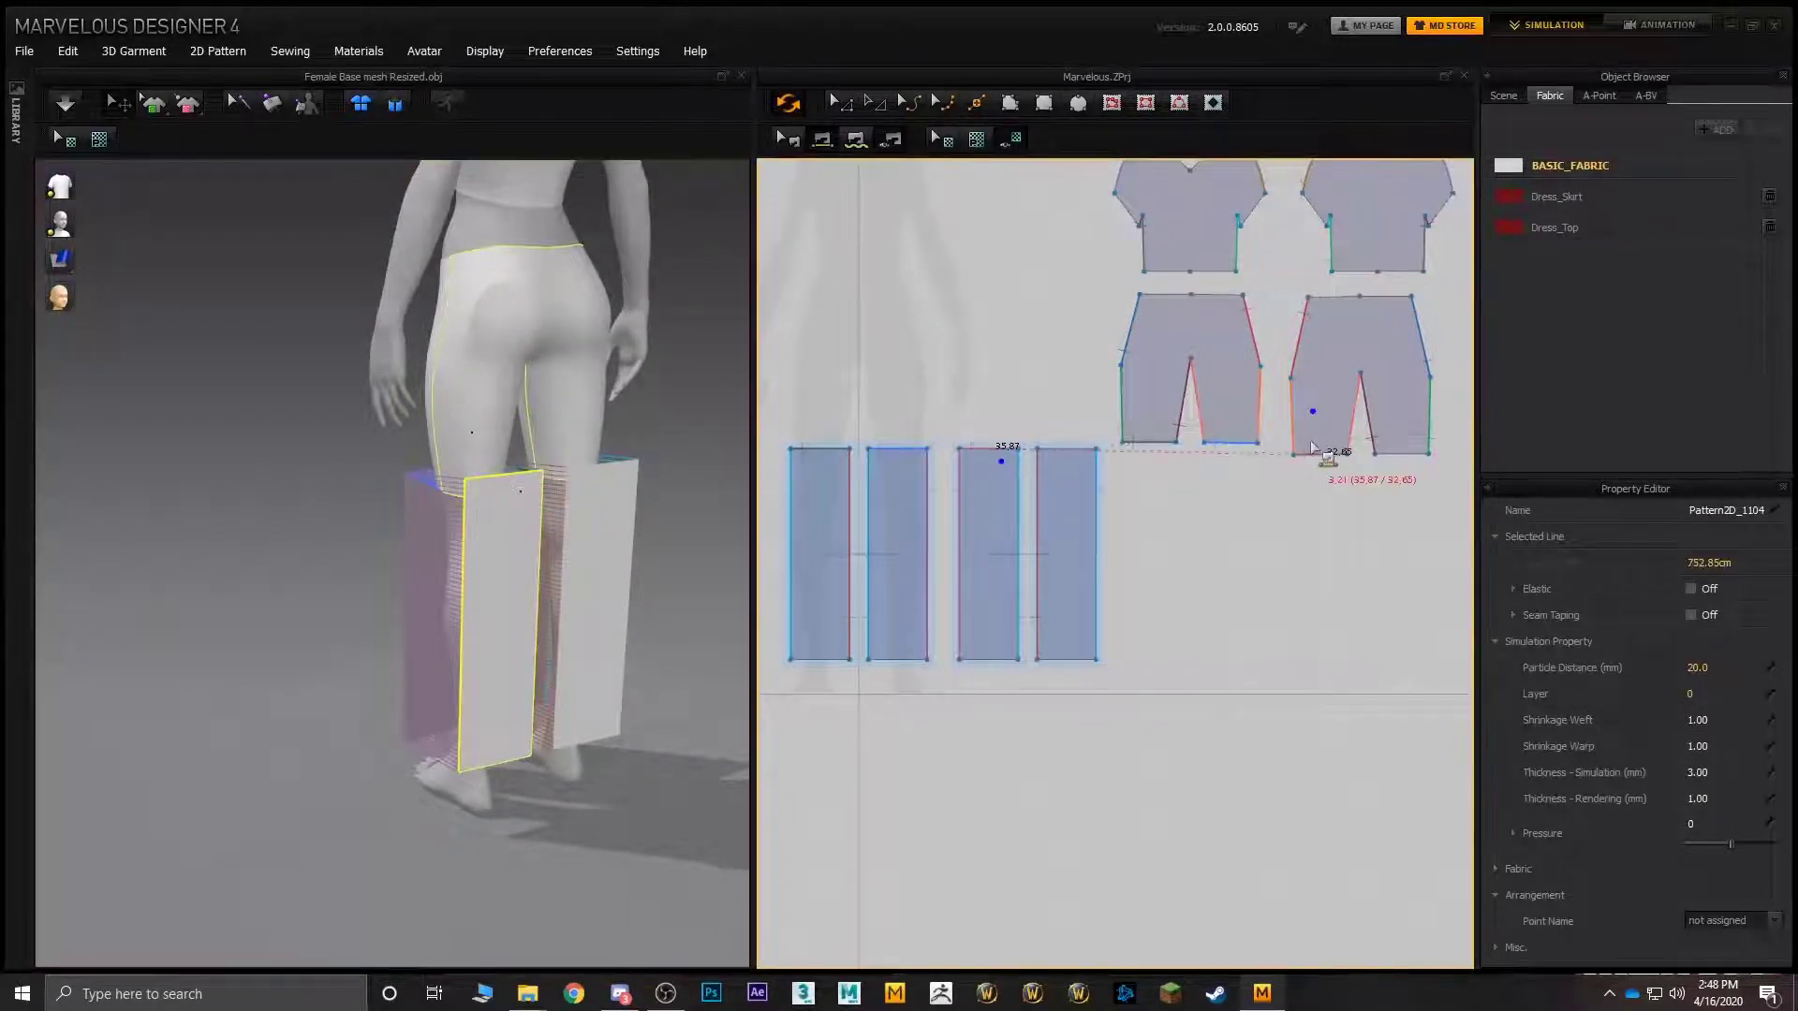
click(1316, 453)
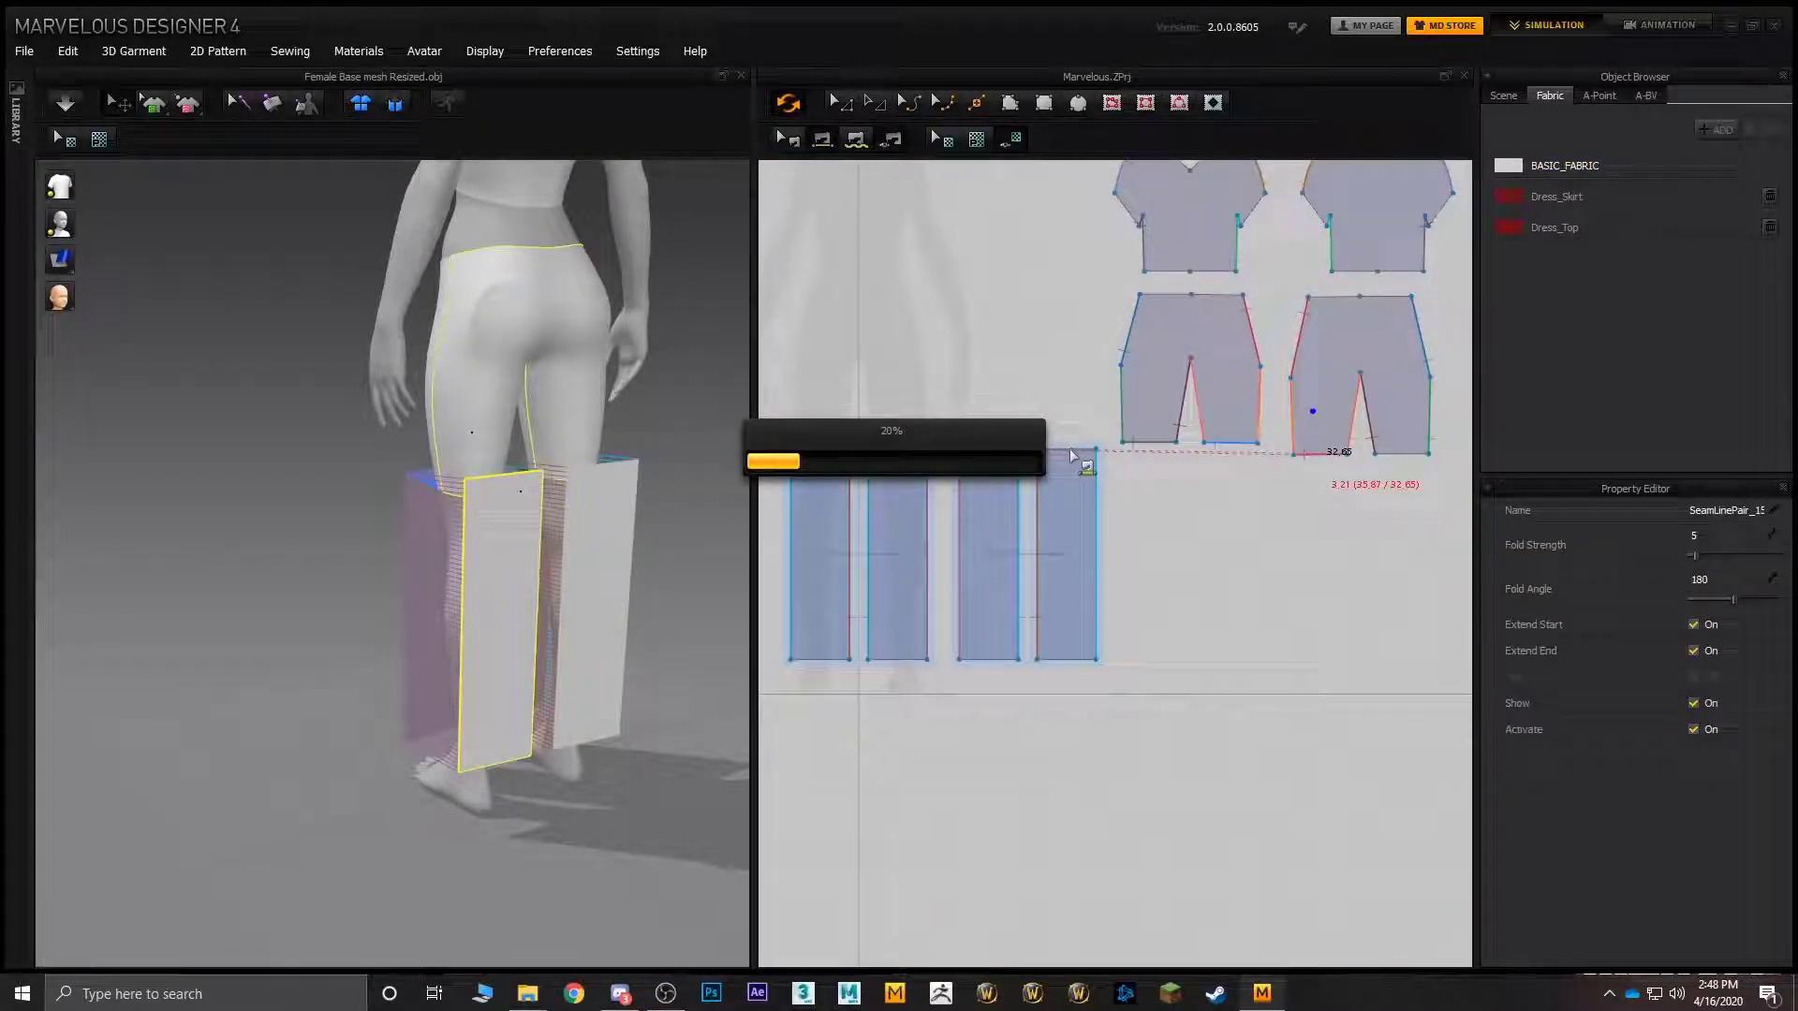
click(1410, 453)
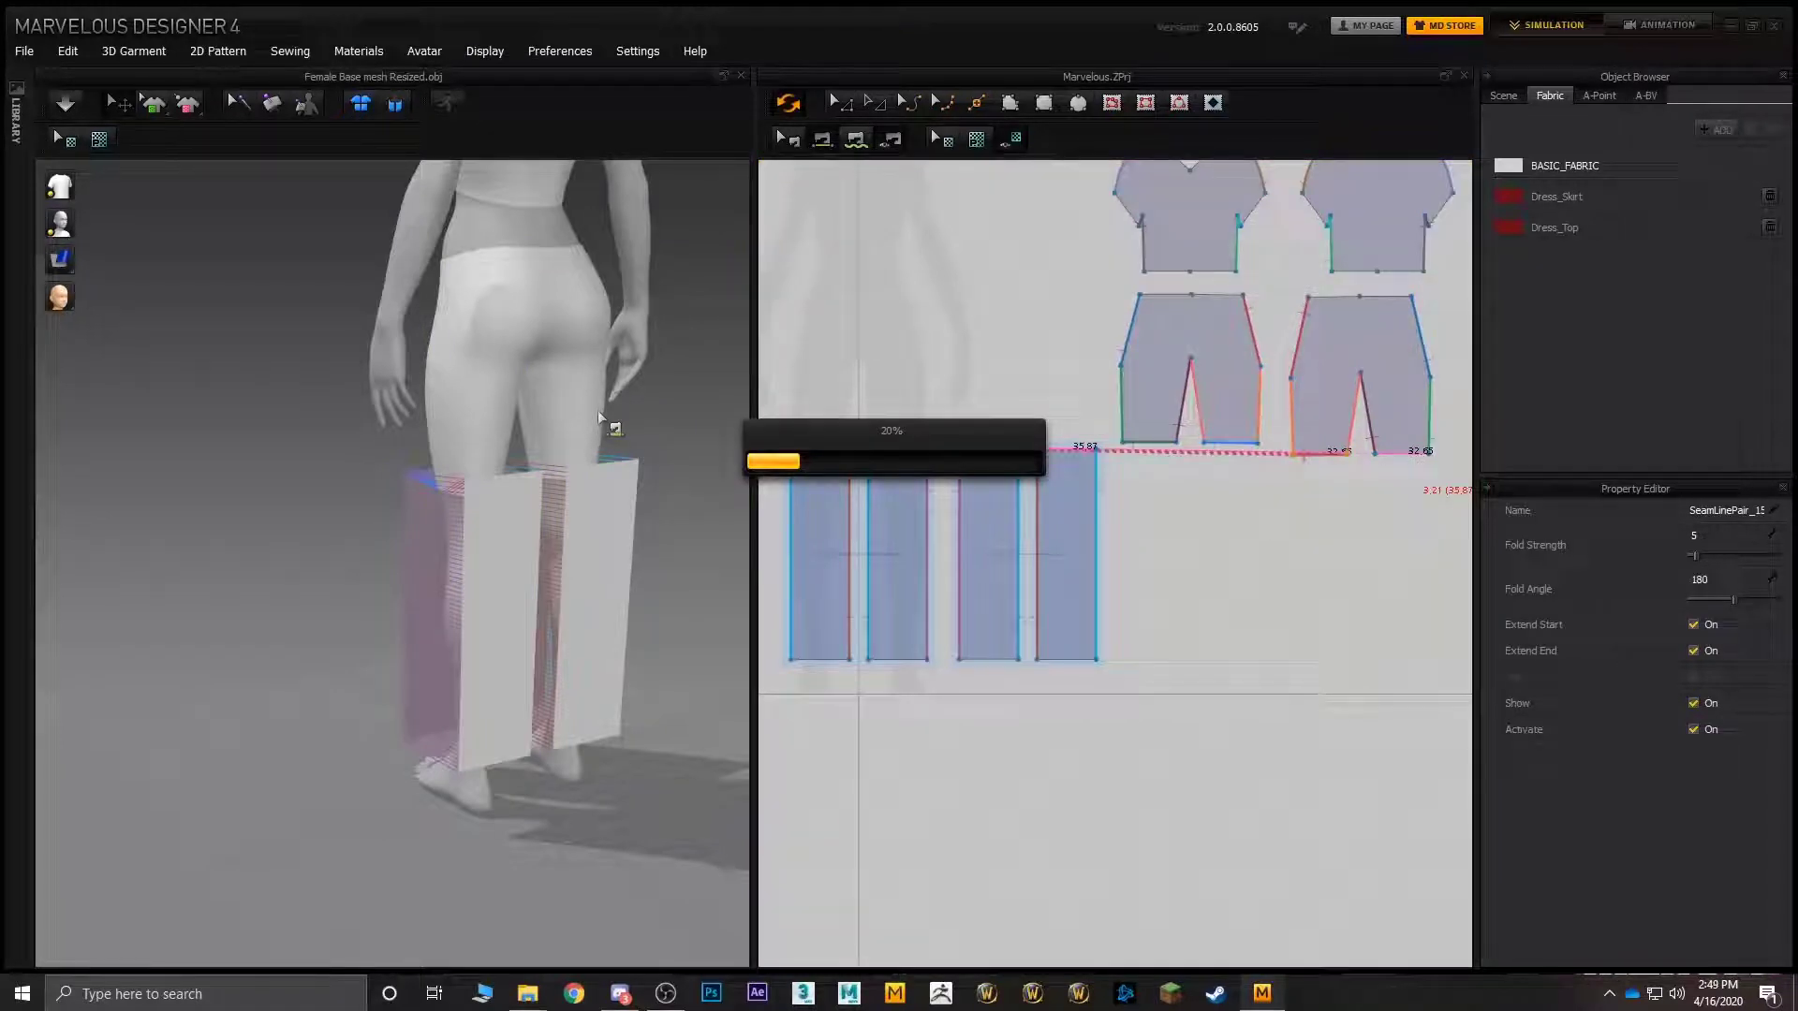
scroll(581, 462, up, 5)
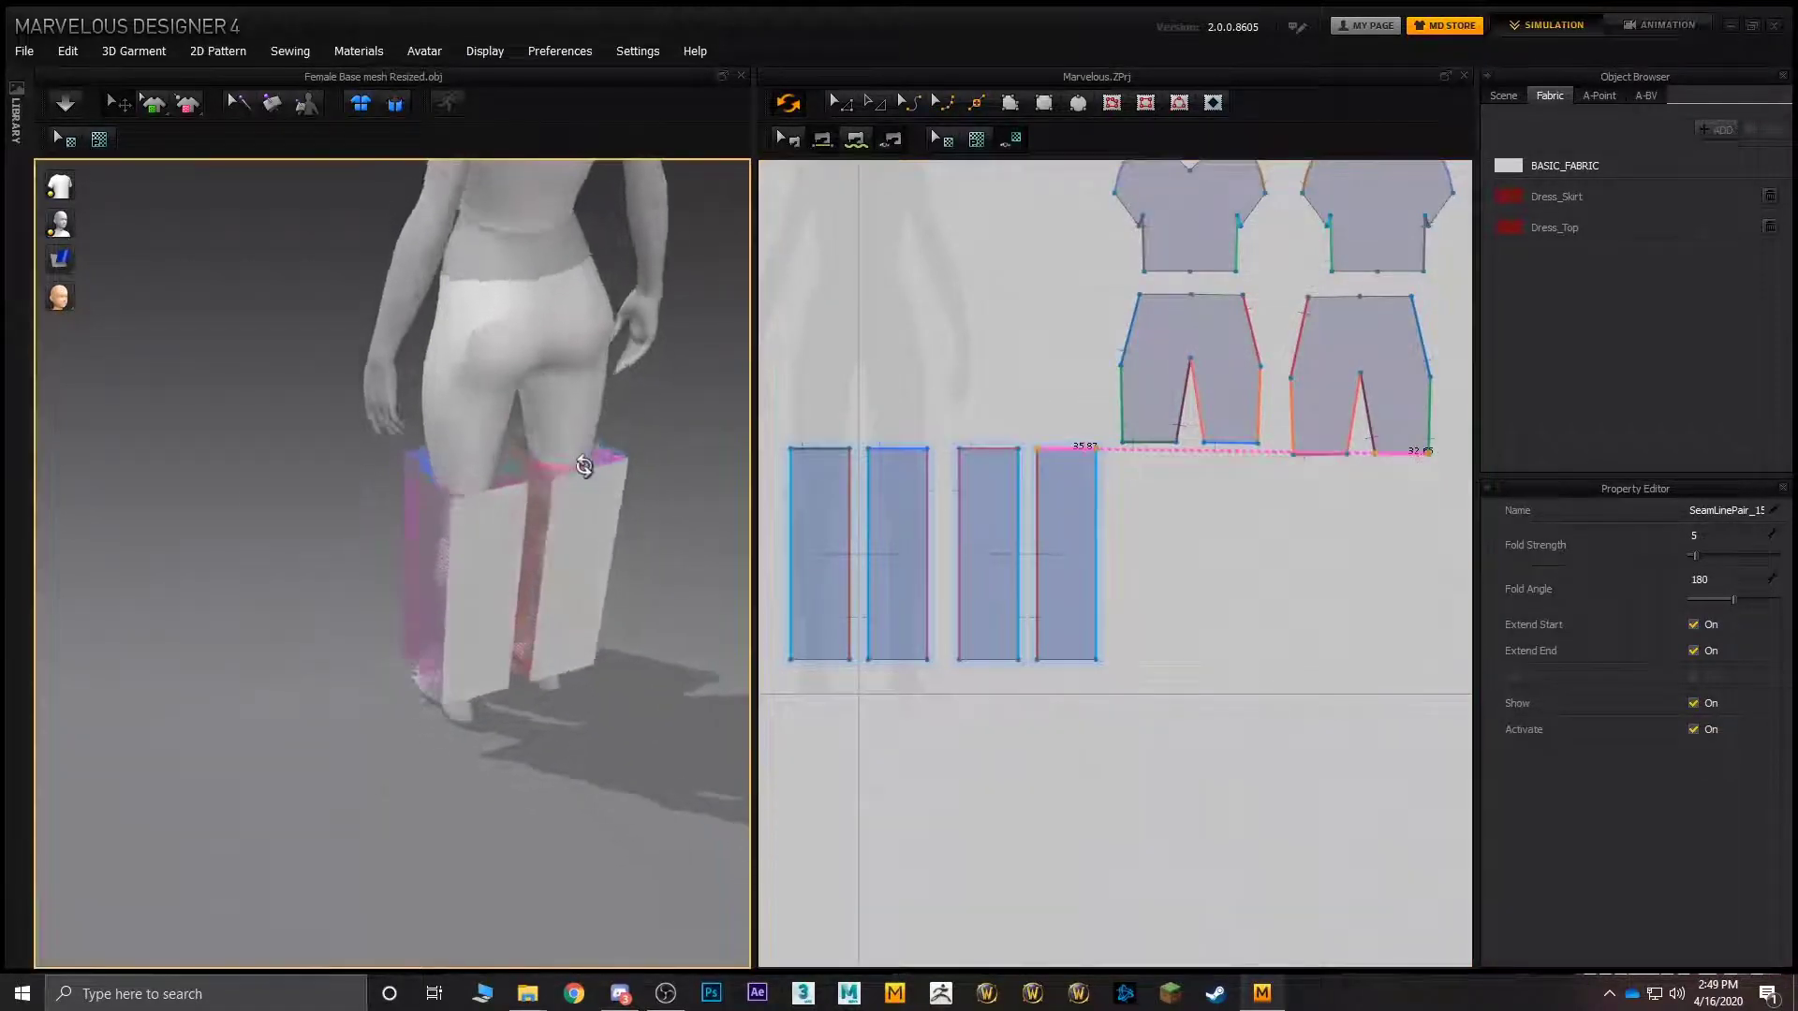
- Simulate the garment to join the lower leg pieces to the shorts around the legs
click(64, 102)
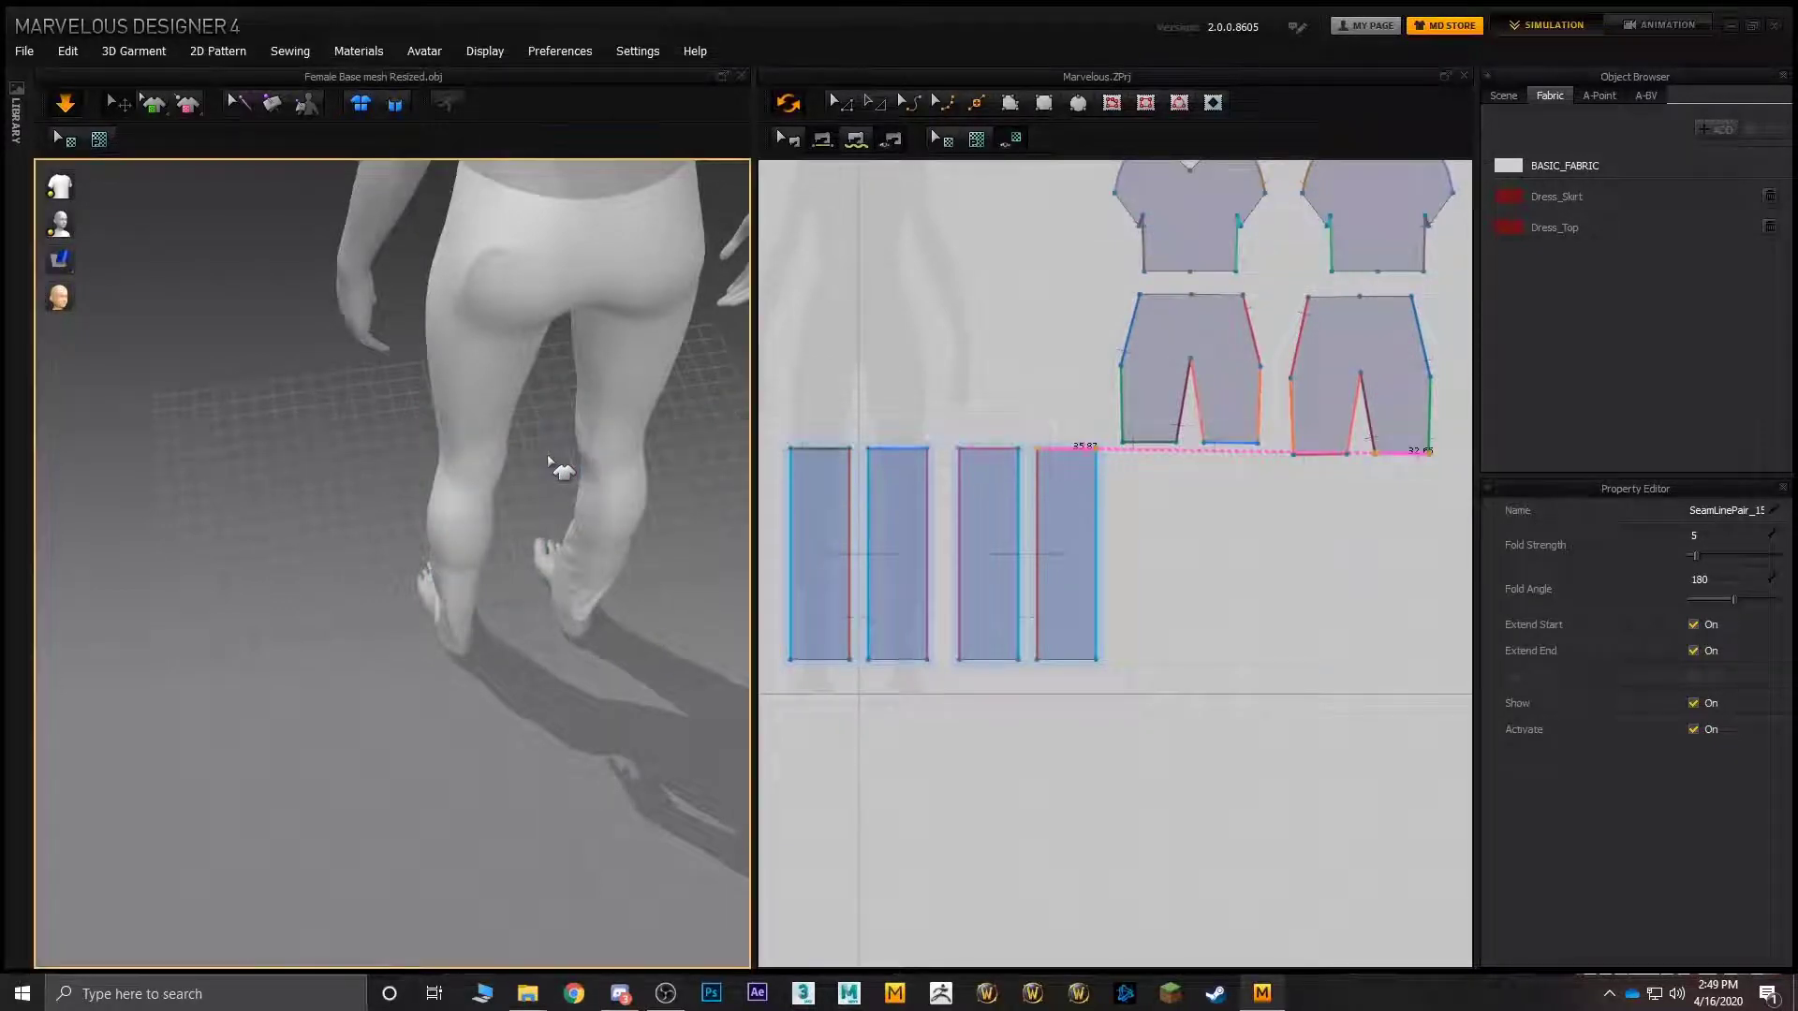
right_drag(498, 466, 740, 412)
scroll(590, 474, down, 1)
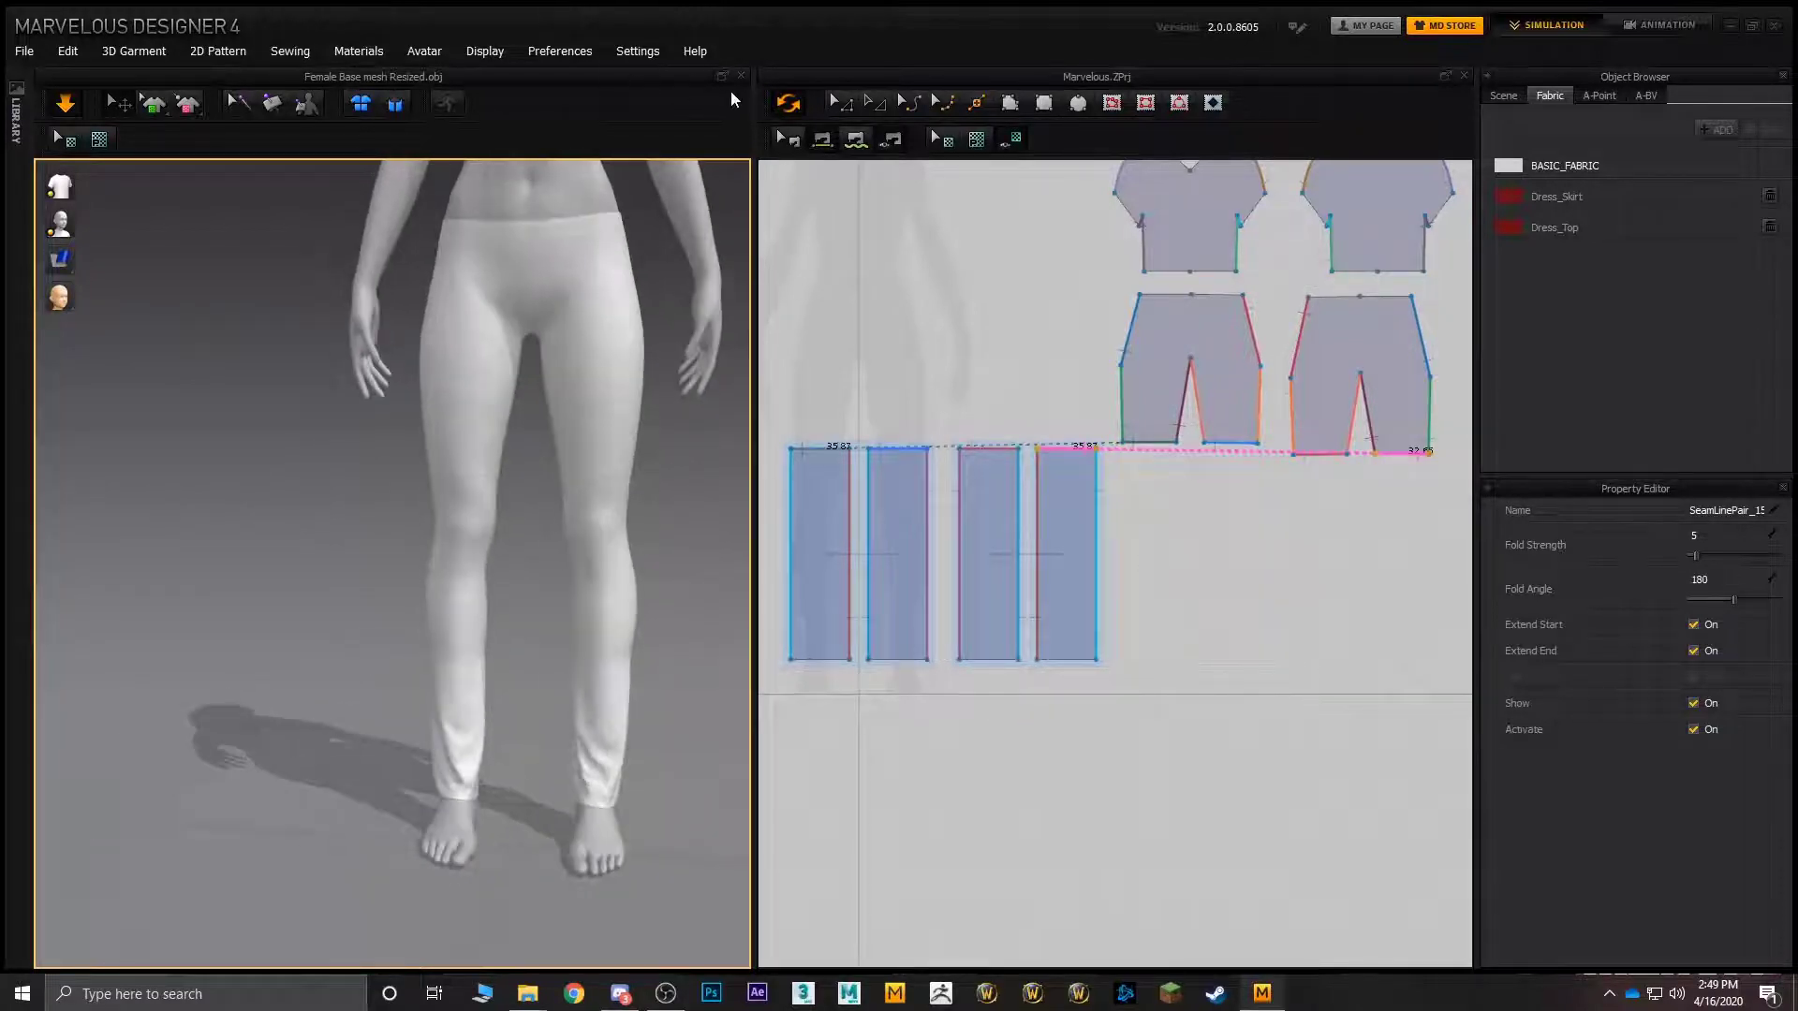
- Set the particle distance to 40 mm for all shirt, shorts and lower leg patterns
scroll(951, 310, down, 2)
key(a)
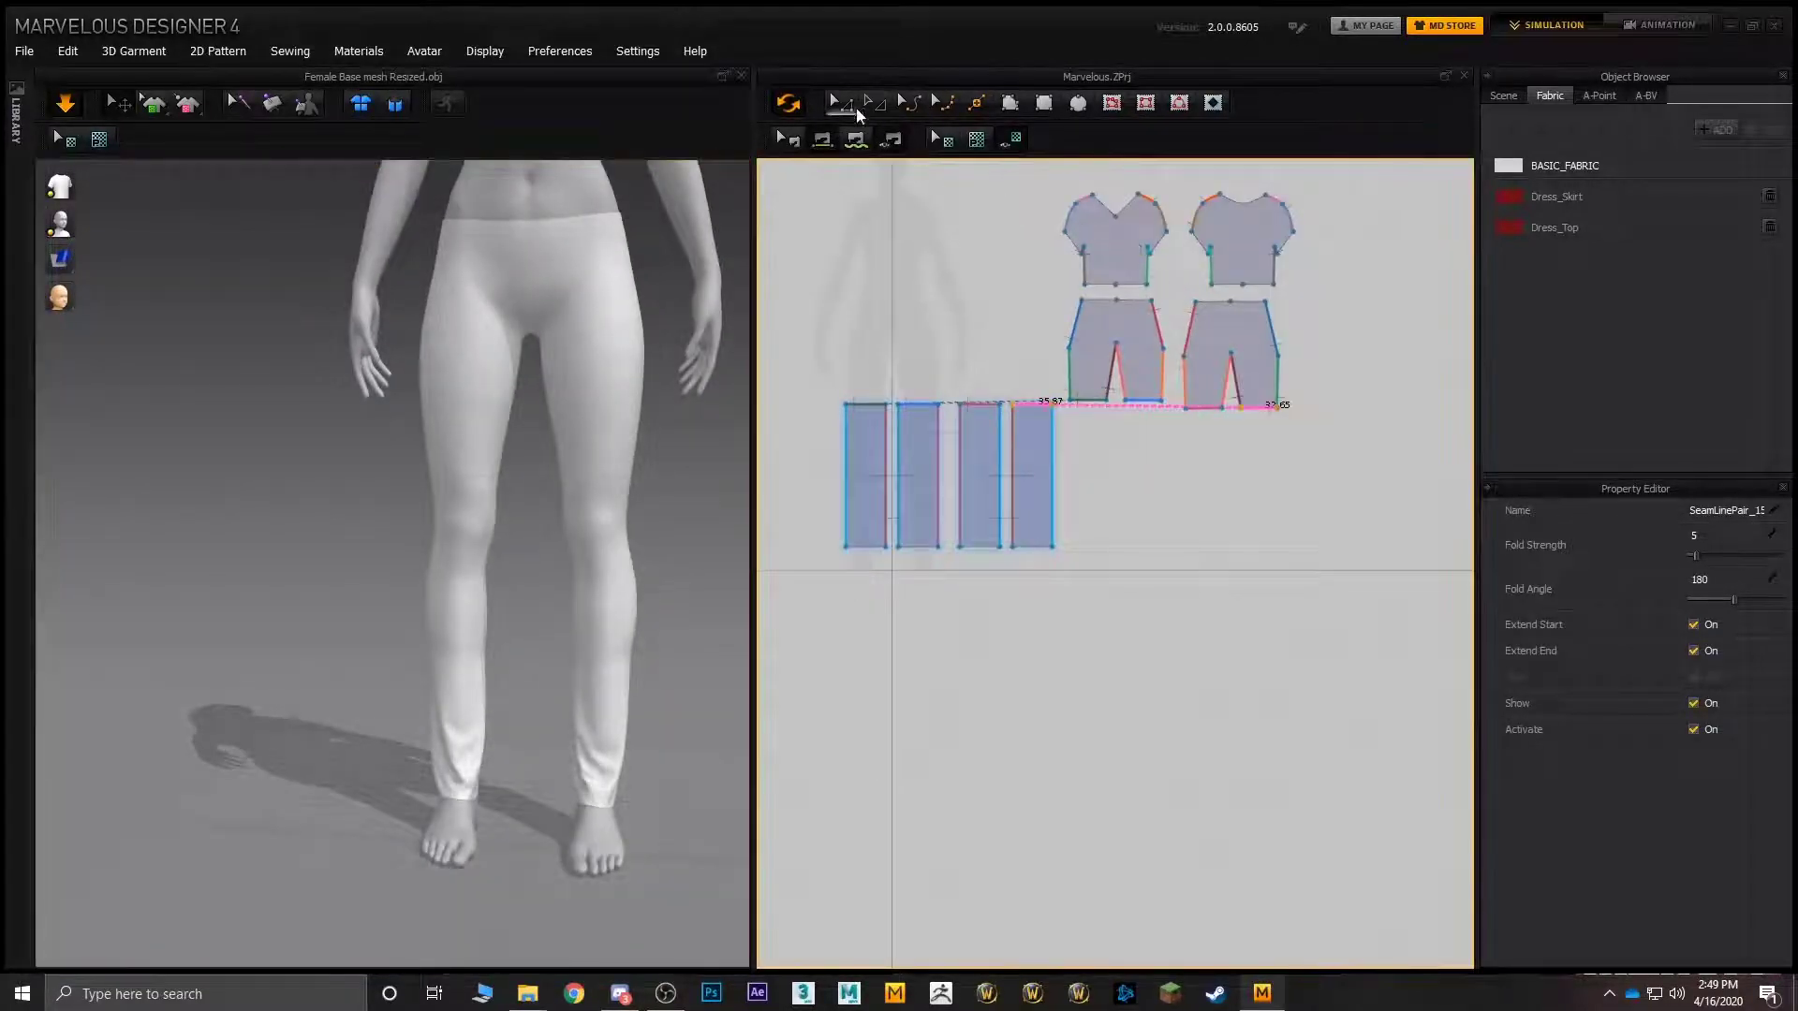
click(1126, 253)
shift+click(1230, 240)
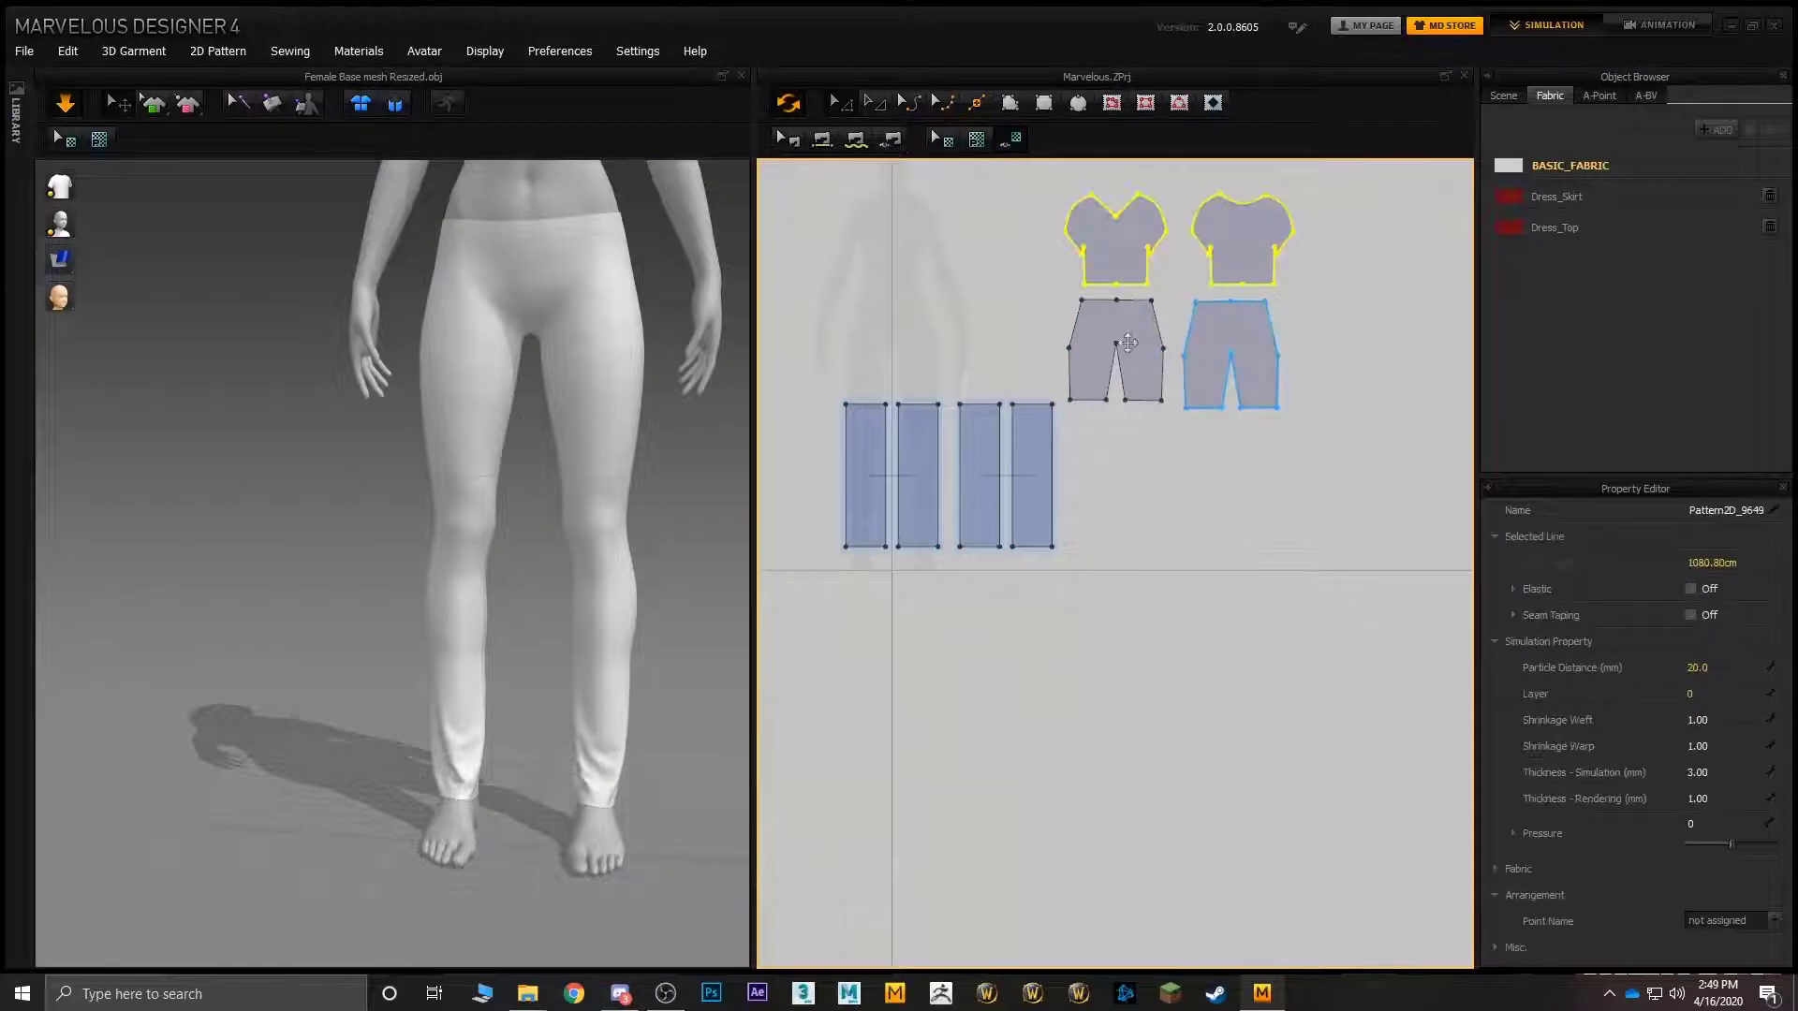
shift+click(1249, 330)
shift+click(1122, 342)
shift+click(1023, 454)
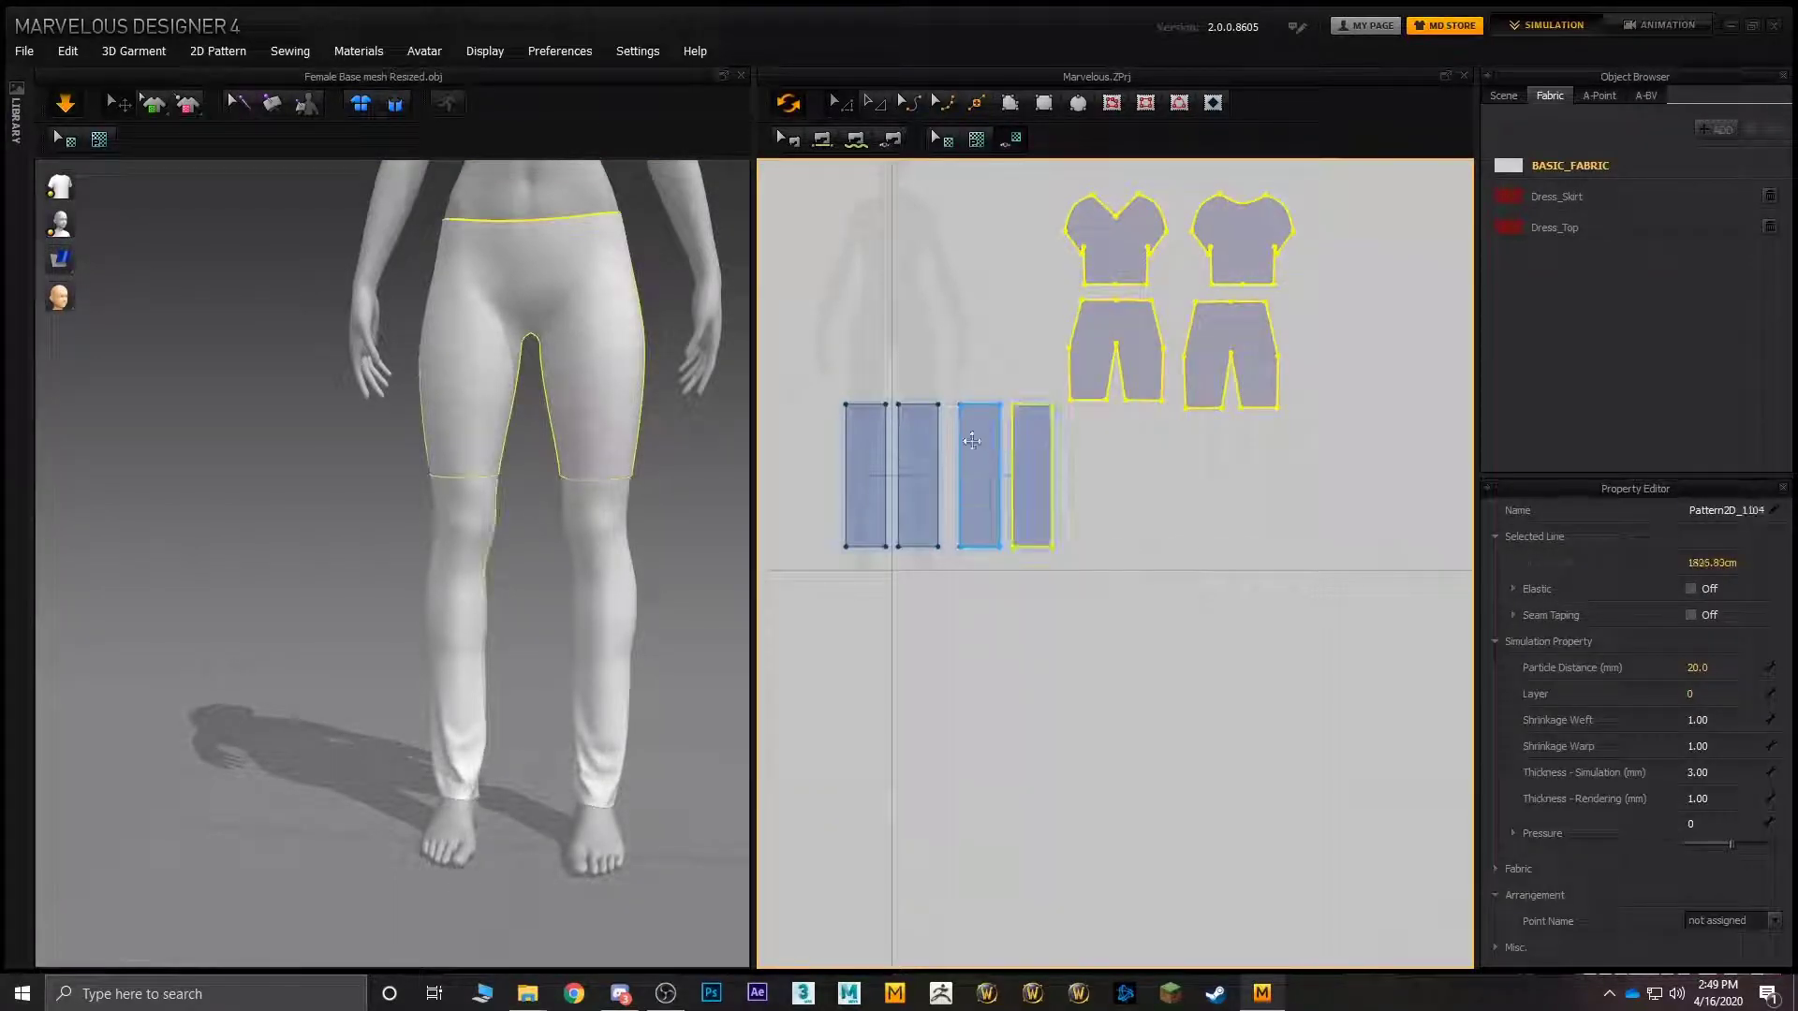
shift+click(978, 447)
shift+click(867, 429)
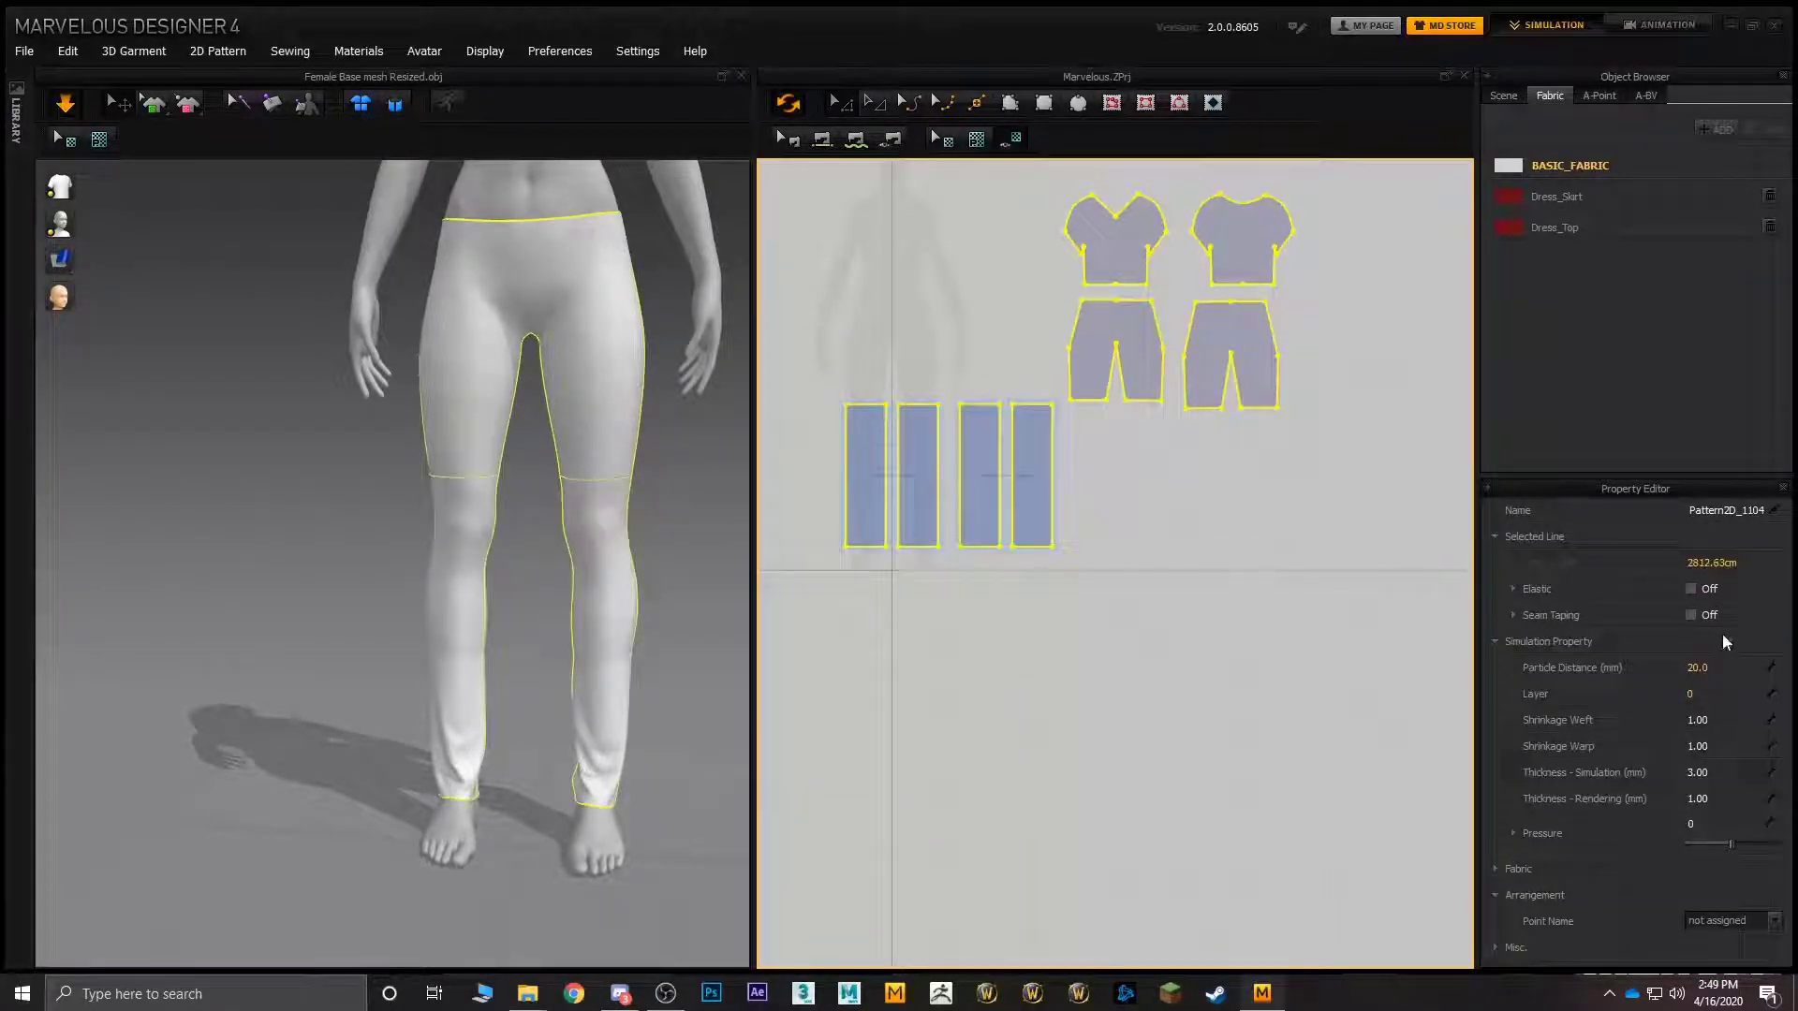
click(1713, 668)
key(Return)
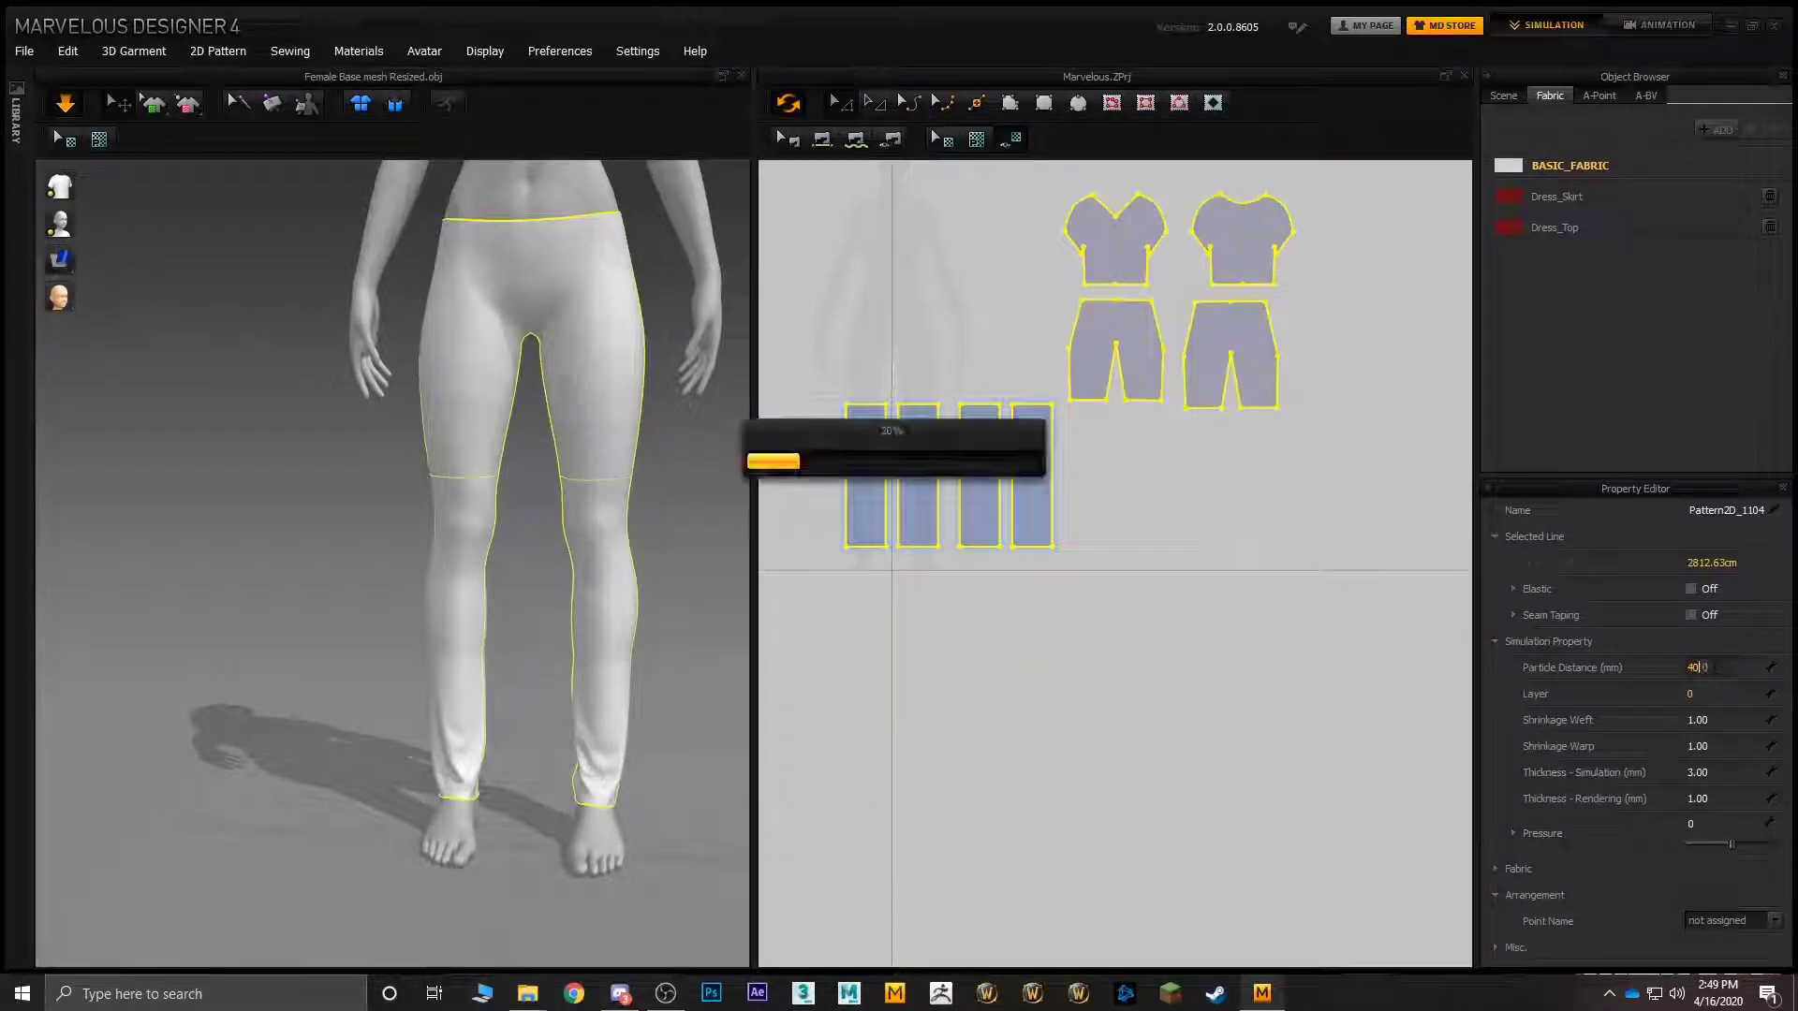
- Inspect the simulated trousers and shirt on the avatar from the feet up to the head
right_drag(626, 465, 571, 293)
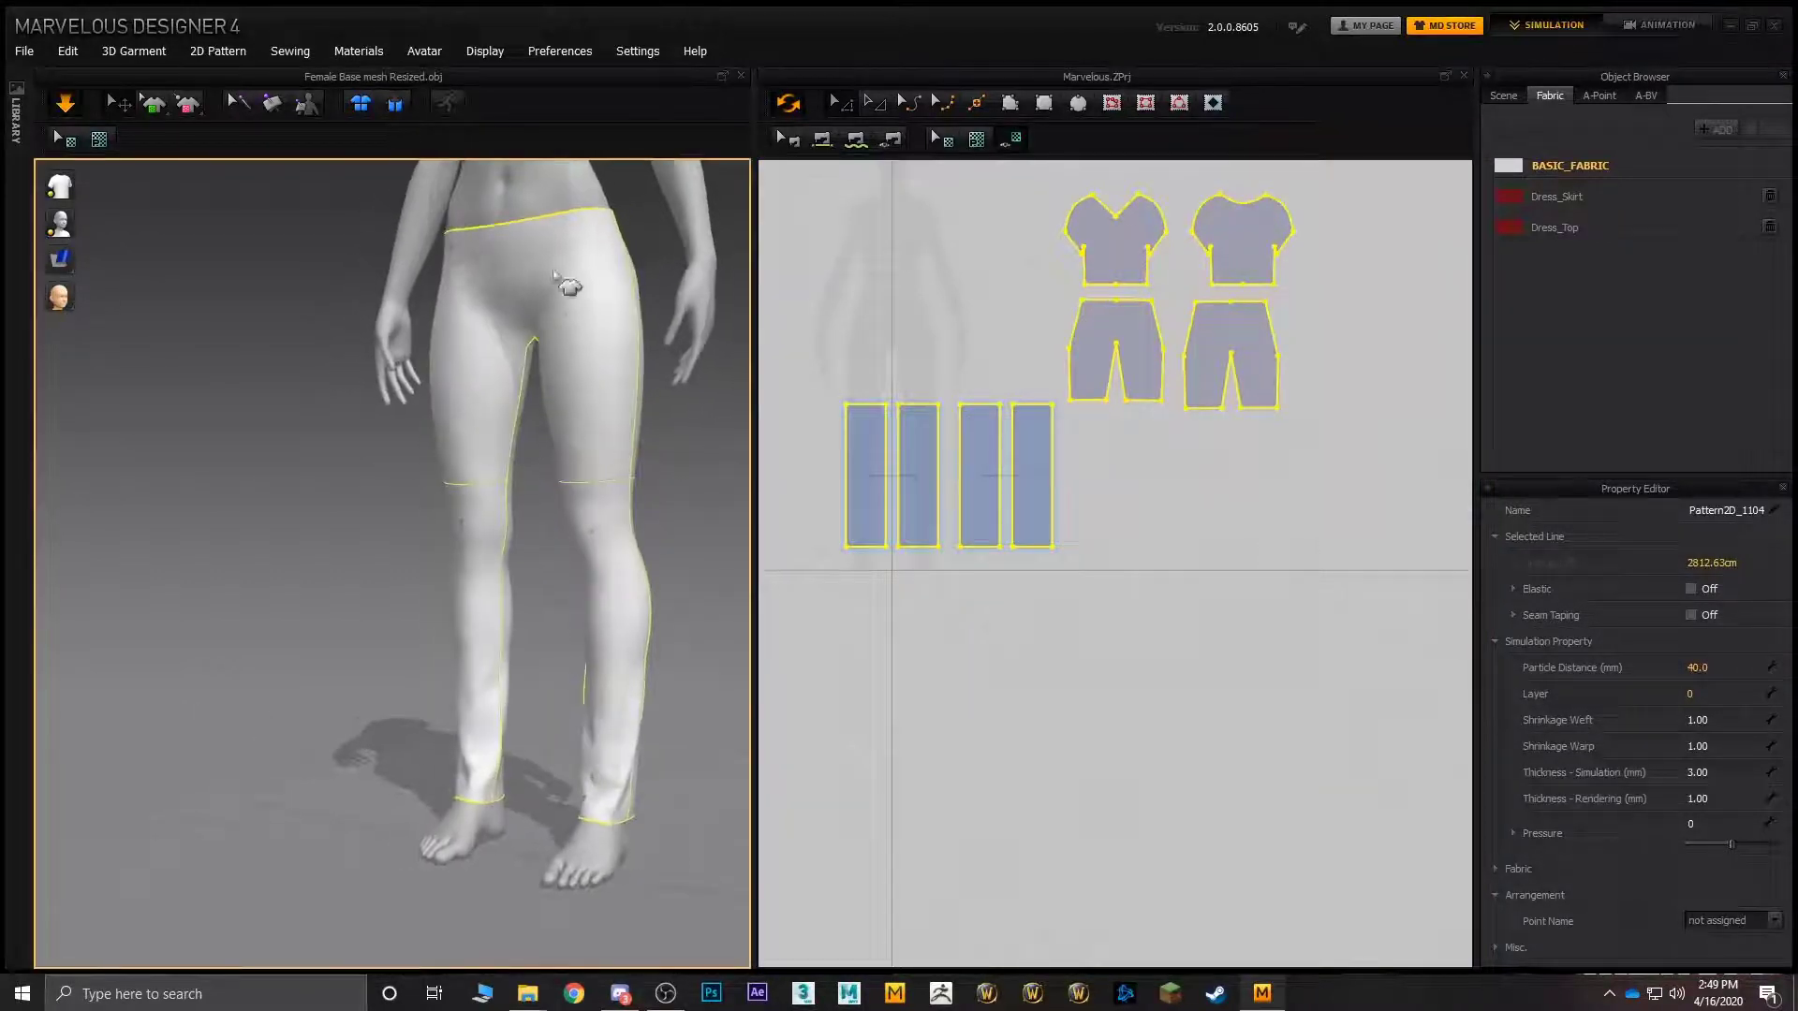
scroll(562, 300, down, 3)
middle_drag(590, 323, 558, 502)
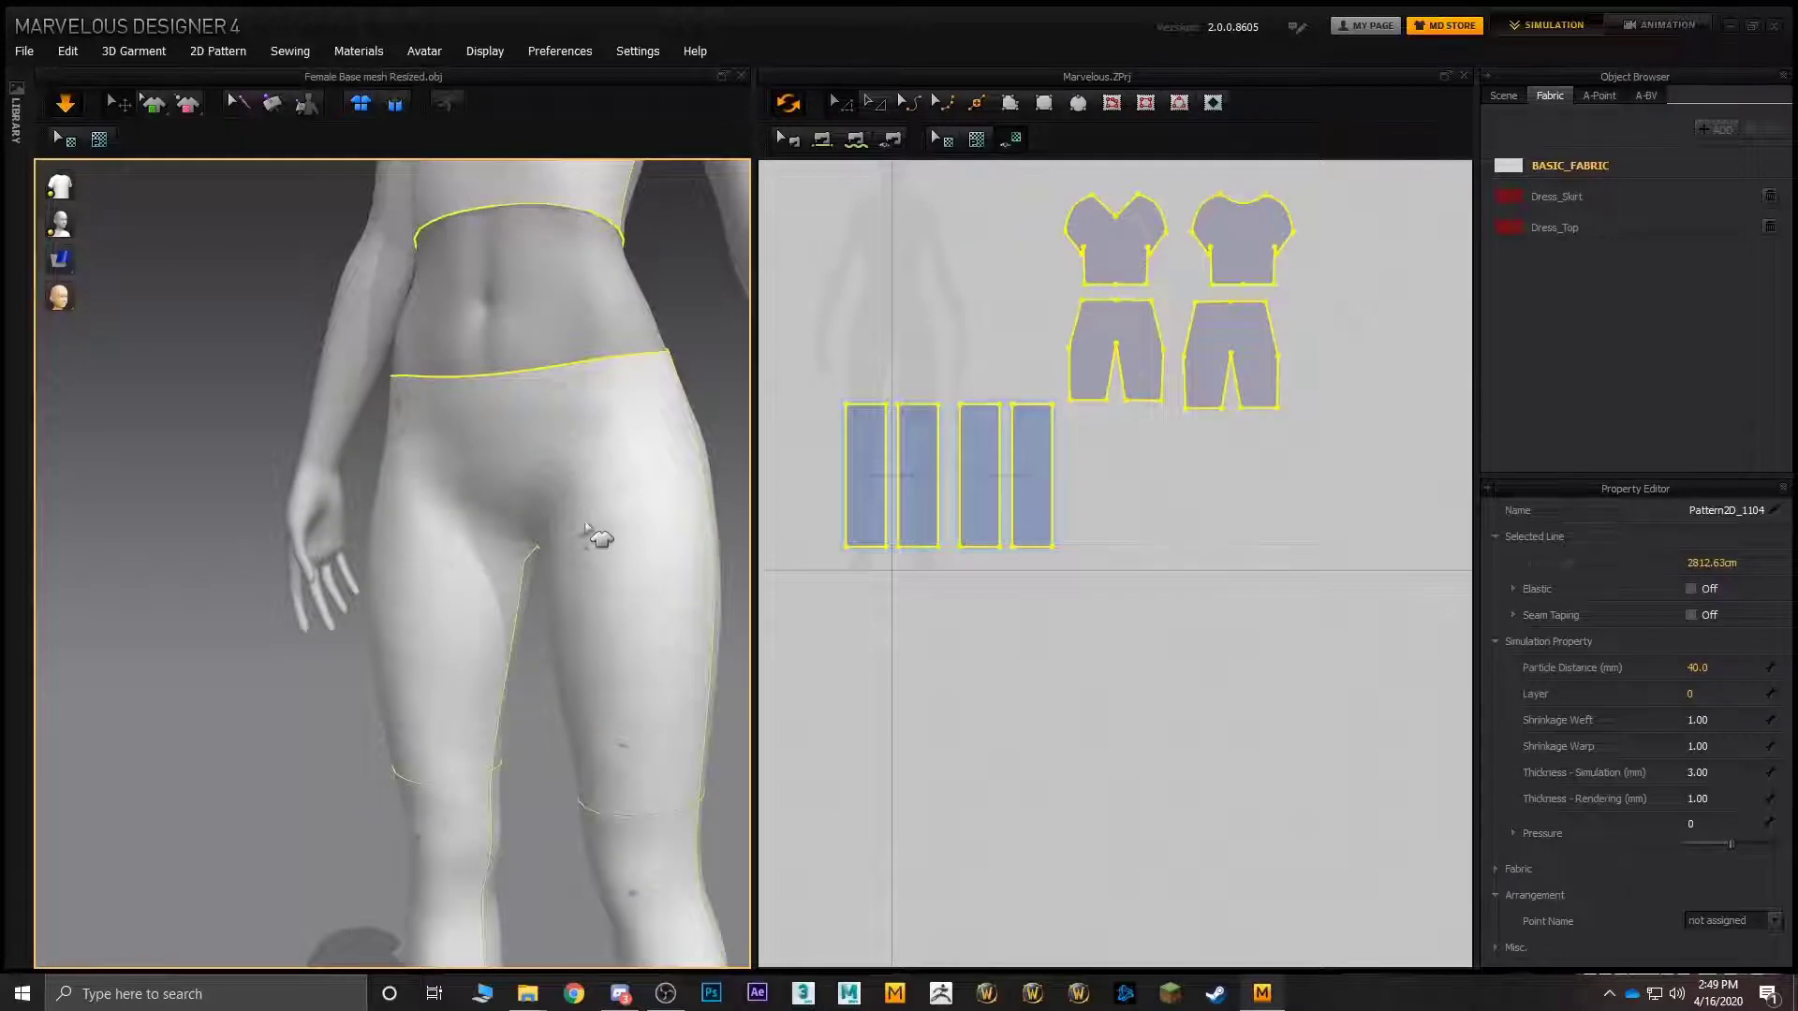
scroll(590, 532, down, 6)
right_drag(622, 462, 512, 488)
middle_drag(524, 440, 541, 252)
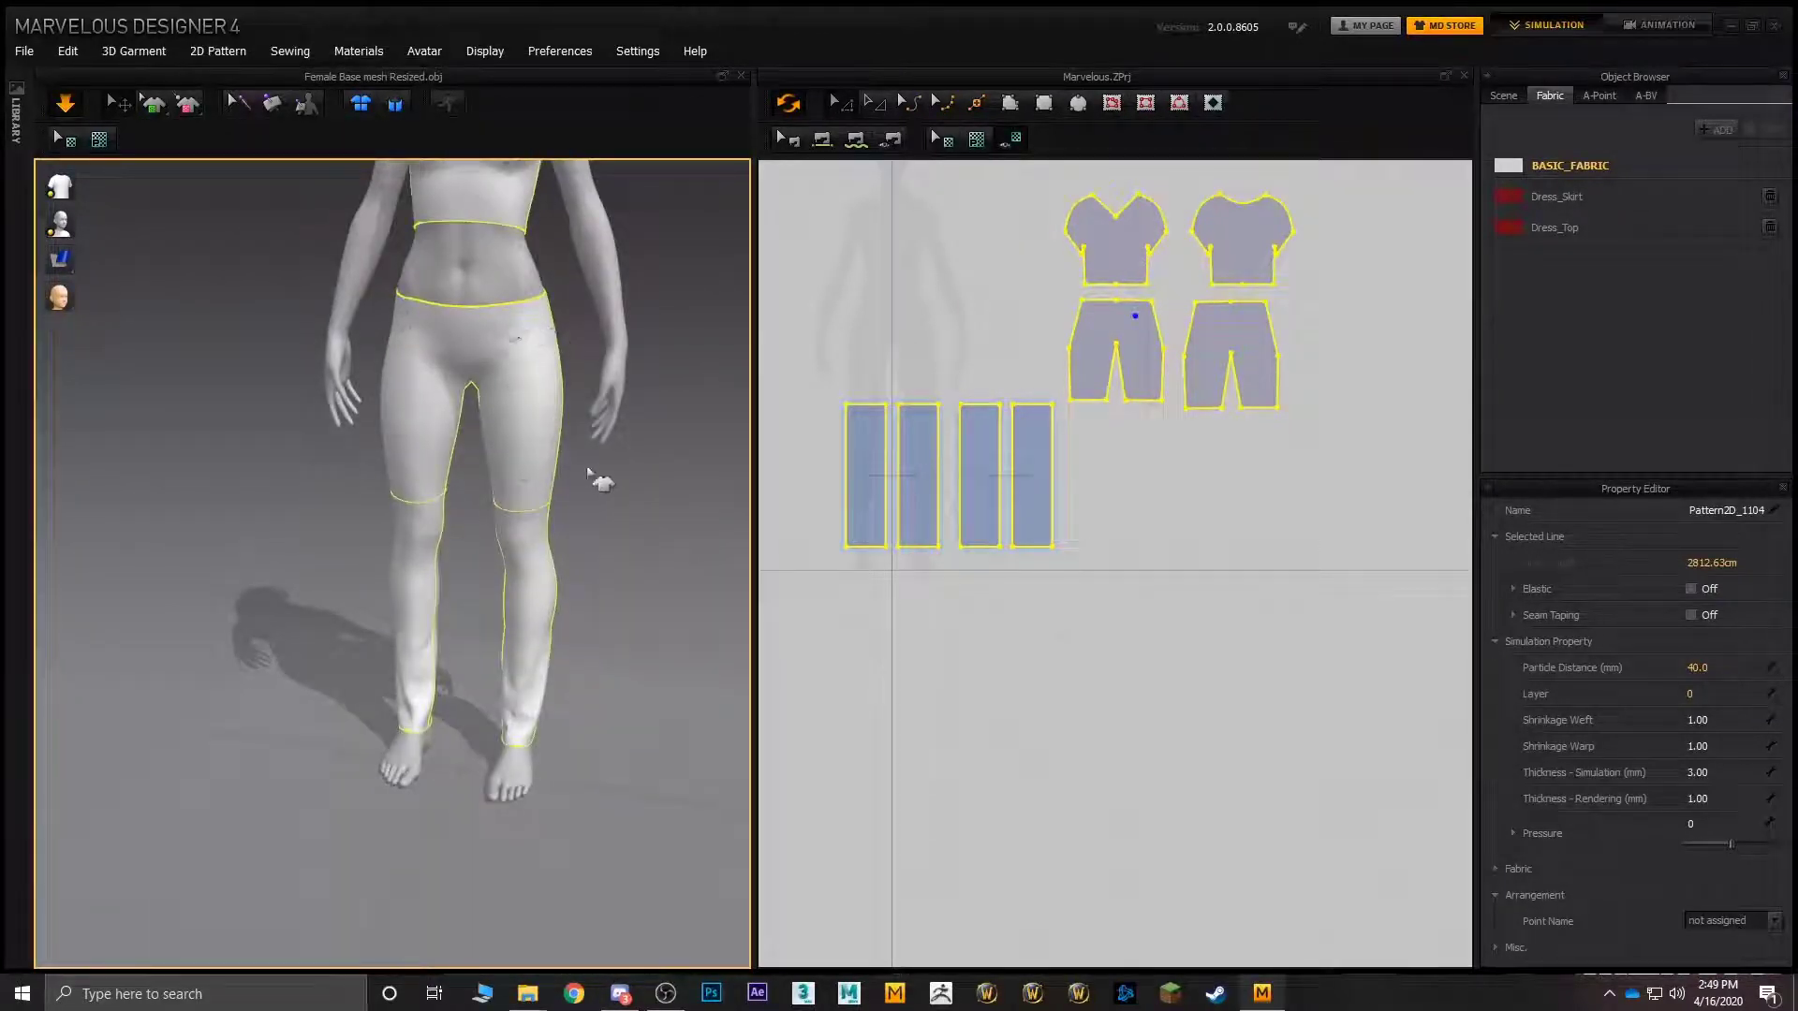
right_drag(598, 478, 505, 454)
scroll(590, 478, down, 3)
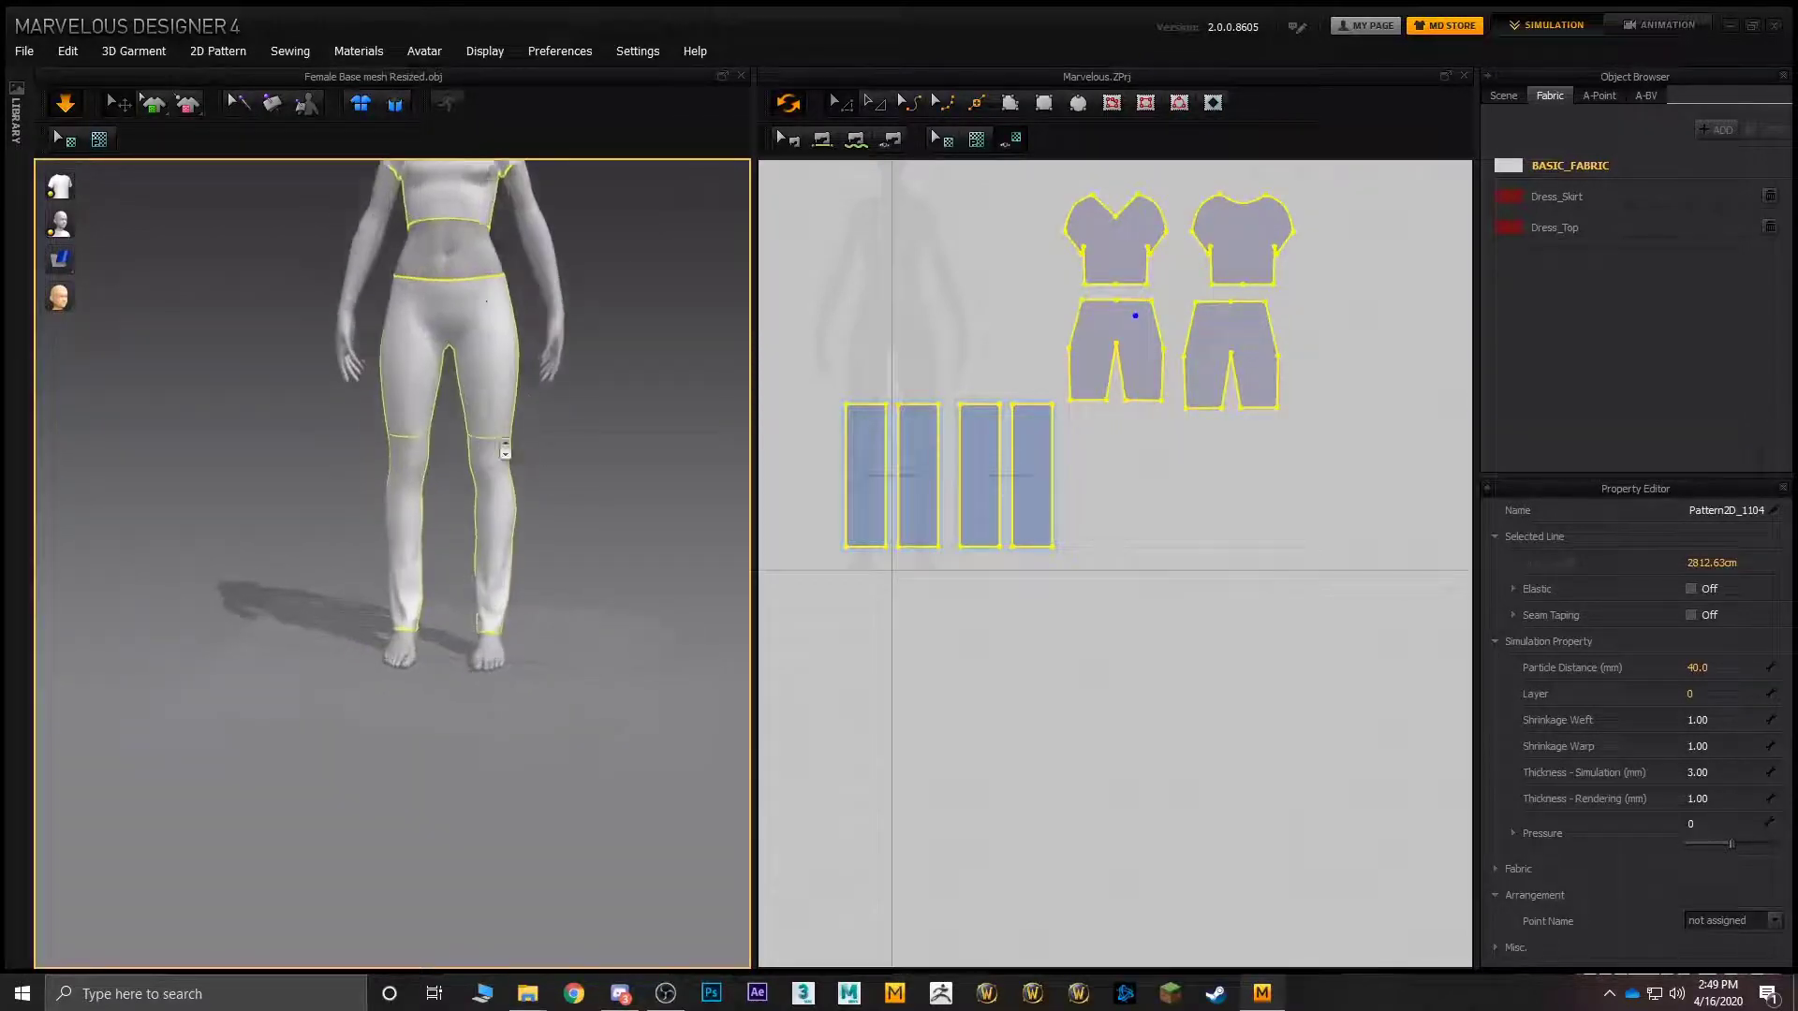
scroll(510, 455, up, 2)
middle_drag(515, 457, 514, 542)
scroll(496, 496, up, 2)
middle_drag(567, 393, 529, 520)
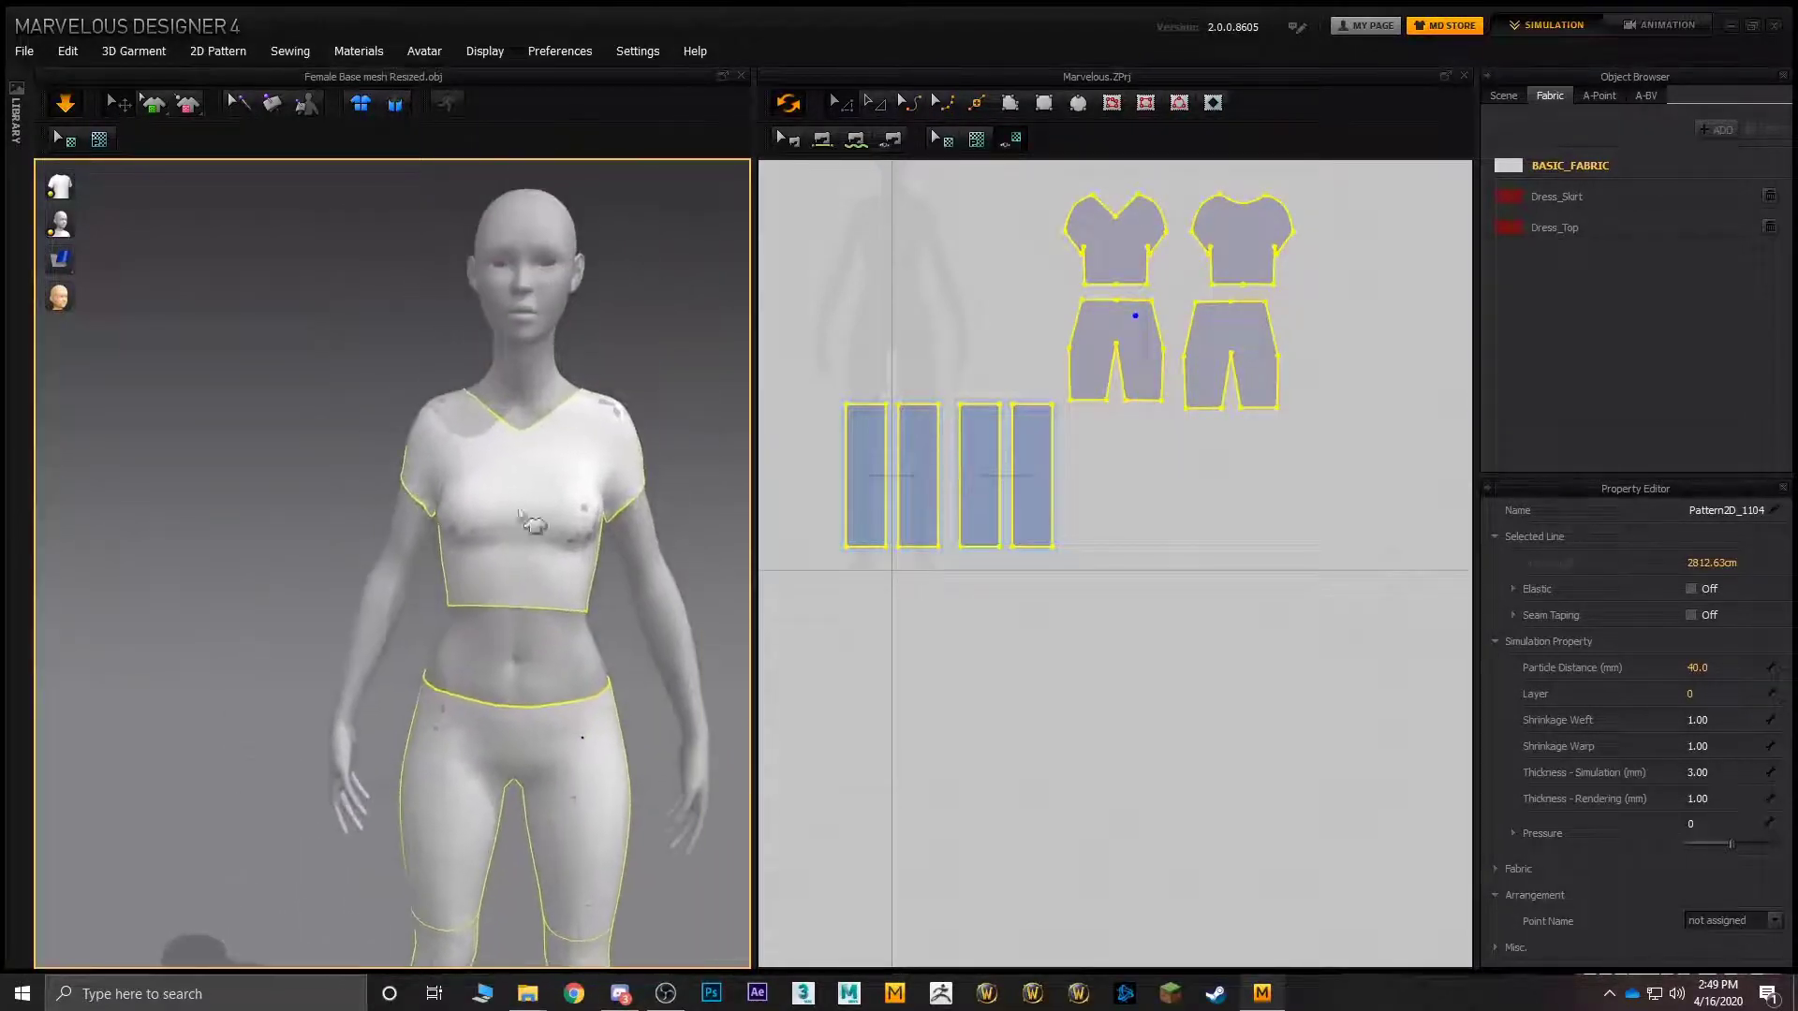
- Move all the pattern pieces together sideways, farther away from the avatar silhouette
middle_drag(890, 296, 881, 347)
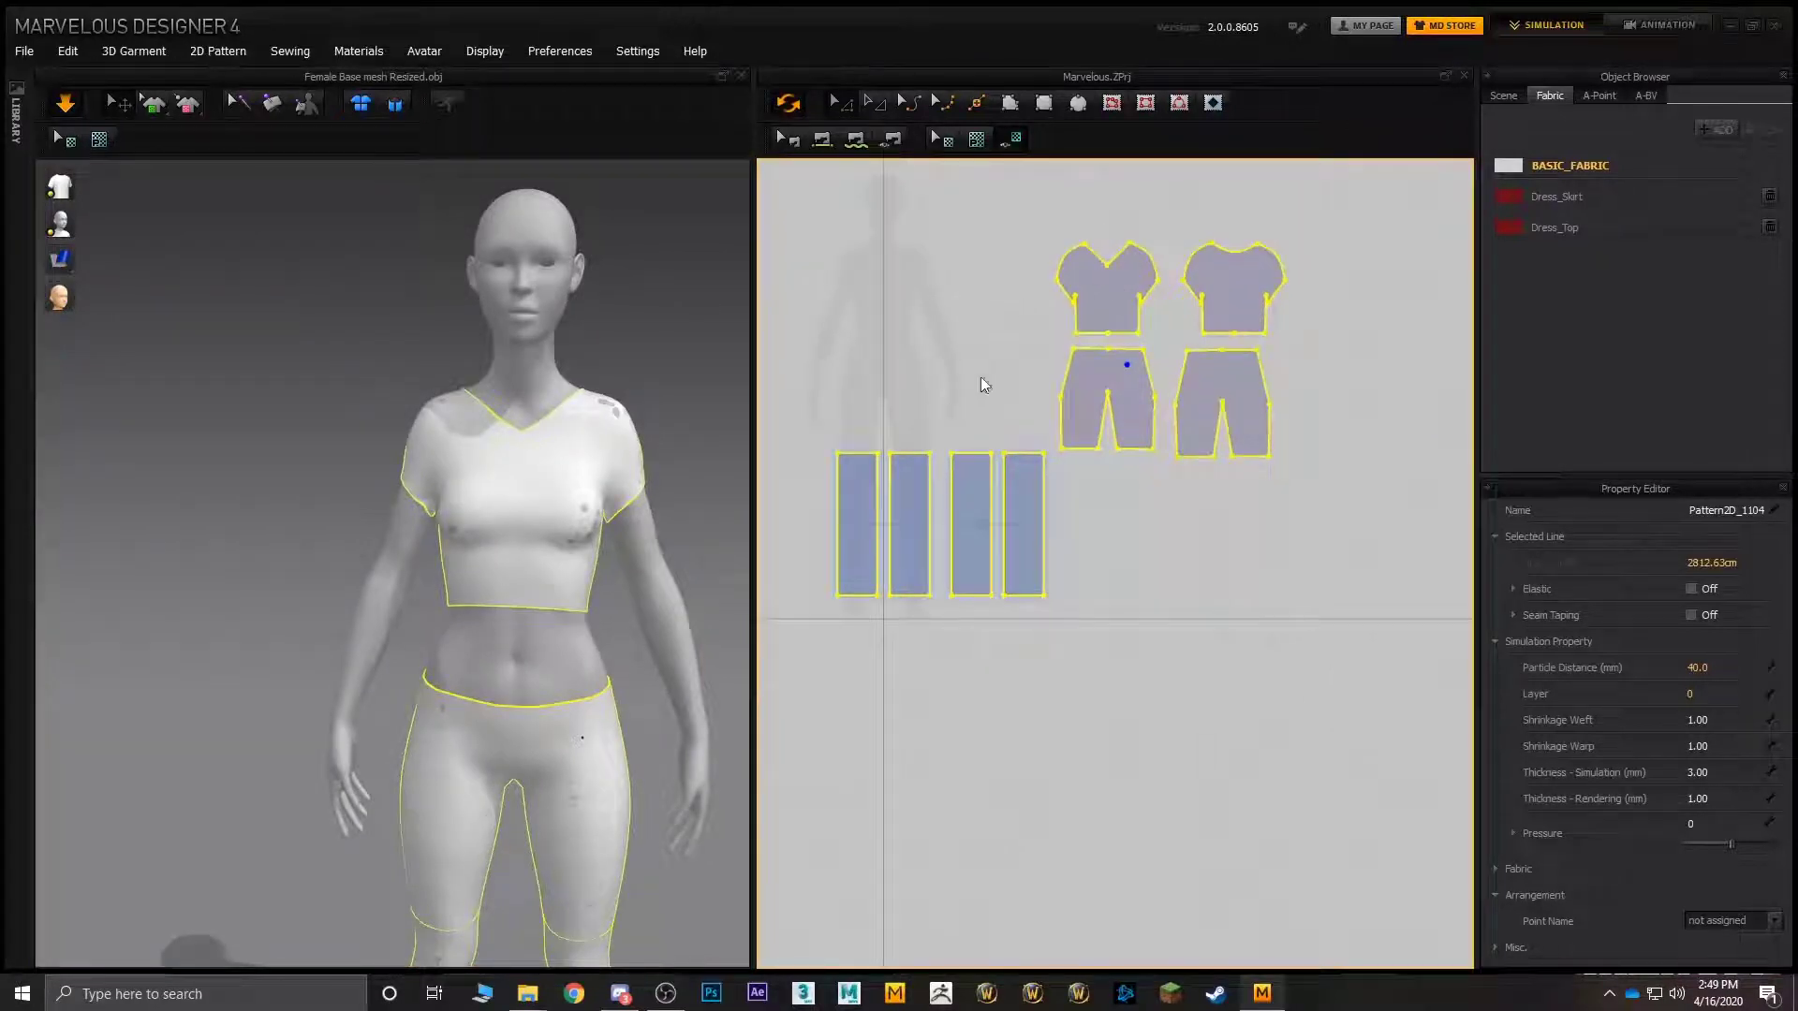
drag(1098, 302, 1224, 295)
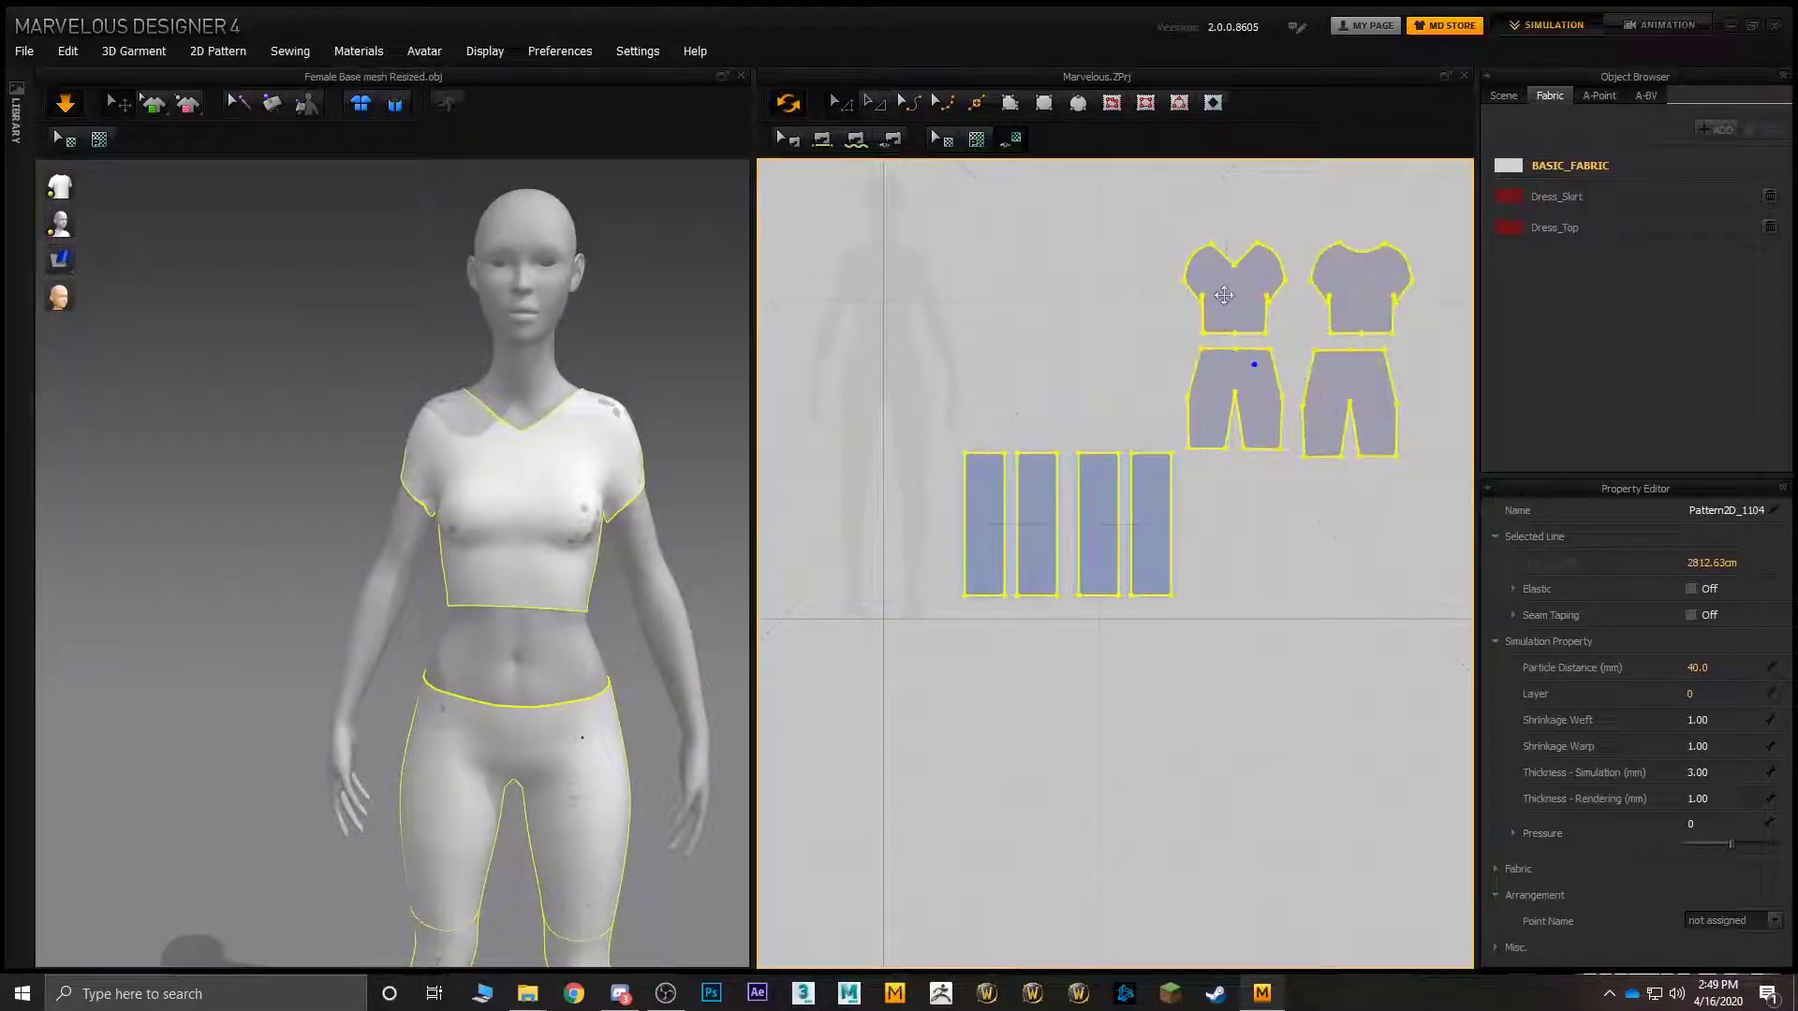
click(1001, 301)
- Move the four lower leg rectangles directly beneath the matching front and back shorts pieces
drag(1214, 505, 906, 601)
key(Return)
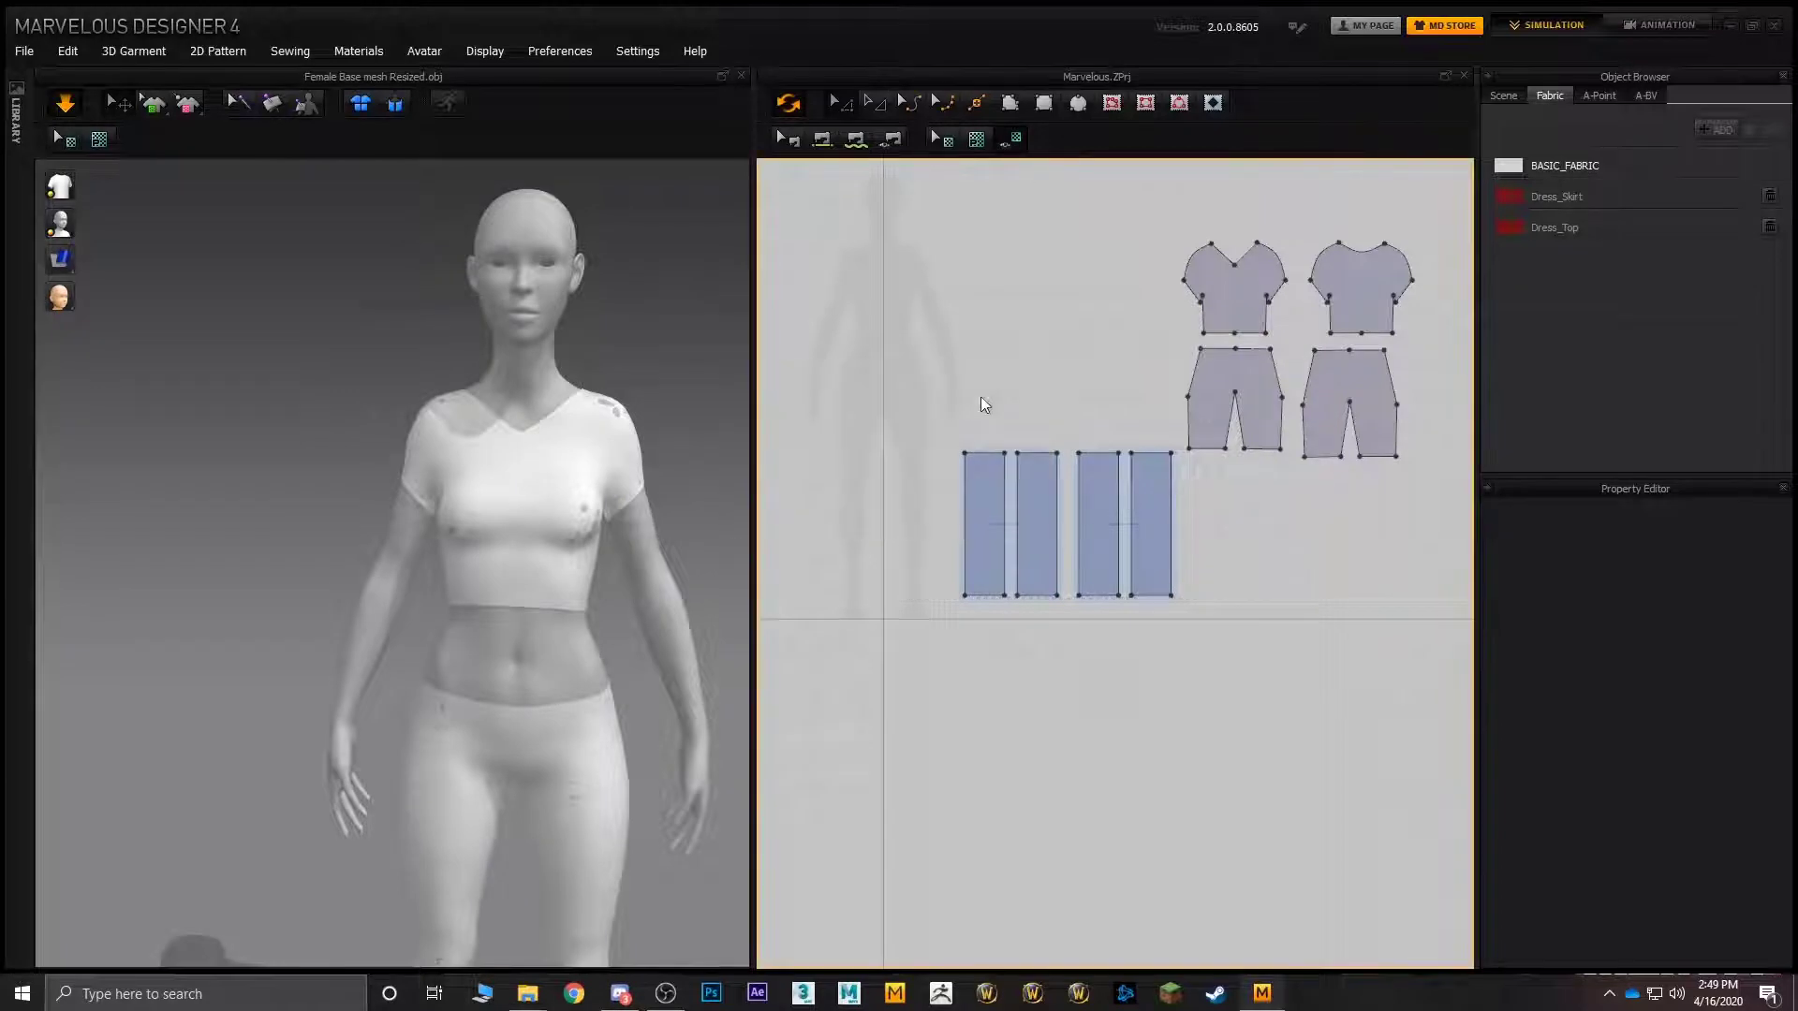
click(995, 493)
shift+click(1038, 492)
shift+click(1111, 497)
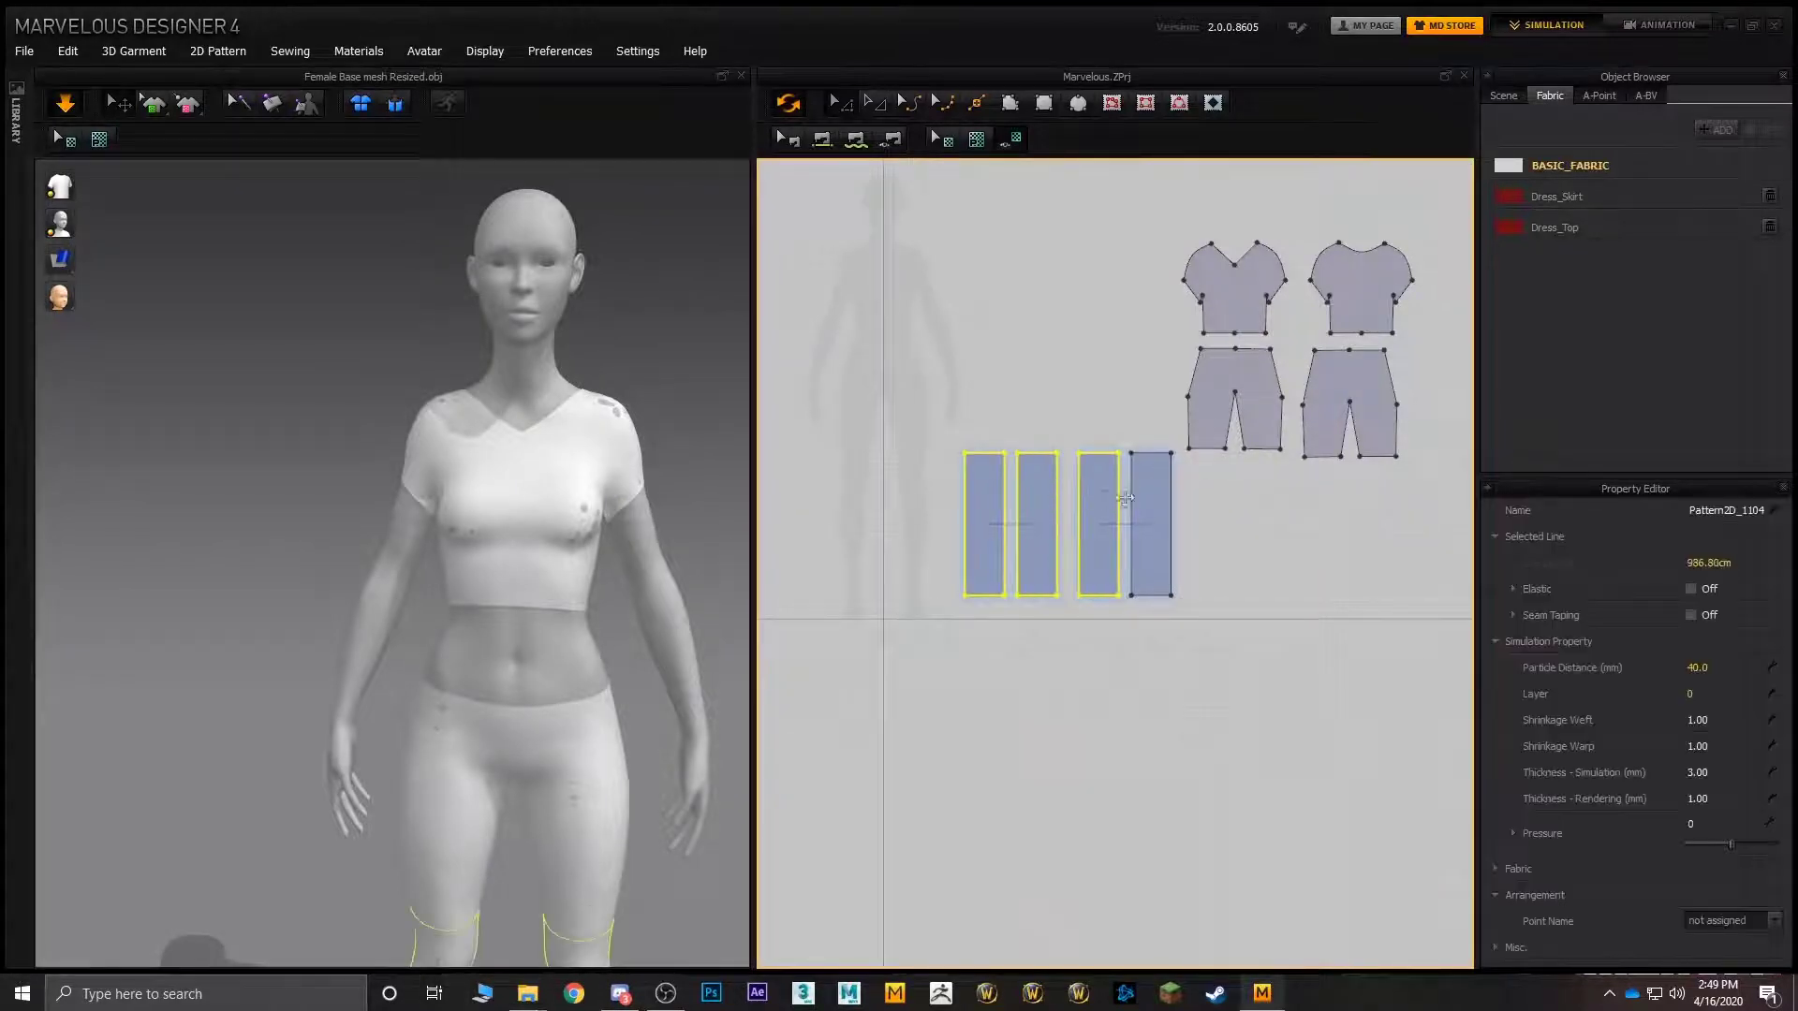
shift+click(1148, 506)
drag(1151, 512, 1377, 521)
drag(1255, 484, 1262, 507)
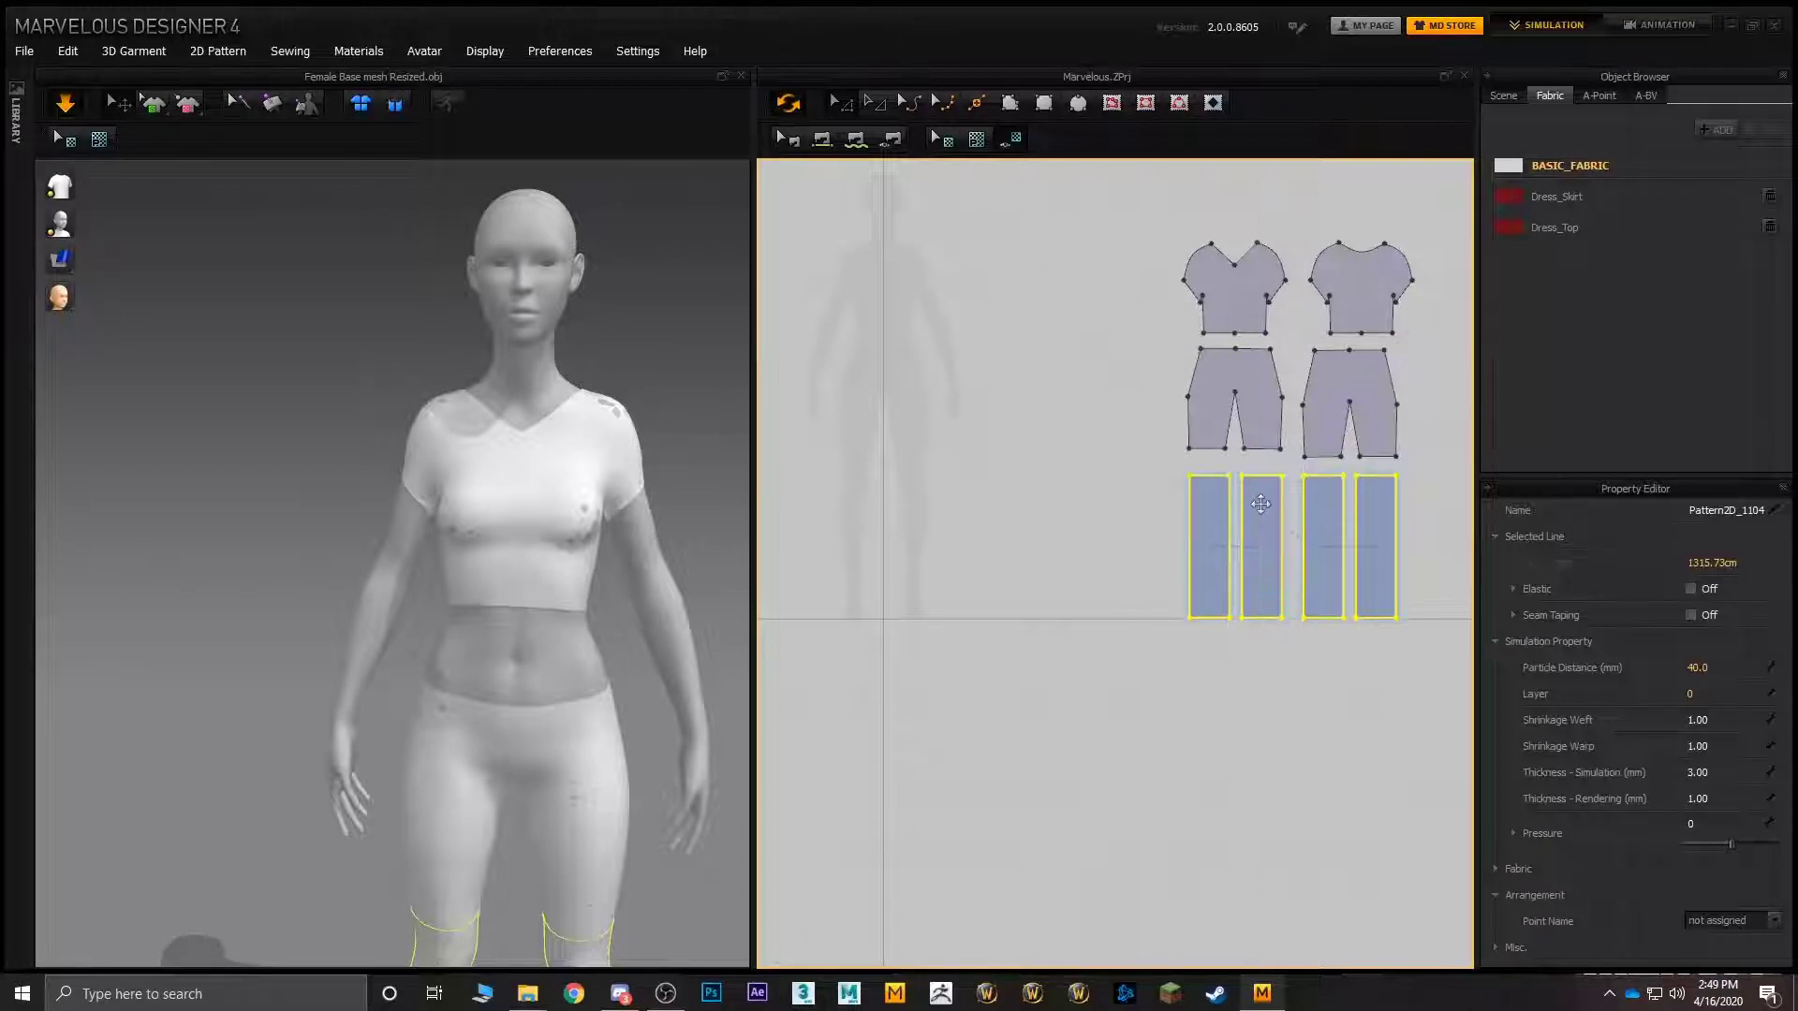
click(1060, 423)
- Draw a long polygon panel over one half of the silhouette, with a sloped shoulder, angled neckline, narrow waist and flared thigh-level hem
middle_drag(955, 331, 1029, 383)
scroll(941, 375, up, 2)
scroll(944, 374, down, 7)
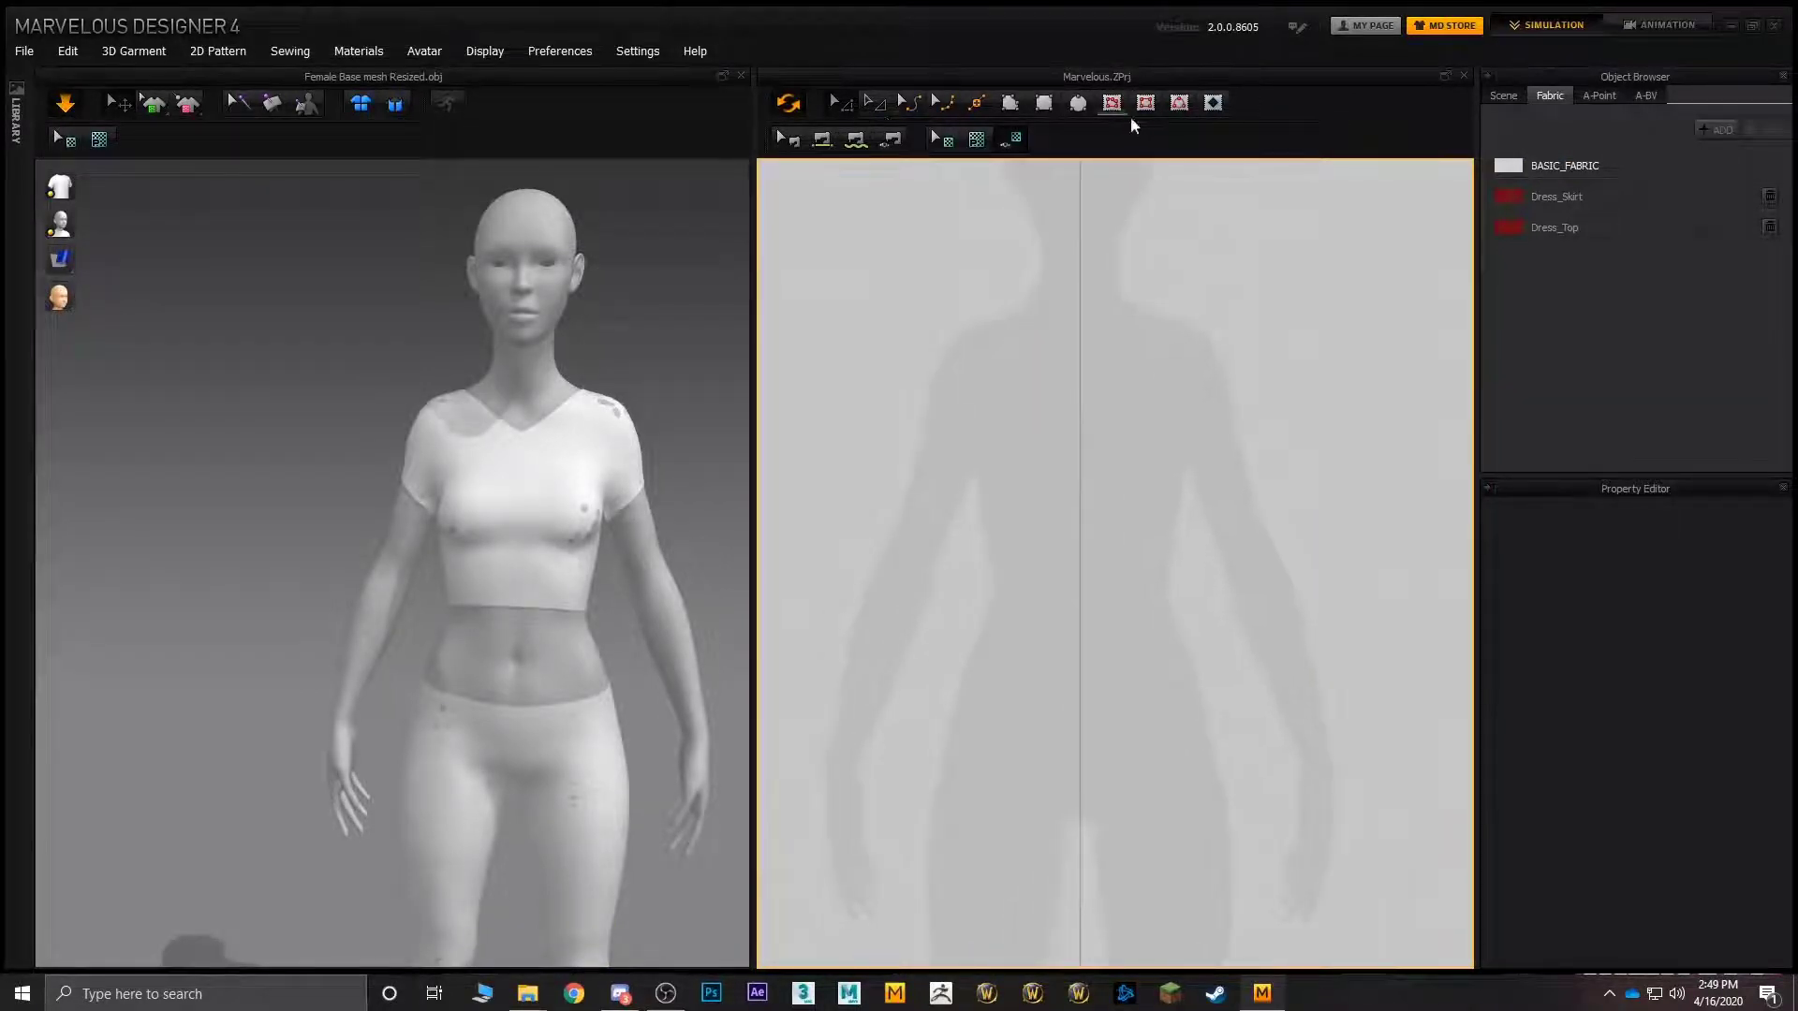
click(1010, 102)
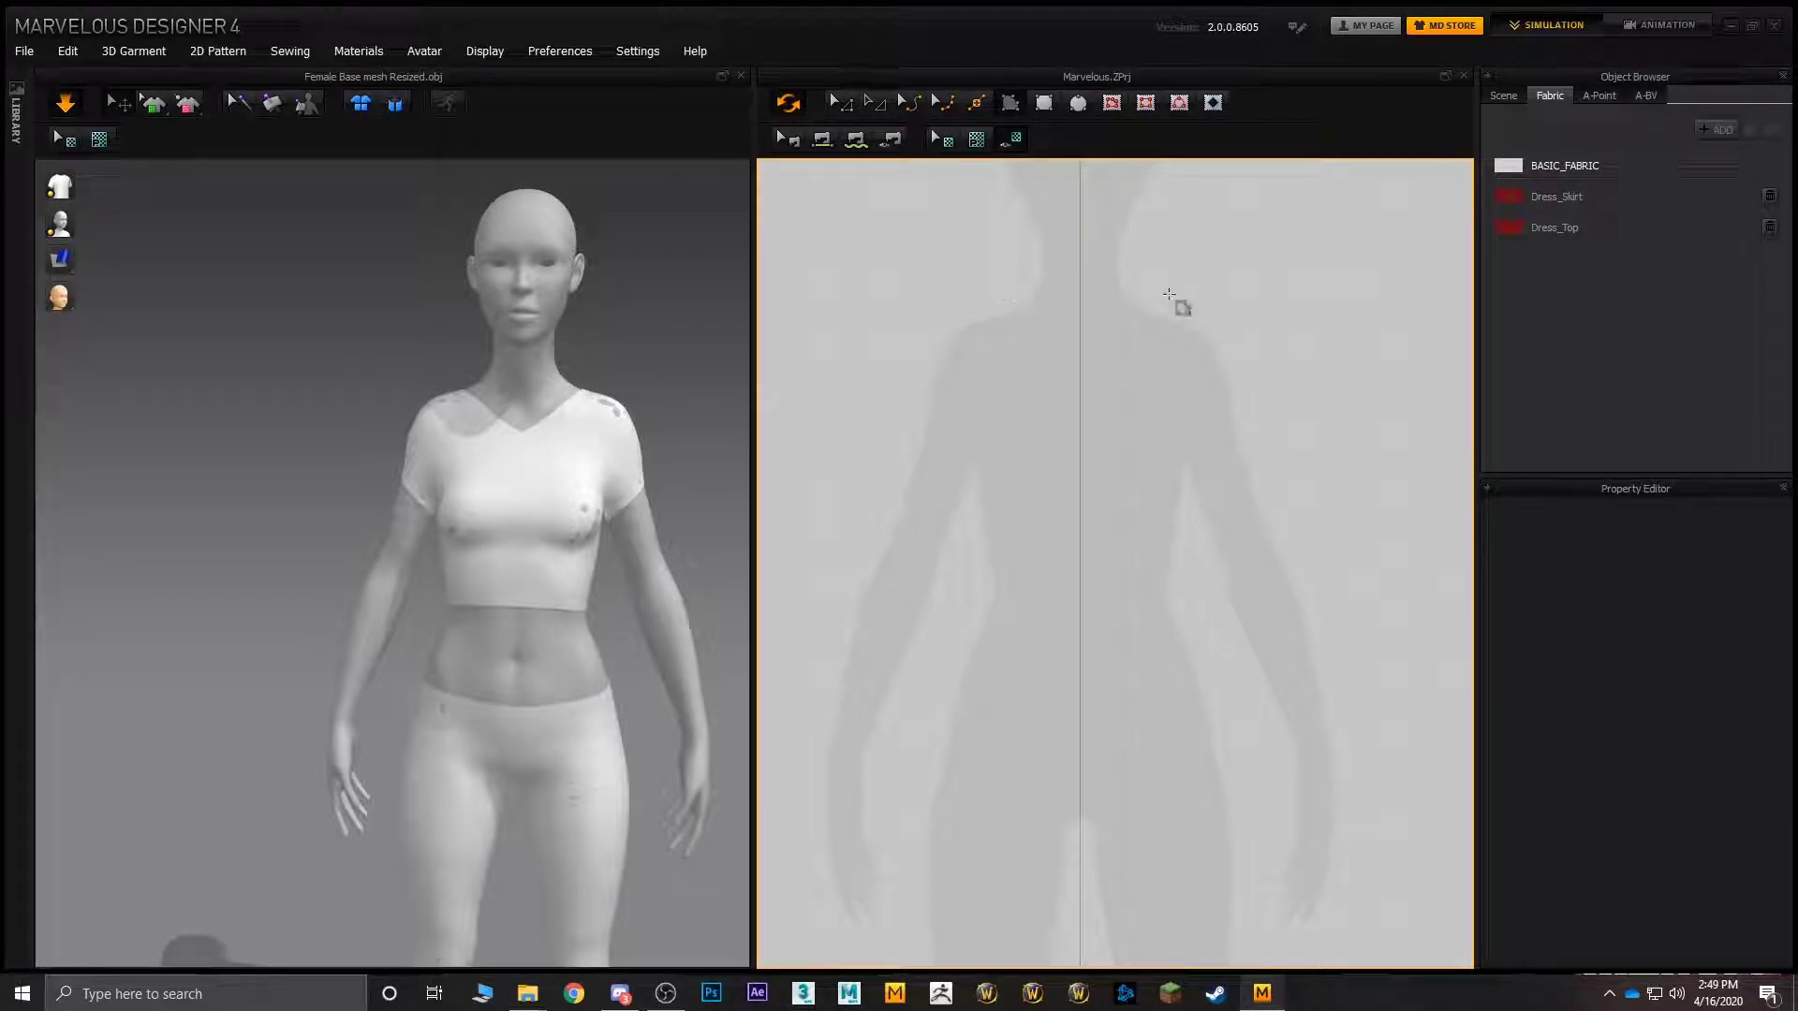
click(961, 326)
middle_drag(935, 727, 951, 606)
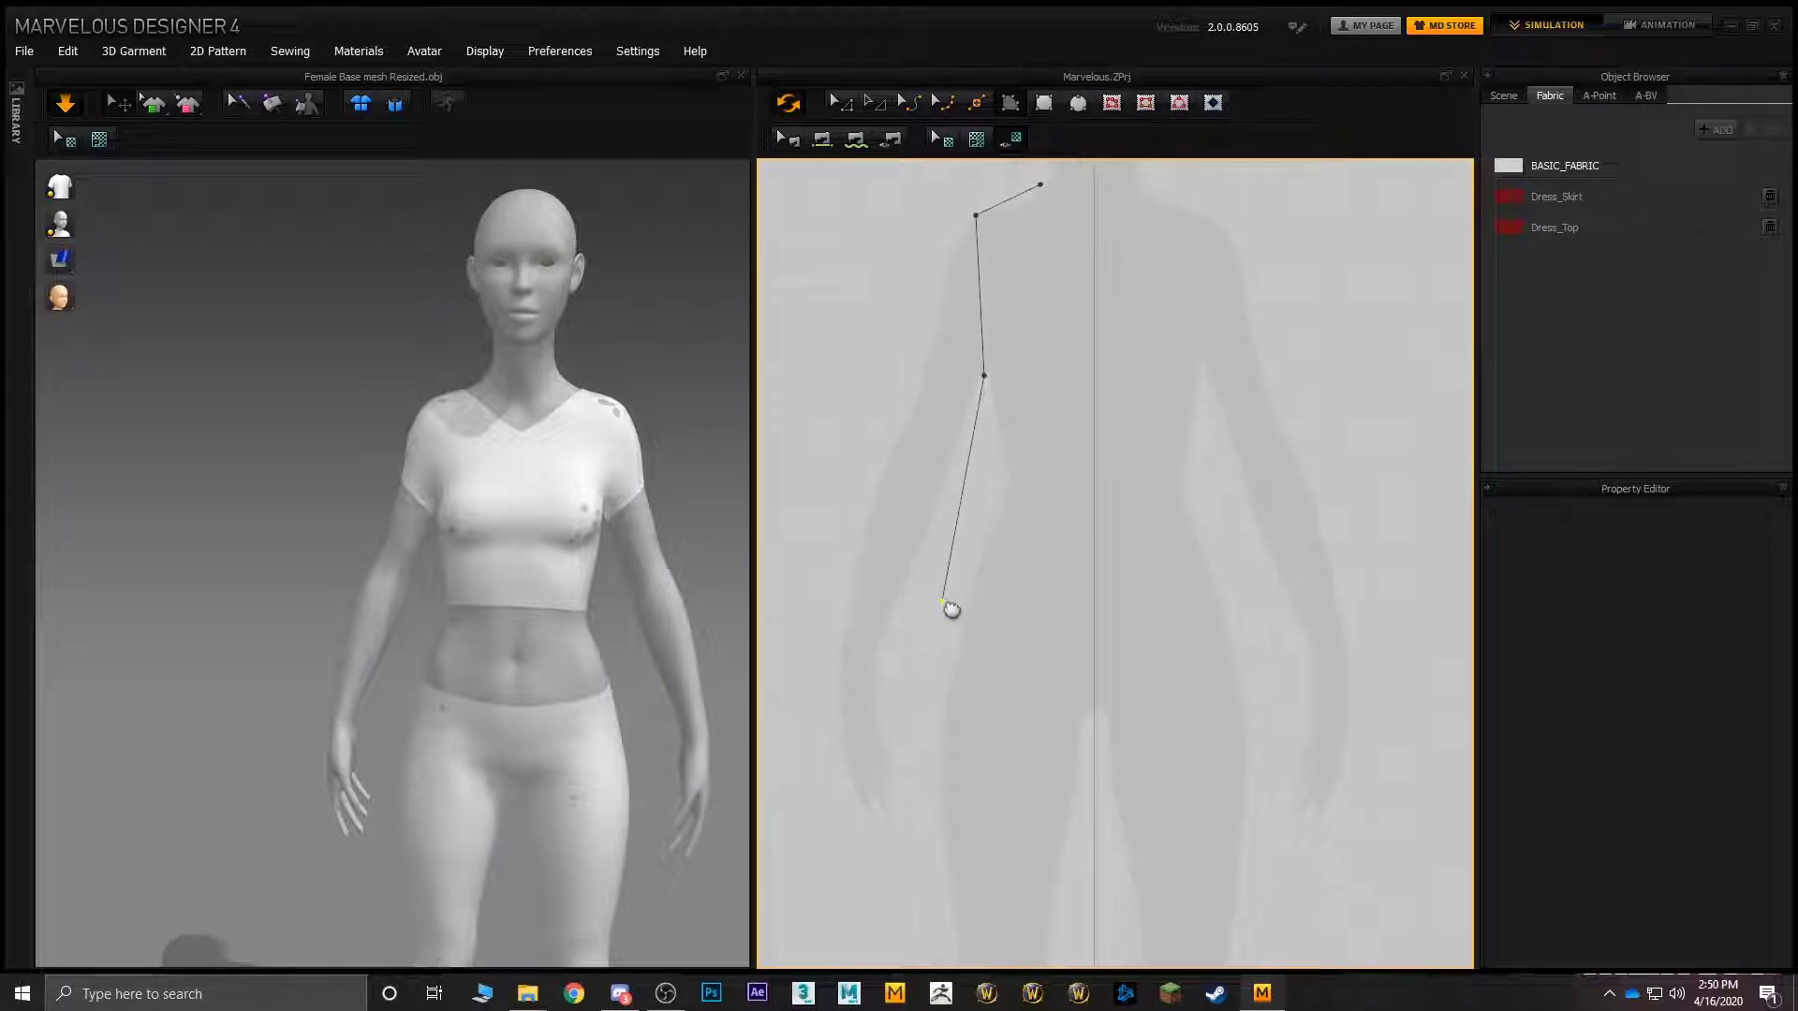
click(987, 508)
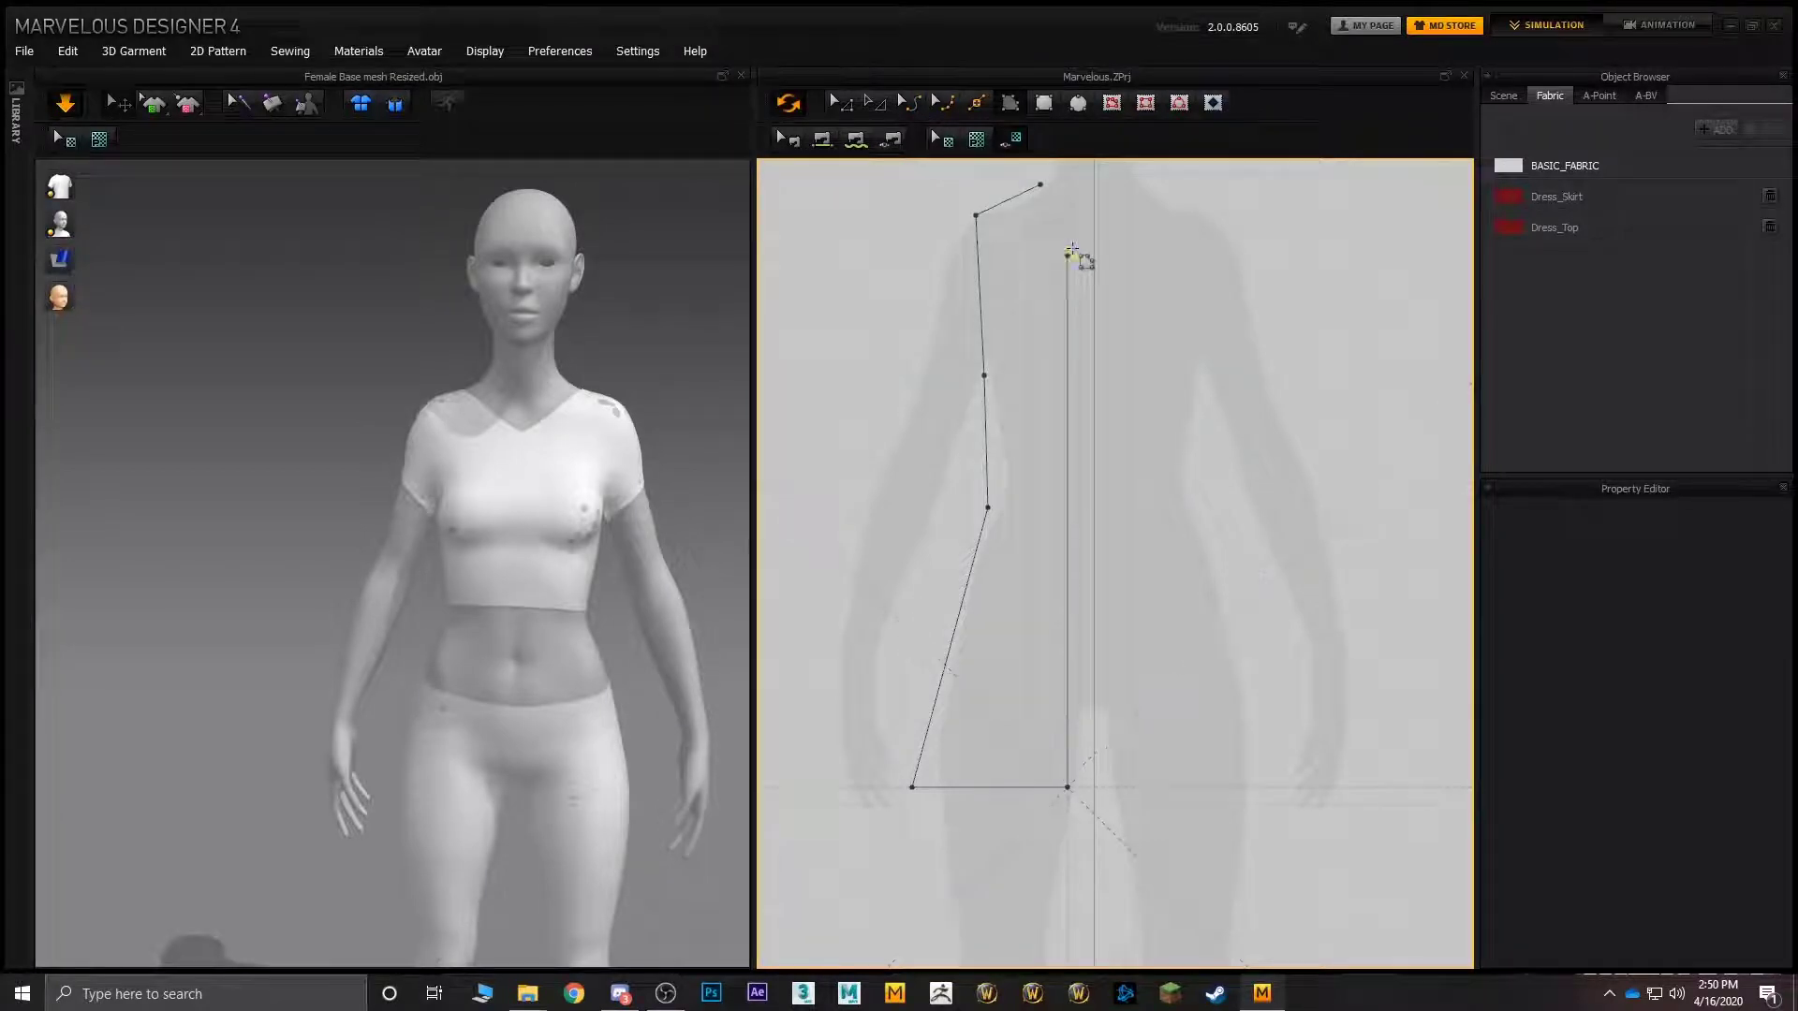
click(1042, 185)
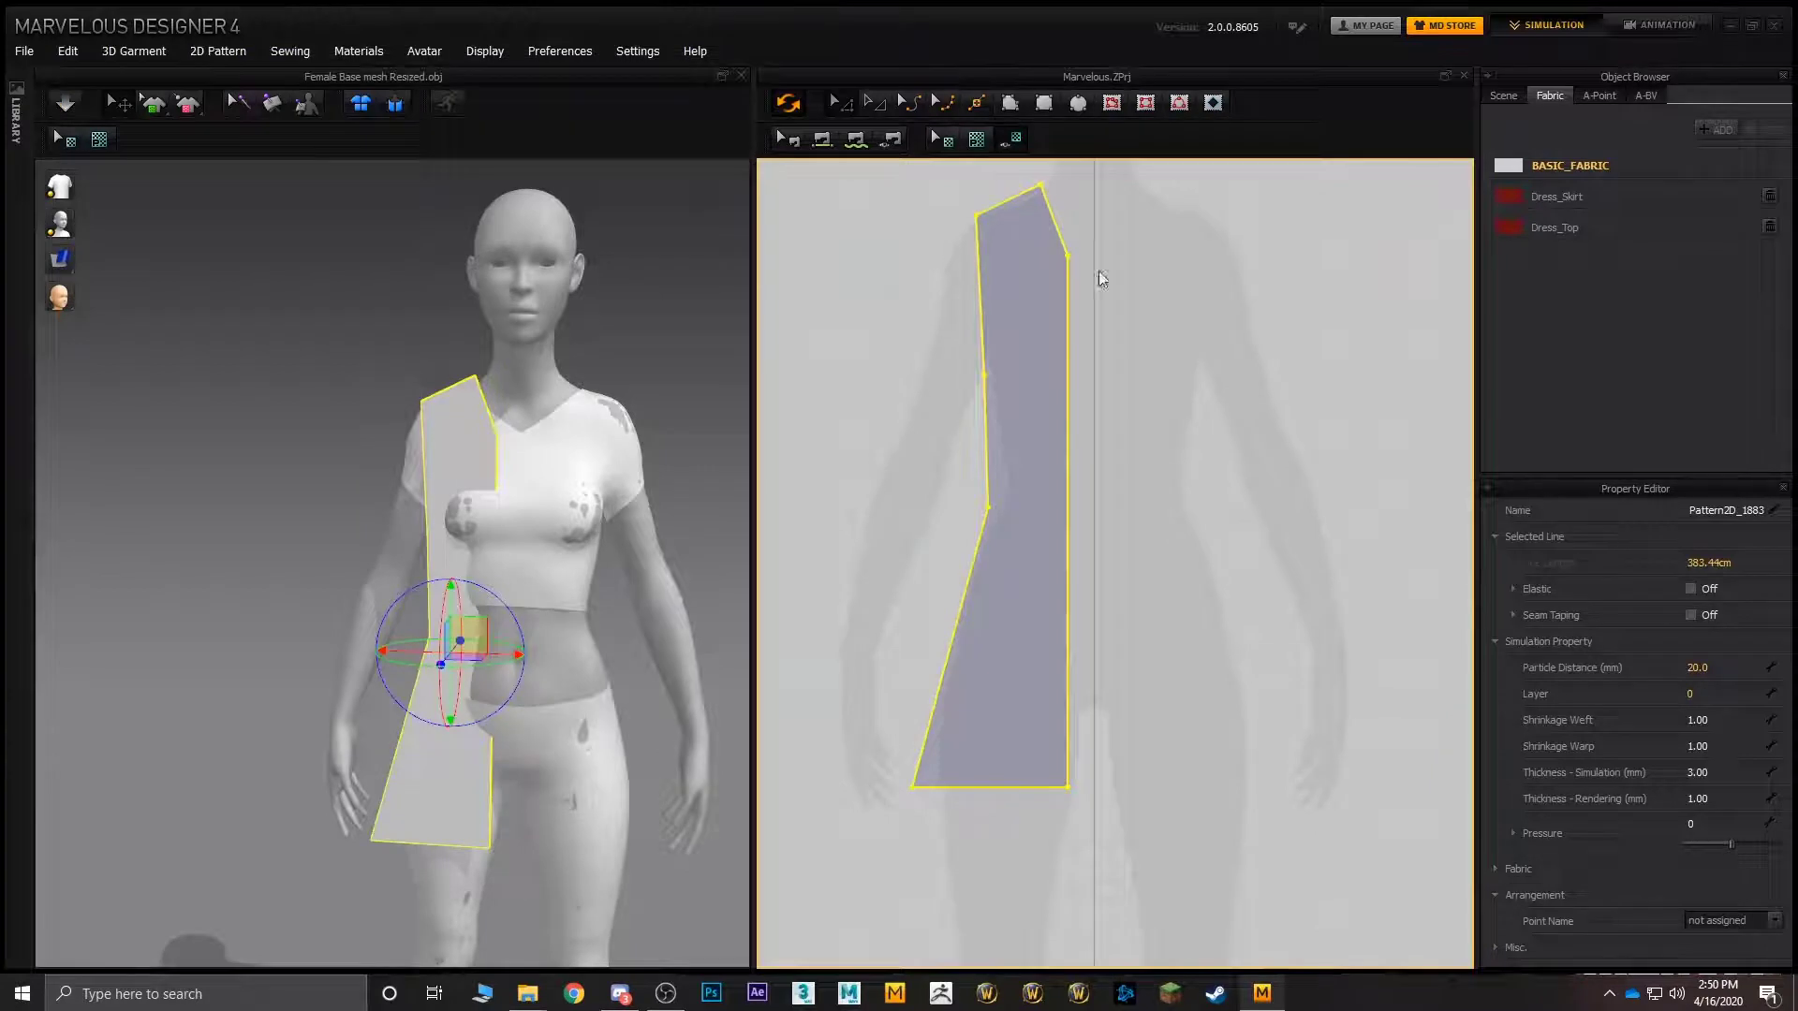
- Paste a mirrored copy of the long panel on the opposite side of the silhouette's centre line
middle_drag(1137, 292, 1047, 354)
click(1047, 354)
click(932, 381)
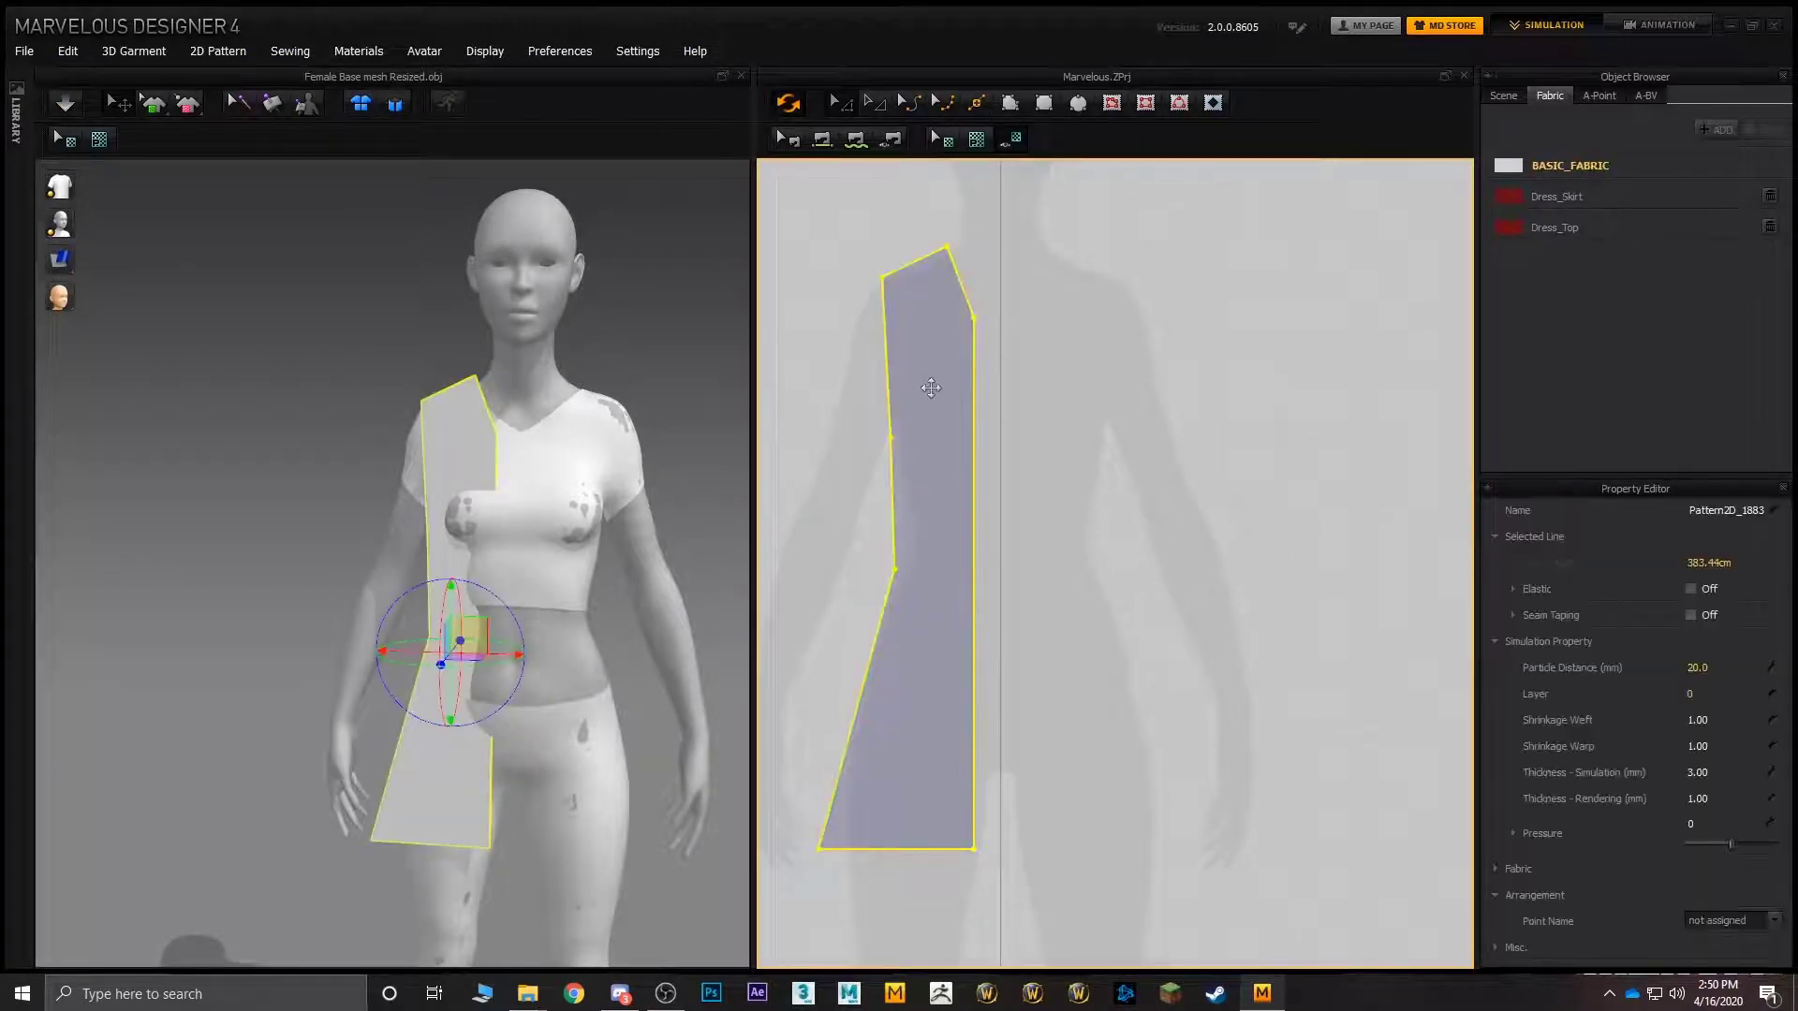
right_click(1093, 425)
click(1146, 470)
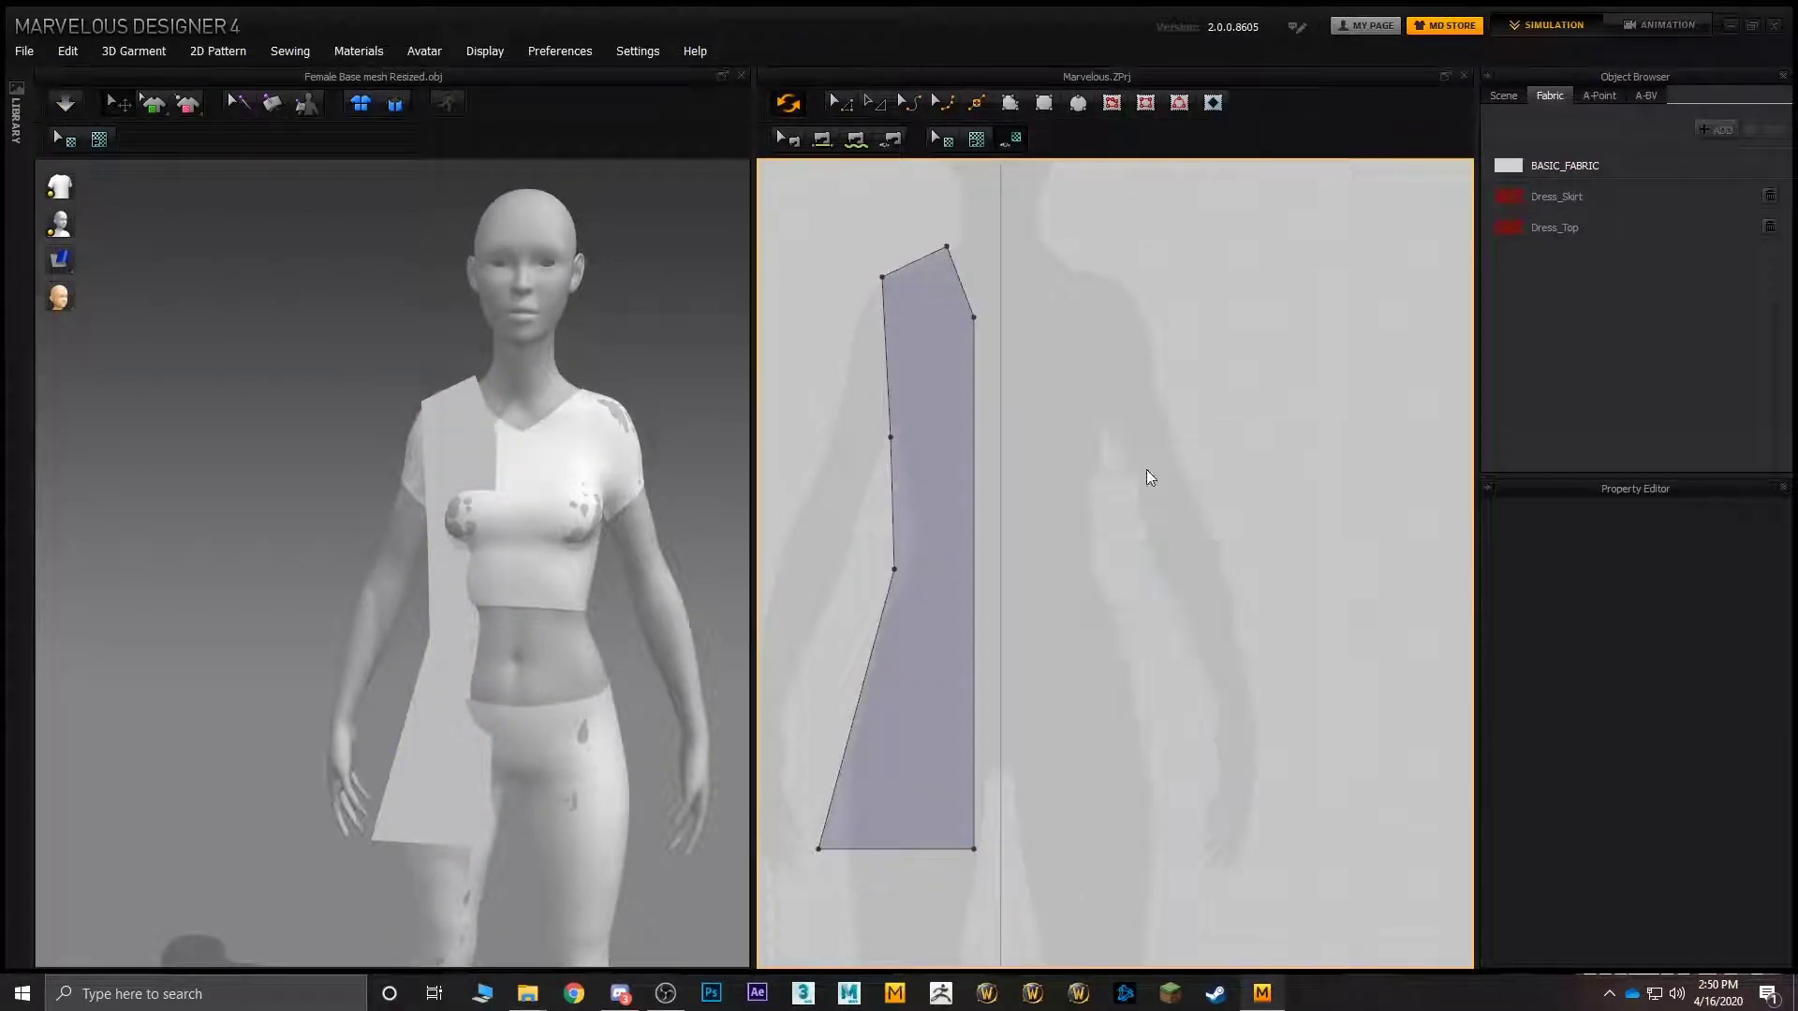
click(1101, 497)
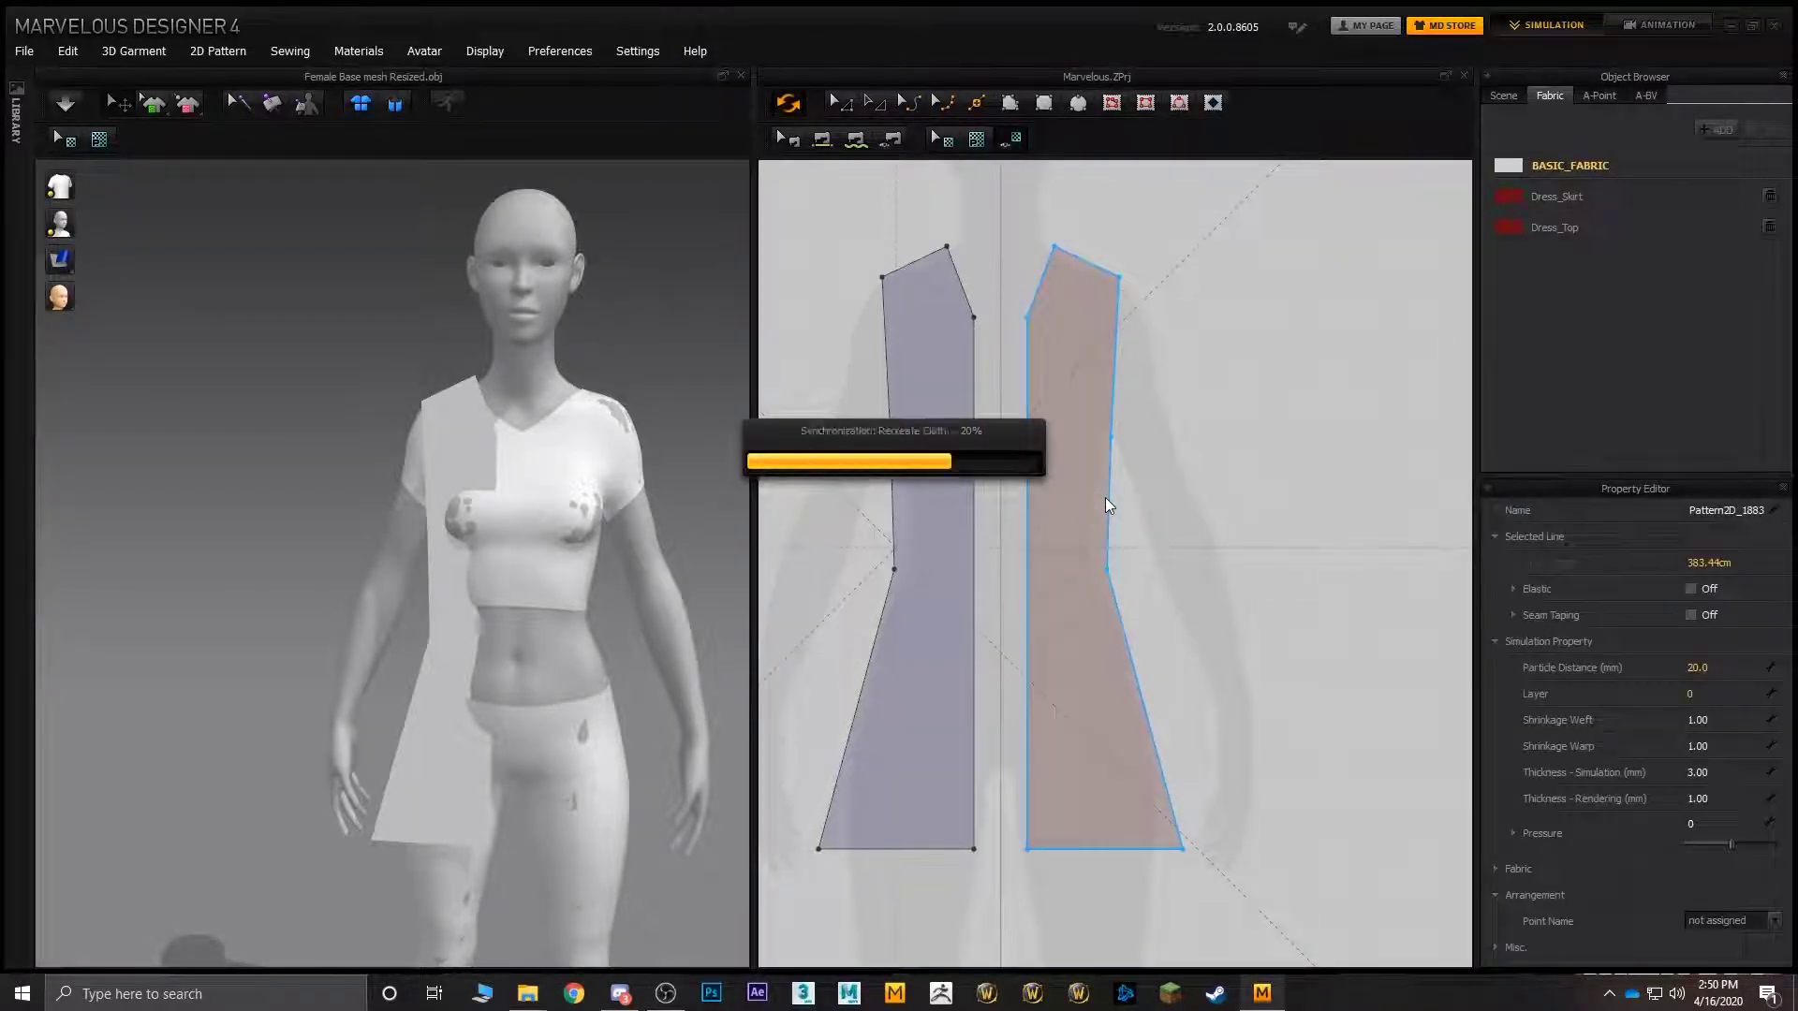
- Tilt both long front panels so their hems swing forward, and shift them to sit just in front of the avatar's body
right_drag(683, 457, 473, 463)
click(435, 461)
shift+click(553, 478)
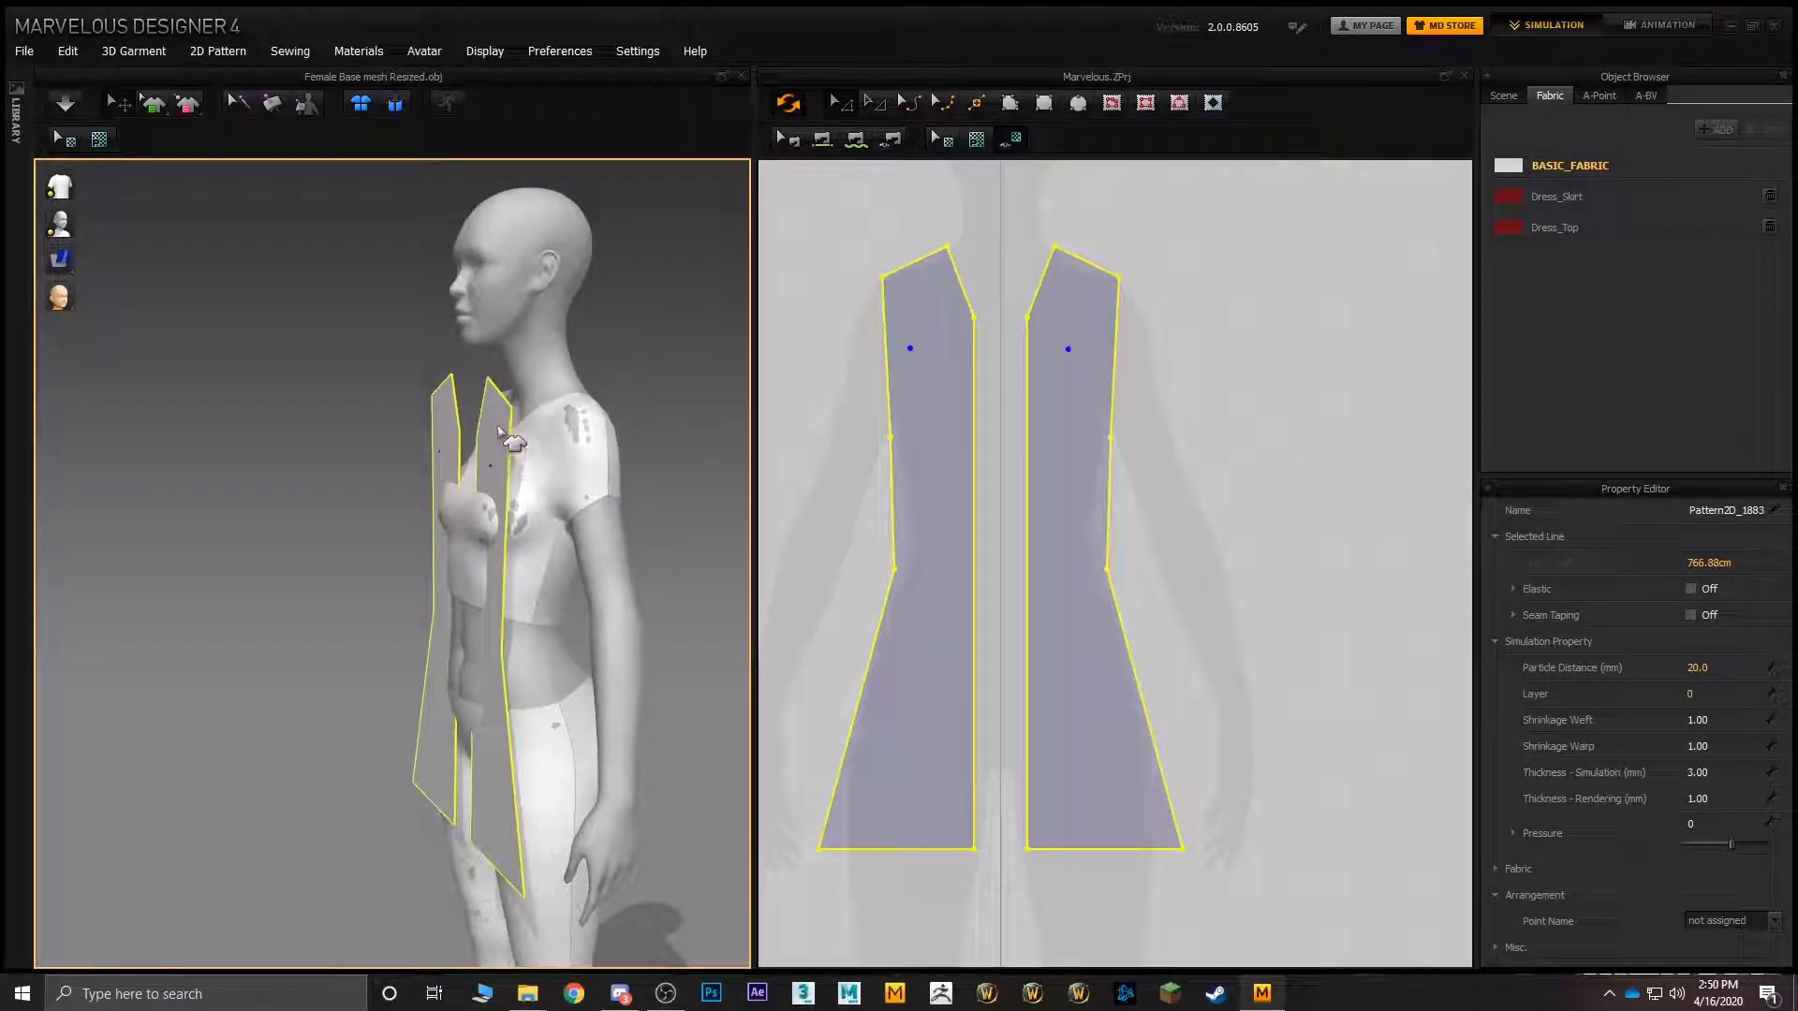
click(506, 433)
drag(490, 351, 475, 353)
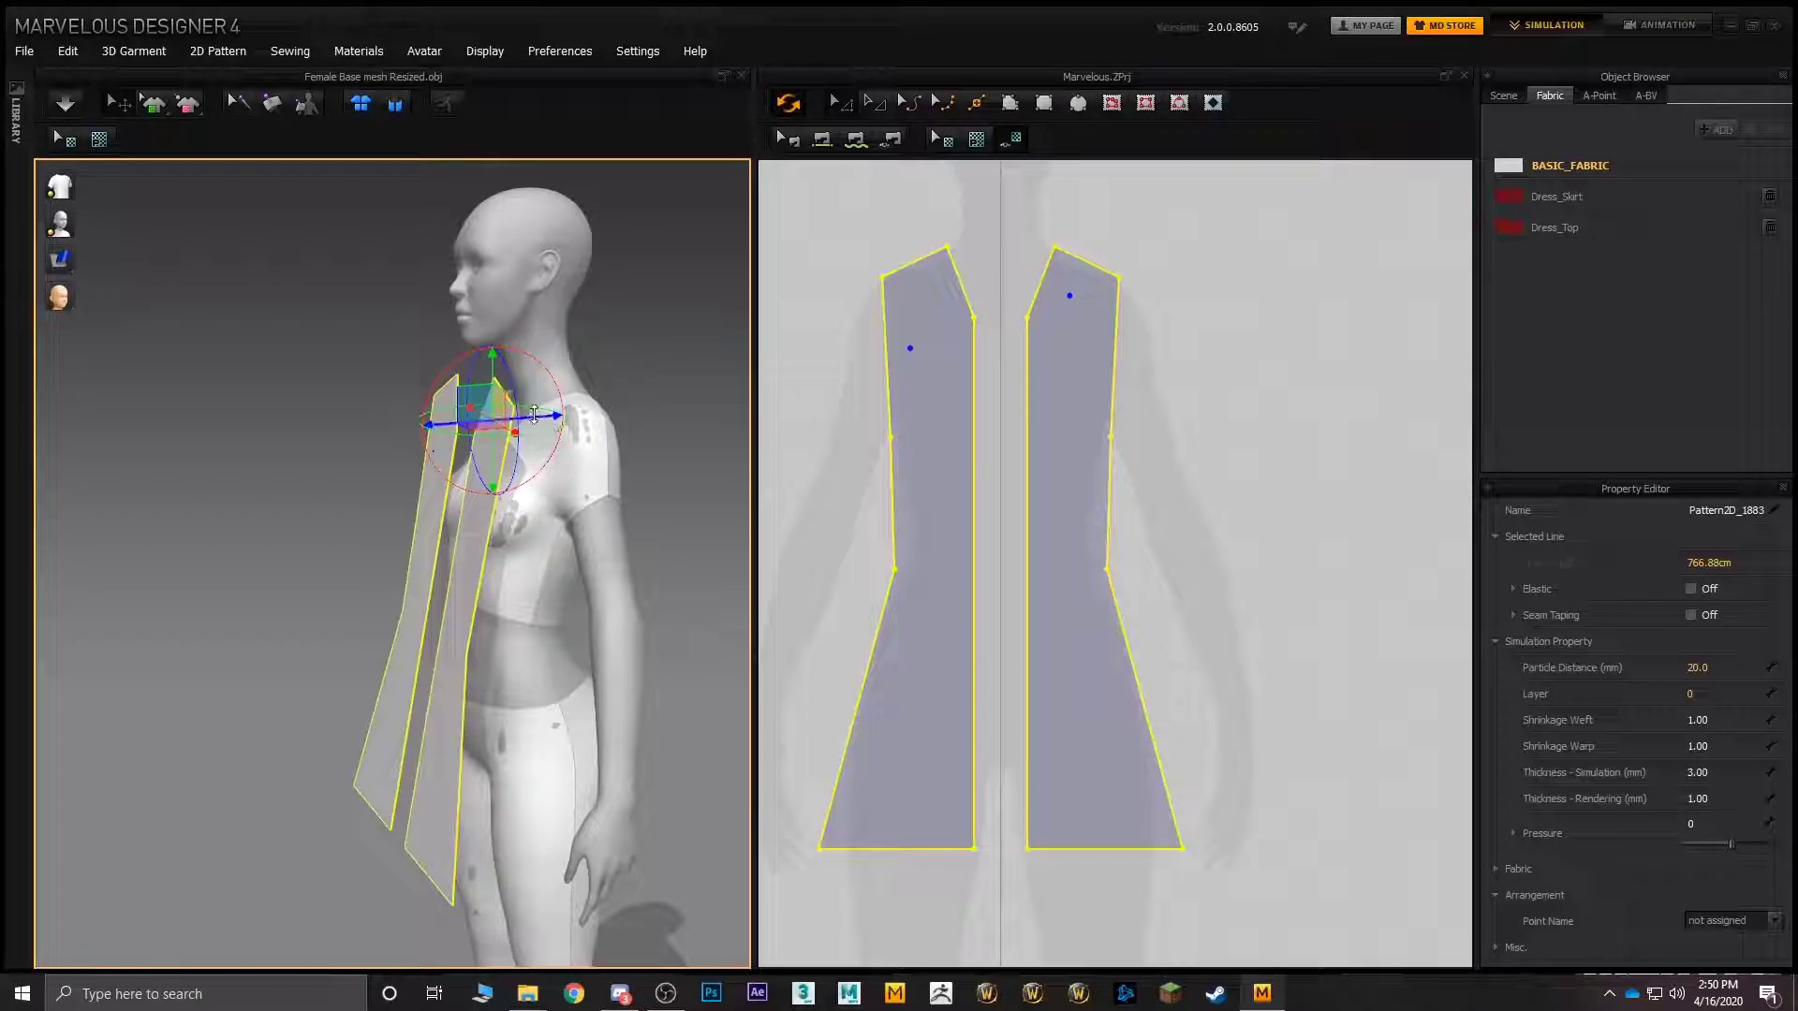
drag(534, 415, 550, 413)
drag(491, 356, 483, 361)
right_drag(590, 327, 738, 310)
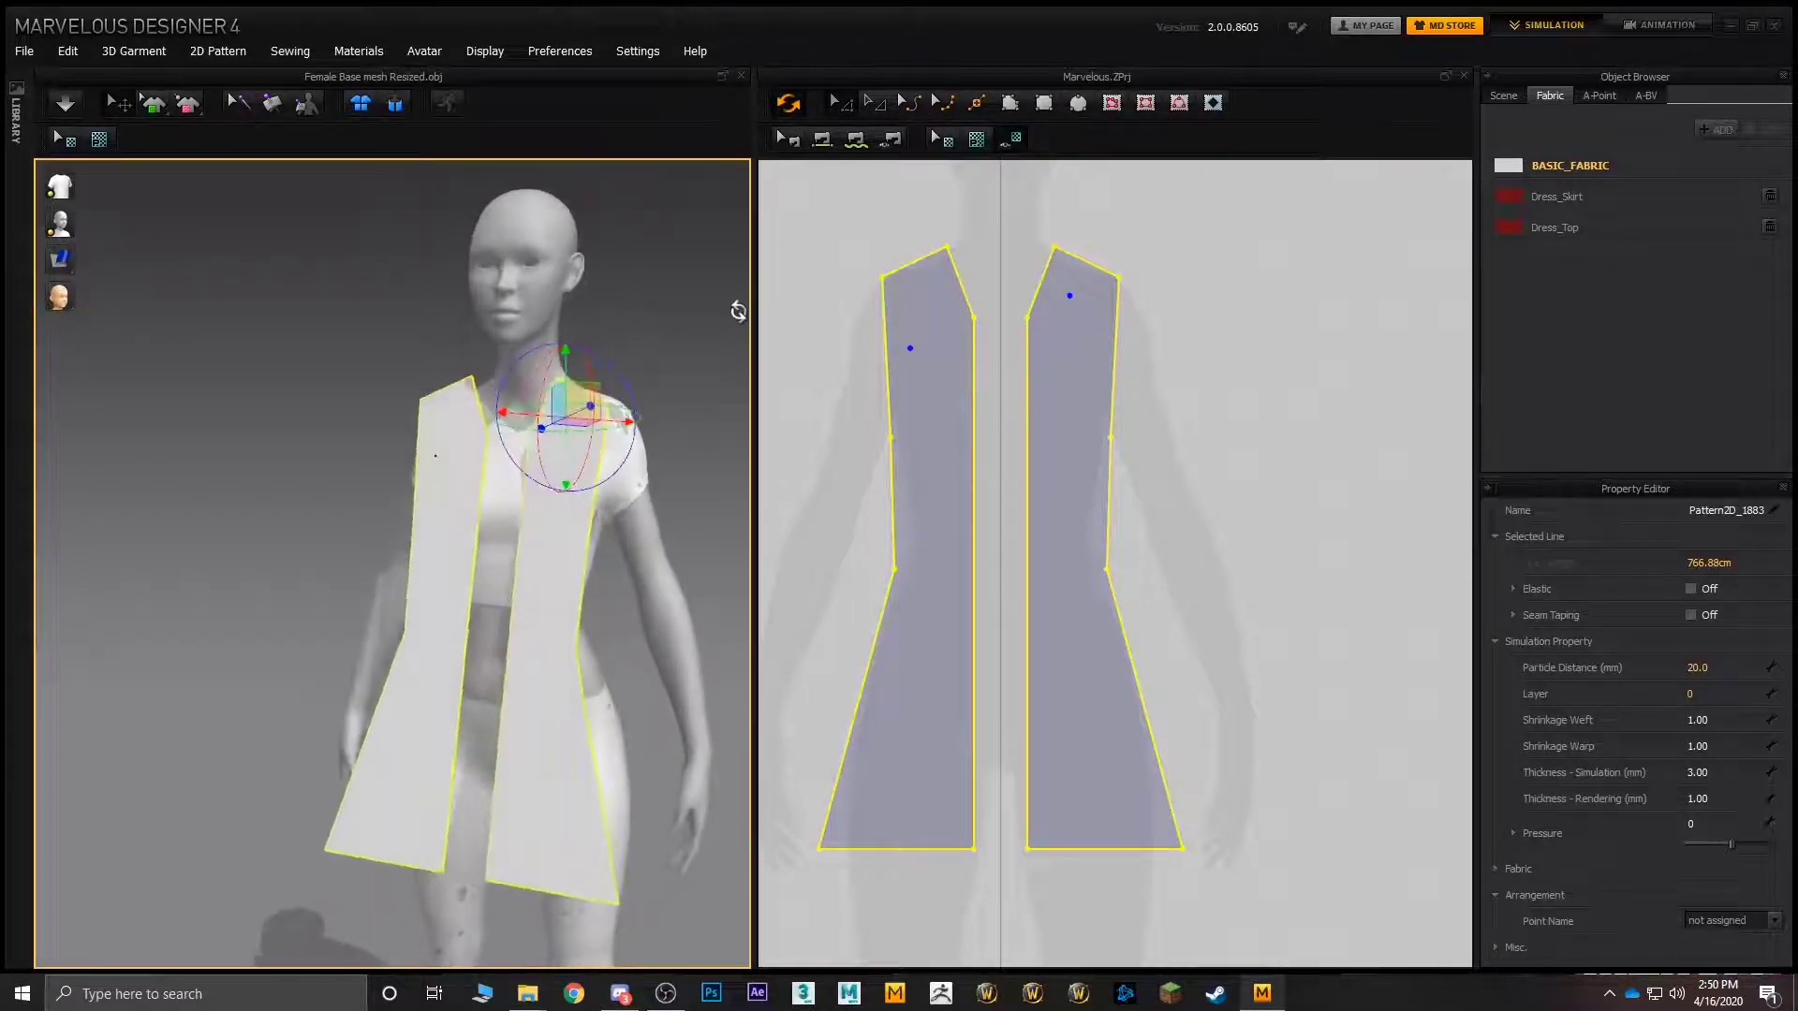
- Copy both front panels and paste the pair beside the originals as the back panels
click(1208, 288)
click(1069, 394)
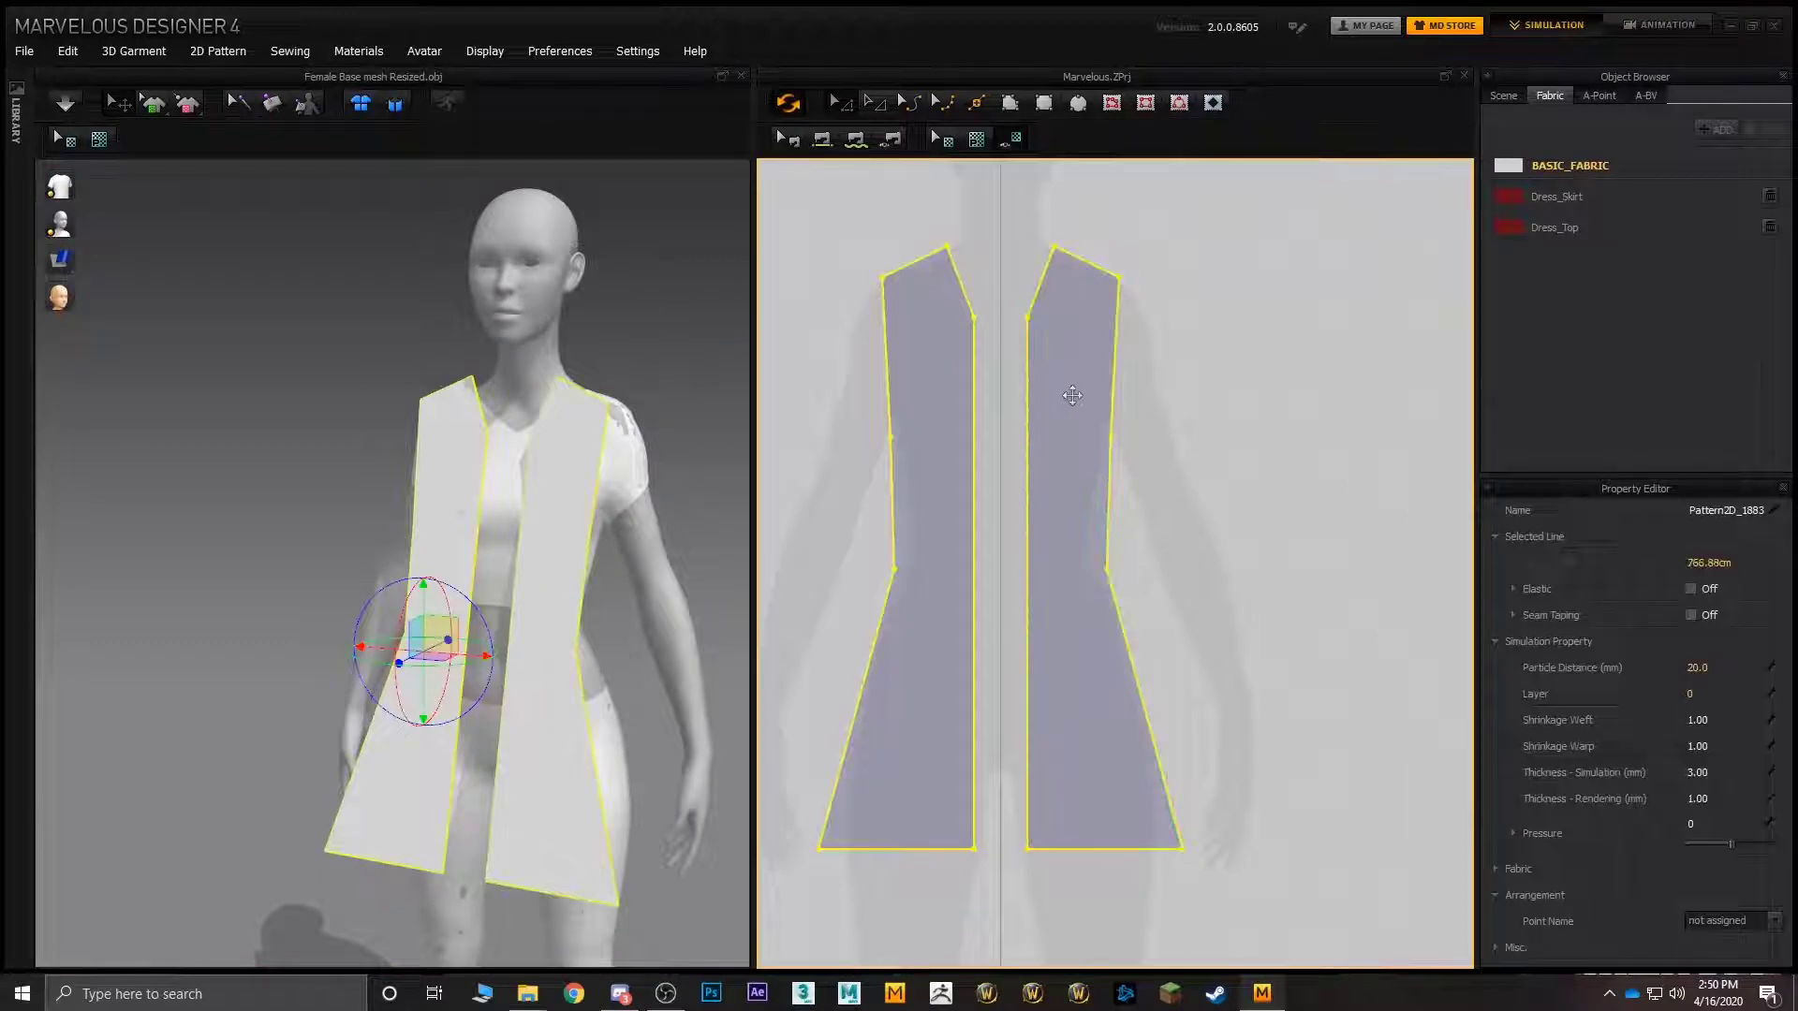
right_click(1302, 402)
click(1396, 473)
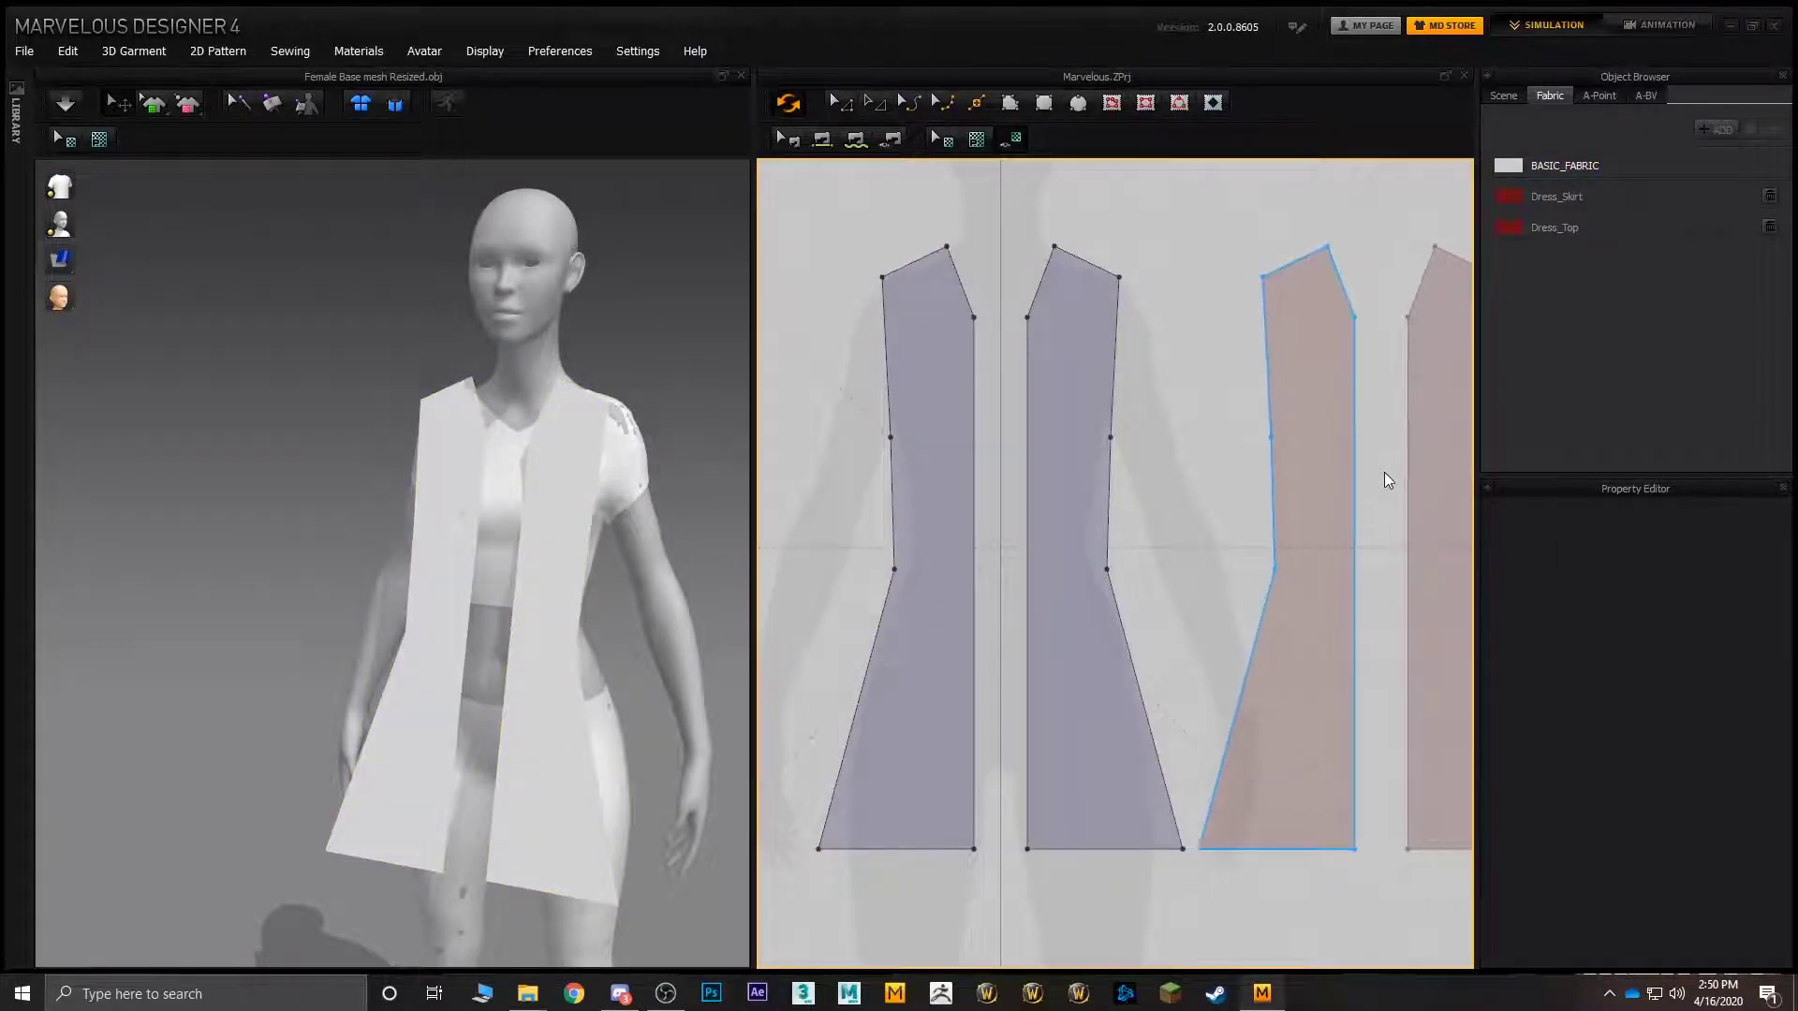
click(1391, 472)
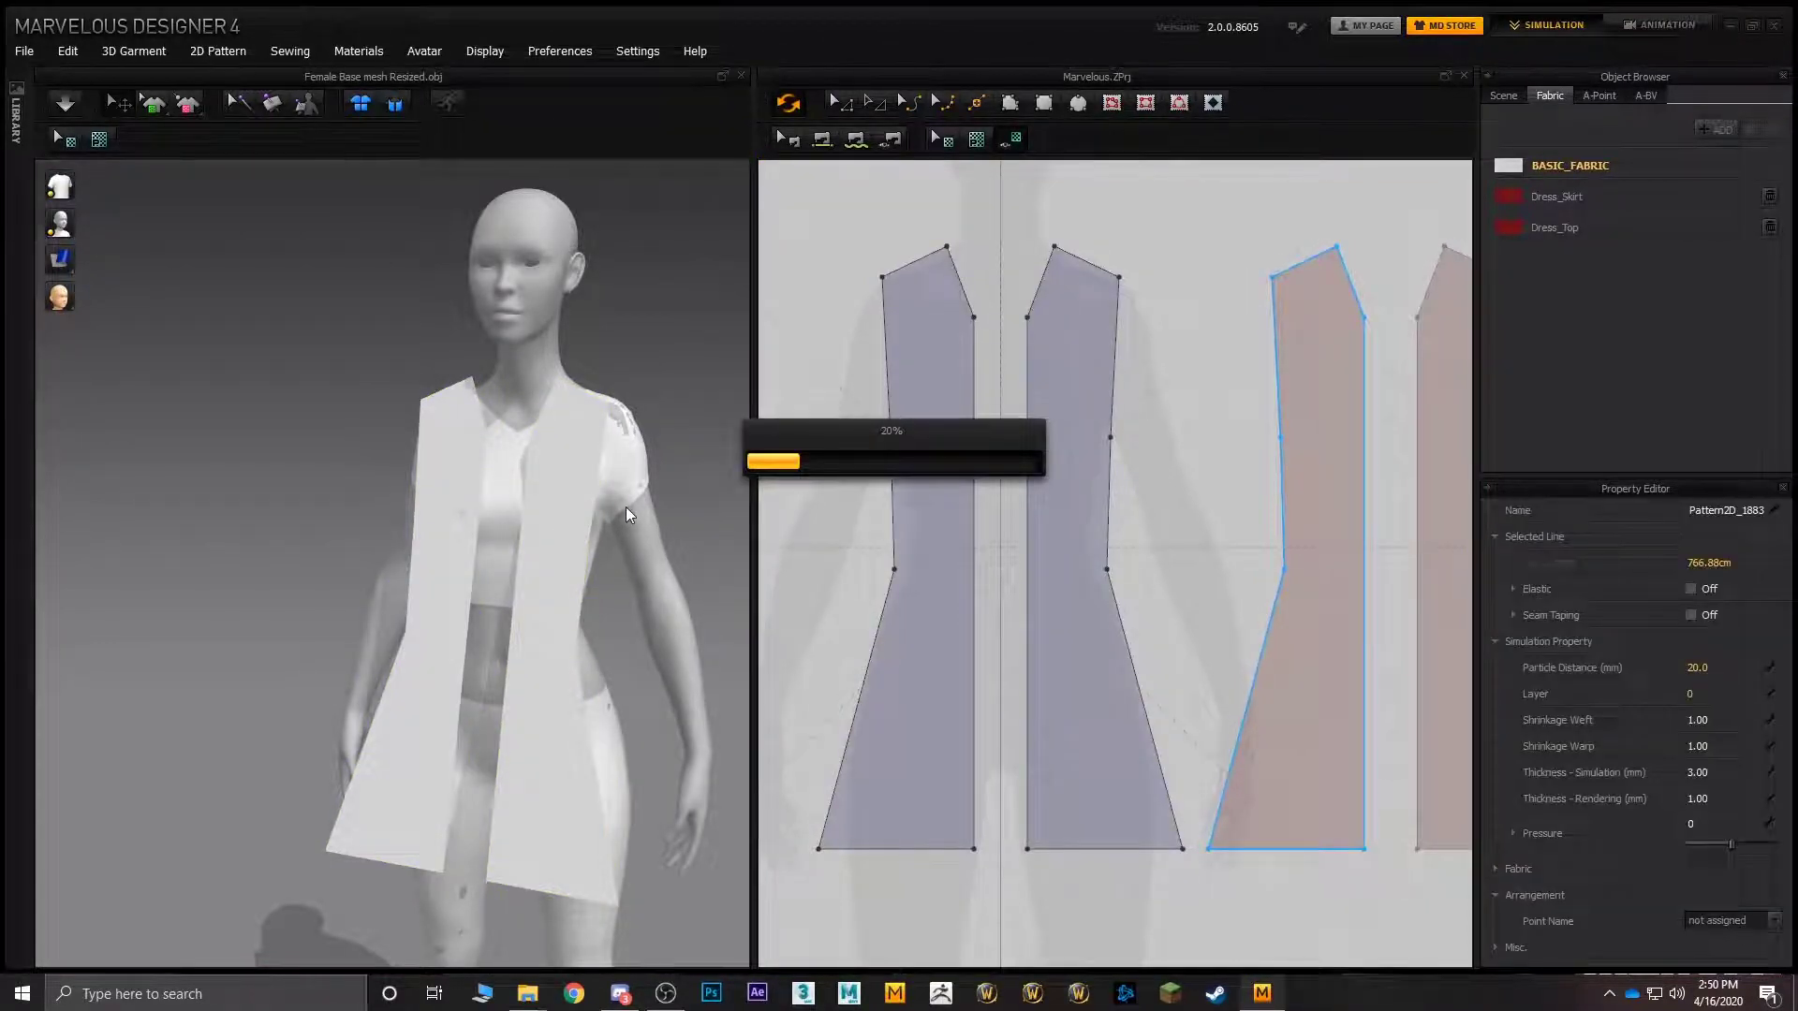
- Position the copied pair of panels behind the avatar, centred on its back
middle_drag(524, 525, 263, 527)
scroll(473, 529, down, 2)
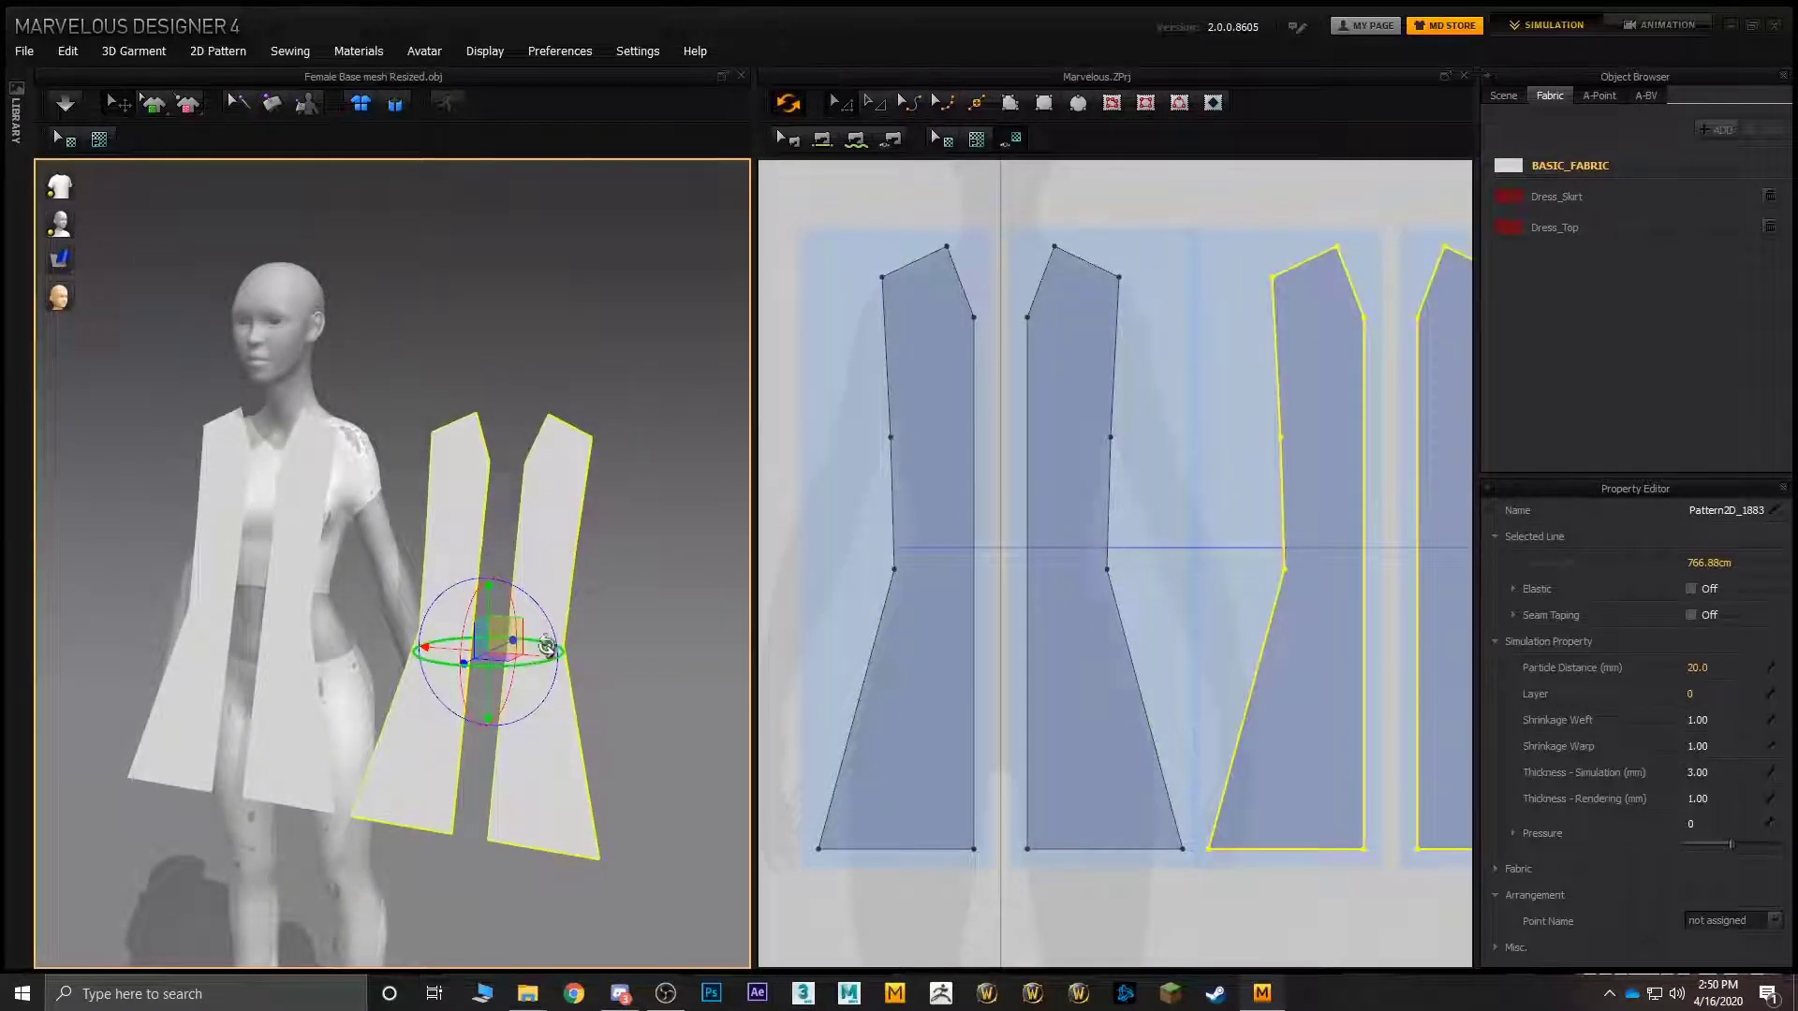
drag(514, 668, 314, 522)
right_drag(325, 534, 474, 578)
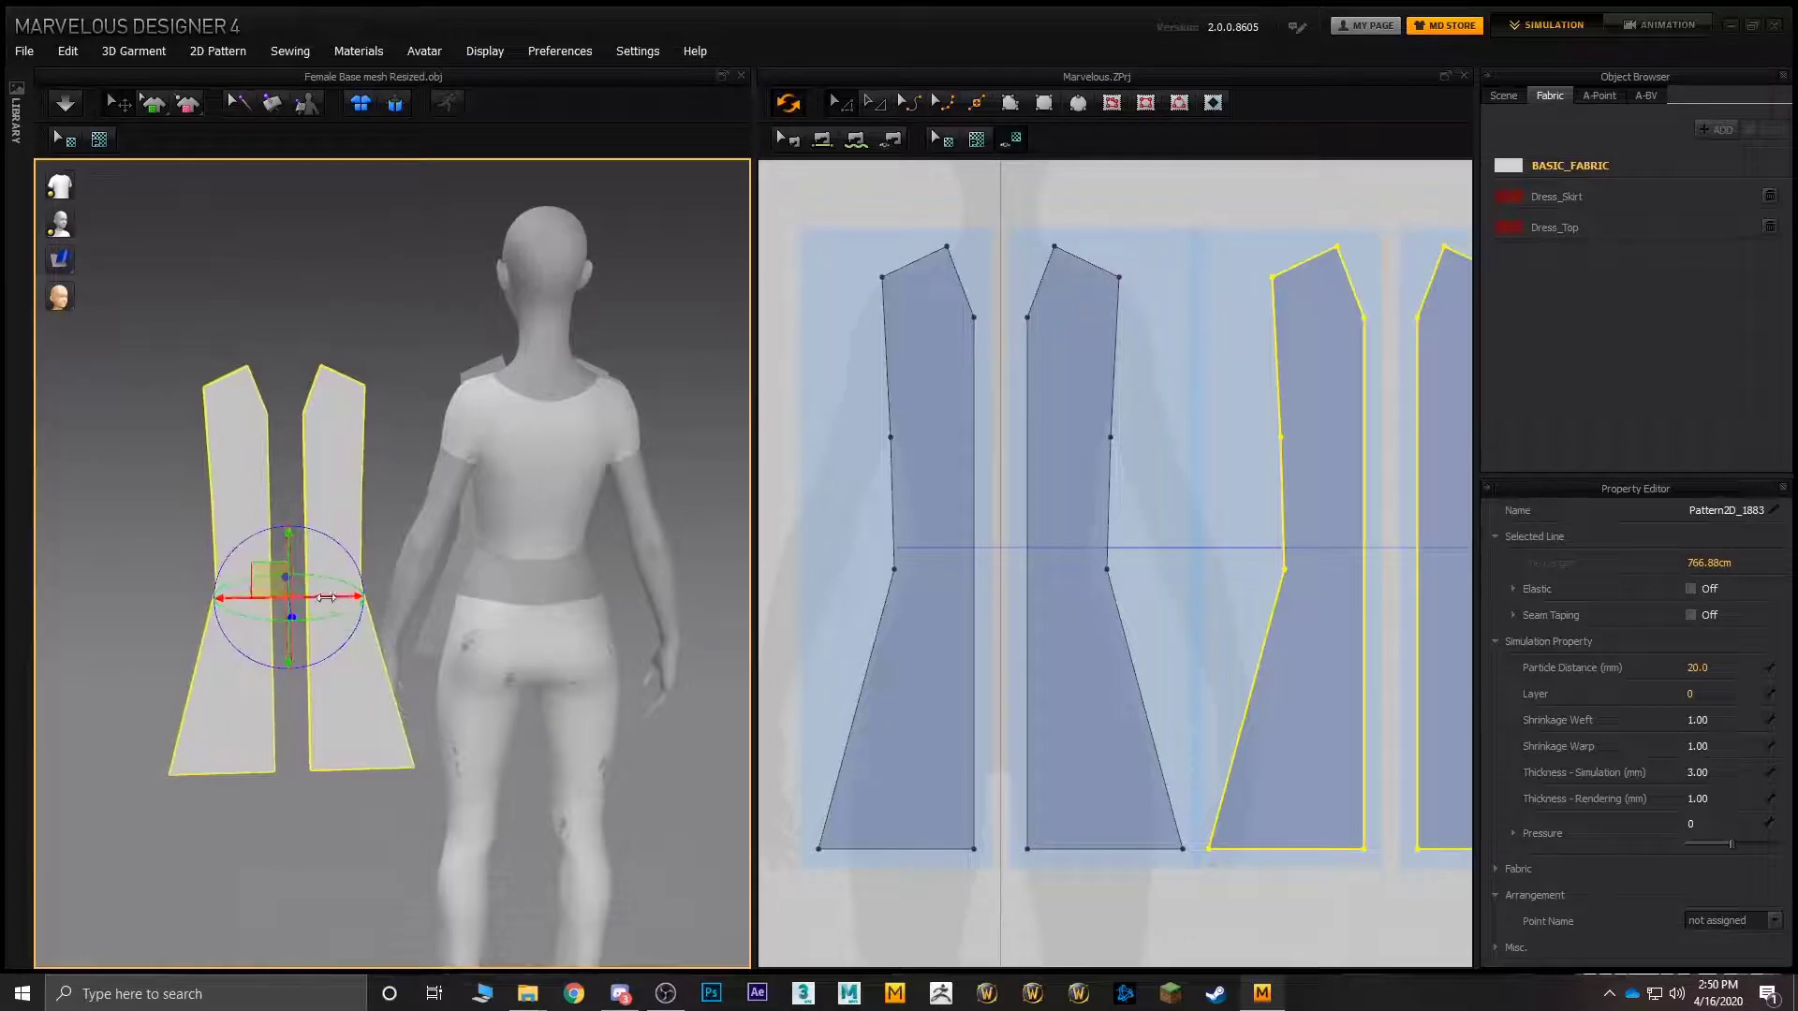
drag(328, 591, 579, 582)
right_drag(579, 583, 602, 401)
middle_drag(603, 403, 645, 492)
scroll(623, 412, up, 3)
middle_drag(623, 407, 515, 378)
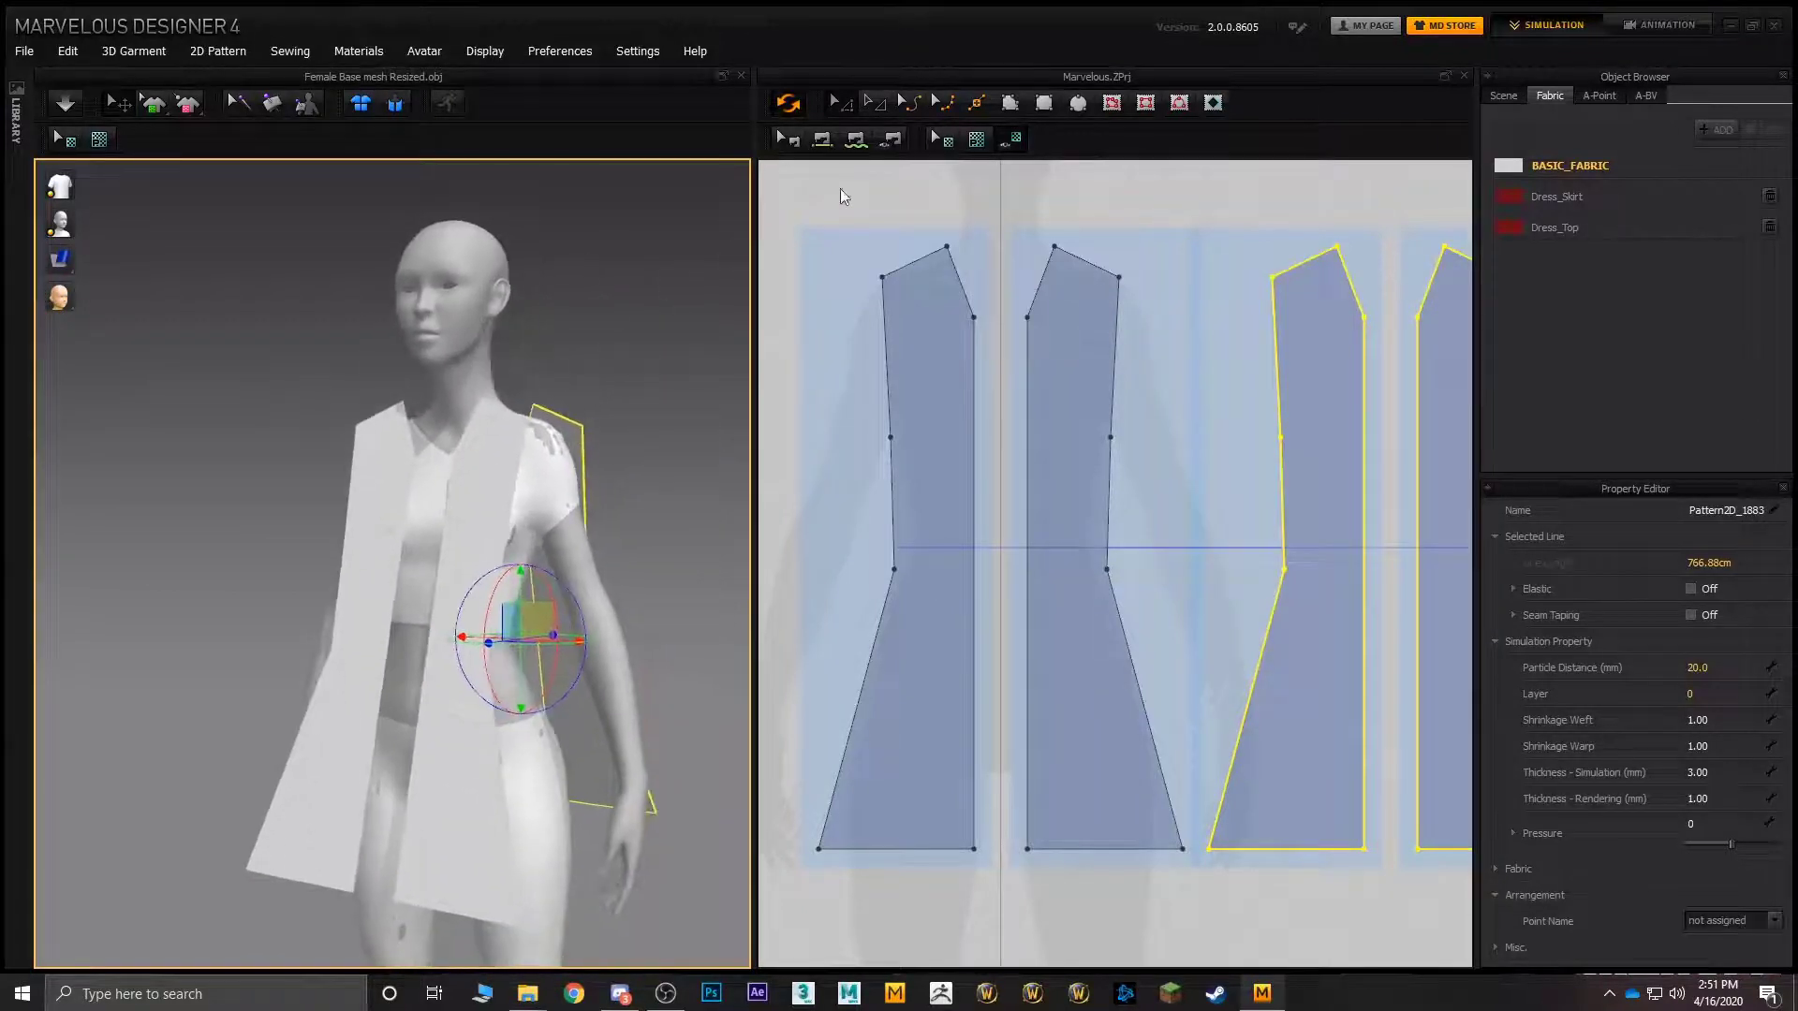
- Sew the shoulder edges of both front panels to the matching shoulder edges of the back panels
click(840, 188)
click(856, 138)
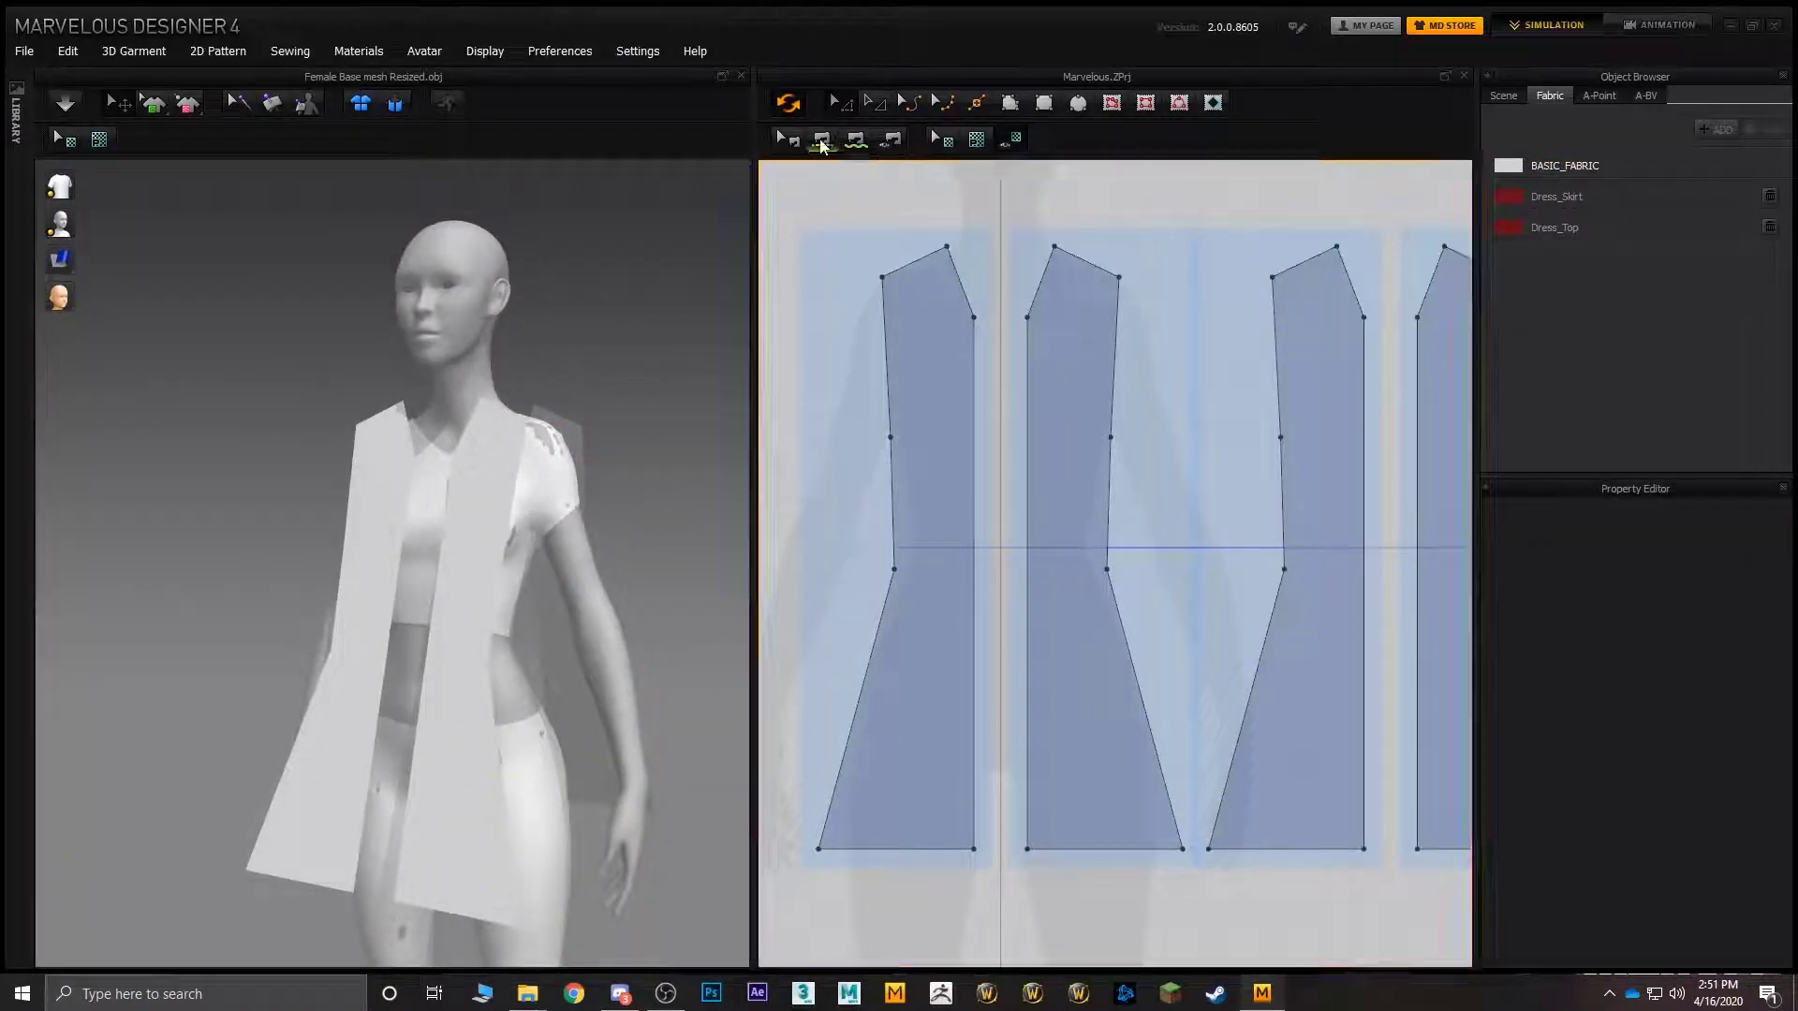
click(917, 255)
middle_drag(1124, 227, 924, 276)
click(1264, 306)
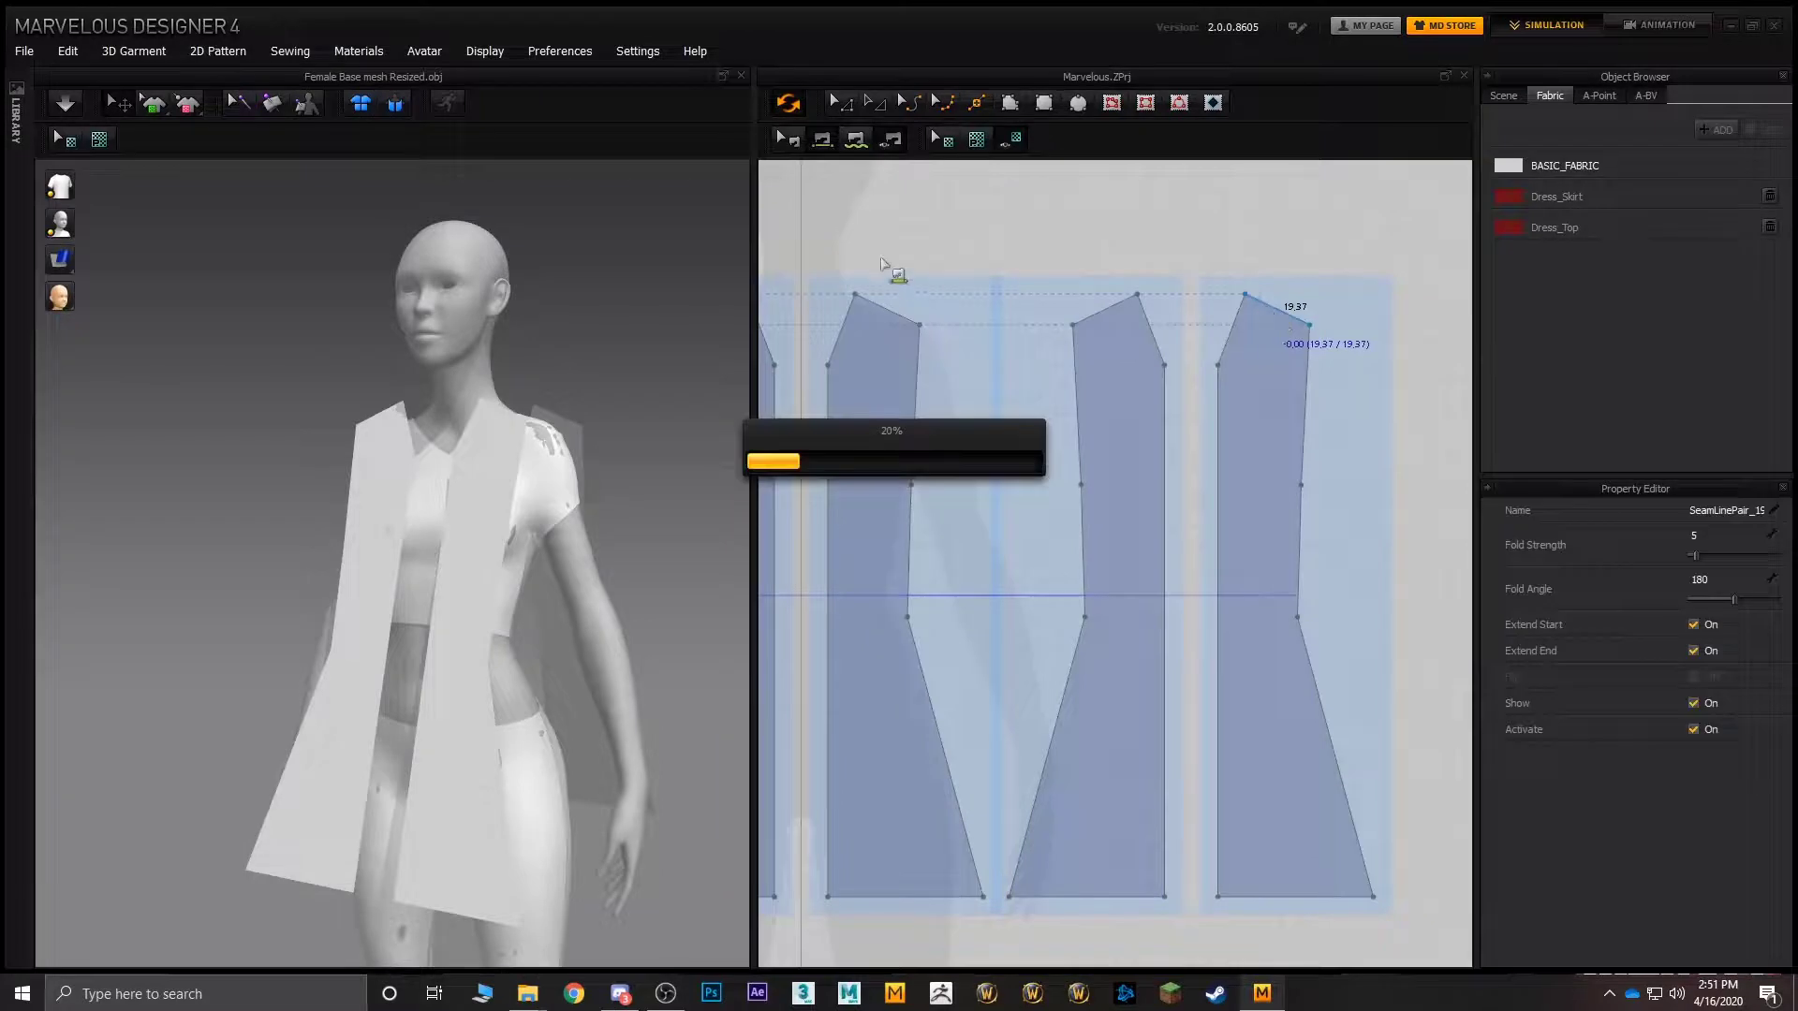
middle_drag(812, 281, 931, 283)
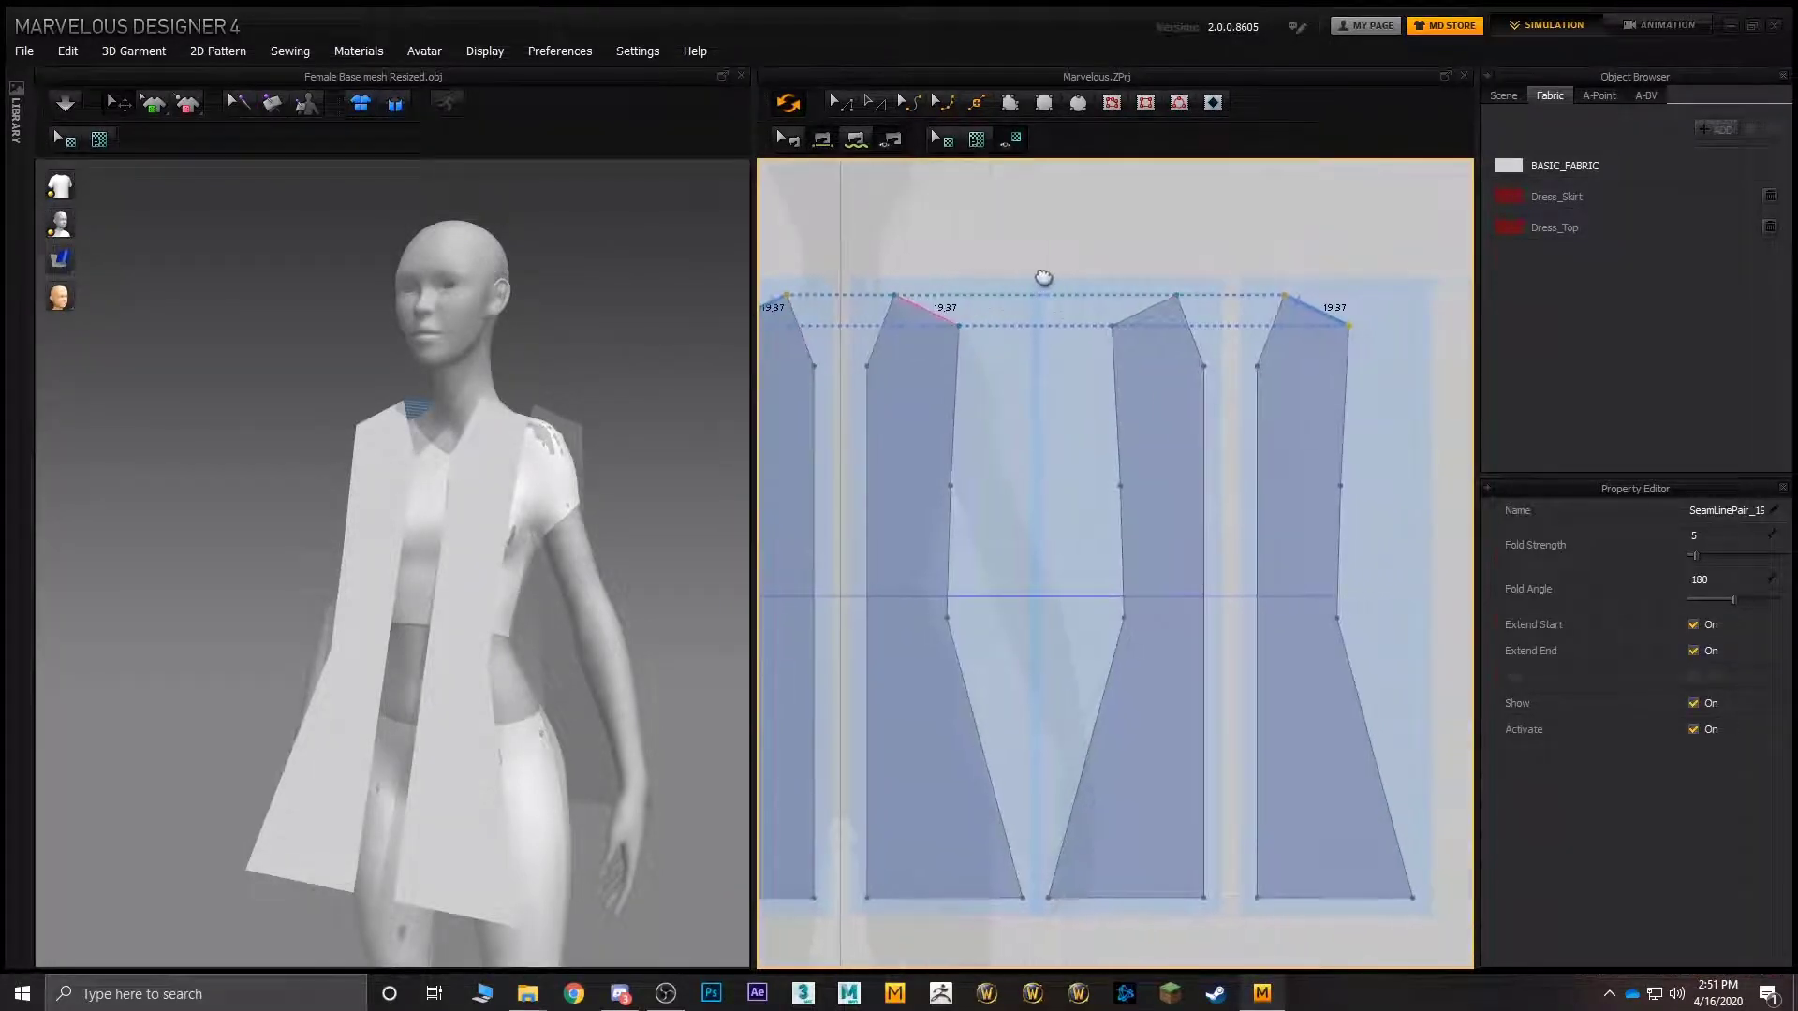
click(1150, 311)
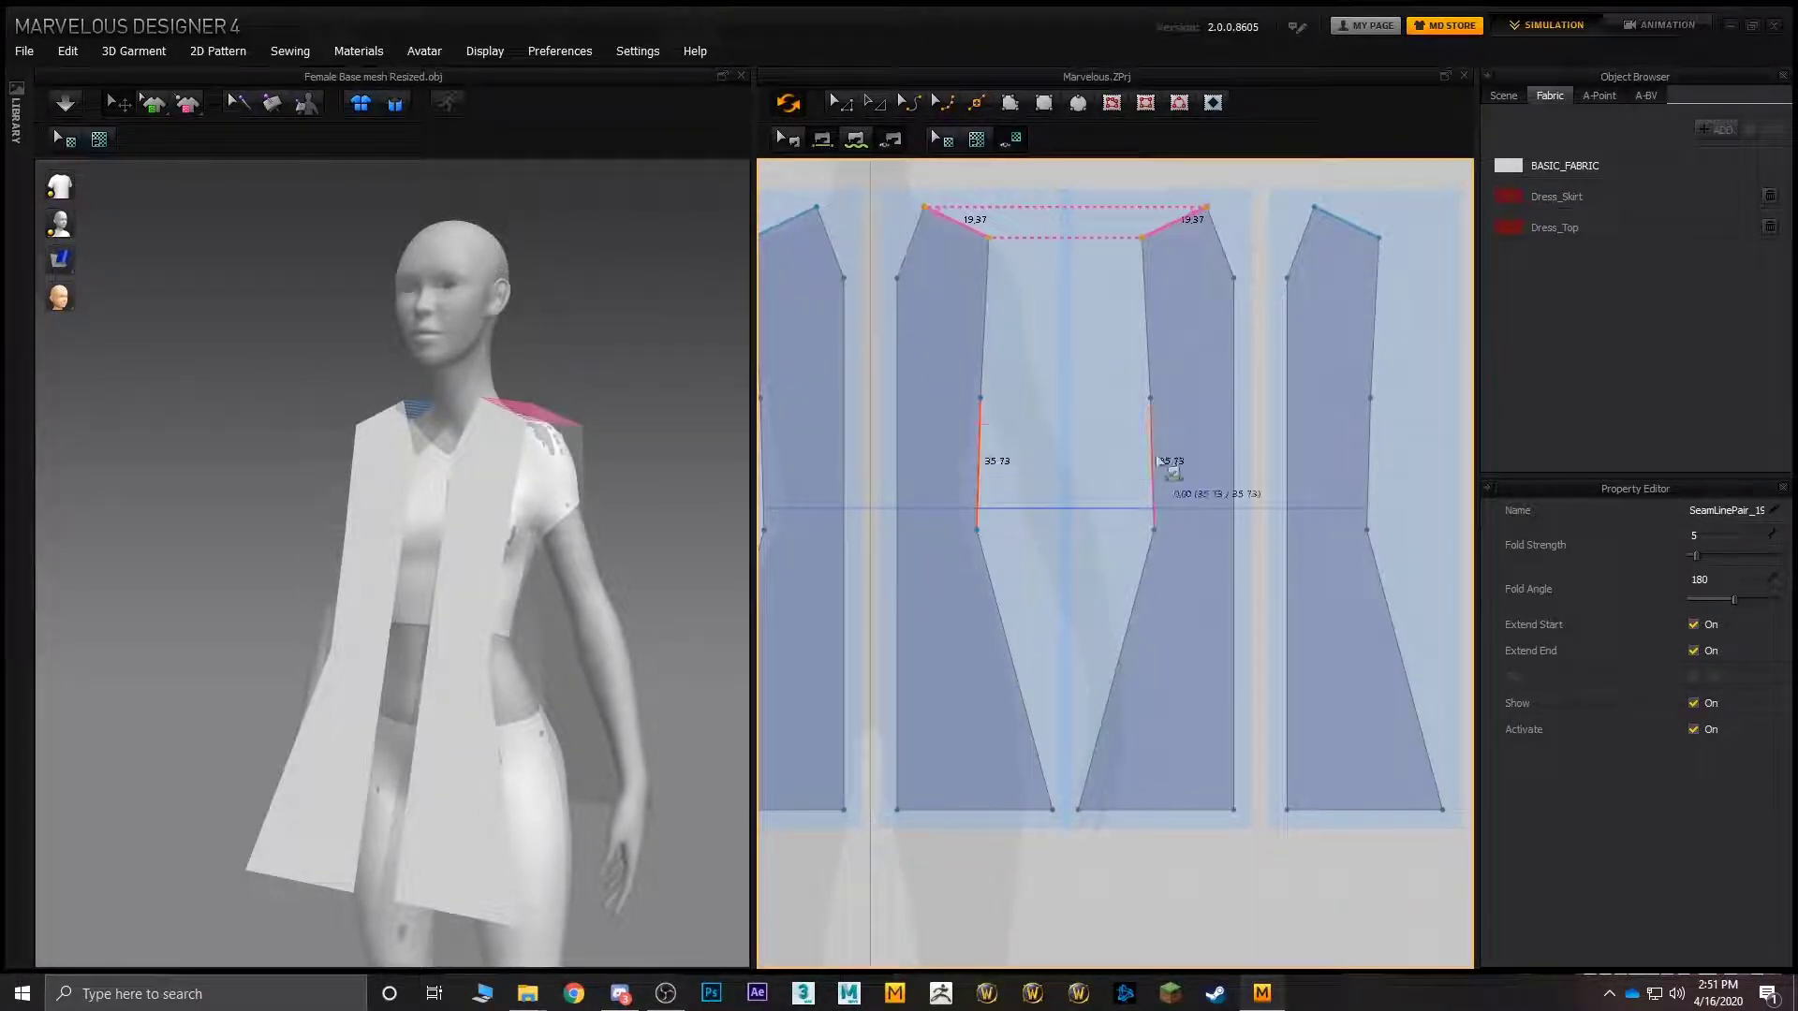
- Sew the short side edges between armhole and waist, joining each front panel to its matching back panel
click(1157, 459)
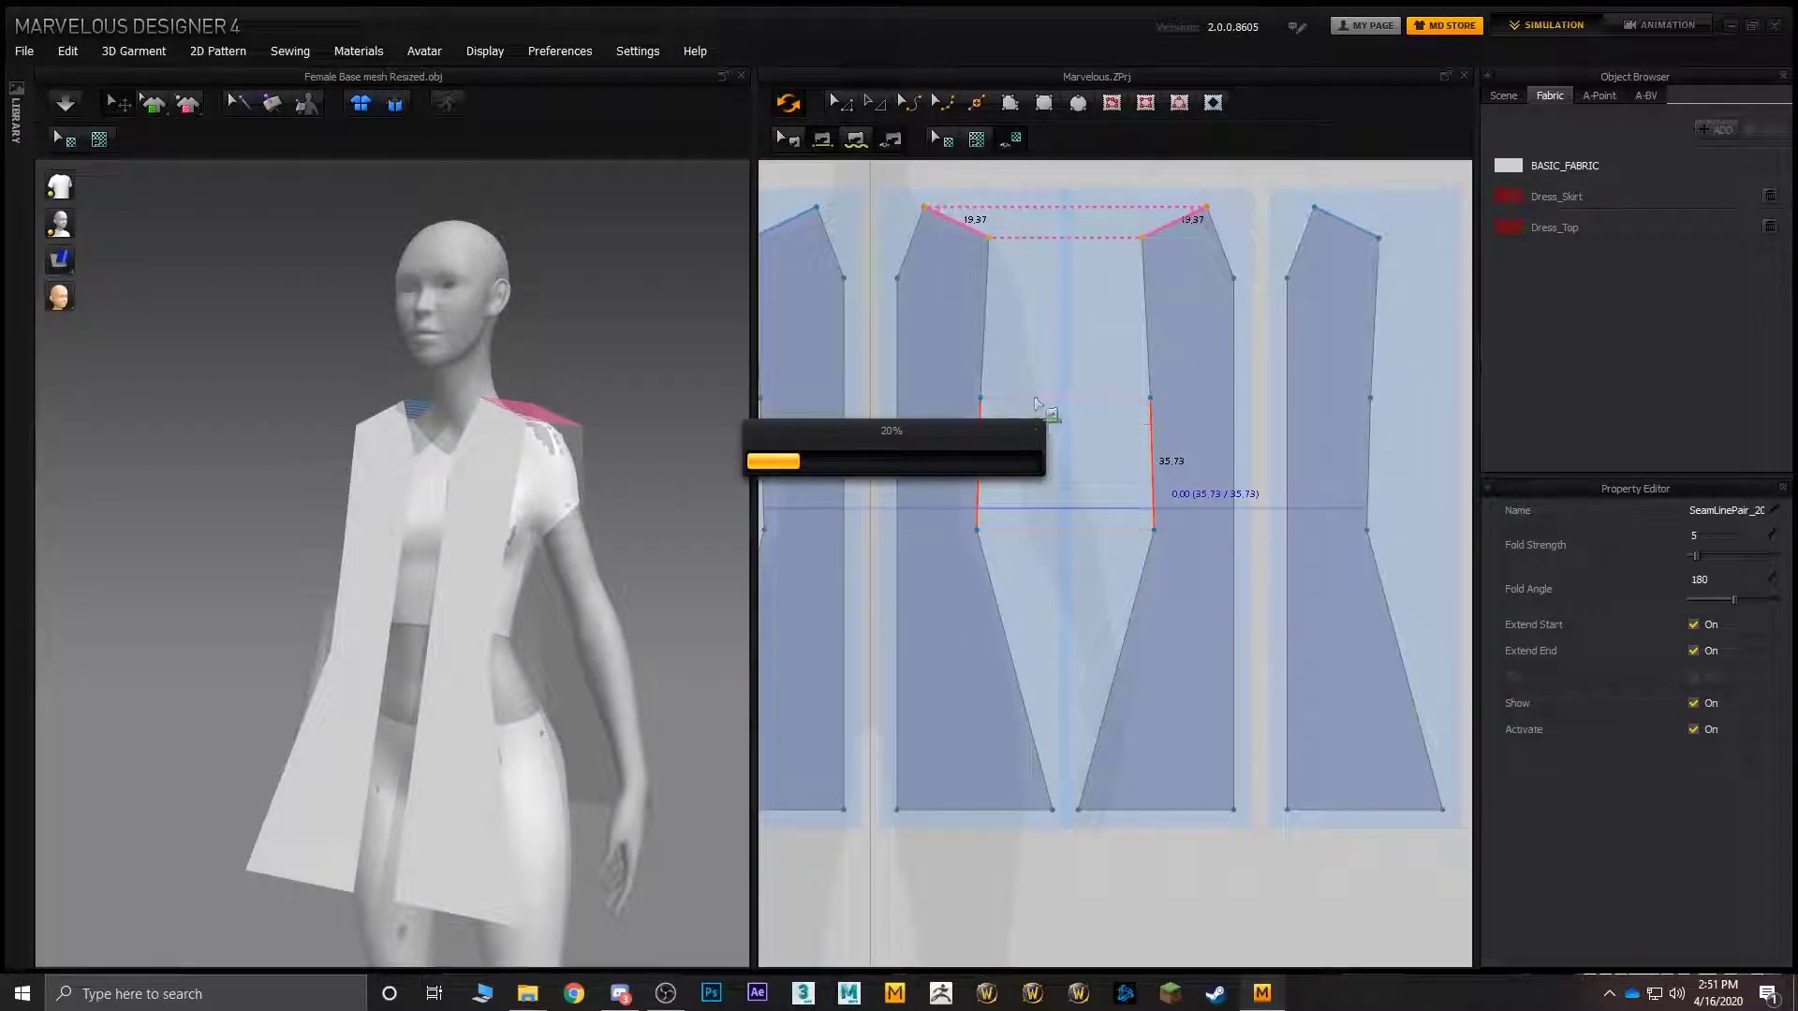
middle_drag(1055, 379, 1122, 370)
click(826, 442)
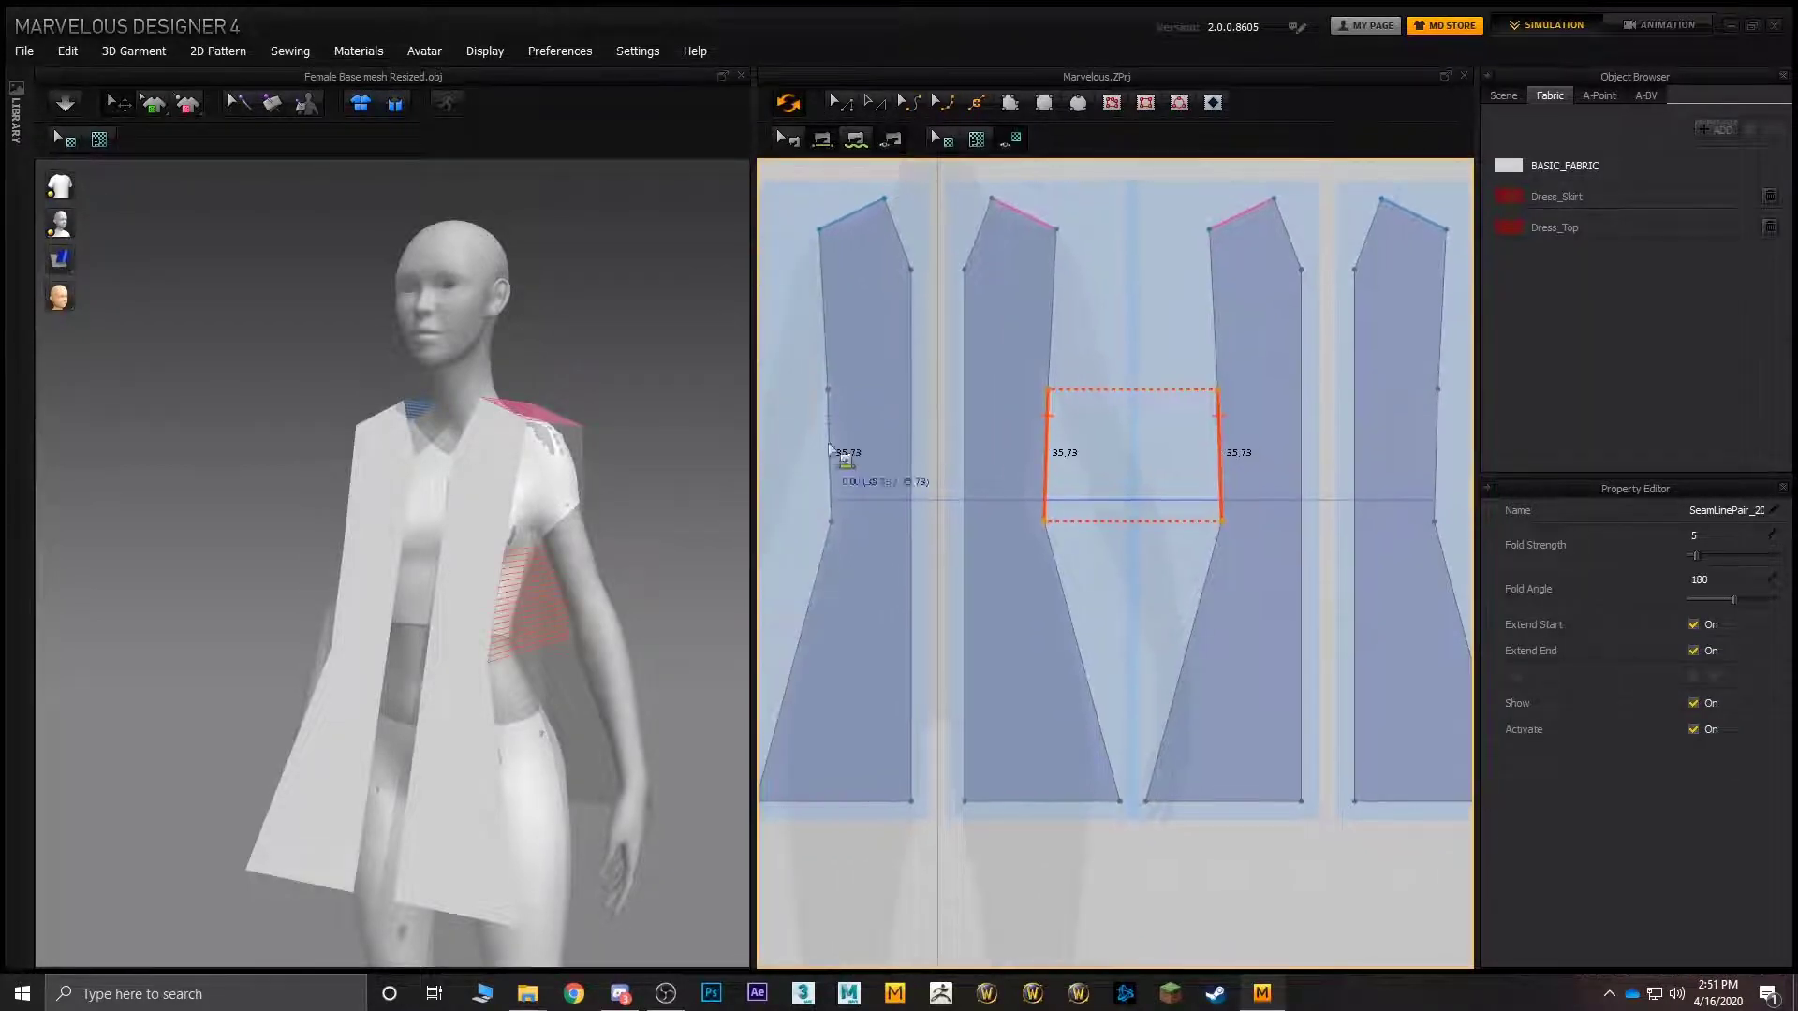
middle_drag(1147, 430, 946, 429)
click(1200, 483)
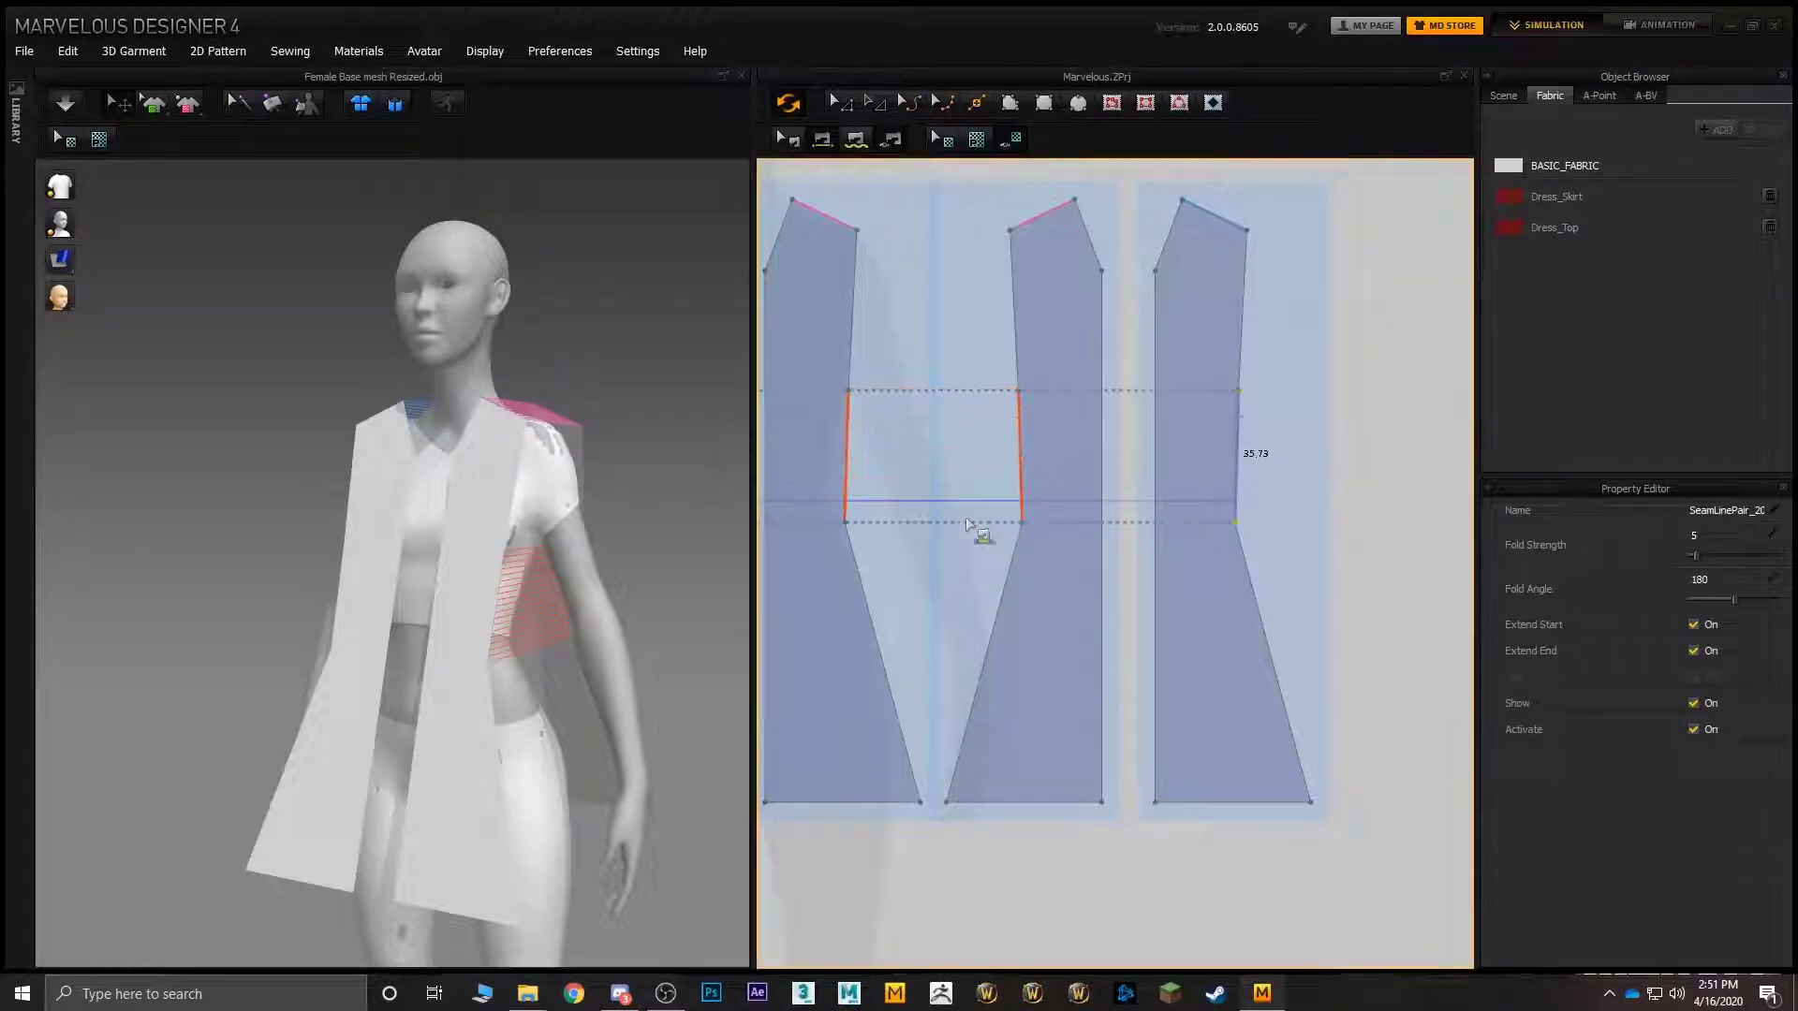
- Sew the flared side edges from waist to hem, joining each front panel to its matching back panel
middle_drag(805, 564, 1008, 453)
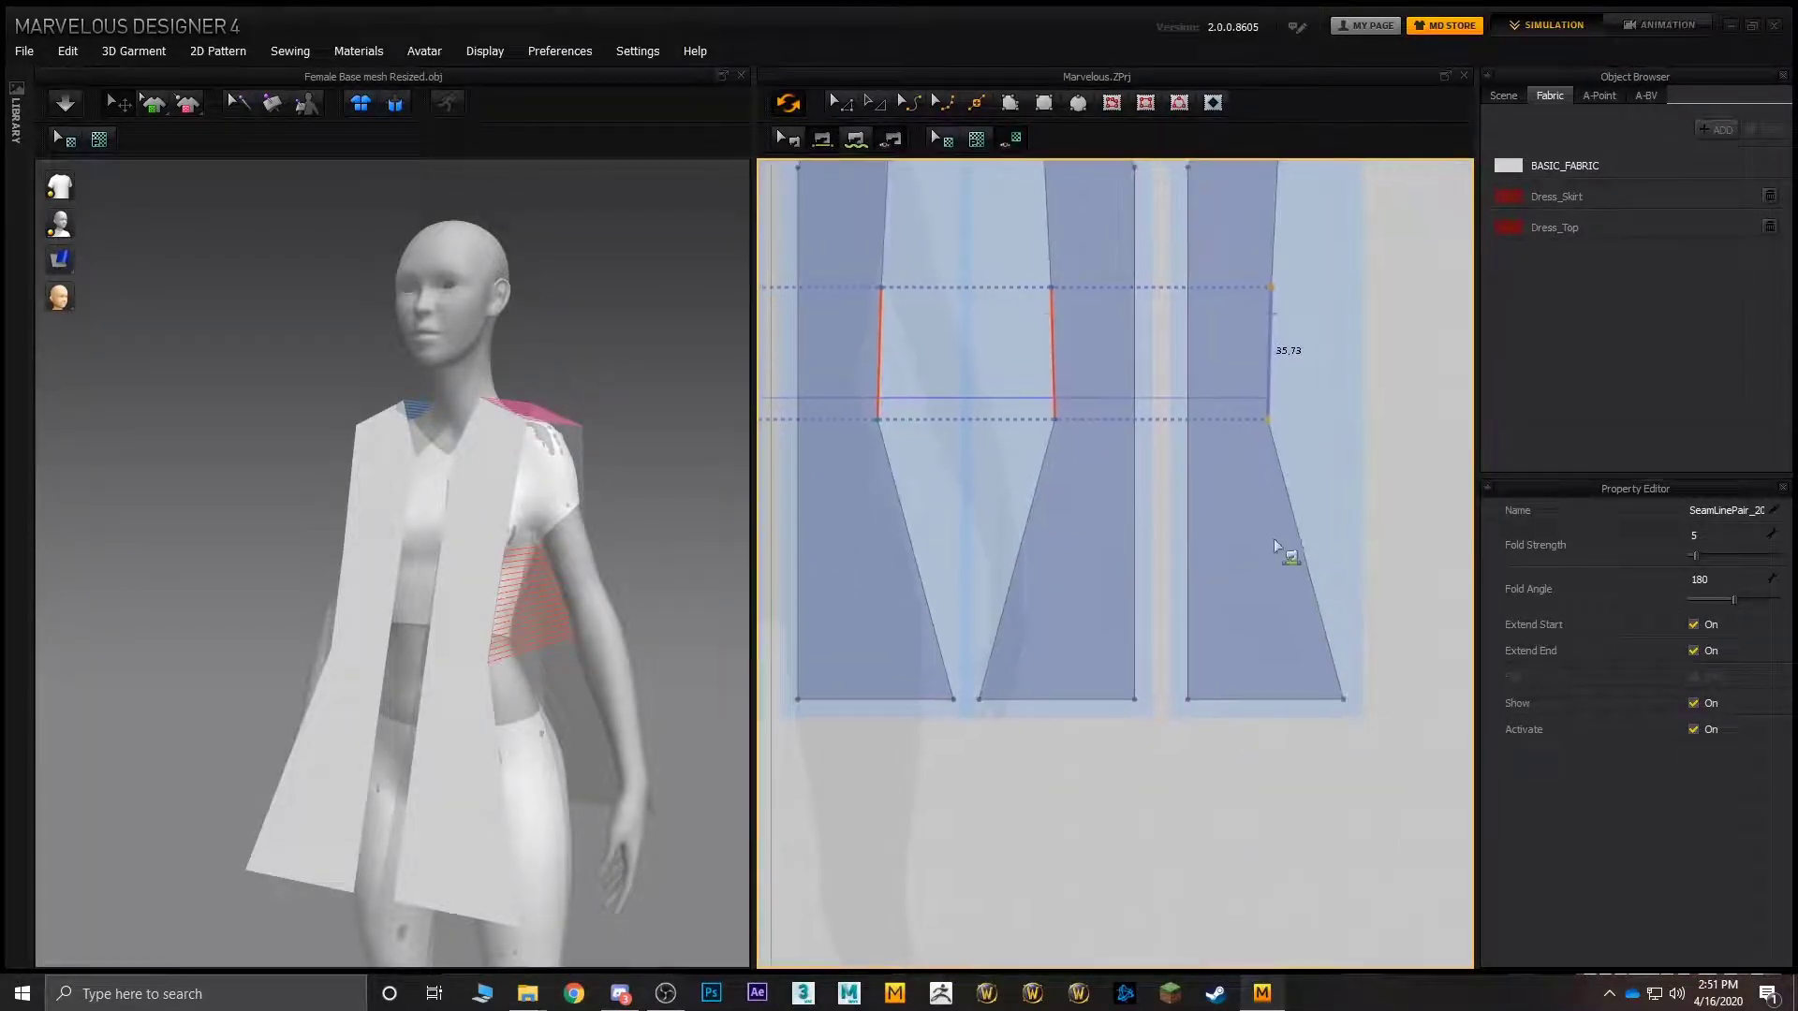
click(1297, 543)
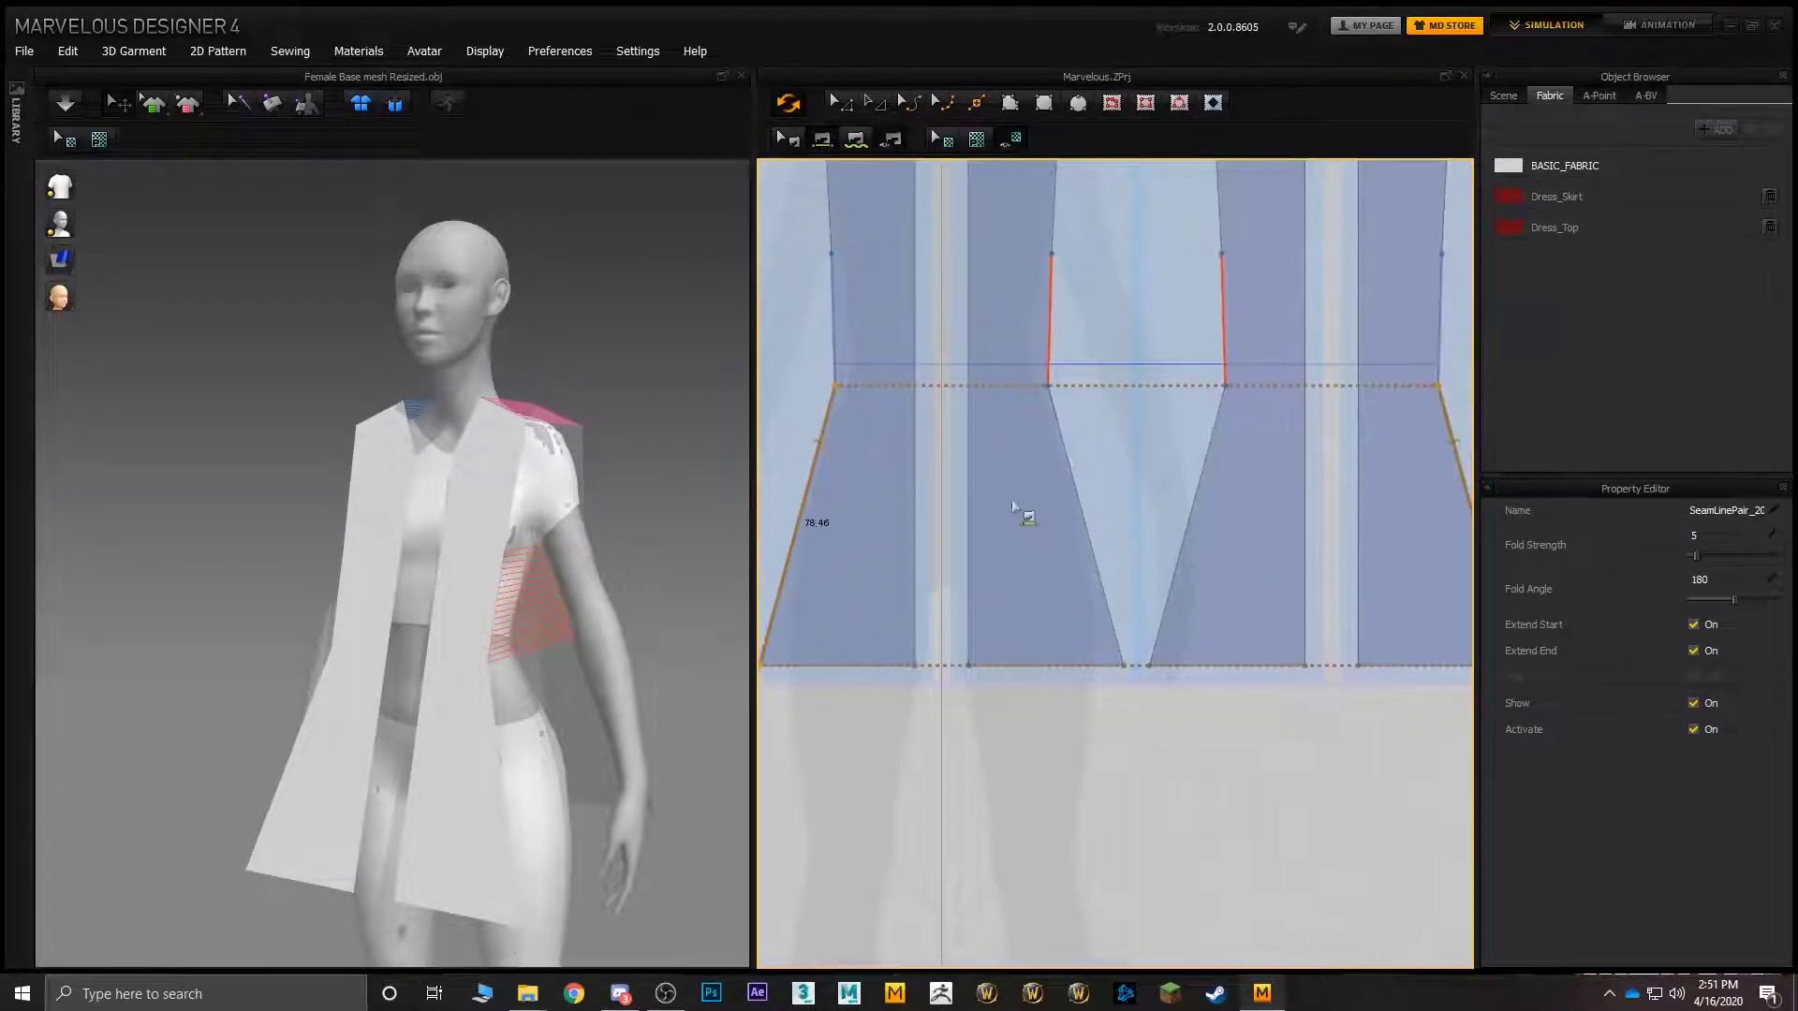
click(1201, 512)
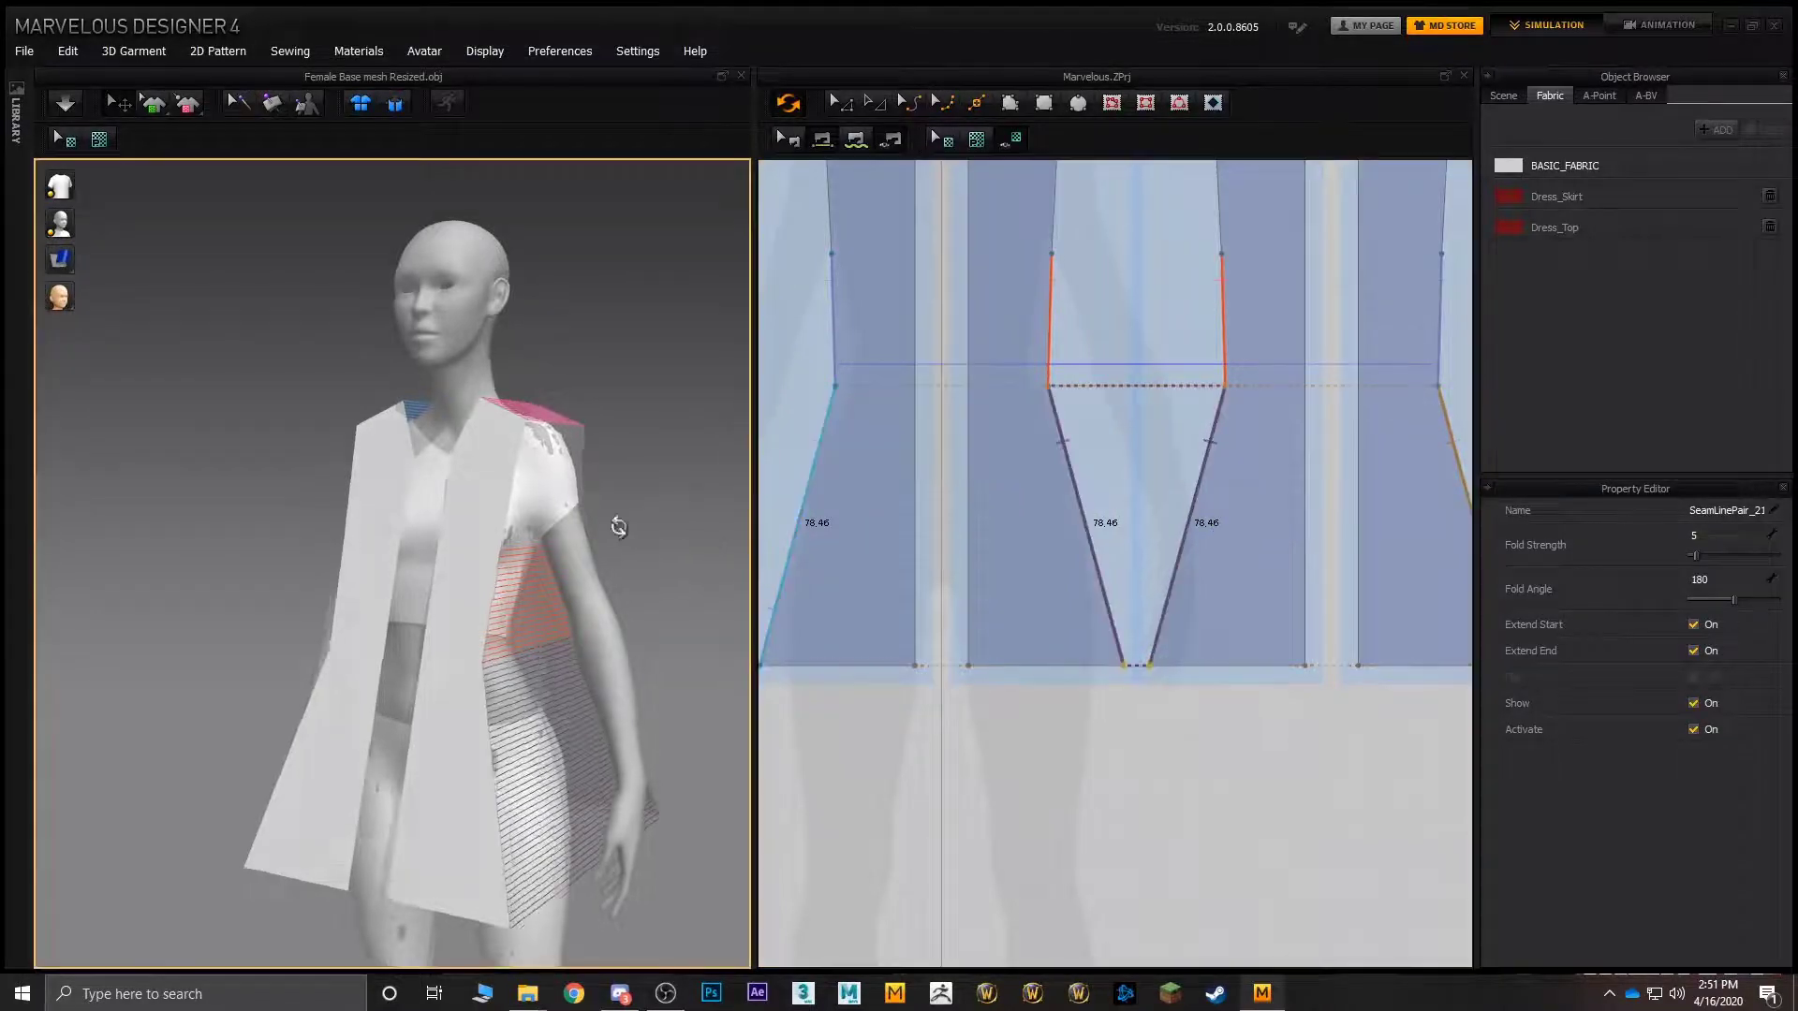
- Sew the two back panels together along their long straight centre edges
right_drag(616, 525, 328, 526)
right_drag(1285, 307, 1109, 444)
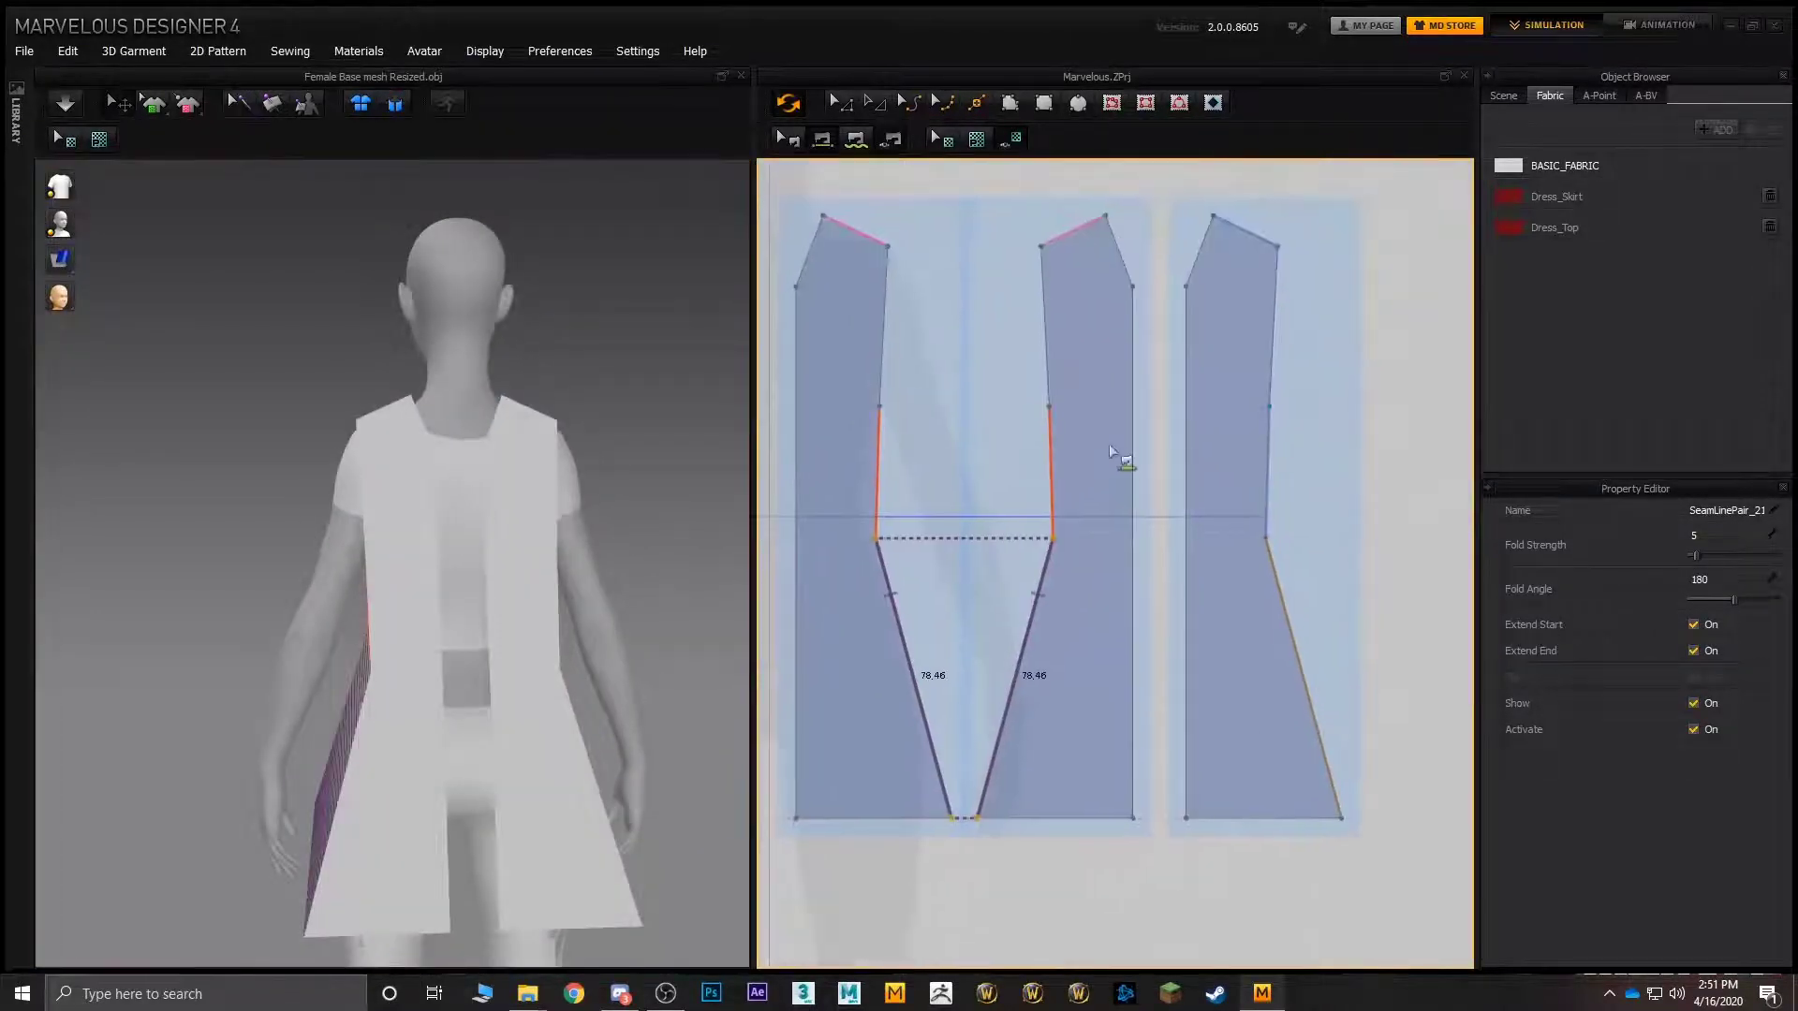
click(1131, 423)
click(1186, 442)
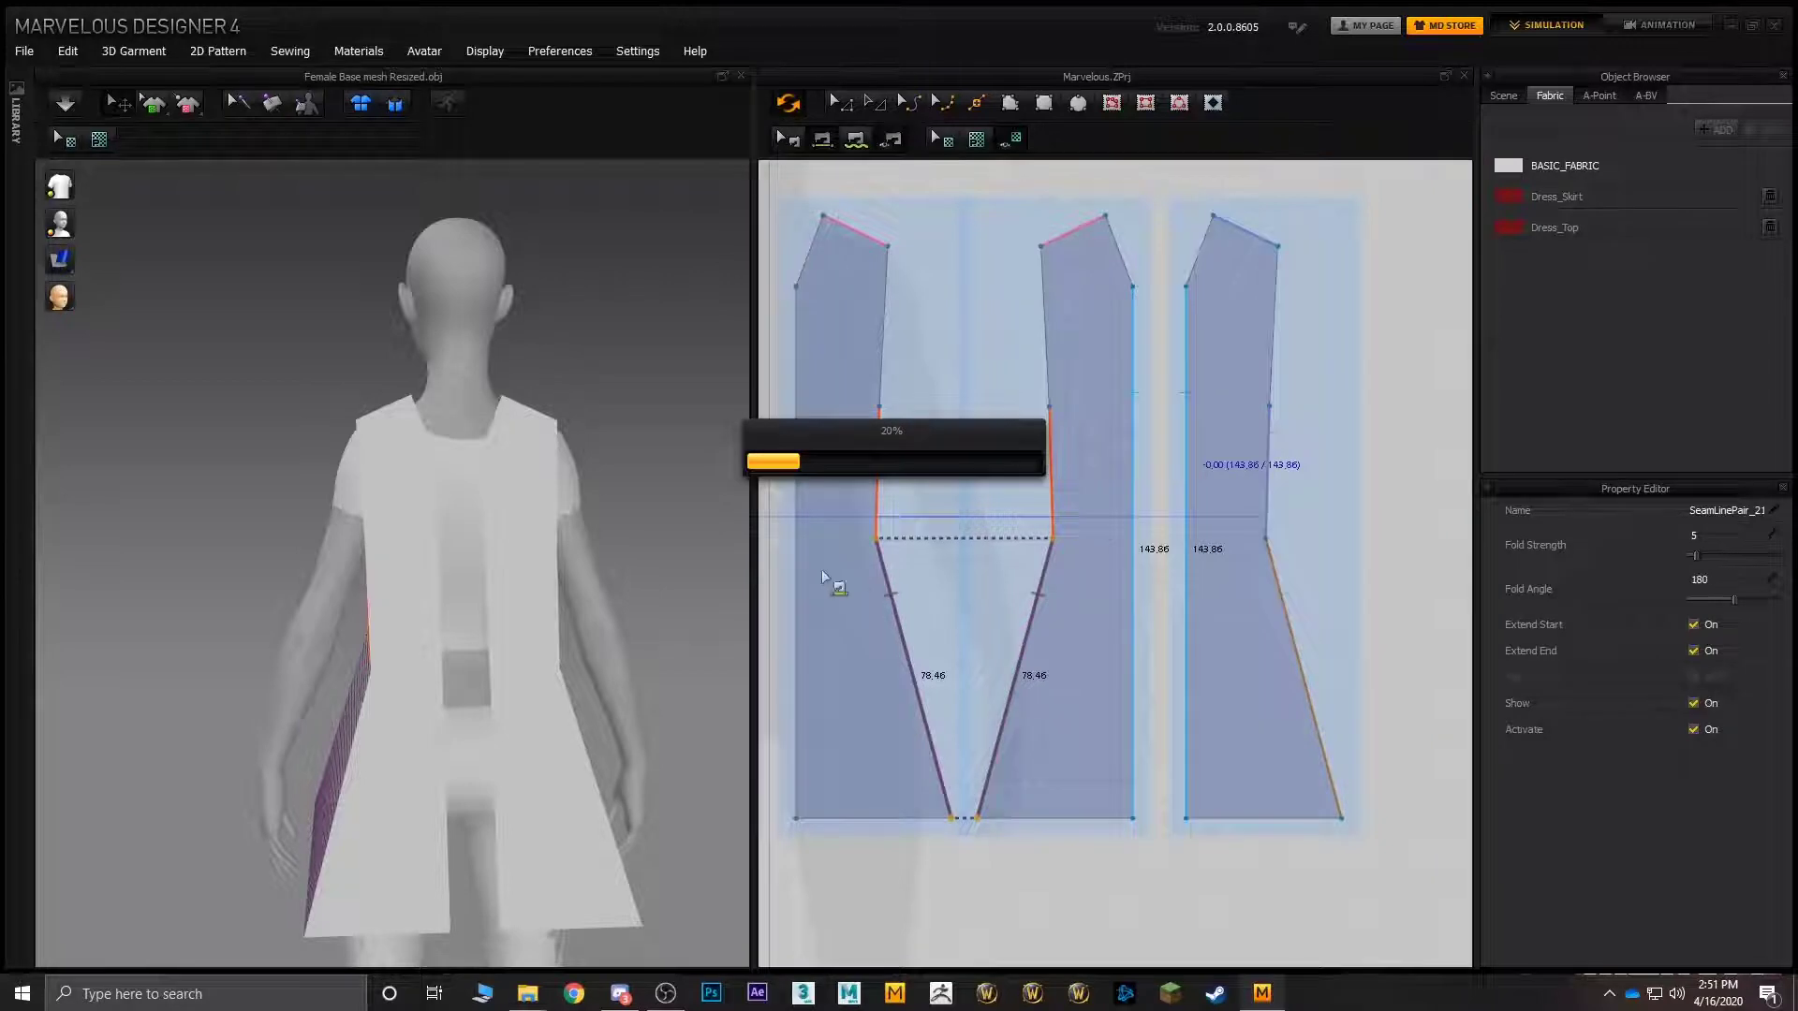
- Simulate the sewn long garment and tug at the cloth bunched around the hip from behind
right_drag(520, 515, 848, 509)
click(65, 103)
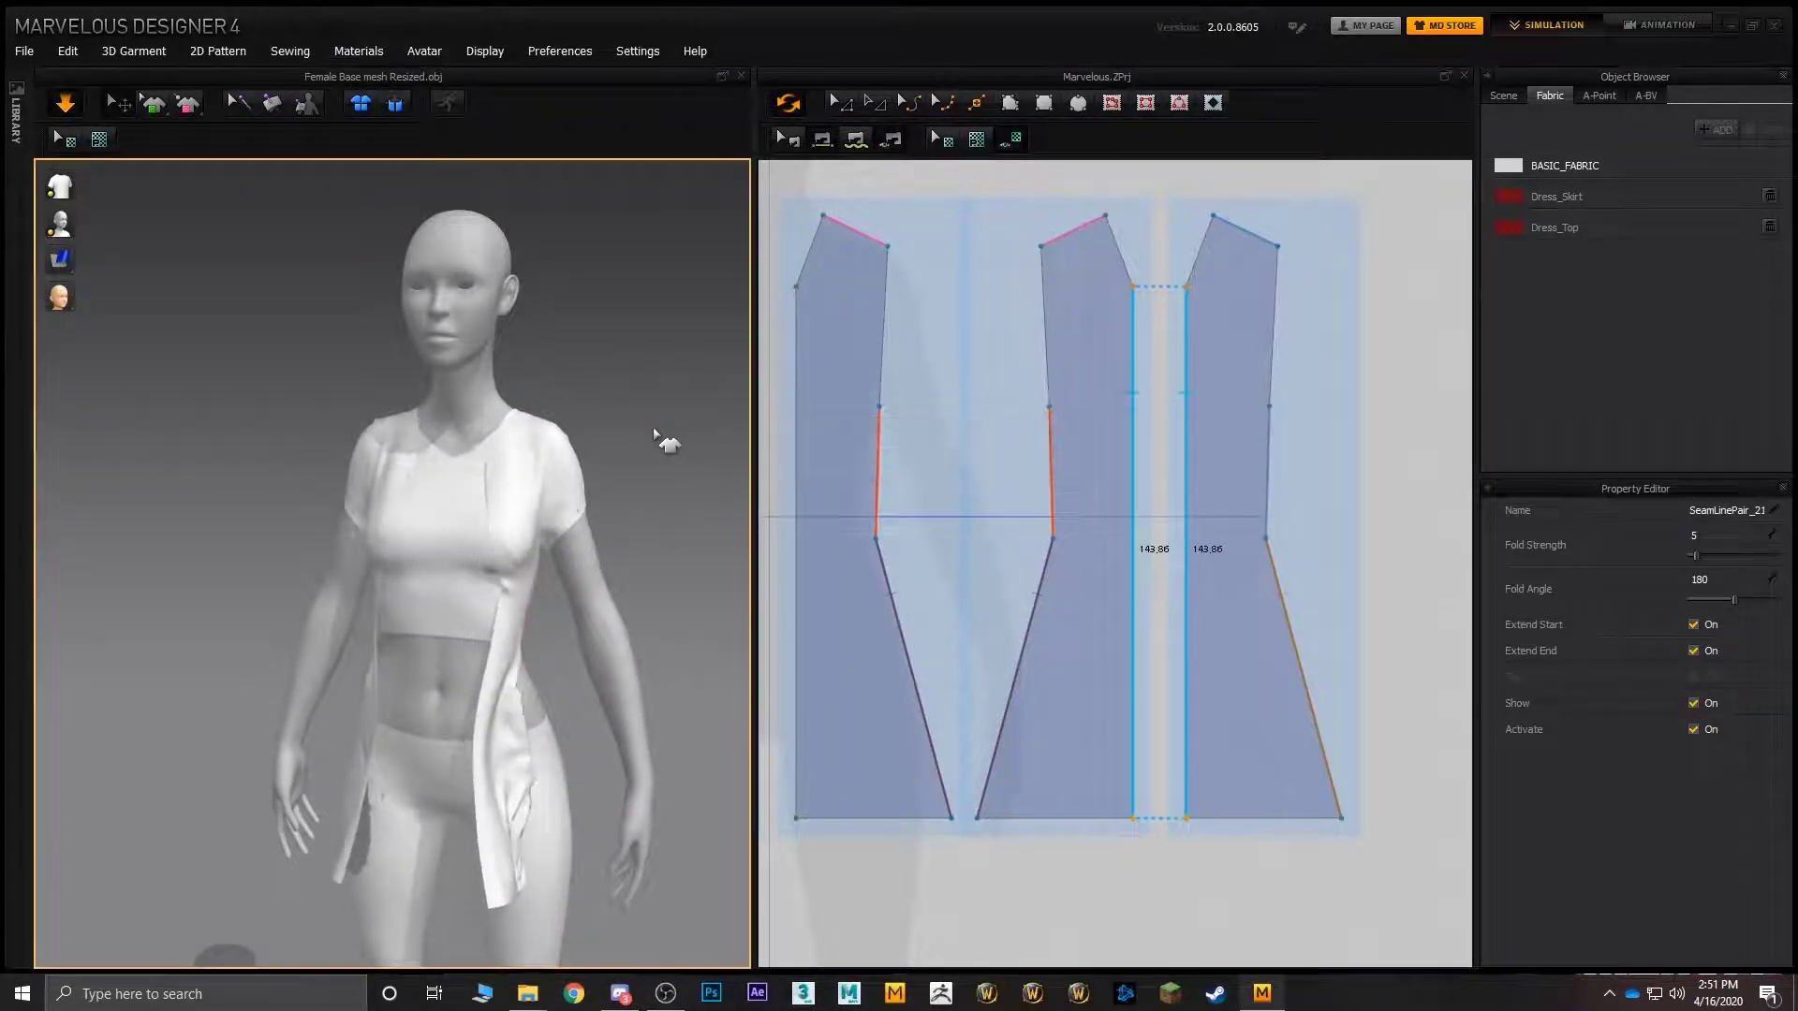
right_drag(615, 606, 584, 604)
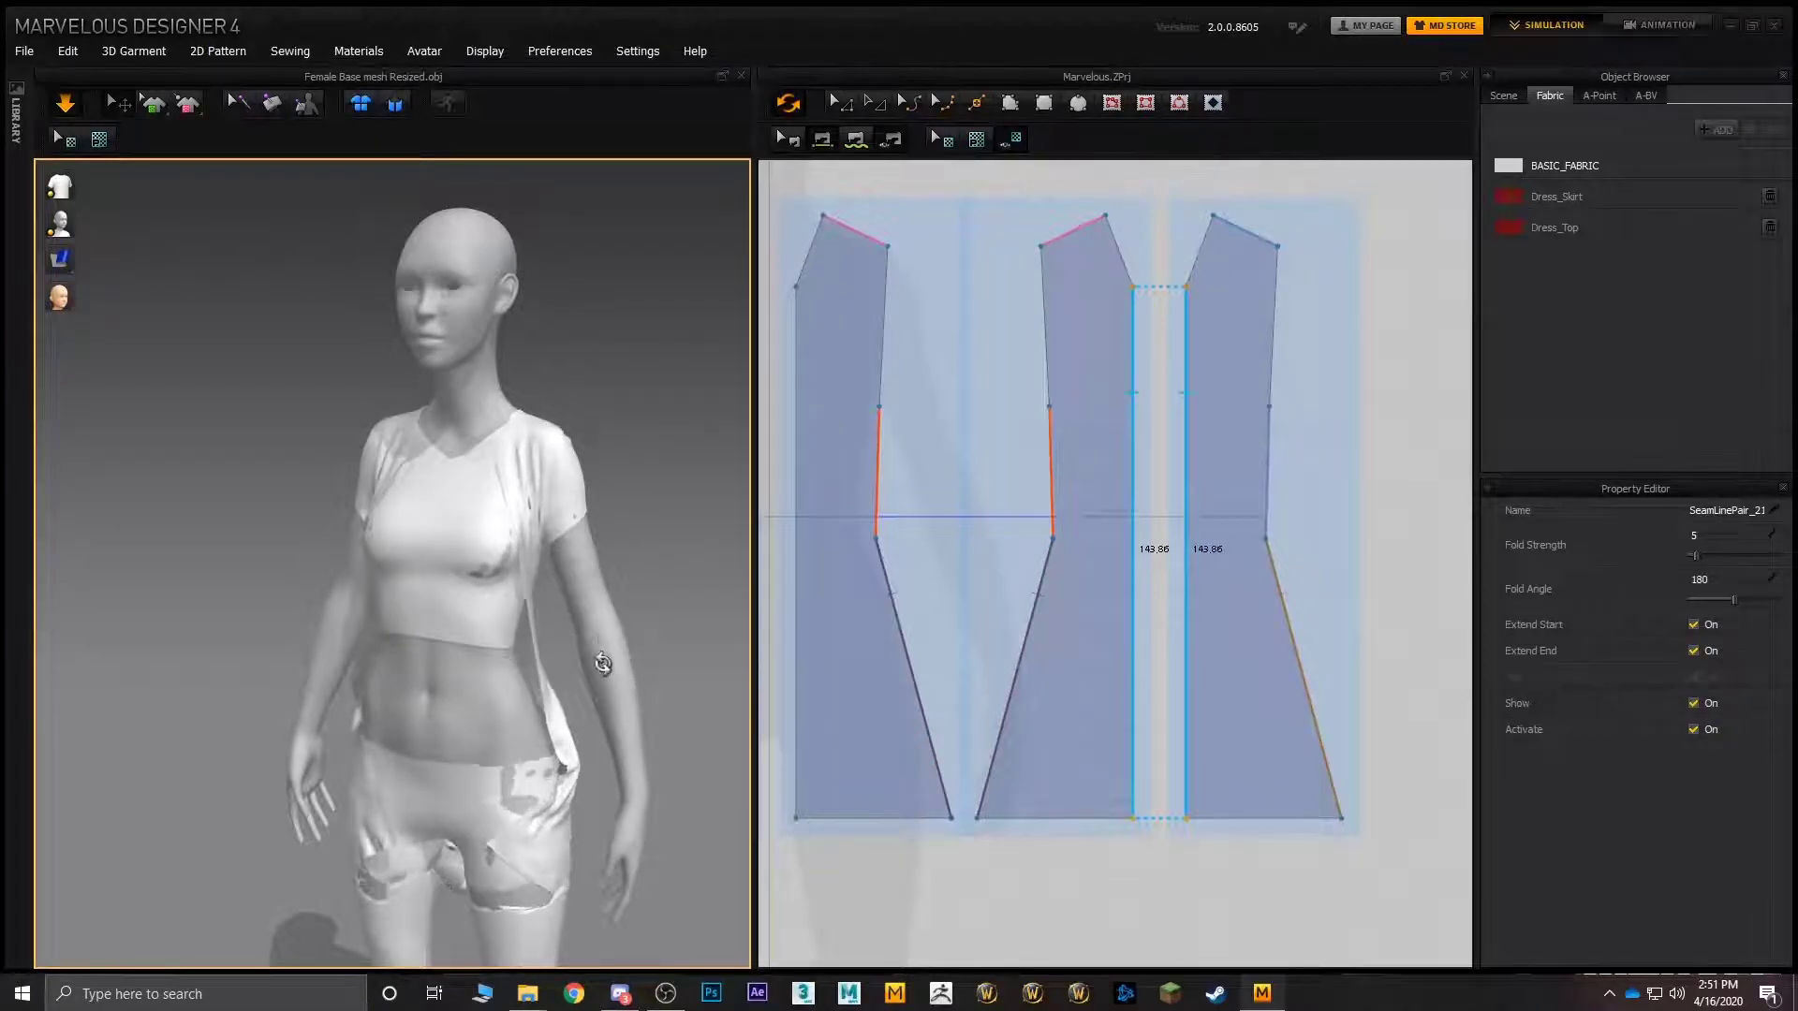
right_drag(594, 660, 380, 679)
drag(342, 805, 253, 848)
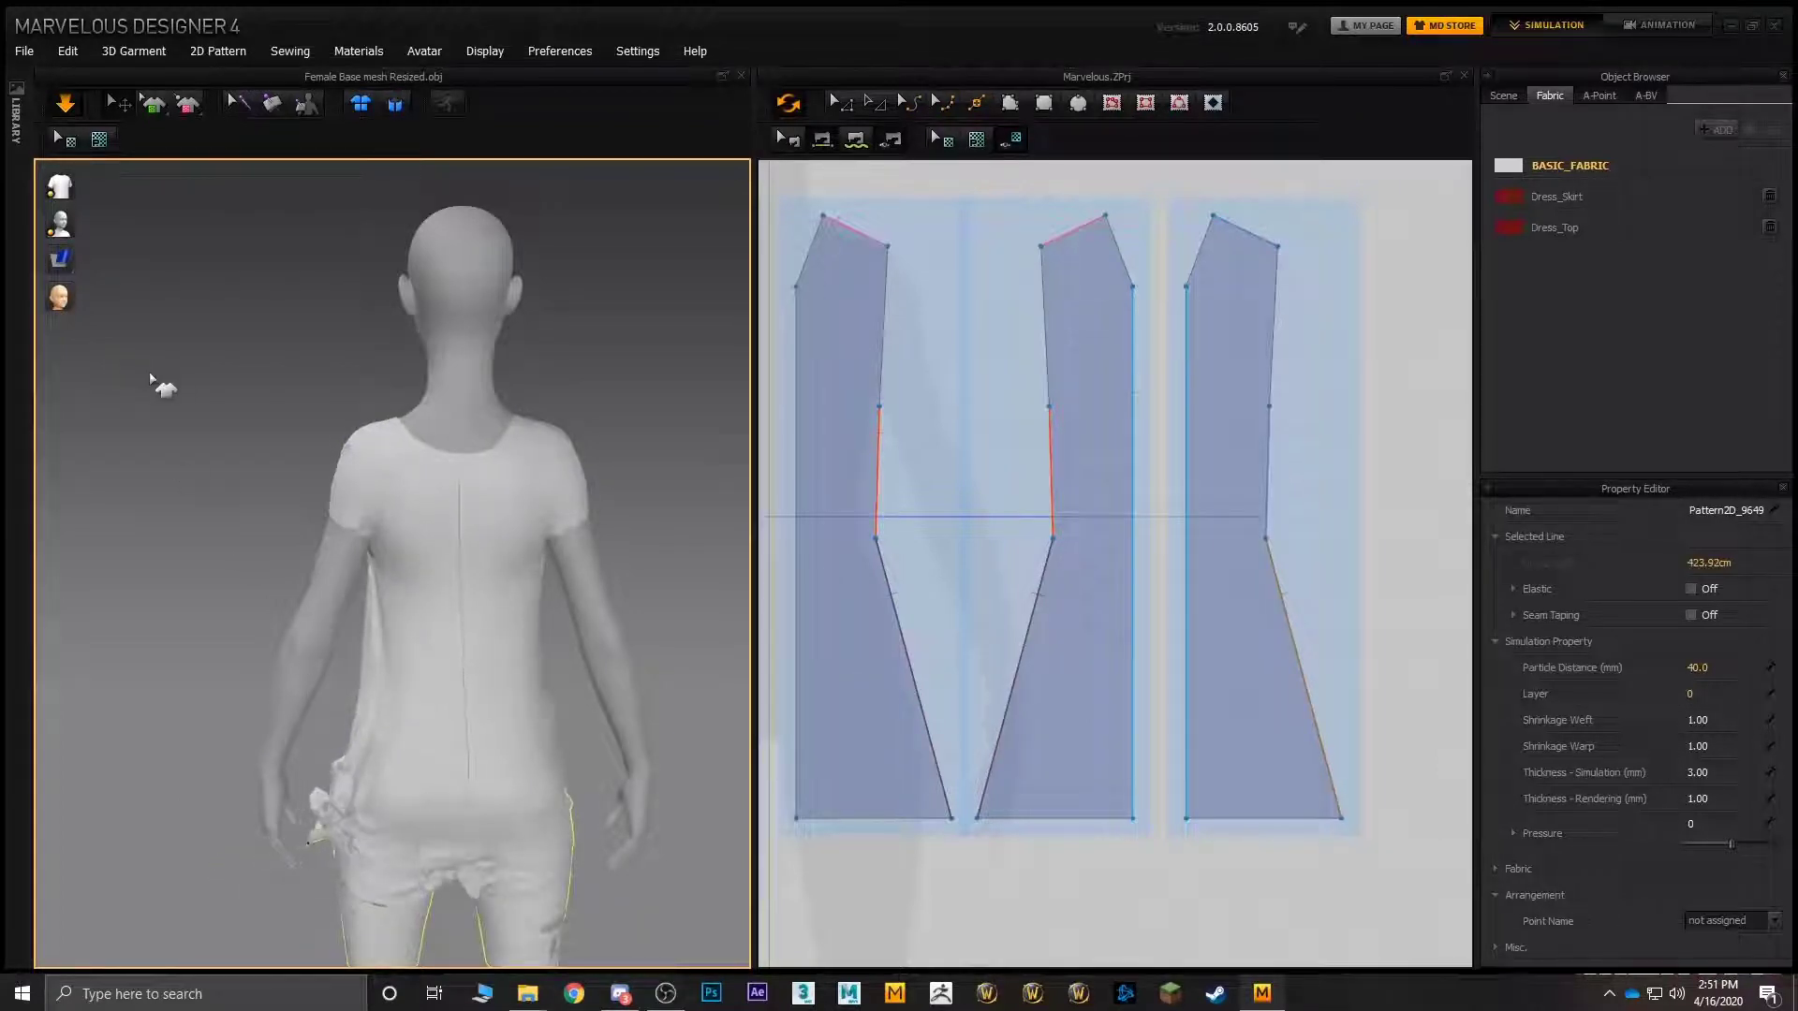
- Set the particle distance of all four long panels to 40 mm
click(841, 103)
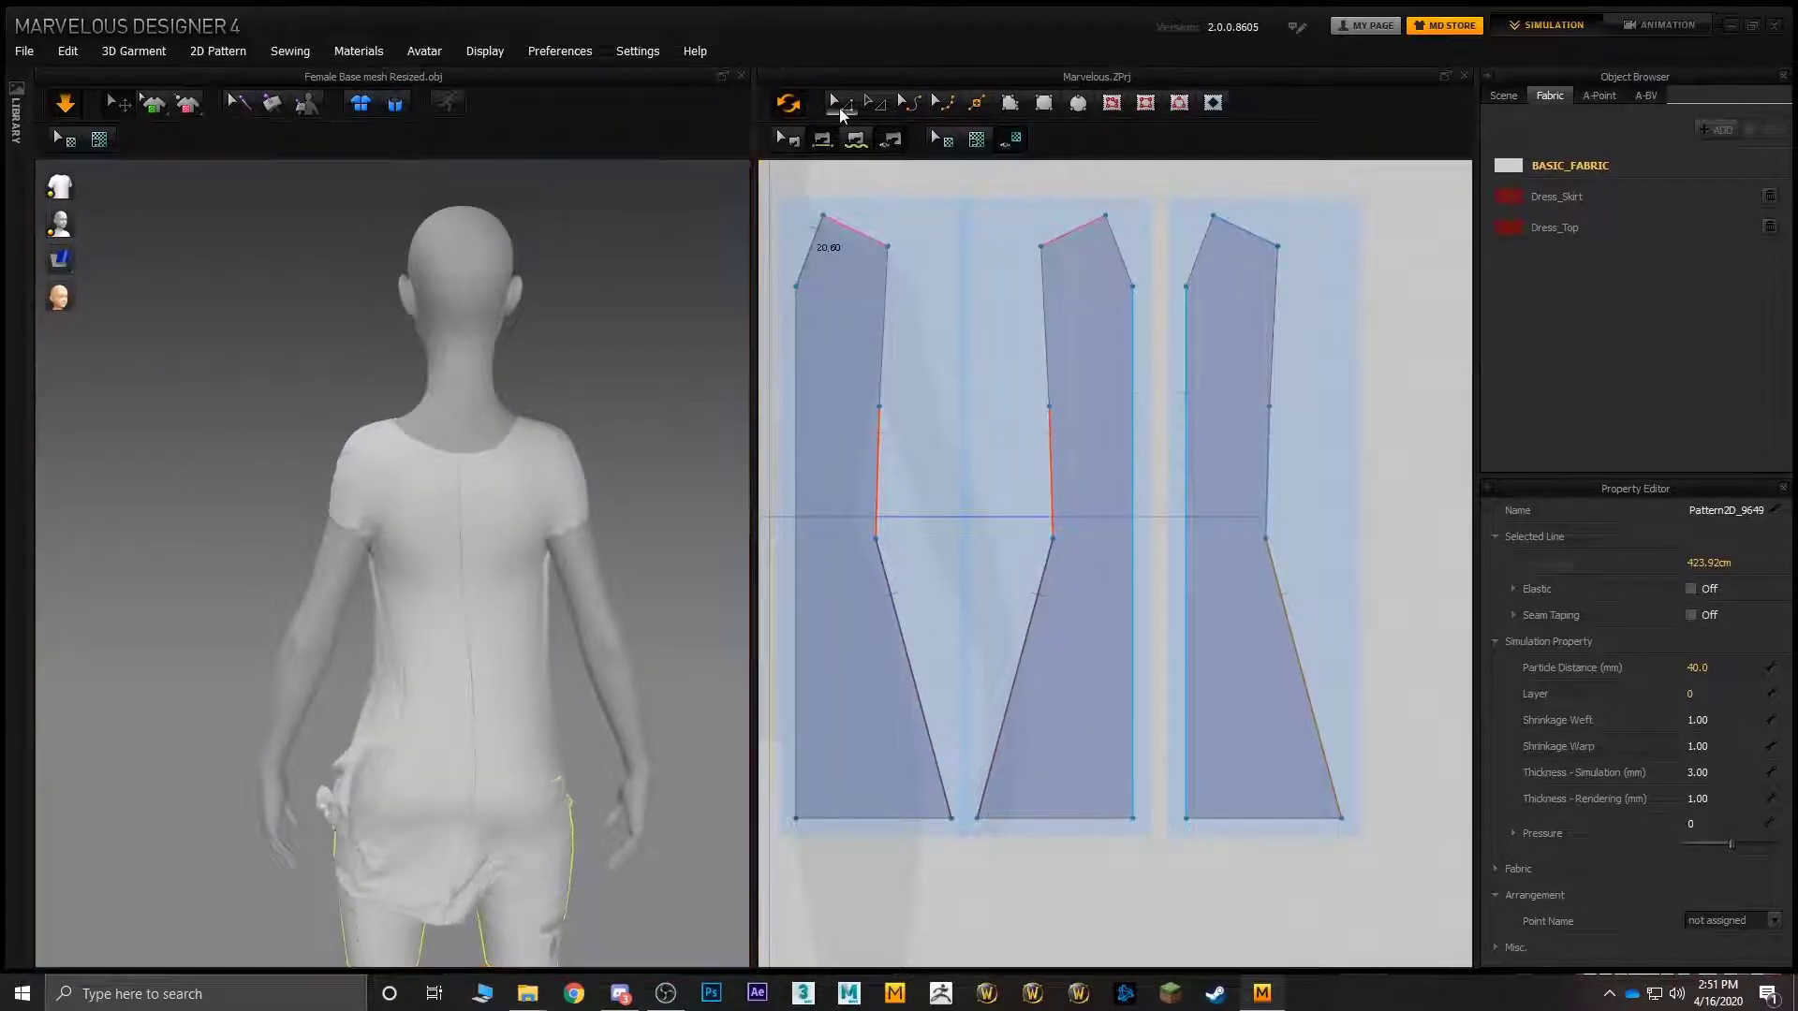
click(850, 334)
middle_drag(952, 348, 1111, 337)
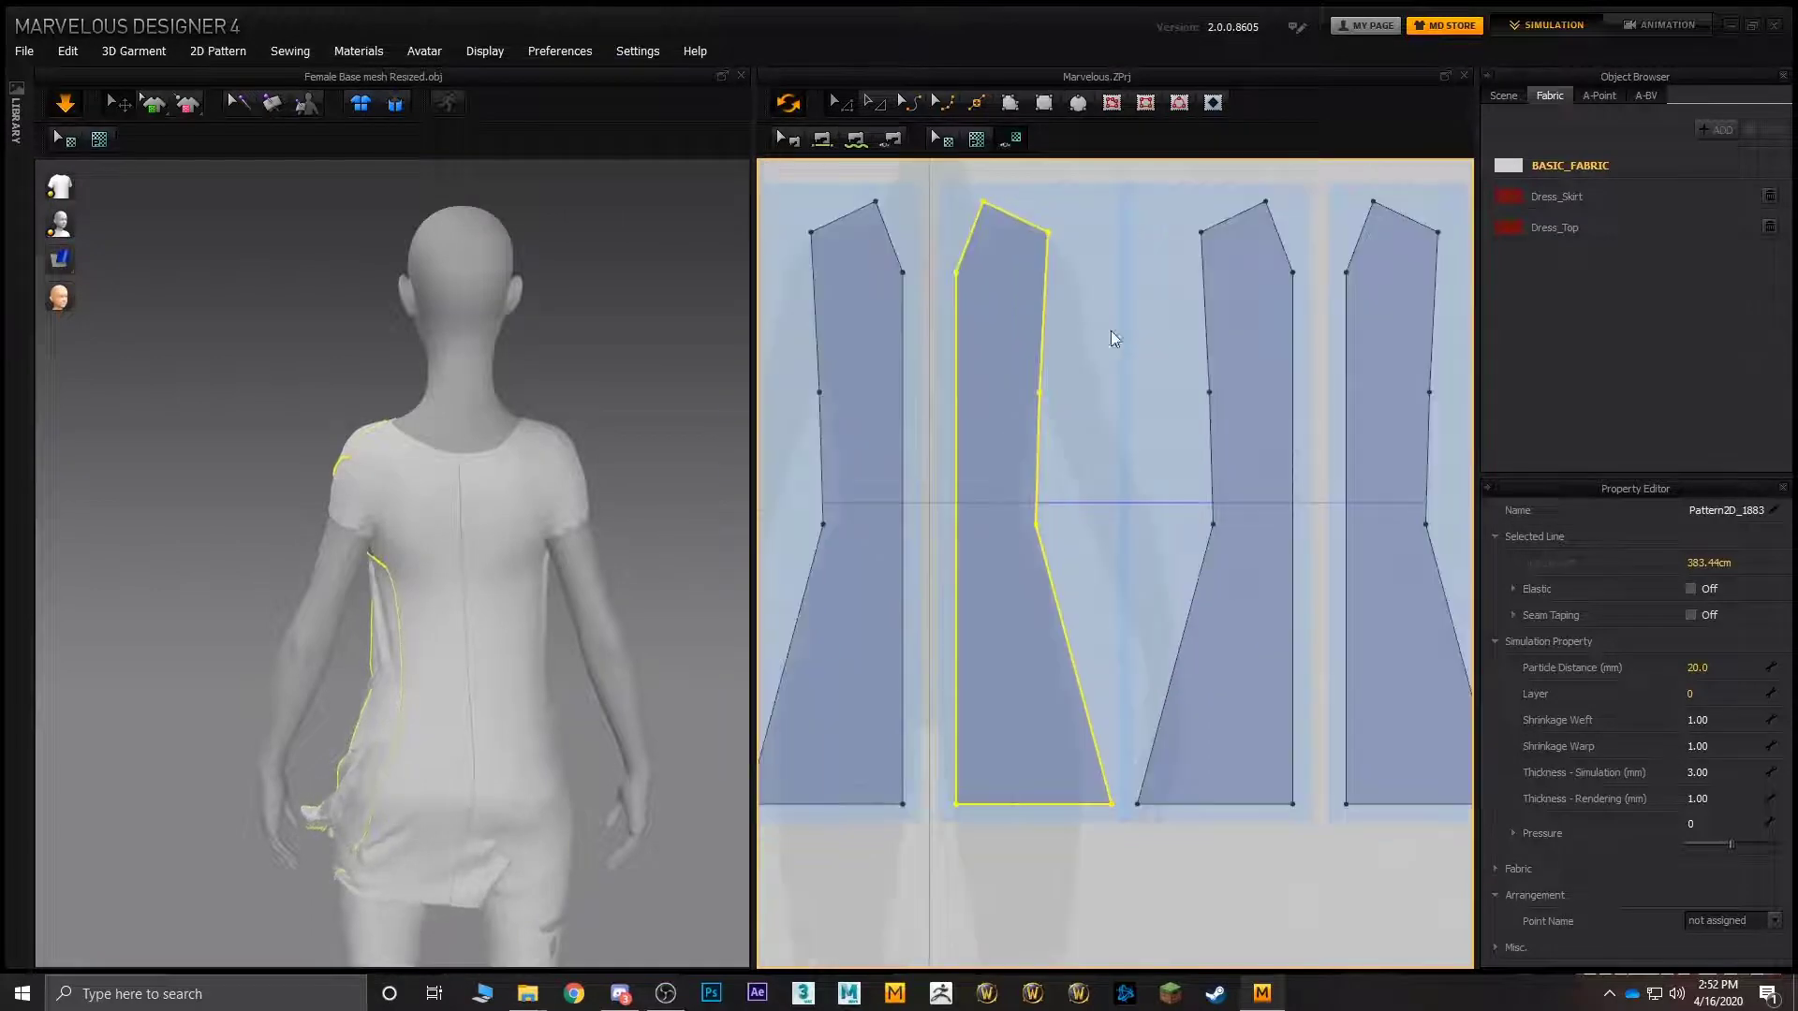
scroll(1111, 336, down, 3)
shift+click(947, 377)
shift+click(1184, 361)
shift+click(1297, 360)
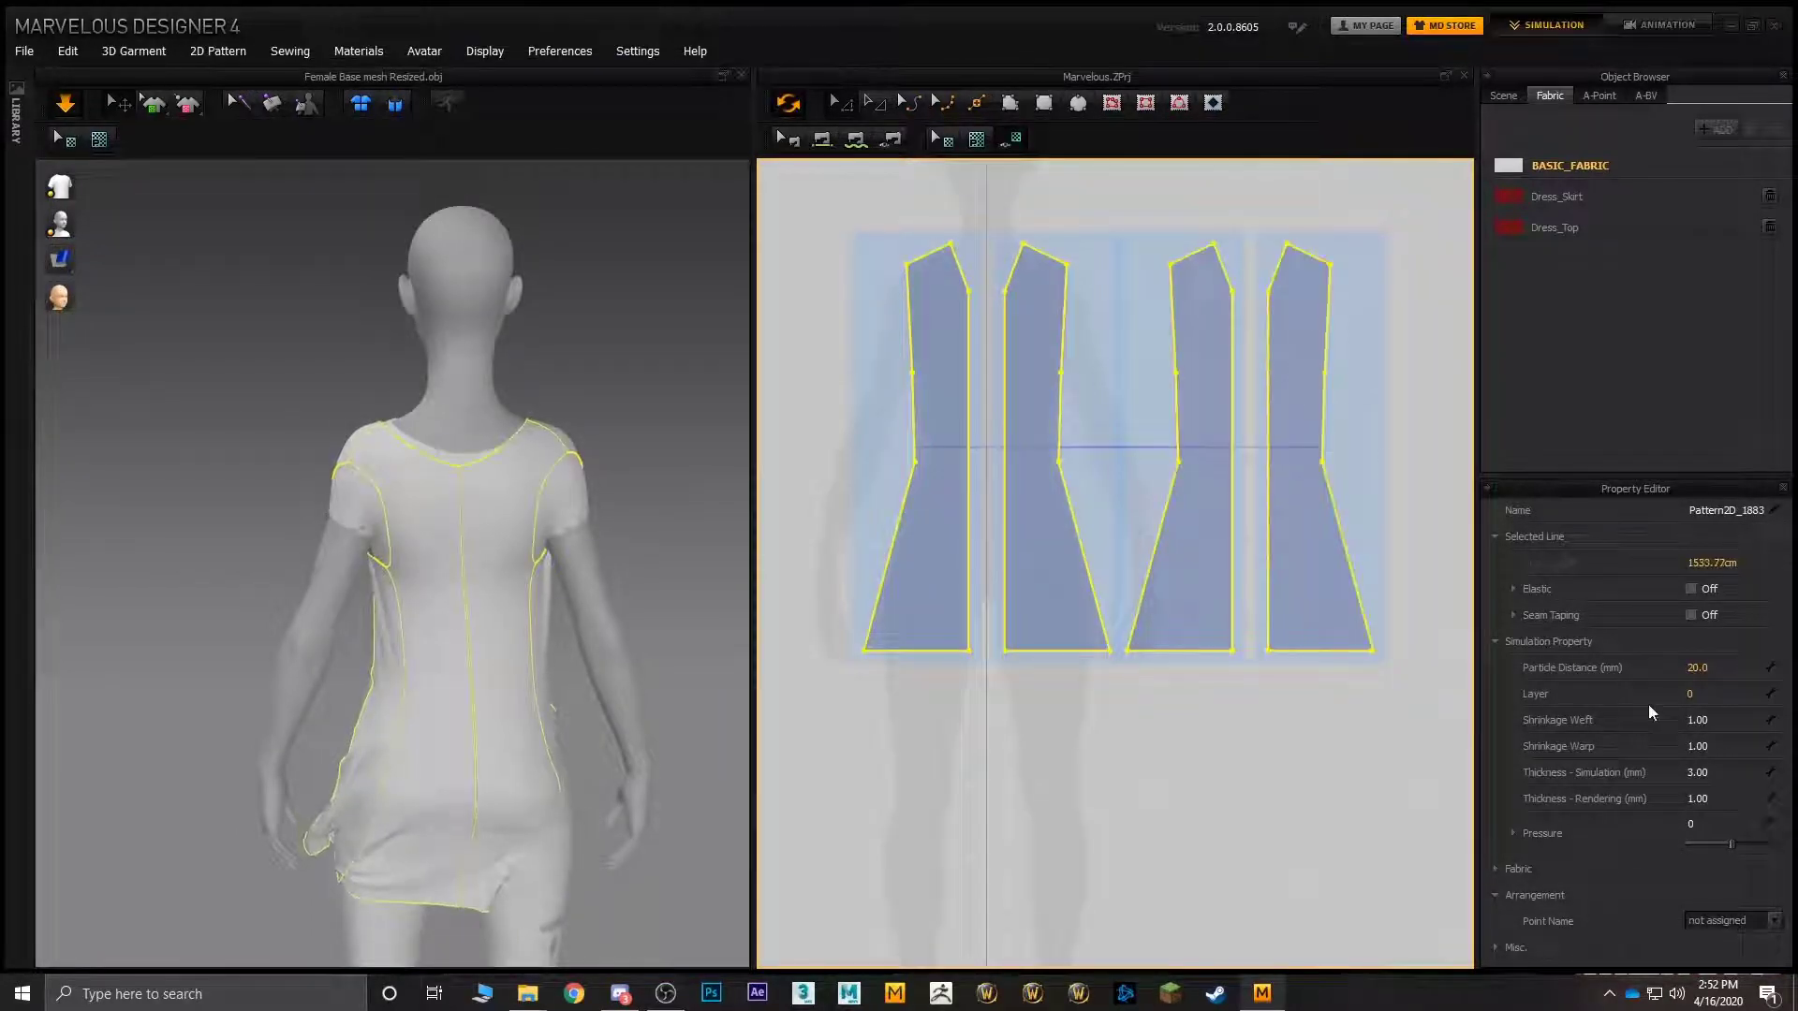
click(1715, 668)
text(40)
key(Return)
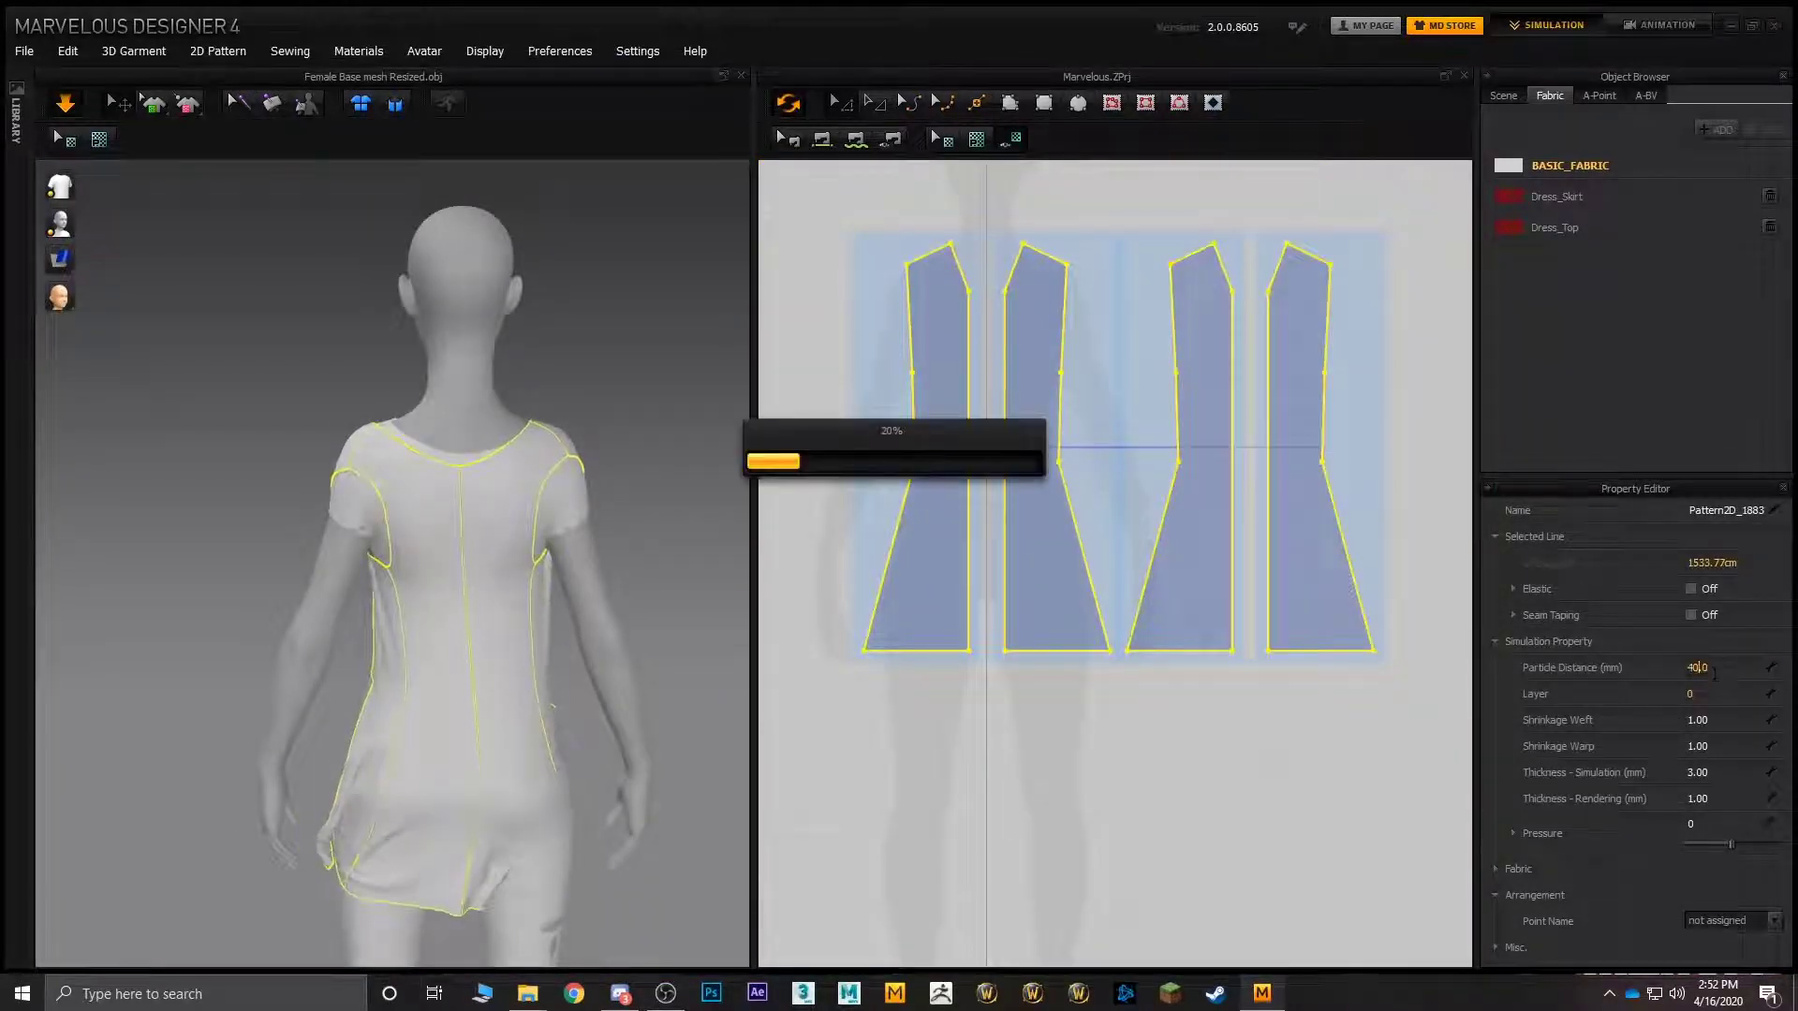
- Pull the long front panels outward from both hips while the simulation runs
right_drag(393, 323, 582, 425)
middle_drag(582, 426, 631, 481)
scroll(630, 482, up, 3)
right_drag(712, 524, 718, 586)
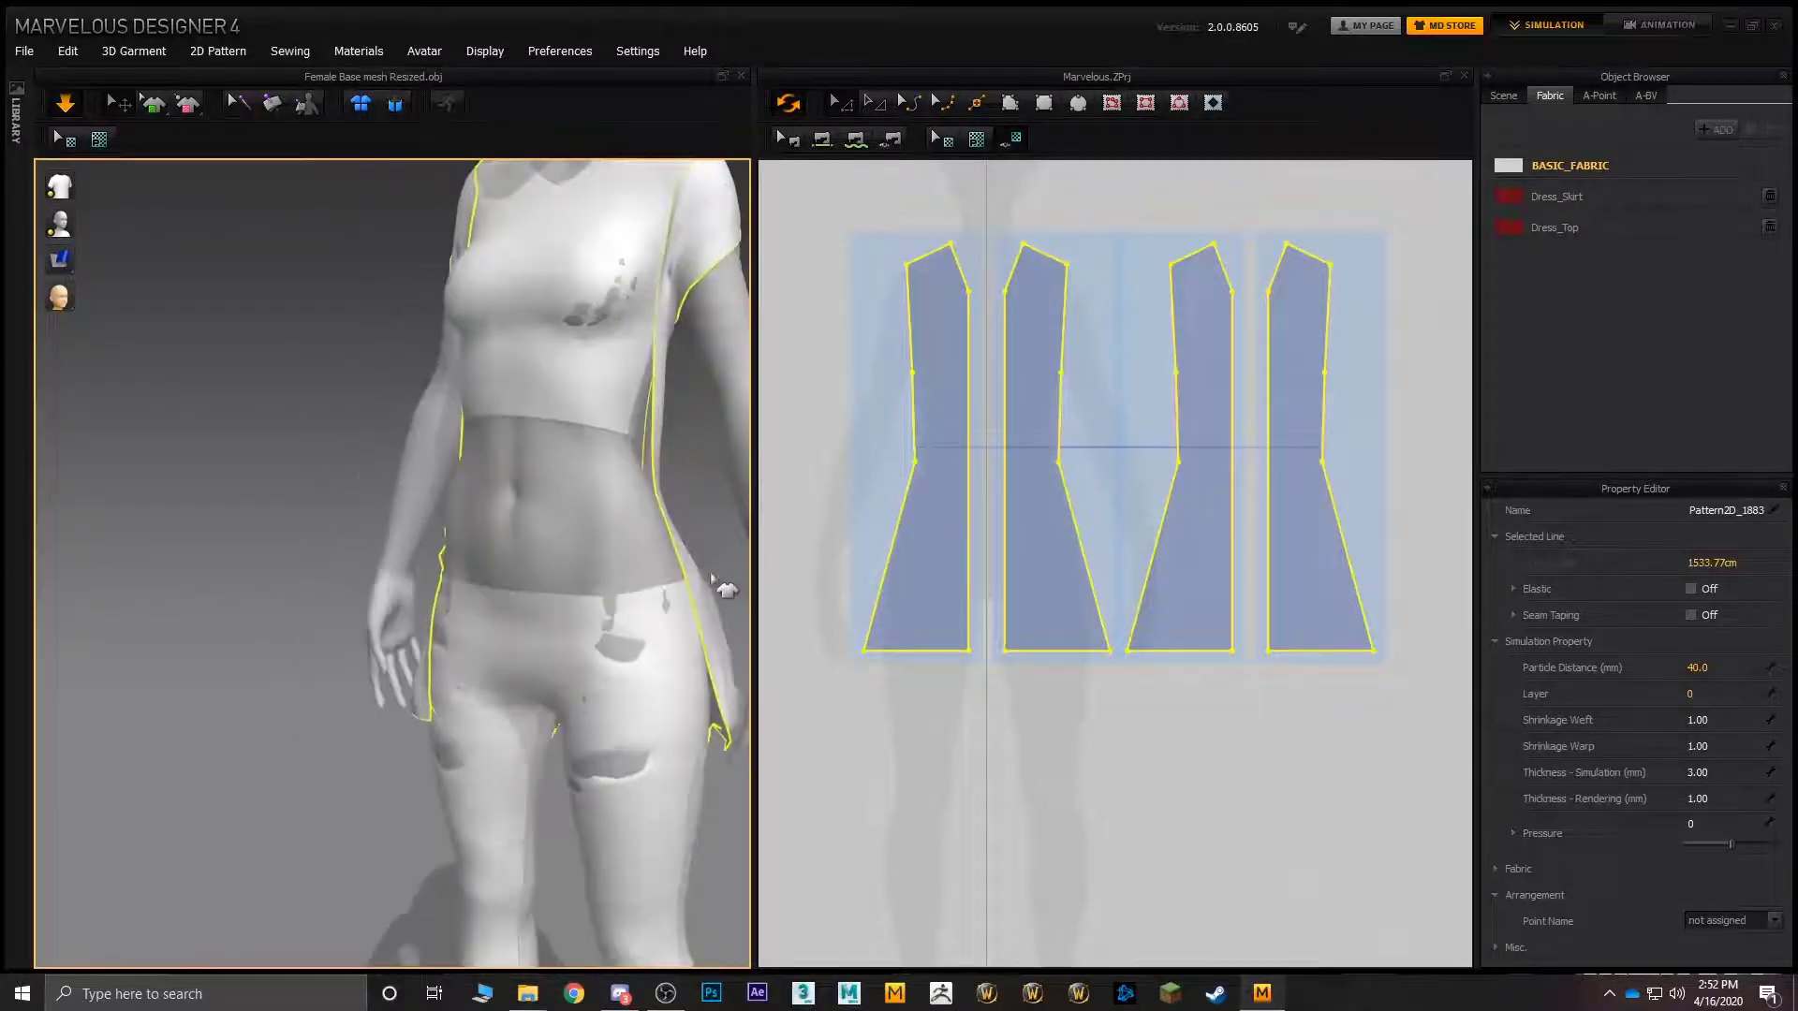
drag(714, 626, 859, 666)
right_drag(592, 619, 481, 647)
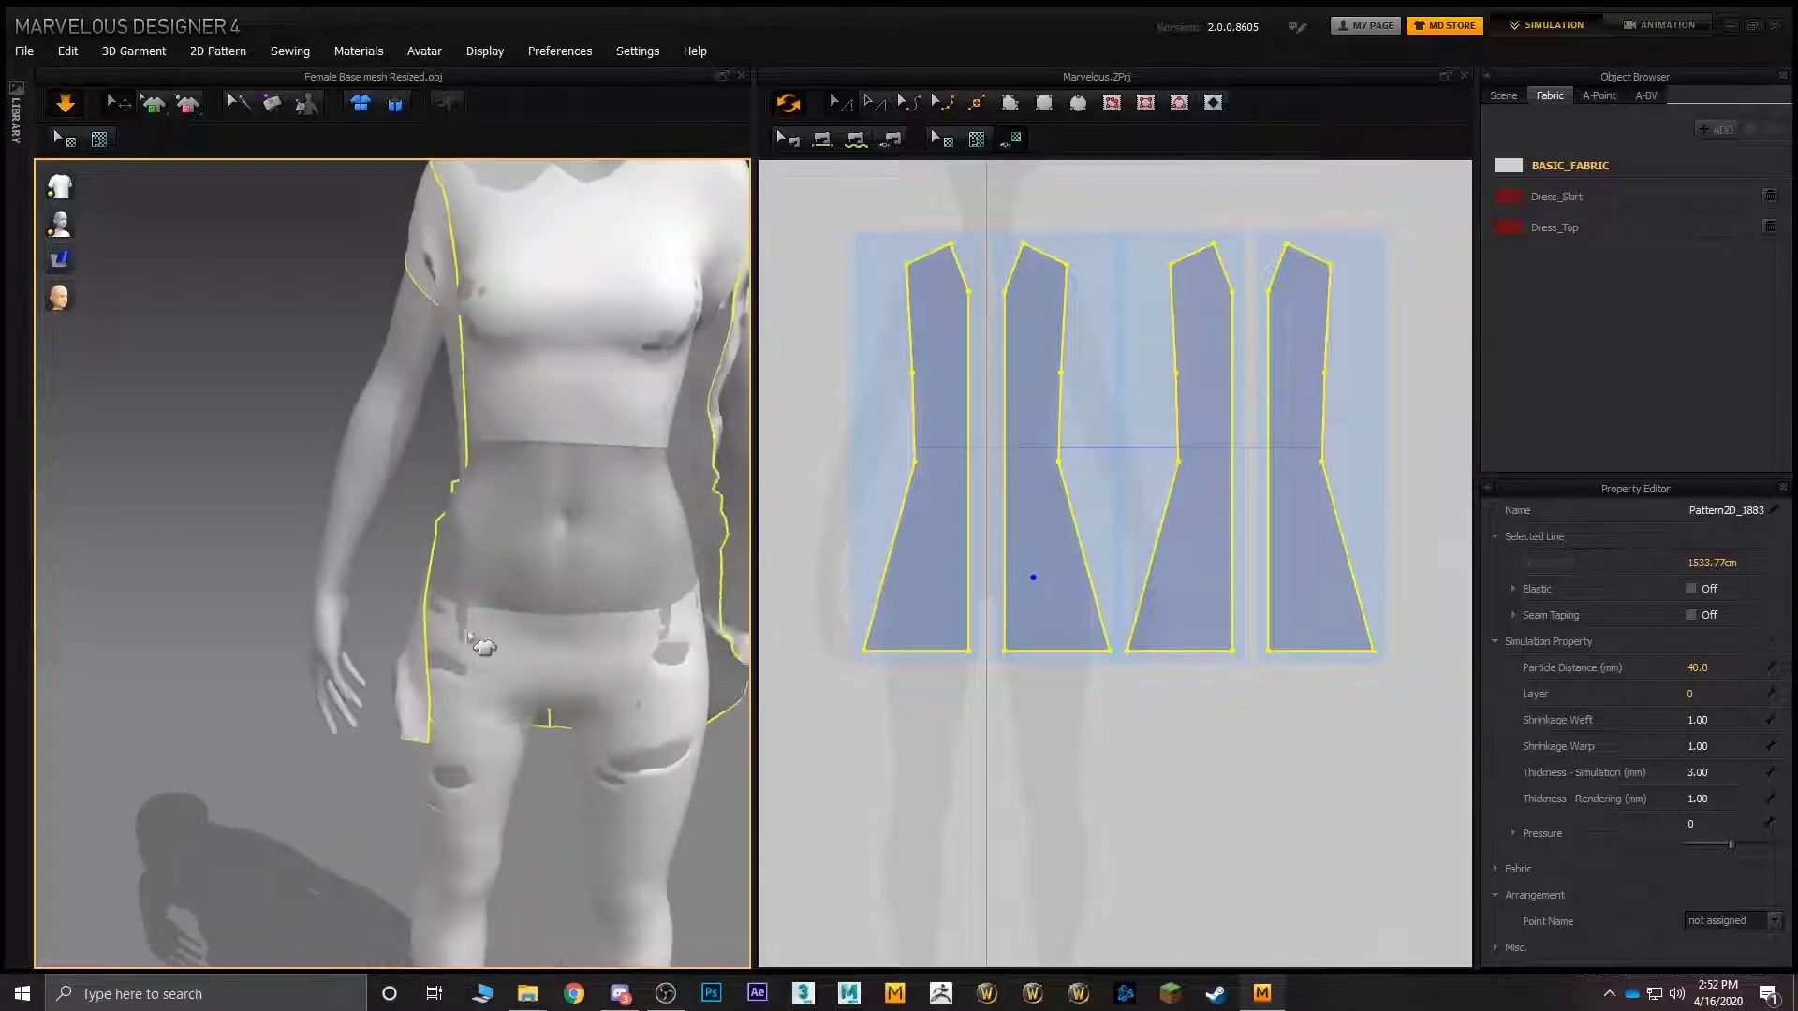
mouse_move(427, 661)
mouse_down()
mouse_move(313, 672)
mouse_move(398, 681)
mouse_up()
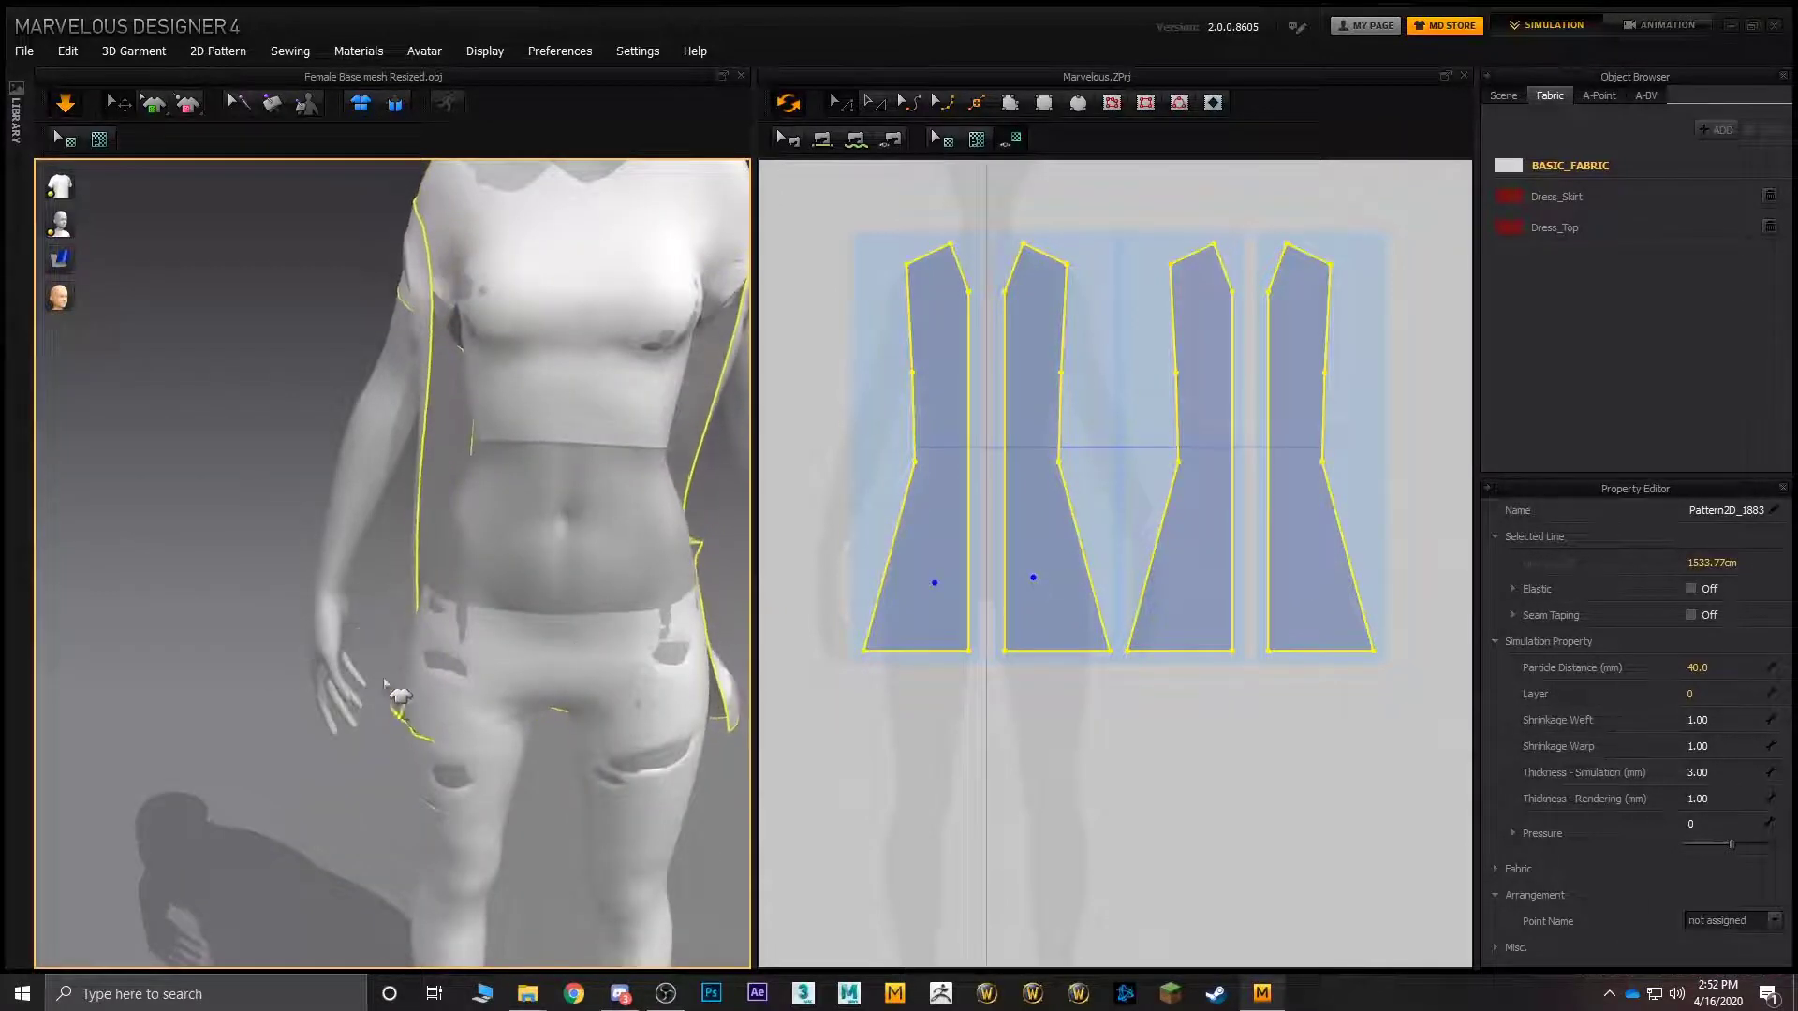
- Tug the garment's sides and hem outward from behind to try to free the tangled cloth, and check the shoulders
right_drag(393, 690, 725, 661)
middle_drag(703, 609, 495, 515)
drag(543, 626, 660, 697)
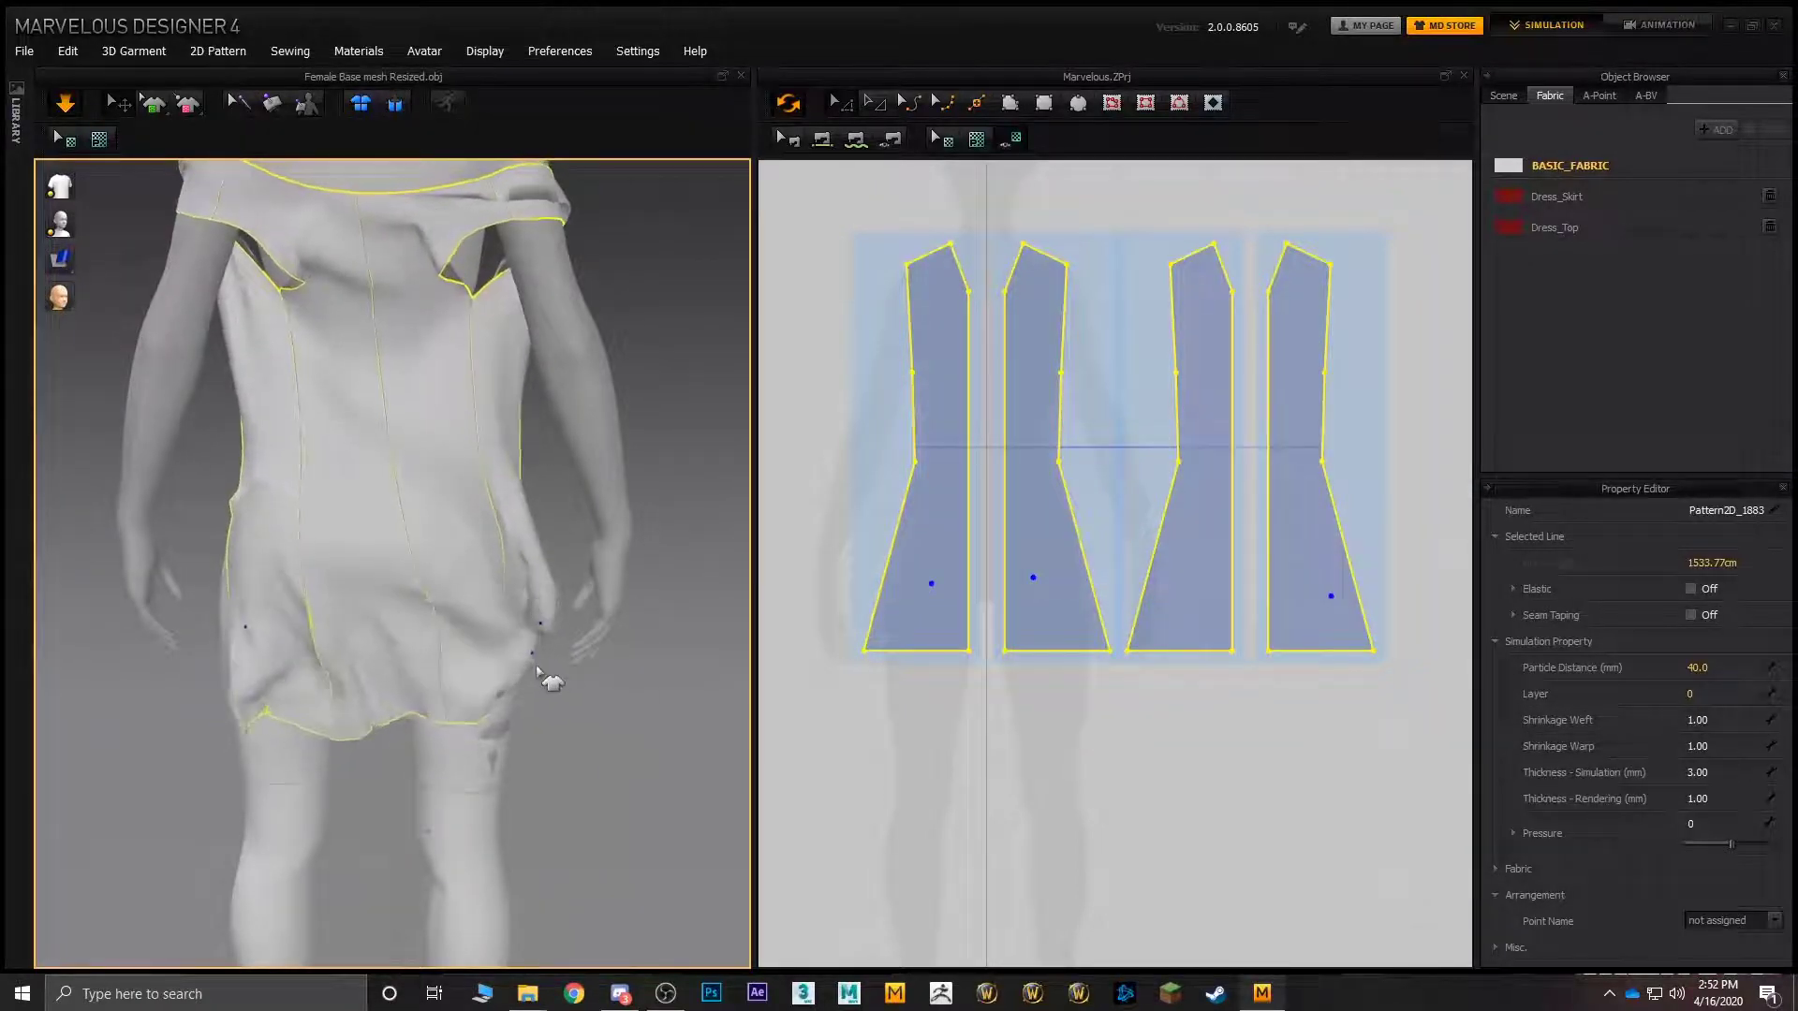
drag(536, 669, 687, 697)
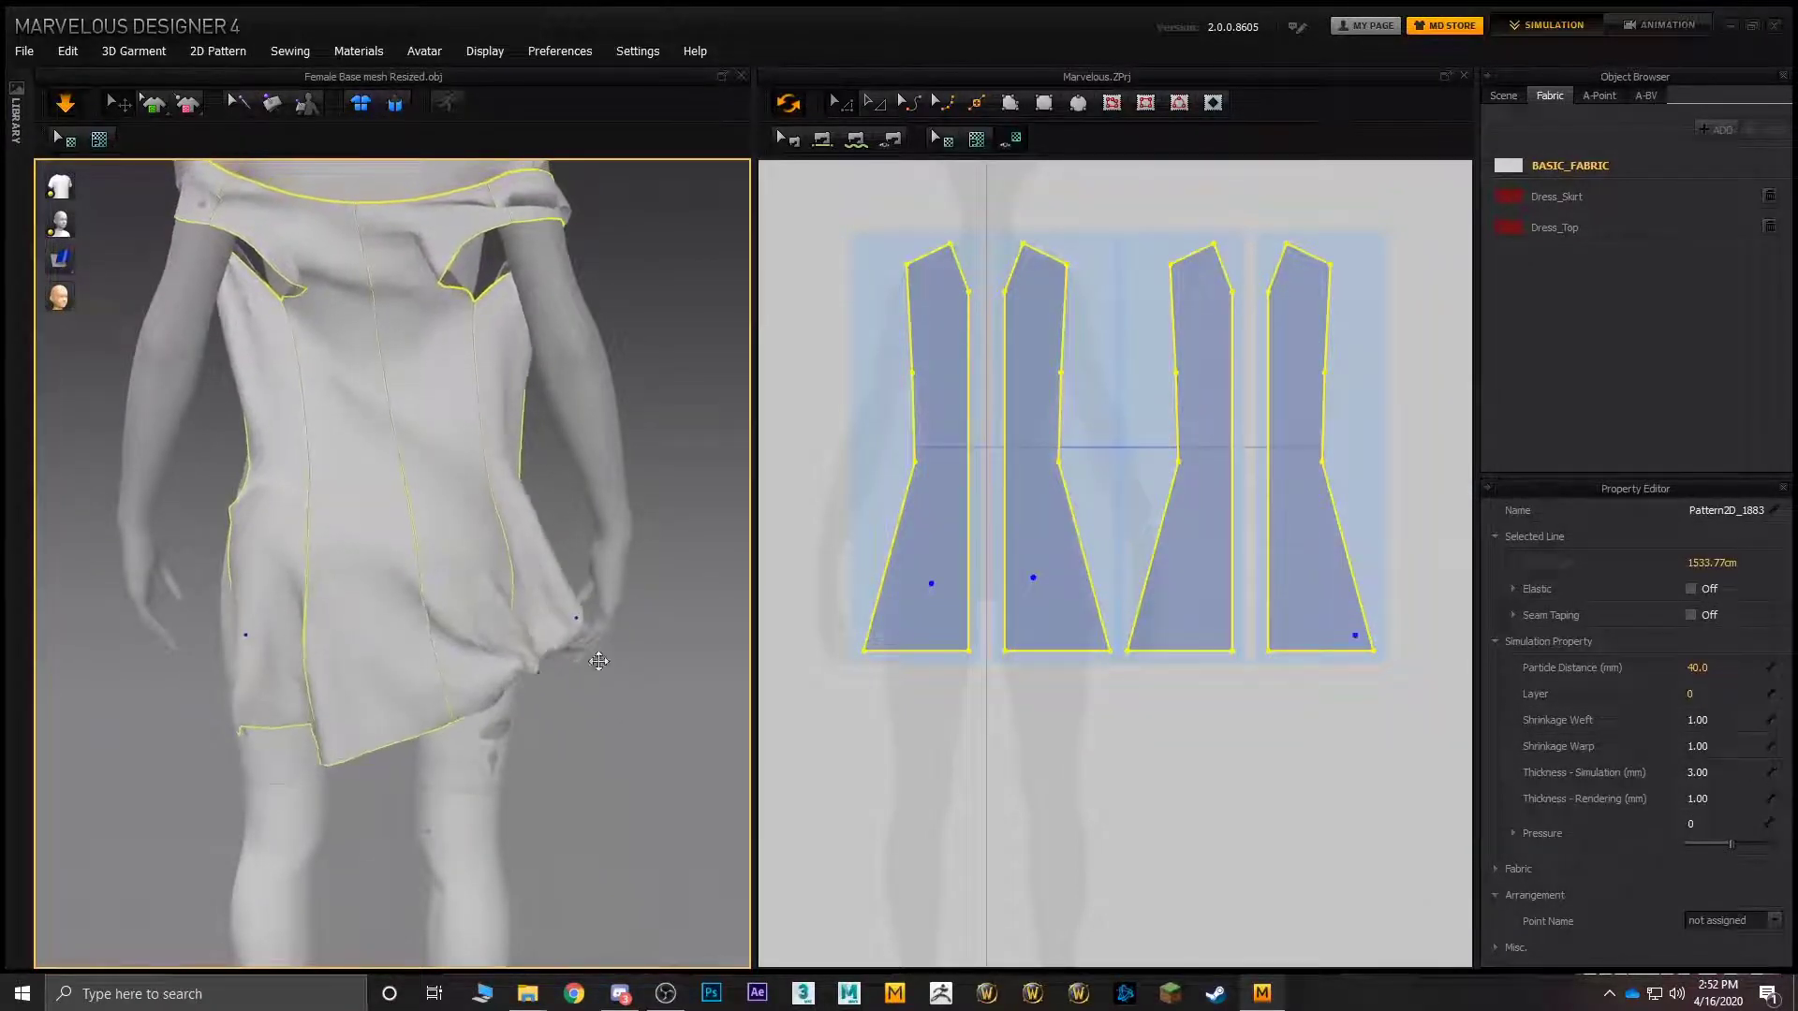
right_drag(555, 678, 462, 693)
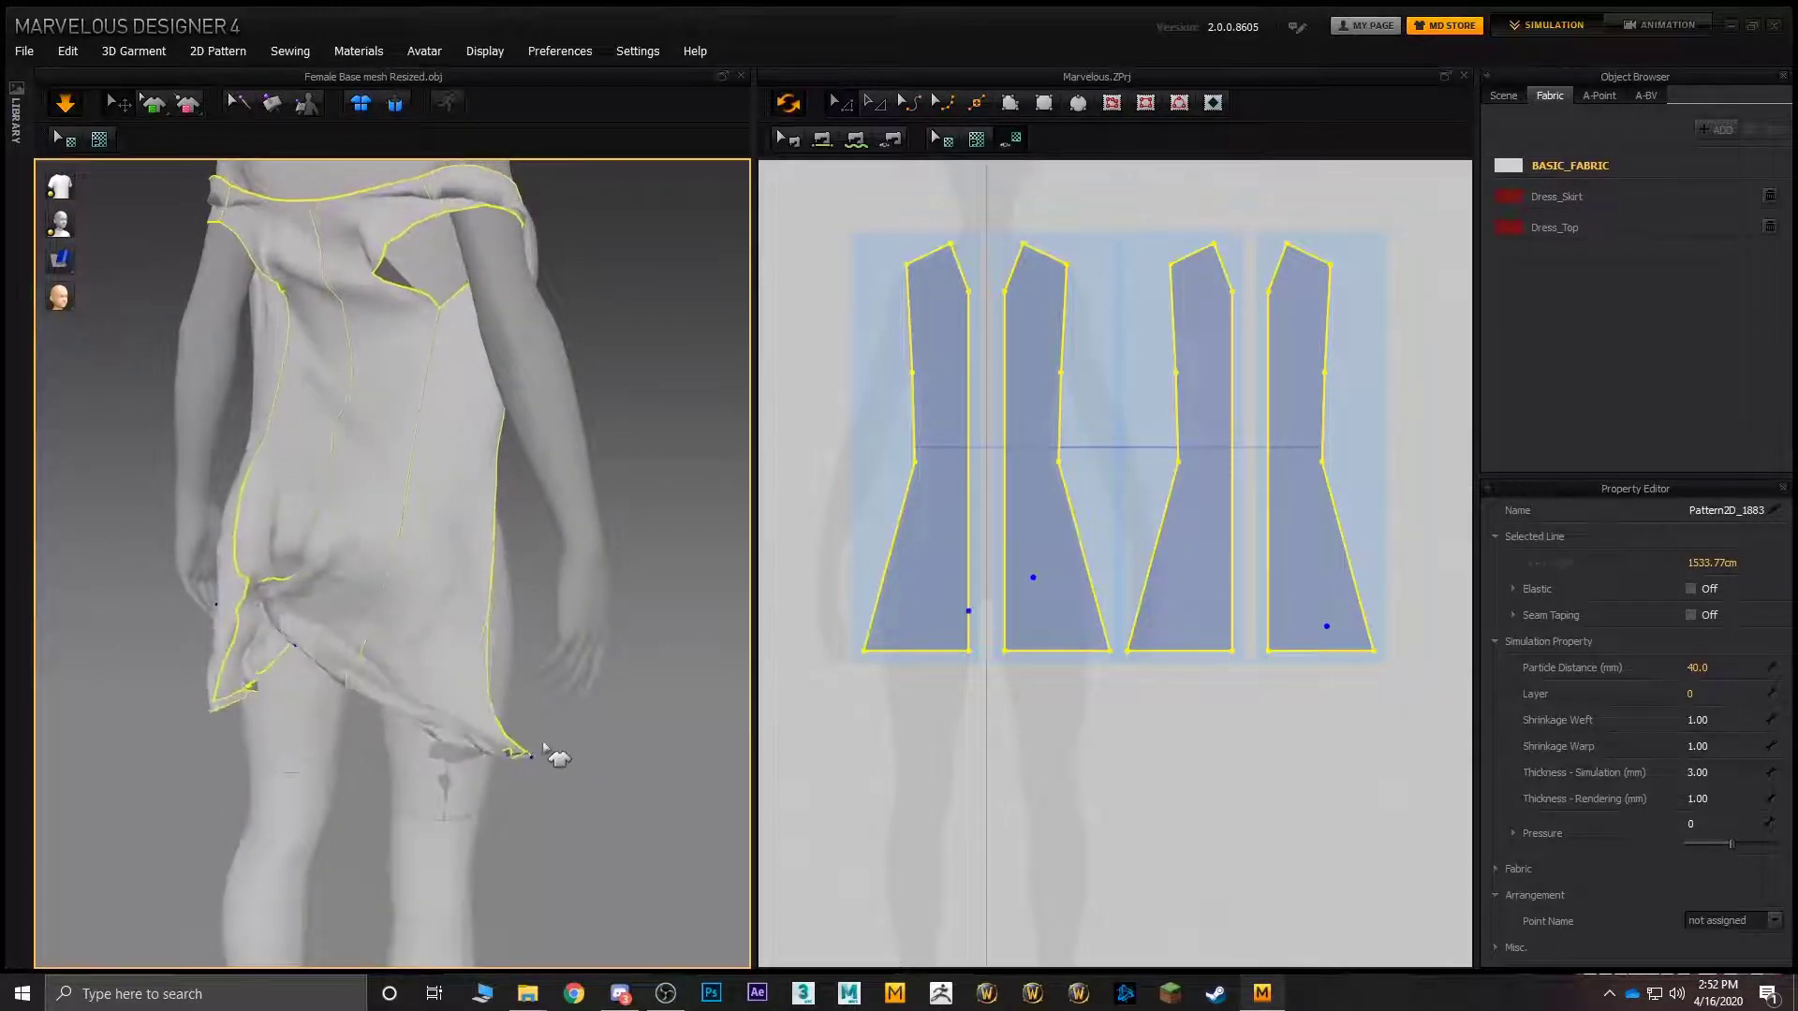
drag(313, 709, 258, 698)
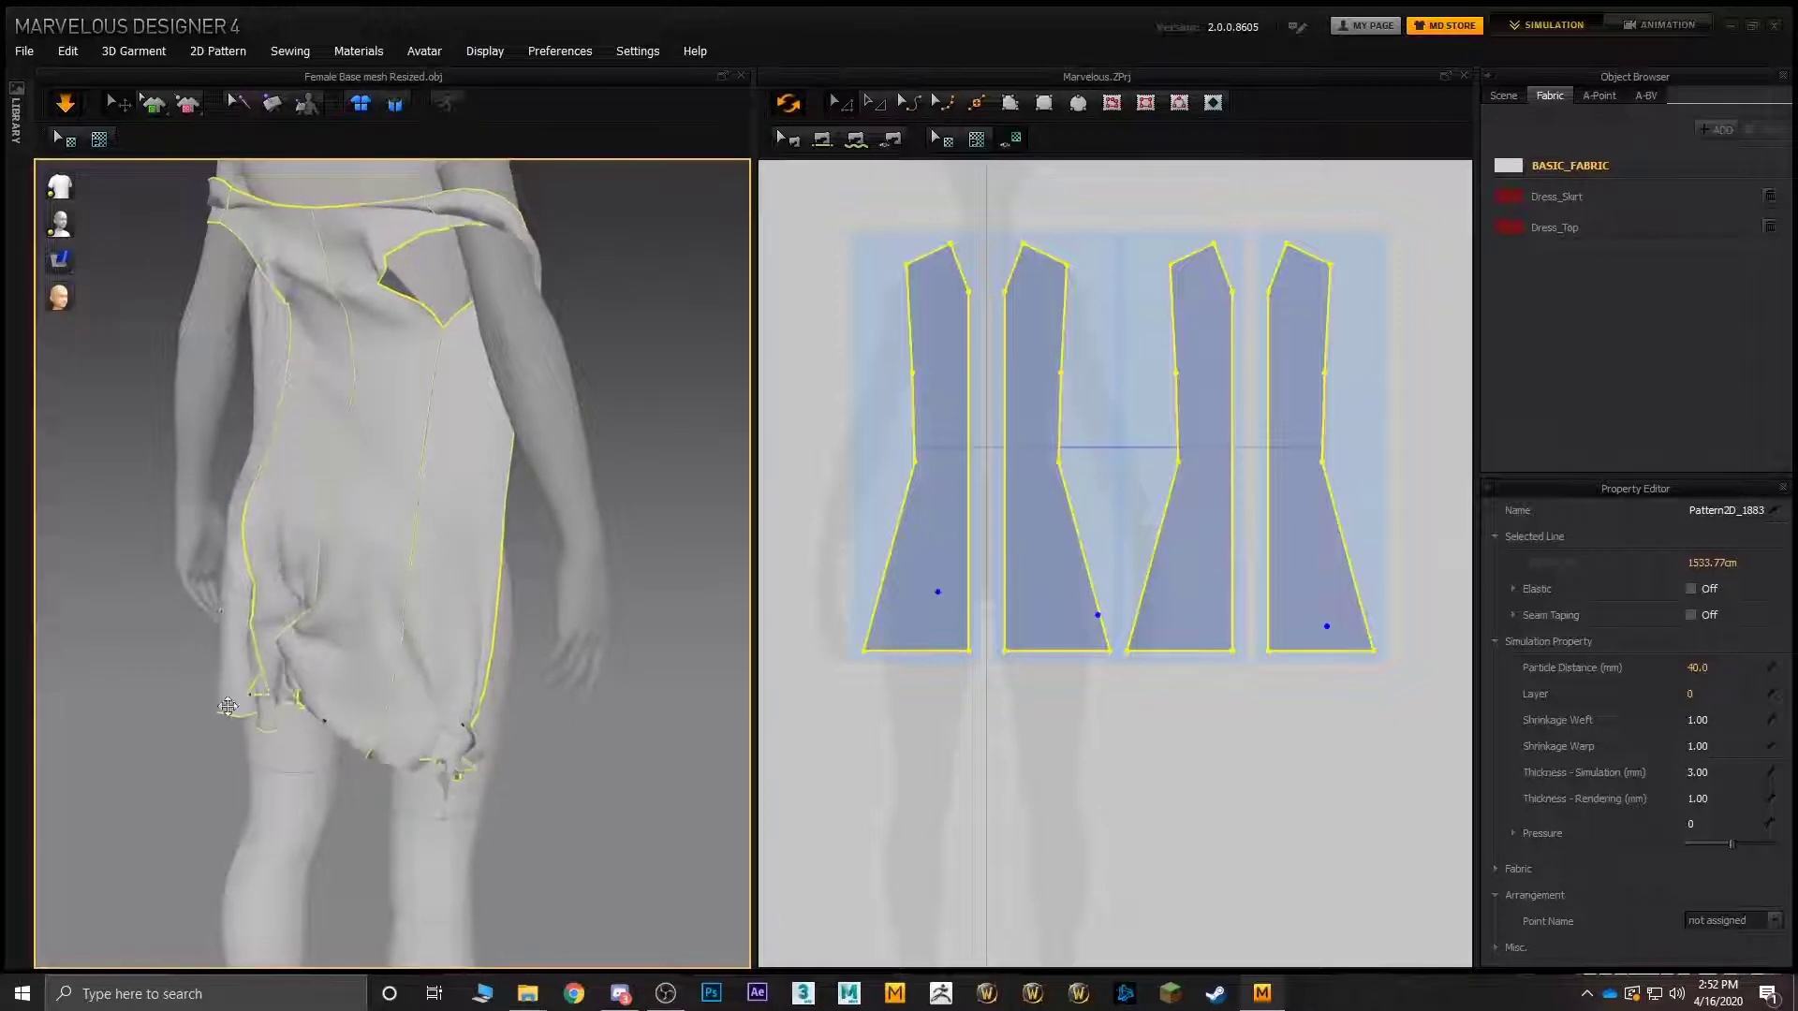
middle_drag(474, 469, 502, 690)
right_drag(502, 690, 273, 602)
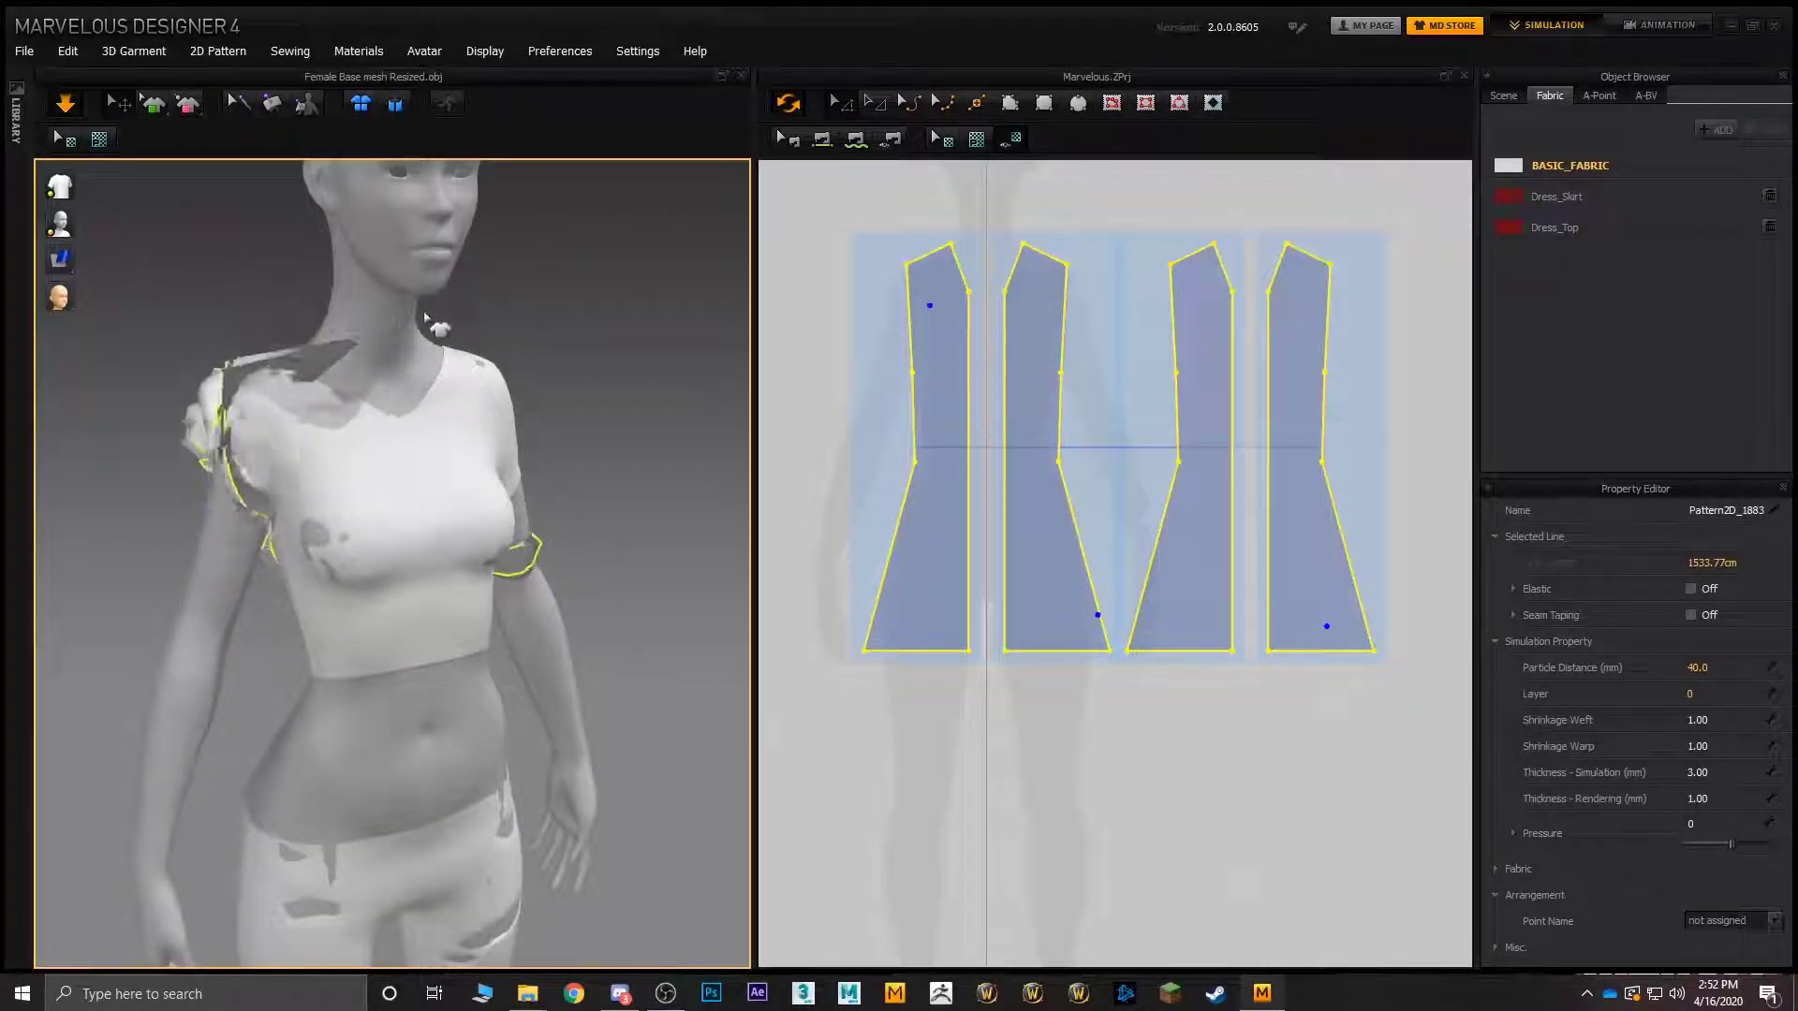
right_drag(410, 282, 573, 426)
scroll(571, 424, down, 2)
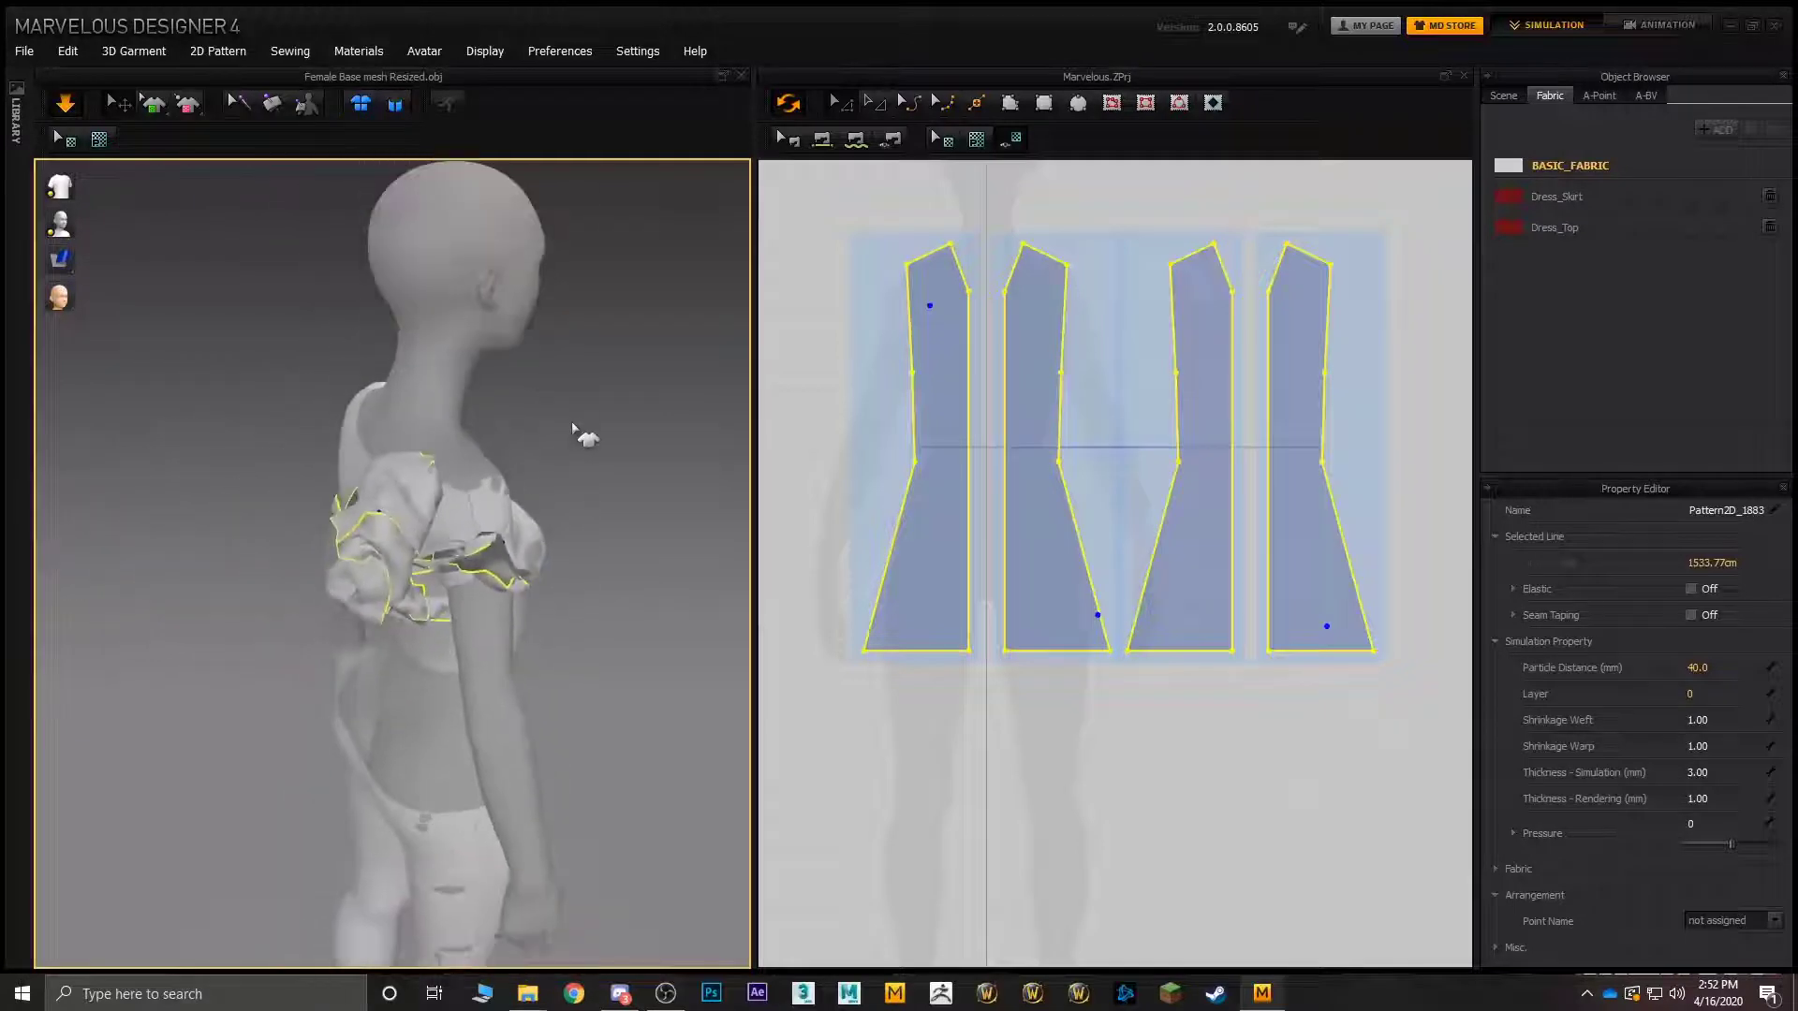
- Stop the simulation and undo the particle distance change and draping, back to the flat sewn panels around the avatar
key(ctrl+z)
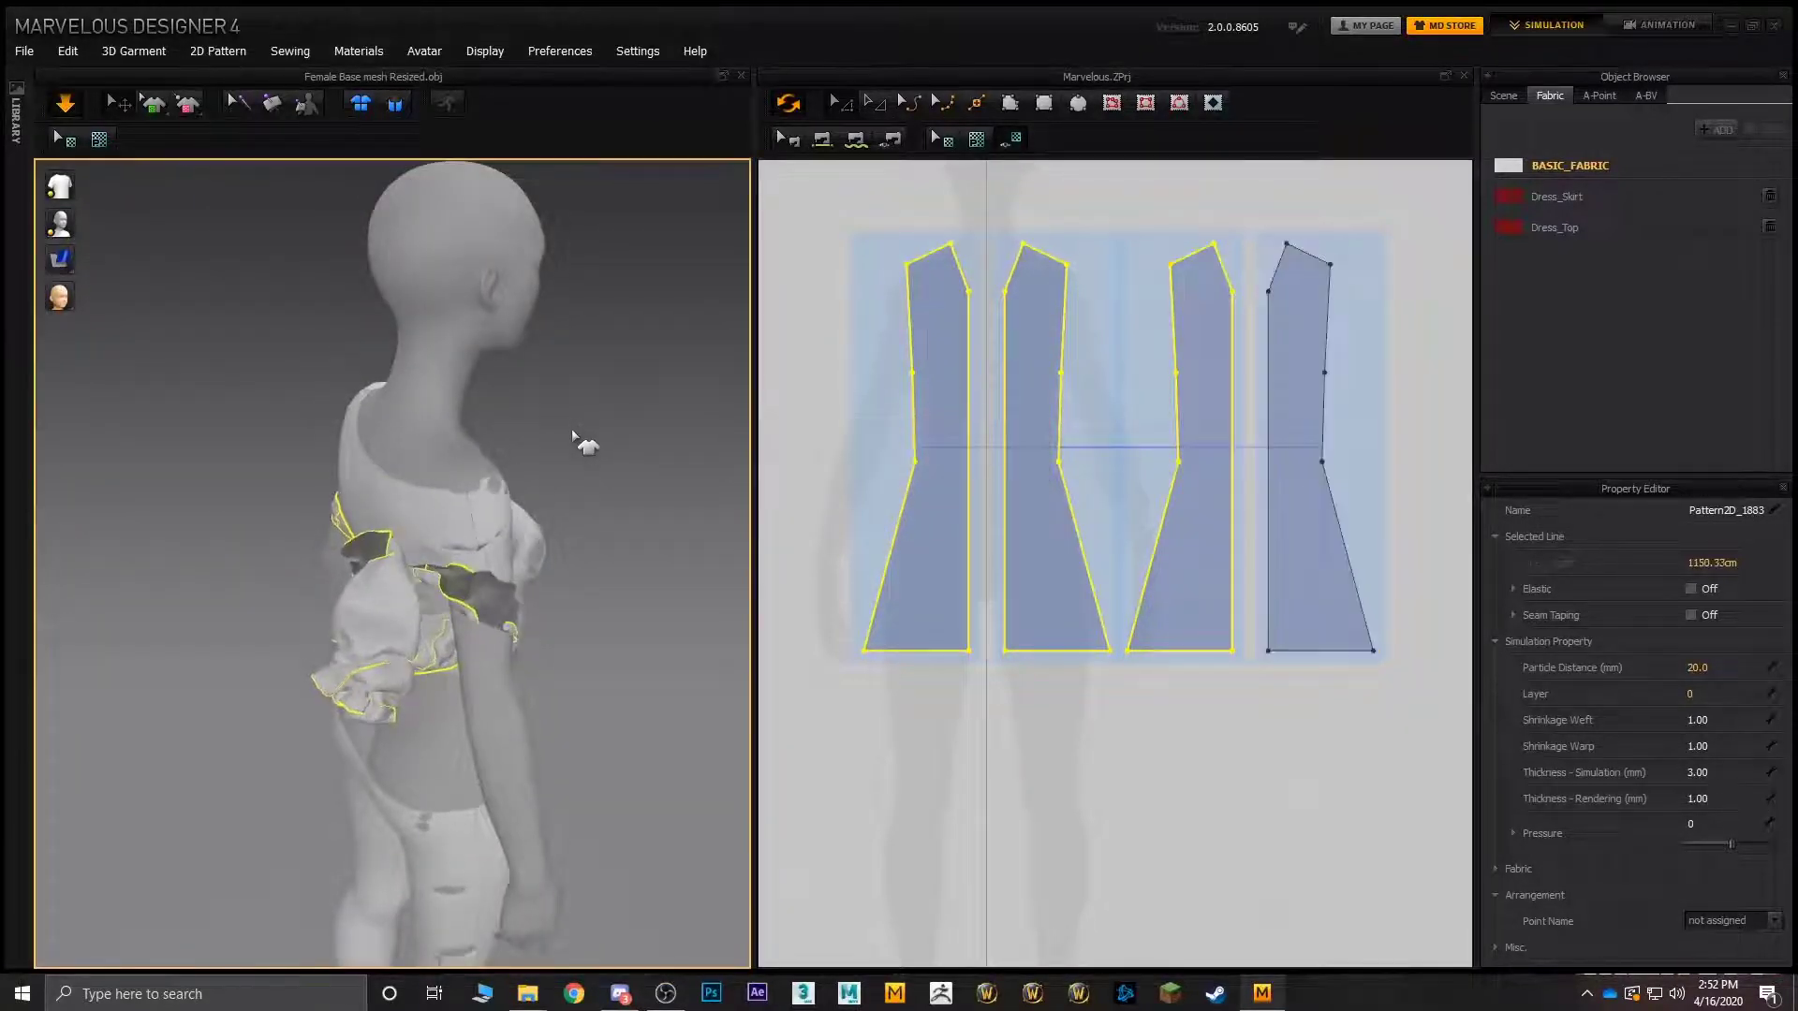
key(ctrl+z)
key(ctrl+z)
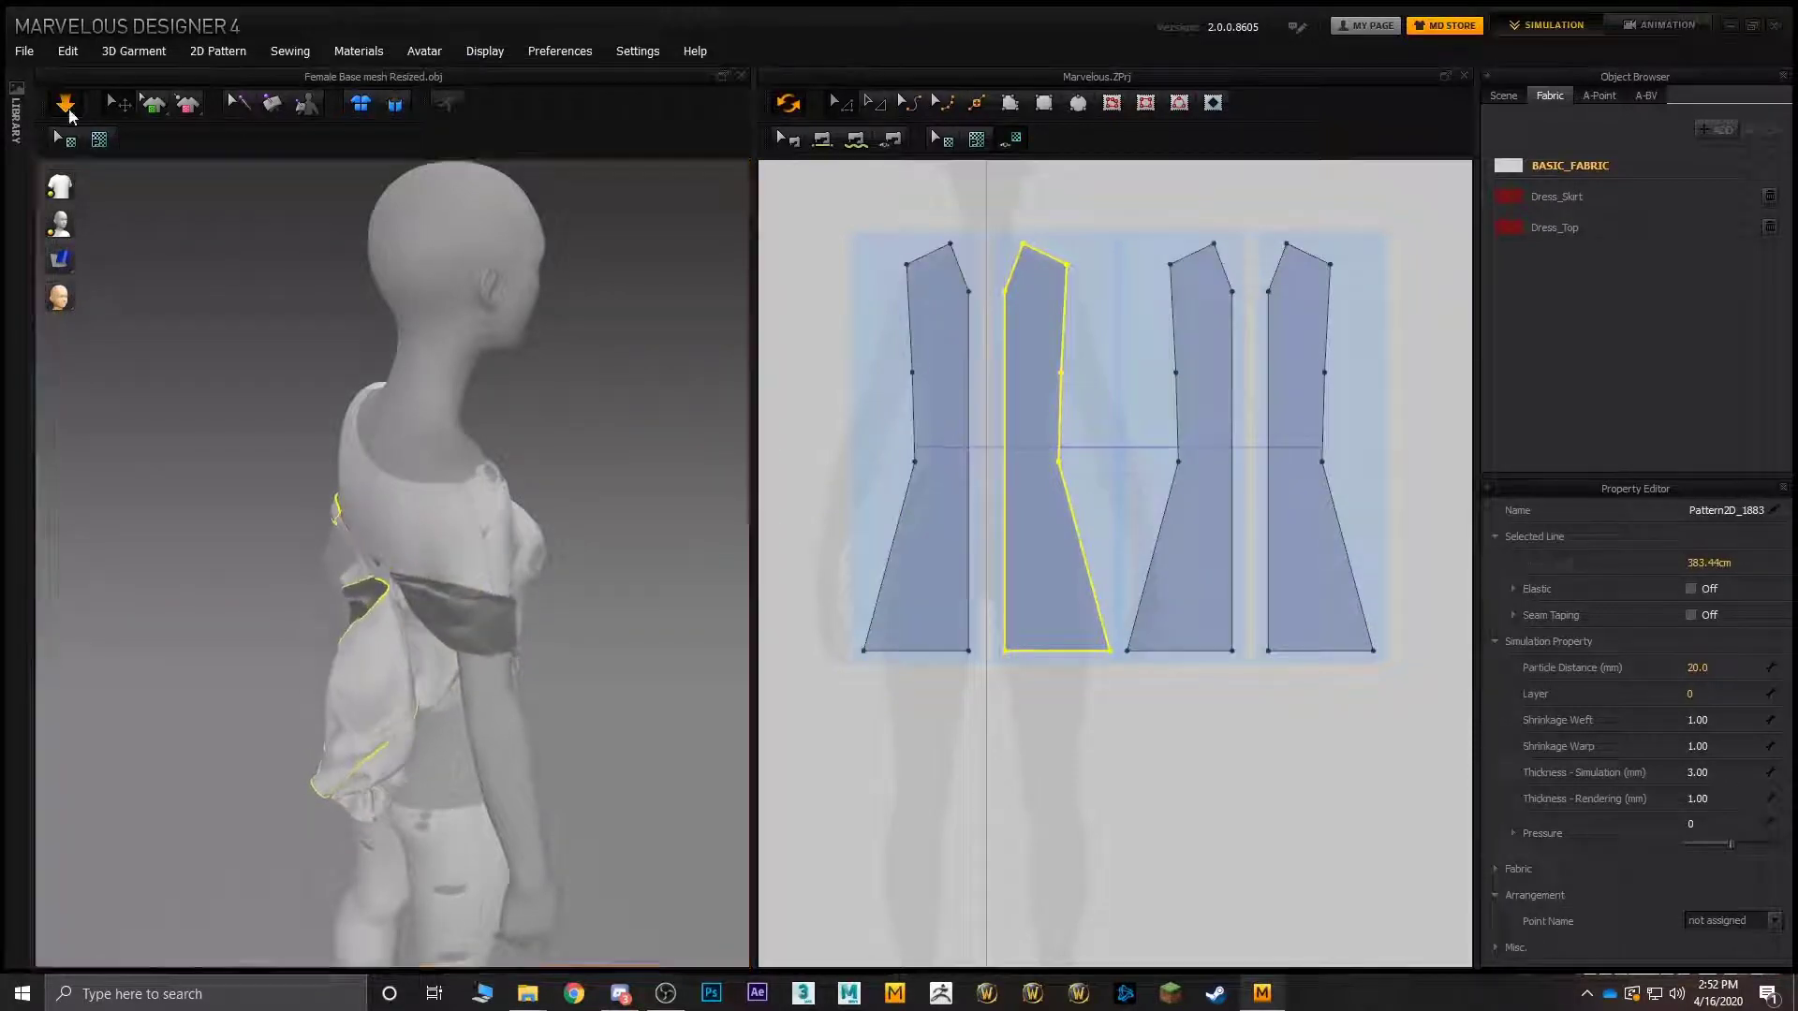
click(64, 103)
key(ctrl+z)
key(ctrl+z)
key(ctrl+z)
key(ctrl+z)
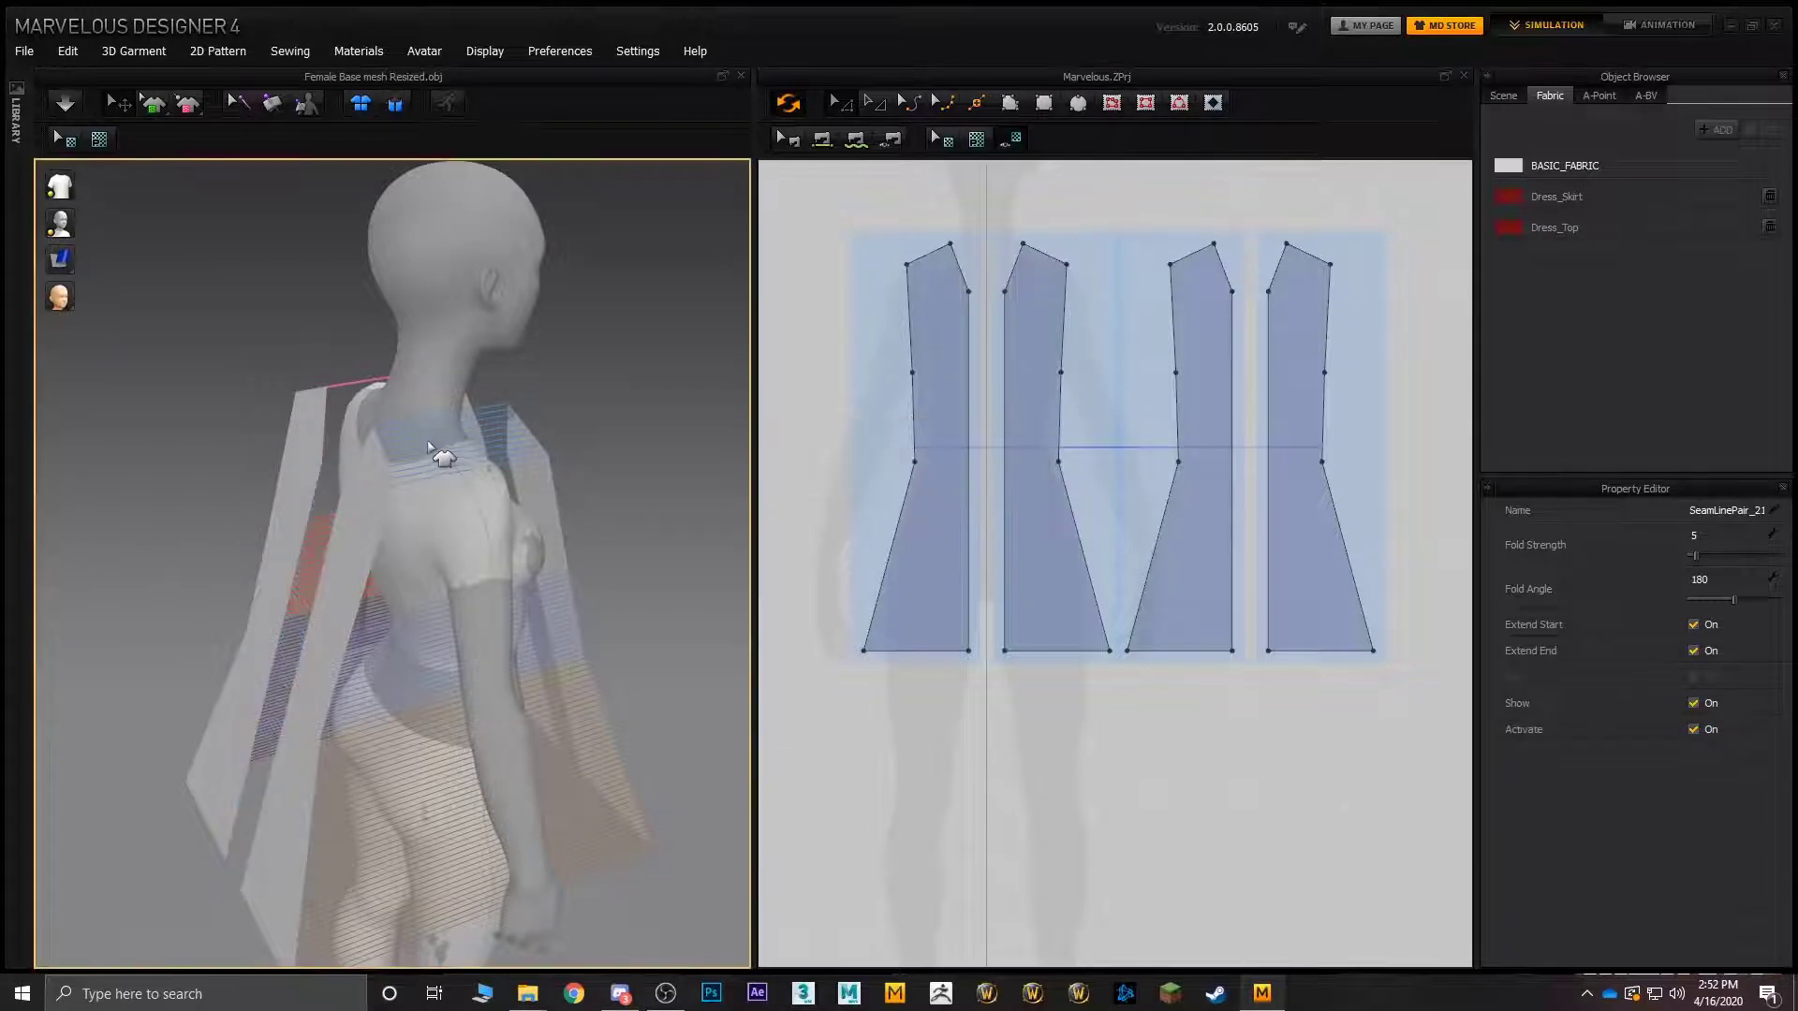
right_drag(499, 443, 501, 332)
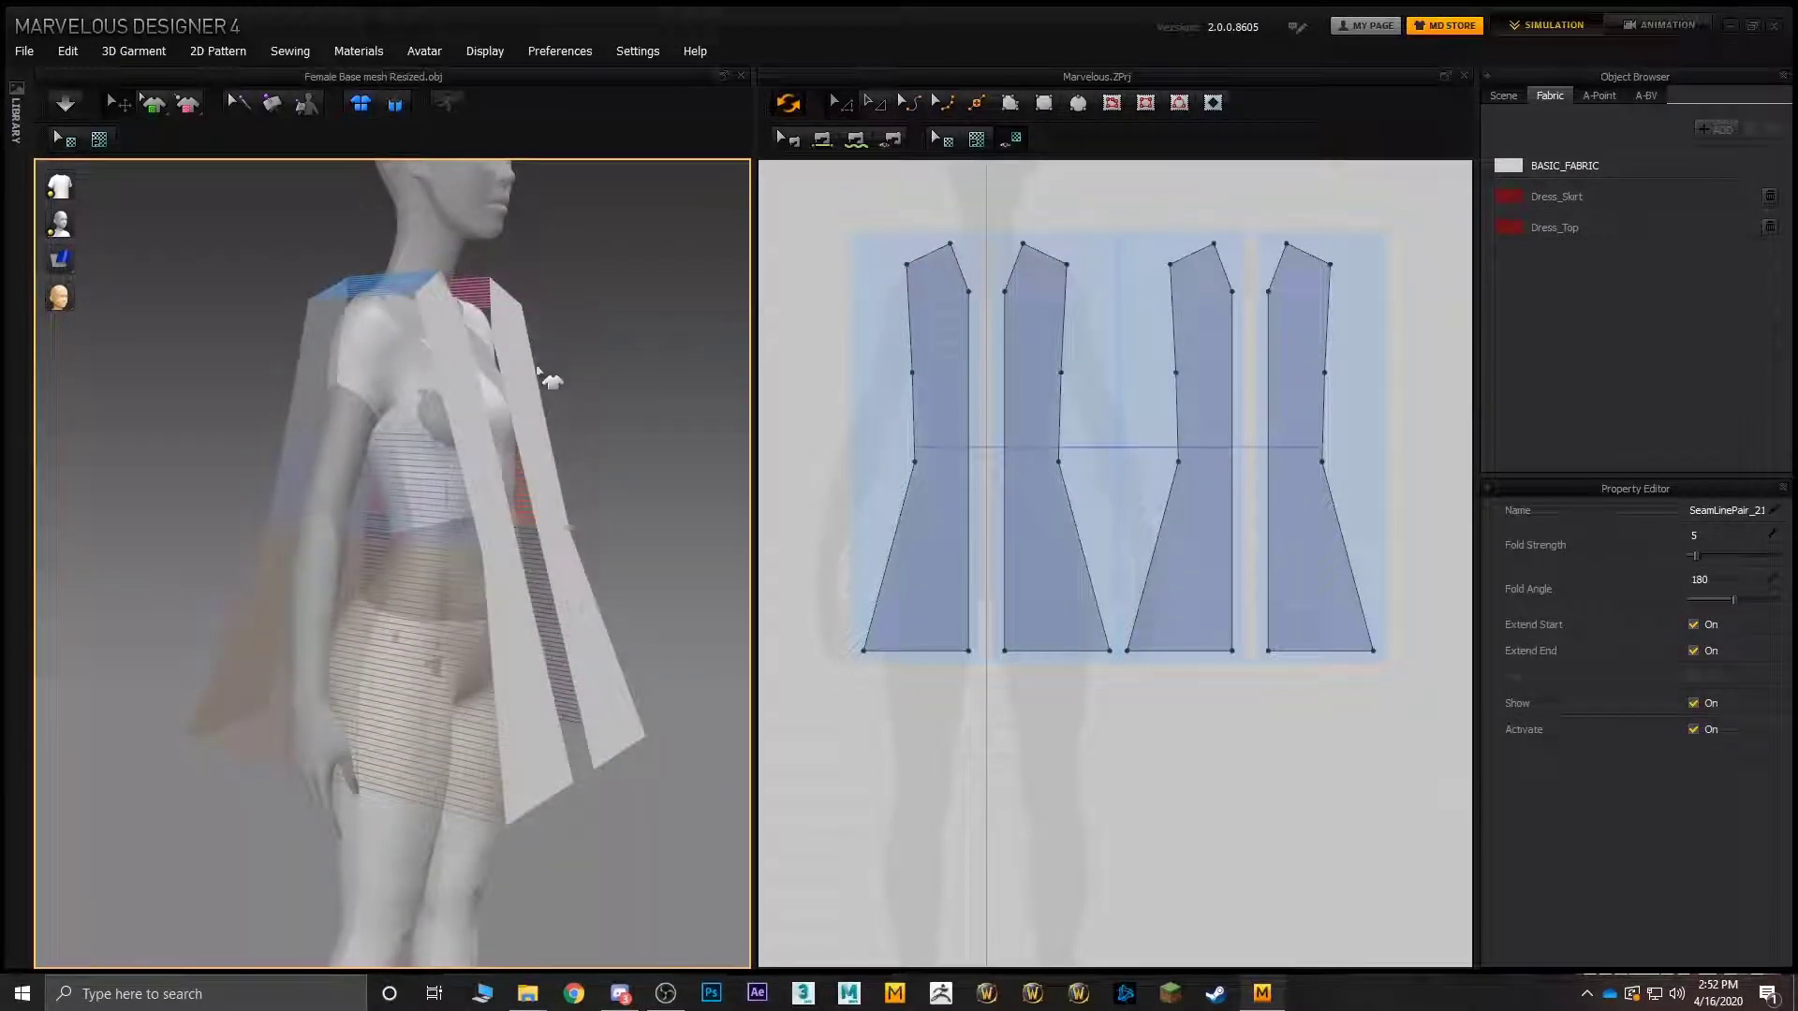
key(2)
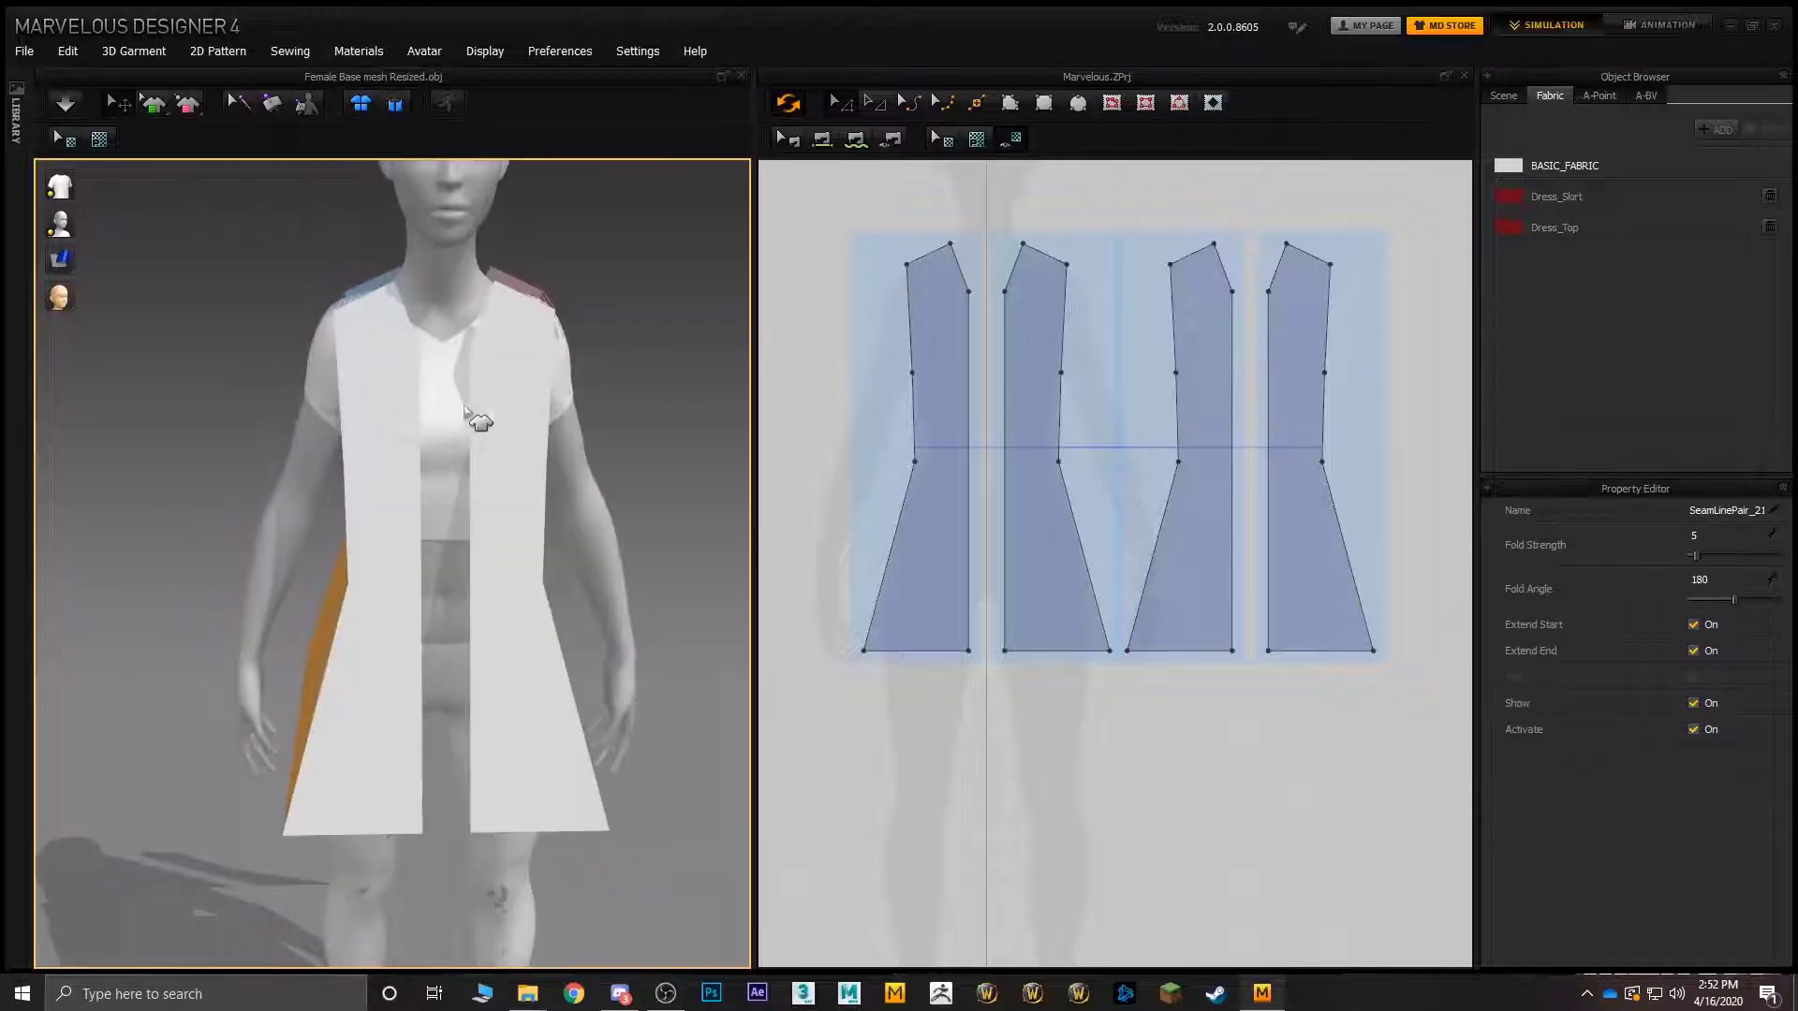
right_drag(465, 409, 527, 389)
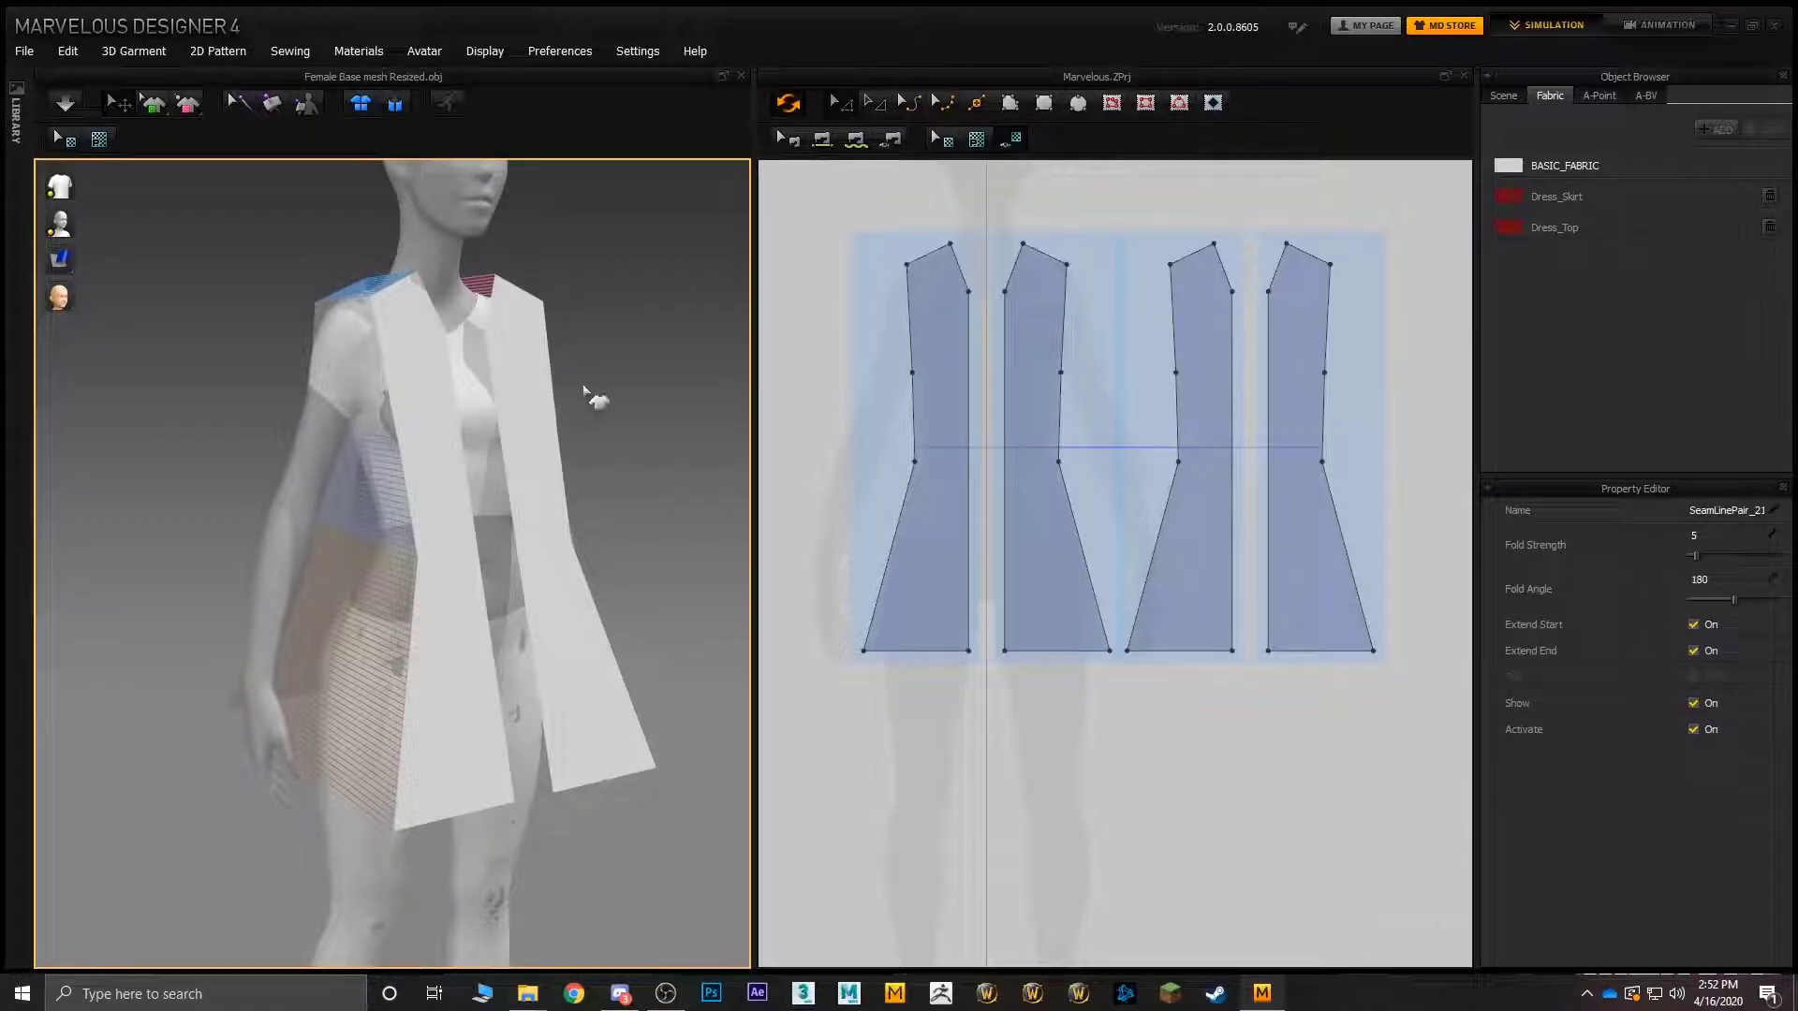
right_drag(584, 387, 539, 375)
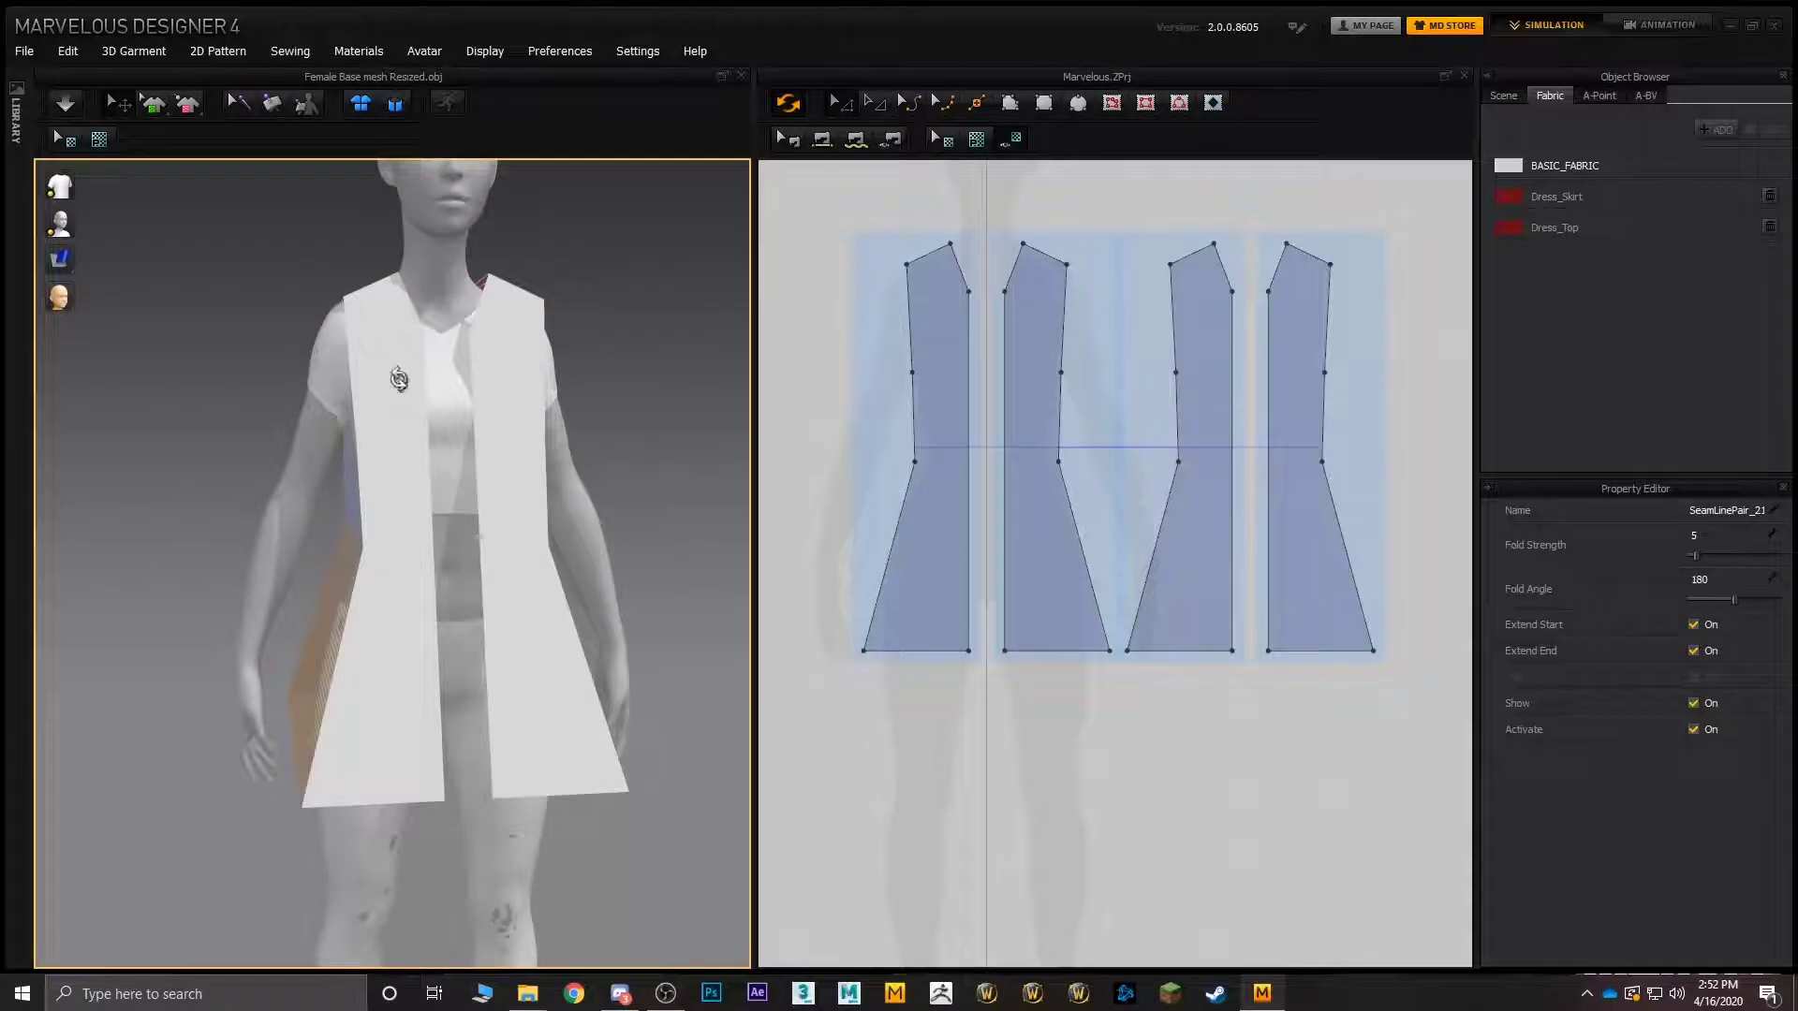
- Delete the waist and flared lower side seams that join the two outermost long panels
right_drag(399, 379, 477, 393)
right_drag(637, 559, 536, 723)
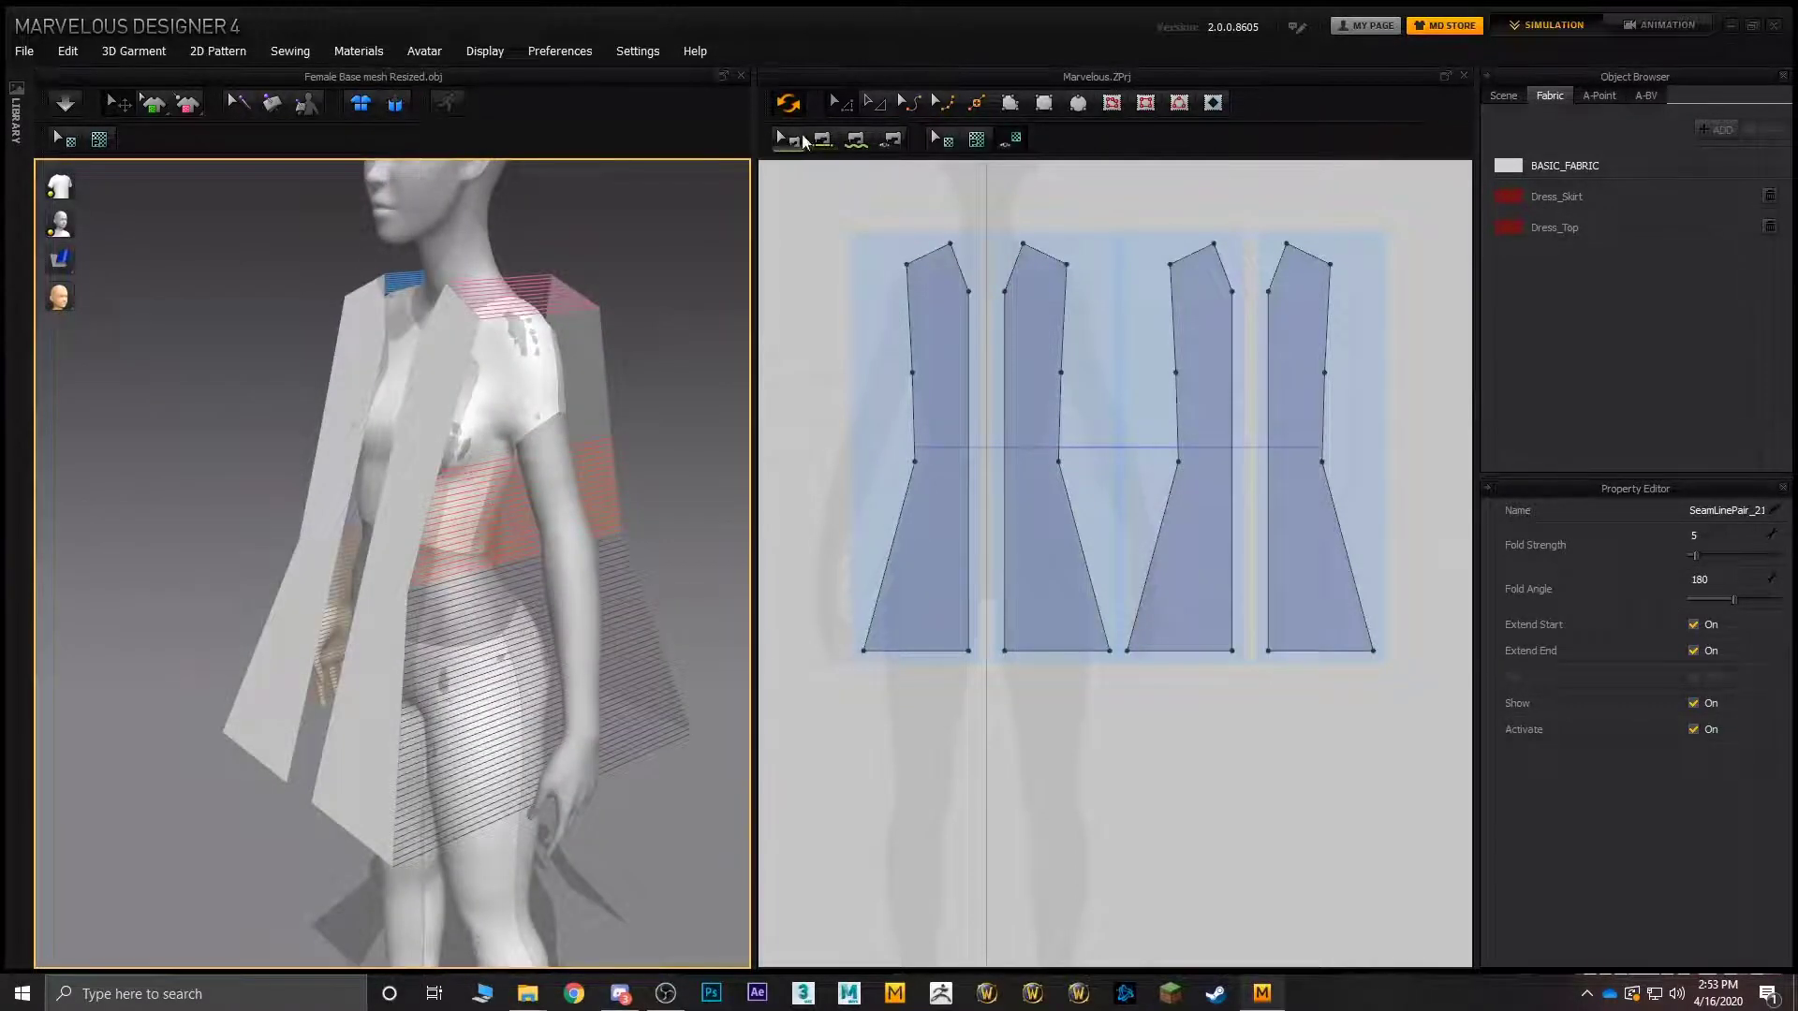
click(801, 141)
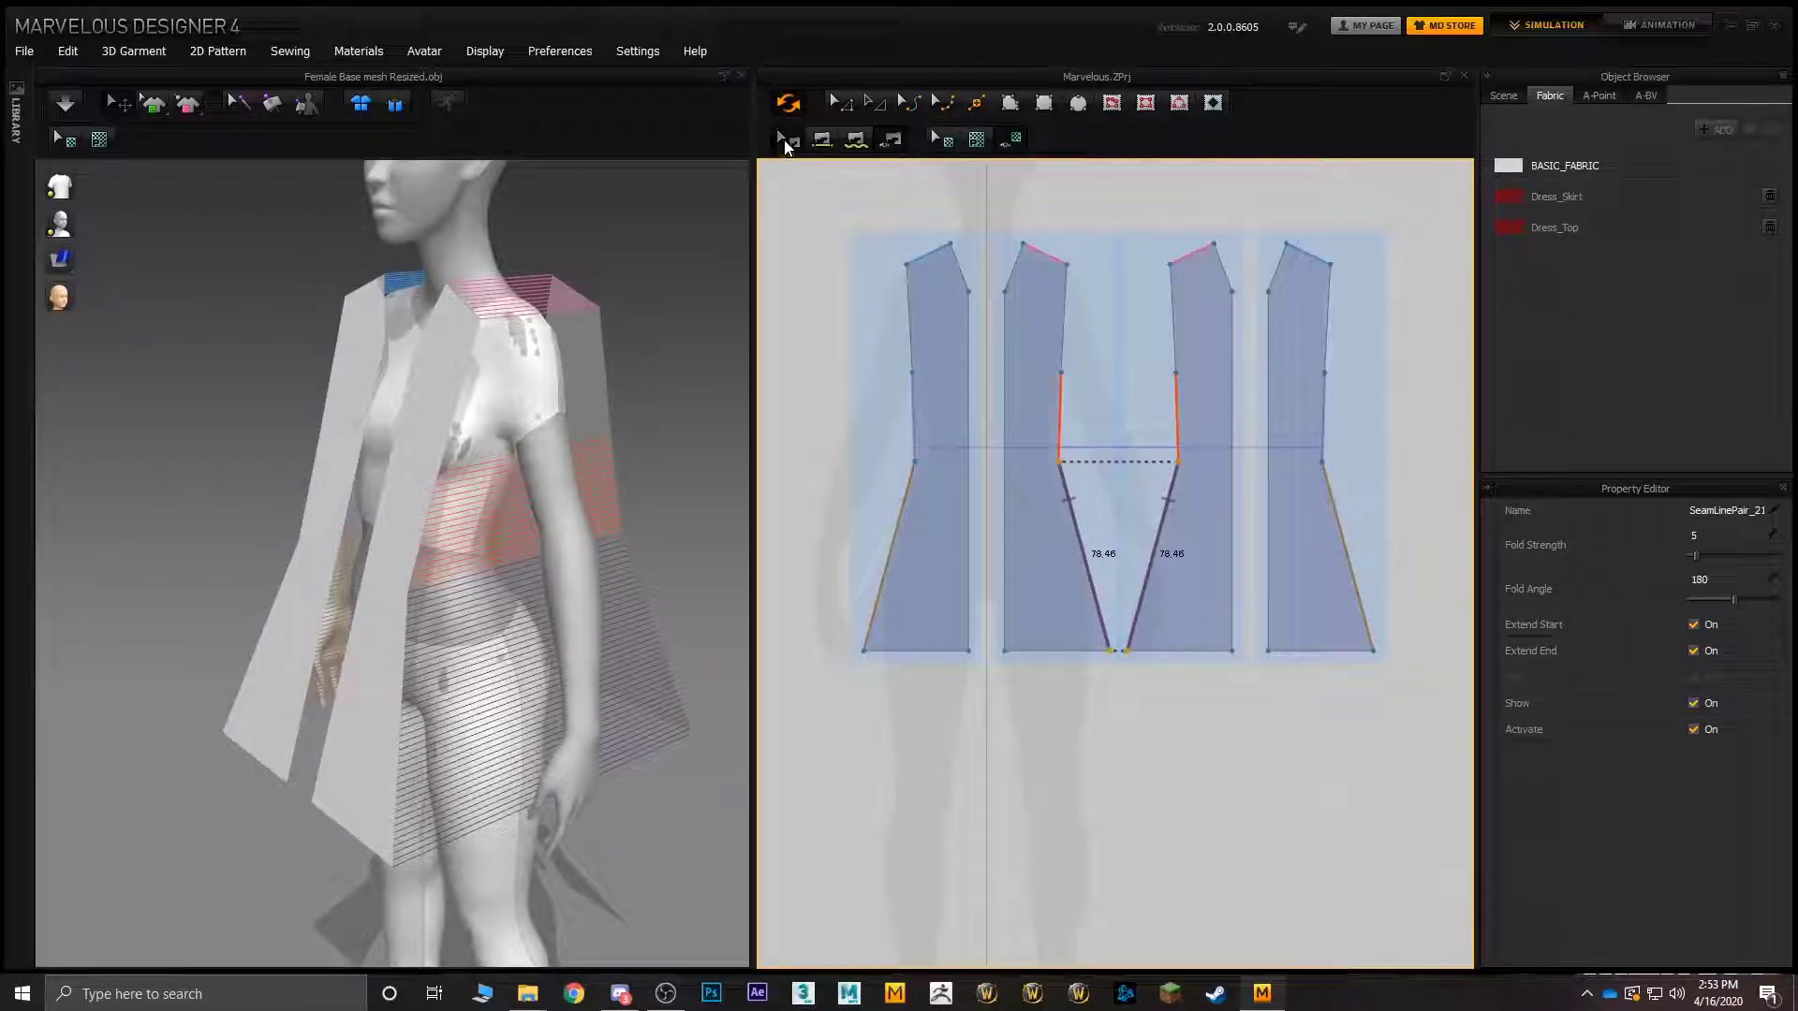
click(914, 412)
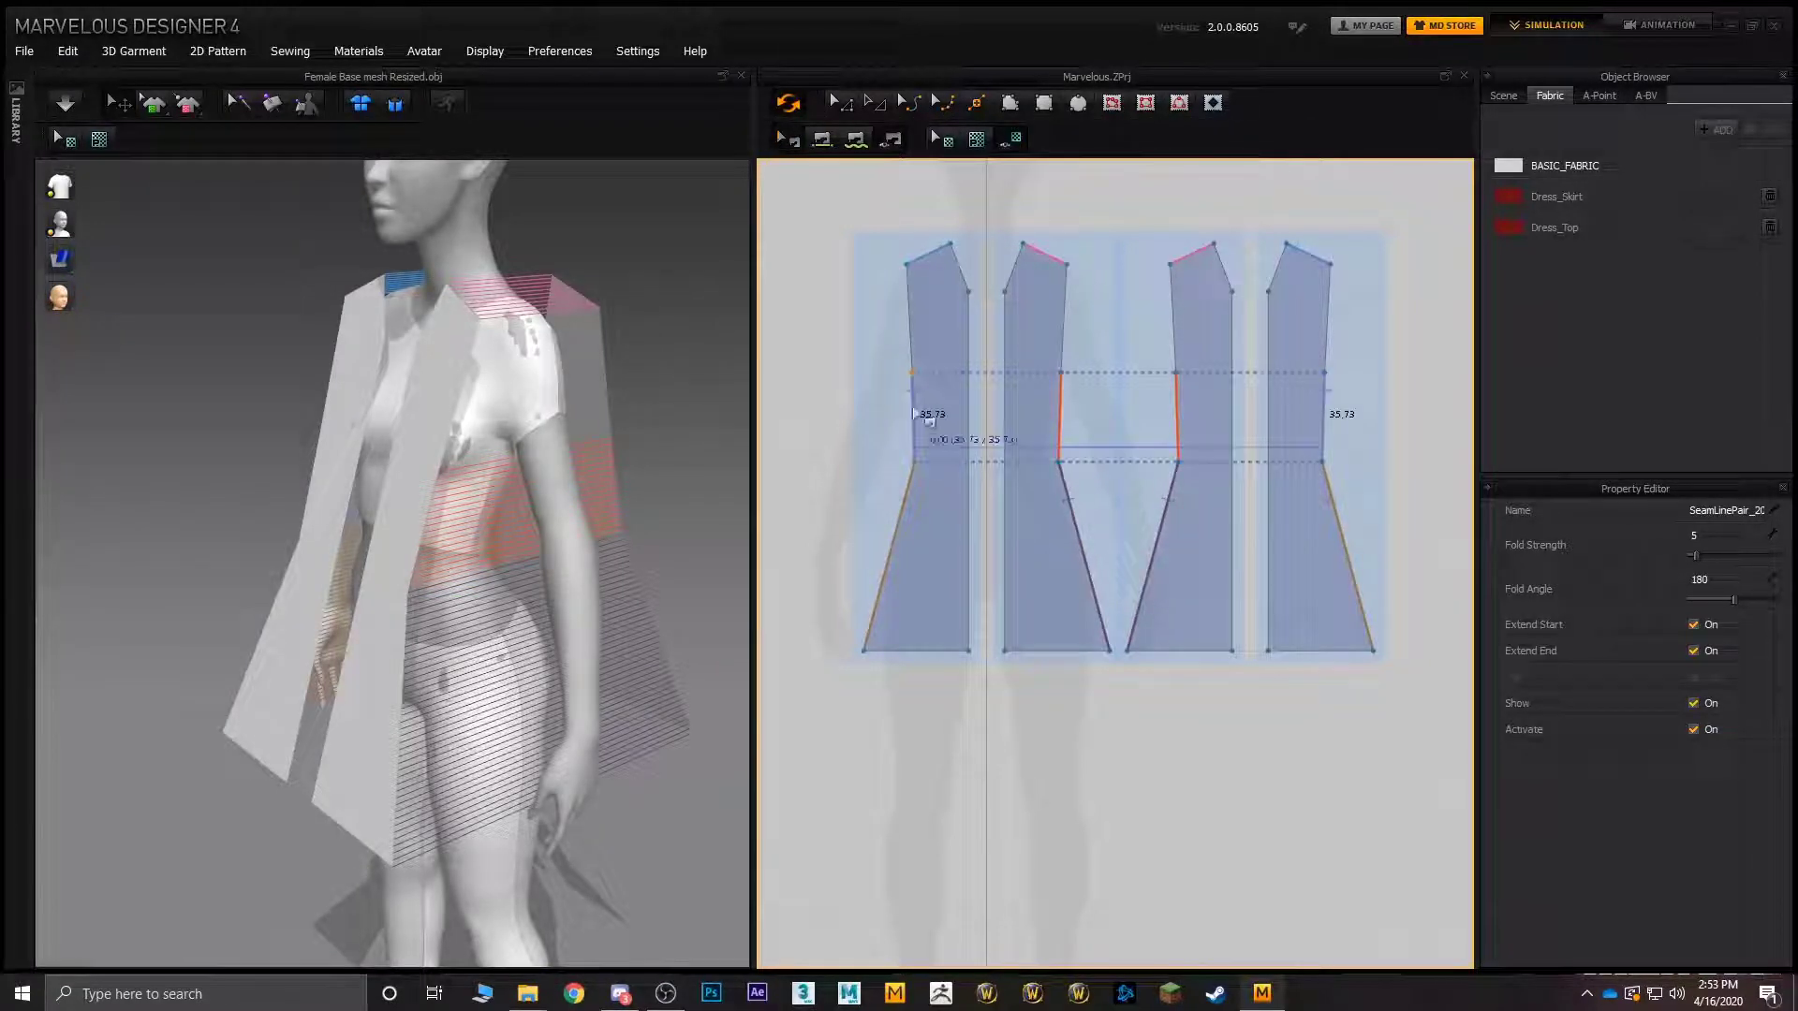
right_click(914, 415)
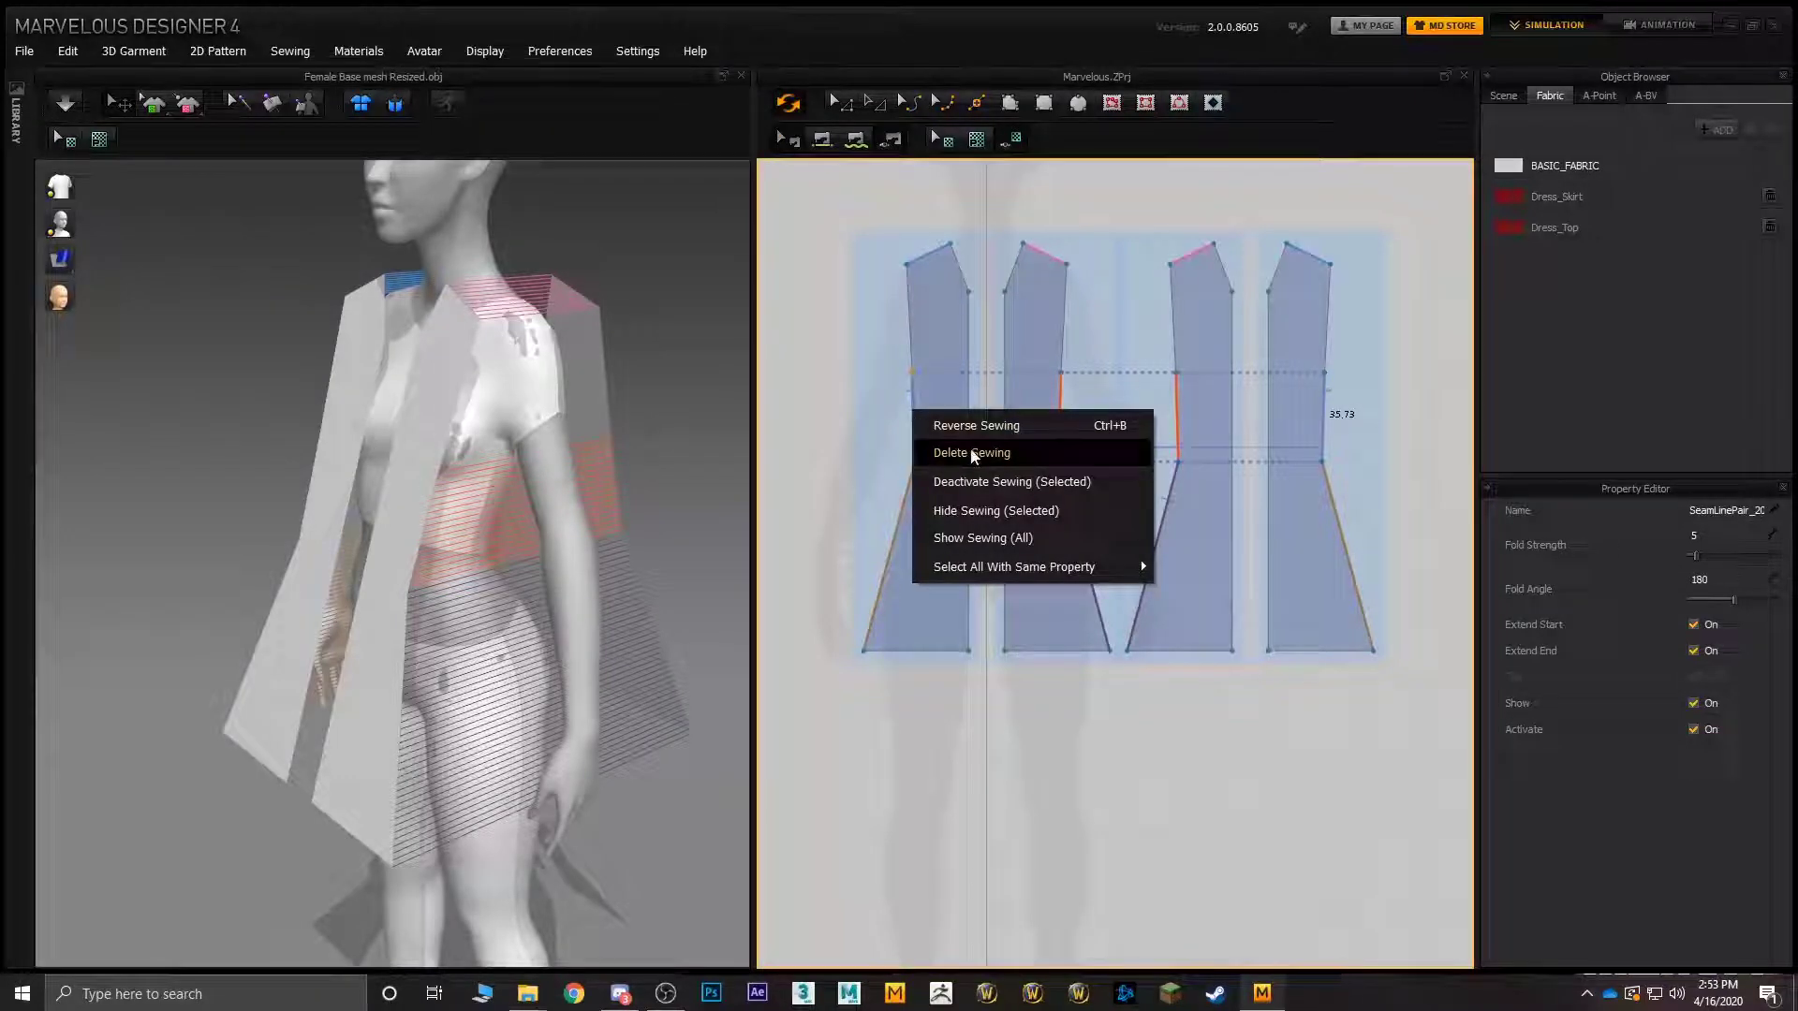
click(964, 453)
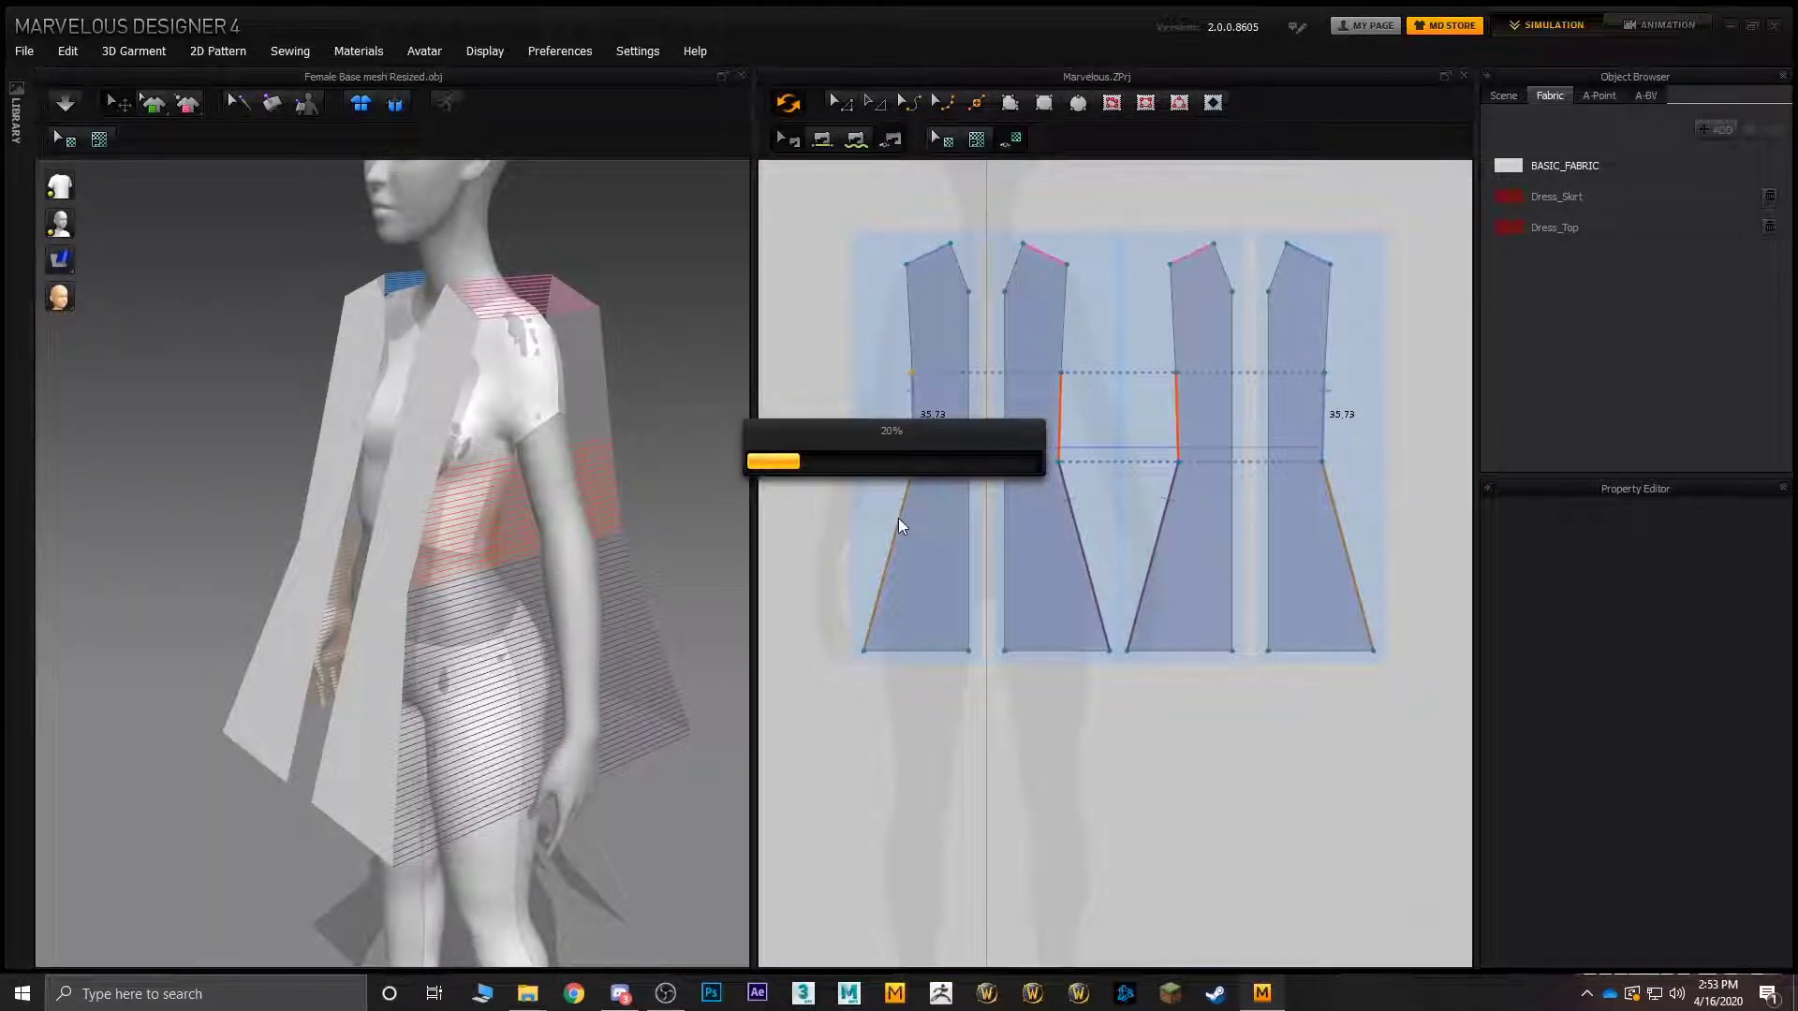
right_click(897, 520)
click(987, 525)
- Delete the waist and flared lower side seams between the two middle long panels, leaving only the shoulder seams
right_click(1063, 416)
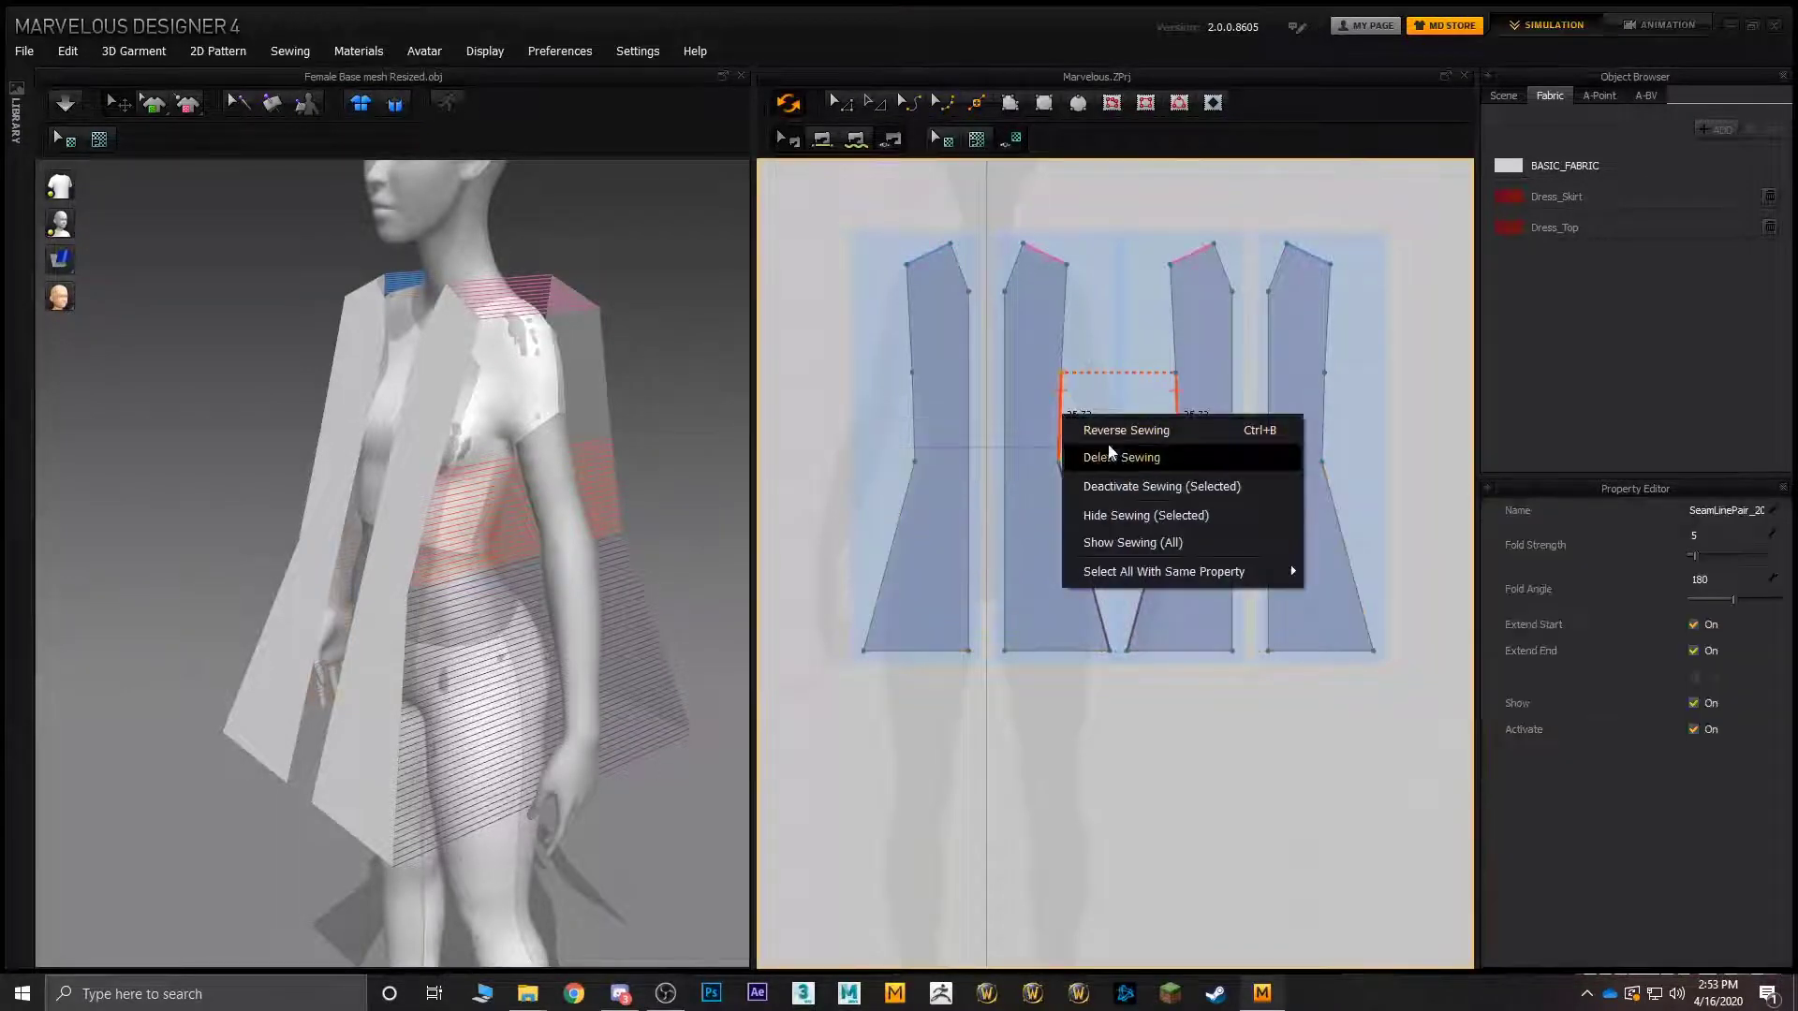
click(1094, 454)
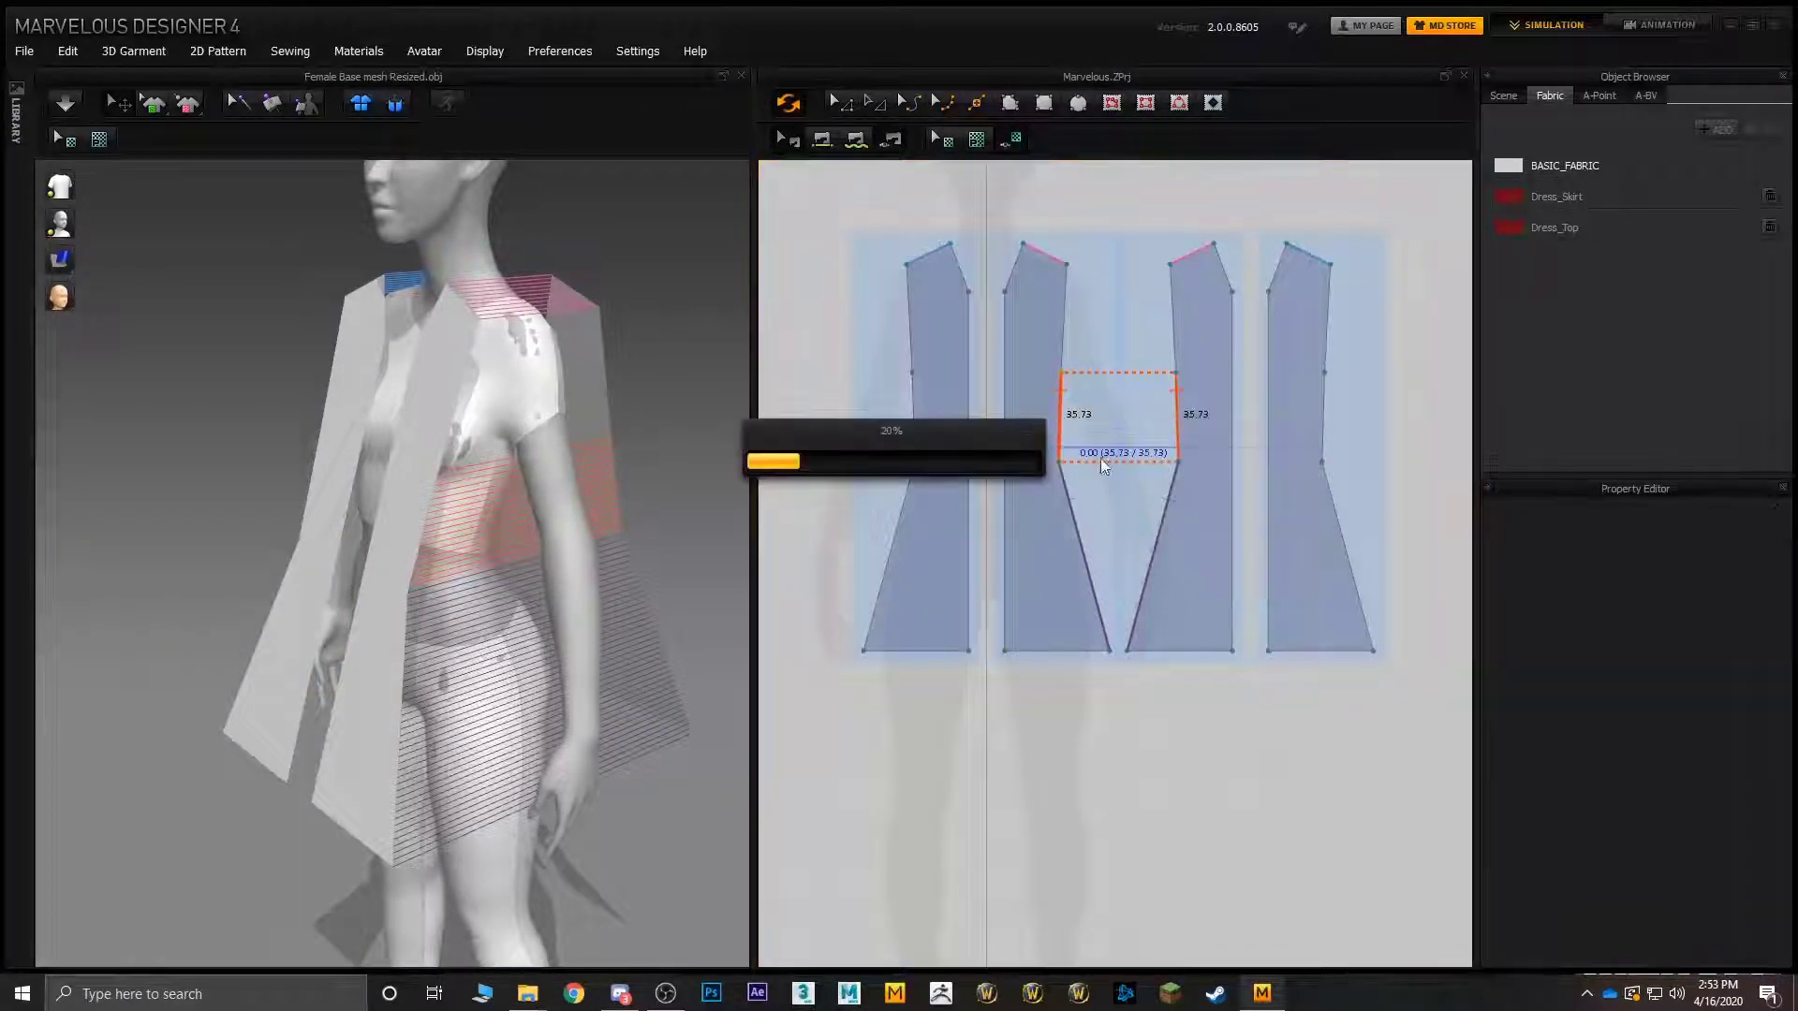
right_click(1070, 505)
click(1127, 548)
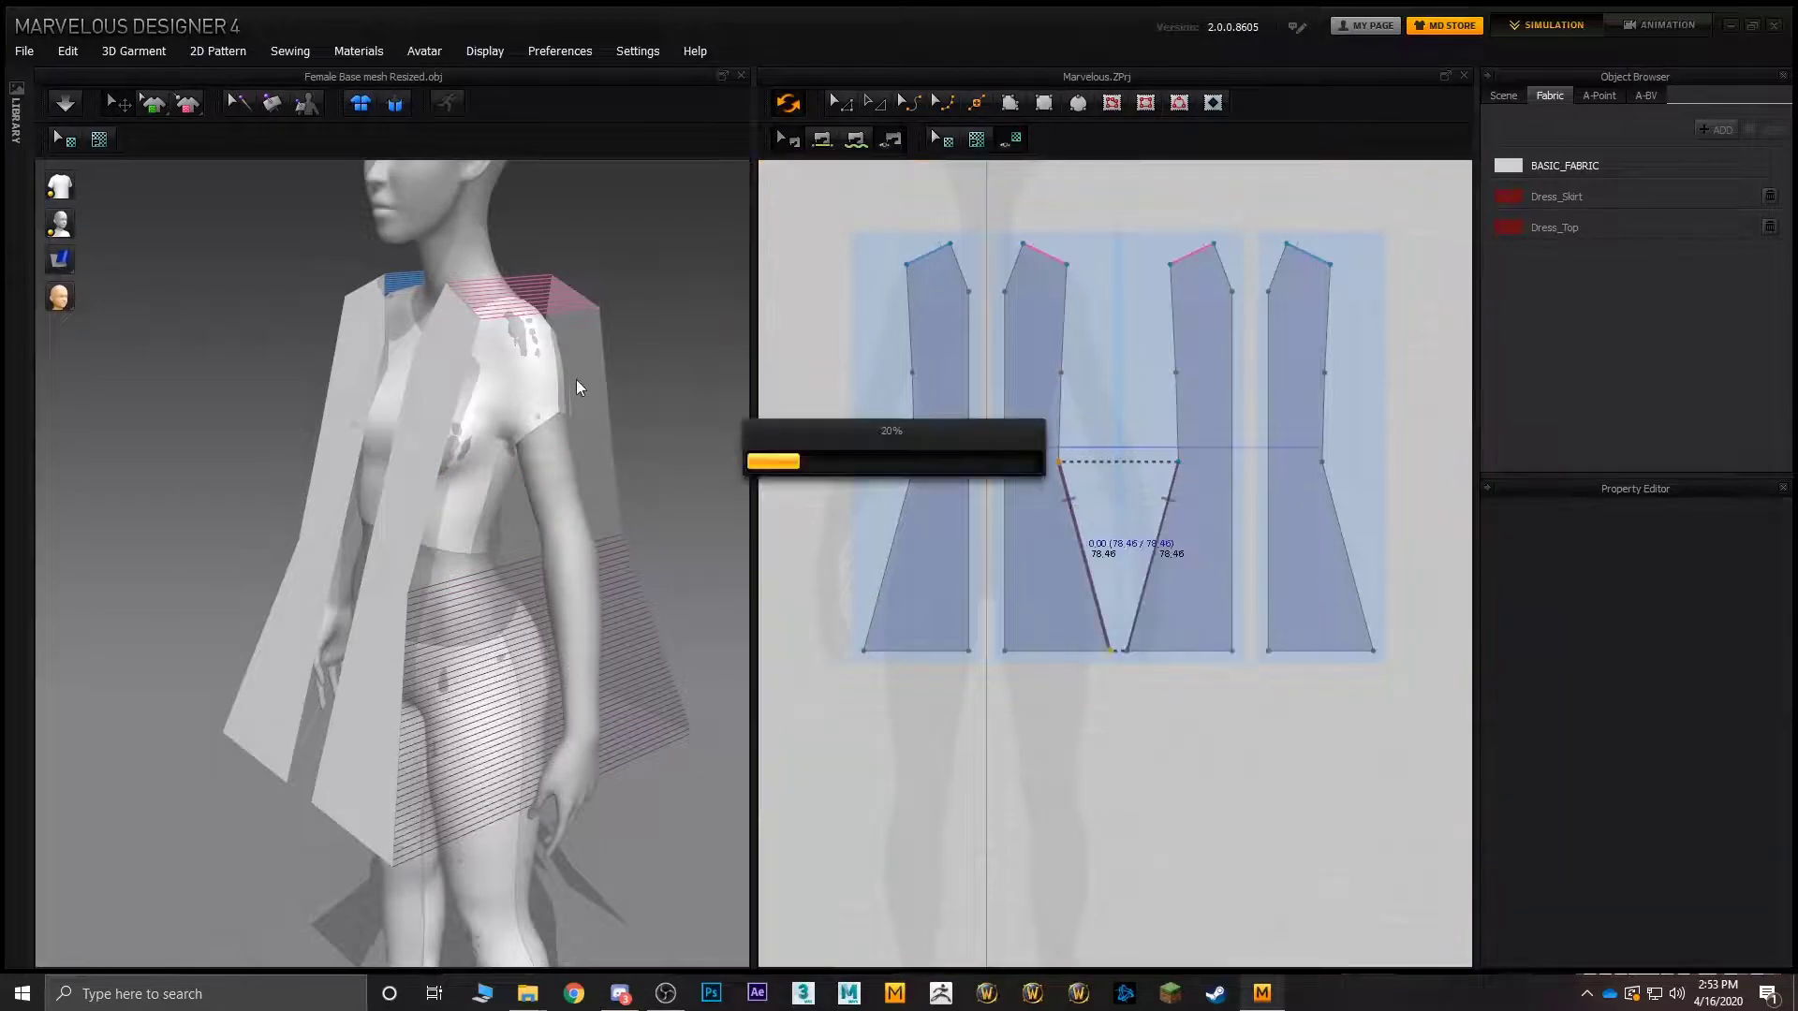
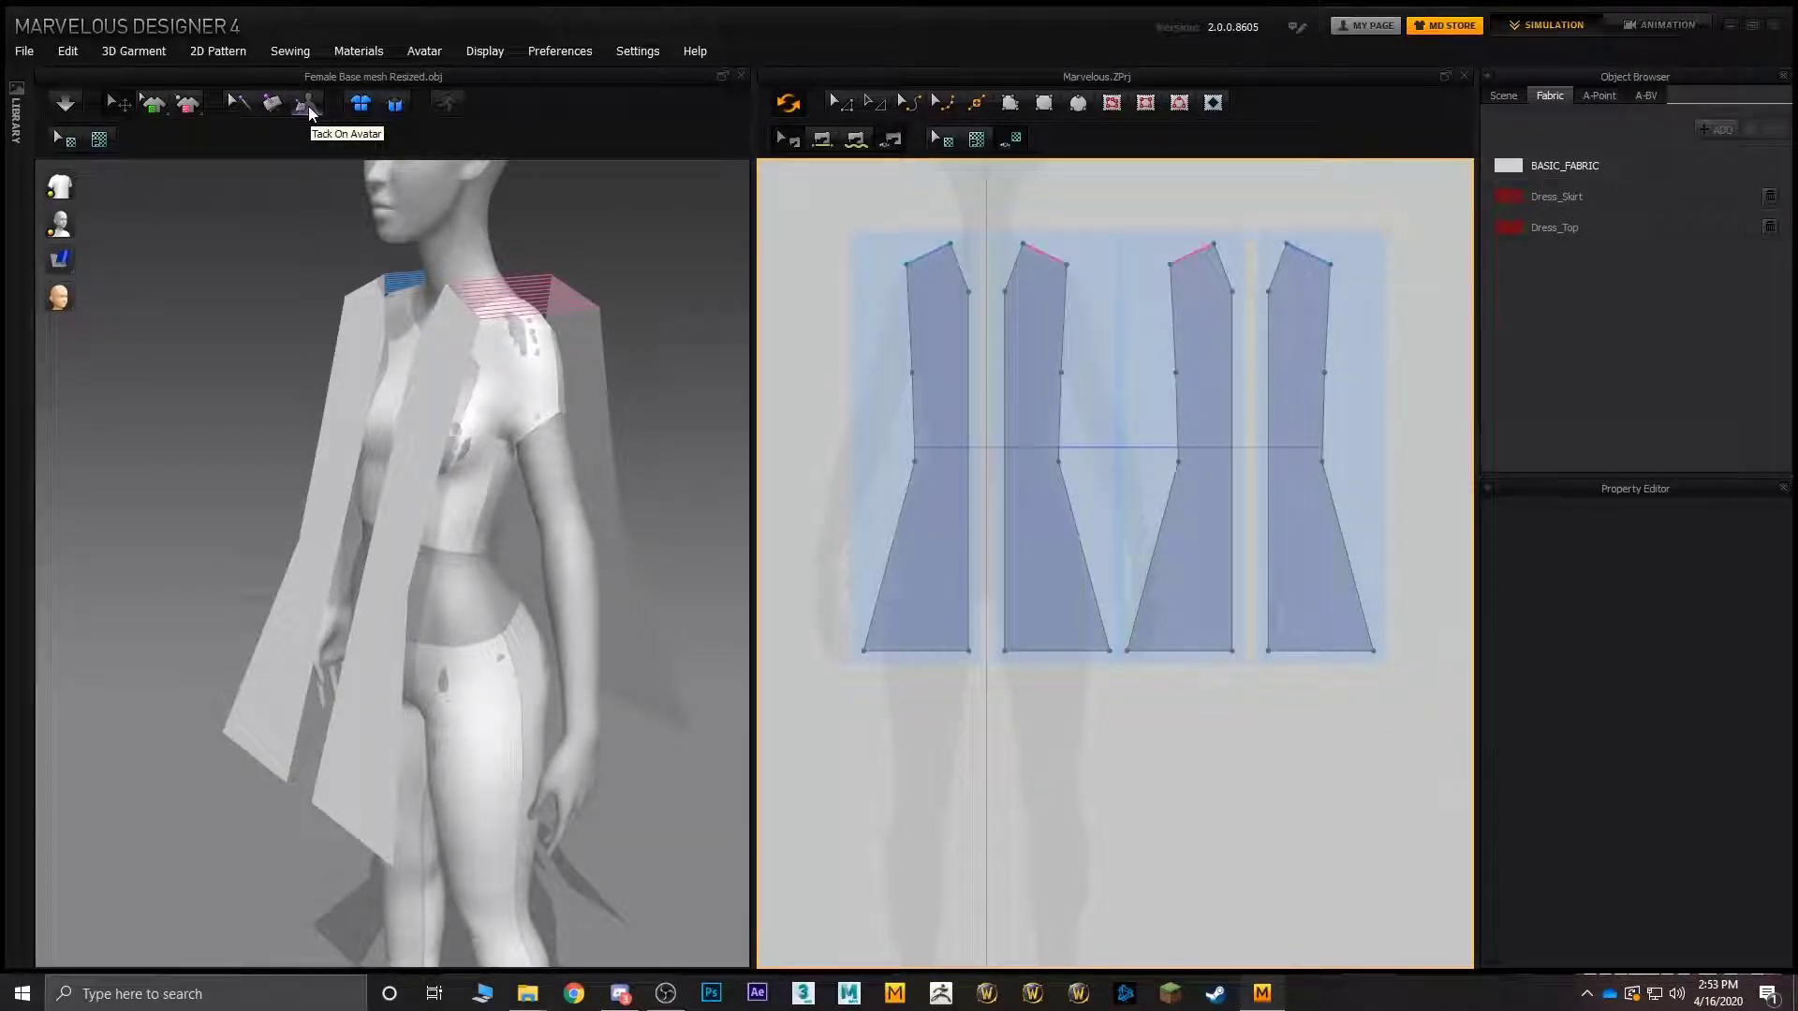
- Simulate the long panels briefly with only the shoulder seams sewn, and stop once they hang from the shoulders
click(272, 103)
right_drag(532, 394, 610, 373)
middle_drag(534, 272, 534, 440)
click(65, 104)
click(65, 105)
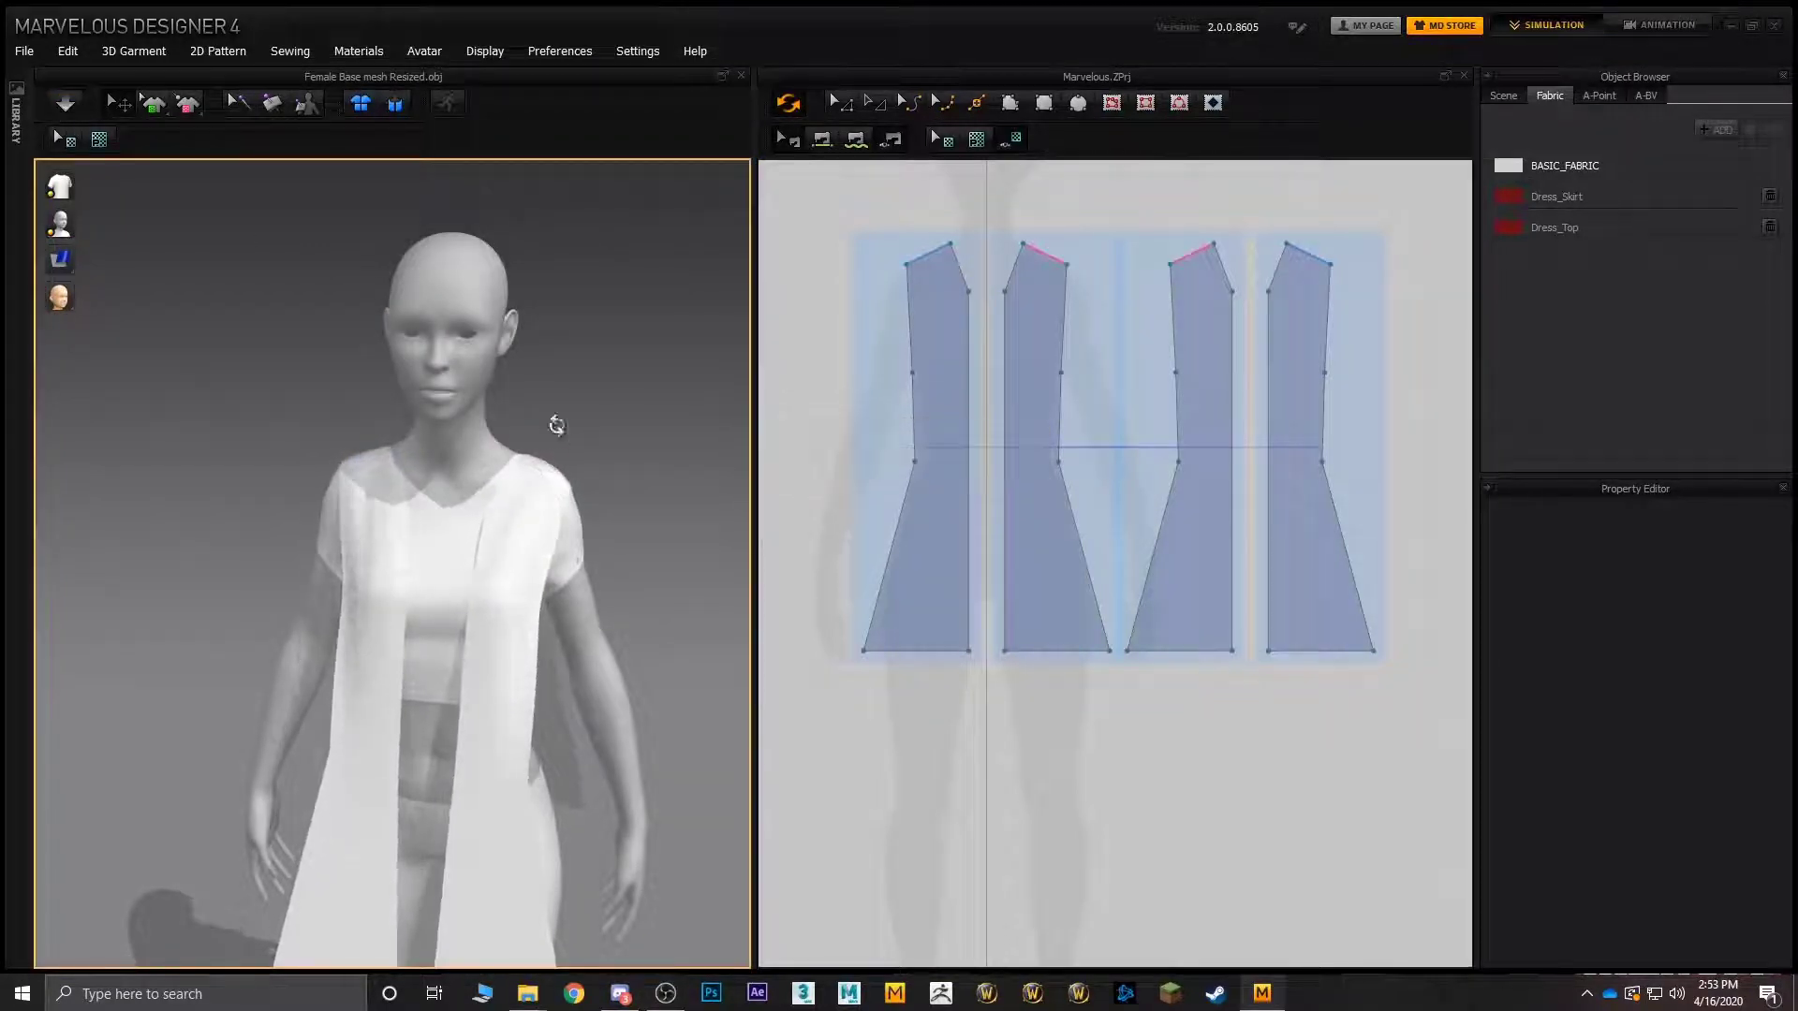
- Tack the long garment to the shirt at the neck end of the avatar's left shoulder, on both sides of the seam
right_drag(553, 421, 573, 473)
scroll(402, 401, down, 4)
middle_drag(662, 446, 574, 433)
scroll(574, 433, up, 3)
scroll(581, 441, down, 4)
right_drag(582, 441, 599, 366)
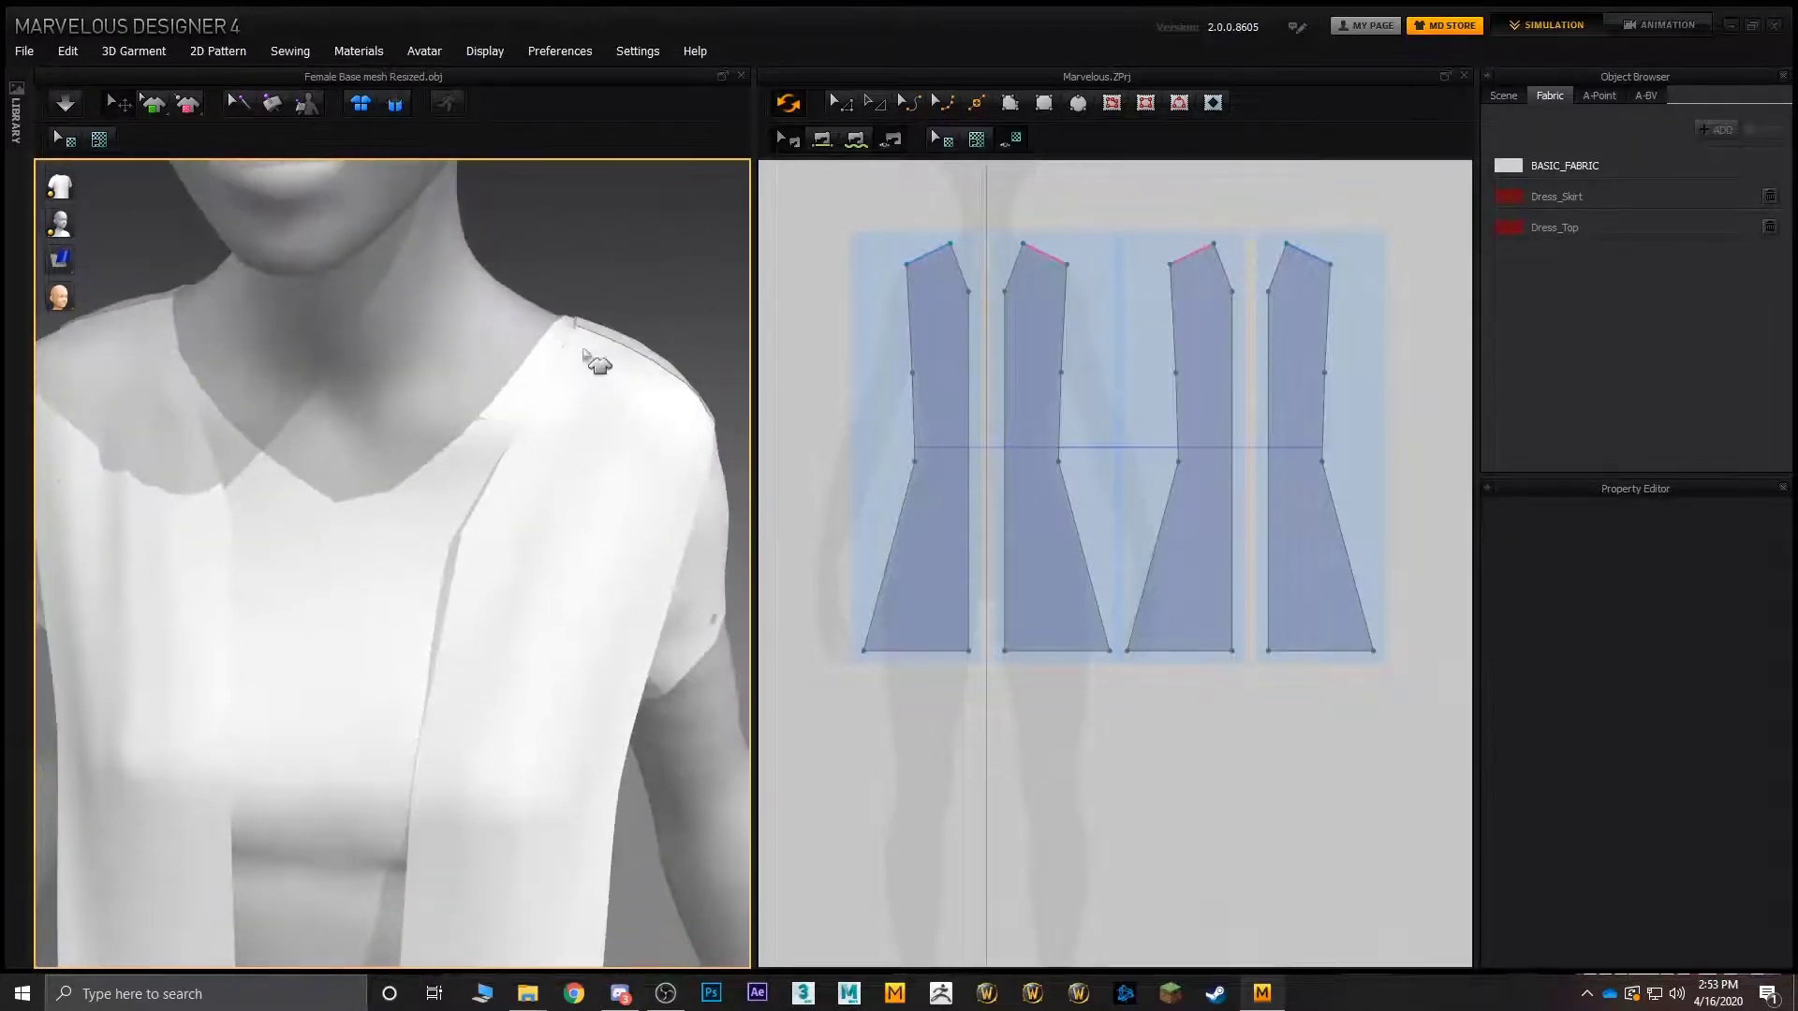
middle_drag(598, 365, 487, 494)
scroll(487, 493, down, 4)
click(489, 523)
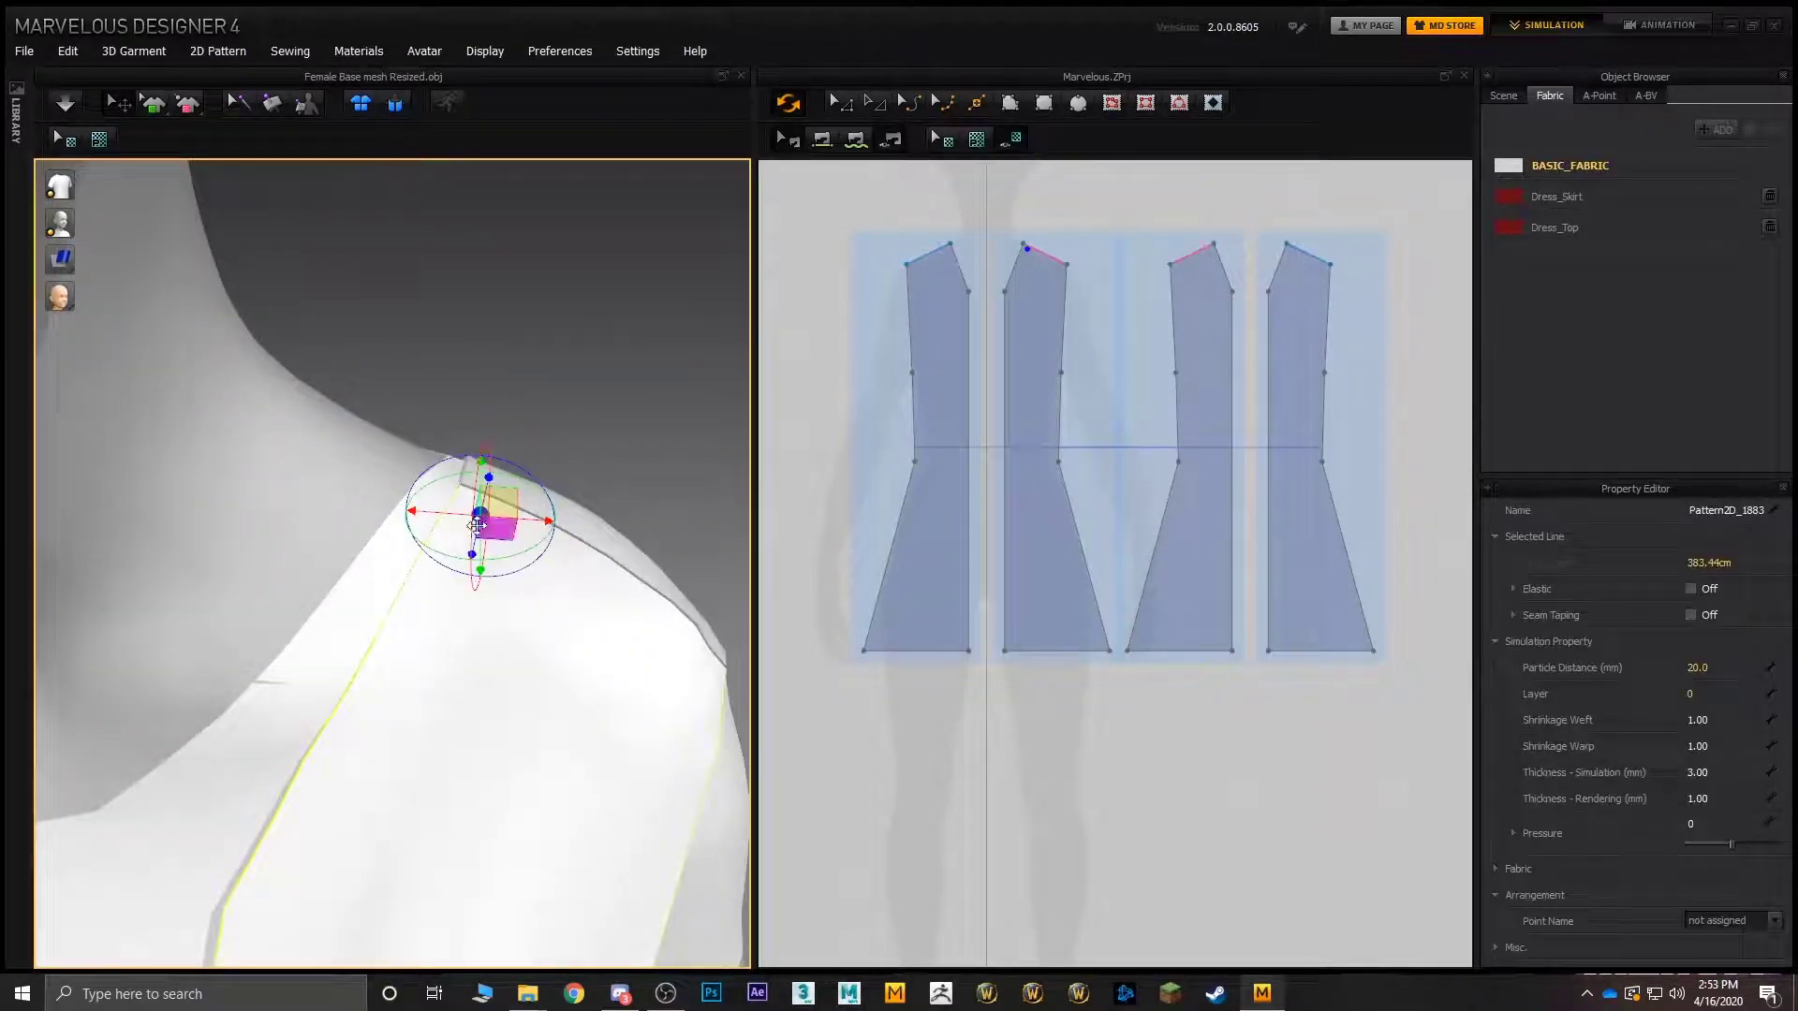
click(520, 370)
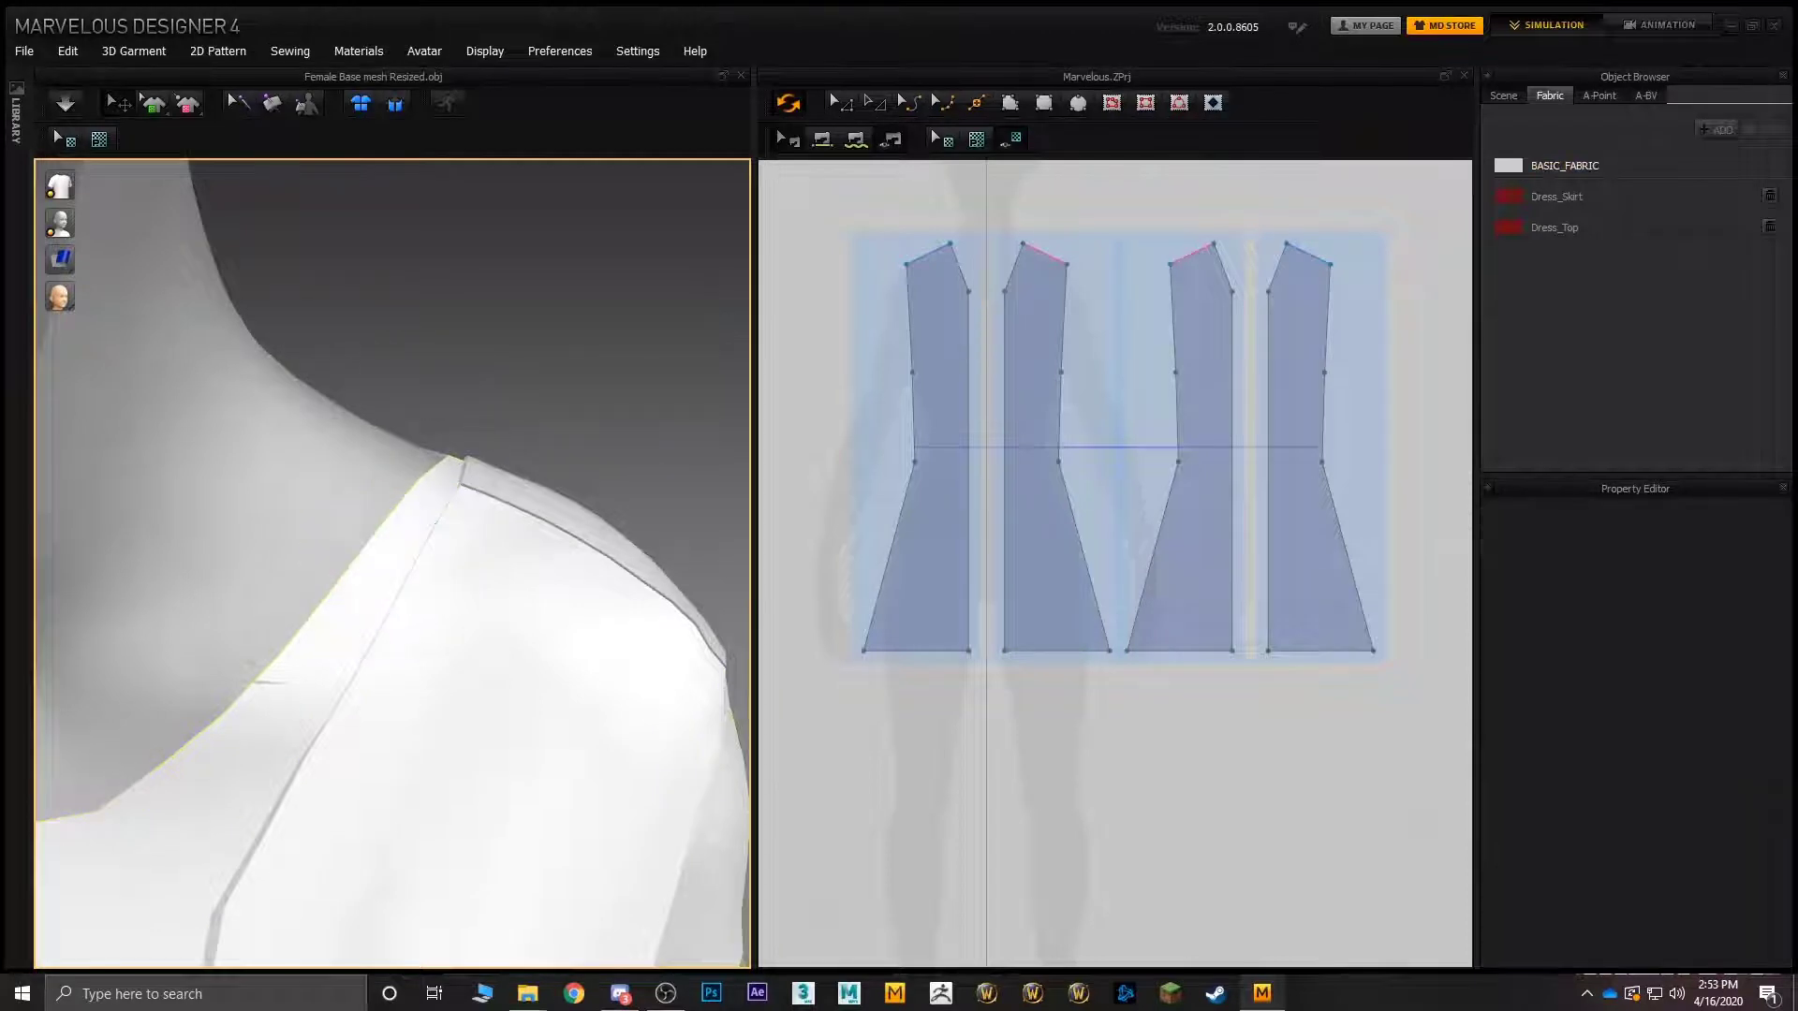
click(302, 105)
click(435, 495)
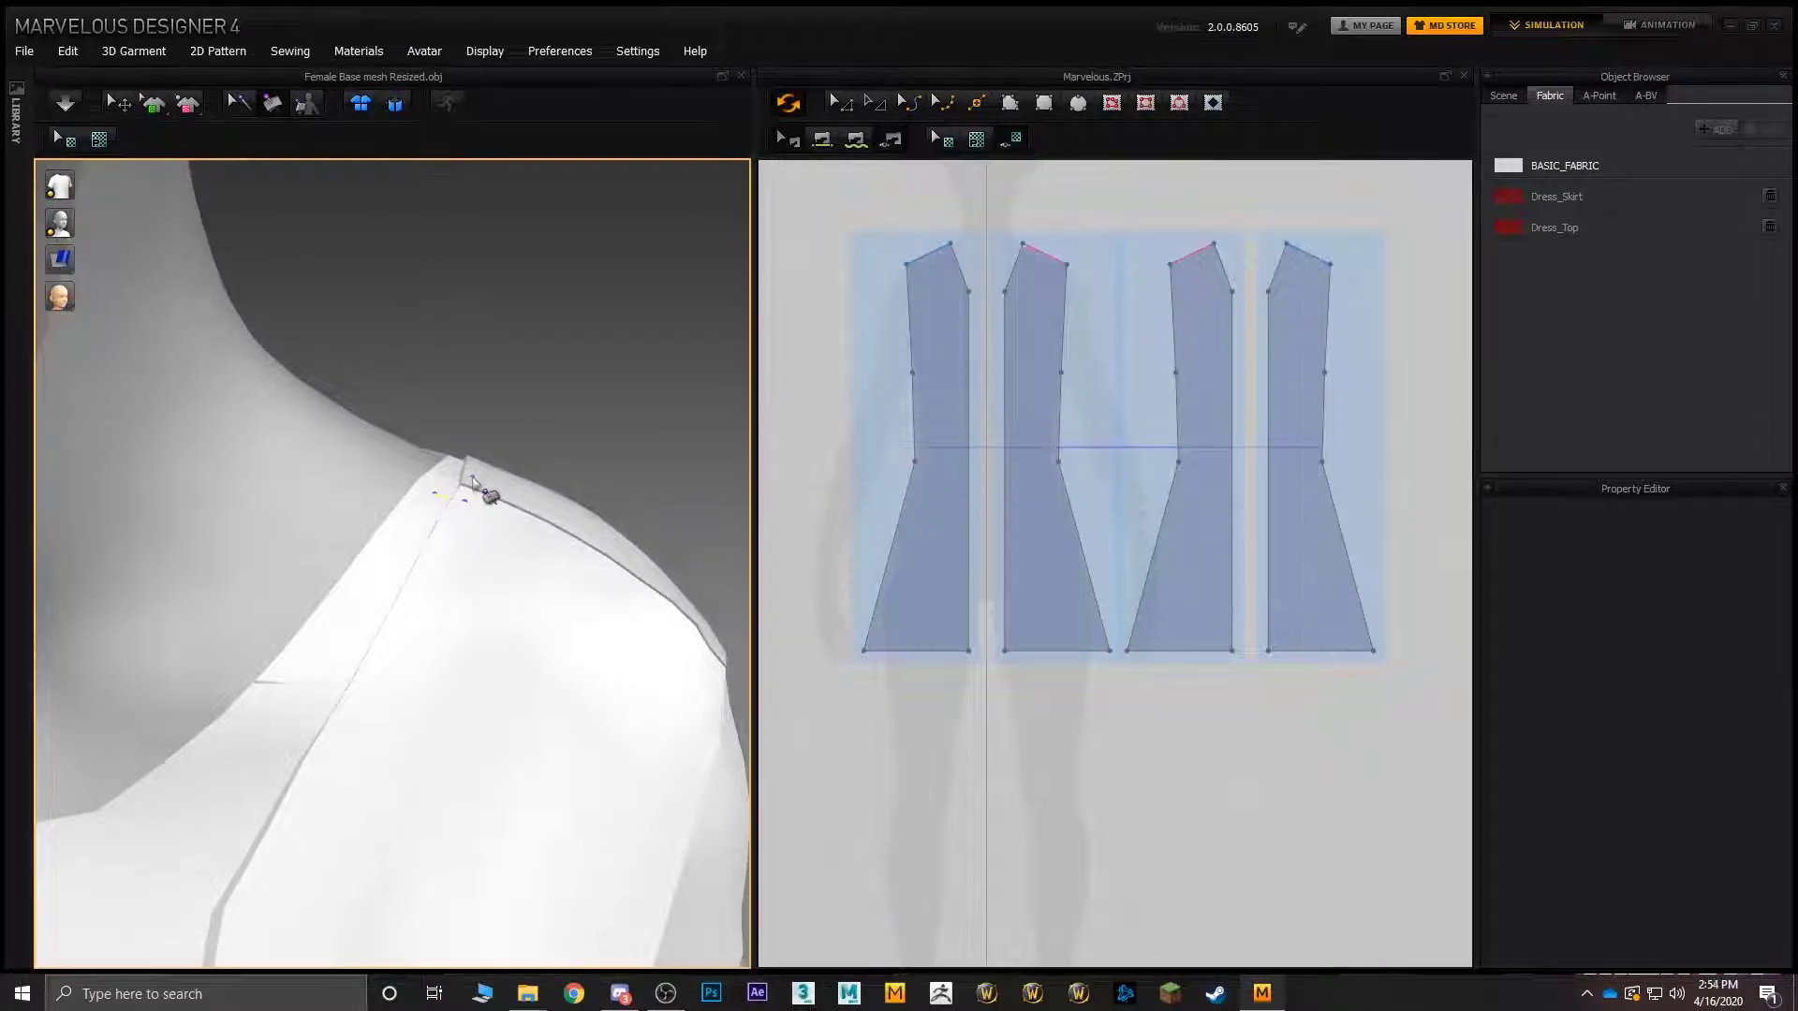
click(450, 474)
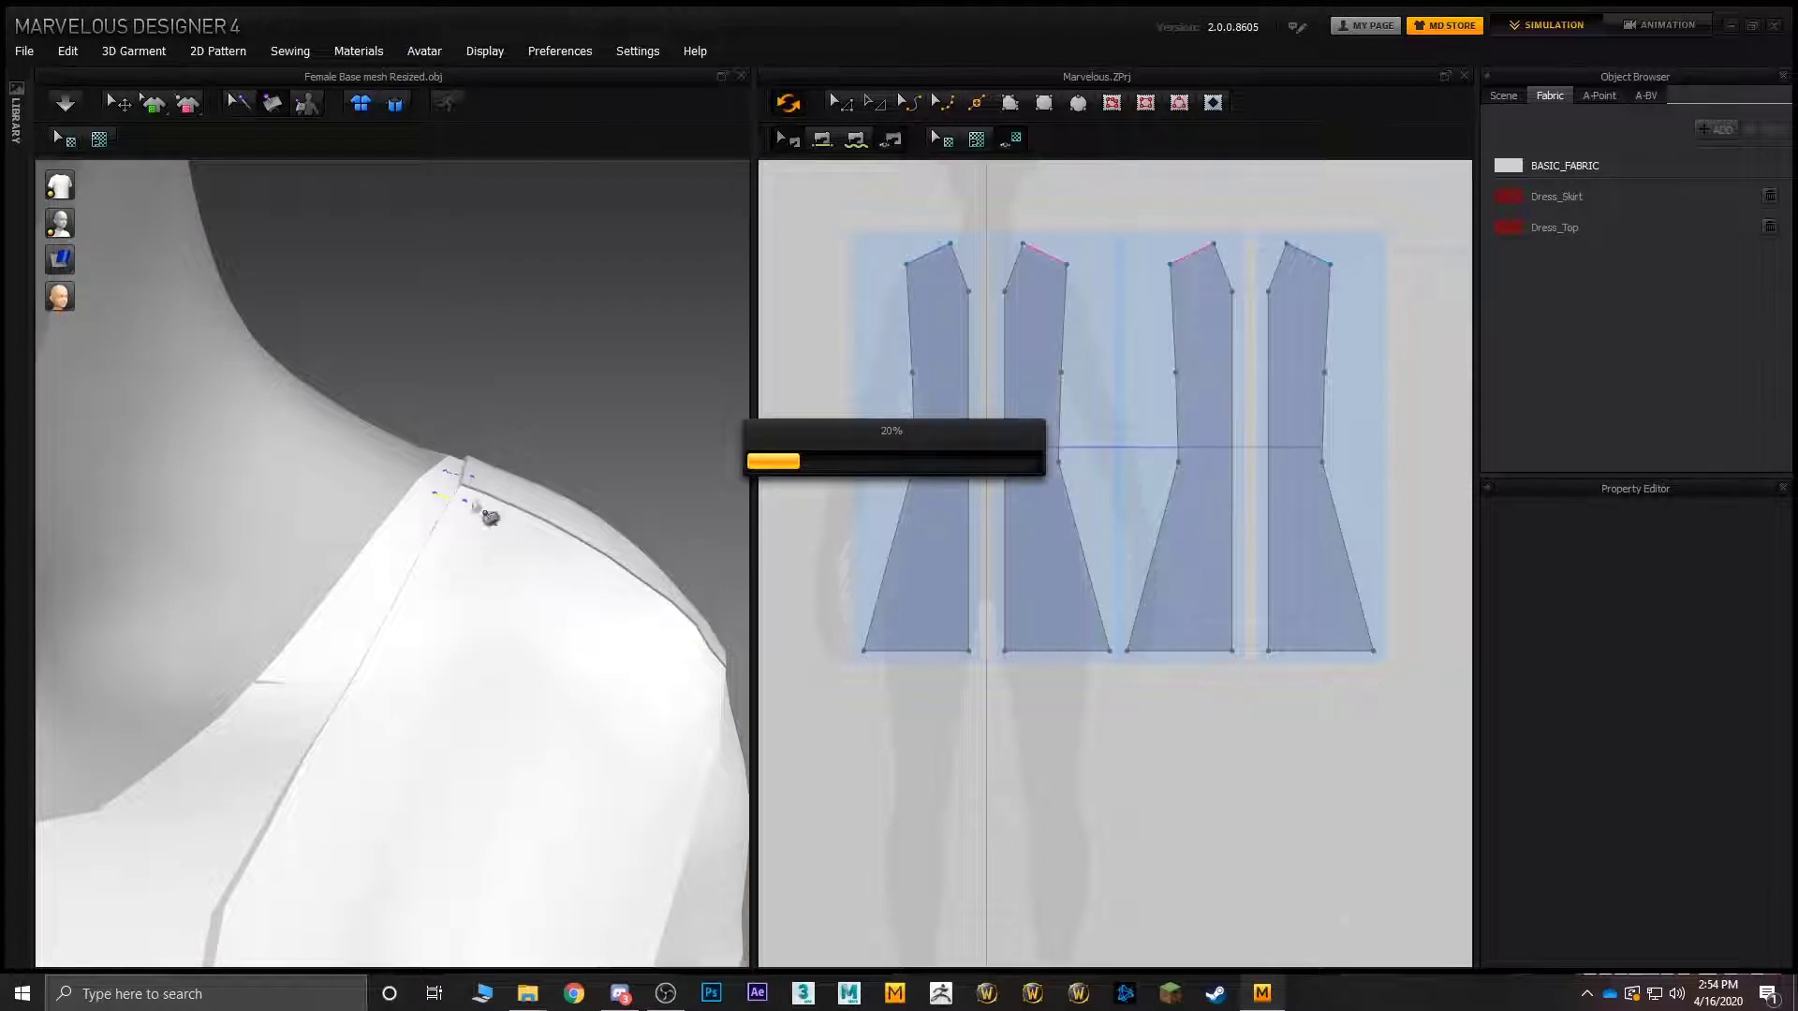
- Tack the long garment to the shirt at the neck end of the avatar's right shoulder
scroll(509, 457, down, 3)
right_drag(510, 458, 530, 574)
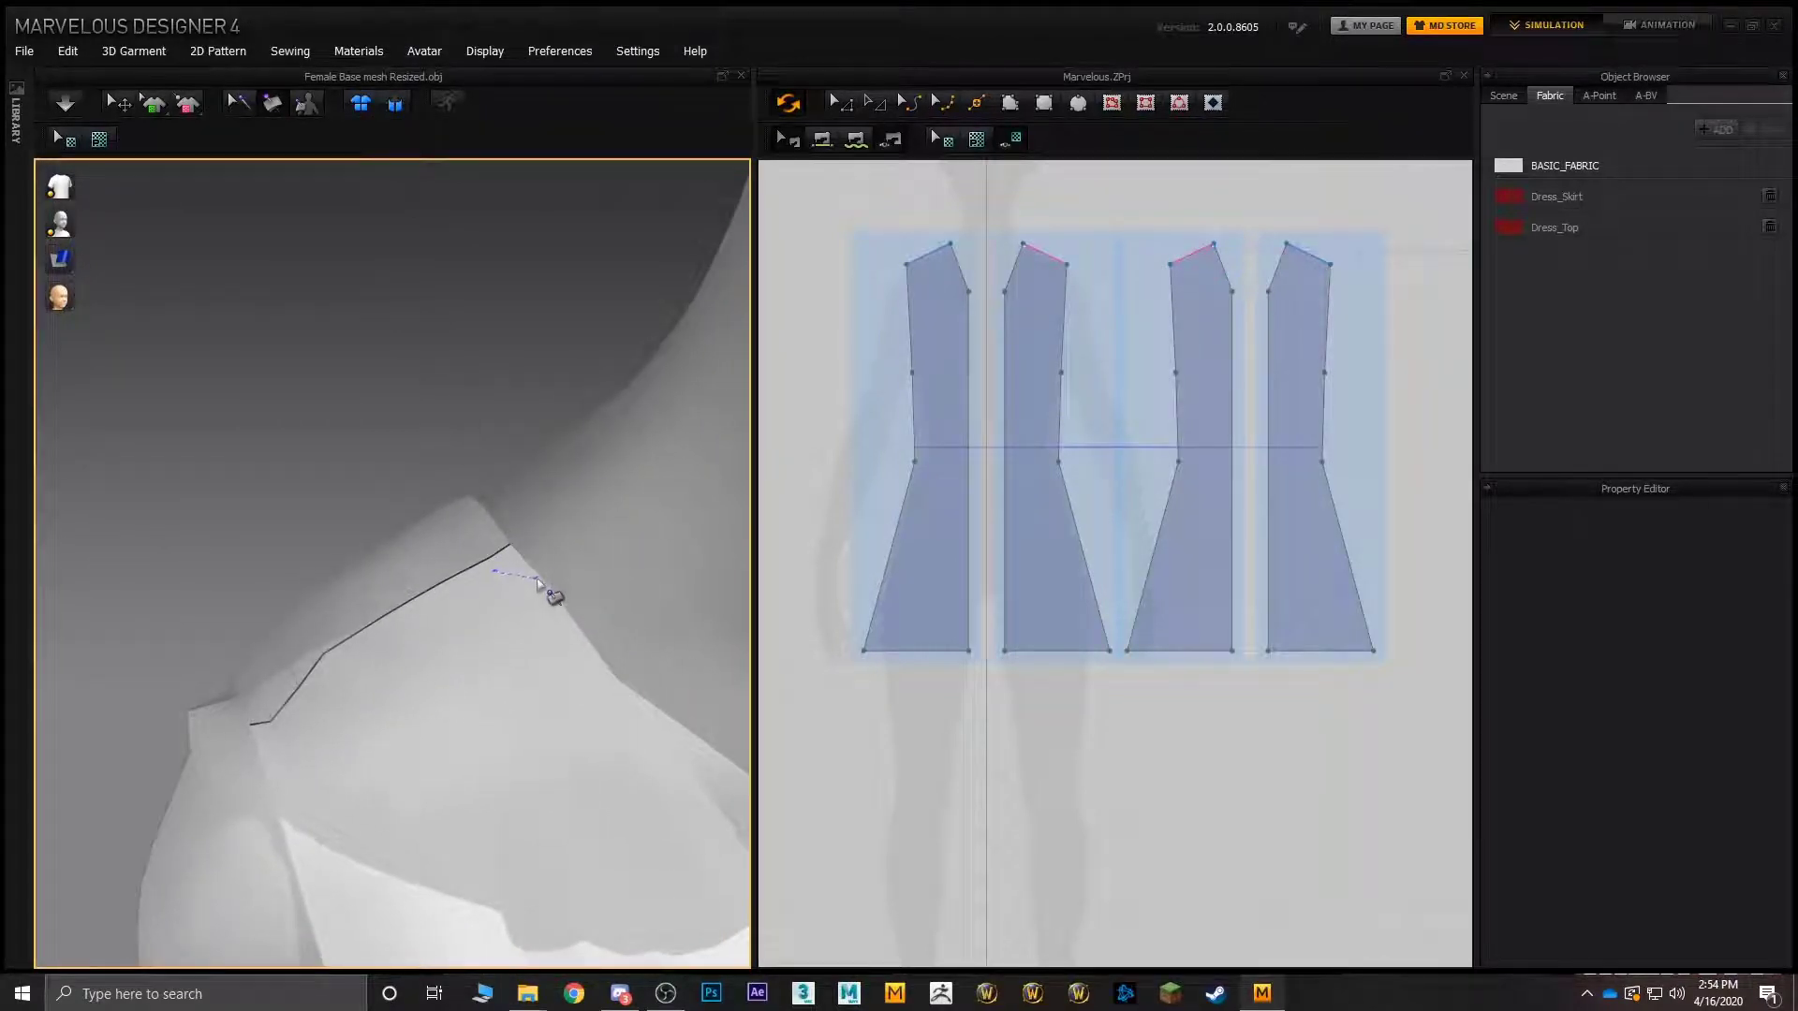
click(532, 572)
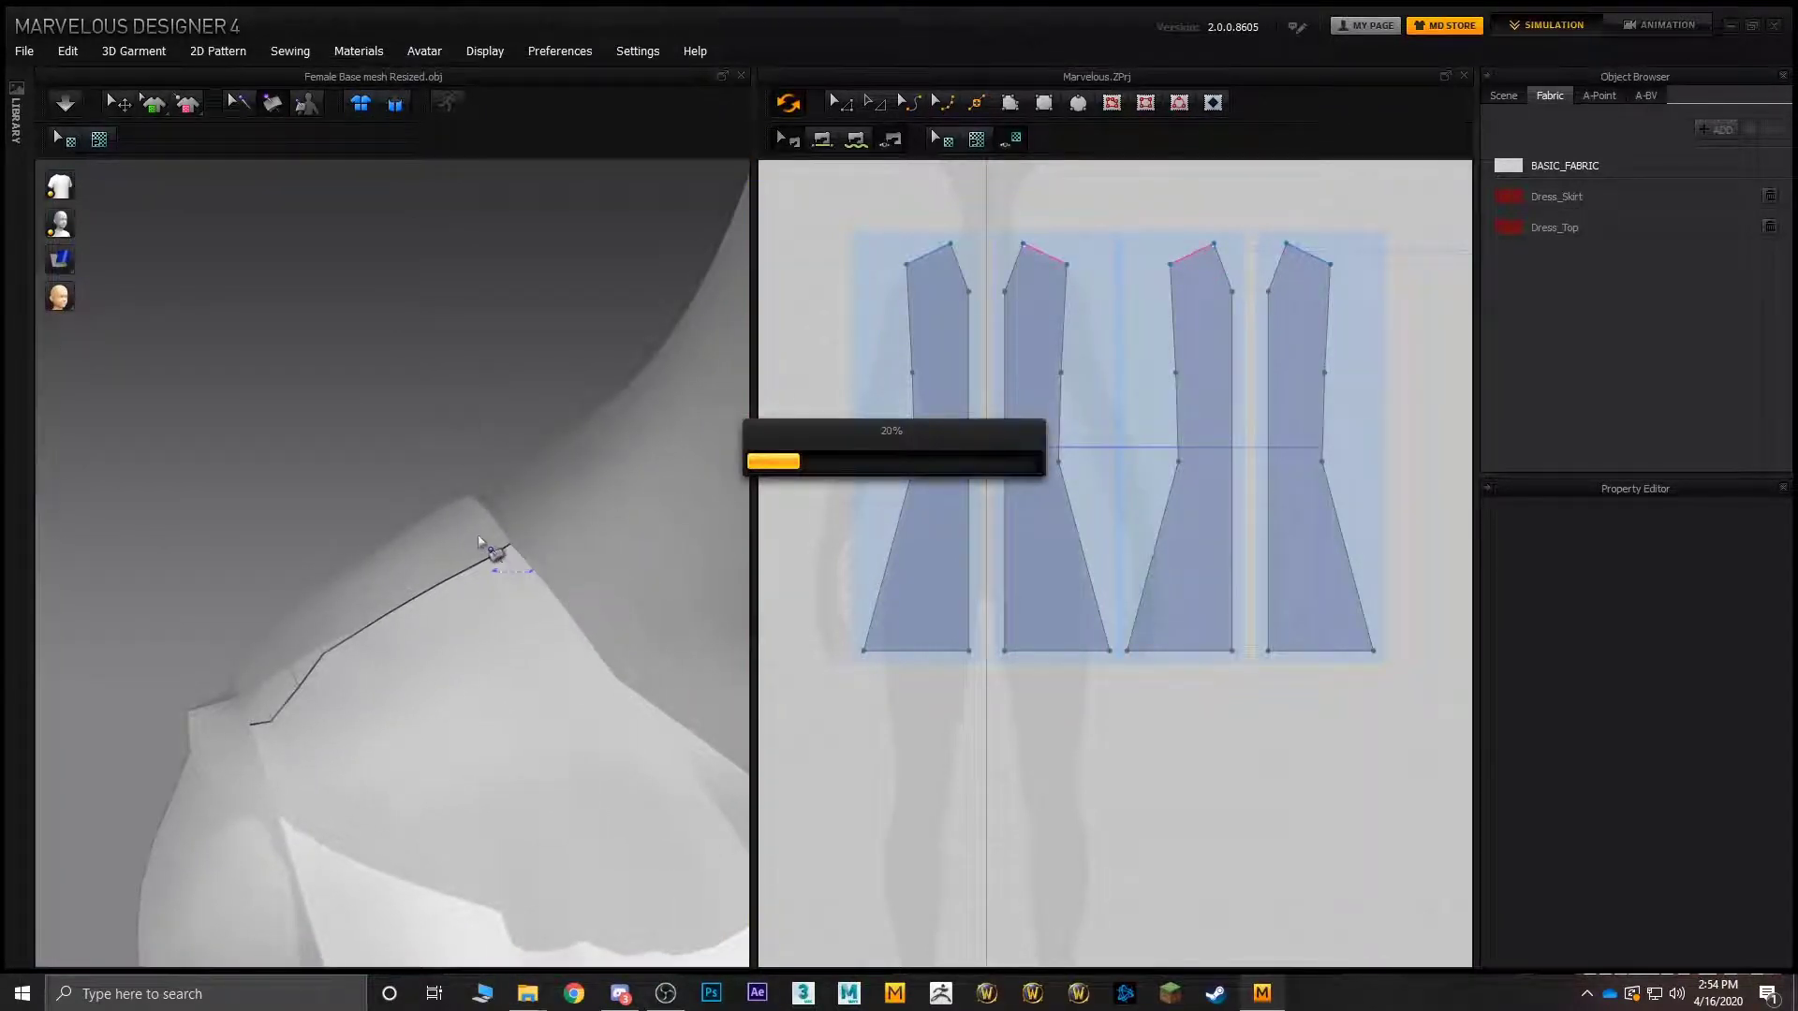
mouse_move(481, 541)
right_down()
mouse_move(461, 538)
mouse_move(487, 561)
right_up()
middle_drag(512, 566, 403, 510)
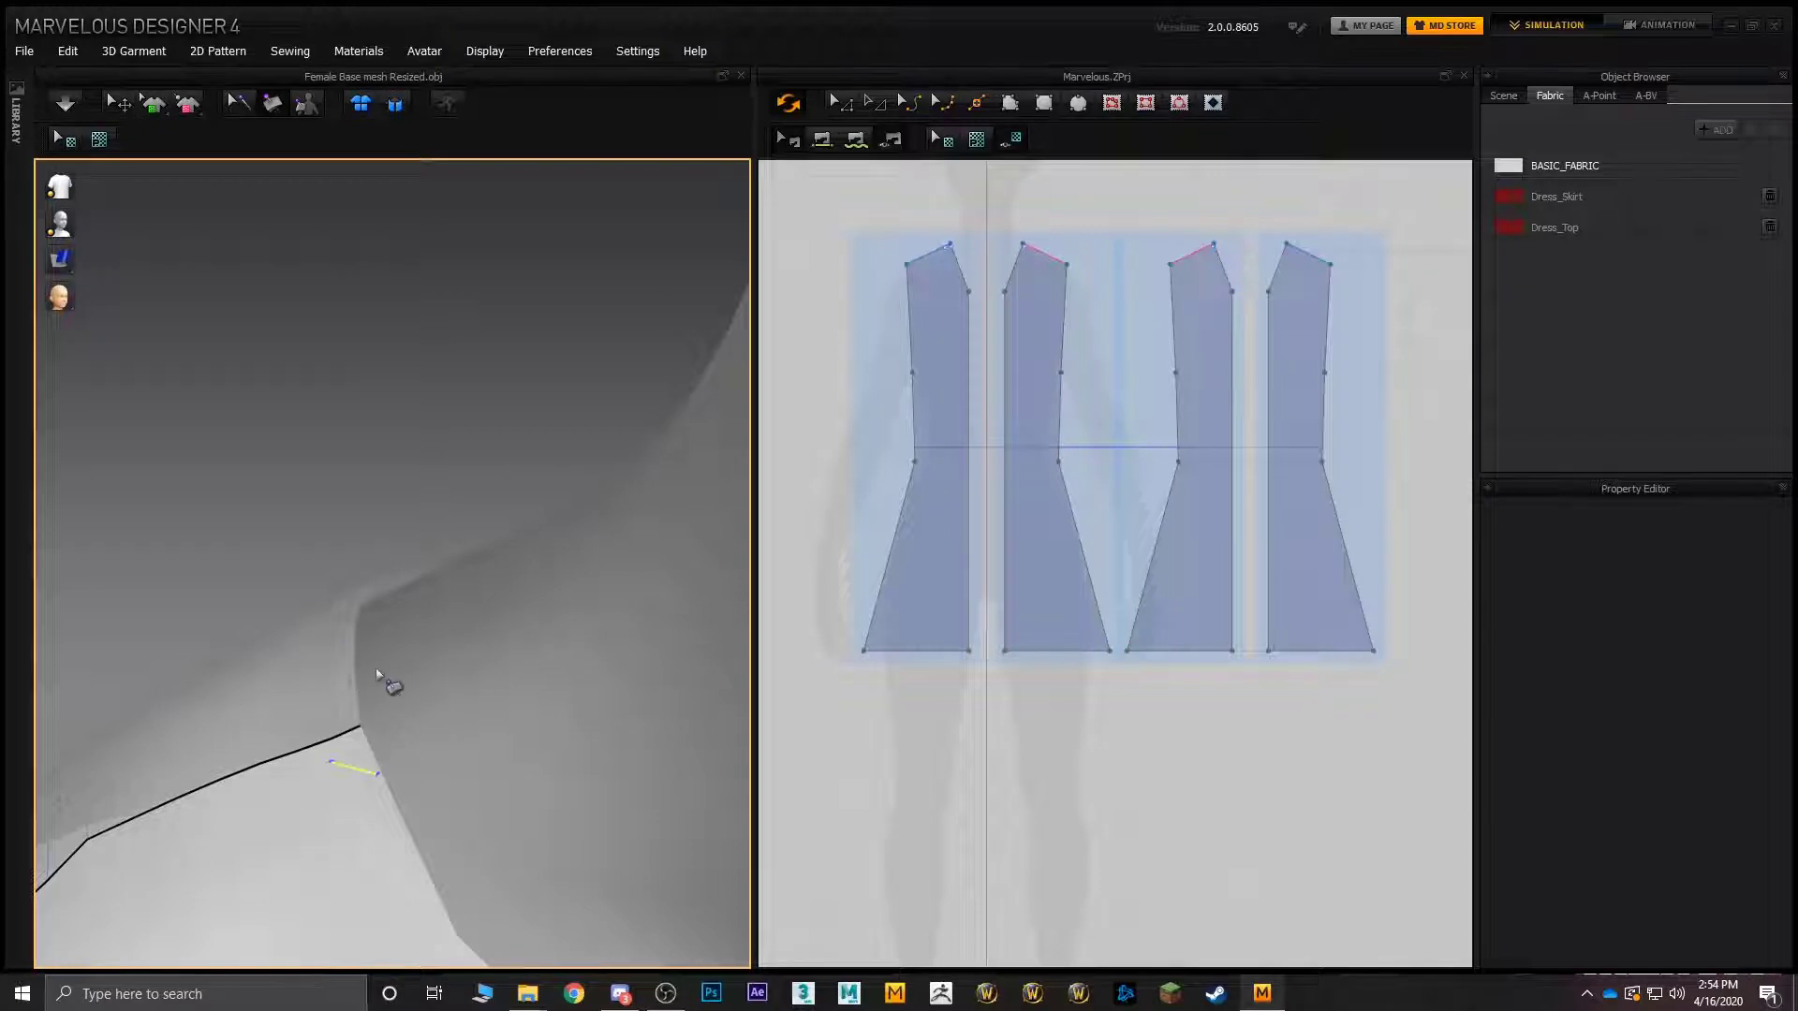
- Run a short simulation to pull the shoulder tacks together, and stop it
scroll(344, 568, down, 3)
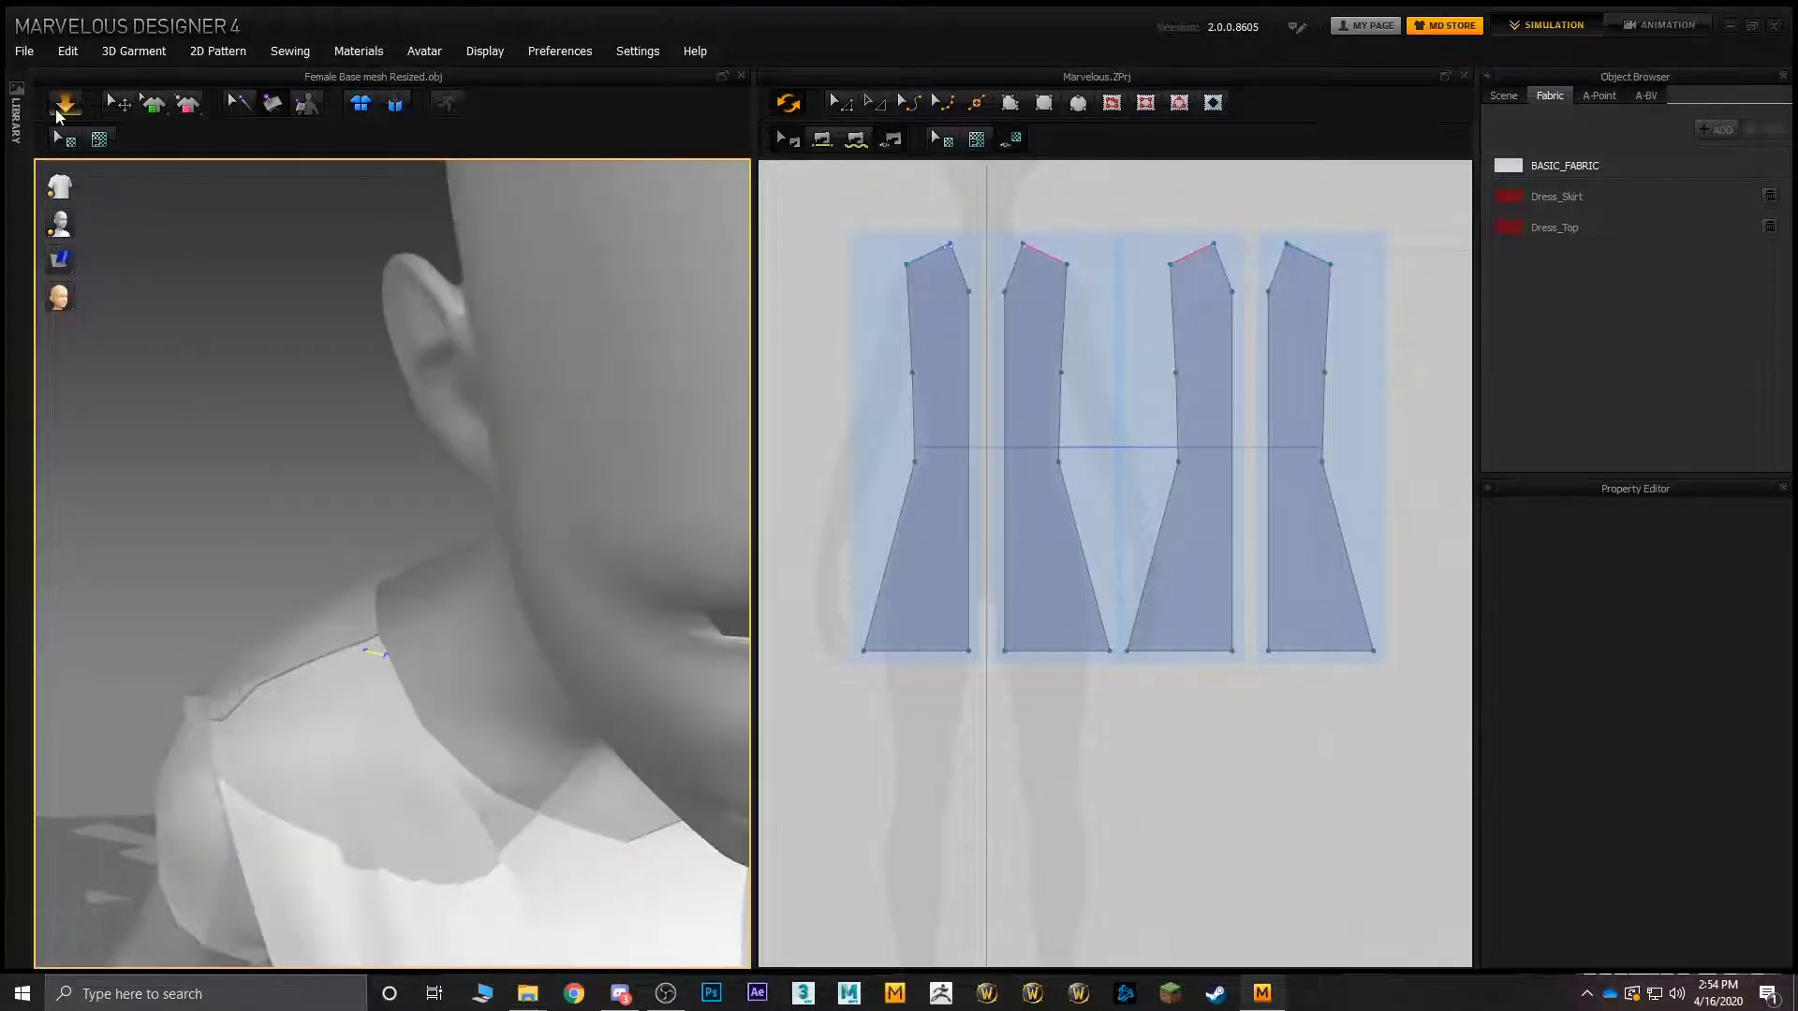
click(64, 105)
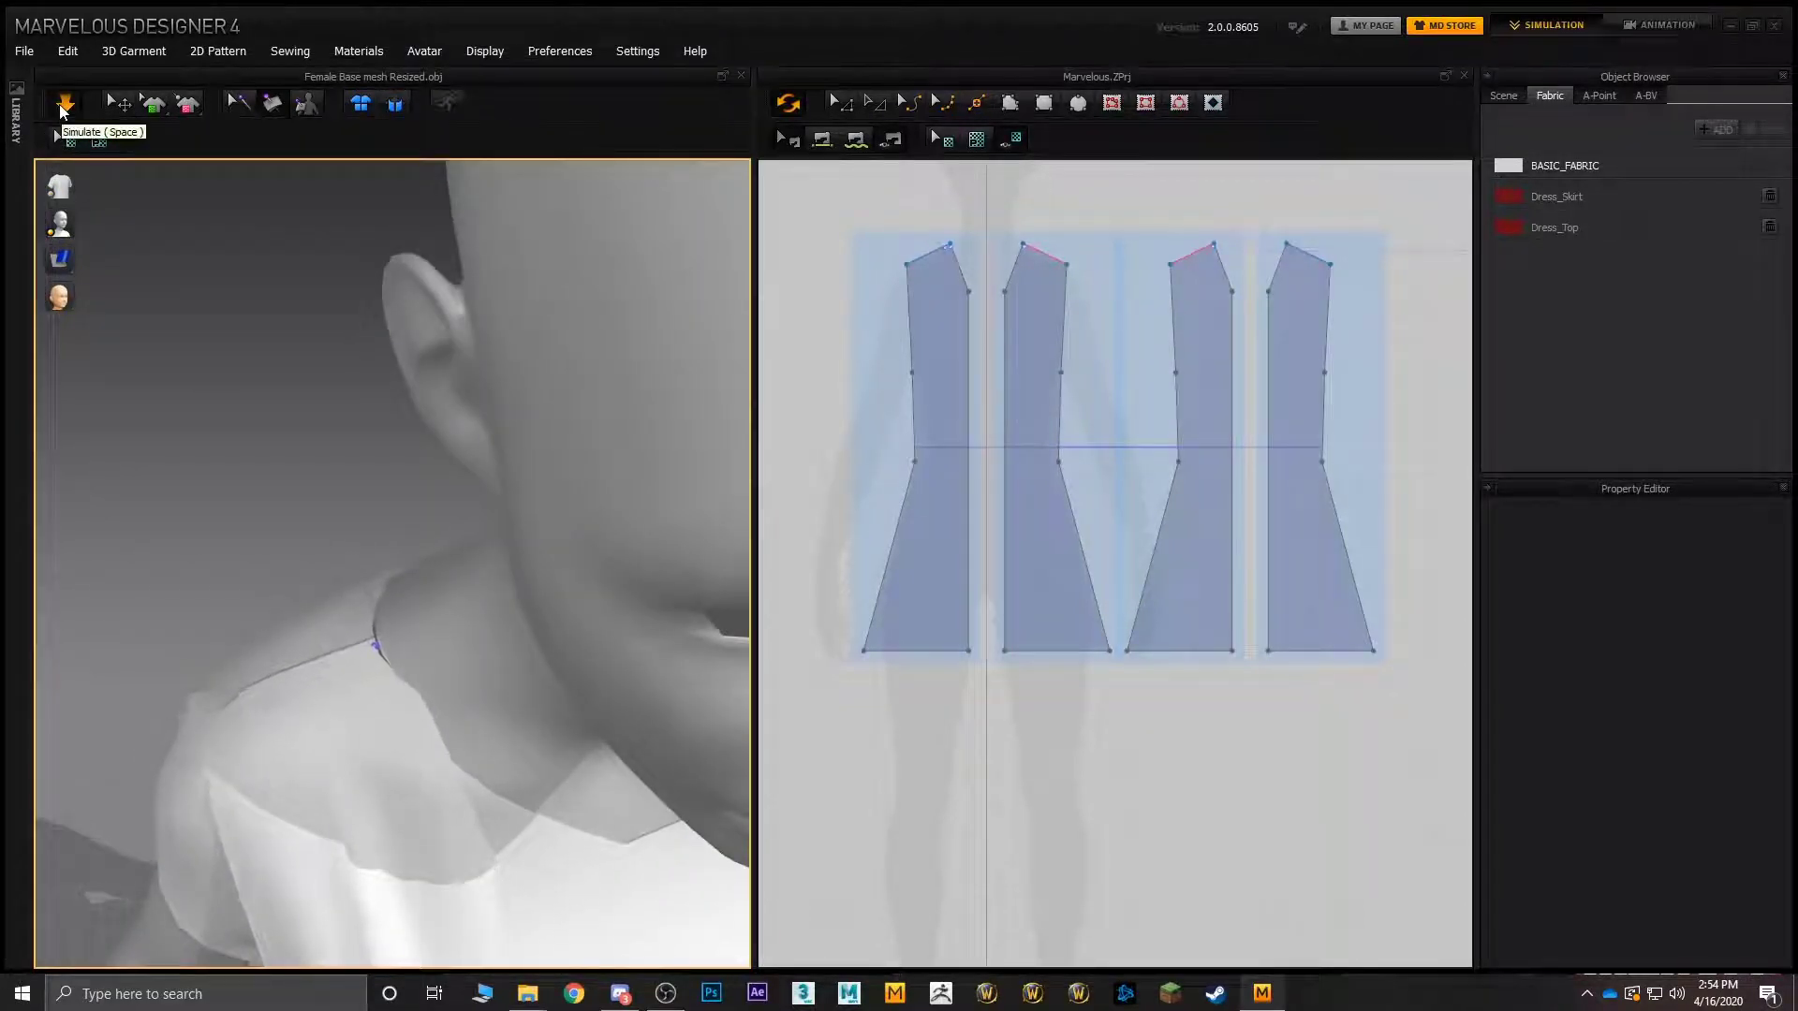
scroll(374, 374, down, 6)
right_drag(430, 441, 474, 341)
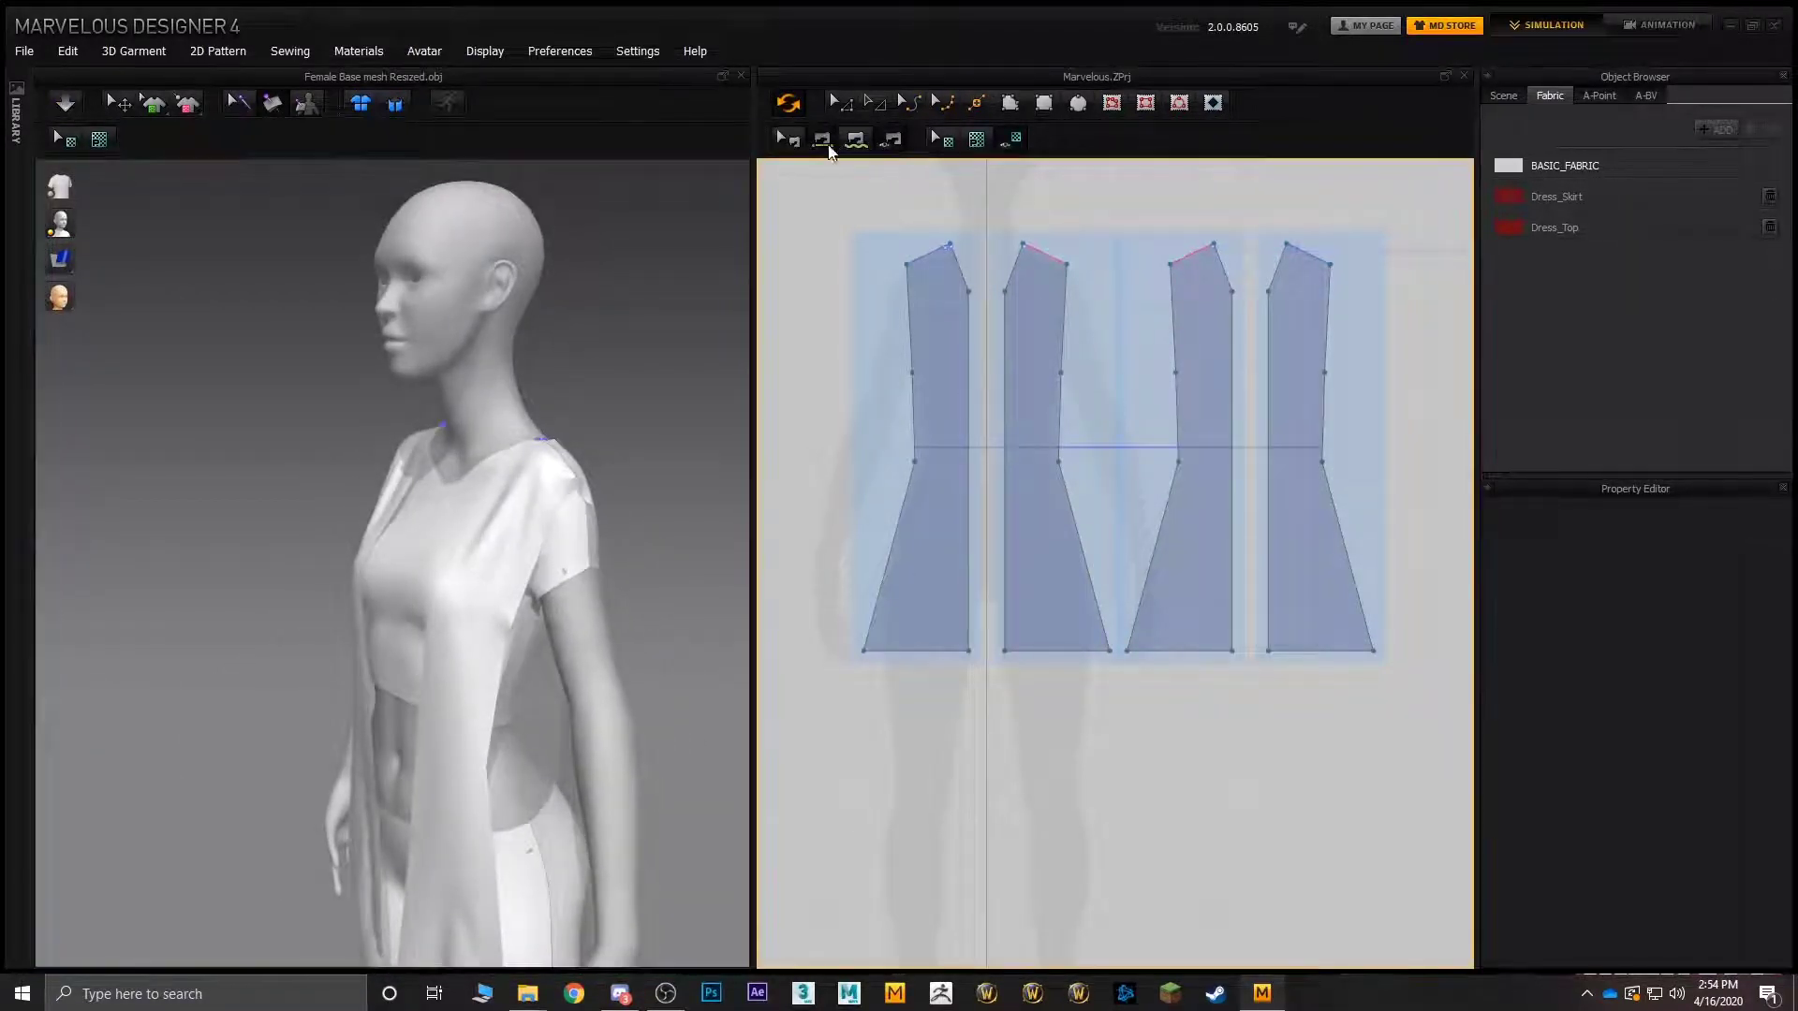
- Sew the waist and flared lower side edges again, joining the two outer panels and the two middle panels
click(908, 403)
click(1323, 416)
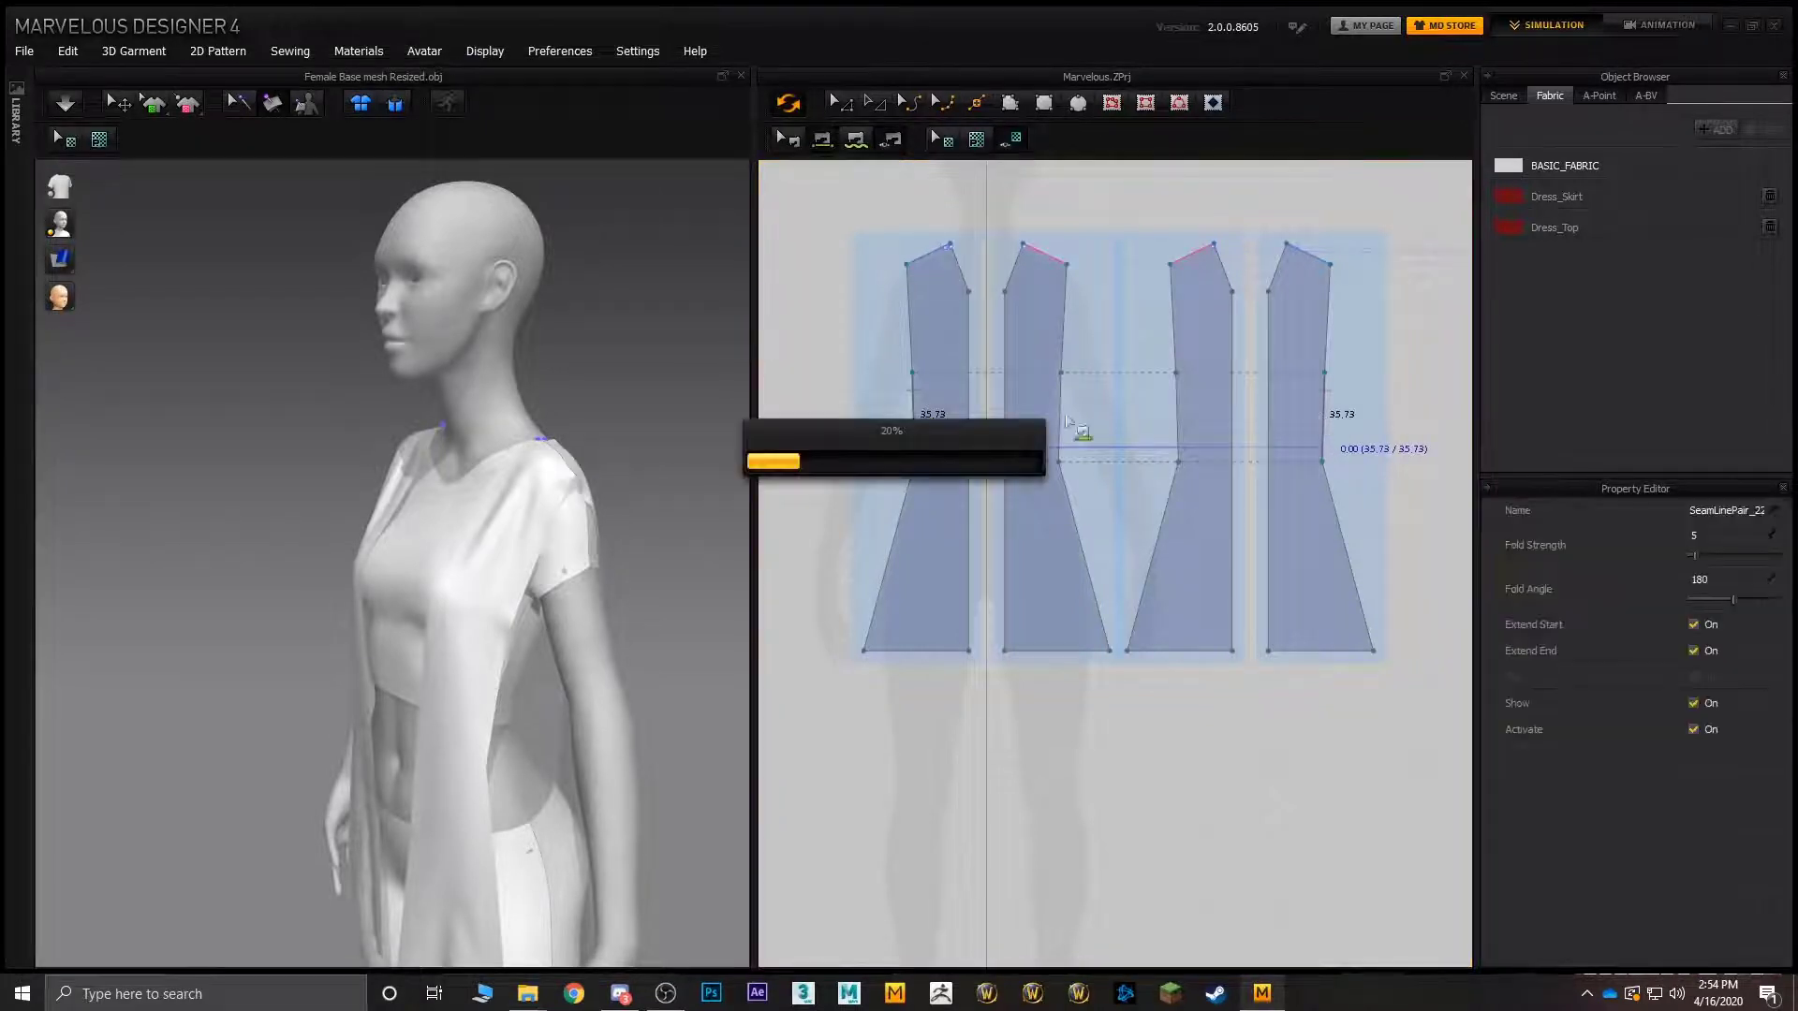
click(1055, 409)
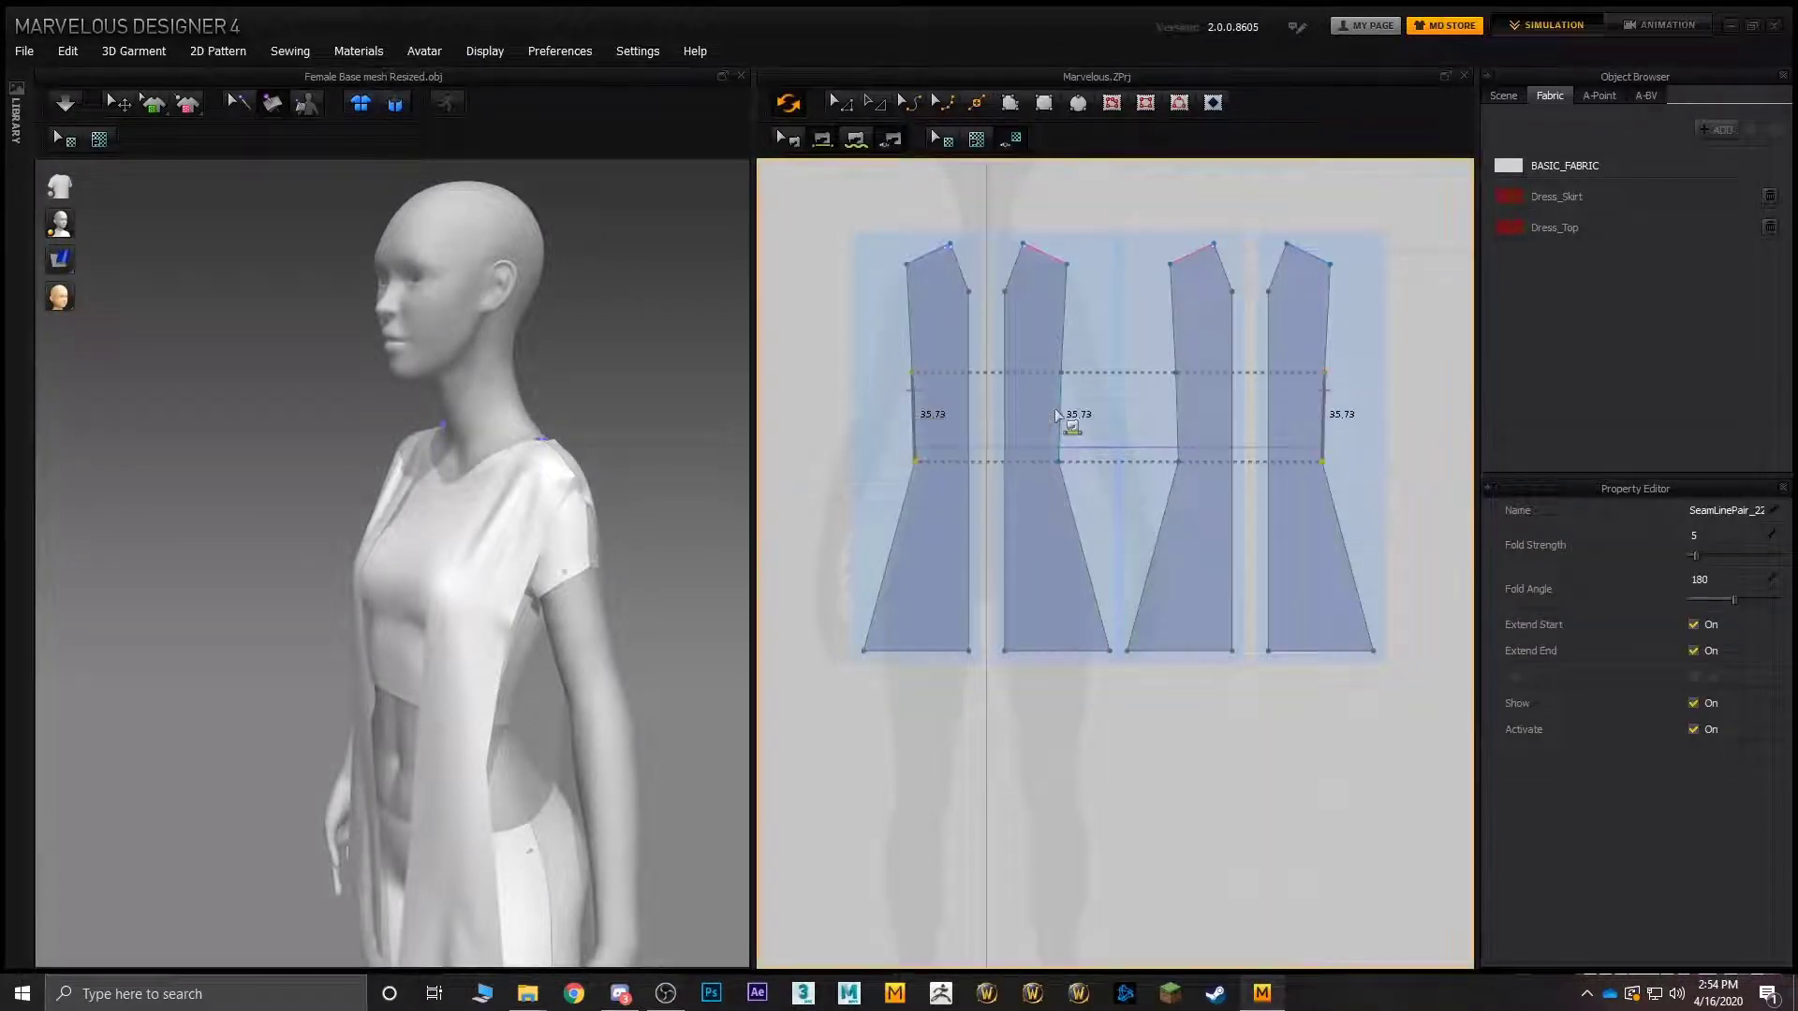
click(1178, 414)
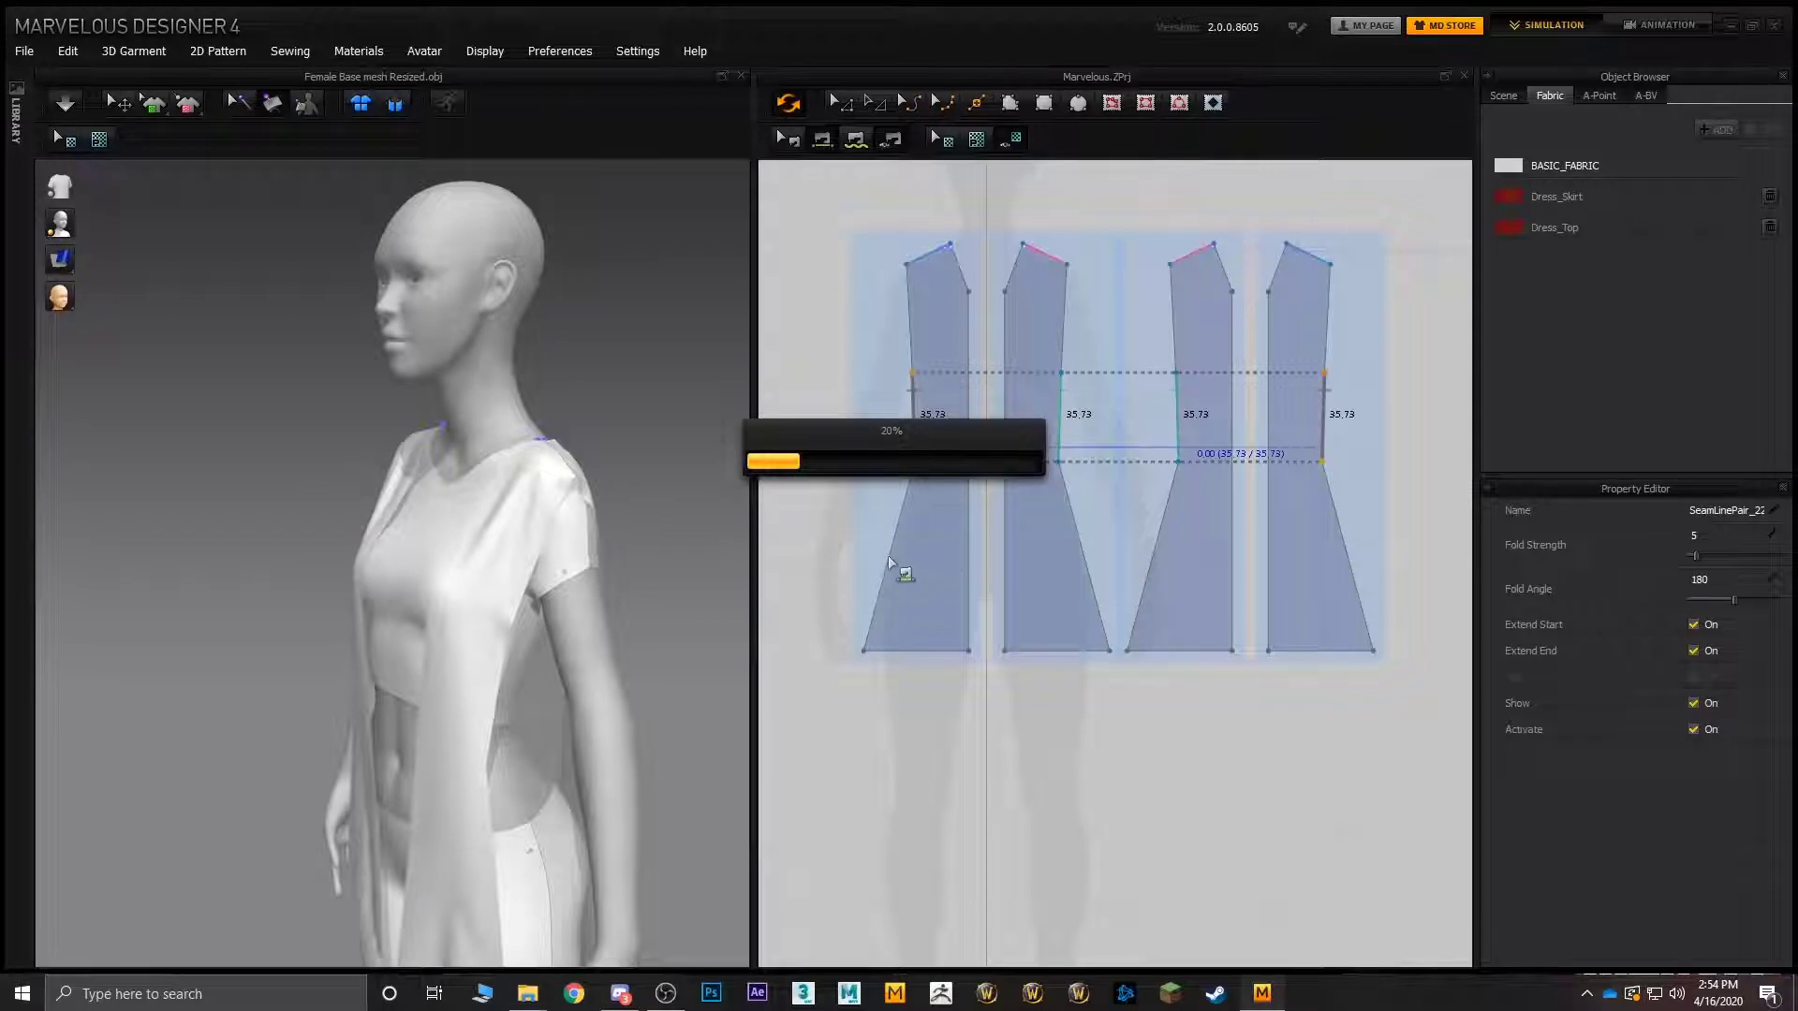
click(1341, 552)
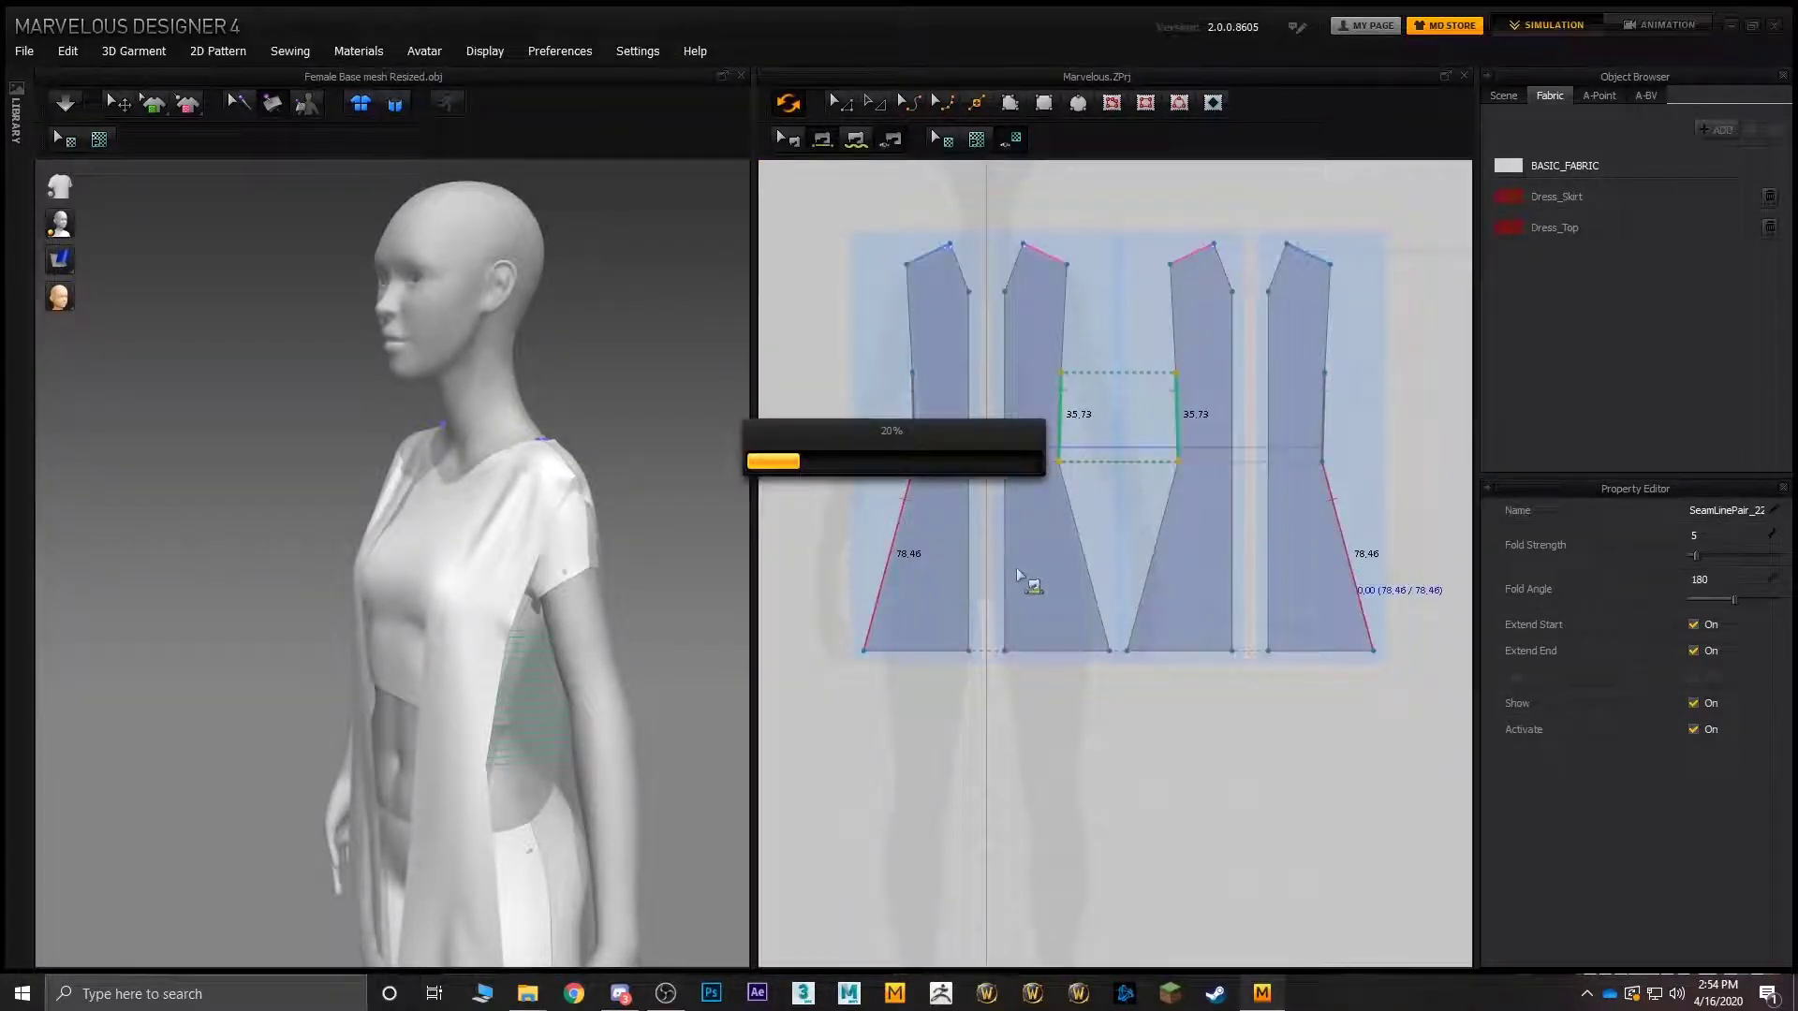
click(1073, 559)
click(1154, 559)
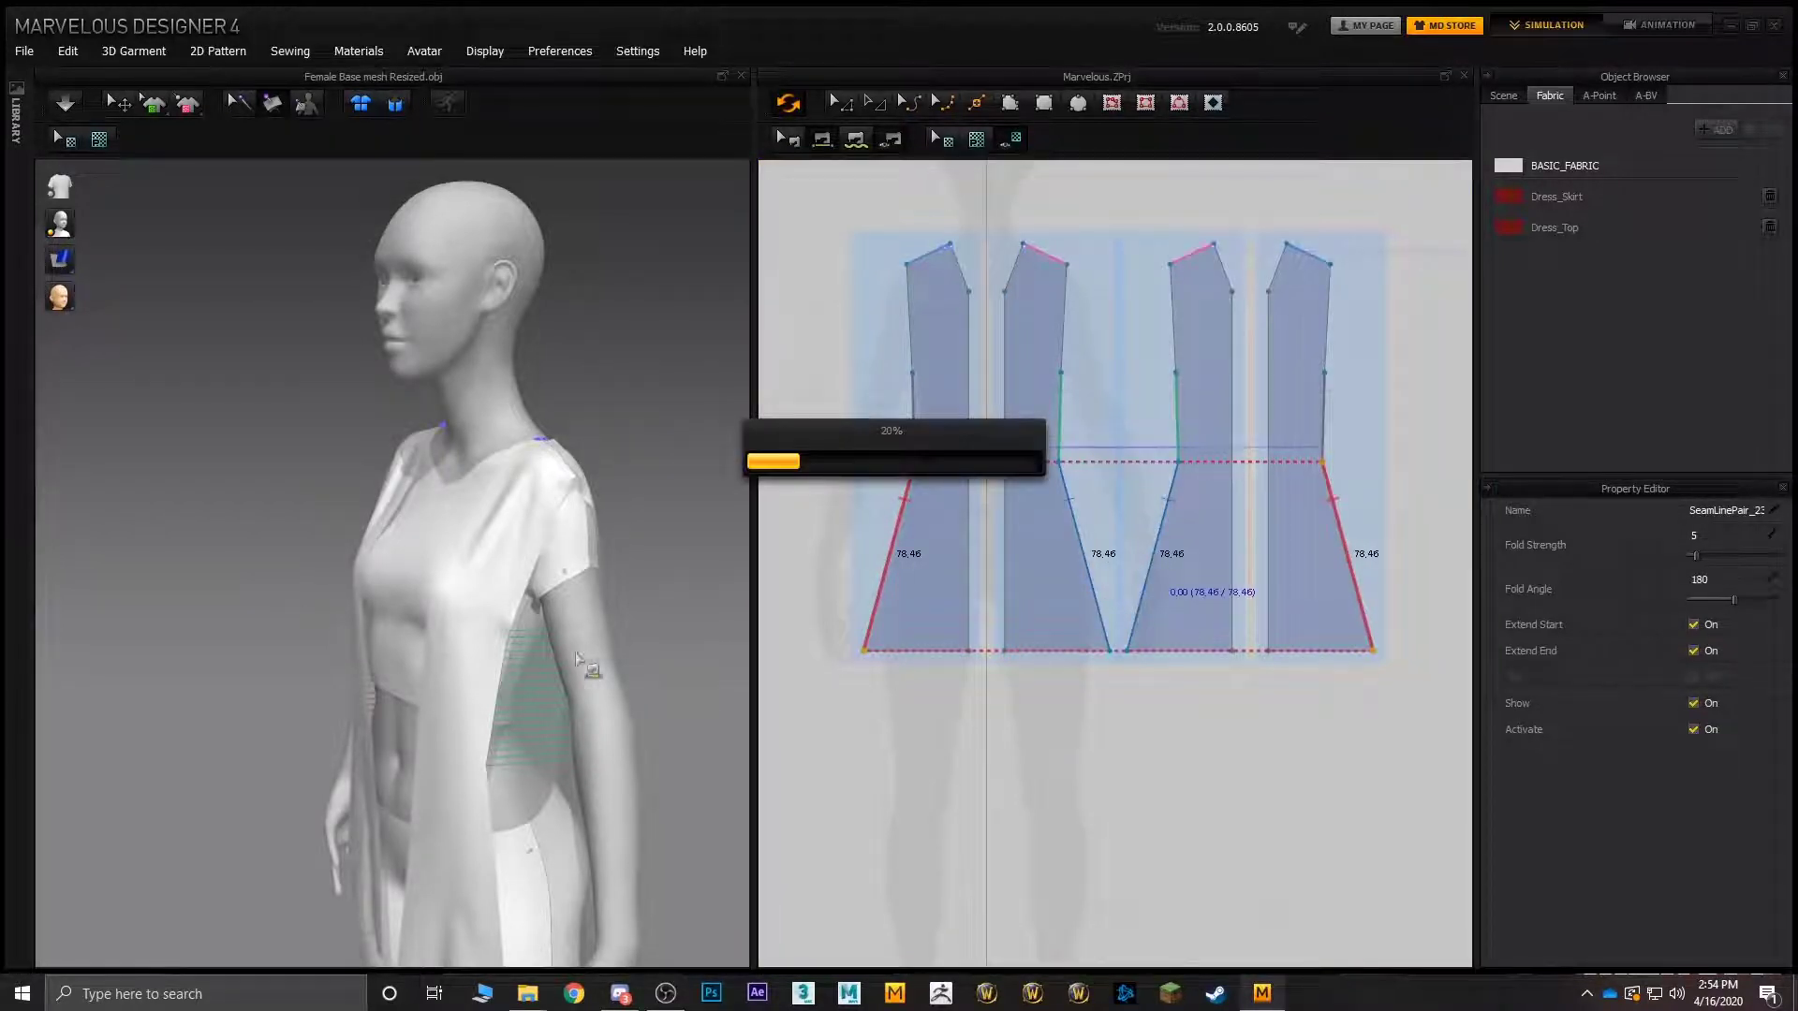
- Check the new side seams around the avatar from both sides and start simulating the long garment
right_drag(521, 656, 606, 645)
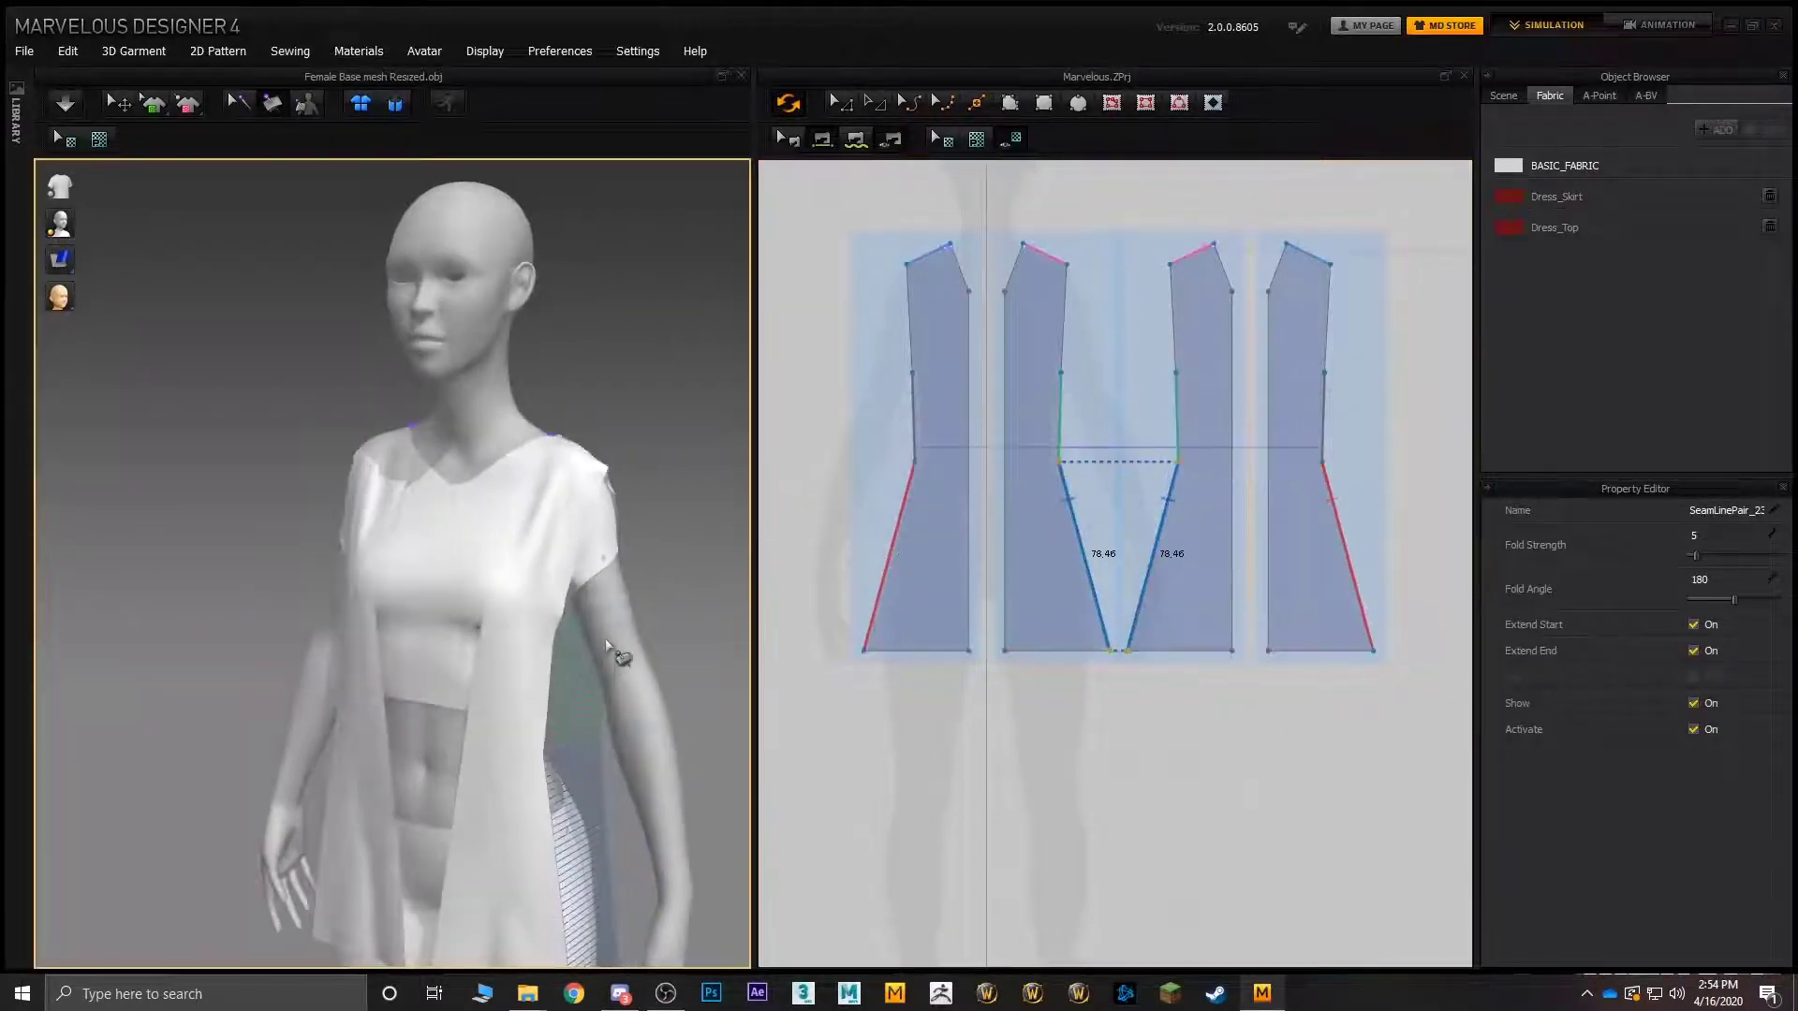
middle_drag(606, 645, 617, 405)
scroll(573, 560, down, 2)
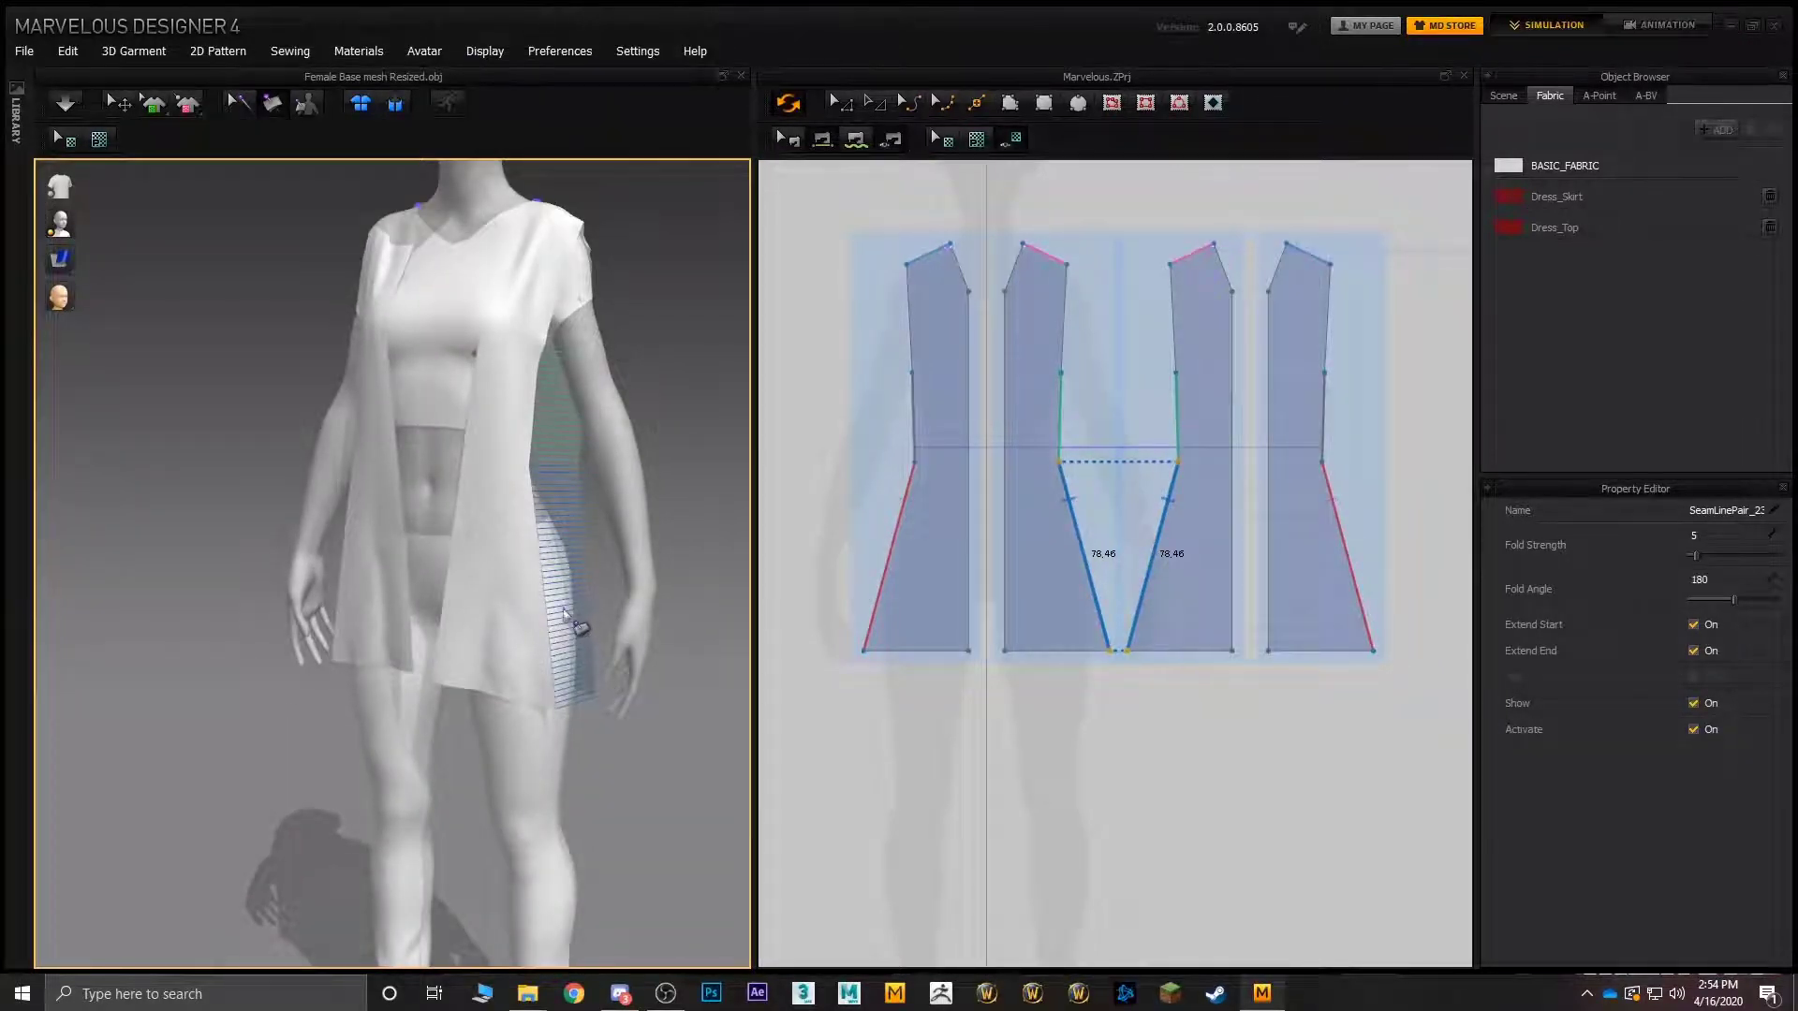
right_drag(479, 408, 600, 482)
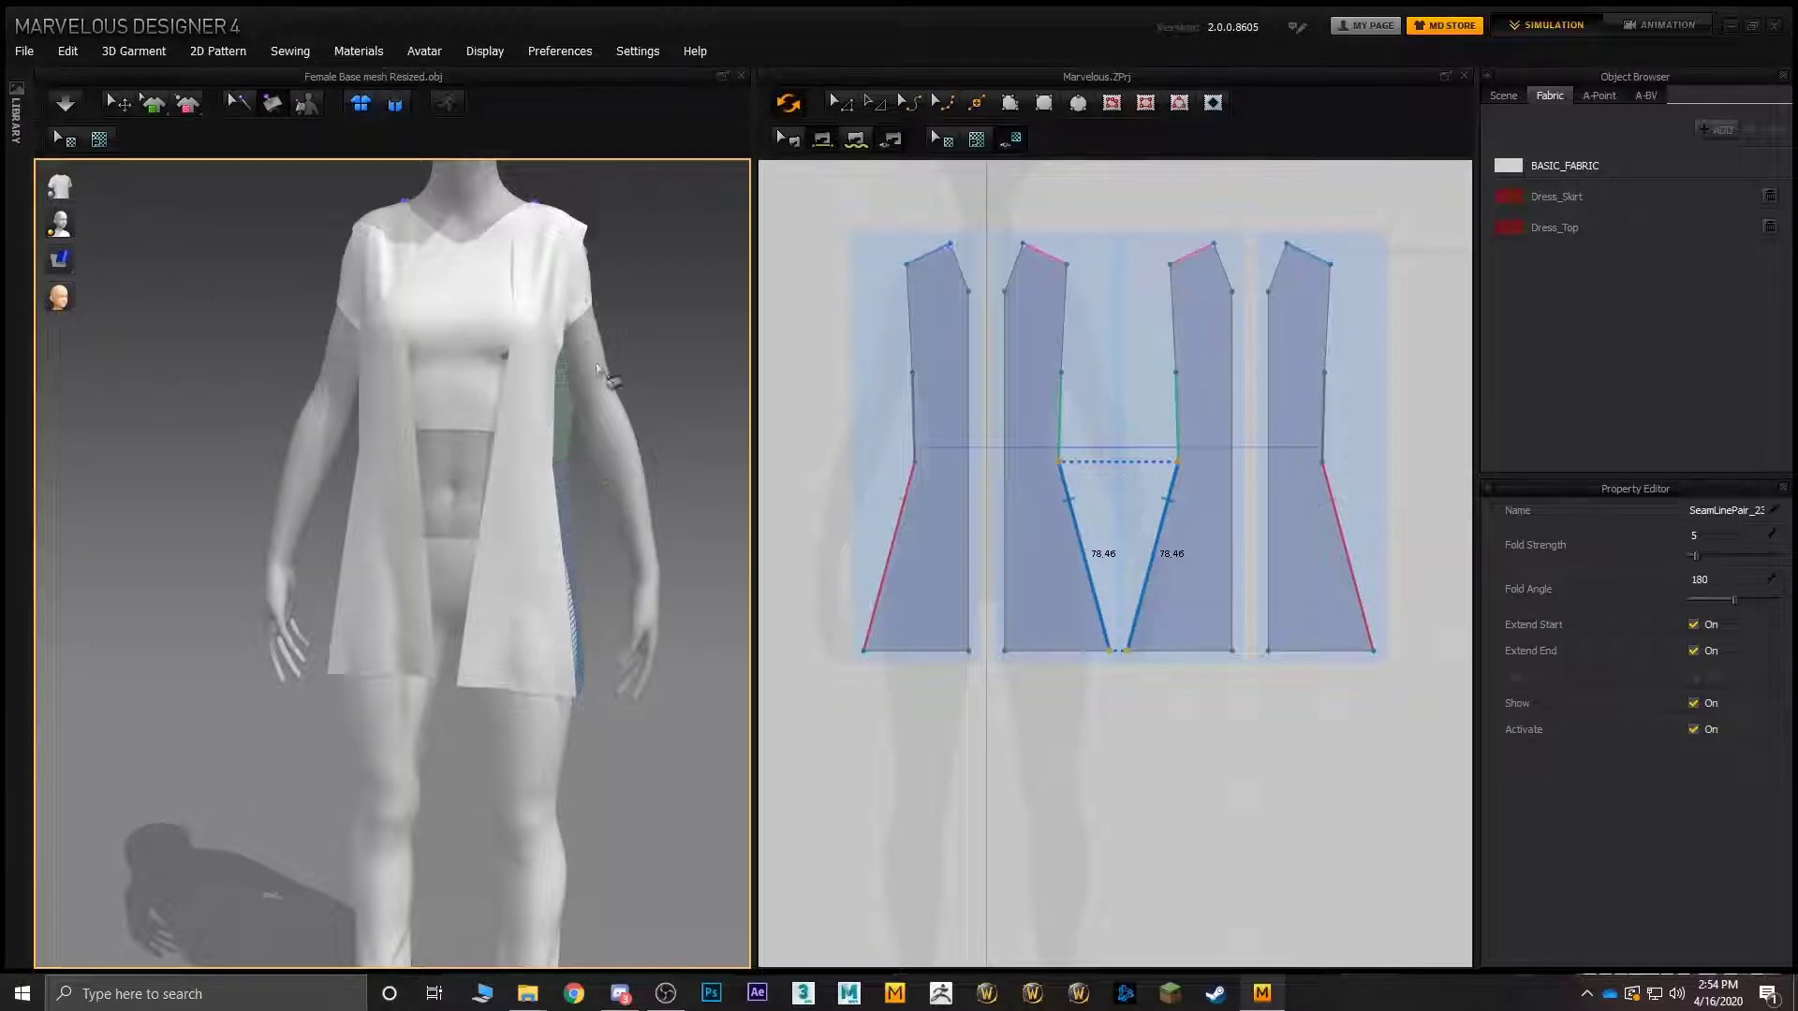
right_drag(626, 562, 366, 430)
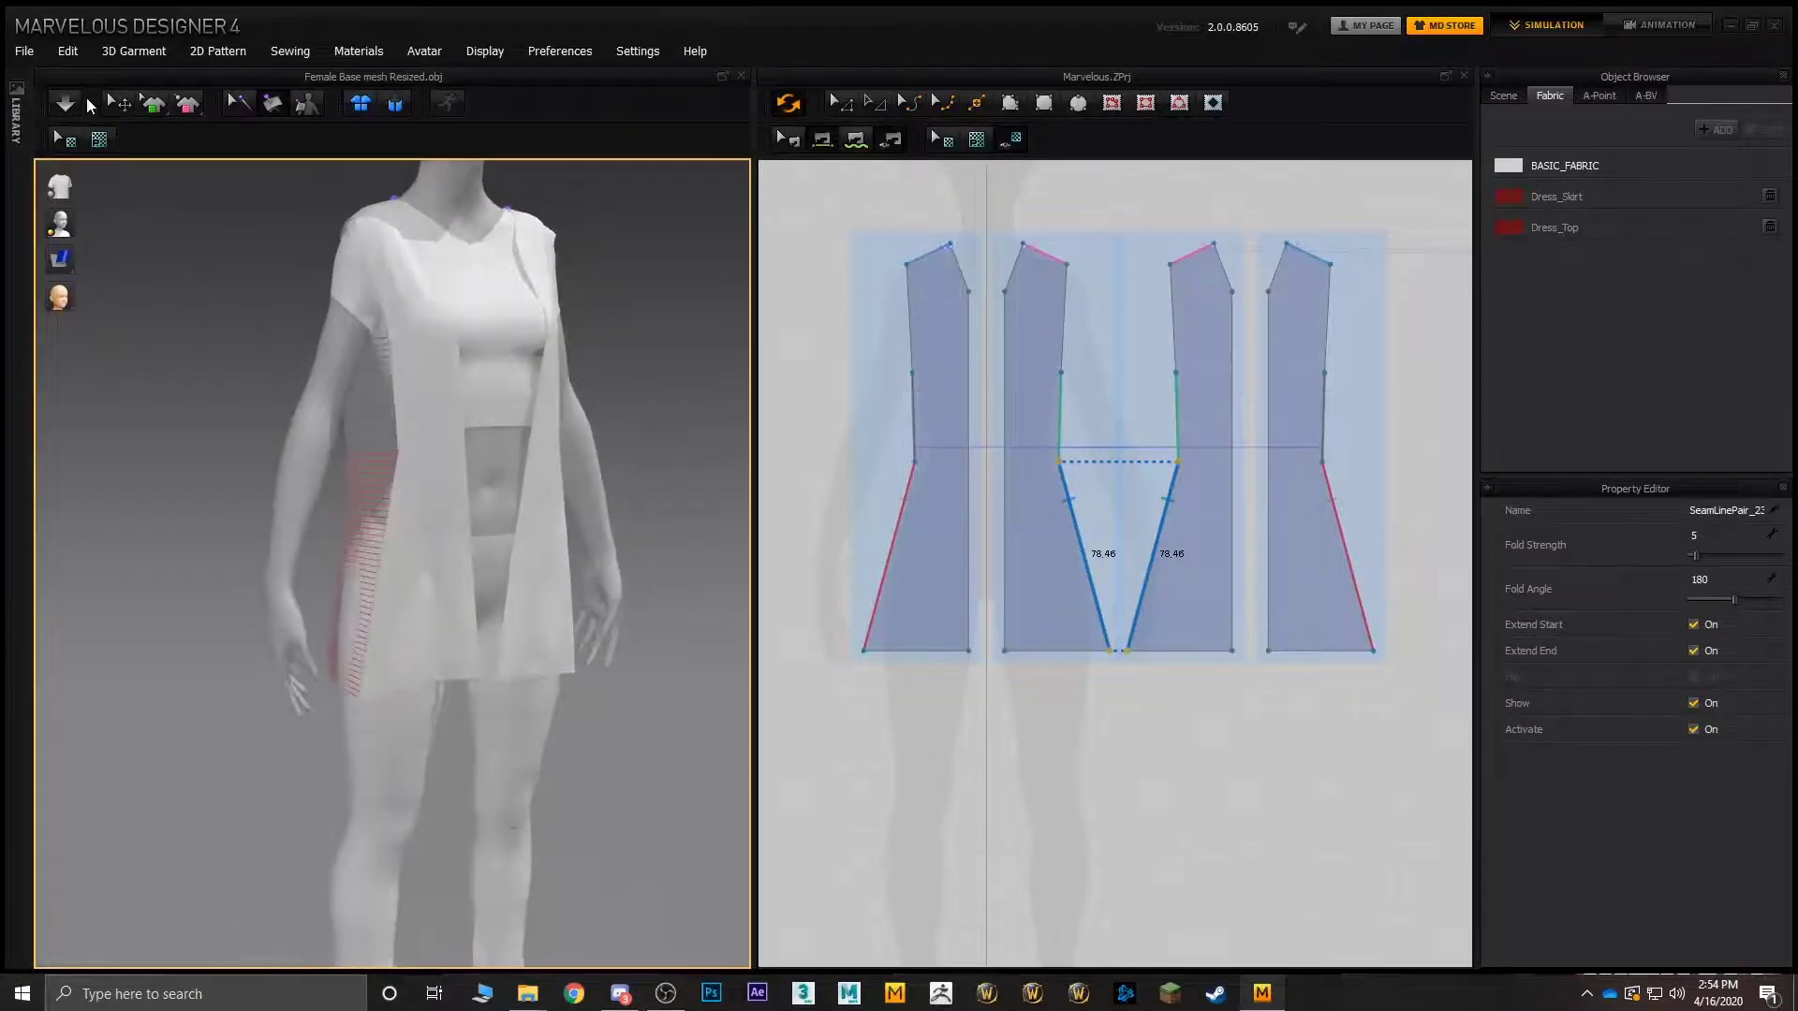
click(65, 103)
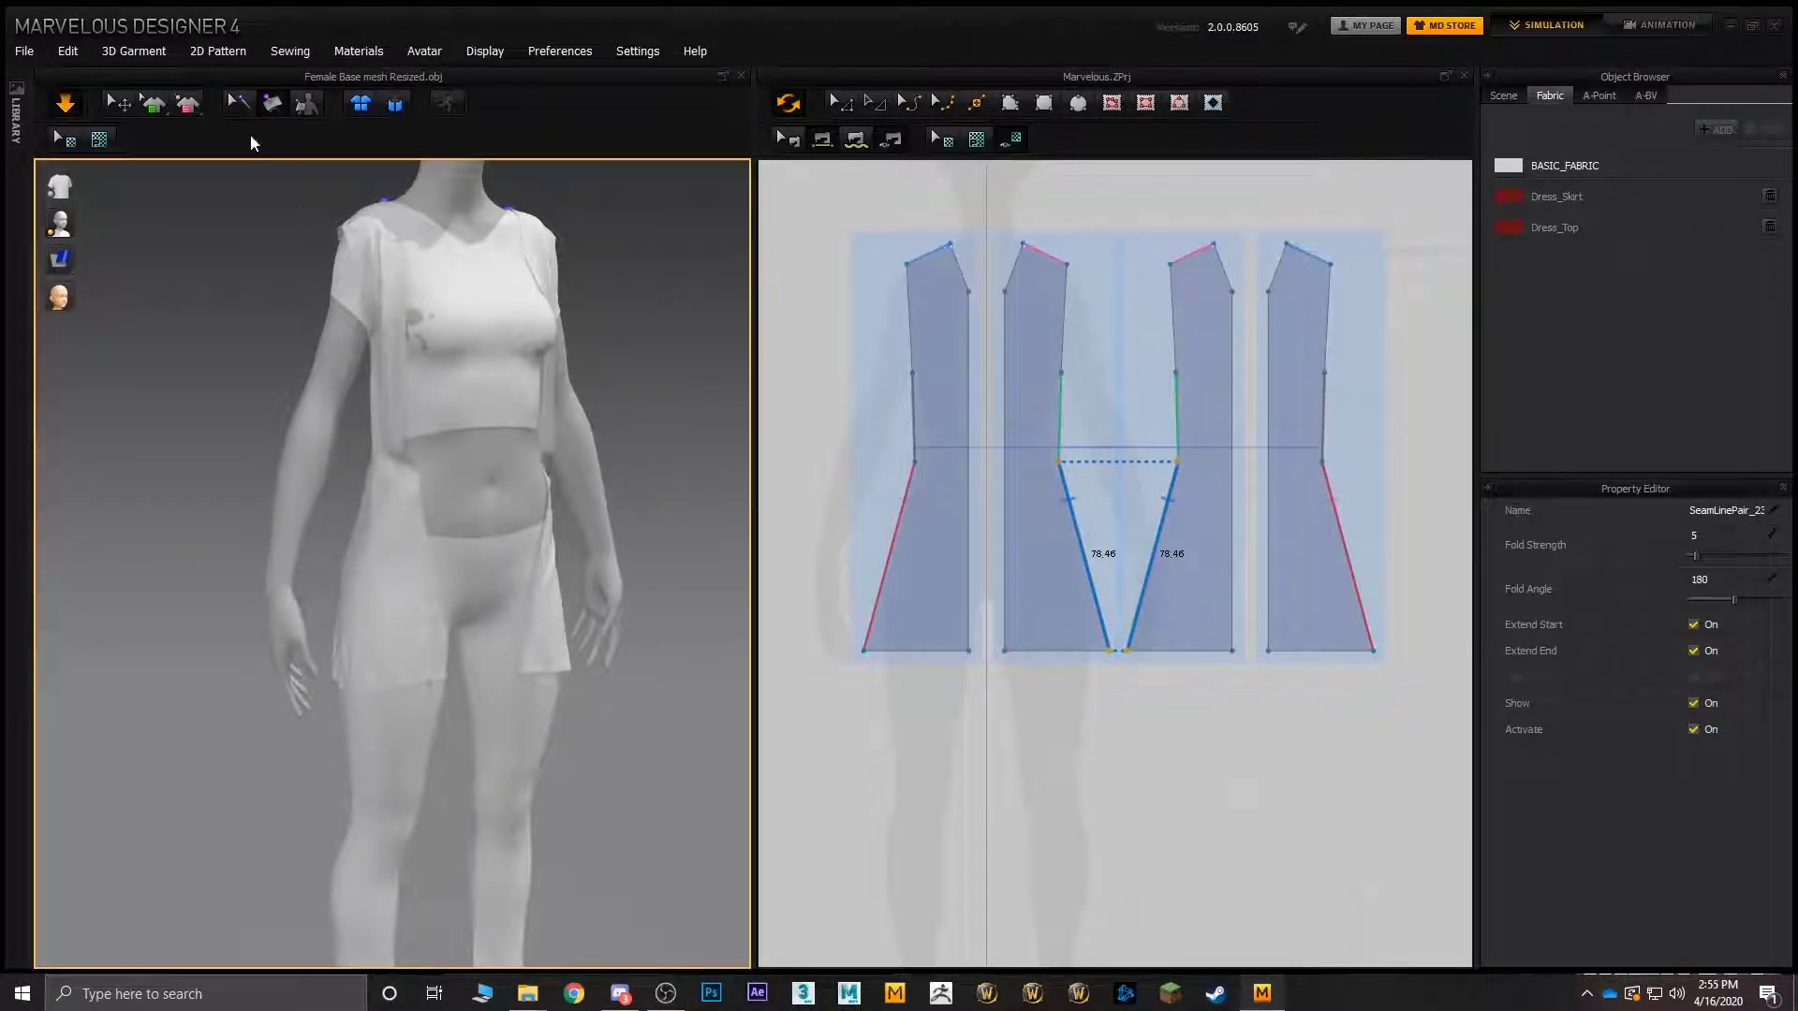
- Pull the long front panel outward from the avatar's right hip while the simulation runs, and check it from behind
click(124, 107)
click(187, 393)
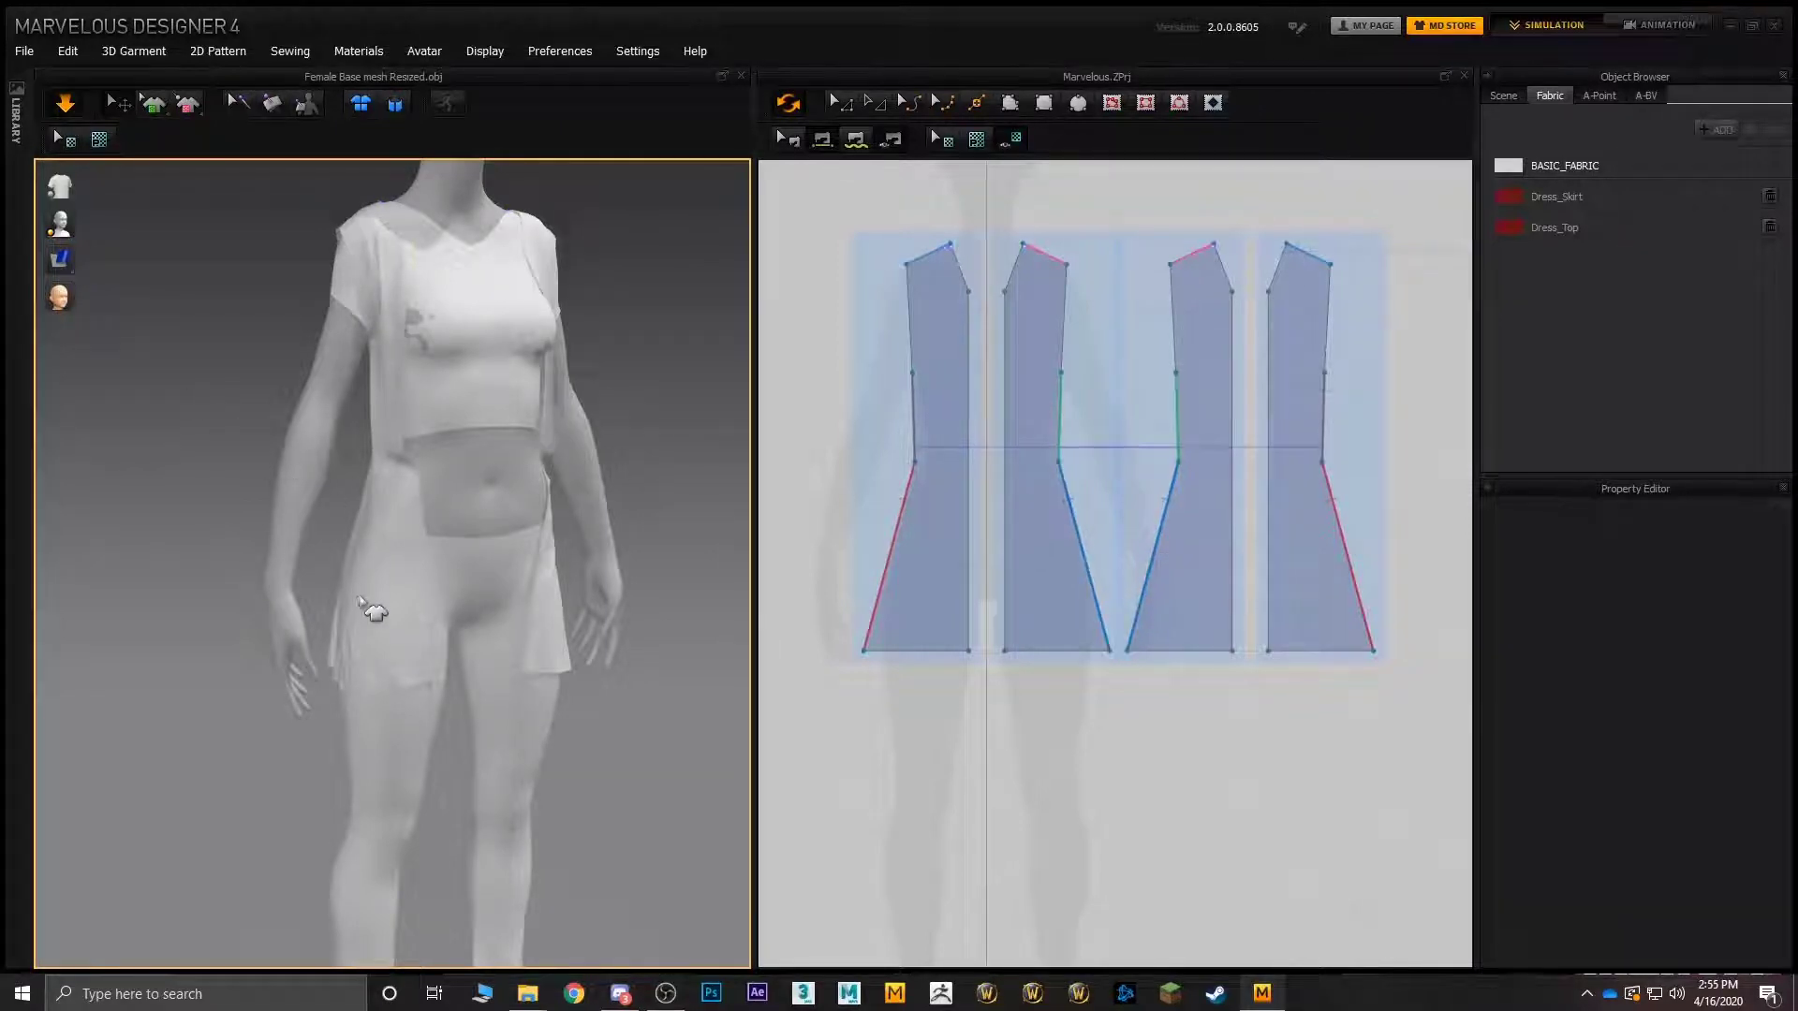
click(361, 598)
right_drag(350, 513, 297, 494)
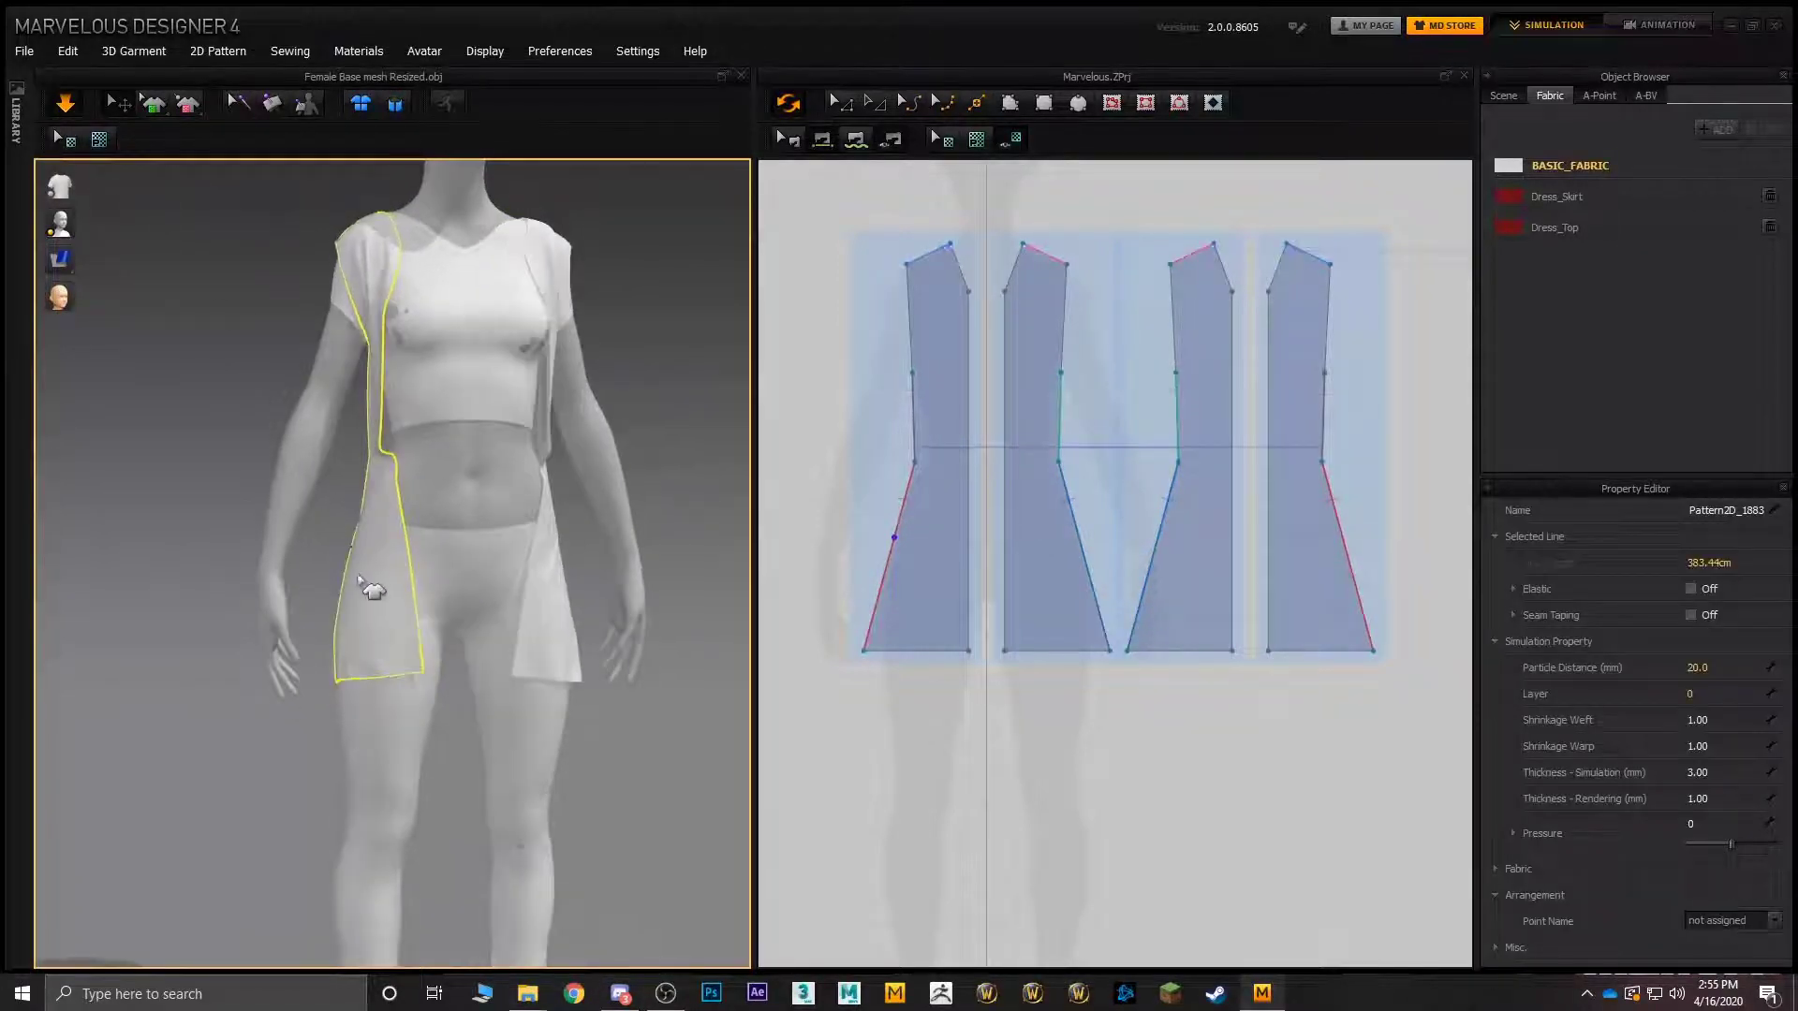
drag(369, 590, 287, 574)
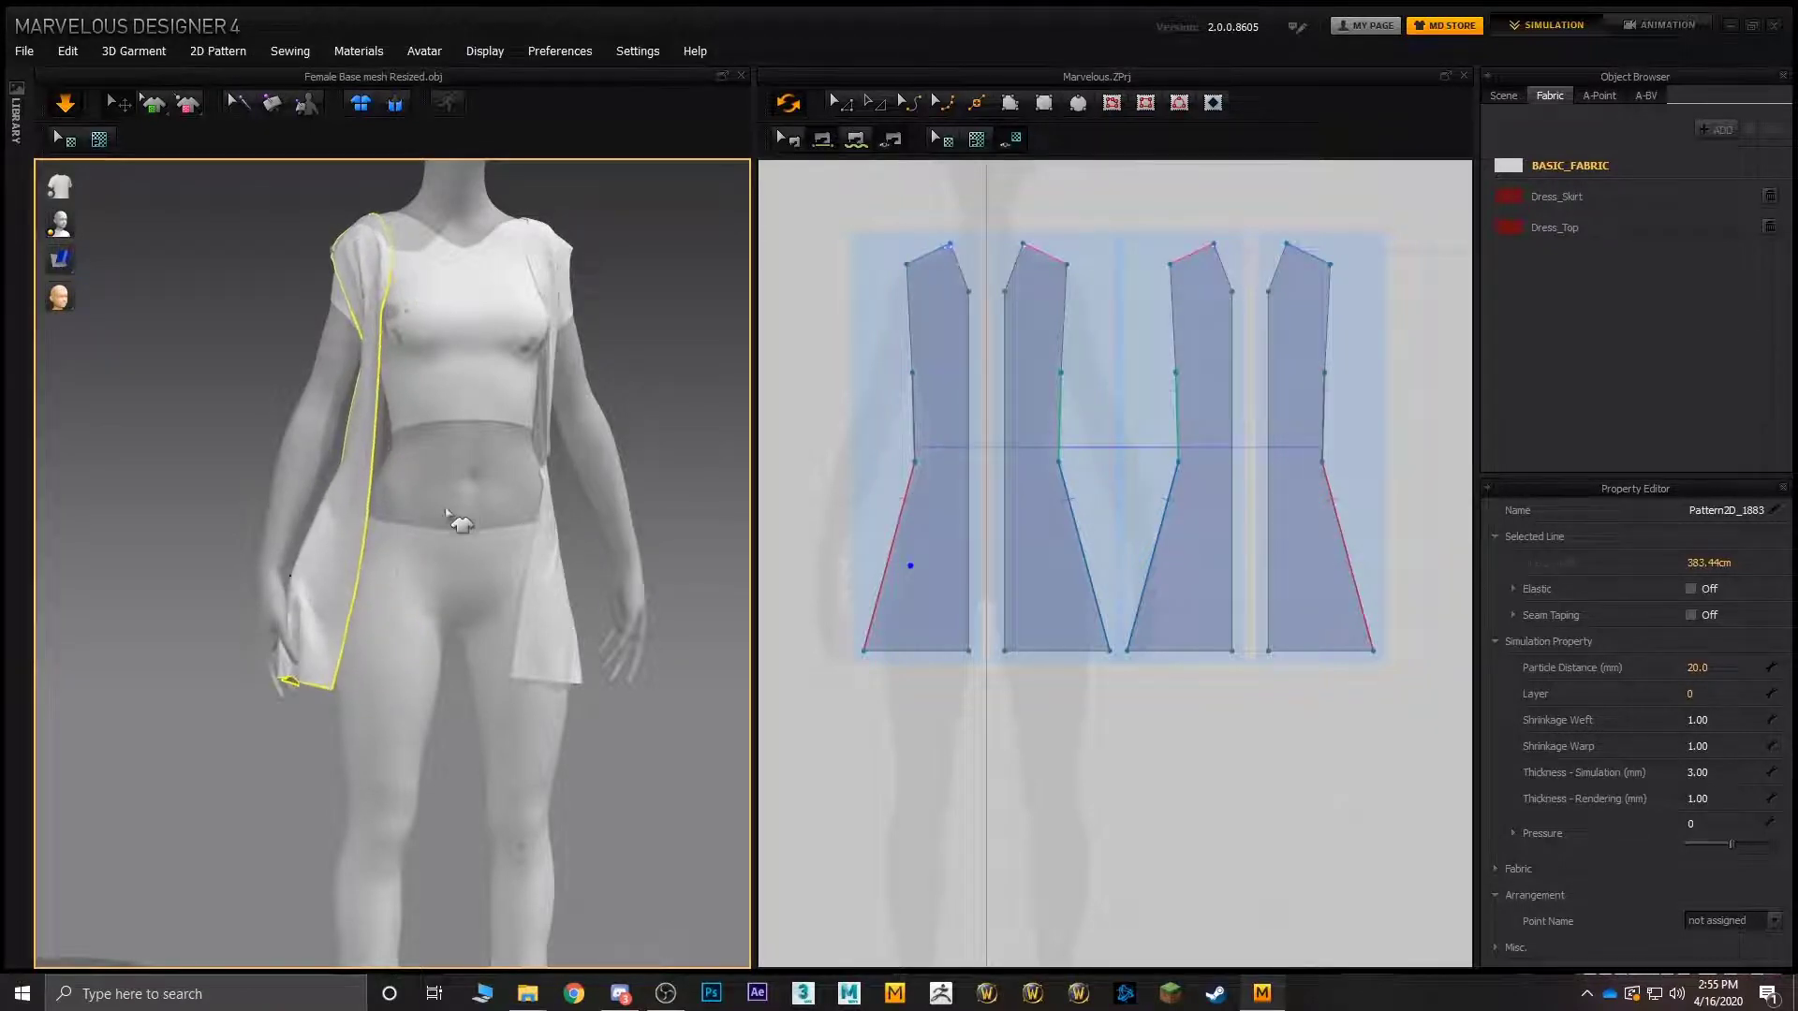
right_drag(462, 523, 789, 488)
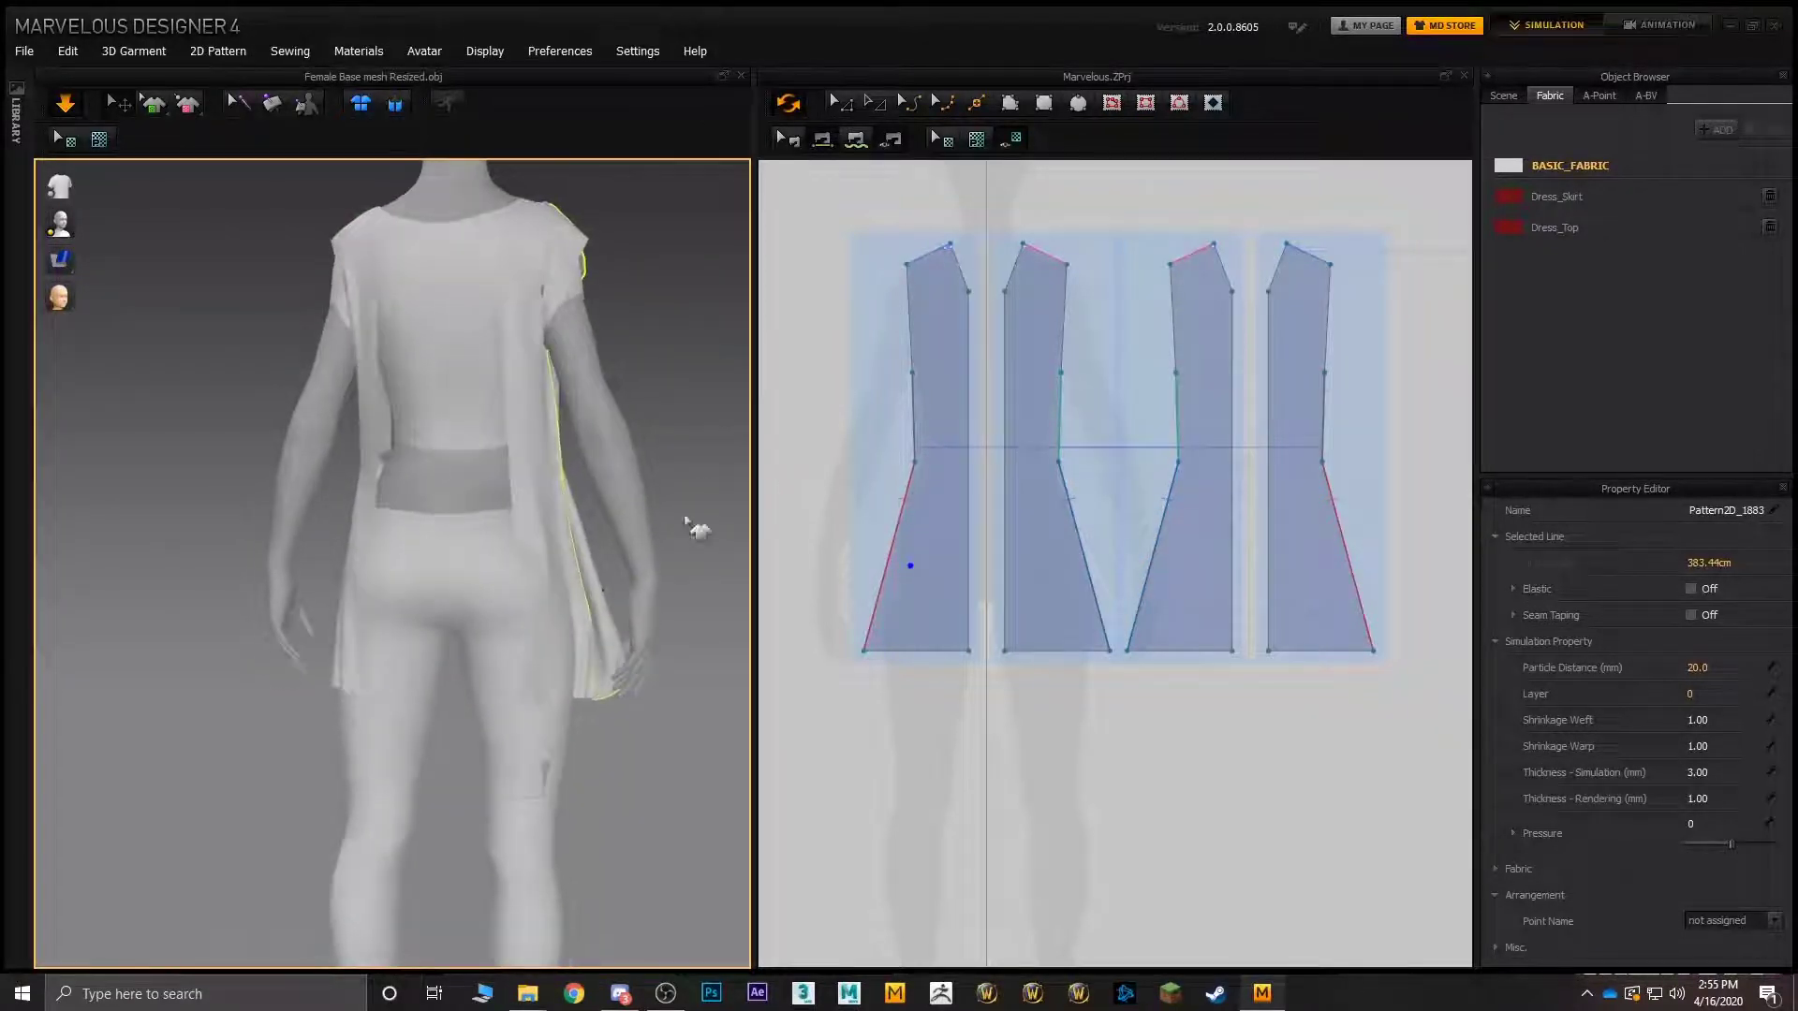
- Pull the long garment's panels outward around the hips and toward the back while the simulation runs, and check the shoulder from the side
drag(537, 690, 429, 708)
right_drag(457, 650, 481, 634)
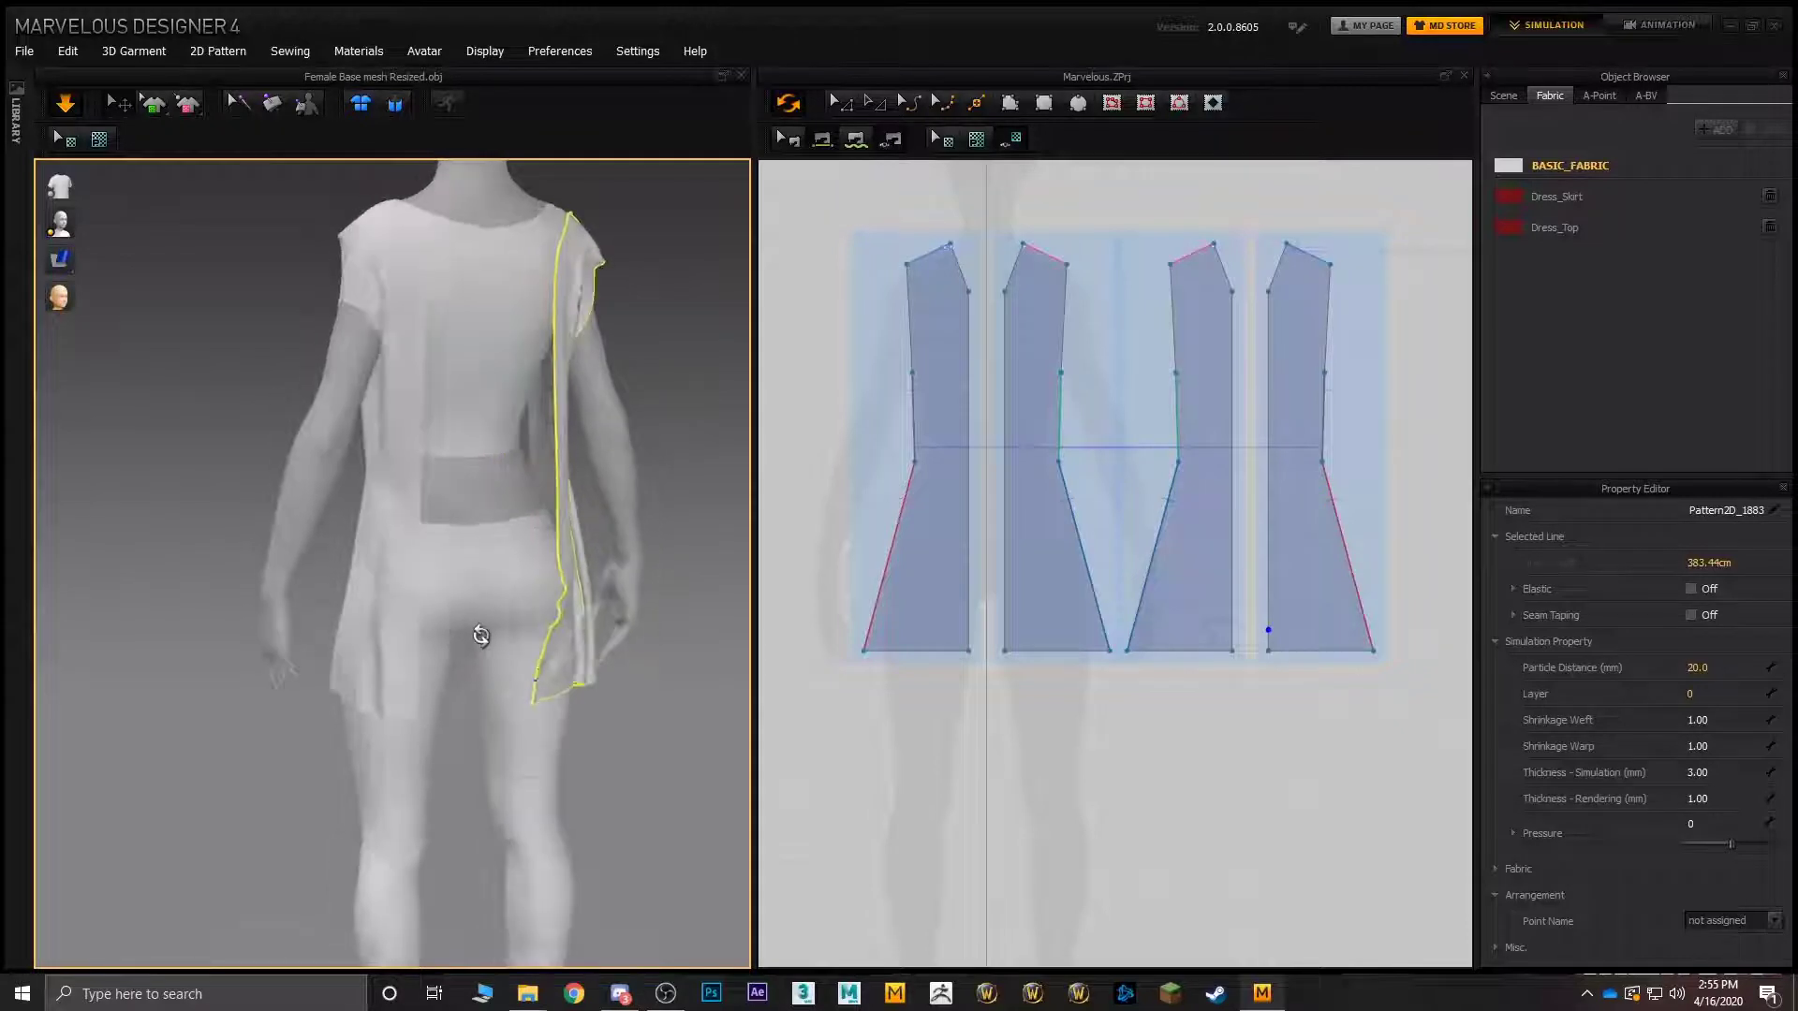
drag(374, 689, 333, 717)
right_drag(333, 683, 625, 656)
drag(537, 599, 562, 573)
right_drag(562, 573, 461, 393)
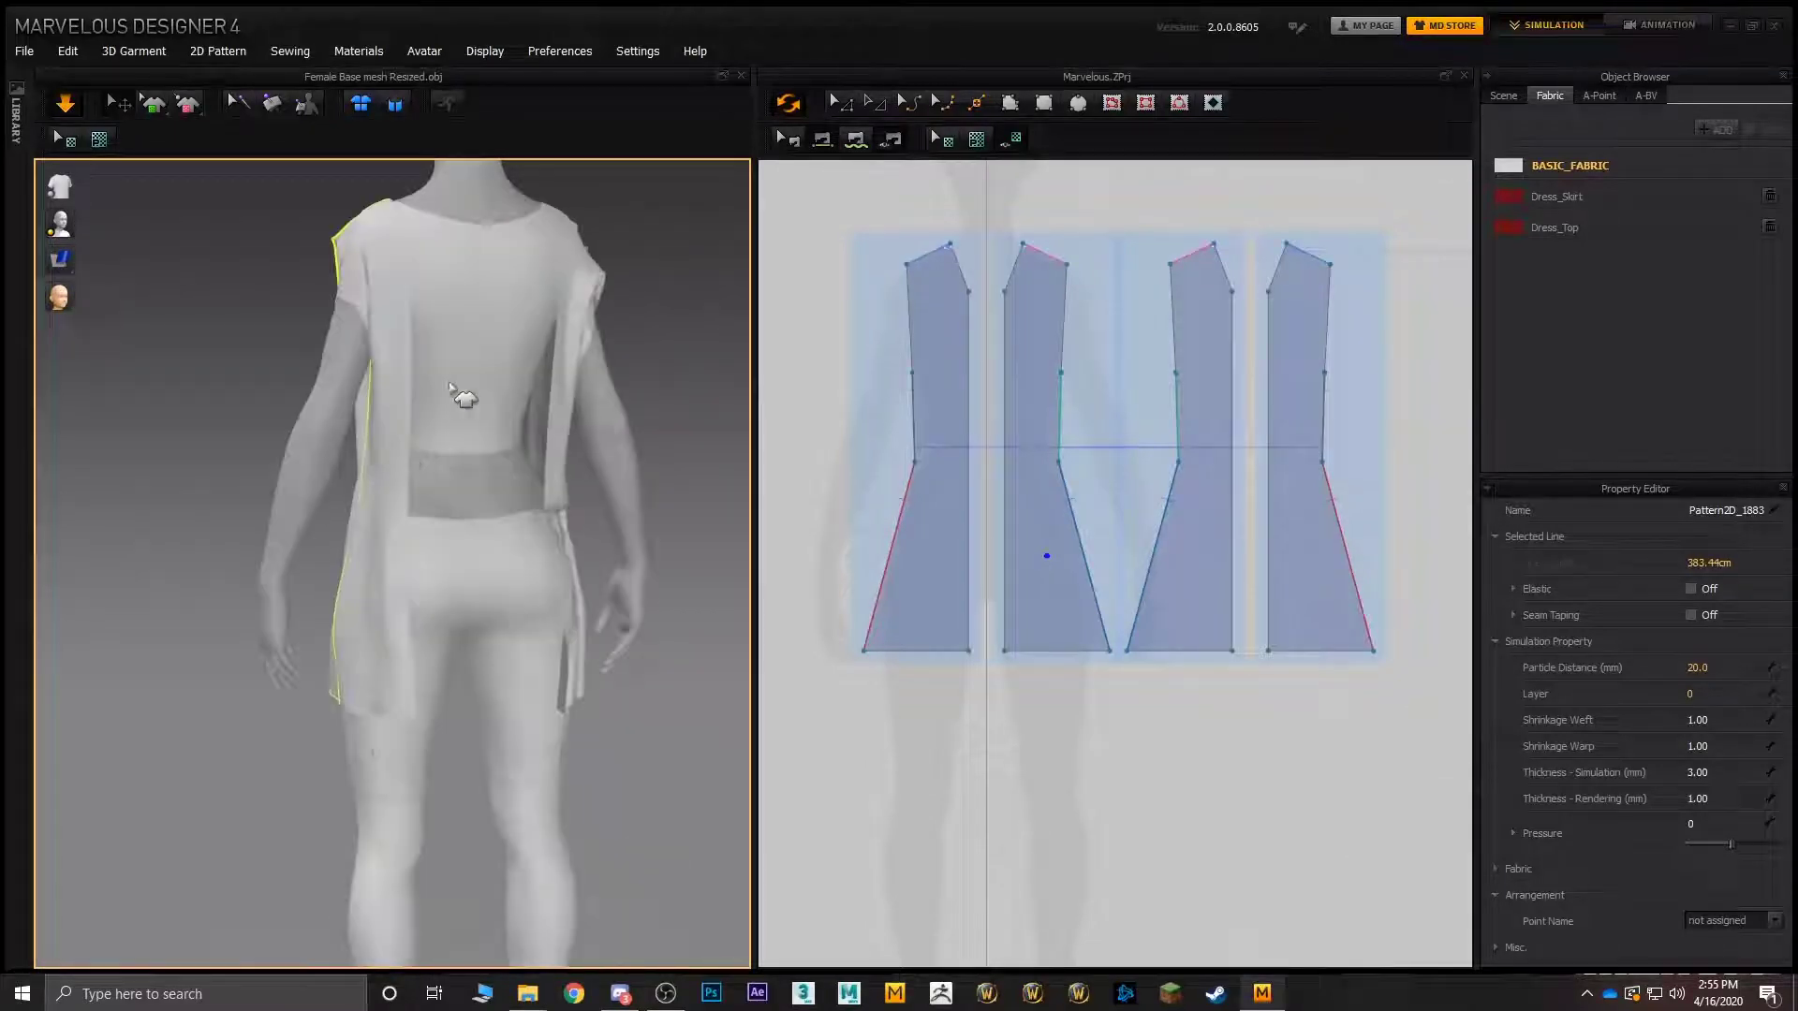
right_drag(662, 289, 377, 361)
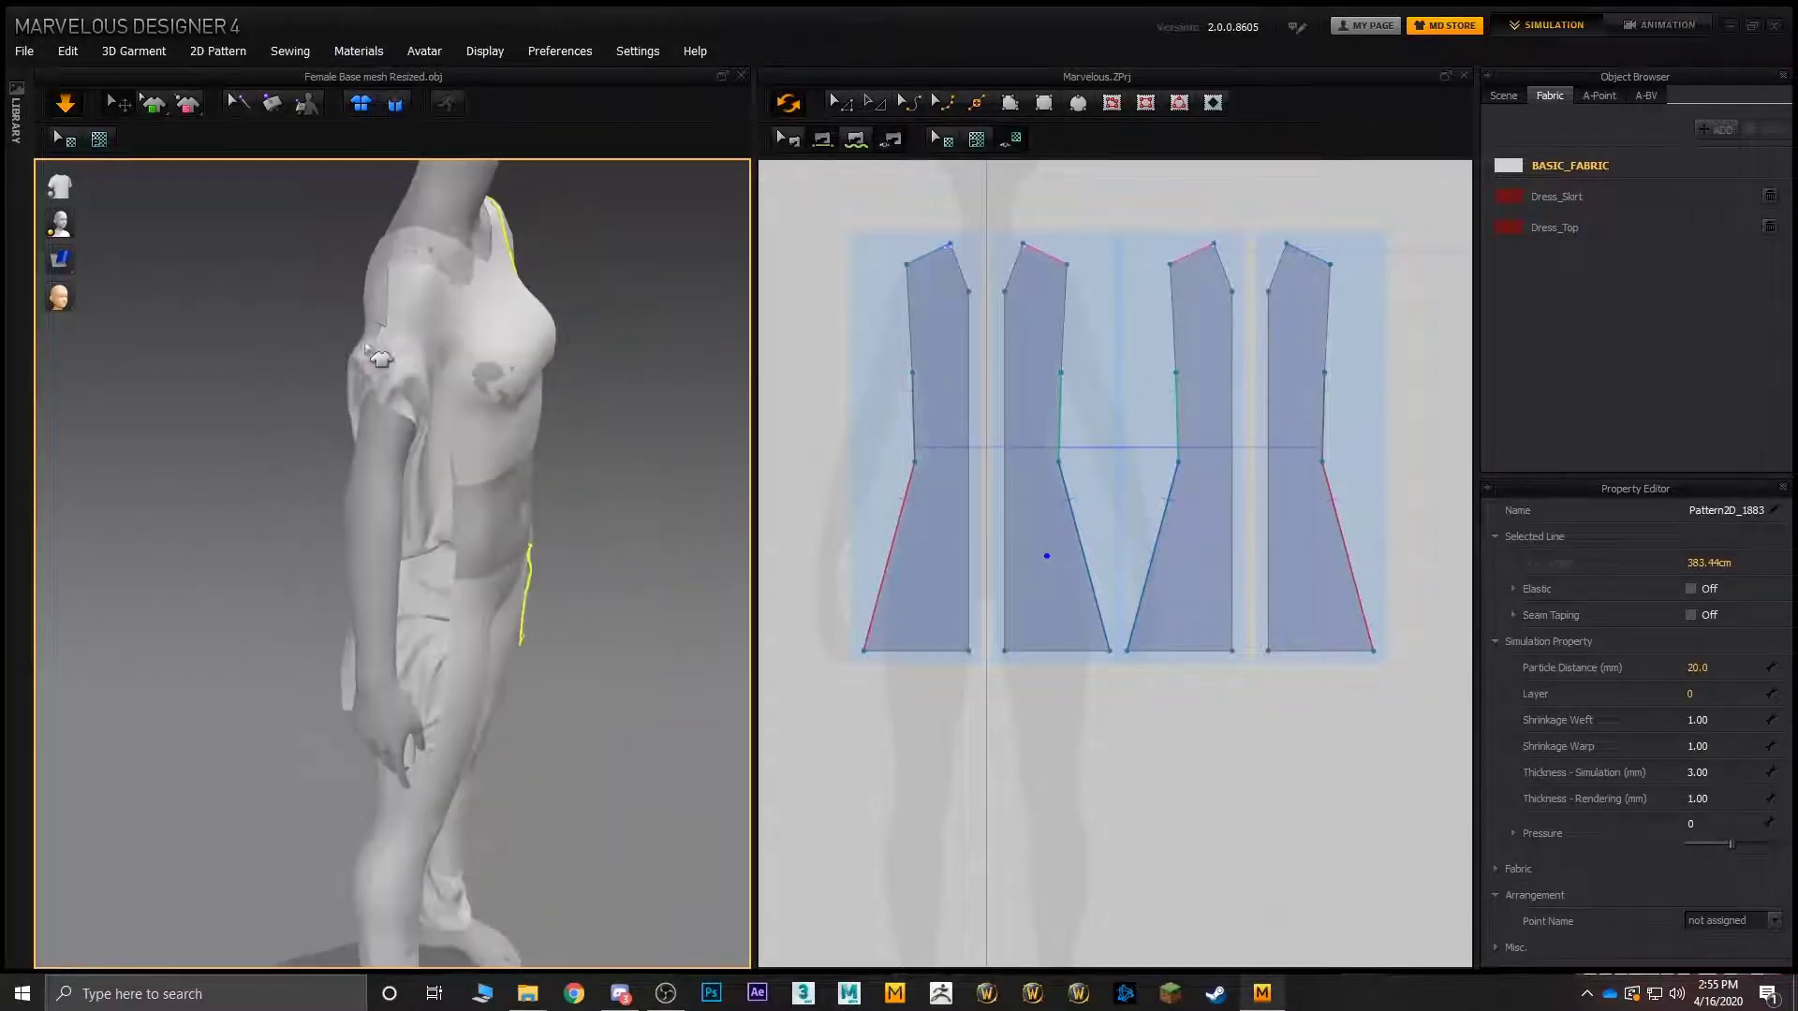
scroll(422, 315, up, 3)
middle_drag(402, 279, 397, 391)
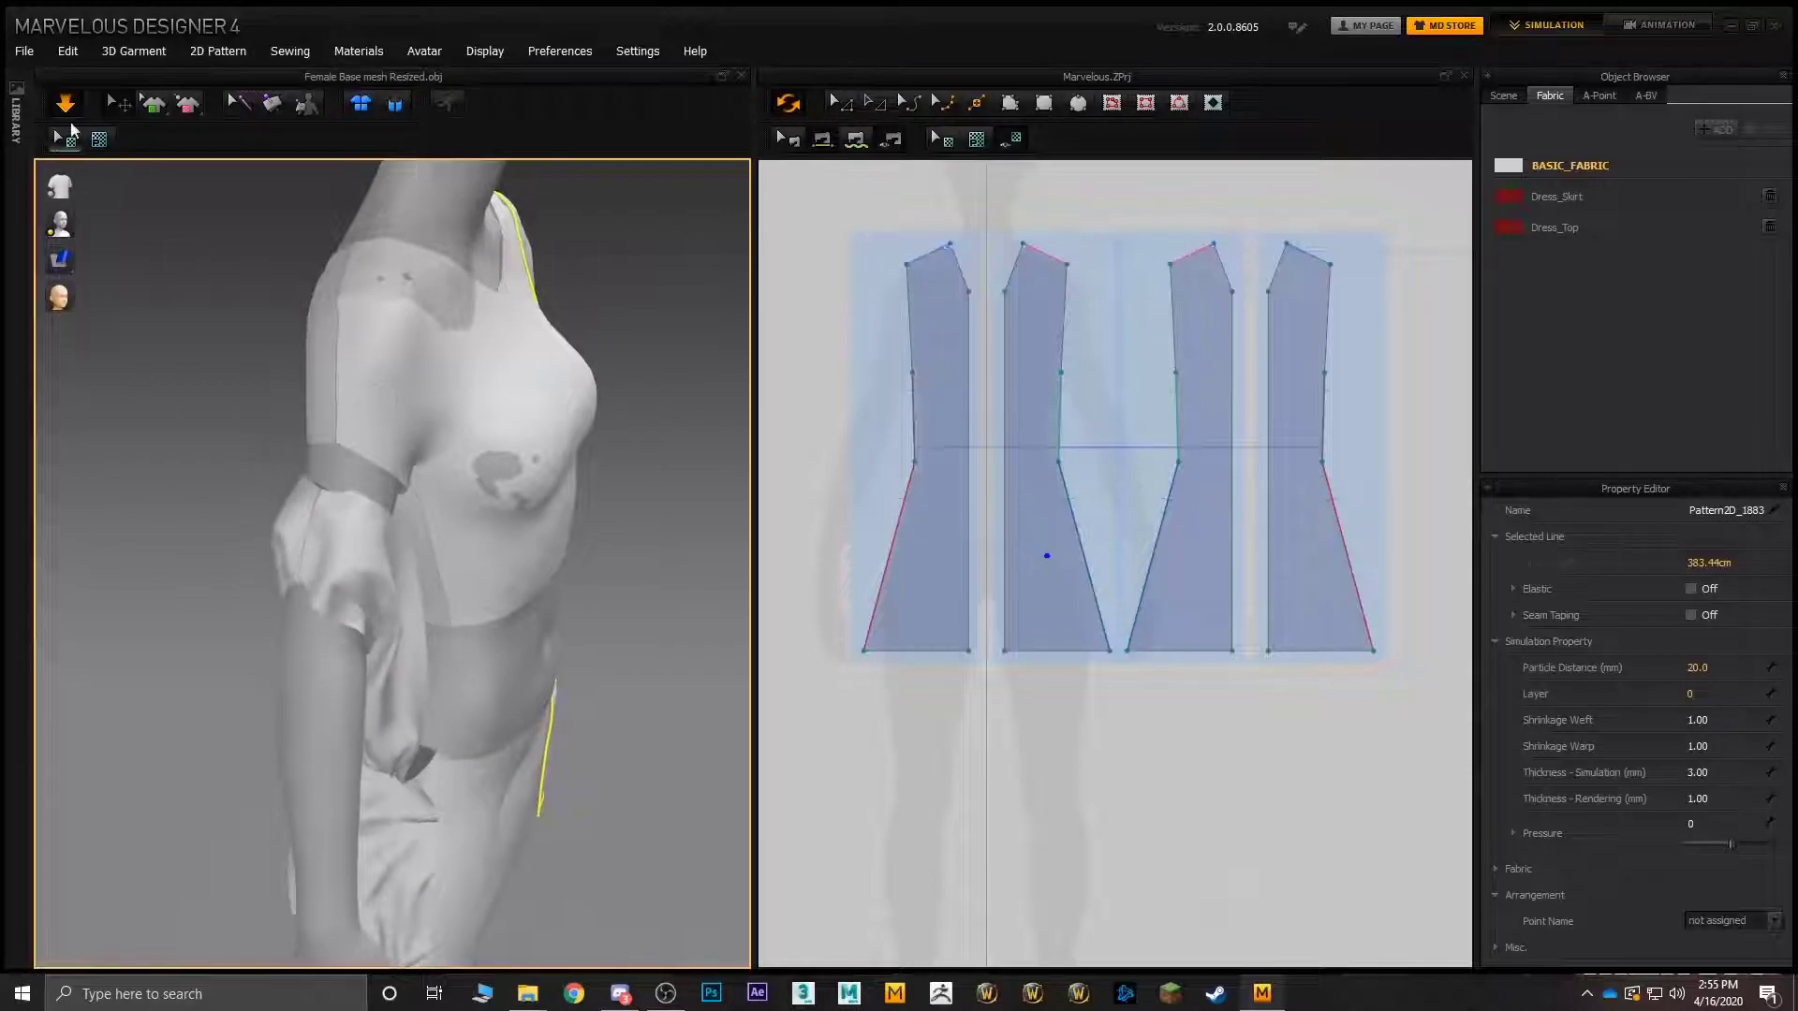
- Stop the simulation and undo the last draping of the long garment
key(space)
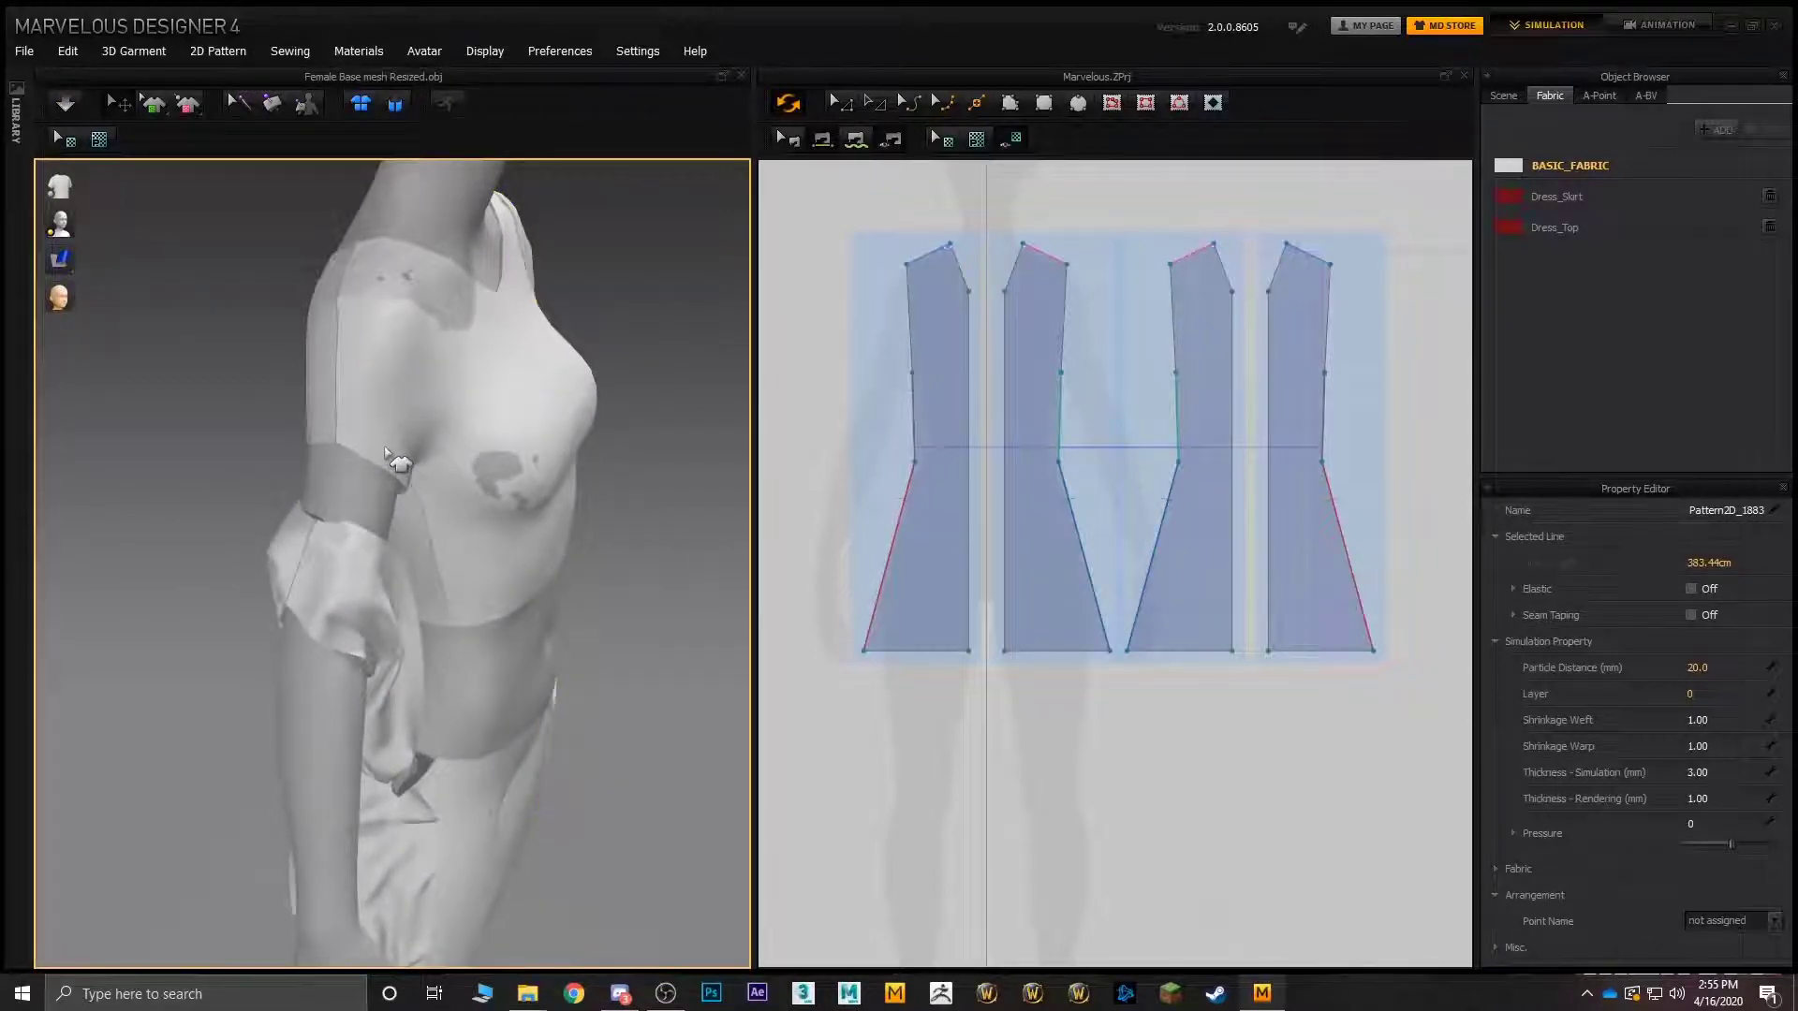
key(ctrl+z)
key(ctrl+z)
key(ctrl+z)
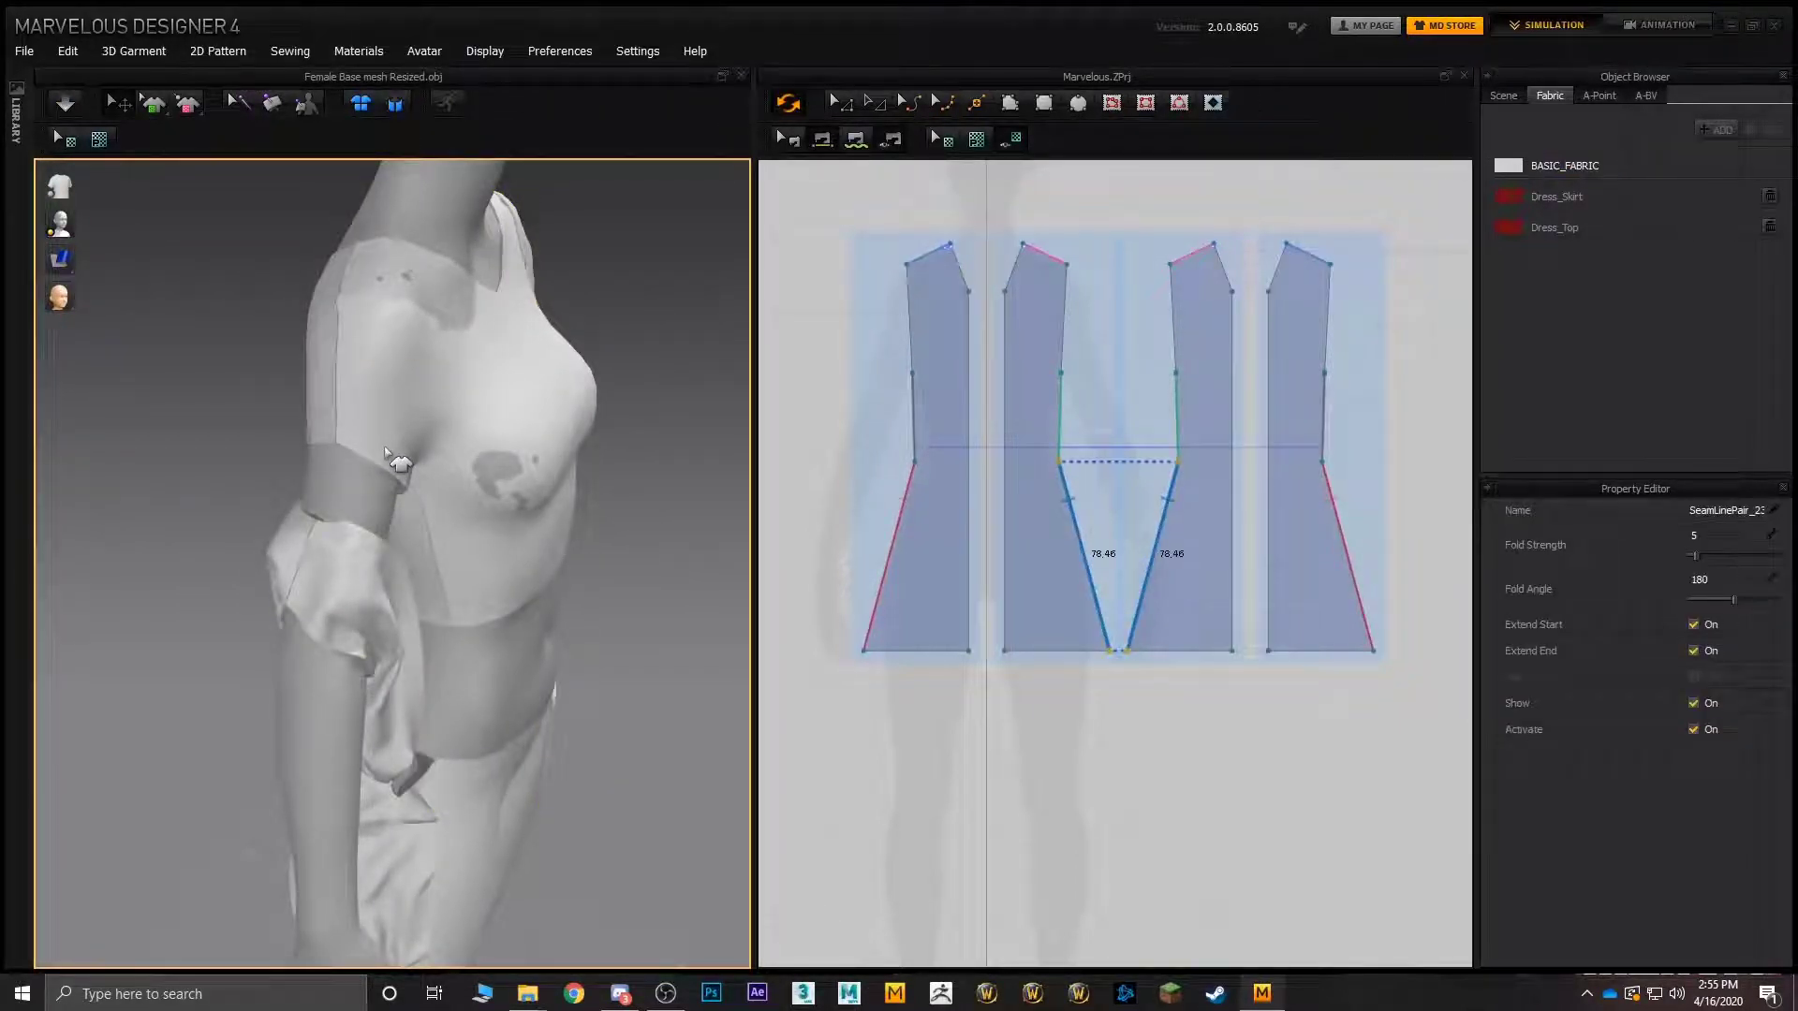
key(ctrl+z)
- Shift the long garment's back panel sideways at the avatar's right shoulder, closer to the neck
right_drag(392, 456, 342, 290)
middle_drag(343, 289, 361, 445)
scroll(361, 445, down, 1)
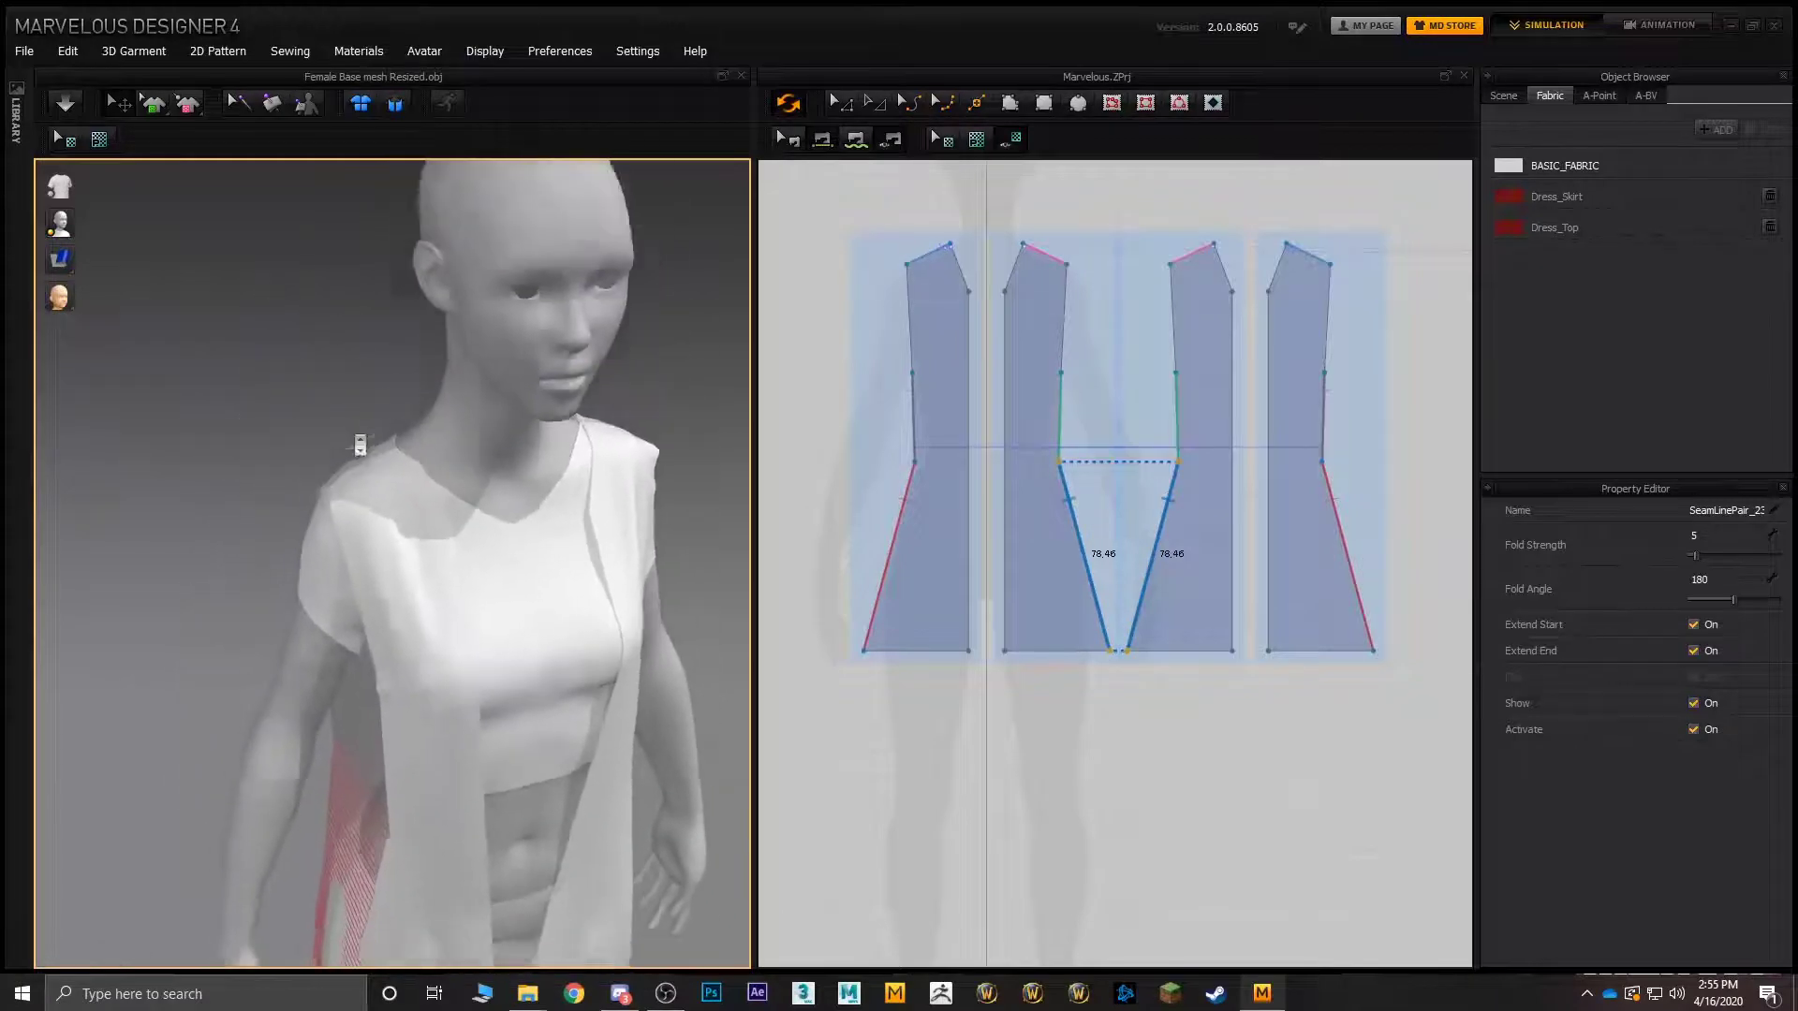
scroll(359, 446, up, 5)
click(415, 370)
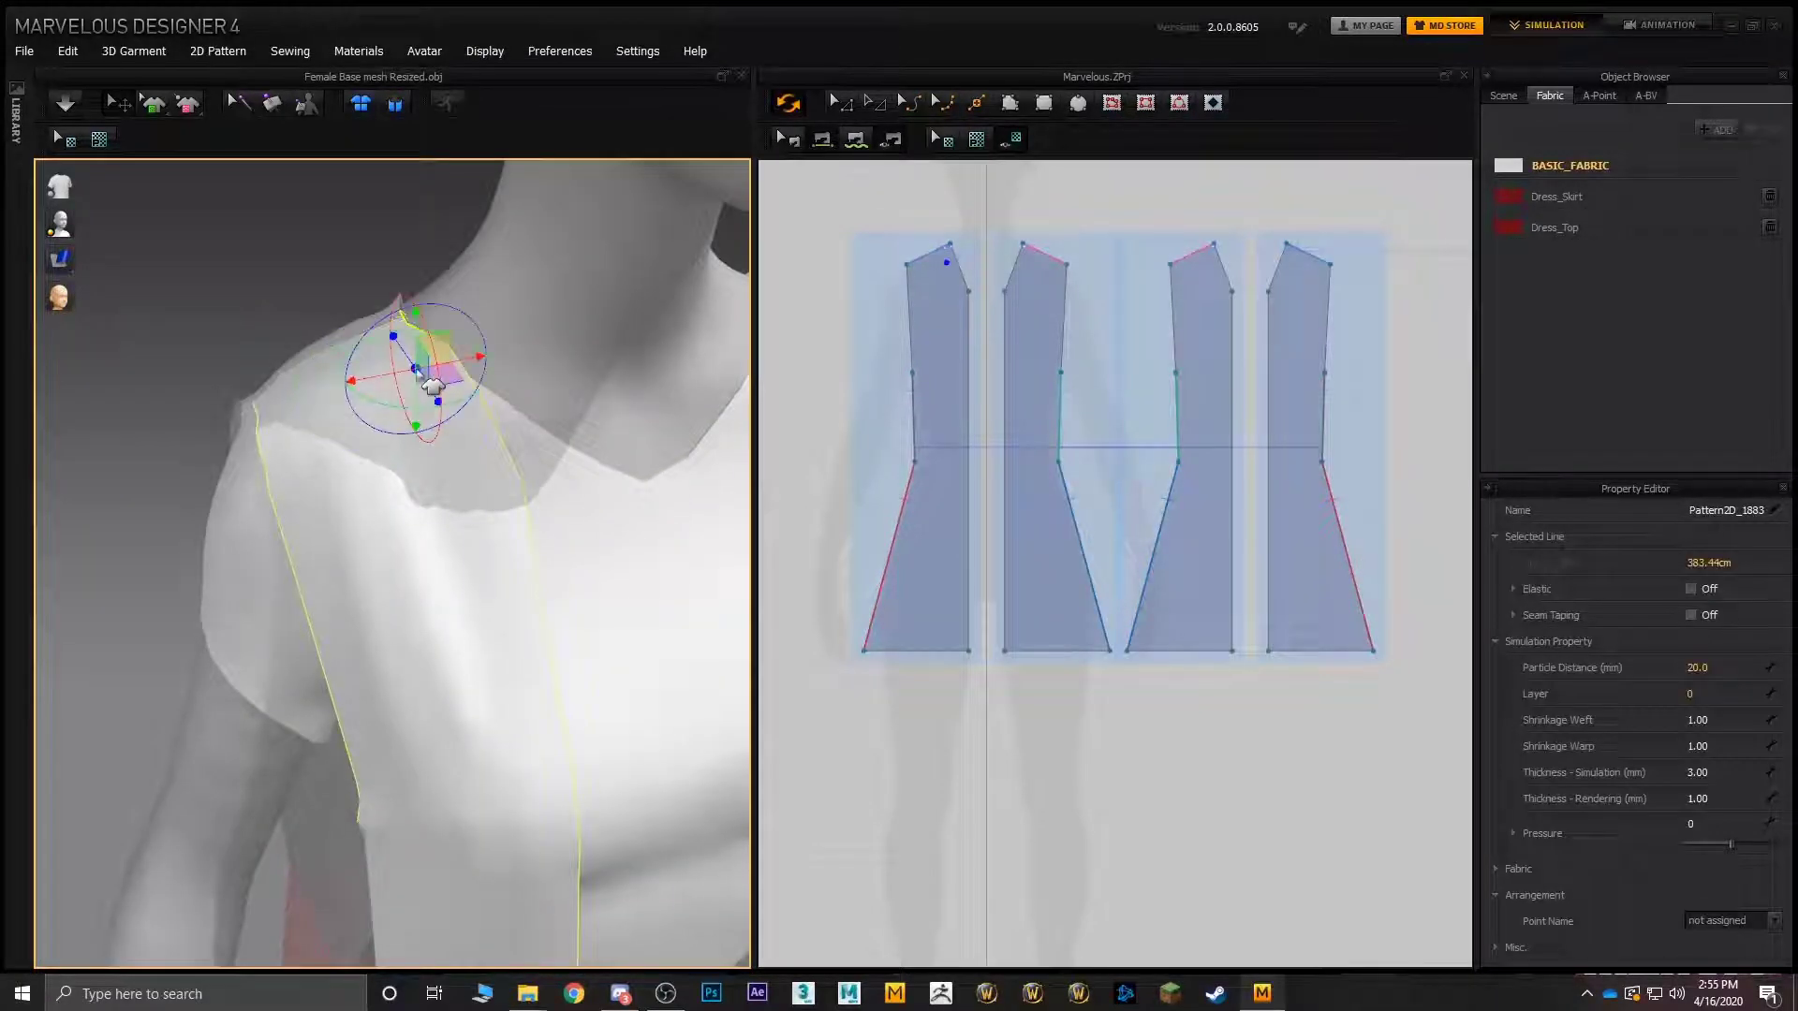
click(338, 434)
drag(397, 425, 379, 429)
right_drag(465, 397, 436, 298)
click(456, 342)
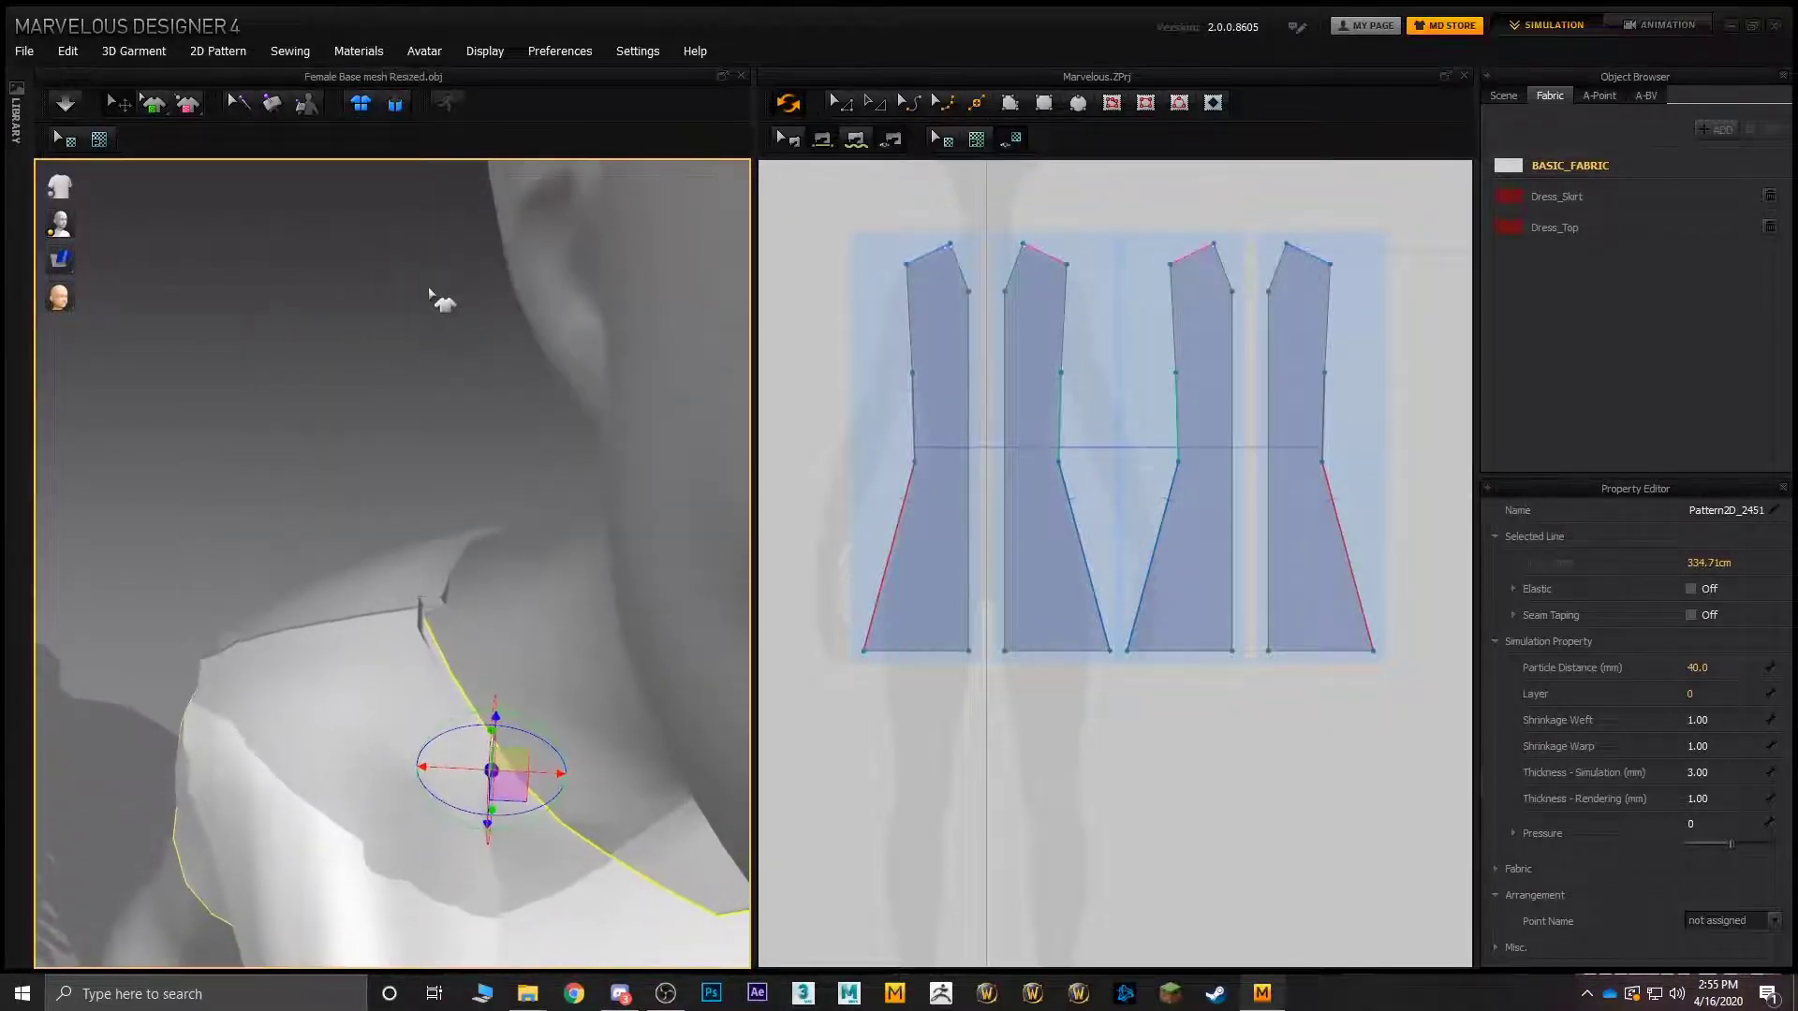
click(417, 590)
drag(476, 569, 437, 557)
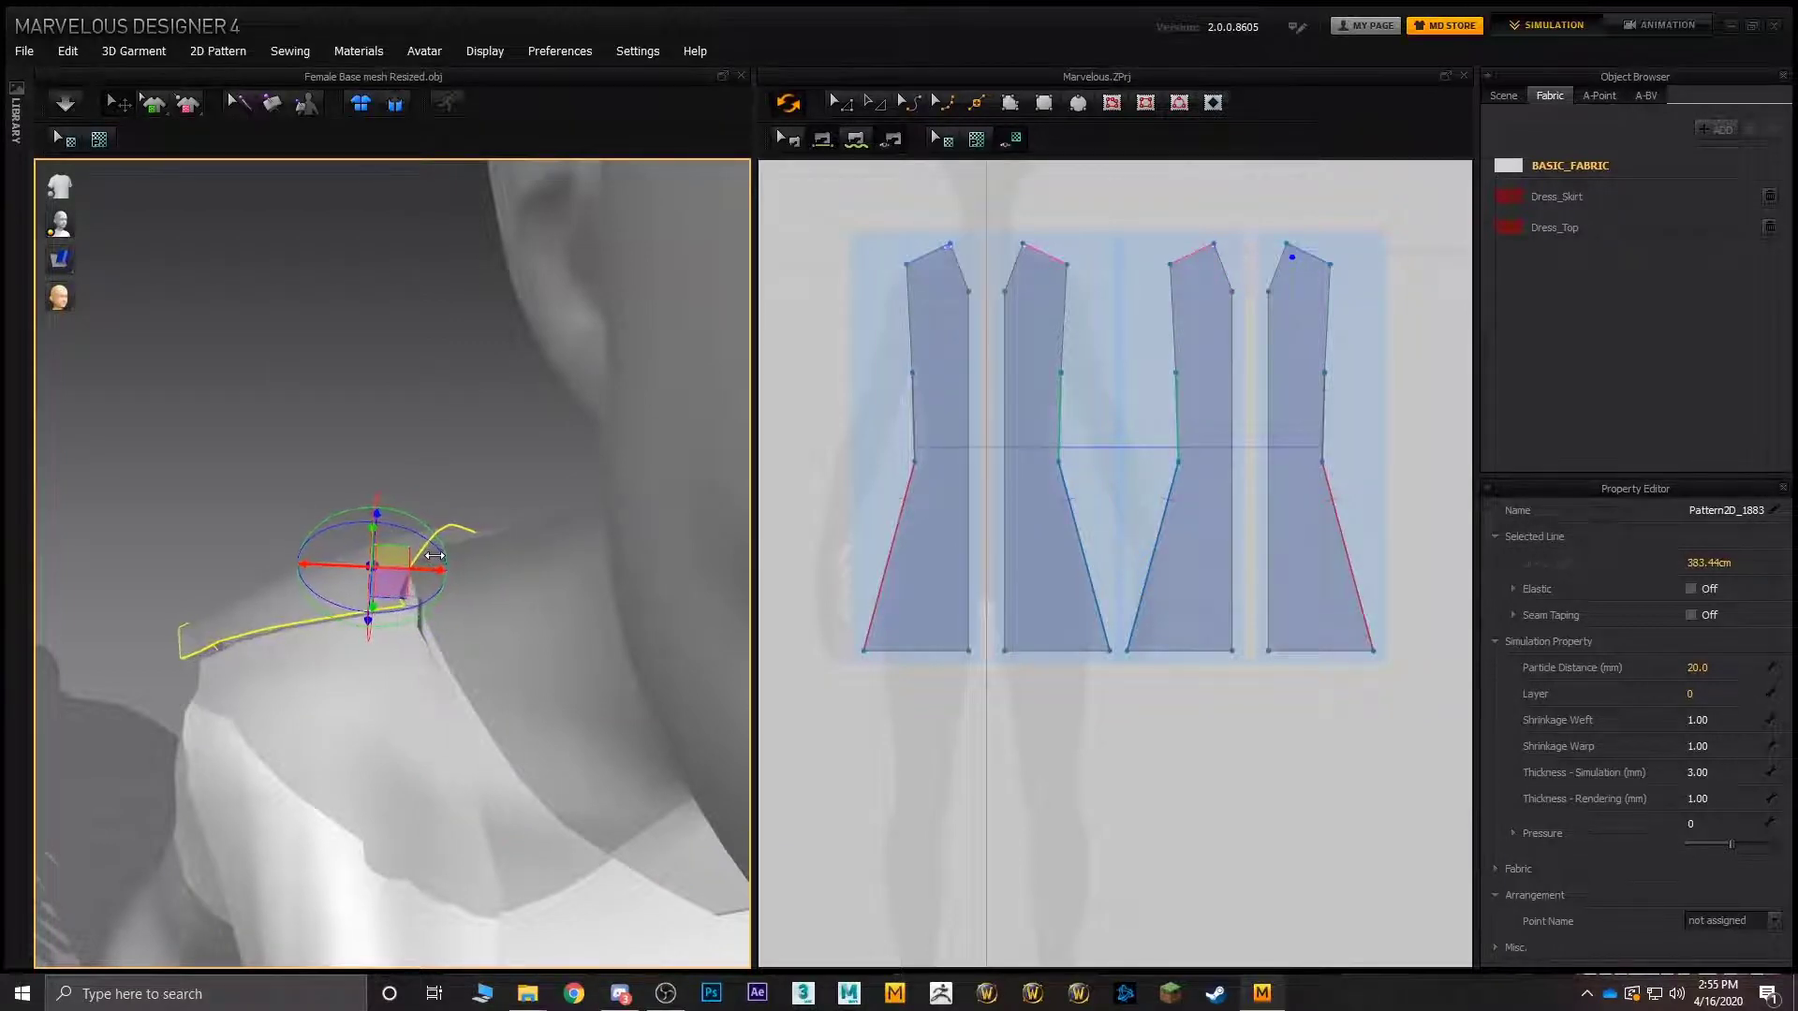
- Tack the long panels at the avatar's right shoulder near the neck, and tack the back panel to the shirt on the other side
scroll(436, 560, up, 6)
scroll(473, 534, down, 2)
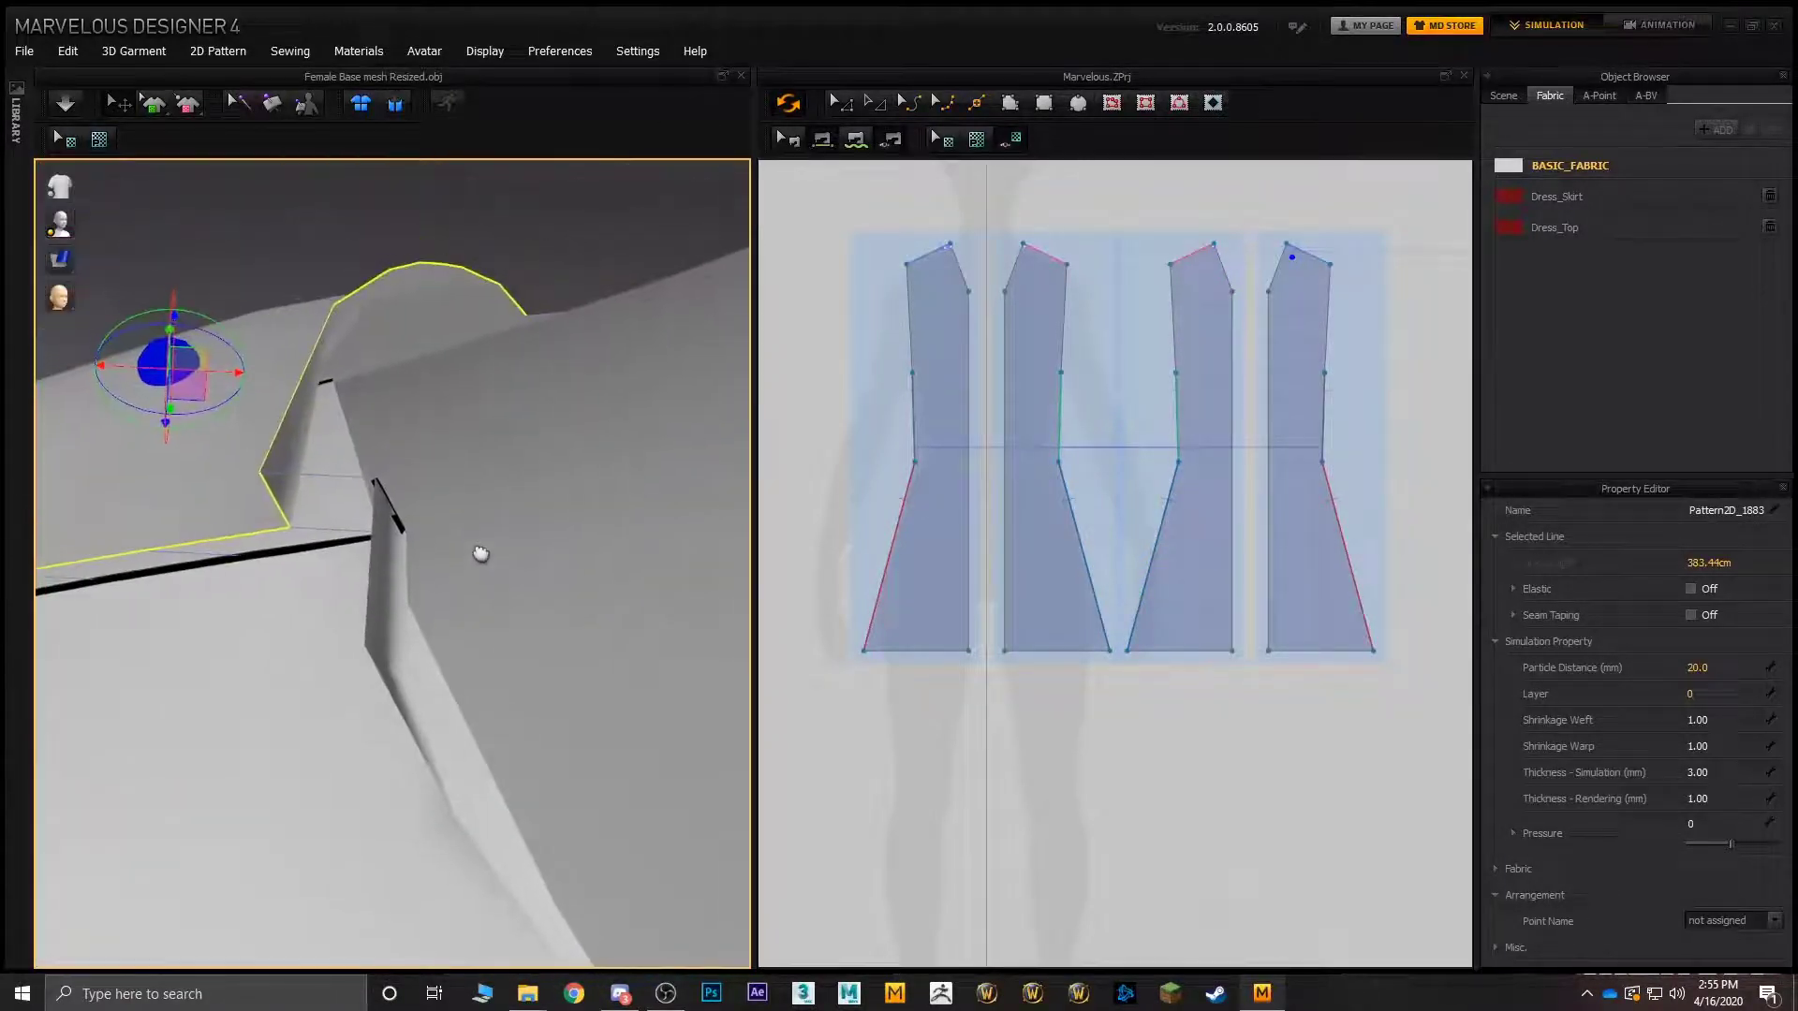
click(270, 110)
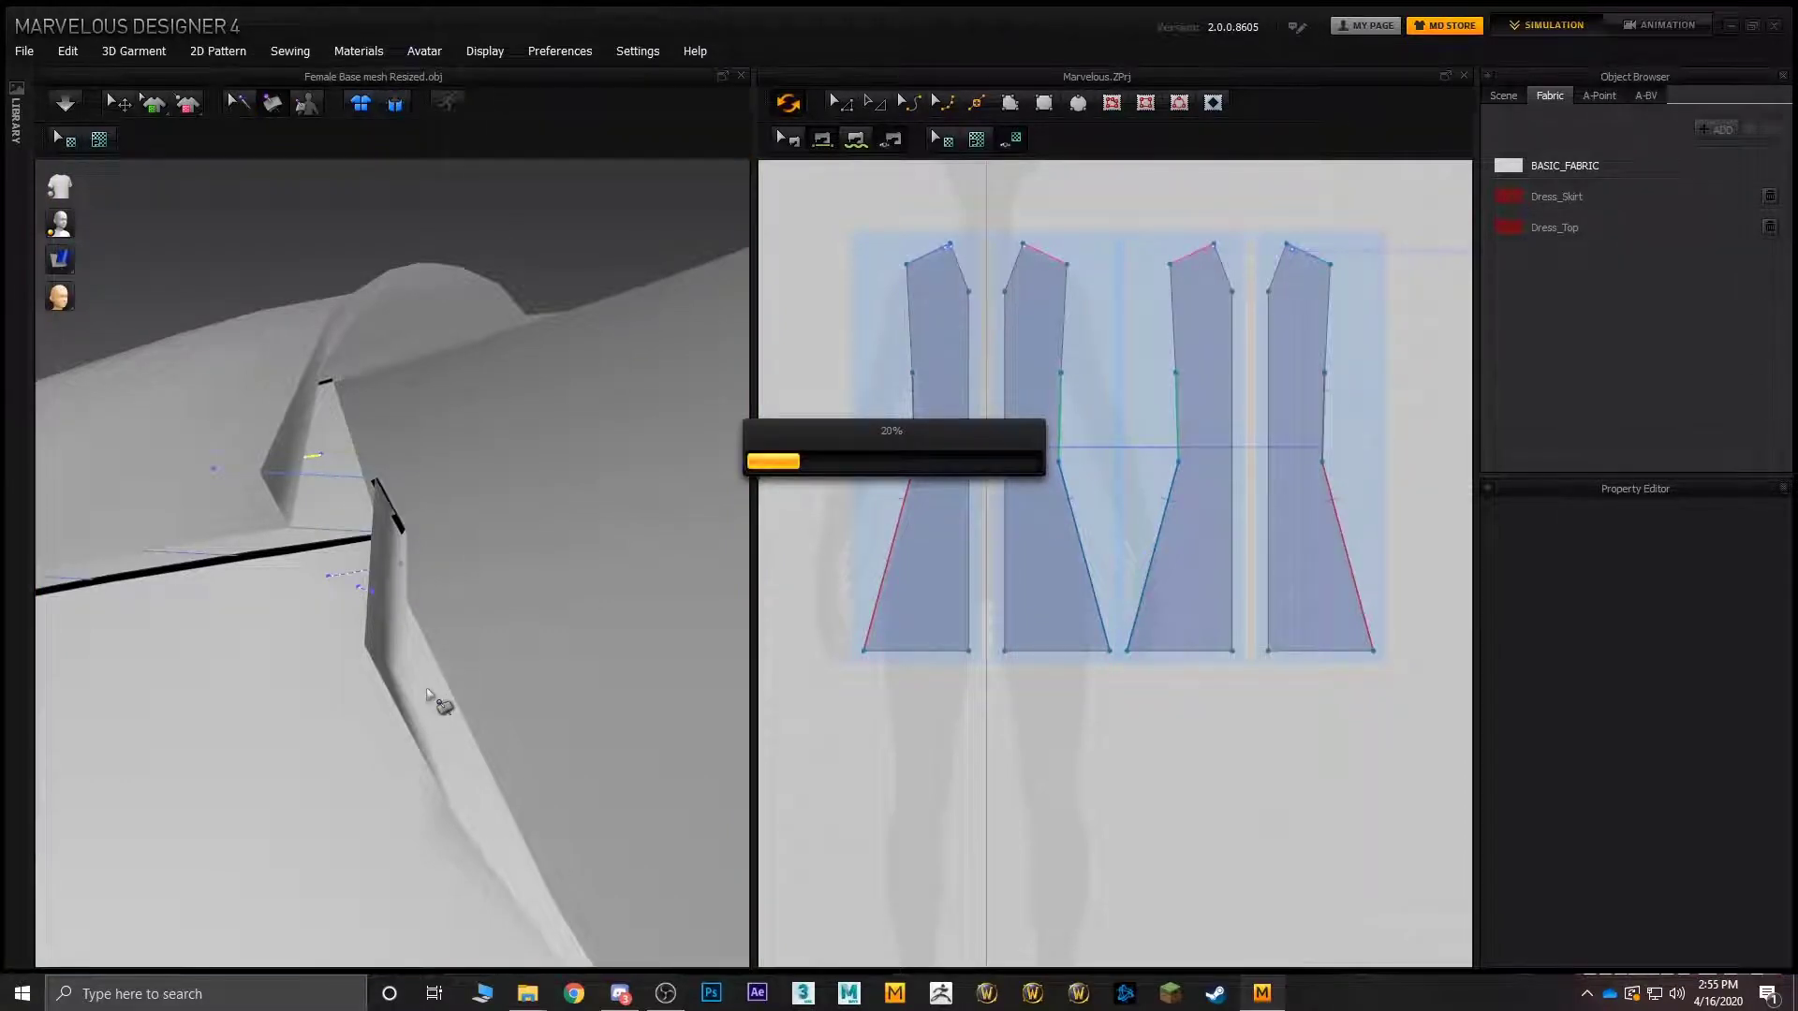
right_drag(396, 635, 368, 599)
scroll(446, 556, down, 2)
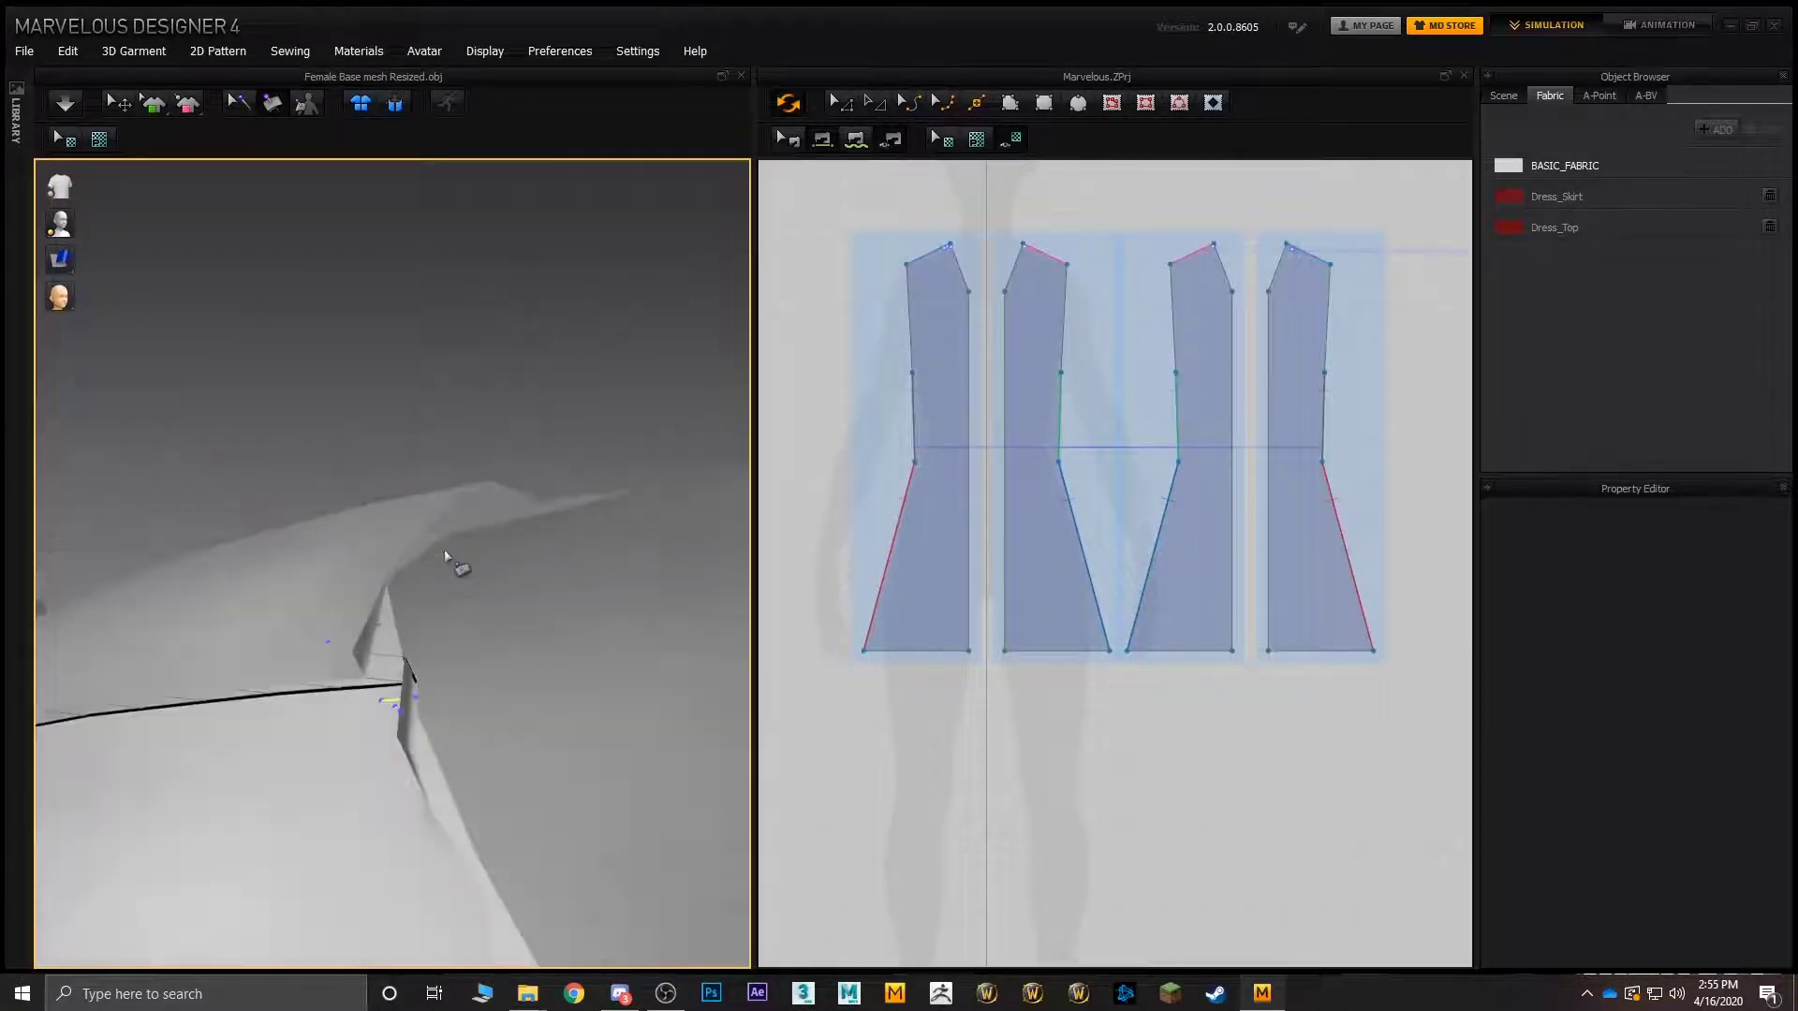
right_drag(496, 482, 272, 506)
scroll(449, 518, down, 4)
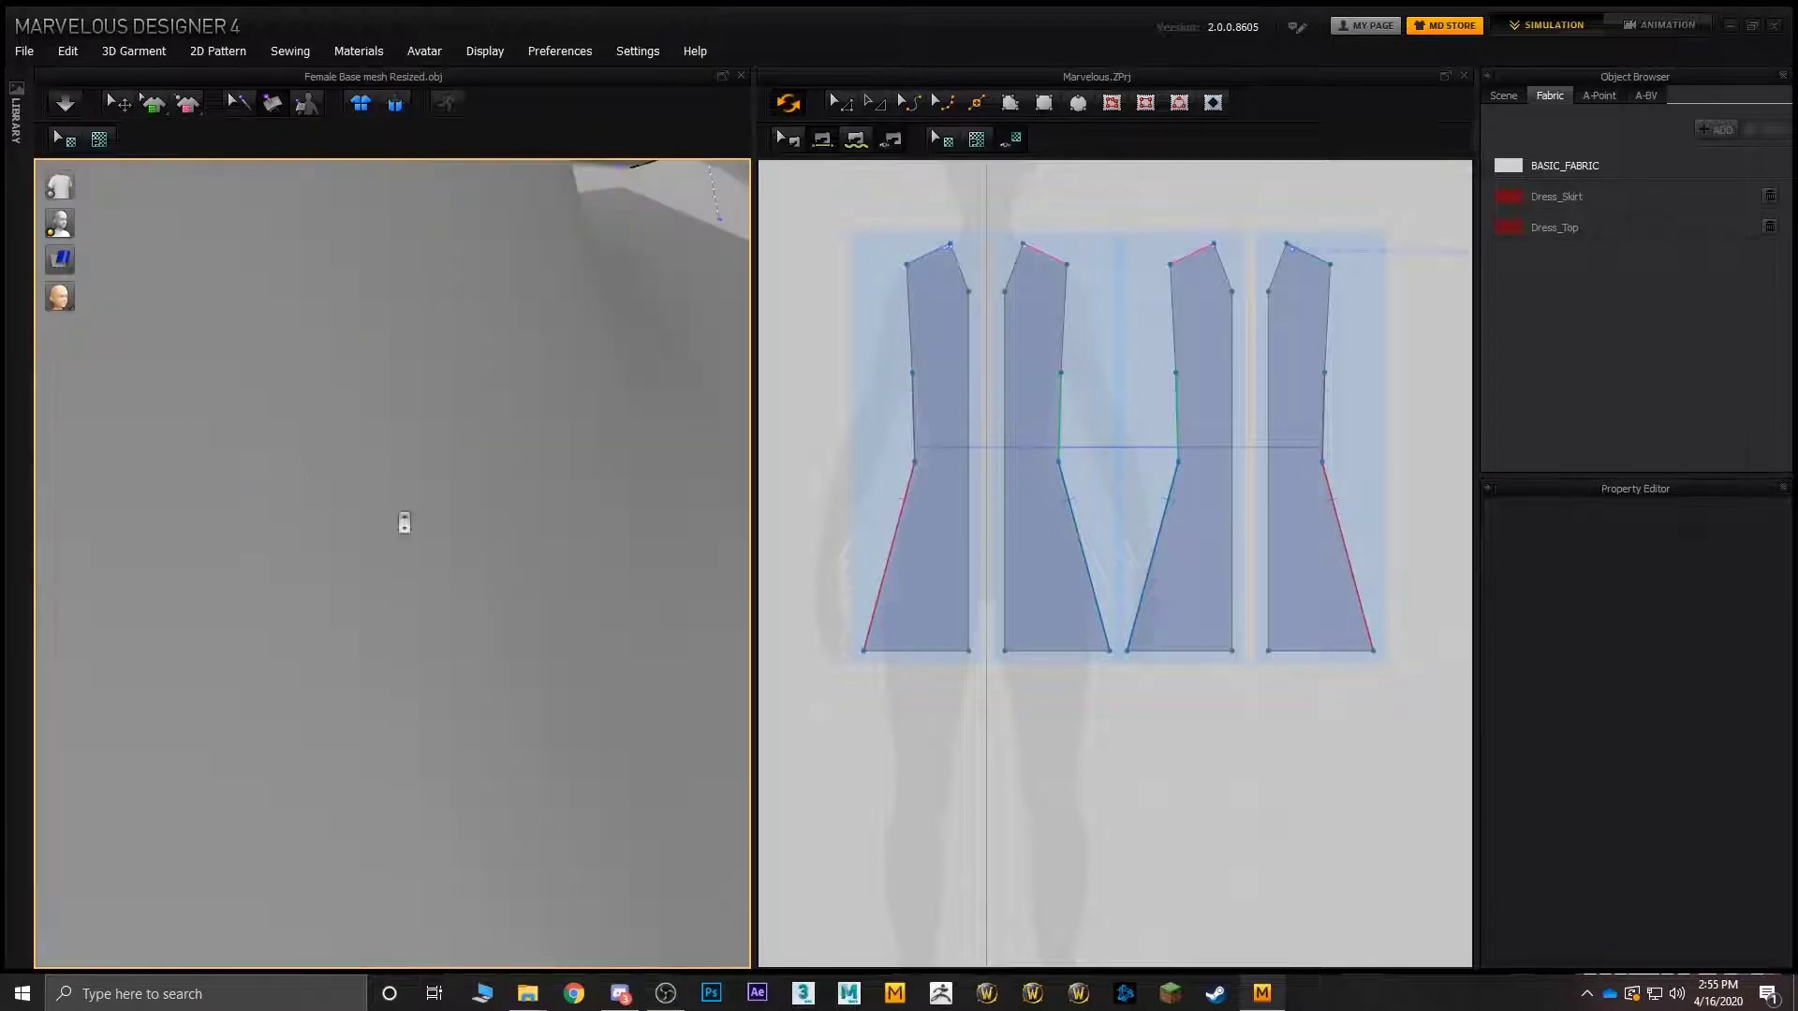
scroll(404, 522, down, 3)
middle_drag(405, 526, 441, 622)
scroll(431, 531, down, 3)
scroll(469, 497, down, 2)
right_drag(441, 622, 363, 534)
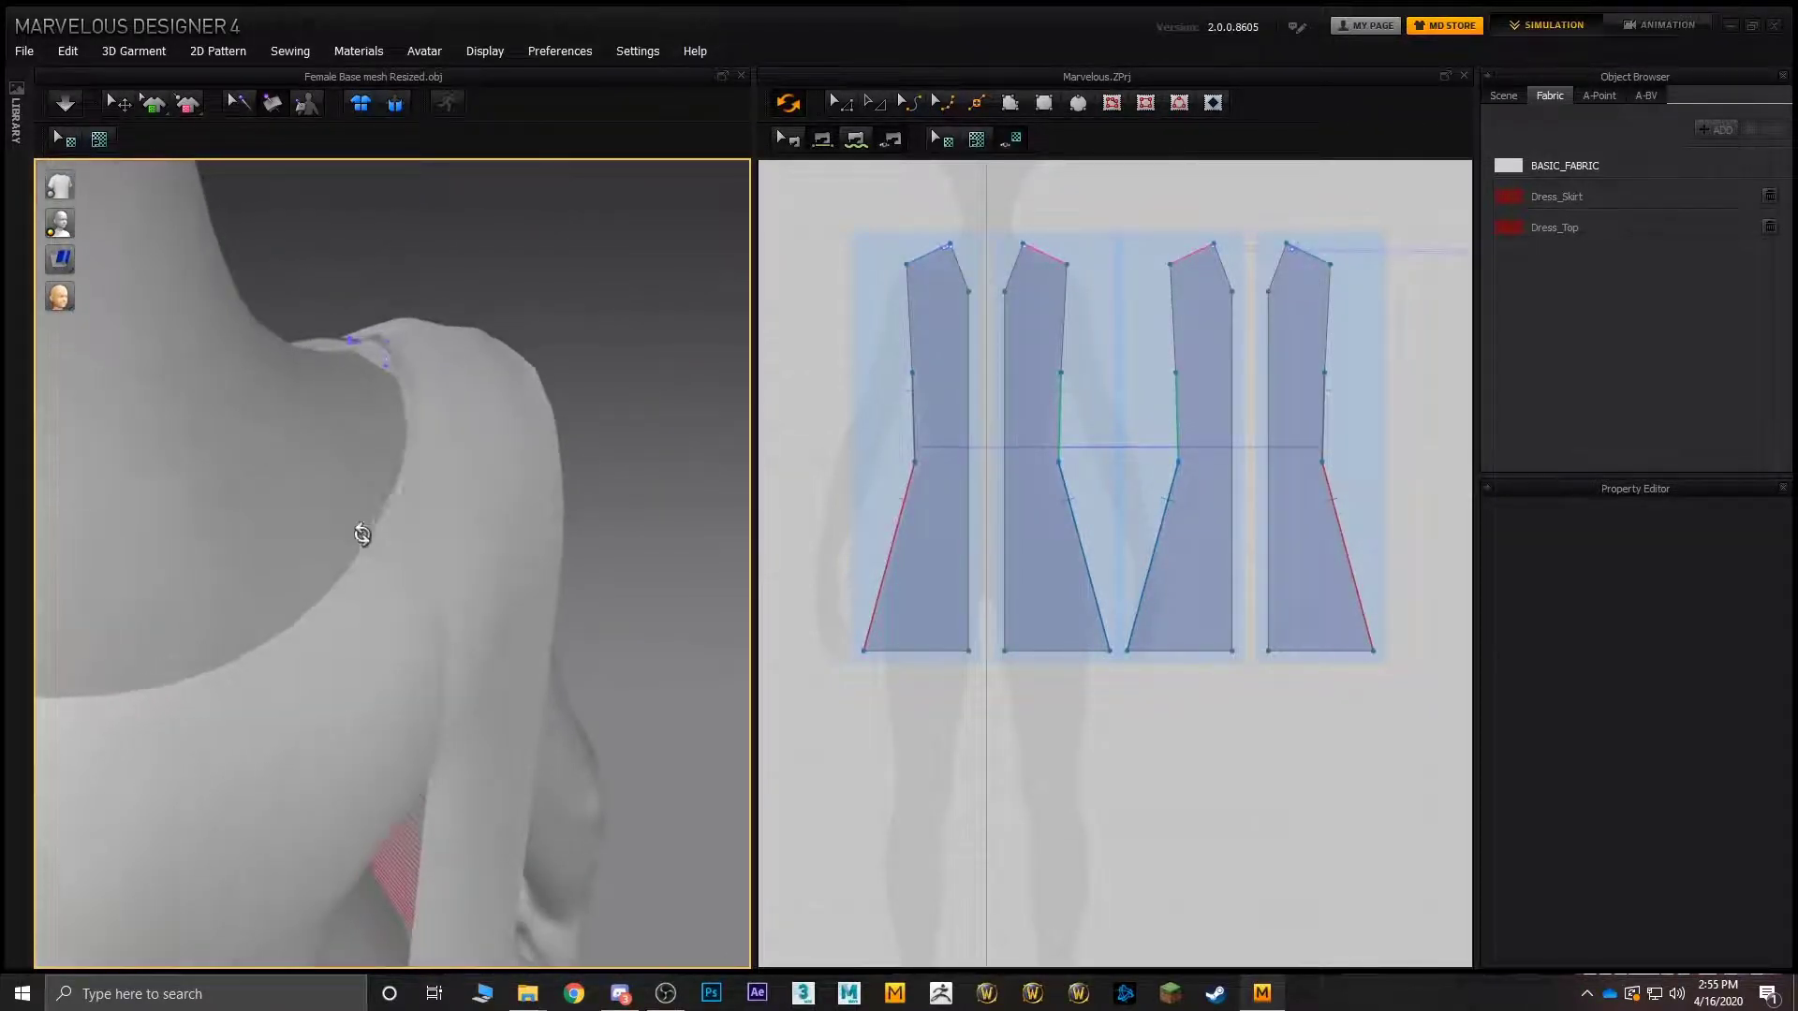
click(412, 525)
- Tack the two long back panels to the shirt's back below the shoulders and again lower down
right_drag(335, 607, 464, 547)
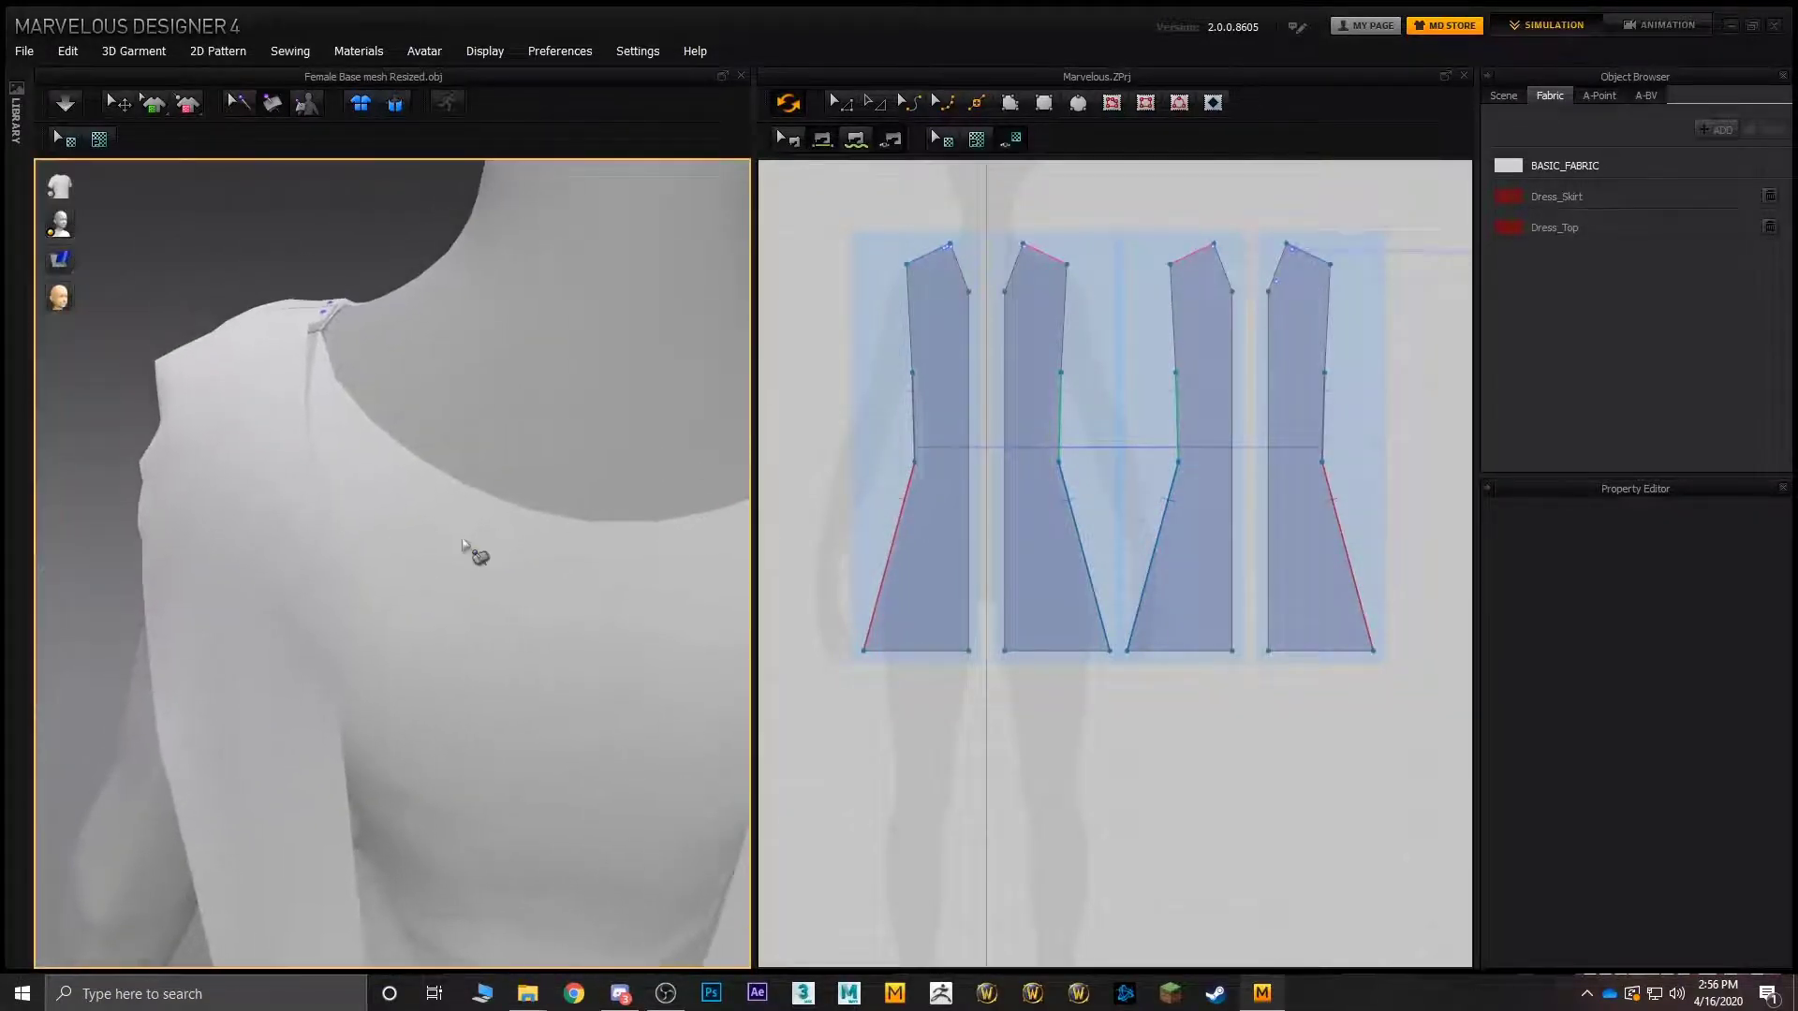
click(299, 503)
click(380, 501)
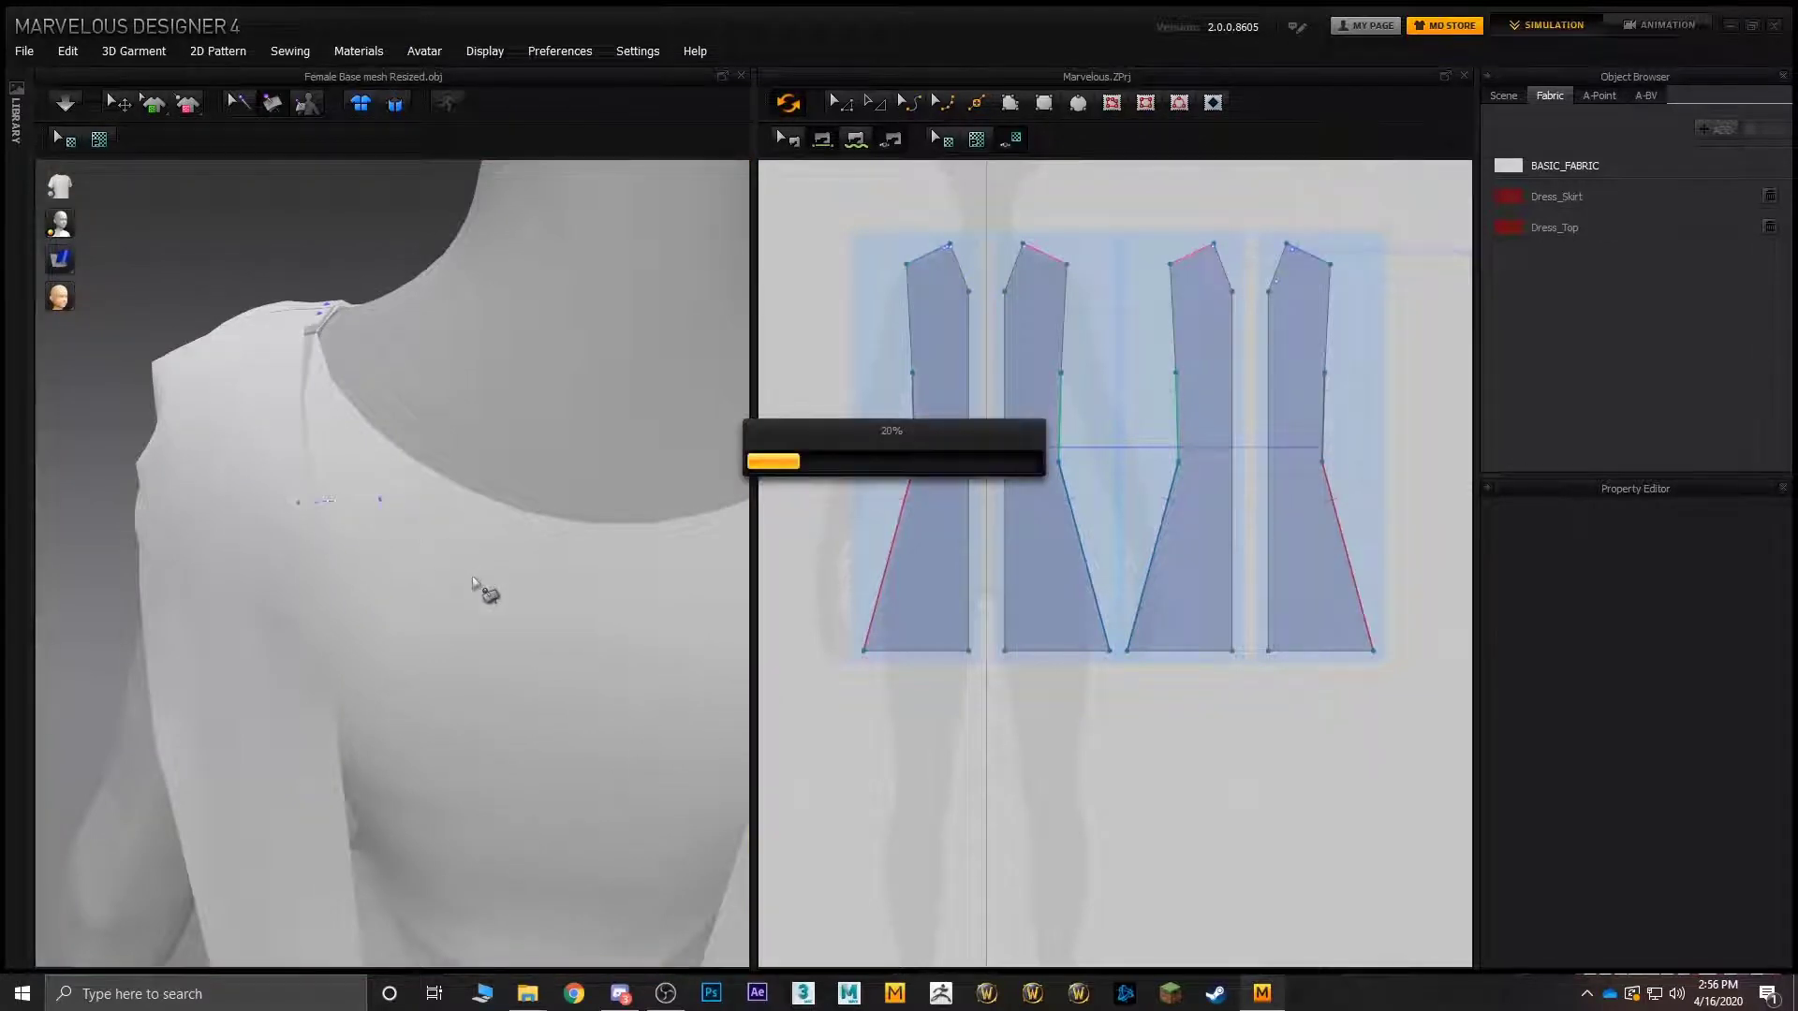
right_drag(458, 599, 213, 521)
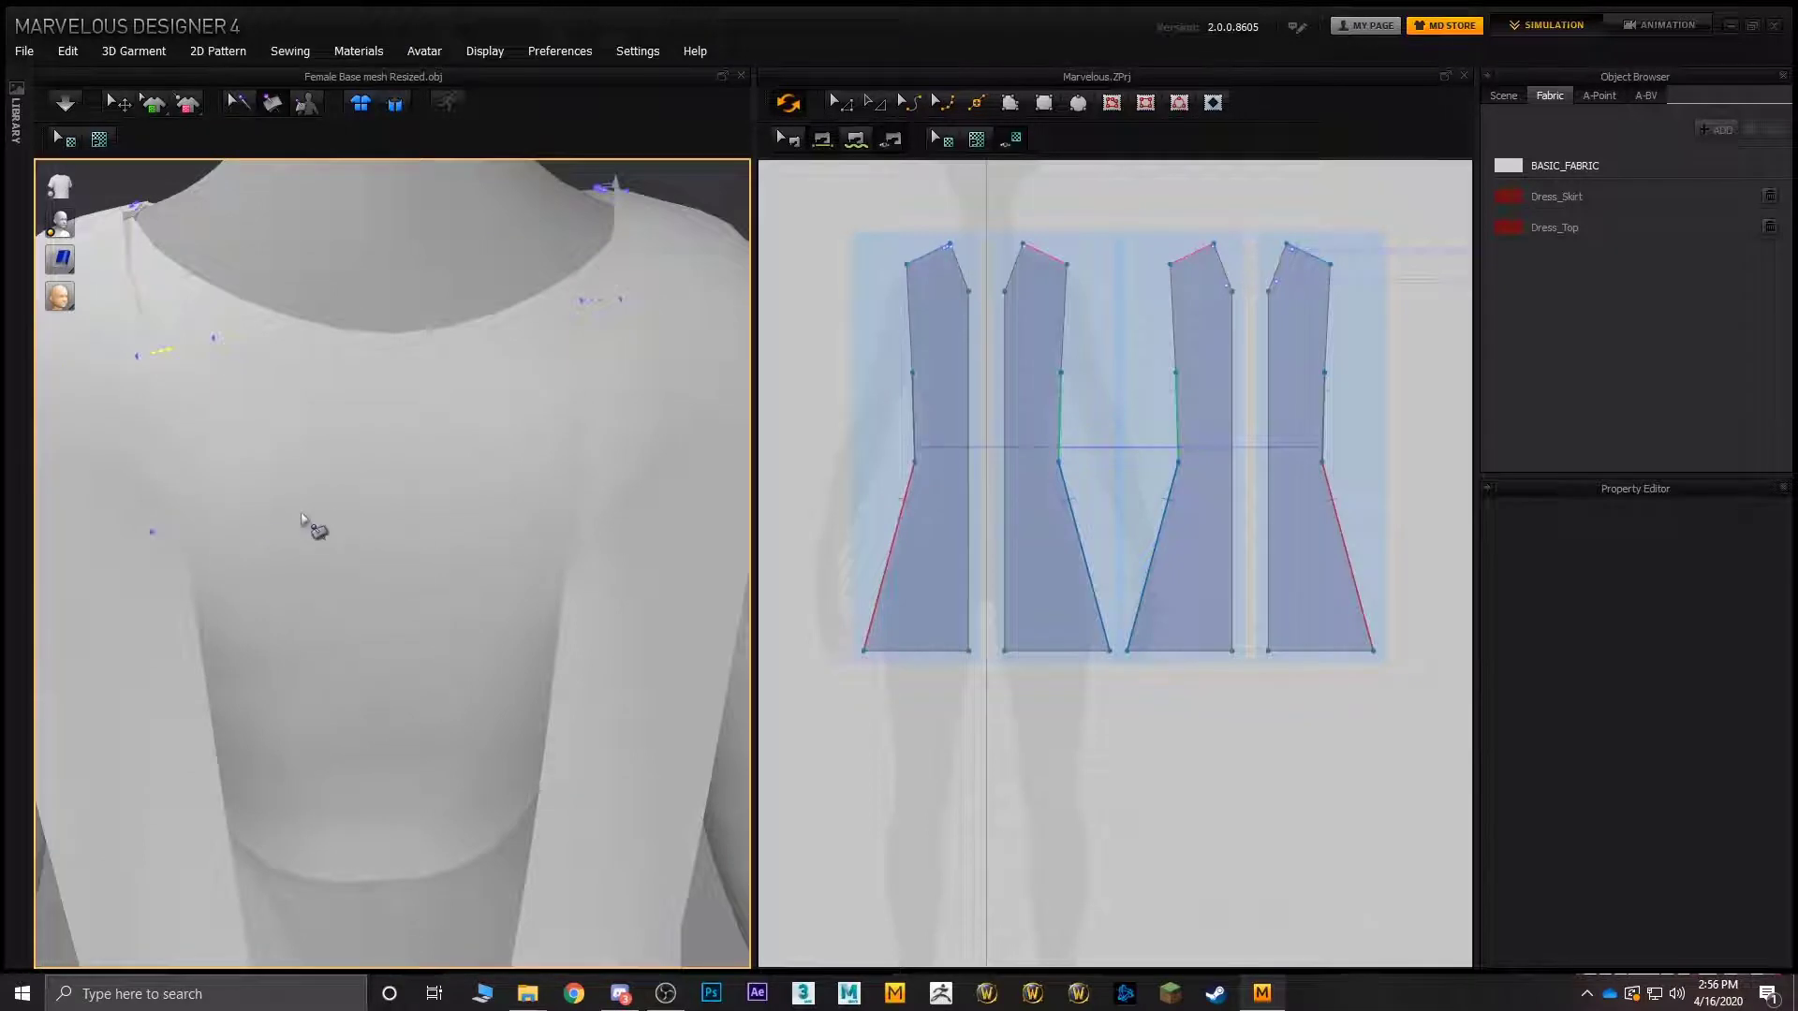
click(366, 504)
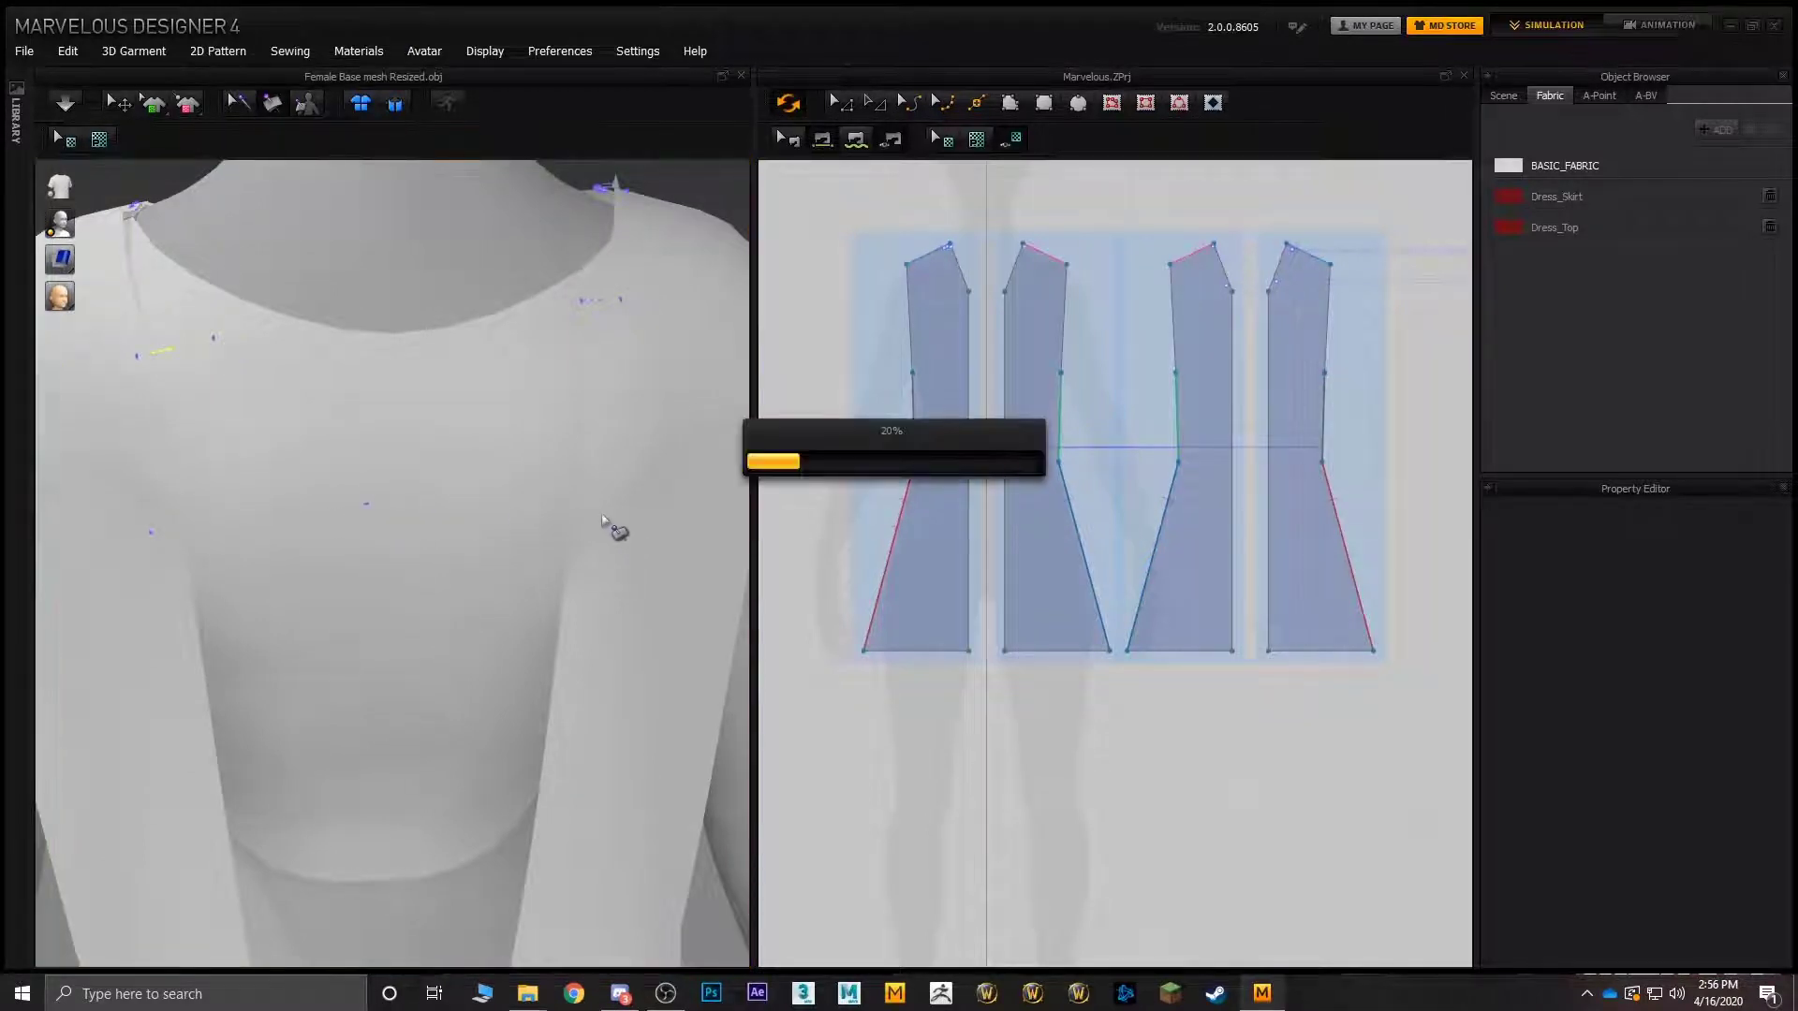
click(383, 510)
- Run a short simulation to pull the back tacks together, and check the garment from the front
scroll(401, 526, down, 5)
right_drag(401, 526, 835, 450)
click(65, 104)
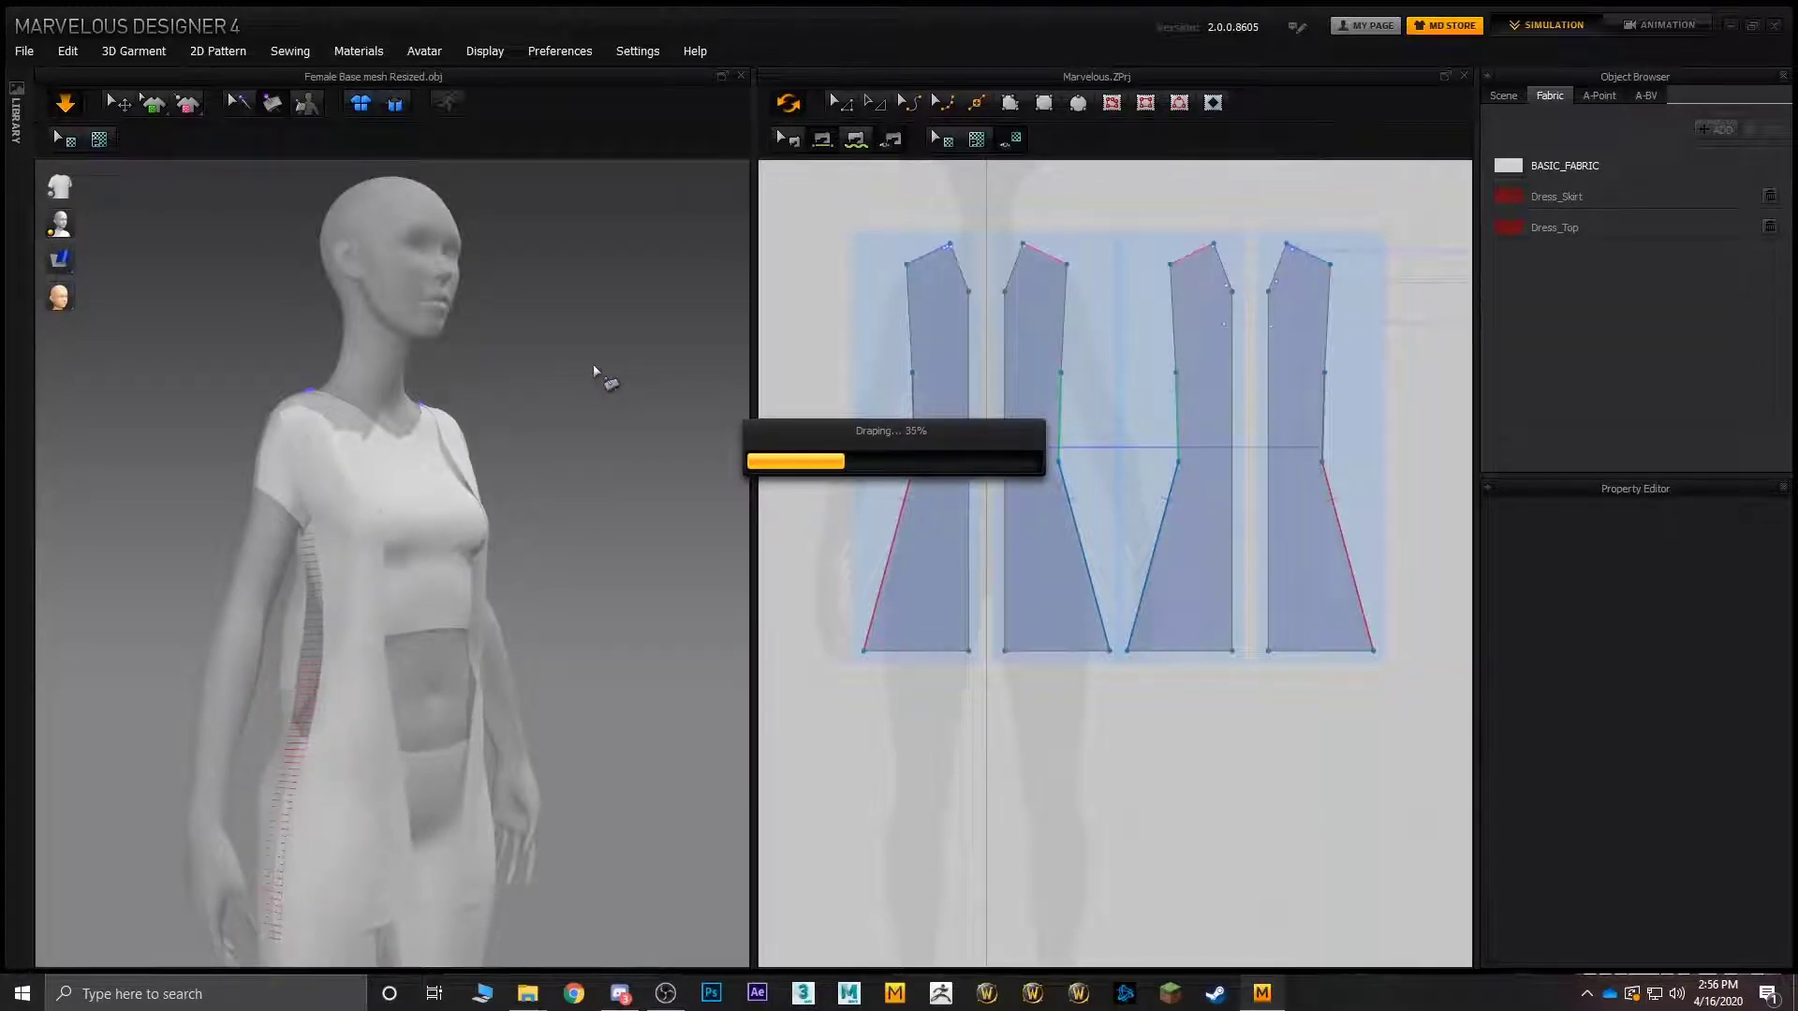
right_drag(594, 362, 317, 291)
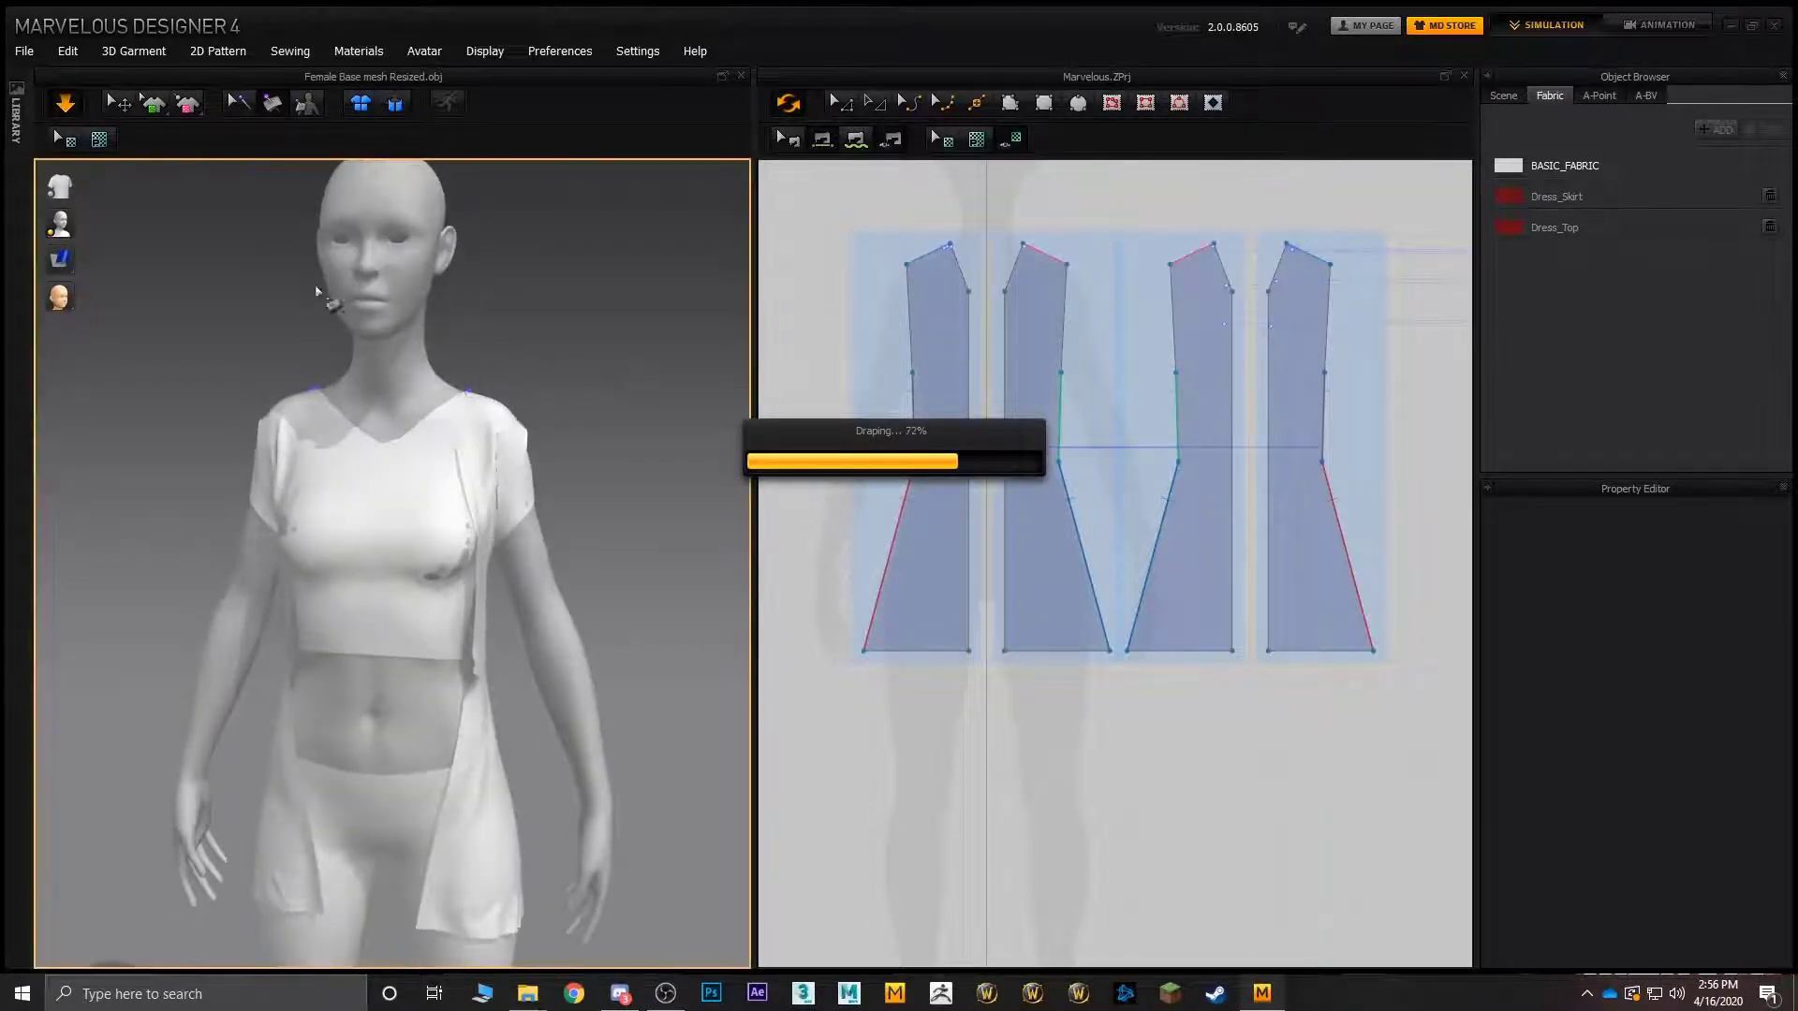
scroll(319, 466, up, 5)
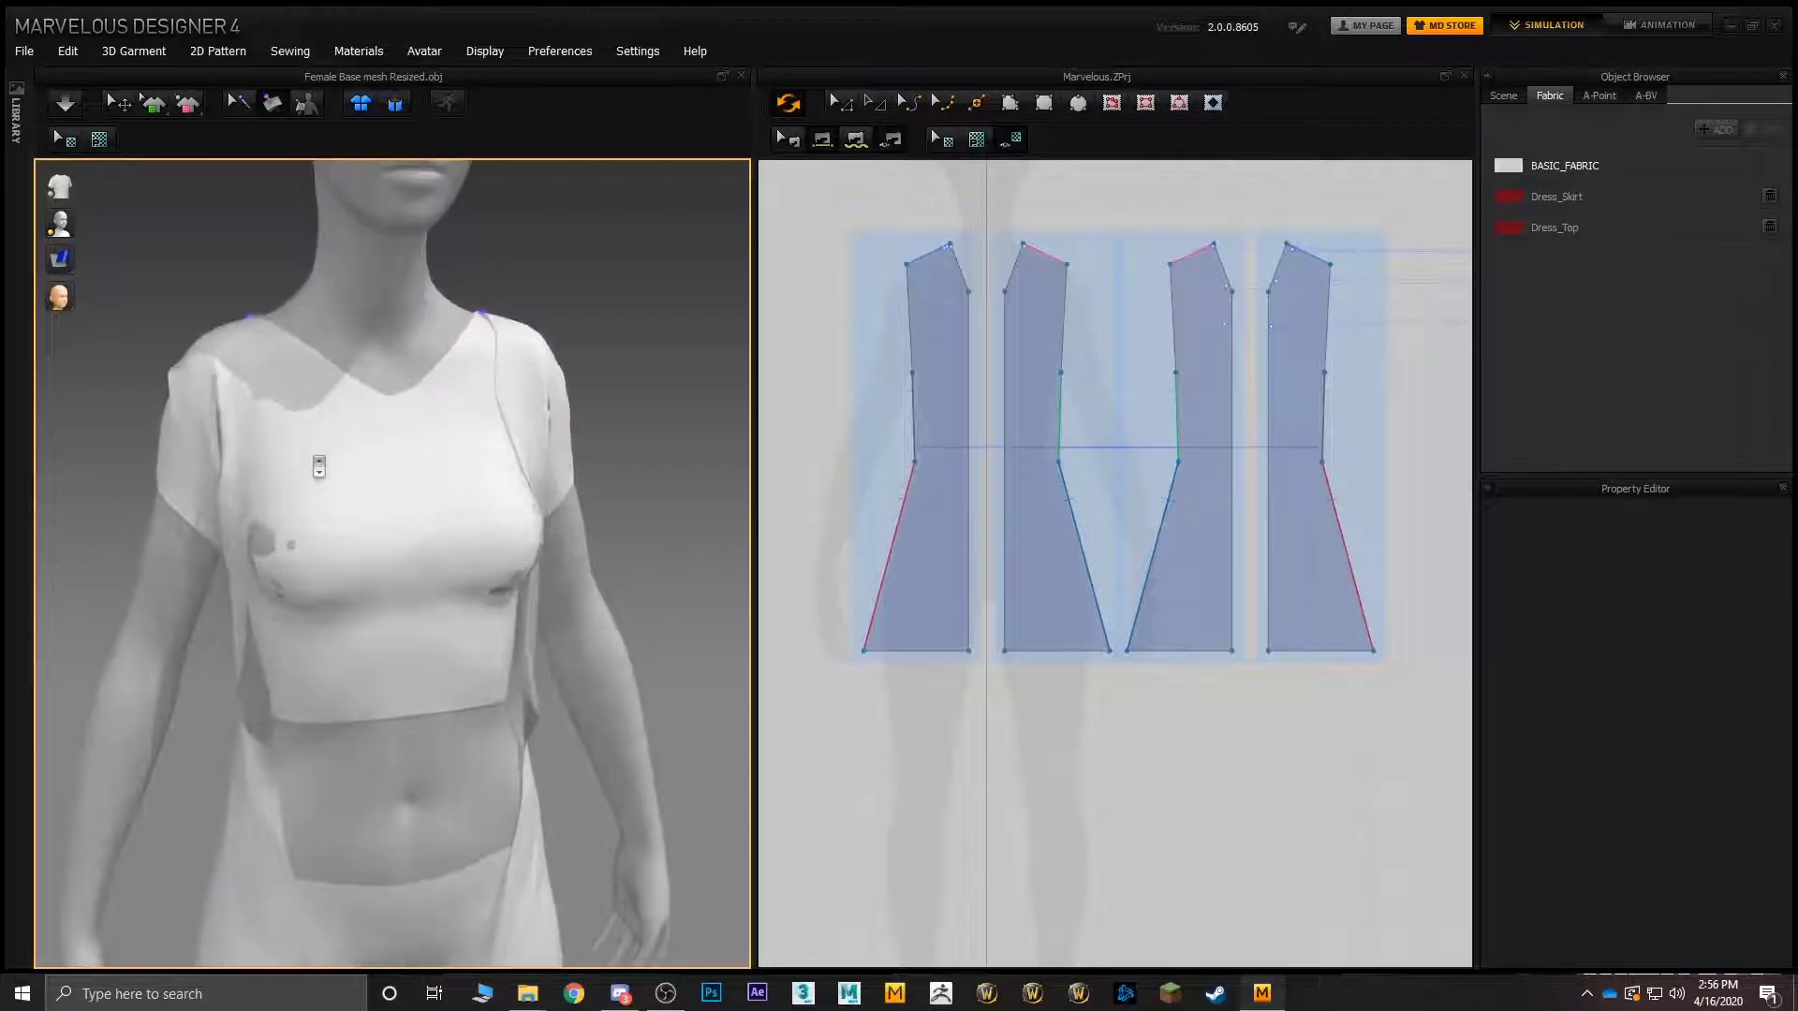
- Tack both long front panels to the shirt at the upper chest and simulate briefly to pull the tacks together
scroll(319, 467, up, 3)
key(ctrl+s)
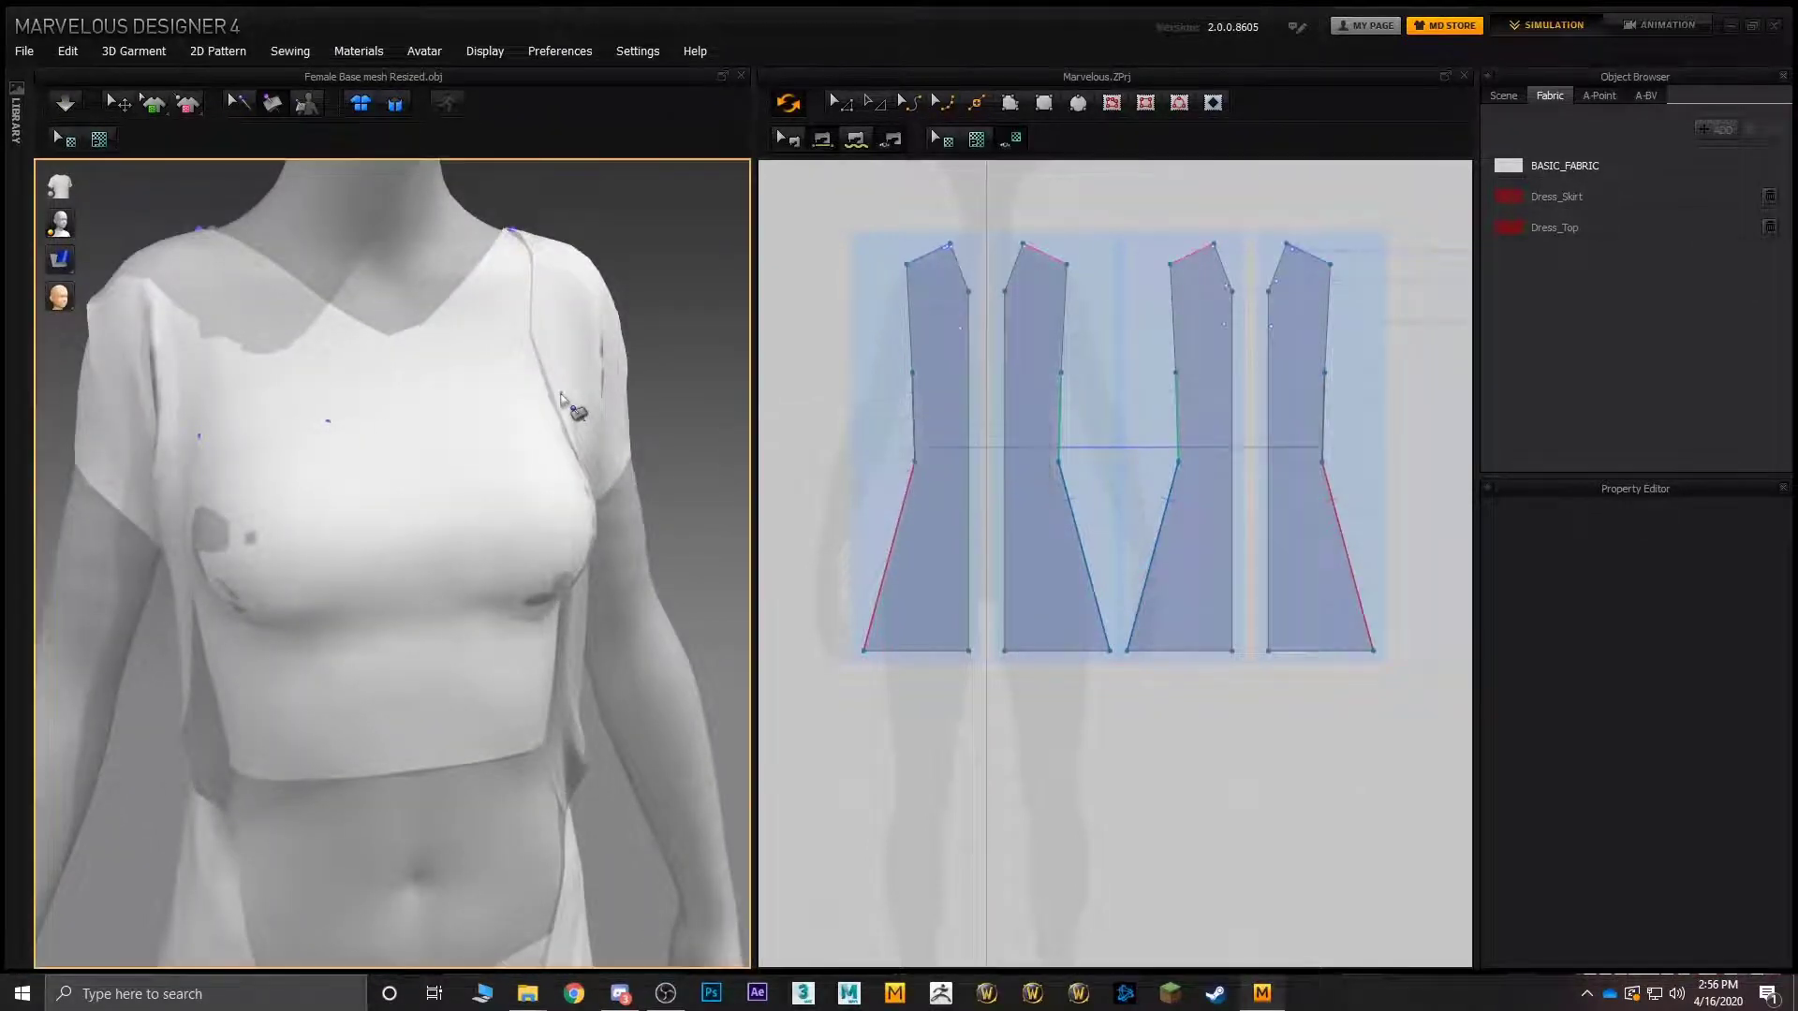
key(ctrl+z)
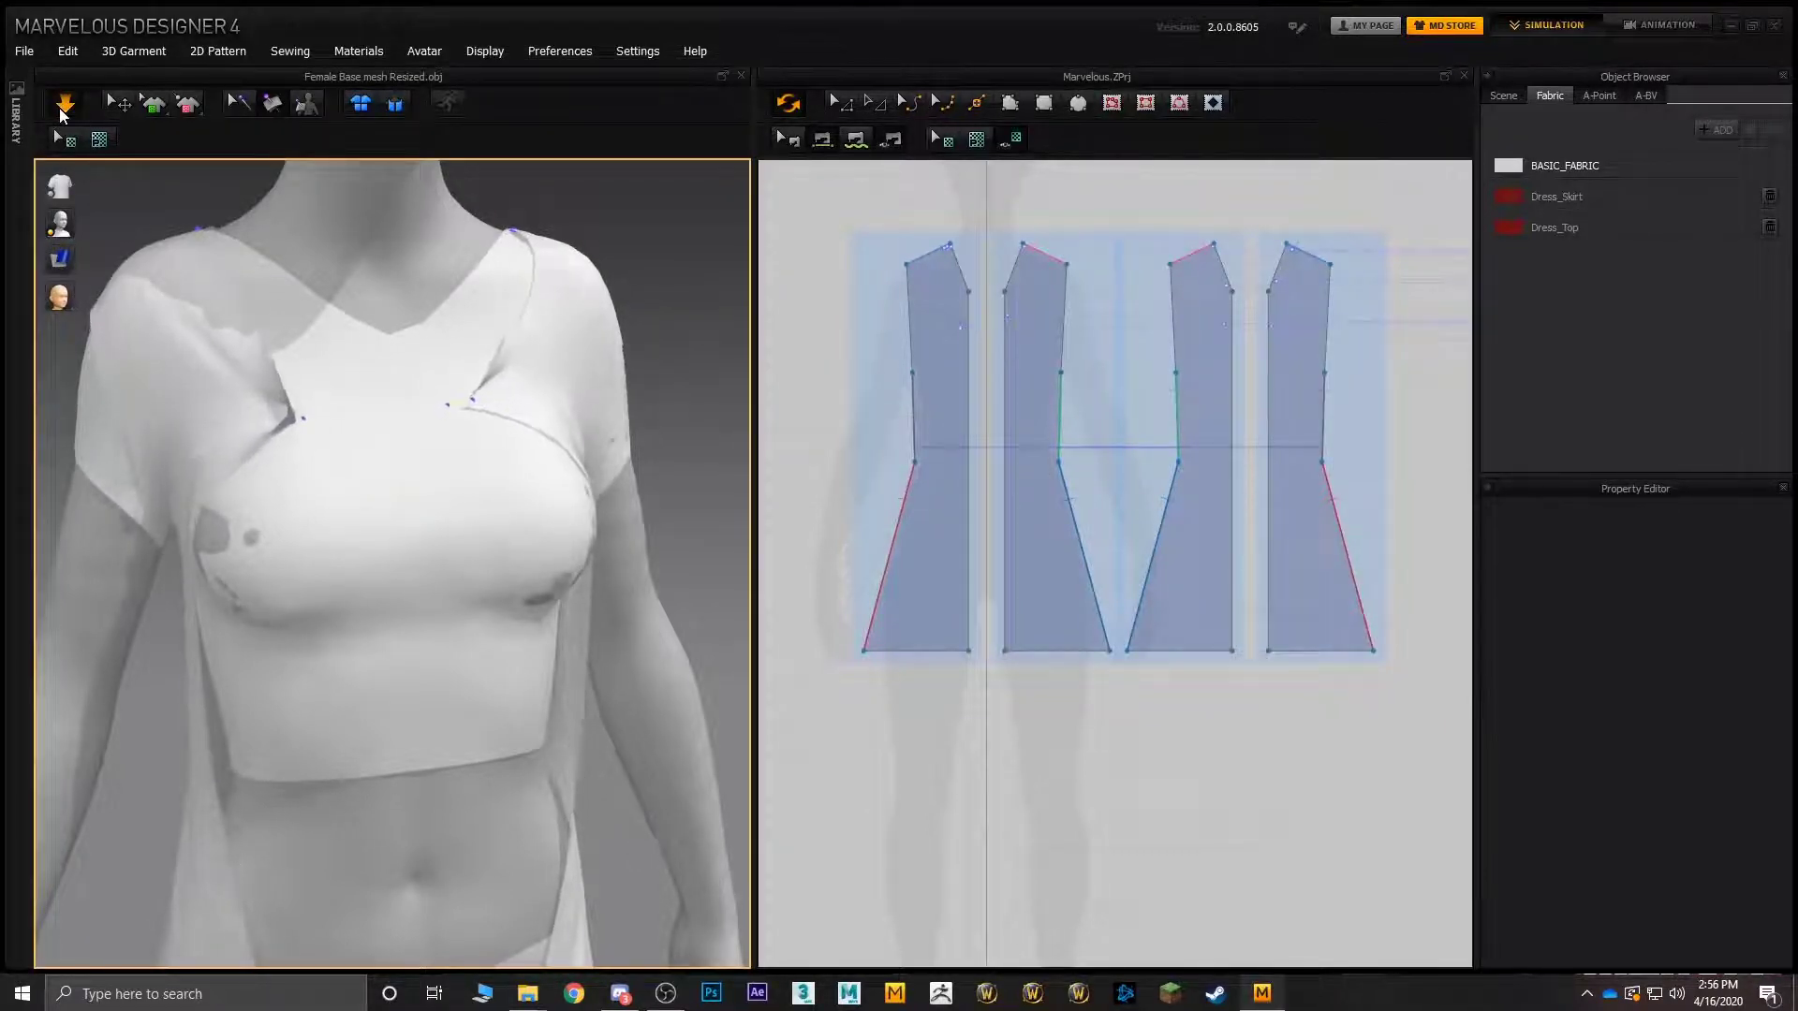
click(65, 103)
right_drag(321, 544, 354, 522)
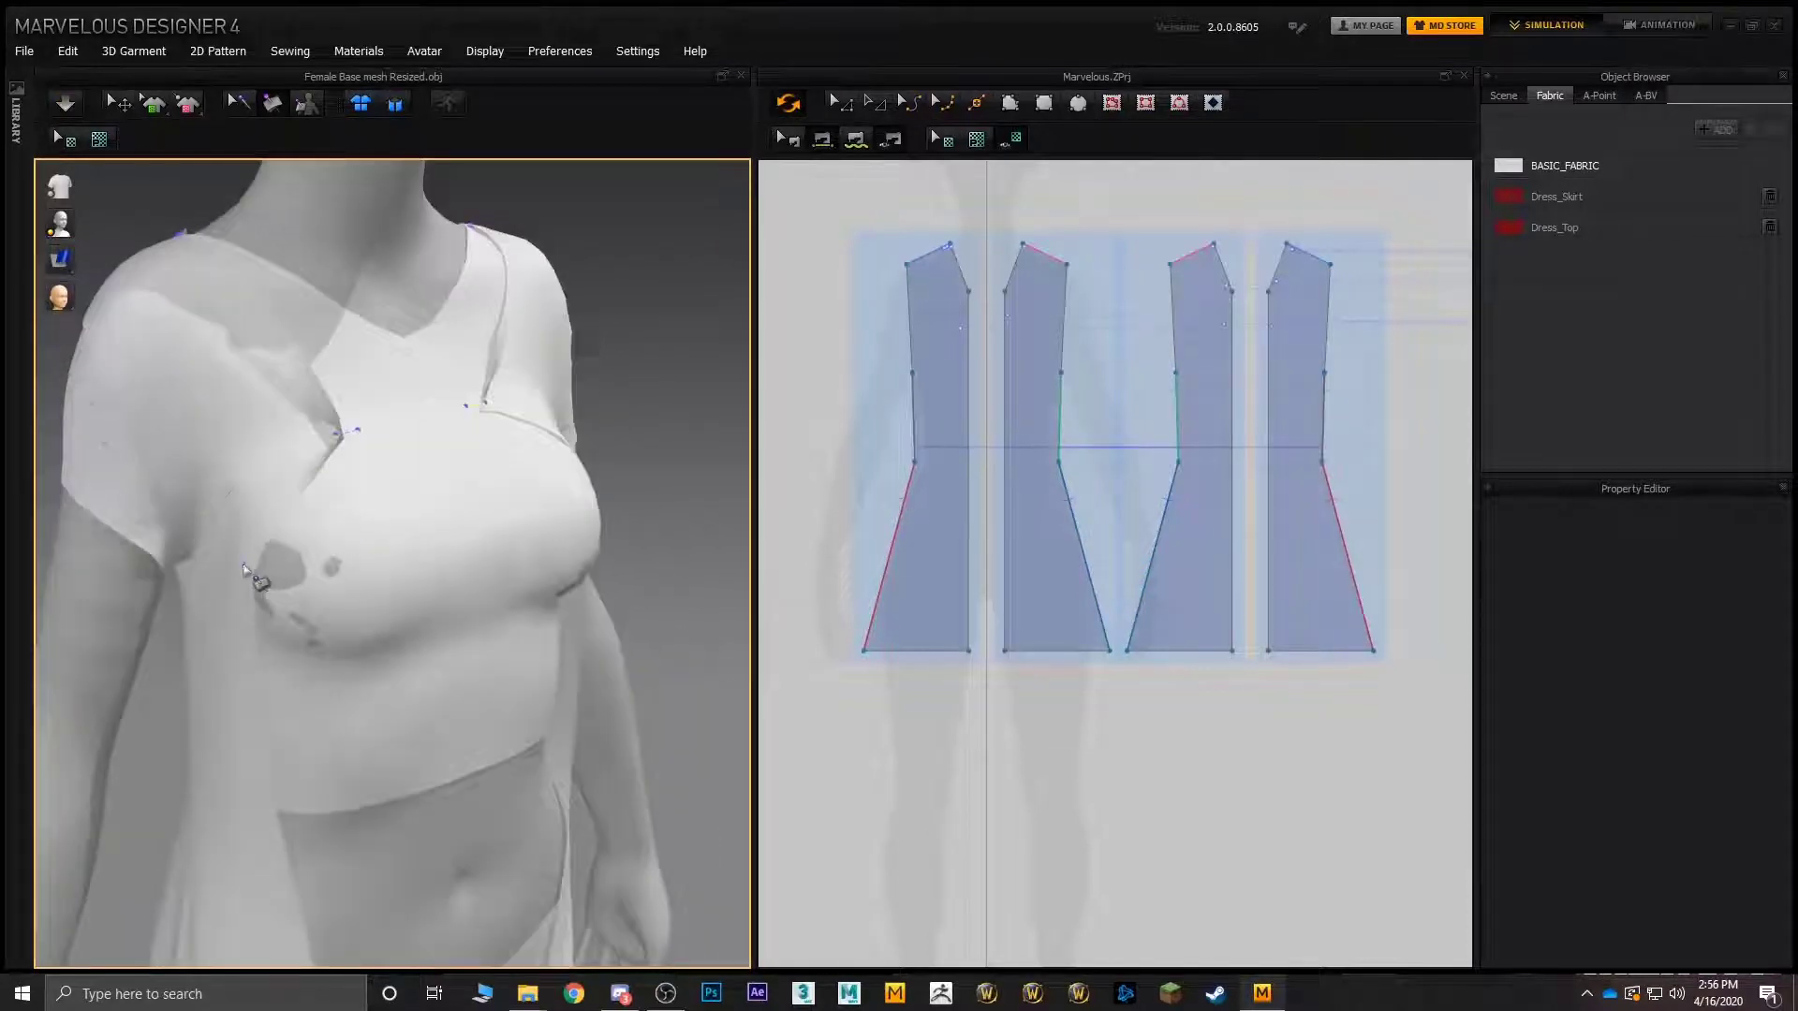
- Tack both front panels to the shirt again at bust height and start the simulation
key(space)
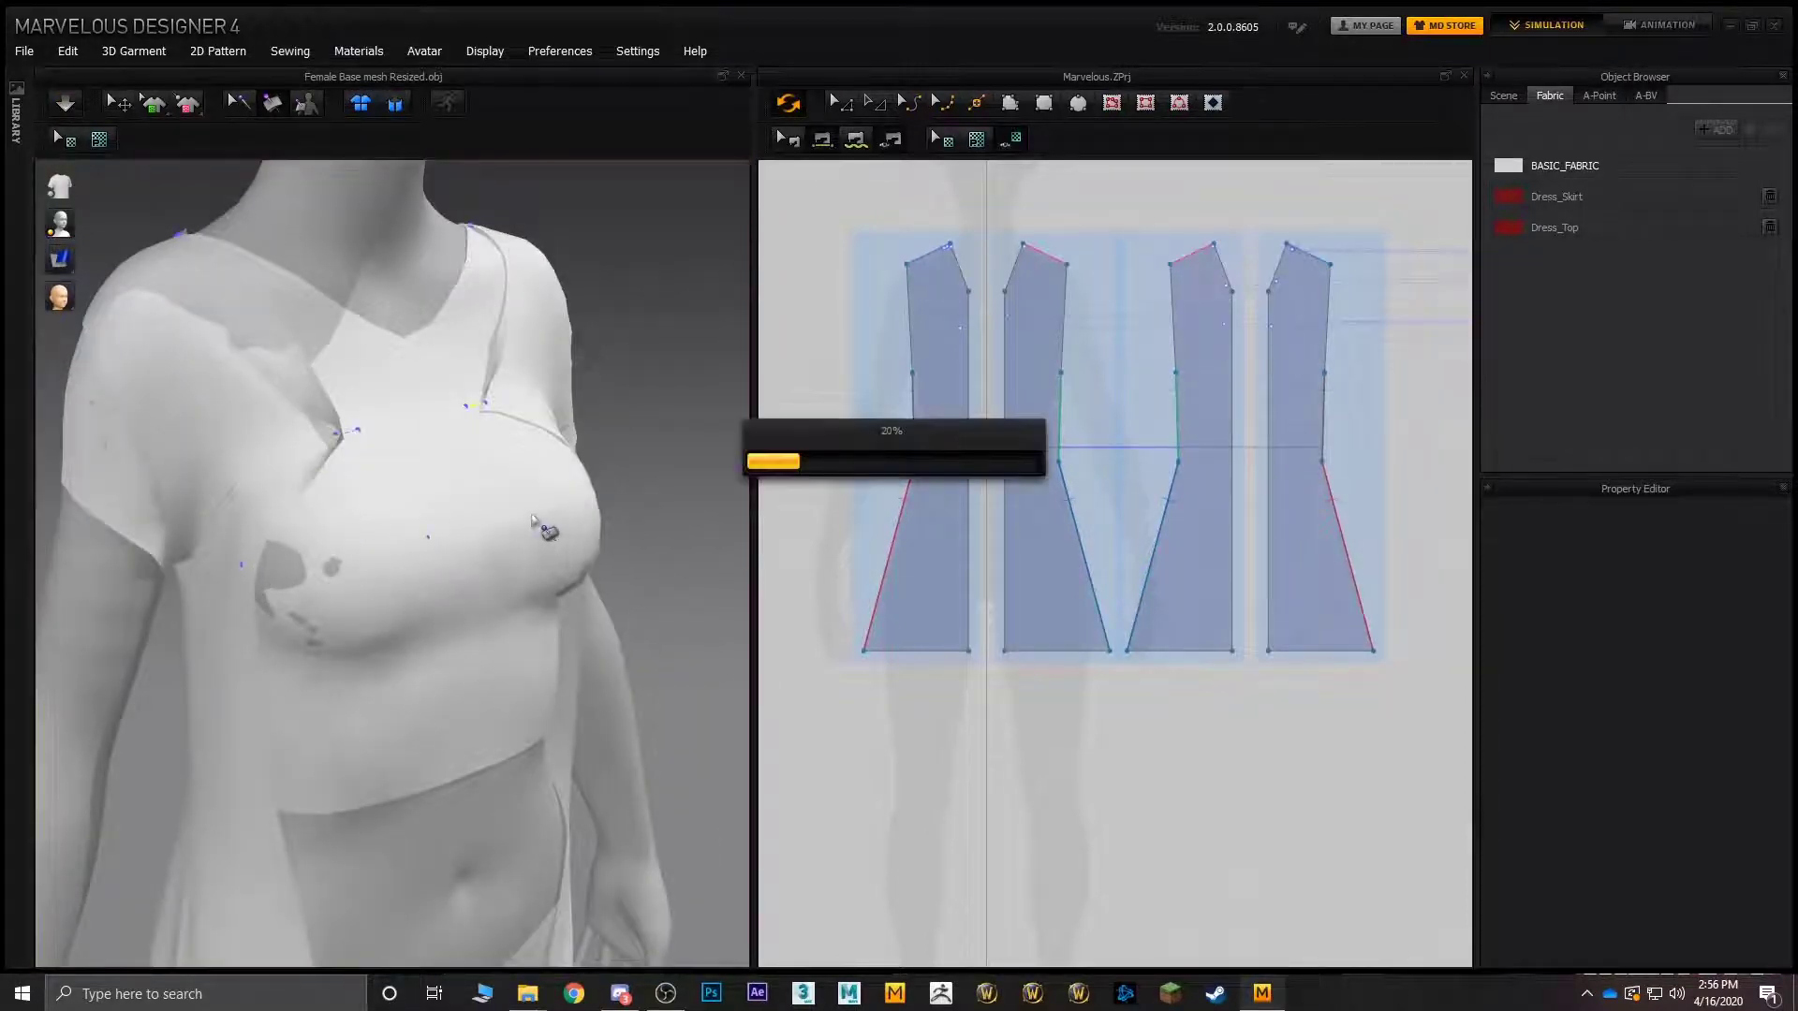
right_drag(542, 535, 440, 540)
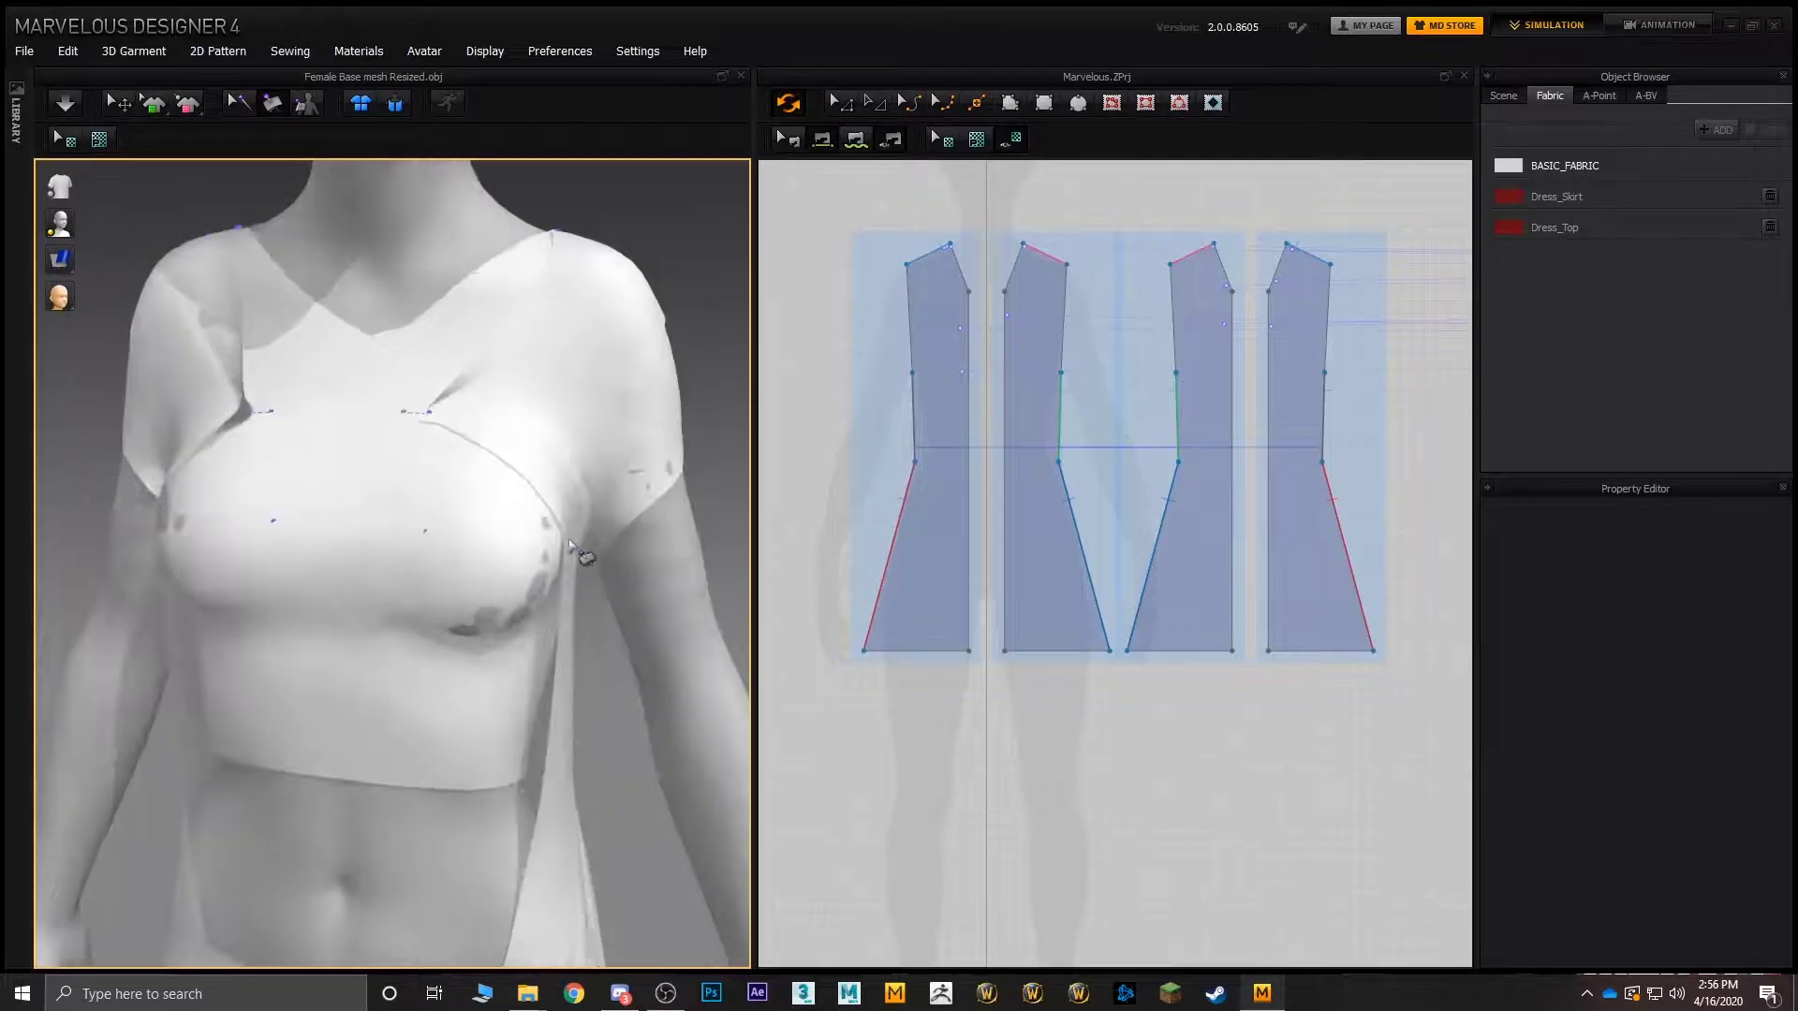
key(space)
right_drag(531, 515, 455, 541)
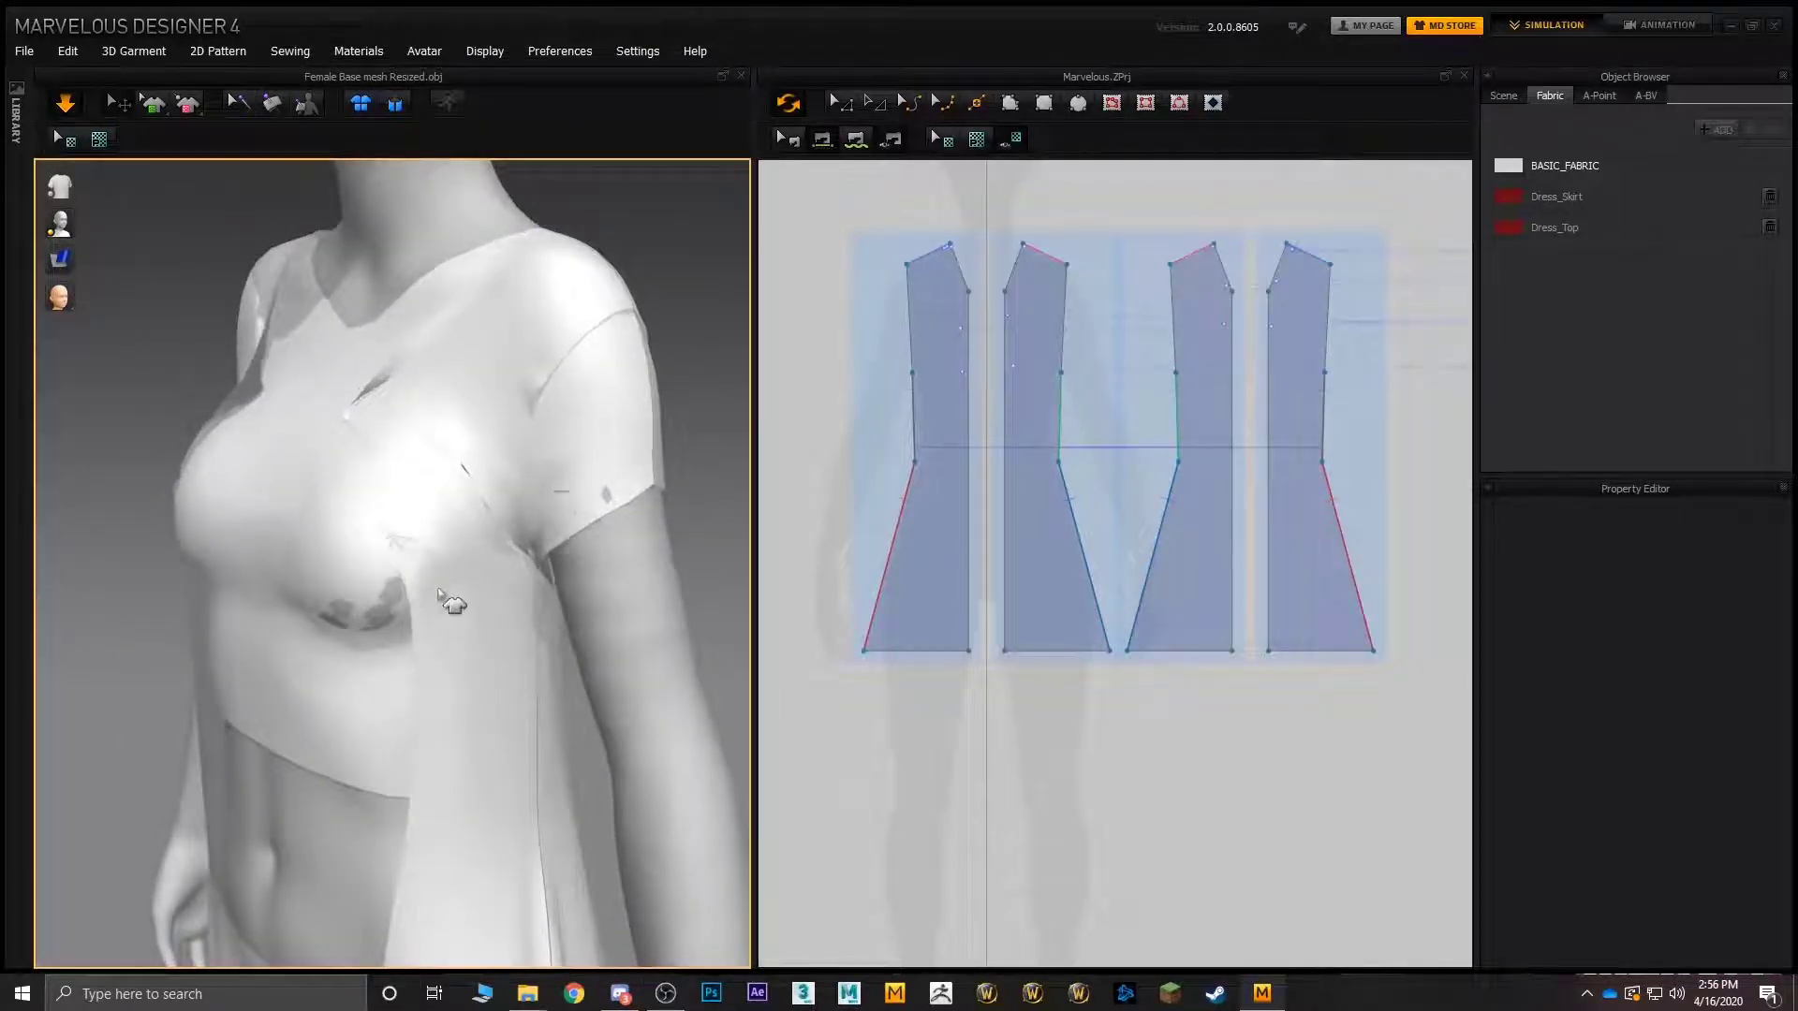
- Pull the long front panel at the avatar's right bust while simulating, check the garment from front and back, and stop the simulation
click(400, 634)
drag(396, 629, 323, 602)
right_drag(314, 557, 360, 562)
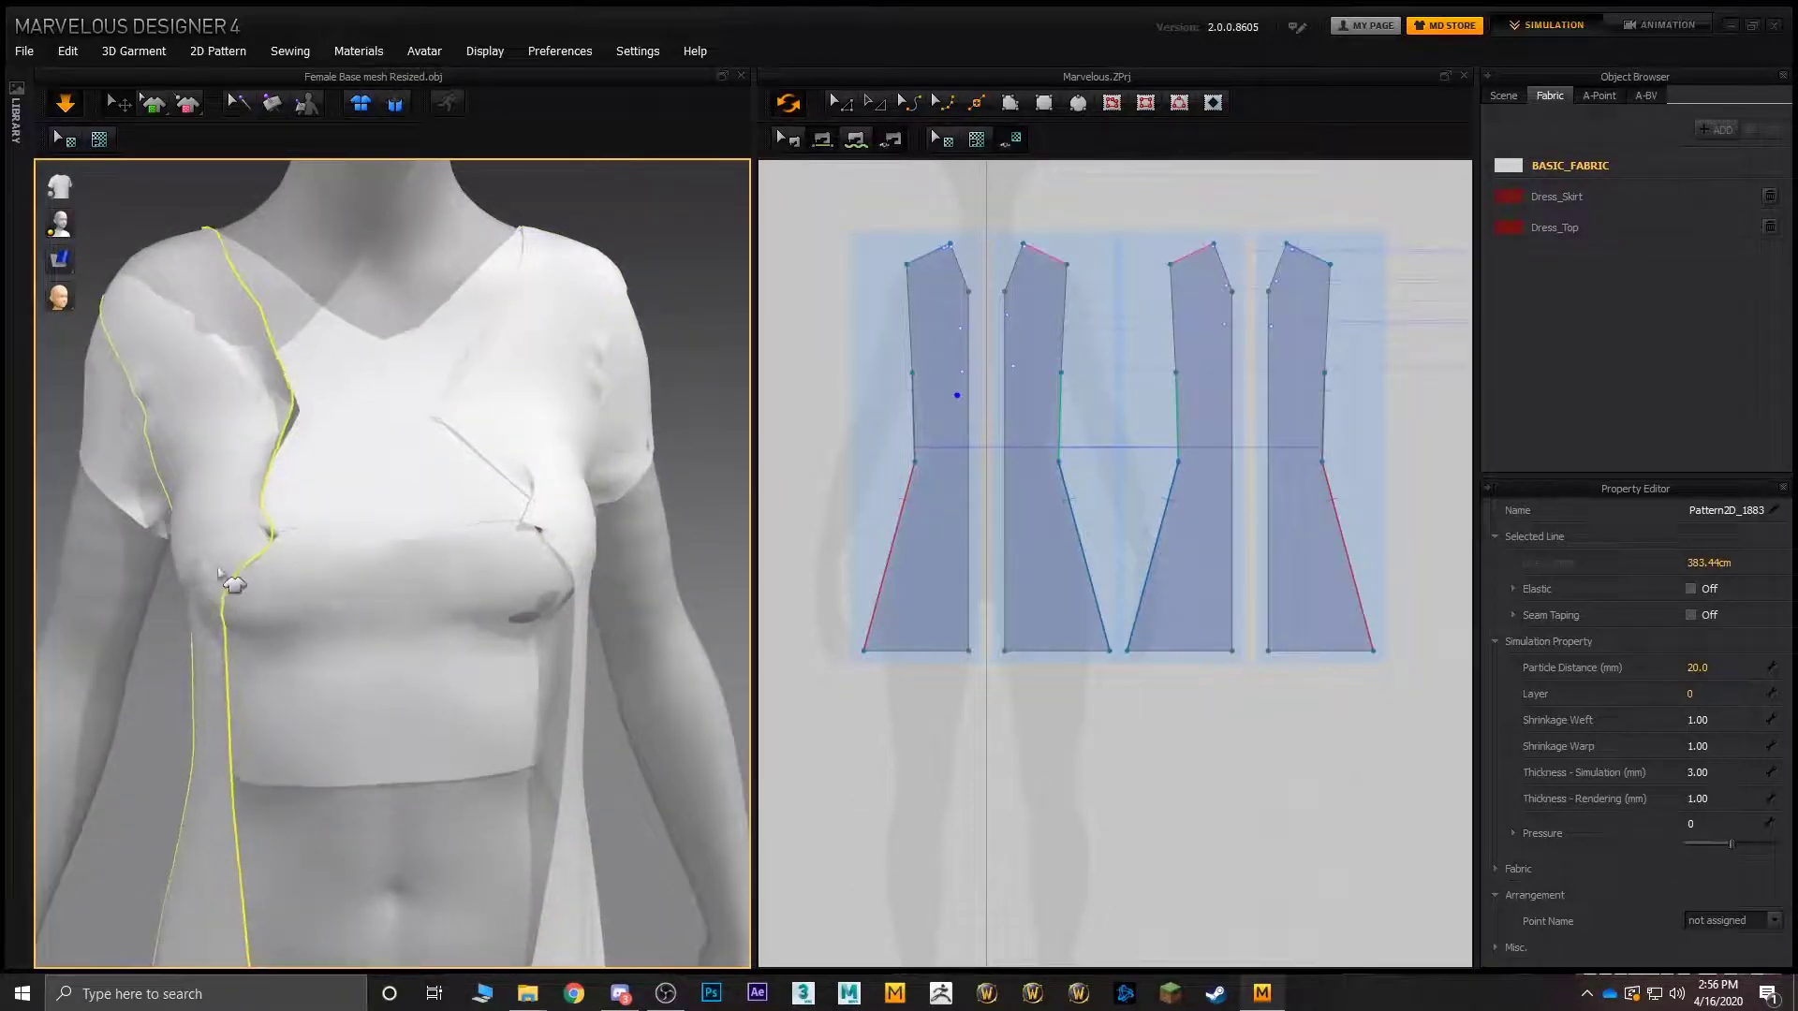
scroll(258, 588, down, 5)
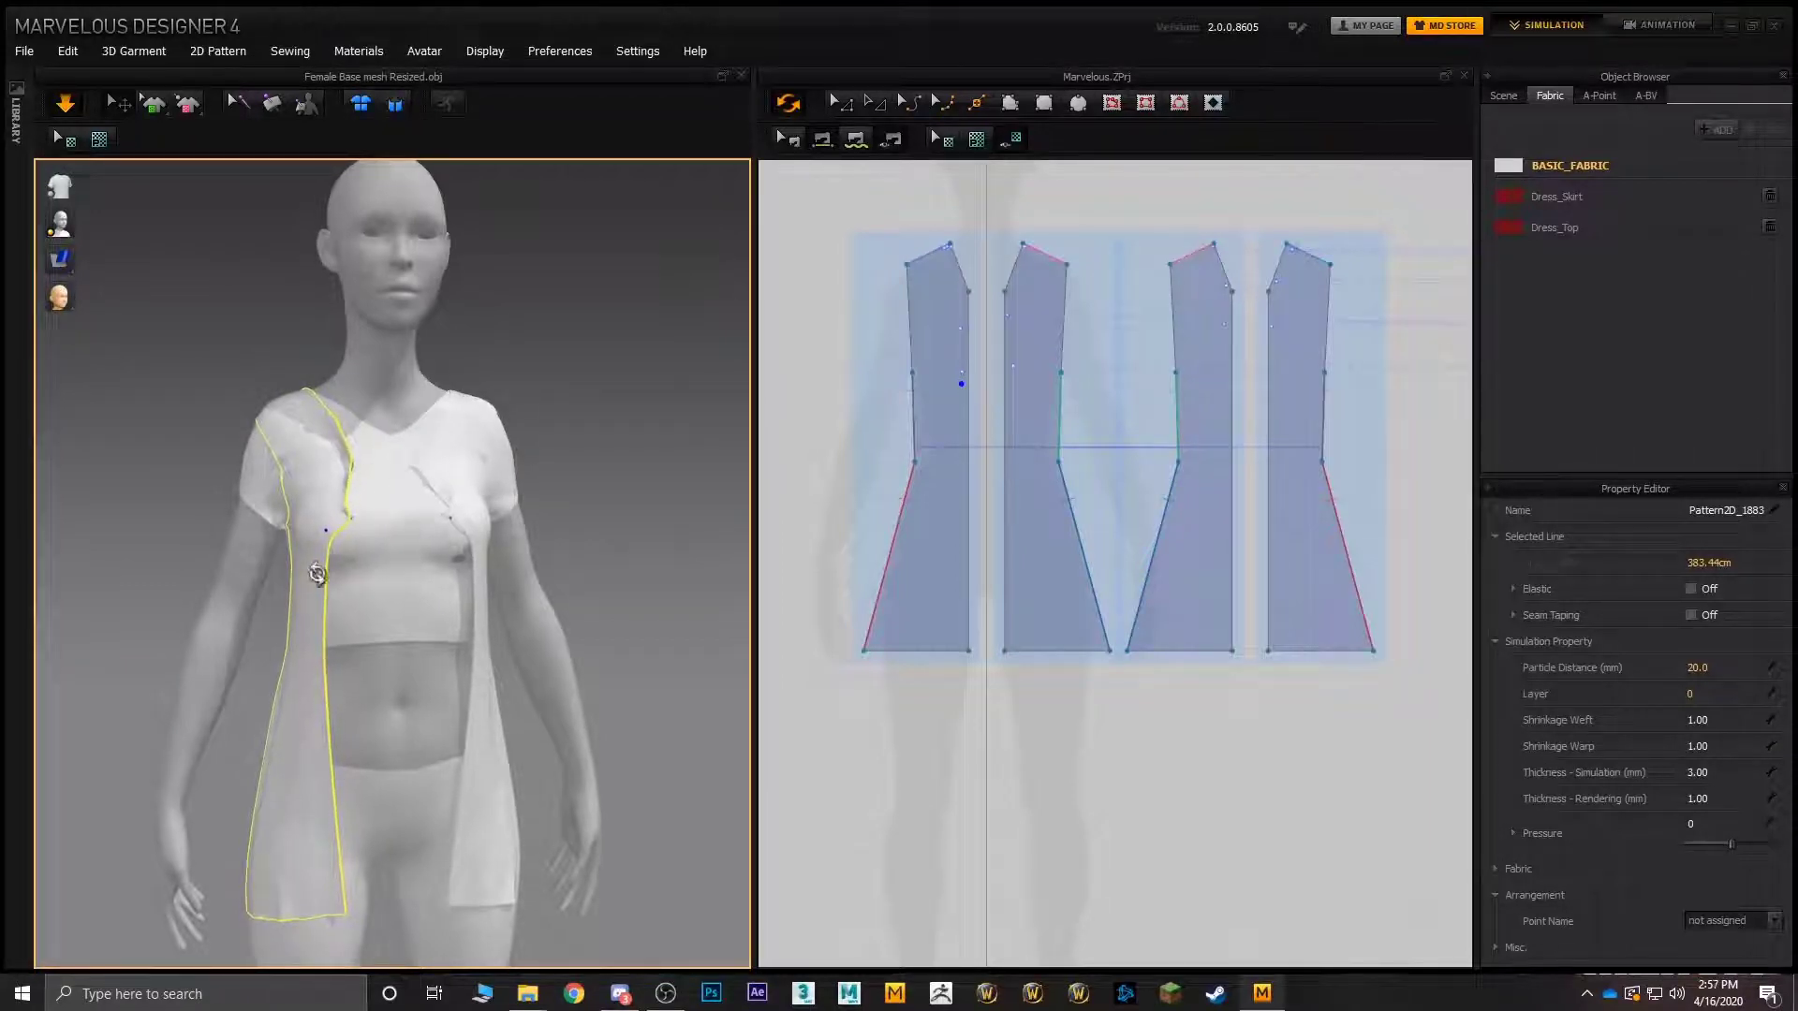
right_drag(356, 613, 560, 572)
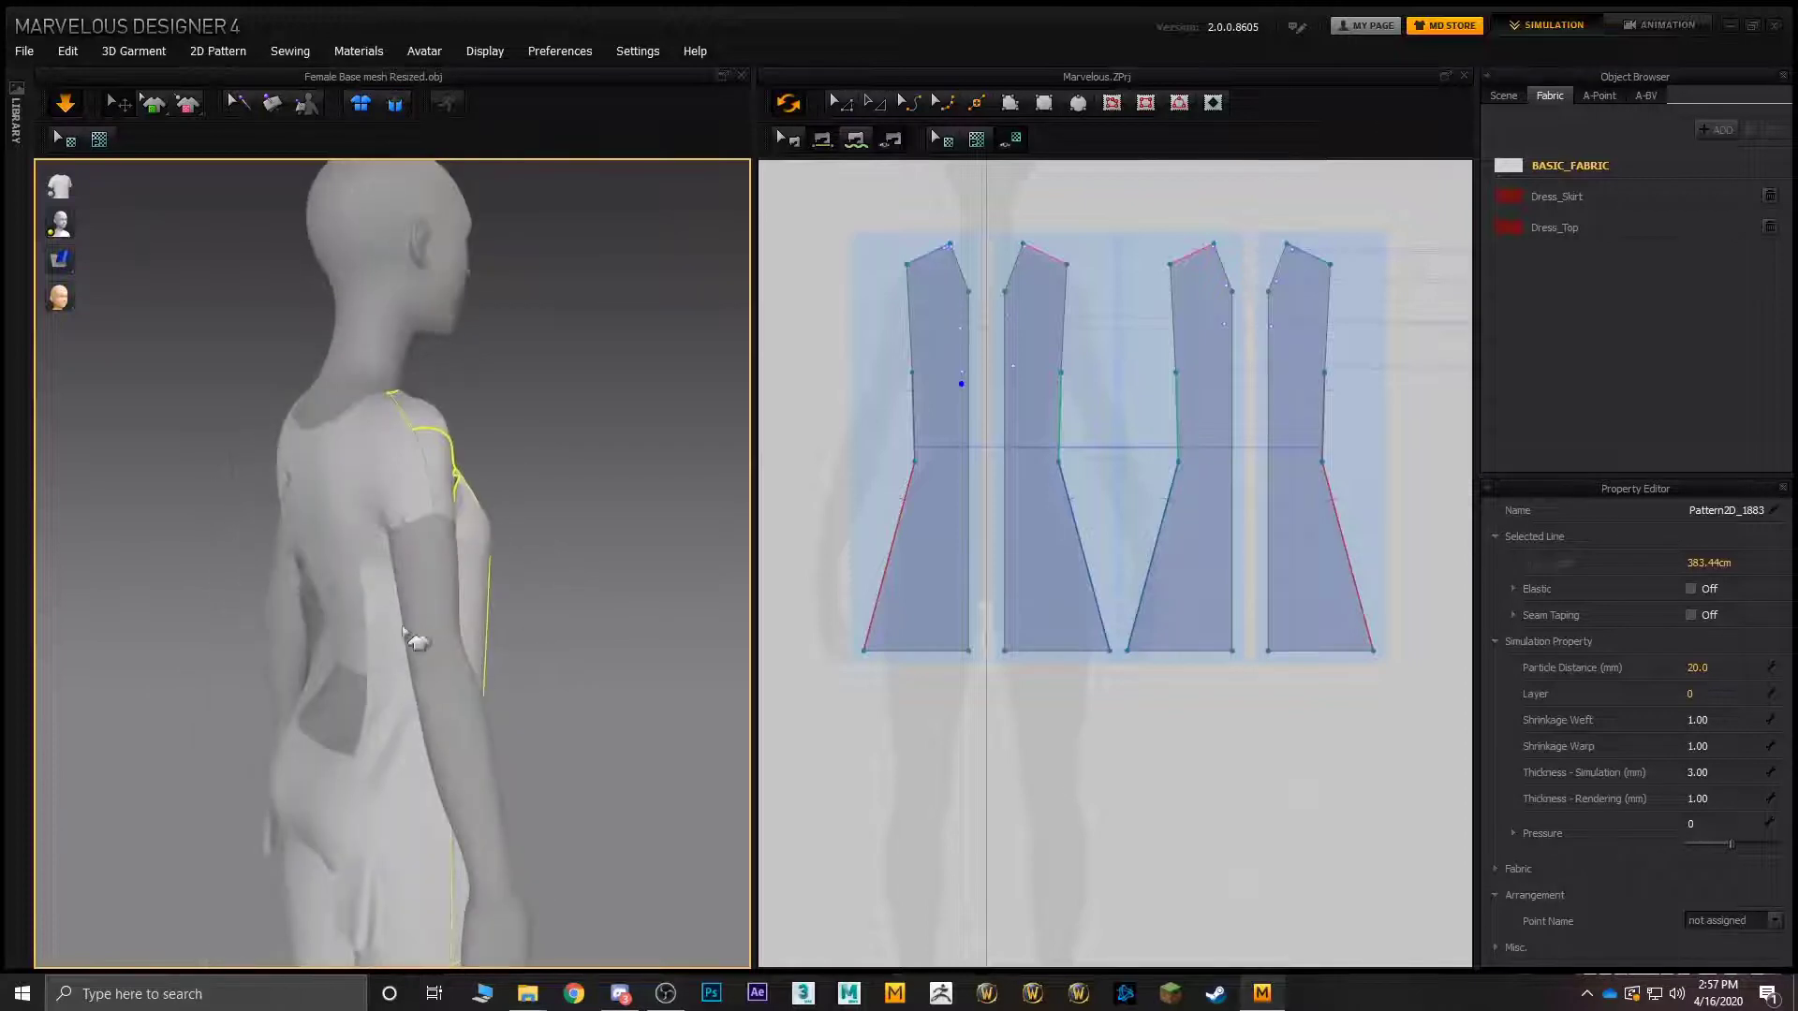
right_drag(412, 641, 188, 475)
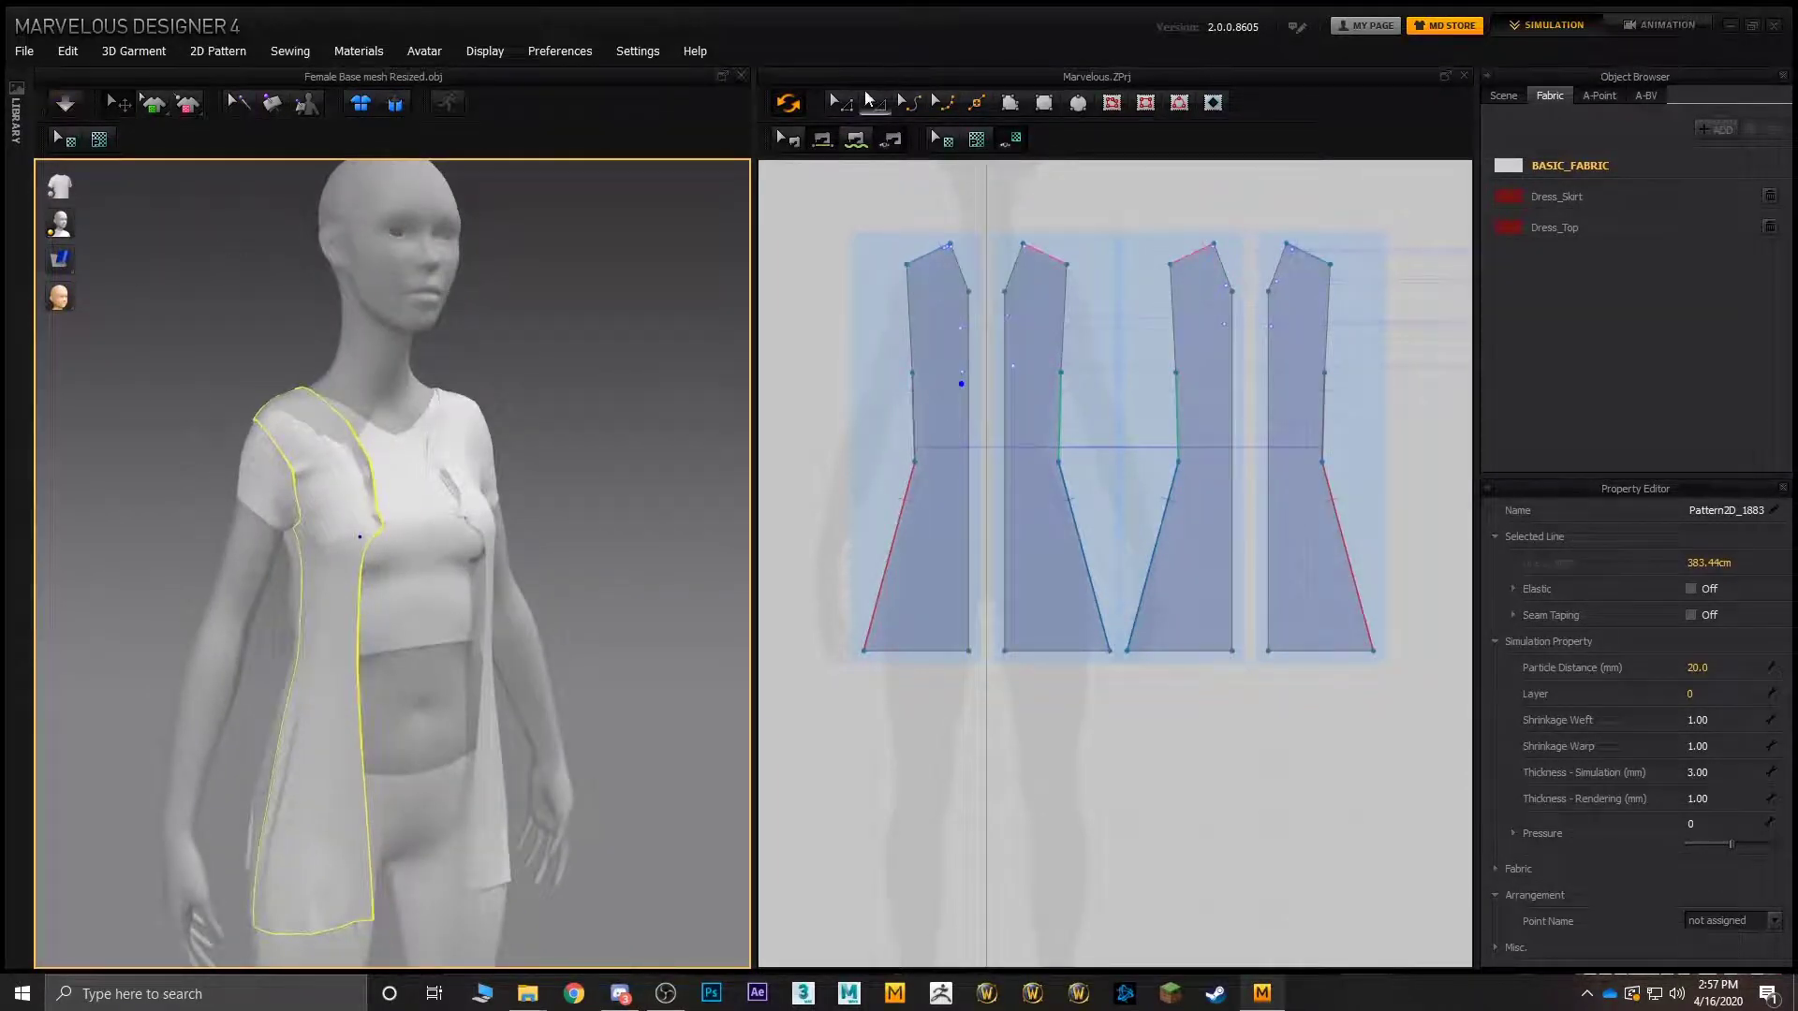
- Spread the long garment's four panel patterns apart in the 2D layout, moving the second, third and fourth panels farther right
click(841, 102)
middle_drag(1125, 227, 1036, 219)
click(982, 358)
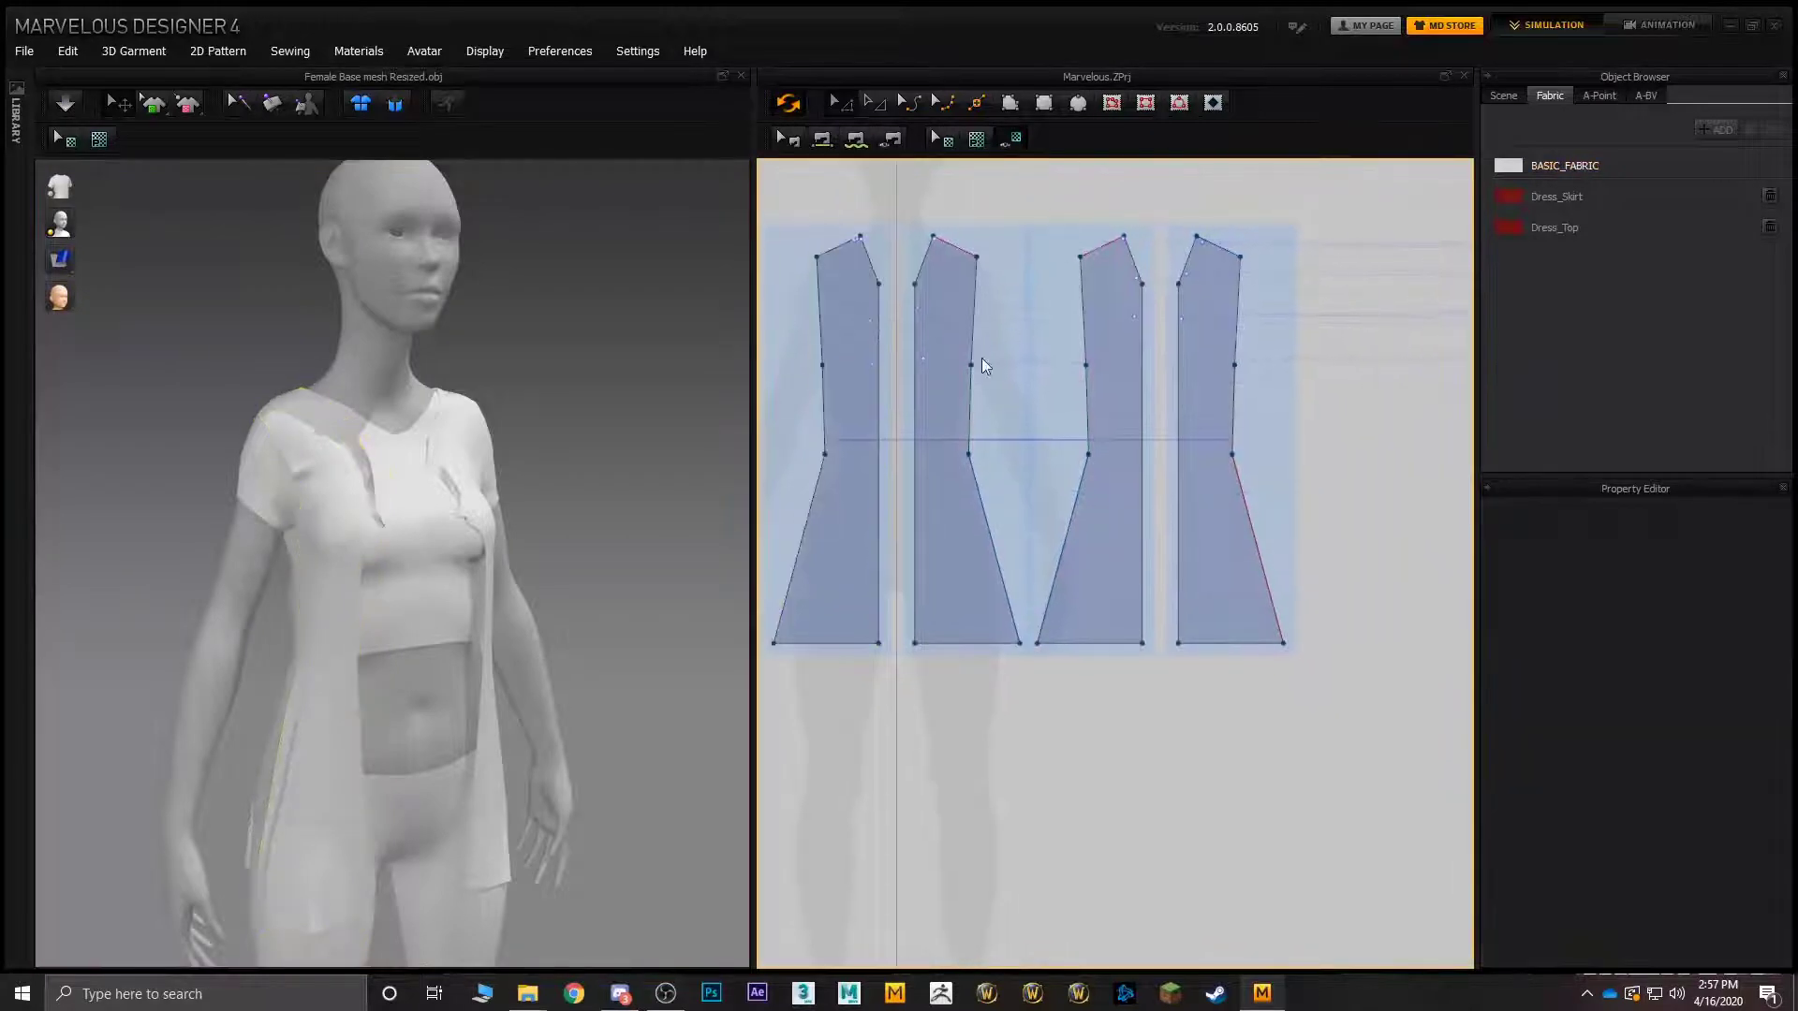
click(1108, 364)
shift+click(1199, 380)
shift+drag(1199, 400, 1309, 401)
key(ctrl+z)
shift+drag(947, 408, 1032, 408)
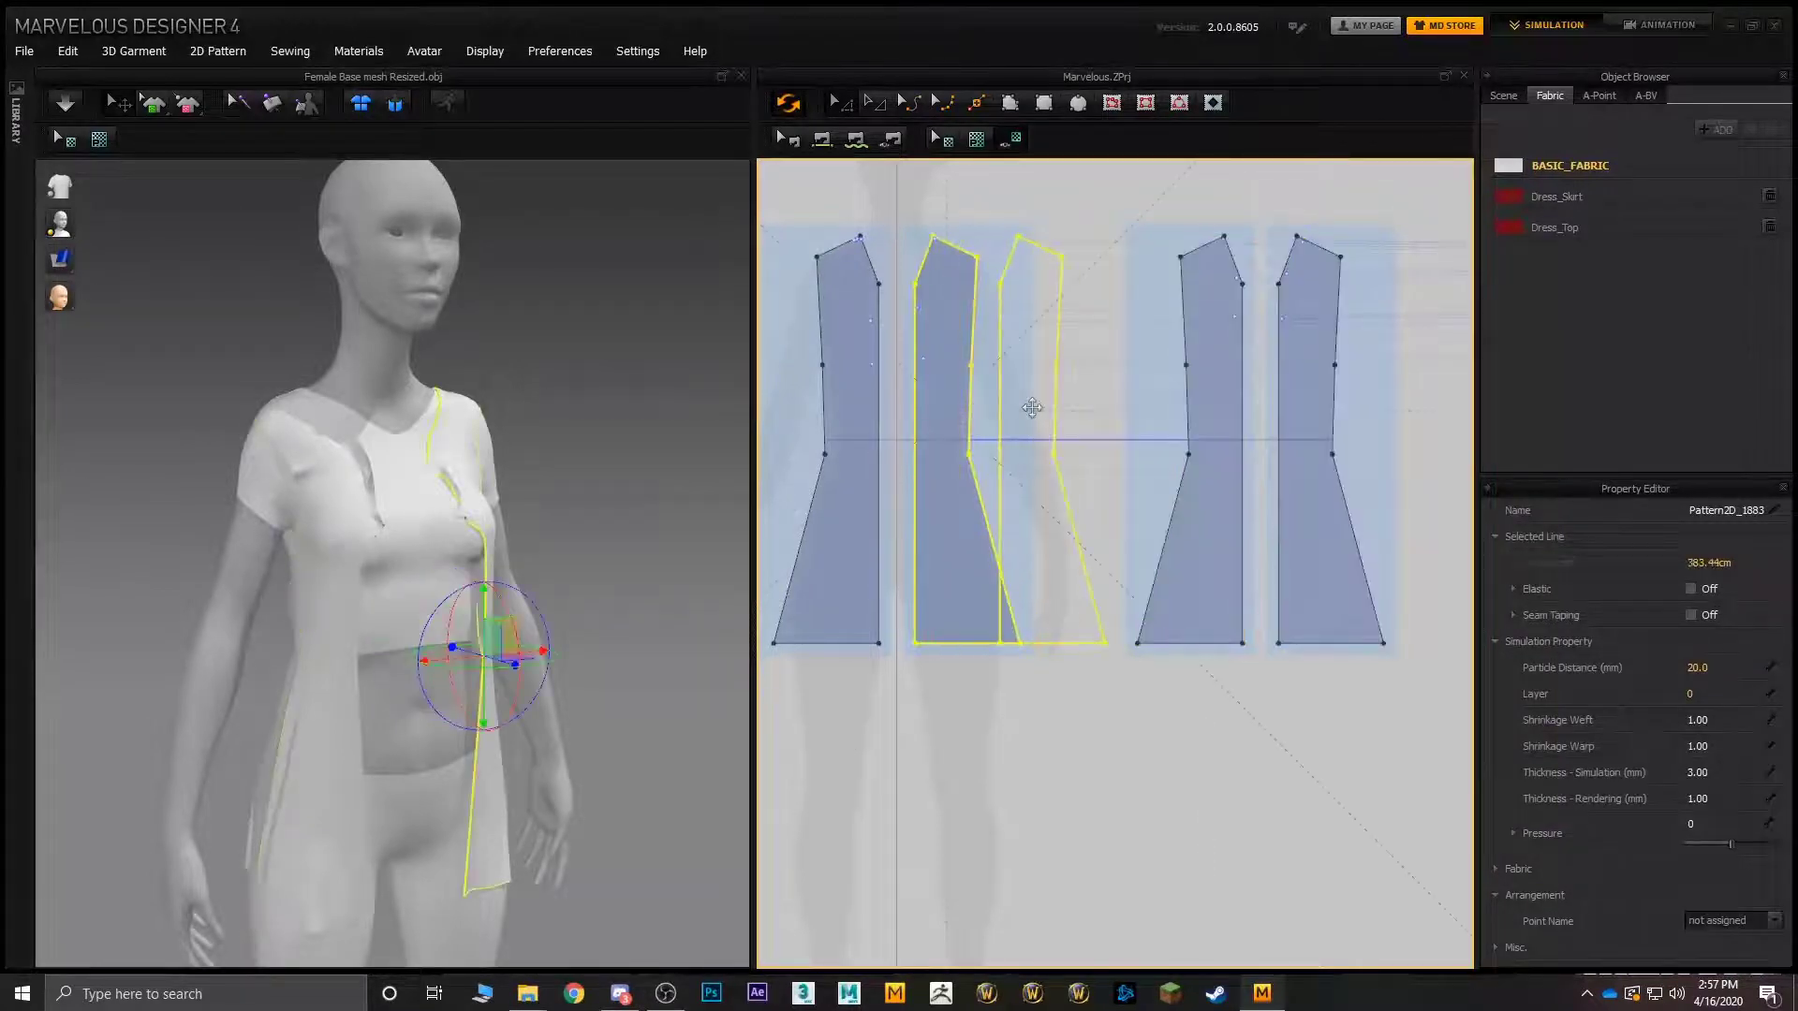
click(1032, 408)
drag(1315, 405, 1416, 432)
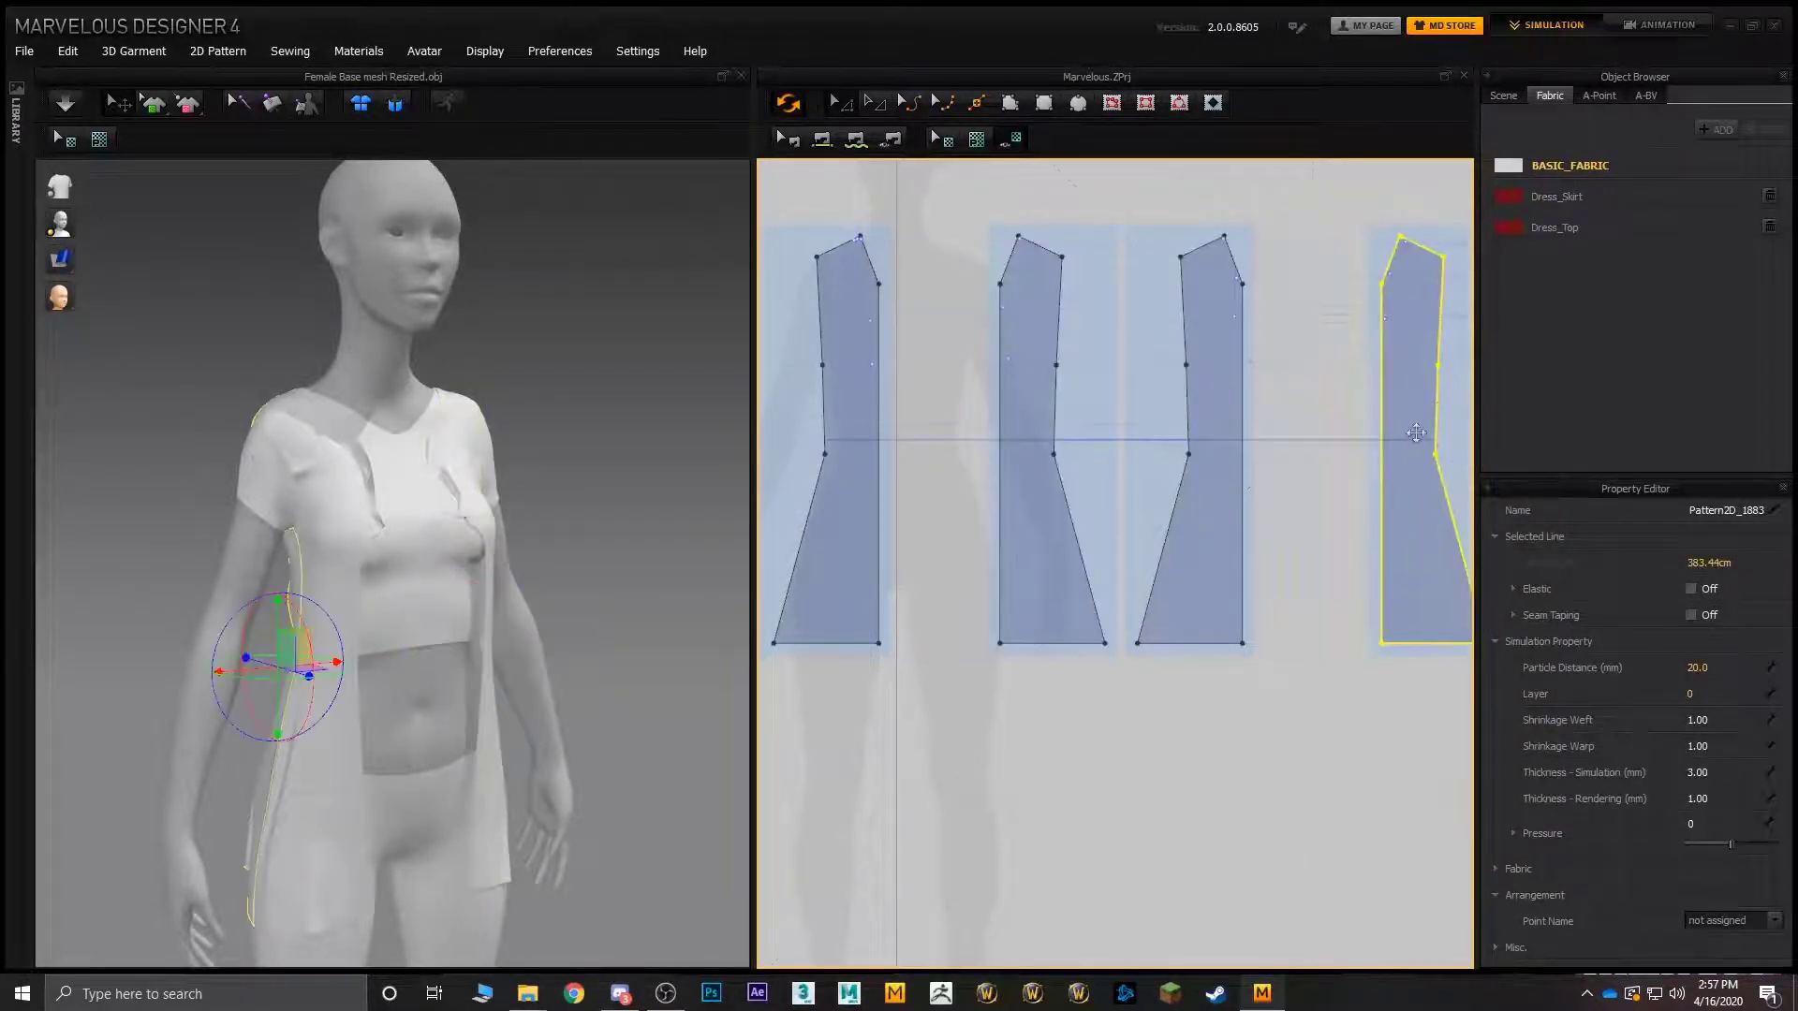
- Widen all four long garment panels by moving the straight centre edges of the mirrored front and back pairs outward
click(909, 407)
click(878, 320)
ctrl+drag(878, 320, 905, 326)
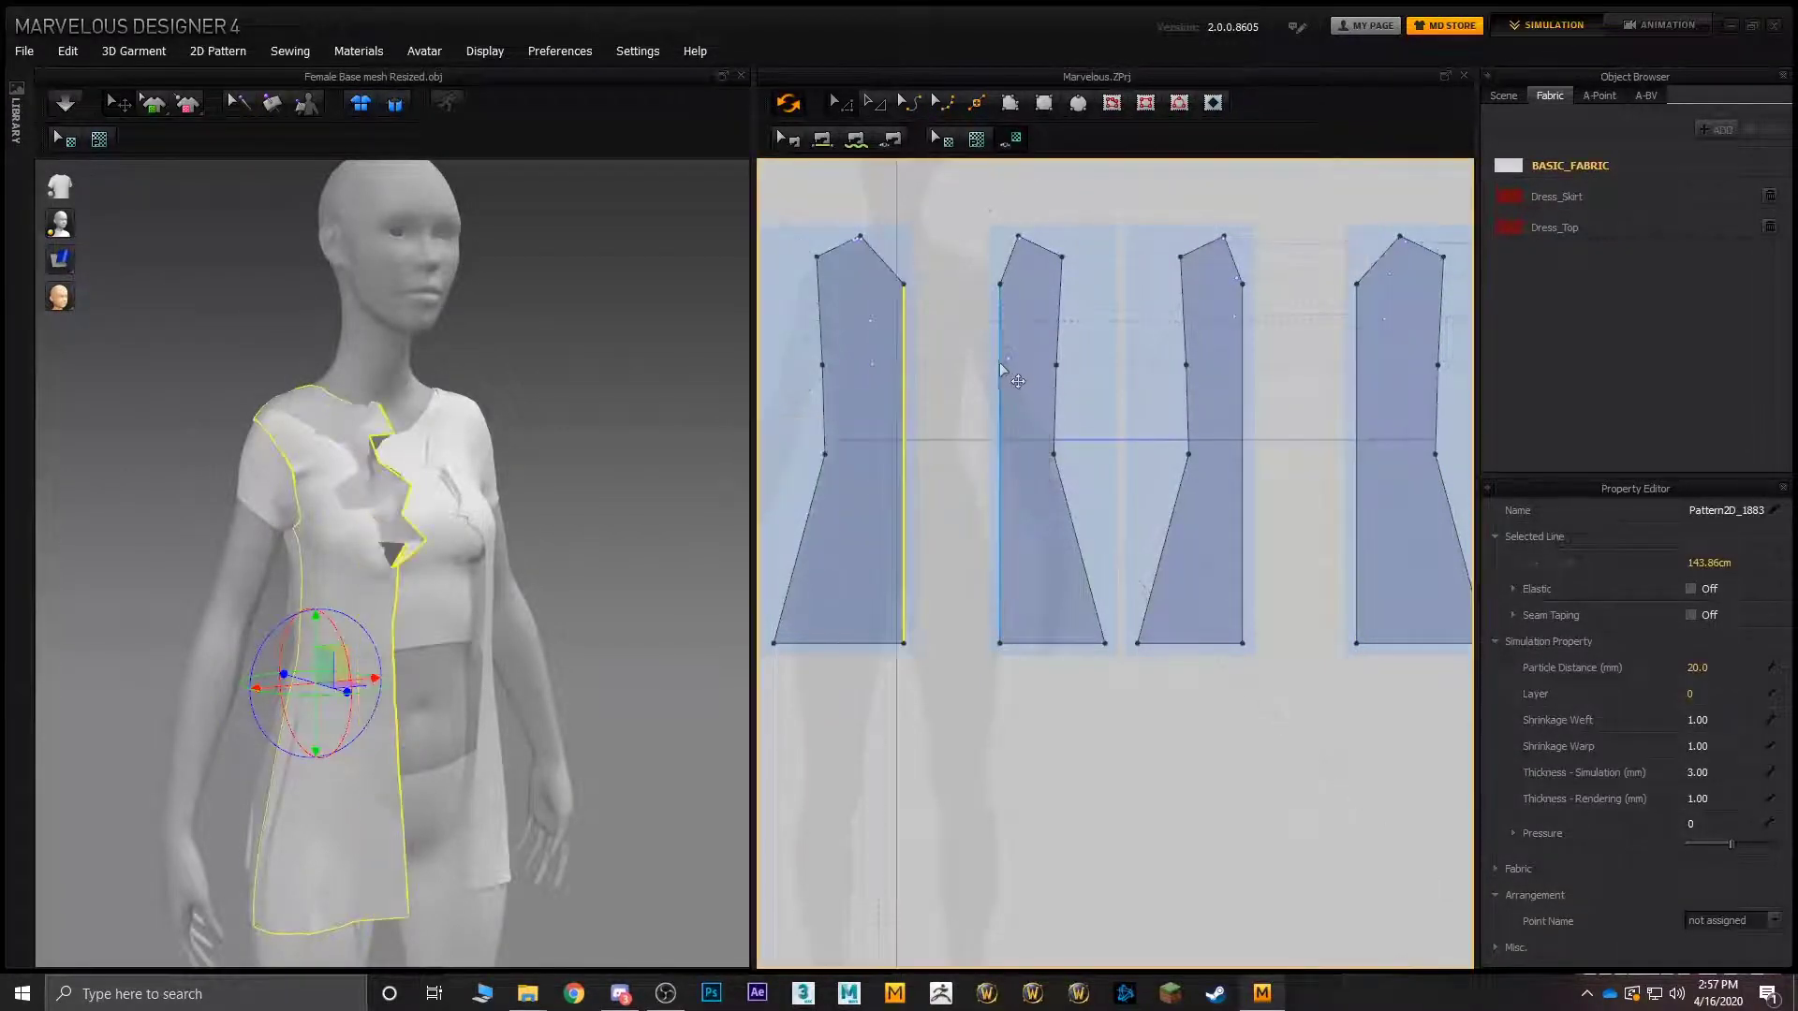
shift+drag(1000, 363, 969, 360)
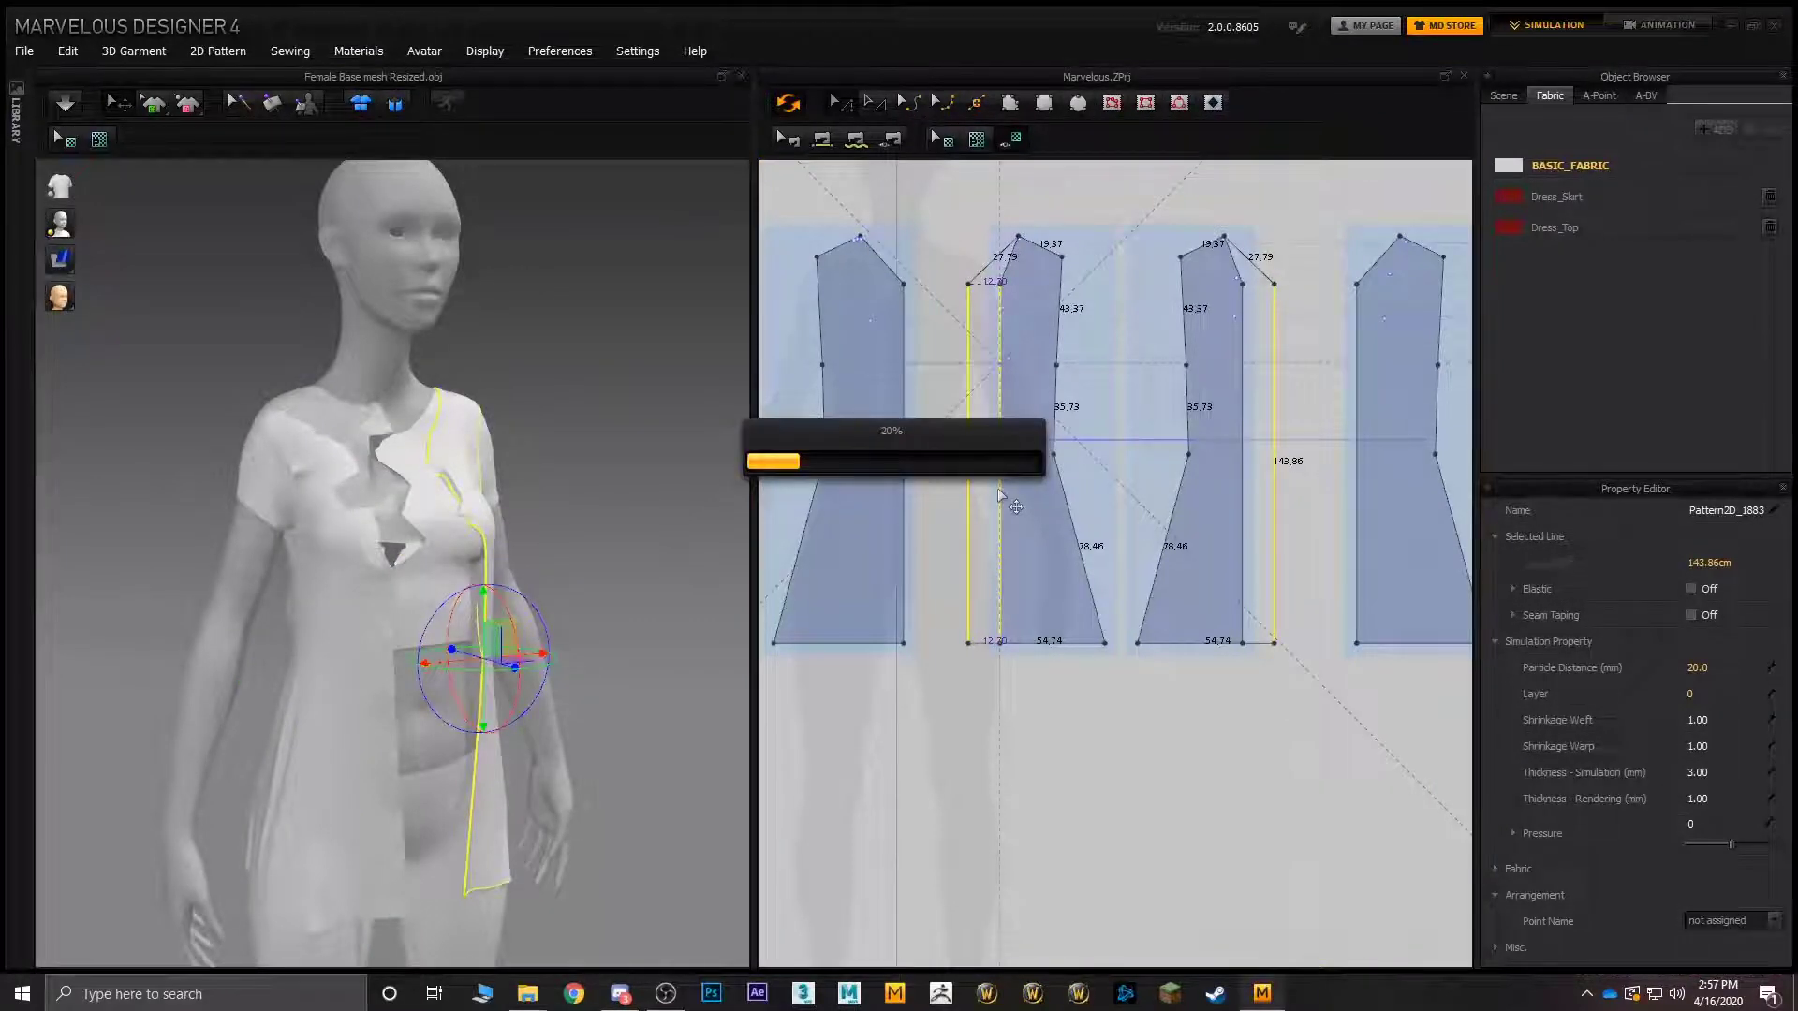
click(931, 414)
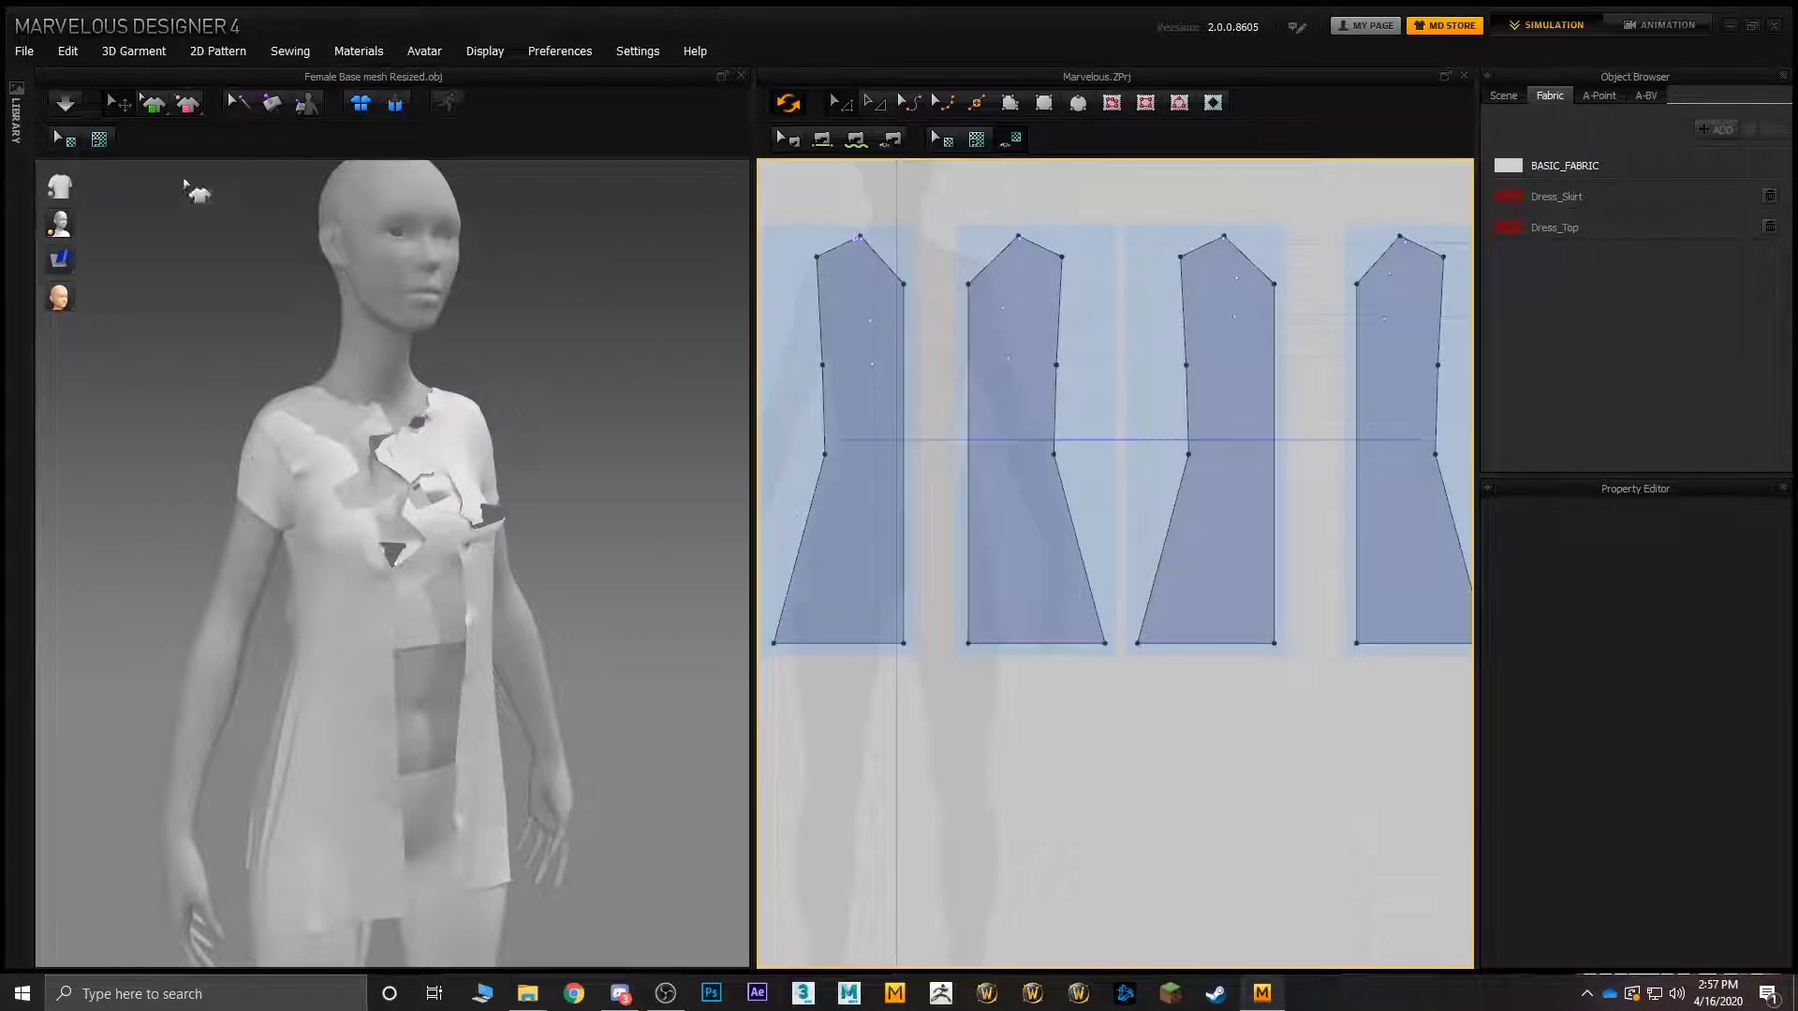
- Simulate the widened panels briefly, check the open back of the garment, and stop the simulation
click(65, 103)
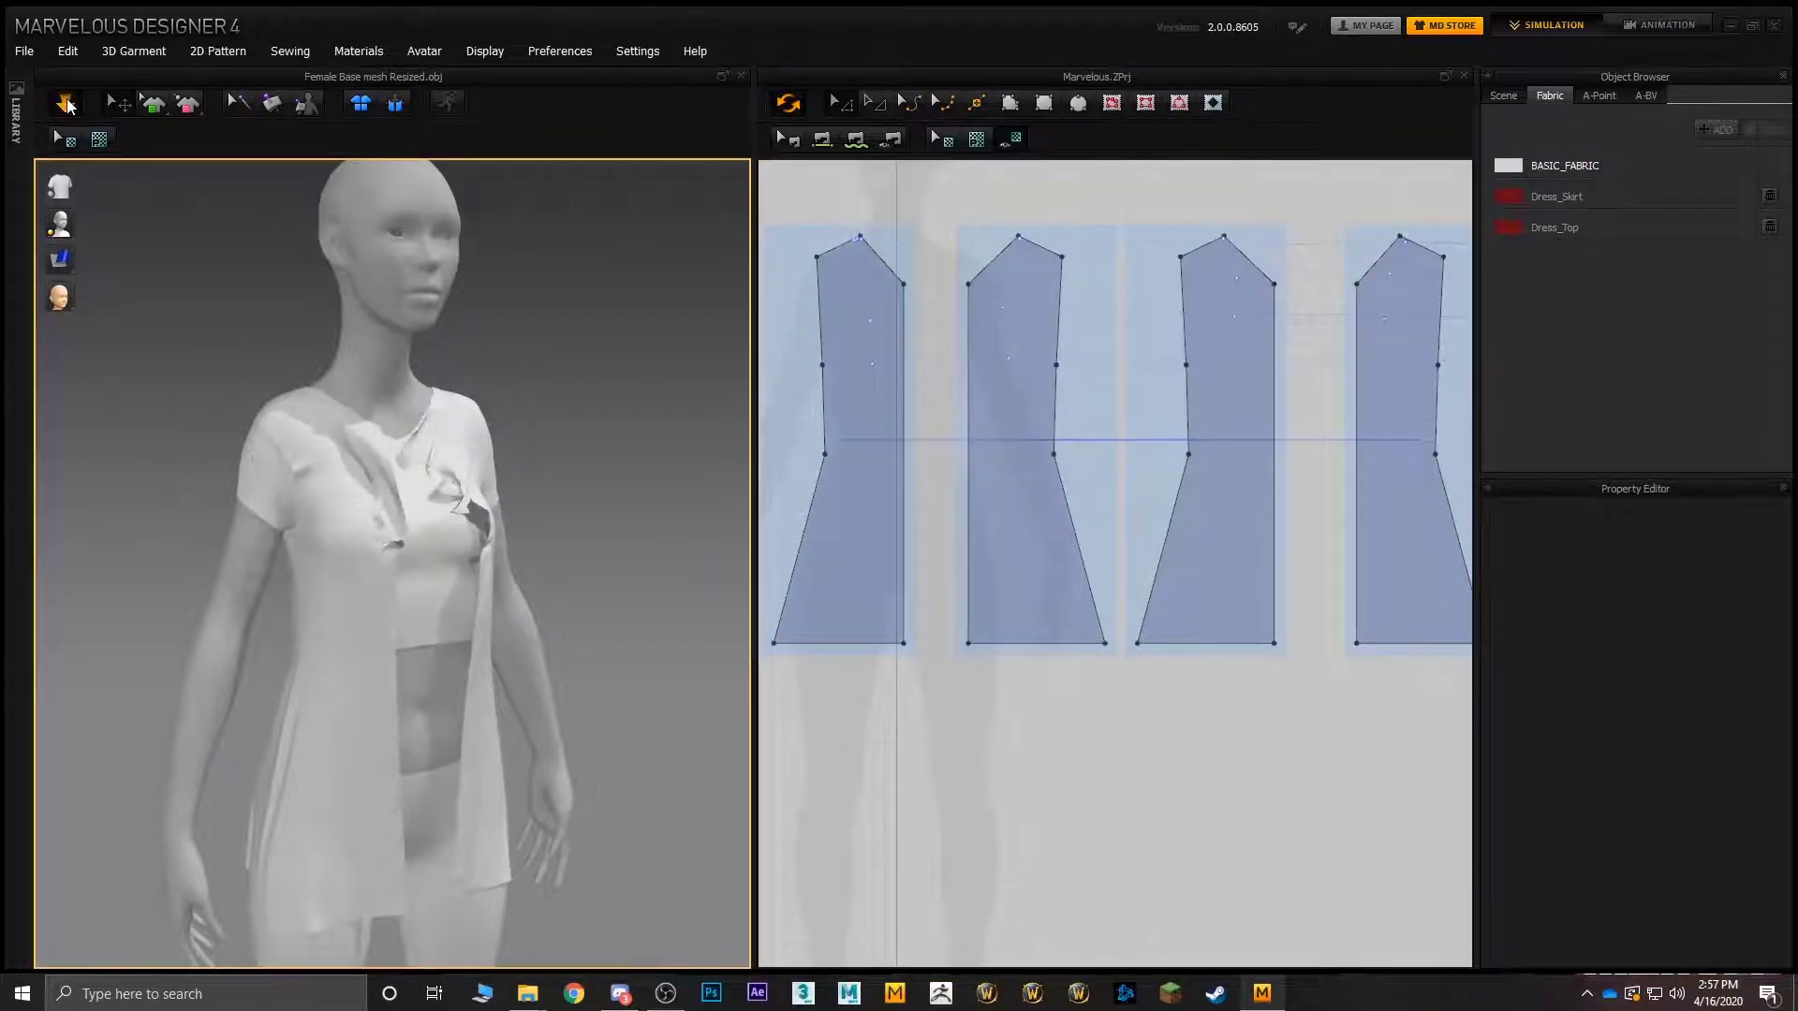
right_drag(132, 178, 390, 433)
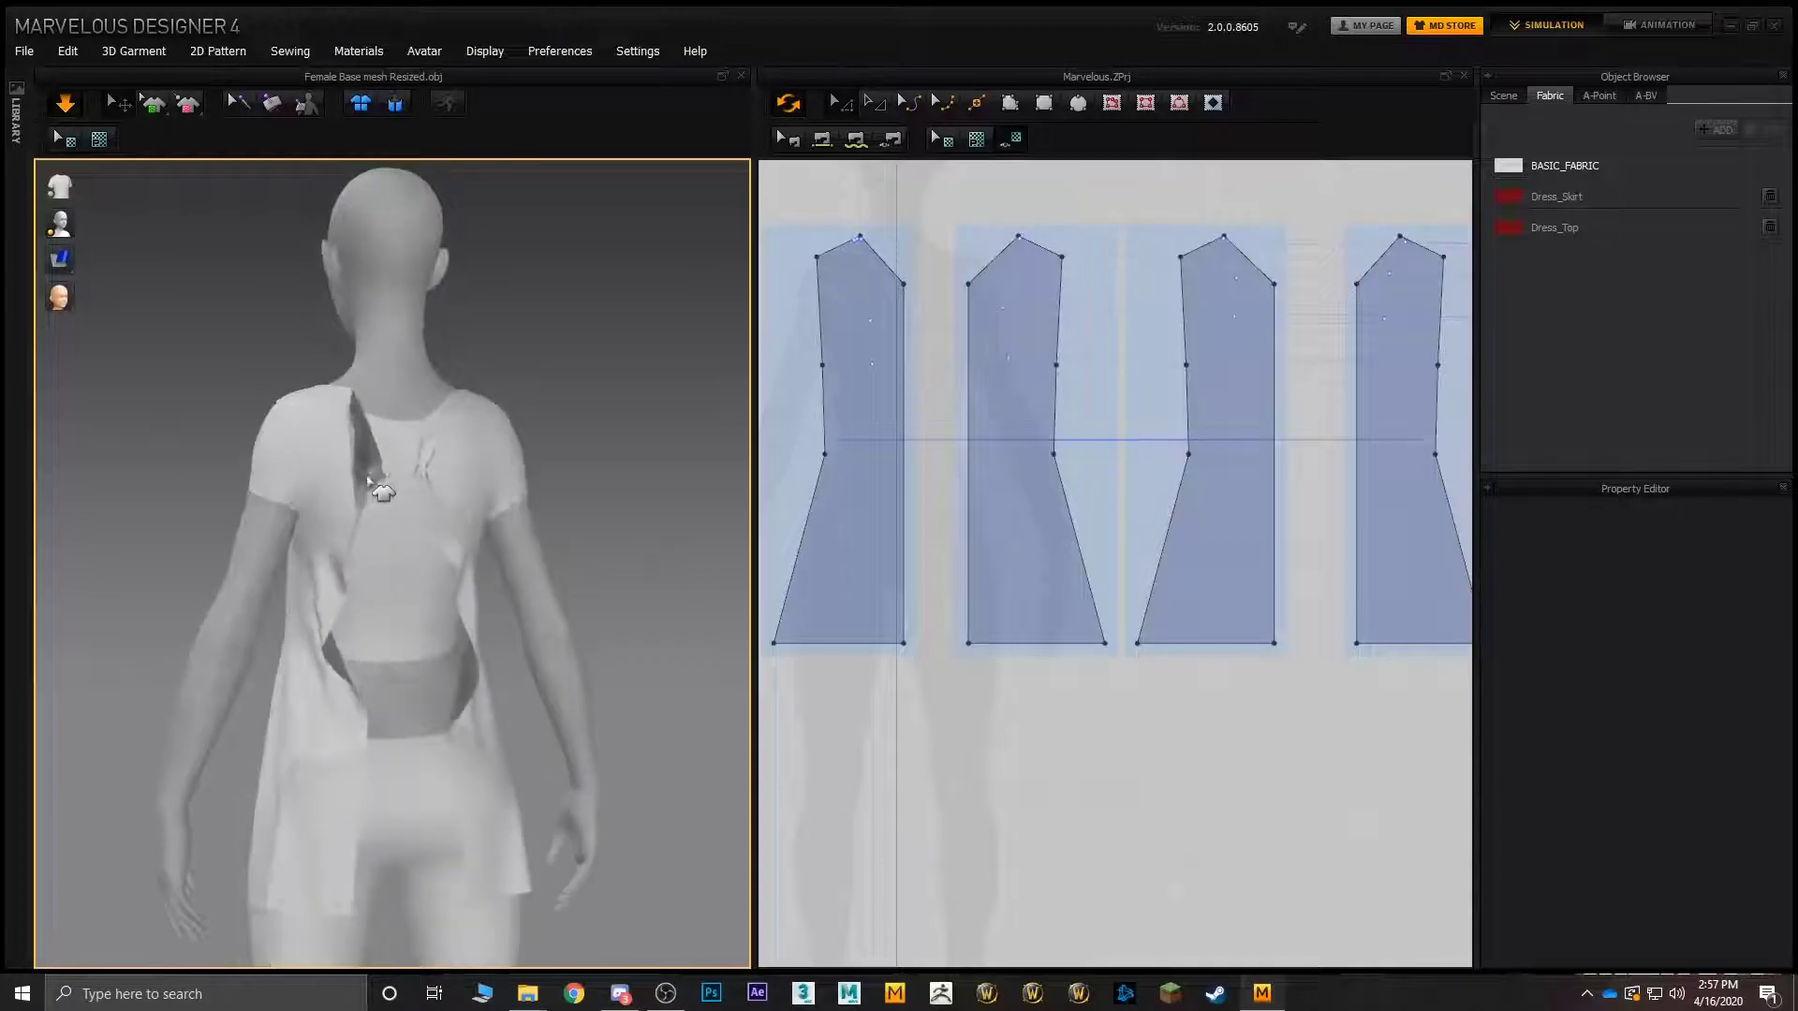
click(65, 103)
- Sew the centre-back edges of the two back panels together and simulate until the seam closes
middle_drag(1152, 445, 876, 472)
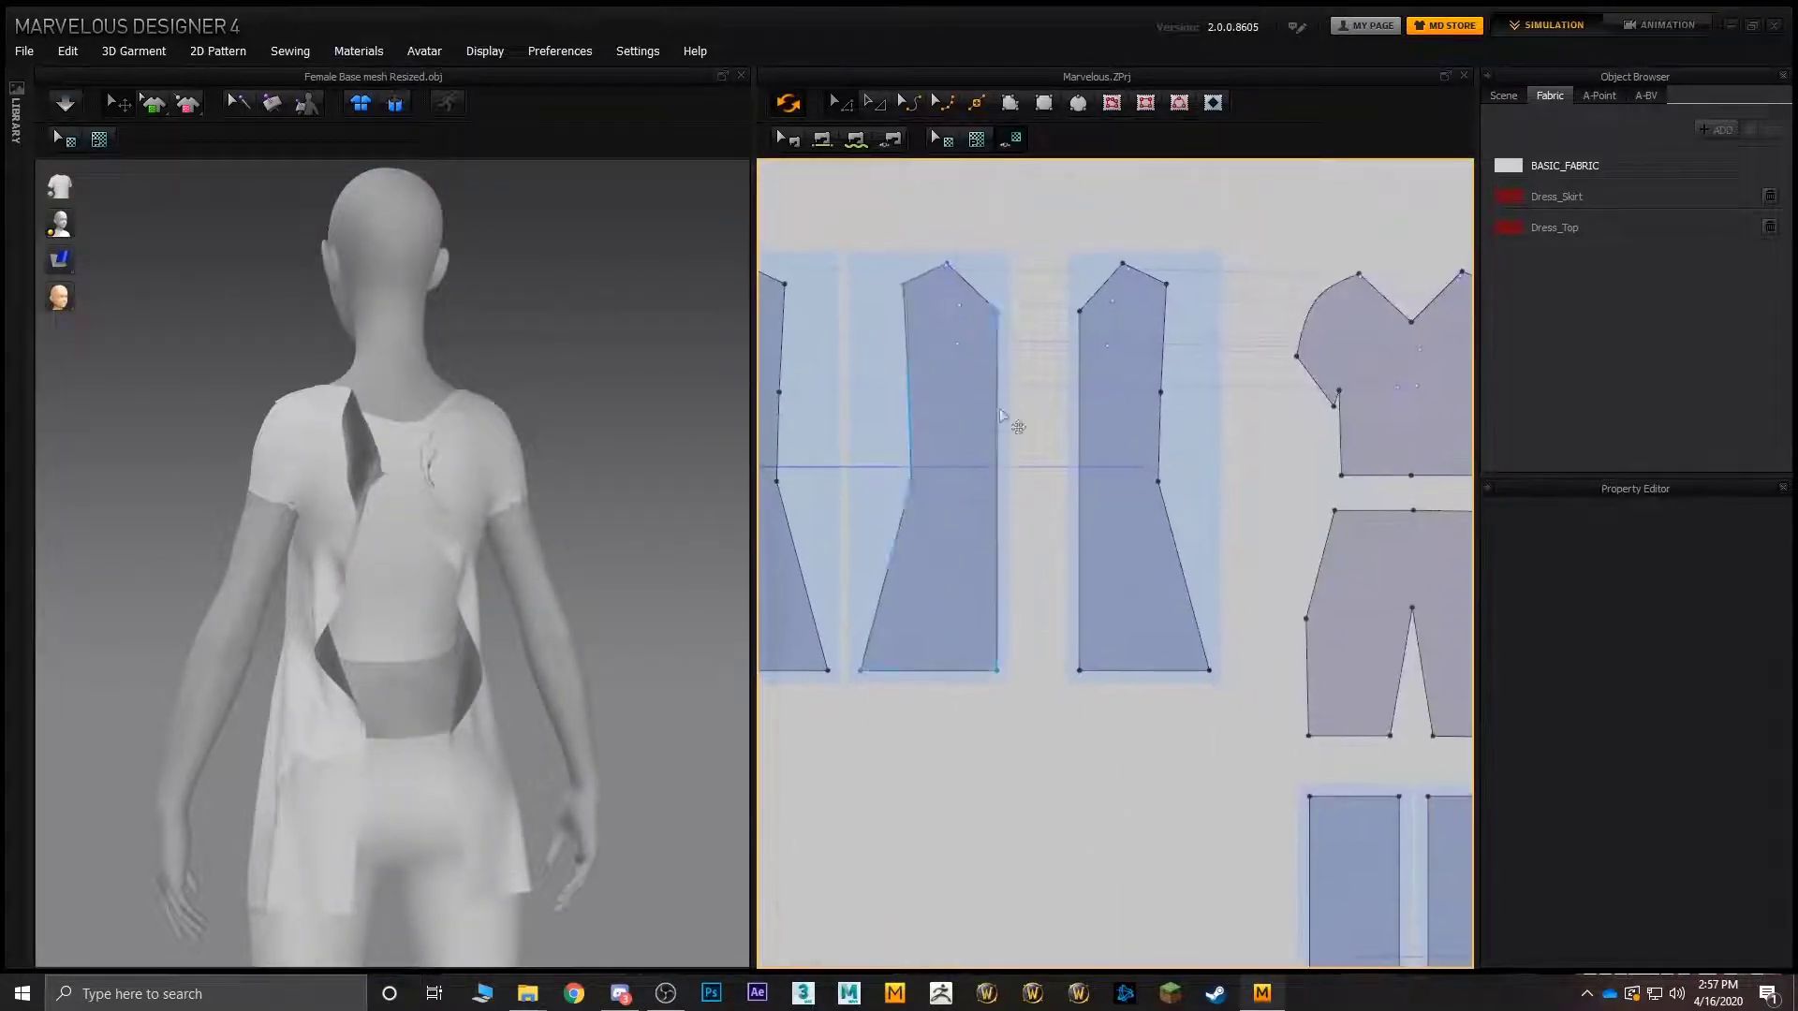
click(823, 145)
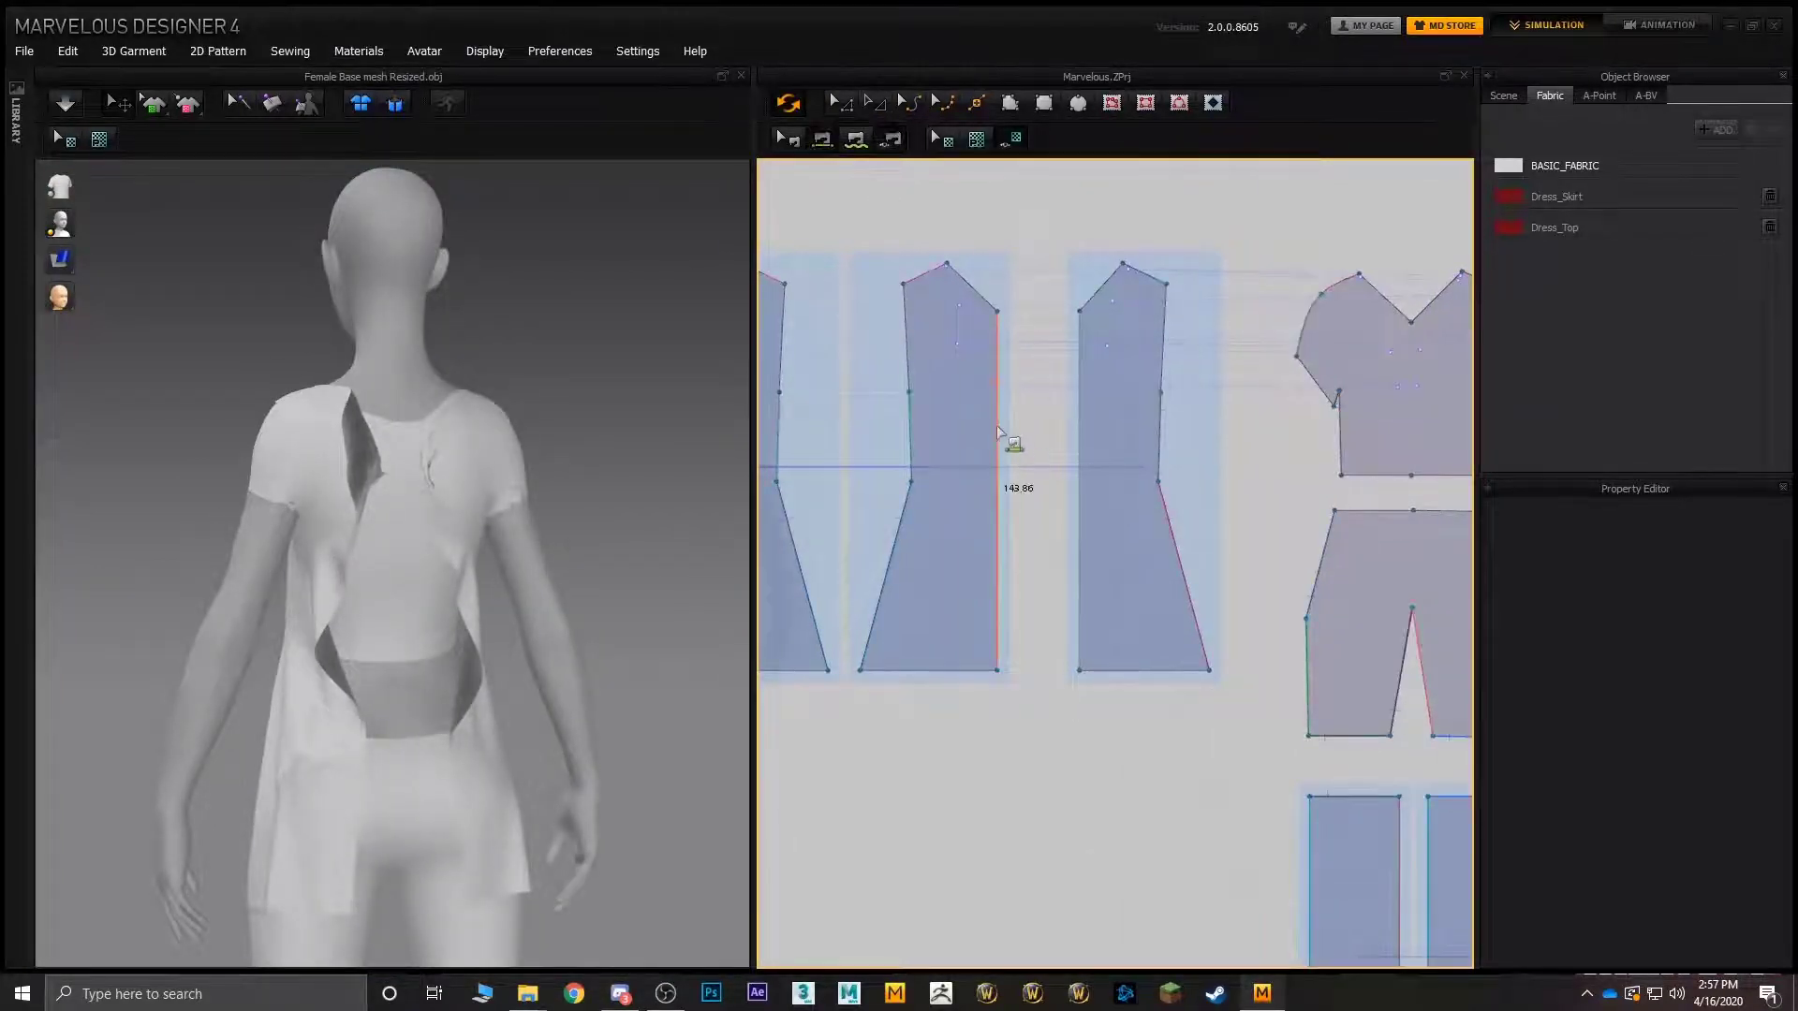
click(1072, 423)
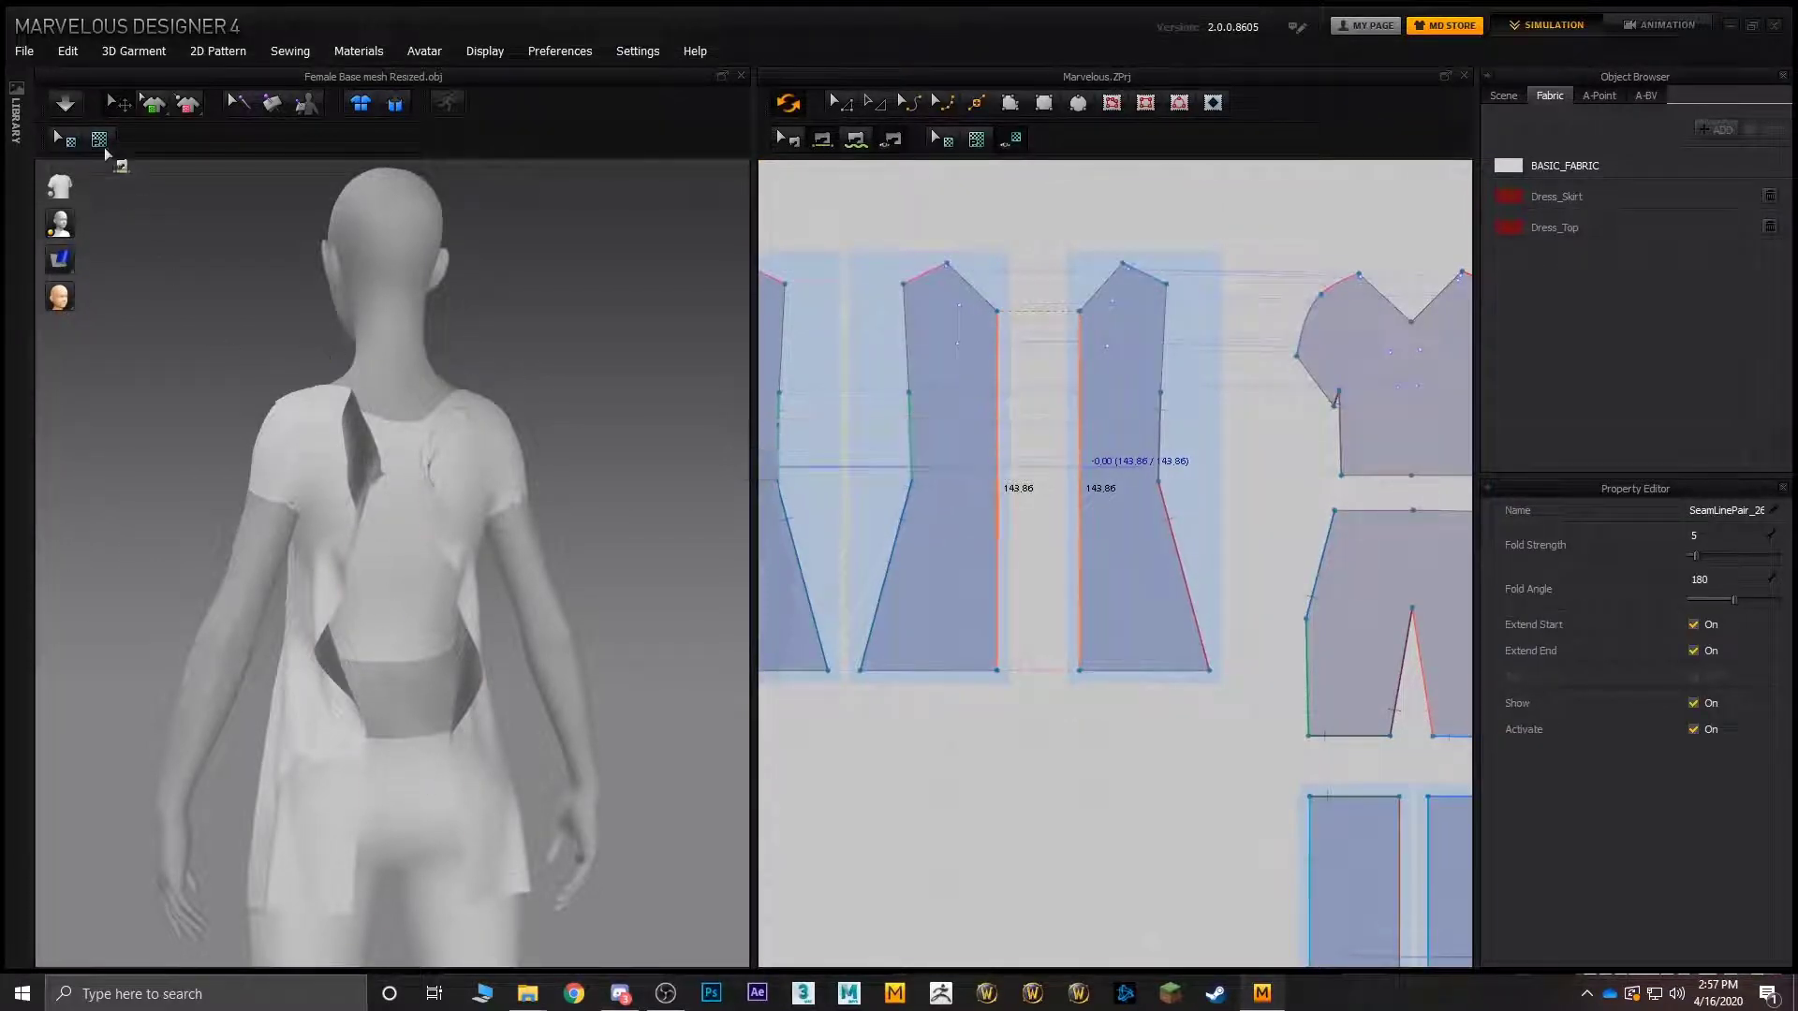
click(65, 104)
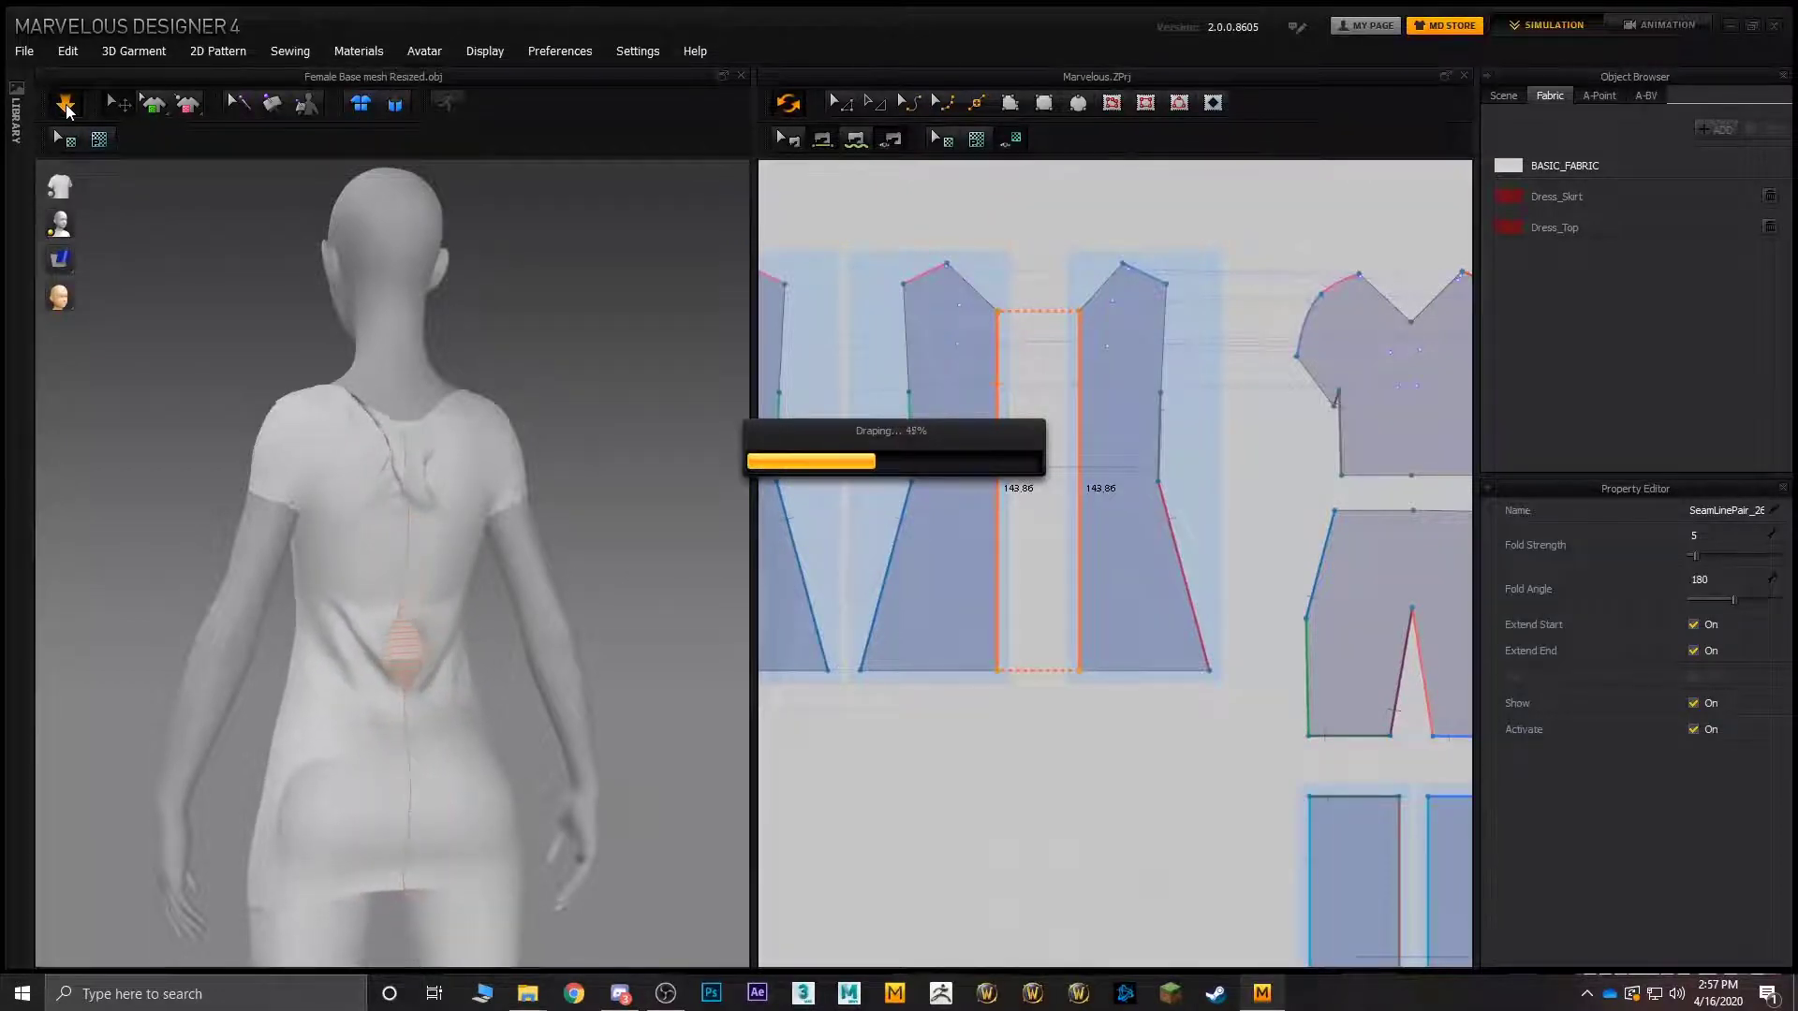
click(66, 110)
- Restart the simulation and pull the back hem away from the avatar's hips to loosen the fabric
right_drag(357, 343, 400, 569)
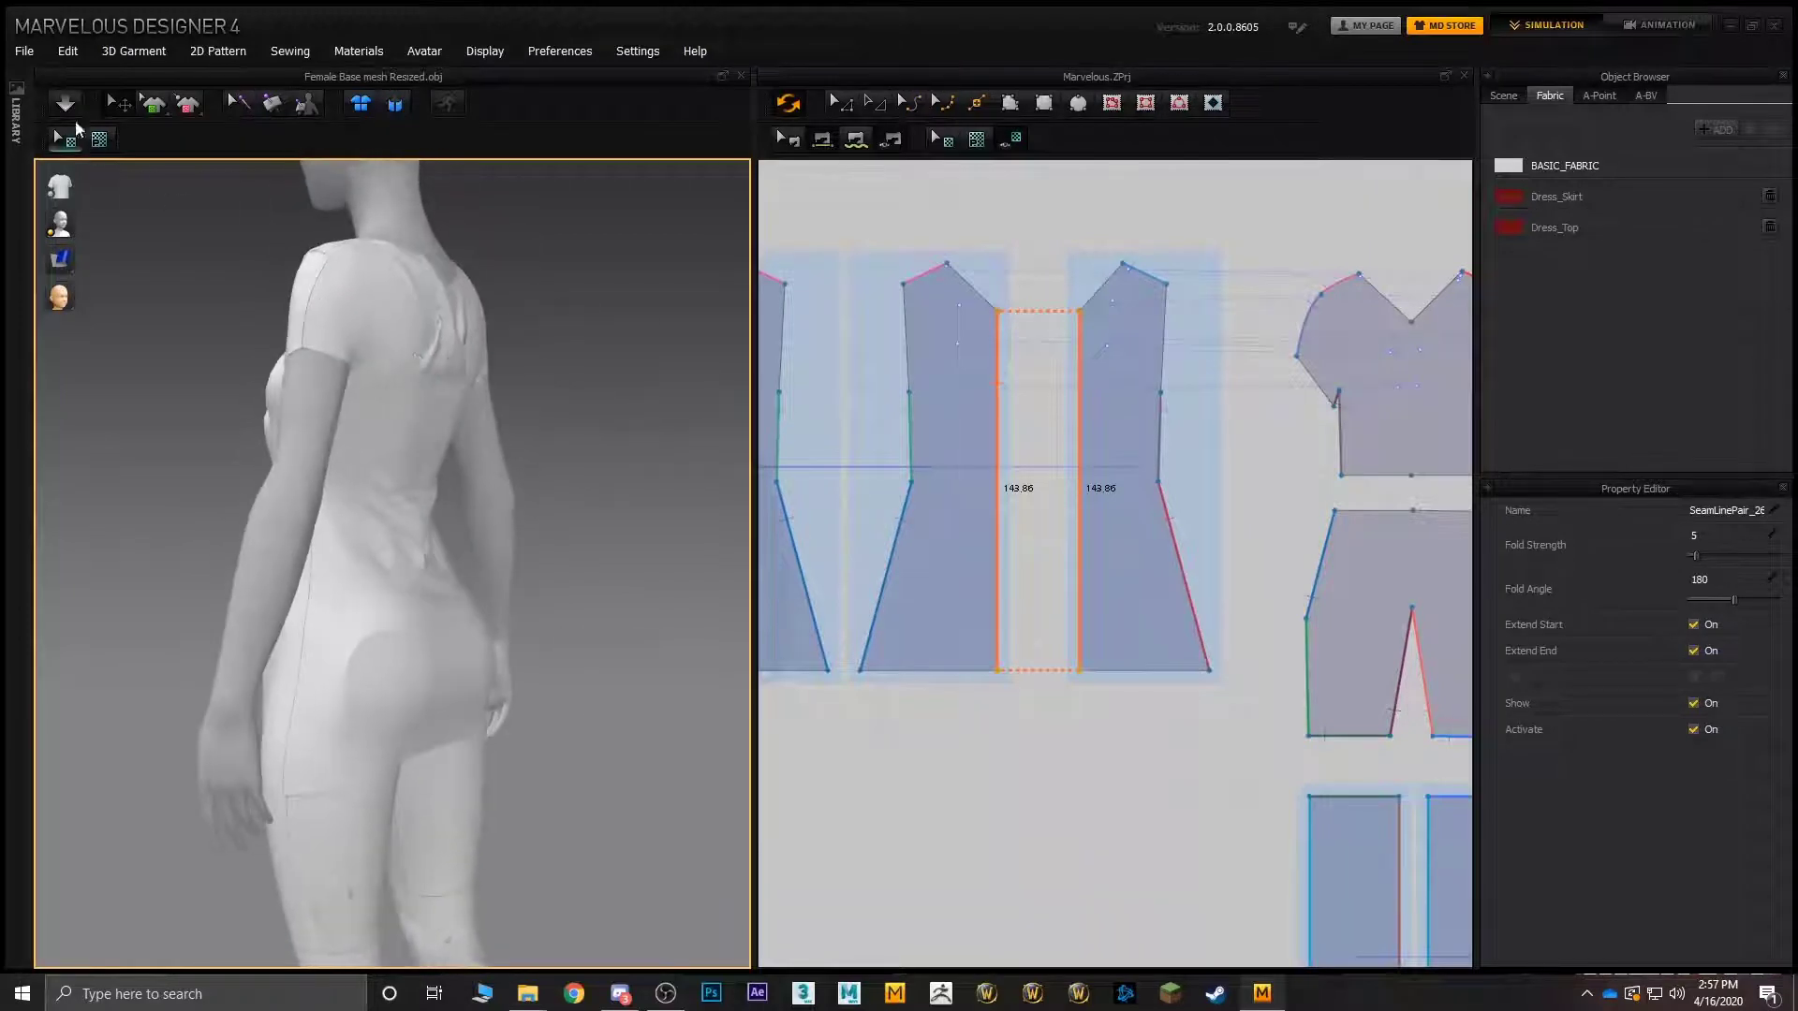
key(space)
drag(487, 637, 600, 797)
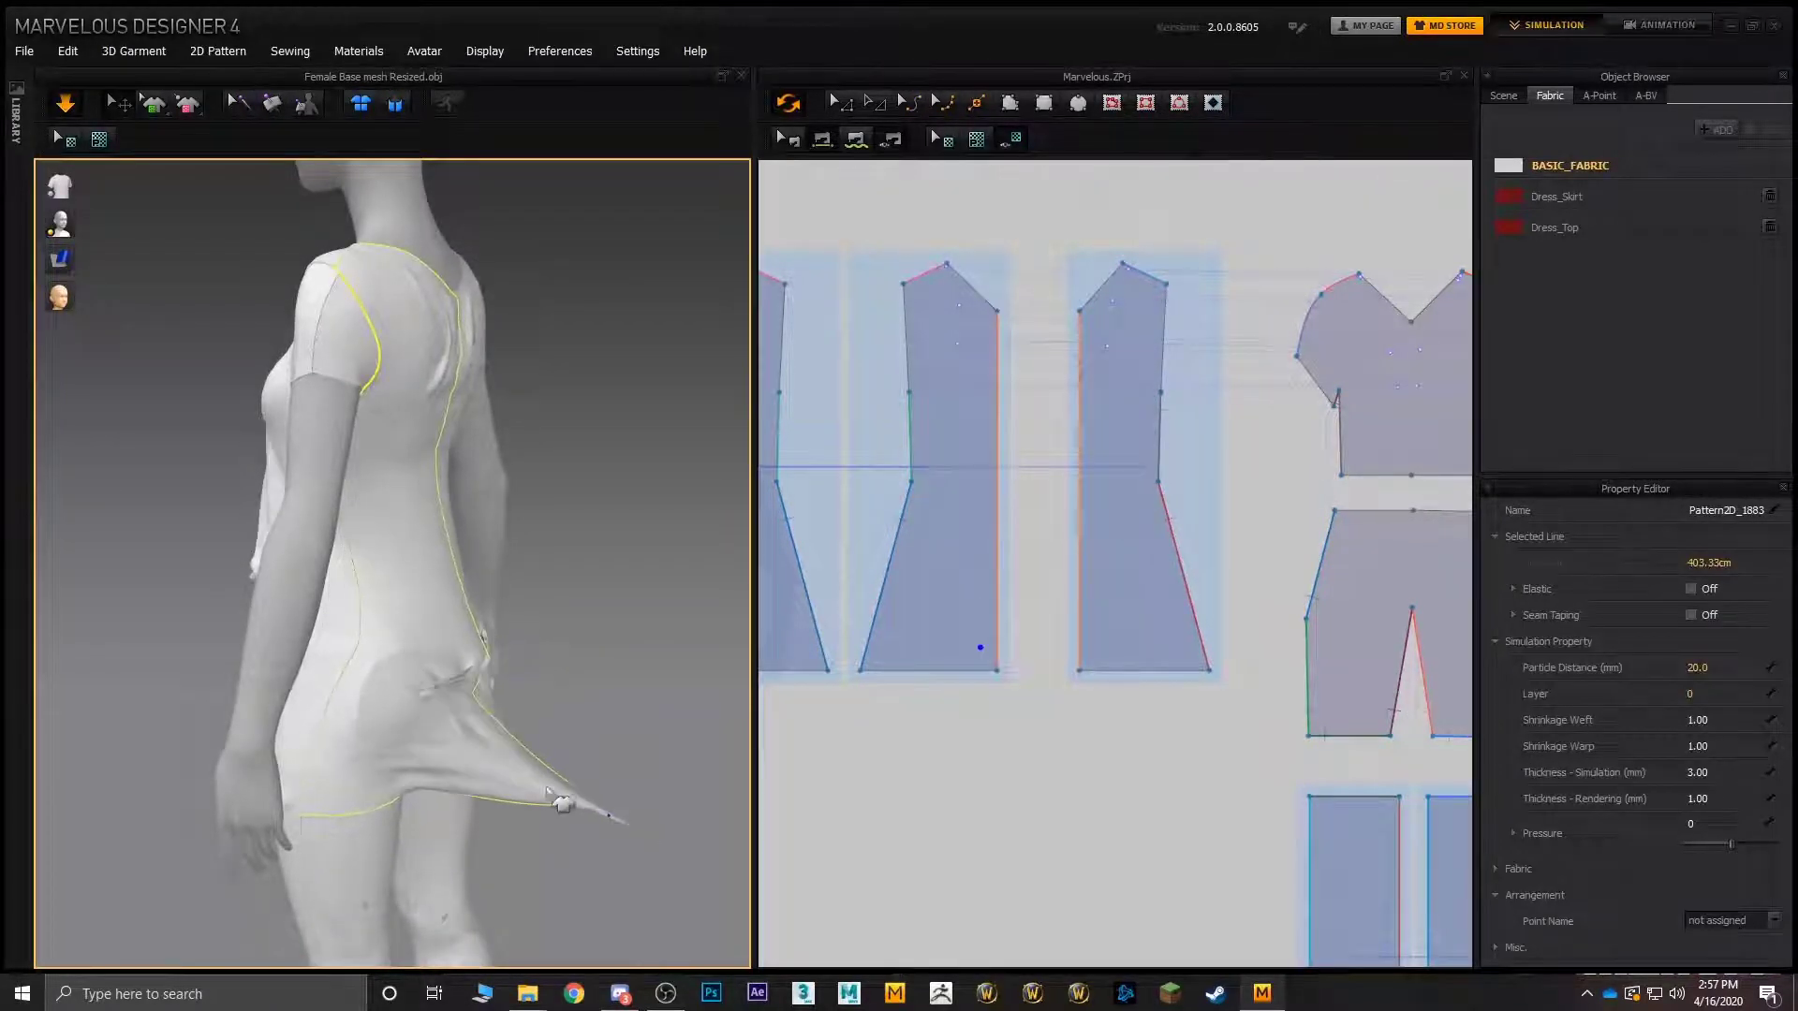
right_drag(473, 701, 389, 554)
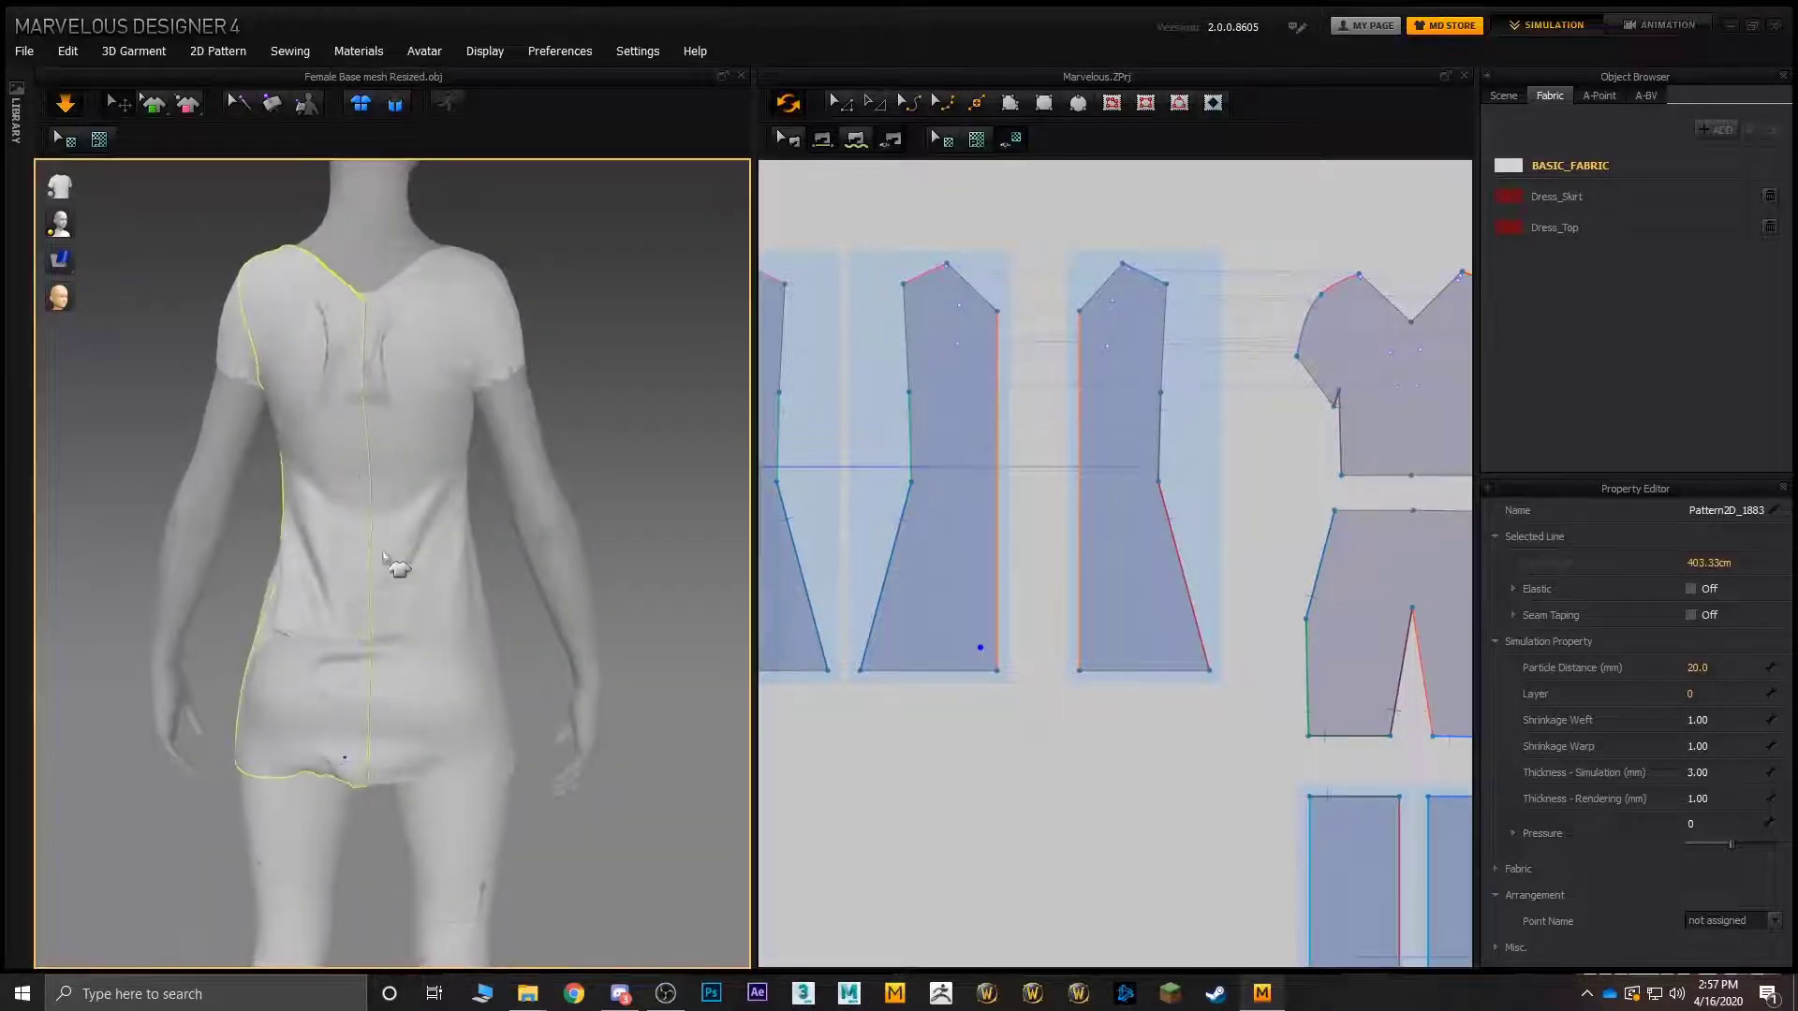
- Delete the tacks in the middle of the upper back and resume the simulation
scroll(381, 481, up, 5)
scroll(454, 562, up, 3)
scroll(418, 249, up, 3)
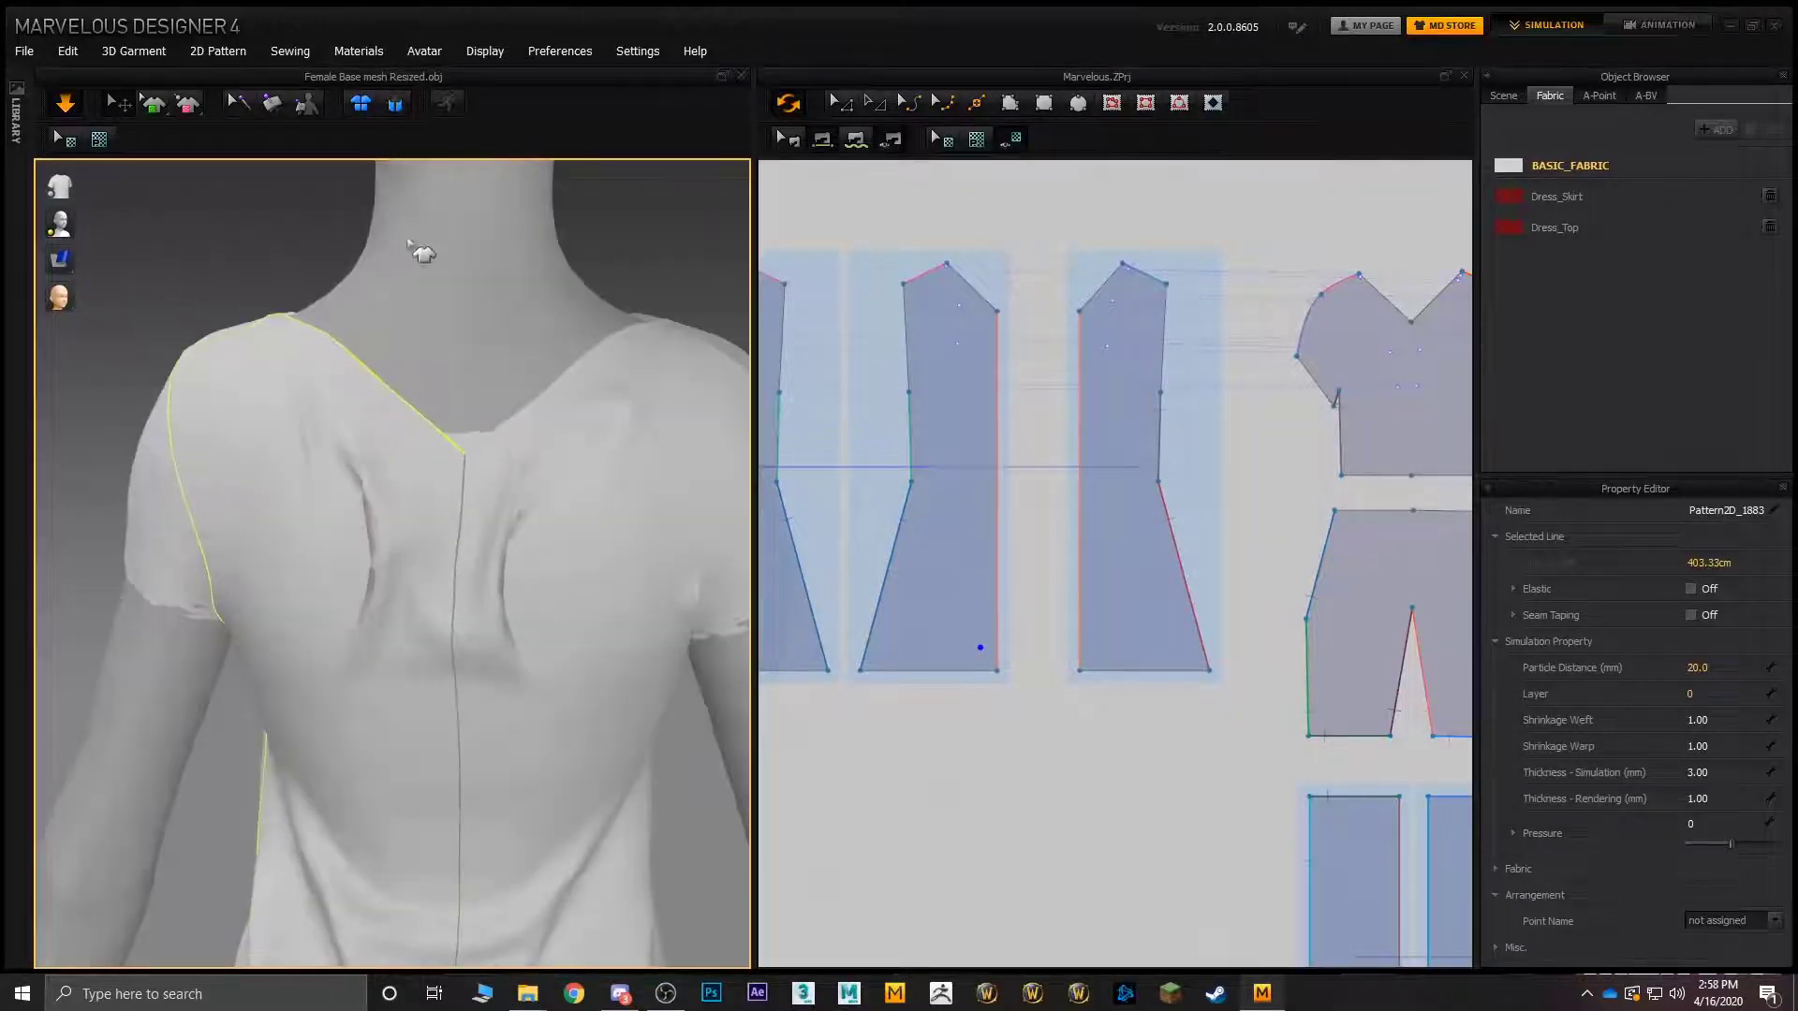
click(273, 103)
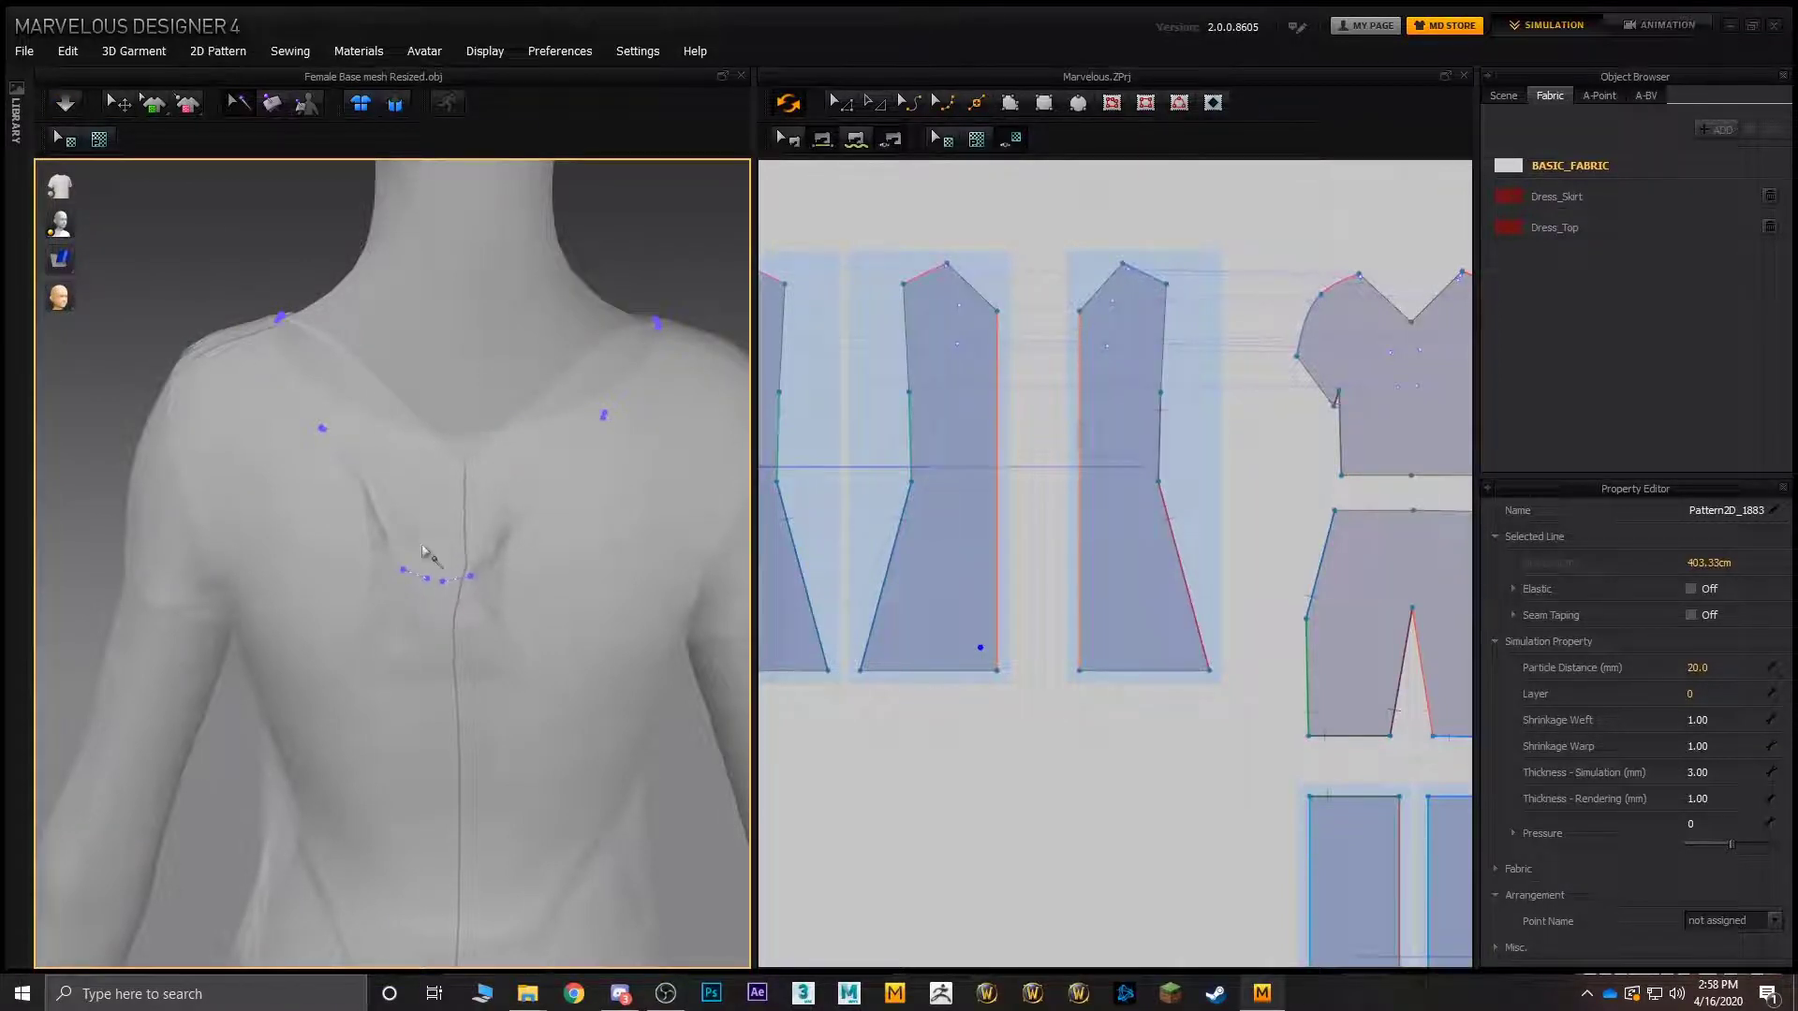
click(403, 573)
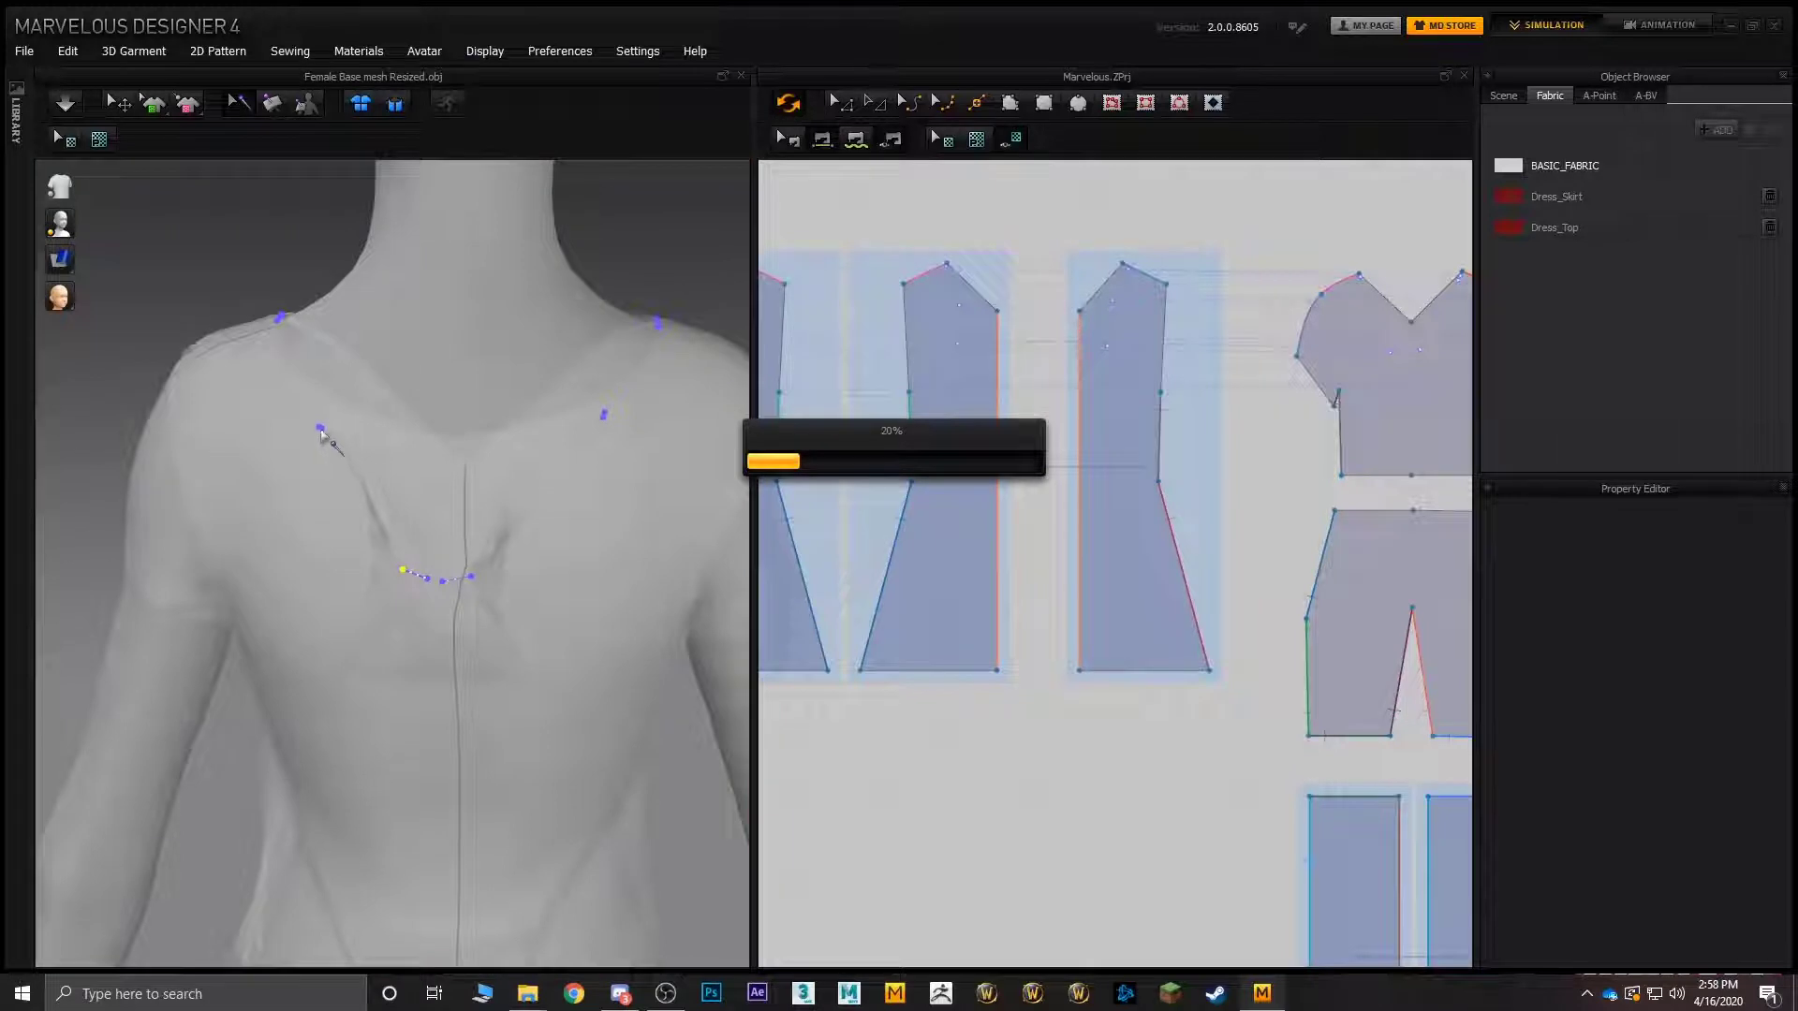
click(470, 577)
click(66, 104)
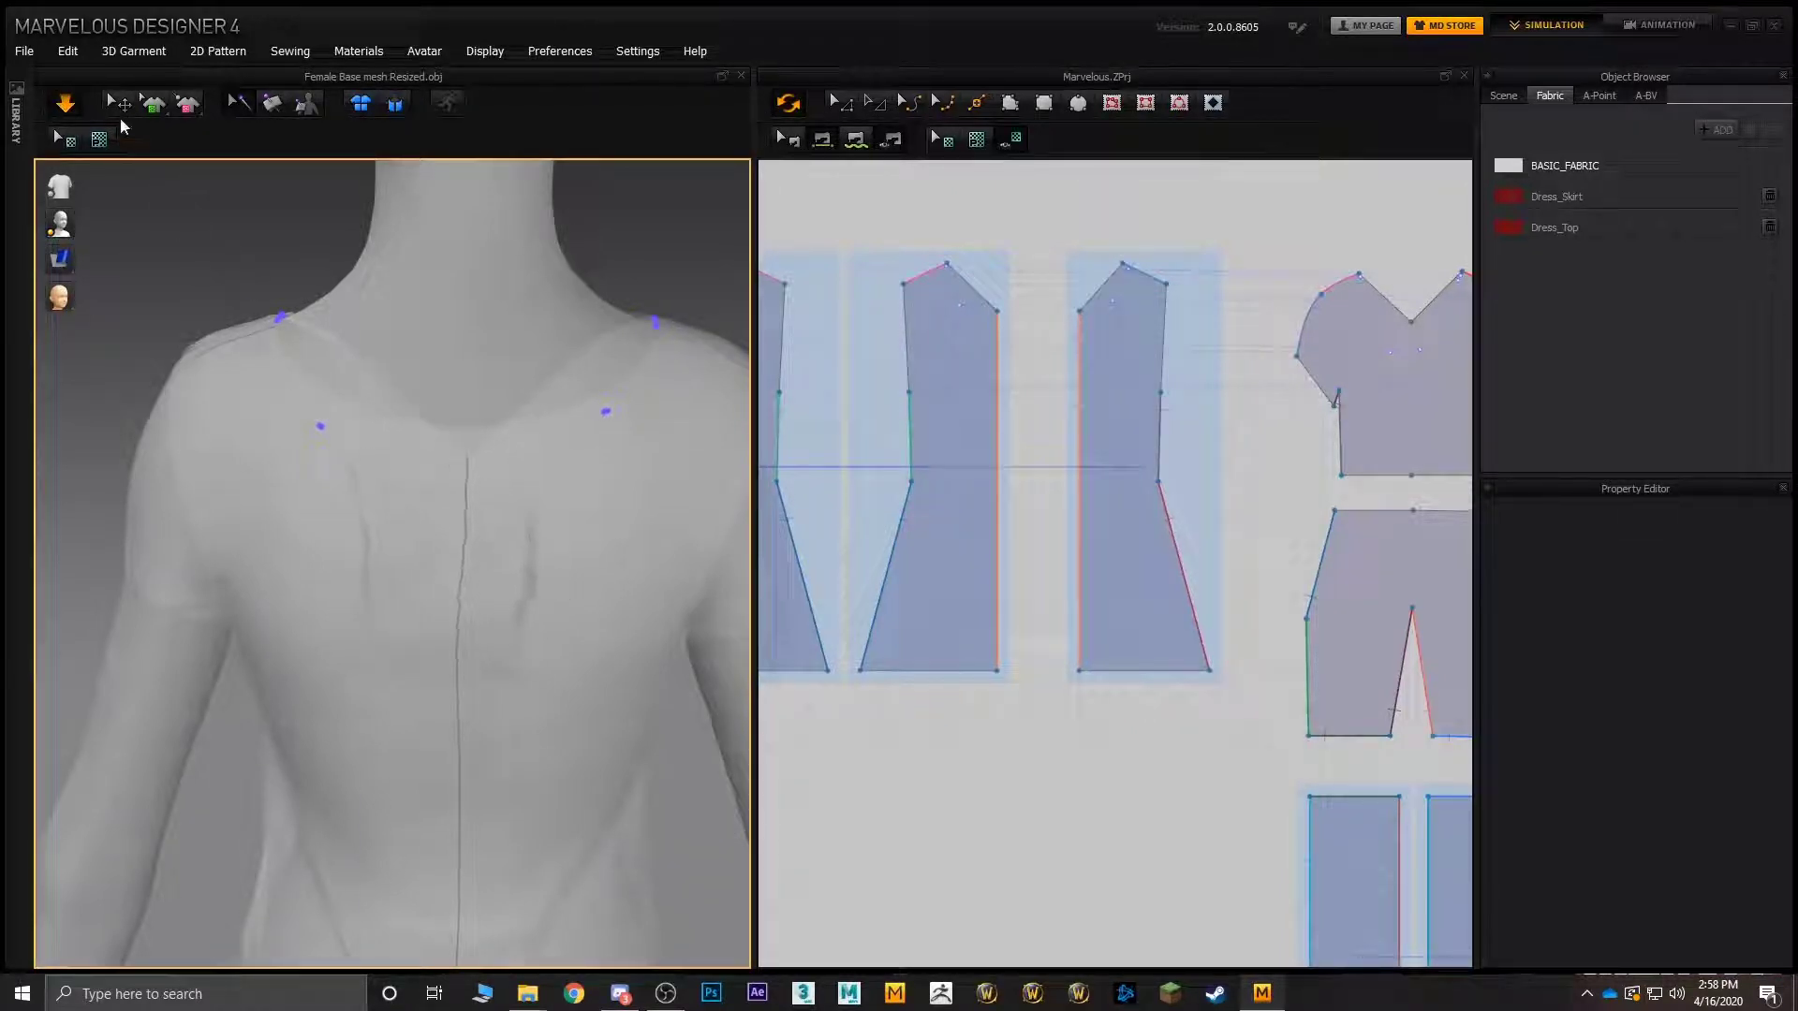
- Pull the back panel and the front panel at the avatar's right chest while simulating, and stop the simulation
click(564, 576)
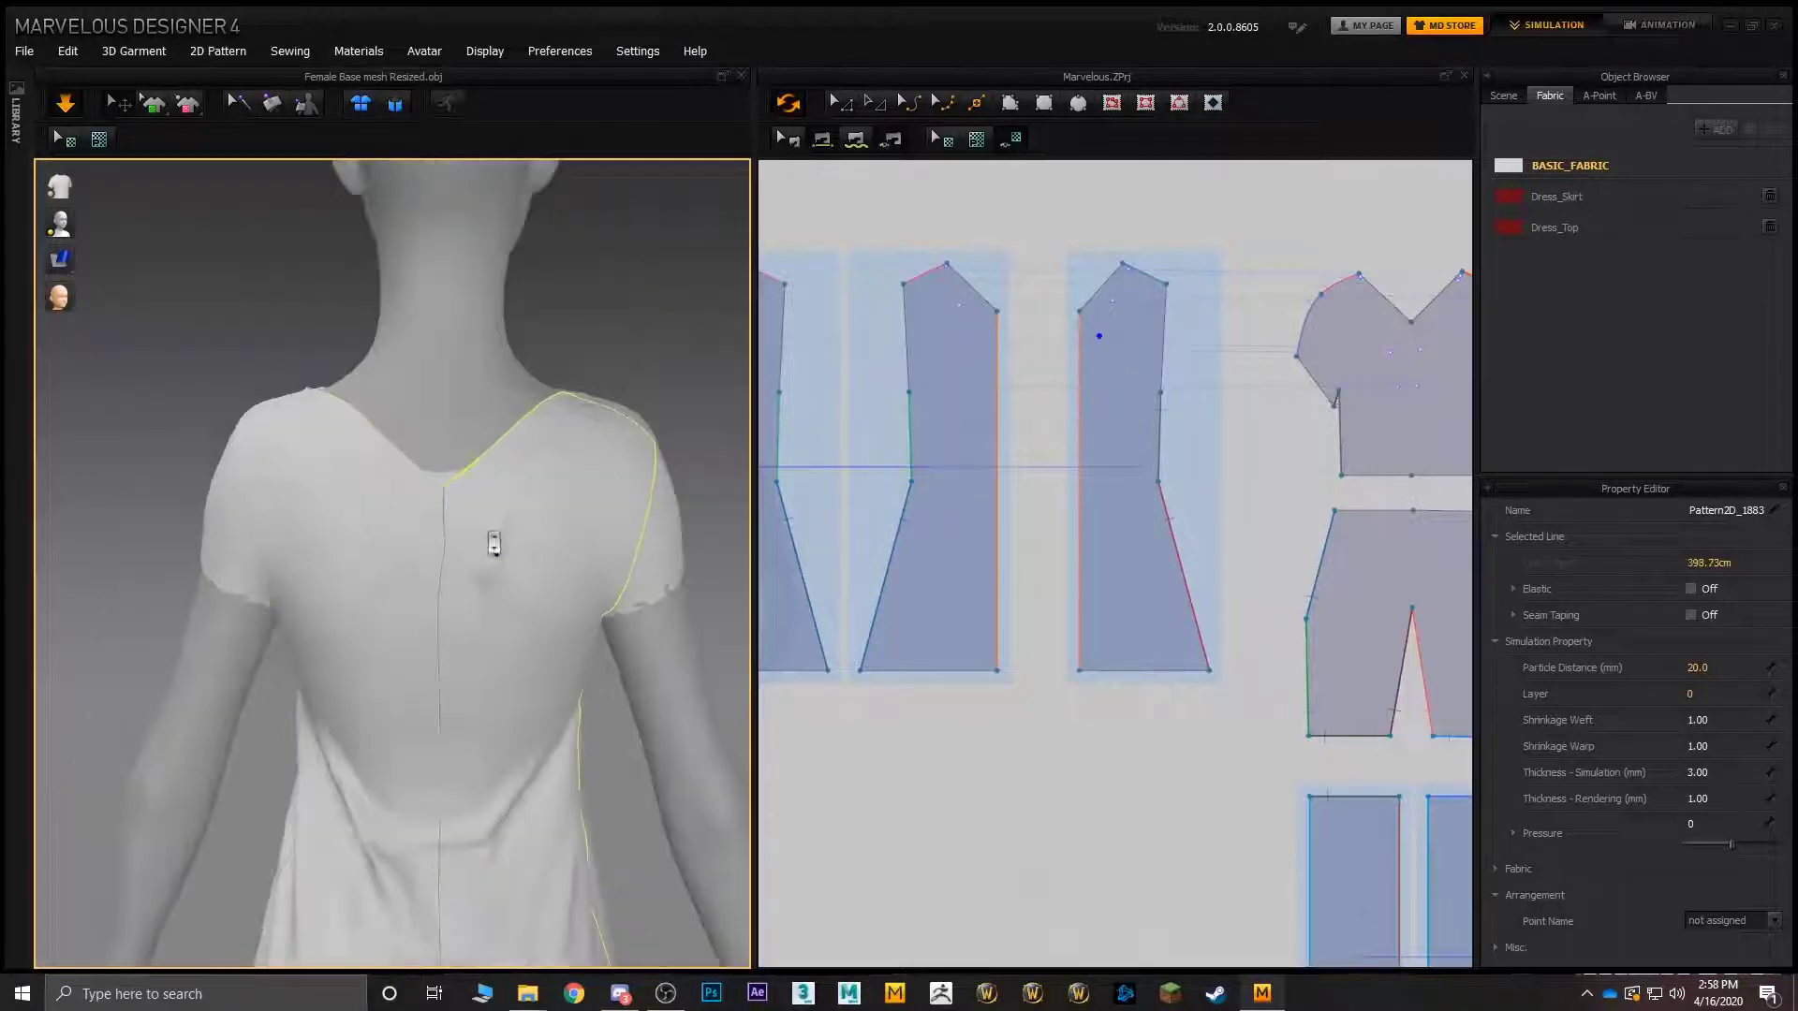
right_drag(494, 543, 564, 400)
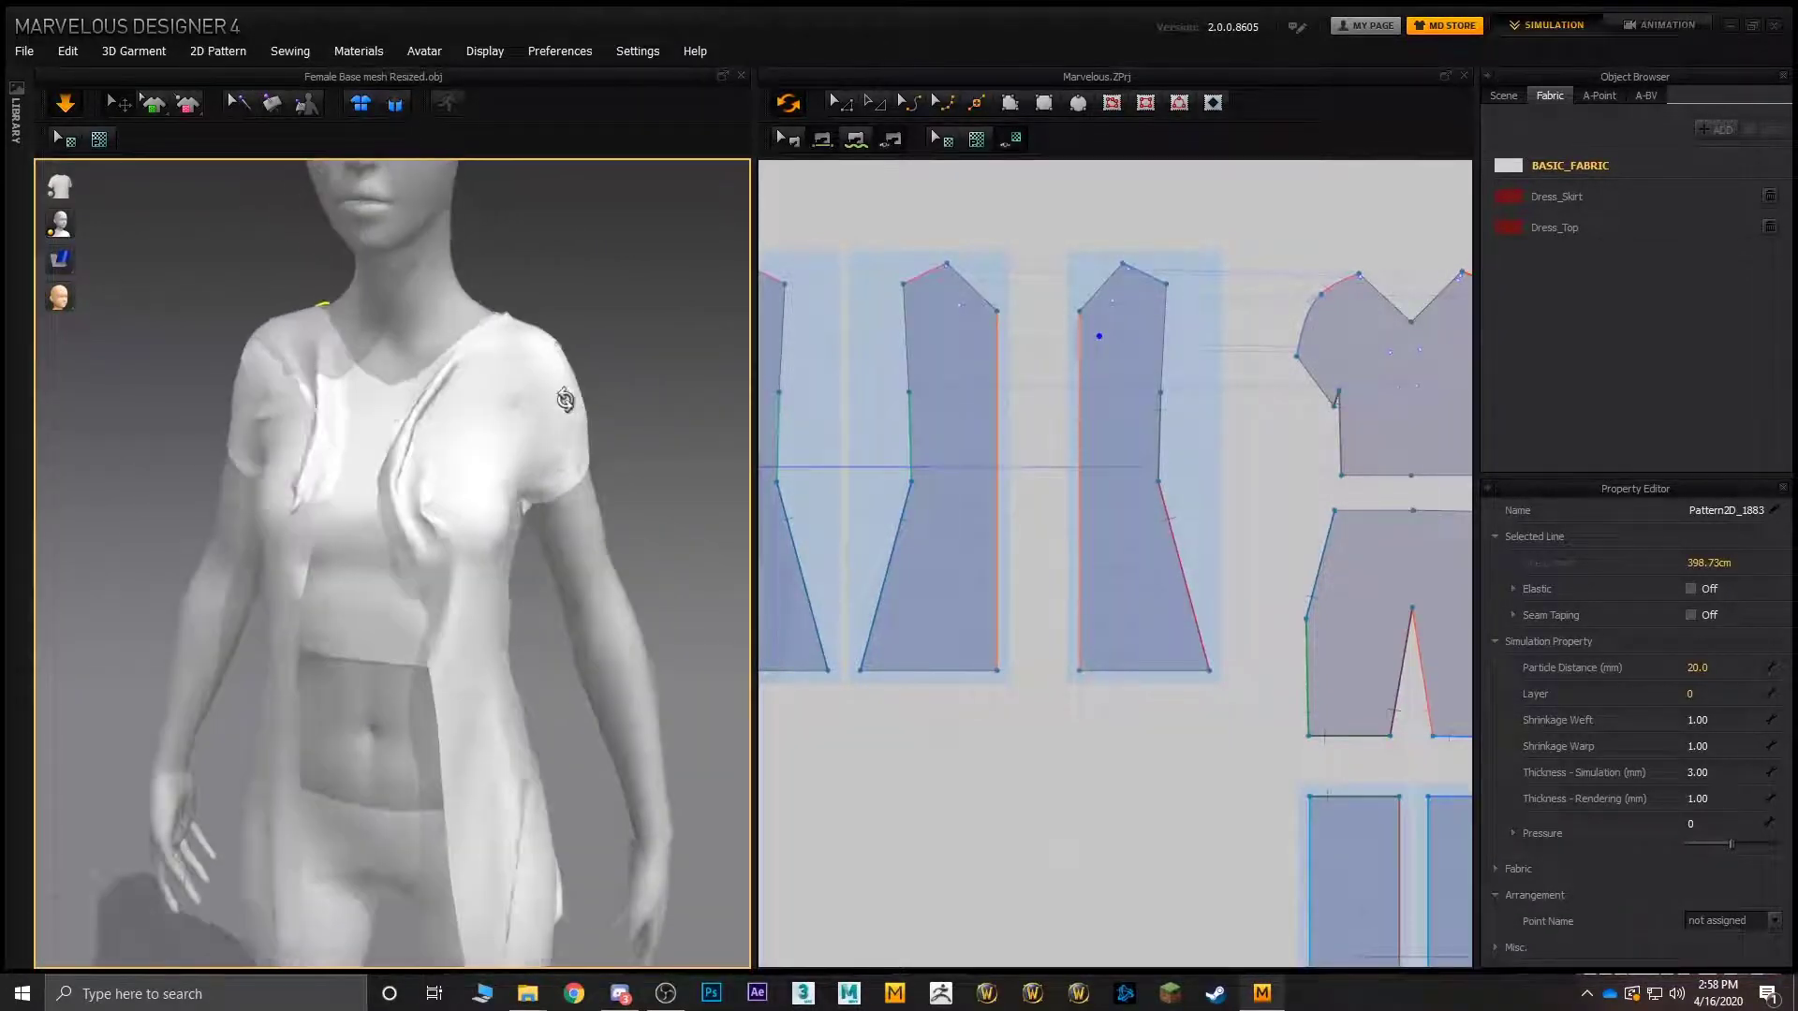
scroll(328, 416, up, 5)
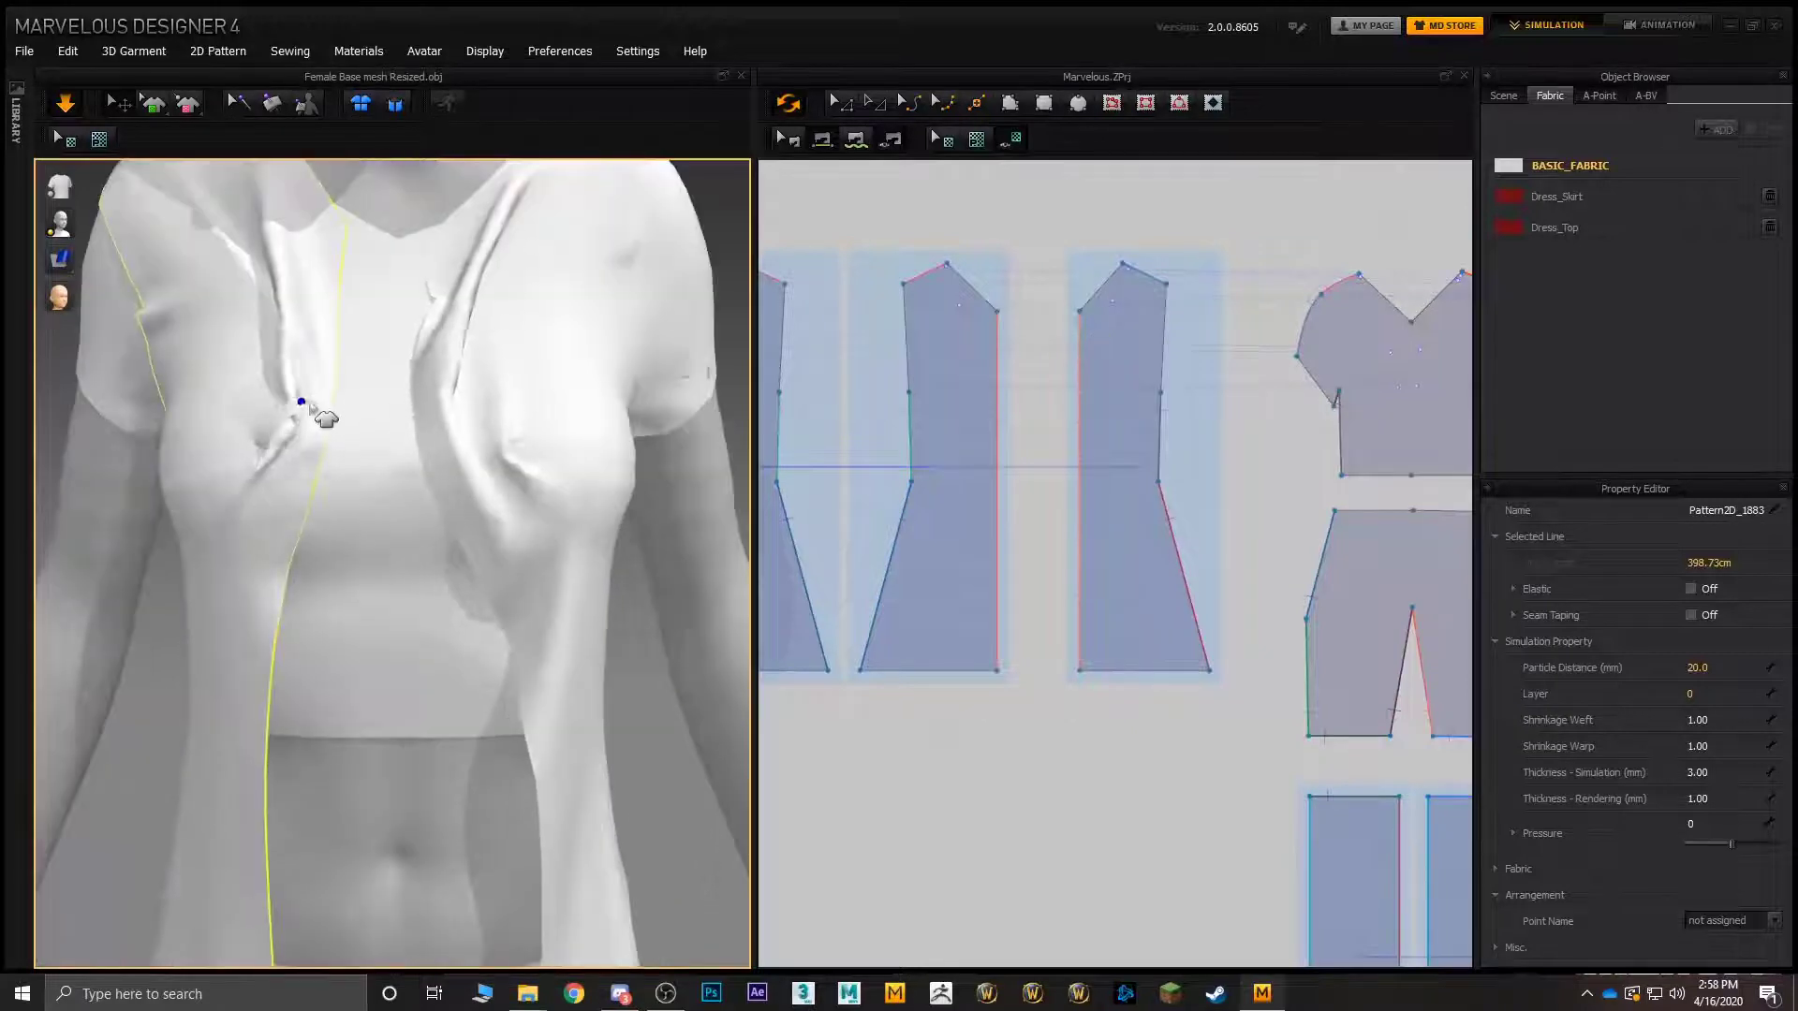
right_drag(387, 328, 385, 450)
middle_drag(384, 449, 385, 552)
click(65, 103)
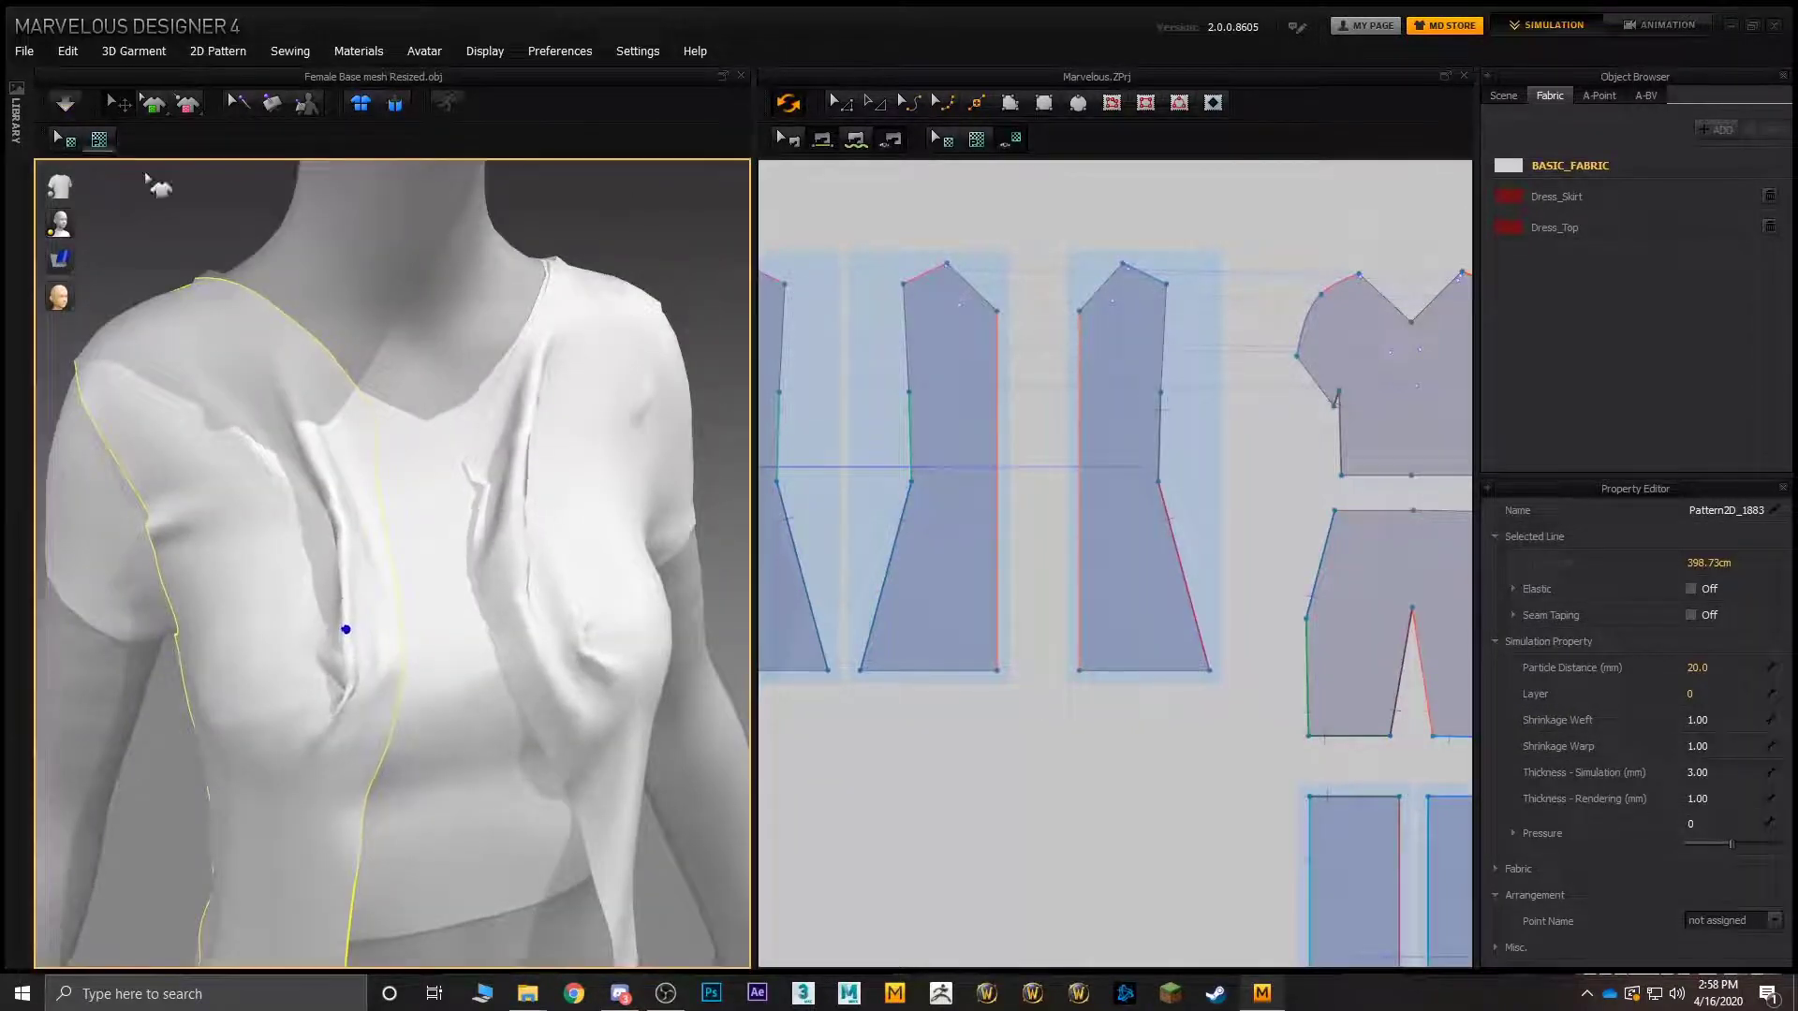
- Split the centre-front edge of the first front panel into segments of 113.46 cm and 30.40 cm
right_drag(391, 389, 361, 377)
middle_drag(953, 300, 1050, 369)
middle_drag(770, 332, 971, 339)
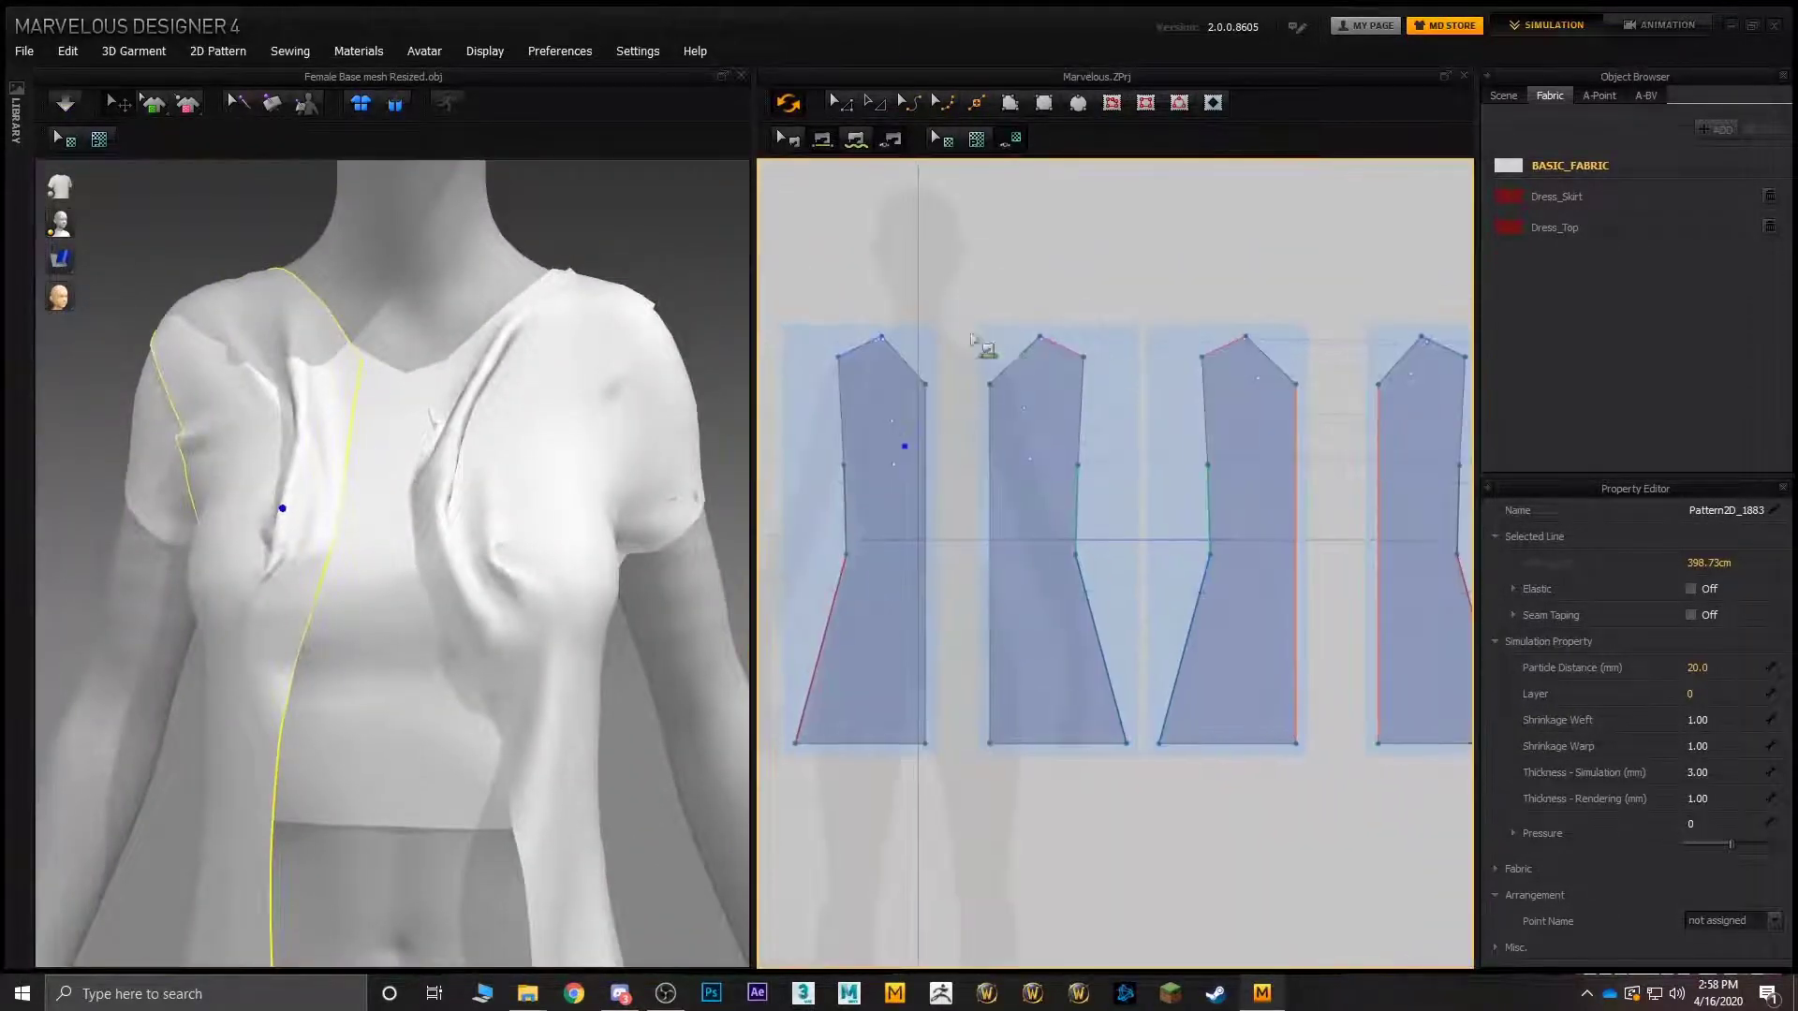
click(873, 105)
scroll(923, 433, up, 2)
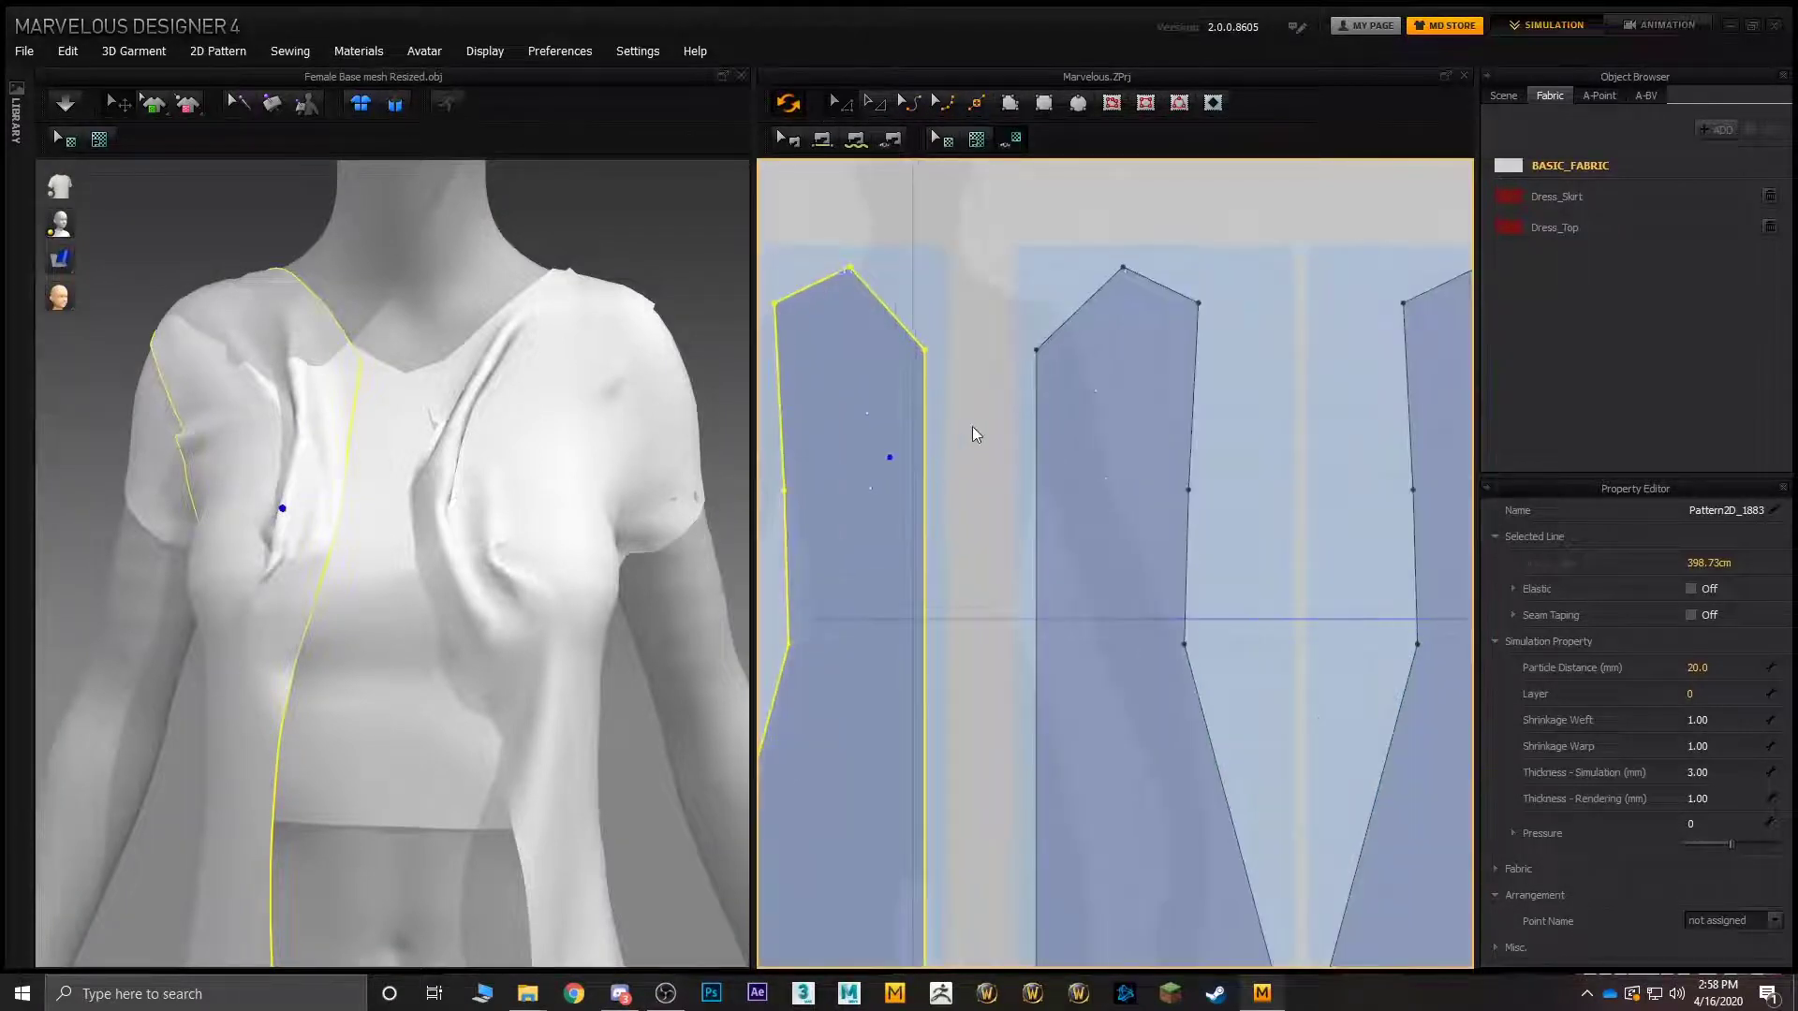
click(973, 429)
click(923, 480)
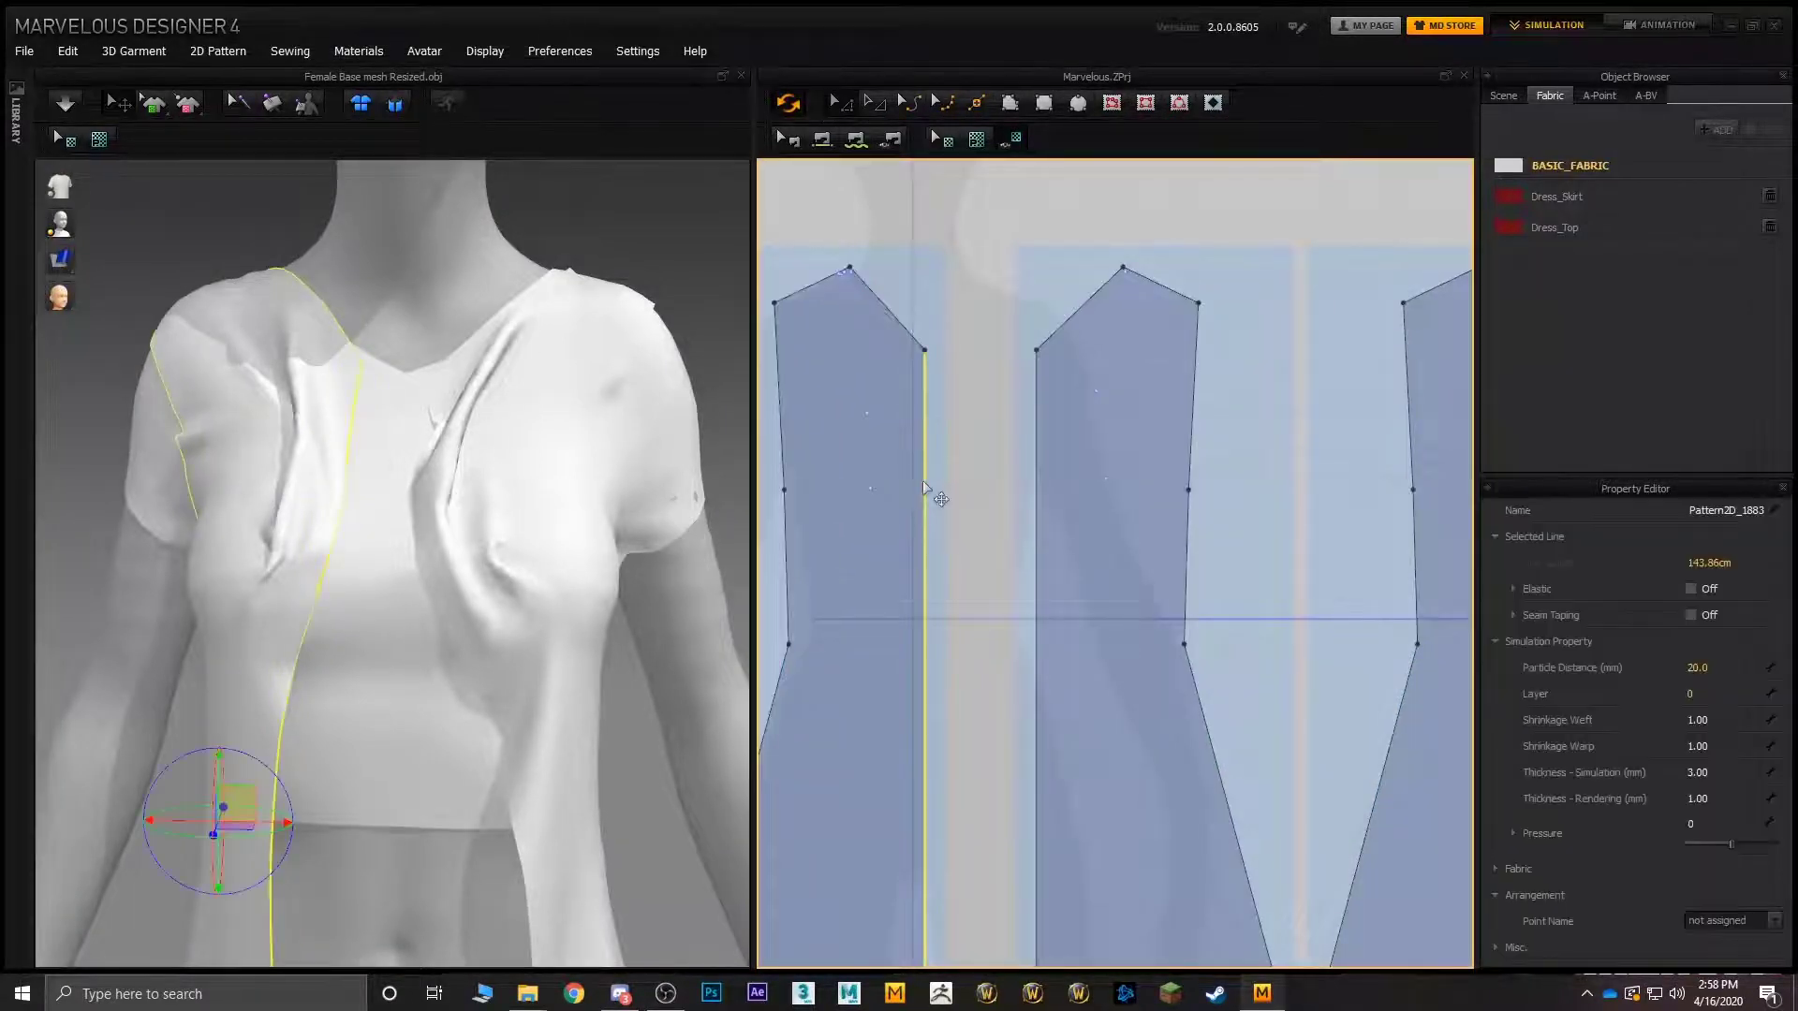
right_click(924, 481)
click(974, 580)
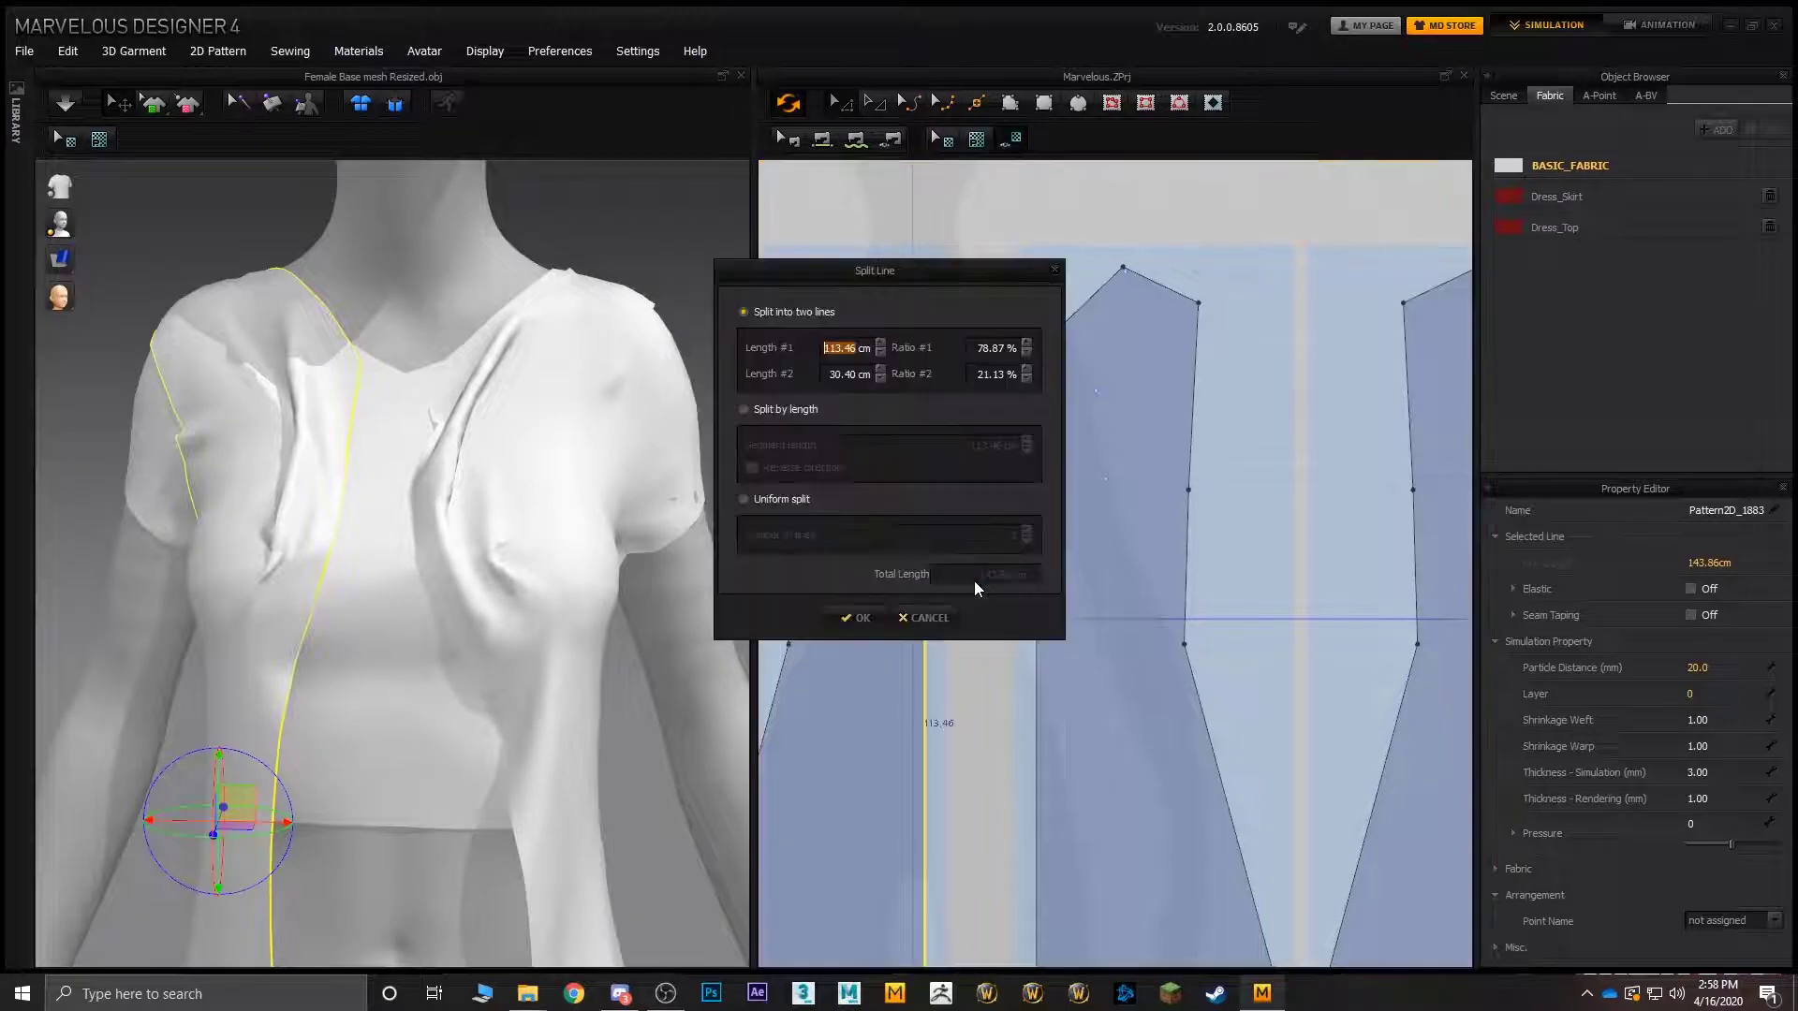
click(873, 620)
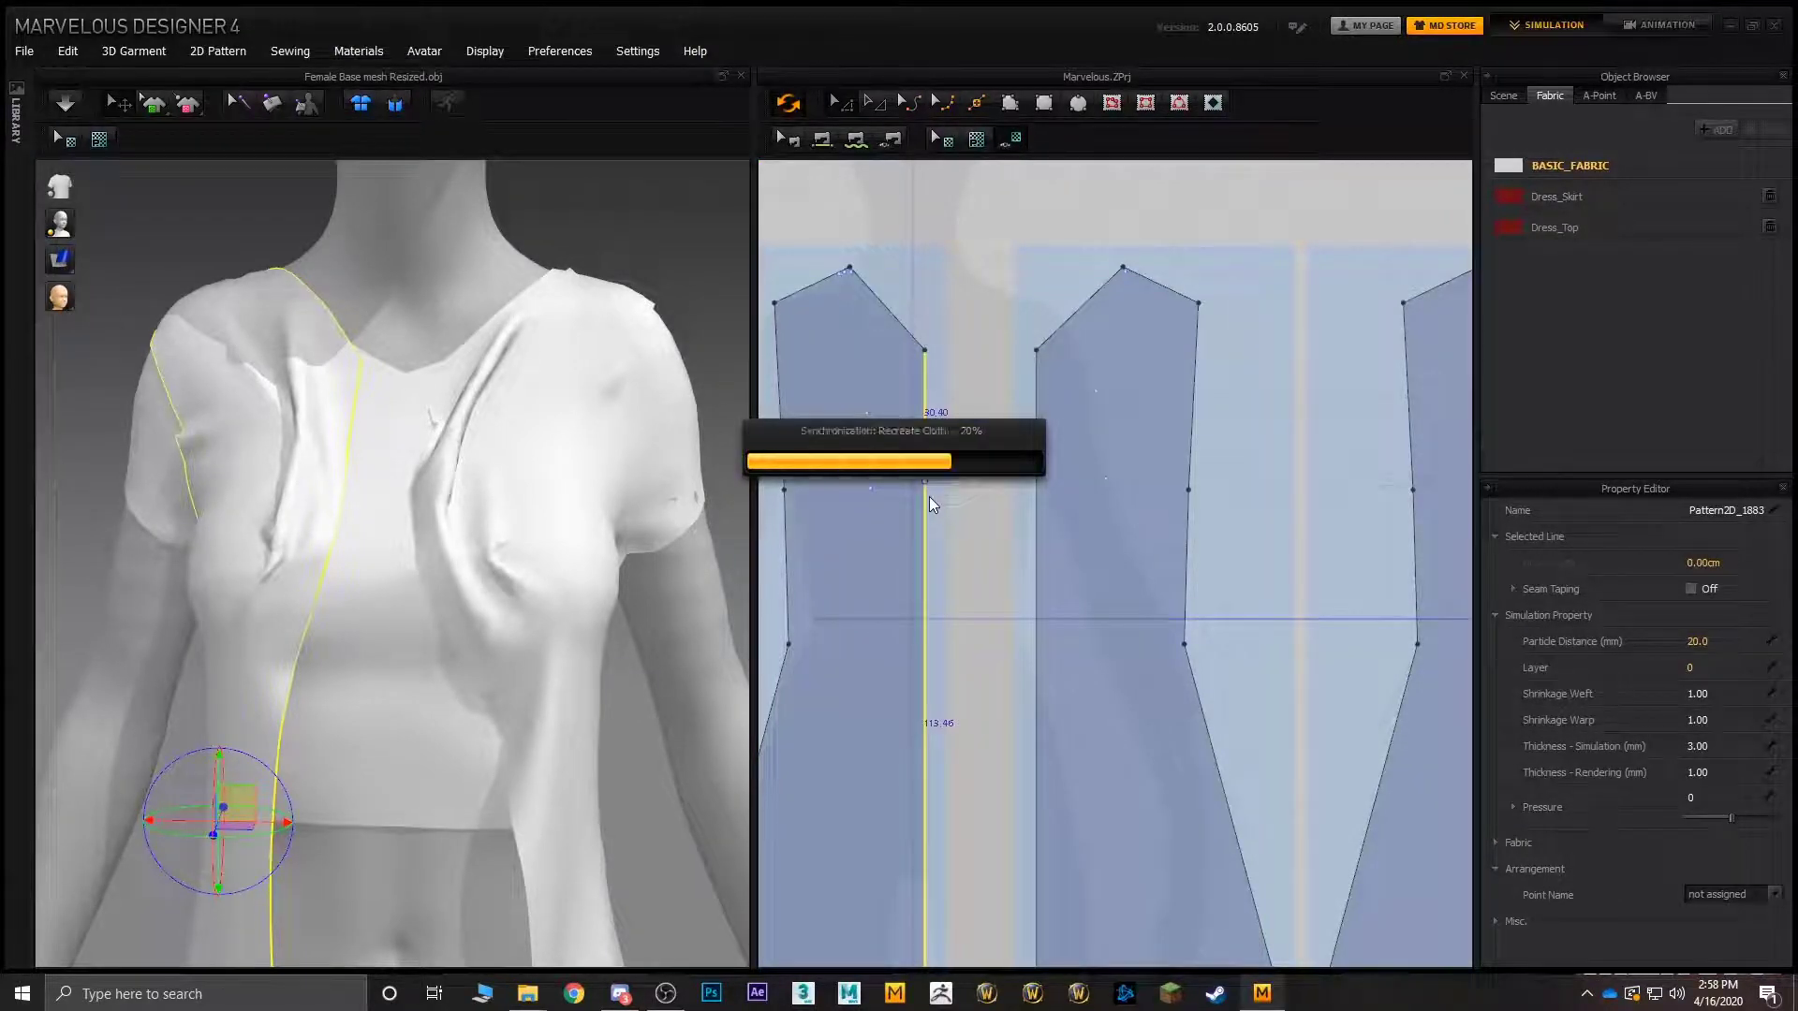
- Split the centre-front edge of the second front panel into two lines about 30.18 cm below its upper end
click(1036, 483)
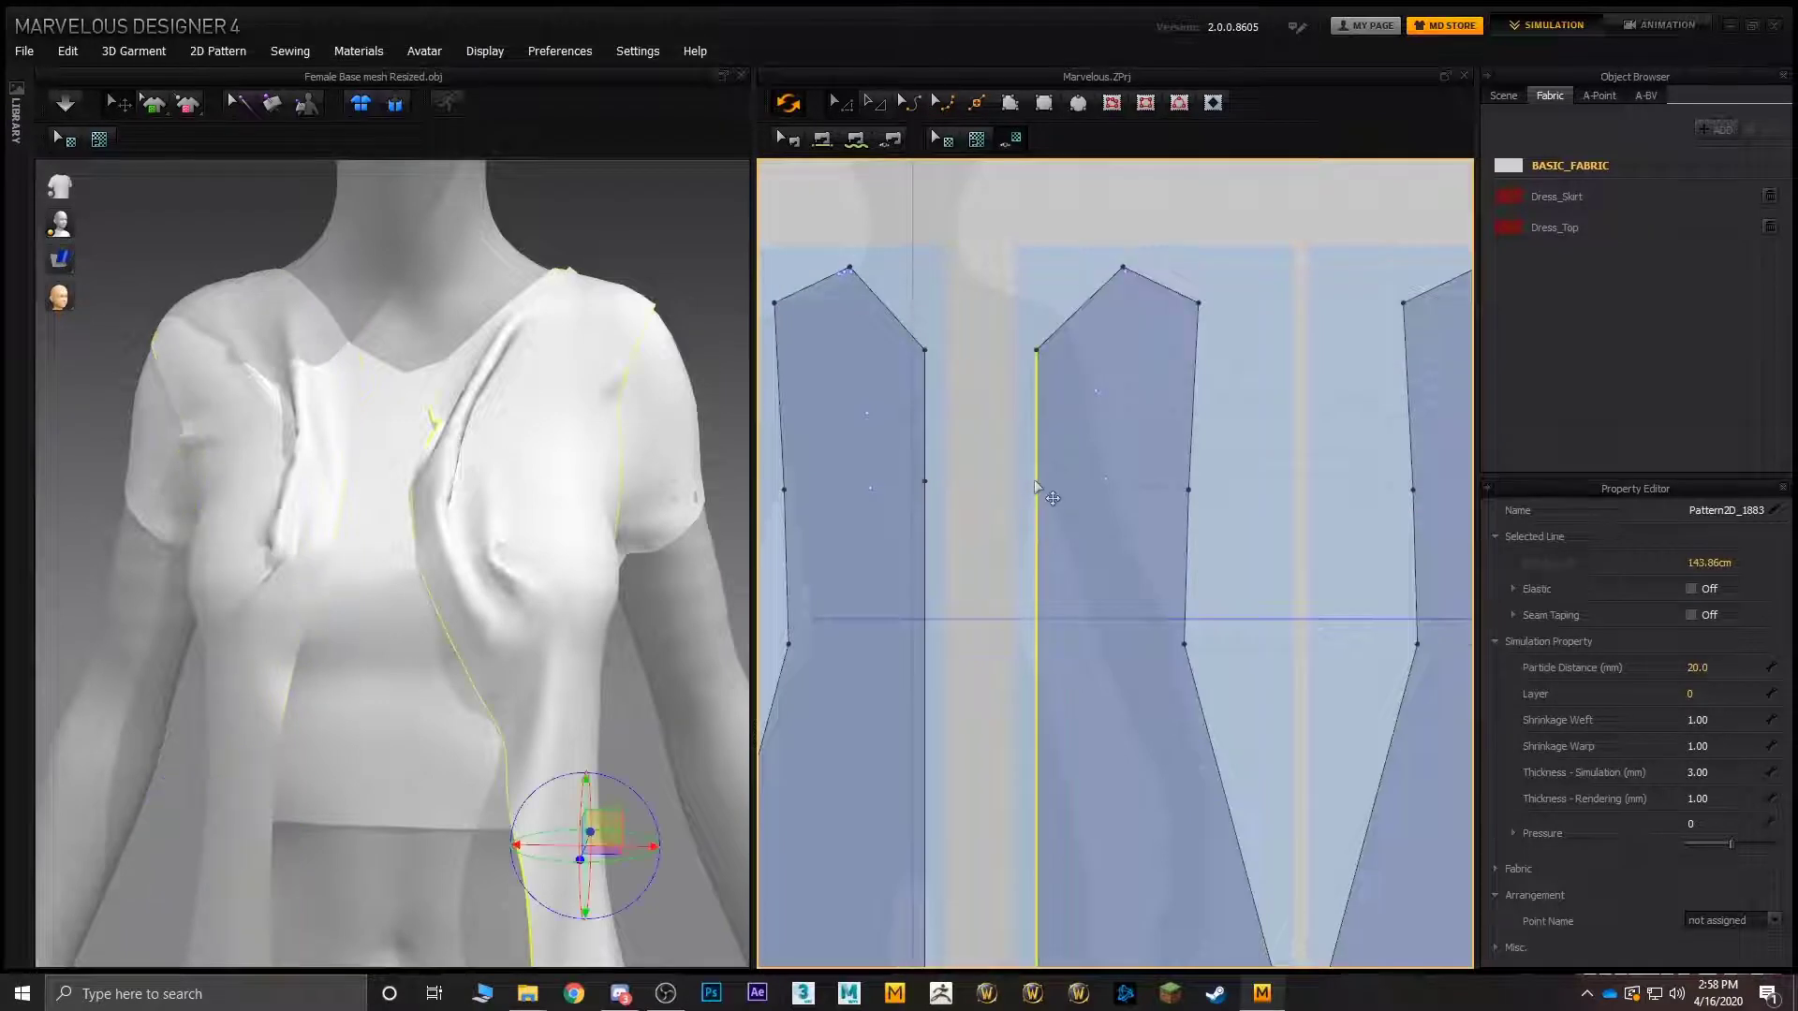
right_click(1034, 479)
click(1079, 569)
key(Return)
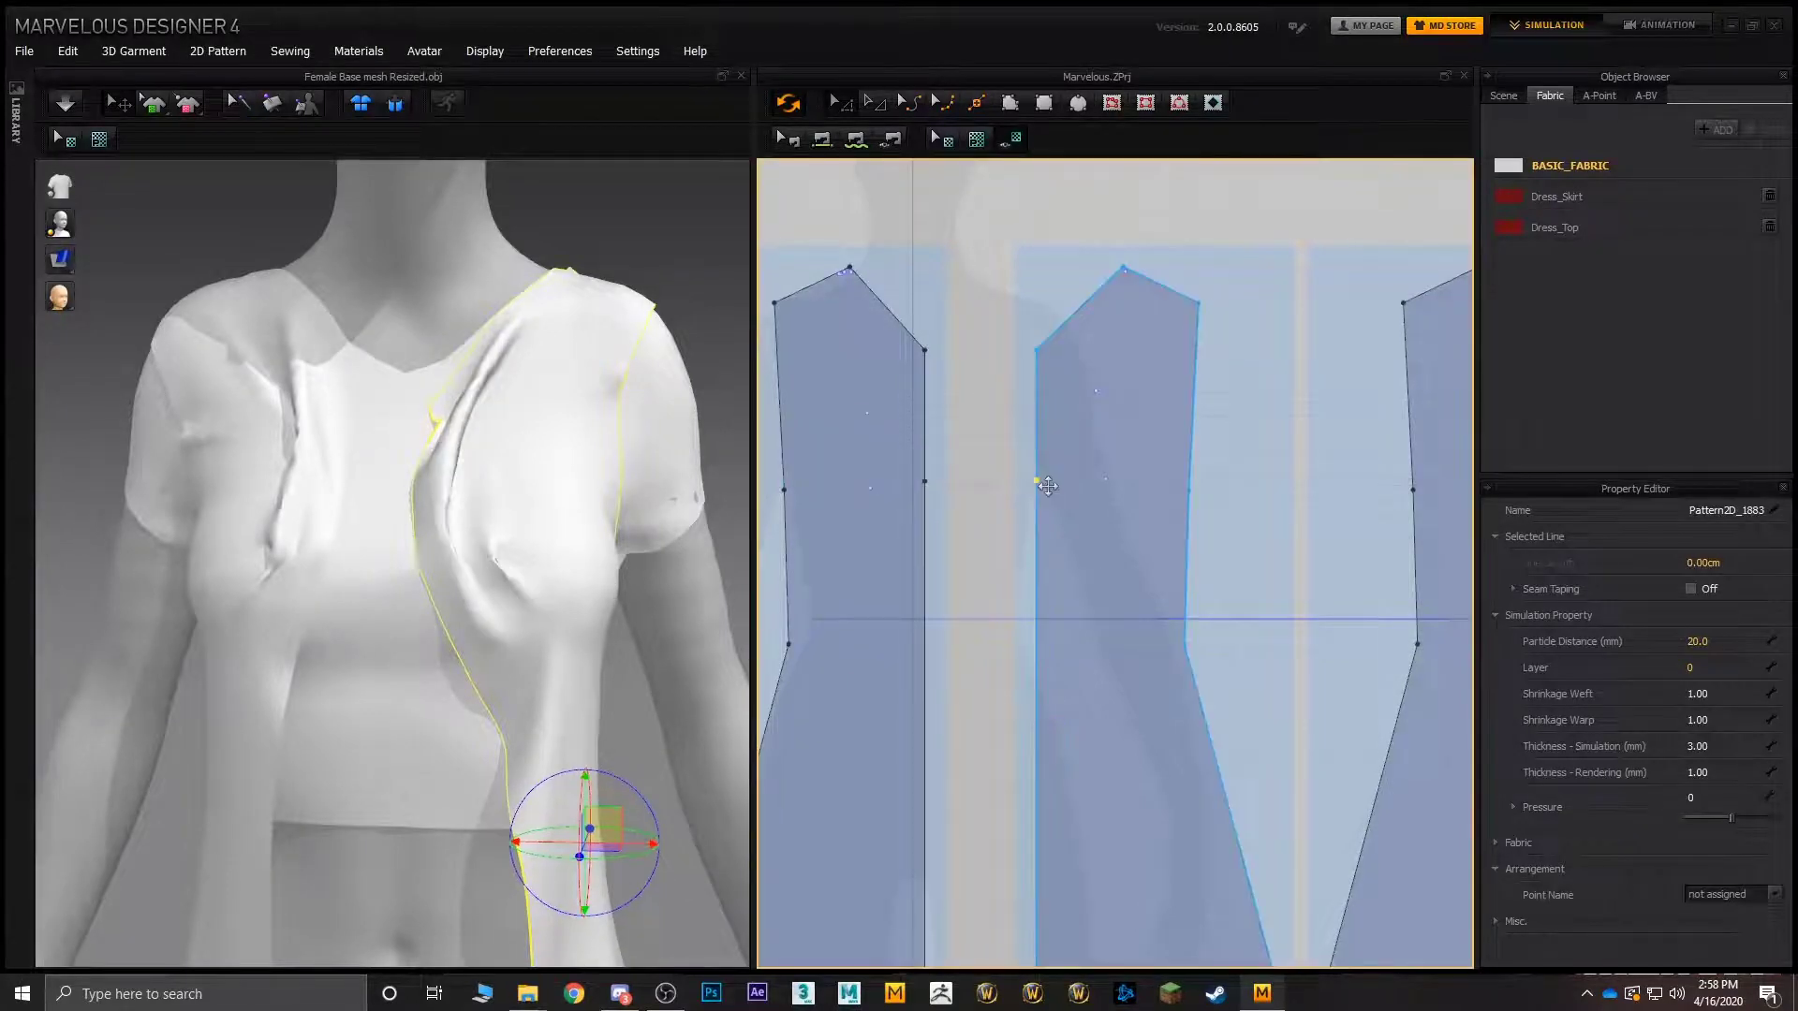
- Sew the short upper segments of the two centre-front edges together and simulate to close the front above the bust
middle_drag(1015, 481, 1013, 330)
click(855, 139)
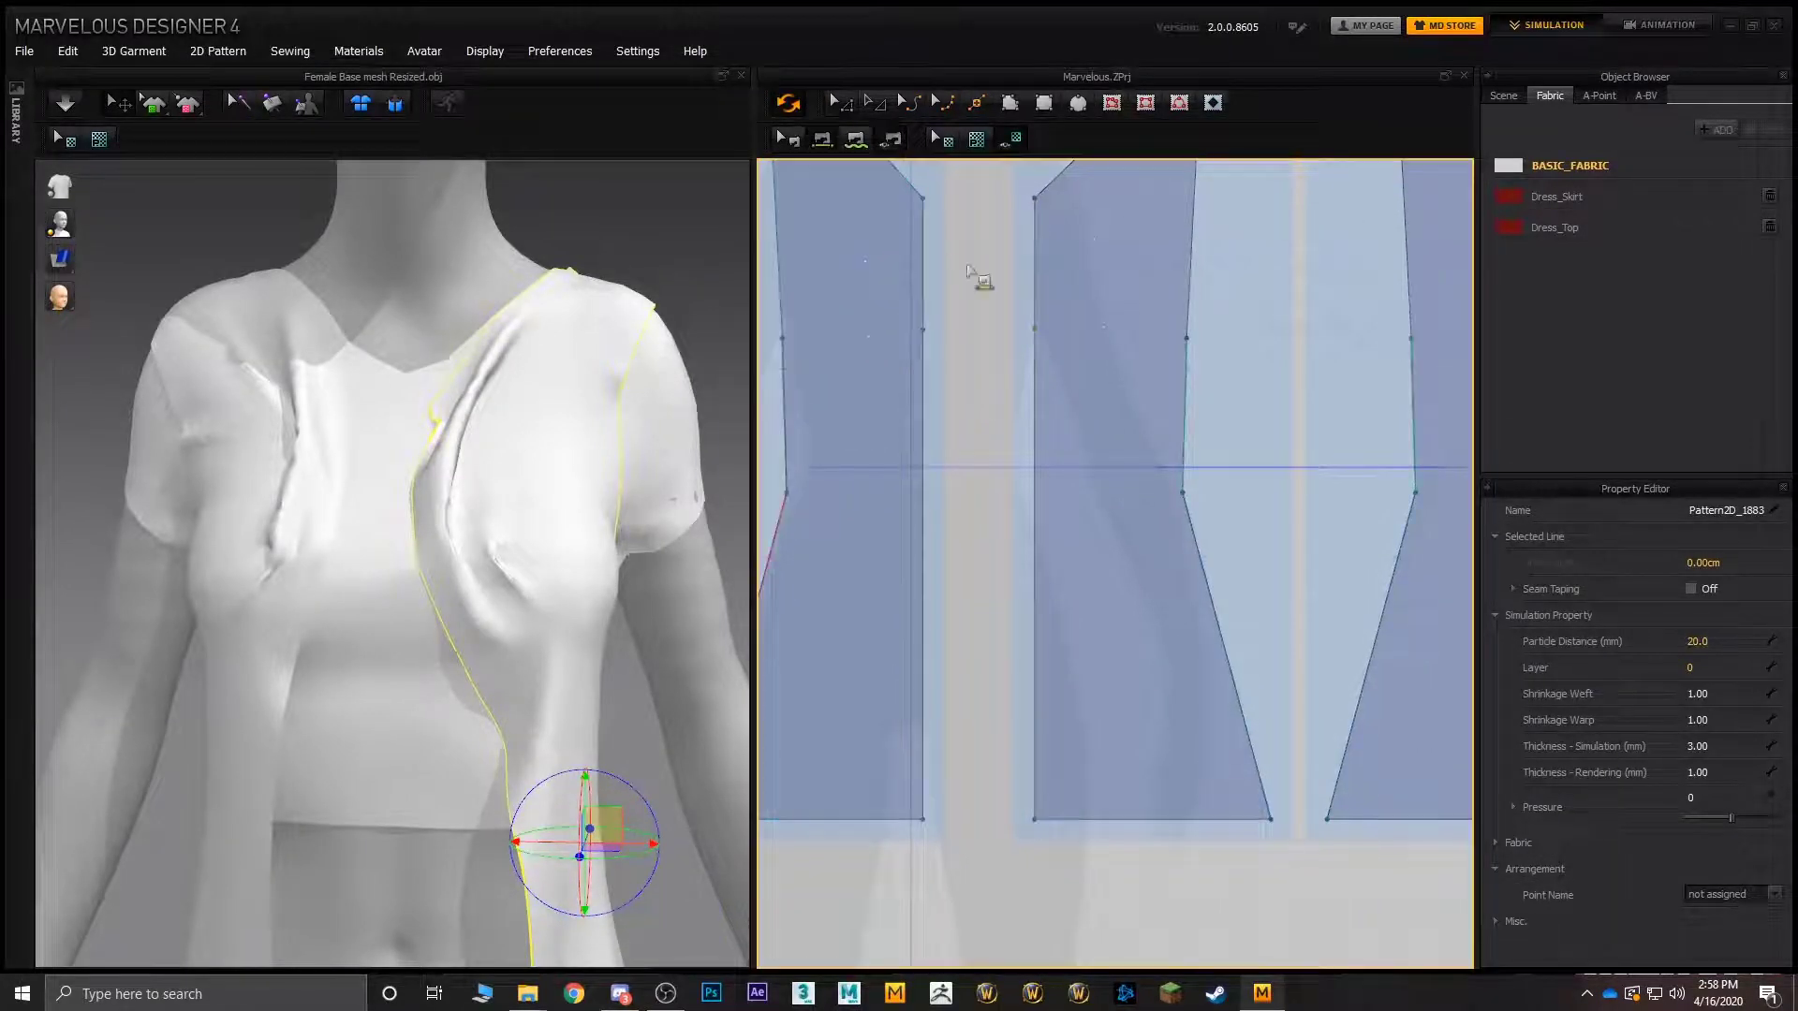
click(1037, 286)
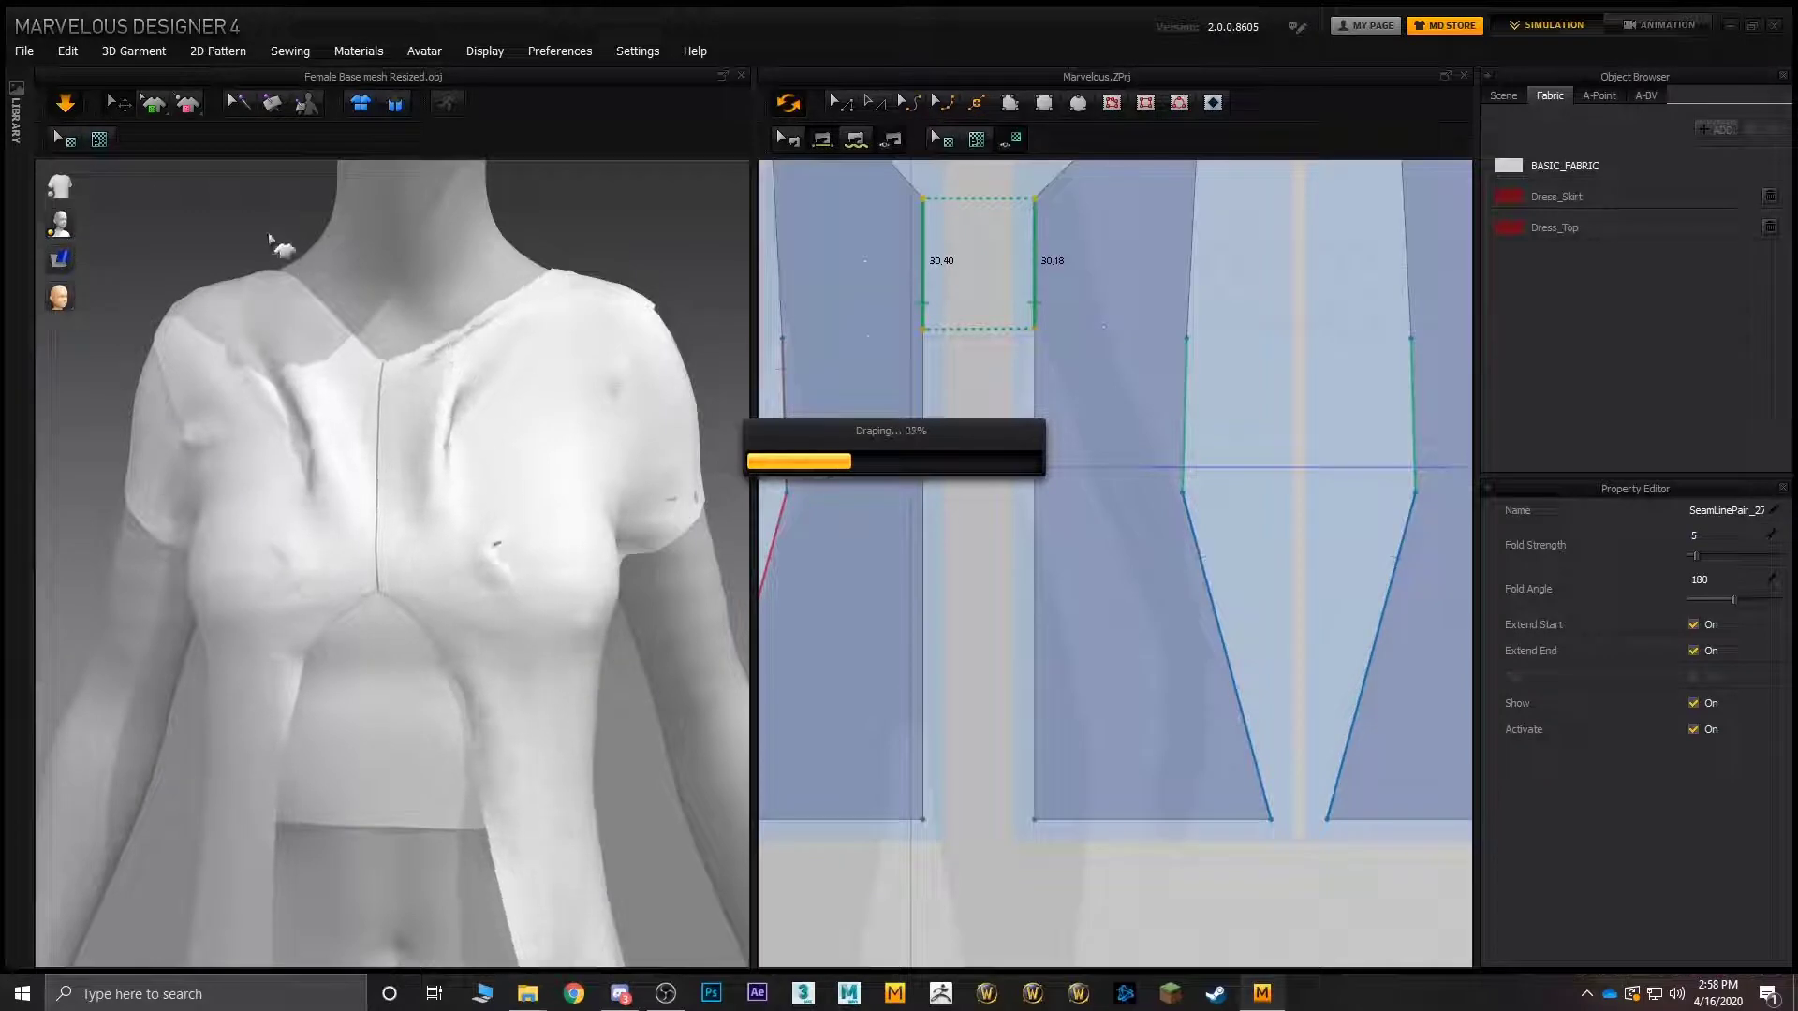
- Delete the four tacks at the chest and bust, keeping the shoulder tacks, and simulate while checking the garment from front and side
click(270, 106)
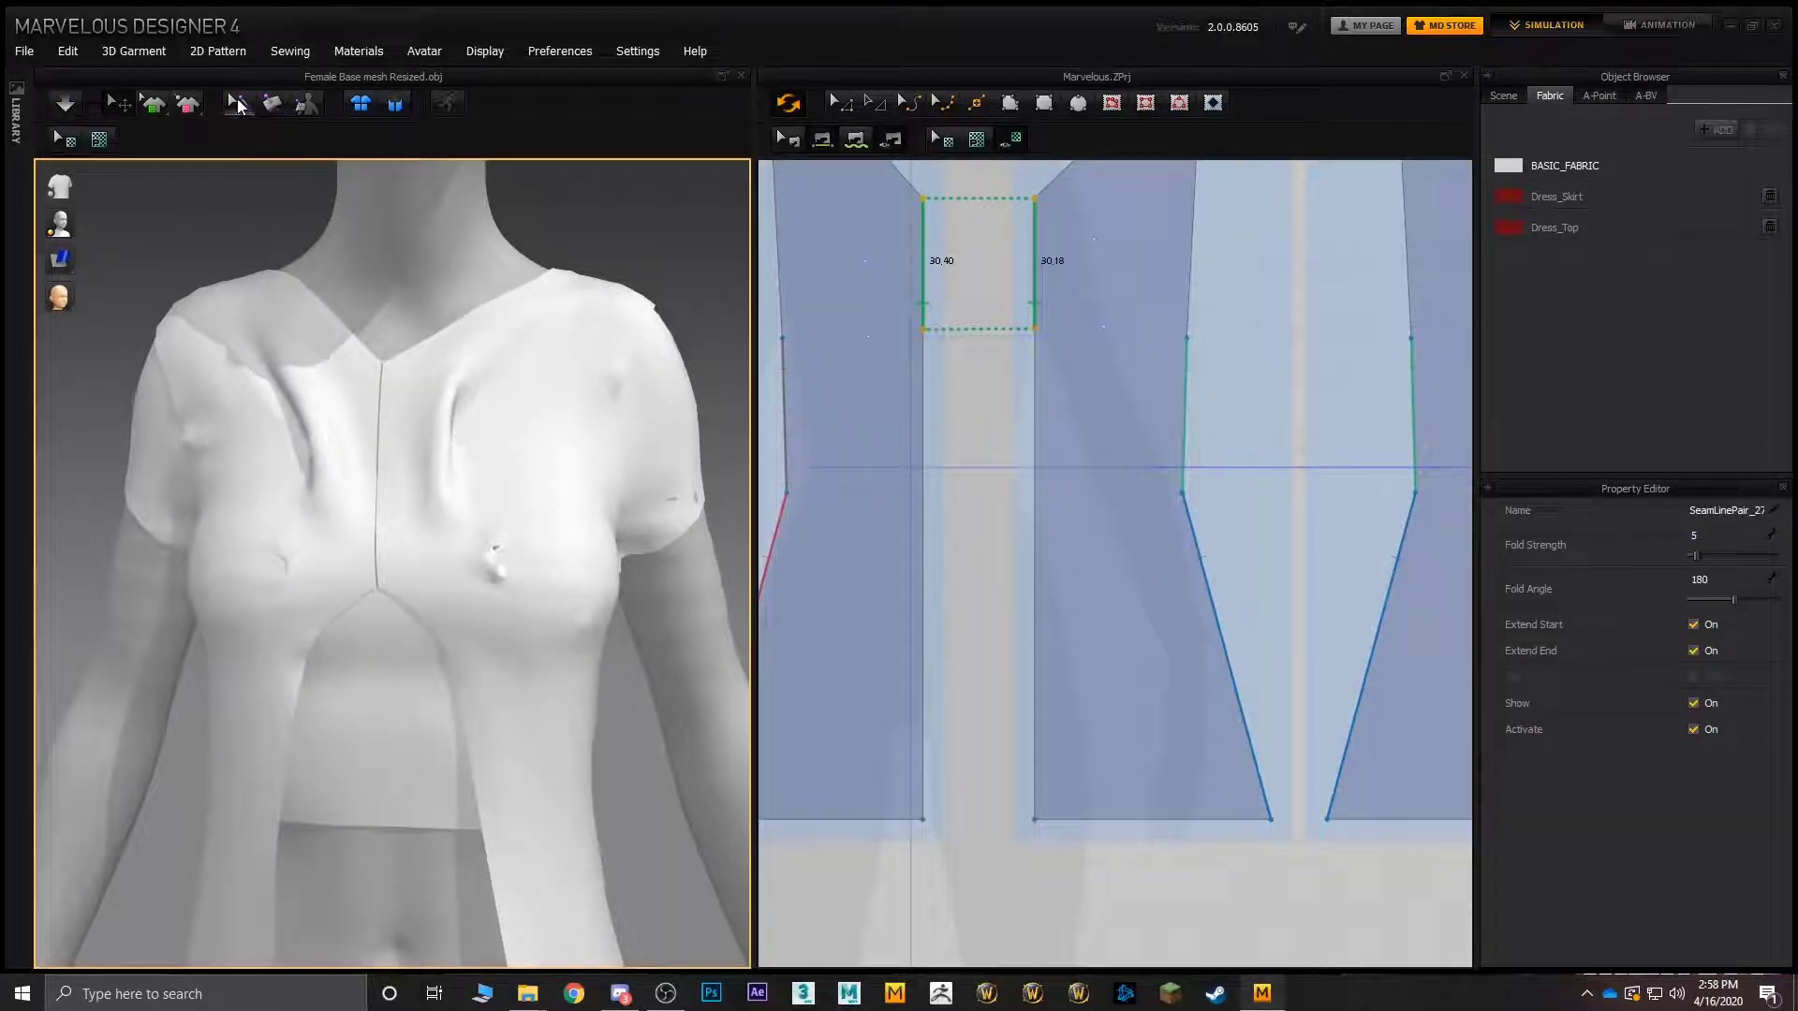
click(319, 454)
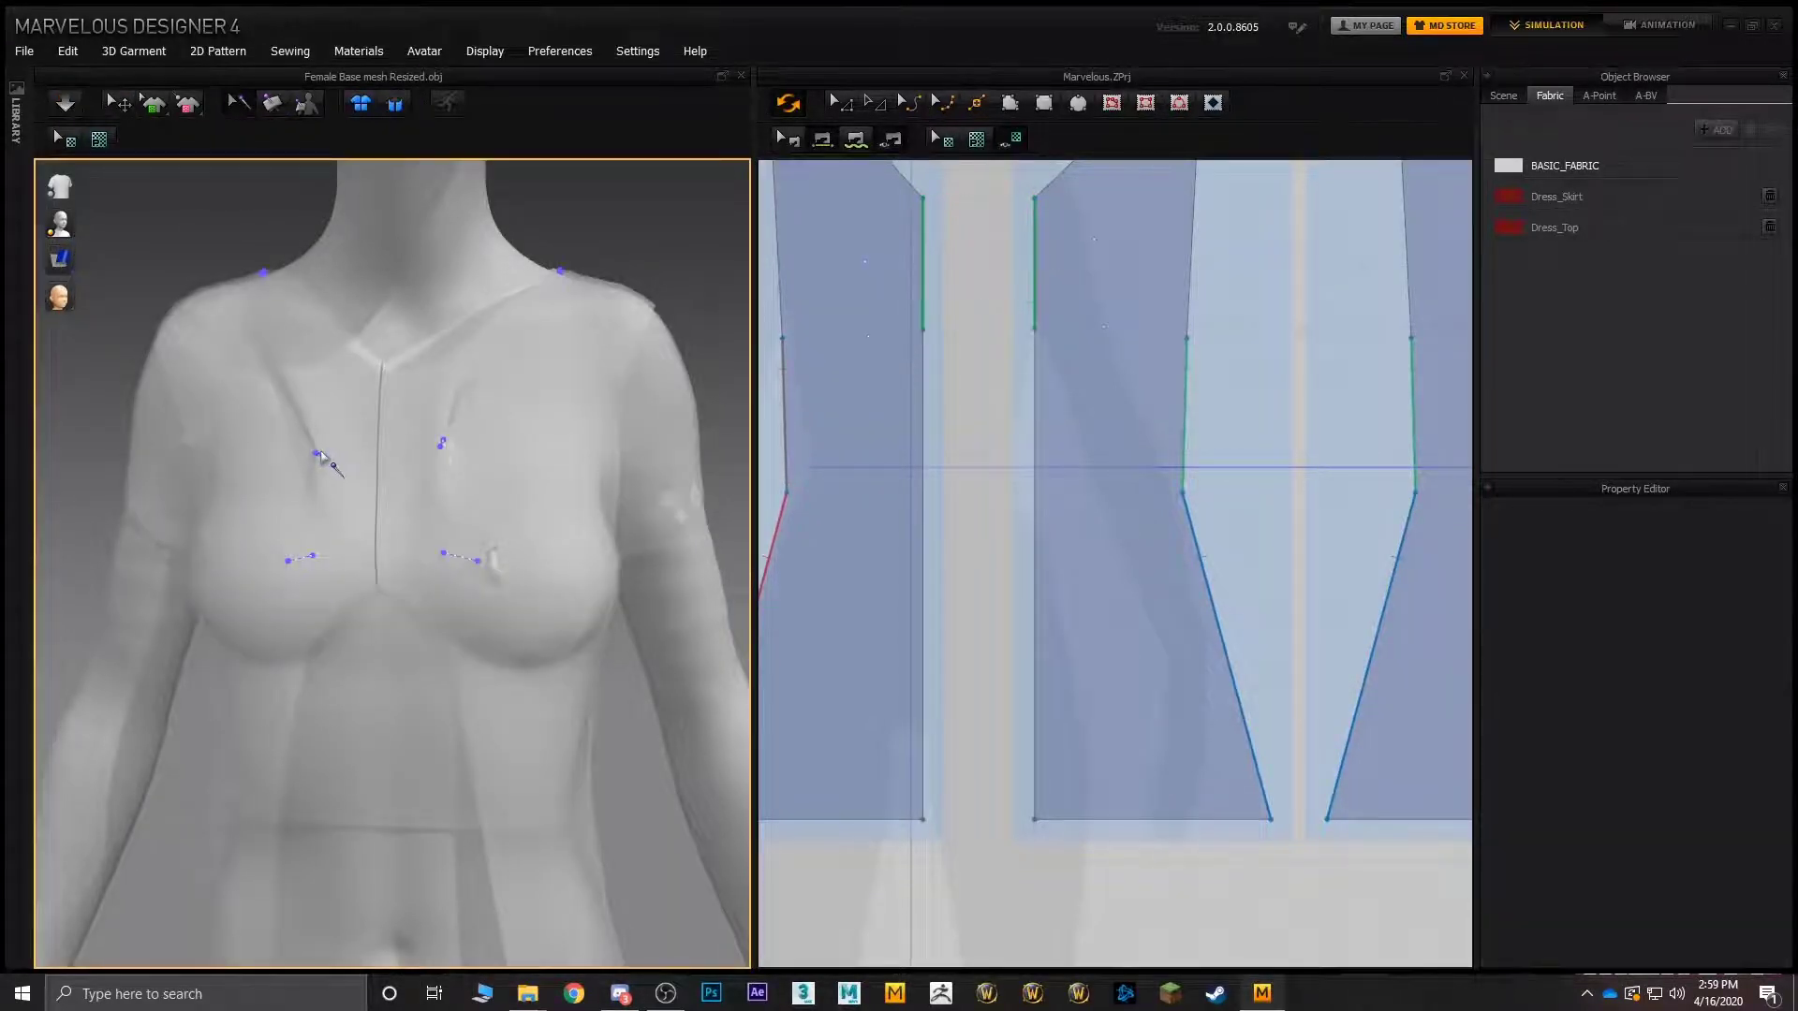
click(318, 454)
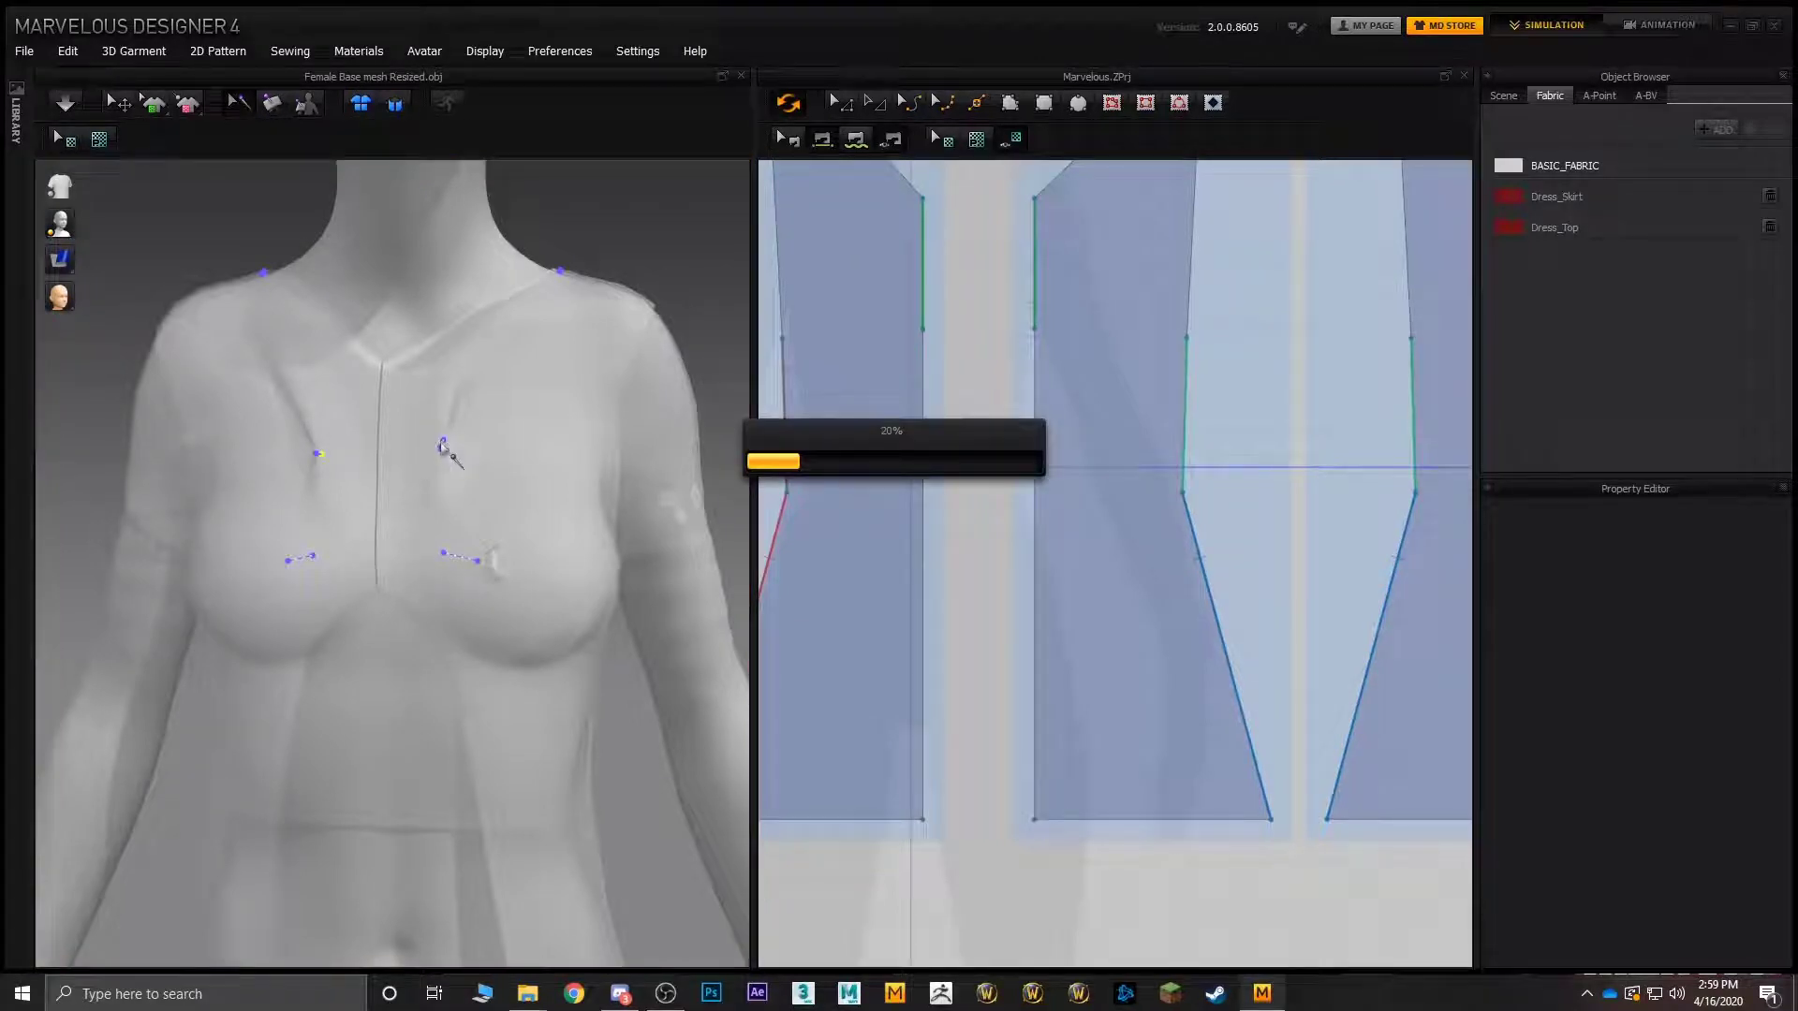
click(443, 443)
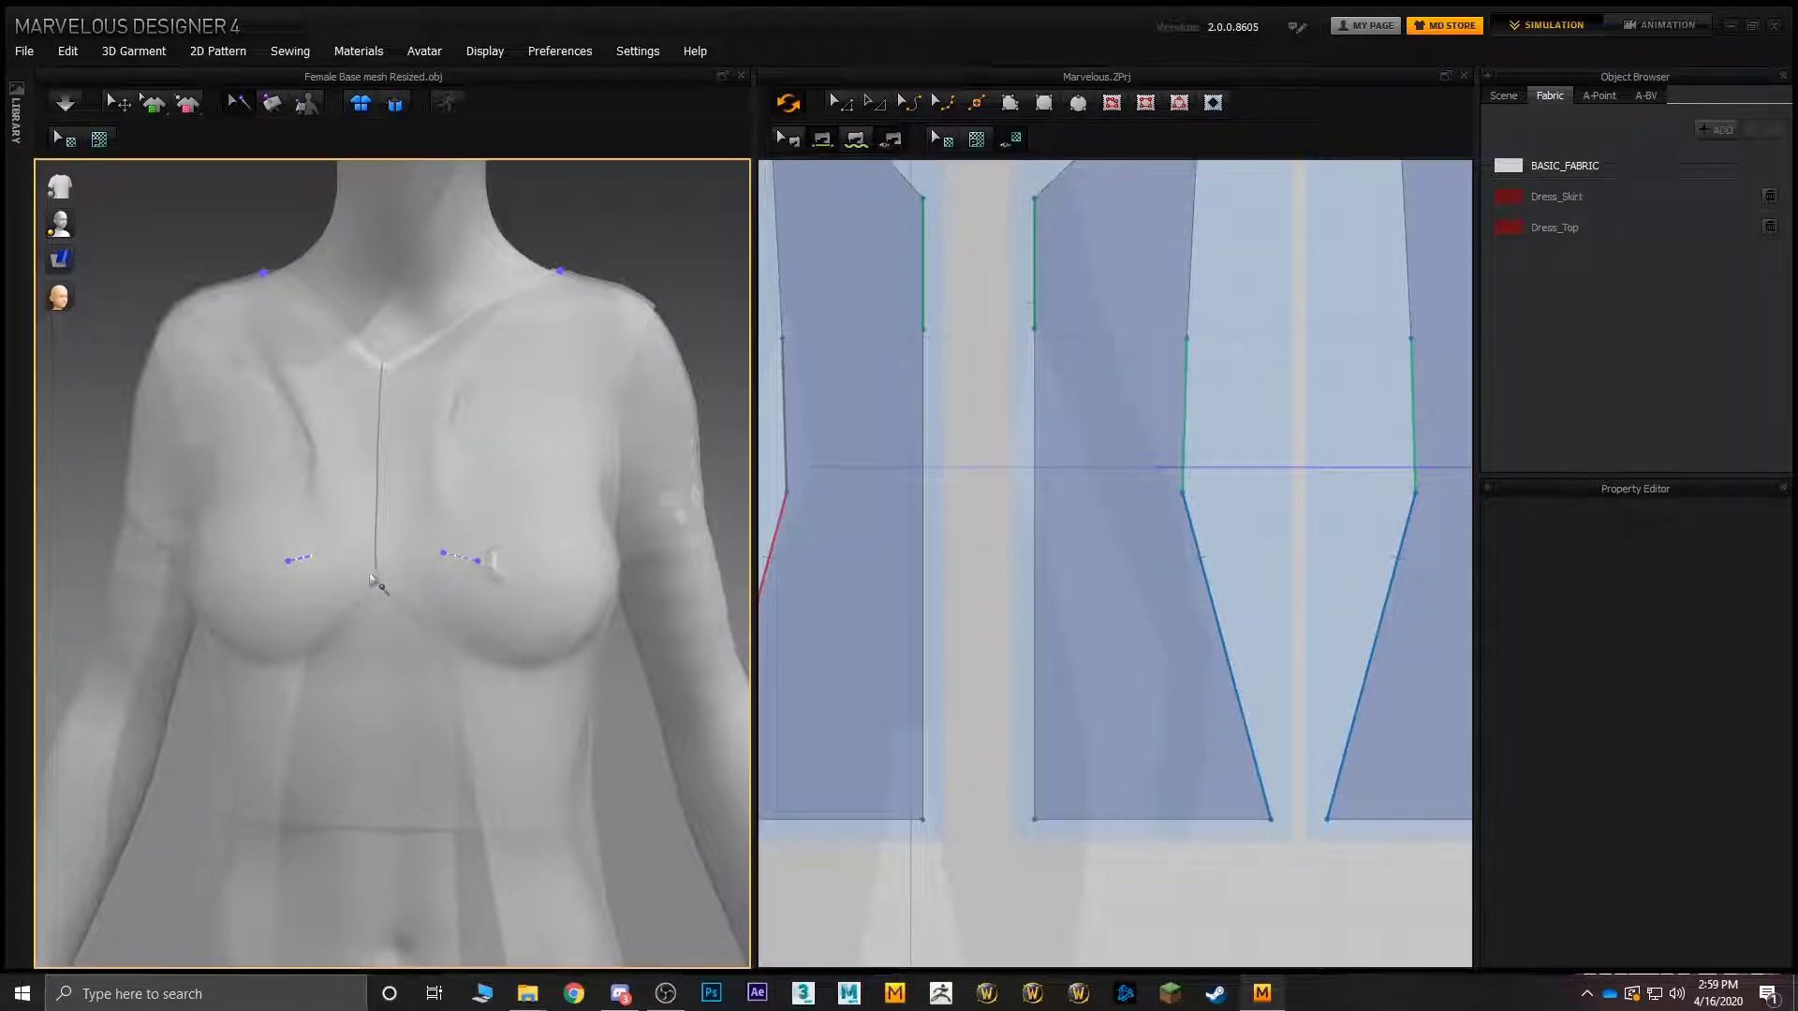
key(ctrl+z)
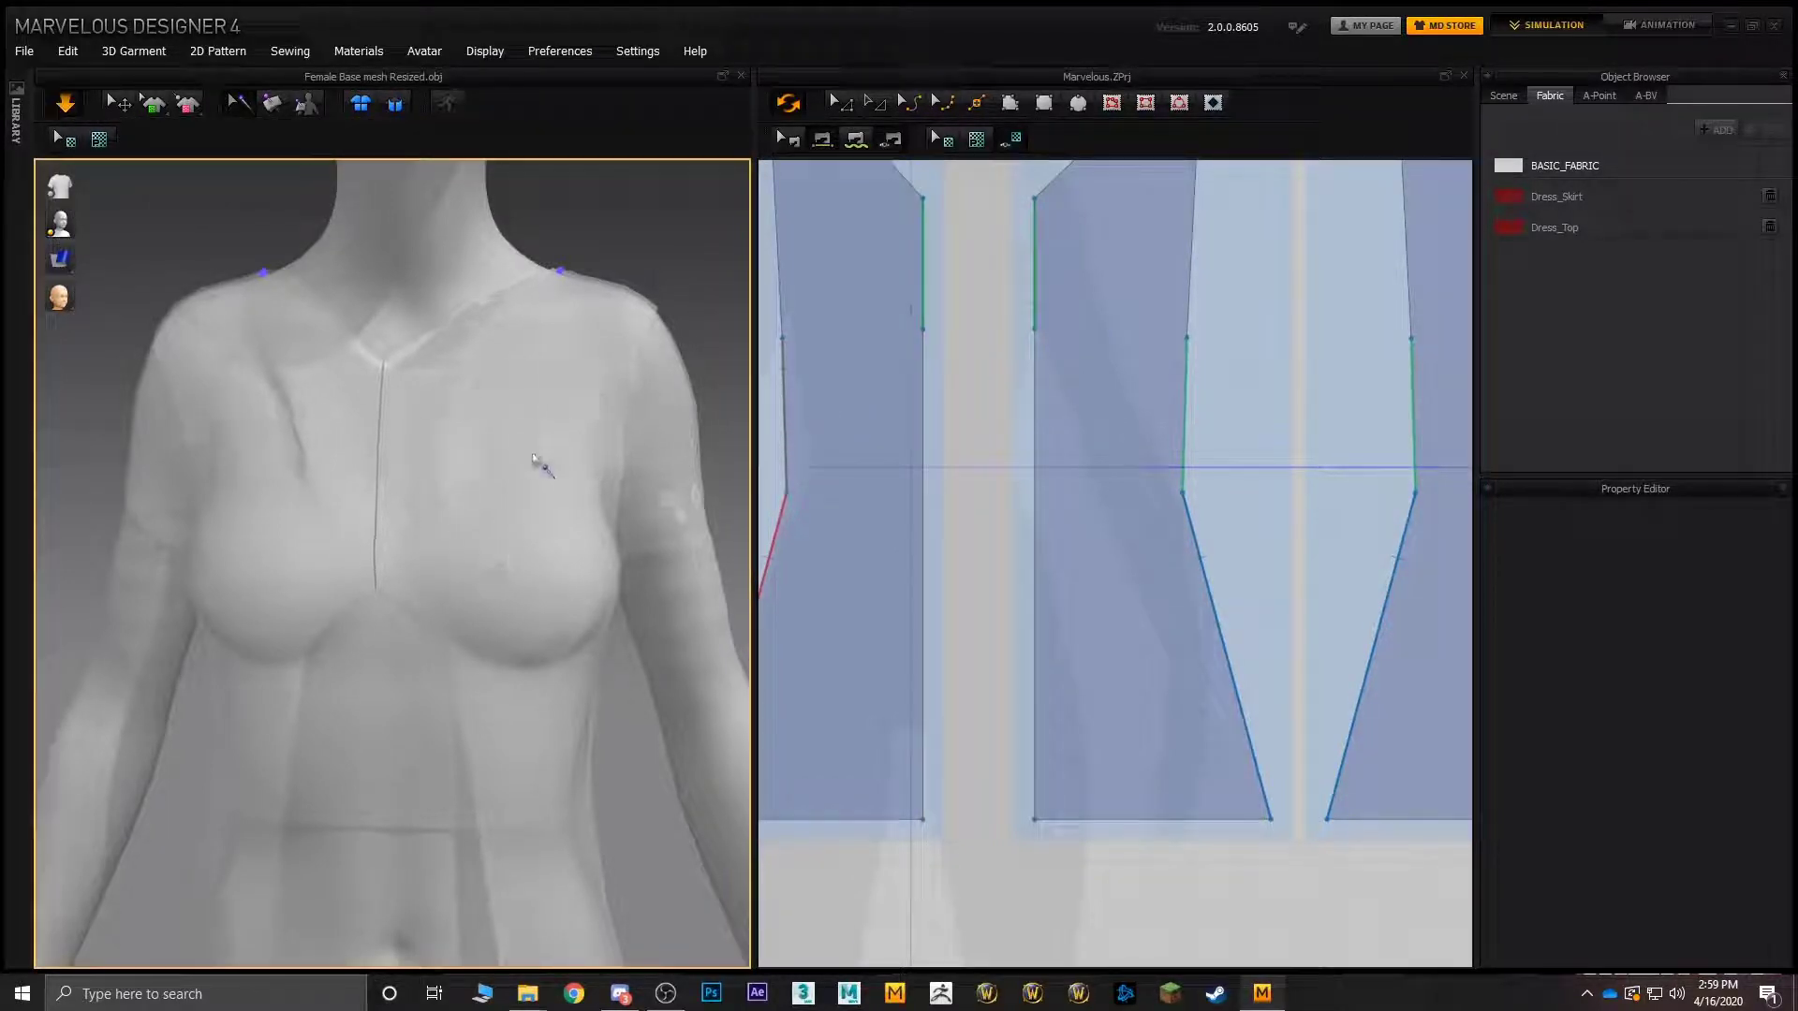
right_drag(533, 455, 452, 464)
scroll(406, 478, down, 2)
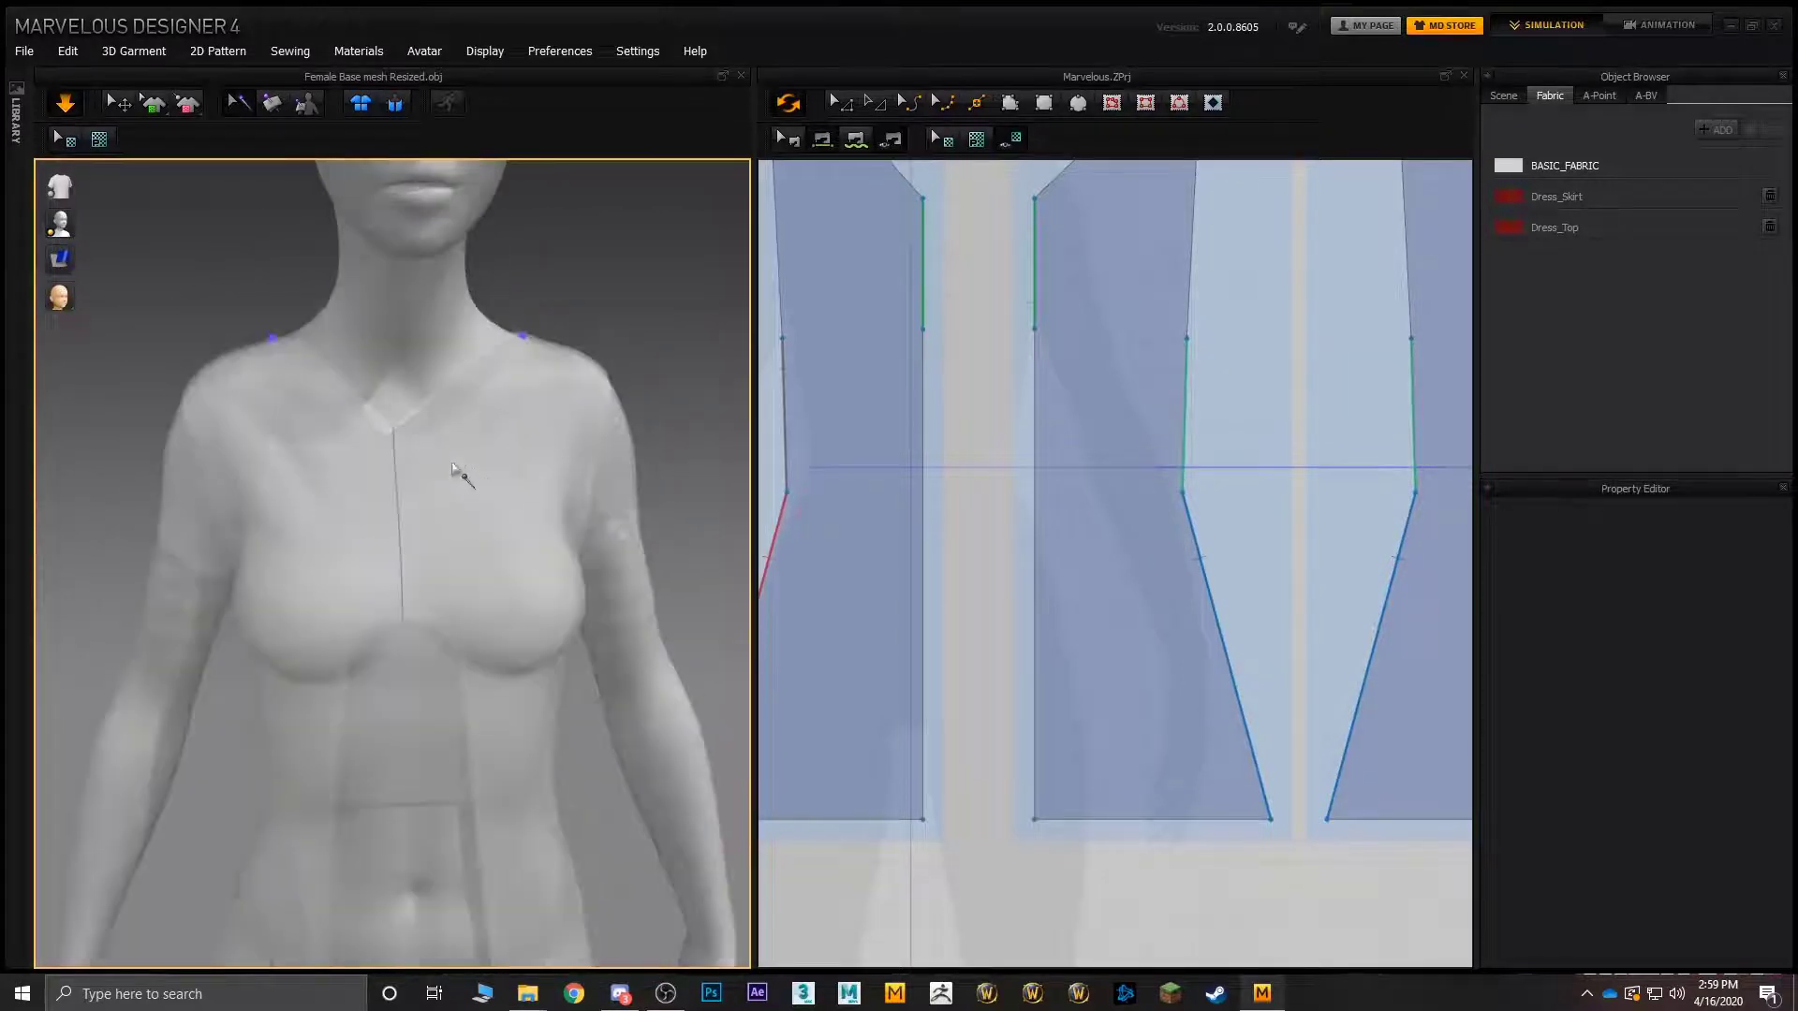
middle_drag(452, 465, 415, 281)
scroll(412, 372, down, 2)
right_drag(395, 364, 436, 330)
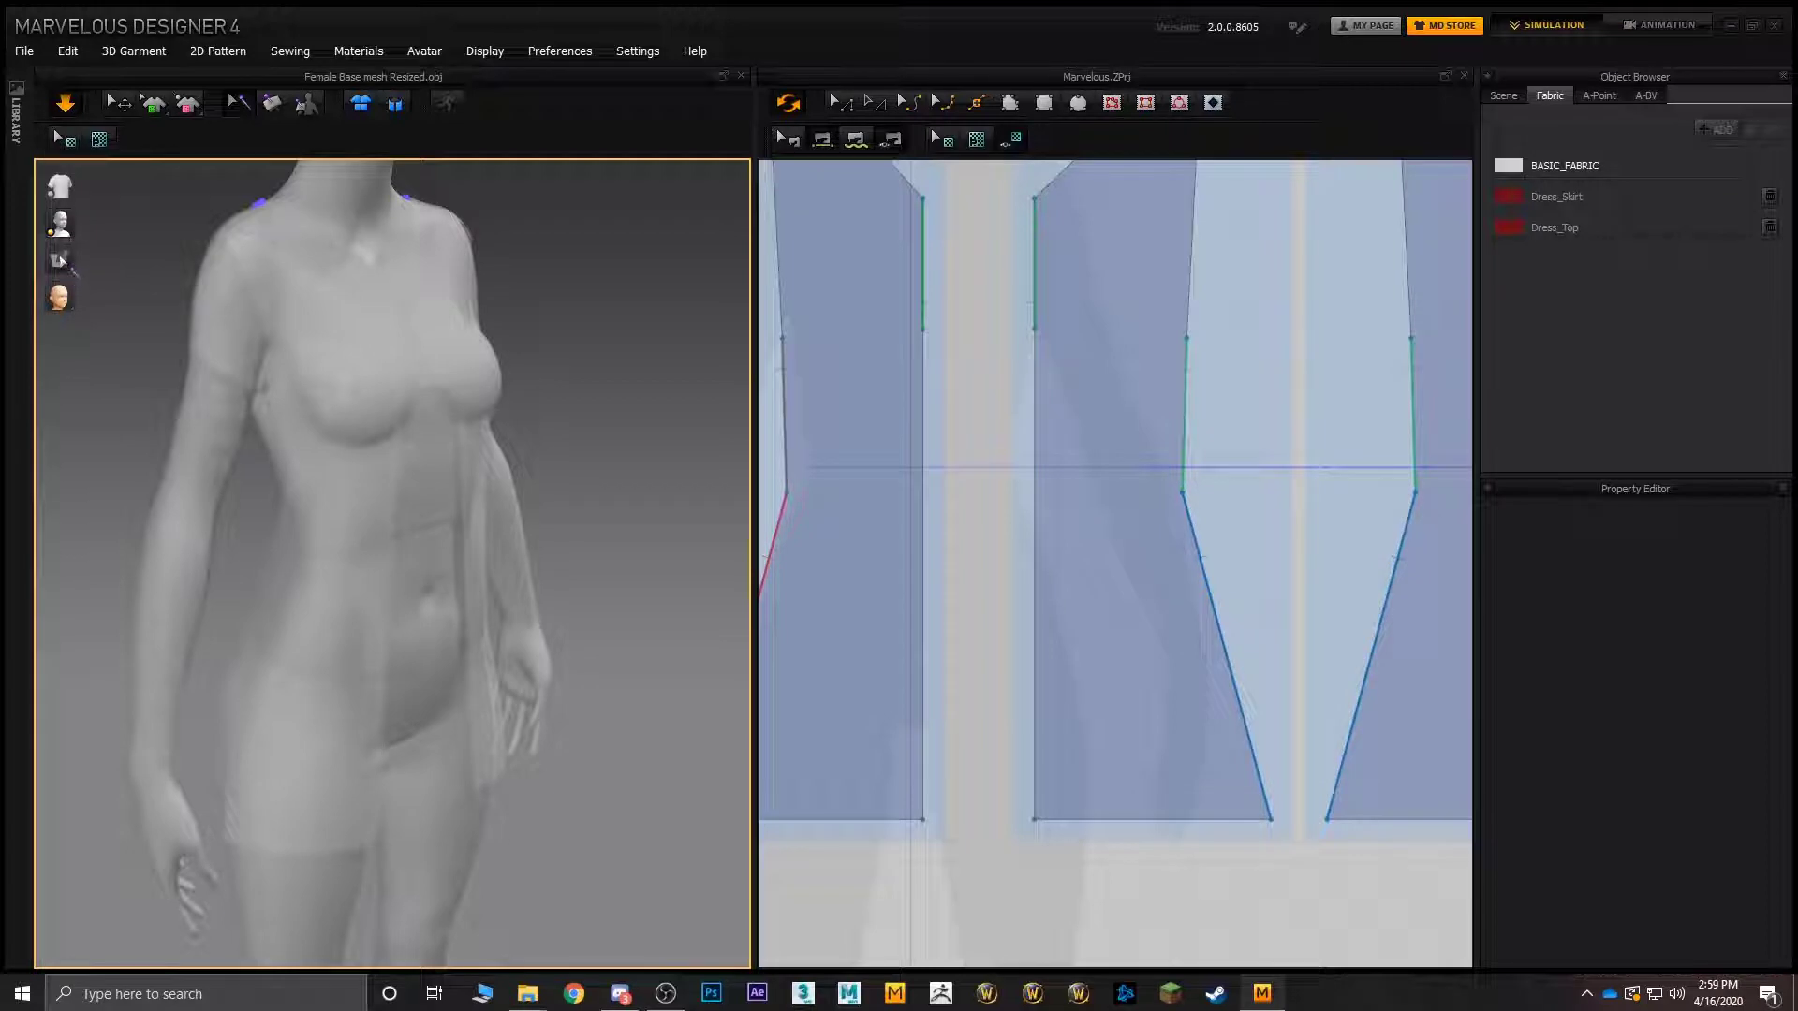
- Display the garment on the avatar and pull the simulated cloth at its lower back away from the body
click(60, 187)
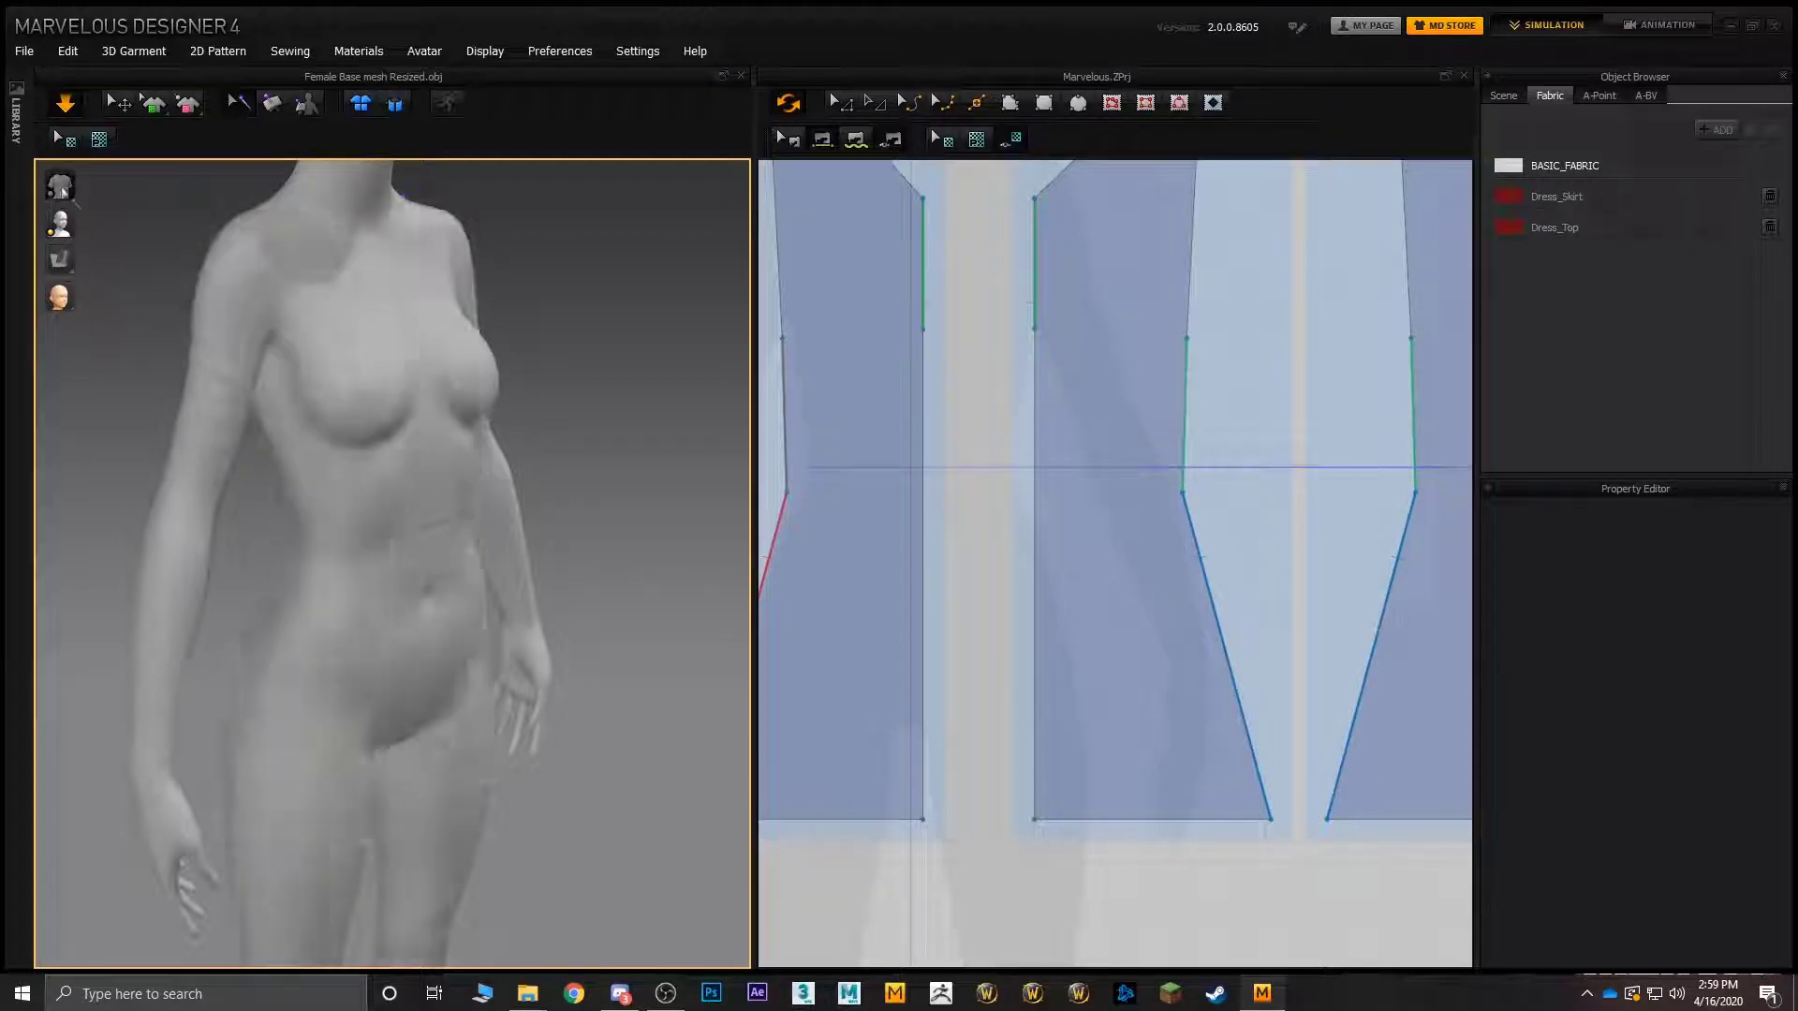
click(62, 189)
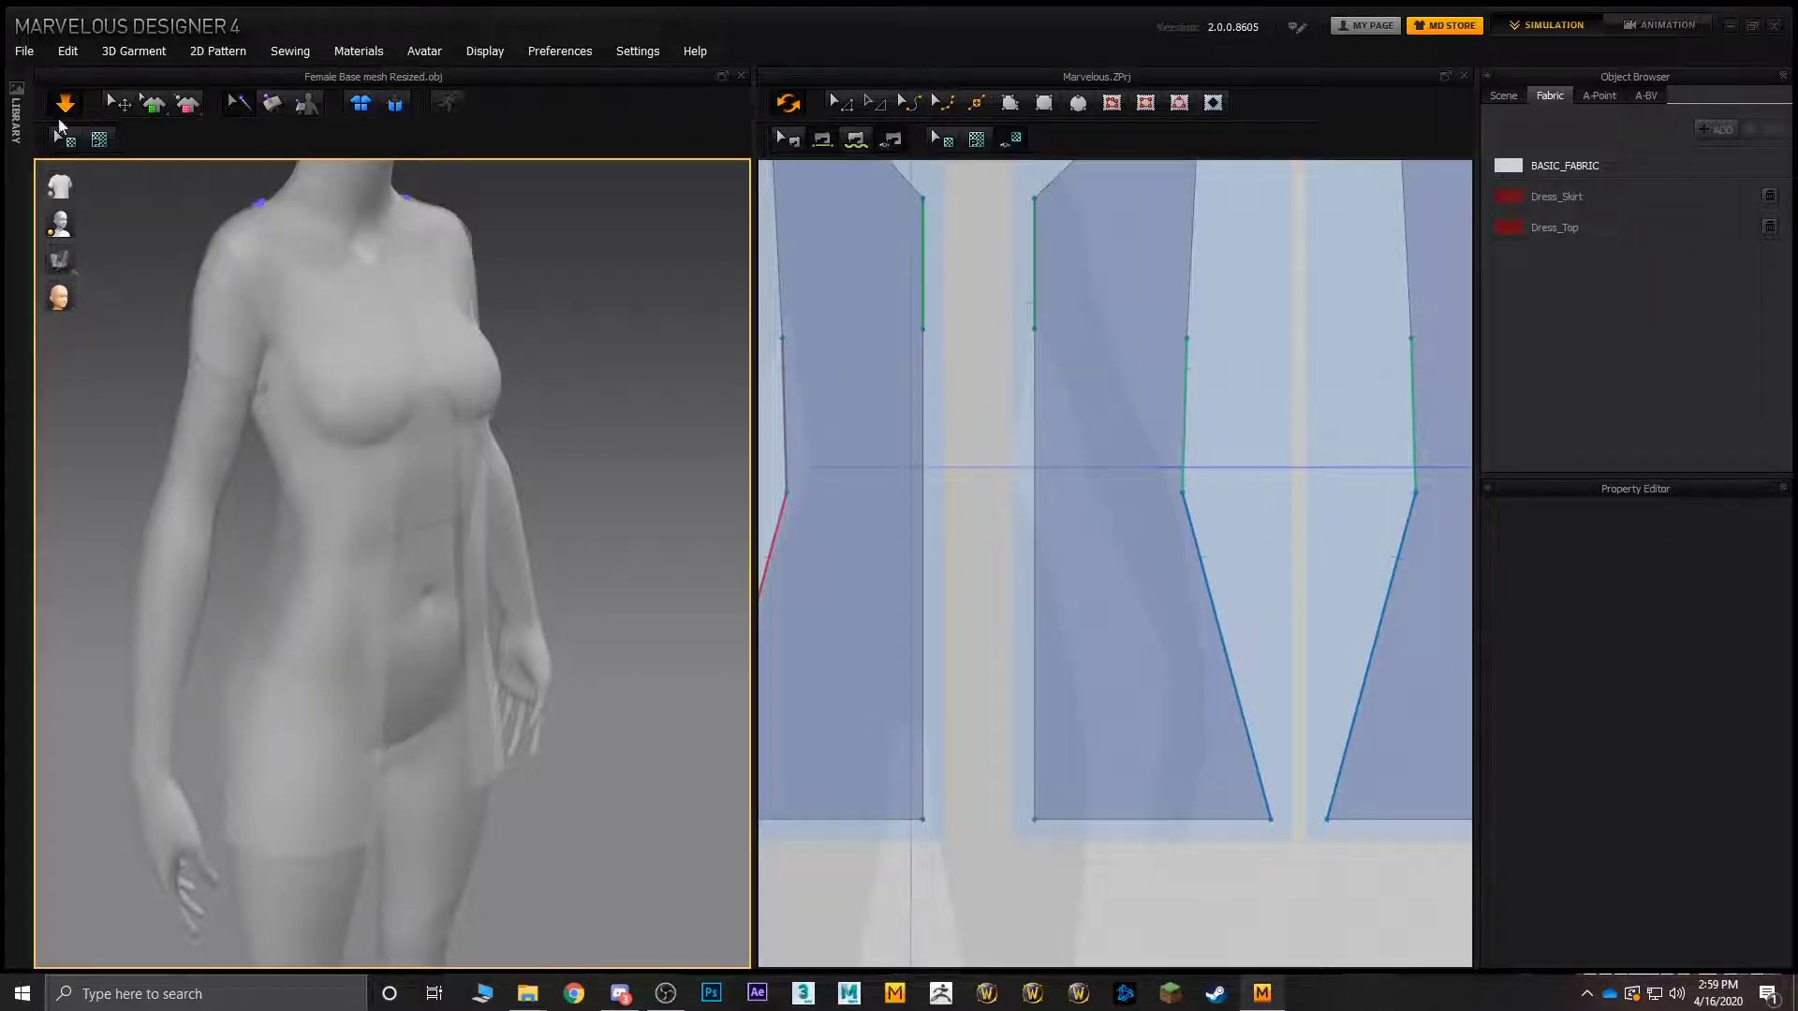
click(119, 107)
right_drag(290, 325, 253, 585)
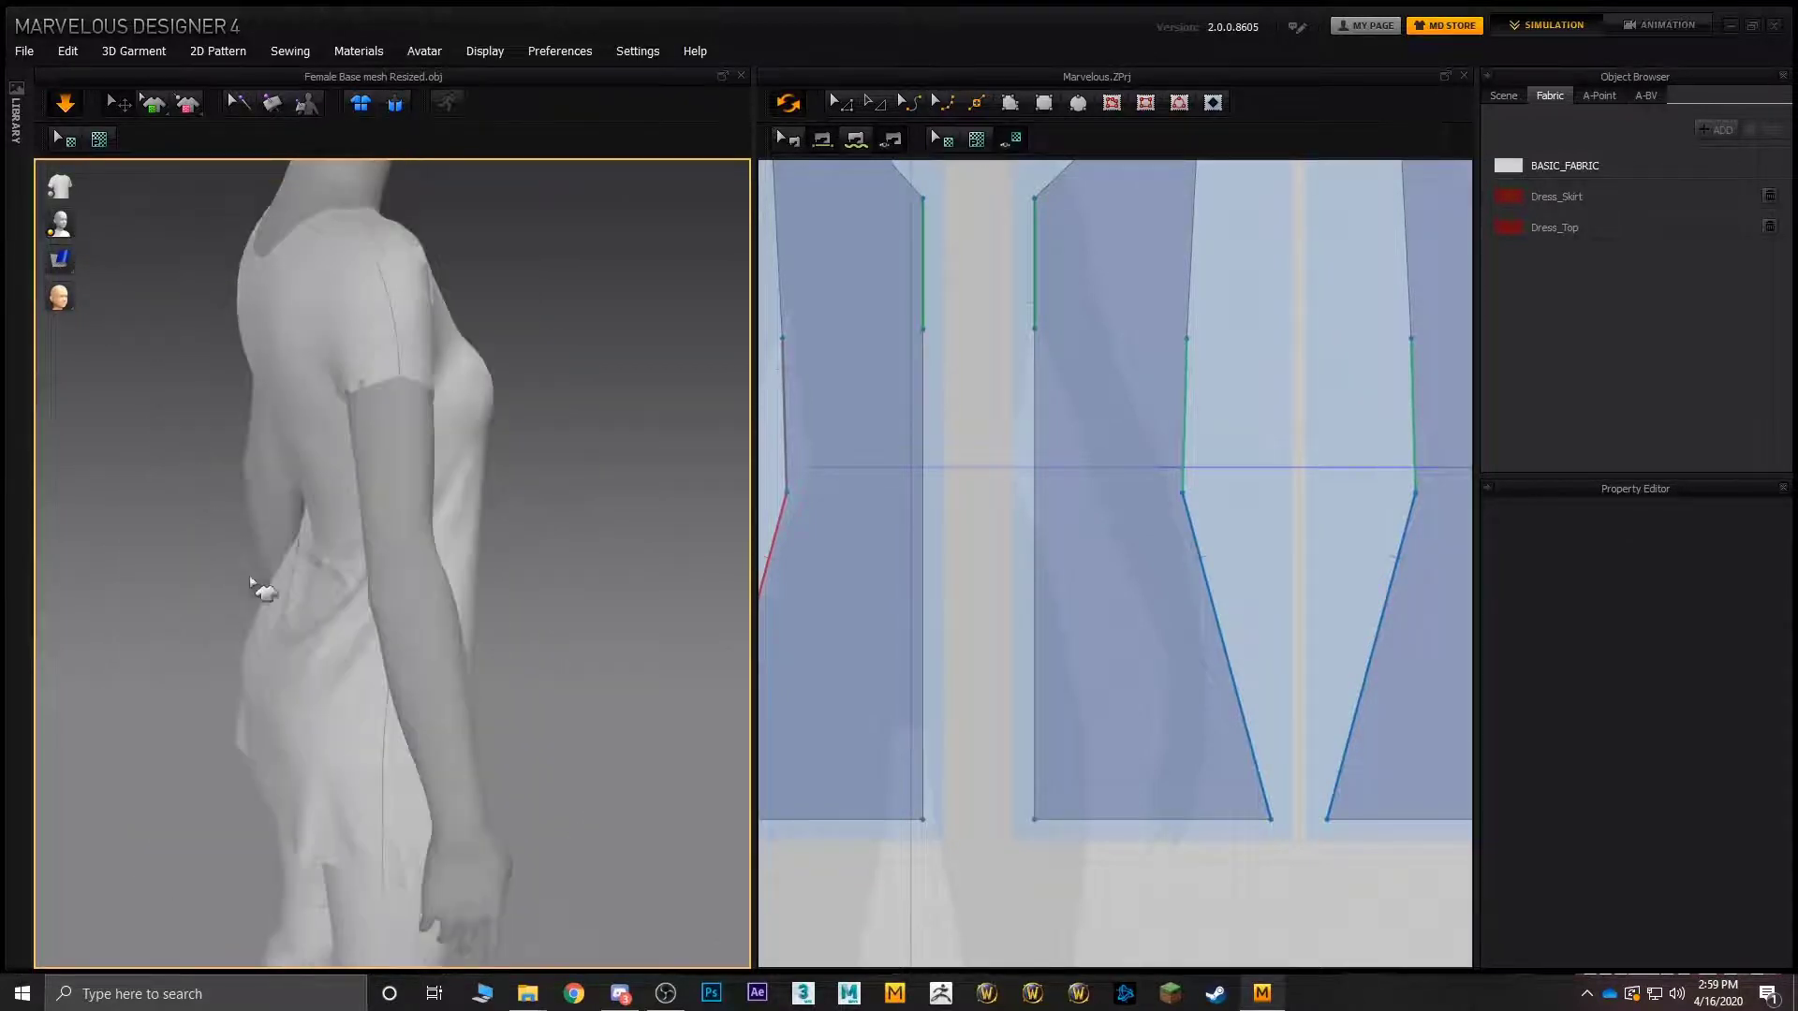
drag(288, 624, 98, 669)
drag(289, 746, 119, 785)
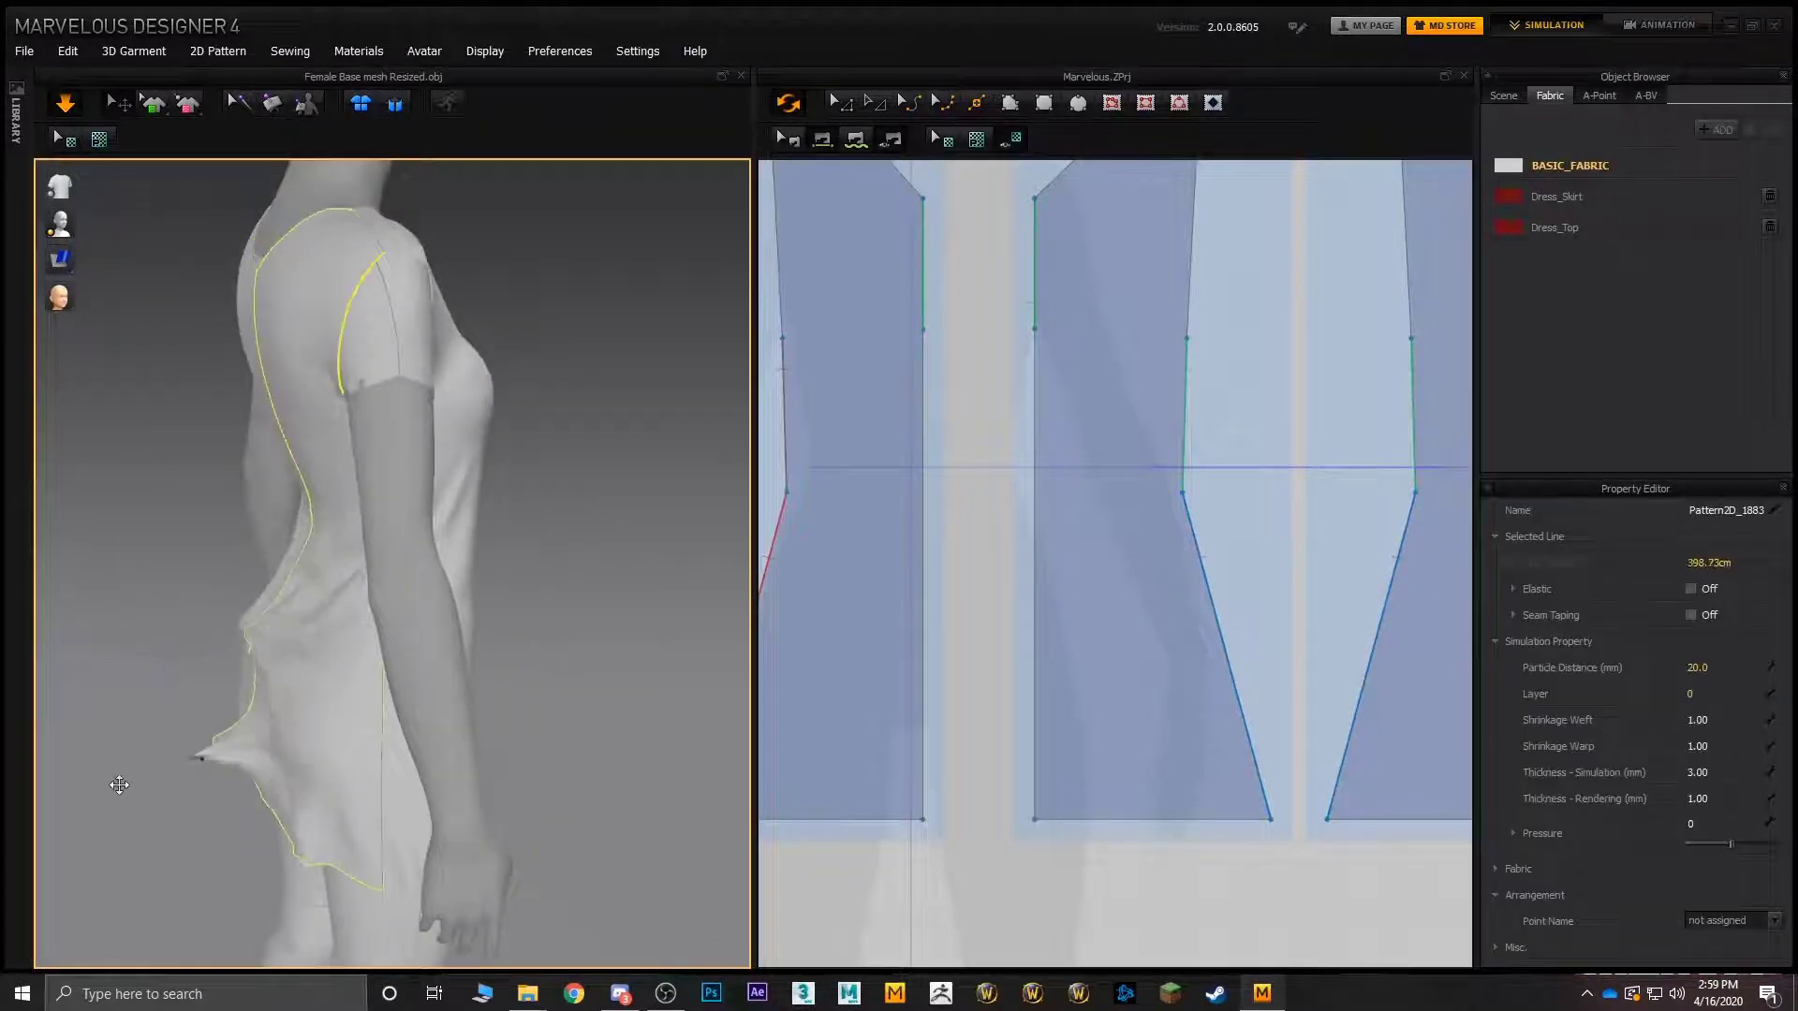
scroll(382, 529, down, 2)
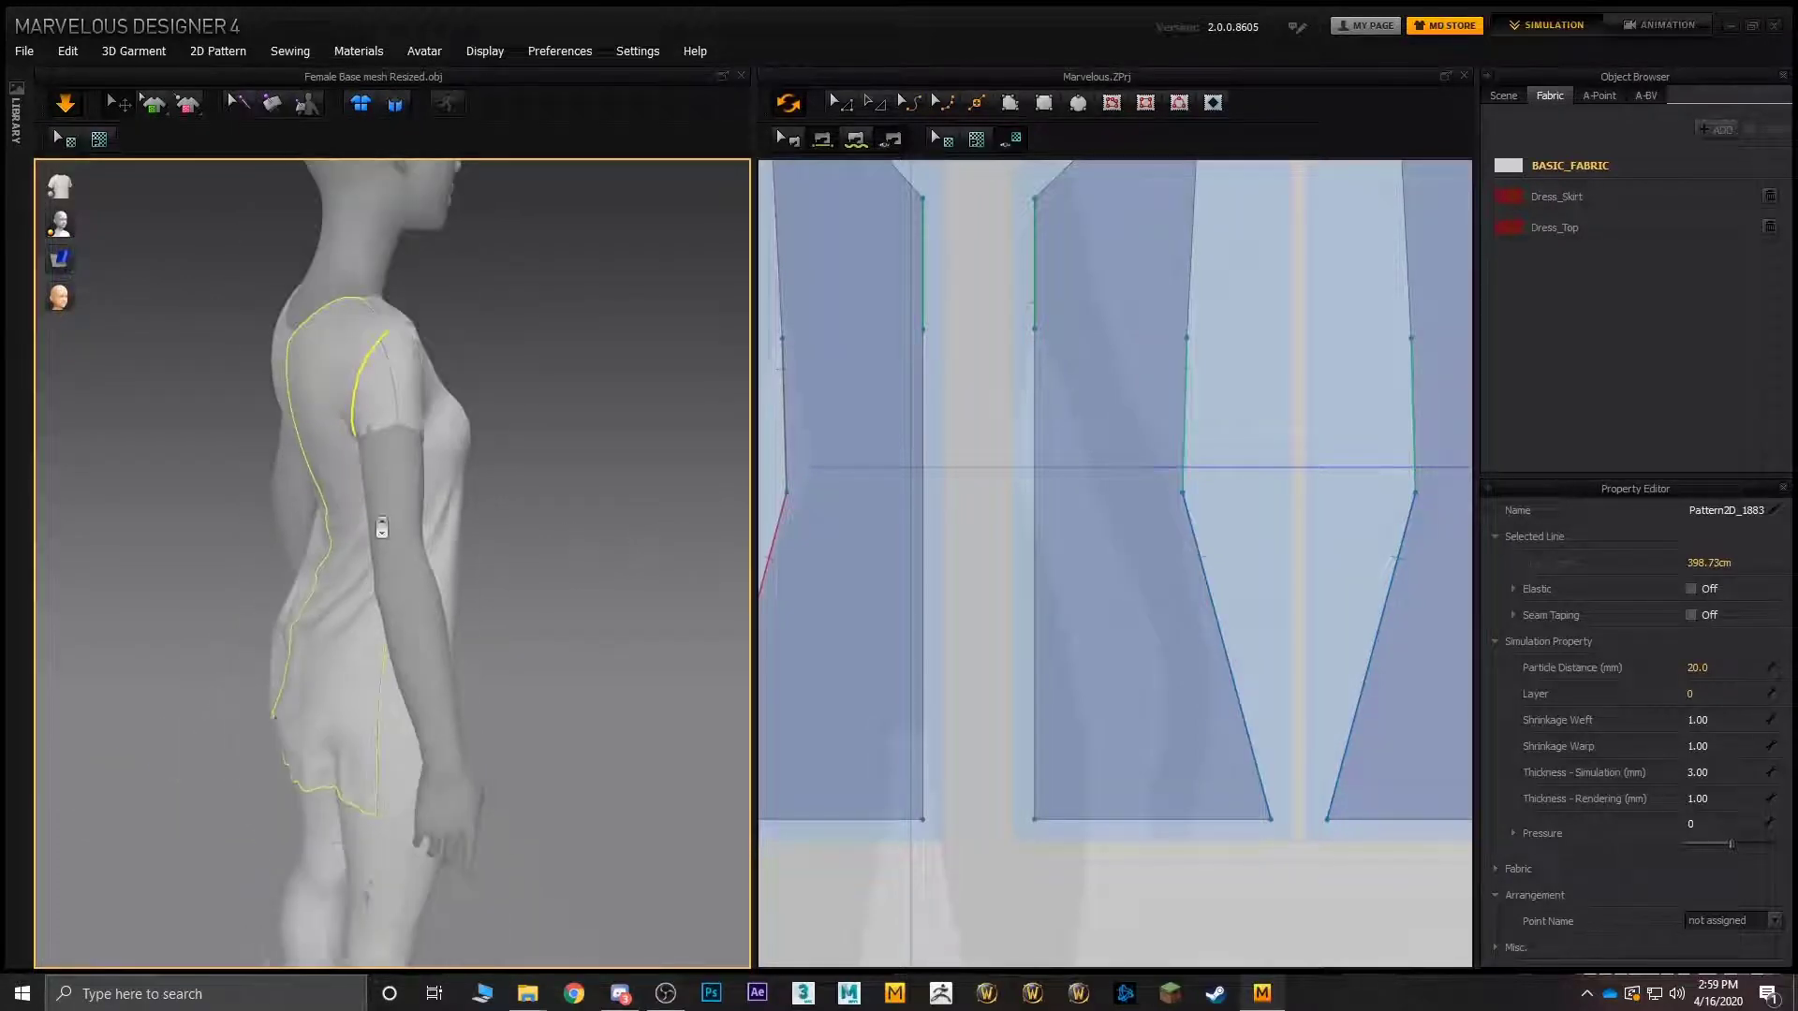
- Set the particle distance of all four long body panels to 40 mm
scroll(953, 437, down, 5)
click(840, 103)
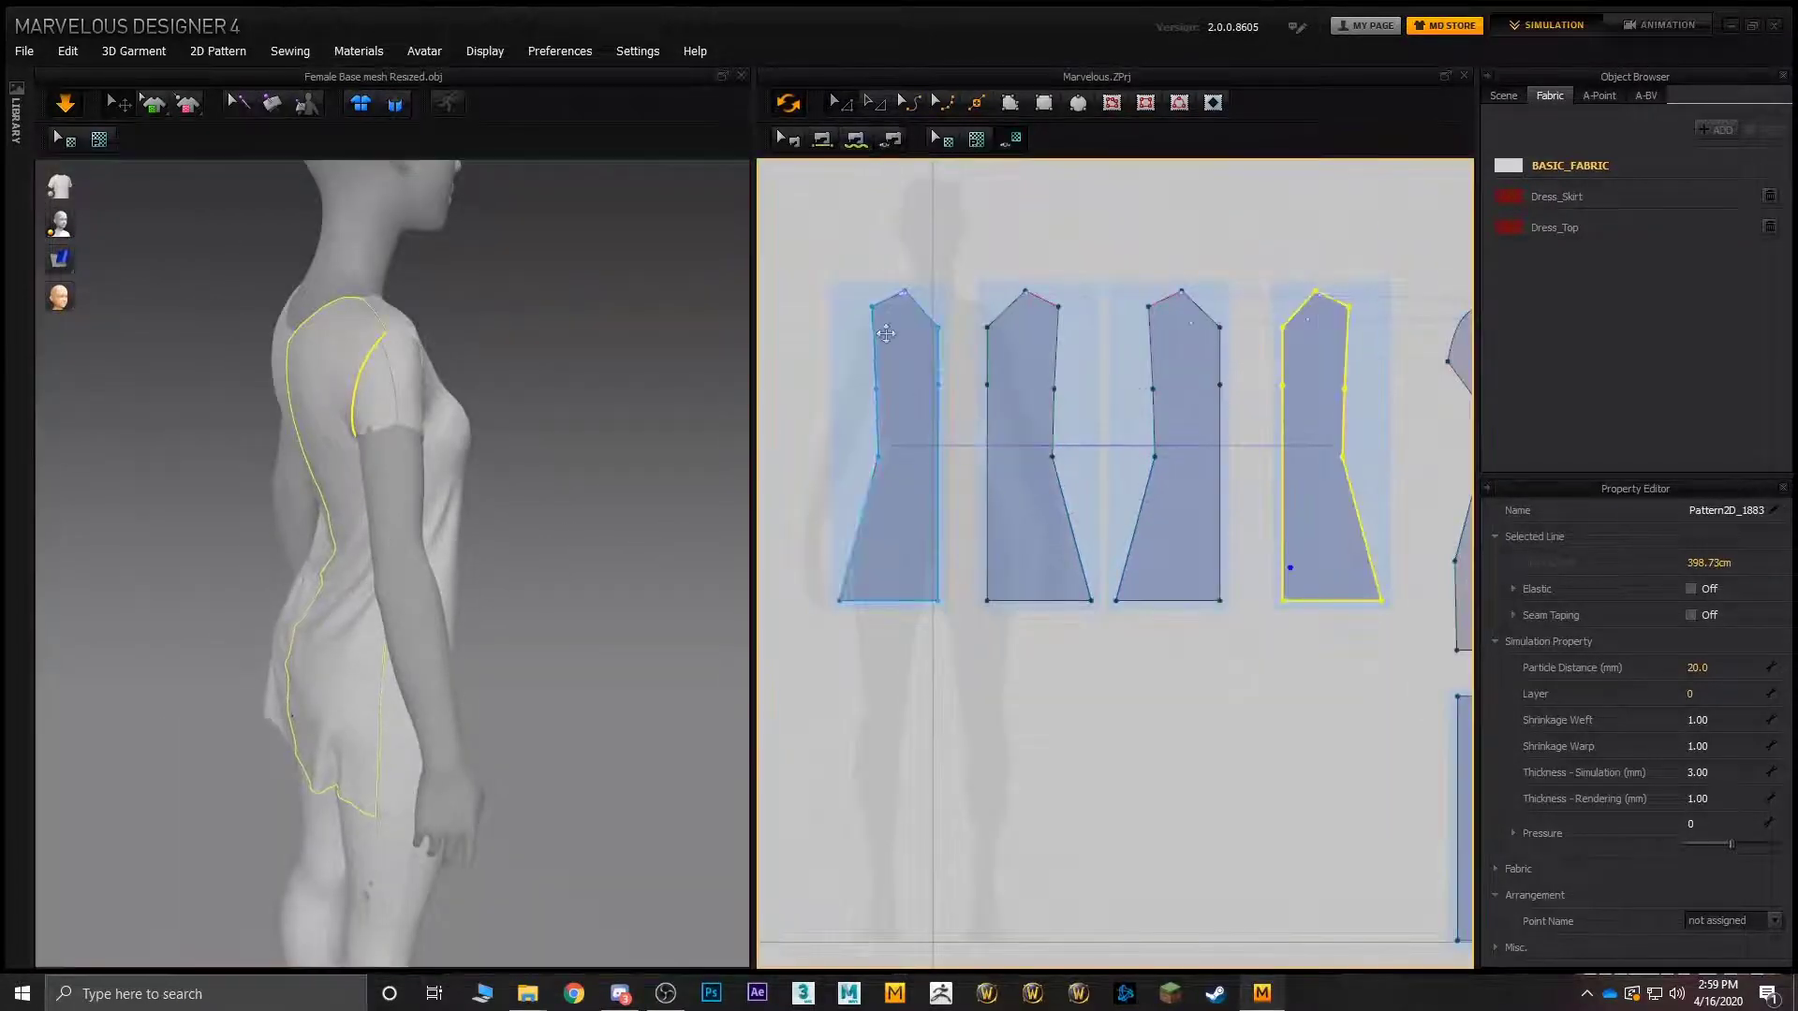
click(887, 364)
shift+click(1029, 378)
shift+click(1184, 375)
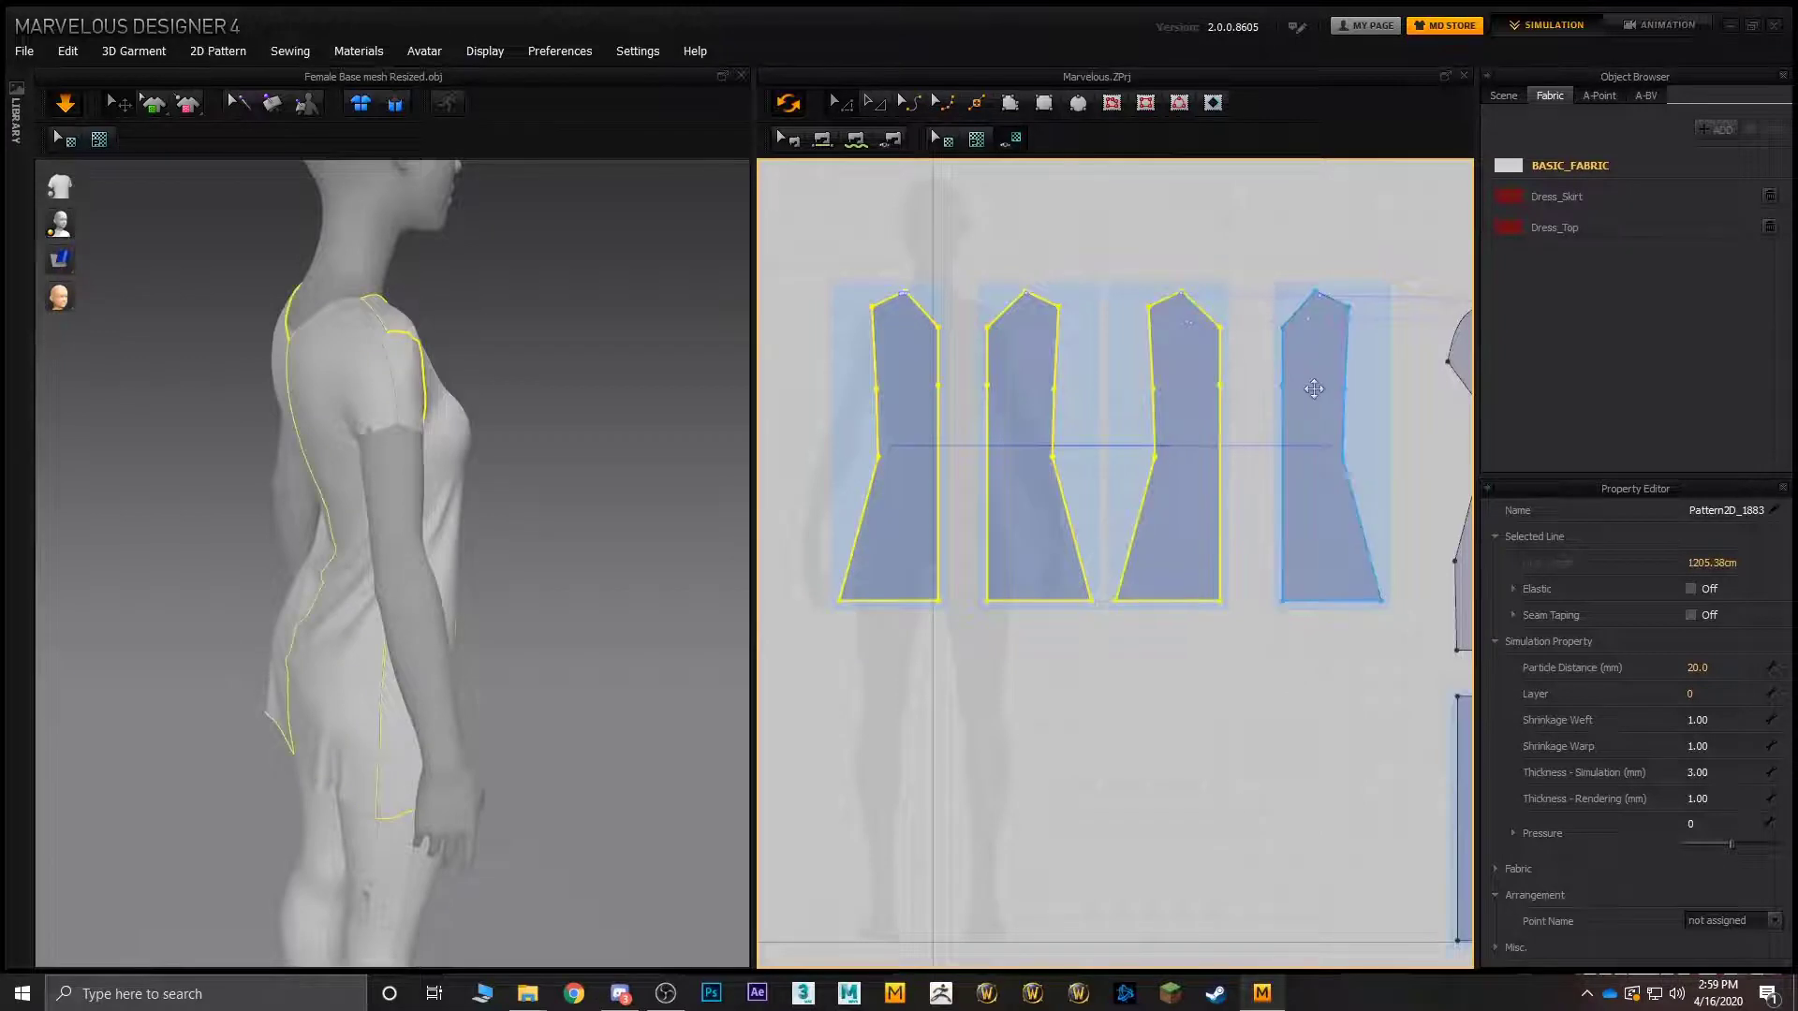
shift+click(1304, 389)
click(1721, 668)
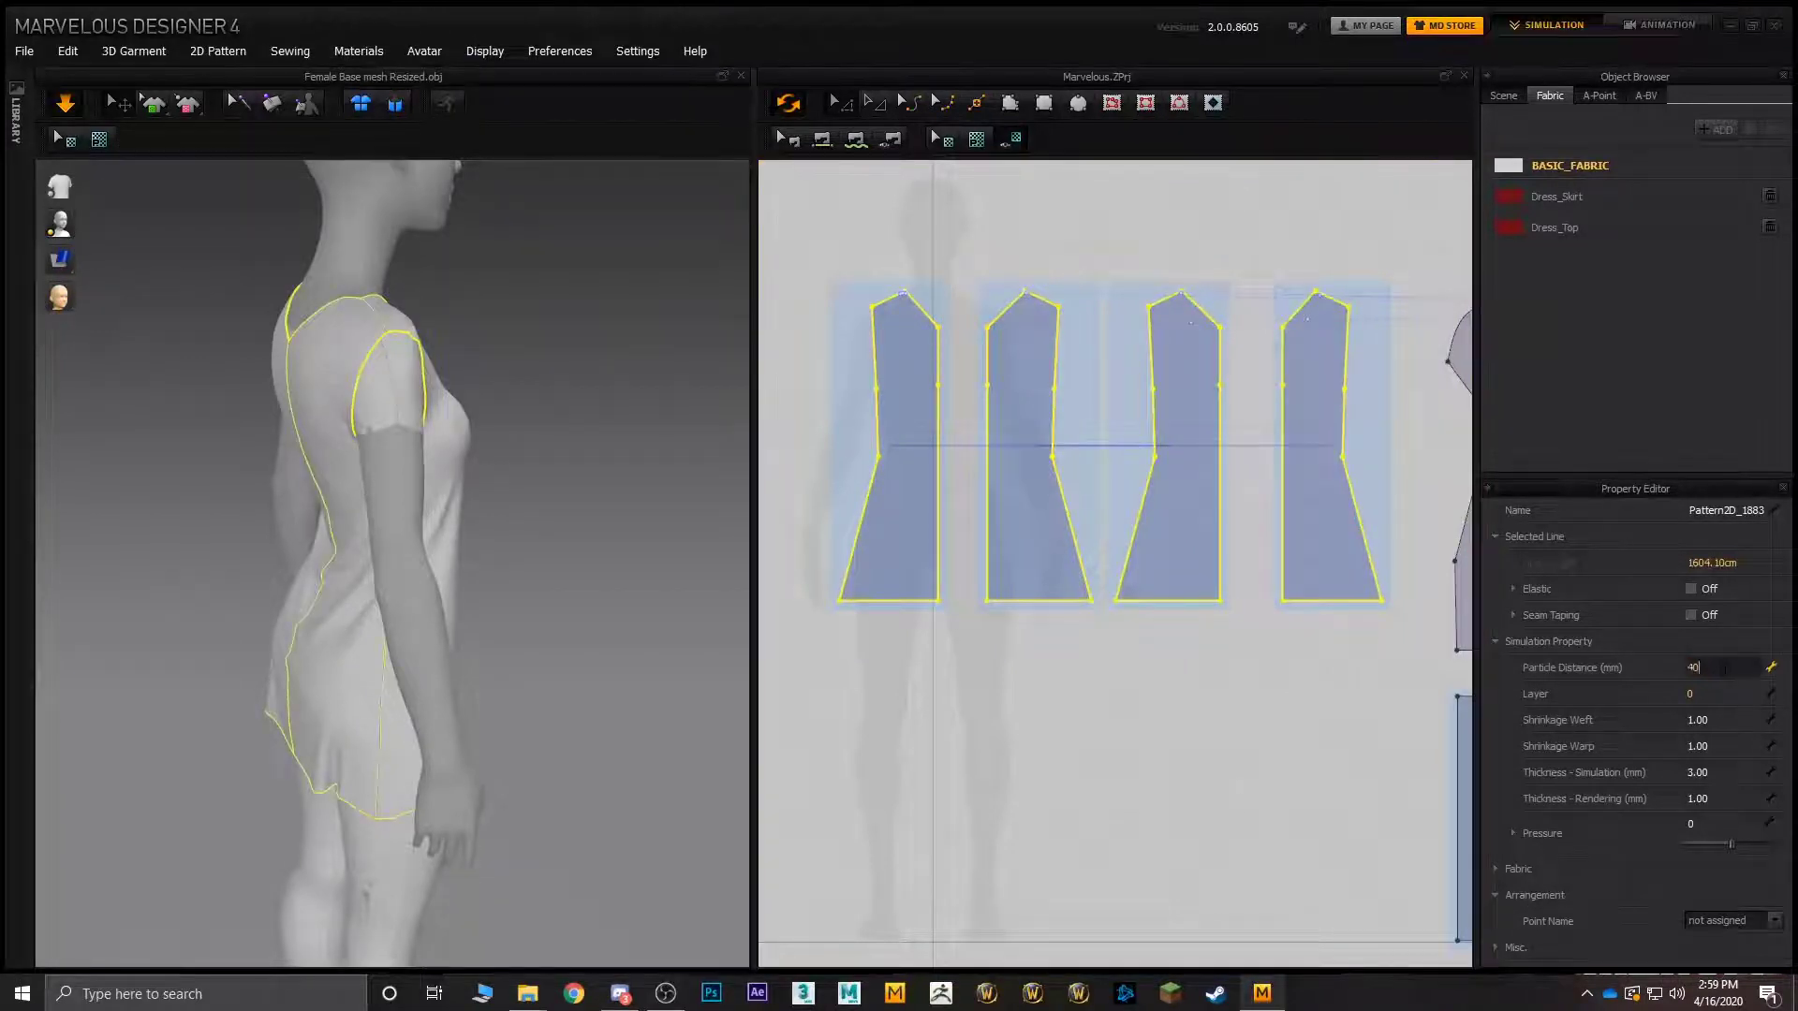
key(Return)
- Tug the back panels of the simulated garment to settle the cloth around the hips
right_drag(514, 449, 318, 614)
drag(315, 610, 351, 740)
right_drag(351, 740, 548, 684)
drag(393, 655, 333, 662)
right_drag(333, 662, 525, 590)
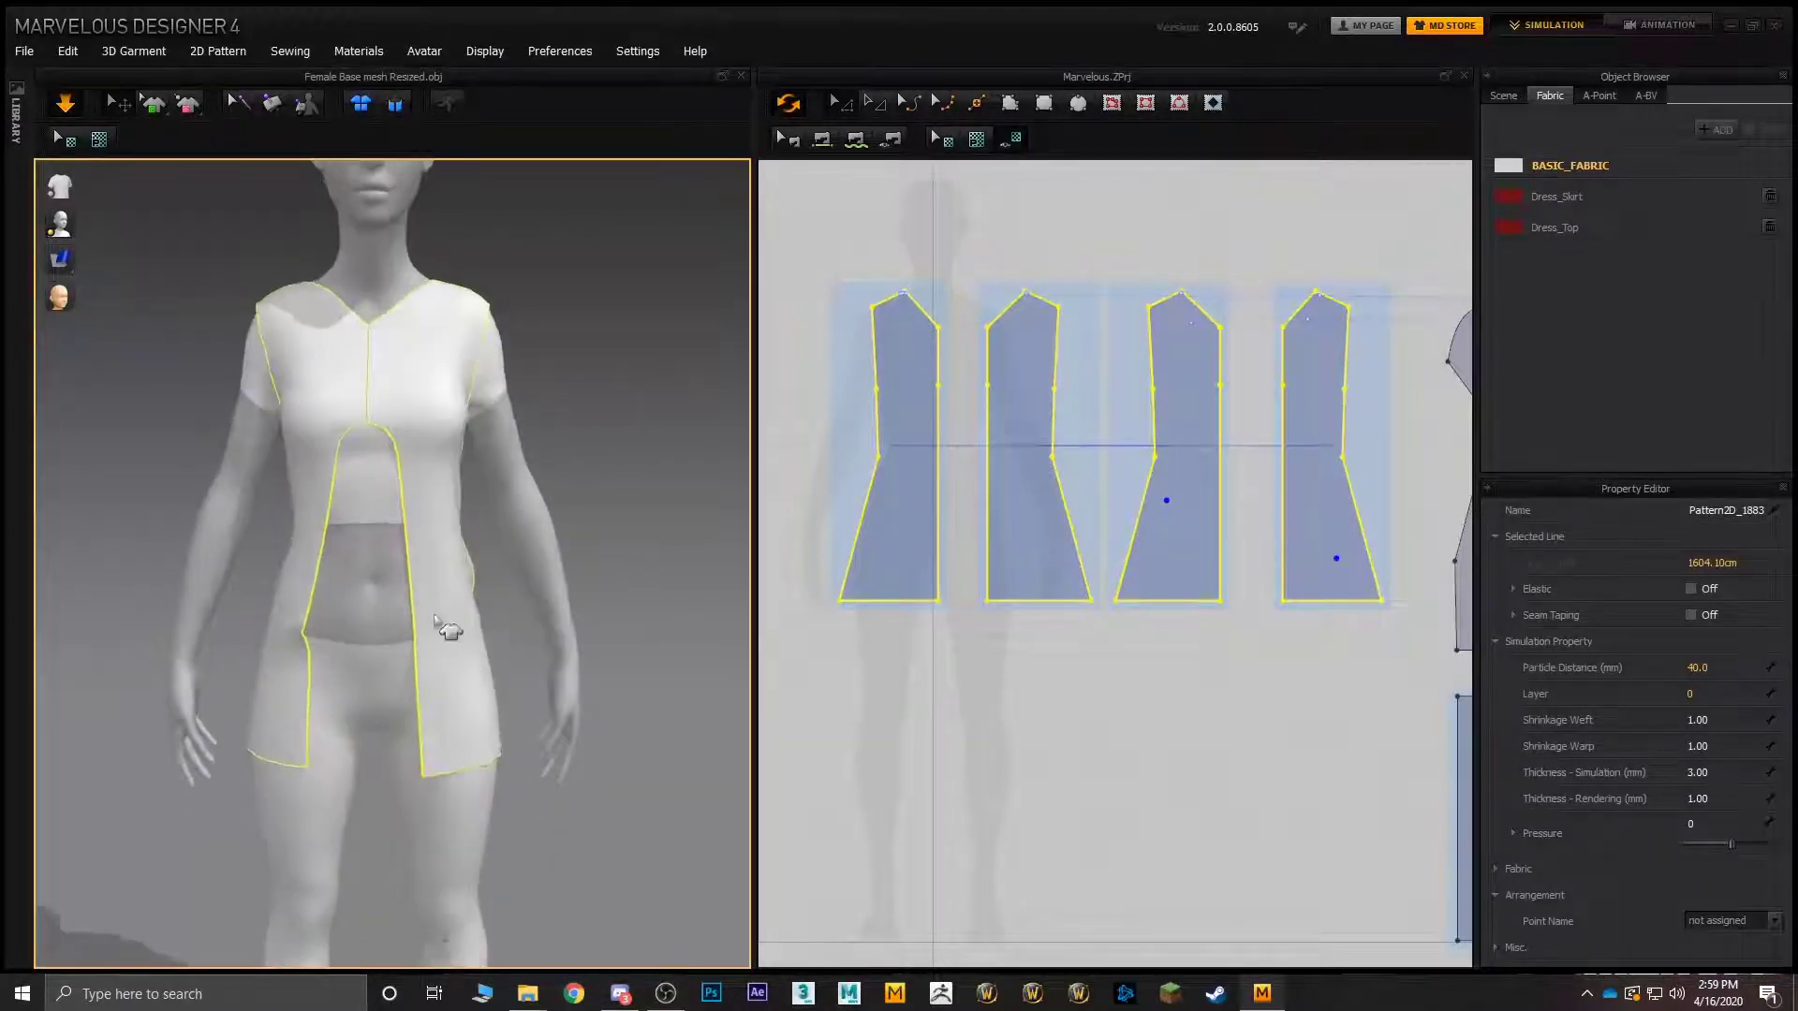
- Adjust the drape of the open front by pulling the front panel's cloth around the bust and waist
drag(450, 625, 429, 419)
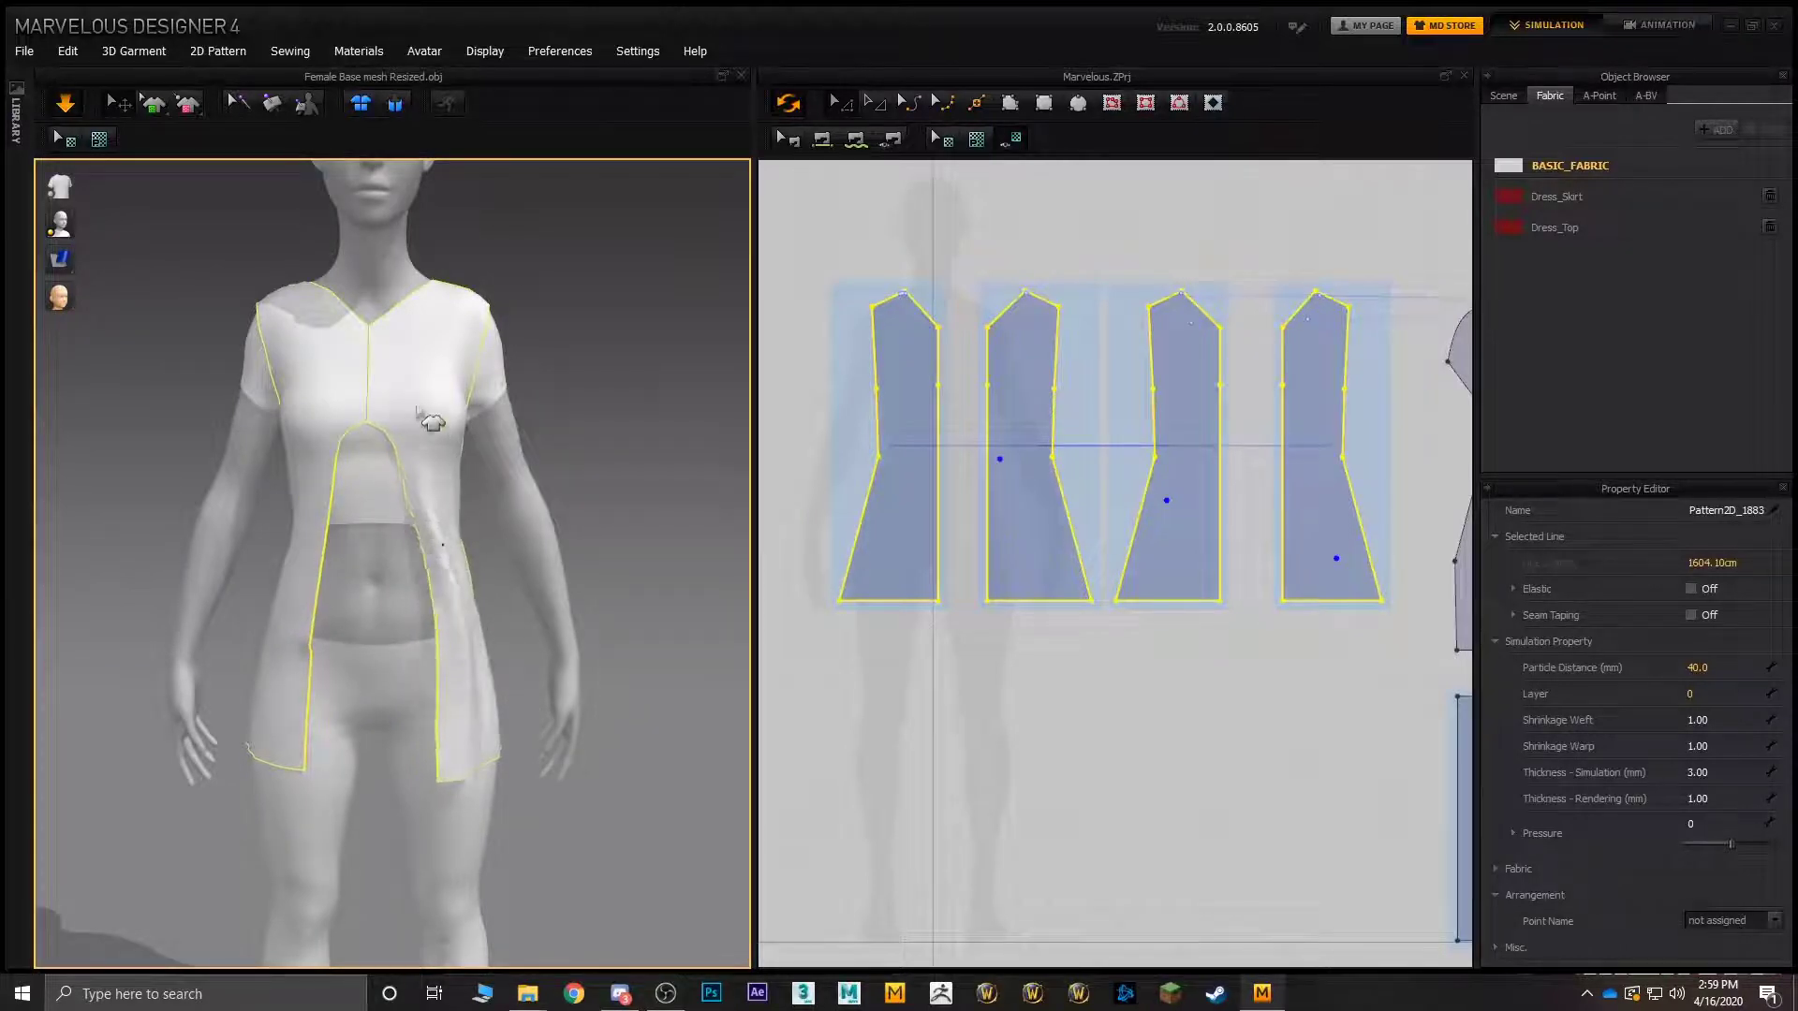
drag(441, 339, 422, 397)
mouse_move(421, 397)
right_down()
mouse_move(497, 369)
mouse_move(349, 381)
mouse_move(405, 379)
right_up()
drag(447, 524, 517, 531)
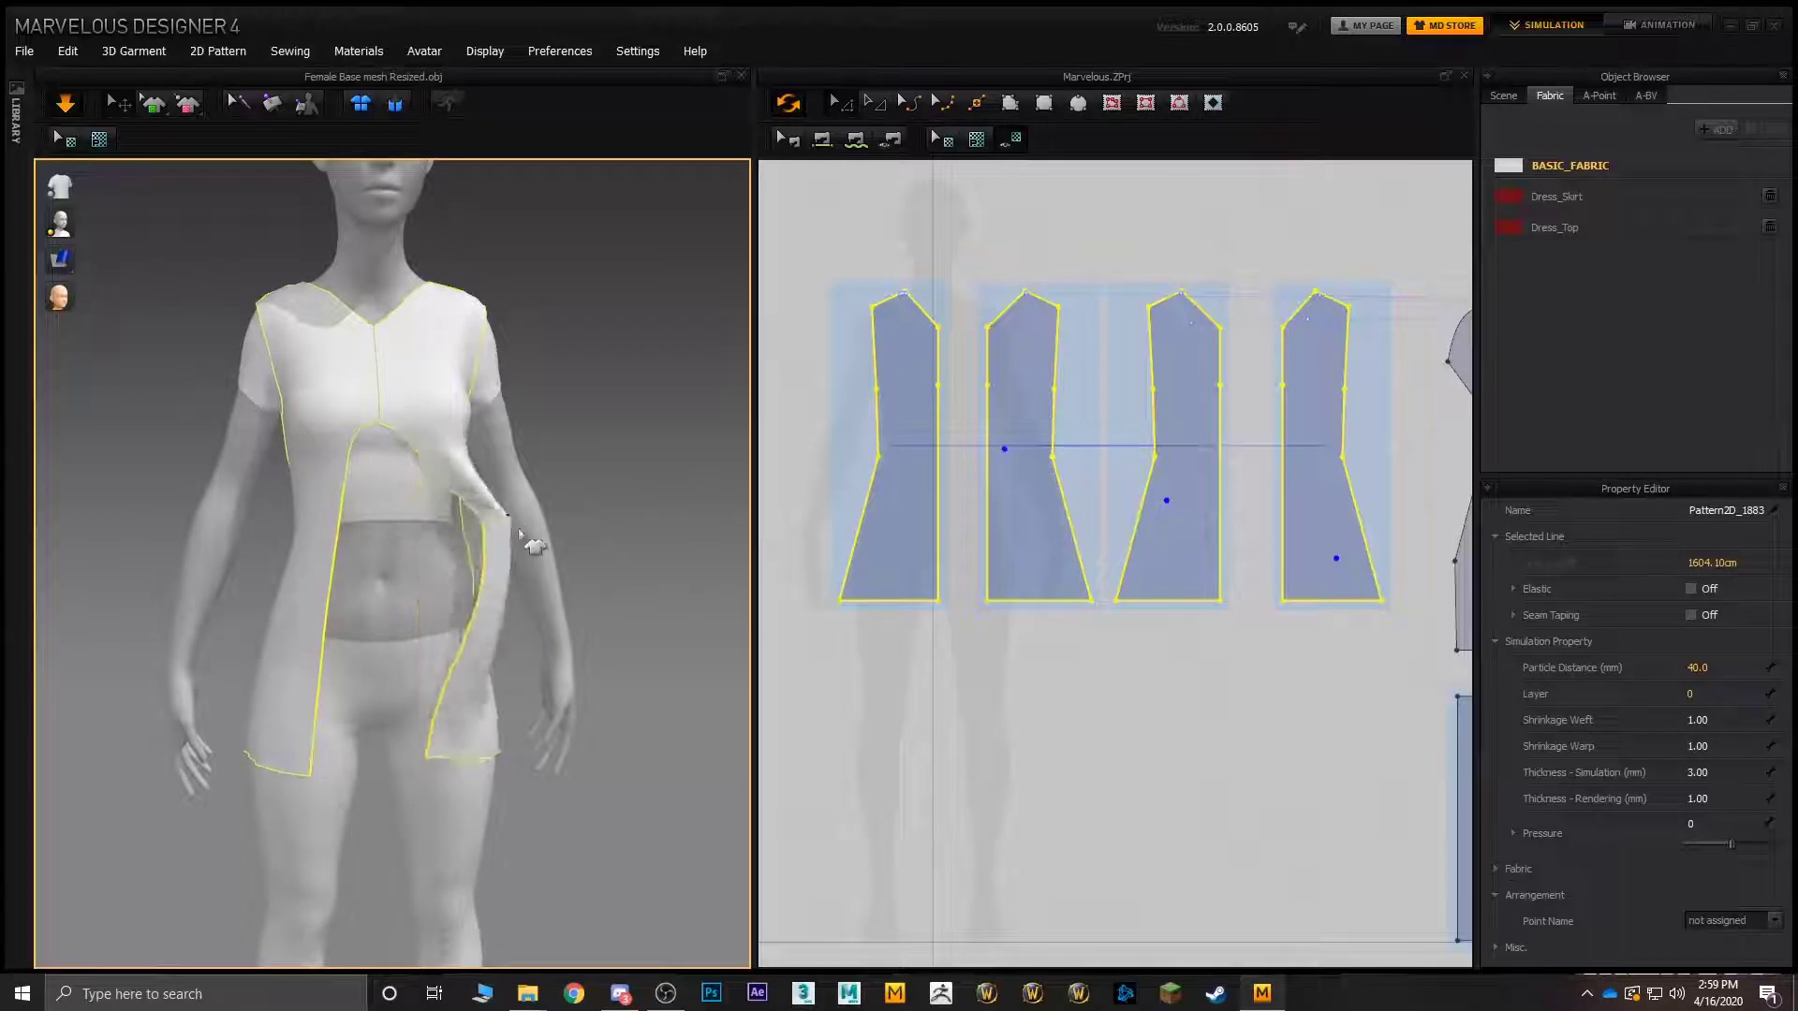
drag(438, 412, 476, 426)
mouse_move(335, 427)
right_down()
mouse_move(461, 369)
mouse_move(333, 402)
right_up()
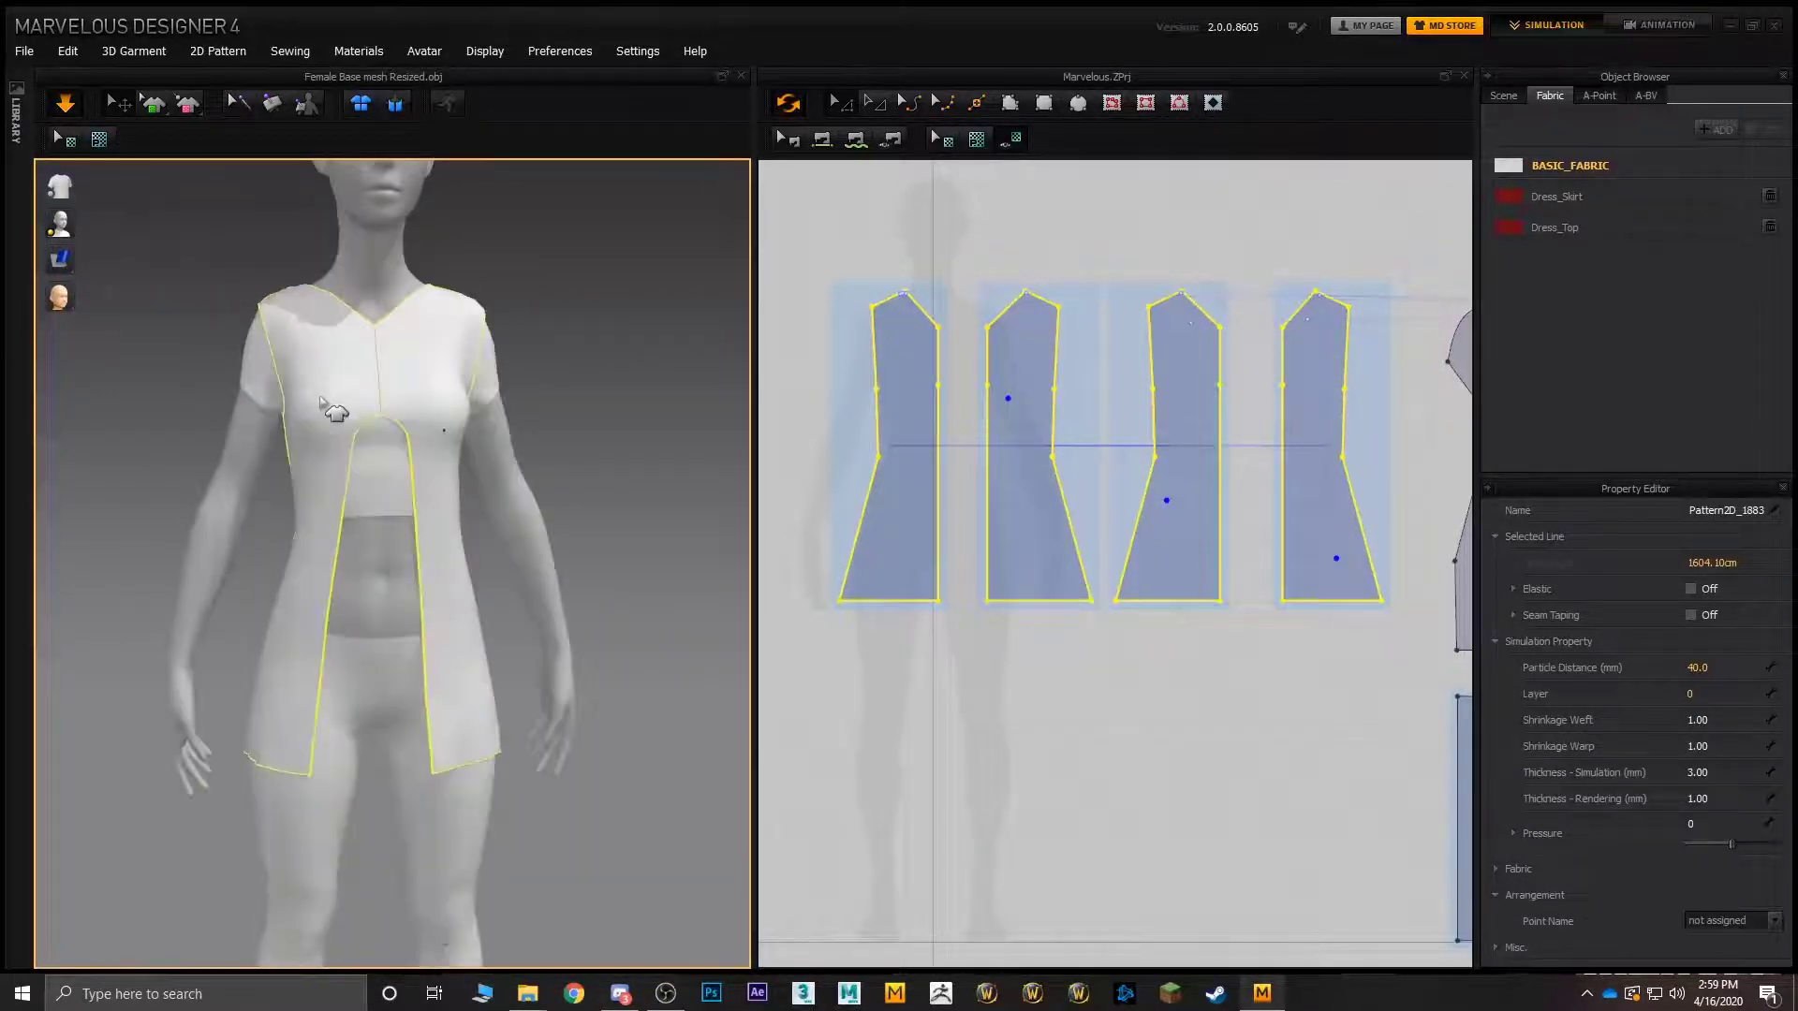
scroll(249, 453, up, 5)
scroll(305, 545, down, 3)
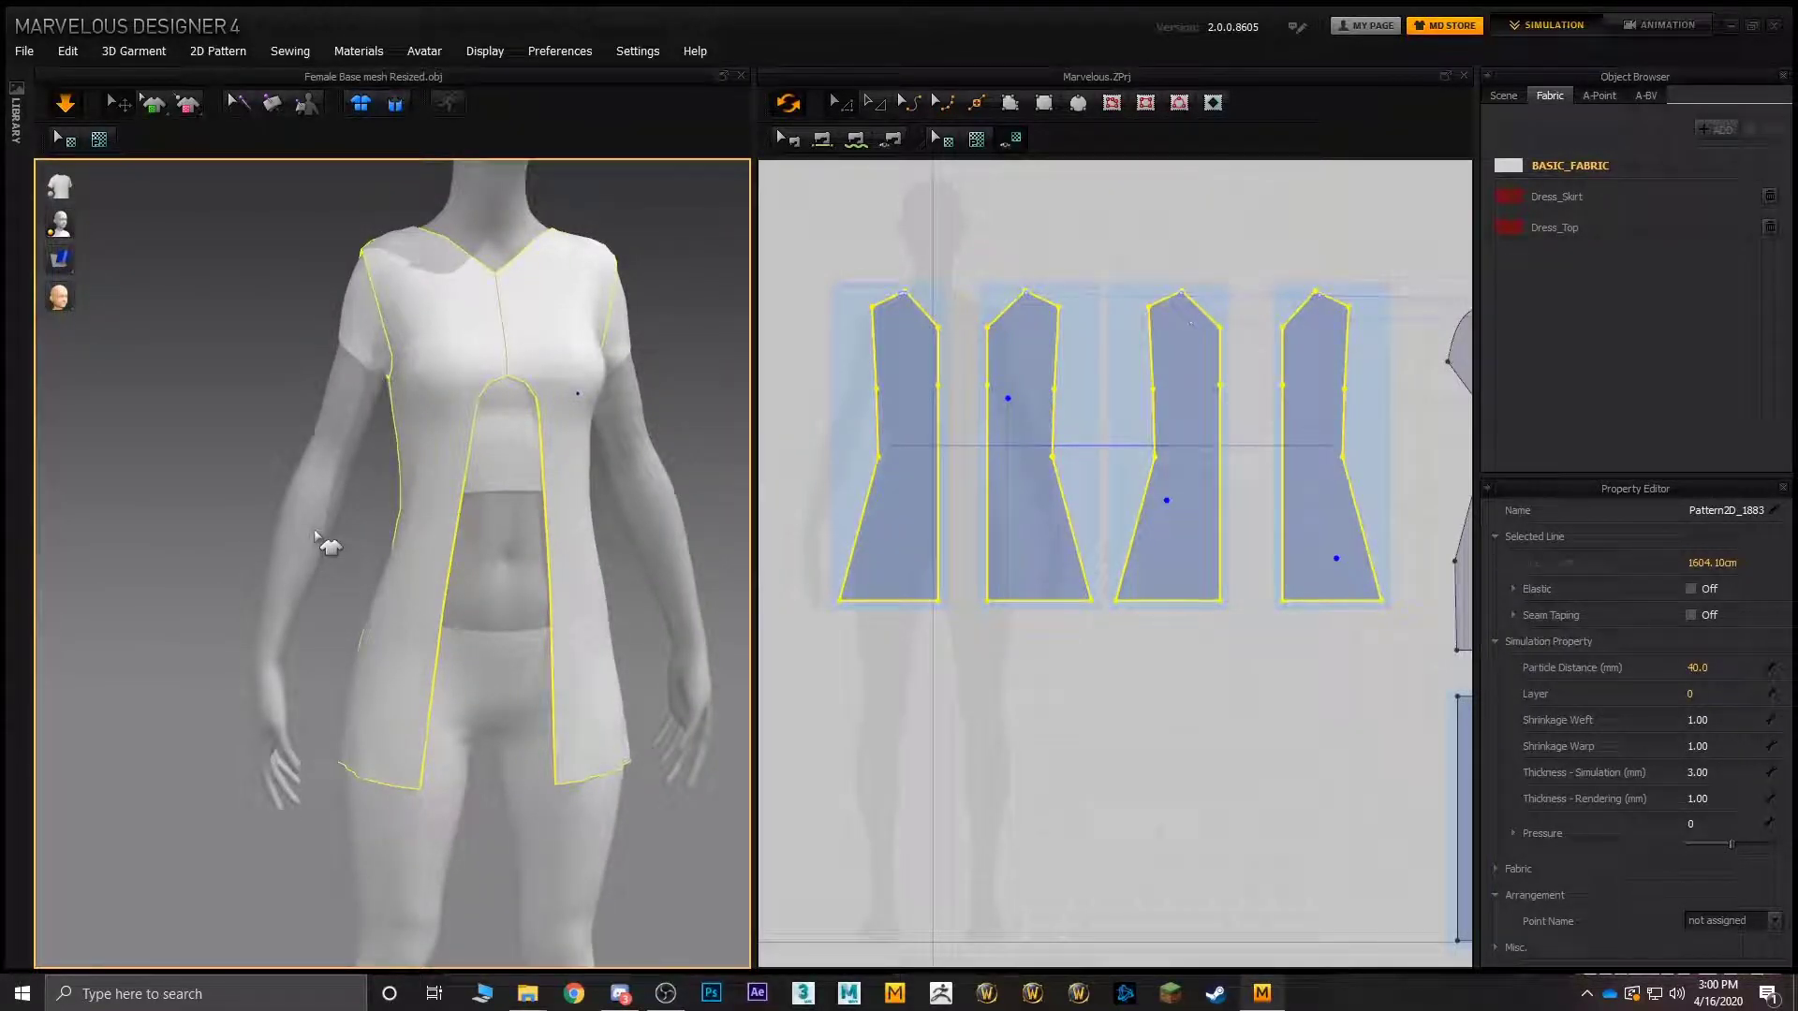
click(1027, 186)
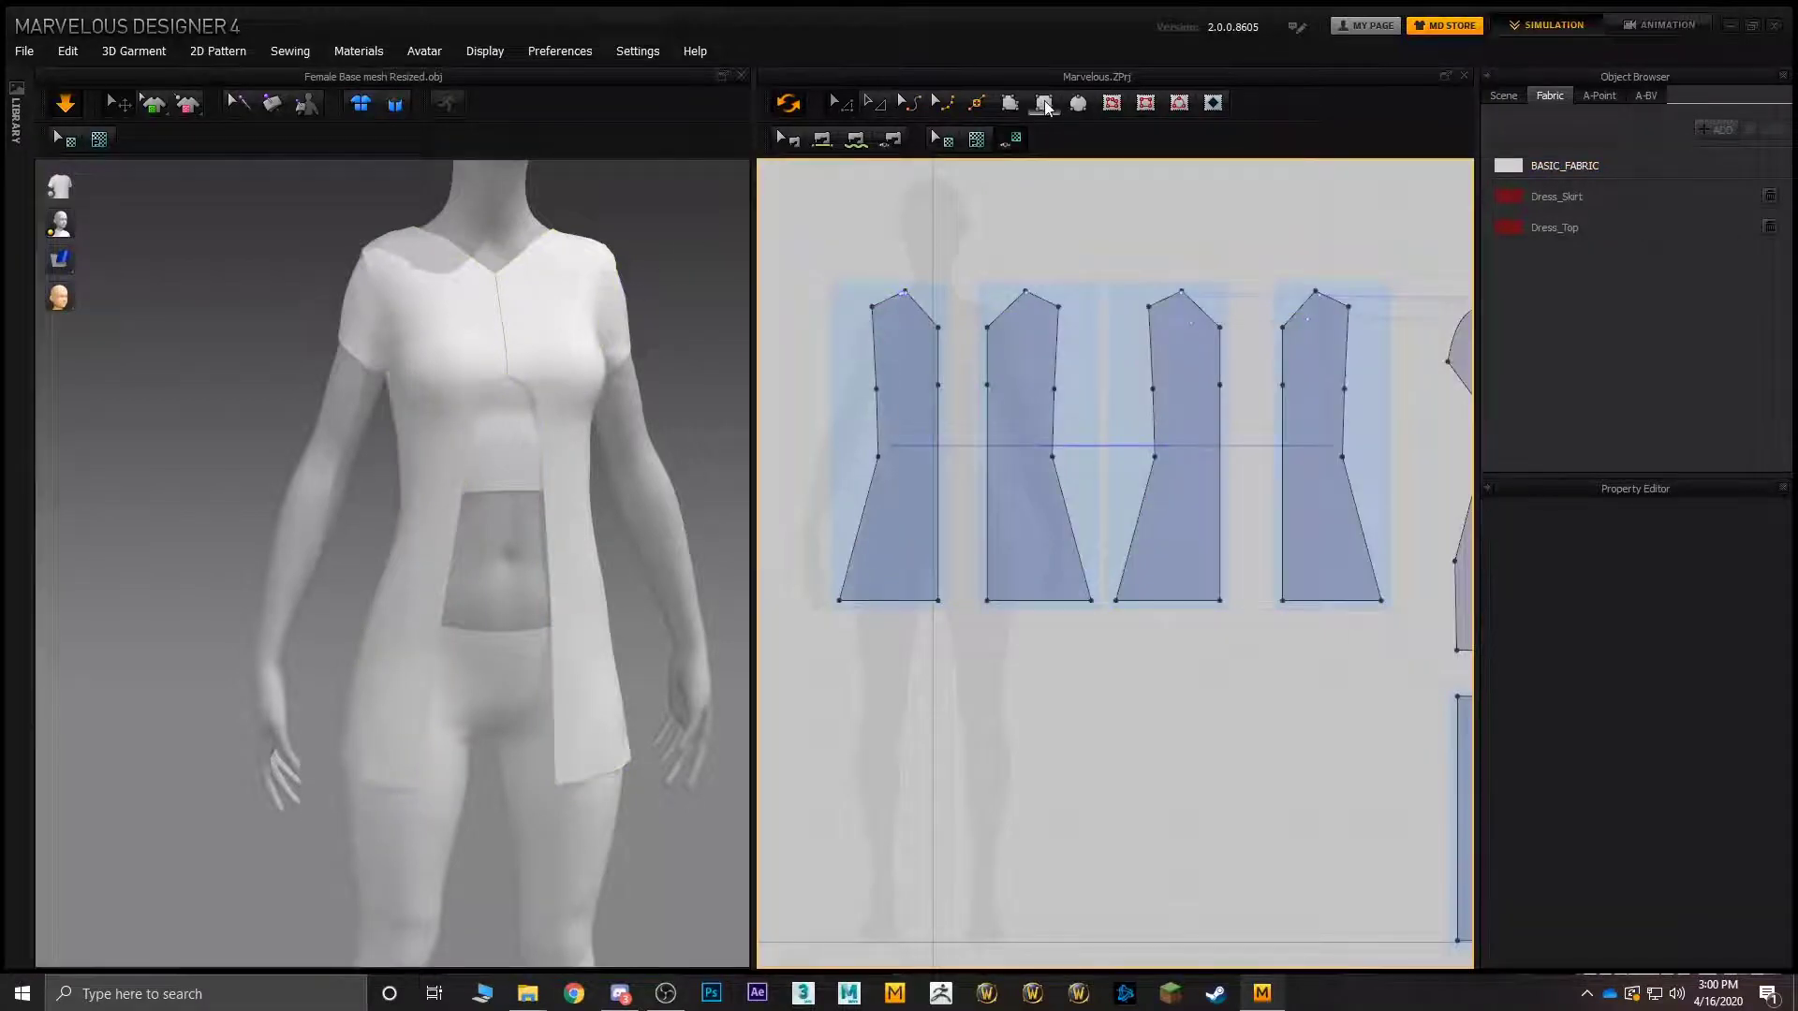
mouse_move(369, 281)
right_down()
mouse_move(429, 285)
mouse_move(369, 281)
right_up()
middle_drag(899, 295, 958, 304)
scroll(957, 319, down, 2)
scroll(900, 309, up, 3)
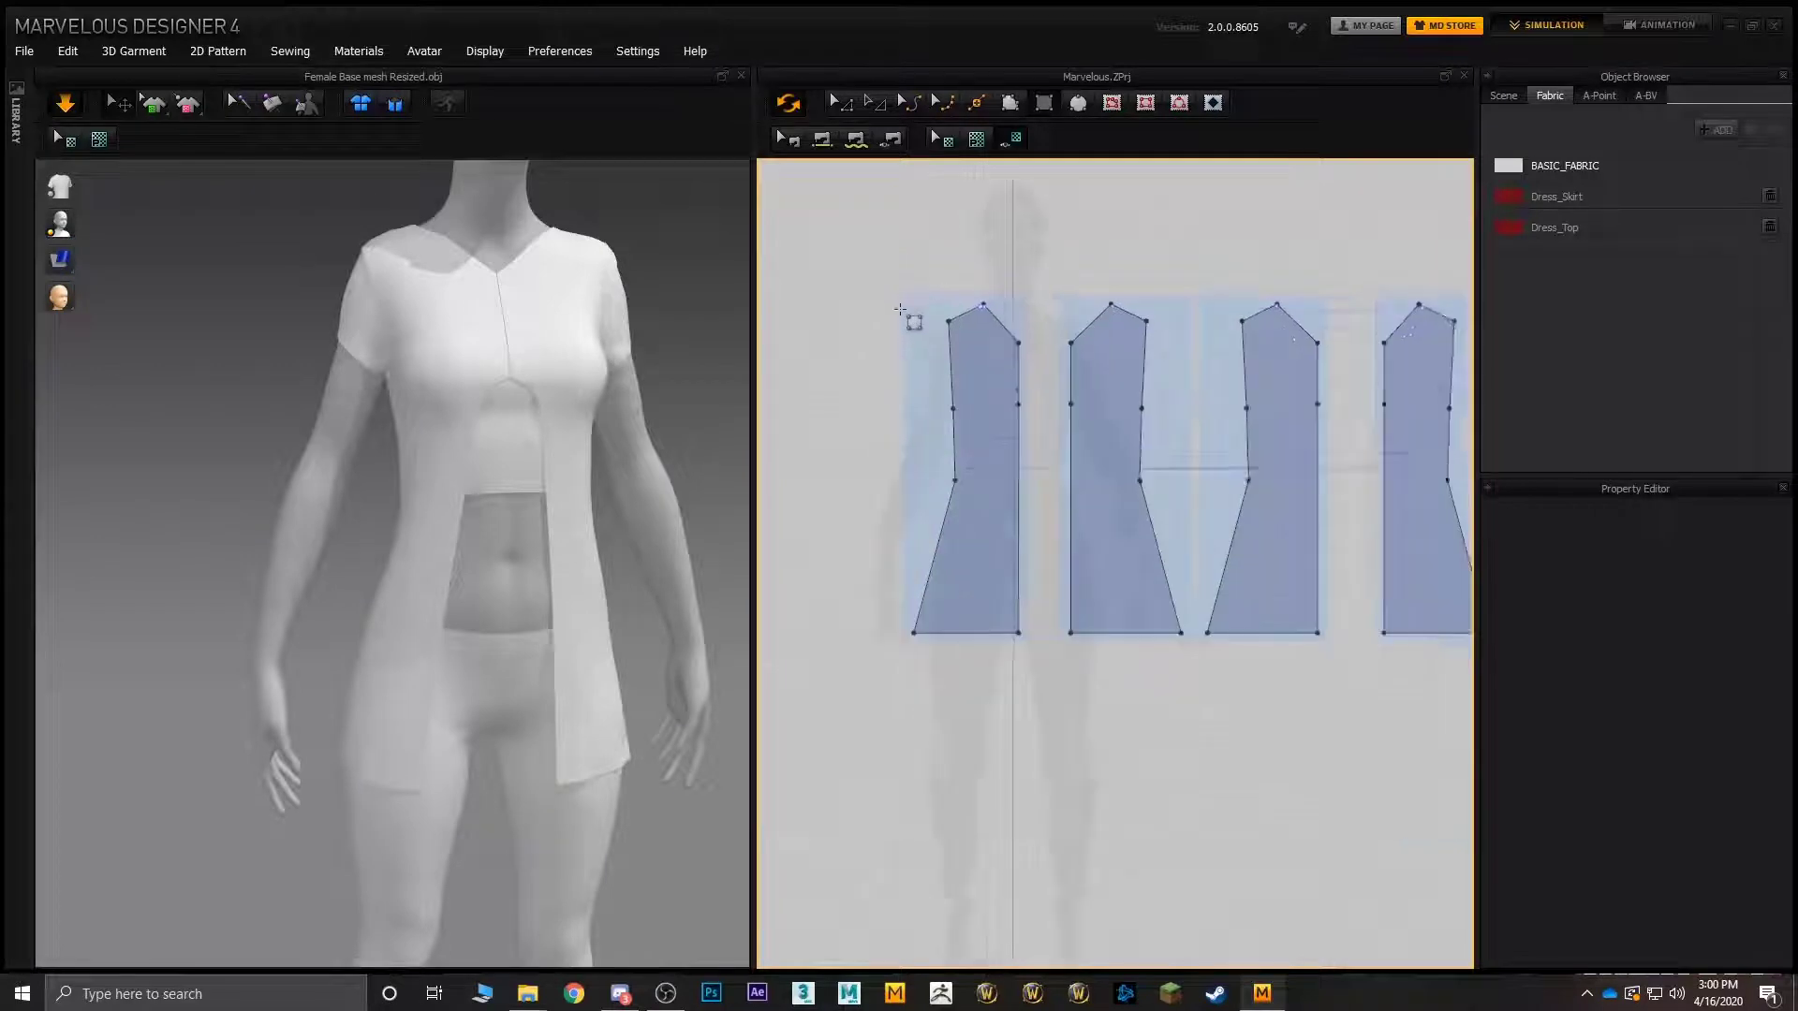
scroll(900, 309, up, 2)
scroll(1077, 300, down, 4)
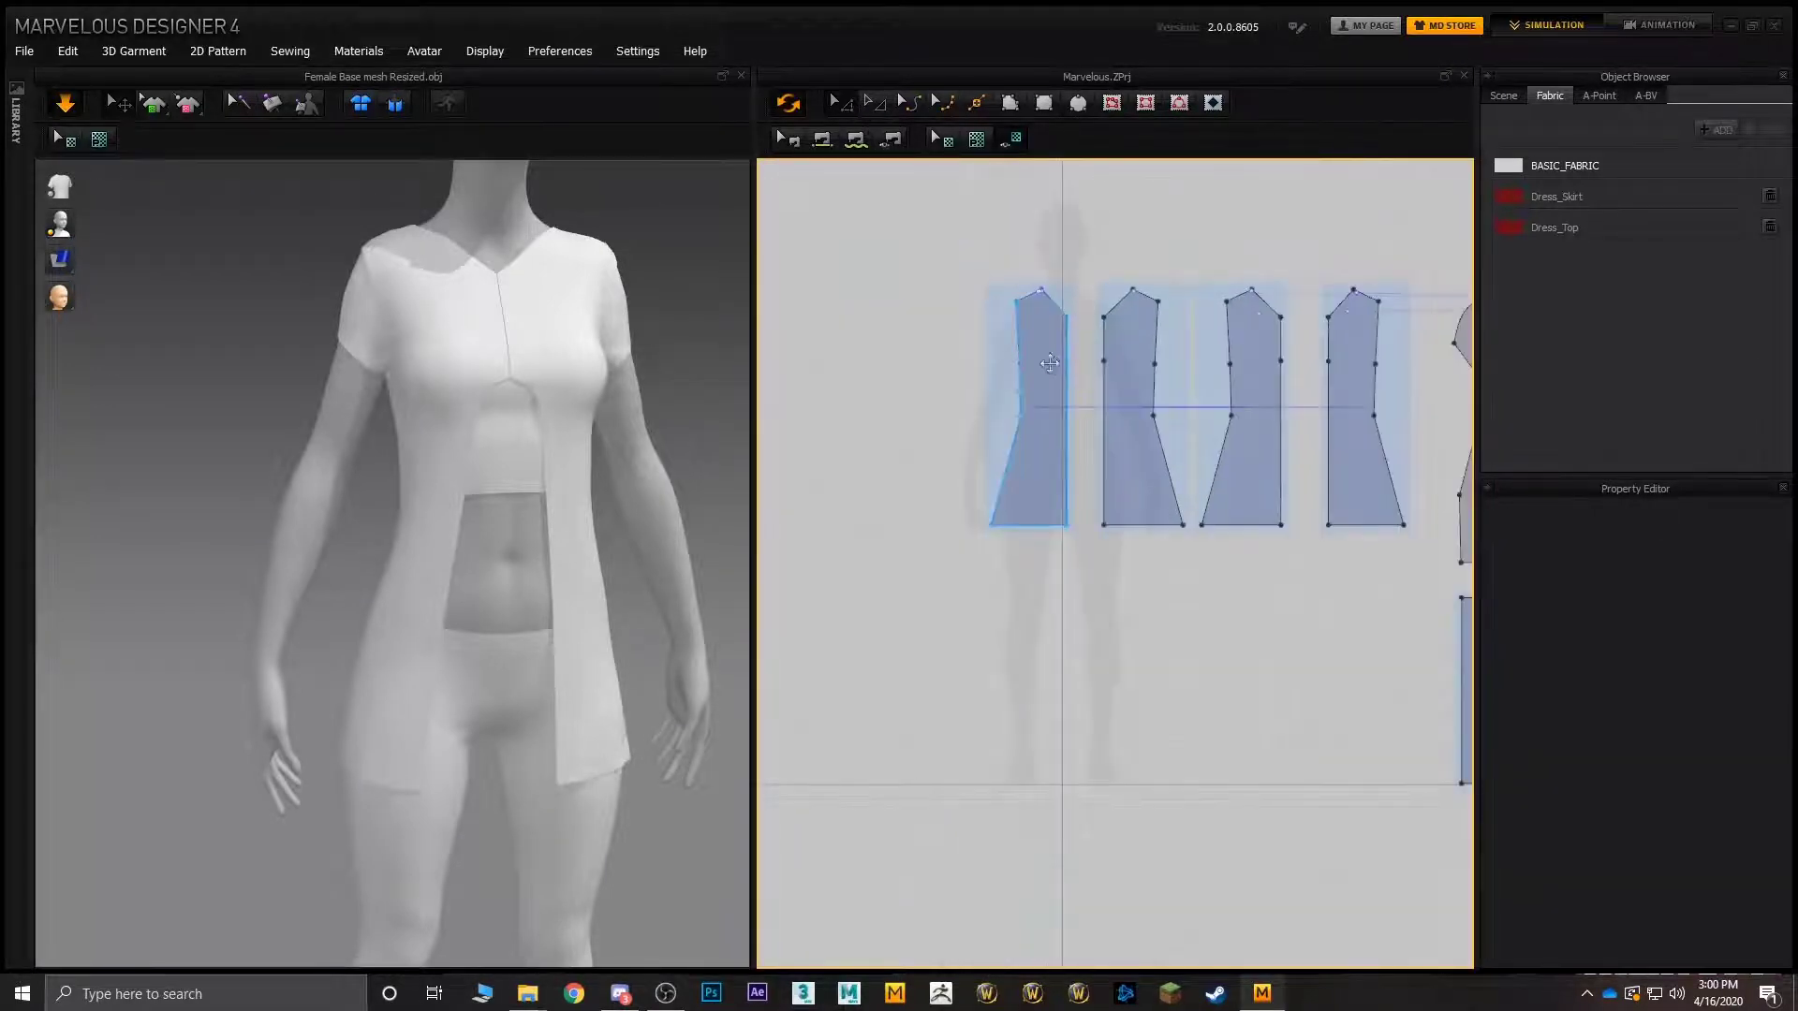
- Move the four body panels together straight up in the 2D pattern layout, clear of the avatar silhouette's torso
click(1050, 364)
shift+click(1158, 374)
shift+click(1233, 403)
shift+click(1351, 394)
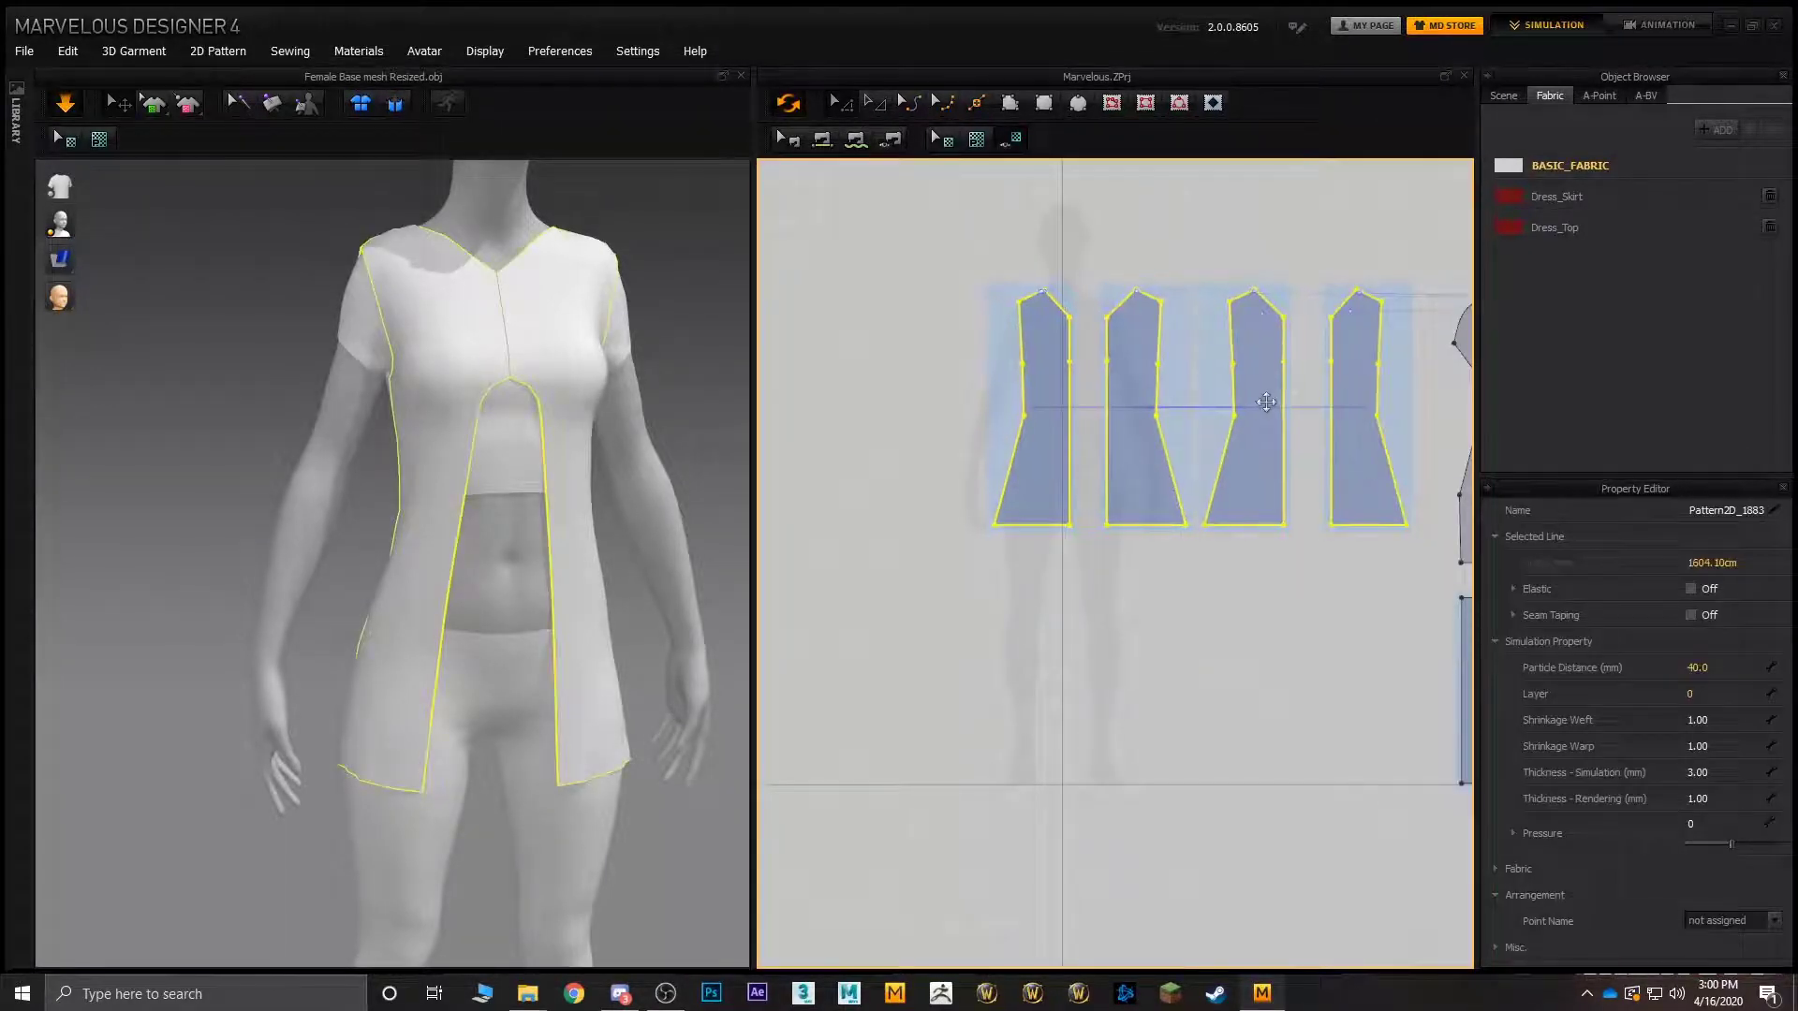
shift+drag(1267, 402, 1228, 237)
key(ctrl+z)
shift+click(1264, 415)
shift+drag(1260, 437, 1252, 181)
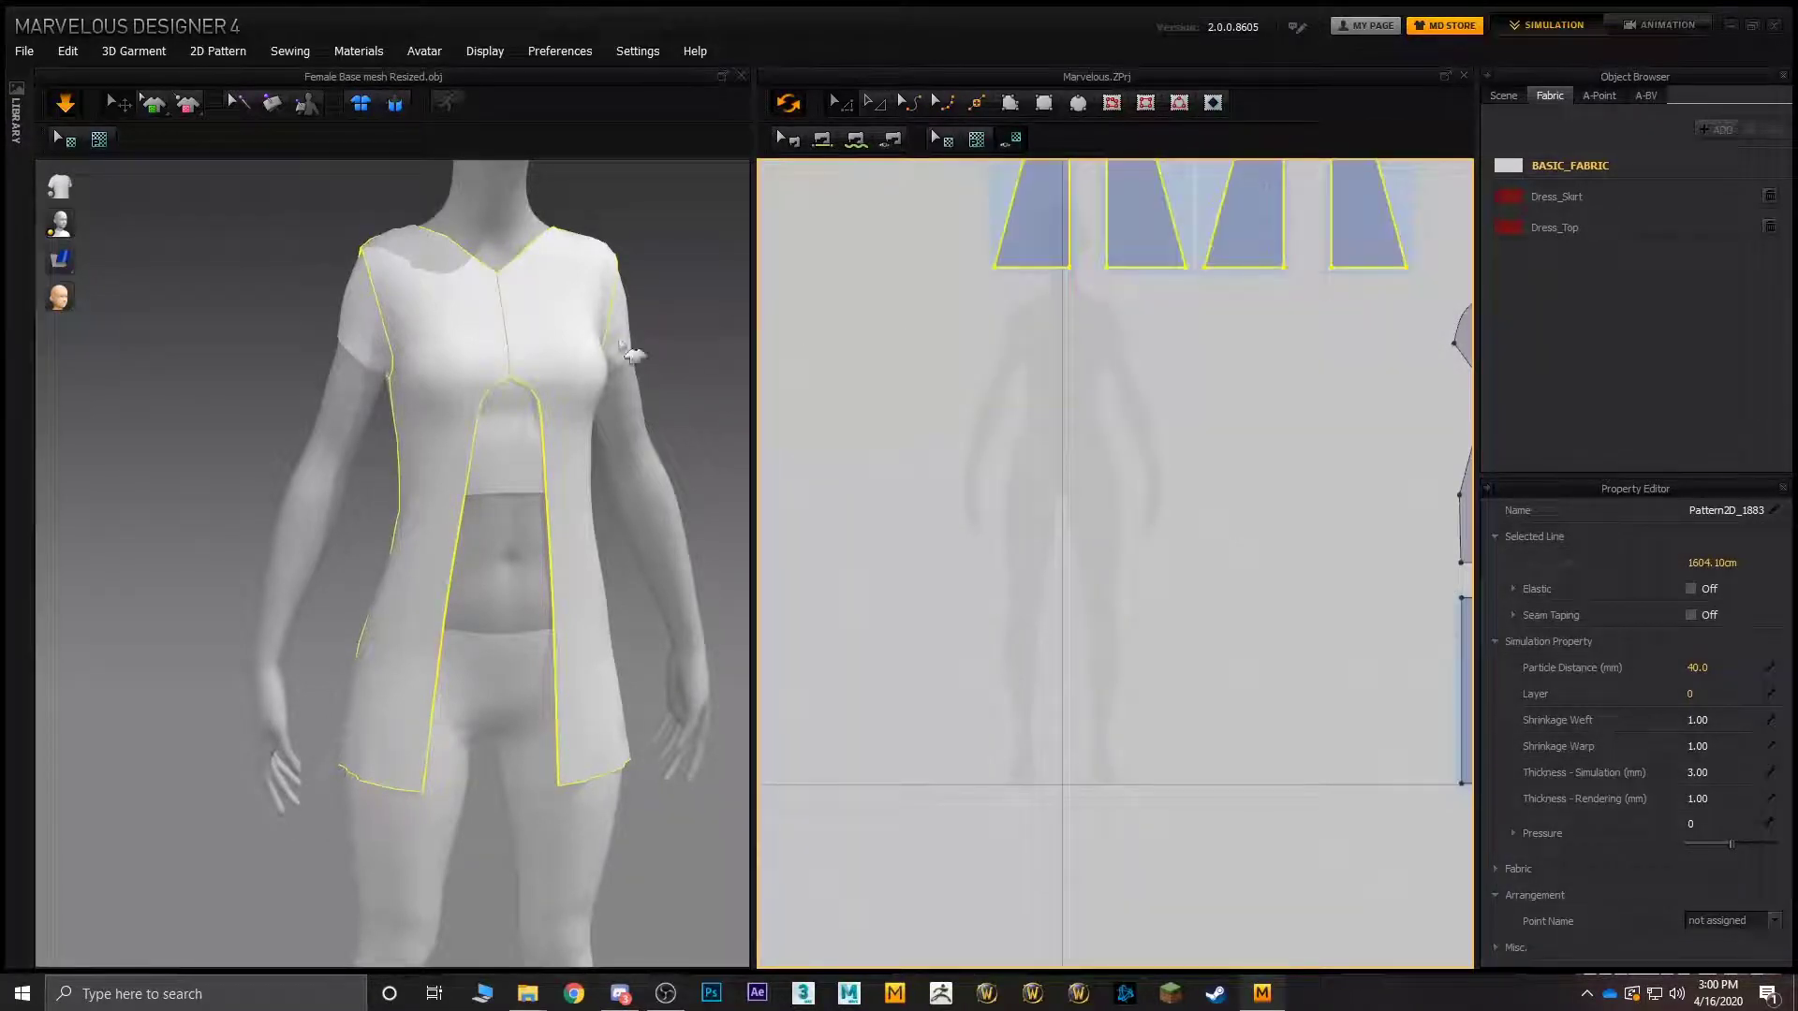
- Try raising the centre neckline points of the two back panels while symmetry is active, and undo the change
right_drag(633, 354, 620, 234)
middle_drag(1093, 231, 989, 524)
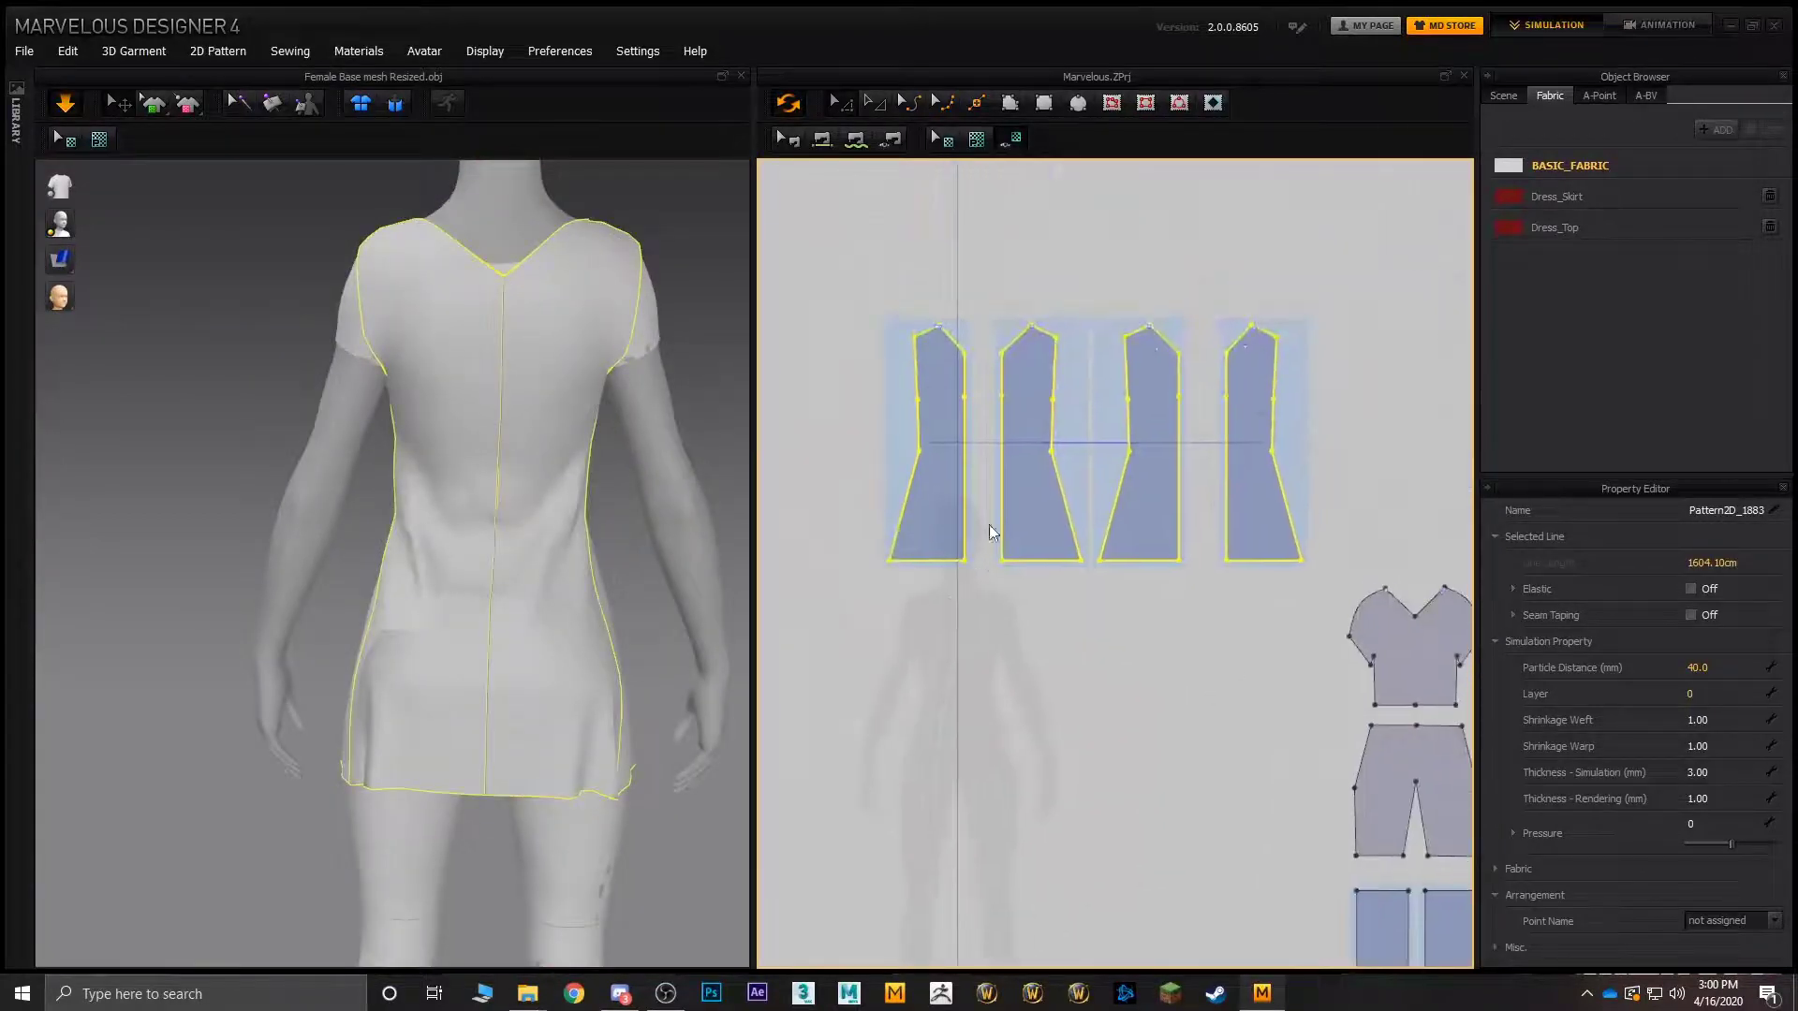
click(1180, 278)
scroll(1197, 295, up, 3)
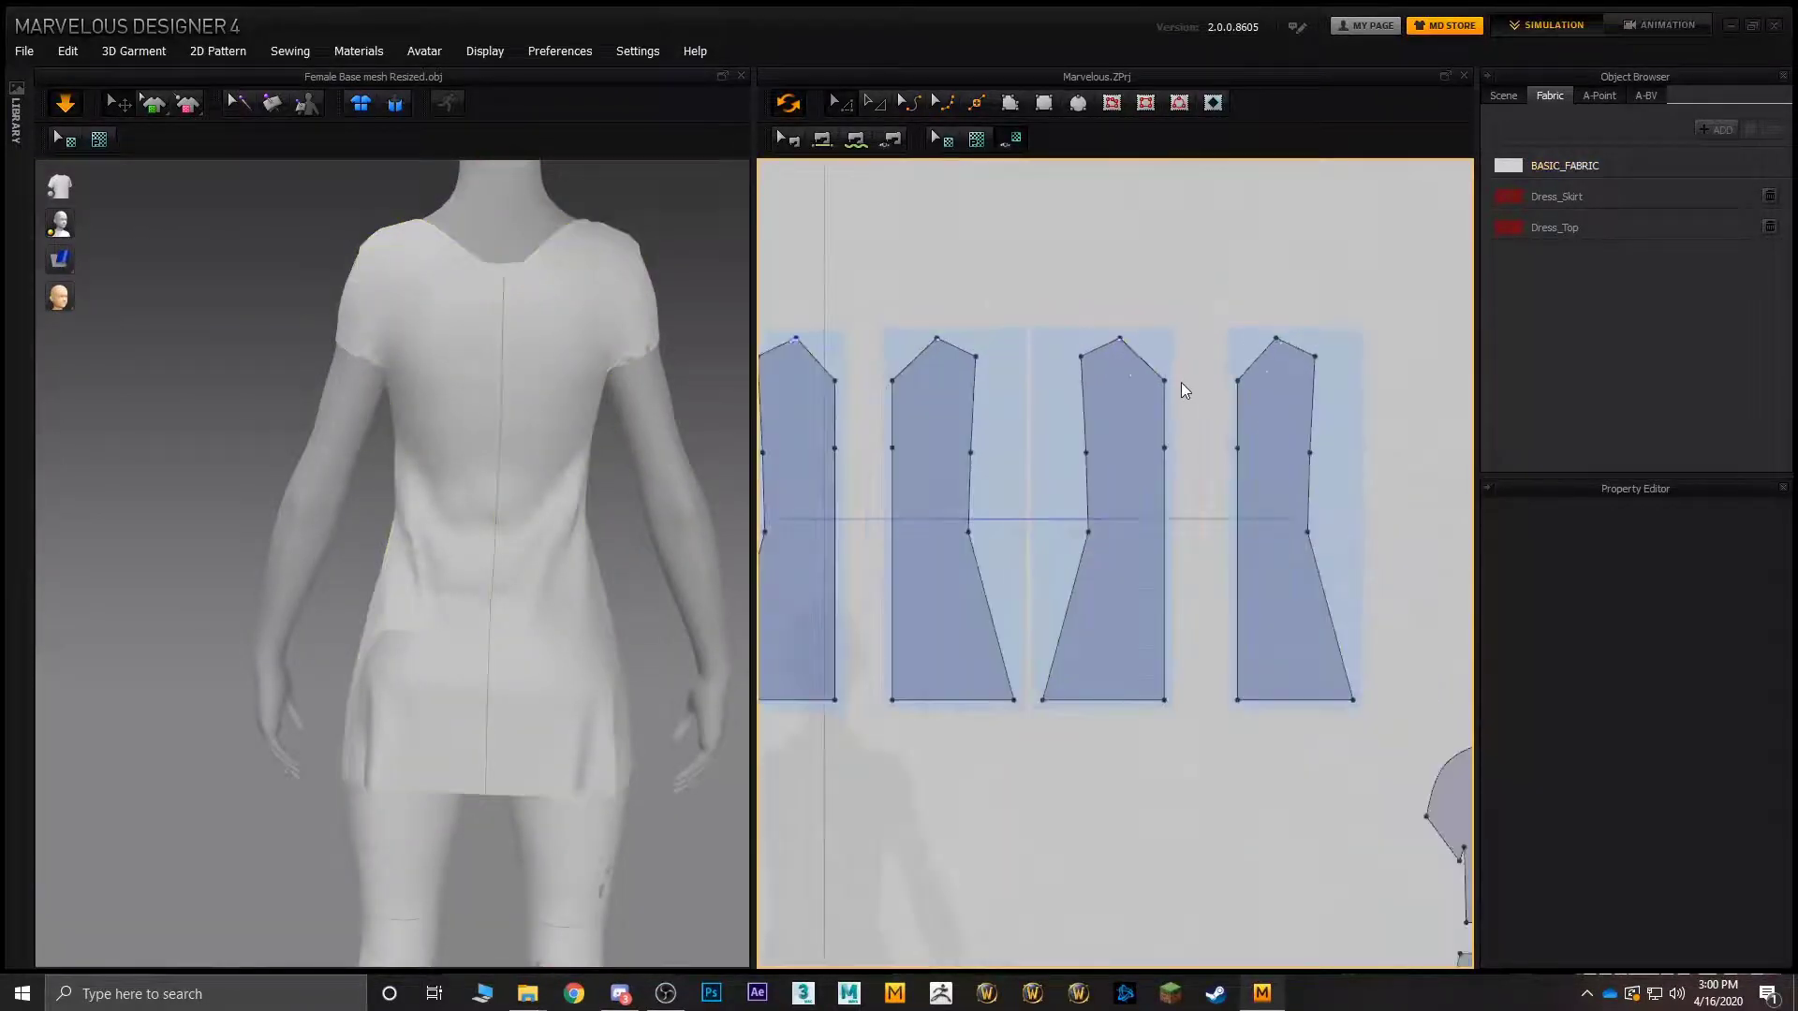
click(1164, 382)
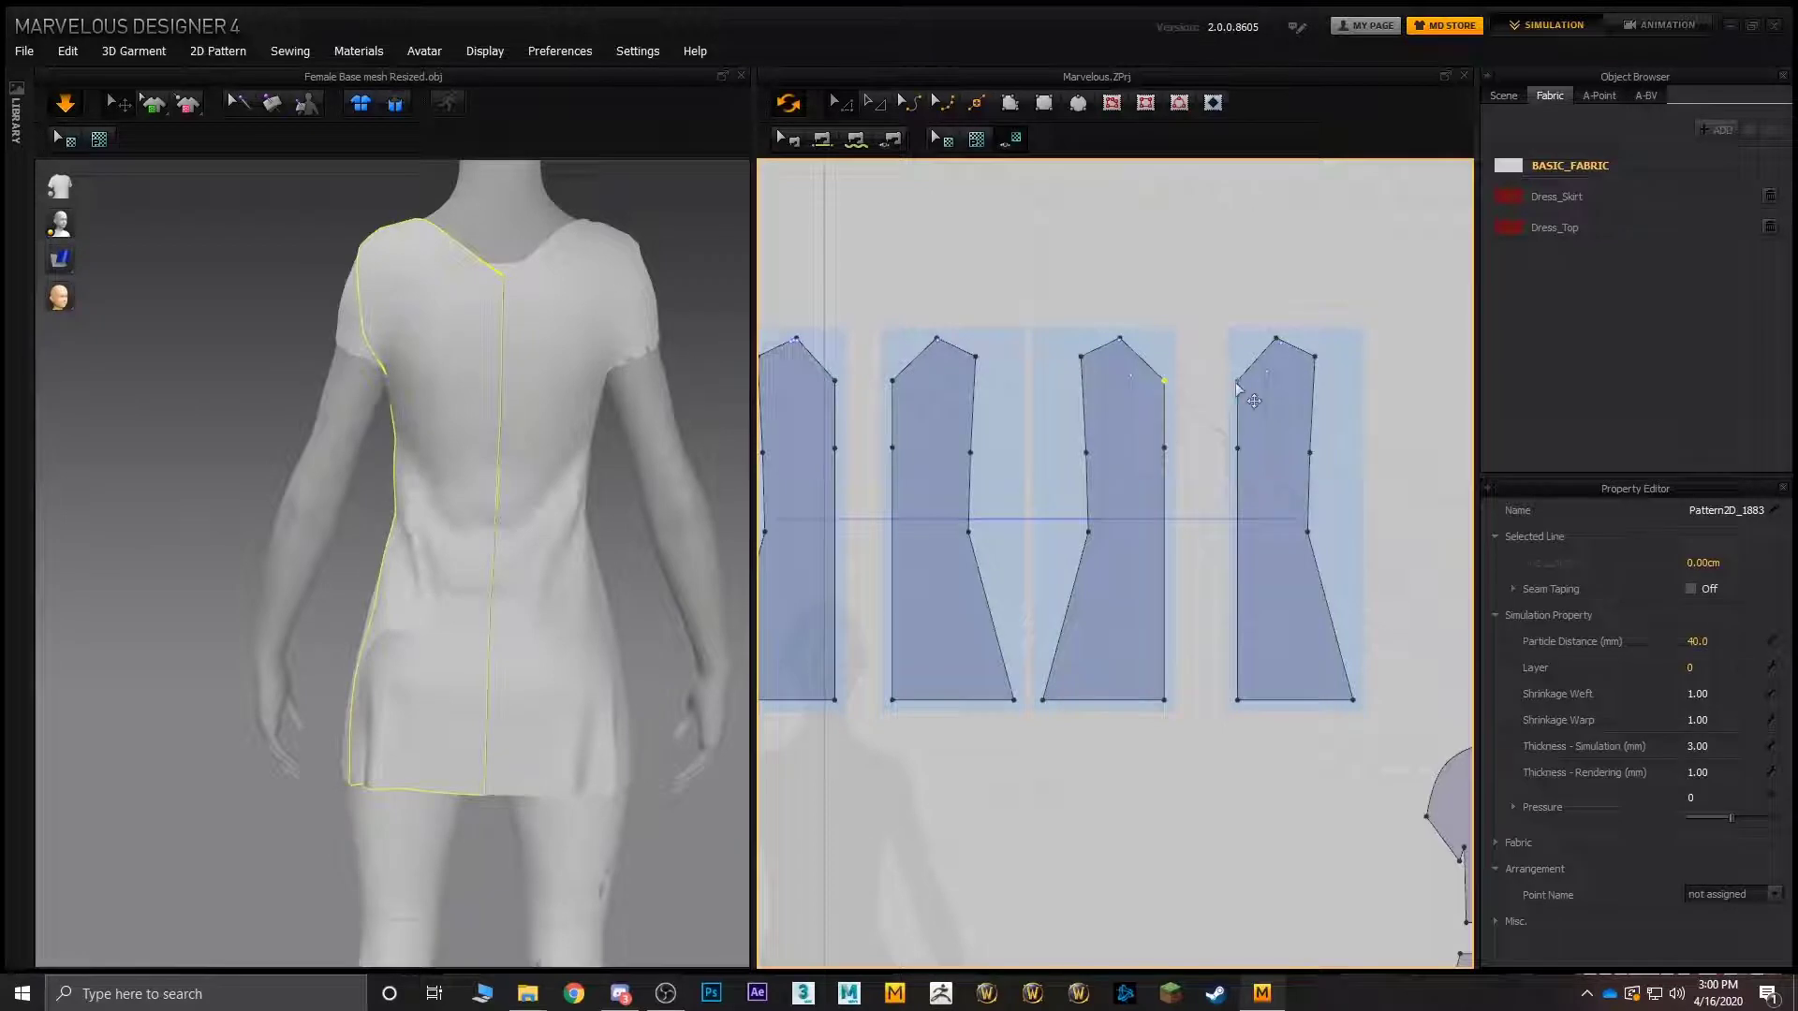
shift+click(1237, 382)
drag(1184, 400, 1184, 369)
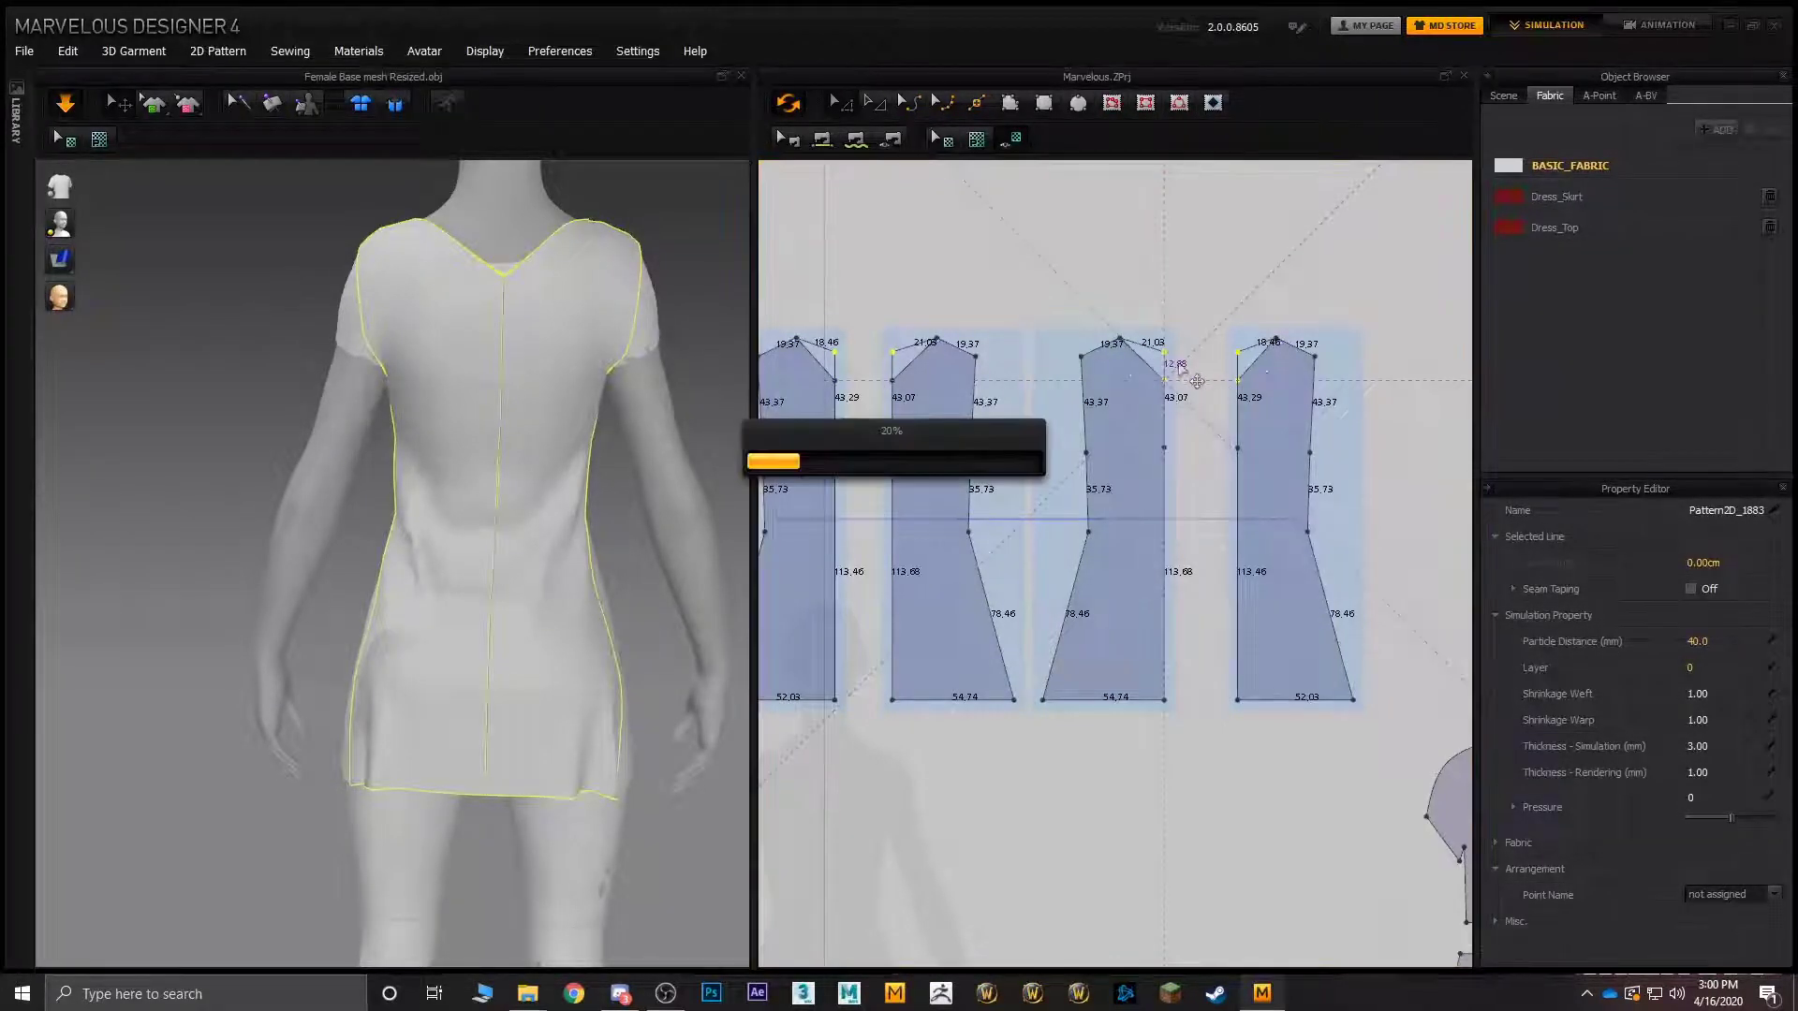
right_drag(590, 339, 740, 354)
key(ctrl+z)
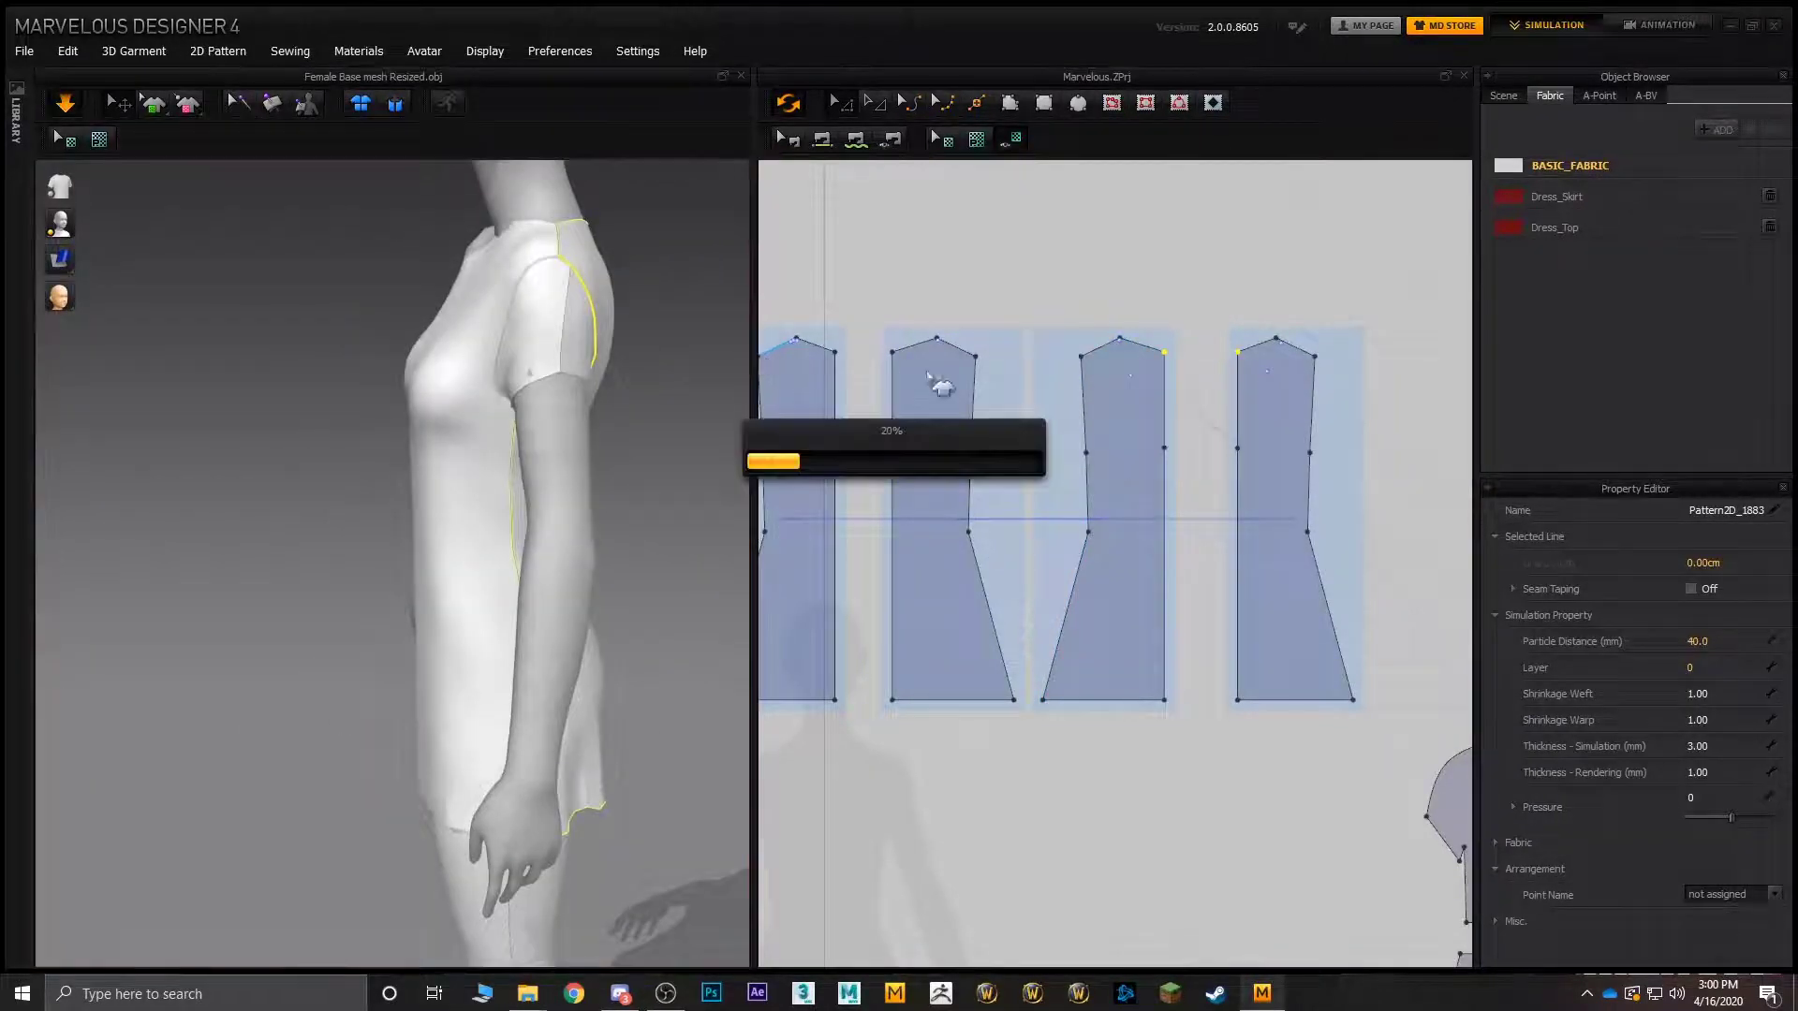
- Remove the symmetry link from both back panels so the front and back pieces can be edited independently
right_click(1161, 379)
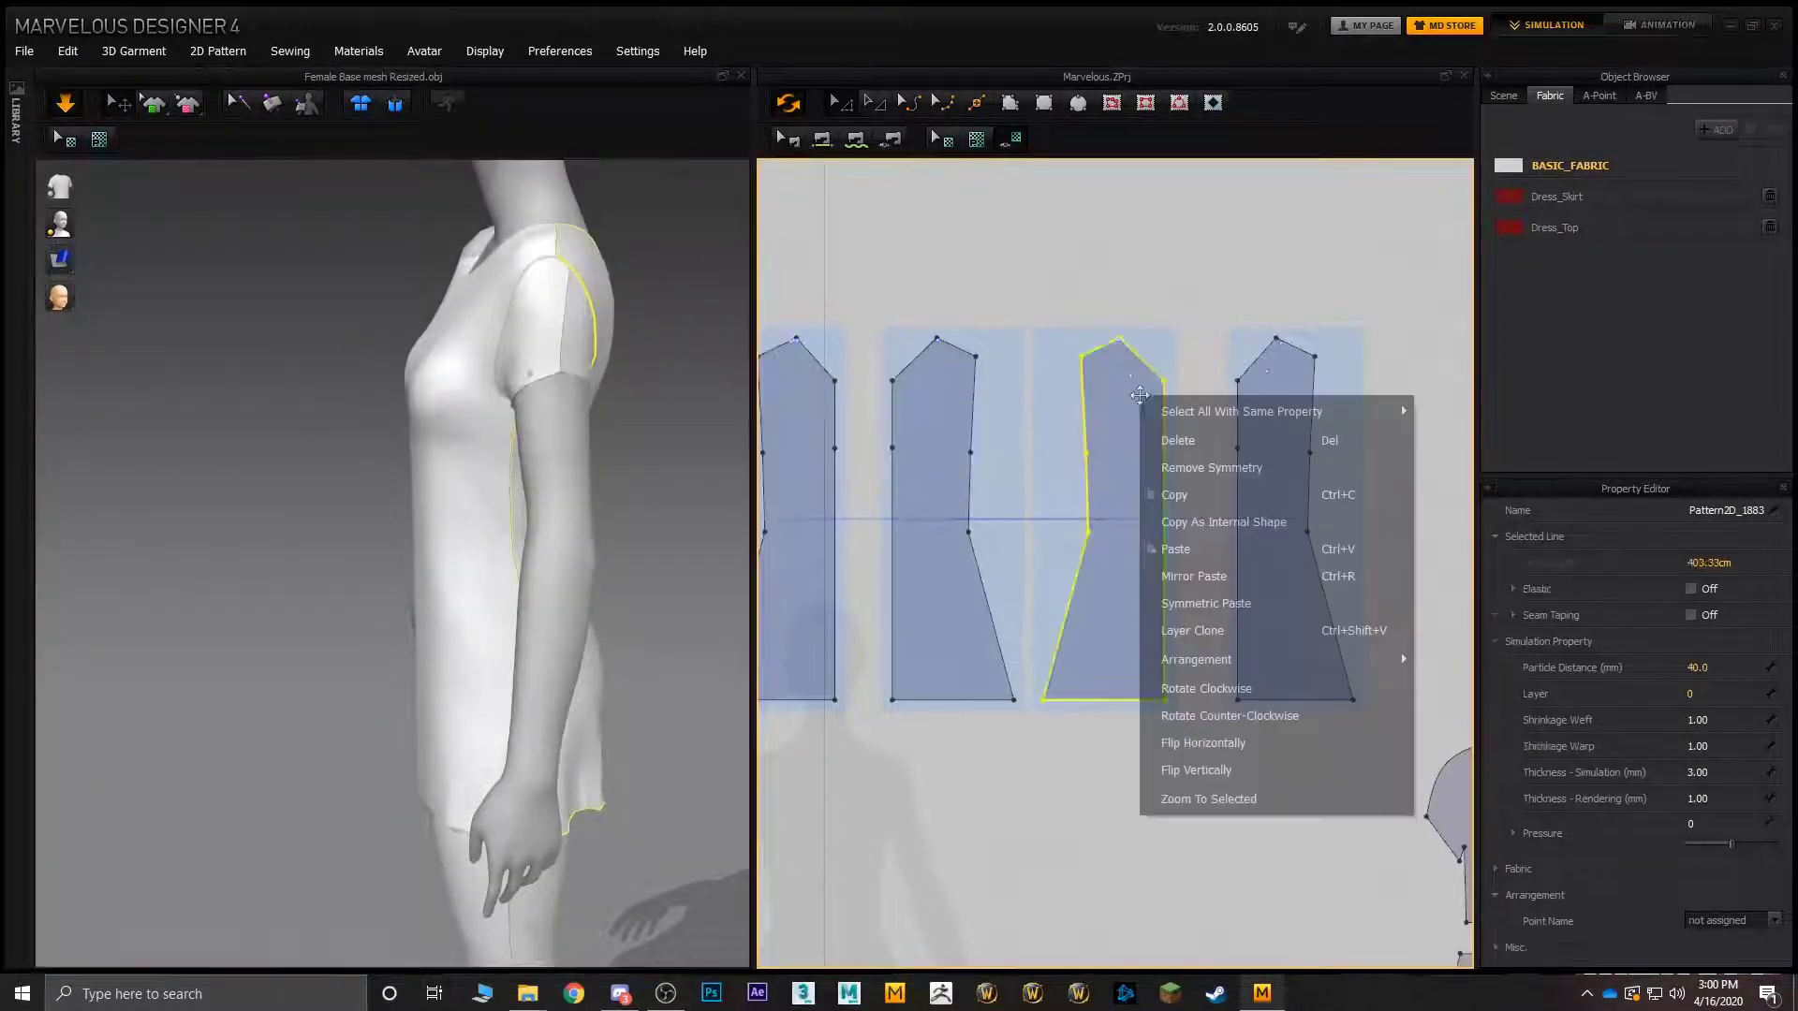
click(1196, 465)
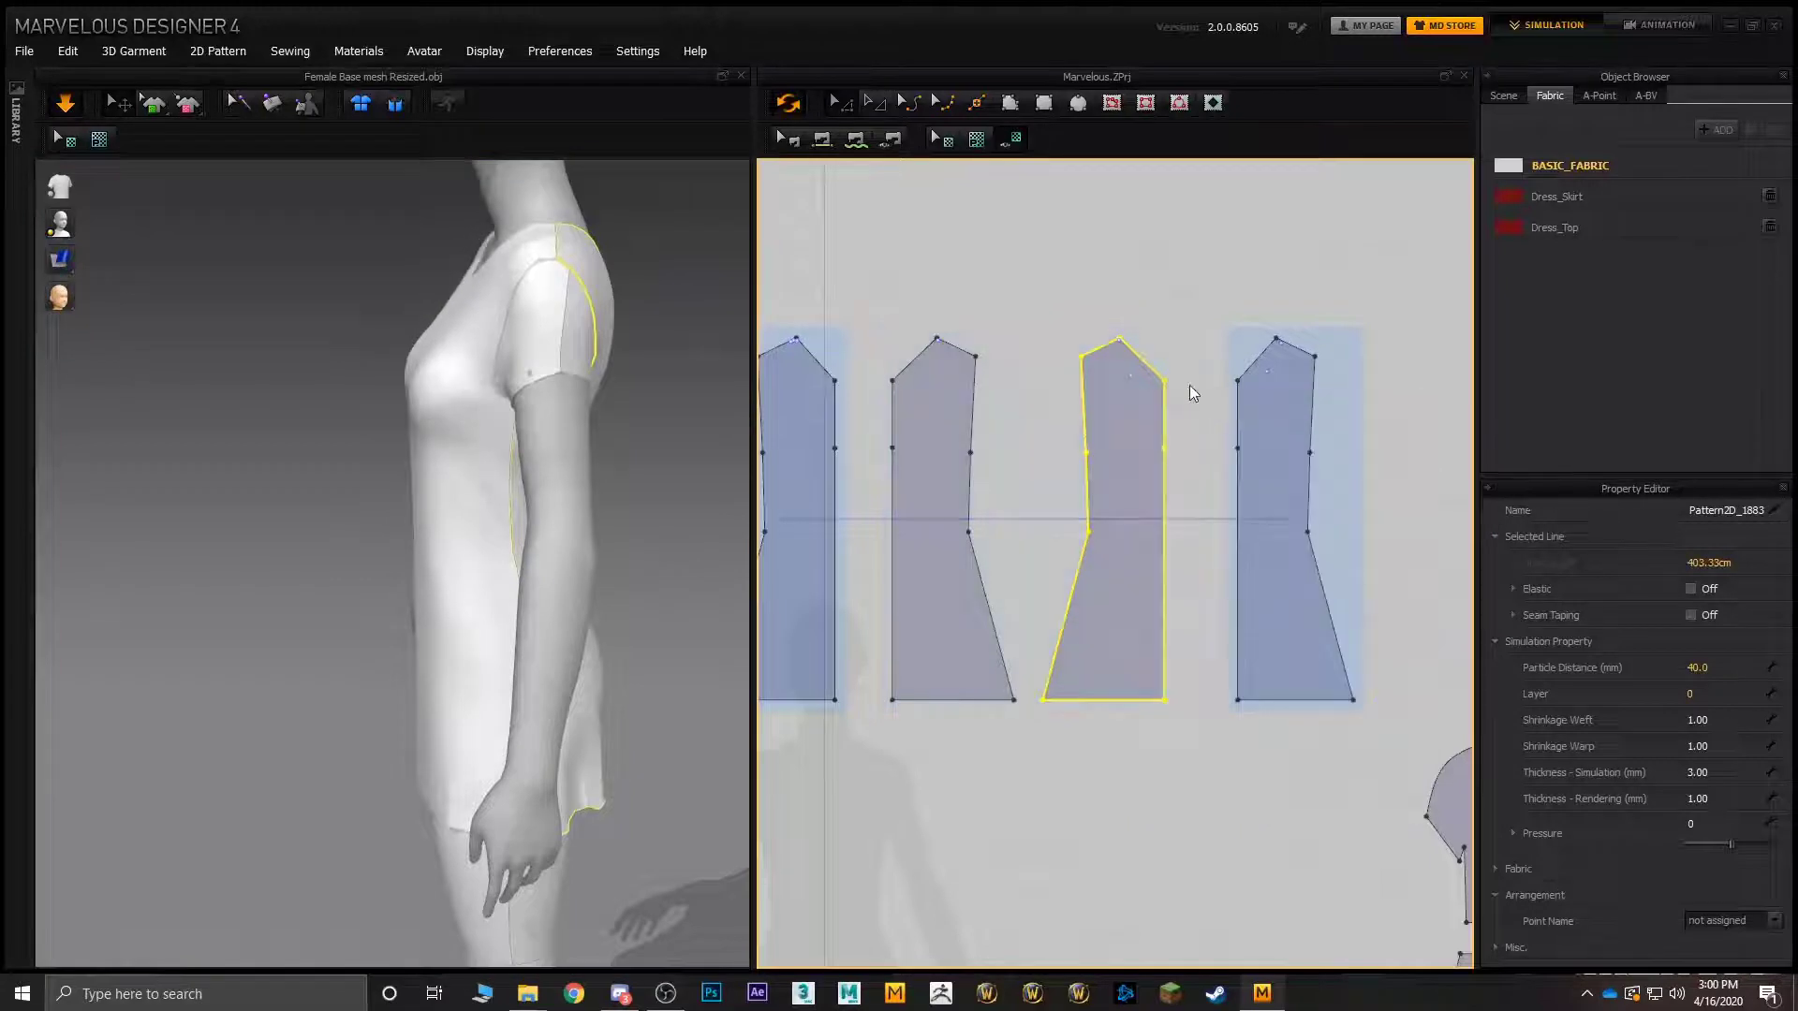
right_click(1251, 388)
click(1273, 418)
- Raise the centre neckline points of the two back panels to make the back neckline shallower
click(1238, 383)
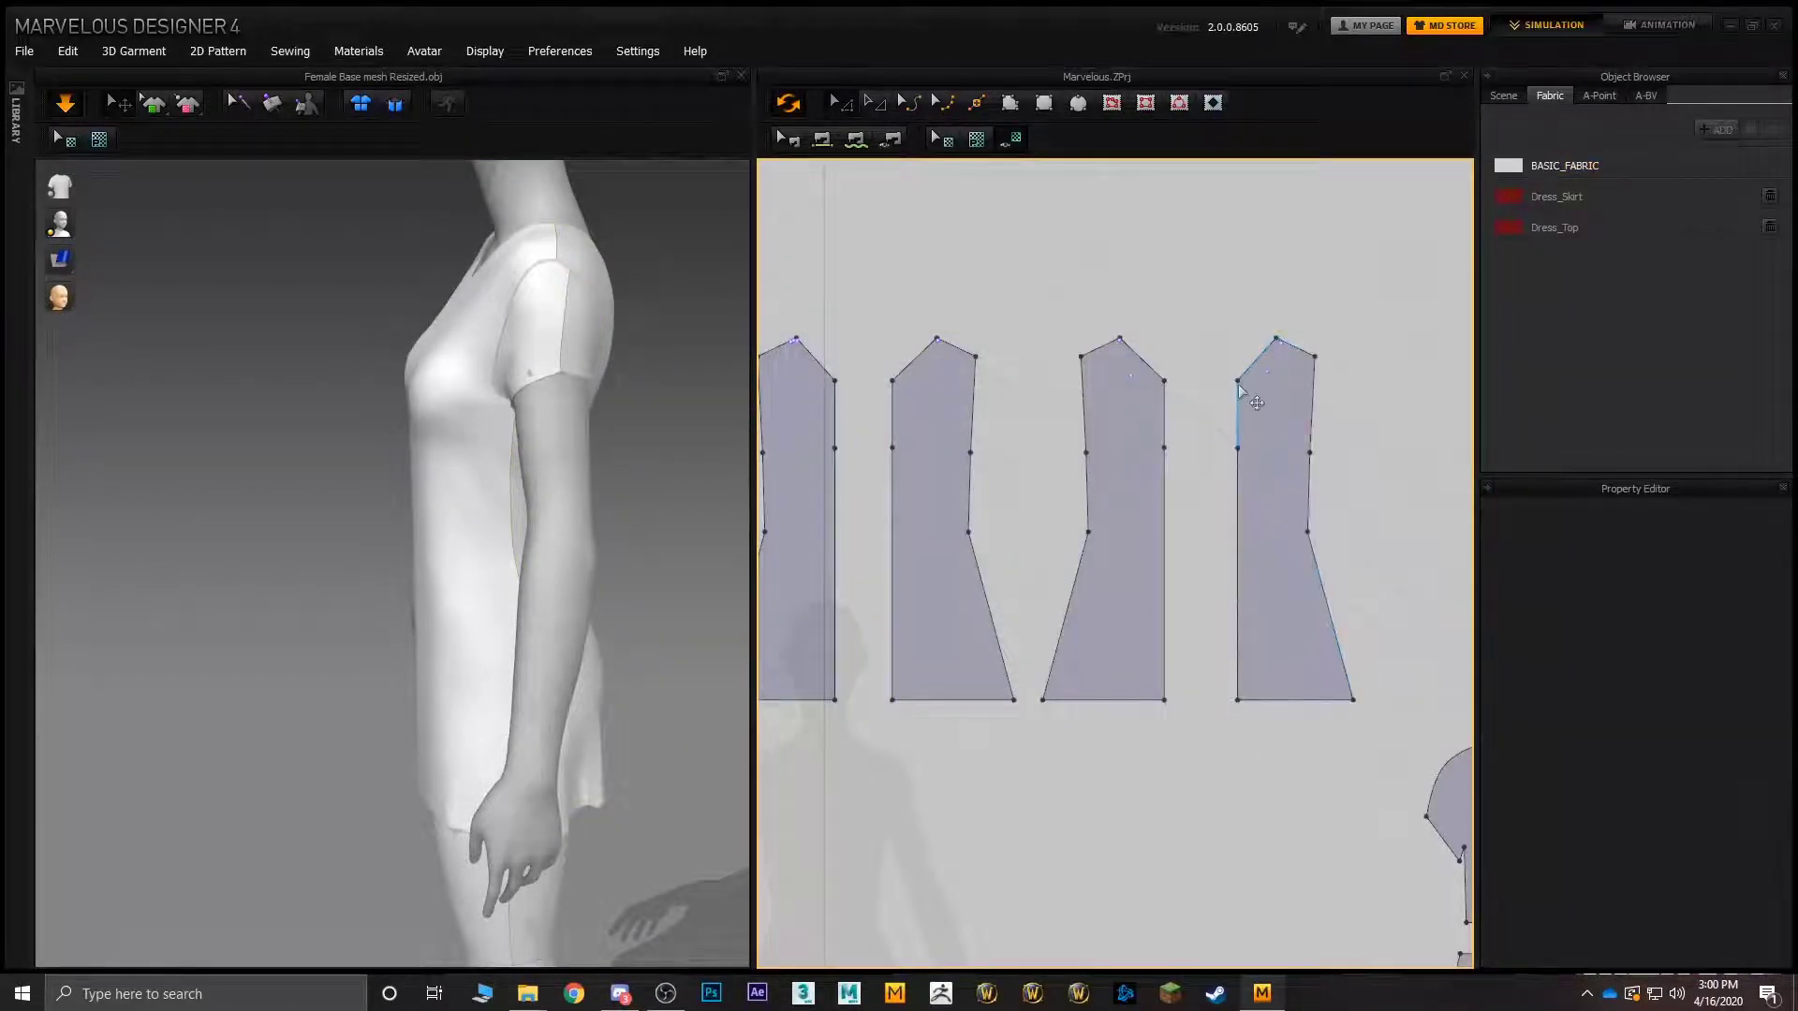
click(1167, 392)
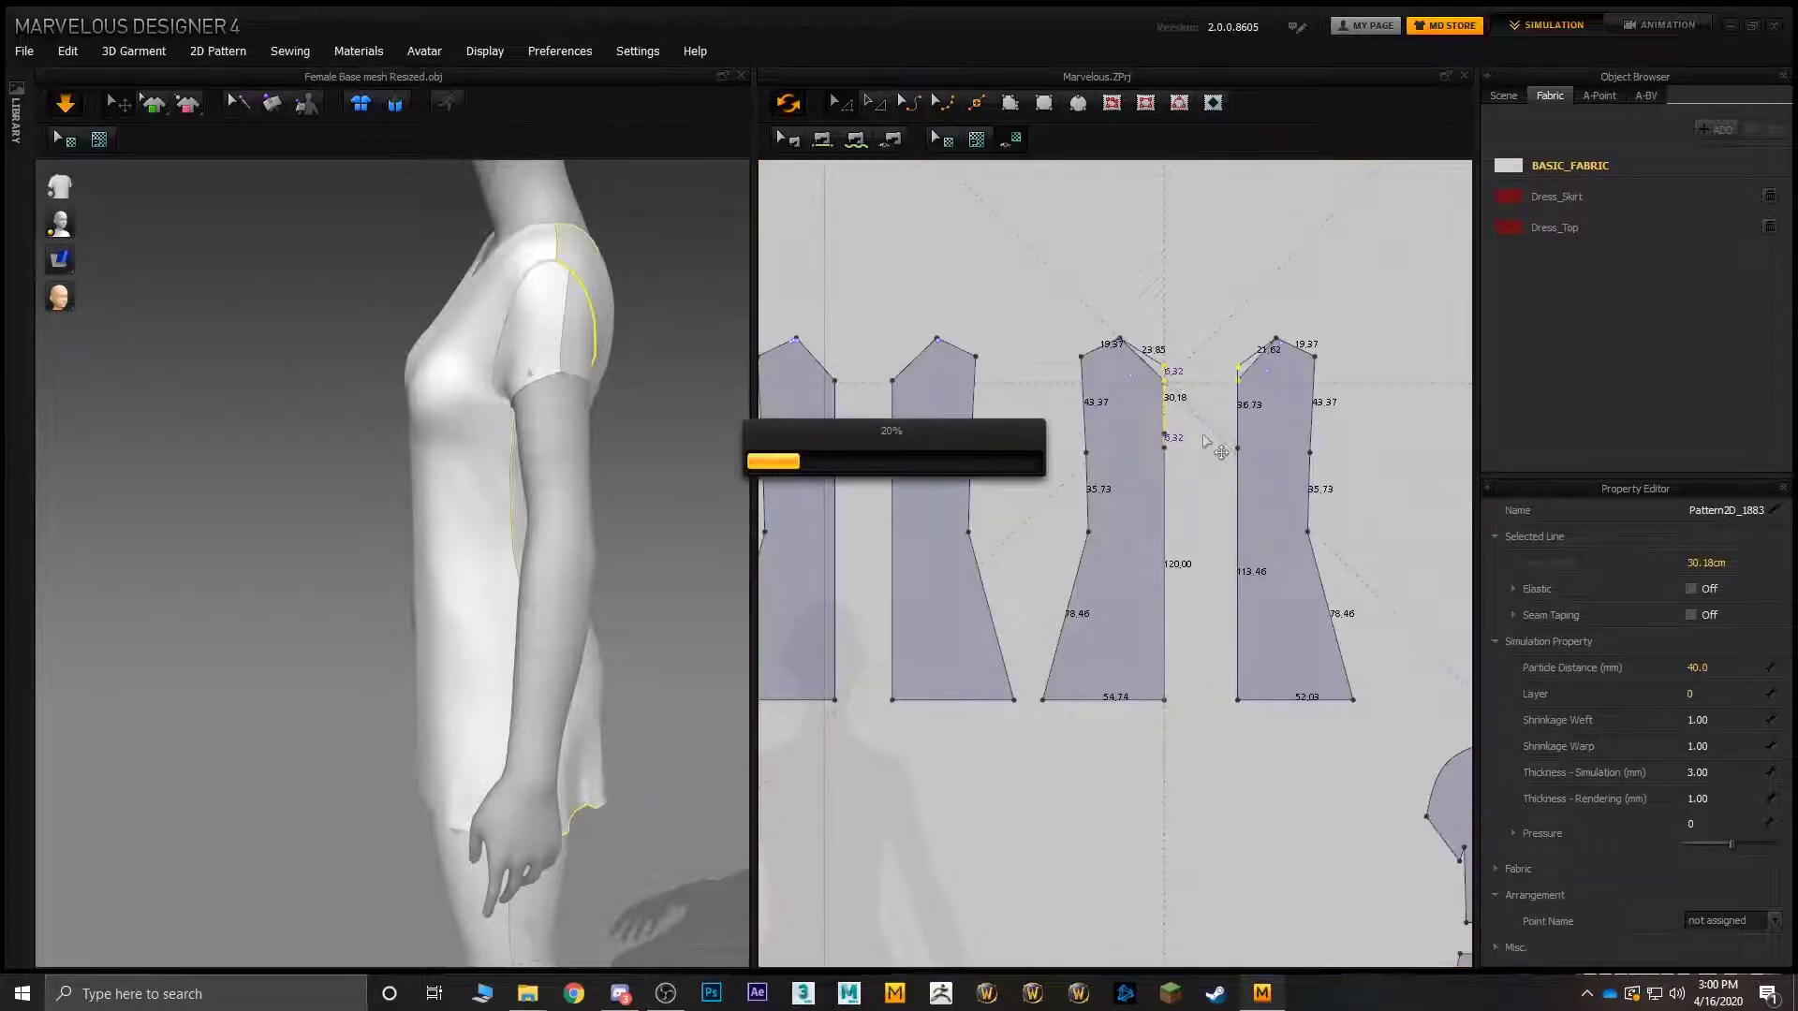
click(1166, 365)
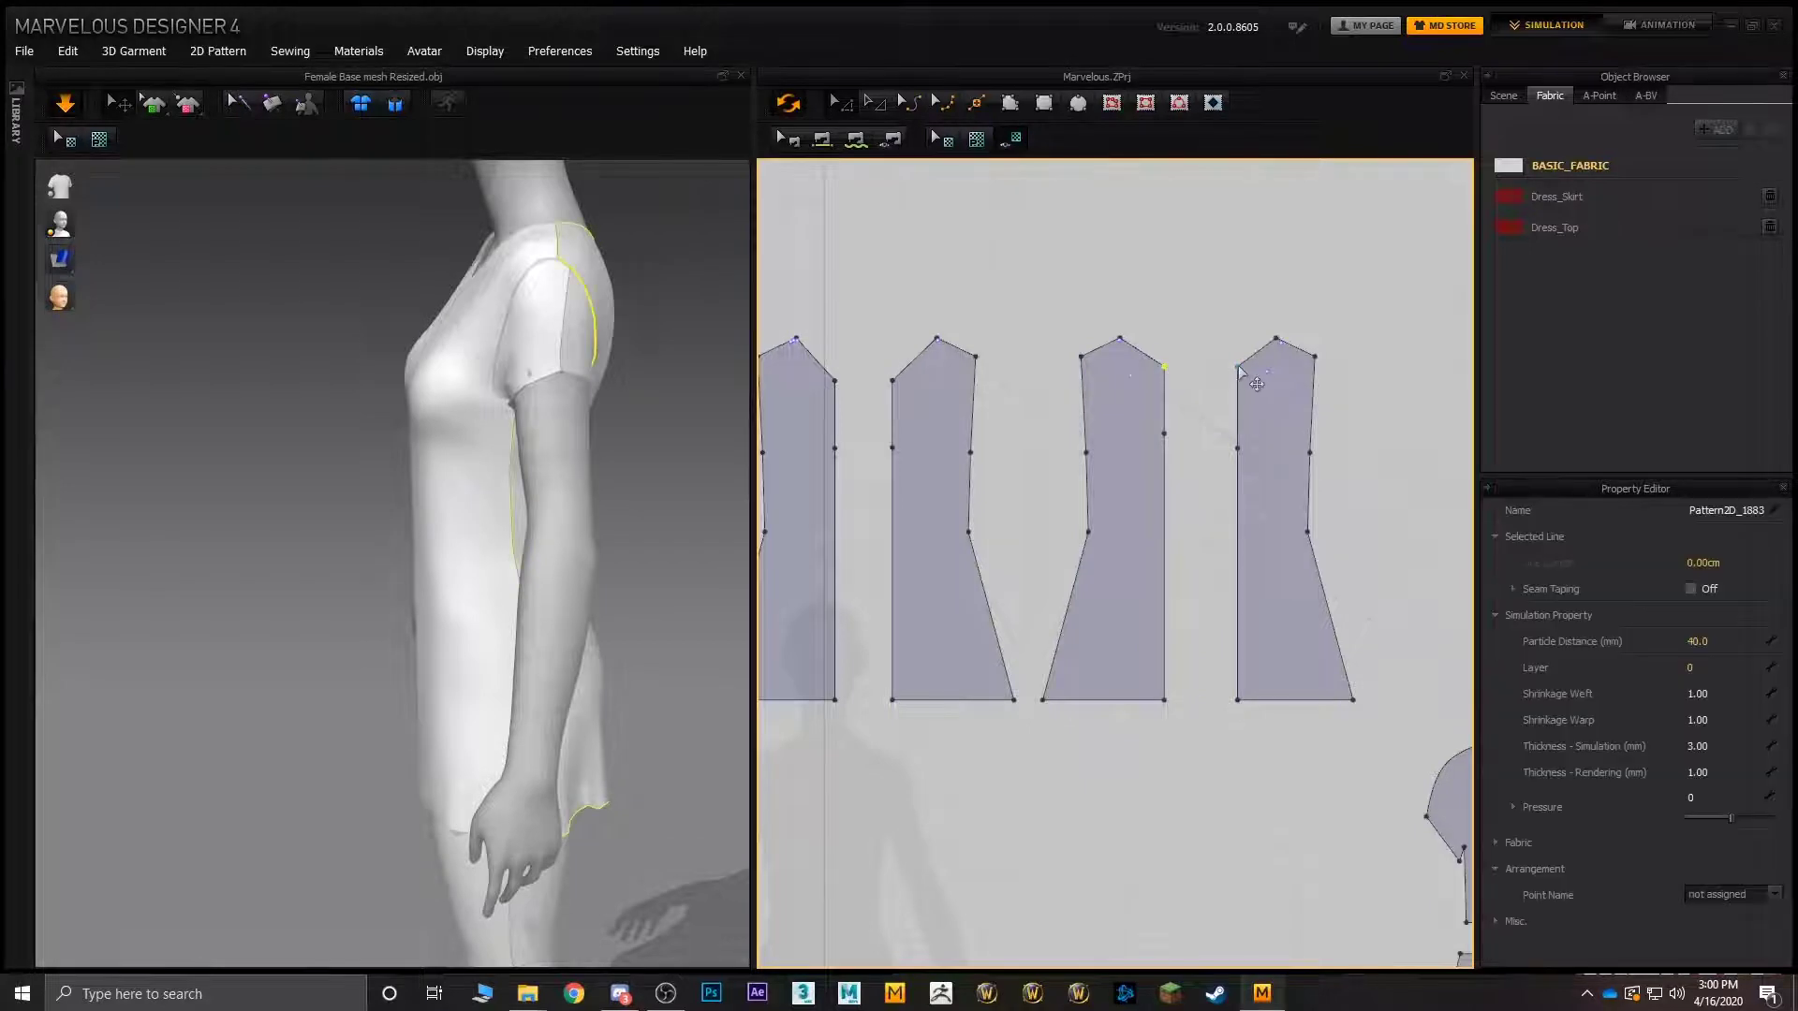
drag(1236, 365, 1238, 351)
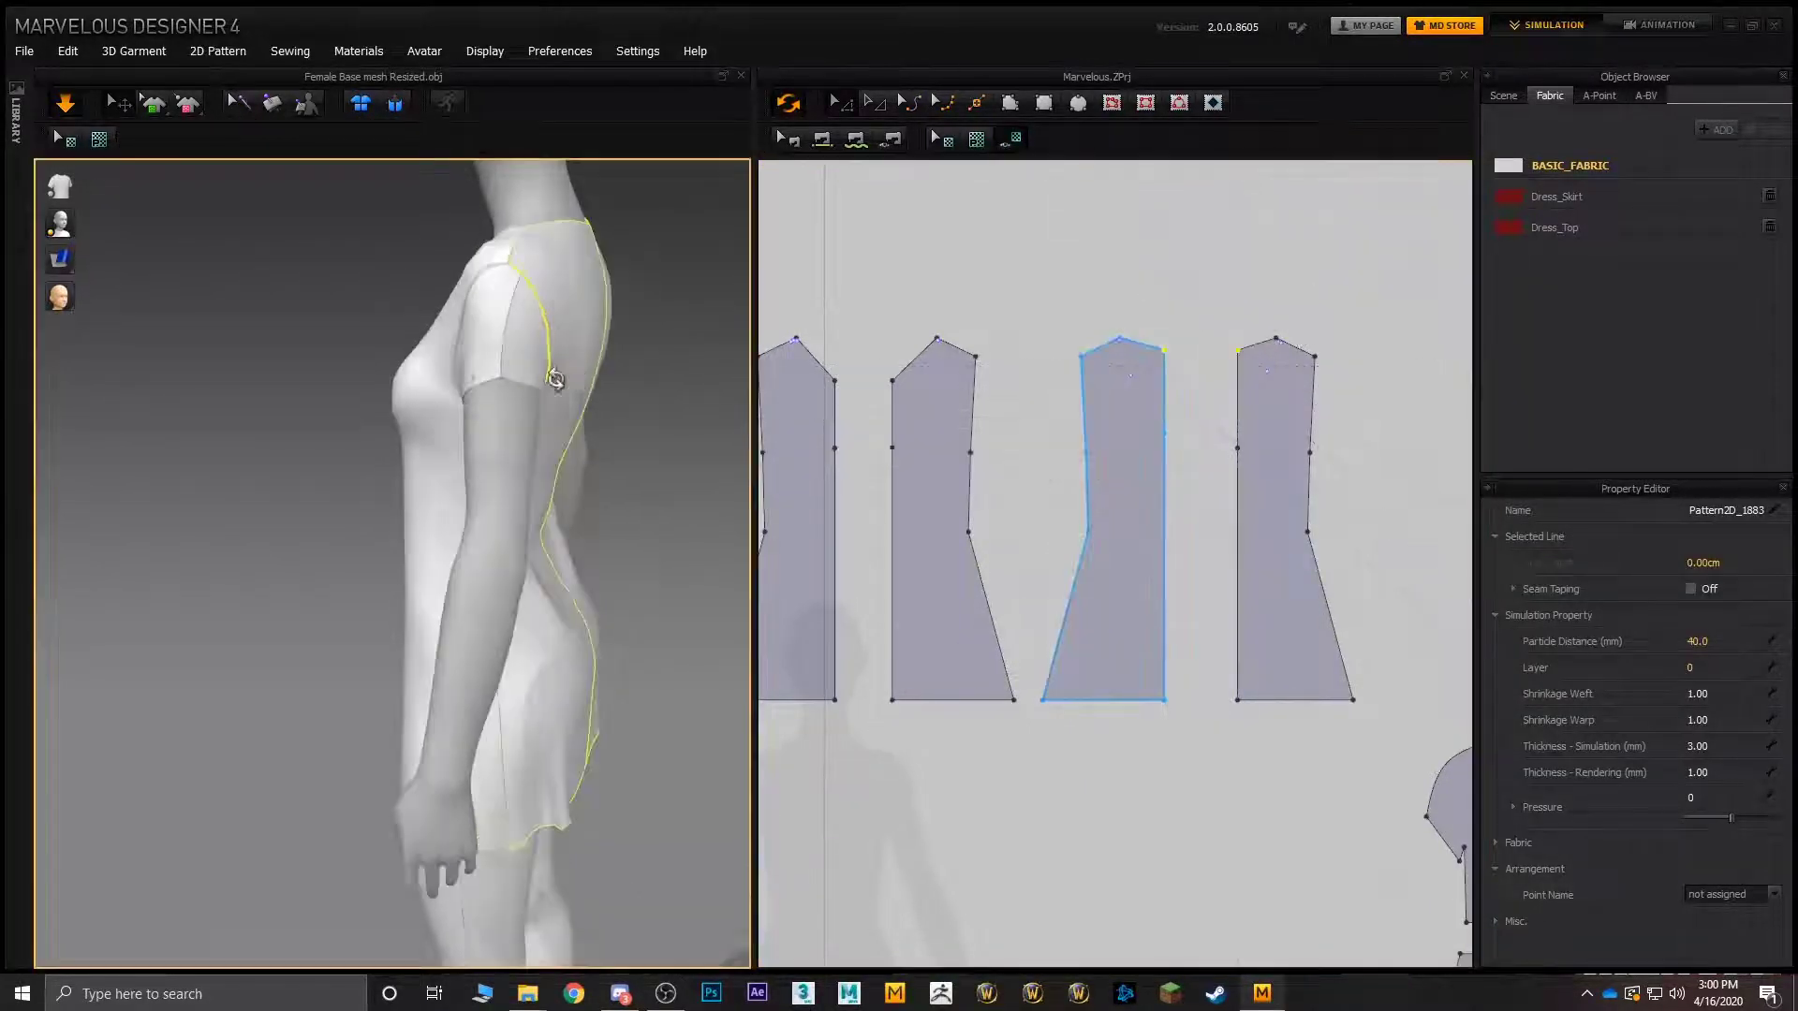
right_drag(649, 373, 571, 392)
scroll(386, 407, up, 3)
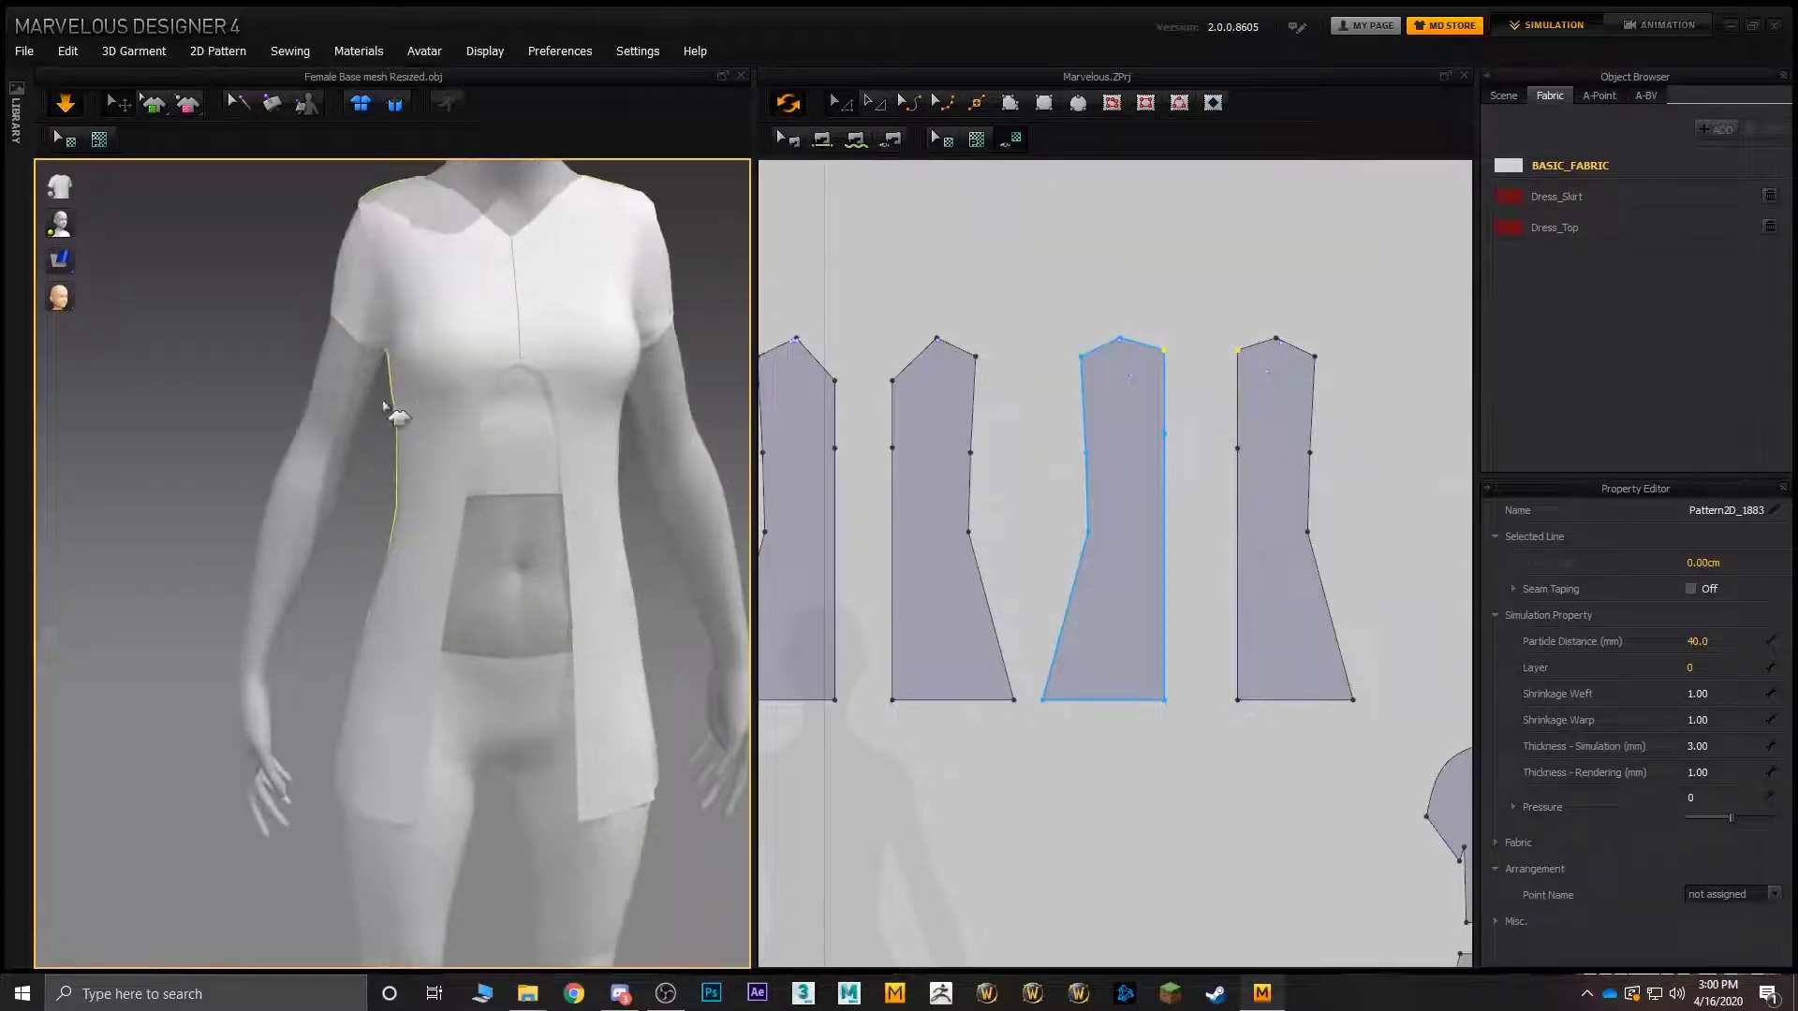
- Draw a slanted four-sided sleeve pattern, about 221 cm in perimeter, along one arm of the avatar silhouette with the Polygon tool
middle_drag(1032, 185, 1208, 194)
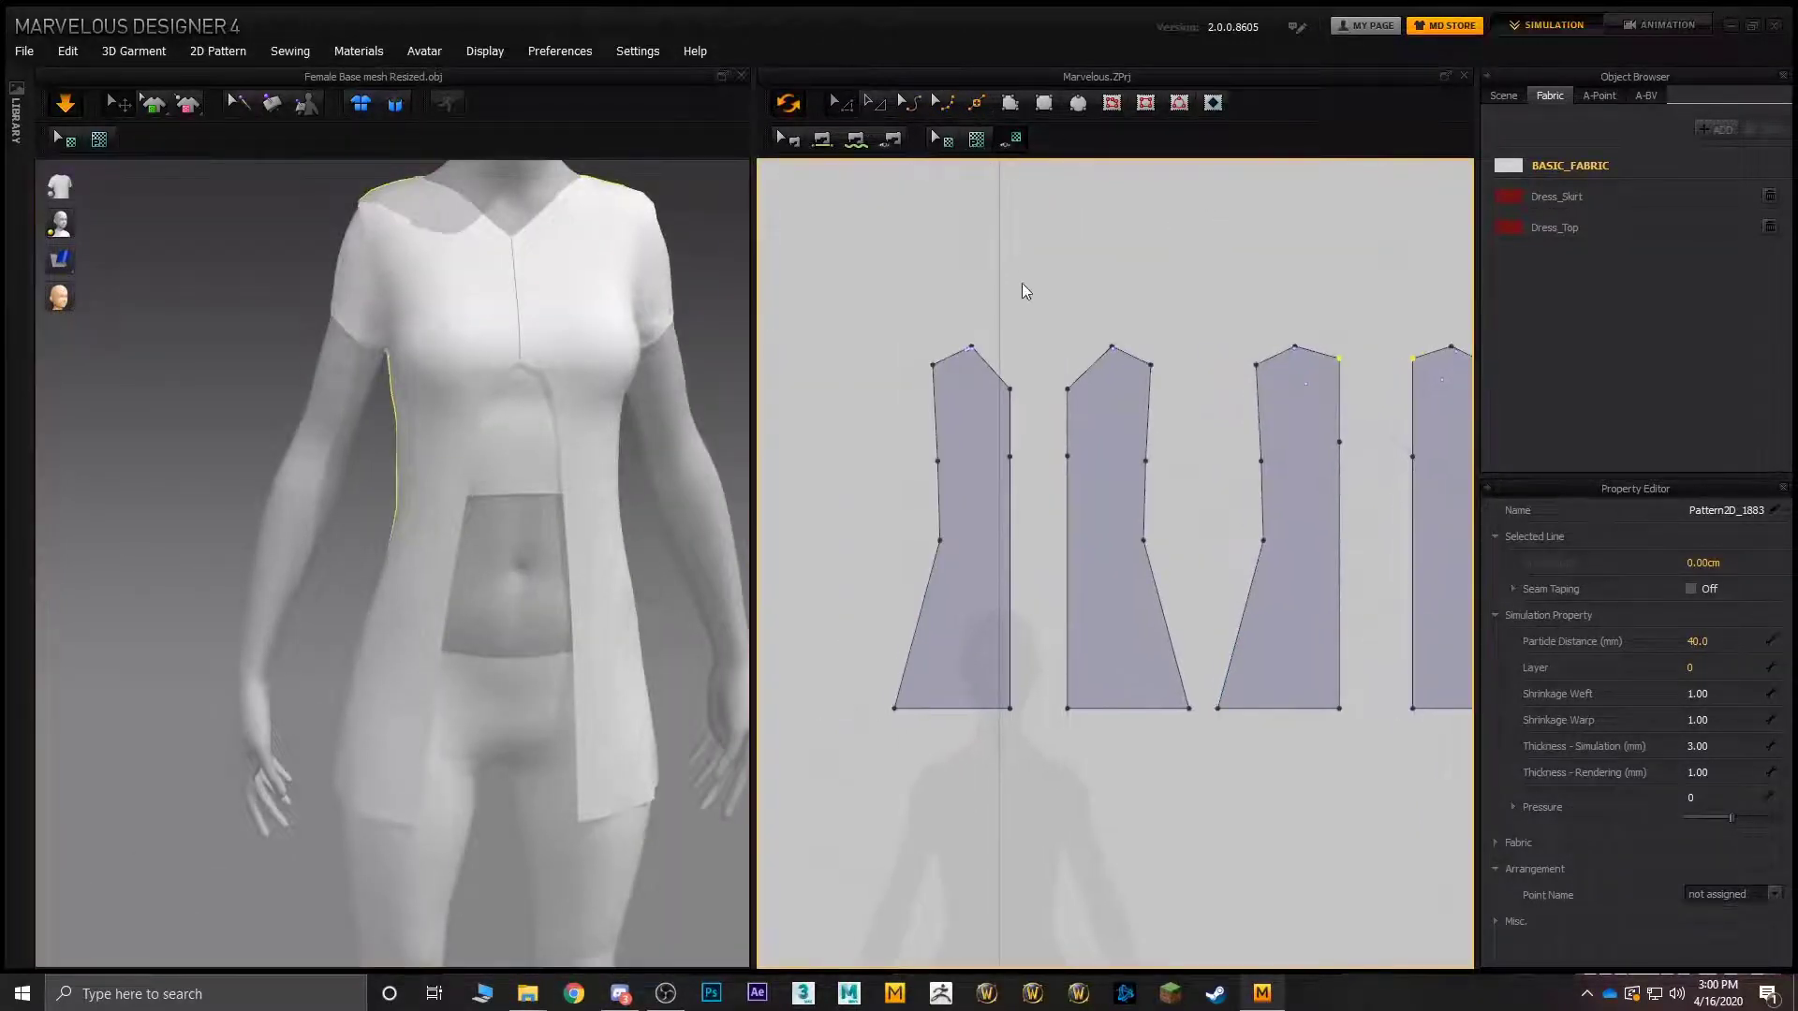
middle_drag(1023, 285, 1047, 207)
click(1010, 102)
middle_drag(1047, 407, 1116, 140)
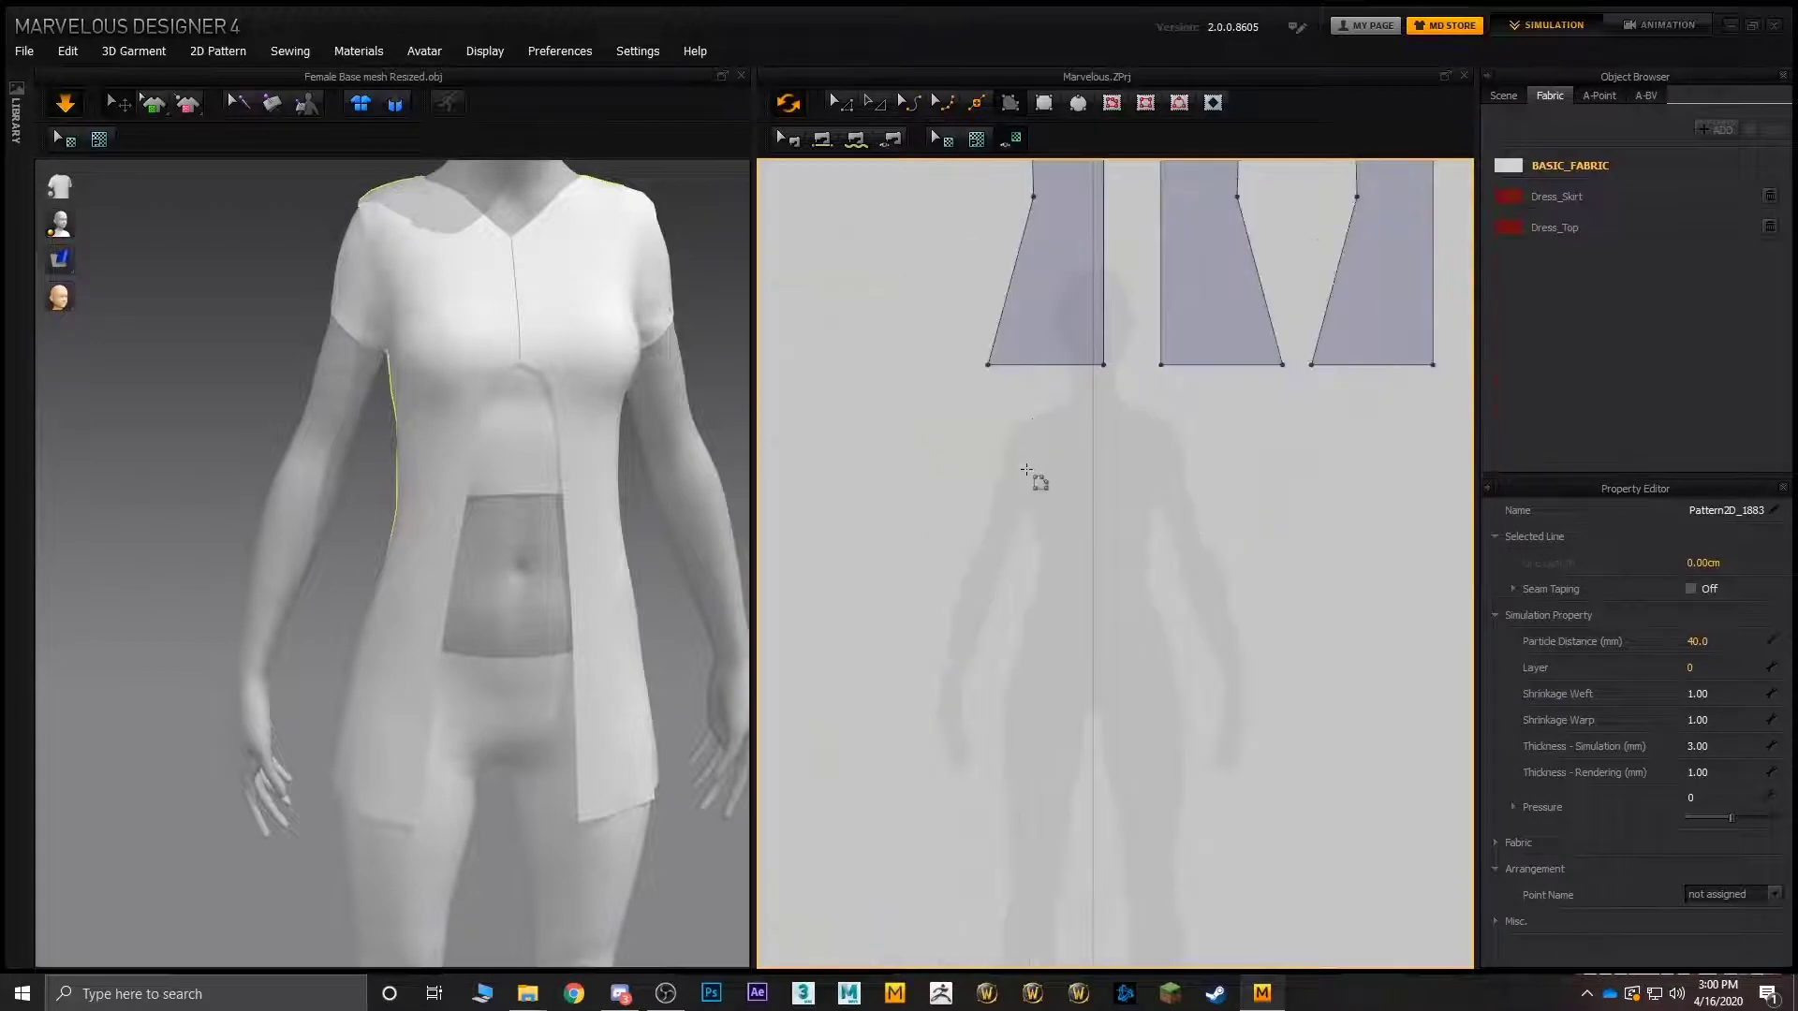
scroll(1026, 470, up, 3)
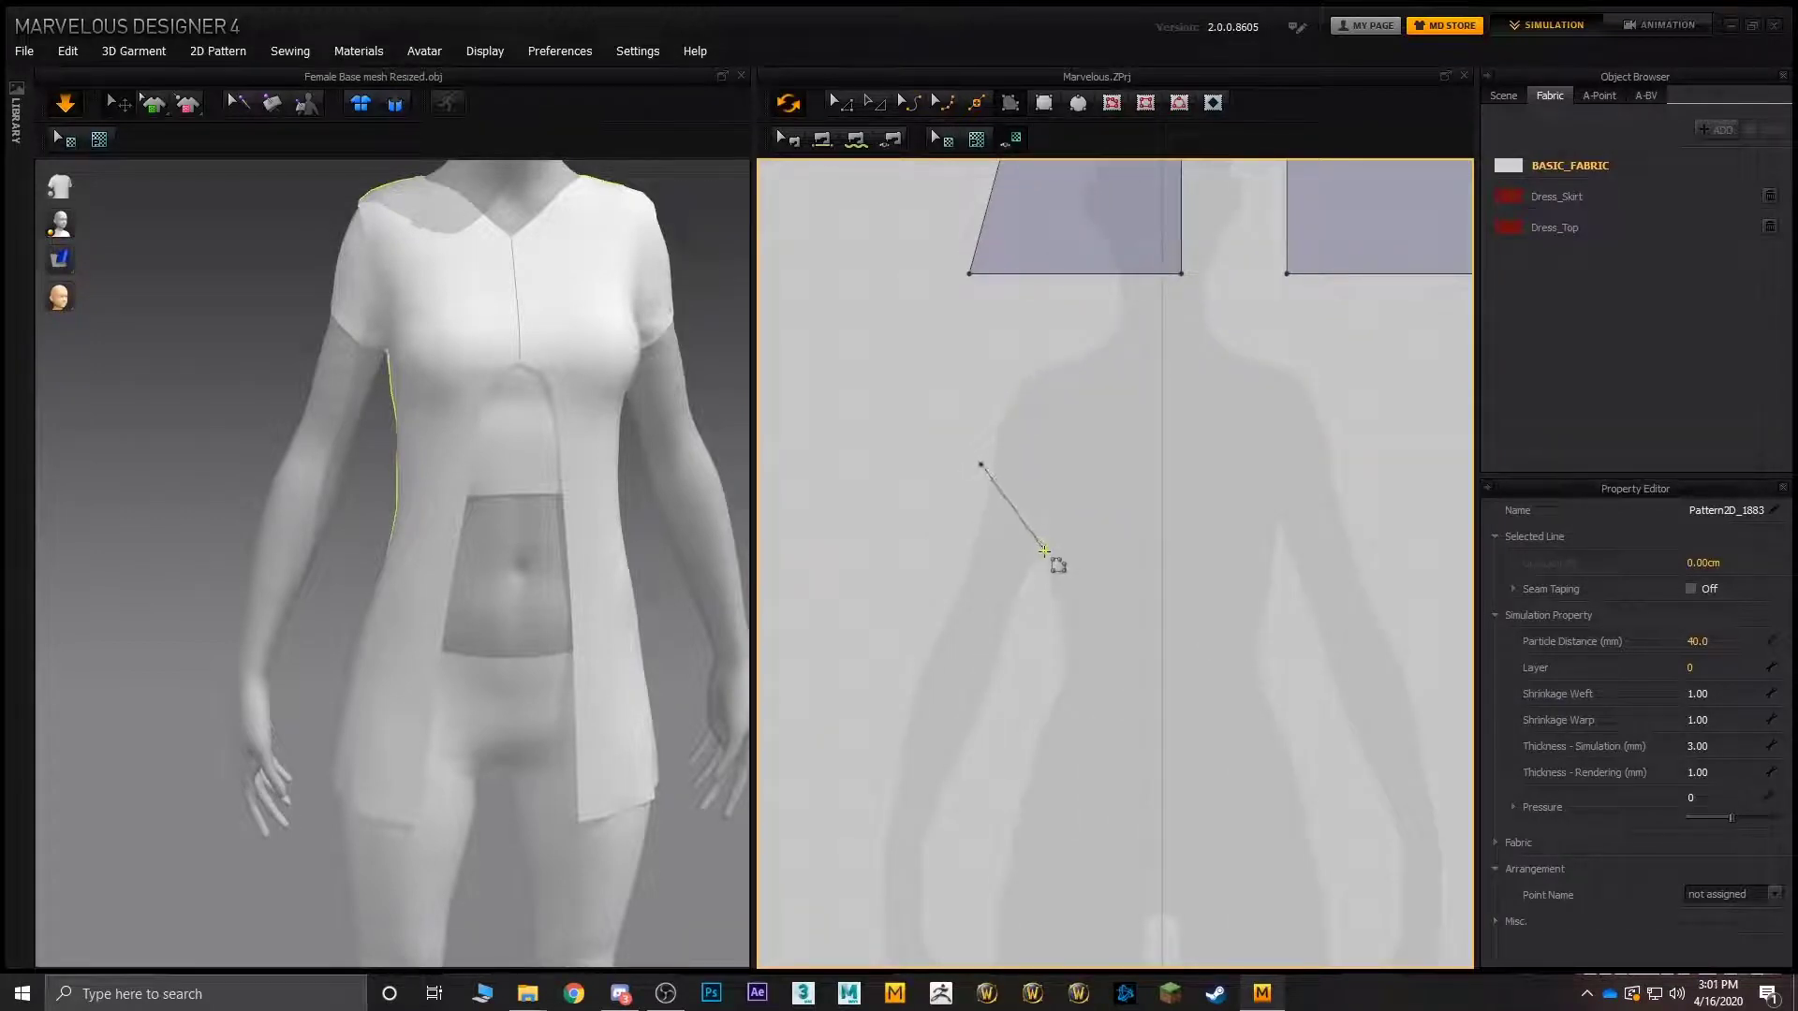
right_drag(1019, 780, 1074, 564)
click(1000, 645)
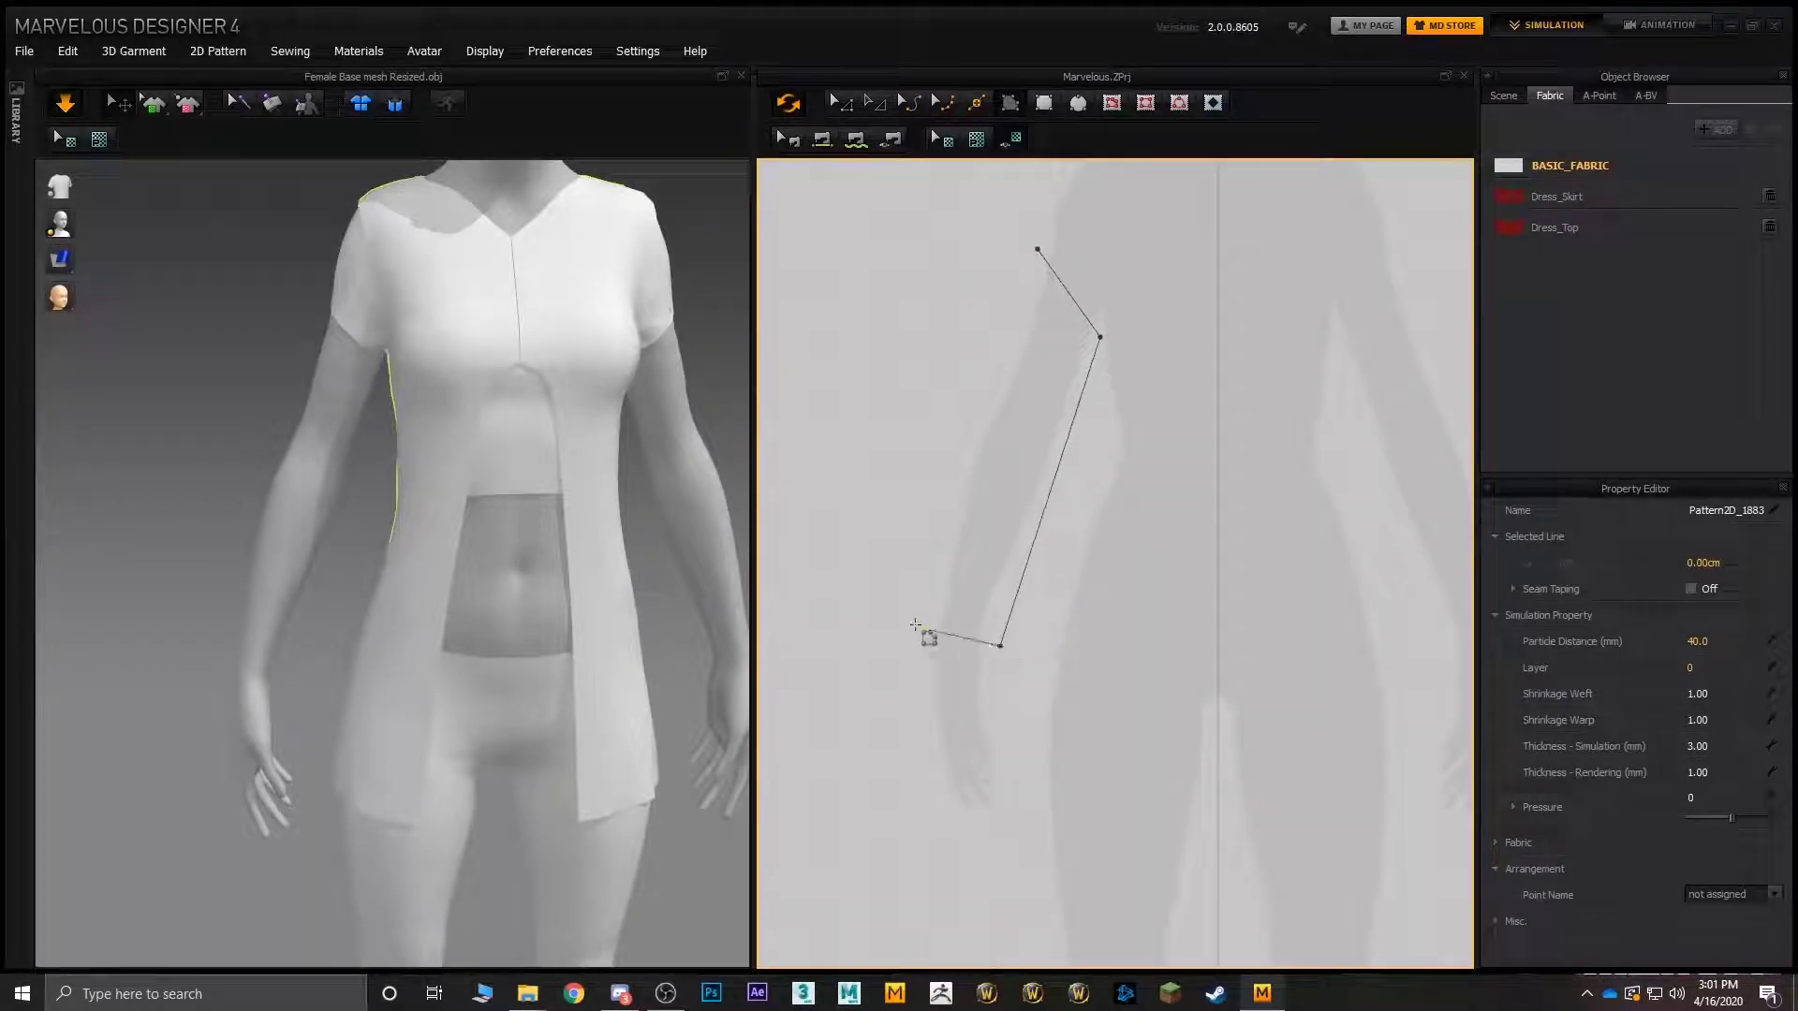
click(1038, 249)
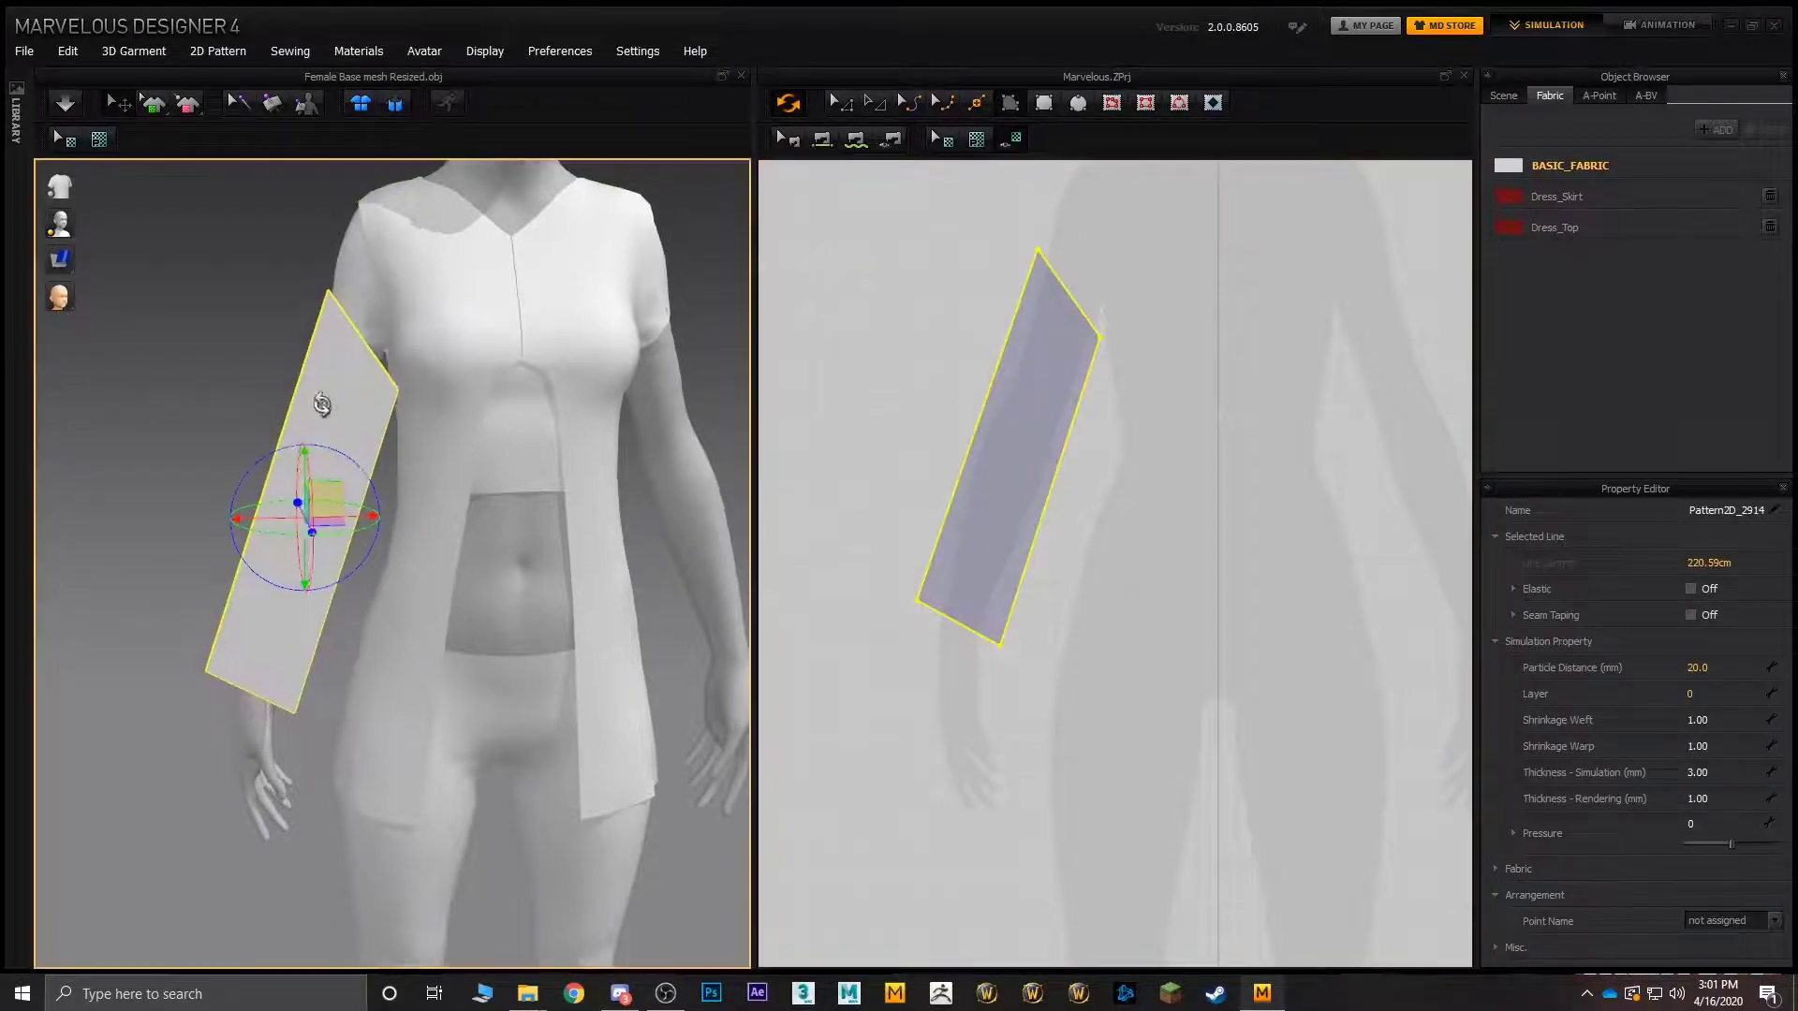
- Move the sleeve pattern back so it hangs close in front of the avatar's arm
right_drag(370, 351, 533, 559)
drag(666, 550, 613, 547)
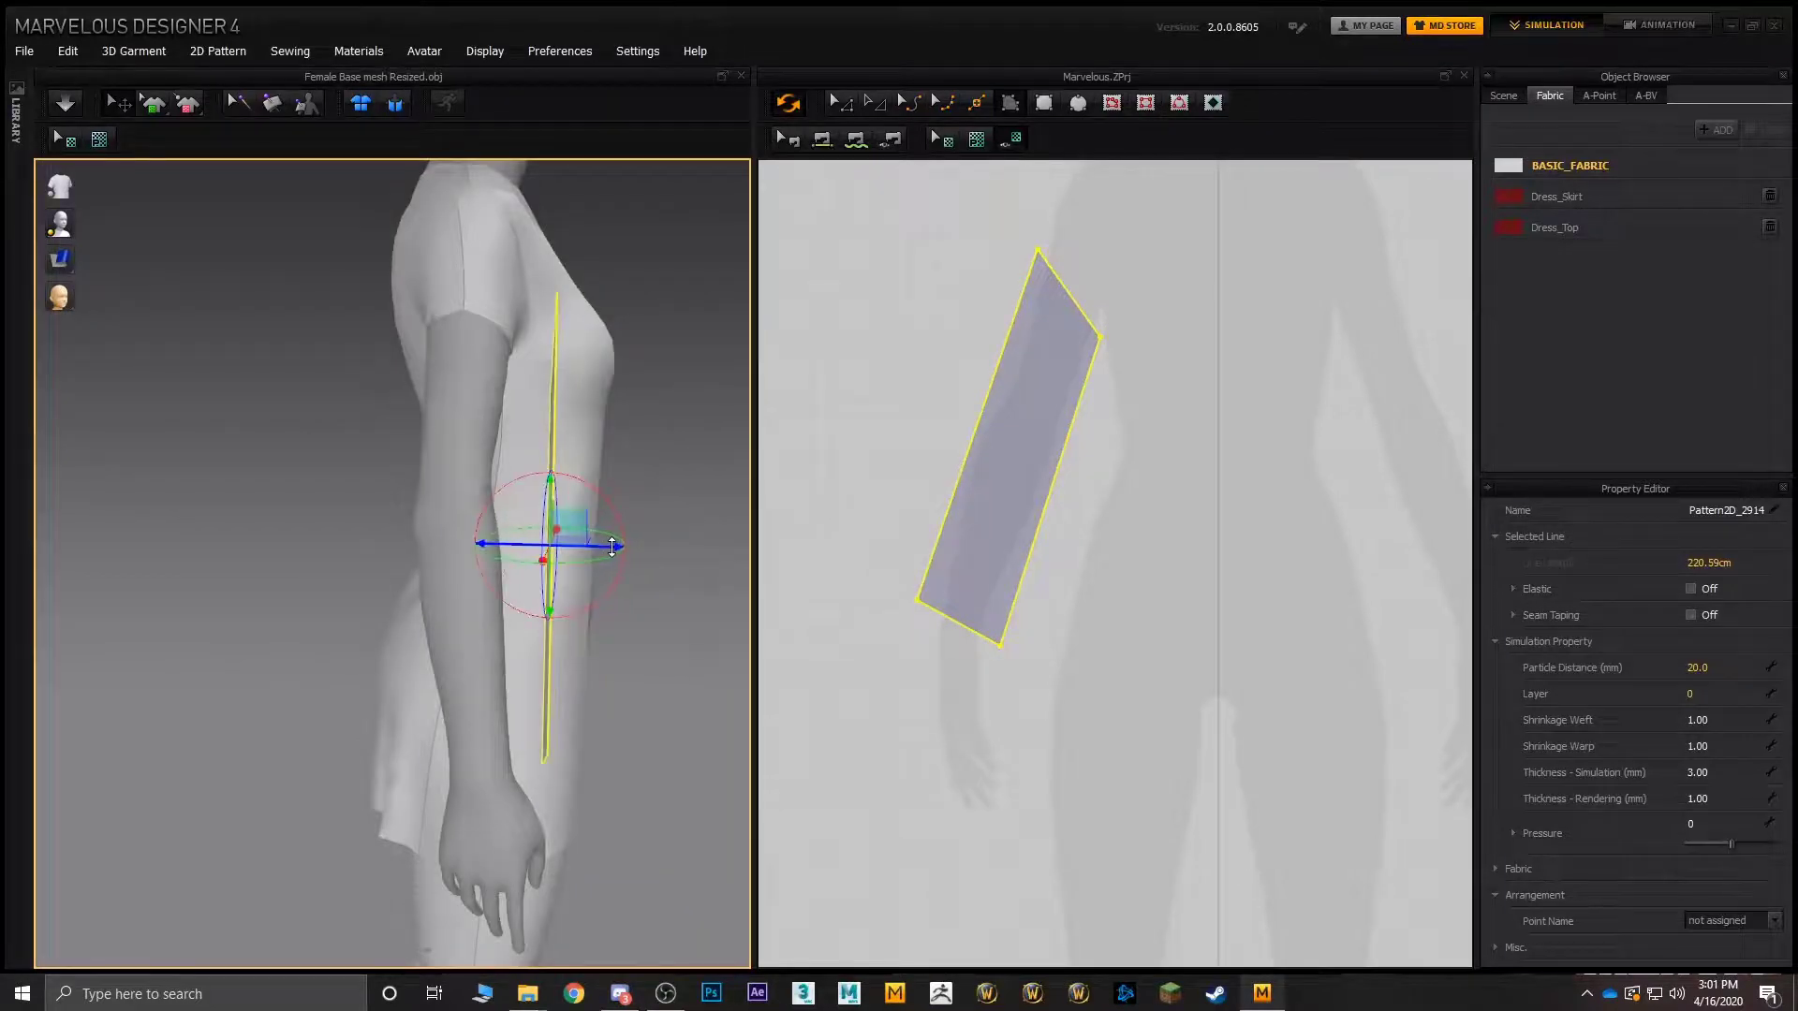
- Mirror-paste the sleeve pattern beside the original and position the mirrored copy in front of the avatar's other arm
key(ctrl+v)
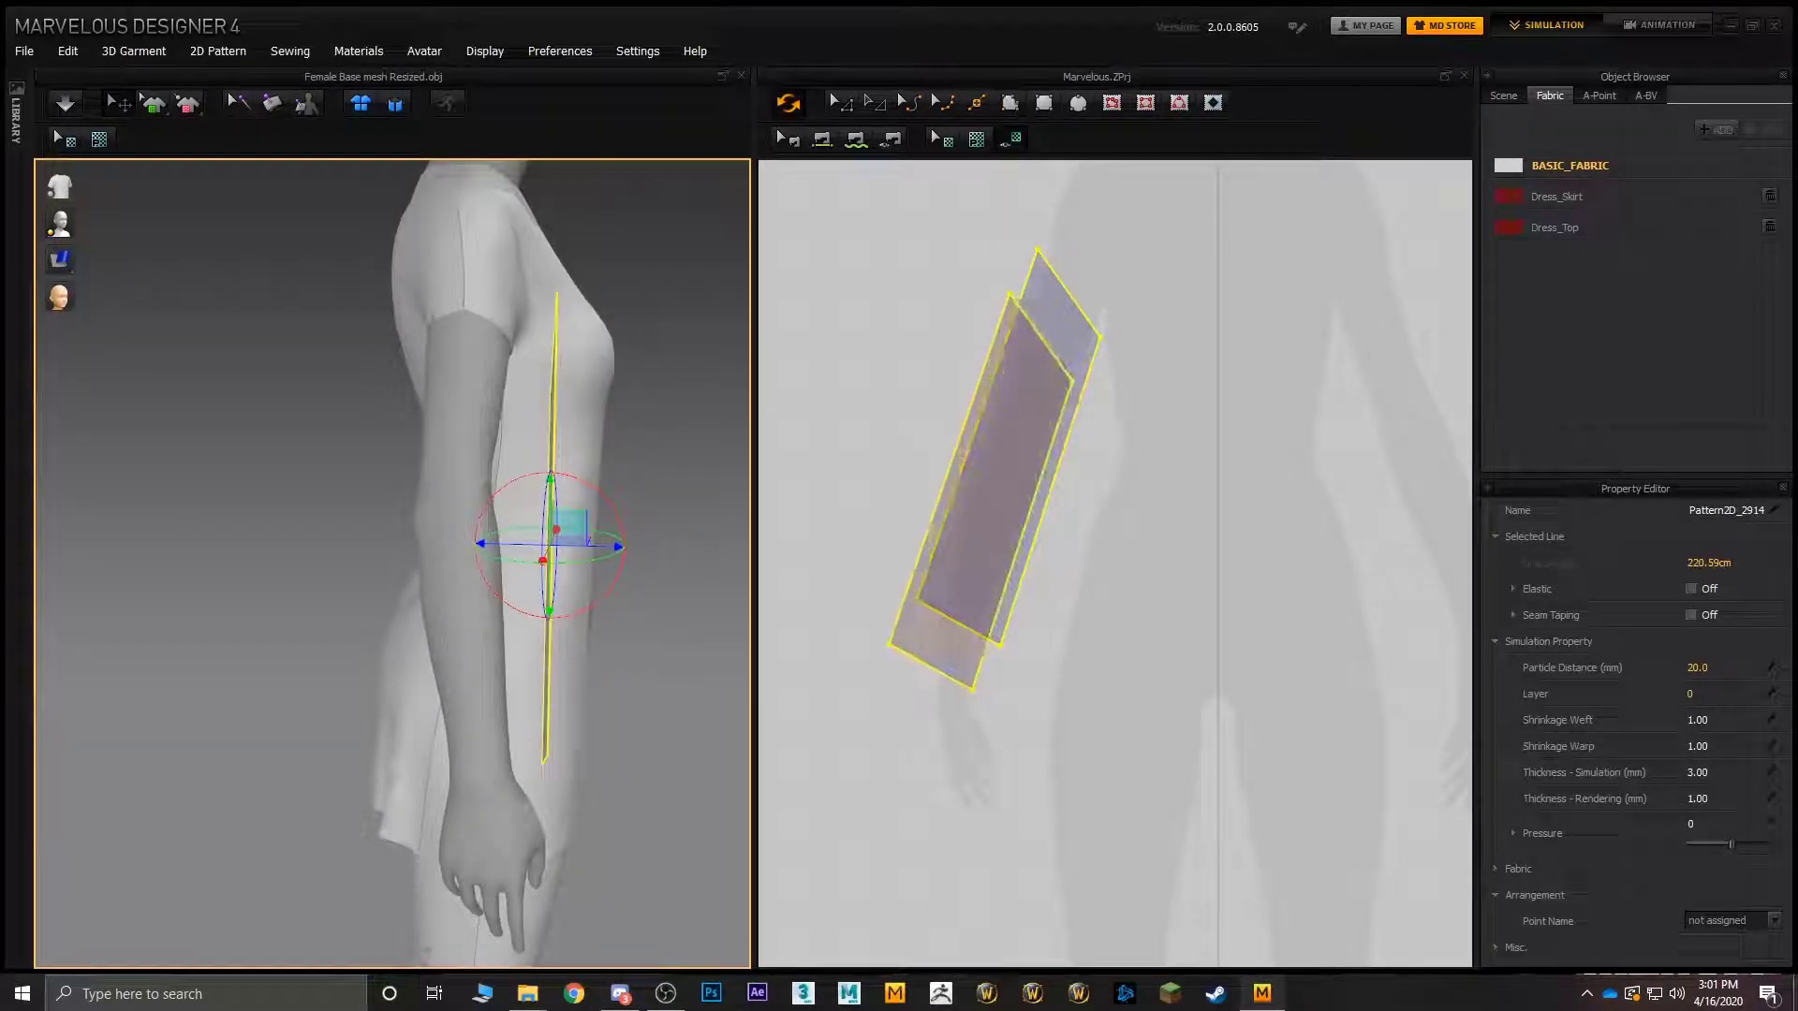
key(Escape)
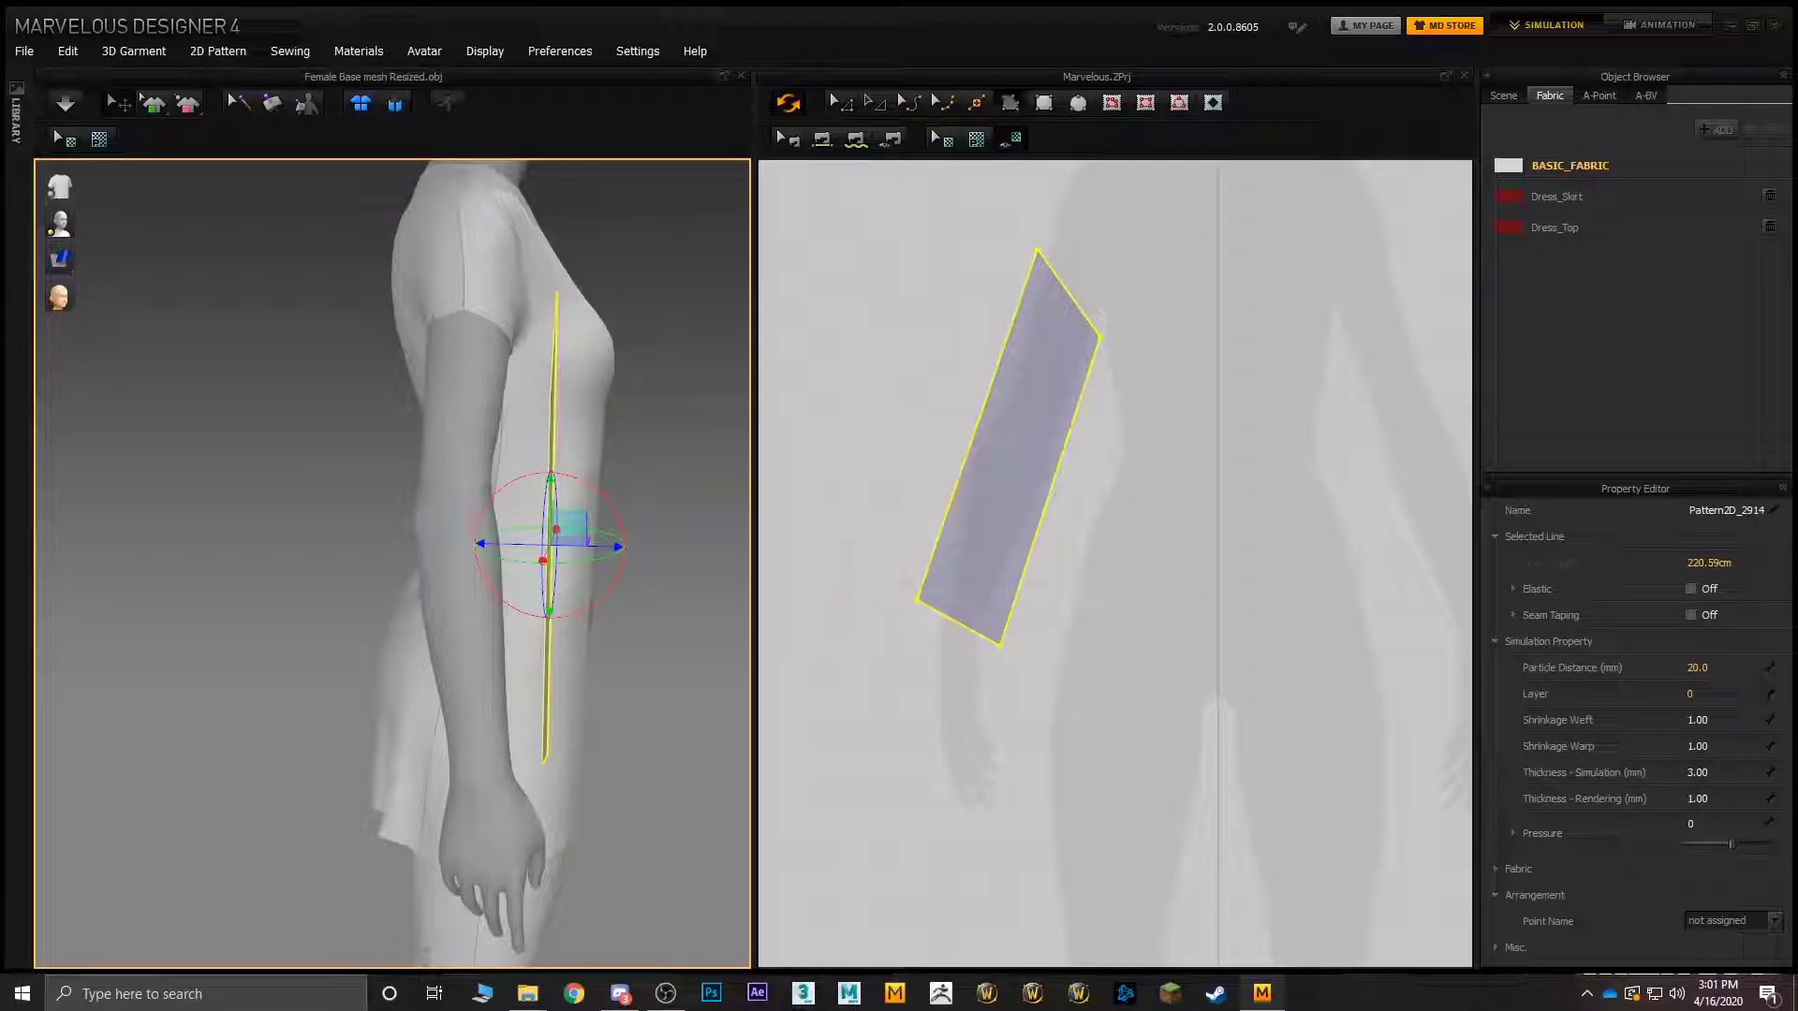
click(836, 105)
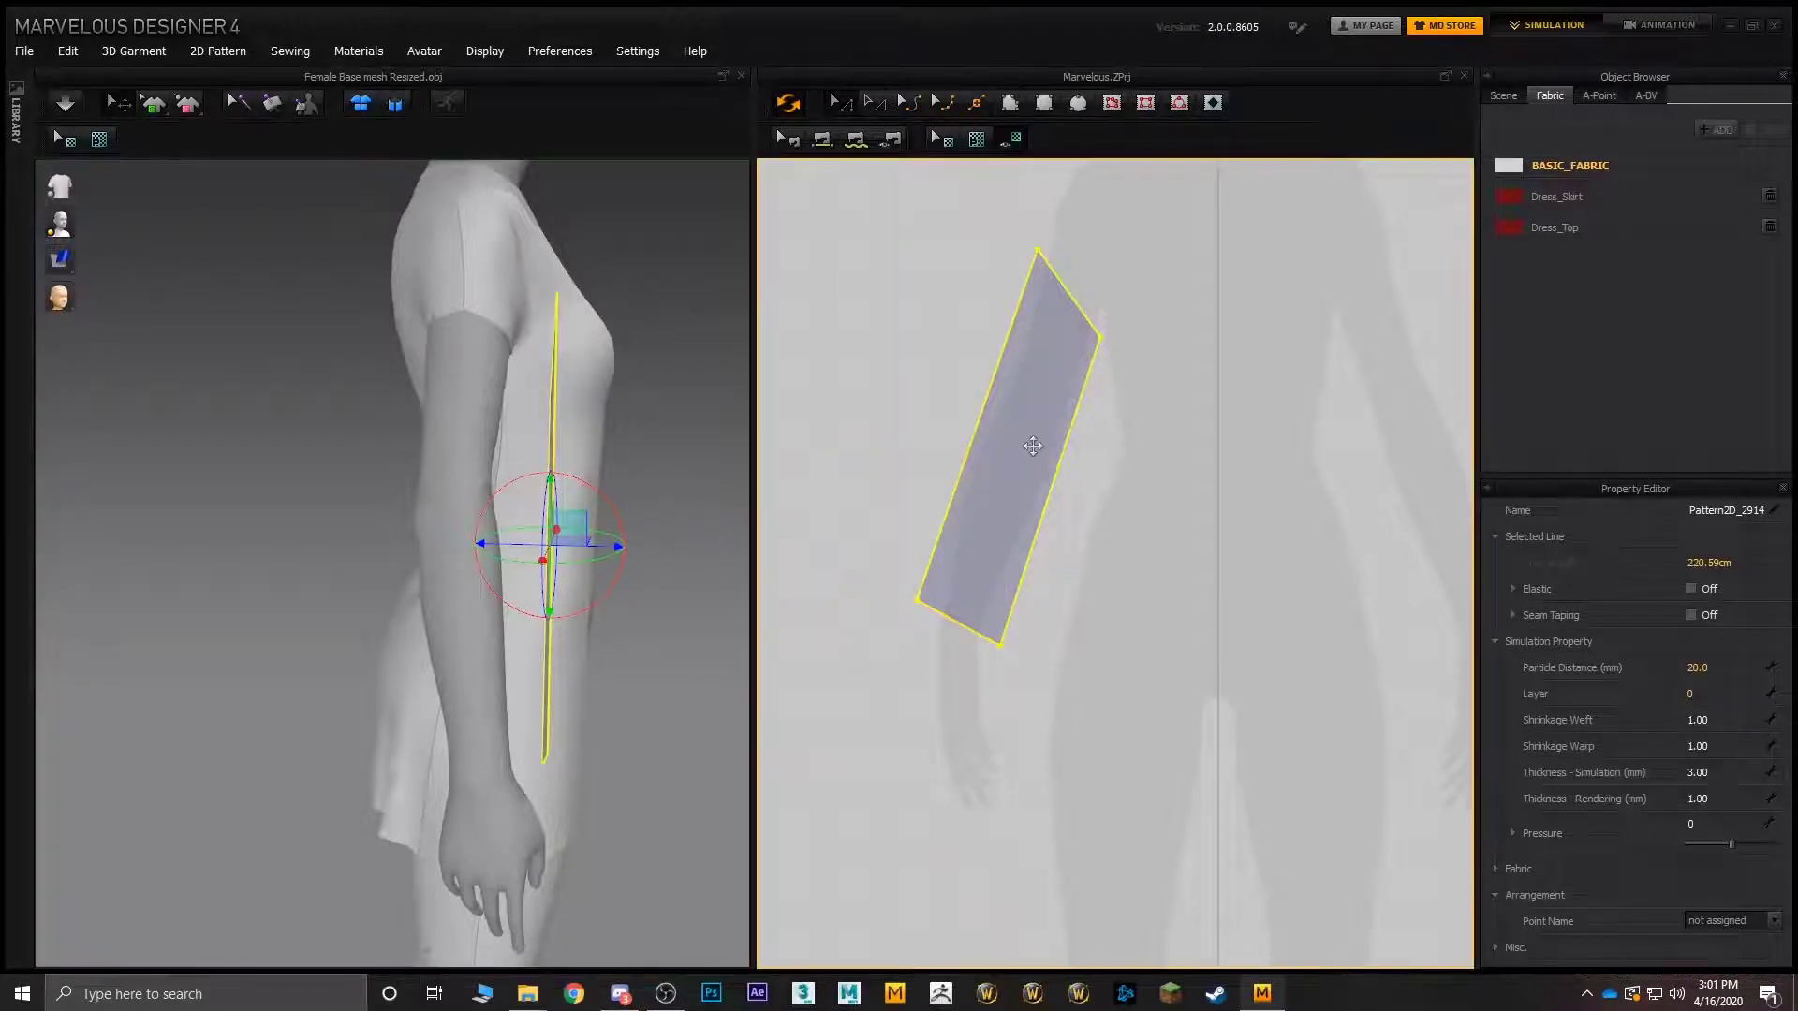
click(1175, 510)
right_click(1175, 510)
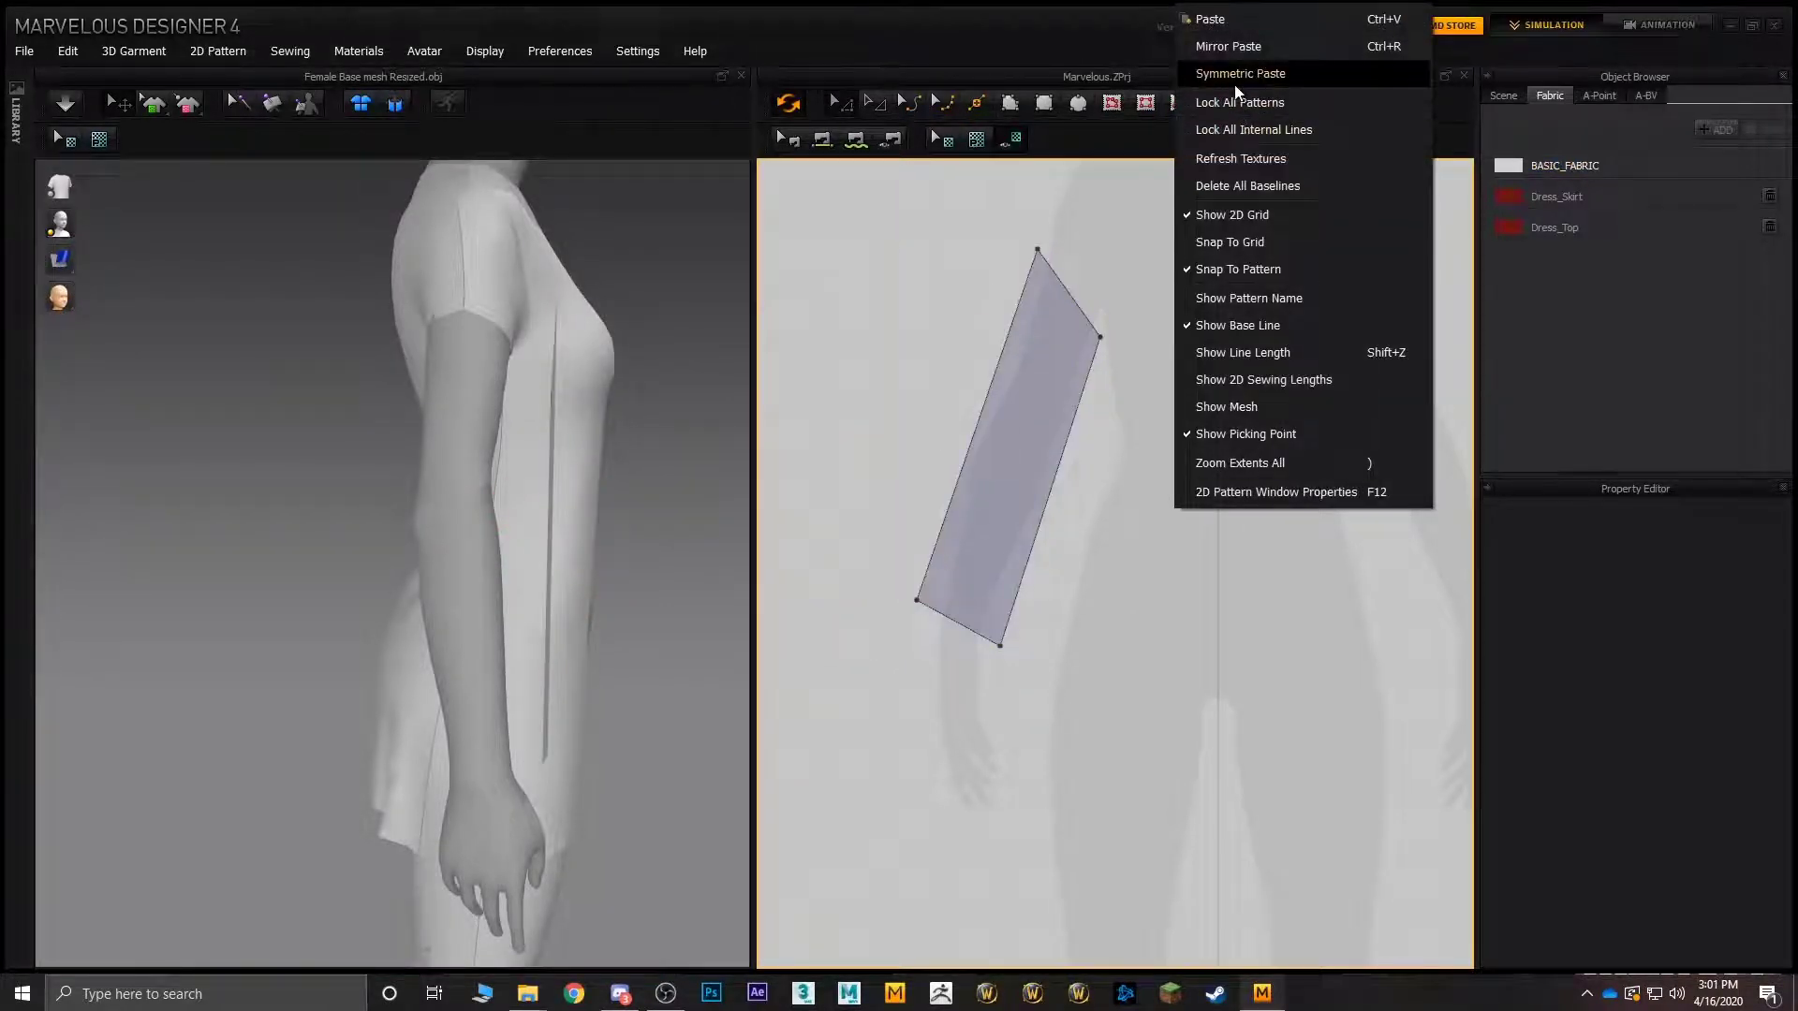
click(1224, 52)
click(1209, 445)
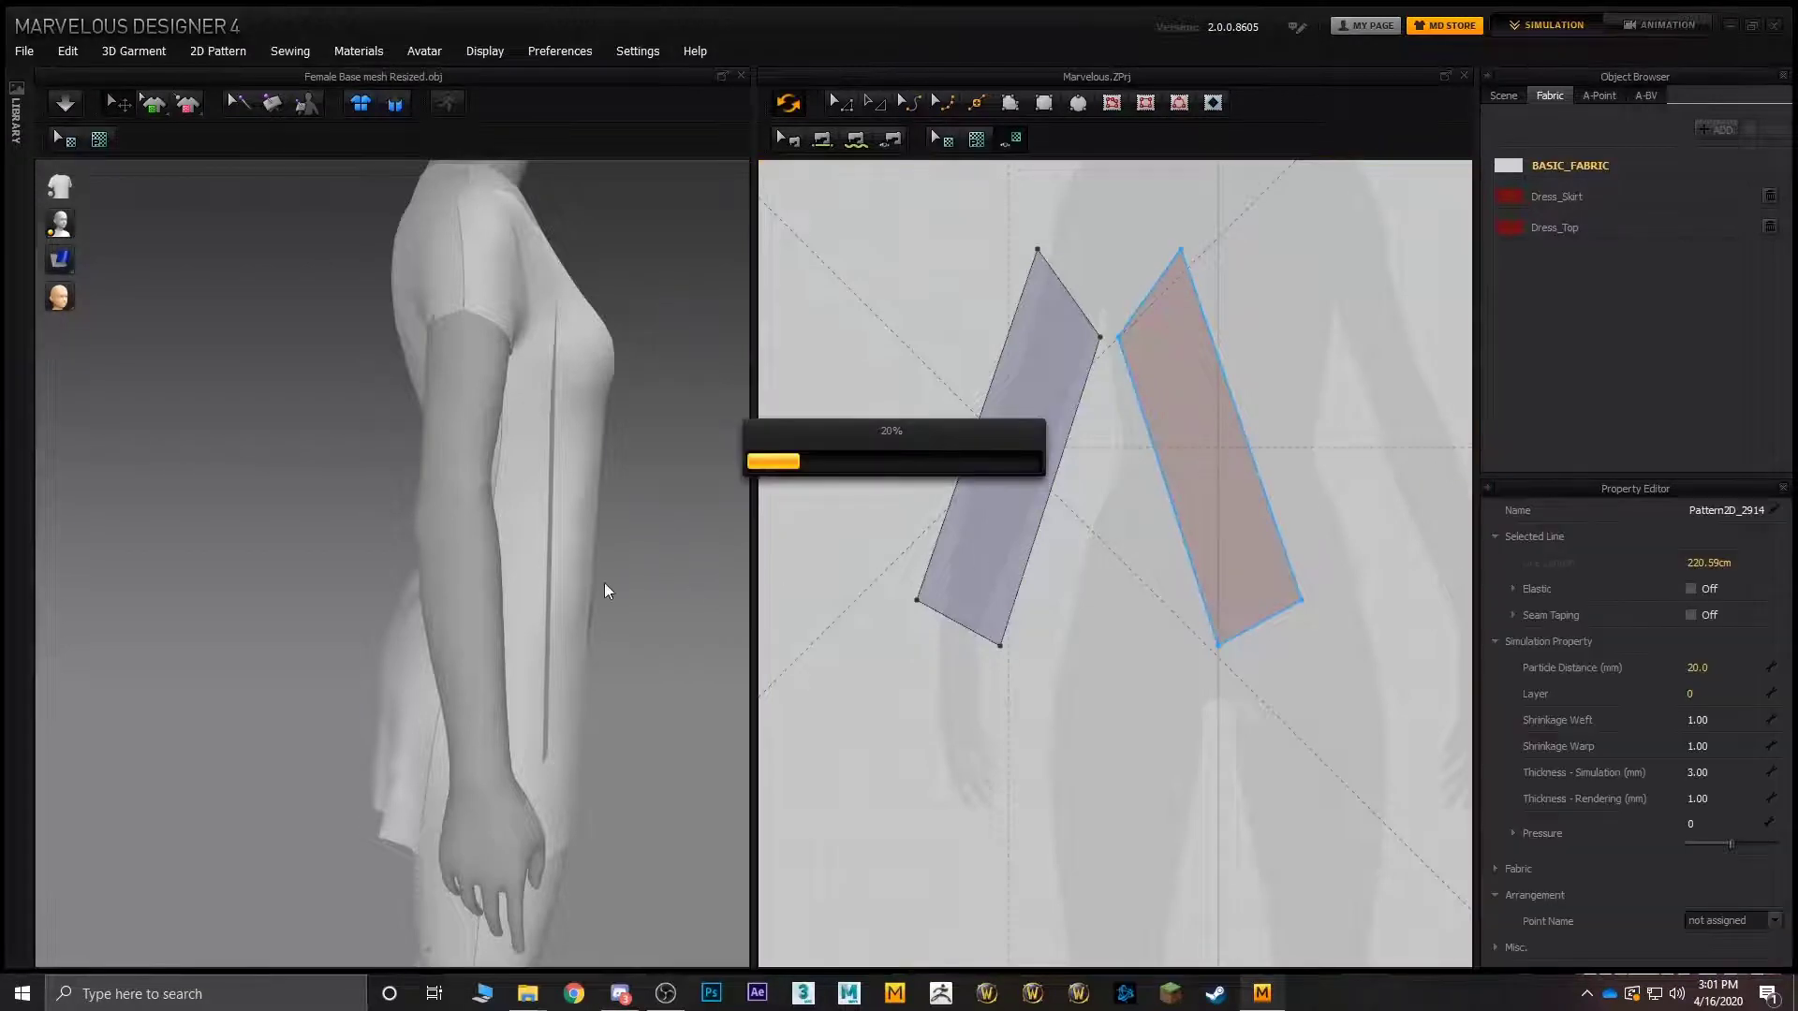
right_drag(643, 594, 544, 566)
drag(560, 521, 795, 515)
- Make a Symmetric Paste of both sleeve patterns, placing the linked copies beside the originals as back sleeve pieces
shift+click(1036, 437)
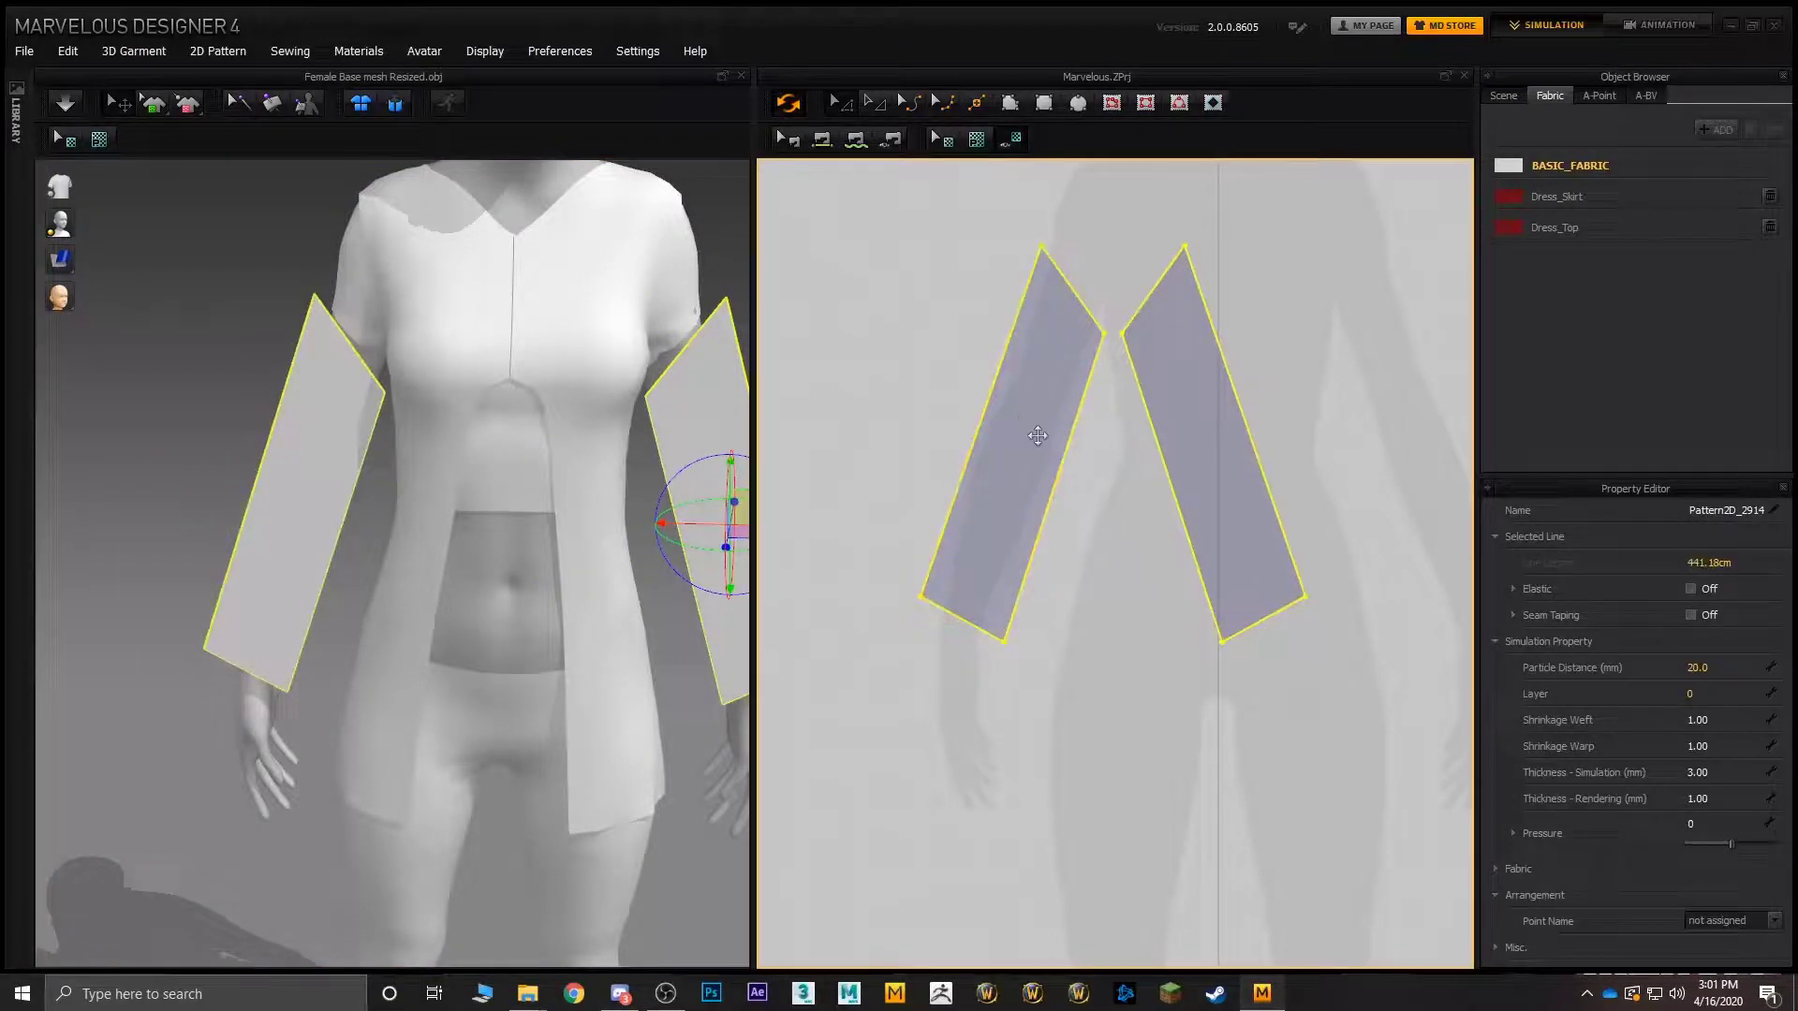
right_click(1116, 621)
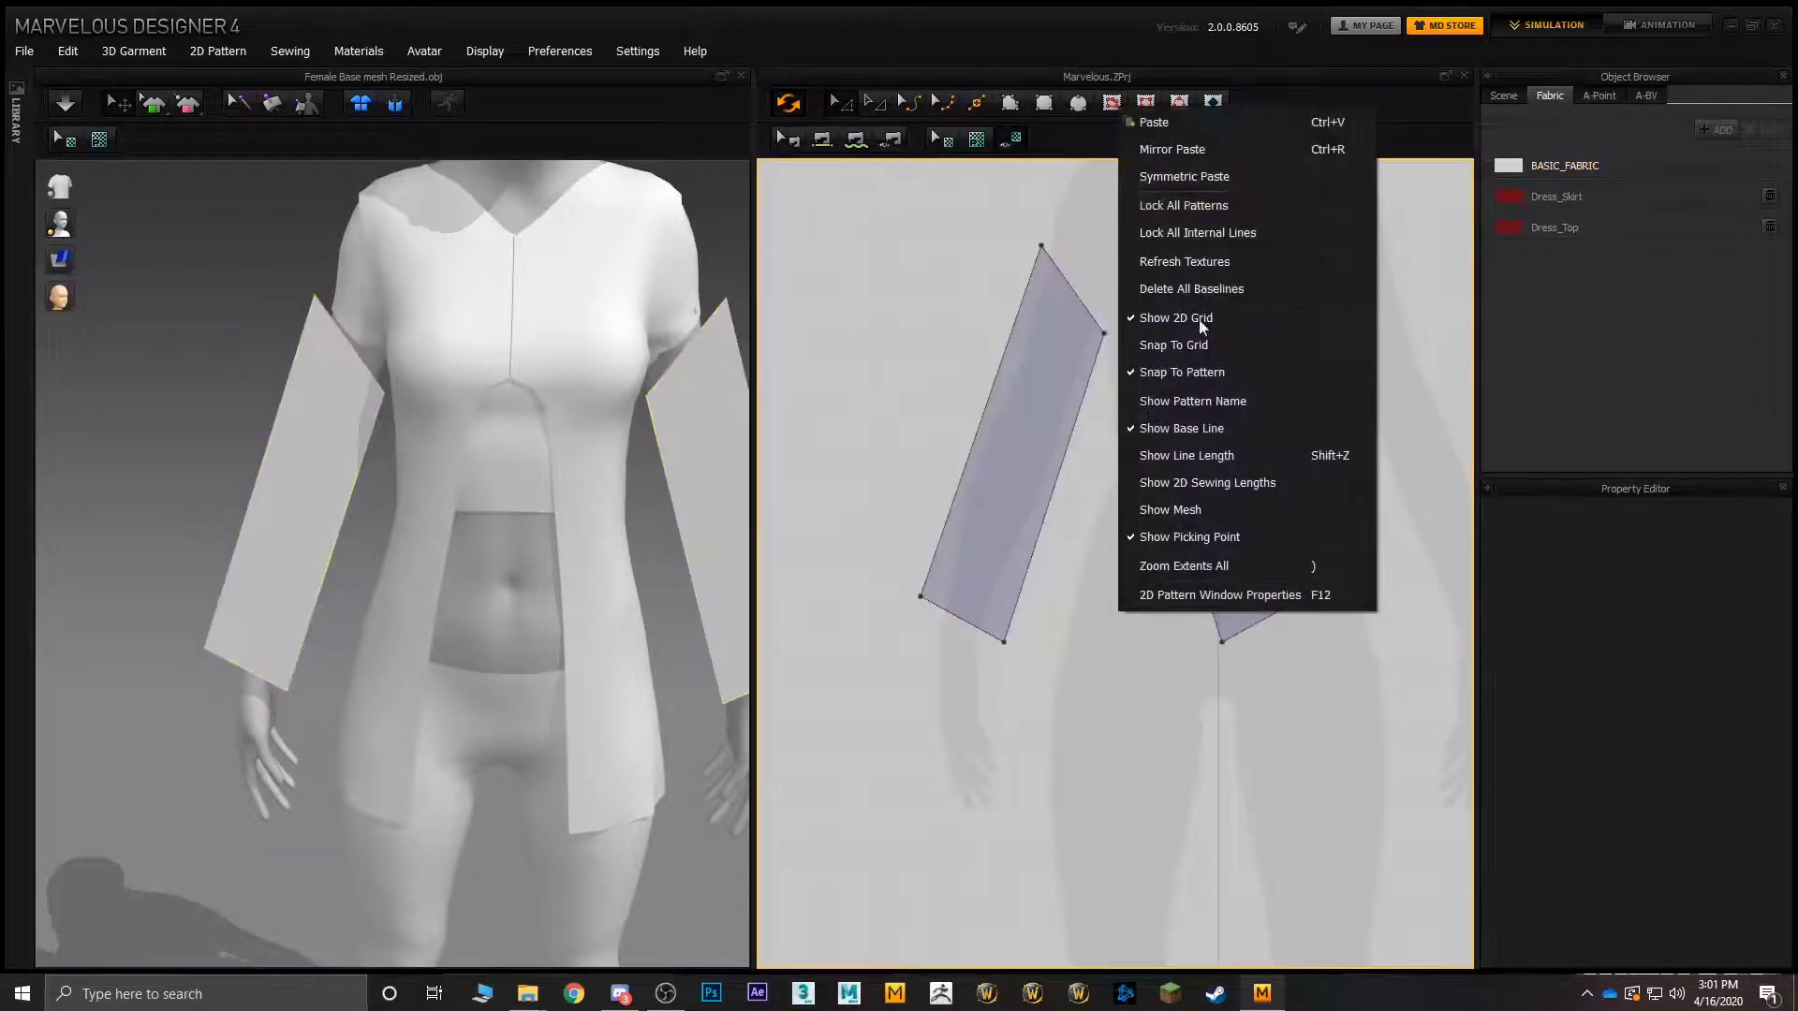
click(1185, 178)
click(1194, 464)
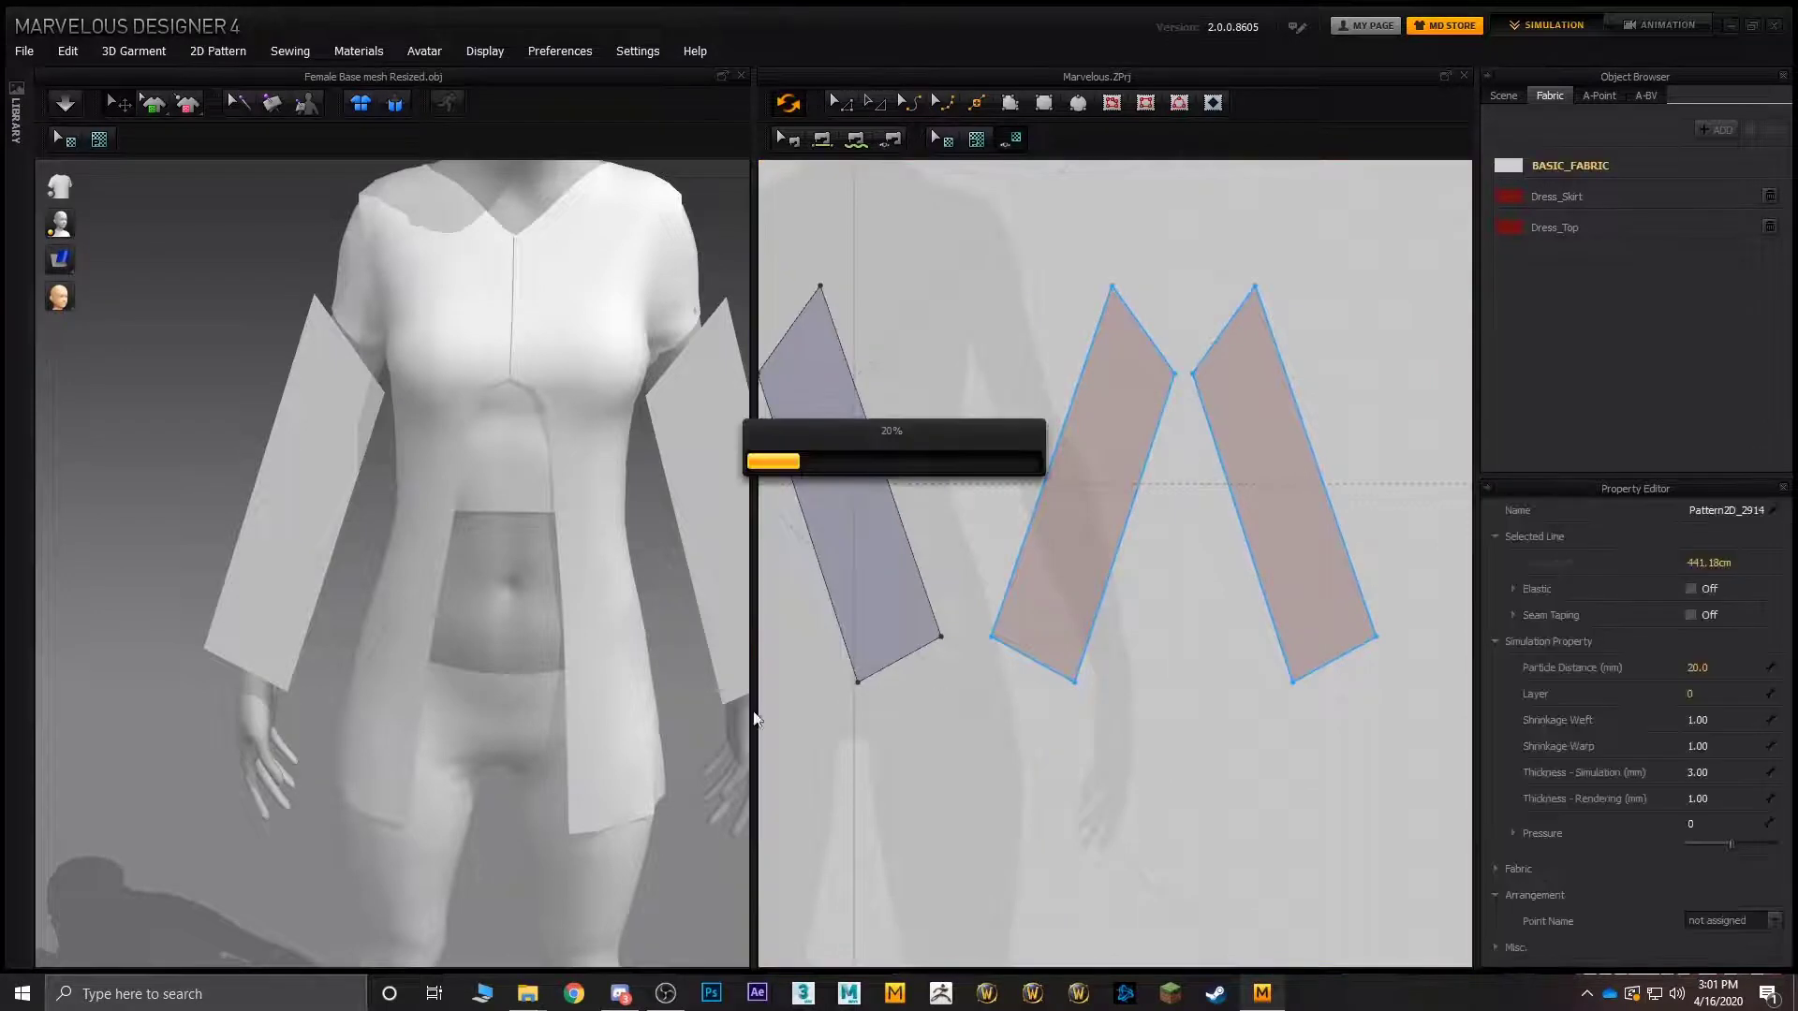
- Position the two pasted sleeve pieces behind the avatar's arms, close to the back of the body
middle_drag(584, 614, 455, 590)
scroll(450, 583, down, 3)
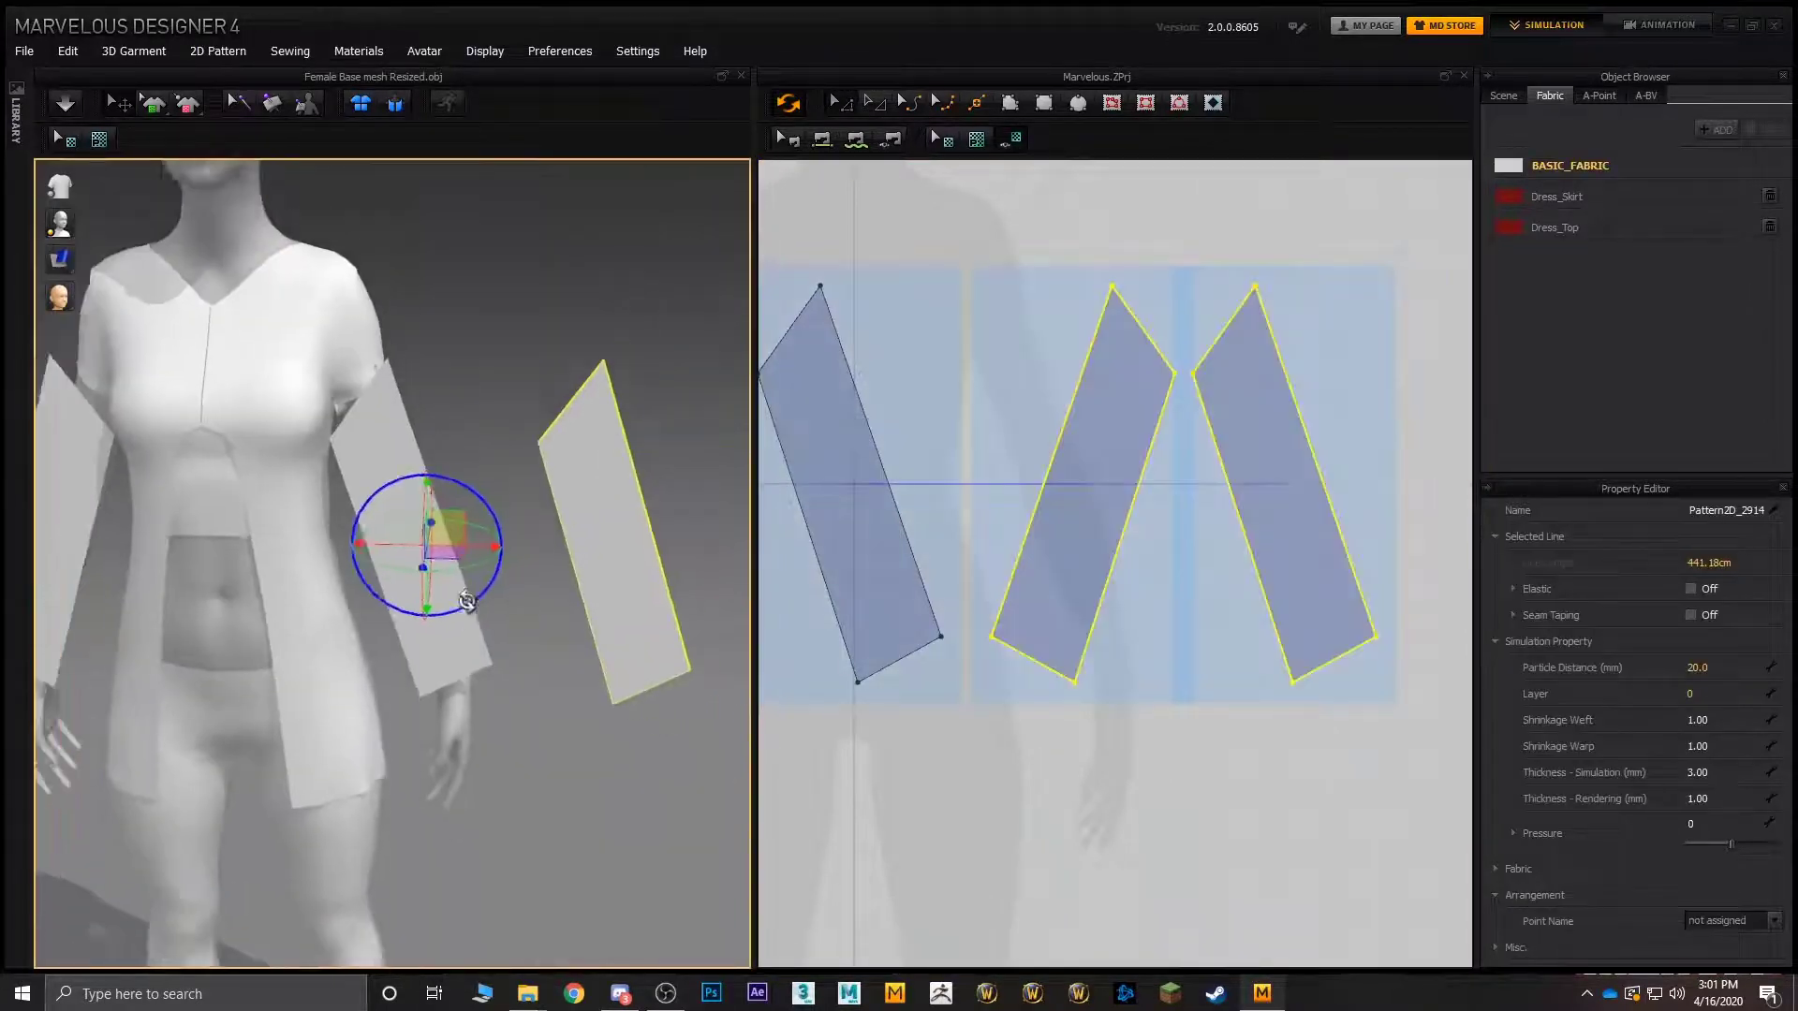
right_drag(470, 568, 431, 629)
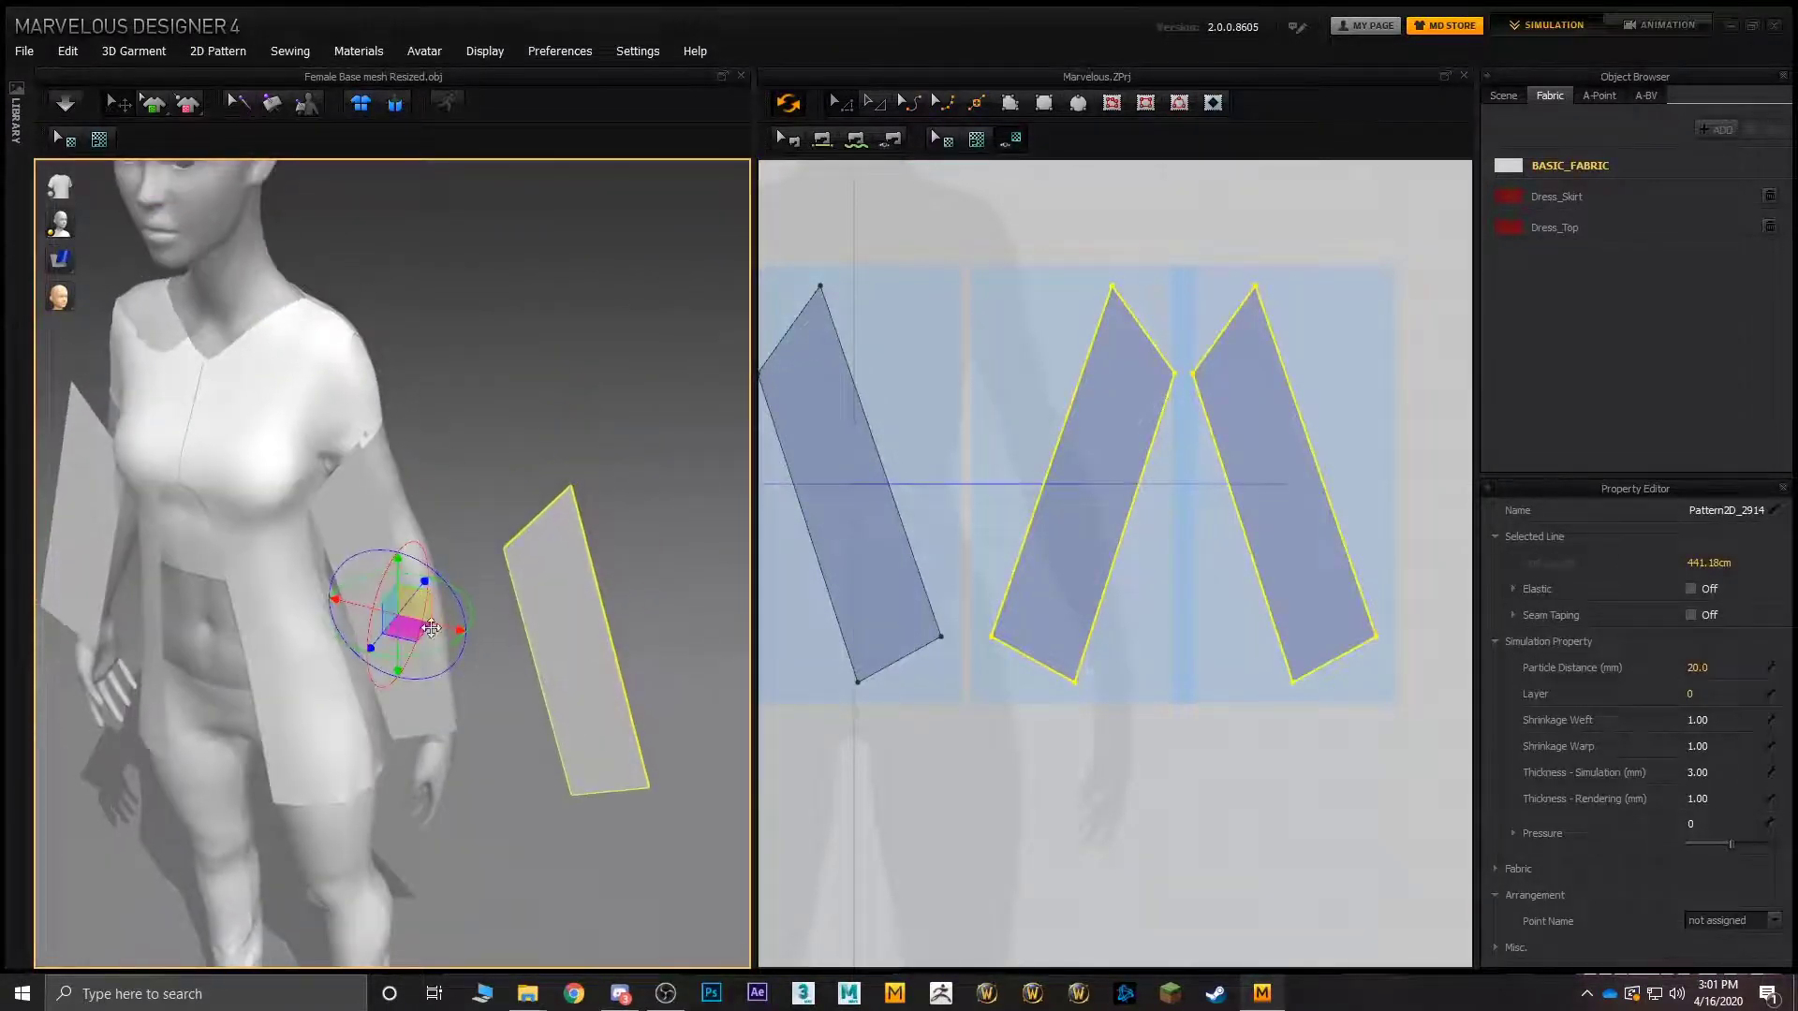
drag(421, 653, 370, 561)
right_drag(469, 533, 589, 522)
drag(594, 520, 564, 516)
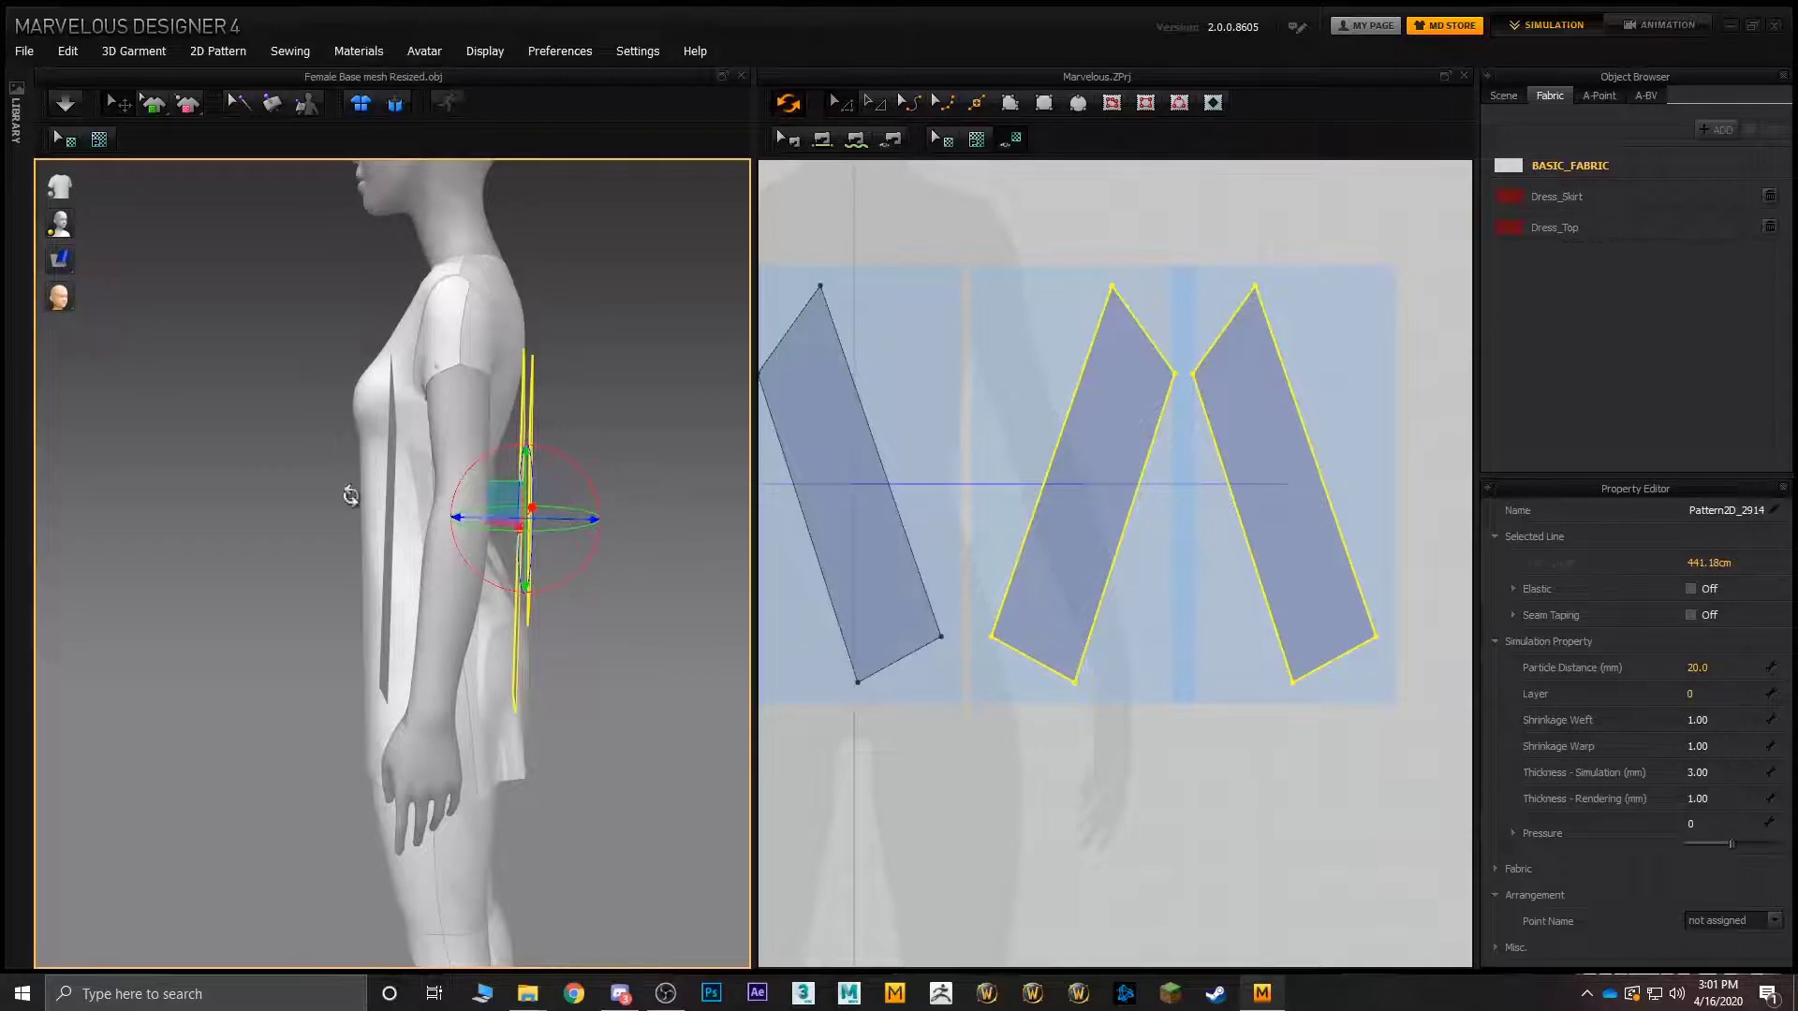
- Sew the slanted upper edge of one front sleeve piece to the sleeve hem of the short top's front pattern
right_drag(351, 496, 502, 481)
middle_drag(417, 404, 642, 539)
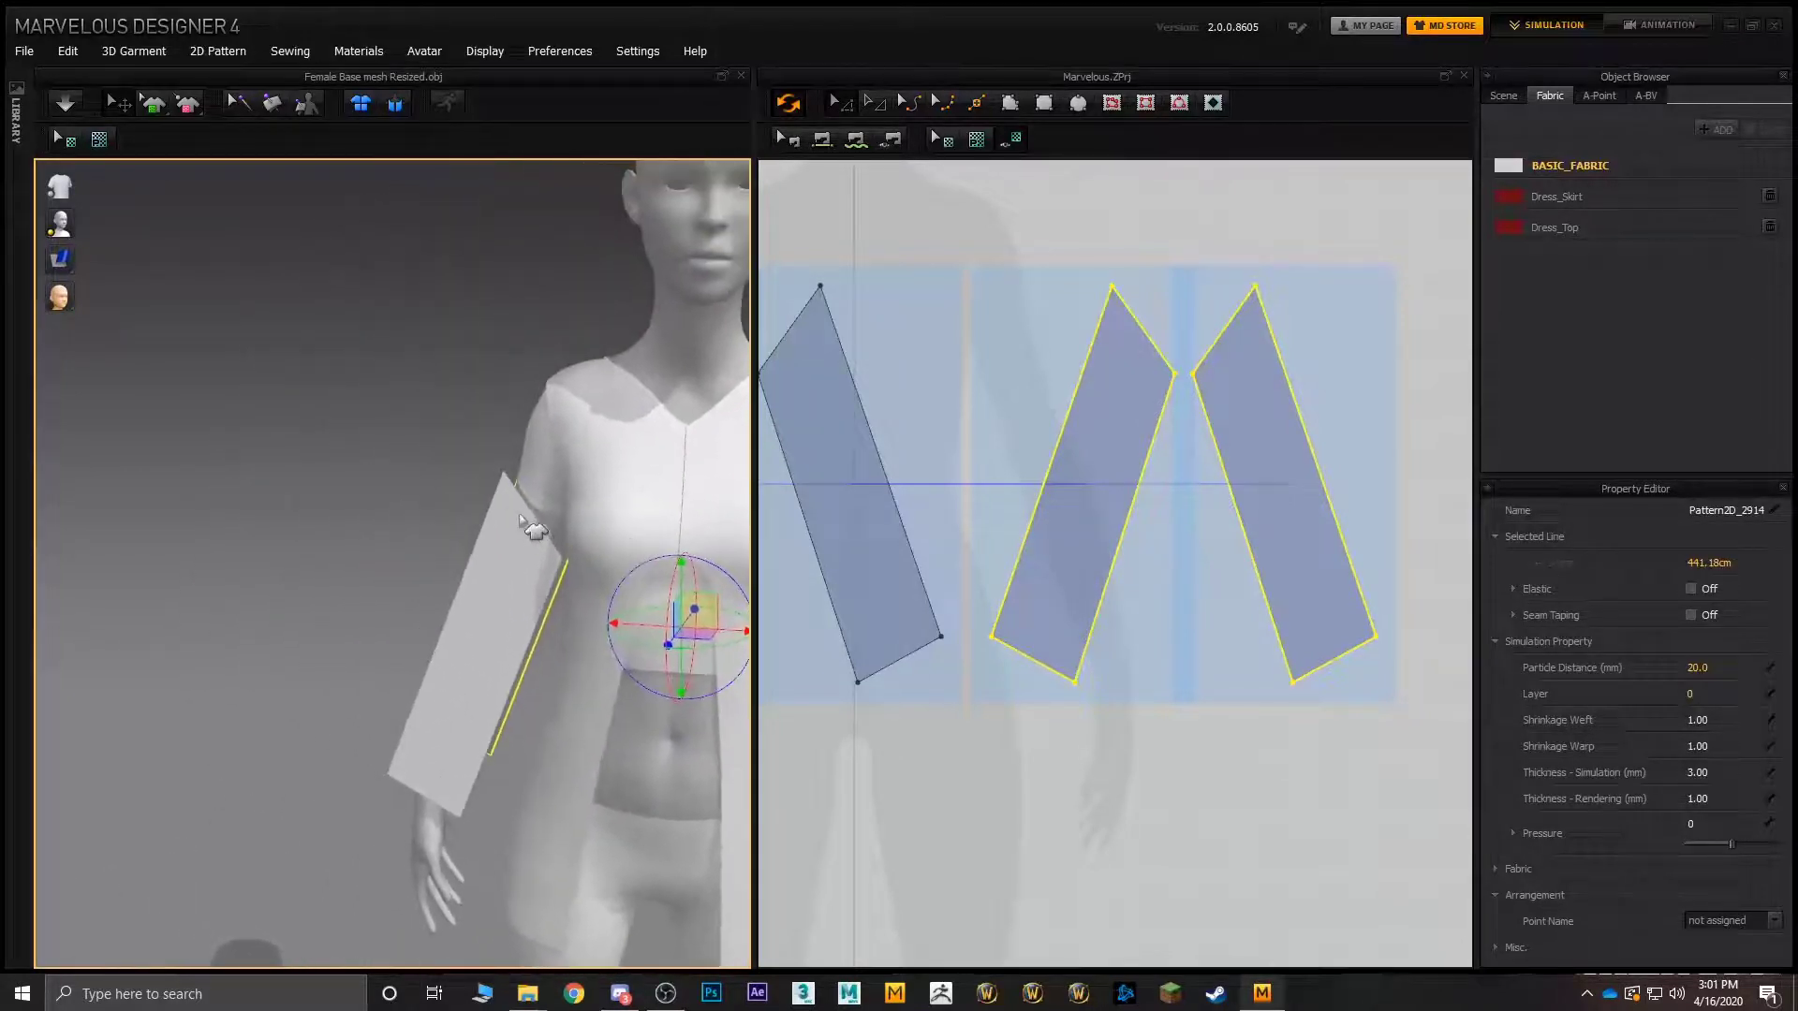
scroll(1019, 426, down, 5)
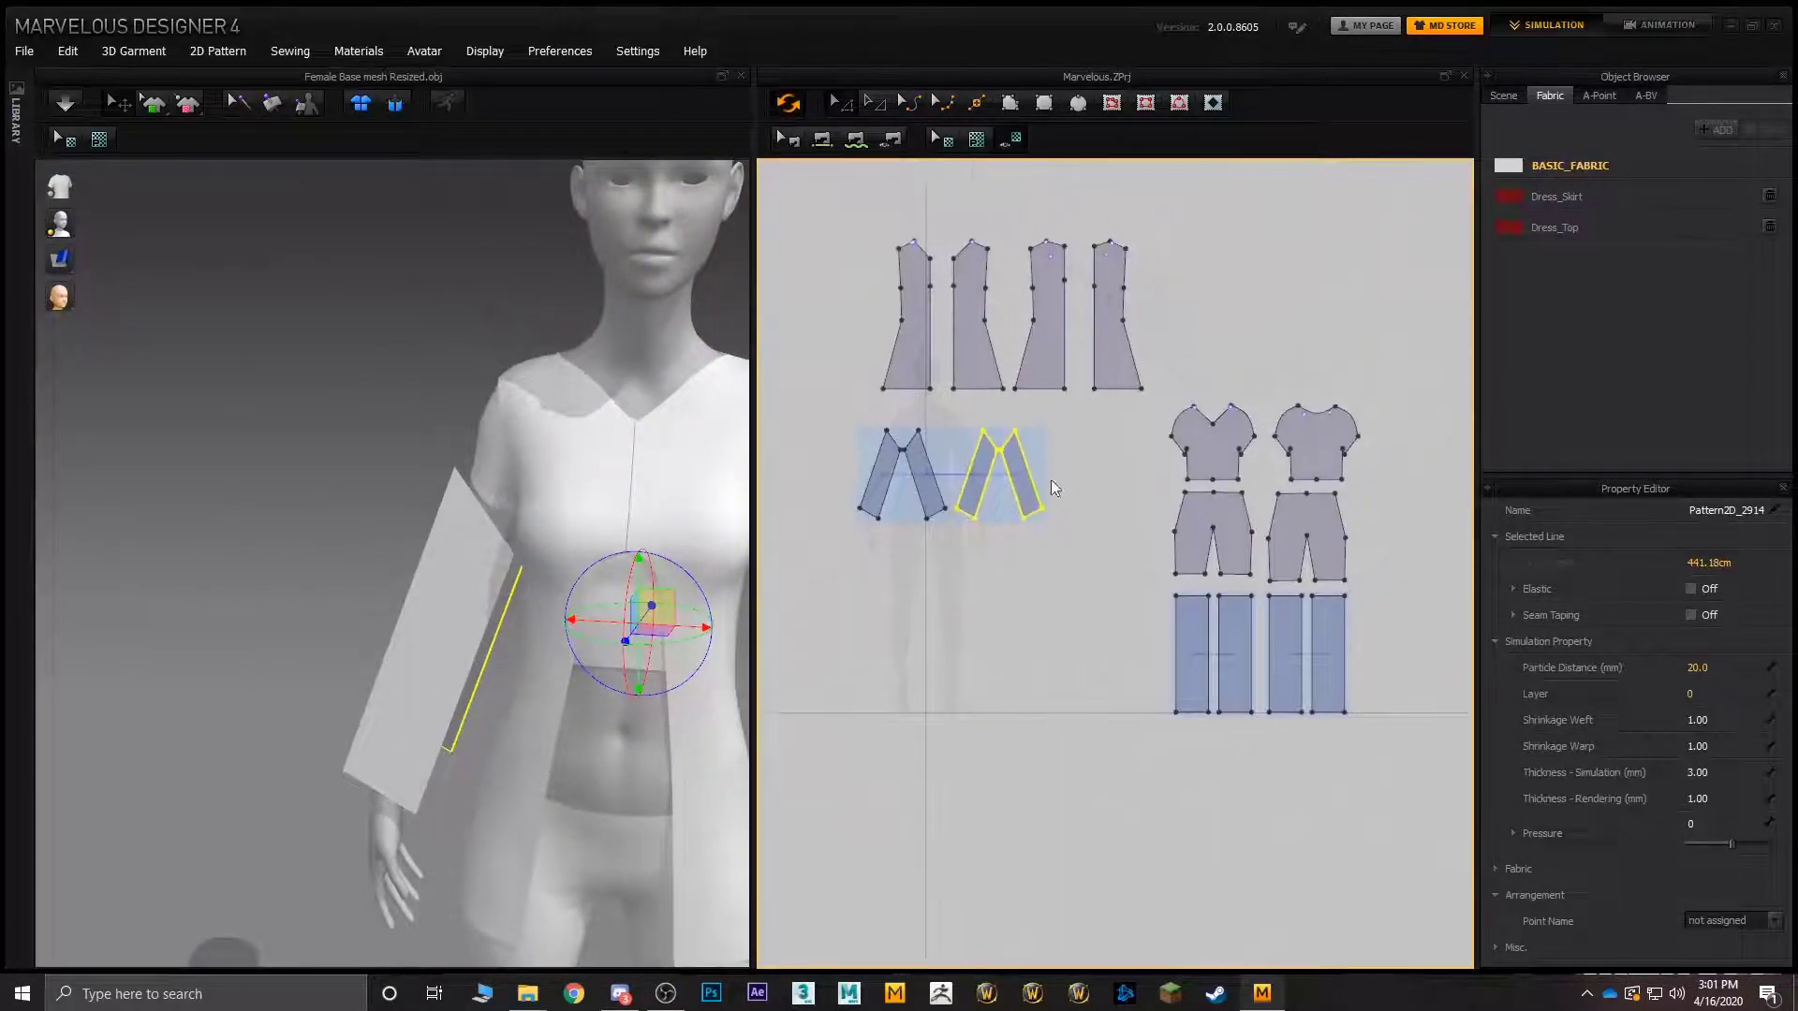
scroll(1051, 488, up, 2)
right_drag(674, 473, 595, 468)
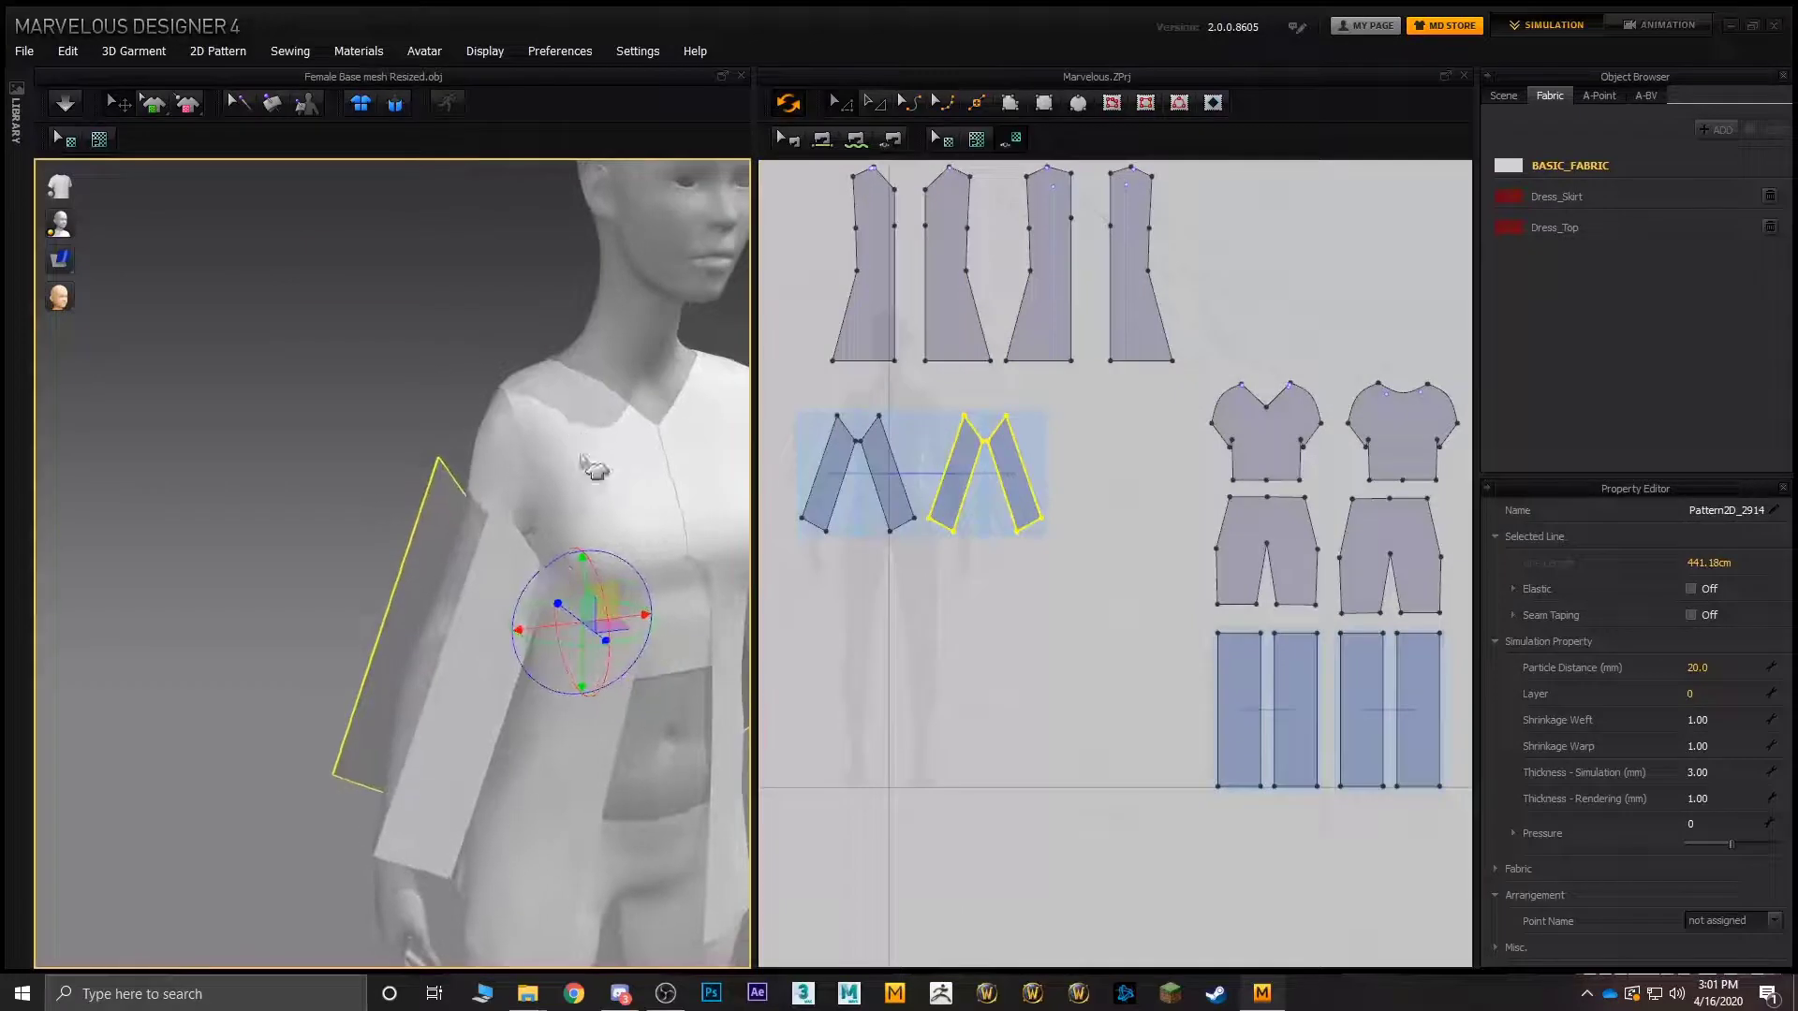
click(503, 543)
right_drag(503, 543, 460, 496)
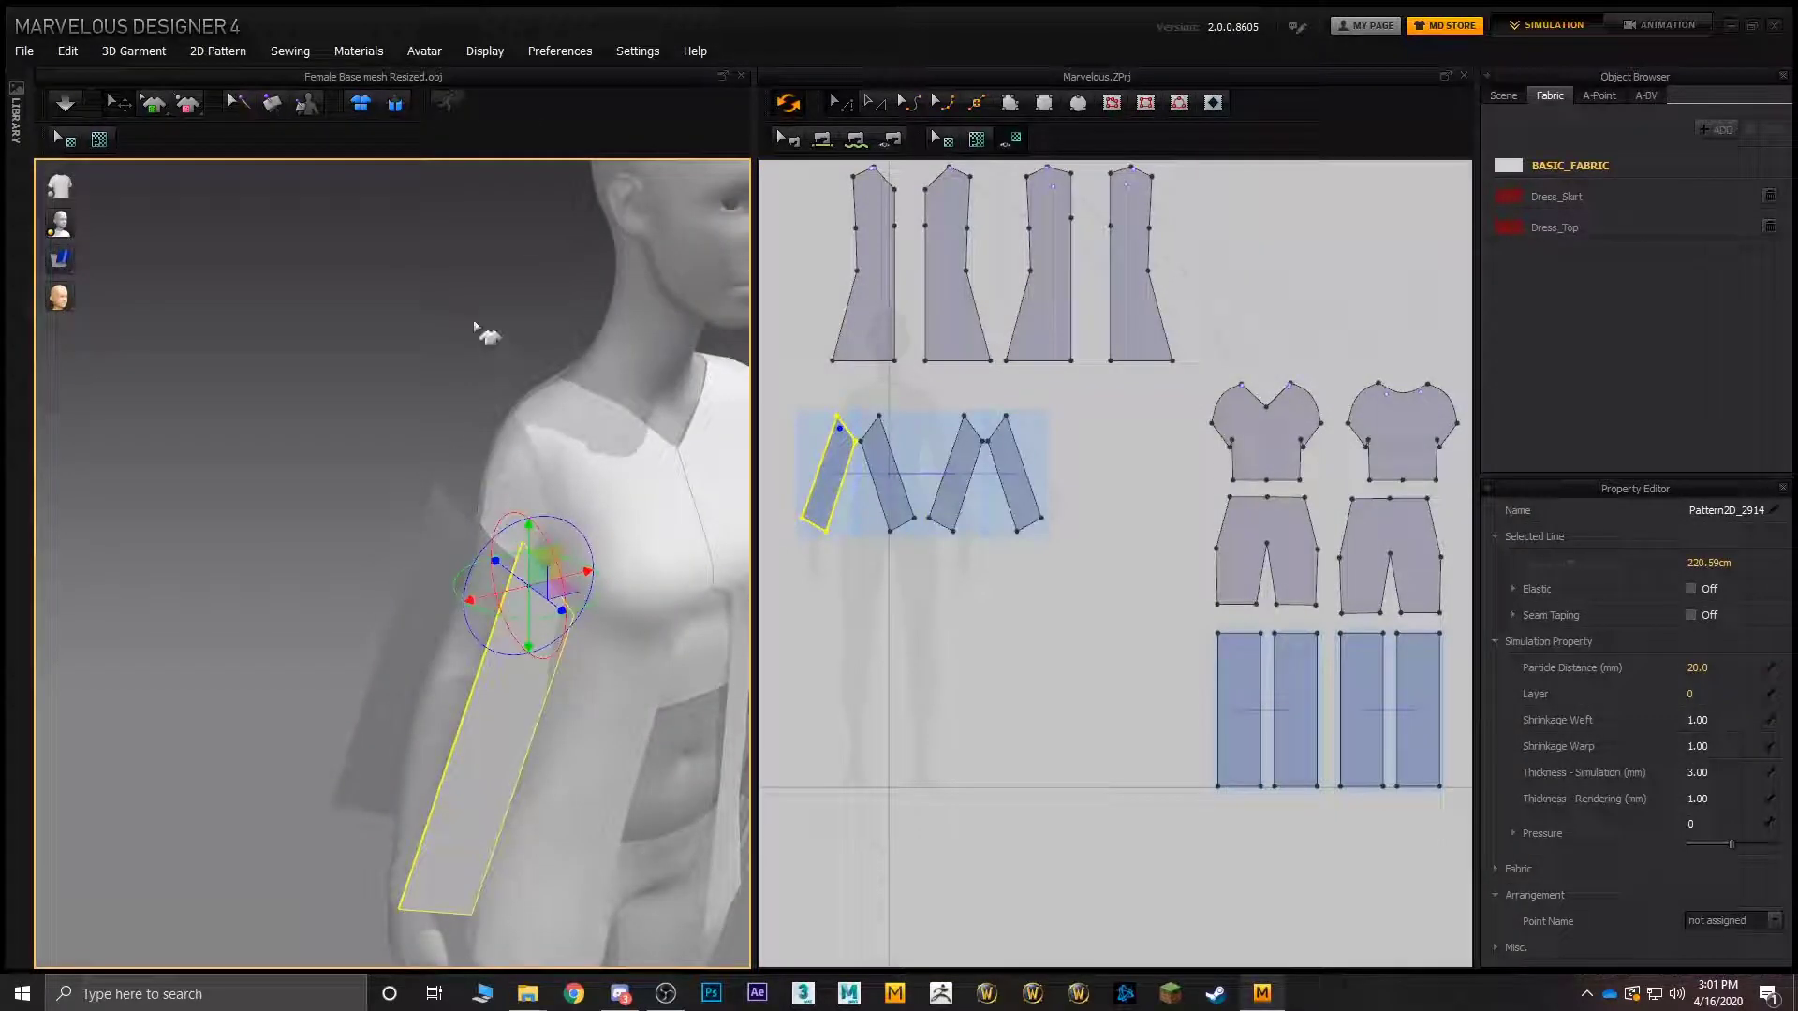
shift+click(521, 502)
middle_drag(1087, 399, 1108, 414)
scroll(897, 444, up, 2)
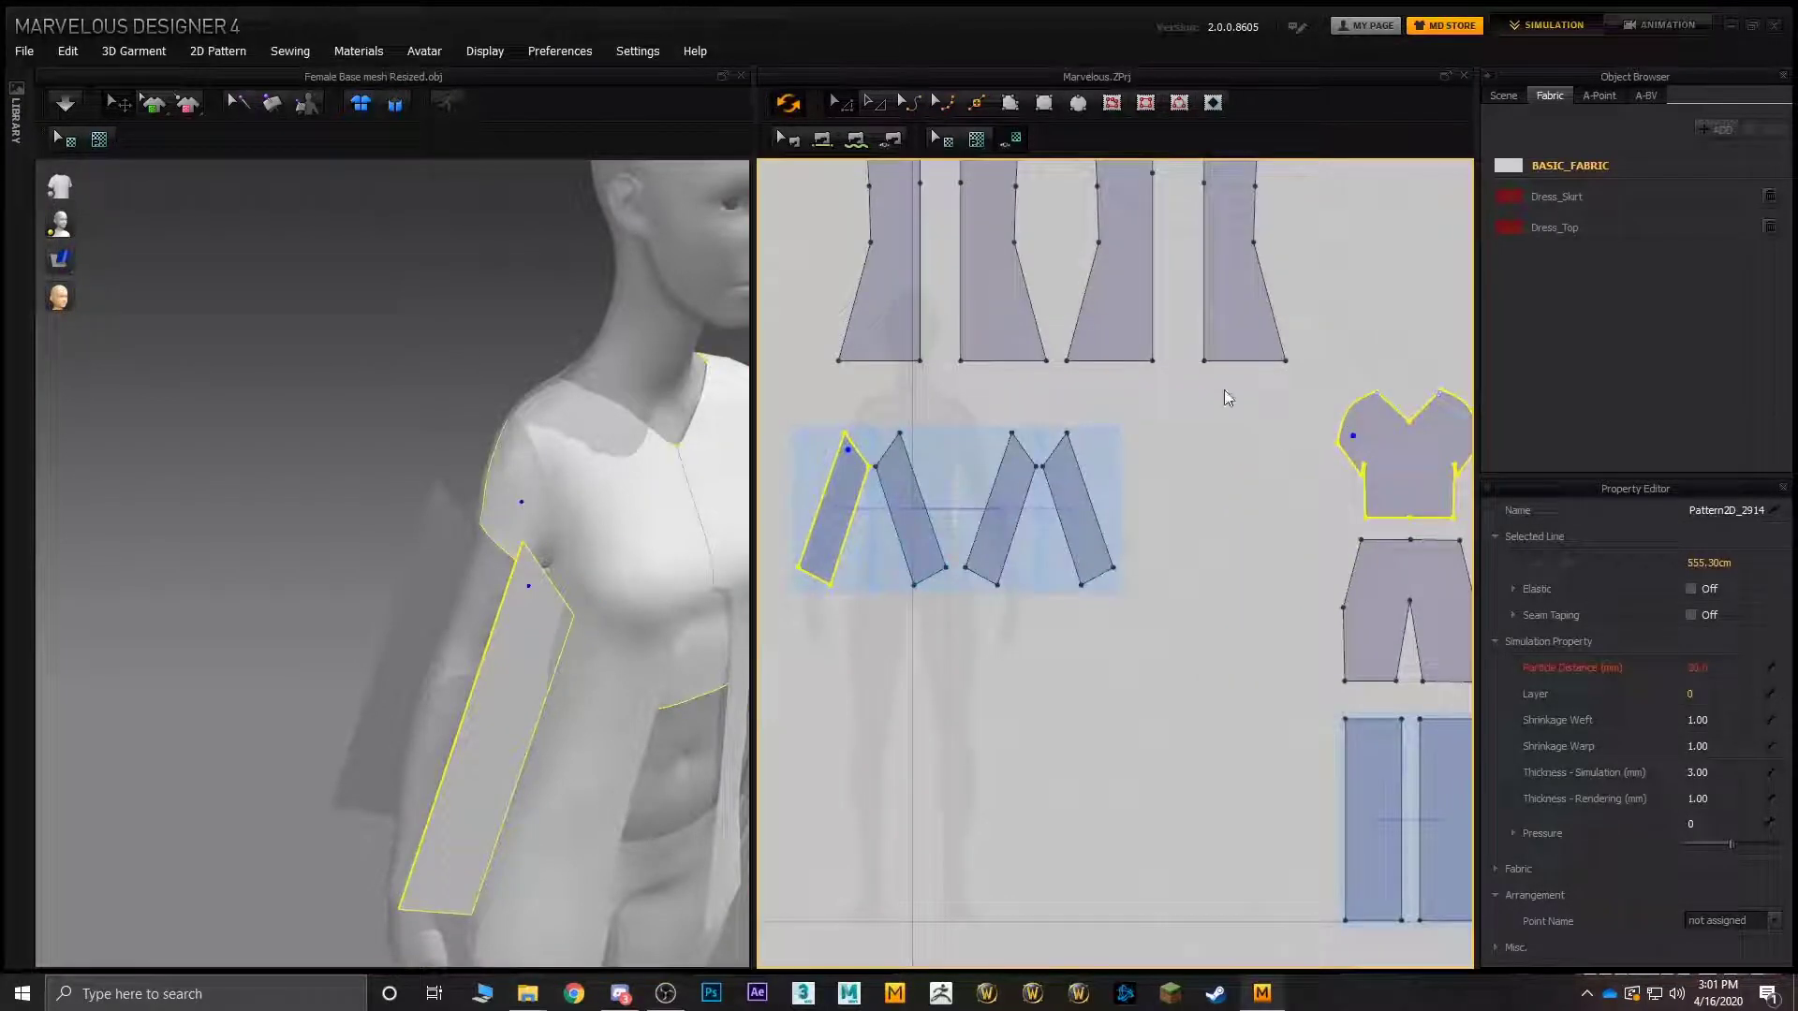
click(821, 141)
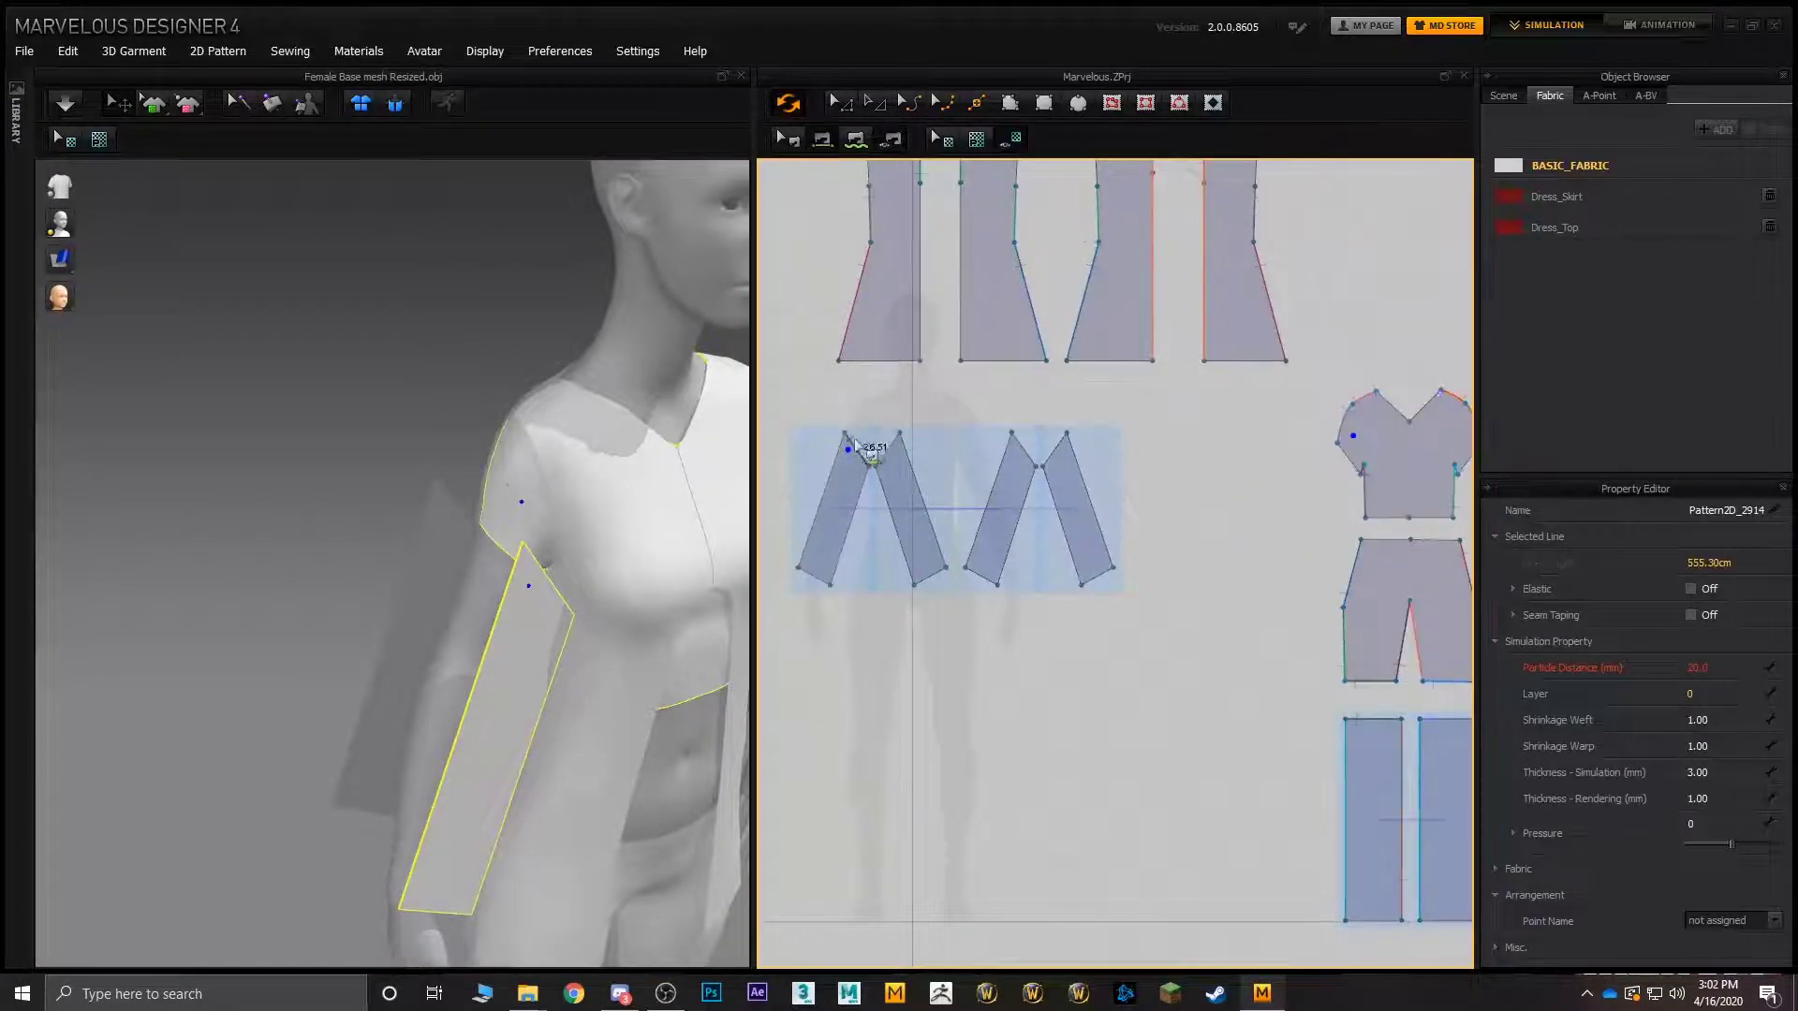
click(1346, 458)
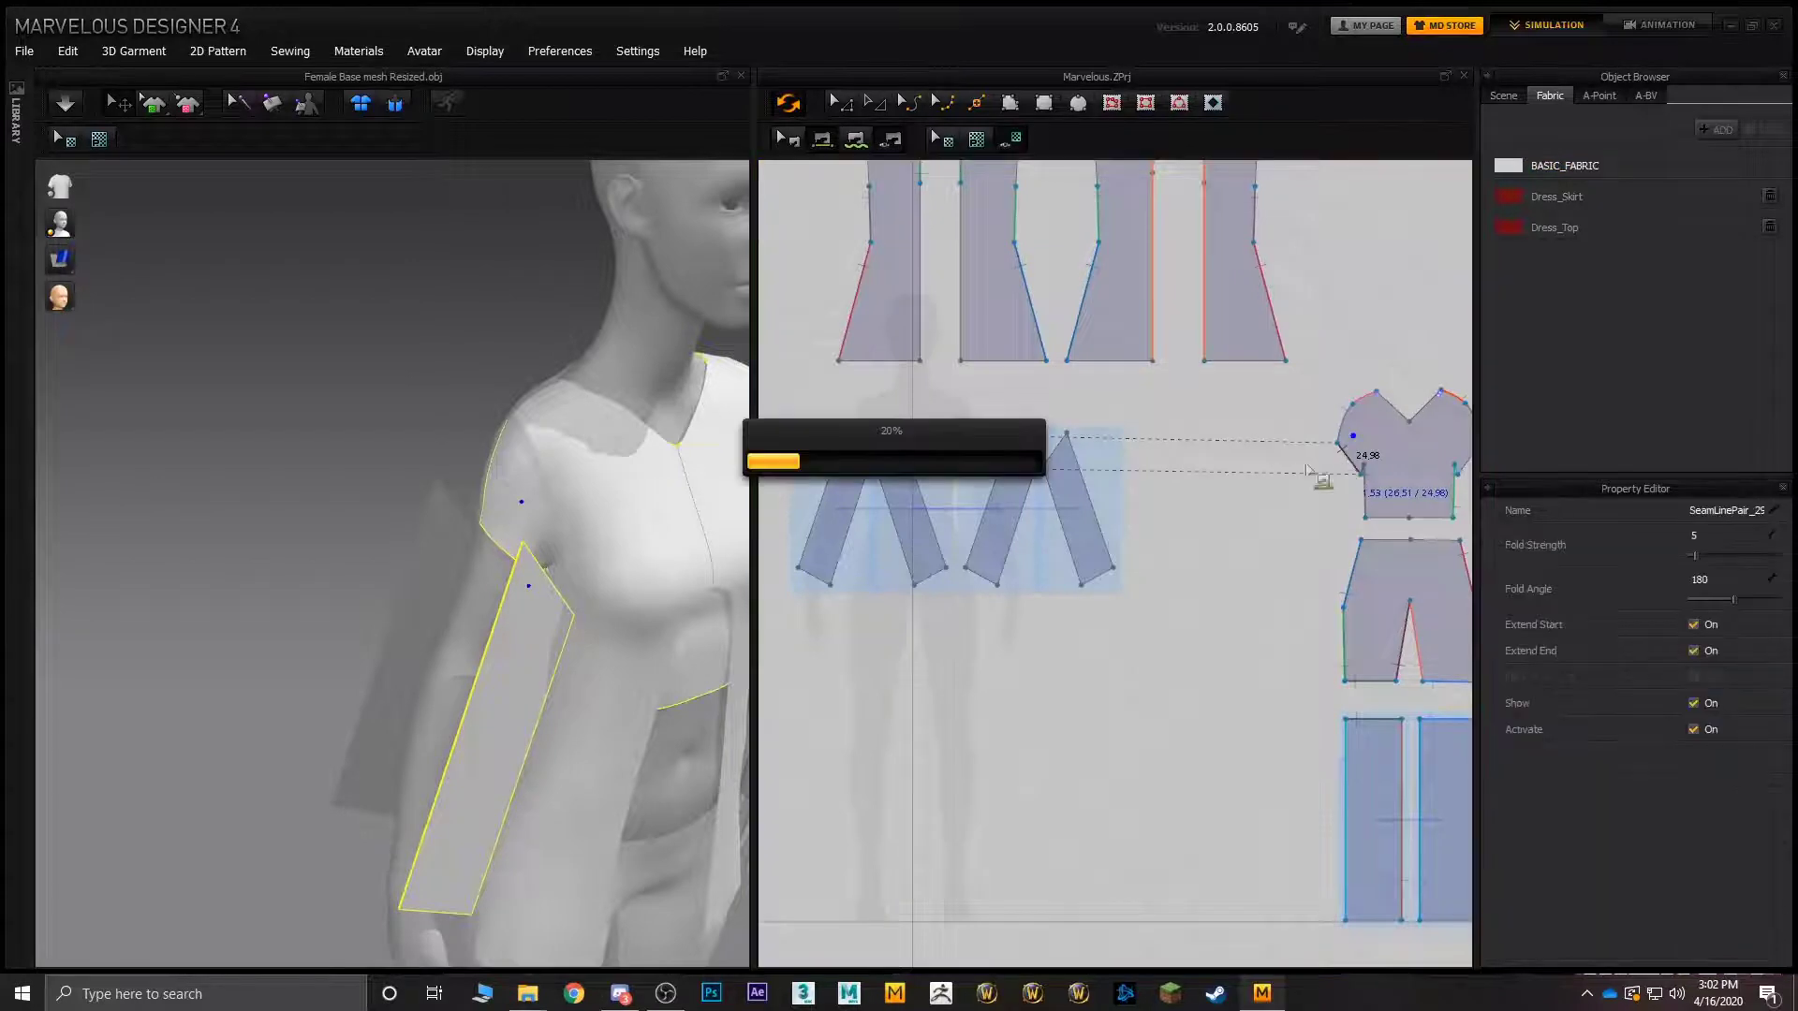
- Sew the slanted upper edge of a back sleeve piece to the sleeve hem of the short top's back pattern
click(459, 524)
right_drag(458, 525, 782, 547)
right_drag(1092, 493, 1028, 472)
middle_drag(1029, 472, 923, 494)
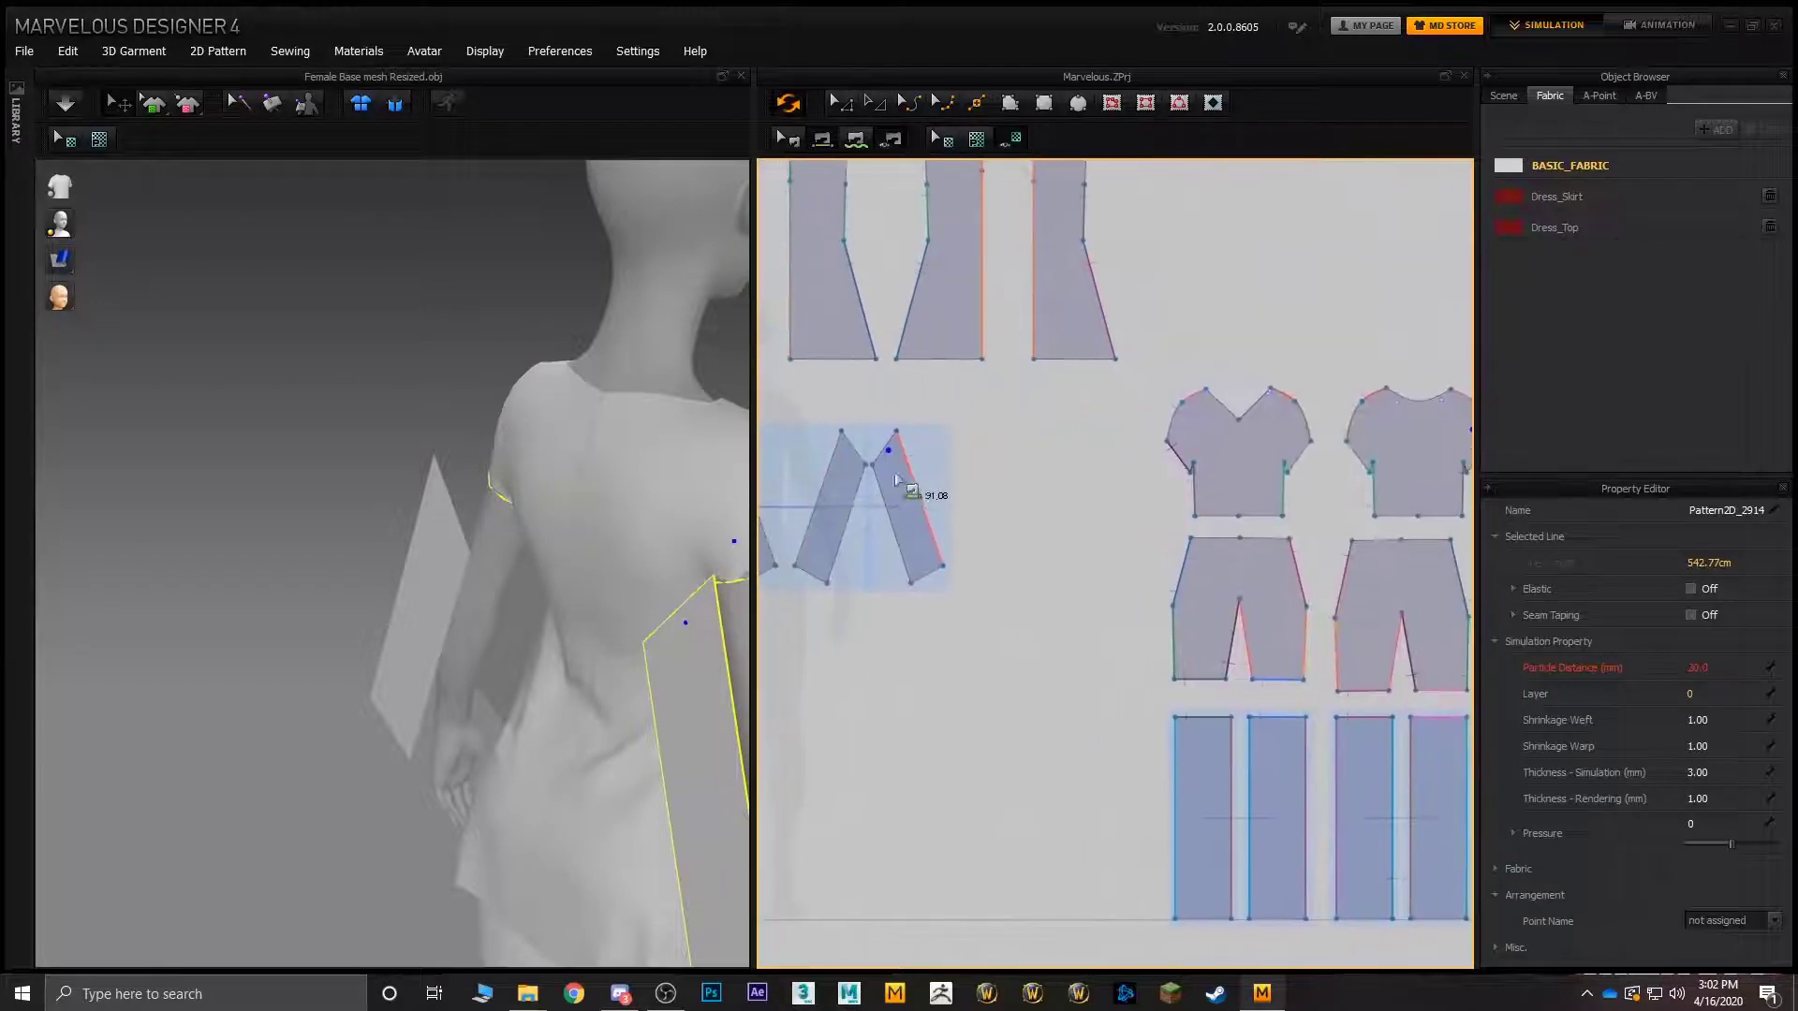
click(885, 448)
middle_drag(1213, 461, 1088, 467)
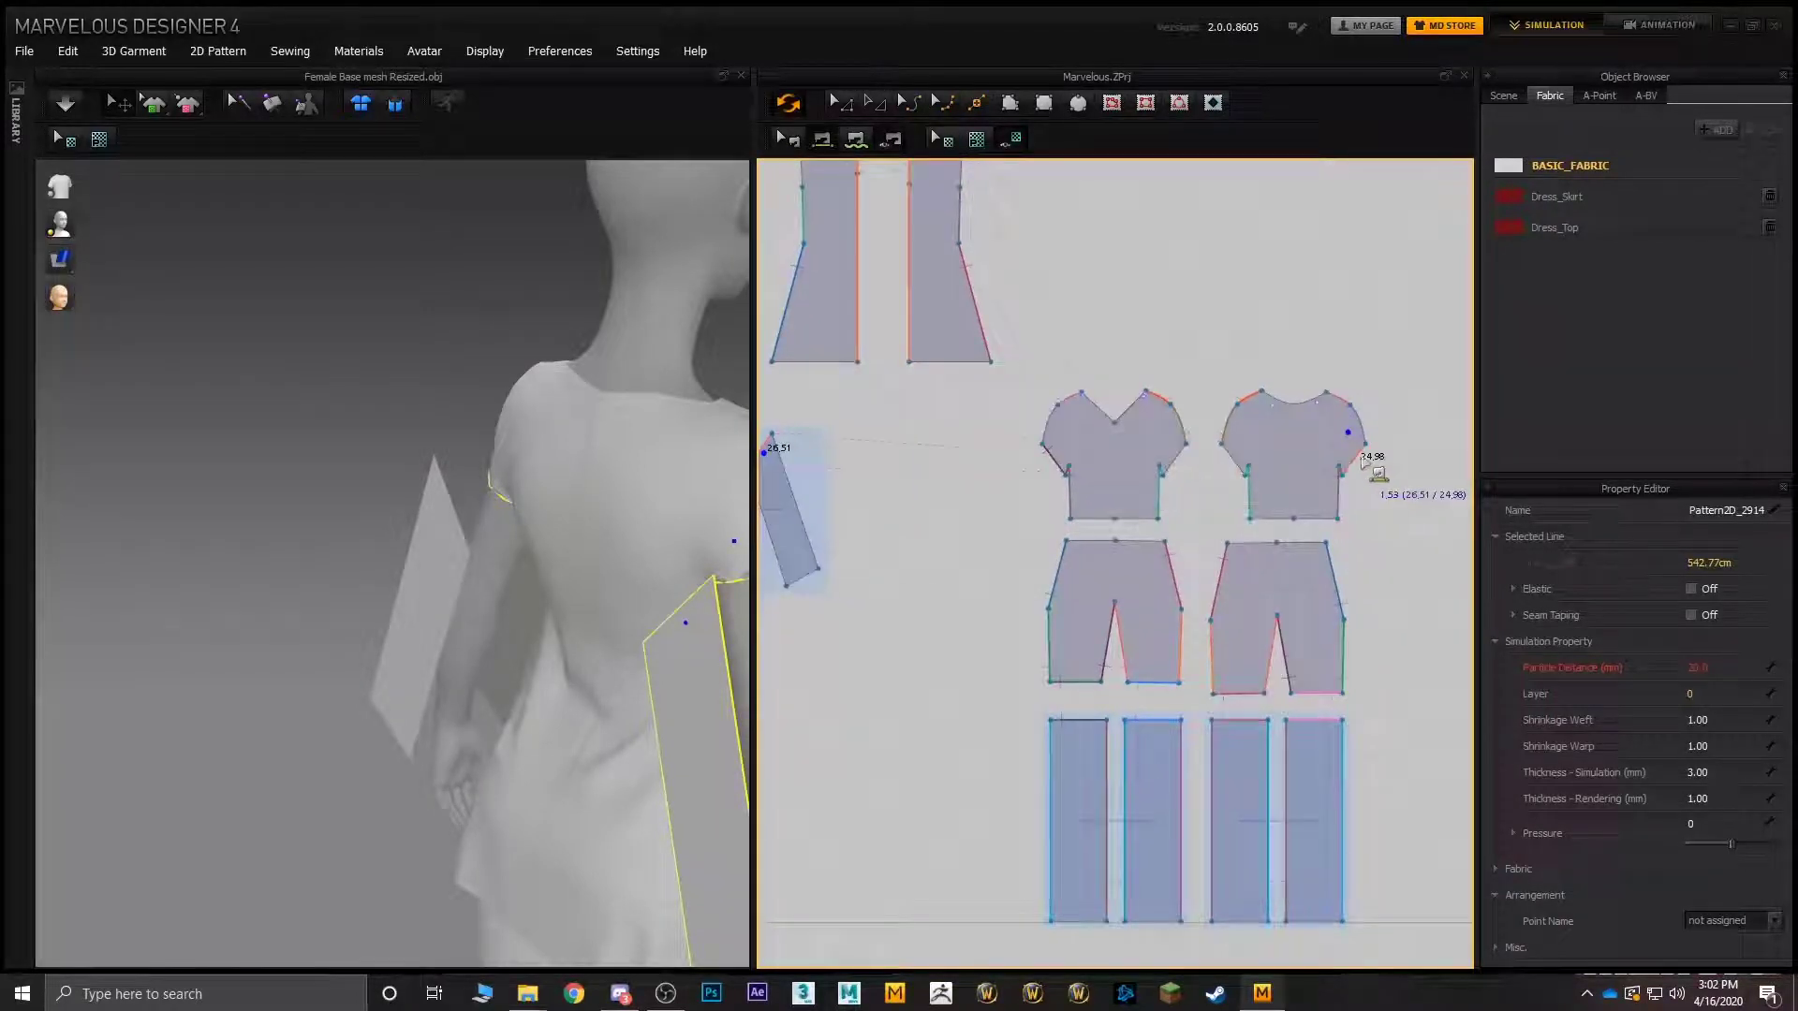
click(1356, 466)
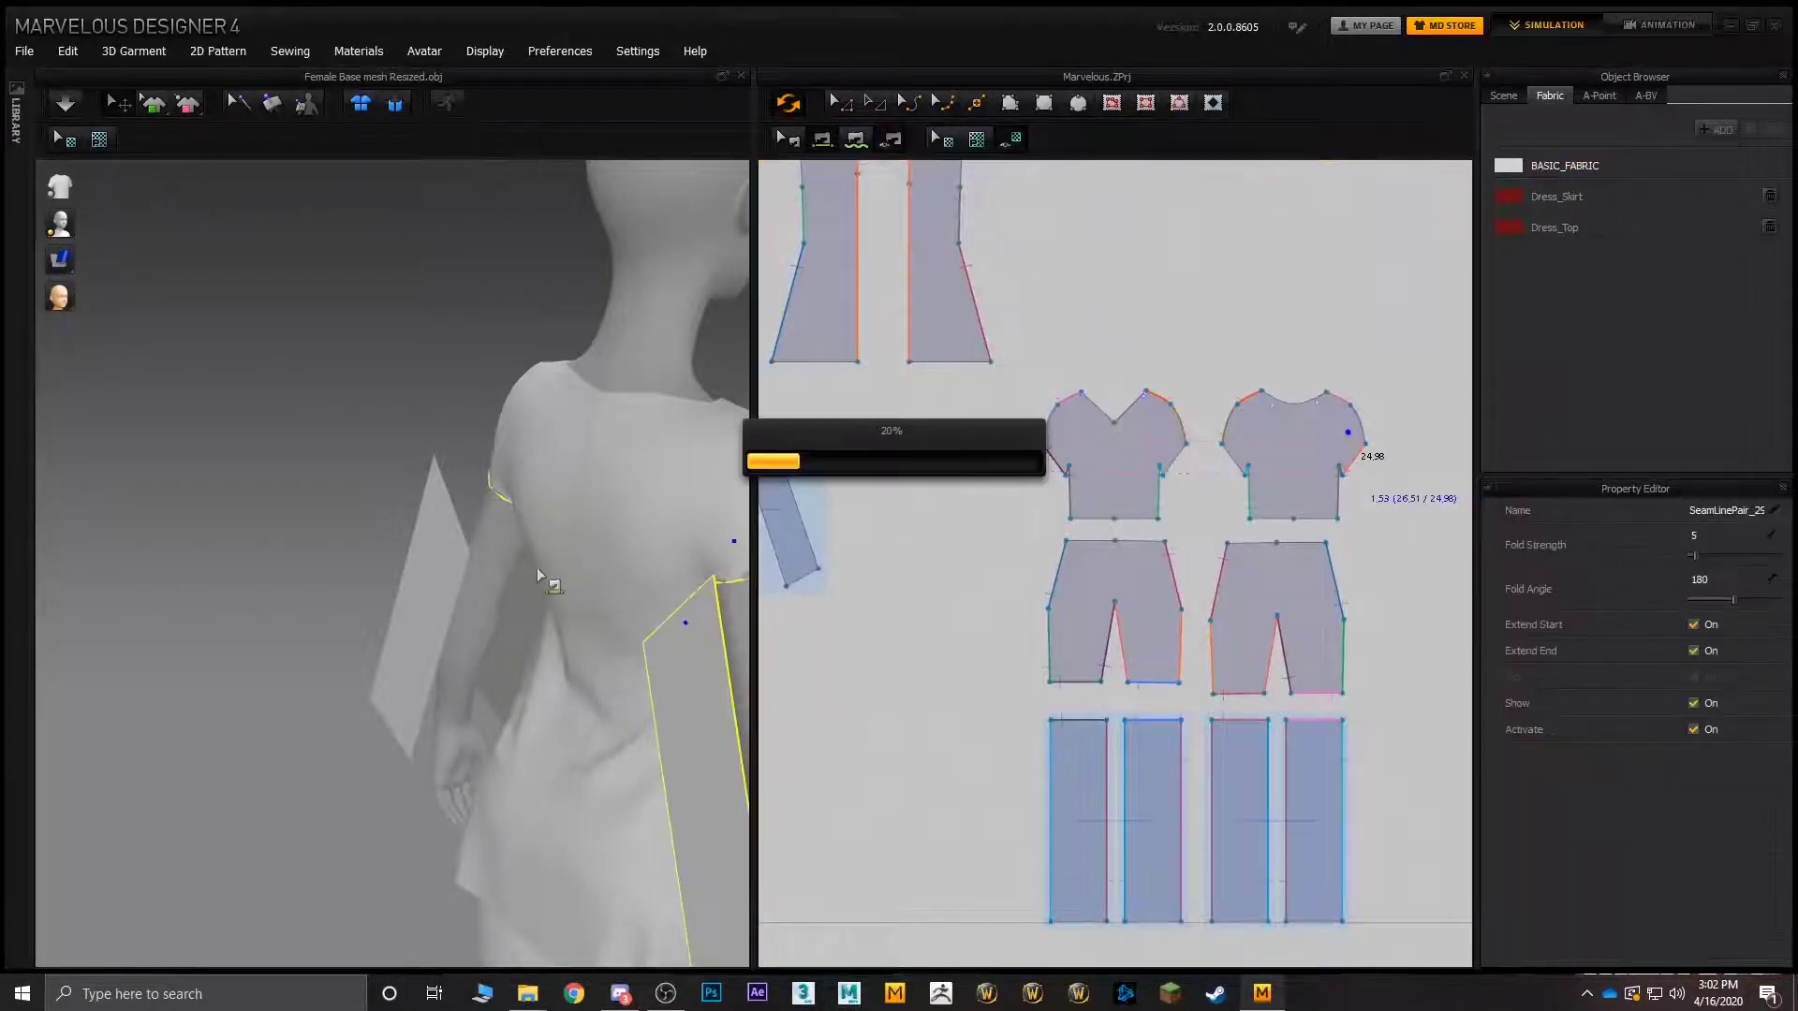
- Delete the two seams joining the front and back sleeve pieces to the short top
click(446, 520)
right_drag(514, 509, 580, 508)
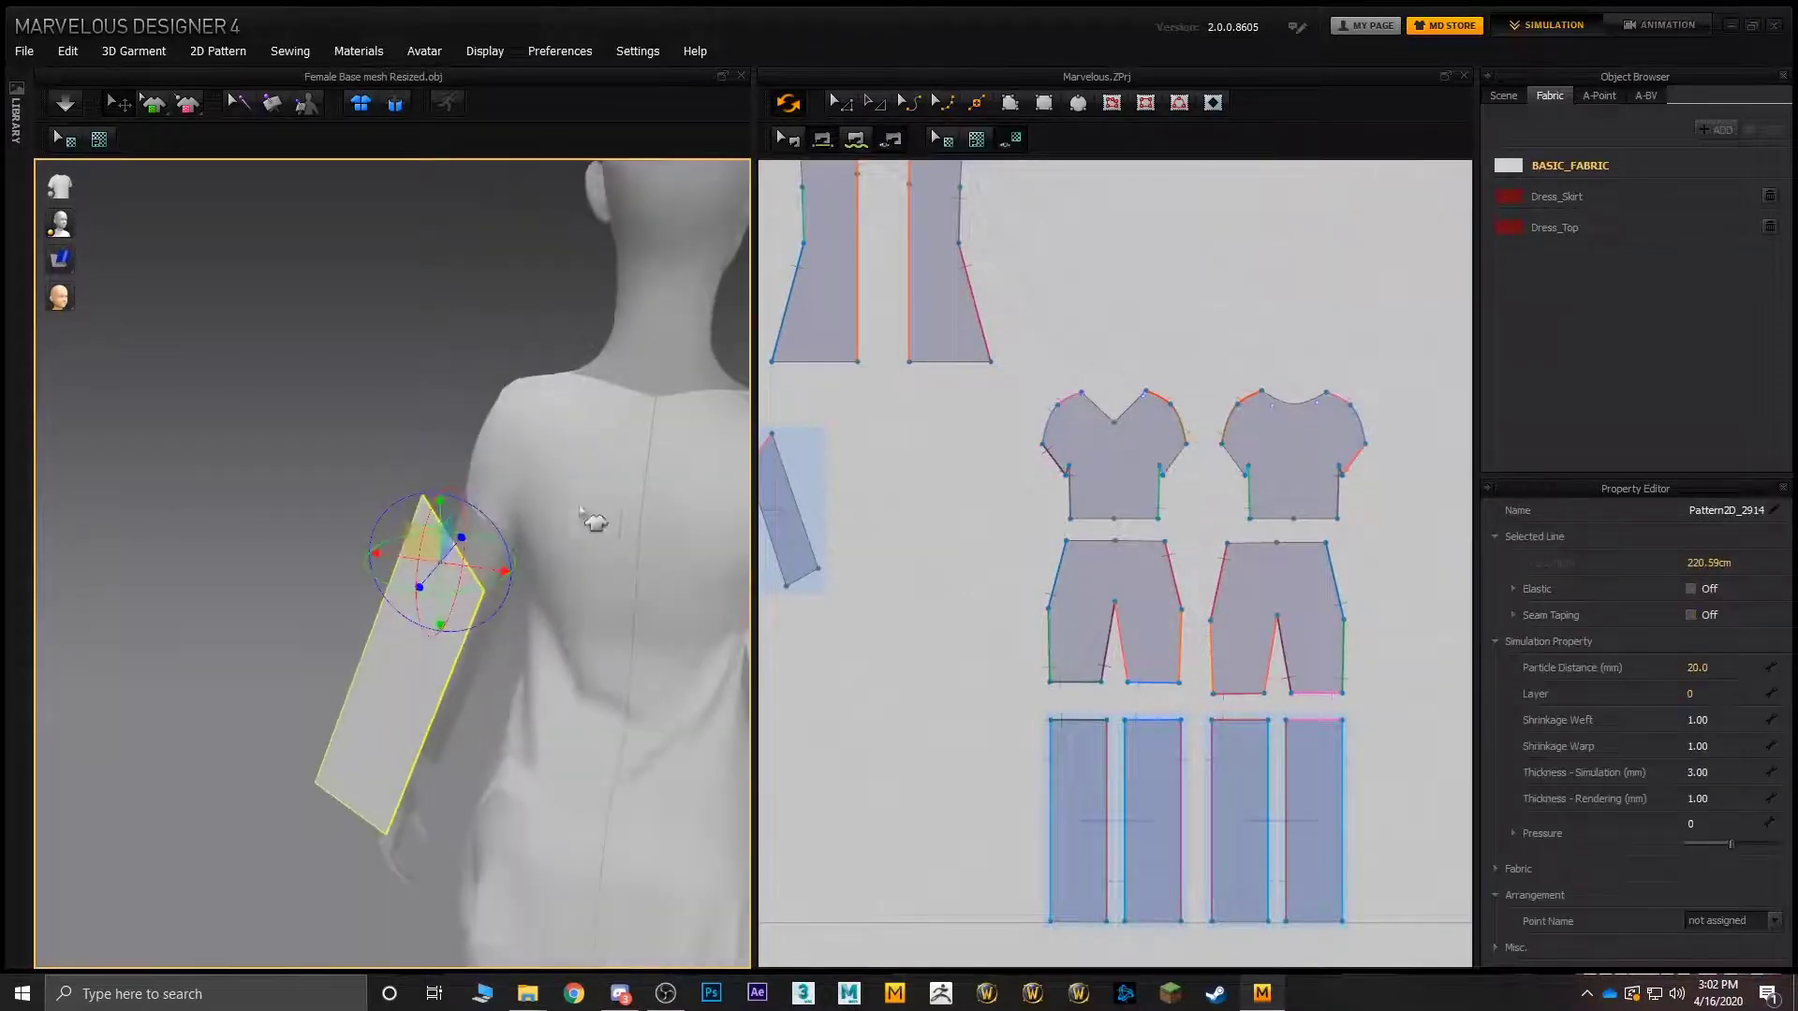
shift+click(496, 501)
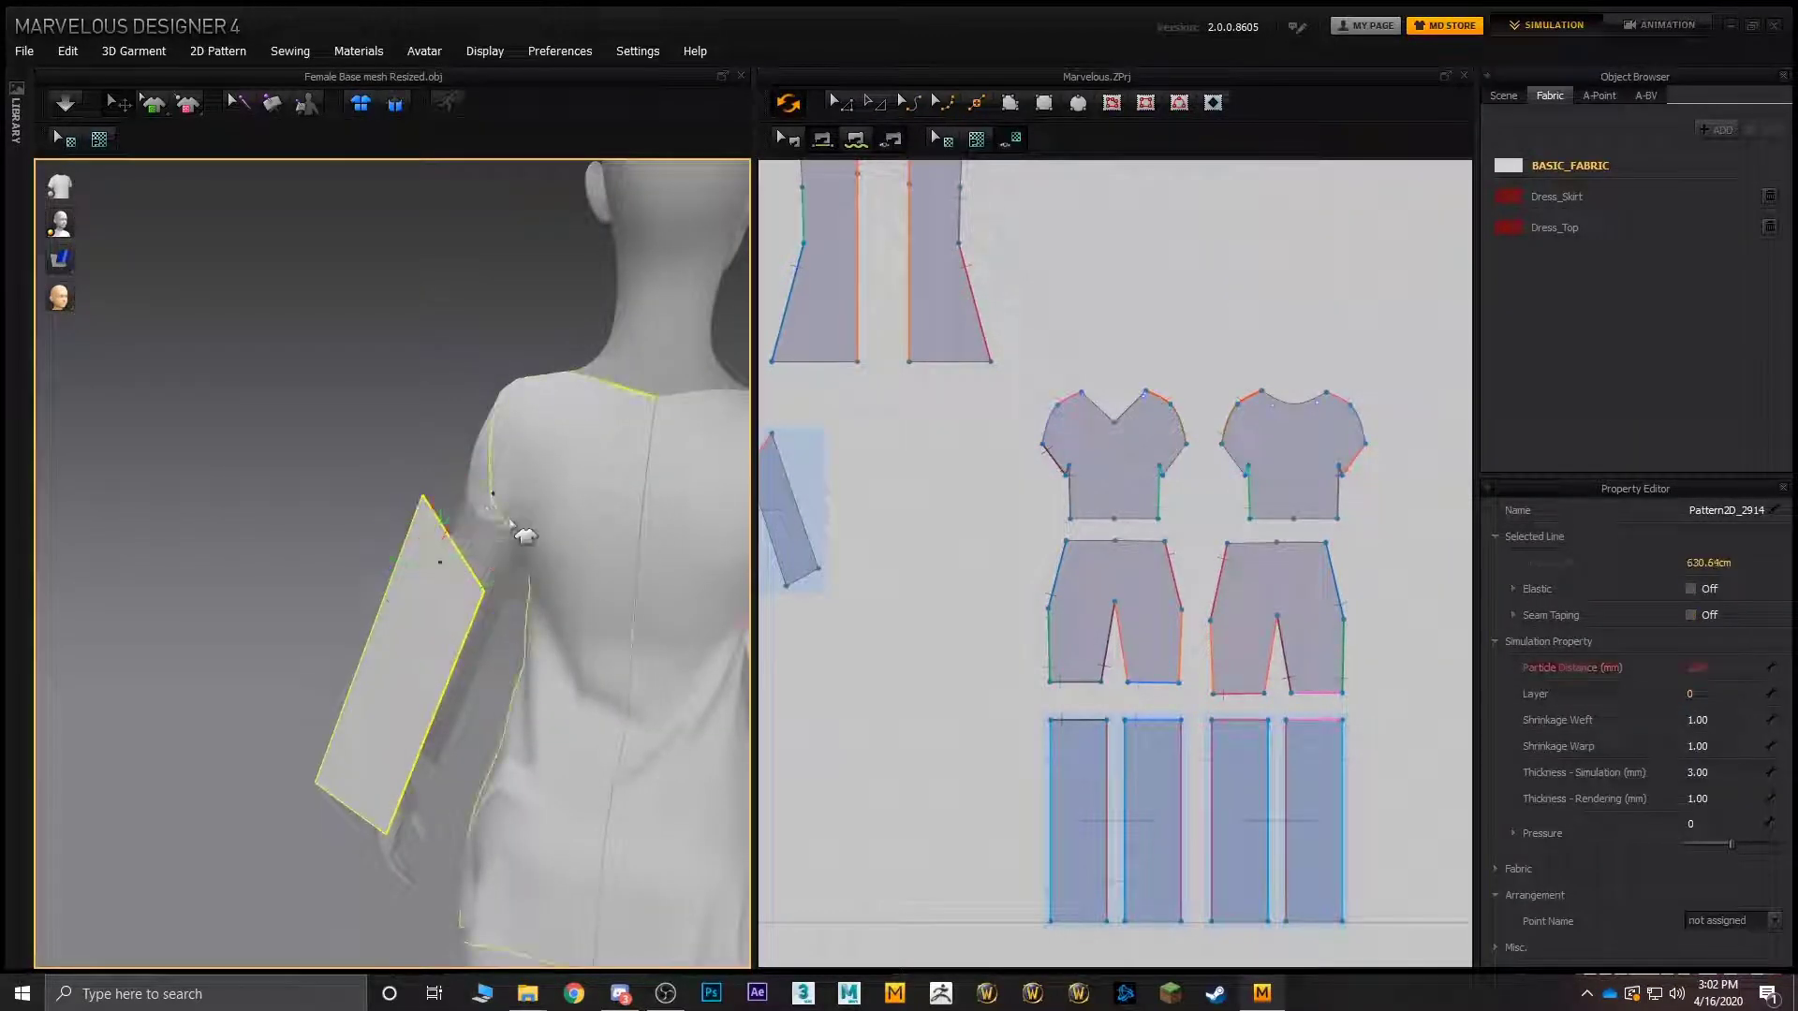
right_drag(945, 445, 1201, 602)
right_drag(521, 535, 502, 520)
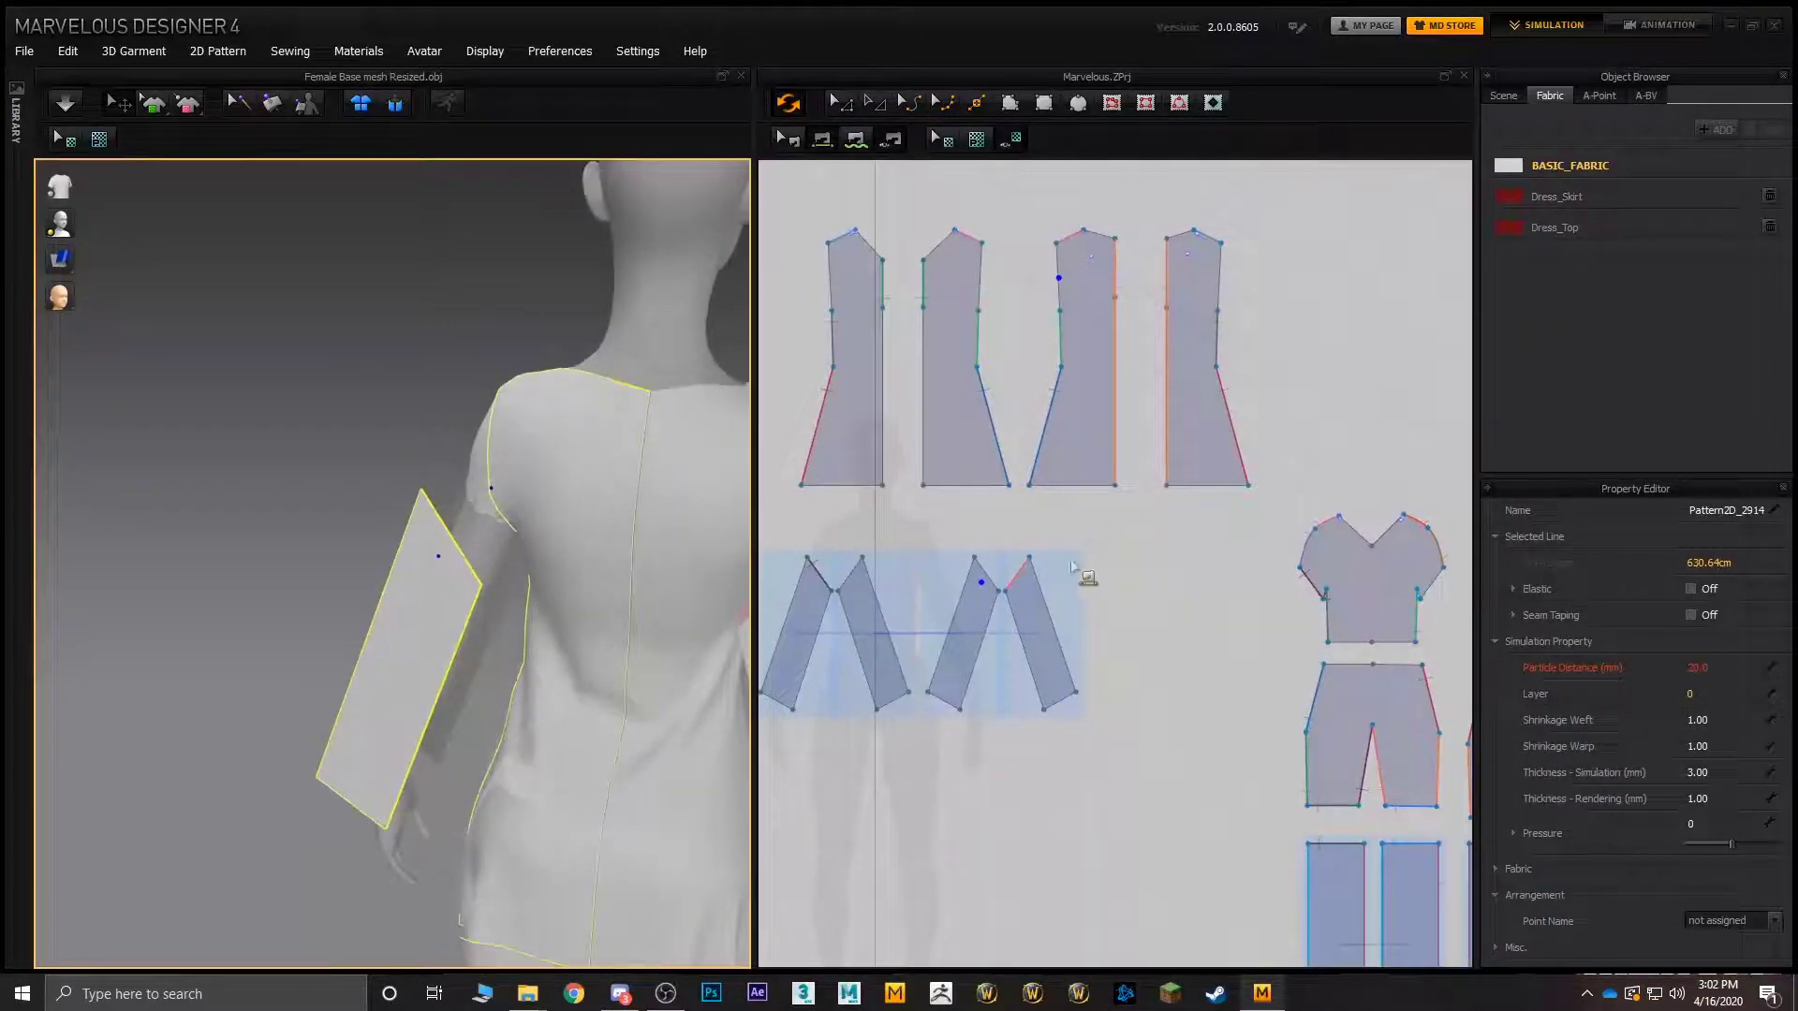
click(791, 140)
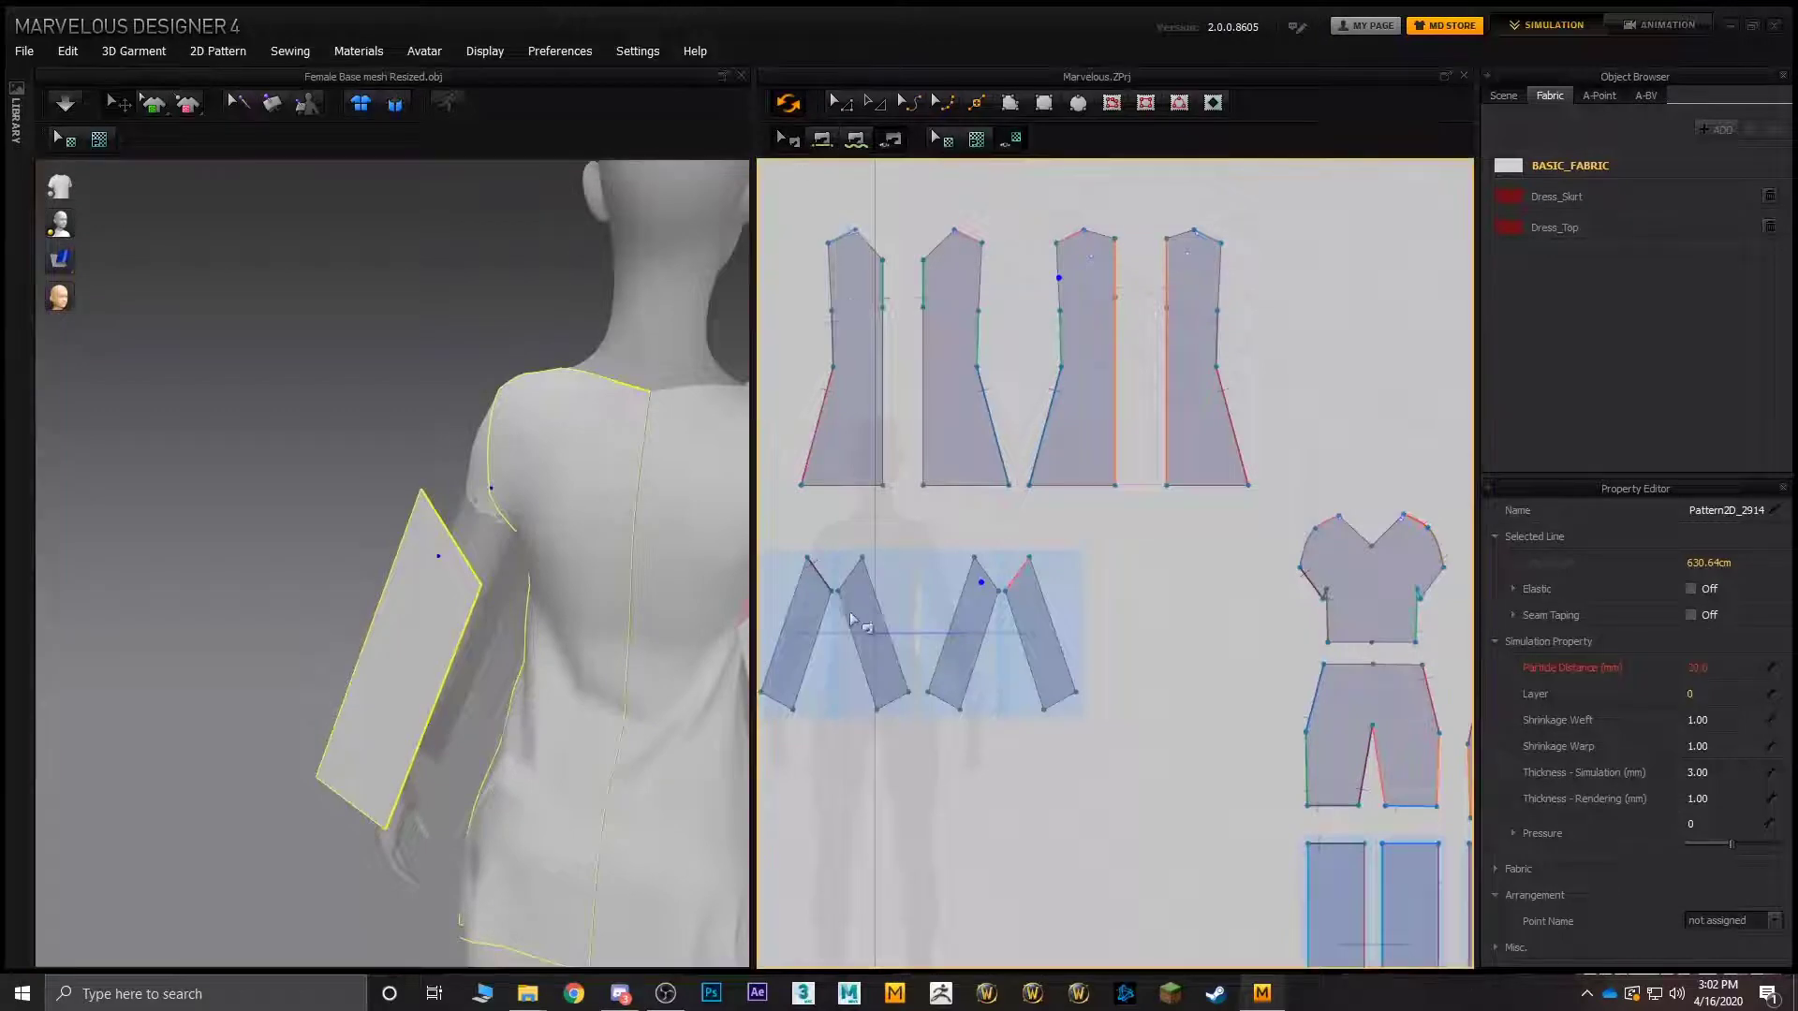
click(816, 563)
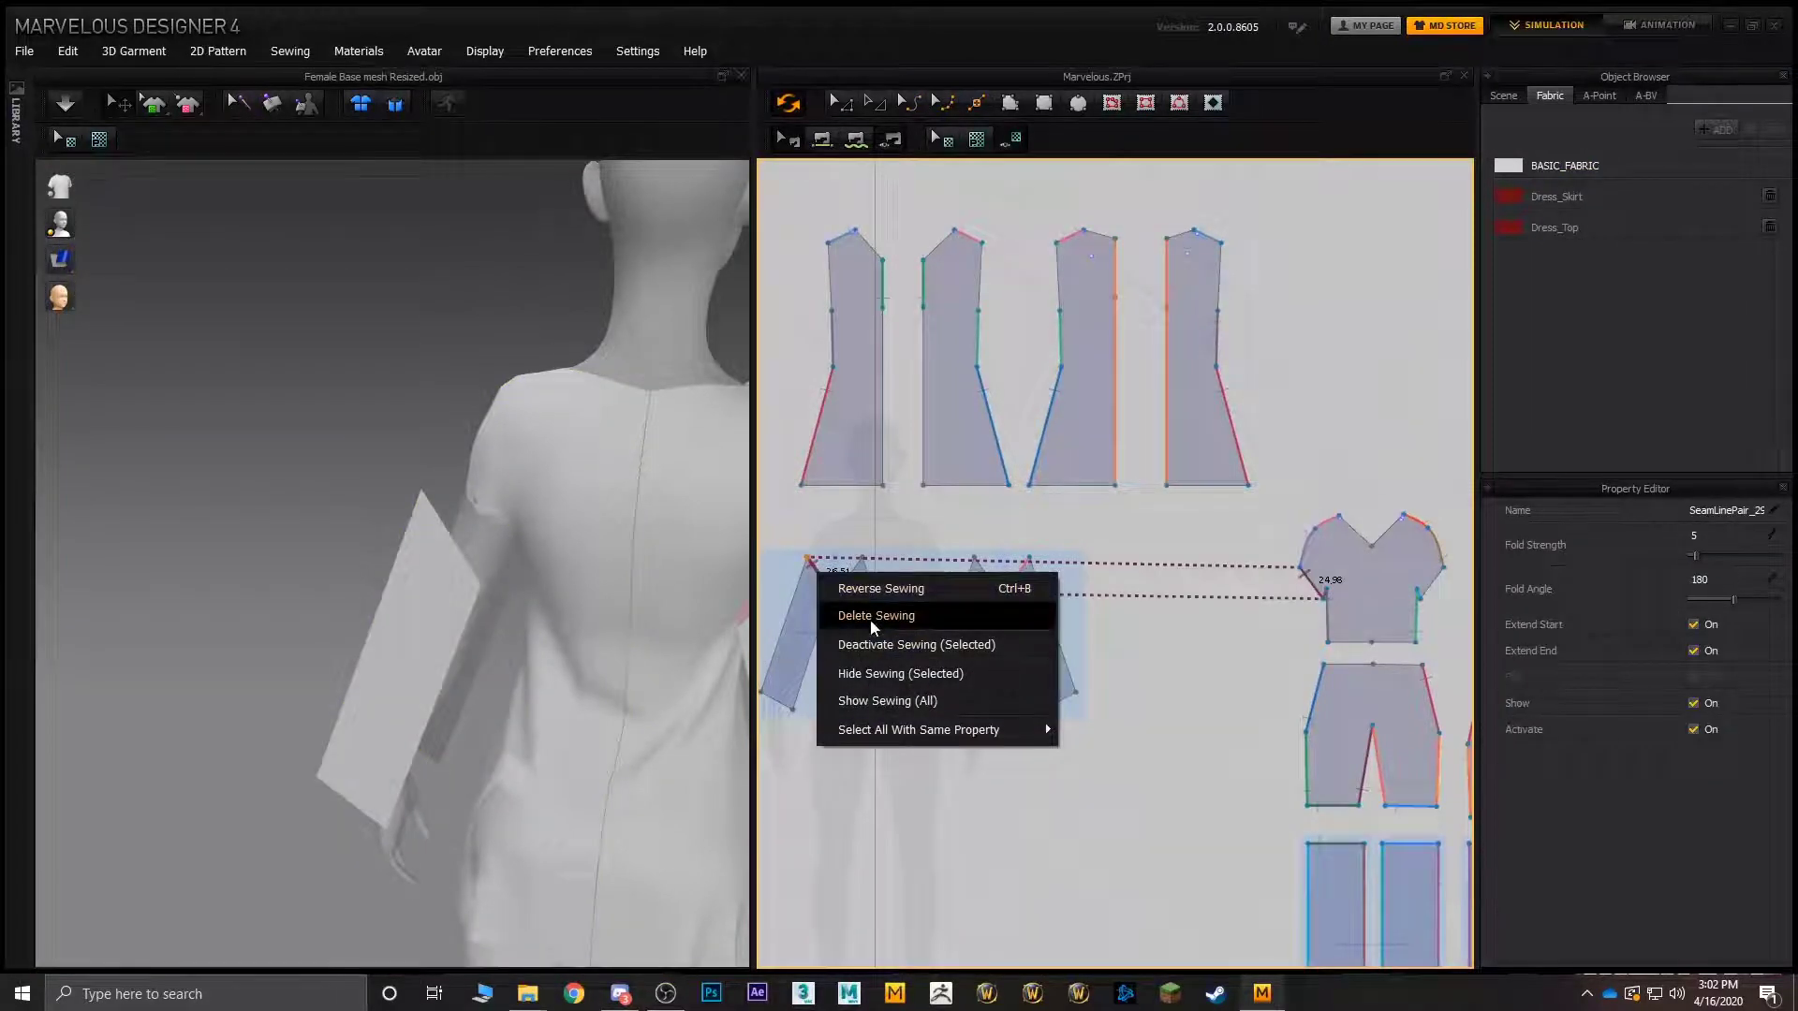
click(871, 619)
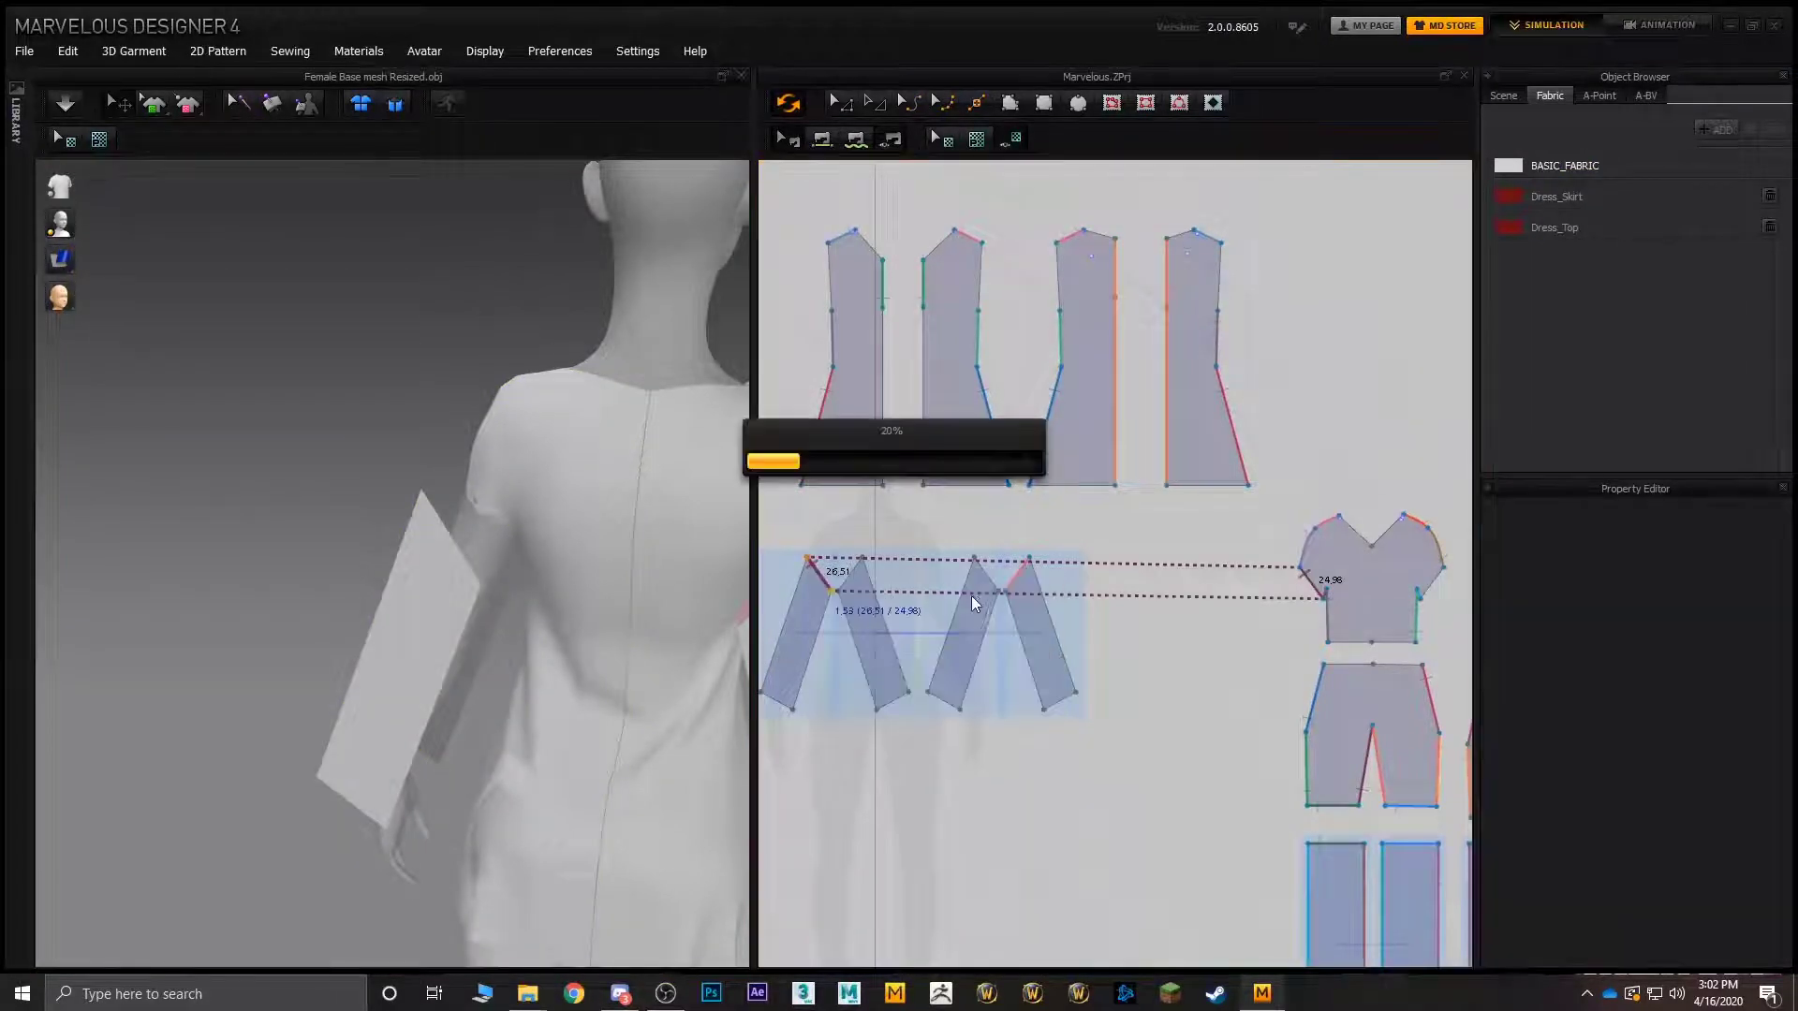
right_click(1015, 572)
click(1056, 618)
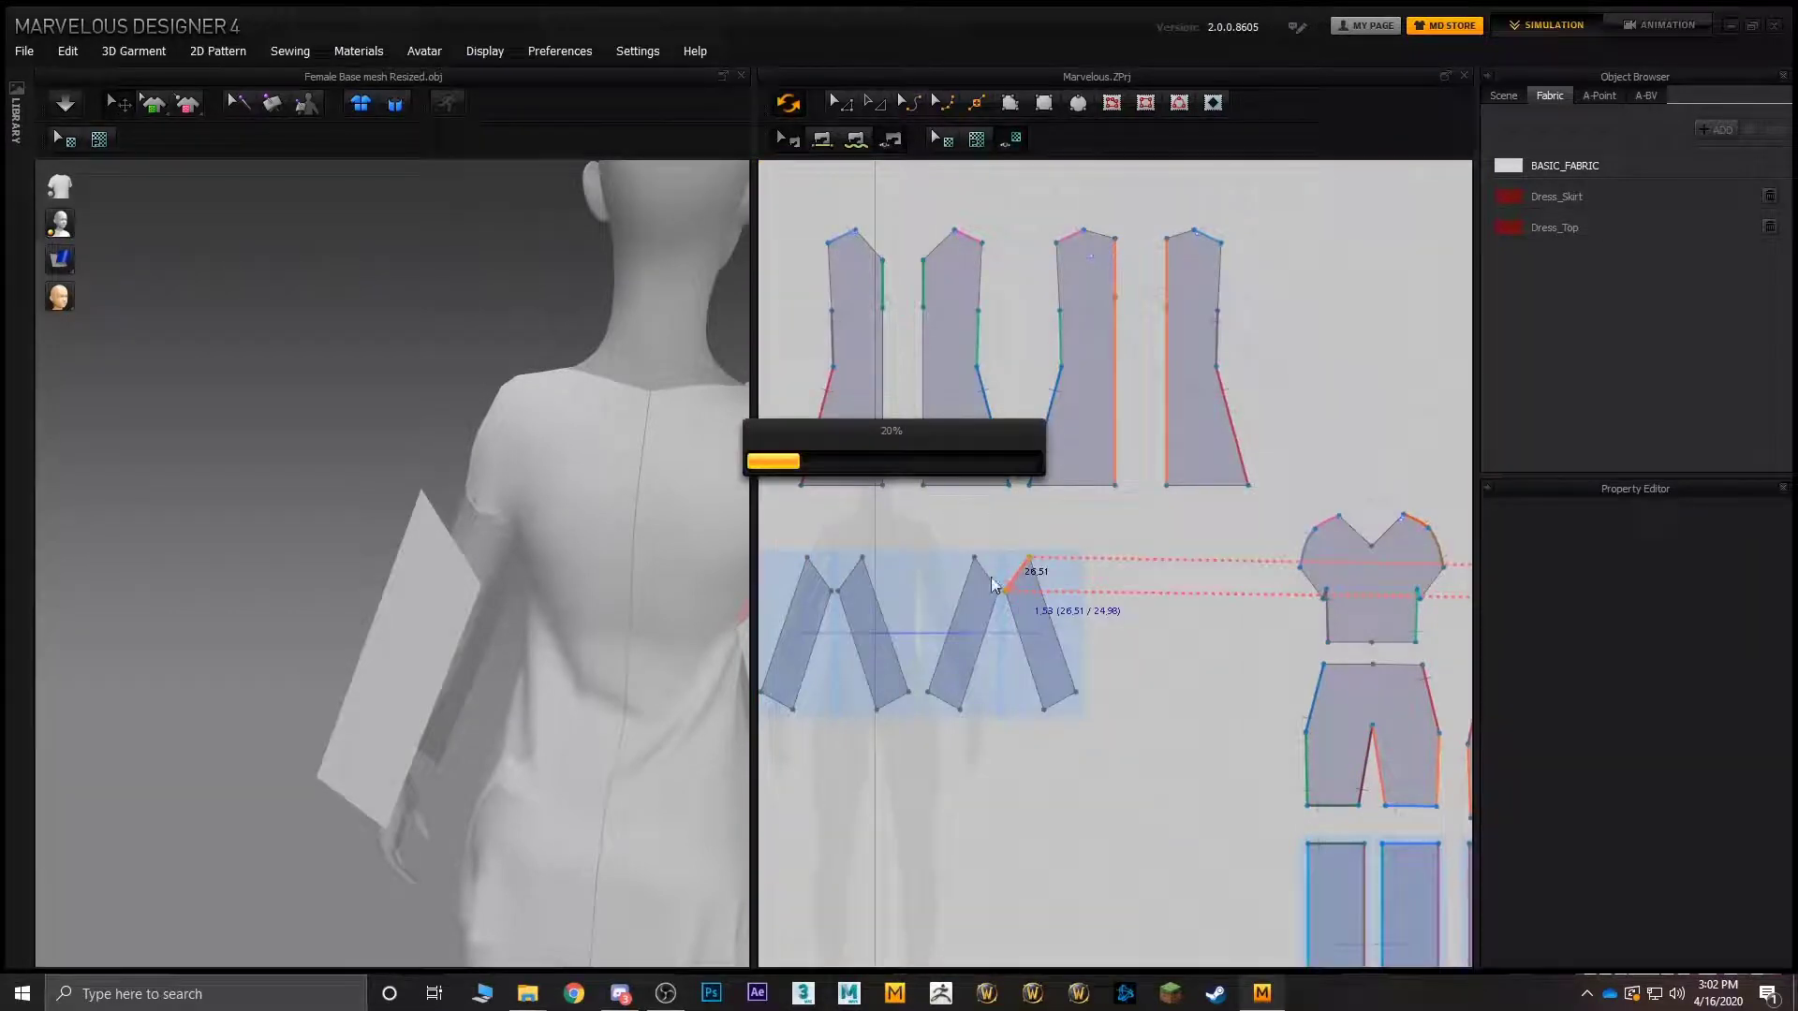
- Sew the slanted upper edge of one back sleeve piece to the armhole edge of the matching long back panel
click(537, 436)
click(437, 553)
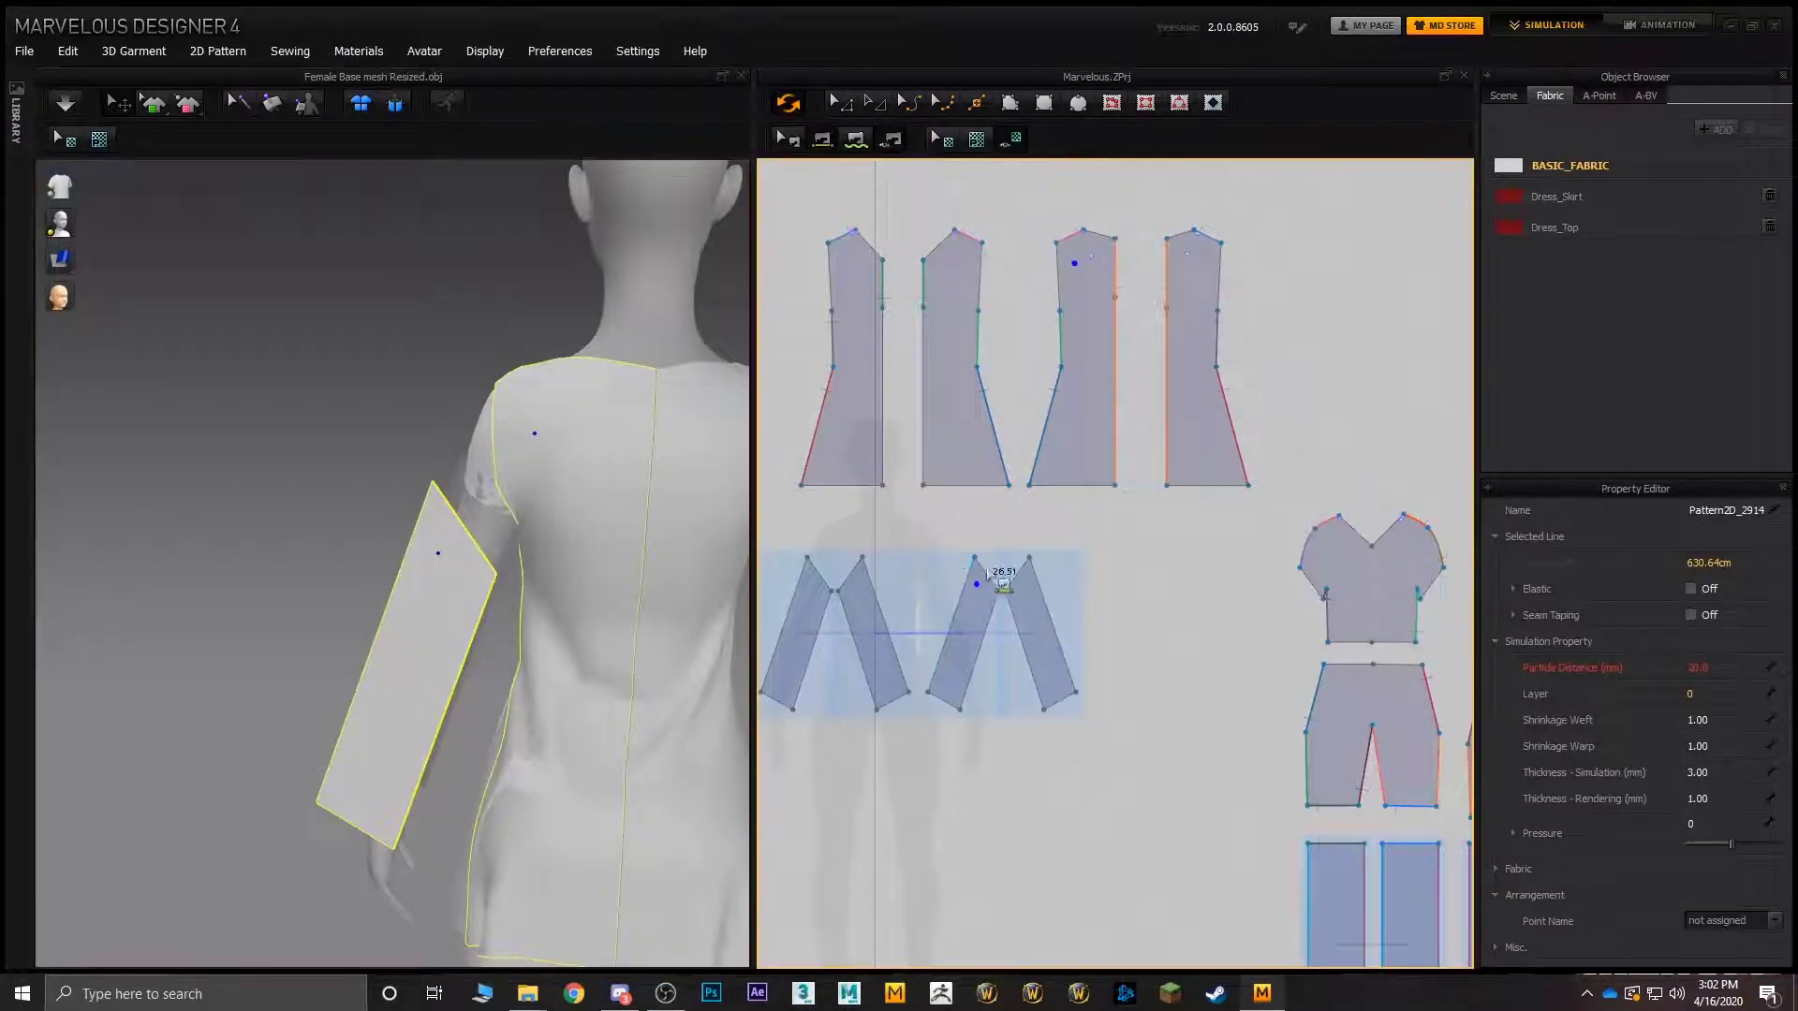
click(1061, 274)
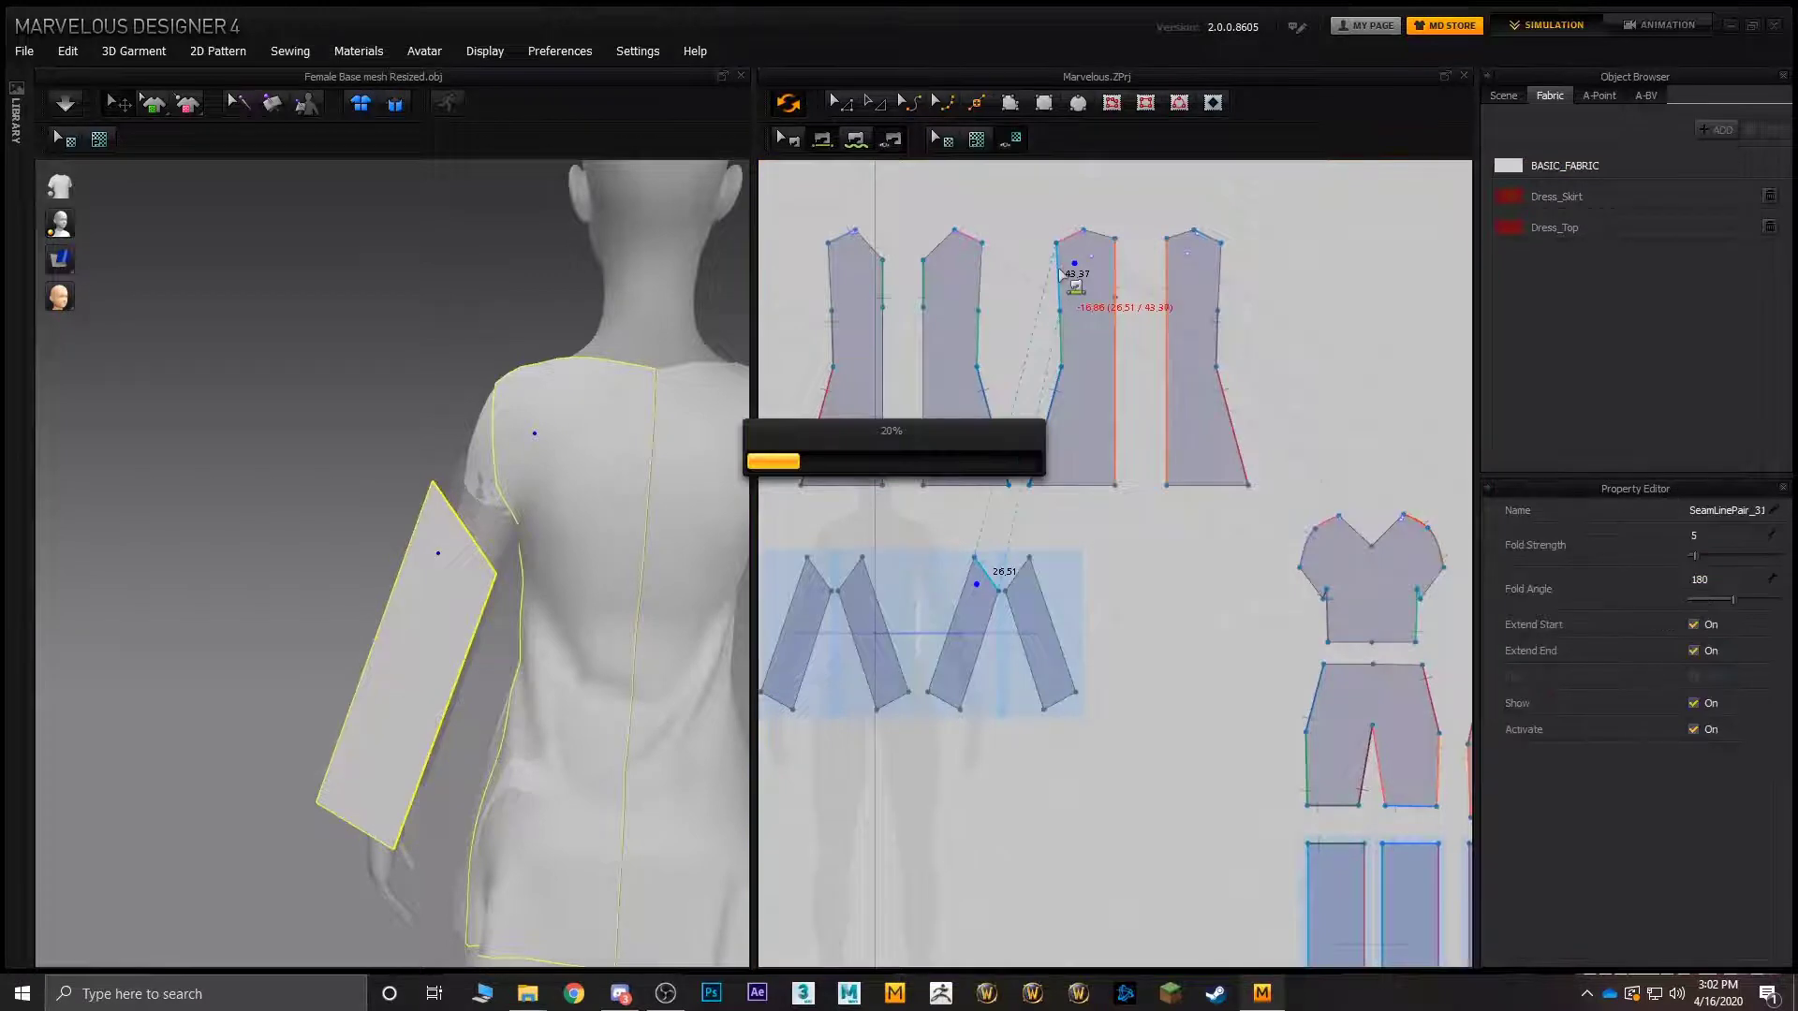
- Sew the slanted upper edge of the matching front sleeve piece to the armhole edge of the long front panel
right_drag(676, 358, 974, 334)
middle_drag(661, 348, 468, 350)
click(562, 545)
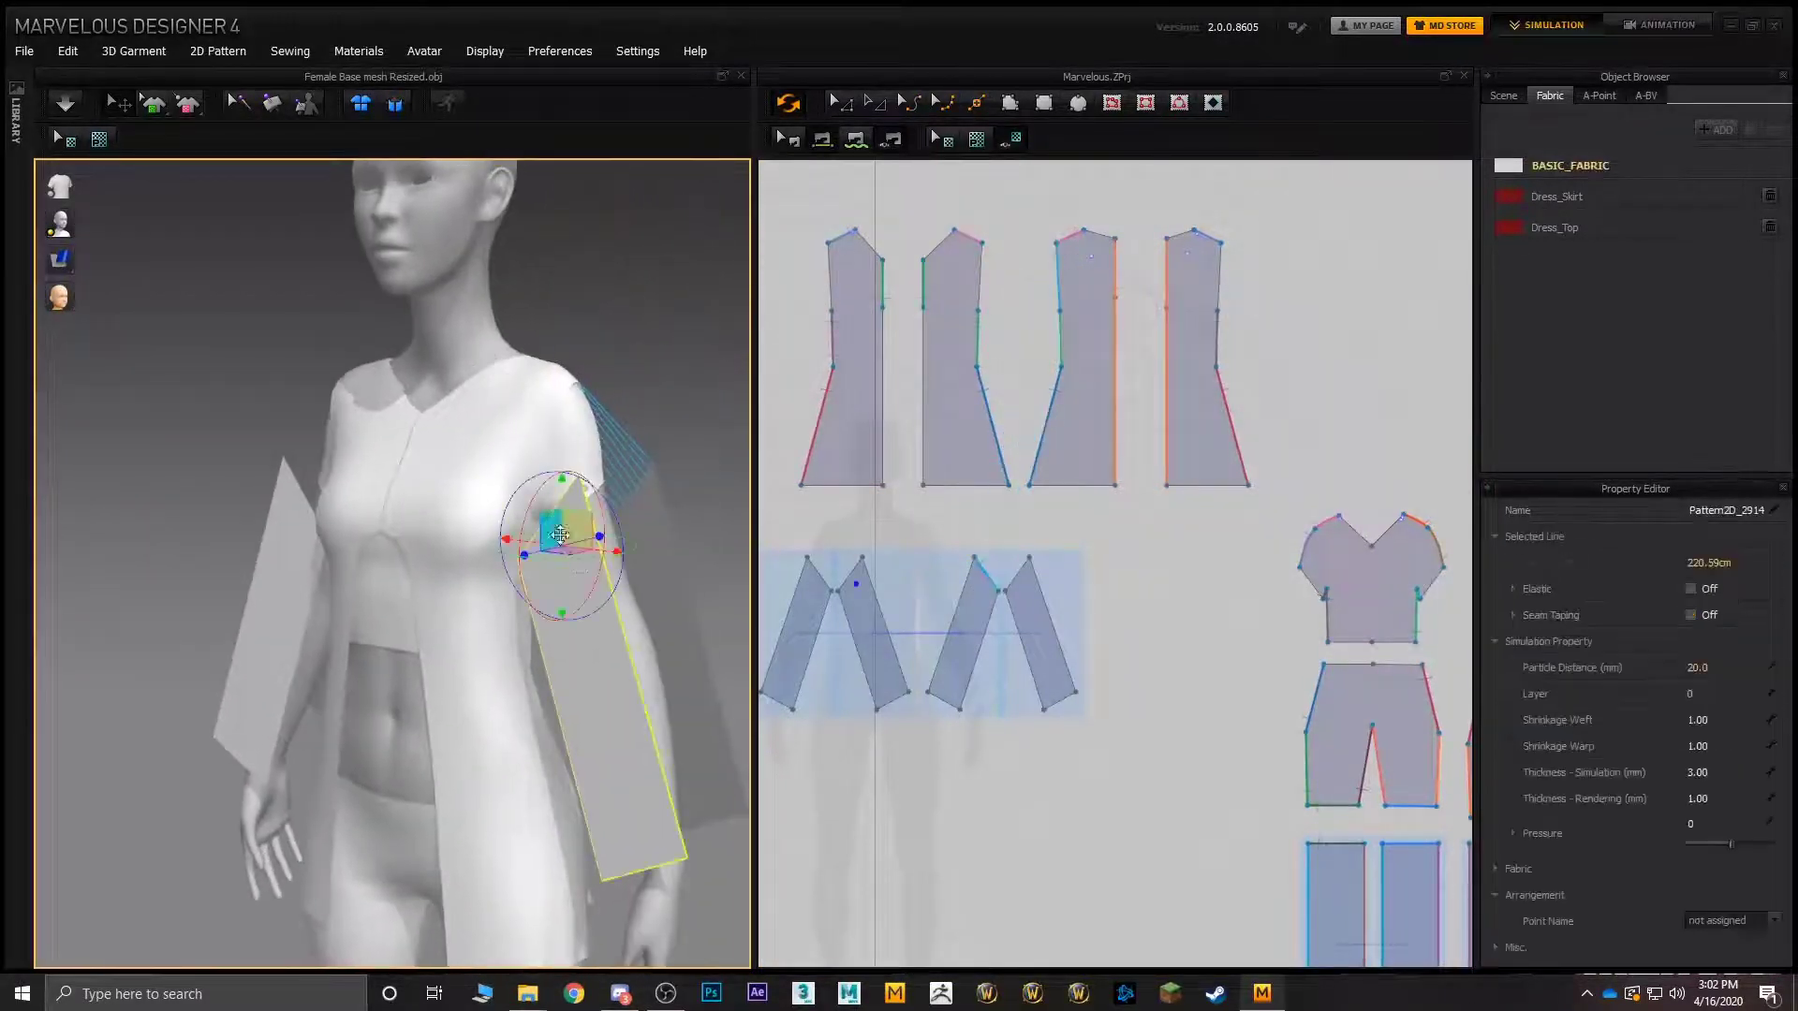
shift+click(509, 437)
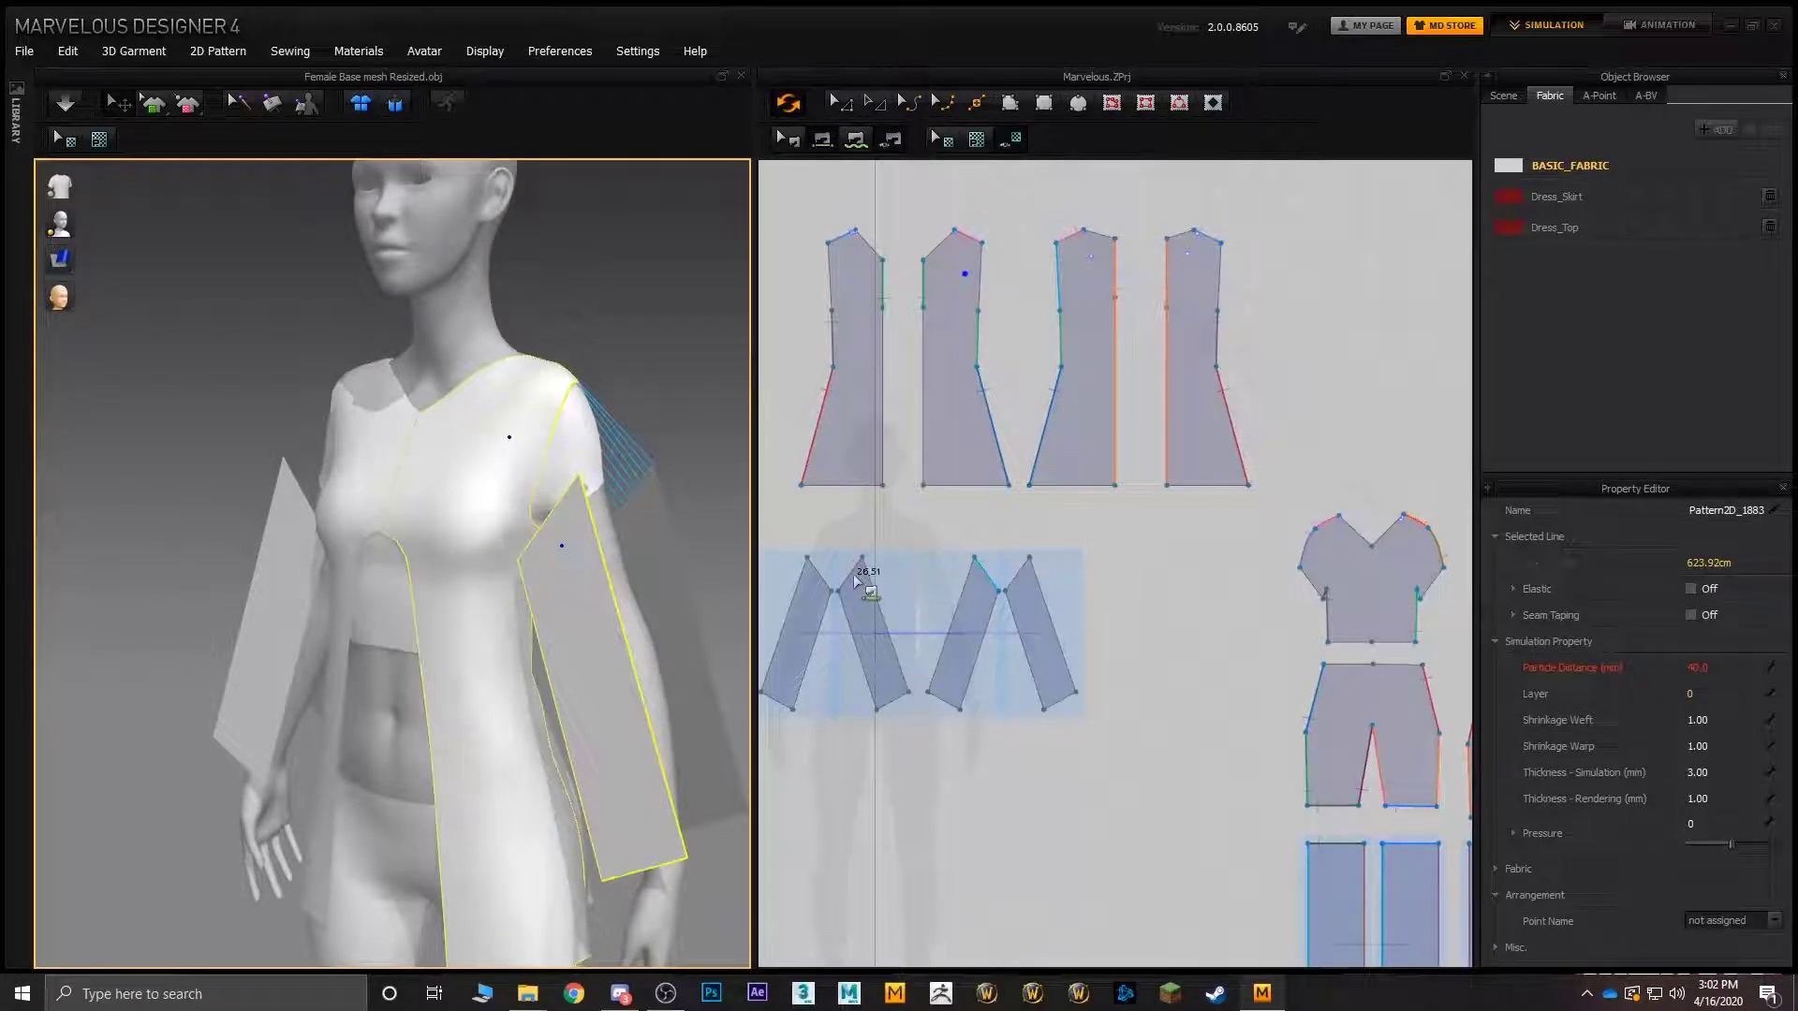
click(955, 316)
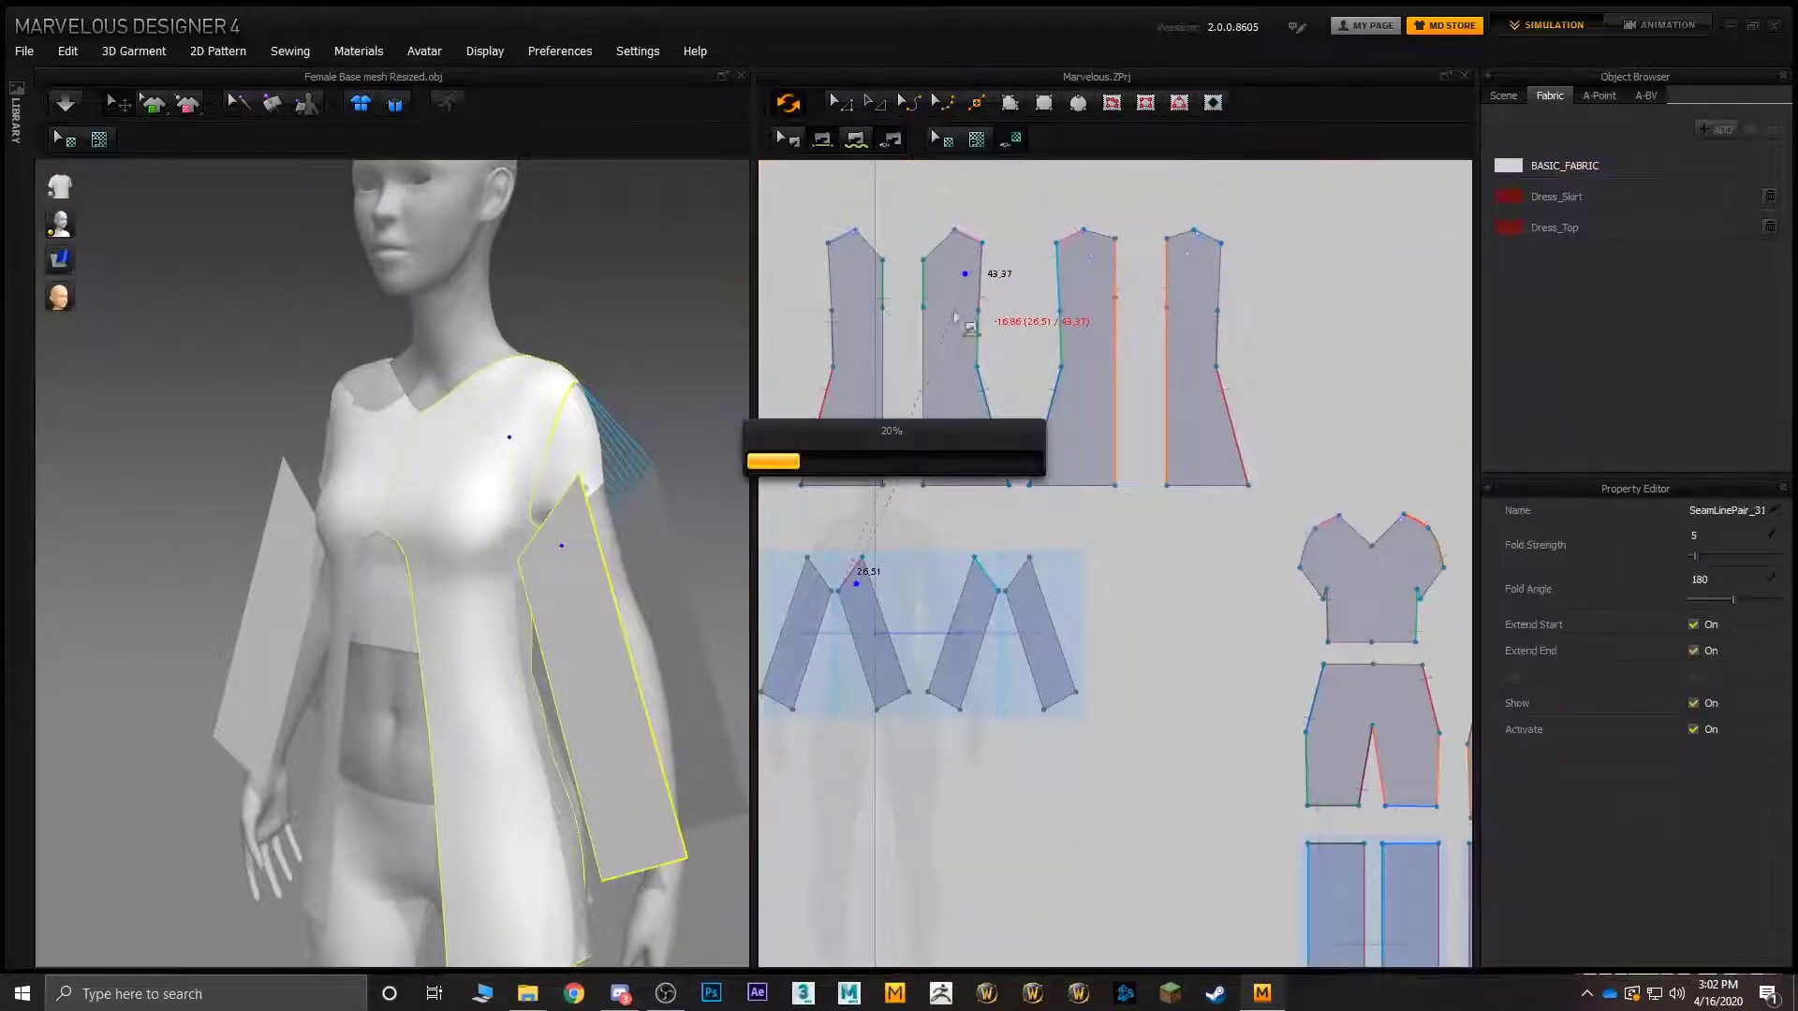
right_drag(472, 534, 532, 524)
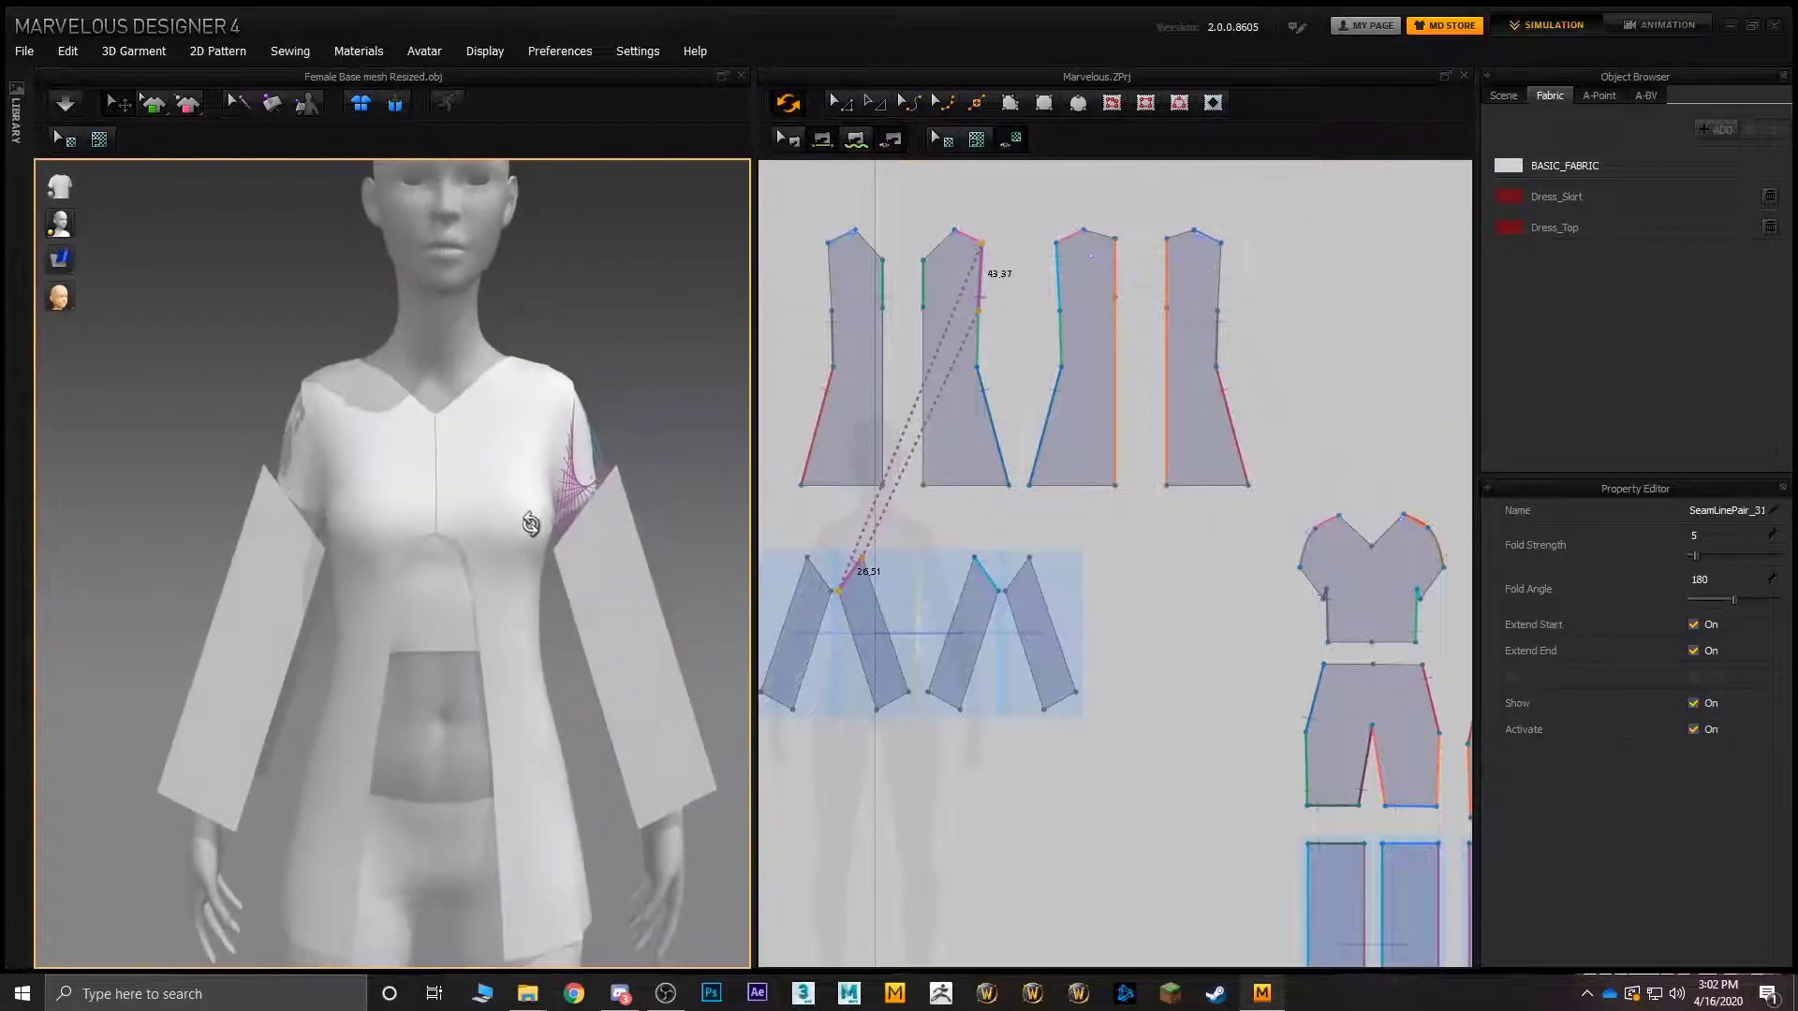
- Sew the slanted upper edge of the avatar's right front sleeve piece to the armhole edge of the right front body panel
key(space)
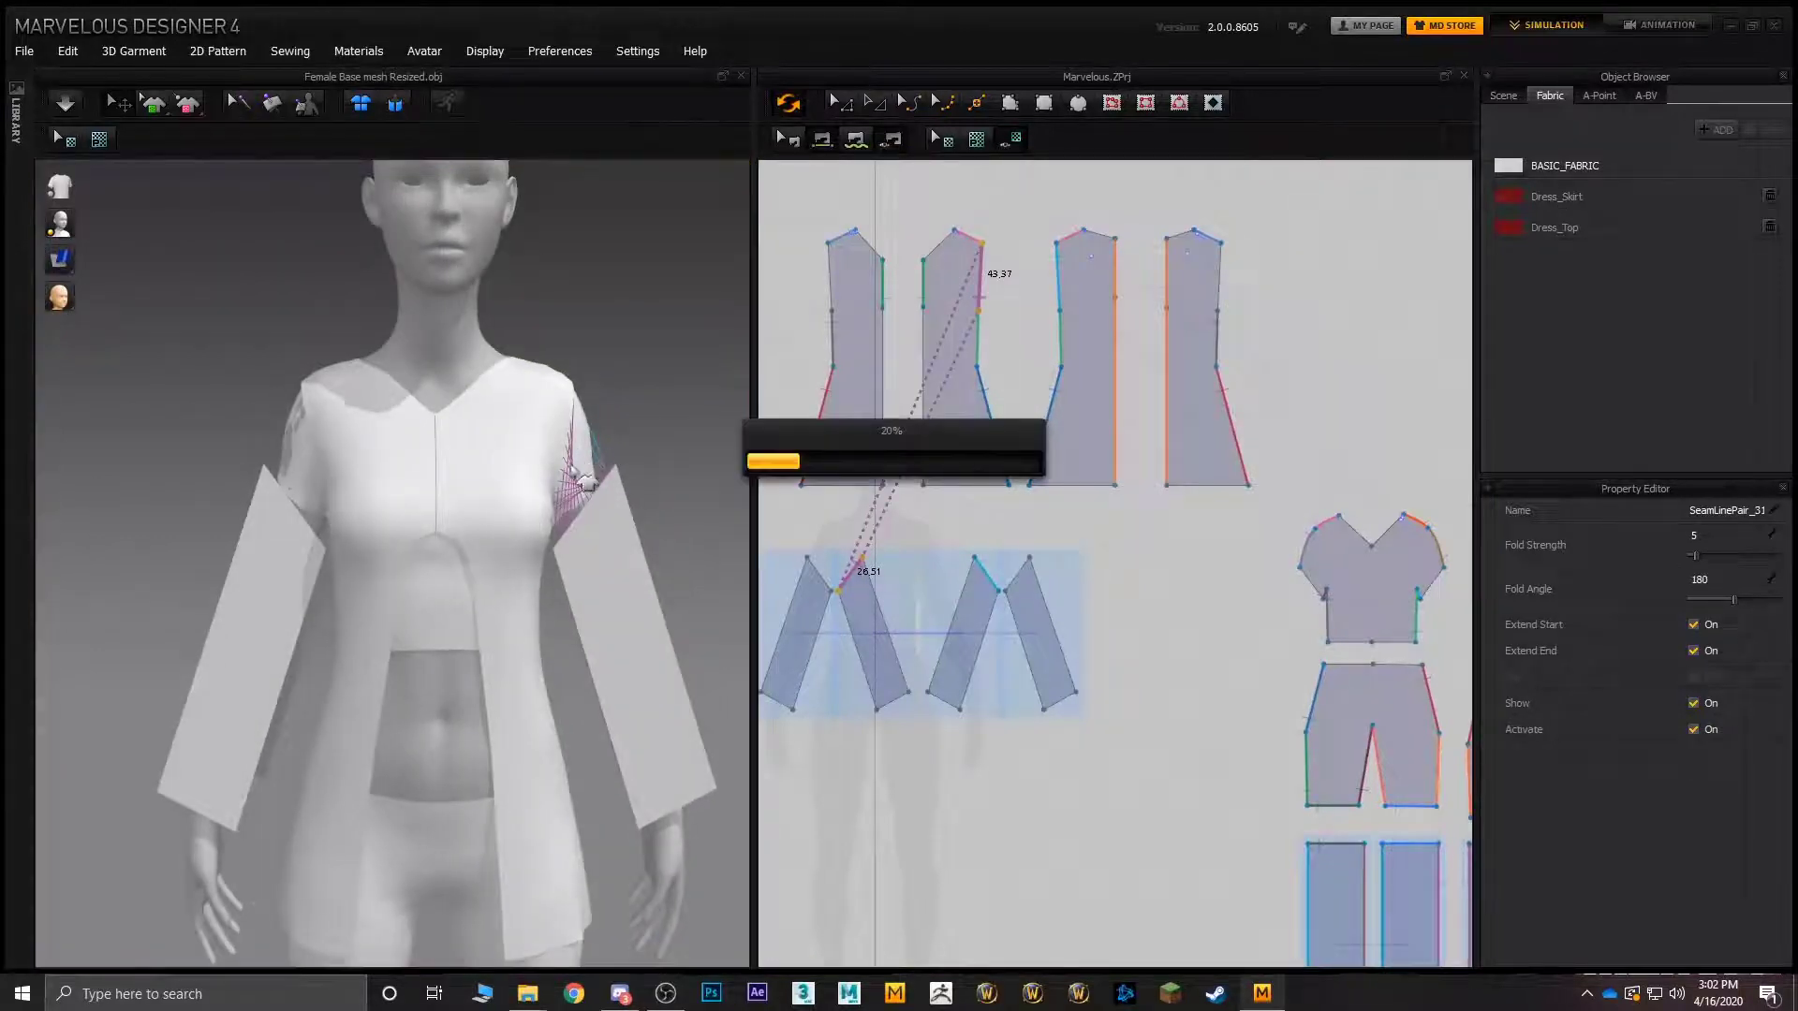
click(298, 516)
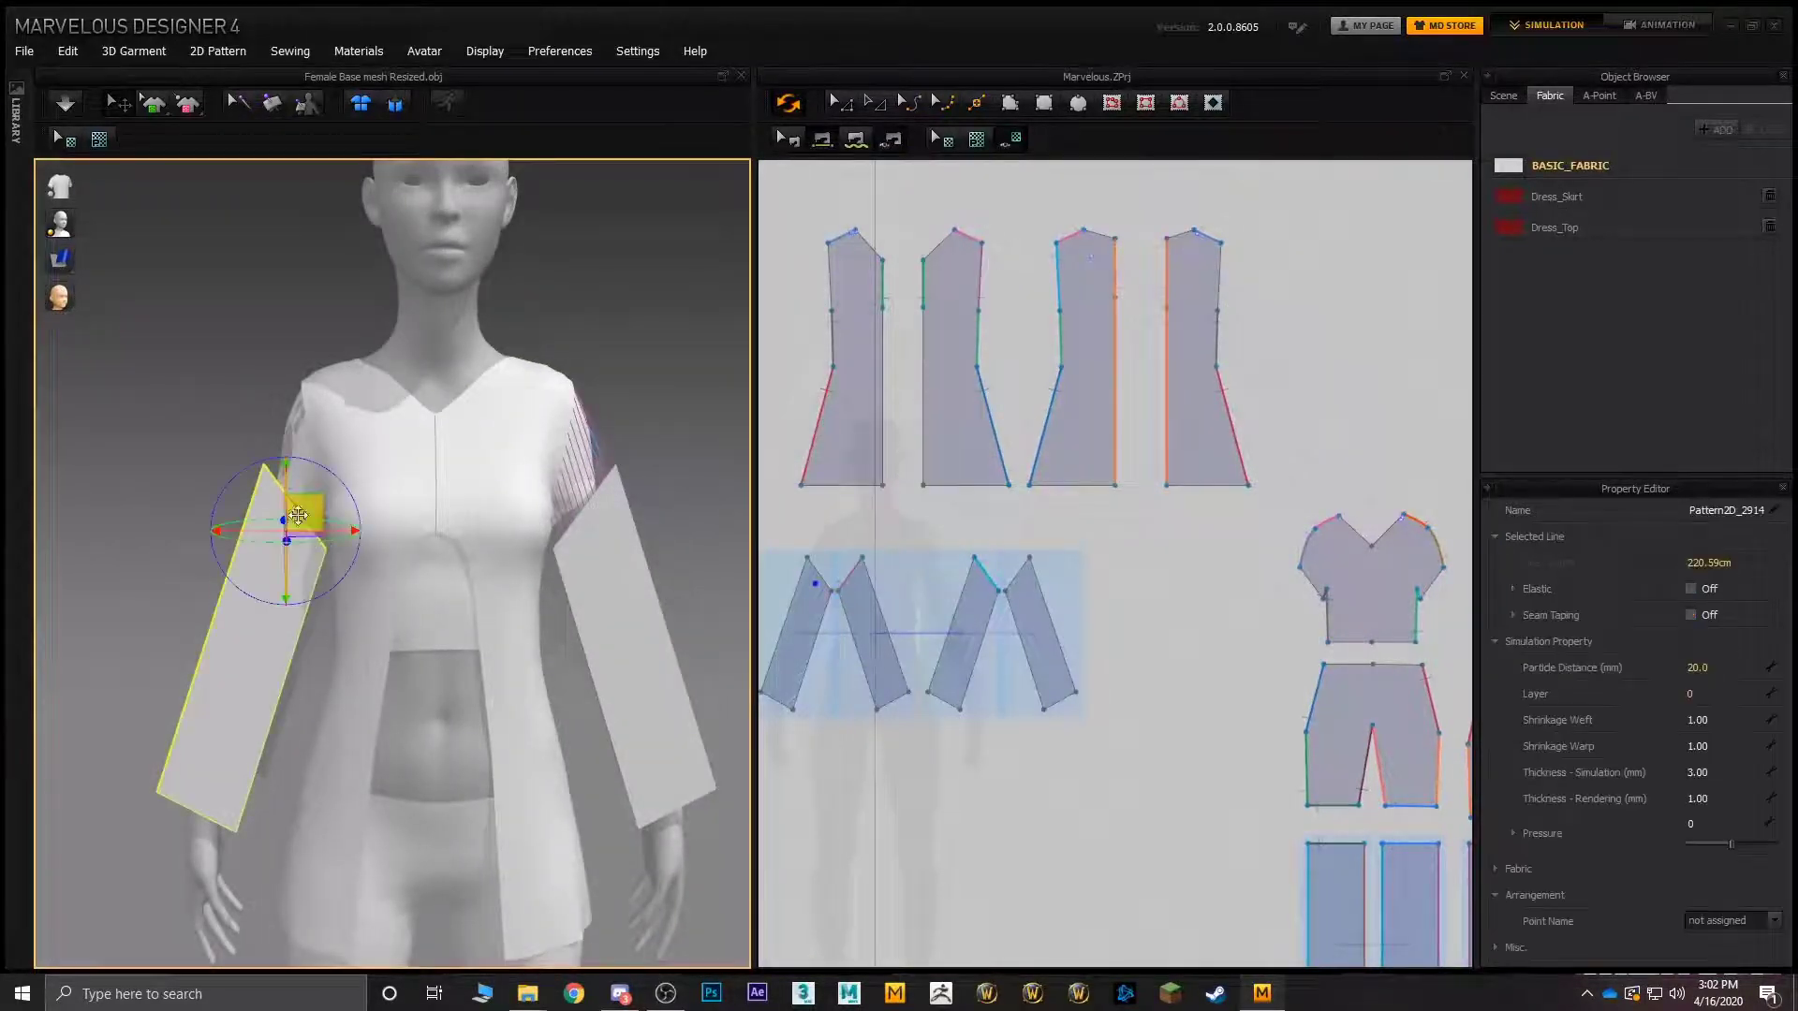
click(326, 426)
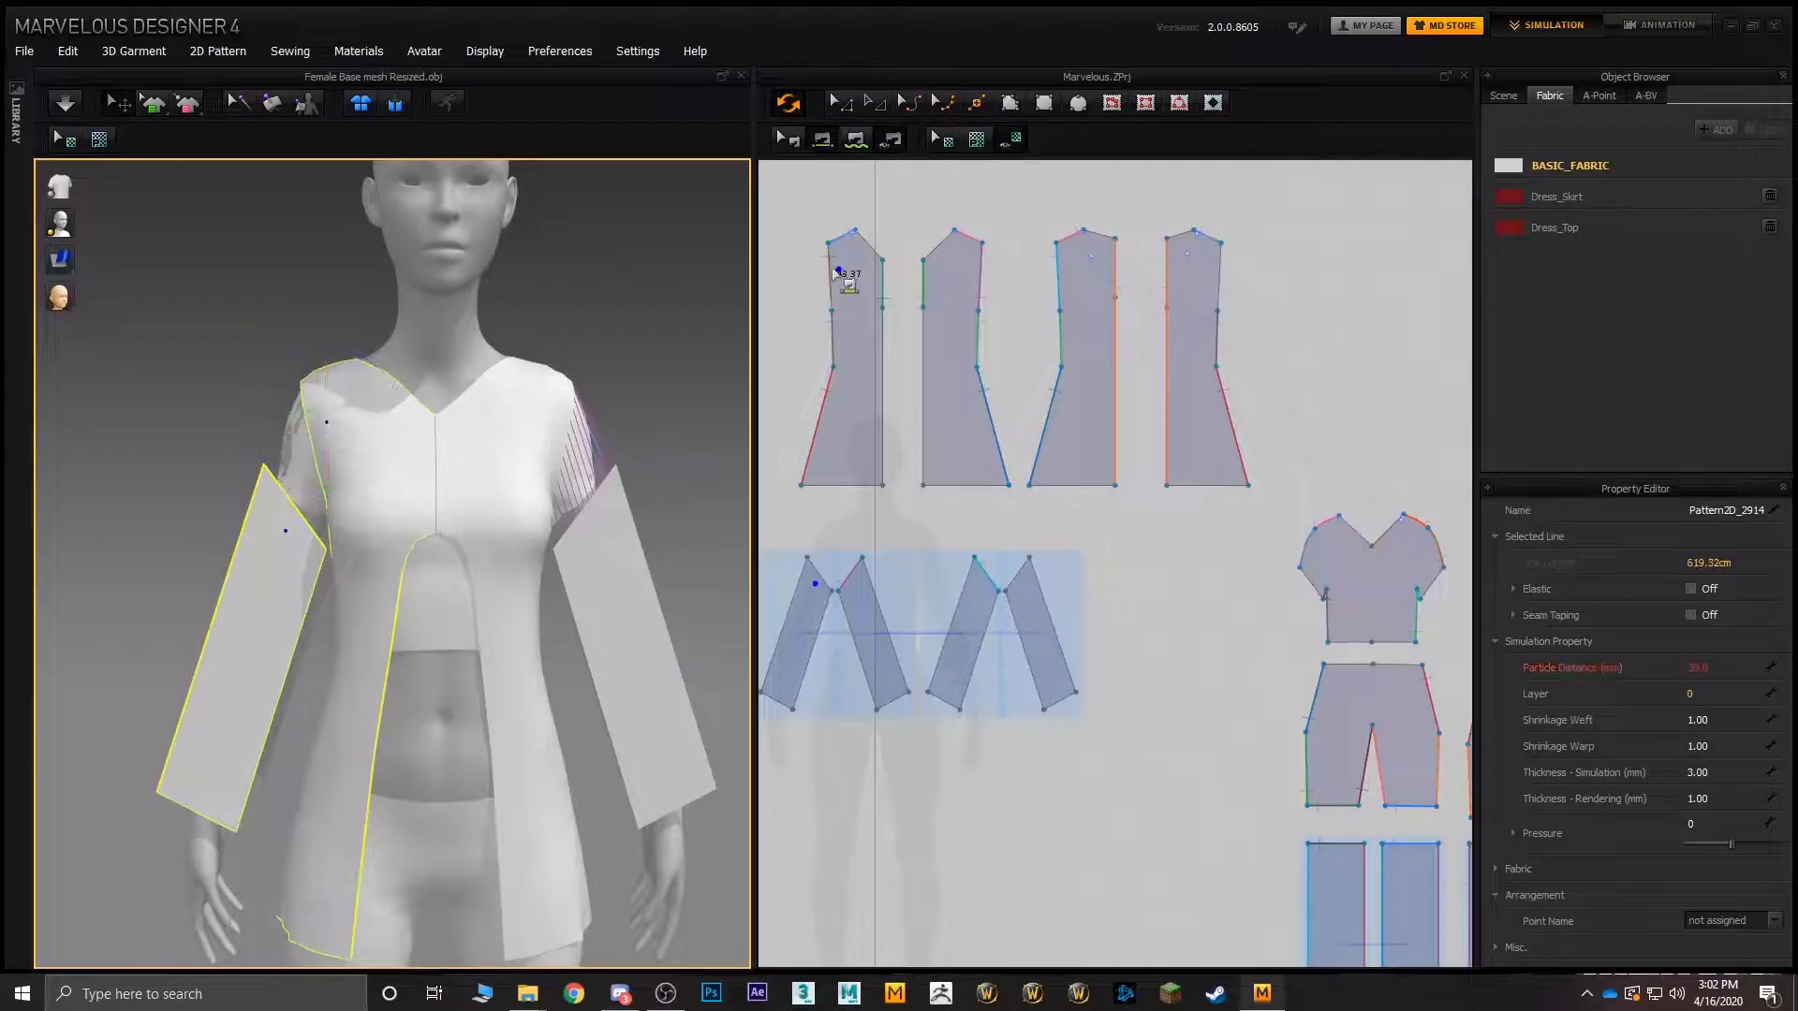
click(825, 575)
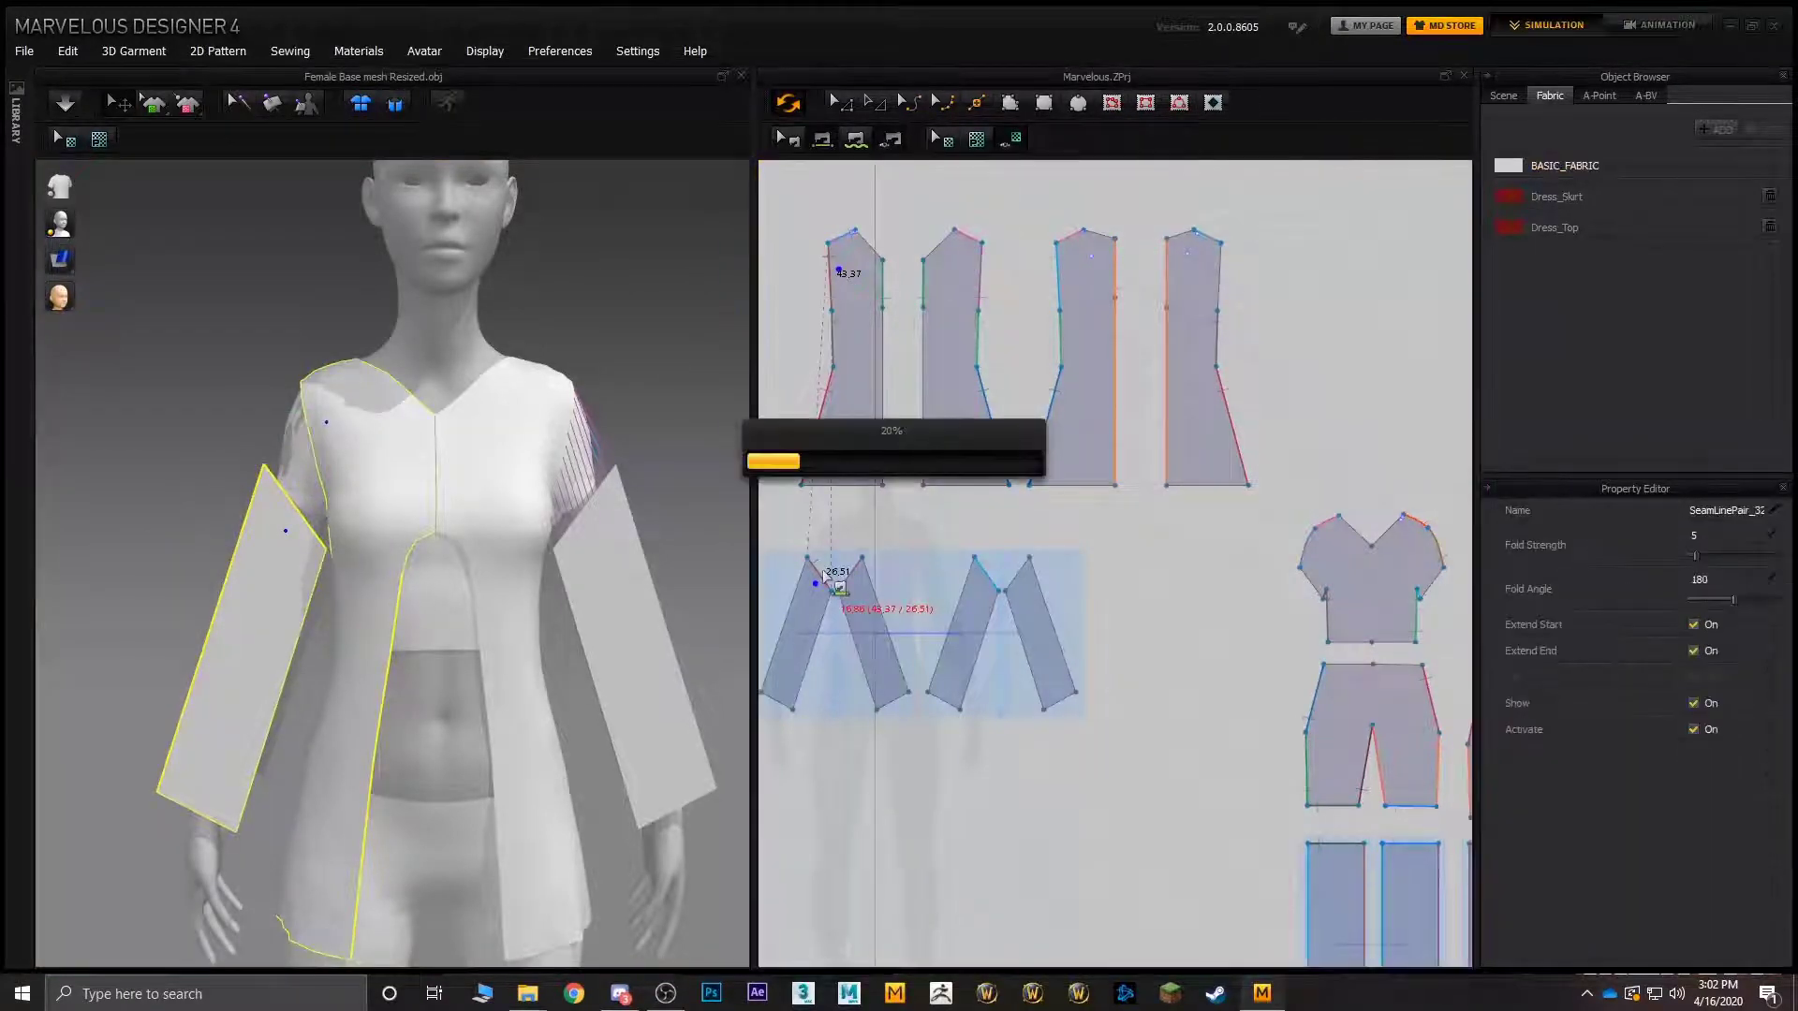
- Sew the slanted upper edge of the avatar's right back sleeve piece to the armhole edge of the matching long back panel
right_drag(359, 556, 638, 541)
click(478, 595)
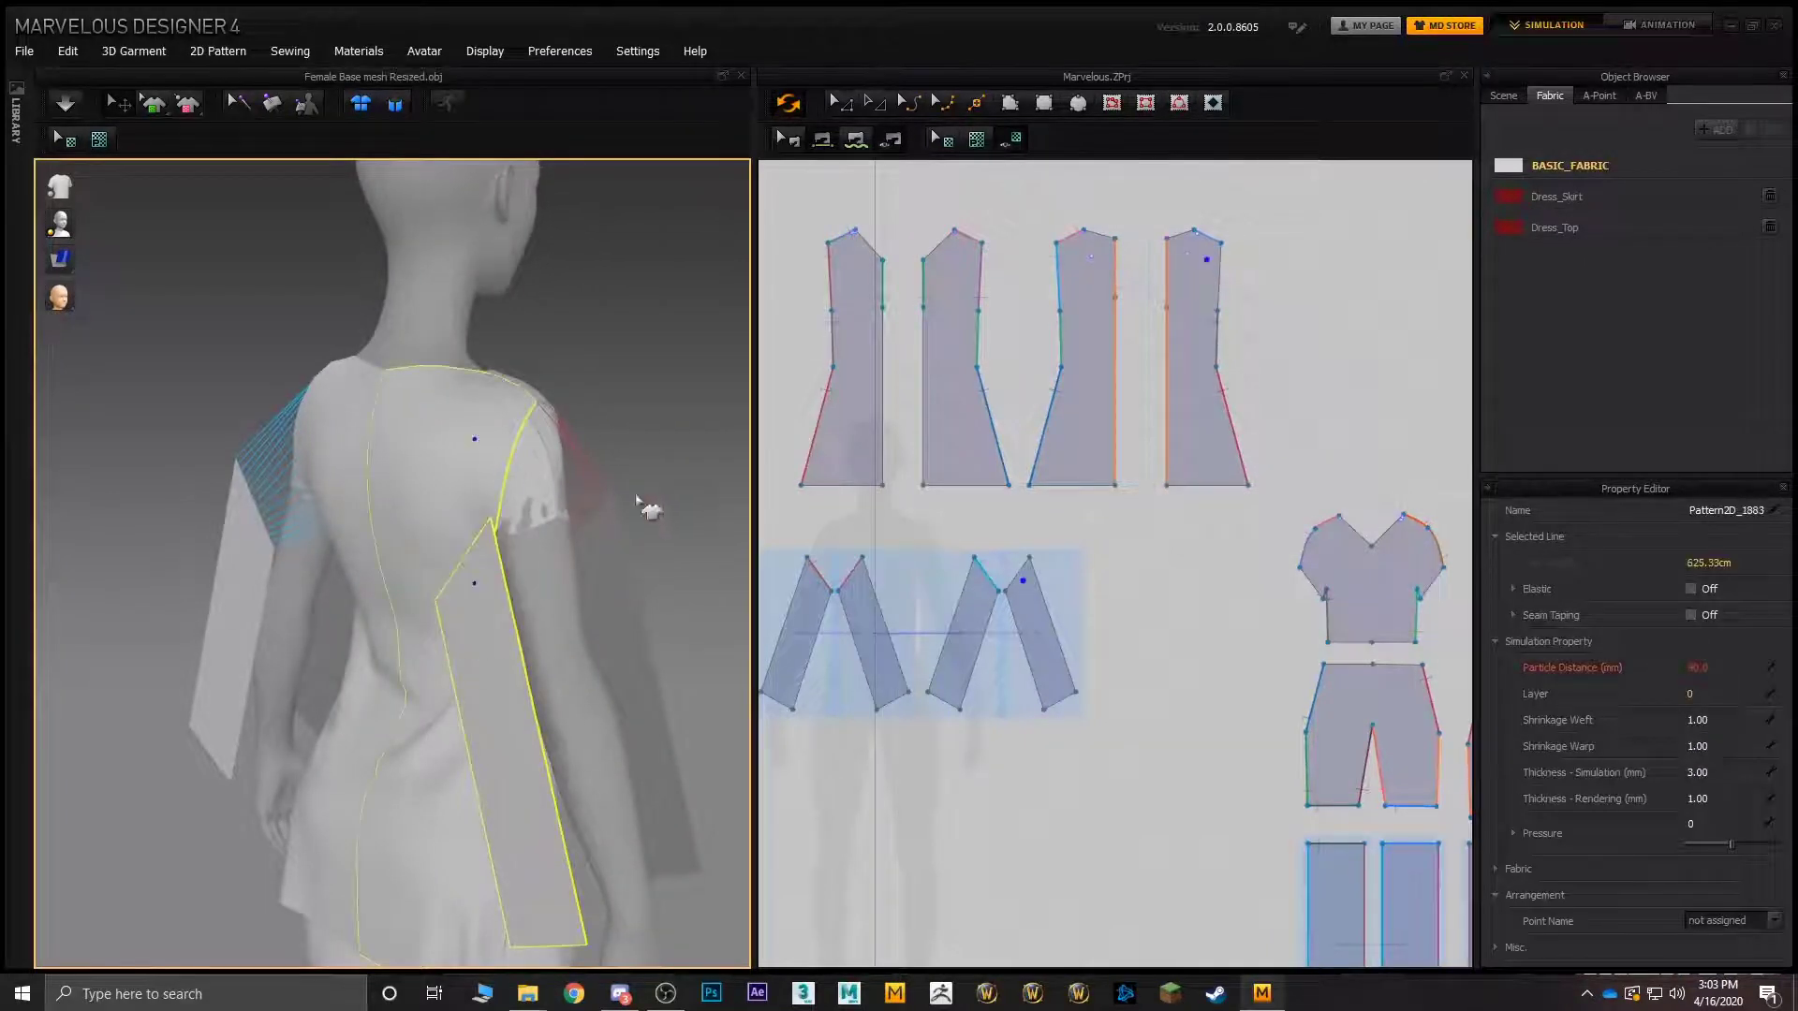
click(1208, 275)
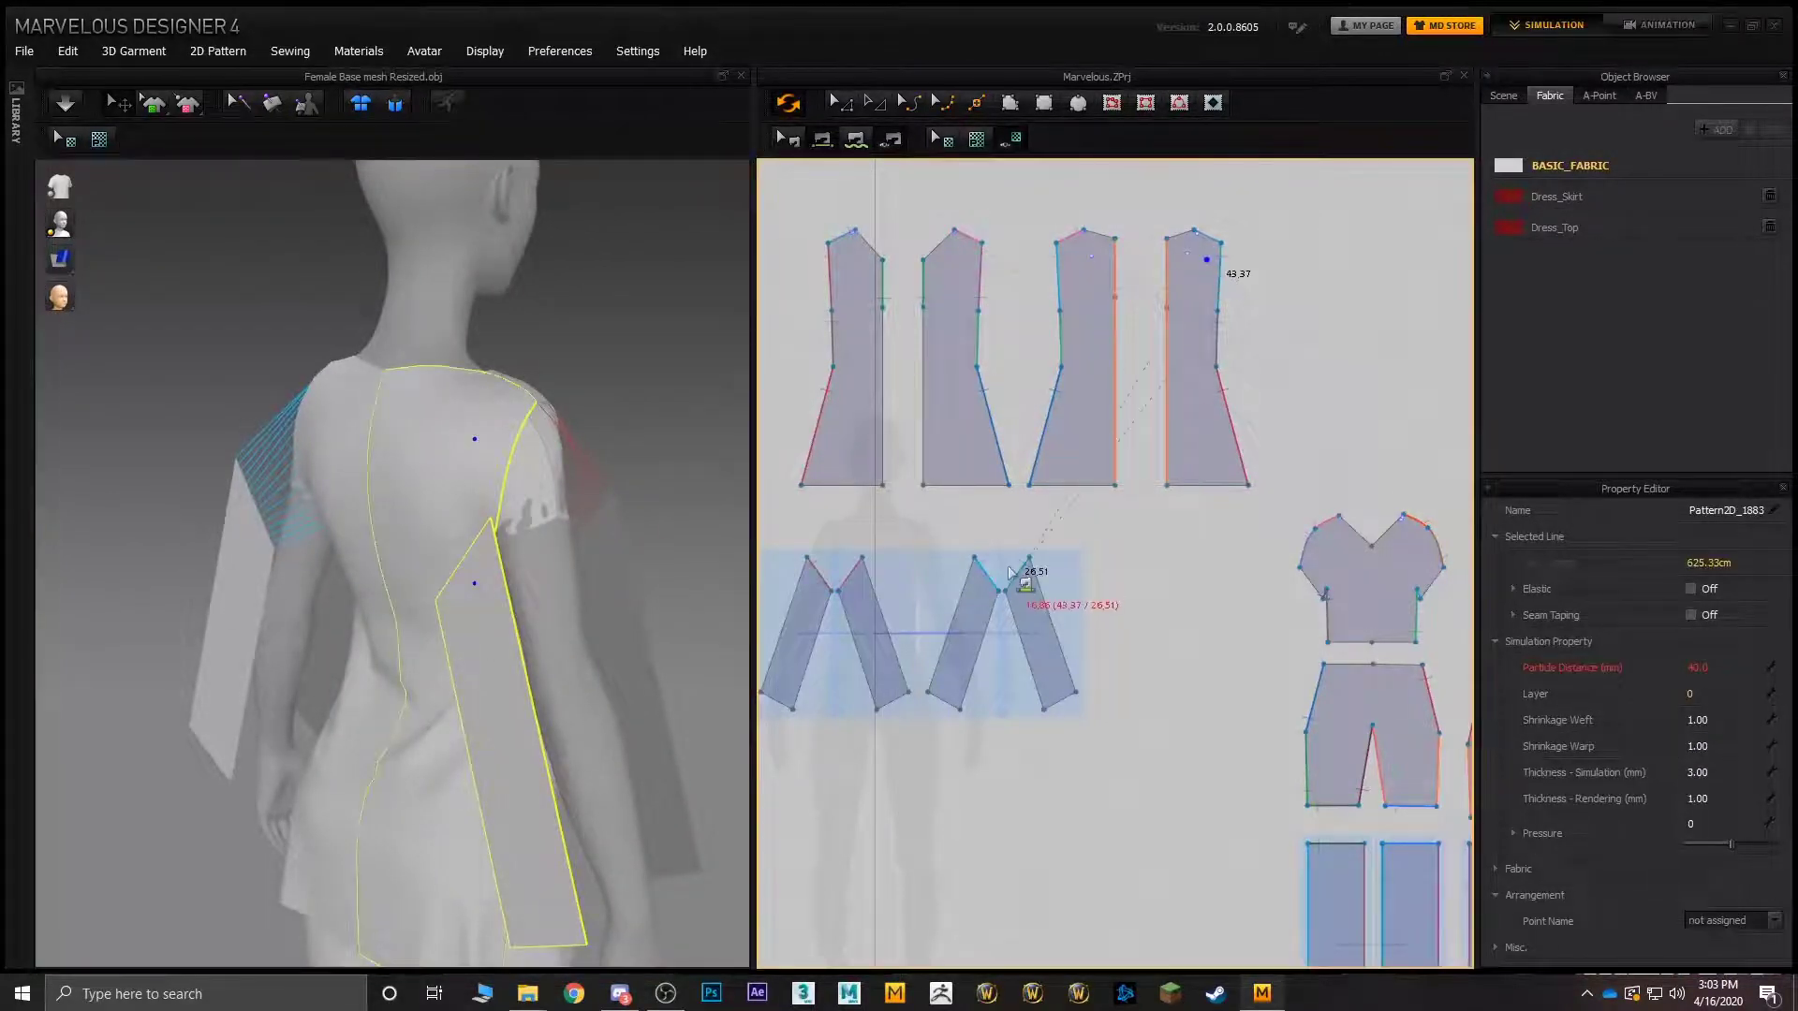
click(1024, 575)
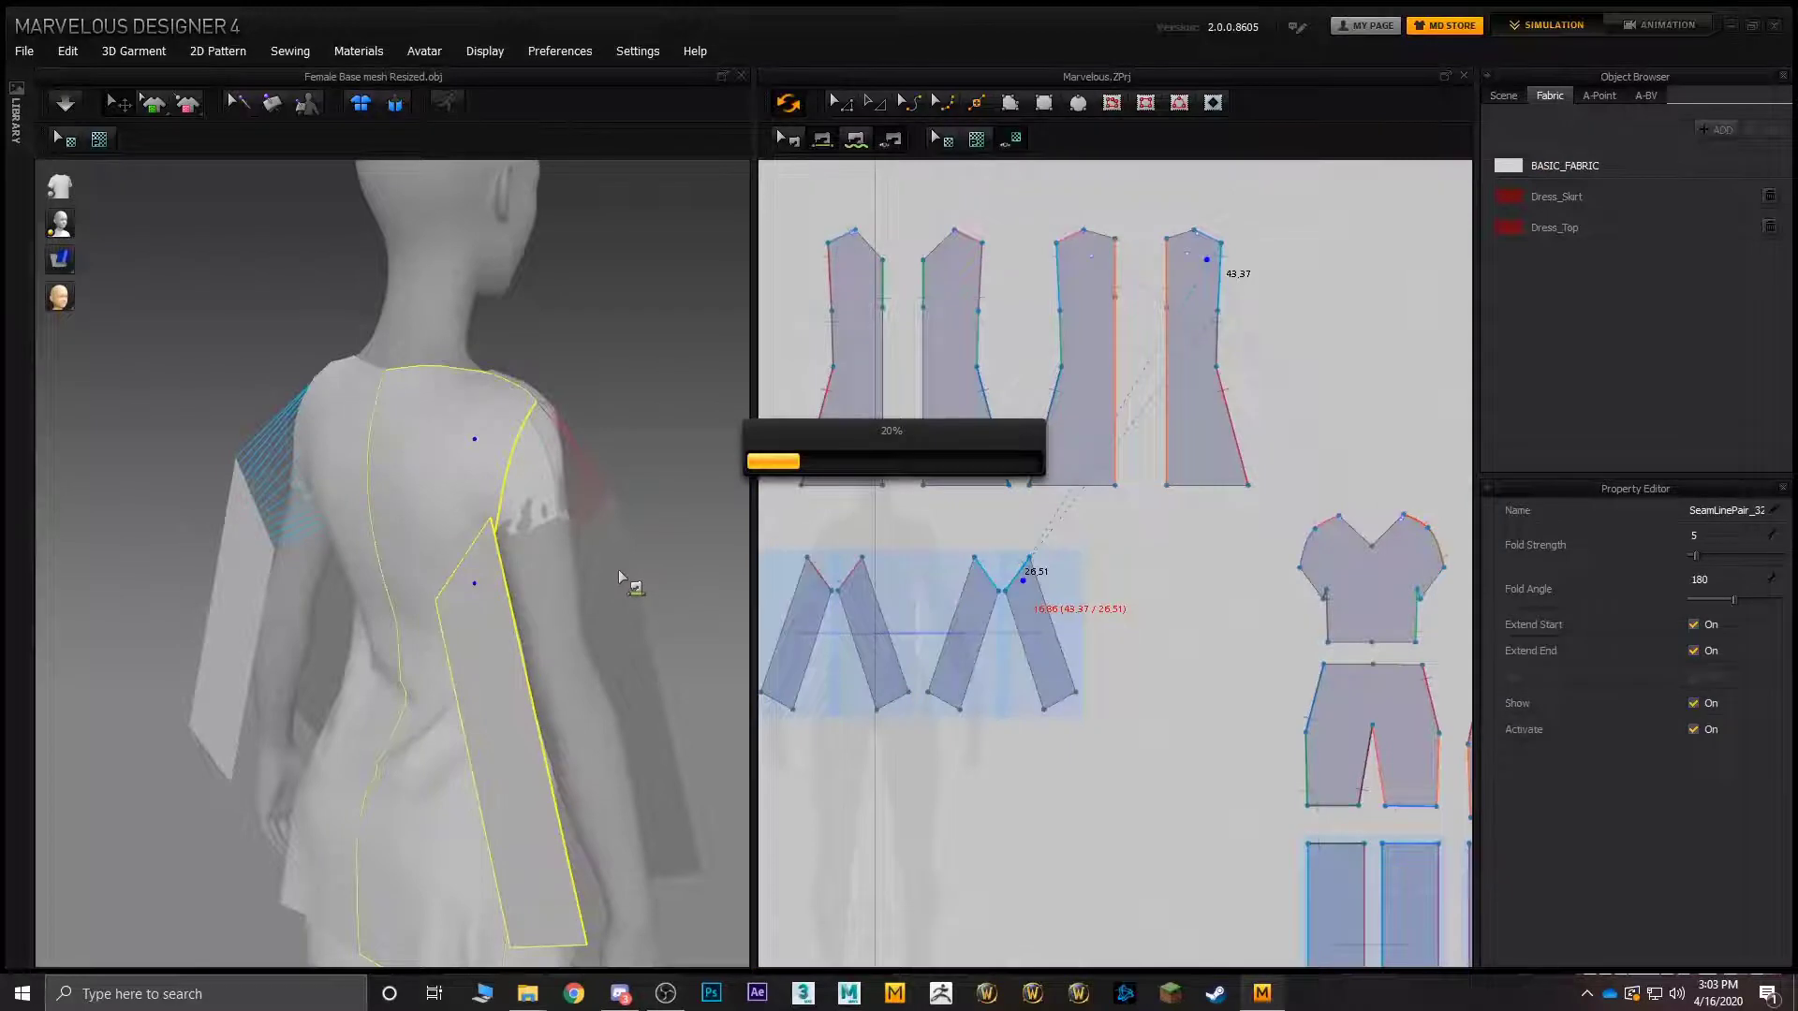
- Sew the outer long edges of the front and back sleeve pieces together for both arms
right_drag(618, 570, 497, 513)
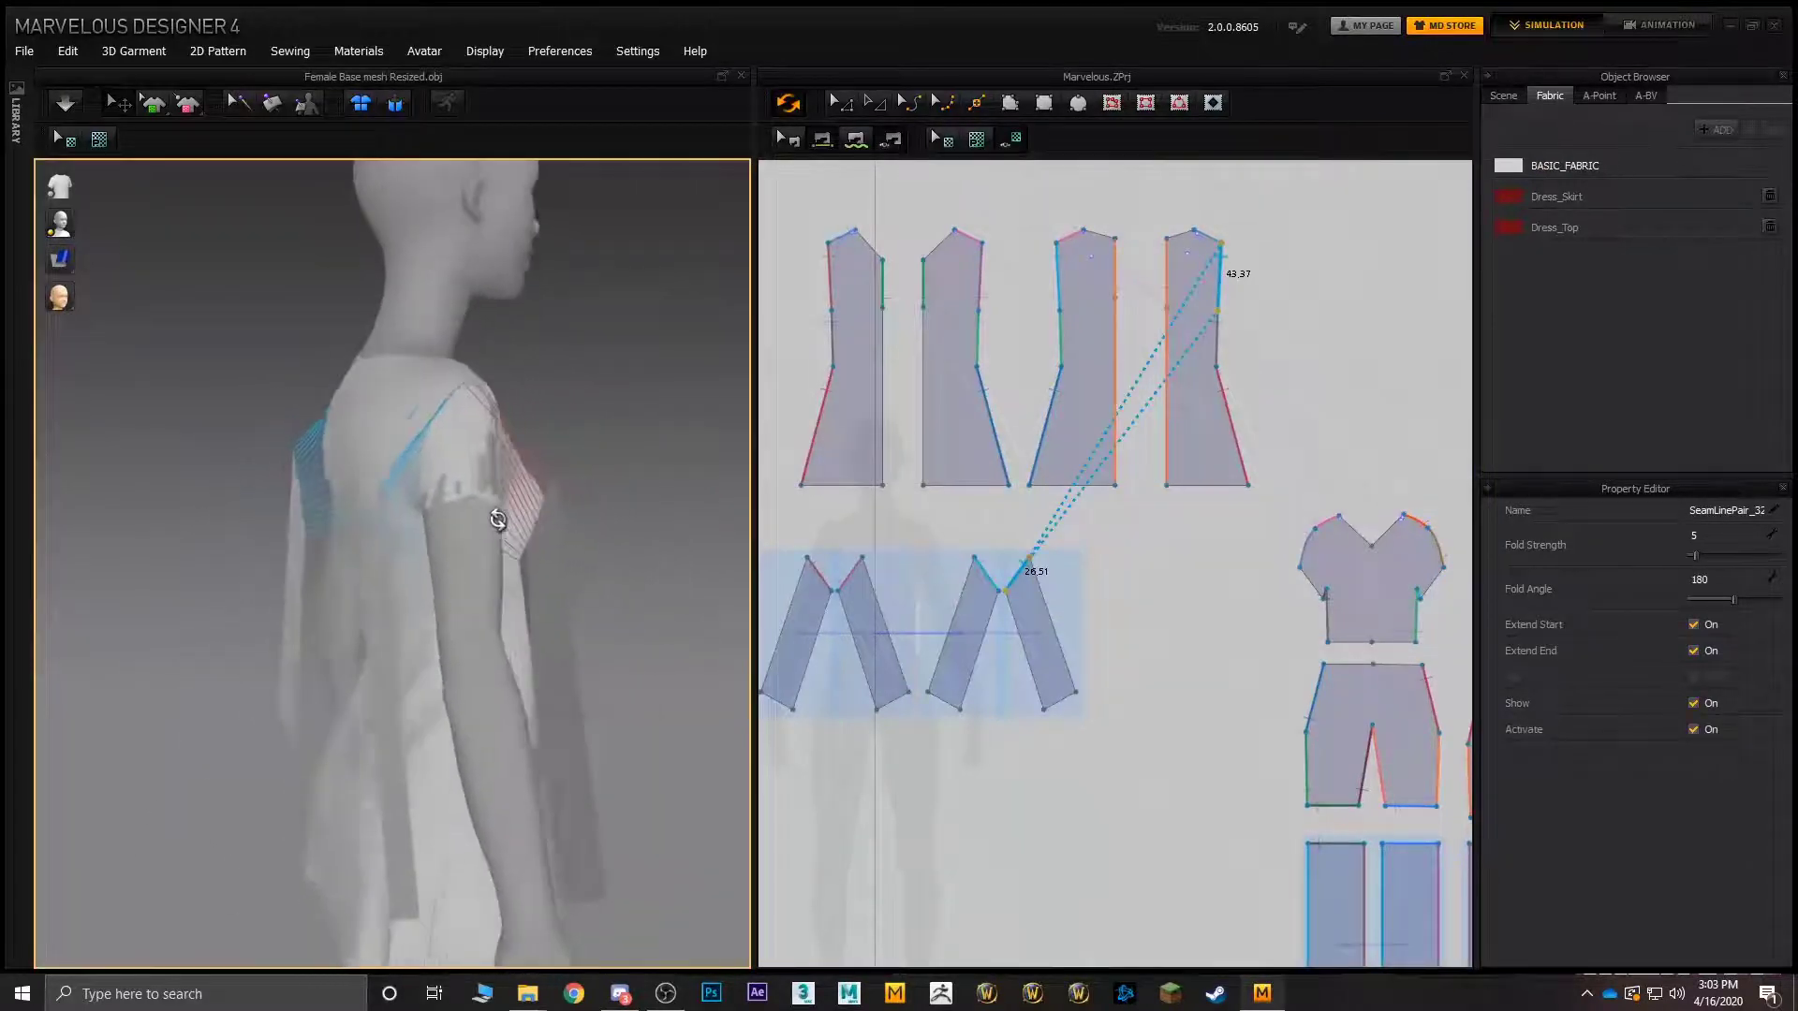
right_drag(362, 634, 521, 653)
click(523, 642)
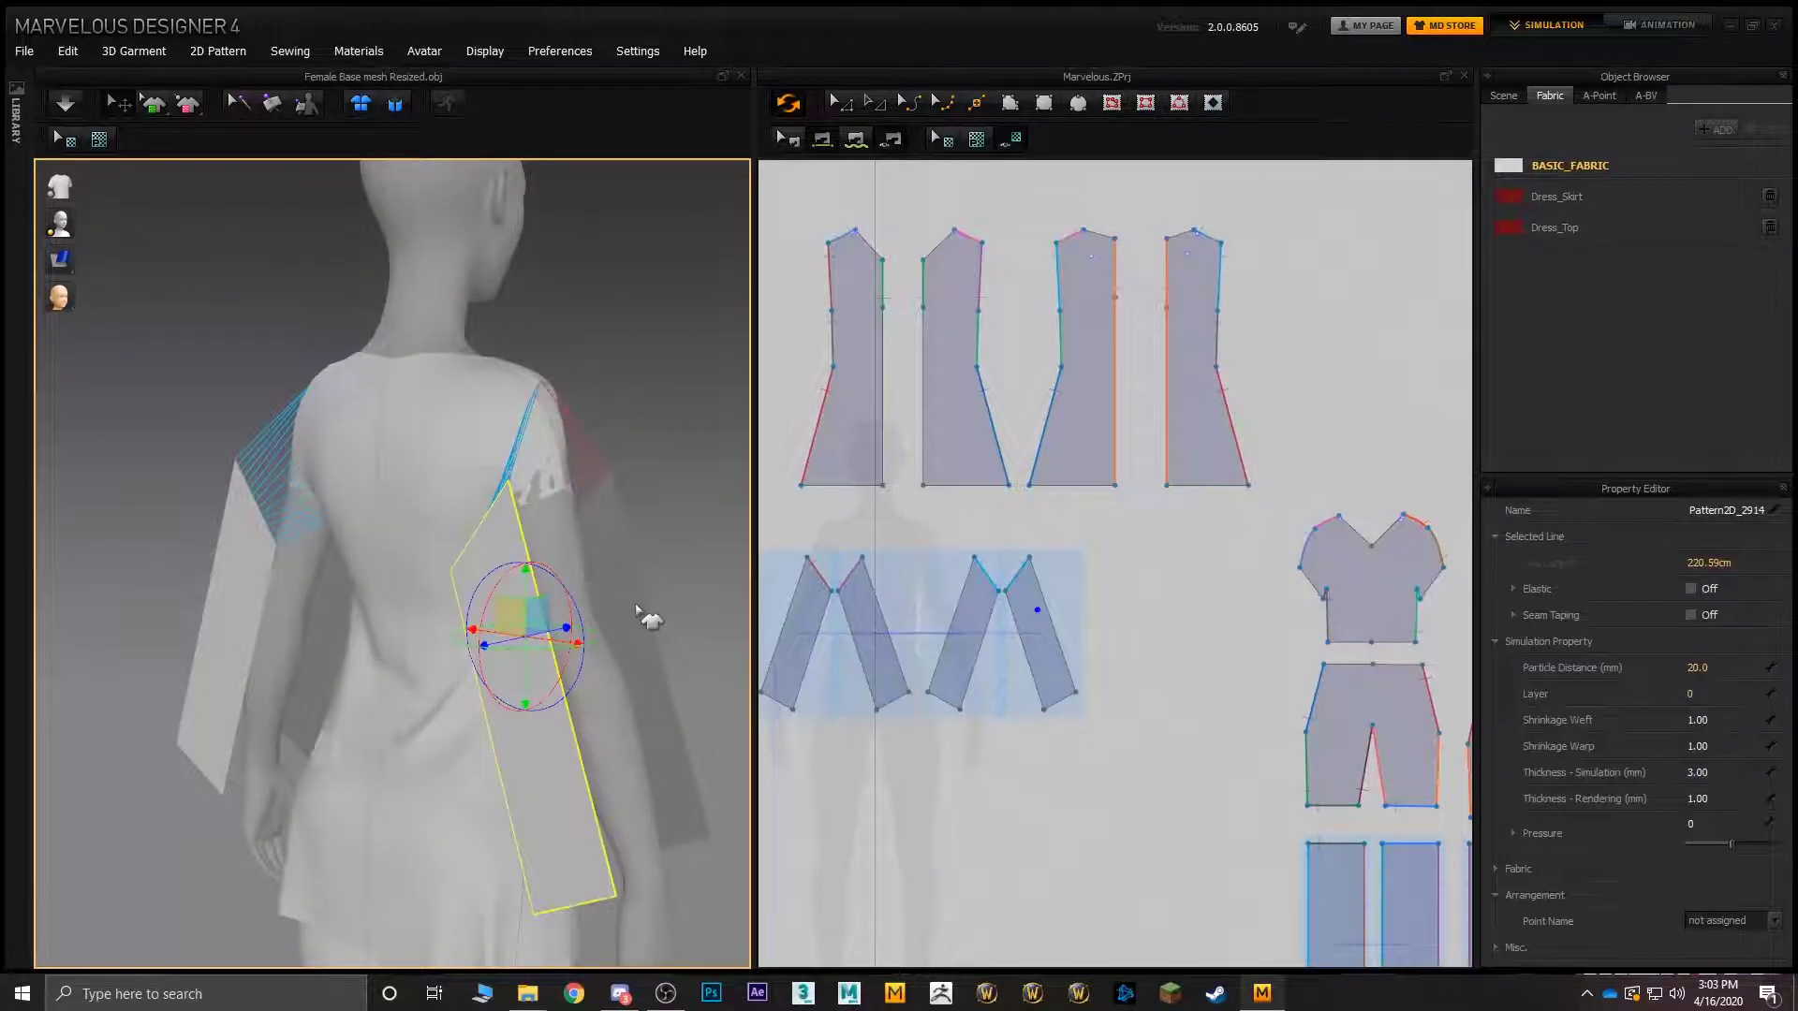
click(1036, 610)
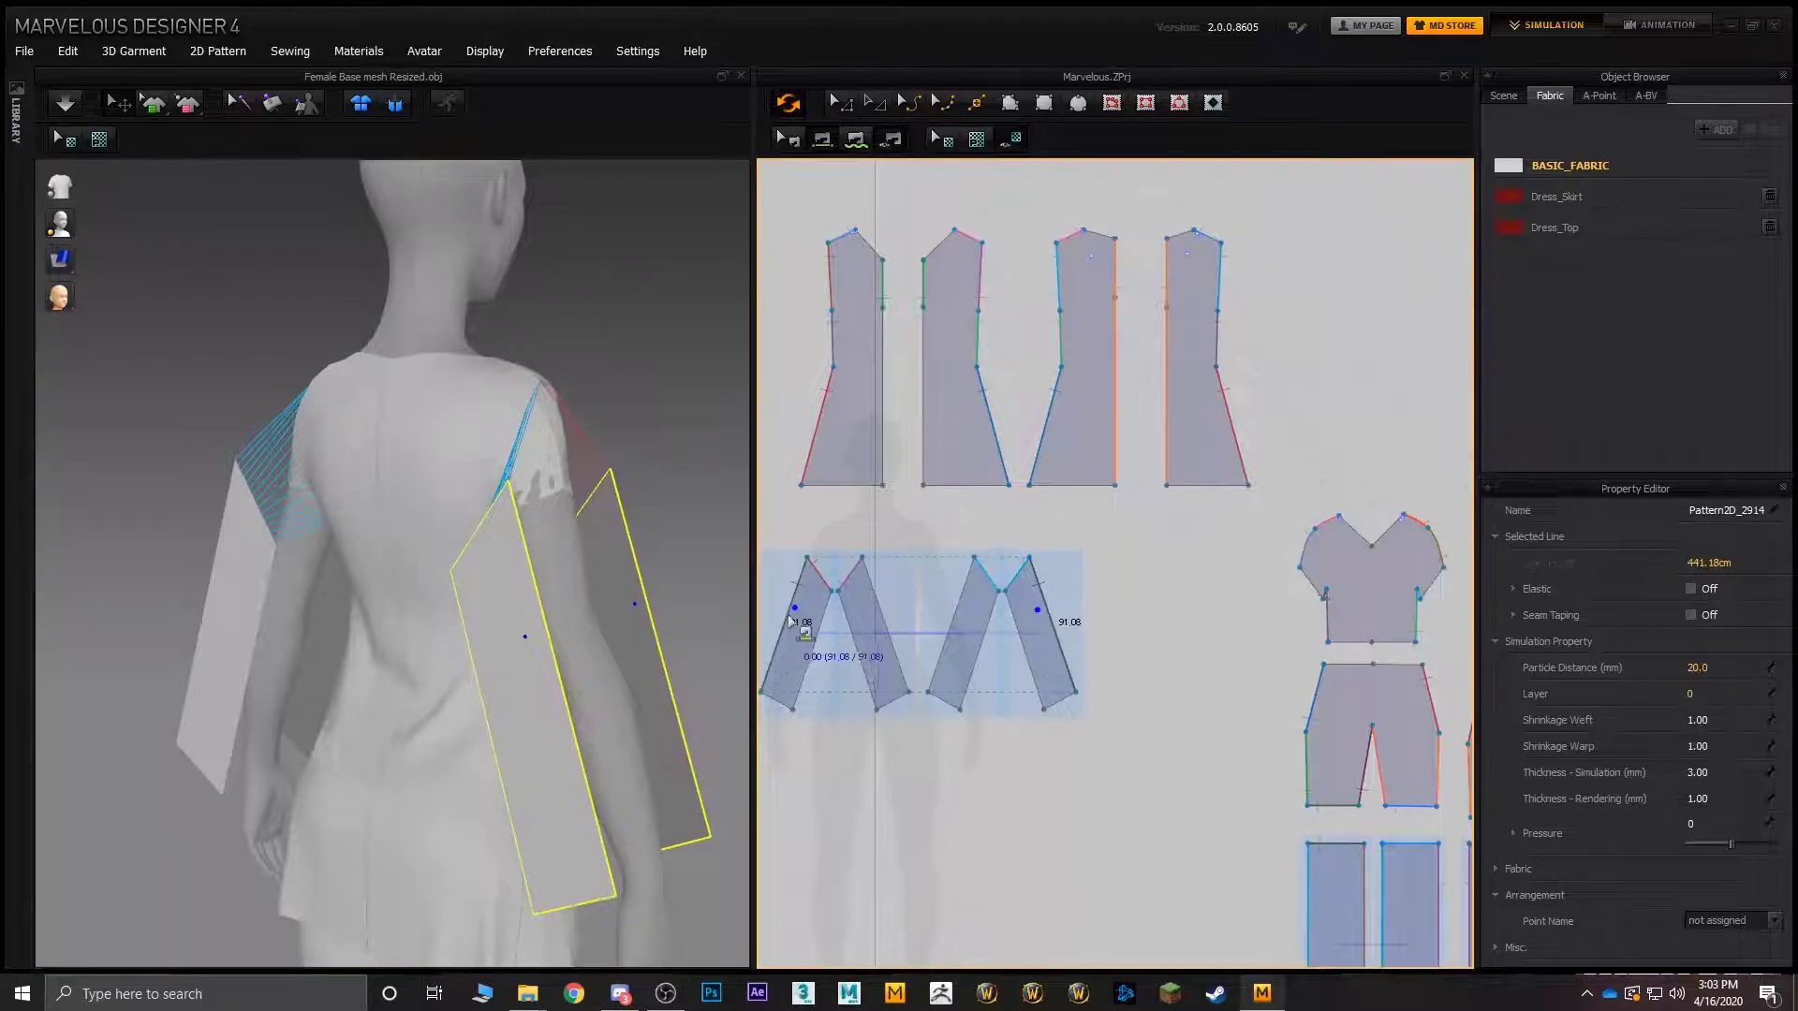
click(790, 618)
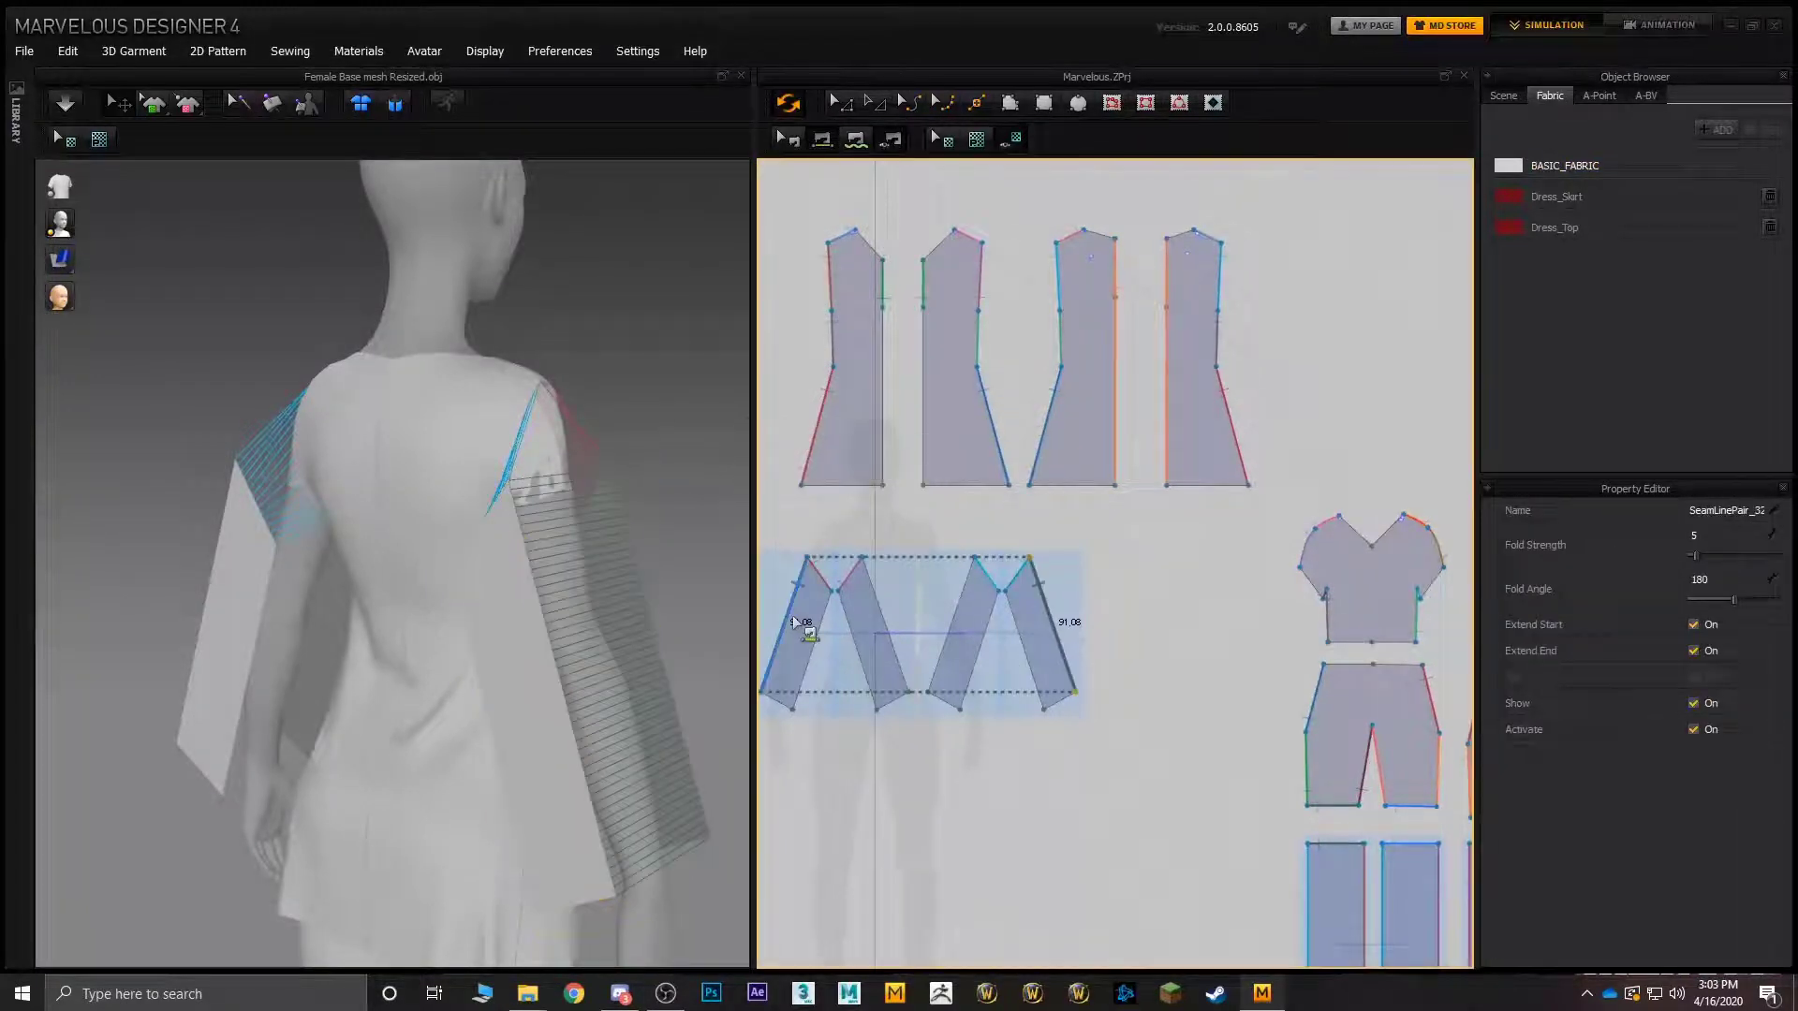
click(948, 628)
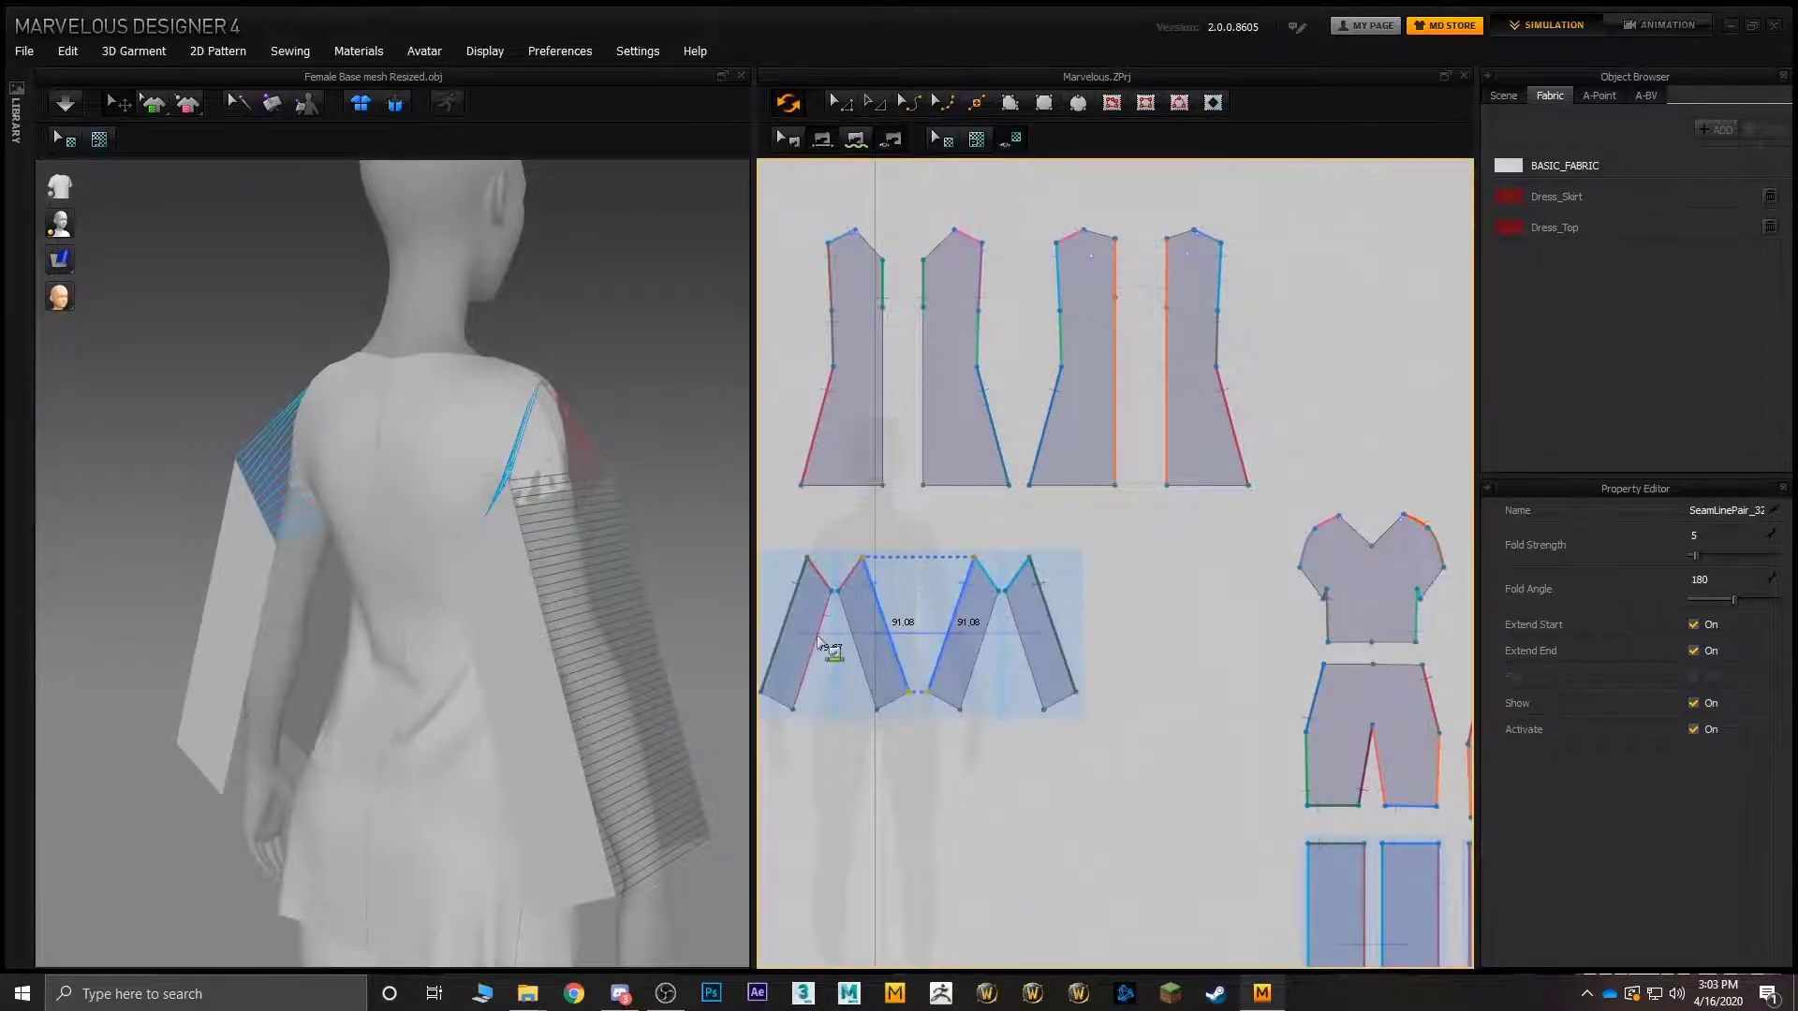
- Sew the inner long edges of the front and back sleeve pieces together for both arms
click(881, 650)
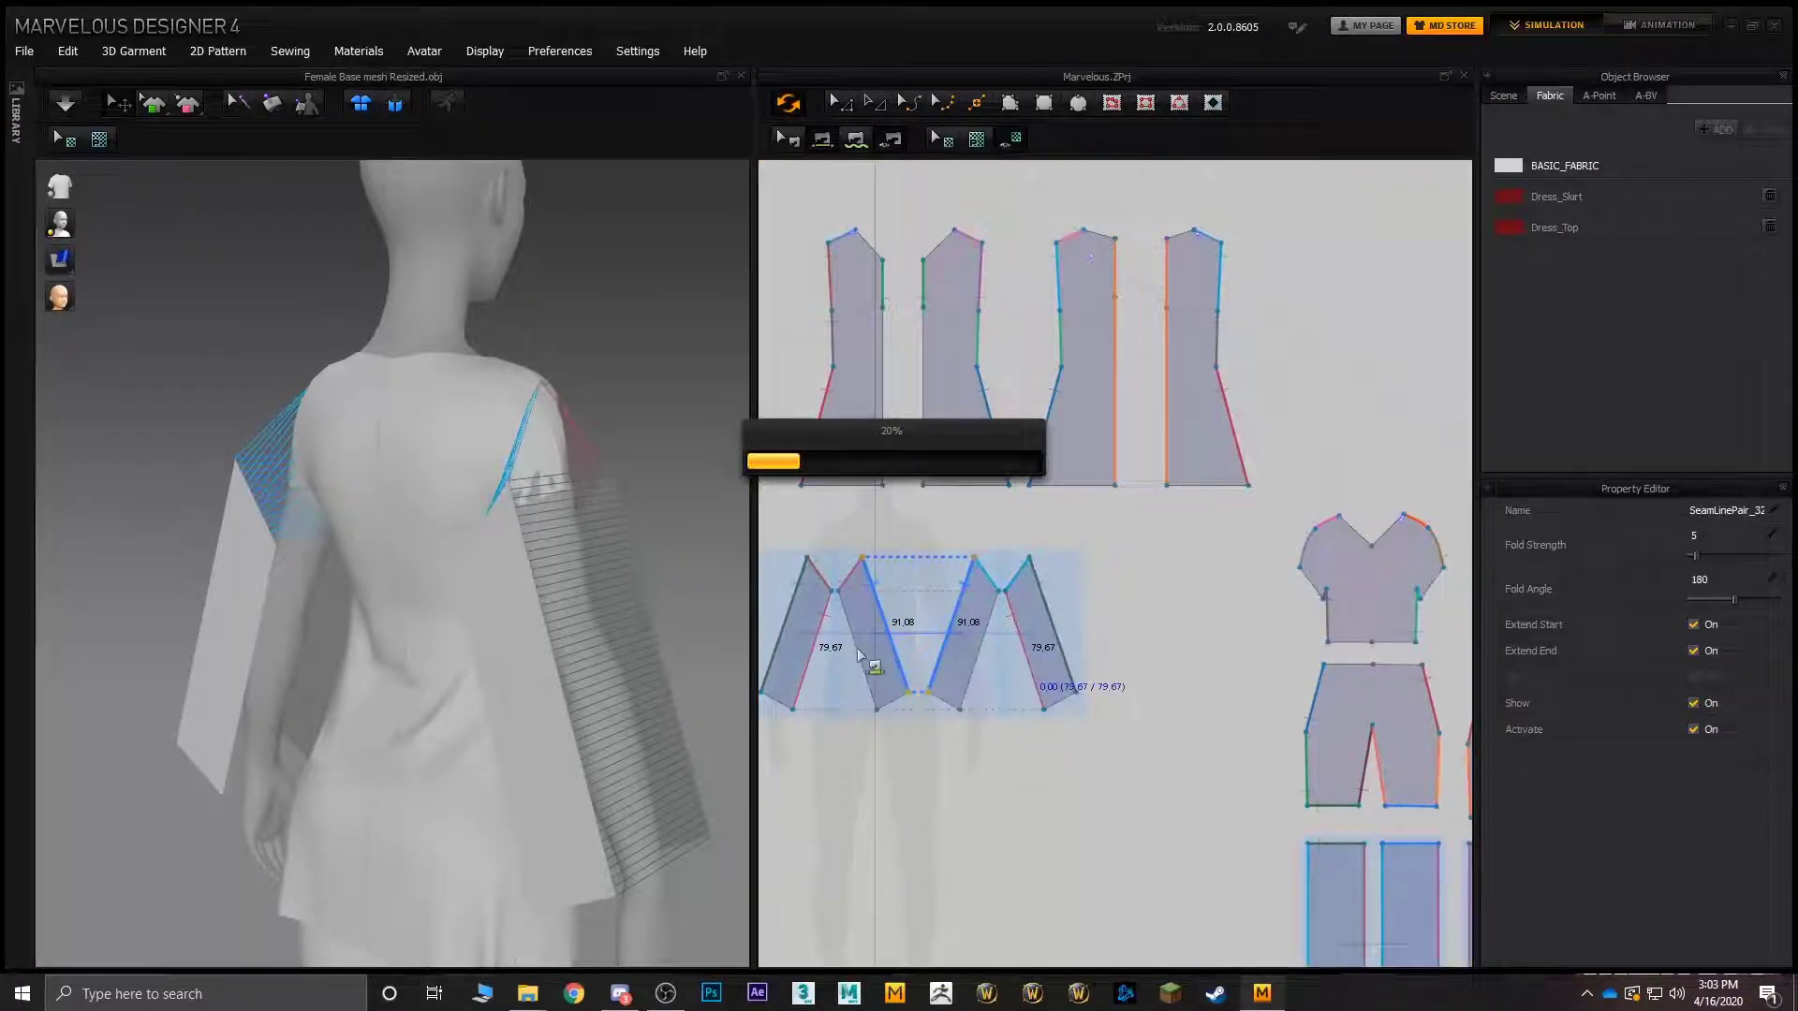
click(891, 701)
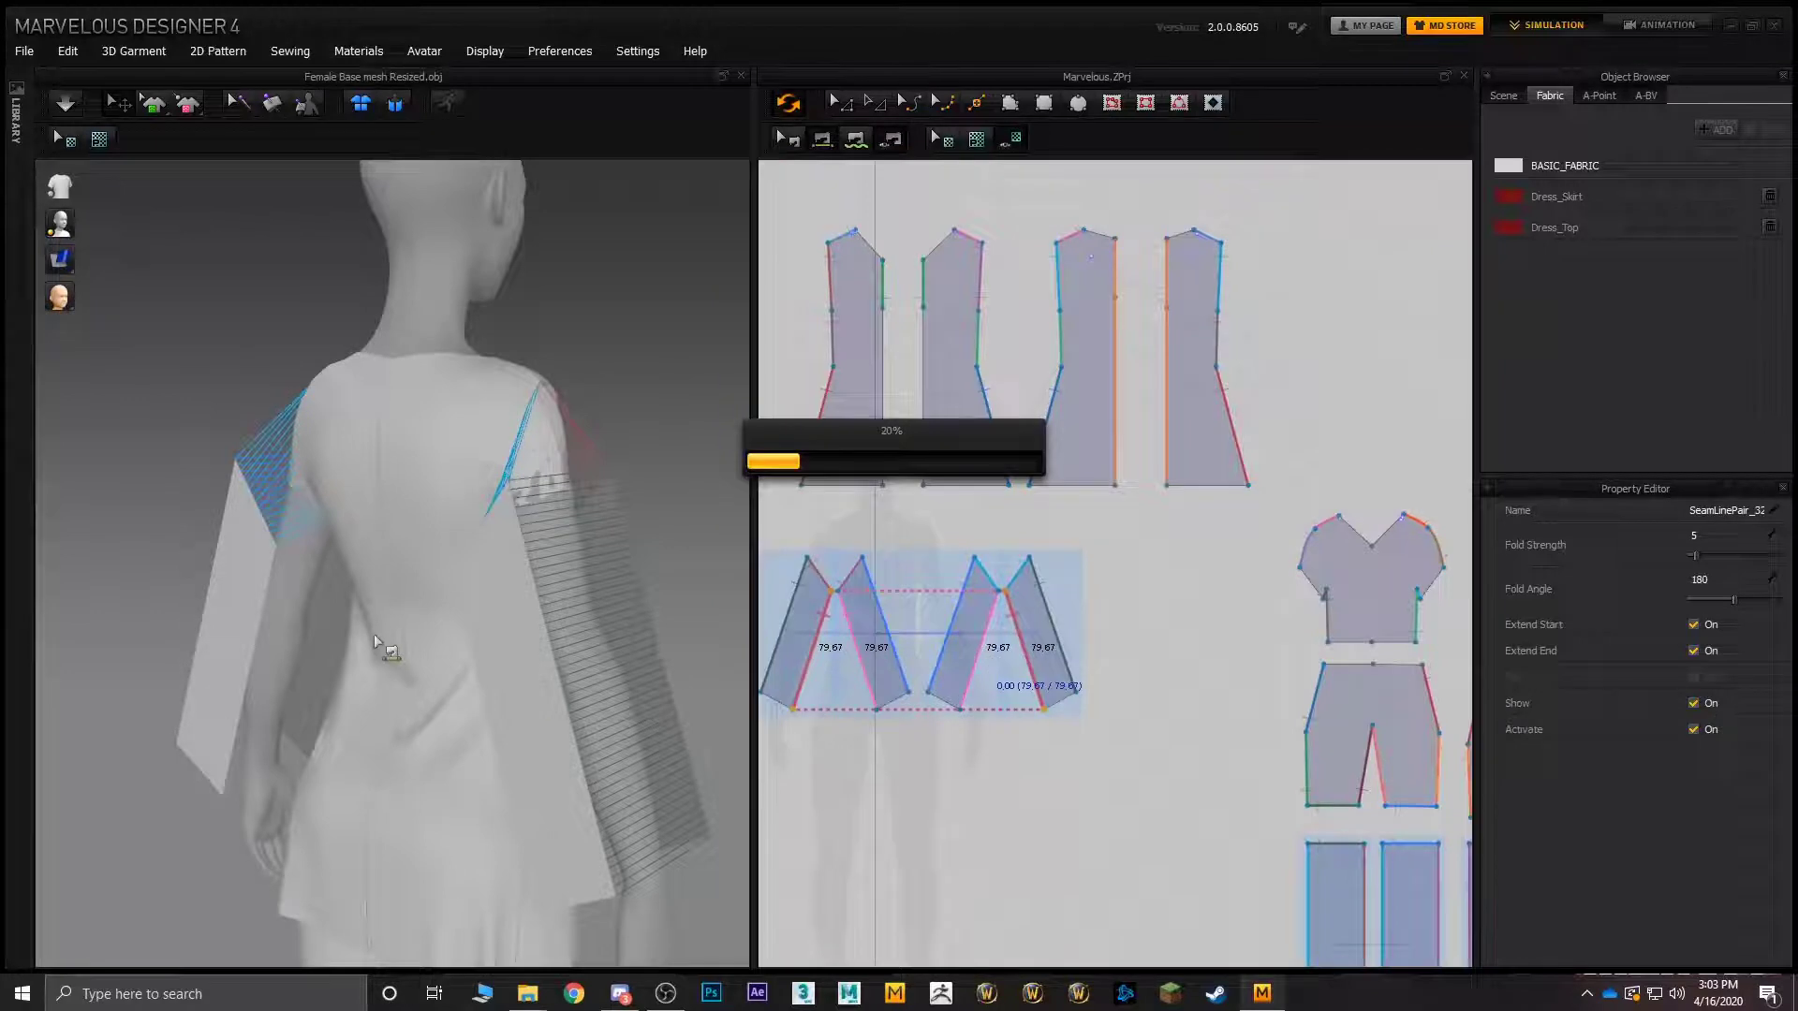
right_drag(380, 571, 466, 566)
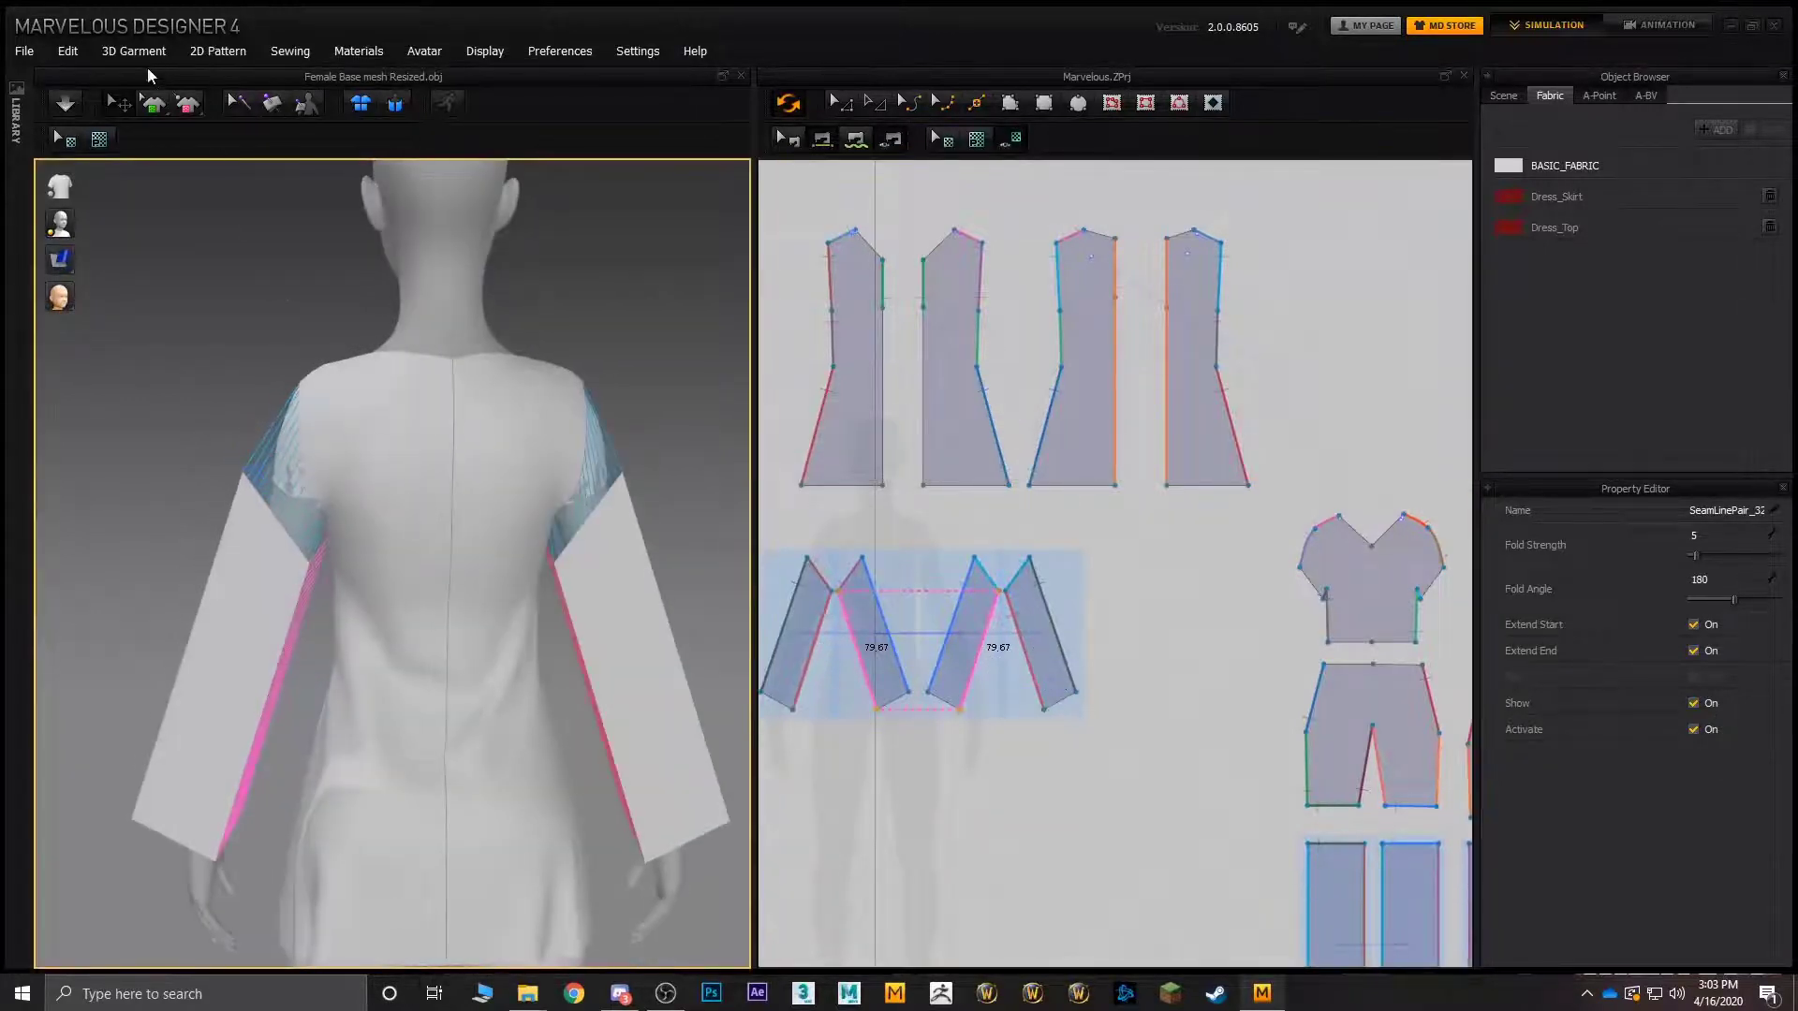
- Simulate the garment to drape the sewn sleeves around both arms, check it from the front, and stop the simulation
click(65, 103)
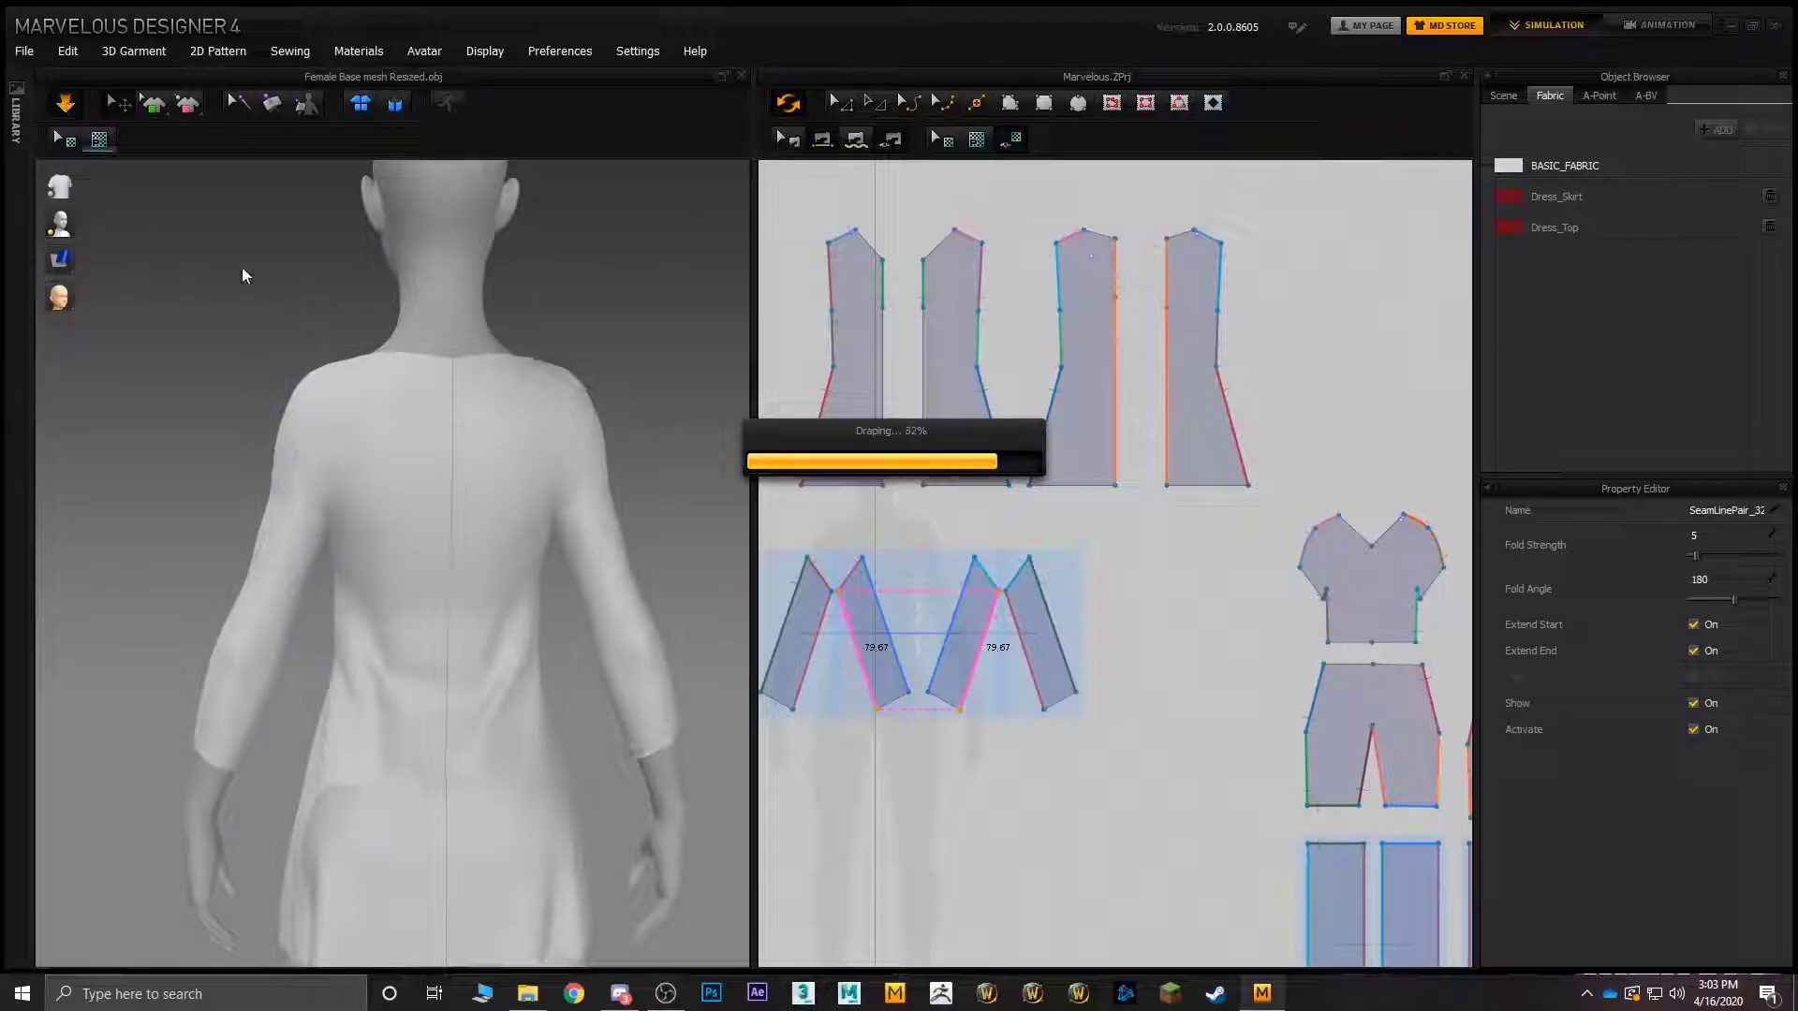
right_drag(385, 349, 562, 431)
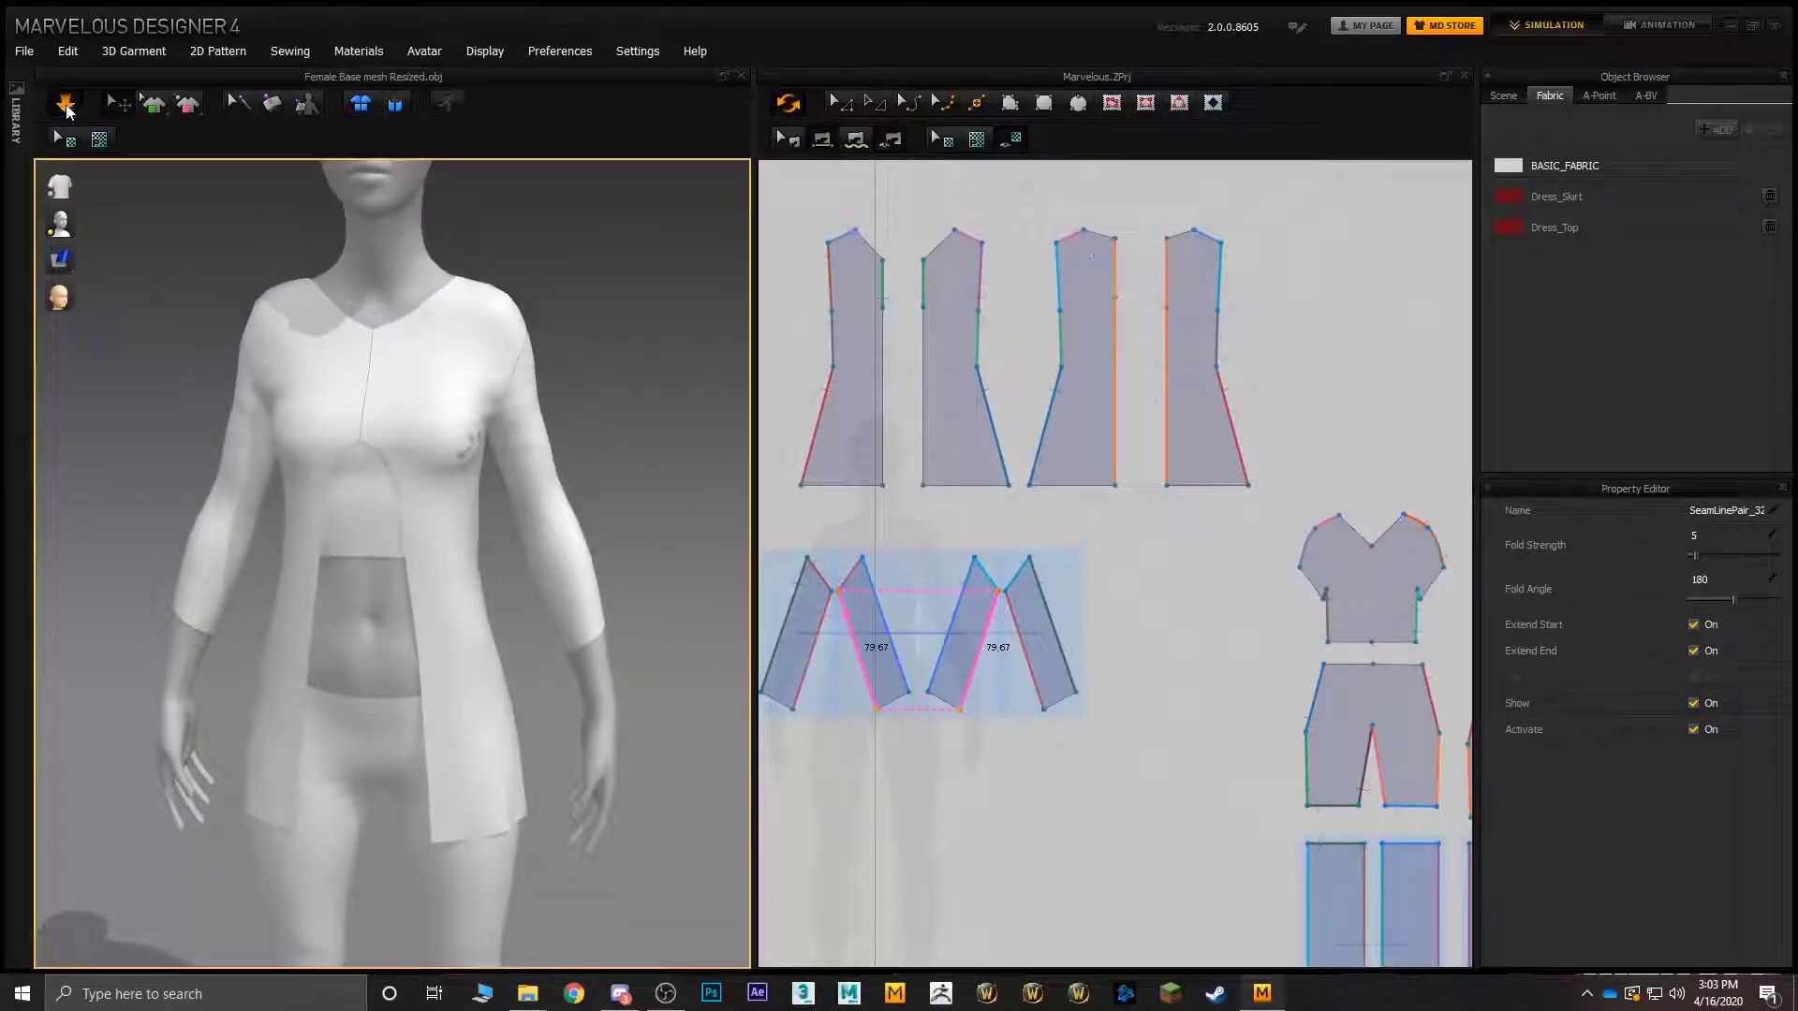
click(66, 106)
- Flare the right front sleeve piece's hem to about 59 cm by moving both lower corners outward, and lower the hem about 27 cm
middle_drag(948, 461, 1092, 366)
click(834, 101)
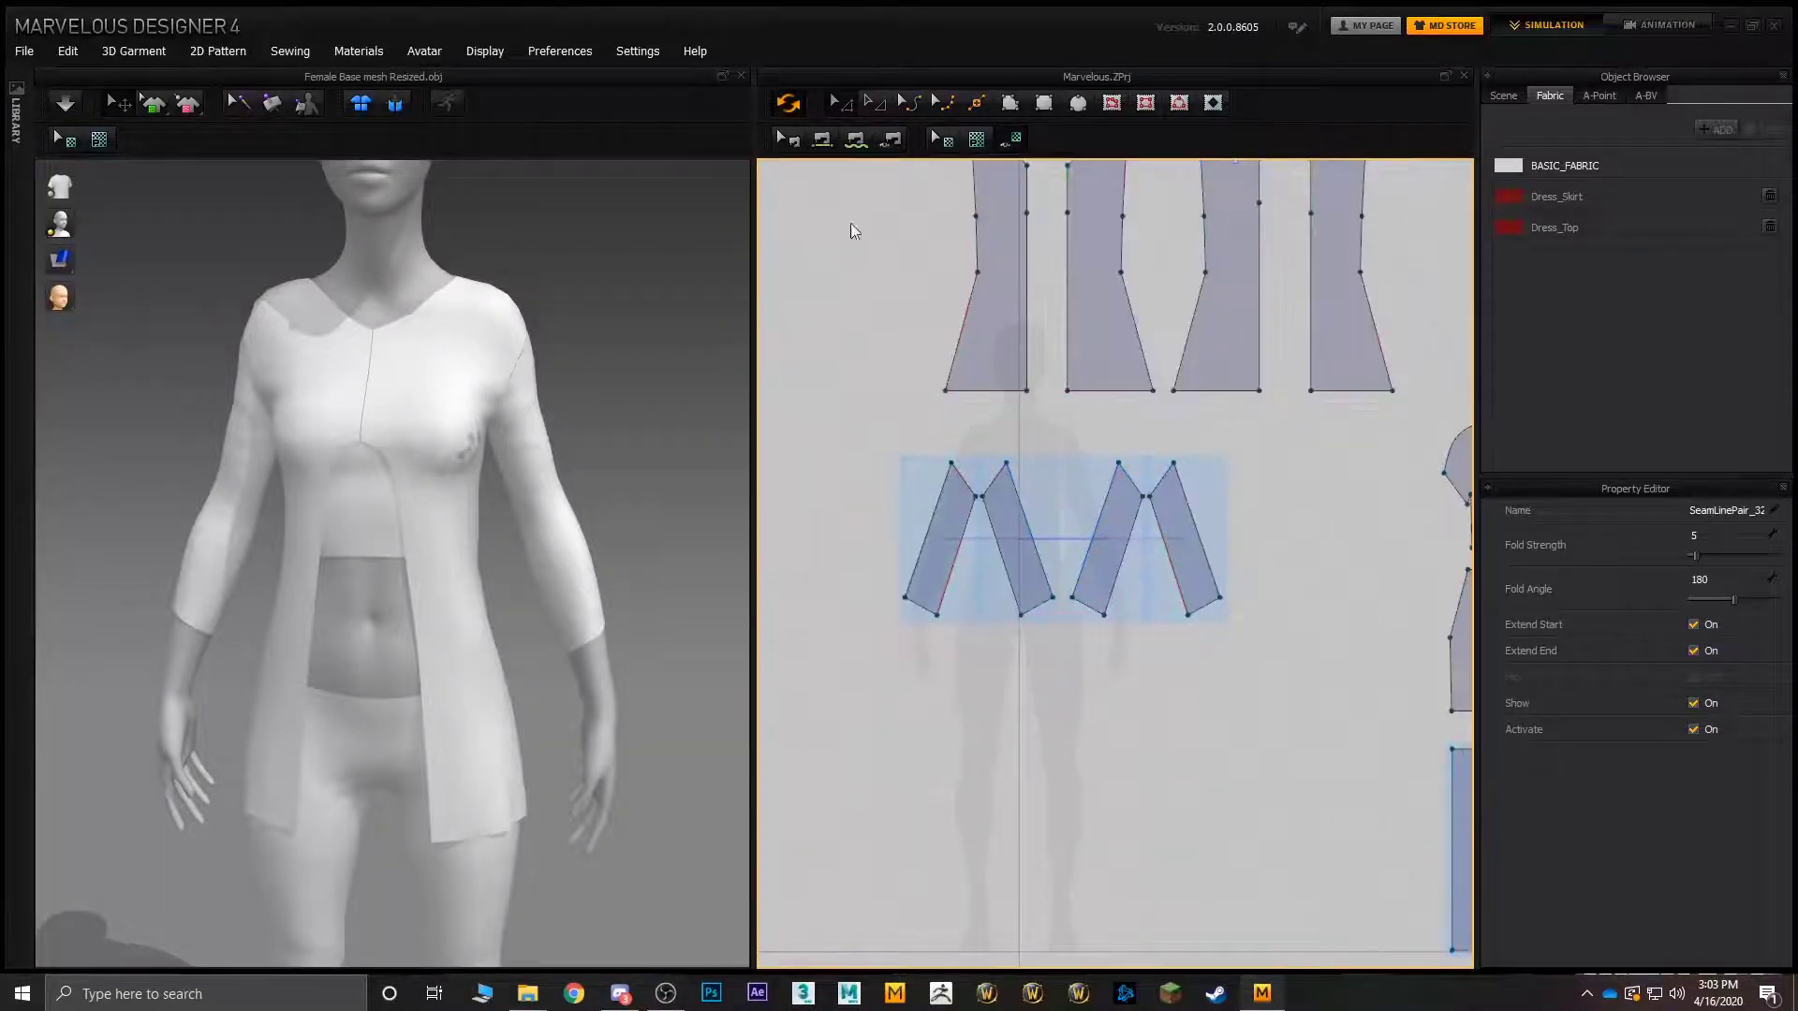
scroll(874, 301, up, 8)
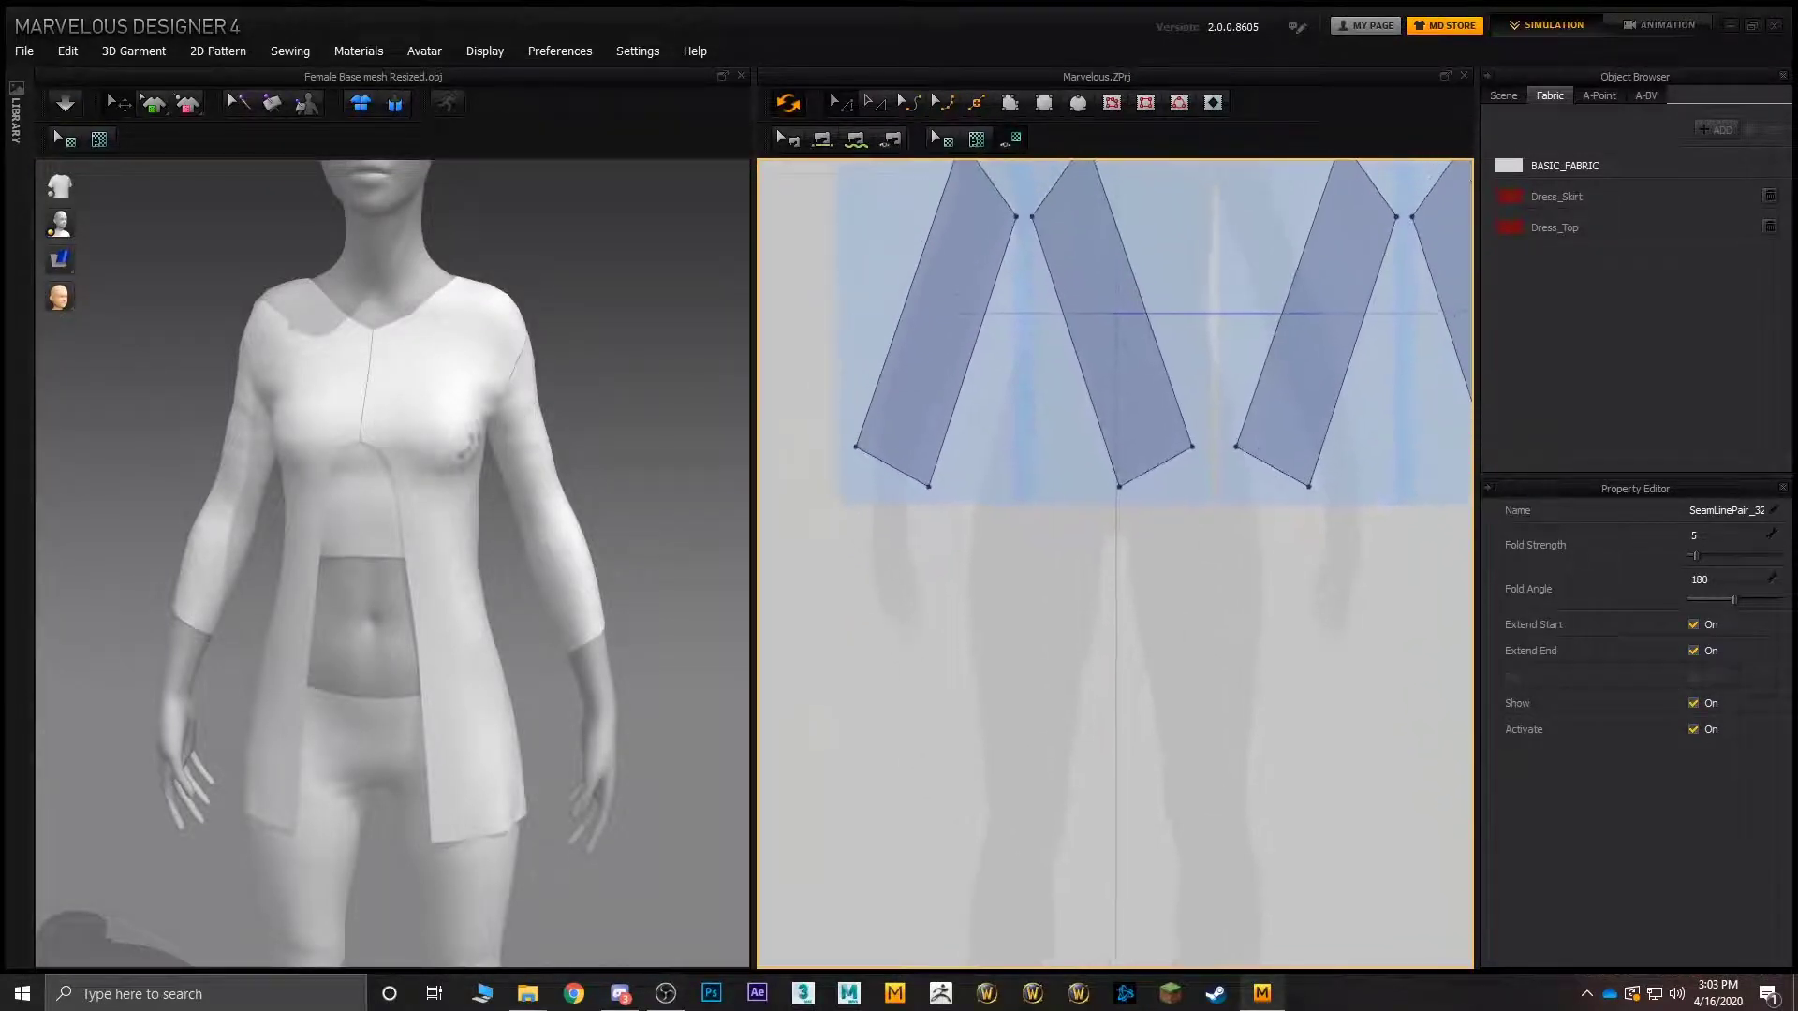
click(905, 558)
click(906, 511)
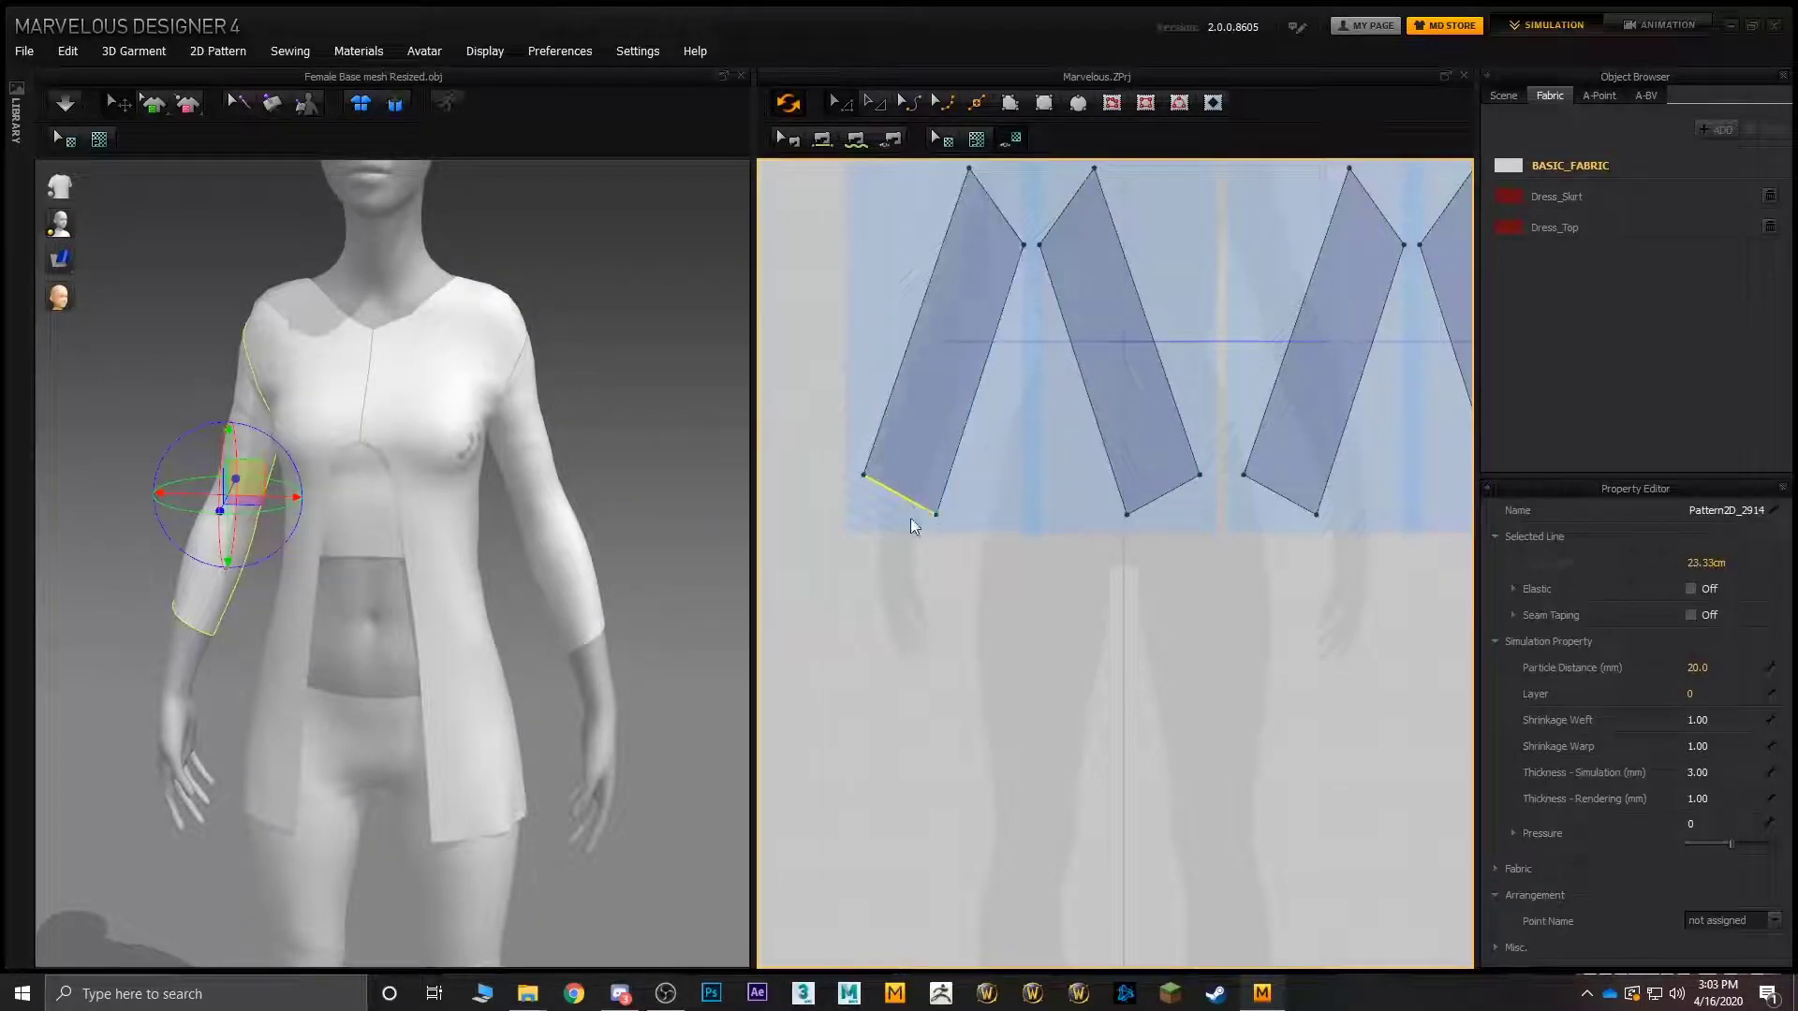
drag(937, 523, 1000, 553)
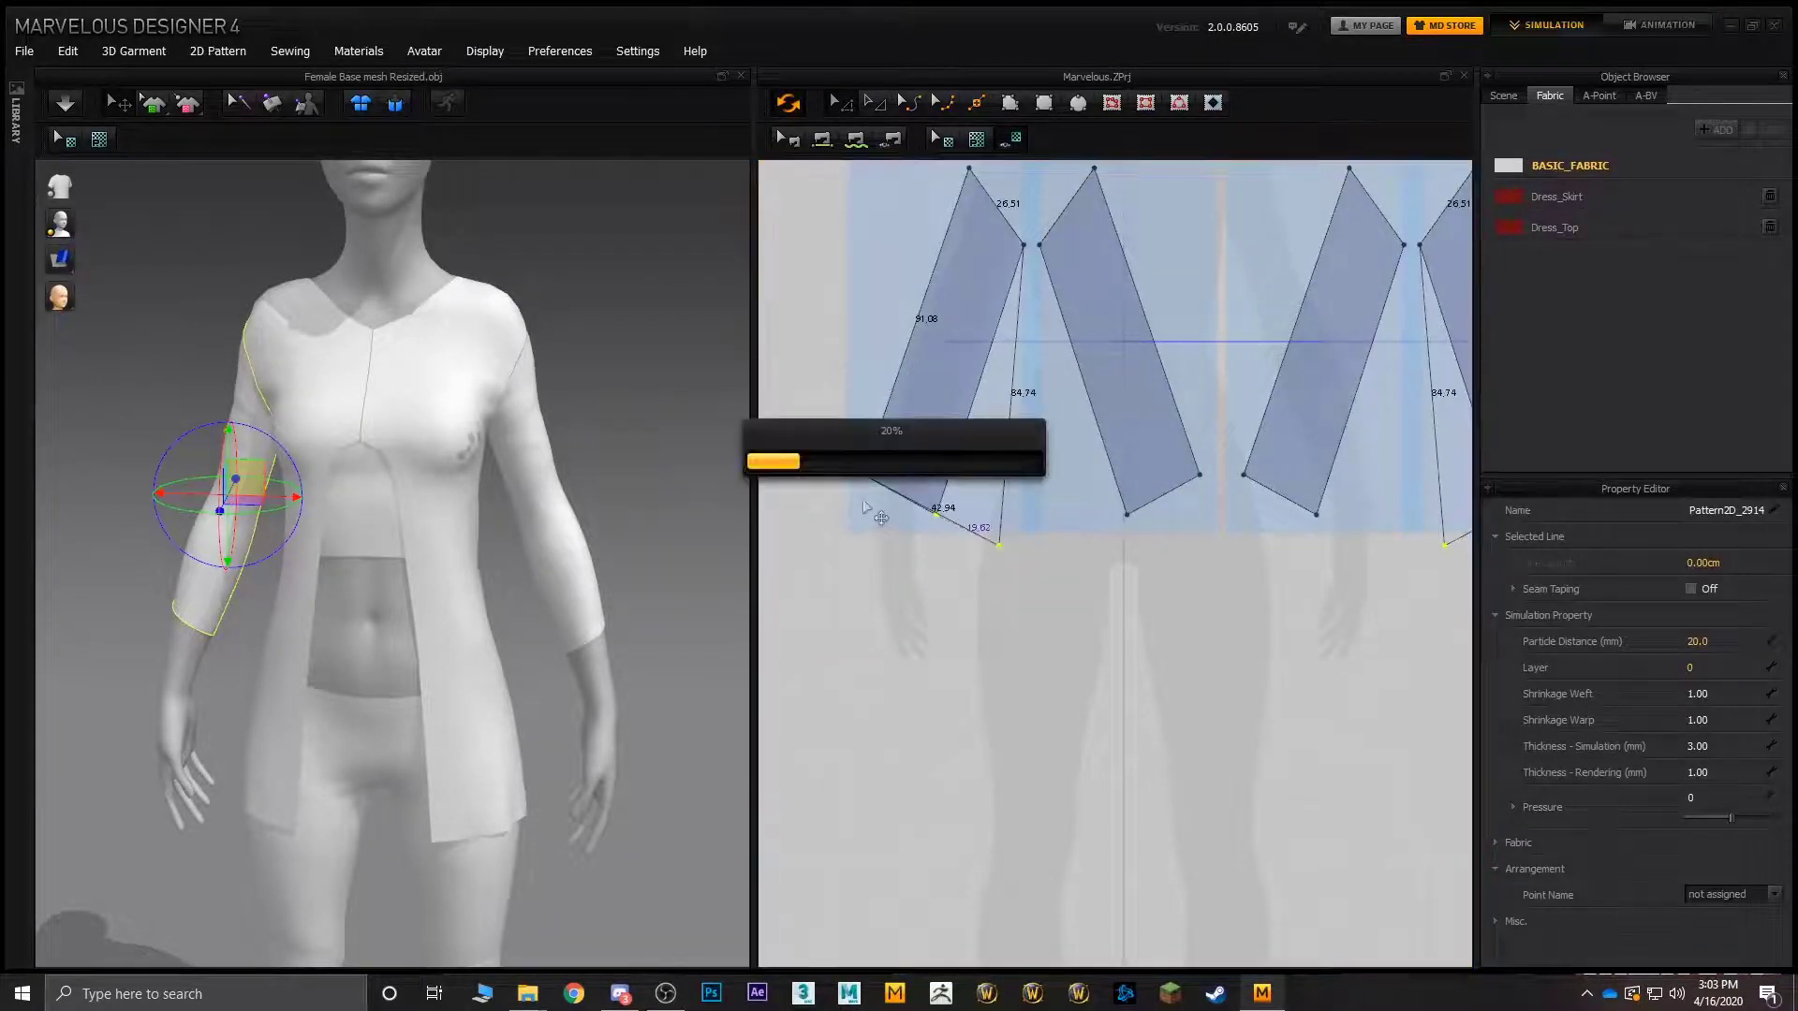
click(861, 478)
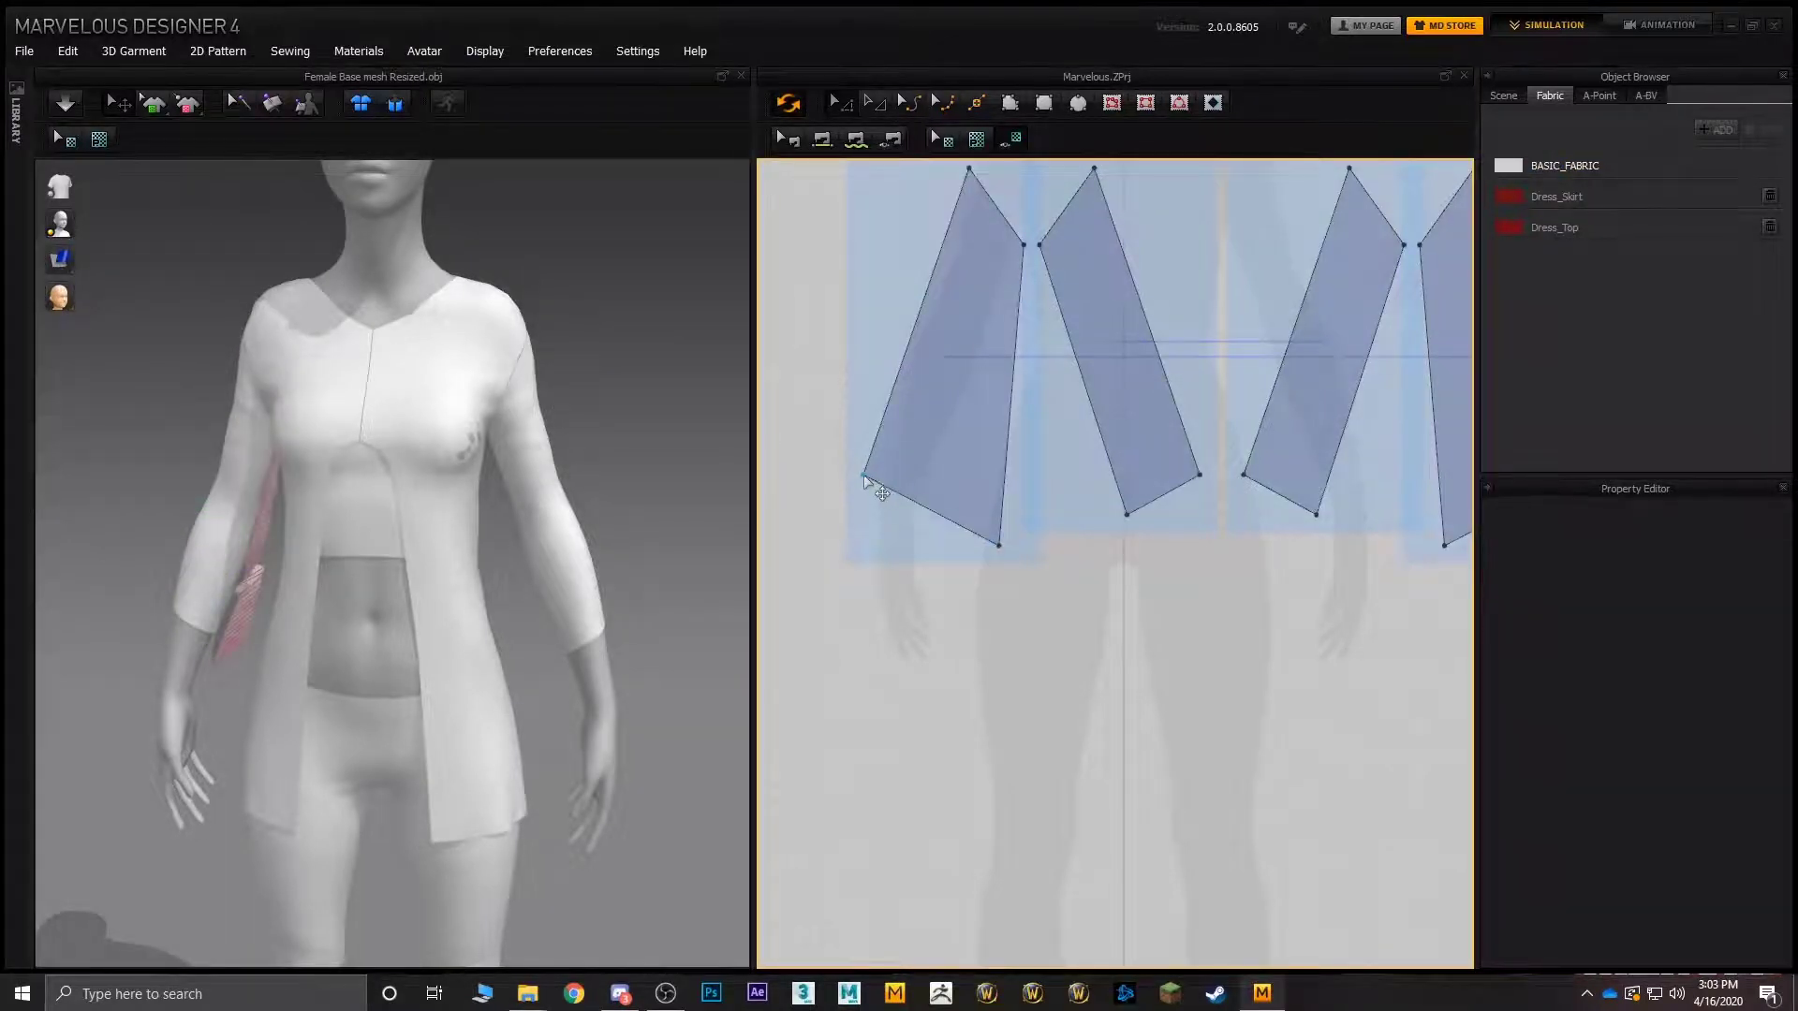
drag(863, 475, 811, 459)
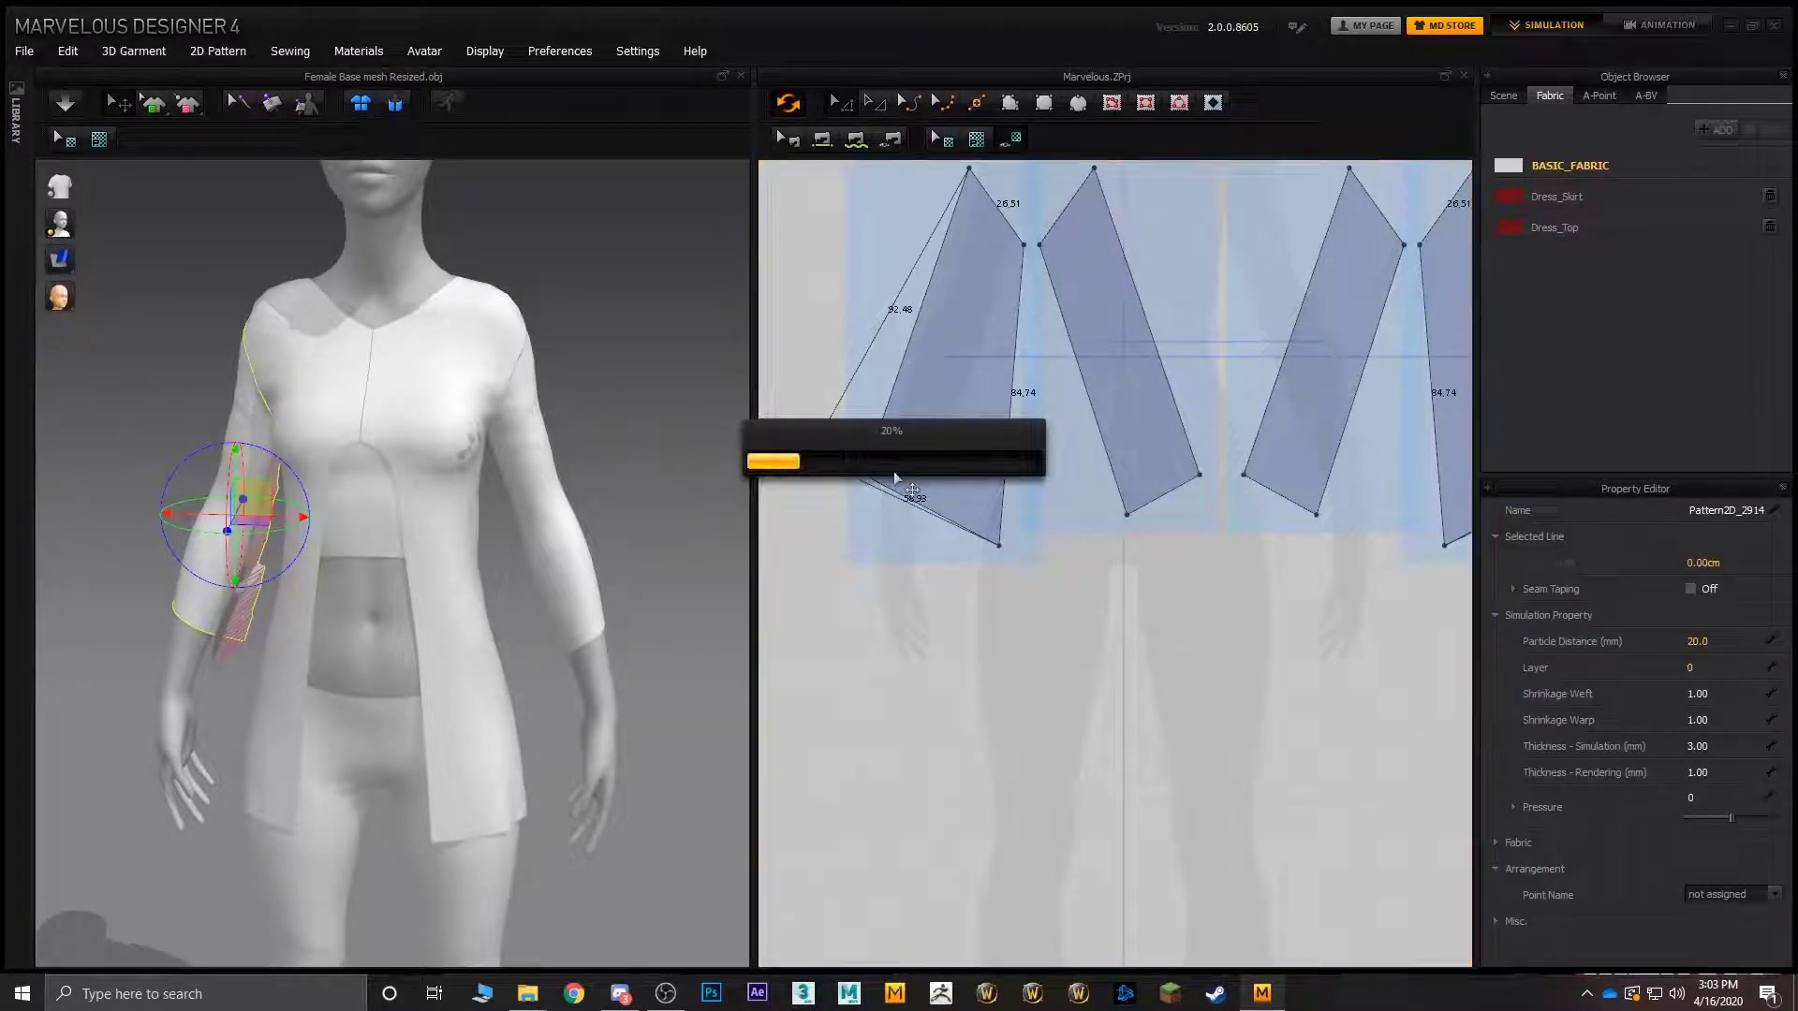
middle_drag(1160, 491, 1084, 499)
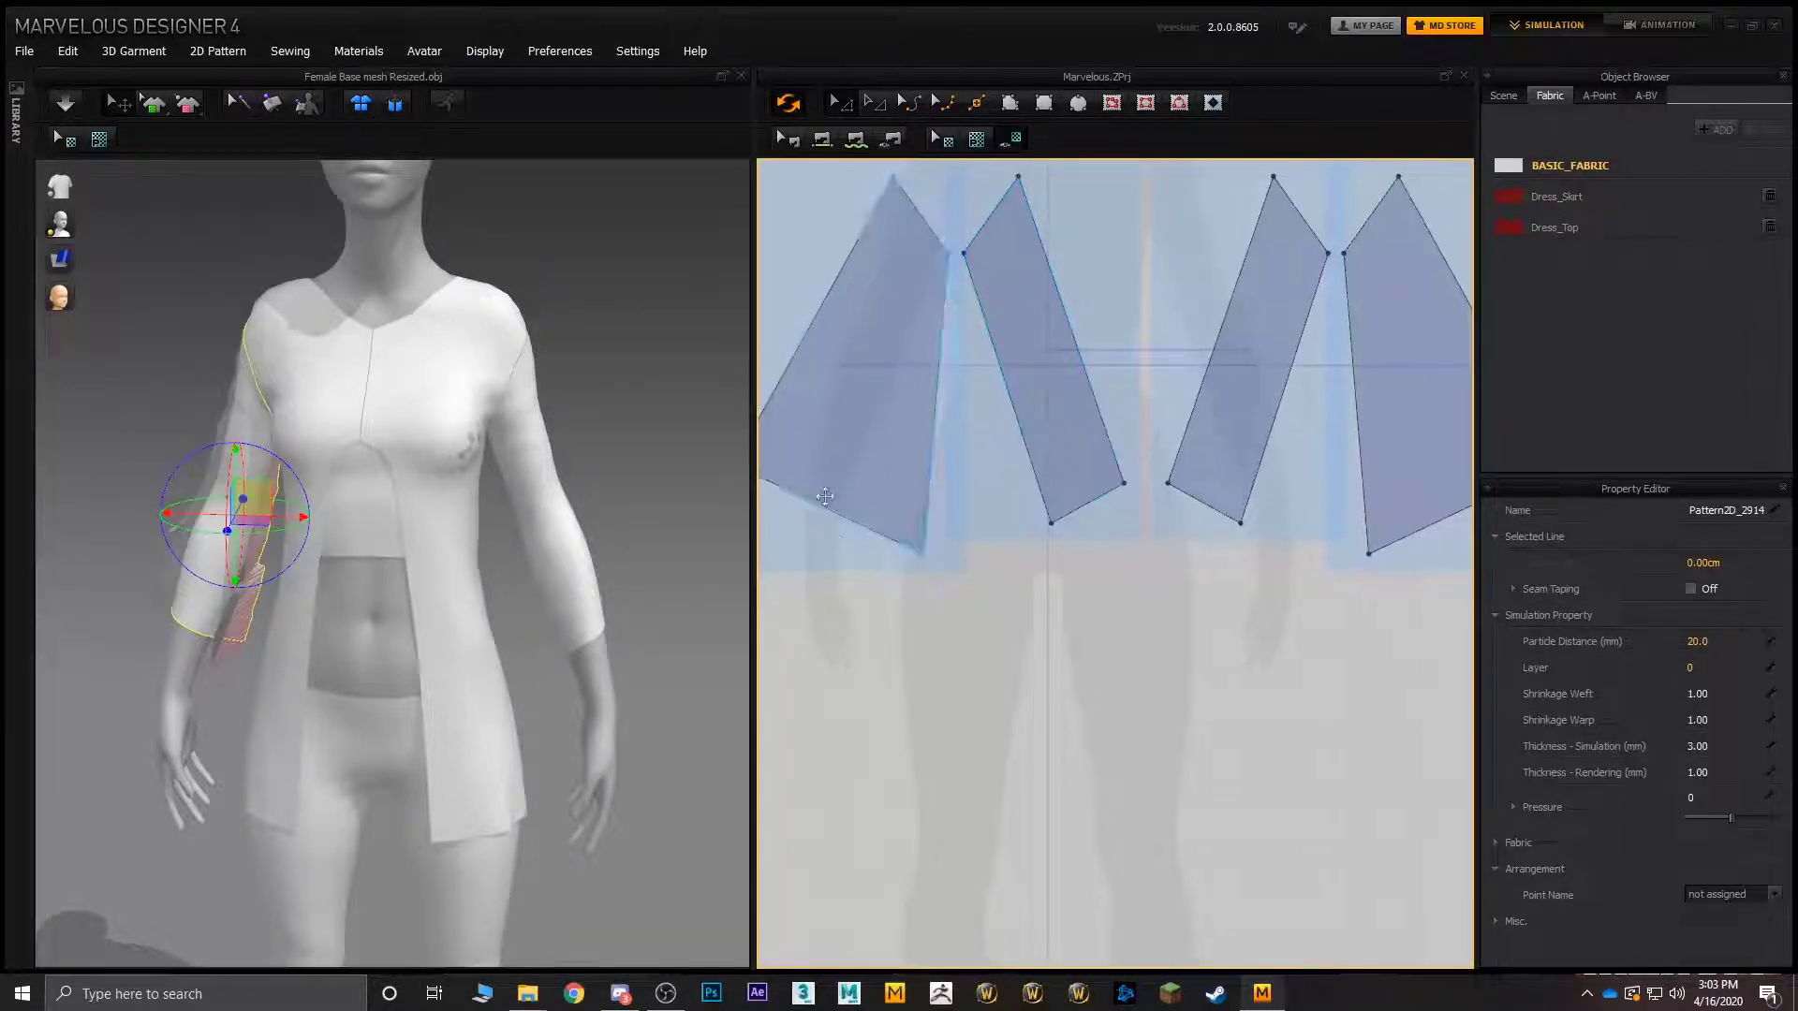
drag(802, 495, 783, 593)
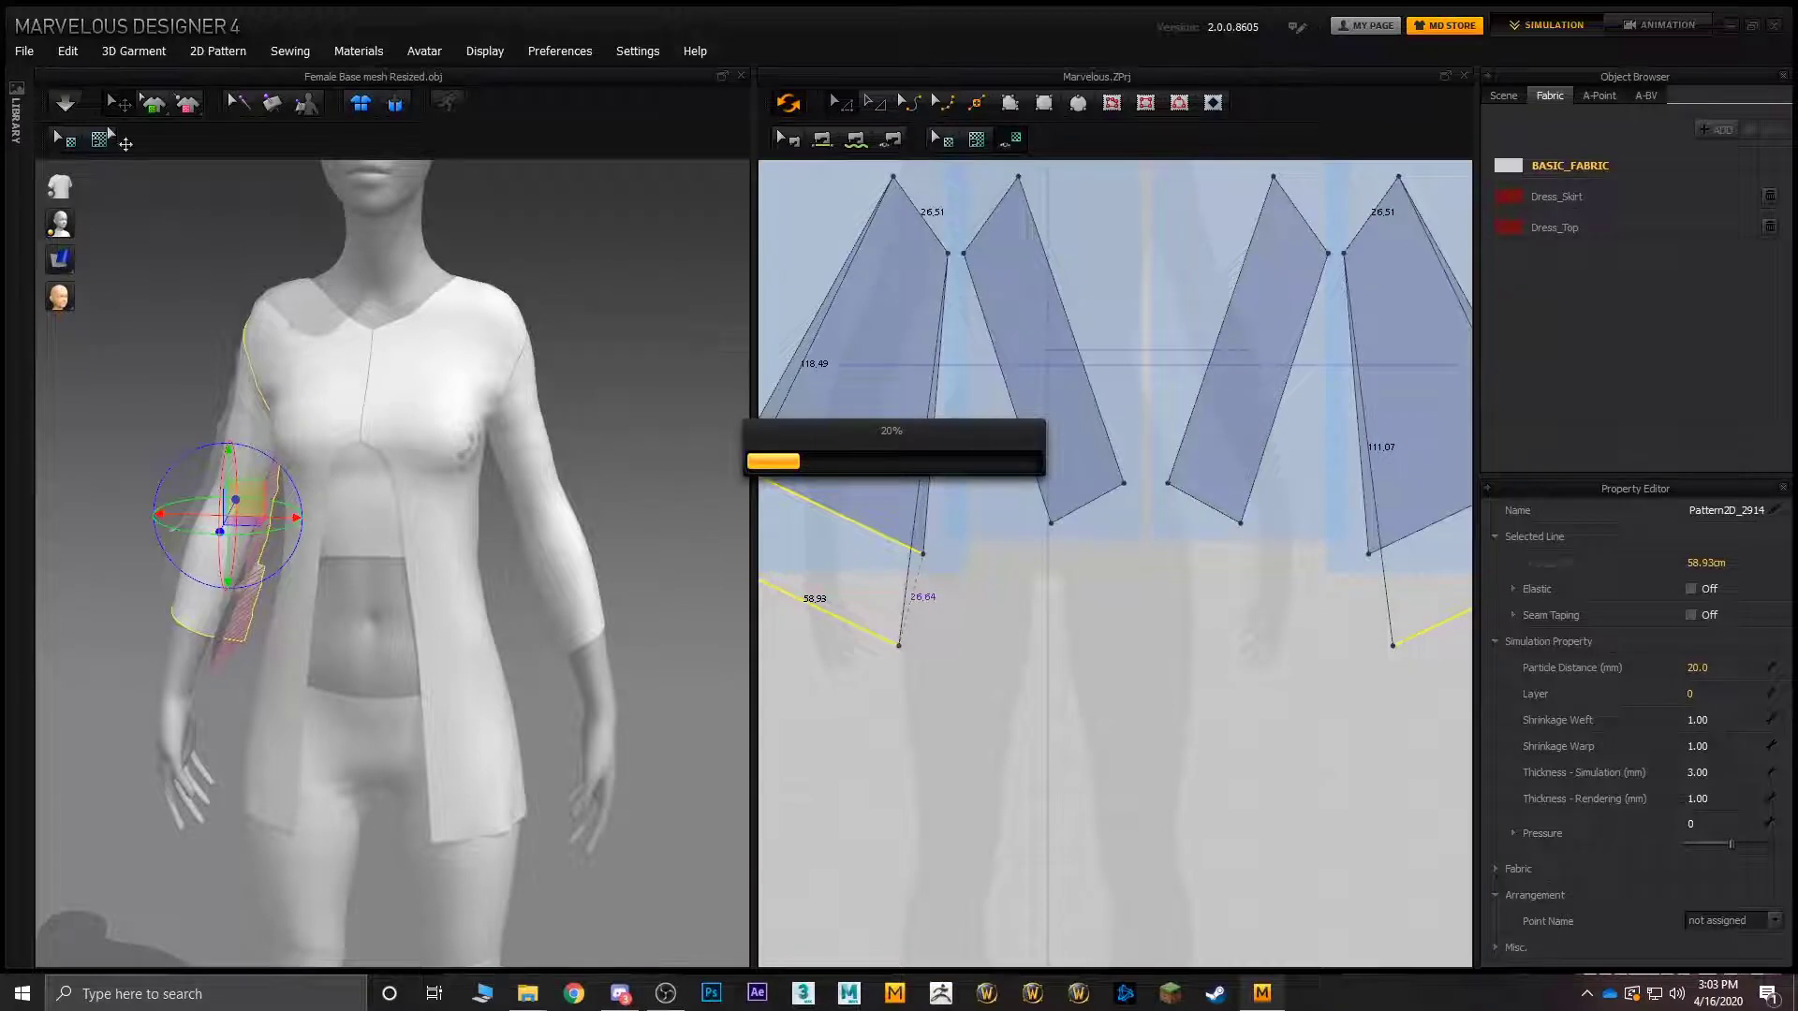
- Simulate the flared right sleeve, pull its bunched cloth near the wrist to smooth it, and stop the simulation
click(65, 103)
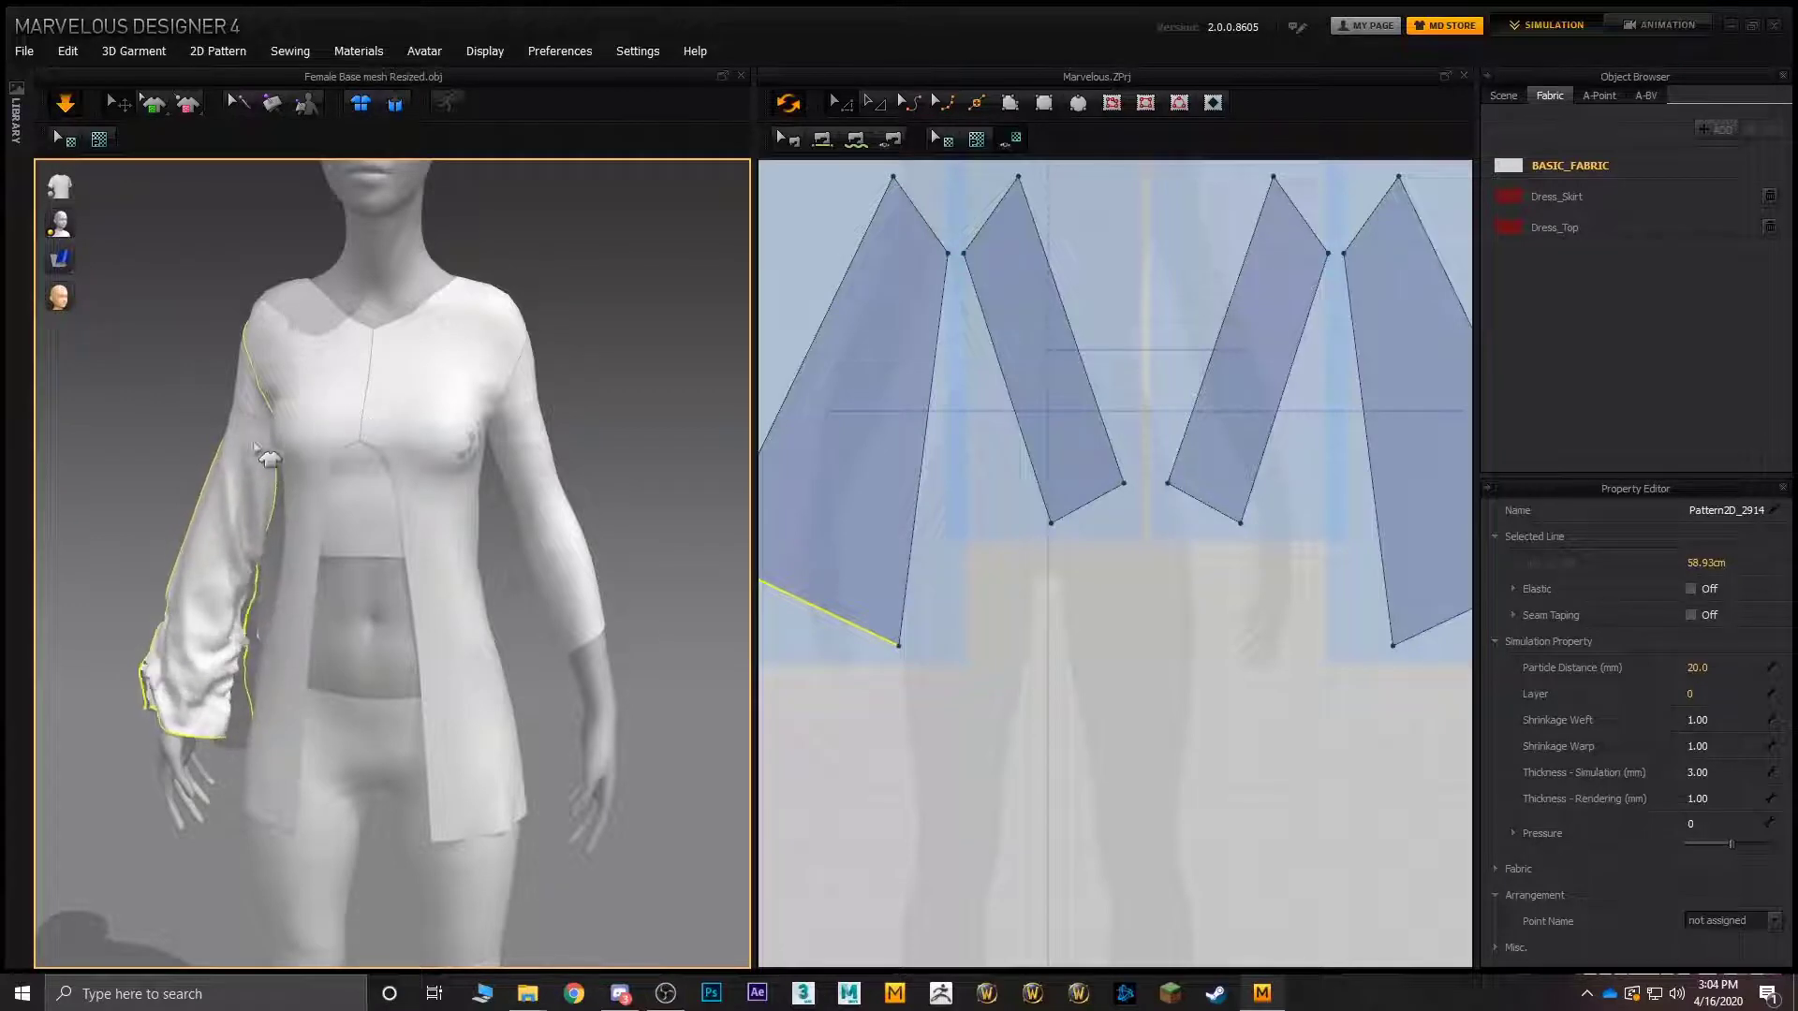
right_drag(358, 417, 273, 441)
middle_drag(323, 413, 481, 256)
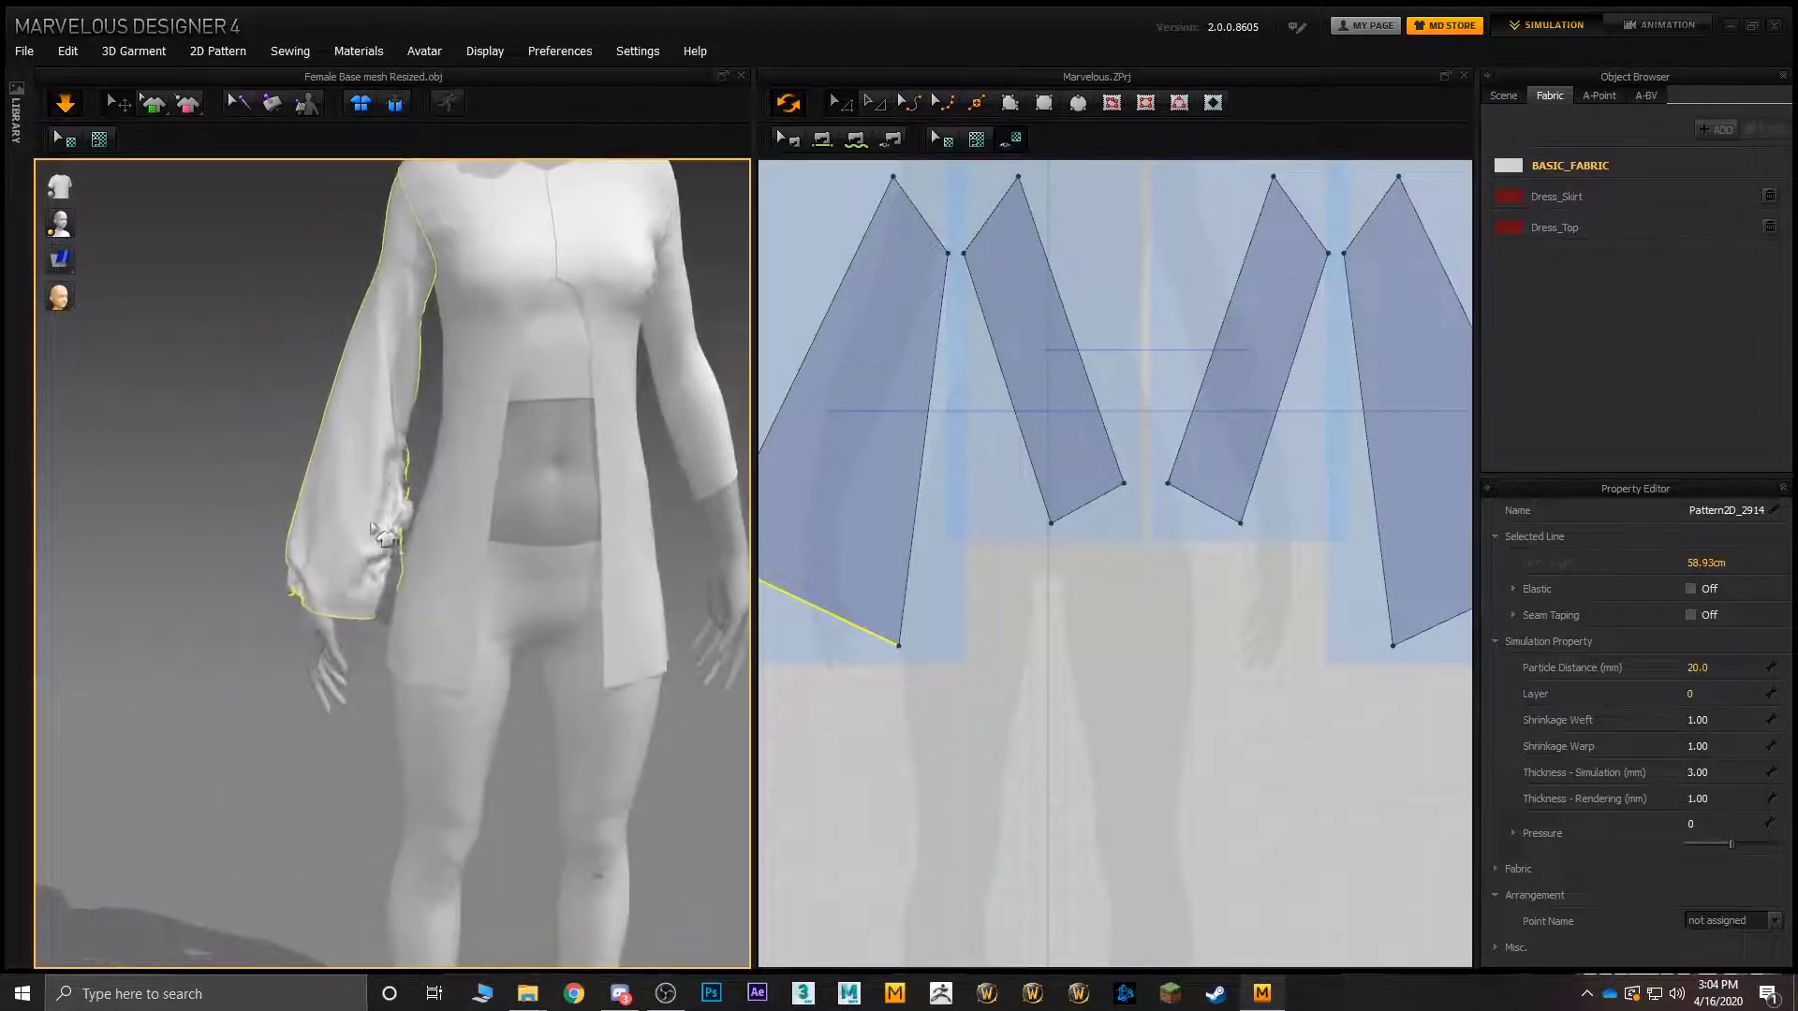
drag(333, 577, 426, 592)
mouse_move(426, 592)
right_down()
mouse_move(285, 590)
mouse_move(771, 592)
mouse_move(380, 575)
mouse_move(395, 581)
right_up()
drag(395, 580, 379, 584)
middle_drag(999, 497, 1060, 505)
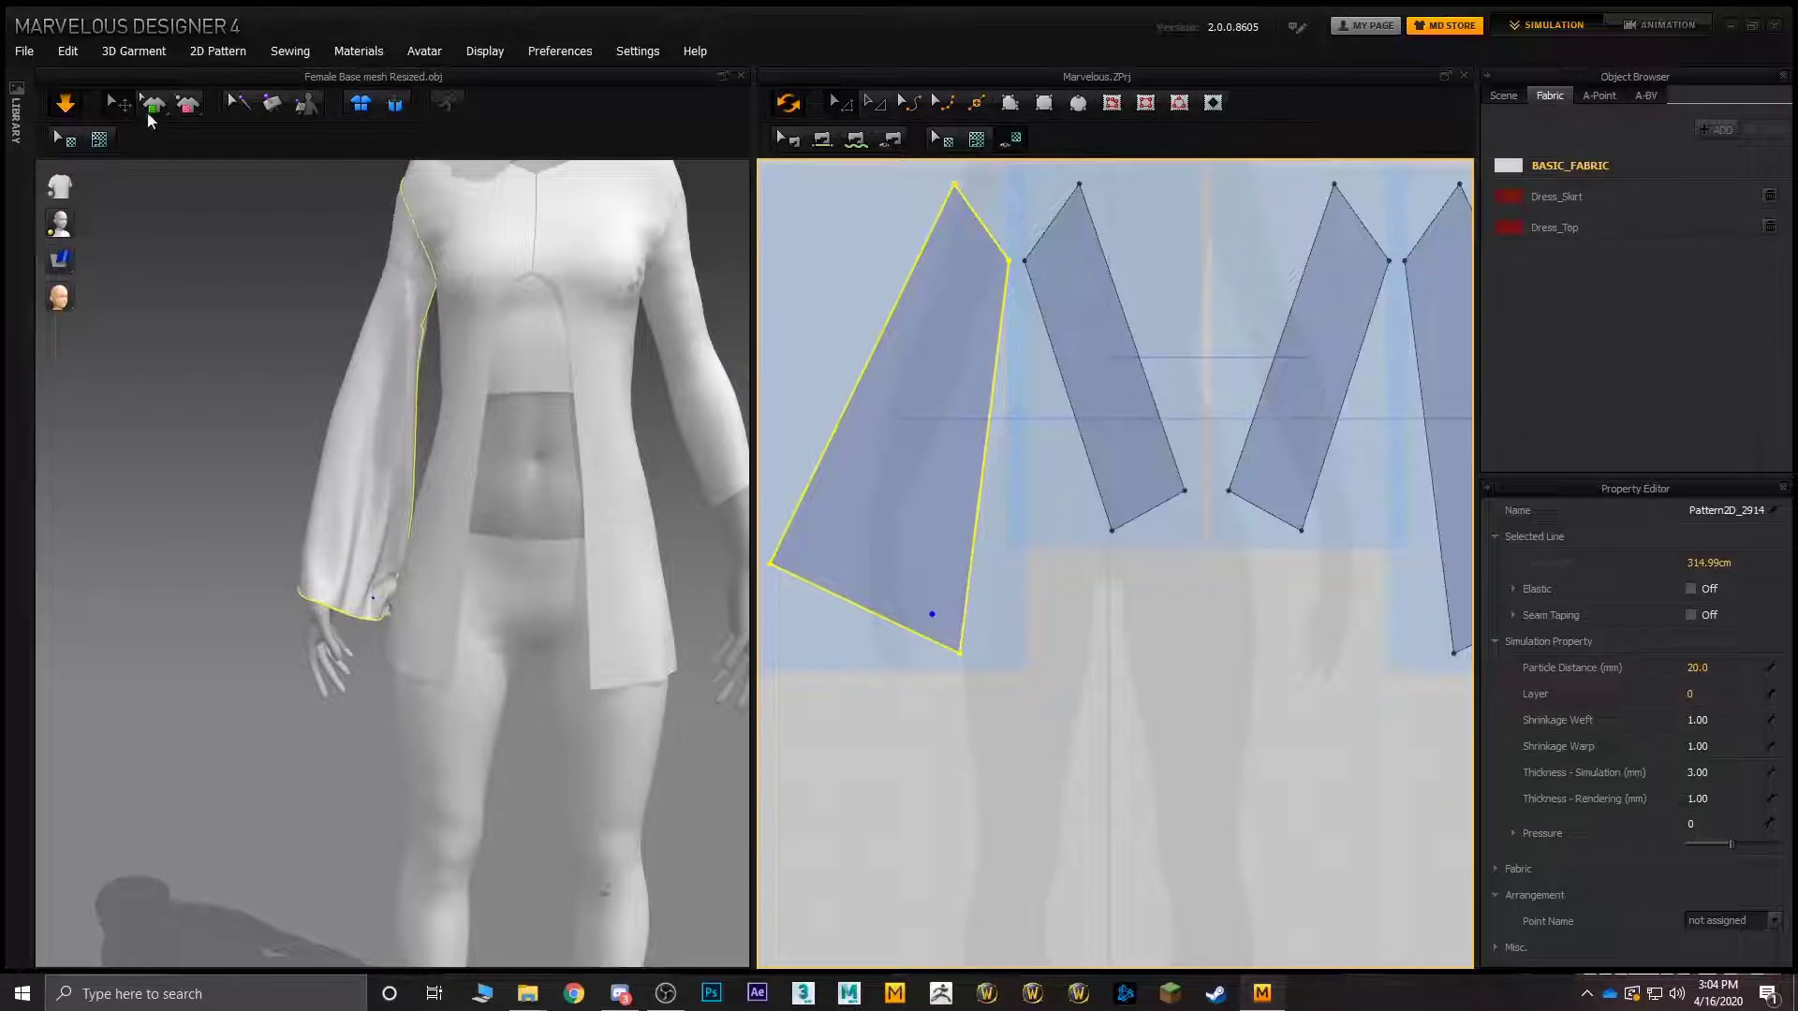
click(66, 105)
- Narrow the flared right sleeve pattern's hem to about 41 cm by moving both lower corners inward
click(1008, 684)
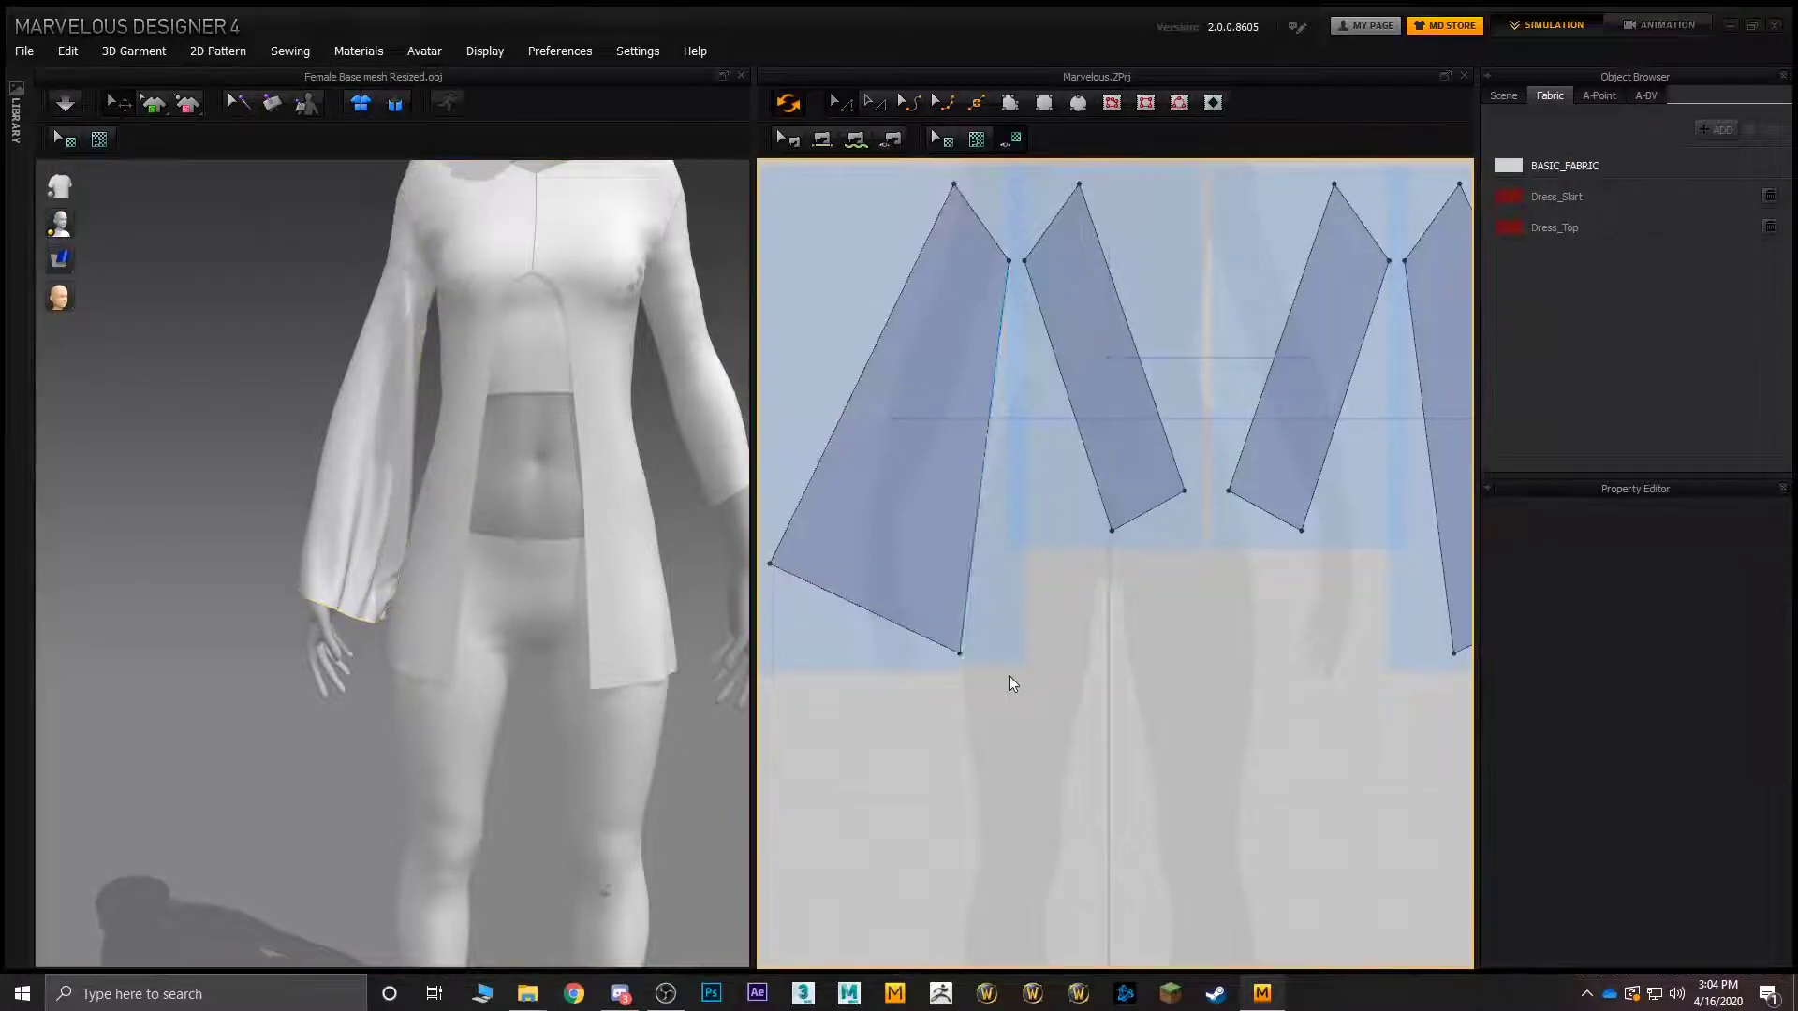
click(957, 653)
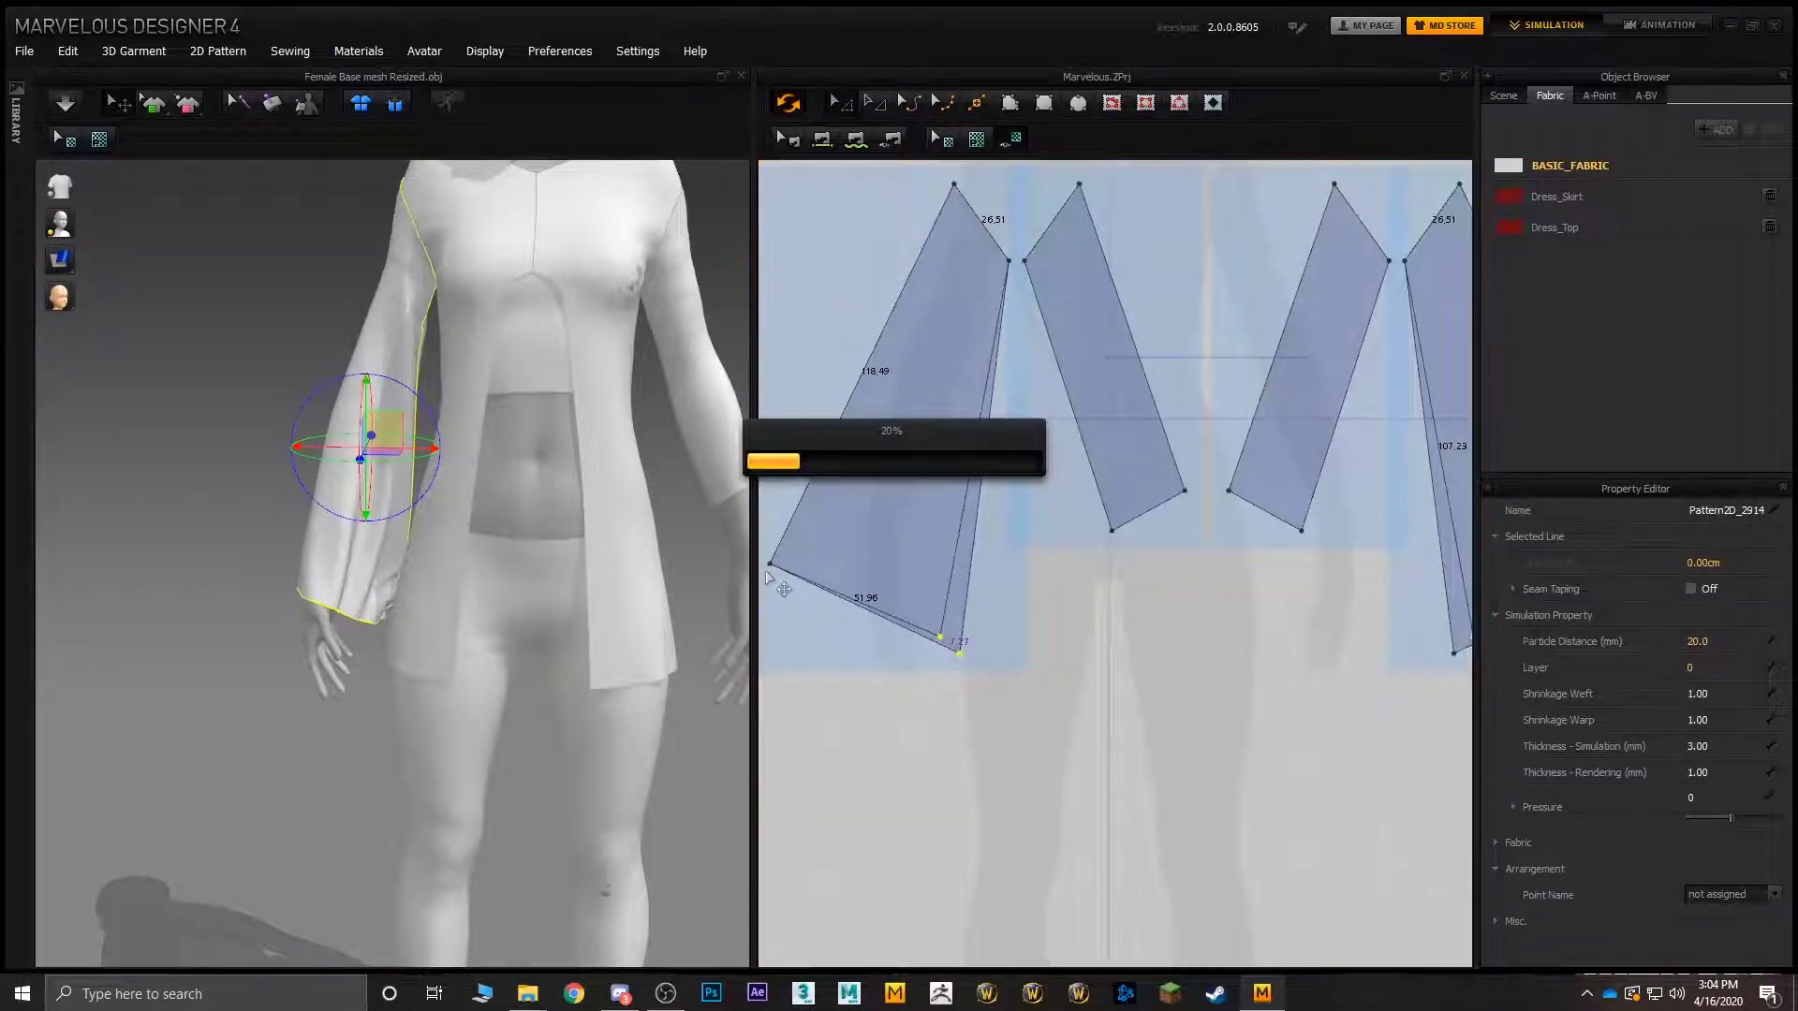
drag(772, 565, 803, 581)
click(805, 583)
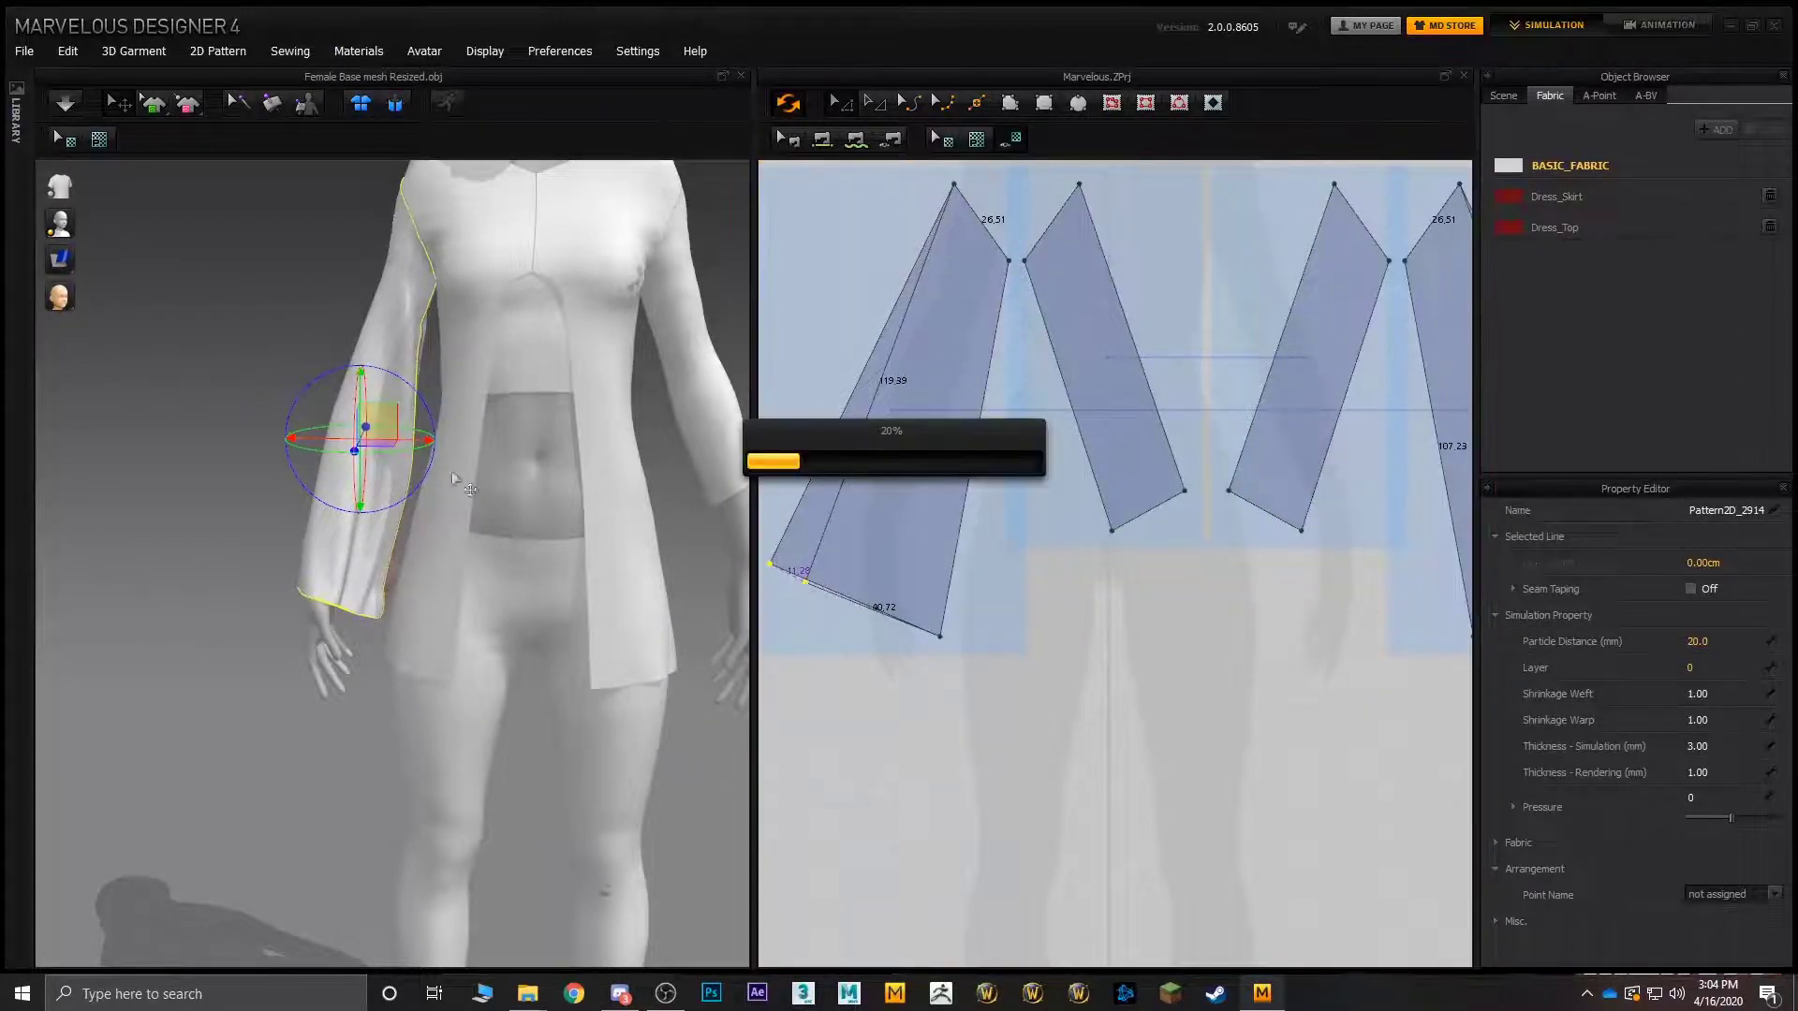
- Simulate the narrowed right sleeve, inspect the garment from the back and front, and clear the pattern selection
click(72, 89)
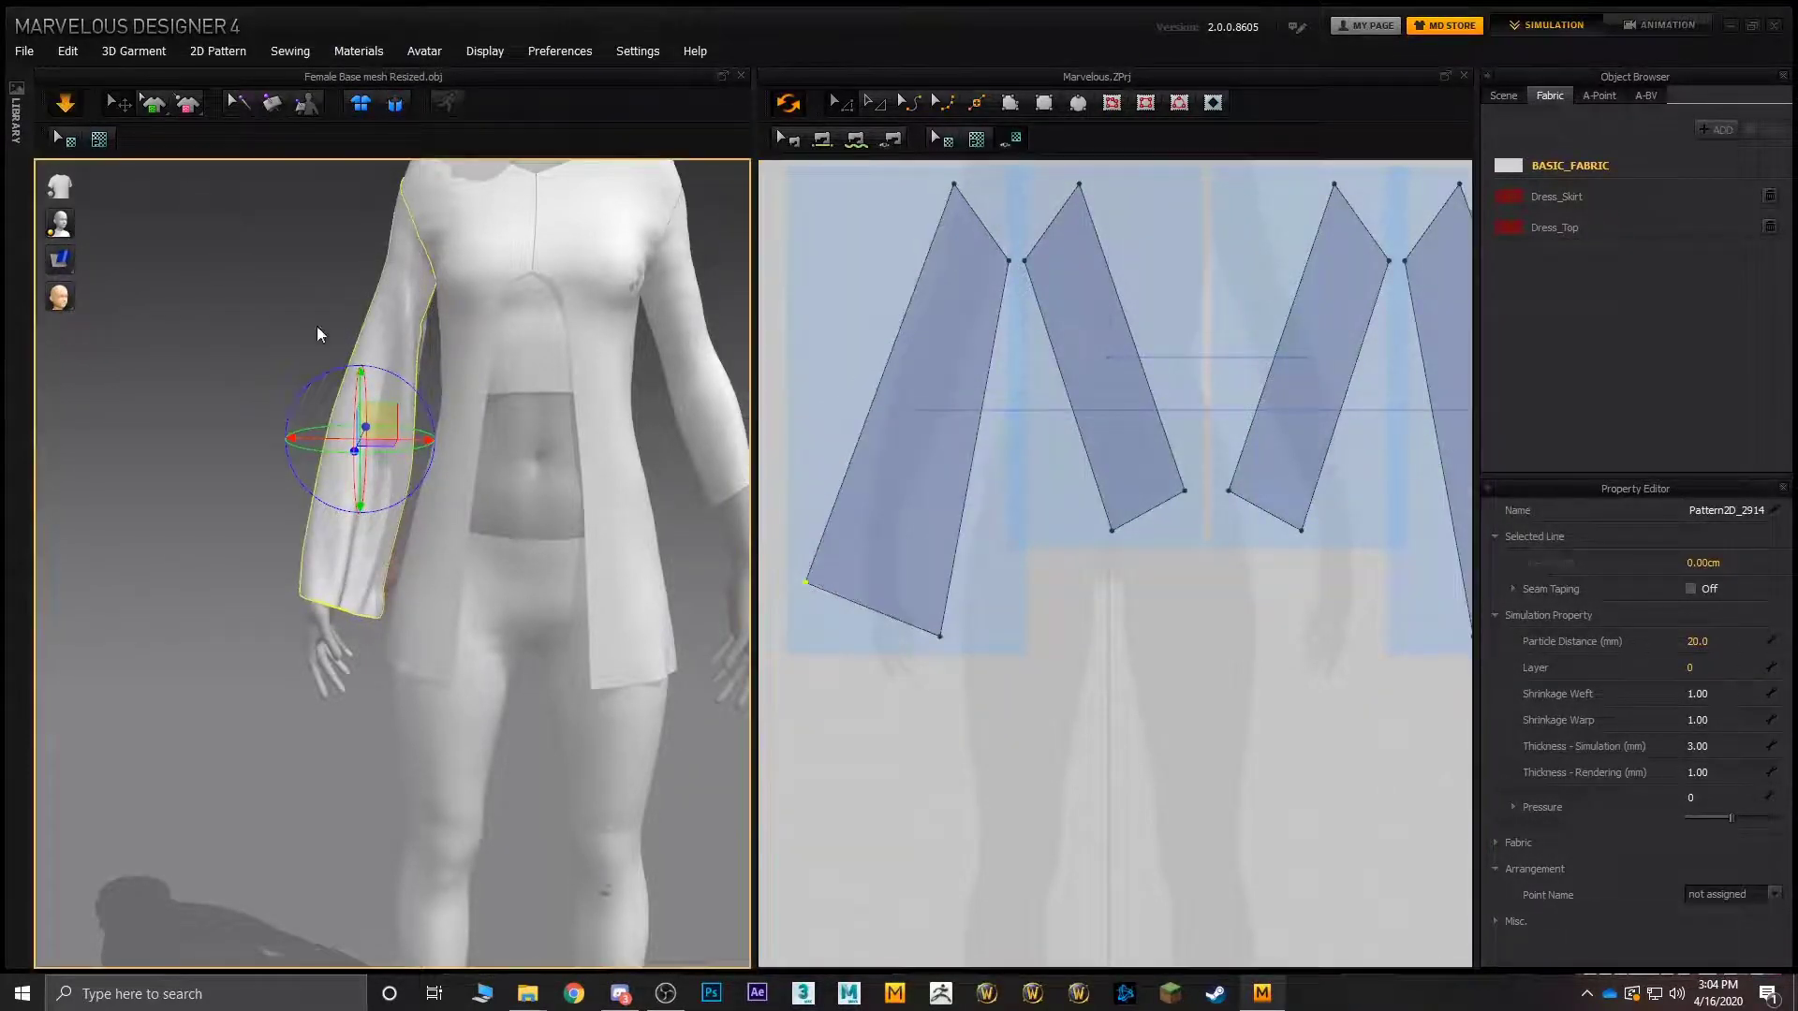
right_drag(337, 374, 654, 413)
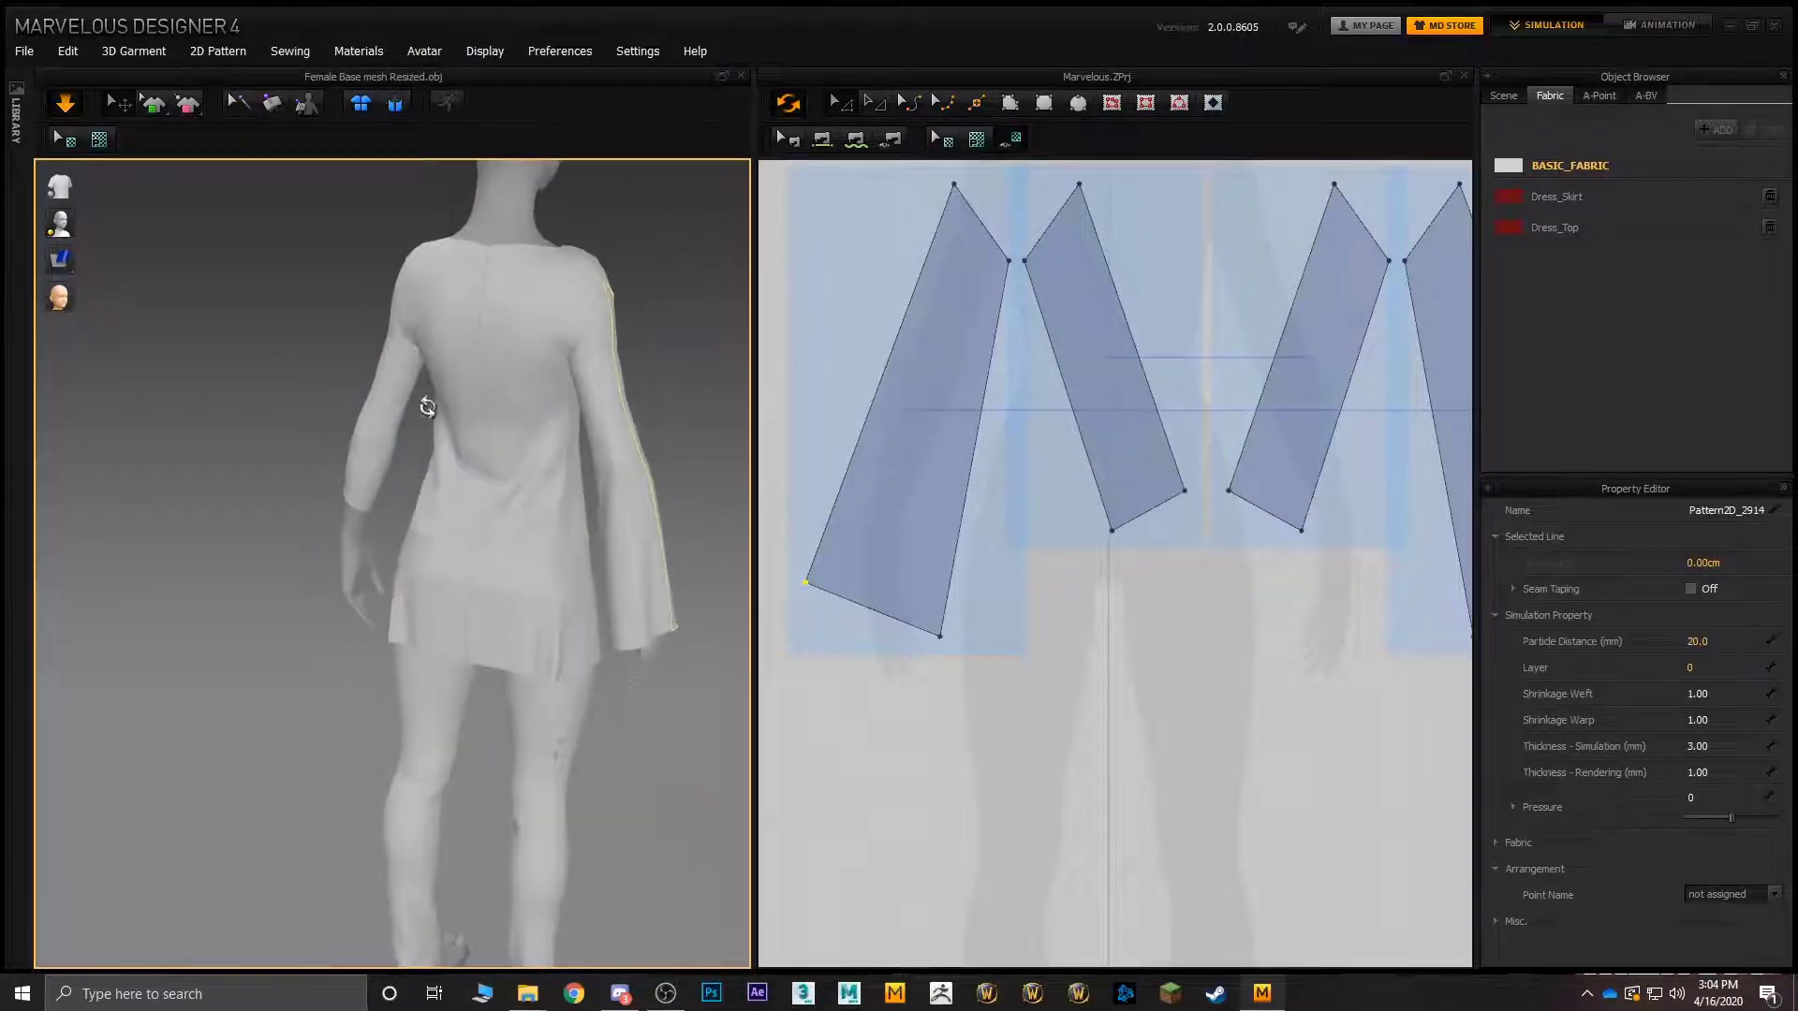
right_drag(422, 406, 112, 412)
scroll(432, 348, down, 3)
middle_drag(433, 345, 373, 329)
middle_drag(1056, 506, 856, 496)
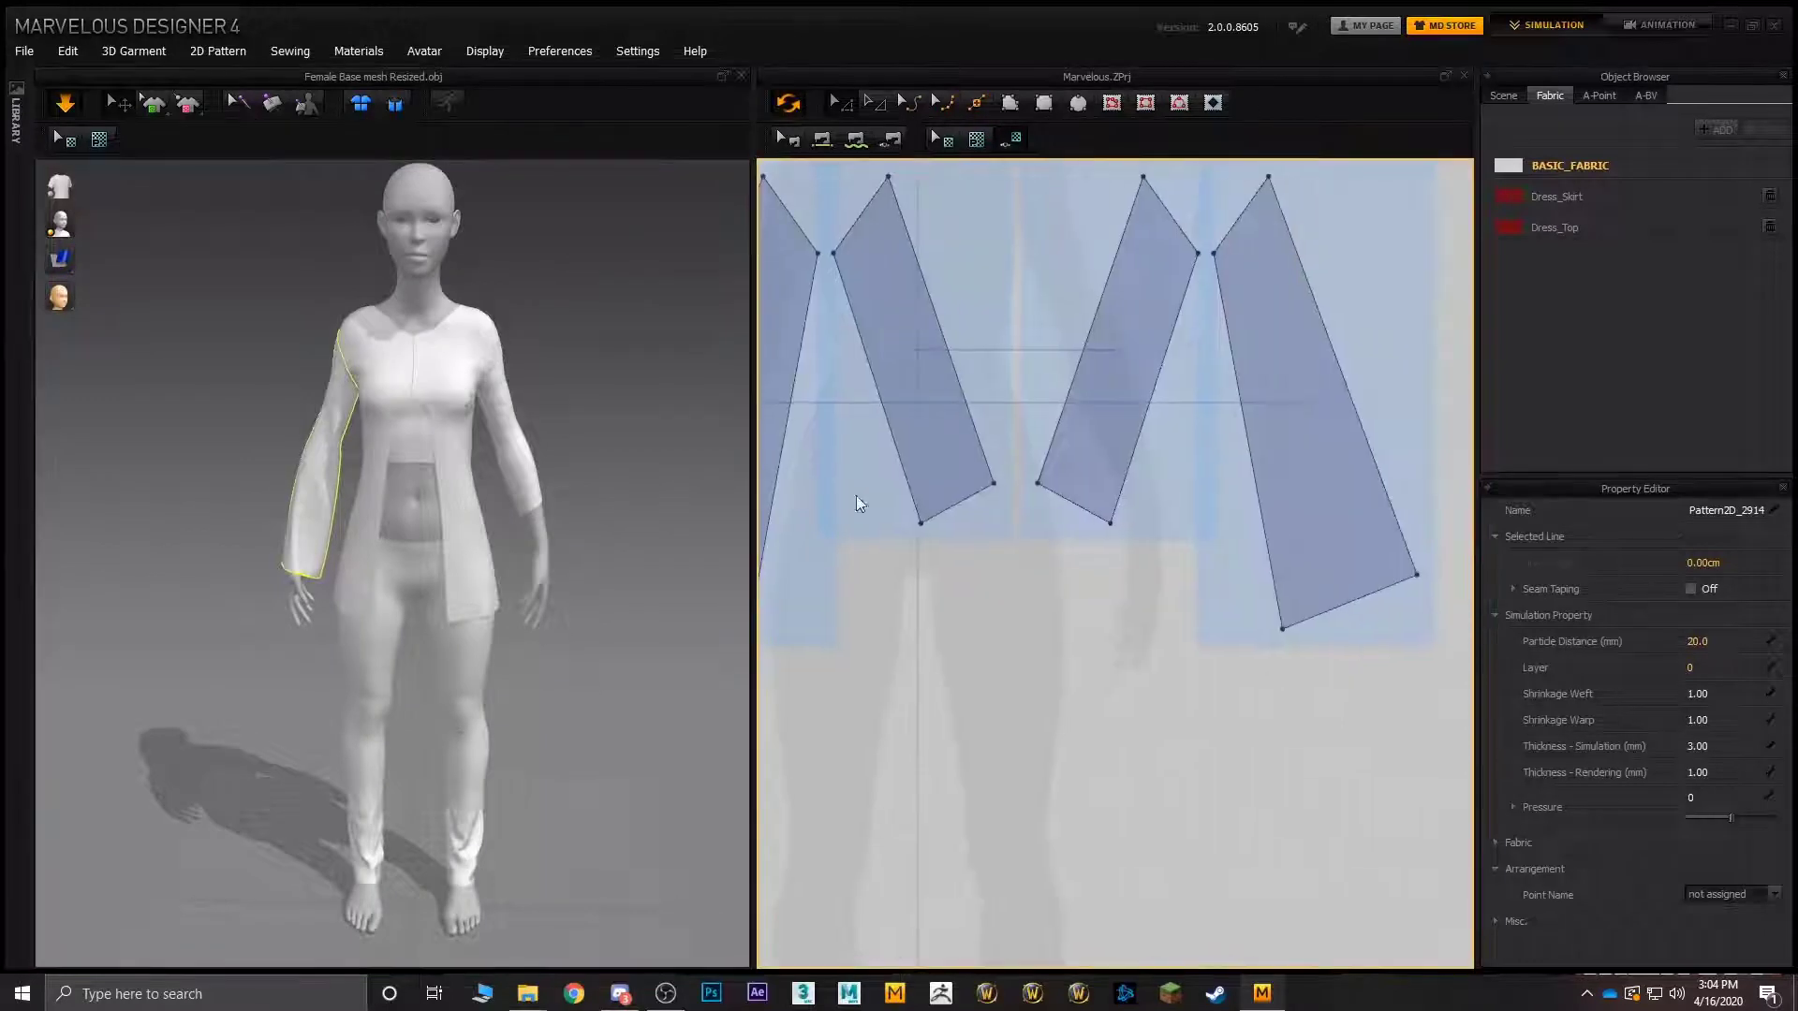
click(1003, 538)
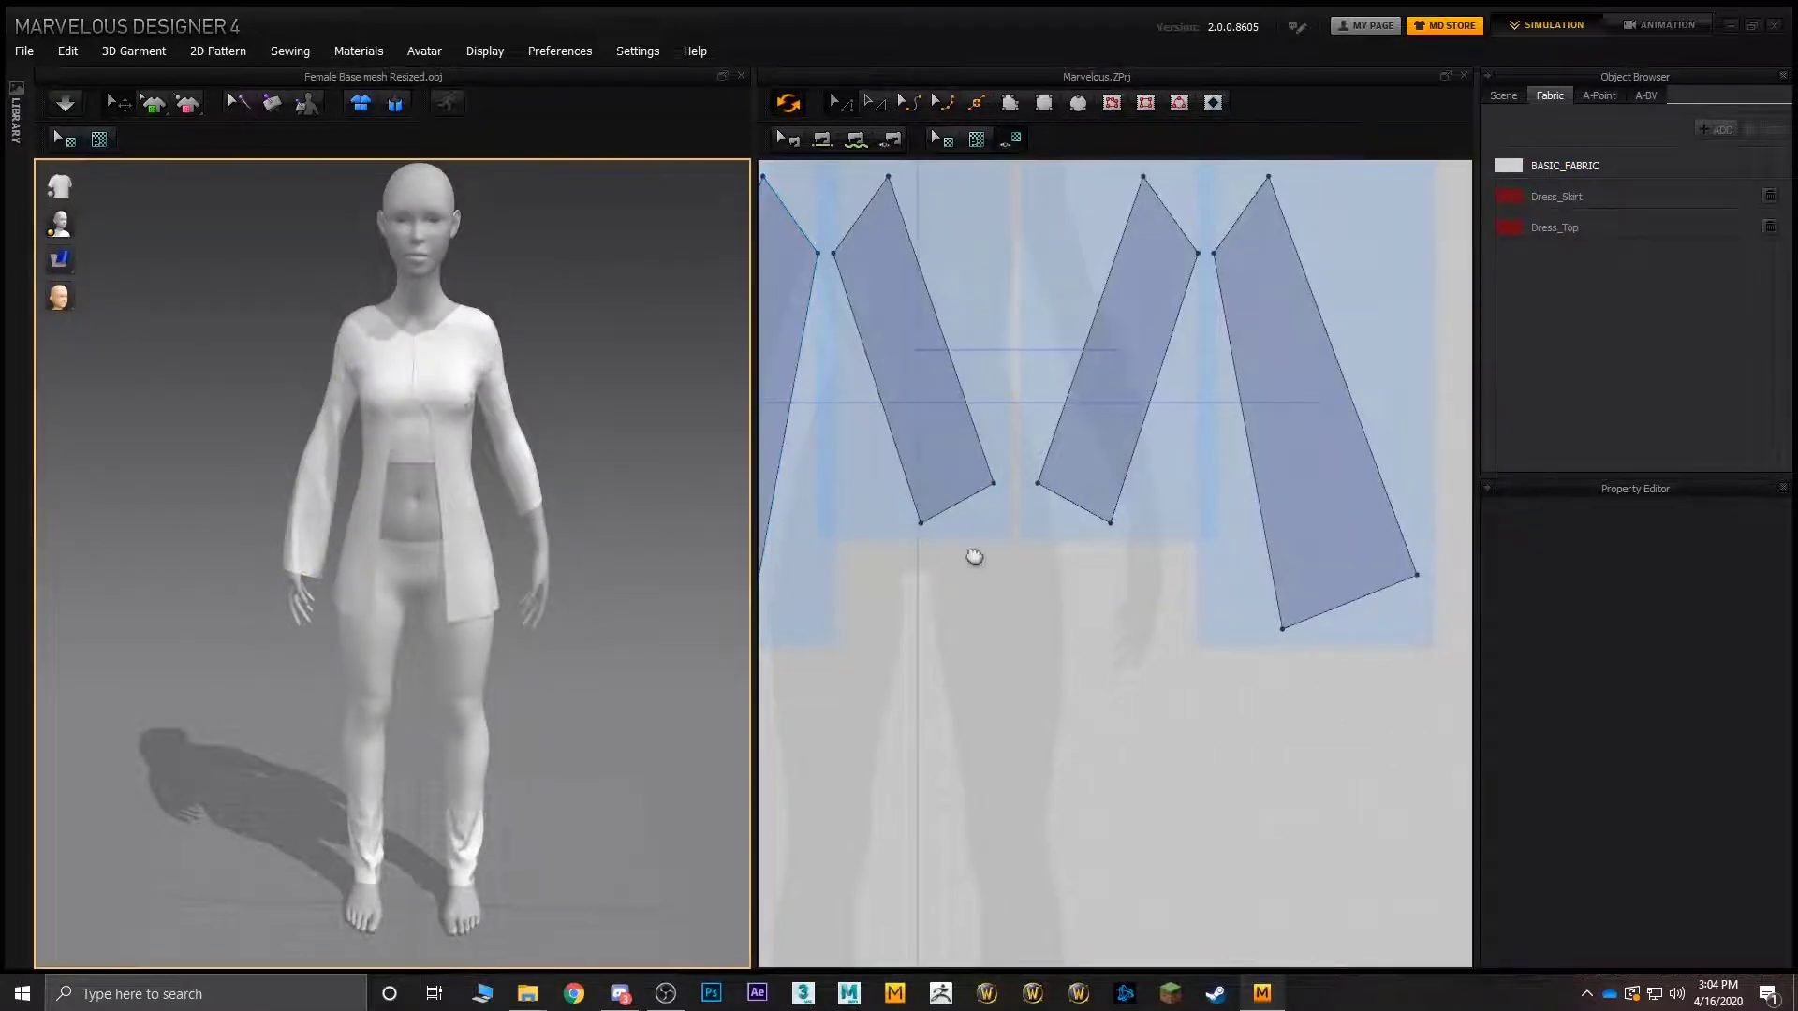
- Lengthen the left sleeve by moving the hem edge of its narrower pattern piece down and inward, toward the opposite pair
right_drag(971, 554, 1020, 515)
click(1042, 484)
click(1053, 483)
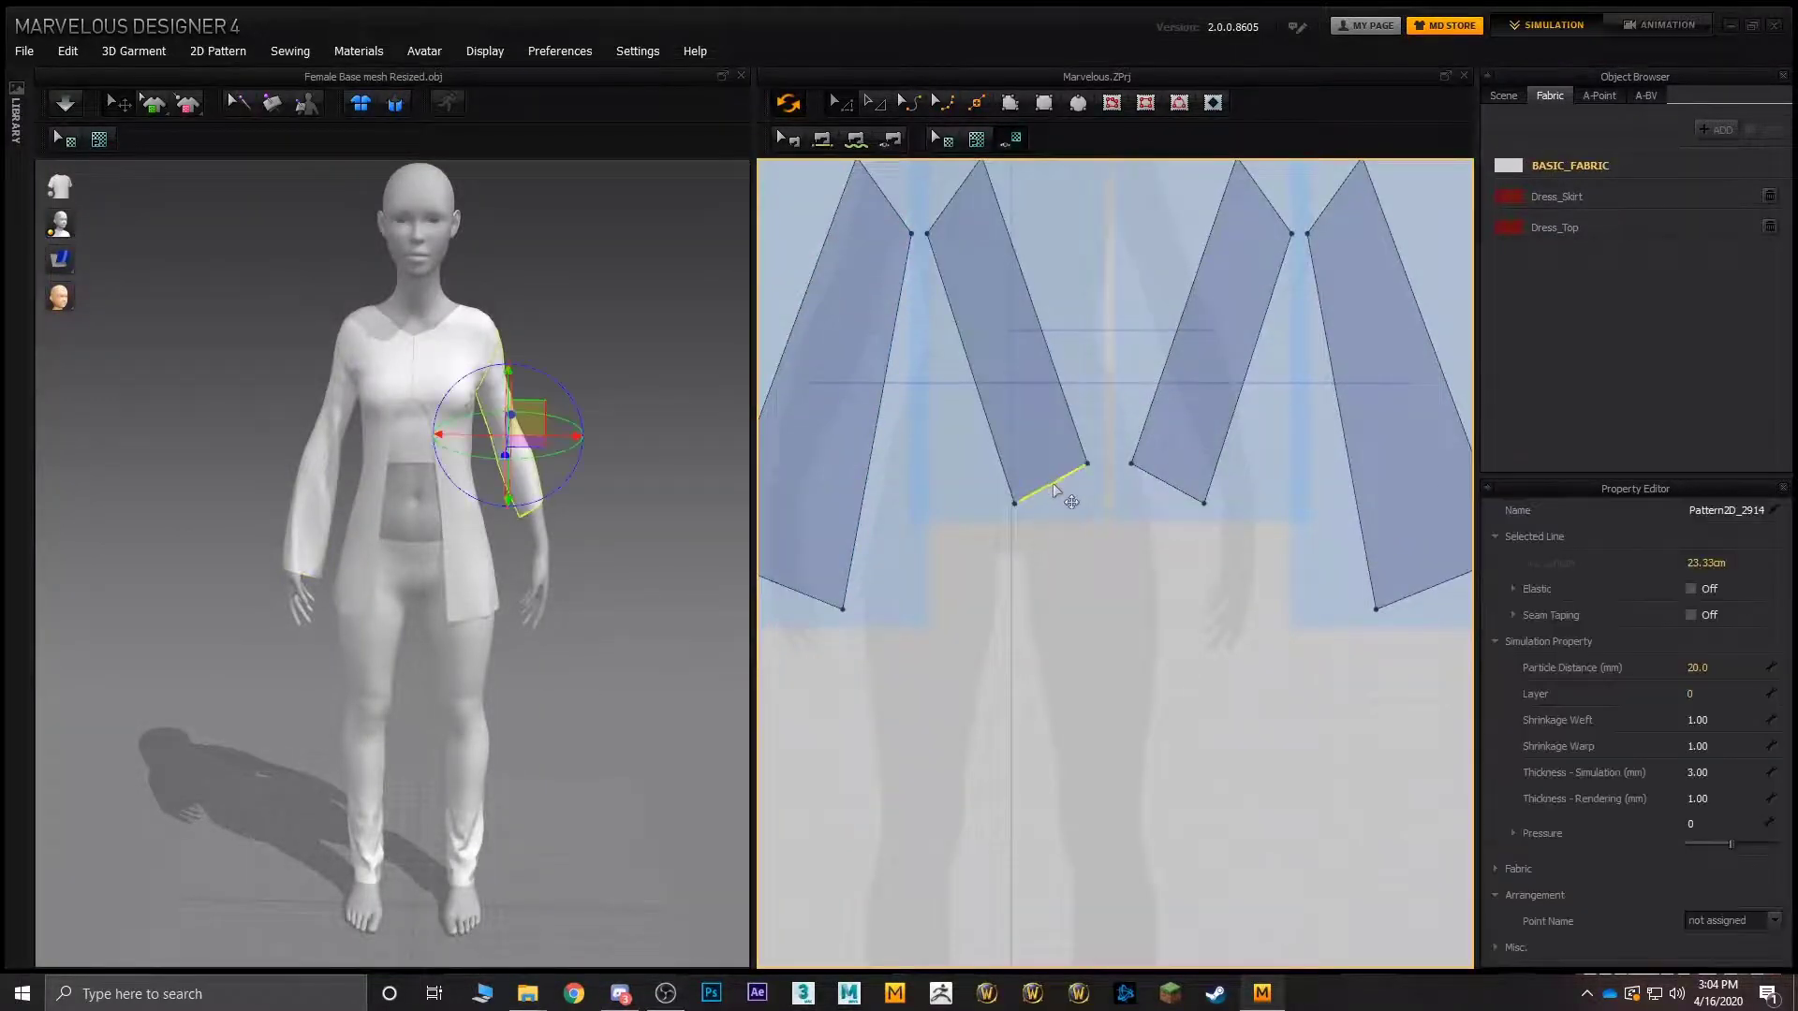
drag(1050, 485, 1122, 586)
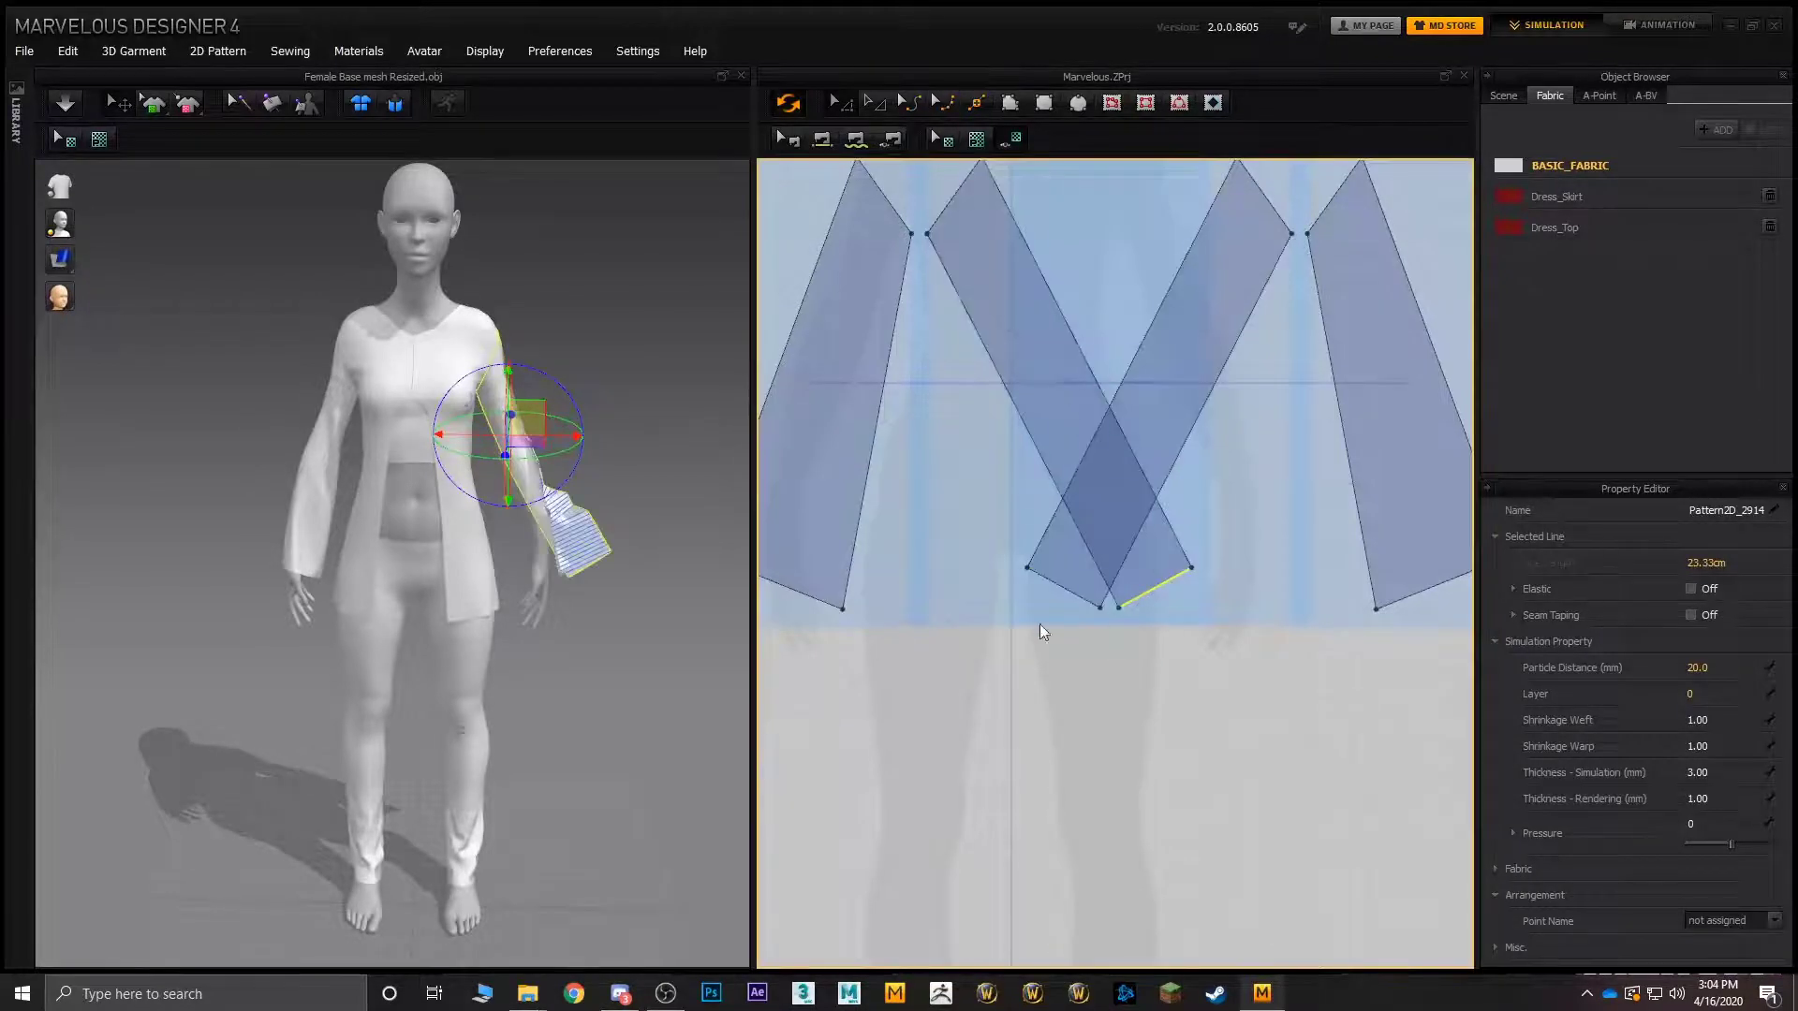
- Move one pair of sleeve patterns sideways, away from the other pair, so the lengthened pieces stop overlapping
scroll(1044, 620, down, 2)
click(994, 391)
shift+click(901, 429)
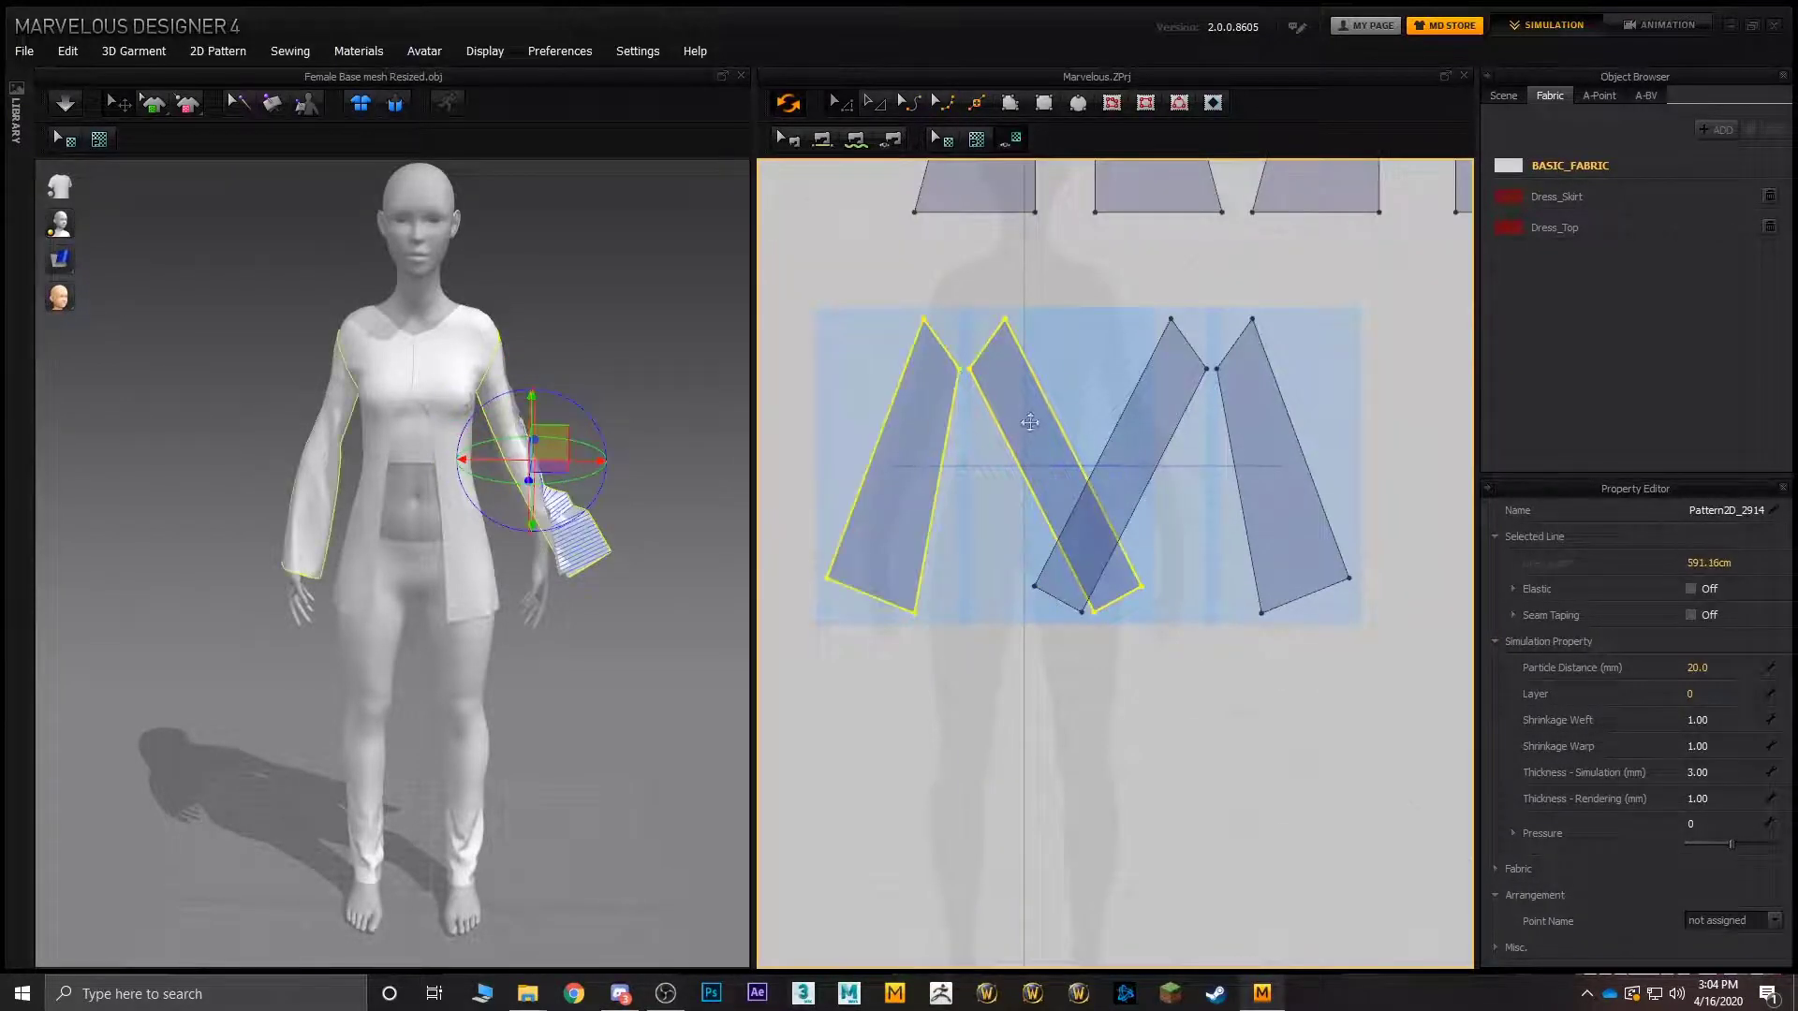
drag(1030, 422, 886, 423)
scroll(1042, 409, down, 2)
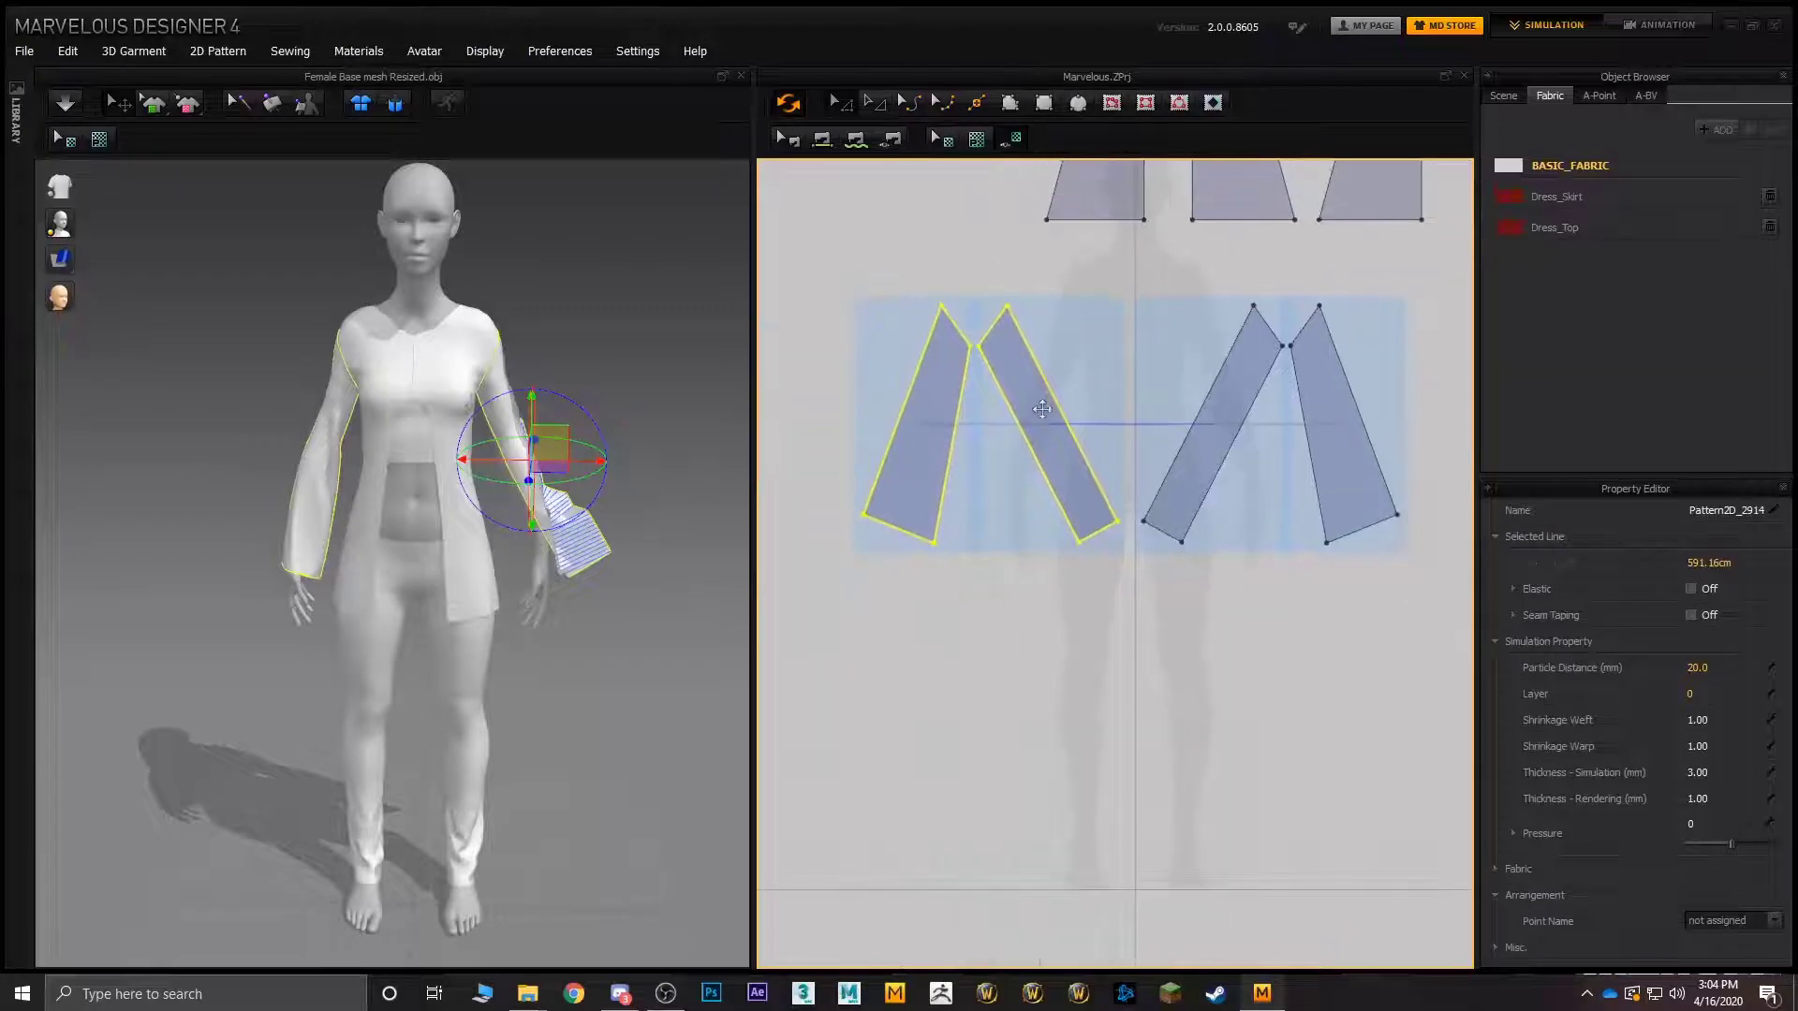
shift+drag(1042, 409, 1006, 410)
click(1071, 361)
- Flare the lengthened left sleeve pattern by moving its lower corner outward, simulate the sleeve around the wrist, and stop the simulation
scroll(1081, 495, up, 2)
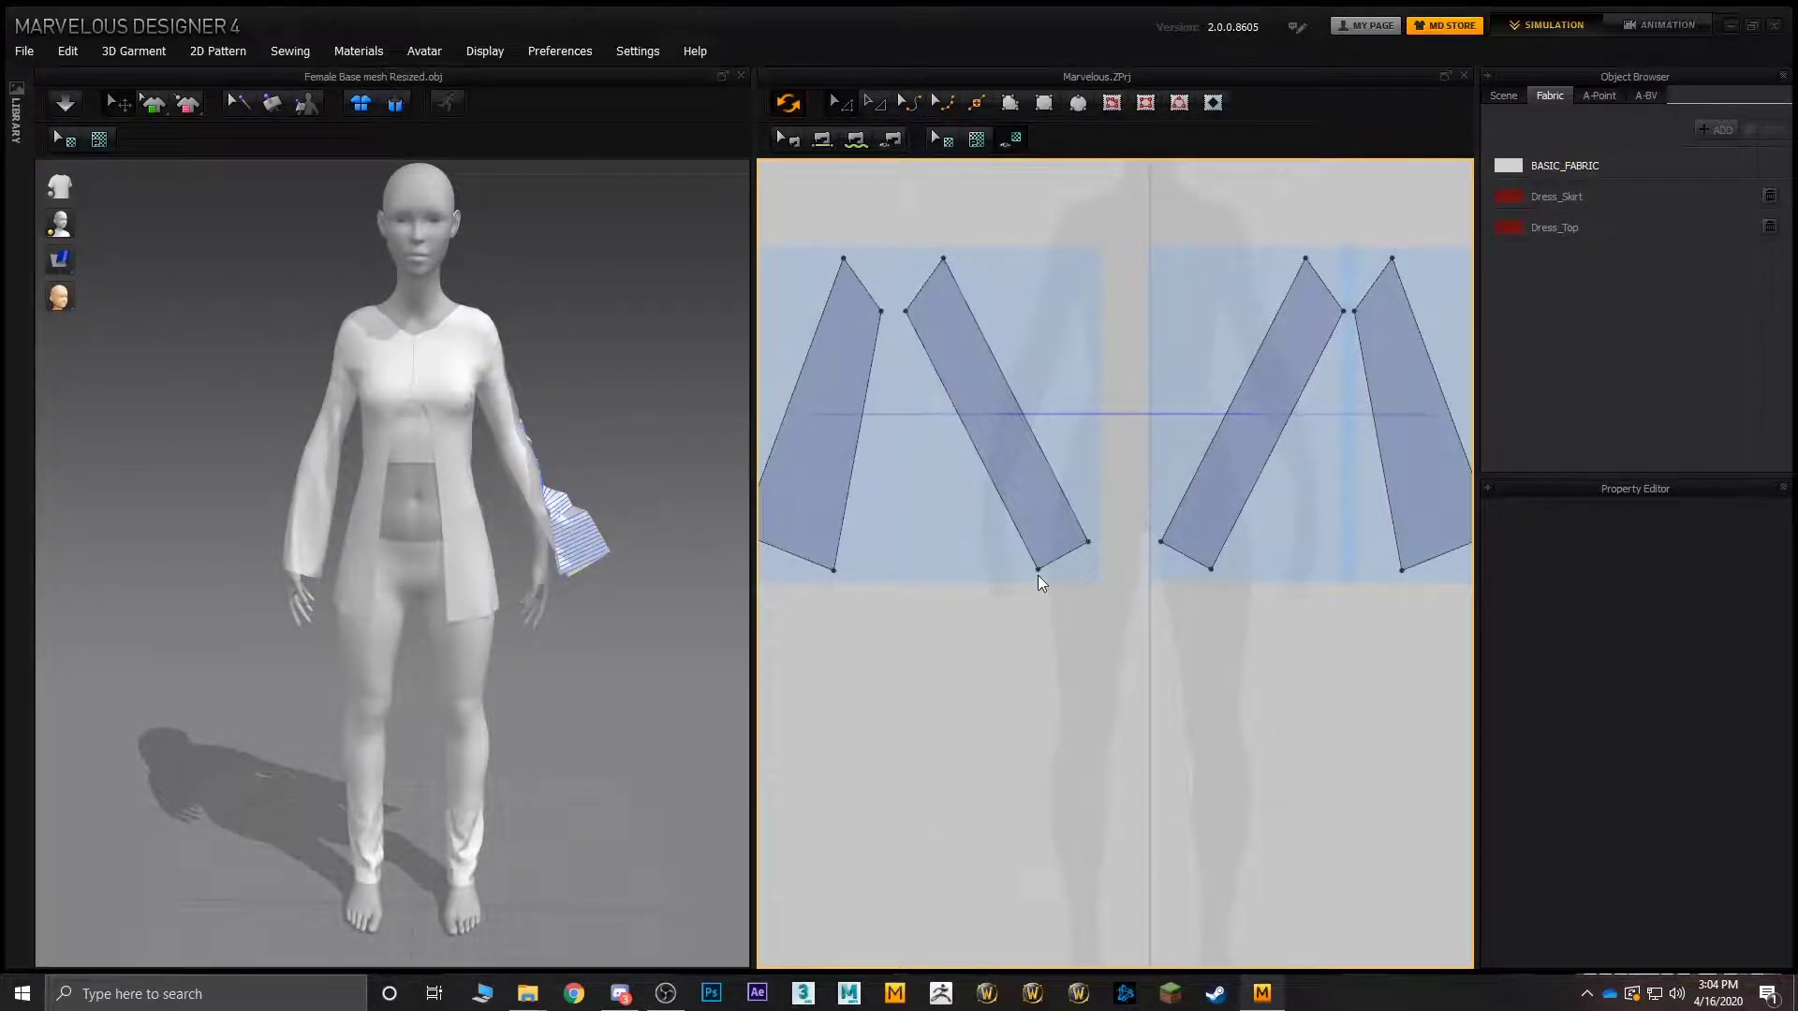
drag(1037, 571, 979, 572)
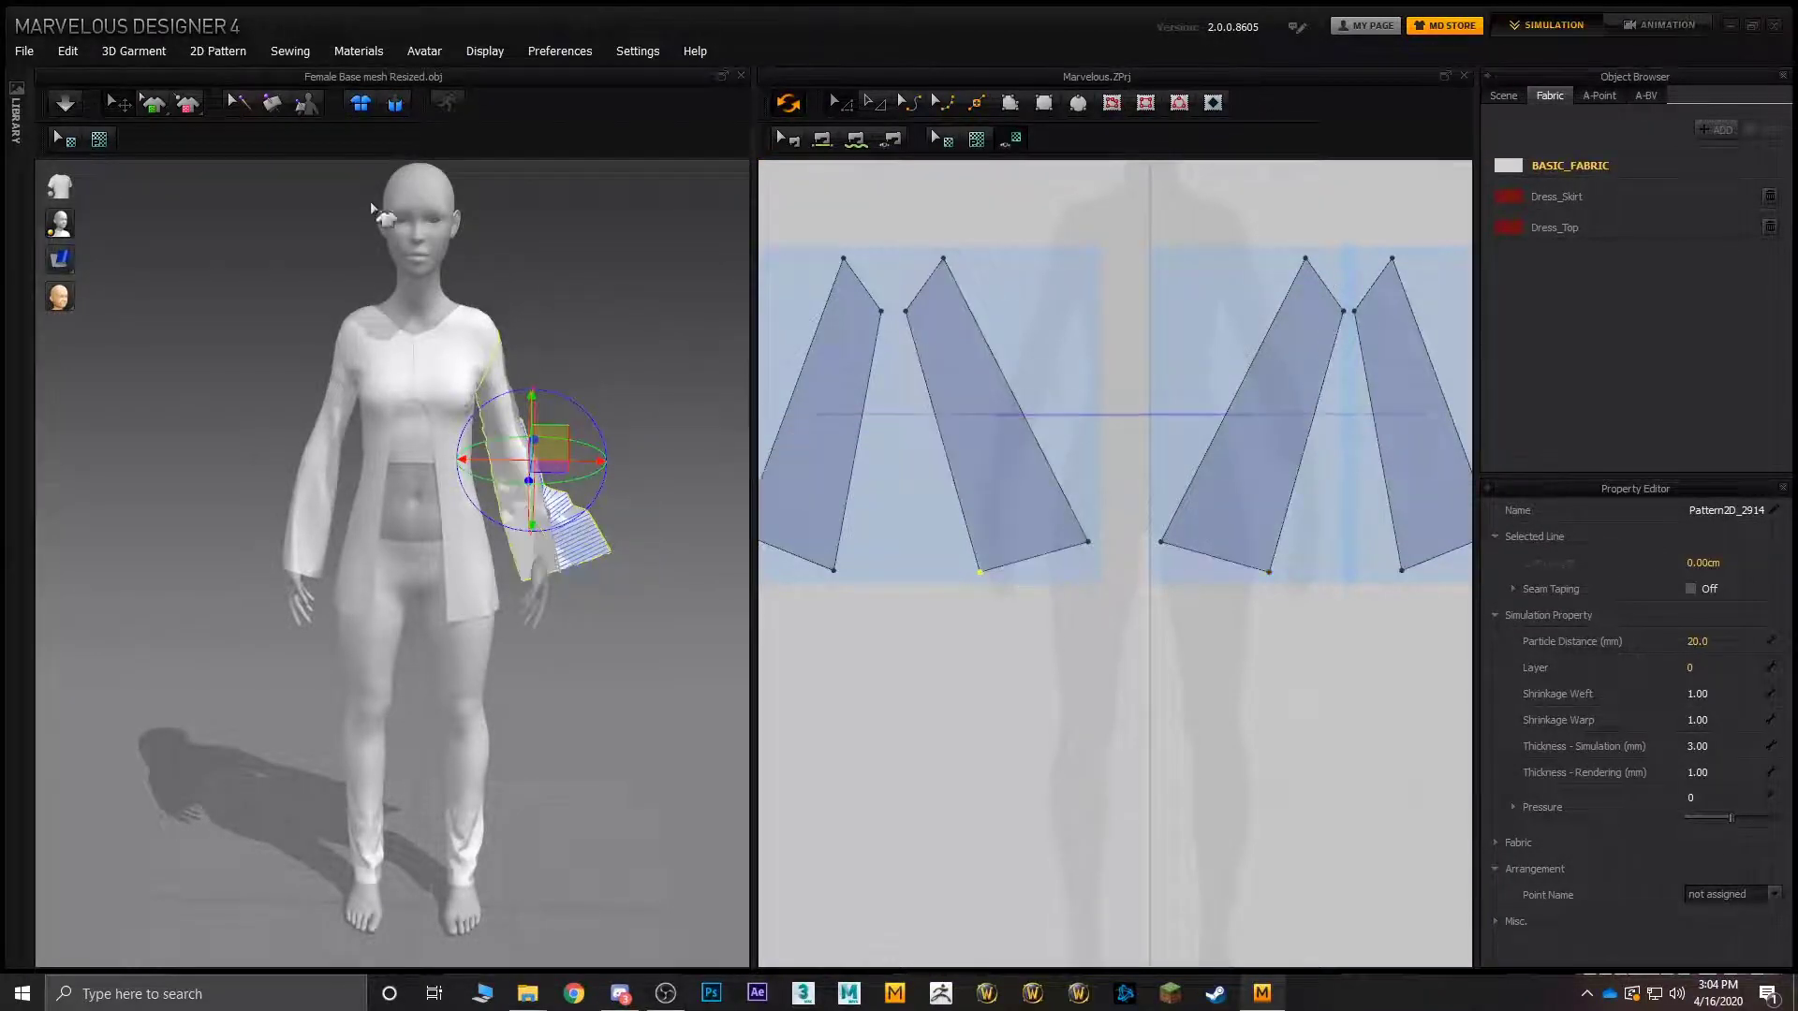
click(65, 104)
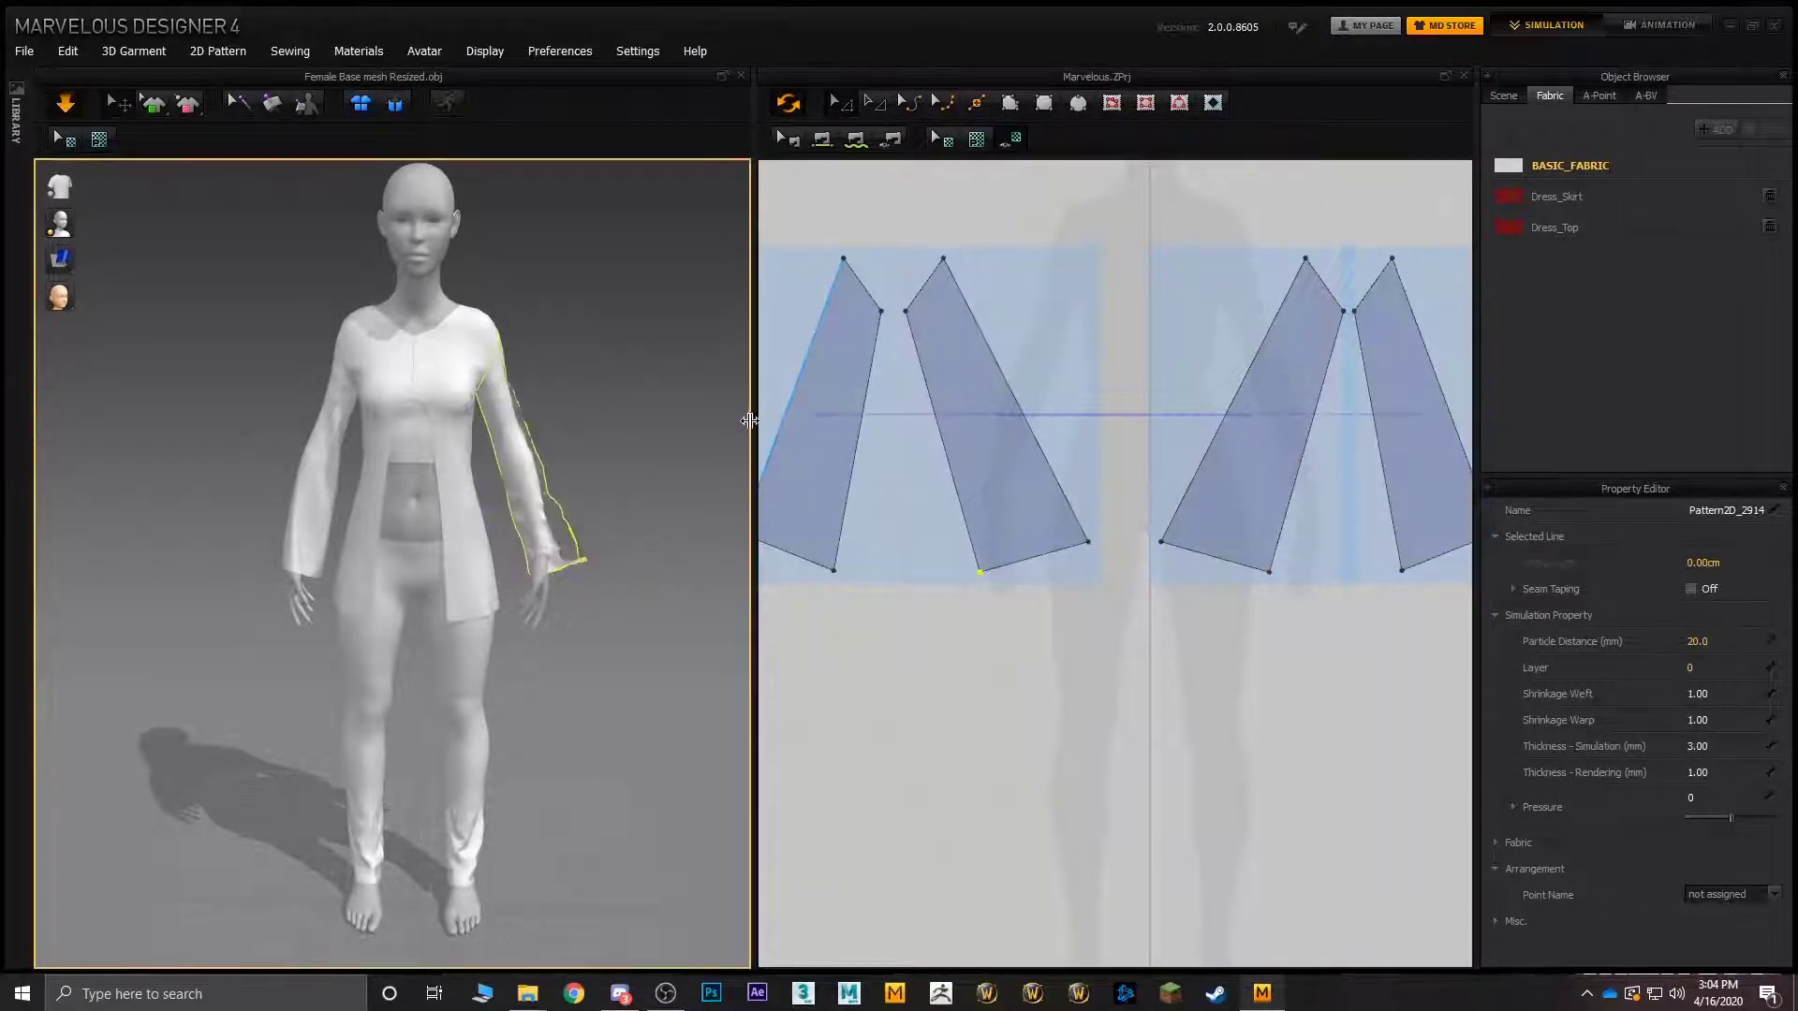
right_drag(665, 486, 516, 486)
scroll(524, 505, up, 10)
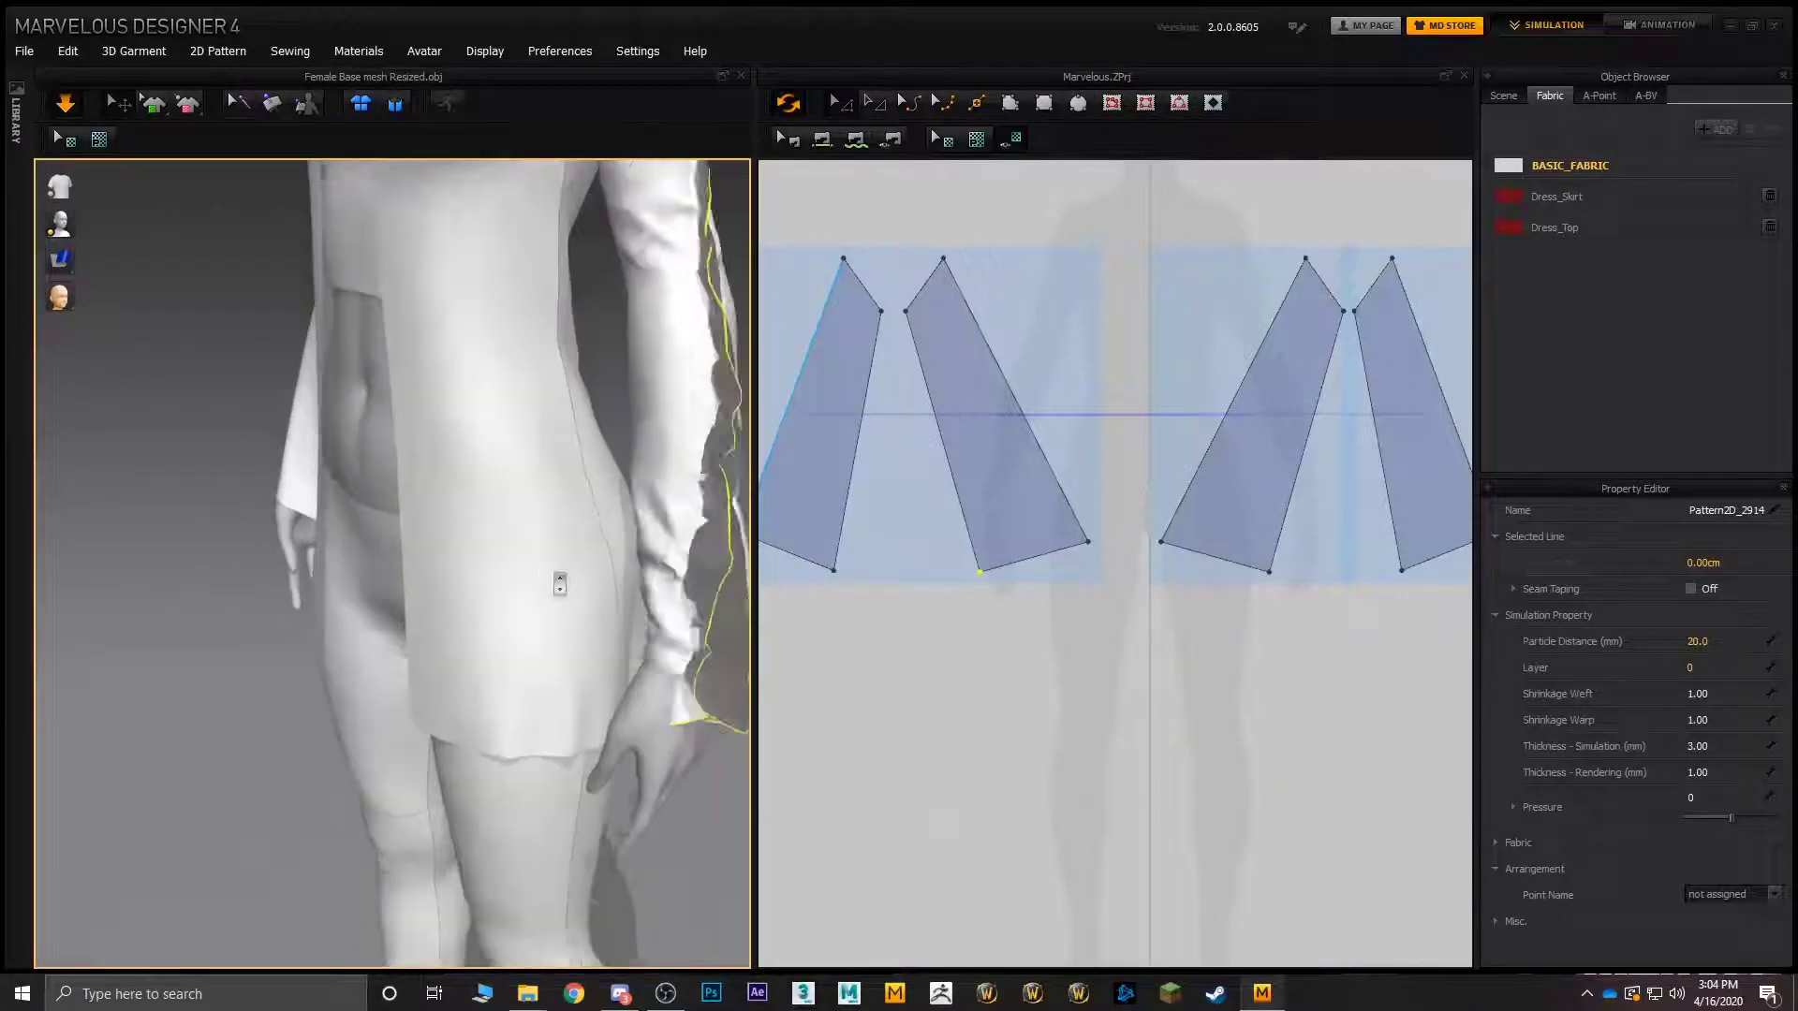
middle_drag(622, 509, 468, 379)
right_drag(468, 379, 524, 506)
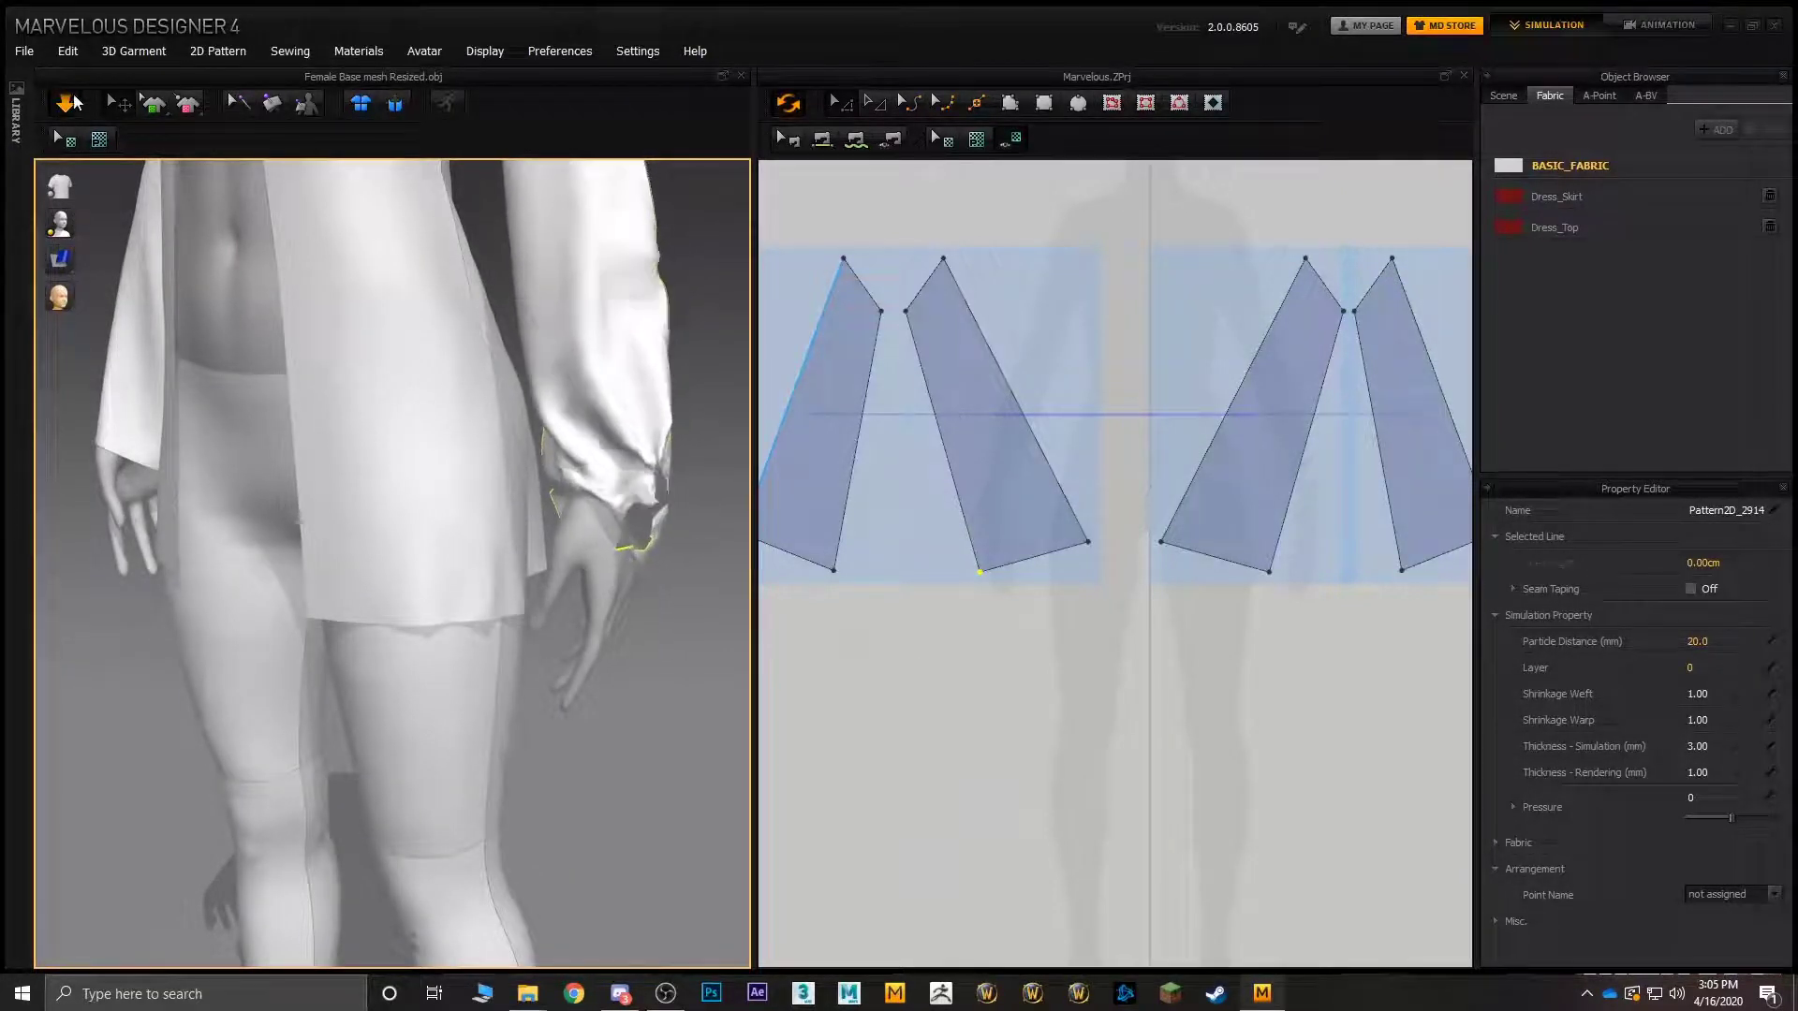
key(space)
- Set the particle distance of all four sleeve patterns to 40 mm
click(811, 440)
shift+click(1004, 412)
shift+click(1251, 452)
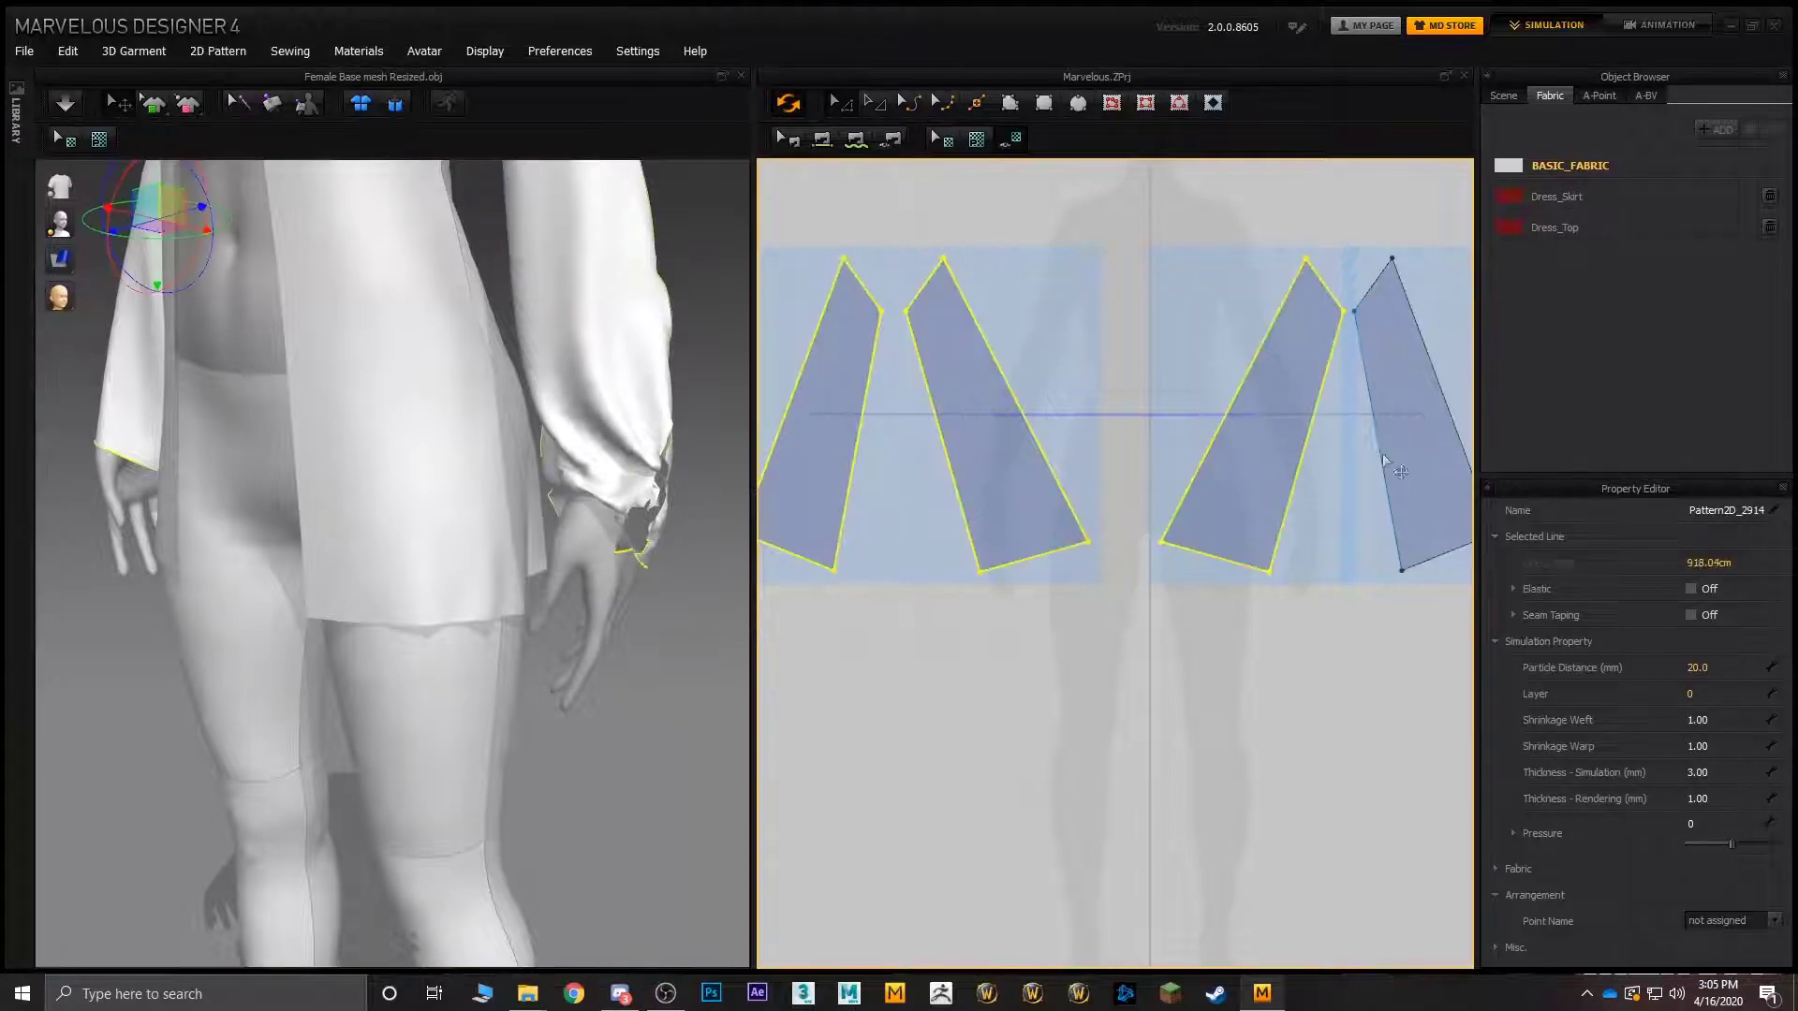
shift+click(1400, 449)
click(1698, 668)
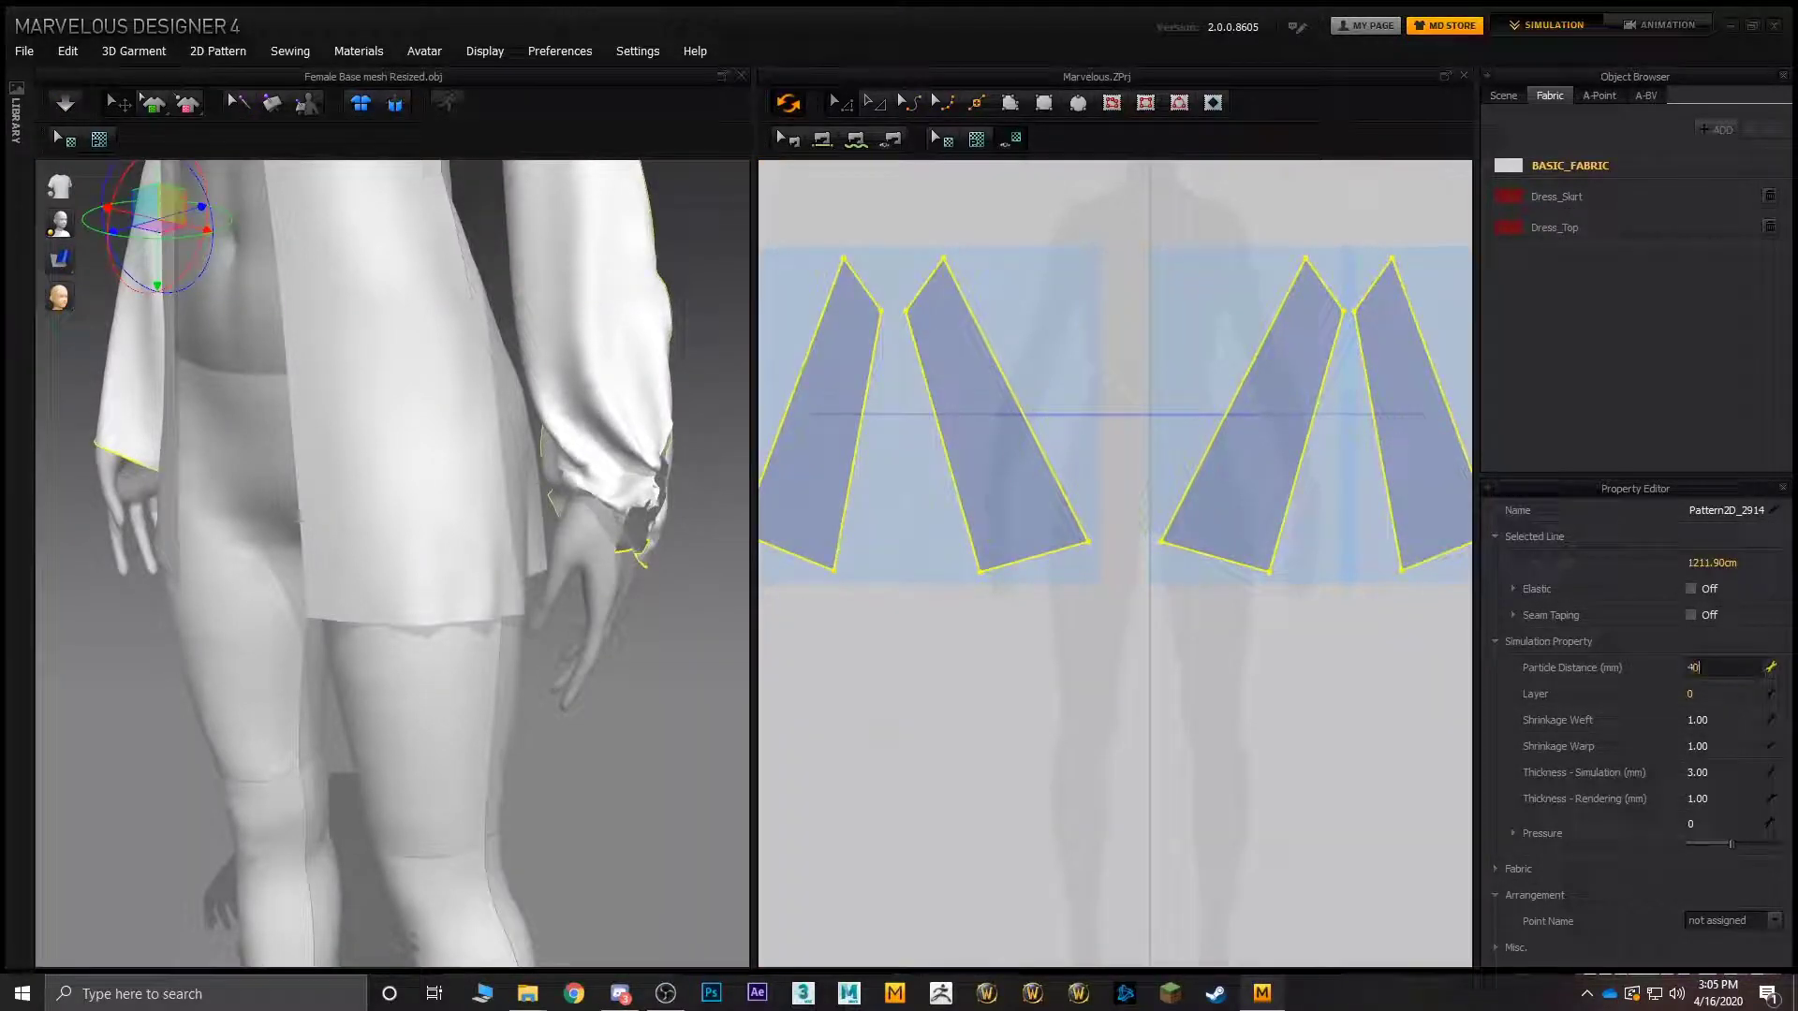
text(40)
key(Return)
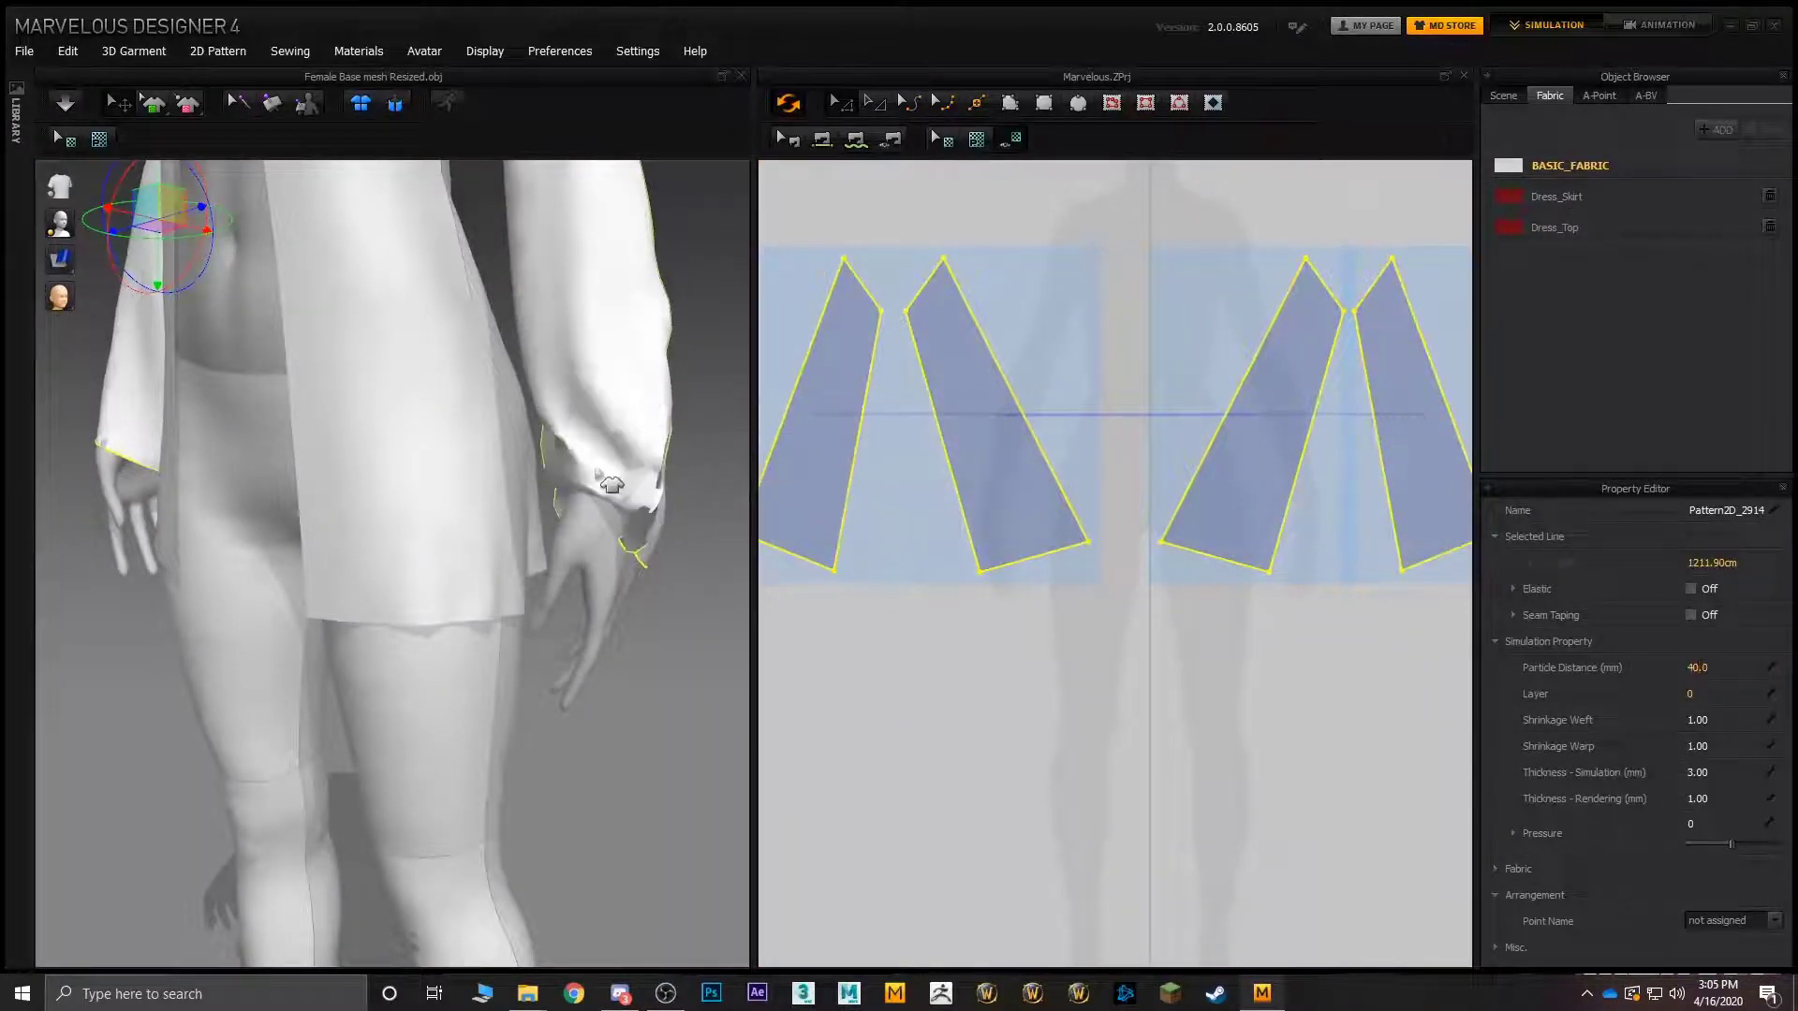
- Simulate the coarser sleeves and pull the bunched cloth near the left wrist until the sleeve hangs smoothly
click(588, 481)
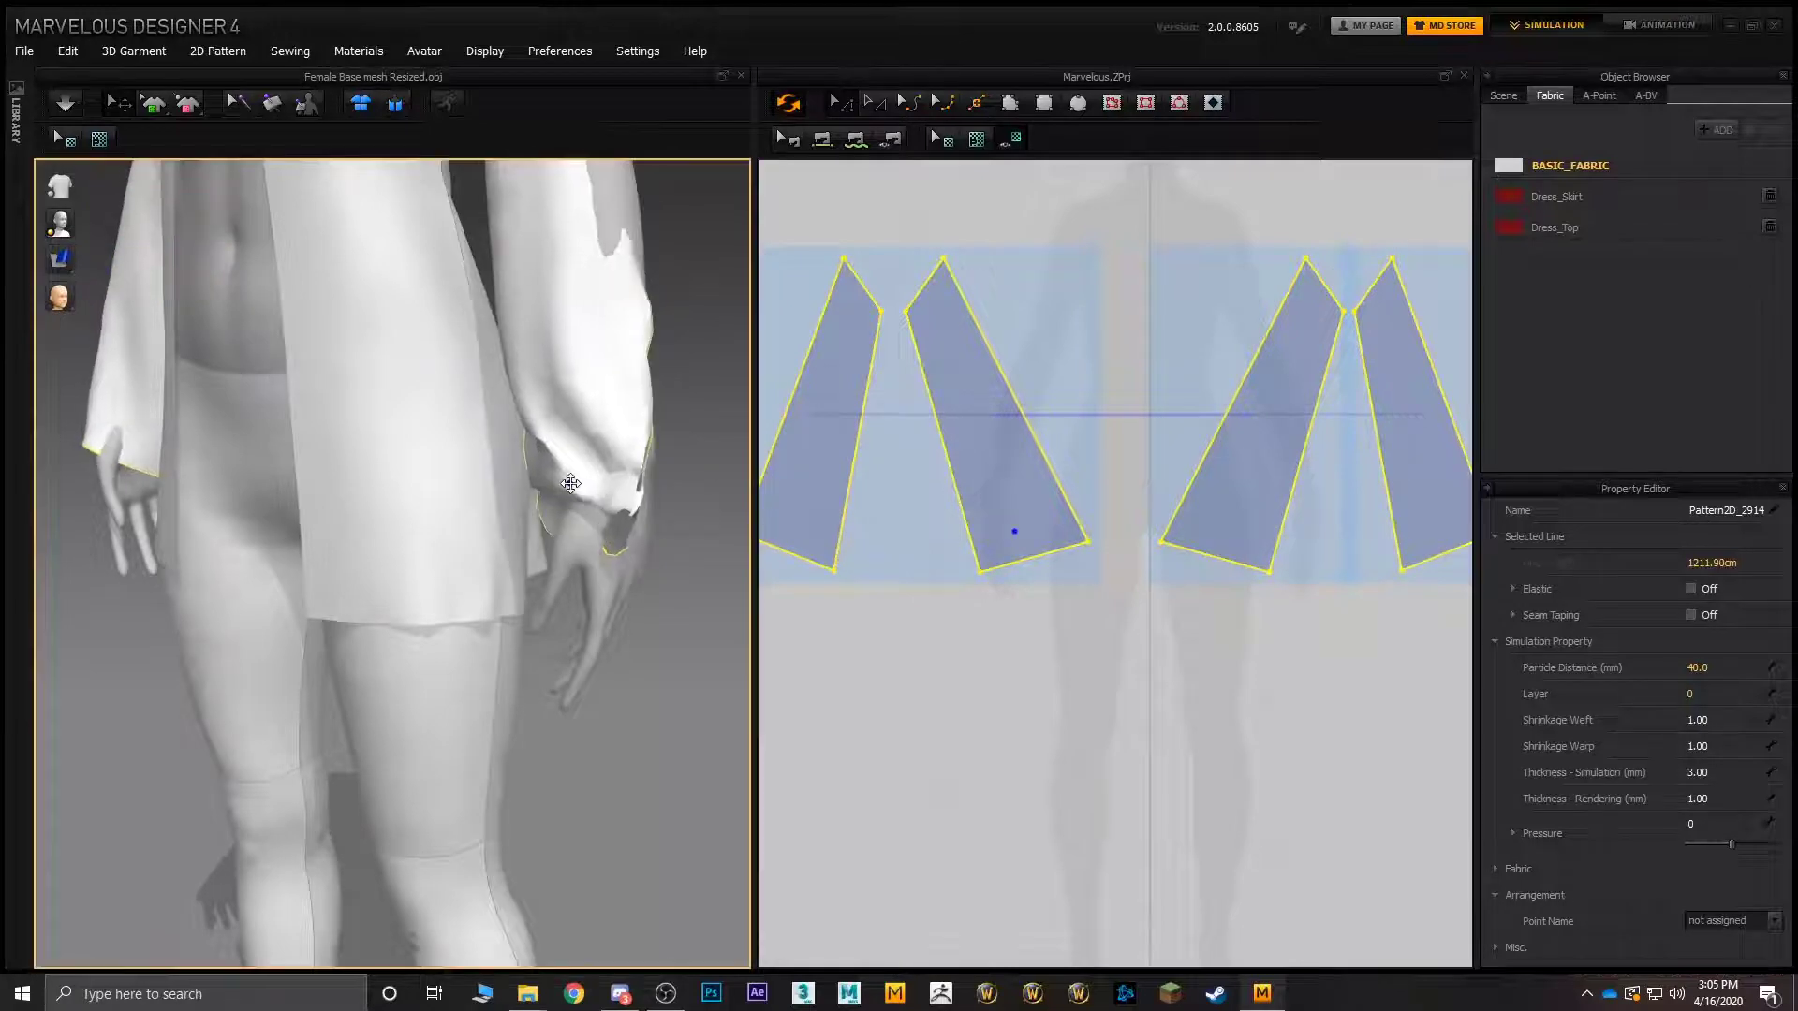
click(63, 103)
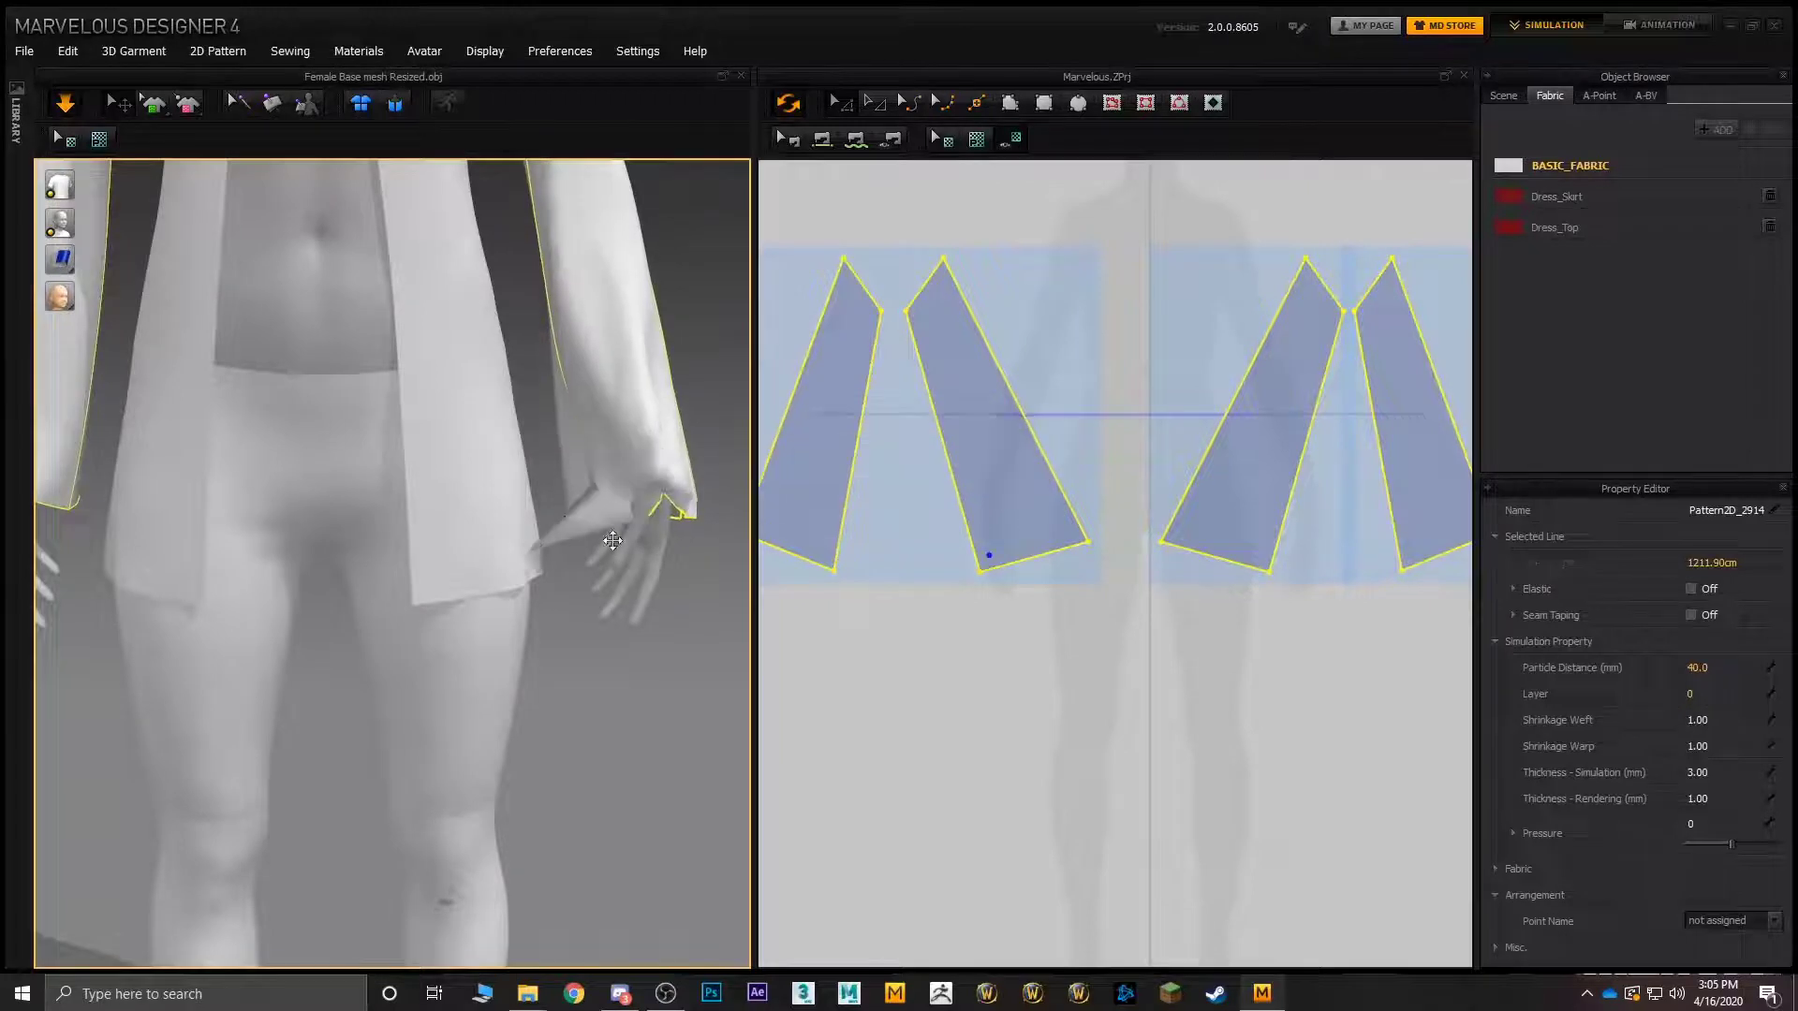
right_drag(612, 541, 422, 585)
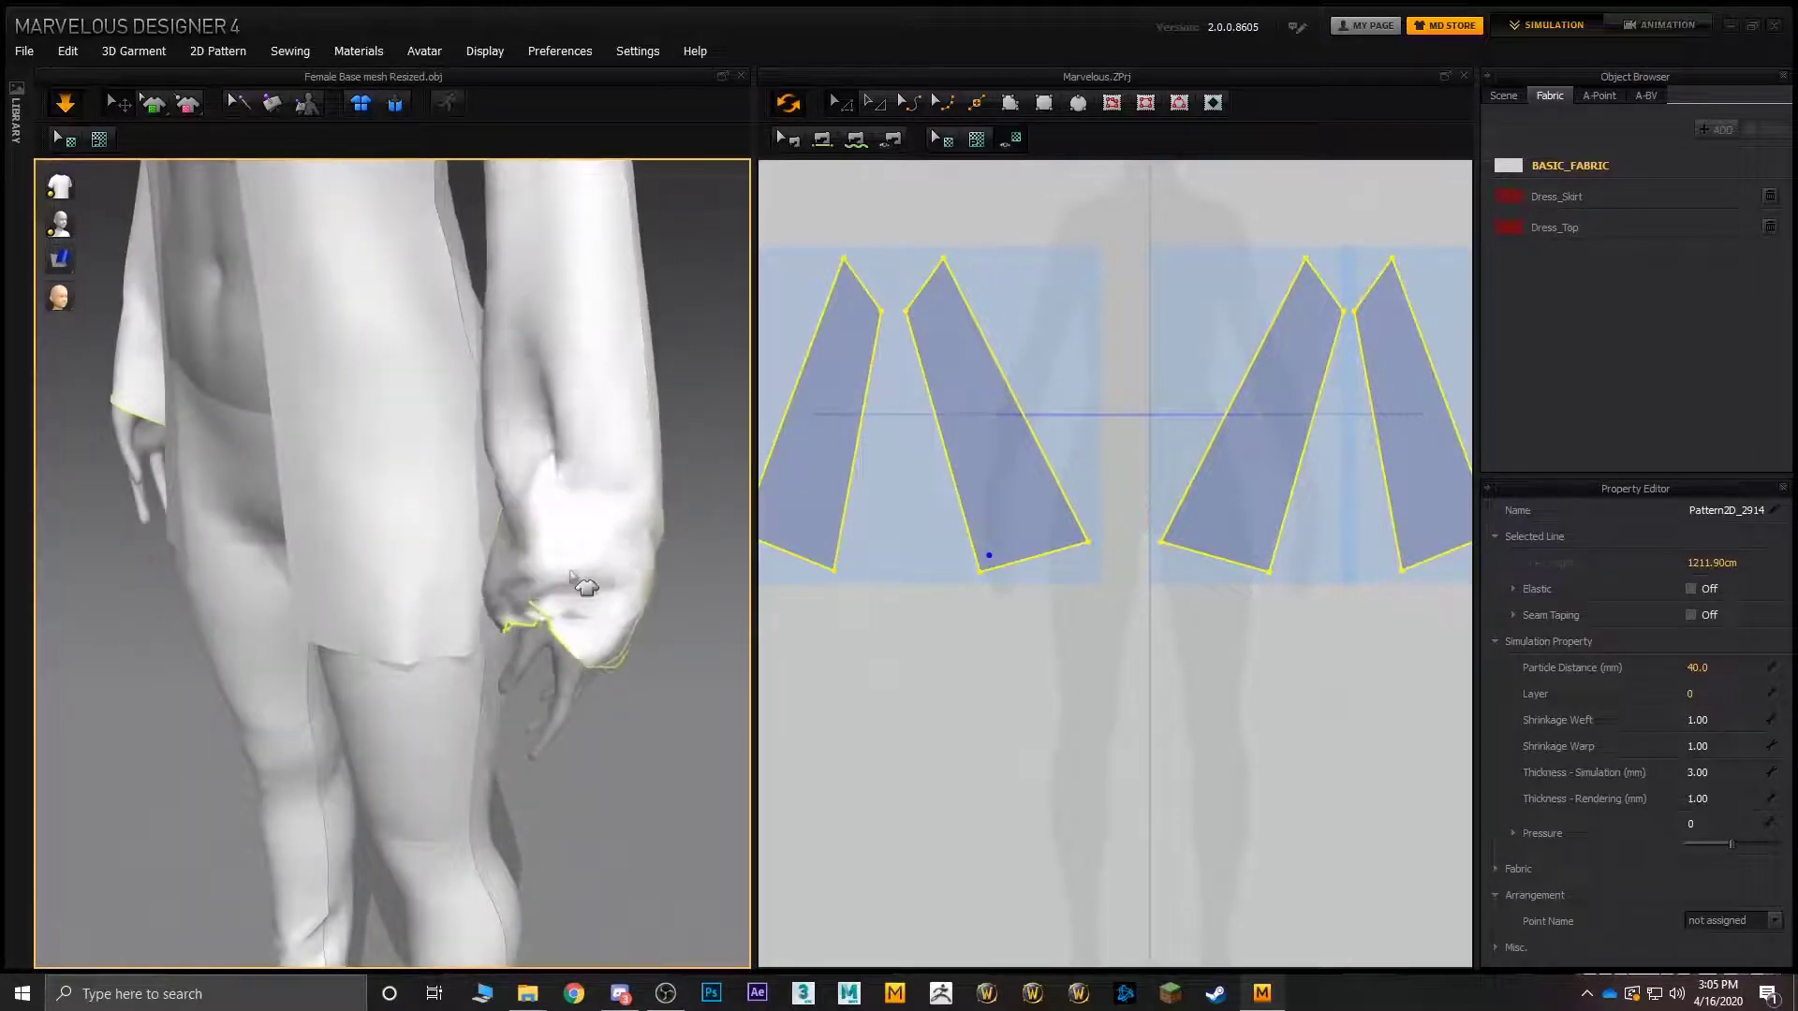
scroll(582, 590, down, 2)
right_drag(449, 498, 523, 477)
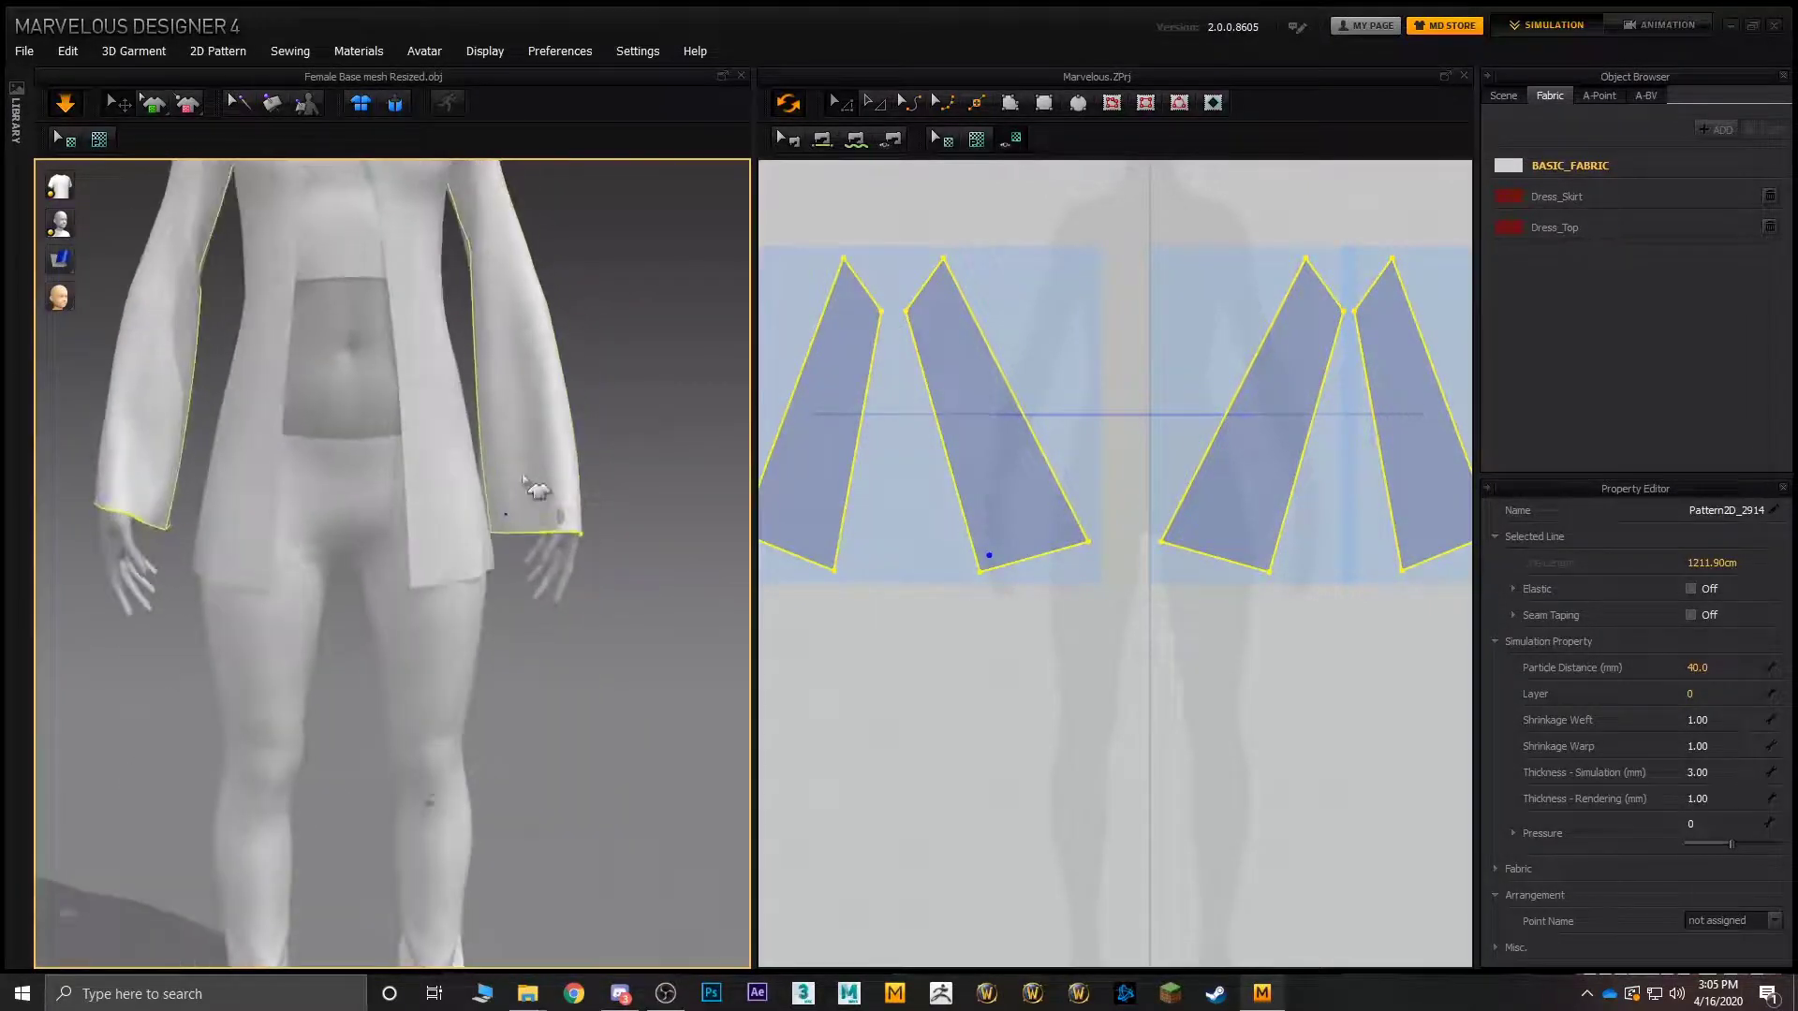
scroll(539, 489, down, 4)
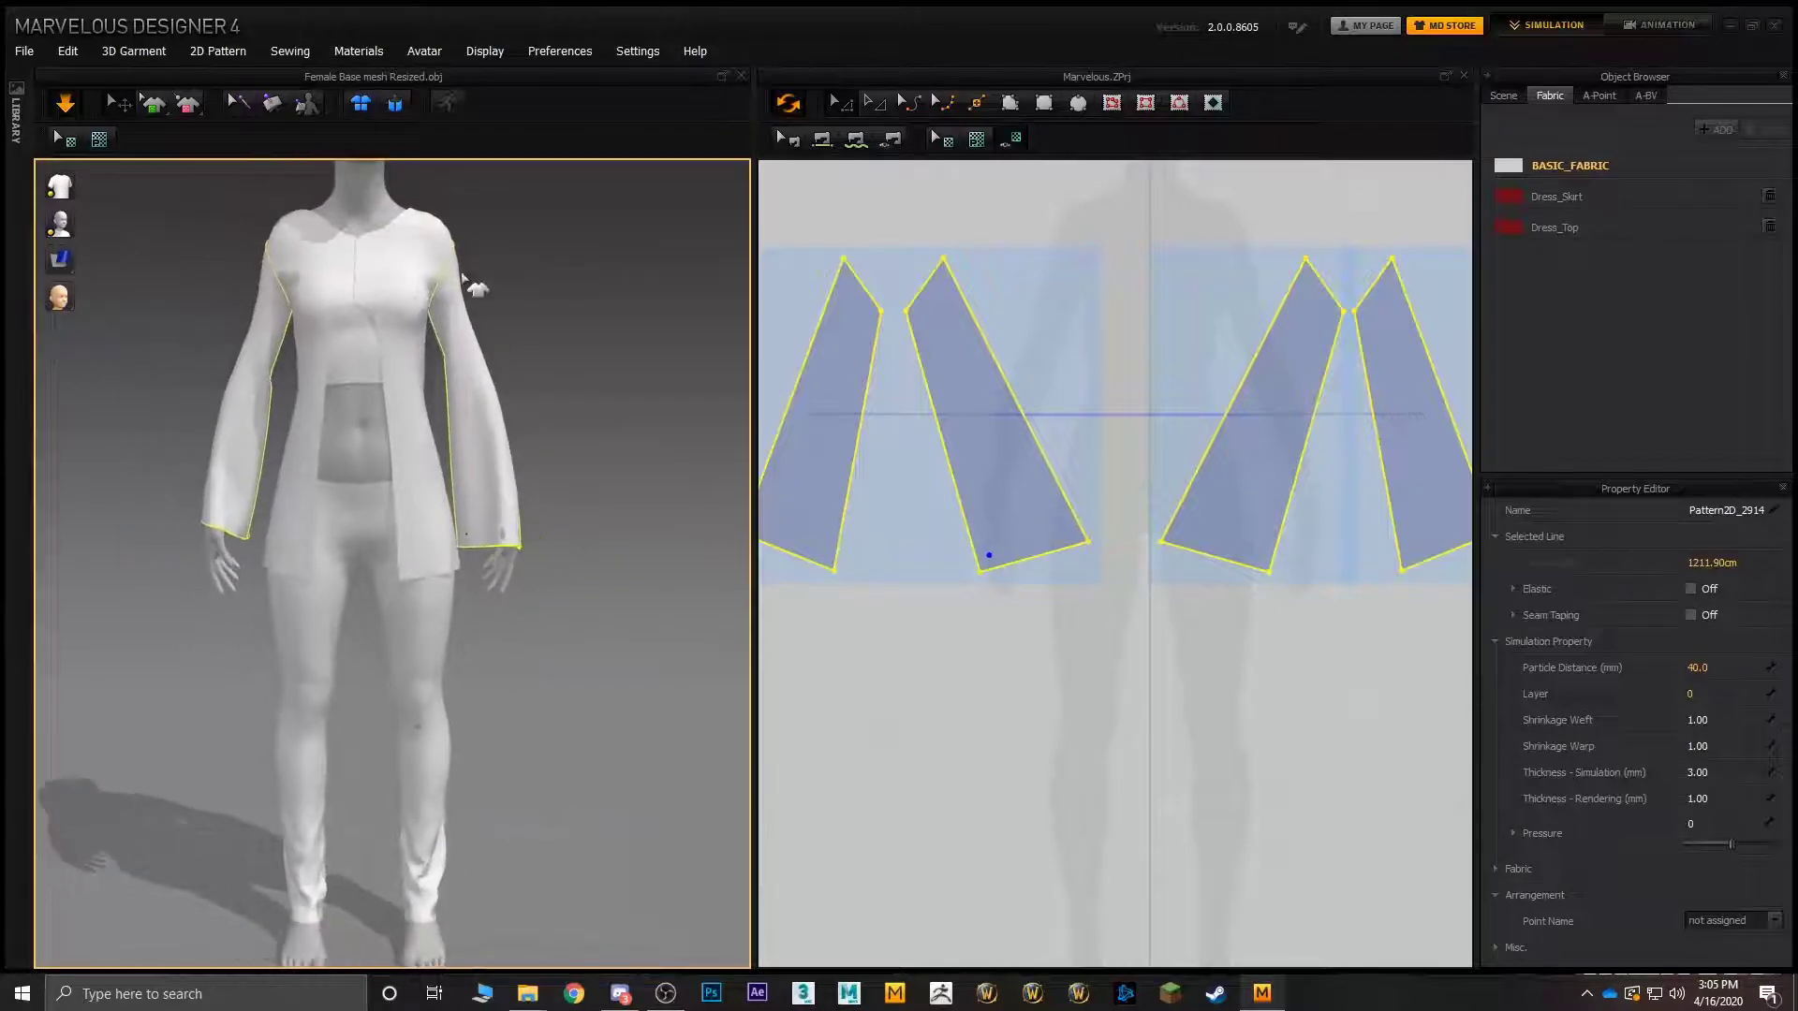
- Adjust the cloth at the left shoulder and sleeve hem during simulation, and check the garment's drape from the front
click(452, 237)
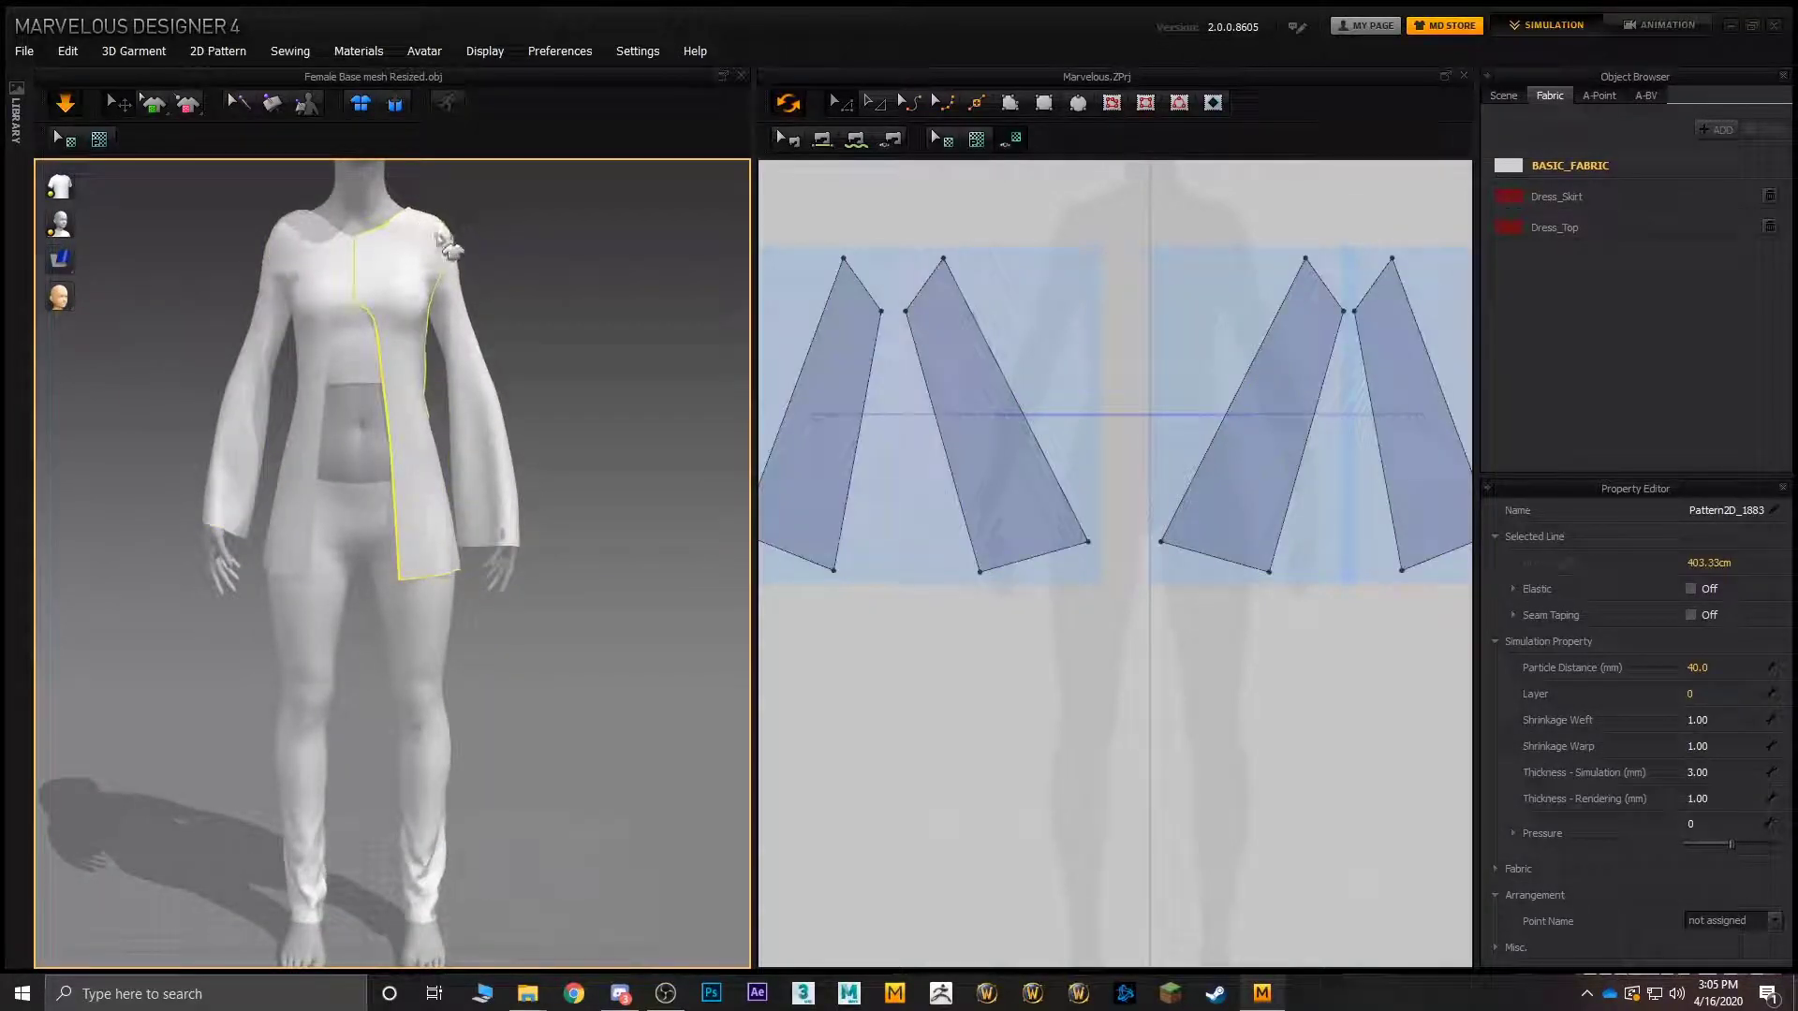
right_drag(373, 261, 506, 599)
click(505, 552)
scroll(472, 548, up, 4)
scroll(506, 600, down, 3)
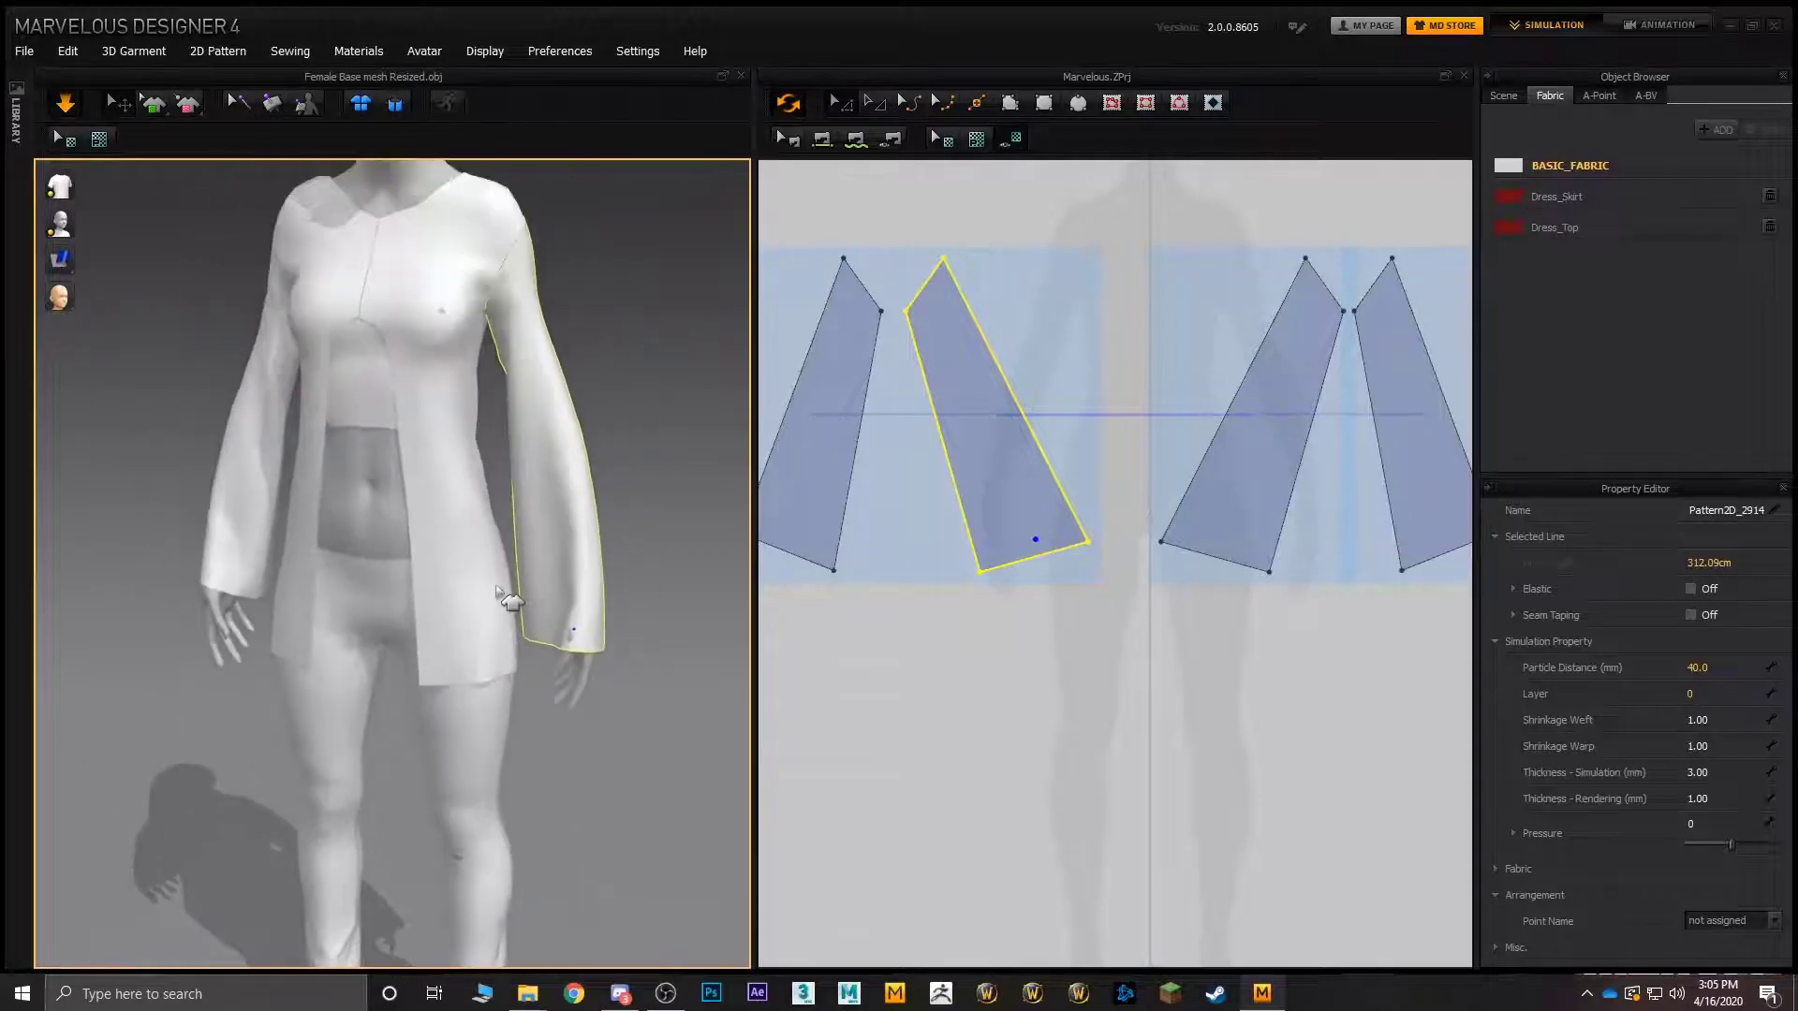
scroll(450, 498, down, 3)
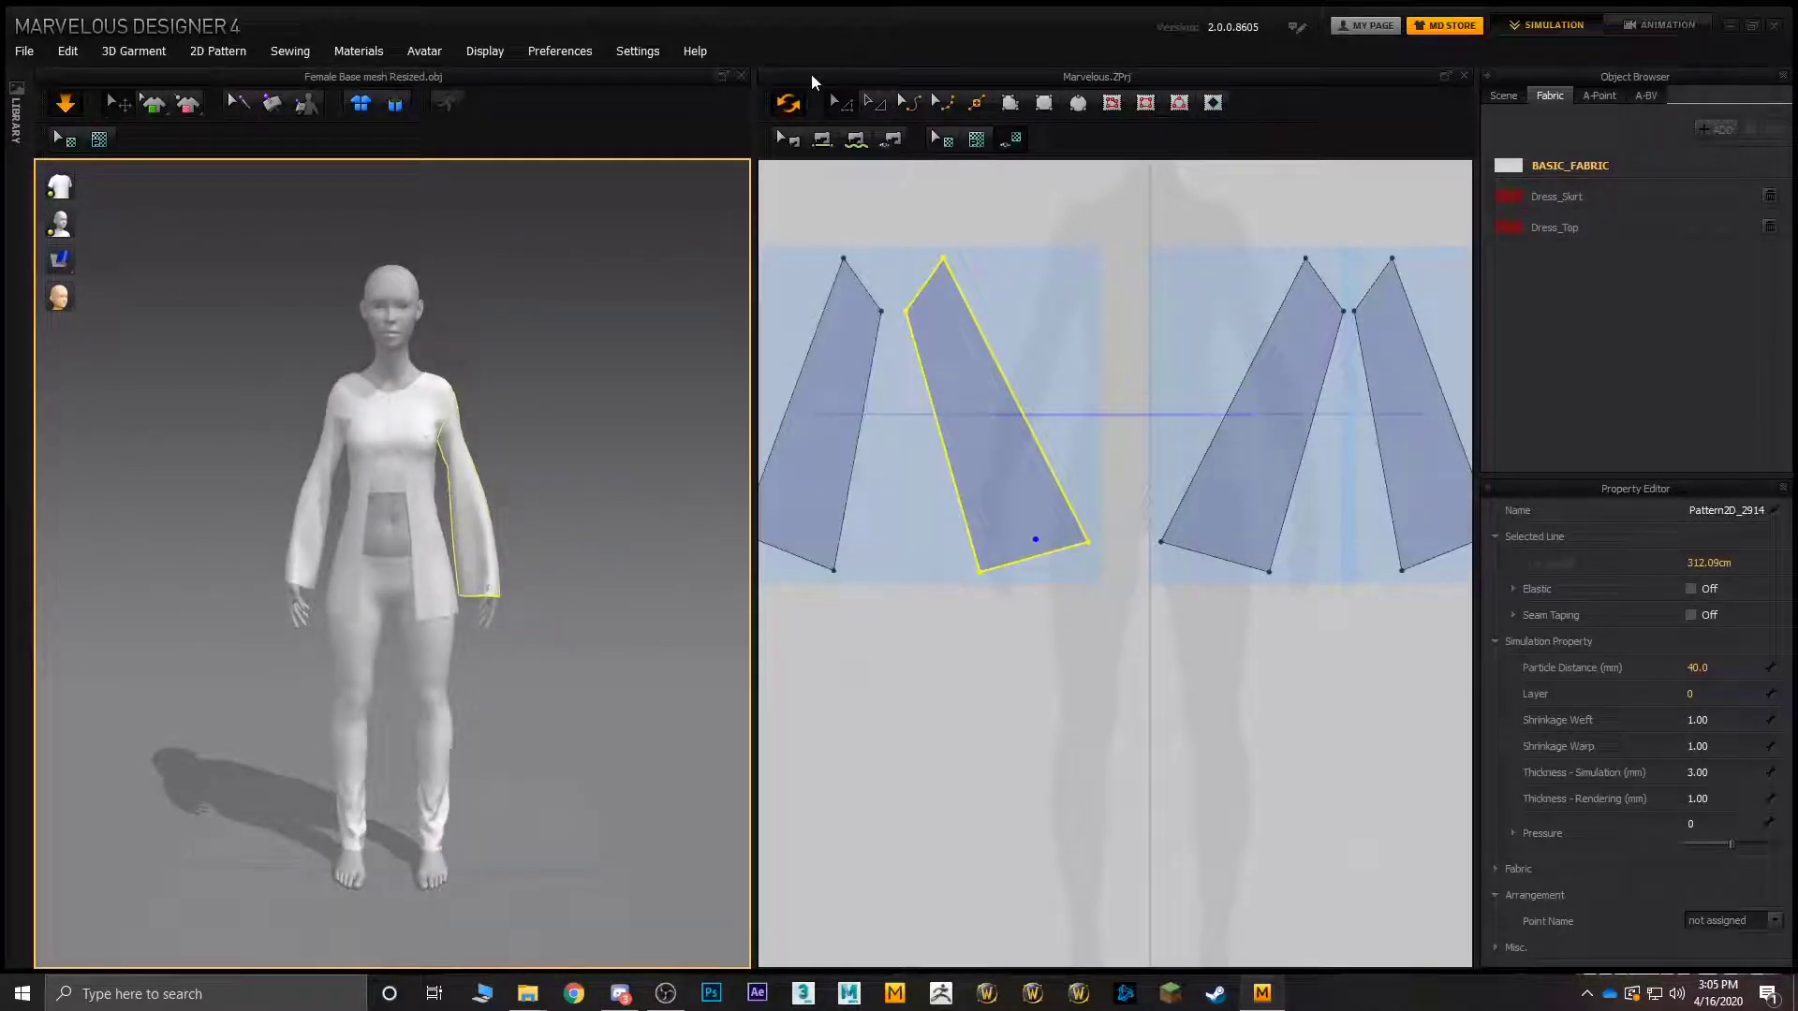
- Export all patterns as a selected-objects OBJ named Garment Female on the Desktop, scaled to cm (DAZ Studio), and clear the selection
click(1014, 226)
scroll(1014, 227, down, 6)
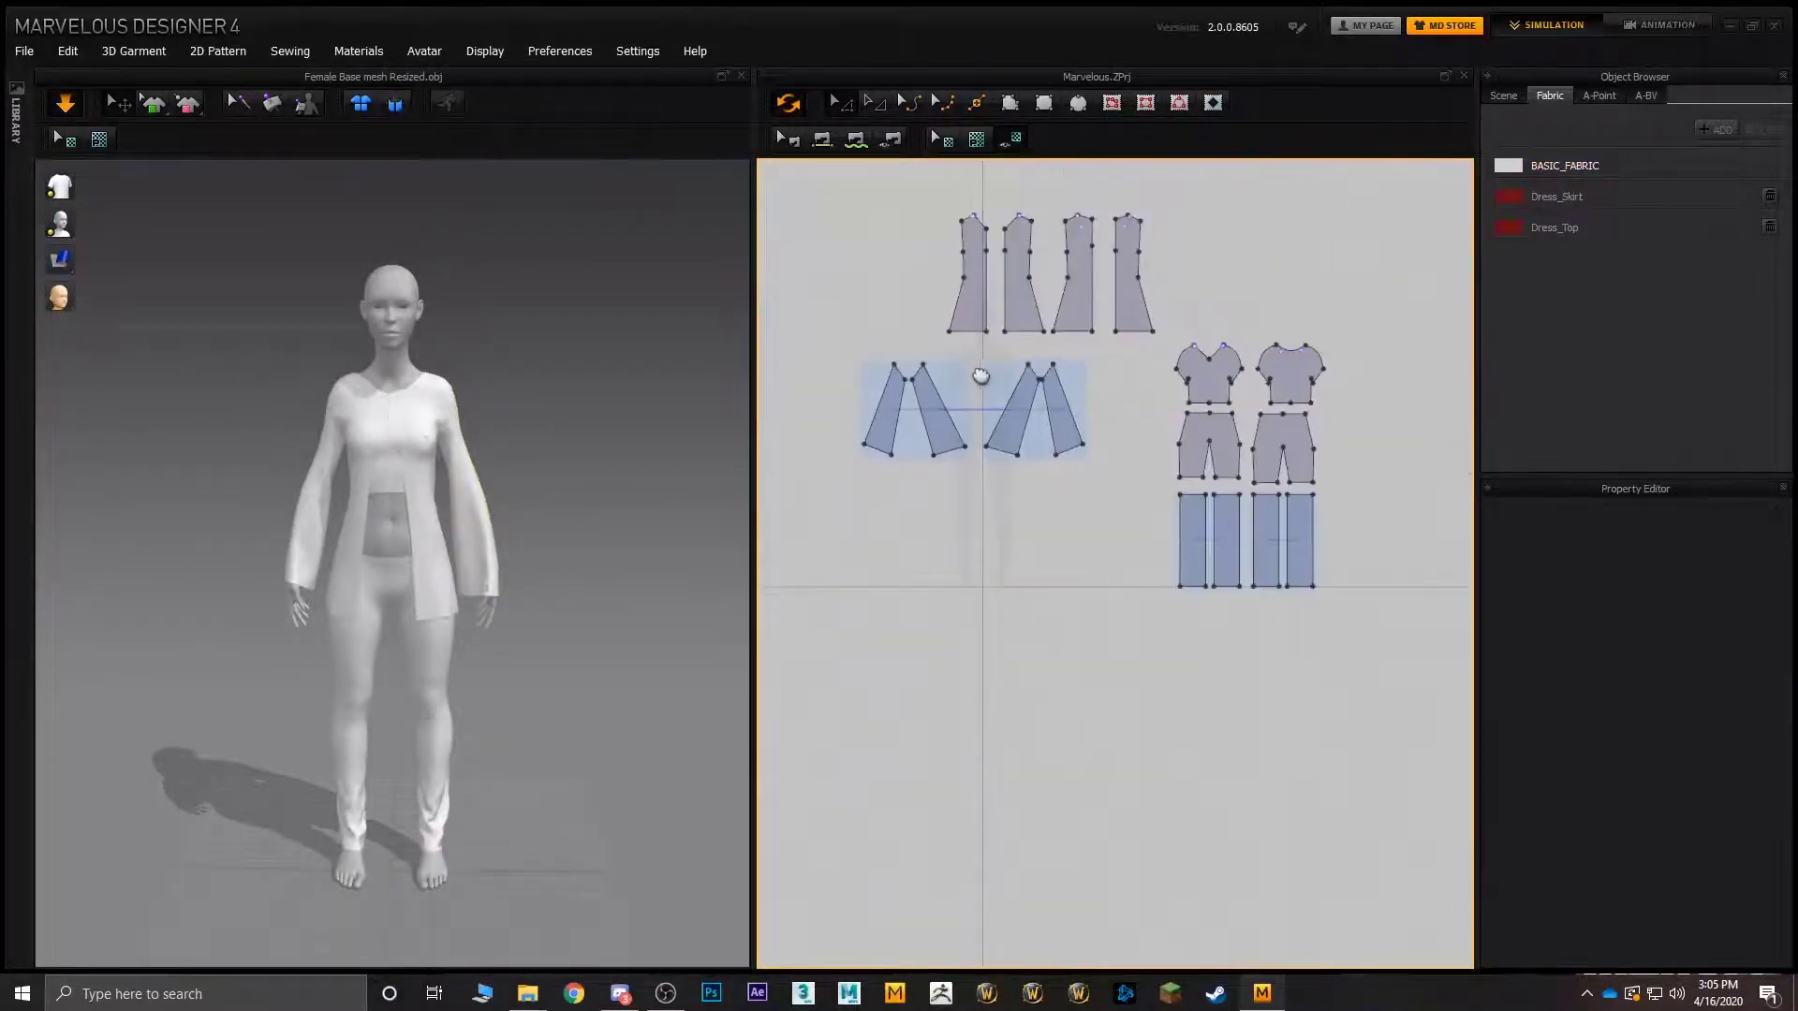
right_drag(981, 375, 970, 384)
drag(1393, 204, 823, 693)
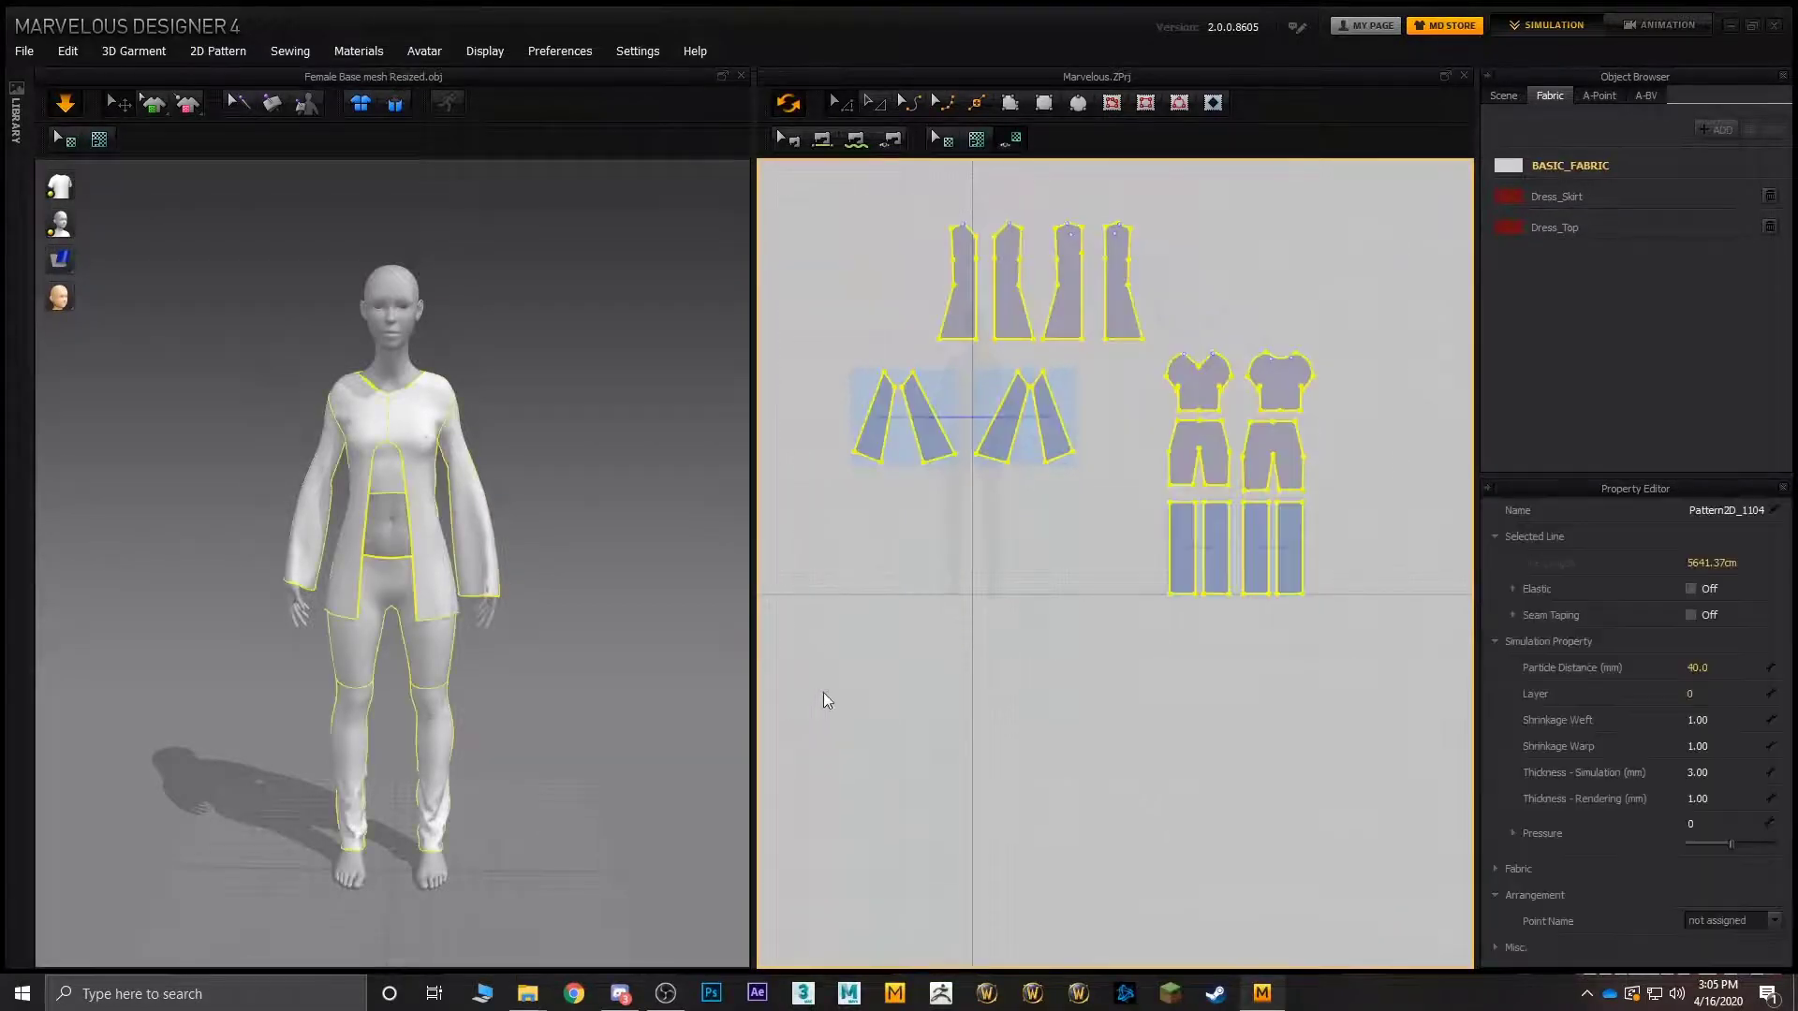
click(22, 52)
mouse_move(149, 264)
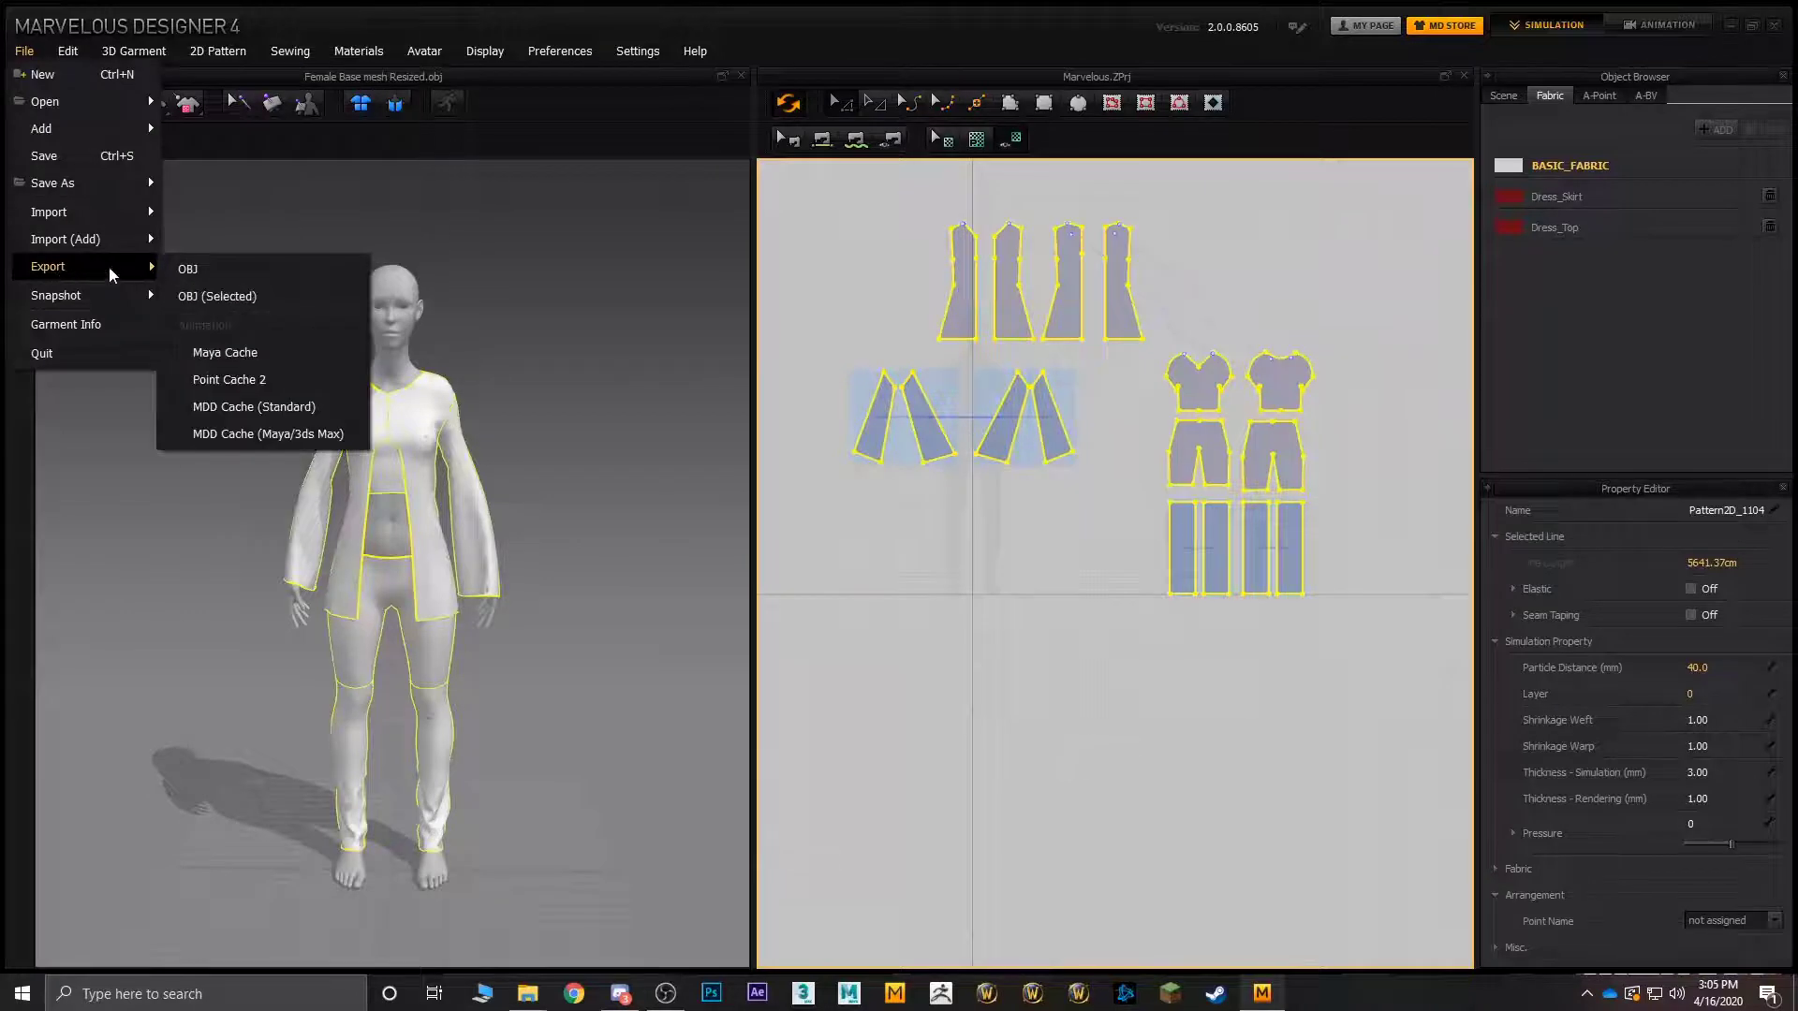
click(238, 299)
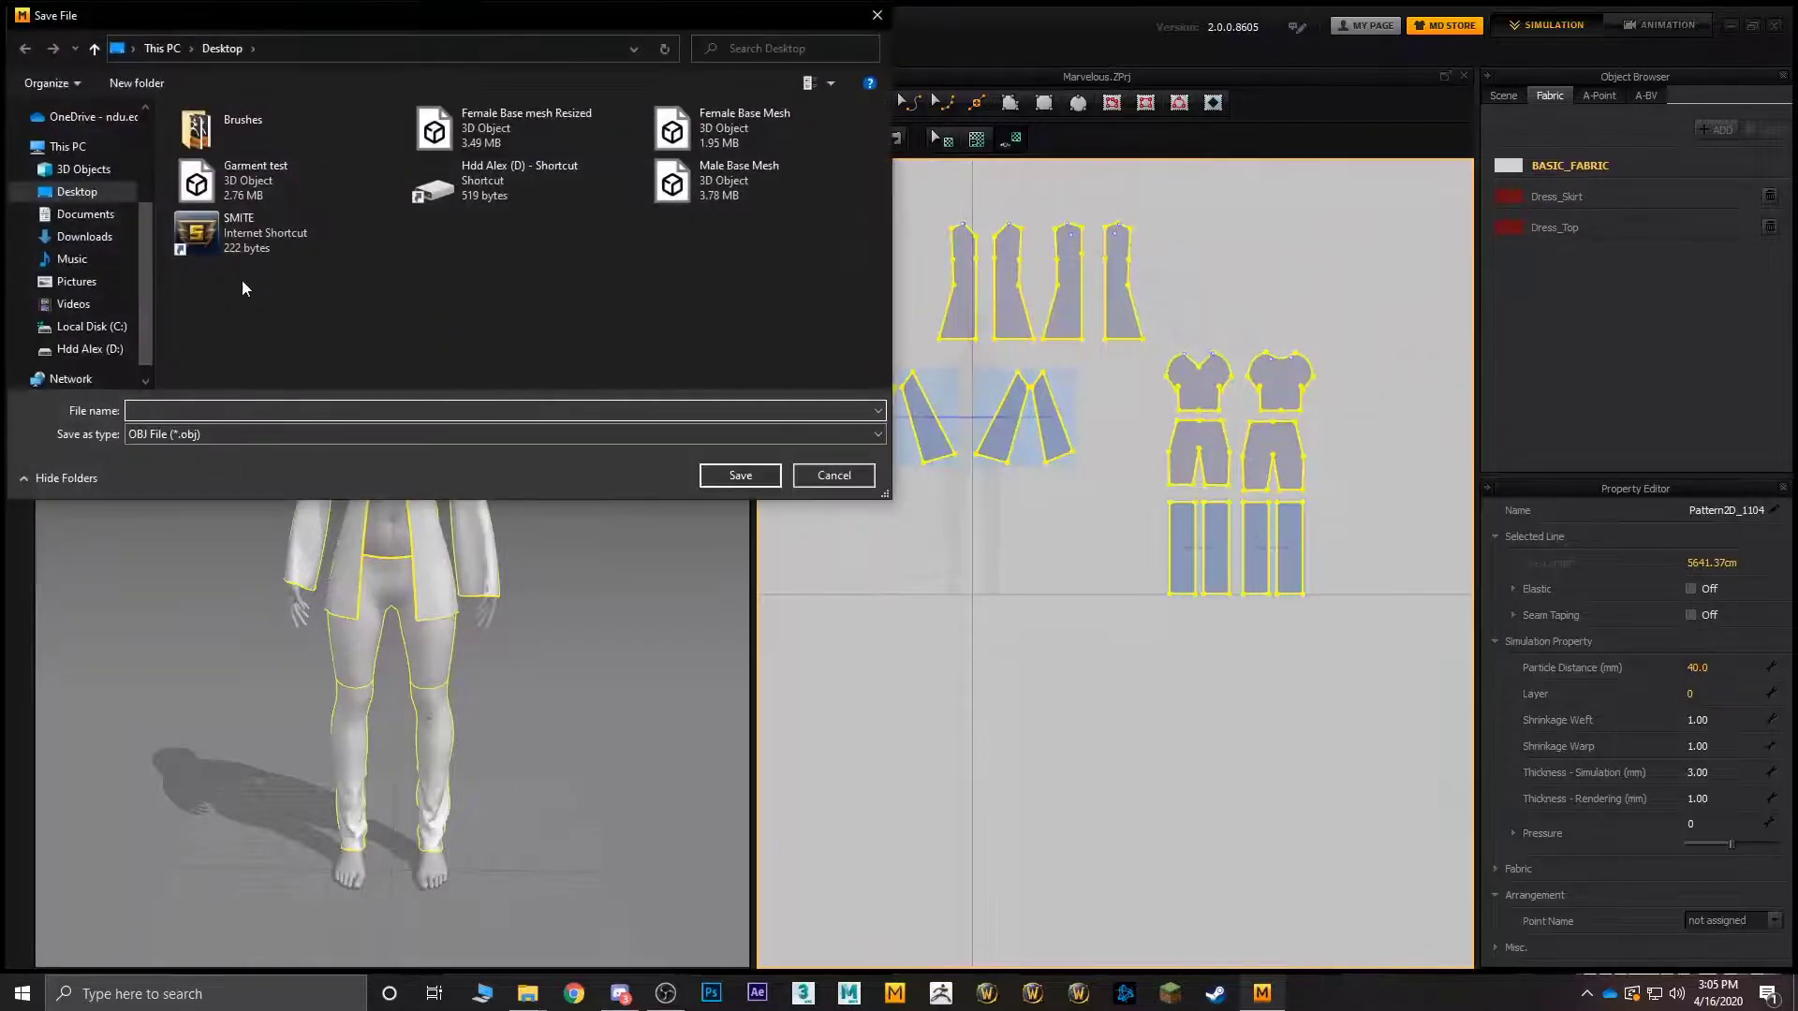
text(Garment Female)
click(736, 480)
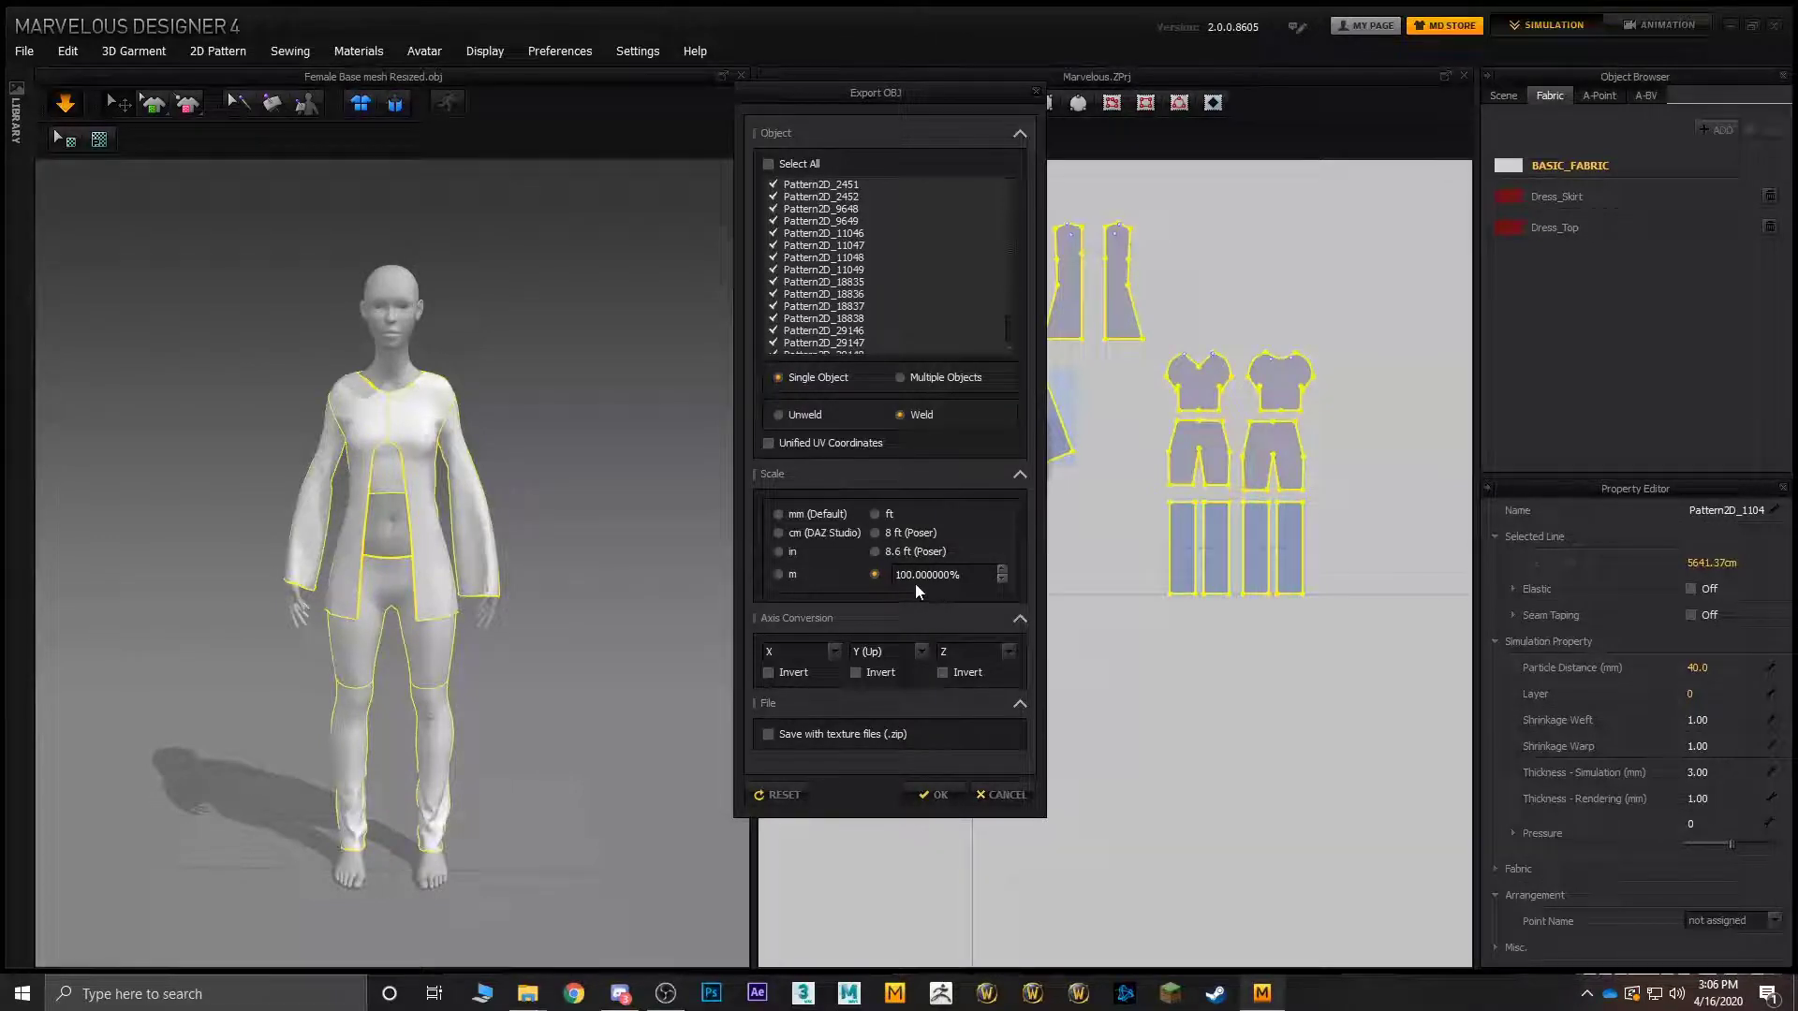
click(781, 536)
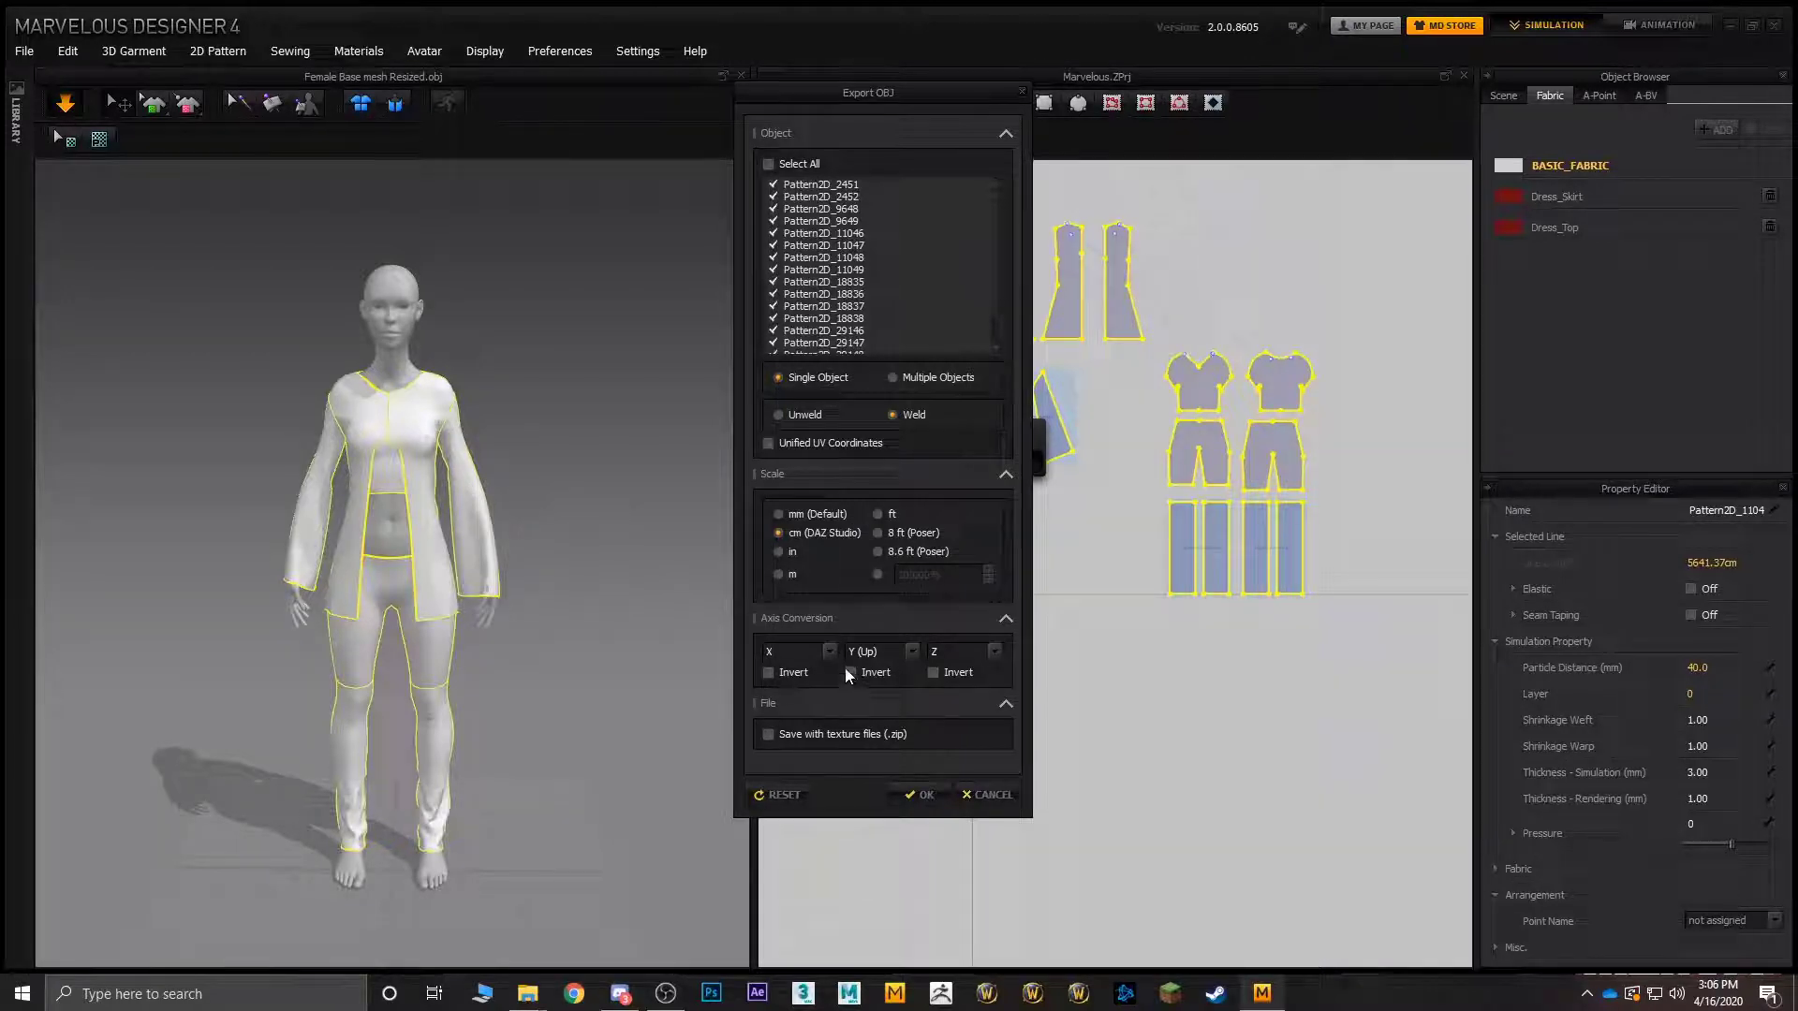
click(925, 794)
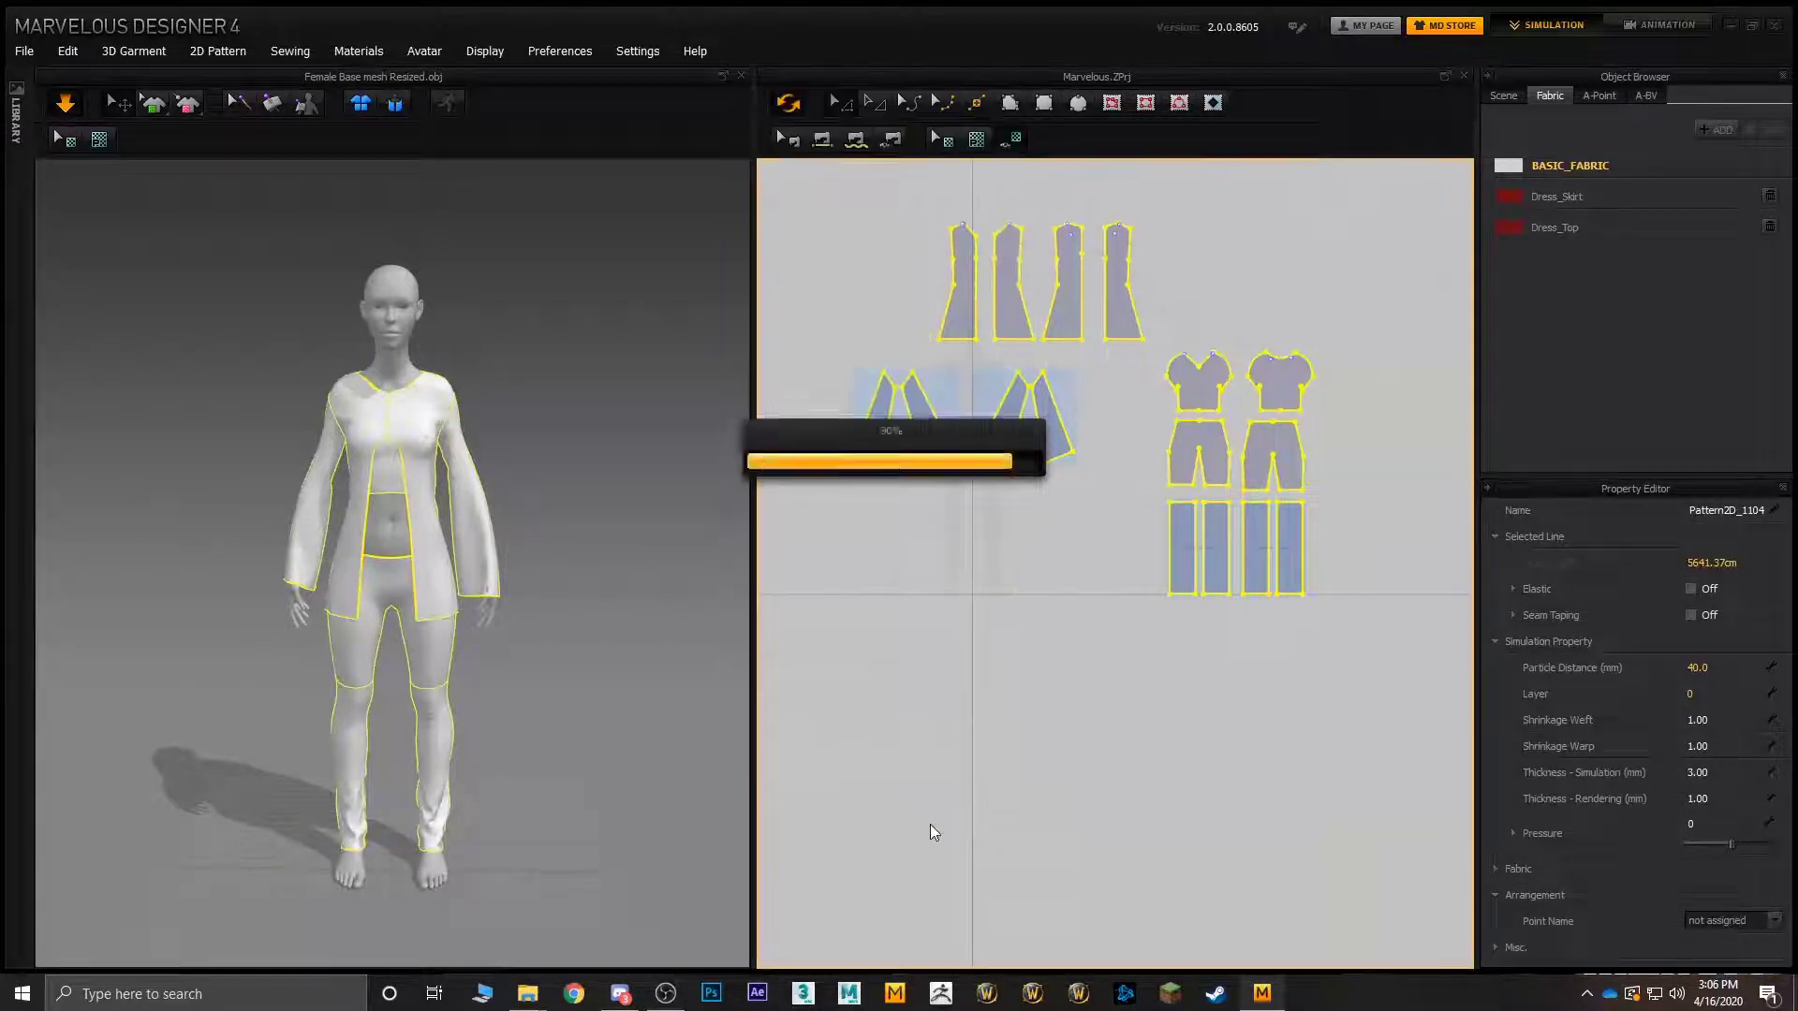
click(1082, 655)
- Keep the garment project open but minimized, launch ZBrush, and dismiss its Home Page and LightBox
click(1782, 25)
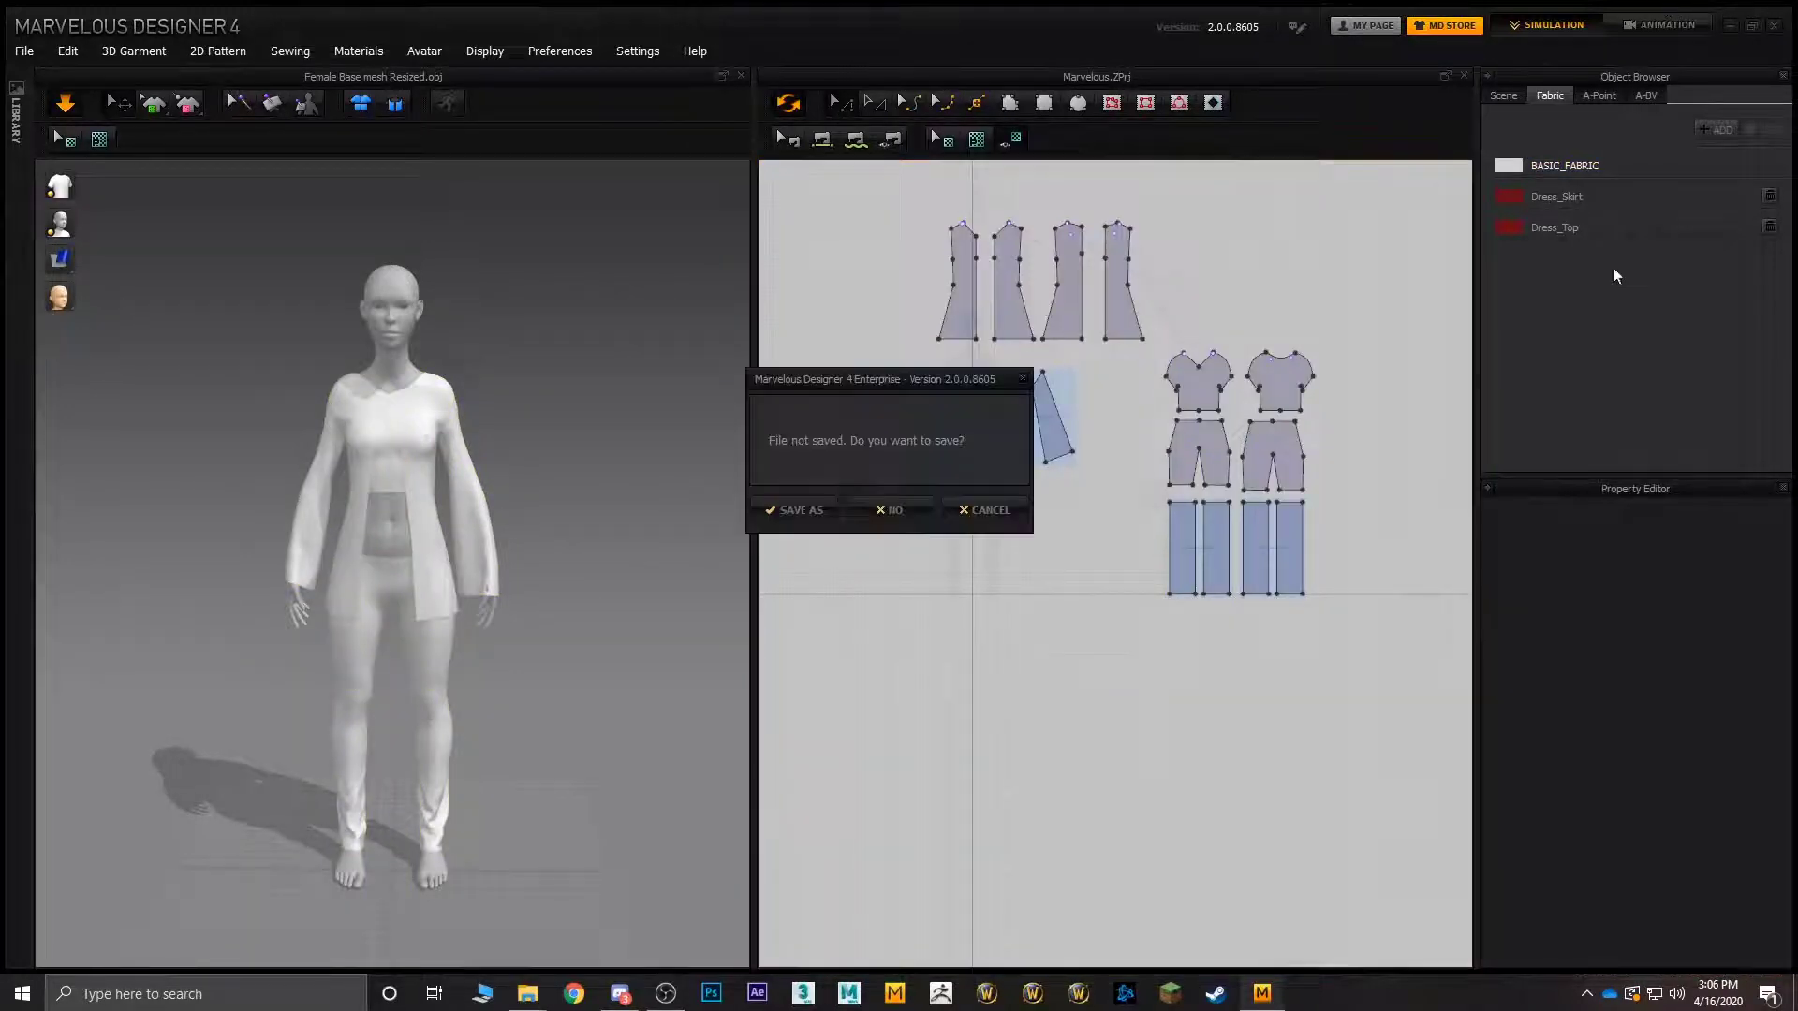
click(988, 510)
click(1728, 29)
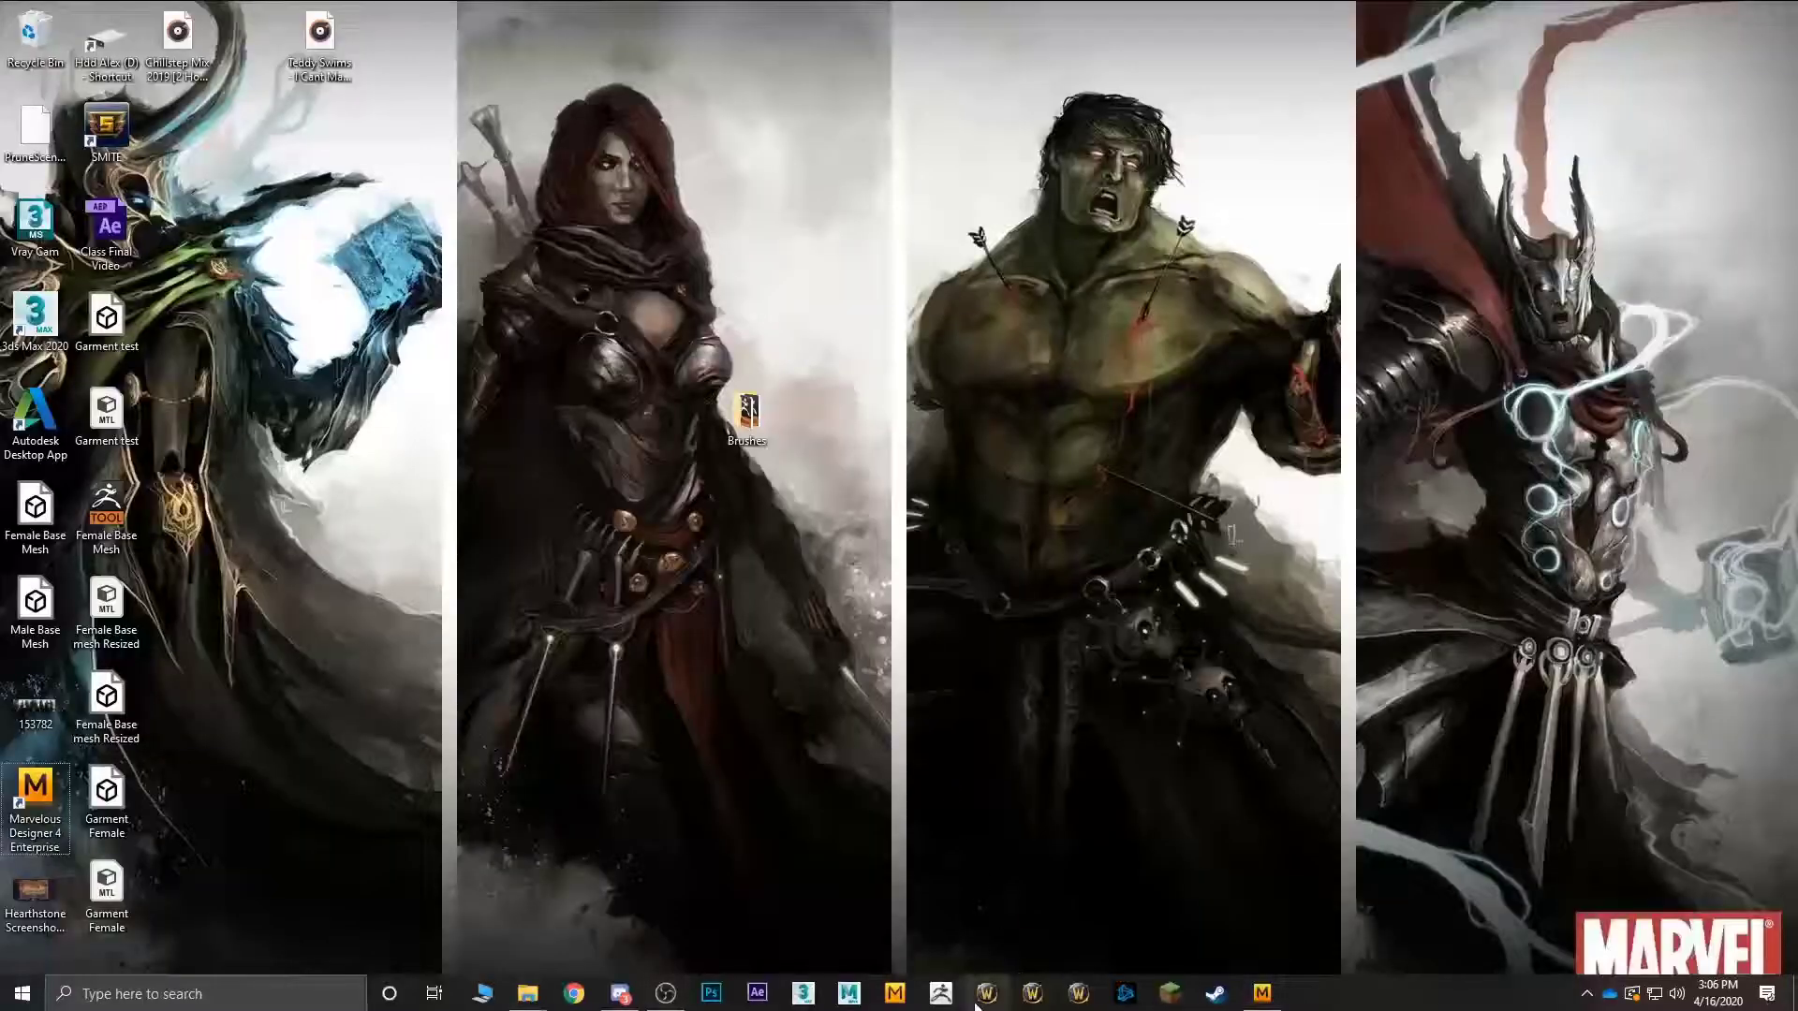
click(948, 997)
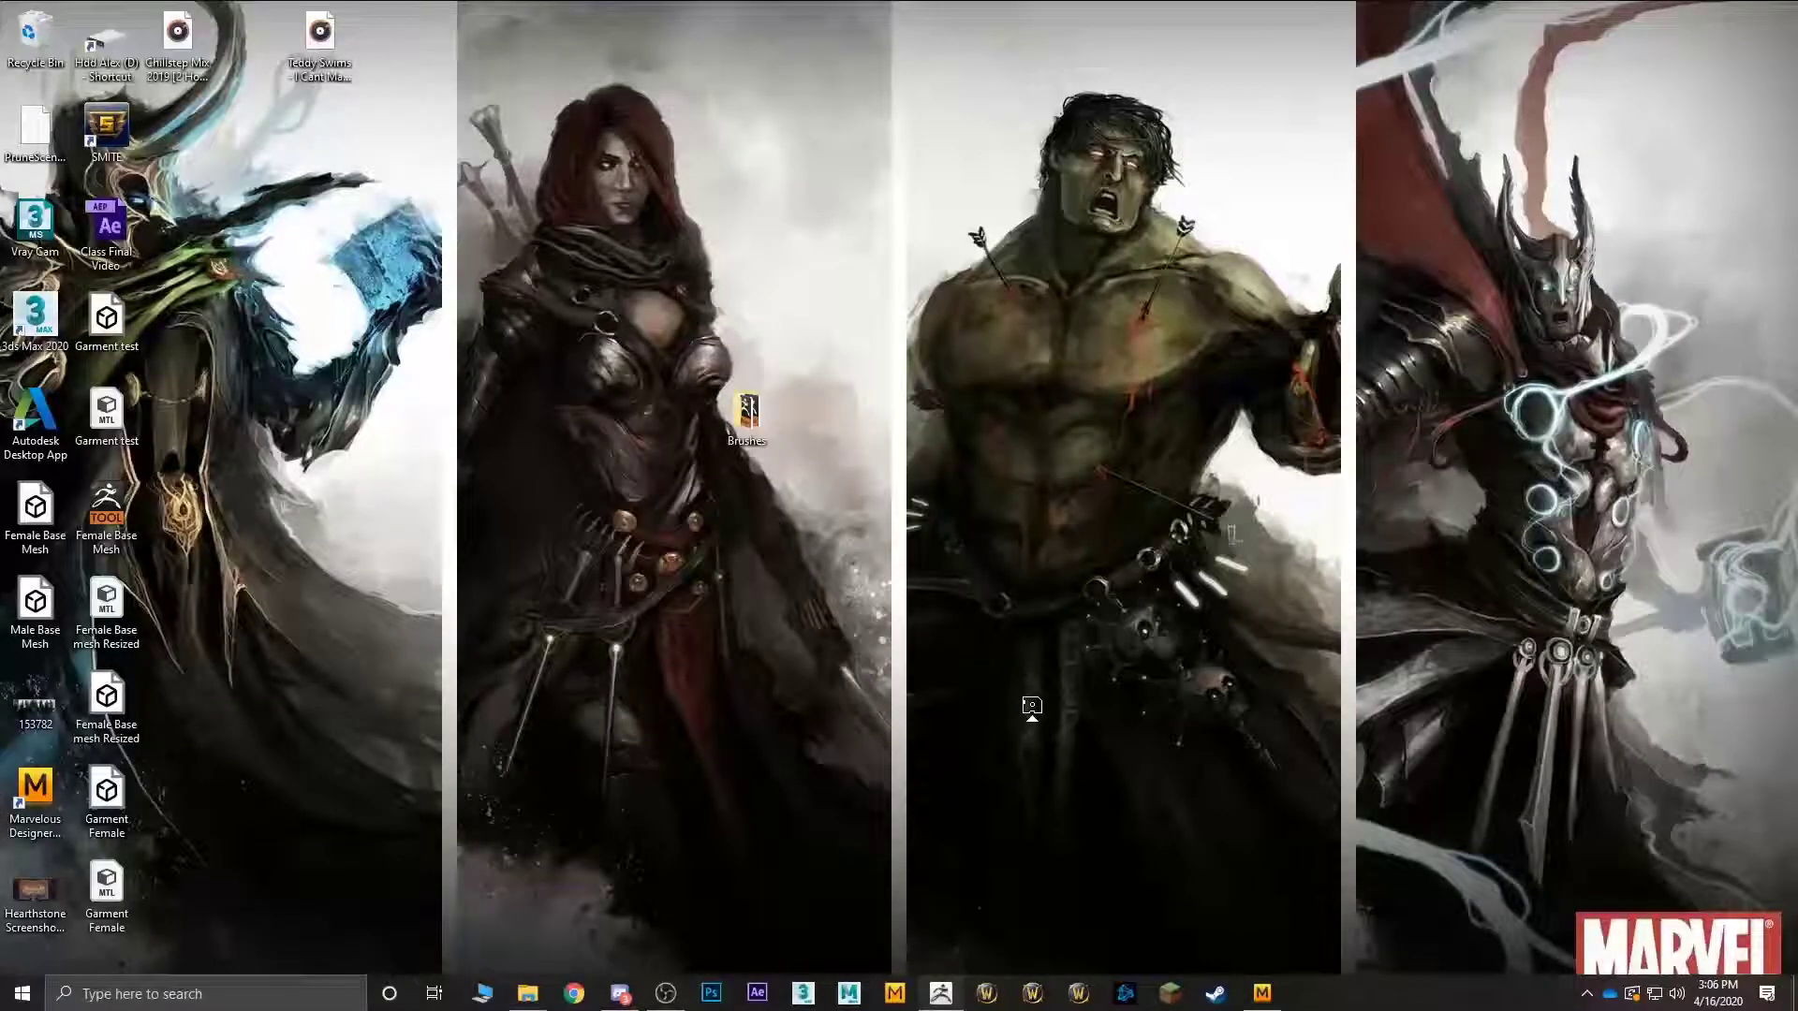
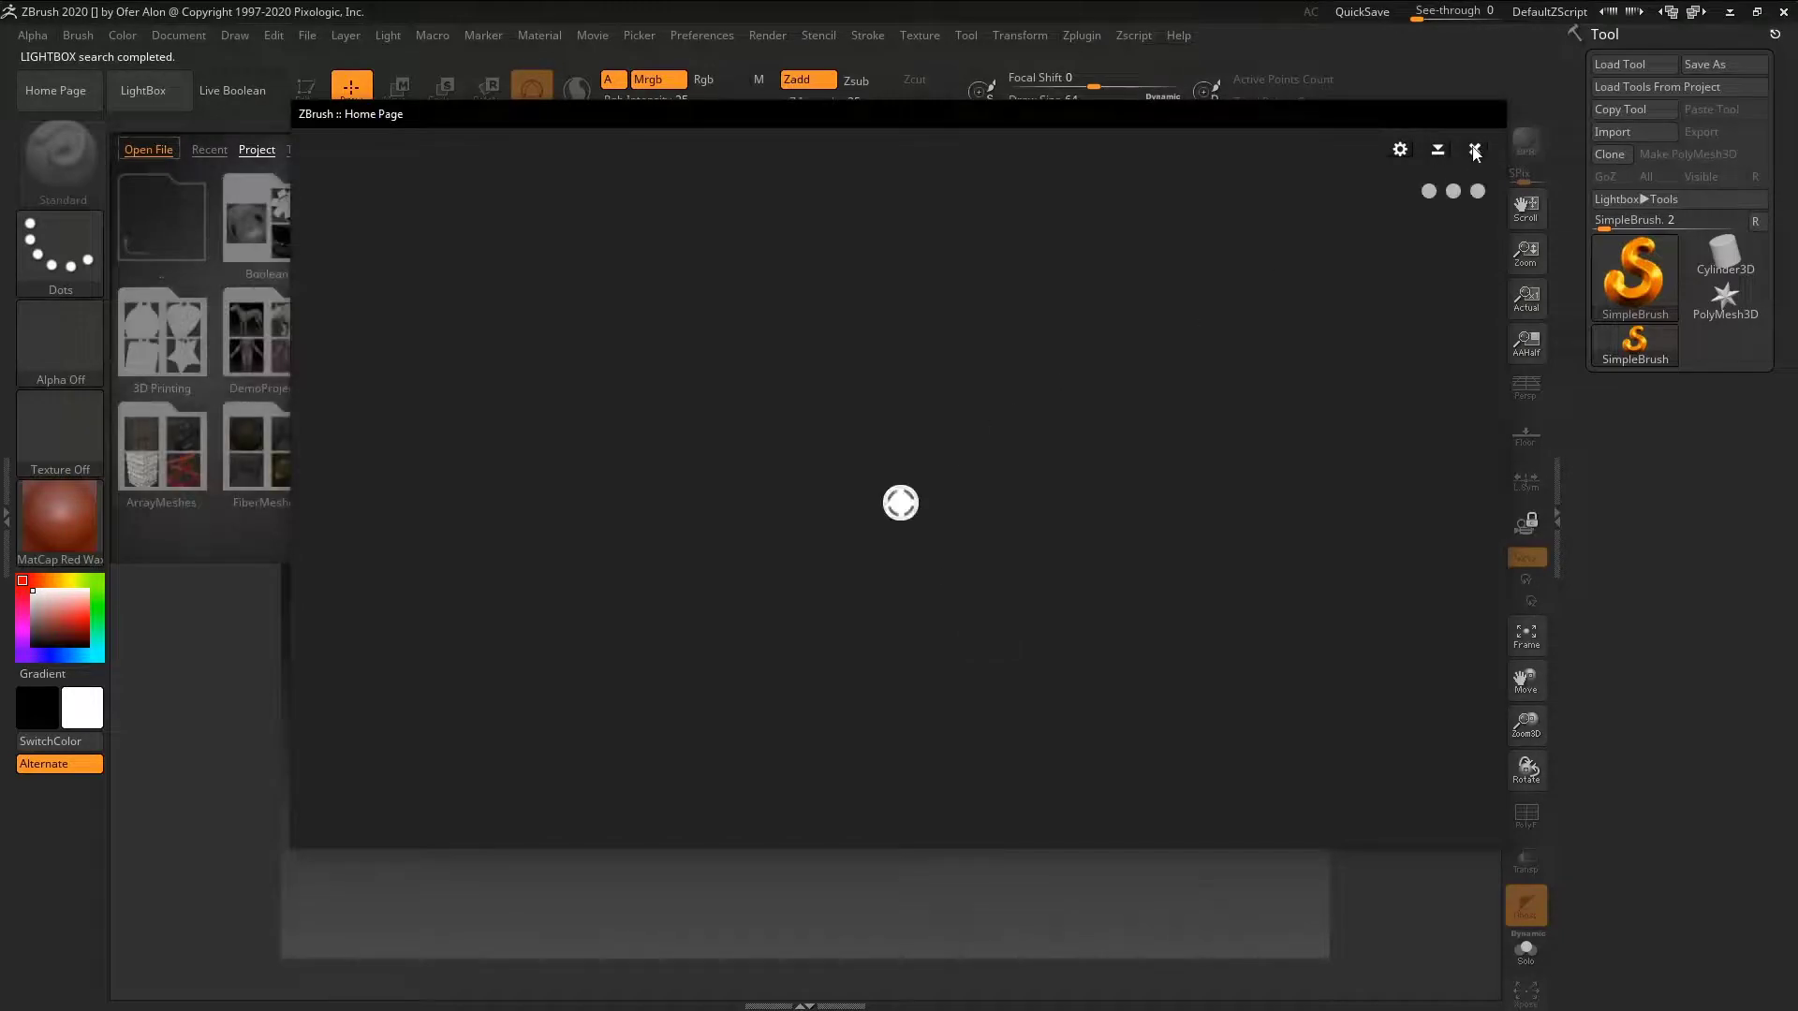
click(1474, 150)
click(179, 101)
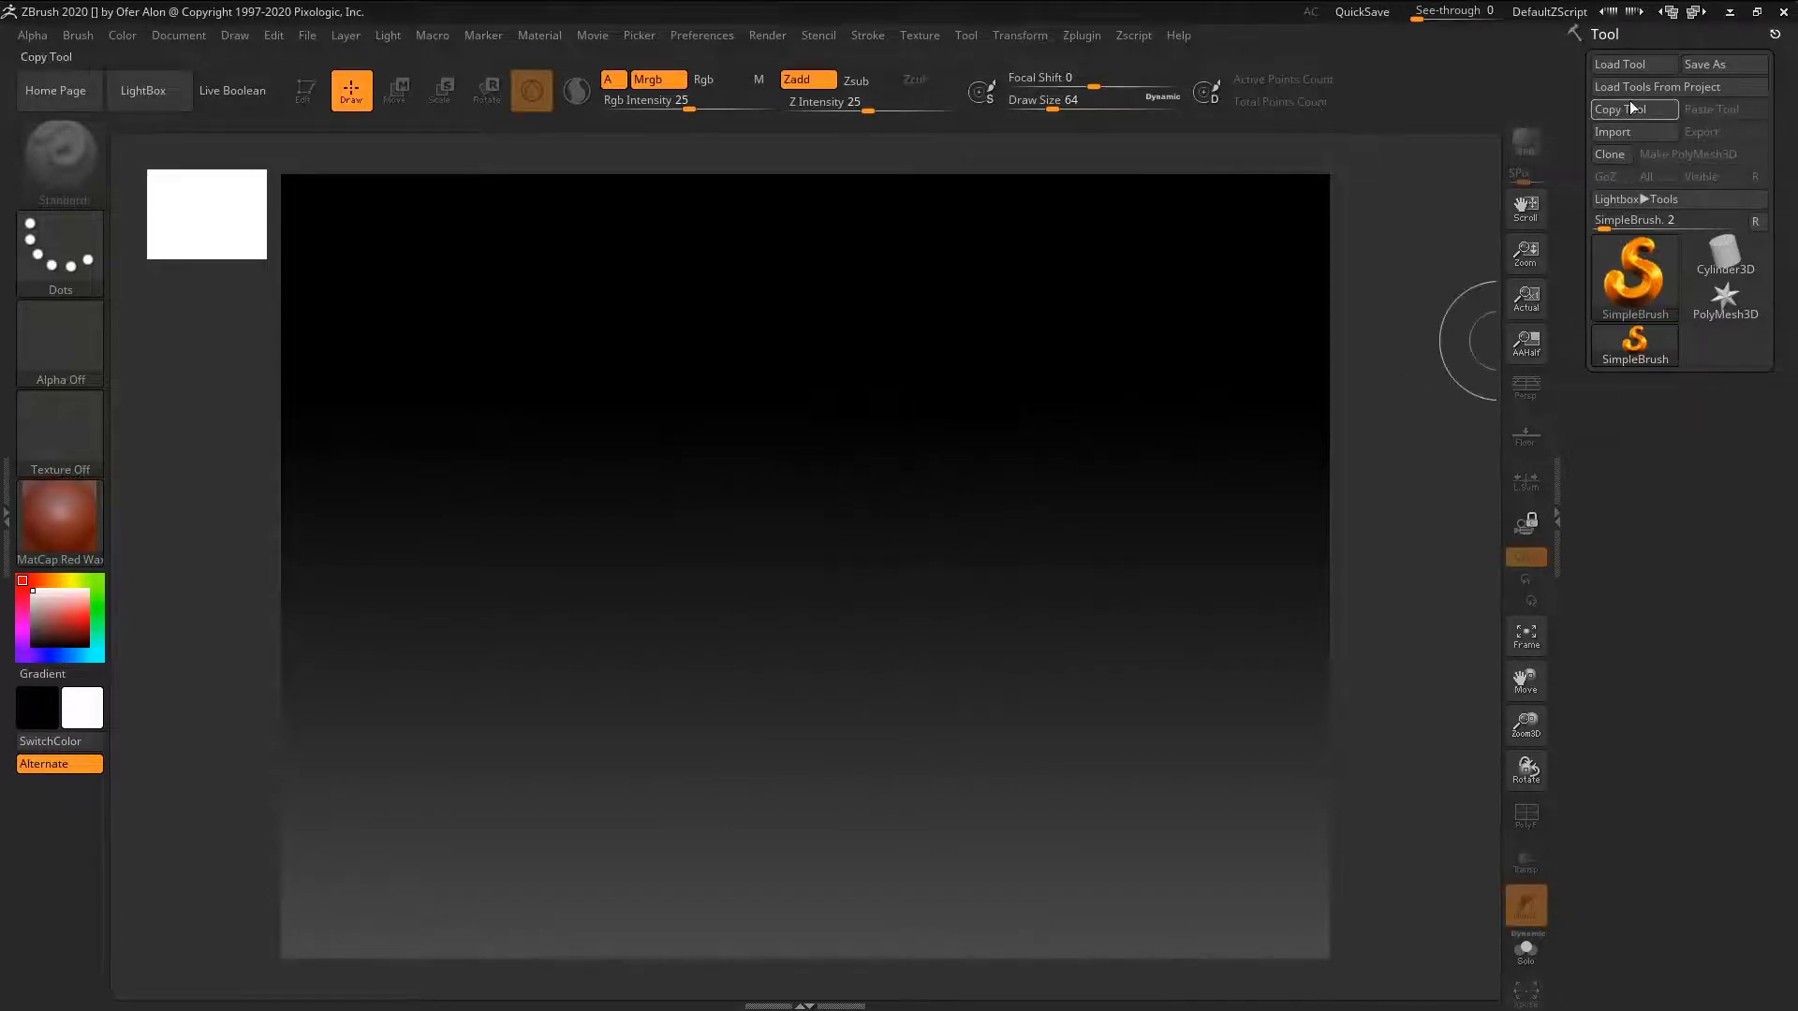
- Import the Garment Female OBJ file from the Desktop as a new tool
click(1620, 133)
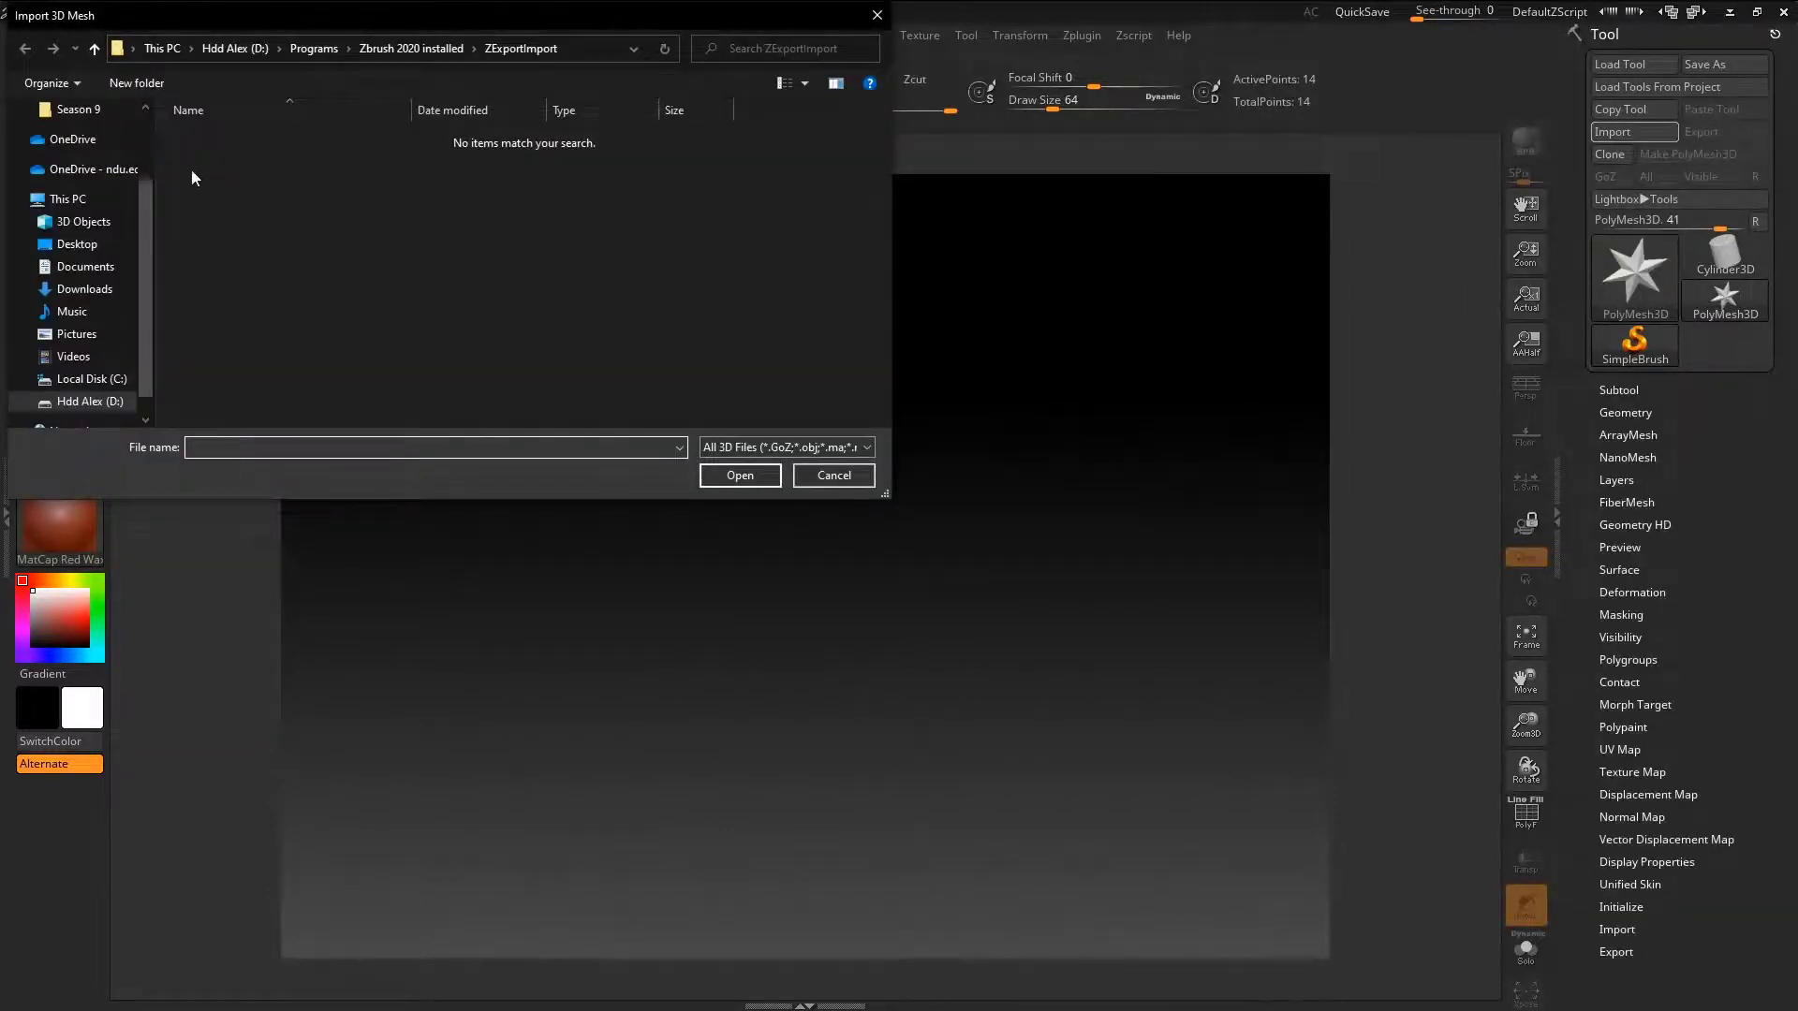
click(82, 201)
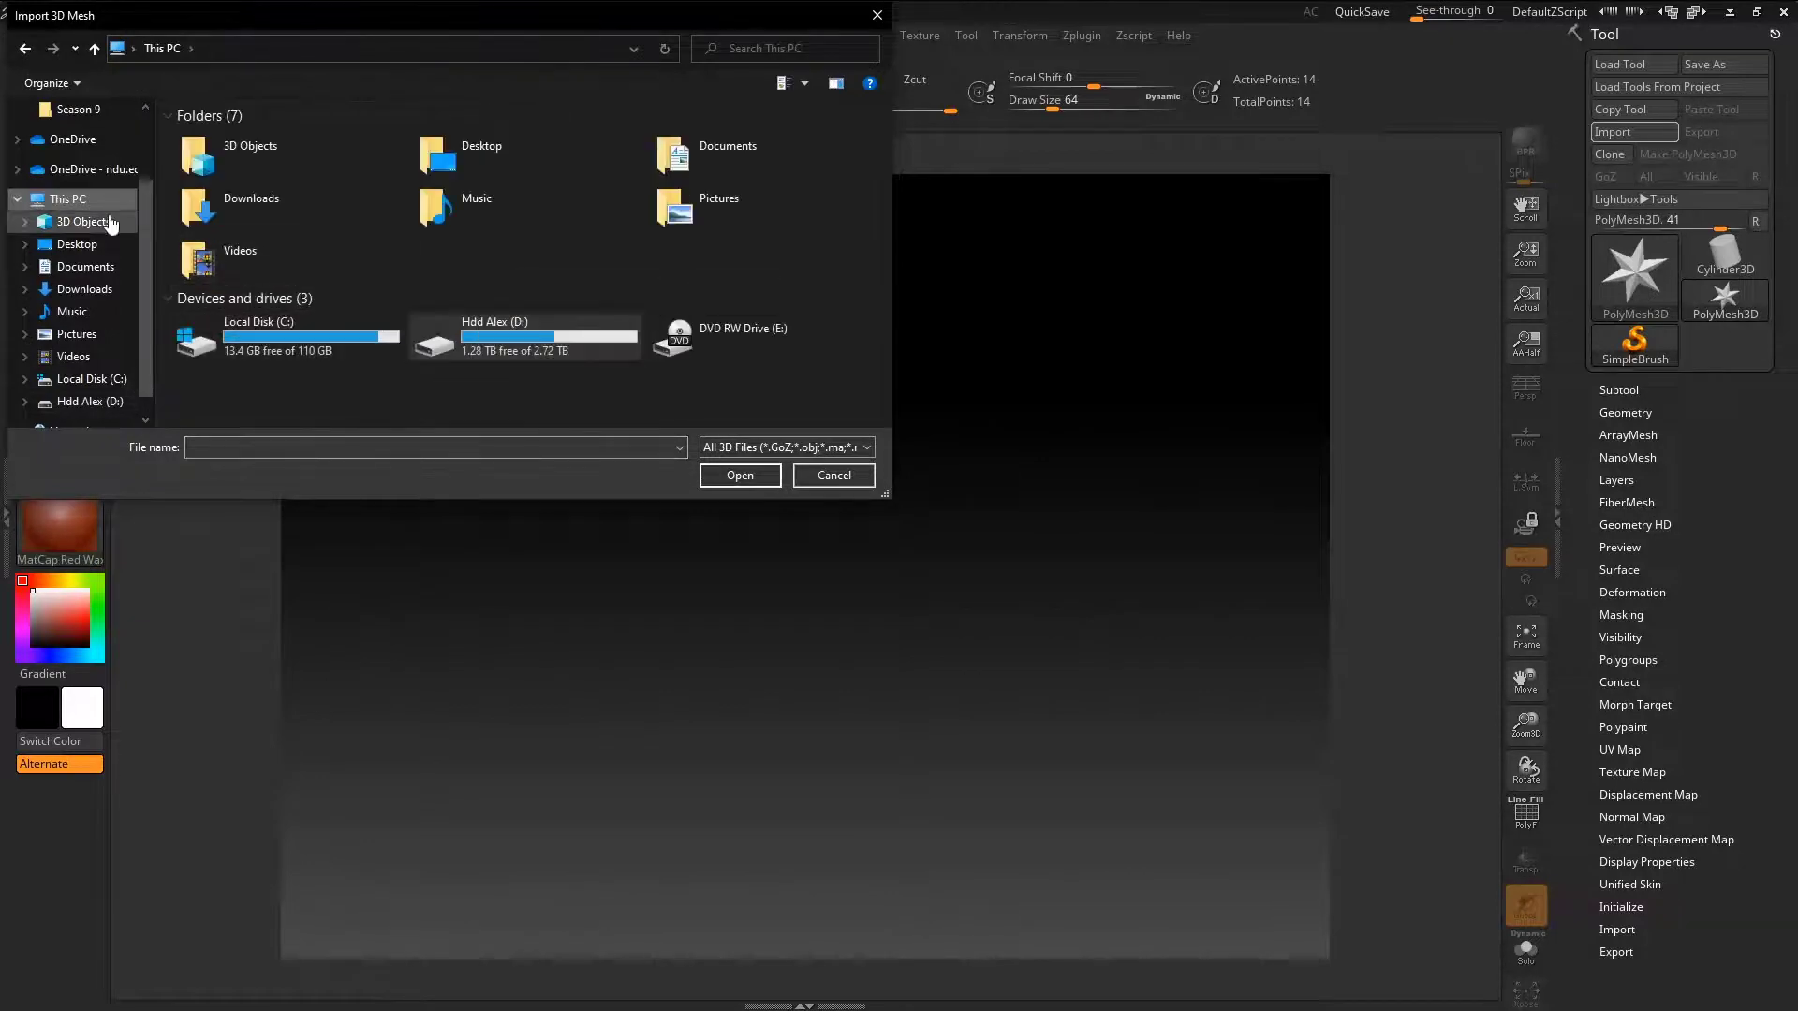
click(79, 222)
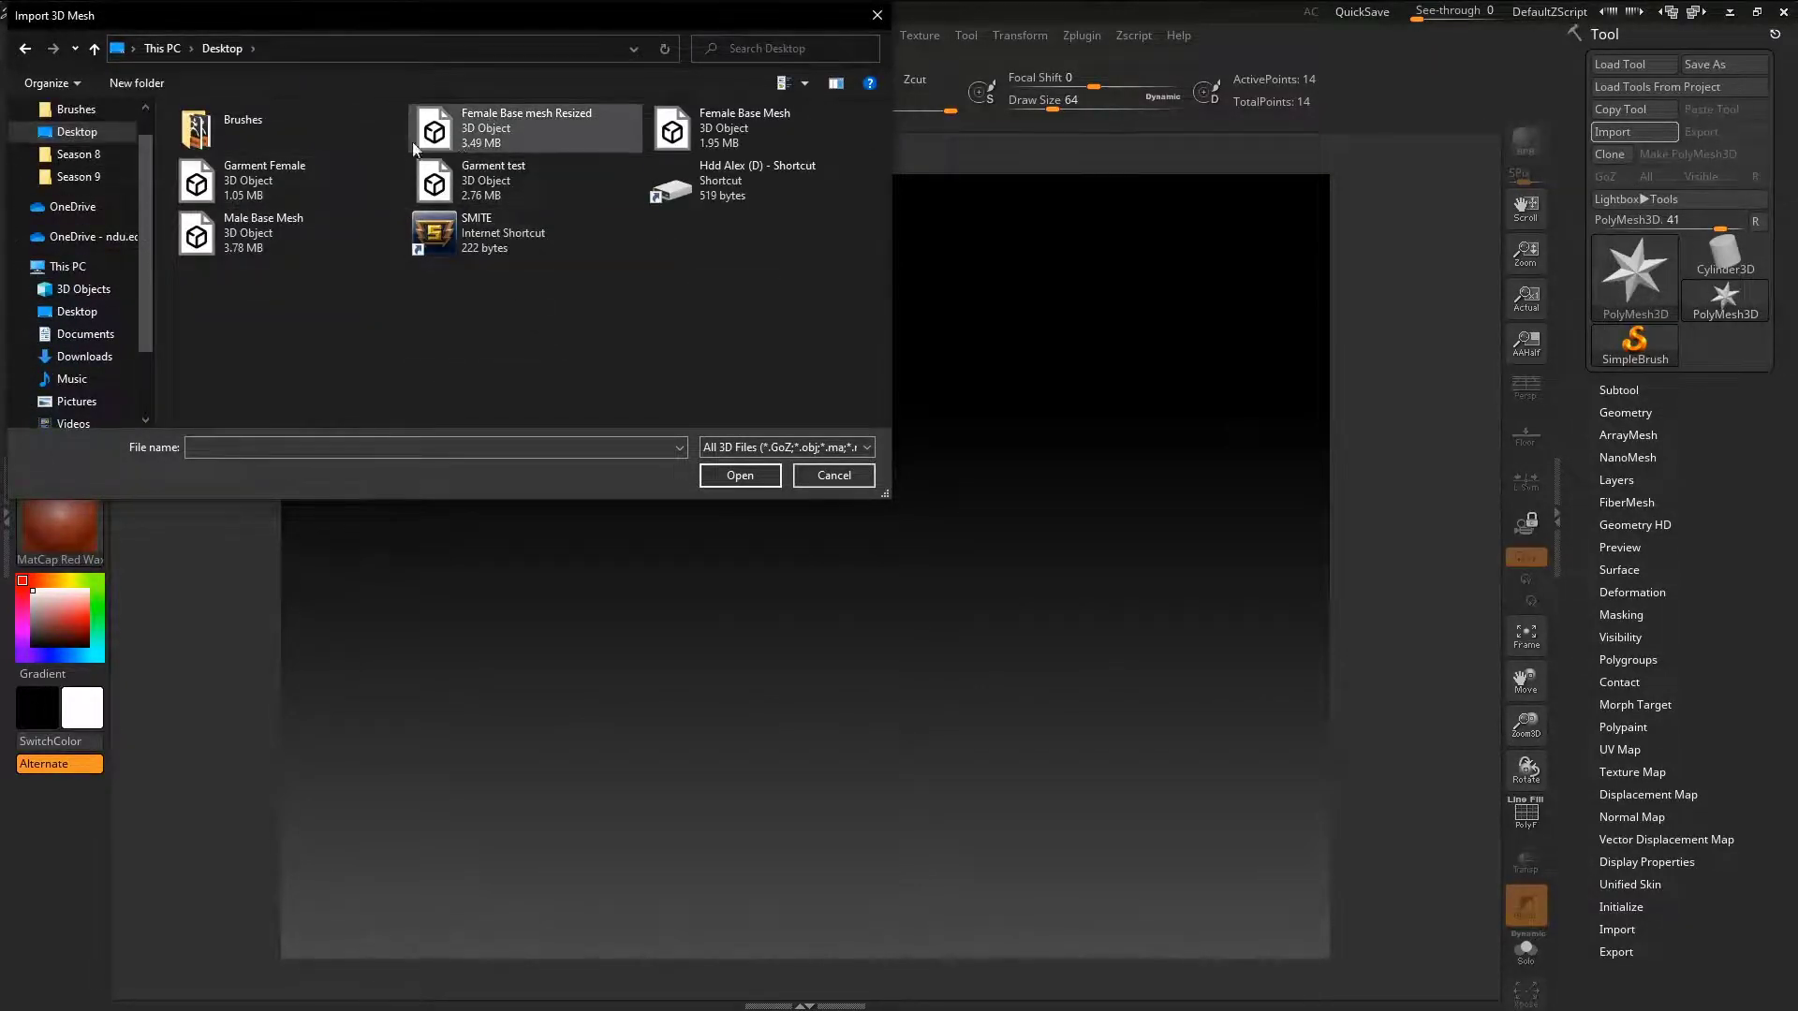
click(320, 179)
click(740, 475)
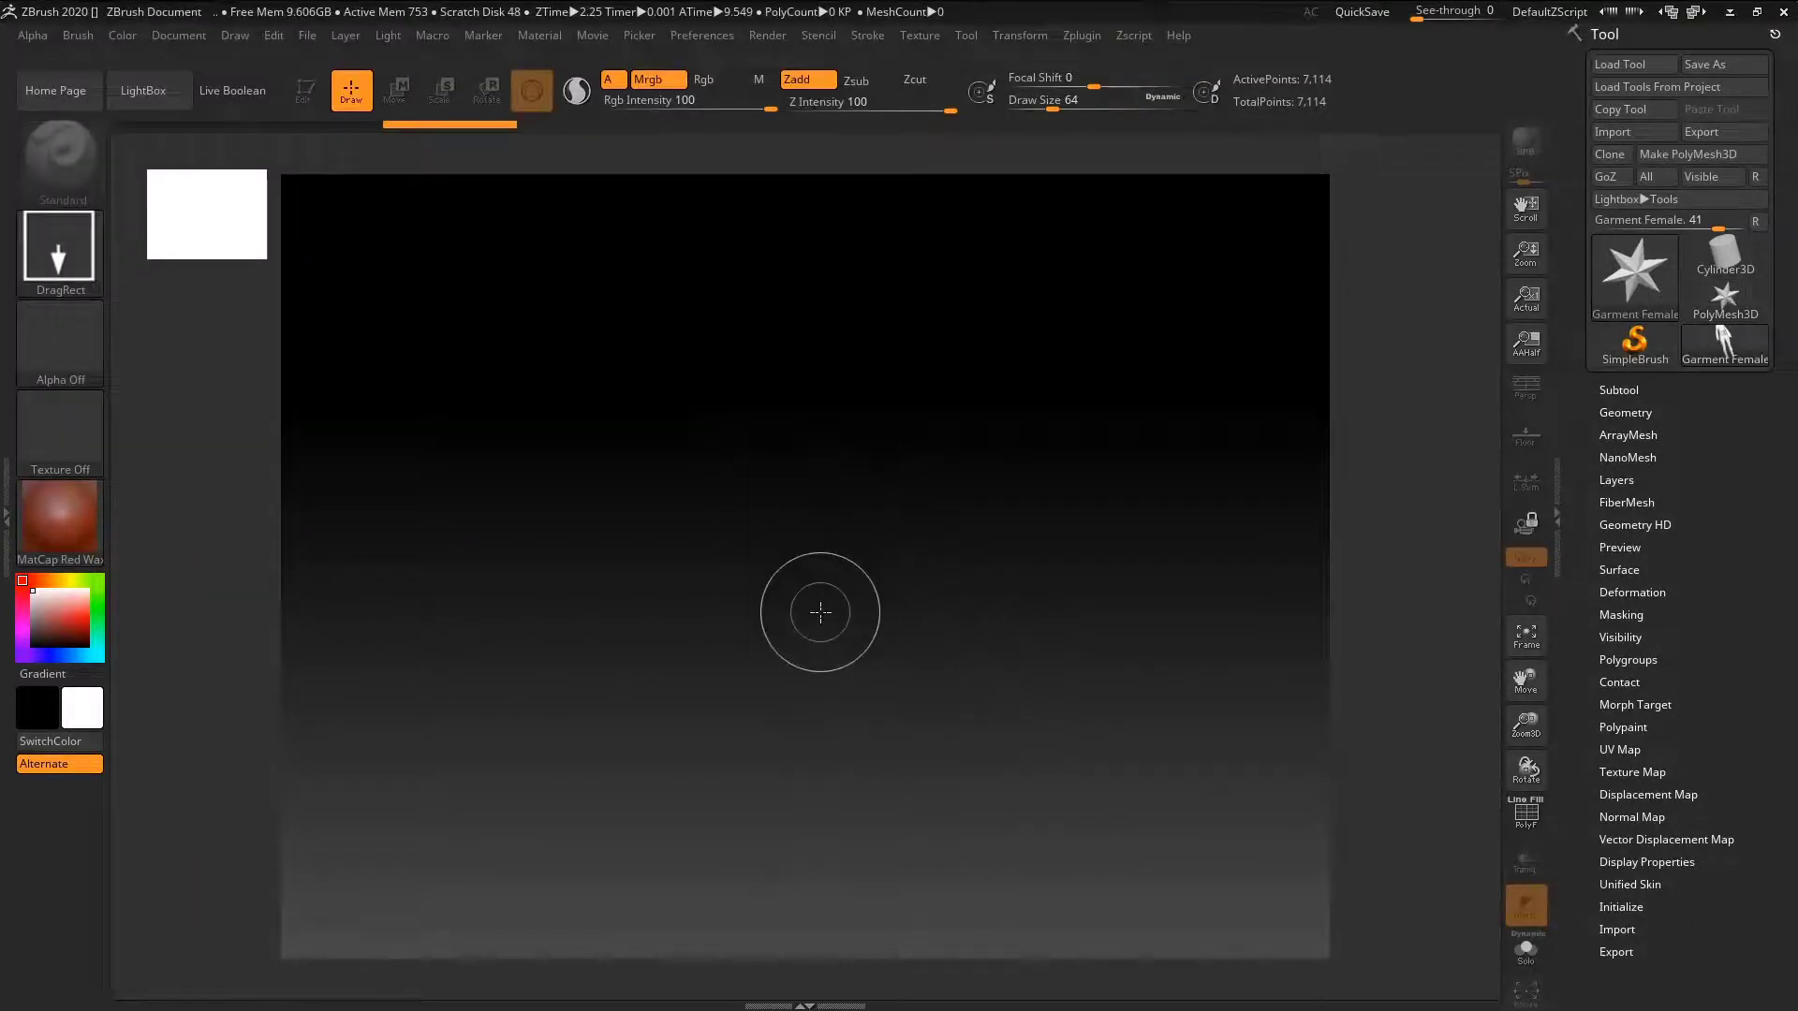
- Draw the imported garment on the canvas and enter Edit mode so it can be worked on as a 3D model
drag(780, 548, 798, 927)
key(t)
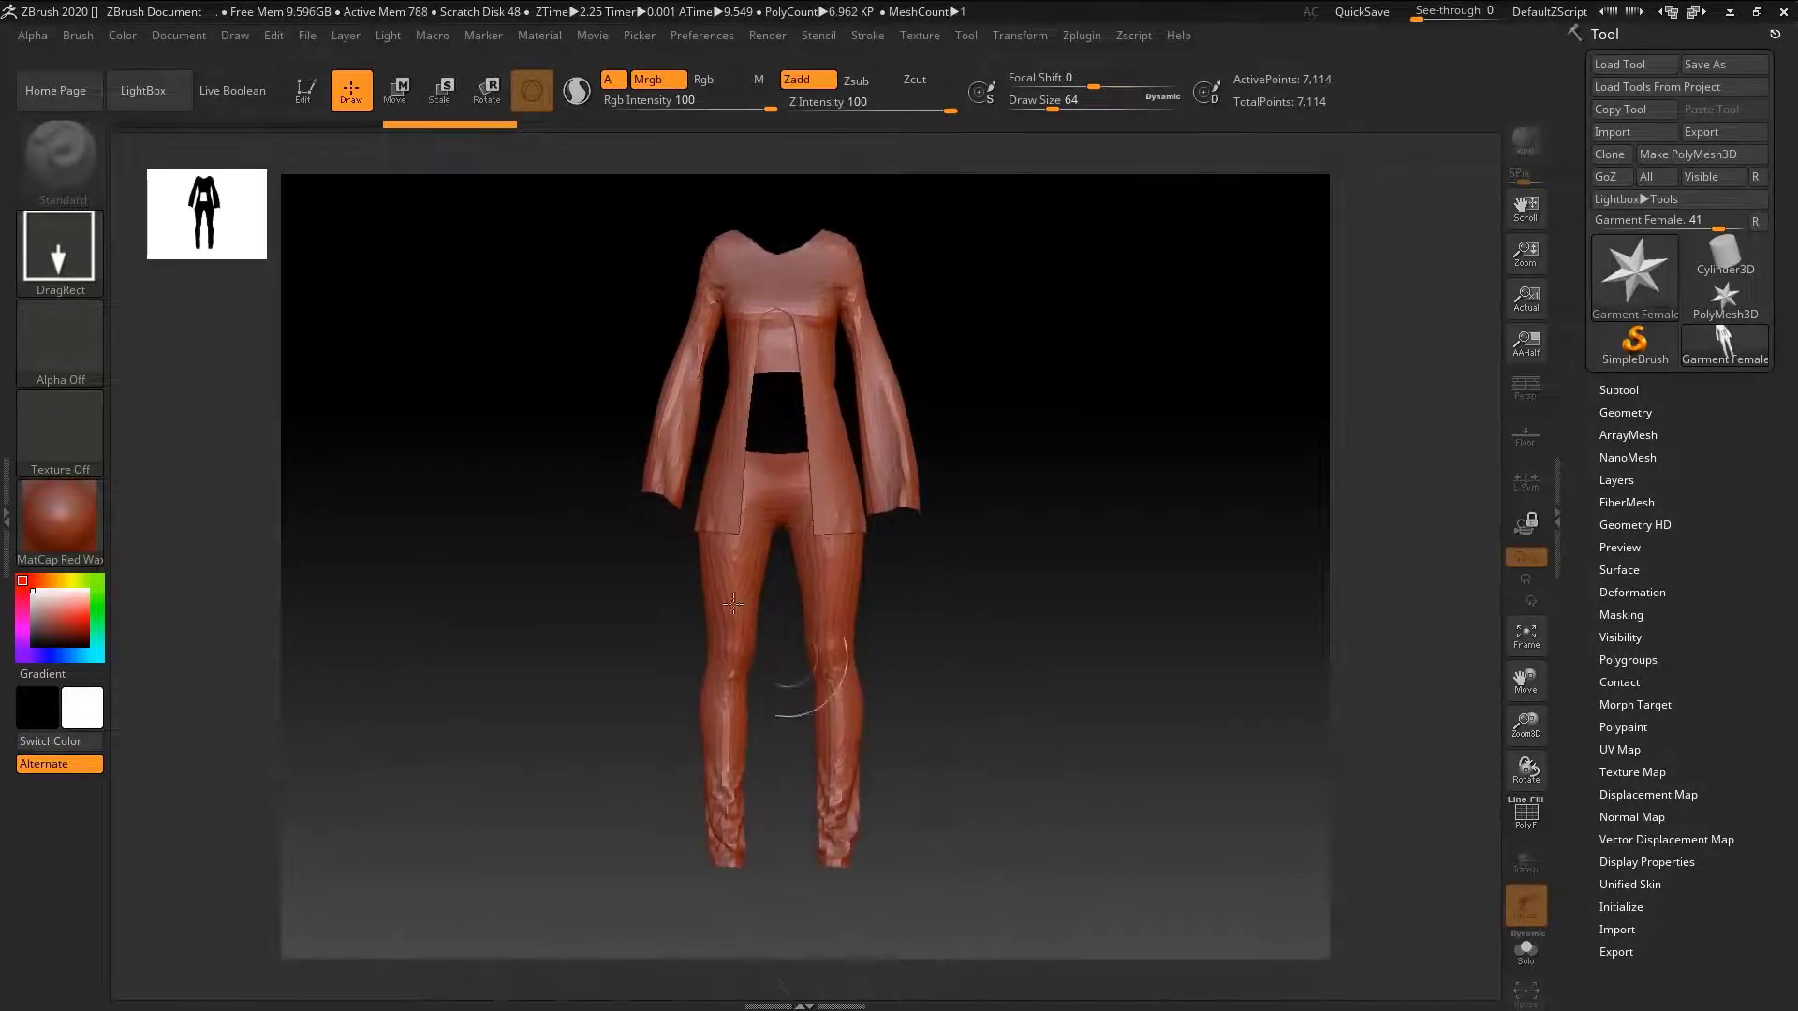
click(158, 88)
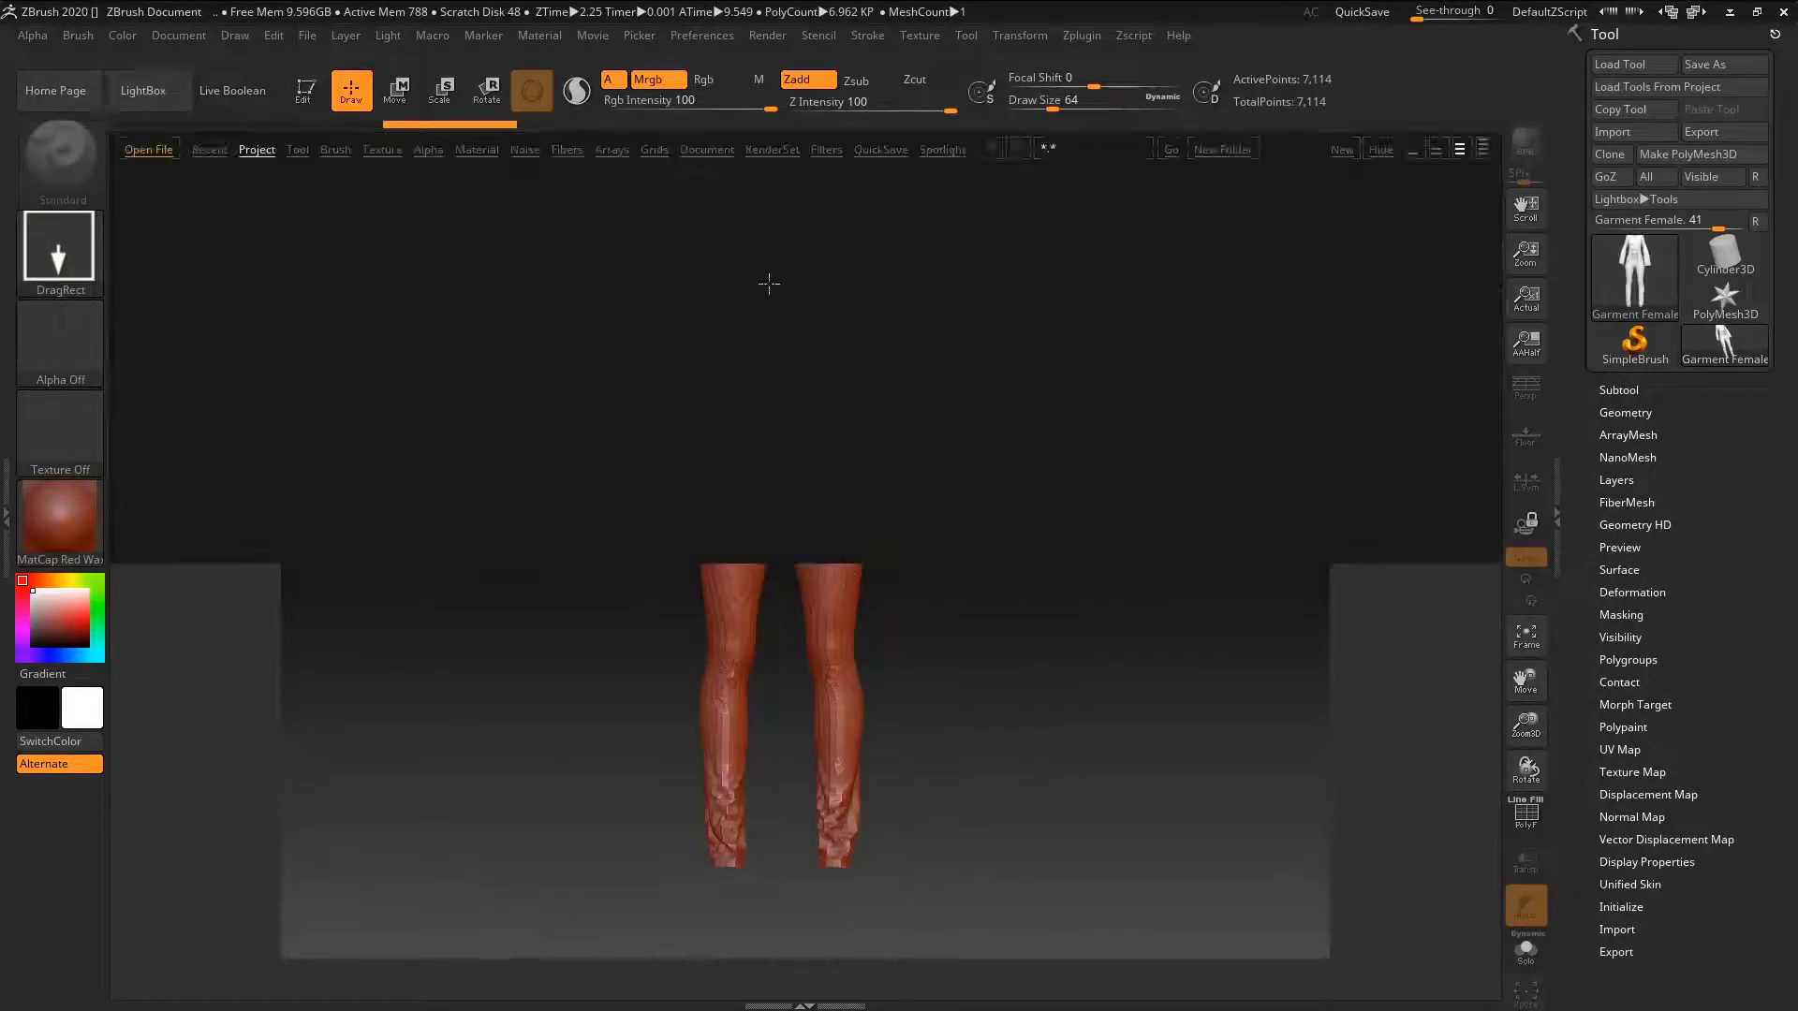
click(150, 90)
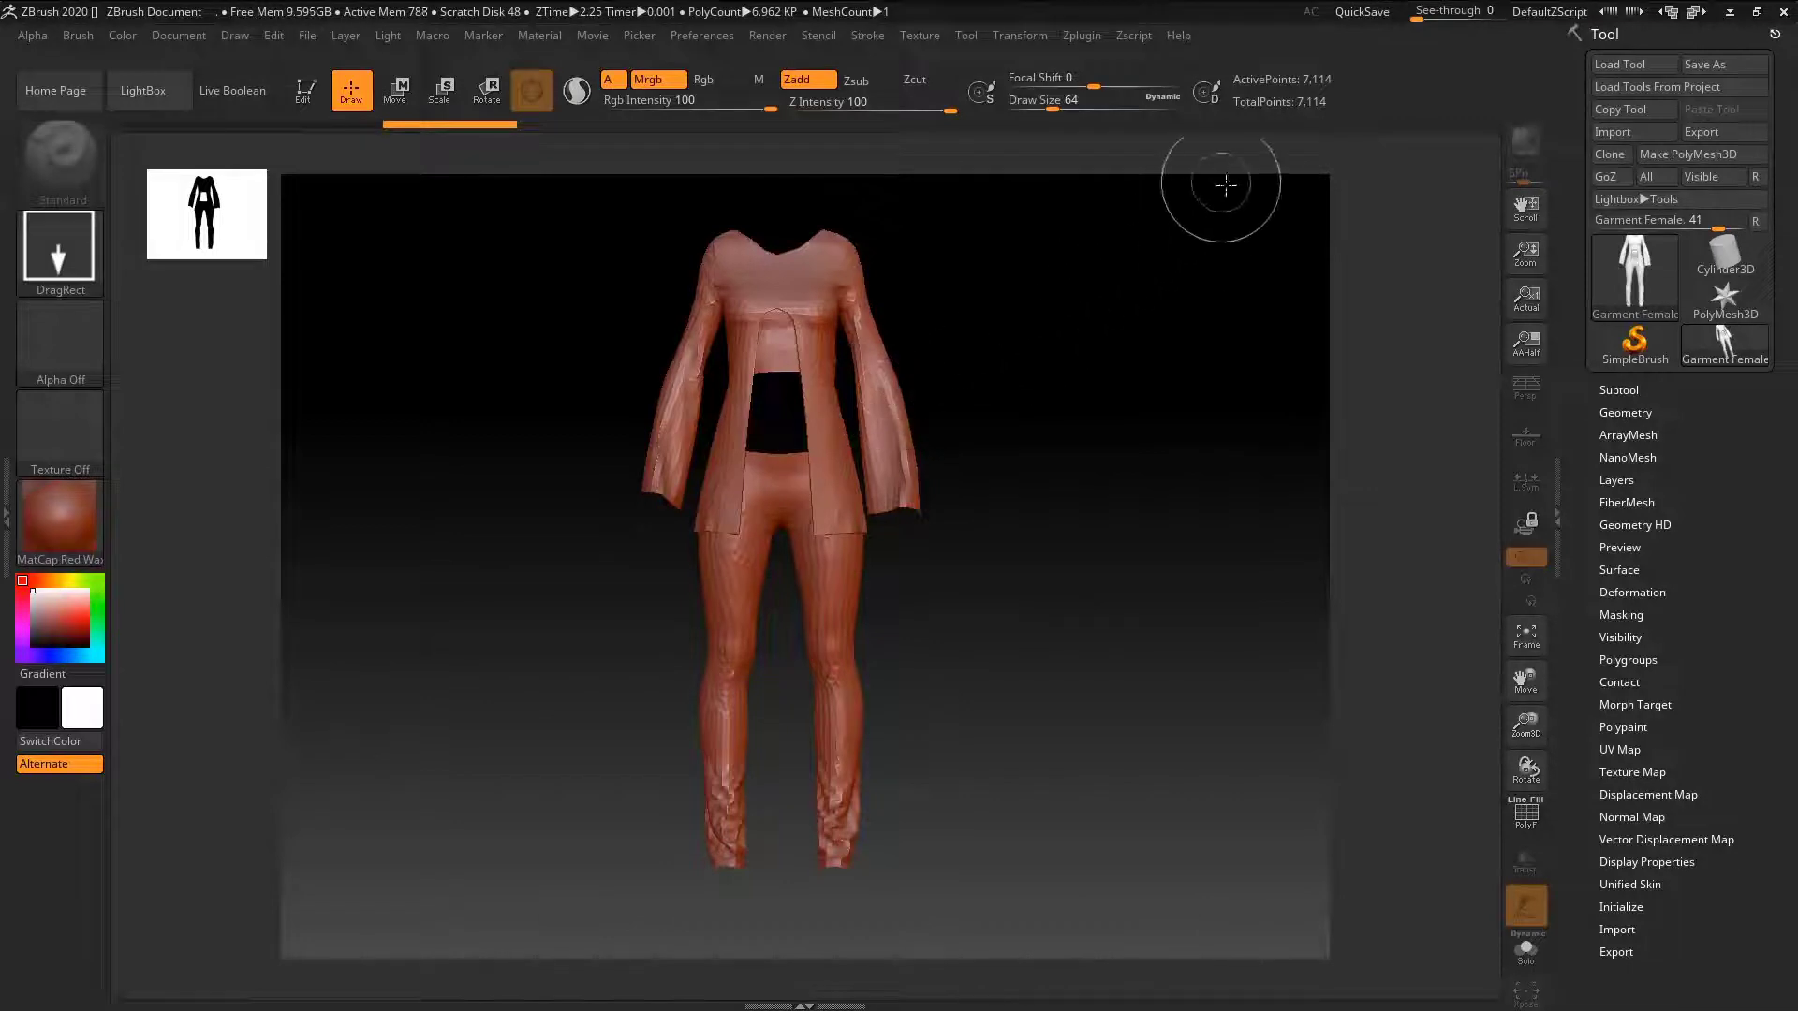
click(296, 88)
drag(1019, 394, 1043, 421)
ctrl+right_drag(999, 381, 1085, 505)
ctrl+right_drag(1086, 506, 1076, 352)
- Try viewing the garment with perspective distortion and the floor grid, and switch both off again
click(1664, 390)
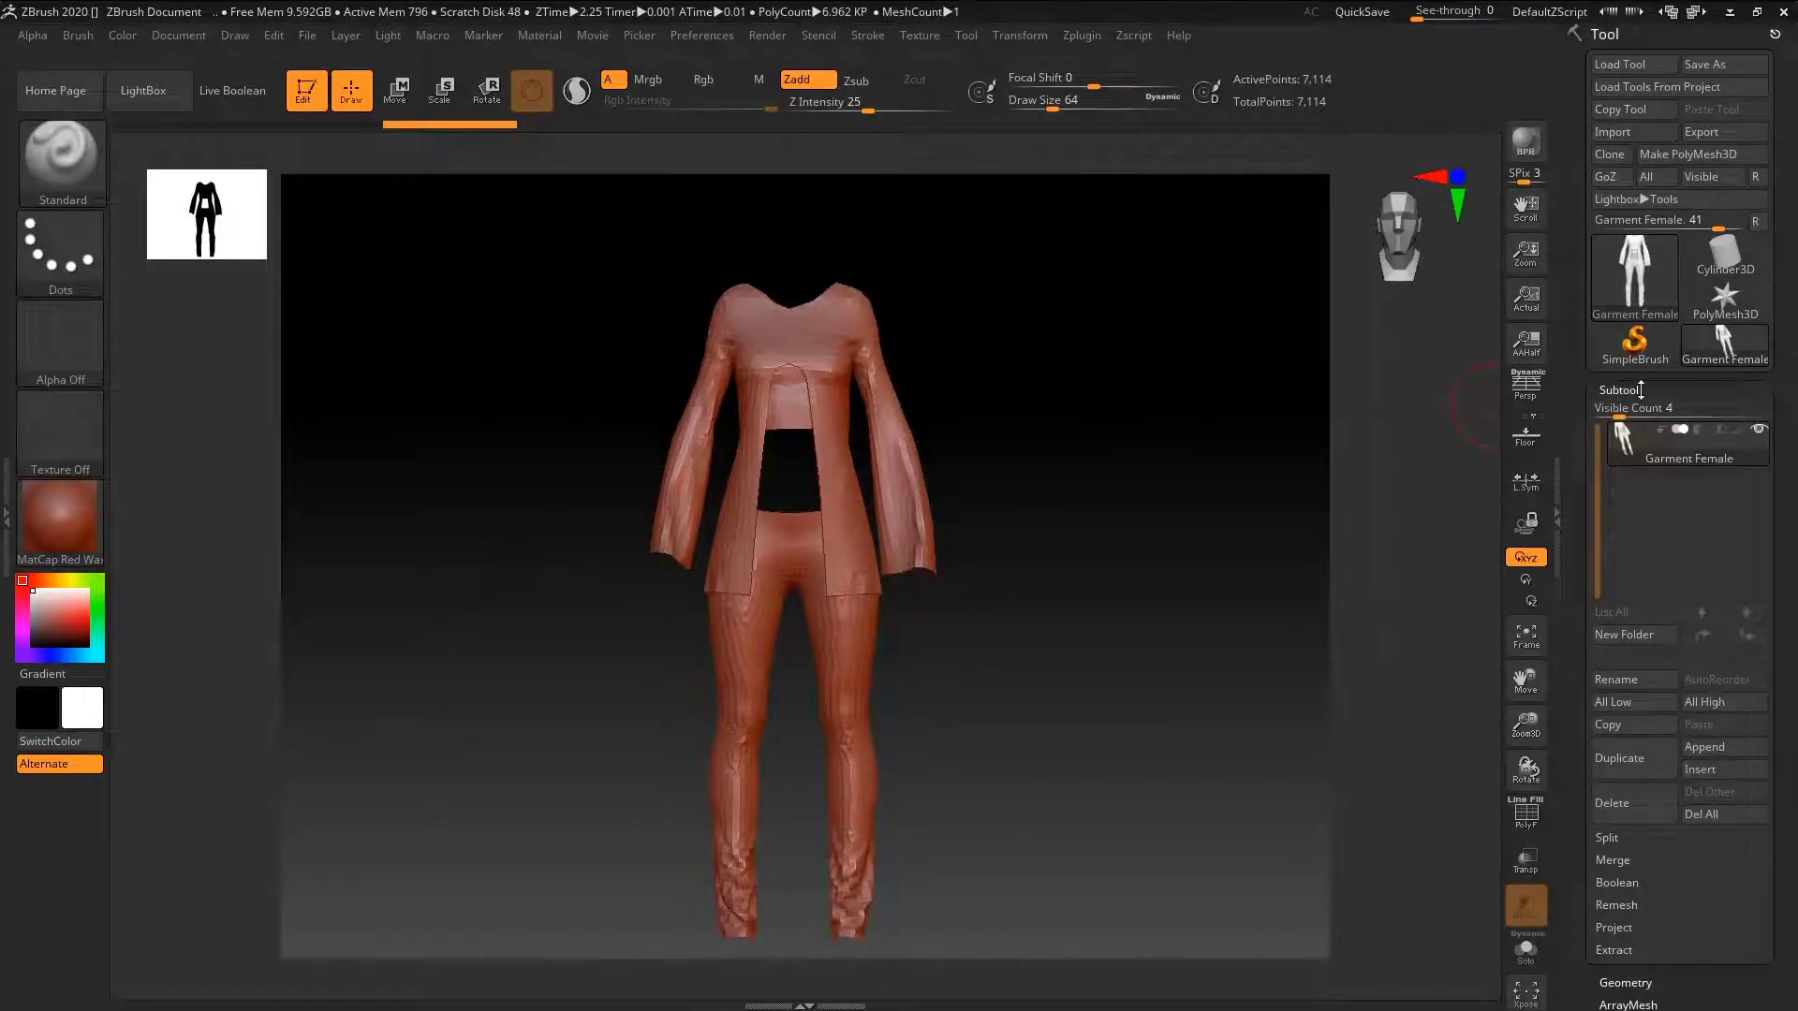
click(1641, 390)
click(1525, 386)
click(1526, 435)
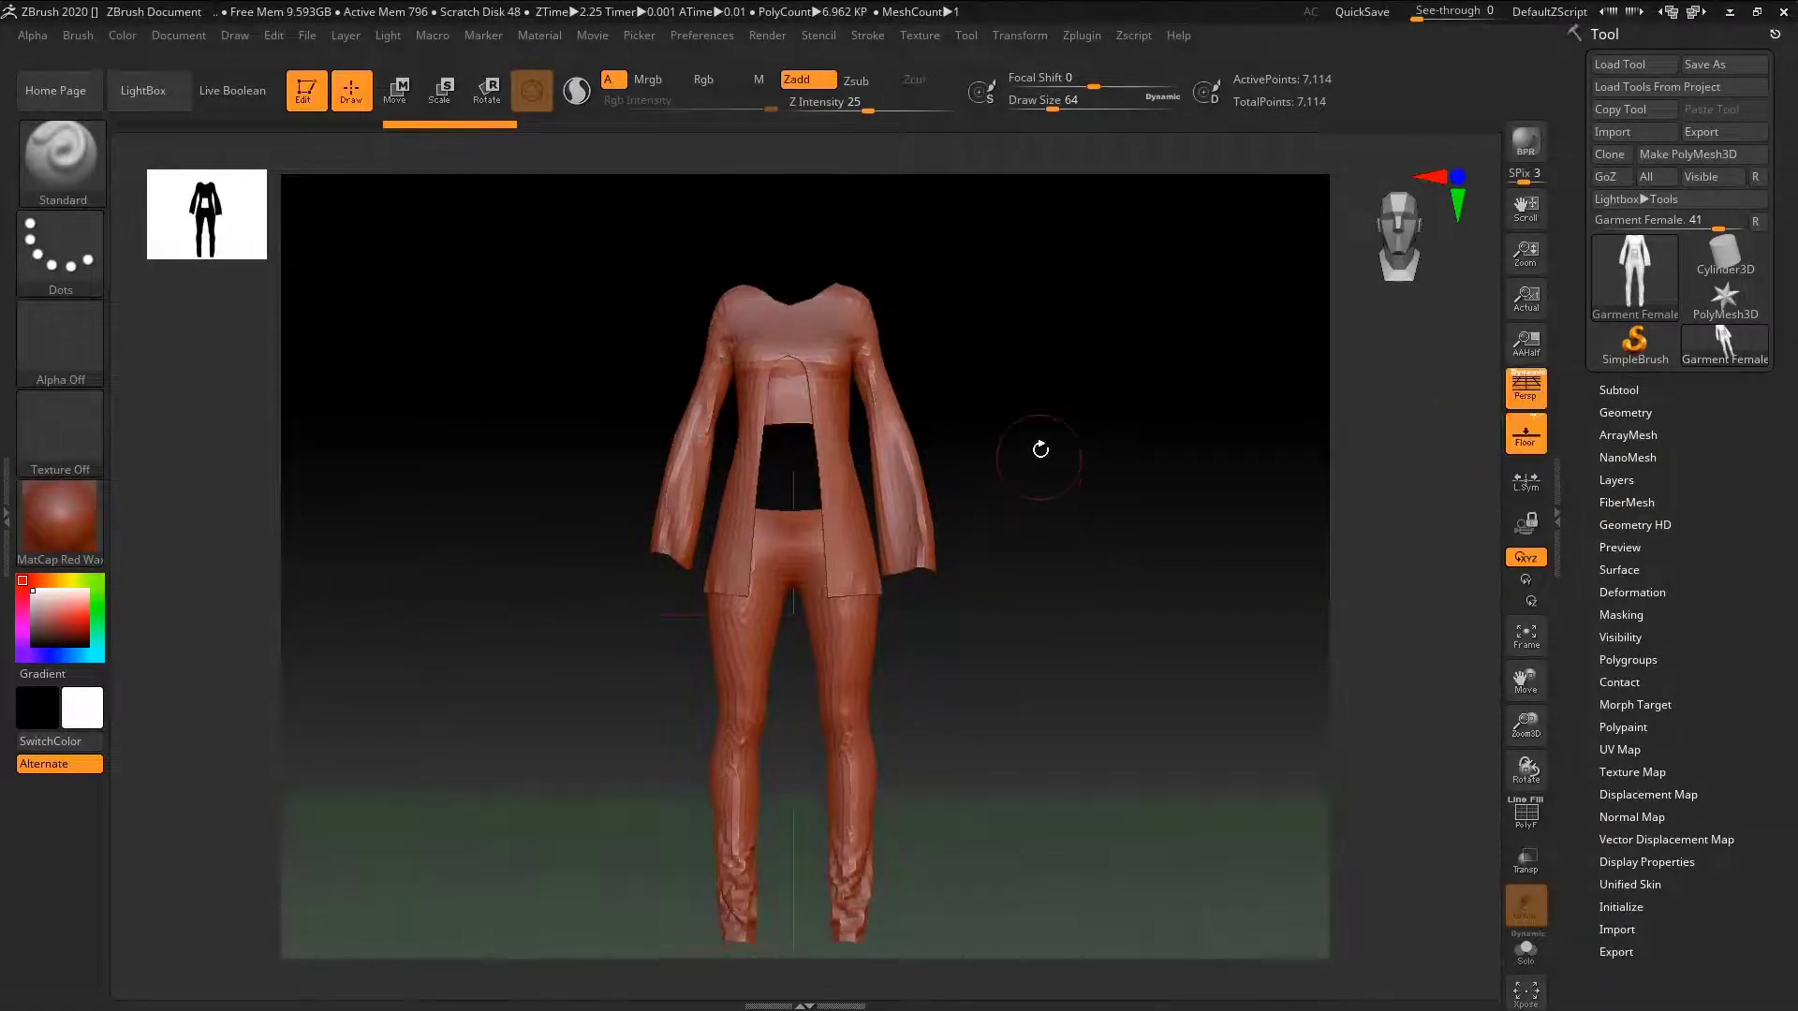
drag(1040, 449, 1337, 483)
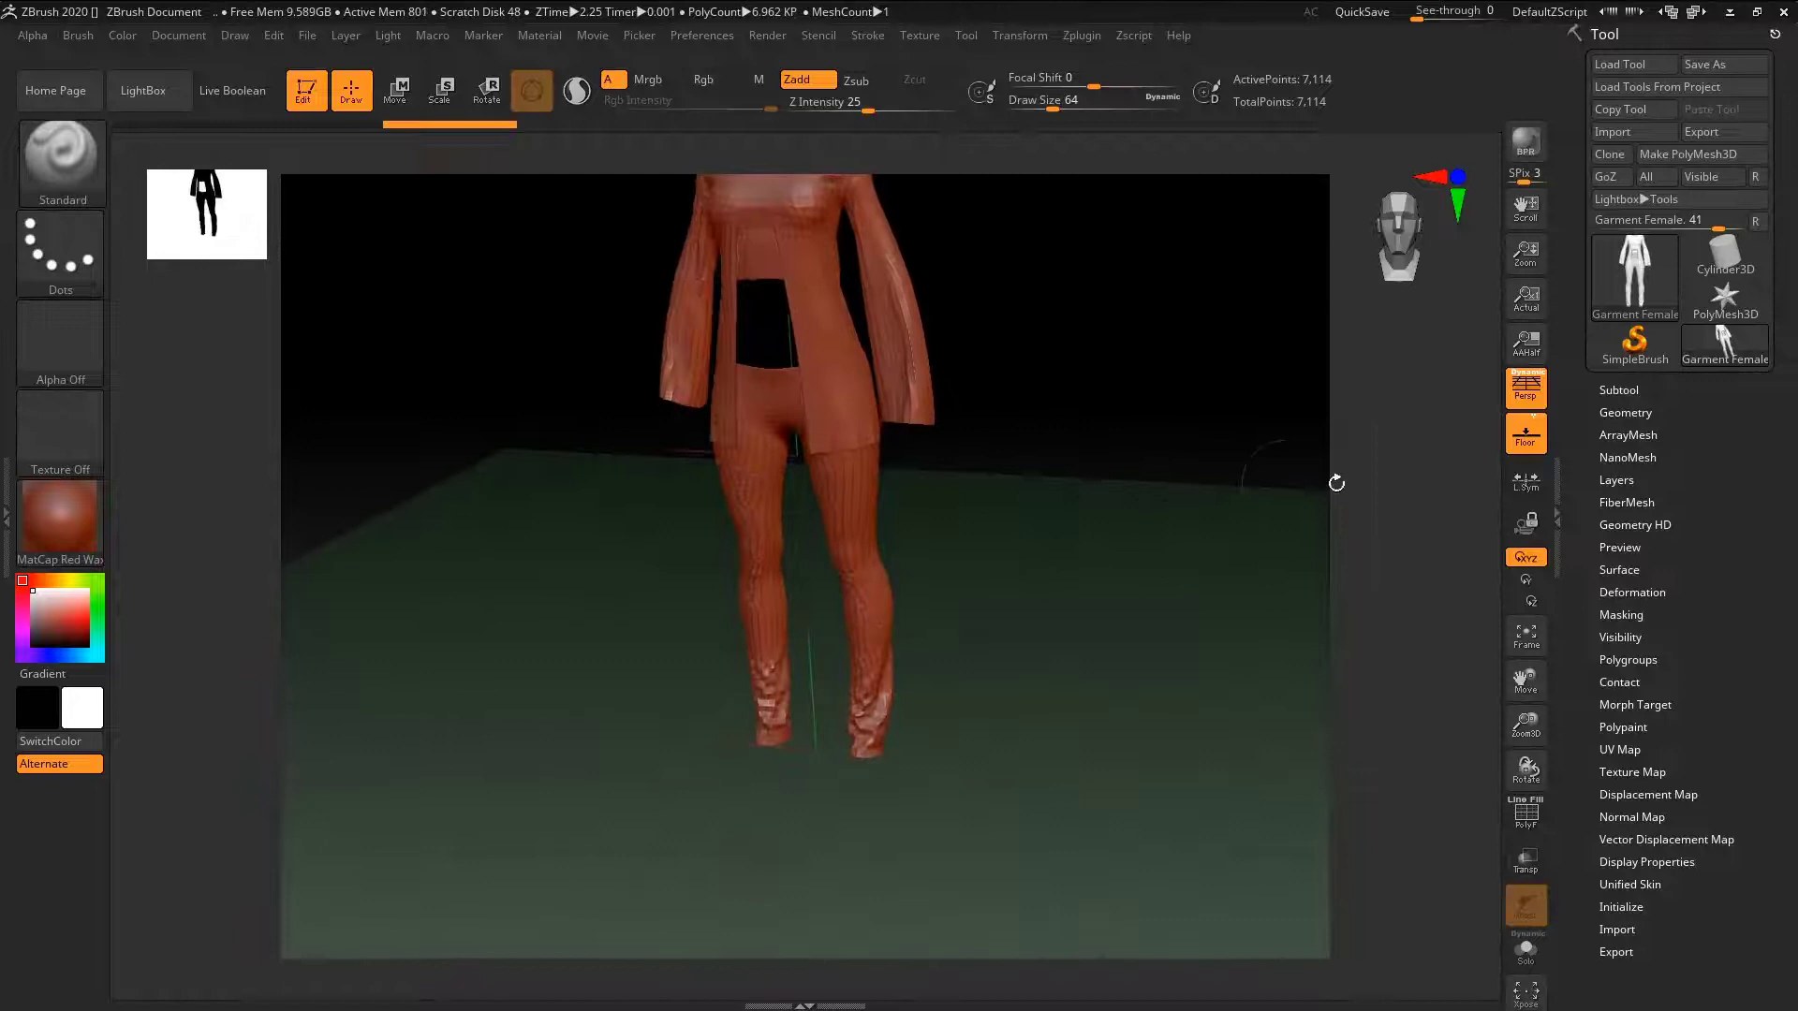
drag(1171, 440, 1124, 546)
click(1526, 434)
click(1526, 388)
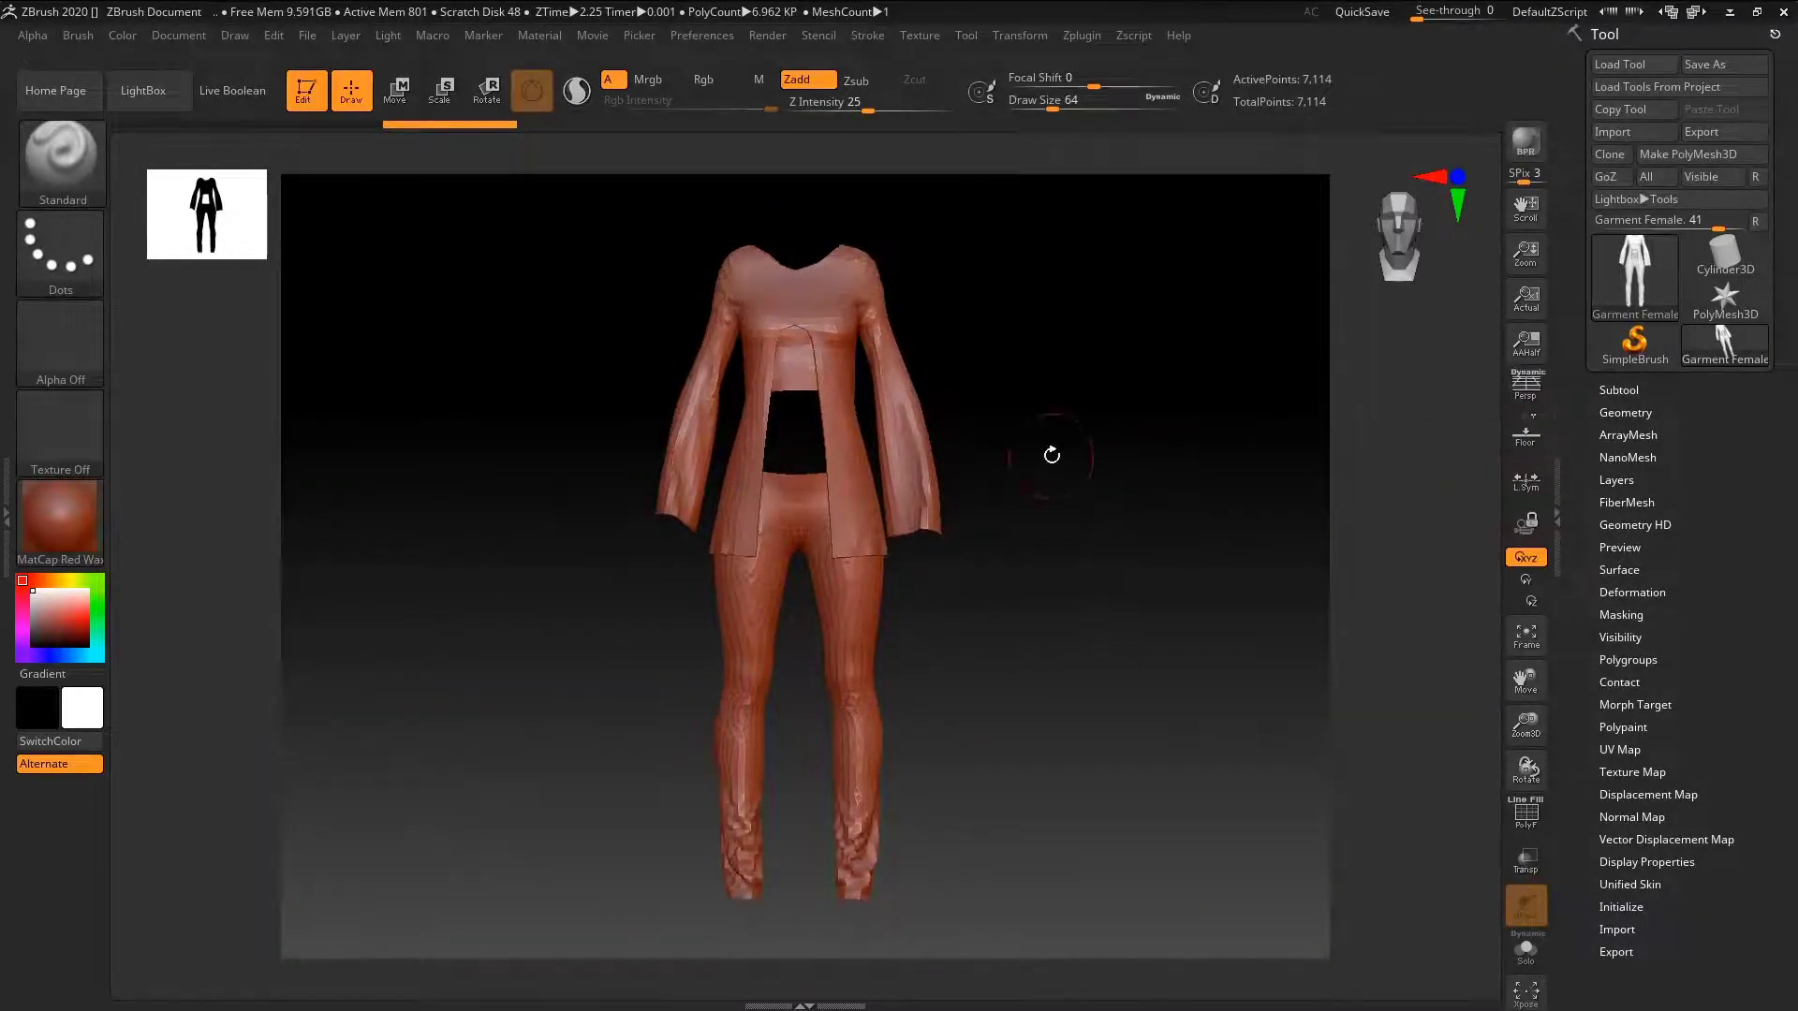
- Split the garment into separate subtools with Split To Similar Parts and accept the non-undoable operation
drag(1052, 455, 1043, 386)
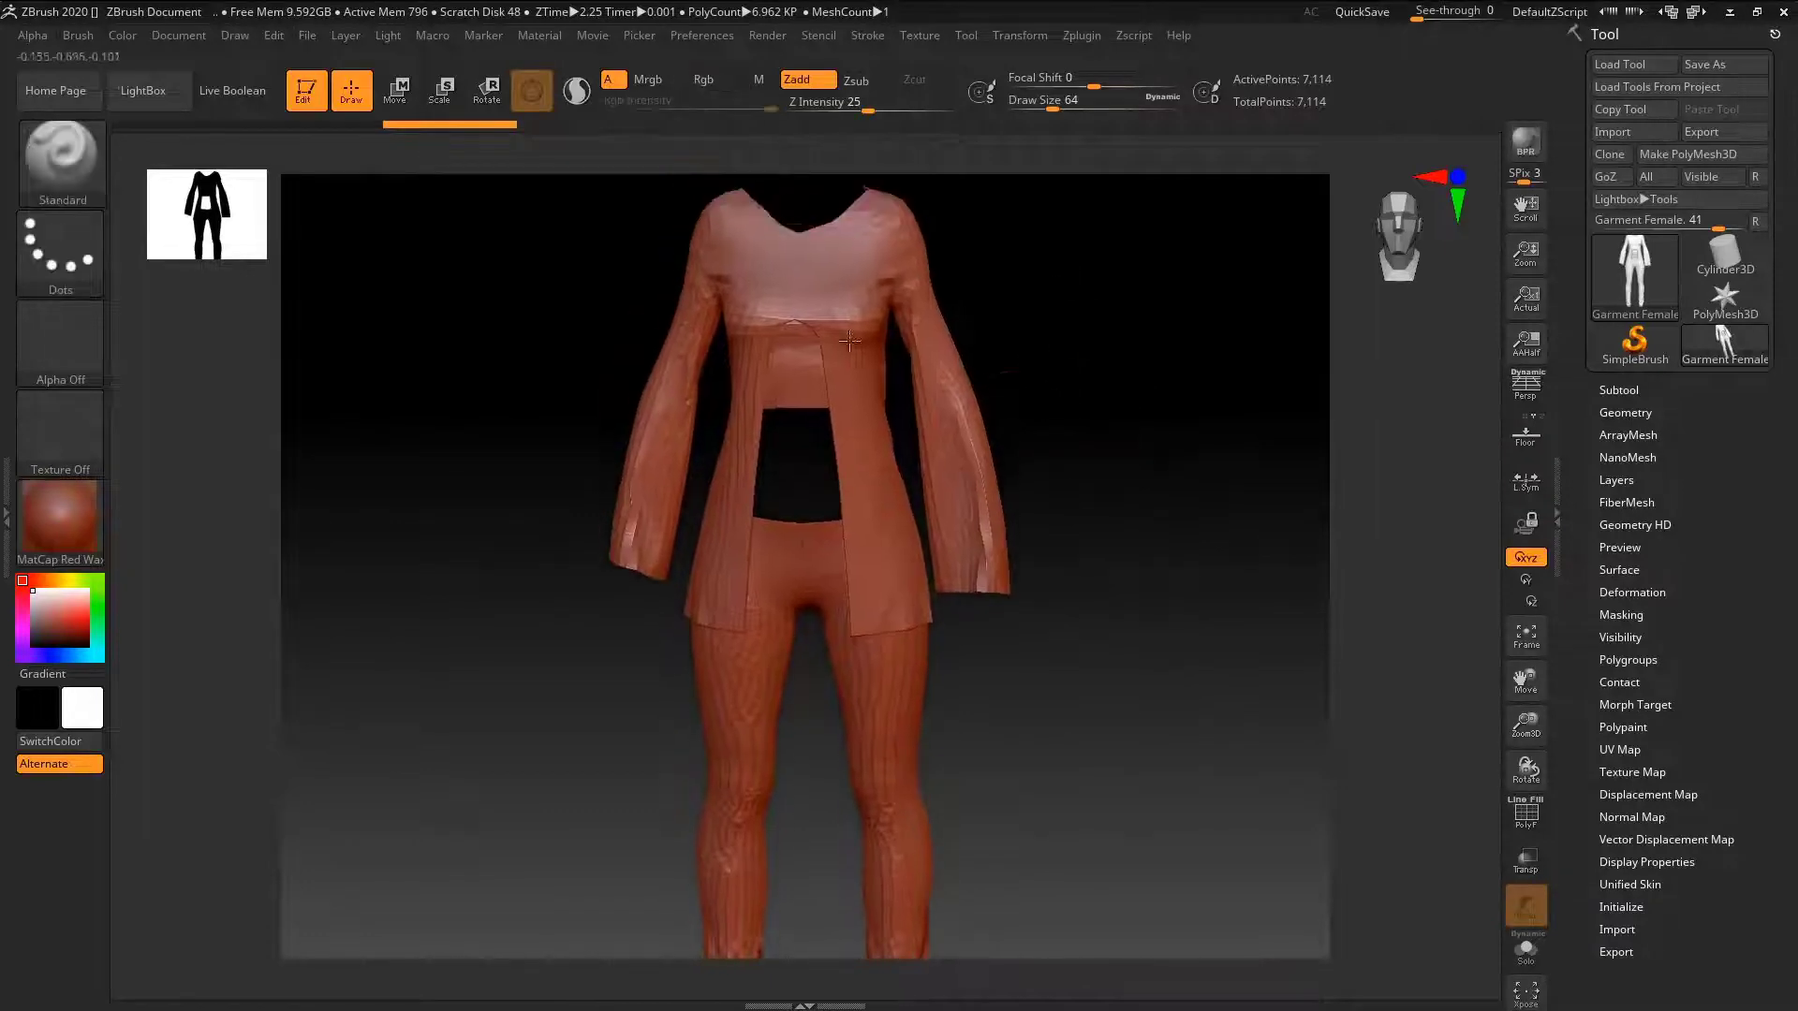
click(1619, 390)
drag(1576, 604, 1574, 488)
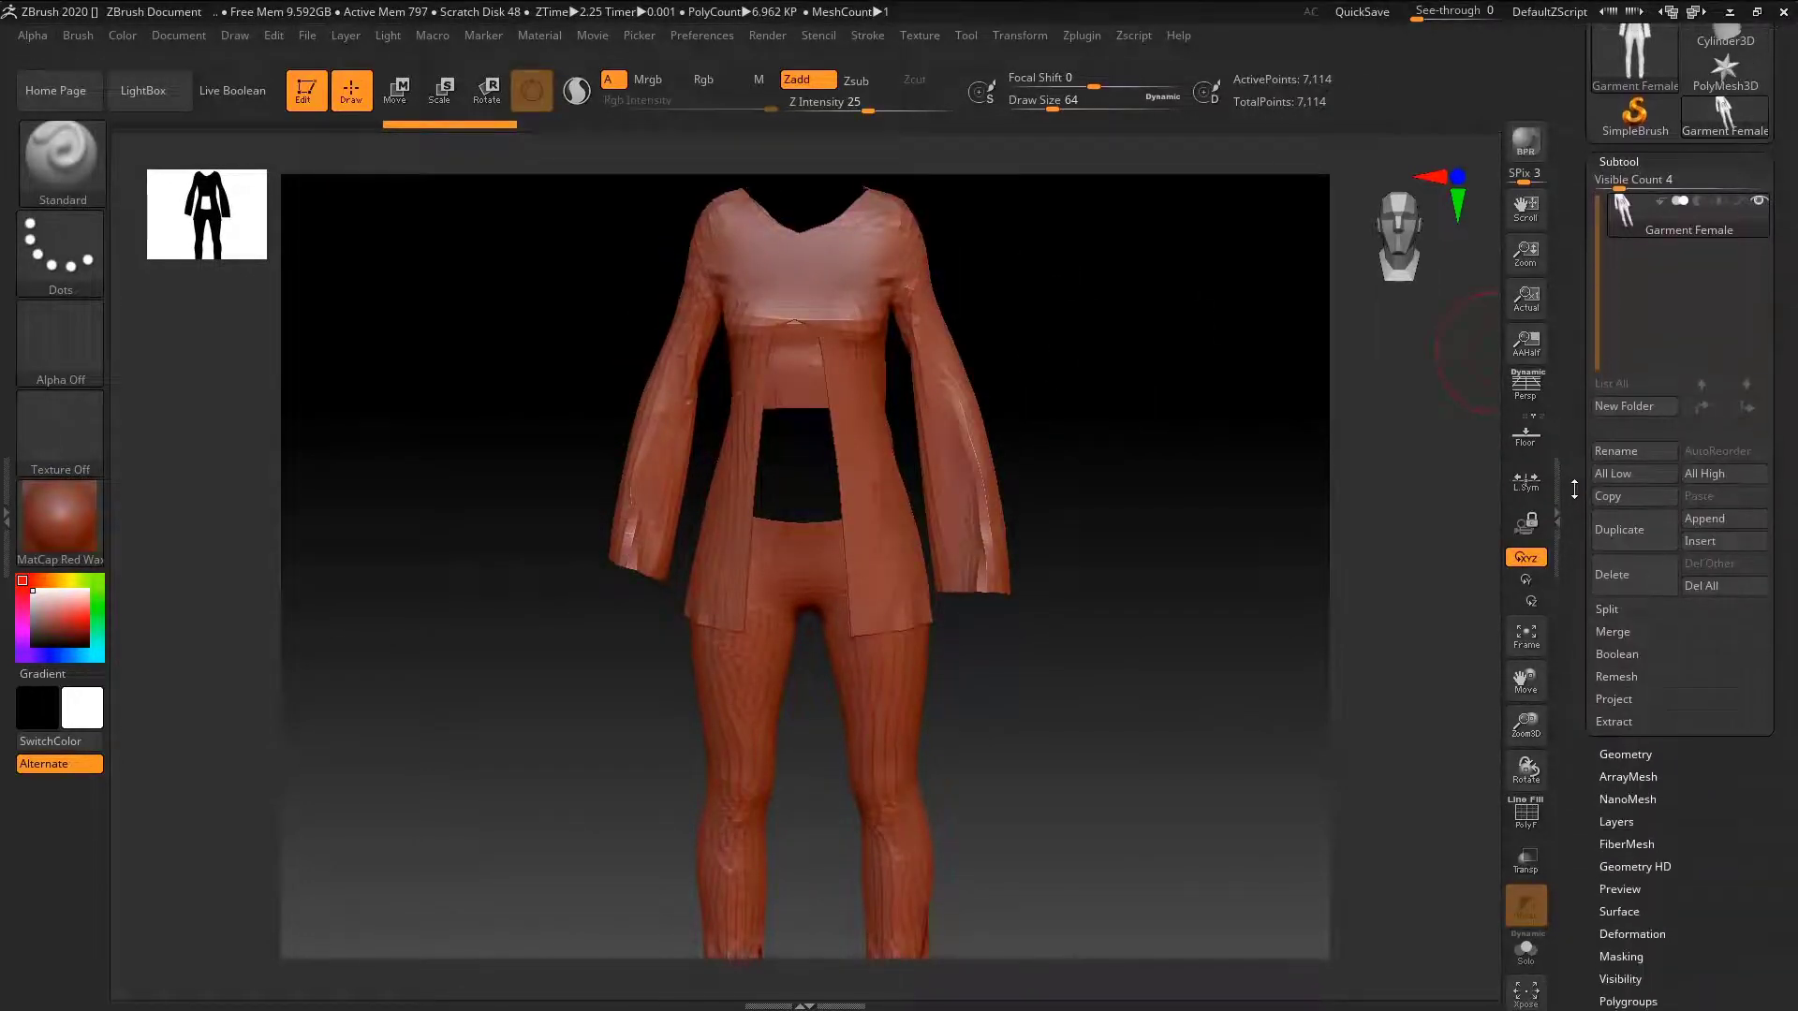
click(1607, 591)
click(1629, 629)
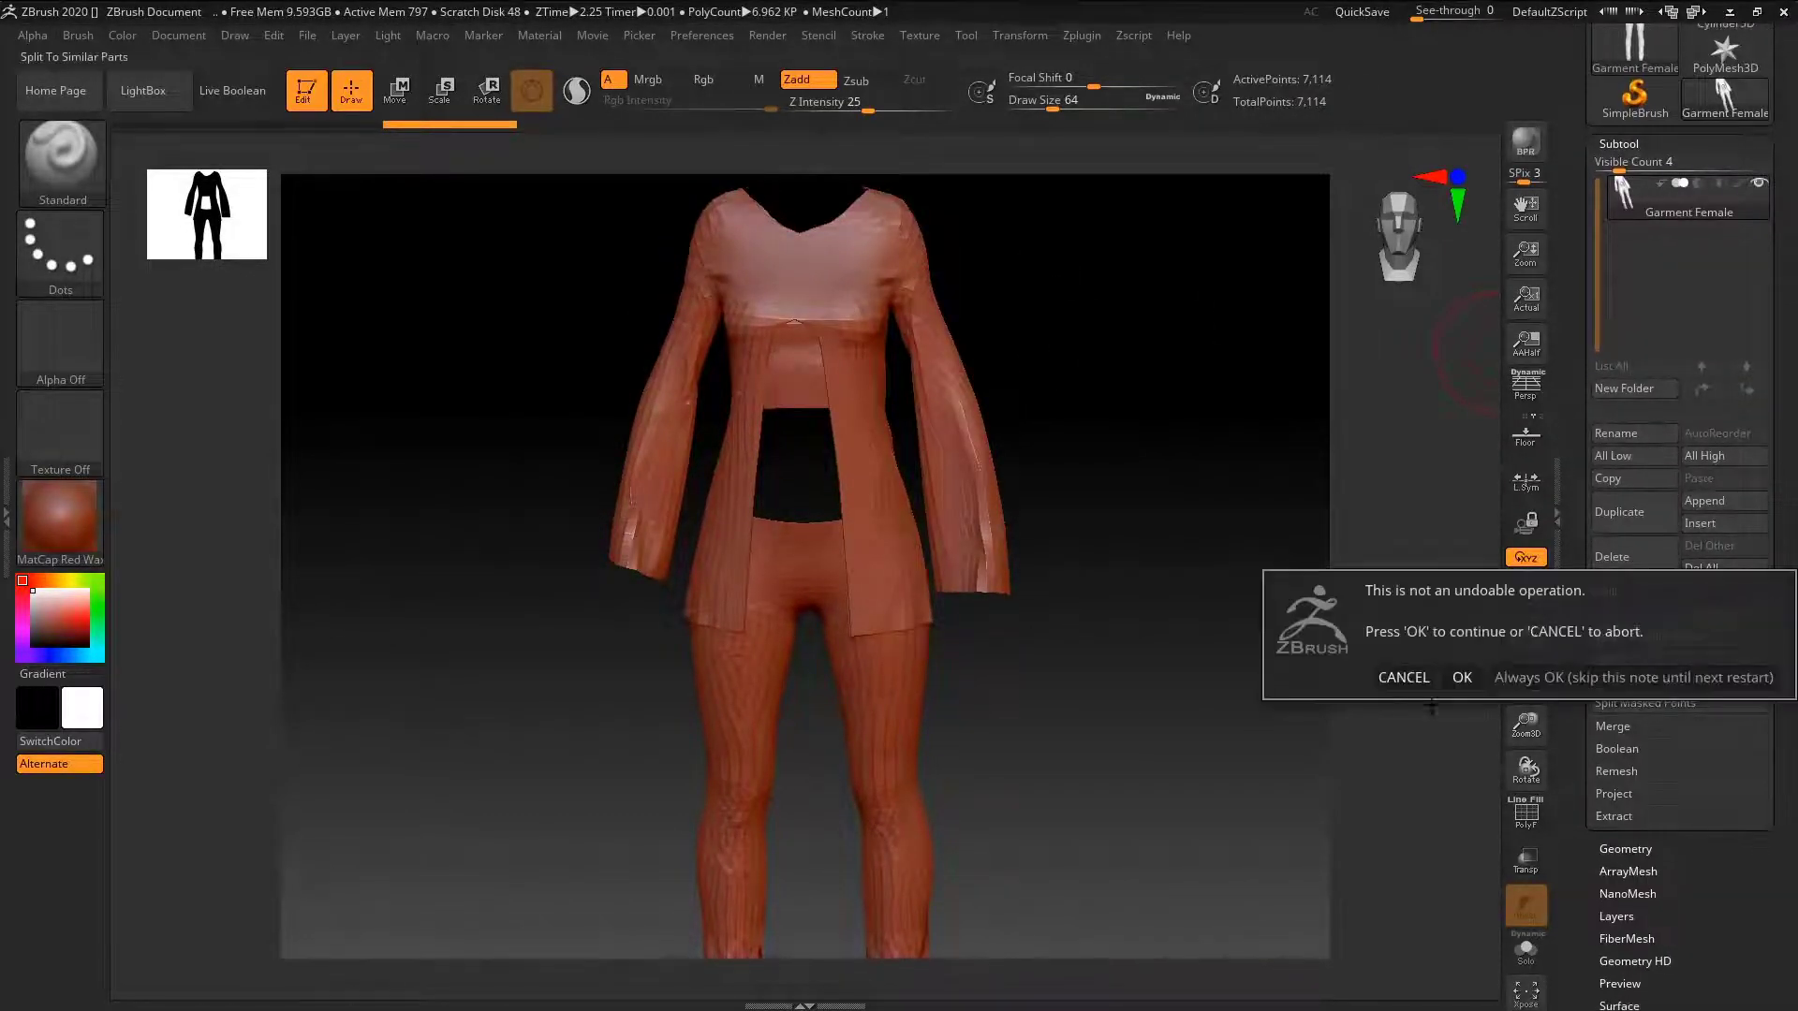
click(1462, 678)
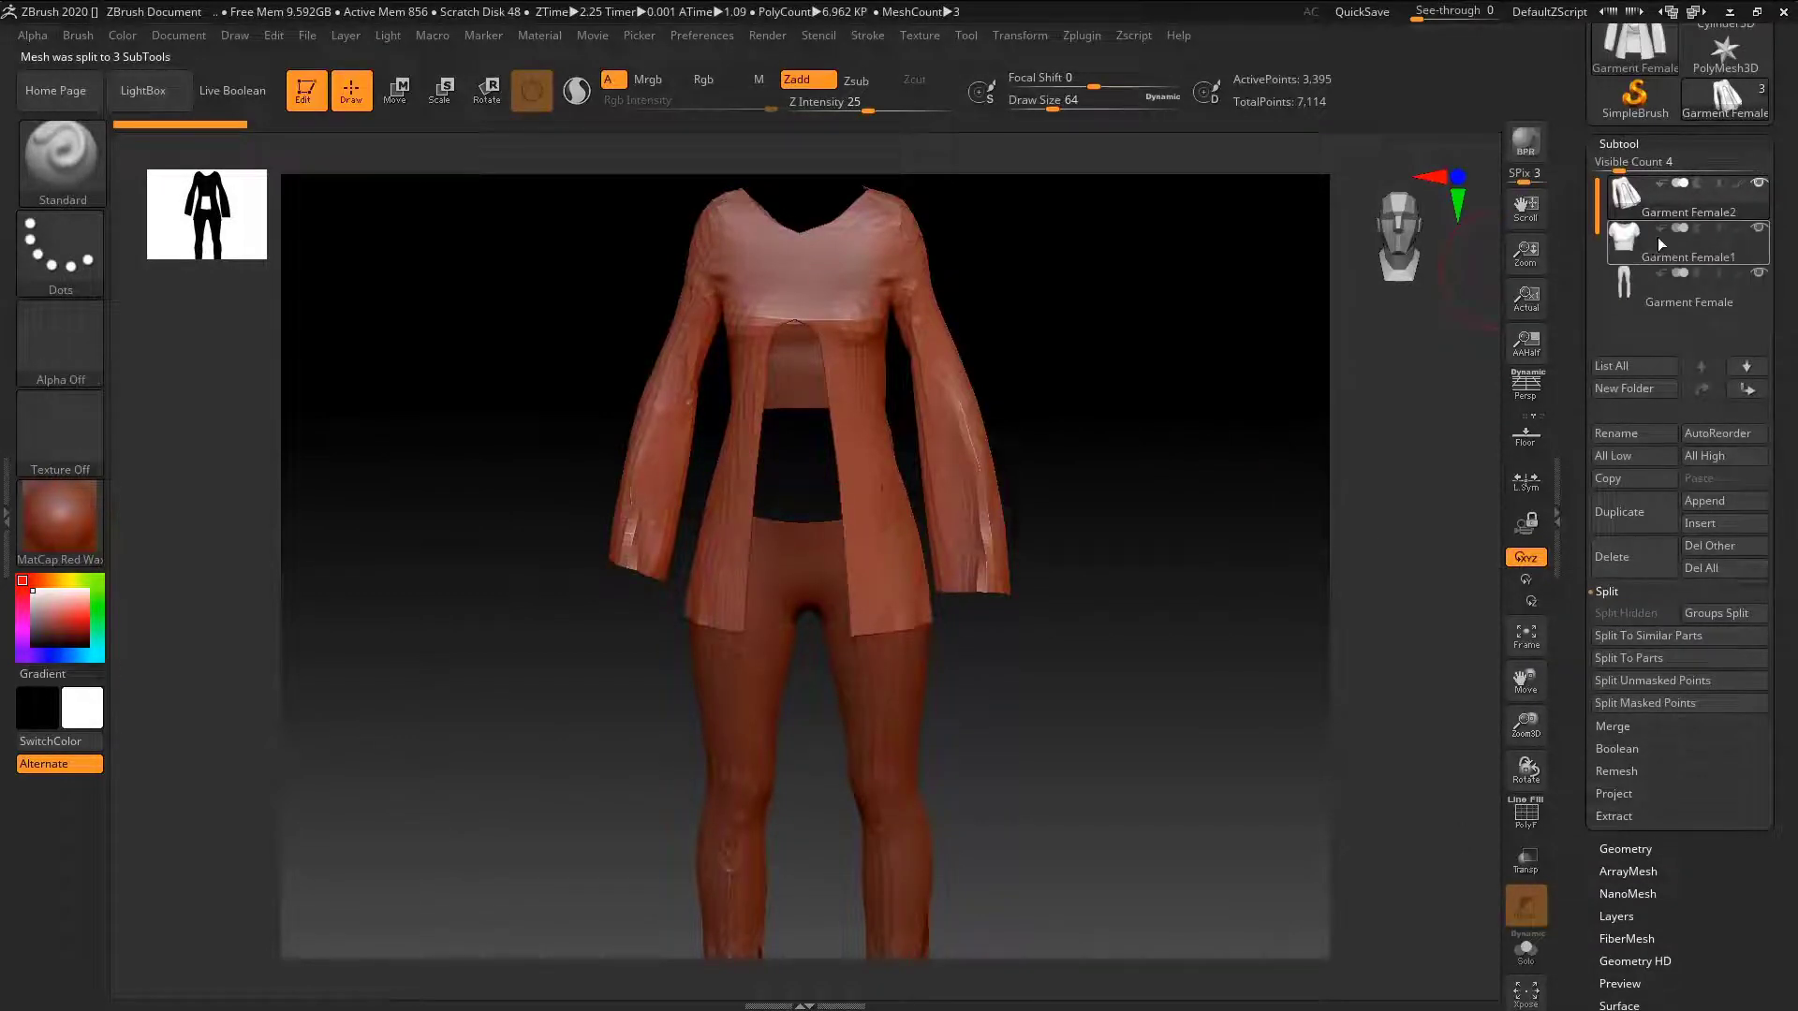
- ZRemesh the open-front jacket subtool Garment Female2 with the default settings and check its new topology in wireframe
click(1686, 199)
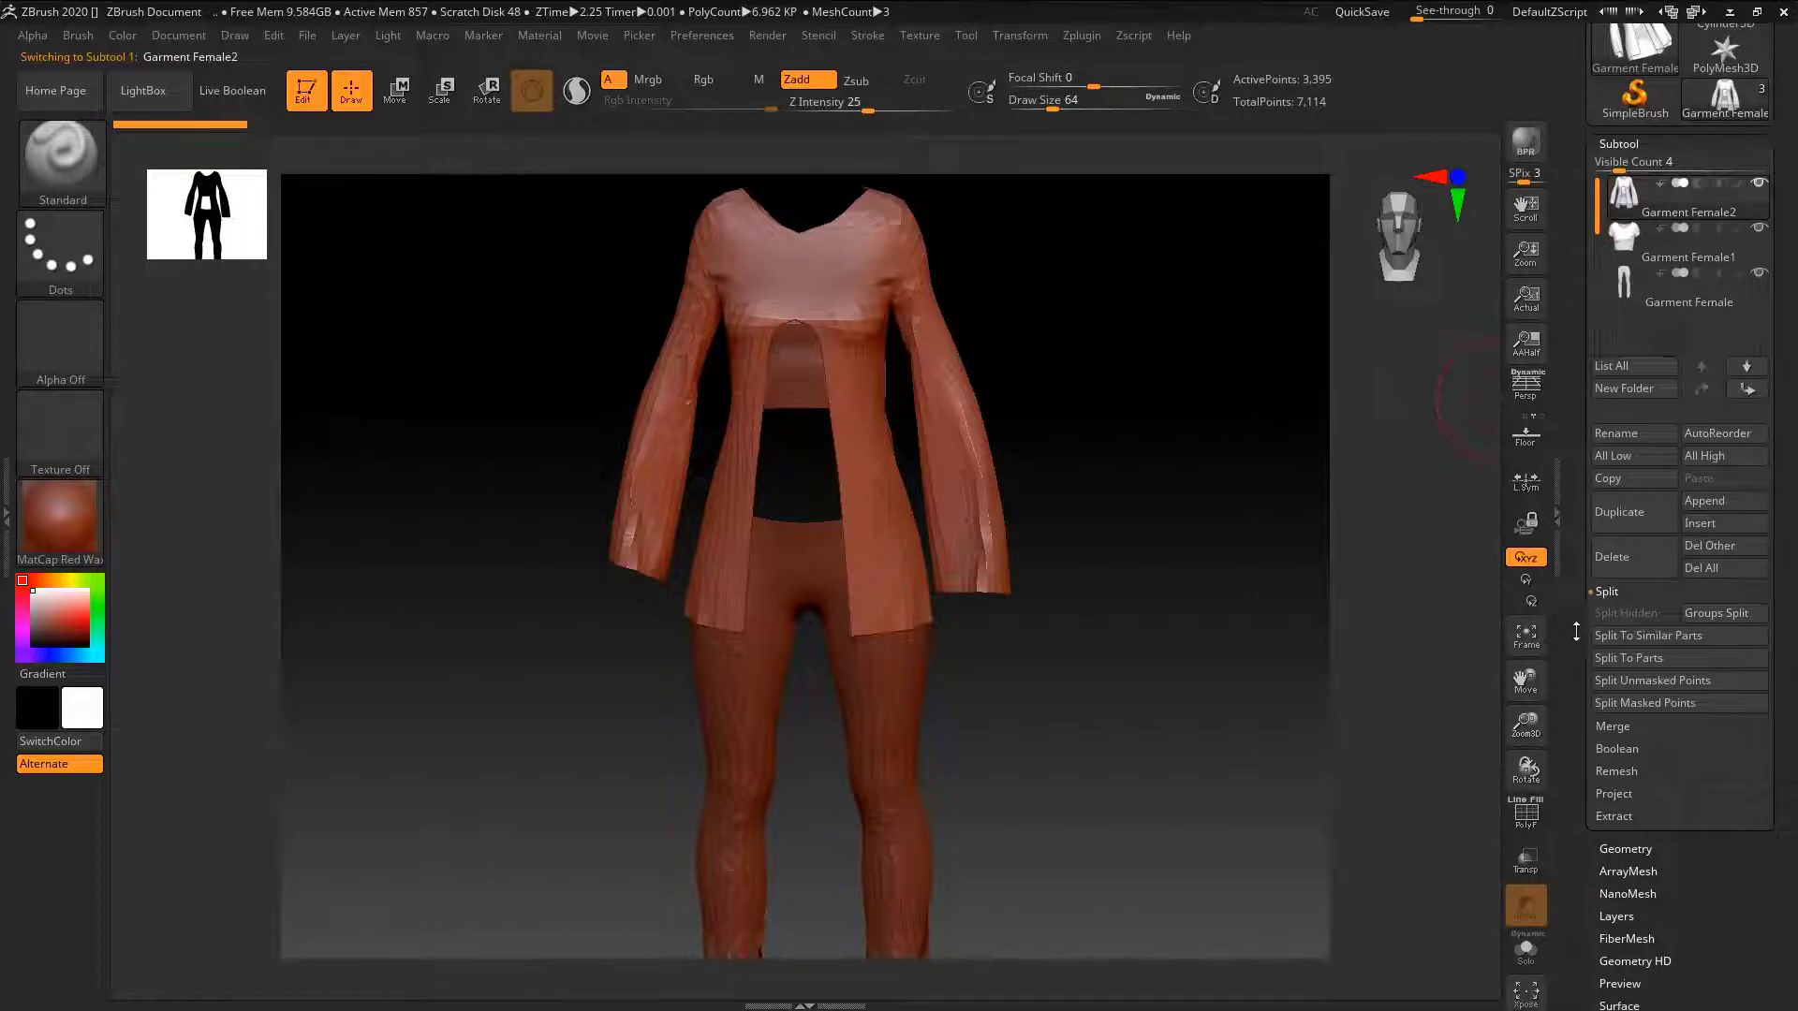
scroll(1576, 632, down, 1)
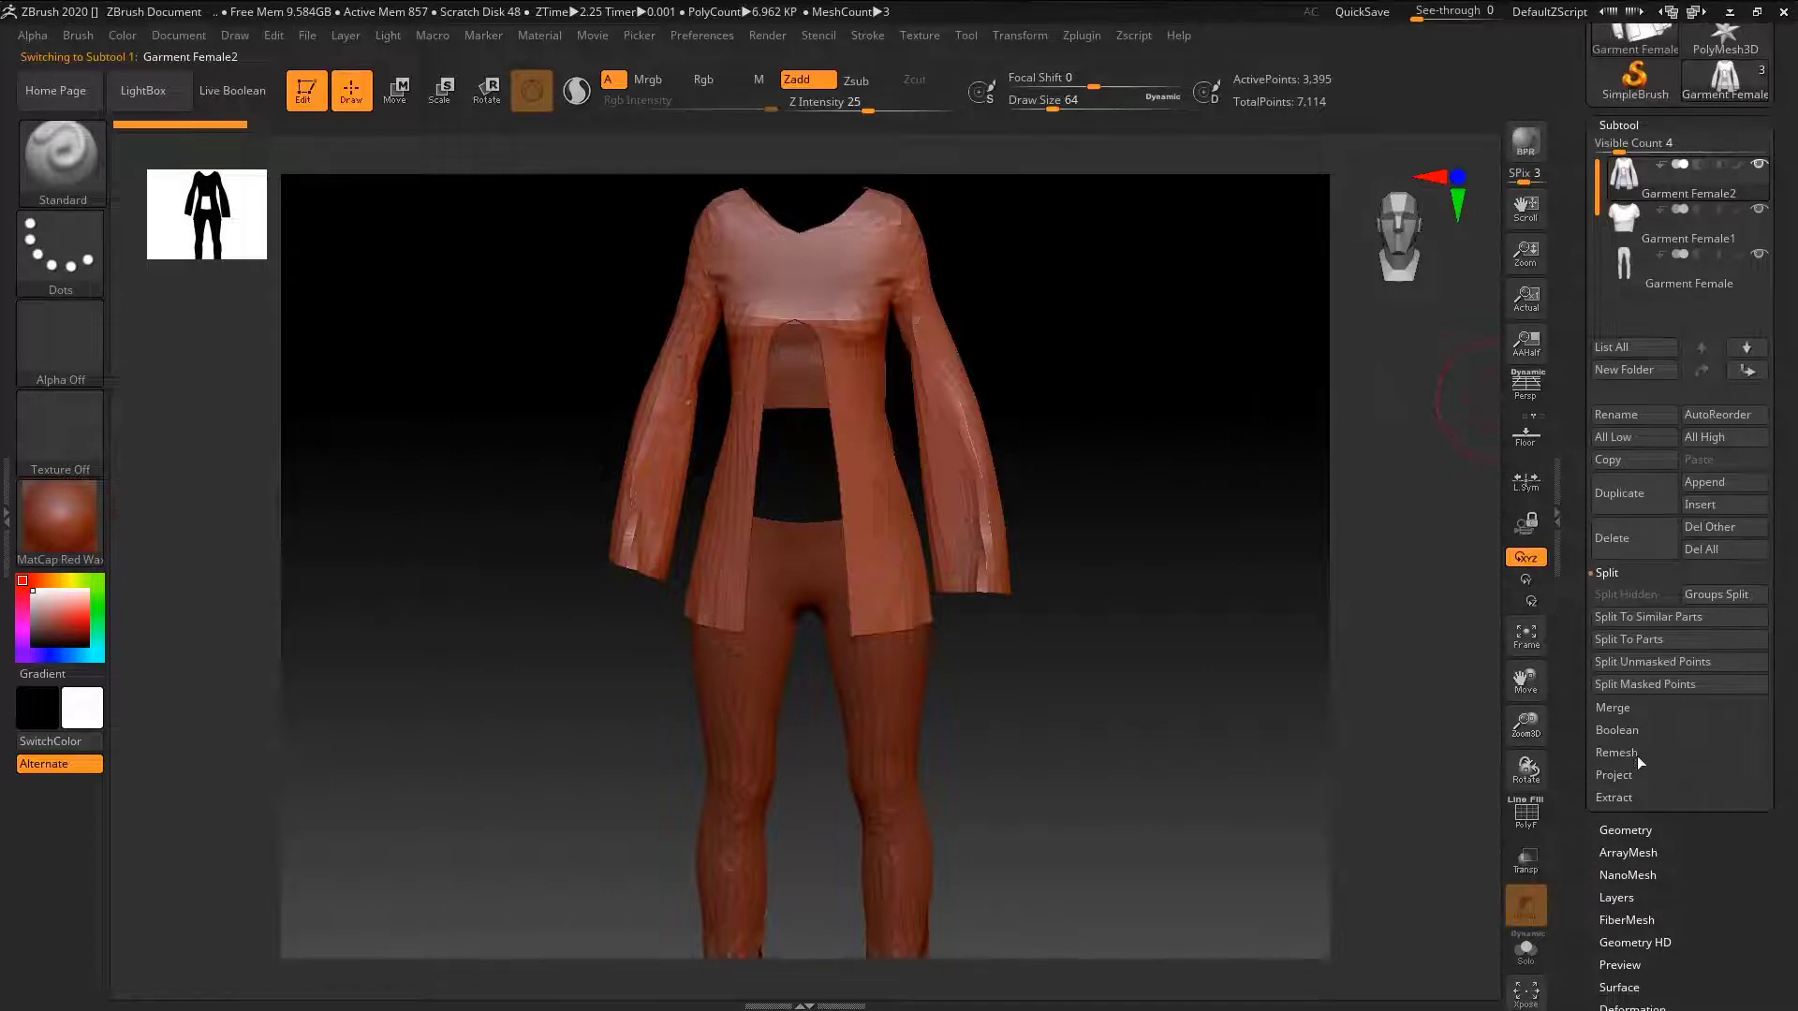
click(1628, 827)
click(1629, 546)
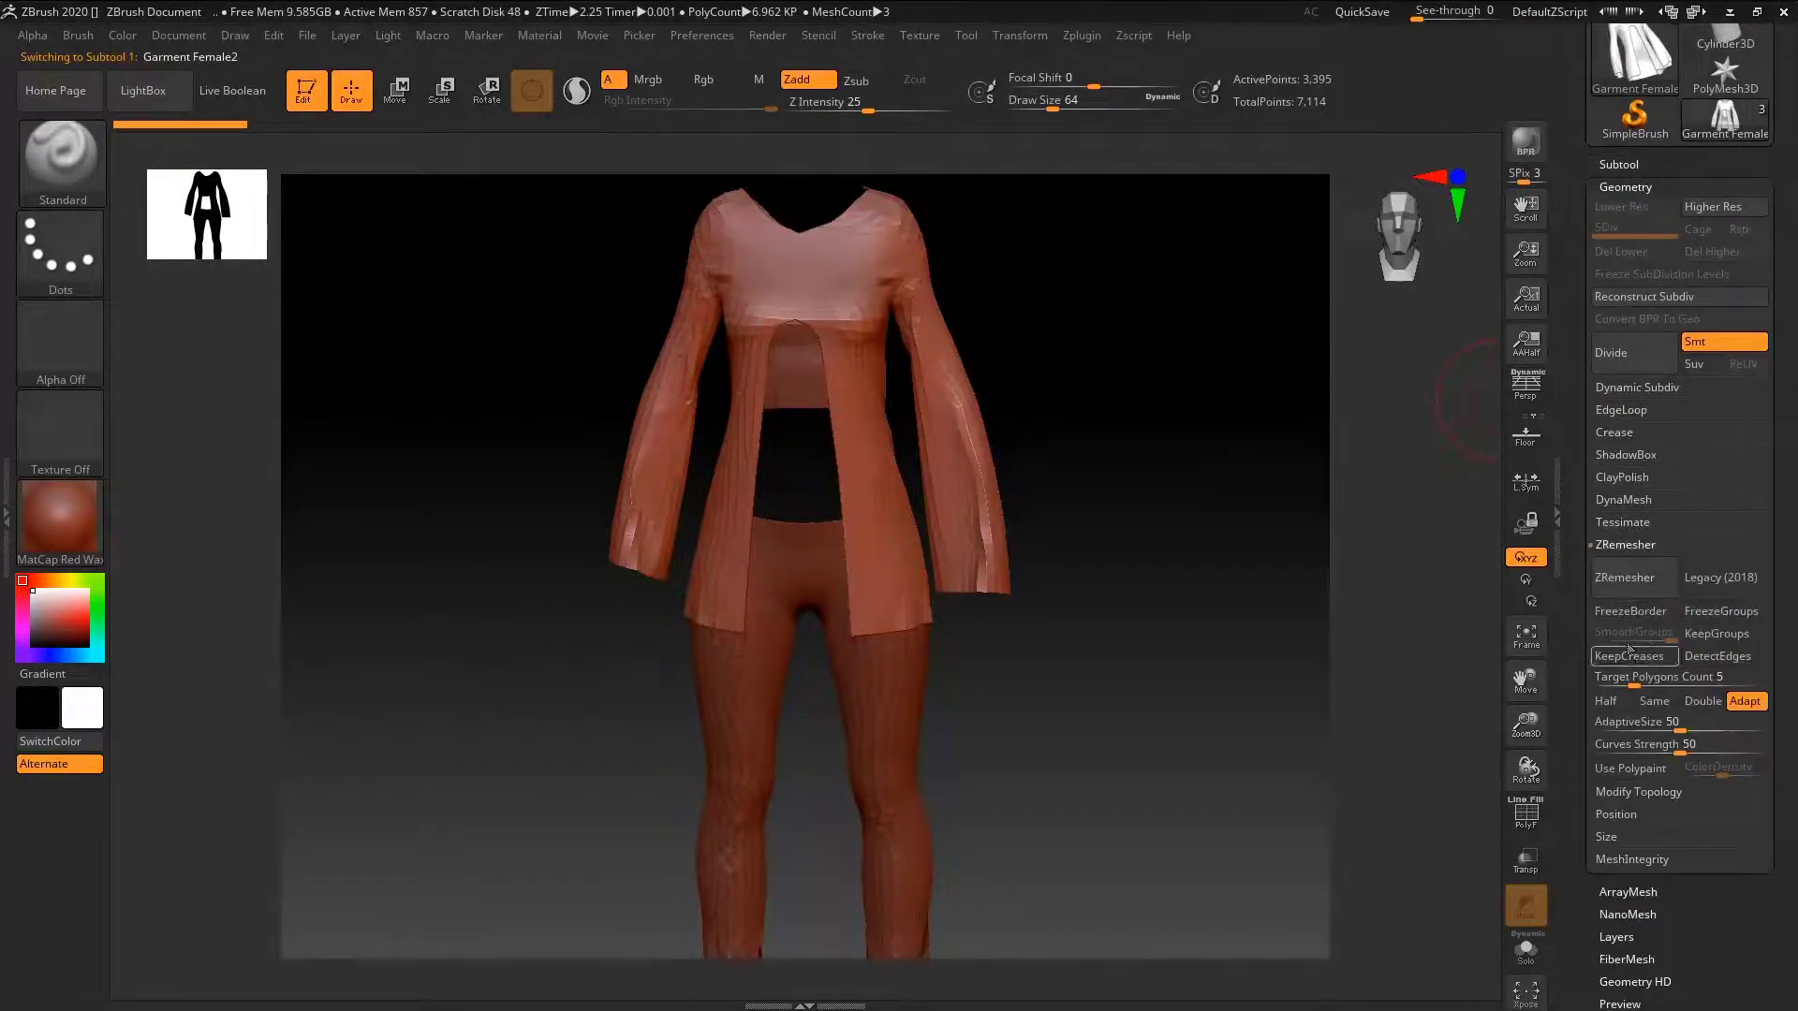
click(1623, 579)
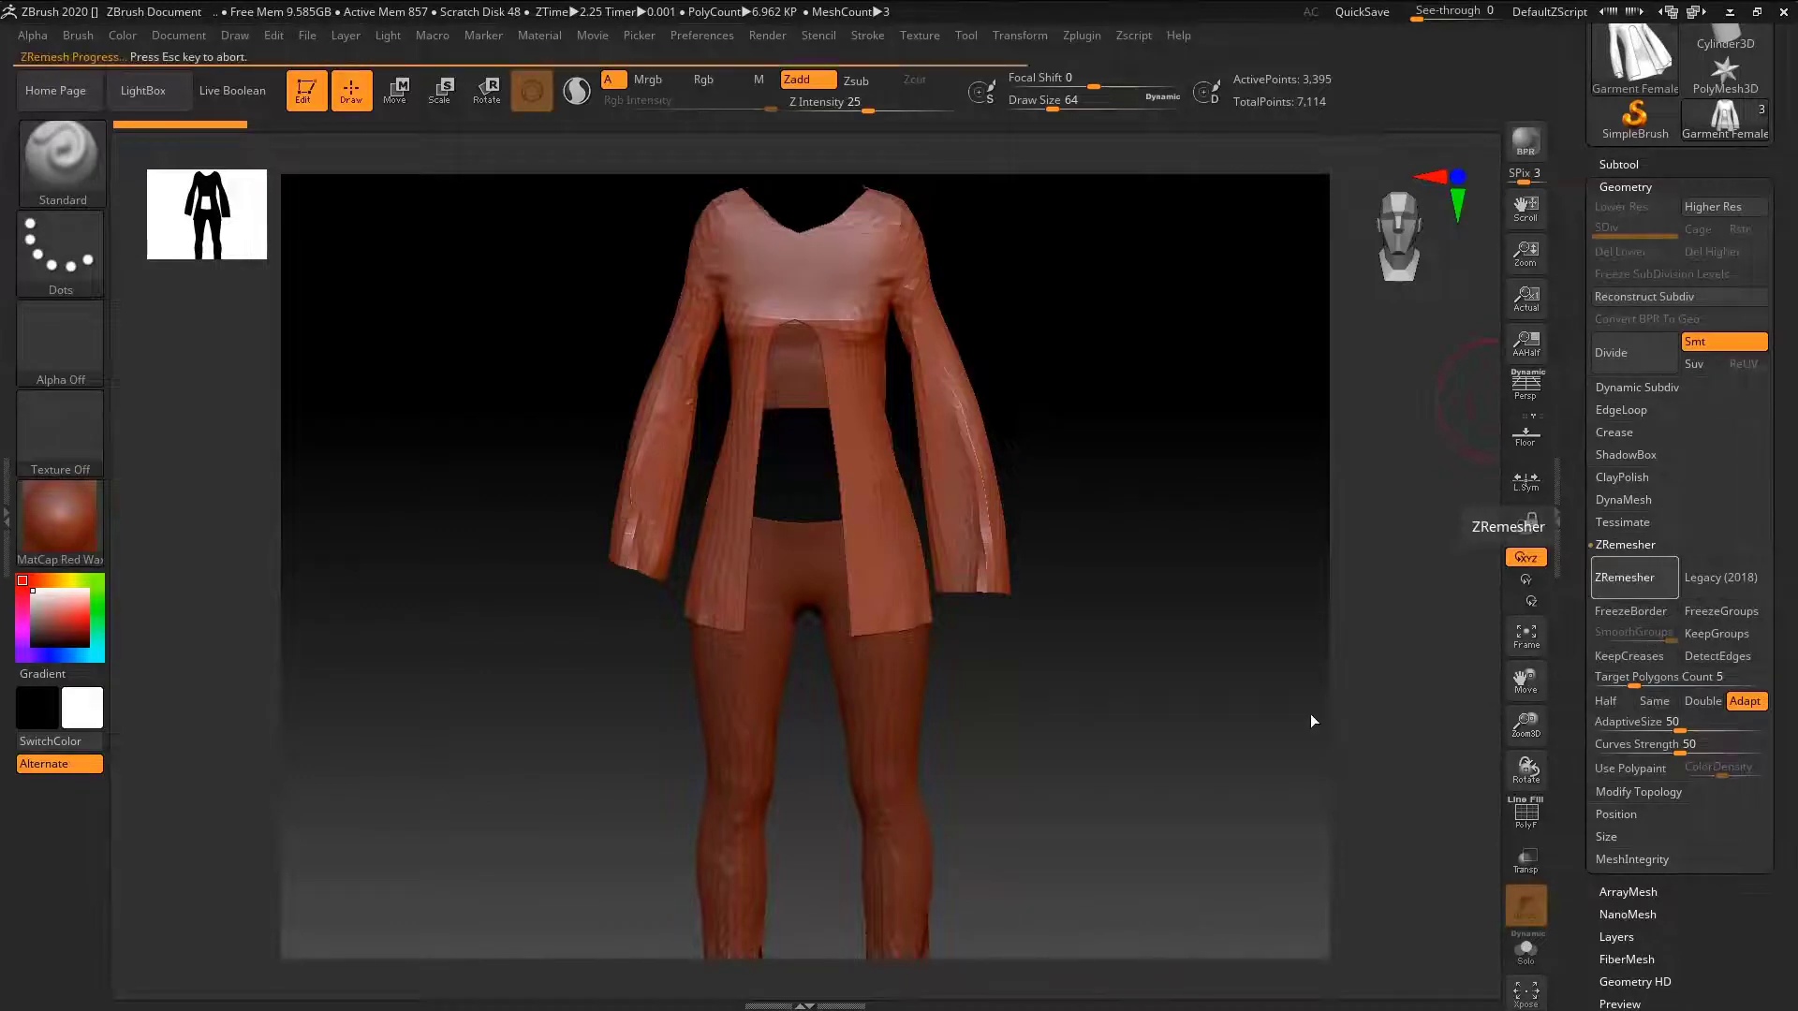
drag(1310, 713, 1373, 579)
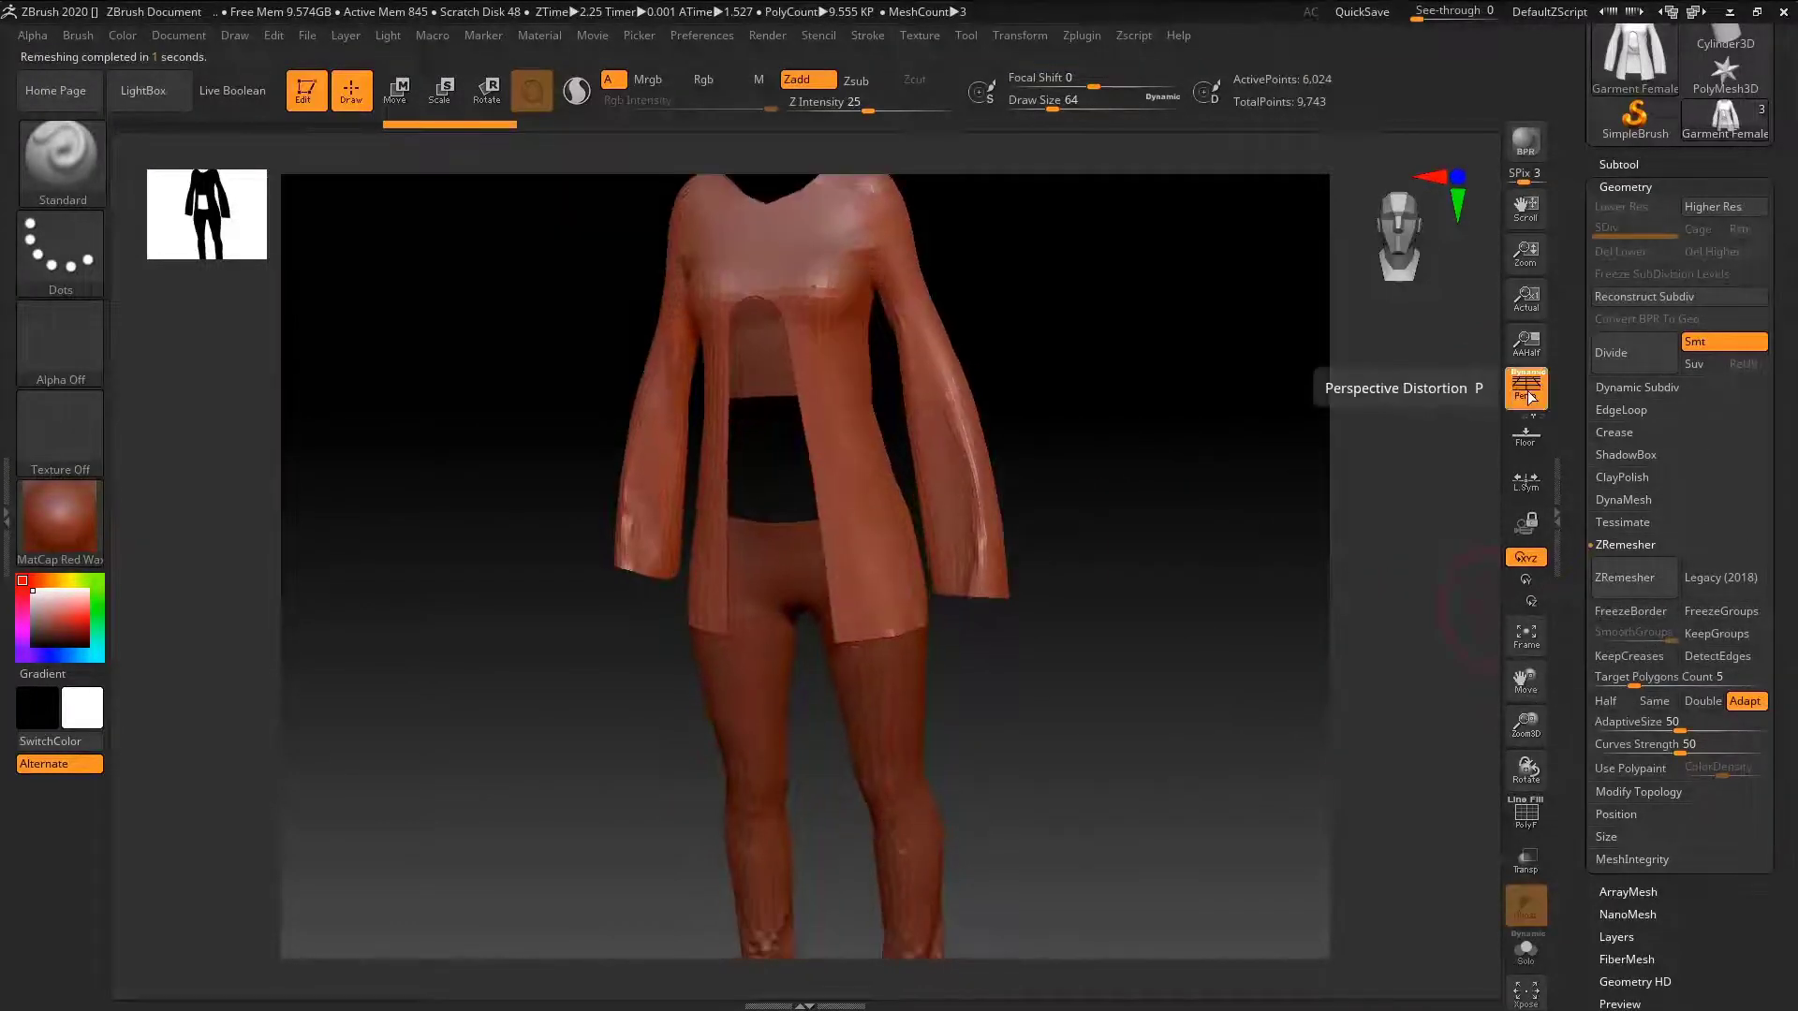
click(1534, 807)
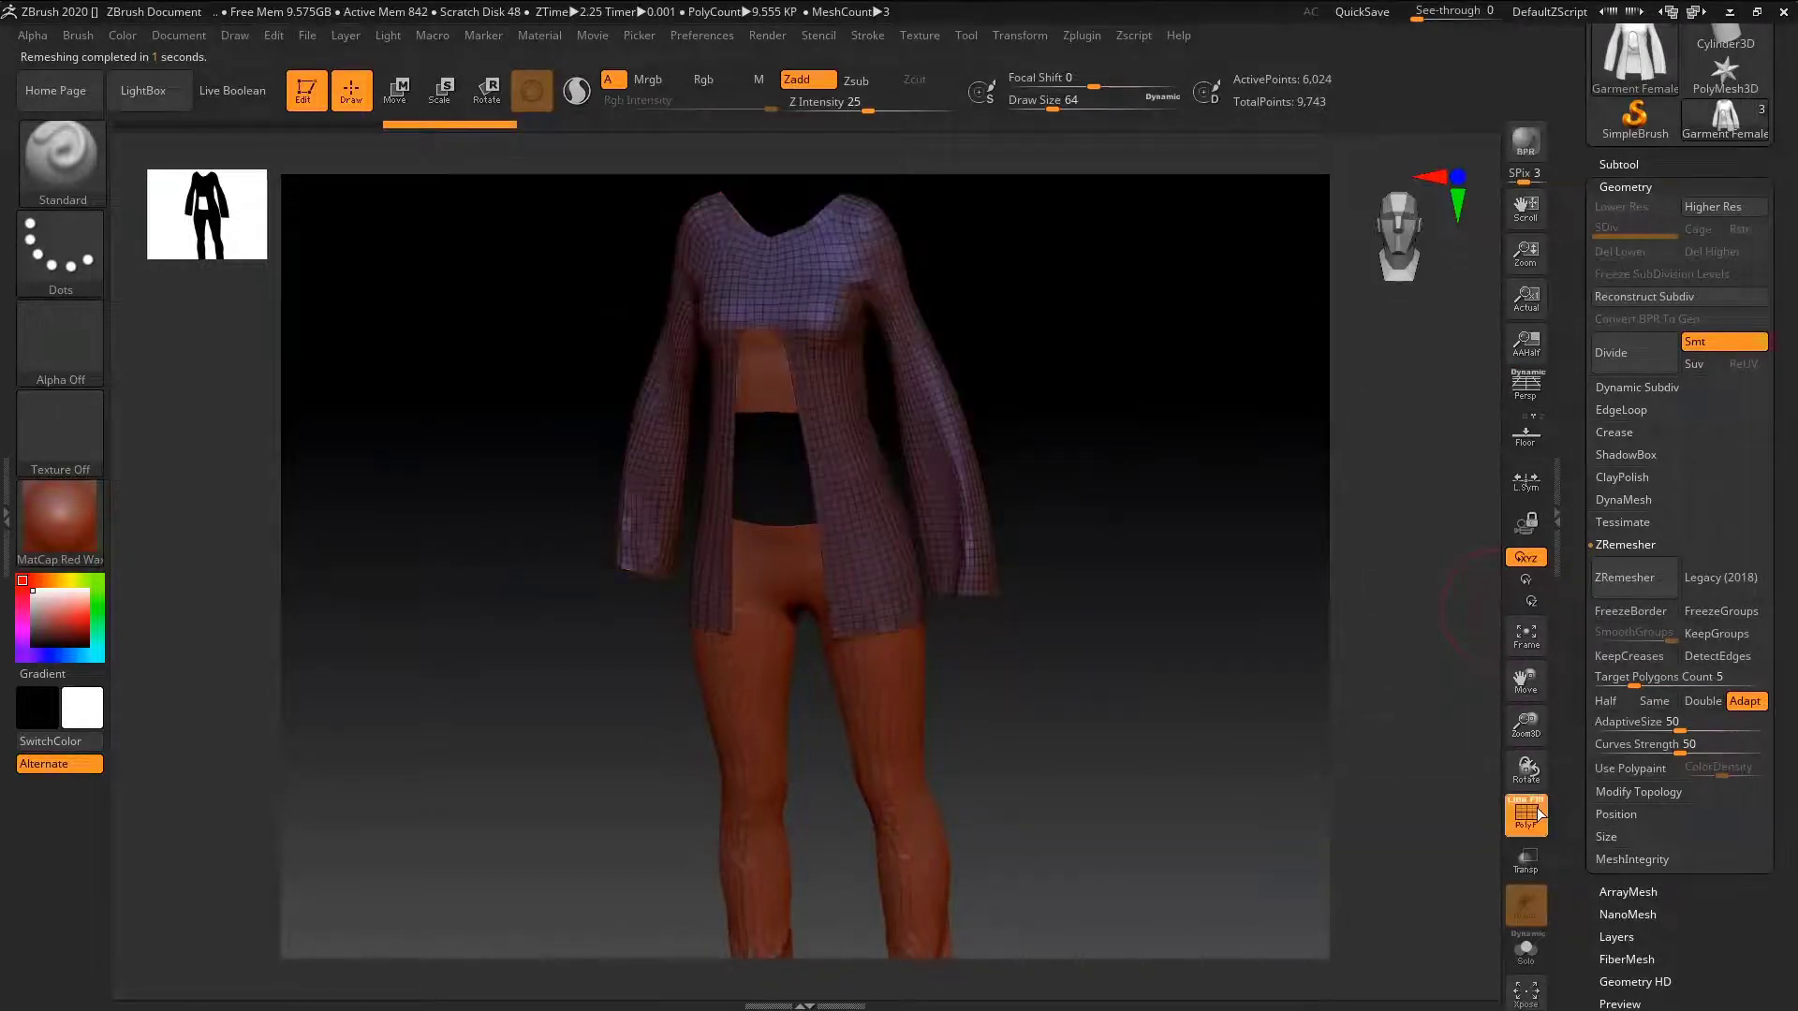
drag(1245, 561, 1152, 482)
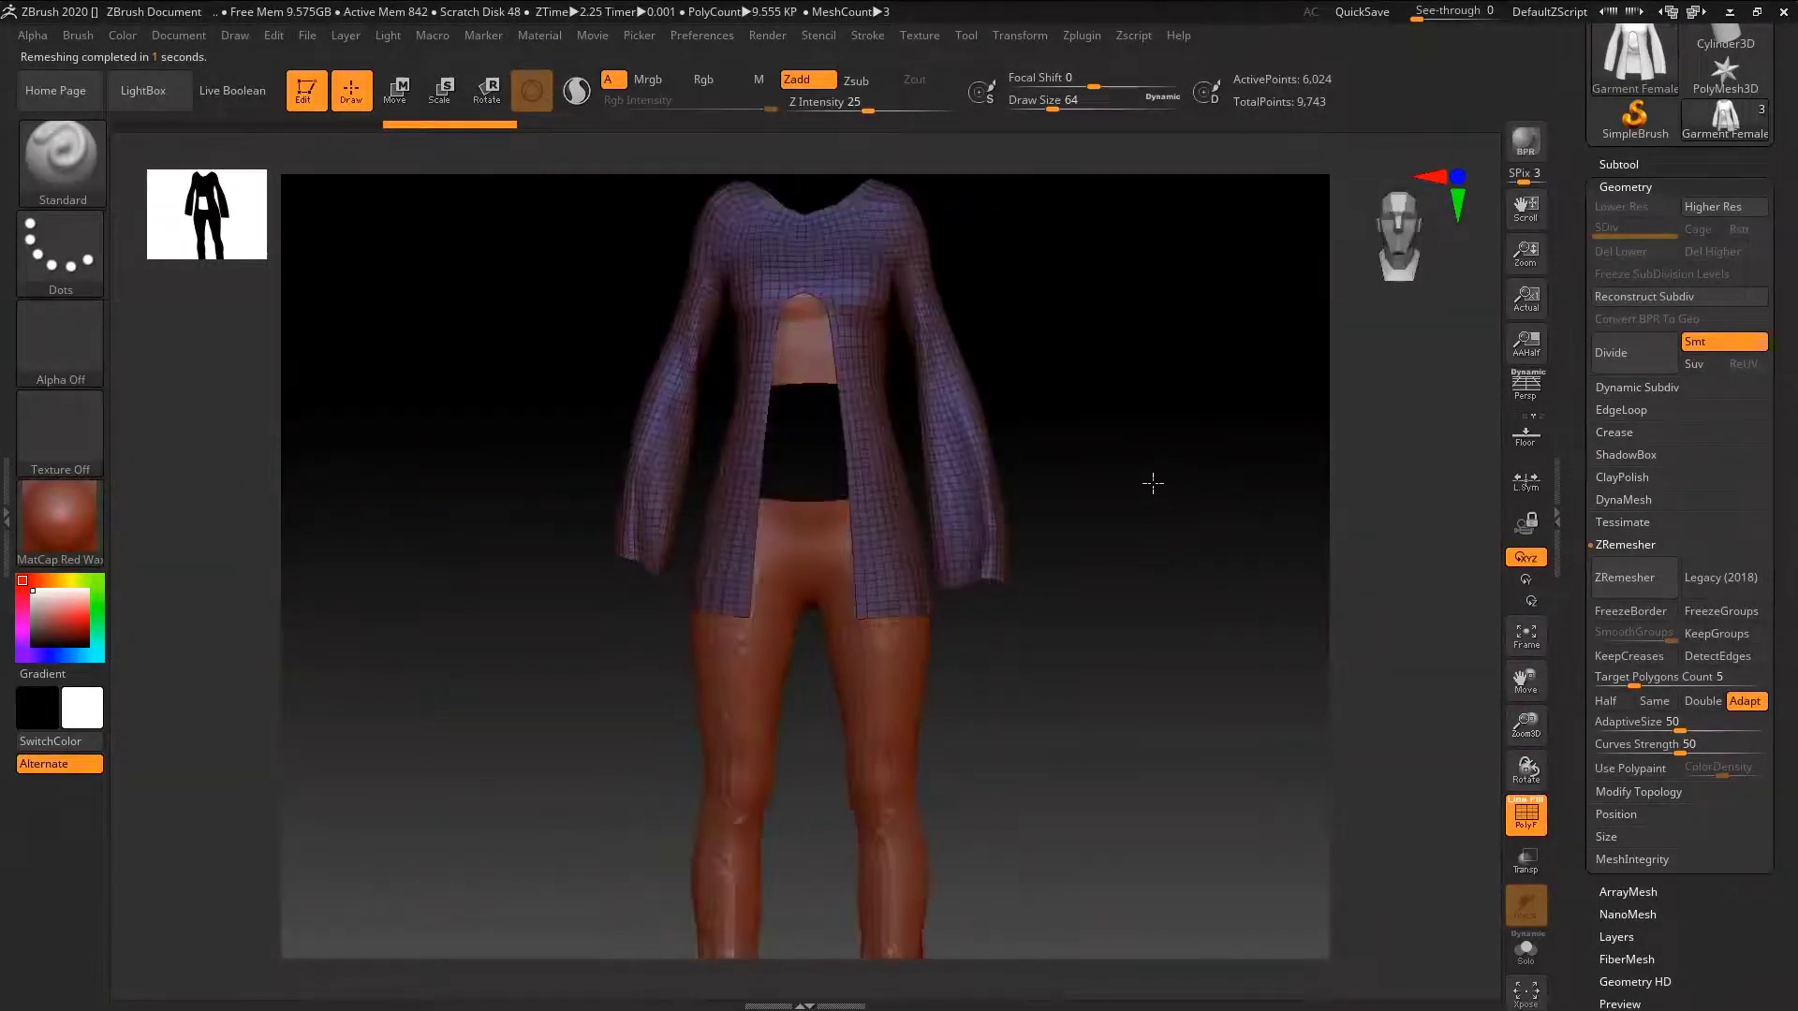
click(1532, 825)
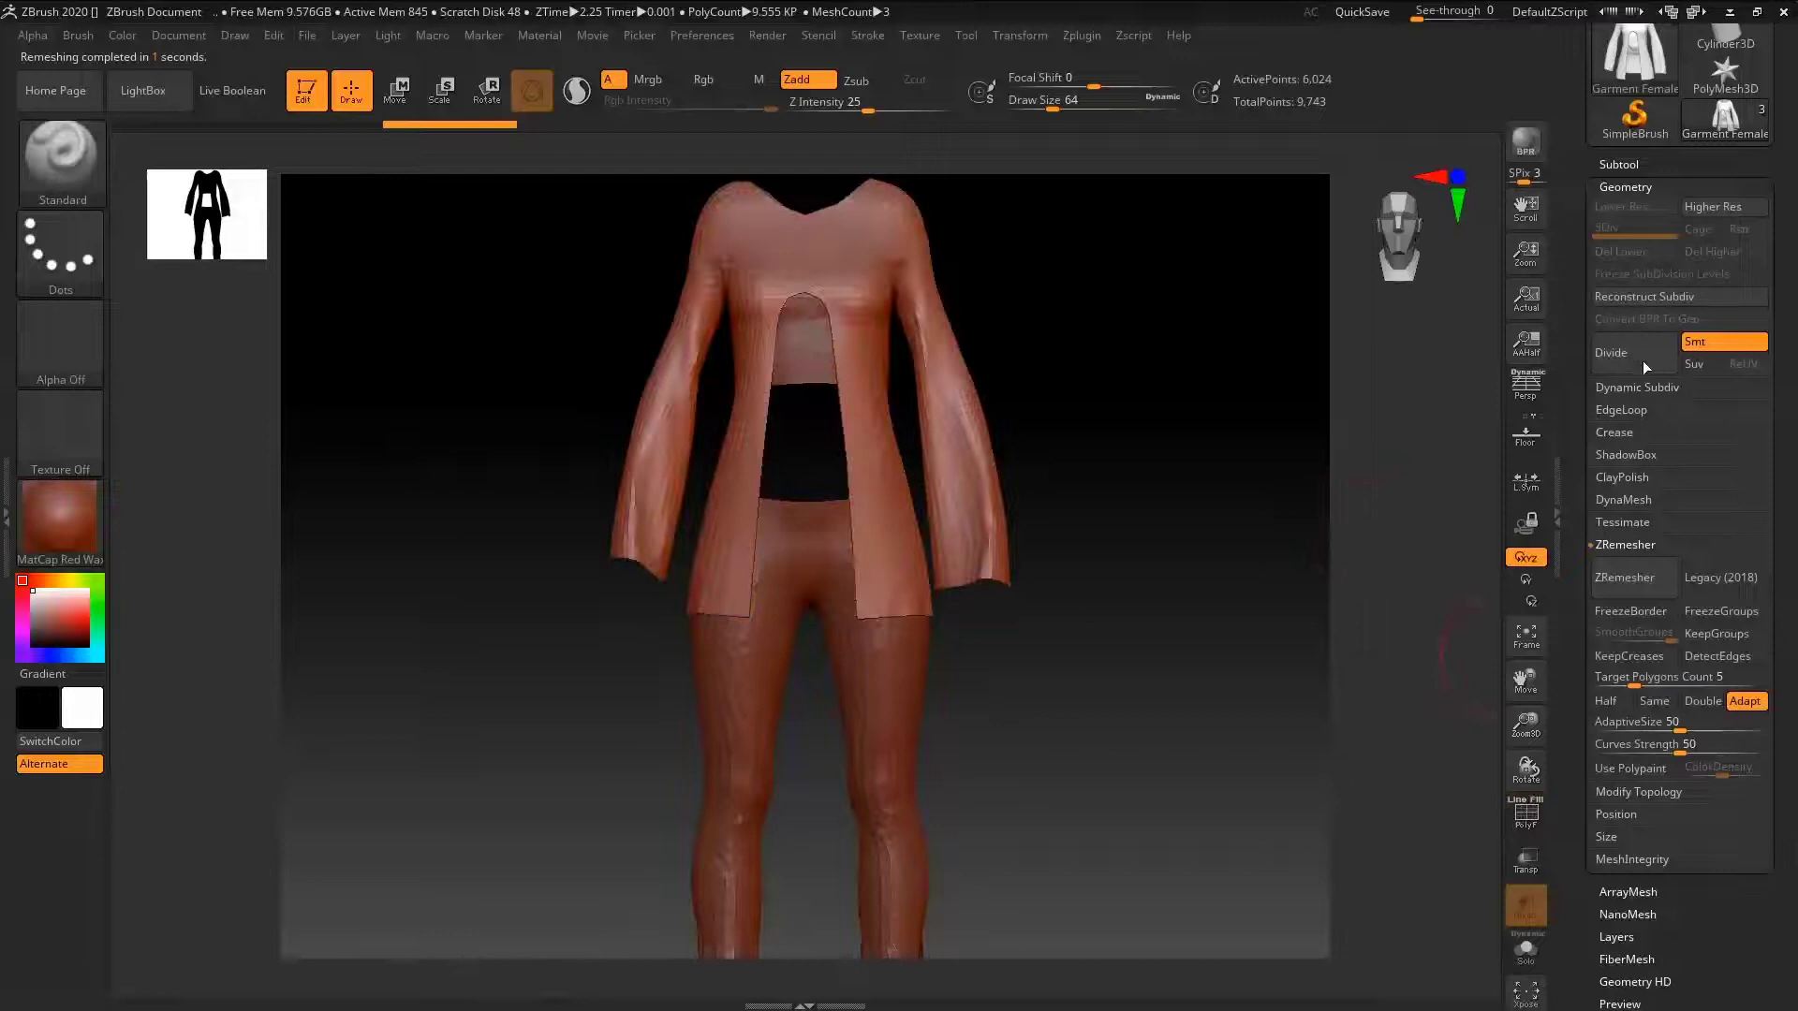
- Select the undershirt subtool Garment Female1 and ZRemesh it with the default settings
click(1619, 164)
click(1667, 266)
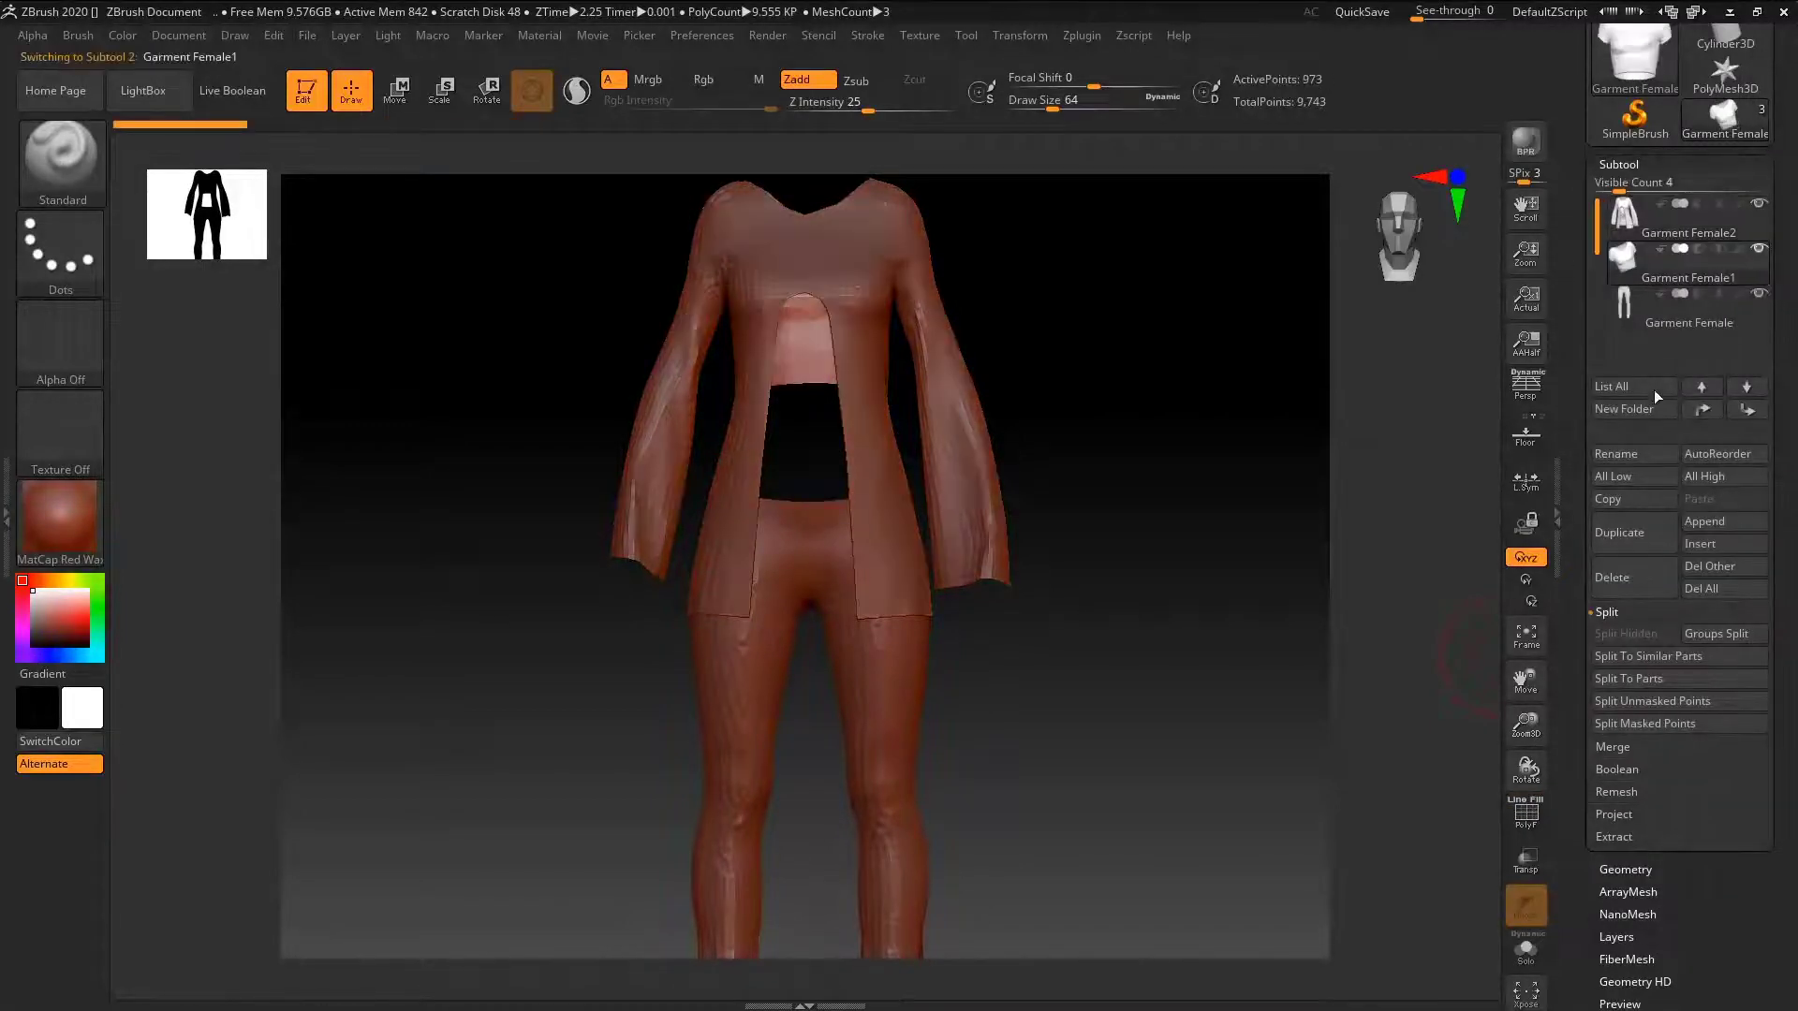
click(1626, 869)
click(1624, 578)
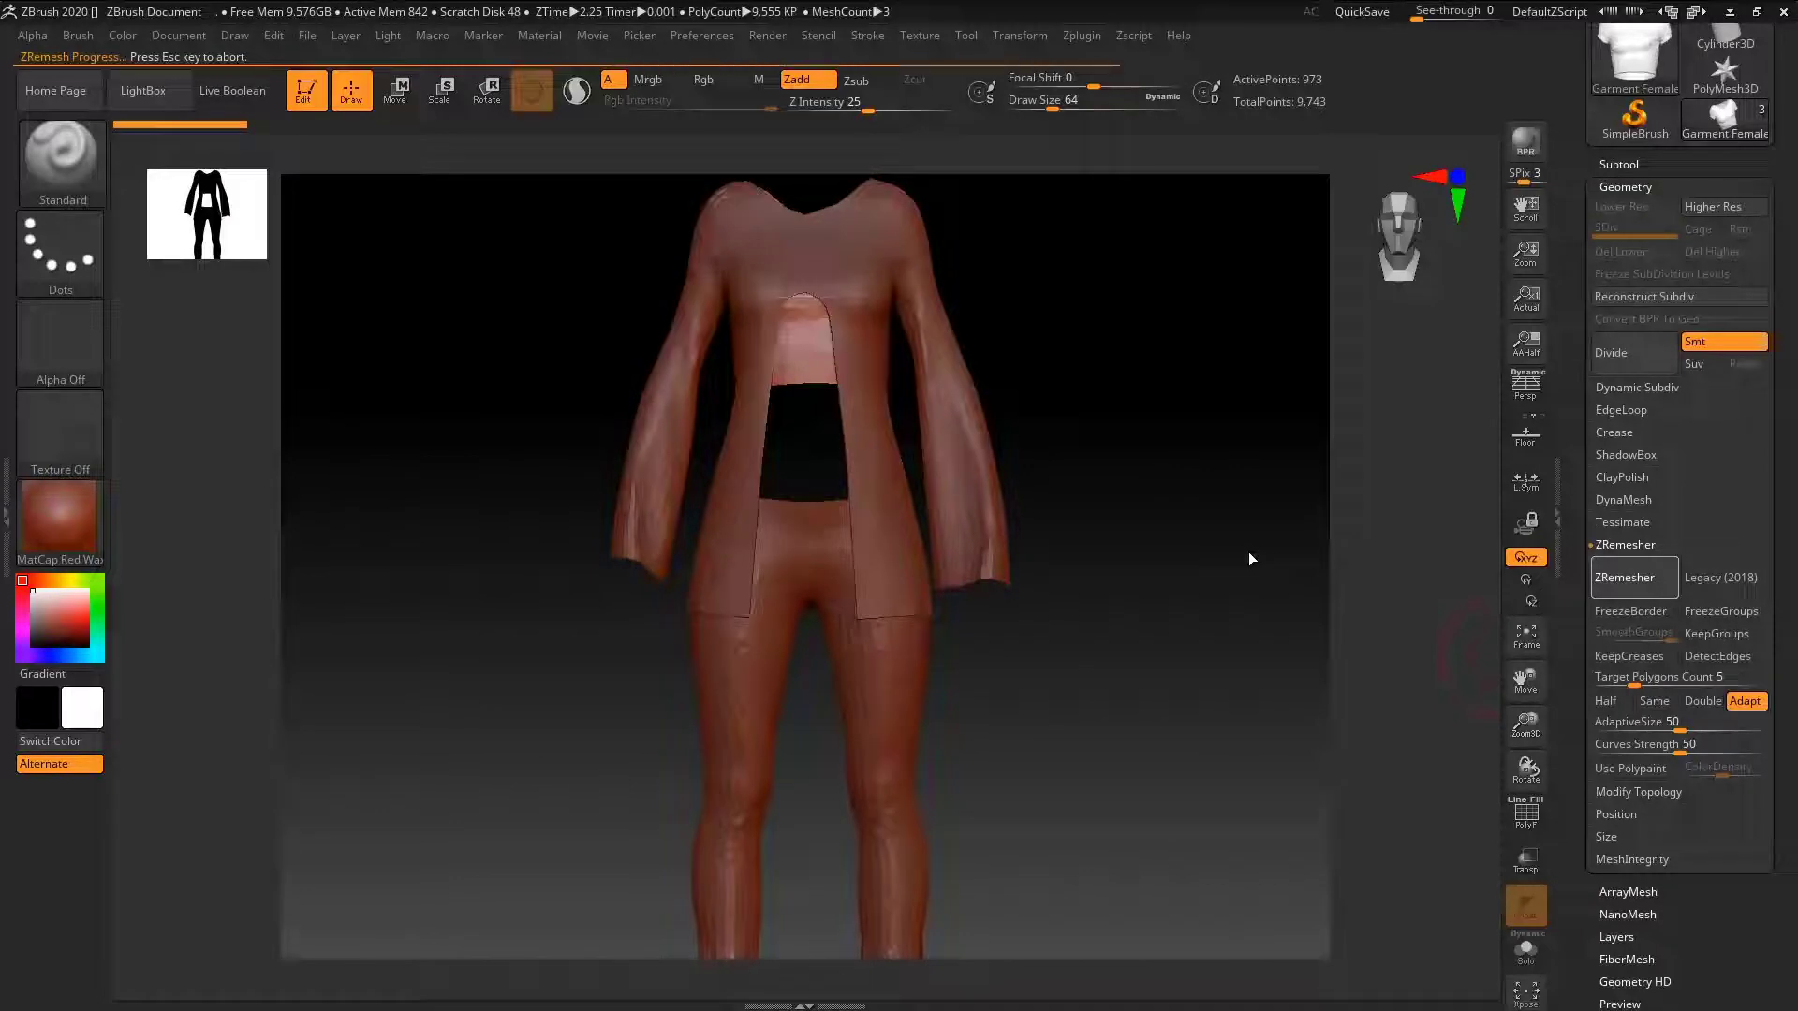
- Select the trousers subtool Garment Female and ZRemesh it with the default settings
click(1625, 165)
click(1691, 314)
click(1616, 163)
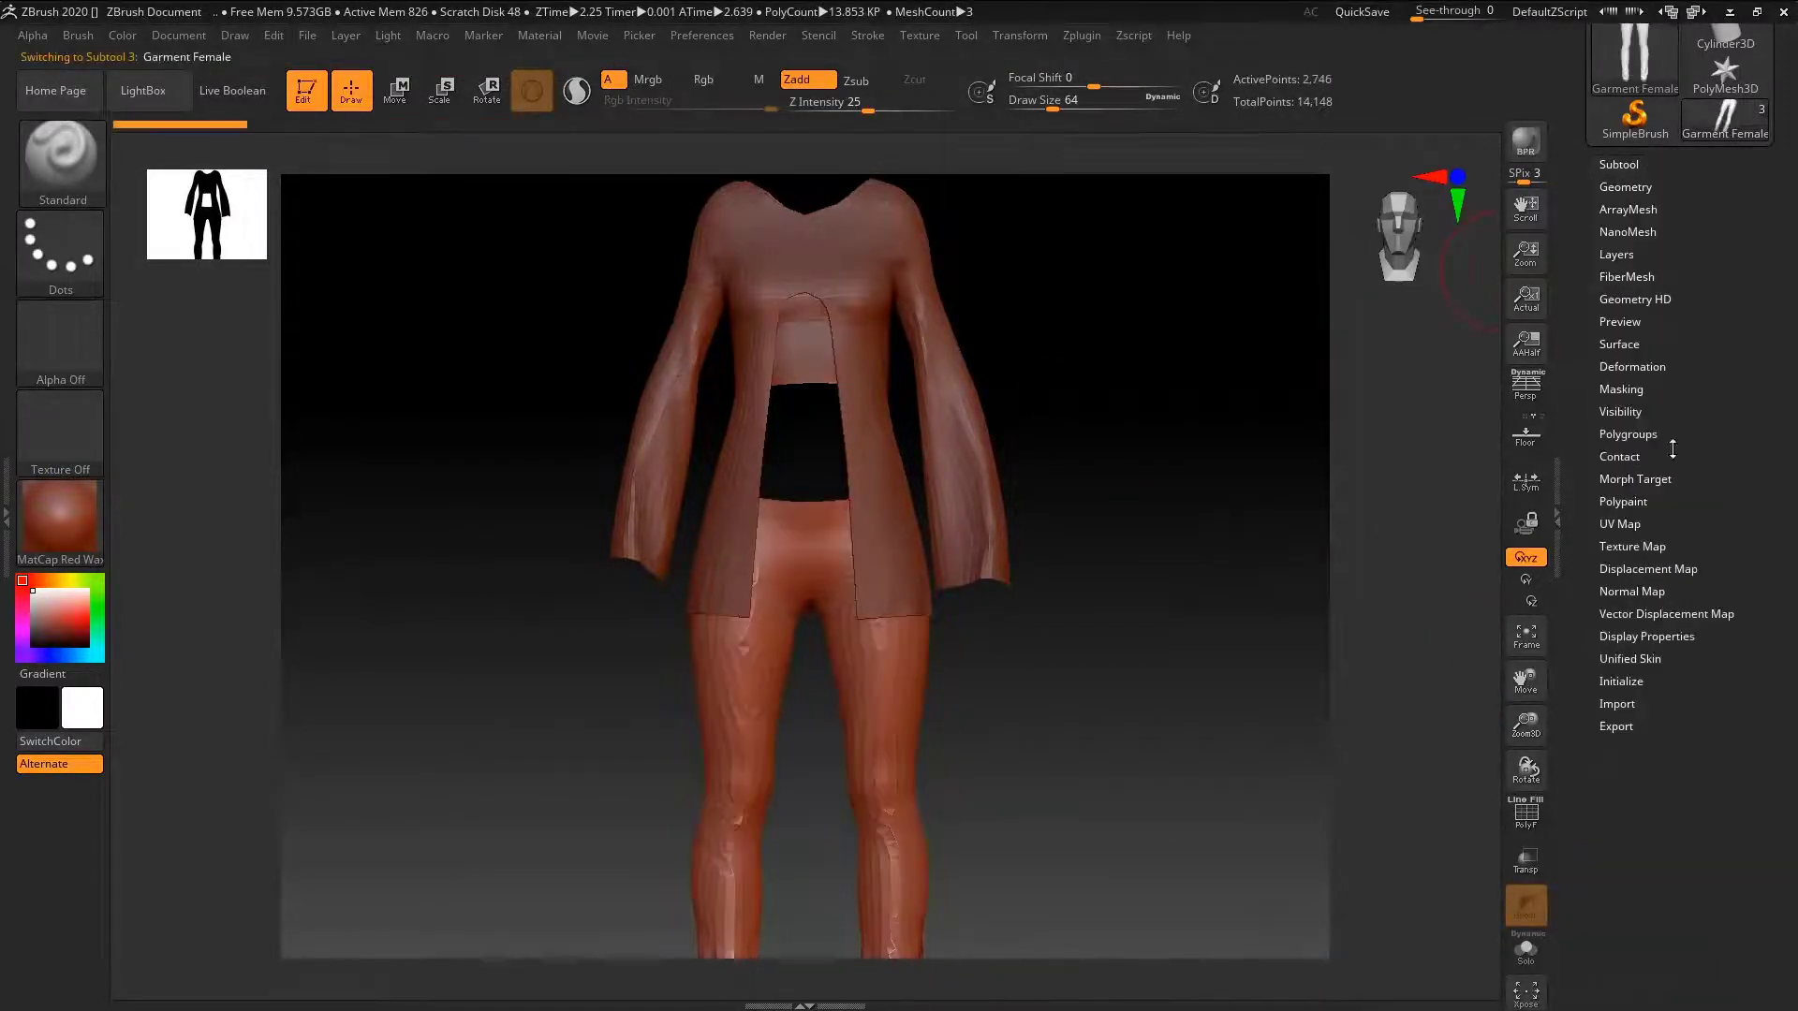
click(1627, 187)
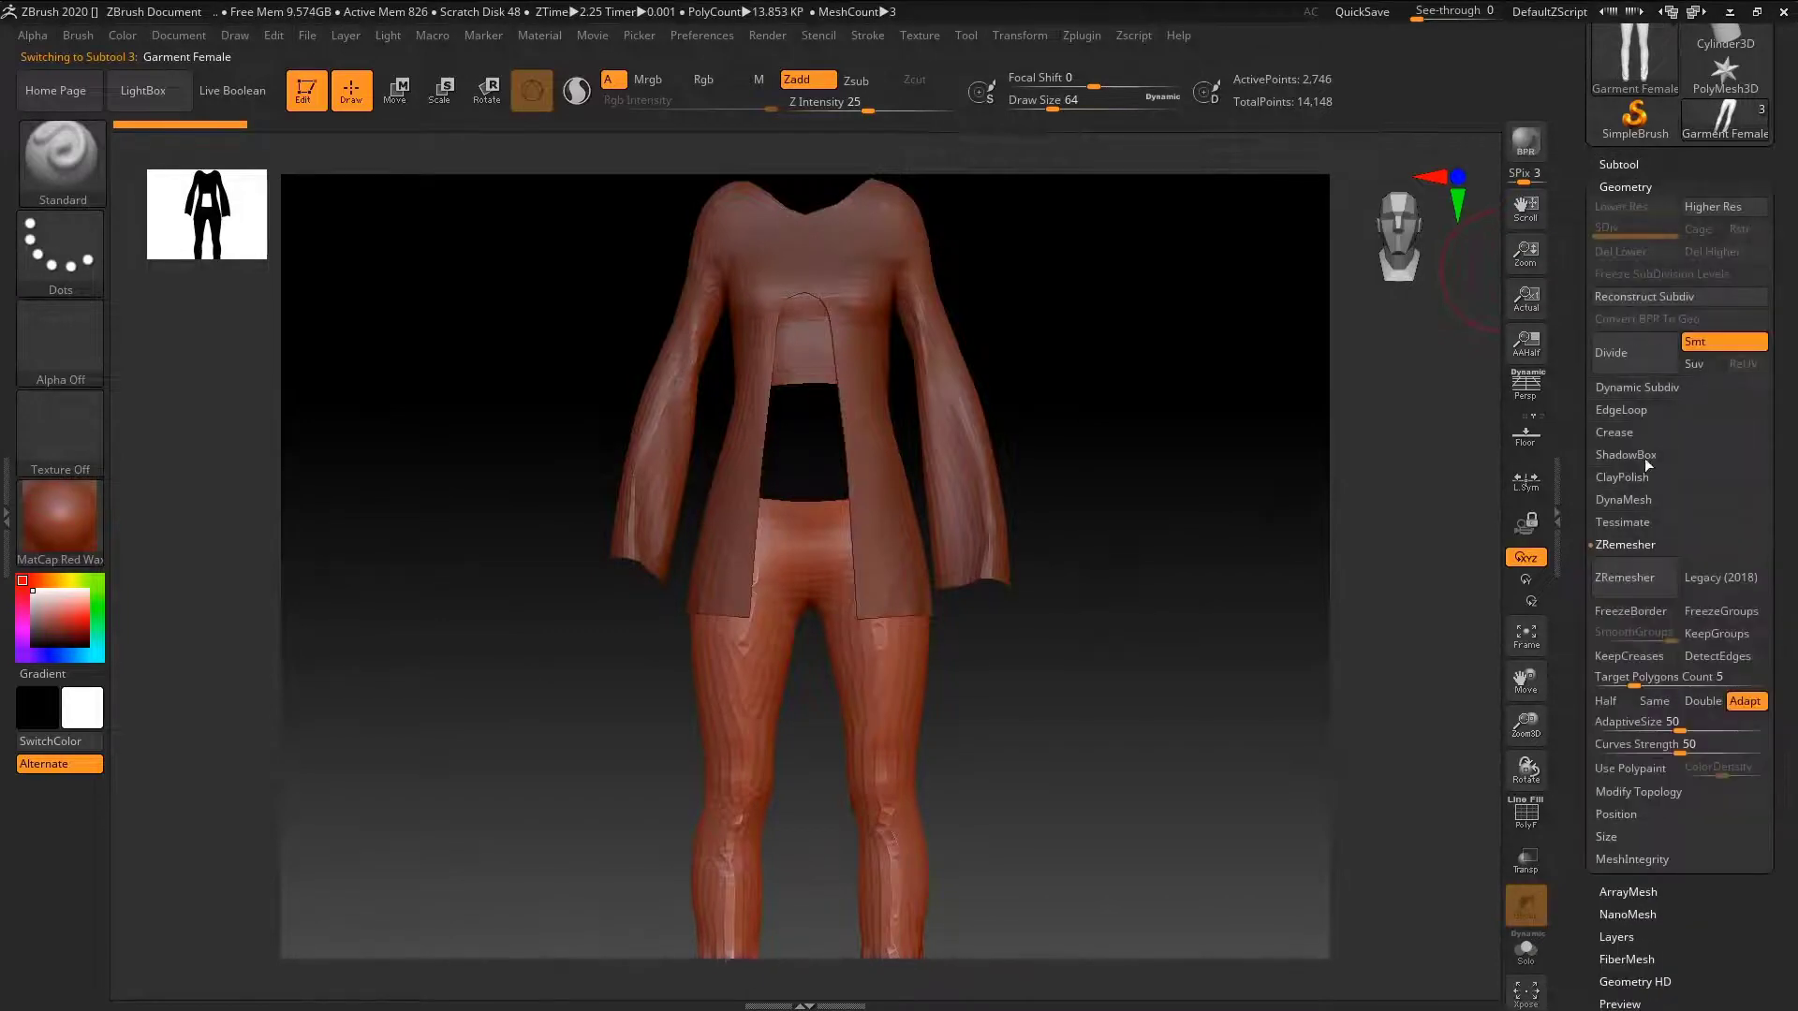
click(1634, 583)
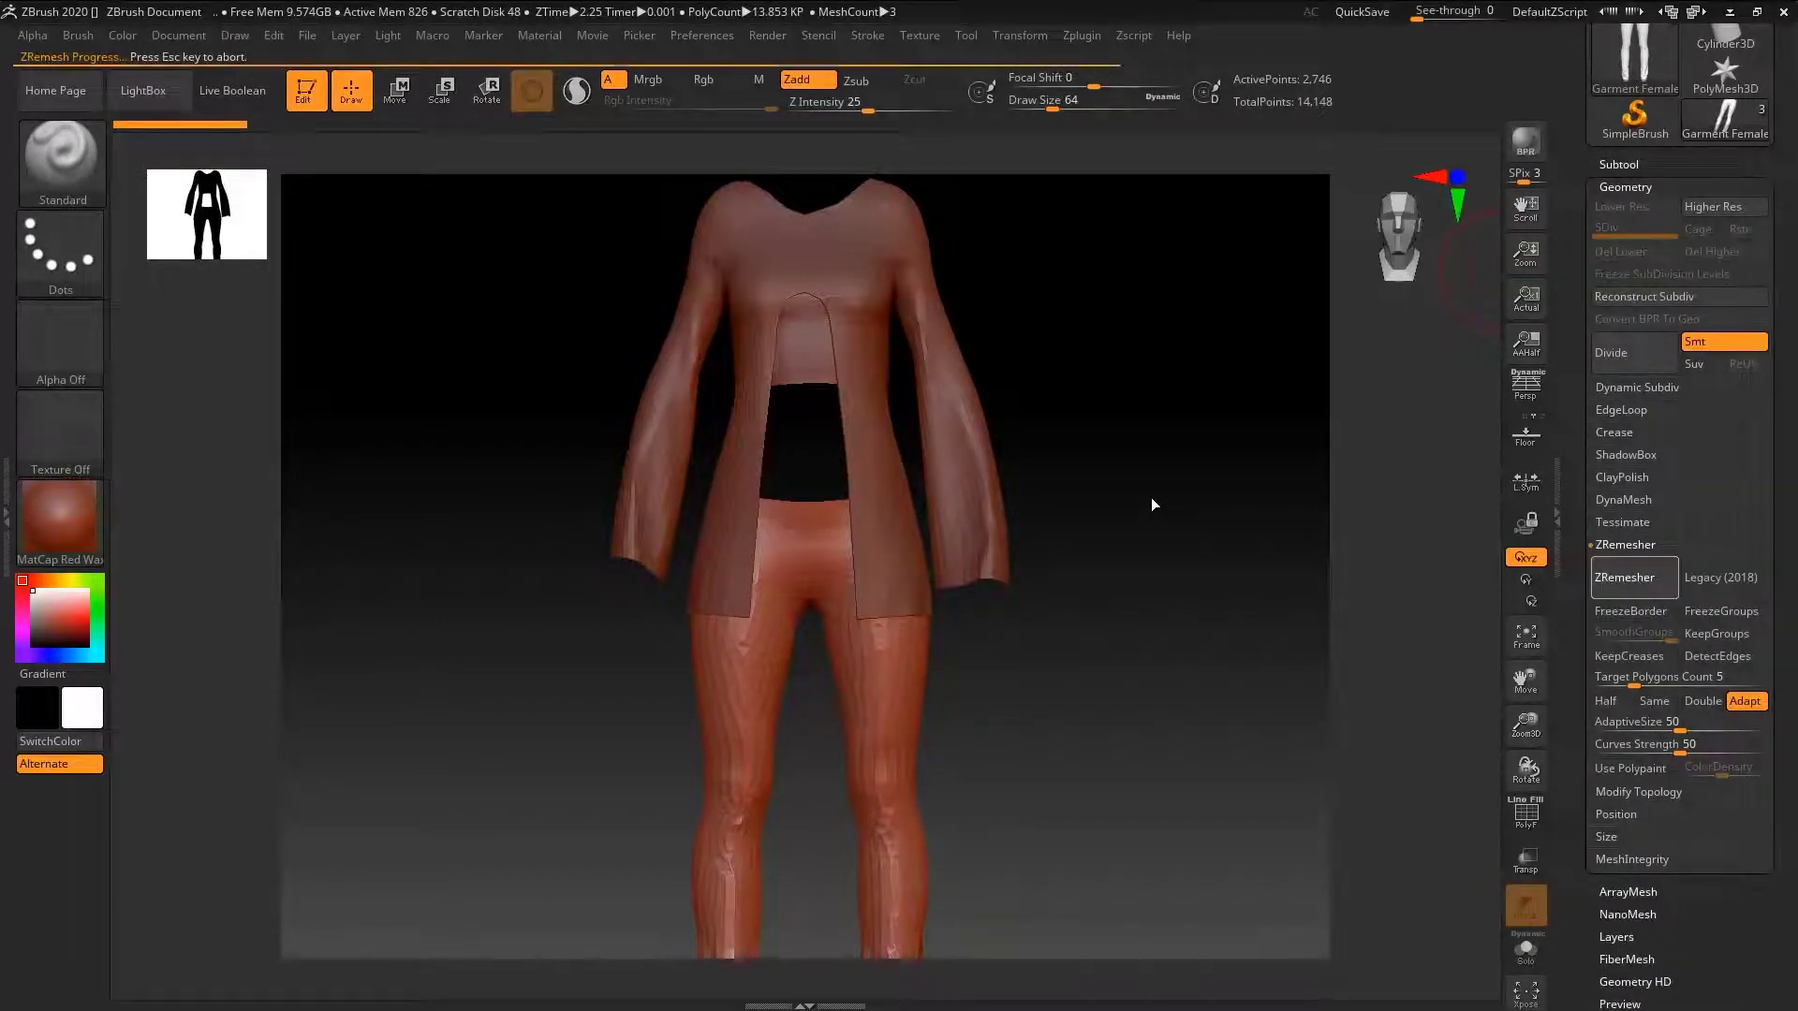
alt+drag(1155, 467, 818, 324)
- Inspect the remeshed garment and make the open-front jacket Garment Female2 the active subtool
click(1635, 164)
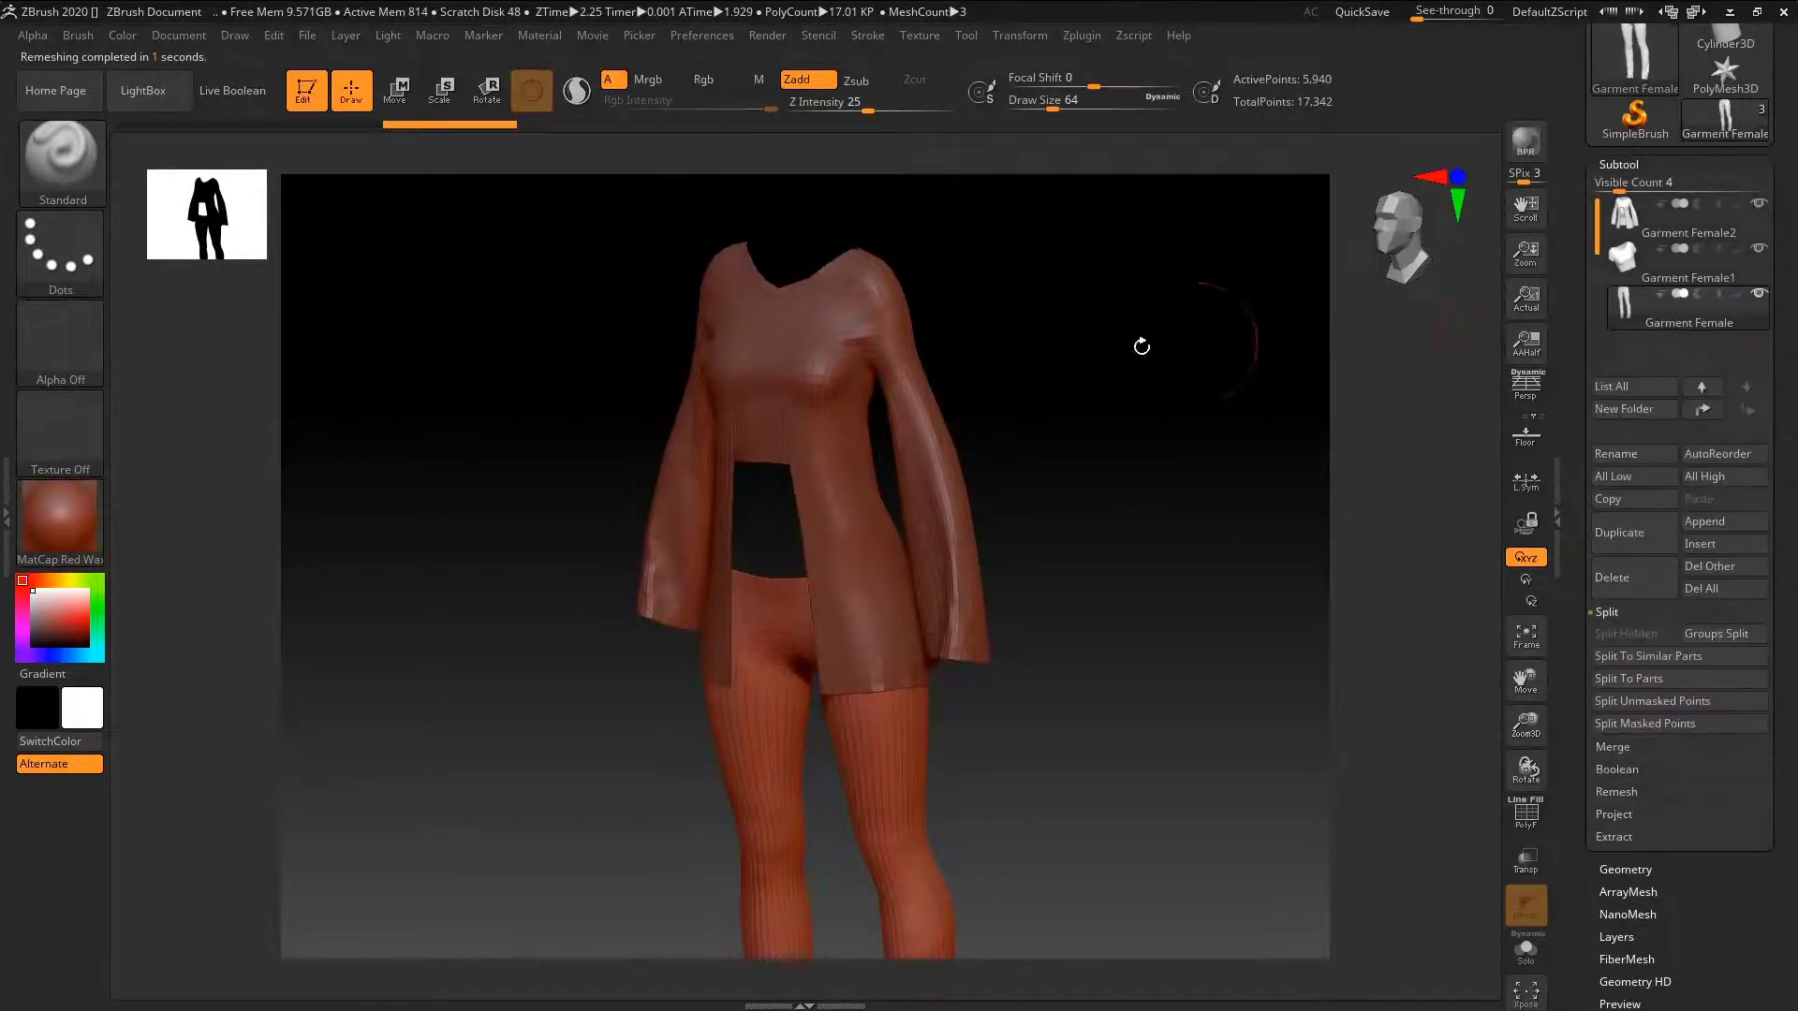
drag(1143, 345, 909, 451)
mouse_move(909, 451)
right_down()
mouse_move(951, 429)
mouse_move(924, 493)
mouse_move(883, 466)
mouse_move(884, 448)
mouse_move(1047, 539)
mouse_move(1011, 494)
mouse_move(1040, 614)
mouse_move(913, 534)
mouse_move(908, 587)
mouse_move(883, 517)
right_up()
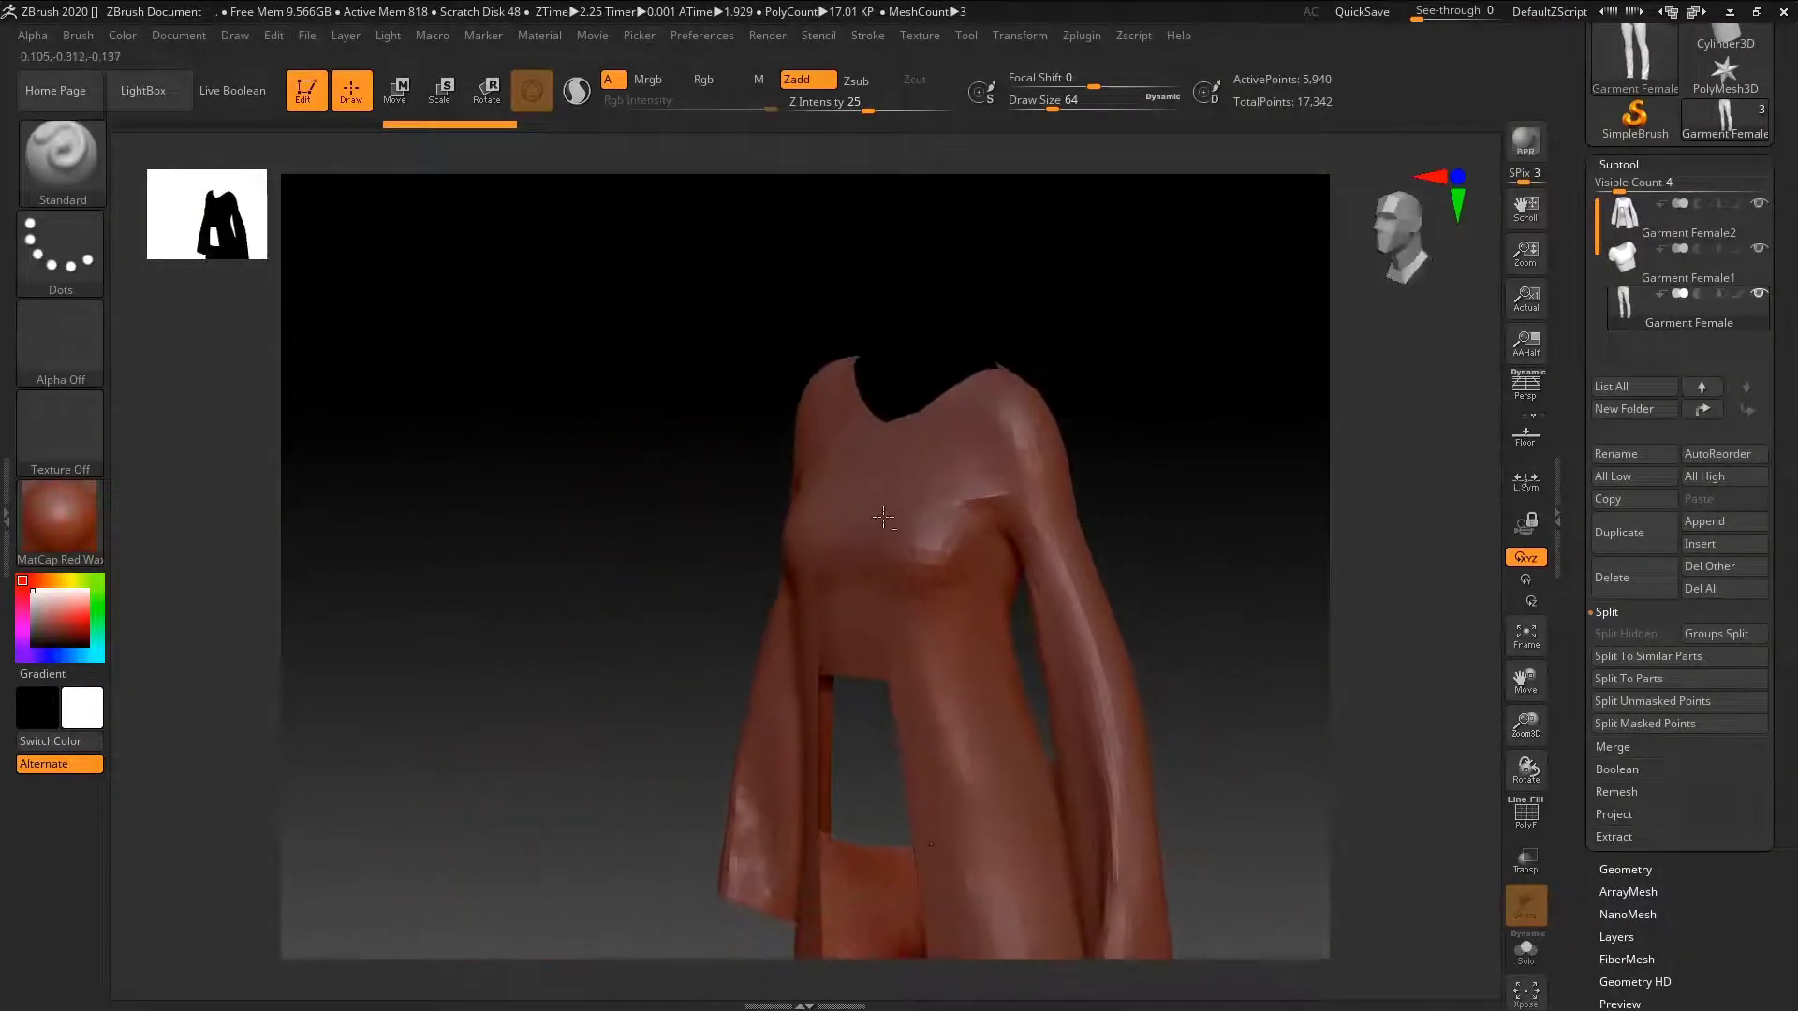
mouse_move(990, 431)
right_down()
mouse_move(1063, 472)
mouse_move(922, 435)
mouse_move(992, 445)
right_up()
click(1632, 223)
right_drag(1021, 360, 1171, 374)
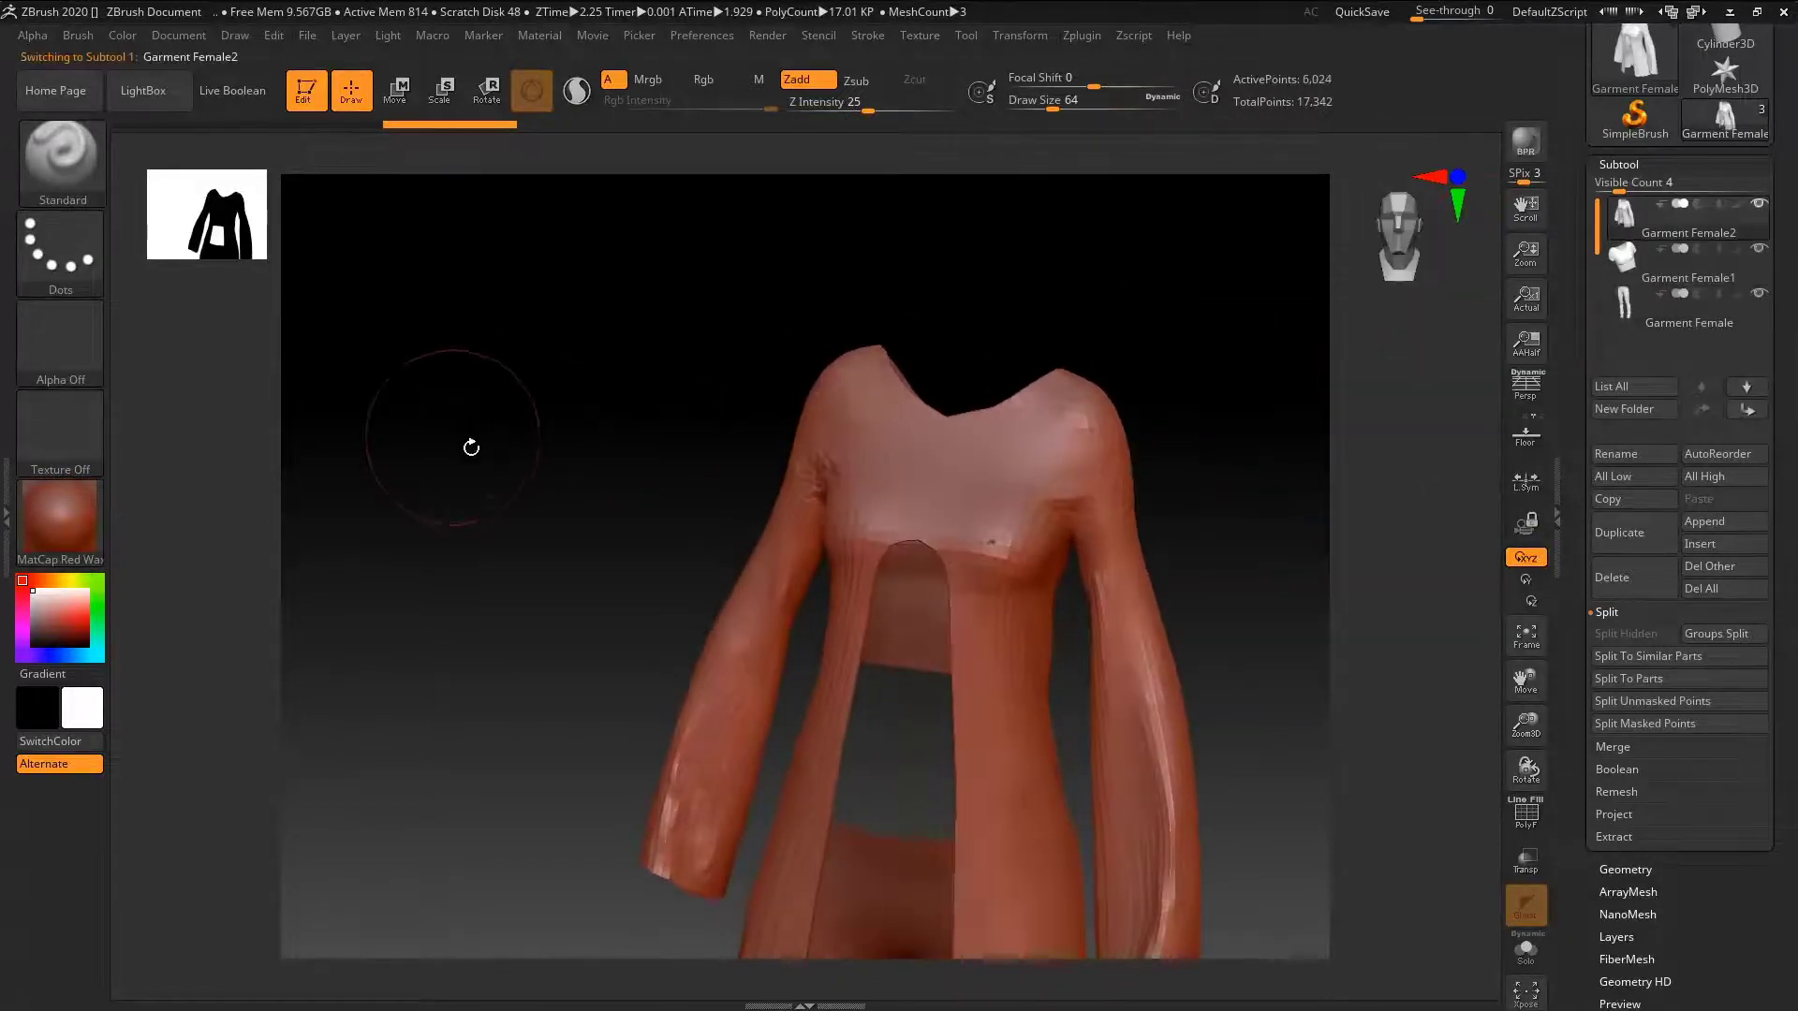
- Activate the ZModeler brush and show the jacket's polygon wireframe
key(b)
key(z)
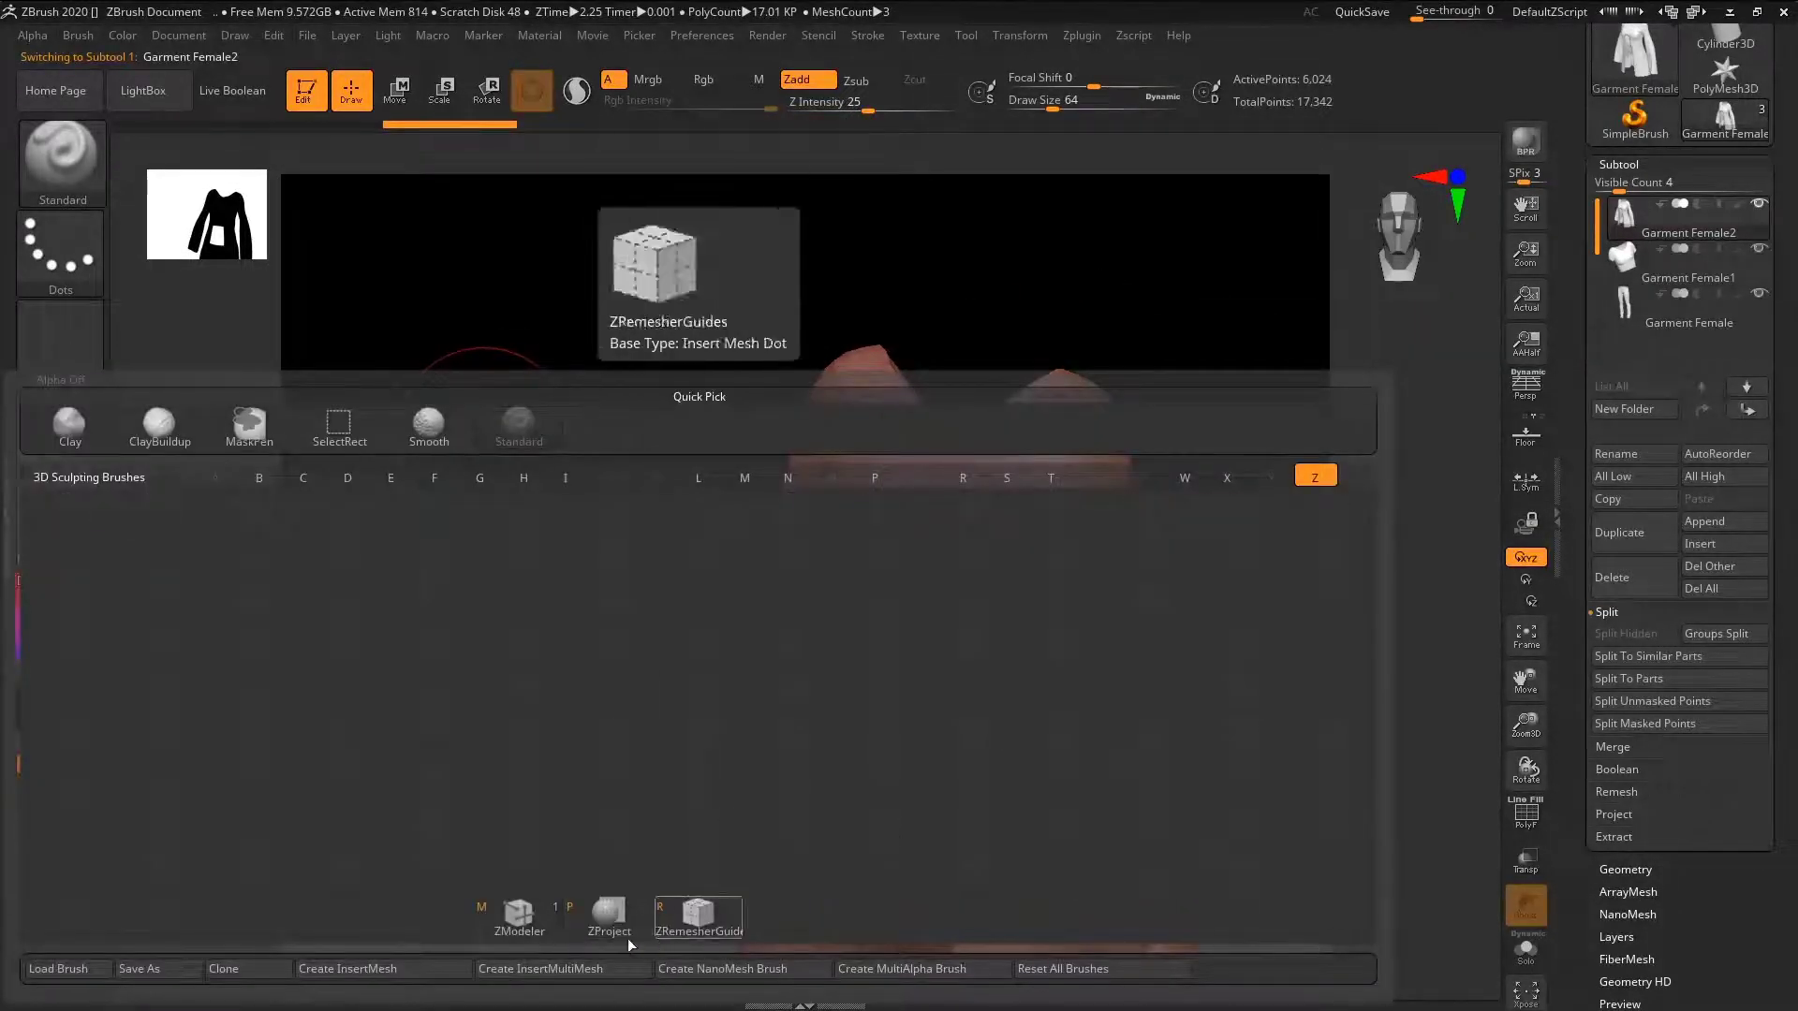
click(519, 913)
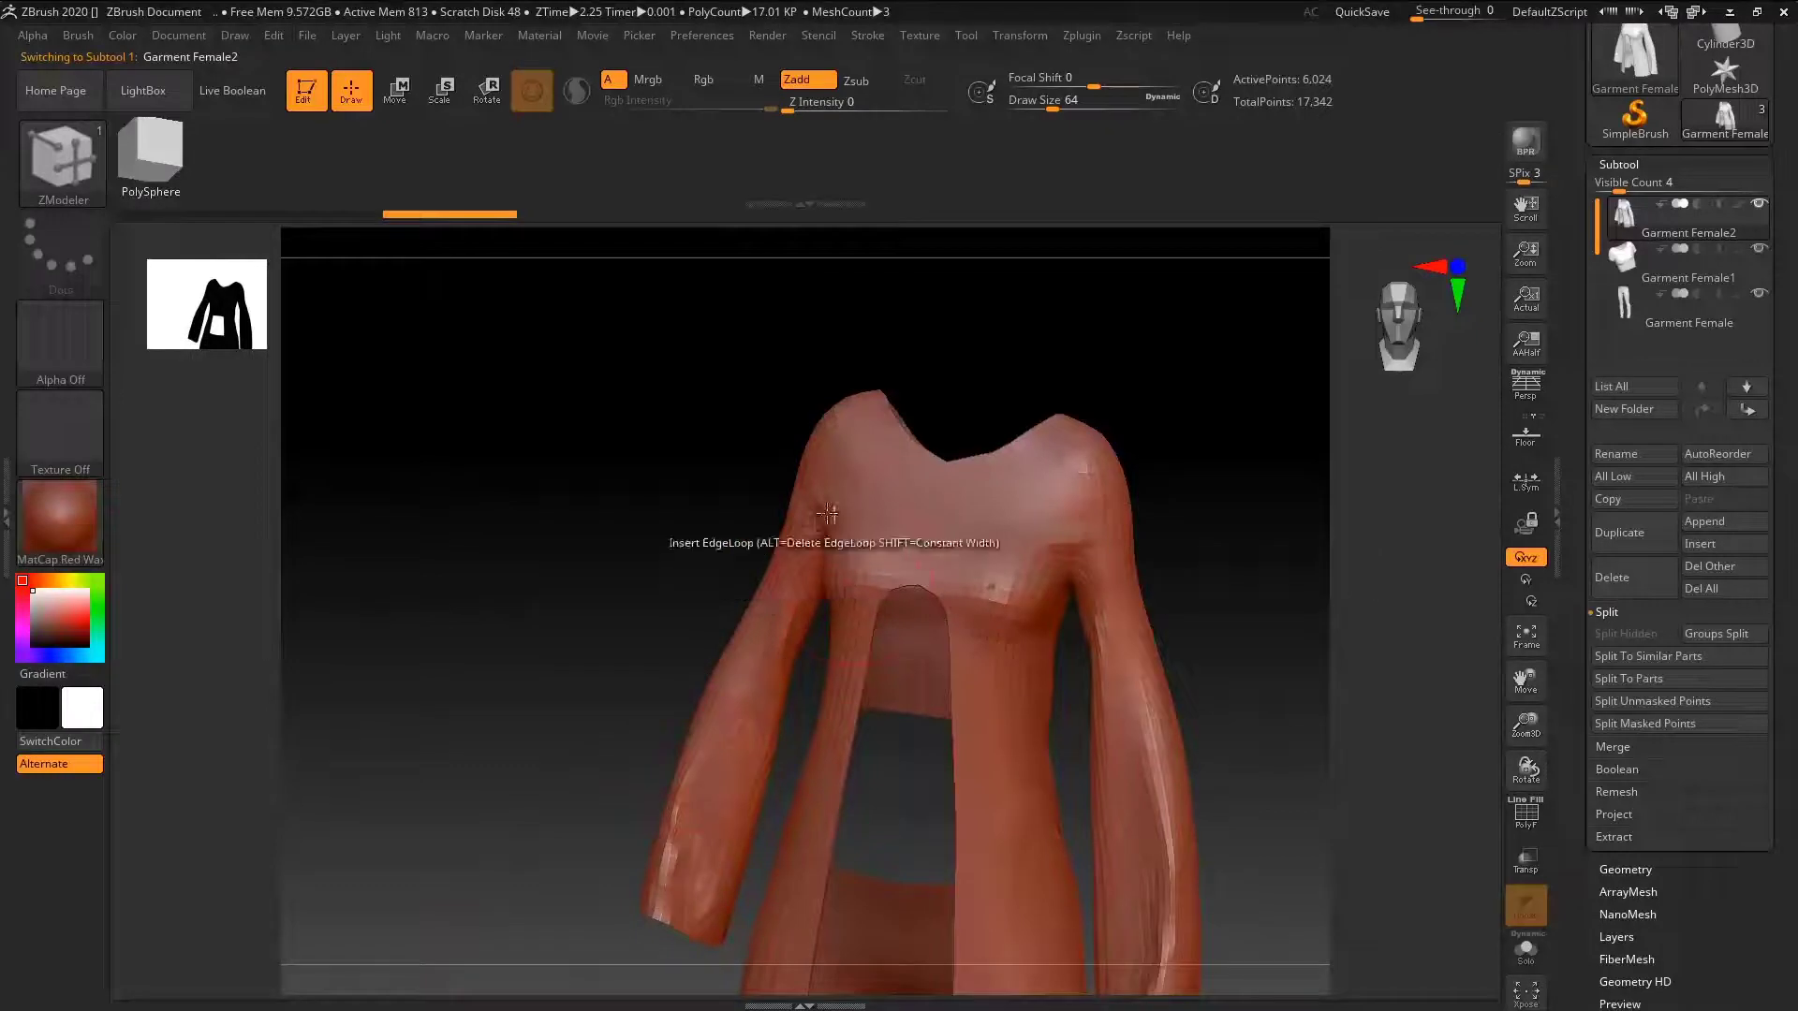
click(1526, 815)
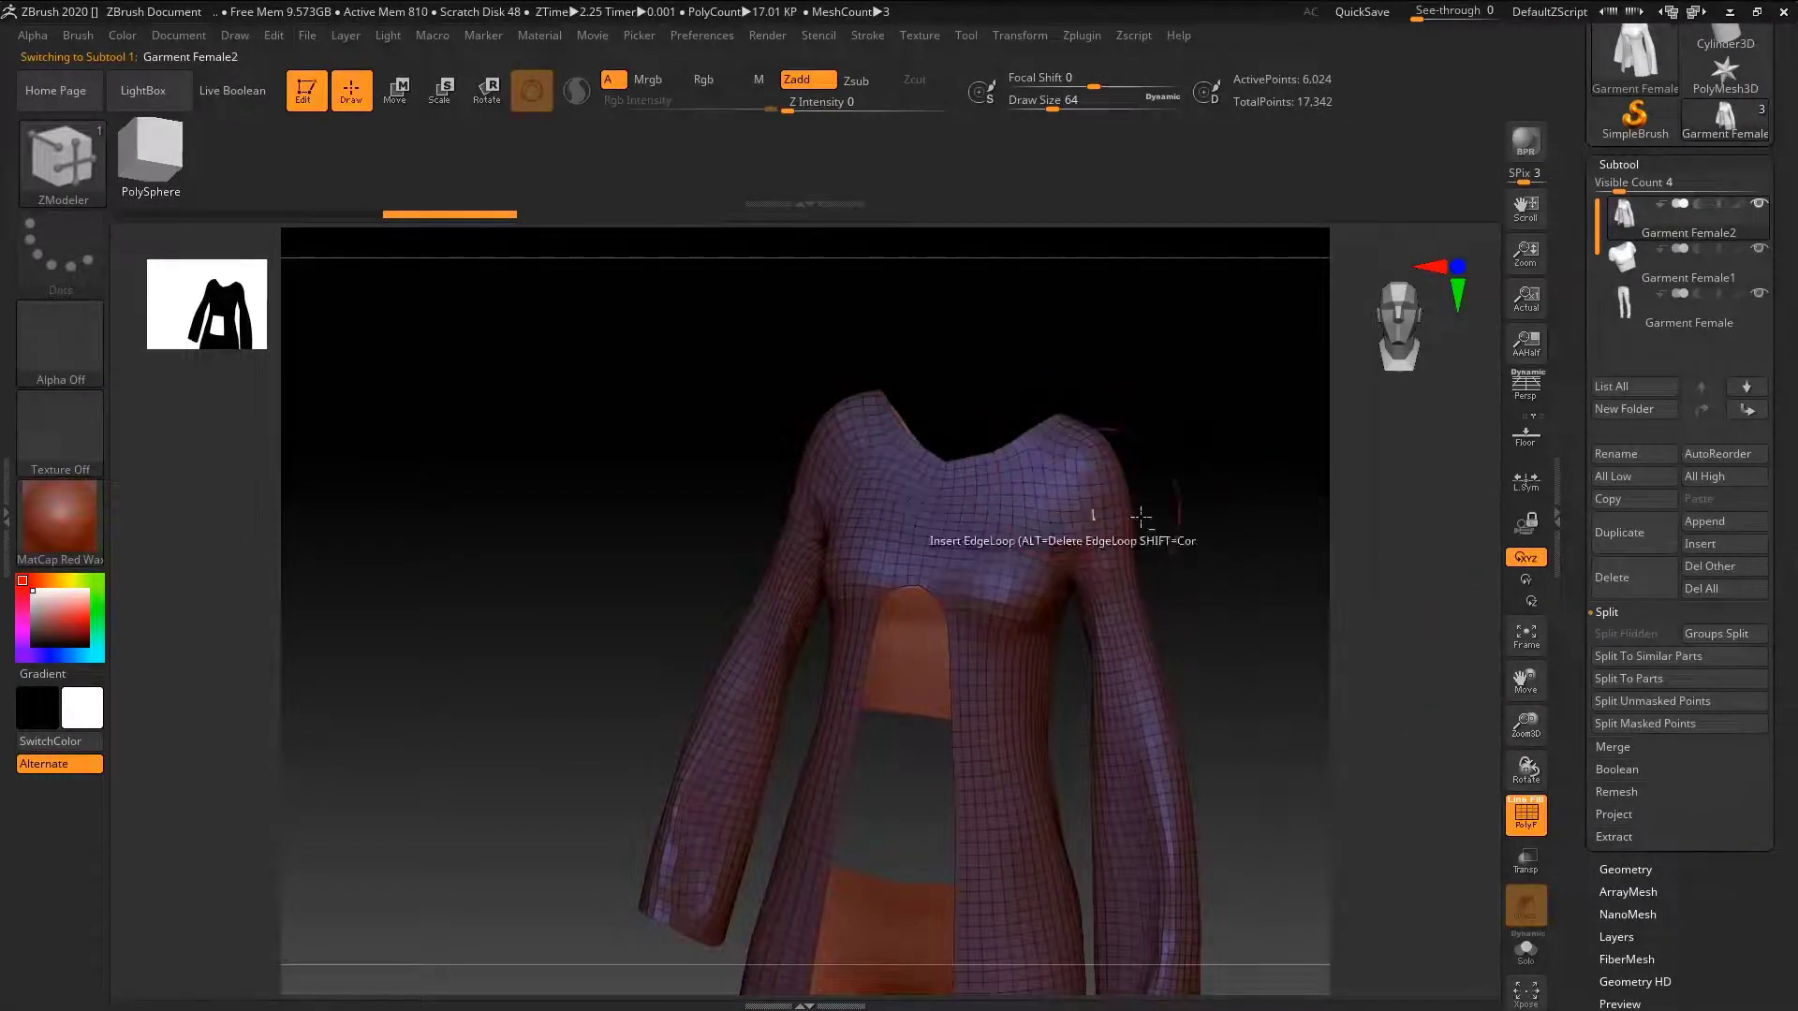
drag(1203, 525, 1114, 627)
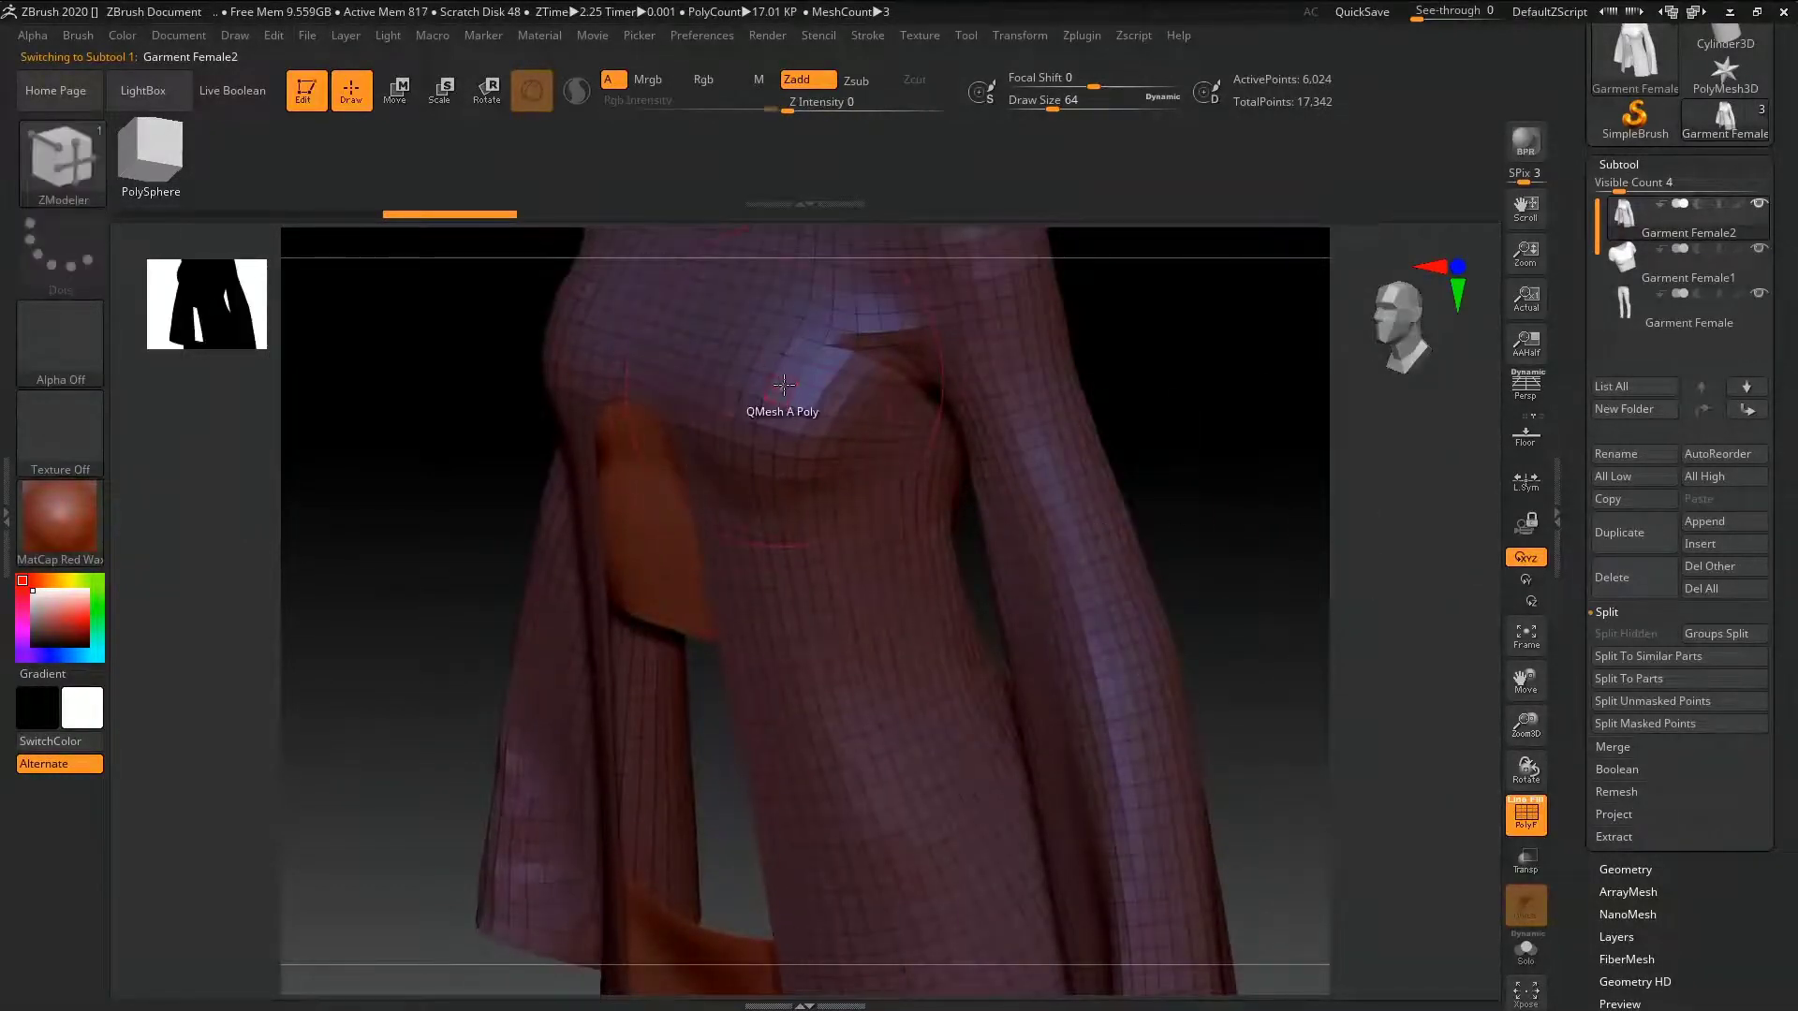
- Give the jacket thickness using ZModeler's QMesh polygon action with the All Polygons target
key(space)
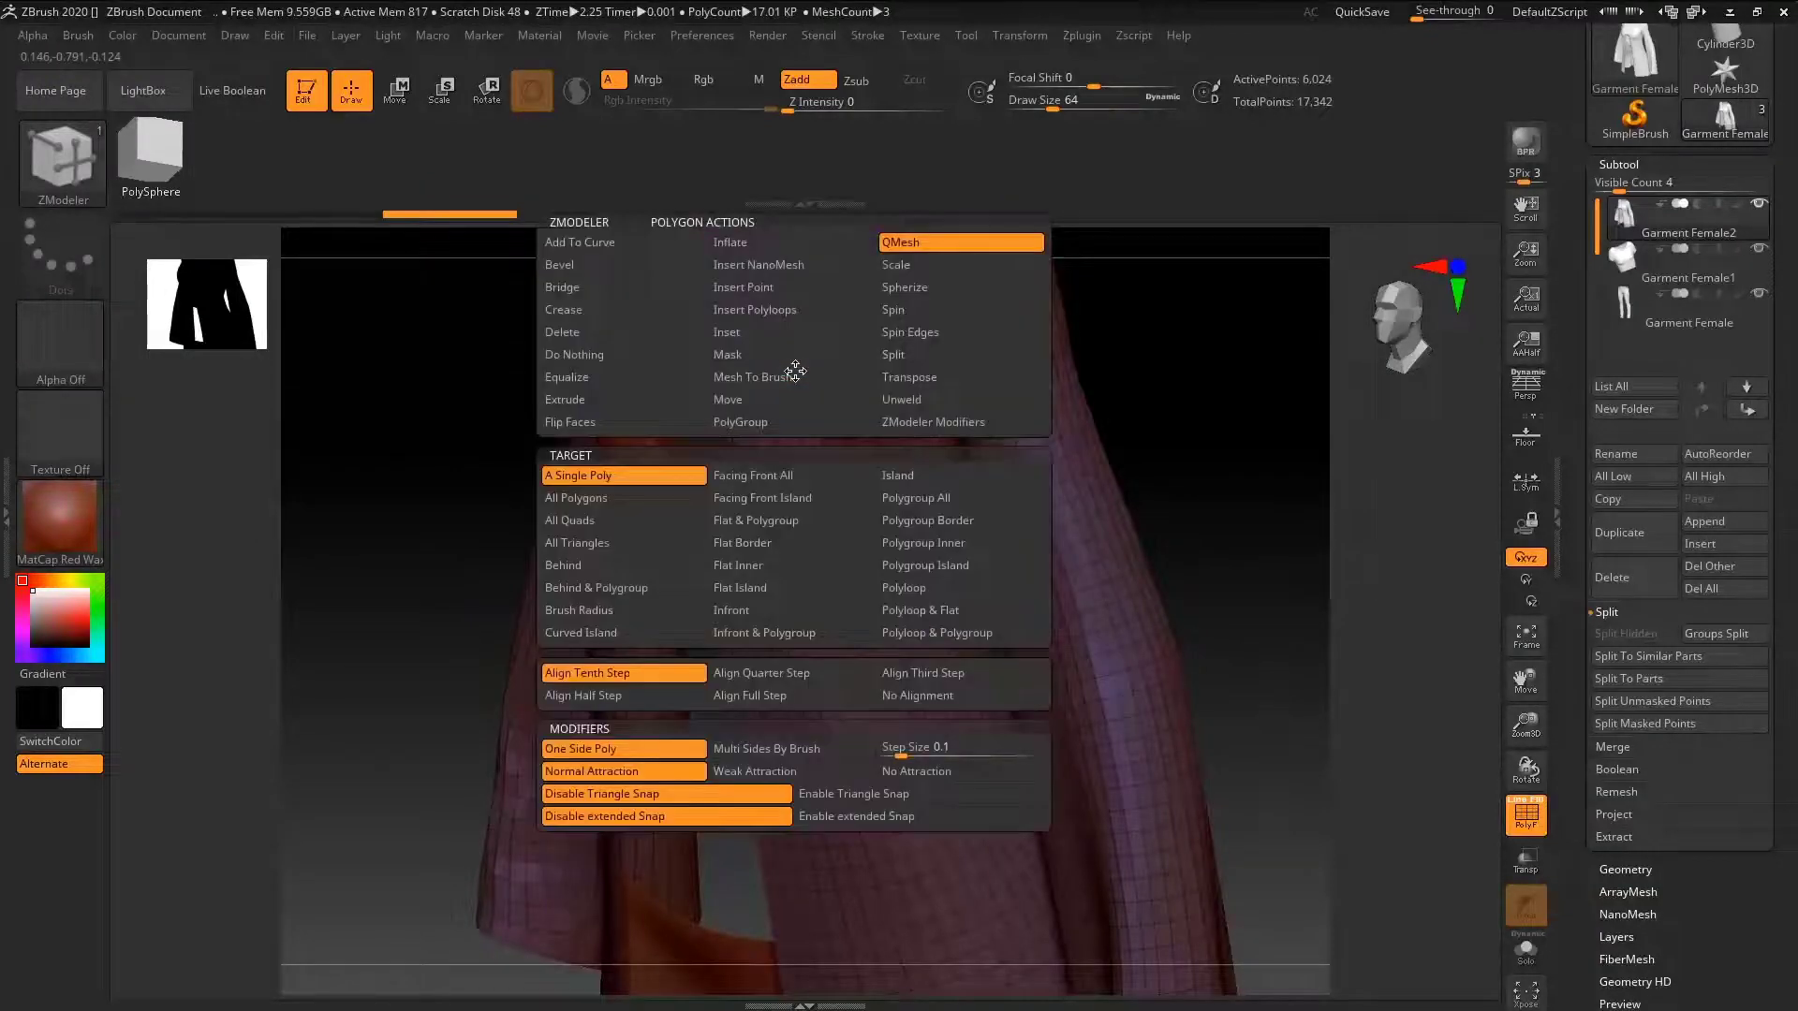
click(604, 498)
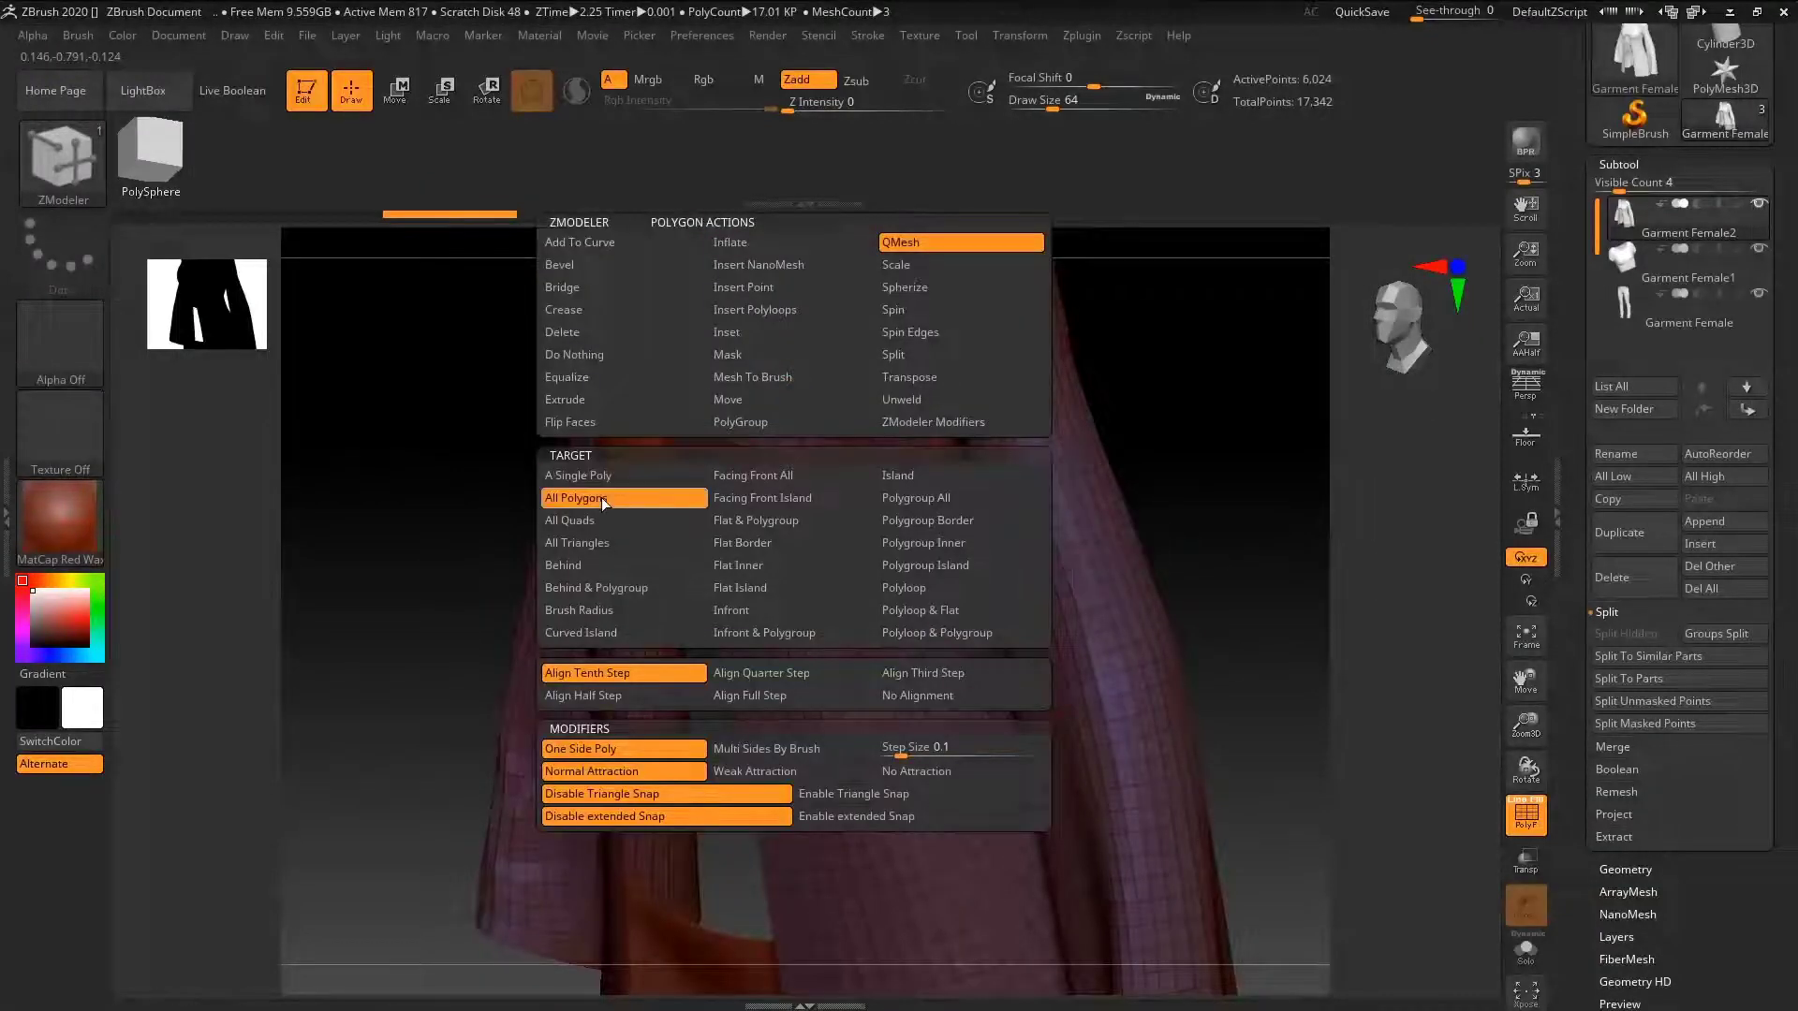
click(915, 264)
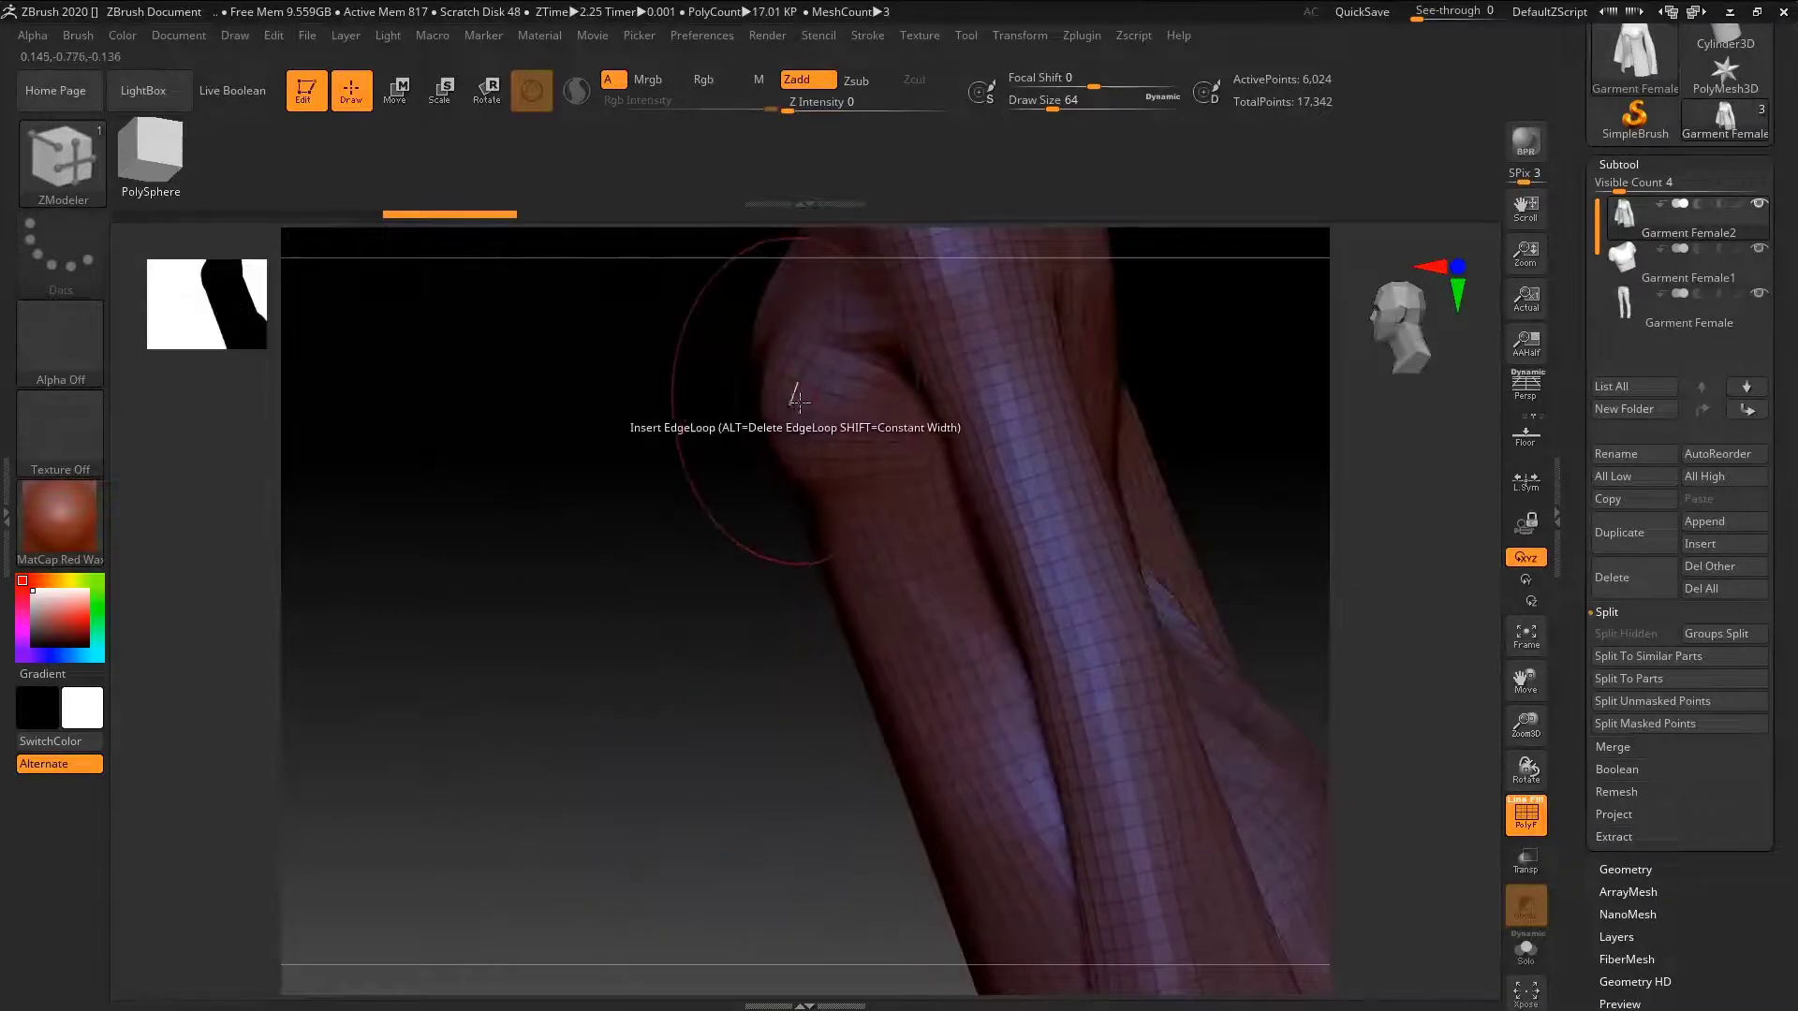
drag(803, 397, 807, 395)
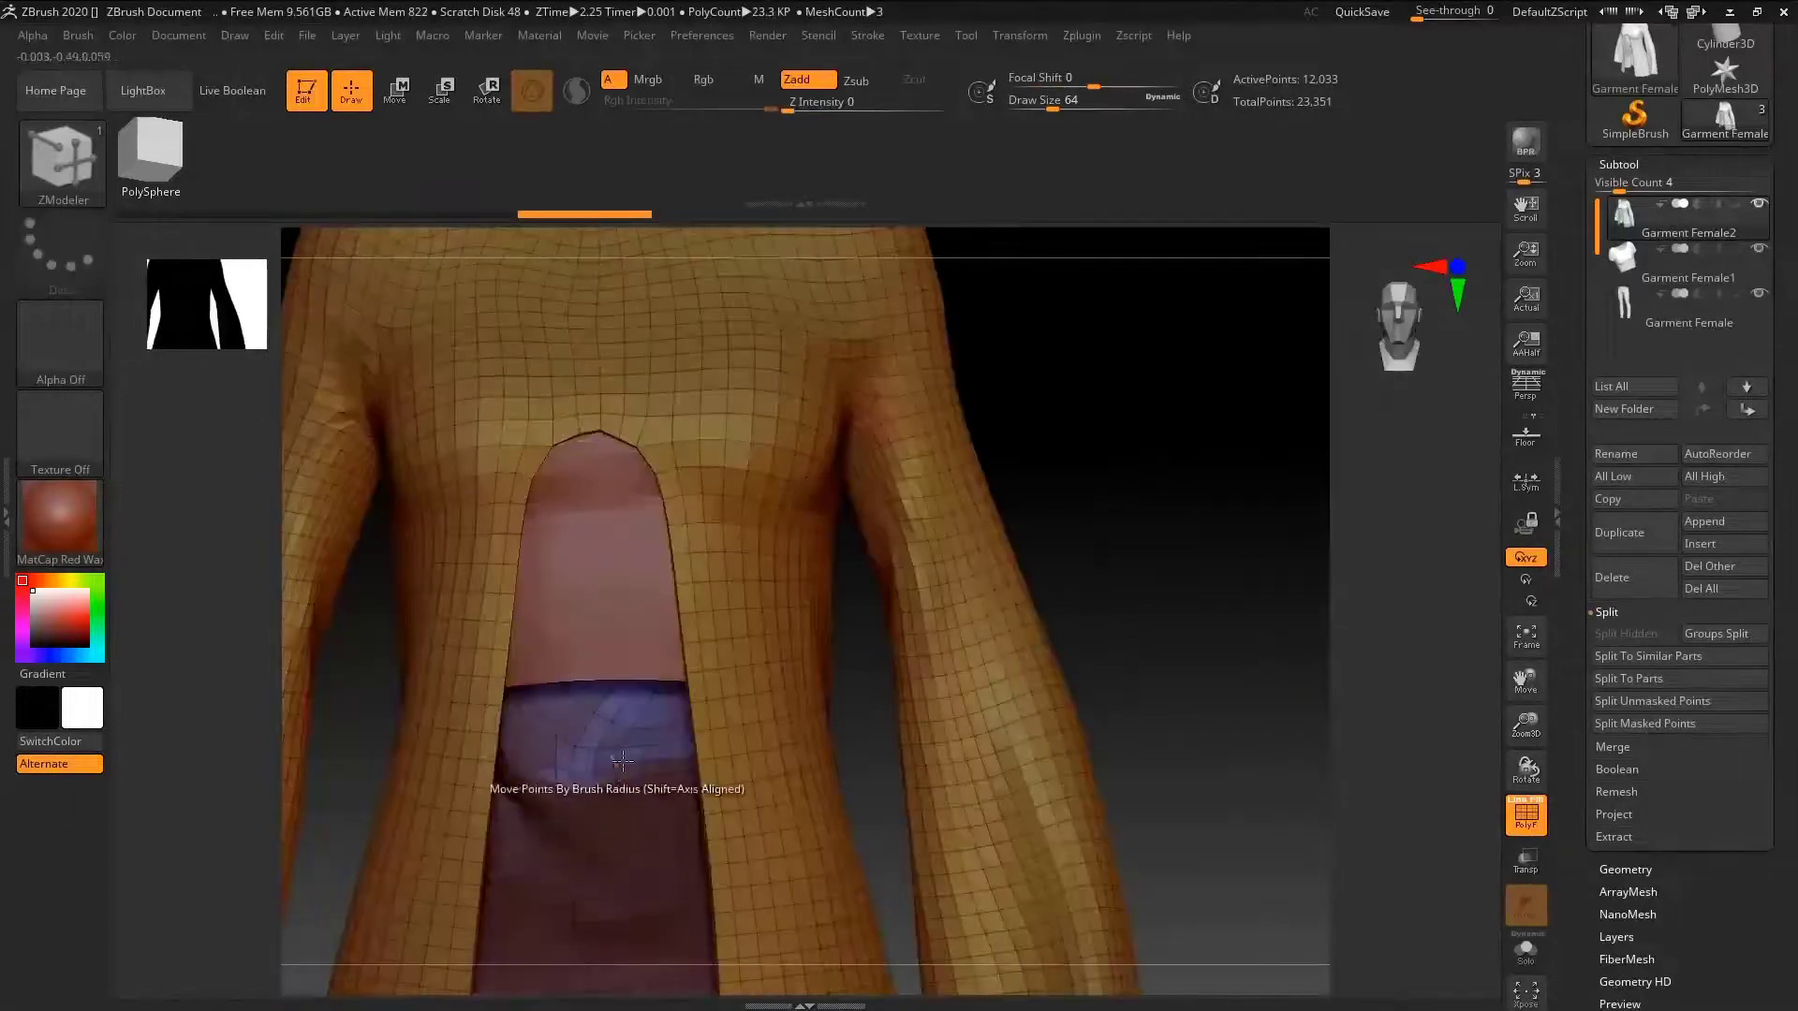
- Select the undershirt Garment Female1, reduce the draw size to 9 and thicken it with QMesh on all polygons
alt+click(595, 580)
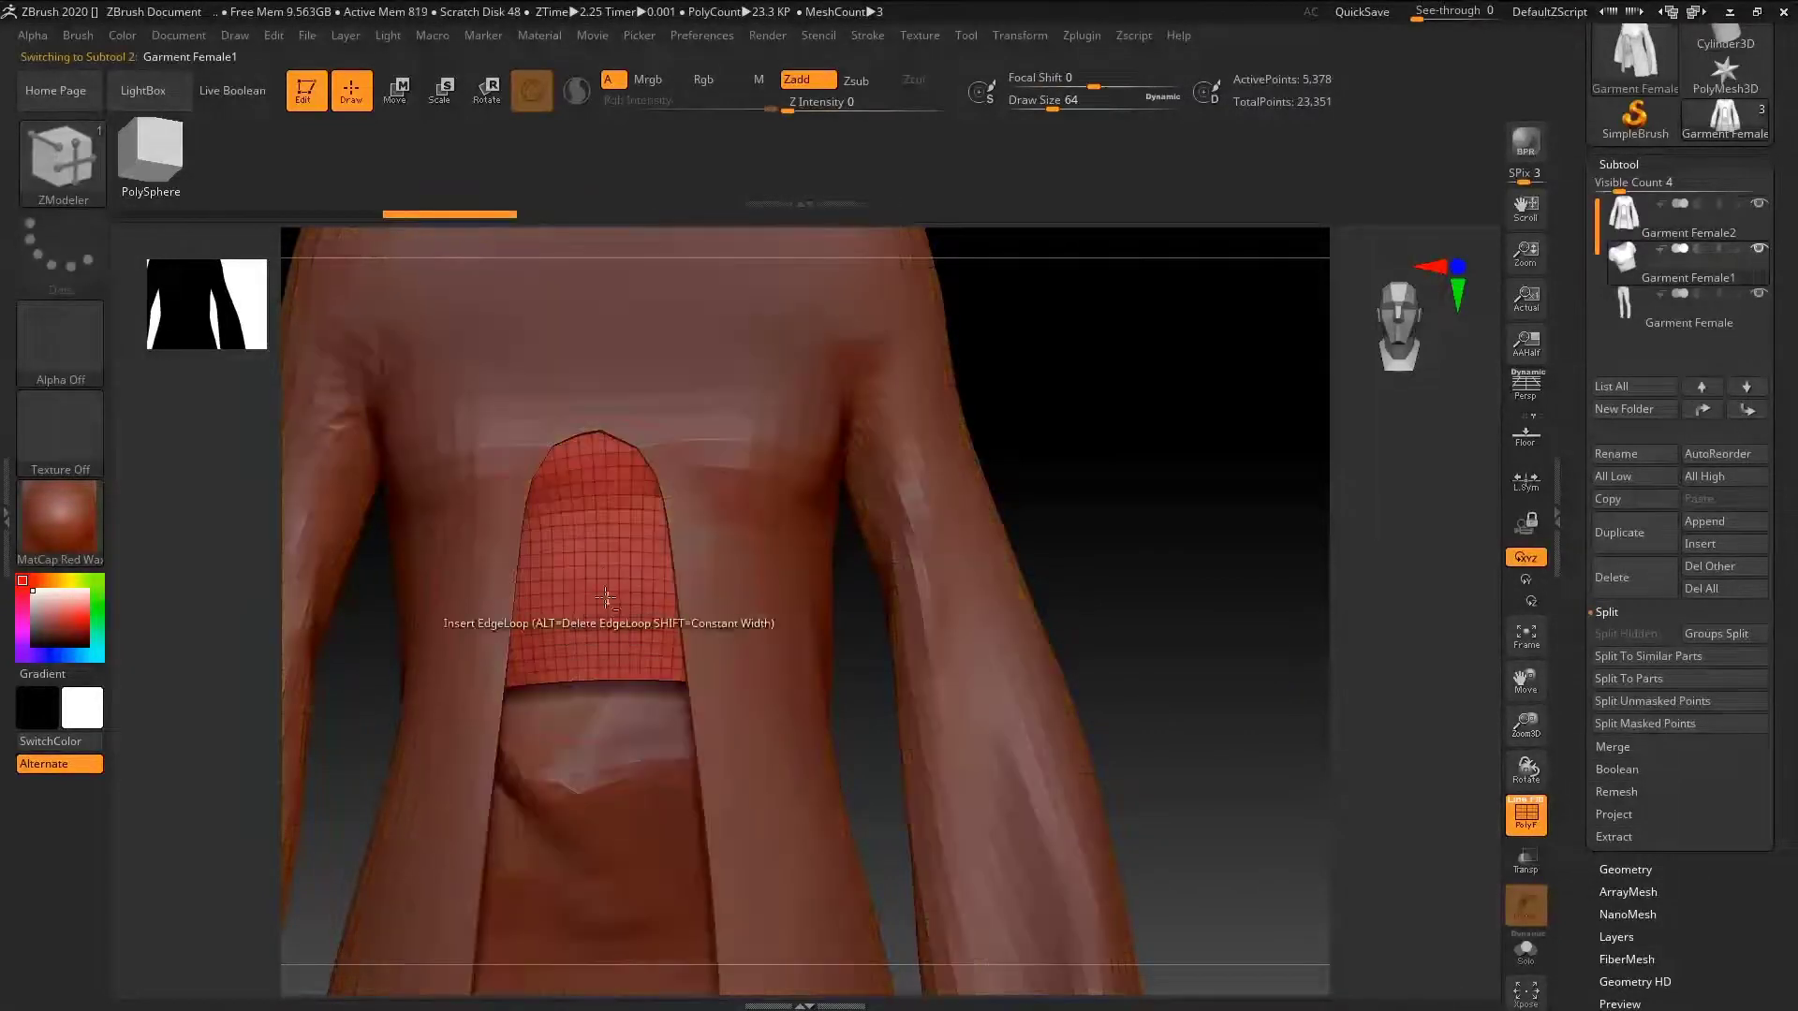
mouse_move(605, 592)
right_down()
mouse_move(746, 574)
mouse_move(609, 563)
right_up()
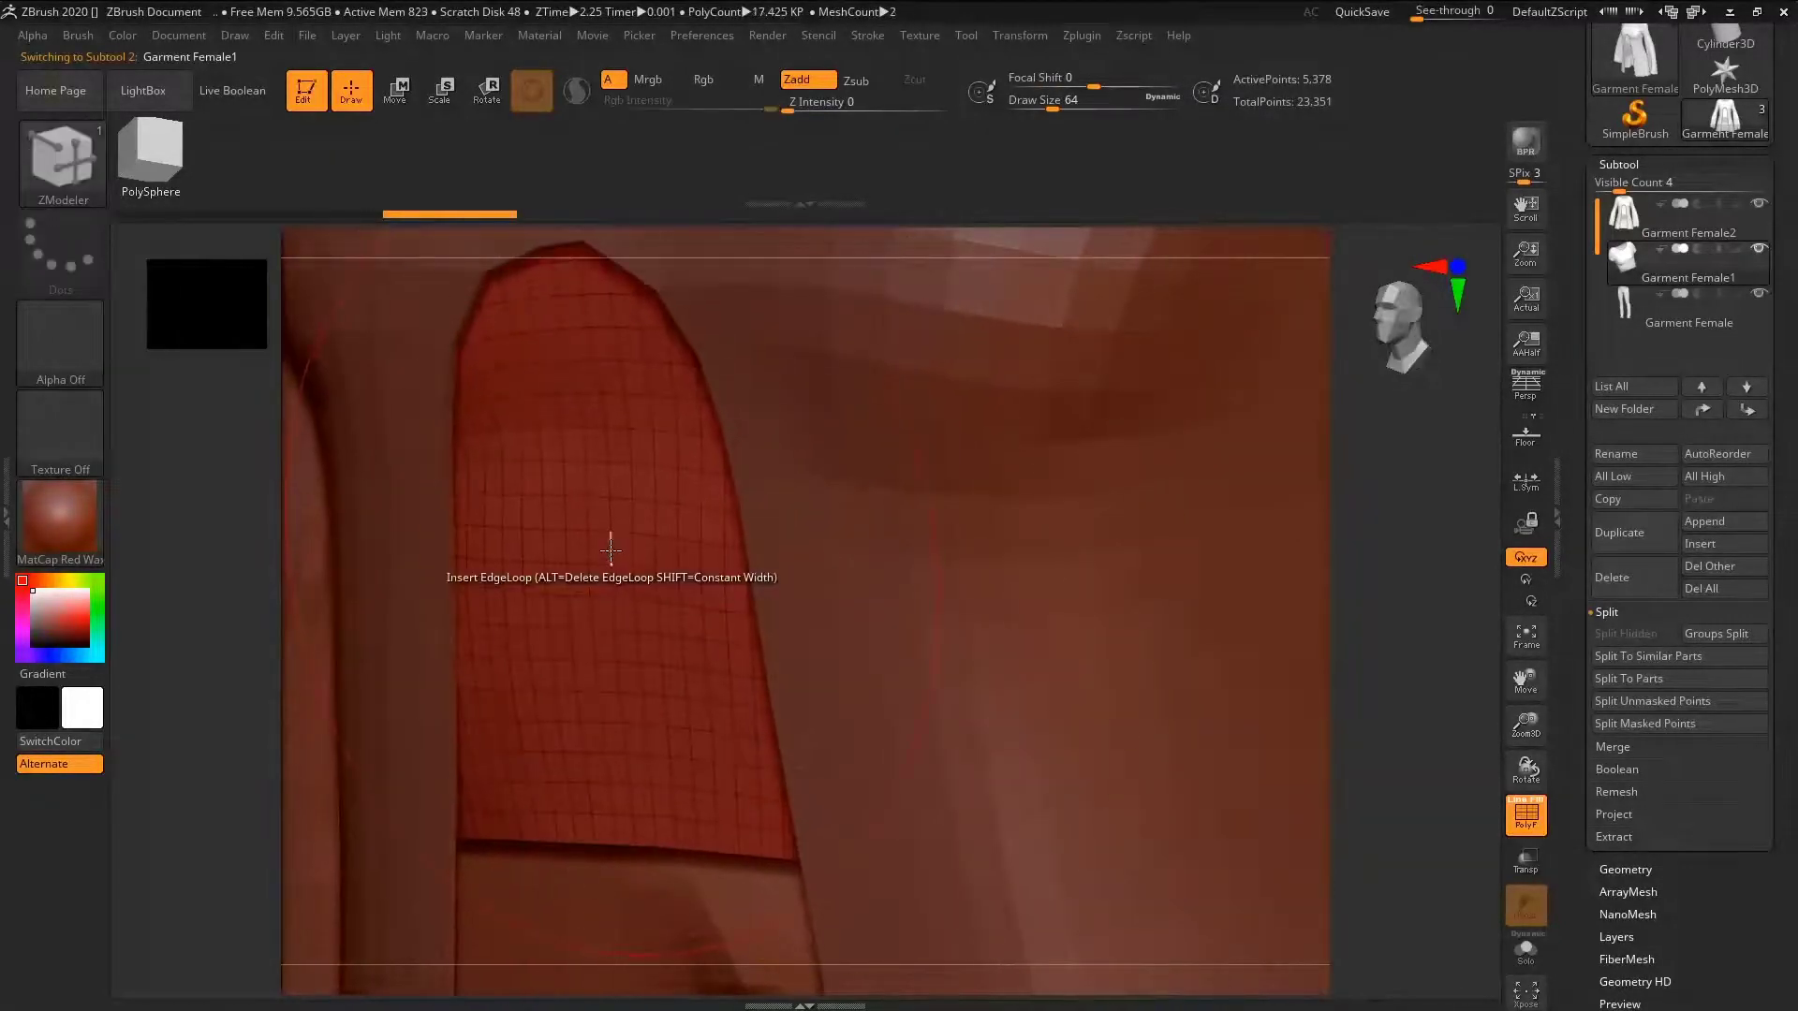
key([)
key([)
key([)
key([)
key([)
key([)
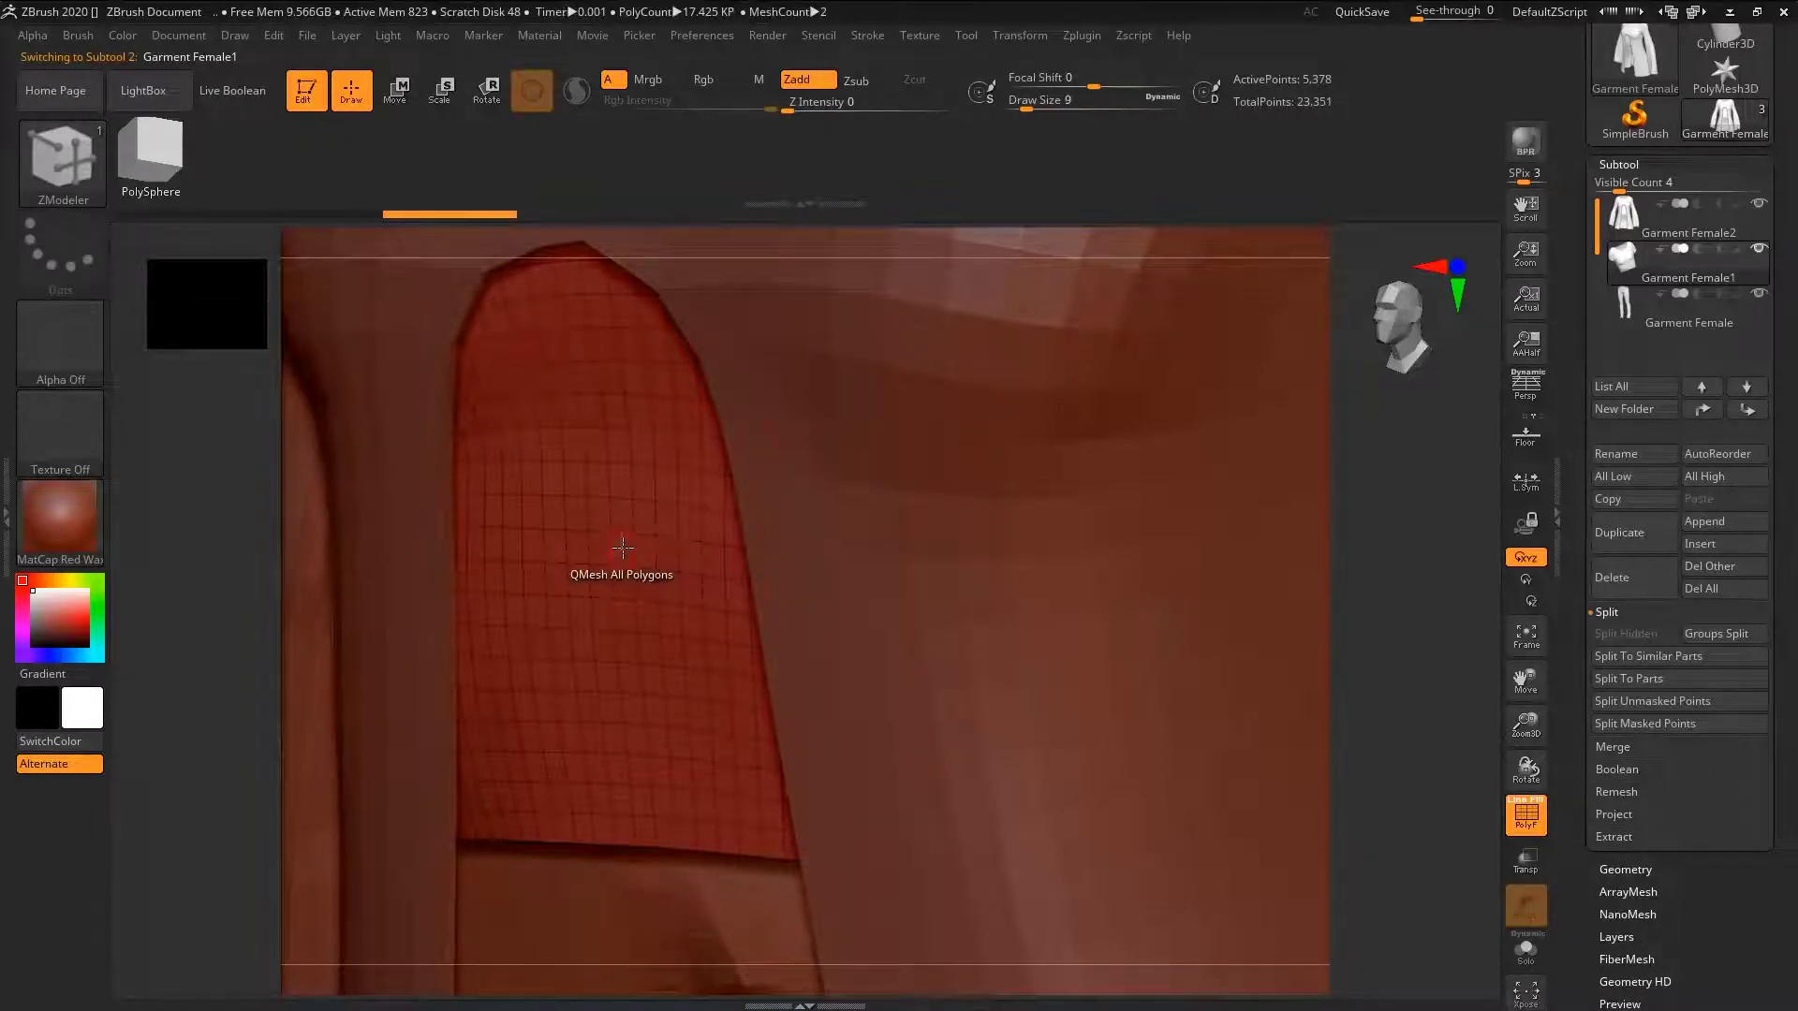
click(612, 550)
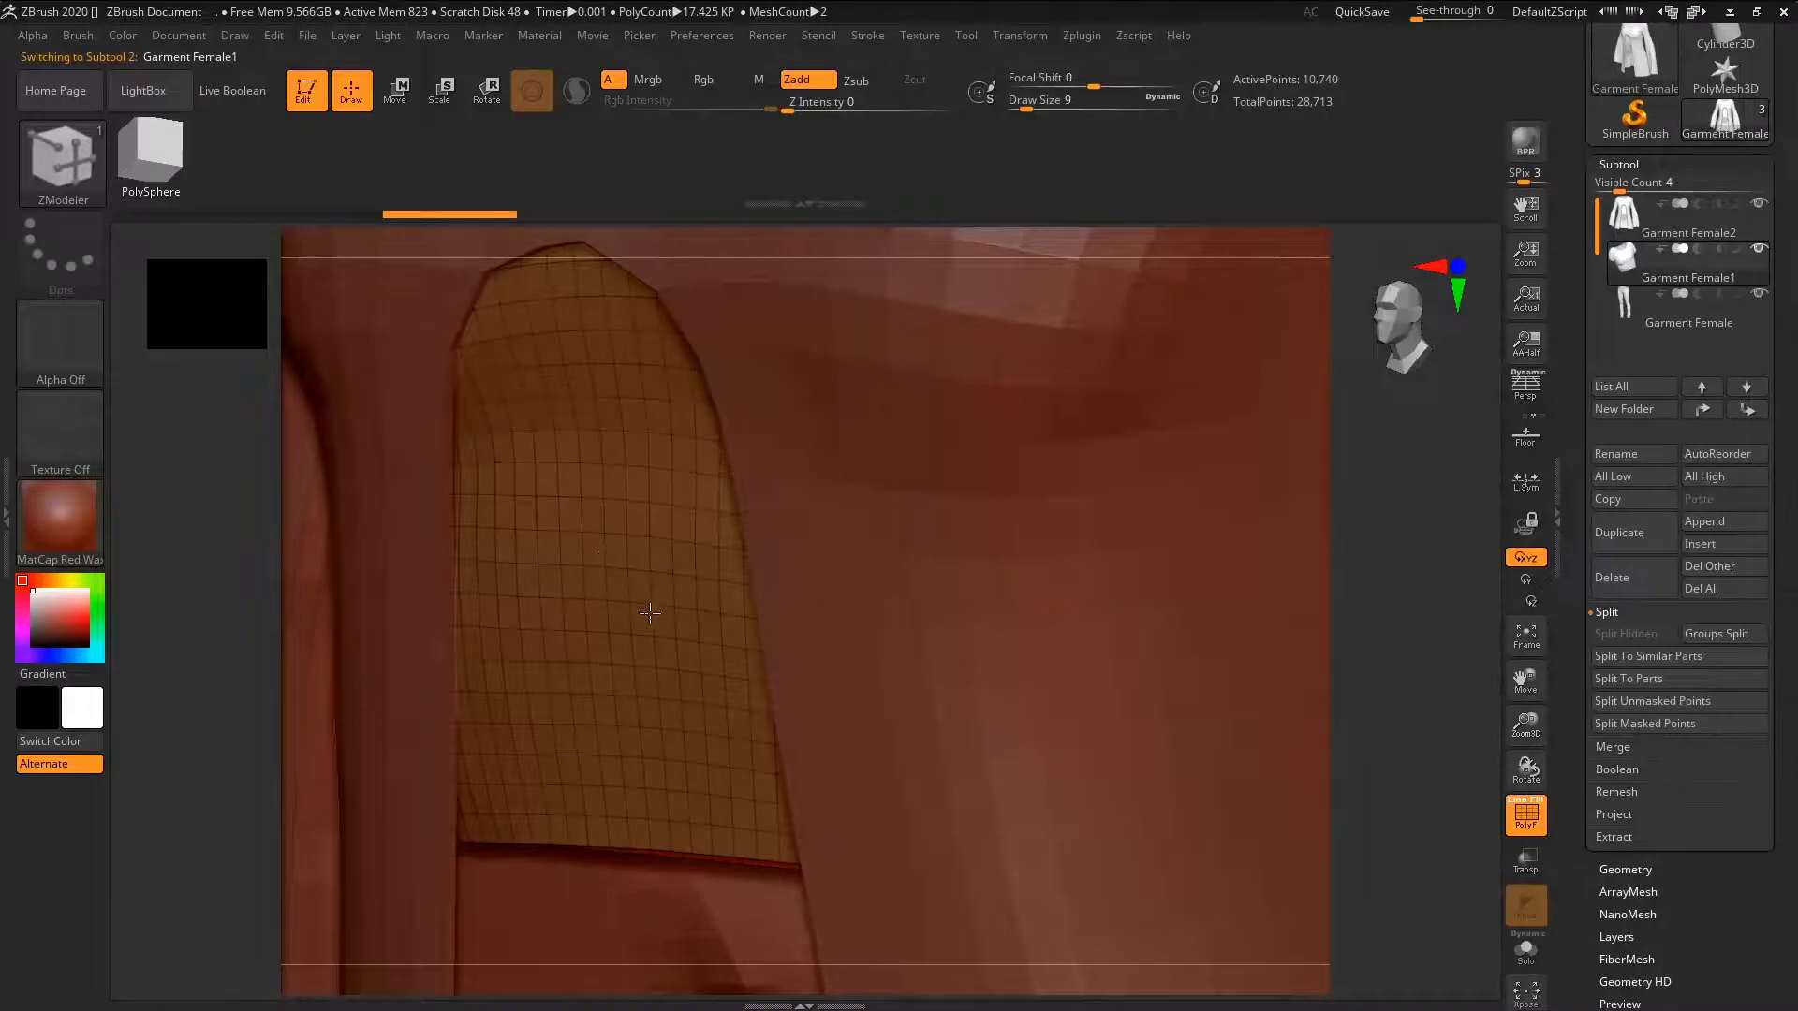
- Select the trousers subtool Garment Female and thicken it with QMesh on all polygons
right_drag(650, 614, 582, 794)
alt+right_drag(779, 775, 794, 401)
alt+click(743, 553)
alt+right_drag(743, 803, 682, 481)
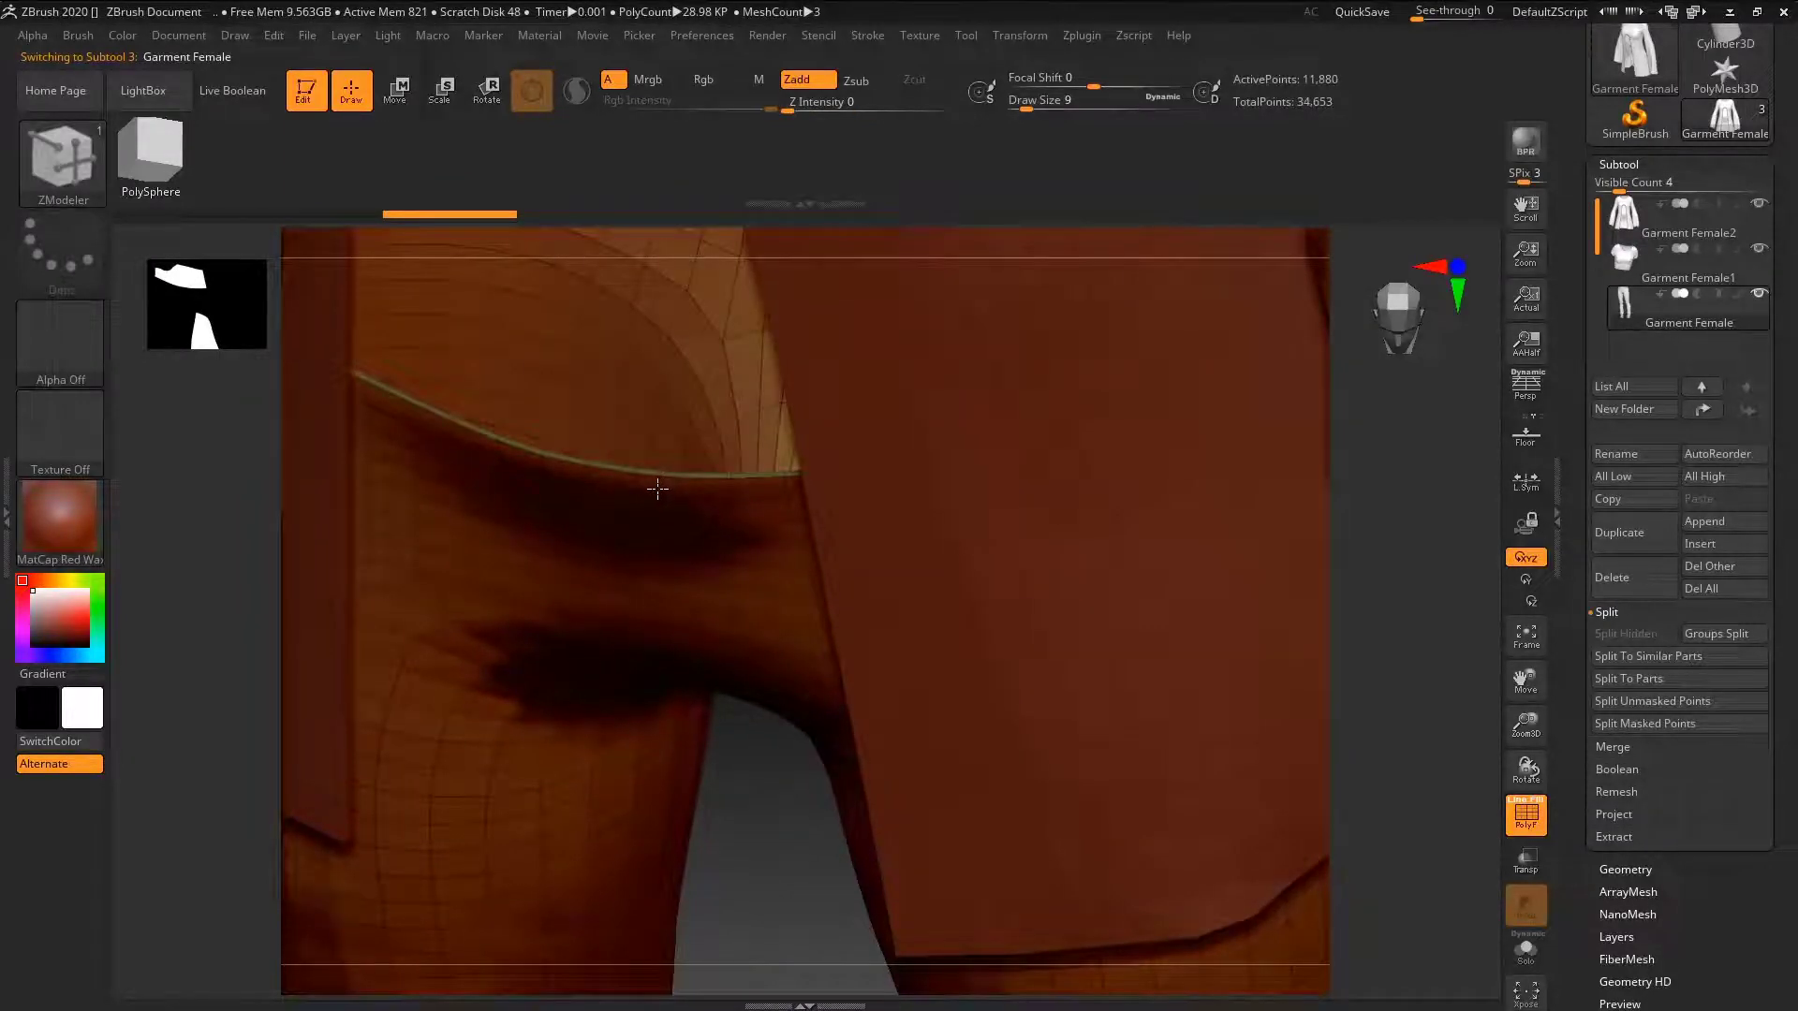
key(shift+d)
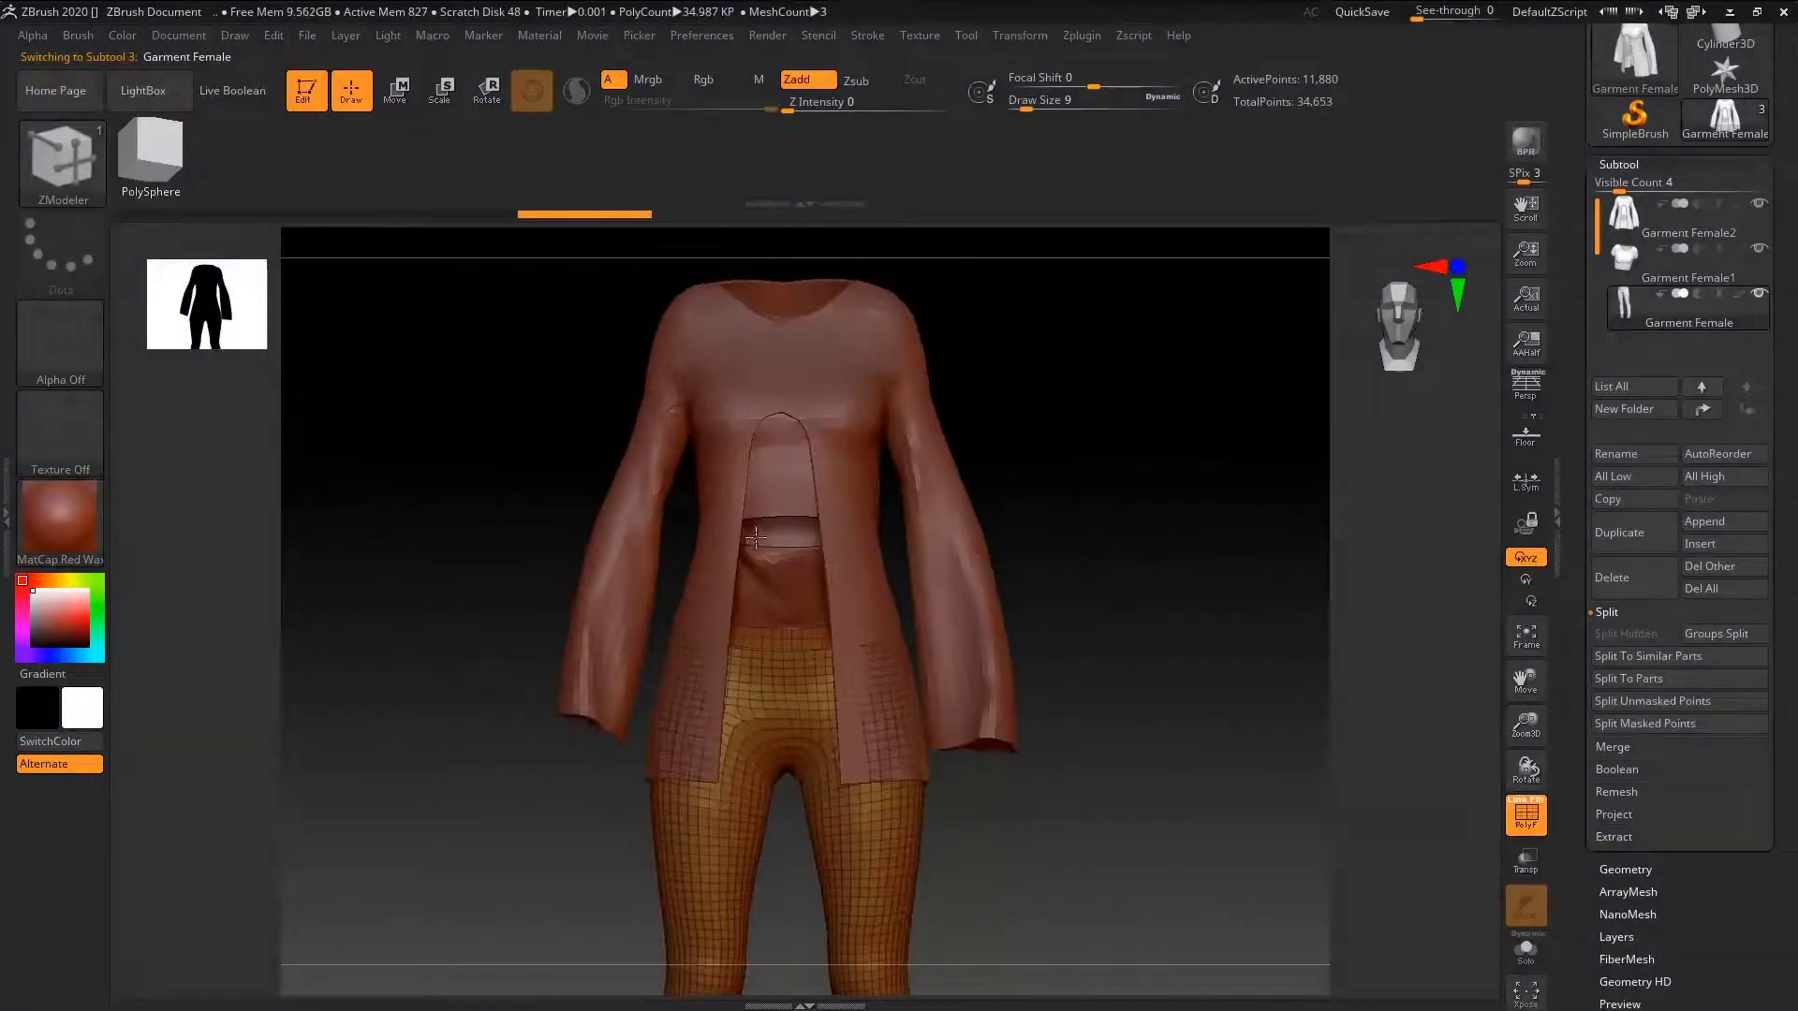
- Merge the undershirt and trousers subtools into the jacket subtool with MergeDown, accepting the non-undoable operations
click(1629, 214)
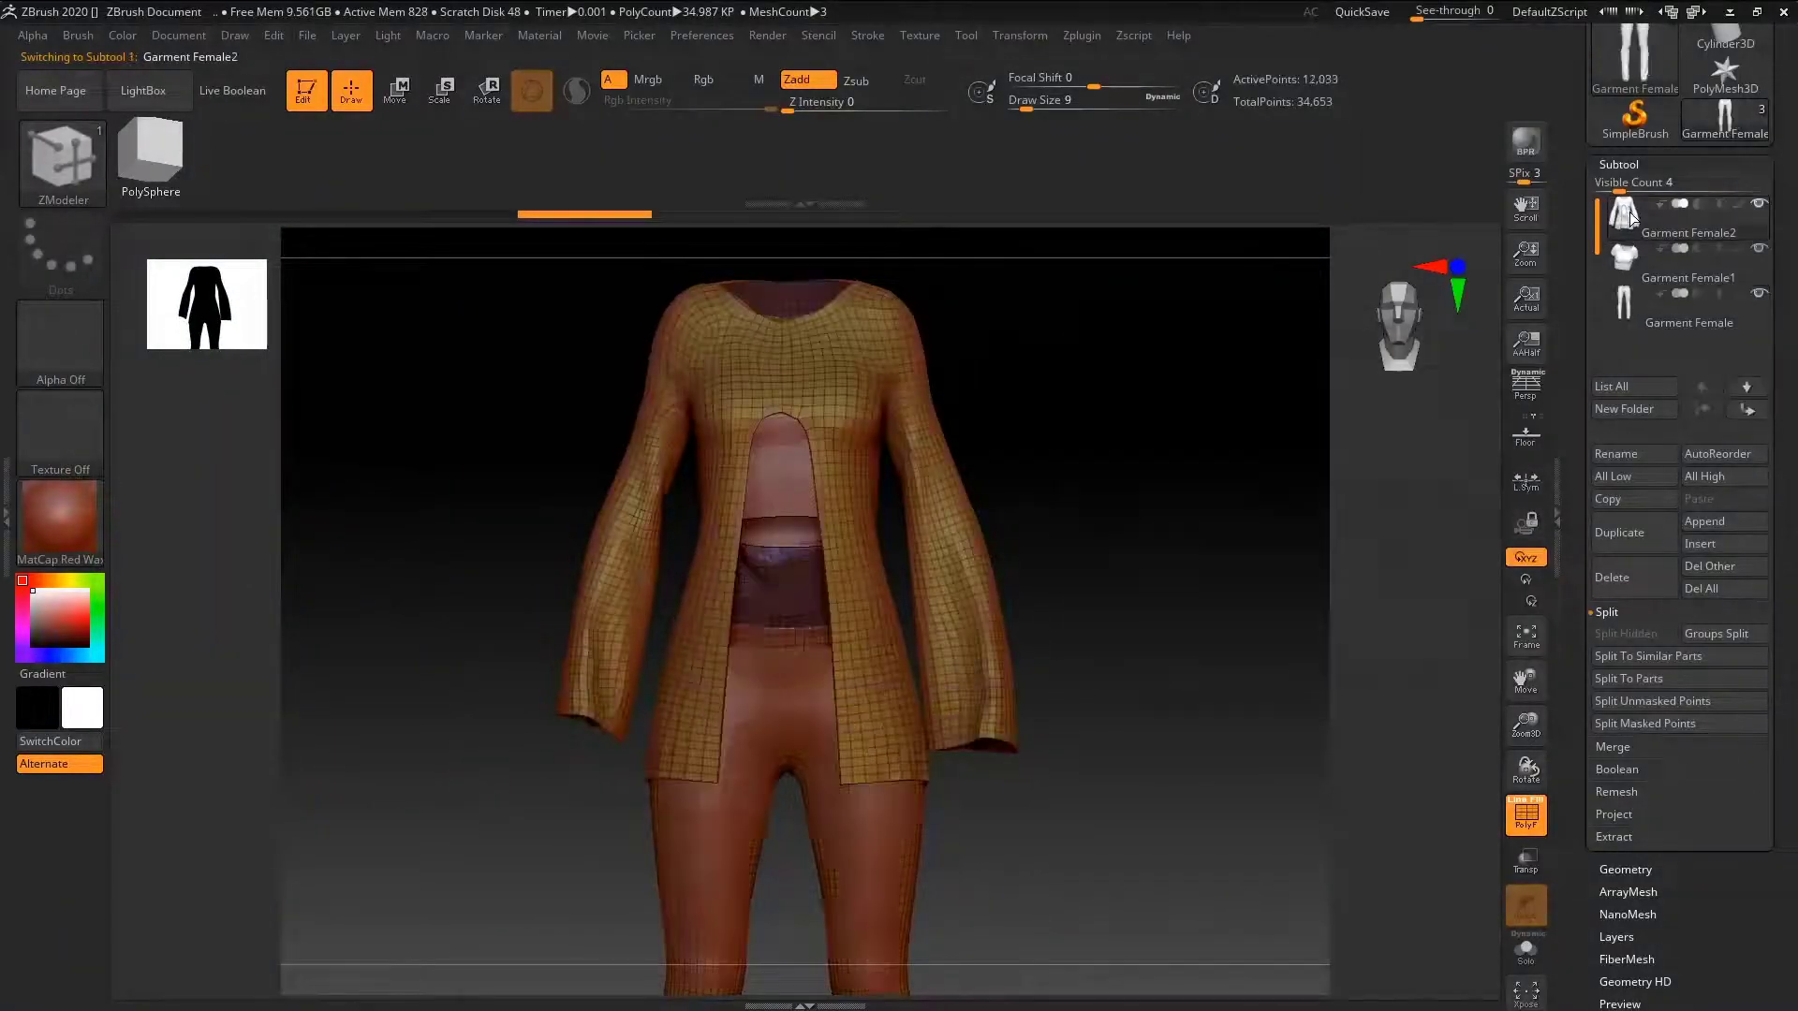
click(1613, 747)
click(1630, 658)
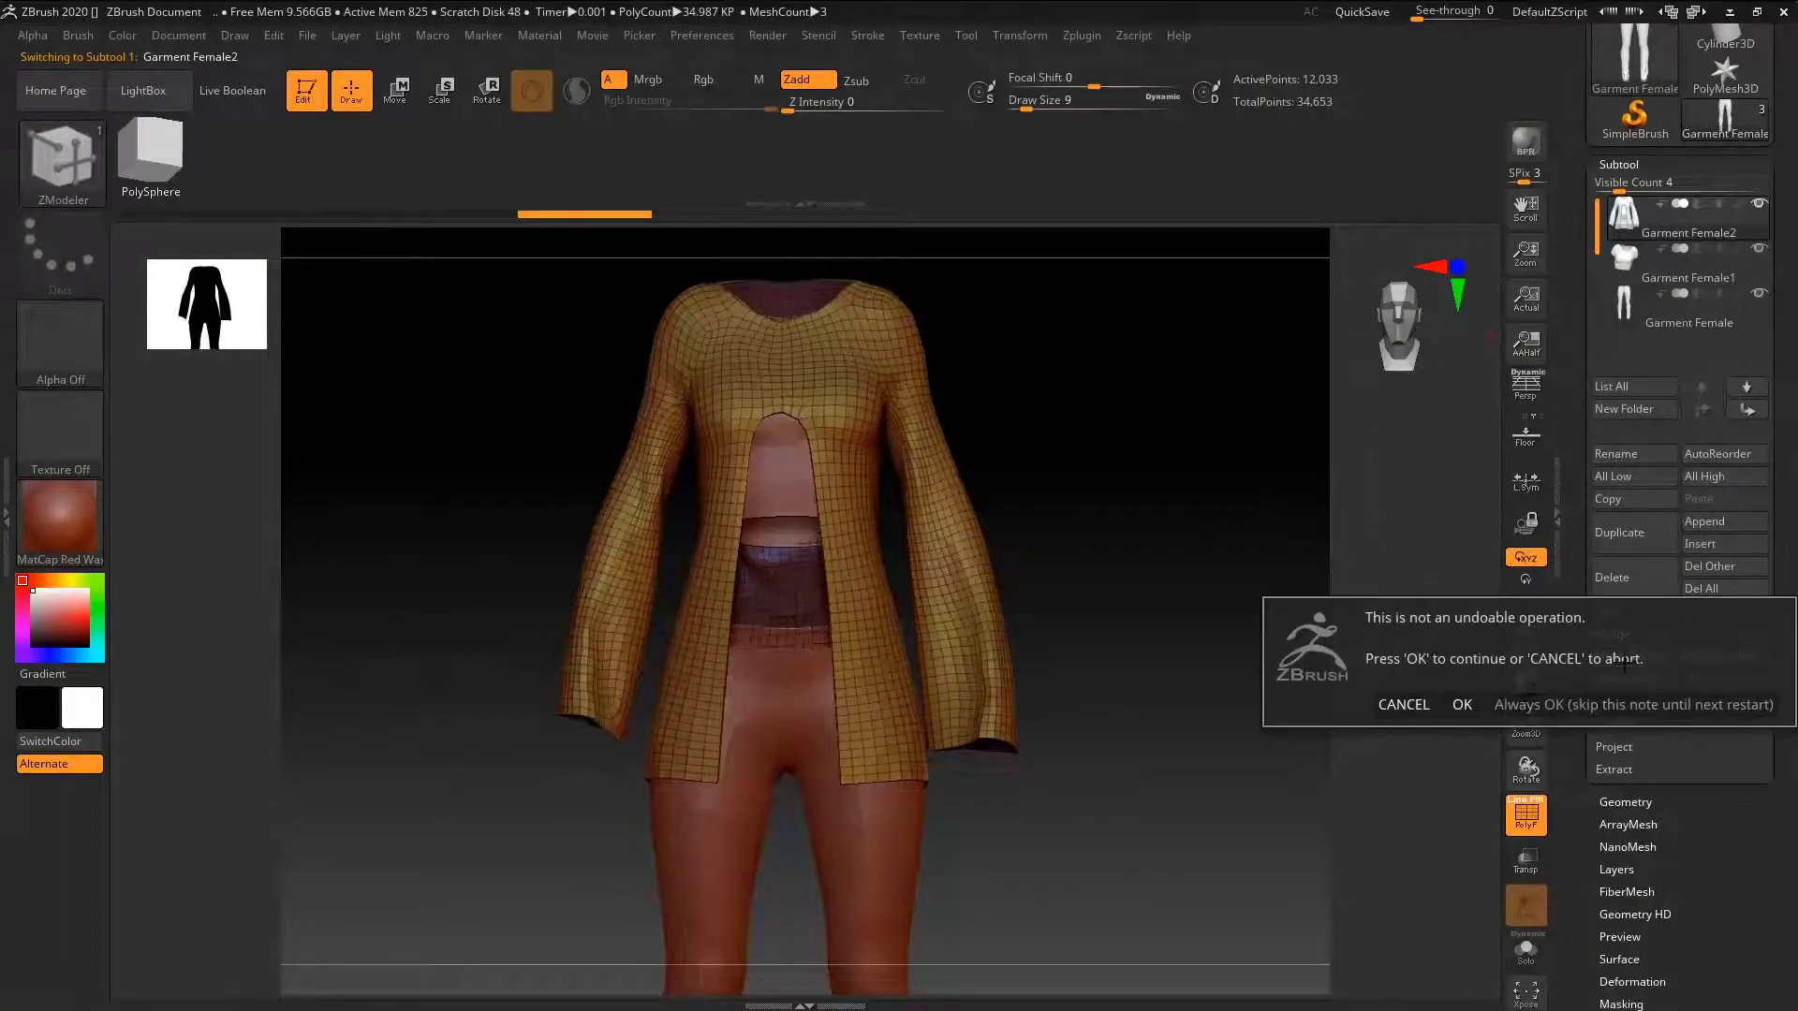
click(1462, 696)
click(1629, 657)
click(1462, 696)
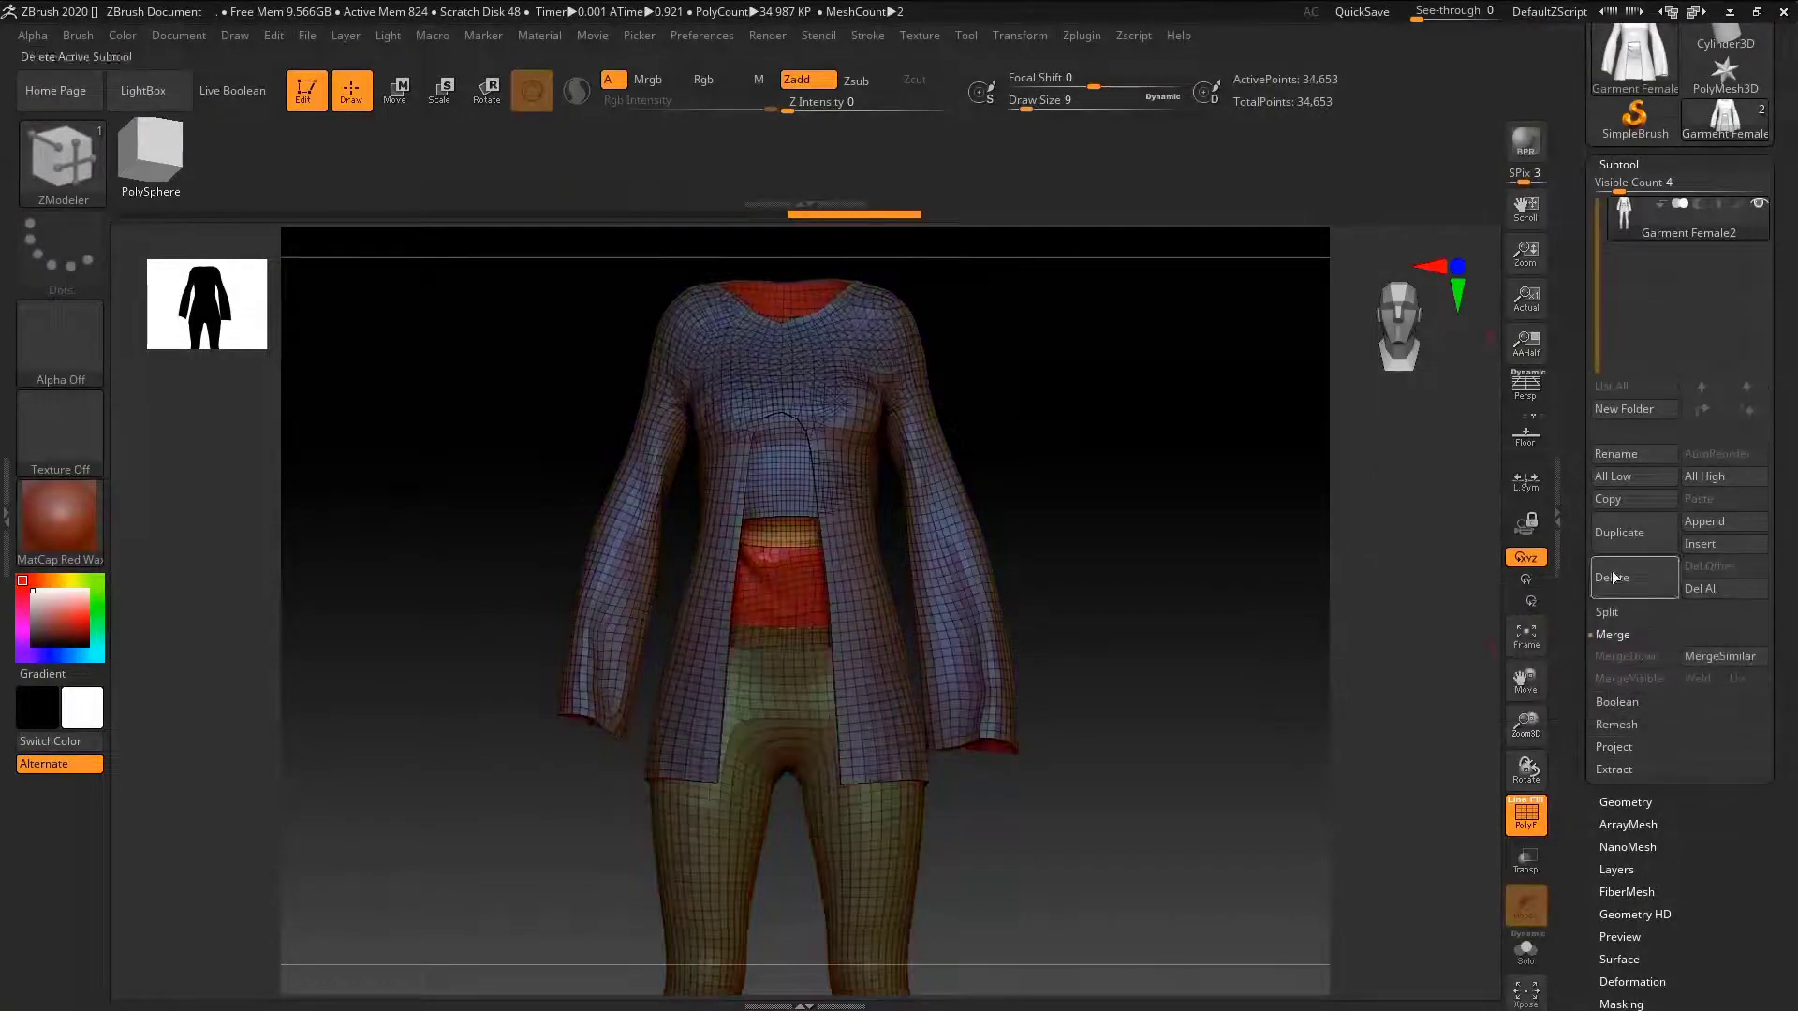
- Check the merged garment from head to toe and convert it with Make PolyMesh3D
drag(1584, 779, 1583, 757)
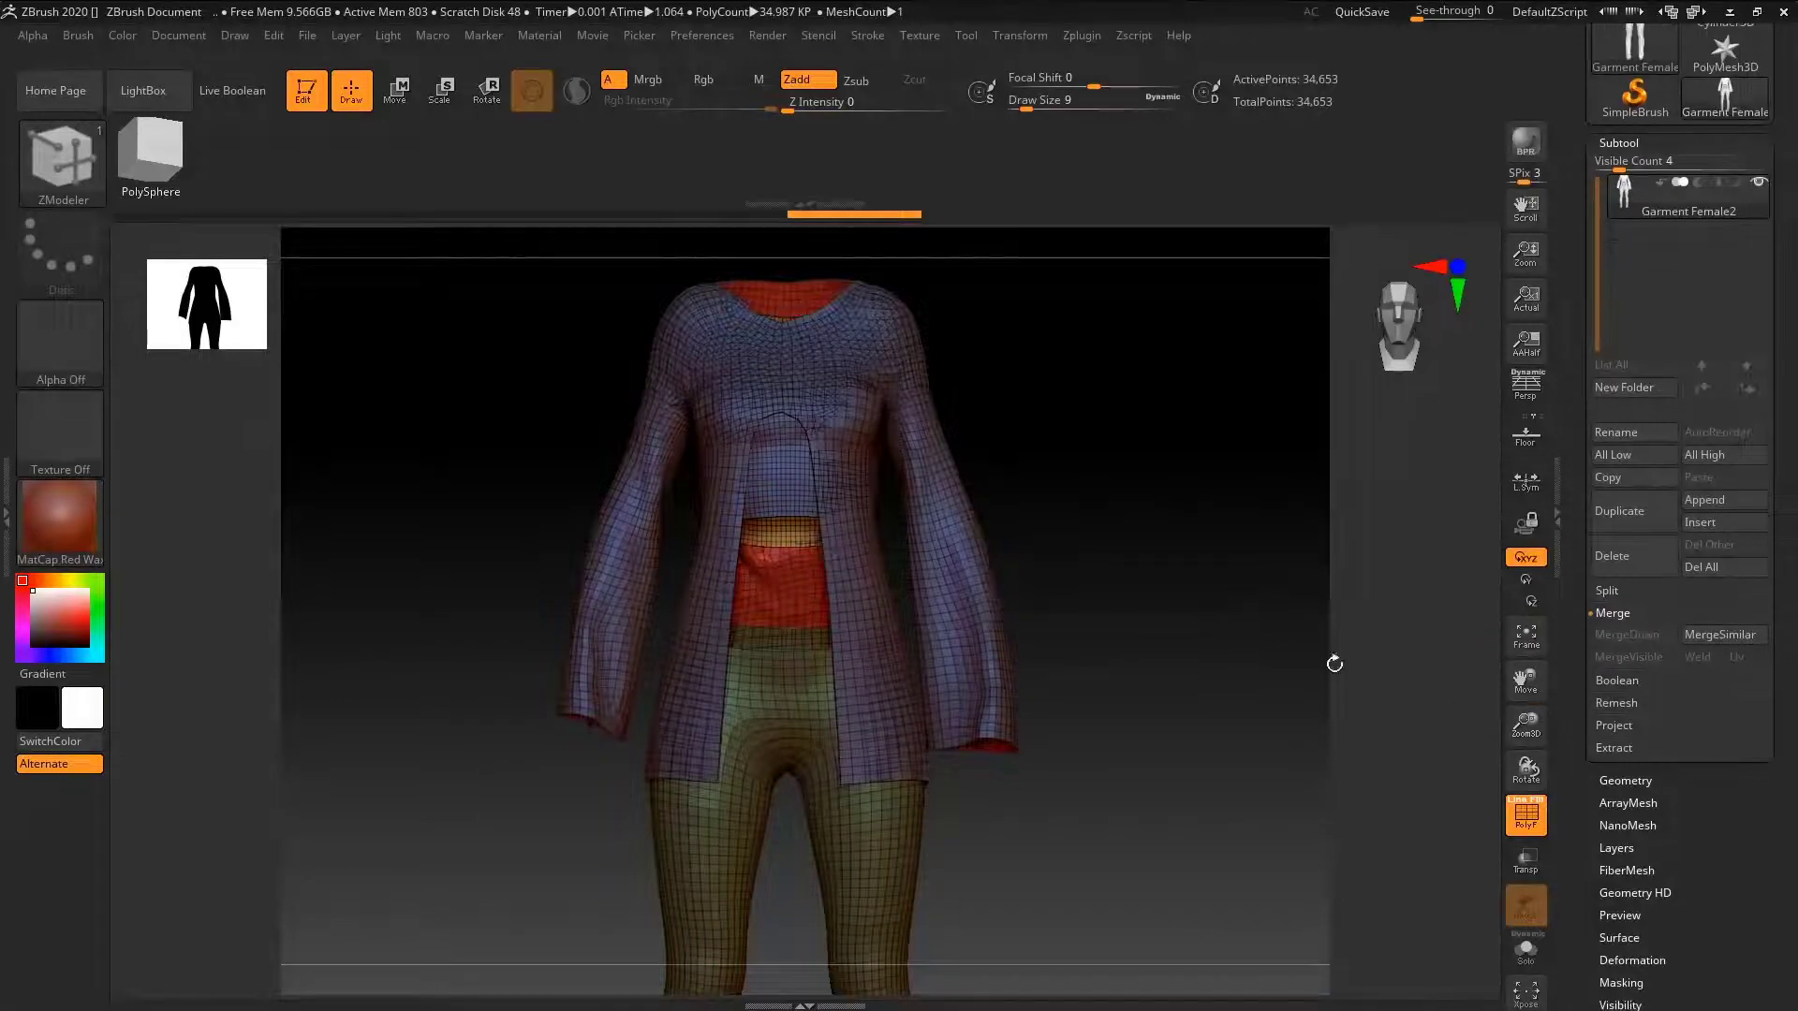
drag(1333, 662, 1196, 570)
alt+right_drag(1093, 569, 988, 571)
alt+right_drag(1100, 504, 1076, 474)
drag(1031, 449, 1024, 494)
drag(1564, 114, 1581, 277)
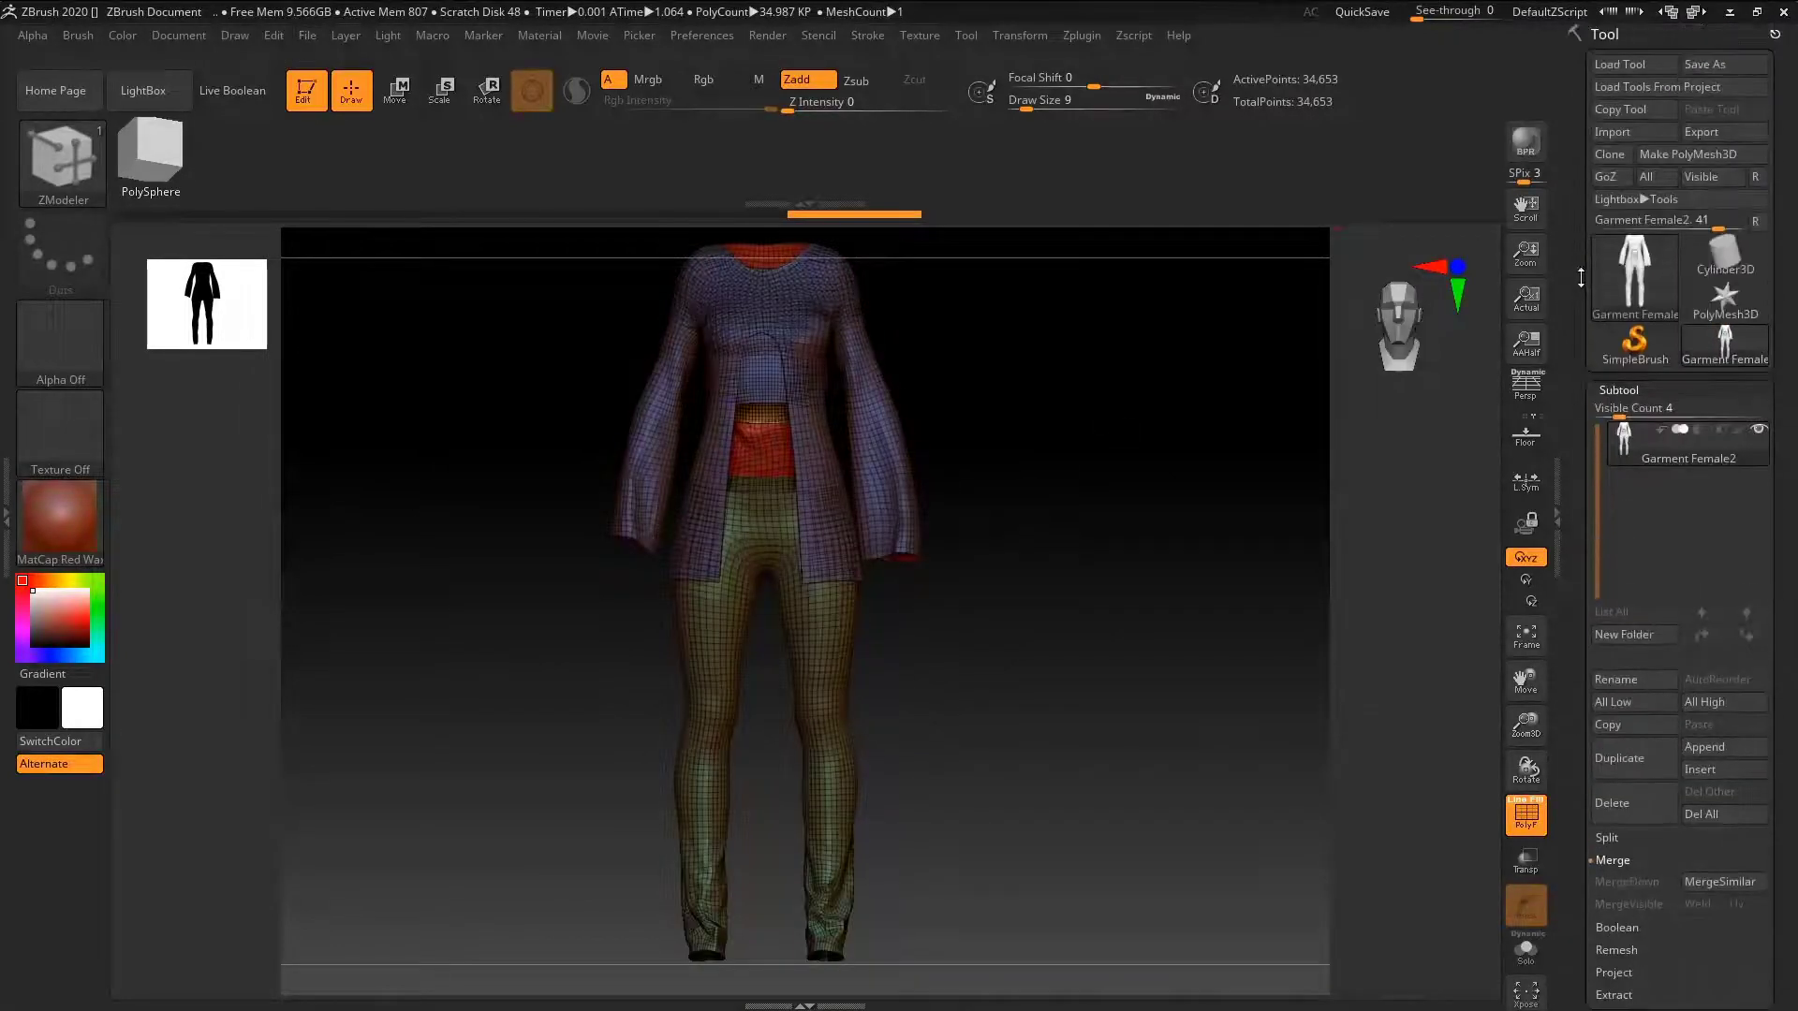
click(1700, 155)
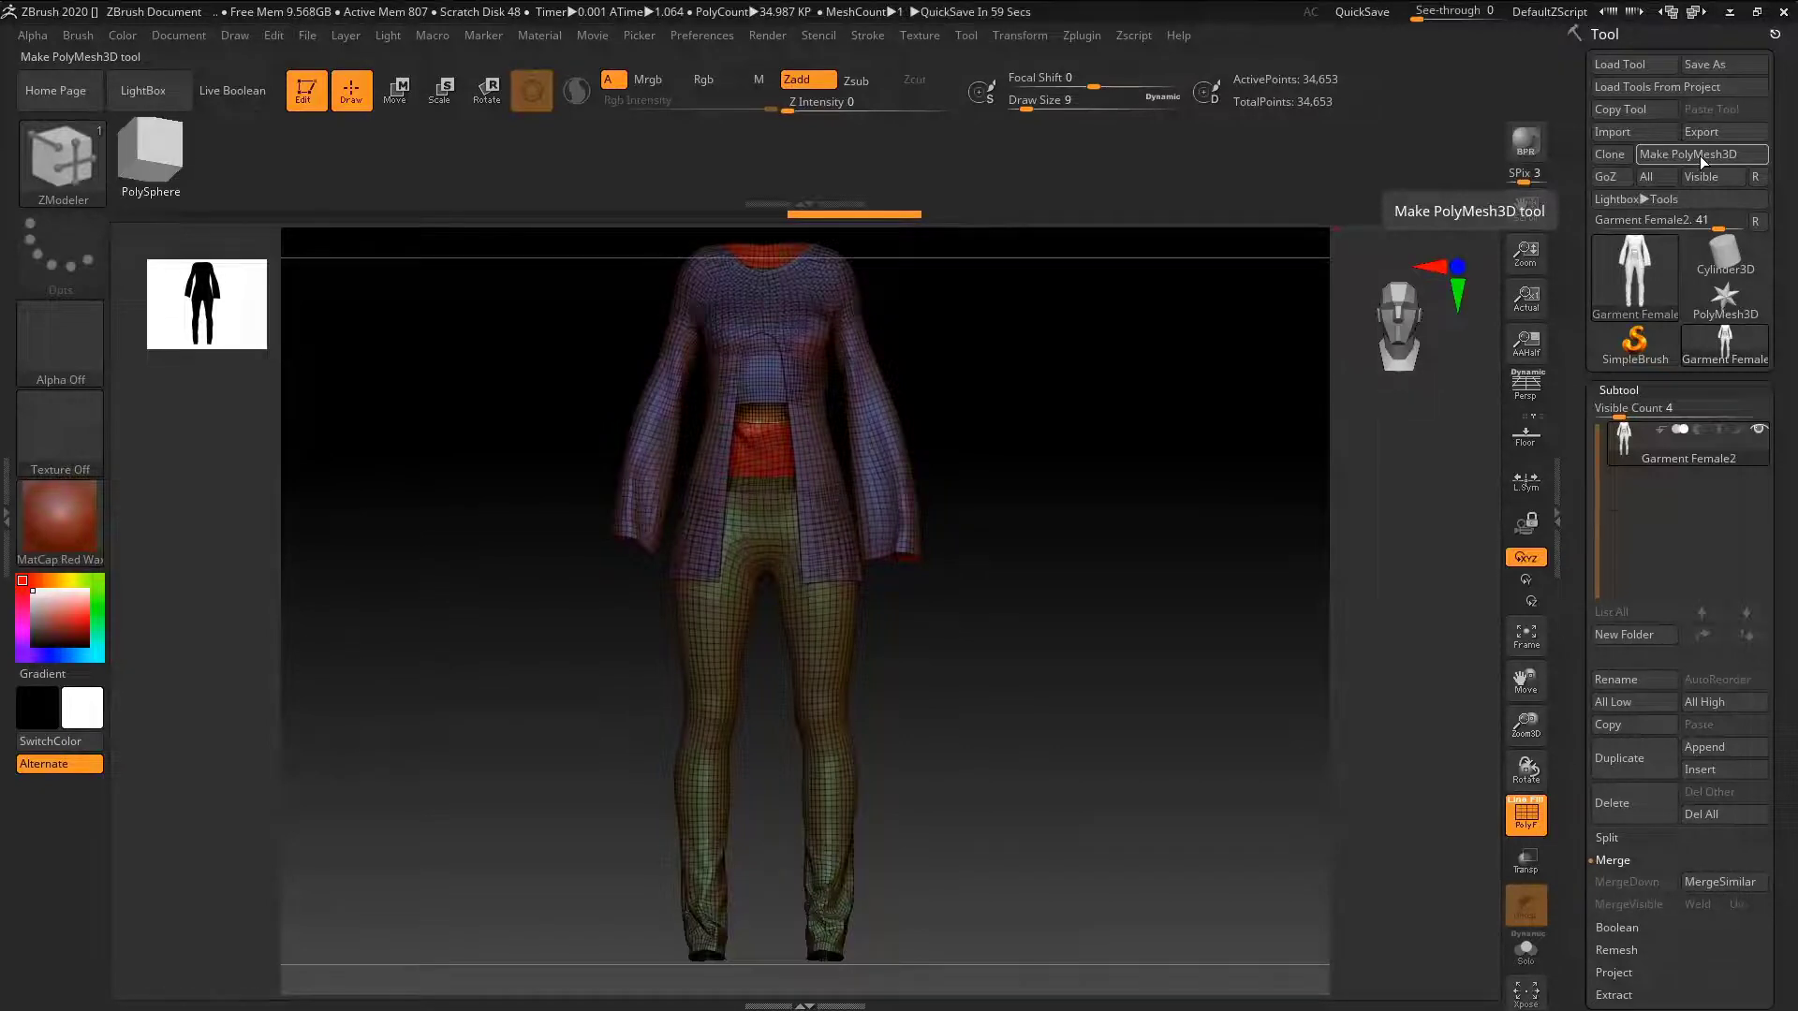
alt+drag(1160, 432, 1193, 505)
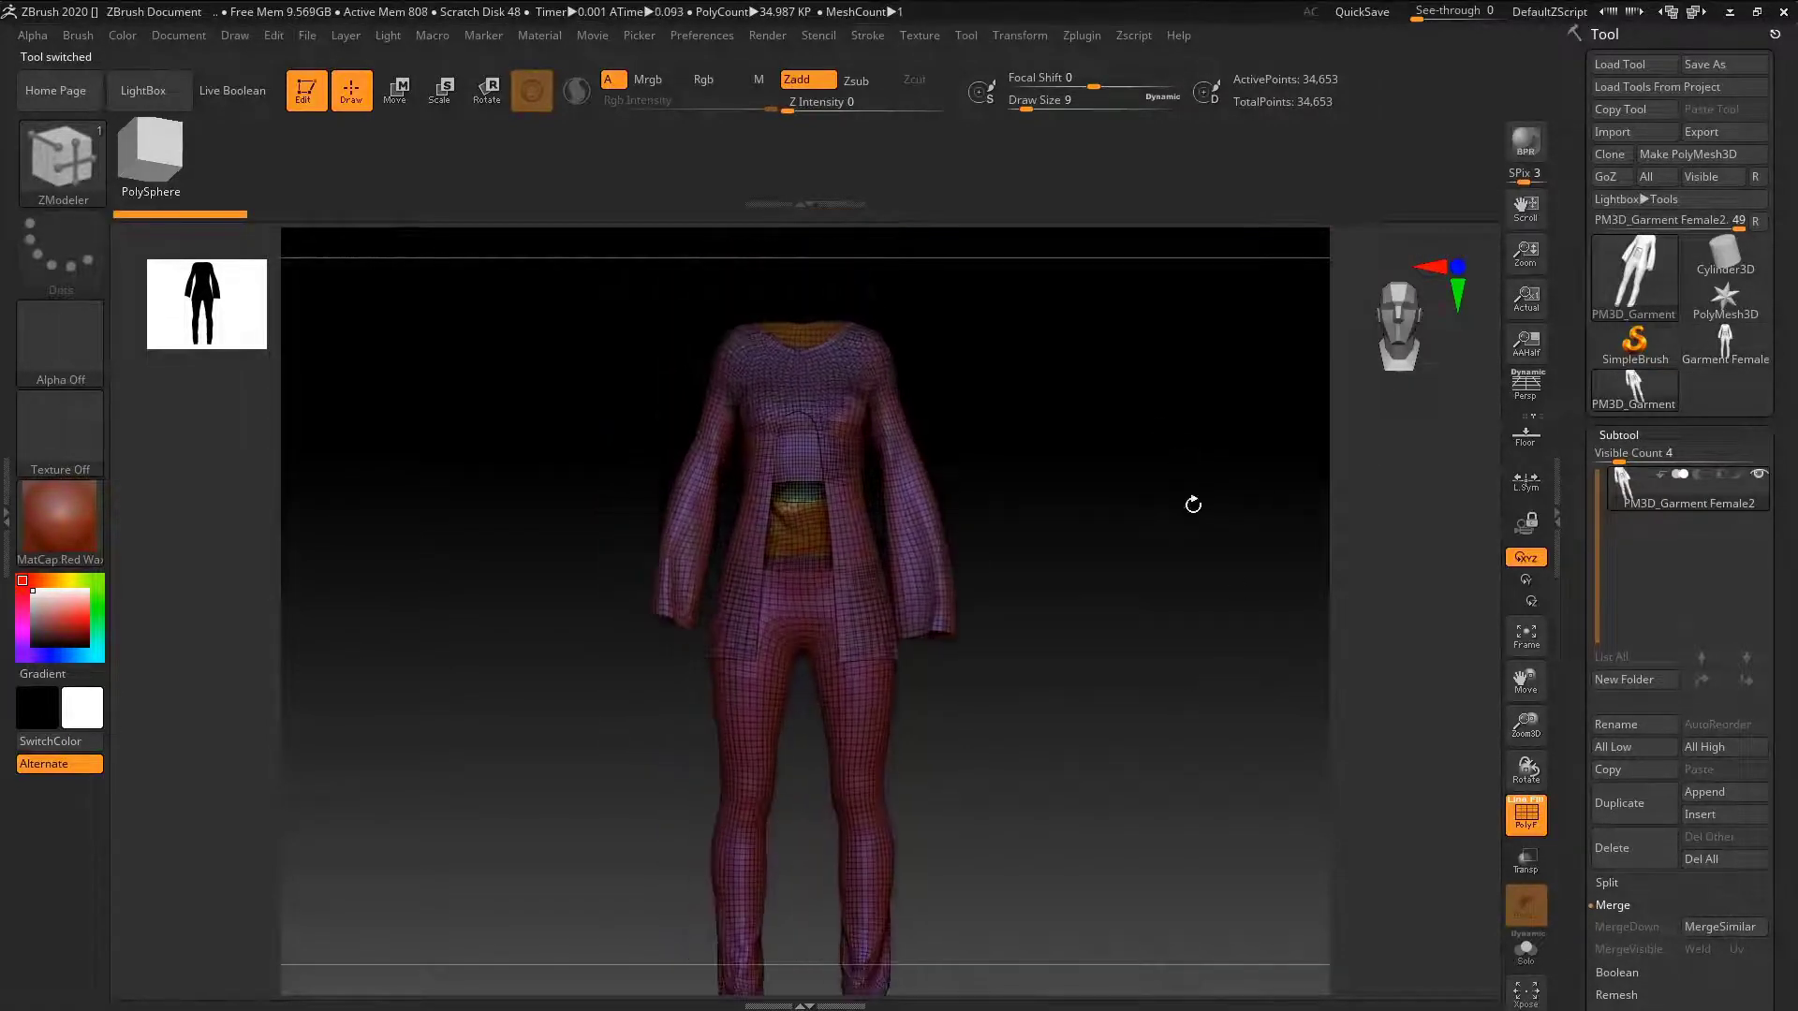
- Leave 3D editing by always switching to 2.5D mode and clear the garment from the canvas
click(1648, 127)
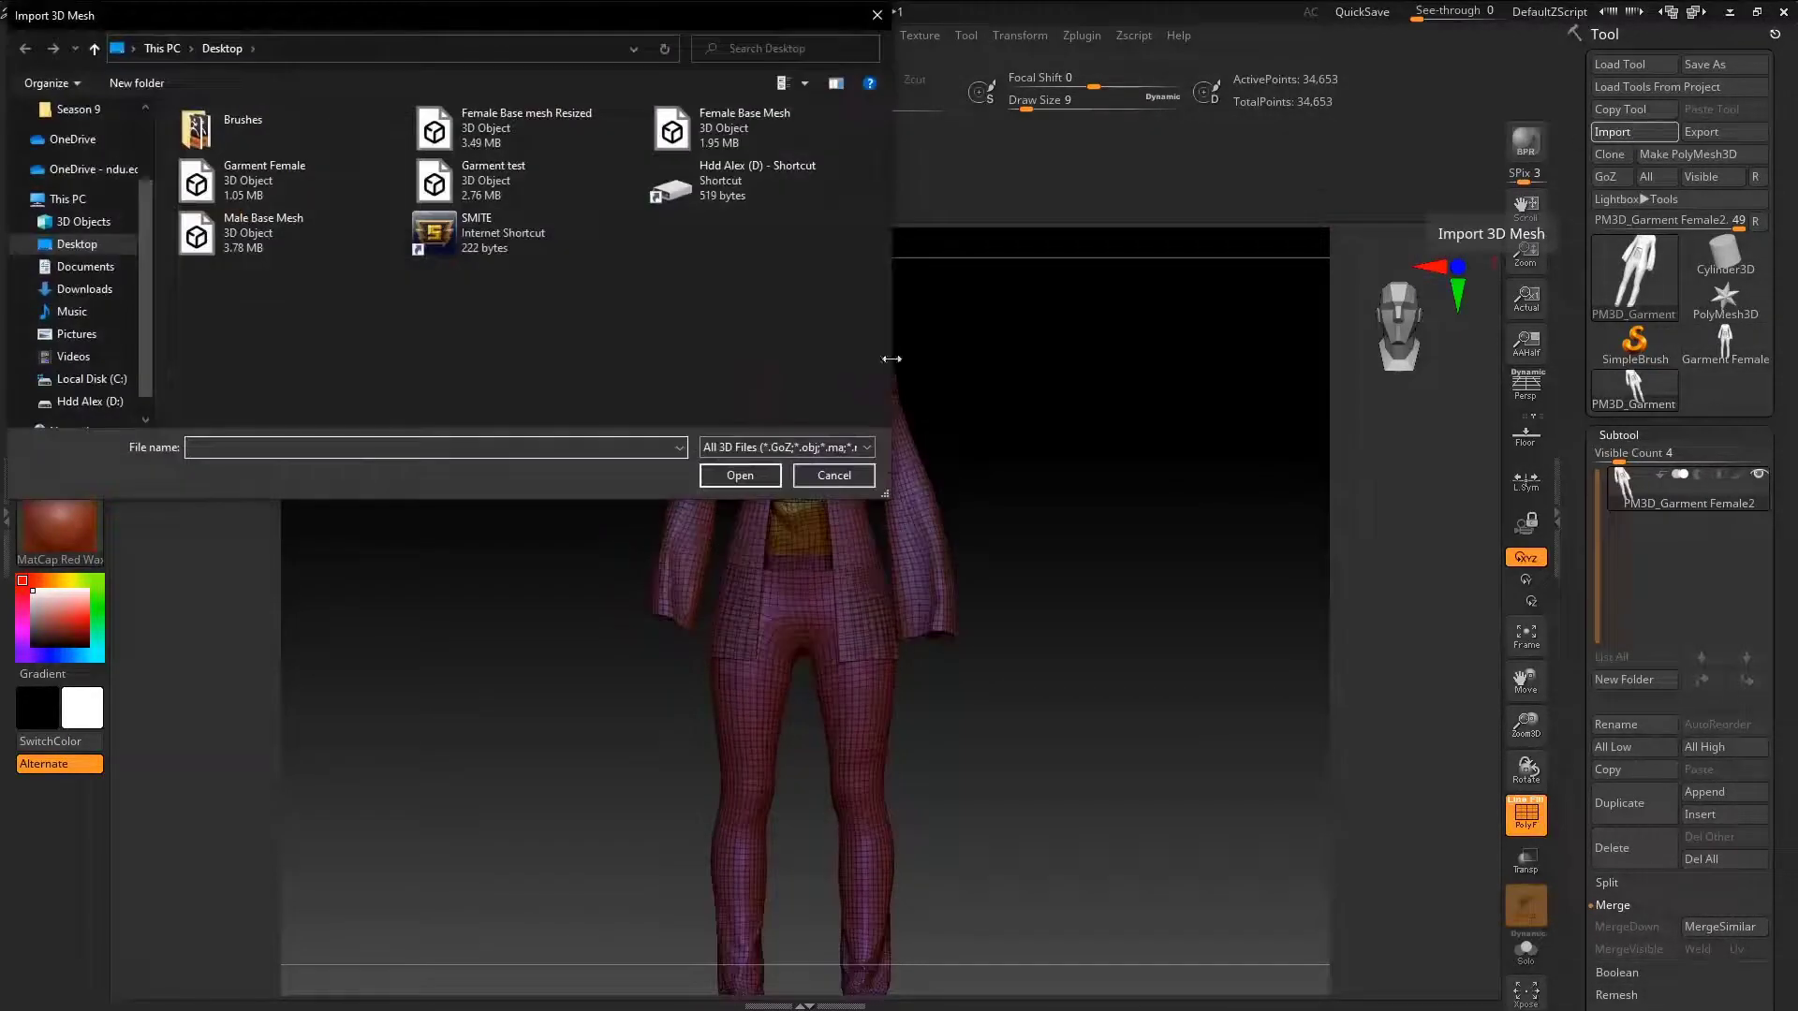
click(834, 476)
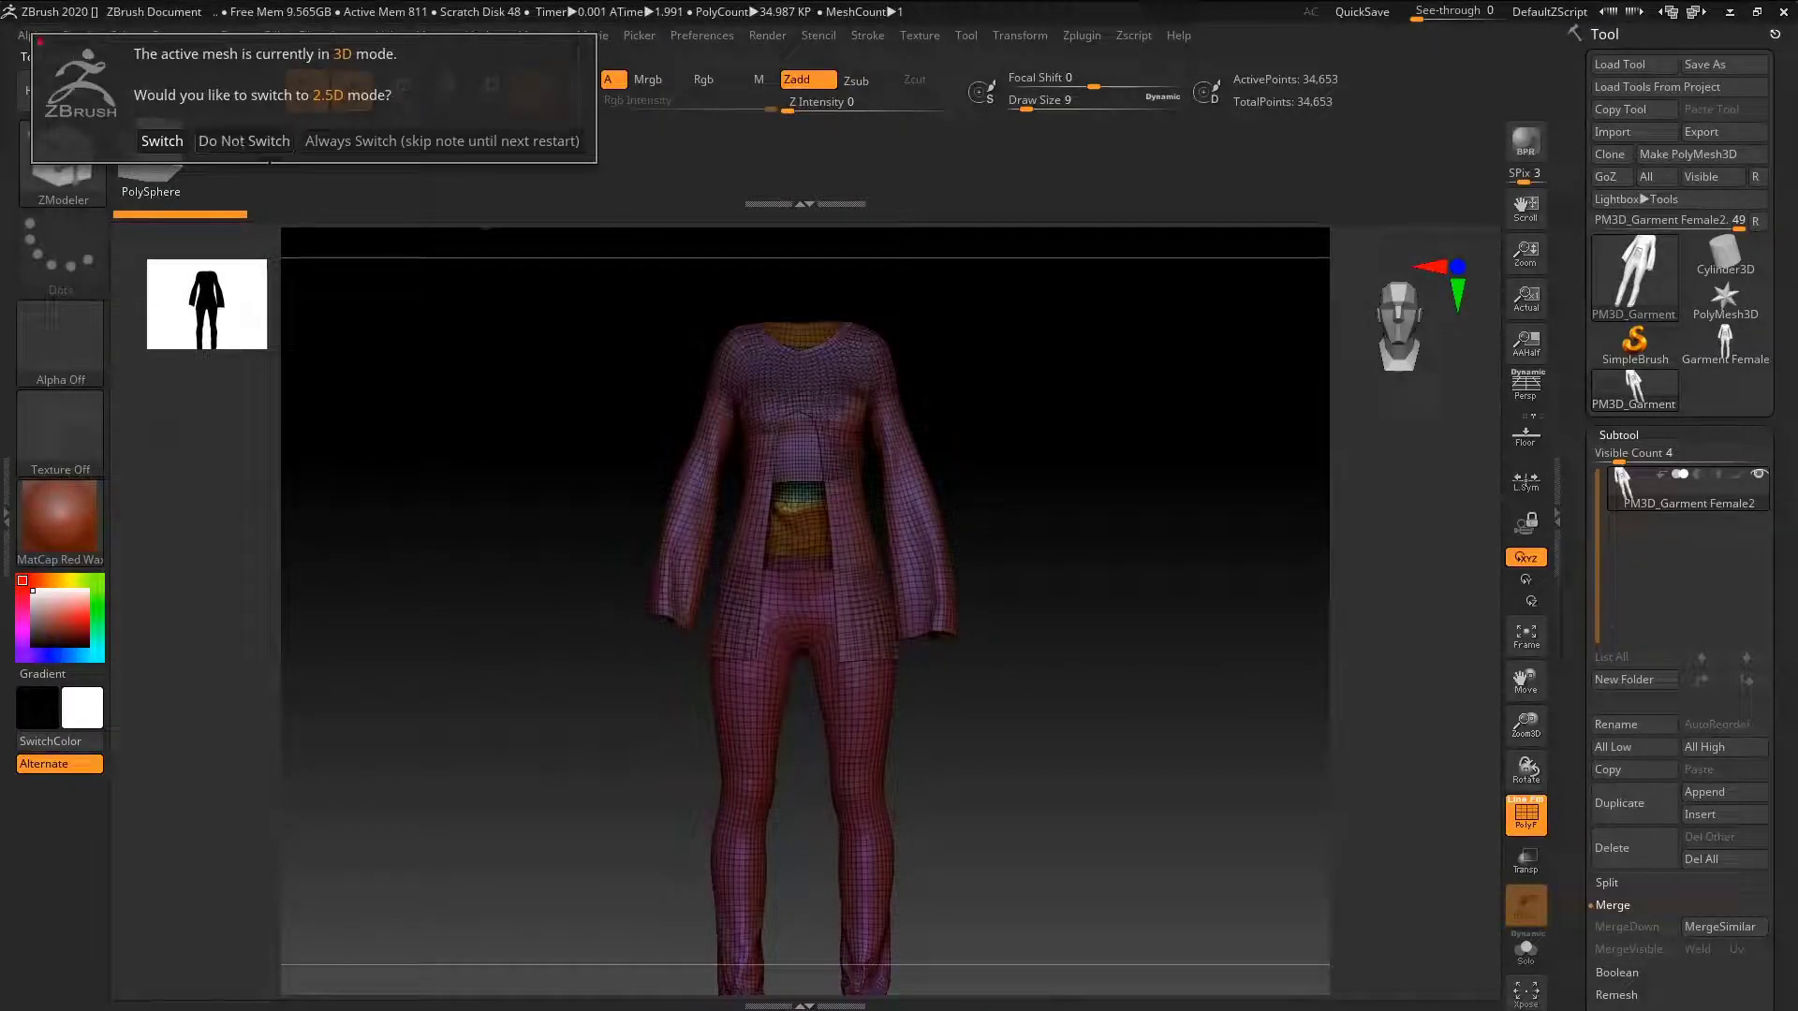
click(427, 140)
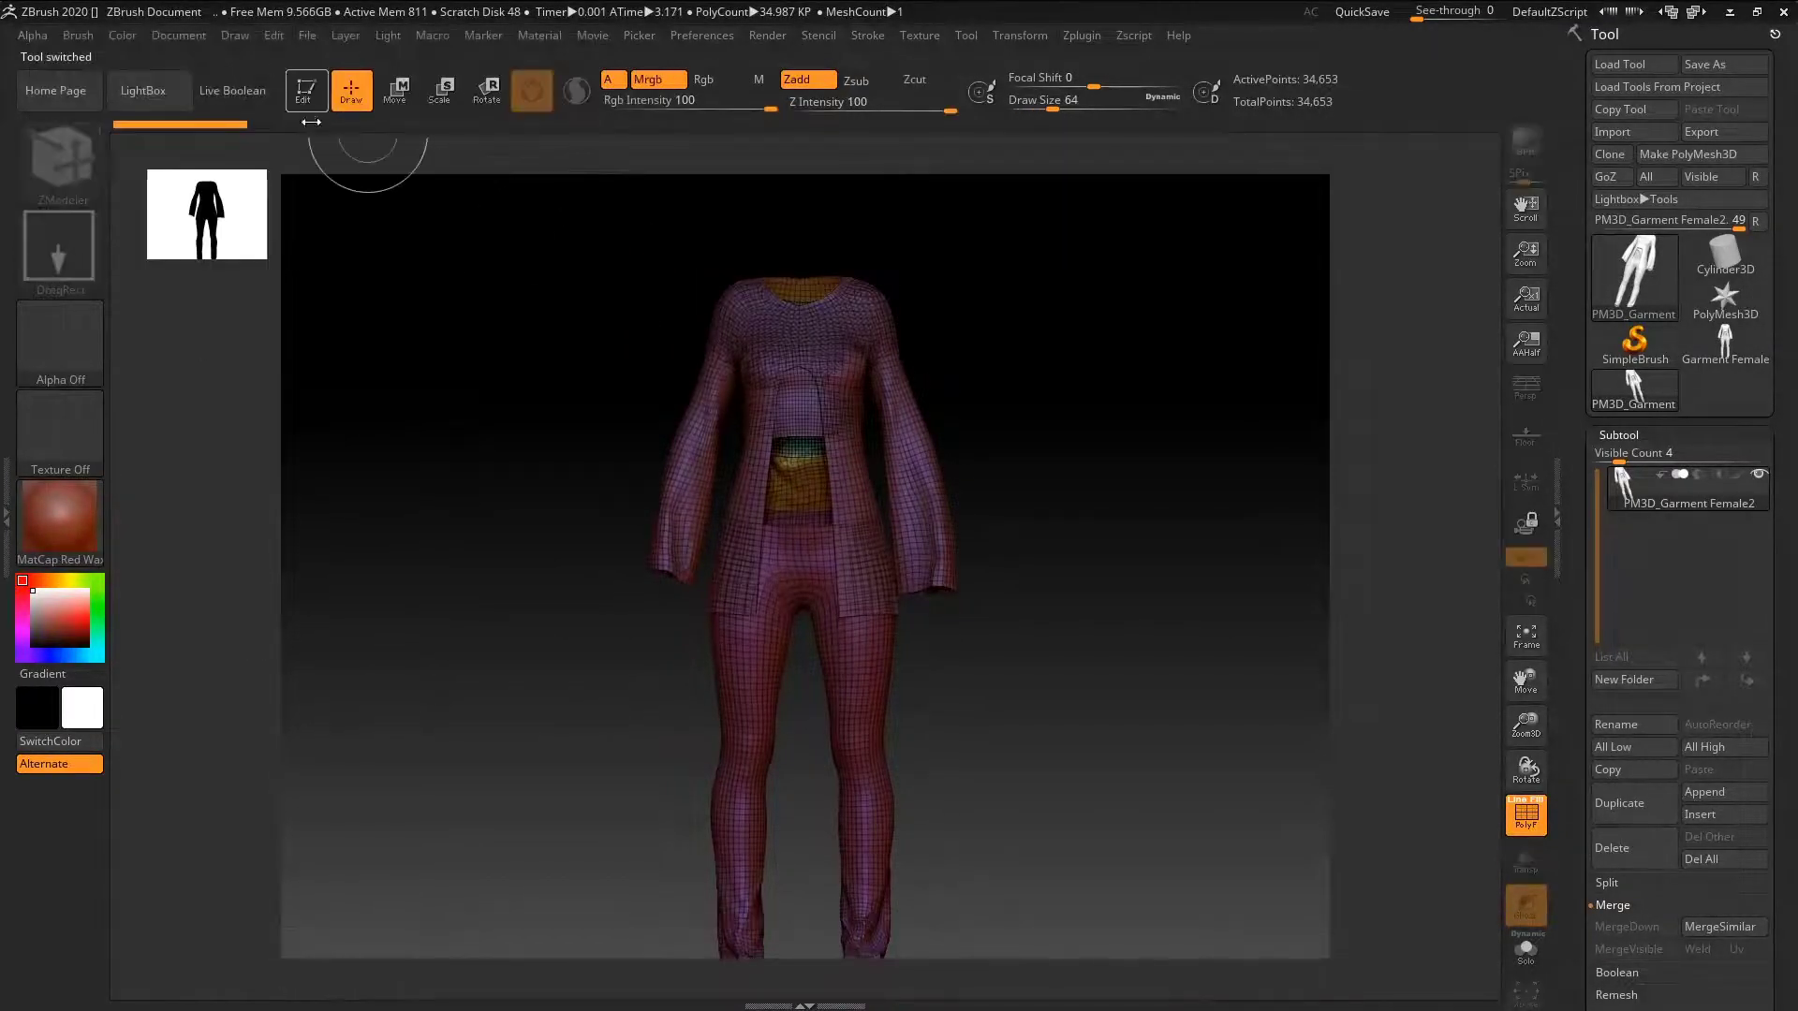
key(ctrl+n)
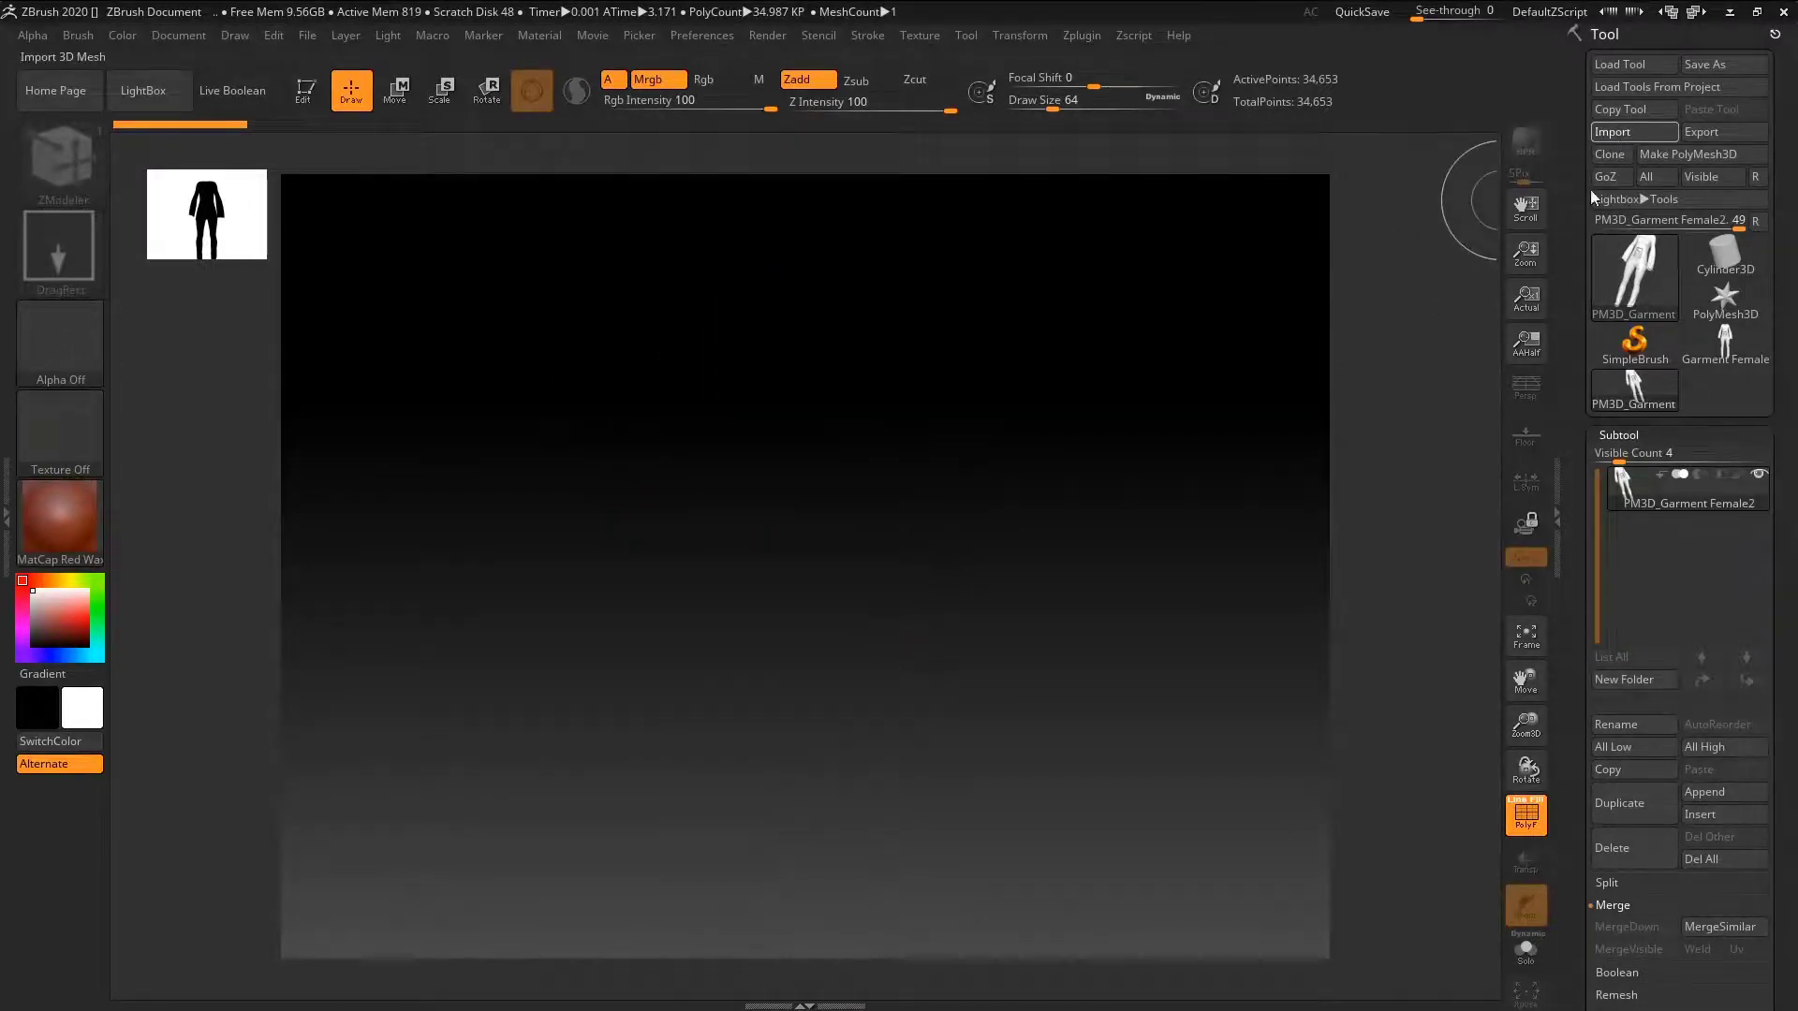
- Import the mesh Female Base mesh Resized, draw it on the canvas and enter Edit mode
click(524, 122)
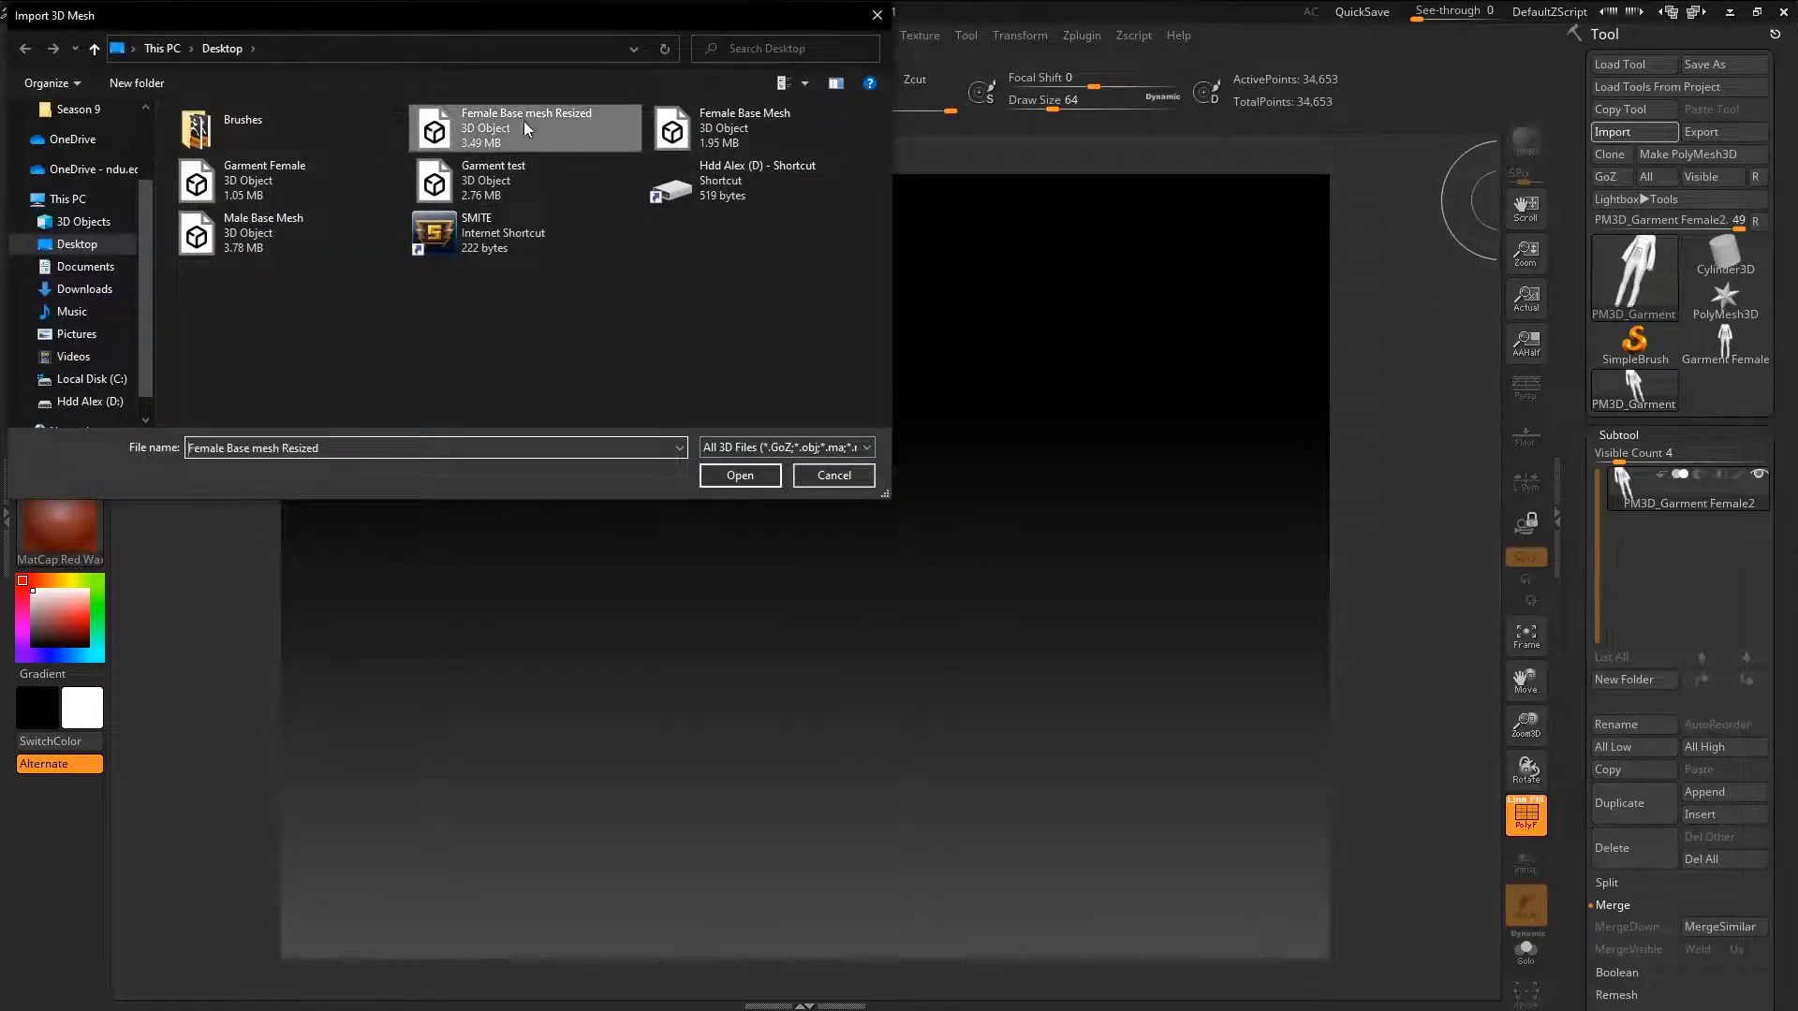
click(740, 475)
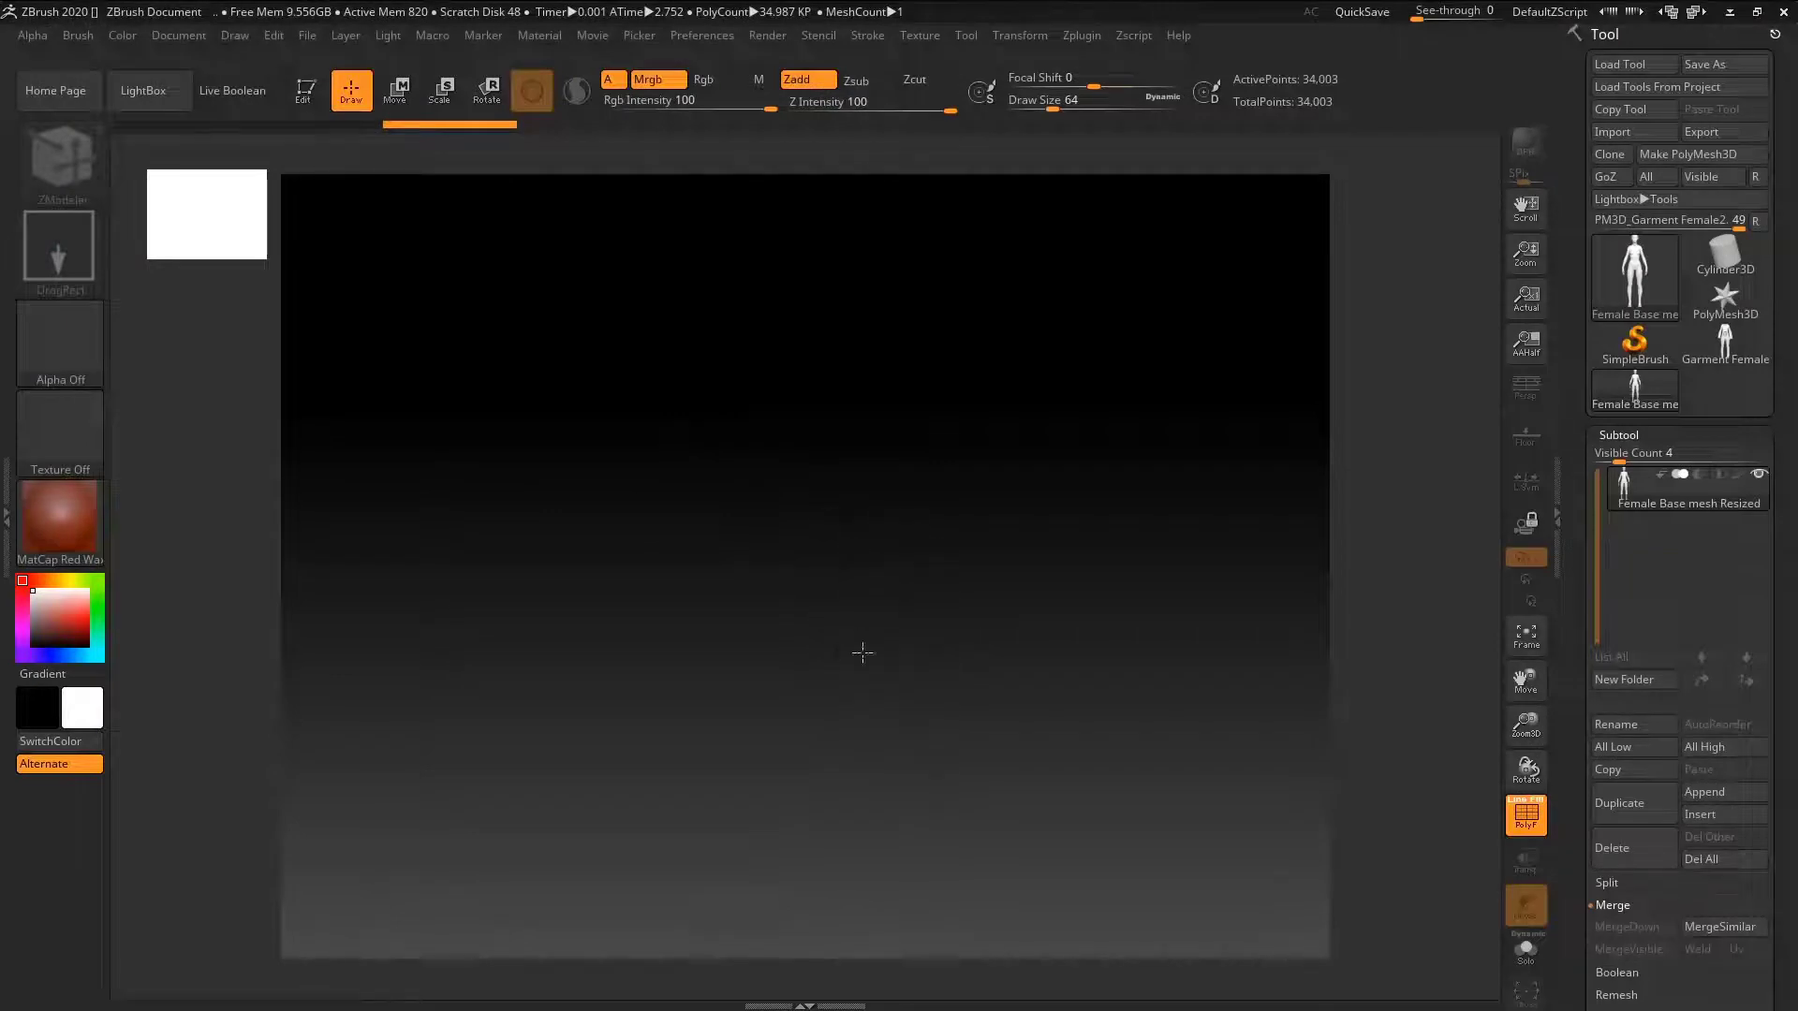
mouse_move(863, 653)
mouse_down()
mouse_move(878, 1005)
mouse_move(860, 1005)
mouse_up()
key(ctrl+n)
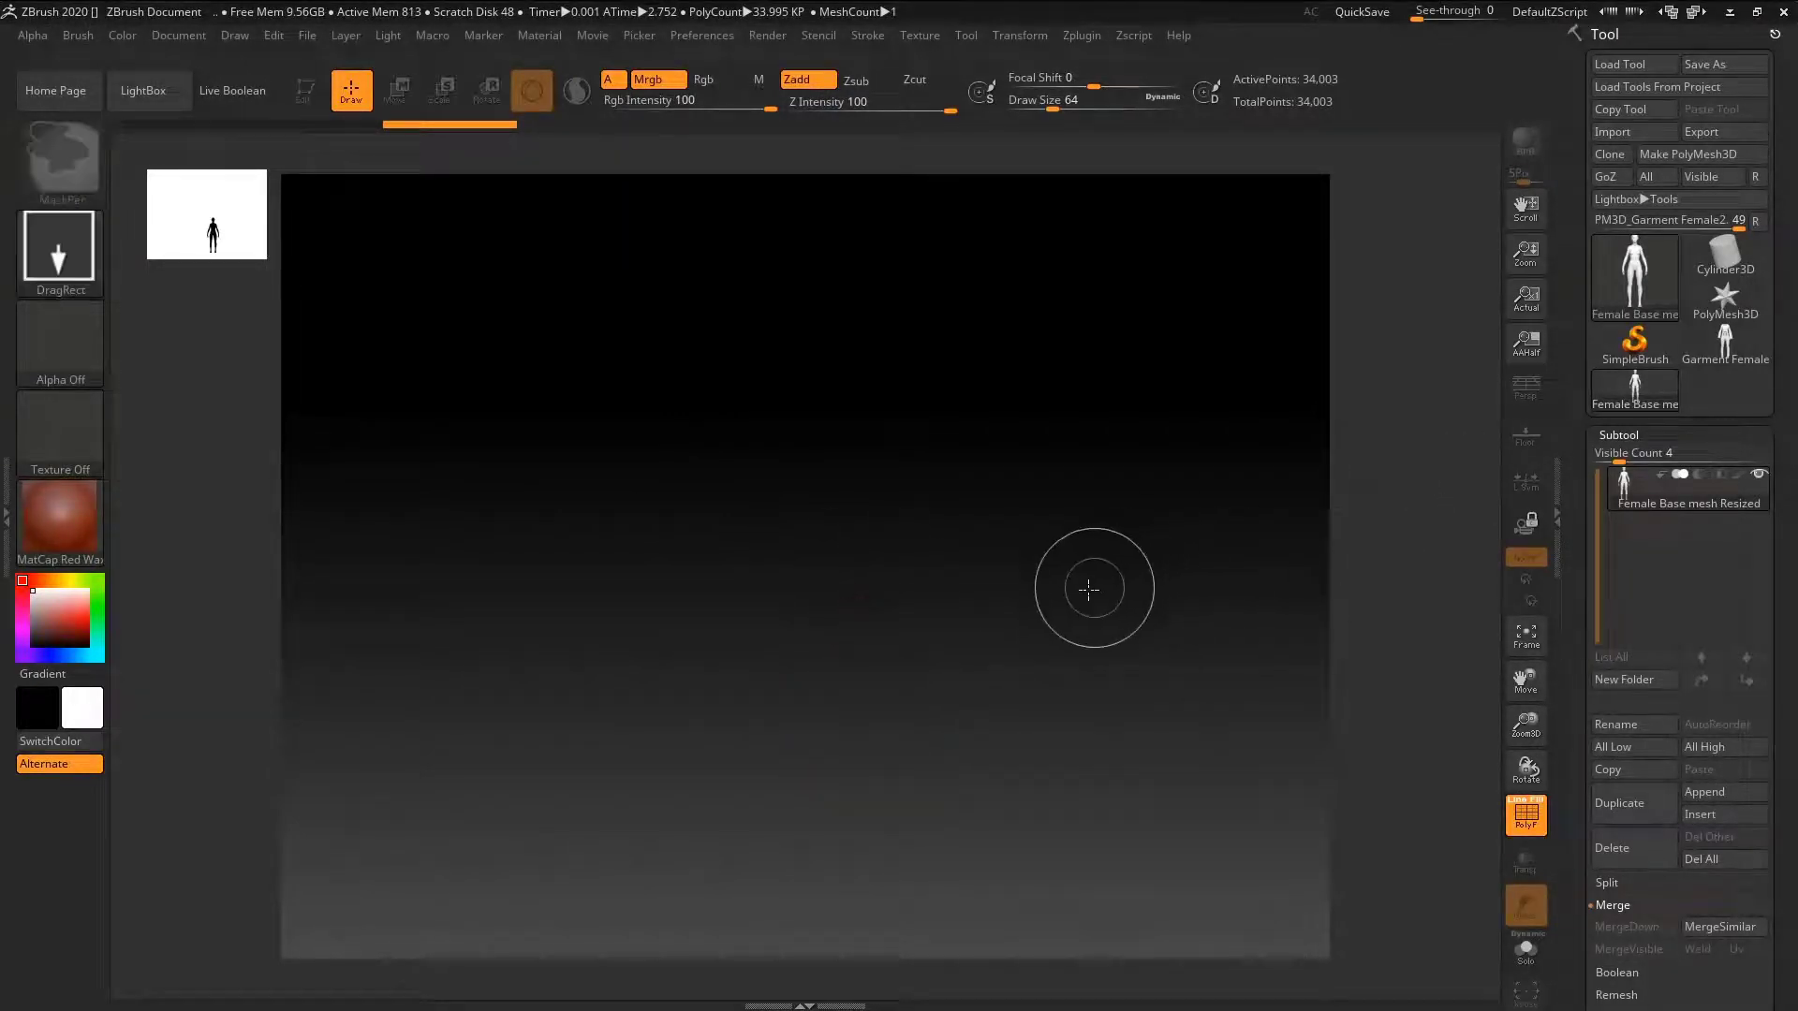
mouse_move(774, 468)
mouse_down()
mouse_move(791, 1004)
mouse_move(768, 1005)
mouse_up()
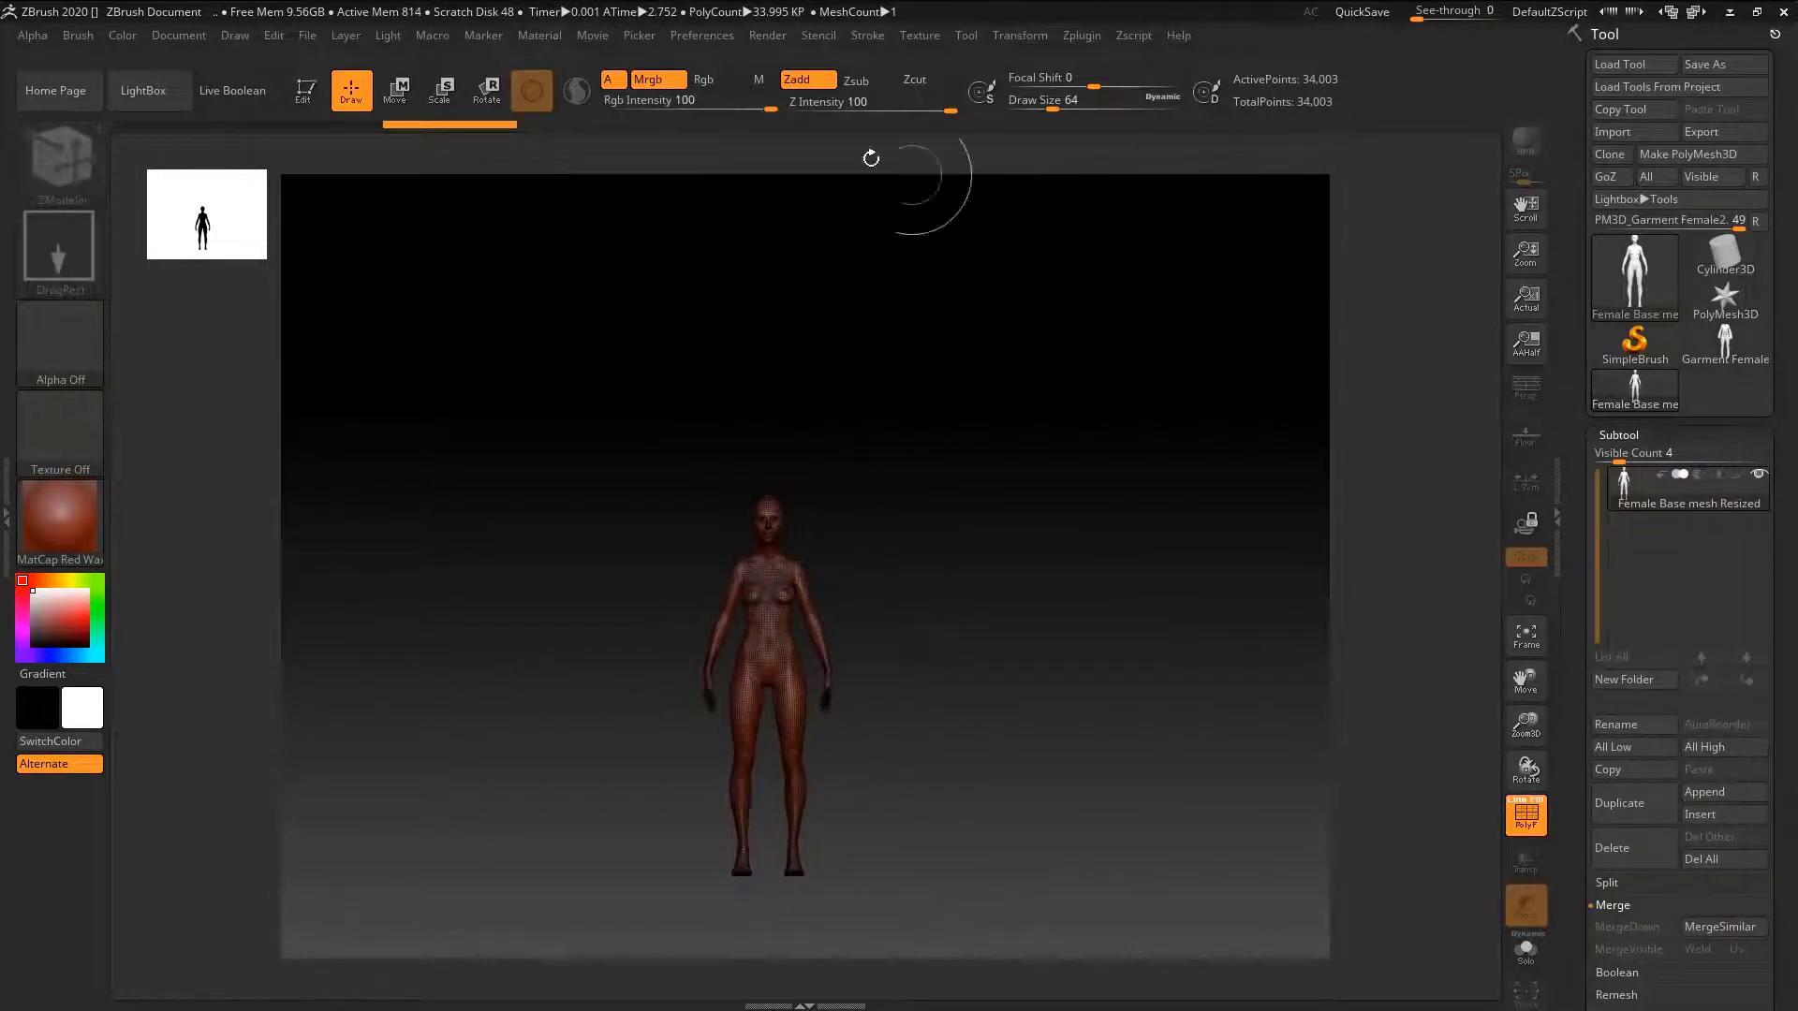
click(315, 90)
- Turn on perspective for the body mesh and hide its wireframe and the floor grid
click(1525, 398)
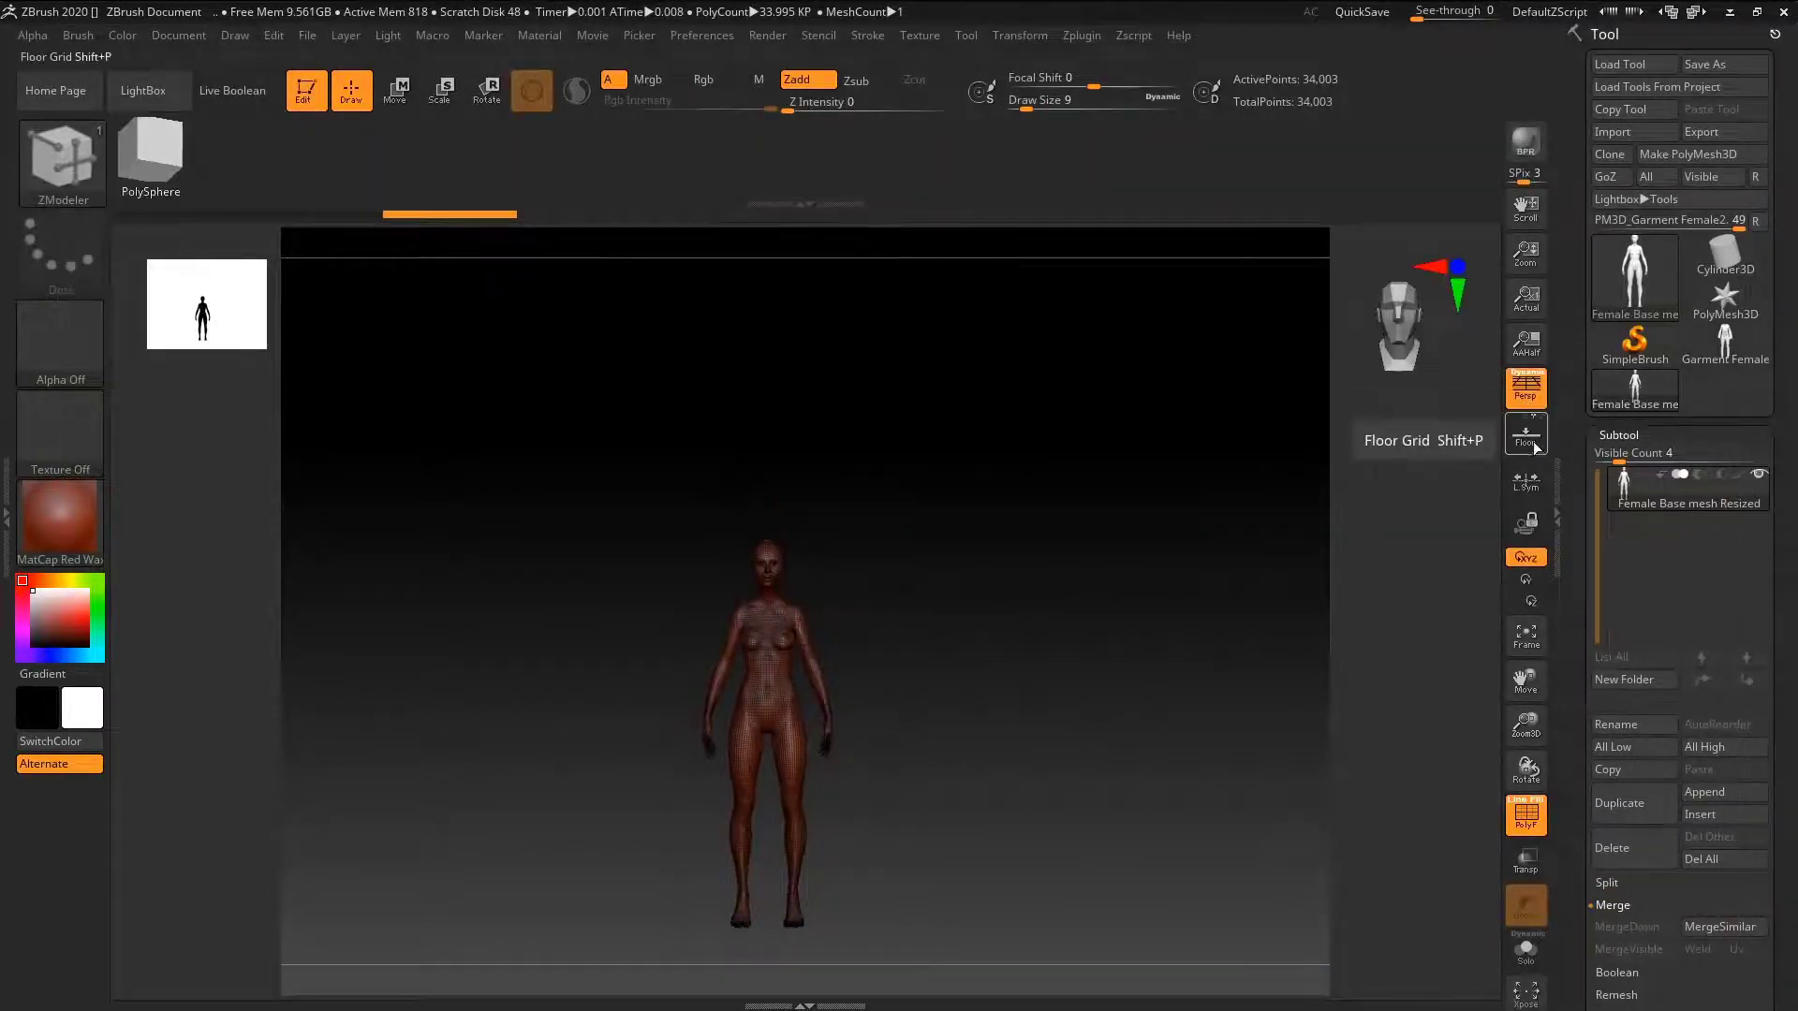
click(1526, 435)
mouse_move(1069, 574)
mouse_down()
mouse_move(1036, 543)
mouse_move(1036, 427)
mouse_move(928, 487)
mouse_move(1031, 543)
mouse_move(936, 530)
mouse_up()
mouse_move(936, 530)
ctrl+right_down()
mouse_move(1159, 541)
mouse_move(1087, 481)
mouse_move(875, 502)
mouse_move(999, 525)
mouse_move(992, 481)
mouse_move(924, 526)
mouse_move(919, 567)
ctrl+right_up()
click(1522, 822)
alt+right_drag(1133, 568, 1072, 463)
click(1536, 429)
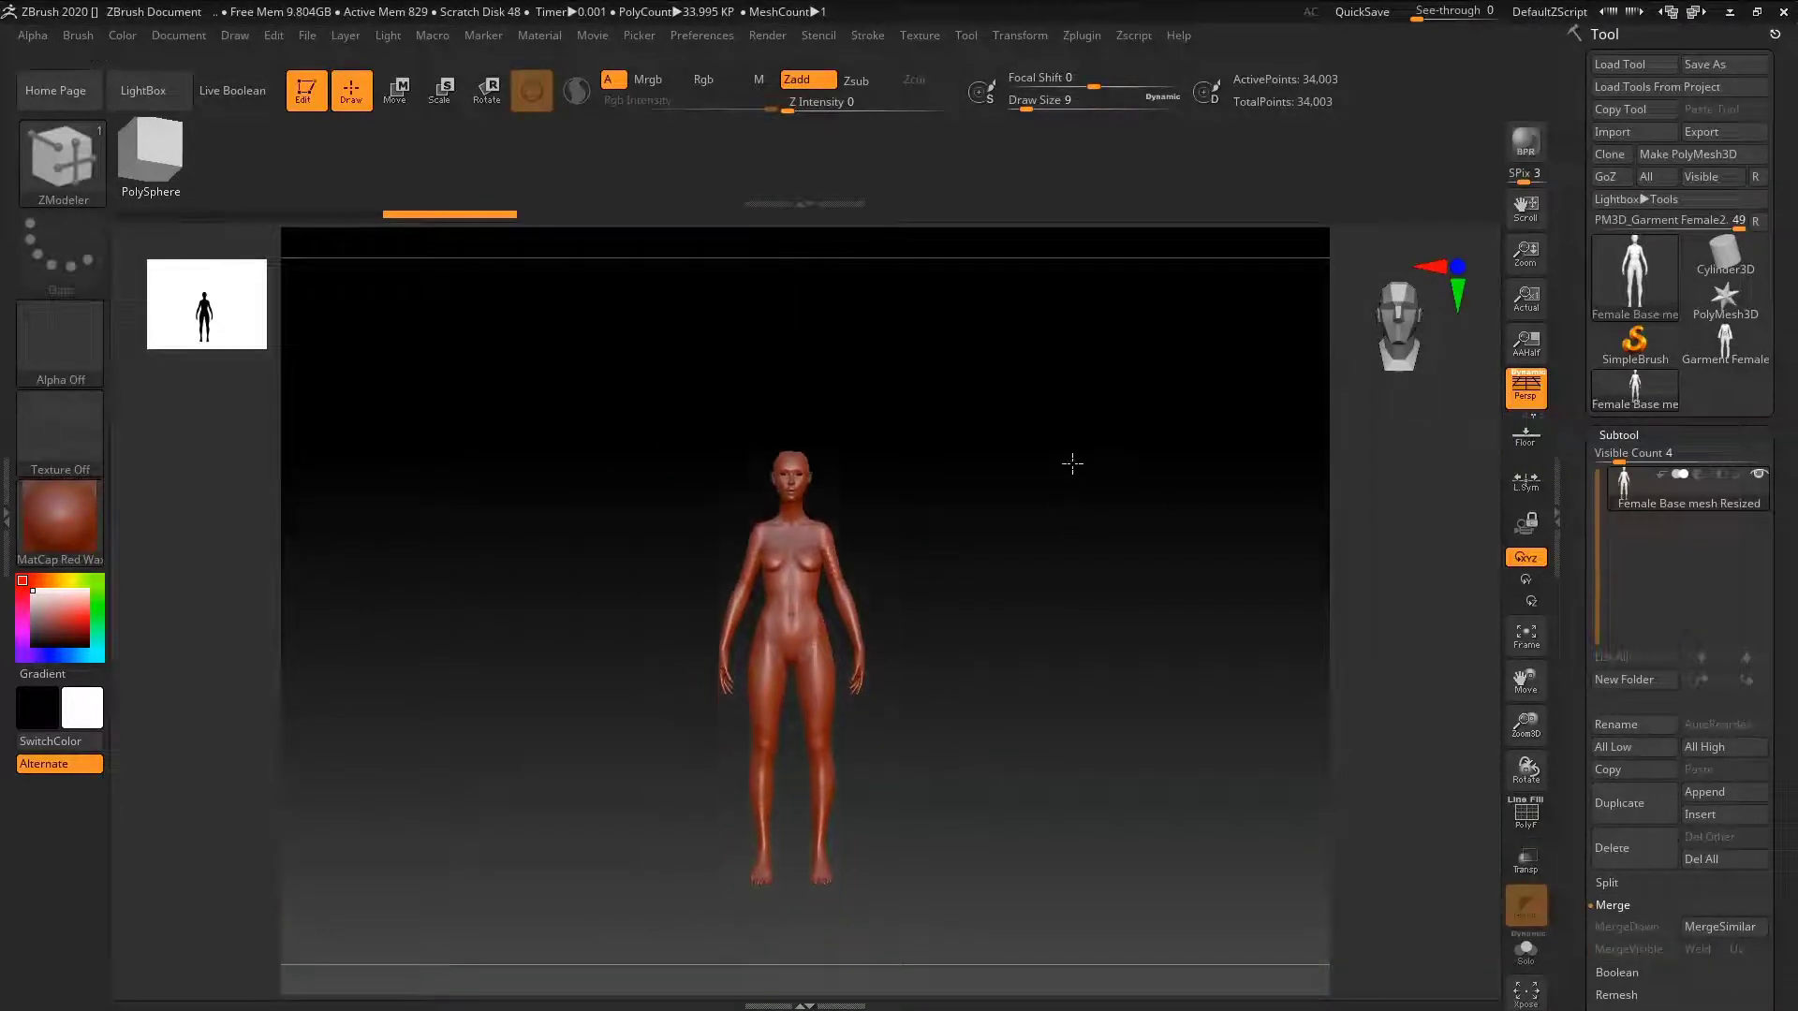
- Append the Garment Female mesh as a subtool of the female body
click(1714, 788)
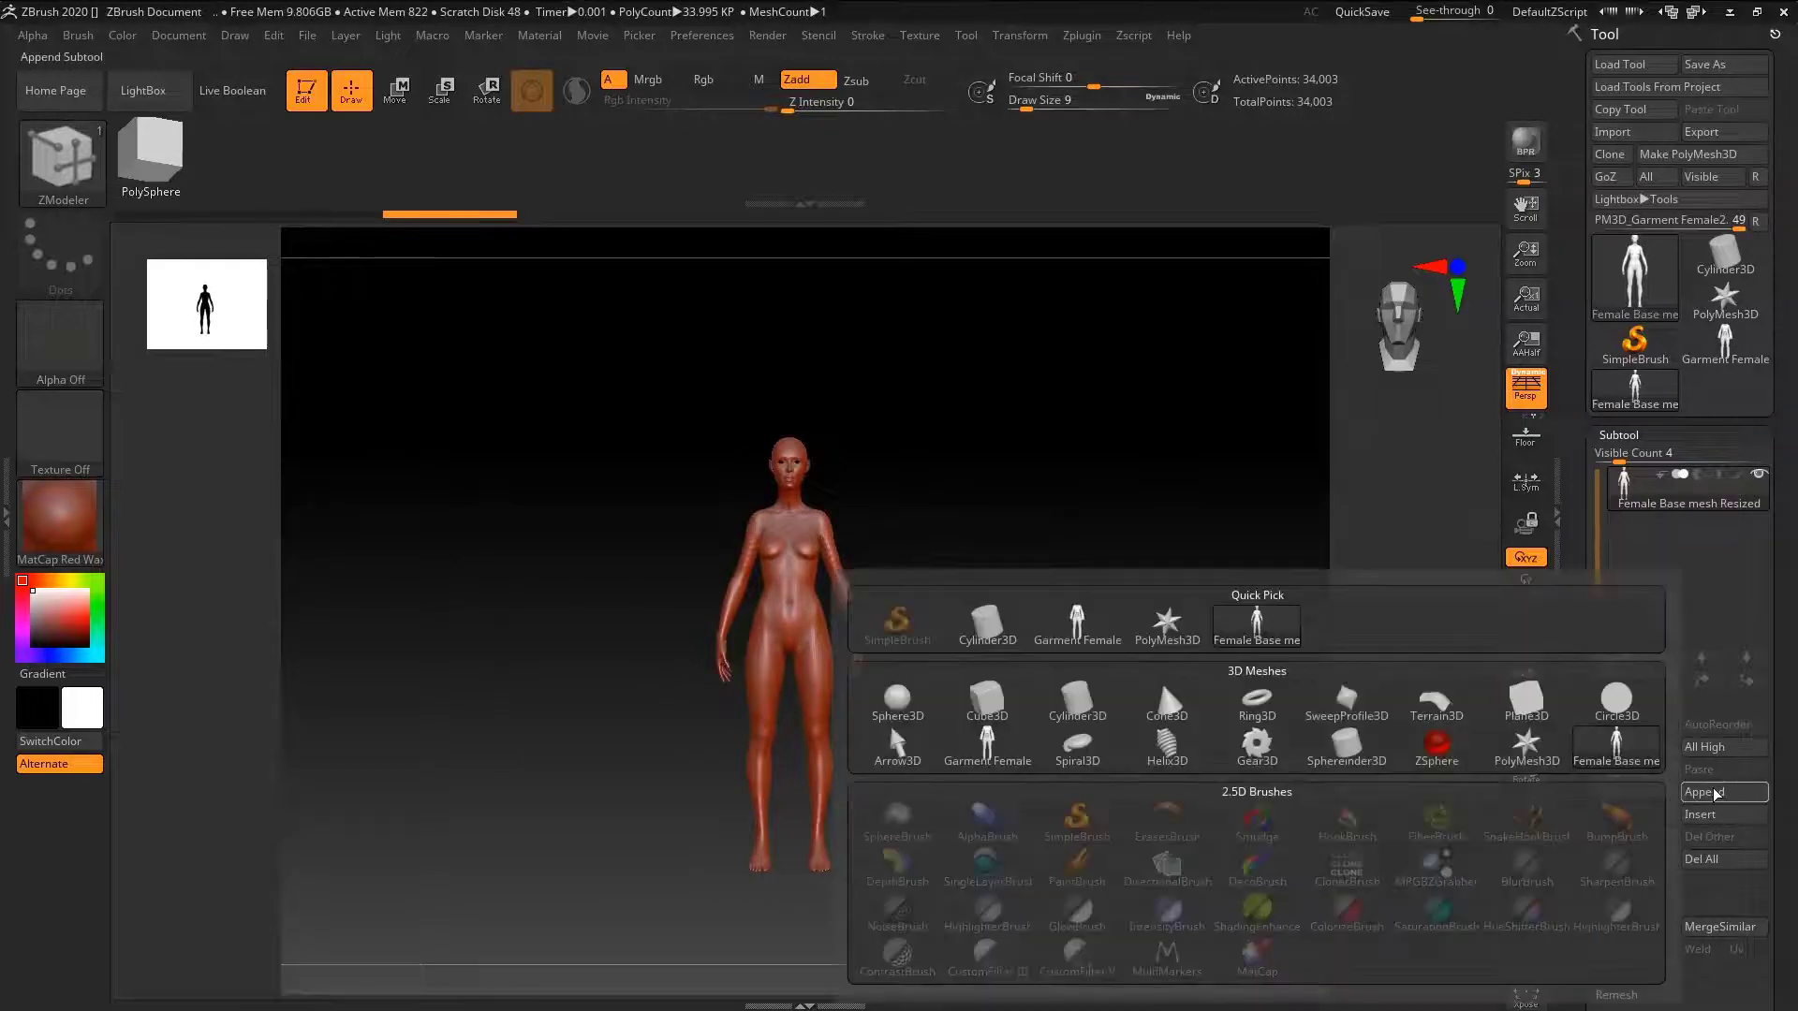
click(1716, 792)
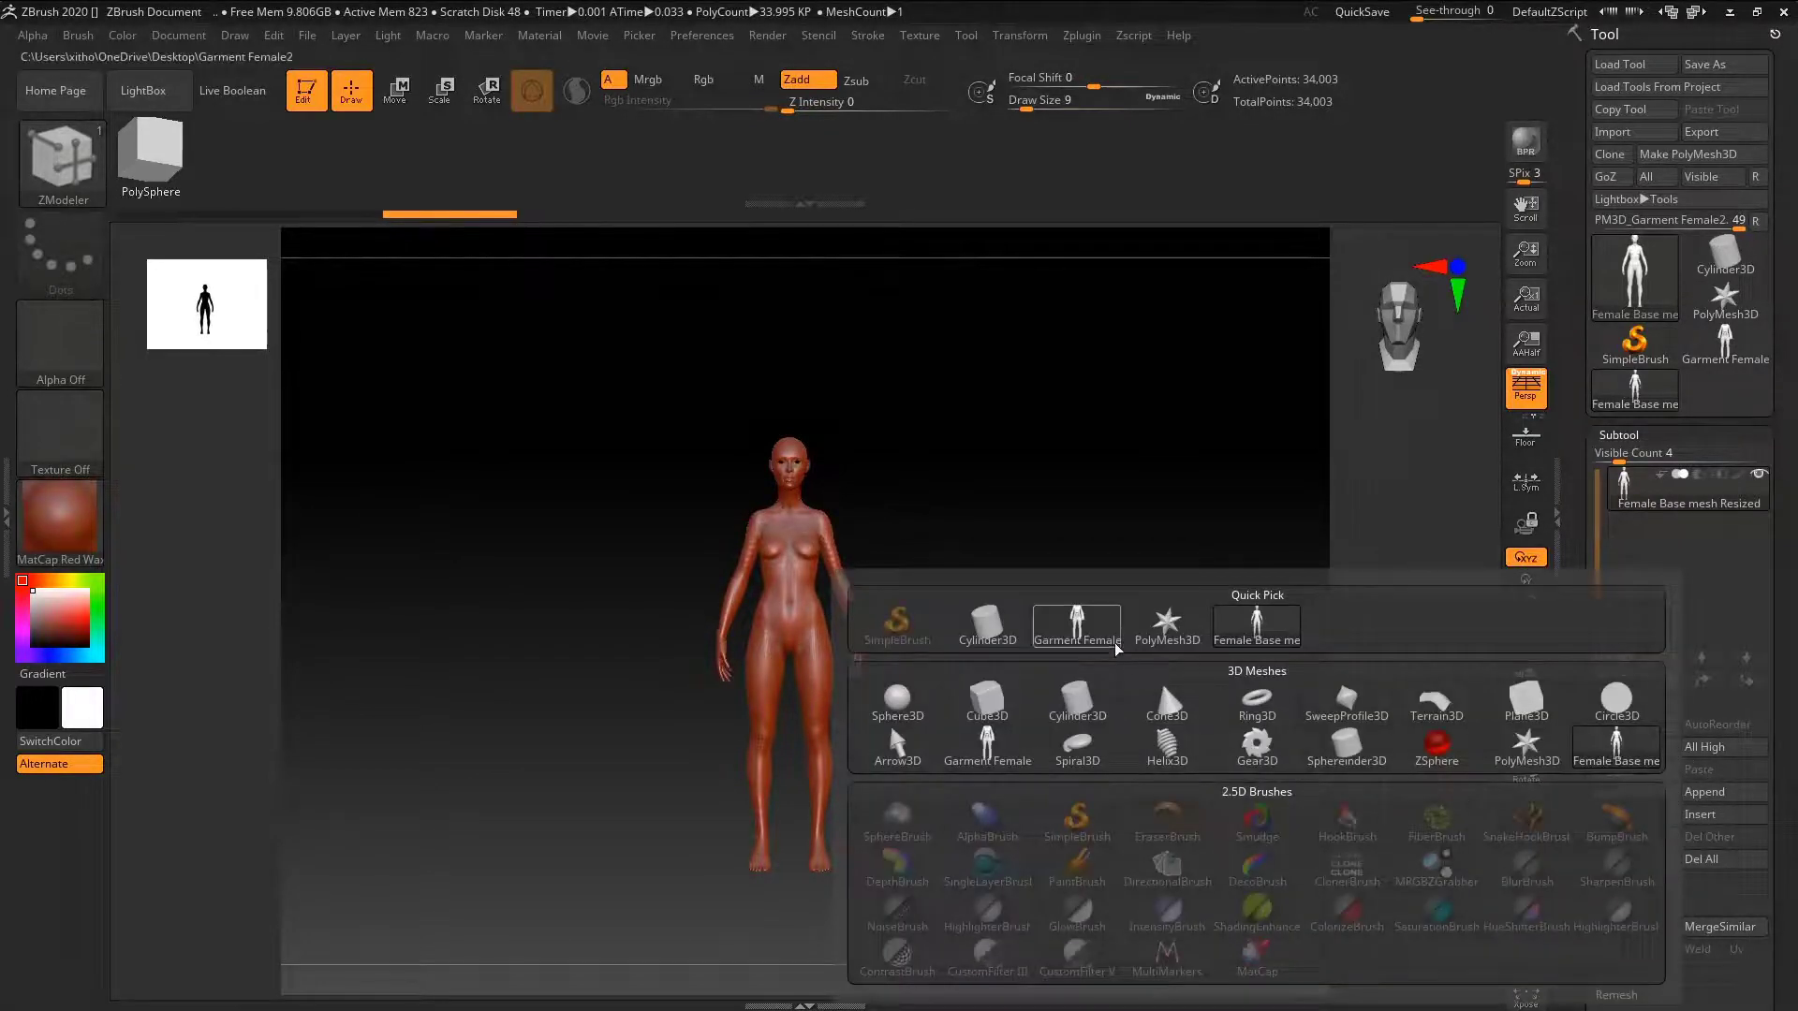
click(1077, 623)
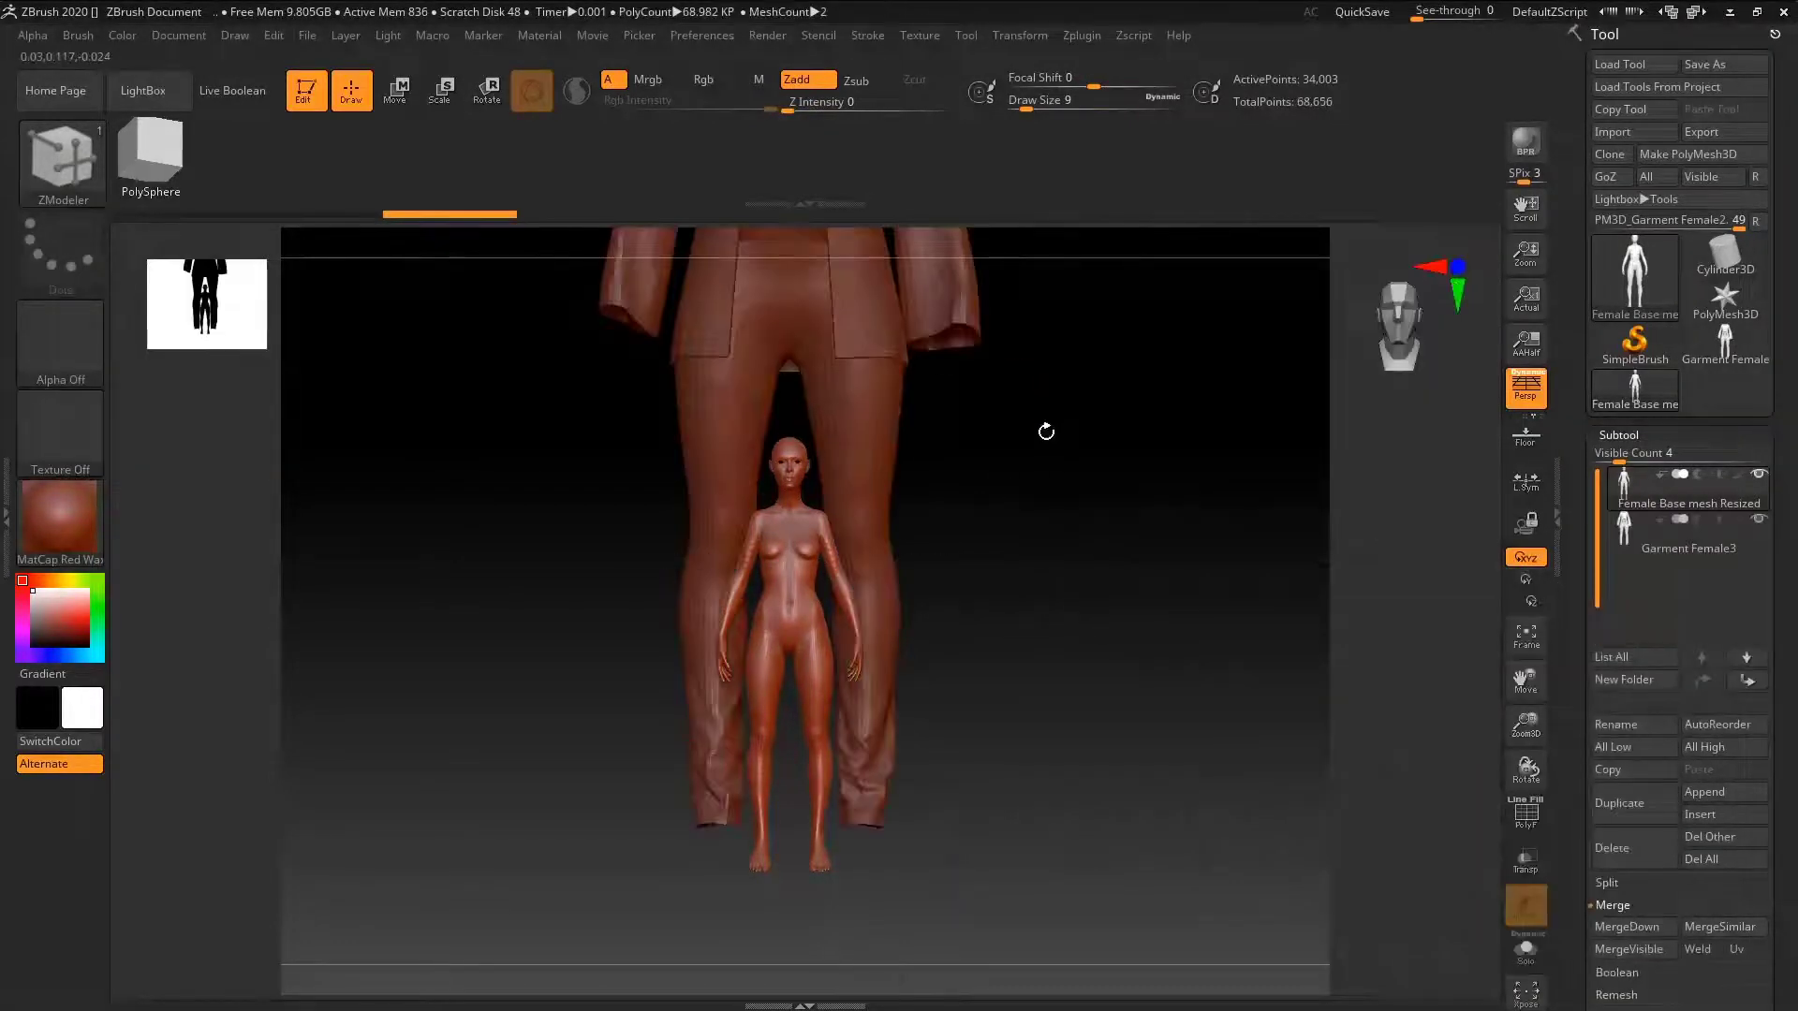
alt+right_drag(1043, 430, 1025, 735)
ctrl+right_drag(1020, 631, 1031, 536)
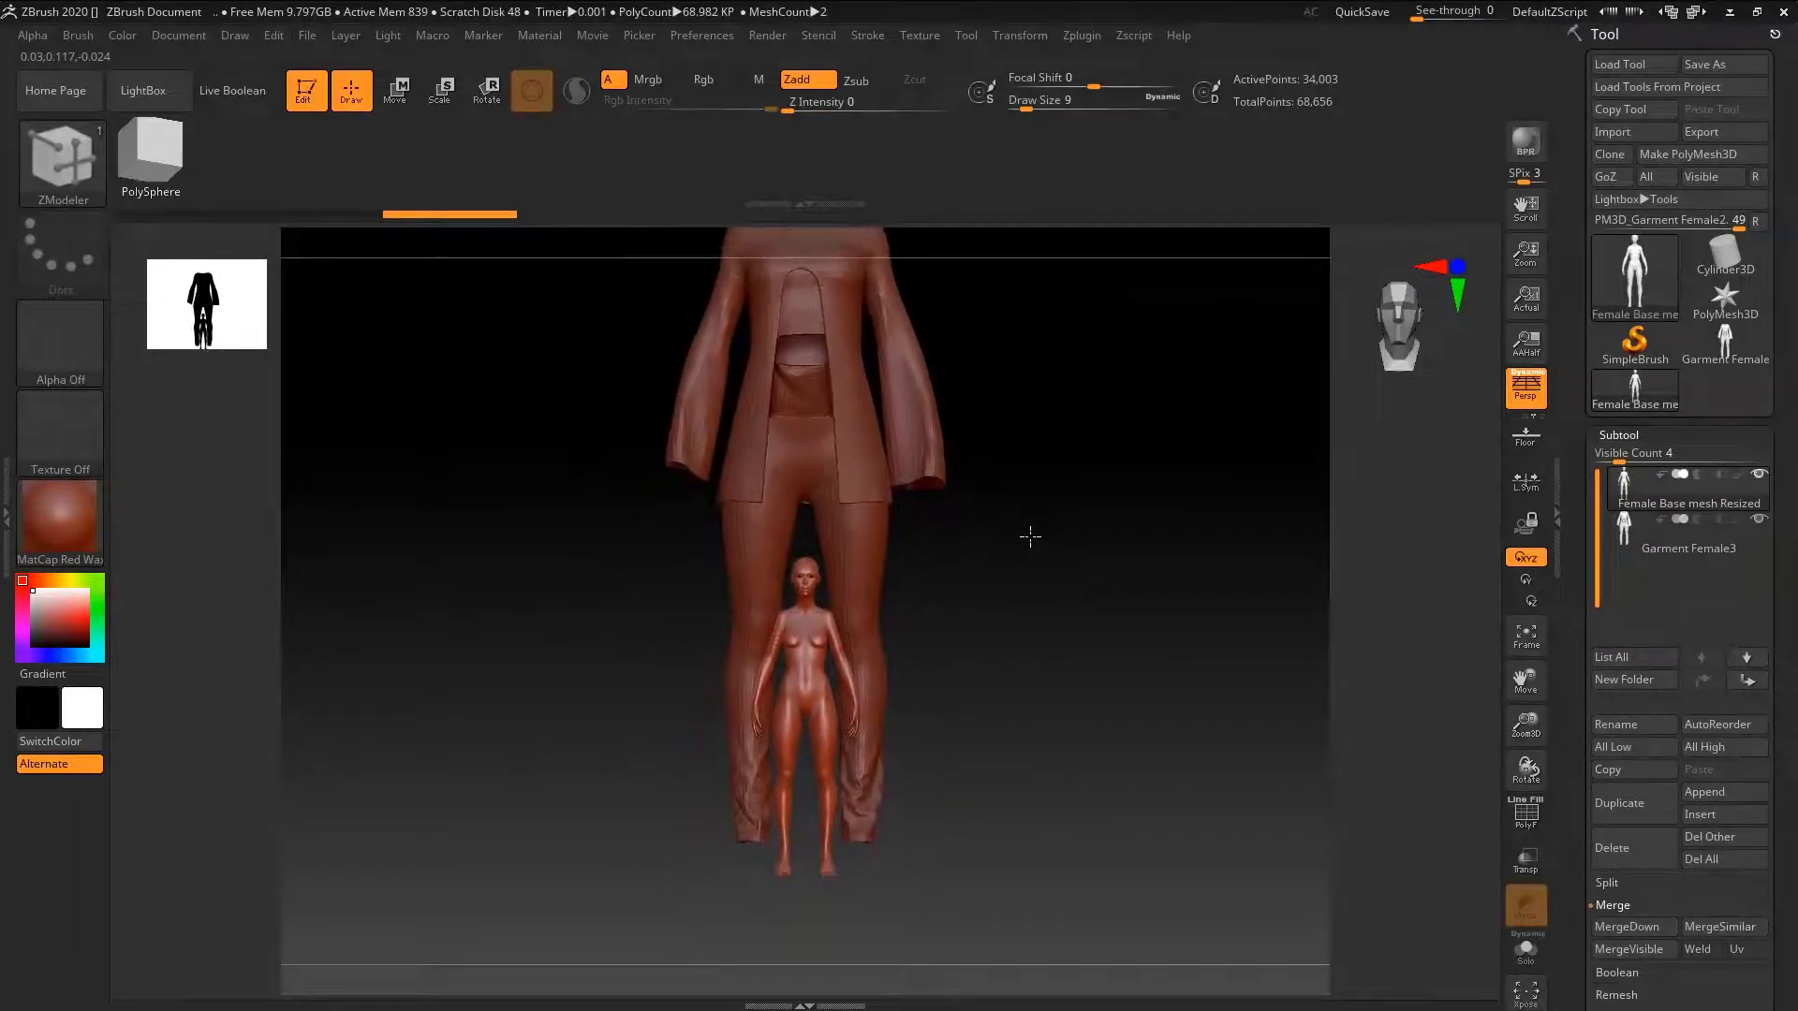
- Select the garment subtool, lower it over the body and scale it down uniformly with the transform gizmo
click(1691, 558)
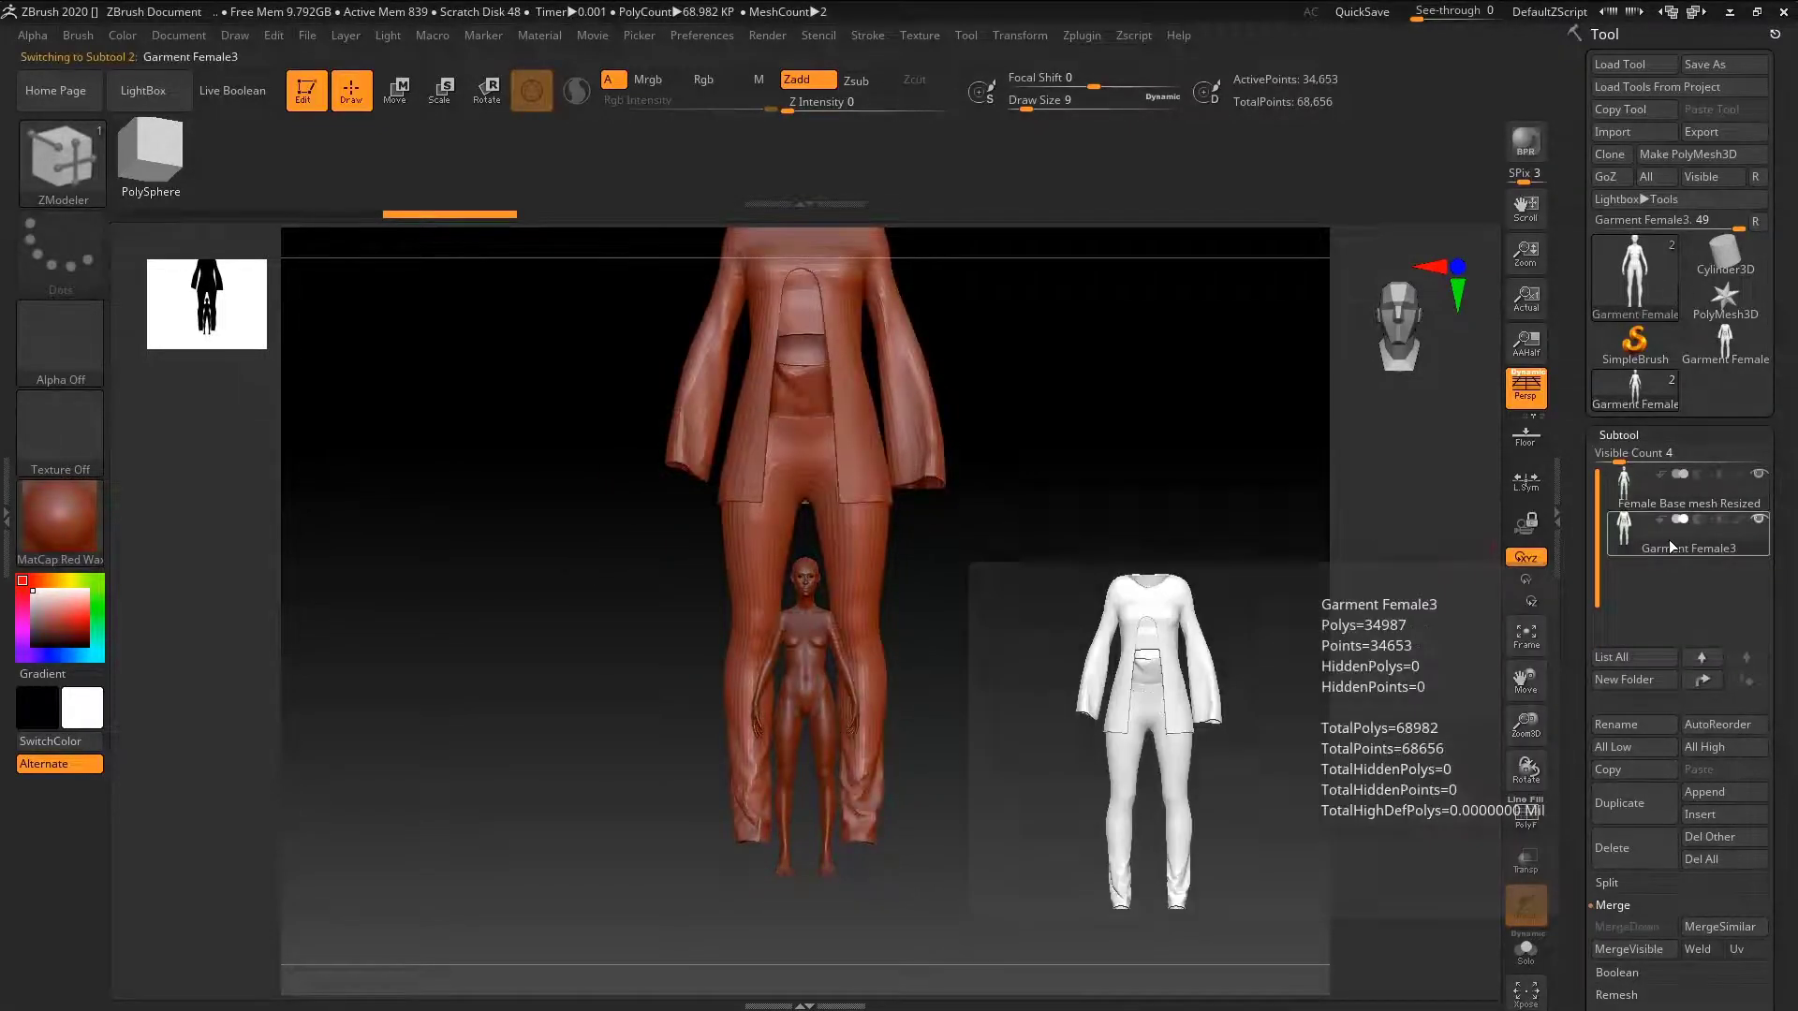
key(w)
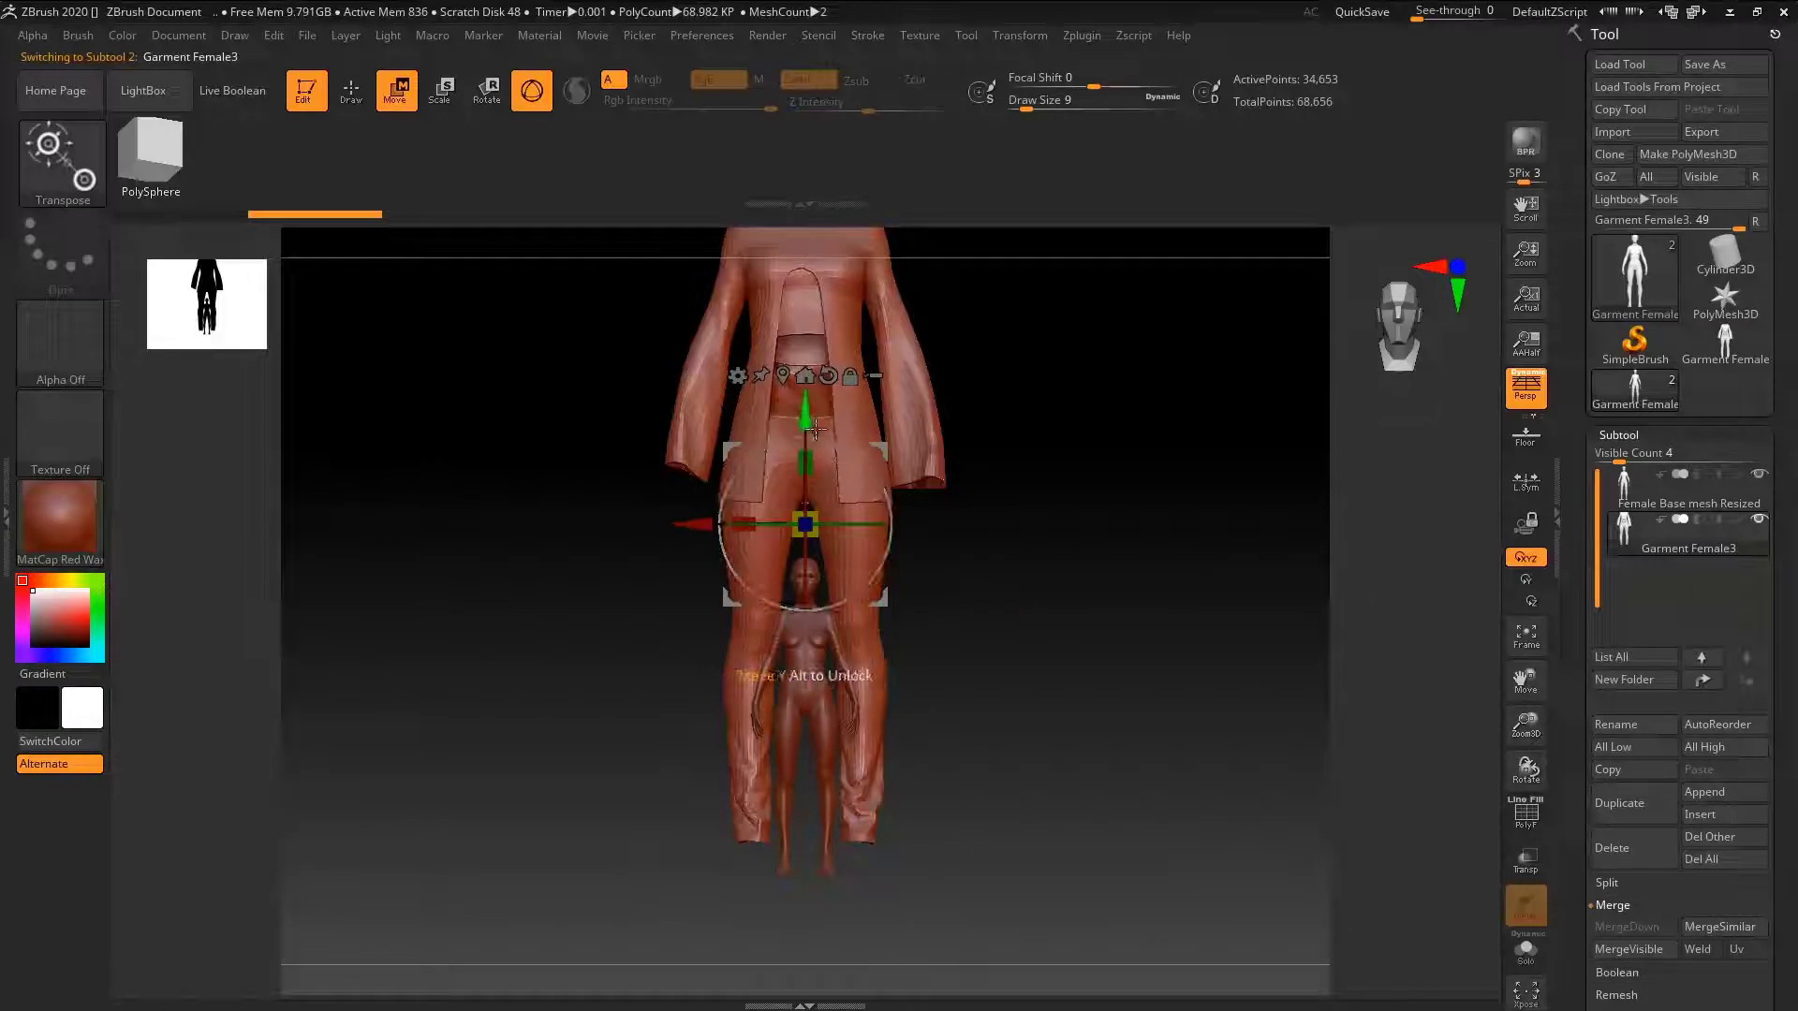
drag(817, 428, 824, 594)
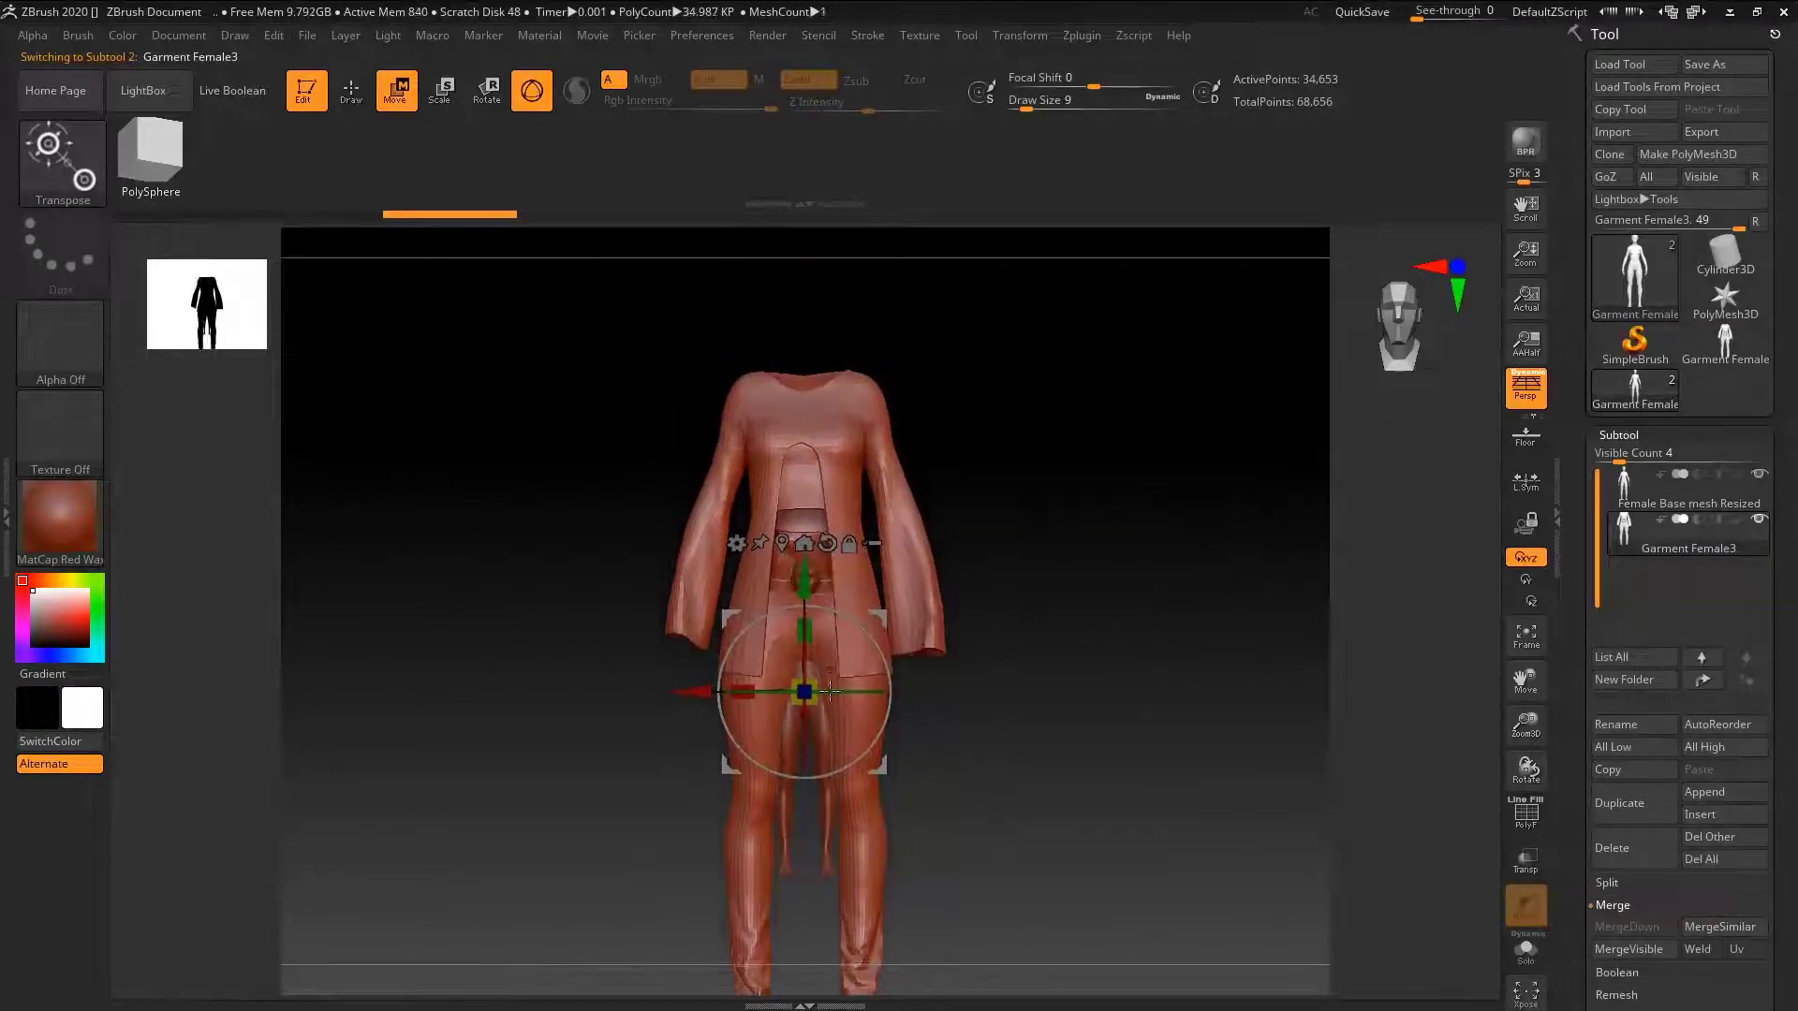
drag(814, 682, 760, 760)
alt+drag(955, 653, 1026, 609)
key(f)
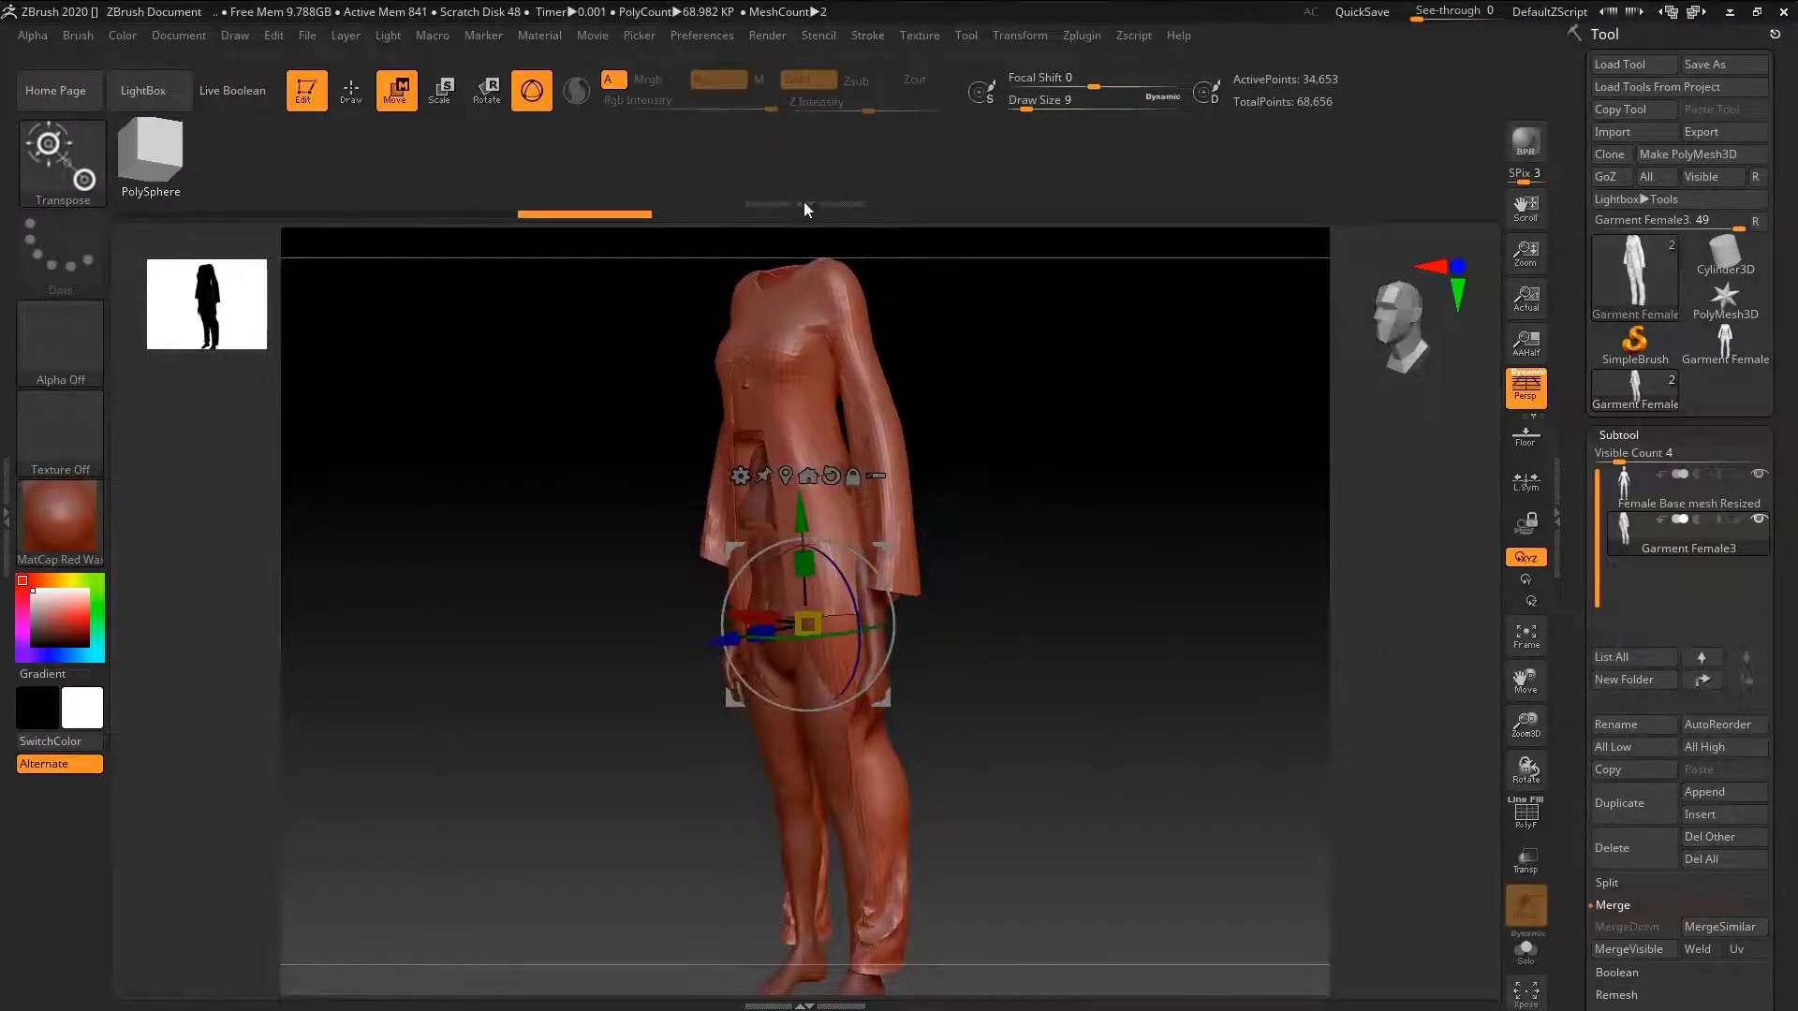
- Enlarge the canvas area, reduce the garment to the body's size and lower it onto the shoulders
drag(812, 206, 726, 167)
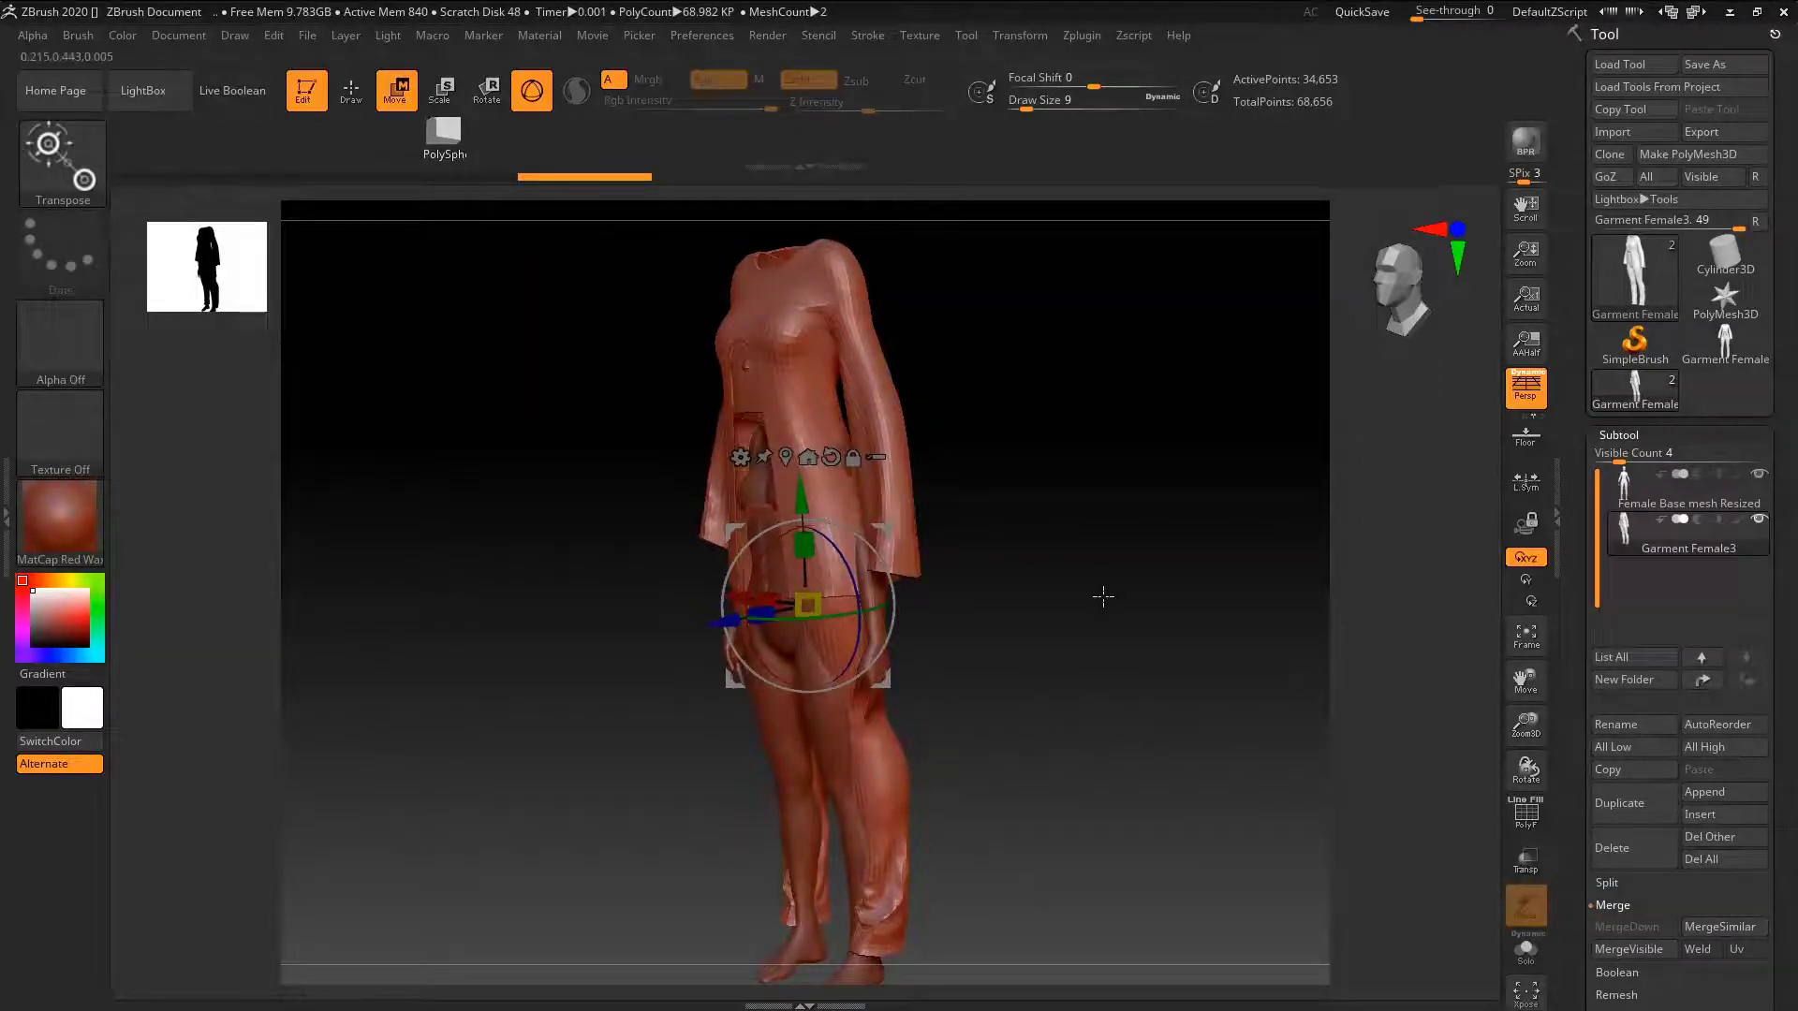
drag(1049, 515, 957, 413)
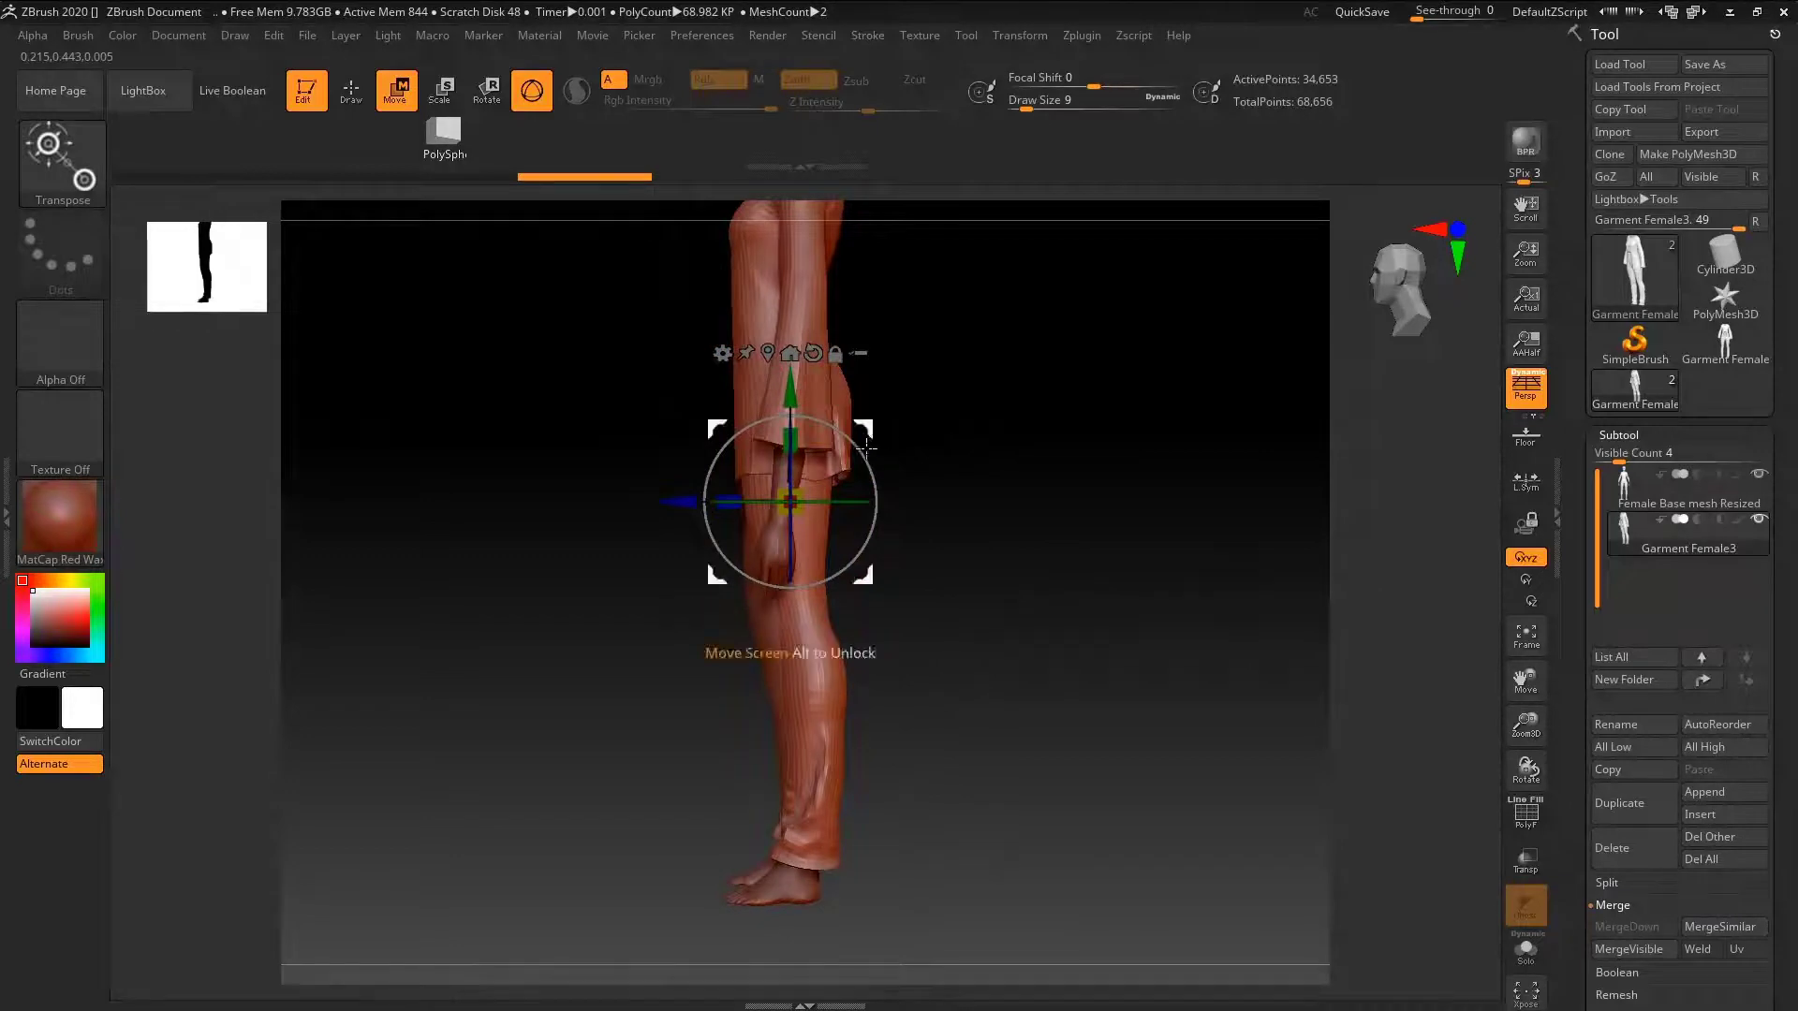
drag(866, 447, 979, 455)
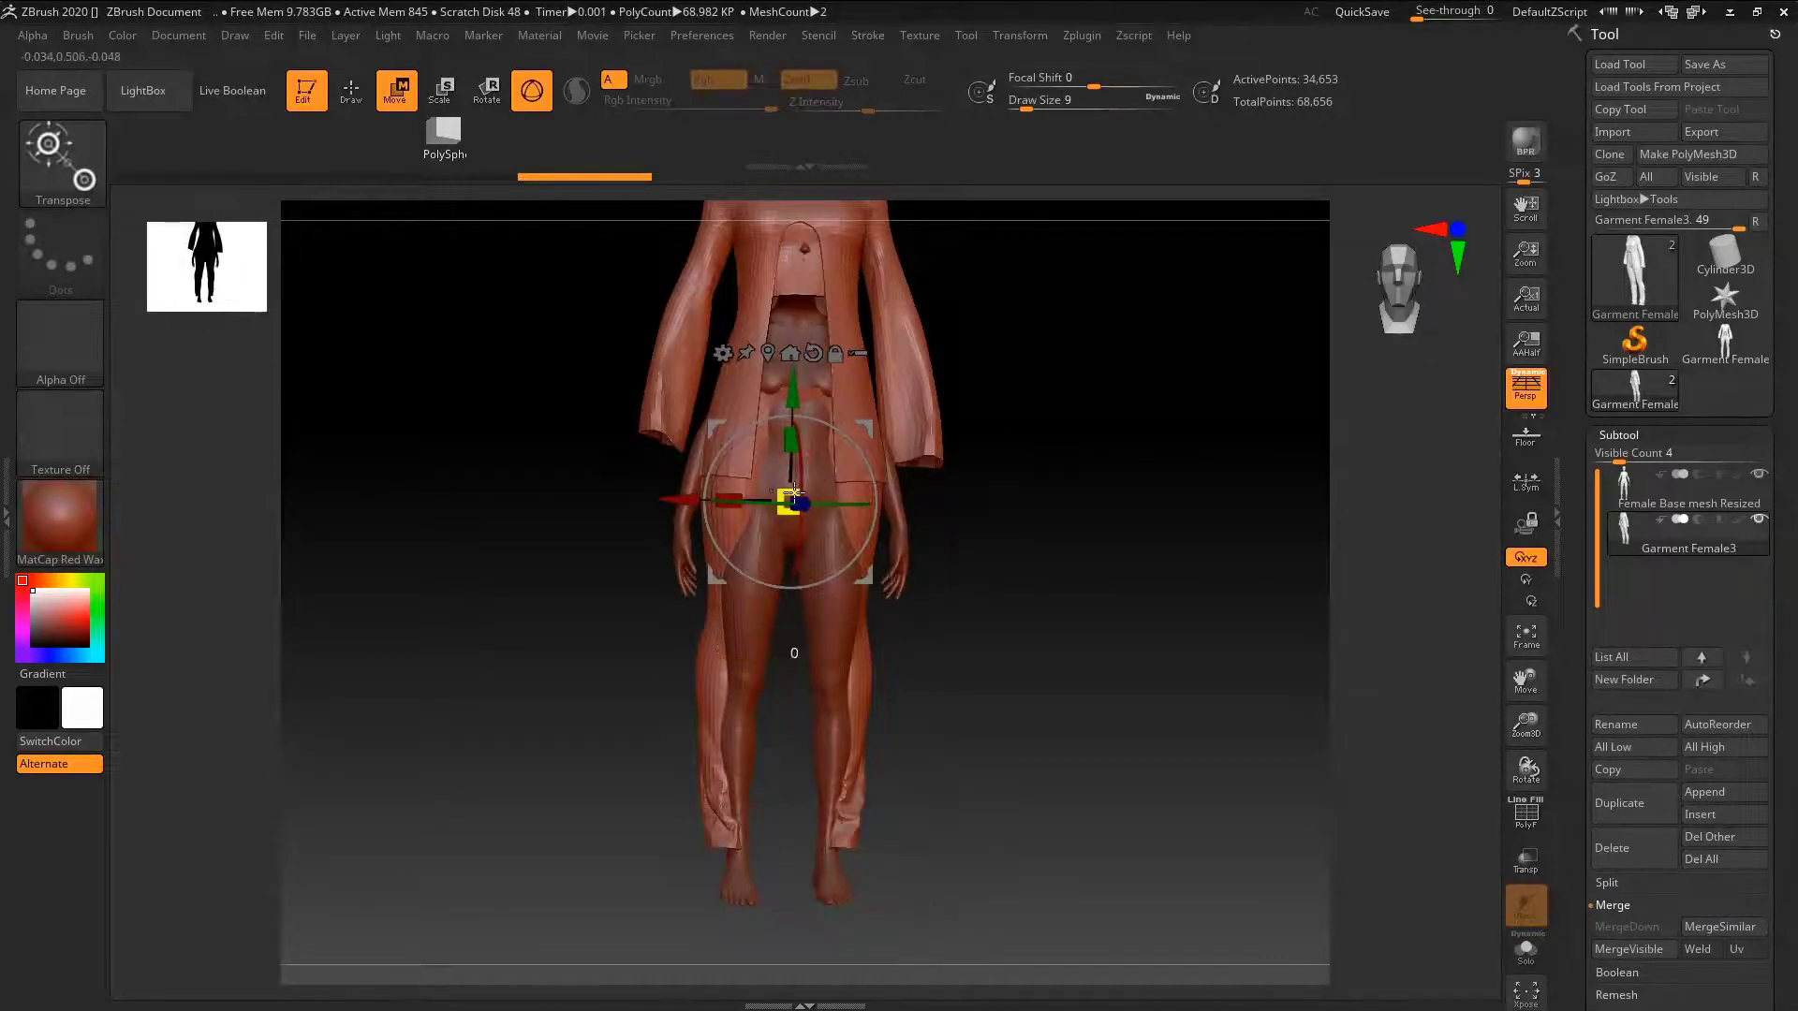
drag(795, 492, 783, 521)
drag(801, 397, 817, 488)
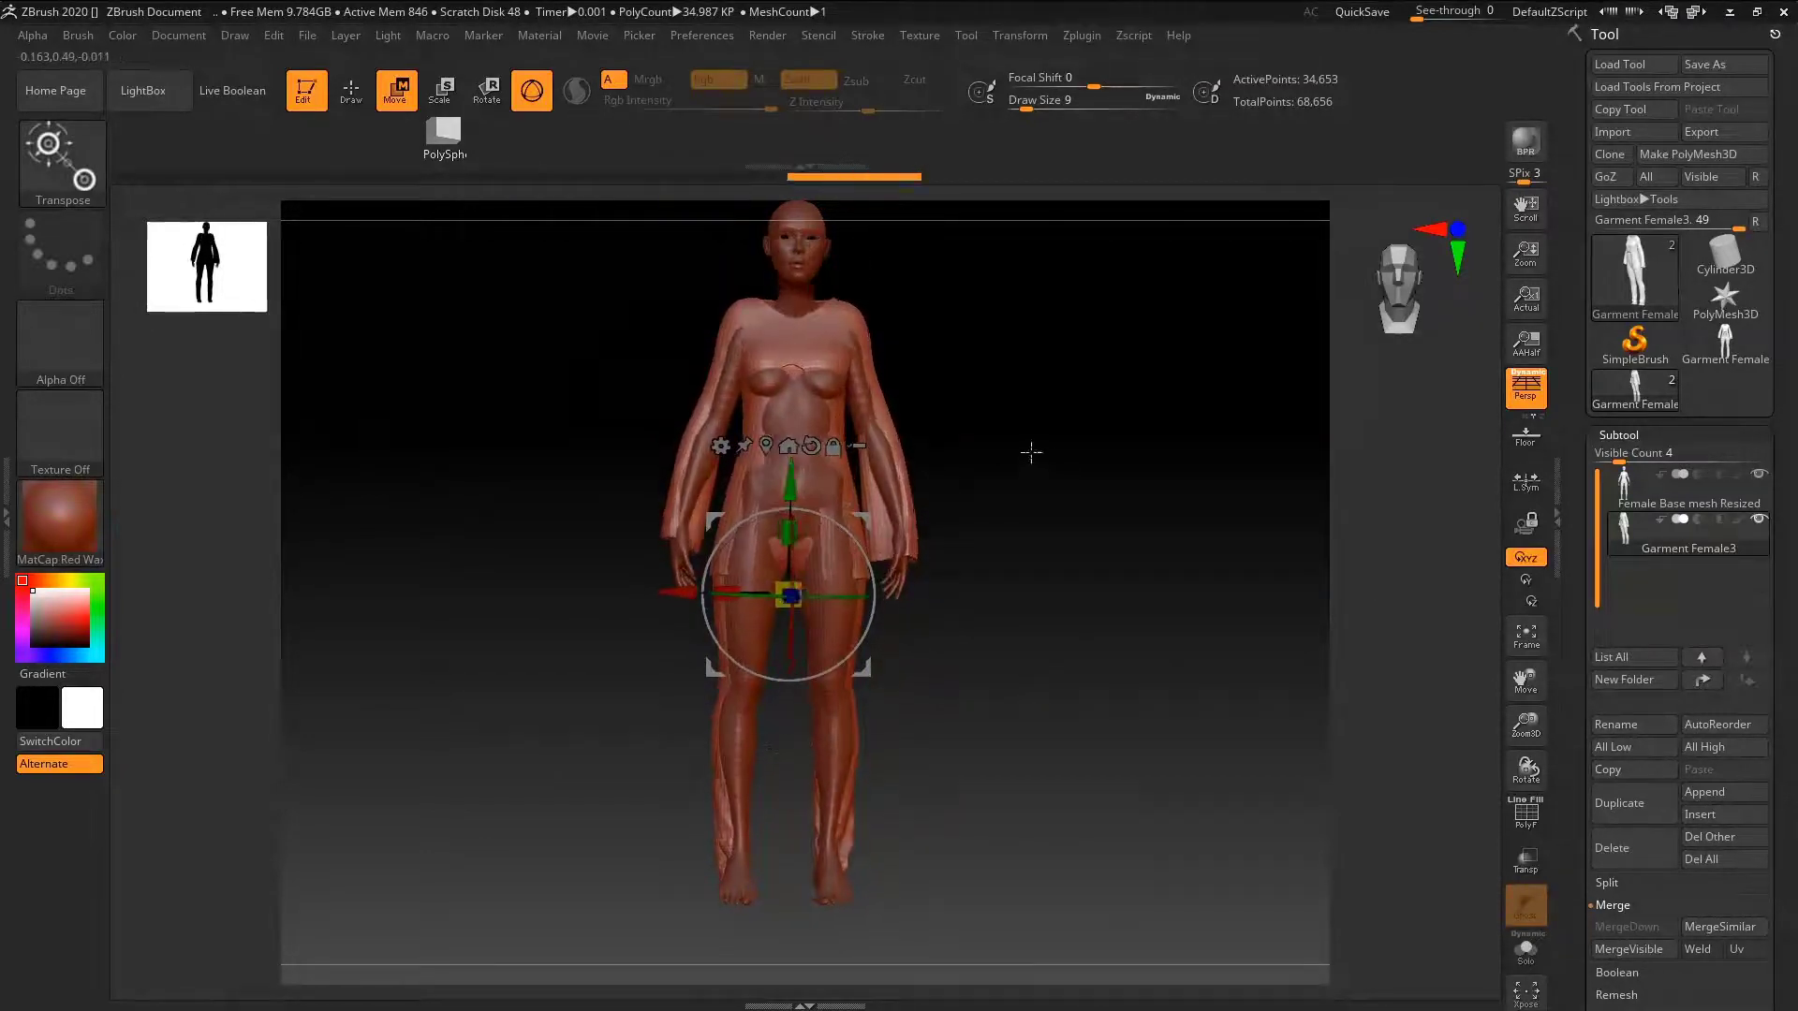
- Align the garment with the body along the depth axis in side view and raise it slightly
drag(1031, 449, 931, 458)
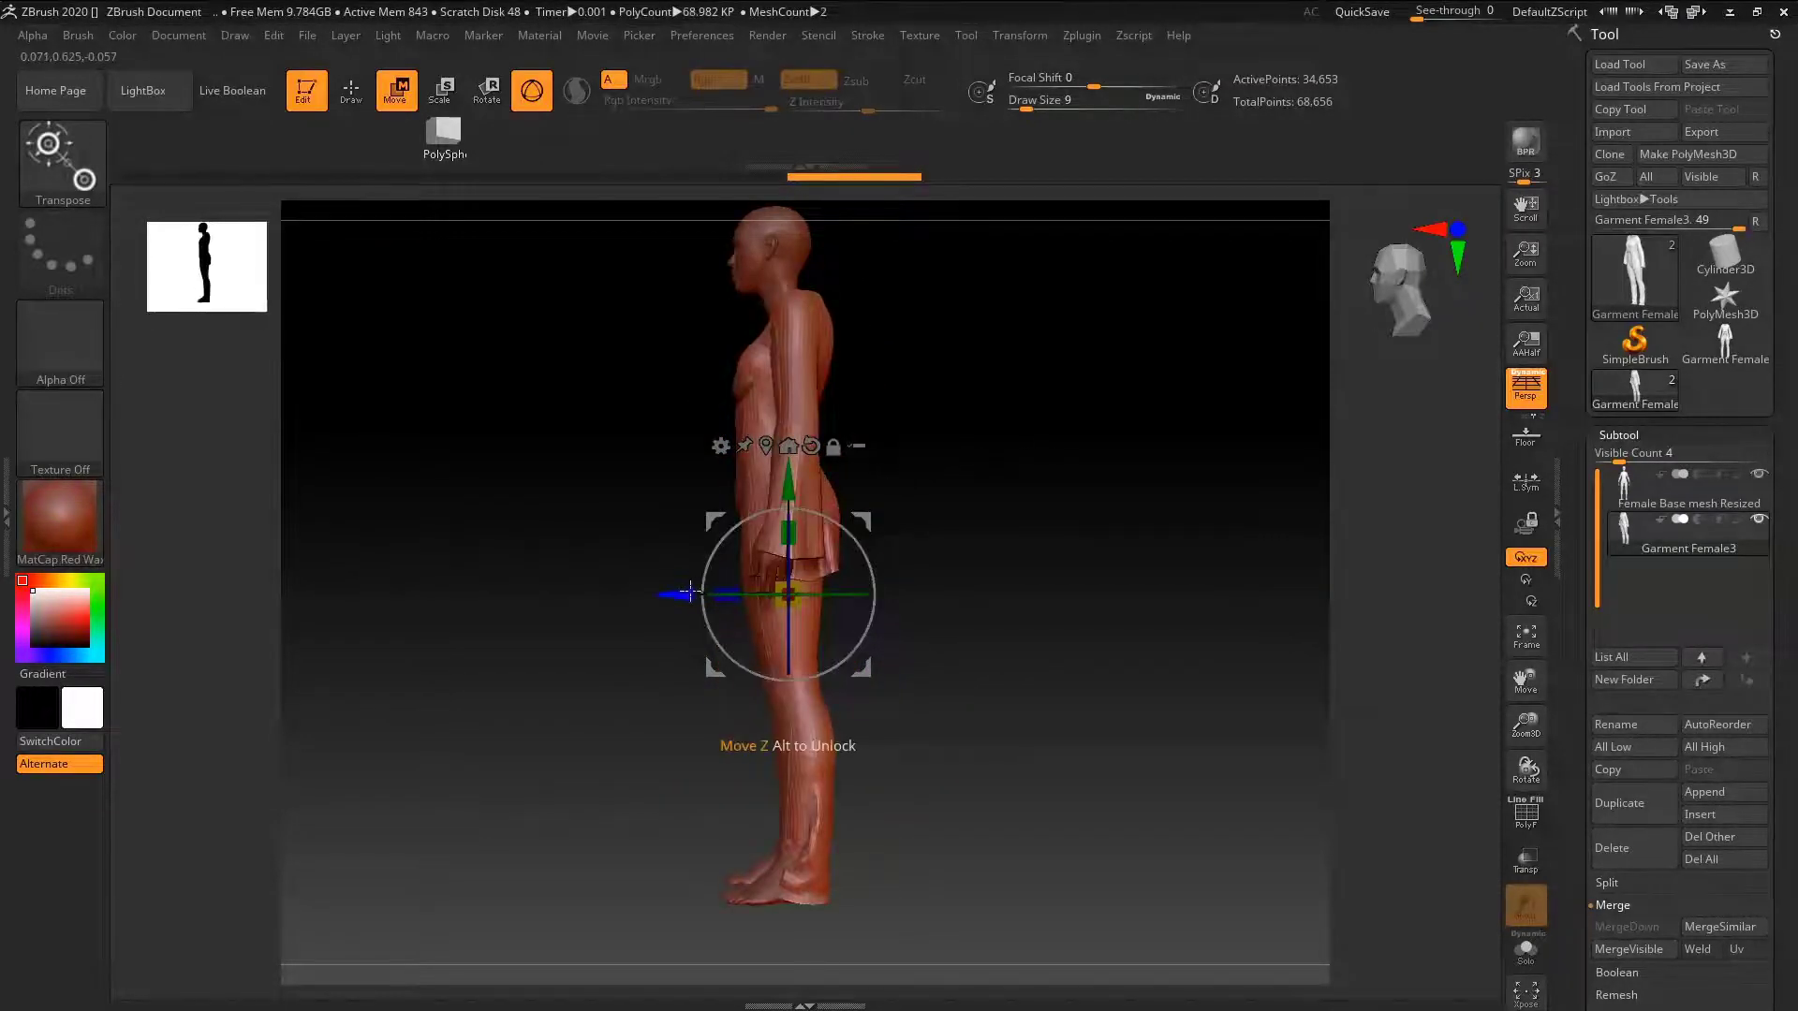
drag(690, 592, 682, 593)
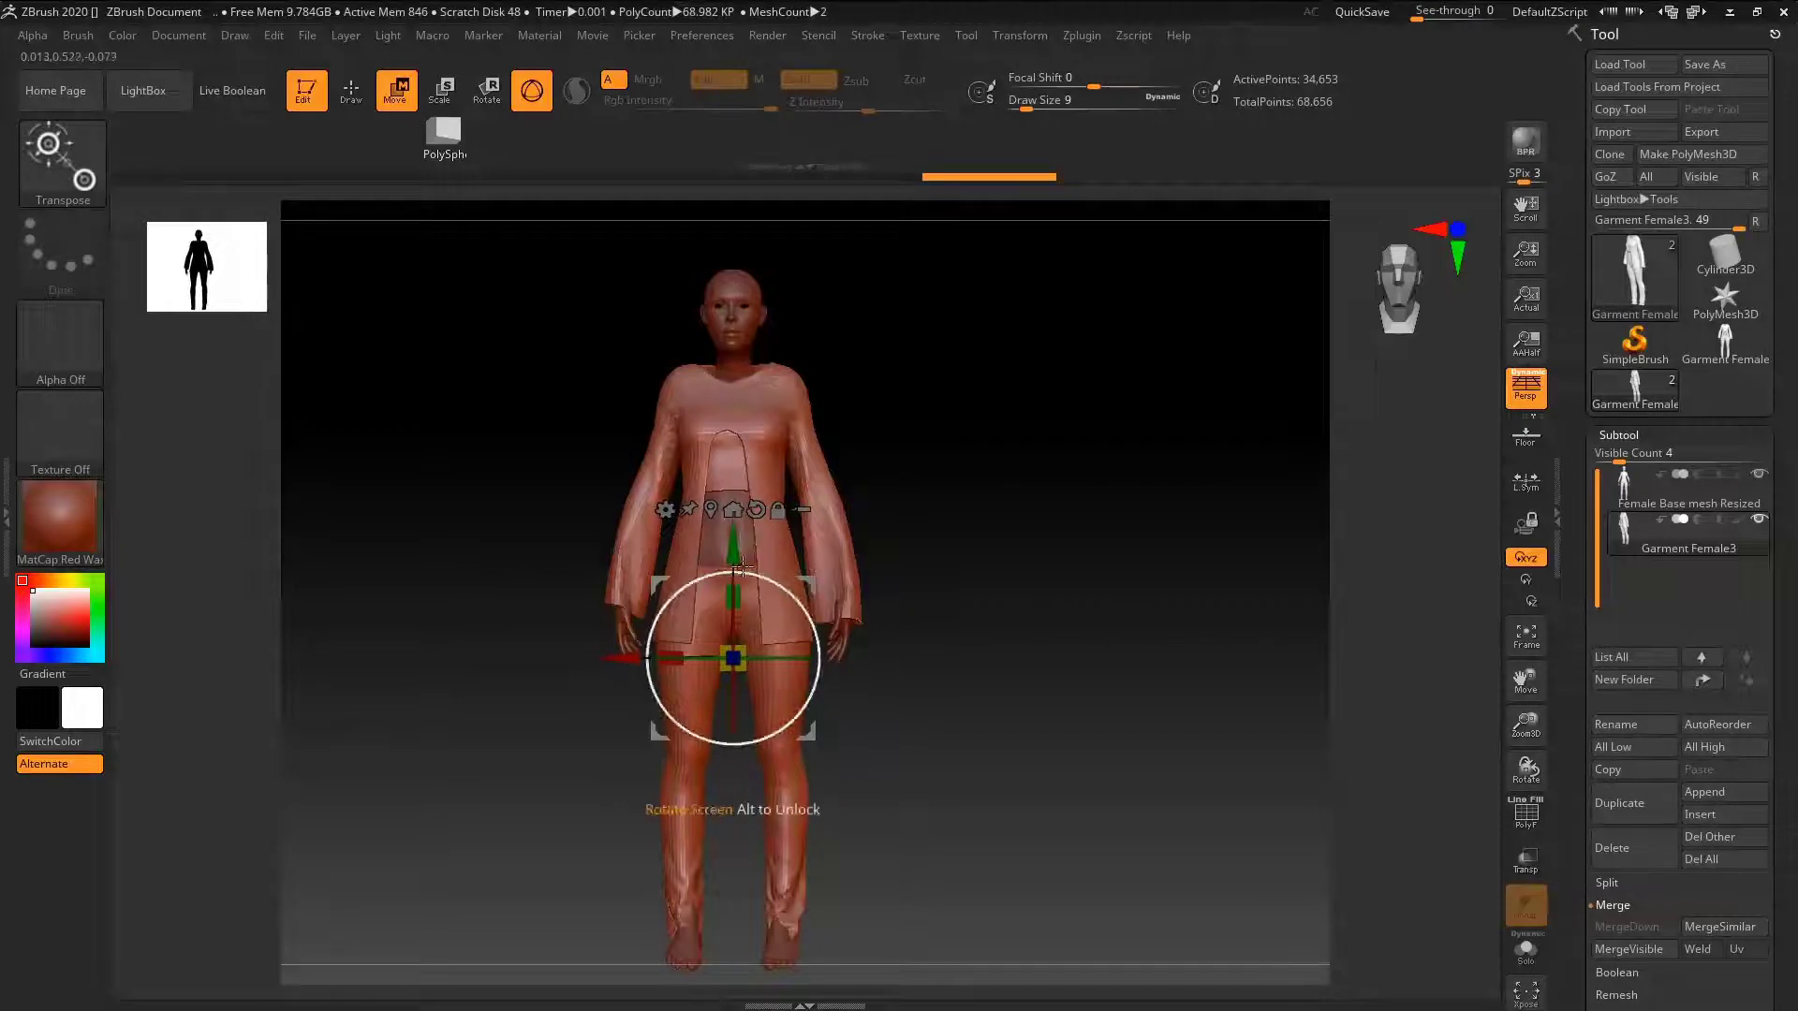
drag(740, 563, 739, 548)
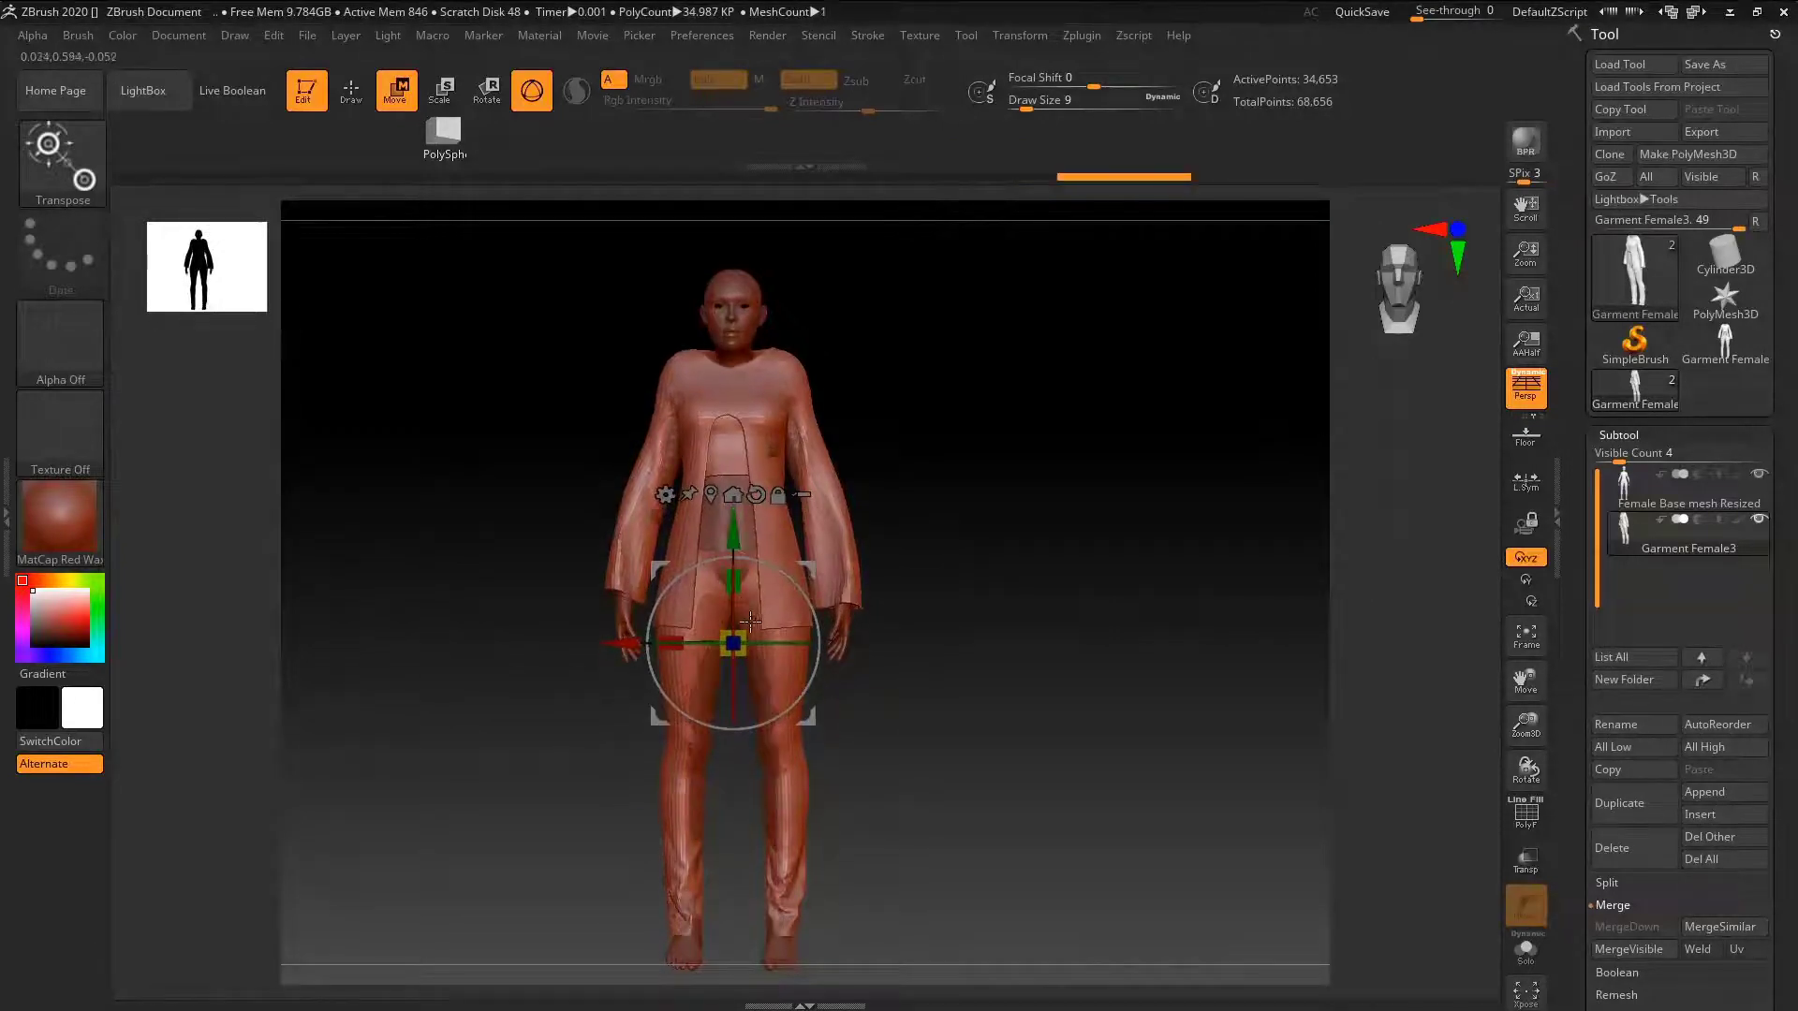
- Fine-tune the garment's overall scale and its sideways and vertical position on the body
drag(745, 625, 737, 633)
drag(628, 643, 623, 642)
mouse_move(862, 598)
mouse_down()
mouse_move(820, 625)
mouse_move(636, 643)
mouse_up()
mouse_move(562, 600)
mouse_down()
mouse_move(759, 574)
mouse_move(751, 560)
mouse_up()
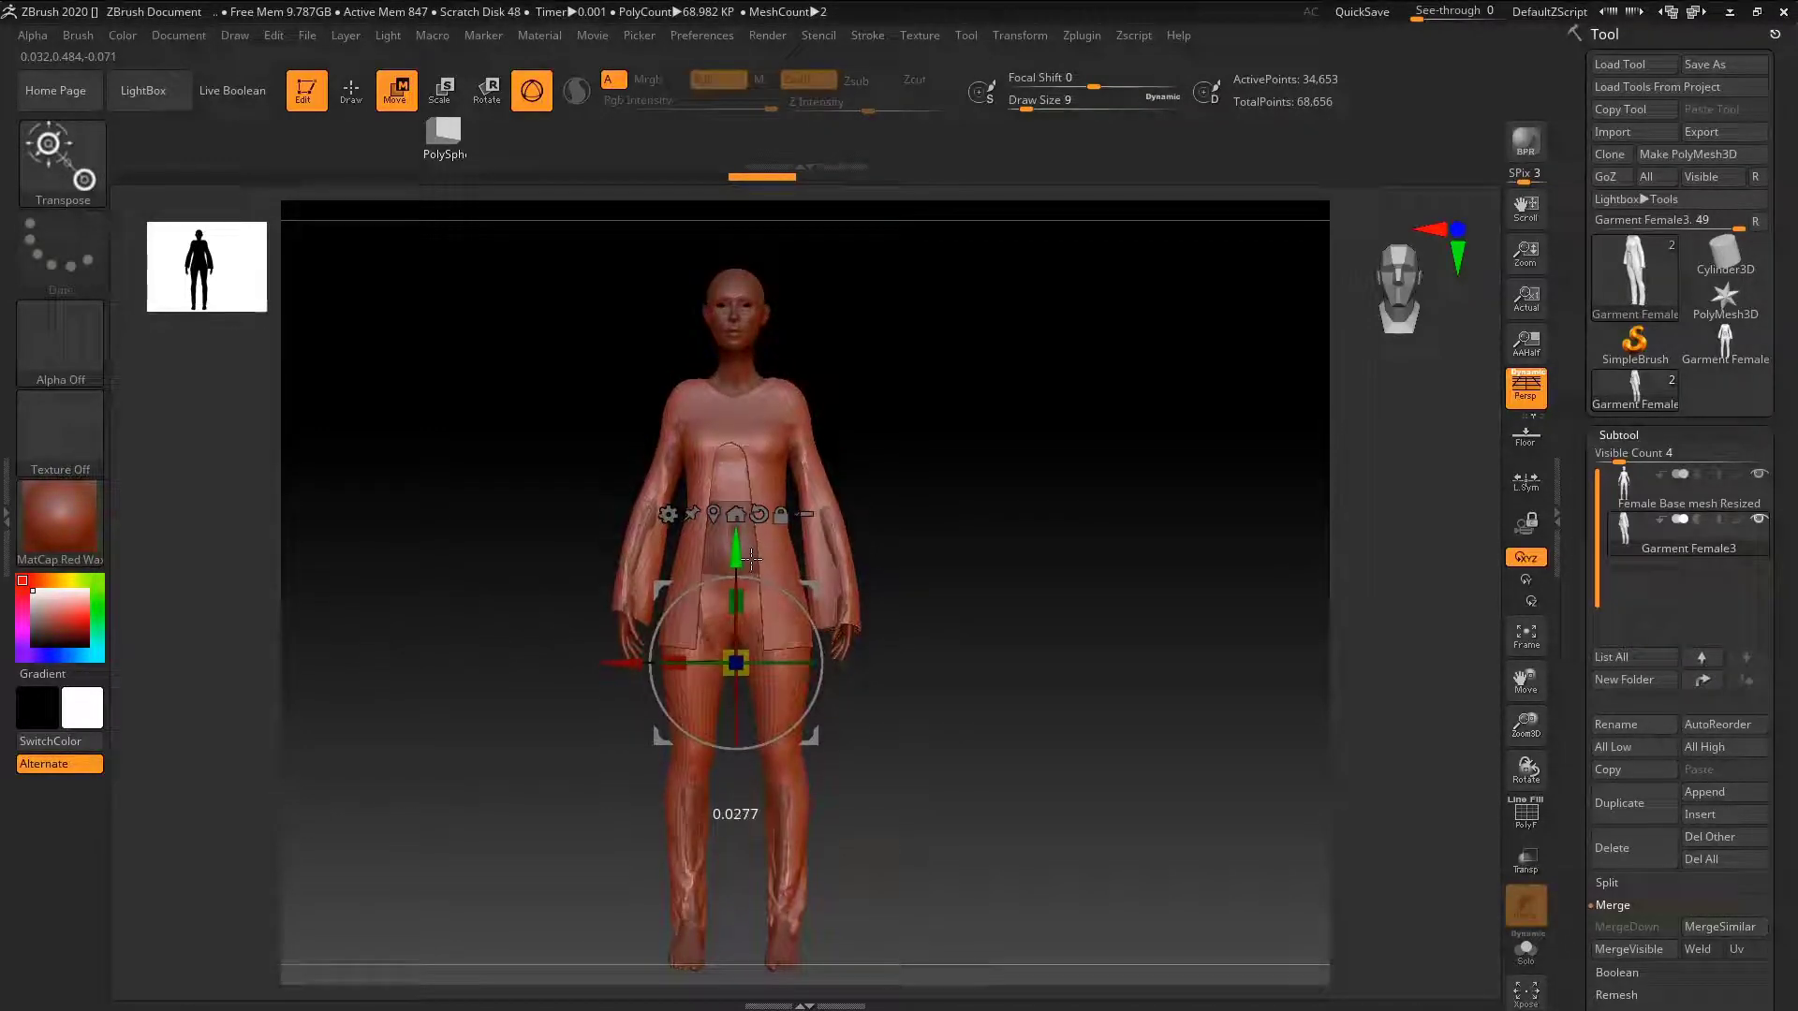
- Adjust the garment's uniform scale and depth position so the trousers enclose both legs
drag(946, 562, 831, 550)
ctrl+right_drag(834, 538, 861, 478)
drag(861, 477, 975, 478)
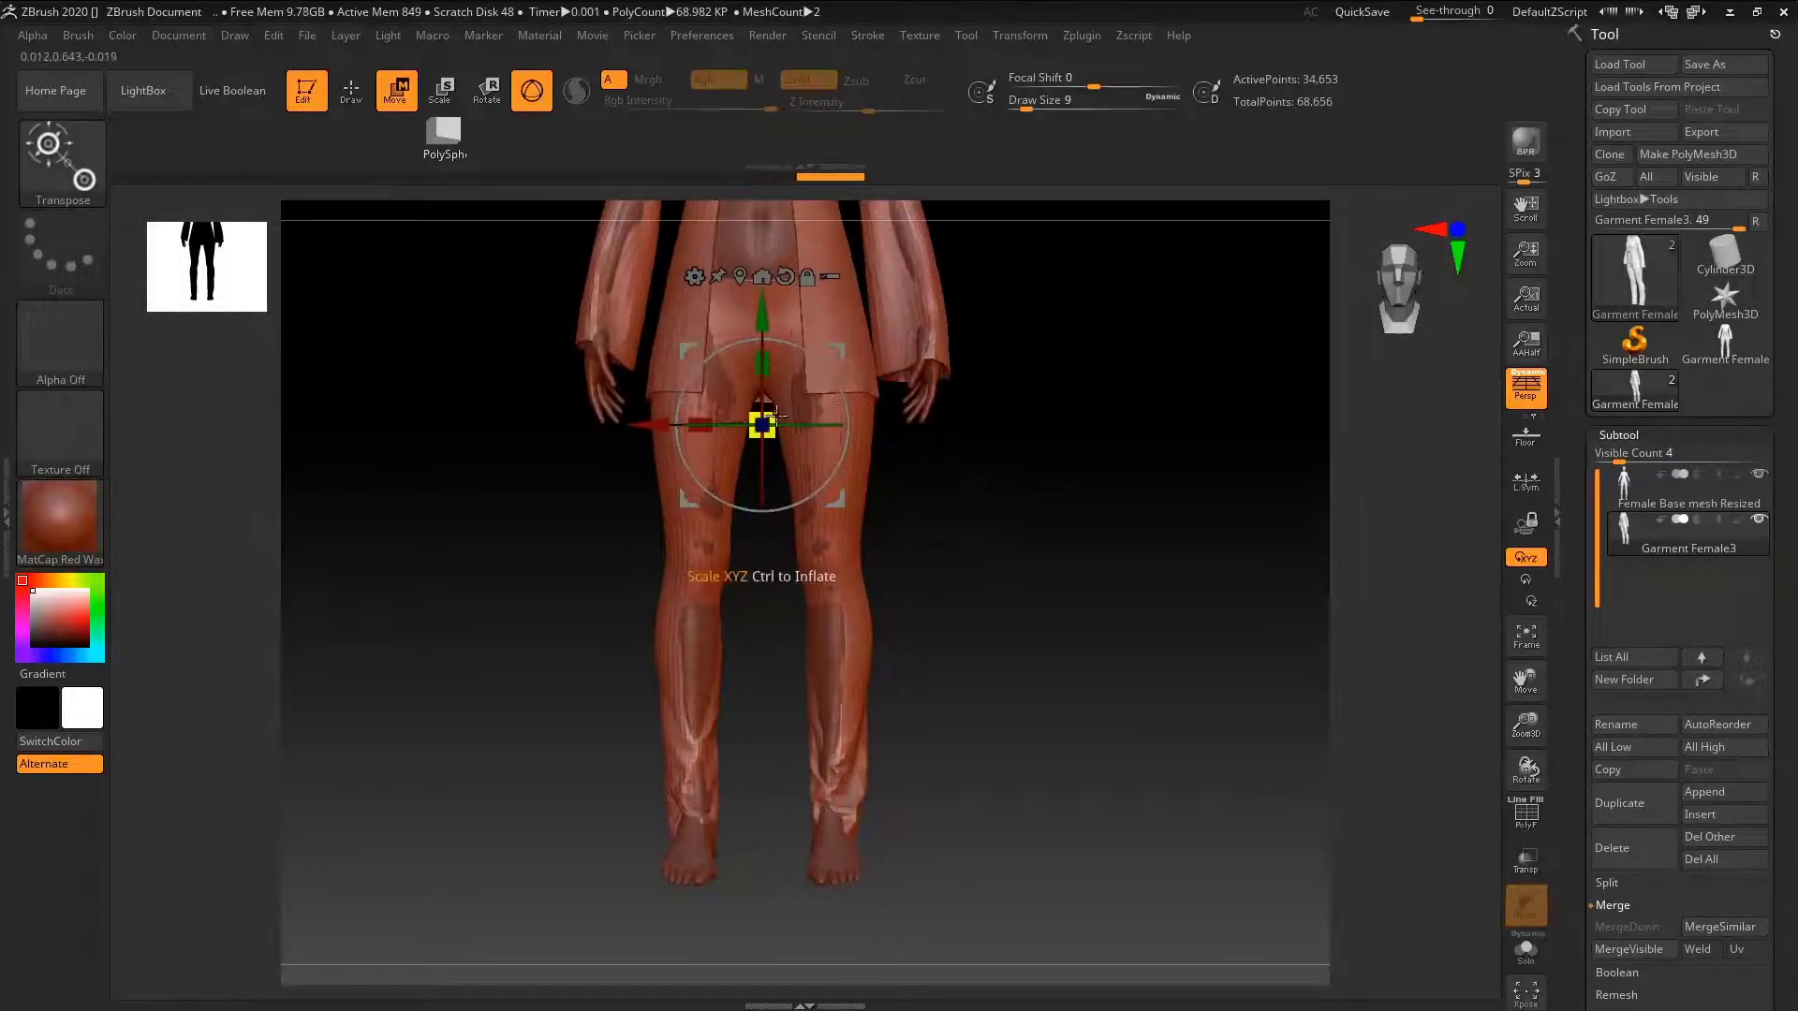
drag(775, 416, 777, 419)
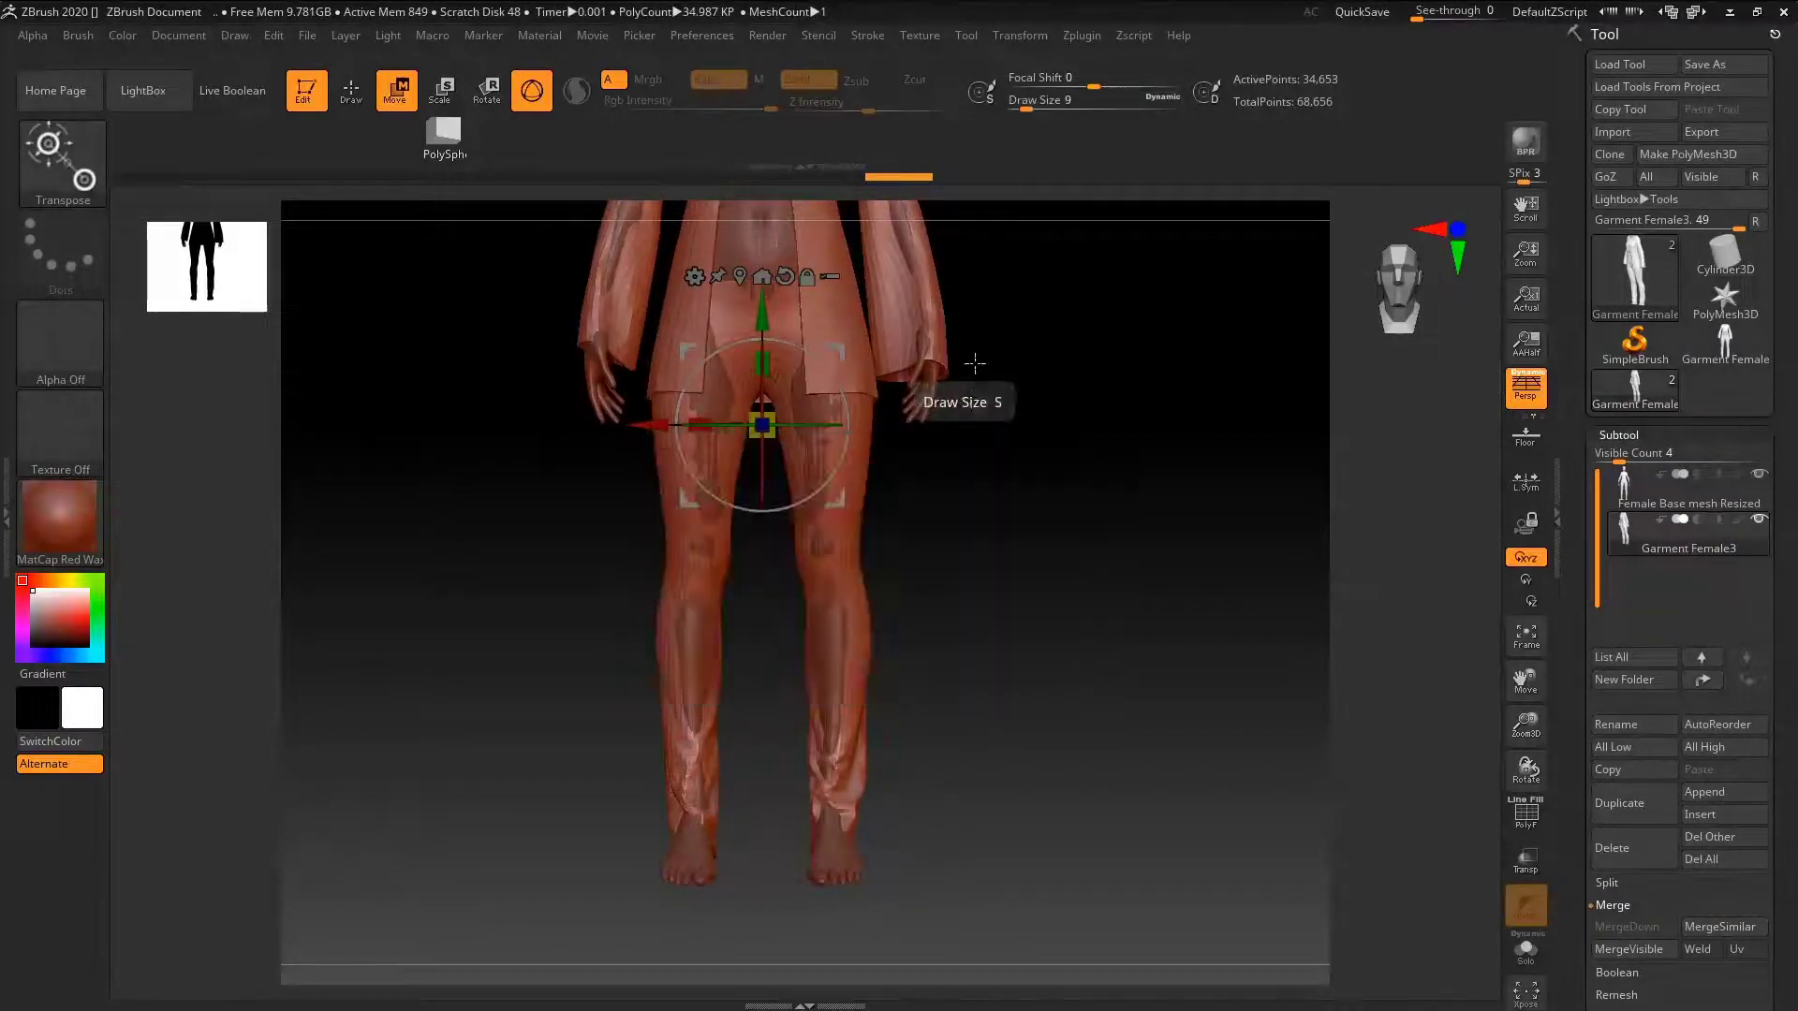
drag(975, 369, 1036, 425)
drag(662, 425, 654, 425)
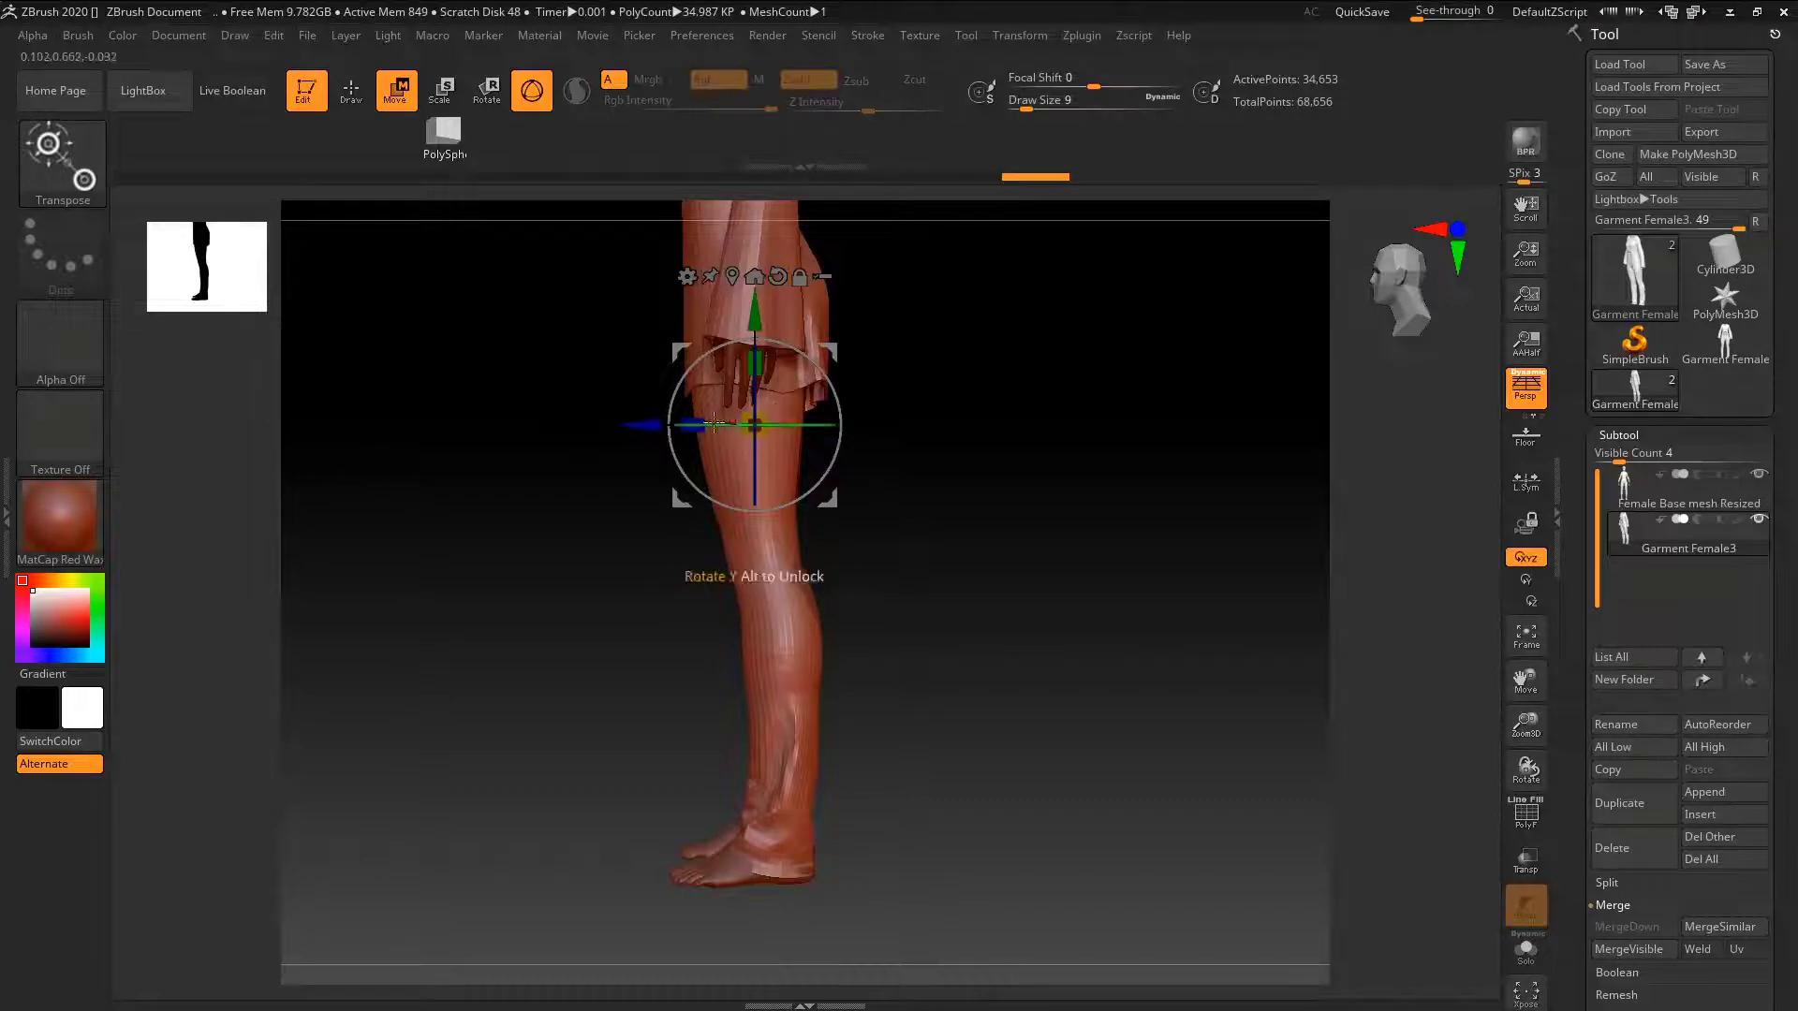
- Nudge the garment vertically and along the depth axis until the top sits evenly around the torso and shoulders
shift+right_drag(714, 422, 758, 578)
alt+right_drag(903, 470, 947, 674)
drag(798, 526, 806, 531)
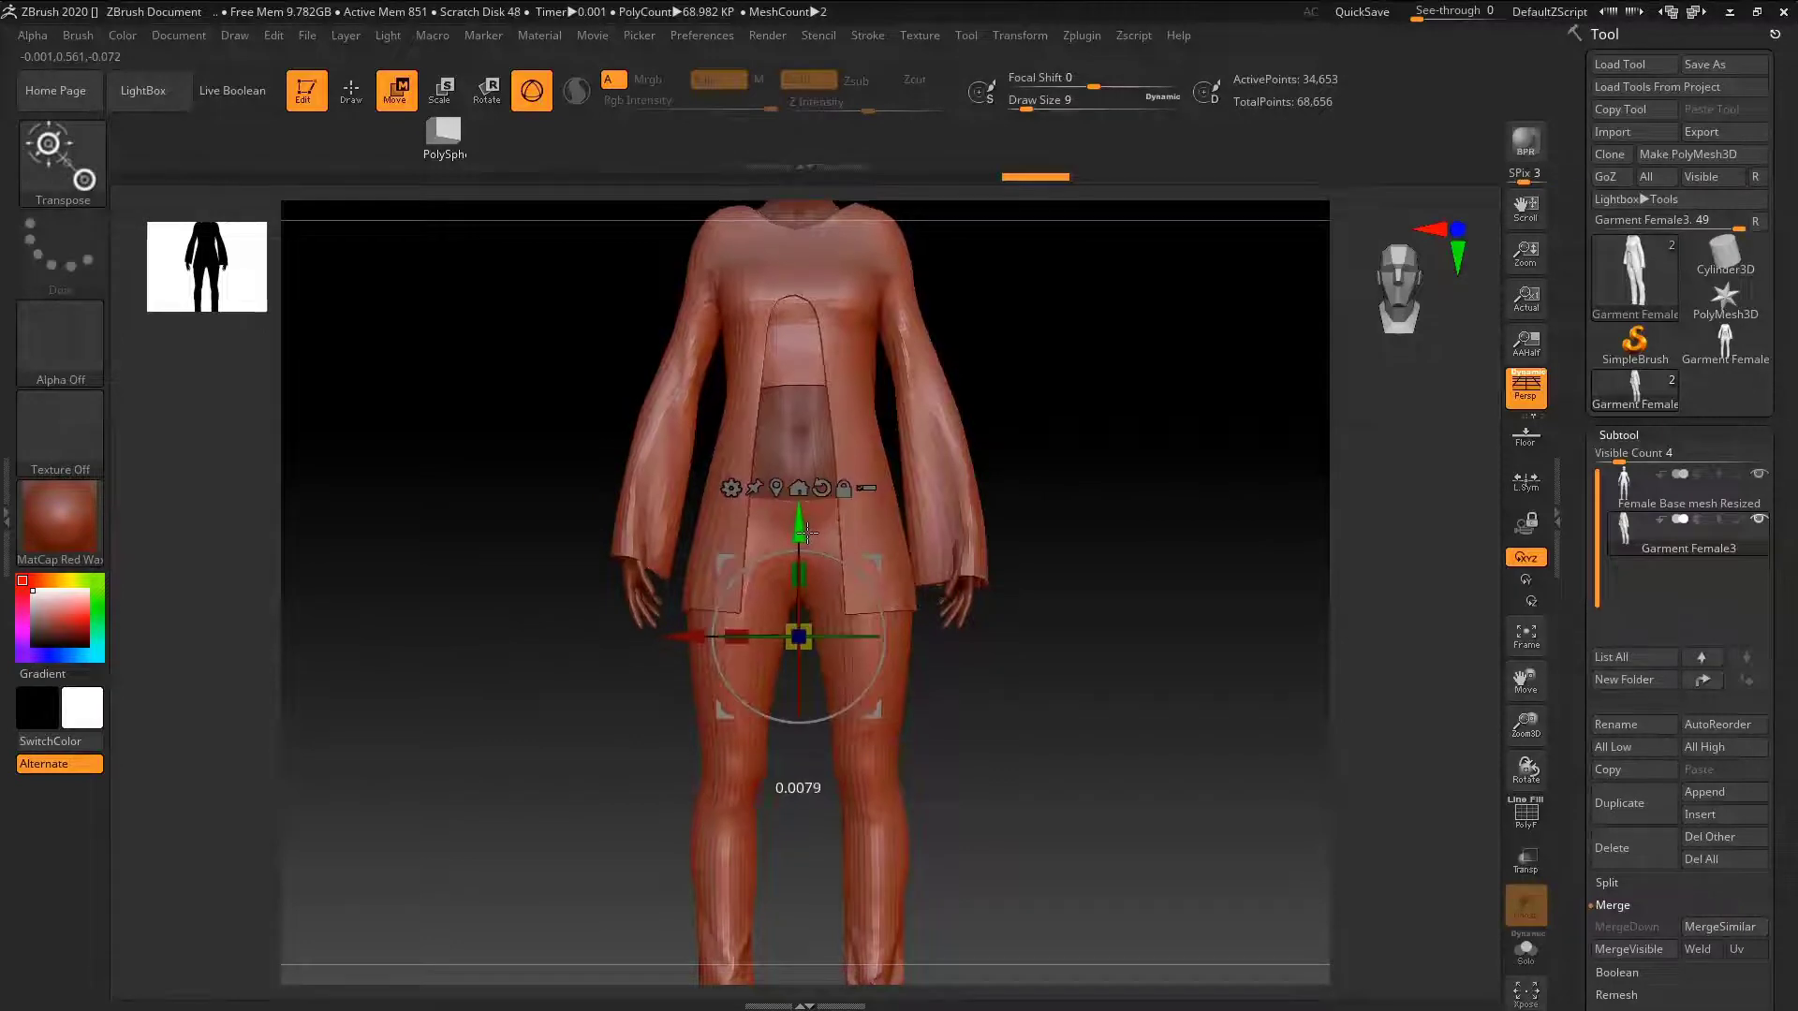
shift+right_drag(1007, 554, 796, 562)
shift+right_drag(949, 562, 1034, 553)
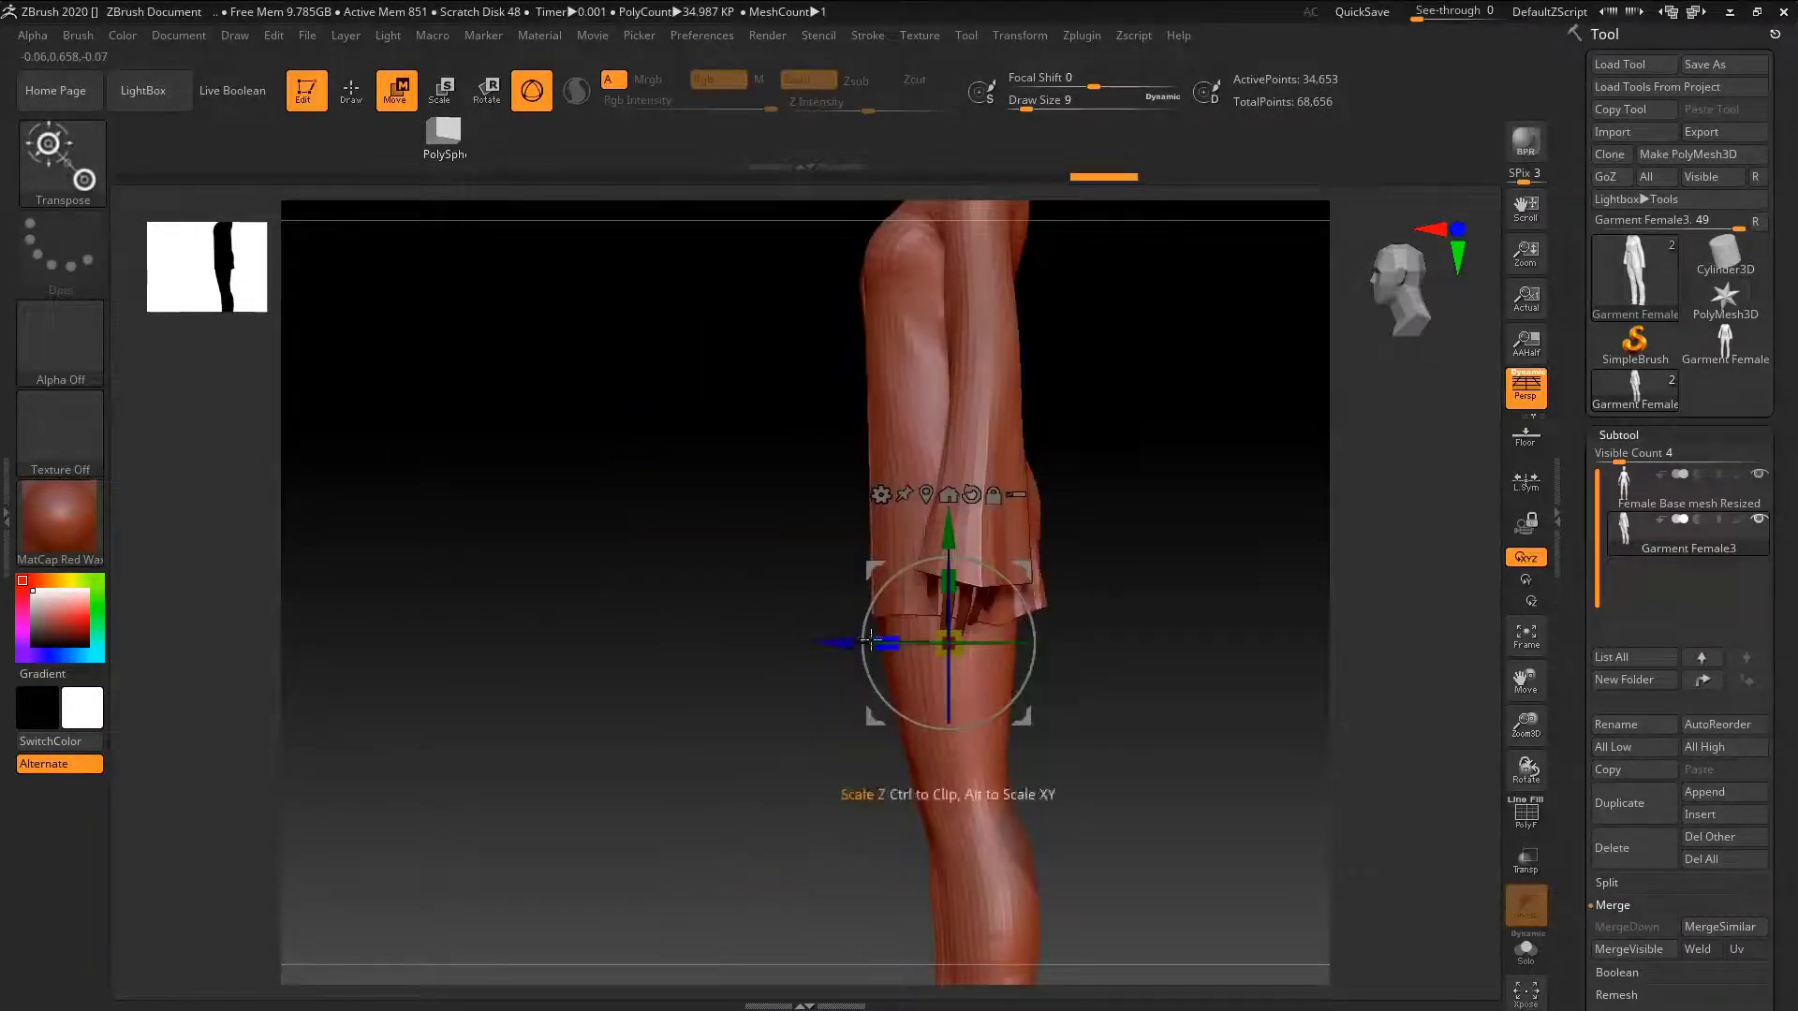
drag(849, 641, 873, 544)
right_drag(873, 545, 720, 274)
mouse_move(720, 274)
mouse_down()
mouse_move(742, 462)
mouse_move(899, 455)
mouse_move(875, 463)
mouse_move(859, 542)
mouse_move(1043, 553)
mouse_move(1028, 558)
mouse_move(1011, 706)
mouse_move(971, 643)
mouse_move(1056, 666)
mouse_up()
- Activate the Move brush at draw size 18 and reshape the garment's sleeve cuff beside the hand
key(q)
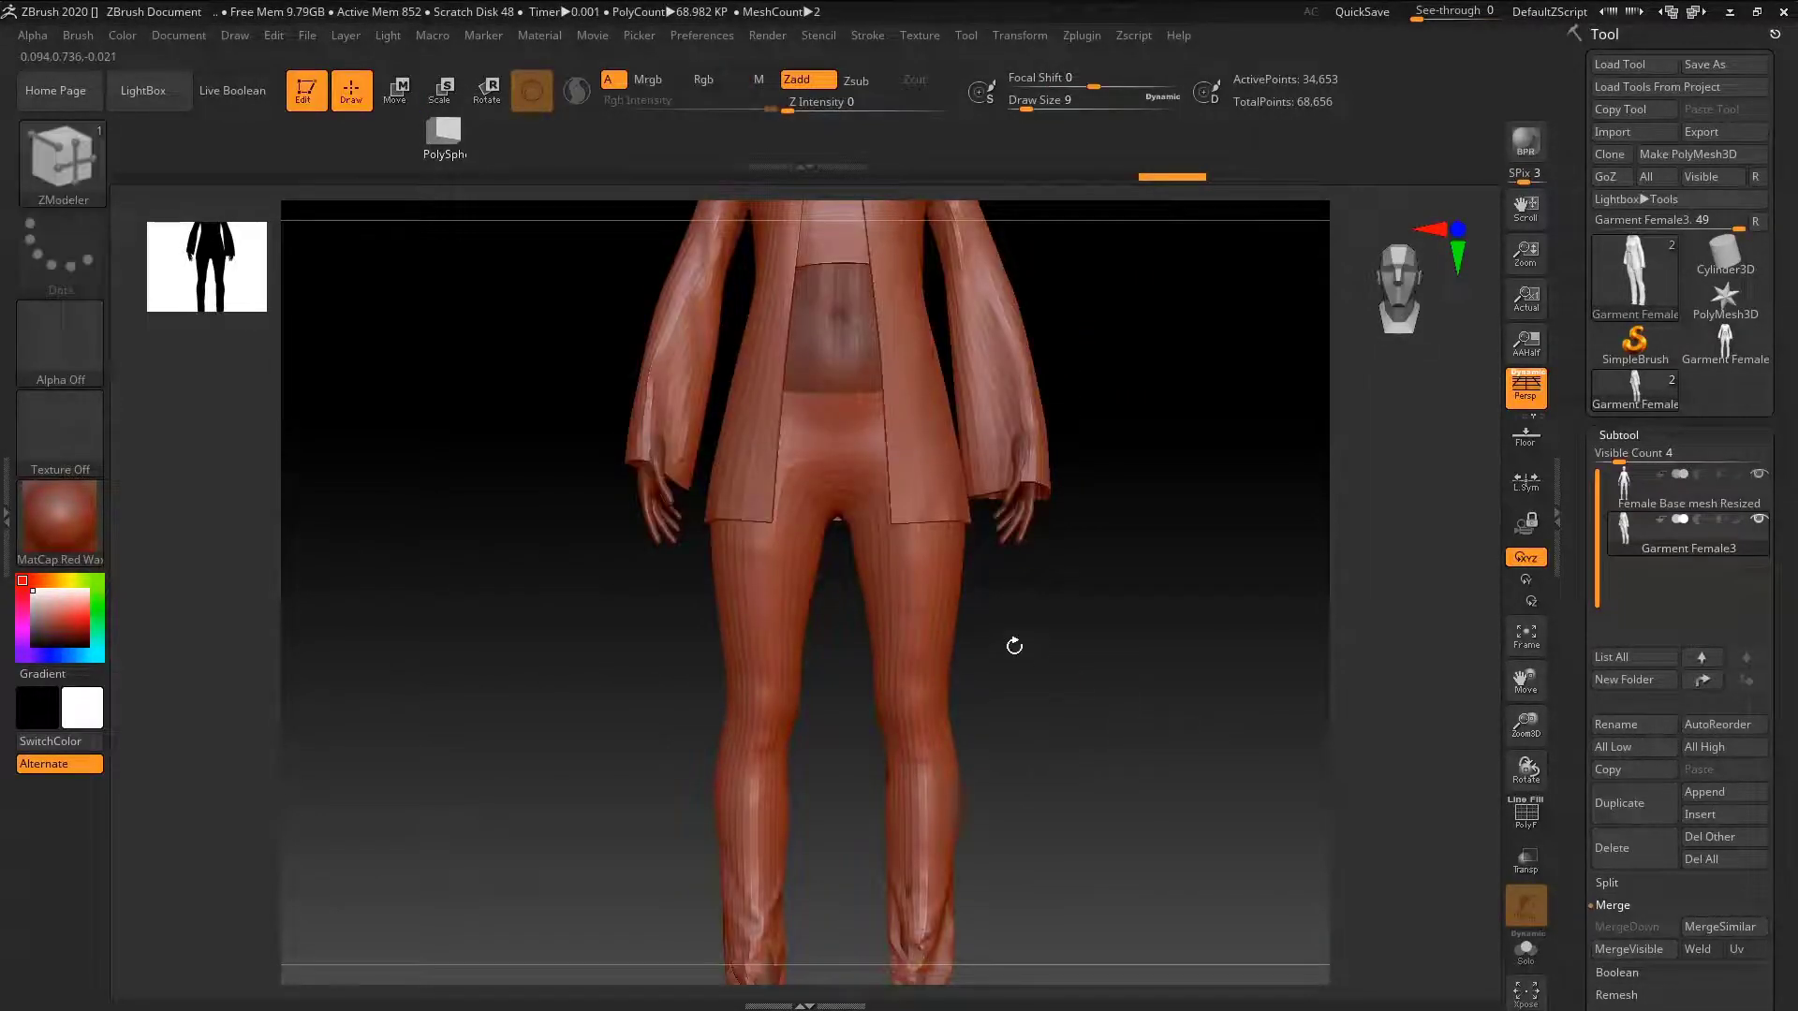
key(b)
key(m)
key(v)
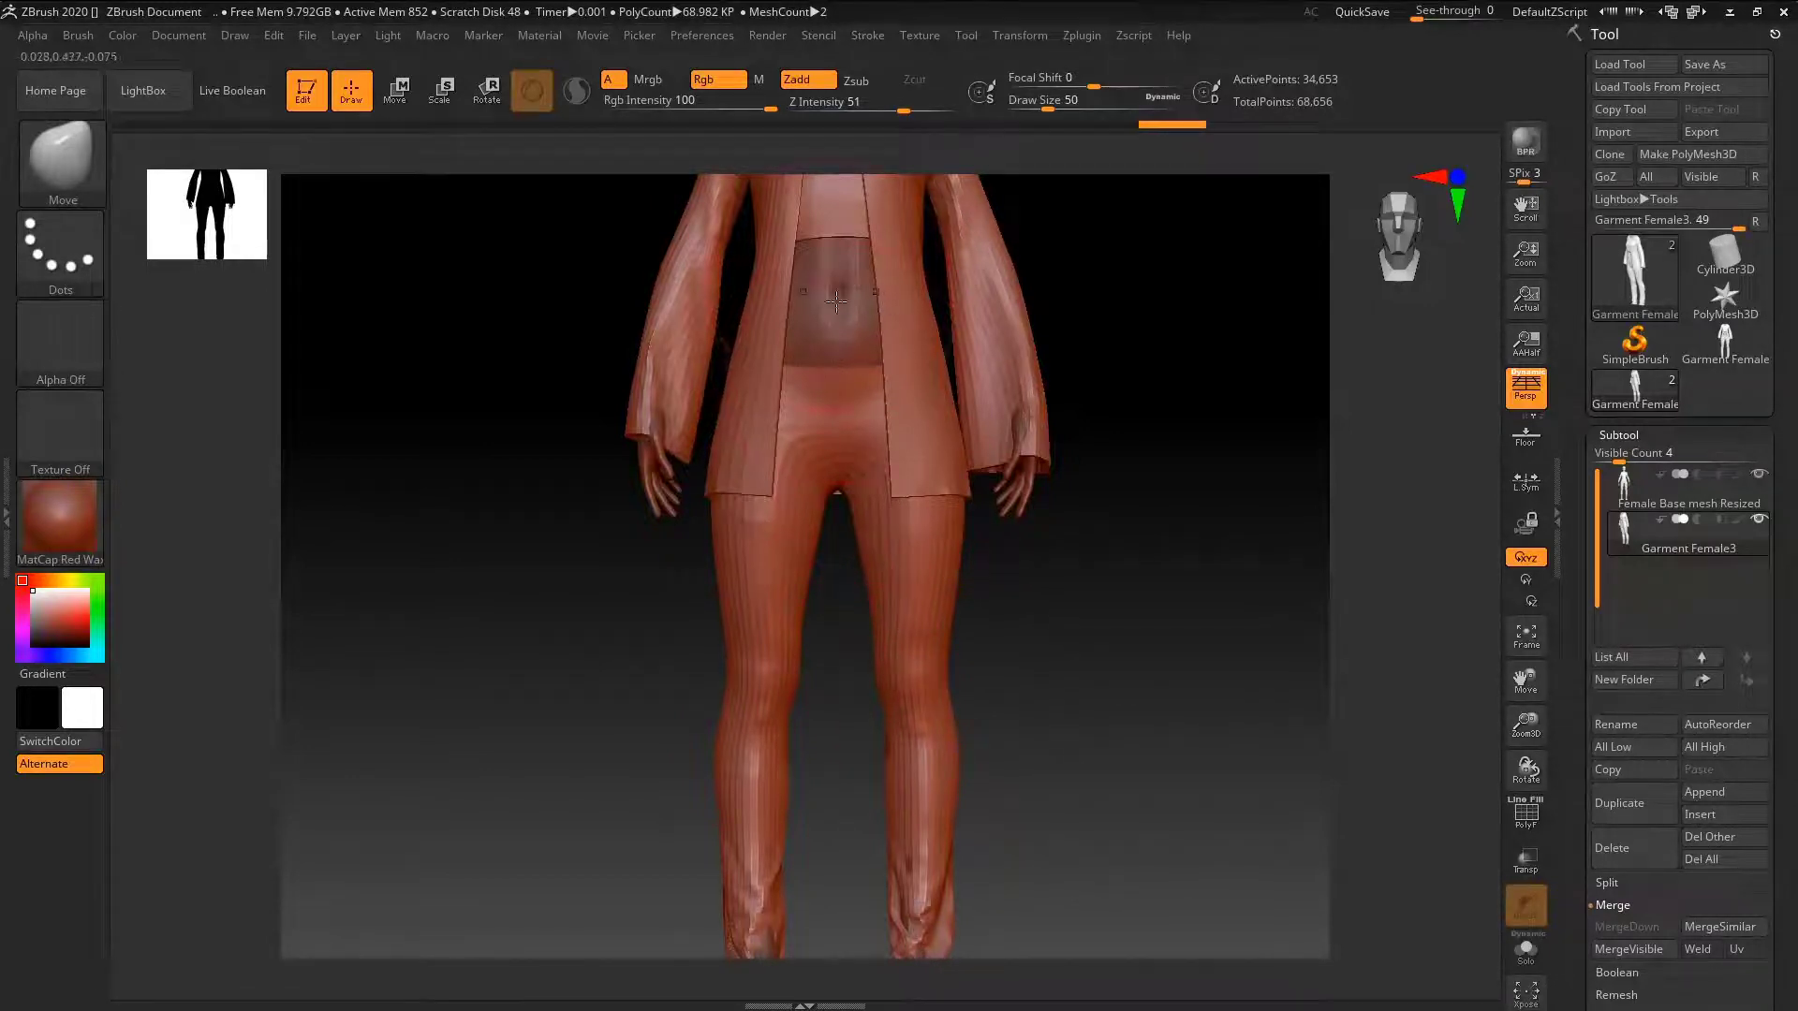
drag(1075, 672, 898, 681)
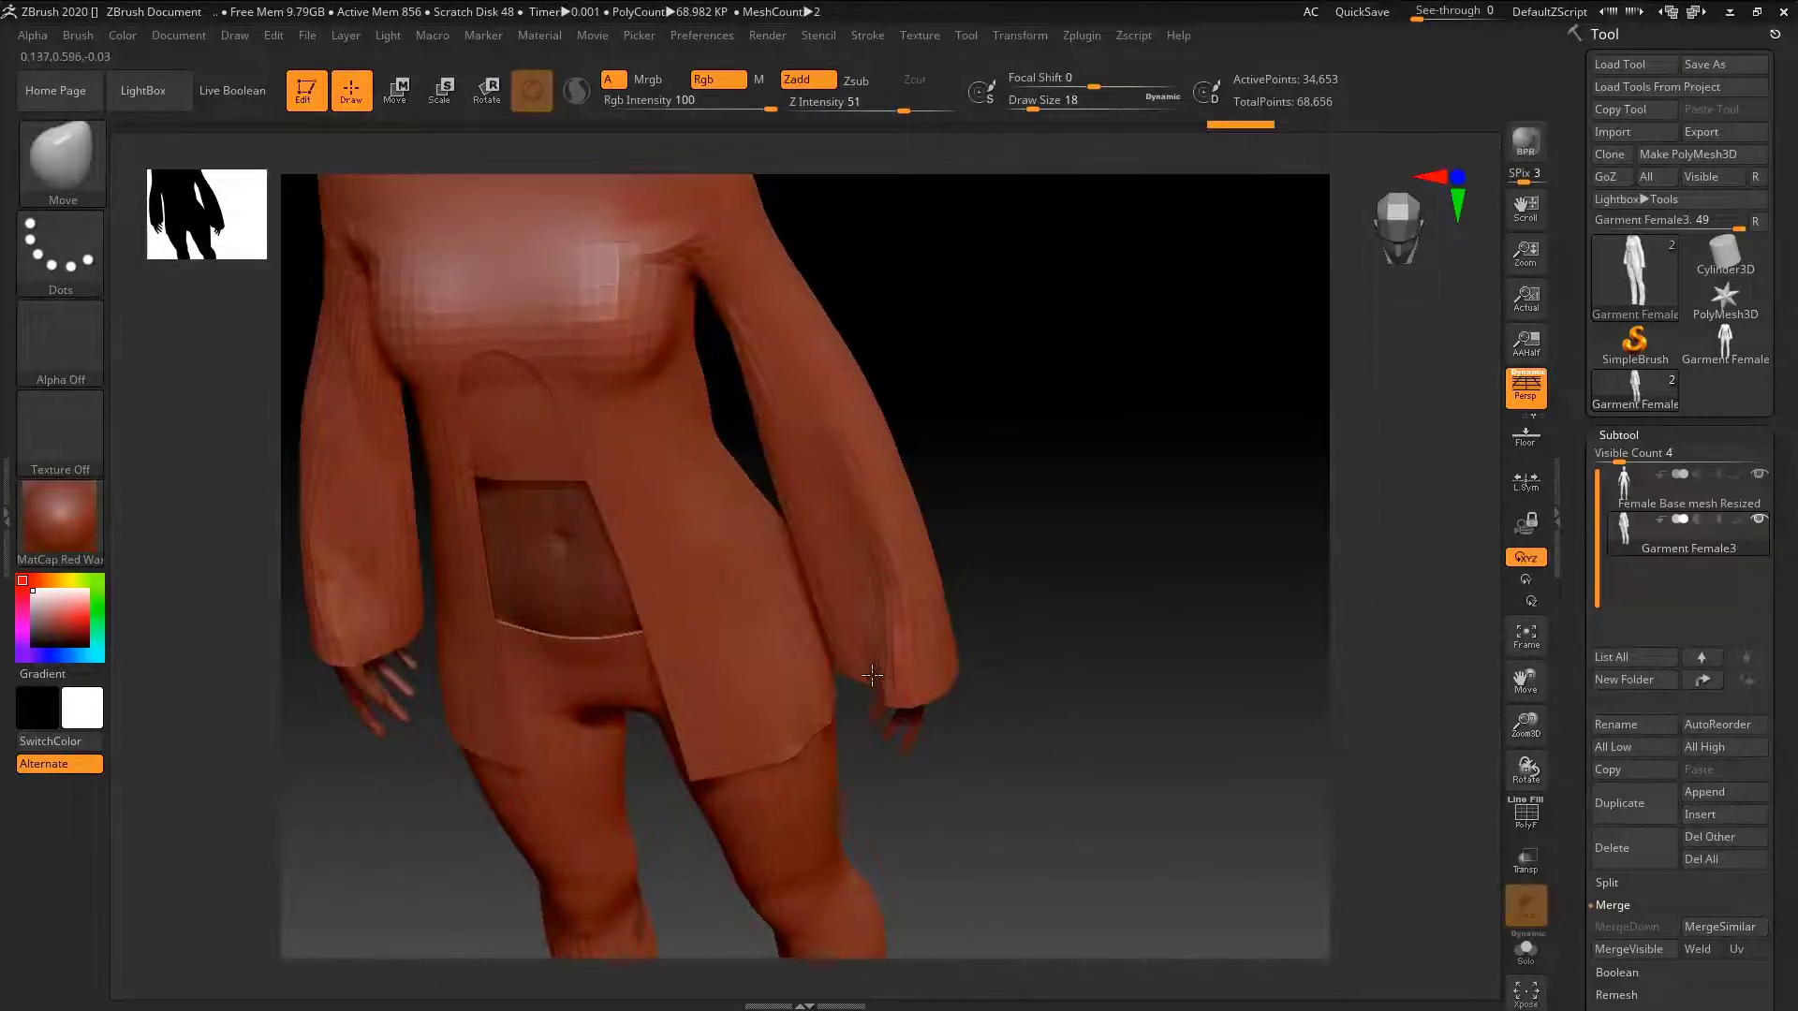
mouse_move(872, 675)
mouse_down()
mouse_move(882, 690)
mouse_move(856, 660)
mouse_up()
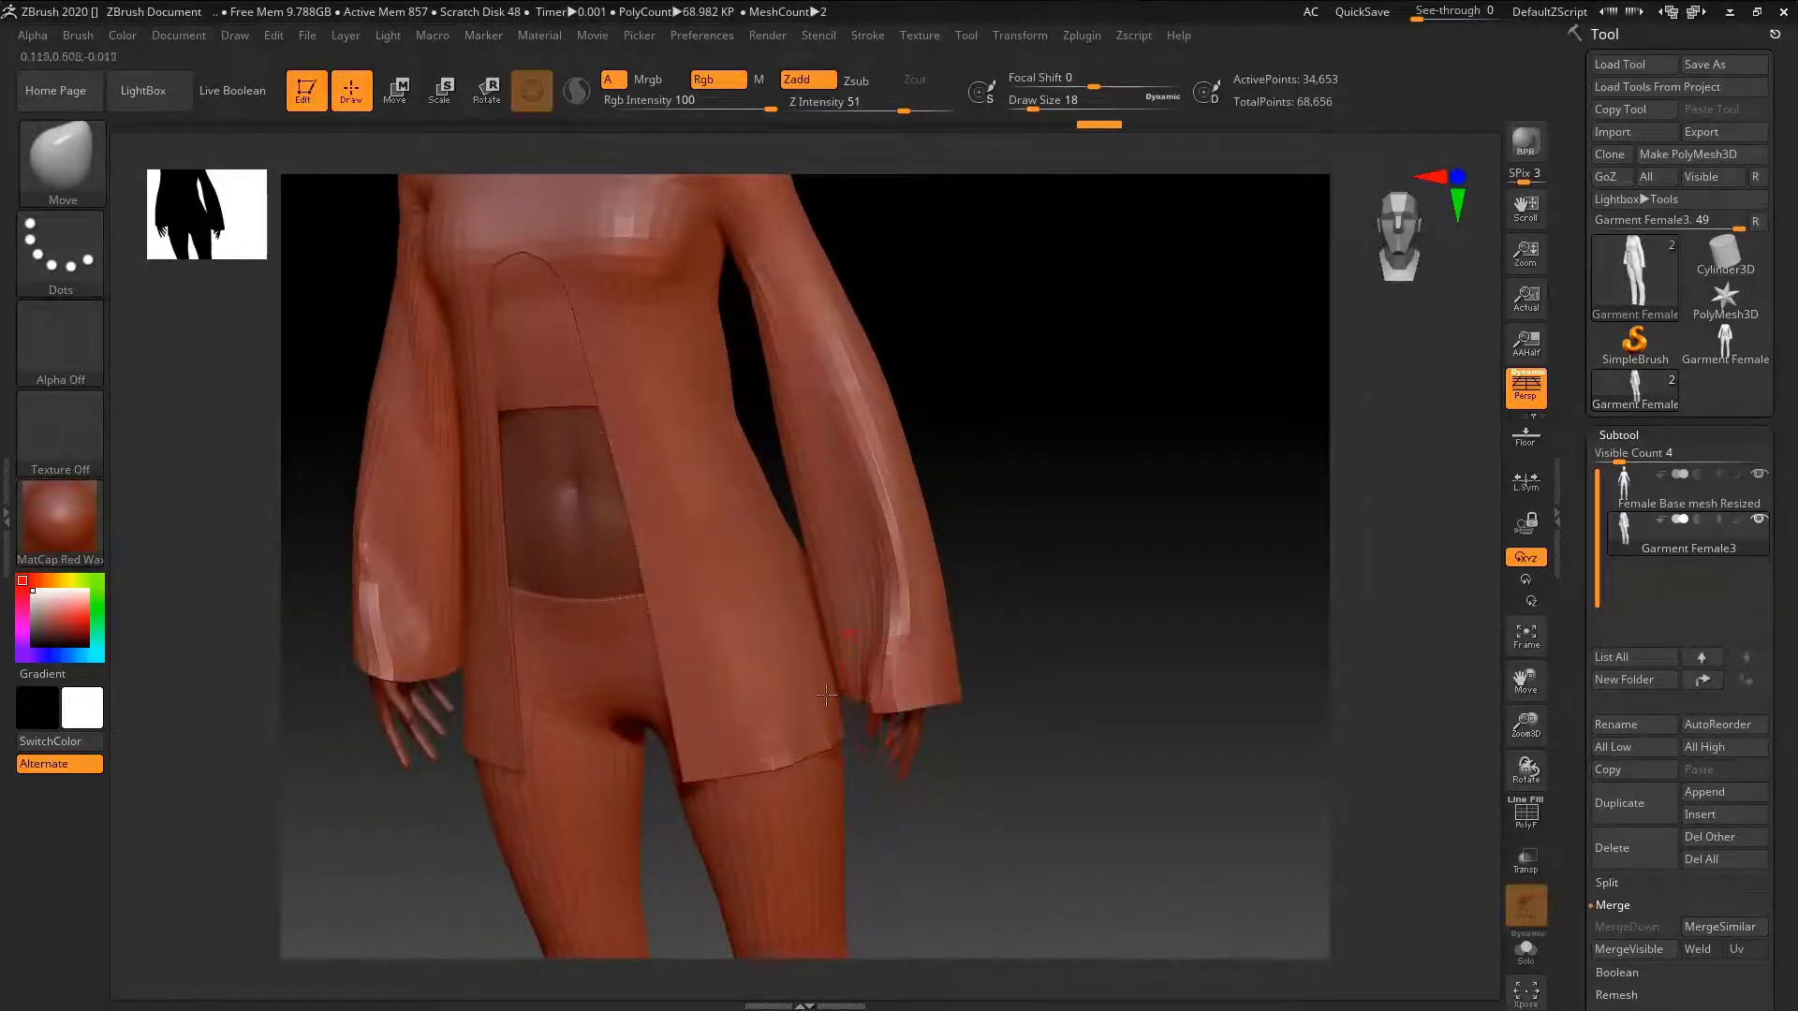
- Reshape the upper sleeve and armpit area of the garment with the Move brush so it covers the arm
right_drag(826, 695, 776, 676)
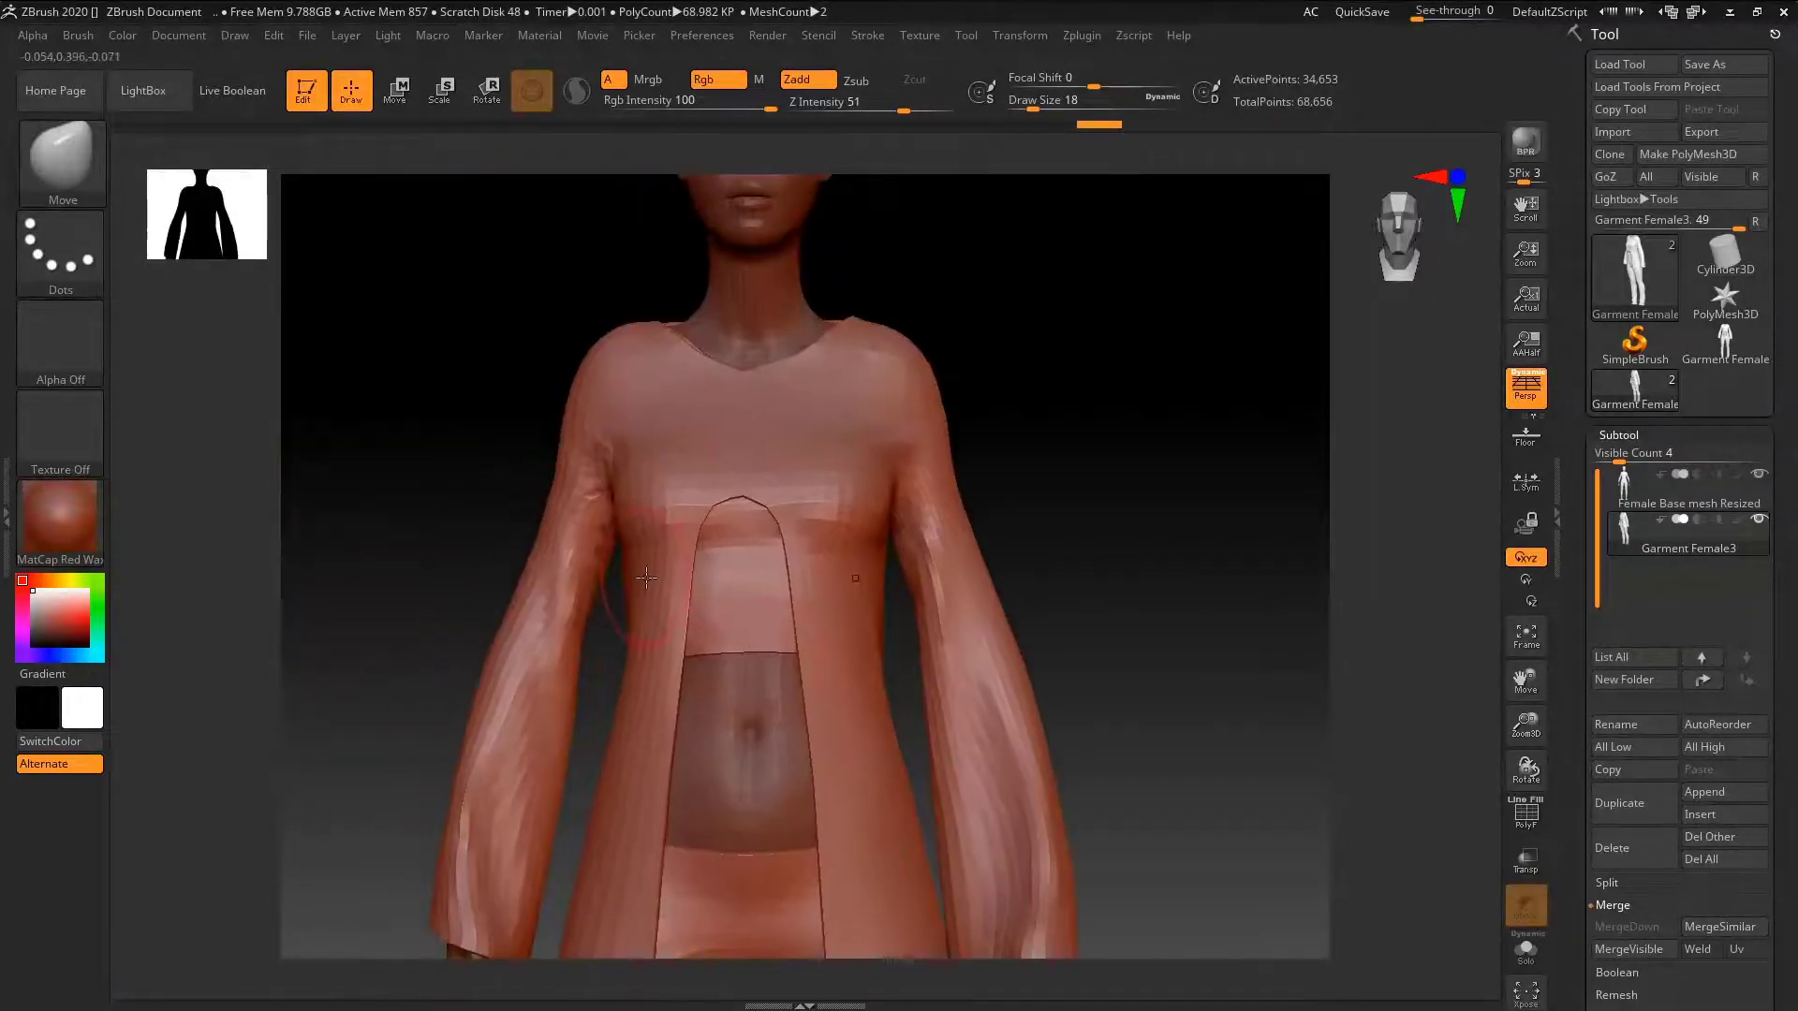
right_drag(646, 578, 629, 540)
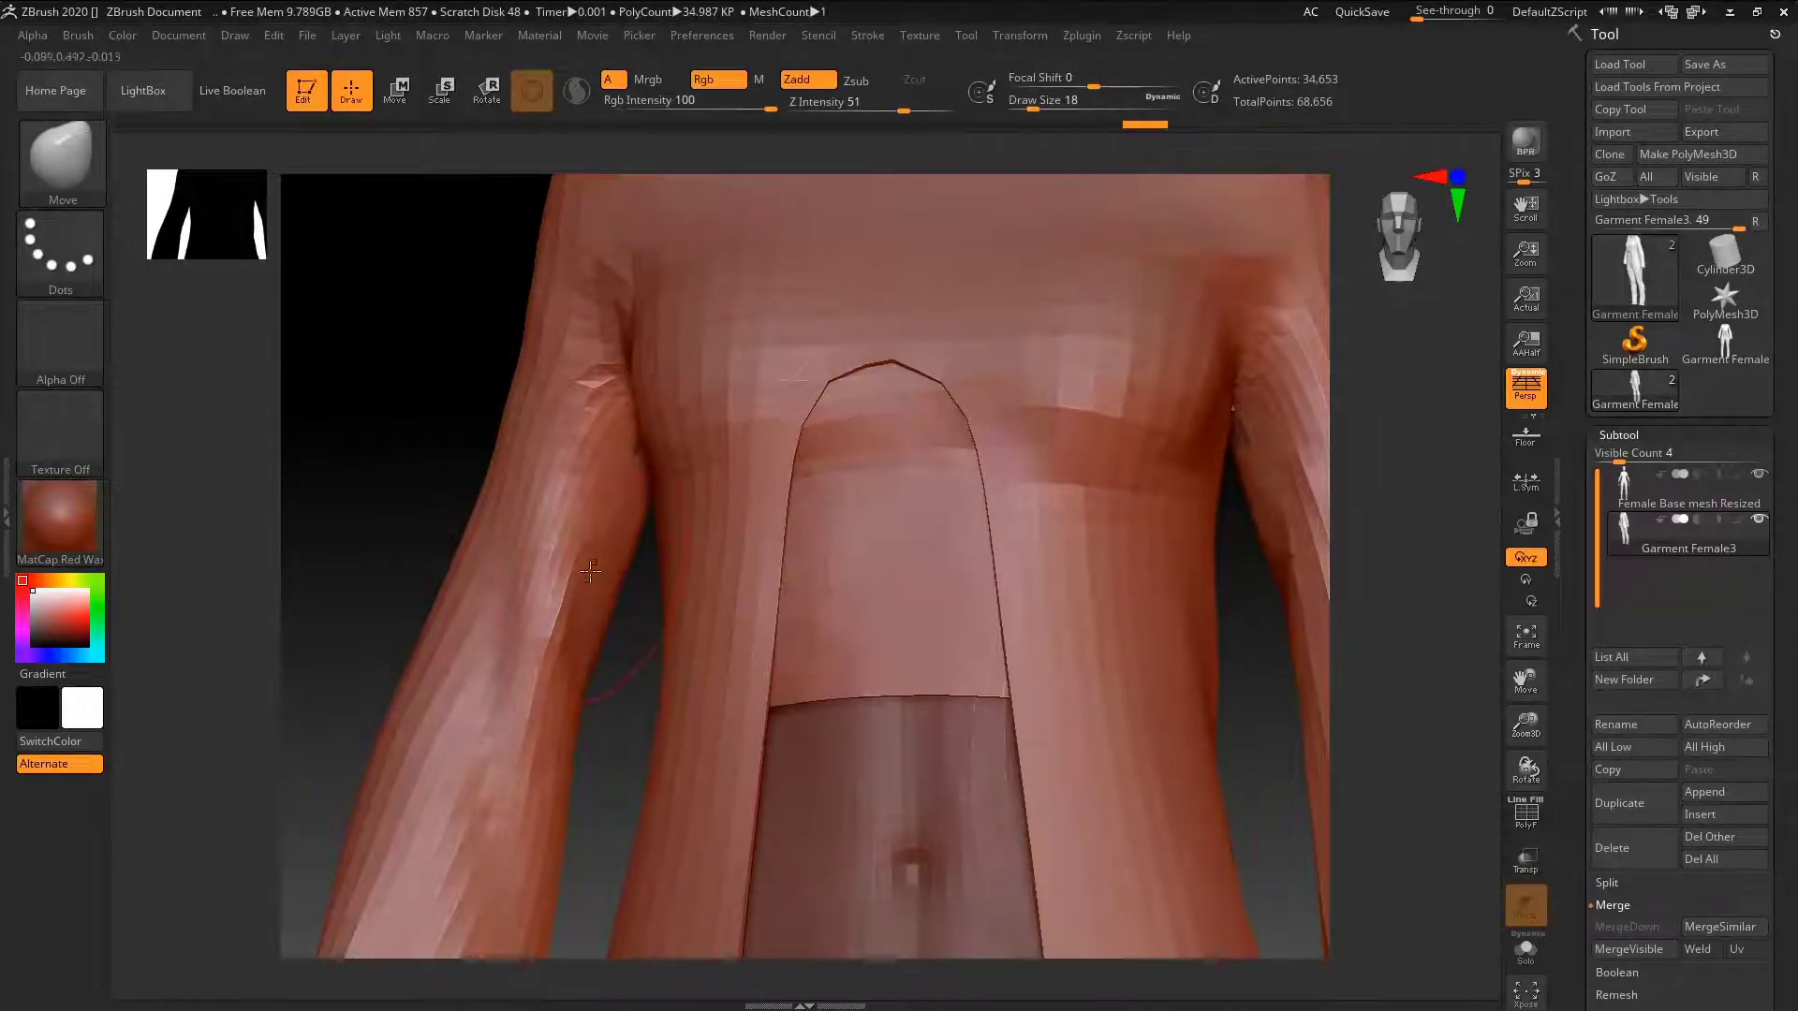
right_drag(628, 554, 635, 490)
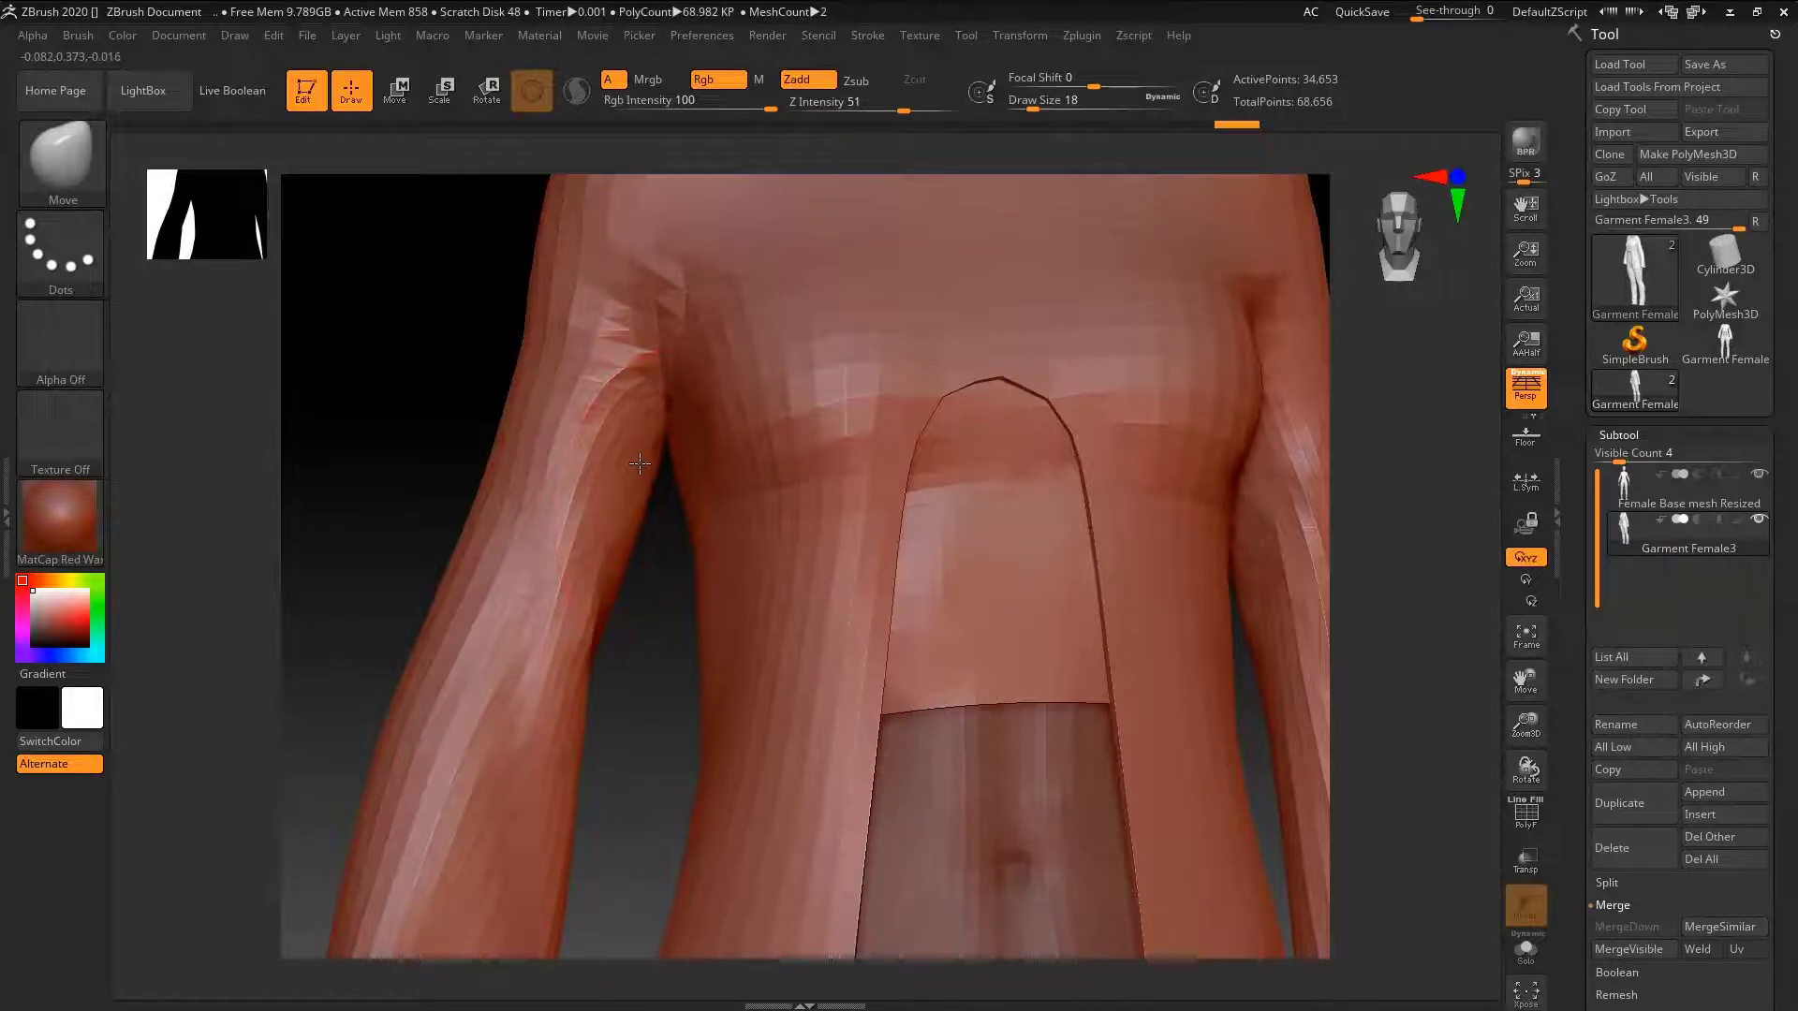
right_drag(667, 428, 726, 614)
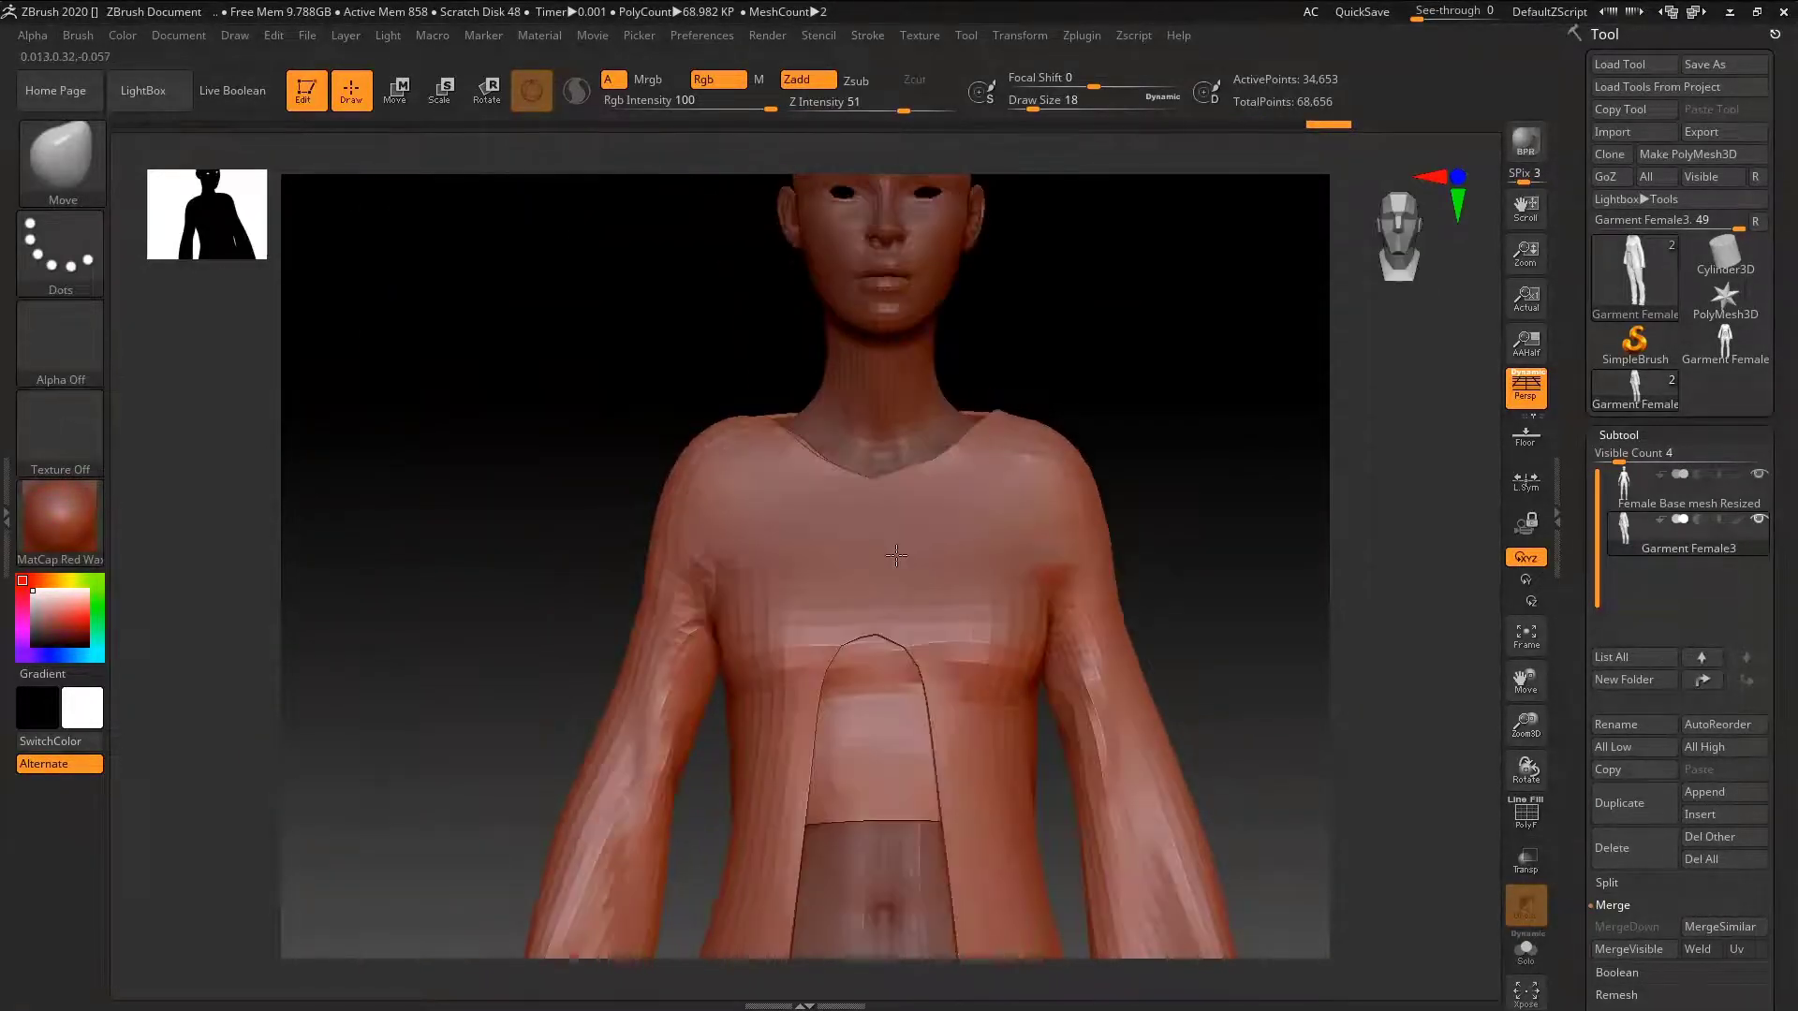
- Pull the trouser hems and lower legs around the ankles and feet with the Move brush
ctrl+right_drag(927, 750, 876, 188)
alt+right_drag(890, 675, 974, 487)
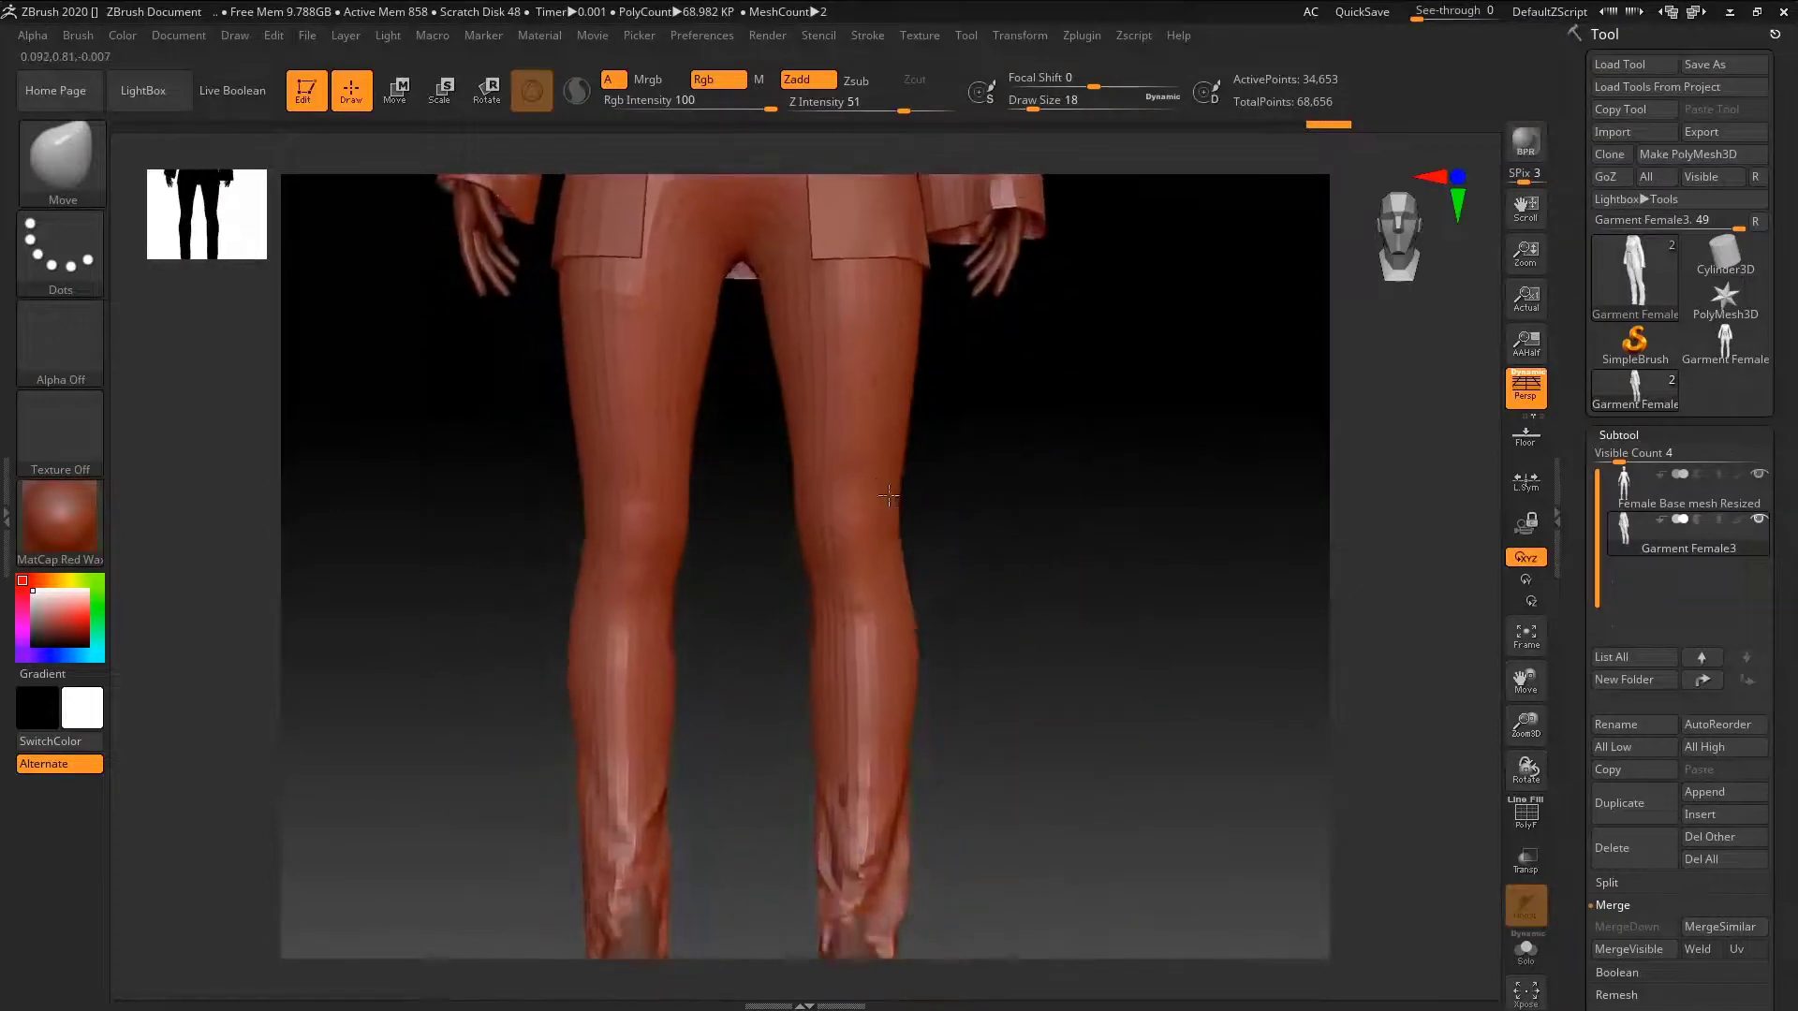
alt+right_drag(974, 768, 923, 534)
mouse_move(923, 533)
mouse_down()
mouse_move(1036, 542)
mouse_move(951, 506)
mouse_move(928, 447)
mouse_move(931, 609)
mouse_move(852, 651)
mouse_move(883, 683)
mouse_up()
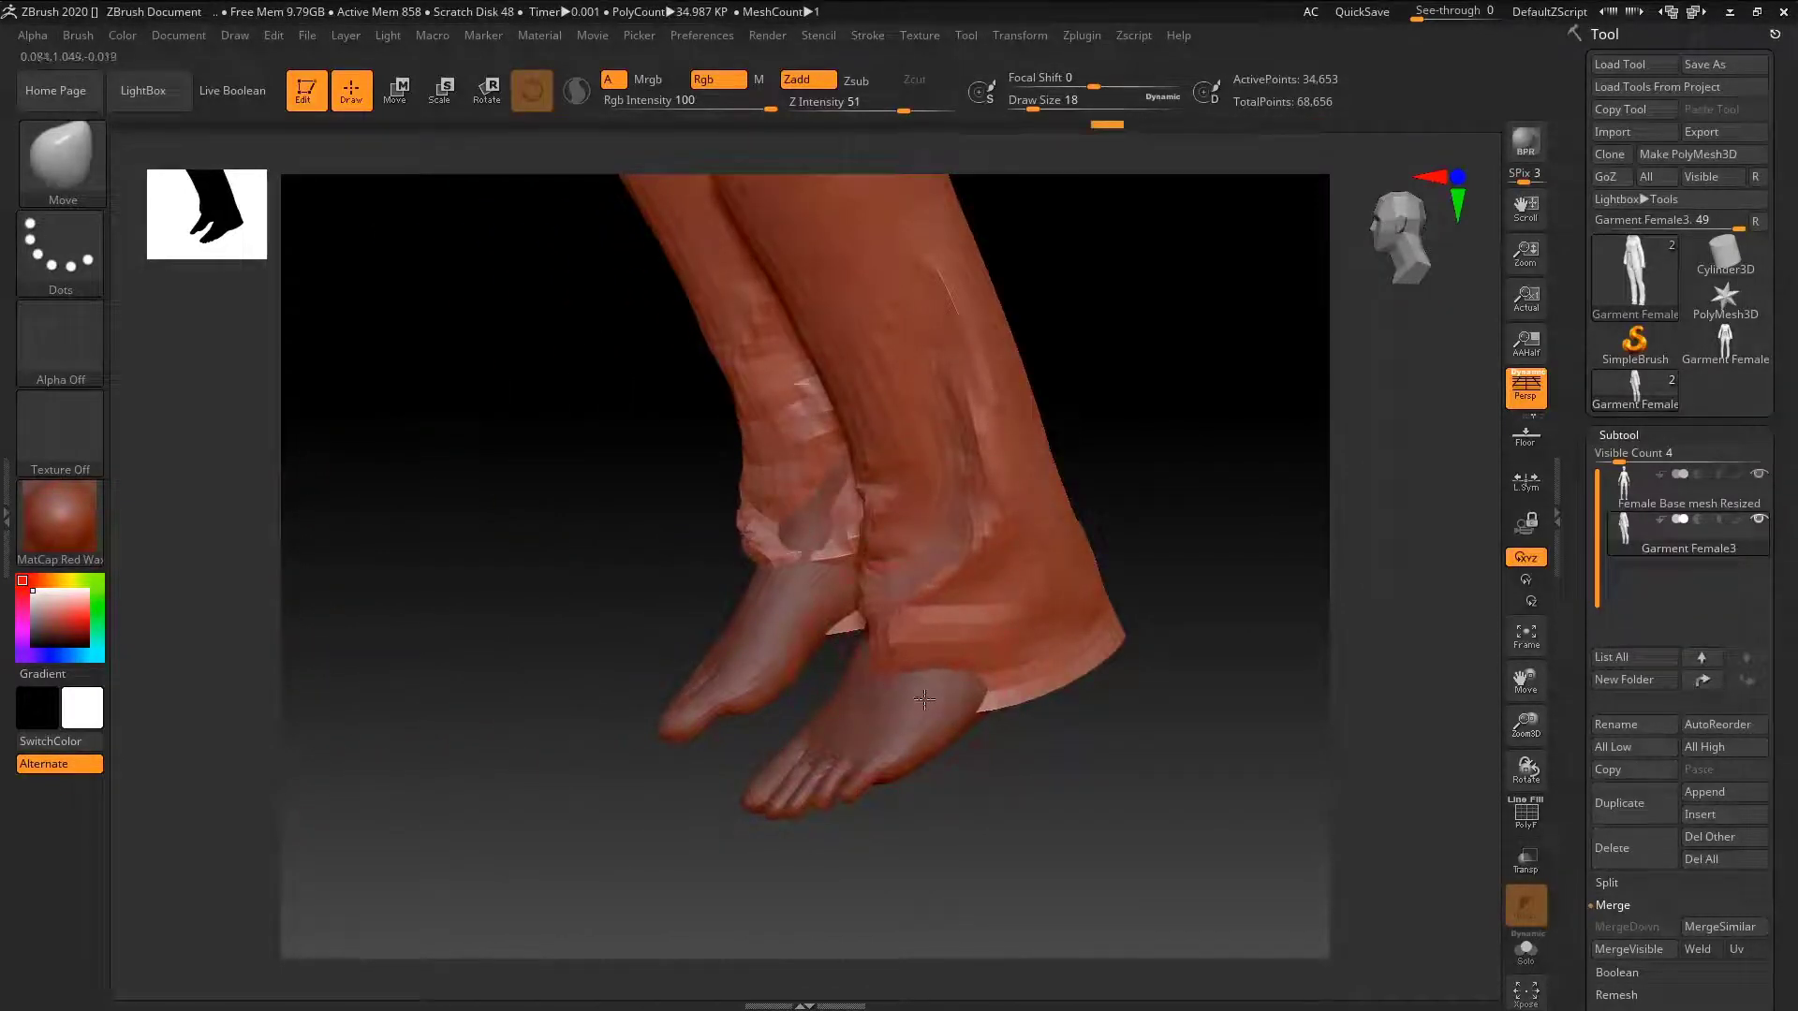
right_drag(925, 700, 932, 712)
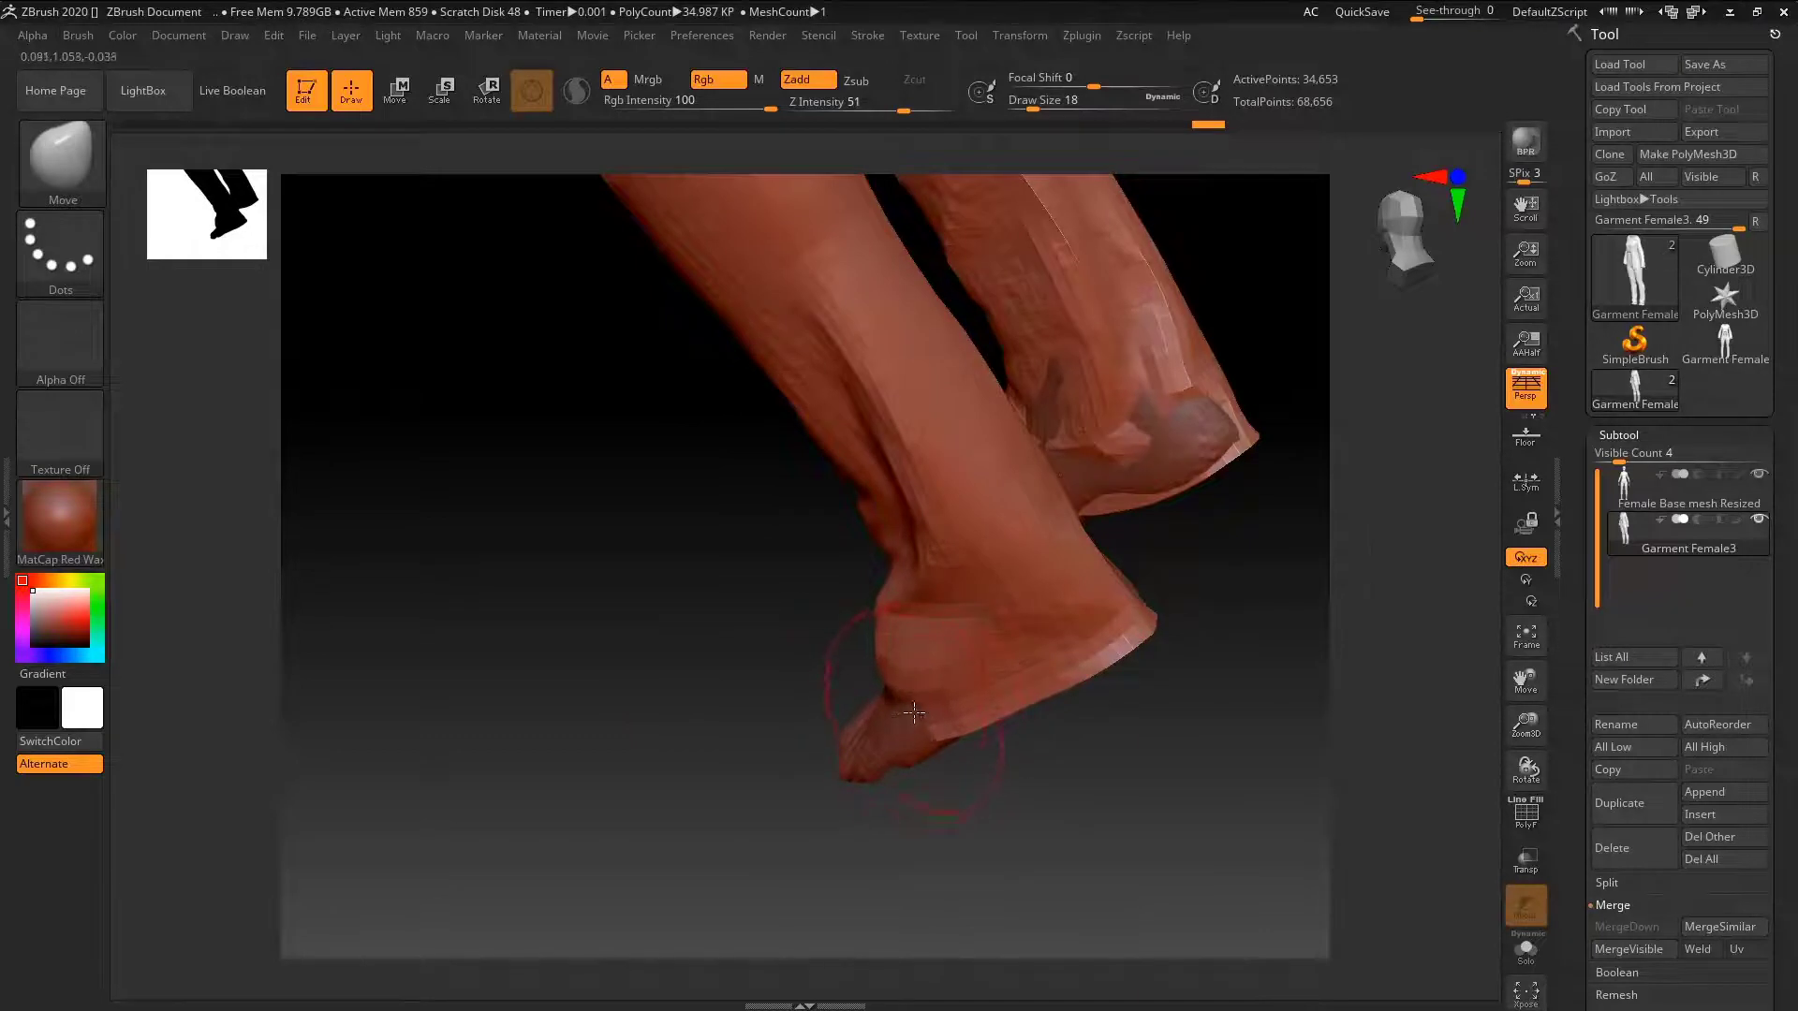
right_drag(914, 713, 1054, 691)
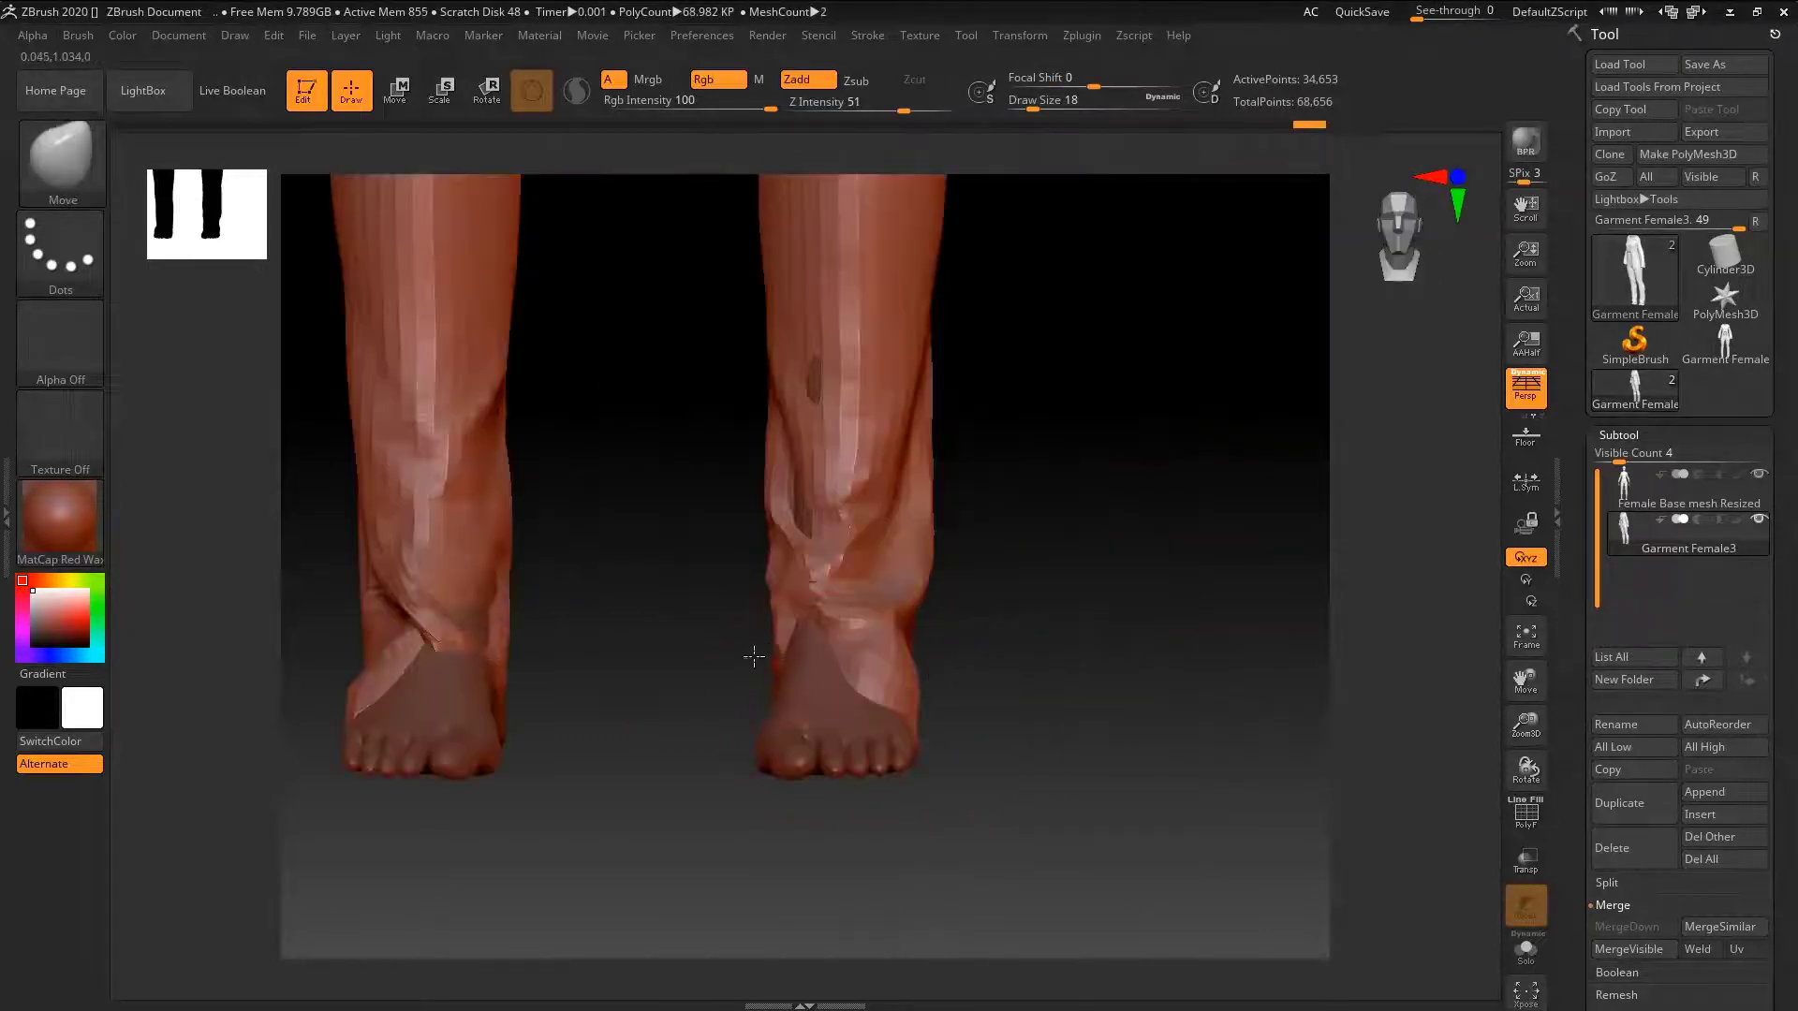
right_drag(754, 657, 582, 646)
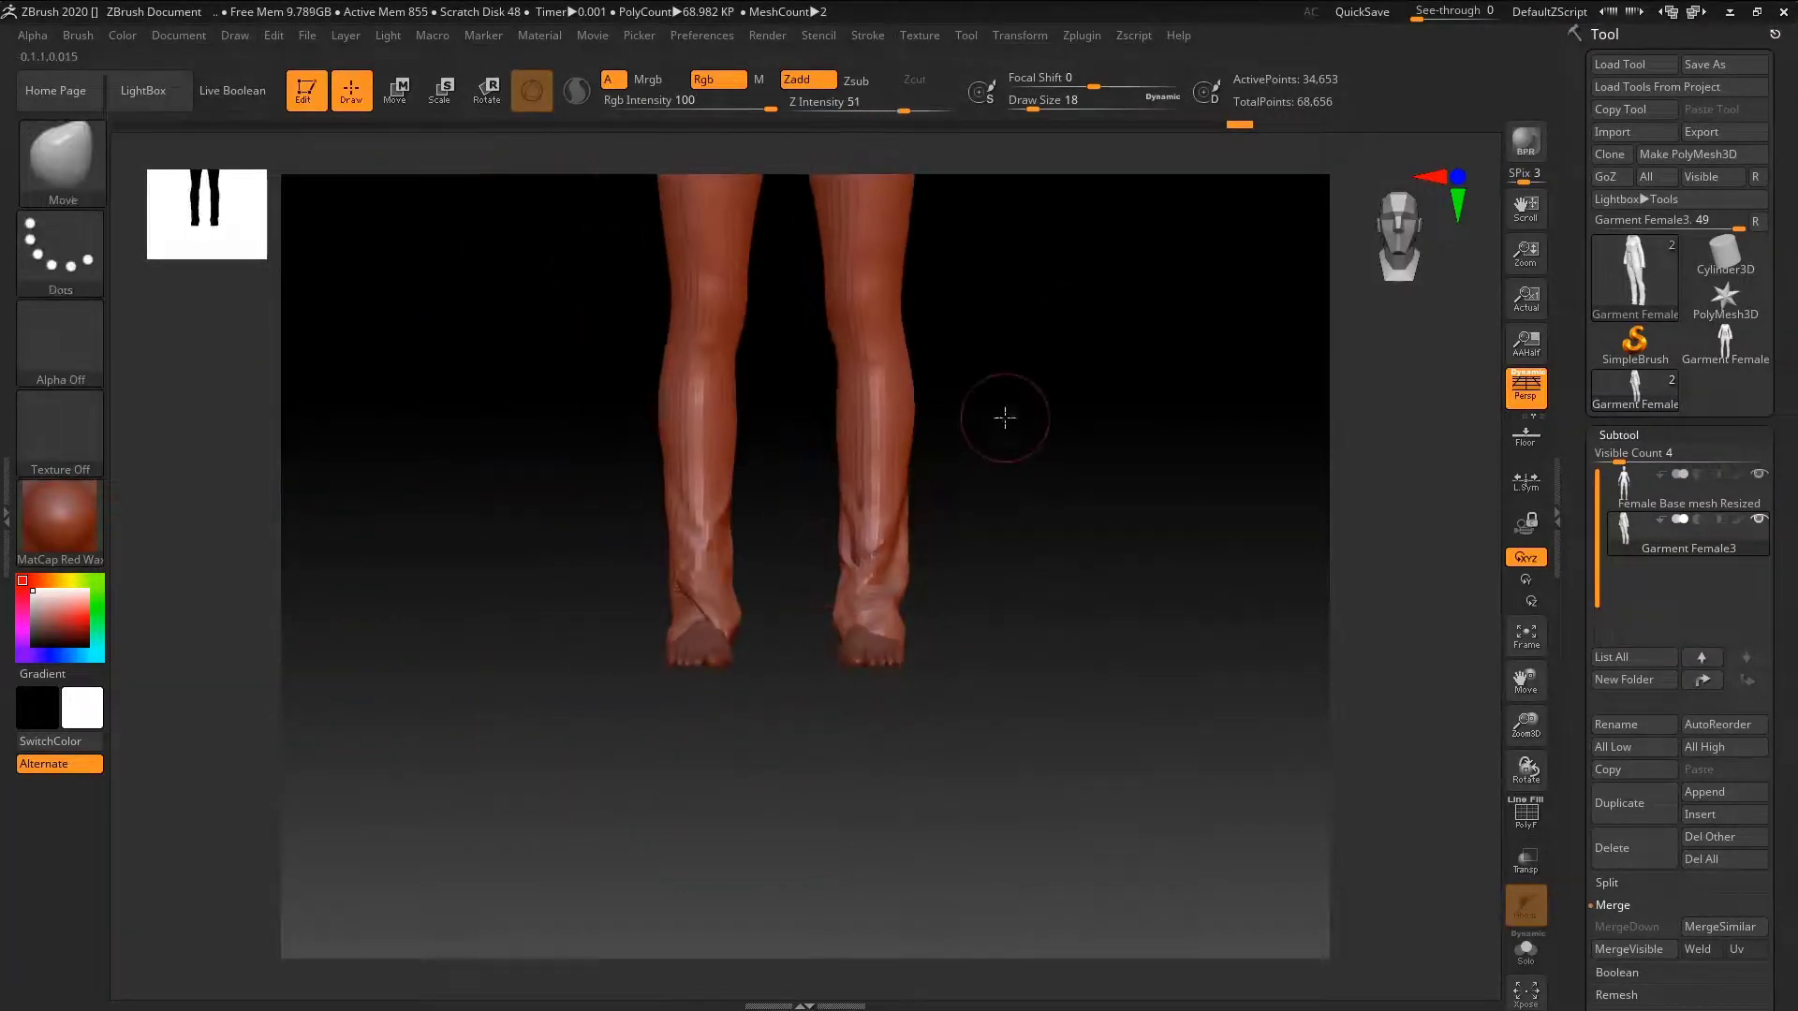
- Compress the garment vertically to about 0.96 scale and shift it along the vertical axis to realign it with the body
alt+right_drag(1005, 418, 940, 631)
key(r)
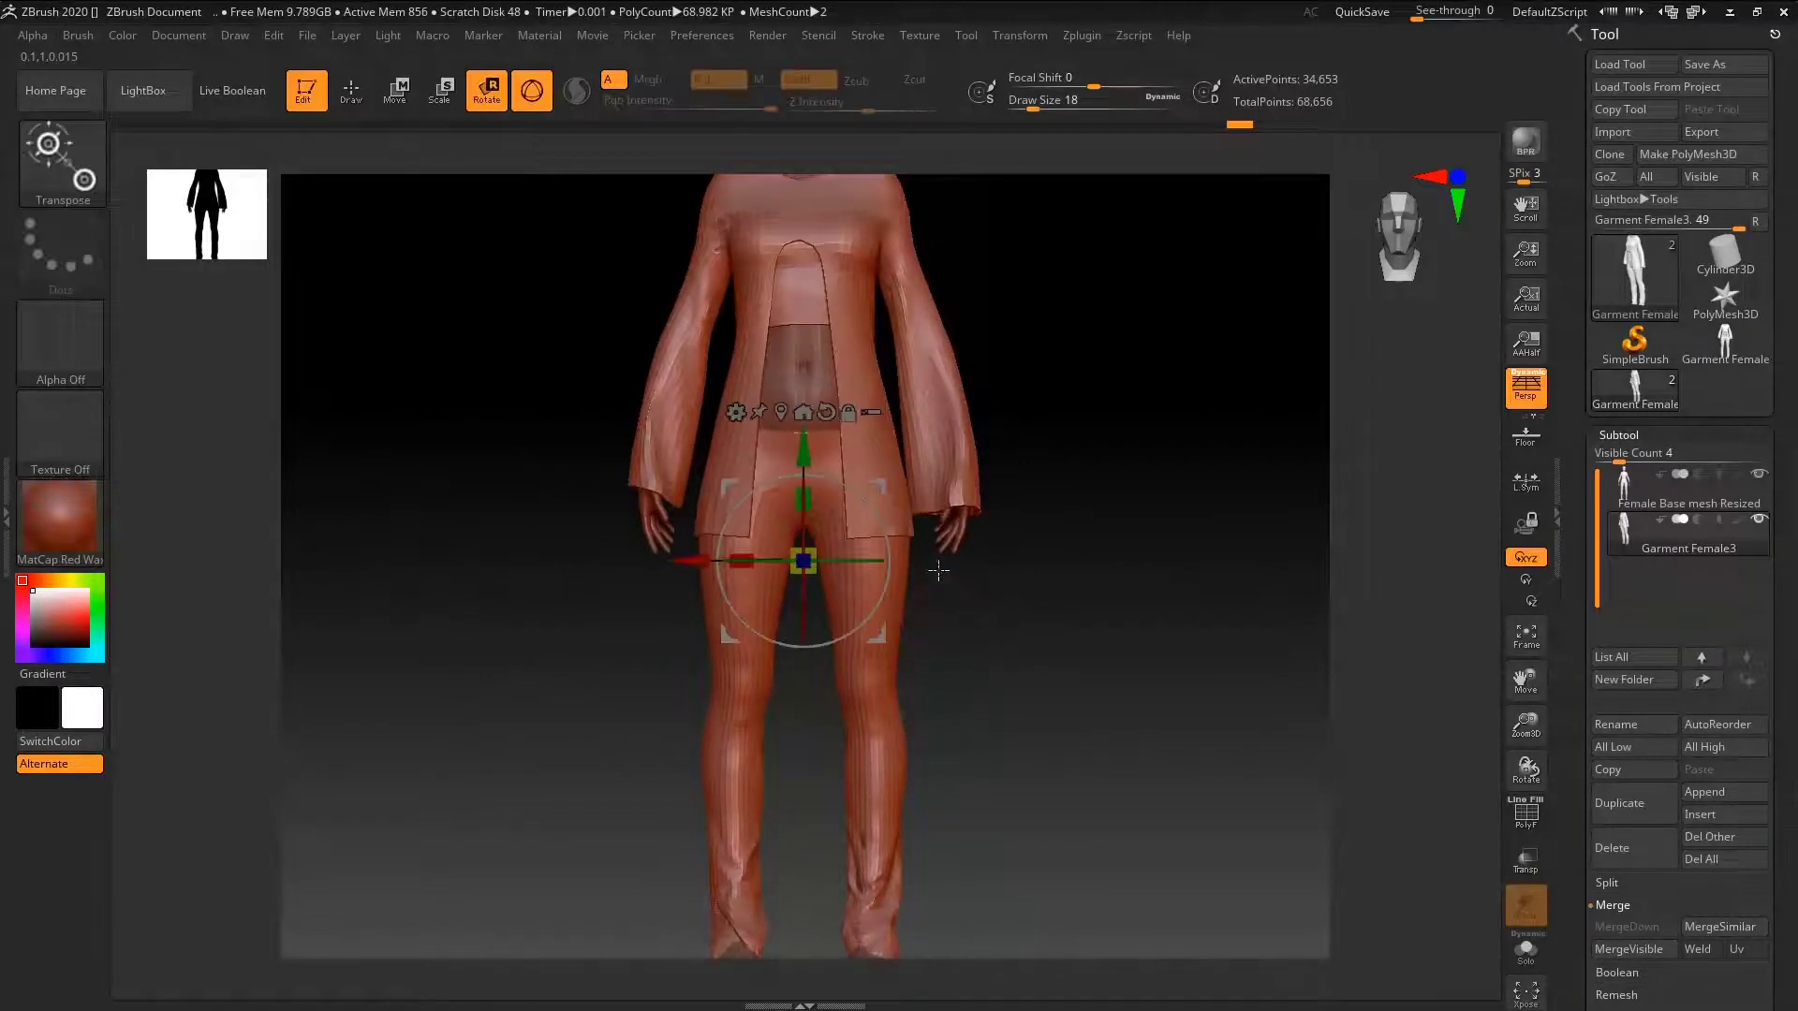
drag(810, 501, 816, 507)
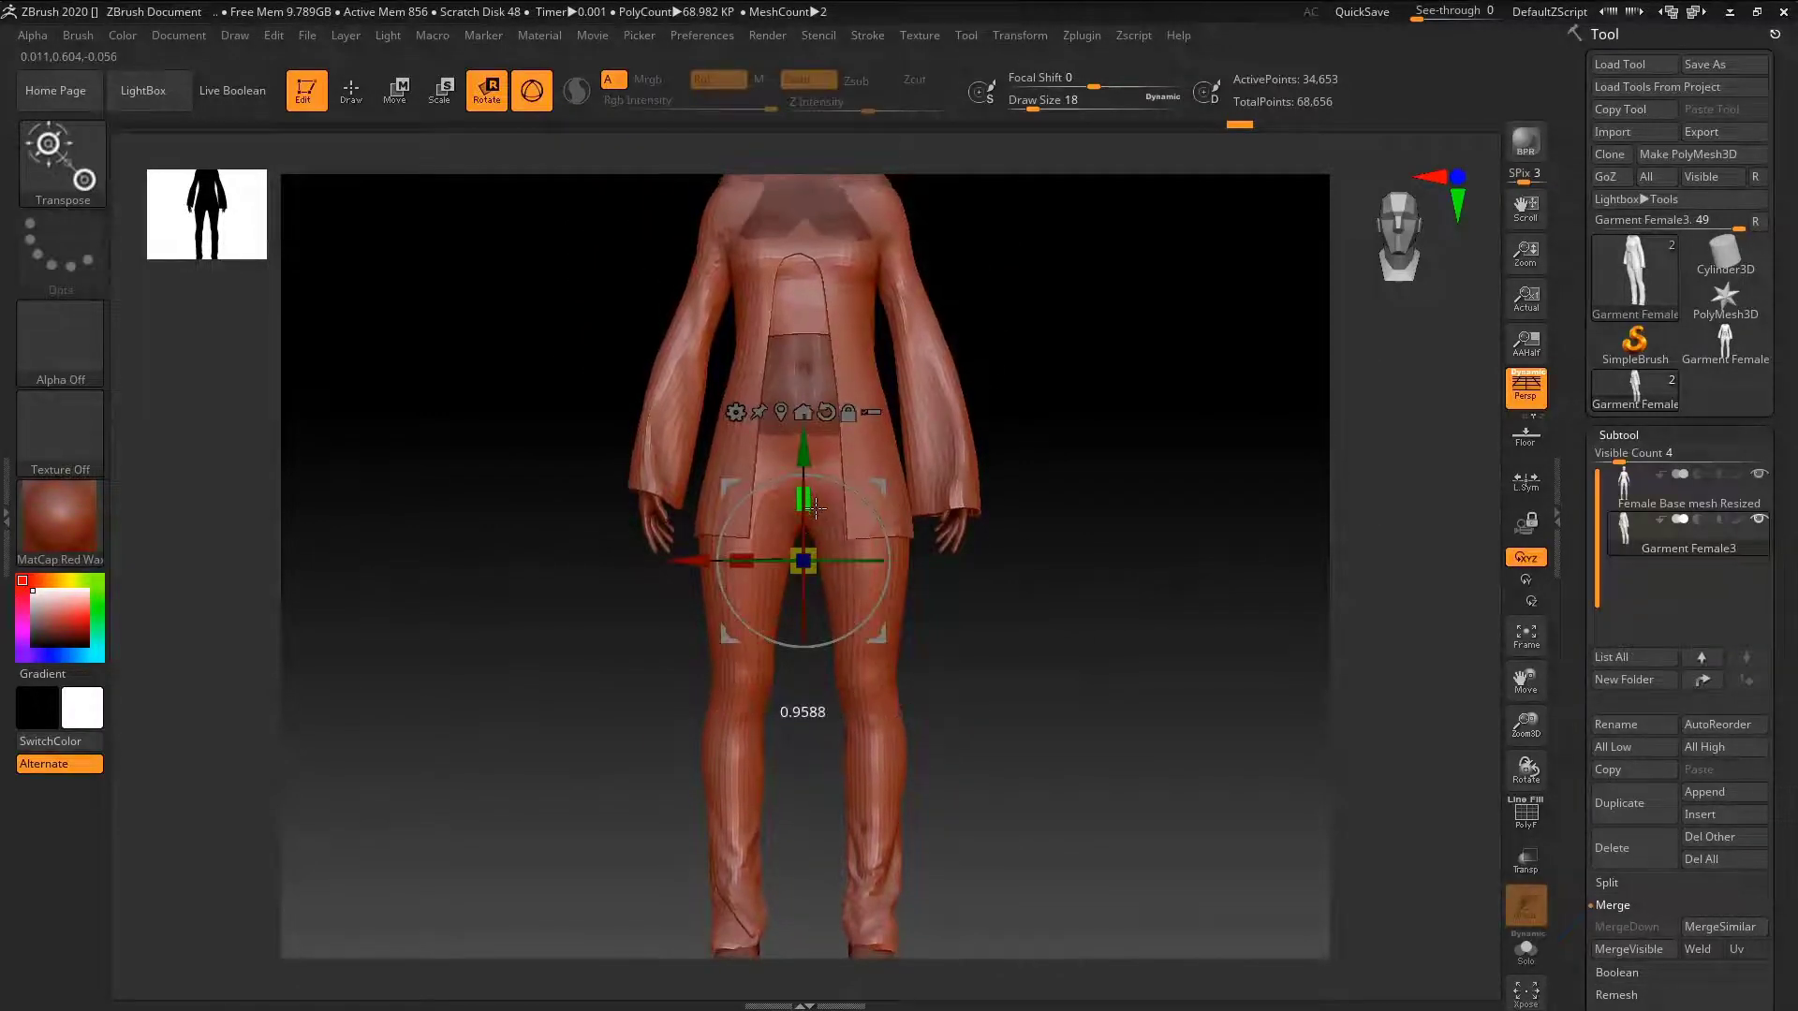
drag(938, 527, 842, 451)
right_drag(716, 493, 976, 486)
drag(949, 489, 943, 531)
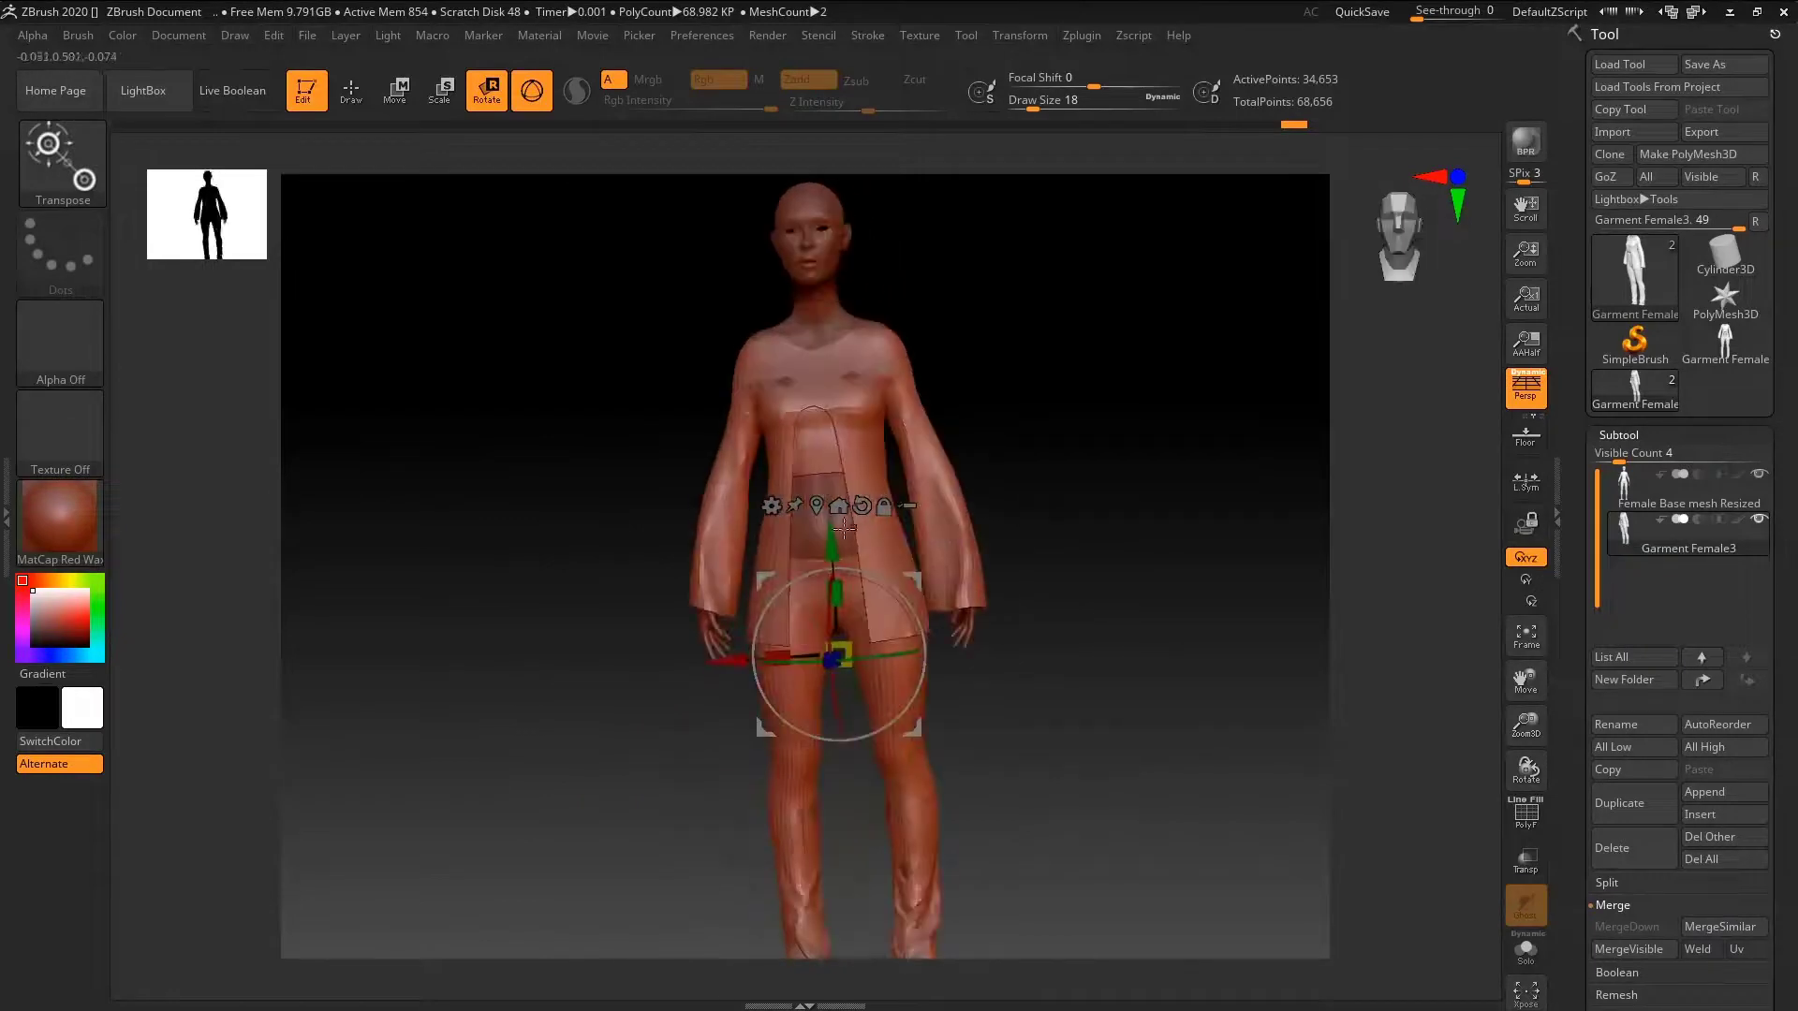
drag(830, 549, 831, 556)
shift+drag(983, 513, 985, 372)
- Reshape the trousers with the Move brush at draw size 34 to cover the calves, and smooth the hem at the ankle
mouse_move(941, 593)
mouse_down()
mouse_move(987, 526)
mouse_move(956, 627)
mouse_move(956, 593)
mouse_move(882, 726)
mouse_move(919, 615)
mouse_move(754, 397)
mouse_up()
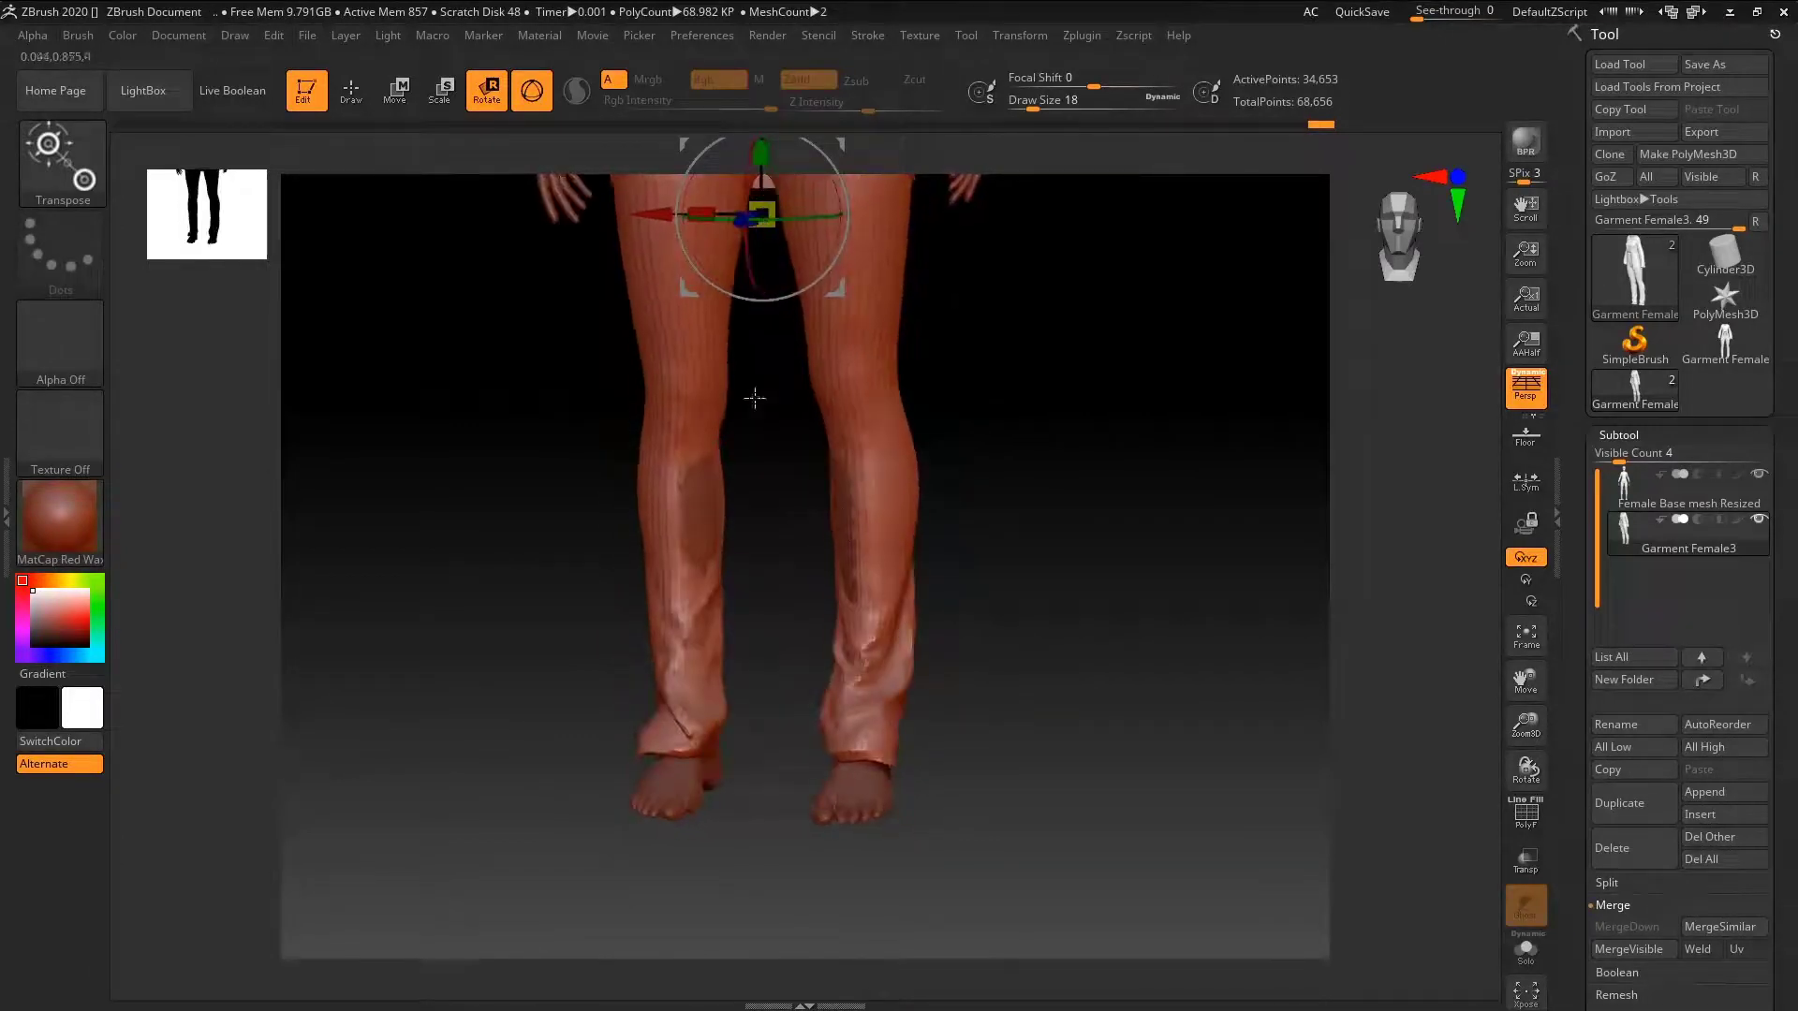
key(q)
drag(907, 530, 882, 494)
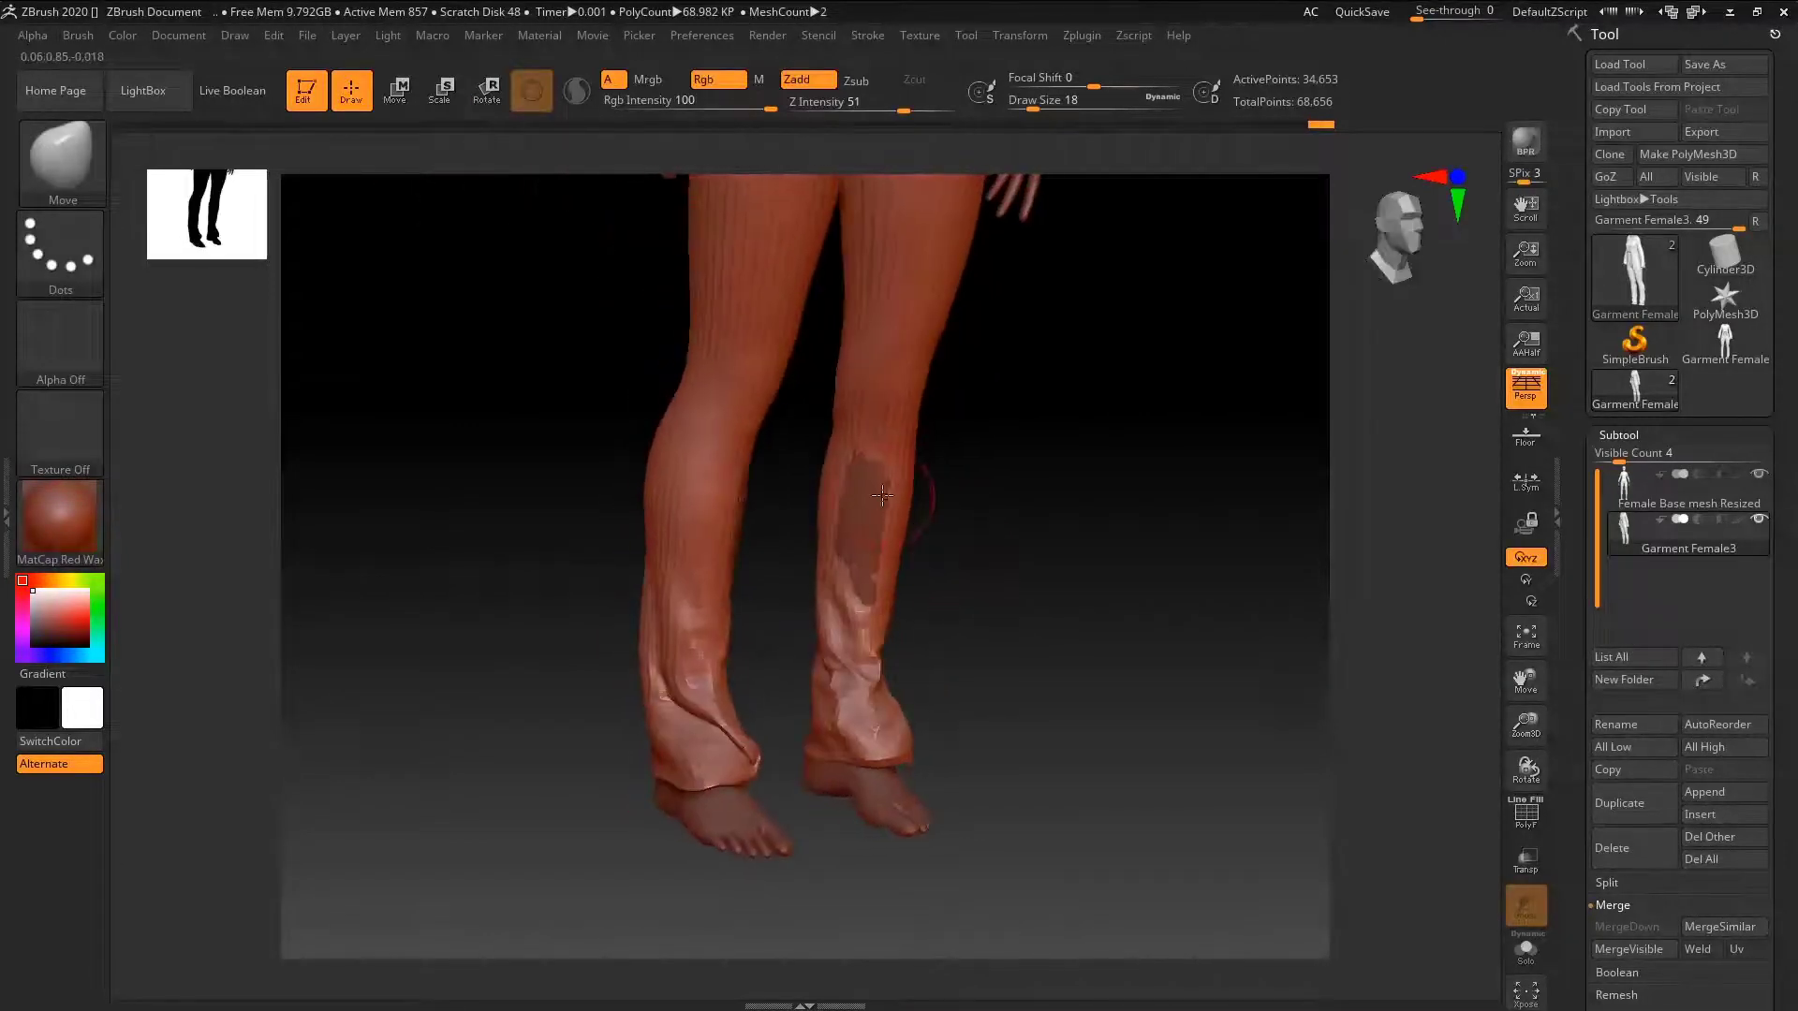
right_drag(868, 520, 836, 501)
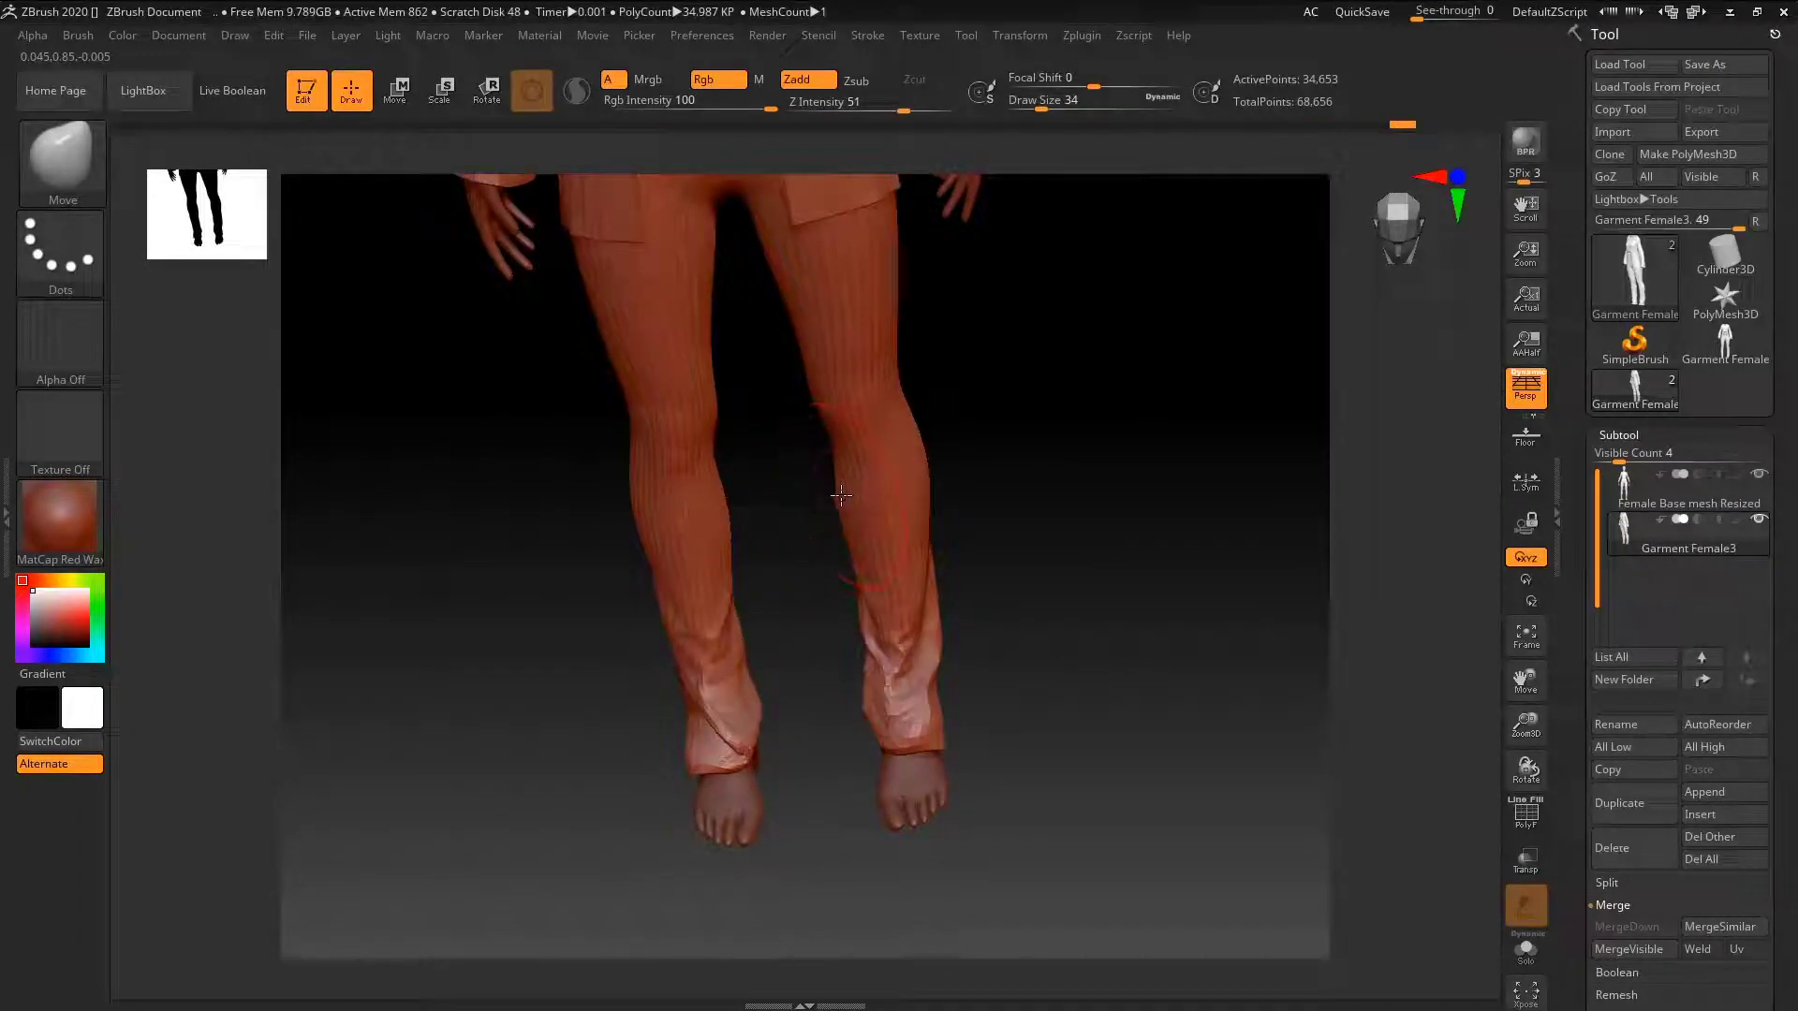
mouse_move(862, 522)
right_down()
mouse_move(890, 619)
mouse_move(951, 702)
mouse_move(880, 535)
mouse_move(1008, 574)
mouse_move(923, 602)
mouse_move(980, 653)
mouse_move(964, 602)
right_up()
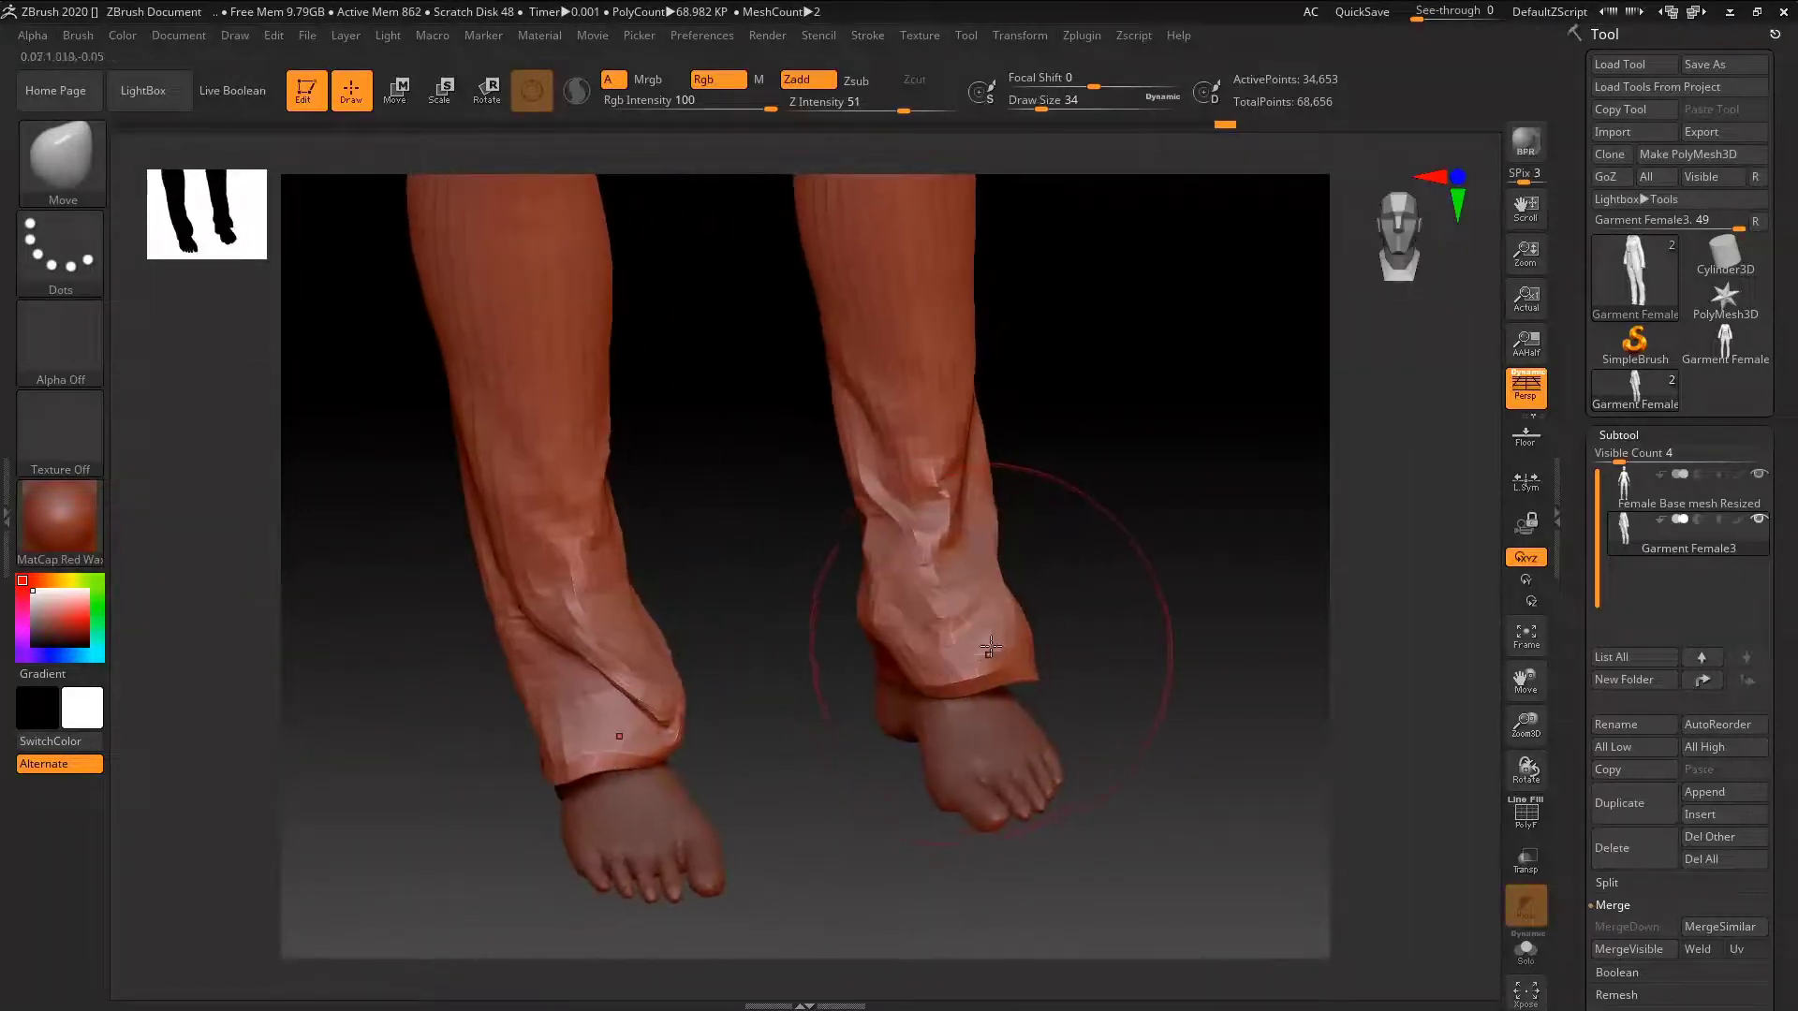
mouse_move(947, 643)
shift+mouse_down()
mouse_move(968, 634)
mouse_move(968, 652)
shift+mouse_up()
mouse_move(967, 653)
right_down()
mouse_move(1030, 648)
mouse_move(1059, 598)
mouse_move(1020, 469)
mouse_move(986, 780)
mouse_move(1028, 646)
mouse_move(1107, 705)
mouse_move(1120, 691)
mouse_move(1091, 697)
mouse_move(1077, 679)
mouse_move(1123, 674)
mouse_move(974, 655)
mouse_move(965, 783)
mouse_move(793, 709)
mouse_move(852, 631)
mouse_move(1068, 618)
right_up()
click(1050, 649)
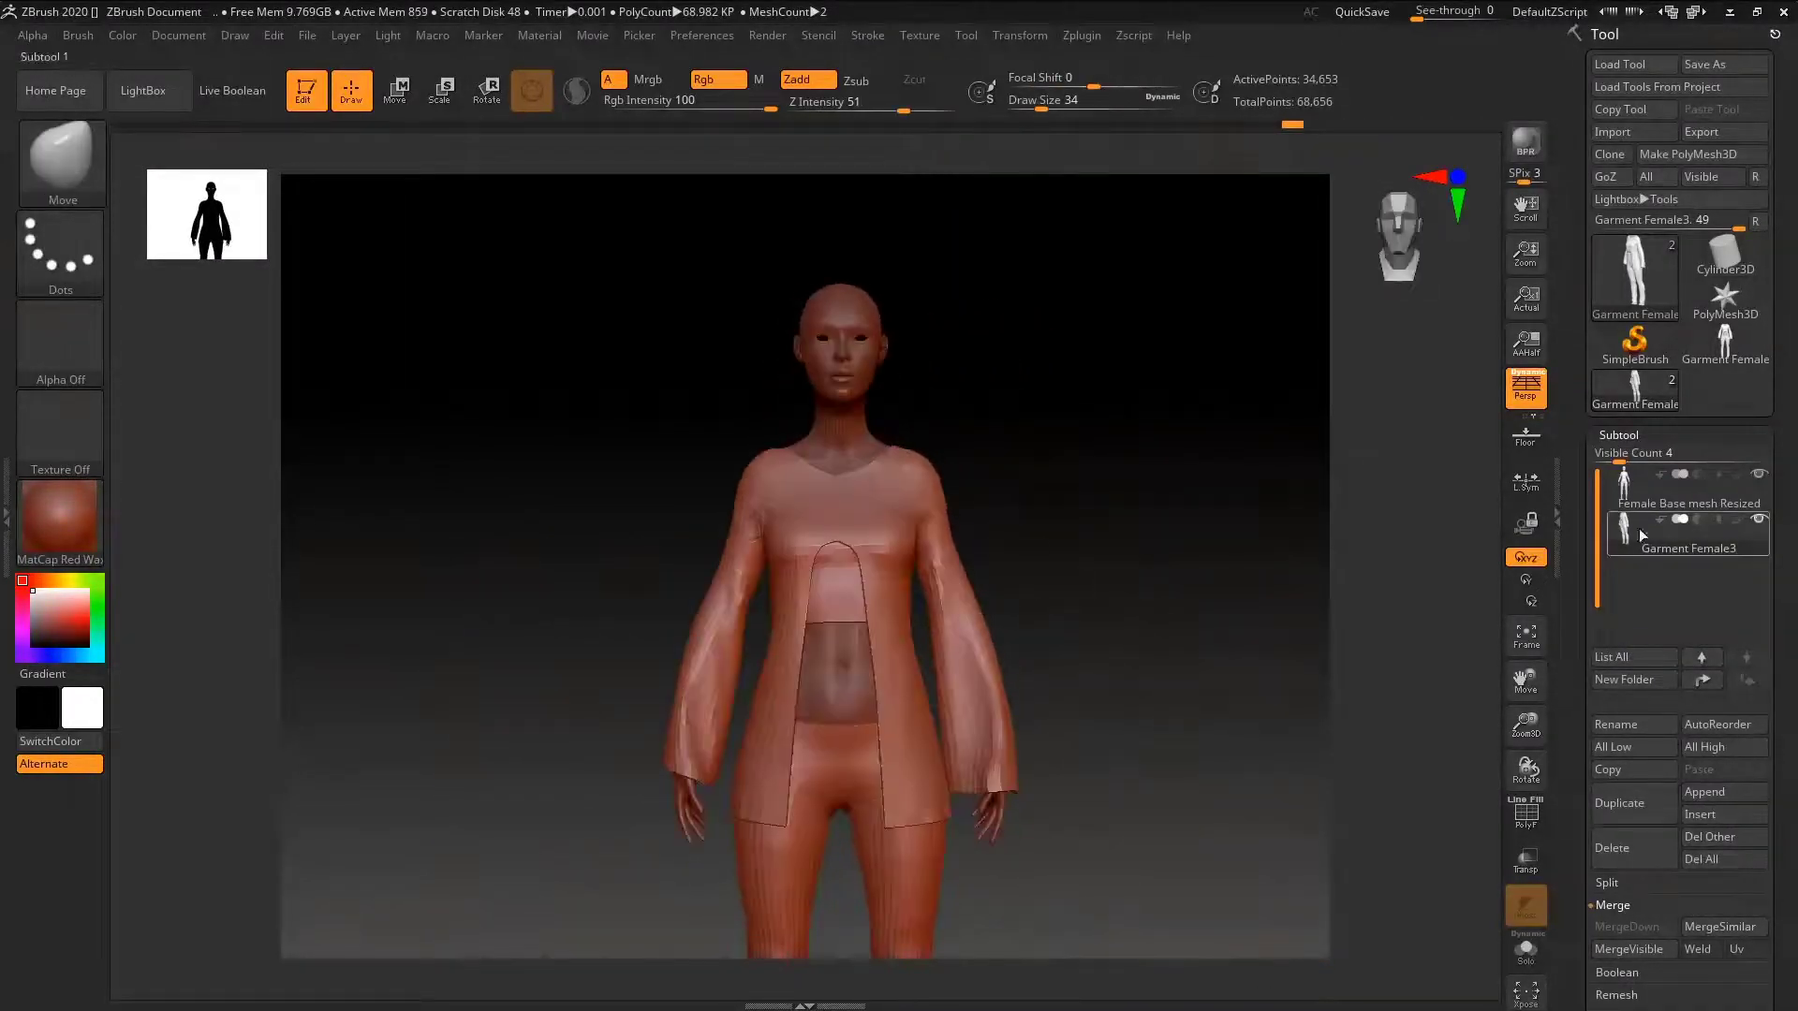
- Split the Garment Female3 subtool into similar parts, accepting the non-undoable operation
mouse_move(1665, 545)
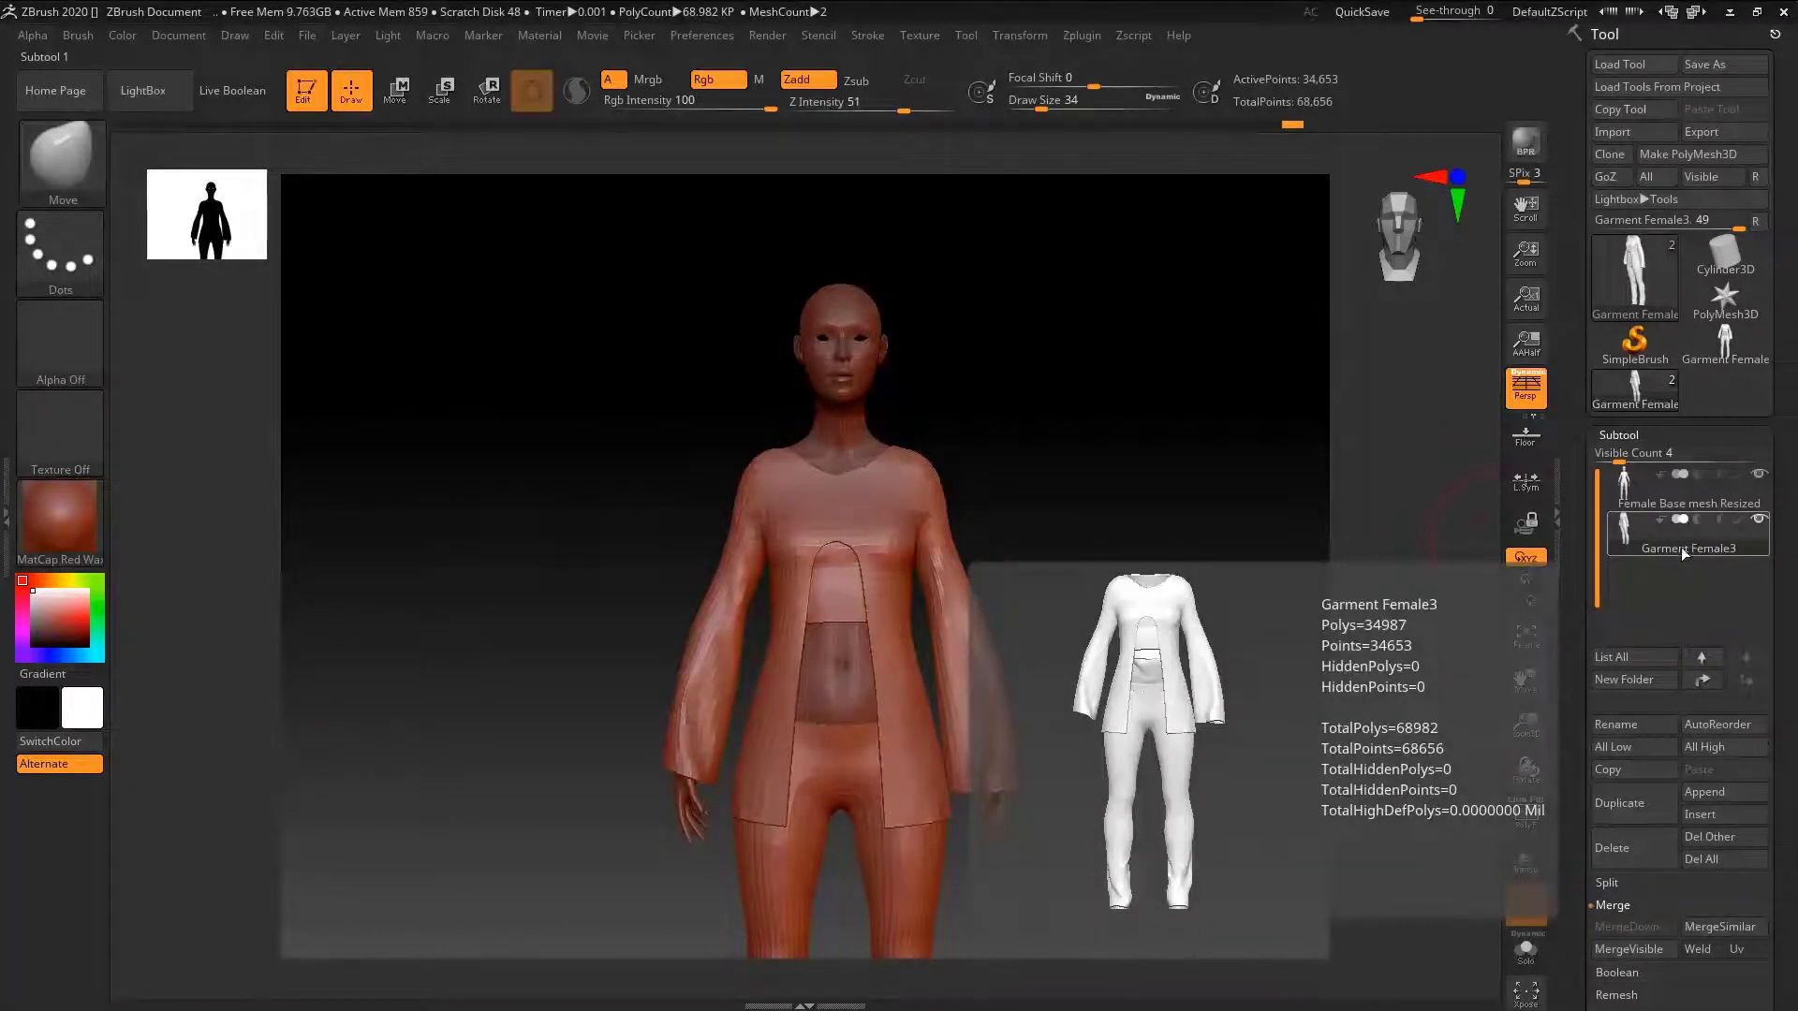
scroll(1665, 803, down, 2)
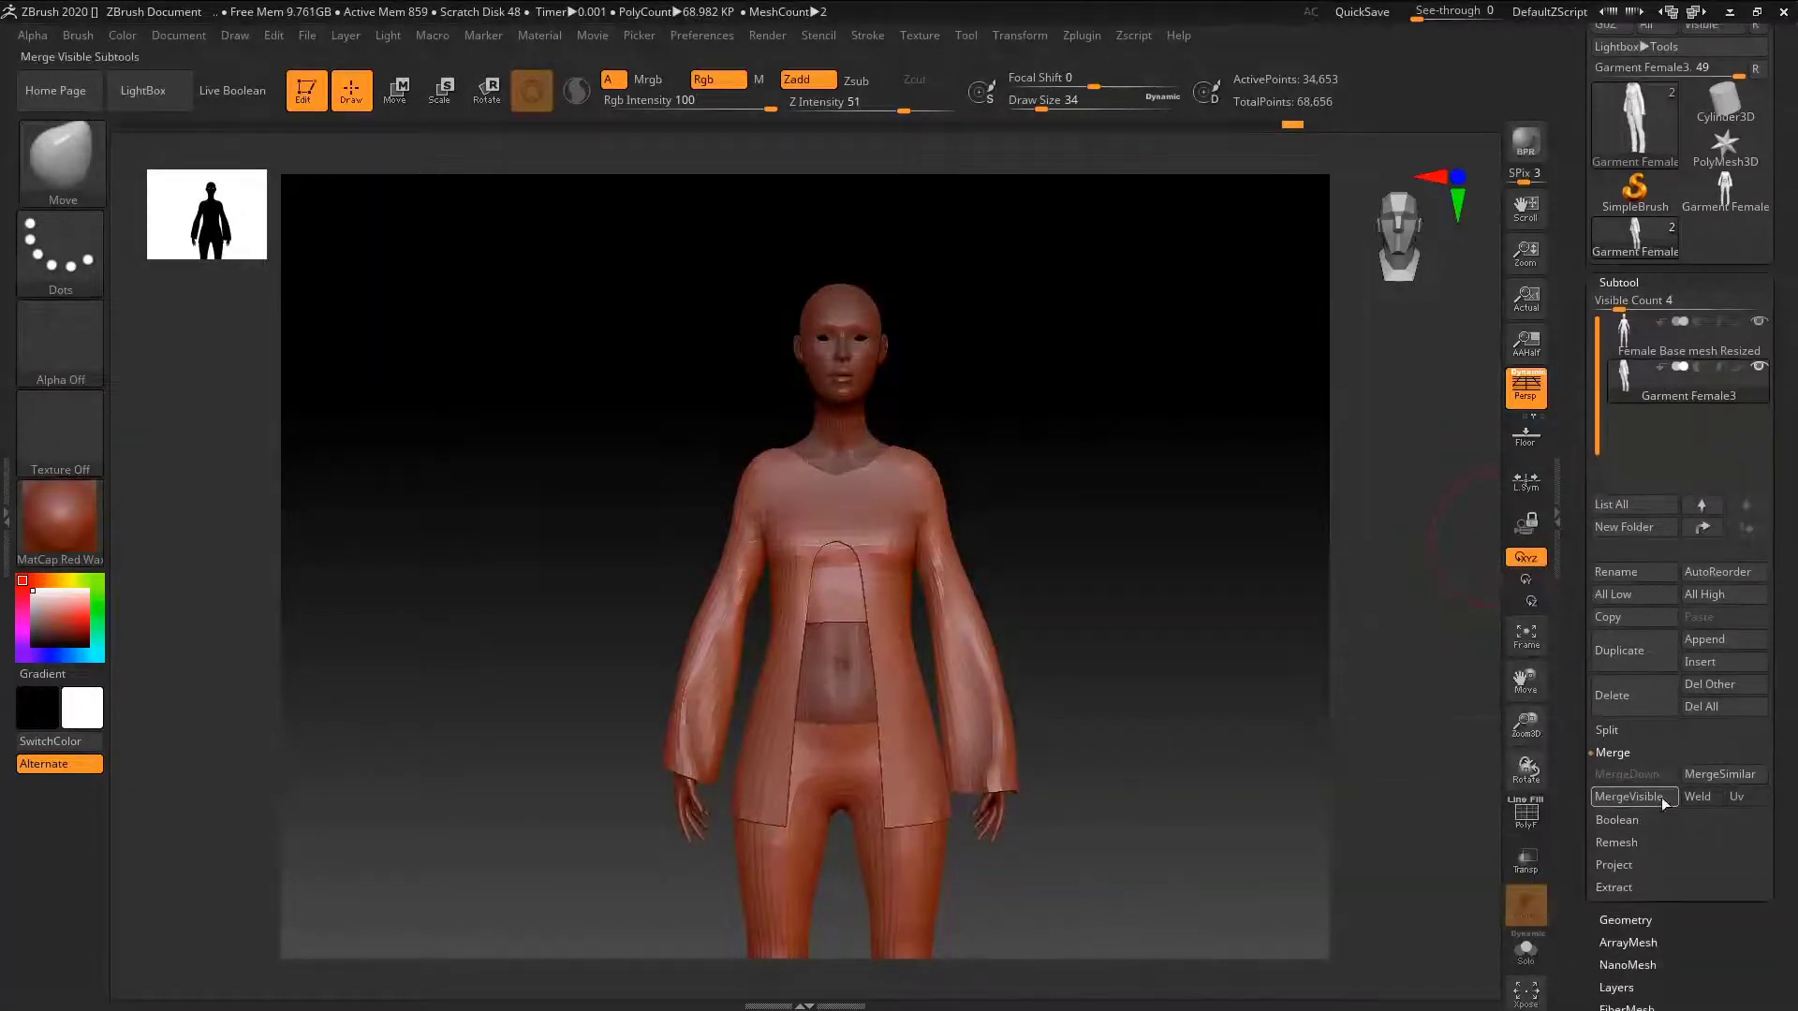
click(1620, 737)
click(1646, 773)
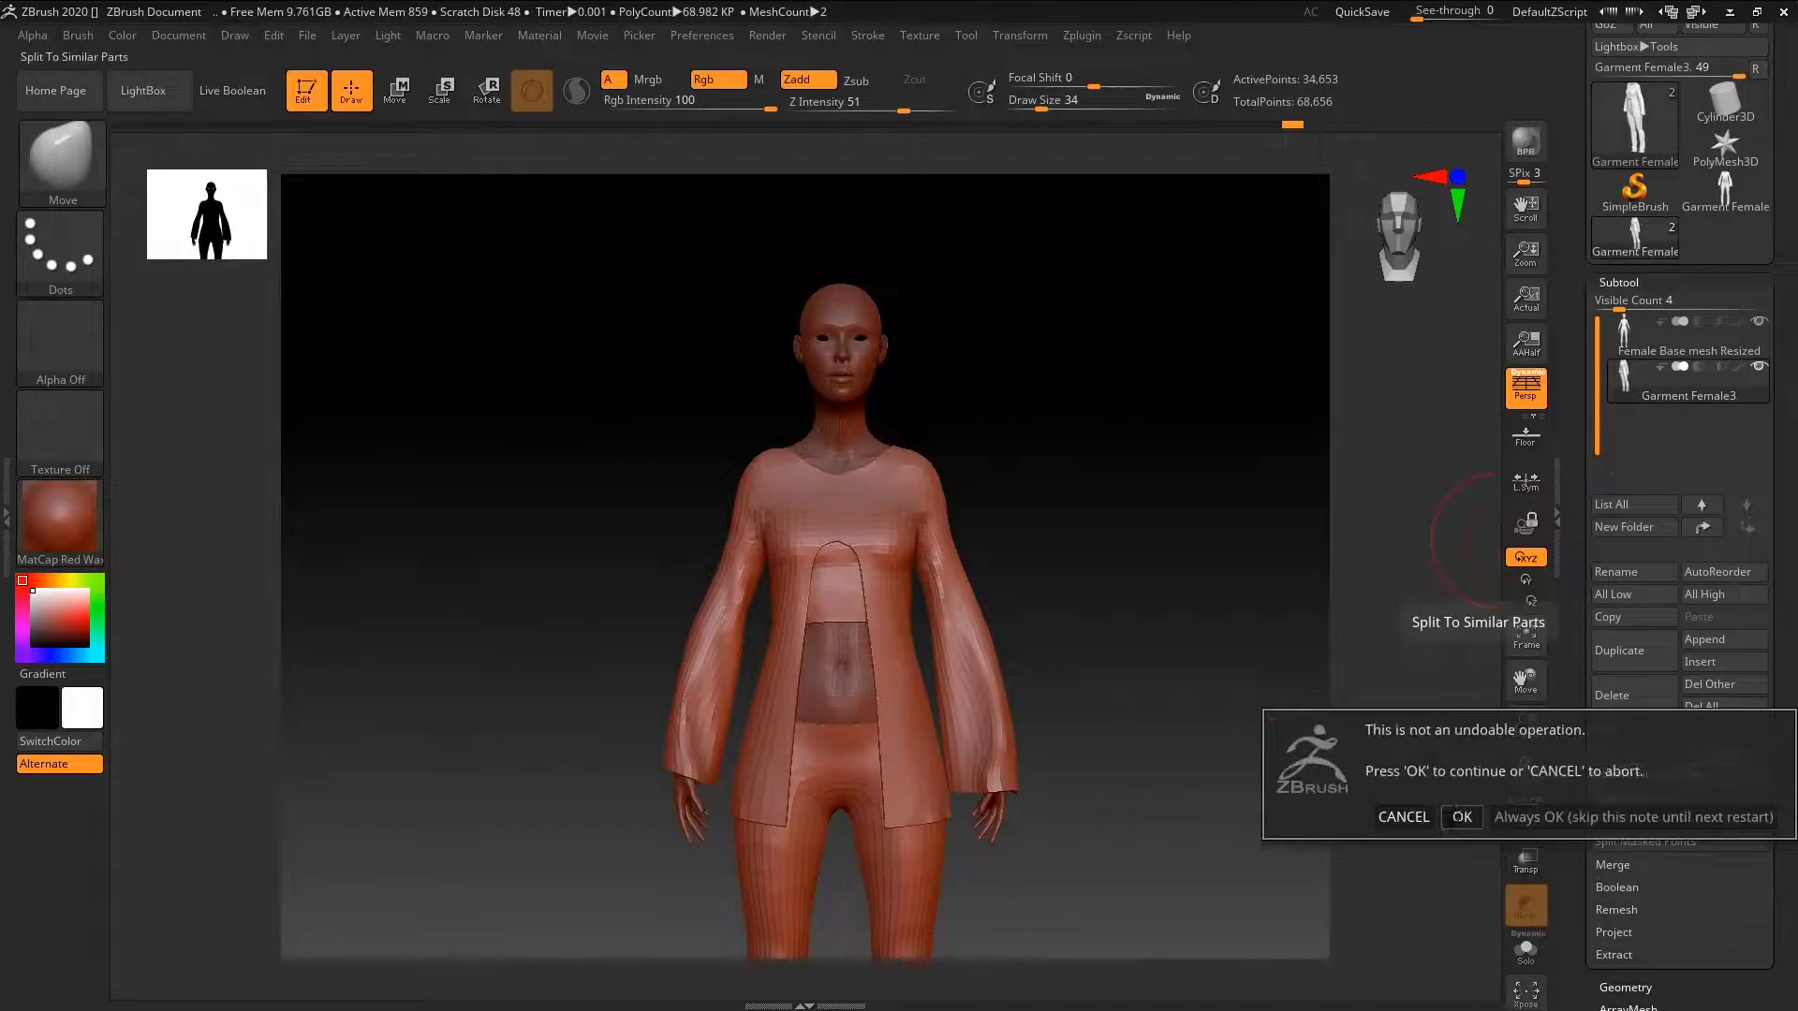
click(1462, 818)
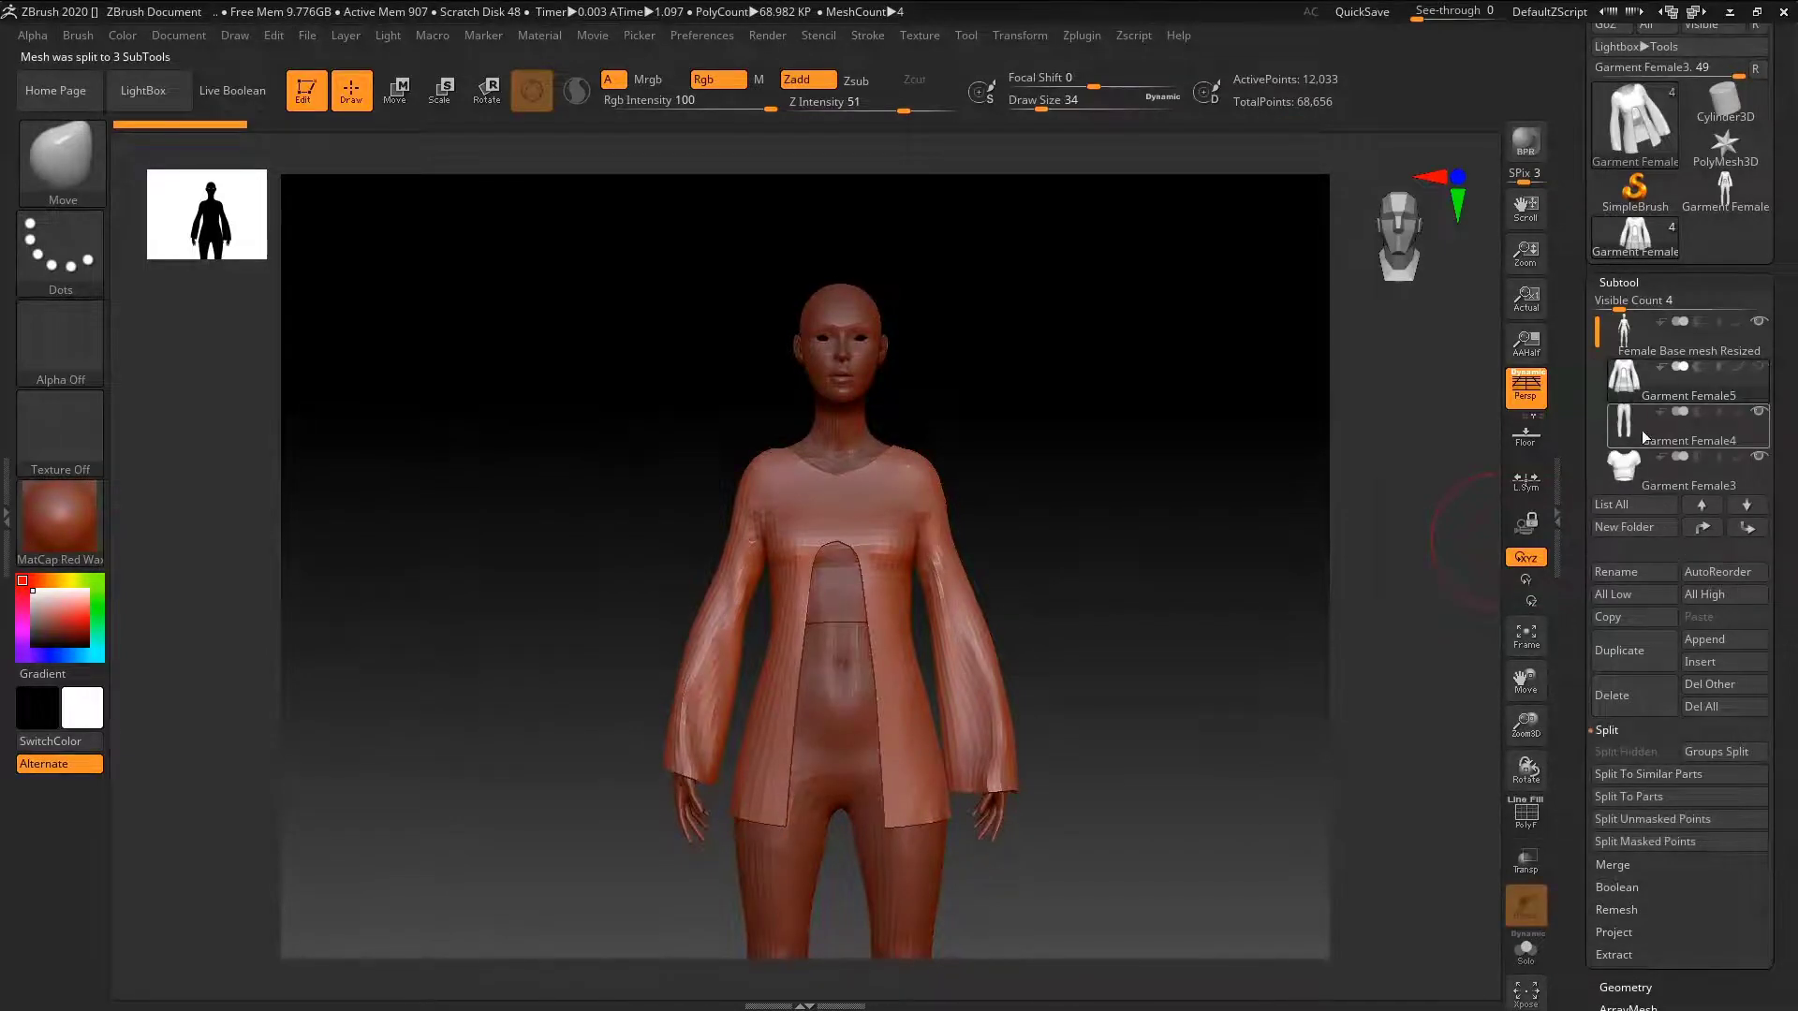
- Reshape the short-sleeved top around the shoulders and chest with the Move brush and smooth the bust area
click(1643, 430)
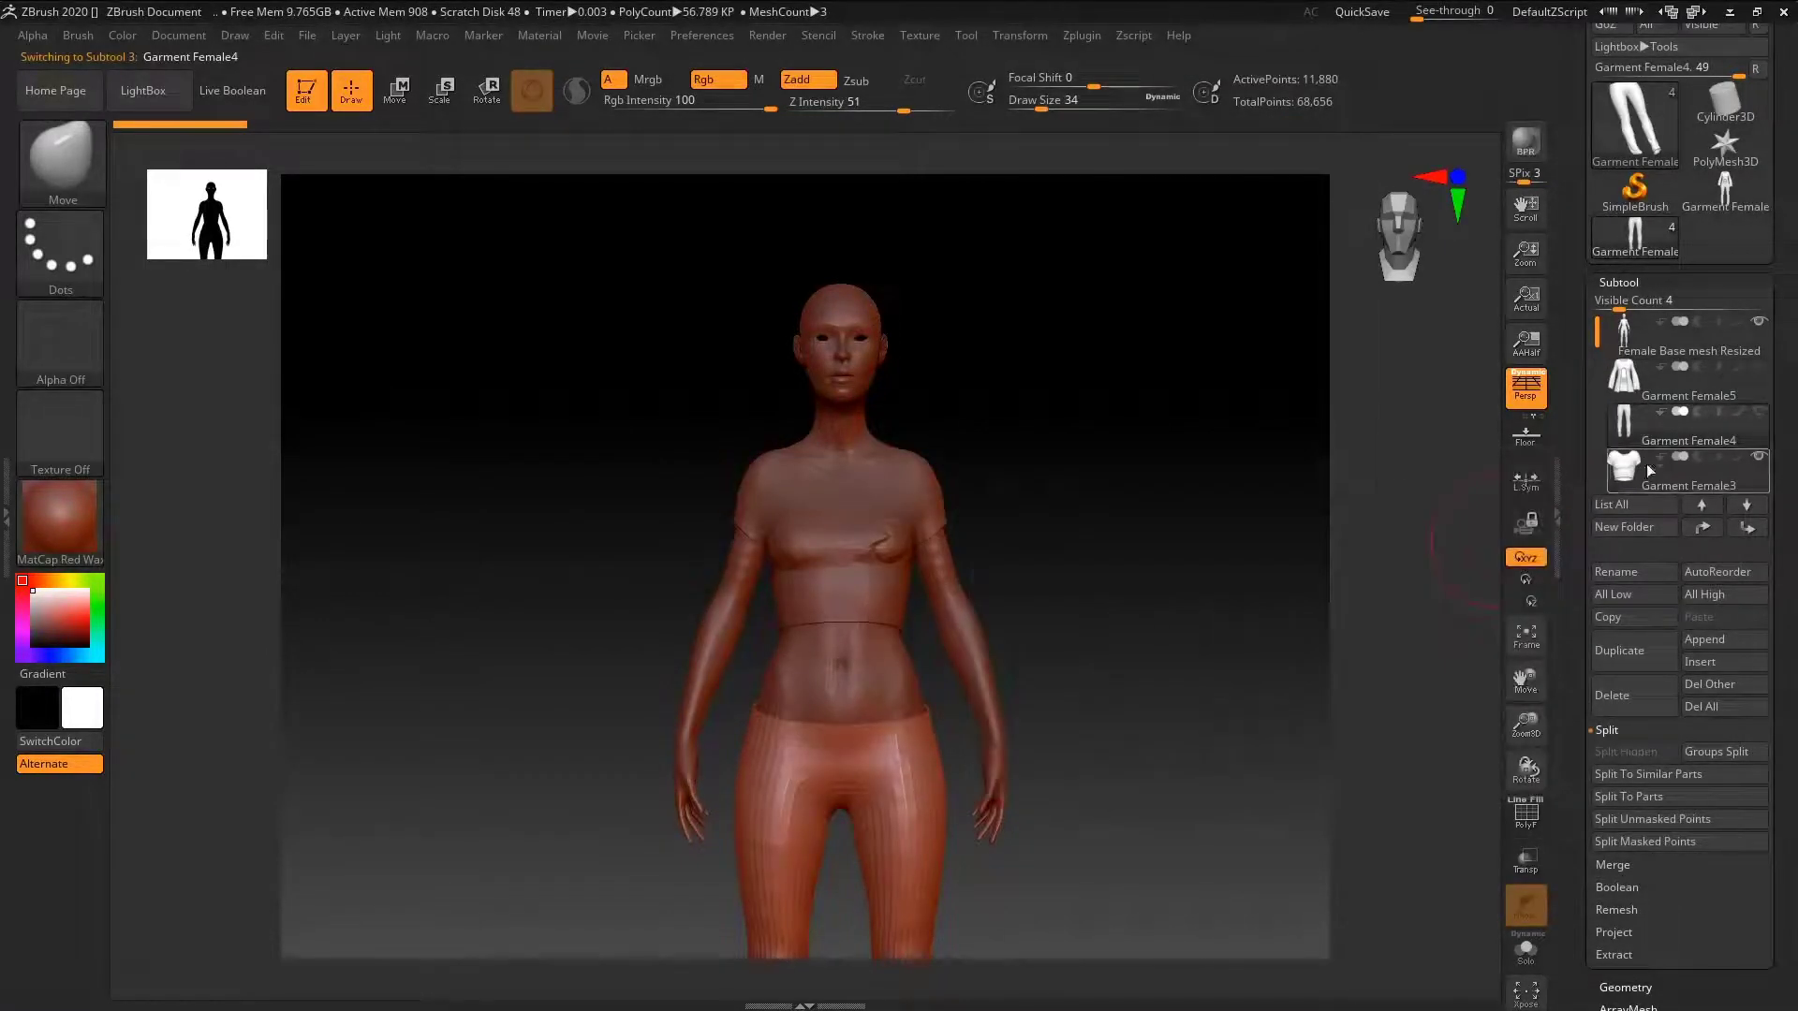
right_drag(1198, 517, 1099, 591)
alt+click(843, 468)
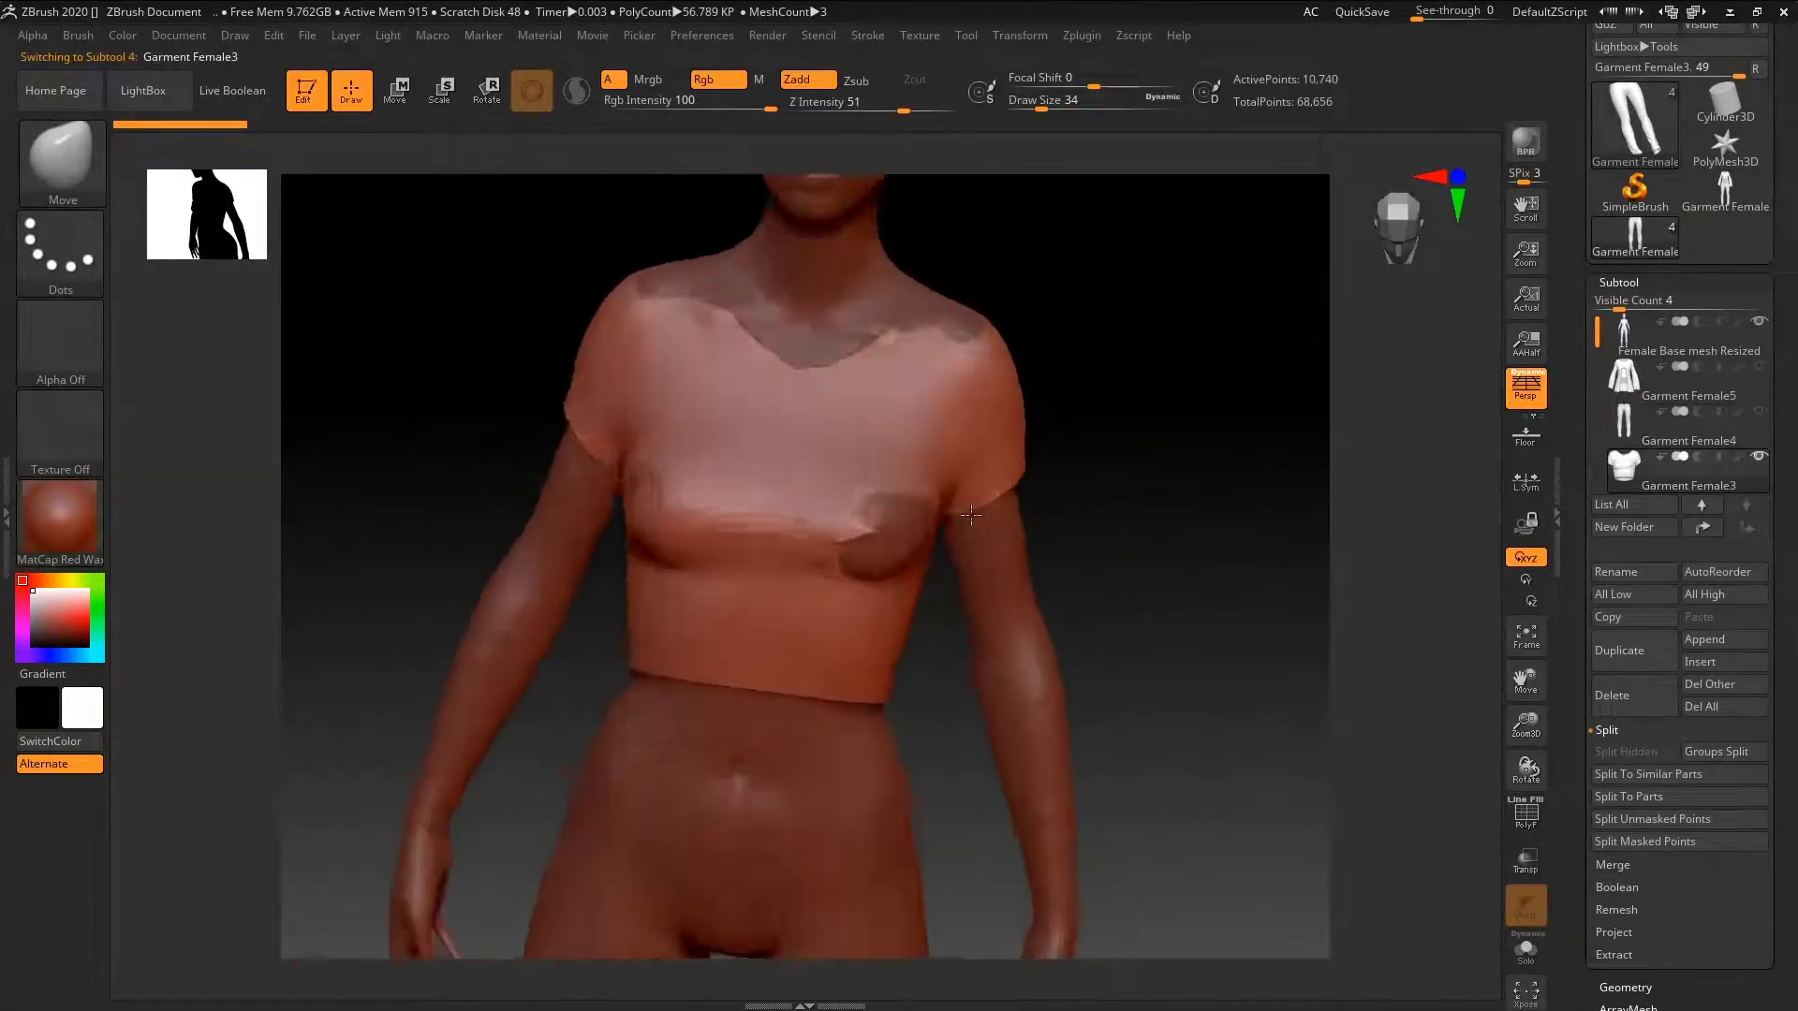
mouse_move(962, 381)
mouse_down()
mouse_move(916, 325)
mouse_move(936, 285)
mouse_up()
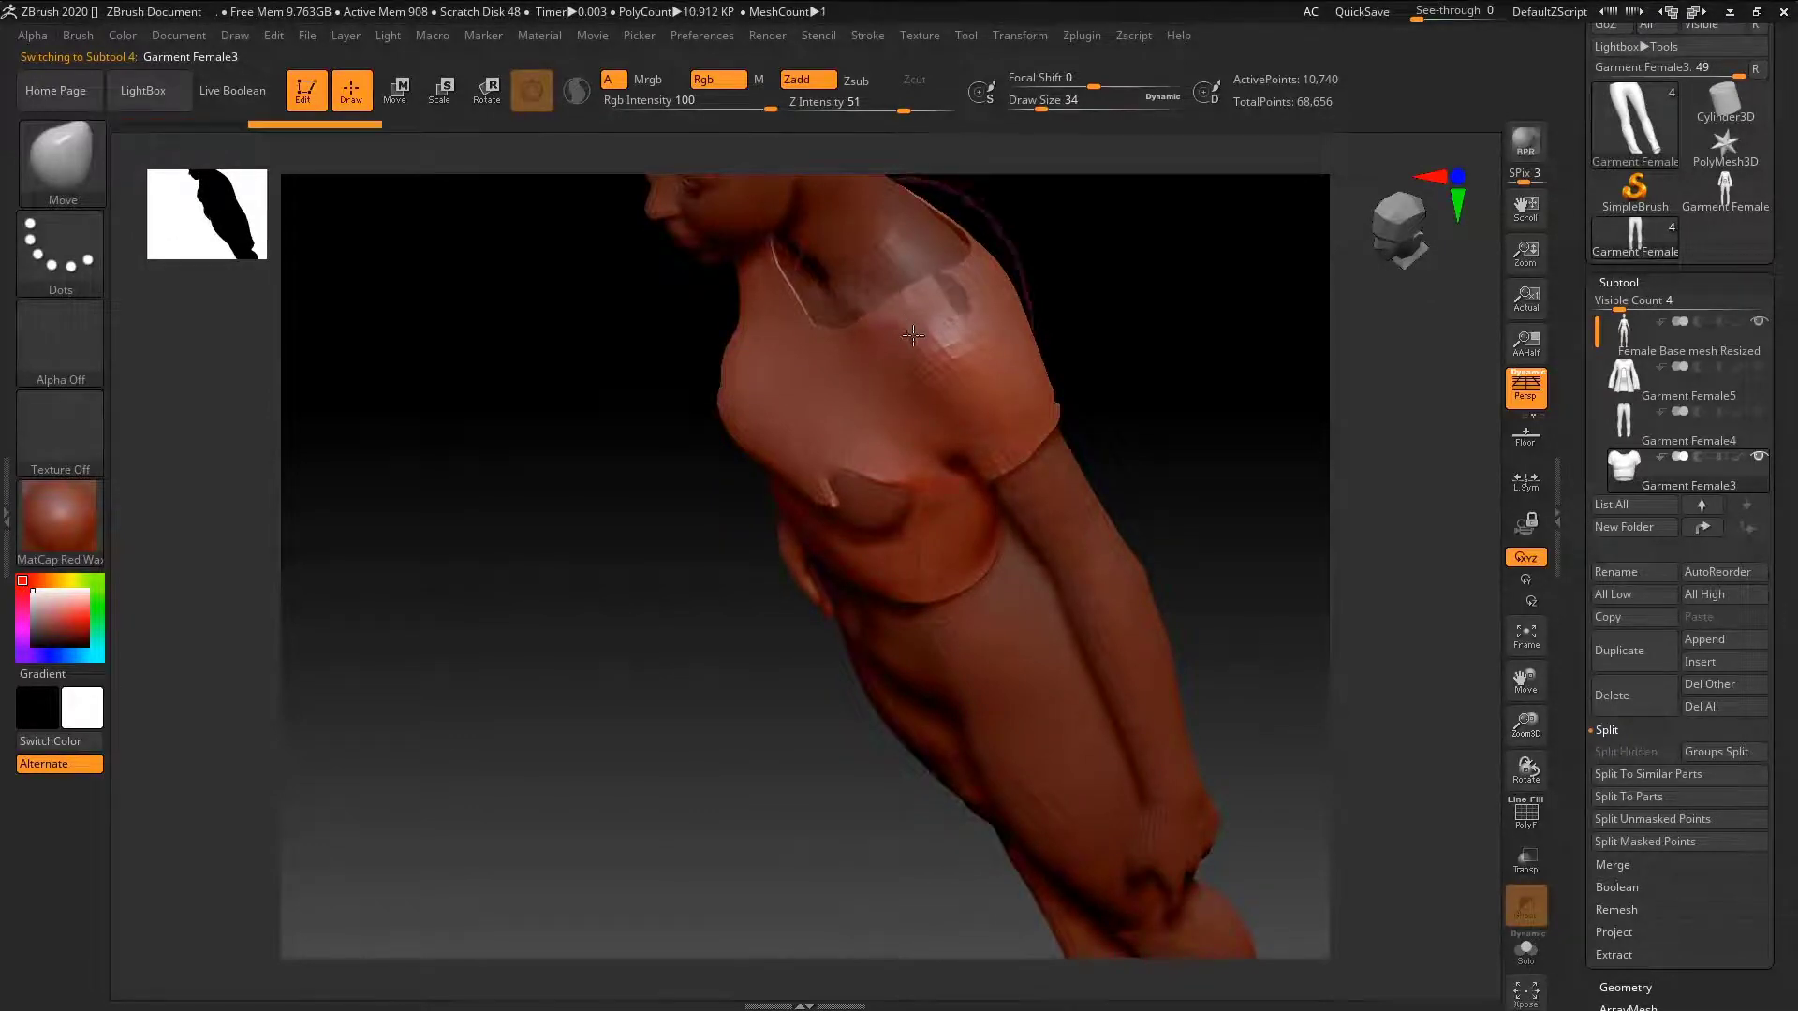
right_drag(936, 286, 915, 397)
drag(946, 328, 1067, 253)
mouse_move(1056, 365)
mouse_down()
mouse_move(1059, 511)
mouse_move(964, 565)
mouse_move(984, 587)
mouse_move(791, 562)
mouse_up()
mouse_move(660, 571)
mouse_down()
mouse_move(806, 548)
mouse_move(790, 602)
mouse_move(594, 562)
mouse_up()
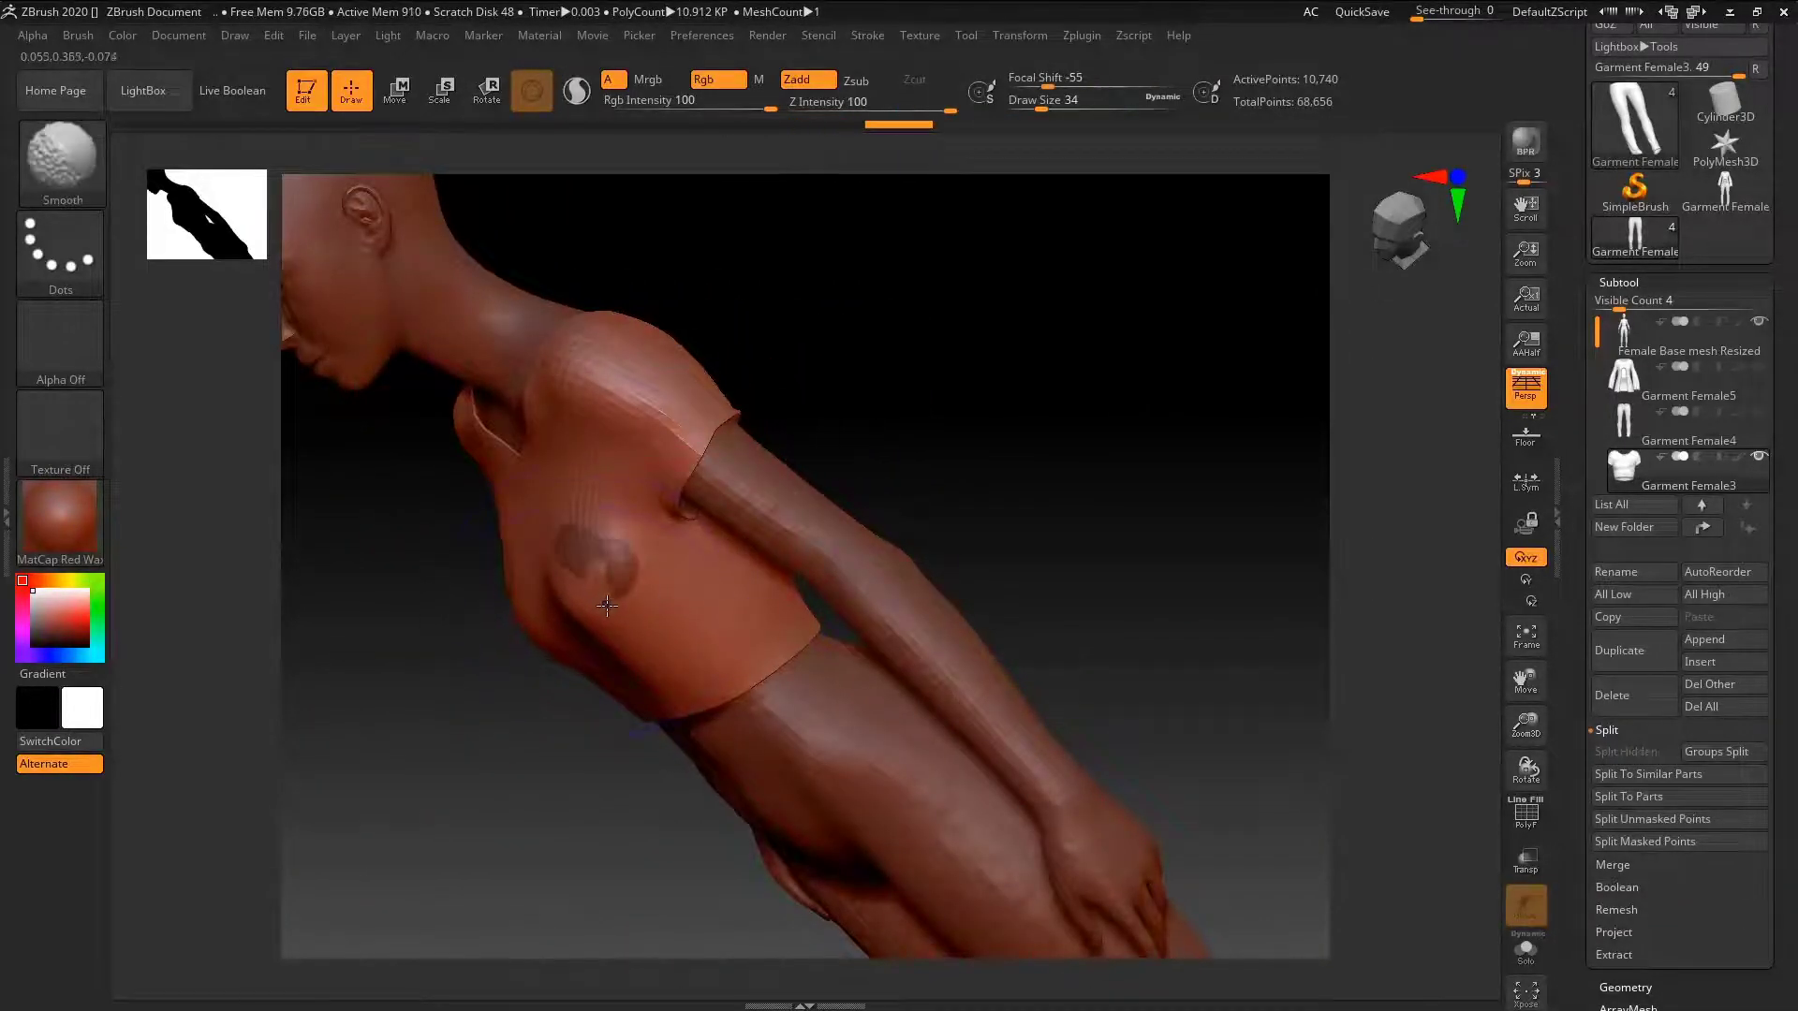
mouse_move(593, 562)
right_down()
mouse_move(630, 655)
mouse_move(604, 590)
right_up()
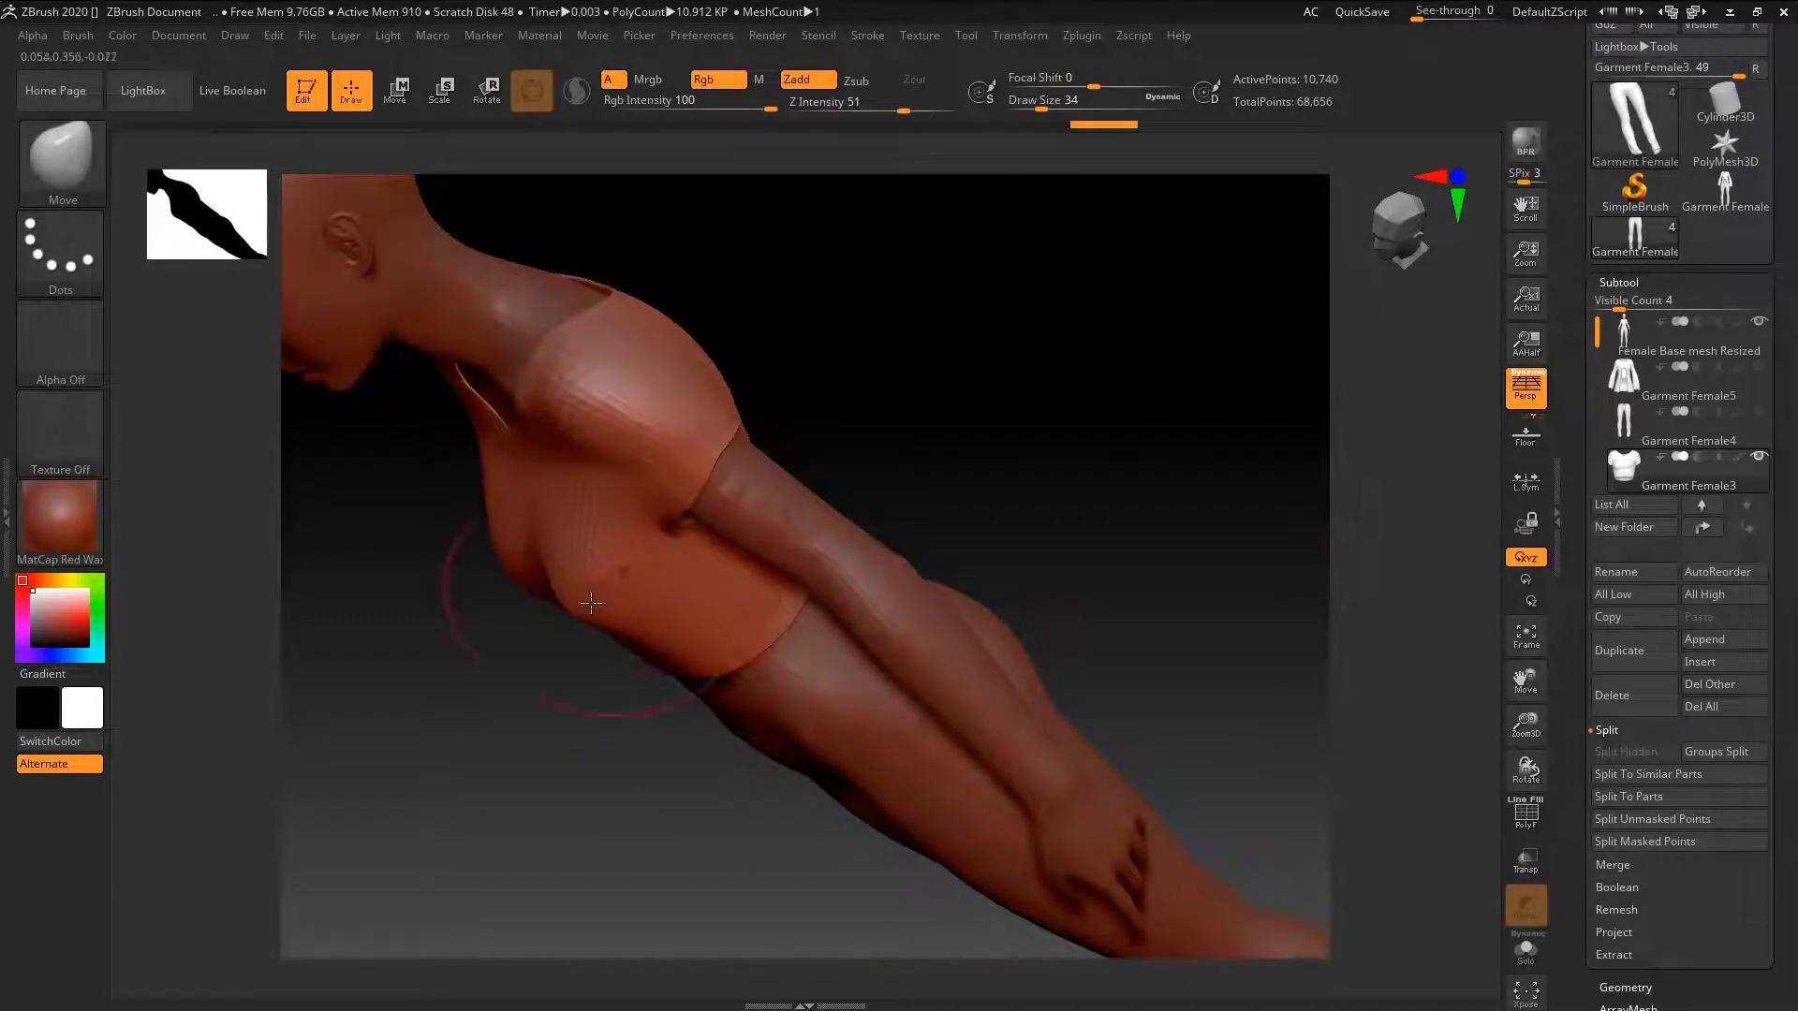
drag(591, 604, 573, 506)
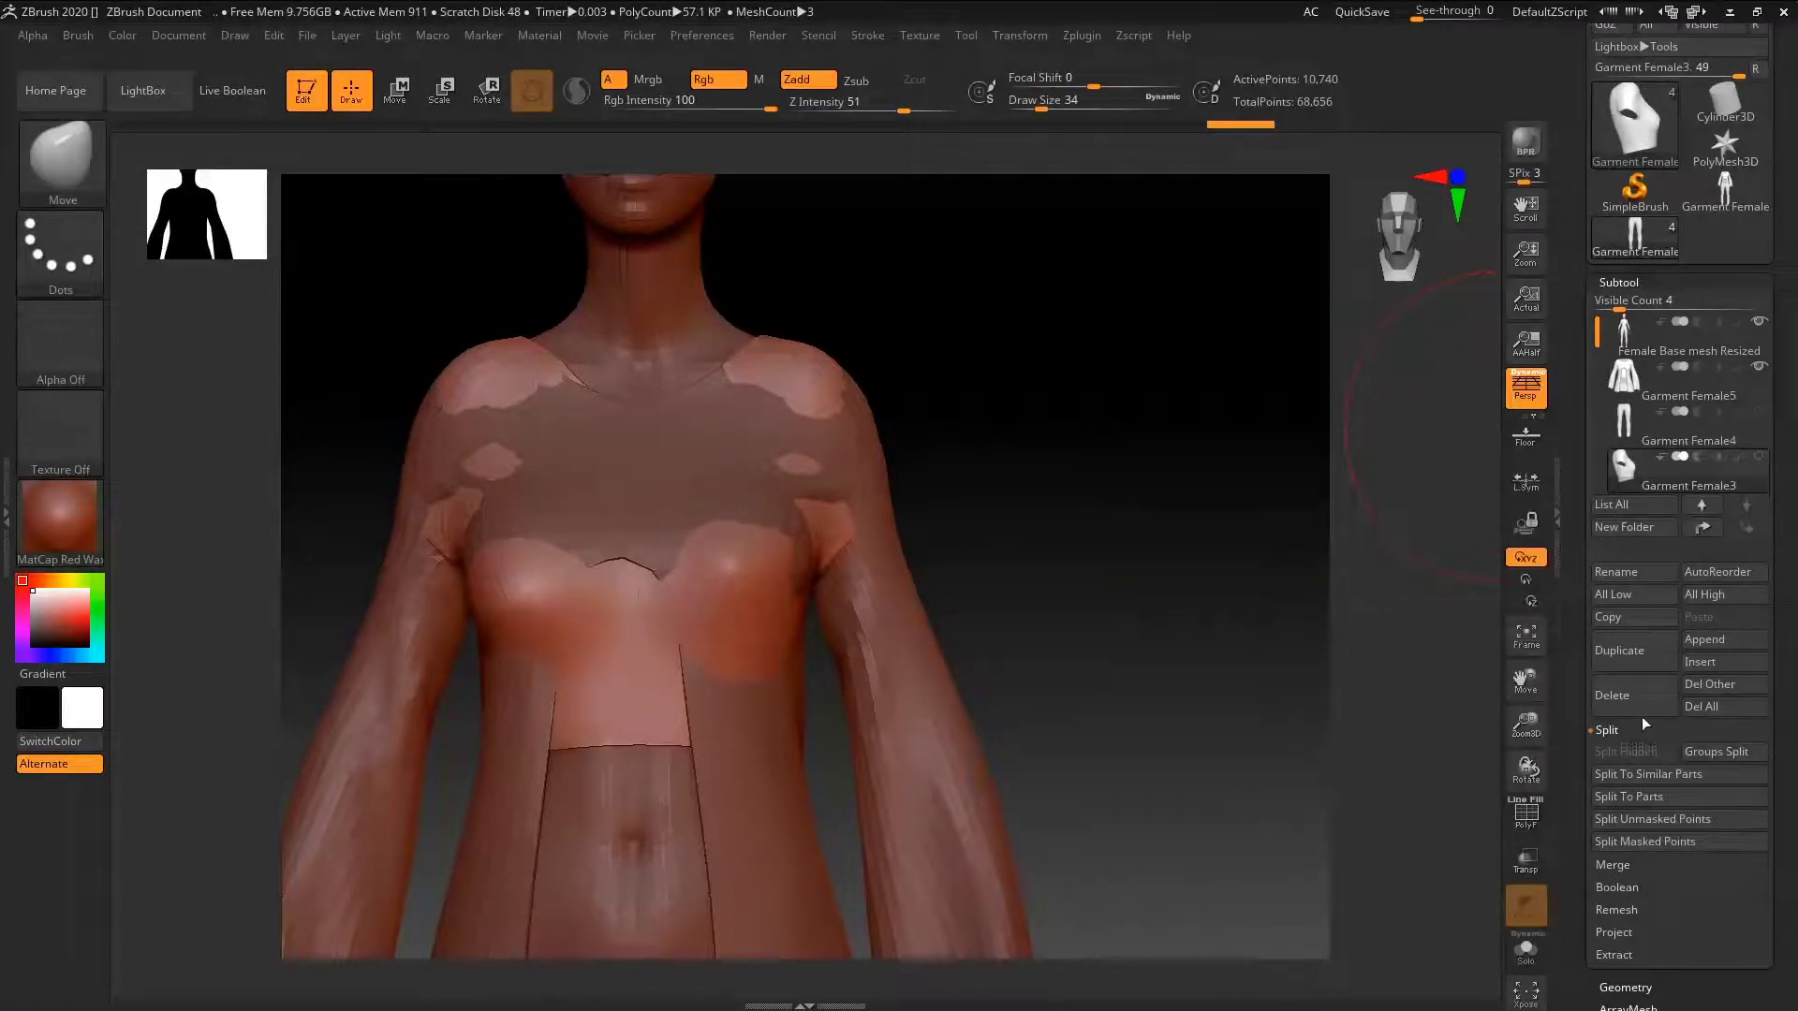
- Delete the short-sleeved top subtool, Garment Female3
click(1639, 710)
click(1462, 754)
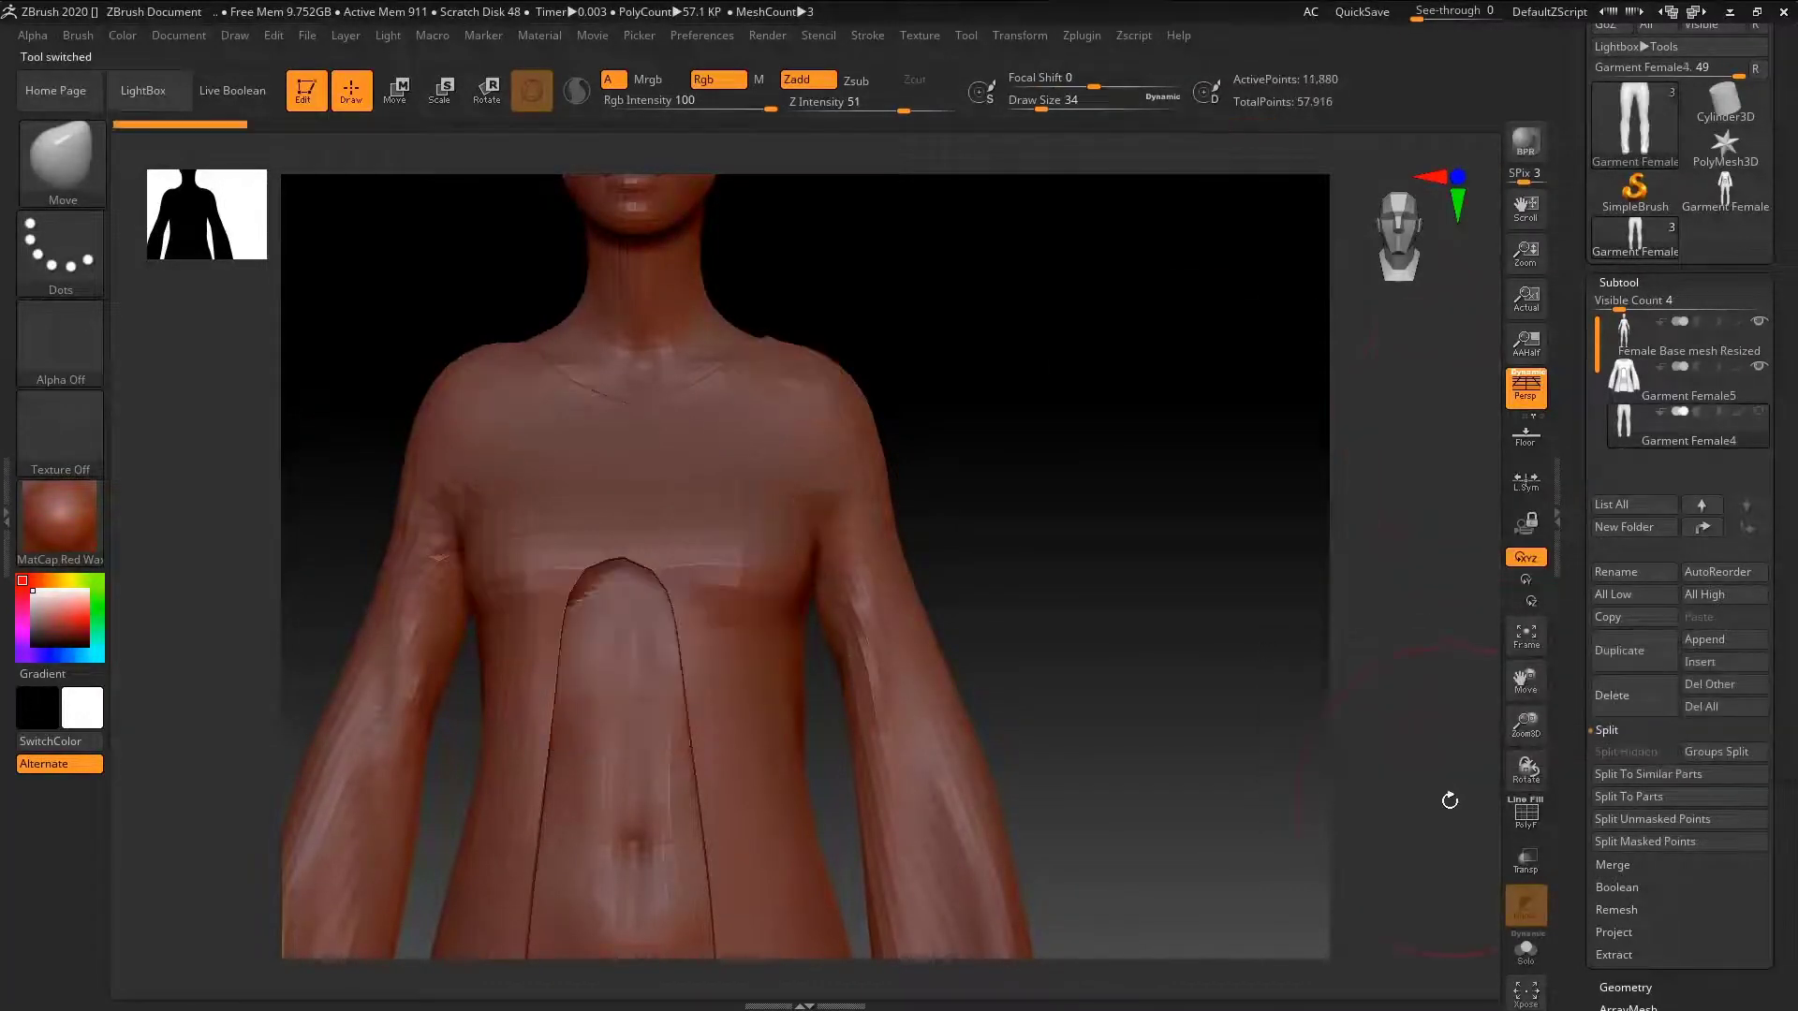
alt+drag(974, 497, 1105, 441)
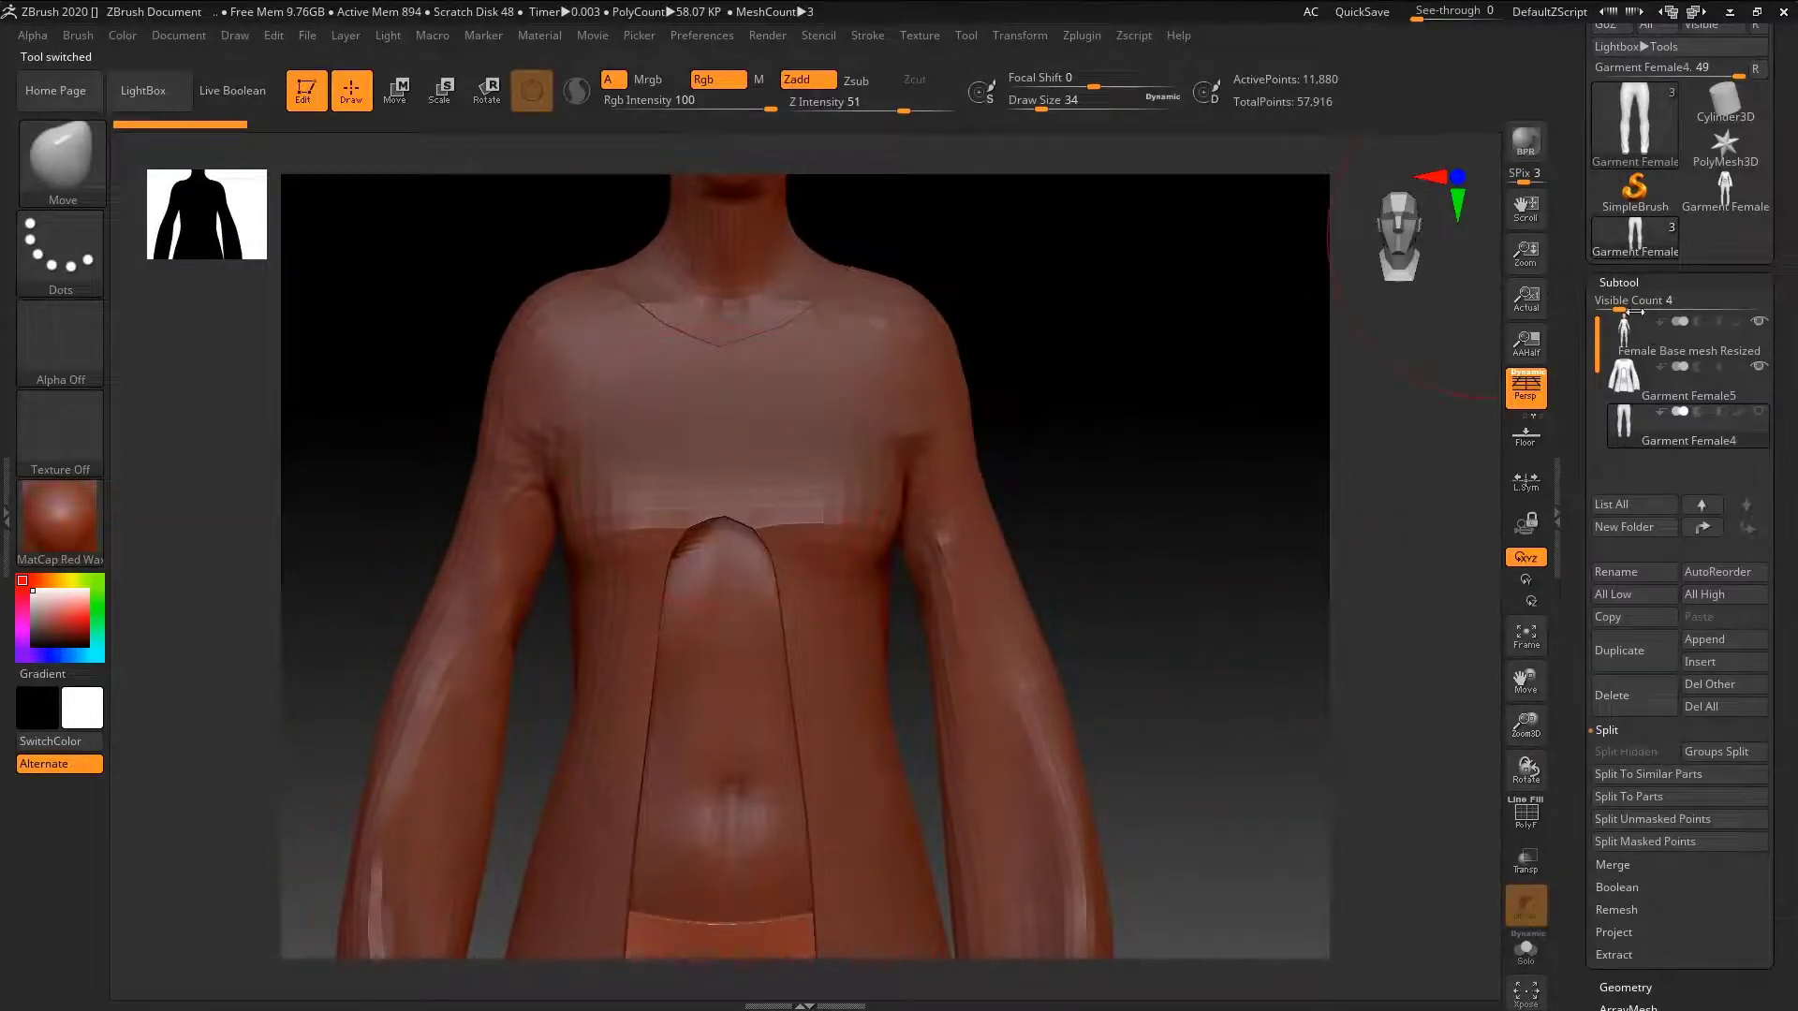
- Select Female Base mesh Resized, hide the jacket, and mask the chest, shoulders and upper arms at draw size 8
click(1645, 349)
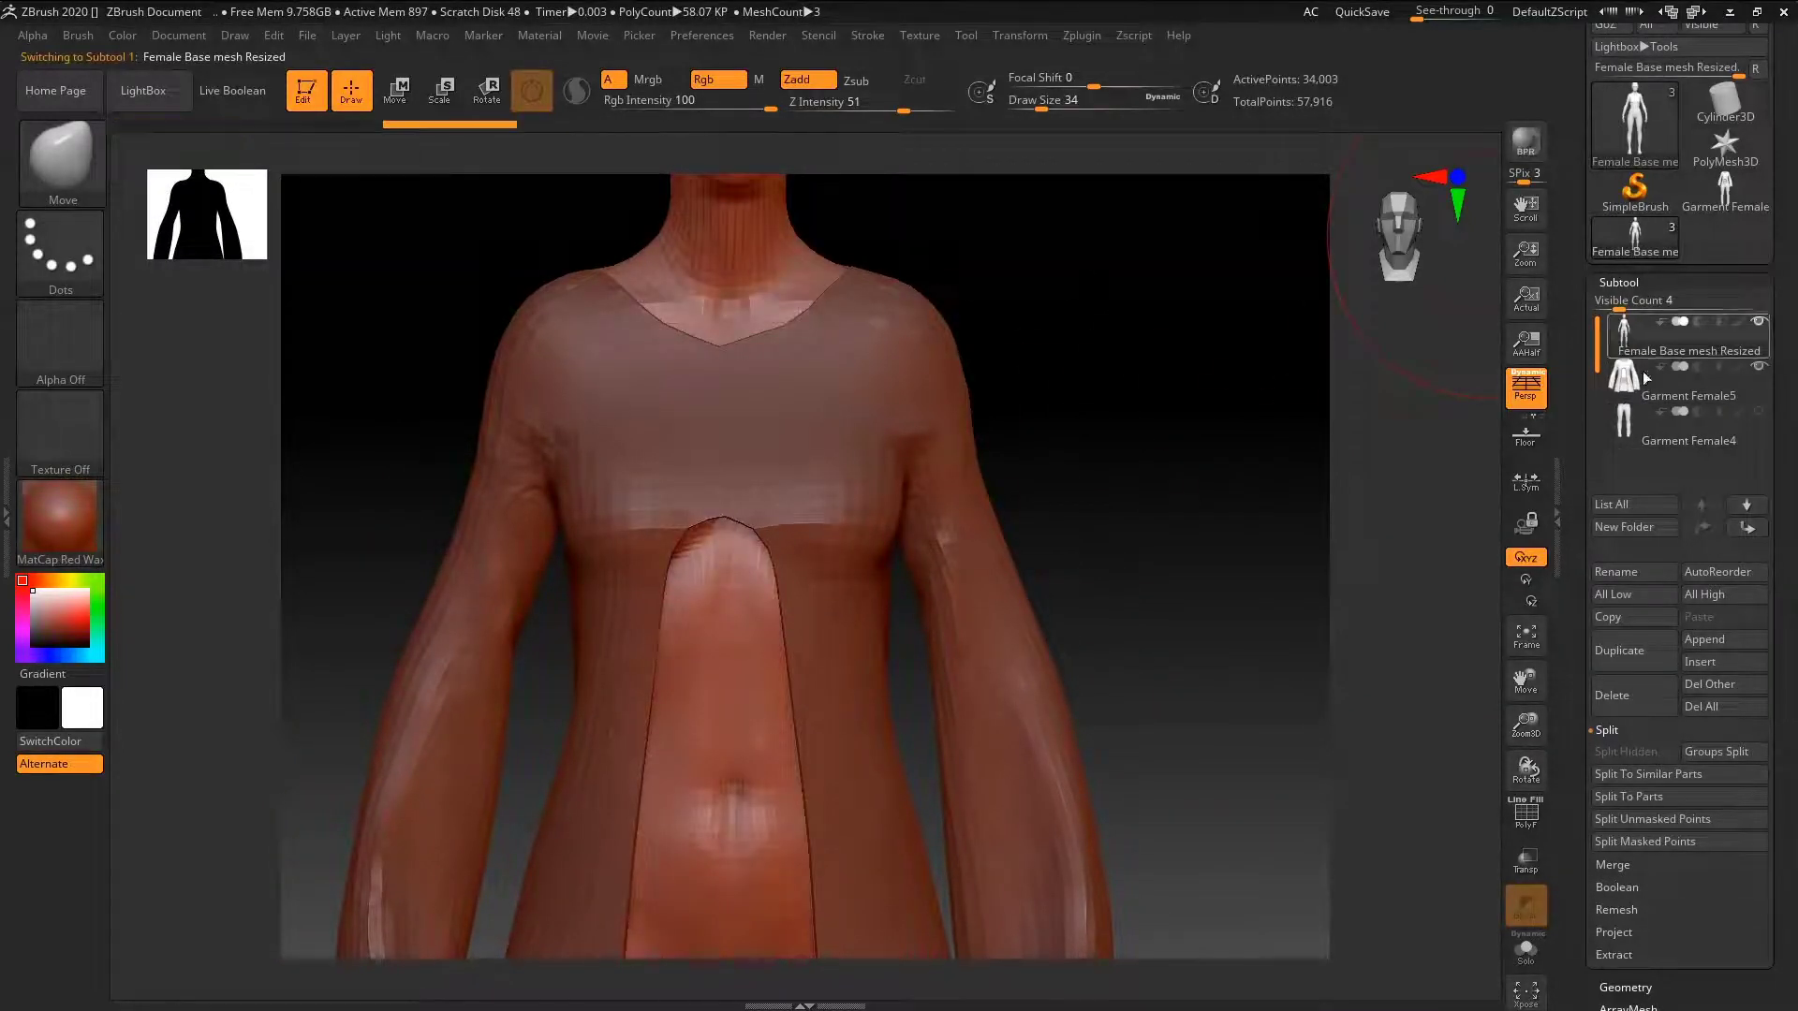
click(1758, 368)
mouse_move(747, 477)
ctrl+mouse_down()
mouse_move(715, 496)
mouse_move(825, 382)
ctrl+mouse_up()
key(ctrl+shift+a)
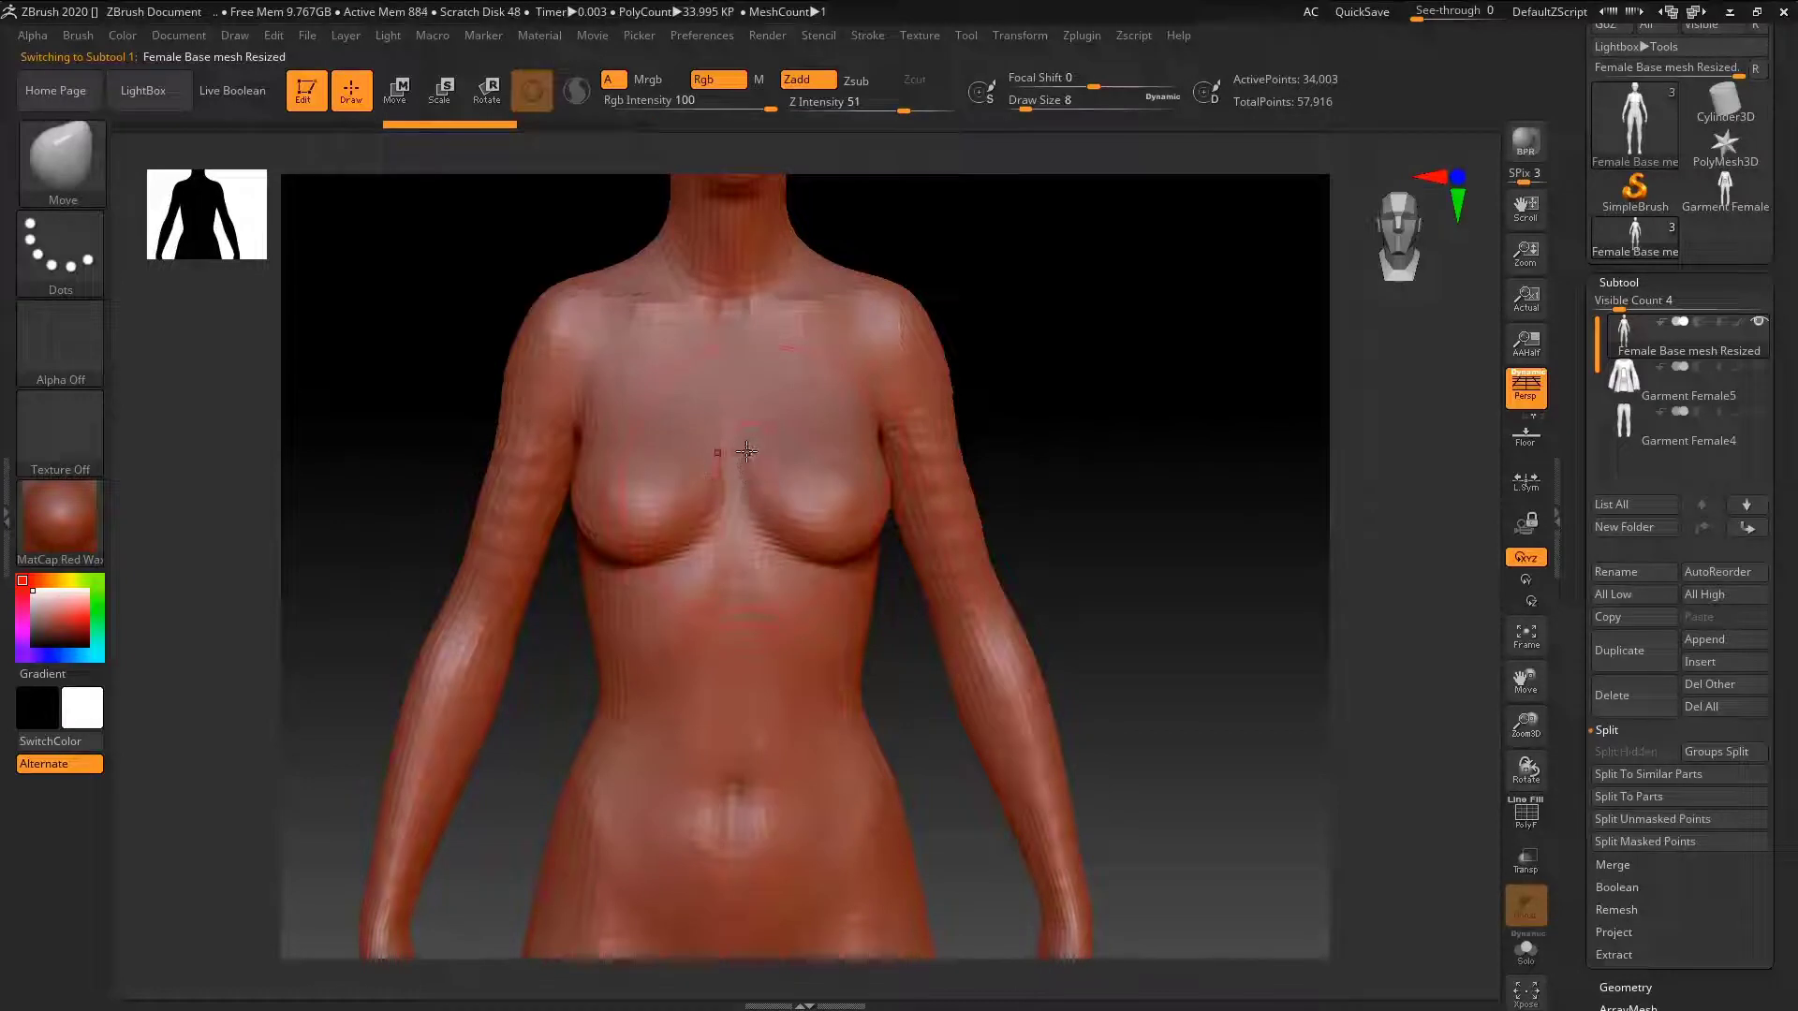
mouse_move(801, 315)
ctrl+mouse_down()
mouse_move(817, 274)
mouse_move(880, 337)
mouse_move(924, 300)
mouse_move(905, 382)
mouse_move(962, 453)
mouse_move(779, 461)
mouse_move(749, 417)
mouse_move(781, 347)
ctrl+mouse_up()
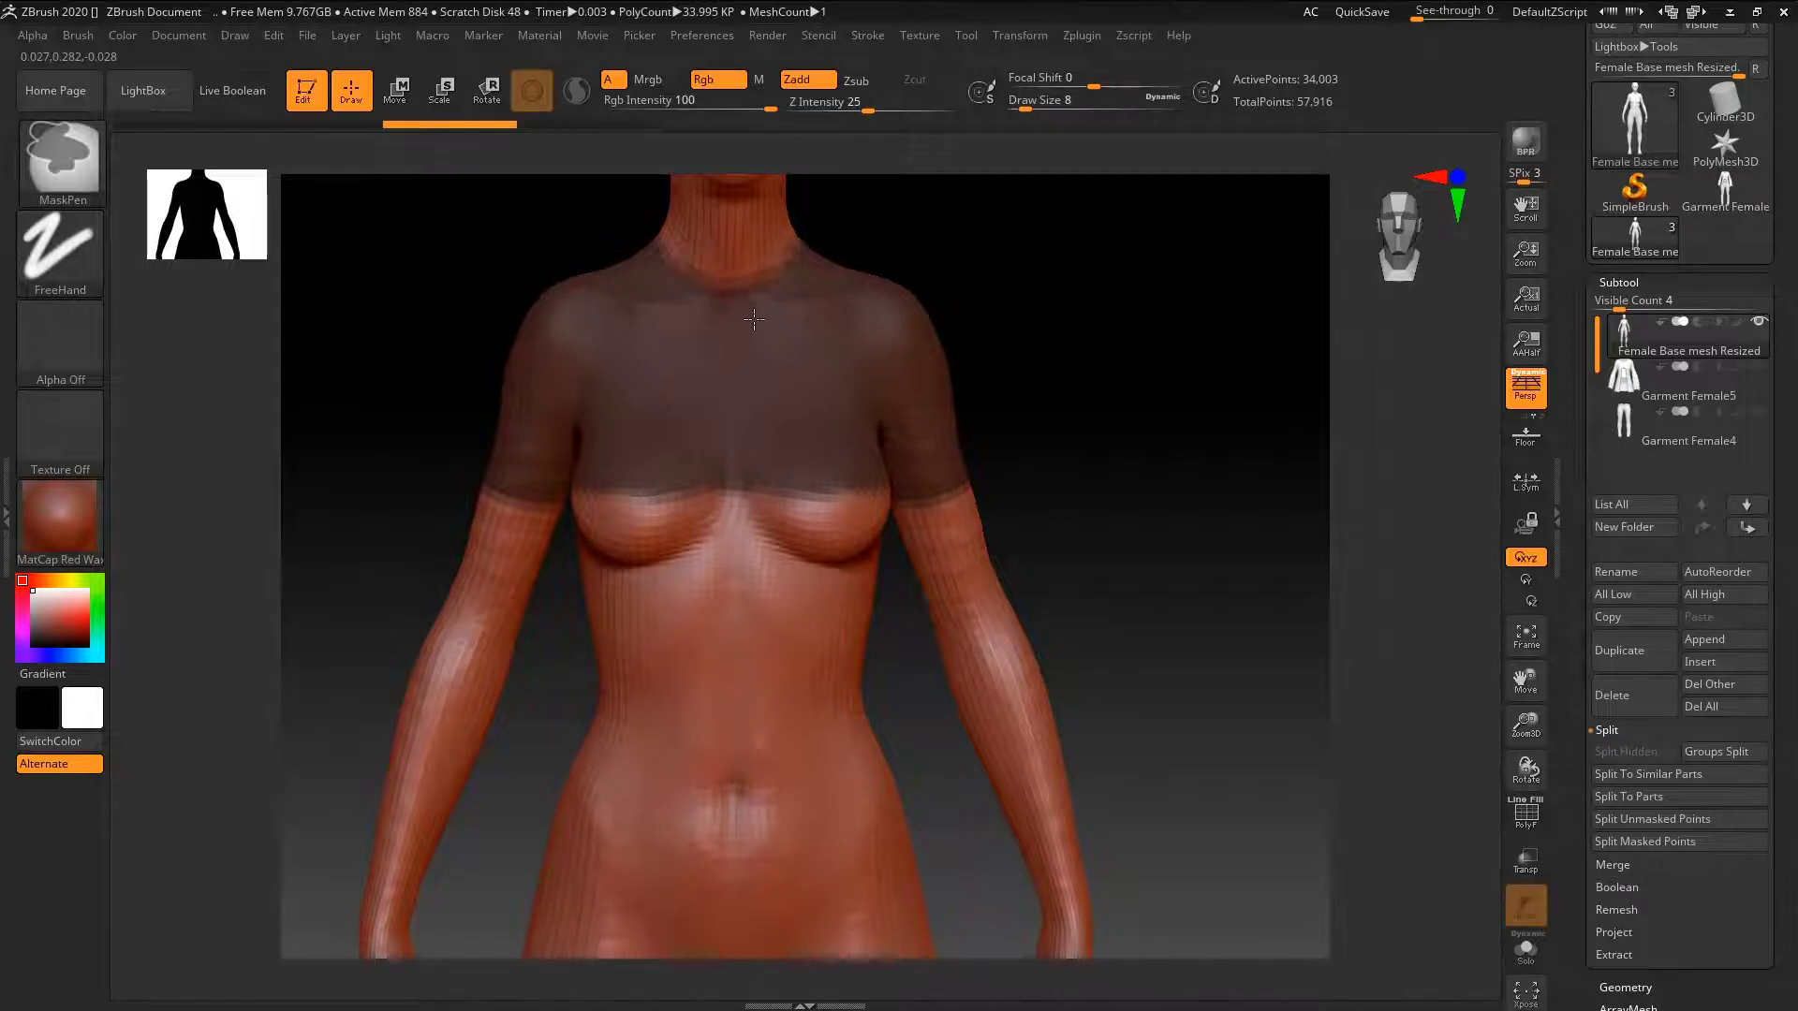
mouse_move(754, 319)
ctrl+mouse_down()
mouse_move(666, 483)
mouse_move(590, 517)
mouse_move(614, 562)
mouse_move(876, 562)
mouse_move(766, 569)
ctrl+mouse_up()
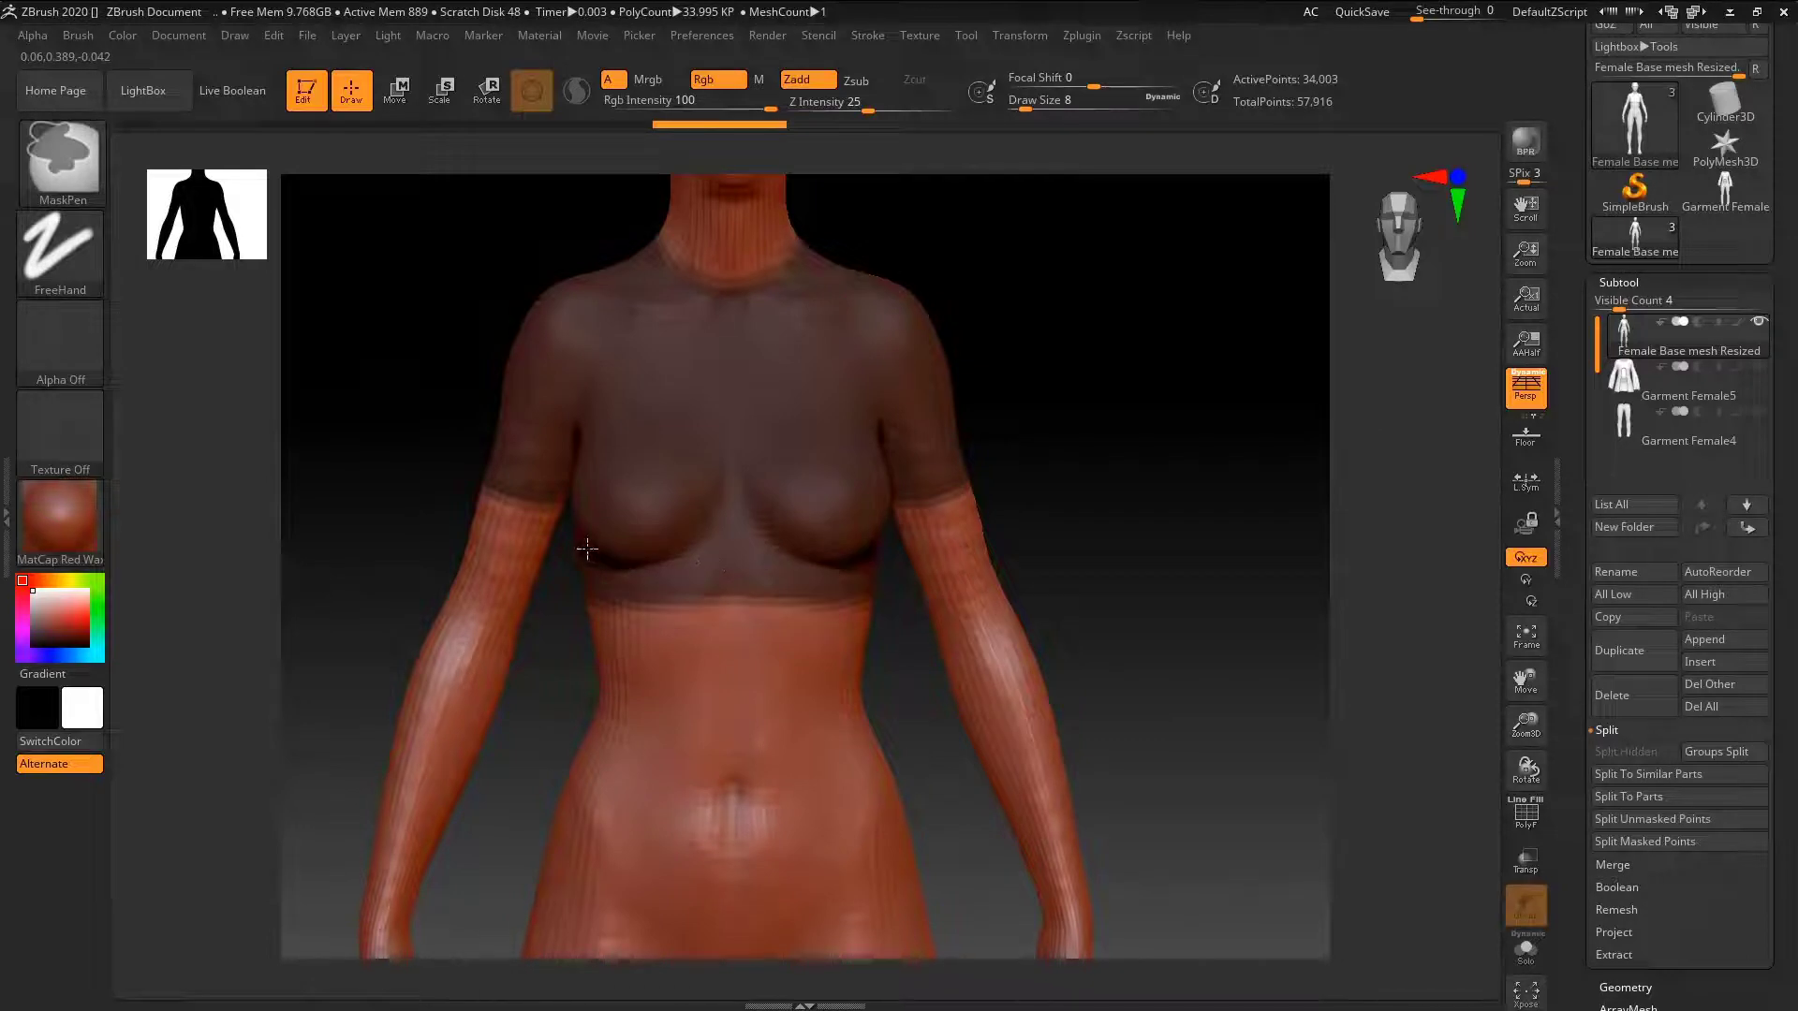
- Extend the mask around the side of the torso, the backs of the upper arms and the upper back
mouse_move(587, 549)
right_down()
mouse_move(734, 537)
mouse_move(719, 538)
right_up()
ctrl+drag(571, 543, 511, 505)
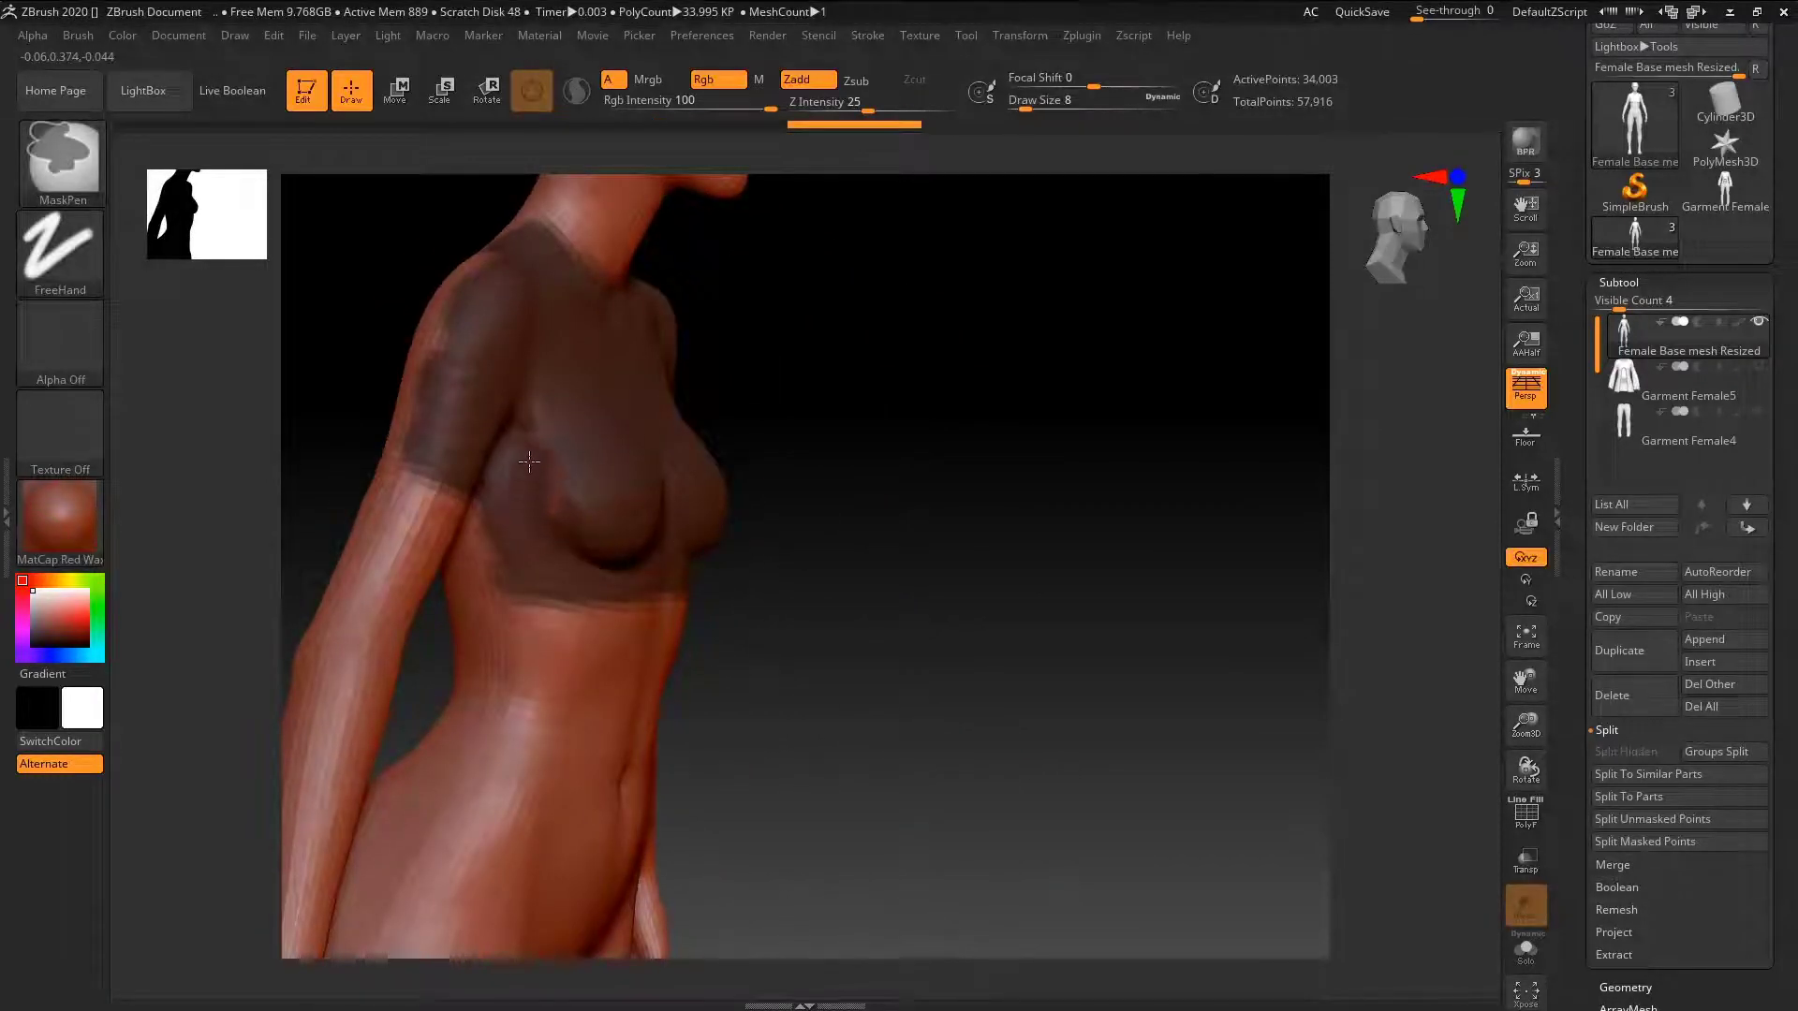
mouse_move(447, 316)
right_down()
mouse_move(531, 405)
mouse_move(624, 401)
mouse_move(606, 393)
mouse_move(1039, 466)
mouse_move(931, 368)
right_up()
mouse_move(936, 309)
ctrl+mouse_down()
mouse_move(574, 597)
mouse_move(497, 577)
mouse_move(462, 647)
mouse_move(480, 636)
mouse_move(469, 573)
mouse_move(446, 578)
ctrl+mouse_up()
- Erase the mask around the base of the neck to form a round neckline
mouse_move(980, 502)
mouse_down()
mouse_move(743, 510)
mouse_move(798, 511)
mouse_move(815, 411)
mouse_move(914, 405)
mouse_up()
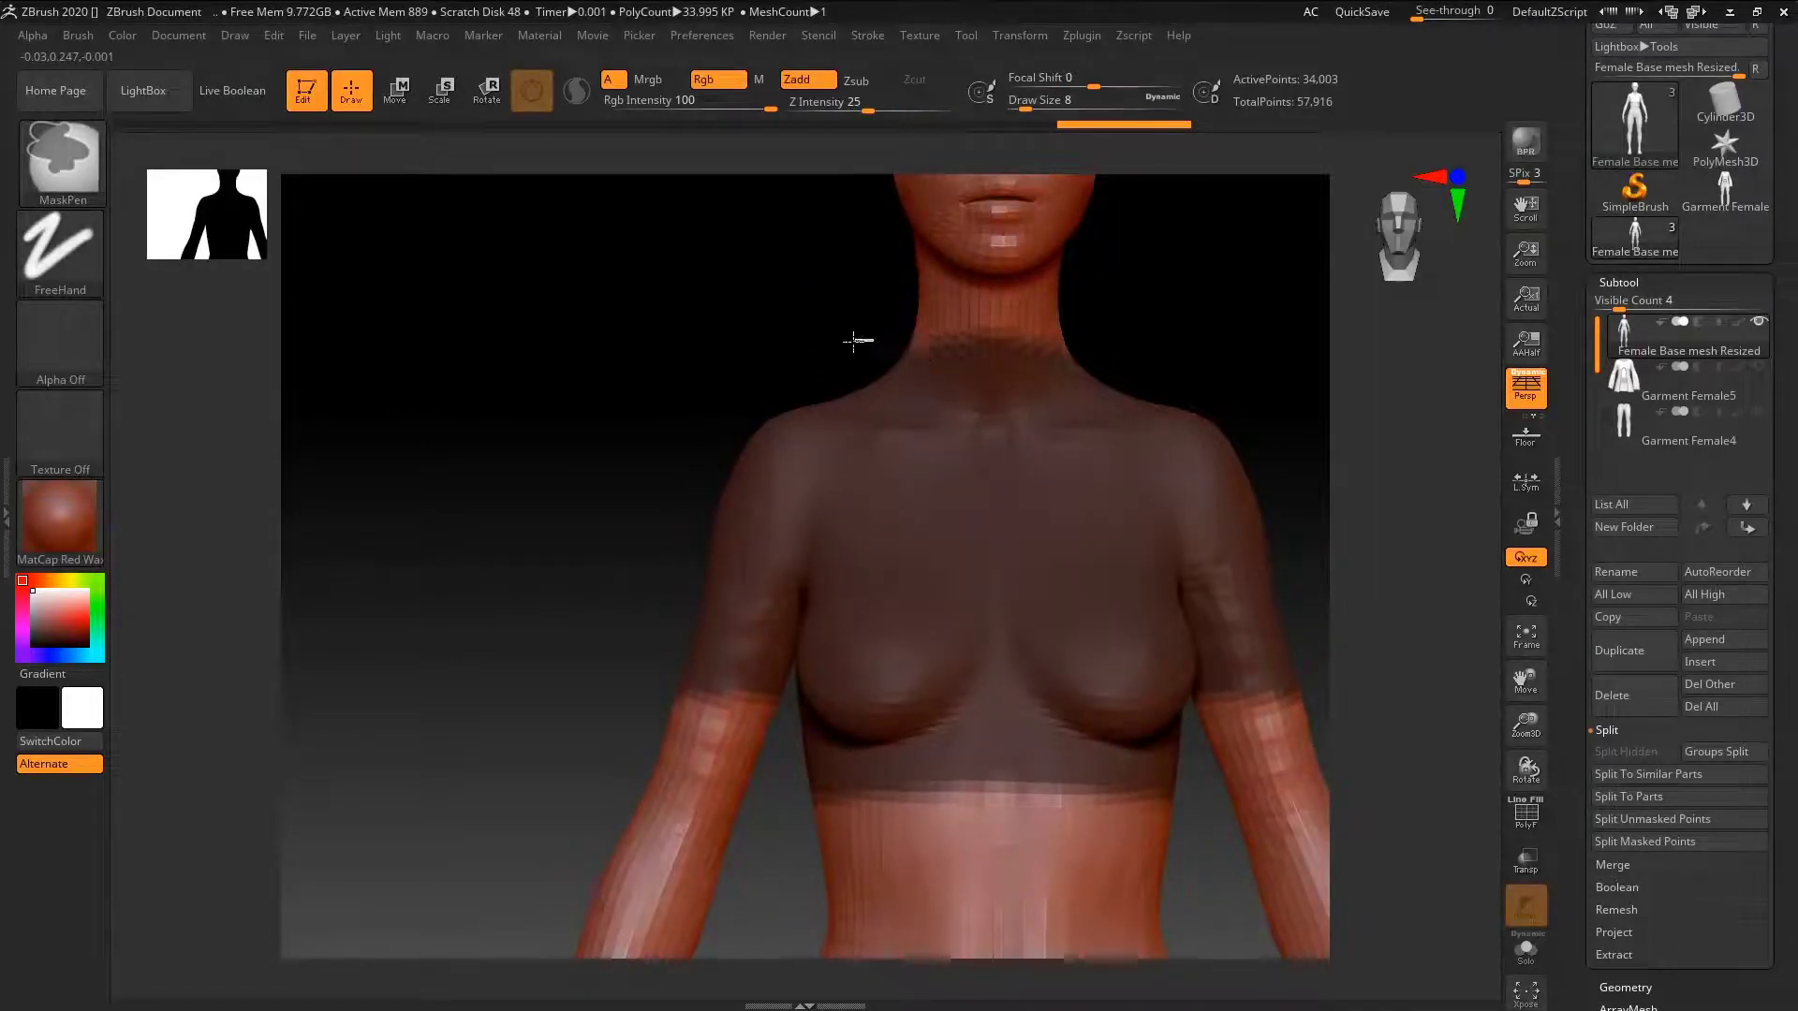
mouse_move(921, 353)
ctrl+alt+mouse_down()
mouse_move(996, 359)
mouse_move(981, 365)
ctrl+alt+mouse_up()
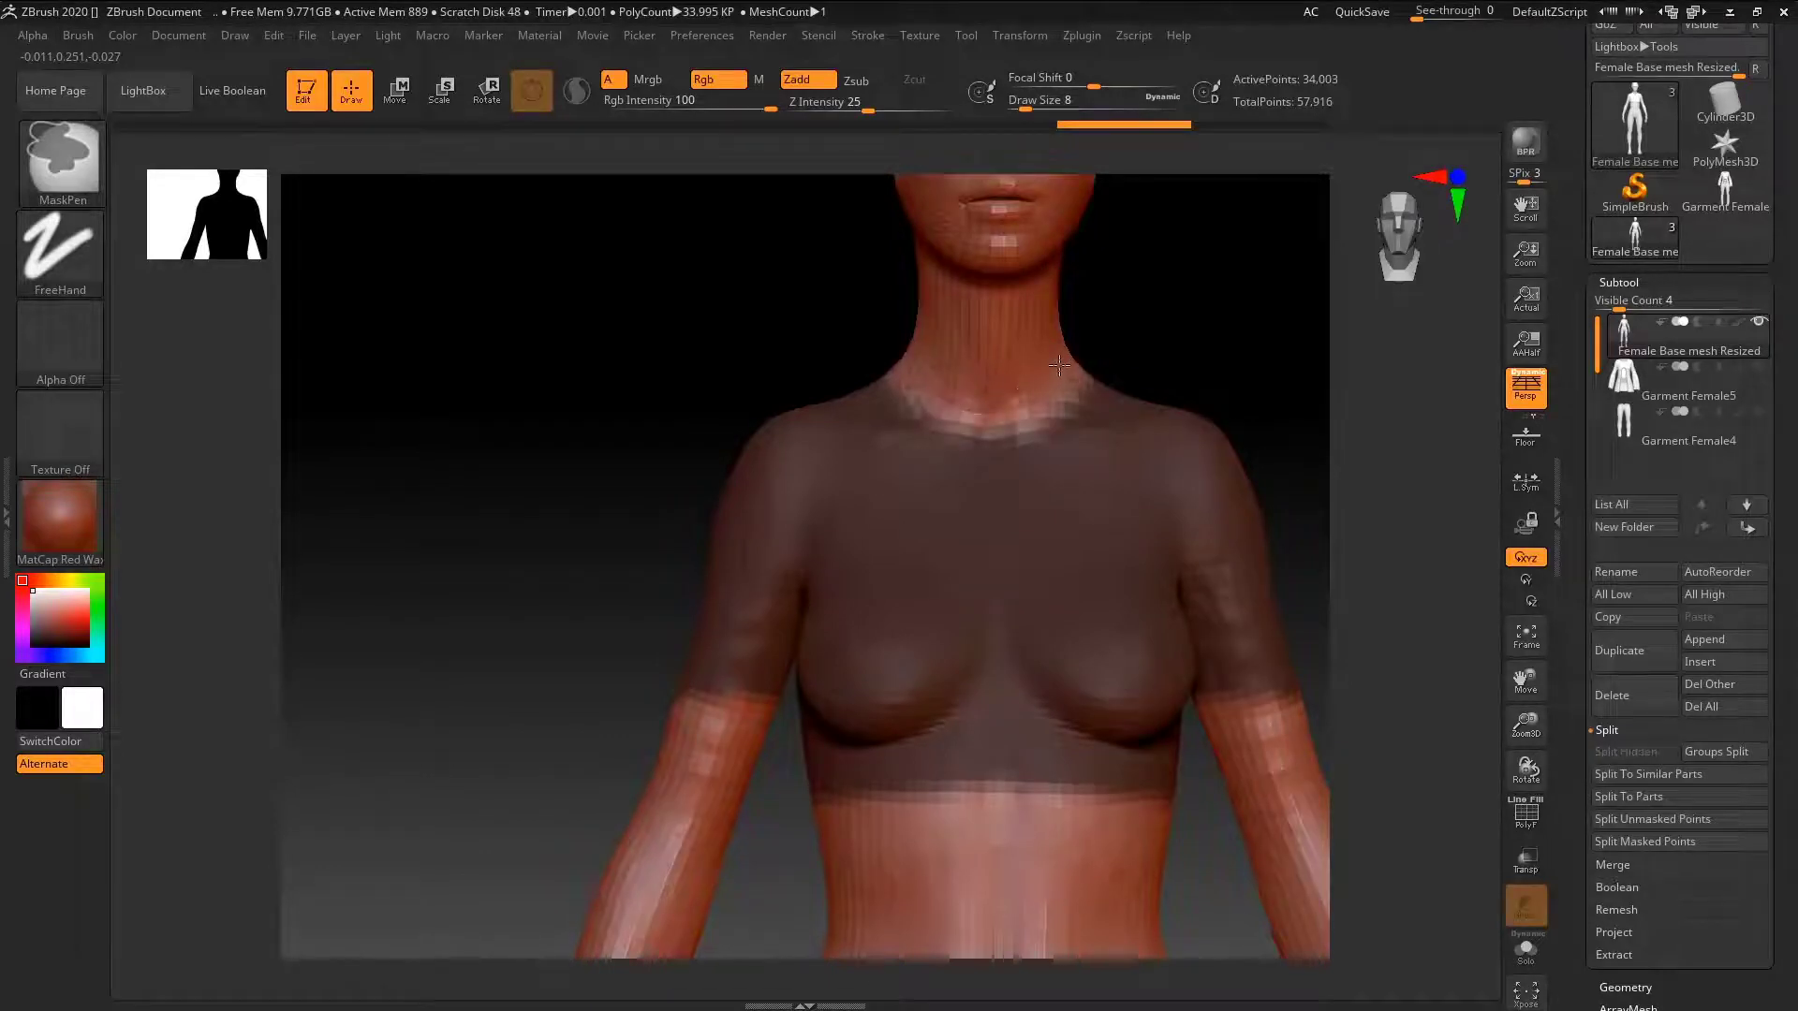
mouse_move(1063, 362)
ctrl+right_down()
mouse_move(918, 398)
mouse_move(1084, 370)
ctrl+right_up()
mouse_move(1084, 370)
mouse_down()
mouse_move(1008, 329)
mouse_move(924, 396)
mouse_up()
- Complete the mask below the armpits and across the back, with an even lower edge around the torso
right_drag(924, 396, 1159, 447)
mouse_move(1158, 447)
mouse_down()
mouse_move(1119, 562)
mouse_move(1064, 588)
mouse_move(1054, 555)
mouse_up()
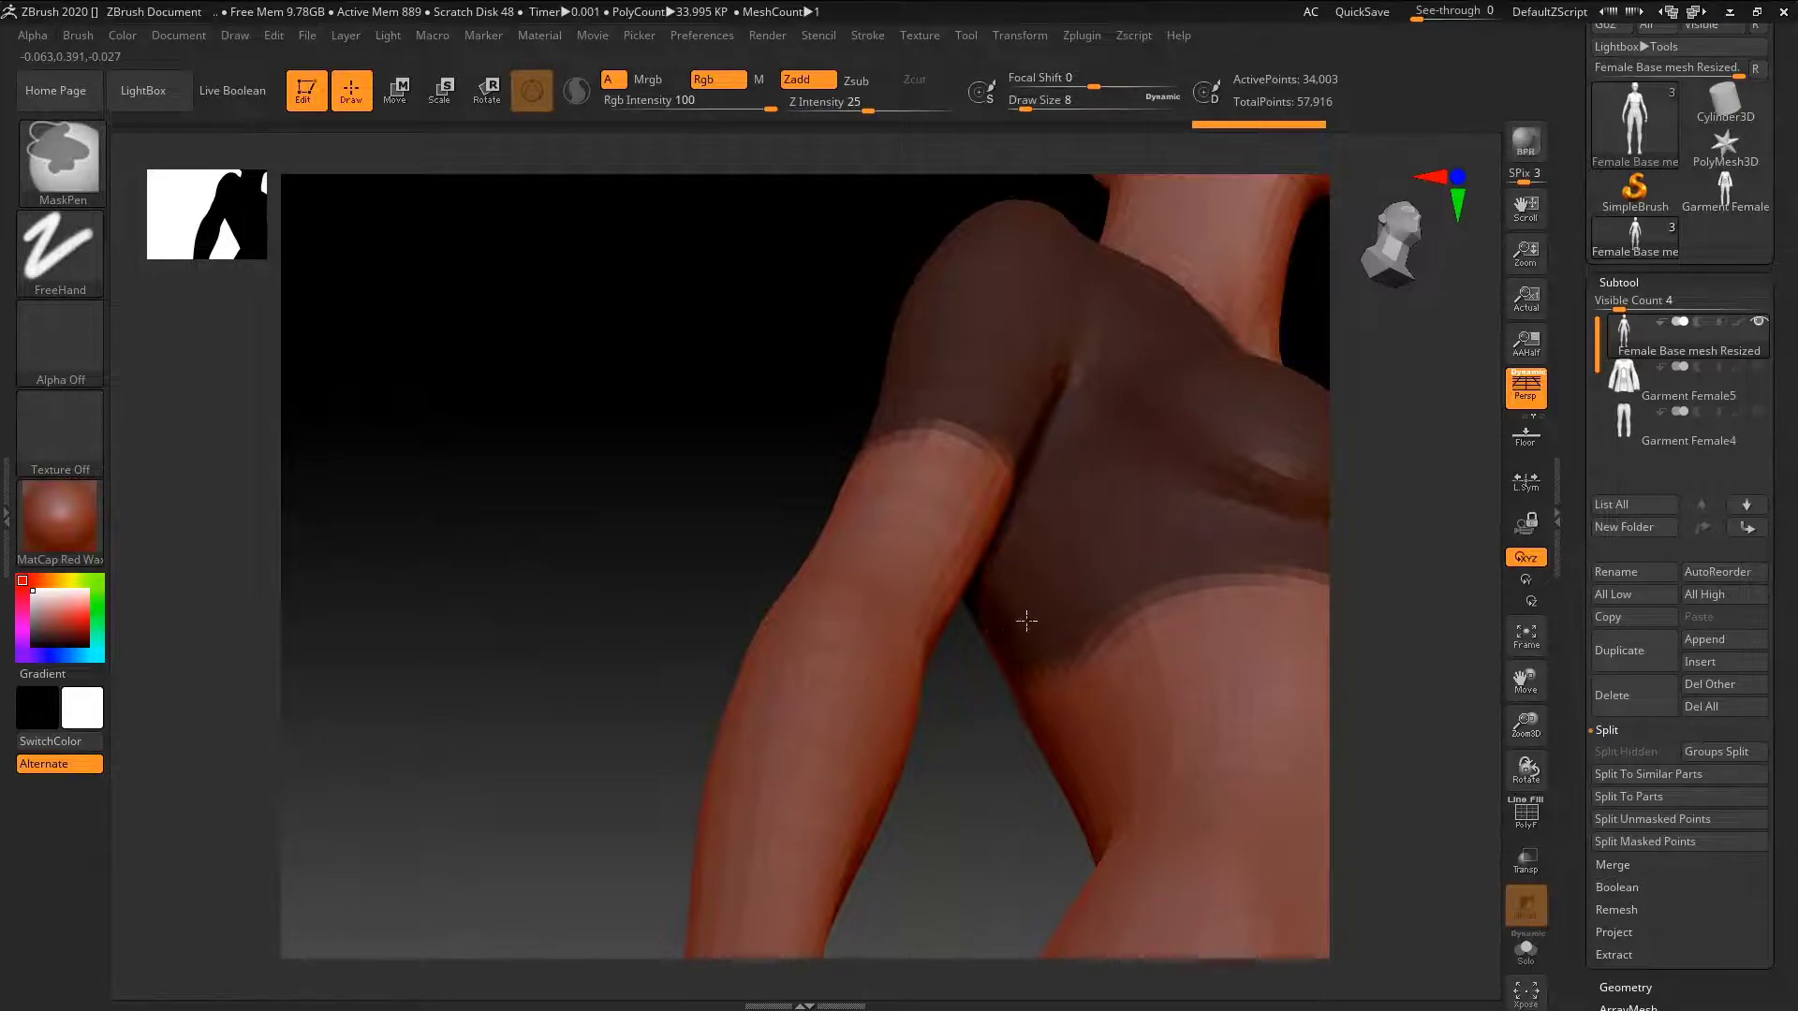
ctrl+drag(1027, 621, 1020, 630)
mouse_move(1020, 630)
right_down()
mouse_move(1068, 519)
mouse_move(1059, 413)
mouse_move(1040, 410)
right_up()
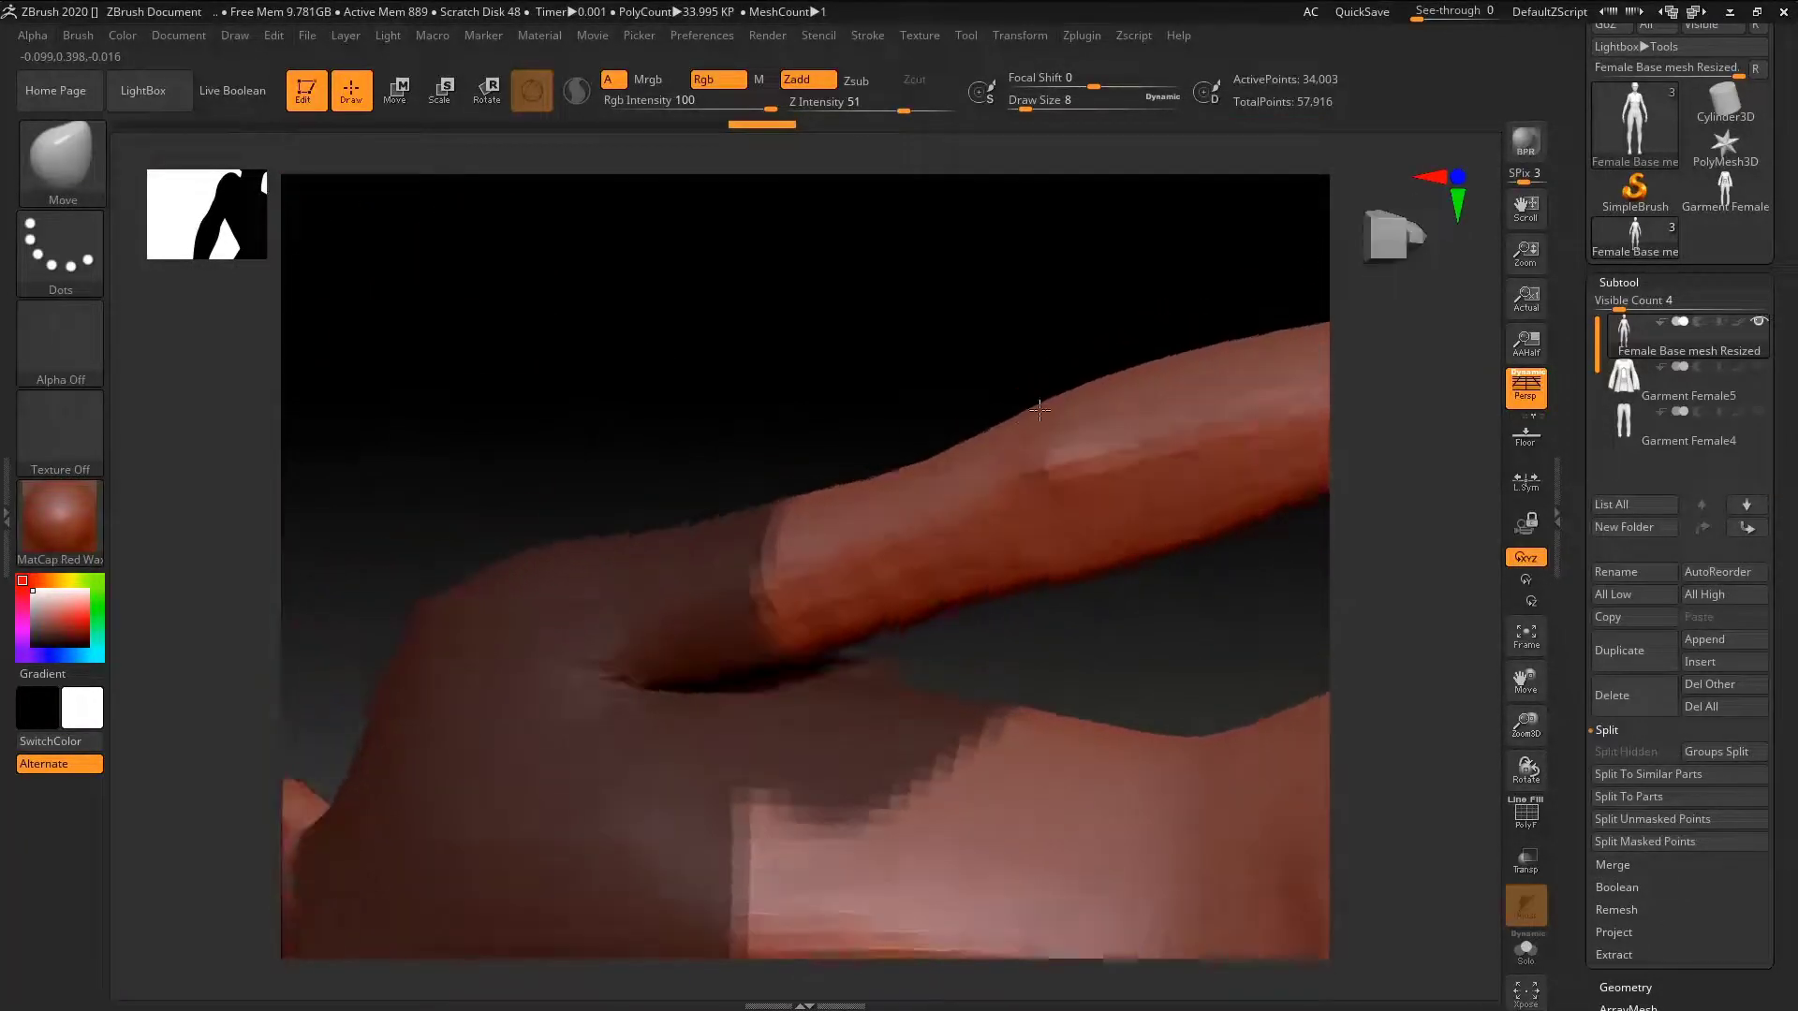
drag(1039, 409, 1025, 436)
mouse_move(903, 770)
ctrl+mouse_down()
mouse_move(866, 843)
mouse_move(800, 896)
mouse_move(726, 889)
mouse_move(748, 941)
ctrl+mouse_up()
mouse_move(748, 942)
ctrl+right_down()
mouse_move(726, 862)
mouse_move(949, 464)
ctrl+right_up()
mouse_move(927, 609)
ctrl+mouse_down()
mouse_move(915, 582)
mouse_move(859, 683)
mouse_move(948, 562)
ctrl+mouse_up()
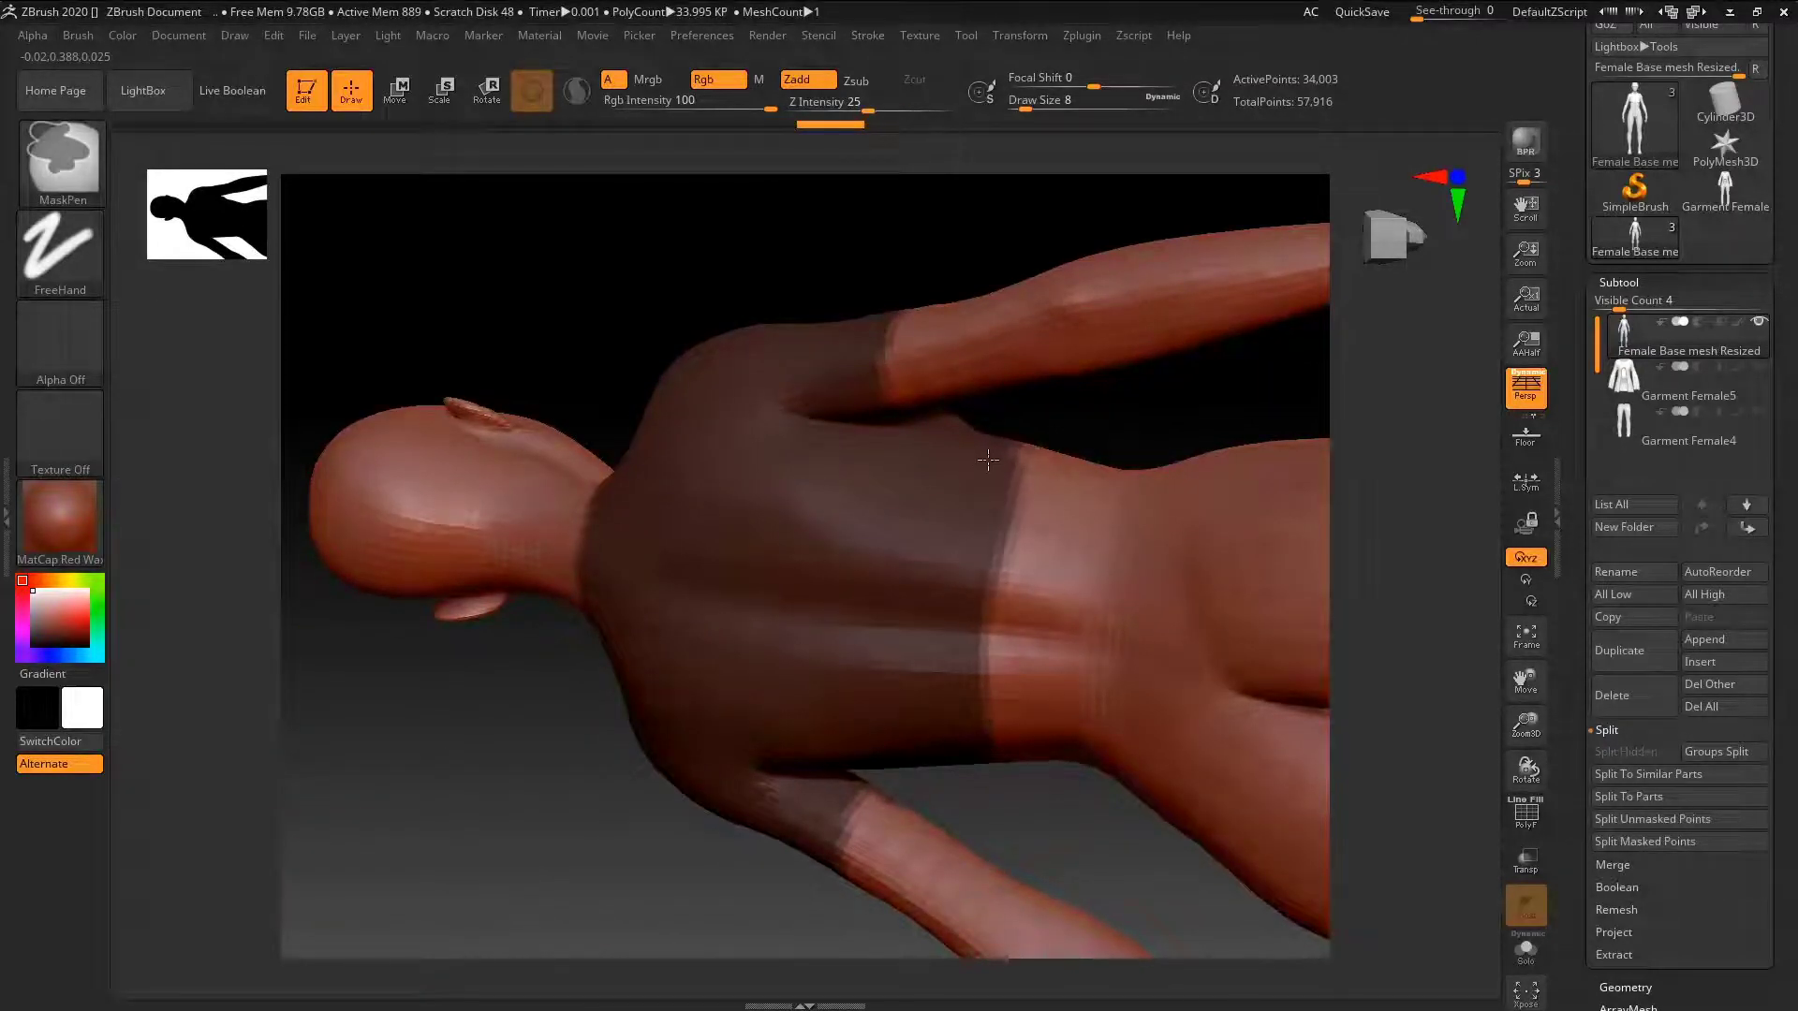
mouse_move(997, 442)
right_down()
mouse_move(927, 468)
mouse_move(824, 552)
mouse_move(975, 606)
mouse_move(1052, 557)
mouse_move(954, 594)
right_up()
- Extract a shirt from the masked body area with smoothness 1 and thickness 0.01, and accept the extraction
click(1623, 944)
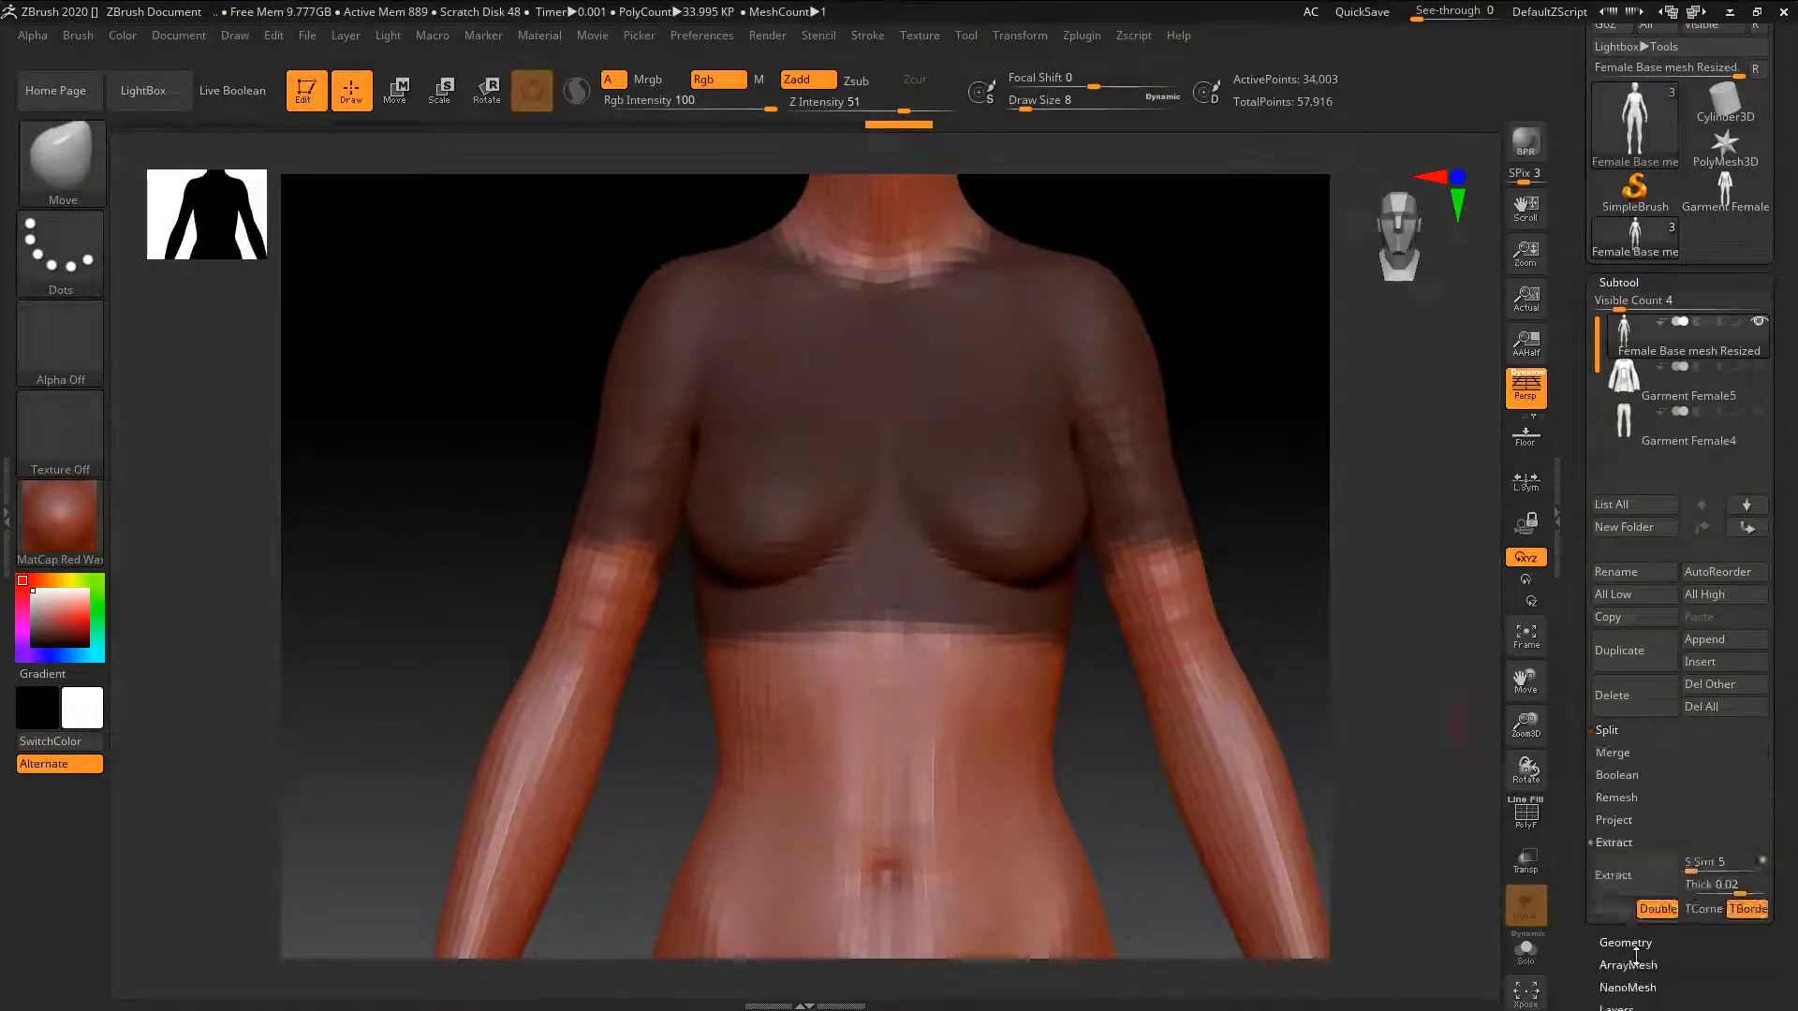
click(1627, 884)
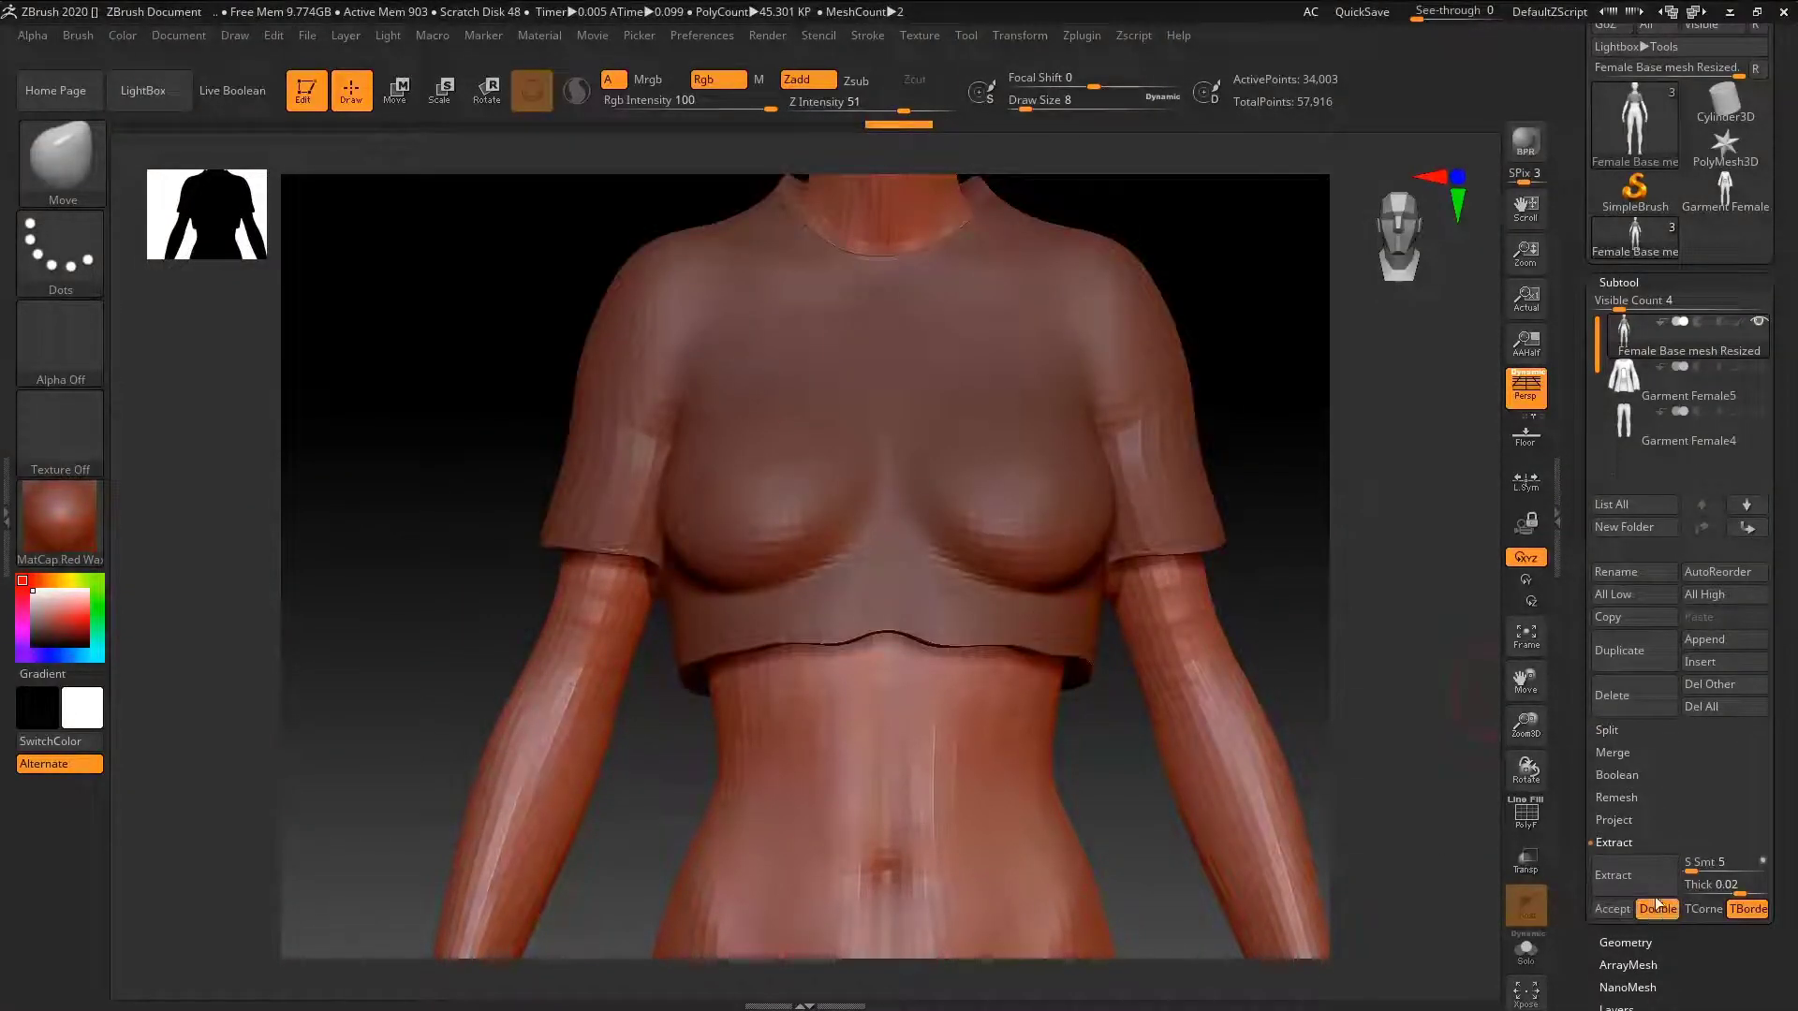
click(1613, 875)
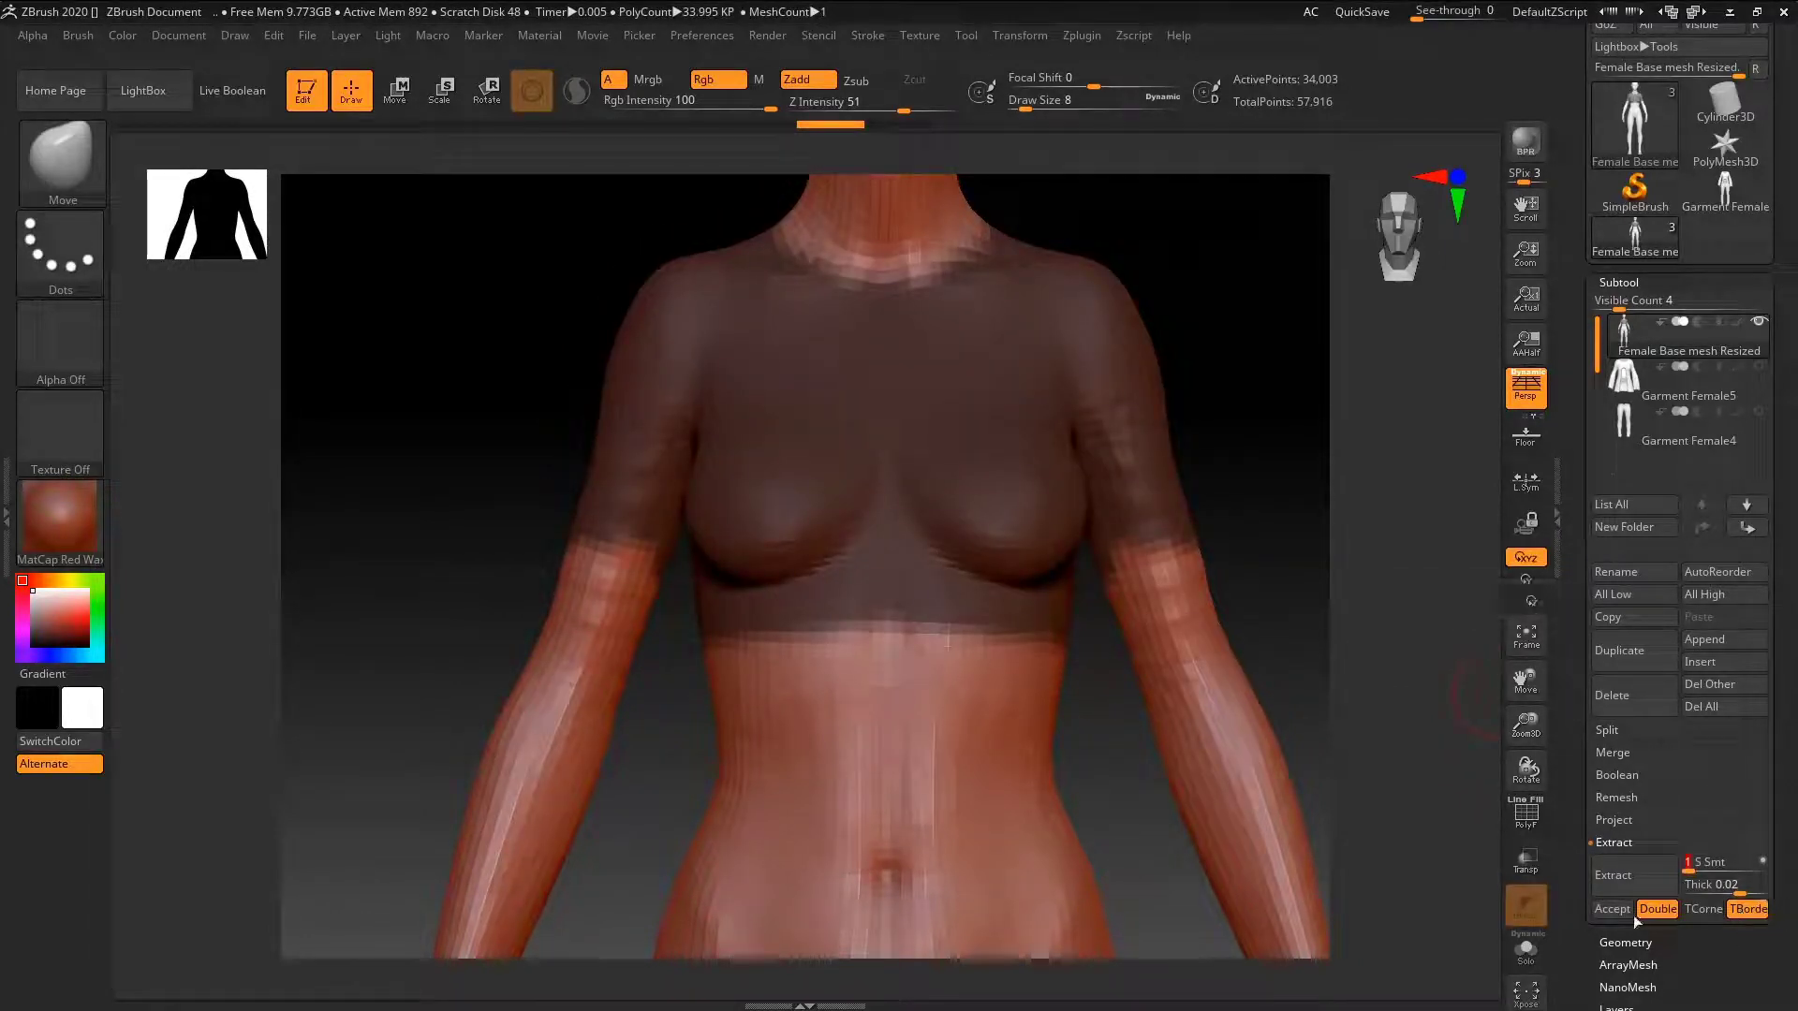
click(1638, 878)
right_drag(1139, 659, 1208, 655)
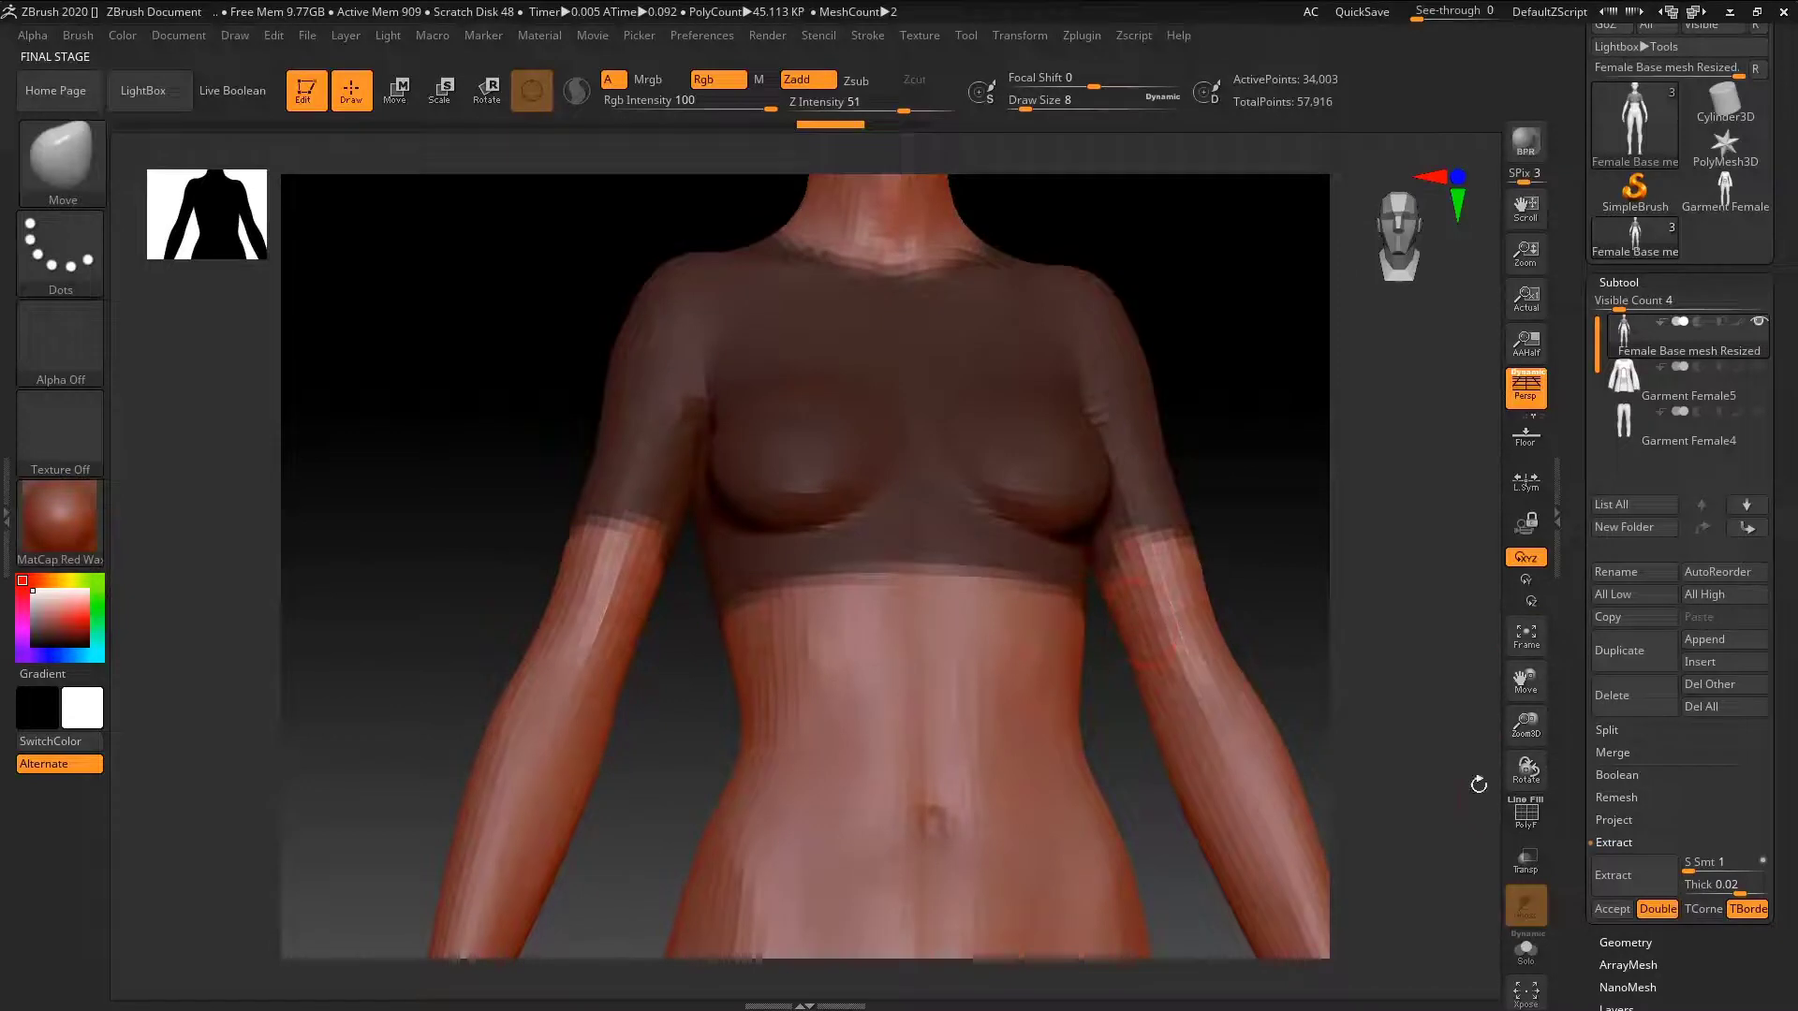
click(1731, 885)
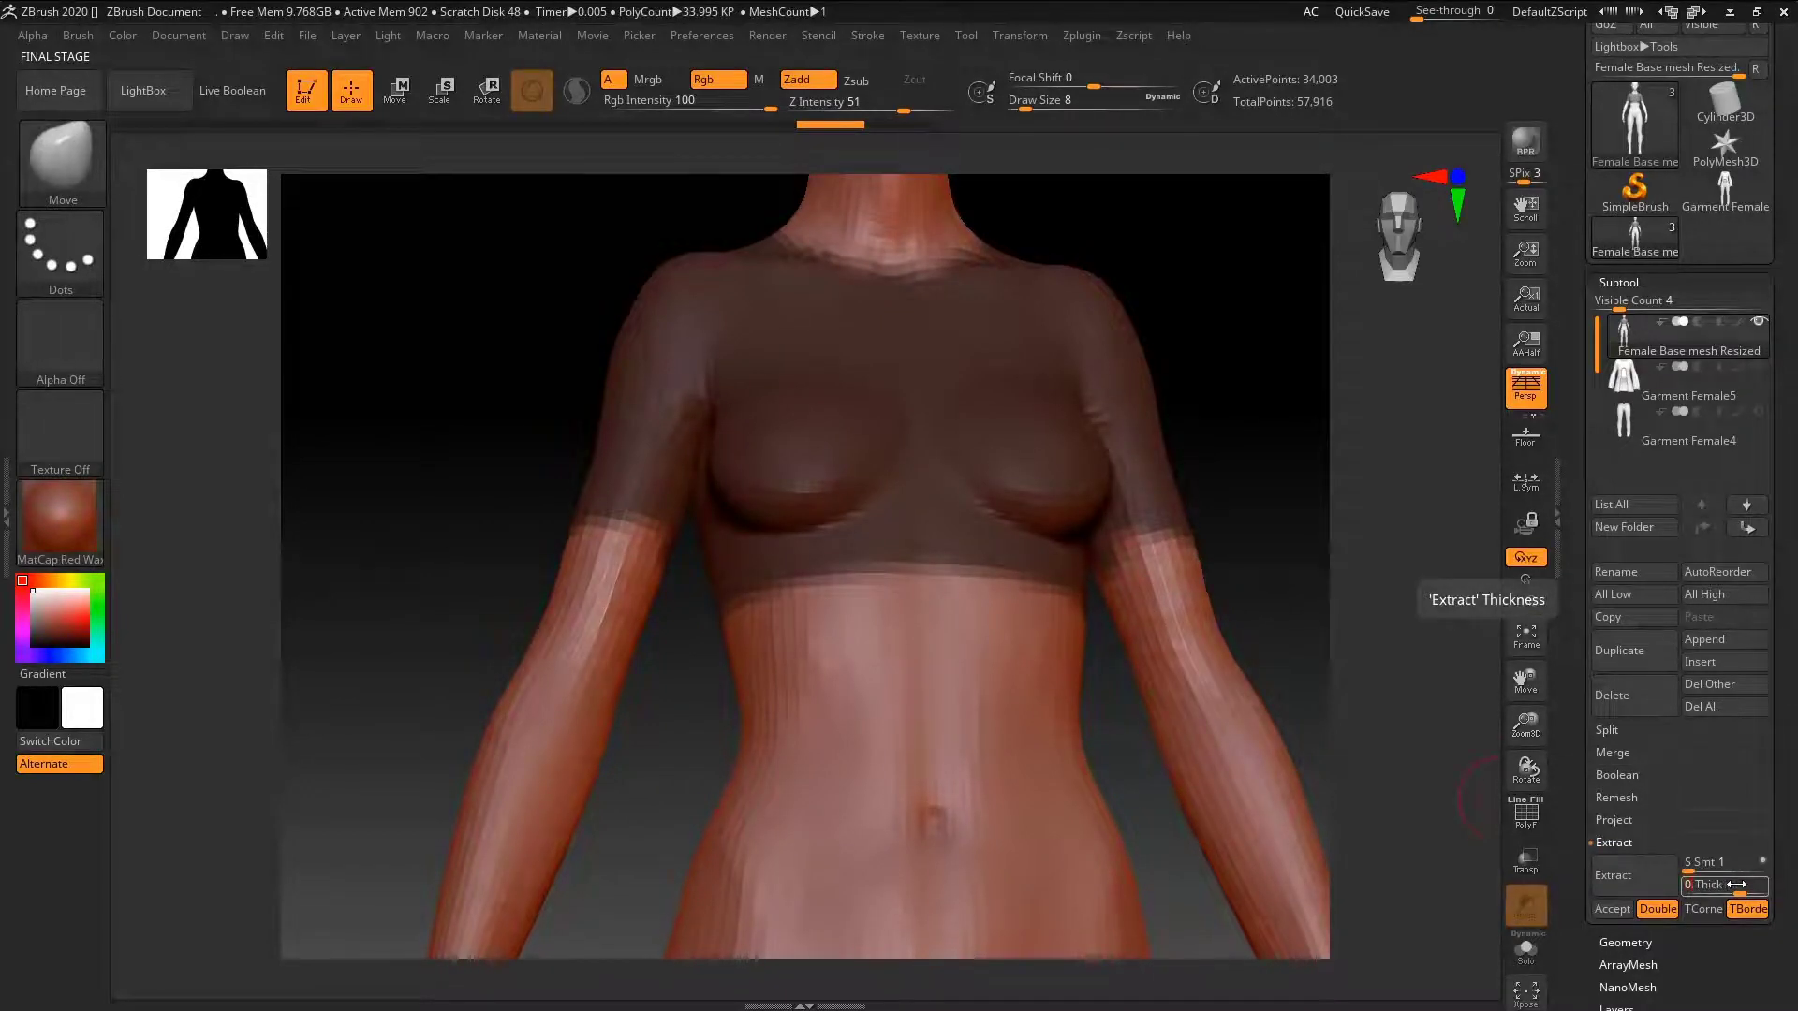
click(1604, 873)
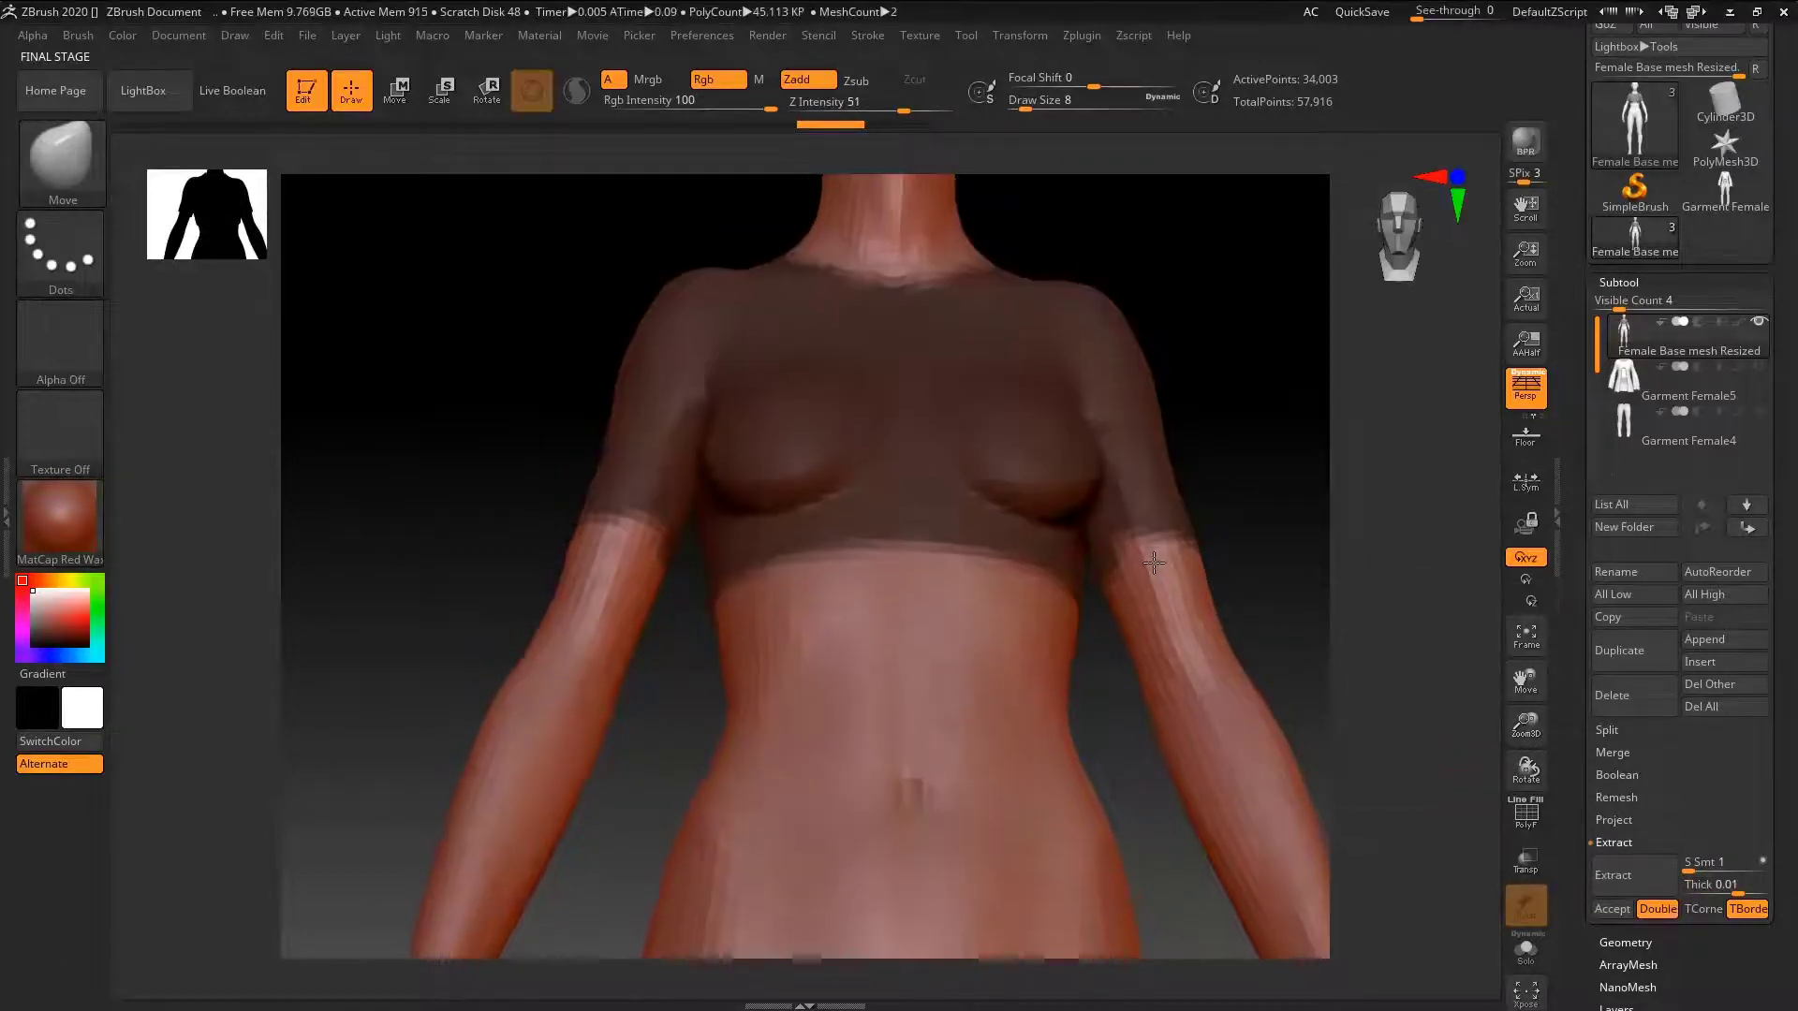
click(1613, 907)
- Smooth the extracted shirt's lower hem and sleeve edges at the front and back with draw size 8
shift+drag(832, 584, 932, 572)
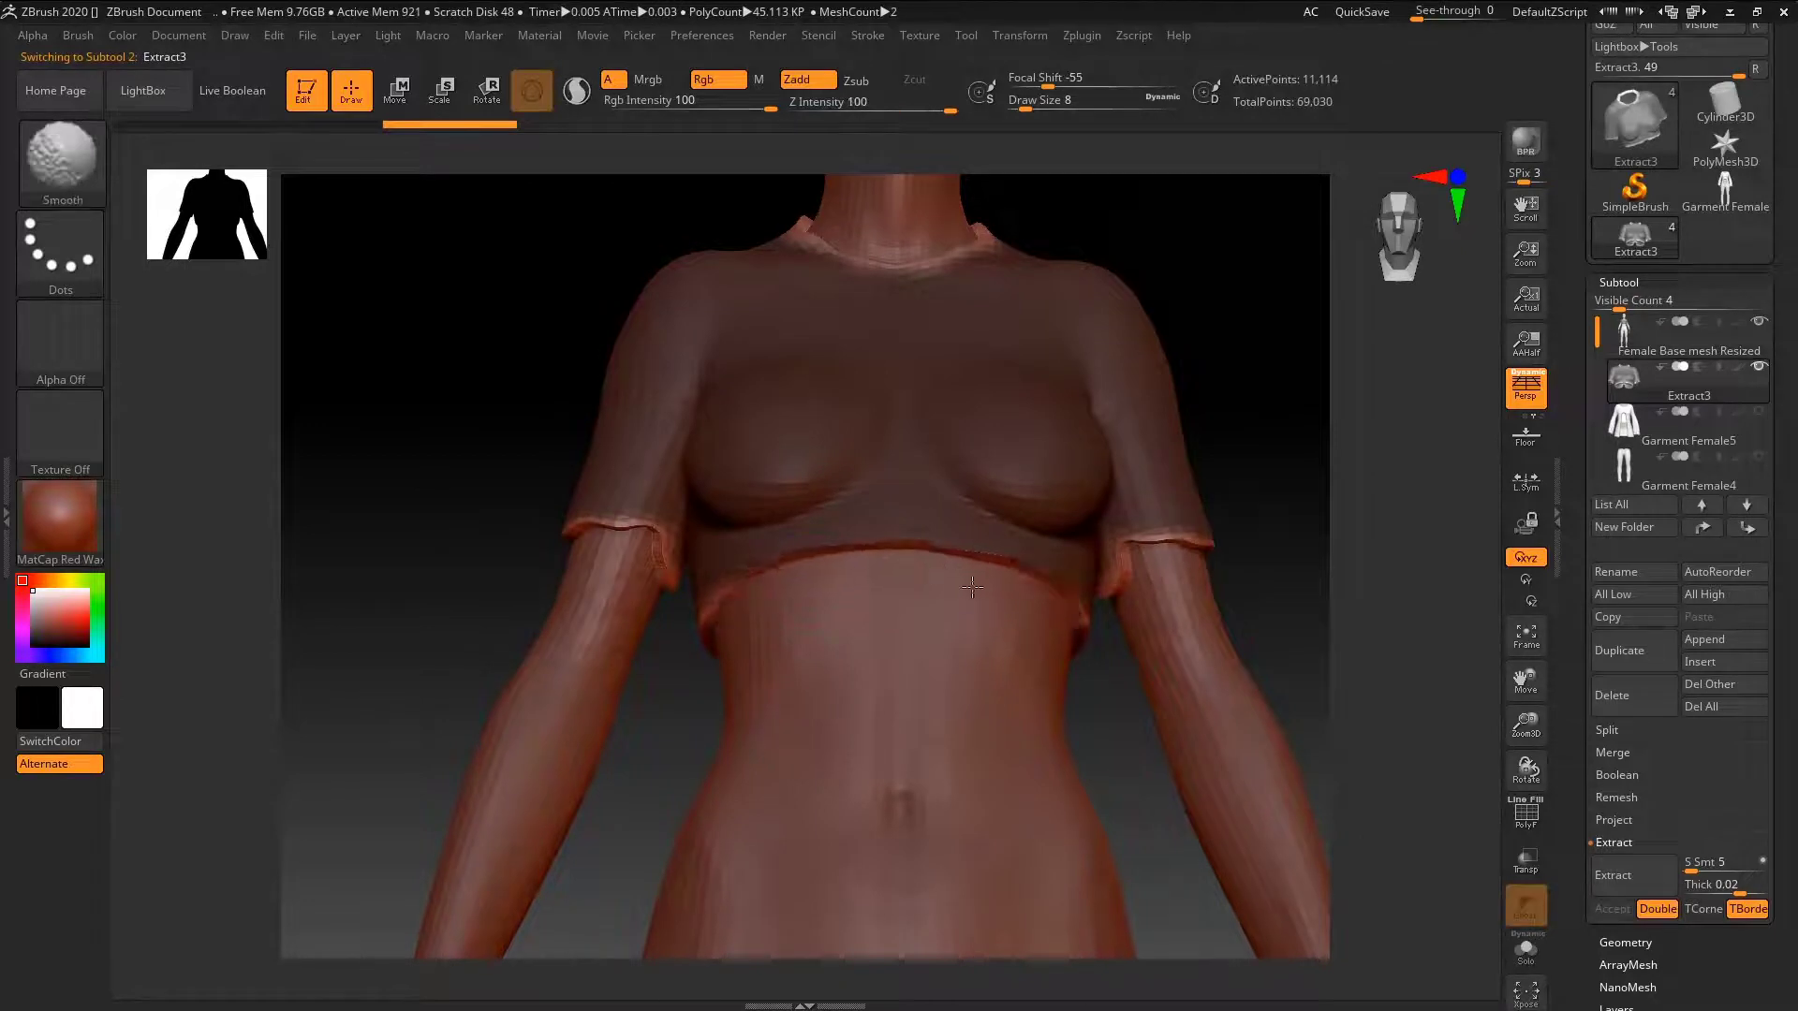
shift+drag(1043, 632, 1118, 566)
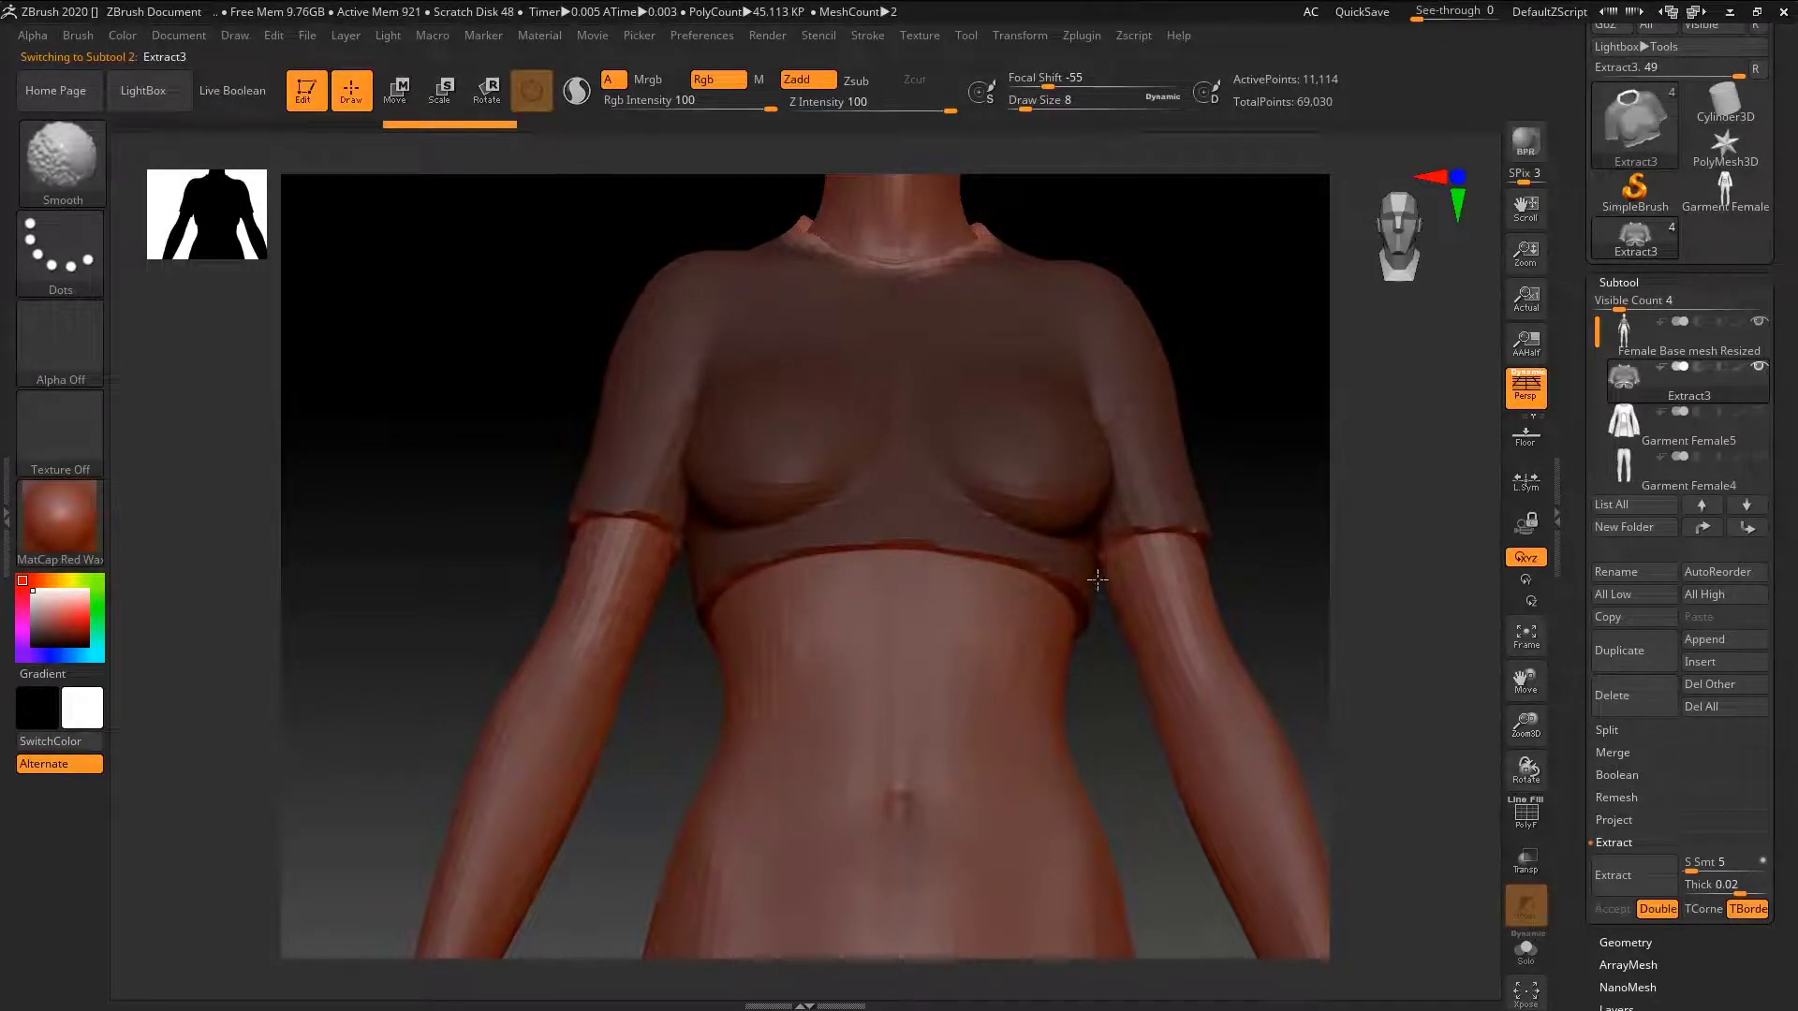
drag(1098, 577, 493, 626)
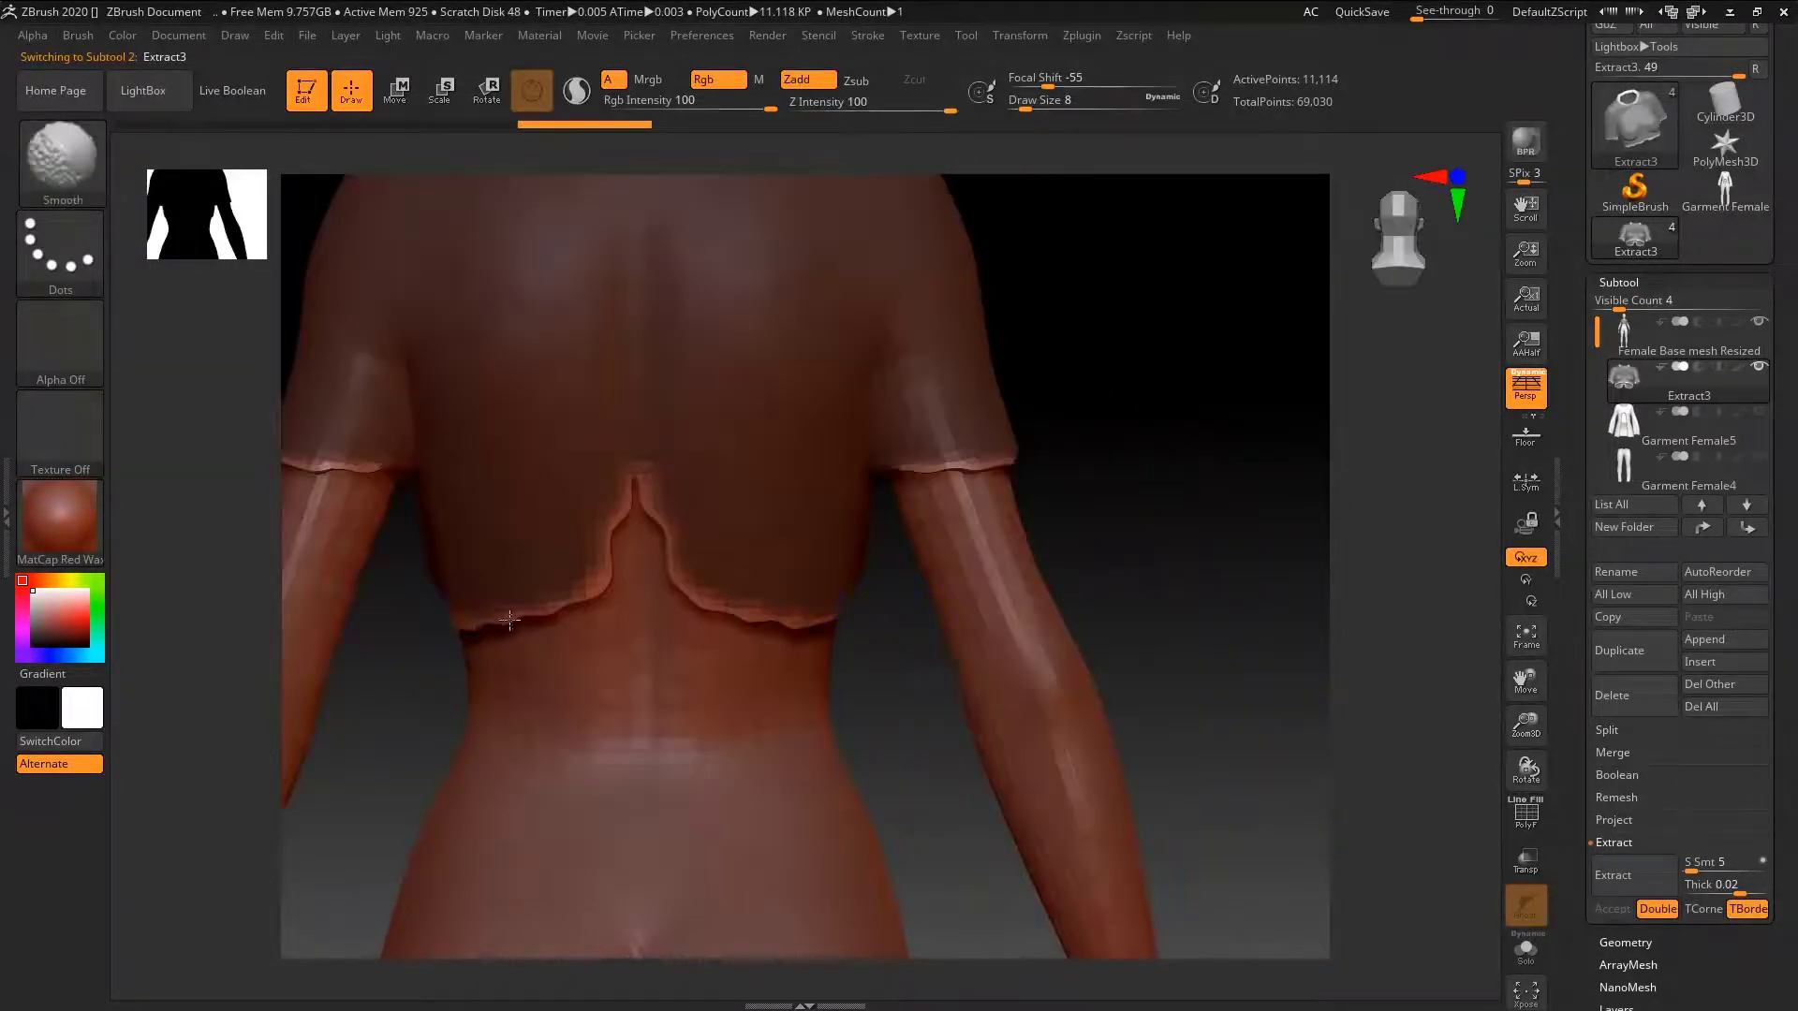
mouse_move(635, 482)
shift+mouse_down()
mouse_move(630, 546)
mouse_move(609, 521)
mouse_move(535, 605)
shift+mouse_up()
mouse_move(392, 470)
shift+mouse_down()
mouse_move(327, 463)
mouse_move(360, 466)
shift+mouse_up()
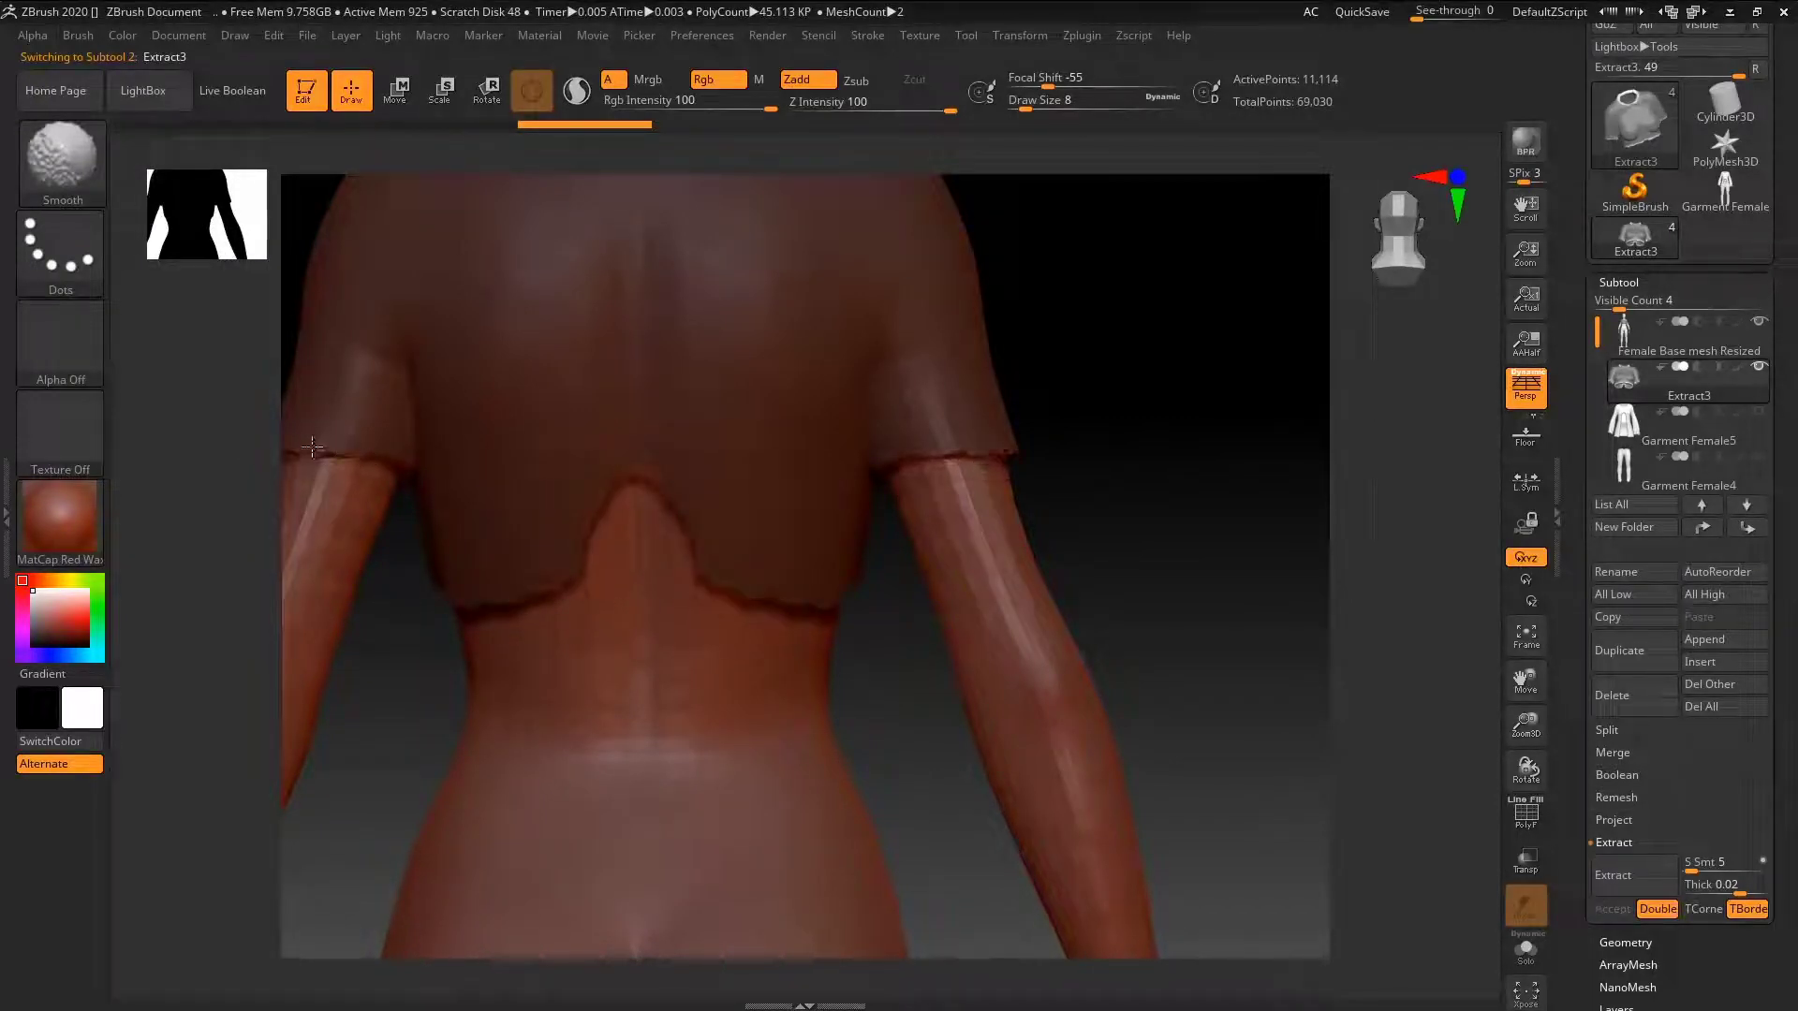
- Clear the mask from the shirt and set the Smooth brush to draw size 34 and Z Intensity 11
ctrl+right_drag(312, 446, 942, 453)
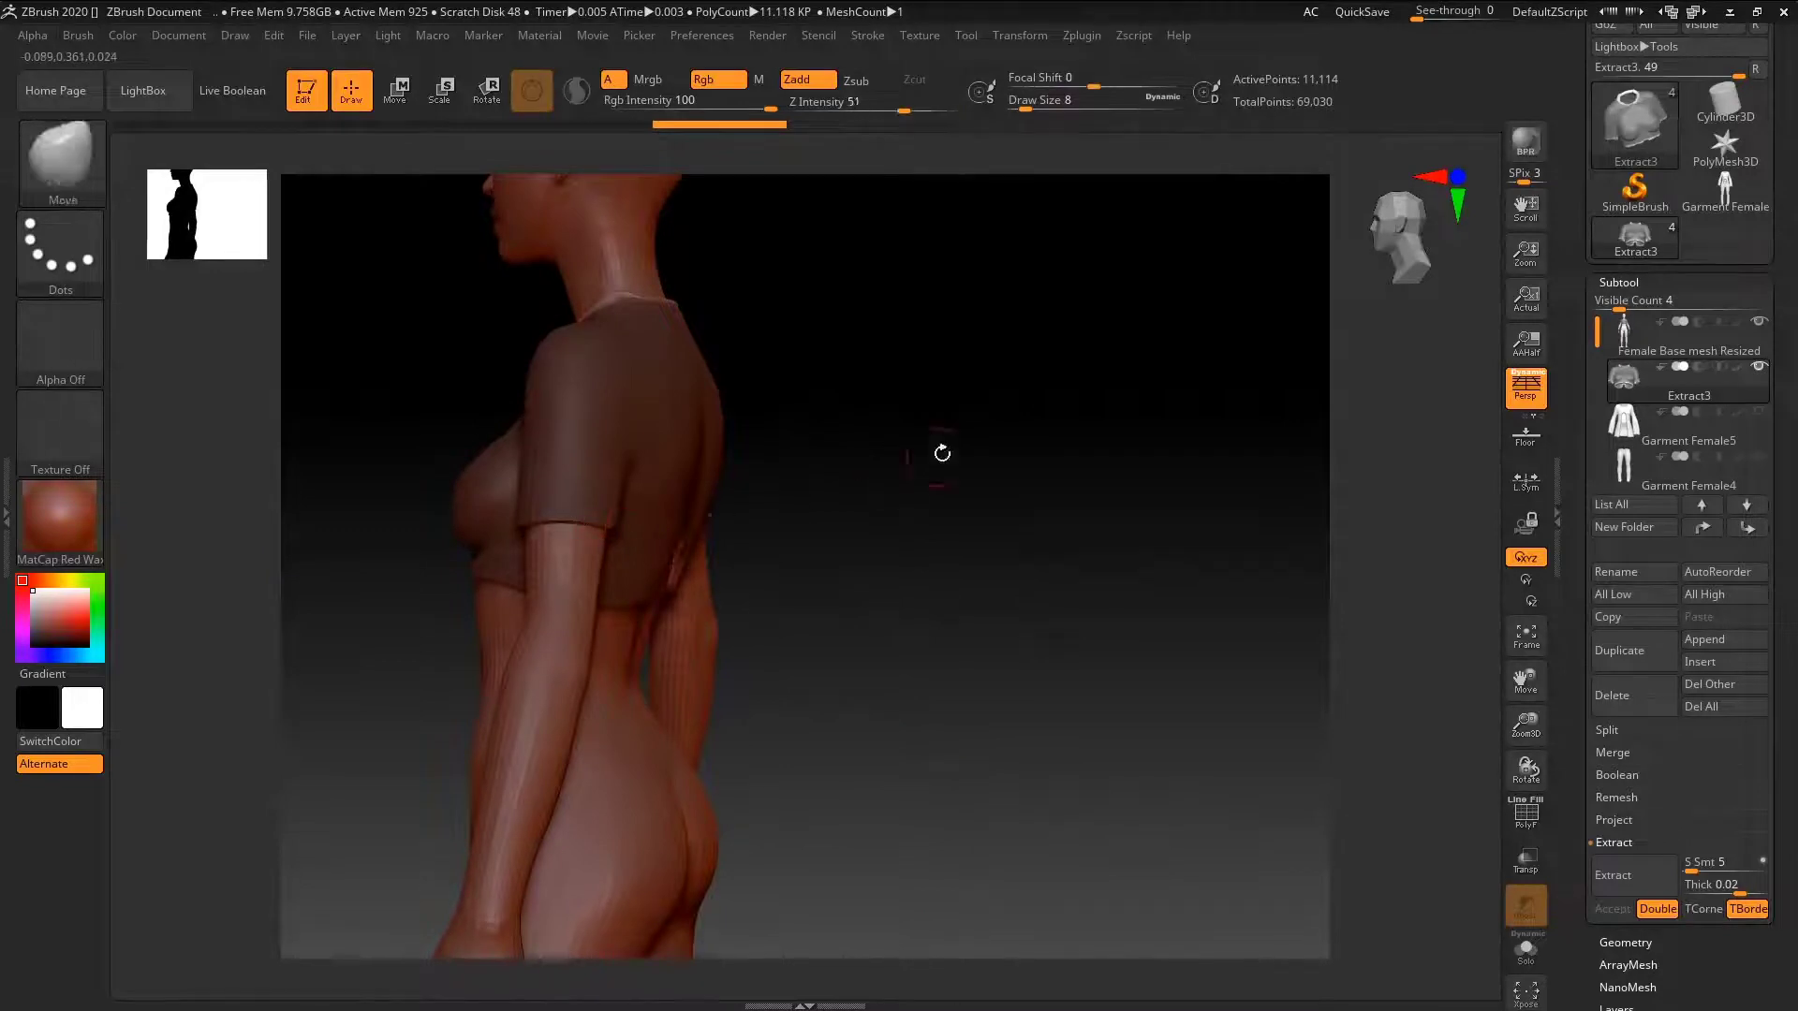
mouse_move(942, 453)
mouse_down()
mouse_move(863, 469)
mouse_move(951, 478)
mouse_move(952, 537)
mouse_up()
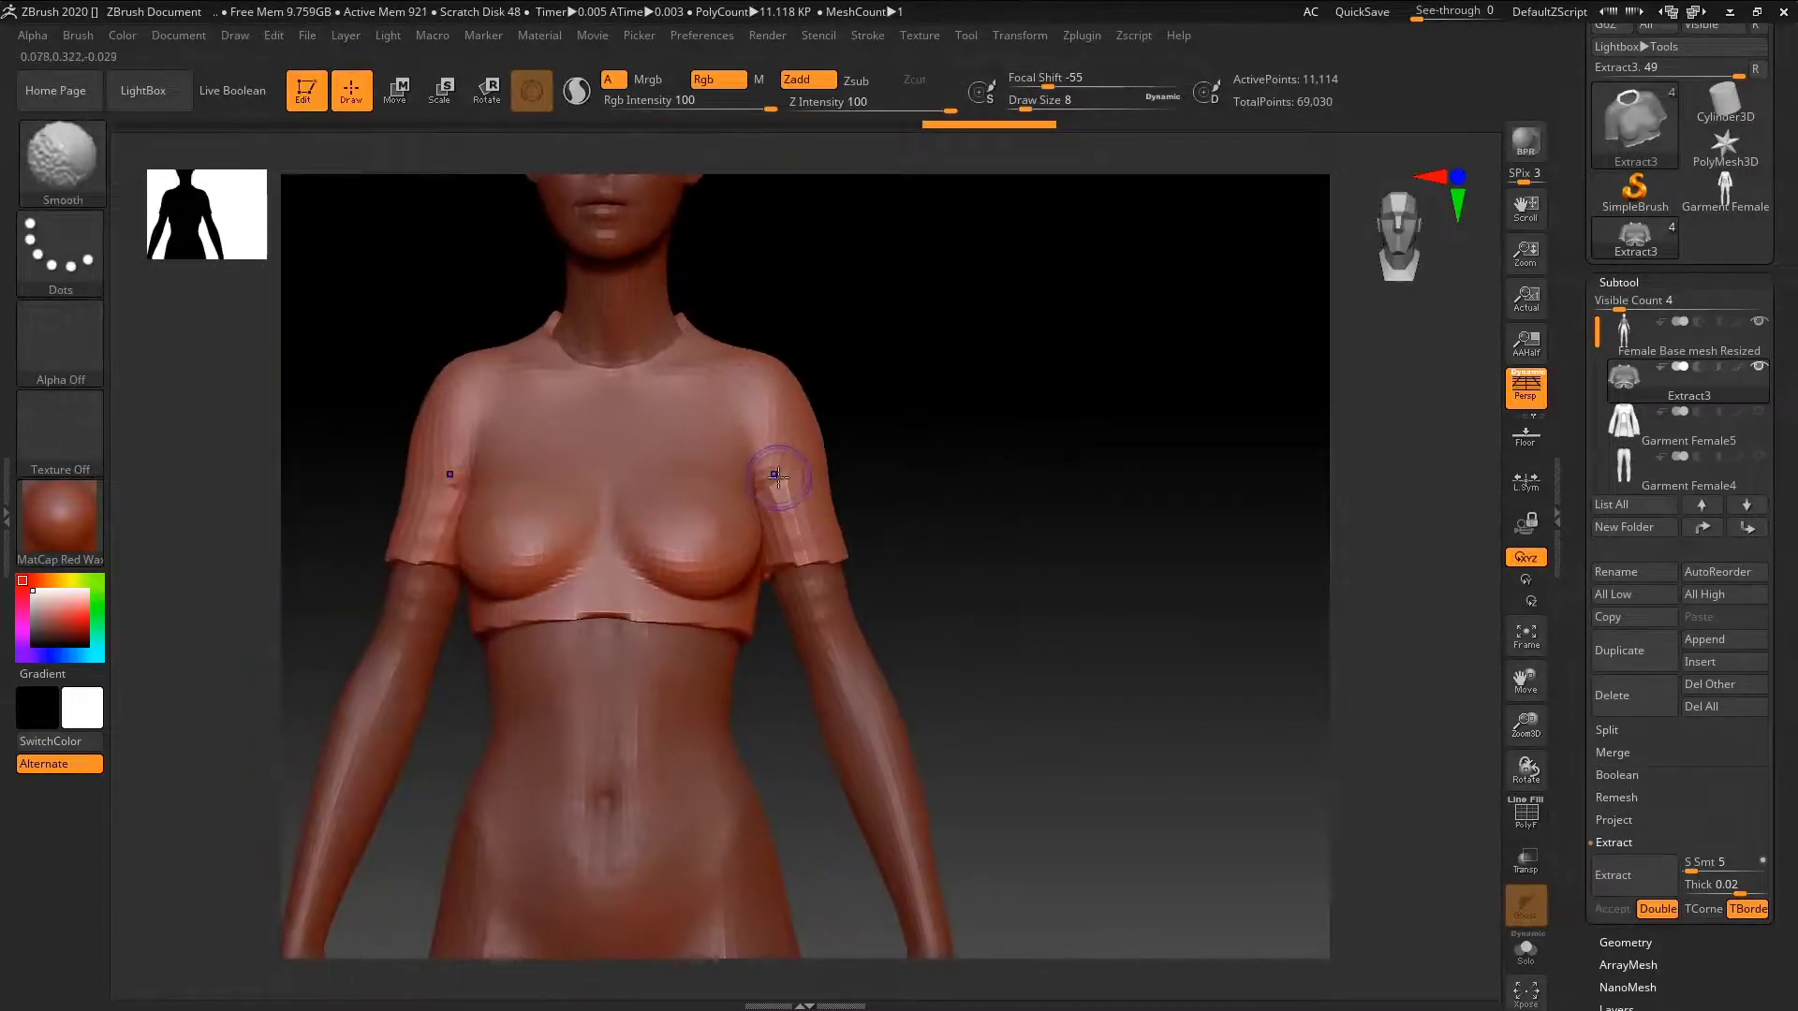
shift+drag(778, 477, 787, 522)
key(ctrl+z)
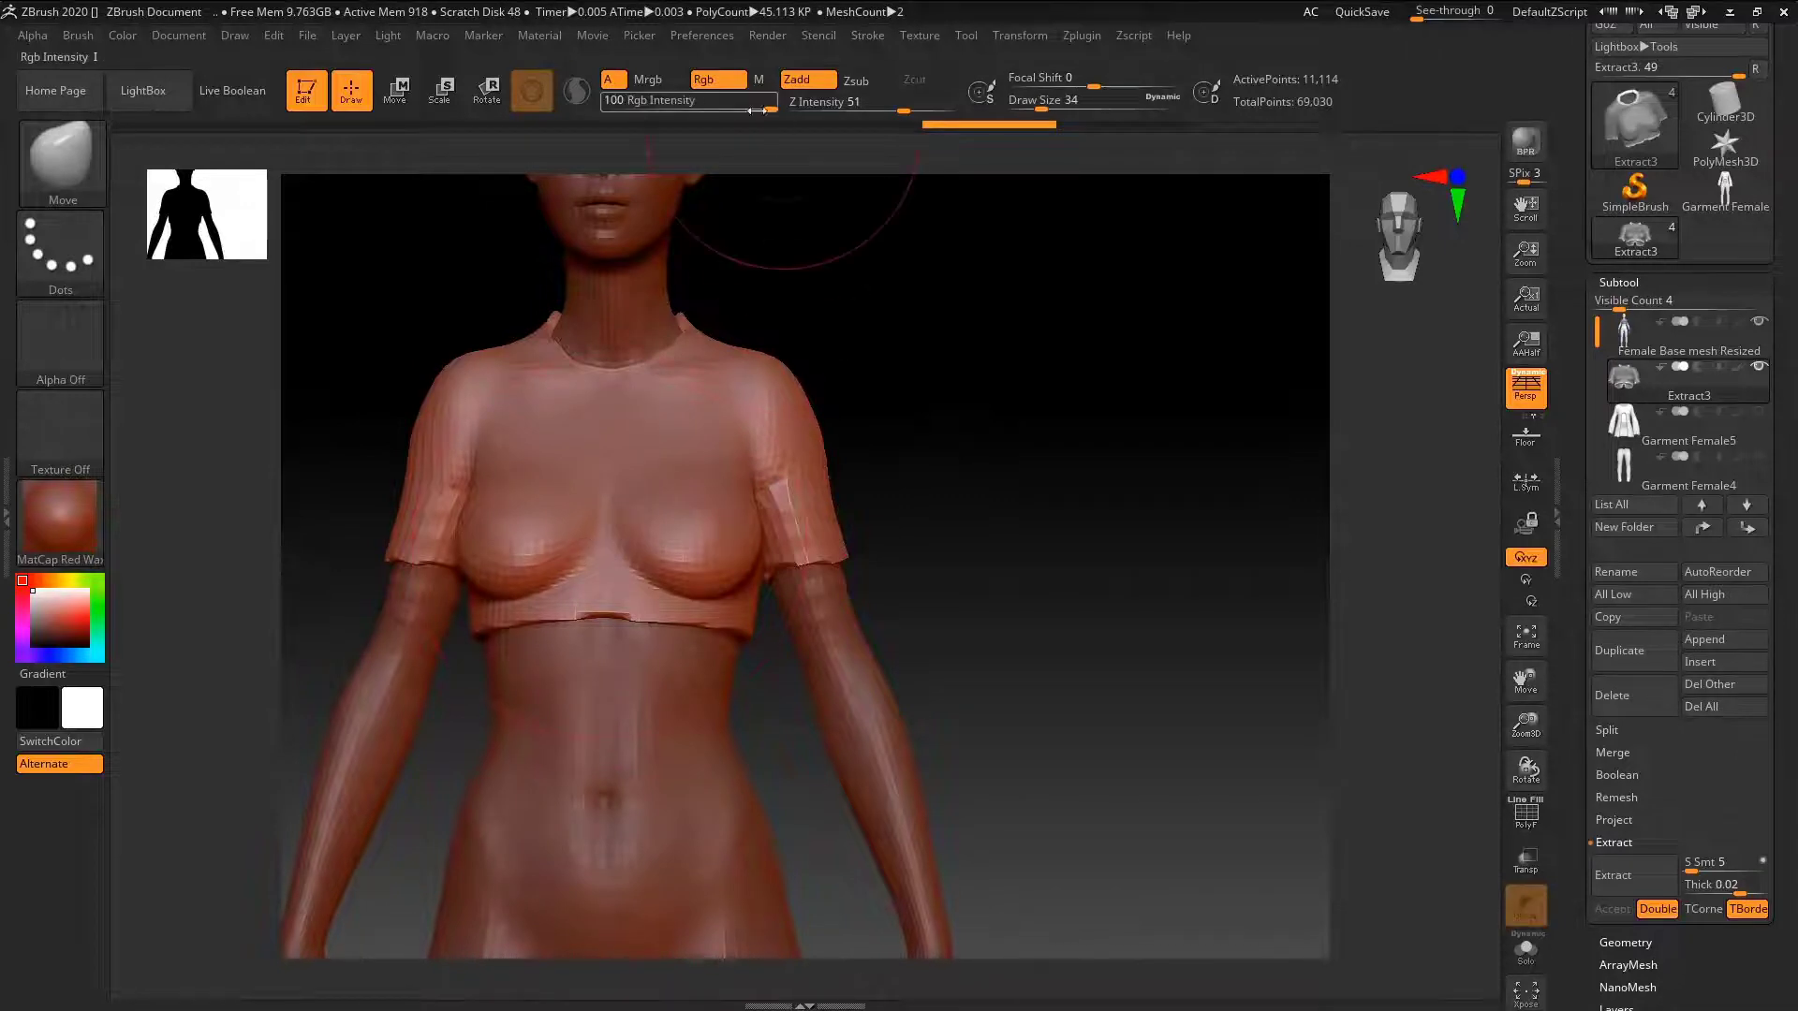
key(shift)
click(847, 106)
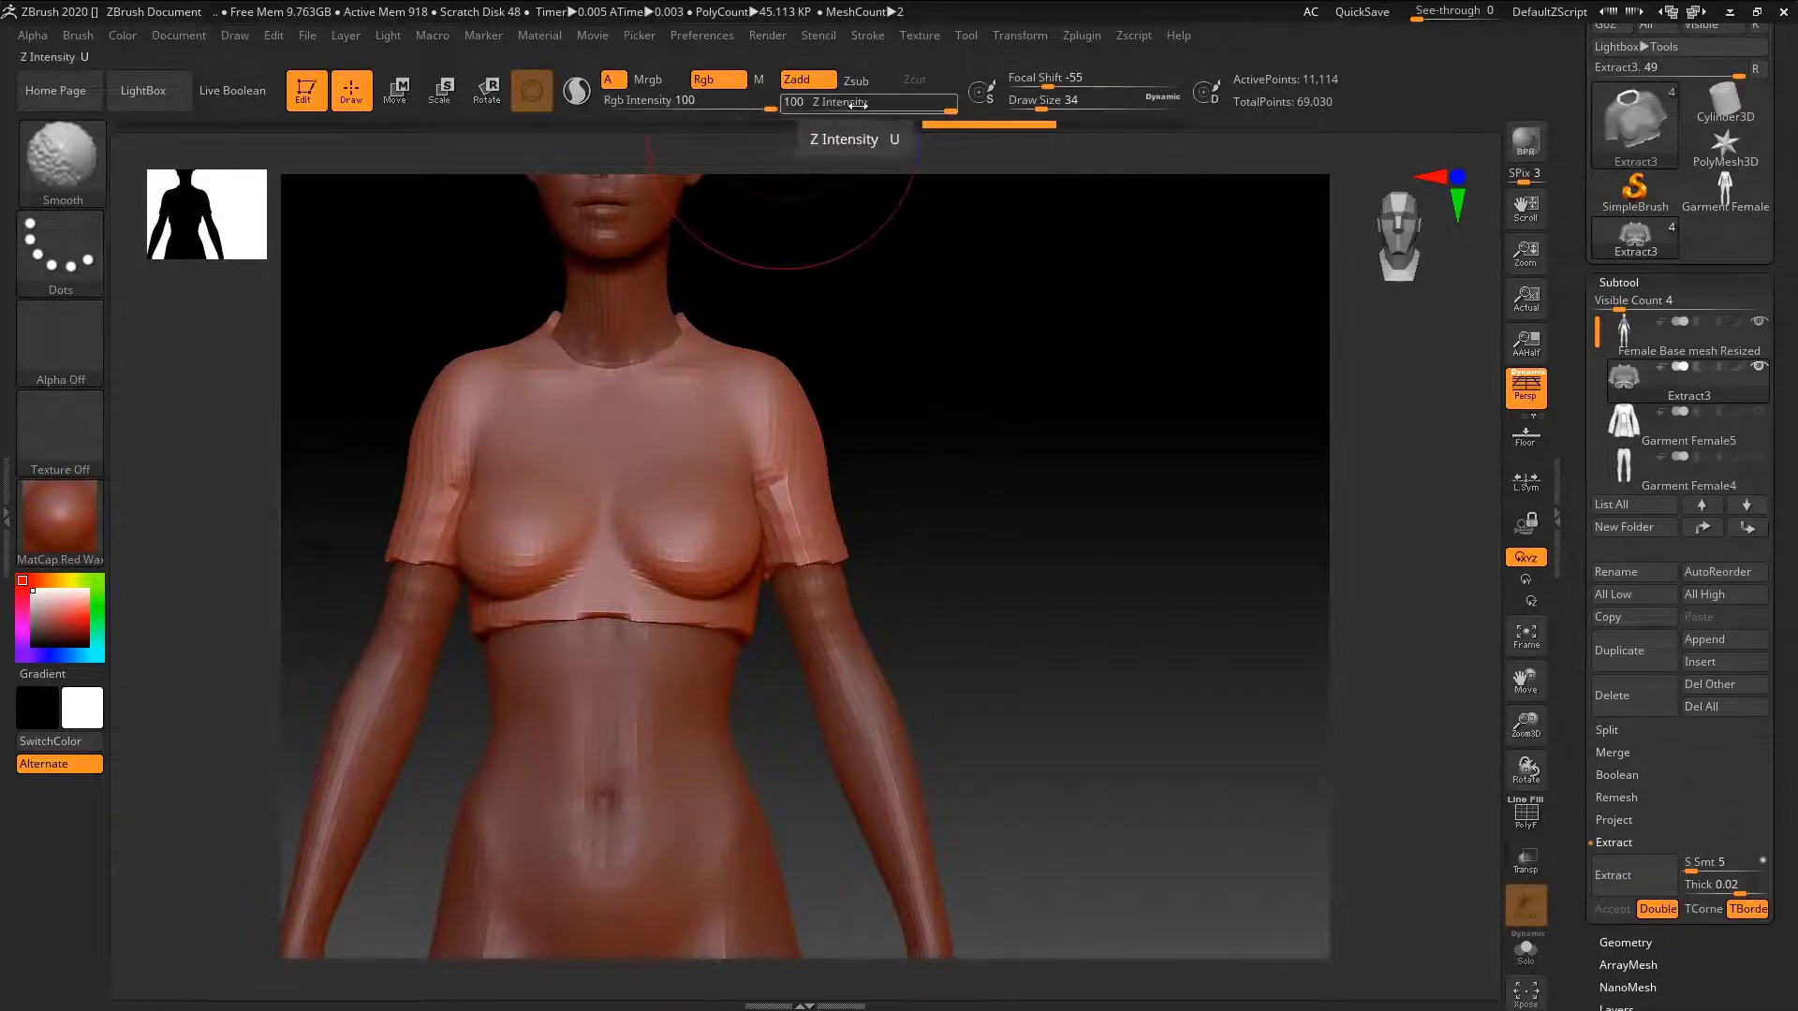
text(14)
key(Return)
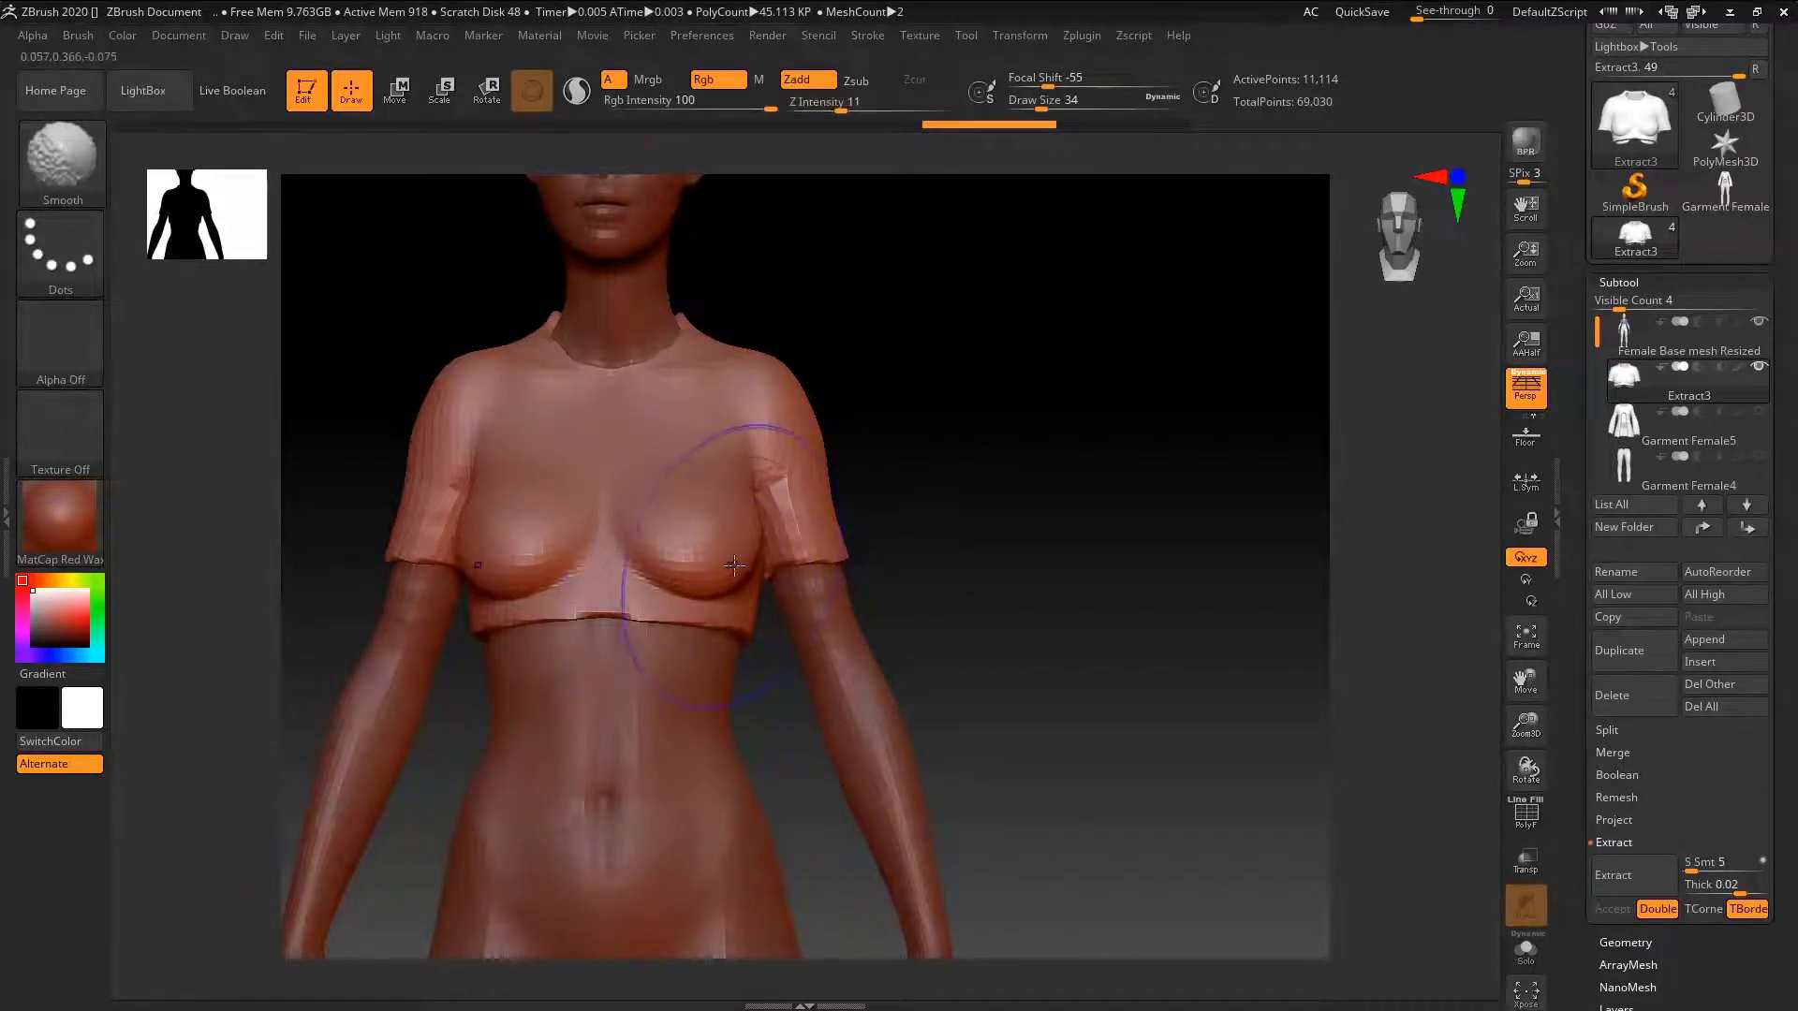
- Smooth the shirt over the breasts, along the lower hem and around the sleeves and armpits
shift+drag(820, 560, 785, 566)
mouse_move(608, 614)
shift+mouse_down()
mouse_move(660, 601)
mouse_move(552, 608)
mouse_move(587, 527)
shift+mouse_up()
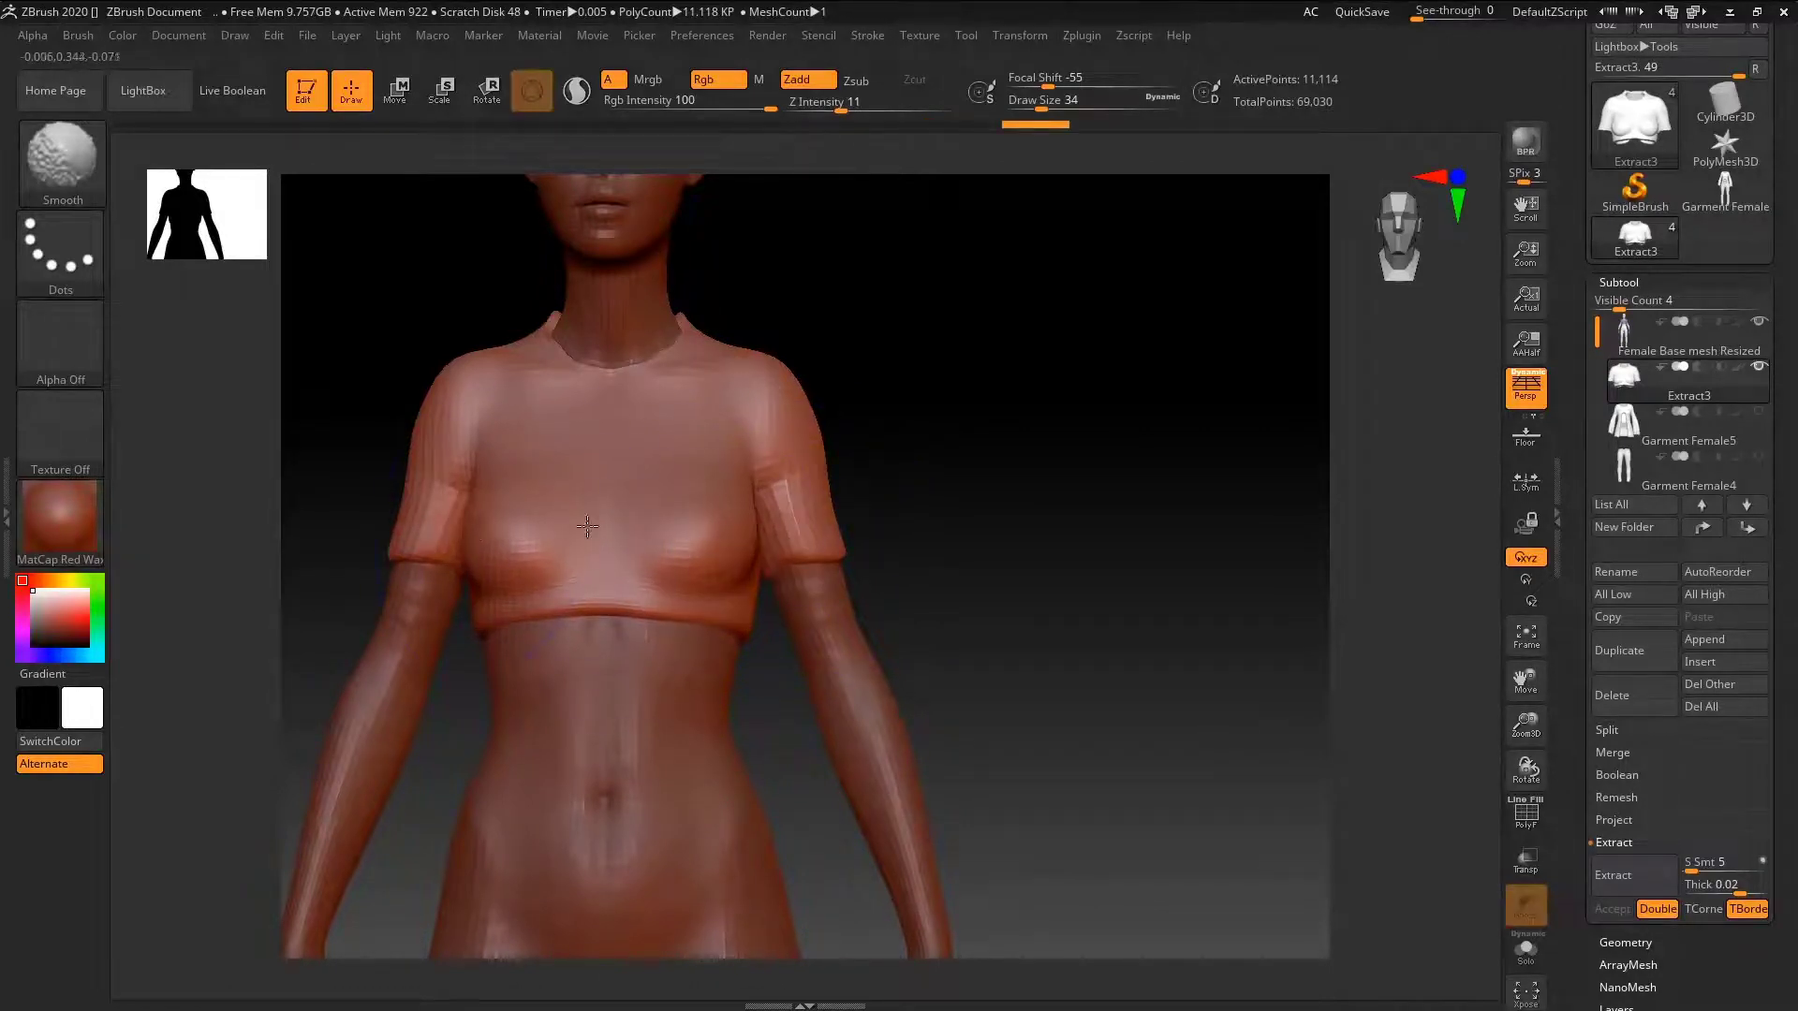
mouse_move(444, 461)
shift+mouse_down()
mouse_move(583, 469)
mouse_move(827, 530)
shift+mouse_up()
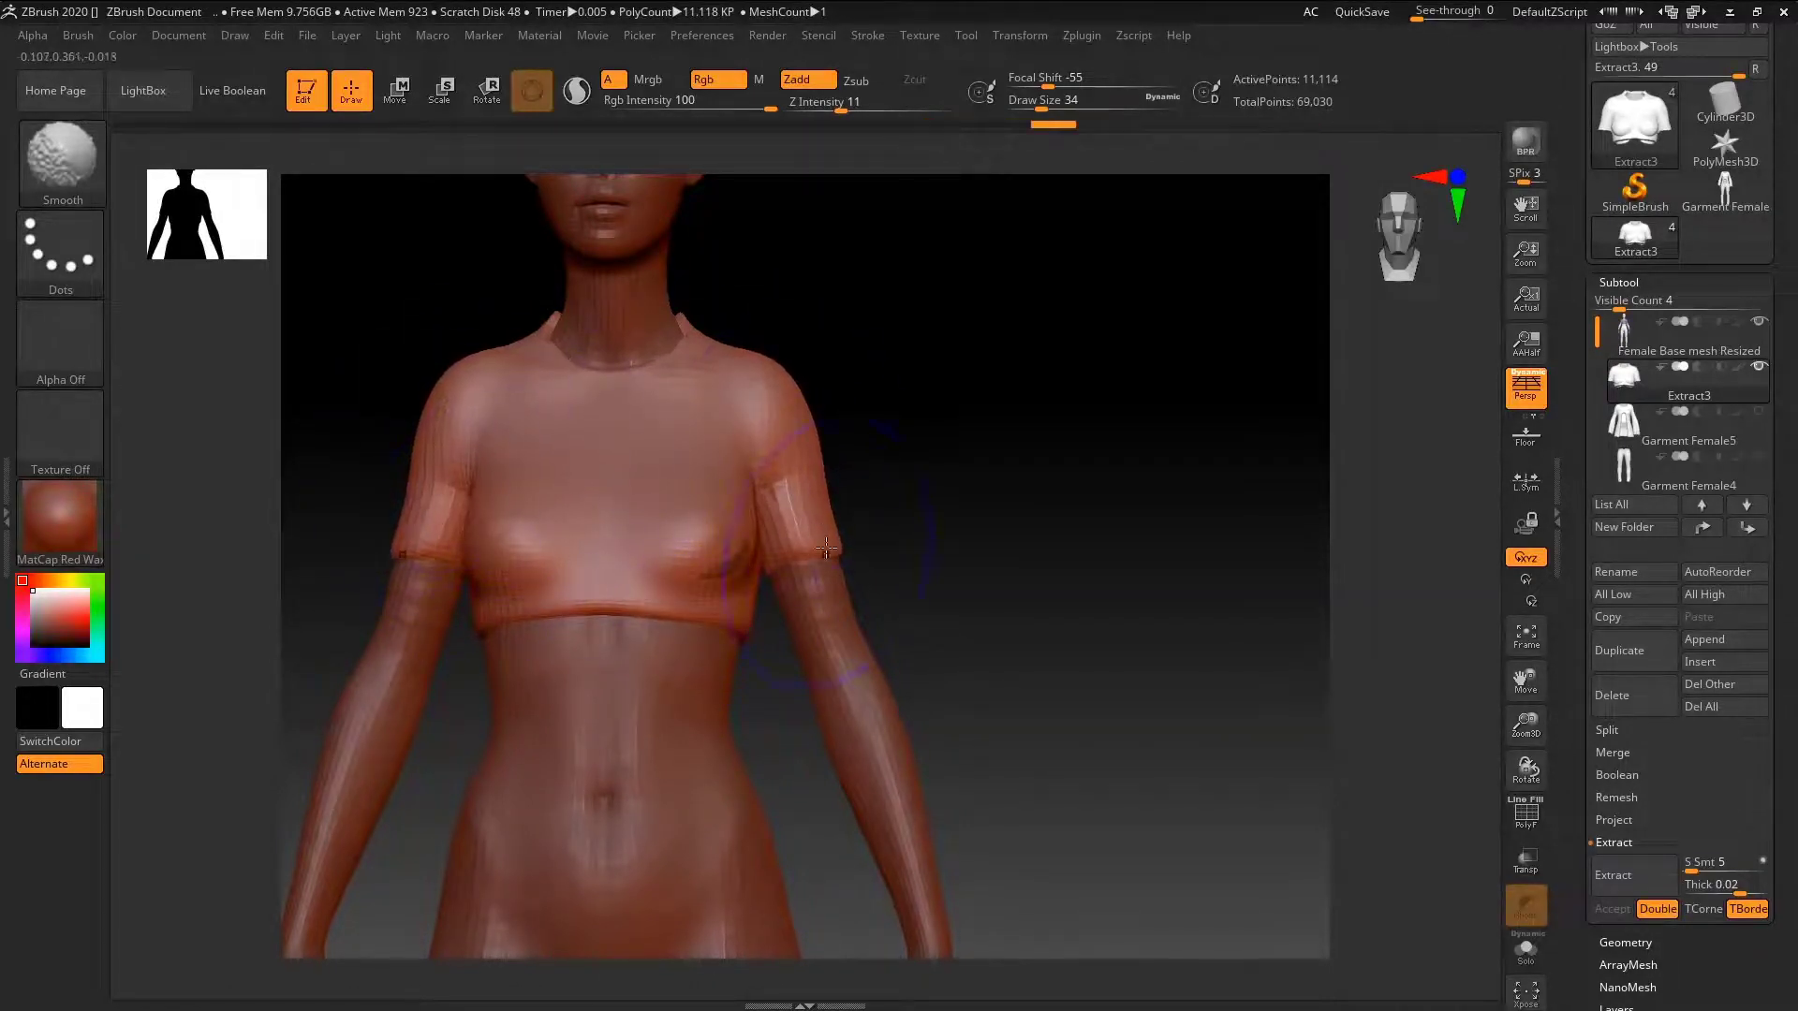
right_drag(834, 546, 814, 539)
drag(815, 539, 721, 591)
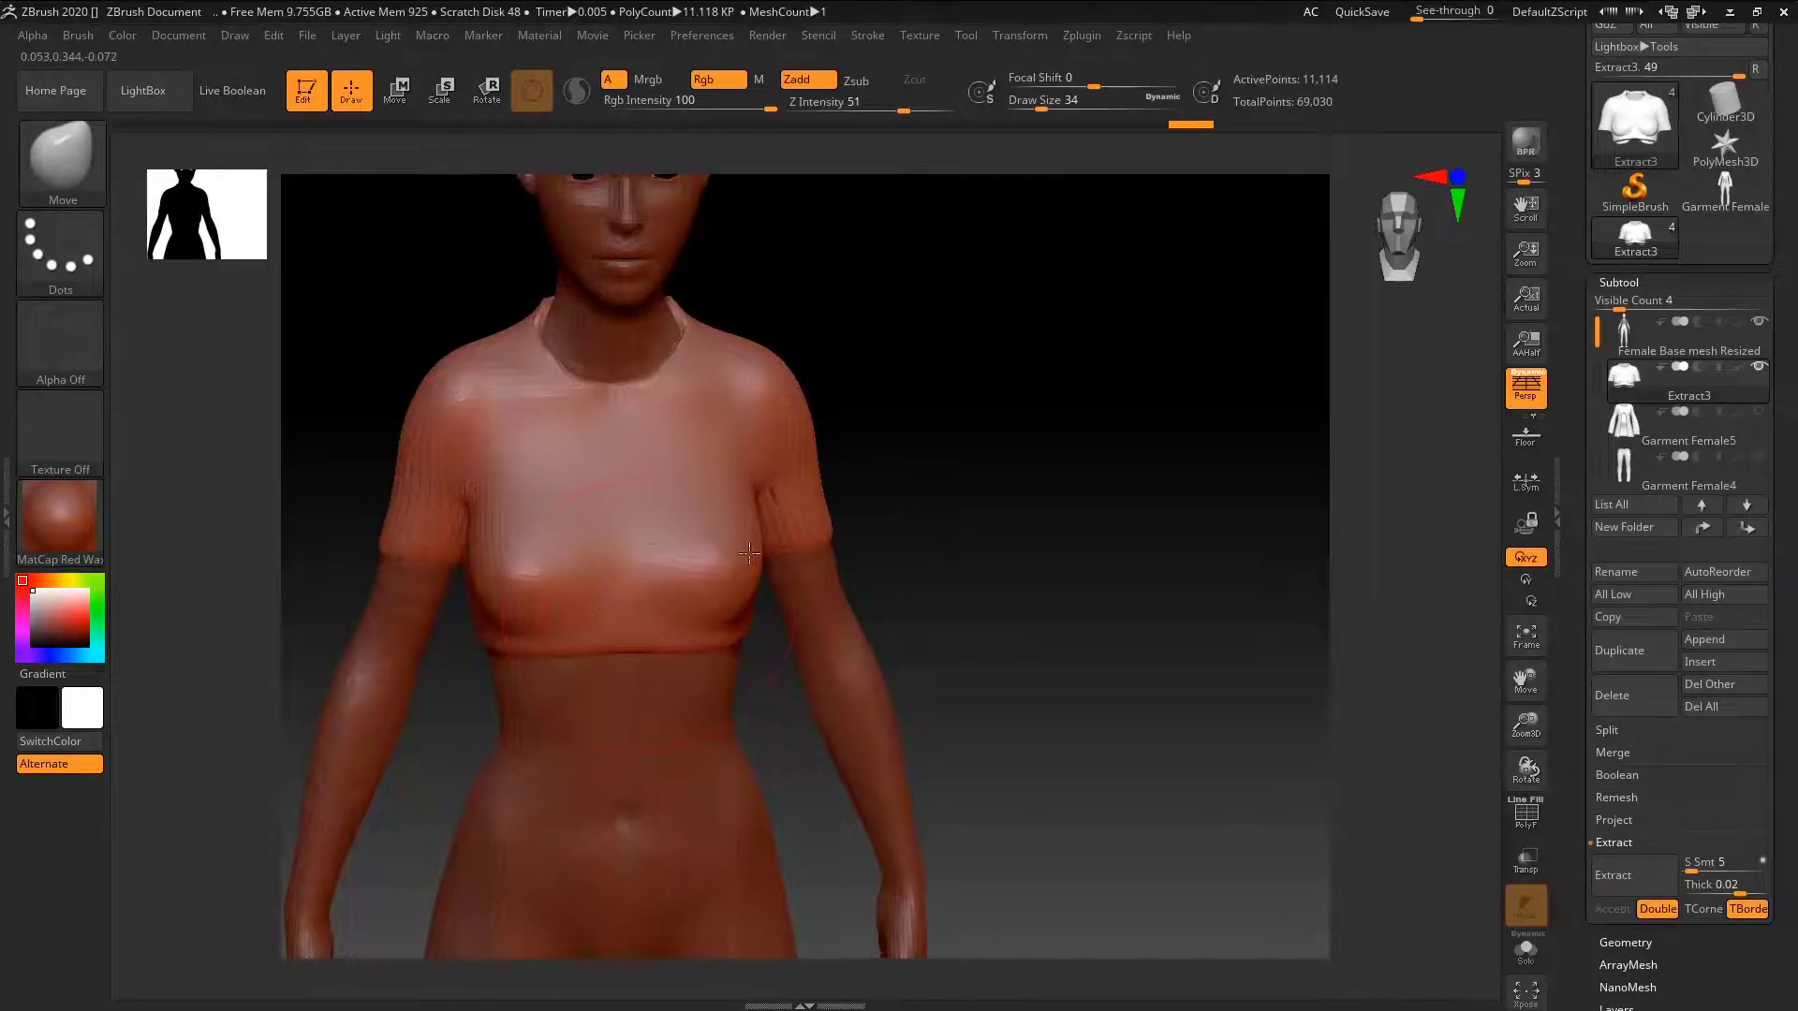
right_drag(749, 554, 1124, 567)
mouse_move(779, 588)
shift+mouse_down()
mouse_move(846, 637)
mouse_move(831, 590)
mouse_move(1373, 418)
shift+mouse_up()
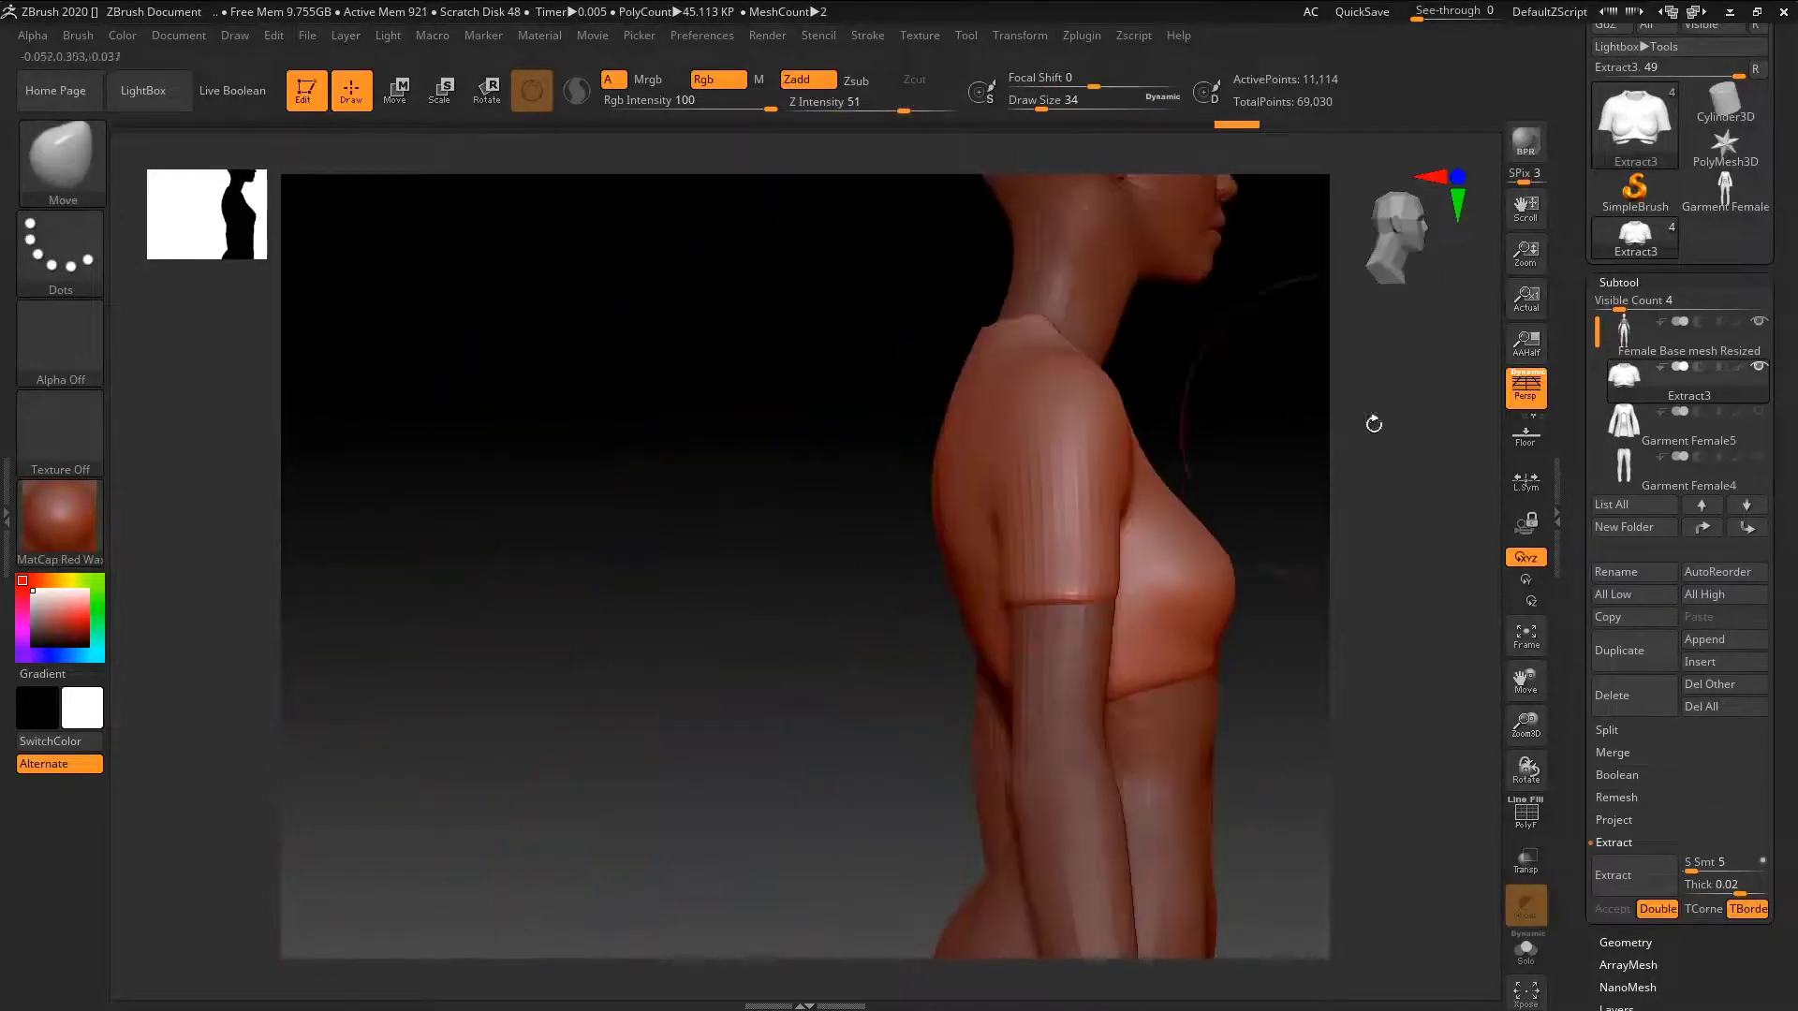
- Show and select the Garment Female5 jacket, and move its chest and shoulder surfaces outward to cover the shirt
click(1759, 410)
shift+drag(1432, 473, 1152, 446)
alt+right_drag(1217, 676, 931, 592)
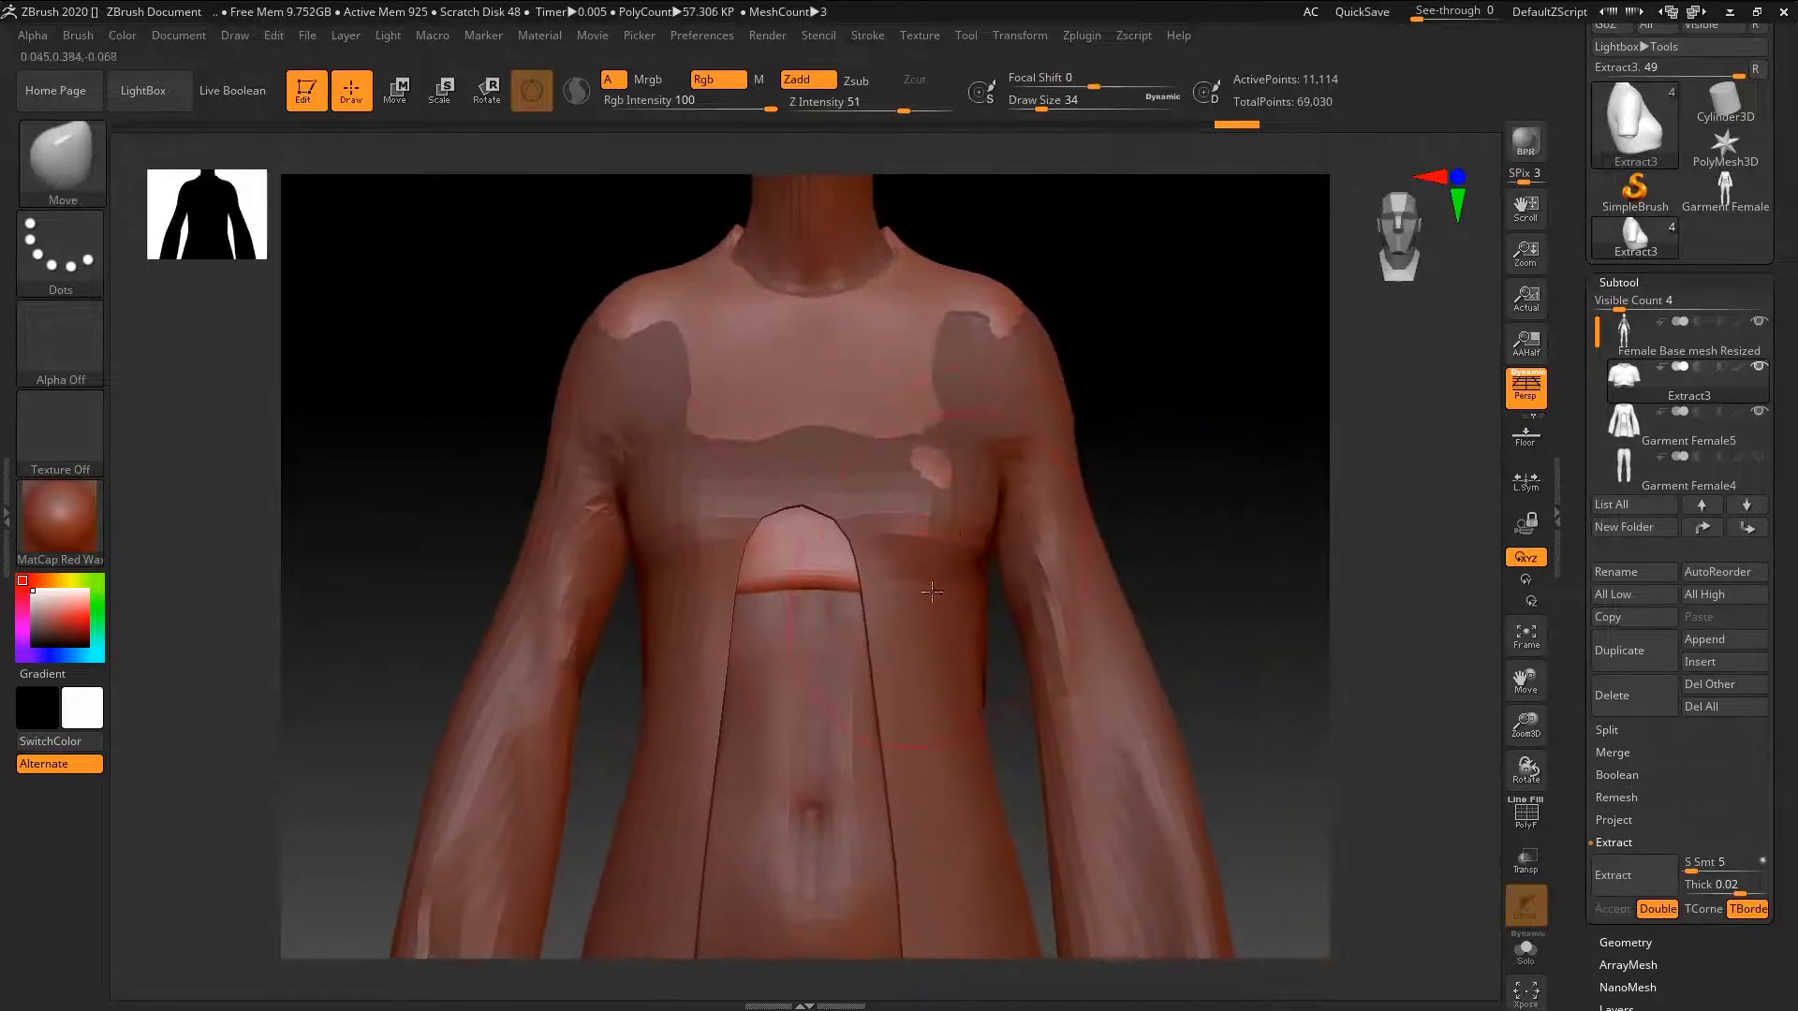
click(1640, 403)
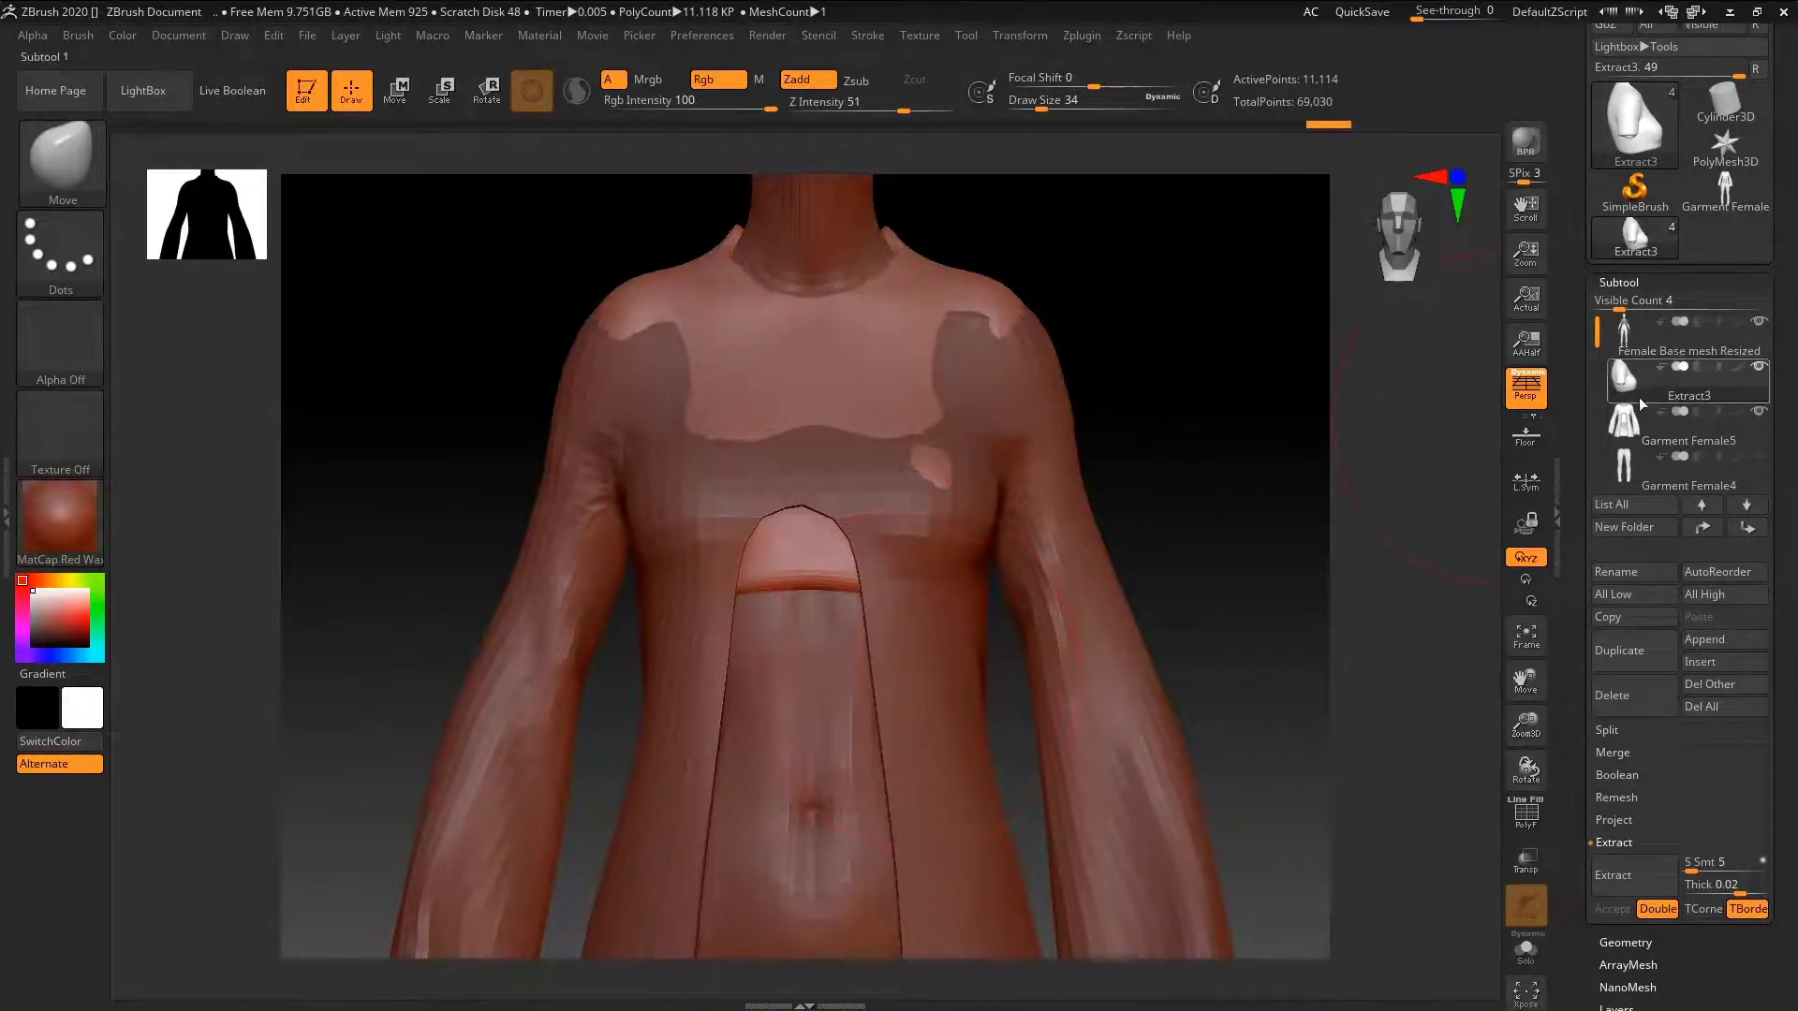
click(1655, 433)
drag(1124, 511, 996, 672)
drag(845, 626, 824, 634)
mouse_move(852, 553)
mouse_down()
mouse_move(832, 544)
mouse_move(829, 498)
mouse_move(803, 506)
mouse_move(980, 493)
mouse_move(830, 459)
mouse_up()
drag(521, 525, 521, 513)
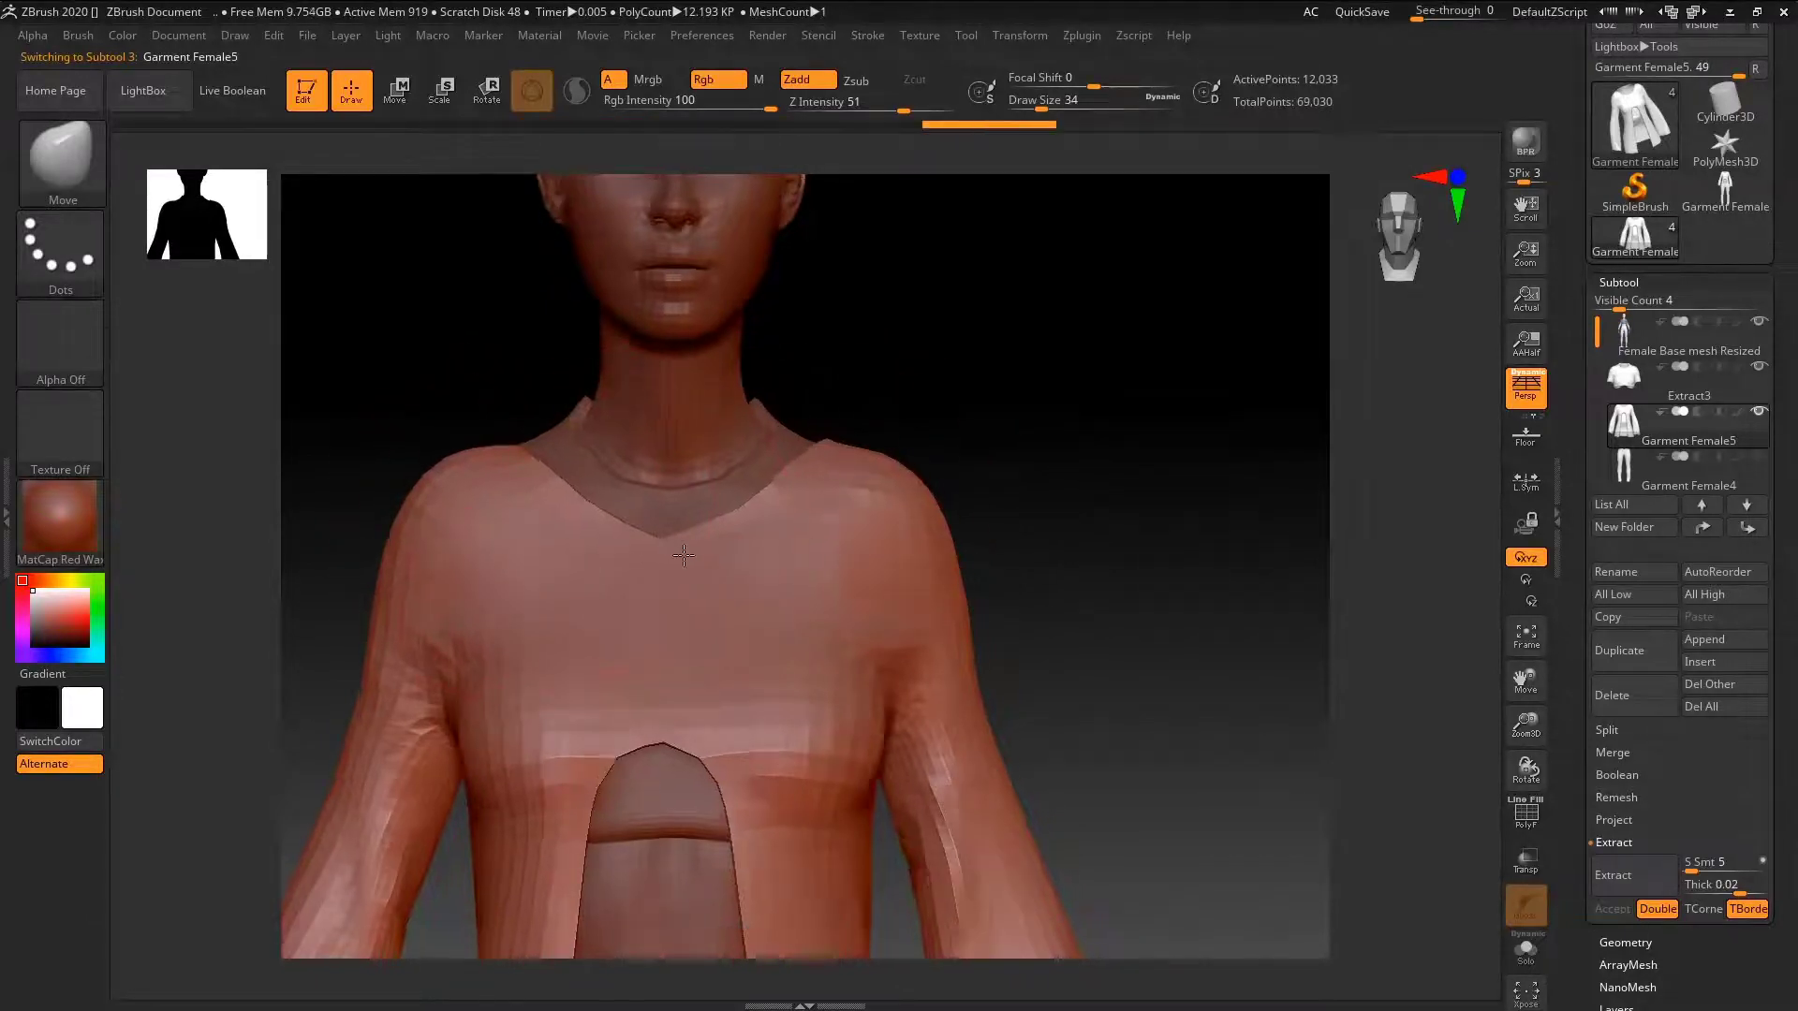
- Select the Extract3 shirt, show the Garment Female4 trousers, and check the complete outfit from several angles
ctrl+right_drag(794, 559, 824, 548)
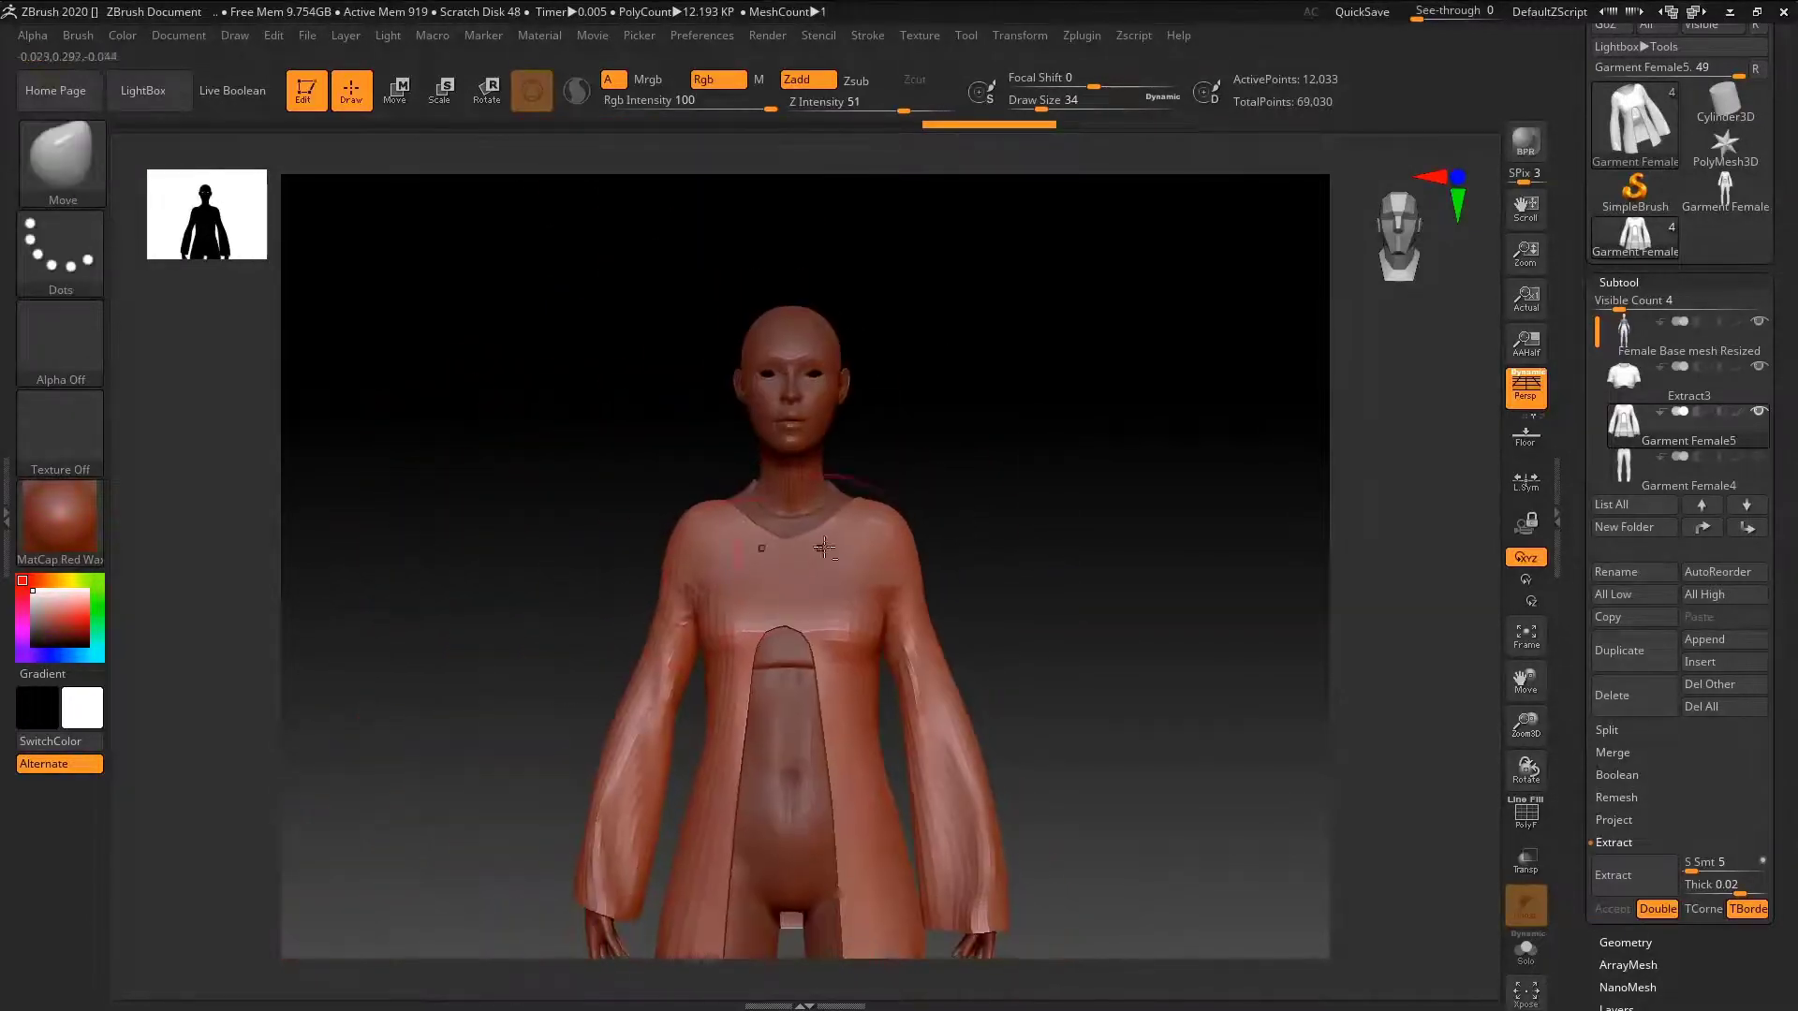
click(1672, 386)
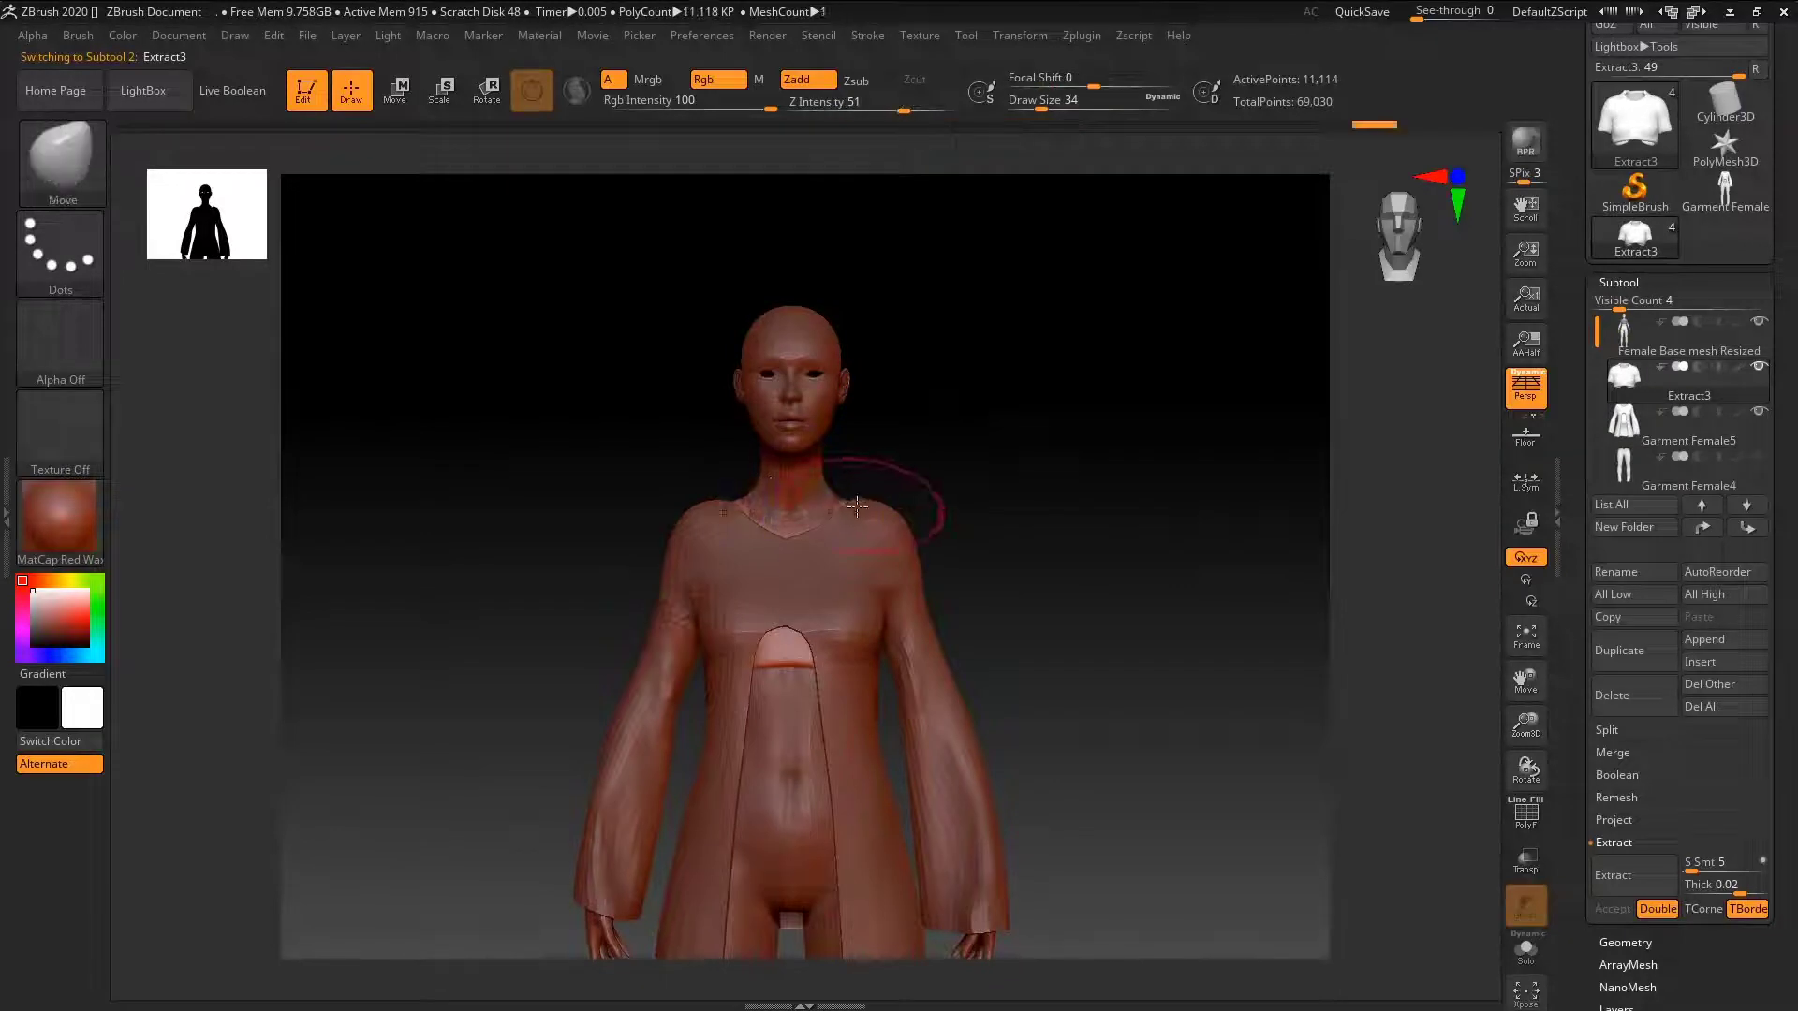
ctrl+right_drag(883, 509, 1052, 461)
mouse_move(910, 474)
alt+right_down()
mouse_move(902, 577)
mouse_move(795, 654)
mouse_move(816, 679)
alt+right_up()
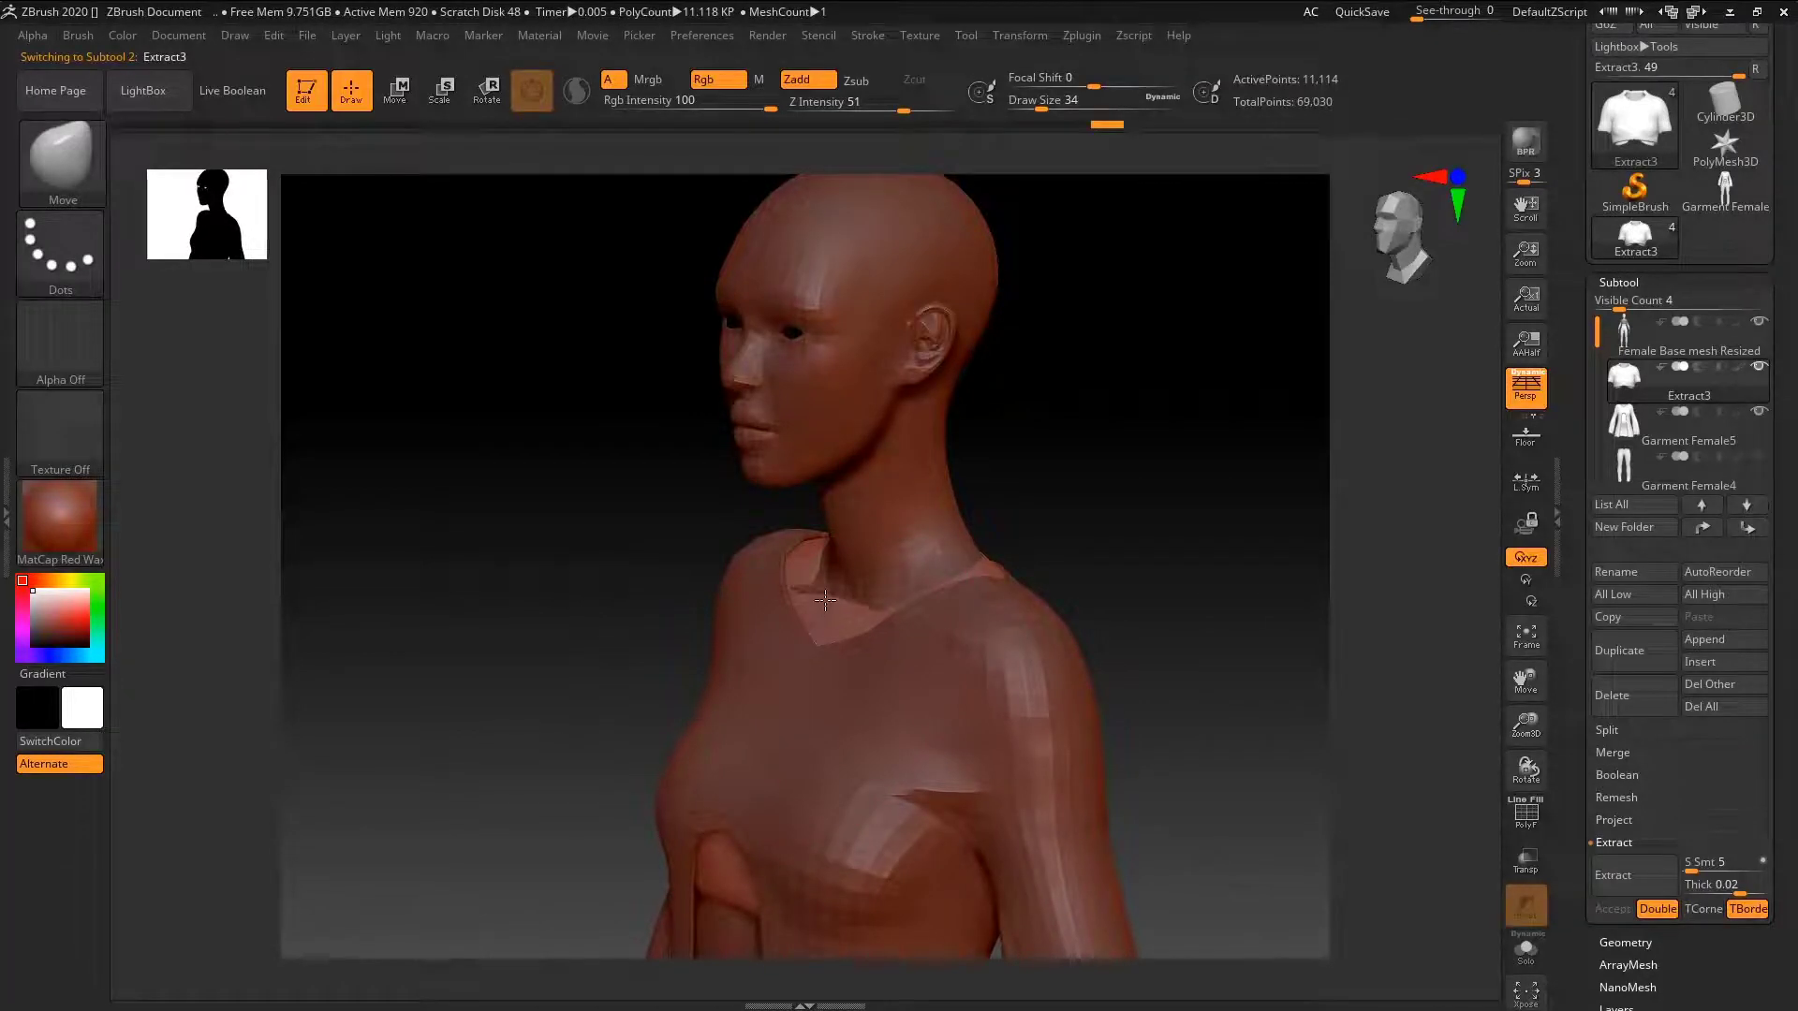
ctrl+right_drag(971, 584, 939, 485)
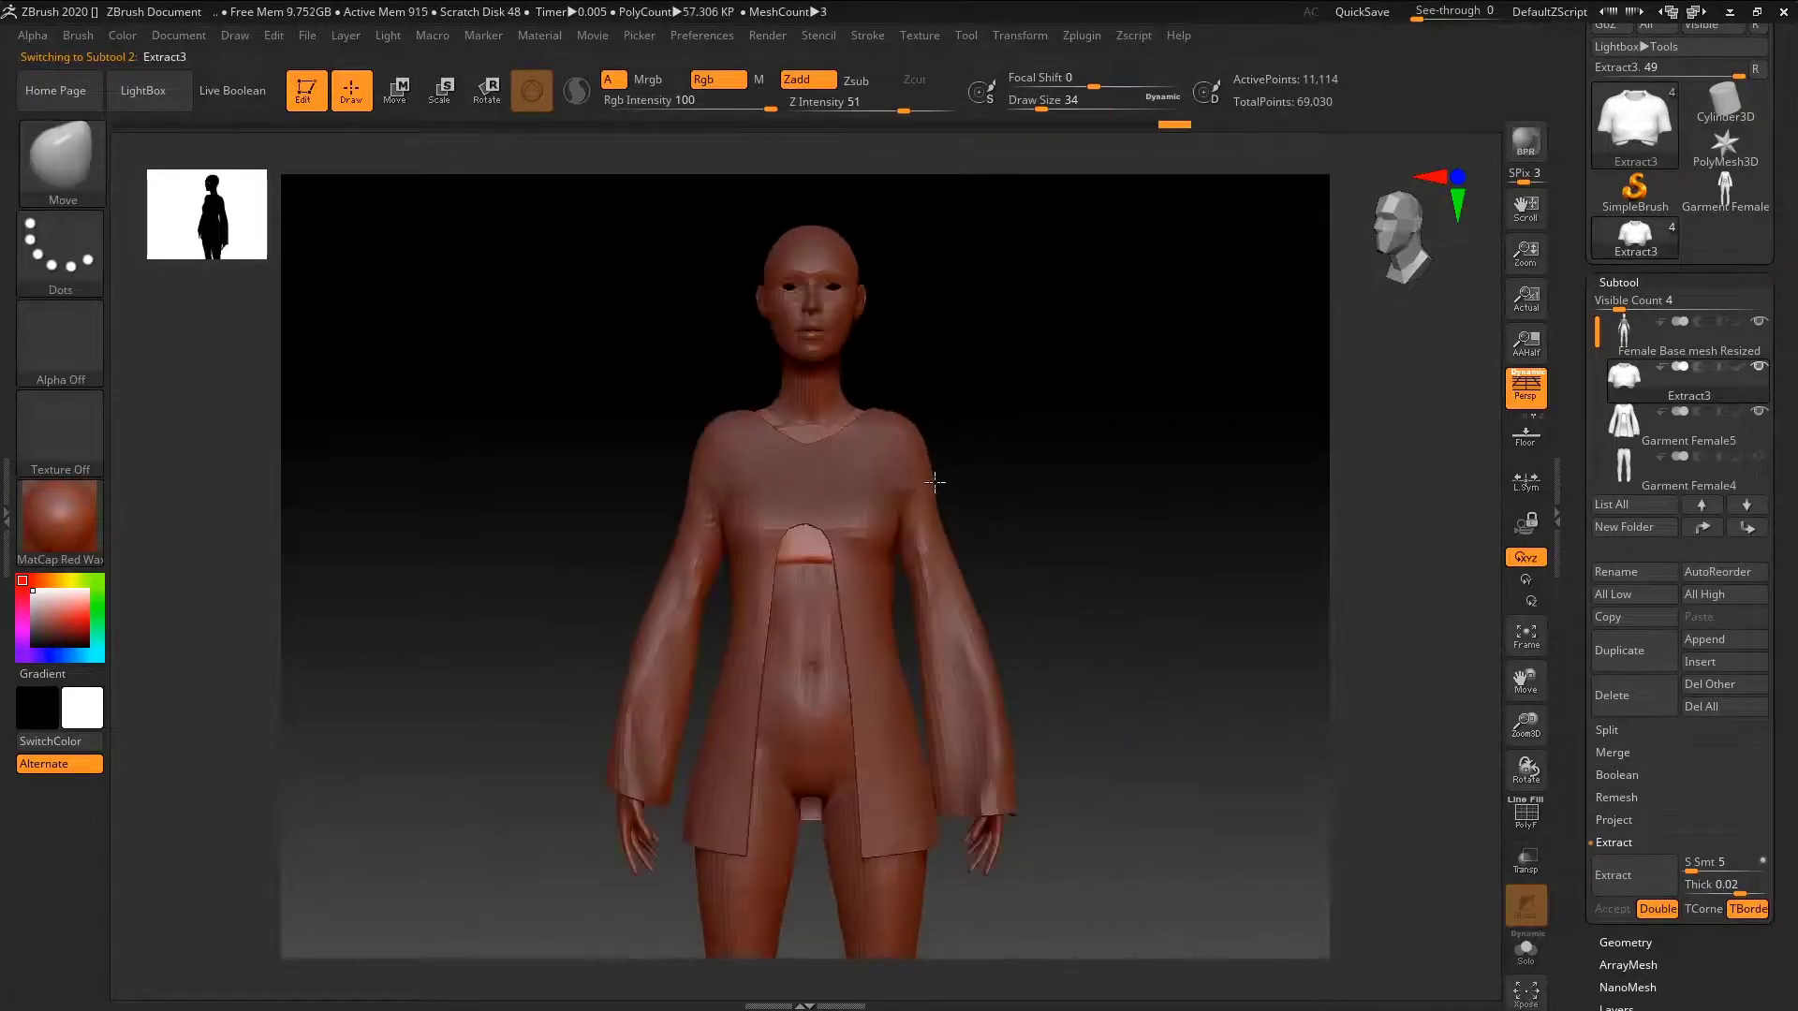
click(1758, 456)
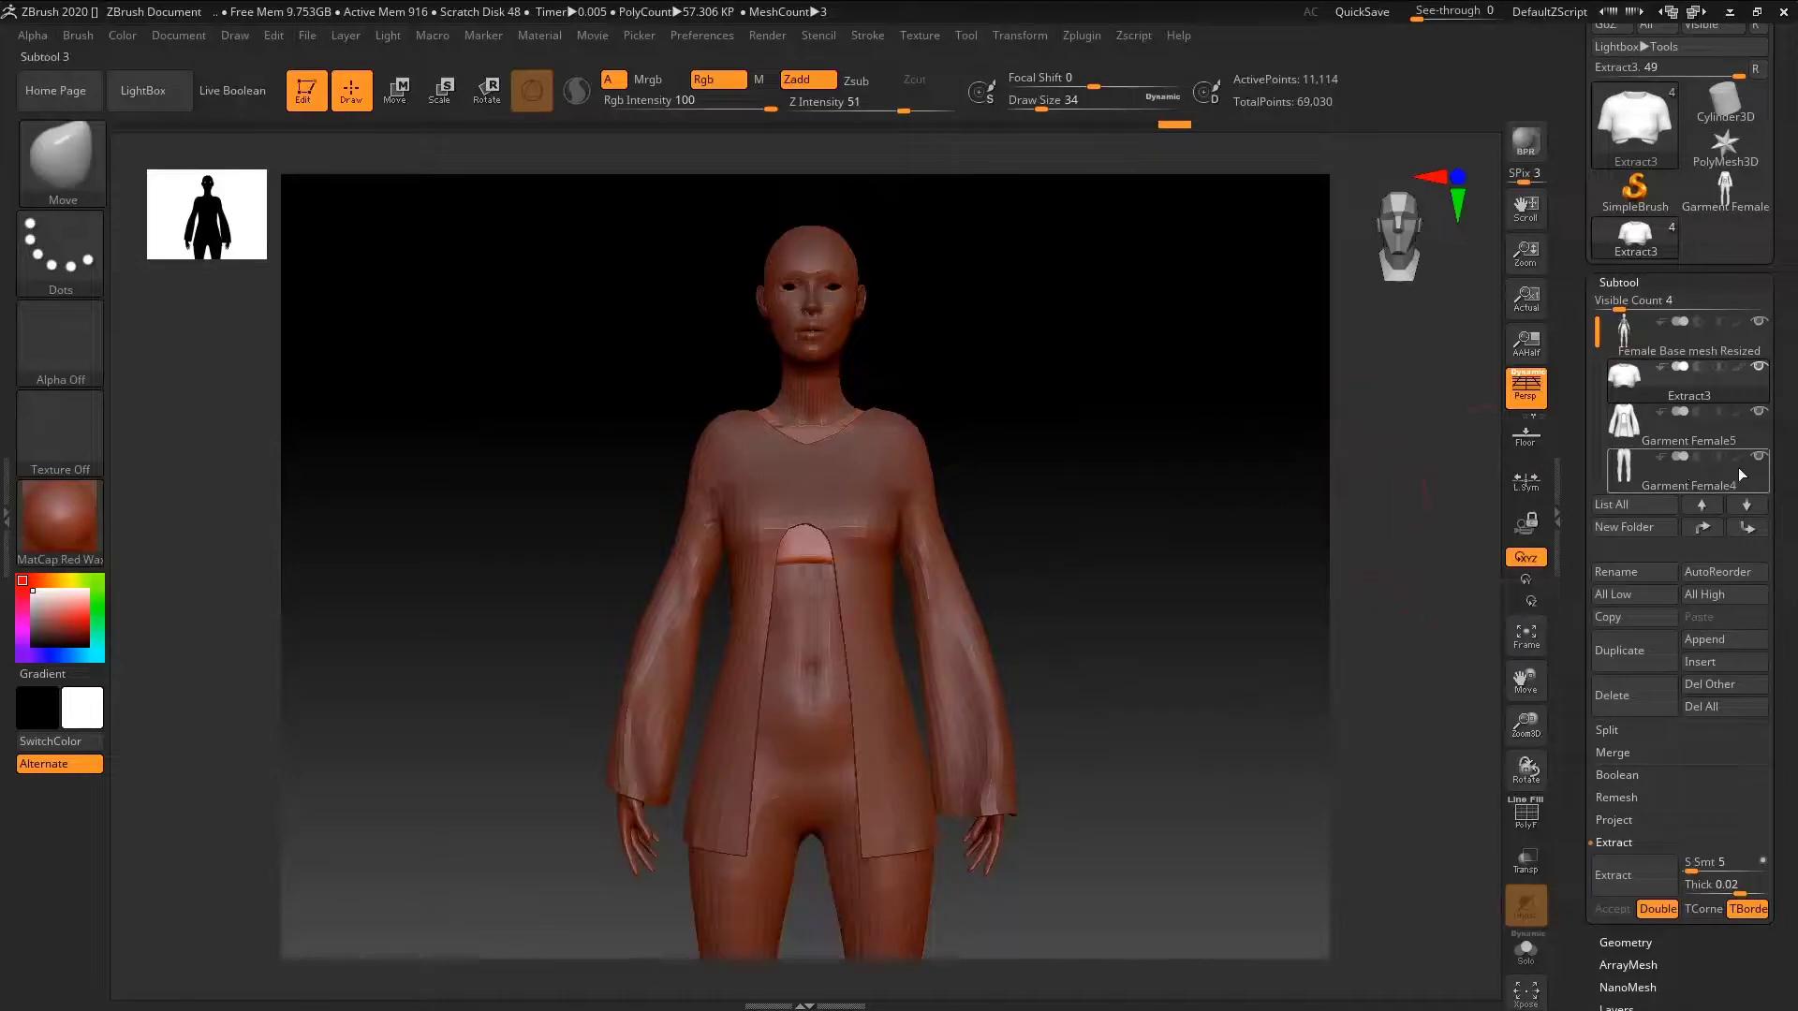
mouse_move(1124, 510)
ctrl+right_down()
mouse_move(1048, 524)
mouse_move(1037, 553)
ctrl+right_up()
alt+right_drag(1038, 553, 1048, 413)
mouse_move(1105, 487)
right_down()
mouse_move(1011, 526)
mouse_move(1068, 514)
mouse_move(1052, 565)
mouse_move(1104, 562)
mouse_move(1009, 527)
right_up()
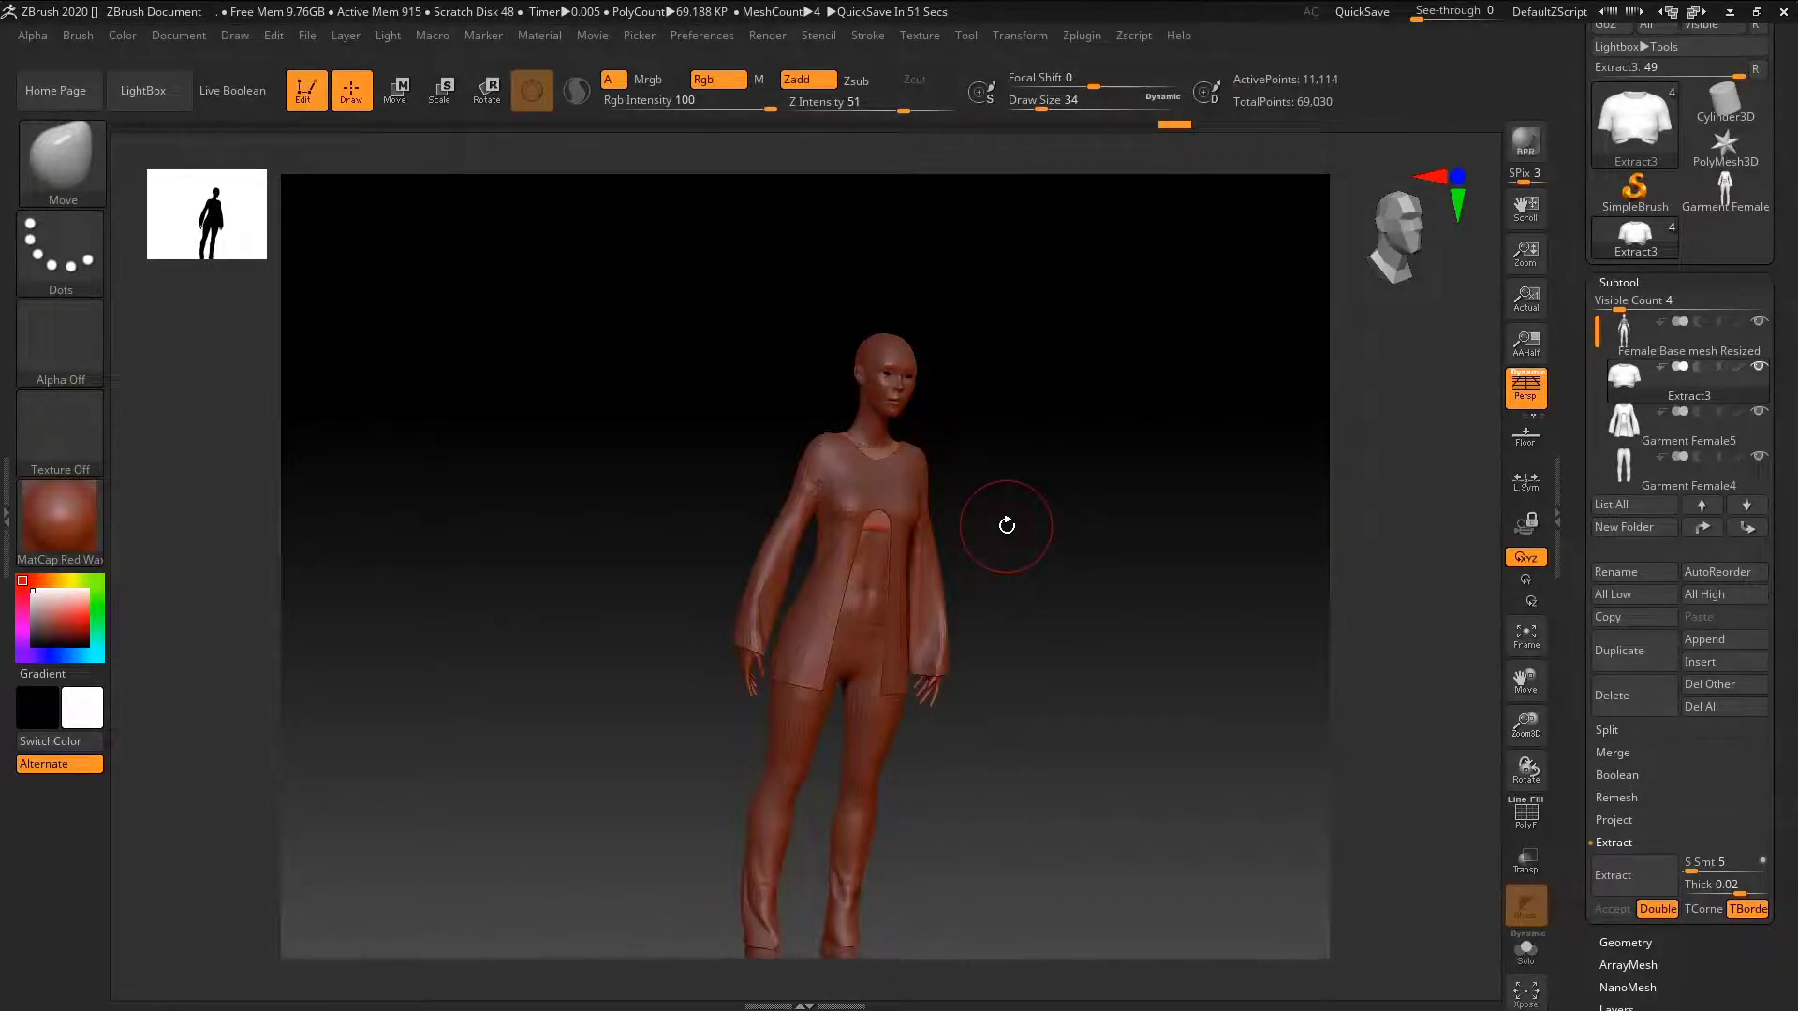
mouse_move(1055, 514)
shift+mouse_down()
mouse_move(1019, 492)
mouse_move(992, 513)
shift+mouse_up()
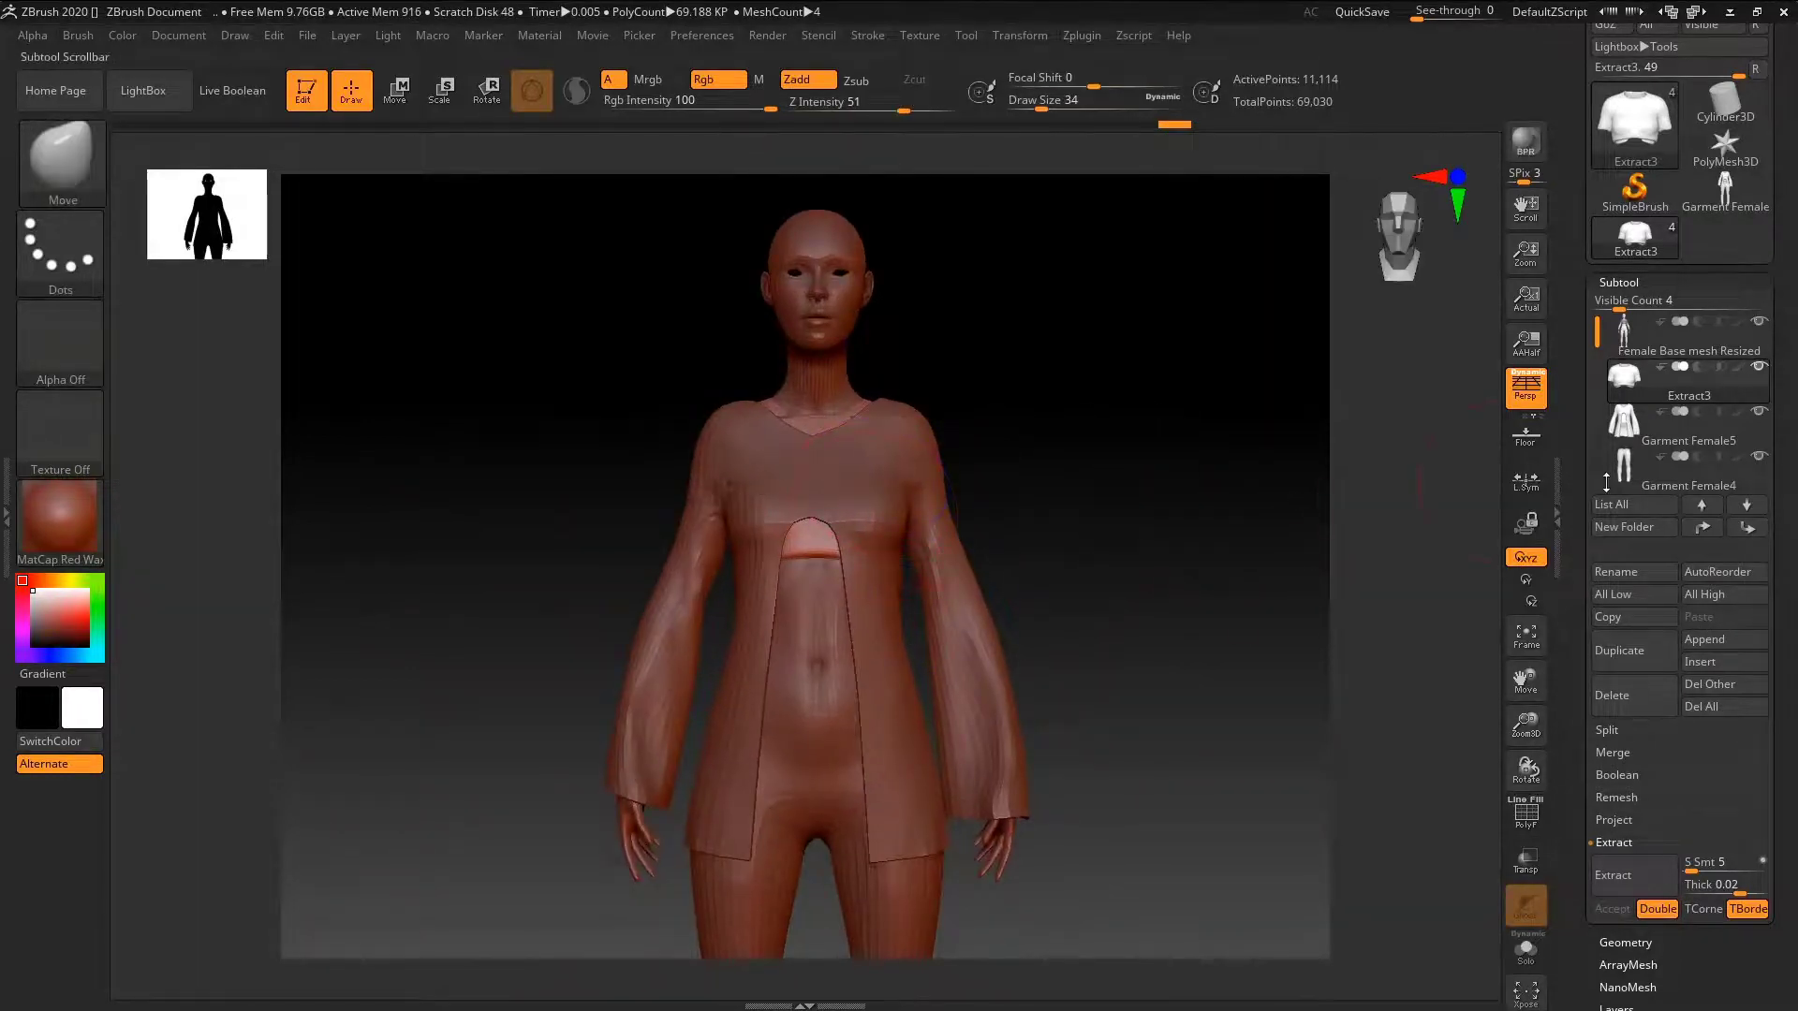
- Select the Garment Female5 jacket and subdivide it twice
click(1654, 435)
key(f)
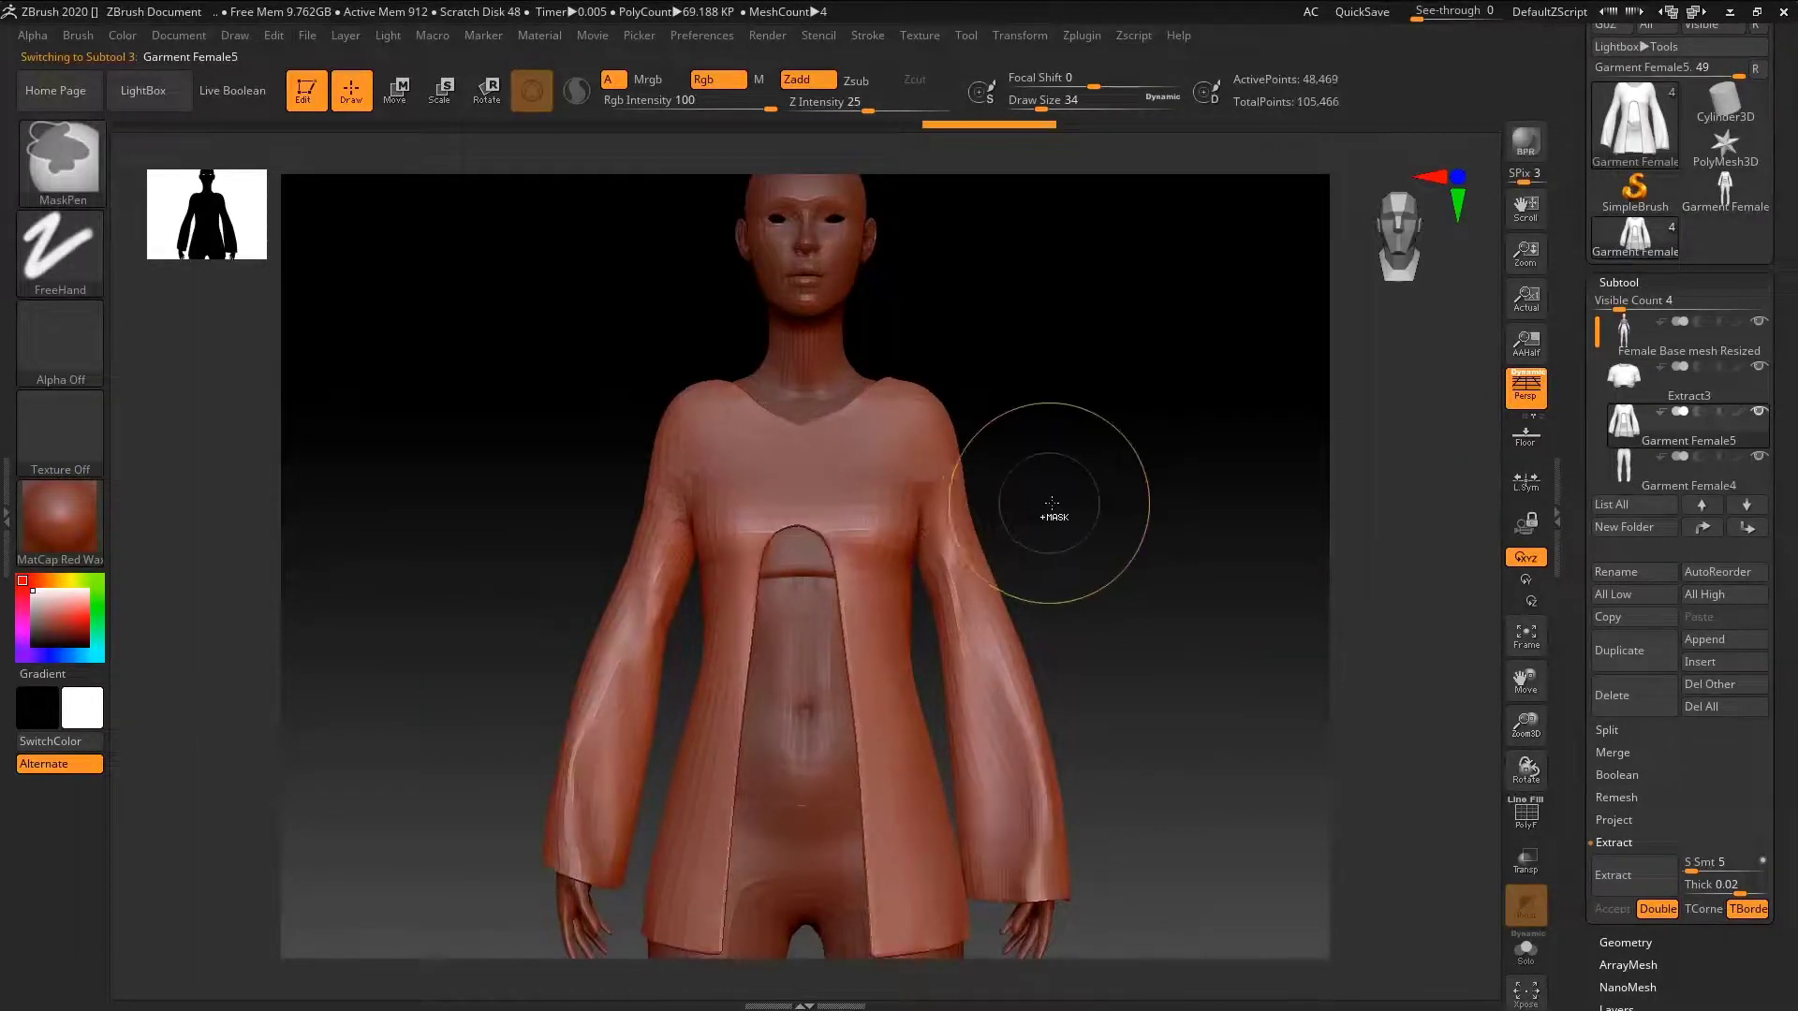
mouse_move(1044, 486)
mouse_down()
mouse_move(997, 535)
mouse_move(1087, 481)
mouse_up()
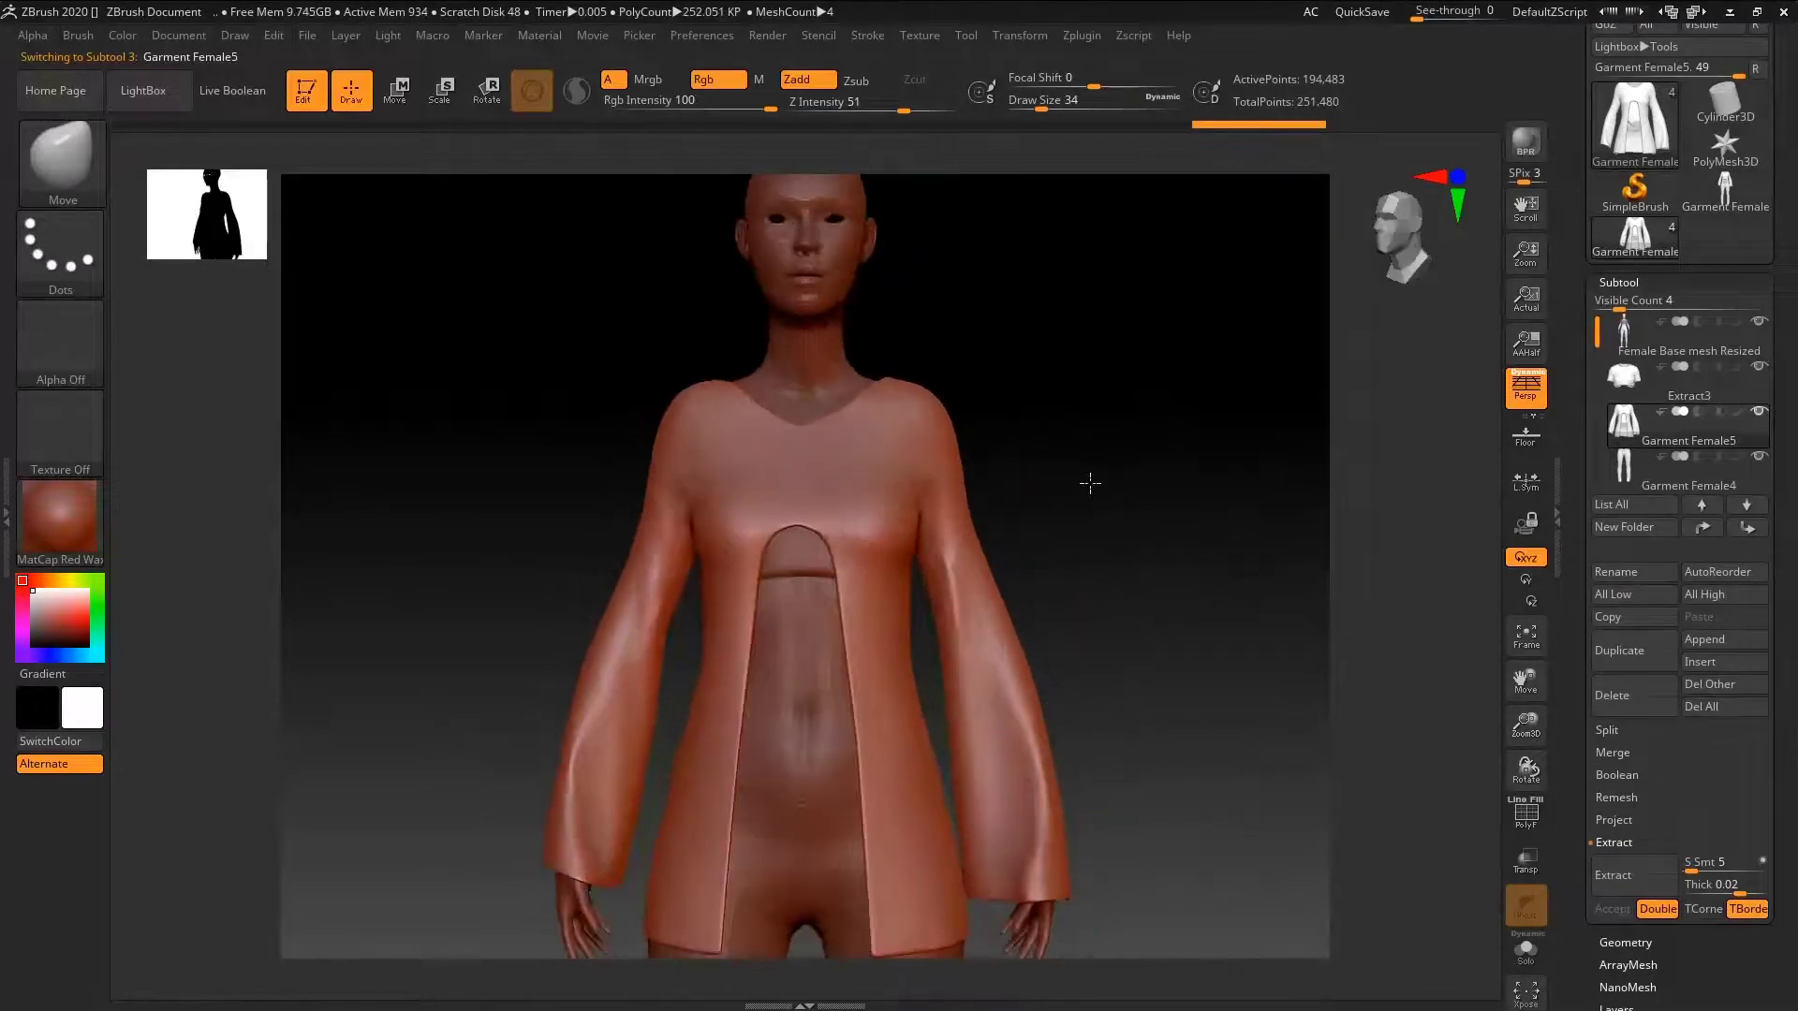
- Check the jacket from back and front, and load the BrushFabricStitches08 brush from the Brushes folder on the desktop
mouse_move(885, 513)
mouse_down()
mouse_move(946, 511)
mouse_move(902, 505)
mouse_up()
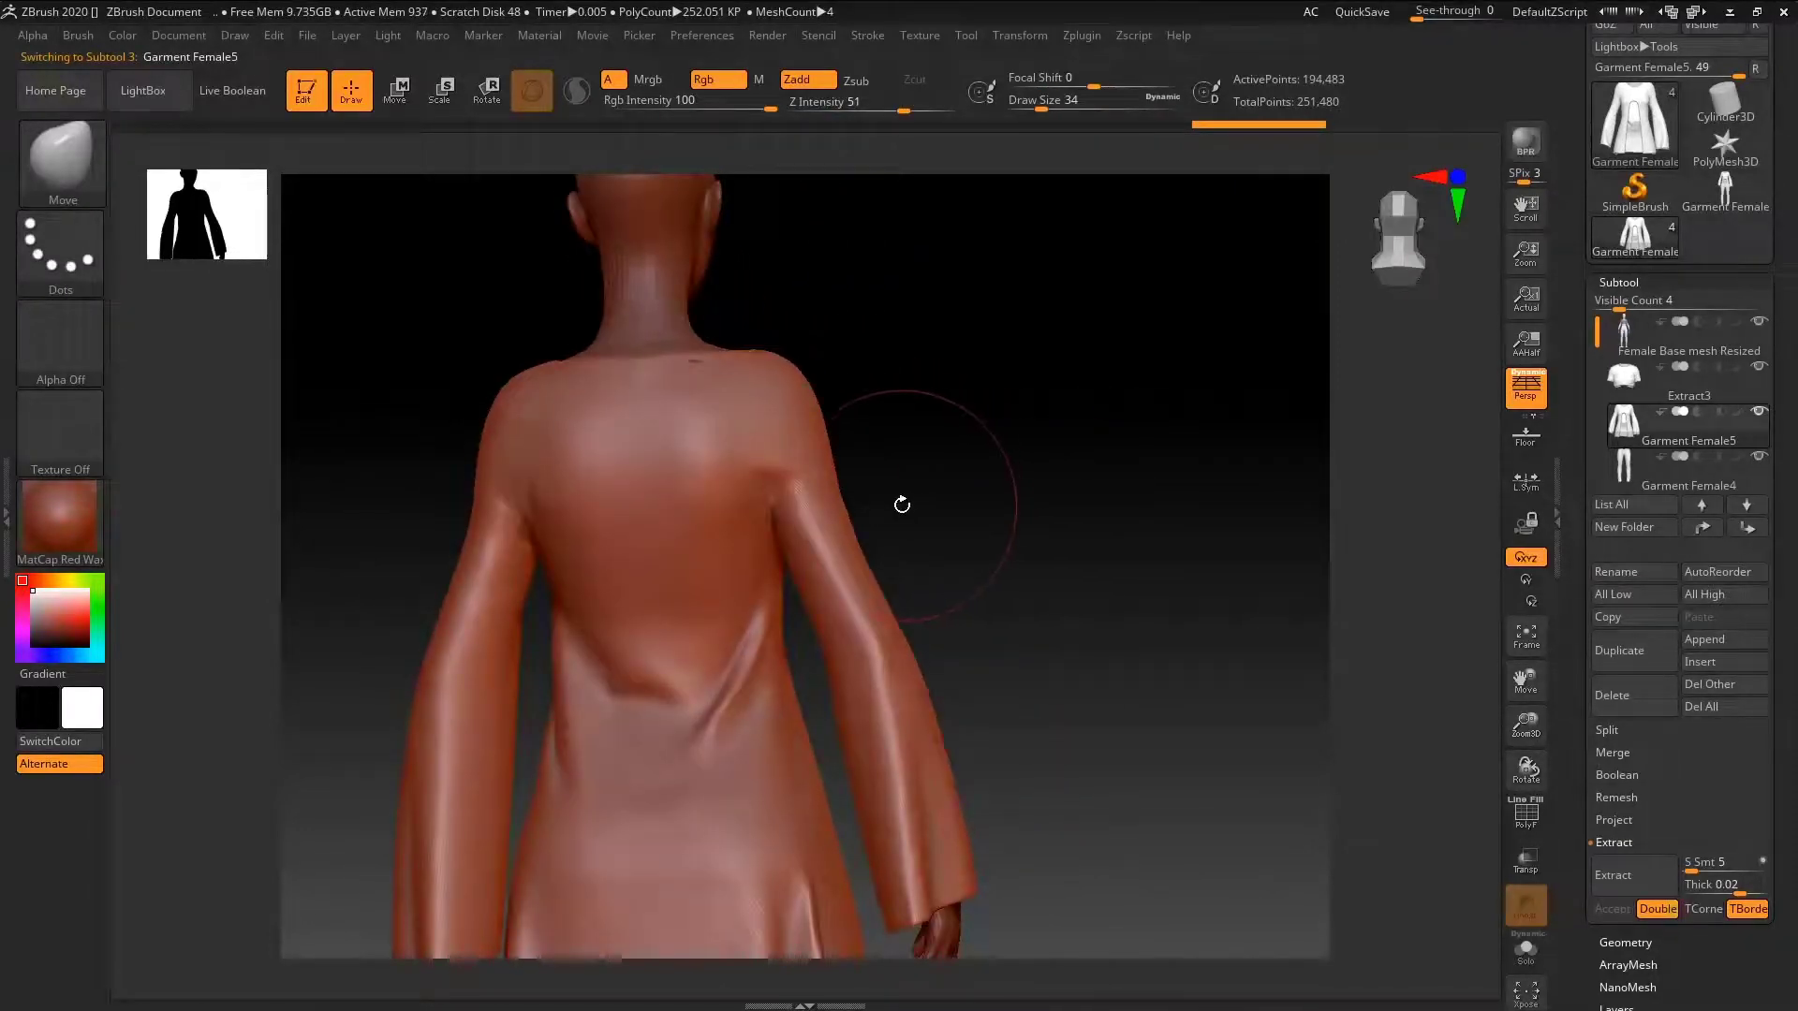
mouse_move(530, 653)
right_down()
mouse_move(599, 652)
mouse_move(529, 652)
right_up()
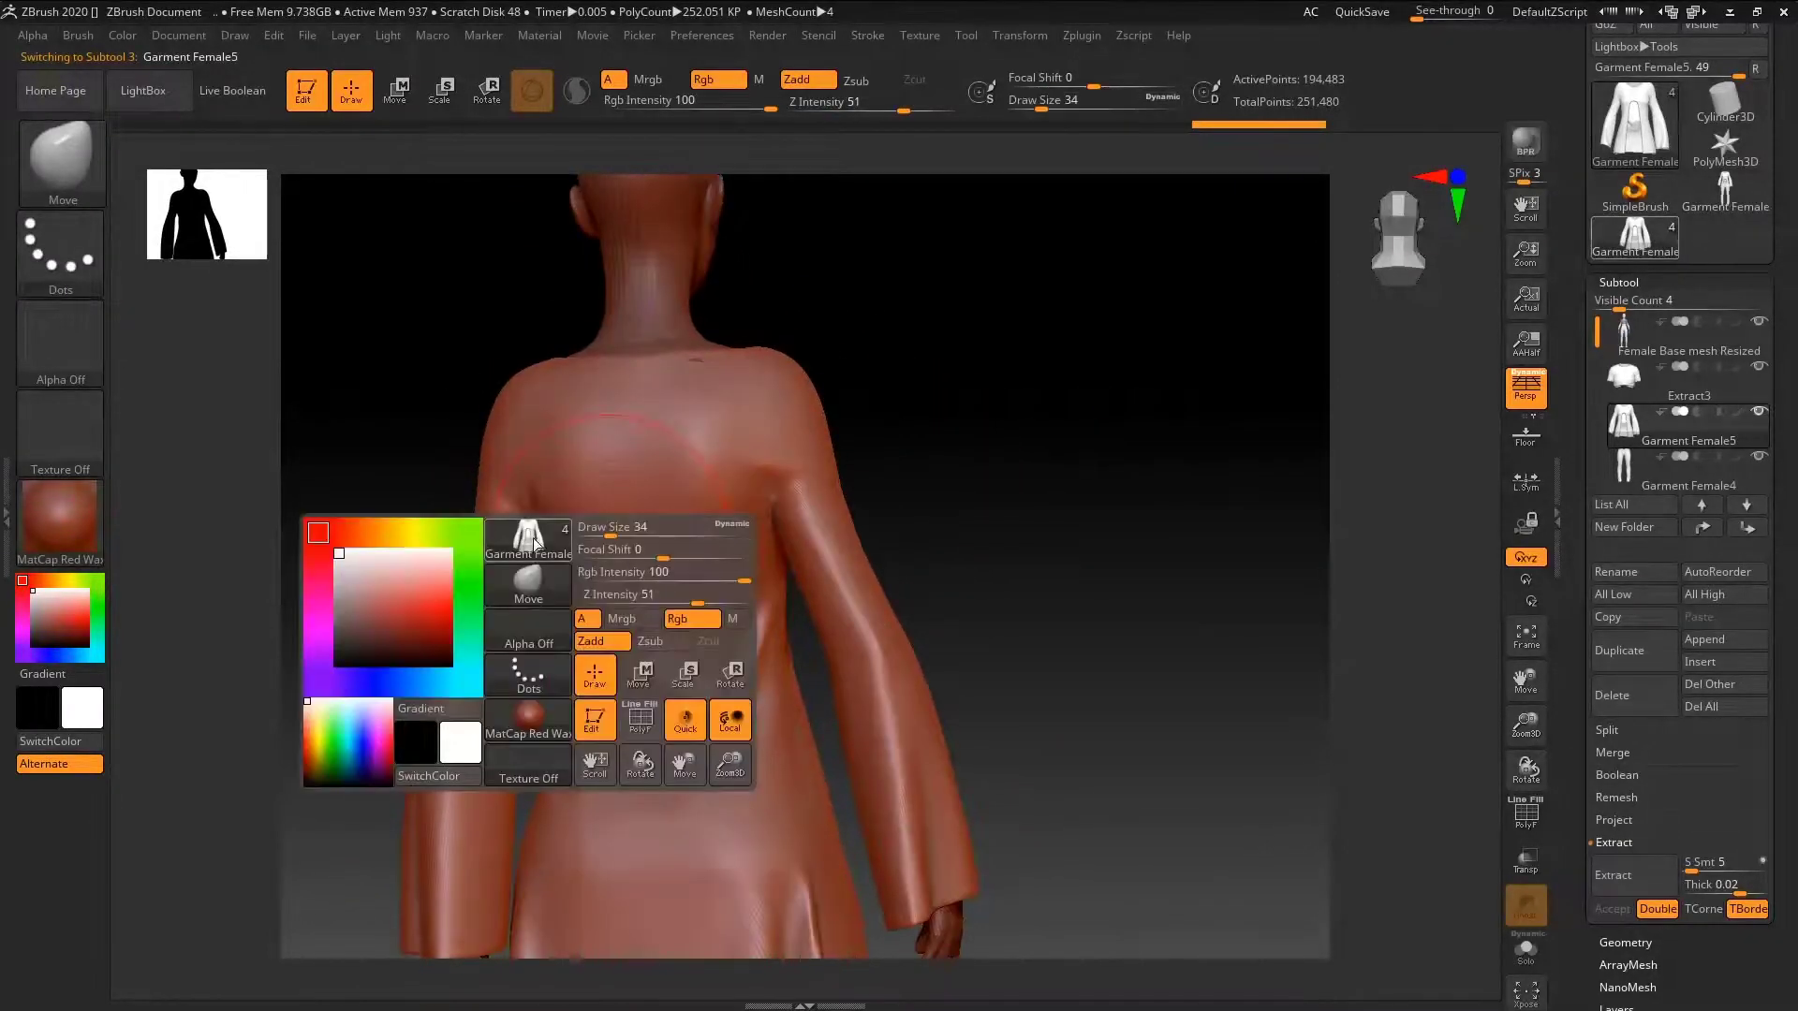
mouse_move(541, 528)
right_down()
mouse_move(545, 559)
mouse_move(641, 429)
mouse_move(662, 481)
mouse_move(843, 393)
mouse_move(952, 489)
right_up()
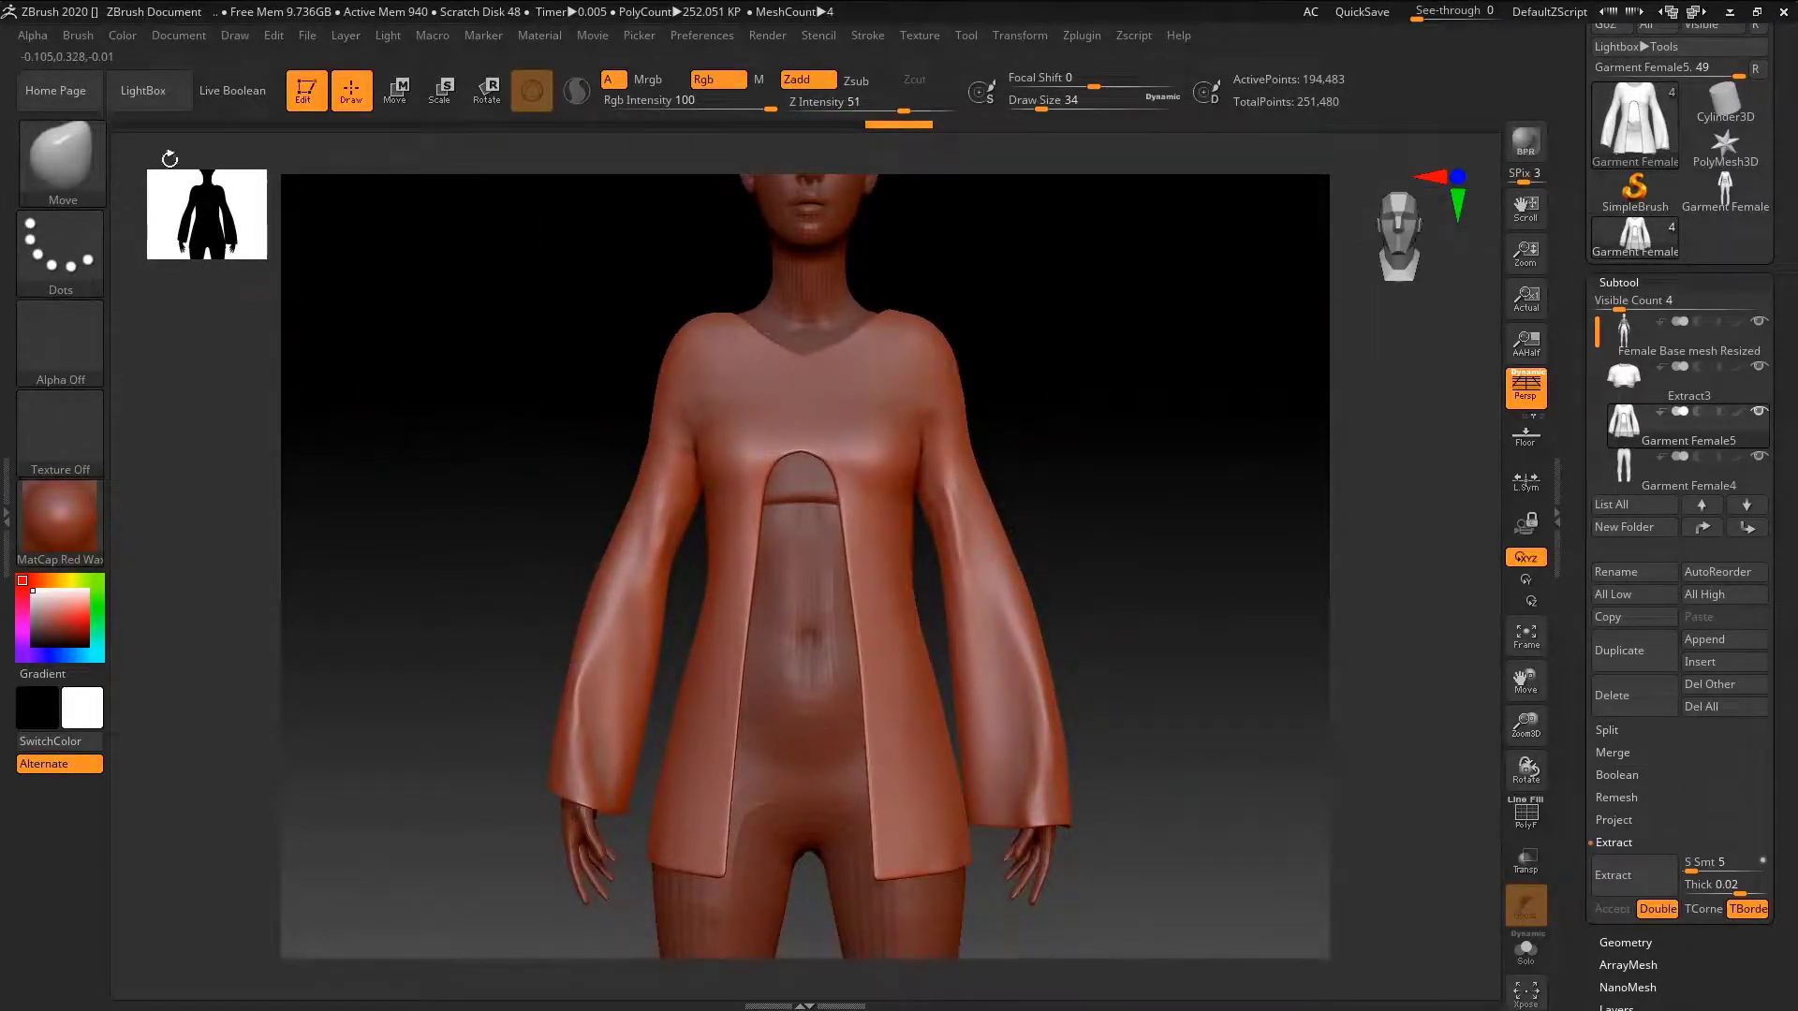
click(99, 183)
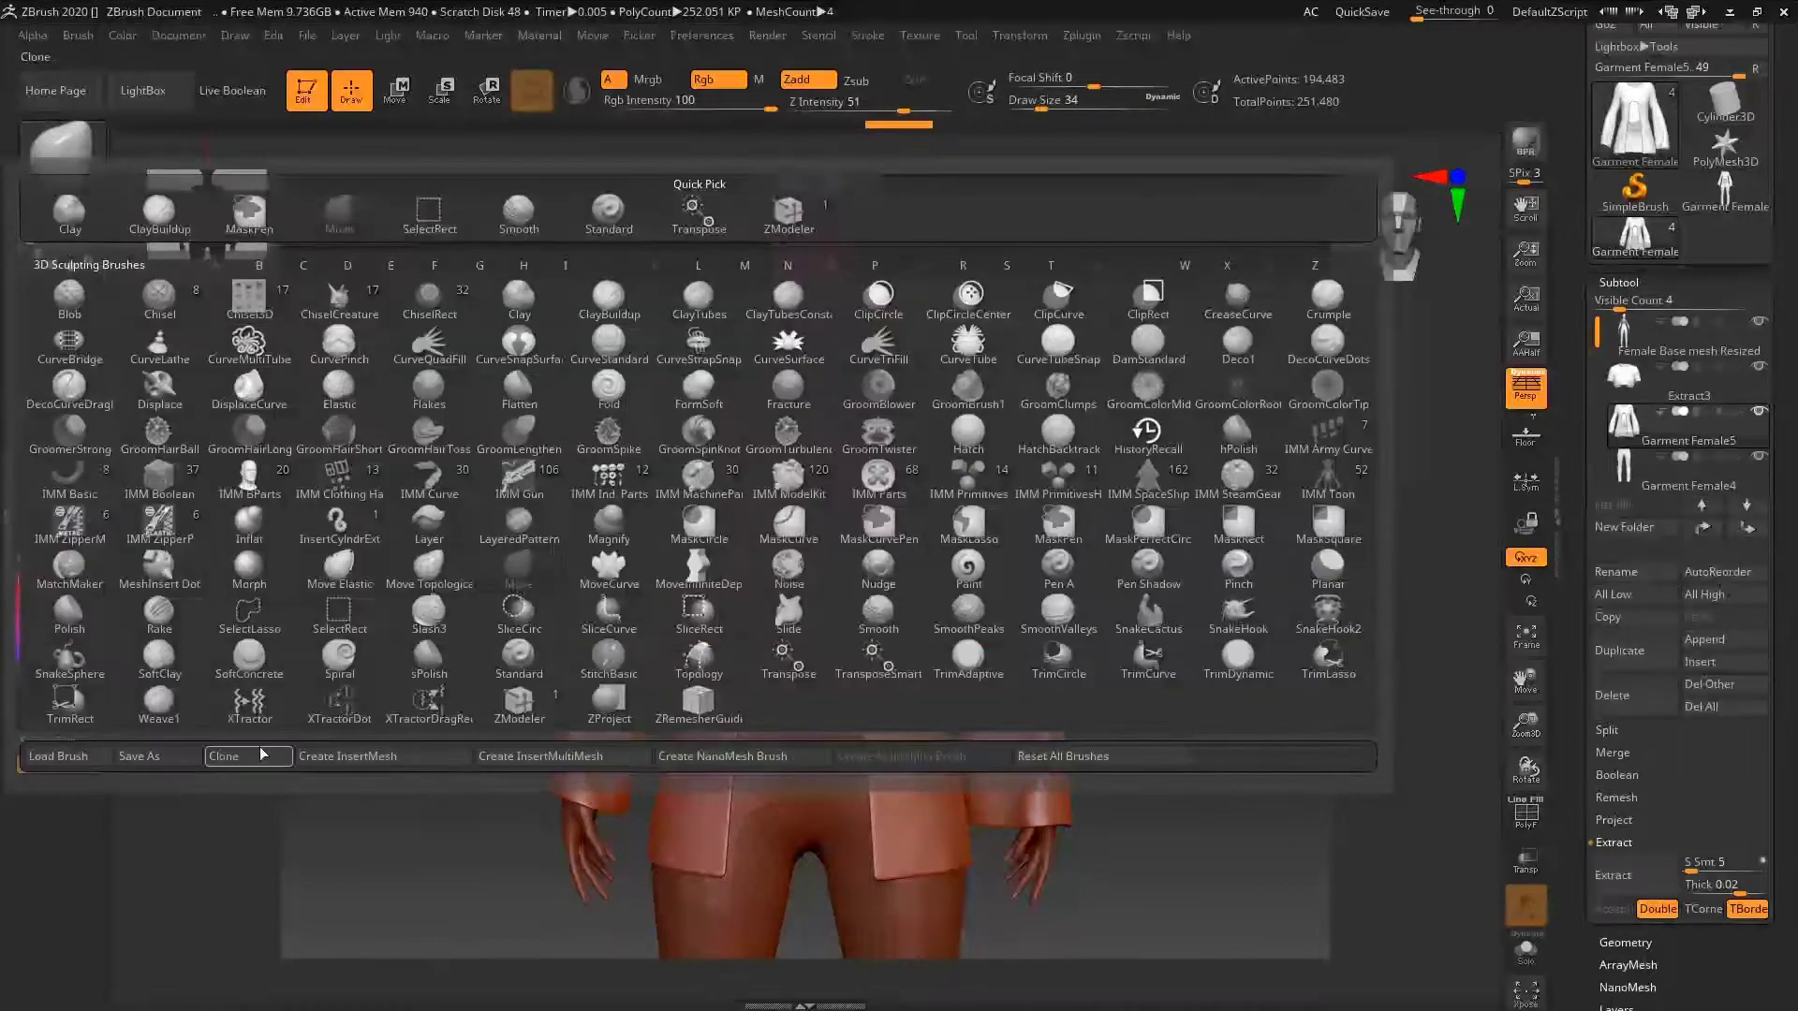
click(73, 757)
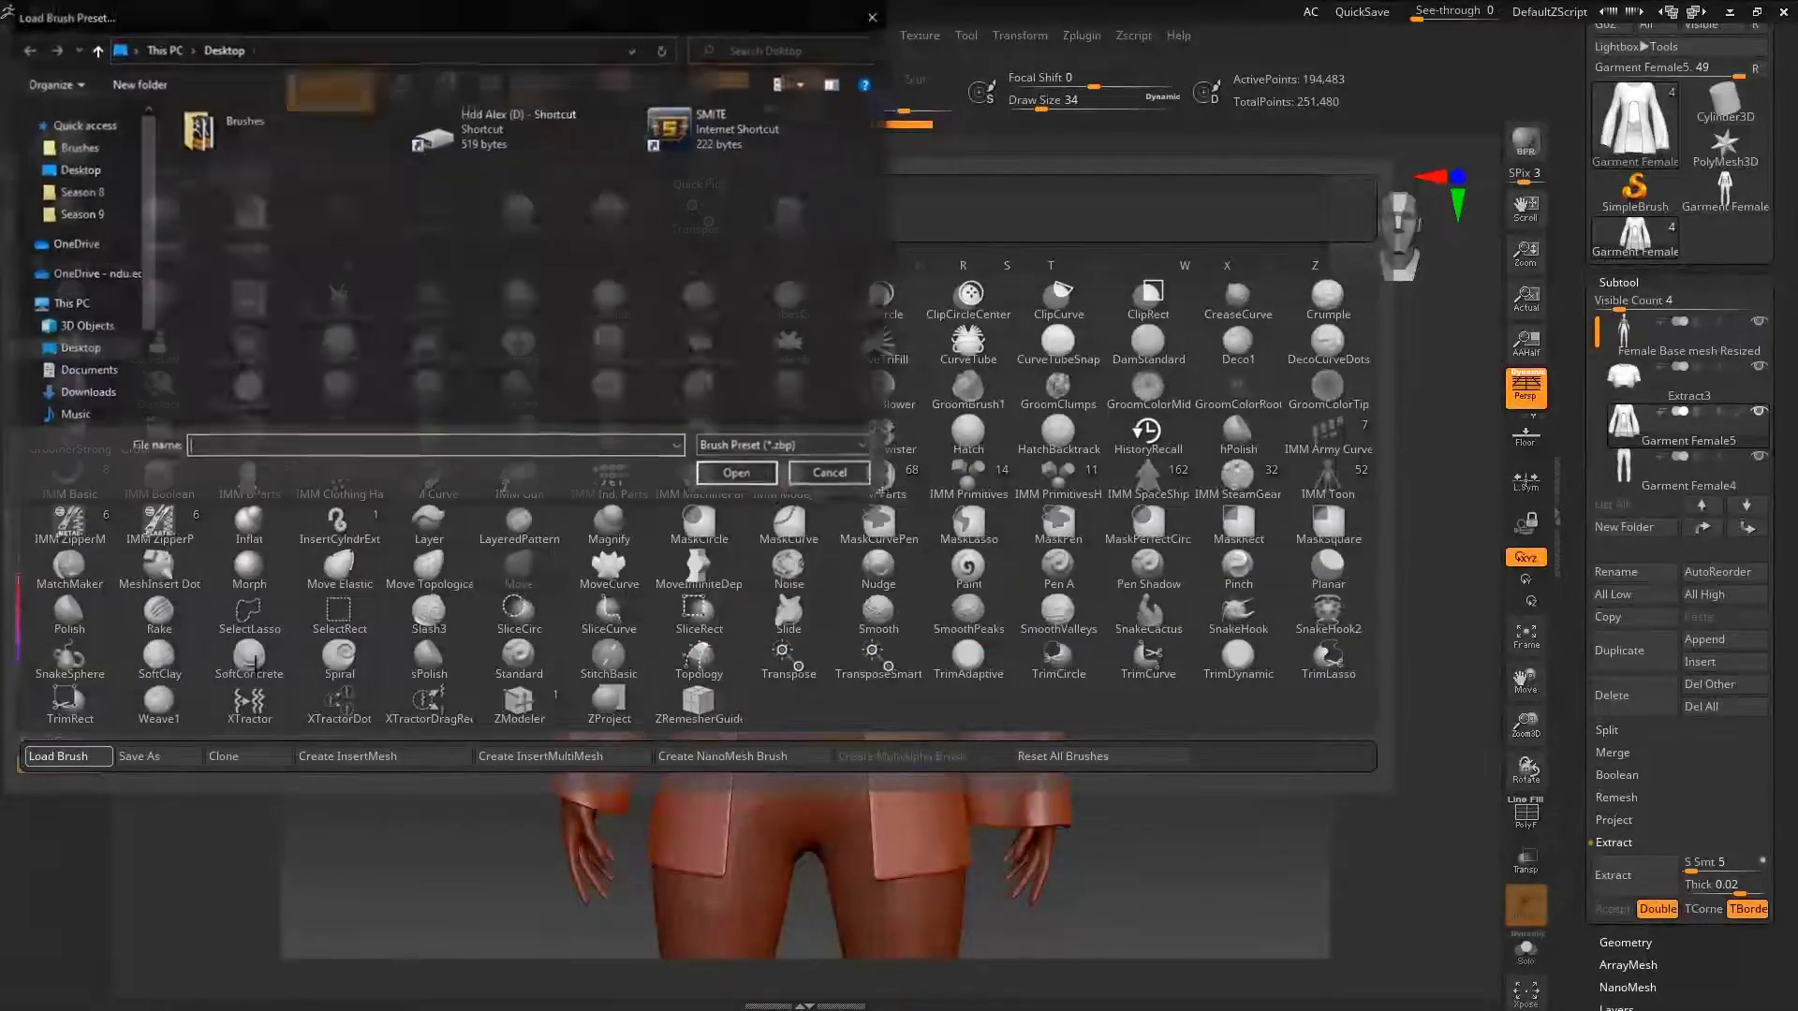
double_click(241, 129)
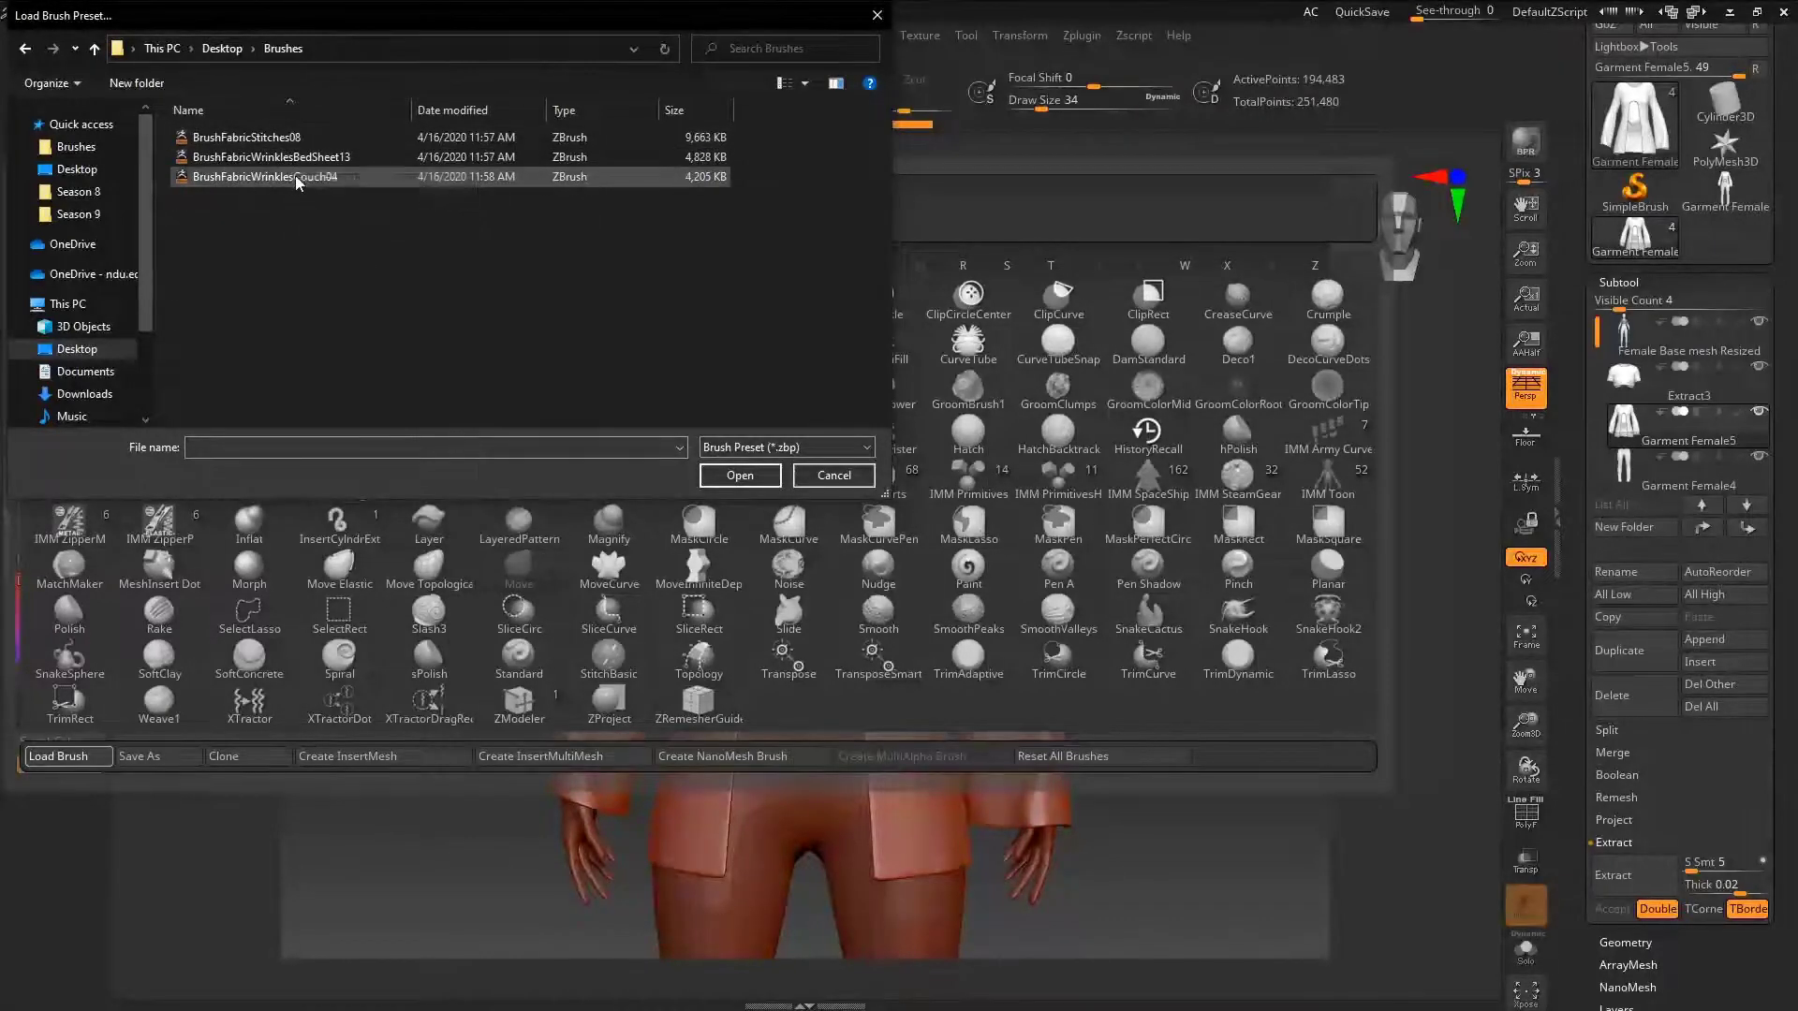
double_click(267, 137)
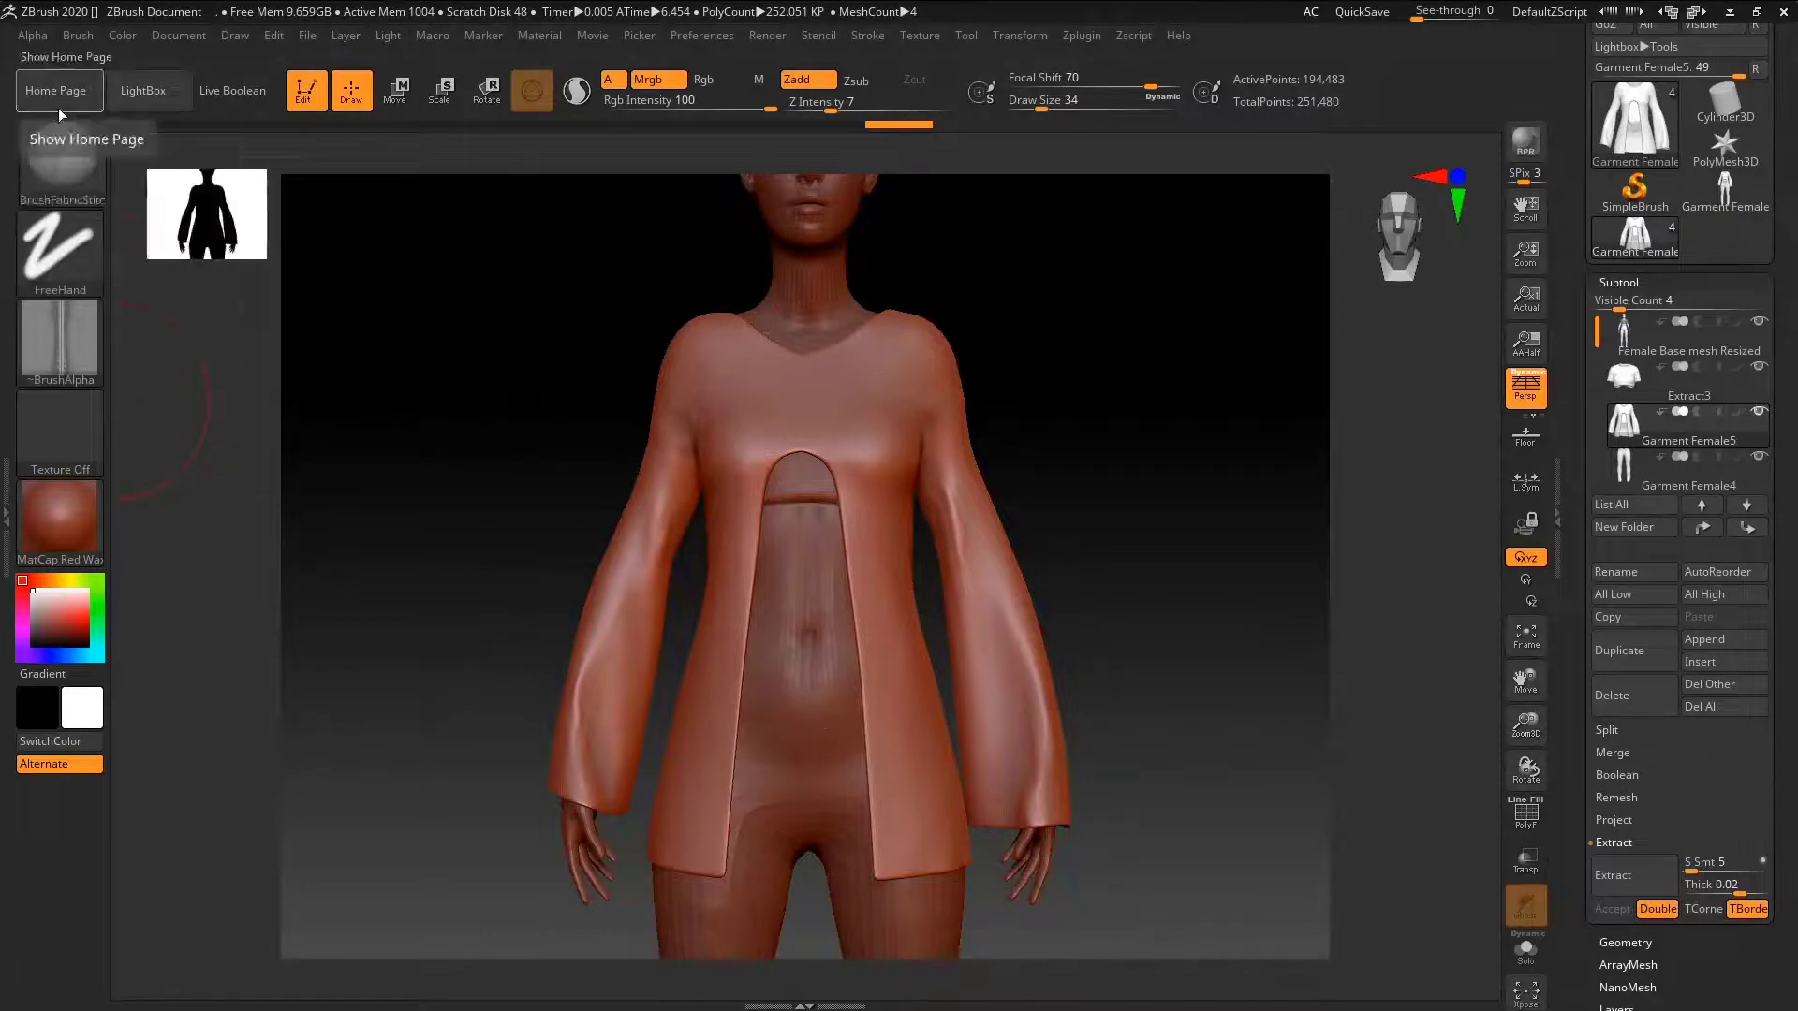
- Subdivide the jacket twice more, undo the trial stitch strokes on its chest, and use a draw size of 7
ctrl+right_drag(674, 397, 798, 487)
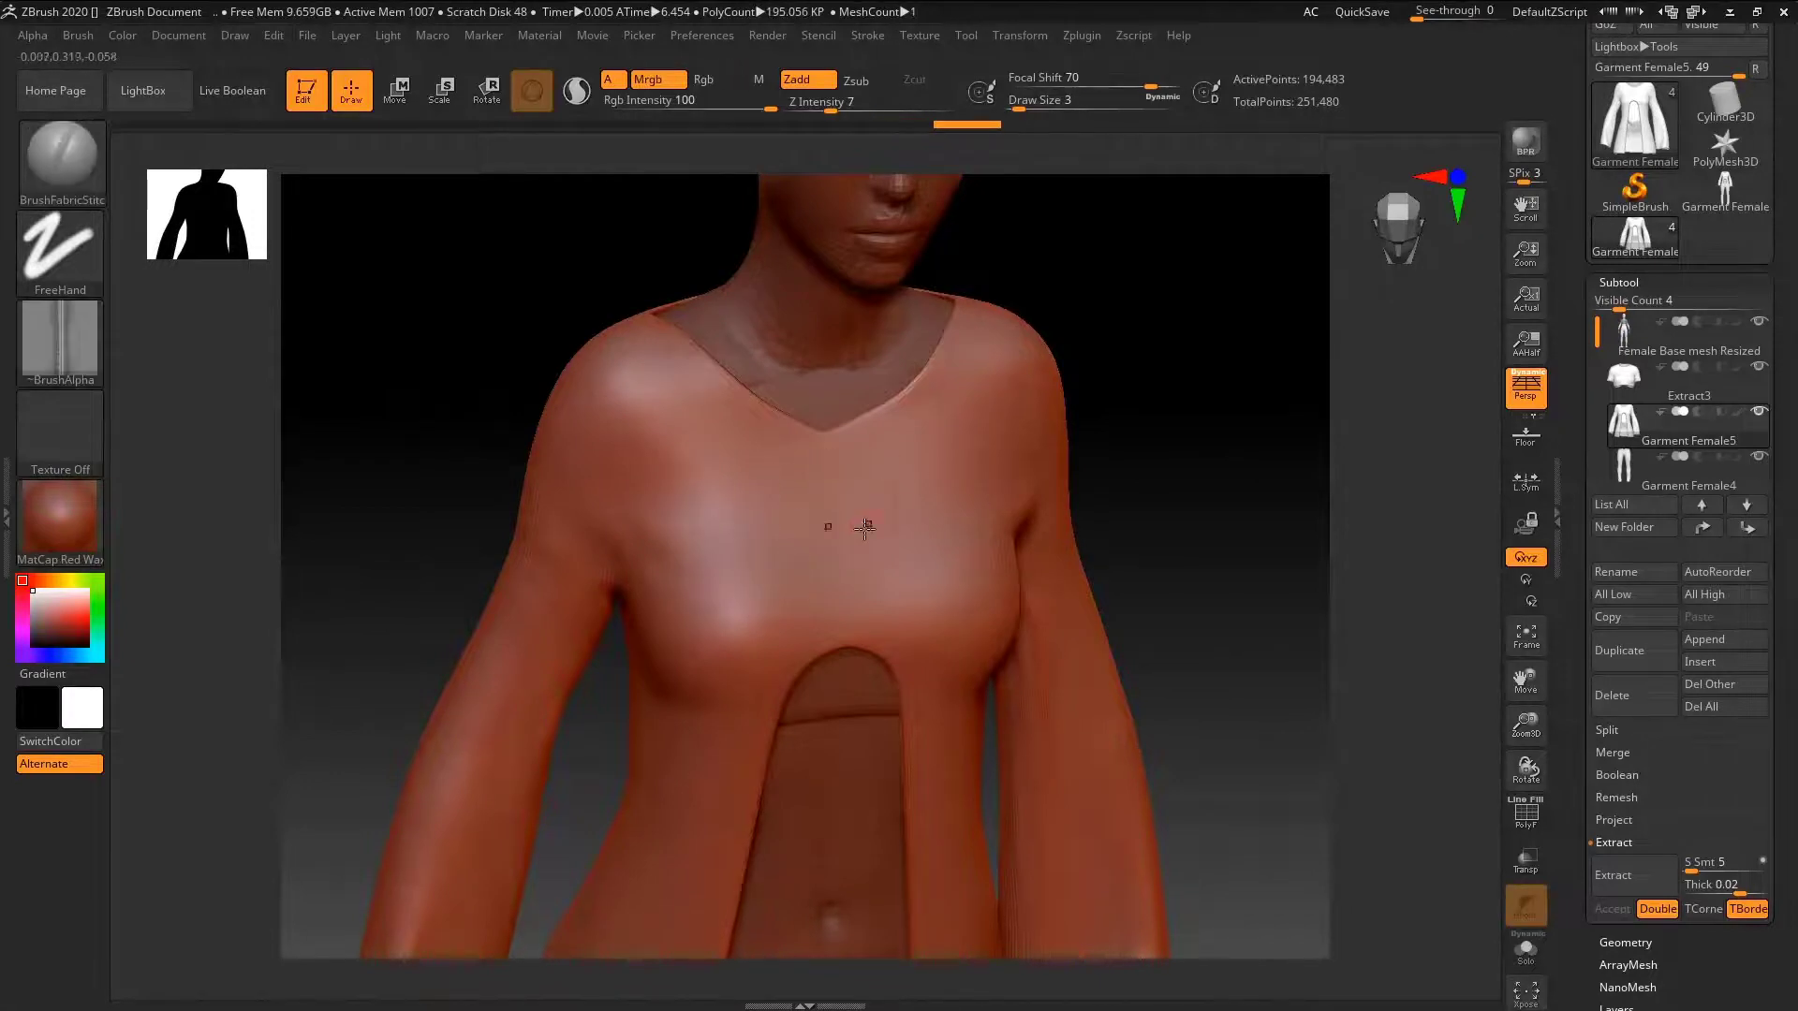
key(ctrl)
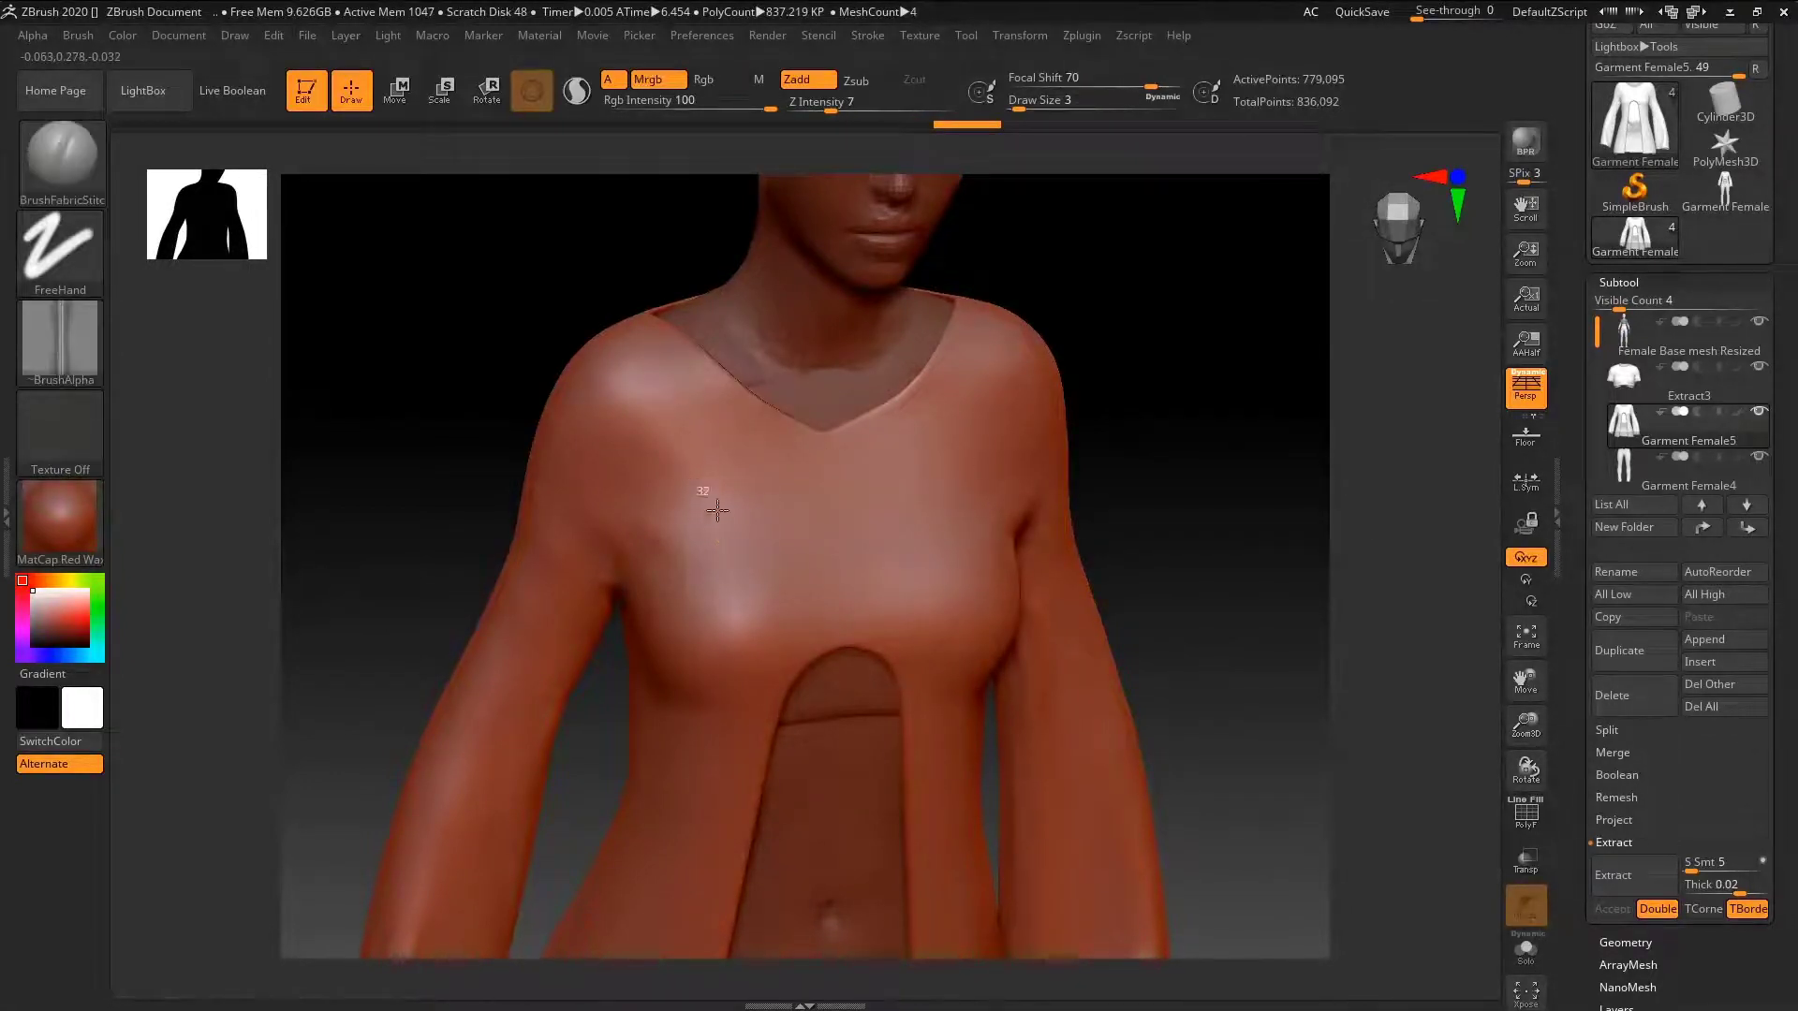
key(ctrl)
mouse_move(775, 489)
ctrl+right_down()
mouse_move(964, 486)
mouse_move(881, 481)
ctrl+right_up()
key(ctrl+z)
key(ctrl+d)
mouse_move(469, 329)
mouse_down()
mouse_move(608, 576)
mouse_move(721, 885)
mouse_move(744, 895)
mouse_up()
mouse_move(618, 516)
ctrl+right_down()
mouse_move(851, 564)
mouse_move(762, 554)
ctrl+right_up()
key(ctrl+z)
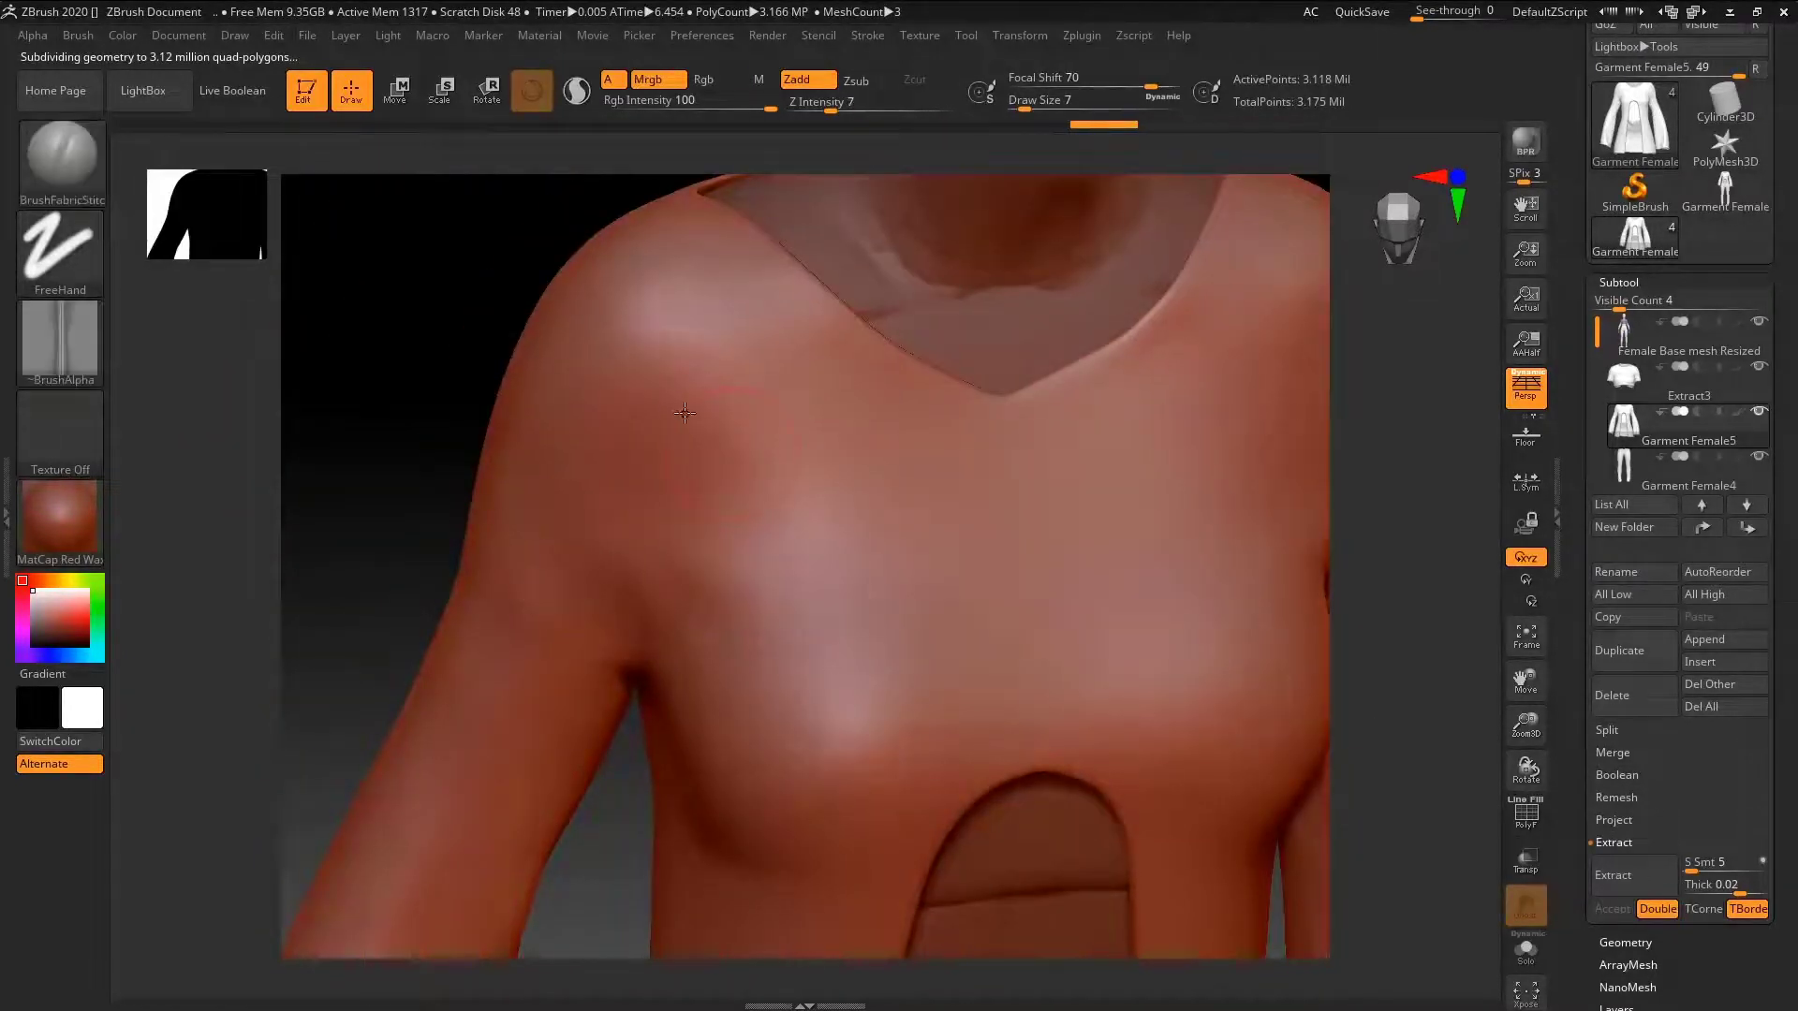
- Draw a stitched seam down the outer side of the jacket sleeve from the shoulder to the cuff
mouse_move(687, 413)
right_down()
mouse_move(750, 446)
mouse_move(644, 394)
mouse_move(778, 337)
mouse_move(741, 453)
right_up()
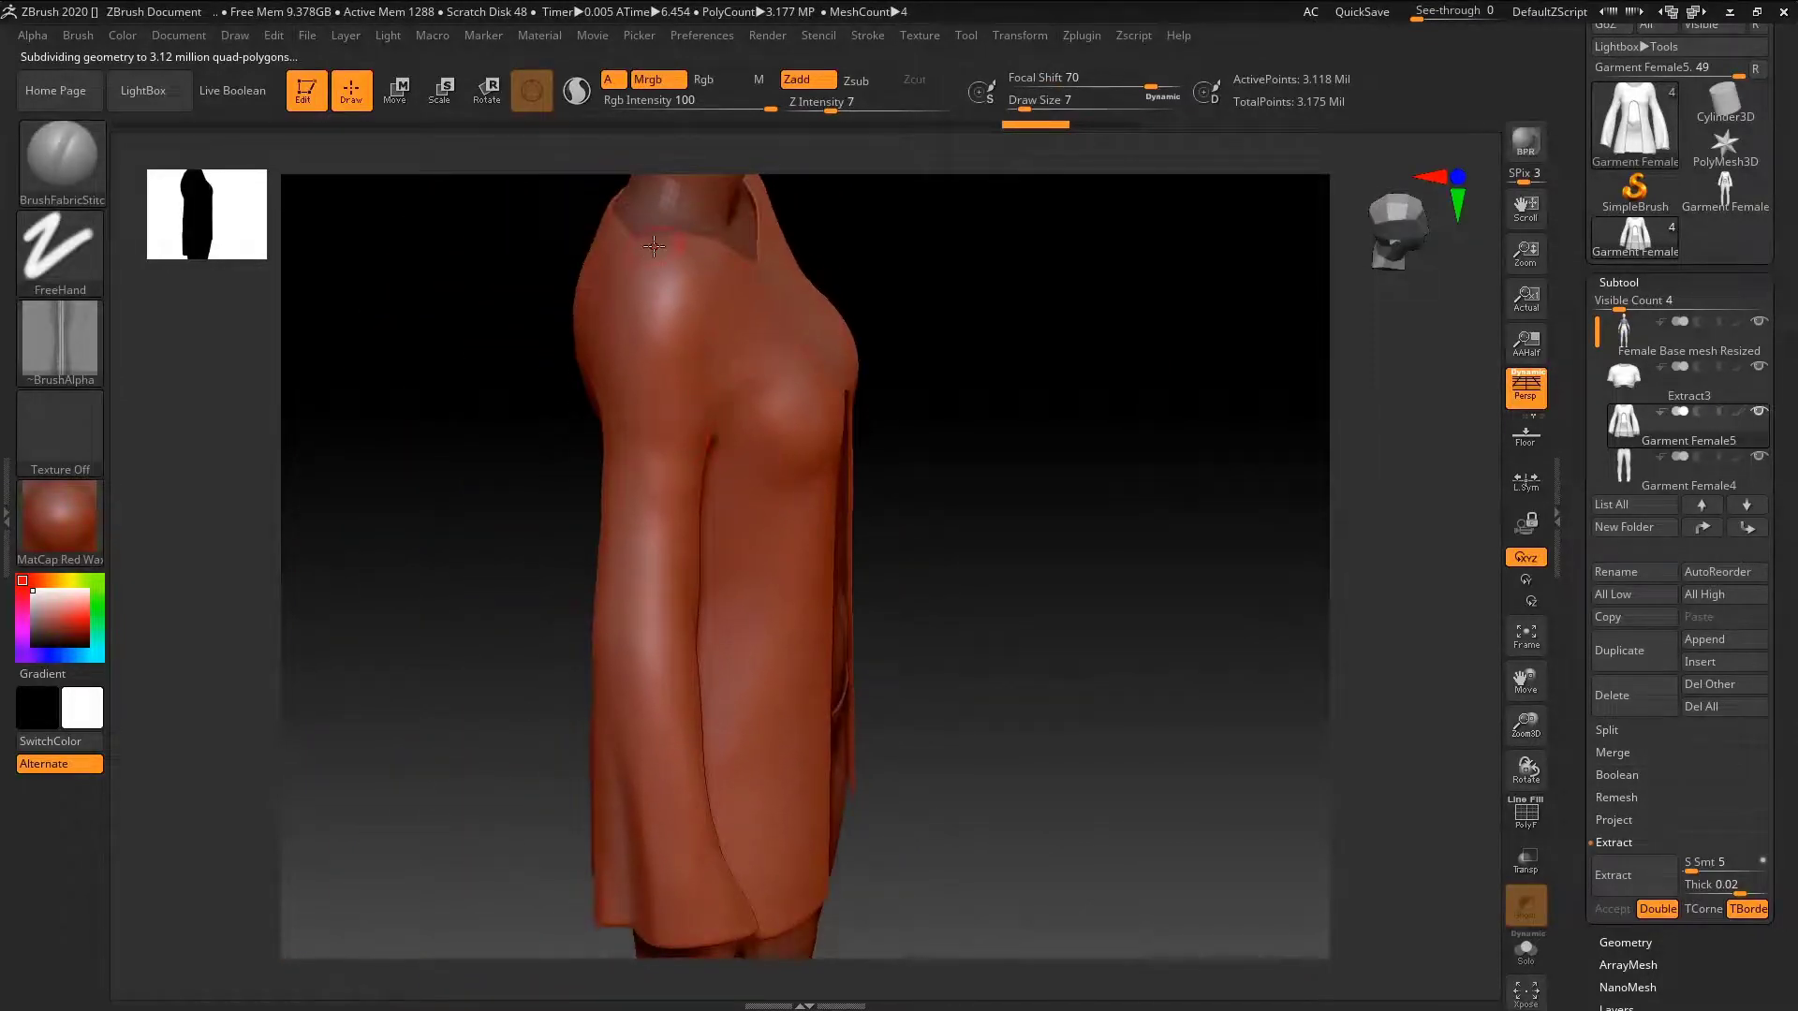
drag(641, 367, 651, 534)
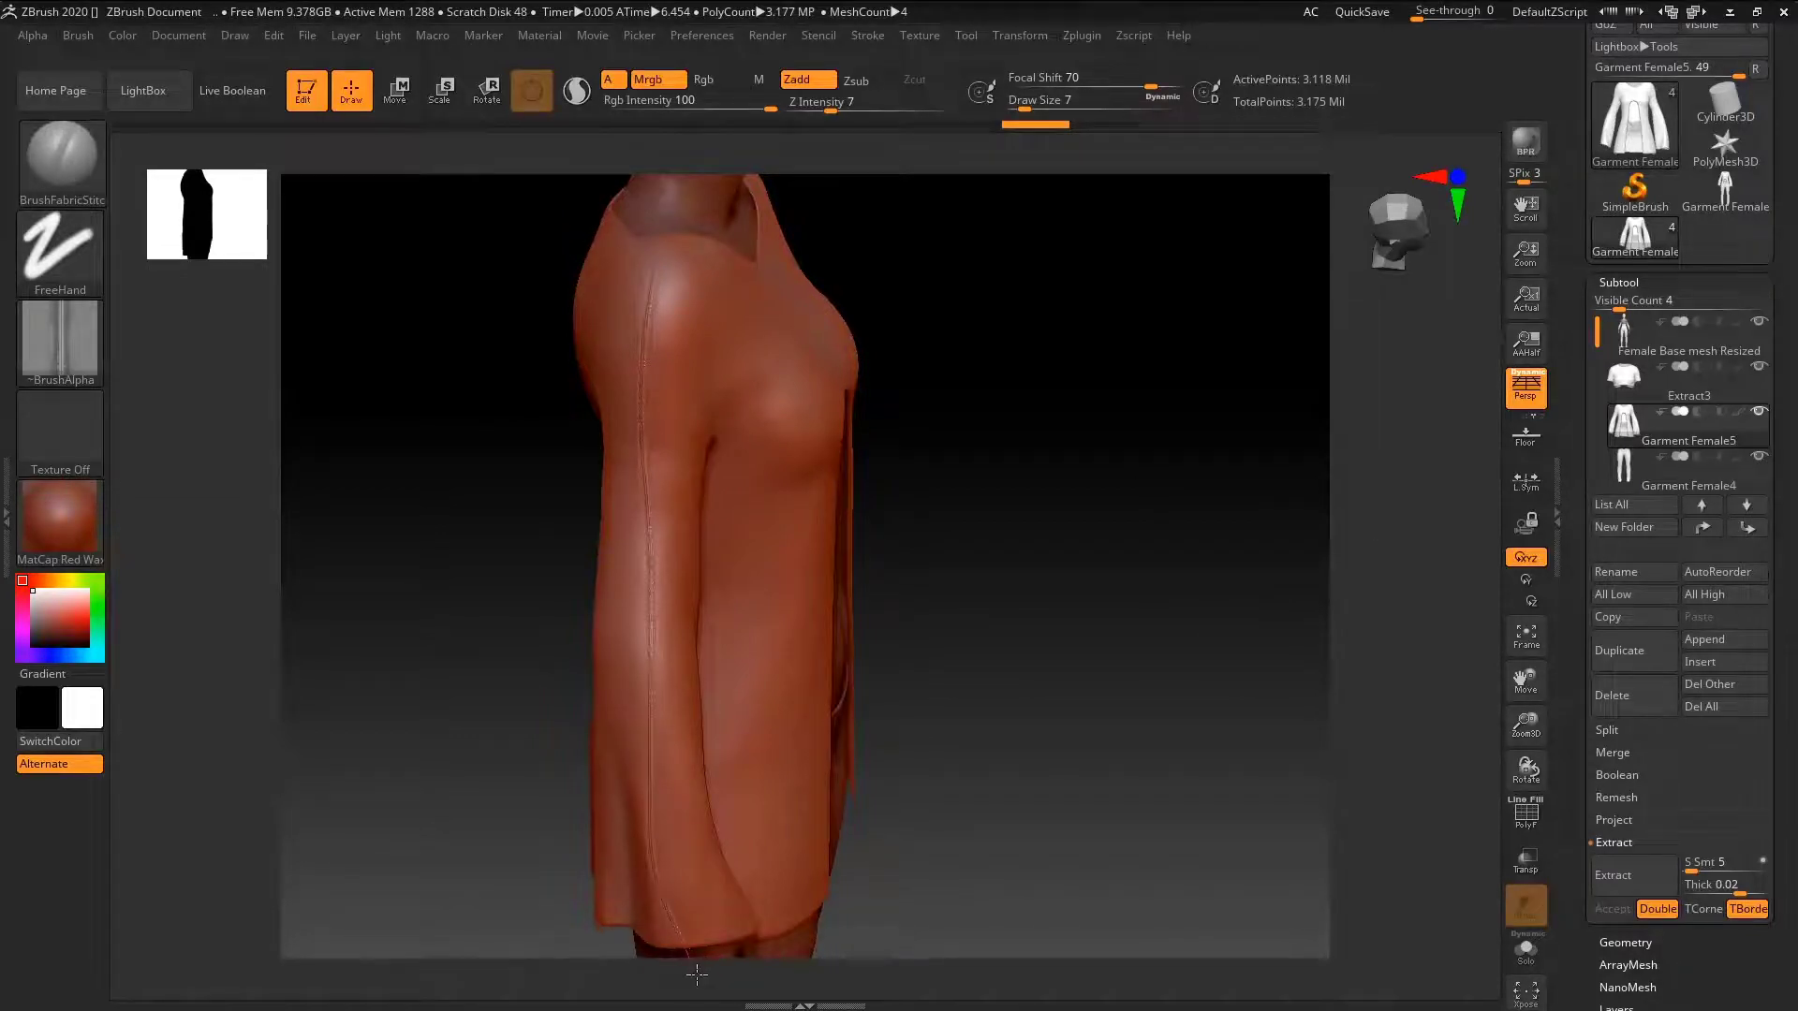
right_drag(701, 987, 487, 974)
- Undo the first neckline stroke and draw a stitch line following the edge of the jacket's V-neckline
alt+right_drag(681, 426, 556, 617)
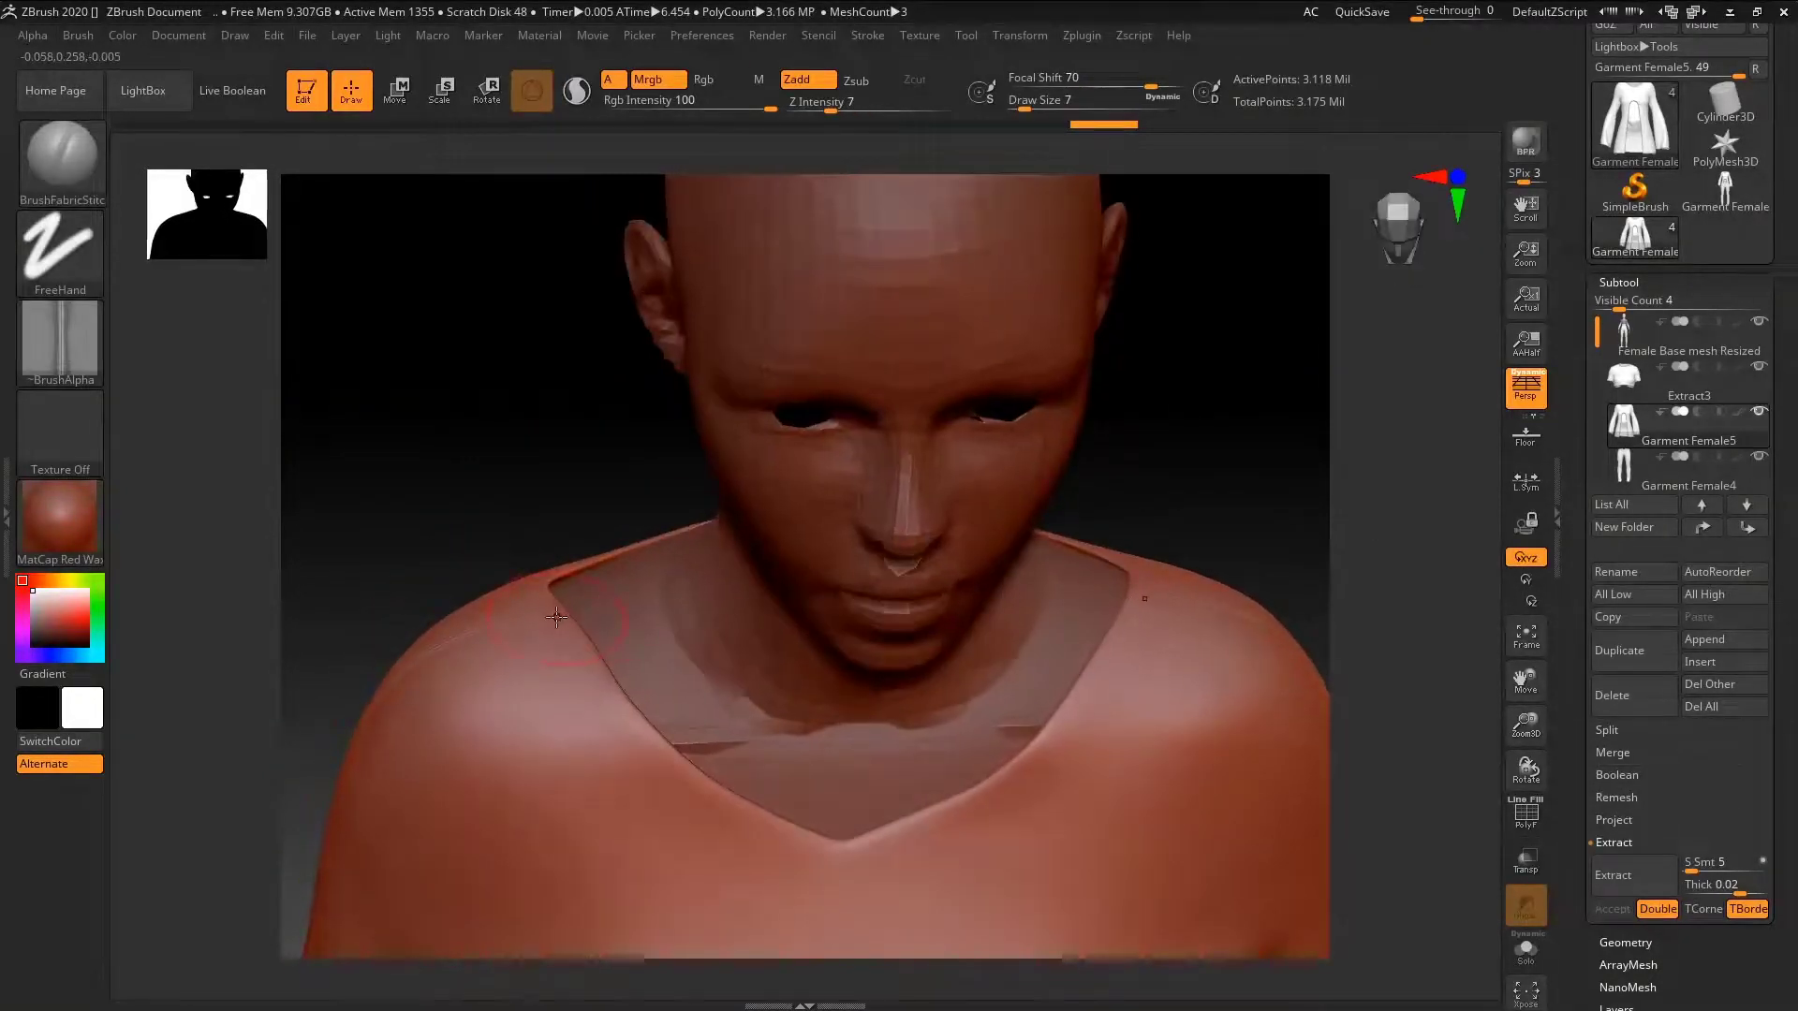
drag(602, 768, 607, 775)
key(ctrl+z)
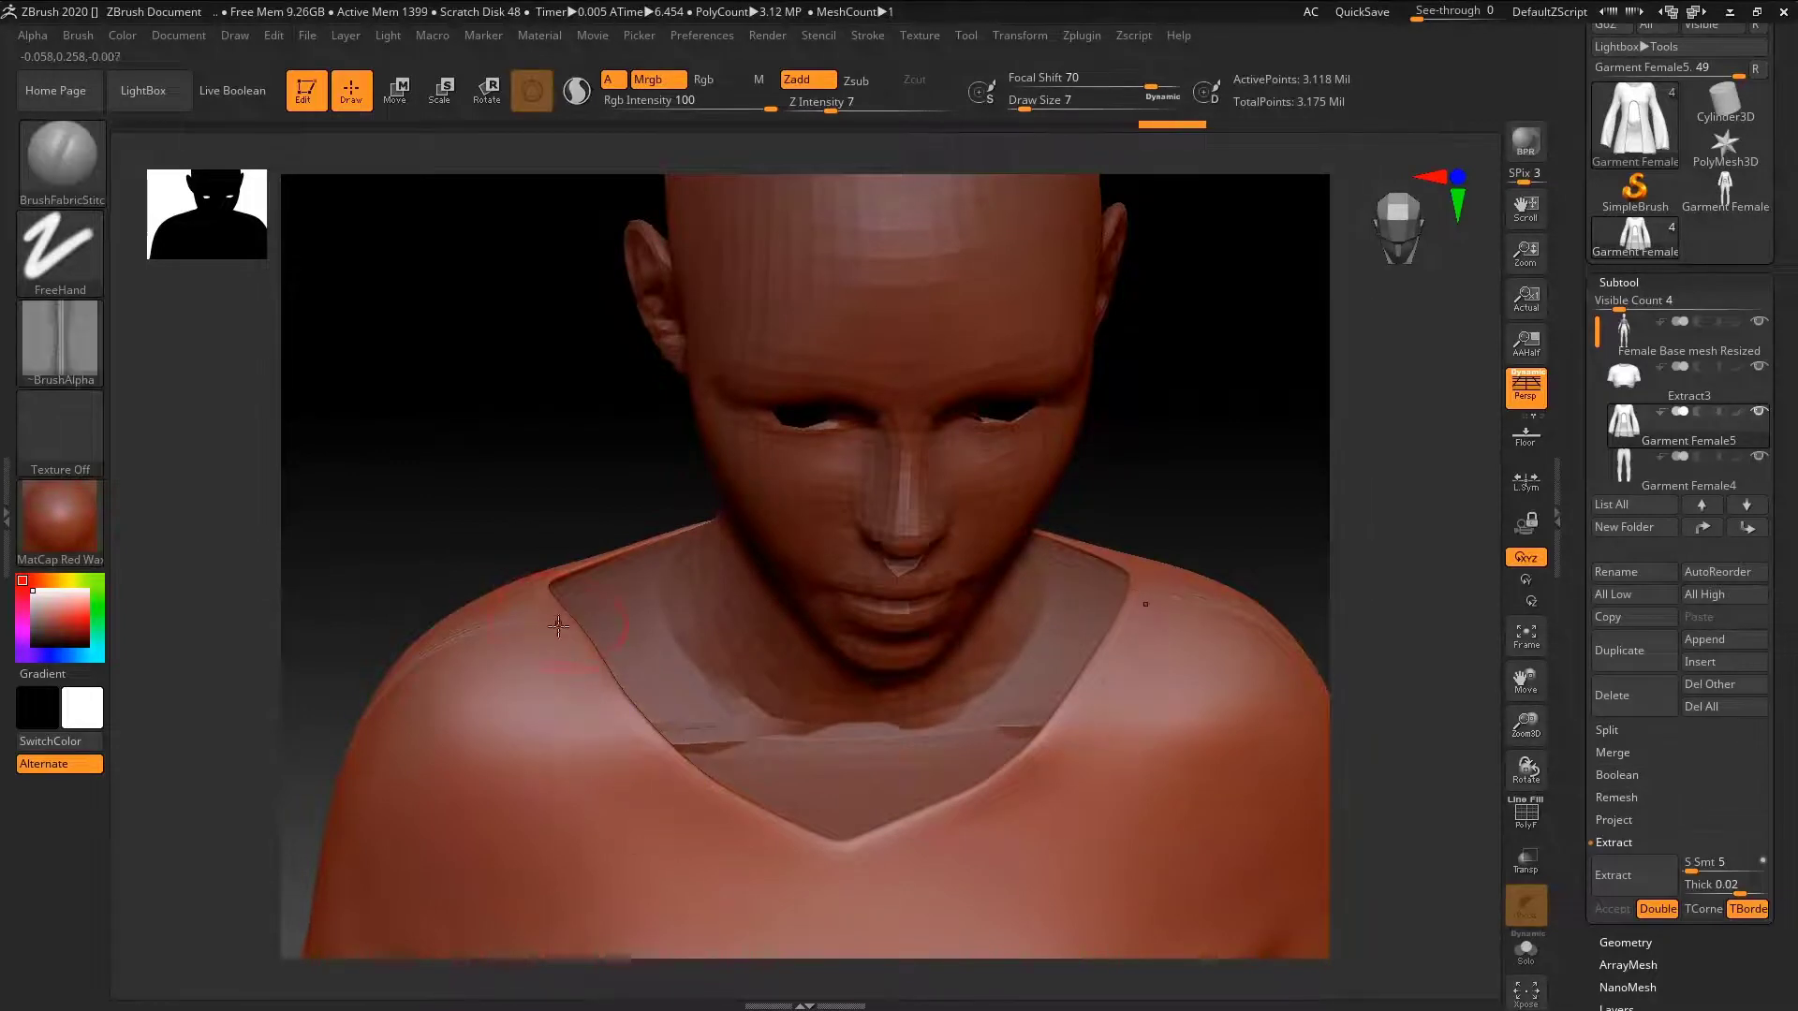
drag(560, 628, 585, 679)
drag(722, 832, 812, 873)
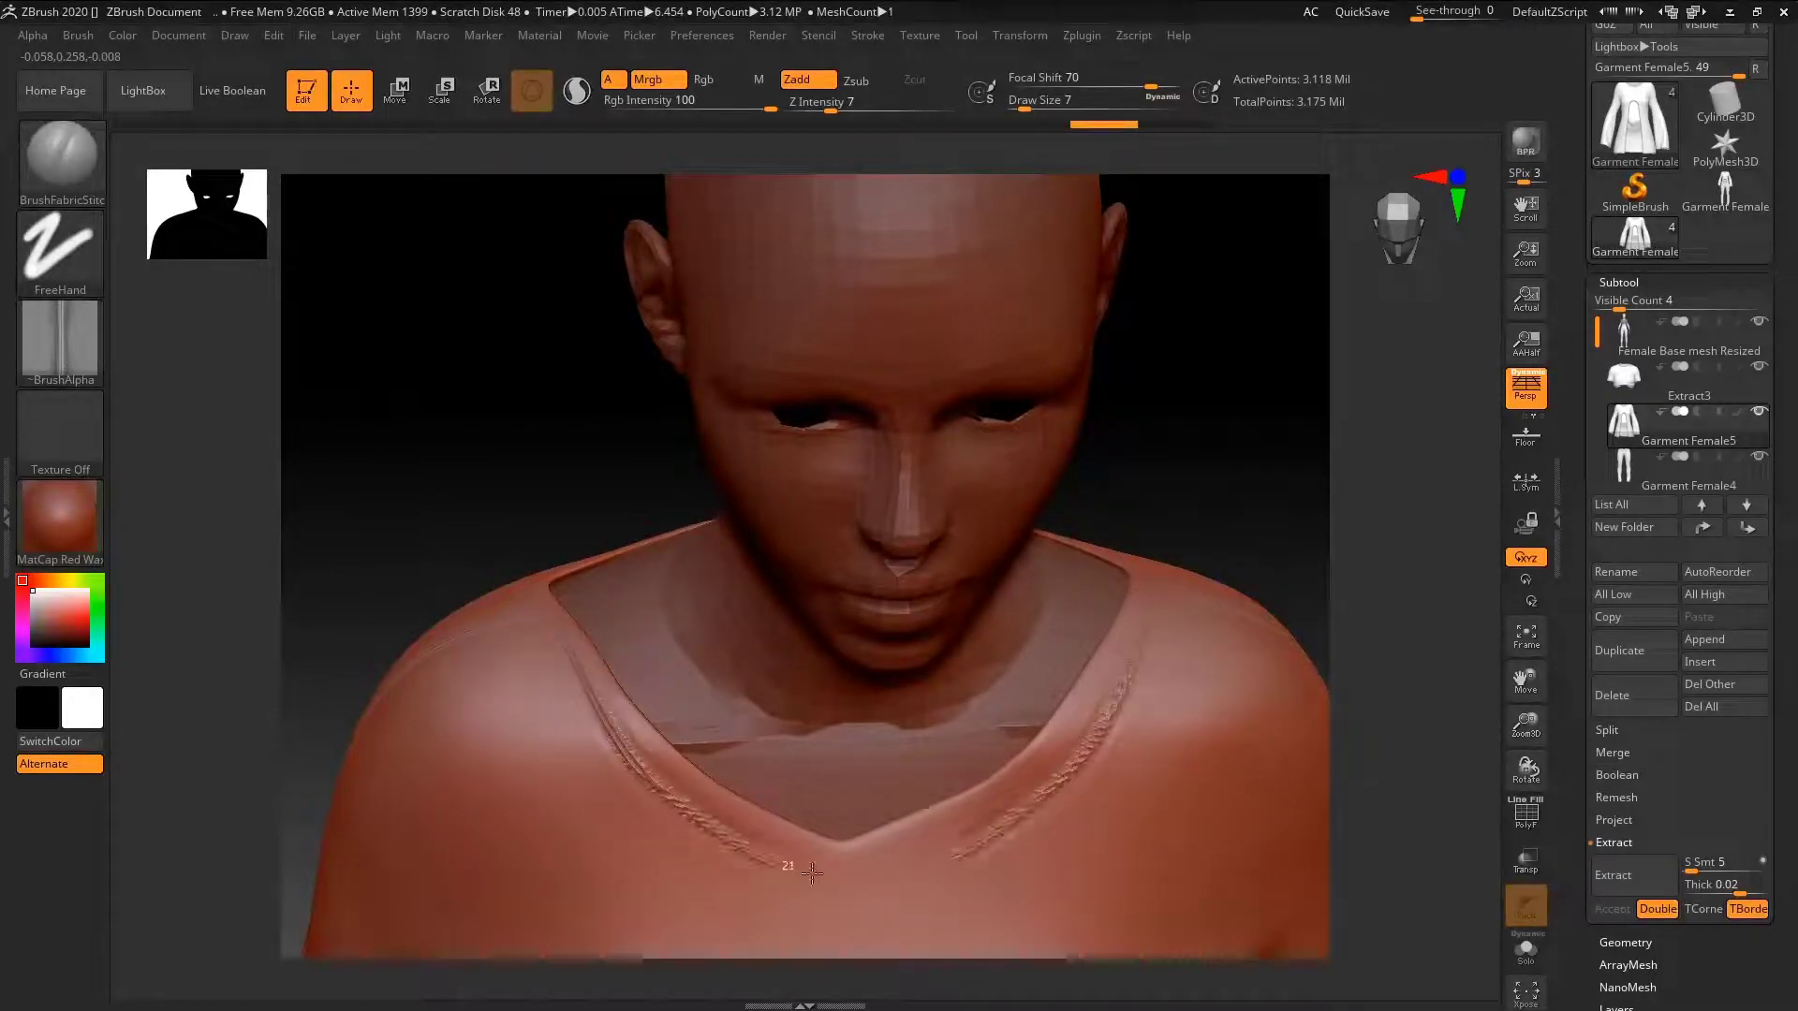
- Try stitch lines down the jacket's front centre from the neckline to the opening, and undo them
right_drag(876, 862, 800, 489)
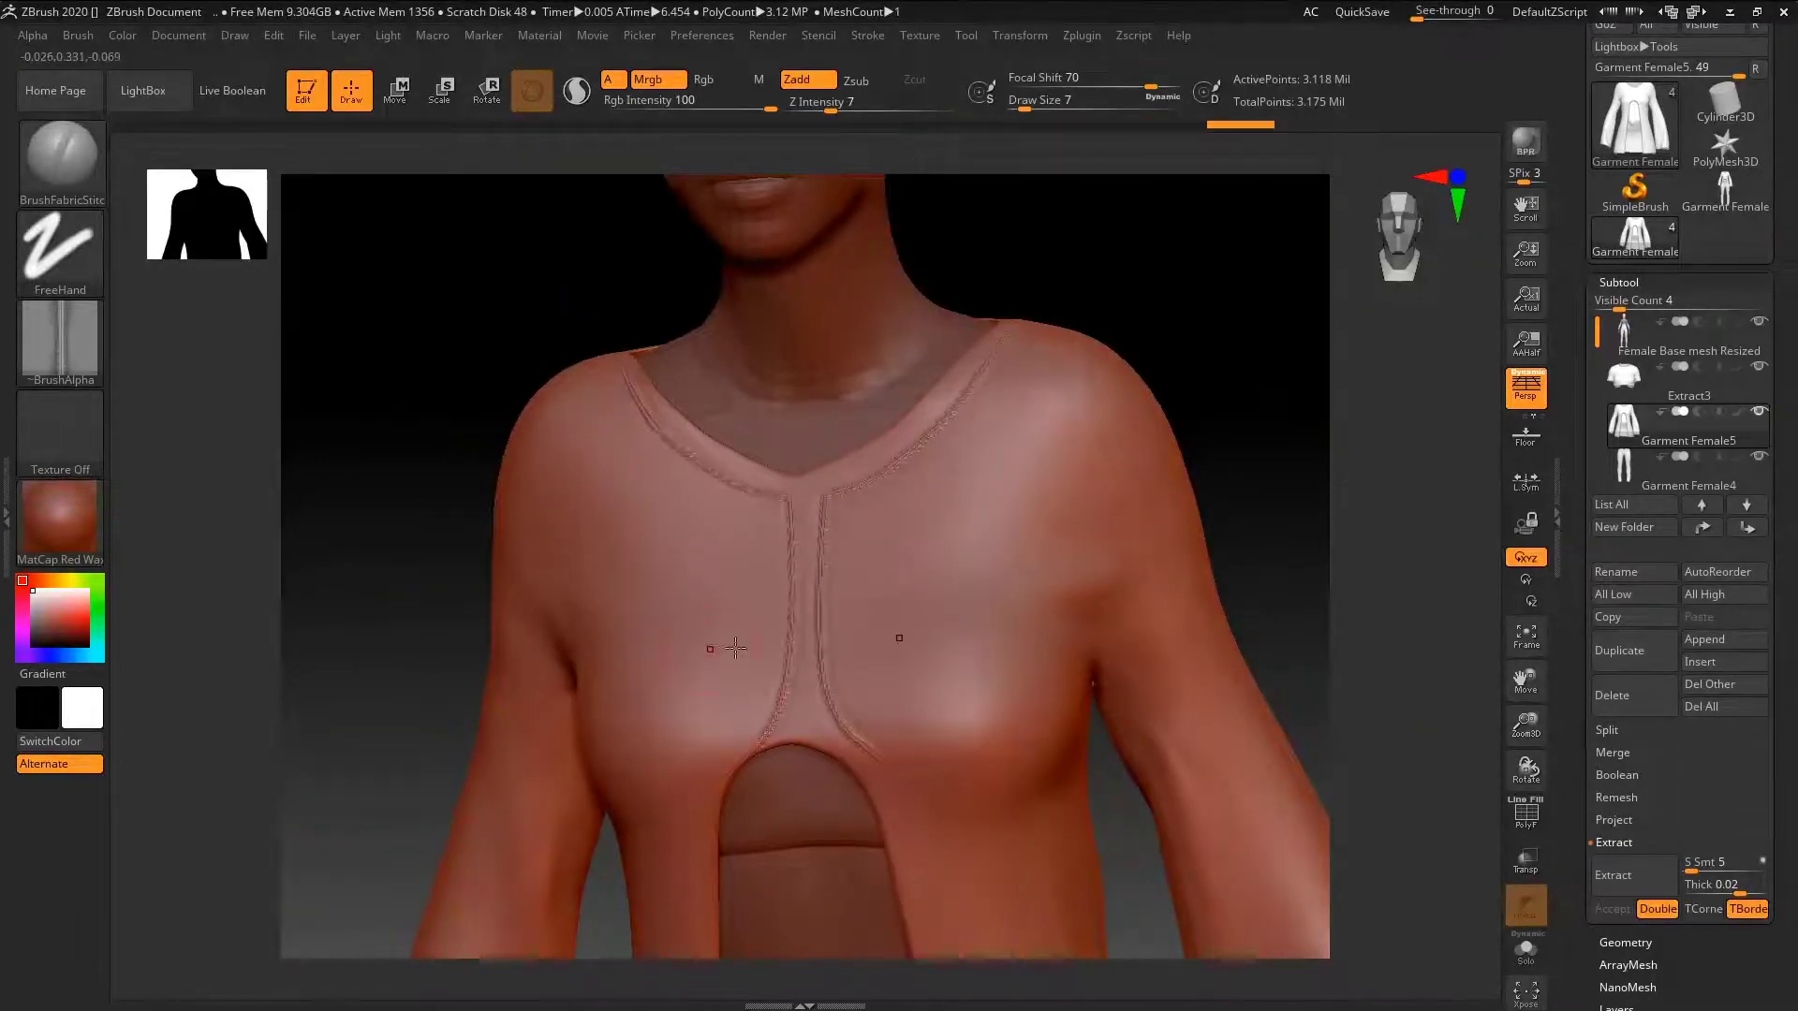
mouse_move(728, 646)
right_down()
mouse_move(824, 618)
mouse_move(880, 508)
mouse_move(783, 412)
right_up()
key(ctrl+z)
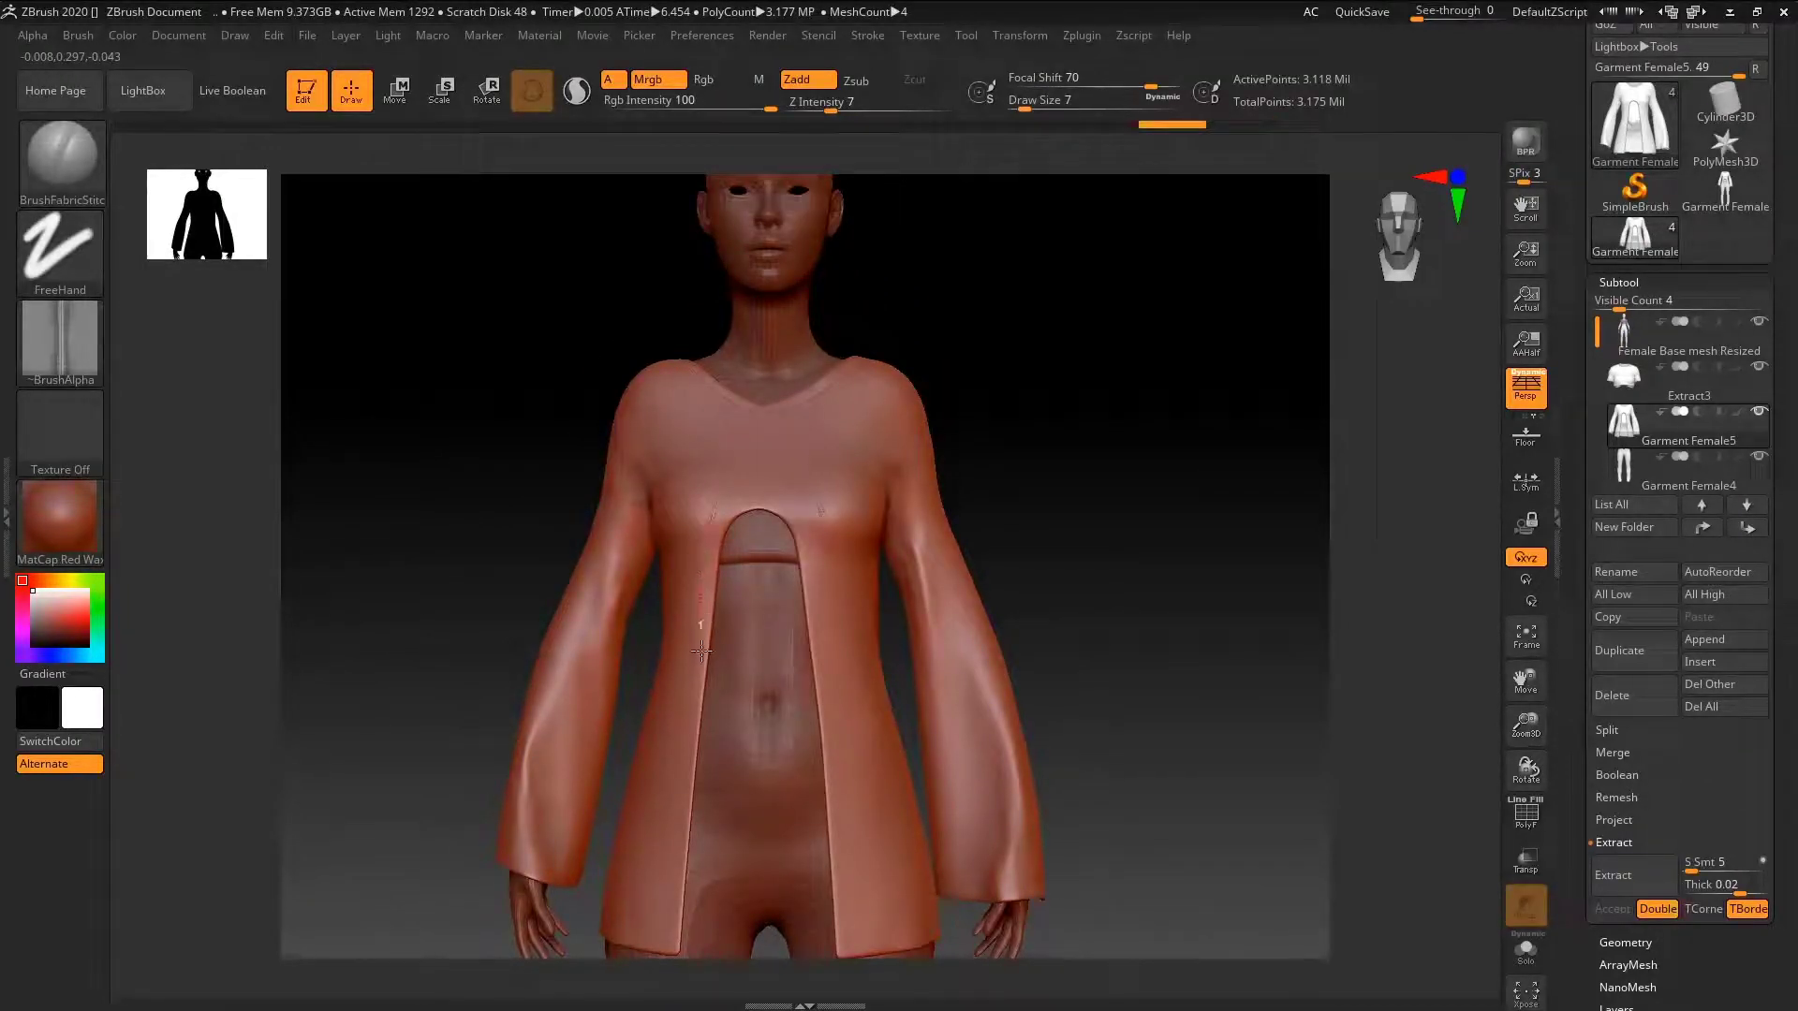
right_drag(678, 626, 579, 391)
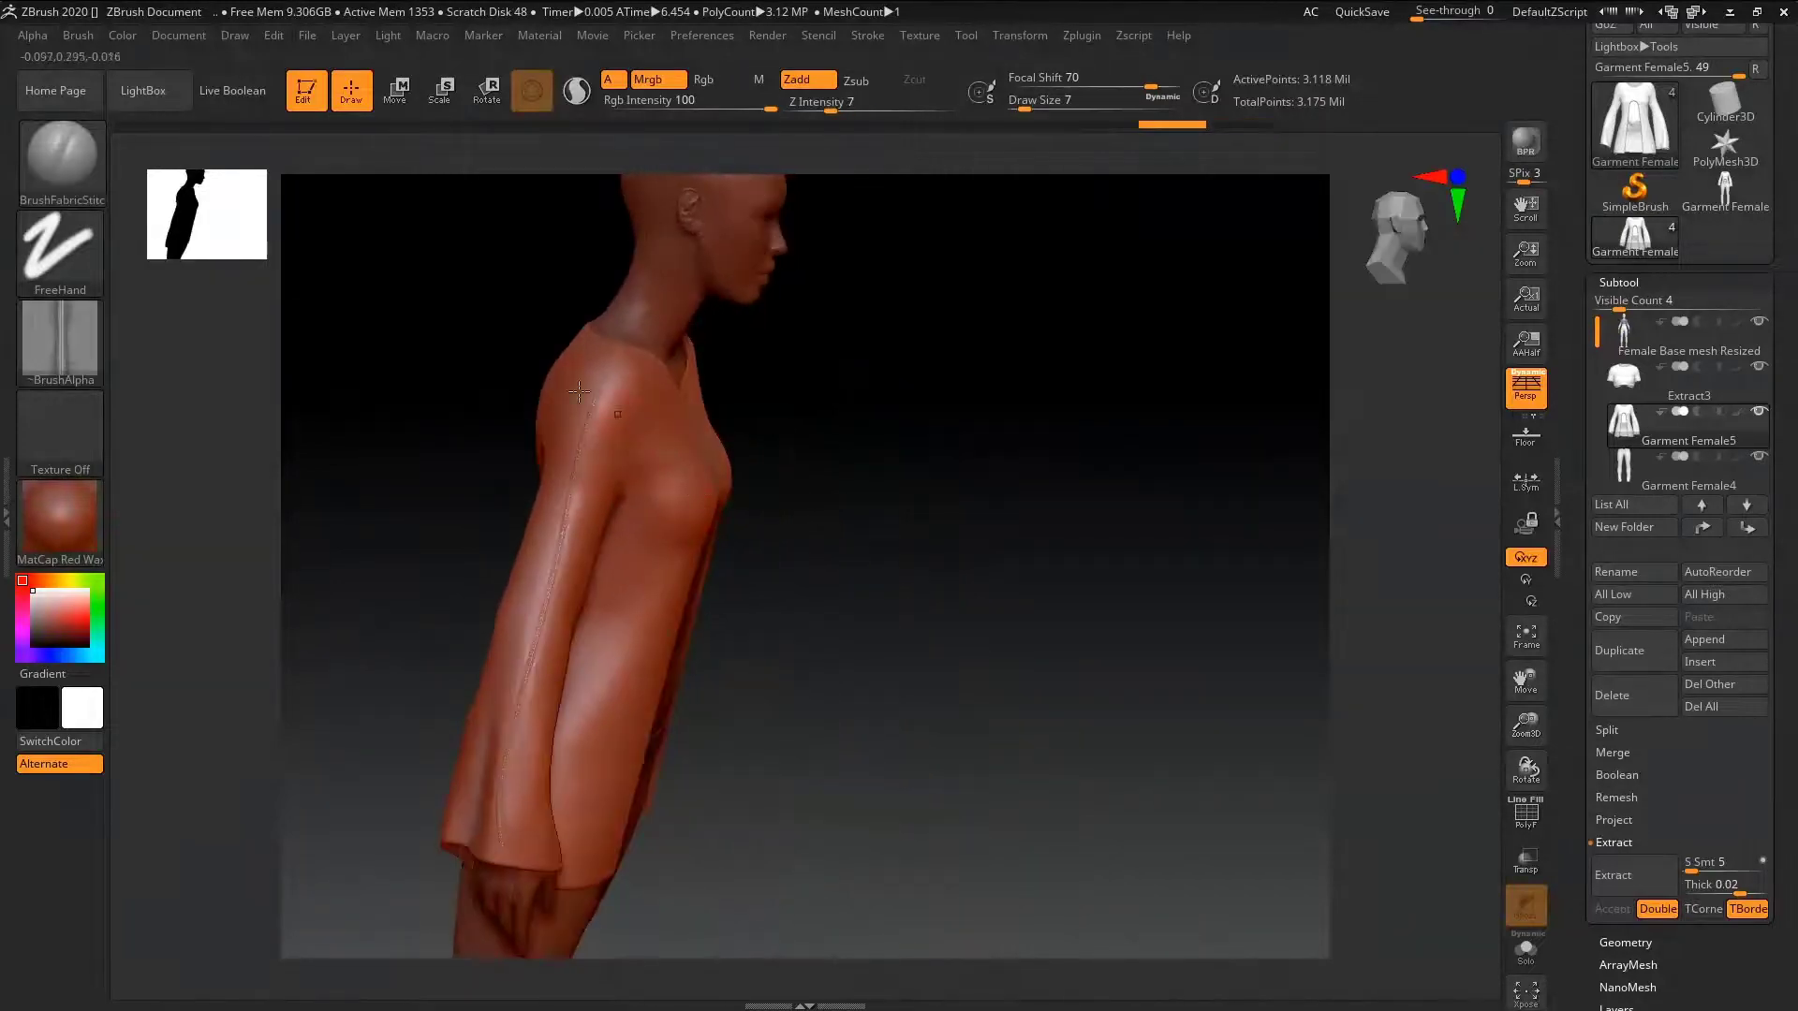
key(ctrl+shift+z)
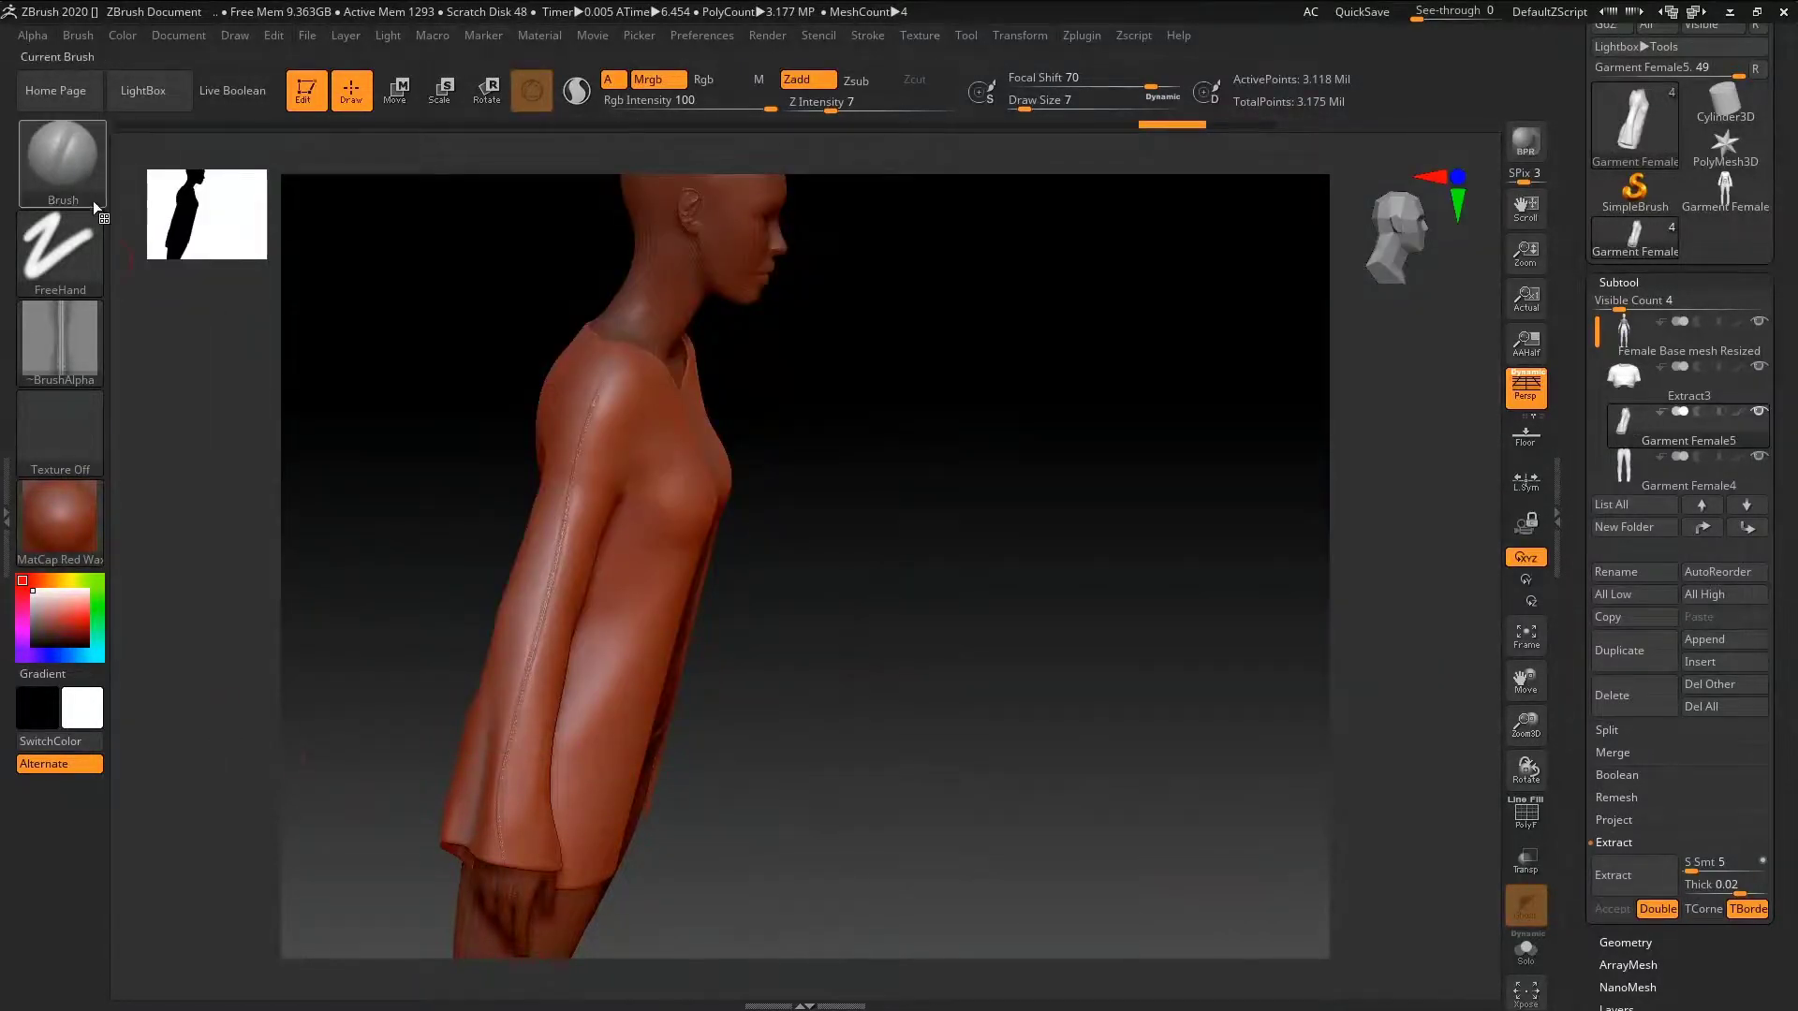
- Load the BrushFabricWrinklesCouch04 brush, set the draw size to 38, and stamp fabric wrinkles across the jacket's chest
click(93, 201)
click(189, 722)
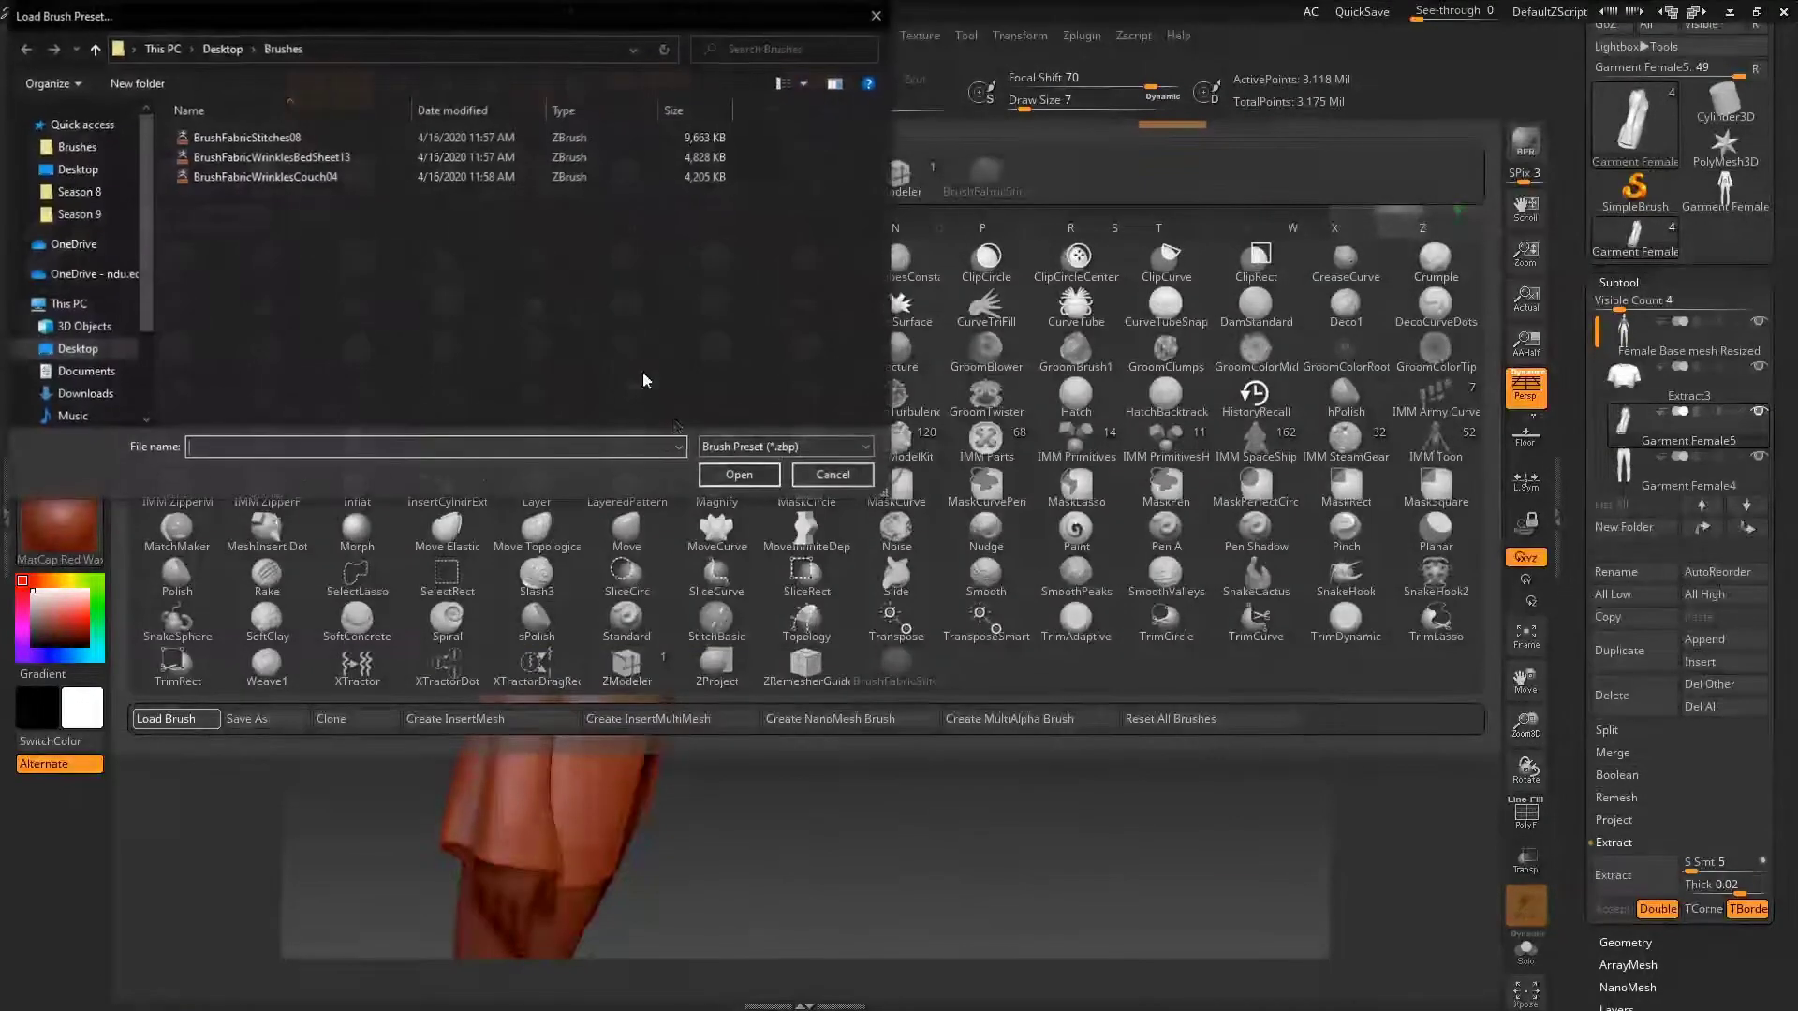
double_click(264, 182)
mouse_move(590, 449)
ctrl+right_down()
mouse_move(767, 474)
mouse_move(722, 490)
ctrl+right_up()
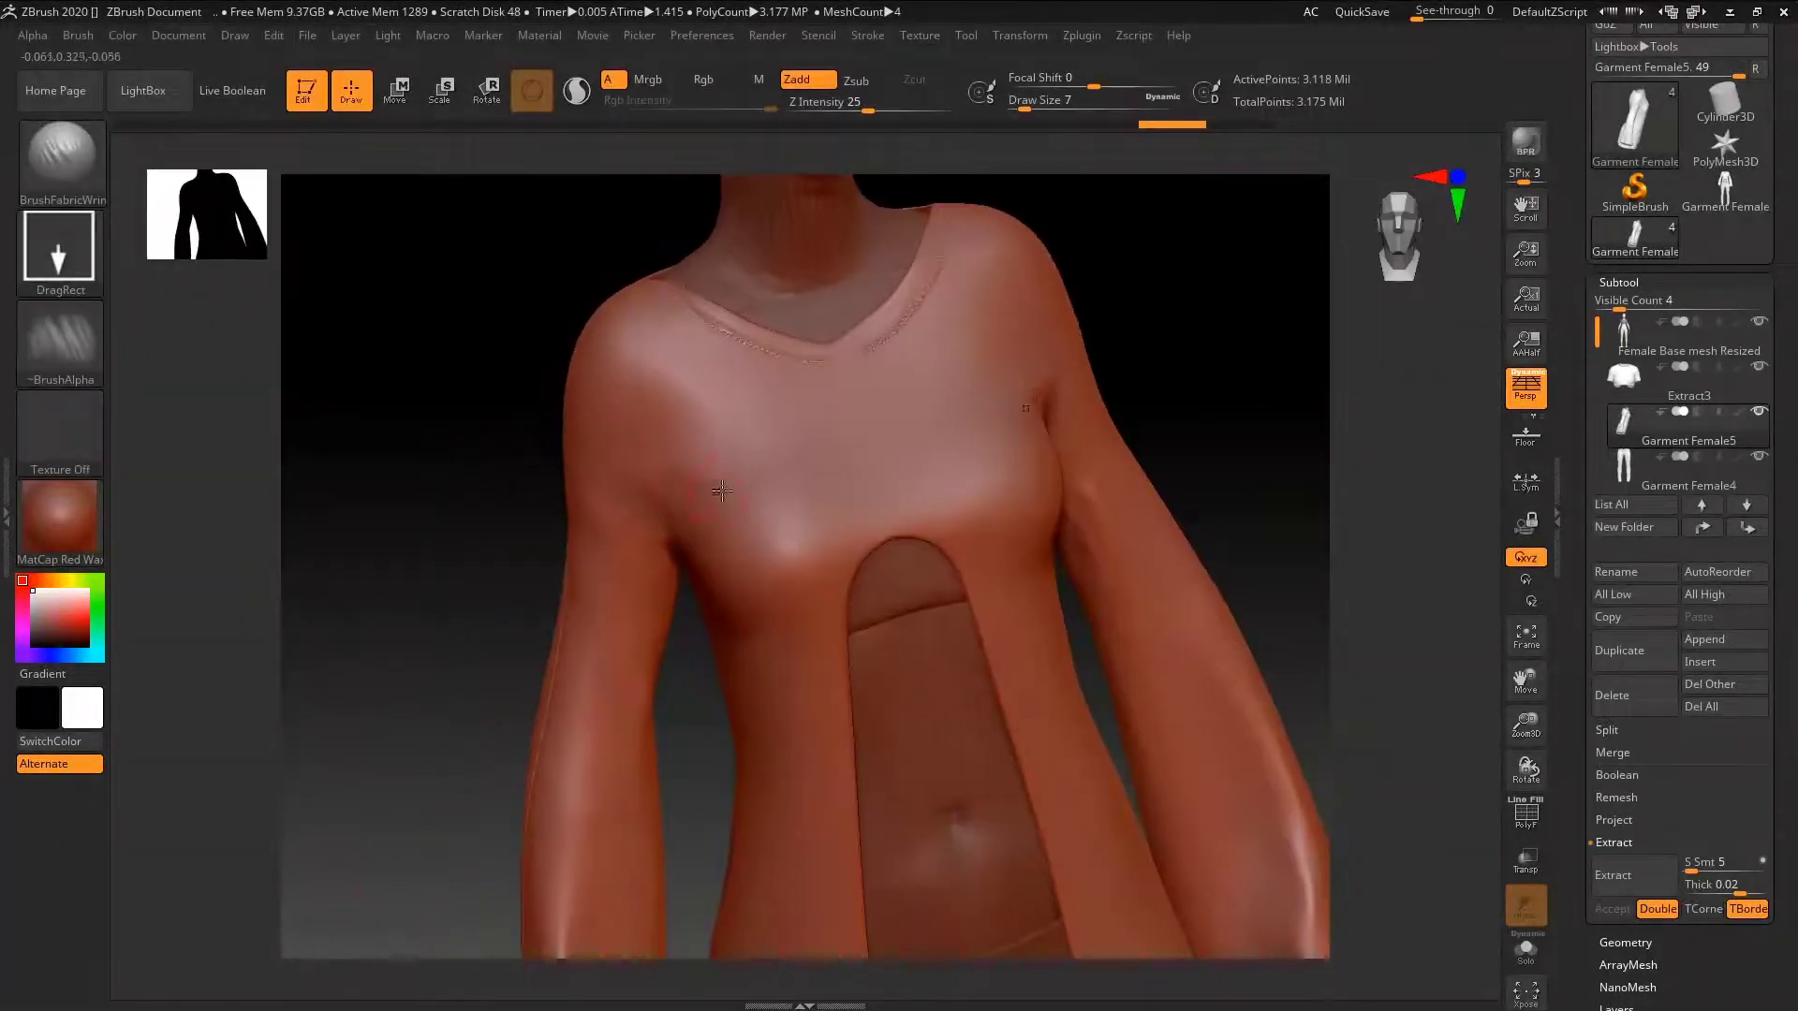
key(])
key([)
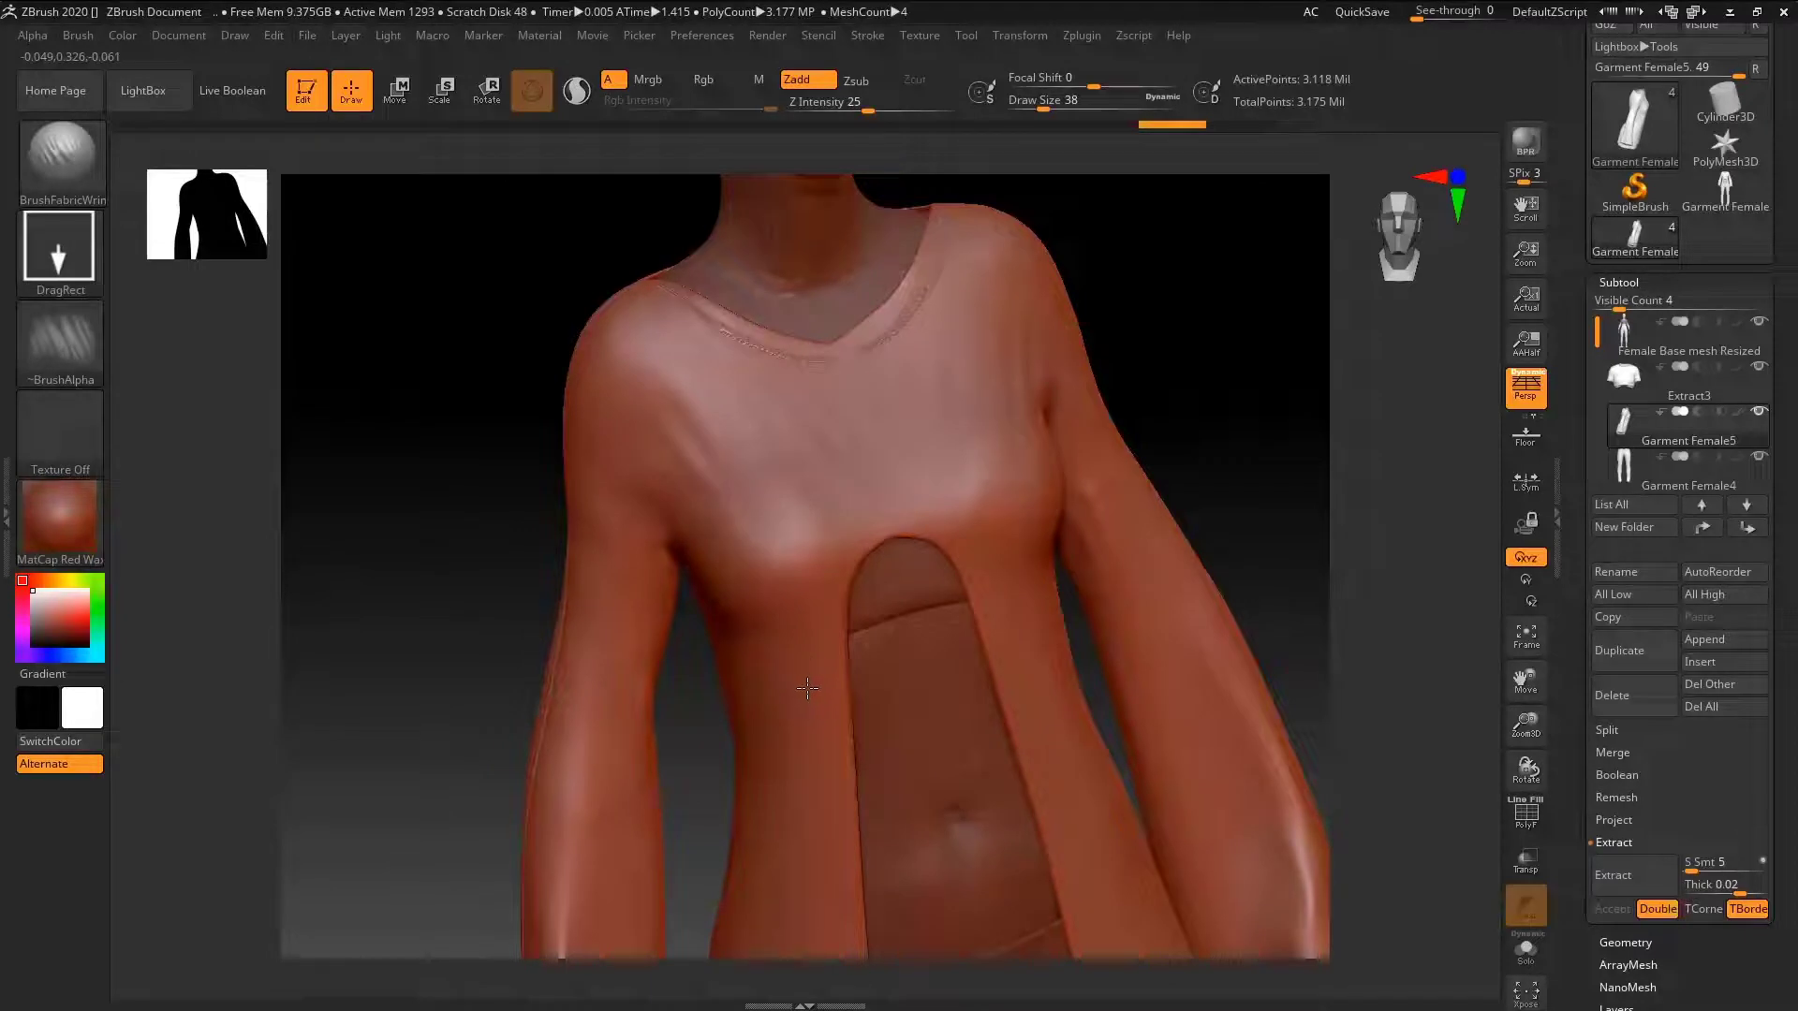
- Raise the Z intensity to 52, undo the first trial, and stamp wrinkles over the jacket's front at the waist and hips
ctrl+right_drag(815, 678, 641, 542)
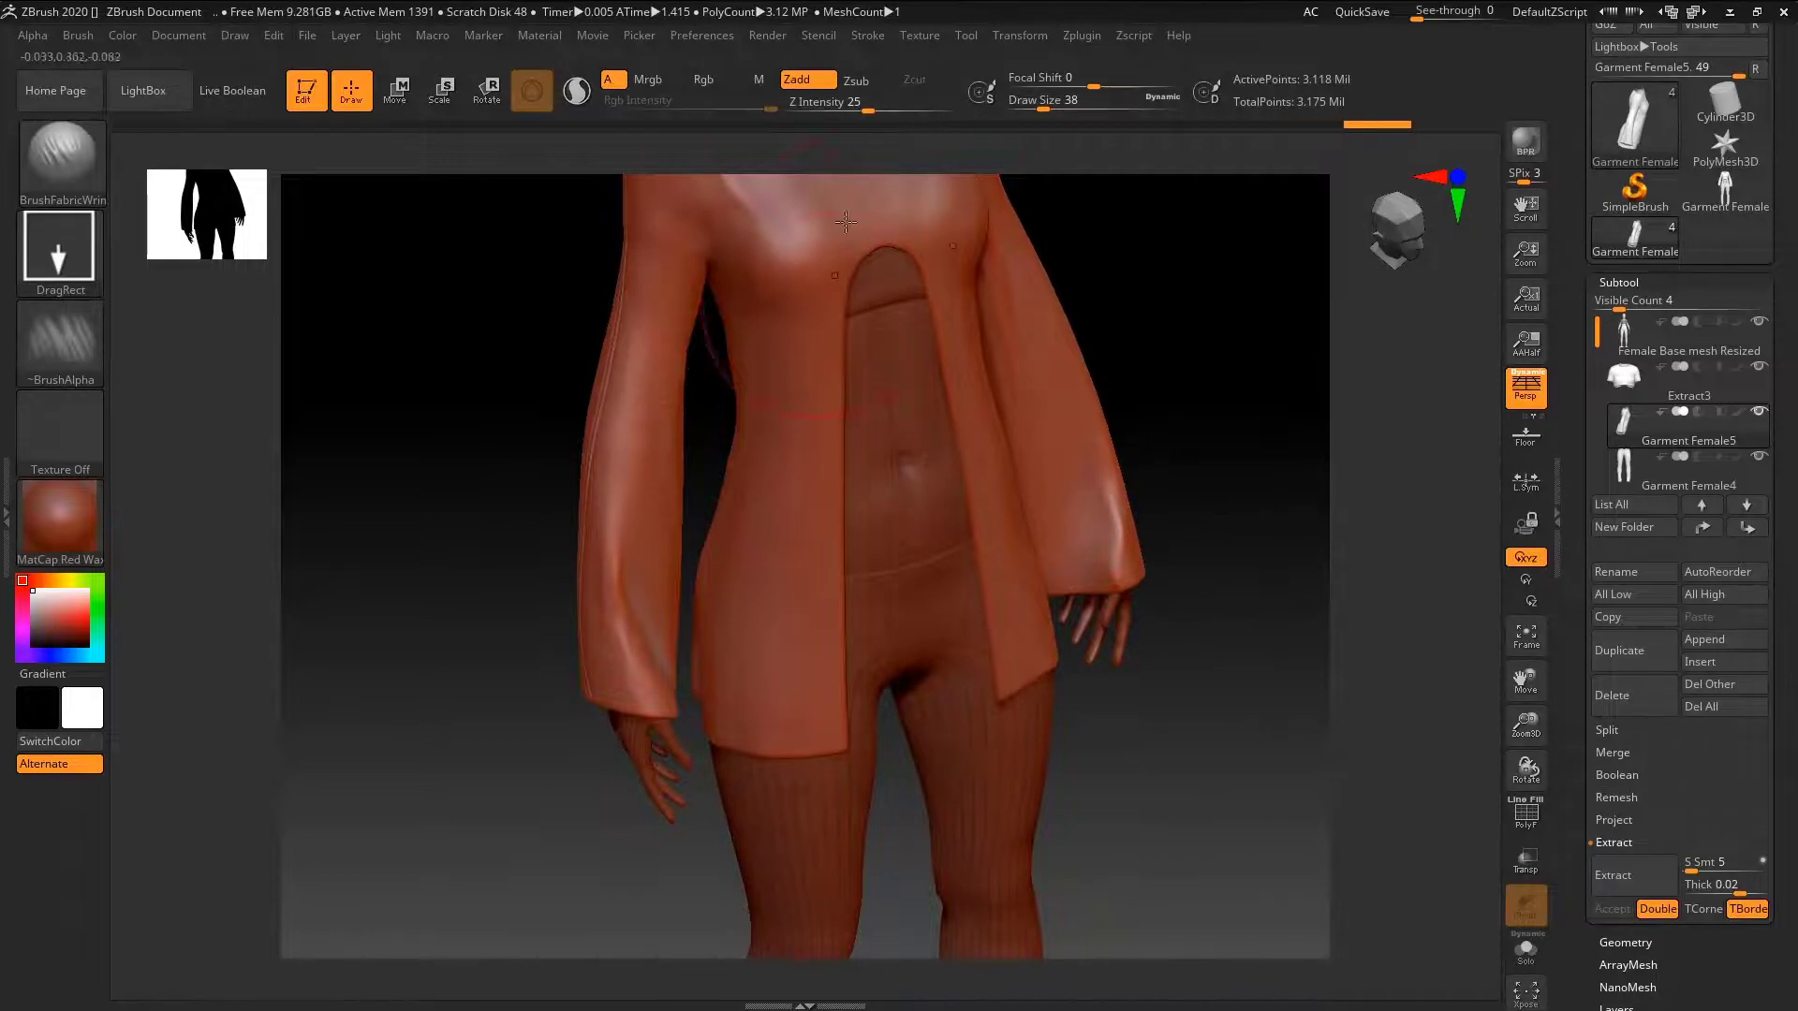
text(36)
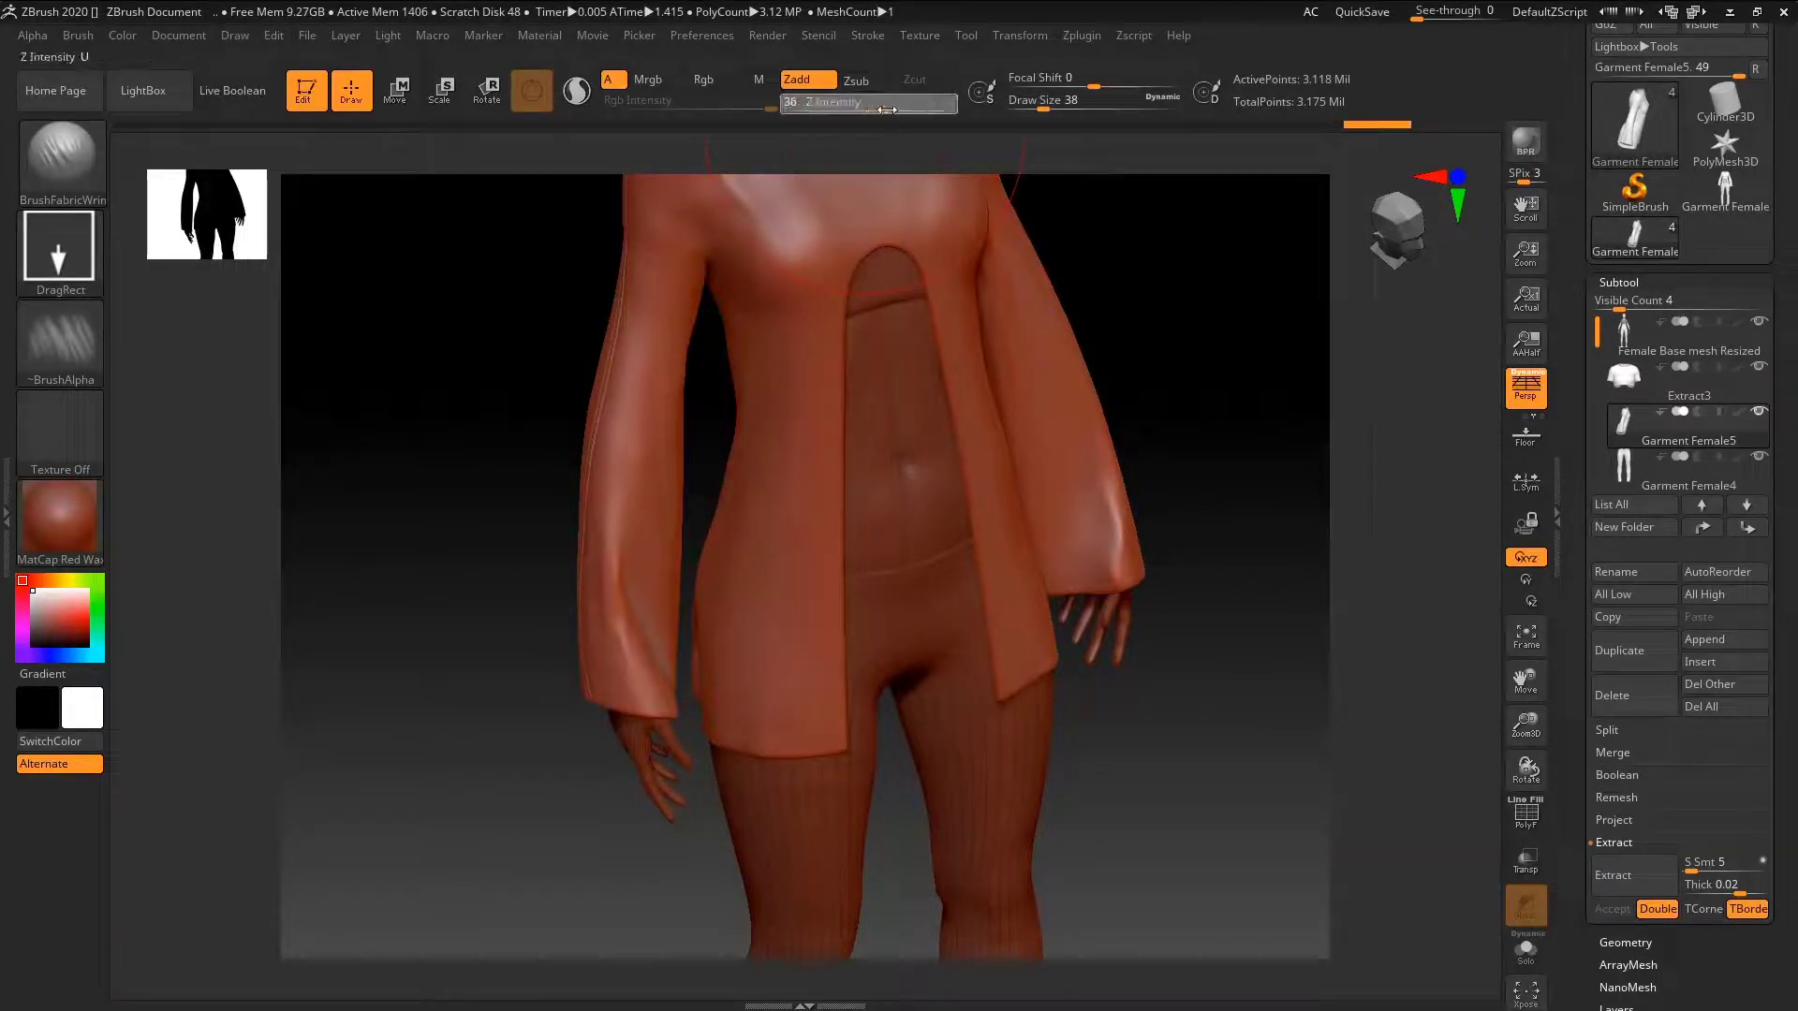
drag(904, 108, 906, 108)
drag(732, 668, 759, 622)
key(ctrl+z)
drag(713, 741, 660, 846)
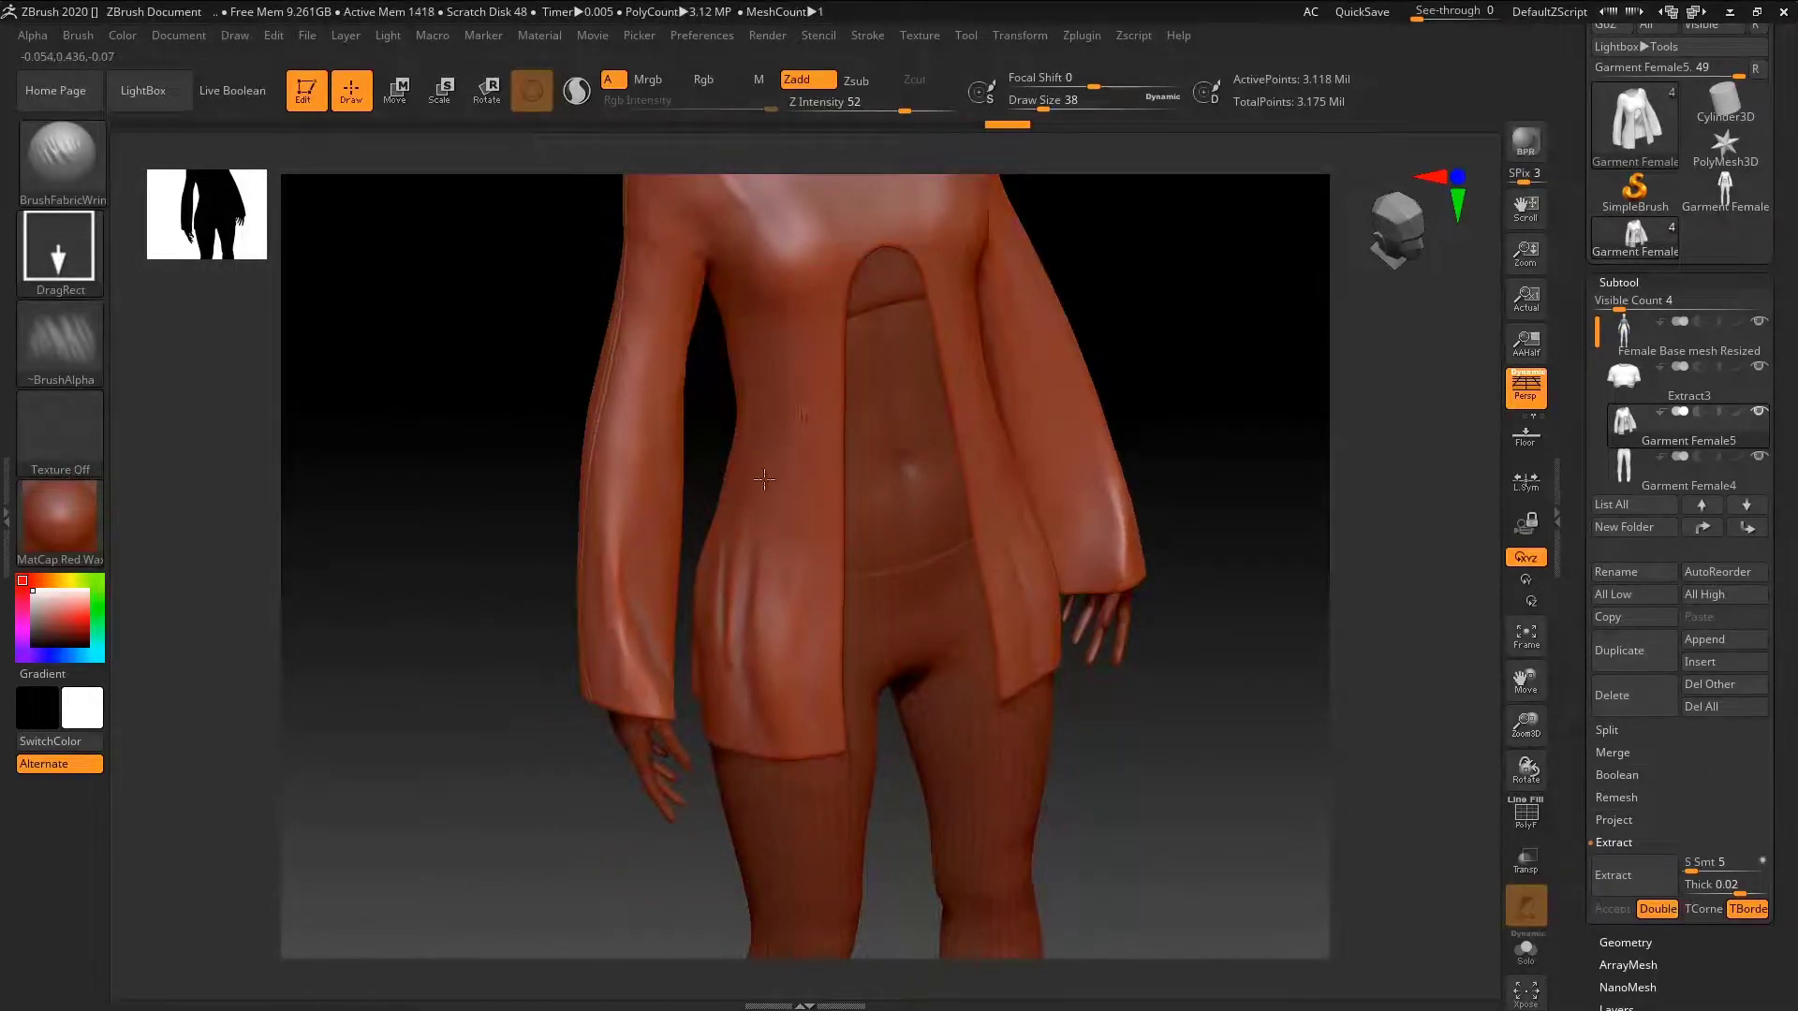
drag(765, 479, 656, 736)
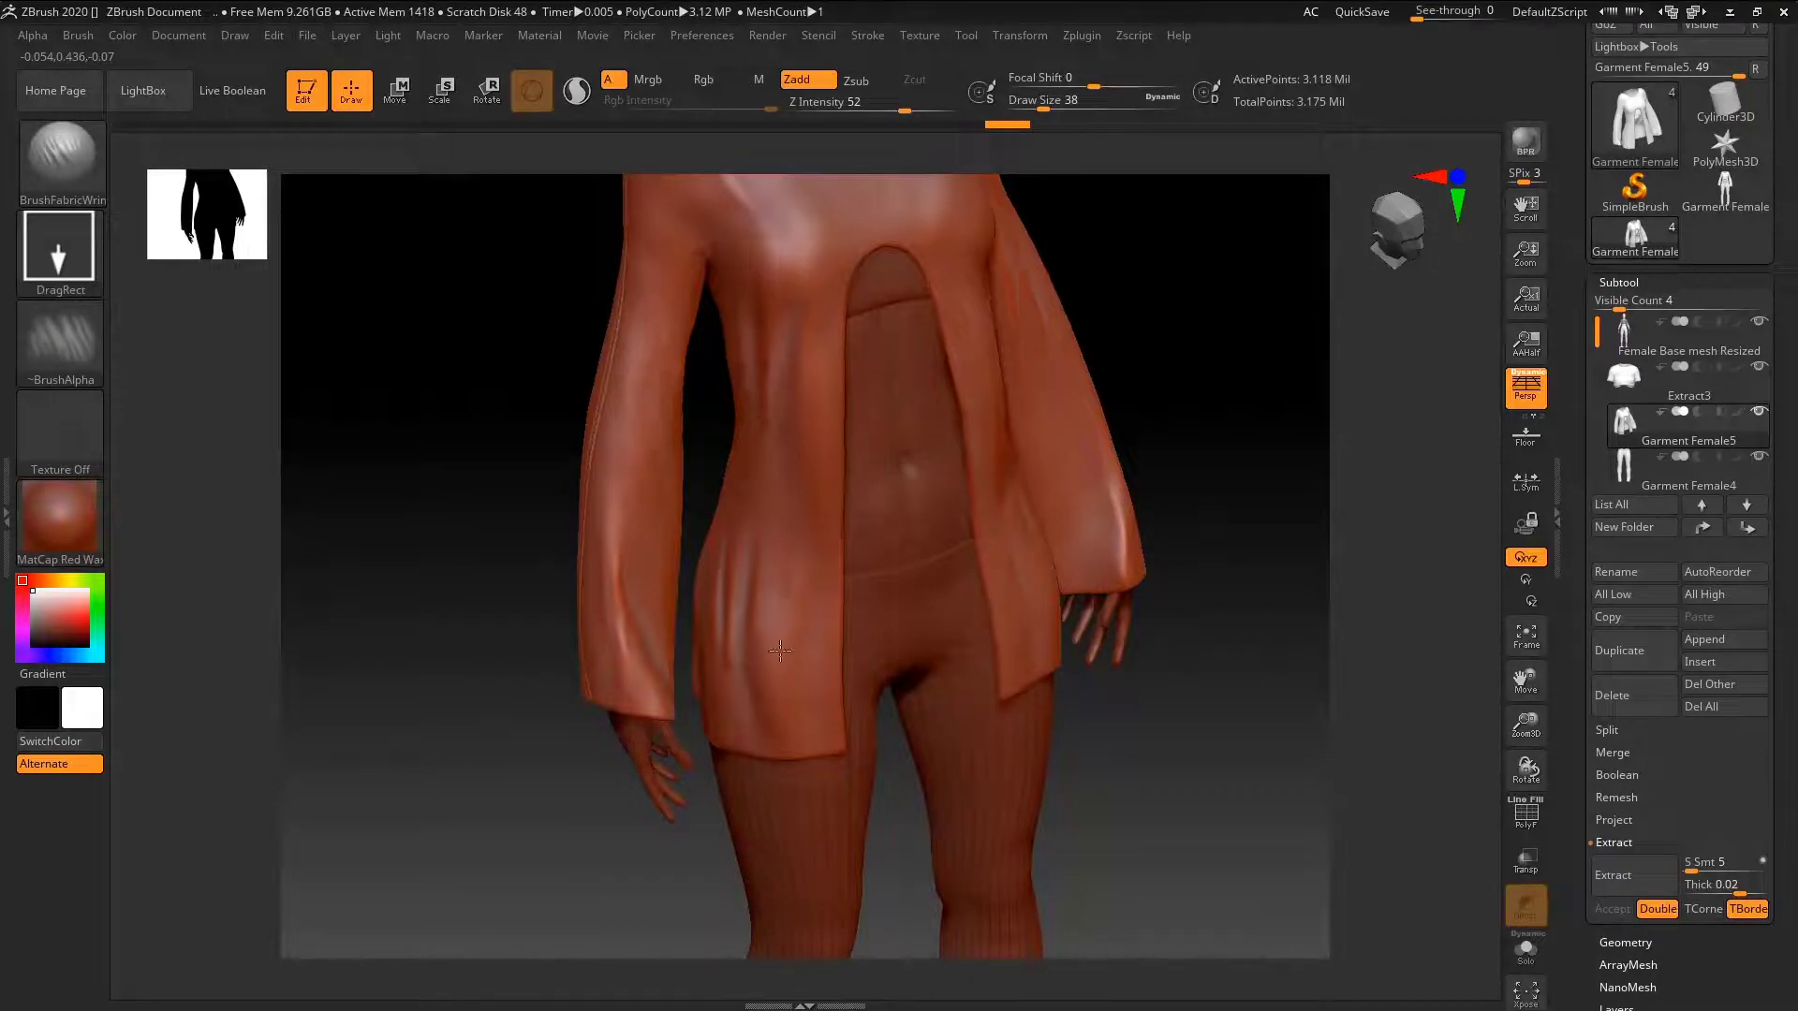
- Select the Garment Female4 trousers, undo the overly strong thigh wrinkles, and stamp wrinkles with Z intensity 20
ctrl+right_drag(780, 651, 923, 600)
alt+right_drag(923, 599, 891, 266)
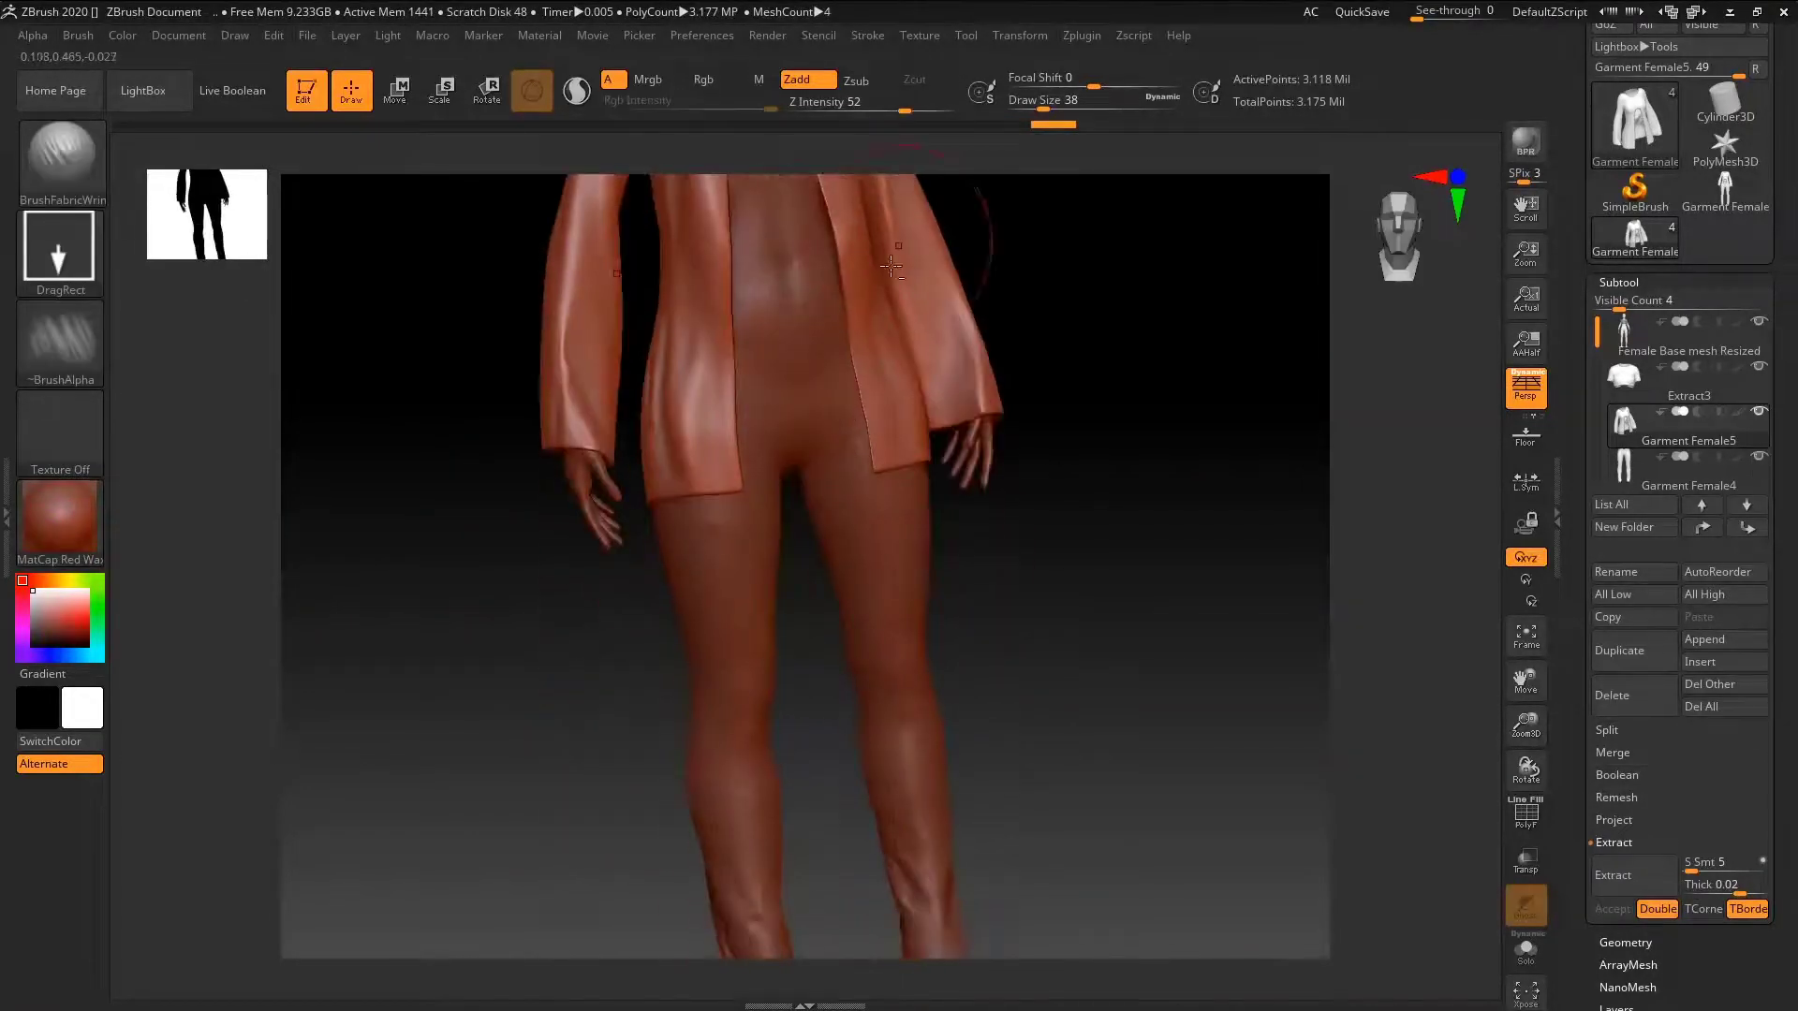
alt+click(814, 388)
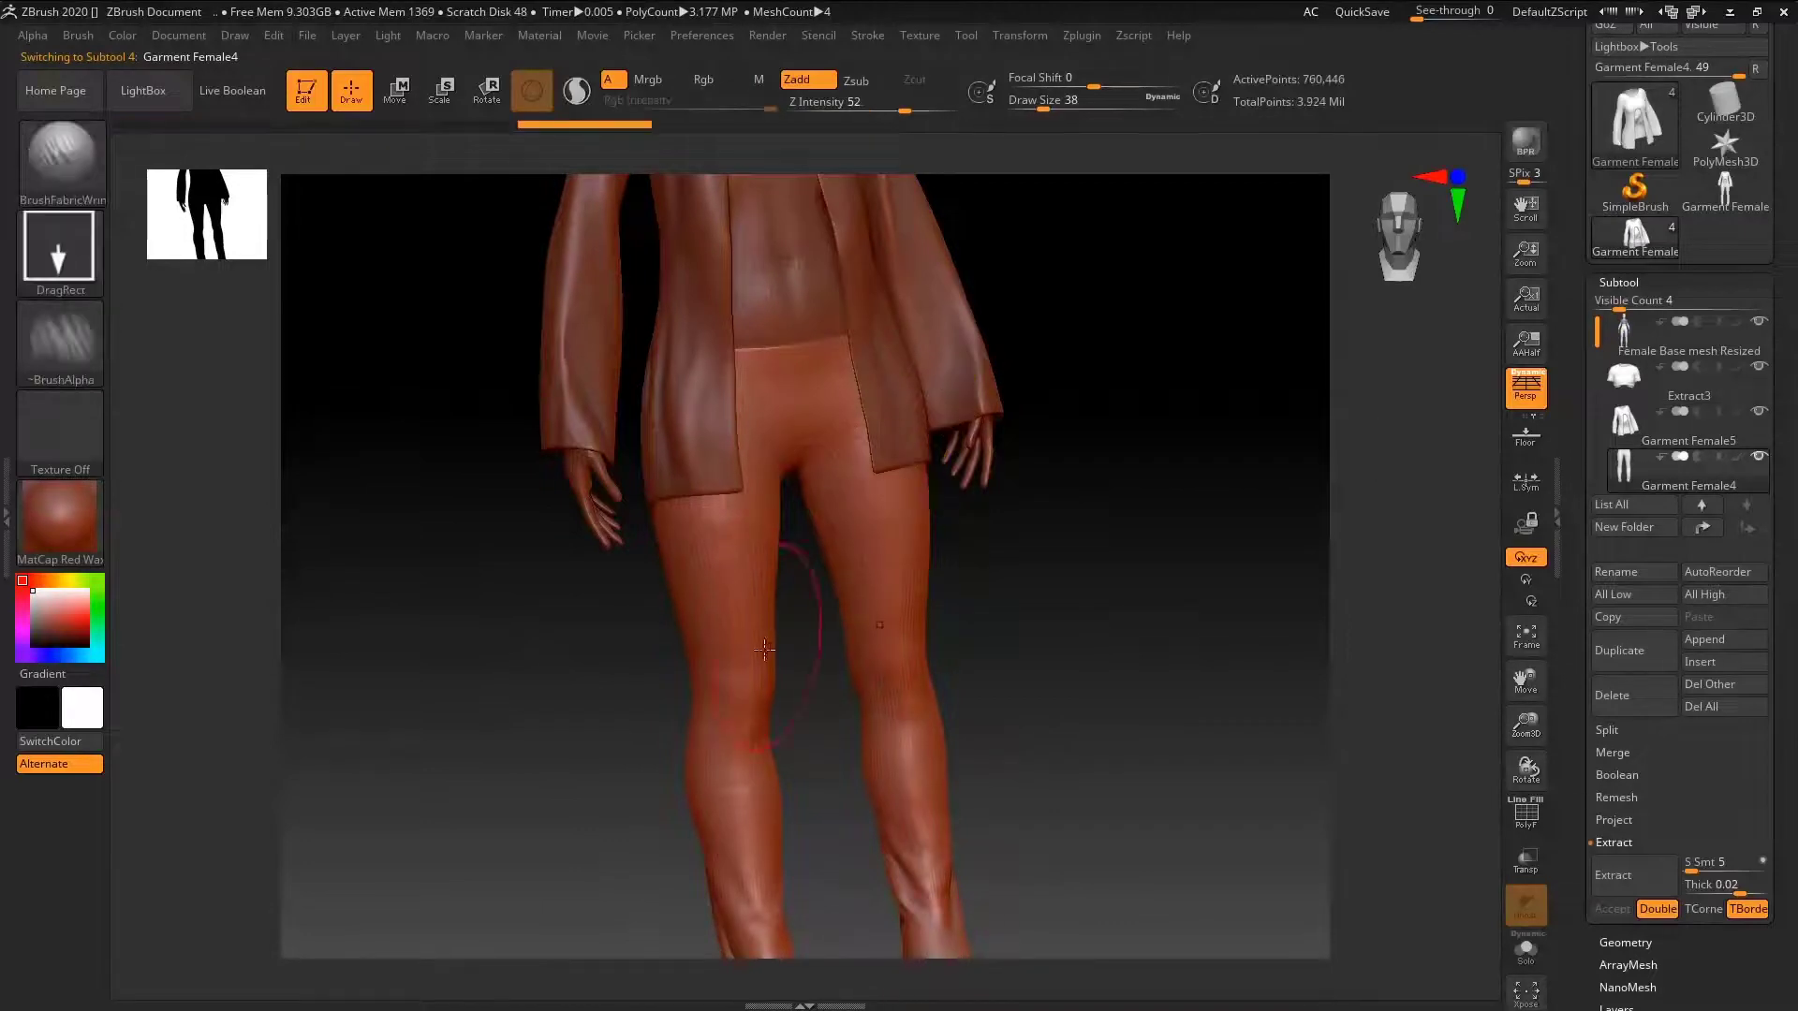
drag(724, 562, 659, 843)
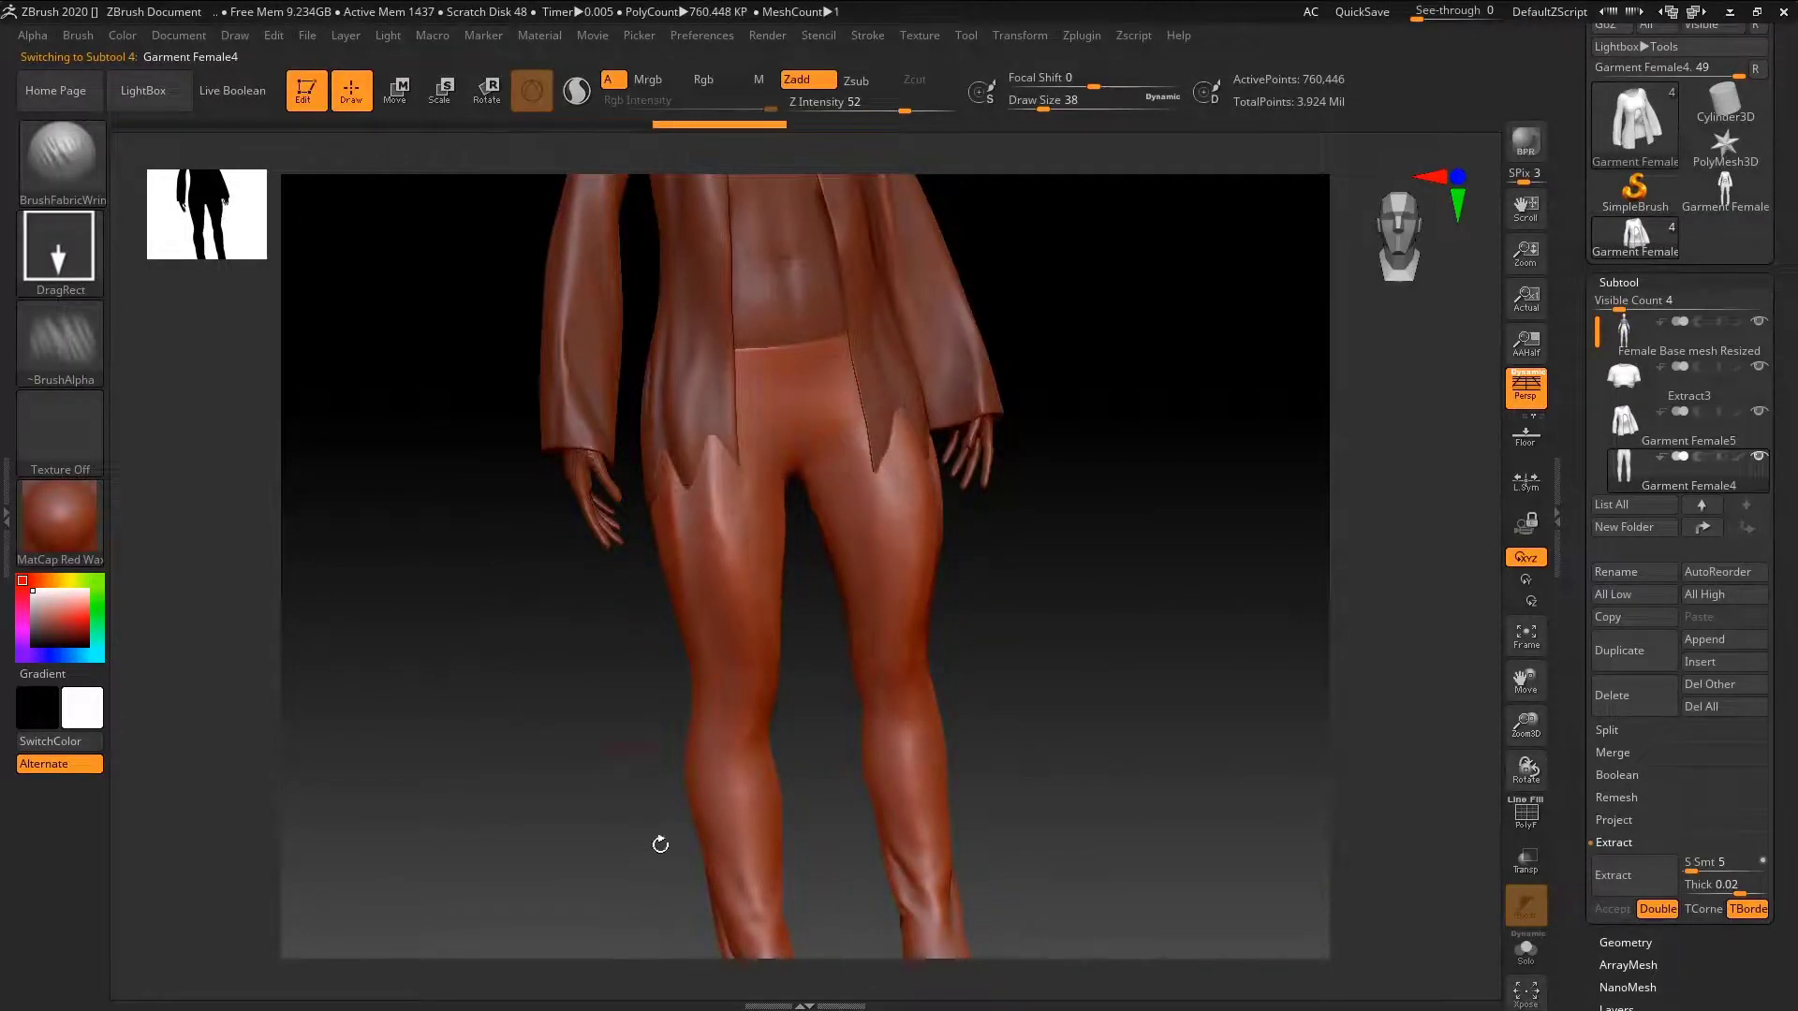
key(ctrl+z)
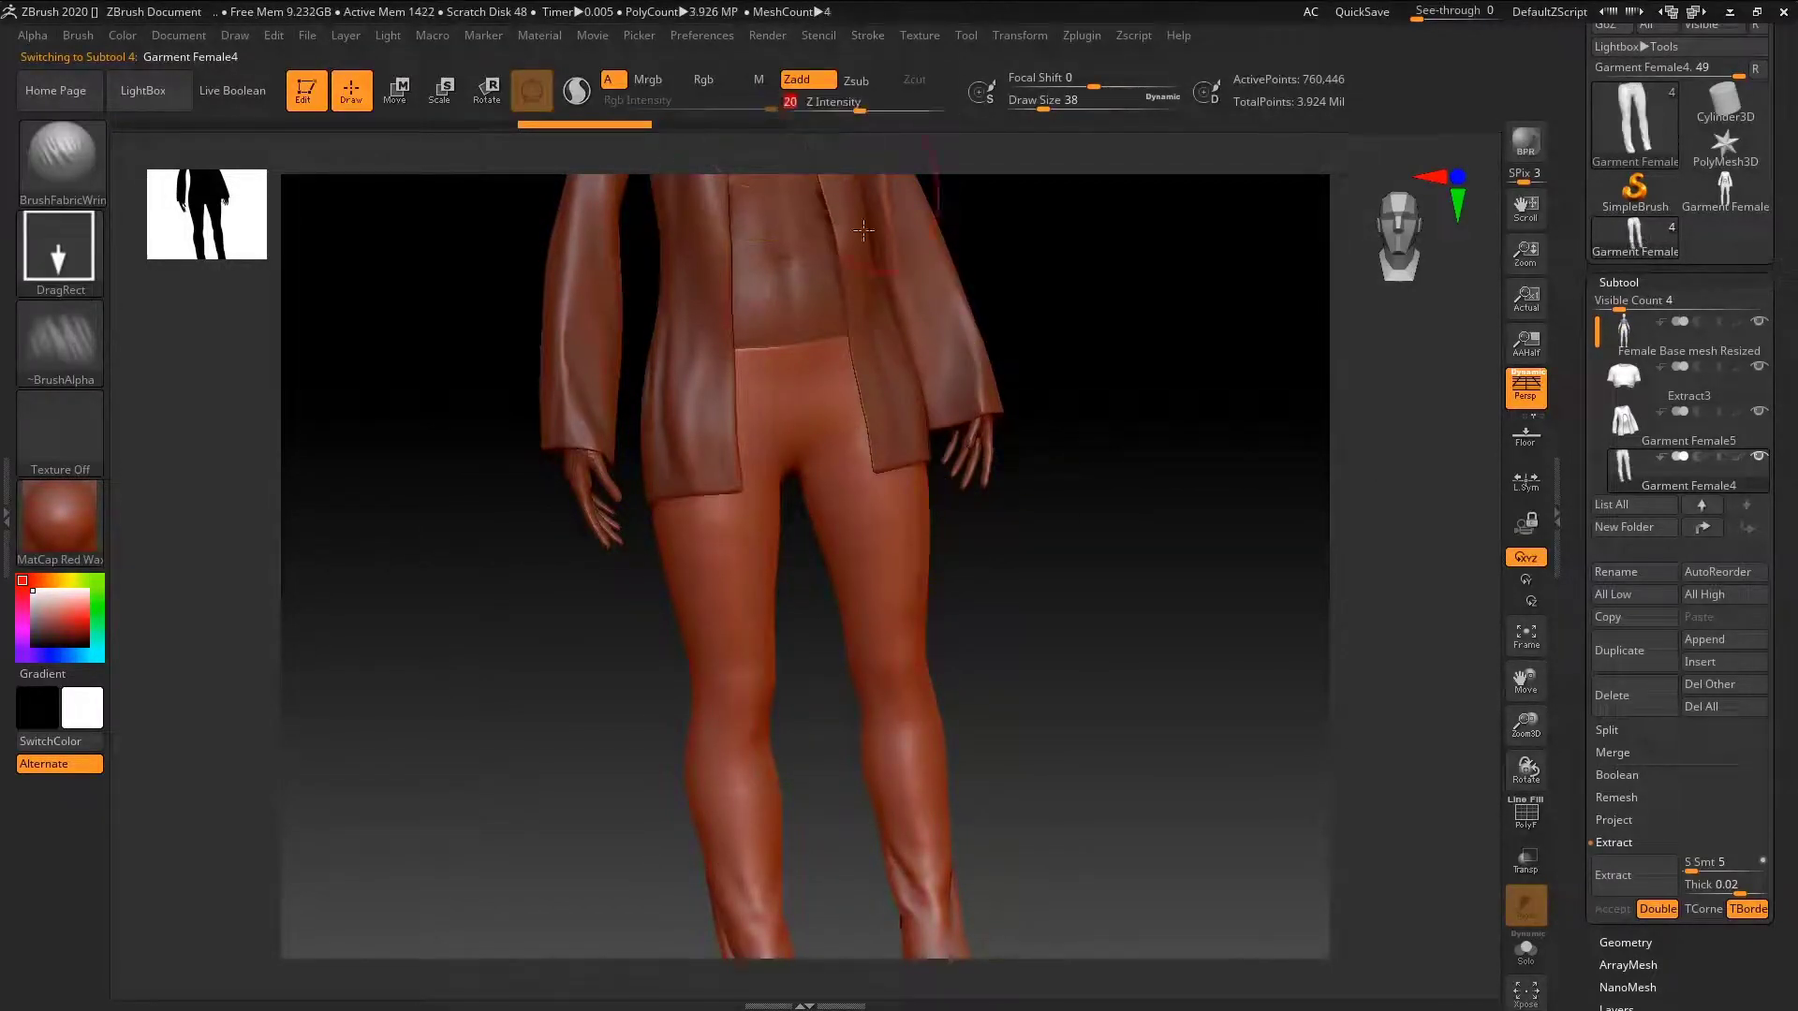
drag(737, 570, 738, 592)
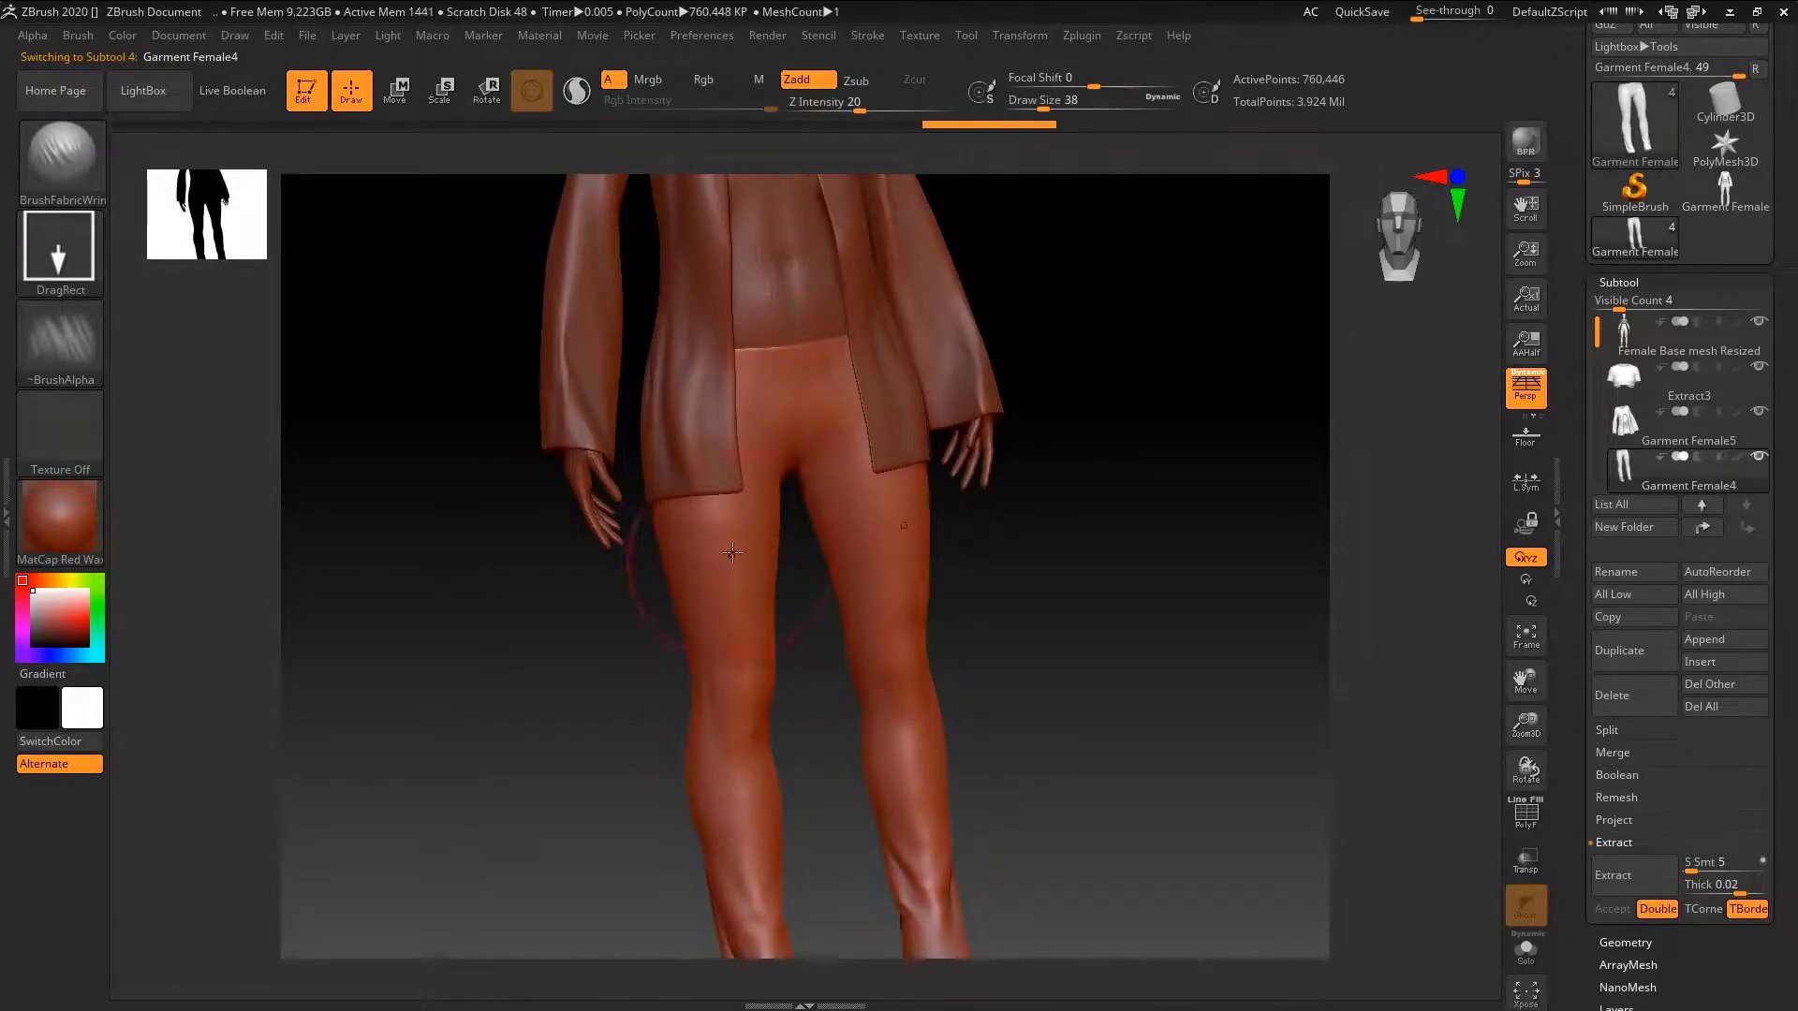
key(ctrl)
drag(772, 386, 927, 412)
- Select the Garment Female5 jacket and stamp wrinkles across its lower back
alt+right_drag(787, 392, 800, 676)
alt+click(766, 498)
ctrl+right_drag(766, 499, 918, 519)
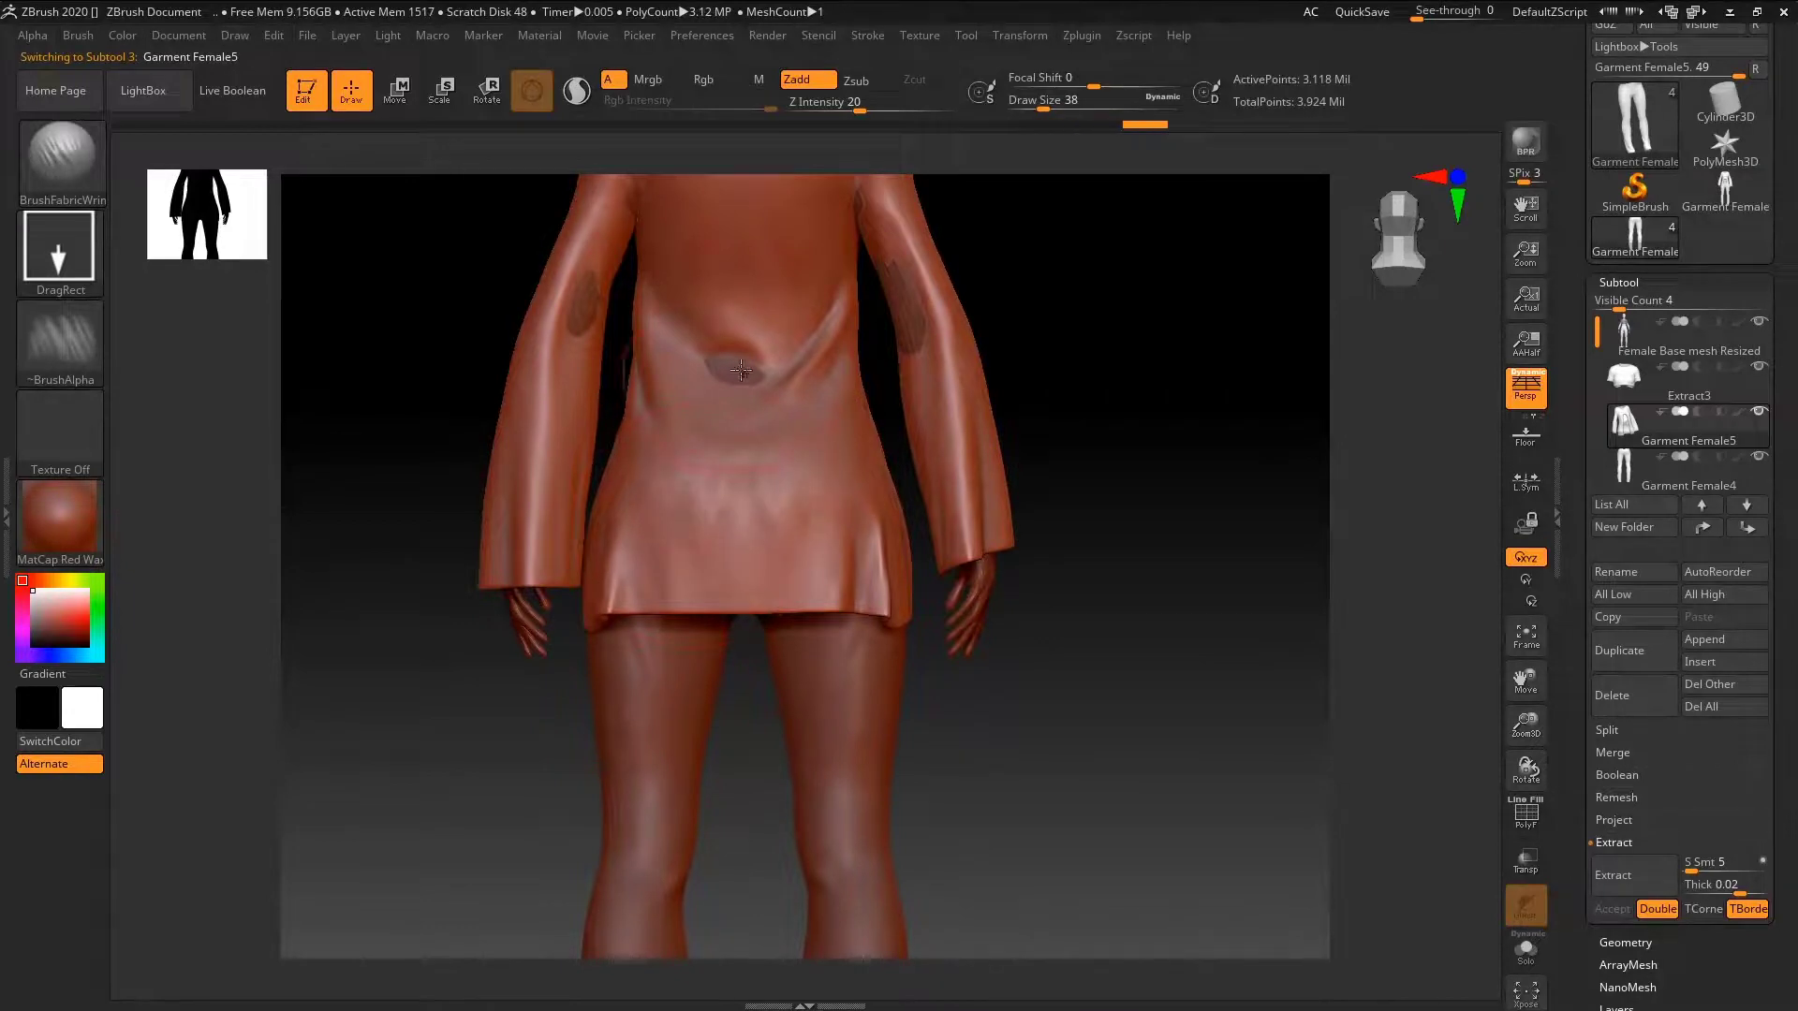
- Switch to the Move brush and examine the folds at the back of the jacket
key(b)
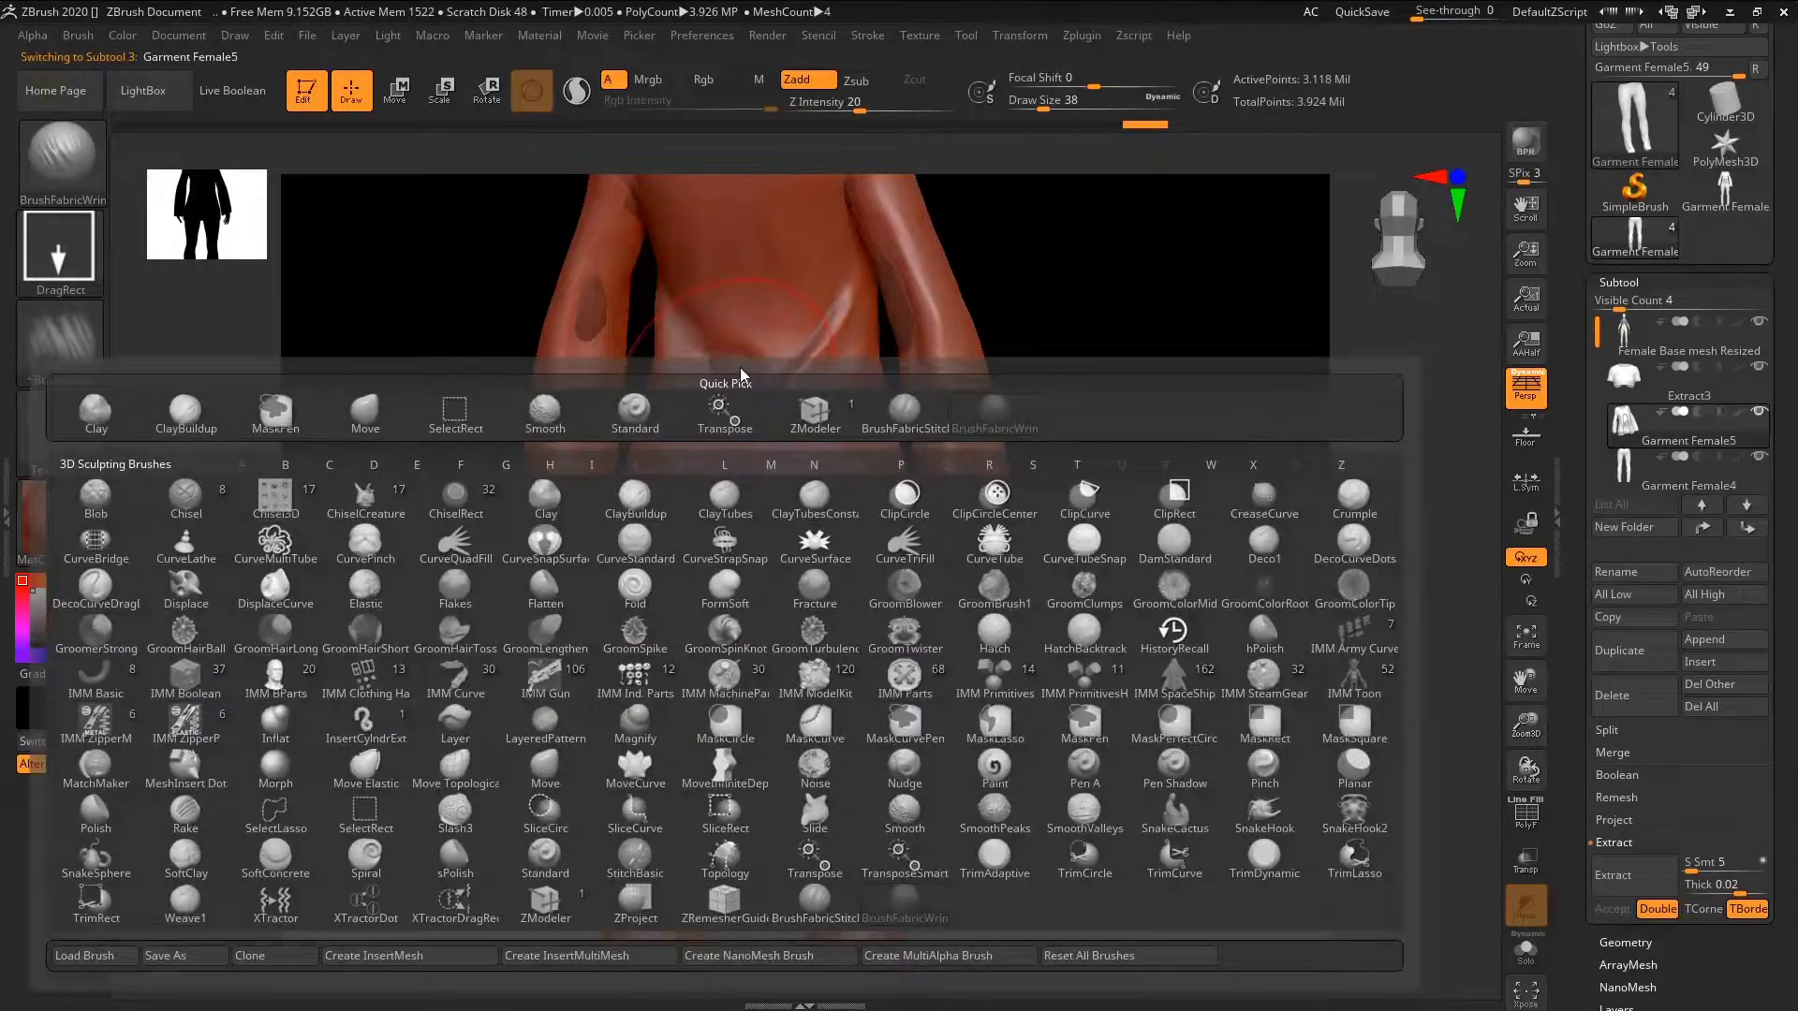
key(m)
key(v)
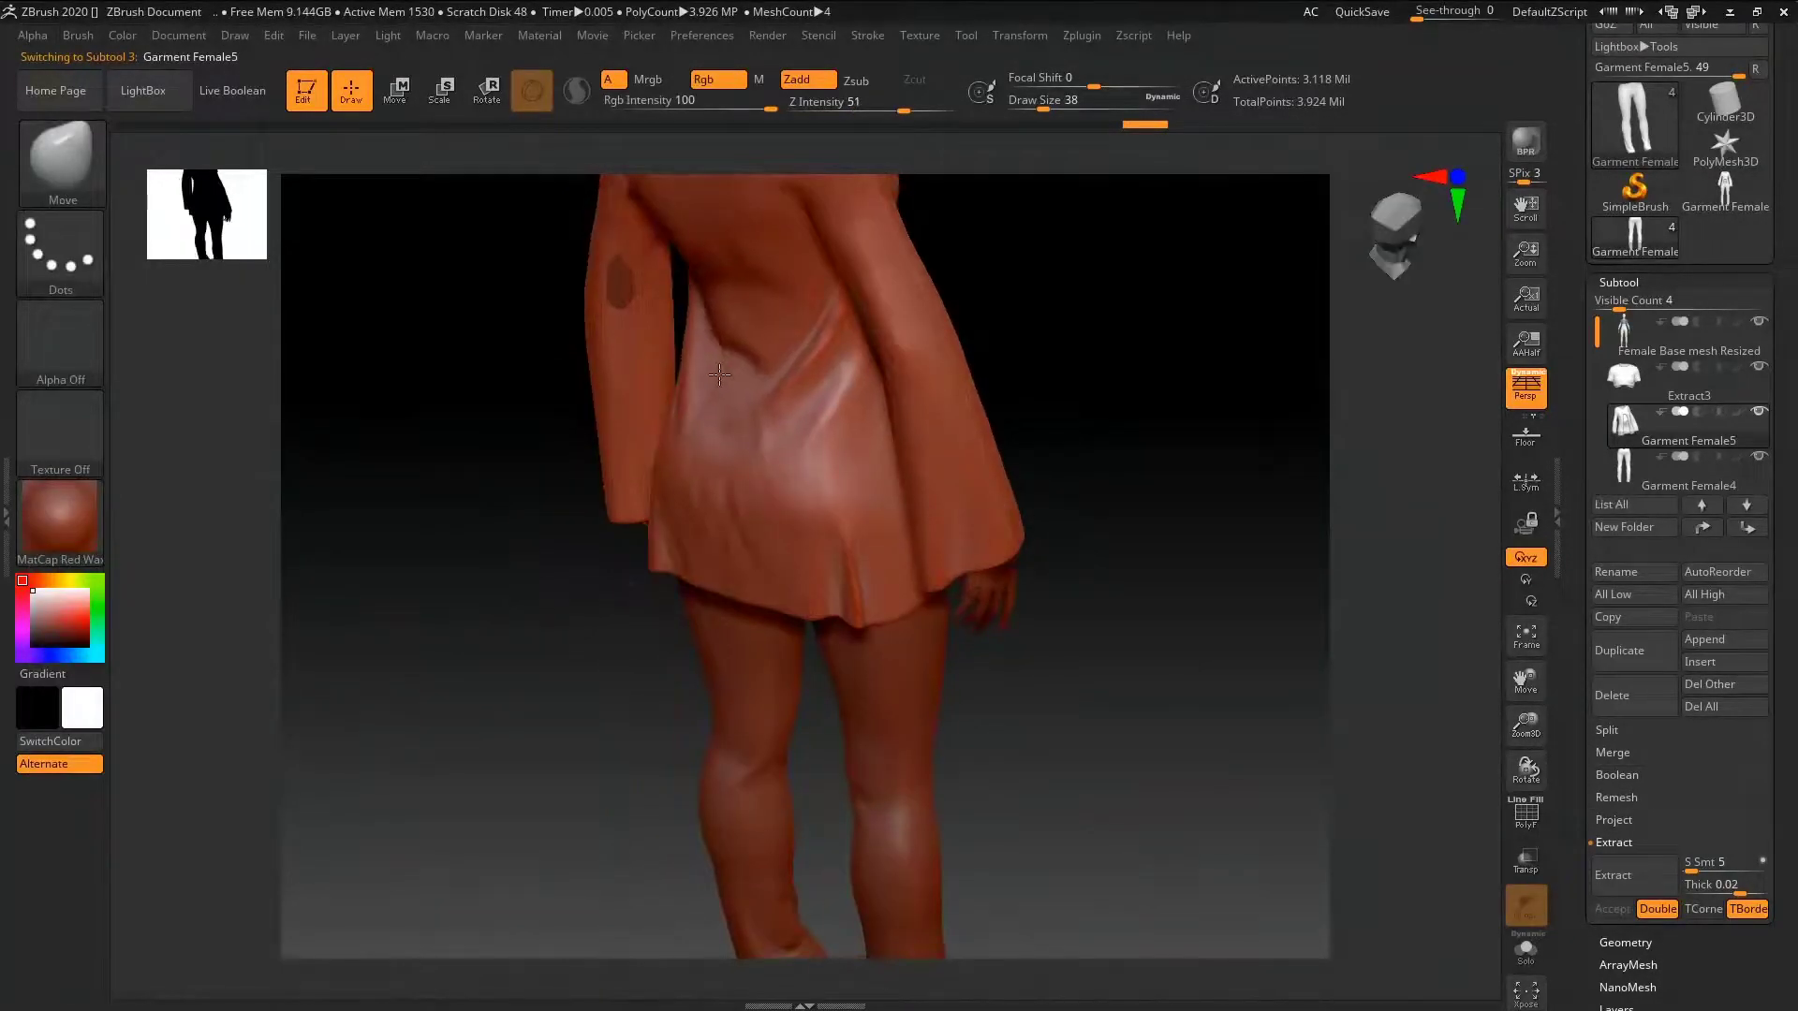
right_drag(733, 346, 770, 429)
- Change the display material of the model to the white MatCap (MatCap White C)
click(75, 537)
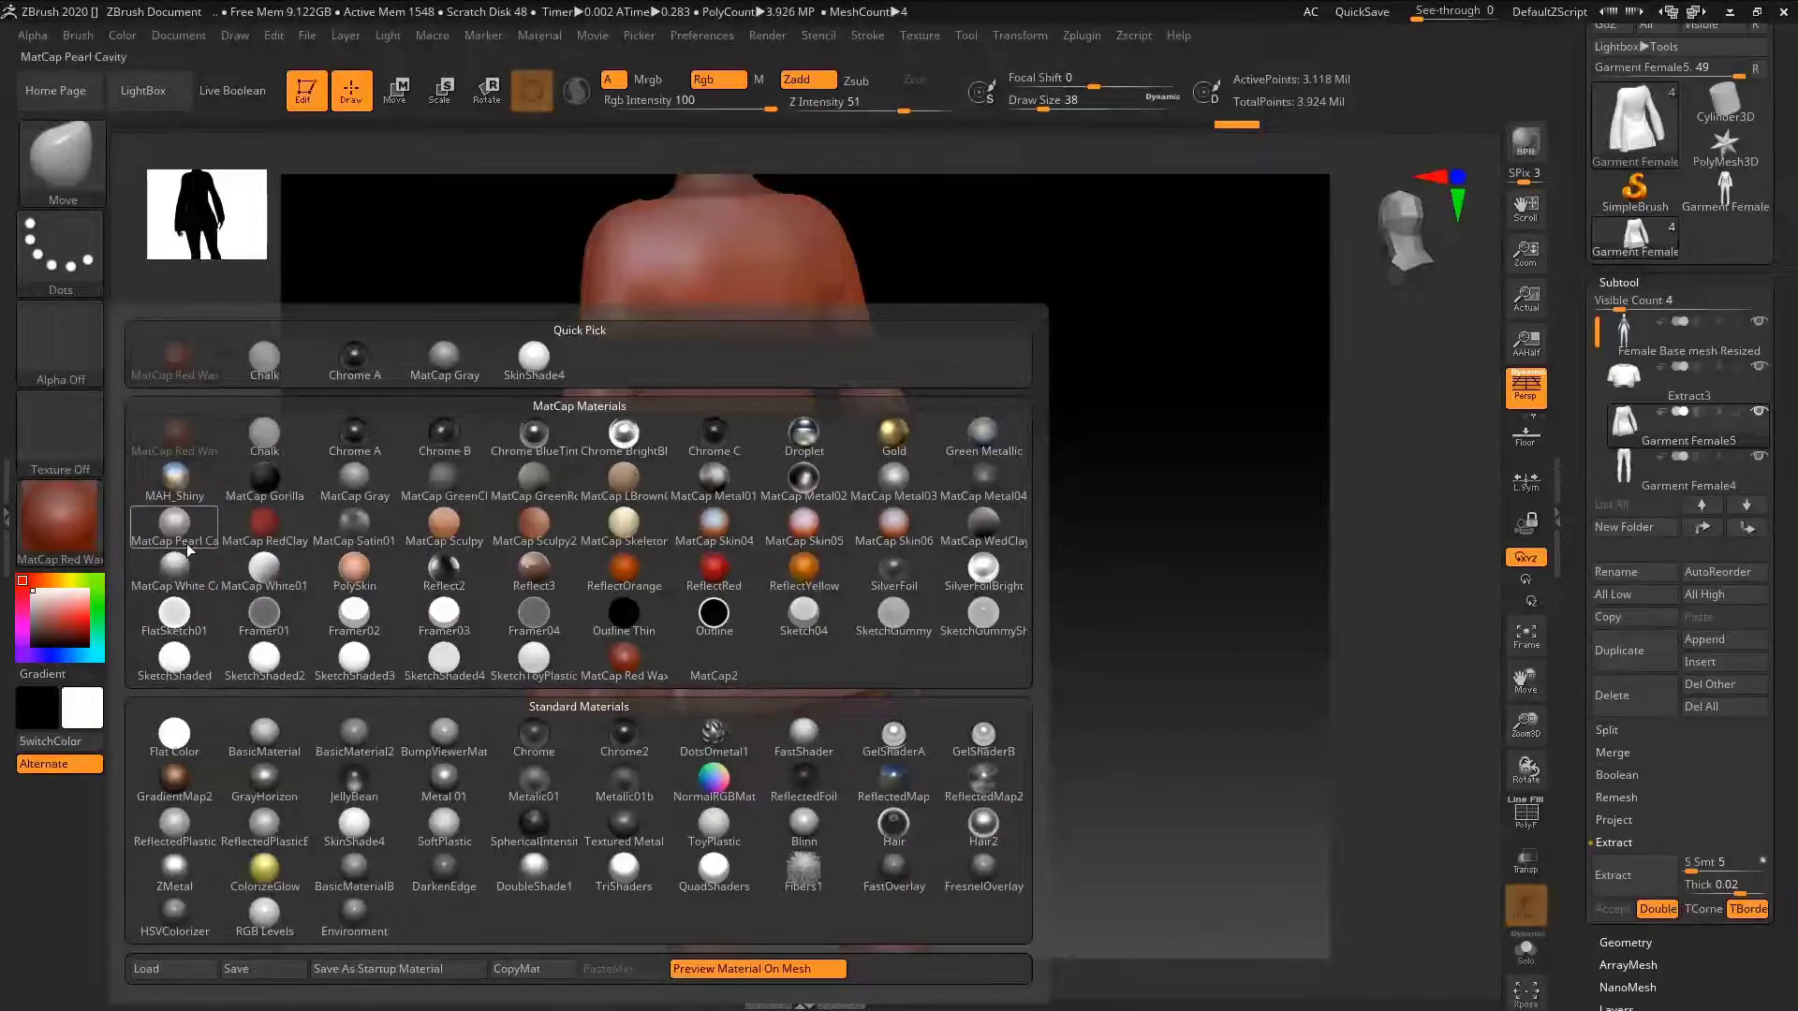
click(187, 578)
right_drag(187, 581, 572, 627)
right_drag(867, 528, 767, 552)
- Select the Female Base mesh Resized subtool, subdivide it, and smooth the bare midriff with the Smooth brush
alt+click(724, 560)
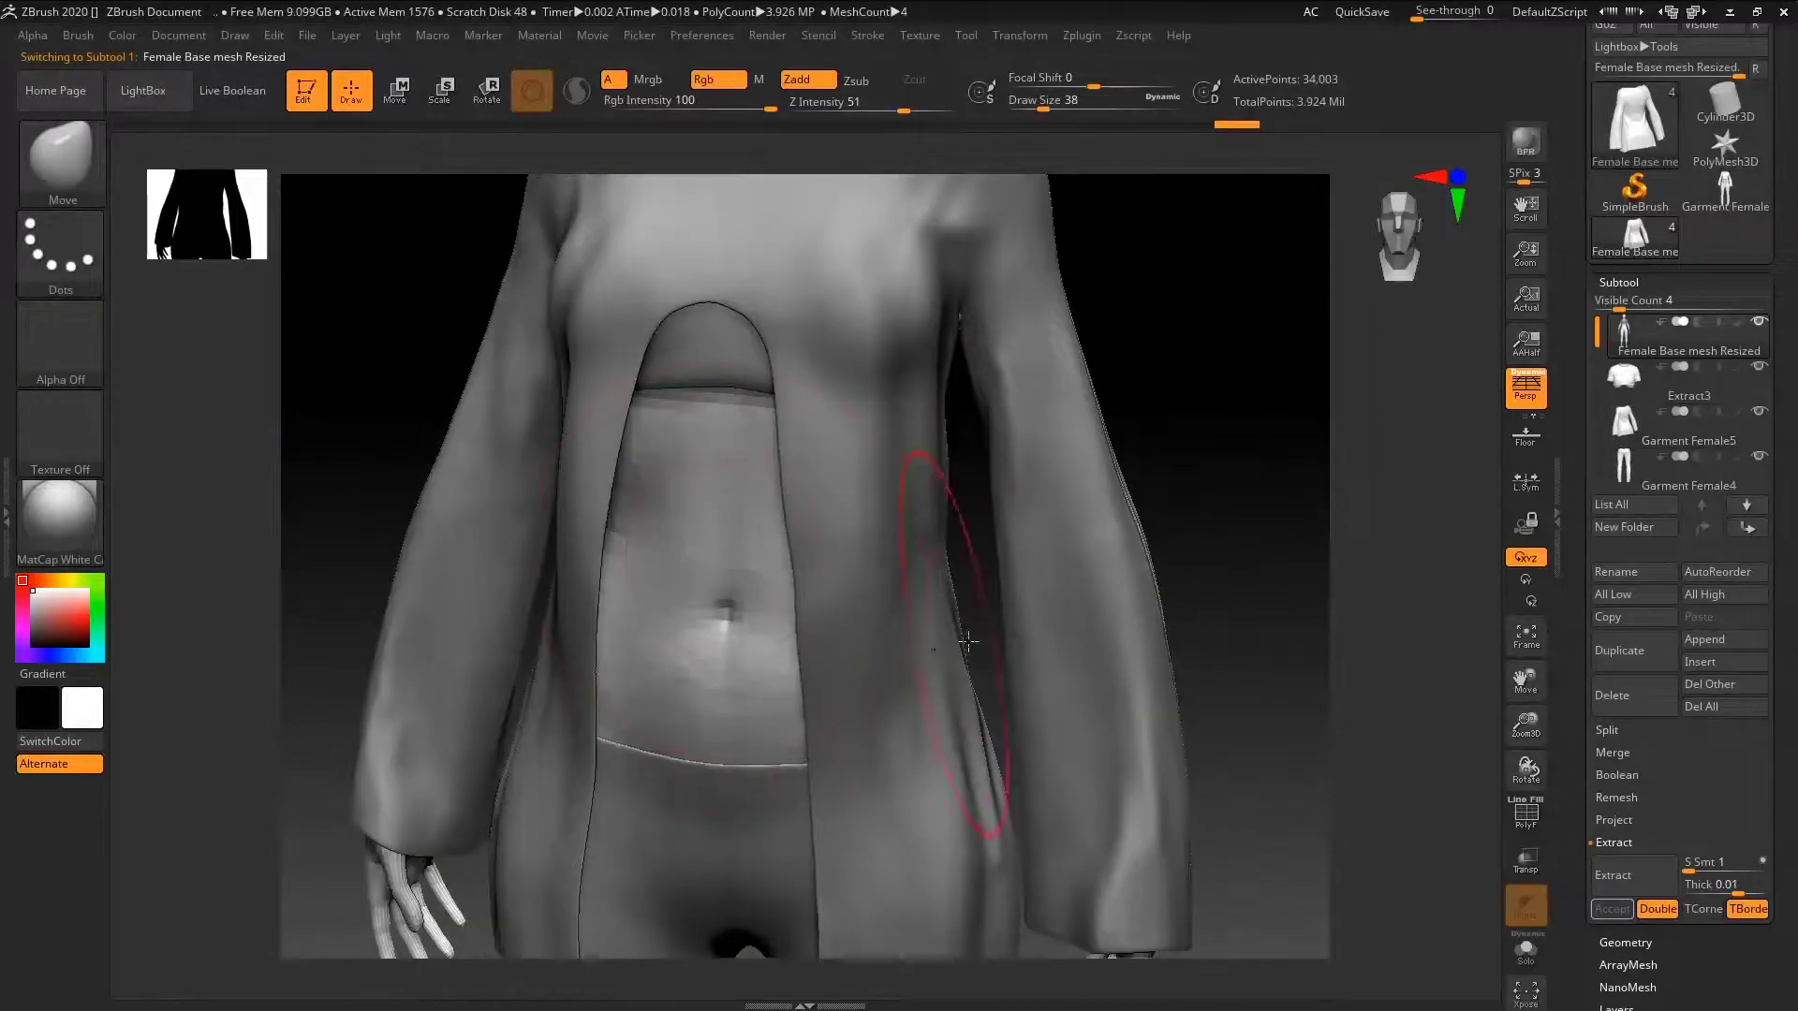
key(ctrl)
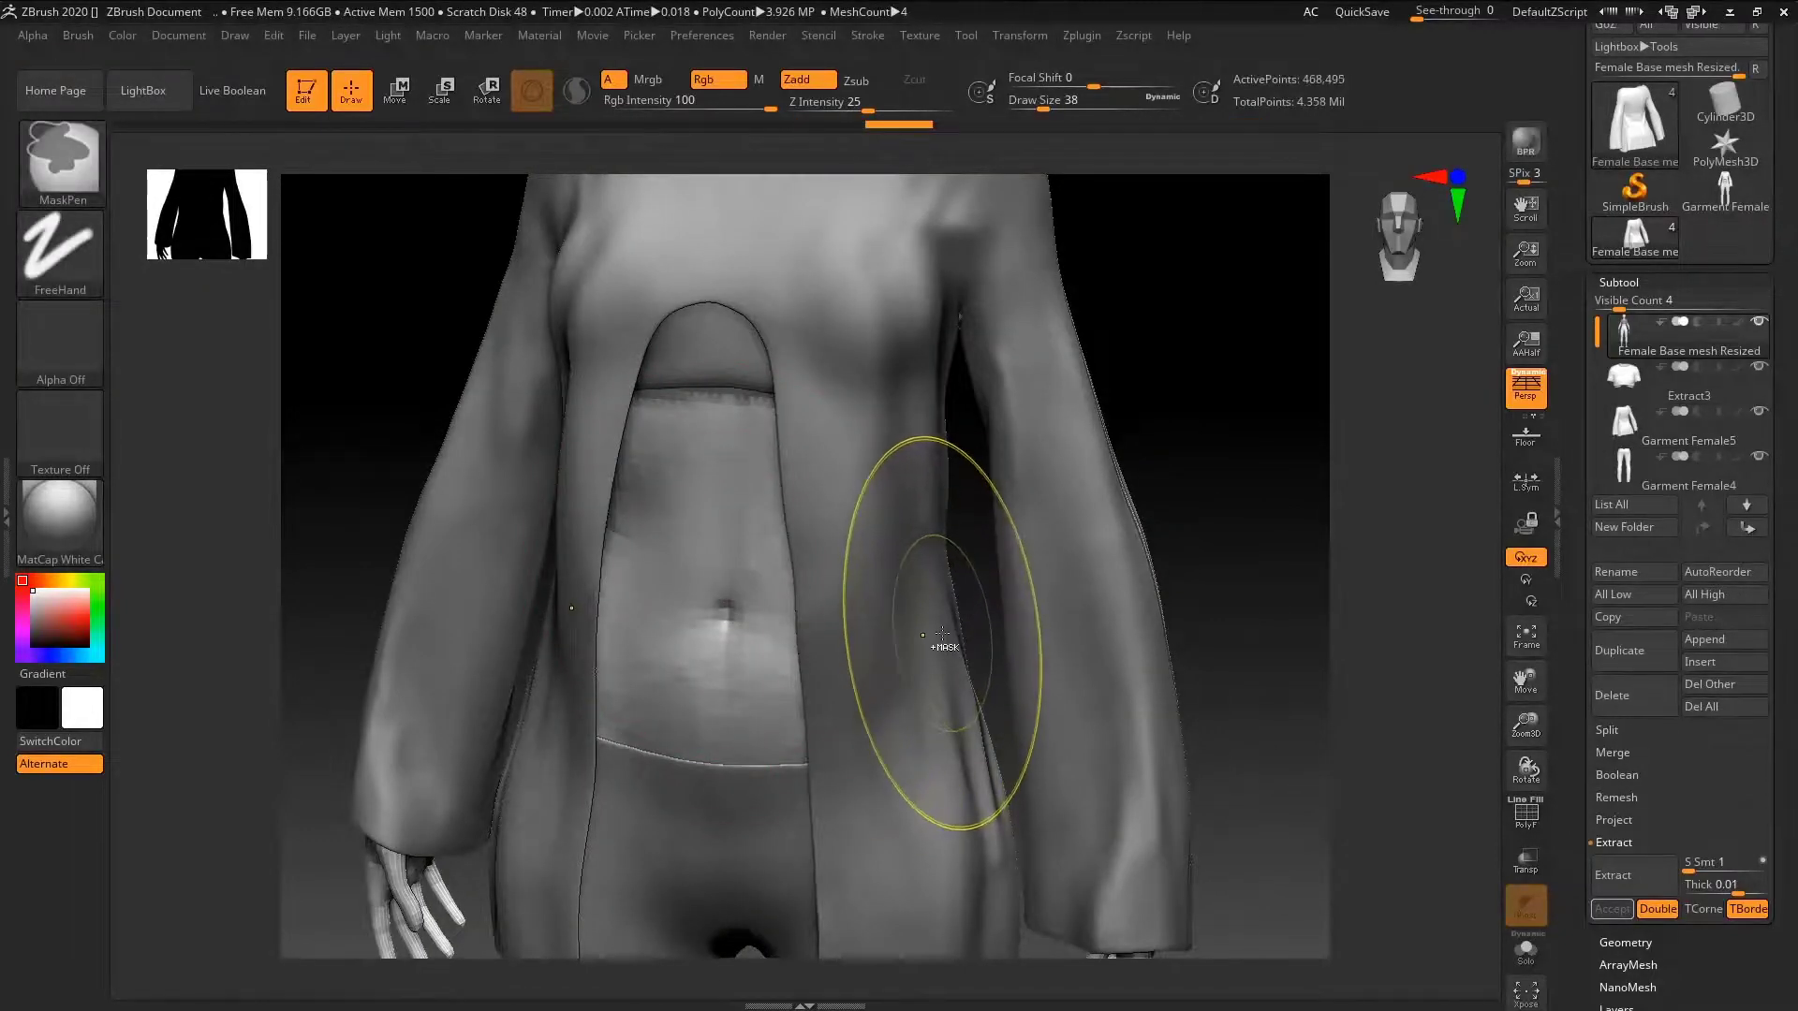
key(shift)
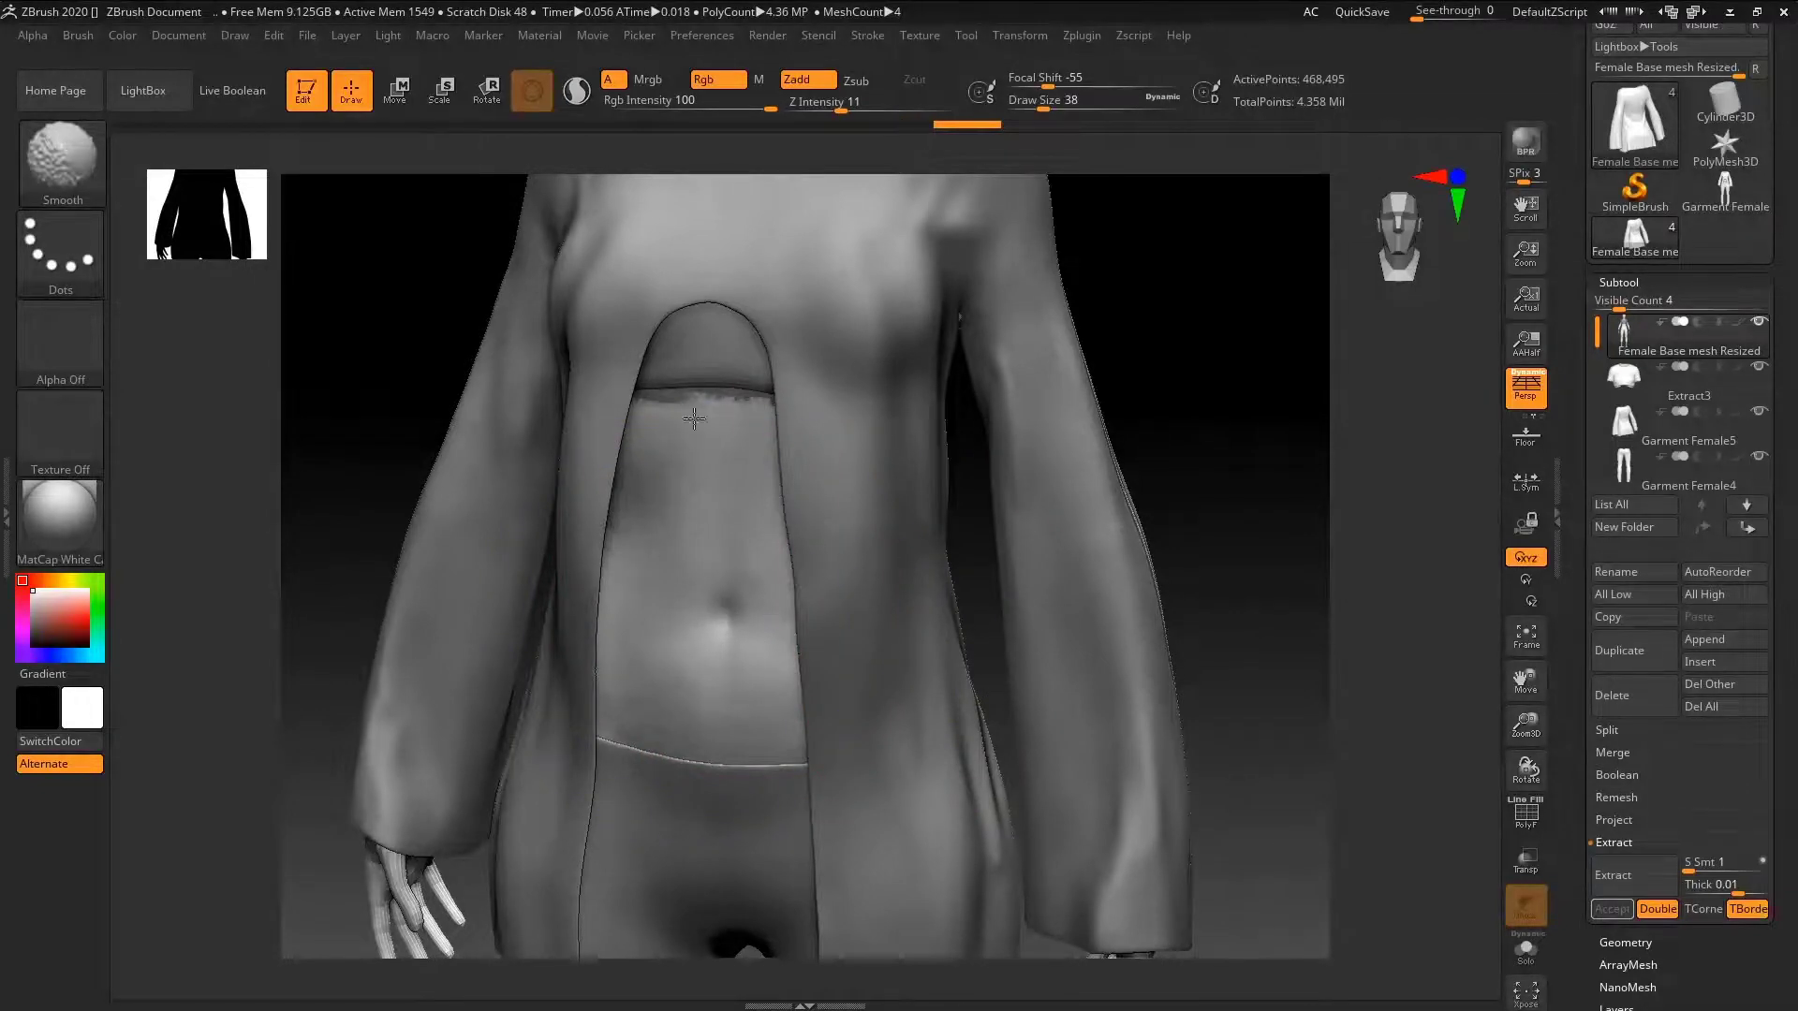
mouse_move(831, 450)
right_down()
mouse_move(839, 345)
mouse_move(1020, 413)
right_up()
key(ctrl)
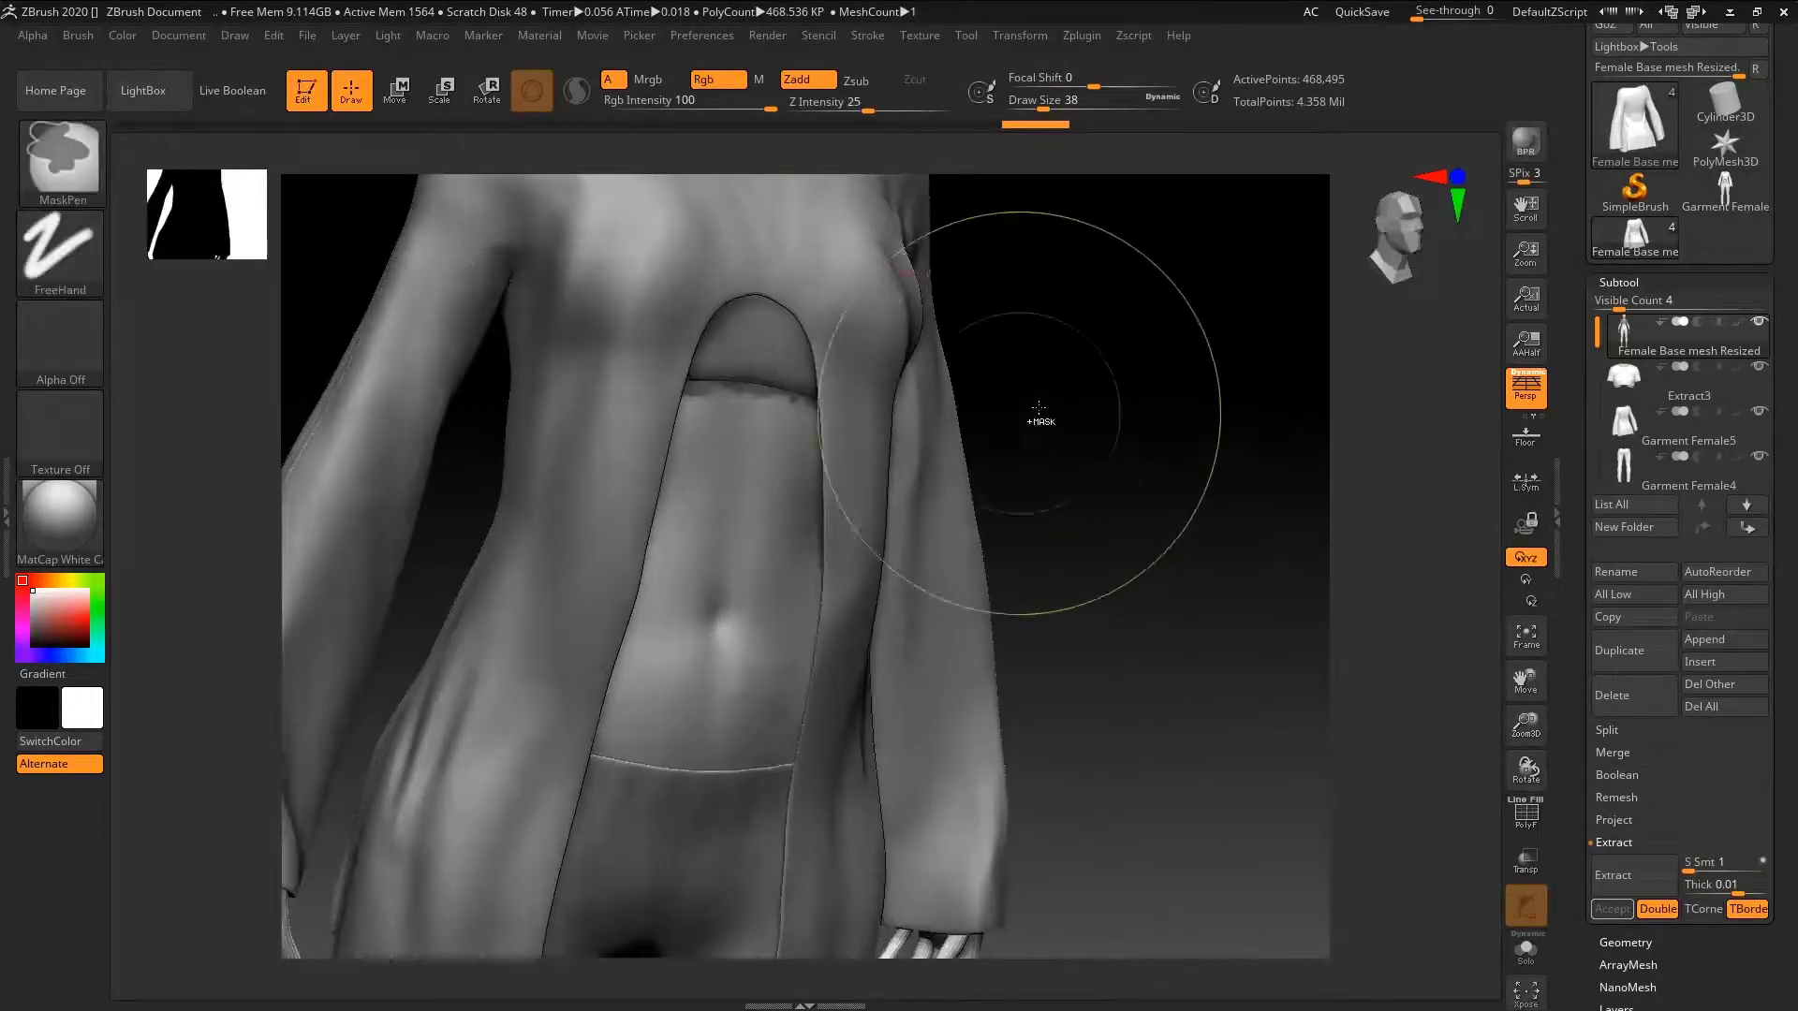
key(shift)
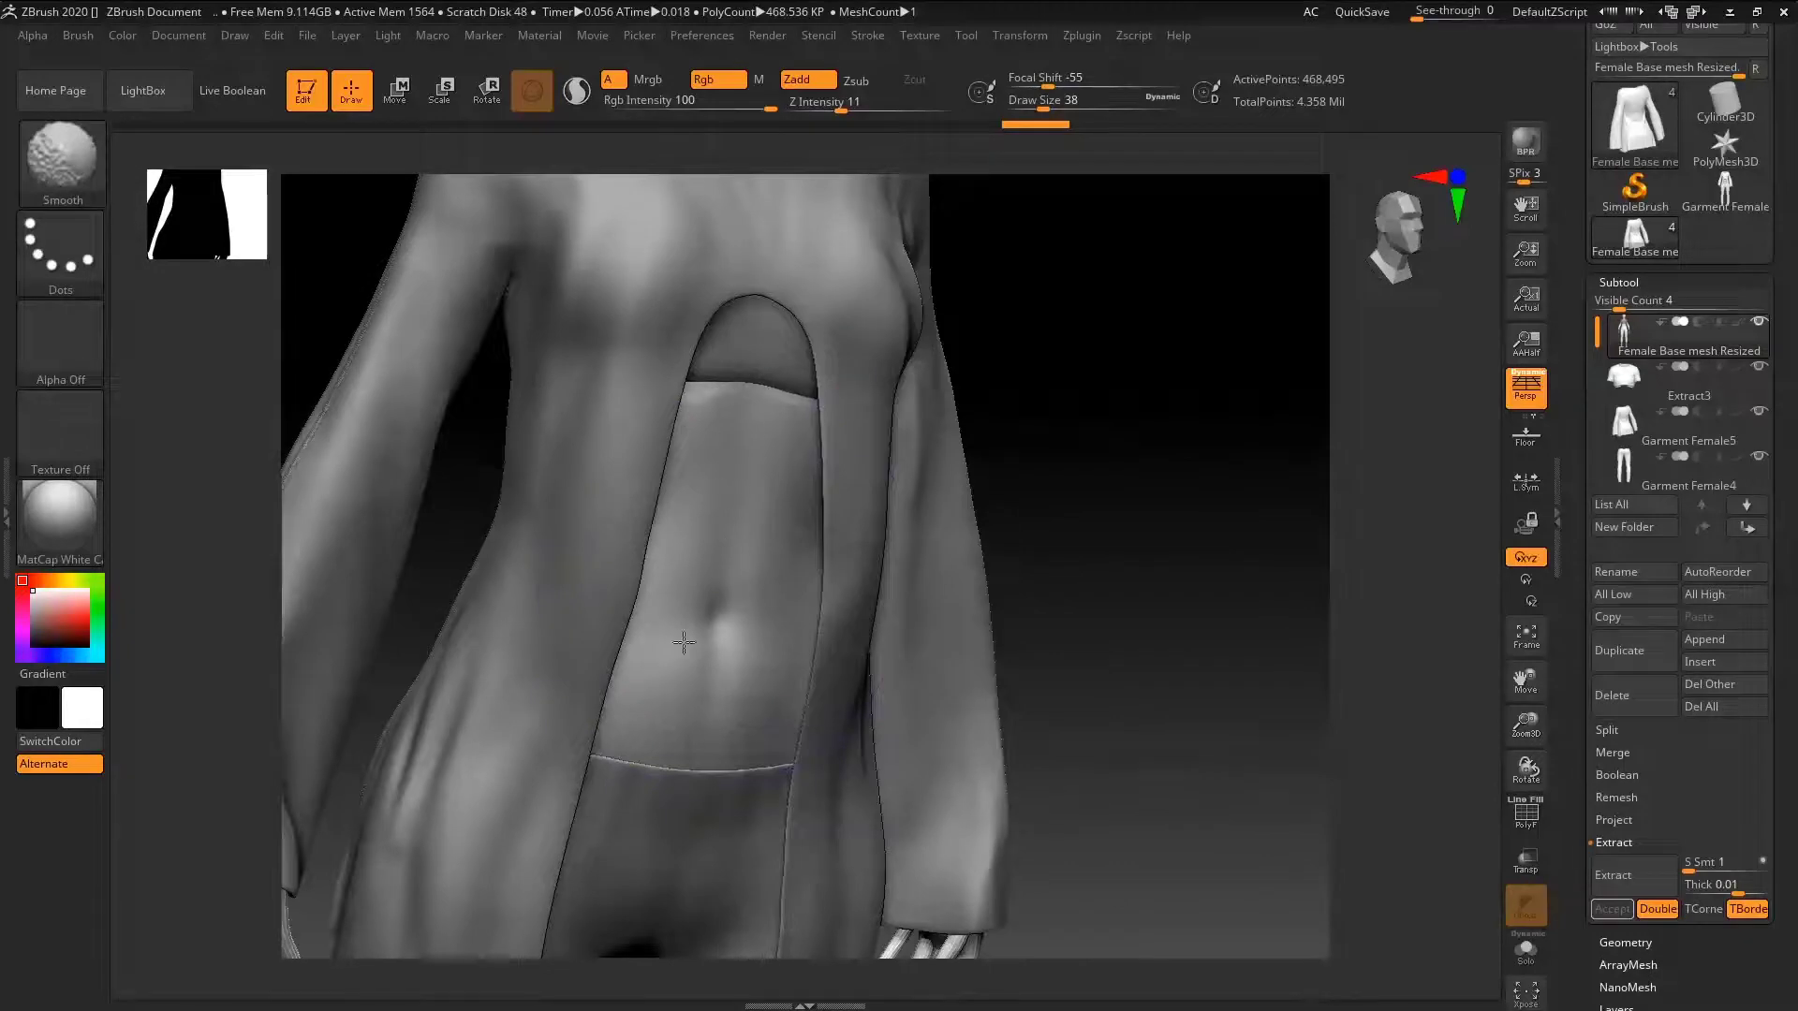
- Smooth the base mesh's head from the front and the side with the Smooth brush
key(f)
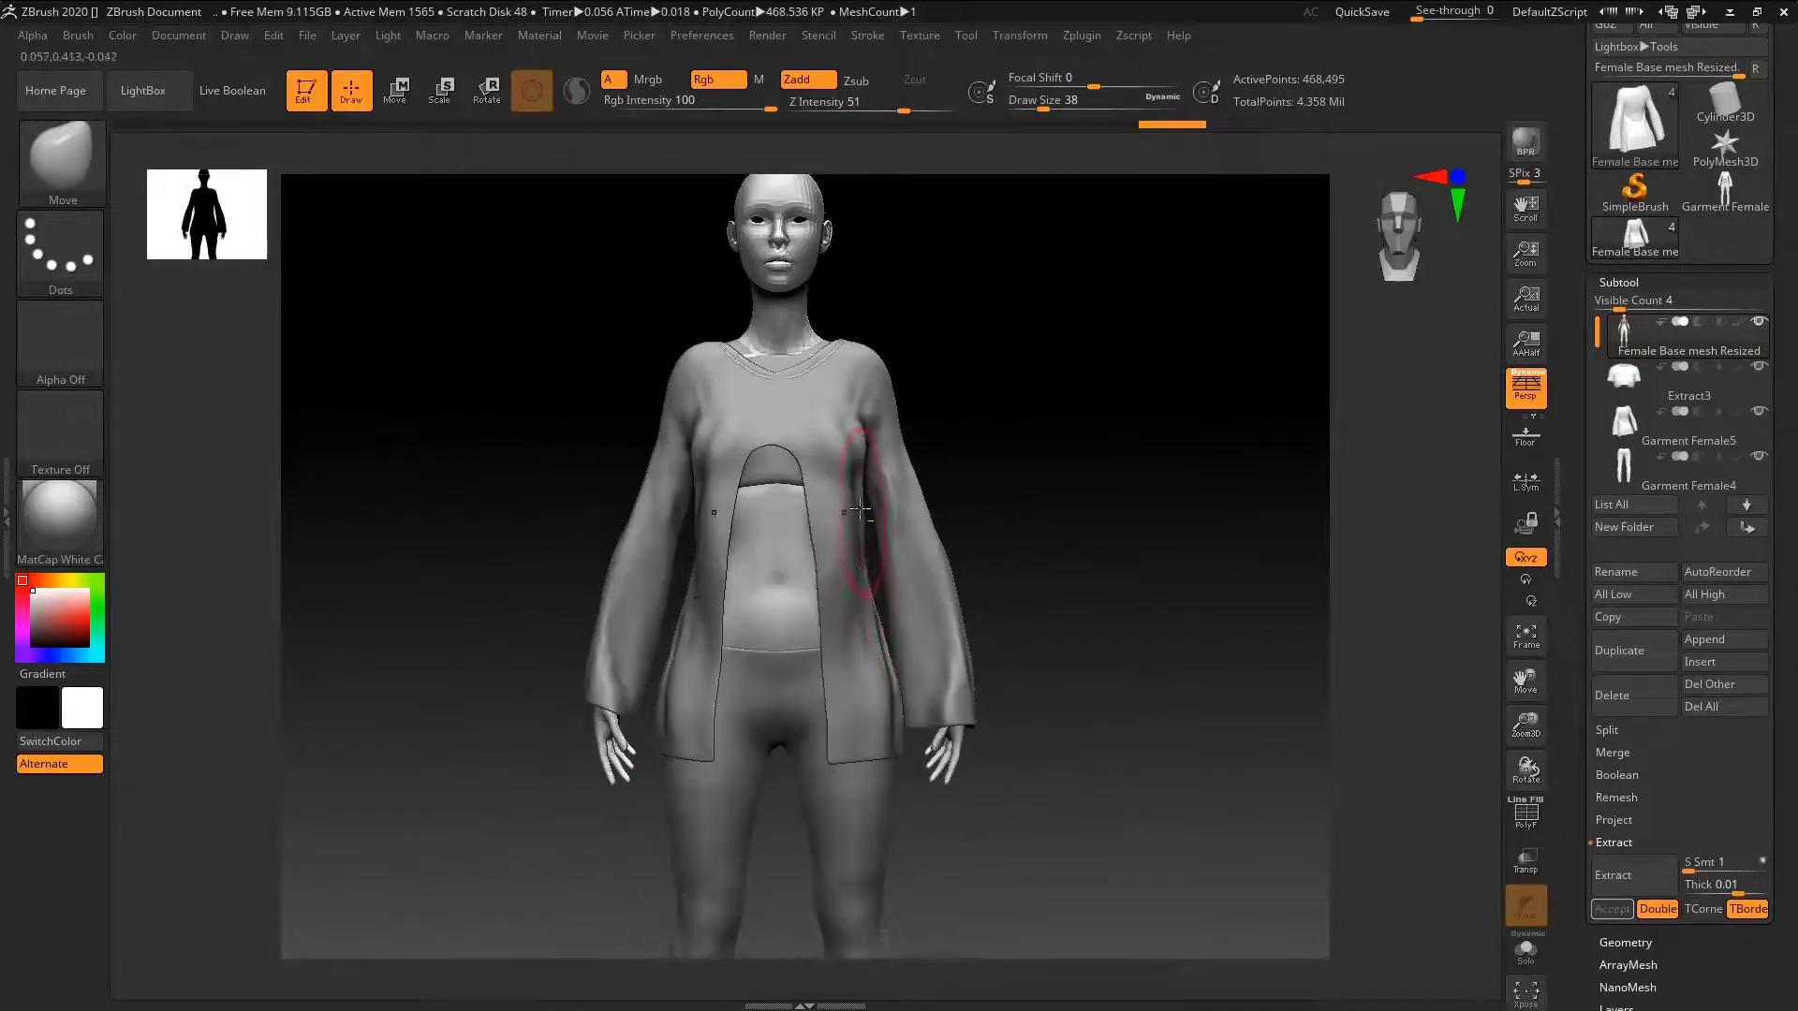
ctrl+right_drag(816, 579, 971, 474)
key(shift)
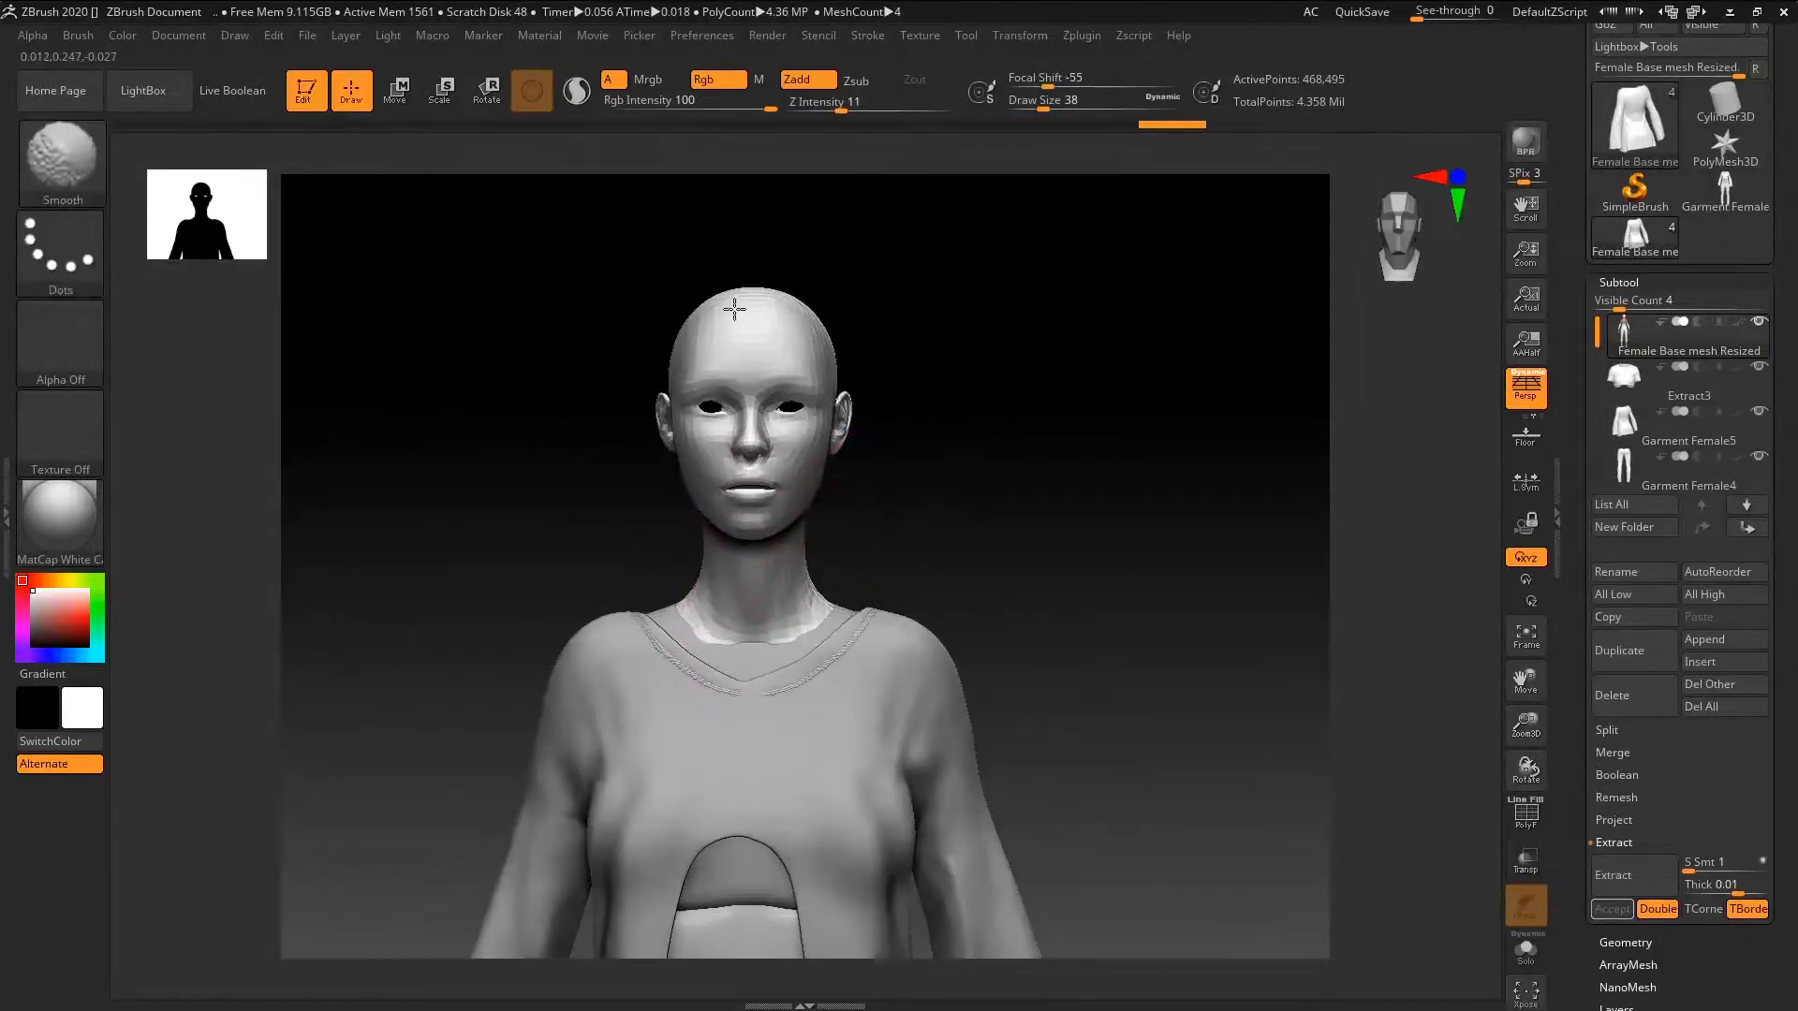
shift+drag(868, 489, 935, 490)
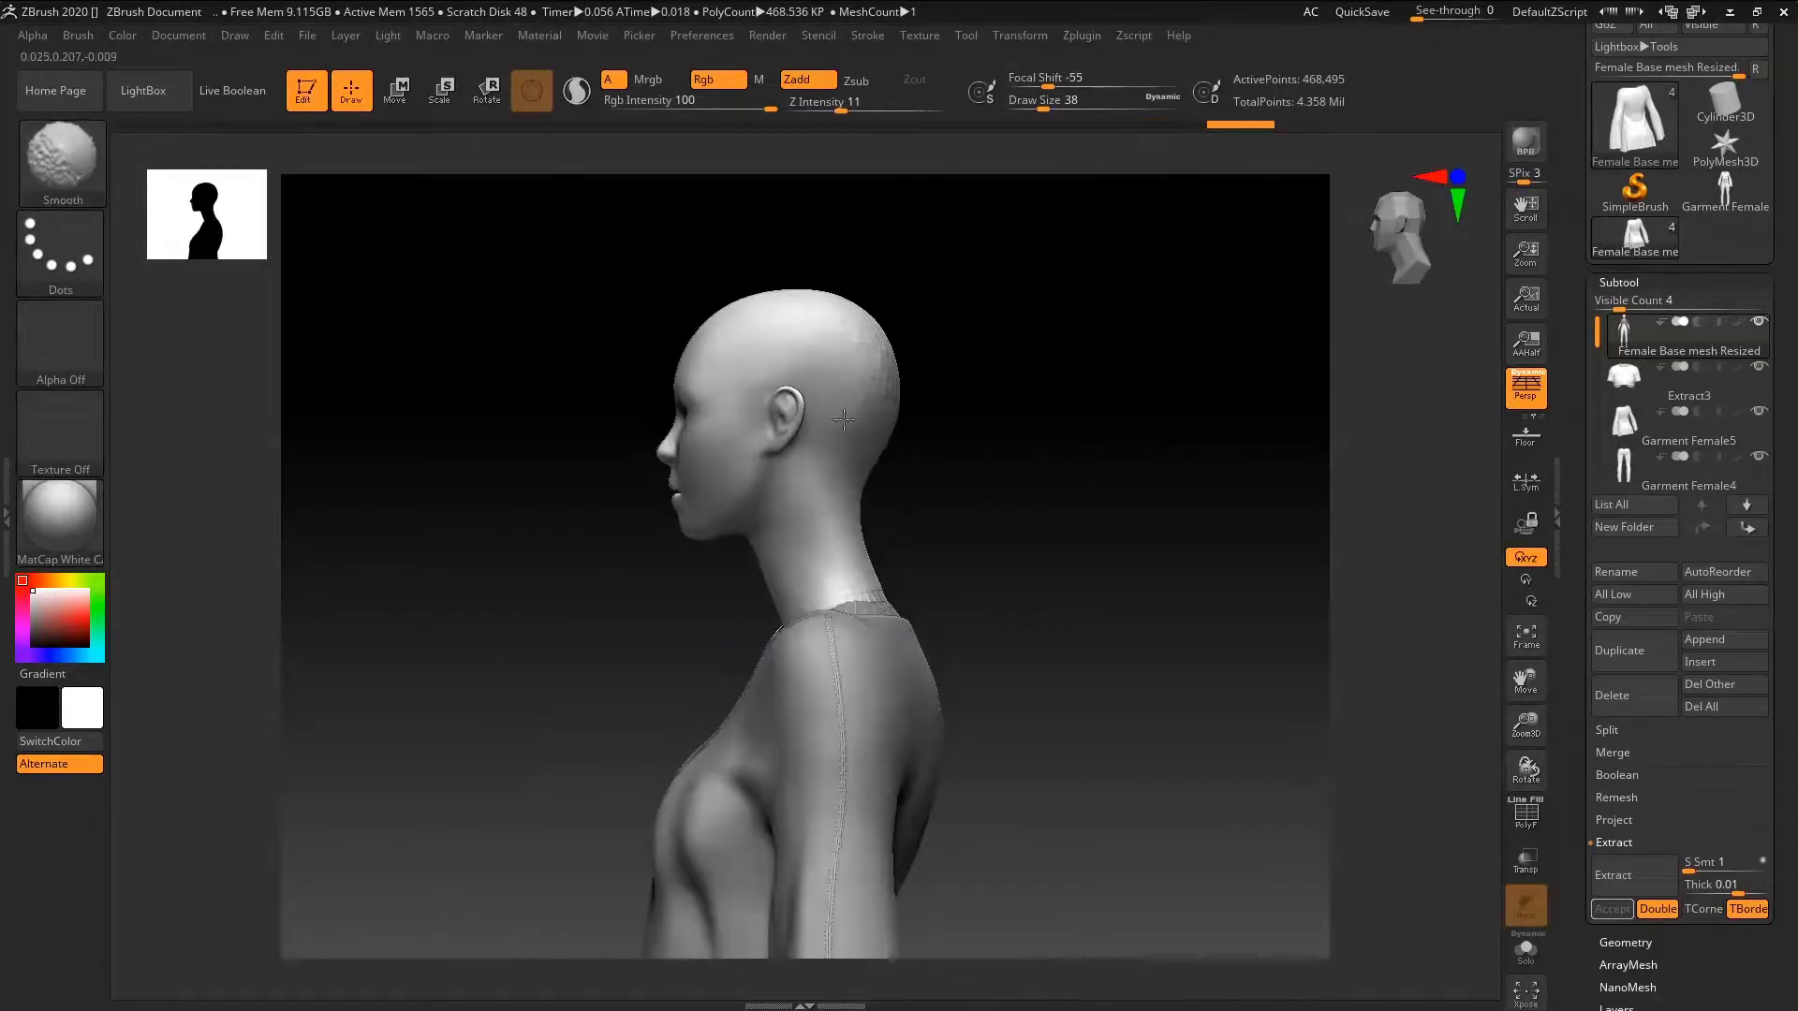
ctrl+right_drag(811, 402, 834, 413)
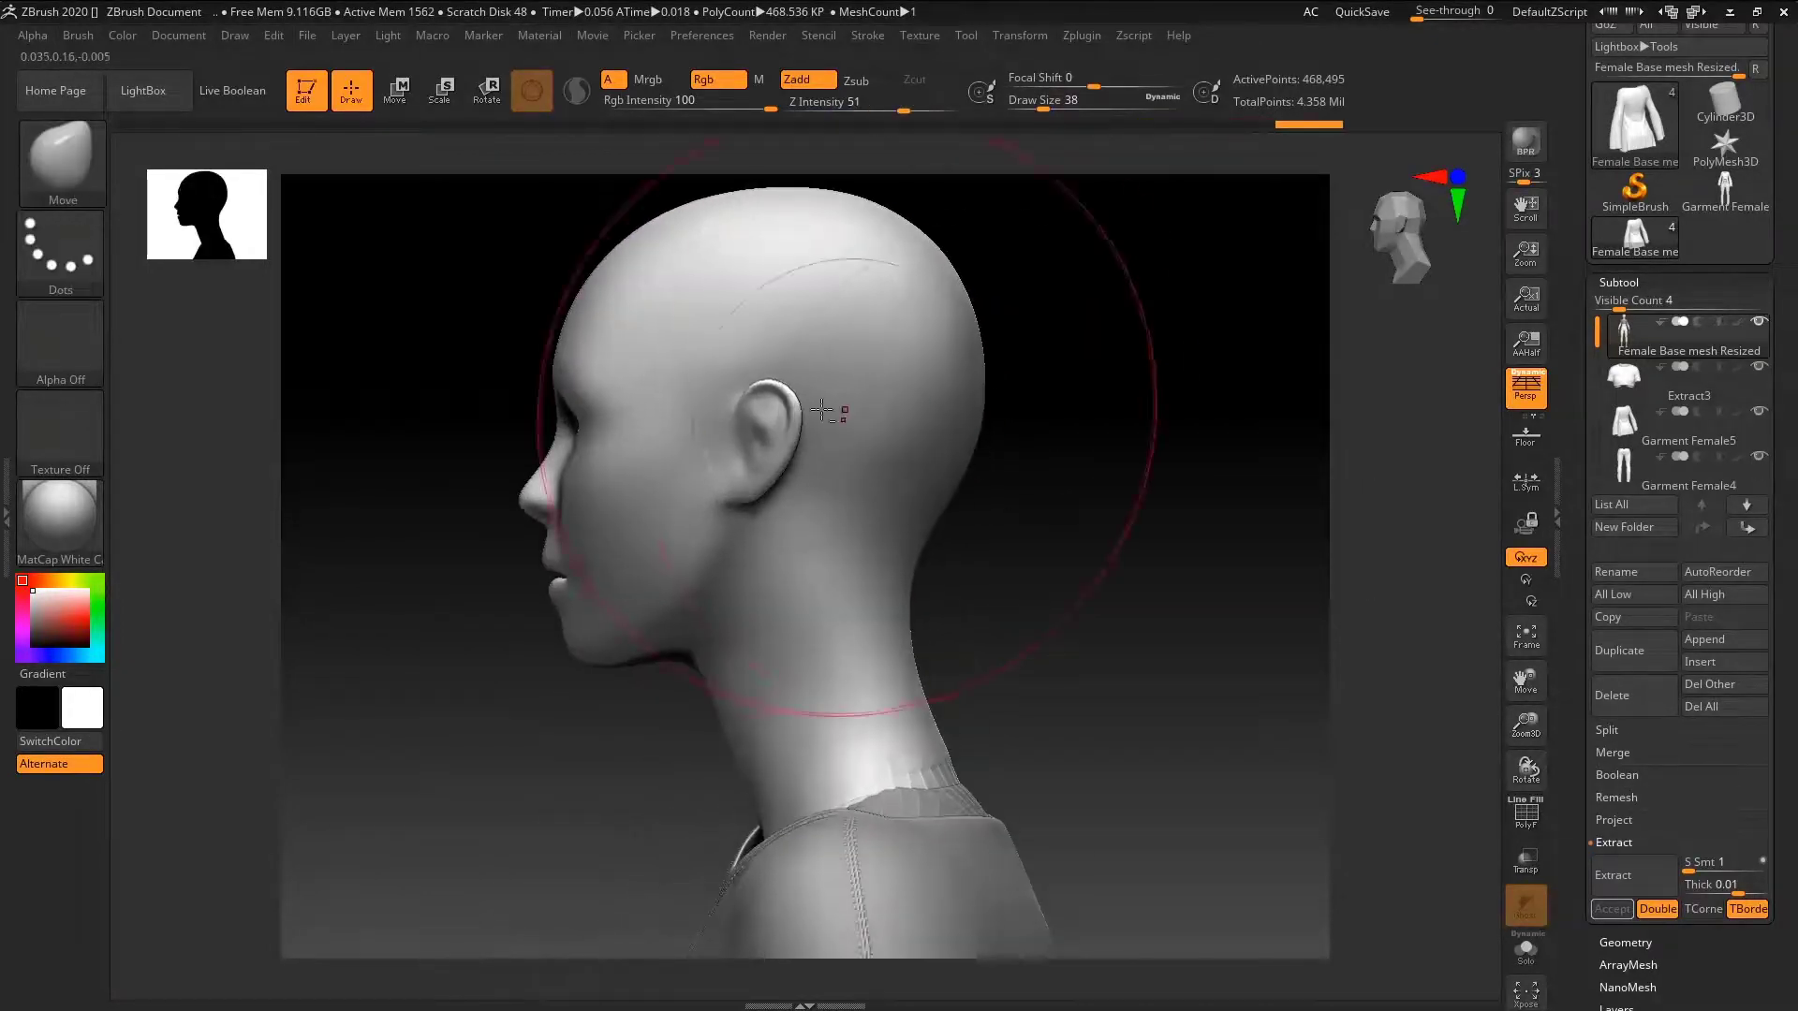
mouse_move(715, 353)
alt+right_down()
mouse_move(831, 561)
mouse_move(893, 567)
mouse_move(763, 546)
alt+right_up()
alt+right_drag(667, 517, 915, 559)
alt+right_drag(800, 549, 905, 511)
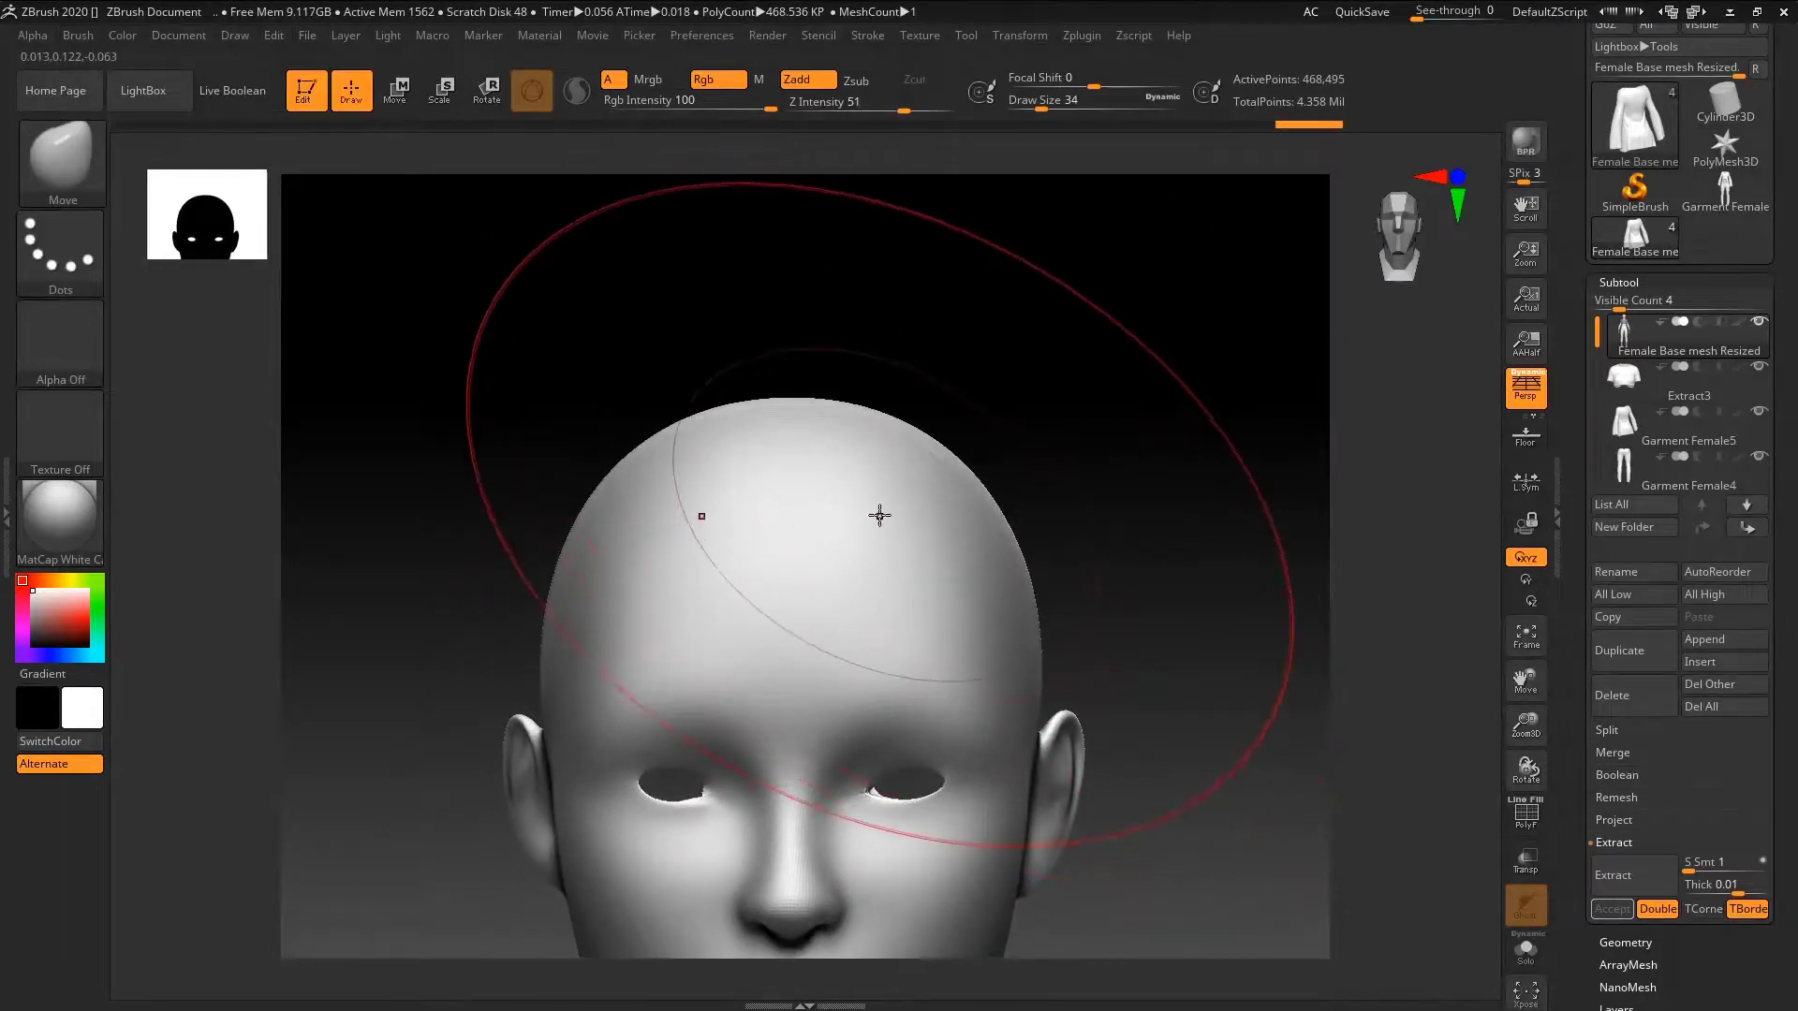
- Reduce the draw size to 4 and load the BrushFabricWrinklesBedSheet13 brush preset
key(bracketleft)
key(bracketleft)
key(bracketleft)
key(bracketleft)
click(92, 197)
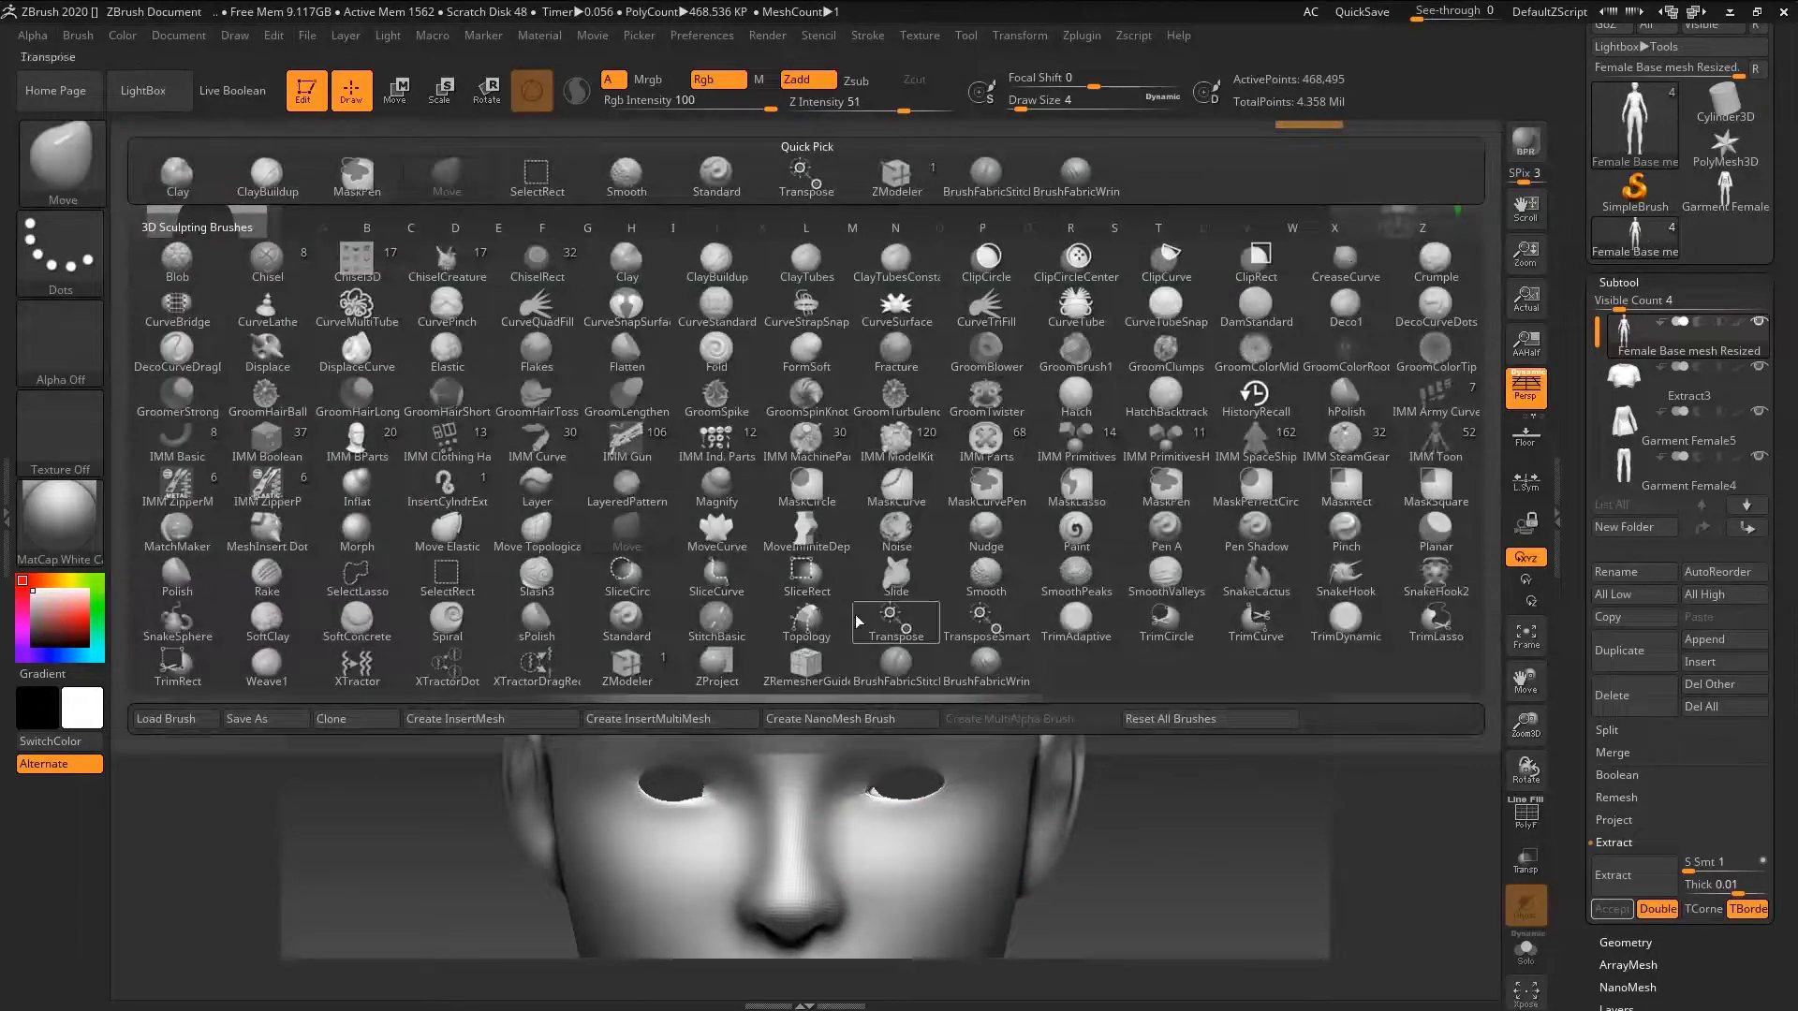
click(169, 719)
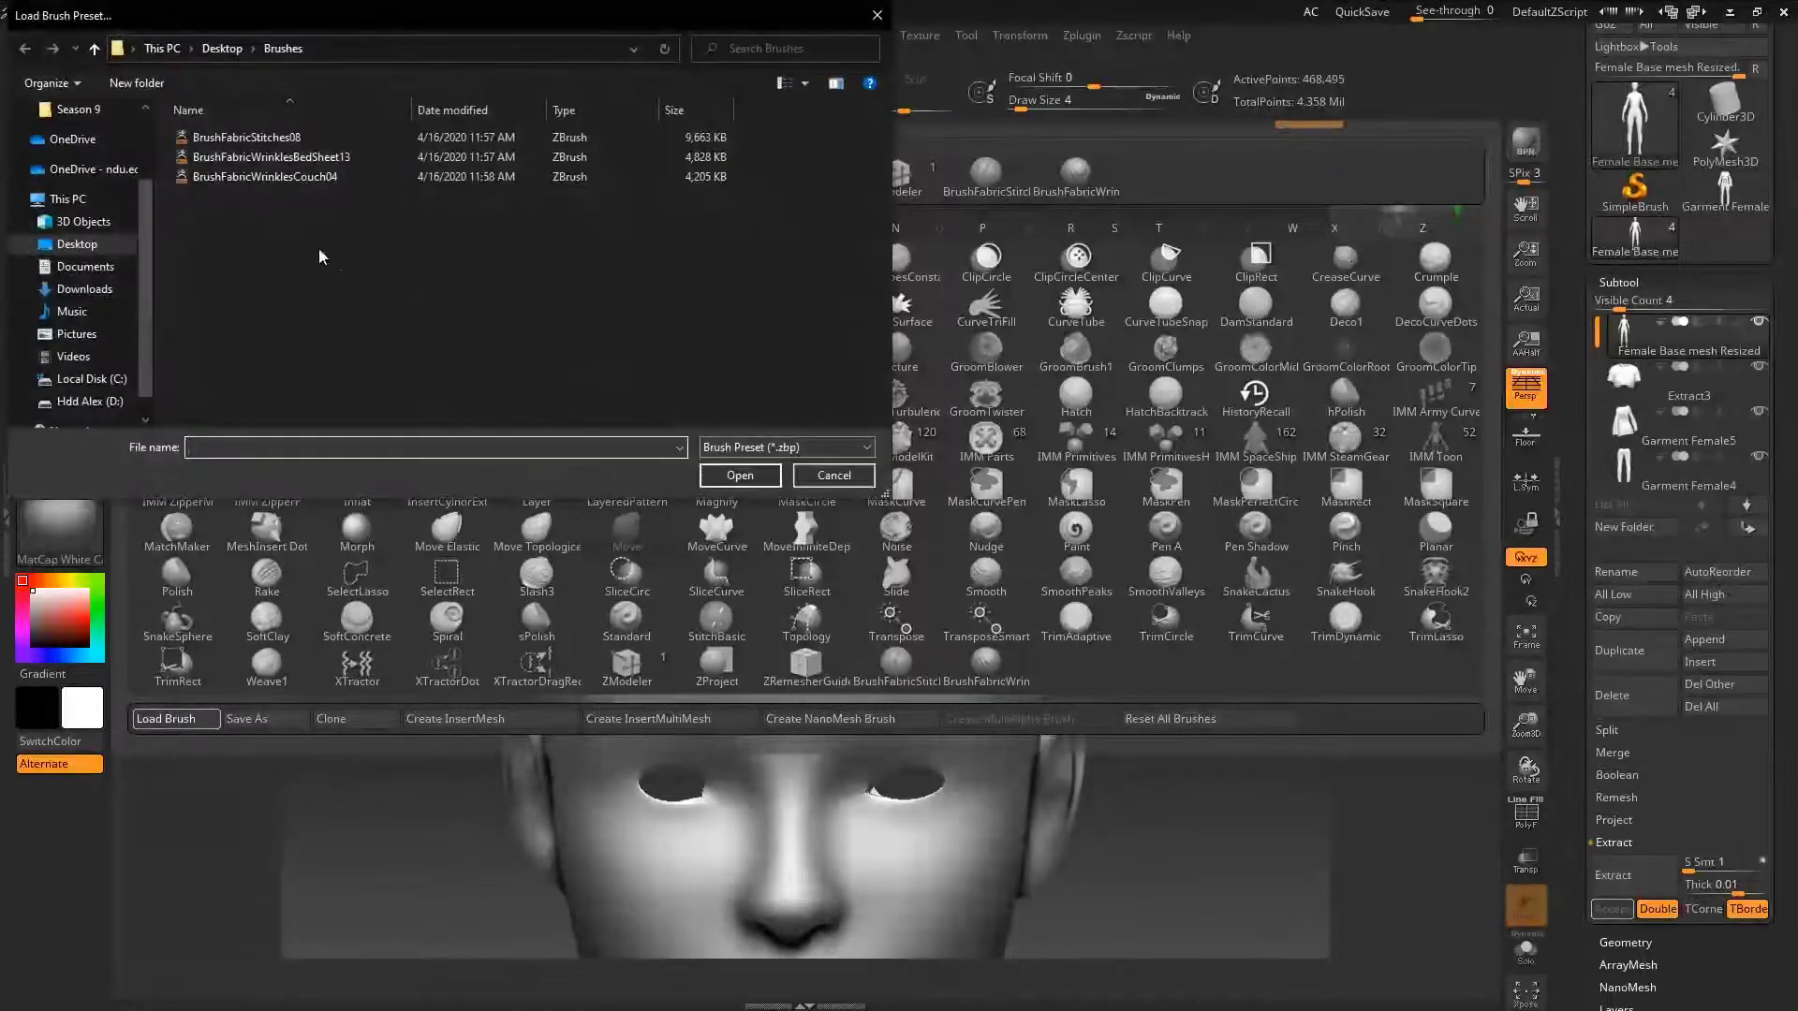
double_click(265, 157)
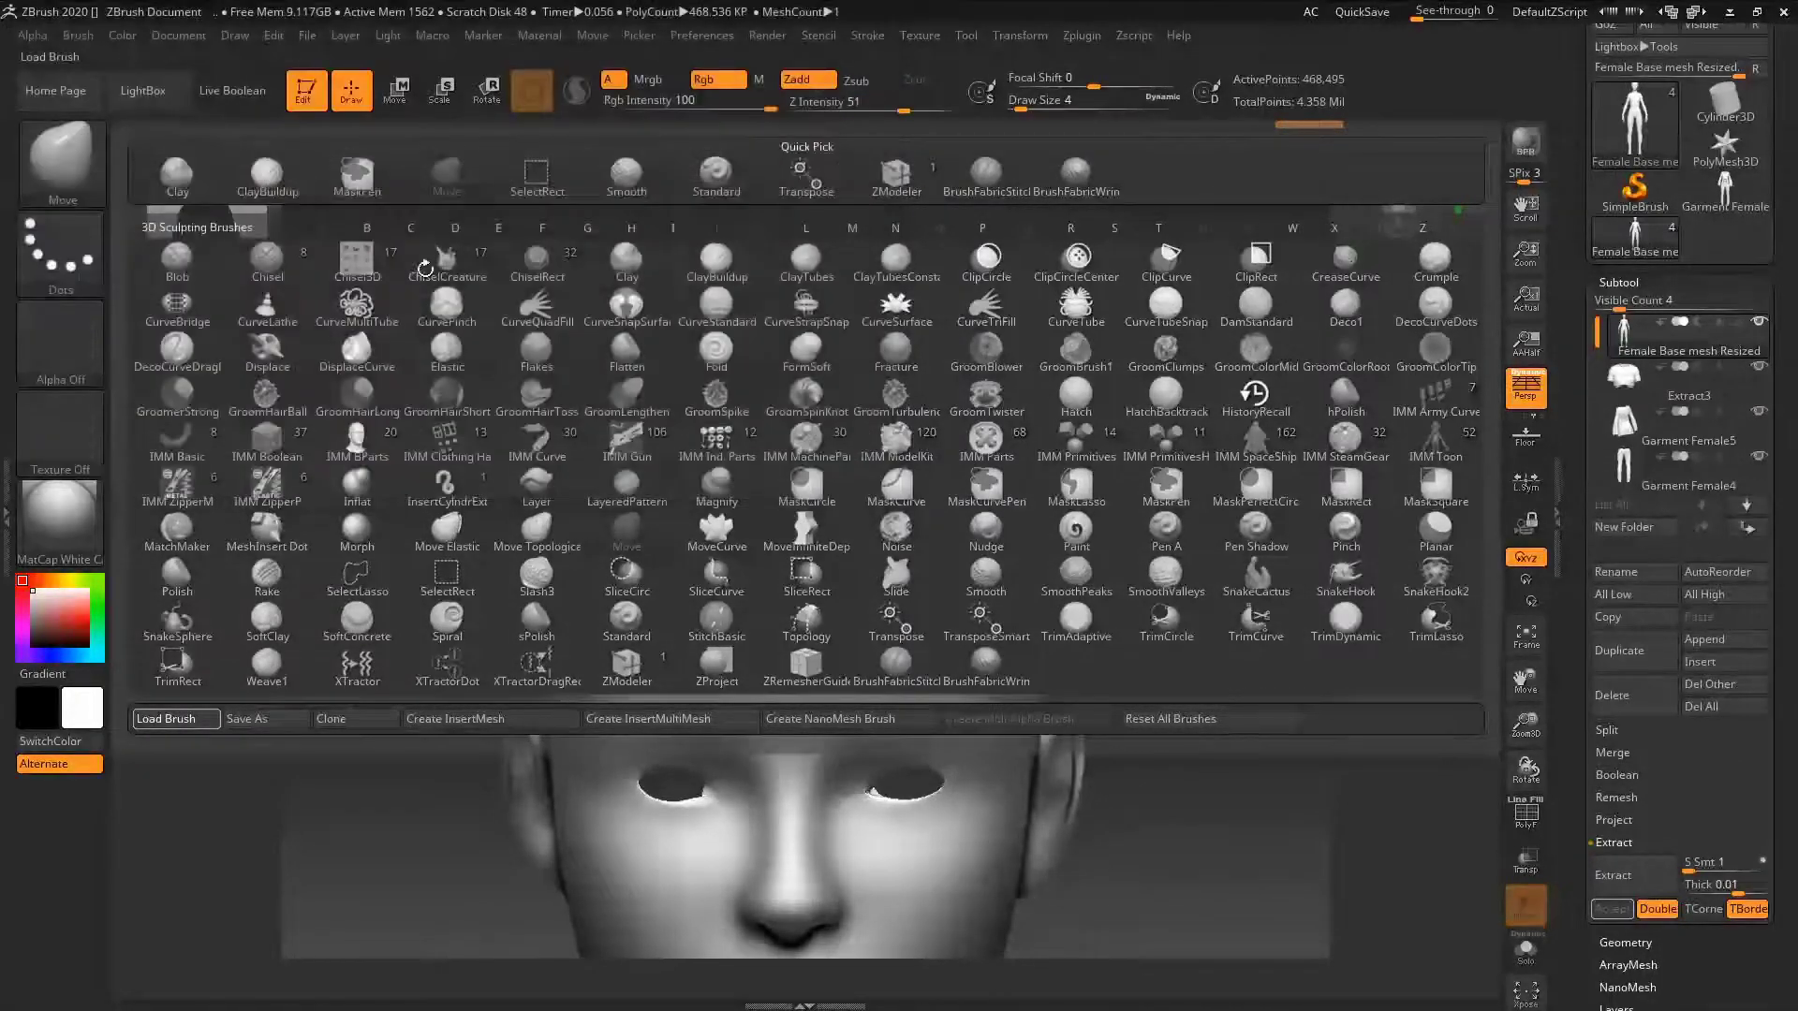
alt+right_drag(789, 219, 781, 185)
- Select the Garment Female5 jacket, undo the first trial stamp, and stamp fine wrinkles over its chest and front waist
click(1630, 427)
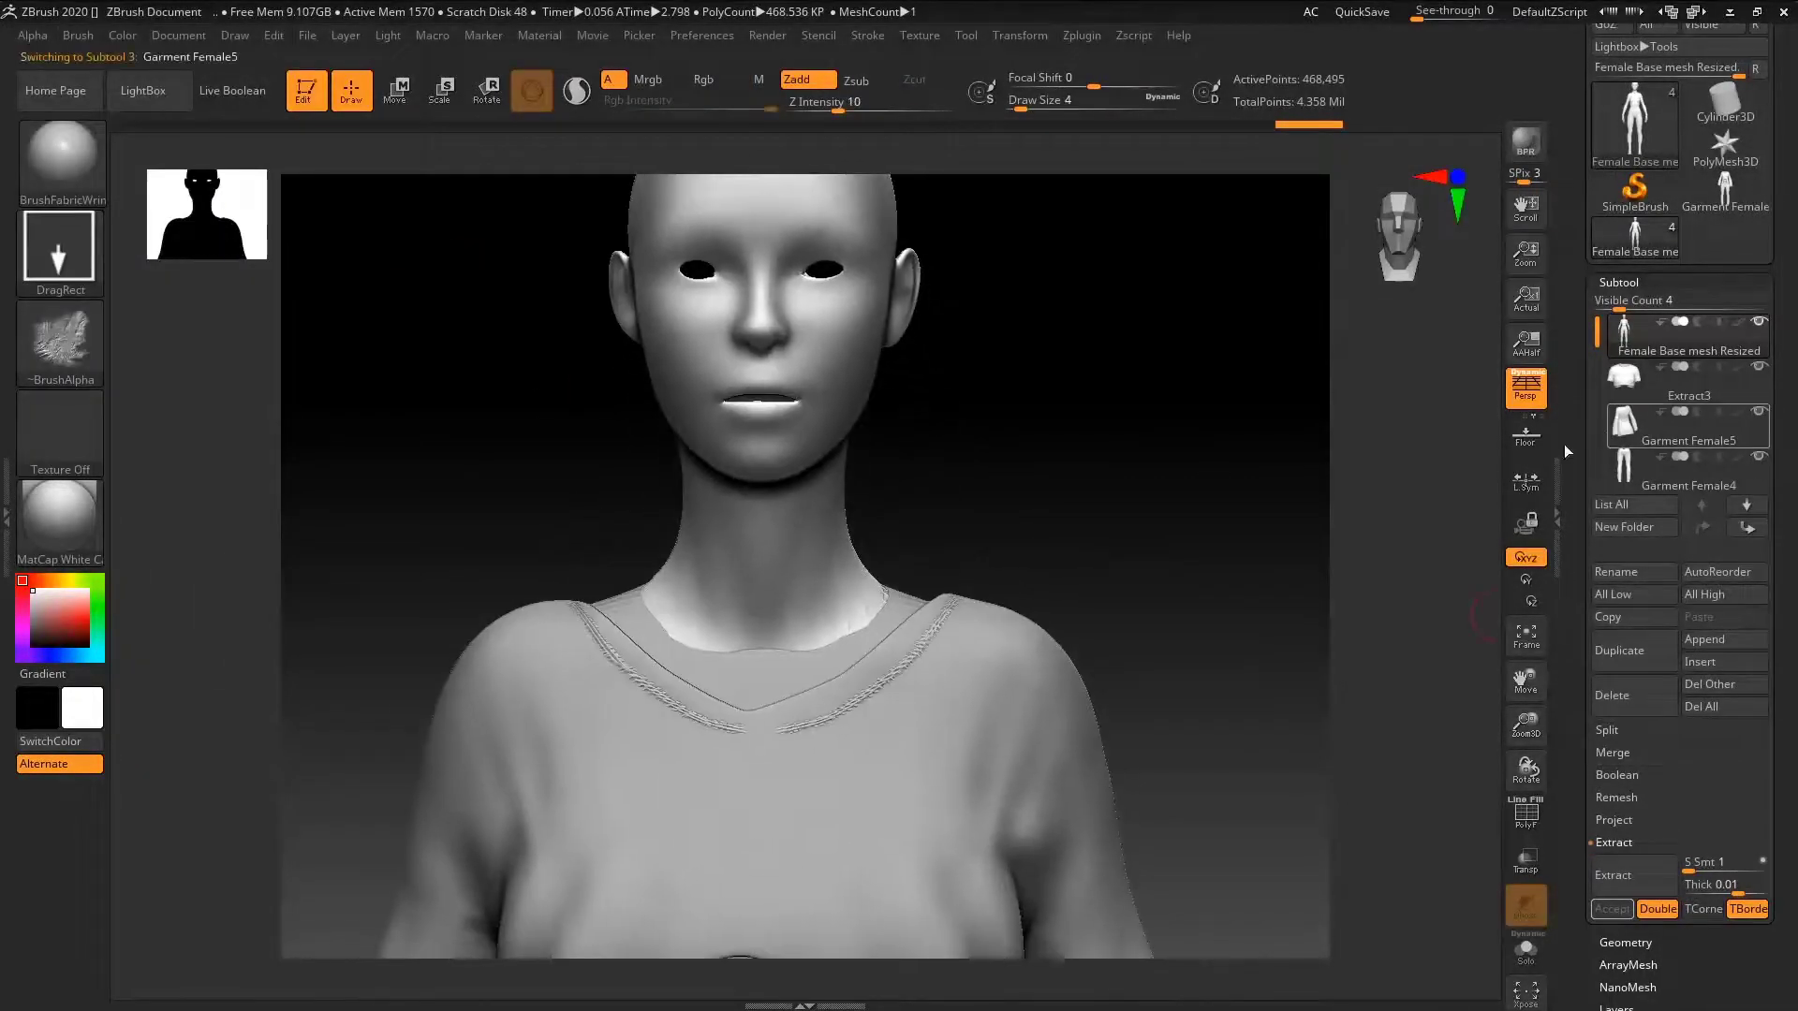
ctrl+right_drag(823, 655, 823, 211)
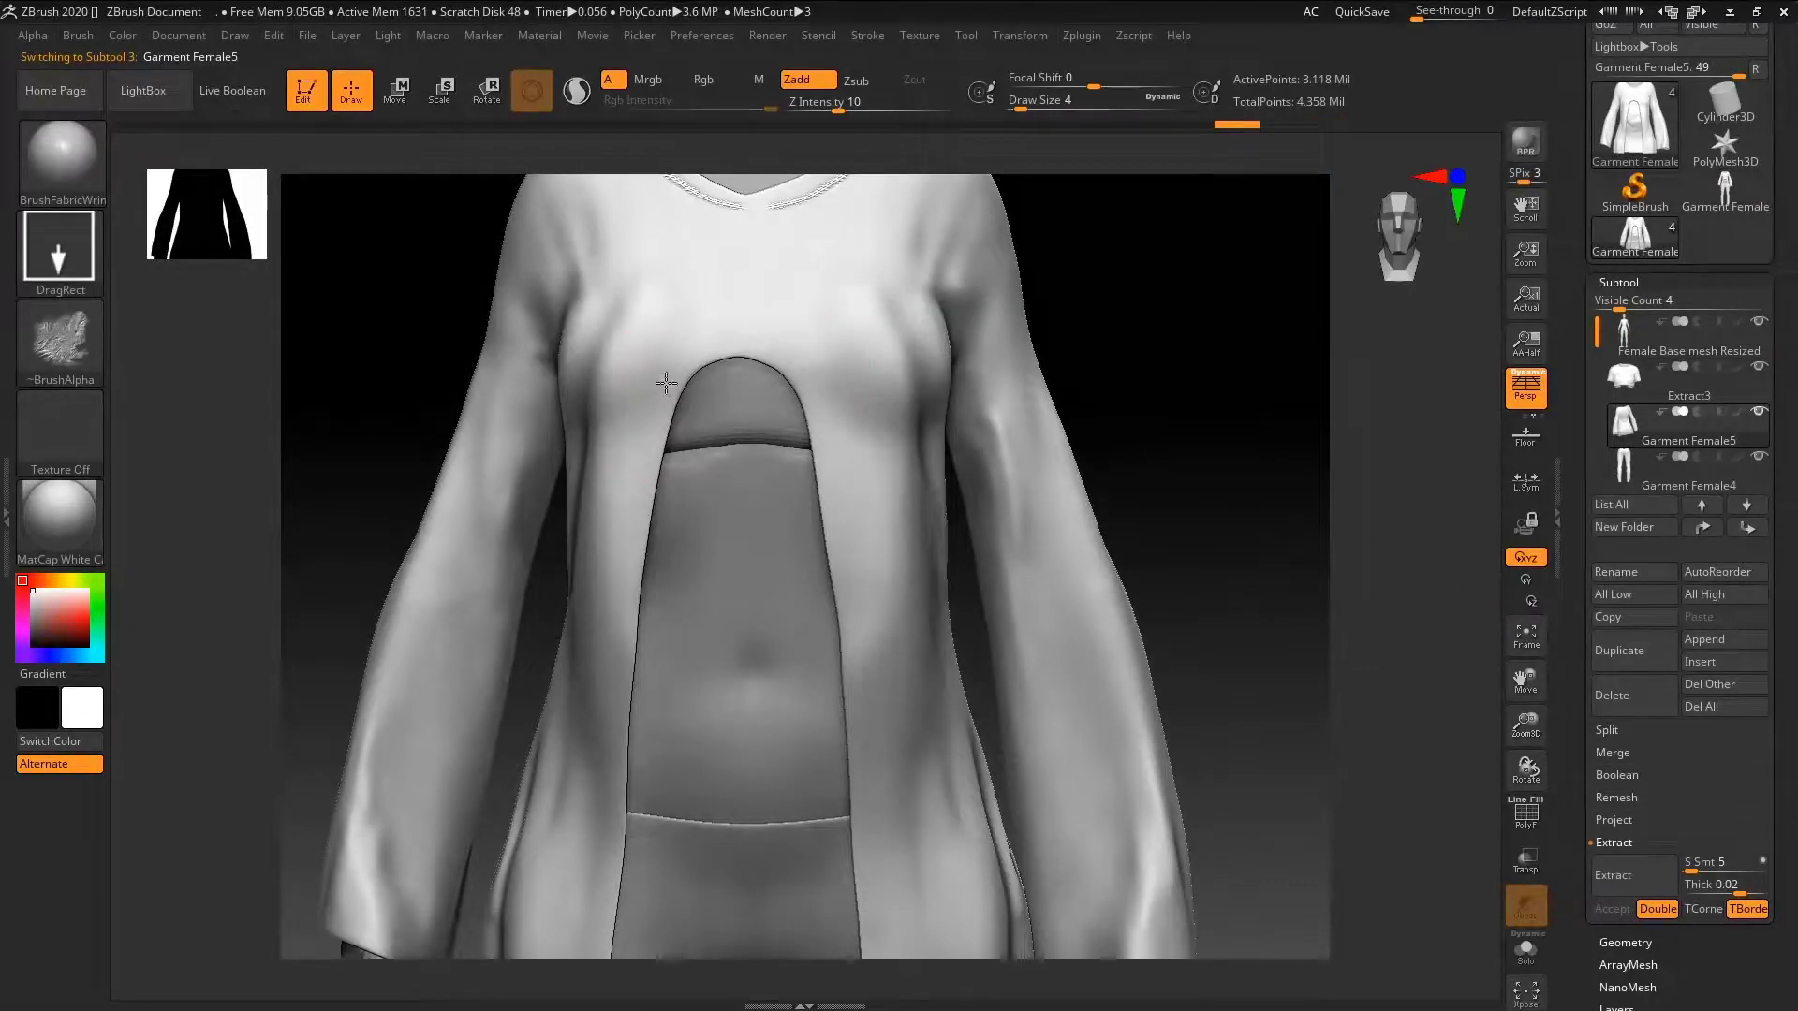
drag(671, 477, 753, 768)
right_drag(843, 410, 760, 532)
key(ctrl+z)
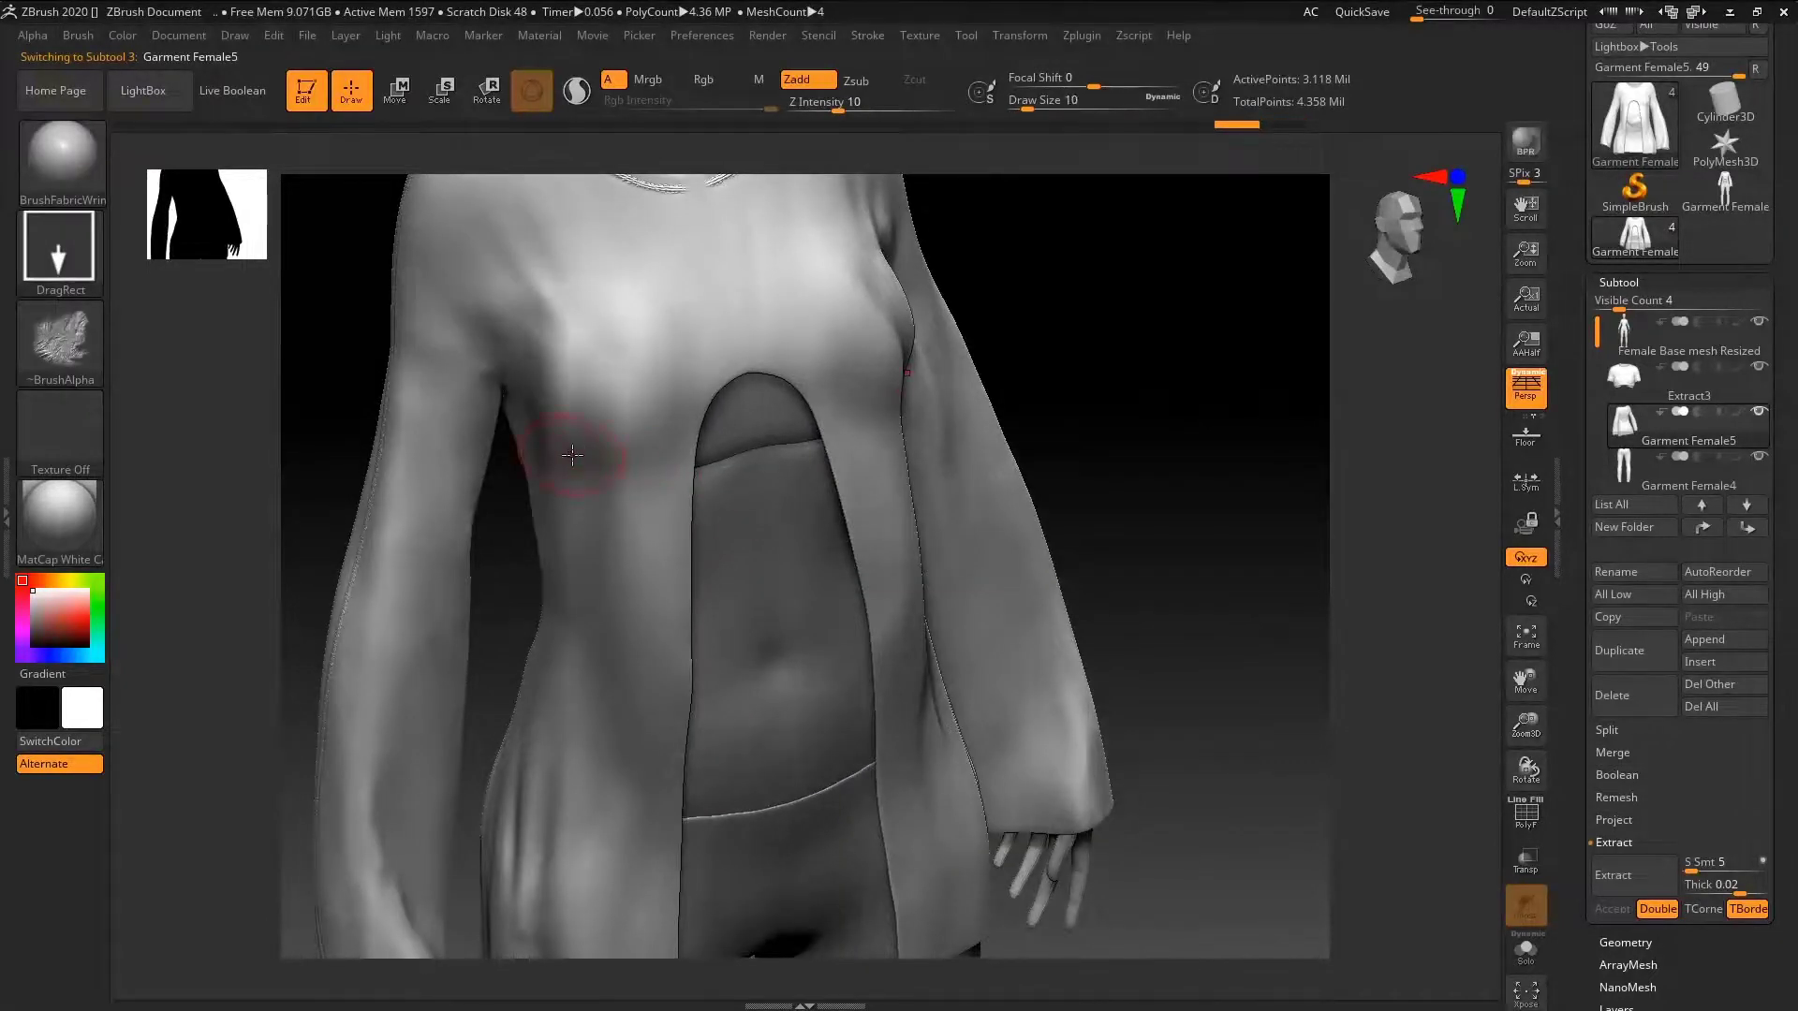
drag(499, 602, 444, 713)
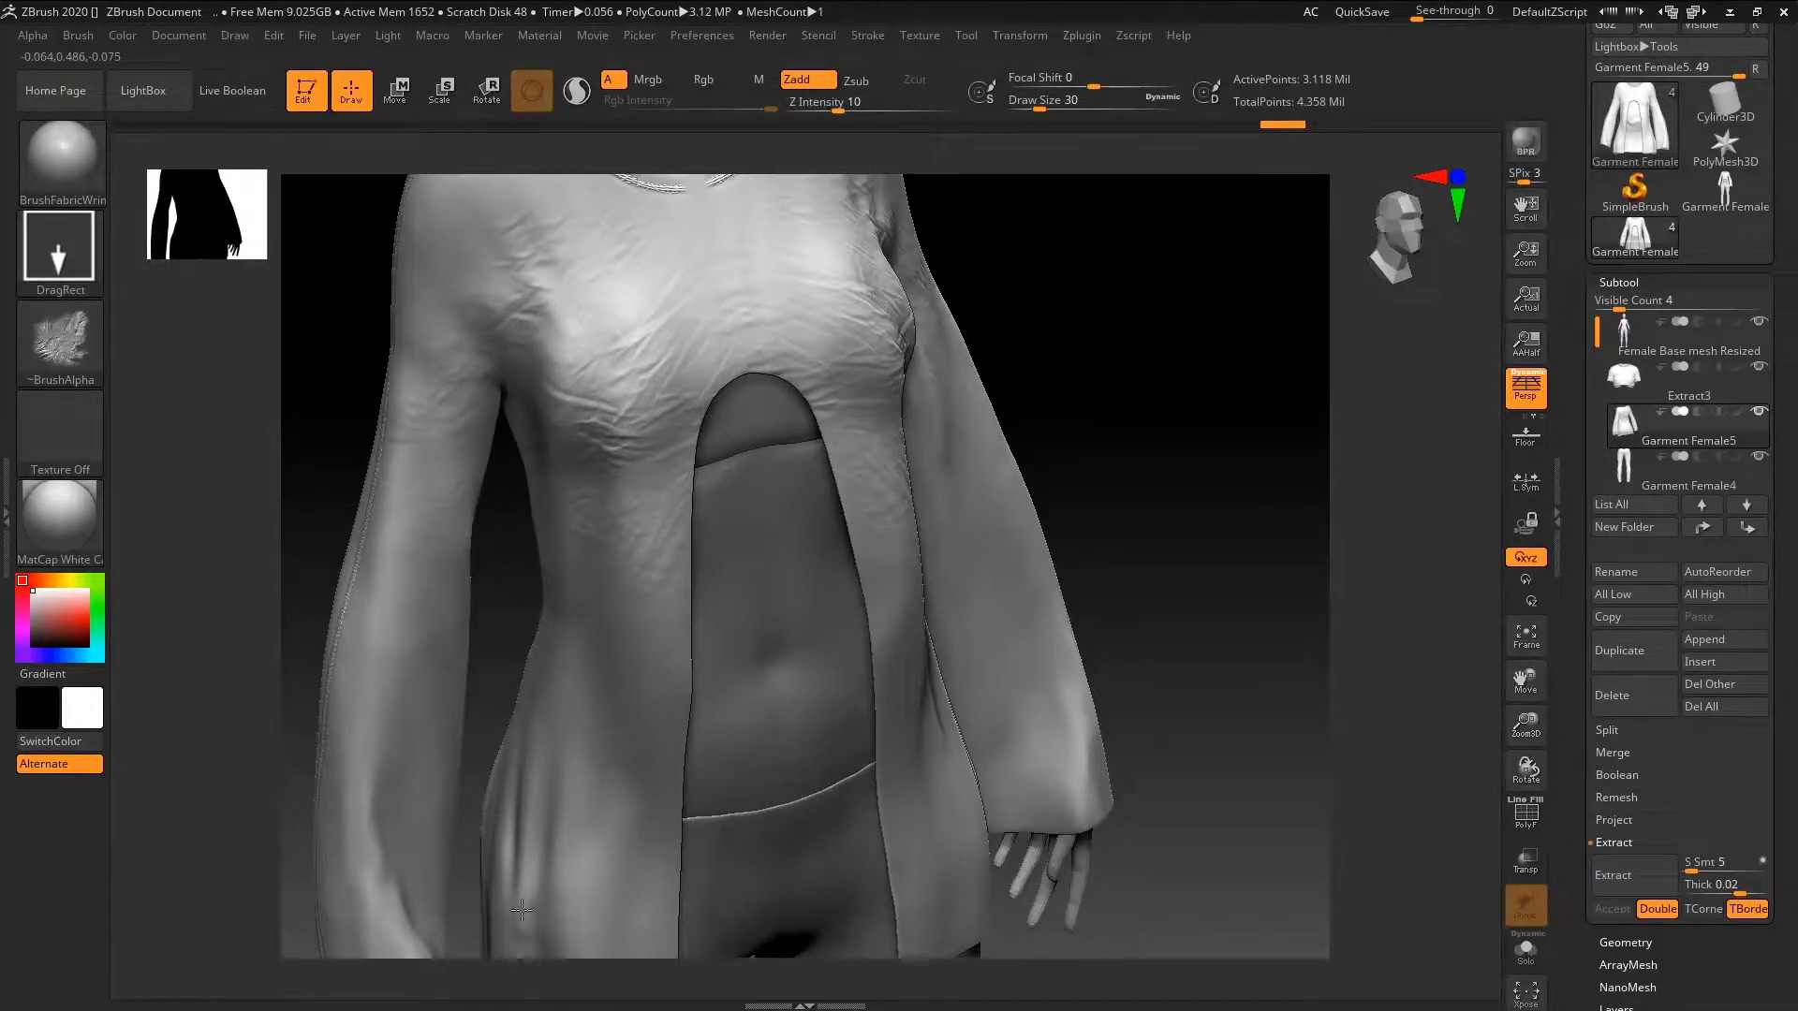
drag(521, 911, 487, 964)
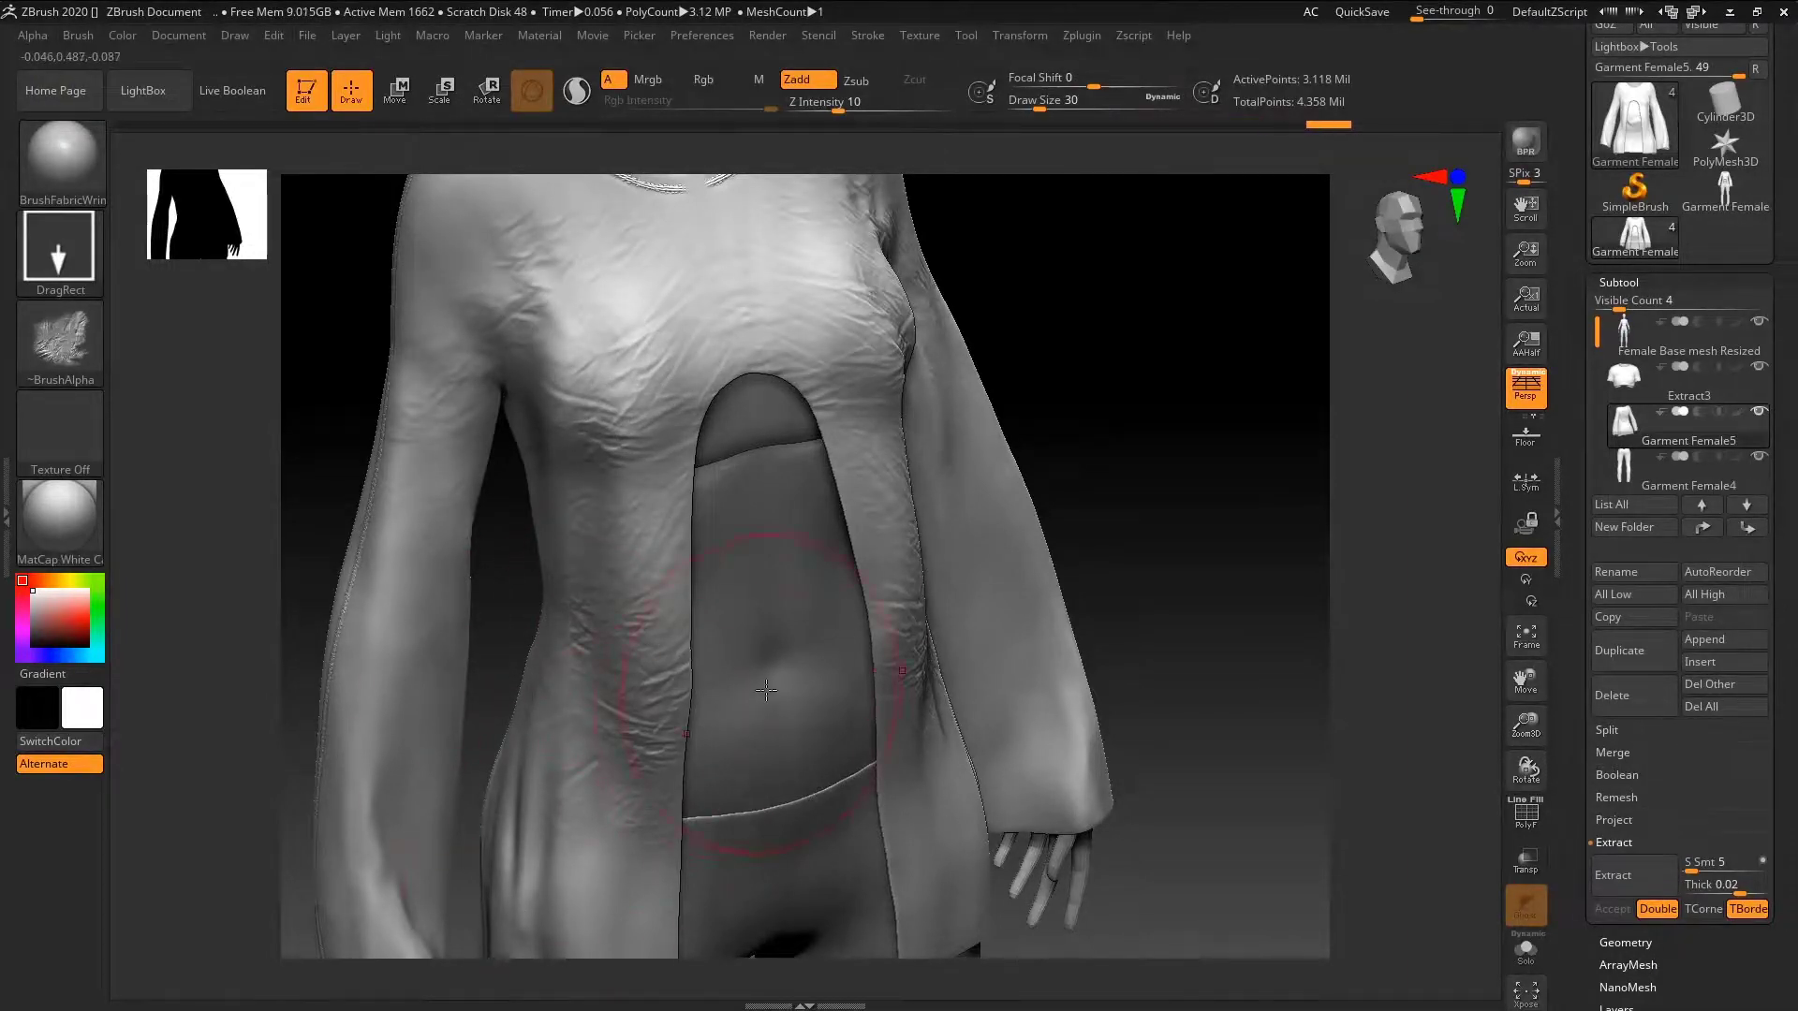
- Stamp fine wrinkles over the jacket's sleeves and the lower part of its front panels
mouse_move(823, 662)
ctrl+right_down()
mouse_move(726, 654)
mouse_move(761, 511)
ctrl+right_up()
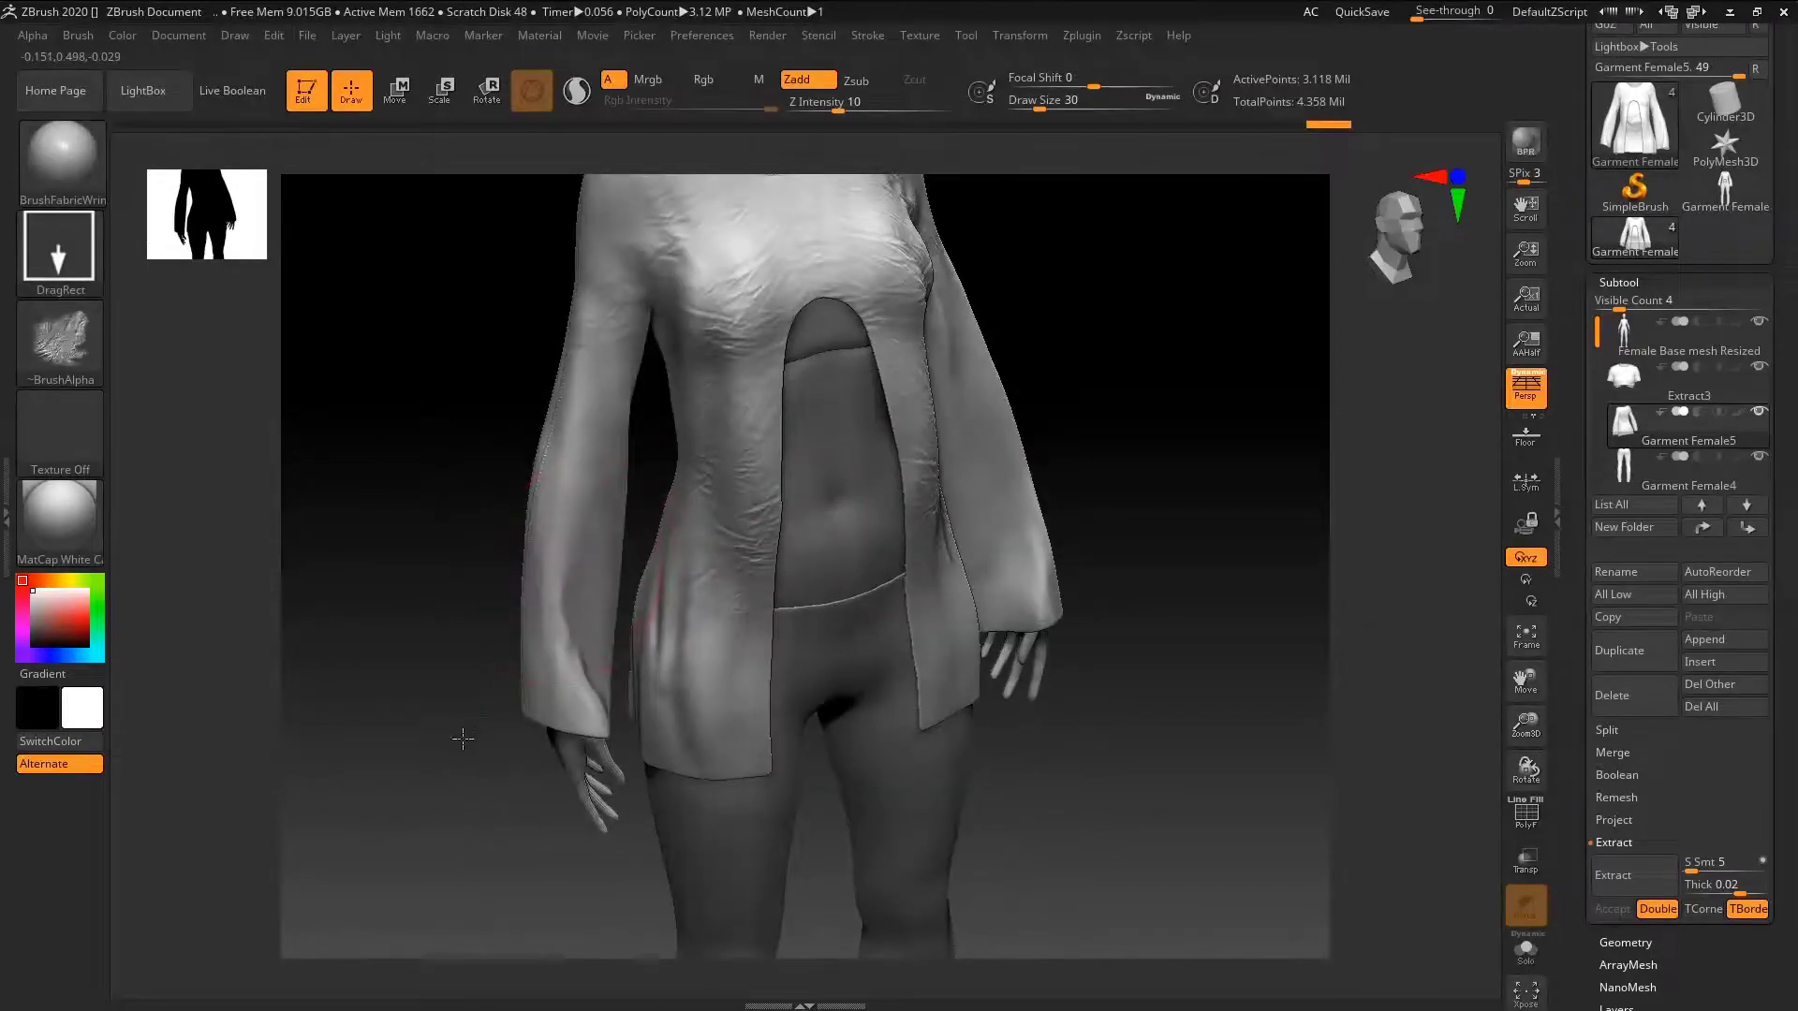
drag(463, 739, 393, 873)
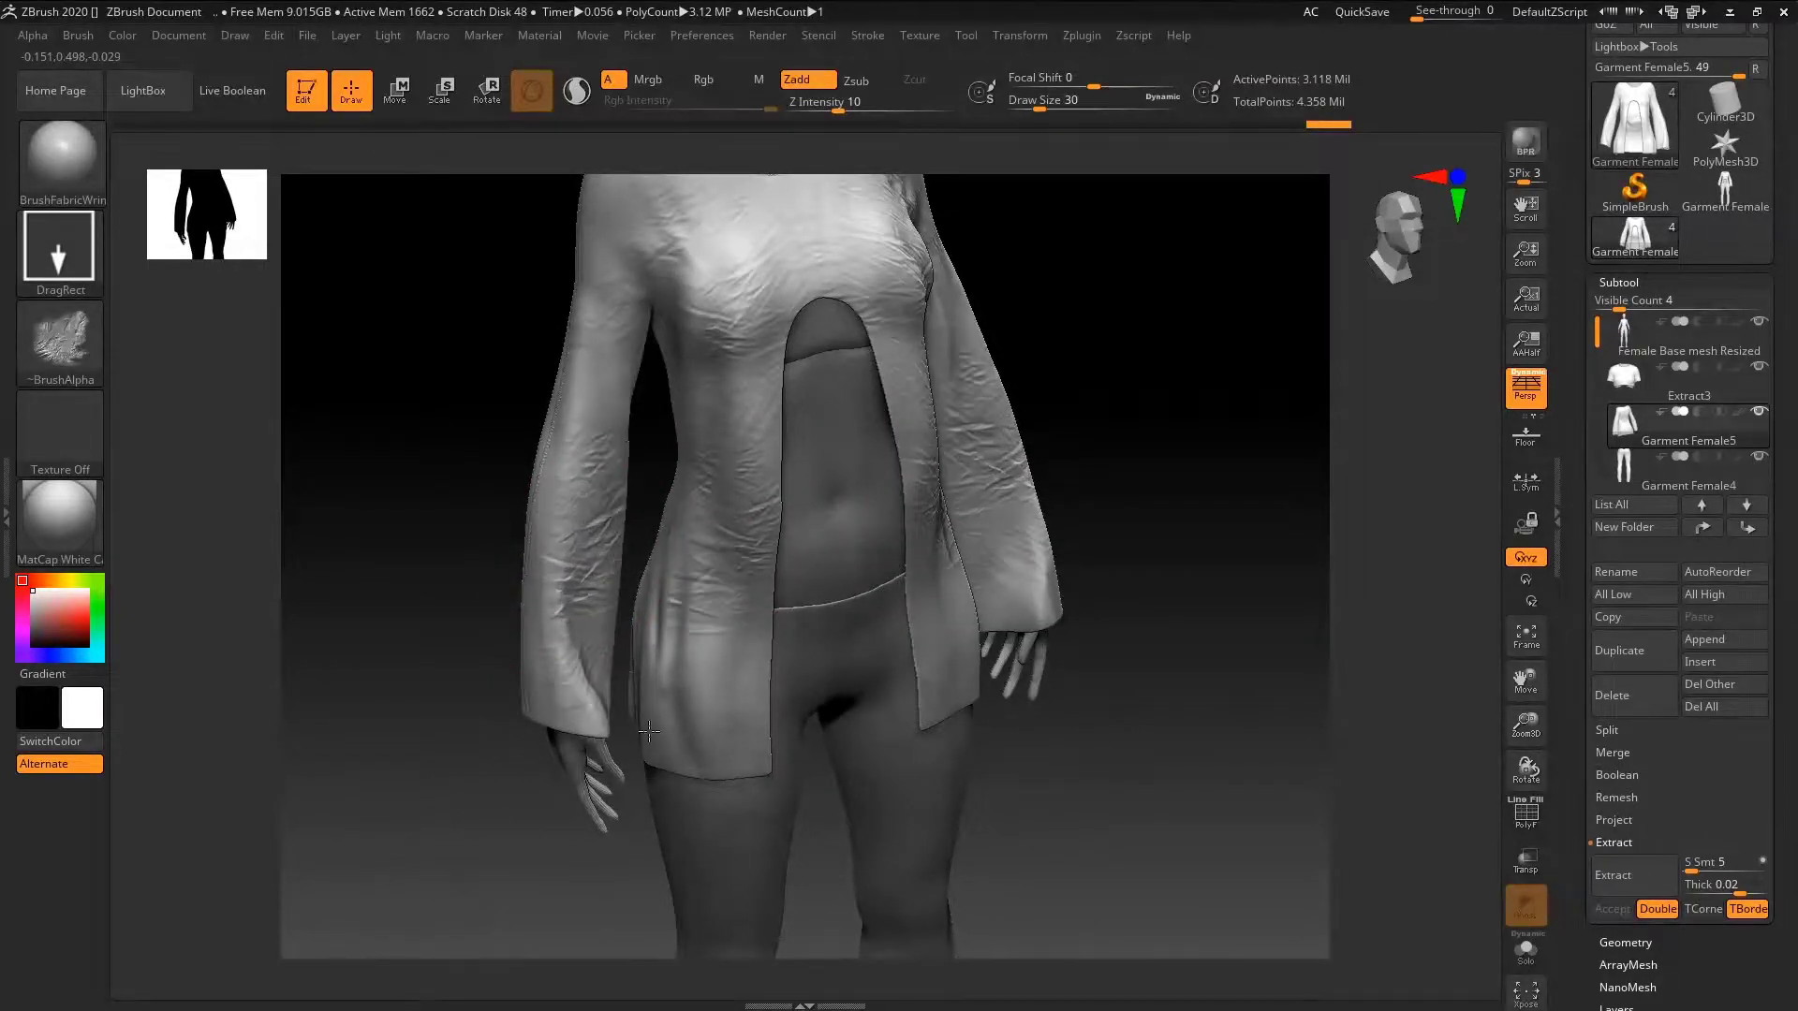
drag(617, 837, 582, 885)
- Stamp fine wrinkles across the back of the jacket and return to a front view of the figure
right_drag(582, 885, 753, 553)
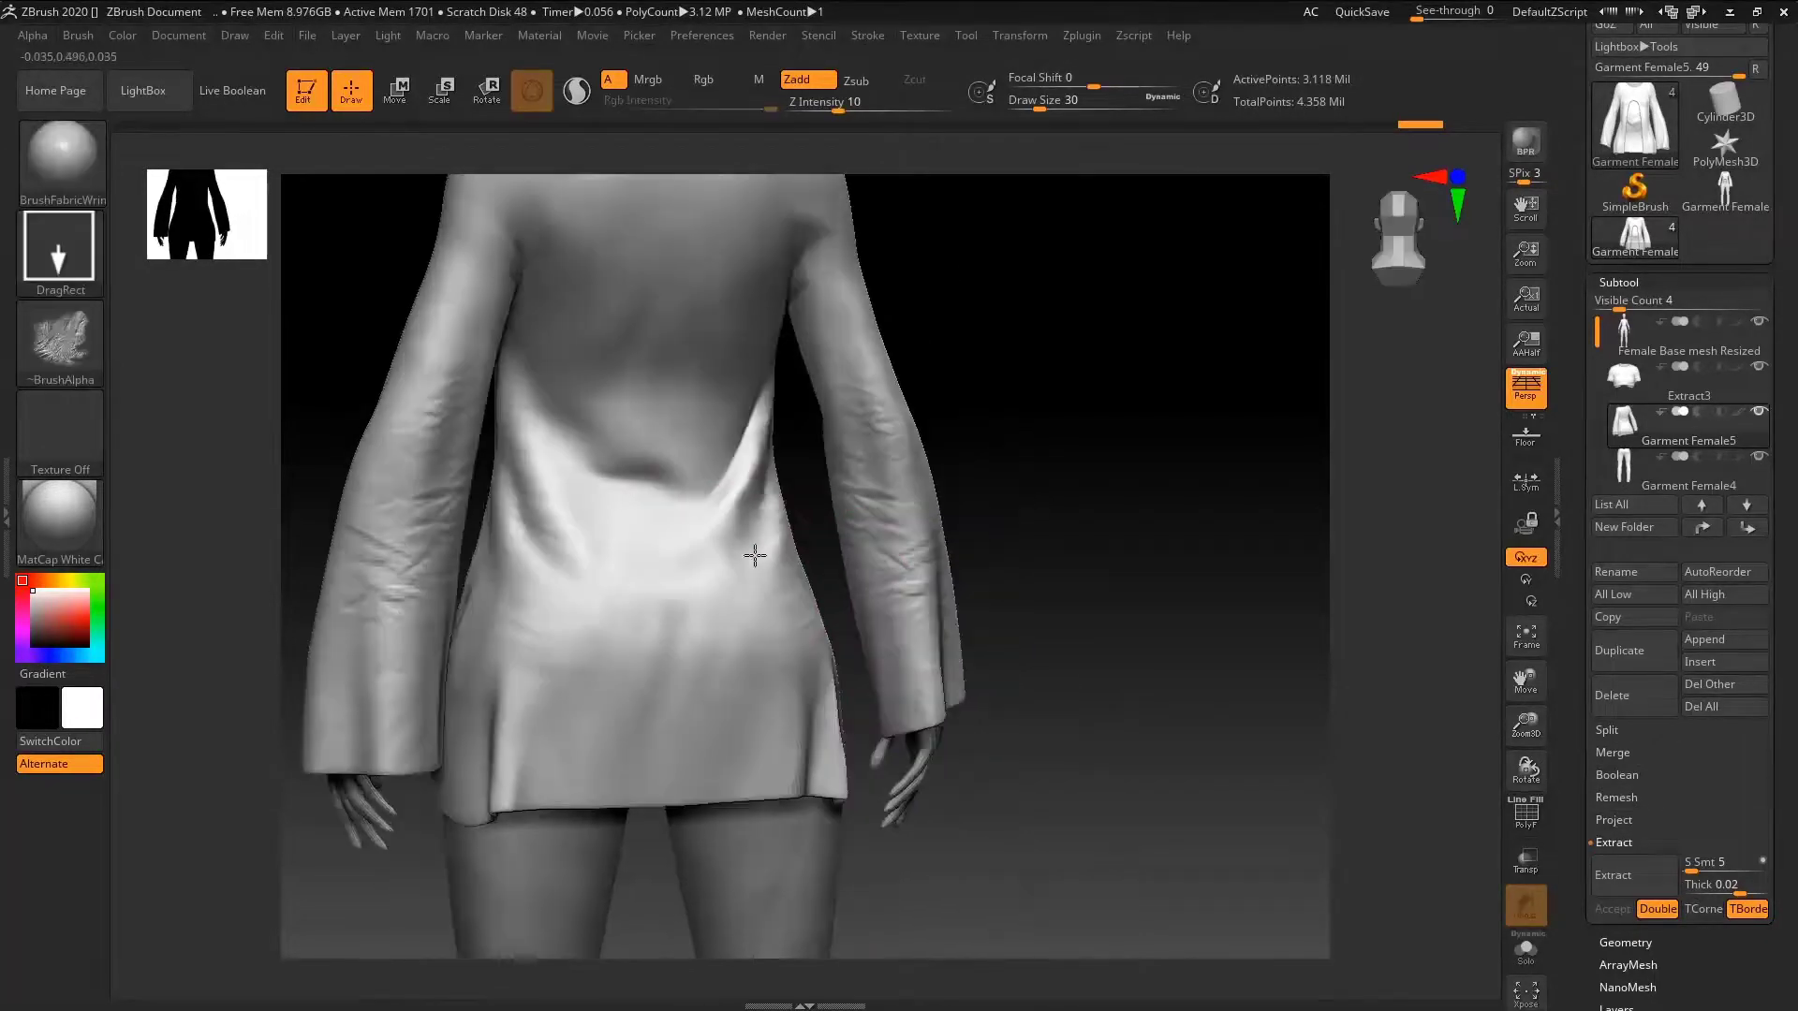
mouse_move(682, 554)
mouse_down()
mouse_move(469, 886)
mouse_move(425, 919)
mouse_up()
mouse_move(640, 689)
ctrl+right_down()
mouse_move(668, 698)
mouse_move(659, 722)
ctrl+right_up()
drag(651, 496, 429, 697)
mouse_move(429, 698)
right_down()
mouse_move(790, 610)
mouse_move(827, 586)
mouse_move(769, 491)
right_up()
drag(769, 492, 926, 457)
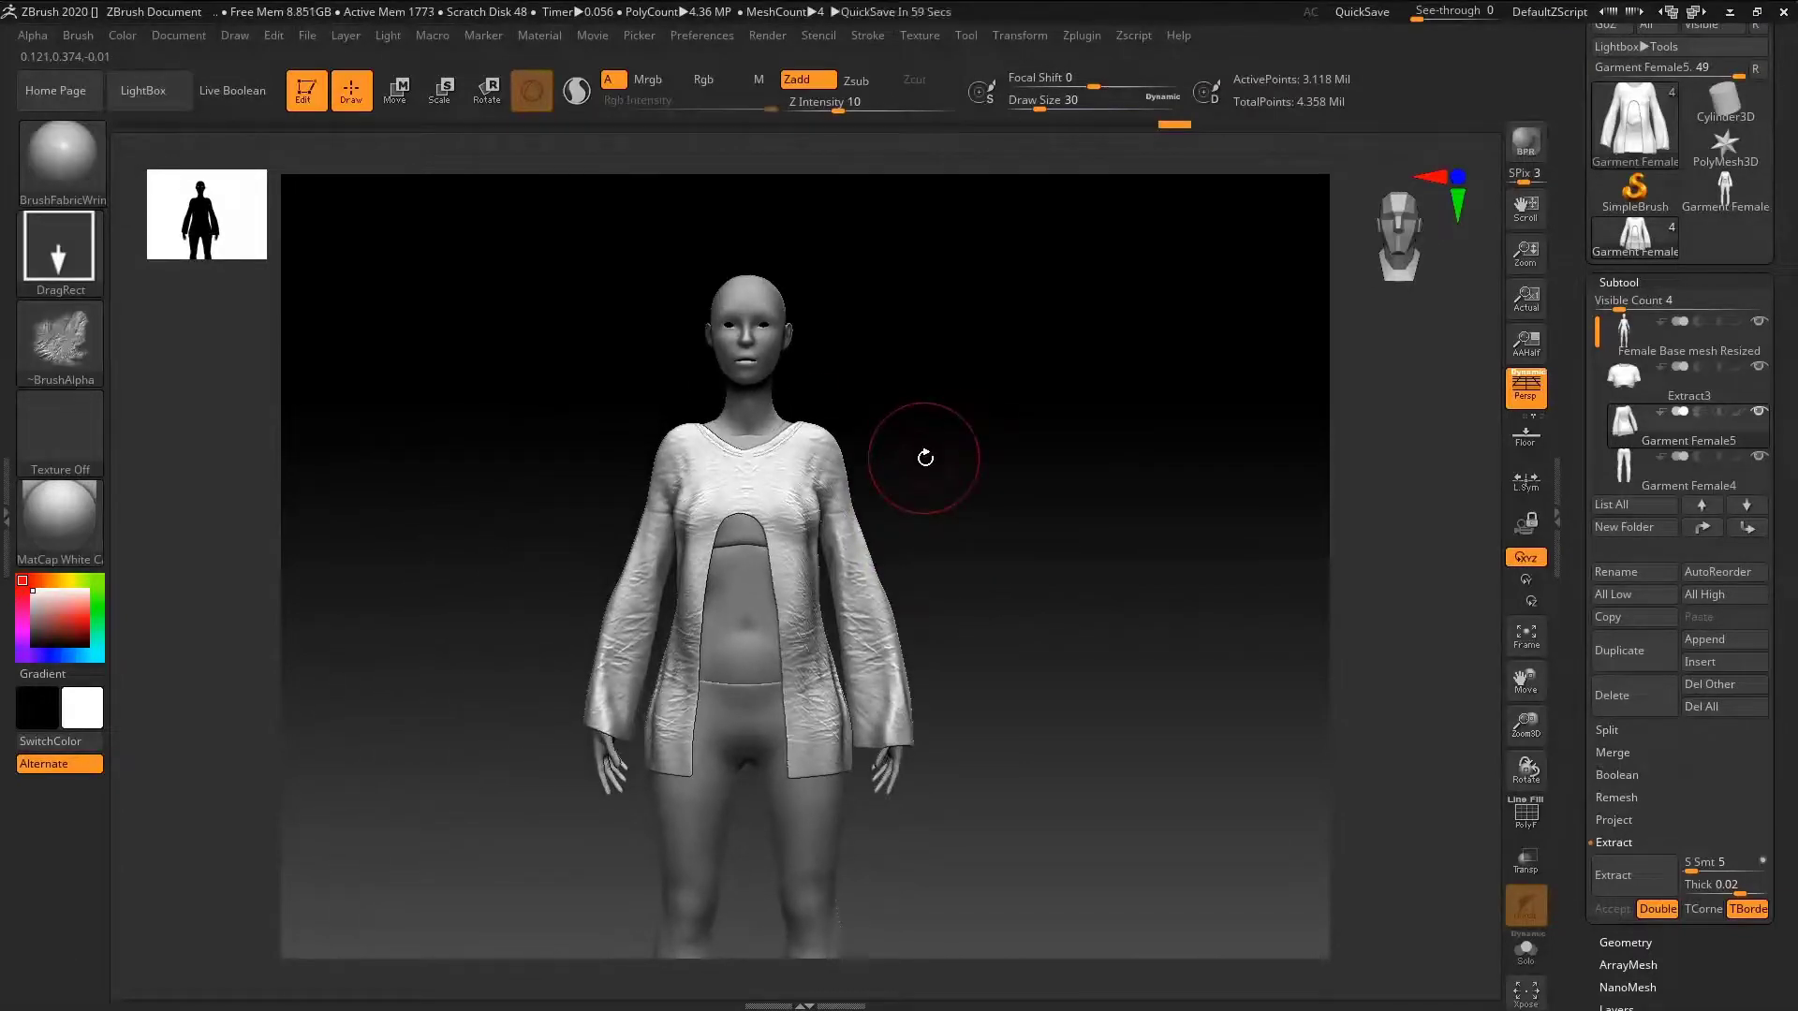